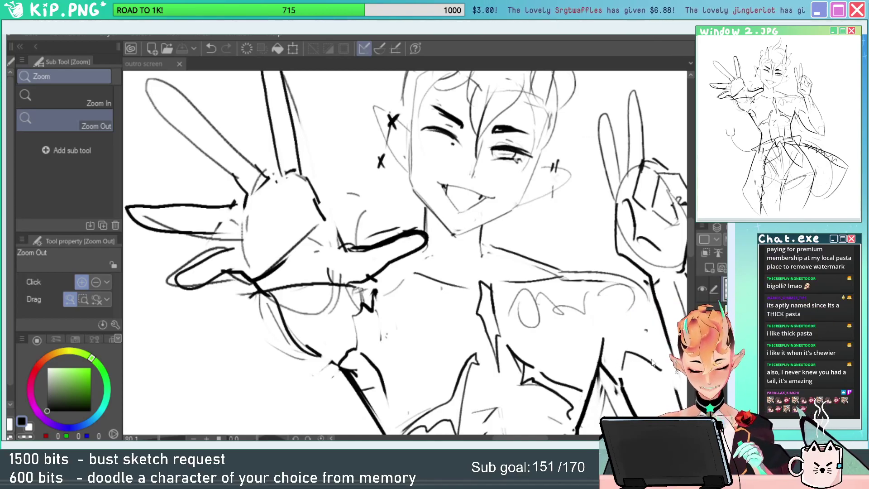
Erase stray marks by the outstretched hand and the old right loop of the waist sash.
{"action": "key", "text": "e"}
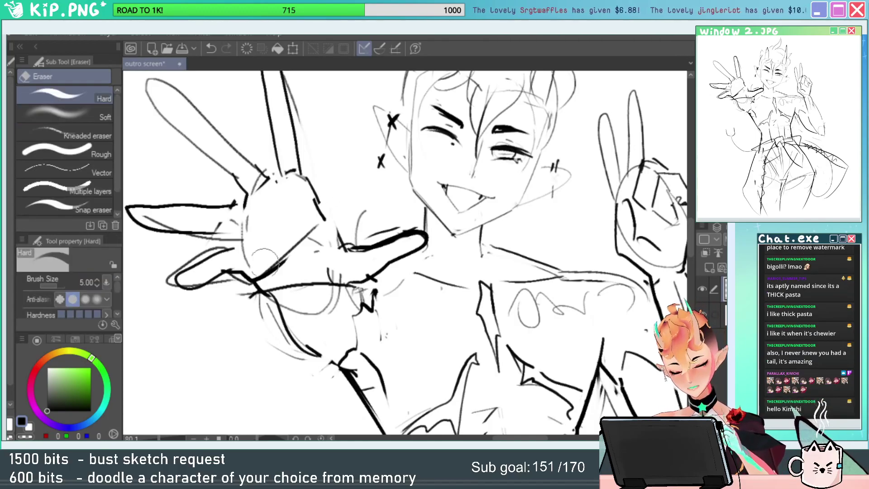
{"action": "key", "text": "slash"}
{"action": "mouse_move", "coordinate": [632, 377]}
{"action": "left_mouse_down"}
{"action": "mouse_move", "coordinate": [604, 386]}
{"action": "mouse_move", "coordinate": [580, 273]}
{"action": "left_mouse_up"}
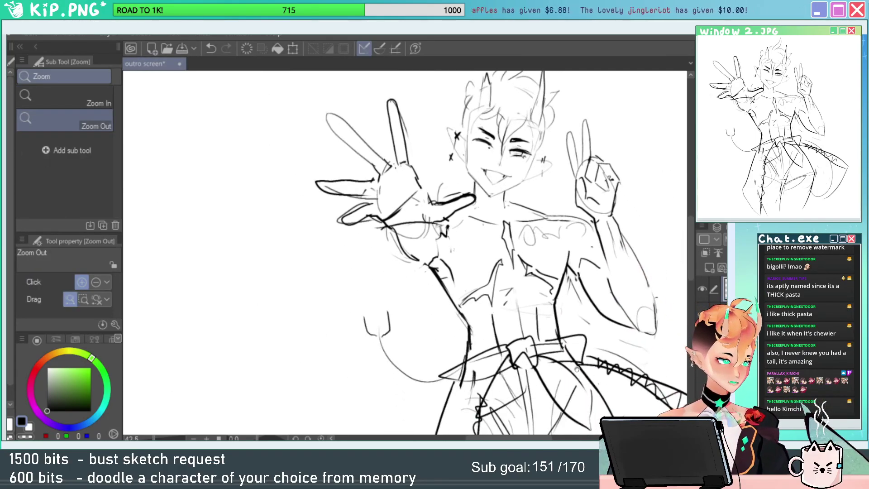
{"action": "left_click_drag", "start_coordinate": [576, 366], "coordinate": [537, 286]}
{"action": "left_click_drag", "start_coordinate": [567, 339], "coordinate": [527, 352]}
{"action": "mouse_move", "coordinate": [566, 379]}
{"action": "left_mouse_down"}
{"action": "mouse_move", "coordinate": [519, 346]}
{"action": "mouse_move", "coordinate": [551, 316]}
{"action": "mouse_move", "coordinate": [600, 309]}
{"action": "left_mouse_up"}
{"action": "mouse_move", "coordinate": [557, 230]}
{"action": "left_mouse_down"}
{"action": "mouse_move", "coordinate": [618, 239]}
{"action": "mouse_move", "coordinate": [586, 303]}
{"action": "mouse_move", "coordinate": [588, 194]}
{"action": "mouse_move", "coordinate": [597, 202]}
{"action": "left_mouse_up"}
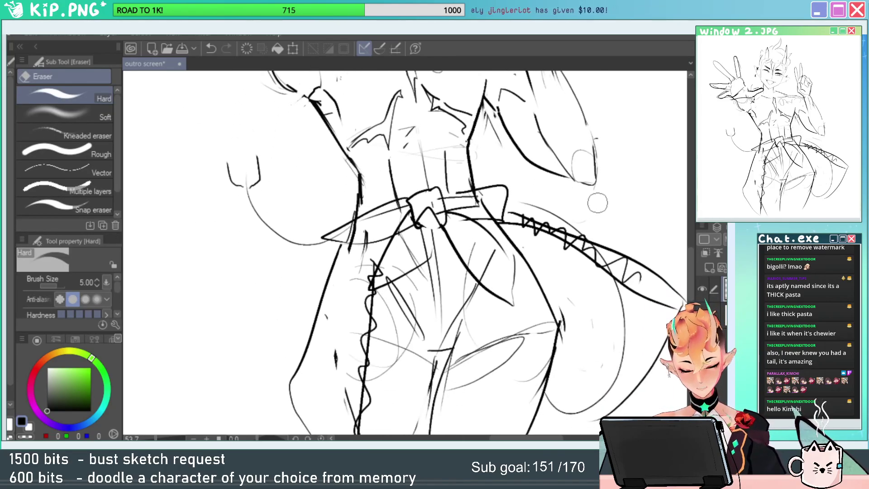
{"action": "left_click_drag", "start_coordinate": [475, 181], "coordinate": [504, 186]}
{"action": "mouse_move", "coordinate": [446, 198]}
{"action": "left_mouse_down"}
{"action": "mouse_move", "coordinate": [511, 193]}
{"action": "mouse_move", "coordinate": [512, 201]}
{"action": "mouse_move", "coordinate": [486, 210]}
{"action": "left_mouse_up"}
Ink the right end of the sash as a flat band extending from the knot and tidy its edges.
{"action": "key", "text": "p"}
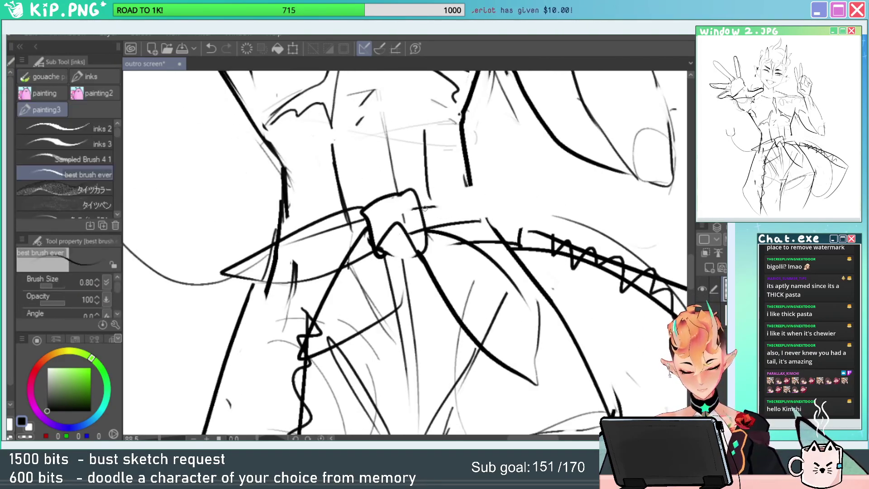
{"action": "mouse_move", "coordinate": [422, 206]}
{"action": "left_mouse_down"}
{"action": "mouse_move", "coordinate": [510, 198]}
{"action": "mouse_move", "coordinate": [510, 224]}
{"action": "mouse_move", "coordinate": [523, 233]}
{"action": "mouse_move", "coordinate": [424, 229]}
{"action": "left_mouse_up"}
{"action": "key", "text": "e"}
{"action": "left_click_drag", "start_coordinate": [444, 229], "coordinate": [558, 231]}
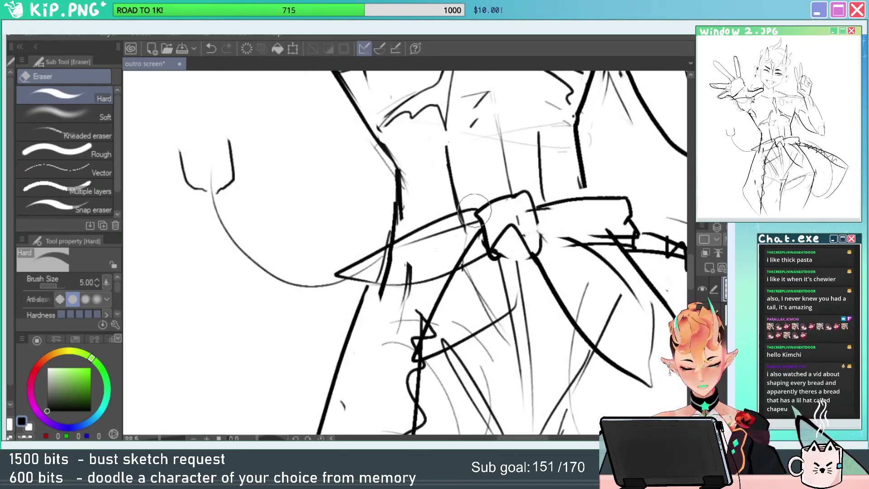
Replace the pointed left loop of the sash with a flat band ending in a notched edge, erasing leftover lines.
{"action": "mouse_move", "coordinate": [473, 210]}
{"action": "left_mouse_down"}
{"action": "mouse_move", "coordinate": [366, 253]}
{"action": "mouse_move", "coordinate": [381, 269]}
{"action": "mouse_move", "coordinate": [448, 248]}
{"action": "mouse_move", "coordinate": [451, 224]}
{"action": "mouse_move", "coordinate": [376, 255]}
{"action": "left_mouse_up"}
{"action": "key", "text": "p"}
{"action": "left_click_drag", "start_coordinate": [375, 254], "coordinate": [361, 284]}
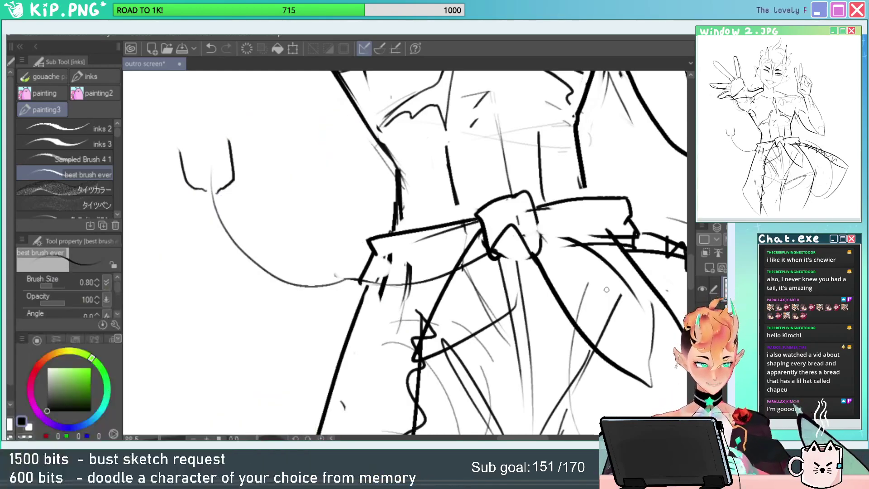
{"action": "mouse_move", "coordinate": [584, 288]}
{"action": "left_mouse_down"}
{"action": "mouse_move", "coordinate": [525, 288]}
{"action": "mouse_move", "coordinate": [514, 306]}
{"action": "left_mouse_up"}
{"action": "key", "text": "e"}
{"action": "left_click_drag", "start_coordinate": [325, 277], "coordinate": [338, 281]}
{"action": "left_click_drag", "start_coordinate": [393, 259], "coordinate": [345, 268]}
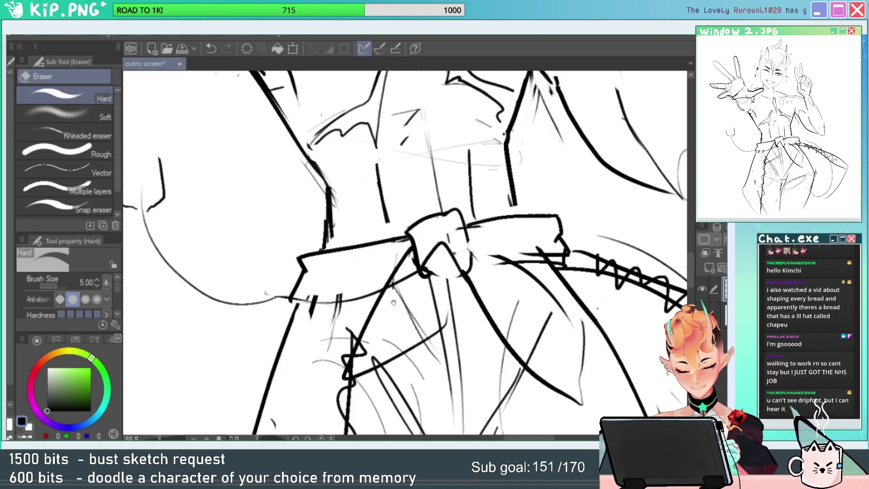
Add a fold line inside the left sash band and erase the stray strokes beneath it.
{"action": "left_click_drag", "start_coordinate": [393, 302], "coordinate": [434, 257]}
{"action": "key", "text": "b"}
{"action": "left_click_drag", "start_coordinate": [349, 230], "coordinate": [424, 225]}
{"action": "key", "text": "e"}
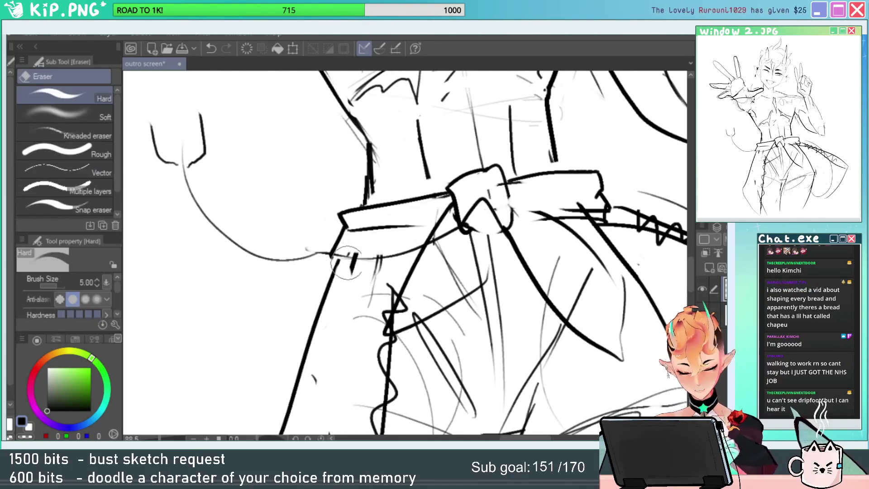
{"action": "left_click_drag", "start_coordinate": [346, 262], "coordinate": [398, 267]}
{"action": "mouse_move", "coordinate": [411, 337]}
{"action": "left_mouse_down"}
{"action": "mouse_move", "coordinate": [376, 337]}
{"action": "mouse_move", "coordinate": [413, 275]}
{"action": "mouse_move", "coordinate": [433, 286]}
{"action": "left_mouse_up"}
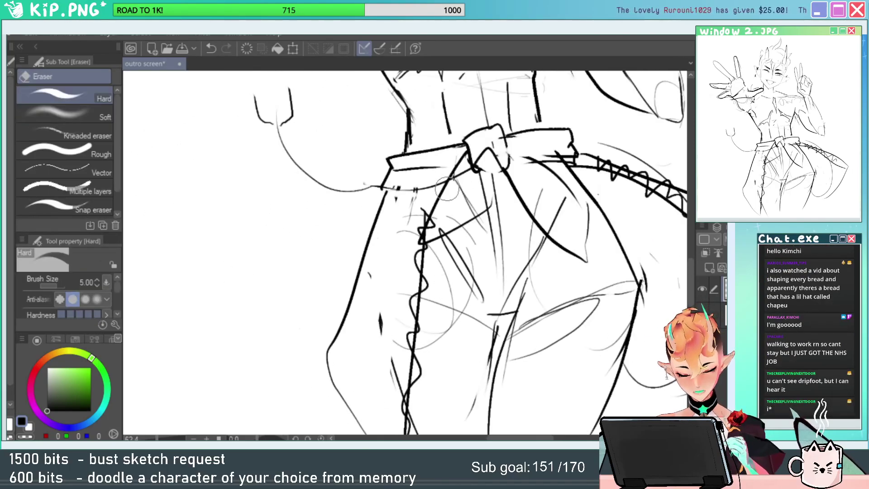
Erase the upper wavy trim on the left hanging panel and redraw its inner edge as one long clean line.
{"action": "mouse_move", "coordinate": [447, 187]}
{"action": "left_mouse_down"}
{"action": "mouse_move", "coordinate": [415, 258]}
{"action": "mouse_move", "coordinate": [418, 241]}
{"action": "mouse_move", "coordinate": [411, 301]}
{"action": "left_mouse_up"}
{"action": "mouse_move", "coordinate": [418, 210]}
{"action": "left_mouse_down"}
{"action": "mouse_move", "coordinate": [387, 254]}
{"action": "mouse_move", "coordinate": [394, 316]}
{"action": "left_mouse_up"}
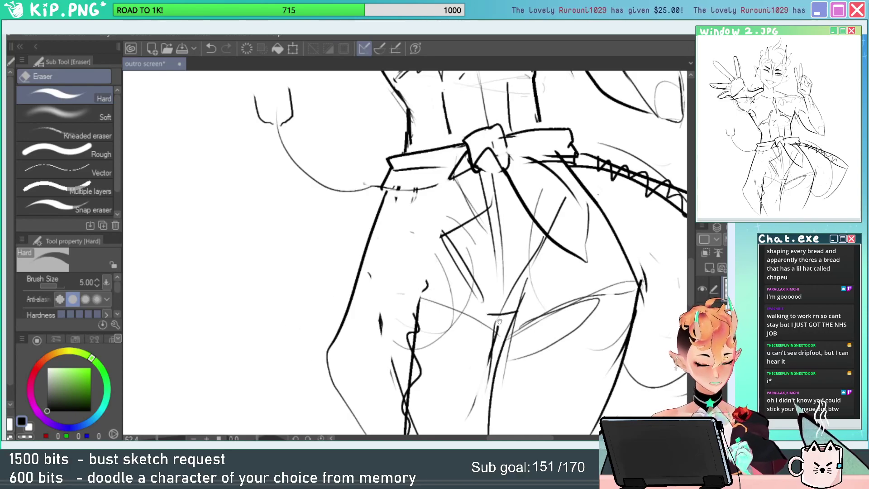
{"action": "left_click_drag", "start_coordinate": [501, 327], "coordinate": [479, 321]}
{"action": "key", "text": "p"}
{"action": "left_click_drag", "start_coordinate": [443, 166], "coordinate": [399, 331]}
{"action": "key", "text": "ctrl+z"}
{"action": "key", "text": "ctrl+y"}
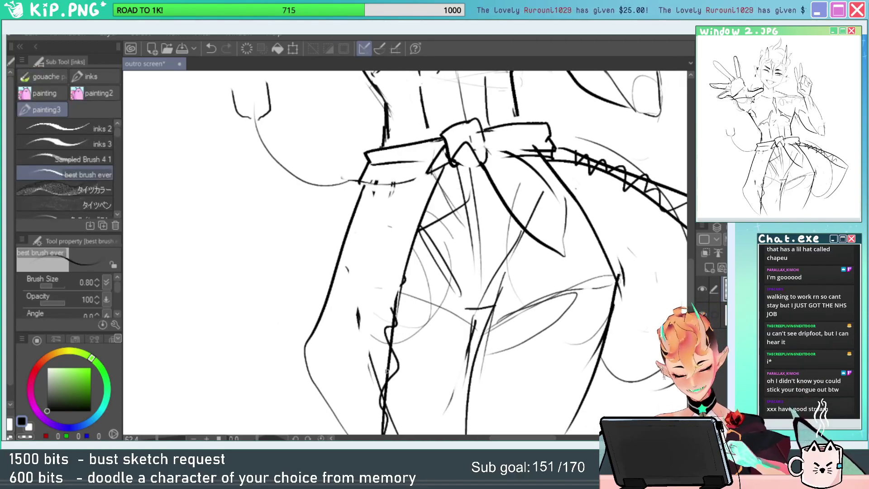
Erase the short leftover strokes below the left sash band and inside the left hanging panel.
{"action": "key", "text": "e"}
{"action": "left_click_drag", "start_coordinate": [394, 193], "coordinate": [378, 194]}
{"action": "left_click_drag", "start_coordinate": [351, 262], "coordinate": [358, 319]}
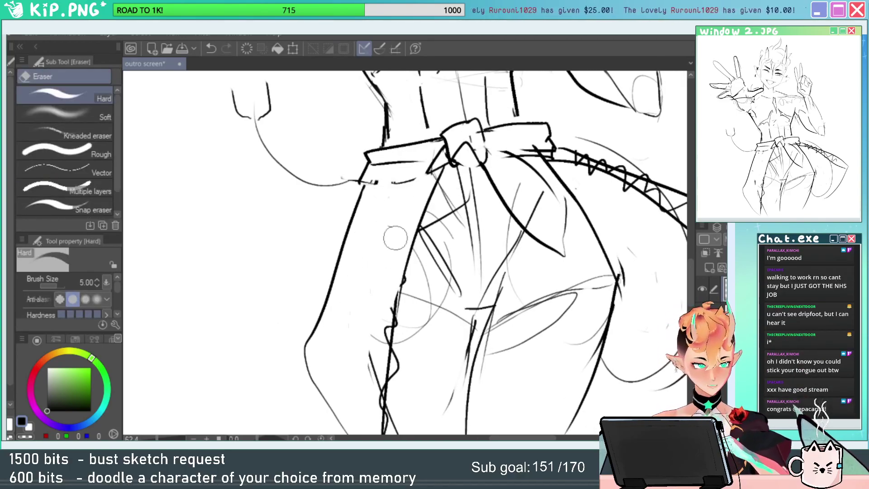
{"action": "left_click_drag", "start_coordinate": [435, 334], "coordinate": [426, 301]}
{"action": "key", "text": "ctrl+space"}
{"action": "left_click_drag", "start_coordinate": [425, 301], "coordinate": [436, 257]}
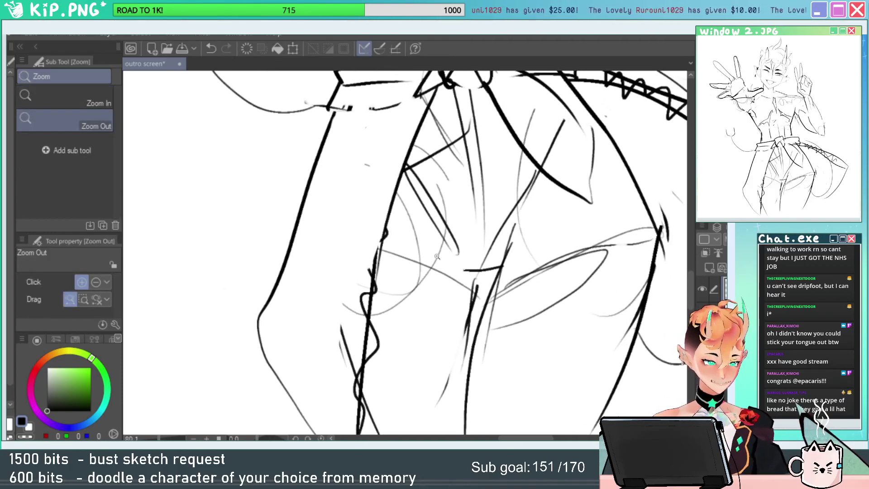
Ink the lower edge of the left sash band and clean the area just below it.
{"action": "left_click_drag", "start_coordinate": [407, 142], "coordinate": [437, 210]}
{"action": "mouse_move", "coordinate": [431, 166]}
{"action": "left_mouse_down"}
{"action": "mouse_move", "coordinate": [381, 180]}
{"action": "mouse_move", "coordinate": [448, 166]}
{"action": "left_mouse_up"}
{"action": "key", "text": "p"}
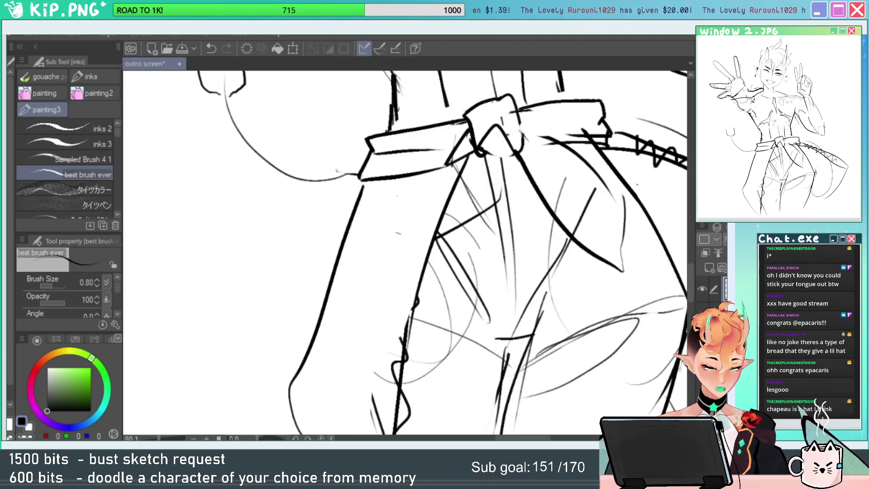
{"action": "left_click_drag", "start_coordinate": [638, 306], "coordinate": [621, 262]}
{"action": "key", "text": "e"}
{"action": "left_click", "coordinate": [375, 186]}
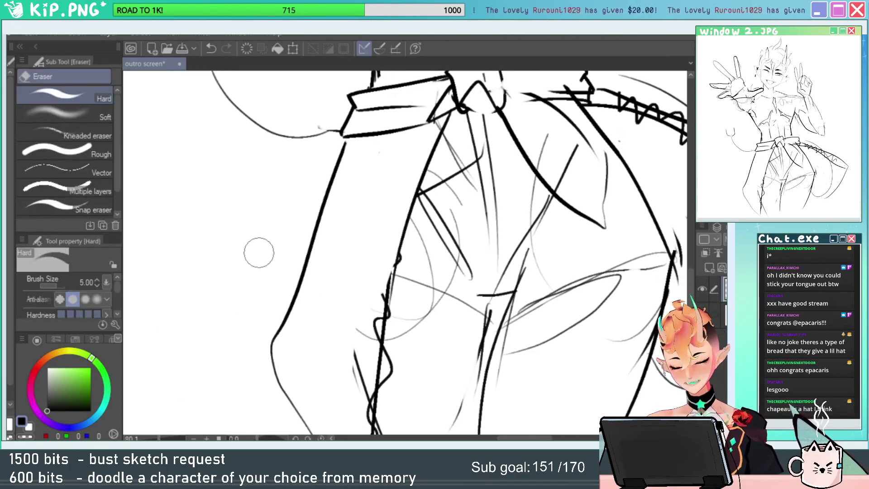
Erase the crossing strokes at the lower end of the left hanging panel and ink it into a sharp pointed tip.
{"action": "scroll", "coordinate": [259, 252], "scroll_direction": "down", "scroll_amount": 3}
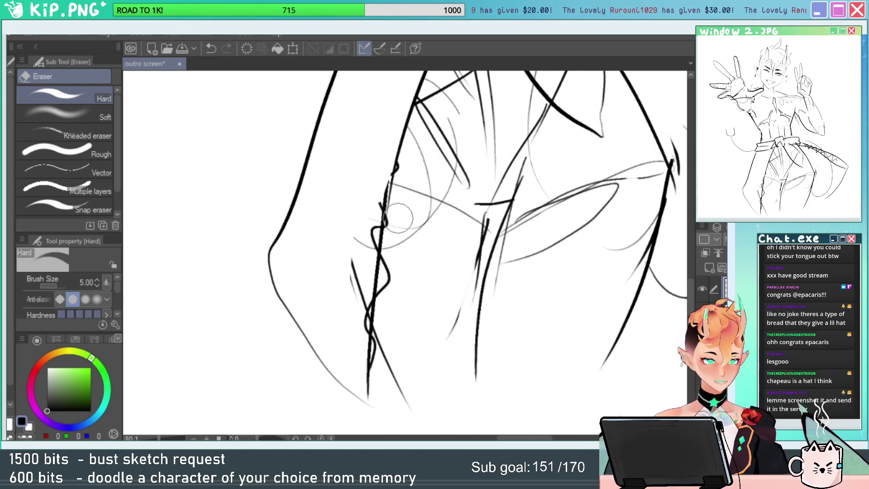
{"action": "left_click_drag", "start_coordinate": [530, 312], "coordinate": [532, 228]}
{"action": "left_click_drag", "start_coordinate": [351, 162], "coordinate": [356, 235]}
{"action": "left_click_drag", "start_coordinate": [382, 292], "coordinate": [382, 323]}
{"action": "left_click_drag", "start_coordinate": [365, 235], "coordinate": [364, 270]}
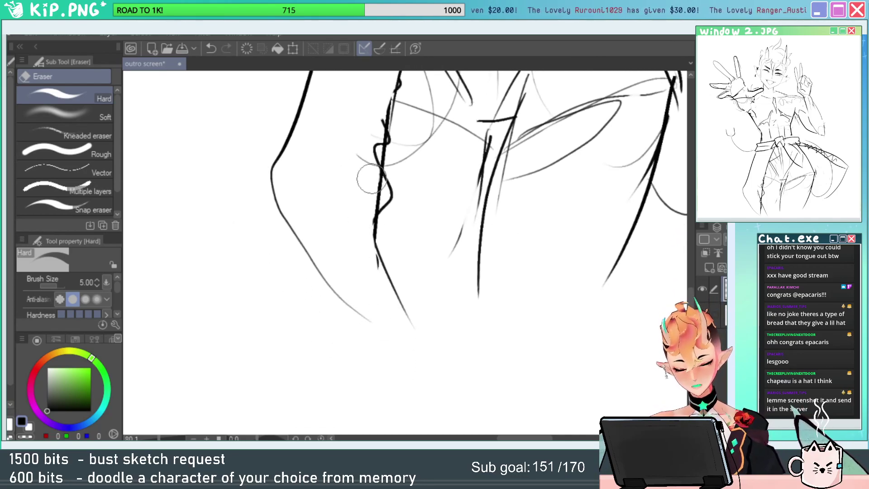
{"action": "left_click_drag", "start_coordinate": [371, 181], "coordinate": [378, 263]}
{"action": "key", "text": "b"}
{"action": "mouse_move", "coordinate": [382, 160]}
{"action": "left_mouse_down"}
{"action": "mouse_move", "coordinate": [376, 246]}
{"action": "mouse_move", "coordinate": [395, 340]}
{"action": "left_mouse_up"}
{"action": "left_click_drag", "start_coordinate": [352, 306], "coordinate": [394, 337]}
Erase the outer curve and pointed tip of the sash tail hanging from the knot over the right hip.
{"action": "key", "text": "ctrl+space"}
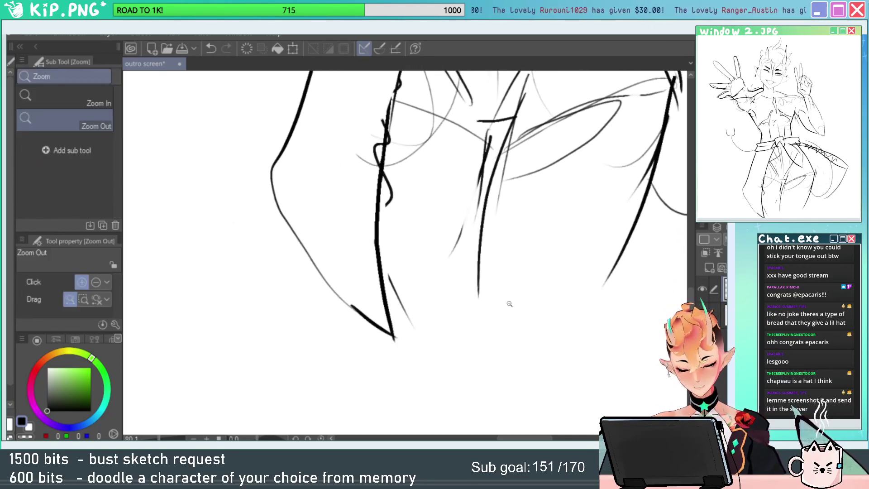
{"action": "left_click_drag", "start_coordinate": [509, 303], "coordinate": [466, 304]}
{"action": "left_click_drag", "start_coordinate": [587, 296], "coordinate": [541, 372]}
{"action": "left_click_drag", "start_coordinate": [561, 216], "coordinate": [589, 213]}
{"action": "key", "text": "e"}
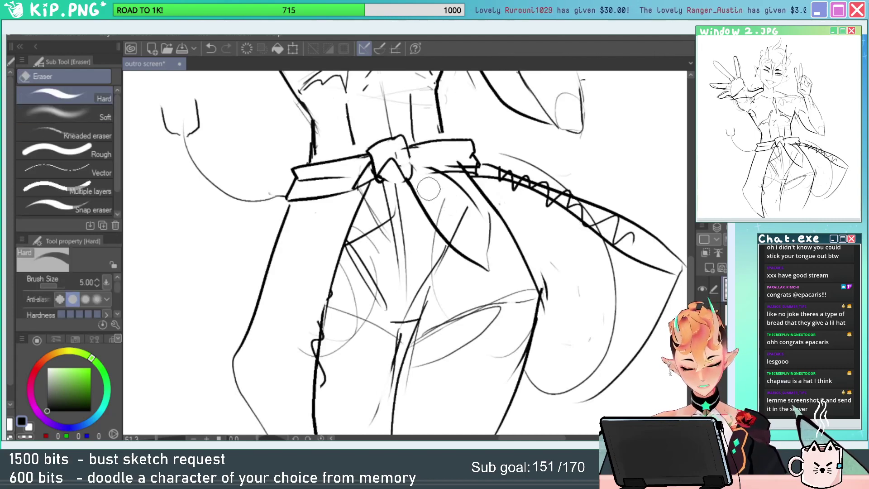
{"action": "left_click_drag", "start_coordinate": [409, 192], "coordinate": [491, 271]}
{"action": "key", "text": "ctrl+z"}
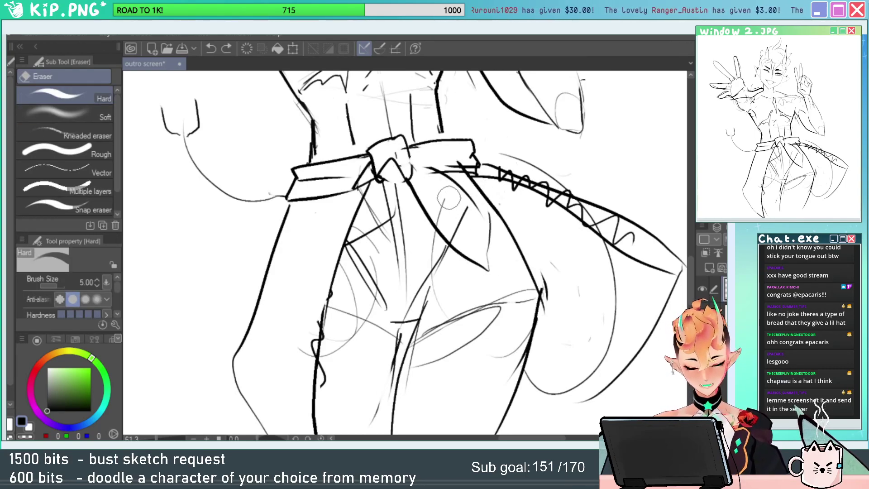
{"action": "mouse_move", "coordinate": [437, 172]}
{"action": "left_mouse_down"}
{"action": "mouse_move", "coordinate": [472, 210]}
{"action": "mouse_move", "coordinate": [455, 206]}
{"action": "mouse_move", "coordinate": [454, 228]}
{"action": "left_mouse_up"}
{"action": "left_click_drag", "start_coordinate": [485, 274], "coordinate": [473, 264]}
Redraw the outer edge of the hanging sash tail with a bent fold and a short curved end.
{"action": "key", "text": "b"}
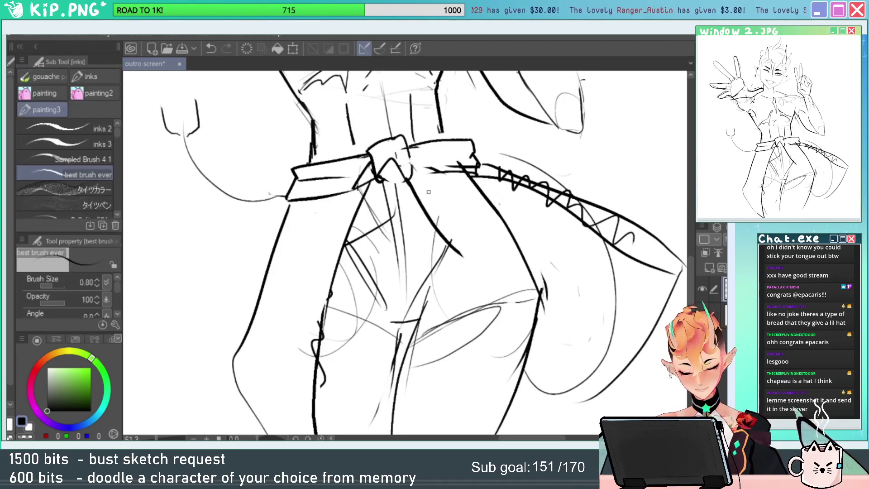
{"action": "left_click_drag", "start_coordinate": [423, 174], "coordinate": [493, 245]}
{"action": "key", "text": "ctrl+z"}
{"action": "left_click_drag", "start_coordinate": [421, 173], "coordinate": [479, 228]}
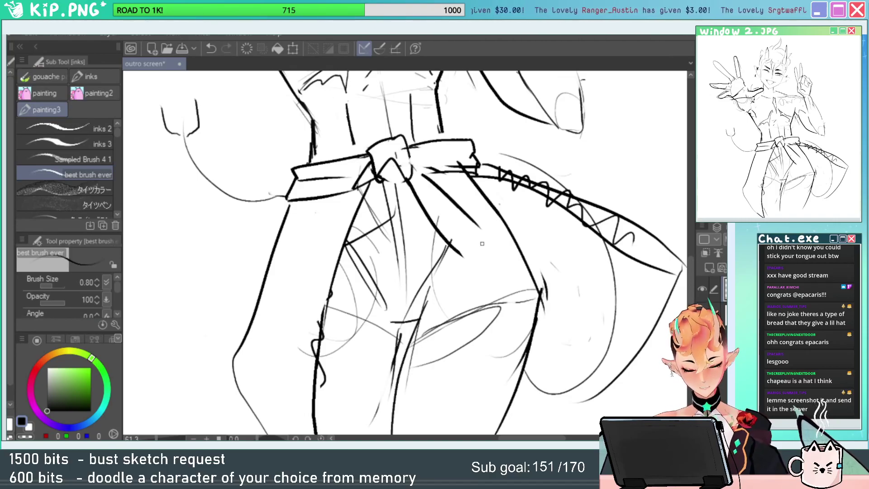
{"action": "key", "text": "ctrl+z"}
{"action": "mouse_move", "coordinate": [422, 171]}
{"action": "left_mouse_down"}
{"action": "mouse_move", "coordinate": [497, 270]}
{"action": "mouse_move", "coordinate": [470, 274]}
{"action": "left_mouse_up"}
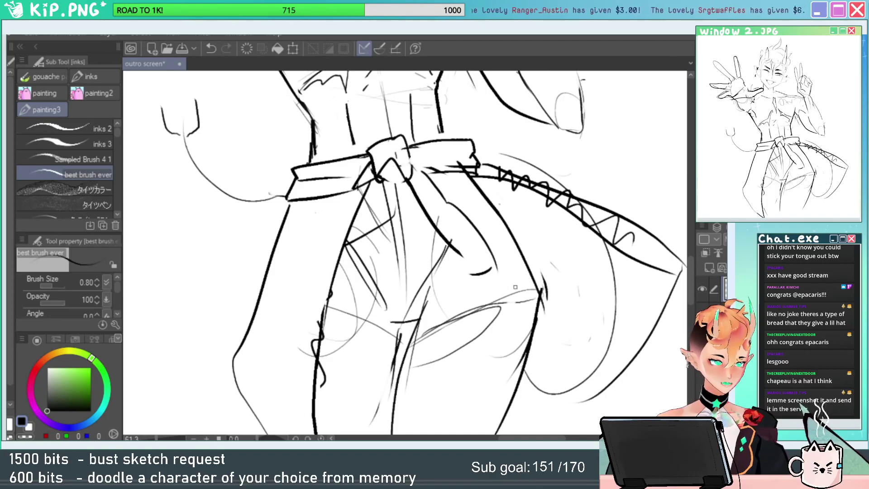
Erase the upper part of the right hip outline and redraw it running down from the sash.
{"action": "left_click_drag", "start_coordinate": [576, 258], "coordinate": [479, 291]}
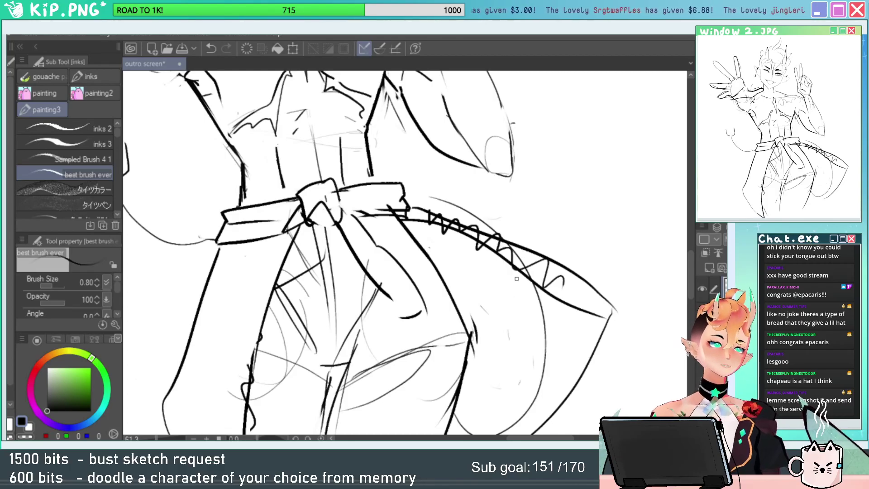
{"action": "left_click_drag", "start_coordinate": [491, 187], "coordinate": [497, 105]}
{"action": "key", "text": "e"}
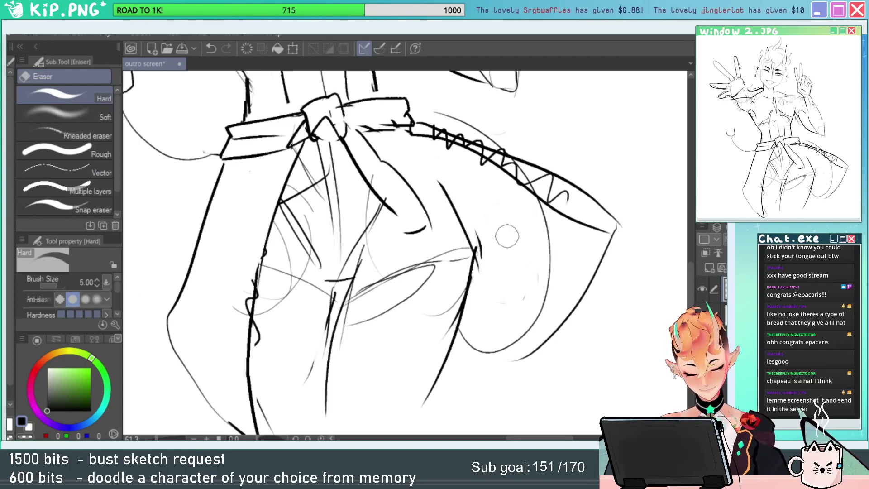
{"action": "key", "text": "p"}
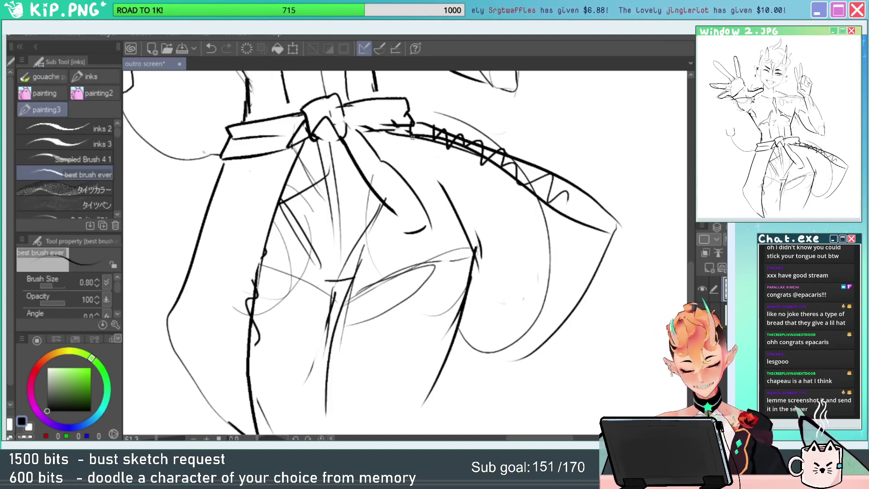
{"action": "key", "text": "ctrl+z"}
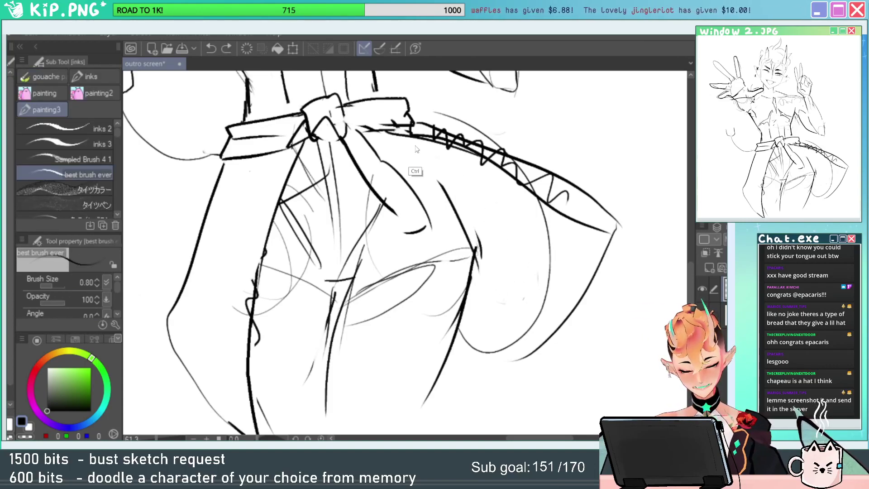
{"action": "left_click_drag", "start_coordinate": [410, 135], "coordinate": [456, 209]}
{"action": "key", "text": "ctrl+z"}
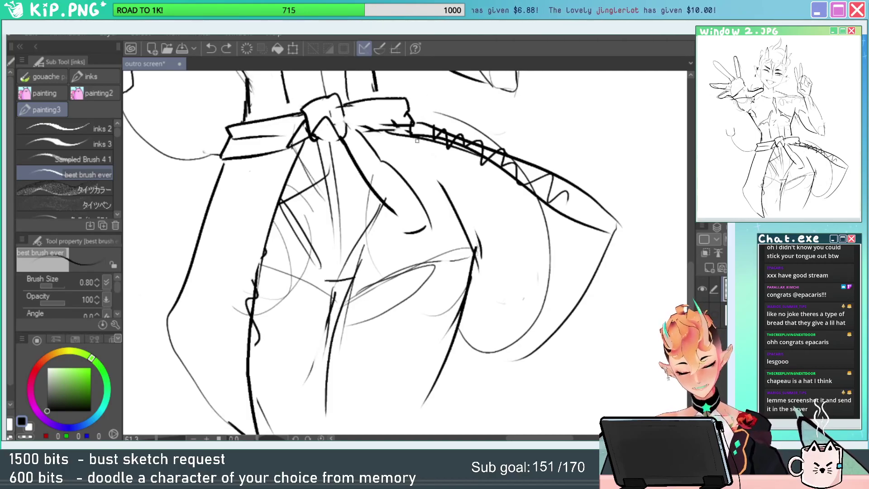
{"action": "mouse_move", "coordinate": [416, 139]}
{"action": "left_mouse_down"}
{"action": "mouse_move", "coordinate": [447, 188]}
{"action": "mouse_move", "coordinate": [409, 102]}
{"action": "mouse_move", "coordinate": [422, 122]}
{"action": "mouse_move", "coordinate": [401, 125]}
{"action": "left_mouse_up"}
{"action": "key", "text": "e"}
{"action": "key", "text": "p"}
{"action": "mouse_move", "coordinate": [465, 202]}
{"action": "left_mouse_down"}
{"action": "mouse_move", "coordinate": [514, 231]}
{"action": "mouse_move", "coordinate": [520, 249]}
{"action": "left_mouse_up"}
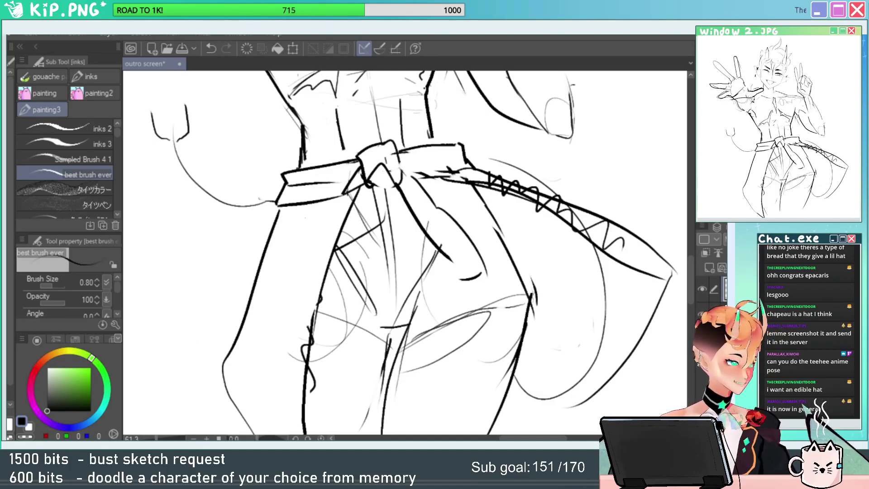
View the shared bread photo in the web browser and return to the drawing in Clip Studio Paint.
{"action": "mouse_move", "coordinate": [394, 36]}
{"action": "left_mouse_down"}
{"action": "mouse_move", "coordinate": [297, 36]}
{"action": "mouse_move", "coordinate": [393, 131]}
{"action": "mouse_move", "coordinate": [411, 64]}
{"action": "left_mouse_up"}
{"action": "left_click", "coordinate": [678, 60]}
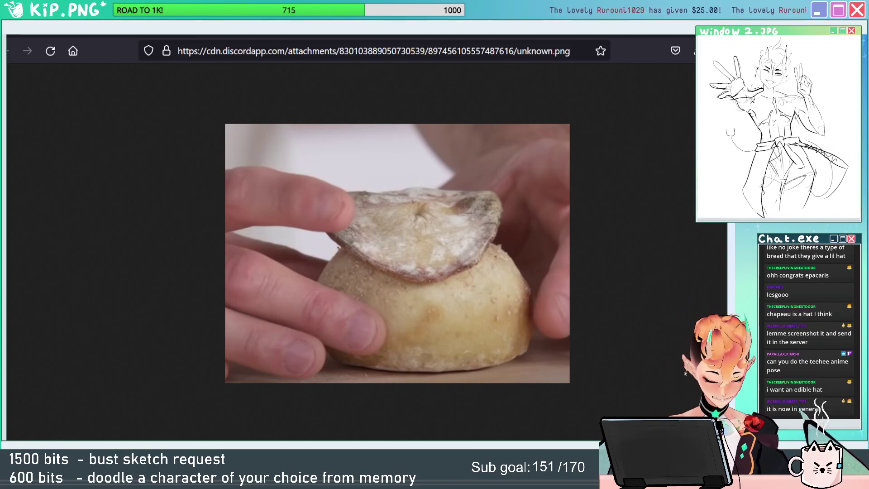
{"action": "key", "text": "alt+Tab"}
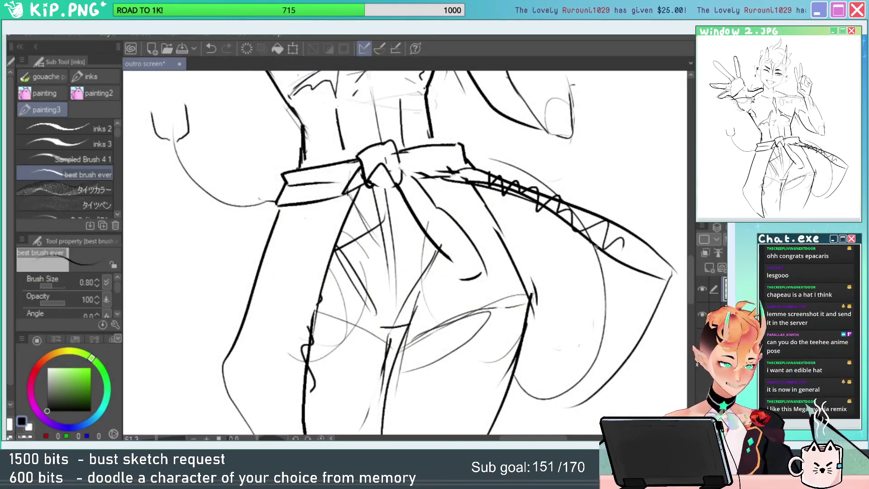
Erase the inner curve inside the flared right panel and ink the panel's outer and lower edge.
{"action": "left_click_drag", "start_coordinate": [564, 225], "coordinate": [549, 159]}
{"action": "mouse_move", "coordinate": [609, 231]}
{"action": "left_mouse_down"}
{"action": "mouse_move", "coordinate": [583, 233]}
{"action": "mouse_move", "coordinate": [509, 327]}
{"action": "left_mouse_up"}
{"action": "key", "text": "e"}
{"action": "key", "text": "p"}
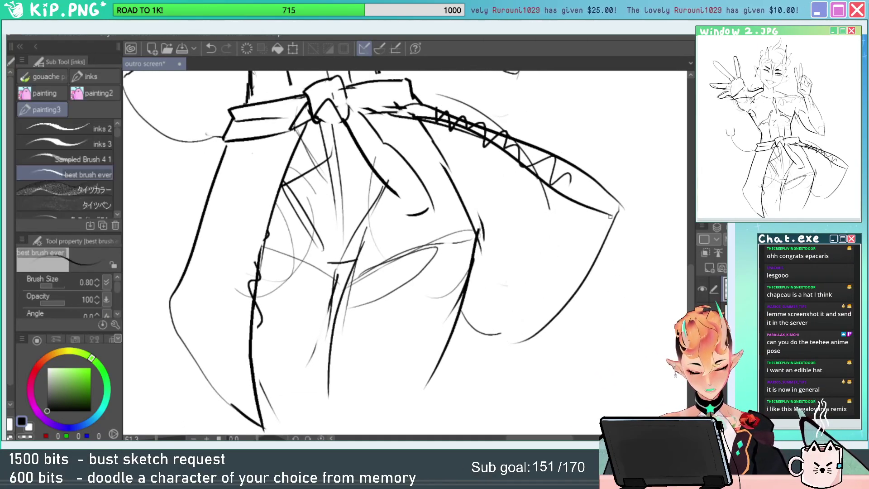
{"action": "mouse_move", "coordinate": [616, 213]}
{"action": "left_mouse_down"}
{"action": "mouse_move", "coordinate": [535, 335]}
{"action": "mouse_move", "coordinate": [453, 371]}
{"action": "left_mouse_up"}
Redraw the sash band on the right of the knot, flaring upward with a notched outer end.
{"action": "key", "text": "ctrl+space"}
{"action": "left_click_drag", "start_coordinate": [626, 294], "coordinate": [601, 295]}
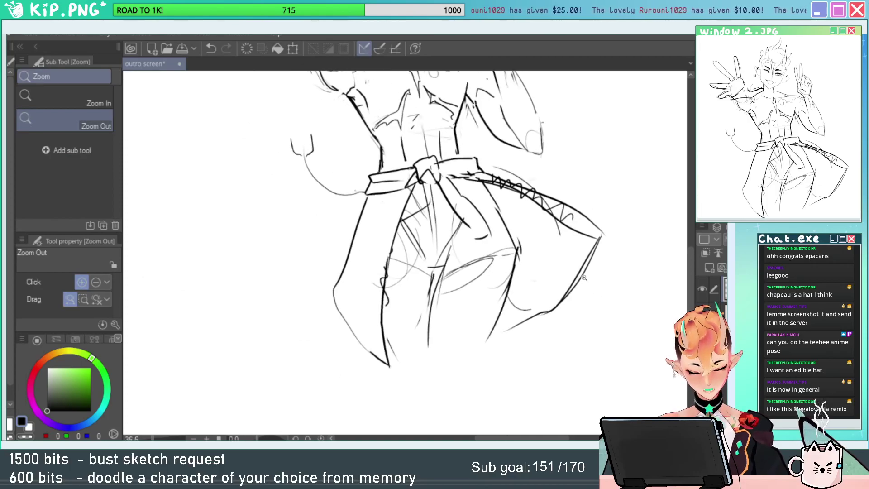
{"action": "left_click_drag", "start_coordinate": [455, 156], "coordinate": [494, 159]}
{"action": "left_click", "coordinate": [494, 158], "text": "ctrl"}
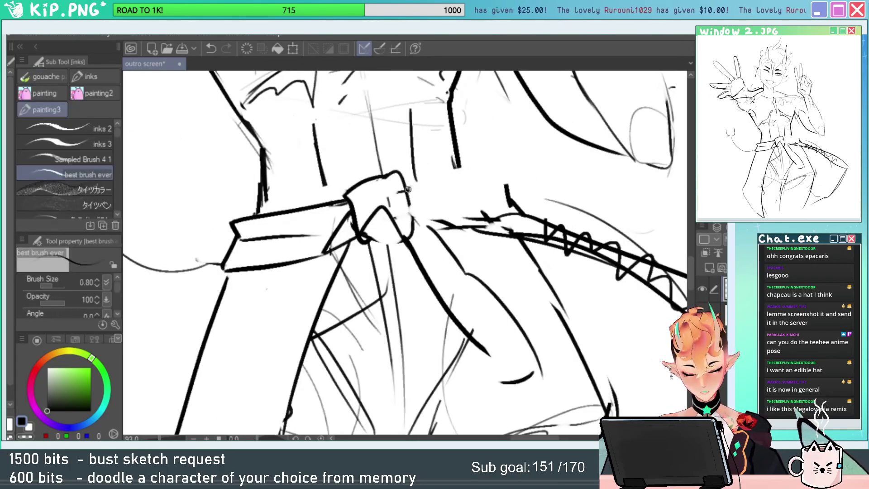
{"action": "mouse_move", "coordinate": [405, 190]}
{"action": "left_mouse_down"}
{"action": "mouse_move", "coordinate": [500, 156]}
{"action": "mouse_move", "coordinate": [518, 208]}
{"action": "left_mouse_up"}
{"action": "key", "text": "e"}
{"action": "key", "text": "p"}
{"action": "mouse_move", "coordinate": [413, 208]}
{"action": "left_mouse_down"}
{"action": "mouse_move", "coordinate": [504, 186]}
{"action": "mouse_move", "coordinate": [522, 212]}
{"action": "mouse_move", "coordinate": [416, 220]}
{"action": "left_mouse_up"}
{"action": "key", "text": "ctrl+z"}
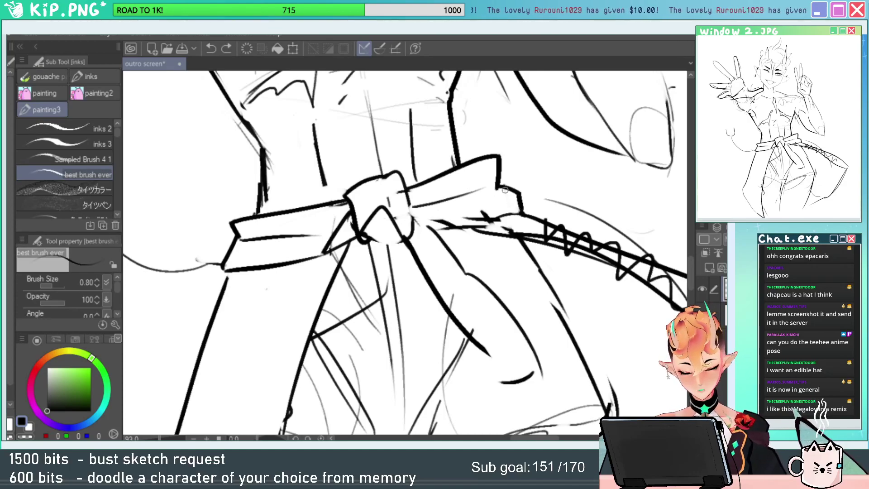
Erase the overlapping lines beneath the right sash band and redraw its lower edge from the knot to the outer end.
{"action": "key", "text": "e"}
{"action": "mouse_move", "coordinate": [500, 210]}
{"action": "left_mouse_down"}
{"action": "mouse_move", "coordinate": [450, 217]}
{"action": "mouse_move", "coordinate": [514, 210]}
{"action": "mouse_move", "coordinate": [395, 233]}
{"action": "mouse_move", "coordinate": [507, 224]}
{"action": "left_mouse_up"}
{"action": "key", "text": "p"}
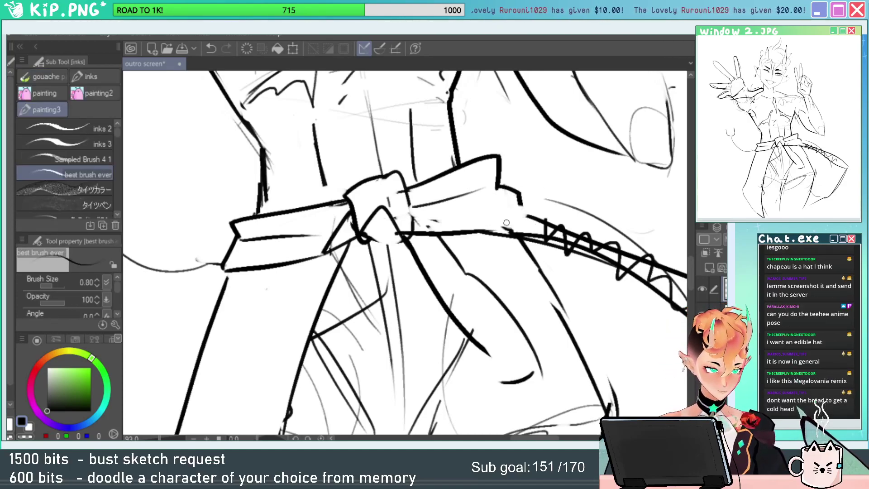
{"action": "key", "text": "ctrl+z"}
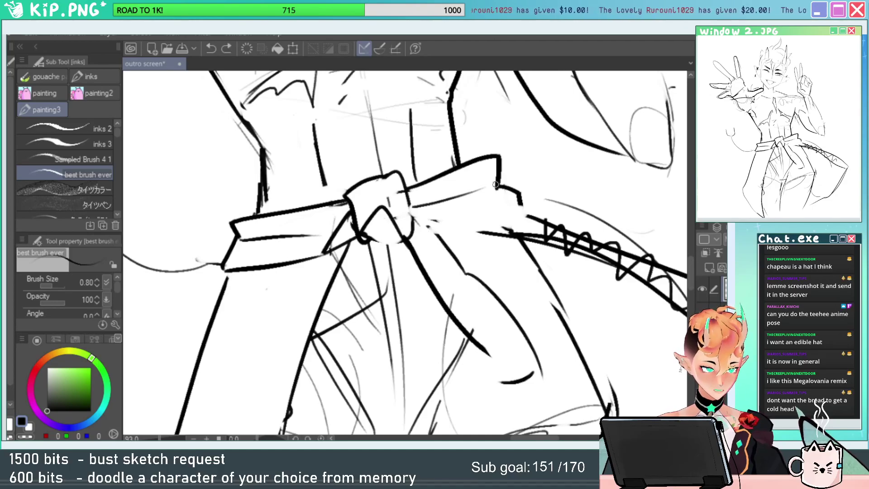
{"action": "mouse_move", "coordinate": [417, 232]}
{"action": "left_mouse_down"}
{"action": "mouse_move", "coordinate": [508, 225]}
{"action": "mouse_move", "coordinate": [526, 217]}
{"action": "left_mouse_up"}
Erase the old hanging sash tail below the right side of the knot.
{"action": "key", "text": "alt+space"}
{"action": "mouse_move", "coordinate": [606, 212]}
{"action": "left_mouse_down"}
{"action": "mouse_move", "coordinate": [534, 212]}
{"action": "mouse_move", "coordinate": [559, 208]}
{"action": "left_mouse_up"}
{"action": "key", "text": "e"}
{"action": "left_click_drag", "start_coordinate": [474, 211], "coordinate": [509, 268]}
{"action": "mouse_move", "coordinate": [491, 224]}
{"action": "left_mouse_down"}
{"action": "mouse_move", "coordinate": [557, 293]}
{"action": "mouse_move", "coordinate": [527, 288]}
{"action": "left_mouse_up"}
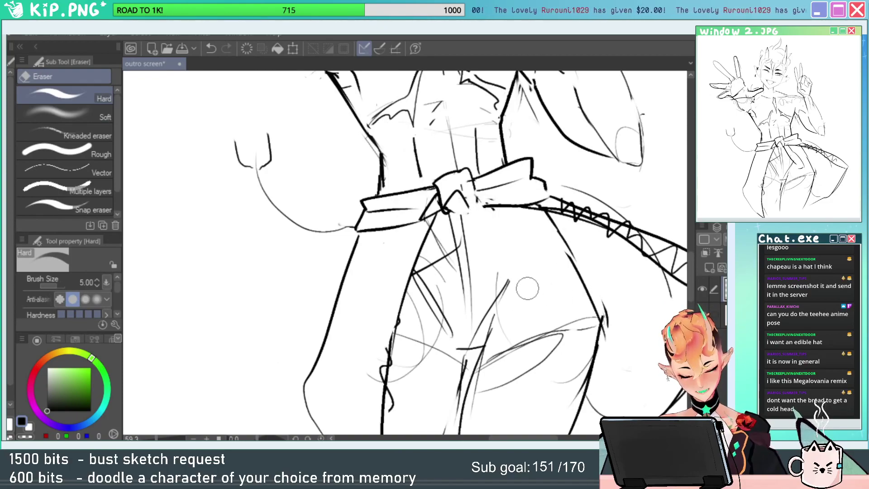
{"action": "left_click_drag", "start_coordinate": [486, 206], "coordinate": [503, 221]}
Draw a new sash tail curving from the knot down across the right thigh, with a short inner edge and curved hem.
{"action": "key", "text": "b"}
{"action": "left_click_drag", "start_coordinate": [474, 187], "coordinate": [547, 262]}
{"action": "left_click_drag", "start_coordinate": [470, 206], "coordinate": [539, 299]}
{"action": "key", "text": "ctrl+z"}
{"action": "mouse_move", "coordinate": [472, 204]}
{"action": "left_mouse_down"}
{"action": "mouse_move", "coordinate": [489, 255]}
{"action": "mouse_move", "coordinate": [558, 302]}
{"action": "left_mouse_up"}
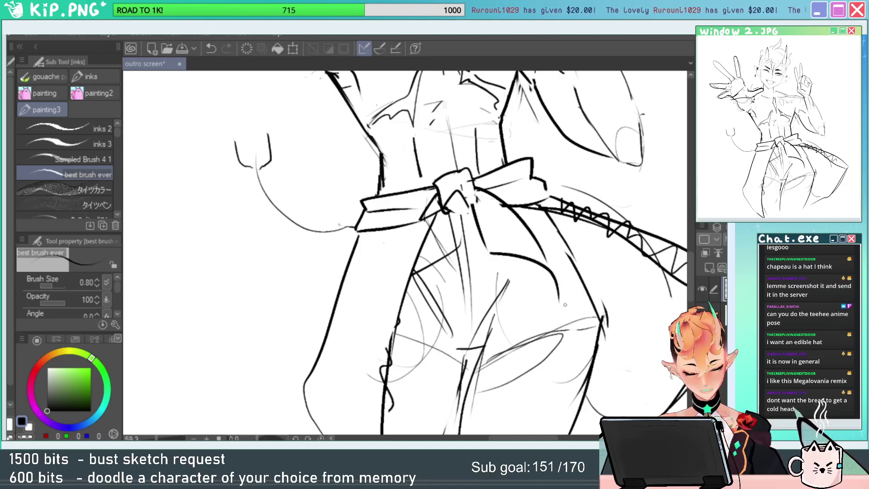
Erase the middle of the new tail's outer curve and draw an overlapping folded flap reaching the right hip.
{"action": "key", "text": "e"}
{"action": "mouse_move", "coordinate": [536, 221]}
{"action": "left_mouse_down"}
{"action": "mouse_move", "coordinate": [545, 257]}
{"action": "mouse_move", "coordinate": [567, 252]}
{"action": "left_mouse_up"}
{"action": "key", "text": "b"}
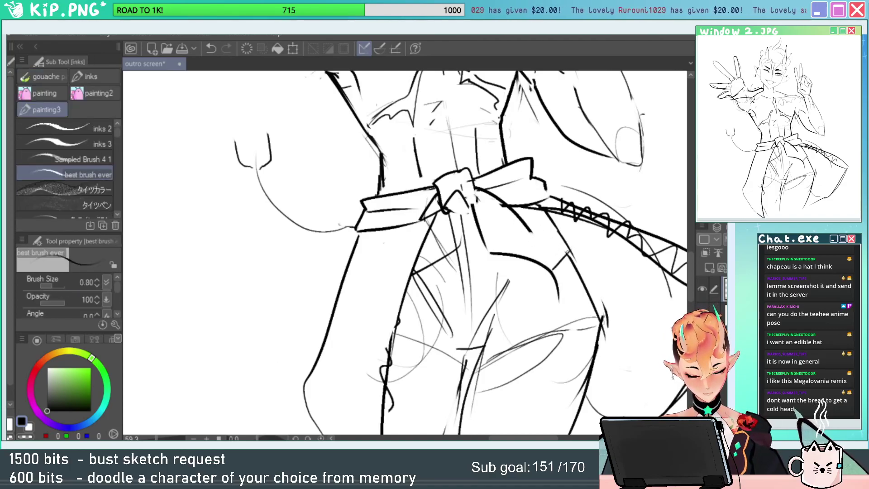
{"action": "mouse_move", "coordinate": [516, 238]}
{"action": "left_mouse_down"}
{"action": "mouse_move", "coordinate": [575, 255]}
{"action": "mouse_move", "coordinate": [584, 297]}
{"action": "left_mouse_up"}
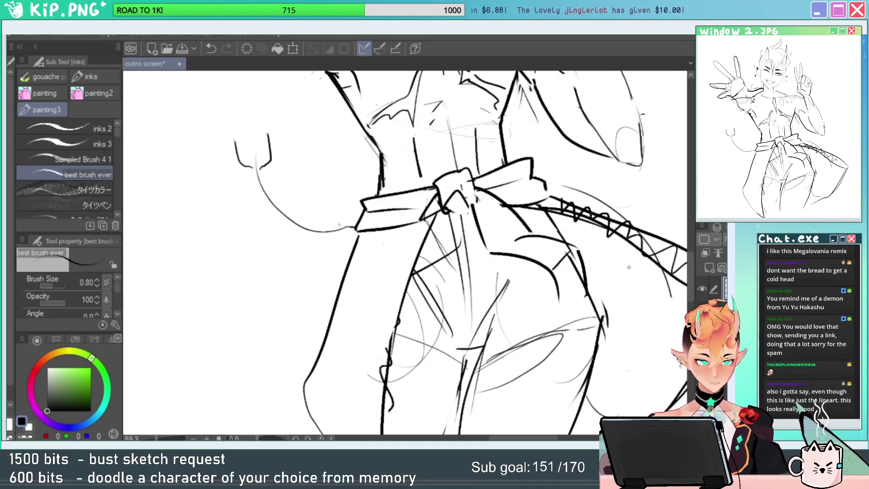
Close the outline of the character's tail tip and ink the tail line running down from it.
{"action": "mouse_move", "coordinate": [611, 319]}
{"action": "left_mouse_down"}
{"action": "mouse_move", "coordinate": [570, 326]}
{"action": "mouse_move", "coordinate": [553, 354]}
{"action": "left_mouse_up"}
{"action": "key", "text": "alt+space"}
{"action": "mouse_move", "coordinate": [604, 335]}
{"action": "left_mouse_down"}
{"action": "mouse_move", "coordinate": [577, 384]}
{"action": "mouse_move", "coordinate": [600, 289]}
{"action": "mouse_move", "coordinate": [585, 376]}
{"action": "left_mouse_up"}
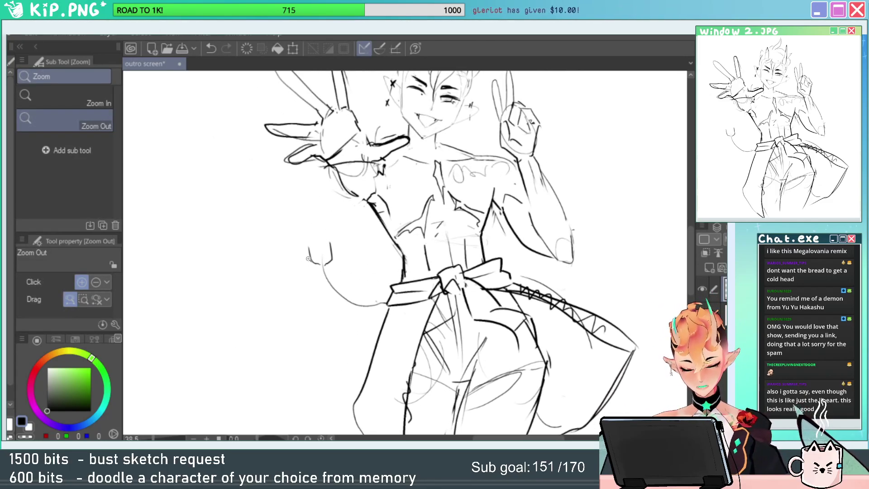
{"action": "key", "text": "ctrl+space"}
{"action": "mouse_move", "coordinate": [309, 259]}
{"action": "left_mouse_down"}
{"action": "mouse_move", "coordinate": [343, 245]}
{"action": "mouse_move", "coordinate": [310, 236]}
{"action": "left_mouse_up"}
{"action": "key", "text": "p"}
{"action": "mouse_move", "coordinate": [332, 273]}
{"action": "left_mouse_down"}
{"action": "mouse_move", "coordinate": [311, 272]}
{"action": "mouse_move", "coordinate": [308, 247]}
{"action": "mouse_move", "coordinate": [320, 222]}
{"action": "mouse_move", "coordinate": [348, 231]}
{"action": "mouse_move", "coordinate": [337, 273]}
{"action": "left_mouse_up"}
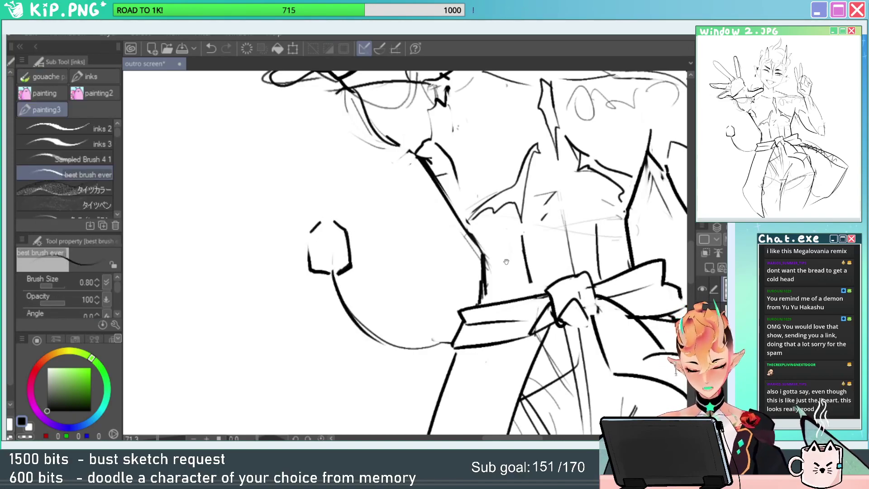
Erase the stray lines around the base of the outstretched hand's thumb and clean up its upper contour.
{"action": "left_click_drag", "start_coordinate": [505, 262], "coordinate": [413, 400]}
{"action": "key", "text": "e"}
{"action": "mouse_move", "coordinate": [373, 158]}
{"action": "left_mouse_down"}
{"action": "mouse_move", "coordinate": [353, 169]}
{"action": "mouse_move", "coordinate": [355, 147]}
{"action": "left_mouse_up"}
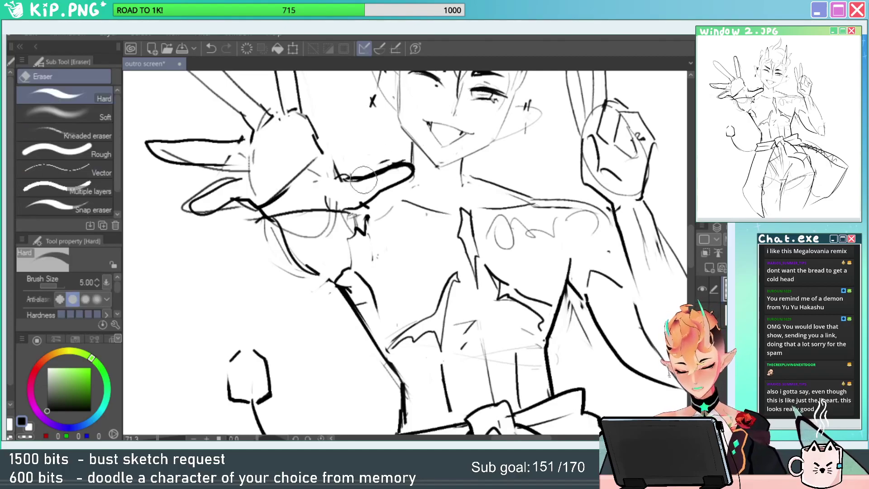
{"action": "left_click_drag", "start_coordinate": [365, 184], "coordinate": [338, 184]}
{"action": "key", "text": "p"}
{"action": "key", "text": "ctrl+space"}
{"action": "left_click_drag", "start_coordinate": [426, 178], "coordinate": [407, 171]}
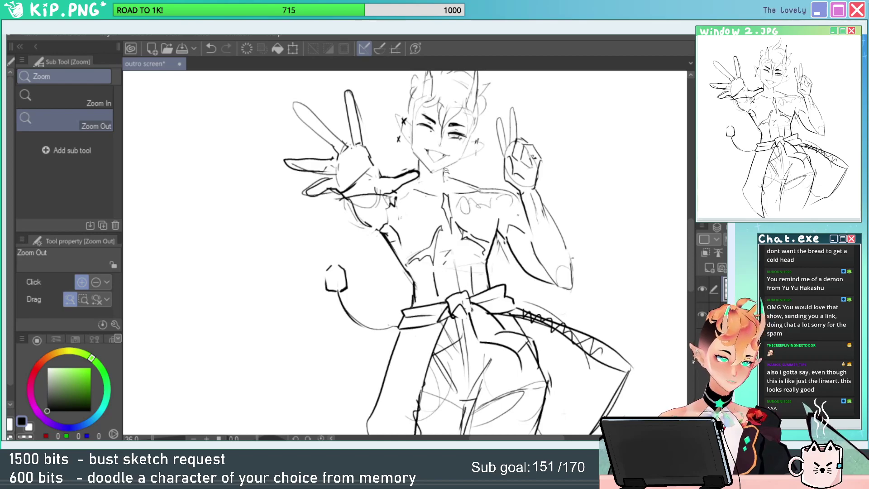
{"action": "left_click_drag", "start_coordinate": [554, 309], "coordinate": [536, 286]}
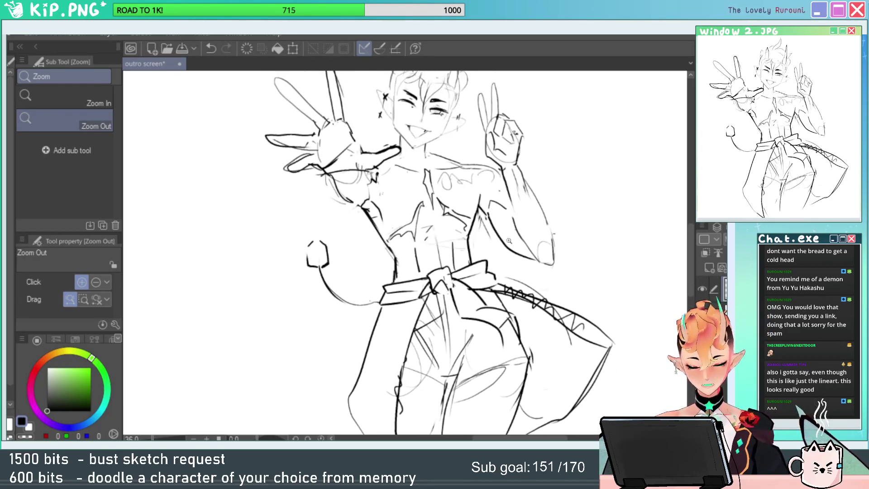
Ink the shoulder and collarbone line running from the outstretched hand's thumb toward the chest.
{"action": "key", "text": "e"}
{"action": "key", "text": "ctrl+space"}
{"action": "mouse_move", "coordinate": [394, 164]}
{"action": "left_mouse_down"}
{"action": "mouse_move", "coordinate": [424, 162]}
{"action": "mouse_move", "coordinate": [466, 193]}
{"action": "left_mouse_up"}
{"action": "key", "text": "p"}
{"action": "left_click_drag", "start_coordinate": [354, 168], "coordinate": [463, 190]}
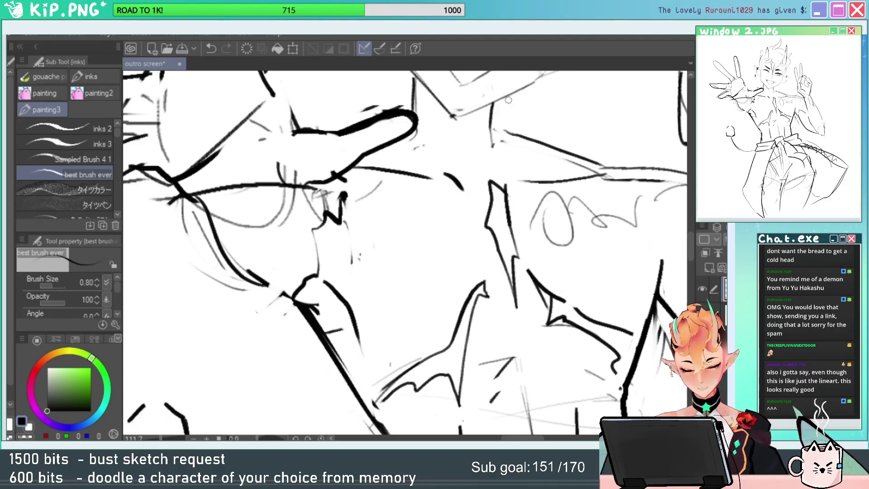
{"action": "left_click_drag", "start_coordinate": [434, 110], "coordinate": [452, 149]}
Examine the waist, hanging panels and upper body to judge the overall pose of the figure.
{"action": "key", "text": "ctrl+space"}
{"action": "left_click_drag", "start_coordinate": [561, 155], "coordinate": [520, 155]}
{"action": "left_click_drag", "start_coordinate": [565, 217], "coordinate": [478, 155]}
{"action": "mouse_move", "coordinate": [536, 195]}
{"action": "left_mouse_down"}
{"action": "mouse_move", "coordinate": [491, 121]}
{"action": "mouse_move", "coordinate": [508, 147]}
{"action": "left_mouse_up"}
{"action": "key", "text": "e"}
{"action": "key", "text": "space"}
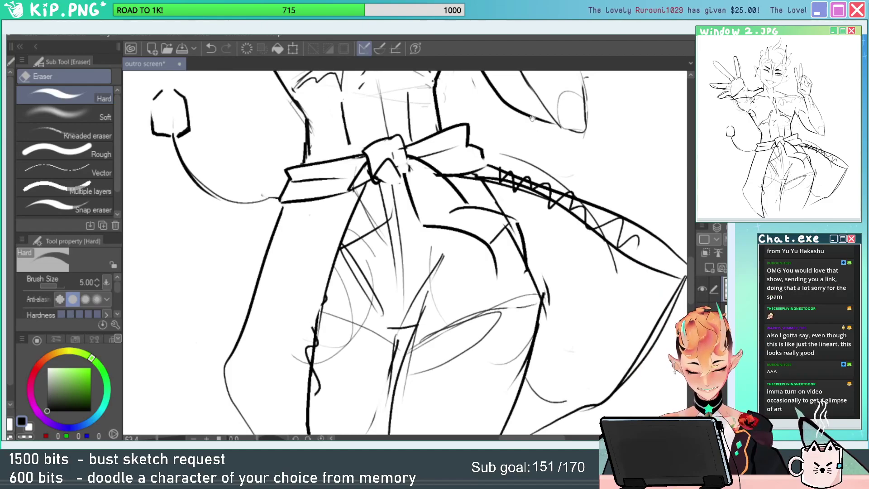
{"action": "left_click_drag", "start_coordinate": [615, 158], "coordinate": [565, 94]}
{"action": "left_click_drag", "start_coordinate": [606, 188], "coordinate": [588, 185]}
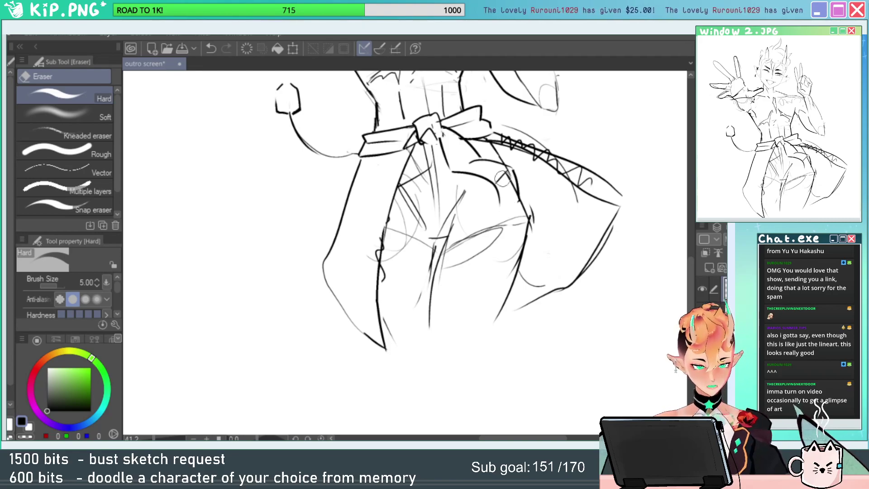
{"action": "left_click_drag", "start_coordinate": [588, 206], "coordinate": [578, 364]}
{"action": "left_click_drag", "start_coordinate": [612, 161], "coordinate": [610, 167]}
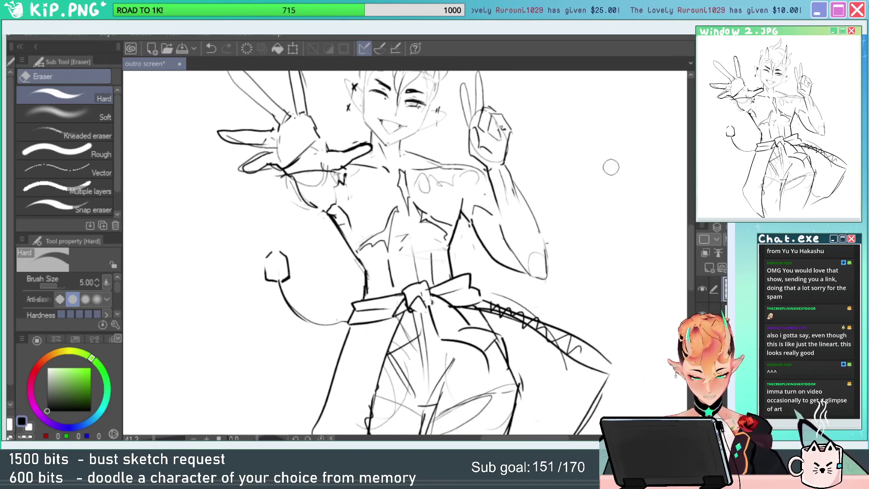
{"action": "left_click_drag", "start_coordinate": [618, 253], "coordinate": [583, 235]}
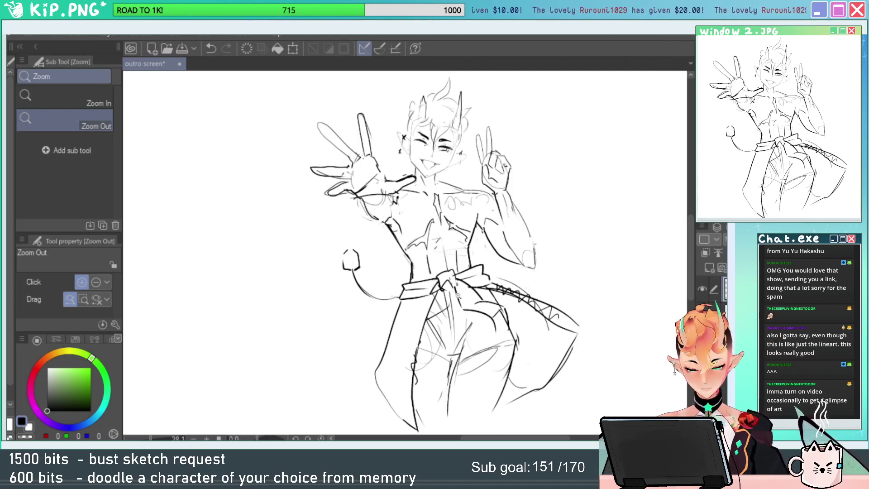
Erase the sash knot and draw a slanted top edge for a new front flap over the left band.
{"action": "left_click_drag", "start_coordinate": [458, 296], "coordinate": [446, 281]}
{"action": "left_click_drag", "start_coordinate": [452, 277], "coordinate": [451, 262]}
{"action": "key", "text": "e"}
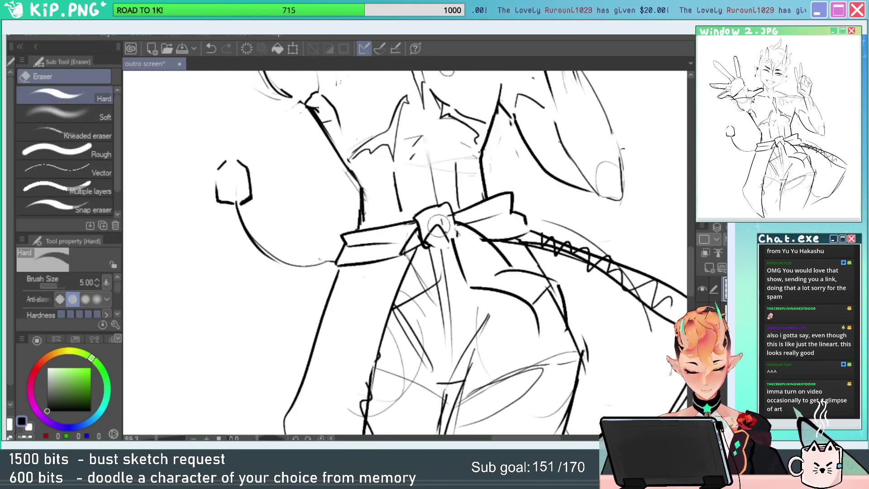
{"action": "mouse_move", "coordinate": [438, 225]}
{"action": "left_mouse_down"}
{"action": "mouse_move", "coordinate": [428, 210]}
{"action": "mouse_move", "coordinate": [440, 207]}
{"action": "mouse_move", "coordinate": [419, 252]}
{"action": "left_mouse_up"}
{"action": "key", "text": "p"}
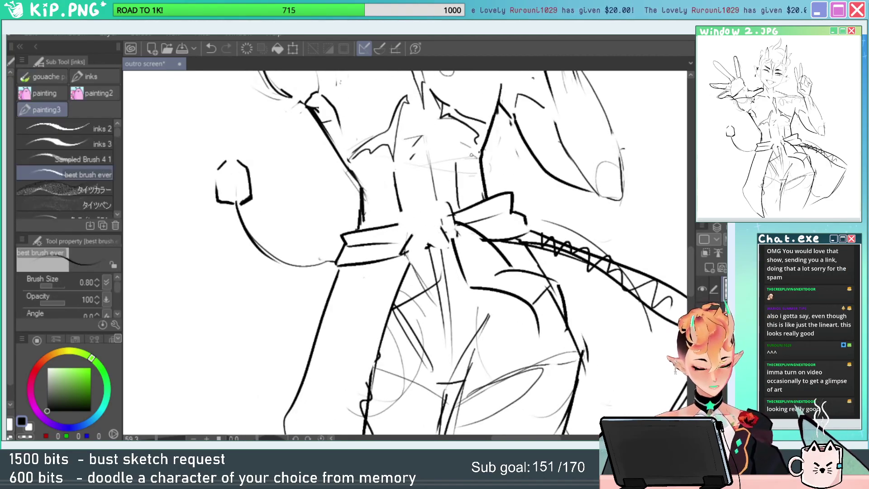
{"action": "mouse_move", "coordinate": [442, 198]}
{"action": "left_mouse_down"}
{"action": "mouse_move", "coordinate": [421, 219]}
{"action": "mouse_move", "coordinate": [392, 217]}
{"action": "left_mouse_up"}
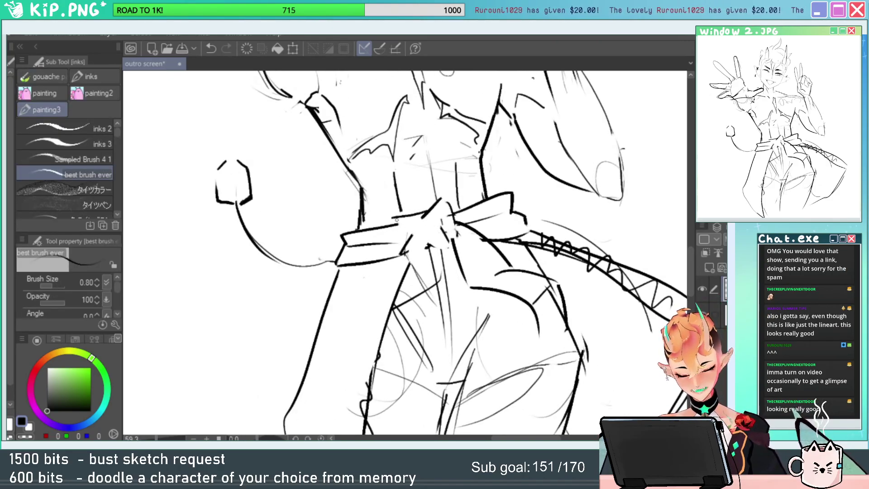
Erase the left band lines under the flap, then draw the flap's long left edge and curved hem.
{"action": "left_click_drag", "start_coordinate": [433, 268], "coordinate": [443, 214]}
{"action": "key", "text": "e"}
{"action": "mouse_move", "coordinate": [416, 182]}
{"action": "left_mouse_down"}
{"action": "mouse_move", "coordinate": [433, 250]}
{"action": "mouse_move", "coordinate": [405, 170]}
{"action": "mouse_move", "coordinate": [398, 232]}
{"action": "left_mouse_up"}
{"action": "key", "text": "p"}
{"action": "mouse_move", "coordinate": [401, 168]}
{"action": "left_mouse_down"}
{"action": "mouse_move", "coordinate": [374, 277]}
{"action": "mouse_move", "coordinate": [439, 307]}
{"action": "left_mouse_up"}
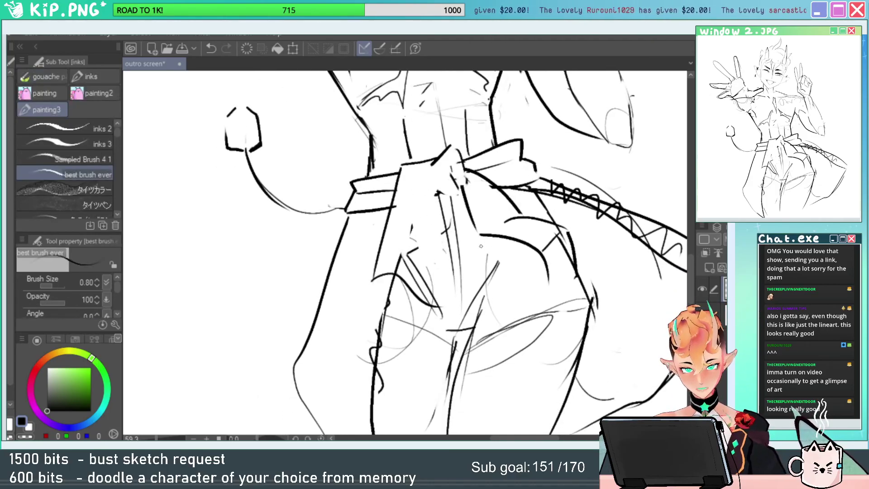
{"action": "key", "text": "ctrl+z"}
{"action": "left_click_drag", "start_coordinate": [374, 278], "coordinate": [443, 294]}
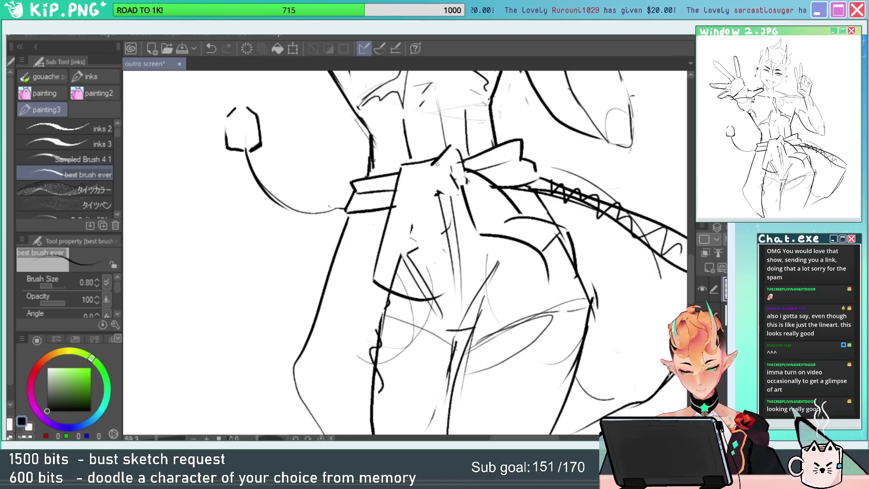
Draw the front flap's straight right edge and erase the old sketch lines inside the flap.
{"action": "key", "text": "e"}
{"action": "mouse_move", "coordinate": [431, 167]}
{"action": "left_mouse_down"}
{"action": "mouse_move", "coordinate": [440, 161]}
{"action": "mouse_move", "coordinate": [454, 207]}
{"action": "left_mouse_up"}
{"action": "key", "text": "p"}
{"action": "key", "text": "ctrl+z"}
{"action": "left_click_drag", "start_coordinate": [449, 154], "coordinate": [449, 294]}
{"action": "key", "text": "e"}
{"action": "mouse_move", "coordinate": [435, 185]}
{"action": "left_mouse_down"}
{"action": "mouse_move", "coordinate": [428, 287]}
{"action": "mouse_move", "coordinate": [390, 266]}
{"action": "mouse_move", "coordinate": [415, 298]}
{"action": "left_mouse_up"}
{"action": "key", "text": "p"}
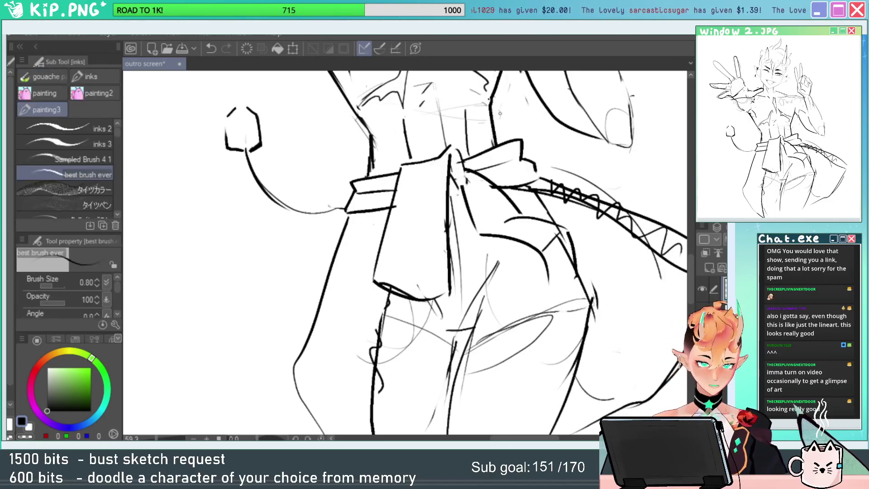
Erase the knot remnants beside the front flap and redraw the right sash band so it crosses from the flap's edge.
{"action": "key", "text": "e"}
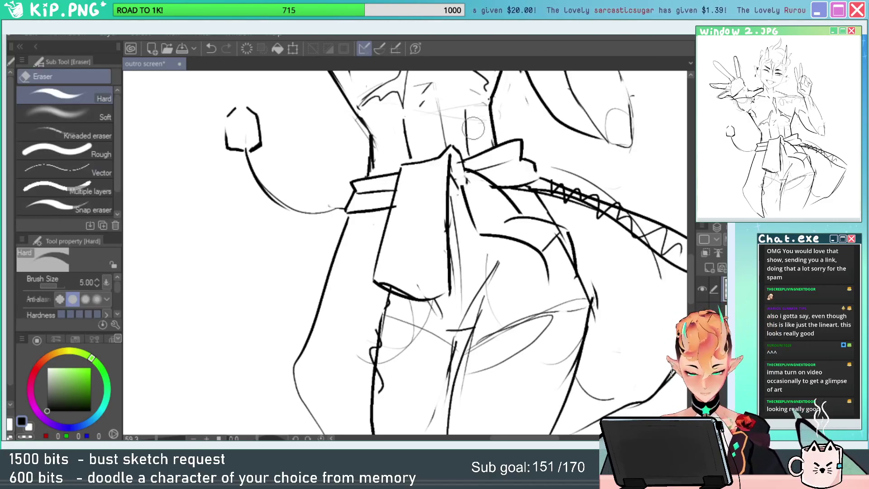
{"action": "mouse_move", "coordinate": [465, 161]}
{"action": "left_mouse_down"}
{"action": "mouse_move", "coordinate": [451, 156]}
{"action": "mouse_move", "coordinate": [485, 157]}
{"action": "mouse_move", "coordinate": [467, 168]}
{"action": "mouse_move", "coordinate": [520, 146]}
{"action": "left_mouse_up"}
{"action": "key", "text": "p"}
{"action": "key", "text": "ctrl+z"}
{"action": "key", "text": "e"}
{"action": "key", "text": "p"}
{"action": "key", "text": "e"}
{"action": "key", "text": "ctrl+z"}
{"action": "key", "text": "ctrl+z"}
{"action": "mouse_move", "coordinate": [472, 179]}
{"action": "left_mouse_down"}
{"action": "mouse_move", "coordinate": [460, 174]}
{"action": "mouse_move", "coordinate": [456, 186]}
{"action": "mouse_move", "coordinate": [502, 164]}
{"action": "mouse_move", "coordinate": [453, 152]}
{"action": "mouse_move", "coordinate": [497, 146]}
{"action": "left_mouse_up"}
{"action": "key", "text": "p"}
{"action": "key", "text": "e"}
{"action": "key", "text": "ctrl+z"}
{"action": "key", "text": "p"}
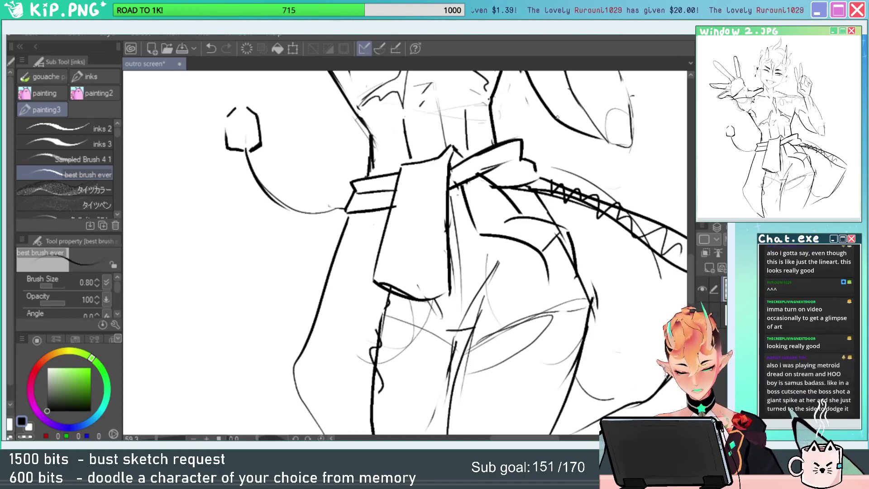
Erase the folded sash tail hanging below the right band across the thigh.
{"action": "left_click_drag", "start_coordinate": [517, 199], "coordinate": [468, 138]}
{"action": "key", "text": "ctrl+space"}
{"action": "left_click_drag", "start_coordinate": [507, 209], "coordinate": [486, 219]}
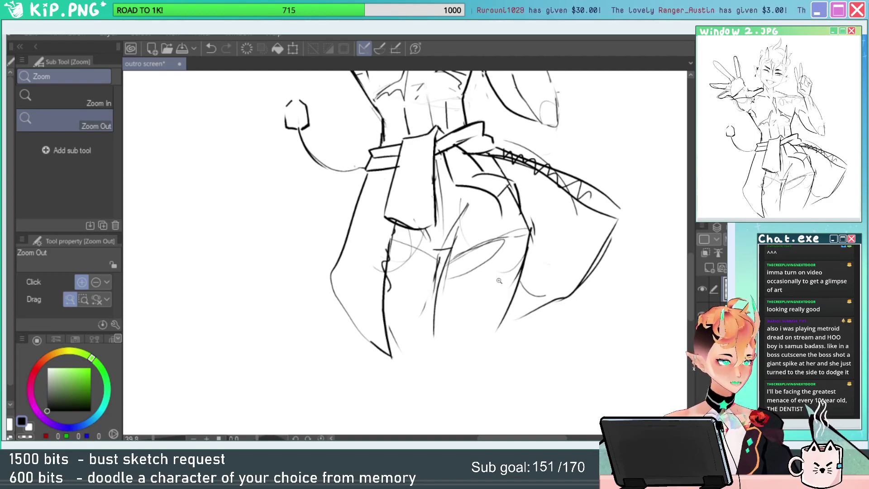
{"action": "scroll", "coordinate": [464, 155], "scroll_direction": "up", "scroll_amount": 1}
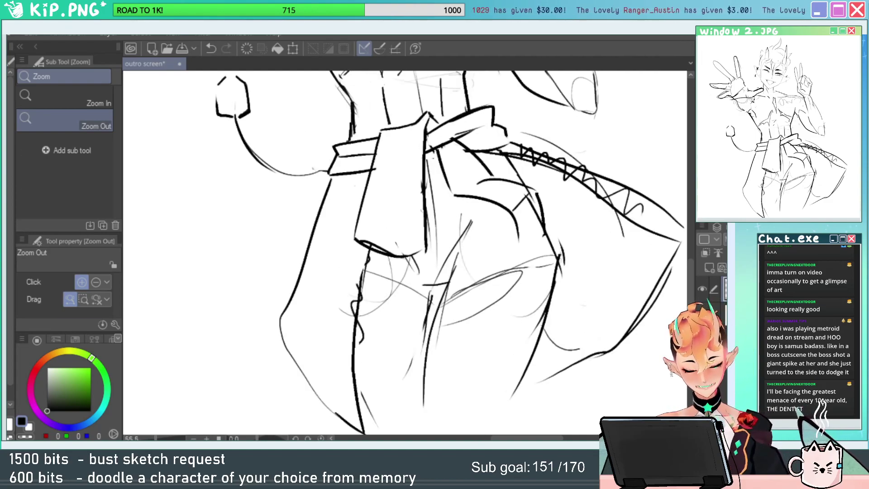
{"action": "key", "text": "e"}
{"action": "mouse_move", "coordinate": [462, 144]}
{"action": "left_mouse_down"}
{"action": "mouse_move", "coordinate": [507, 193]}
{"action": "mouse_move", "coordinate": [494, 211]}
{"action": "mouse_move", "coordinate": [505, 180]}
{"action": "mouse_move", "coordinate": [538, 194]}
{"action": "mouse_move", "coordinate": [553, 224]}
{"action": "mouse_move", "coordinate": [534, 180]}
{"action": "left_mouse_up"}
{"action": "key", "text": "p"}
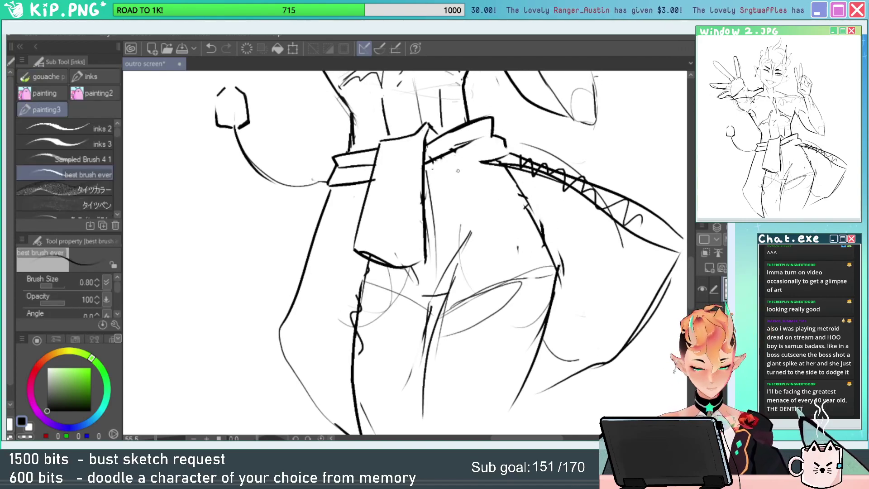
Draw a long curve from the right sash band down toward the outer thigh and try a second inner curve beside the flap.
{"action": "left_click_drag", "start_coordinate": [449, 150], "coordinate": [528, 236]}
{"action": "key", "text": "ctrl+z"}
{"action": "left_click_drag", "start_coordinate": [454, 150], "coordinate": [545, 296]}
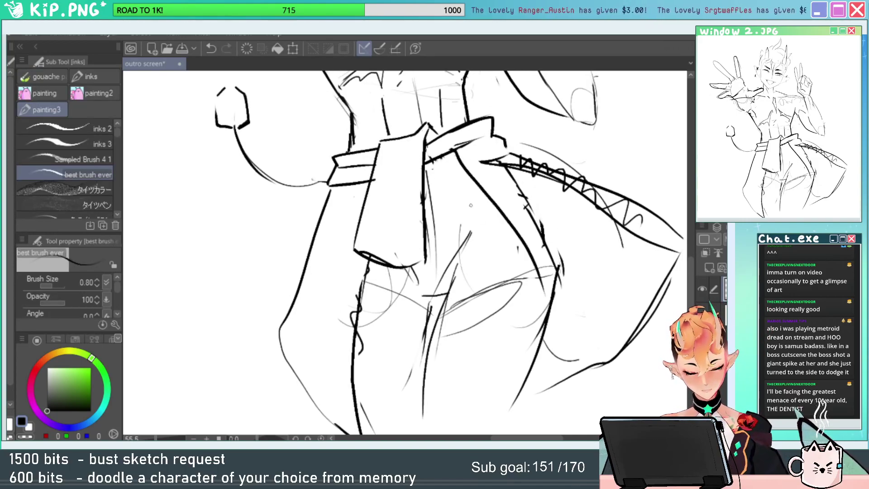
{"action": "left_click_drag", "start_coordinate": [429, 161], "coordinate": [480, 287]}
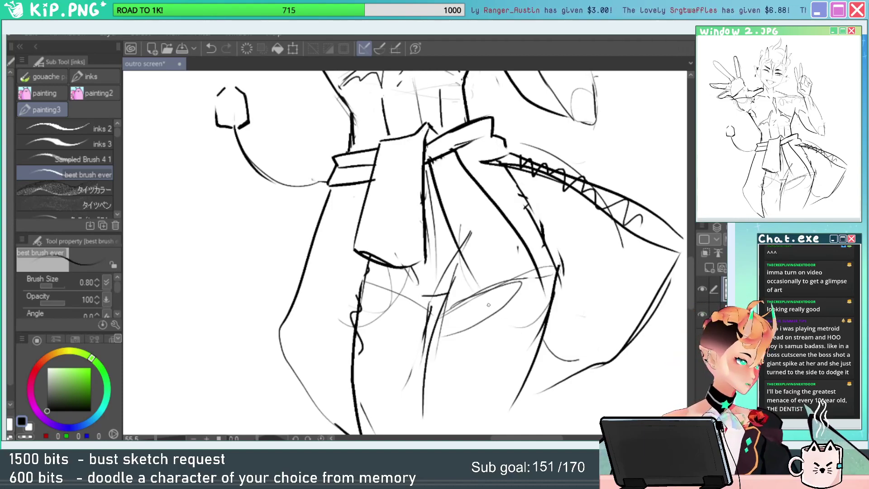
{"action": "key", "text": "ctrl+z"}
Erase the rough lower edge of the right sash band and redraw it as one clean line from the front flap.
{"action": "key", "text": "e"}
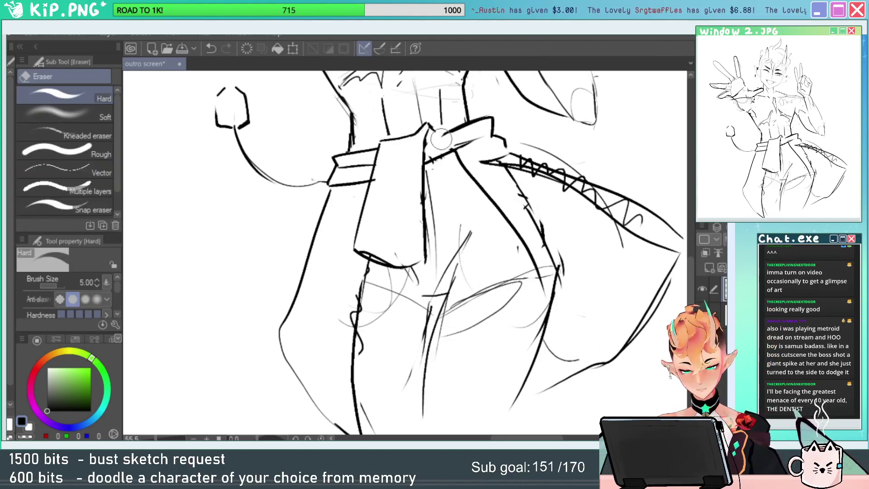
{"action": "left_click_drag", "start_coordinate": [429, 161], "coordinate": [474, 140]}
{"action": "key", "text": "p"}
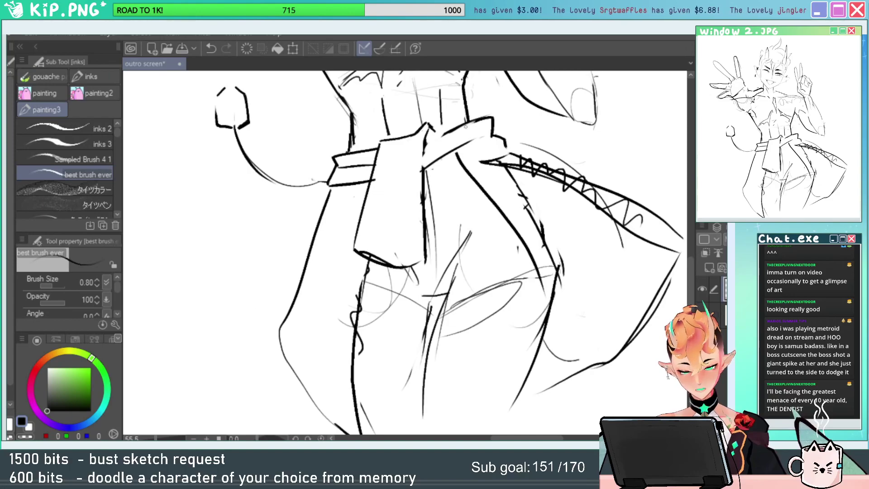
{"action": "key", "text": "ctrl+z"}
{"action": "left_click_drag", "start_coordinate": [425, 168], "coordinate": [477, 140]}
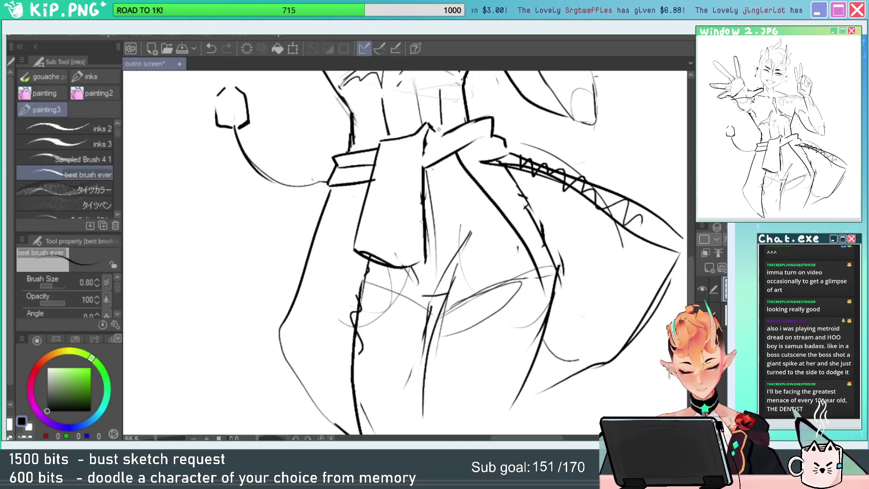
{"action": "mouse_move", "coordinate": [424, 151]}
{"action": "left_mouse_down"}
{"action": "mouse_move", "coordinate": [475, 121]}
{"action": "mouse_move", "coordinate": [441, 135]}
{"action": "mouse_move", "coordinate": [467, 120]}
{"action": "left_mouse_up"}
{"action": "key", "text": "ctrl+z"}
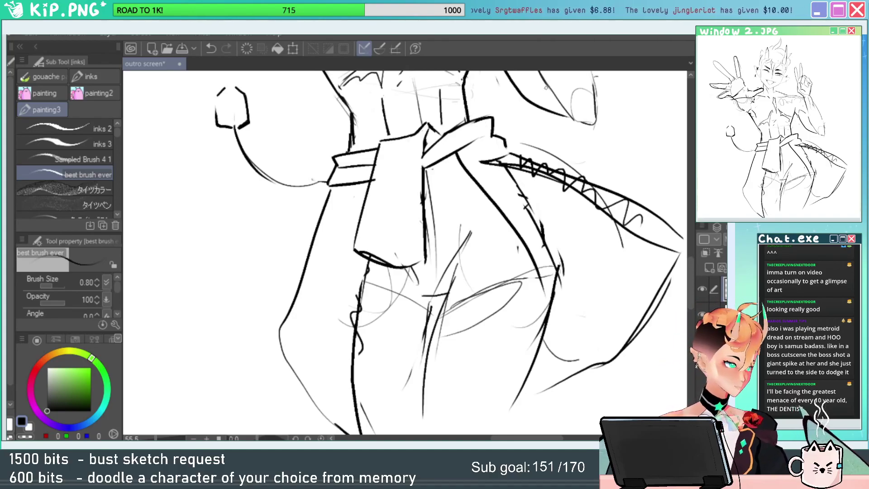
{"action": "mouse_move", "coordinate": [507, 153]}
{"action": "left_mouse_down"}
{"action": "mouse_move", "coordinate": [459, 154]}
{"action": "mouse_move", "coordinate": [459, 142]}
{"action": "mouse_move", "coordinate": [475, 185]}
{"action": "mouse_move", "coordinate": [525, 247]}
{"action": "left_mouse_up"}
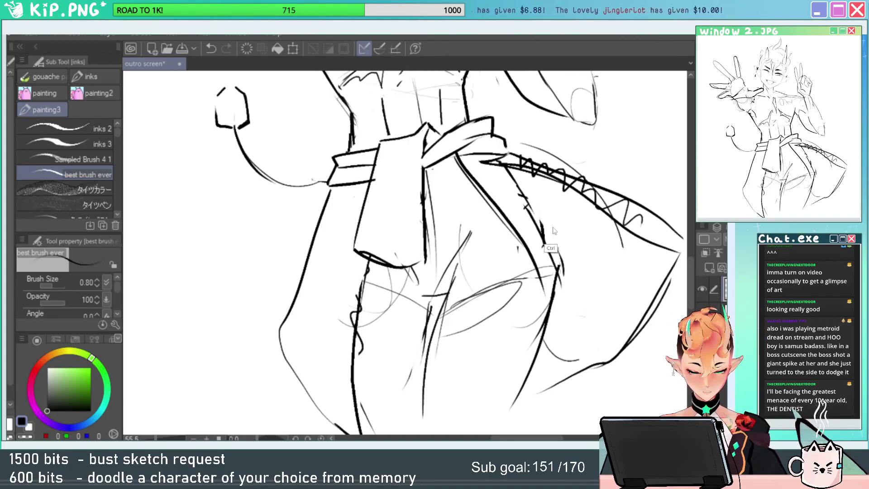
{"action": "key", "text": "ctrl+z"}
{"action": "left_click_drag", "start_coordinate": [442, 160], "coordinate": [494, 295]}
{"action": "key", "text": "ctrl+z"}
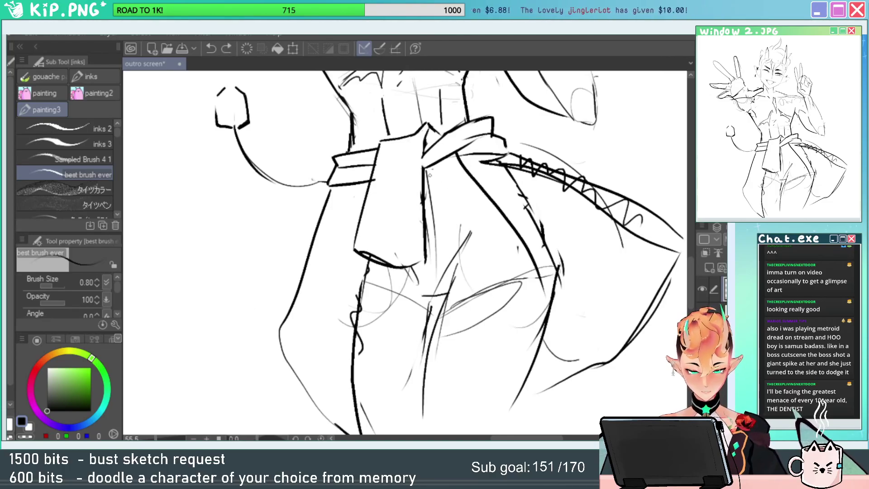
{"action": "left_click_drag", "start_coordinate": [425, 169], "coordinate": [490, 269]}
{"action": "key", "text": "ctrl+z"}
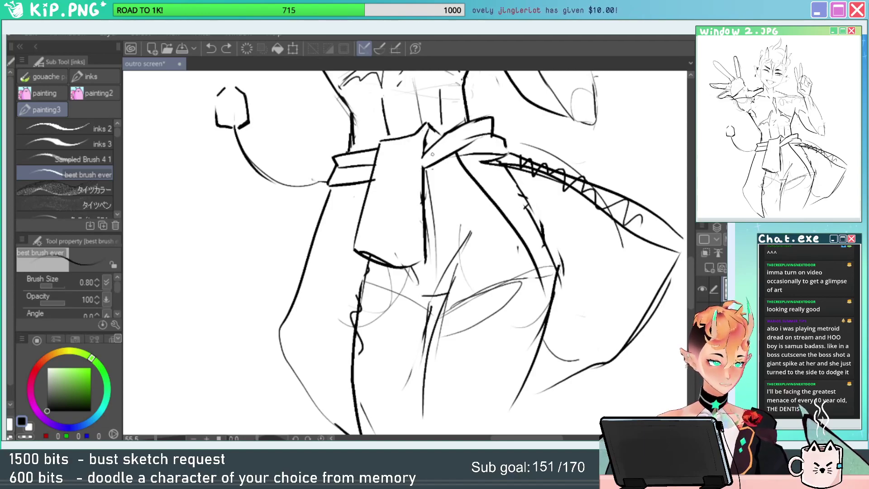
{"action": "left_click_drag", "start_coordinate": [431, 162], "coordinate": [483, 261]}
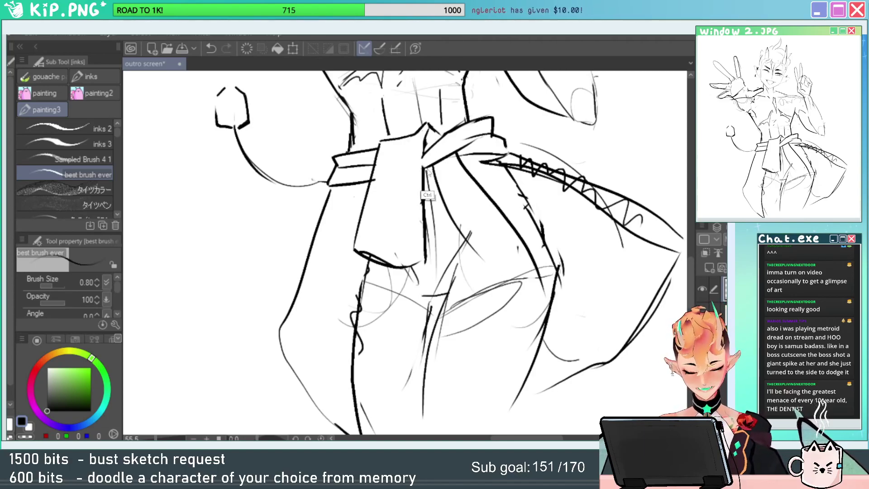
{"action": "key", "text": "ctrl+z"}
Draw the inner edge of the hanging sash tail from below the band down the thigh, plus a short fold line near its top.
{"action": "mouse_move", "coordinate": [429, 165]}
{"action": "left_mouse_down"}
{"action": "mouse_move", "coordinate": [475, 253]}
{"action": "mouse_move", "coordinate": [491, 312]}
{"action": "left_mouse_up"}
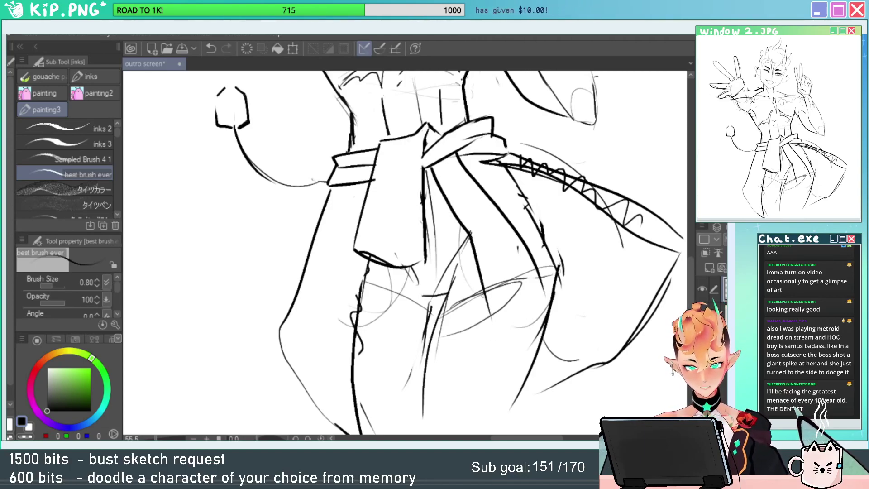
{"action": "left_click_drag", "start_coordinate": [506, 347], "coordinate": [515, 311]}
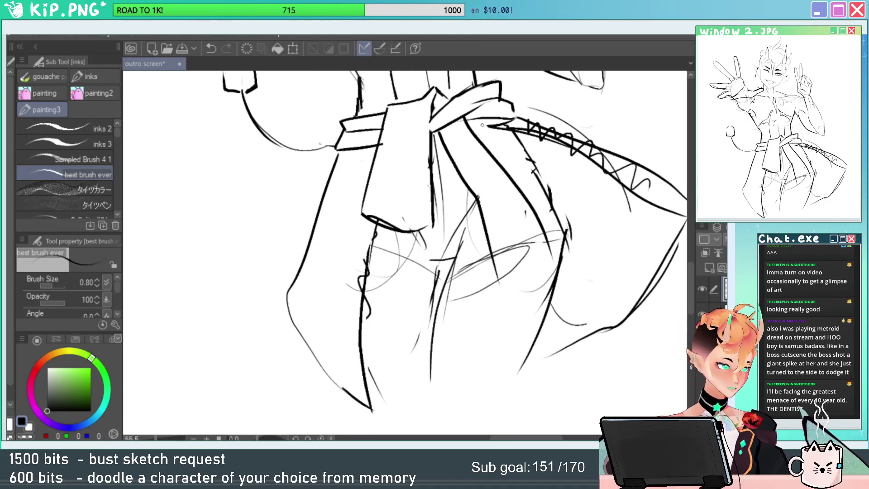
{"action": "left_click_drag", "start_coordinate": [453, 124], "coordinate": [490, 177]}
Draw the angled lower corner and bottom edge of the hanging sash tail across the thigh.
{"action": "key", "text": "e"}
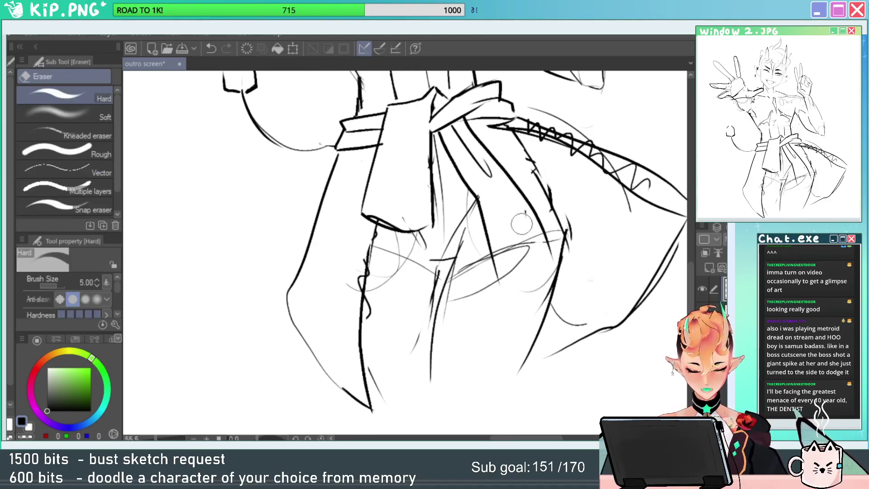
{"action": "key", "text": "p"}
{"action": "mouse_move", "coordinate": [488, 245]}
{"action": "left_mouse_down"}
{"action": "mouse_move", "coordinate": [489, 303]}
{"action": "mouse_move", "coordinate": [537, 310]}
{"action": "left_mouse_up"}
{"action": "key", "text": "ctrl+z"}
{"action": "key", "text": "ctrl+z"}
{"action": "mouse_move", "coordinate": [488, 240]}
{"action": "left_mouse_down"}
{"action": "mouse_move", "coordinate": [470, 288]}
{"action": "mouse_move", "coordinate": [525, 308]}
{"action": "left_mouse_up"}
{"action": "key", "text": "e"}
{"action": "key", "text": "p"}
{"action": "key", "text": "b"}
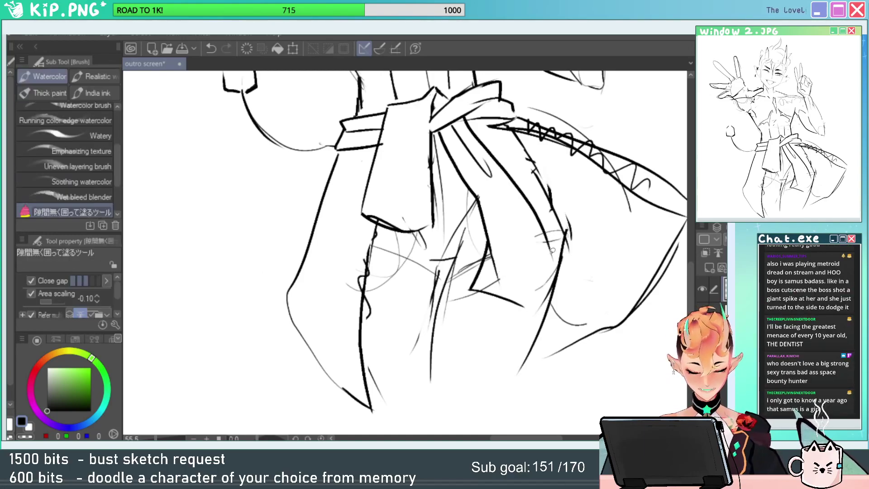
Extend the sash tail's outer edge to its bottom corner and clean up the line around the bend.
{"action": "key", "text": "e"}
{"action": "key", "text": "p"}
{"action": "left_click_drag", "start_coordinate": [548, 245], "coordinate": [527, 308]}
{"action": "key", "text": "e"}
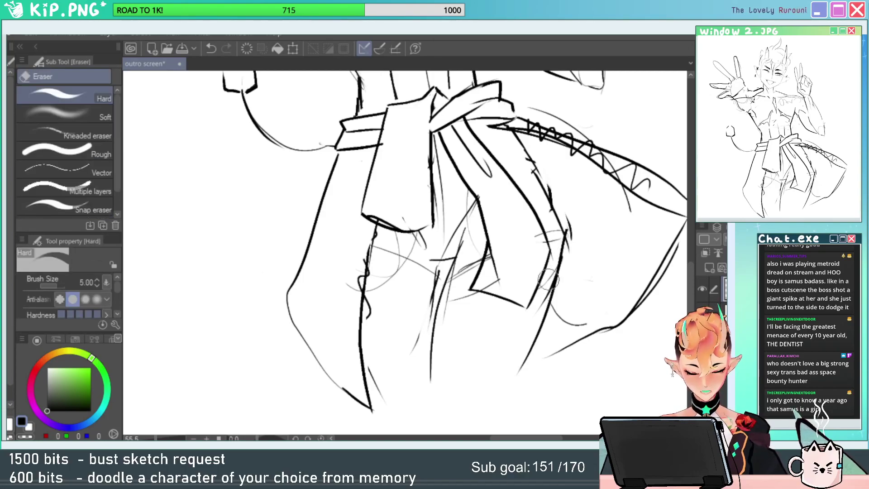
{"action": "left_click_drag", "start_coordinate": [554, 246], "coordinate": [541, 289]}
{"action": "key", "text": "p"}
{"action": "left_click_drag", "start_coordinate": [549, 235], "coordinate": [546, 267]}
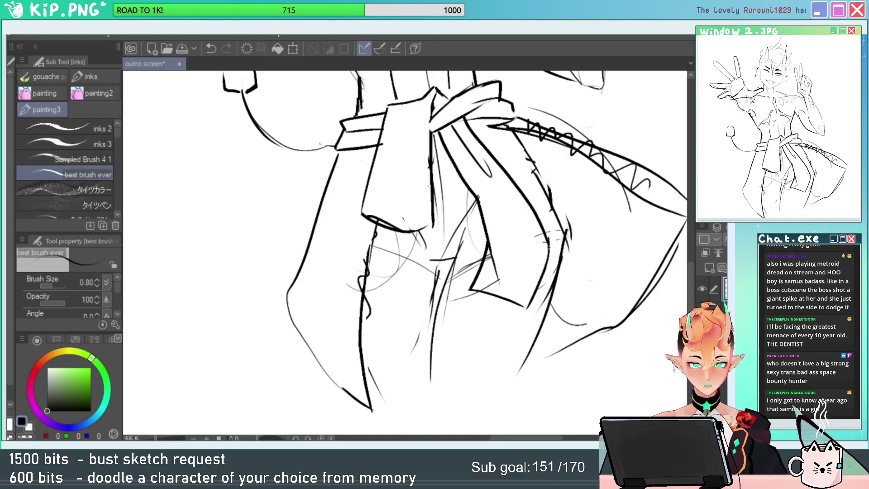
Erase the rough hip marks between the sash tail and the flared panel.
{"action": "key", "text": "e"}
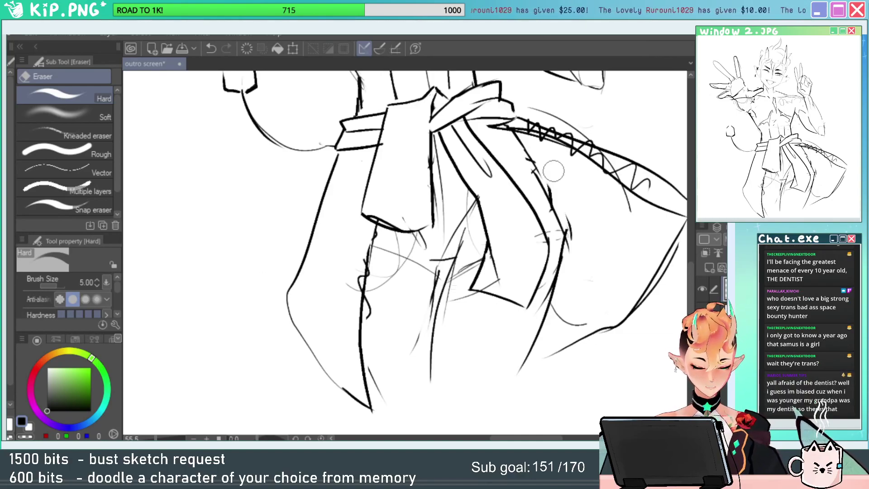
{"action": "left_click_drag", "start_coordinate": [592, 233], "coordinate": [584, 234]}
{"action": "left_click_drag", "start_coordinate": [520, 160], "coordinate": [517, 178]}
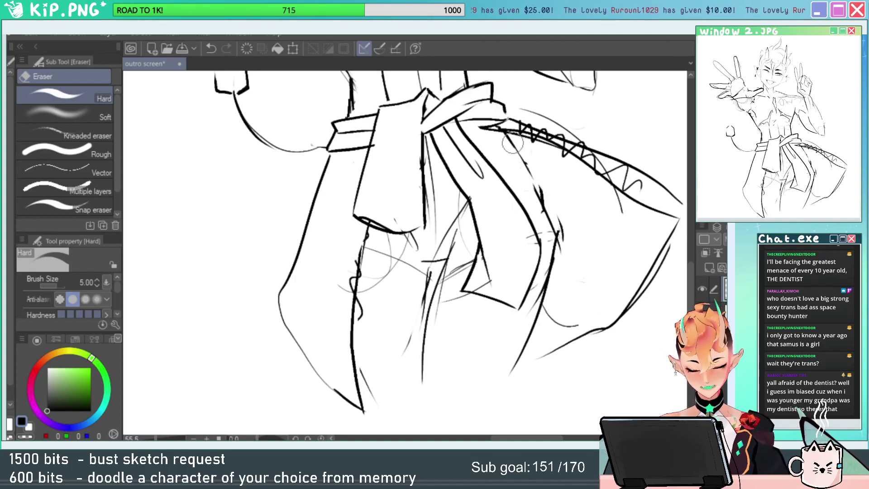
Extend the flared panel's zigzag-trimmed upper edge back to the sash with two curved lines.
{"action": "key", "text": "p"}
{"action": "mouse_move", "coordinate": [486, 128]}
{"action": "left_mouse_down"}
{"action": "mouse_move", "coordinate": [463, 120]}
{"action": "mouse_move", "coordinate": [502, 136]}
{"action": "left_mouse_up"}
{"action": "key", "text": "ctrl+z"}
{"action": "key", "text": "ctrl+z"}
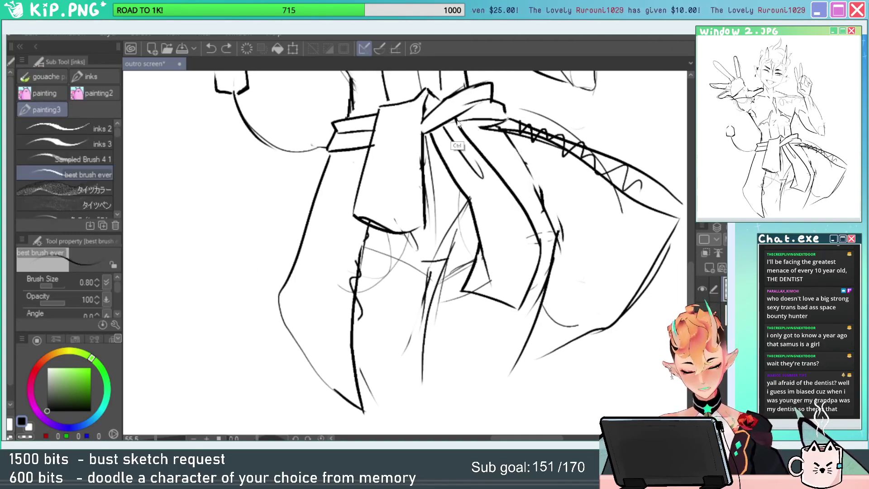
{"action": "left_click_drag", "start_coordinate": [456, 119], "coordinate": [515, 131]}
{"action": "left_click_drag", "start_coordinate": [468, 115], "coordinate": [540, 129]}
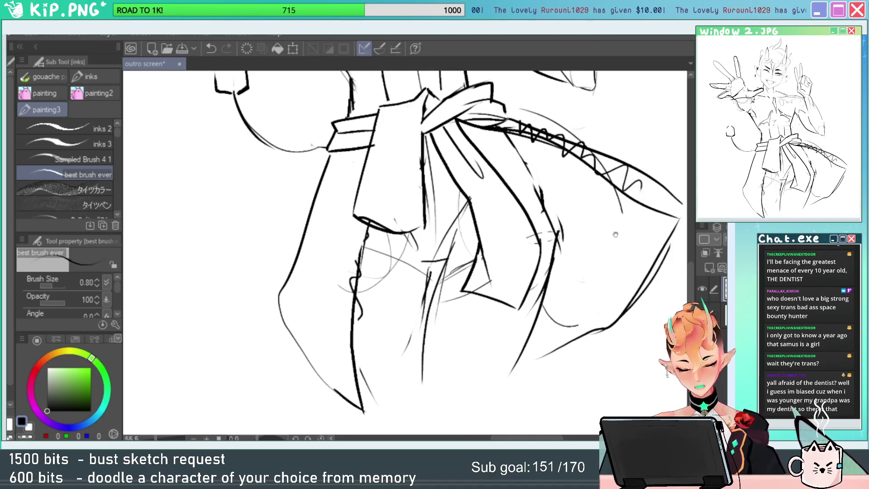
Redraw the outer hip outline from the panel's trim down to the thigh and erase its rough strokes.
{"action": "key", "text": "e"}
{"action": "mouse_move", "coordinate": [615, 234]}
{"action": "left_mouse_down"}
{"action": "mouse_move", "coordinate": [594, 241]}
{"action": "mouse_move", "coordinate": [592, 202]}
{"action": "left_mouse_up"}
{"action": "key", "text": "p"}
{"action": "left_click_drag", "start_coordinate": [487, 144], "coordinate": [533, 228]}
{"action": "key", "text": "e"}
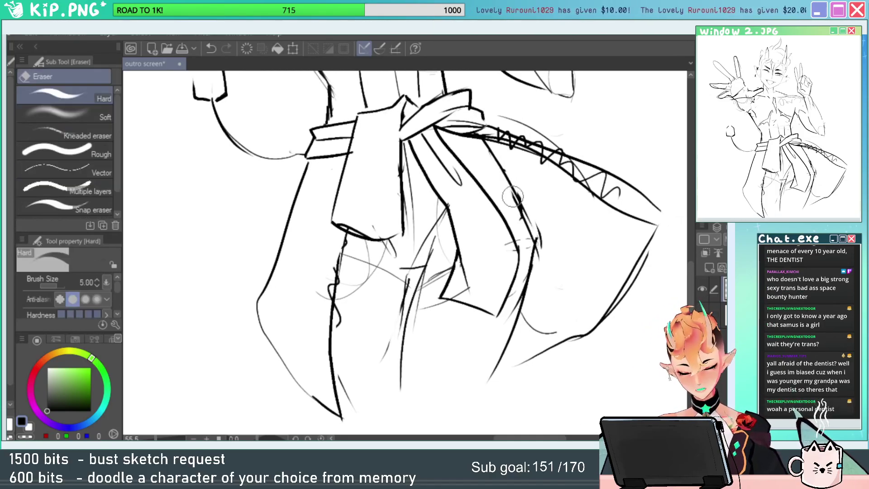
{"action": "key", "text": "p"}
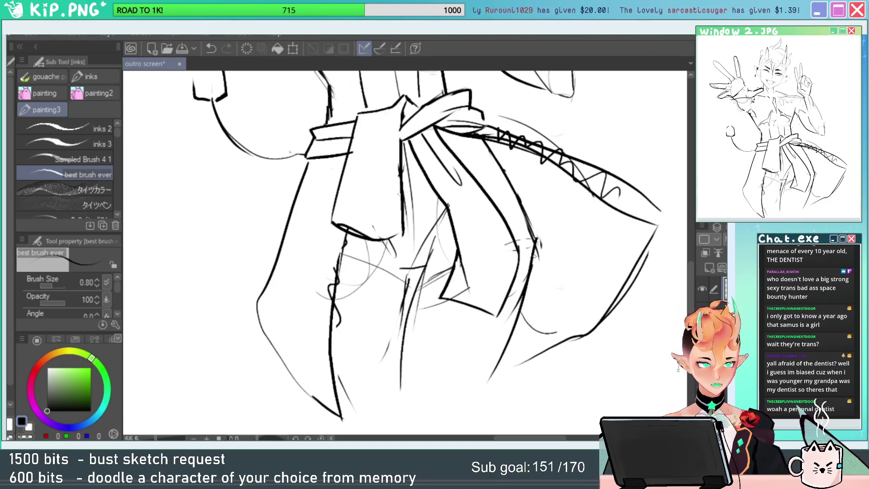
{"action": "left_click_drag", "start_coordinate": [534, 266], "coordinate": [570, 271]}
Redraw the front flap's right edge as one straight line from its upper corner, erasing the old knot lines.
{"action": "key", "text": "alt+space"}
{"action": "left_click_drag", "start_coordinate": [664, 256], "coordinate": [605, 274]}
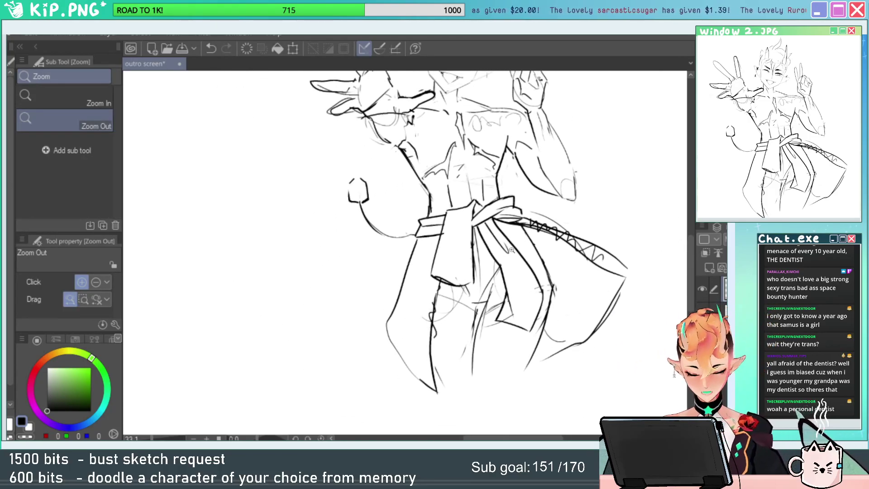
{"action": "scroll", "coordinate": [511, 255], "scroll_direction": "up", "scroll_amount": 3}
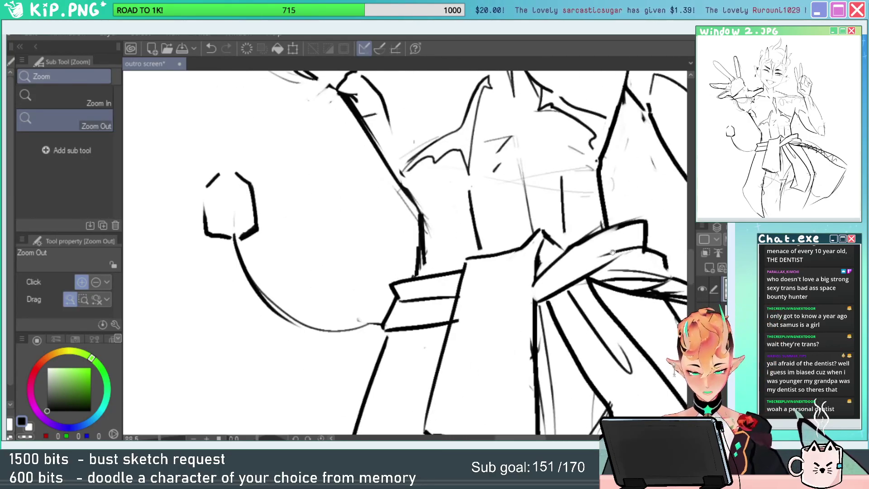
{"action": "key", "text": "e"}
{"action": "key", "text": "p"}
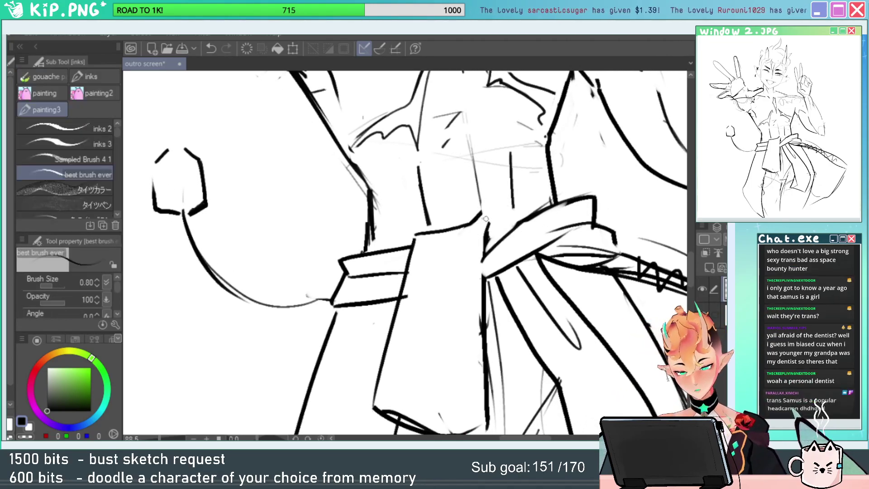
{"action": "left_click_drag", "start_coordinate": [481, 213], "coordinate": [486, 290]}
{"action": "key", "text": "e"}
{"action": "left_click_drag", "start_coordinate": [503, 214], "coordinate": [469, 282]}
{"action": "key", "text": "p"}
{"action": "mouse_move", "coordinate": [482, 211]}
{"action": "left_mouse_down"}
{"action": "mouse_move", "coordinate": [486, 296]}
{"action": "mouse_move", "coordinate": [491, 206]}
{"action": "left_mouse_up"}
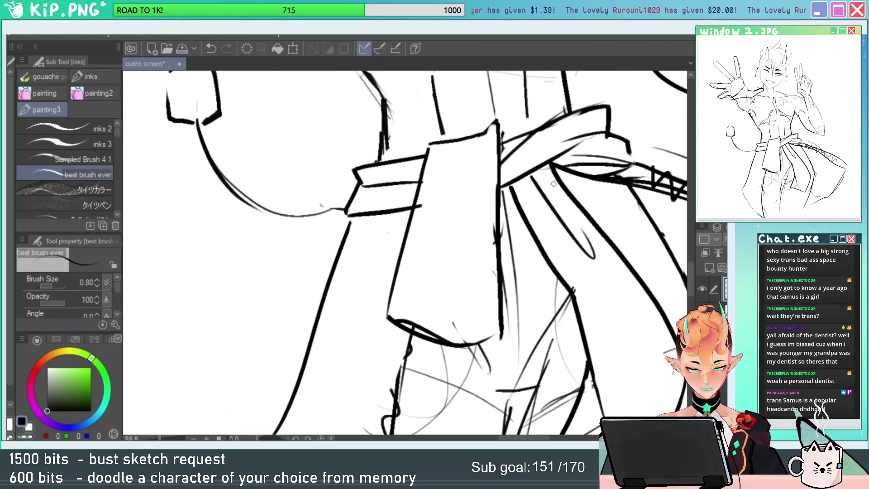
Erase the middle line of the left sash band and replace it with short fold creases.
{"action": "key", "text": "e"}
{"action": "key", "text": "p"}
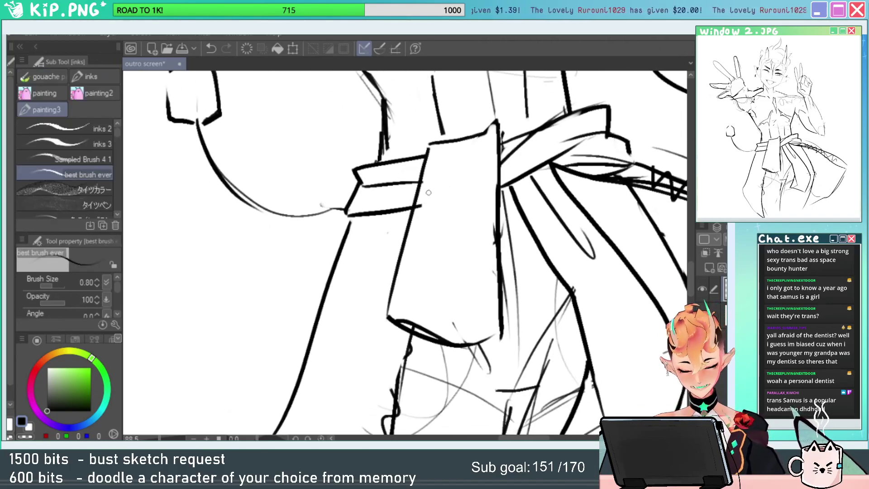
{"action": "key", "text": "e"}
{"action": "key", "text": "p"}
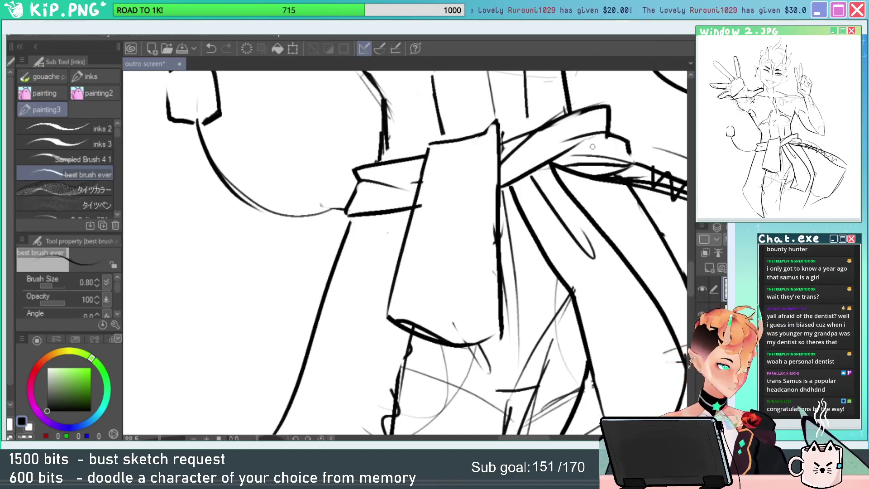
Clean up the right sash band's upper edge and add a short band line behind it beside the front flap.
{"action": "key", "text": "e"}
{"action": "mouse_move", "coordinate": [538, 124]}
{"action": "left_mouse_down"}
{"action": "mouse_move", "coordinate": [501, 144]}
{"action": "mouse_move", "coordinate": [532, 132]}
{"action": "mouse_move", "coordinate": [530, 144]}
{"action": "mouse_move", "coordinate": [577, 113]}
{"action": "left_mouse_up"}
{"action": "key", "text": "p"}
{"action": "key", "text": "e"}
{"action": "key", "text": "p"}
{"action": "key", "text": "e"}
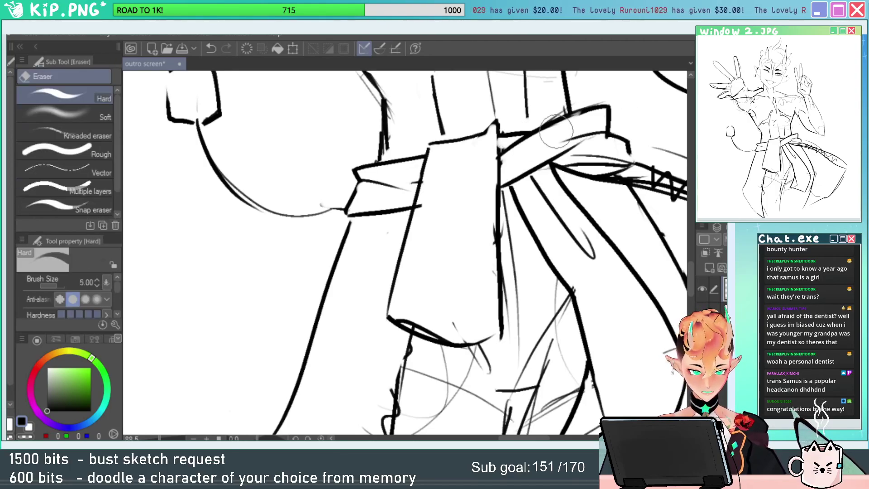
{"action": "mouse_move", "coordinate": [534, 142]}
{"action": "left_mouse_down"}
{"action": "mouse_move", "coordinate": [562, 132]}
{"action": "mouse_move", "coordinate": [568, 114]}
{"action": "left_mouse_up"}
{"action": "key", "text": "p"}
{"action": "left_click_drag", "start_coordinate": [520, 170], "coordinate": [512, 141]}
{"action": "left_click_drag", "start_coordinate": [490, 108], "coordinate": [491, 164]}
Redraw the front flap's peaked upper corner with a slanted line and erase the excess around it.
{"action": "key", "text": "e"}
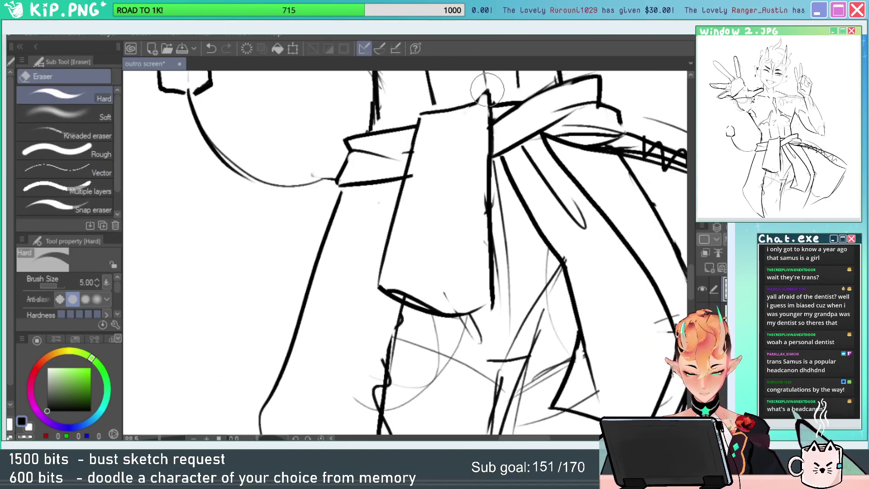
{"action": "key", "text": "p"}
{"action": "left_click_drag", "start_coordinate": [486, 88], "coordinate": [445, 128]}
{"action": "key", "text": "e"}
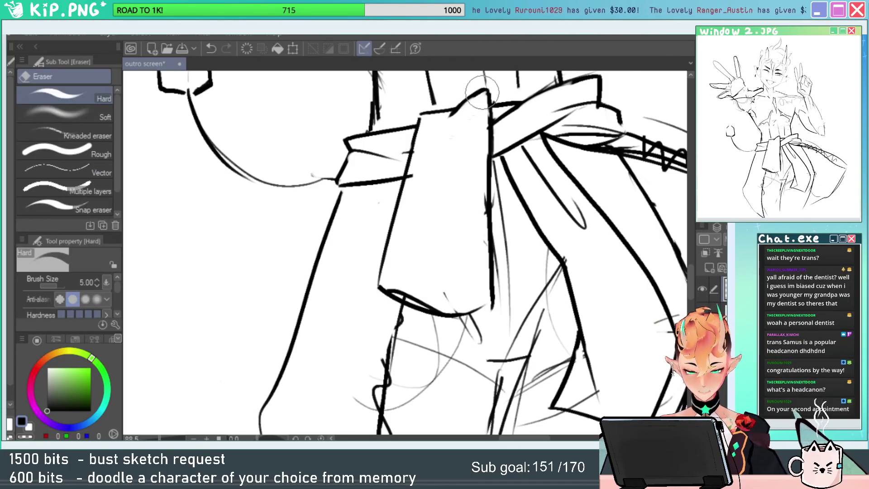
Clean up the front flap's doubled bottom hem into a single curved line.
{"action": "left_click_drag", "start_coordinate": [553, 140], "coordinate": [527, 8]}
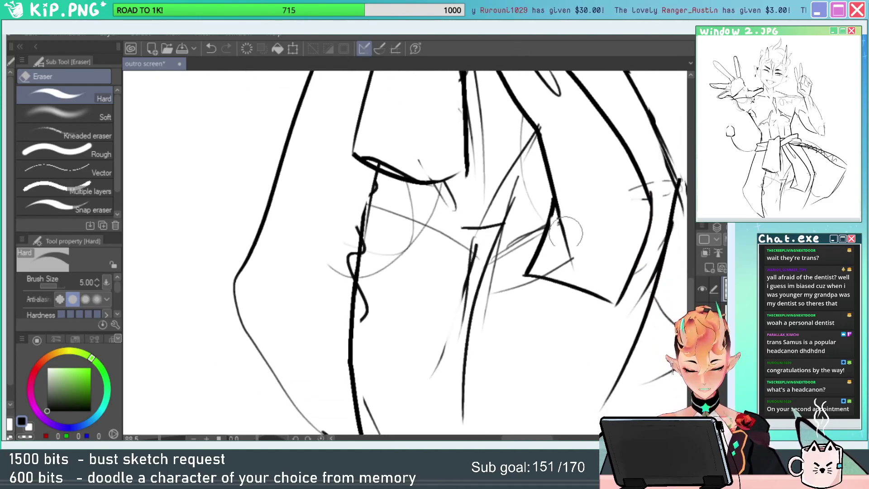
{"action": "left_click_drag", "start_coordinate": [564, 263], "coordinate": [552, 268]}
{"action": "key", "text": "alt+space"}
{"action": "left_click_drag", "start_coordinate": [579, 210], "coordinate": [565, 206]}
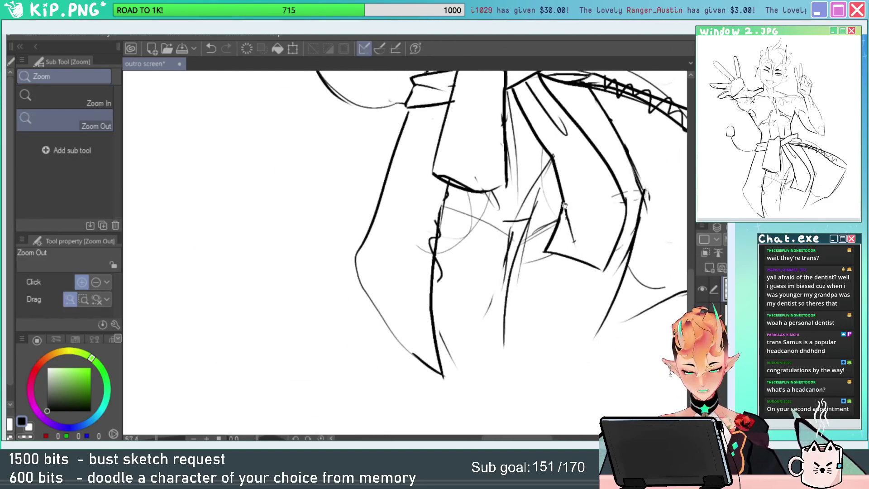
{"action": "left_click_drag", "start_coordinate": [508, 191], "coordinate": [502, 220]}
{"action": "left_click_drag", "start_coordinate": [437, 197], "coordinate": [501, 208]}
{"action": "key", "text": "p"}
{"action": "key", "text": "space"}
{"action": "left_click_drag", "start_coordinate": [554, 168], "coordinate": [531, 207]}
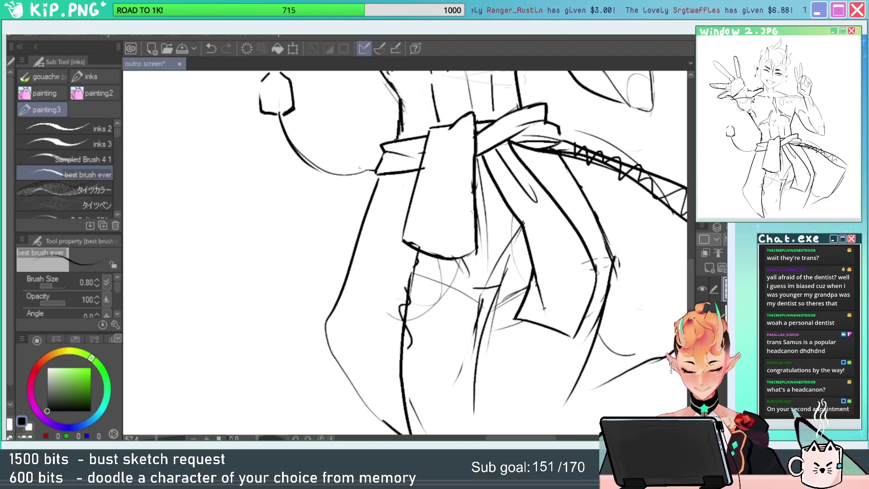
Erase the crossing marks at the sash tail's outer bend and sketch a light curved hem under its bottom edge.
{"action": "key", "text": "e"}
{"action": "left_click_drag", "start_coordinate": [587, 261], "coordinate": [589, 281]}
{"action": "key", "text": "p"}
{"action": "left_click_drag", "start_coordinate": [515, 319], "coordinate": [562, 334]}
{"action": "key", "text": "ctrl+z"}
{"action": "key", "text": "space"}
Erase the front flap's rough right edge and redraw it as a clean line down to the hem.
{"action": "key", "text": "e"}
{"action": "left_click_drag", "start_coordinate": [465, 148], "coordinate": [477, 265]}
{"action": "key", "text": "p"}
{"action": "left_click_drag", "start_coordinate": [476, 150], "coordinate": [477, 220]}
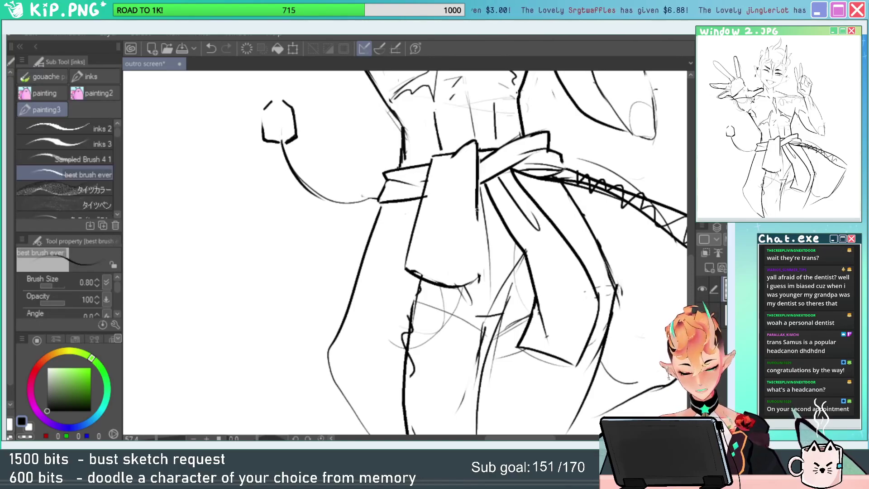
{"action": "key", "text": "ctrl+z"}
{"action": "mouse_move", "coordinate": [477, 143]}
{"action": "left_mouse_down"}
{"action": "mouse_move", "coordinate": [486, 291]}
{"action": "mouse_move", "coordinate": [486, 210]}
{"action": "left_mouse_up"}
Strengthen the inner leg line below the front flap with a long downward curve.
{"action": "key", "text": "e"}
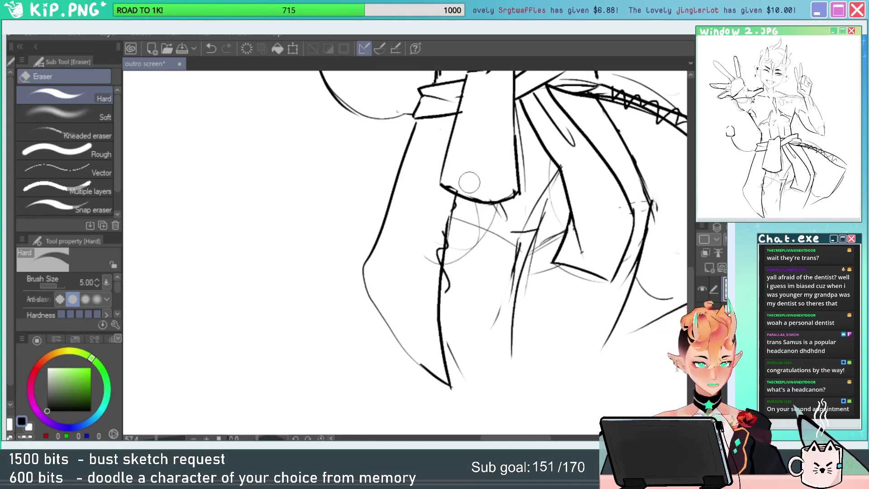
{"action": "key", "text": "alt+space"}
{"action": "left_click_drag", "start_coordinate": [515, 259], "coordinate": [534, 259]}
{"action": "key", "text": "p"}
{"action": "left_click_drag", "start_coordinate": [511, 167], "coordinate": [484, 337]}
{"action": "key", "text": "e"}
{"action": "key", "text": "p"}
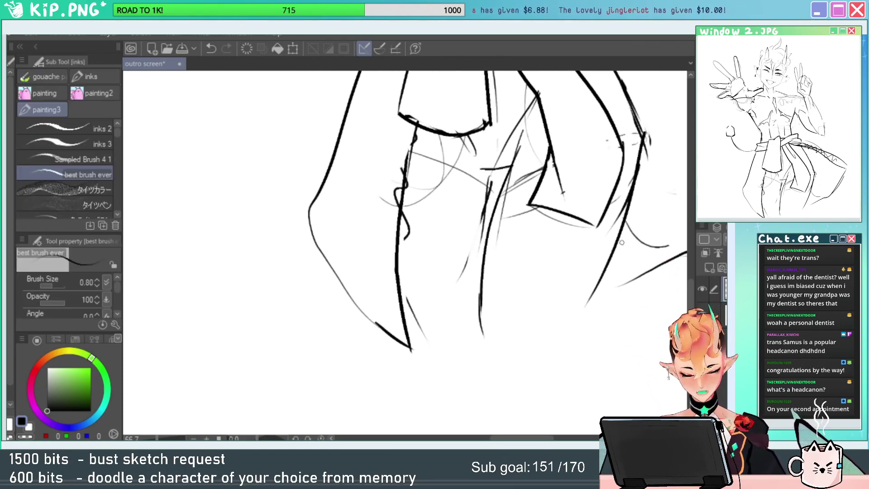
Extend the outer leg line below the sash tail and reinforce the thigh outline above it.
{"action": "left_click_drag", "start_coordinate": [609, 257], "coordinate": [551, 359]}
{"action": "left_click_drag", "start_coordinate": [631, 228], "coordinate": [557, 309]}
{"action": "key", "text": "e"}
{"action": "left_click_drag", "start_coordinate": [574, 207], "coordinate": [576, 231]}
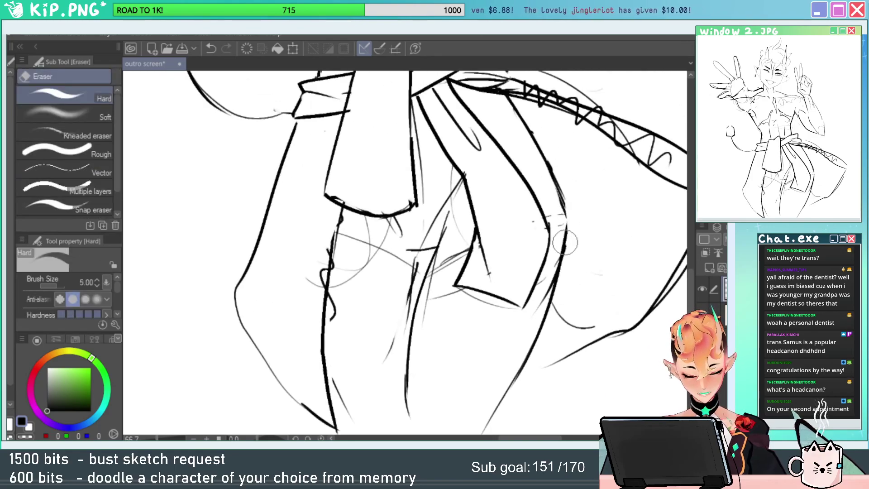
{"action": "key", "text": "p"}
{"action": "left_click_drag", "start_coordinate": [531, 290], "coordinate": [598, 145]}
Erase the left hanging panel's rough inner edge below the front flap.
{"action": "key", "text": "e"}
{"action": "left_click_drag", "start_coordinate": [405, 97], "coordinate": [395, 219]}
{"action": "left_click_drag", "start_coordinate": [396, 138], "coordinate": [397, 270]}
{"action": "left_click_drag", "start_coordinate": [408, 199], "coordinate": [415, 259]}
{"action": "left_click_drag", "start_coordinate": [420, 118], "coordinate": [412, 344]}
Draw a narrow trim of two long parallel lines along the left panel's inner edge and fill it with zigzag lacing.
{"action": "key", "text": "p"}
{"action": "left_click_drag", "start_coordinate": [424, 144], "coordinate": [423, 355]}
{"action": "mouse_move", "coordinate": [421, 122]}
{"action": "left_mouse_down"}
{"action": "mouse_move", "coordinate": [408, 319]}
{"action": "mouse_move", "coordinate": [425, 347]}
{"action": "left_mouse_up"}
{"action": "mouse_move", "coordinate": [413, 334]}
{"action": "left_mouse_down"}
{"action": "mouse_move", "coordinate": [425, 345]}
{"action": "mouse_move", "coordinate": [407, 269]}
{"action": "mouse_move", "coordinate": [409, 208]}
{"action": "left_mouse_up"}
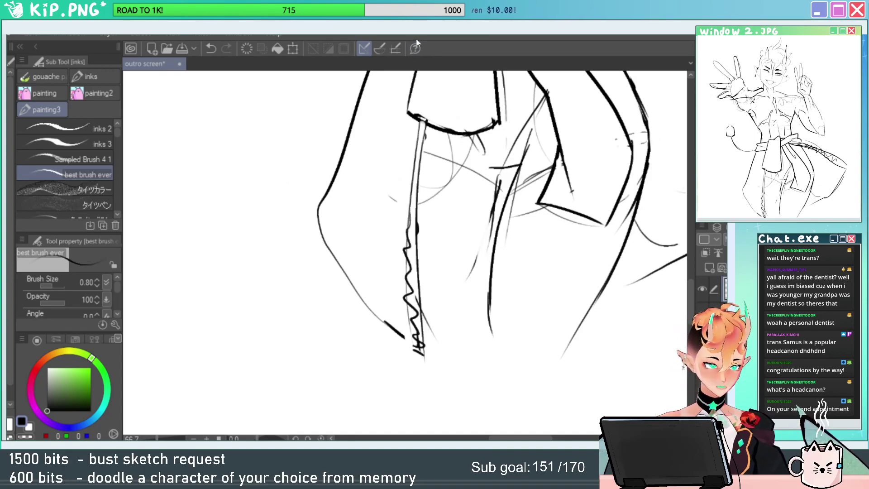
{"action": "left_click_drag", "start_coordinate": [422, 123], "coordinate": [419, 215]}
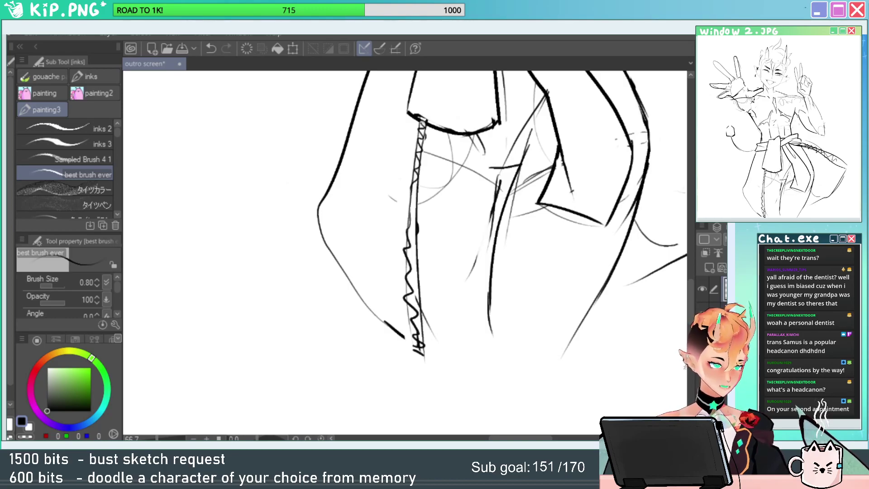
Erase the left hanging panel's curved outer edge and redraw its upper part as a straighter line falling from the sash.
{"action": "mouse_move", "coordinate": [411, 260]}
{"action": "left_mouse_down"}
{"action": "mouse_move", "coordinate": [417, 240]}
{"action": "mouse_move", "coordinate": [408, 197]}
{"action": "left_mouse_up"}
{"action": "left_click_drag", "start_coordinate": [451, 218], "coordinate": [435, 281]}
{"action": "key", "text": "e"}
{"action": "left_click_drag", "start_coordinate": [397, 154], "coordinate": [361, 258]}
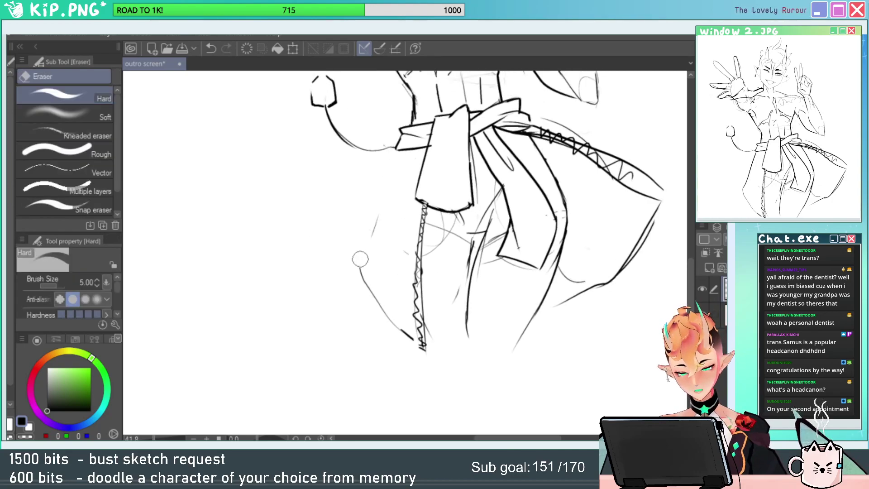
{"action": "key", "text": "p"}
{"action": "left_click_drag", "start_coordinate": [397, 149], "coordinate": [377, 233]}
{"action": "key", "text": "ctrl+z"}
{"action": "left_click_drag", "start_coordinate": [398, 150], "coordinate": [384, 227]}
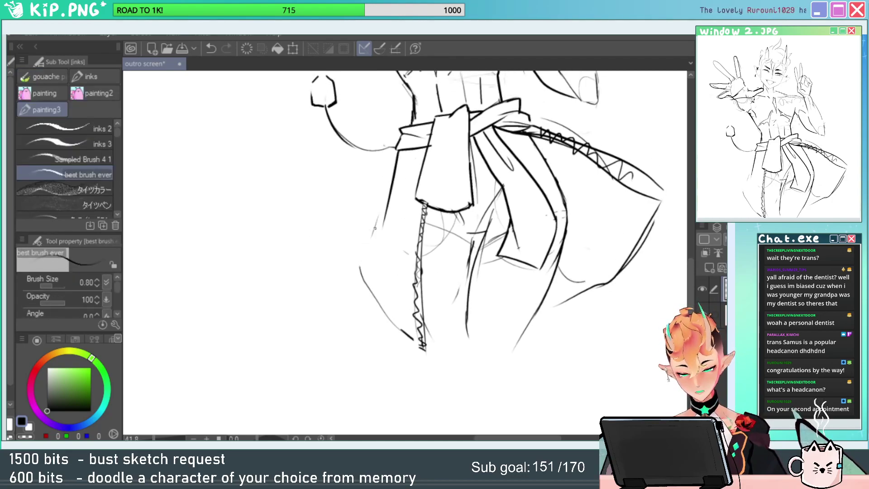
Clean up the left panel's upper outer edge just below the sash and redraw it as a firmer line.
{"action": "key", "text": "ctrl+space"}
{"action": "left_click_drag", "start_coordinate": [410, 111], "coordinate": [452, 109]}
{"action": "key", "text": "e"}
{"action": "left_click_drag", "start_coordinate": [386, 174], "coordinate": [380, 227]}
{"action": "key", "text": "p"}
{"action": "mouse_move", "coordinate": [395, 159]}
{"action": "left_mouse_down"}
{"action": "mouse_move", "coordinate": [376, 195]}
{"action": "mouse_move", "coordinate": [380, 232]}
{"action": "mouse_move", "coordinate": [393, 190]}
{"action": "mouse_move", "coordinate": [386, 206]}
{"action": "left_mouse_up"}
{"action": "key", "text": "ctrl+space"}
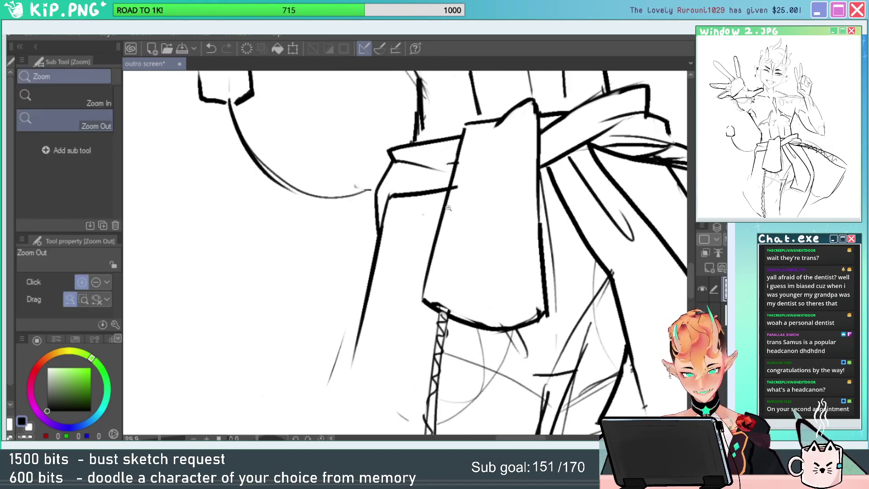
{"action": "left_click_drag", "start_coordinate": [448, 209], "coordinate": [476, 235]}
{"action": "left_click_drag", "start_coordinate": [476, 235], "coordinate": [457, 214]}
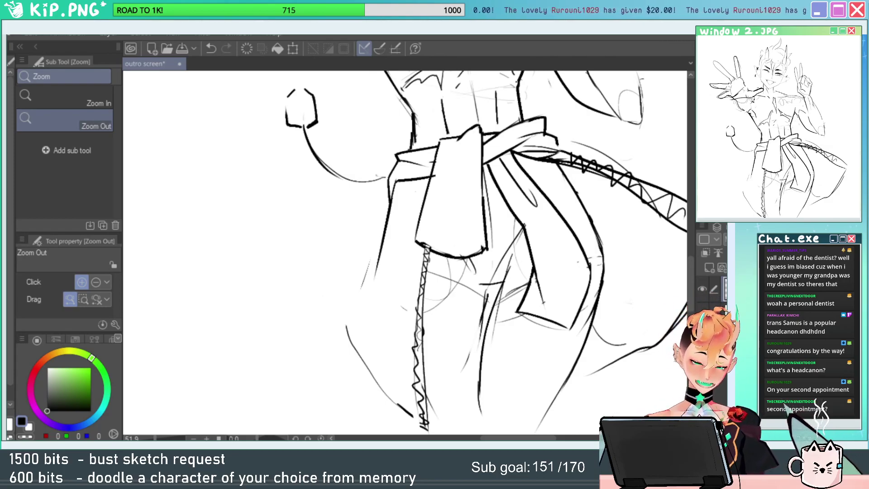
Extend the left panel's outer edge down to a side corner and erase the old lower edge beneath it.
{"action": "left_click_drag", "start_coordinate": [449, 250], "coordinate": [466, 180]}
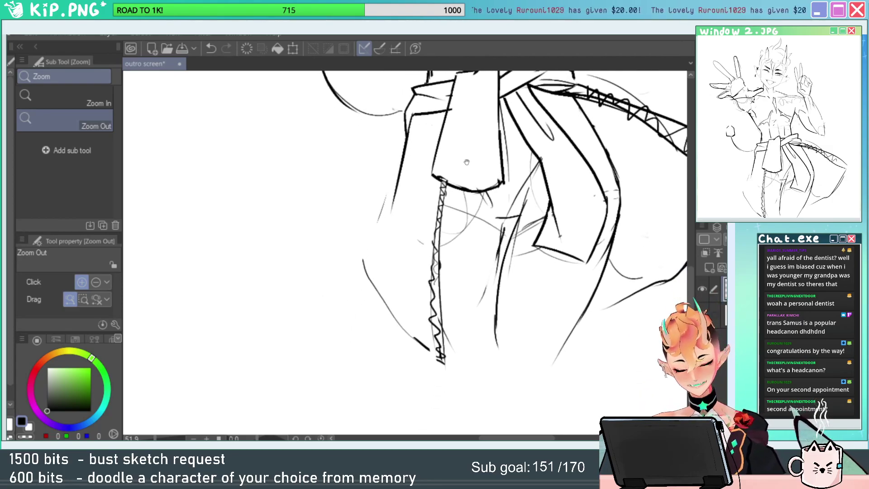
{"action": "key", "text": "e"}
{"action": "left_click_drag", "start_coordinate": [406, 134], "coordinate": [386, 194]}
{"action": "key", "text": "p"}
{"action": "mouse_move", "coordinate": [413, 122]}
{"action": "left_mouse_down"}
{"action": "mouse_move", "coordinate": [392, 215]}
{"action": "mouse_move", "coordinate": [364, 268]}
{"action": "mouse_move", "coordinate": [389, 273]}
{"action": "mouse_move", "coordinate": [380, 280]}
{"action": "mouse_move", "coordinate": [412, 310]}
{"action": "left_mouse_up"}
{"action": "key", "text": "e"}
{"action": "key", "text": "b"}
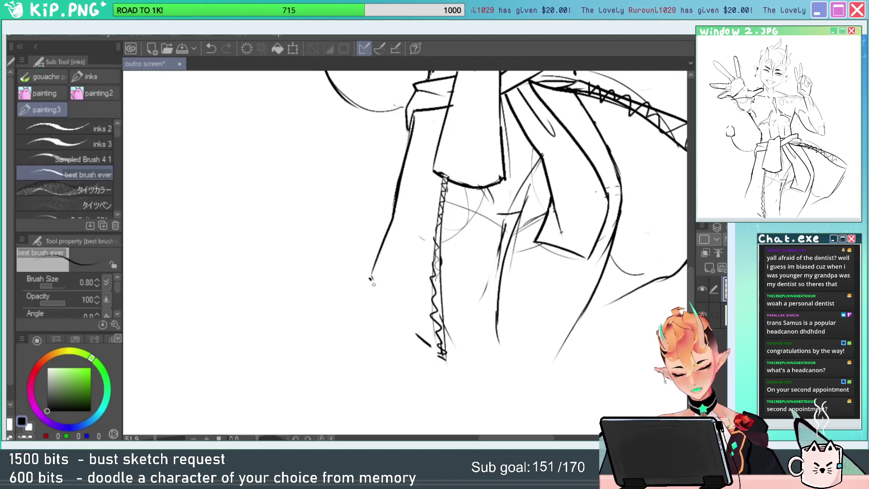
Draw the left panel's lower edge diagonally from the side corner to a pointed tip at the end of the laced trim.
{"action": "left_click_drag", "start_coordinate": [371, 279], "coordinate": [437, 352]}
{"action": "key", "text": "ctrl+z"}
{"action": "mouse_move", "coordinate": [371, 278]}
{"action": "left_mouse_down"}
{"action": "mouse_move", "coordinate": [441, 373]}
{"action": "mouse_move", "coordinate": [439, 346]}
{"action": "left_mouse_up"}
{"action": "key", "text": "e"}
{"action": "key", "text": "b"}
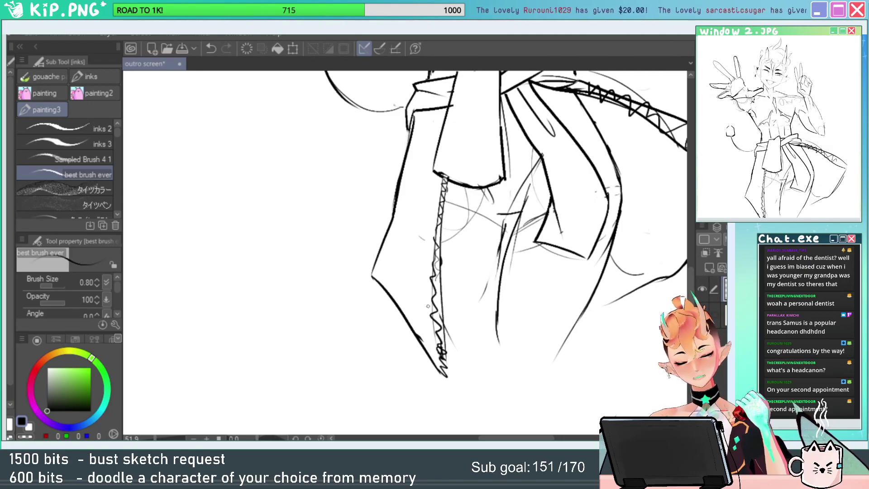
Erase the stray construction lines around the inner leg below the front flap.
{"action": "left_click_drag", "start_coordinate": [568, 339], "coordinate": [488, 317]}
{"action": "key", "text": "e"}
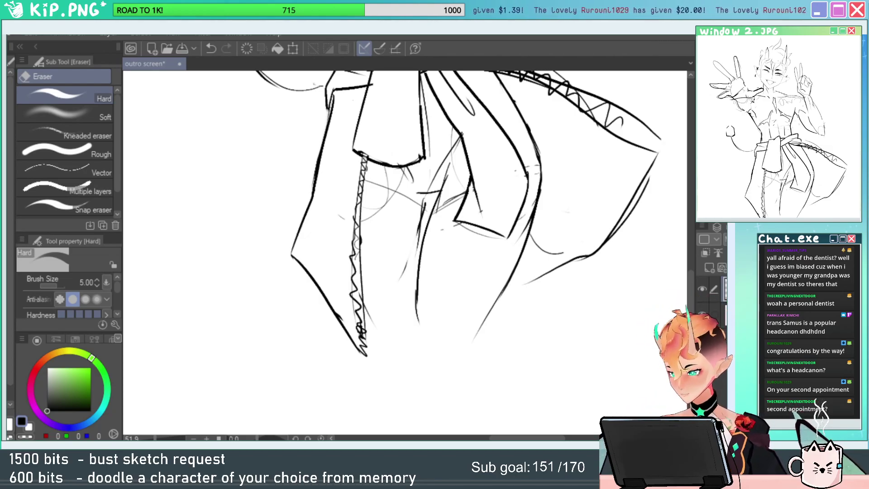
{"action": "left_click_drag", "start_coordinate": [435, 208], "coordinate": [433, 235]}
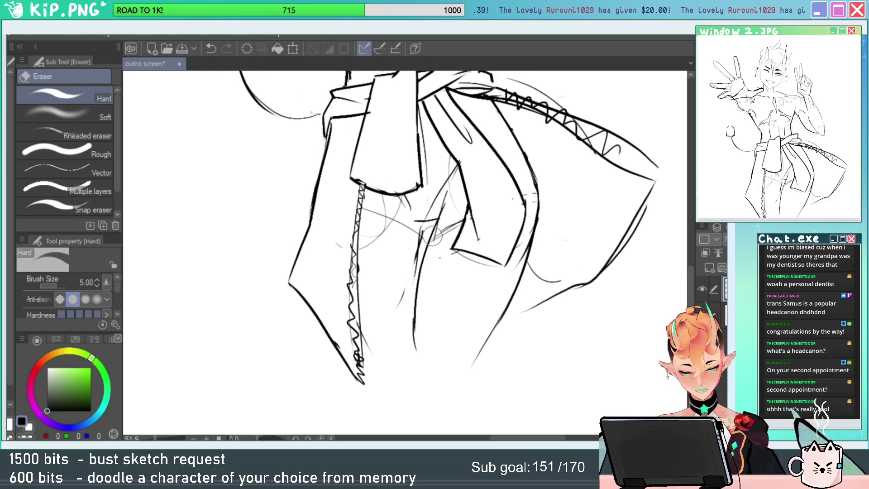
{"action": "left_click_drag", "start_coordinate": [400, 291], "coordinate": [403, 295]}
{"action": "key", "text": "alt+space"}
{"action": "left_click_drag", "start_coordinate": [423, 235], "coordinate": [408, 267]}
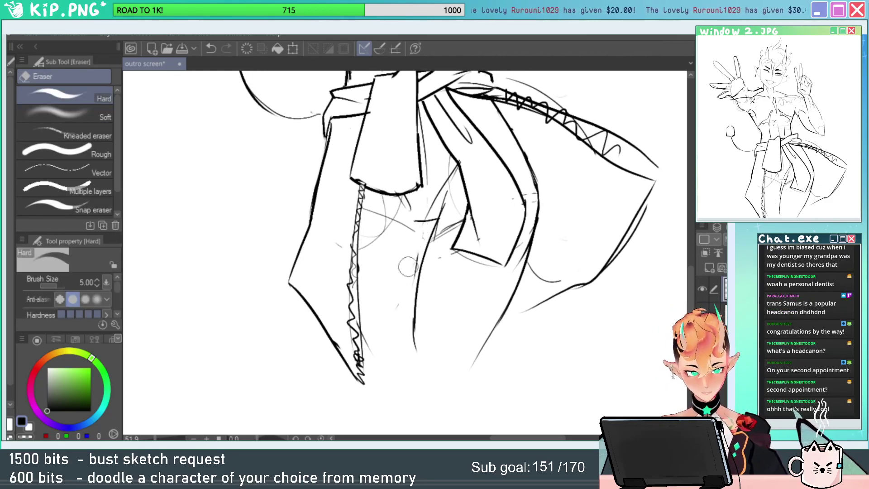
Add a short vertical line at the top of the inner leg below the front flap.
{"action": "key", "text": "p"}
{"action": "left_click_drag", "start_coordinate": [419, 223], "coordinate": [420, 254]}
{"action": "left_click_drag", "start_coordinate": [530, 278], "coordinate": [511, 273]}
{"action": "left_click_drag", "start_coordinate": [421, 211], "coordinate": [438, 185]}
{"action": "left_click_drag", "start_coordinate": [561, 170], "coordinate": [559, 229]}
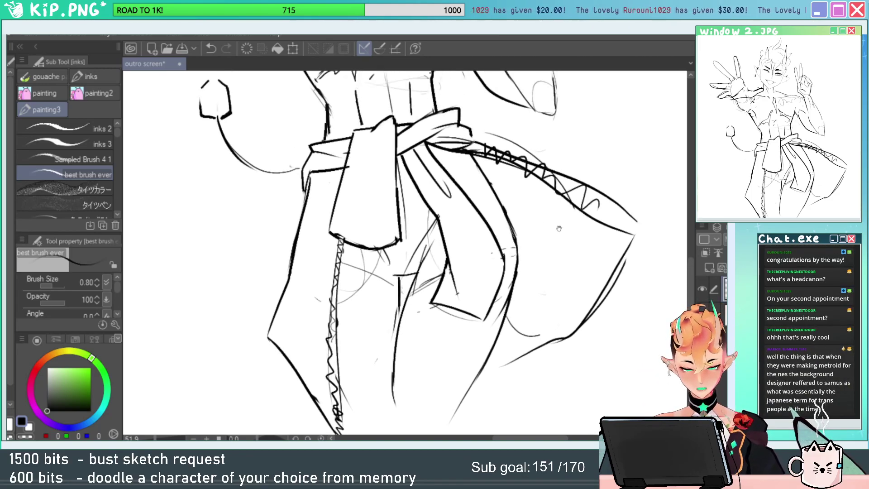
Erase the right flaring cloth's lower outline and redraw its outer edge as one straight diagonal line.
{"action": "key", "text": "e"}
{"action": "left_click_drag", "start_coordinate": [528, 324], "coordinate": [525, 341]}
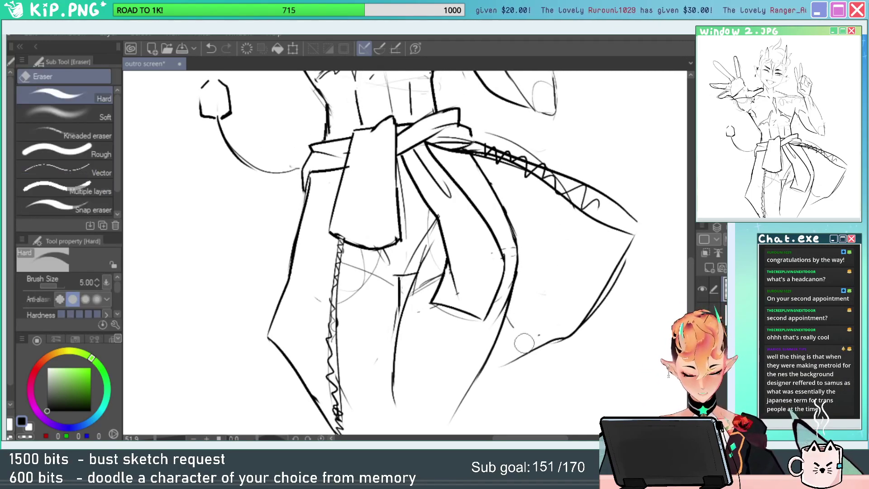
{"action": "left_click_drag", "start_coordinate": [634, 245], "coordinate": [567, 341]}
{"action": "key", "text": "p"}
{"action": "mouse_move", "coordinate": [658, 249]}
{"action": "left_mouse_down"}
{"action": "mouse_move", "coordinate": [603, 292]}
{"action": "mouse_move", "coordinate": [556, 353]}
{"action": "mouse_move", "coordinate": [503, 368]}
{"action": "left_mouse_up"}
{"action": "key", "text": "e"}
{"action": "mouse_move", "coordinate": [502, 368]}
{"action": "left_mouse_down"}
{"action": "mouse_move", "coordinate": [518, 335]}
{"action": "mouse_move", "coordinate": [560, 292]}
{"action": "left_mouse_up"}
{"action": "key", "text": "p"}
{"action": "key", "text": "e"}
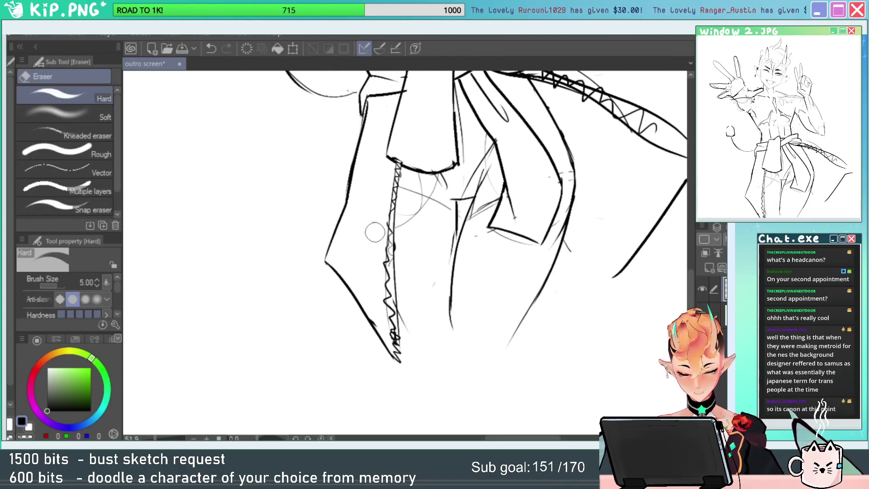
Erase the lower lacing on the left panel's trim and redraw the panel's inner edge as a single line down to the tip.
{"action": "left_click_drag", "start_coordinate": [389, 249], "coordinate": [403, 354]}
{"action": "key", "text": "p"}
{"action": "mouse_move", "coordinate": [393, 252]}
{"action": "left_mouse_down"}
{"action": "mouse_move", "coordinate": [430, 363]}
{"action": "mouse_move", "coordinate": [392, 358]}
{"action": "left_mouse_up"}
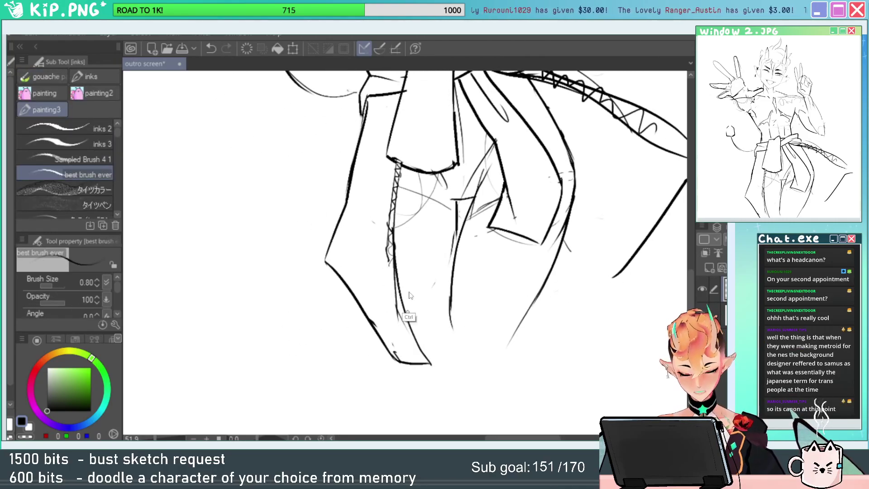
{"action": "key", "text": "ctrl+z"}
{"action": "key", "text": "e"}
{"action": "left_click_drag", "start_coordinate": [384, 222], "coordinate": [397, 289]}
{"action": "key", "text": "p"}
{"action": "left_click_drag", "start_coordinate": [393, 208], "coordinate": [391, 326]}
{"action": "key", "text": "ctrl+z"}
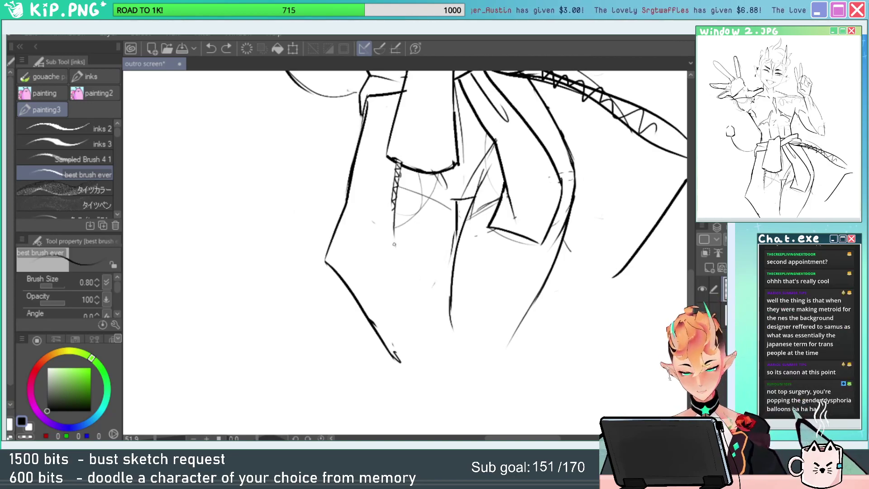
{"action": "left_click_drag", "start_coordinate": [394, 244], "coordinate": [401, 362]}
{"action": "left_click_drag", "start_coordinate": [467, 312], "coordinate": [433, 356]}
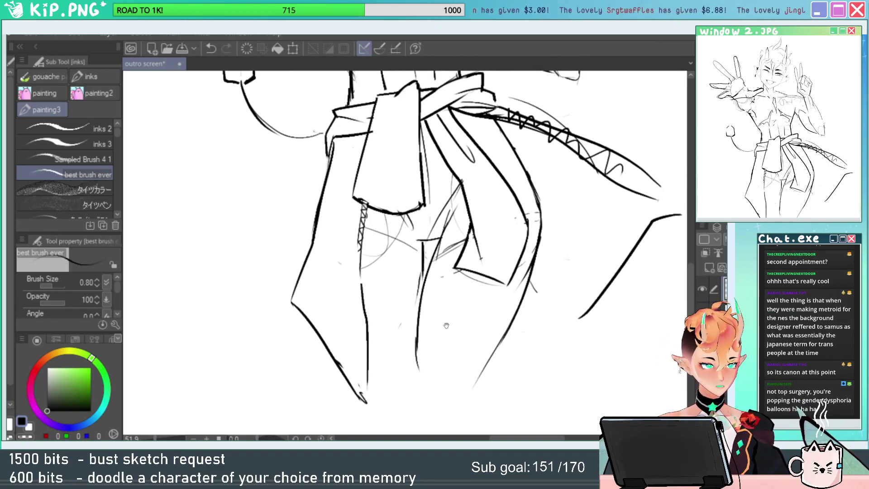
{"action": "left_click_drag", "start_coordinate": [446, 326], "coordinate": [443, 364]}
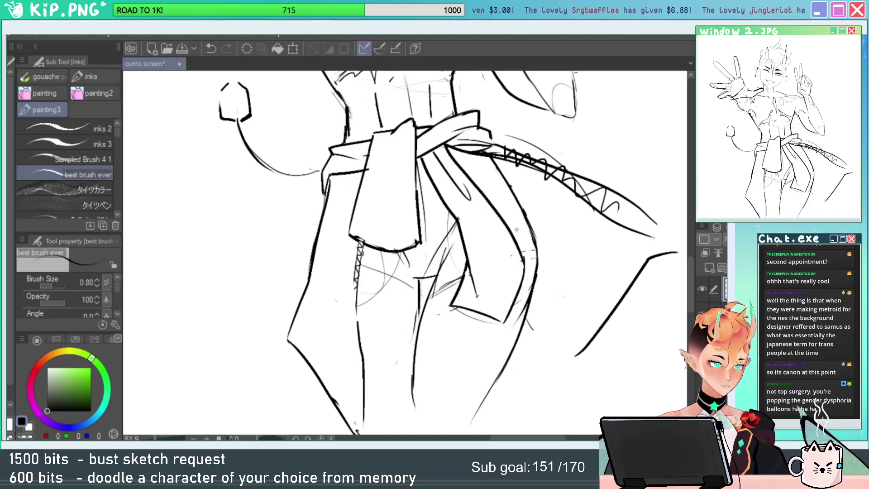
Erase the sash's lower edge left of the front flap and the adjoining top of the left panel's outer edge.
{"action": "key", "text": "ctrl+space"}
{"action": "left_click_drag", "start_coordinate": [554, 201], "coordinate": [544, 198]}
{"action": "left_click_drag", "start_coordinate": [544, 197], "coordinate": [514, 258]}
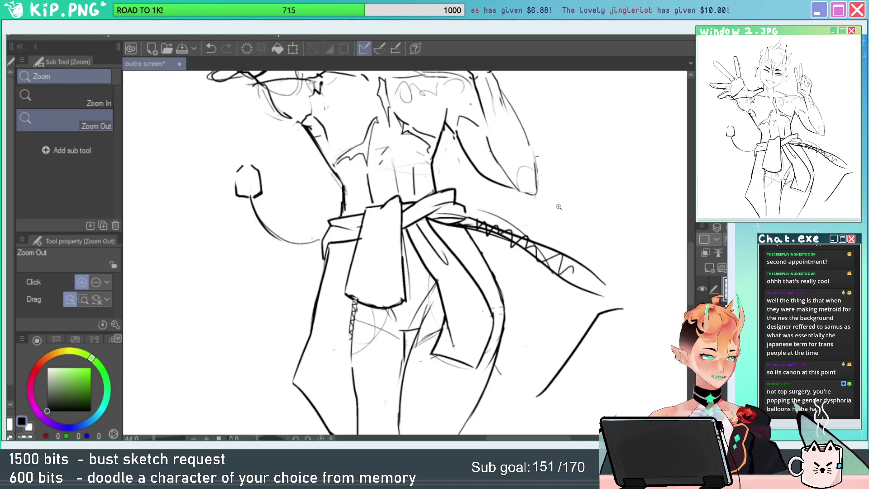
{"action": "mouse_move", "coordinate": [497, 263]}
{"action": "left_mouse_down"}
{"action": "mouse_move", "coordinate": [539, 258]}
{"action": "mouse_move", "coordinate": [624, 217]}
{"action": "left_mouse_up"}
{"action": "key", "text": "e"}
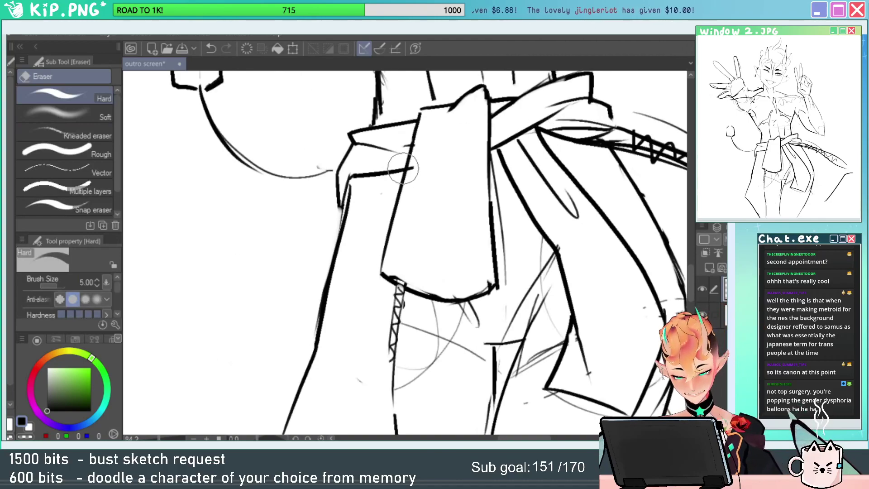
{"action": "left_click_drag", "start_coordinate": [358, 177], "coordinate": [340, 261]}
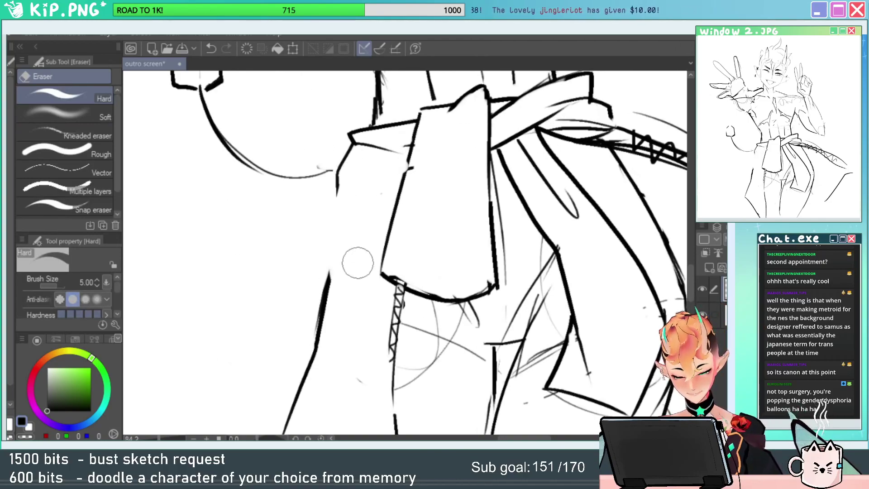
Draw diagonal fold lines beside the front flap below the sash and reconnect the hip outline to the left panel.
{"action": "key", "text": "p"}
{"action": "left_click_drag", "start_coordinate": [409, 156], "coordinate": [341, 222]}
{"action": "left_click_drag", "start_coordinate": [406, 144], "coordinate": [365, 179]}
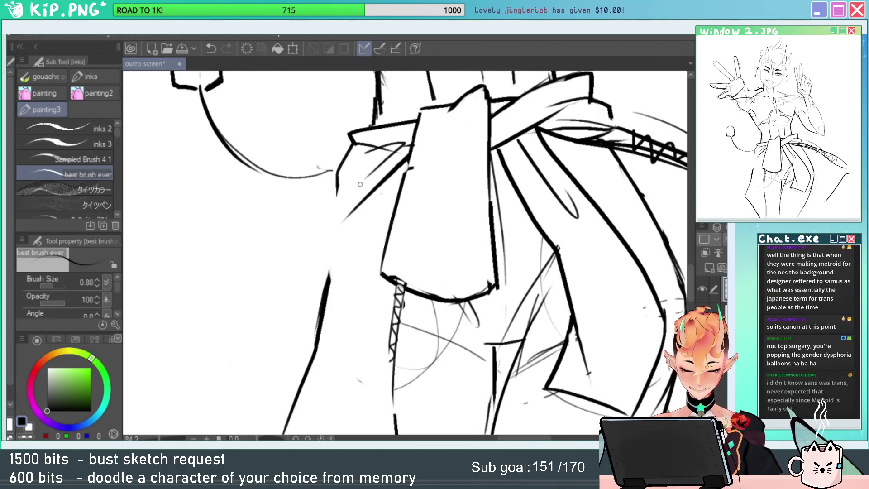
{"action": "key", "text": "ctrl+z"}
{"action": "mouse_move", "coordinate": [399, 151]}
{"action": "left_mouse_down"}
{"action": "mouse_move", "coordinate": [342, 195]}
{"action": "mouse_move", "coordinate": [330, 280]}
{"action": "left_mouse_up"}
{"action": "left_click_drag", "start_coordinate": [582, 160], "coordinate": [459, 142]}
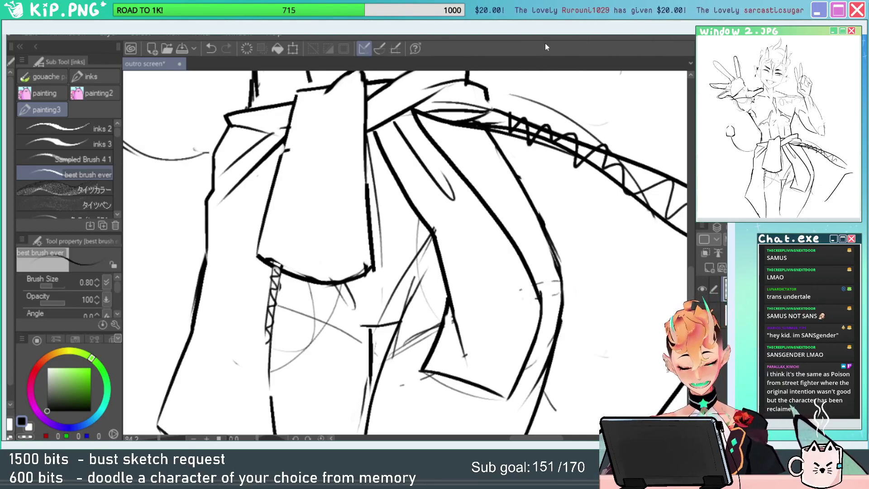
{"action": "mouse_move", "coordinate": [493, 280]}
{"action": "left_mouse_down"}
{"action": "mouse_move", "coordinate": [452, 298]}
{"action": "mouse_move", "coordinate": [471, 322]}
{"action": "left_mouse_up"}
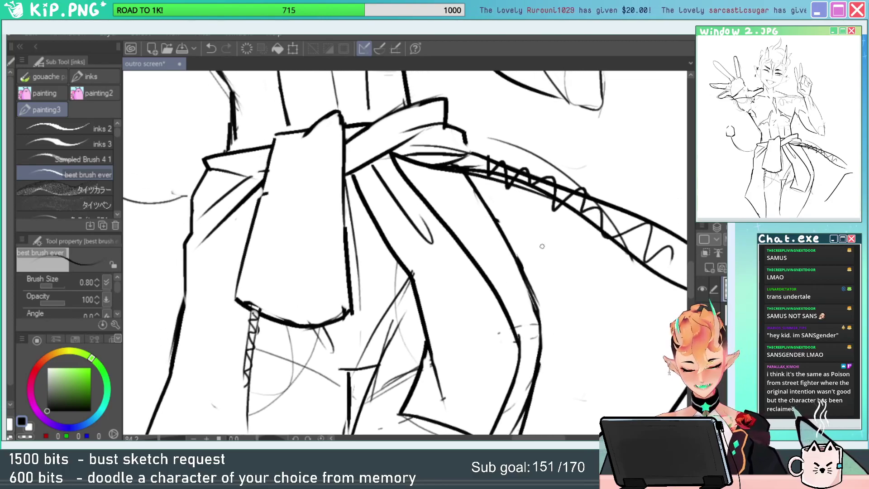
{"action": "key", "text": "e"}
{"action": "key", "text": "b"}
{"action": "left_click_drag", "start_coordinate": [363, 165], "coordinate": [449, 141]}
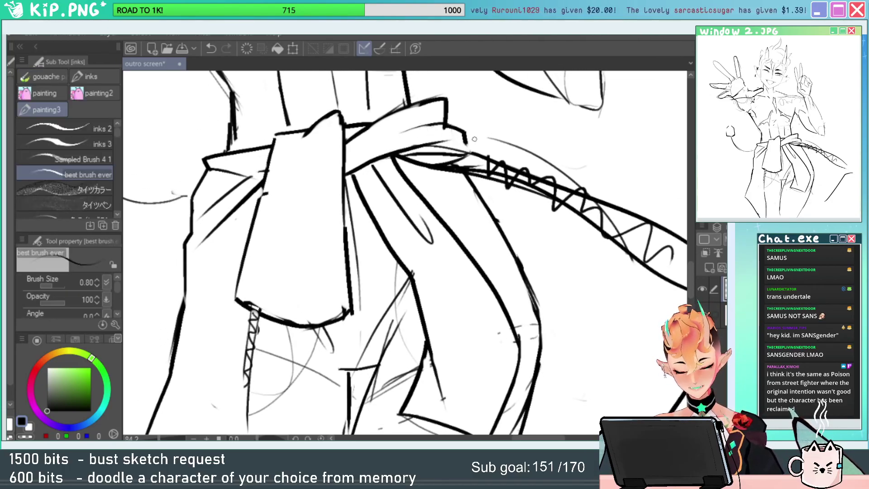
{"action": "key", "text": "z"}
{"action": "left_click_drag", "start_coordinate": [469, 215], "coordinate": [398, 217]}
{"action": "left_click_drag", "start_coordinate": [540, 298], "coordinate": [535, 288]}
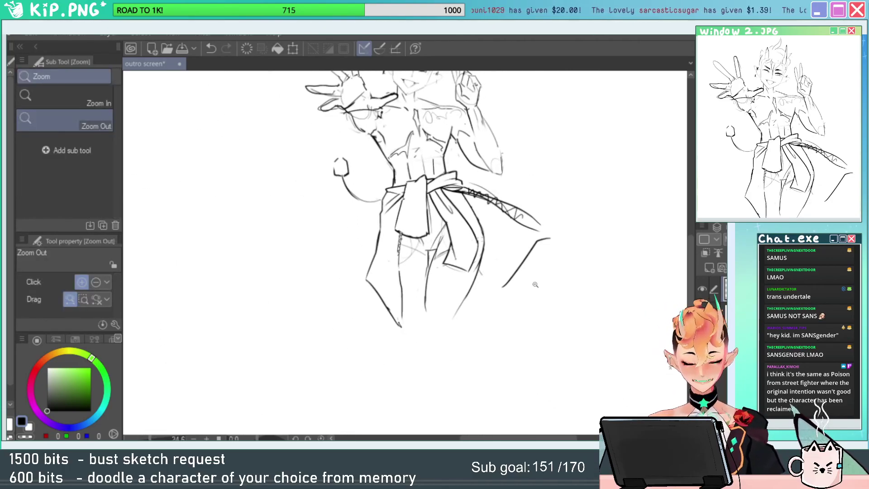
Refine the cloth folds below the sash's left side, joining the long diagonal fold to the left panel's outer edge.
{"action": "left_click_drag", "start_coordinate": [387, 182], "coordinate": [474, 184]}
{"action": "key", "text": "e"}
{"action": "mouse_move", "coordinate": [447, 250]}
{"action": "left_mouse_down"}
{"action": "mouse_move", "coordinate": [384, 283]}
{"action": "mouse_move", "coordinate": [415, 275]}
{"action": "mouse_move", "coordinate": [453, 244]}
{"action": "mouse_move", "coordinate": [397, 272]}
{"action": "left_mouse_up"}
{"action": "key", "text": "b"}
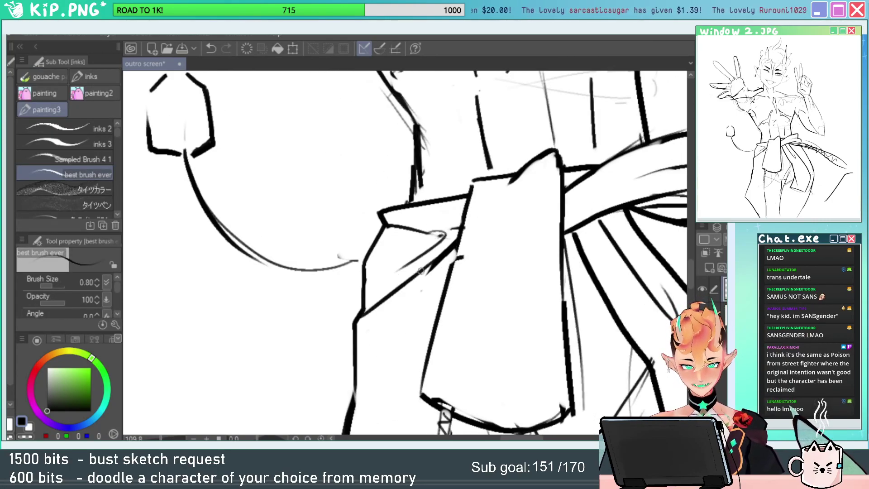
{"action": "left_click_drag", "start_coordinate": [409, 357], "coordinate": [445, 224]}
{"action": "key", "text": "e"}
{"action": "mouse_move", "coordinate": [399, 171]}
{"action": "left_mouse_down"}
{"action": "mouse_move", "coordinate": [392, 135]}
{"action": "mouse_move", "coordinate": [401, 141]}
{"action": "mouse_move", "coordinate": [402, 176]}
{"action": "left_mouse_up"}
{"action": "key", "text": "b"}
{"action": "key", "text": "ctrl+space"}
{"action": "left_click", "coordinate": [425, 202]}
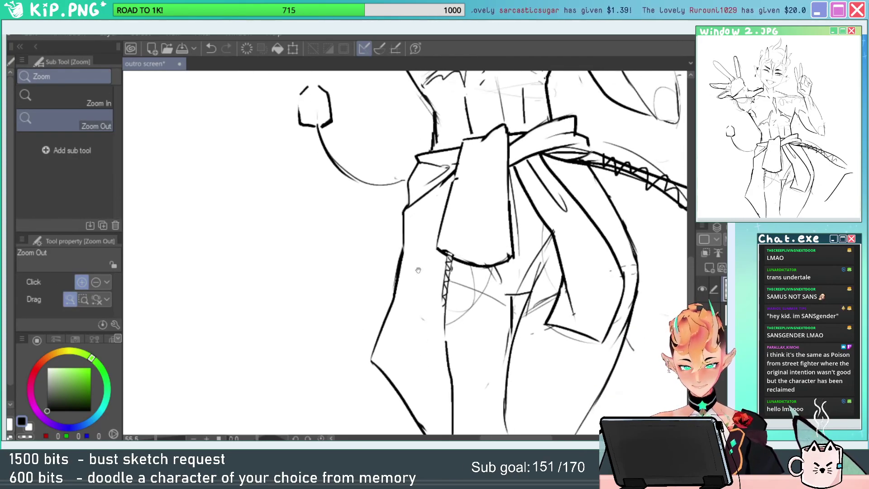
{"action": "left_click_drag", "start_coordinate": [511, 158], "coordinate": [481, 160]}
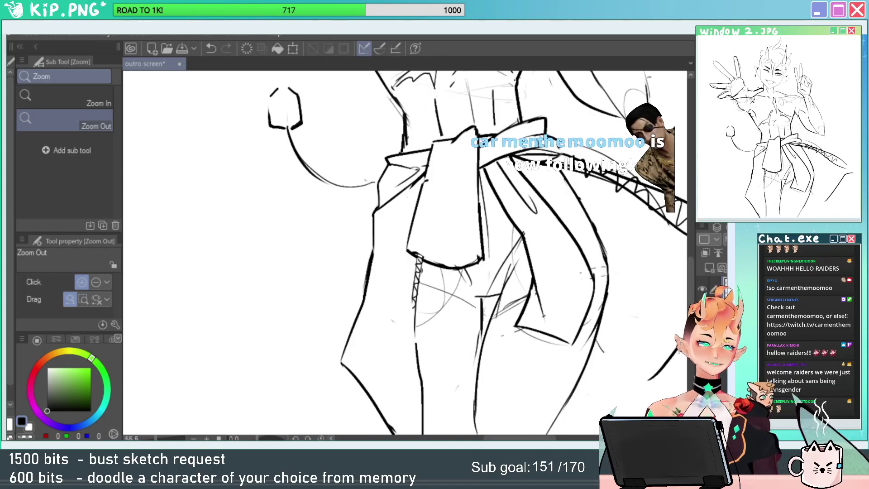
Draw a curved lower edge from the right flaring cloth's bottom corner back to the outer leg.
{"action": "left_click_drag", "start_coordinate": [564, 356], "coordinate": [480, 274]}
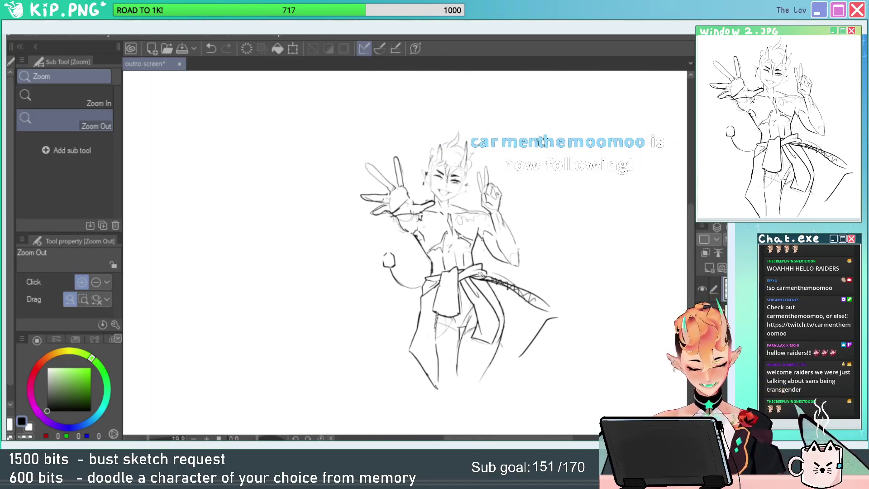
{"action": "scroll", "coordinate": [480, 274], "scroll_direction": "up", "scroll_amount": 2}
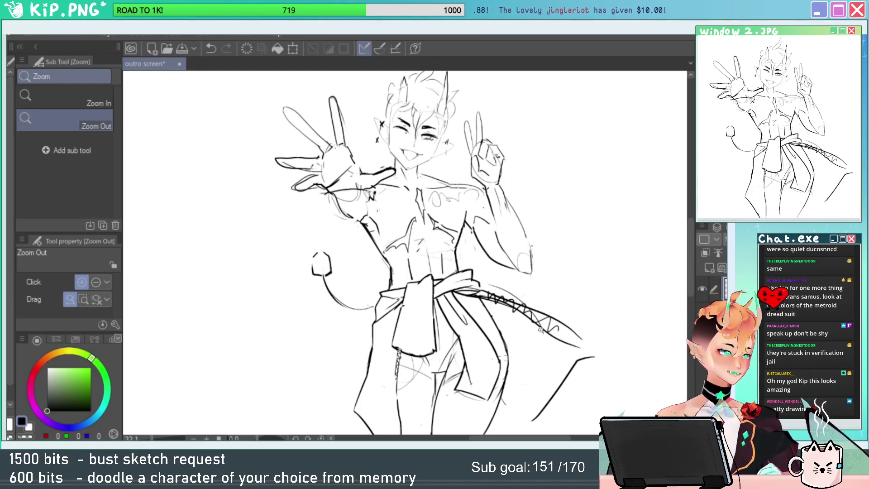
{"action": "left_click_drag", "start_coordinate": [581, 371], "coordinate": [584, 315]}
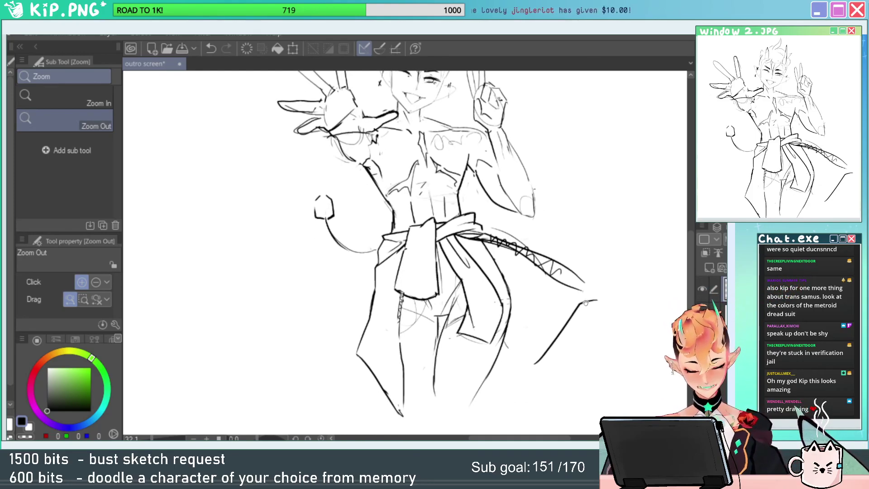
{"action": "key", "text": "p"}
{"action": "left_click_drag", "start_coordinate": [543, 362], "coordinate": [488, 382]}
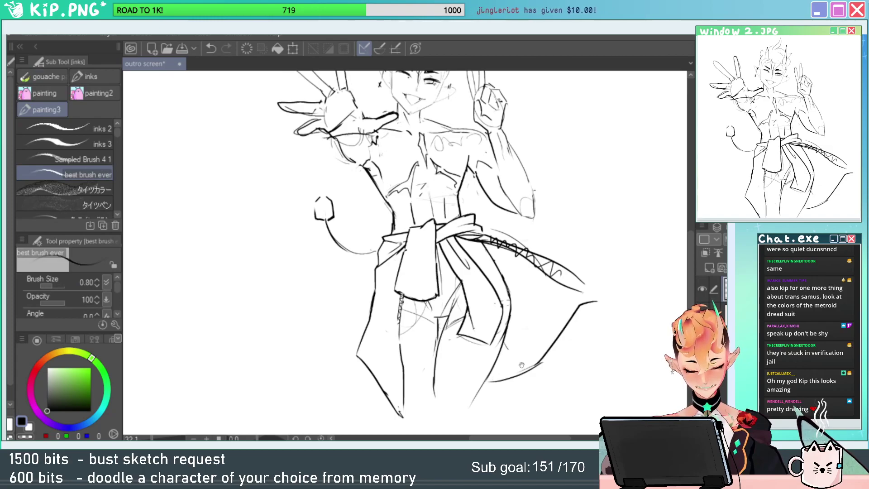
{"action": "scroll", "coordinate": [405, 252], "scroll_direction": "up", "scroll_amount": 1}
{"action": "scroll", "coordinate": [405, 252], "scroll_direction": "up", "scroll_amount": 1}
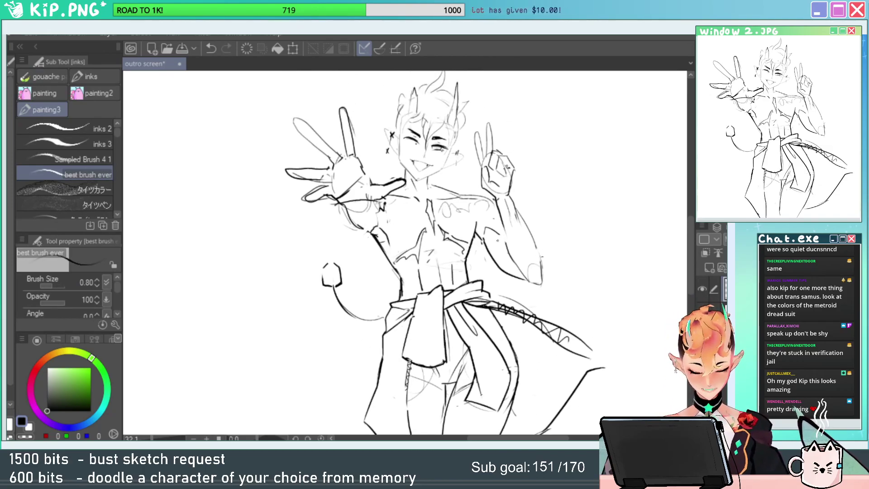
{"action": "left_click_drag", "start_coordinate": [573, 343], "coordinate": [553, 322]}
{"action": "key", "text": "slash"}
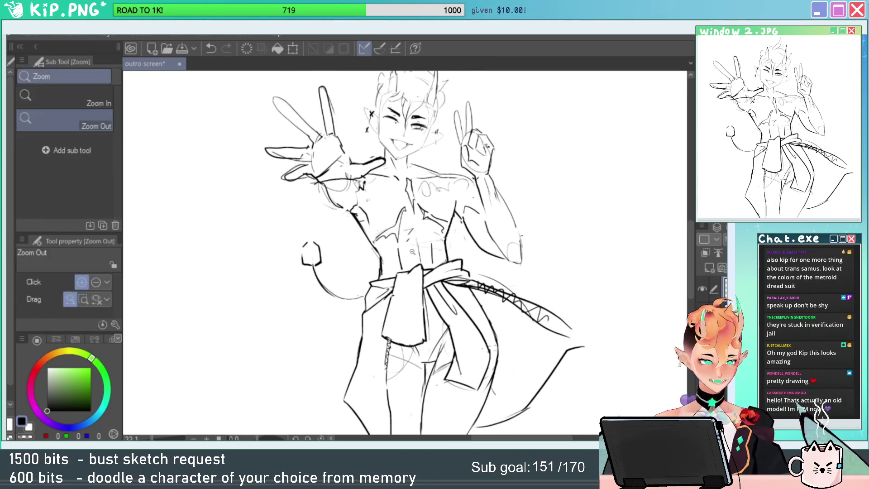
{"action": "mouse_move", "coordinate": [404, 252]}
{"action": "left_mouse_down"}
{"action": "mouse_move", "coordinate": [471, 252]}
{"action": "mouse_move", "coordinate": [467, 265]}
{"action": "left_mouse_up"}
{"action": "key", "text": "e"}
{"action": "mouse_move", "coordinate": [351, 287]}
{"action": "left_mouse_down"}
{"action": "mouse_move", "coordinate": [347, 315]}
{"action": "mouse_move", "coordinate": [356, 286]}
{"action": "mouse_move", "coordinate": [355, 320]}
{"action": "left_mouse_up"}
{"action": "key", "text": "b"}
{"action": "key", "text": "slash"}
{"action": "left_click_drag", "start_coordinate": [434, 321], "coordinate": [423, 359]}
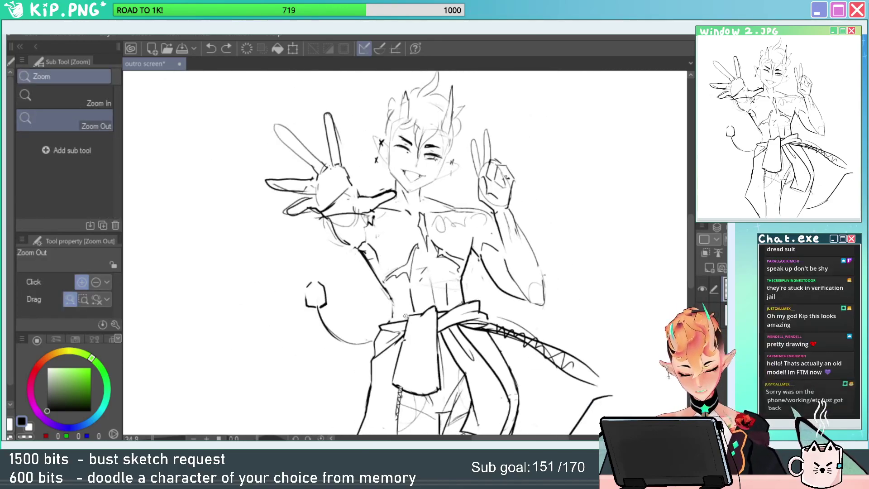
Redraw the character's left-side waist outline down to the top of the sash.
{"action": "left_click_drag", "start_coordinate": [393, 318], "coordinate": [483, 318]}
{"action": "key", "text": "b"}
{"action": "key", "text": "ctrl+z"}
{"action": "mouse_move", "coordinate": [386, 266]}
{"action": "left_mouse_down"}
{"action": "mouse_move", "coordinate": [389, 307]}
{"action": "mouse_move", "coordinate": [380, 332]}
{"action": "left_mouse_up"}
{"action": "scroll", "coordinate": [531, 329], "scroll_direction": "down", "scroll_amount": 4}
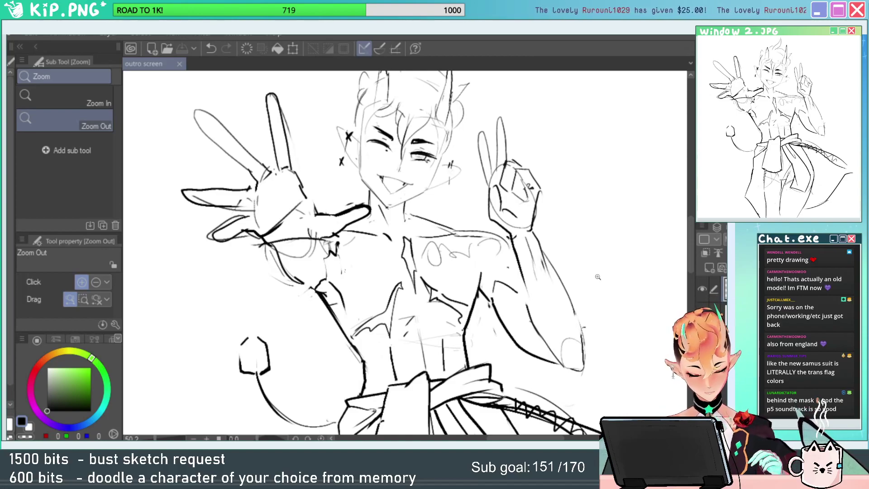
Thicken the outer contour of the raised forearm below the peace-sign hand.
{"action": "key", "text": "b"}
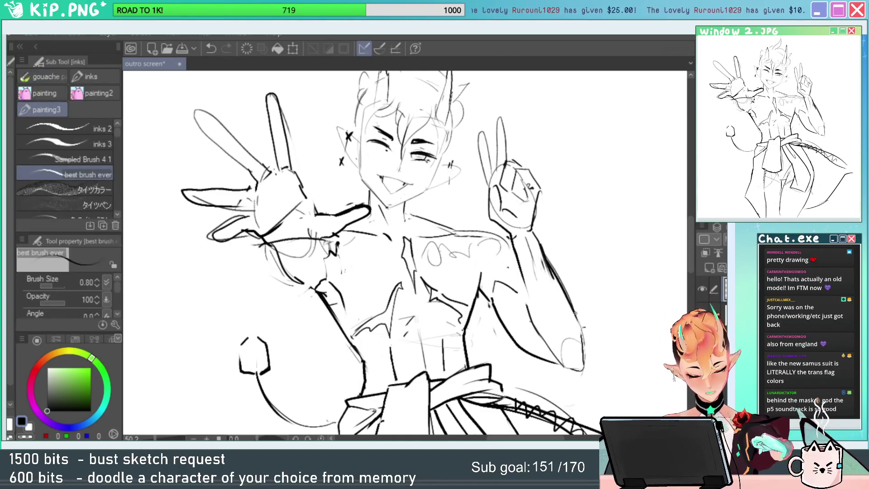
{"action": "key", "text": "e"}
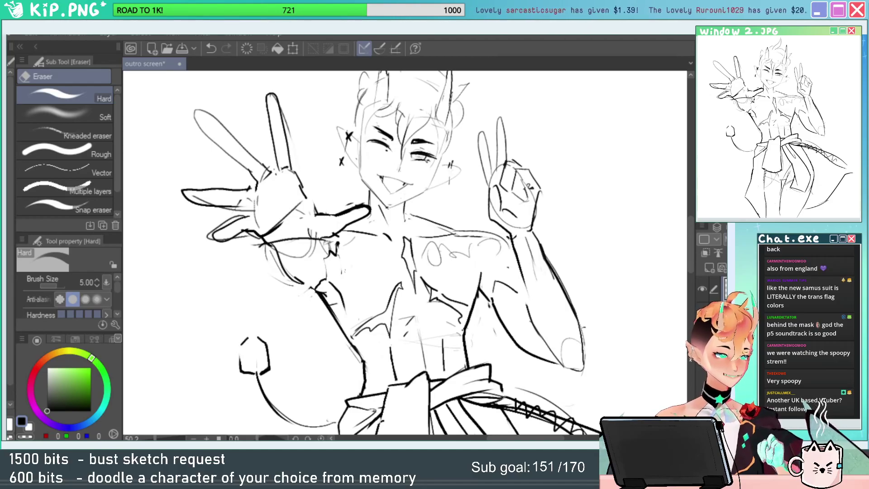
{"action": "left_click_drag", "start_coordinate": [569, 286], "coordinate": [579, 256]}
{"action": "left_click_drag", "start_coordinate": [500, 191], "coordinate": [541, 192]}
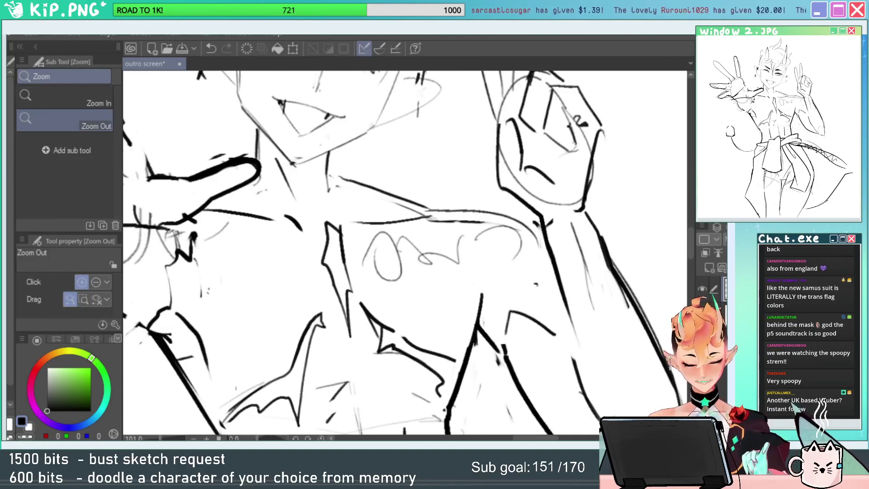
Redraw the shoulder line from the base of the neck across to the raised arm, erasing the old sketch line.
{"action": "mouse_move", "coordinate": [535, 246]}
{"action": "left_mouse_down"}
{"action": "mouse_move", "coordinate": [510, 225]}
{"action": "mouse_move", "coordinate": [464, 219]}
{"action": "mouse_move", "coordinate": [450, 207]}
{"action": "left_mouse_up"}
{"action": "key", "text": "p"}
{"action": "mouse_move", "coordinate": [508, 237]}
{"action": "left_mouse_down"}
{"action": "mouse_move", "coordinate": [570, 257]}
{"action": "mouse_move", "coordinate": [537, 152]}
{"action": "mouse_move", "coordinate": [622, 130]}
{"action": "left_mouse_up"}
{"action": "key", "text": "r"}
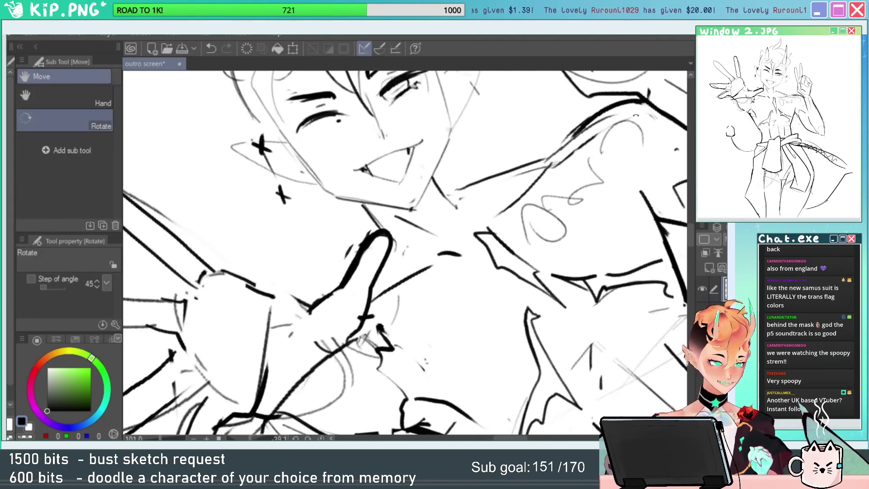
{"action": "key", "text": "e"}
{"action": "left_click_drag", "start_coordinate": [479, 191], "coordinate": [514, 181]}
{"action": "key", "text": "p"}
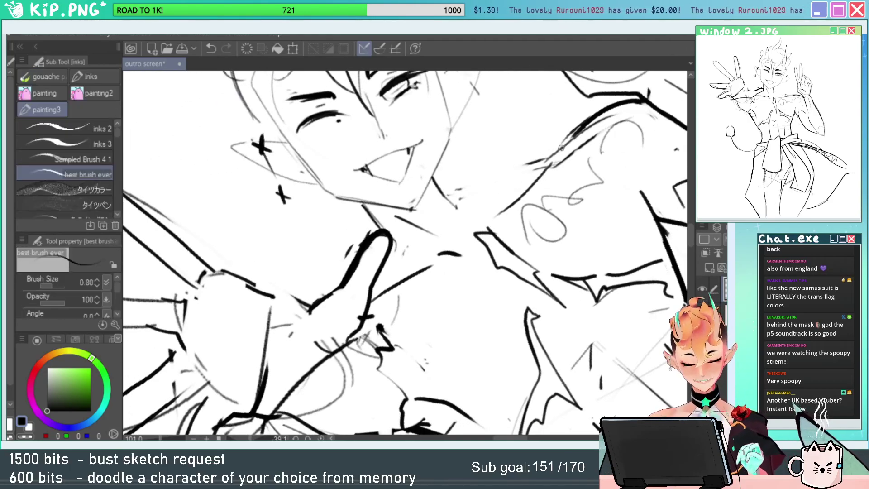
{"action": "left_click_drag", "start_coordinate": [562, 148], "coordinate": [457, 192]}
{"action": "key", "text": "ctrl+z"}
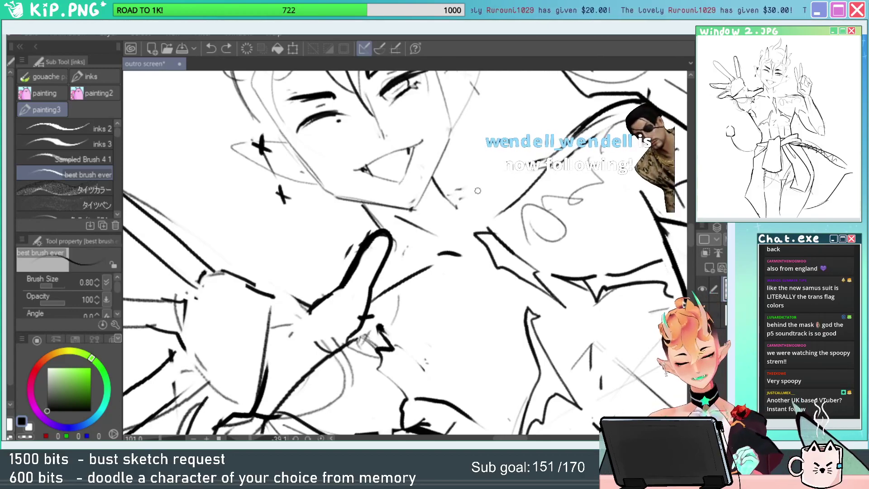
{"action": "left_click_drag", "start_coordinate": [458, 193], "coordinate": [520, 169]}
{"action": "key", "text": "ctrl+at"}
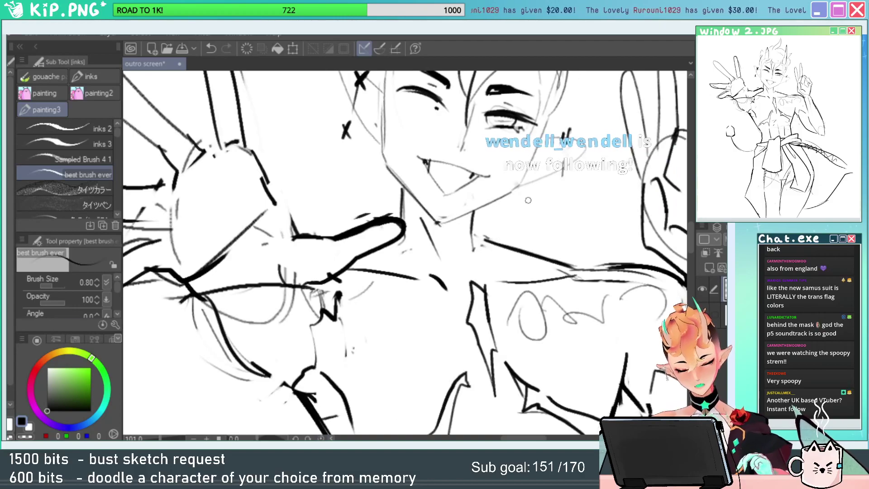
Redraw the neck line on the raised arm's side, from the jaw down to the shoulder.
{"action": "key", "text": "e"}
{"action": "key", "text": "b"}
{"action": "left_click_drag", "start_coordinate": [475, 208], "coordinate": [473, 246]}
{"action": "key", "text": "ctrl+space"}
{"action": "left_click_drag", "start_coordinate": [562, 272], "coordinate": [567, 292]}
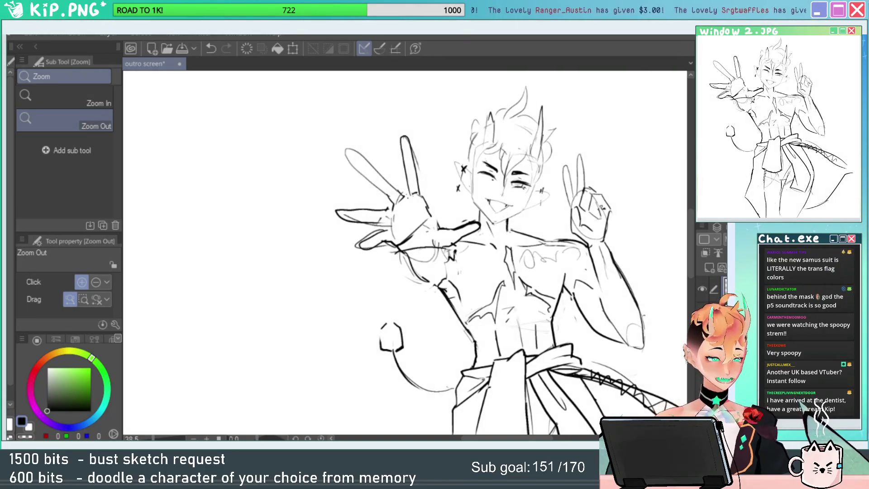
Strengthen the diagonal fold line below the sash's left side and erase the stray marks beneath it.
{"action": "left_click_drag", "start_coordinate": [570, 421], "coordinate": [536, 200]}
{"action": "left_click", "coordinate": [547, 291]}
{"action": "mouse_move", "coordinate": [496, 278]}
{"action": "left_mouse_down"}
{"action": "mouse_move", "coordinate": [538, 276]}
{"action": "mouse_move", "coordinate": [471, 275]}
{"action": "left_mouse_up"}
{"action": "left_click_drag", "start_coordinate": [462, 380], "coordinate": [429, 375]}
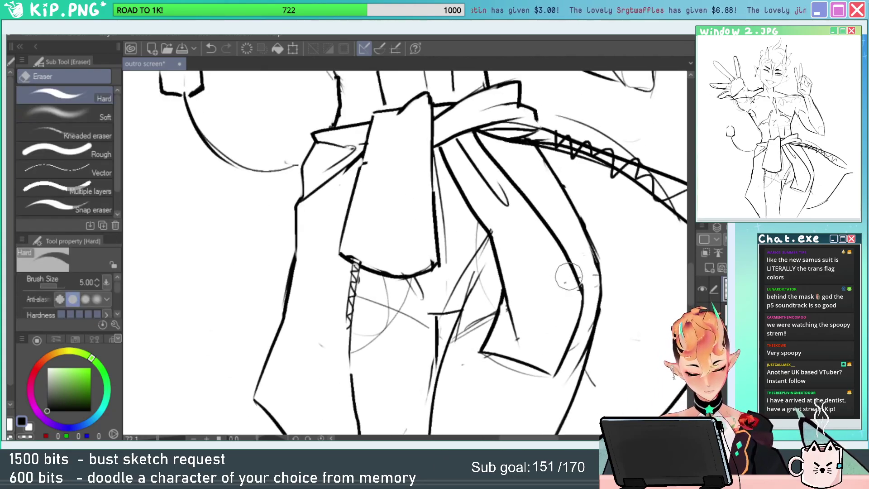
{"action": "left_click_drag", "start_coordinate": [426, 172], "coordinate": [457, 250]}
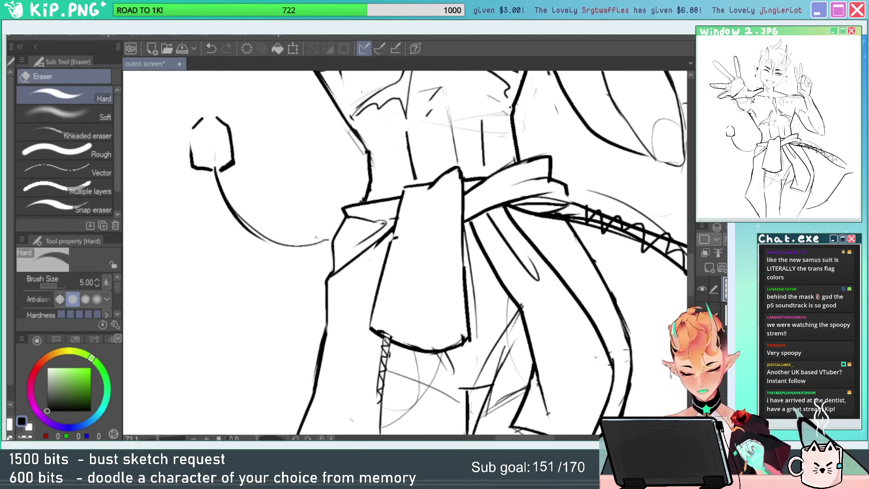
{"action": "mouse_move", "coordinate": [332, 282]}
{"action": "left_mouse_down"}
{"action": "mouse_move", "coordinate": [463, 189]}
{"action": "mouse_move", "coordinate": [322, 270]}
{"action": "mouse_move", "coordinate": [492, 153]}
{"action": "left_mouse_up"}
{"action": "key", "text": "p"}
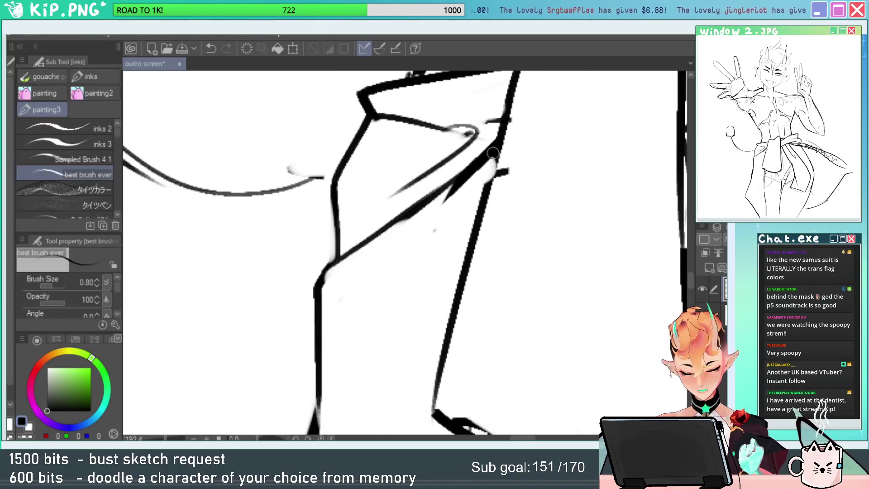
{"action": "left_click_drag", "start_coordinate": [480, 218], "coordinate": [446, 212]}
{"action": "key", "text": "e"}
{"action": "mouse_move", "coordinate": [486, 193]}
{"action": "left_mouse_down"}
{"action": "mouse_move", "coordinate": [448, 214]}
{"action": "mouse_move", "coordinate": [449, 246]}
{"action": "left_mouse_up"}
{"action": "mouse_move", "coordinate": [438, 214]}
{"action": "left_mouse_down"}
{"action": "mouse_move", "coordinate": [416, 239]}
{"action": "mouse_move", "coordinate": [423, 229]}
{"action": "left_mouse_up"}
Clean up the stray sketch marks around the chest and armpit of the raised arm.
{"action": "mouse_move", "coordinate": [492, 224]}
{"action": "left_mouse_down"}
{"action": "mouse_move", "coordinate": [367, 330]}
{"action": "mouse_move", "coordinate": [512, 234]}
{"action": "mouse_move", "coordinate": [514, 313]}
{"action": "left_mouse_up"}
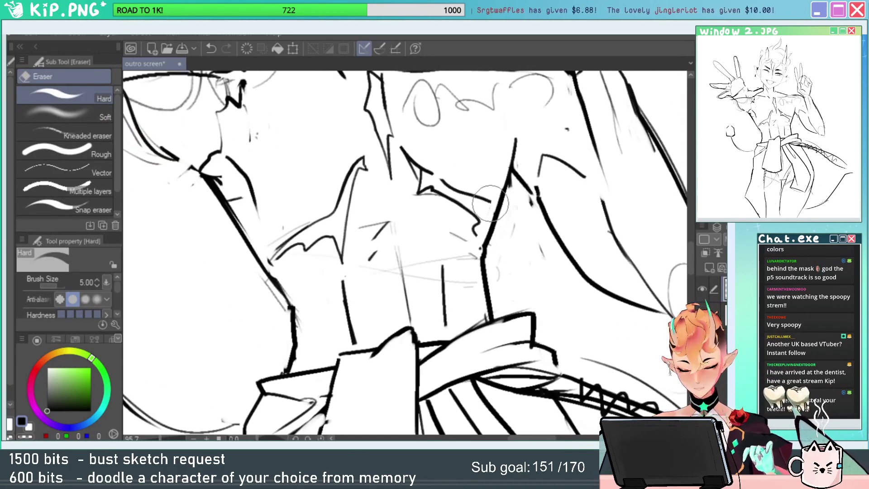
{"action": "left_click_drag", "start_coordinate": [539, 219], "coordinate": [527, 231]}
{"action": "key", "text": "p"}
{"action": "key", "text": "ctrl+space"}
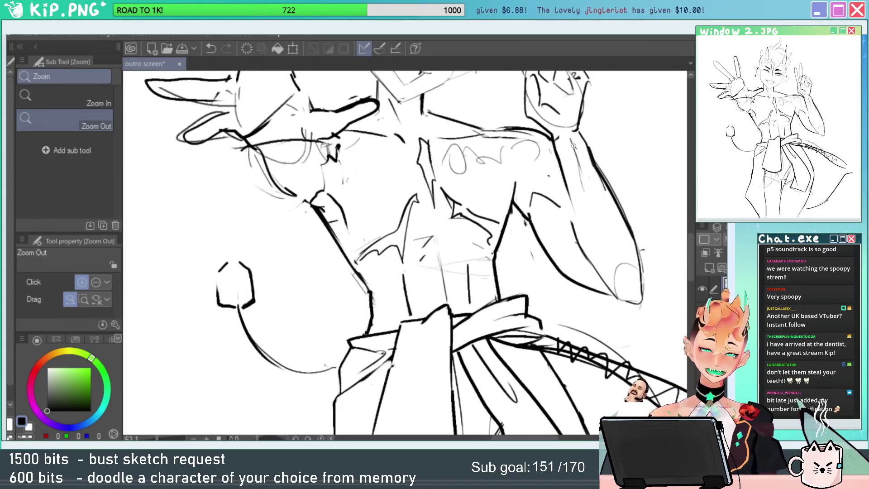
Redraw the raised arm's elbow with a heavier line joining the upper arm to the forearm's outer contour.
{"action": "mouse_move", "coordinate": [646, 296]}
{"action": "left_mouse_down"}
{"action": "mouse_move", "coordinate": [562, 263]}
{"action": "mouse_move", "coordinate": [538, 273]}
{"action": "mouse_move", "coordinate": [586, 286]}
{"action": "mouse_move", "coordinate": [586, 266]}
{"action": "mouse_move", "coordinate": [617, 325]}
{"action": "mouse_move", "coordinate": [605, 317]}
{"action": "mouse_move", "coordinate": [588, 349]}
{"action": "mouse_move", "coordinate": [572, 351]}
{"action": "mouse_move", "coordinate": [591, 271]}
{"action": "left_mouse_up"}
{"action": "key", "text": "e"}
{"action": "key", "text": "p"}
{"action": "key", "text": "e"}
{"action": "key", "text": "p"}
{"action": "key", "text": "e"}
{"action": "key", "text": "p"}
{"action": "mouse_move", "coordinate": [570, 295]}
{"action": "left_mouse_down"}
{"action": "mouse_move", "coordinate": [525, 285]}
{"action": "mouse_move", "coordinate": [509, 272]}
{"action": "left_mouse_up"}
Redraw the raised forearm's inner line from the wrist toward the elbow and erase leftover sketch lines.
{"action": "left_click_drag", "start_coordinate": [516, 211], "coordinate": [556, 206]}
{"action": "left_click_drag", "start_coordinate": [500, 166], "coordinate": [515, 244]}
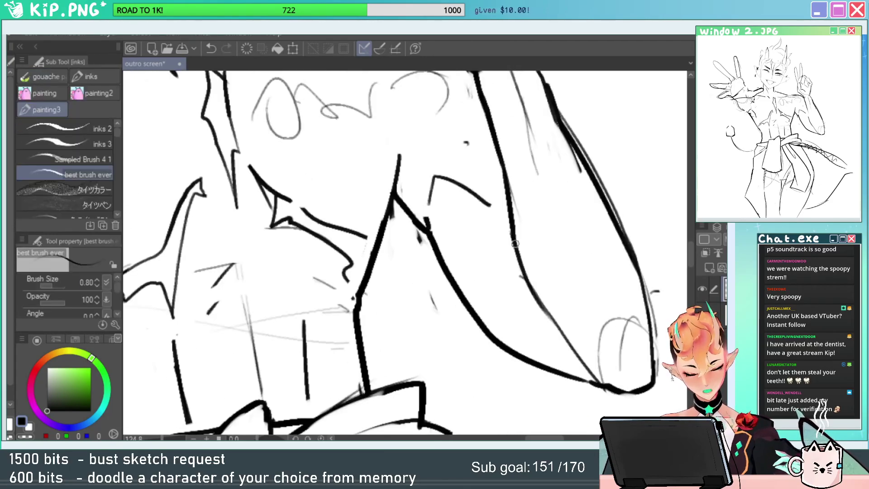
{"action": "mouse_move", "coordinate": [519, 211]}
{"action": "left_mouse_down"}
{"action": "mouse_move", "coordinate": [484, 211]}
{"action": "mouse_move", "coordinate": [554, 281]}
{"action": "mouse_move", "coordinate": [538, 278]}
{"action": "mouse_move", "coordinate": [514, 252]}
{"action": "mouse_move", "coordinate": [605, 289]}
{"action": "mouse_move", "coordinate": [630, 267]}
{"action": "left_mouse_up"}
{"action": "key", "text": "e"}
{"action": "key", "text": "p"}
{"action": "key", "text": "e"}
{"action": "mouse_move", "coordinate": [563, 192]}
{"action": "left_mouse_down"}
{"action": "mouse_move", "coordinate": [542, 183]}
{"action": "mouse_move", "coordinate": [565, 181]}
{"action": "mouse_move", "coordinate": [511, 180]}
{"action": "left_mouse_up"}
{"action": "key", "text": "p"}
{"action": "mouse_move", "coordinate": [493, 239]}
{"action": "left_mouse_down"}
{"action": "mouse_move", "coordinate": [596, 254]}
{"action": "mouse_move", "coordinate": [580, 269]}
{"action": "mouse_move", "coordinate": [617, 266]}
{"action": "mouse_move", "coordinate": [594, 269]}
{"action": "left_mouse_up"}
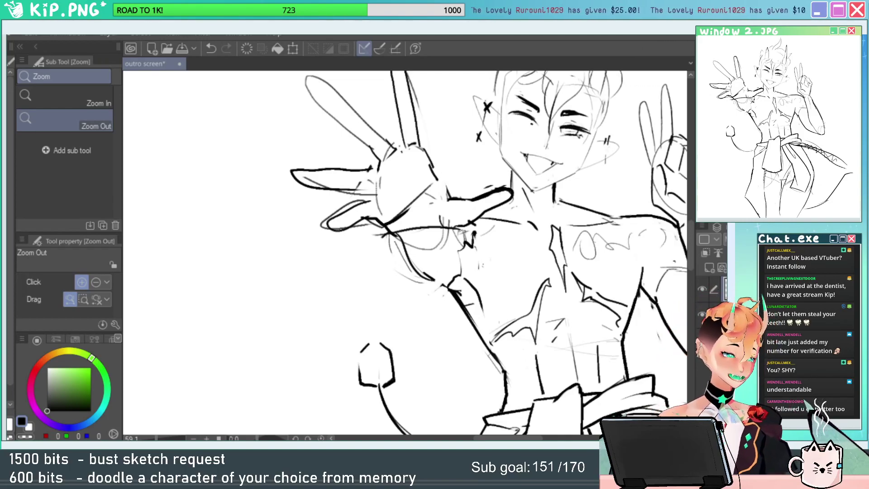
Redraw the open palm's edge as a heavy continuous line from the index finger's base to the thumb.
{"action": "left_click", "coordinate": [515, 237]}
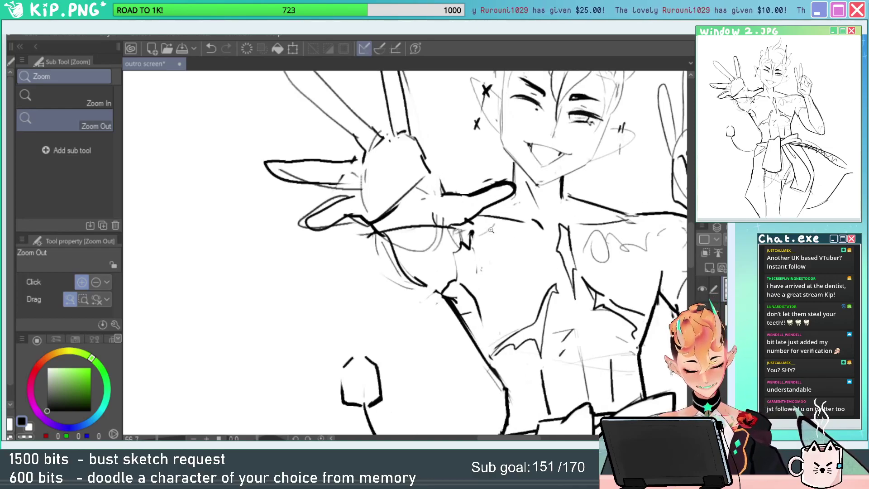
{"action": "left_click_drag", "start_coordinate": [437, 160], "coordinate": [489, 163]}
{"action": "key", "text": "e"}
{"action": "key", "text": "p"}
{"action": "mouse_move", "coordinate": [401, 143]}
{"action": "left_mouse_down"}
{"action": "mouse_move", "coordinate": [416, 162]}
{"action": "mouse_move", "coordinate": [403, 131]}
{"action": "mouse_move", "coordinate": [421, 188]}
{"action": "mouse_move", "coordinate": [459, 248]}
{"action": "left_mouse_up"}
{"action": "key", "text": "ctrl+space"}
{"action": "mouse_move", "coordinate": [505, 266]}
{"action": "left_mouse_down"}
{"action": "mouse_move", "coordinate": [487, 252]}
{"action": "mouse_move", "coordinate": [493, 240]}
{"action": "mouse_move", "coordinate": [447, 255]}
{"action": "mouse_move", "coordinate": [451, 270]}
{"action": "mouse_move", "coordinate": [462, 256]}
{"action": "left_mouse_up"}
{"action": "key", "text": "e"}
{"action": "key", "text": "ctrl+space"}
{"action": "key", "text": "p"}
{"action": "key", "text": "/"}
{"action": "scroll", "coordinate": [459, 281], "scroll_direction": "up", "scroll_amount": 2}
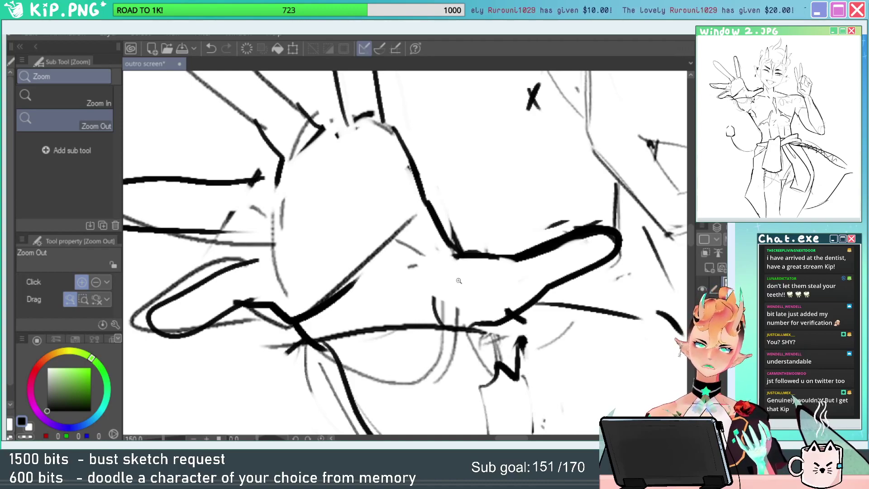
Erase the overlapping wrist line and redraw the open palm's lower edge as a curve from the heel.
{"action": "left_click_drag", "start_coordinate": [444, 283], "coordinate": [488, 195]}
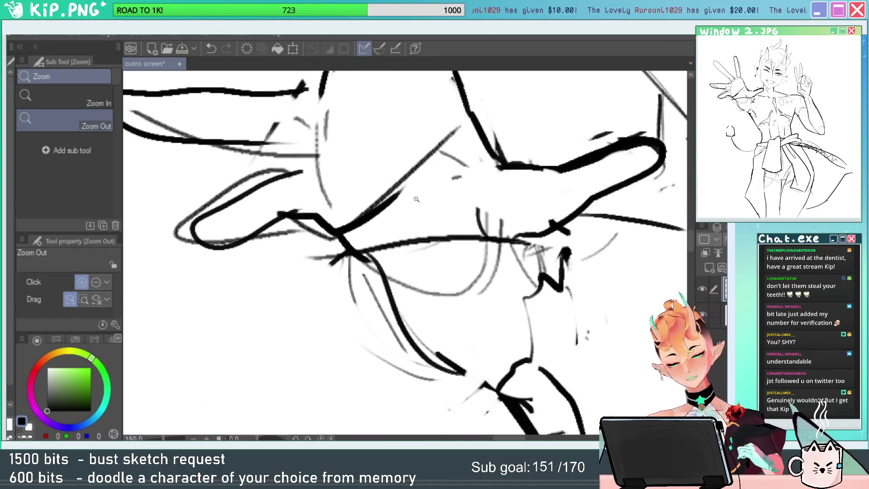
{"action": "key", "text": "e"}
{"action": "mouse_move", "coordinate": [355, 251]}
{"action": "left_mouse_down"}
{"action": "mouse_move", "coordinate": [415, 240]}
{"action": "mouse_move", "coordinate": [376, 261]}
{"action": "mouse_move", "coordinate": [419, 240]}
{"action": "left_mouse_up"}
{"action": "key", "text": "p"}
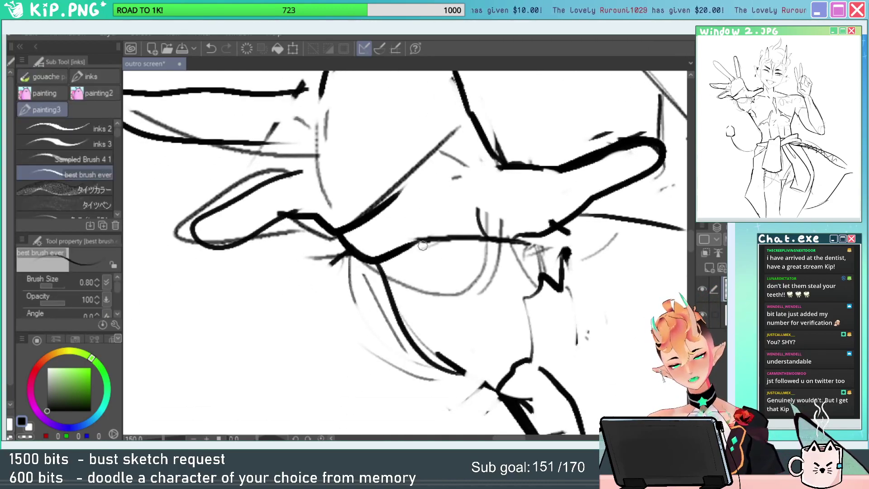
{"action": "key", "text": "/"}
{"action": "scroll", "coordinate": [423, 272], "scroll_direction": "down", "scroll_amount": 4}
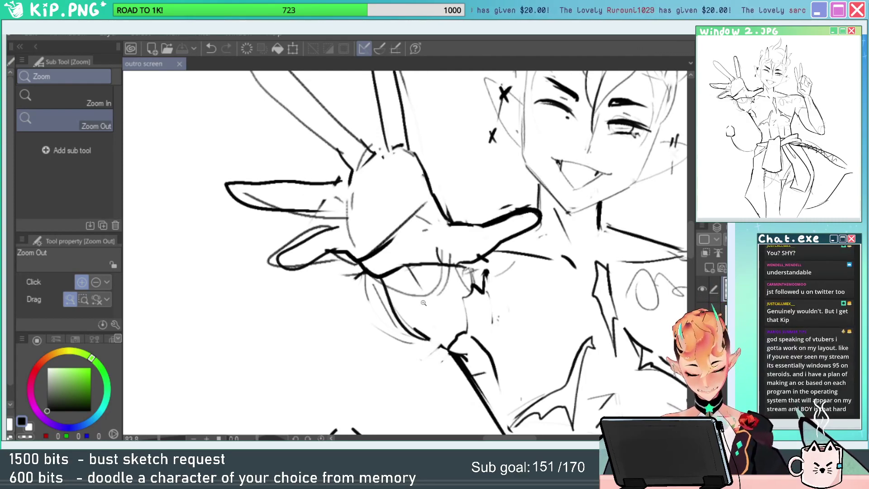
Erase part of the open hand's slanted middle finger and redraw its tip and upper edge.
{"action": "left_click_drag", "start_coordinate": [500, 201], "coordinate": [540, 283]}
{"action": "key", "text": "e"}
{"action": "left_click_drag", "start_coordinate": [413, 224], "coordinate": [423, 238]}
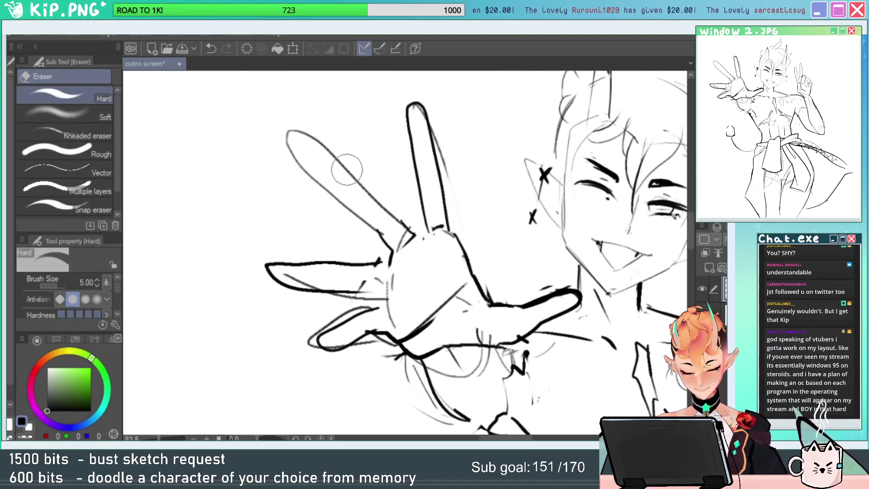
{"action": "key", "text": "p"}
{"action": "left_click_drag", "start_coordinate": [293, 156], "coordinate": [337, 185]}
{"action": "key", "text": "ctrl+z"}
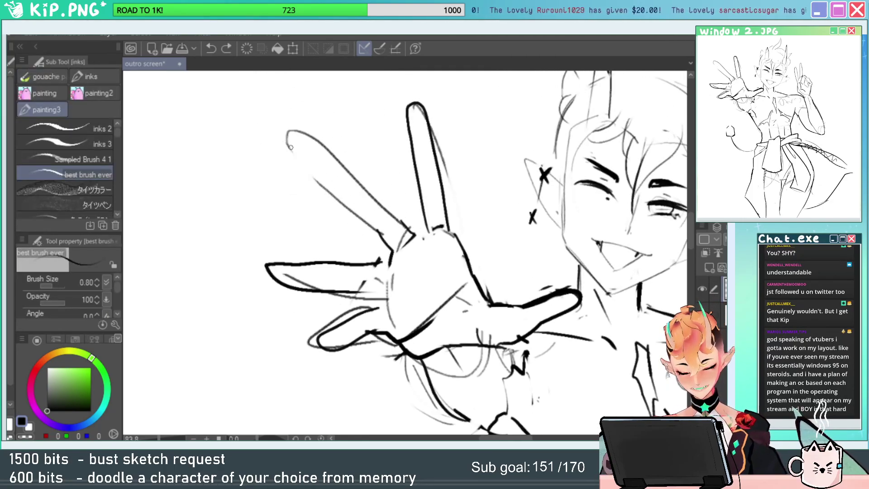
{"action": "left_click_drag", "start_coordinate": [288, 141], "coordinate": [328, 187]}
{"action": "left_click_drag", "start_coordinate": [310, 133], "coordinate": [394, 218]}
Redraw the slanted middle finger's lower edge down to the palm and join its base to the index finger.
{"action": "key", "text": "e"}
{"action": "key", "text": "p"}
{"action": "mouse_move", "coordinate": [335, 190]}
{"action": "left_mouse_down"}
{"action": "mouse_move", "coordinate": [311, 174]}
{"action": "mouse_move", "coordinate": [384, 249]}
{"action": "left_mouse_up"}
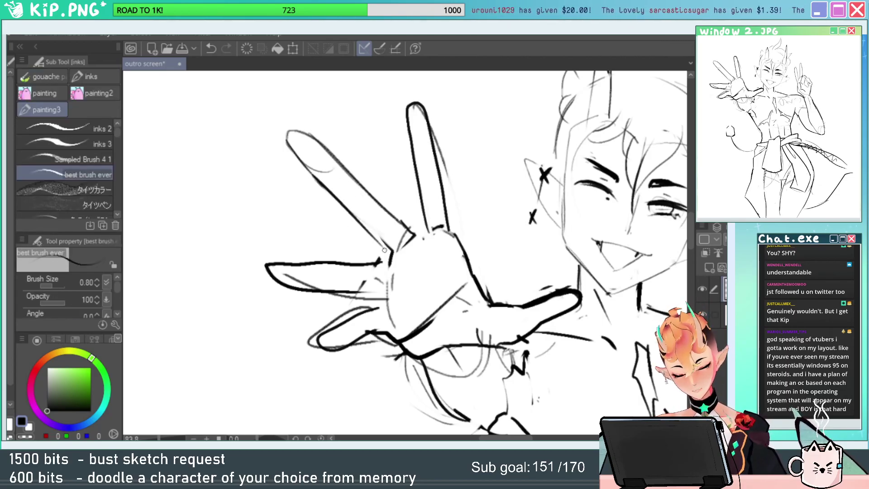
{"action": "key", "text": "ctrl+z"}
{"action": "left_click_drag", "start_coordinate": [374, 236], "coordinate": [388, 250]}
{"action": "key", "text": "ctrl+z"}
{"action": "key", "text": "ctrl+z"}
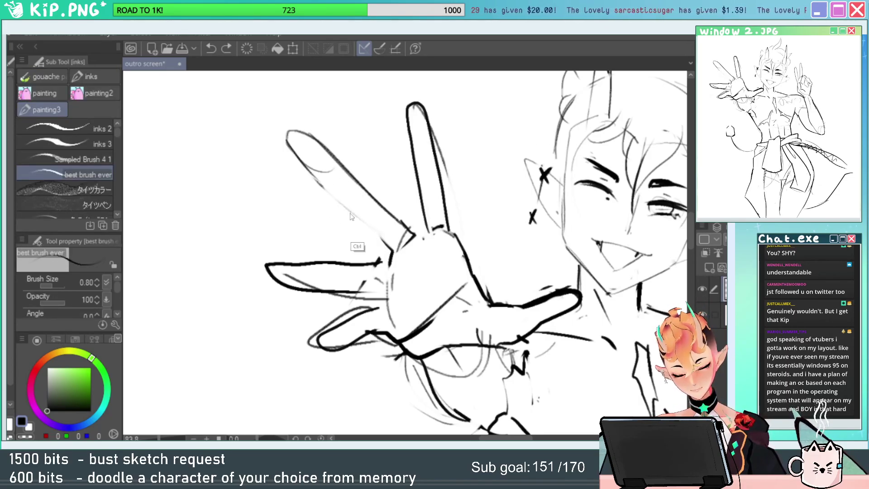
{"action": "mouse_move", "coordinate": [313, 175]}
{"action": "left_mouse_down"}
{"action": "mouse_move", "coordinate": [391, 251]}
{"action": "mouse_move", "coordinate": [428, 232]}
{"action": "left_mouse_up"}
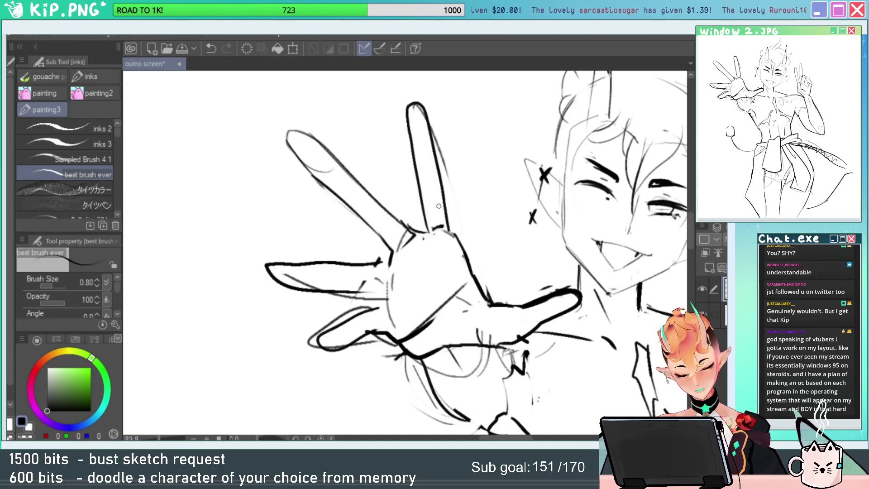
Erase the open hand's ring finger sketch lines and redraw its lower edge for a slimmer finger.
{"action": "mouse_move", "coordinate": [490, 239]}
{"action": "left_mouse_down"}
{"action": "mouse_move", "coordinate": [409, 245]}
{"action": "mouse_move", "coordinate": [457, 245]}
{"action": "left_mouse_up"}
{"action": "mouse_move", "coordinate": [531, 251]}
{"action": "left_mouse_down"}
{"action": "mouse_move", "coordinate": [529, 229]}
{"action": "mouse_move", "coordinate": [471, 144]}
{"action": "left_mouse_up"}
{"action": "key", "text": "e"}
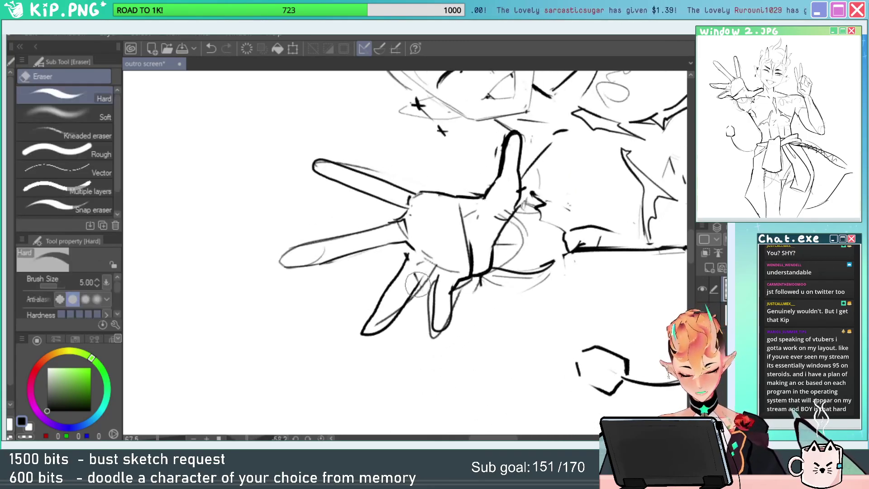
{"action": "left_click_drag", "start_coordinate": [430, 264], "coordinate": [377, 343]}
{"action": "key", "text": "p"}
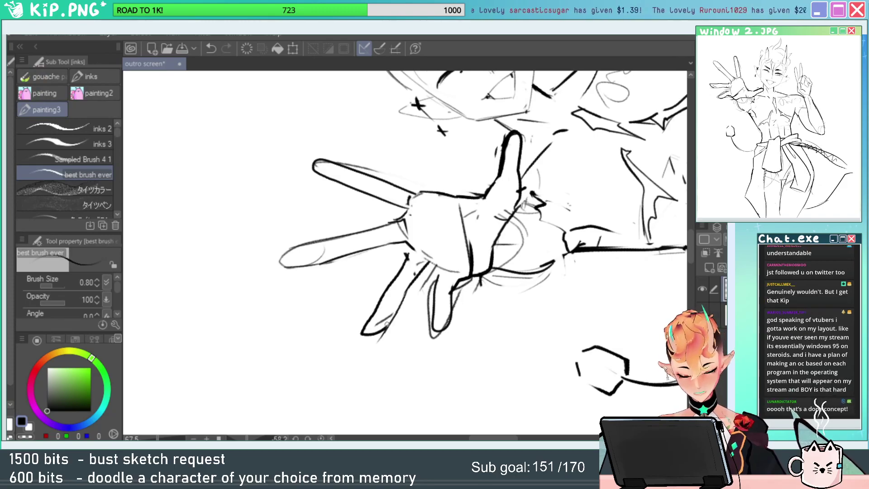
{"action": "key", "text": "e"}
{"action": "left_click_drag", "start_coordinate": [403, 295], "coordinate": [364, 345]}
{"action": "key", "text": "ctrl+at"}
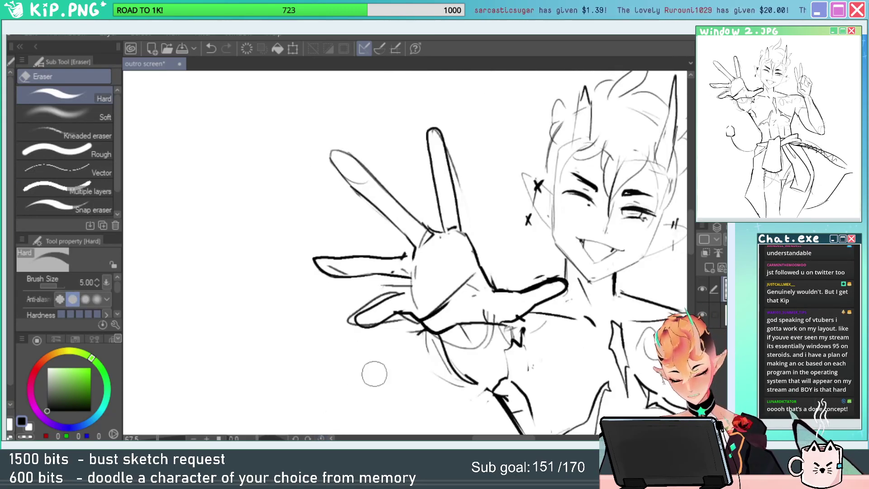
Lasso the open hand's ring finger, rotate it slightly clockwise, and save the drawing.
{"action": "left_click_drag", "start_coordinate": [532, 288], "coordinate": [512, 297]}
{"action": "scroll", "coordinate": [512, 297], "scroll_direction": "up", "scroll_amount": 4}
{"action": "key", "text": "m"}
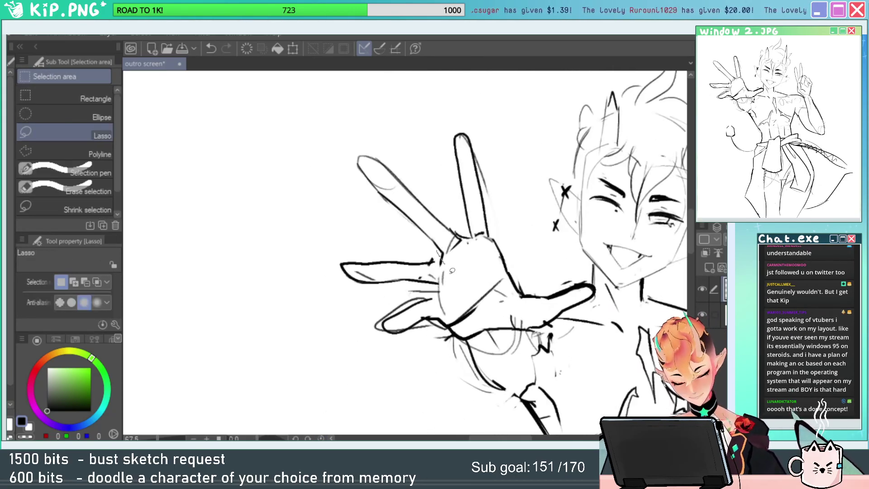
{"action": "mouse_move", "coordinate": [452, 270]}
{"action": "left_mouse_down"}
{"action": "mouse_move", "coordinate": [355, 229]}
{"action": "mouse_move", "coordinate": [454, 281]}
{"action": "left_mouse_up"}
{"action": "key", "text": "ctrl+t"}
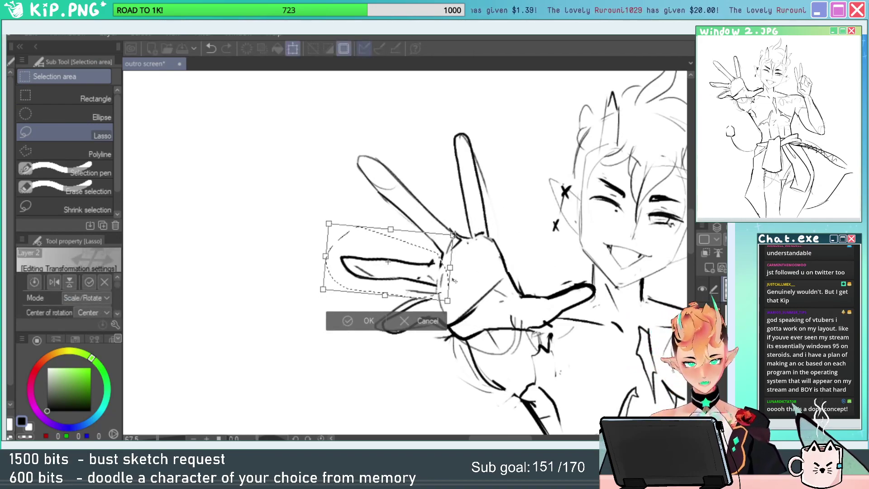
{"action": "key", "text": "Return"}
{"action": "left_click_drag", "start_coordinate": [631, 304], "coordinate": [506, 300]}
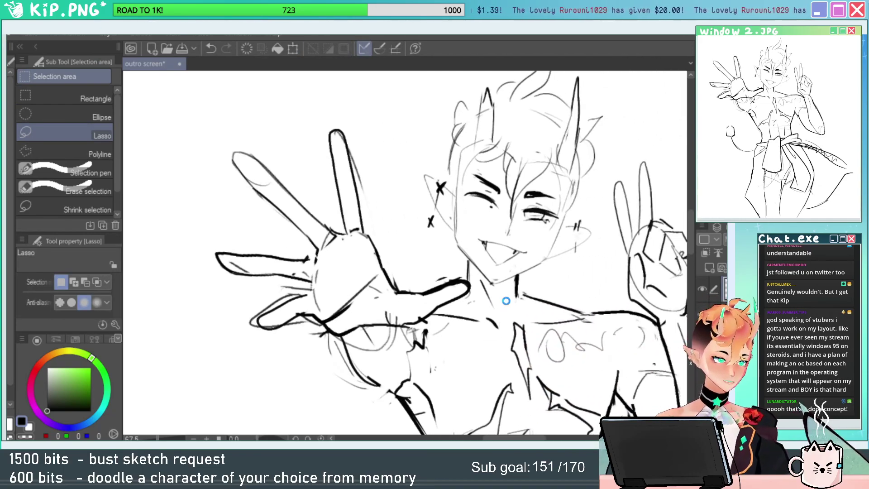
{"action": "key", "text": "ctrl+s"}
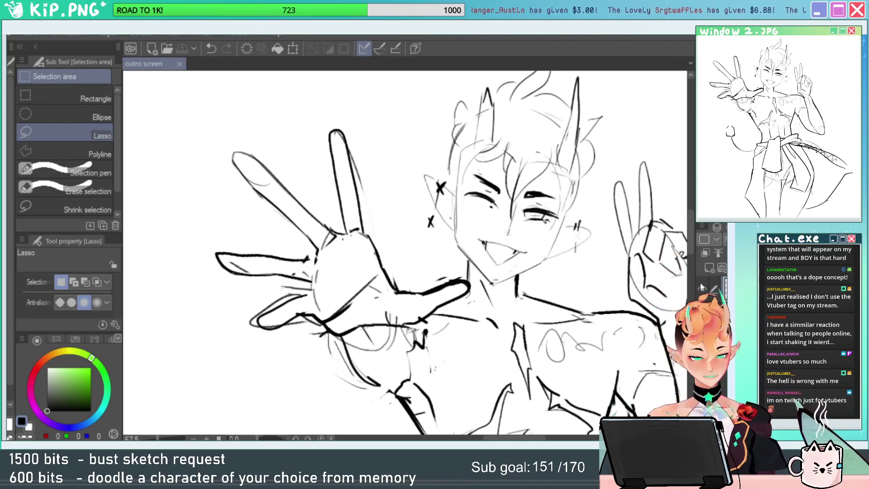
Refine the lines of the fanged mouth and erase stray marks around the chin.
{"action": "left_click_drag", "start_coordinate": [591, 325], "coordinate": [562, 307]}
{"action": "key", "text": "e"}
{"action": "mouse_move", "coordinate": [524, 235]}
{"action": "left_mouse_down"}
{"action": "mouse_move", "coordinate": [562, 226]}
{"action": "mouse_move", "coordinate": [488, 264]}
{"action": "mouse_move", "coordinate": [622, 270]}
{"action": "left_mouse_up"}
{"action": "key", "text": "p"}
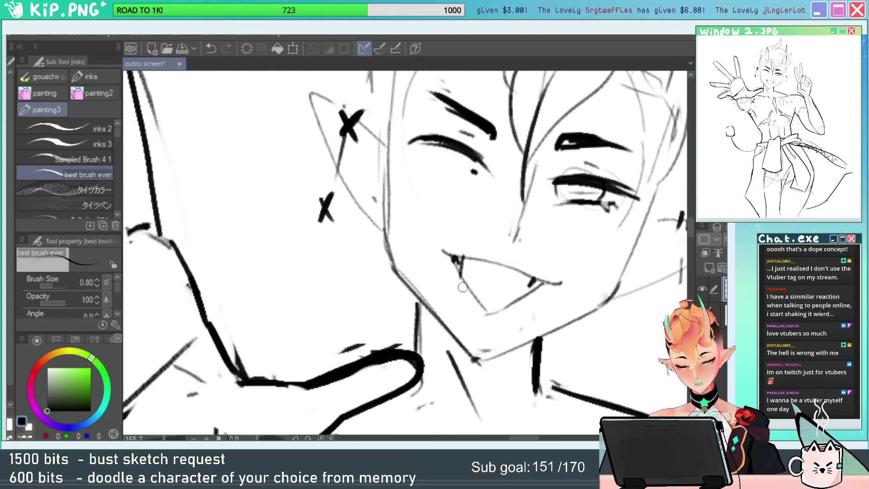
{"action": "key", "text": "e"}
{"action": "left_click_drag", "start_coordinate": [477, 372], "coordinate": [483, 371]}
{"action": "mouse_move", "coordinate": [546, 372]}
{"action": "left_mouse_down"}
{"action": "mouse_move", "coordinate": [532, 376]}
{"action": "mouse_move", "coordinate": [487, 354]}
{"action": "left_mouse_up"}
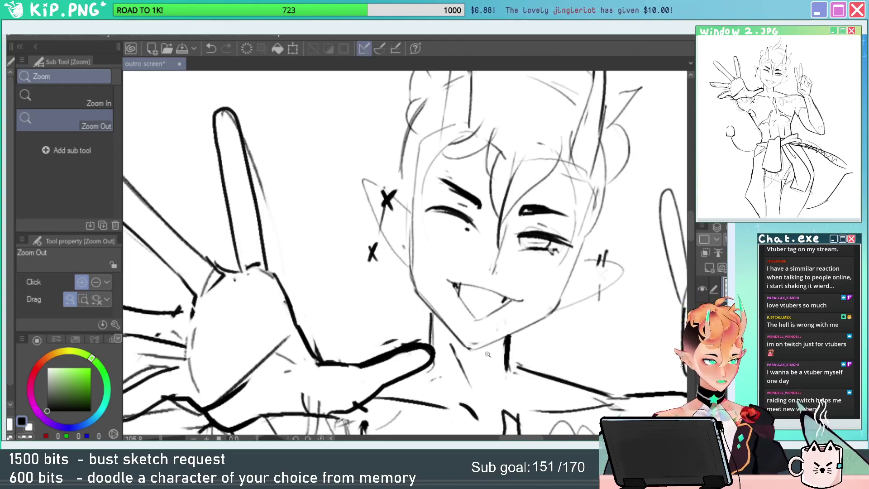
Save the drawing and redraw the lower and upper edges of the ear beside the open eye with heavier lines.
{"action": "left_click_drag", "start_coordinate": [599, 285], "coordinate": [585, 270]}
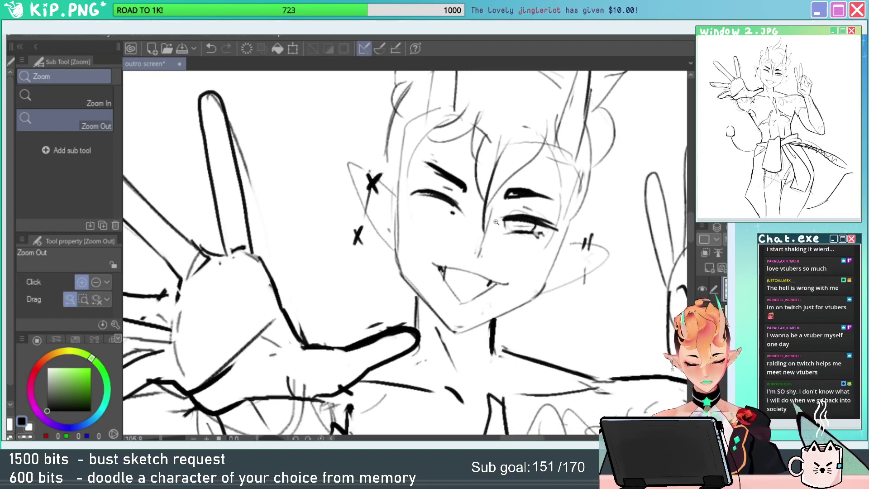
{"action": "left_click_drag", "start_coordinate": [491, 214], "coordinate": [496, 213]}
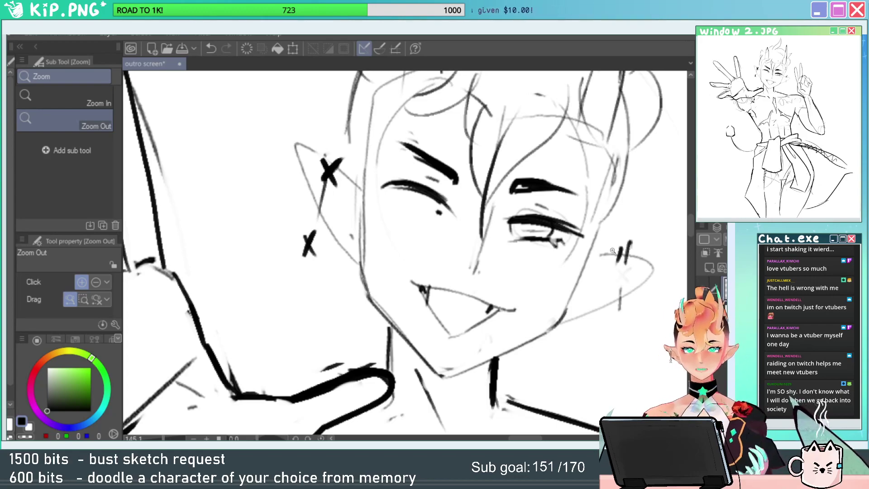
{"action": "left_click_drag", "start_coordinate": [602, 297], "coordinate": [580, 301]}
{"action": "key", "text": "ctrl+s"}
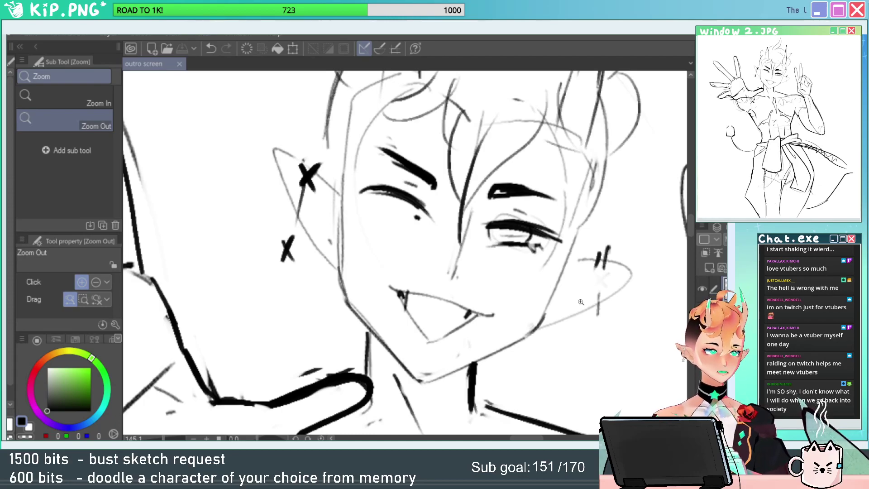
{"action": "left_click_drag", "start_coordinate": [546, 281], "coordinate": [534, 270]}
{"action": "left_click_drag", "start_coordinate": [534, 270], "coordinate": [534, 242]}
{"action": "key", "text": "b"}
{"action": "left_click_drag", "start_coordinate": [538, 288], "coordinate": [590, 252]}
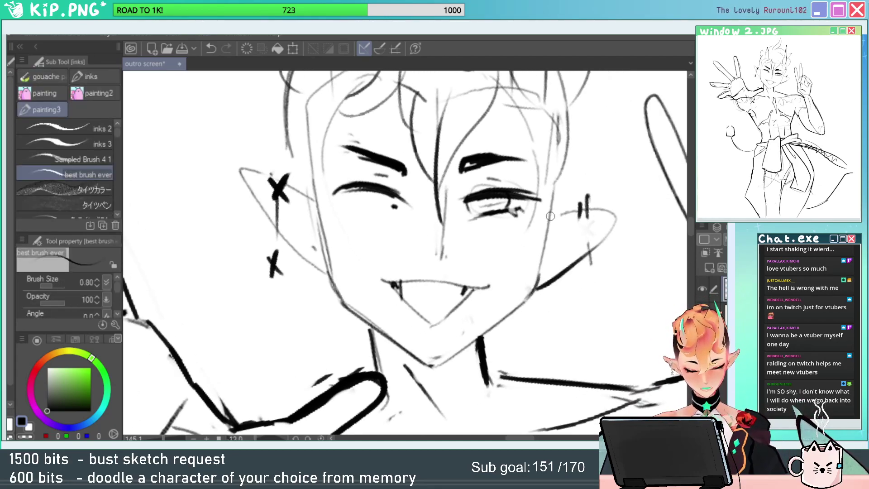
{"action": "left_click_drag", "start_coordinate": [550, 216], "coordinate": [584, 211]}
Erase overlapping sketch lines in the hair above the forehead and beside the horn over the open eye.
{"action": "key", "text": "e"}
{"action": "mouse_move", "coordinate": [570, 117]}
{"action": "left_mouse_down"}
{"action": "mouse_move", "coordinate": [590, 181]}
{"action": "mouse_move", "coordinate": [566, 192]}
{"action": "left_mouse_up"}
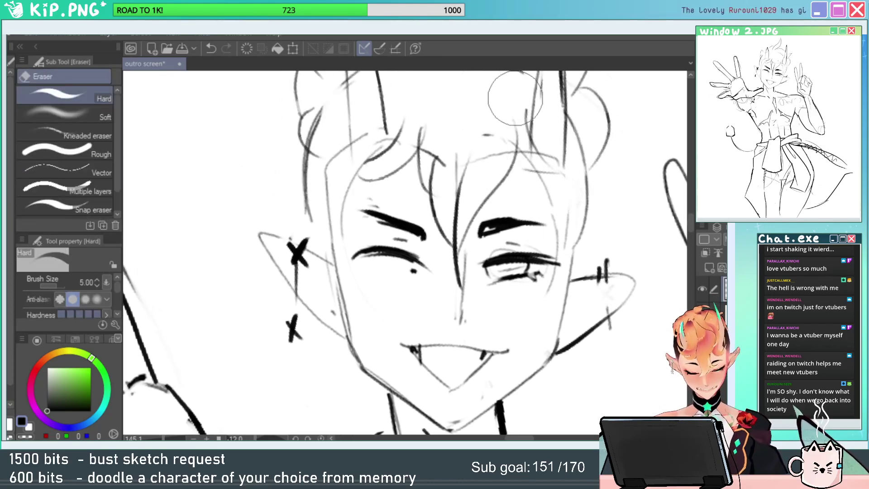
{"action": "left_click_drag", "start_coordinate": [515, 98], "coordinate": [514, 151]}
{"action": "left_click_drag", "start_coordinate": [588, 132], "coordinate": [627, 134]}
Redraw the hair curl around the base of the horn above the open eye with a smooth curved line.
{"action": "key", "text": "b"}
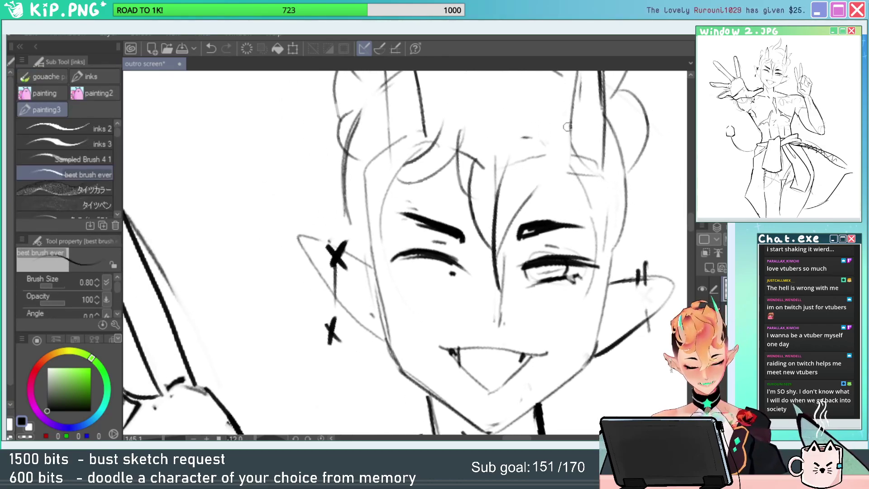
{"action": "left_click_drag", "start_coordinate": [568, 124], "coordinate": [602, 189]}
{"action": "key", "text": "ctrl+z"}
{"action": "left_click_drag", "start_coordinate": [568, 124], "coordinate": [609, 183]}
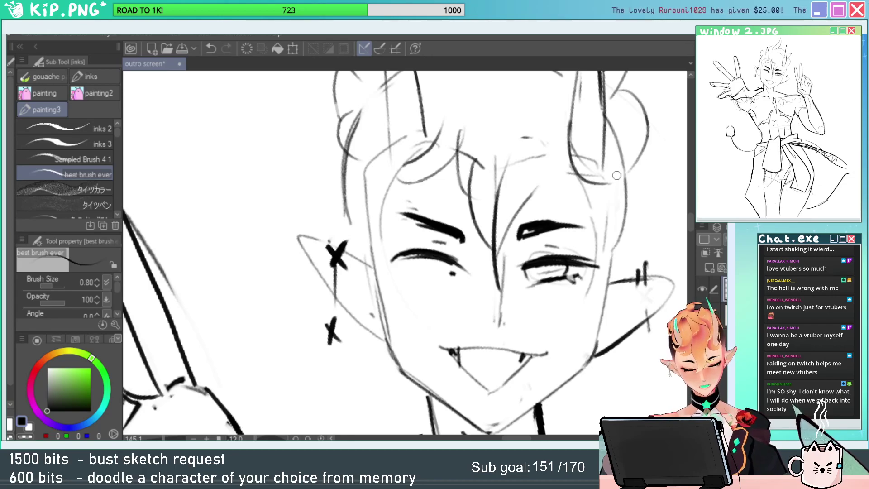
{"action": "key", "text": "ctrl+z"}
{"action": "left_click_drag", "start_coordinate": [568, 120], "coordinate": [616, 185]}
{"action": "key", "text": "ctrl+z"}
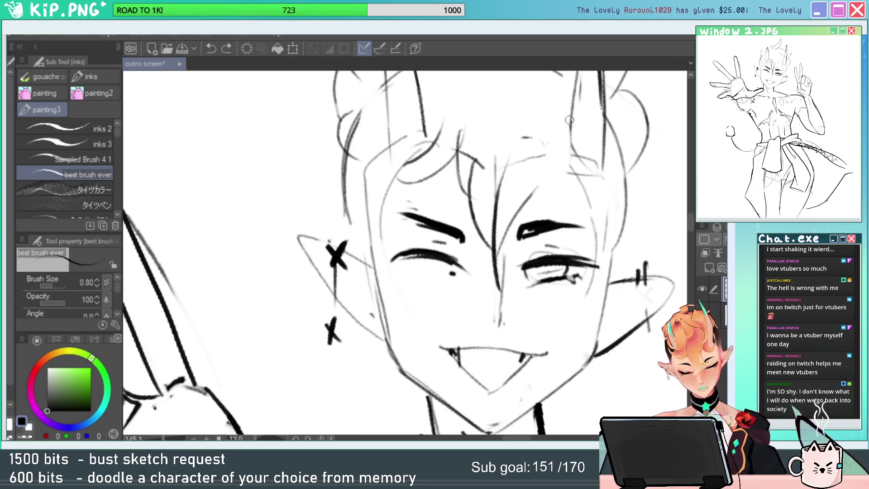
{"action": "mouse_move", "coordinate": [569, 120]}
{"action": "left_mouse_down"}
{"action": "mouse_move", "coordinate": [612, 187]}
{"action": "mouse_move", "coordinate": [532, 173]}
{"action": "mouse_move", "coordinate": [603, 180]}
{"action": "mouse_move", "coordinate": [542, 185]}
{"action": "mouse_move", "coordinate": [589, 203]}
{"action": "mouse_move", "coordinate": [587, 175]}
{"action": "left_mouse_up"}
{"action": "key", "text": "ctrl+z"}
{"action": "key", "text": "e"}
{"action": "key", "text": "b"}
{"action": "left_click_drag", "start_coordinate": [591, 208], "coordinate": [601, 129]}
Erase the old central fringe lines on the forehead and redraw curved strands falling between the eyes.
{"action": "key", "text": "e"}
{"action": "left_click_drag", "start_coordinate": [521, 153], "coordinate": [521, 235]}
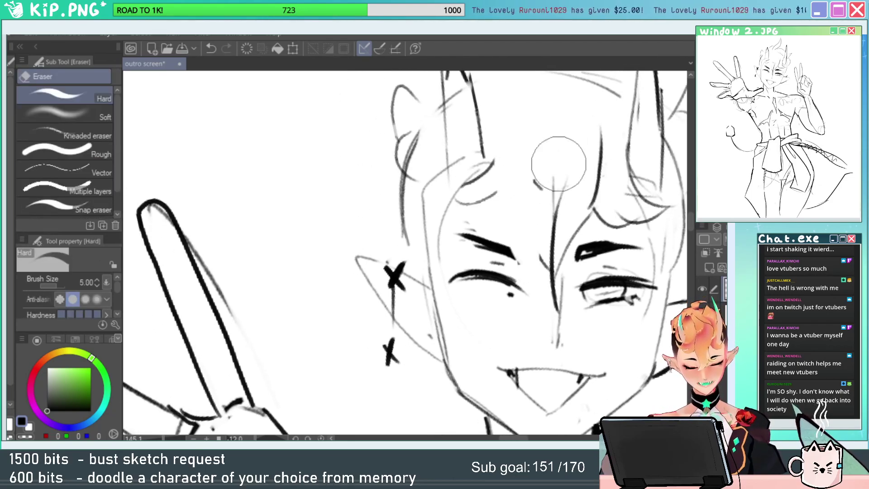
{"action": "left_click_drag", "start_coordinate": [558, 163], "coordinate": [546, 245]}
{"action": "left_click_drag", "start_coordinate": [529, 145], "coordinate": [545, 233]}
{"action": "key", "text": "b"}
{"action": "mouse_move", "coordinate": [594, 199]}
{"action": "left_mouse_down"}
{"action": "mouse_move", "coordinate": [554, 316]}
{"action": "mouse_move", "coordinate": [556, 208]}
{"action": "left_mouse_up"}
{"action": "mouse_move", "coordinate": [528, 267]}
{"action": "left_mouse_down"}
{"action": "mouse_move", "coordinate": [560, 183]}
{"action": "mouse_move", "coordinate": [589, 226]}
{"action": "left_mouse_up"}
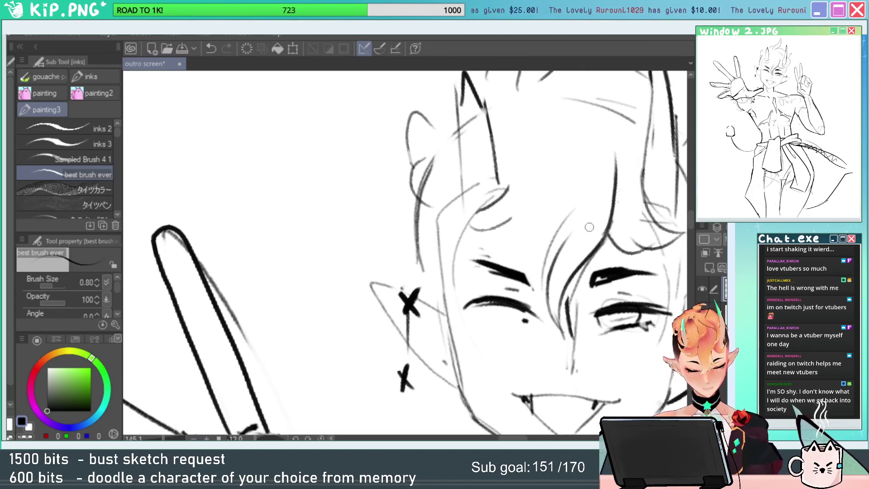
Redraw the hair curl wrapping the base of the horn above the winking eye, with a second strand beneath it.
{"action": "key", "text": "ctrl+z"}
{"action": "mouse_move", "coordinate": [496, 167]}
{"action": "left_mouse_down"}
{"action": "mouse_move", "coordinate": [498, 186]}
{"action": "mouse_move", "coordinate": [442, 210]}
{"action": "mouse_move", "coordinate": [525, 190]}
{"action": "left_mouse_up"}
{"action": "key", "text": "ctrl+z"}
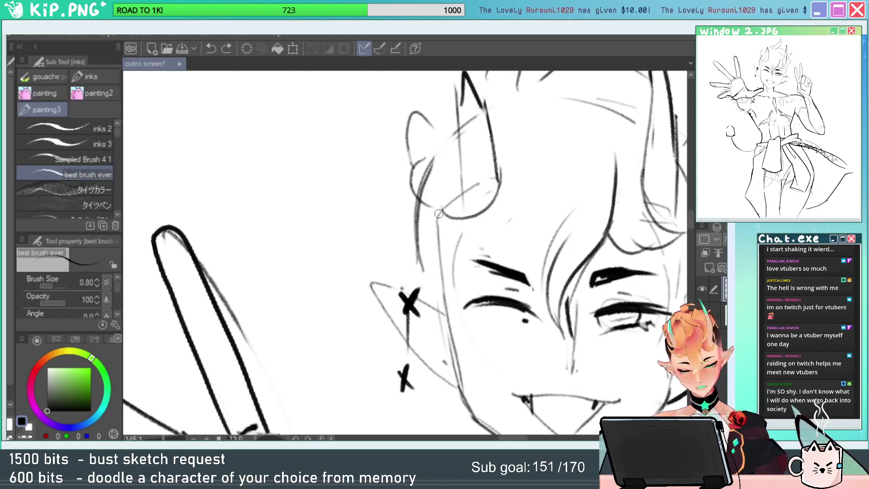
{"action": "left_click_drag", "start_coordinate": [438, 214], "coordinate": [511, 242]}
{"action": "key", "text": "ctrl+z"}
{"action": "left_click_drag", "start_coordinate": [436, 207], "coordinate": [527, 189]}
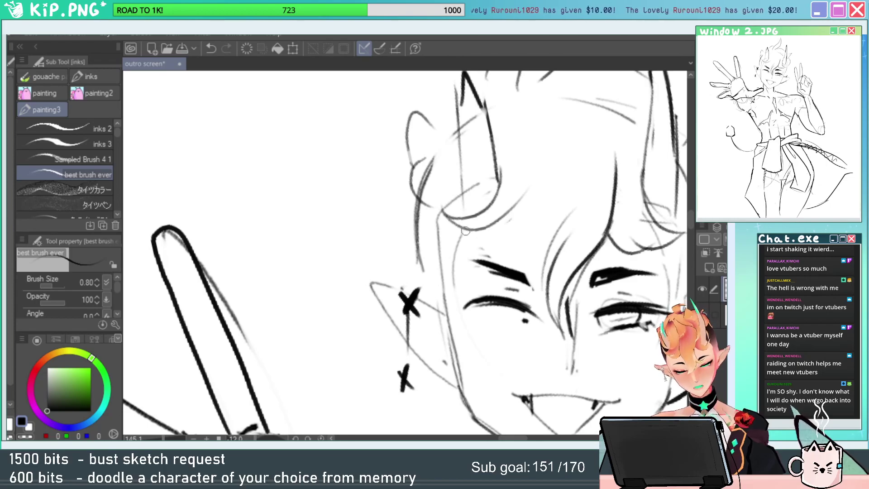
Draw a long curved hair strand down the forehead toward the inner end of the winking eye's brow.
{"action": "mouse_move", "coordinate": [466, 231]}
{"action": "left_mouse_down"}
{"action": "mouse_move", "coordinate": [533, 156]}
{"action": "mouse_move", "coordinate": [531, 201]}
{"action": "mouse_move", "coordinate": [558, 281]}
{"action": "left_mouse_up"}
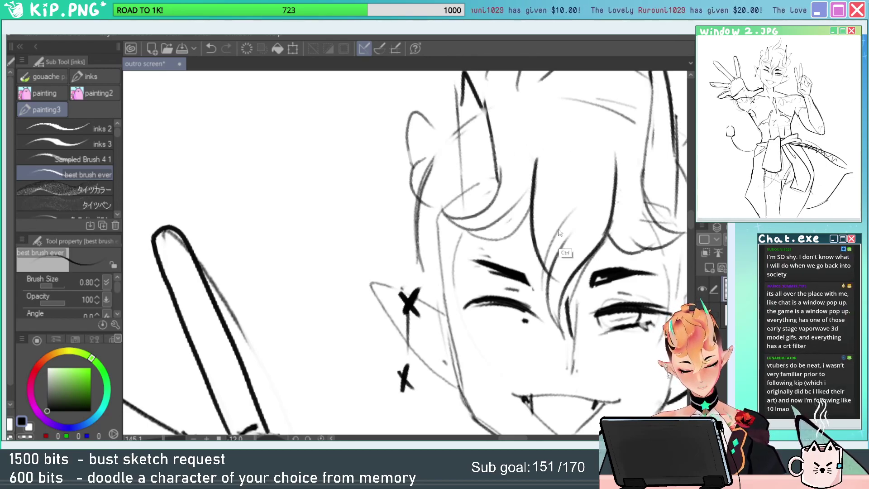
{"action": "key", "text": "ctrl+z"}
{"action": "left_click_drag", "start_coordinate": [541, 142], "coordinate": [554, 284]}
{"action": "left_click_drag", "start_coordinate": [665, 206], "coordinate": [612, 193]}
{"action": "key", "text": "ctrl+space"}
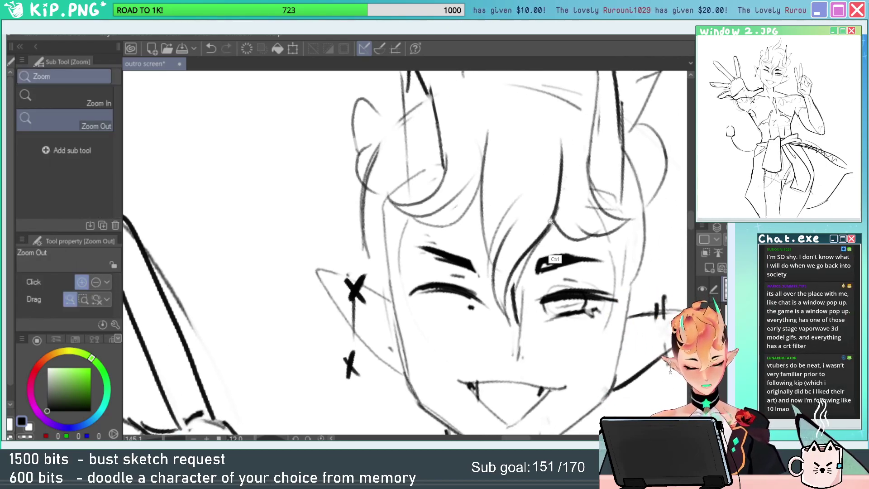
{"action": "key", "text": "ctrl+z"}
{"action": "key", "text": "e"}
{"action": "key", "text": "b"}
{"action": "mouse_move", "coordinate": [485, 142]}
{"action": "left_mouse_down"}
{"action": "mouse_move", "coordinate": [473, 229]}
{"action": "mouse_move", "coordinate": [487, 279]}
{"action": "left_mouse_up"}
{"action": "key", "text": "ctrl+z"}
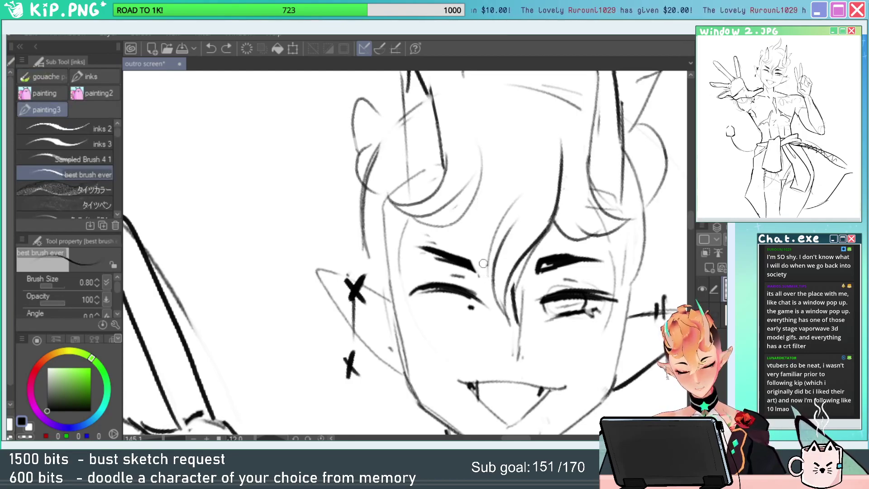
{"action": "key", "text": "ctrl+y"}
{"action": "key", "text": "ctrl+z"}
{"action": "left_click_drag", "start_coordinate": [481, 137], "coordinate": [479, 264]}
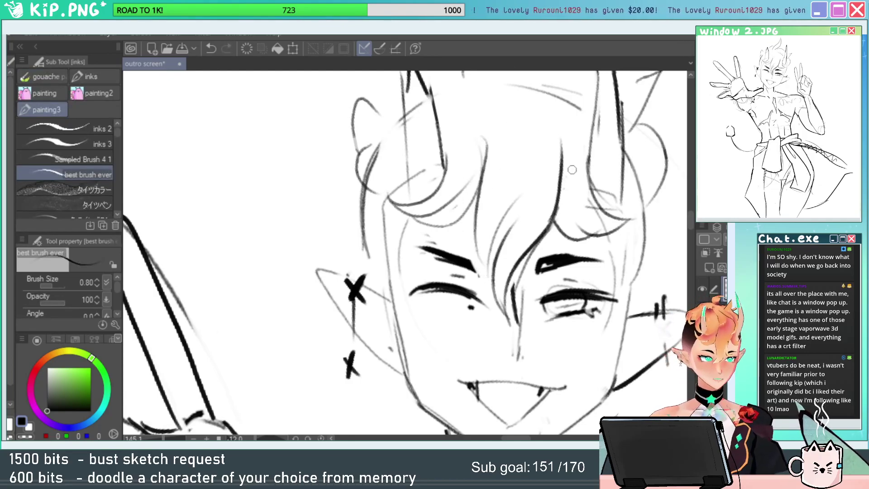
Erase the old temple line beside the winking eye and redraw the side of the face and outer hairline.
{"action": "key", "text": "ctrl+alt+space"}
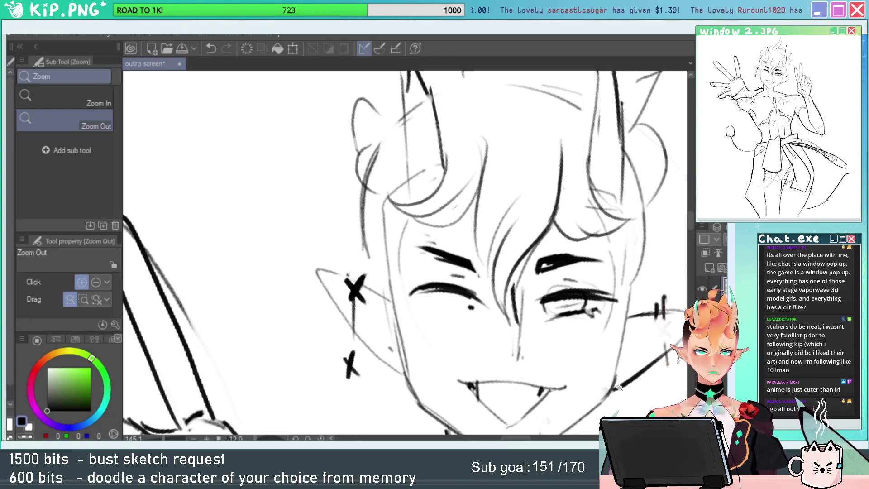
{"action": "left_click_drag", "start_coordinate": [619, 387], "coordinate": [580, 363]}
{"action": "key", "text": "e"}
{"action": "left_click_drag", "start_coordinate": [350, 194], "coordinate": [359, 233]}
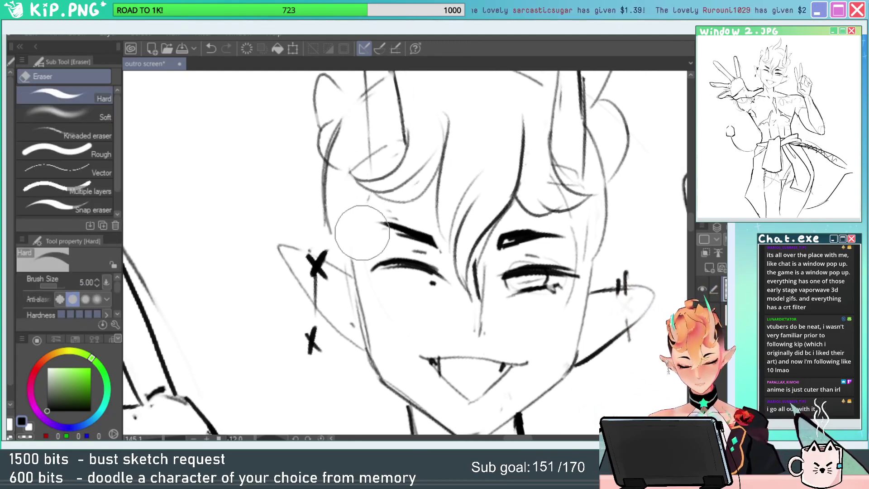
{"action": "key", "text": "p"}
{"action": "mouse_move", "coordinate": [361, 191]}
{"action": "left_mouse_down"}
{"action": "mouse_move", "coordinate": [362, 251]}
{"action": "mouse_move", "coordinate": [346, 281]}
{"action": "mouse_move", "coordinate": [353, 284]}
{"action": "left_mouse_up"}
{"action": "mouse_move", "coordinate": [318, 165]}
{"action": "left_mouse_down"}
{"action": "mouse_move", "coordinate": [339, 259]}
{"action": "mouse_move", "coordinate": [297, 258]}
{"action": "left_mouse_up"}
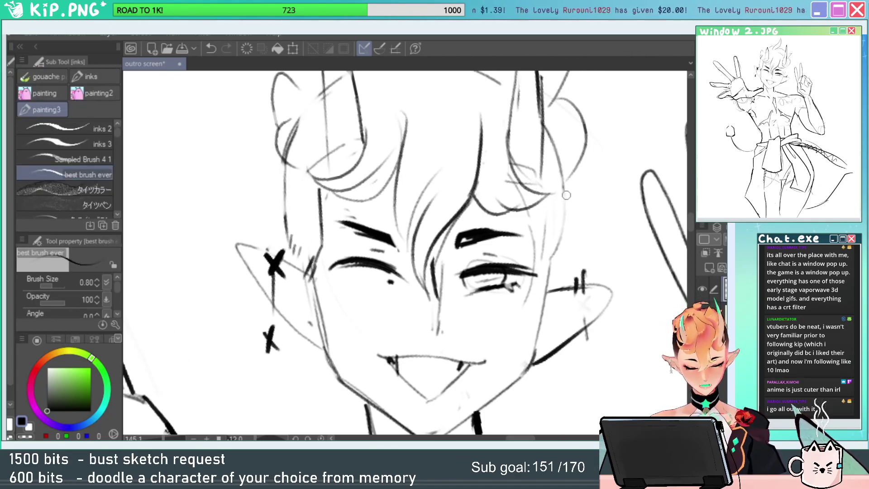
Redraw the outer hairline above the ear beside the open eye and erase the overlapping old line.
{"action": "left_click_drag", "start_coordinate": [566, 195], "coordinate": [554, 290]}
{"action": "key", "text": "e"}
{"action": "left_click_drag", "start_coordinate": [545, 261], "coordinate": [563, 223]}
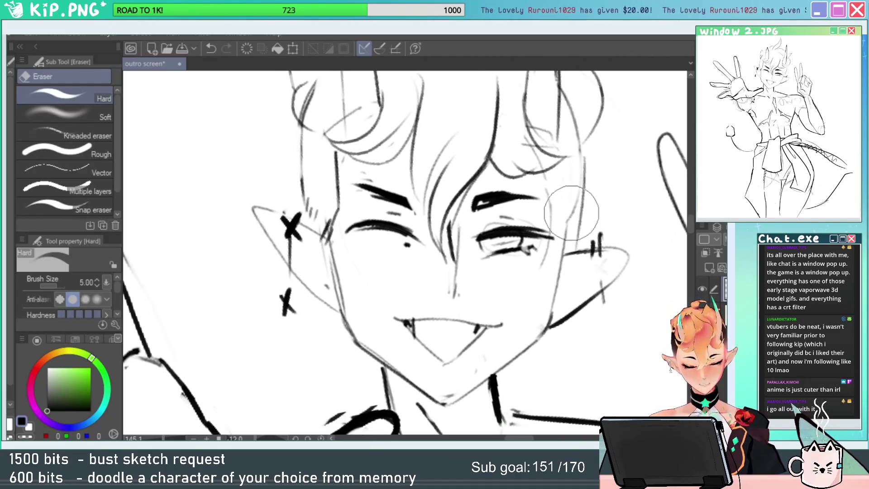
{"action": "key", "text": "p"}
{"action": "left_click_drag", "start_coordinate": [570, 182], "coordinate": [567, 244]}
{"action": "key", "text": "ctrl+z"}
Lasso the ear beside the open eye, move it slightly upward with a transform, and deselect it.
{"action": "key", "text": "alt+space"}
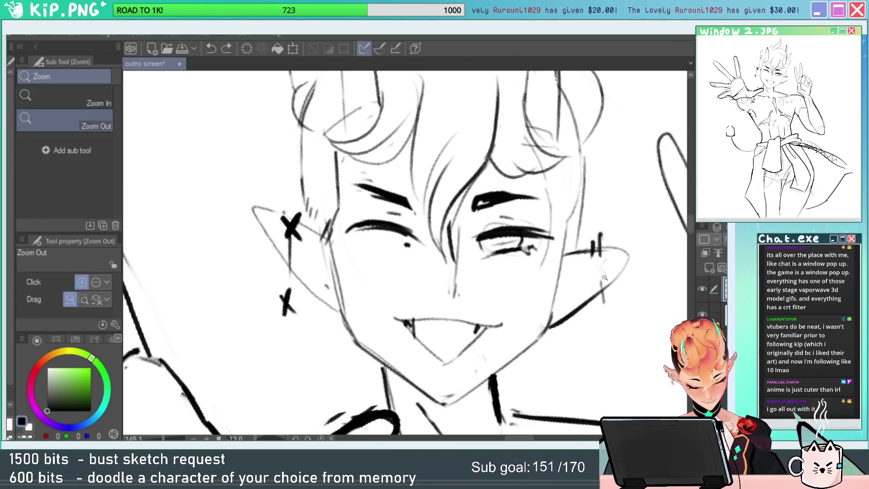
{"action": "key", "text": "m"}
{"action": "mouse_move", "coordinate": [638, 229]}
{"action": "left_mouse_down"}
{"action": "mouse_move", "coordinate": [586, 337]}
{"action": "mouse_move", "coordinate": [552, 324]}
{"action": "mouse_move", "coordinate": [566, 257]}
{"action": "mouse_move", "coordinate": [639, 205]}
{"action": "left_mouse_up"}
{"action": "key", "text": "ctrl+t"}
{"action": "left_click_drag", "start_coordinate": [612, 276], "coordinate": [614, 265]}
{"action": "key", "text": "Return"}
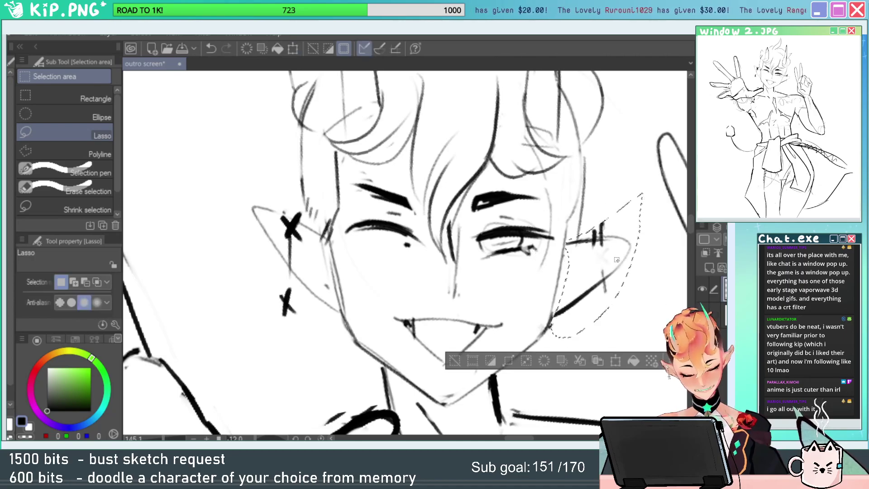
{"action": "mouse_move", "coordinate": [602, 314]}
{"action": "left_mouse_down"}
{"action": "mouse_move", "coordinate": [654, 262]}
{"action": "mouse_move", "coordinate": [589, 291]}
{"action": "left_mouse_up"}
{"action": "key", "text": "ctrl+d"}
Erase stray marks along the chin and jawline below the fanged mouth.
{"action": "key", "text": "e"}
{"action": "key", "text": "p"}
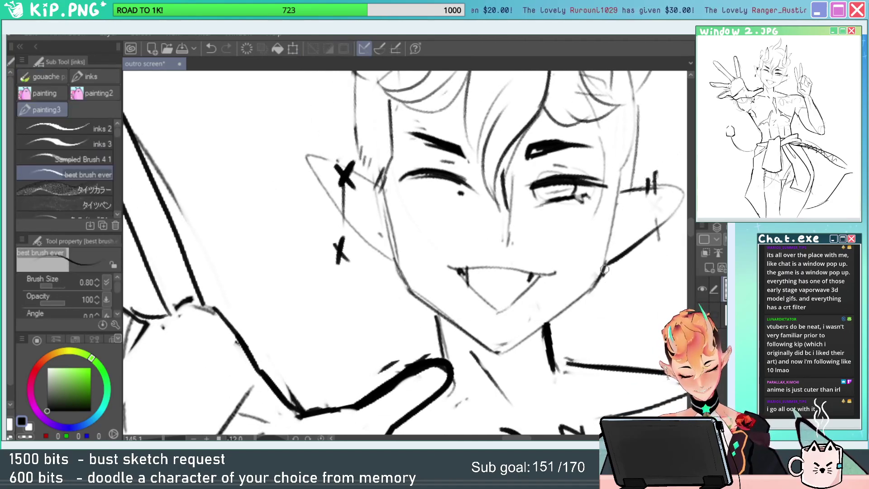
{"action": "key", "text": "e"}
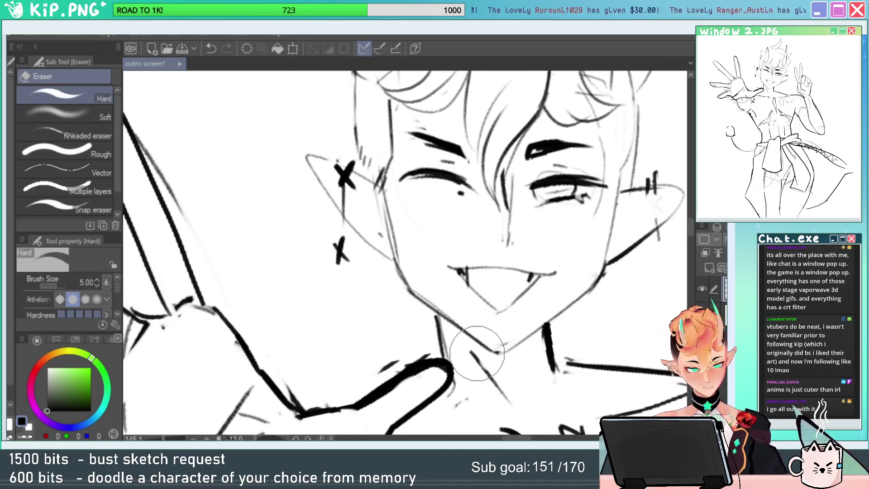
{"action": "left_click_drag", "start_coordinate": [496, 331], "coordinate": [477, 343]}
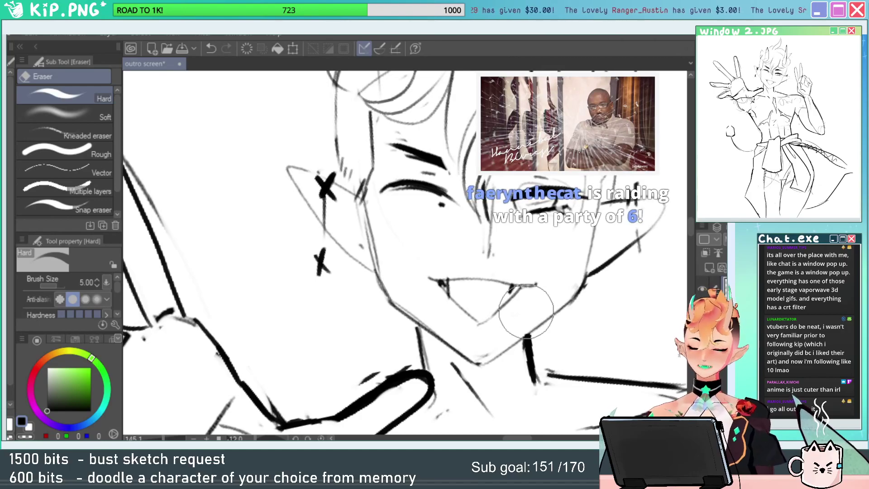
{"action": "left_click_drag", "start_coordinate": [601, 342], "coordinate": [596, 333]}
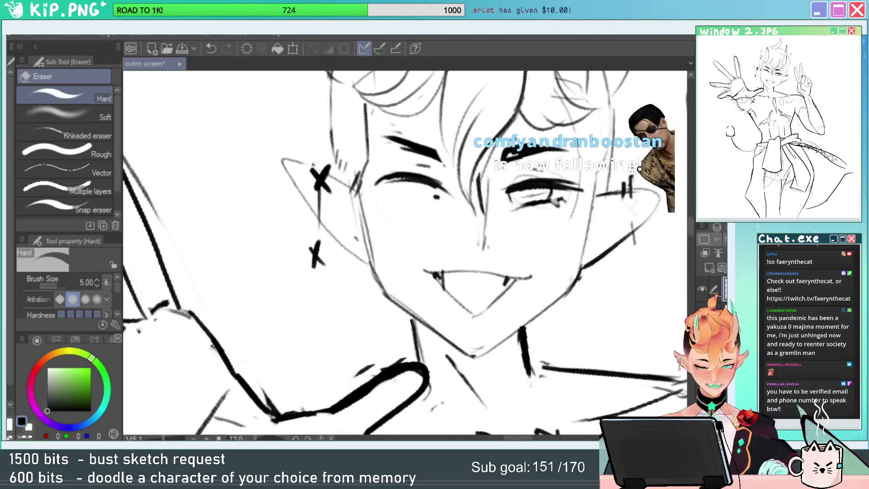
Erase the doubled face line beside the winking eye's ear and redraw the ear's lower edge more heavily.
{"action": "key", "text": "alt+space"}
{"action": "left_click_drag", "start_coordinate": [554, 230], "coordinate": [434, 235]}
{"action": "left_click_drag", "start_coordinate": [629, 330], "coordinate": [674, 332]}
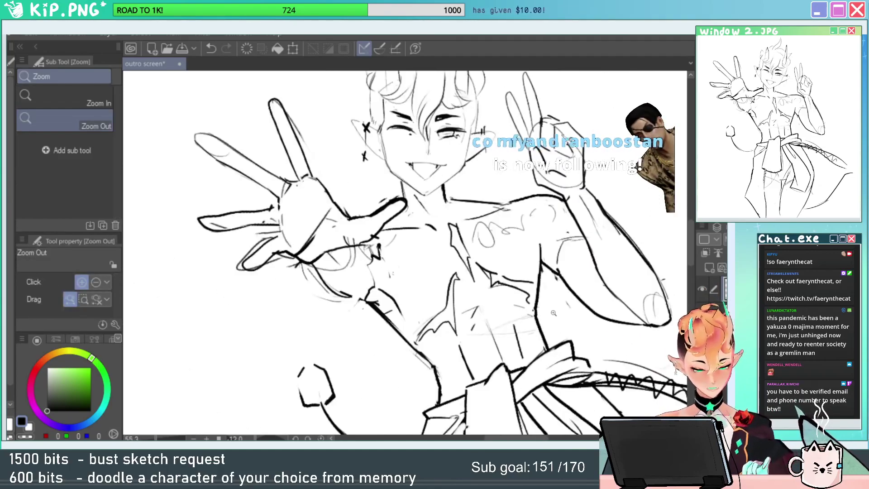
{"action": "left_click", "coordinate": [321, 438]}
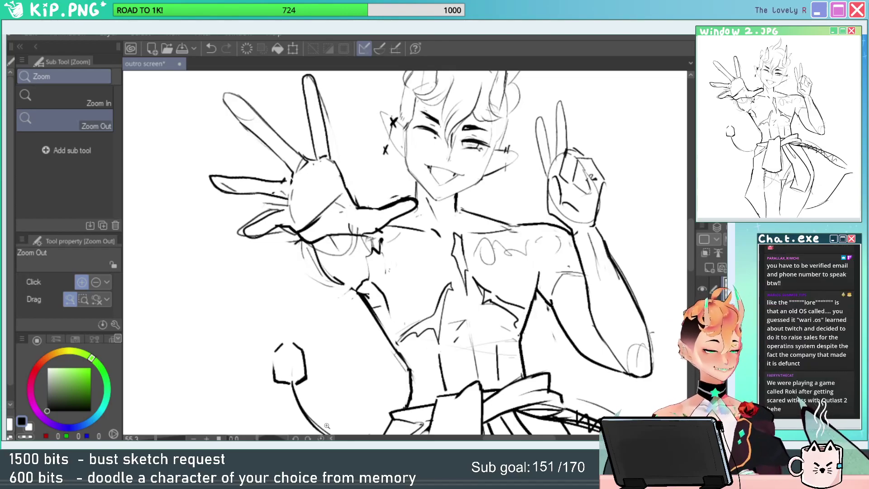
{"action": "left_click_drag", "start_coordinate": [412, 113], "coordinate": [495, 114]}
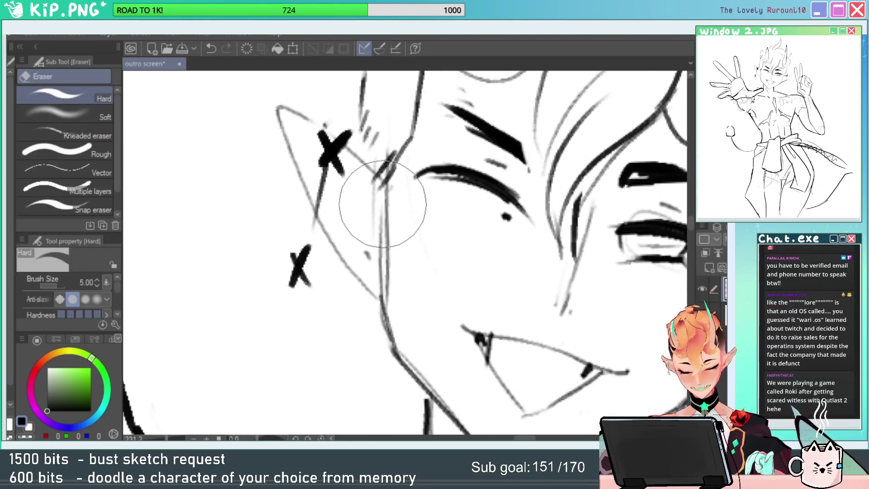
{"action": "left_click_drag", "start_coordinate": [382, 203], "coordinate": [397, 252]}
{"action": "key", "text": "p"}
{"action": "left_click_drag", "start_coordinate": [383, 310], "coordinate": [318, 221]}
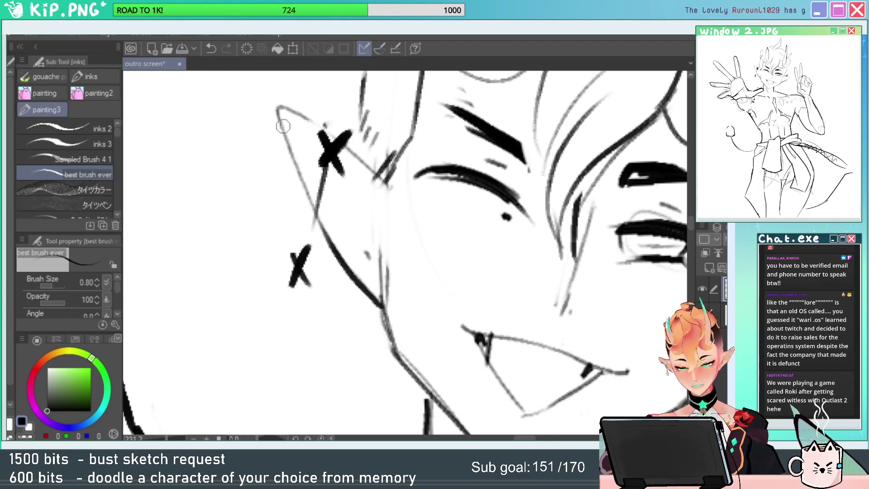
Redraw the tip and upper edge of the ear beside the winking eye, adding a jagged notch to its outer edge.
{"action": "left_click_drag", "start_coordinate": [274, 109], "coordinate": [317, 227]}
{"action": "key", "text": "ctrl+z"}
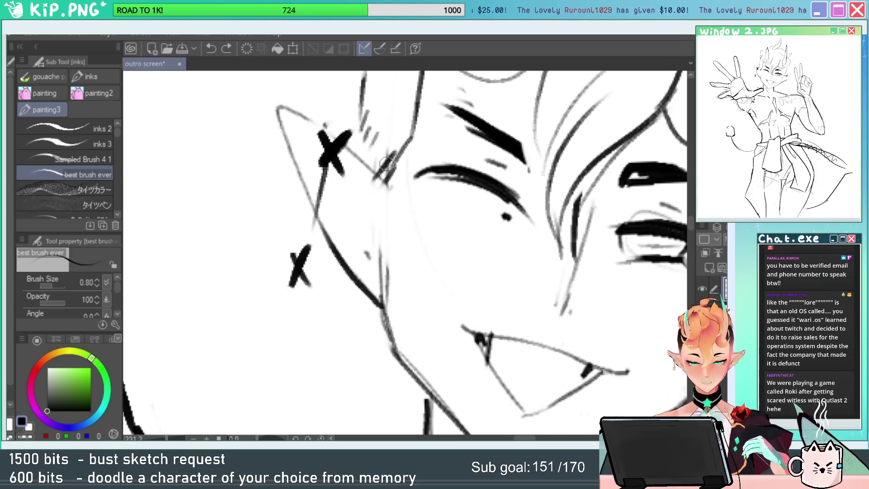
{"action": "mouse_move", "coordinate": [278, 107]}
{"action": "left_mouse_down"}
{"action": "mouse_move", "coordinate": [349, 151]}
{"action": "mouse_move", "coordinate": [283, 143]}
{"action": "mouse_move", "coordinate": [301, 189]}
{"action": "mouse_move", "coordinate": [314, 185]}
{"action": "mouse_move", "coordinate": [329, 224]}
{"action": "mouse_move", "coordinate": [309, 204]}
{"action": "left_mouse_up"}
{"action": "key", "text": "e"}
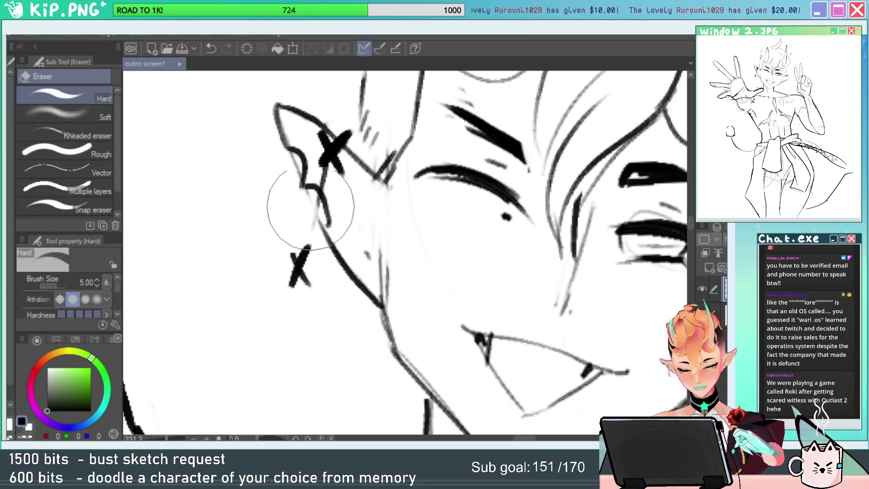
{"action": "key", "text": "alt+space"}
{"action": "mouse_move", "coordinate": [388, 248]}
{"action": "left_mouse_down"}
{"action": "mouse_move", "coordinate": [466, 310]}
{"action": "mouse_move", "coordinate": [450, 298]}
{"action": "left_mouse_up"}
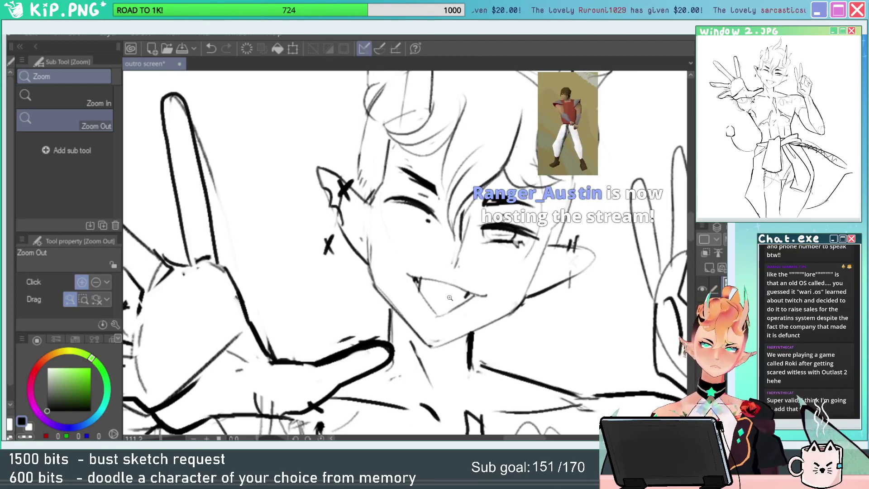
Redraw the ear beside the open eye with a sharper tip and heavier edges, working on a rotated canvas.
{"action": "key", "text": "r"}
{"action": "left_click_drag", "start_coordinate": [610, 221], "coordinate": [585, 153]}
{"action": "key", "text": "e"}
{"action": "key", "text": "p"}
{"action": "left_click_drag", "start_coordinate": [556, 188], "coordinate": [589, 183]}
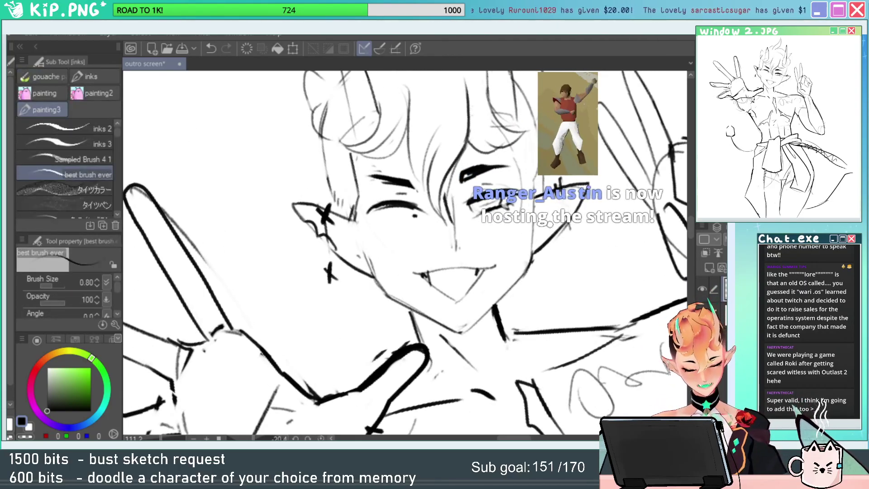
{"action": "left_click_drag", "start_coordinate": [564, 213], "coordinate": [534, 238]}
{"action": "left_click_drag", "start_coordinate": [309, 213], "coordinate": [385, 291]}
{"action": "left_click", "coordinate": [321, 437]}
{"action": "left_click_drag", "start_coordinate": [408, 253], "coordinate": [377, 292]}
{"action": "key", "text": "r"}
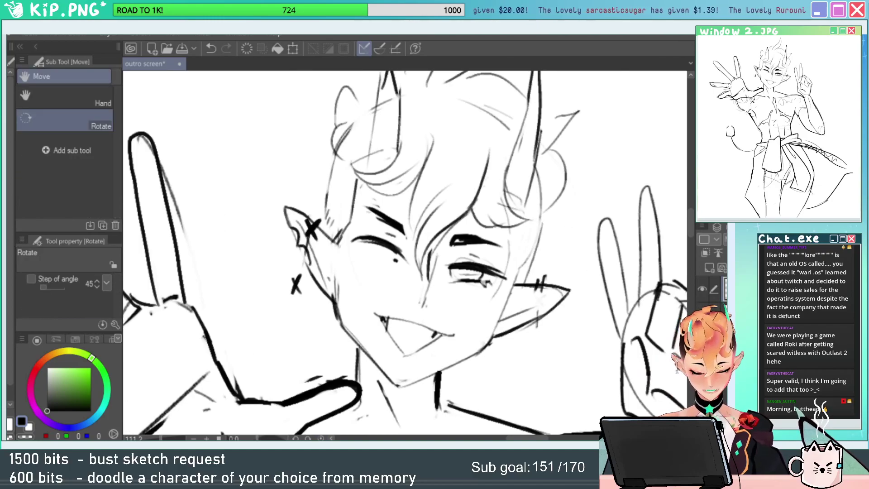
Redraw the side hair line running down to the ear beside the open eye with heavier strokes.
{"action": "left_click_drag", "start_coordinate": [517, 227], "coordinate": [518, 271]}
{"action": "key", "text": "r"}
{"action": "left_click_drag", "start_coordinate": [574, 181], "coordinate": [542, 131]}
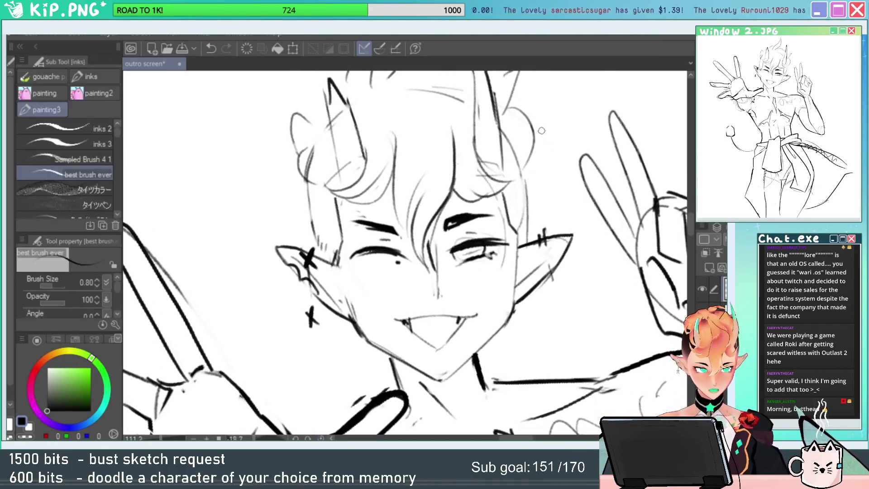
{"action": "left_click_drag", "start_coordinate": [524, 171], "coordinate": [518, 250]}
{"action": "mouse_move", "coordinate": [526, 199]}
{"action": "left_mouse_down"}
{"action": "mouse_move", "coordinate": [544, 240]}
{"action": "mouse_move", "coordinate": [500, 211]}
{"action": "mouse_move", "coordinate": [536, 213]}
{"action": "left_mouse_up"}
{"action": "key", "text": "e"}
{"action": "key", "text": "p"}
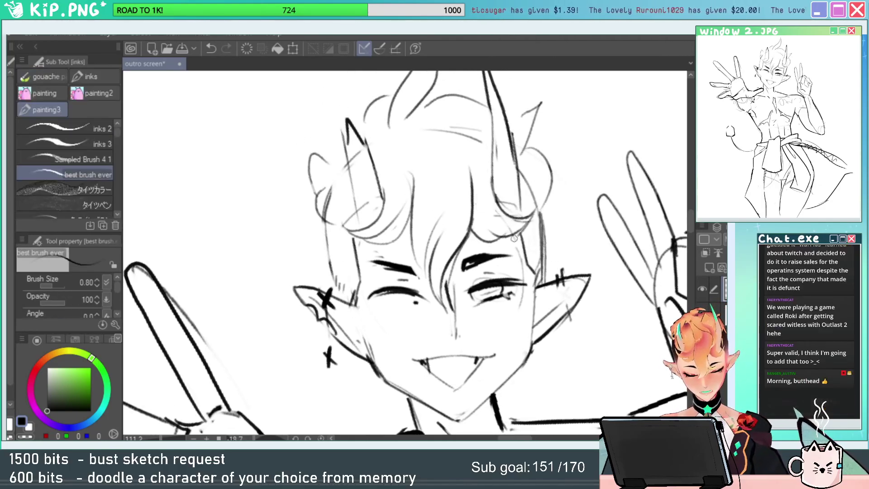
Erase the pointed lock behind the taller horn, redraw the hair there as rounded curls, and rework the horn's base.
{"action": "left_click_drag", "start_coordinate": [561, 181], "coordinate": [563, 196]}
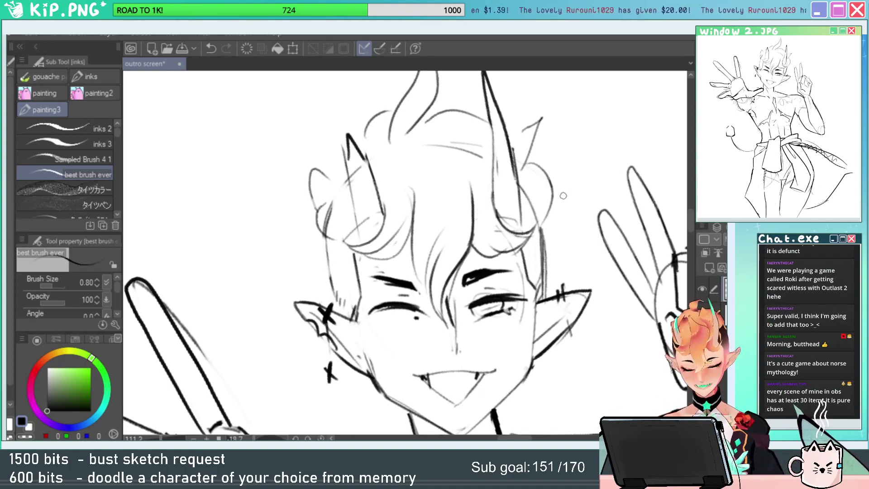
{"action": "key", "text": "e"}
{"action": "mouse_move", "coordinate": [538, 158]}
{"action": "left_mouse_down"}
{"action": "mouse_move", "coordinate": [521, 199]}
{"action": "mouse_move", "coordinate": [543, 217]}
{"action": "mouse_move", "coordinate": [524, 222]}
{"action": "mouse_move", "coordinate": [535, 186]}
{"action": "left_mouse_up"}
{"action": "key", "text": "p"}
{"action": "key", "text": "e"}
{"action": "mouse_move", "coordinate": [547, 222]}
{"action": "left_mouse_down"}
{"action": "mouse_move", "coordinate": [554, 174]}
{"action": "mouse_move", "coordinate": [545, 205]}
{"action": "mouse_move", "coordinate": [521, 145]}
{"action": "mouse_move", "coordinate": [535, 121]}
{"action": "mouse_move", "coordinate": [538, 157]}
{"action": "mouse_move", "coordinate": [501, 110]}
{"action": "left_mouse_up"}
{"action": "key", "text": "p"}
{"action": "key", "text": "e"}
{"action": "key", "text": "p"}
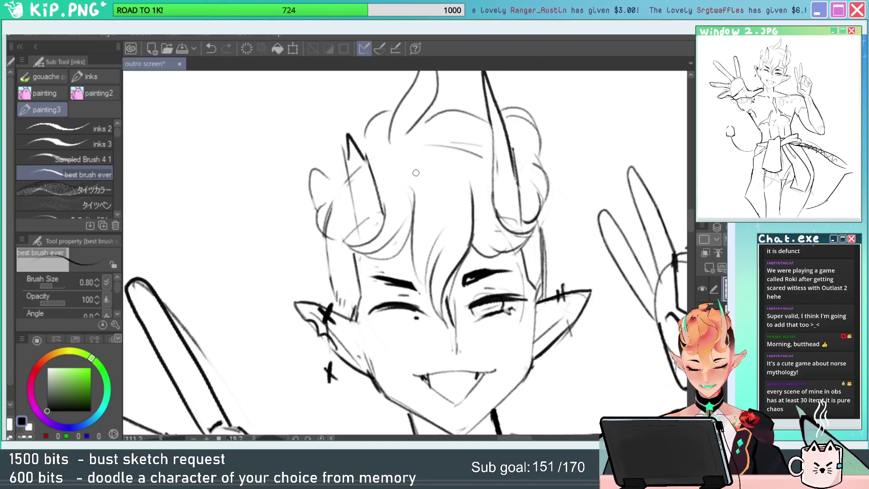
Erase the rough curls beside the shorter horn and redraw the horn's outer edge with a heavier line.
{"action": "key", "text": "e"}
{"action": "key", "text": "p"}
{"action": "left_click_drag", "start_coordinate": [314, 158], "coordinate": [340, 237]}
{"action": "key", "text": "ctrl+z"}
{"action": "key", "text": "ctrl+z"}
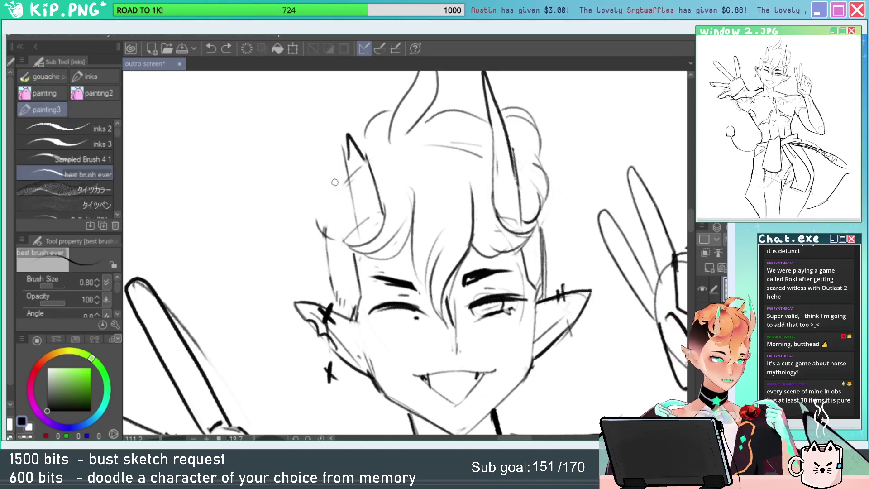
{"action": "key", "text": "e"}
{"action": "left_click_drag", "start_coordinate": [350, 231], "coordinate": [360, 219]}
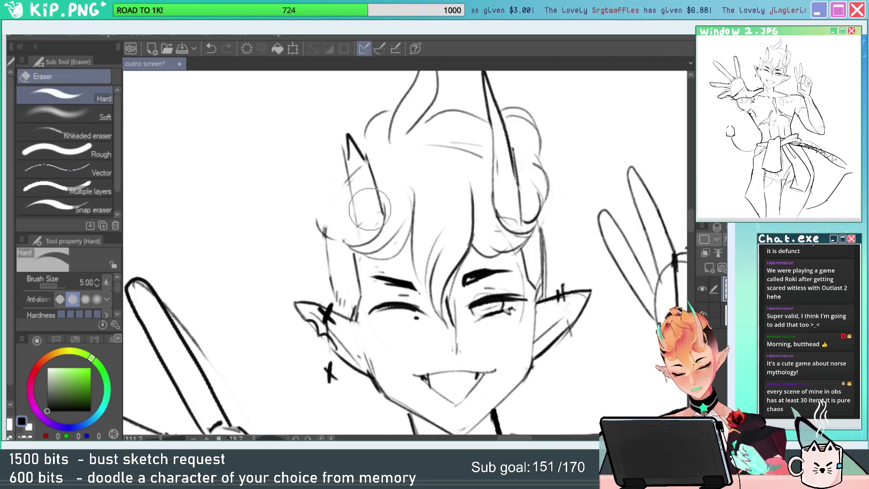
{"action": "key", "text": "p"}
{"action": "left_click_drag", "start_coordinate": [345, 151], "coordinate": [361, 234]}
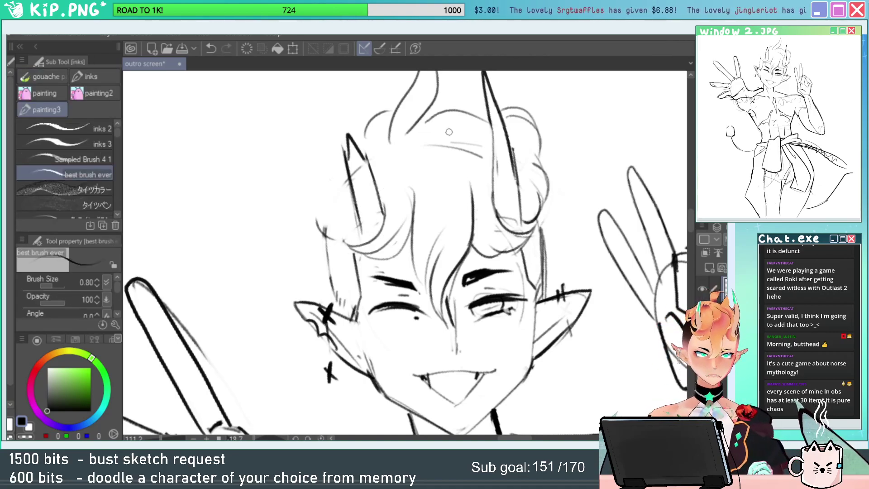
Draw rounded curls around the base and outer side of the shorter horn.
{"action": "left_click_drag", "start_coordinate": [413, 185], "coordinate": [443, 169]}
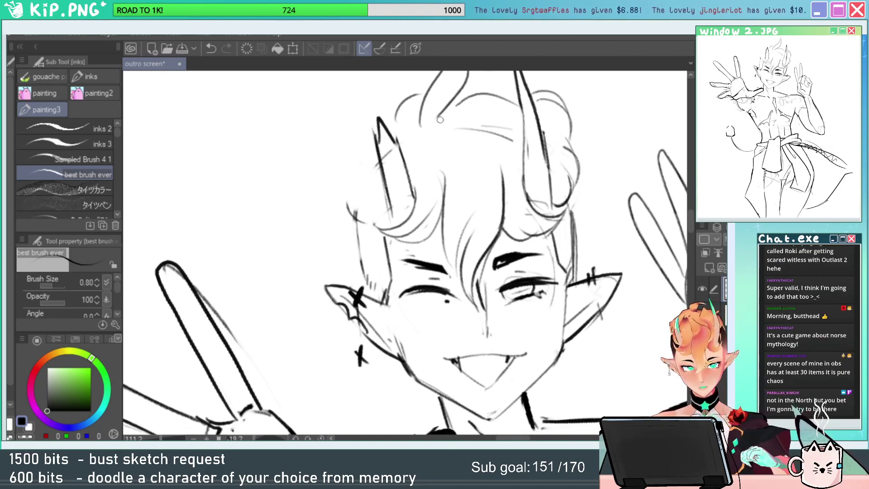
{"action": "key", "text": "ctrl+z"}
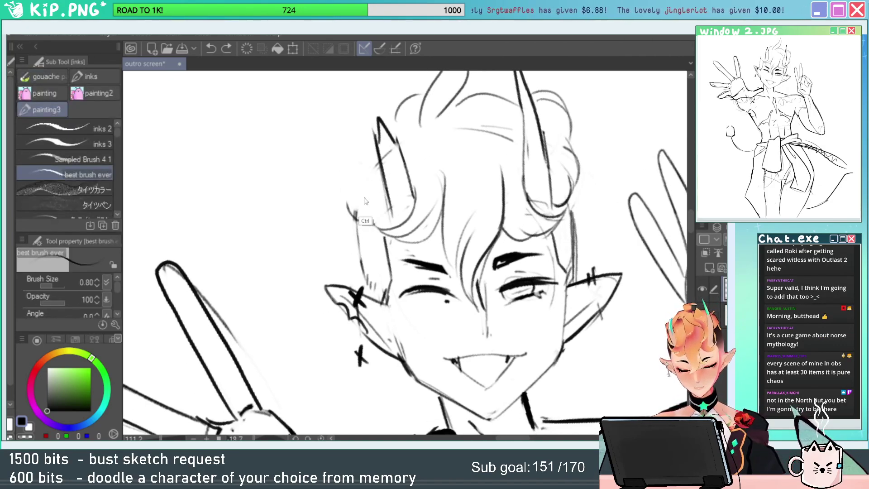
{"action": "mouse_move", "coordinate": [363, 186]}
{"action": "left_mouse_down"}
{"action": "mouse_move", "coordinate": [379, 219]}
{"action": "mouse_move", "coordinate": [361, 200]}
{"action": "mouse_move", "coordinate": [365, 179]}
{"action": "left_mouse_up"}
{"action": "mouse_move", "coordinate": [390, 206]}
{"action": "left_mouse_down"}
{"action": "mouse_move", "coordinate": [383, 158]}
{"action": "mouse_move", "coordinate": [386, 204]}
{"action": "mouse_move", "coordinate": [374, 204]}
{"action": "mouse_move", "coordinate": [381, 183]}
{"action": "left_mouse_up"}
{"action": "key", "text": "ctrl+z"}
{"action": "left_click_drag", "start_coordinate": [380, 188], "coordinate": [384, 207]}
{"action": "mouse_move", "coordinate": [346, 169]}
{"action": "left_mouse_down"}
{"action": "mouse_move", "coordinate": [341, 197]}
{"action": "mouse_move", "coordinate": [355, 211]}
{"action": "left_mouse_up"}
{"action": "mouse_move", "coordinate": [342, 174]}
{"action": "left_mouse_down"}
{"action": "mouse_move", "coordinate": [365, 146]}
{"action": "mouse_move", "coordinate": [339, 183]}
{"action": "left_mouse_up"}
{"action": "left_click_drag", "start_coordinate": [493, 165], "coordinate": [471, 227]}
{"action": "left_click_drag", "start_coordinate": [367, 185], "coordinate": [387, 159]}
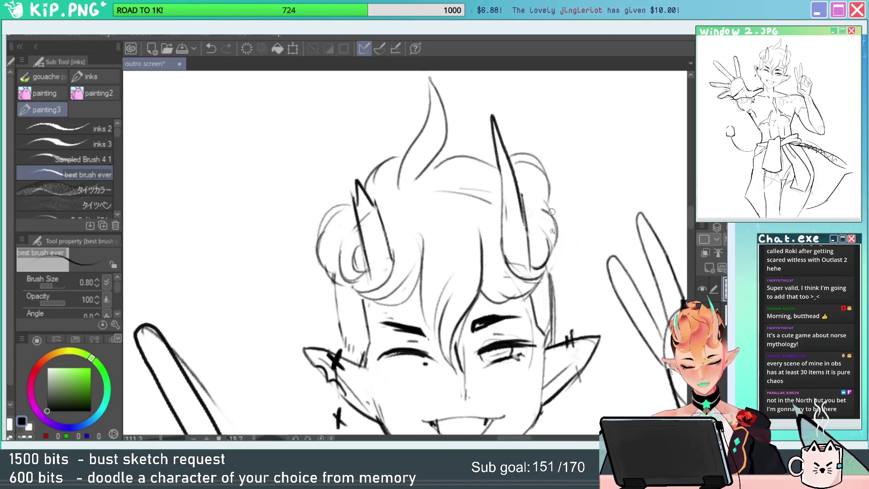
Check the whole figure and save the outro screen drawing.
{"action": "key", "text": "ctrl+space"}
{"action": "left_click_drag", "start_coordinate": [493, 227], "coordinate": [457, 233]}
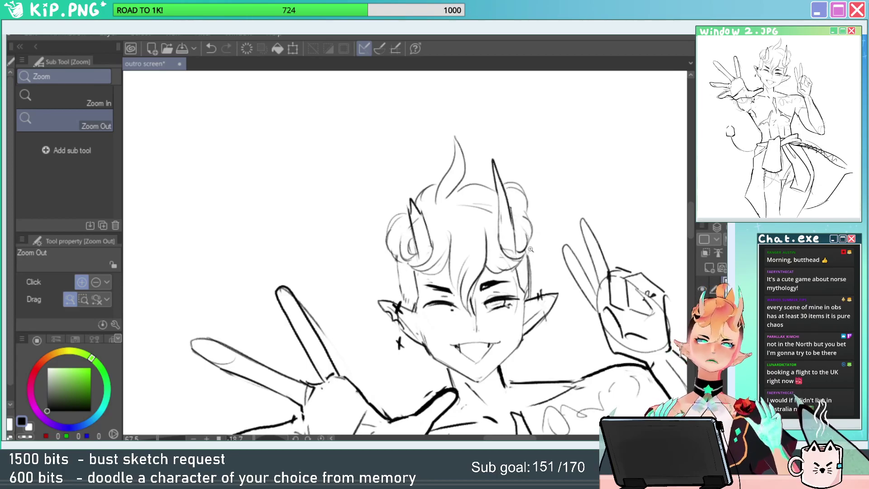
{"action": "left_click_drag", "start_coordinate": [548, 351], "coordinate": [538, 302]}
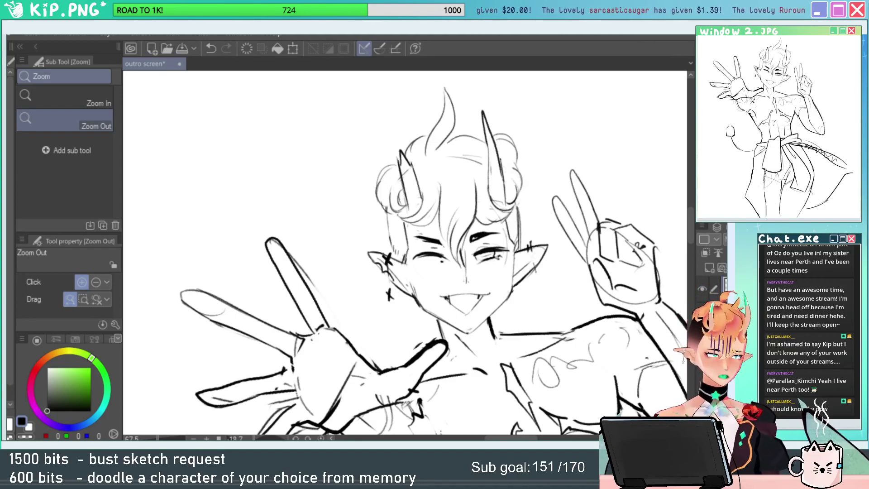
{"action": "left_click", "coordinate": [630, 352]}
{"action": "left_click", "coordinate": [630, 352]}
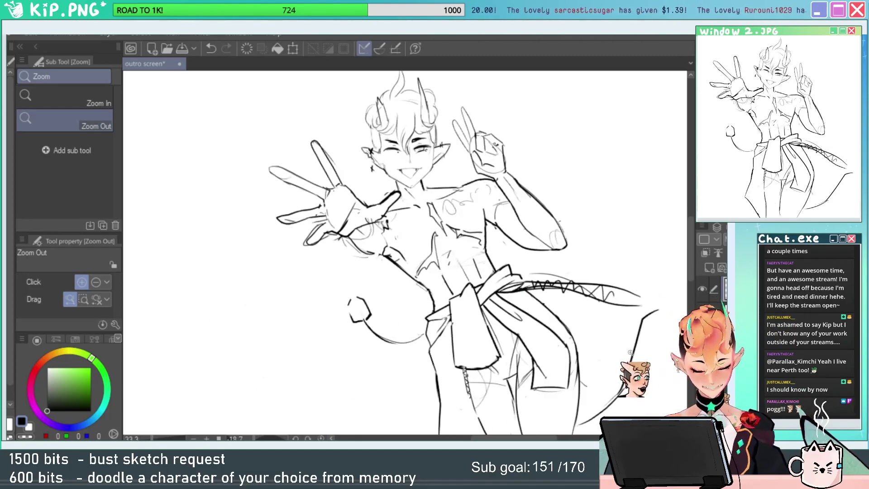
{"action": "left_click_drag", "start_coordinate": [548, 193], "coordinate": [627, 220]}
{"action": "key", "text": "ctrl+s"}
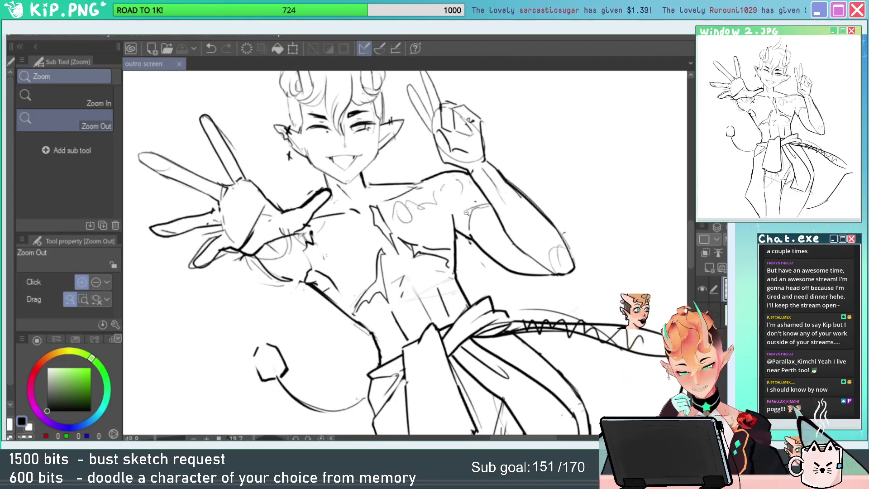
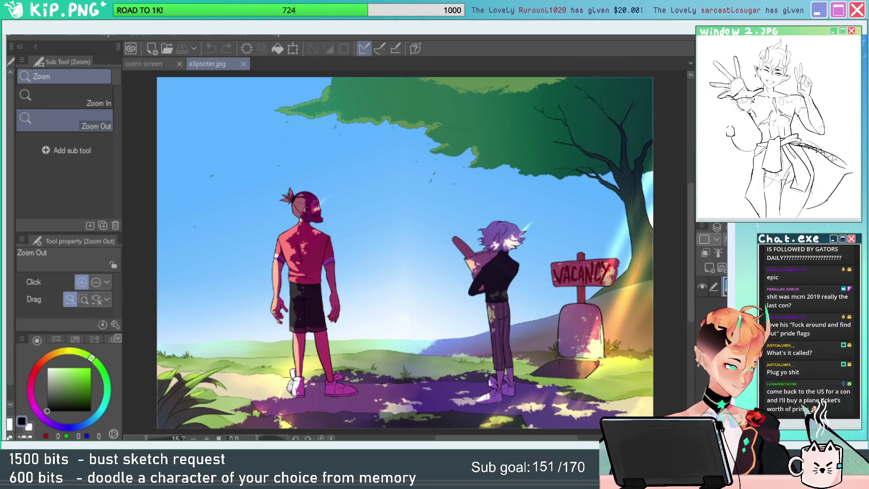
View the a3psoter.jpg and frontcover.jpg artworks and close both to return to the outro screen sketch.
{"action": "left_click_drag", "start_coordinate": [343, 83], "coordinate": [327, 65]}
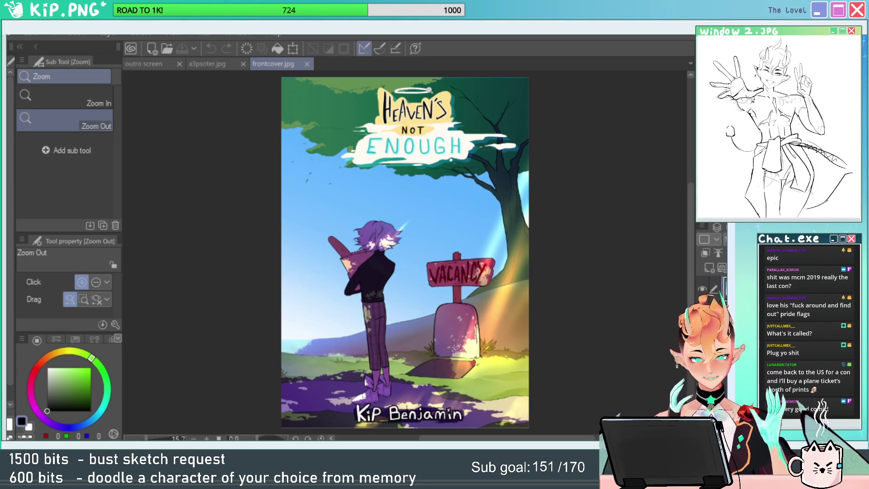
{"action": "left_click", "coordinate": [307, 64]}
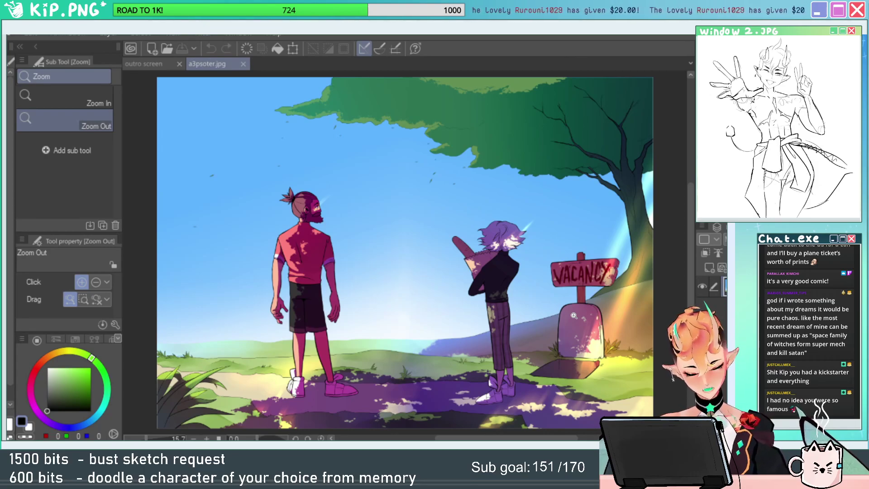
{"action": "left_click", "coordinate": [244, 65]}
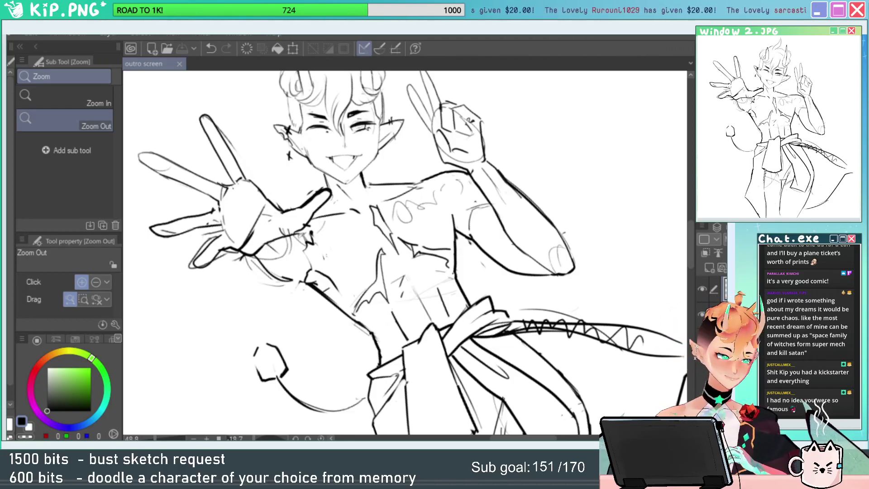
Erase stray construction lines around the jagged marks in the middle of the torso.
{"action": "left_click_drag", "start_coordinate": [573, 293], "coordinate": [587, 305]}
{"action": "key", "text": "r"}
{"action": "left_click_drag", "start_coordinate": [620, 282], "coordinate": [601, 334]}
{"action": "key", "text": "ctrl+space"}
{"action": "left_click_drag", "start_coordinate": [488, 242], "coordinate": [539, 242]}
{"action": "key", "text": "e"}
{"action": "mouse_move", "coordinate": [476, 290]}
{"action": "left_mouse_down"}
{"action": "mouse_move", "coordinate": [479, 320]}
{"action": "mouse_move", "coordinate": [588, 282]}
{"action": "left_mouse_up"}
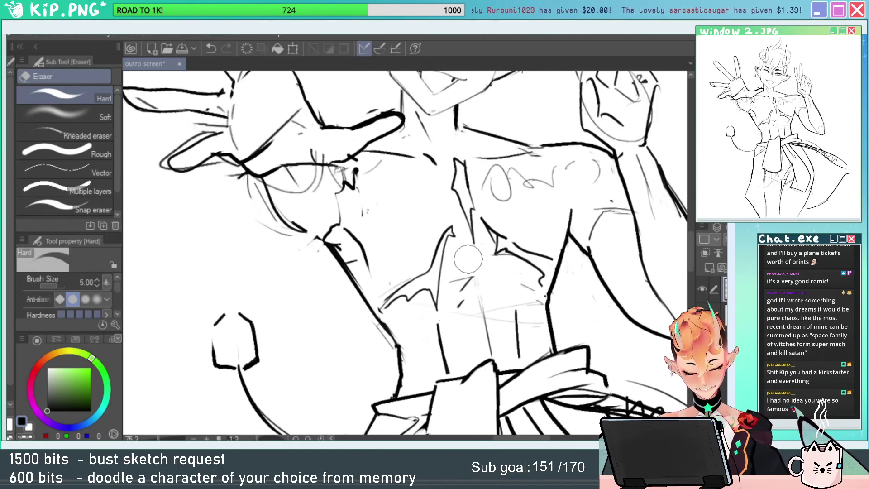
Lasso the jagged torso mark on the open hand's side, transform it slightly, and deselect.
{"action": "key", "text": "m"}
{"action": "mouse_move", "coordinate": [476, 265]}
{"action": "left_mouse_down"}
{"action": "mouse_move", "coordinate": [406, 317]}
{"action": "mouse_move", "coordinate": [377, 300]}
{"action": "mouse_move", "coordinate": [453, 209]}
{"action": "left_mouse_up"}
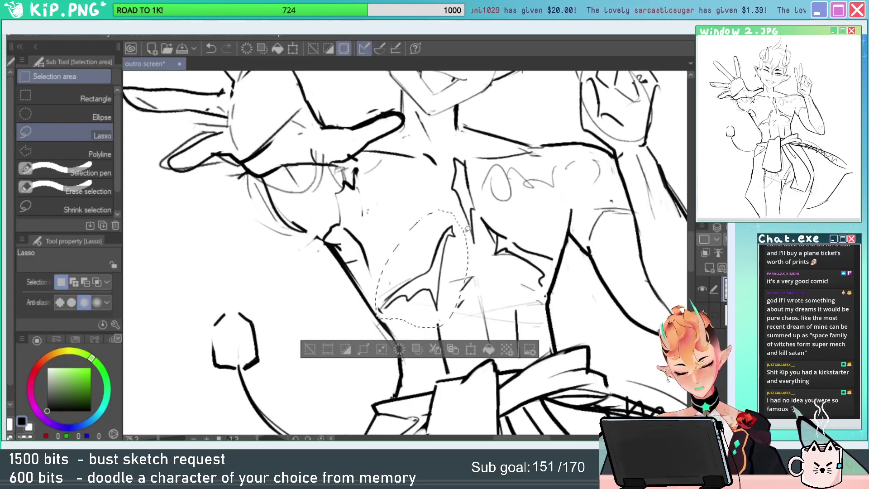
{"action": "key", "text": "ctrl+t"}
{"action": "key", "text": "Return"}
{"action": "key", "text": "ctrl+d"}
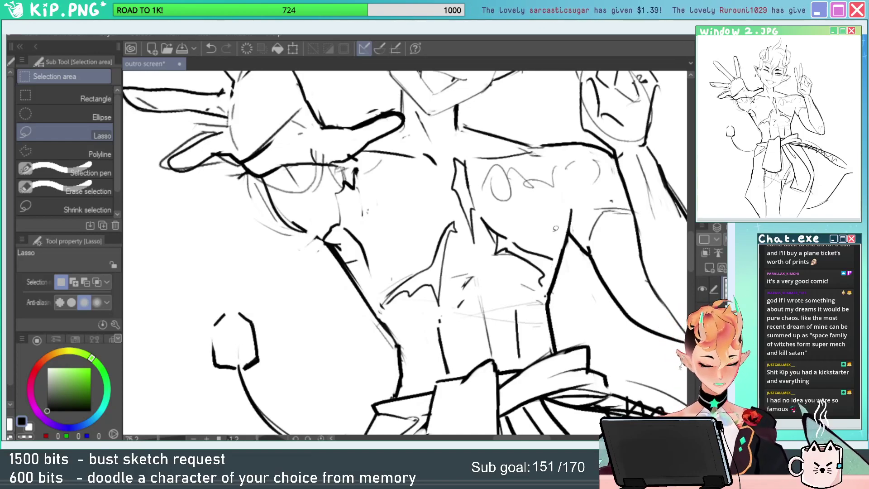
Clean up the armpit and upper side of the torso below the open hand, redrawing its lines.
{"action": "left_click_drag", "start_coordinate": [556, 228], "coordinate": [561, 261]}
{"action": "key", "text": "e"}
{"action": "key", "text": "b"}
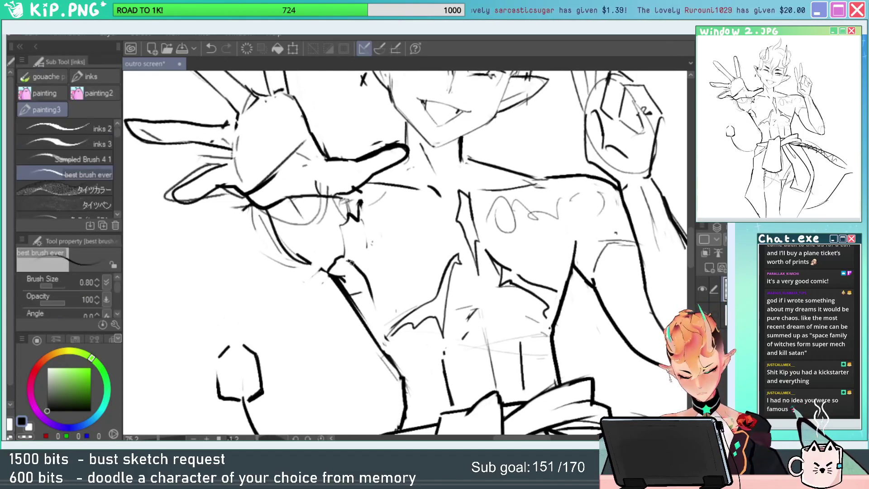
{"action": "mouse_move", "coordinate": [348, 260]}
{"action": "left_mouse_down"}
{"action": "mouse_move", "coordinate": [327, 273]}
{"action": "mouse_move", "coordinate": [345, 279]}
{"action": "left_mouse_up"}
{"action": "key", "text": "e"}
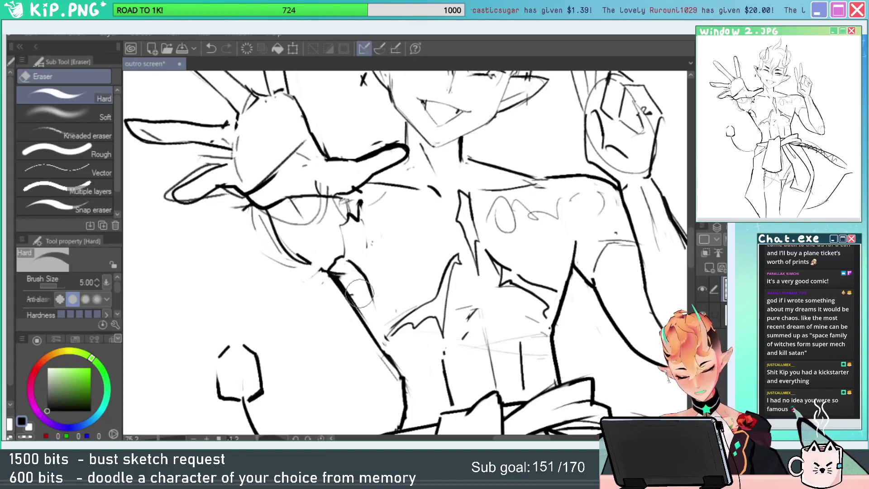
{"action": "key", "text": "p"}
{"action": "mouse_move", "coordinate": [364, 208]}
{"action": "left_mouse_down"}
{"action": "mouse_move", "coordinate": [371, 239]}
{"action": "mouse_move", "coordinate": [357, 186]}
{"action": "mouse_move", "coordinate": [362, 206]}
{"action": "left_mouse_up"}
{"action": "key", "text": "ctrl+z"}
{"action": "key", "text": "e"}
{"action": "key", "text": "p"}
Redraw the neck line beneath the jaw on the open hand's side with a heavier stroke.
{"action": "key", "text": "alt+space"}
{"action": "left_click_drag", "start_coordinate": [510, 222], "coordinate": [475, 222]}
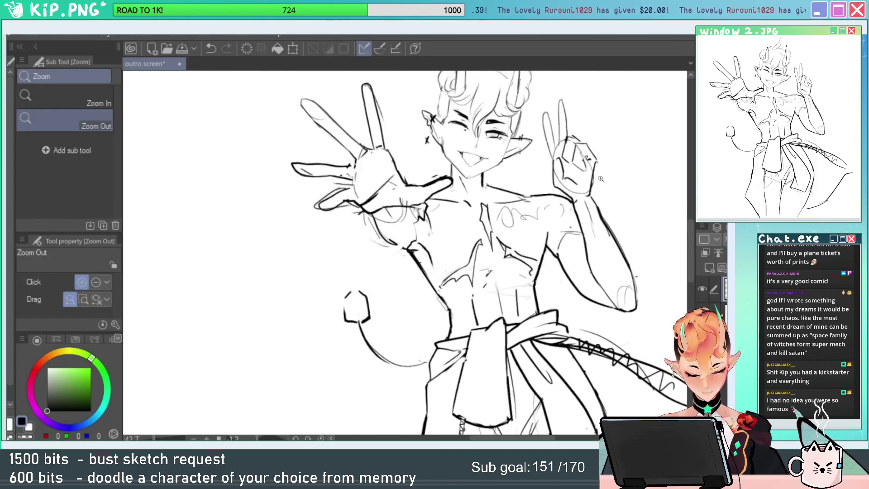
{"action": "left_click_drag", "start_coordinate": [448, 157], "coordinate": [523, 158]}
{"action": "key", "text": "p"}
{"action": "left_click_drag", "start_coordinate": [459, 181], "coordinate": [462, 214]}
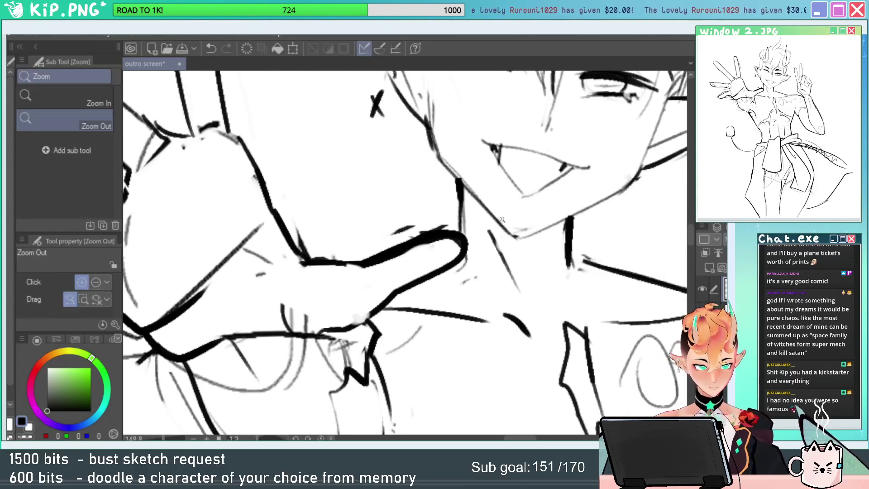
{"action": "left_click", "coordinate": [452, 231], "text": "ctrl+alt"}
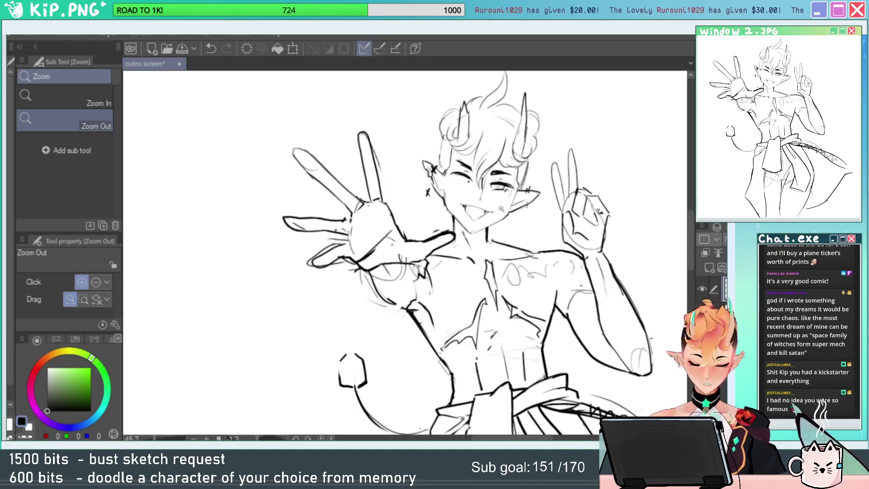
Redraw the smiling mouth with heavier lines and fill in both fangs on a rotated canvas.
{"action": "left_click", "coordinate": [481, 200], "text": "ctrl"}
{"action": "left_click", "coordinate": [396, 213], "text": "ctrl"}
{"action": "mouse_move", "coordinate": [385, 216]}
{"action": "left_mouse_down"}
{"action": "mouse_move", "coordinate": [500, 187]}
{"action": "mouse_move", "coordinate": [461, 241]}
{"action": "left_mouse_up"}
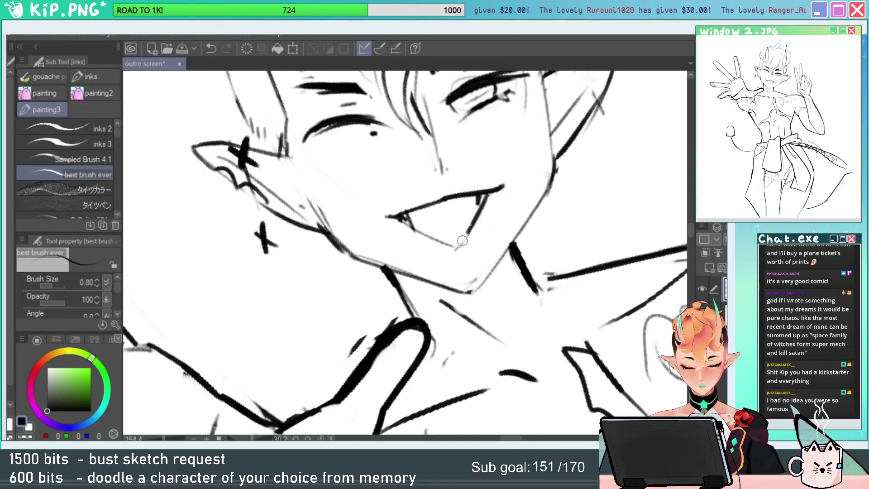
{"action": "mouse_move", "coordinate": [477, 195]}
{"action": "left_mouse_down"}
{"action": "mouse_move", "coordinate": [480, 210]}
{"action": "mouse_move", "coordinate": [462, 241]}
{"action": "left_mouse_up"}
{"action": "mouse_move", "coordinate": [414, 216]}
{"action": "left_mouse_down"}
{"action": "mouse_move", "coordinate": [400, 218]}
{"action": "mouse_move", "coordinate": [407, 229]}
{"action": "left_mouse_up"}
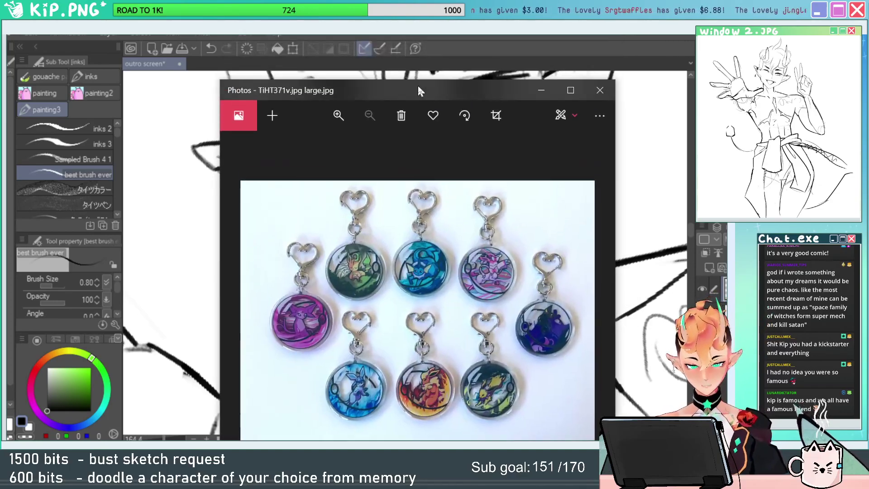
Examine the two charm keychain photos enlarged in Photos, including the hand-held charm up close, and return to the sketch.
{"action": "left_click", "coordinate": [560, 75]}
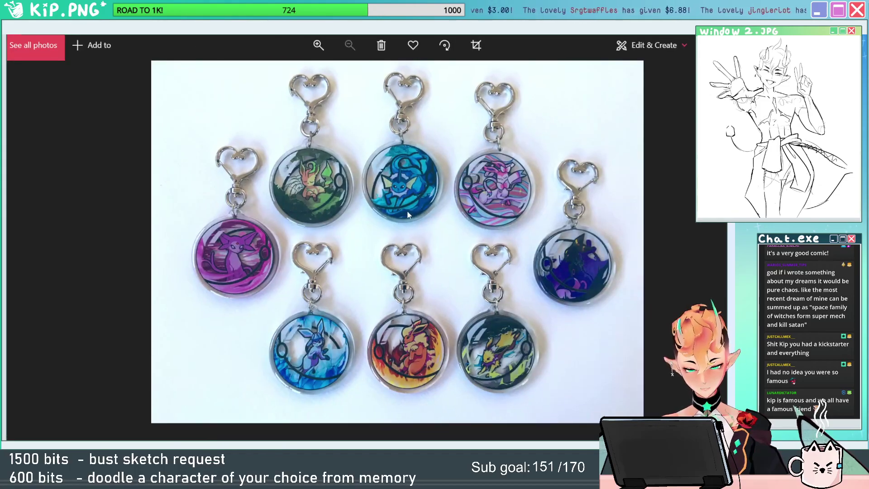
{"action": "scroll", "coordinate": [424, 222], "scroll_direction": "up", "scroll_amount": 2}
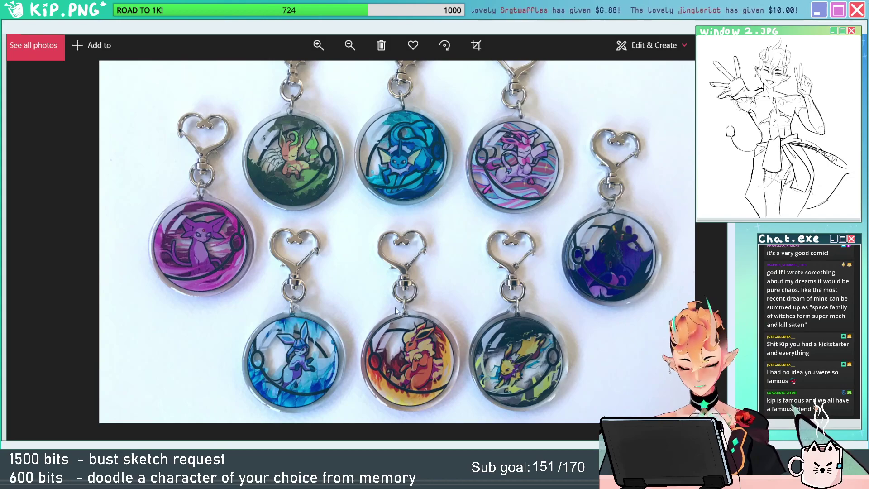
{"action": "scroll", "coordinate": [396, 311], "scroll_direction": "up", "scroll_amount": 1}
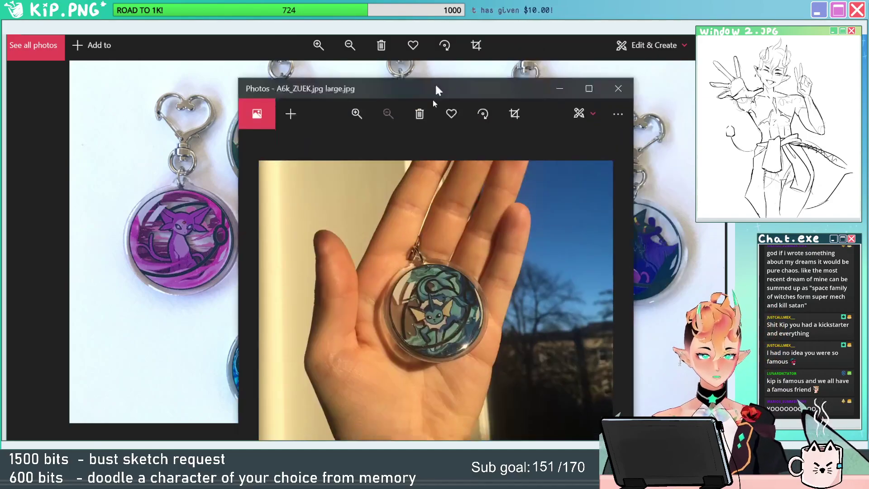
{"action": "left_click_drag", "start_coordinate": [435, 84], "coordinate": [414, 75]}
{"action": "left_click", "coordinate": [567, 79]}
{"action": "scroll", "coordinate": [400, 215], "scroll_direction": "up", "scroll_amount": 6}
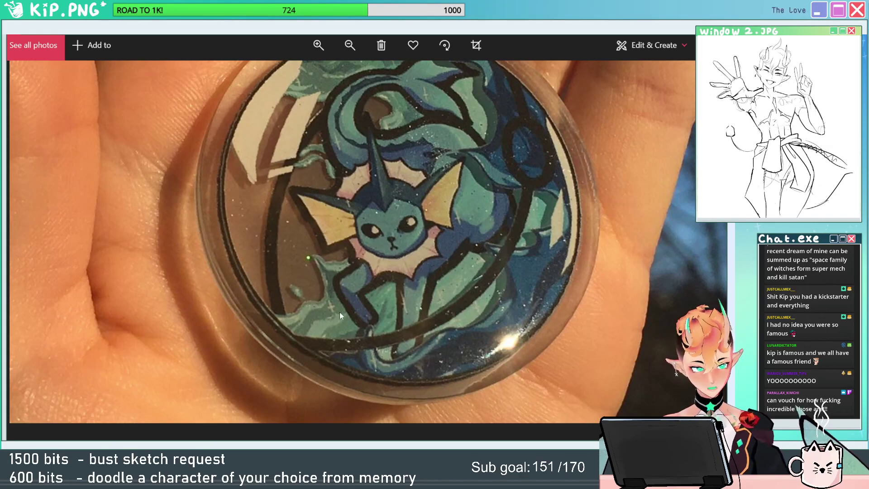
{"action": "scroll", "coordinate": [339, 312], "scroll_direction": "down", "scroll_amount": 3}
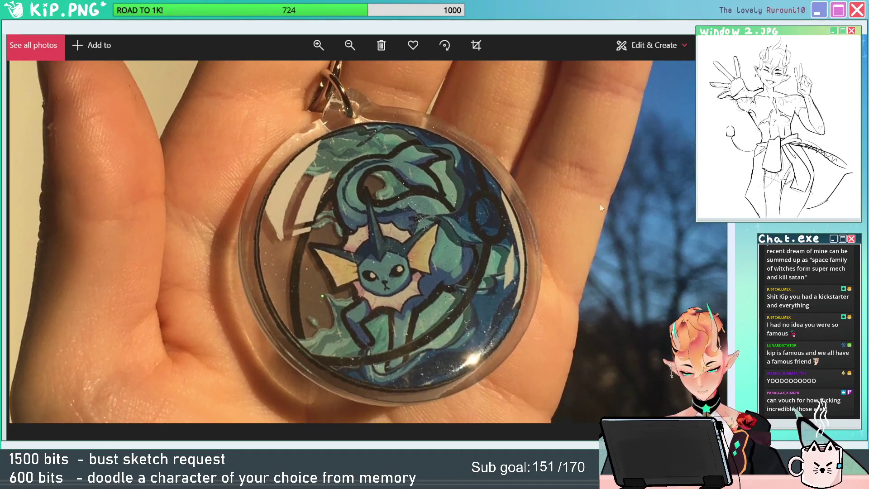
{"action": "left_click", "coordinate": [782, 27]}
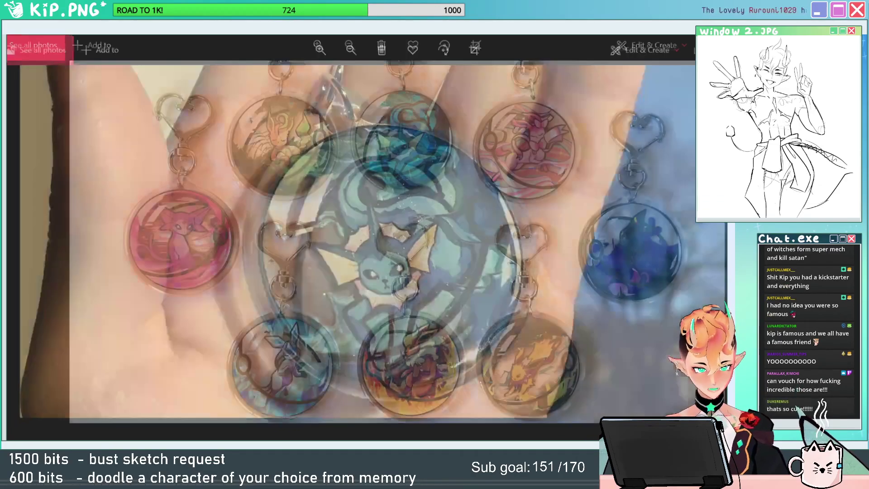
{"action": "left_click", "coordinate": [782, 26]}
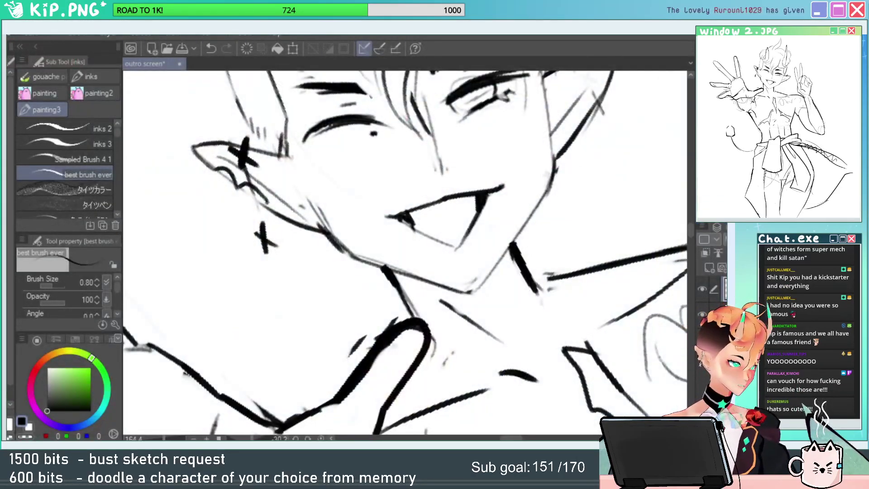
Switch to Photos, examine the bee jar keychain photo enlarged, and close it to return to the sketch.
{"action": "key", "text": "alt+Tab"}
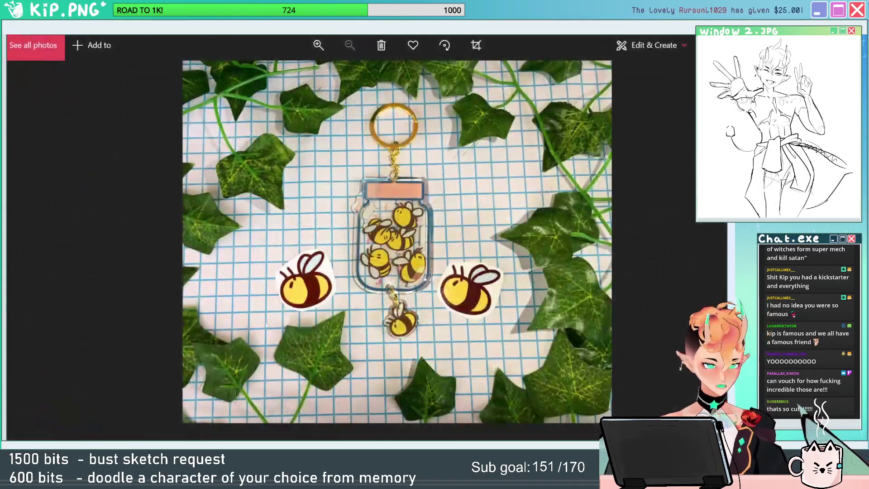
{"action": "scroll", "coordinate": [387, 222], "scroll_direction": "up", "scroll_amount": 2}
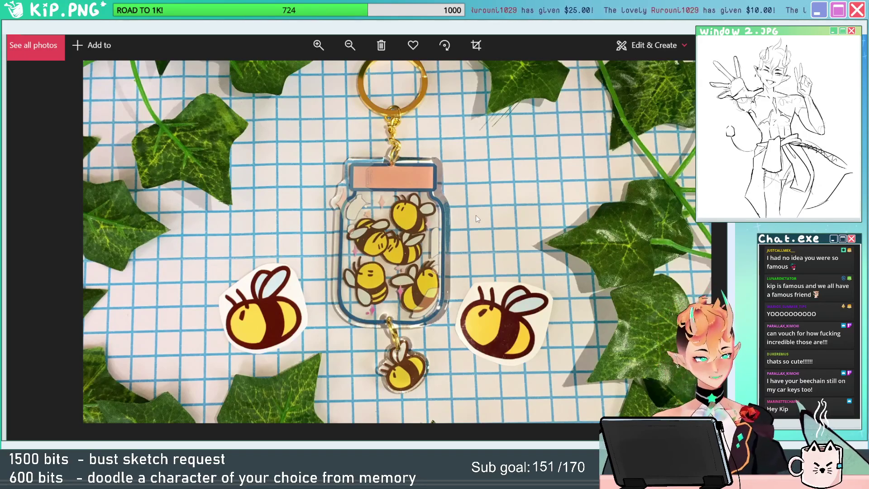
{"action": "scroll", "coordinate": [523, 193], "scroll_direction": "down", "scroll_amount": 3}
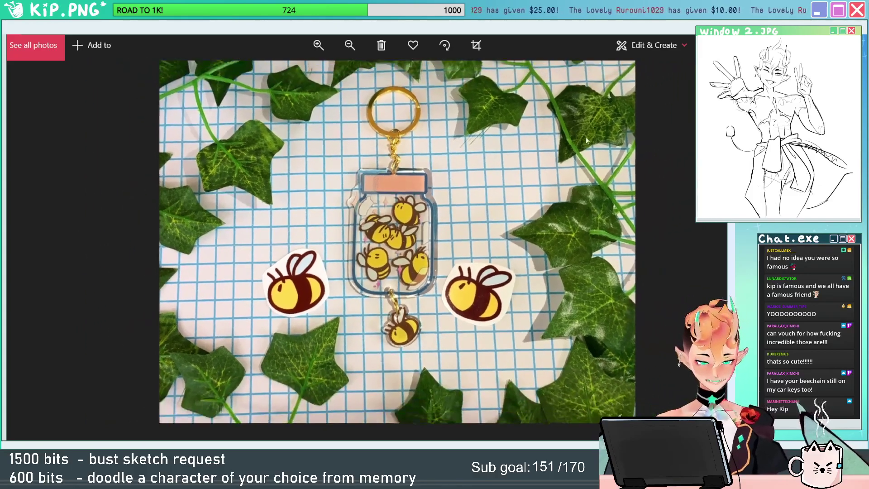
{"action": "key", "text": "alt+F4"}
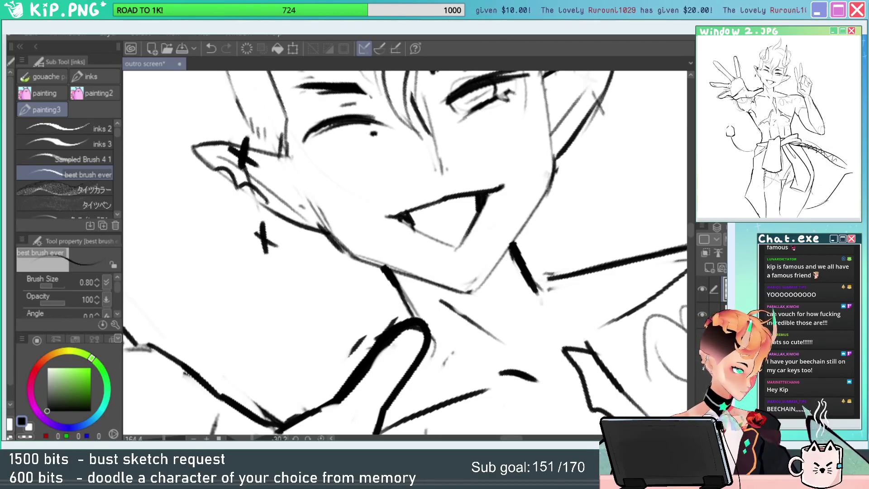
Browse the sticker, pride rose and snake charm photos in Photos, enlarging the roses and snakes, and return to the sketch.
{"action": "key", "text": "alt+Tab"}
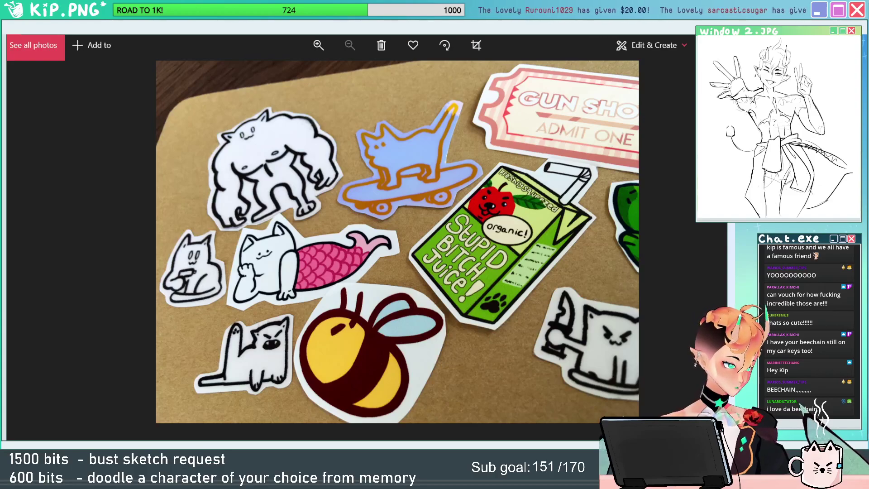
{"action": "key", "text": "alt+Tab"}
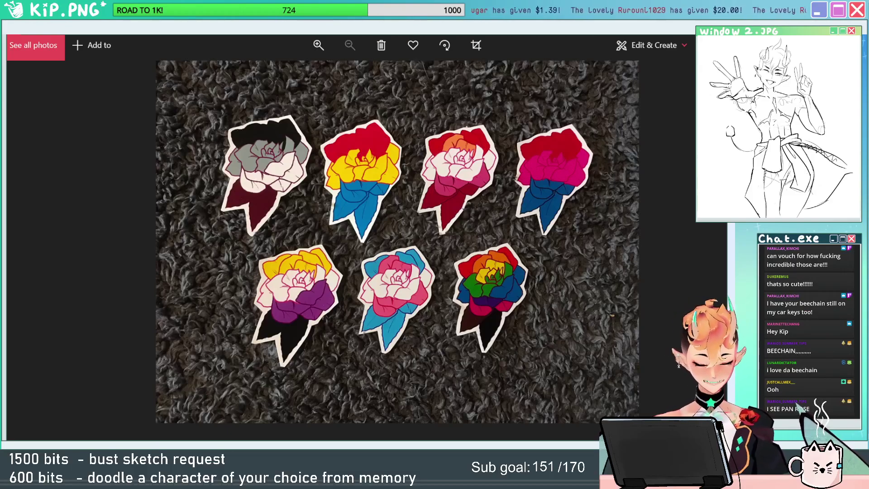
{"action": "scroll", "coordinate": [596, 145], "scroll_direction": "up", "scroll_amount": 2}
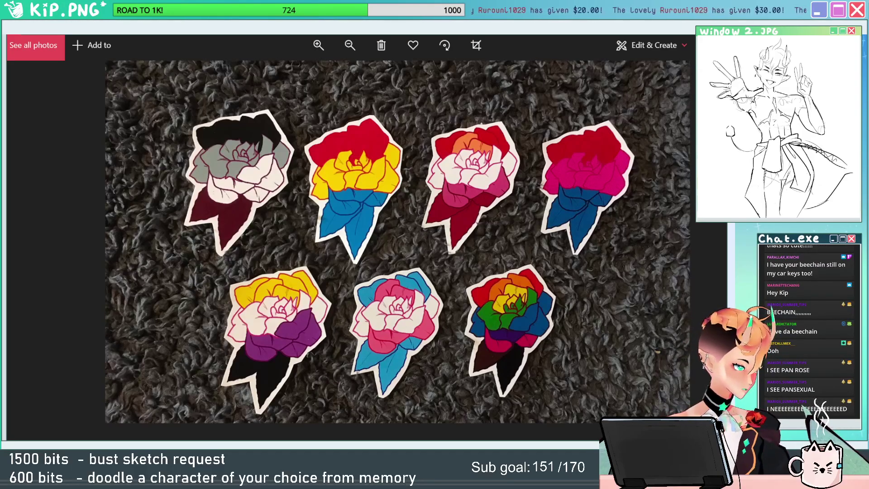
{"action": "key", "text": "Right"}
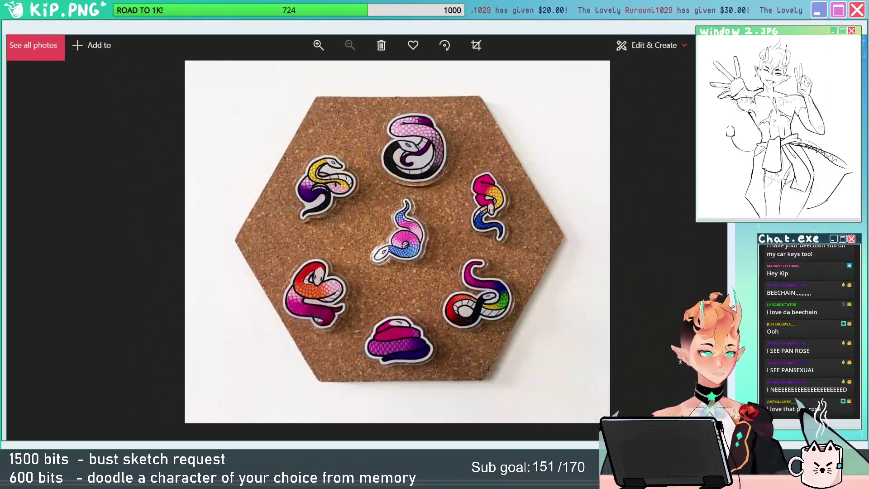
{"action": "scroll", "coordinate": [381, 207], "scroll_direction": "up", "scroll_amount": 2}
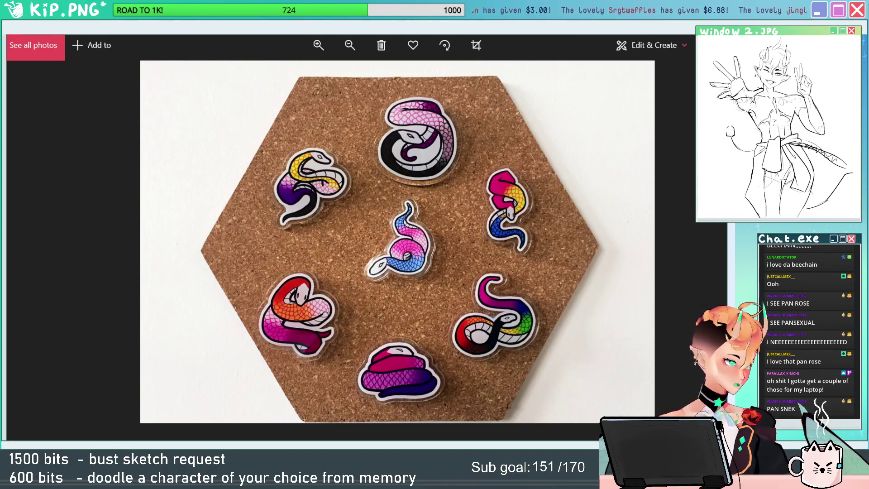
{"action": "key", "text": "Right"}
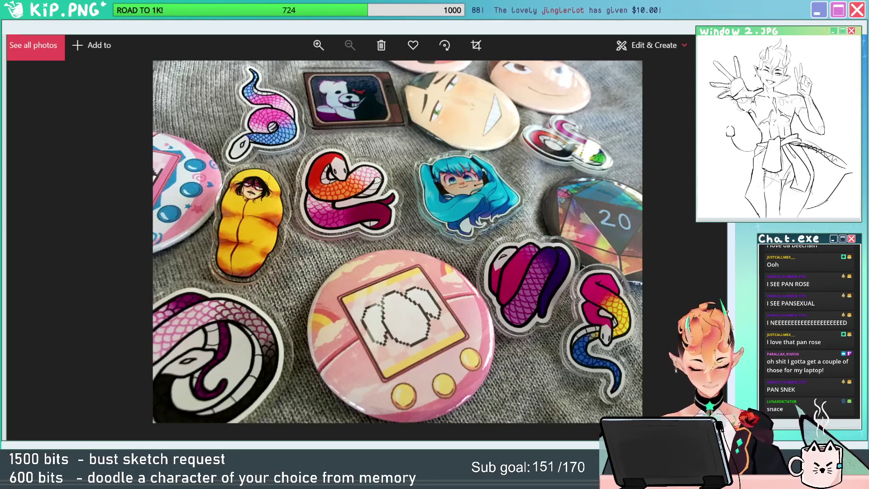
{"action": "key", "text": "Right"}
{"action": "key", "text": "Right"}
{"action": "key", "text": "Right"}
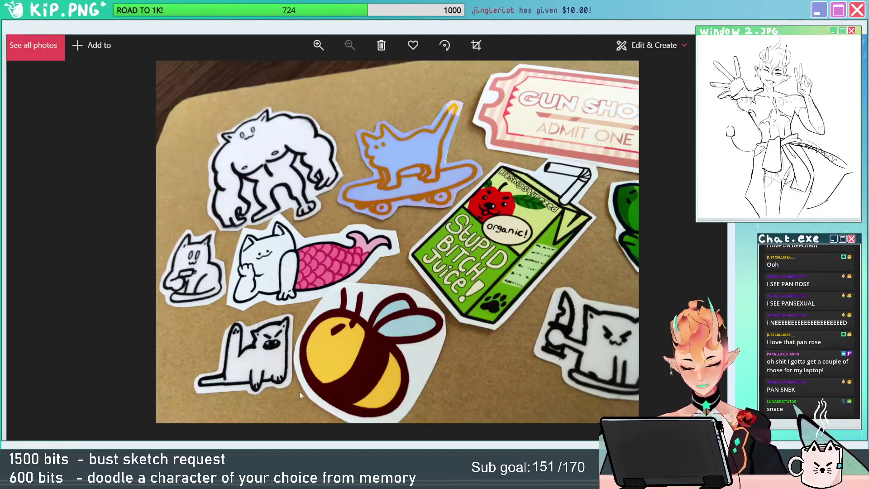
{"action": "key", "text": "alt+F4"}
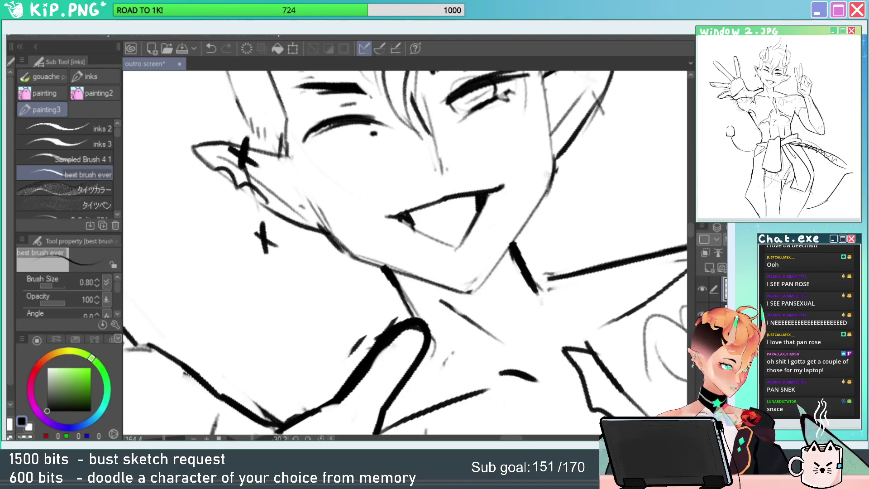
View the Korok plush photos and the hand-held art prints in Photos, and return to the sketch.
{"action": "key", "text": "alt+Tab"}
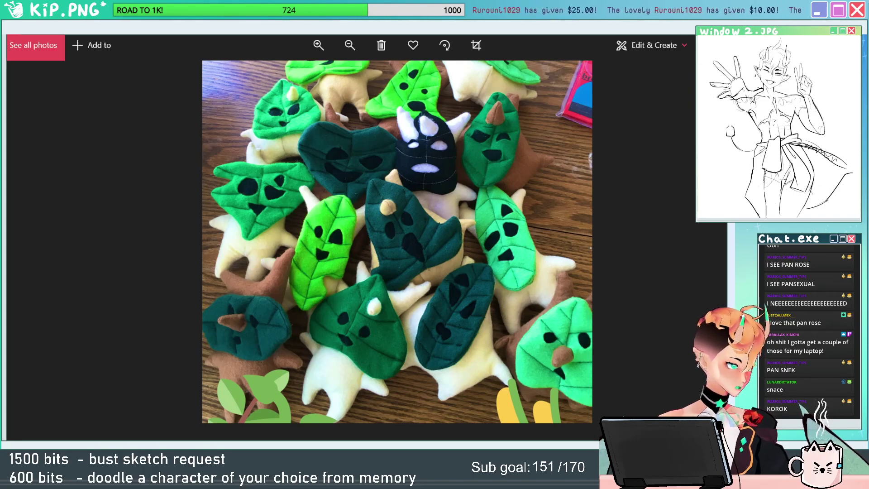
{"action": "key", "text": "Right"}
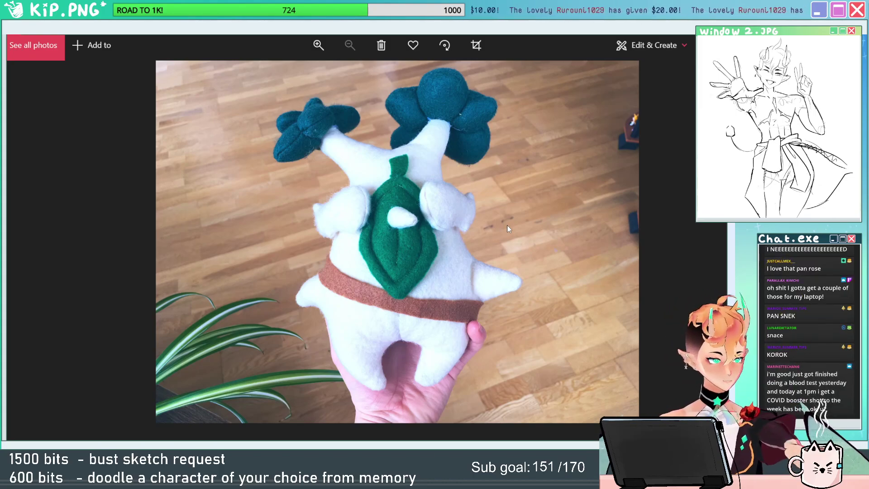
{"action": "key", "text": "Right"}
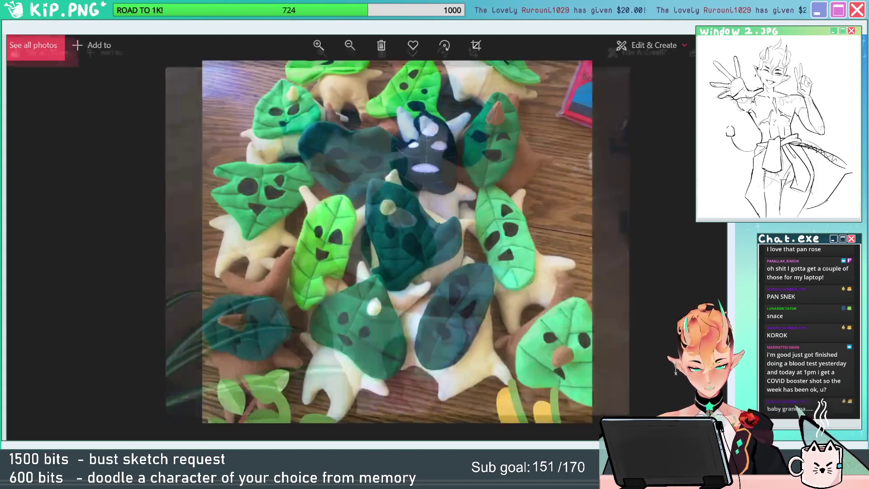
{"action": "key", "text": "alt+Tab"}
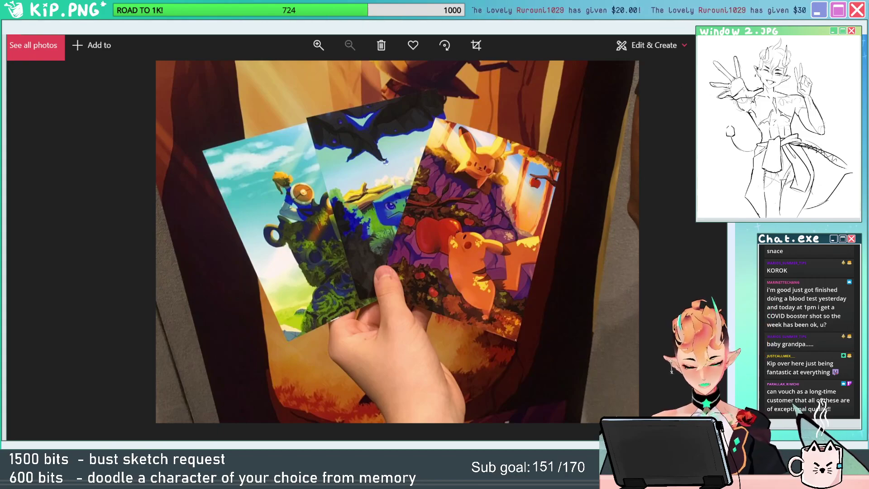
{"action": "key", "text": "alt+Tab"}
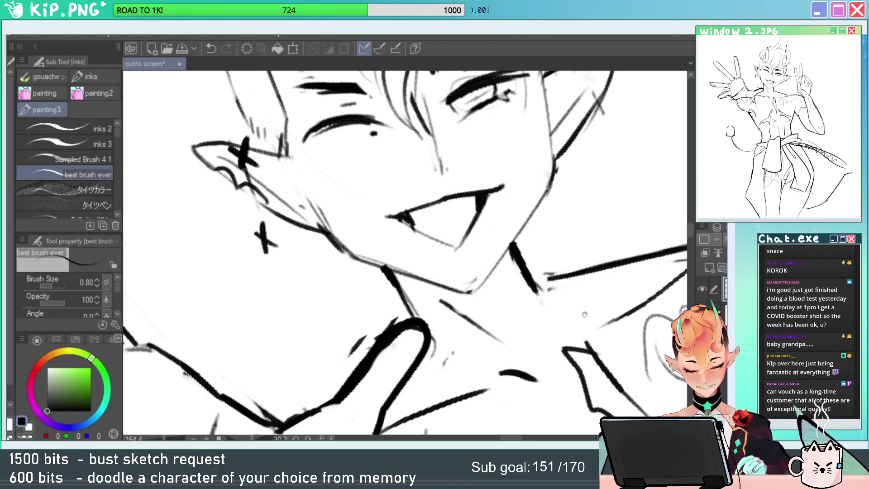
Clean up and darken the jaw line from the chin up to the ear on the peace-sign hand's side.
{"action": "key", "text": "e"}
{"action": "left_click_drag", "start_coordinate": [476, 275], "coordinate": [470, 283]}
{"action": "key", "text": "shift+space"}
{"action": "mouse_move", "coordinate": [586, 250]}
{"action": "left_mouse_down"}
{"action": "mouse_move", "coordinate": [586, 276]}
{"action": "mouse_move", "coordinate": [572, 305]}
{"action": "left_mouse_up"}
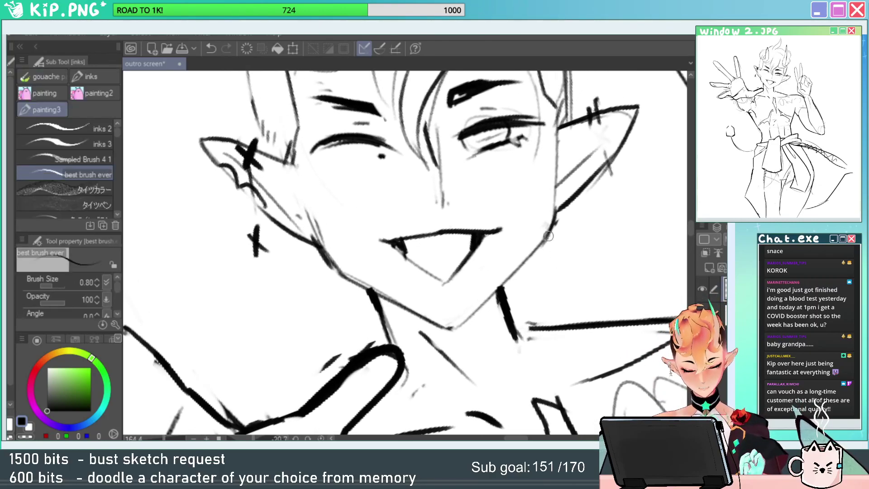
{"action": "left_click_drag", "start_coordinate": [552, 228], "coordinate": [459, 326]}
{"action": "left_click_drag", "start_coordinate": [550, 235], "coordinate": [452, 329]}
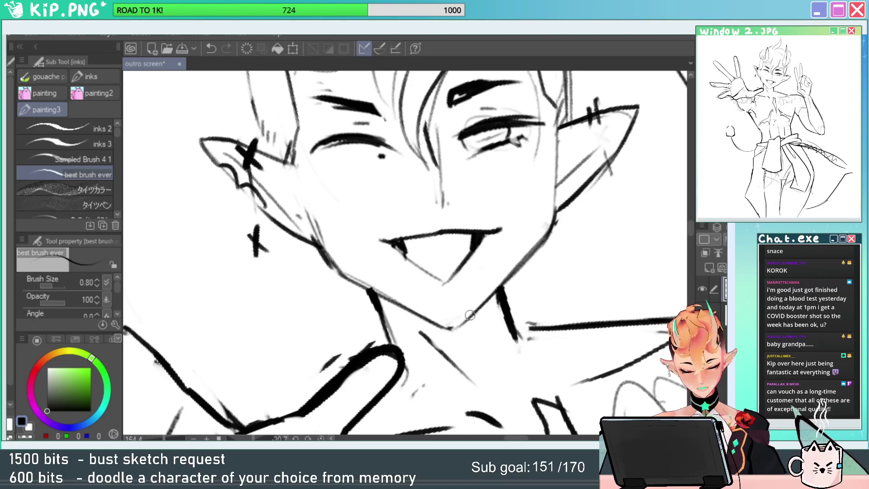
Try a flatter, rounder chin tip by erasing and redrawing it, and undo the attempt.
{"action": "key", "text": "e"}
{"action": "key", "text": "p"}
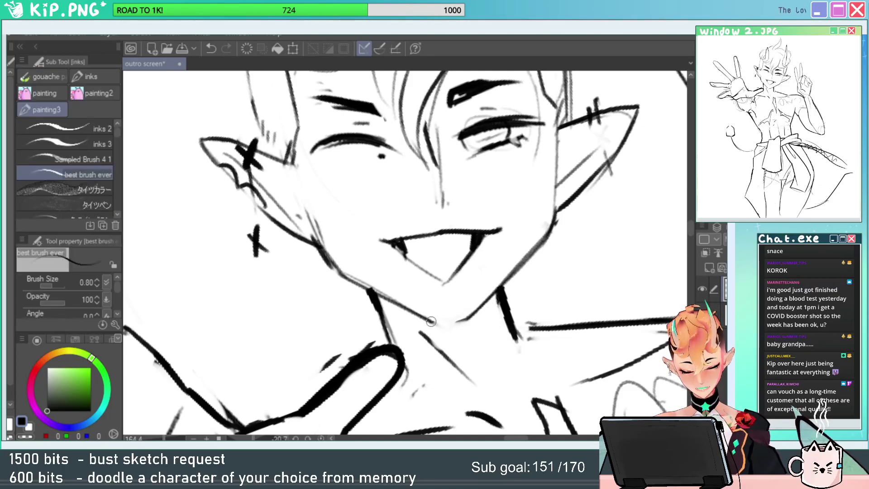
{"action": "left_click_drag", "start_coordinate": [427, 320], "coordinate": [468, 319]}
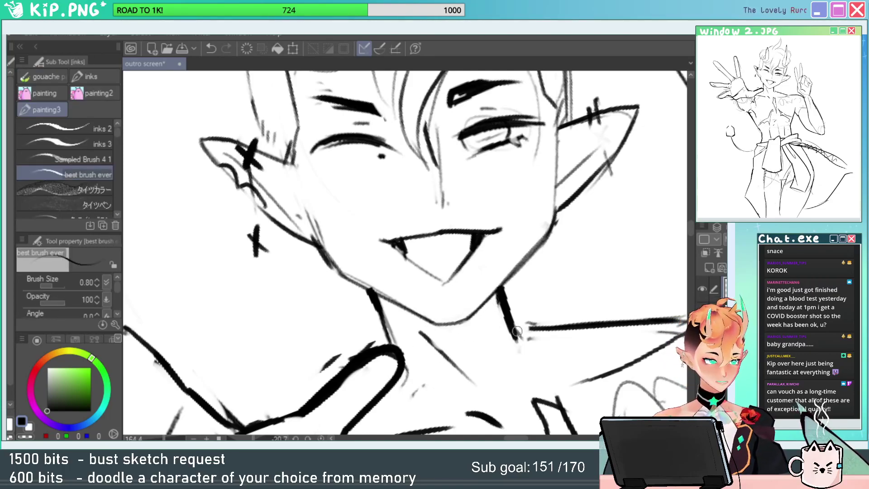
{"action": "key", "text": "ctrl+z"}
{"action": "key", "text": "ctrl+z"}
{"action": "key", "text": "ctrl+z"}
Clean up the chin tip and join the two jaw lines with a short stroke.
{"action": "key", "text": "e"}
{"action": "key", "text": "p"}
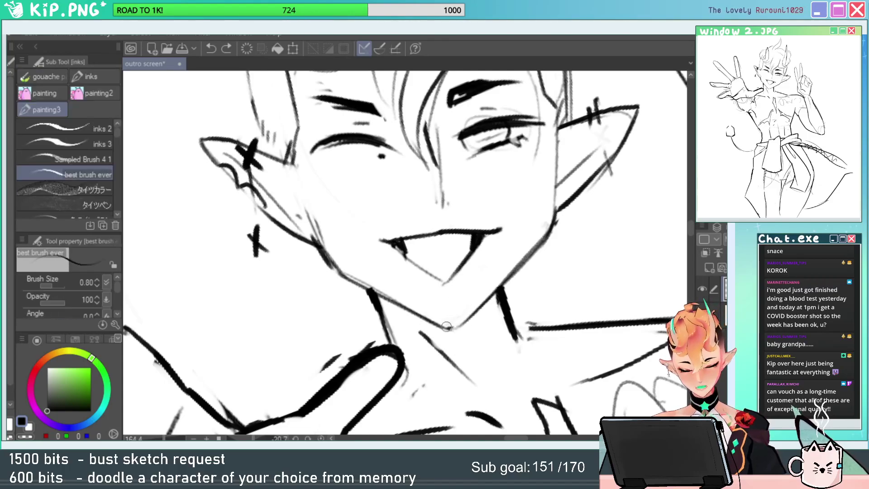
{"action": "left_click_drag", "start_coordinate": [443, 326], "coordinate": [461, 326]}
{"action": "left_click_drag", "start_coordinate": [508, 310], "coordinate": [512, 360]}
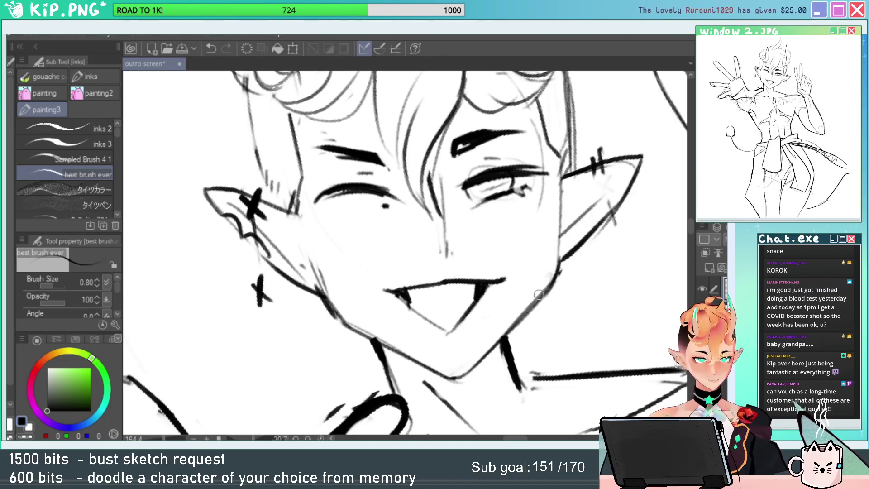
Redraw the inner line of the ear nearest the peace-sign hand and strengthen the side hair line above the opposite ear.
{"action": "key", "text": "e"}
{"action": "left_click_drag", "start_coordinate": [555, 242], "coordinate": [629, 164]}
{"action": "key", "text": "p"}
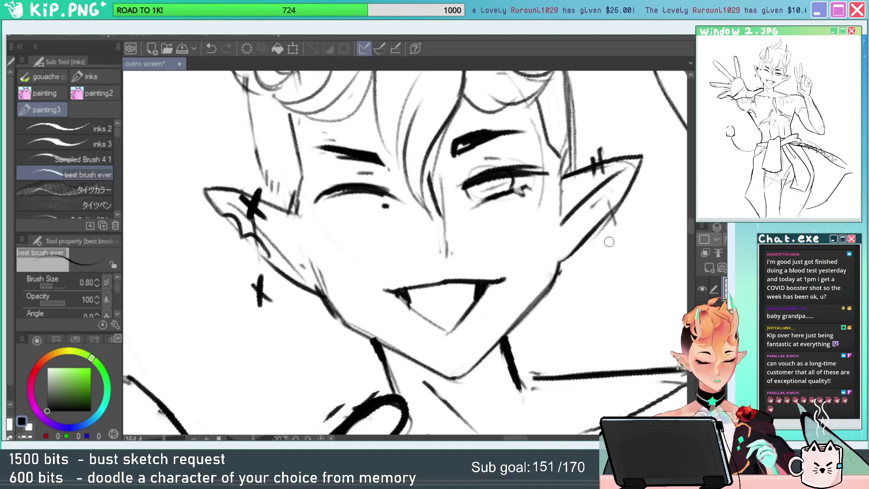
{"action": "left_click_drag", "start_coordinate": [578, 250], "coordinate": [583, 309]}
{"action": "left_click_drag", "start_coordinate": [564, 214], "coordinate": [566, 251]}
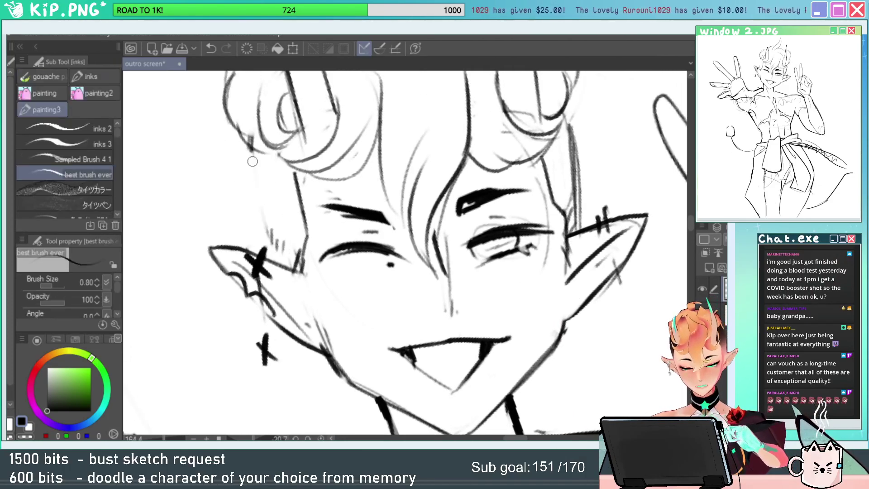
{"action": "left_click_drag", "start_coordinate": [560, 233], "coordinate": [531, 267]}
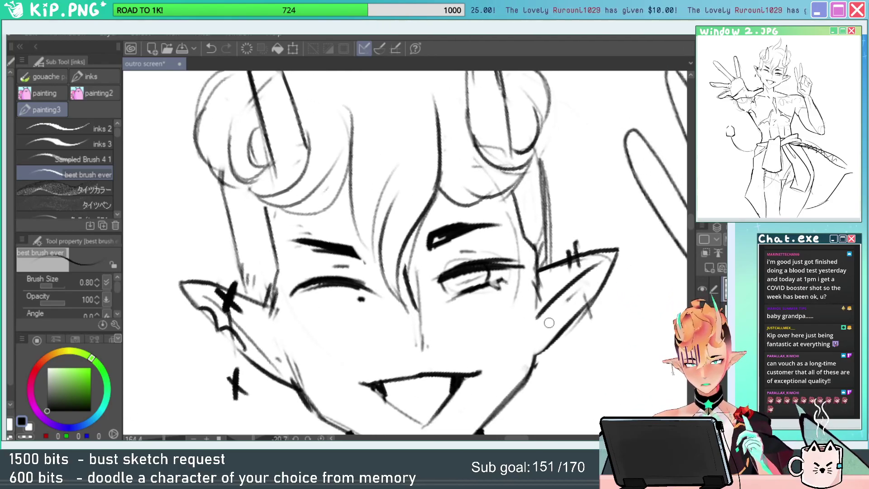
Lasso the folded fingers of the peace-sign hand, adjust them with Scale/Rotate, and clear the selection.
{"action": "left_click_drag", "start_coordinate": [570, 291], "coordinate": [253, 205]}
{"action": "left_click_drag", "start_coordinate": [508, 228], "coordinate": [451, 254]}
{"action": "left_click_drag", "start_coordinate": [534, 242], "coordinate": [579, 265]}
{"action": "left_click_drag", "start_coordinate": [622, 195], "coordinate": [606, 231]}
{"action": "key", "text": "m"}
{"action": "mouse_move", "coordinate": [583, 201]}
{"action": "left_mouse_down"}
{"action": "mouse_move", "coordinate": [500, 264]}
{"action": "mouse_move", "coordinate": [473, 229]}
{"action": "mouse_move", "coordinate": [500, 161]}
{"action": "mouse_move", "coordinate": [569, 164]}
{"action": "mouse_move", "coordinate": [566, 180]}
{"action": "left_mouse_up"}
{"action": "key", "text": "ctrl+t"}
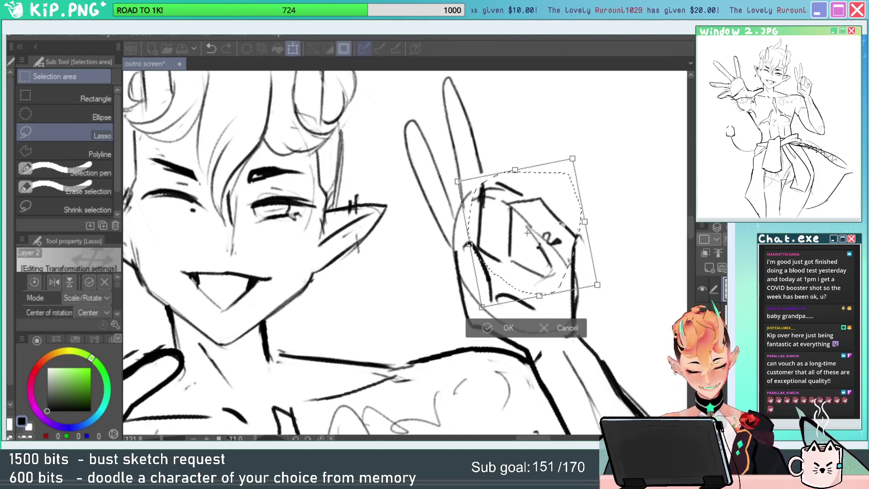
{"action": "key", "text": "Return"}
{"action": "key", "text": "ctrl+d"}
Erase the overlapping lines on the peace-sign hand's first folded finger and redraw its upper edge with a heavier stroke.
{"action": "key", "text": "e"}
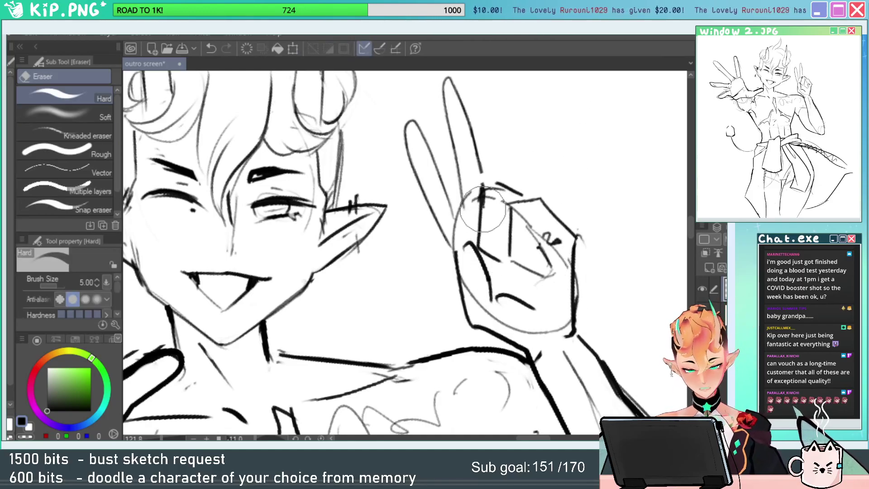
{"action": "left_click_drag", "start_coordinate": [482, 209], "coordinate": [481, 230]}
{"action": "key", "text": "p"}
{"action": "mouse_move", "coordinate": [490, 188]}
{"action": "left_mouse_down"}
{"action": "mouse_move", "coordinate": [480, 246]}
{"action": "mouse_move", "coordinate": [521, 193]}
{"action": "mouse_move", "coordinate": [529, 196]}
{"action": "left_mouse_up"}
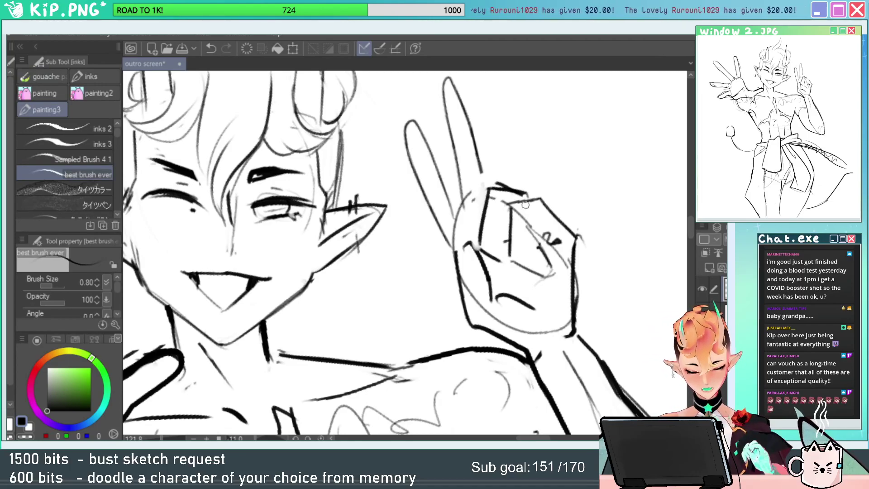
Erase the thumb line on the peace-sign hand and redraw it joined to the outer edge of the palm.
{"action": "key", "text": "e"}
{"action": "left_click_drag", "start_coordinate": [467, 247], "coordinate": [489, 292]}
{"action": "key", "text": "p"}
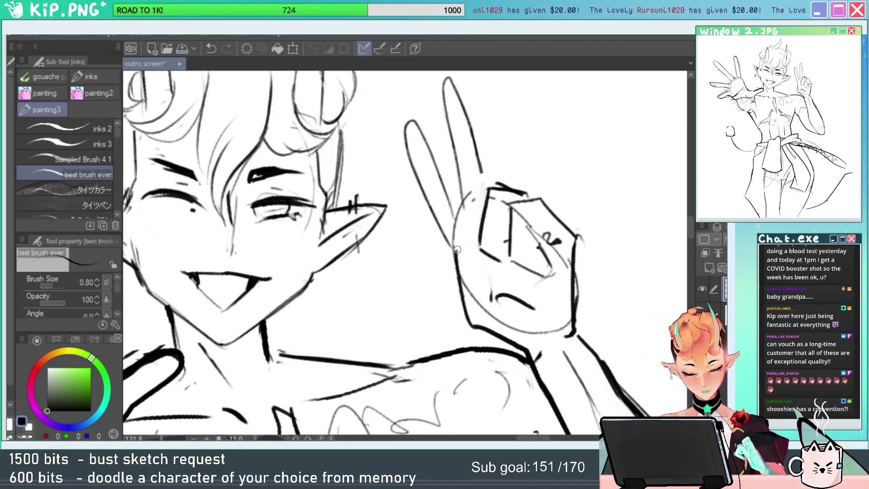
{"action": "mouse_move", "coordinate": [456, 248]}
{"action": "left_mouse_down"}
{"action": "mouse_move", "coordinate": [493, 295]}
{"action": "mouse_move", "coordinate": [492, 288]}
{"action": "mouse_move", "coordinate": [492, 302]}
{"action": "mouse_move", "coordinate": [541, 257]}
{"action": "left_mouse_up"}
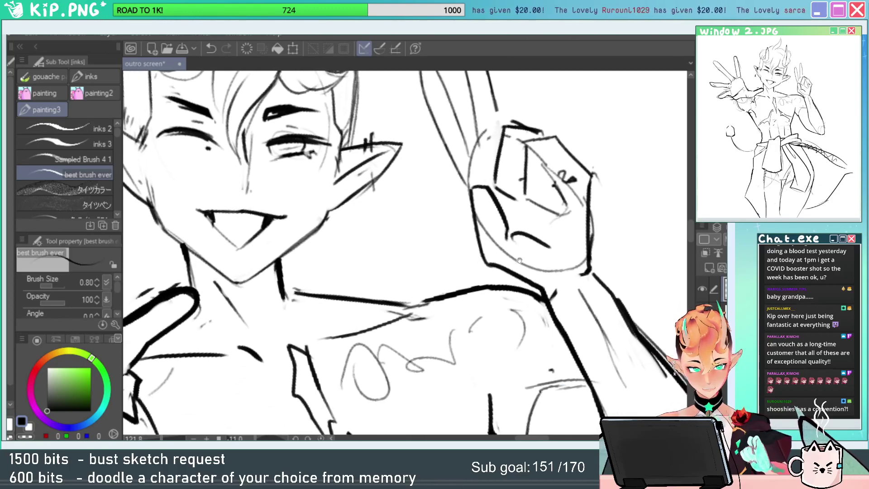
Rework the lower thumb and palm lines of the peace-sign hand, undoing unwanted strokes, and check the whole upper body.
{"action": "key", "text": "e"}
{"action": "mouse_move", "coordinate": [477, 253]}
{"action": "left_mouse_down"}
{"action": "mouse_move", "coordinate": [498, 271]}
{"action": "mouse_move", "coordinate": [491, 243]}
{"action": "mouse_move", "coordinate": [504, 269]}
{"action": "left_mouse_up"}
{"action": "key", "text": "p"}
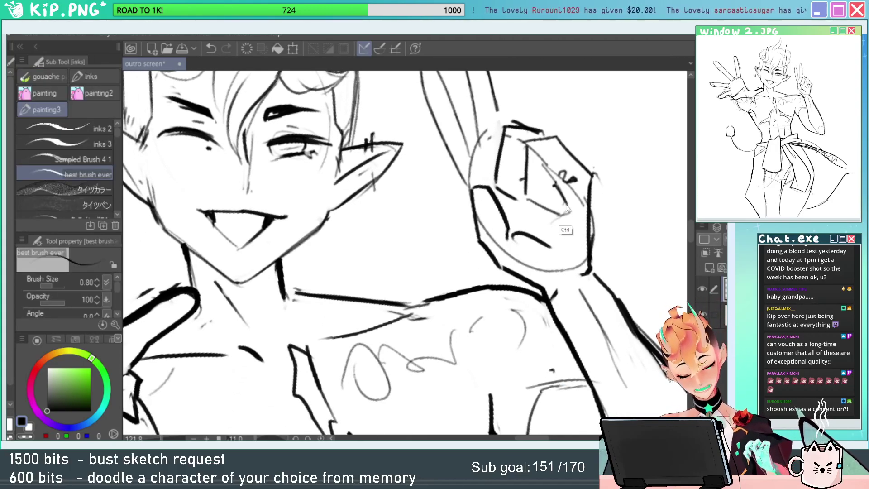
{"action": "key", "text": "ctrl+z"}
{"action": "key", "text": "ctrl+z"}
{"action": "mouse_move", "coordinate": [502, 212]}
{"action": "left_mouse_down"}
{"action": "mouse_move", "coordinate": [507, 233]}
{"action": "mouse_move", "coordinate": [497, 246]}
{"action": "mouse_move", "coordinate": [545, 242]}
{"action": "mouse_move", "coordinate": [550, 224]}
{"action": "mouse_move", "coordinate": [598, 267]}
{"action": "mouse_move", "coordinate": [599, 277]}
{"action": "mouse_move", "coordinate": [564, 286]}
{"action": "left_mouse_up"}
{"action": "key", "text": "ctrl+z"}
{"action": "mouse_move", "coordinate": [602, 326]}
{"action": "left_mouse_down"}
{"action": "mouse_move", "coordinate": [573, 277]}
{"action": "mouse_move", "coordinate": [555, 299]}
{"action": "left_mouse_up"}
{"action": "key", "text": "e"}
{"action": "key", "text": "ctrl+space"}
{"action": "left_click_drag", "start_coordinate": [617, 293], "coordinate": [566, 293]}
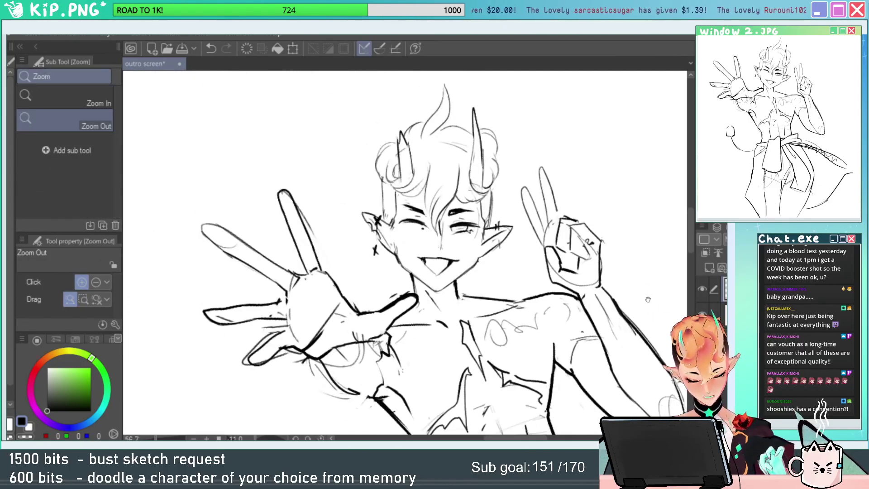
Redraw the outer edge of the peace-sign hand's palm with a heavier line.
{"action": "left_click_drag", "start_coordinate": [643, 296], "coordinate": [594, 282]}
{"action": "left_click_drag", "start_coordinate": [548, 249], "coordinate": [598, 248]}
{"action": "left_click_drag", "start_coordinate": [576, 210], "coordinate": [564, 294]}
{"action": "key", "text": "p"}
{"action": "left_click_drag", "start_coordinate": [569, 189], "coordinate": [566, 304]}
{"action": "key", "text": "ctrl+space"}
{"action": "left_click_drag", "start_coordinate": [594, 338], "coordinate": [571, 337]}
{"action": "left_click_drag", "start_coordinate": [573, 333], "coordinate": [558, 316]}
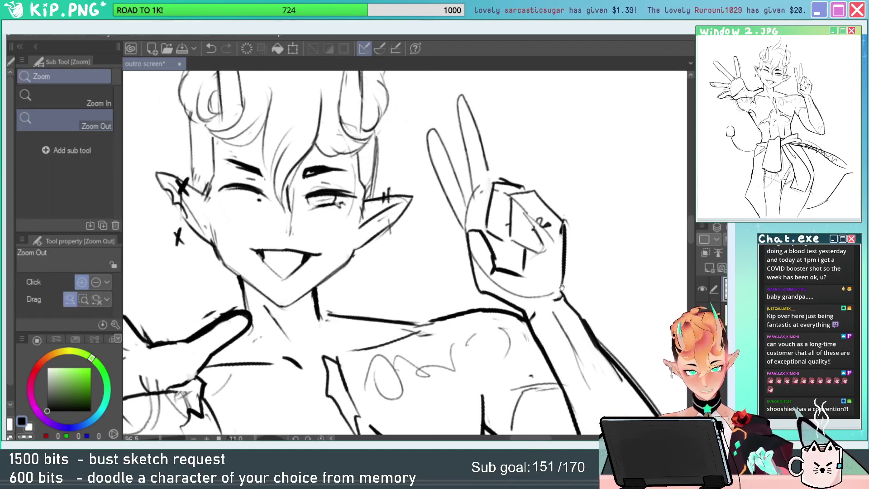
Lasso the two raised fingers of the peace-sign hand, adjust them with Scale/Rotate, and clear the selection.
{"action": "key", "text": "e"}
{"action": "key", "text": "m"}
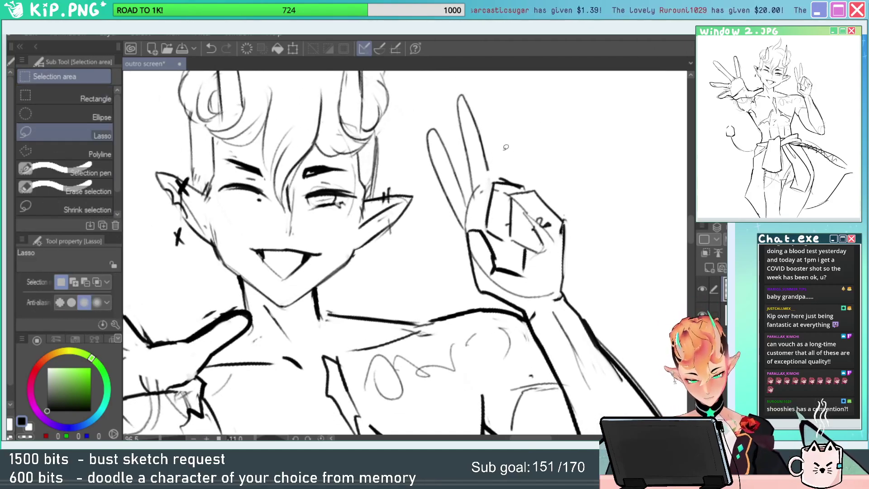
{"action": "mouse_move", "coordinate": [496, 138]}
{"action": "left_mouse_down"}
{"action": "mouse_move", "coordinate": [486, 185]}
{"action": "mouse_move", "coordinate": [456, 226]}
{"action": "mouse_move", "coordinate": [493, 136]}
{"action": "left_mouse_up"}
{"action": "key", "text": "ctrl+t"}
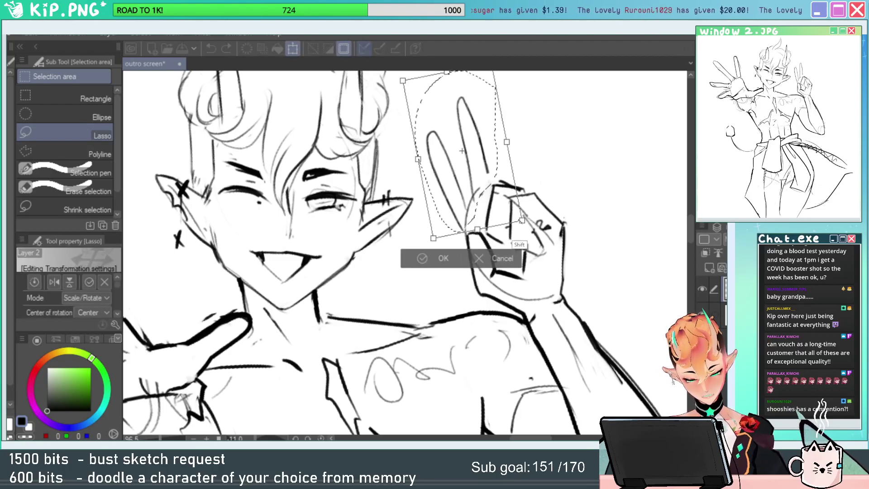
{"action": "left_click_drag", "start_coordinate": [521, 251], "coordinate": [530, 240]}
{"action": "key", "text": "Return"}
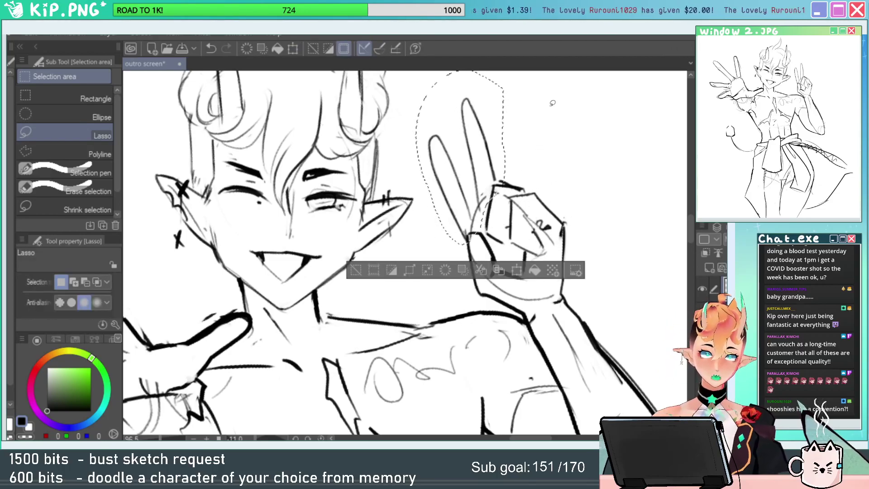
{"action": "key", "text": "ctrl+d"}
Erase parts of the taller raised finger and redraw both of its sides down to the knuckles.
{"action": "key", "text": "ctrl+space"}
{"action": "mouse_move", "coordinate": [476, 114]}
{"action": "left_mouse_down"}
{"action": "mouse_move", "coordinate": [496, 110]}
{"action": "mouse_move", "coordinate": [482, 253]}
{"action": "left_mouse_up"}
{"action": "key", "text": "b"}
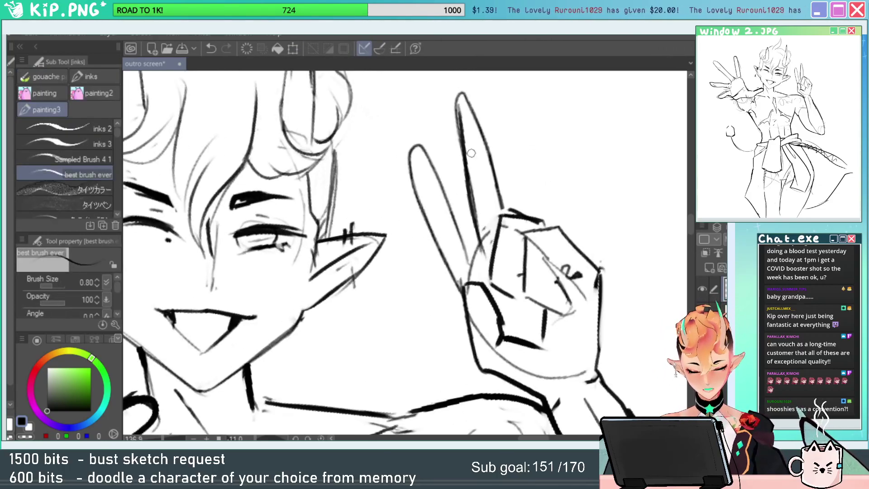
{"action": "key", "text": "e"}
{"action": "mouse_move", "coordinate": [473, 170]}
{"action": "left_mouse_down"}
{"action": "mouse_move", "coordinate": [477, 120]}
{"action": "mouse_move", "coordinate": [482, 176]}
{"action": "left_mouse_up"}
{"action": "key", "text": "b"}
{"action": "mouse_move", "coordinate": [468, 179]}
{"action": "left_mouse_down"}
{"action": "mouse_move", "coordinate": [464, 90]}
{"action": "mouse_move", "coordinate": [487, 144]}
{"action": "left_mouse_up"}
{"action": "left_click_drag", "start_coordinate": [478, 108], "coordinate": [495, 204]}
{"action": "left_click_drag", "start_coordinate": [490, 174], "coordinate": [502, 217]}
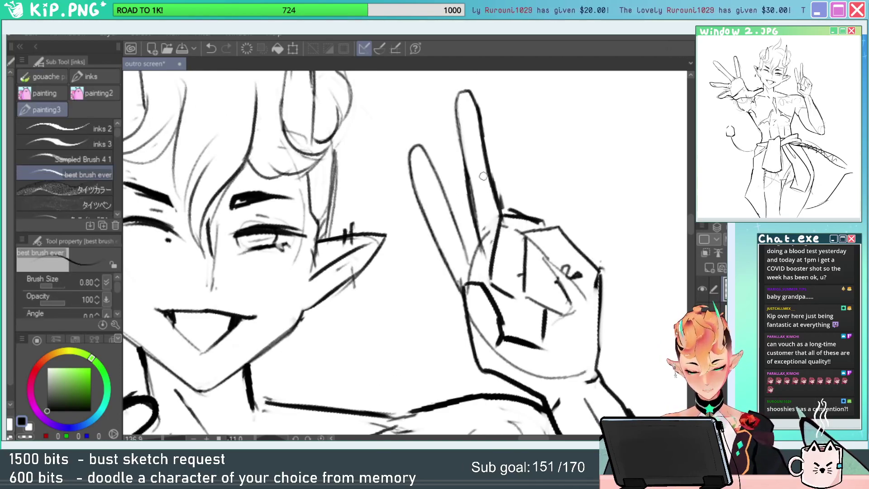
Trim the outer side of the taller raised finger with the eraser and redraw its fingertip.
{"action": "key", "text": "e"}
{"action": "left_click_drag", "start_coordinate": [493, 97], "coordinate": [487, 171]}
{"action": "key", "text": "b"}
{"action": "mouse_move", "coordinate": [467, 92]}
{"action": "left_mouse_down"}
{"action": "mouse_move", "coordinate": [485, 125]}
{"action": "mouse_move", "coordinate": [476, 90]}
{"action": "left_mouse_up"}
{"action": "key", "text": "e"}
{"action": "key", "text": "p"}
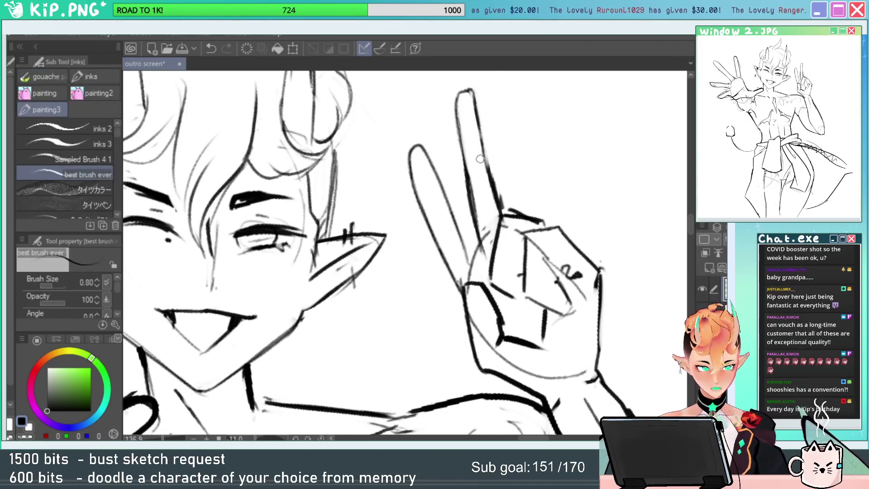
Erase the inner side of the shorter raised finger and redraw it as a heavier line down to the palm.
{"action": "key", "text": "e"}
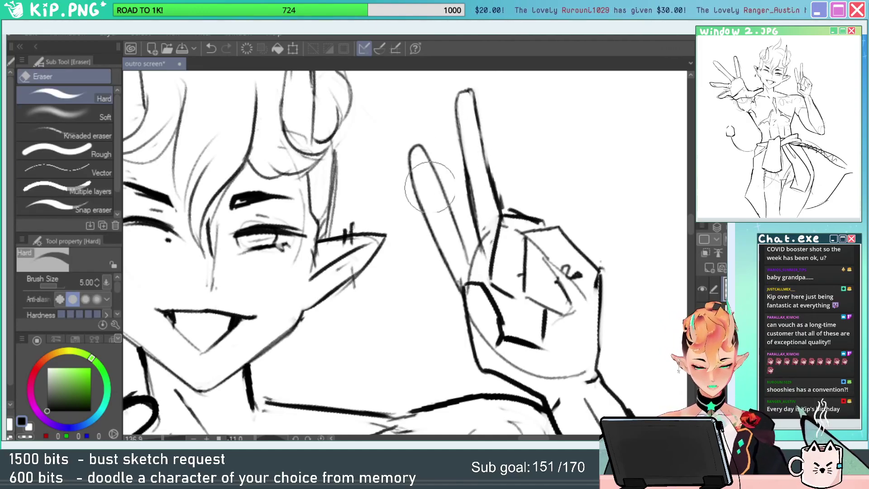
{"action": "left_click_drag", "start_coordinate": [432, 164], "coordinate": [456, 240]}
{"action": "left_click_drag", "start_coordinate": [441, 206], "coordinate": [449, 238]}
{"action": "key", "text": "p"}
{"action": "left_click_drag", "start_coordinate": [439, 172], "coordinate": [471, 258]}
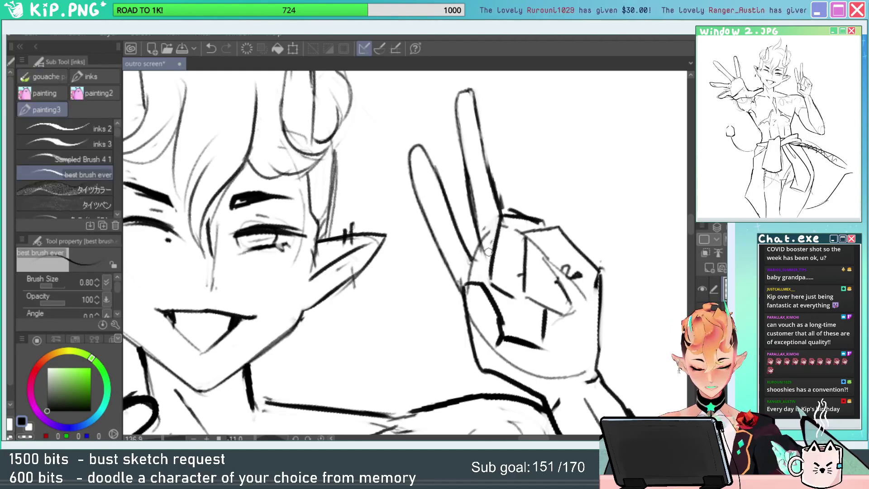
Clean up the upper part of the taller raised finger with the hard eraser.
{"action": "key", "text": "ctrl+space"}
{"action": "left_click_drag", "start_coordinate": [537, 246], "coordinate": [498, 259]}
{"action": "mouse_move", "coordinate": [567, 243]}
{"action": "left_mouse_down"}
{"action": "mouse_move", "coordinate": [554, 229]}
{"action": "mouse_move", "coordinate": [541, 241]}
{"action": "left_mouse_up"}
{"action": "key", "text": "ctrl+space"}
{"action": "key", "text": "e"}
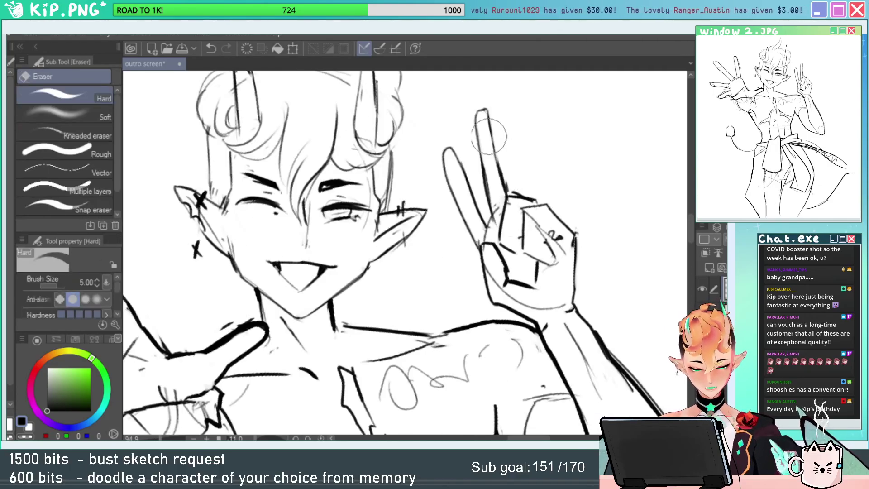
{"action": "left_click_drag", "start_coordinate": [490, 140], "coordinate": [480, 114]}
{"action": "key", "text": "p"}
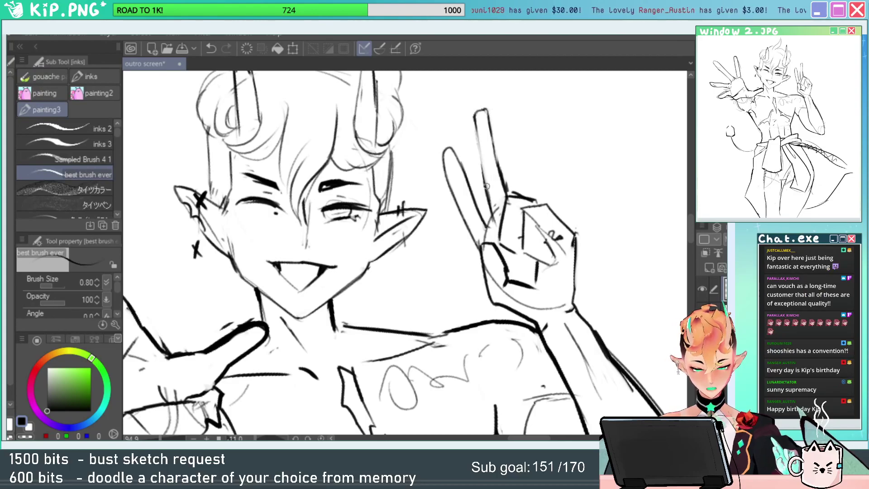
{"action": "left_click_drag", "start_coordinate": [476, 114], "coordinate": [480, 164]}
{"action": "key", "text": "ctrl+z"}
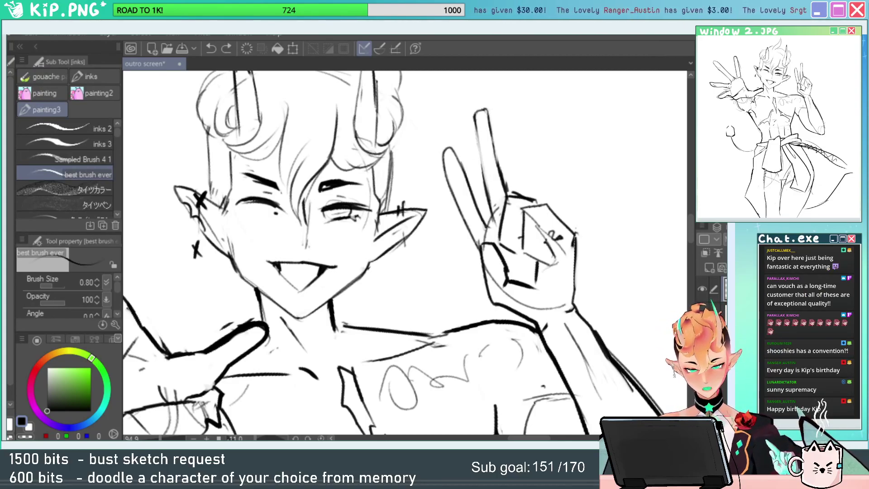
{"action": "left_click_drag", "start_coordinate": [475, 114], "coordinate": [478, 162]}
{"action": "key", "text": "ctrl+z"}
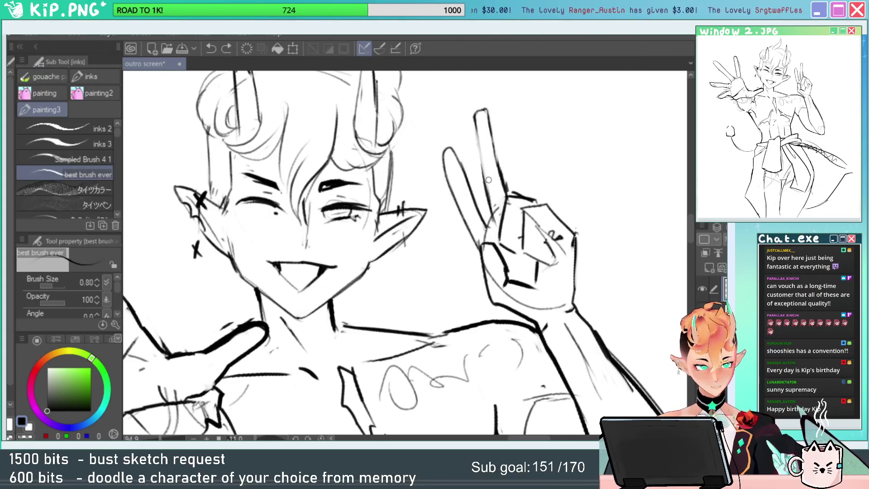
Erase the inner side of the taller raised finger and redraw it from the tip to the base, adding a curve inside the fingertip.
{"action": "mouse_move", "coordinate": [474, 119]}
{"action": "left_mouse_down"}
{"action": "mouse_move", "coordinate": [476, 135]}
{"action": "mouse_move", "coordinate": [502, 154]}
{"action": "left_mouse_up"}
{"action": "key", "text": "ctrl+space"}
{"action": "left_click_drag", "start_coordinate": [503, 124], "coordinate": [489, 116]}
{"action": "key", "text": "e"}
{"action": "mouse_move", "coordinate": [449, 94]}
{"action": "left_mouse_down"}
{"action": "mouse_move", "coordinate": [455, 145]}
{"action": "mouse_move", "coordinate": [455, 118]}
{"action": "mouse_move", "coordinate": [471, 147]}
{"action": "left_mouse_up"}
{"action": "key", "text": "p"}
{"action": "key", "text": "ctrl+z"}
{"action": "left_click_drag", "start_coordinate": [457, 88], "coordinate": [470, 149]}
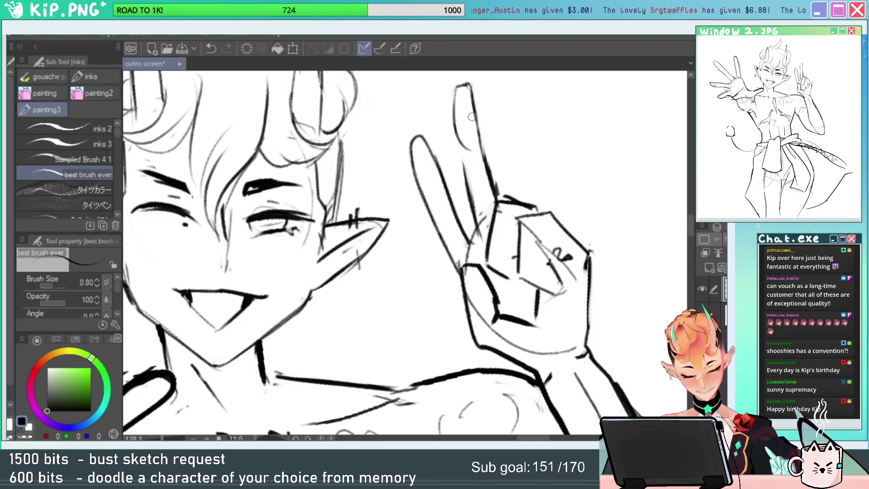
{"action": "left_click_drag", "start_coordinate": [472, 117], "coordinate": [469, 146]}
{"action": "left_click_drag", "start_coordinate": [452, 112], "coordinate": [457, 87]}
{"action": "left_click_drag", "start_coordinate": [459, 133], "coordinate": [474, 210]}
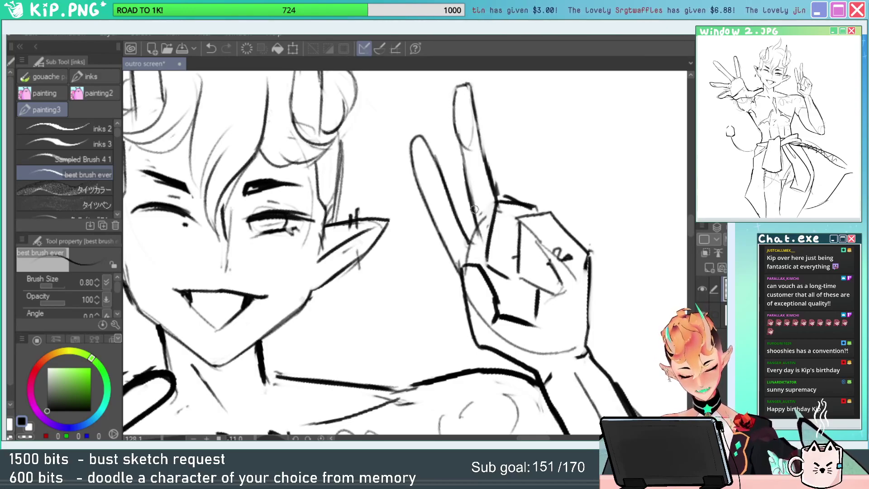
Rework the lines where the raised fingers meet the palm and erase the leftover construction arc inside the palm.
{"action": "key", "text": "e"}
{"action": "key", "text": "ctrl+space"}
{"action": "mouse_move", "coordinate": [500, 139]}
{"action": "left_mouse_down"}
{"action": "mouse_move", "coordinate": [509, 189]}
{"action": "mouse_move", "coordinate": [498, 156]}
{"action": "left_mouse_up"}
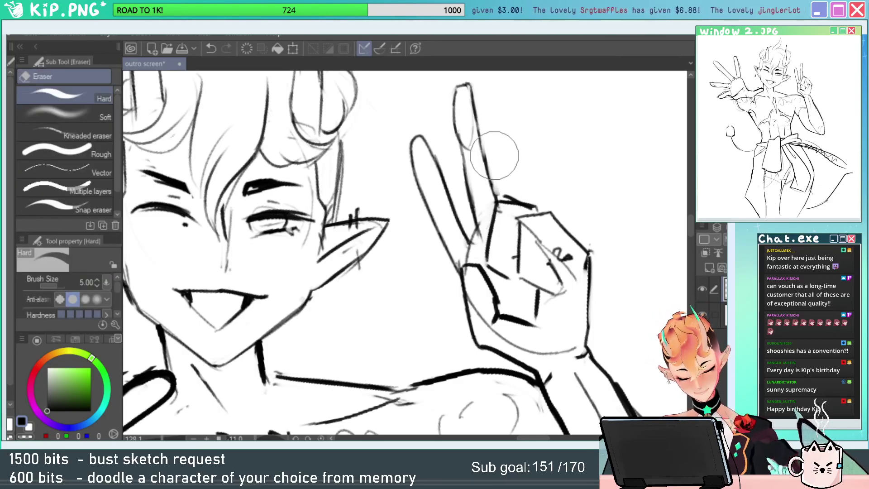
{"action": "key", "text": "ctrl+space"}
{"action": "left_click_drag", "start_coordinate": [507, 196], "coordinate": [479, 199]}
{"action": "left_click_drag", "start_coordinate": [527, 248], "coordinate": [540, 236]}
{"action": "key", "text": "p"}
{"action": "mouse_move", "coordinate": [474, 224]}
{"action": "left_mouse_down"}
{"action": "mouse_move", "coordinate": [509, 247]}
{"action": "mouse_move", "coordinate": [456, 256]}
{"action": "mouse_move", "coordinate": [455, 274]}
{"action": "left_mouse_up"}
{"action": "key", "text": "e"}
{"action": "key", "text": "p"}
{"action": "left_click_drag", "start_coordinate": [453, 232], "coordinate": [460, 280]}
{"action": "key", "text": "e"}
{"action": "mouse_move", "coordinate": [535, 329]}
{"action": "left_mouse_down"}
{"action": "mouse_move", "coordinate": [530, 297]}
{"action": "mouse_move", "coordinate": [543, 286]}
{"action": "left_mouse_up"}
Lasso the thumb of the peace-sign hand and rotate and shift it outward with Scale/Rotate.
{"action": "key", "text": "ctrl+space"}
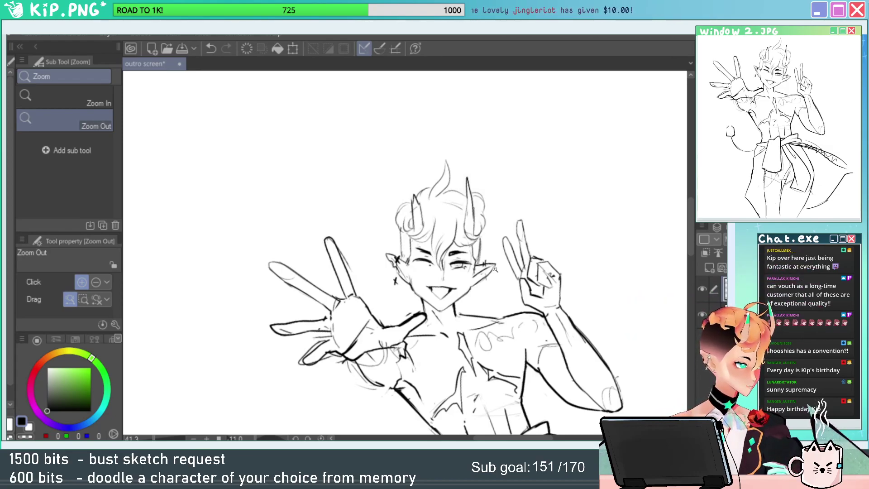
{"action": "left_click_drag", "start_coordinate": [543, 291], "coordinate": [591, 290]}
{"action": "mouse_move", "coordinate": [551, 329]}
{"action": "left_mouse_down"}
{"action": "mouse_move", "coordinate": [533, 304]}
{"action": "mouse_move", "coordinate": [530, 336]}
{"action": "mouse_move", "coordinate": [436, 258]}
{"action": "mouse_move", "coordinate": [472, 224]}
{"action": "left_mouse_up"}
{"action": "key", "text": "m"}
{"action": "left_click_drag", "start_coordinate": [506, 271], "coordinate": [533, 288]}
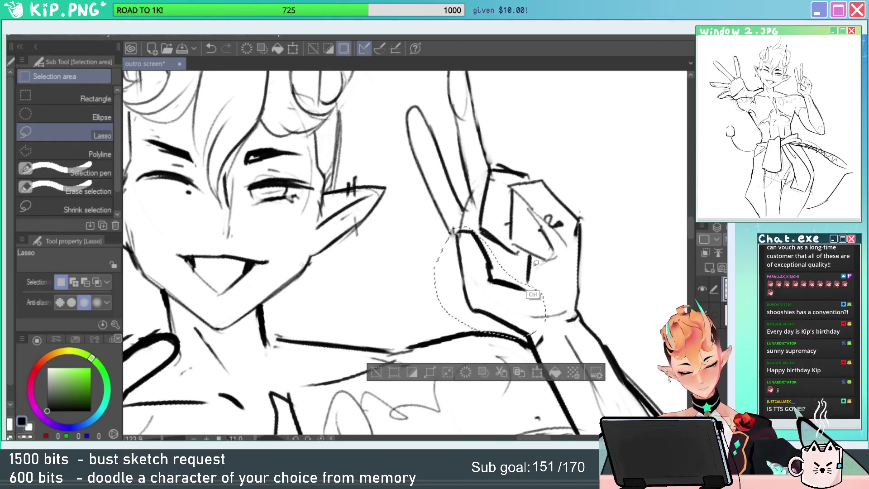
{"action": "key", "text": "ctrl+t"}
{"action": "left_click_drag", "start_coordinate": [527, 214], "coordinate": [519, 219]}
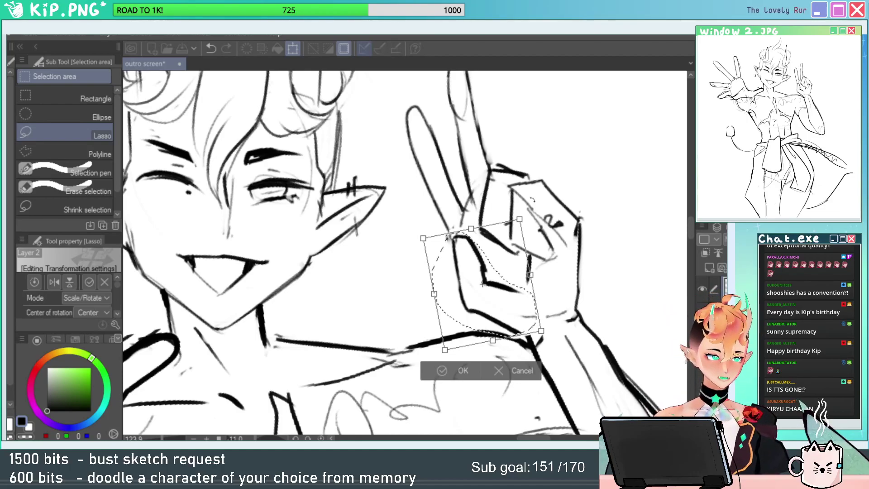
{"action": "left_click_drag", "start_coordinate": [586, 212], "coordinate": [583, 207]}
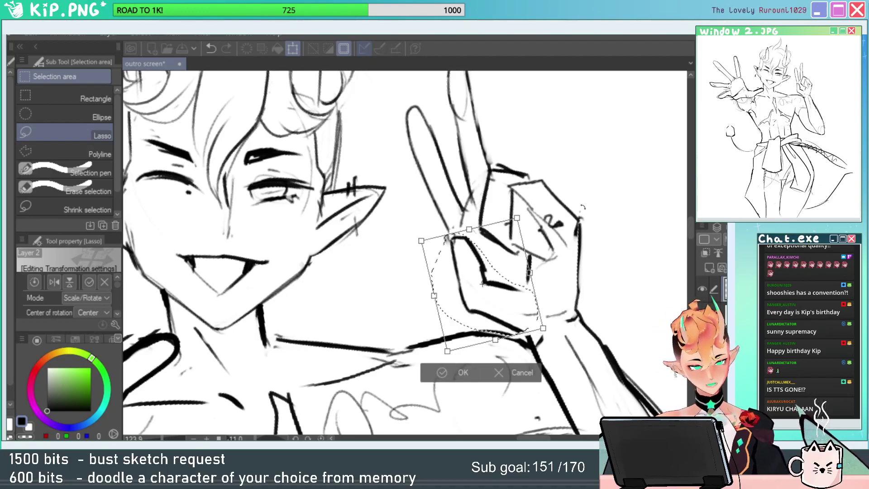
{"action": "left_click_drag", "start_coordinate": [525, 294], "coordinate": [519, 289]}
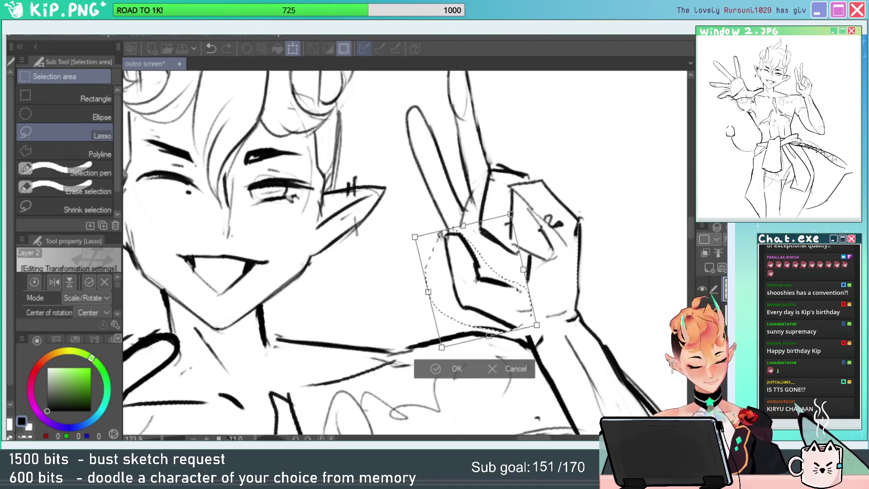
{"action": "key", "text": "e"}
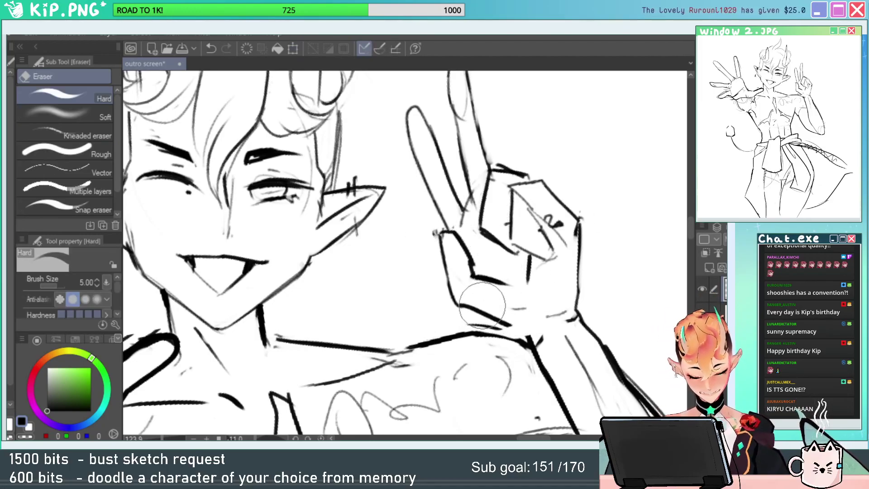
Erase and redraw the thumb's lower edge toward the wrist, and touch up the line near the thumb tip.
{"action": "left_click_drag", "start_coordinate": [471, 308], "coordinate": [521, 323]}
{"action": "key", "text": "p"}
{"action": "mouse_move", "coordinate": [459, 304]}
{"action": "left_mouse_down"}
{"action": "mouse_move", "coordinate": [509, 312]}
{"action": "mouse_move", "coordinate": [502, 322]}
{"action": "mouse_move", "coordinate": [530, 339]}
{"action": "left_mouse_up"}
{"action": "key", "text": "ctrl+z"}
{"action": "left_click_drag", "start_coordinate": [539, 245], "coordinate": [525, 290]}
{"action": "key", "text": "ctrl+space"}
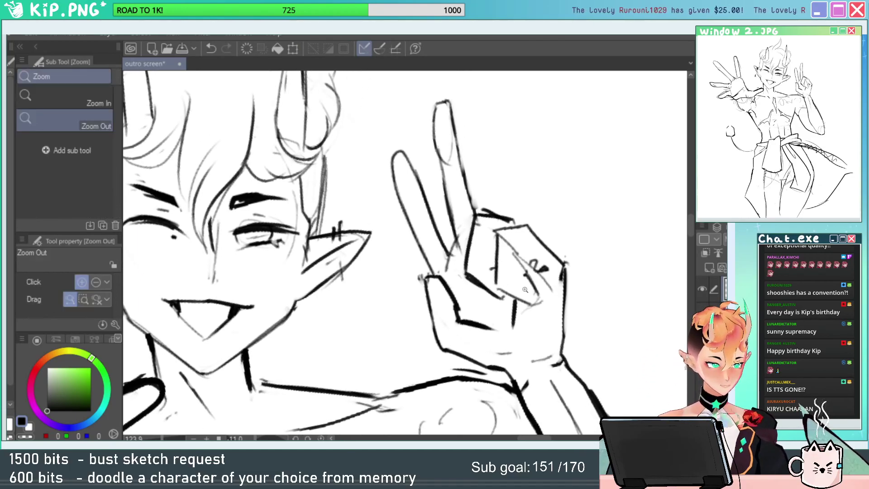
{"action": "left_click", "coordinate": [525, 289]}
{"action": "key", "text": "p"}
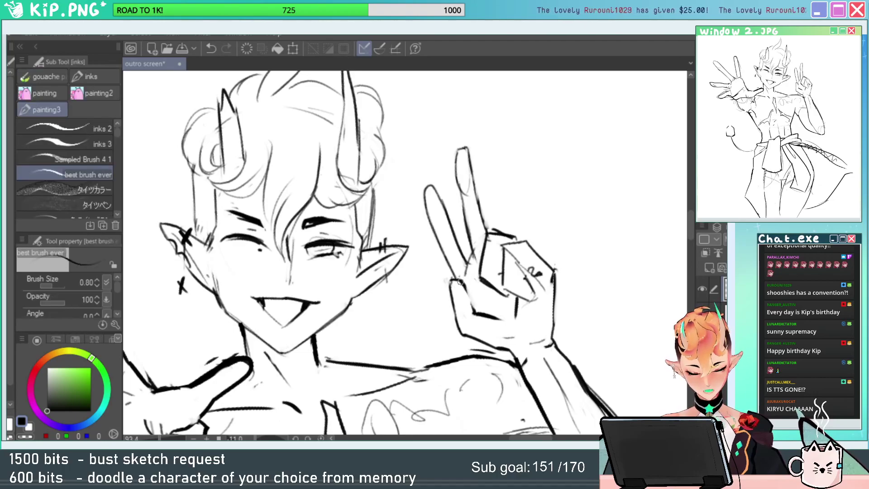
{"action": "left_click_drag", "start_coordinate": [459, 281], "coordinate": [474, 308]}
Redraw the outer edge of the peace-sign palm as one heavier line running through the wrist into the forearm.
{"action": "key", "text": "ctrl+space"}
{"action": "left_click_drag", "start_coordinate": [627, 297], "coordinate": [601, 283]}
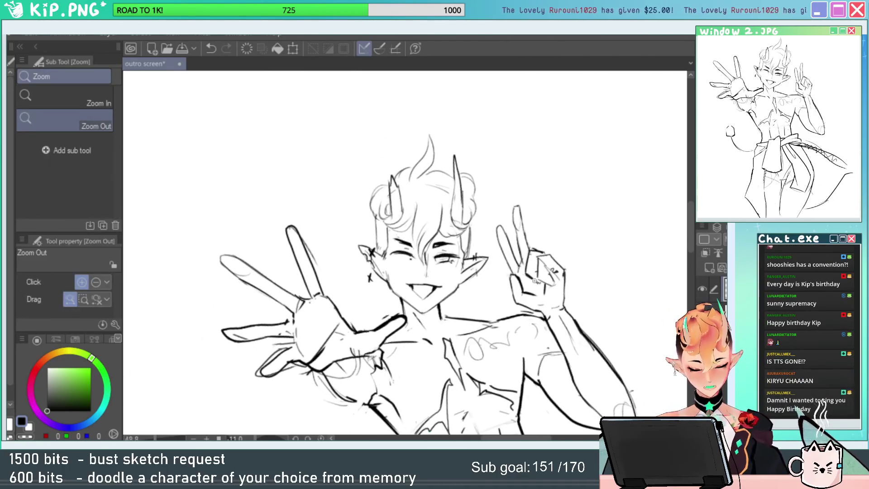
{"action": "left_click_drag", "start_coordinate": [543, 290], "coordinate": [565, 320]}
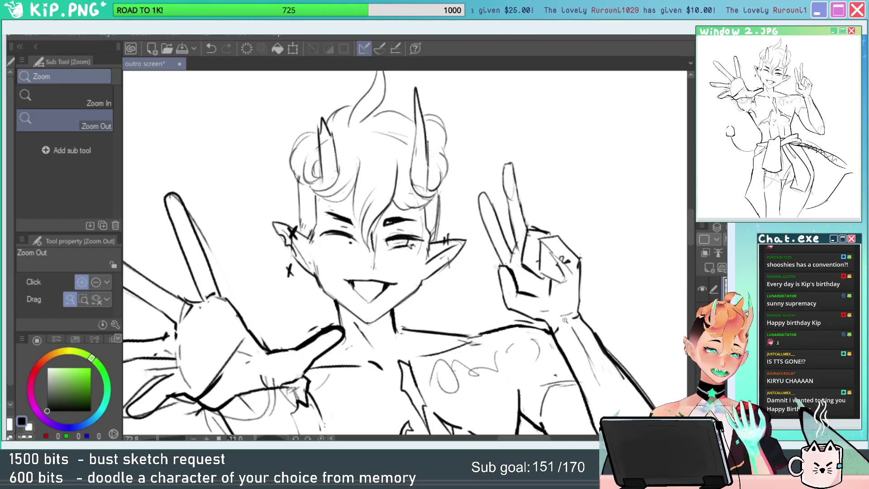
{"action": "left_click_drag", "start_coordinate": [584, 294], "coordinate": [541, 167]}
{"action": "key", "text": "e"}
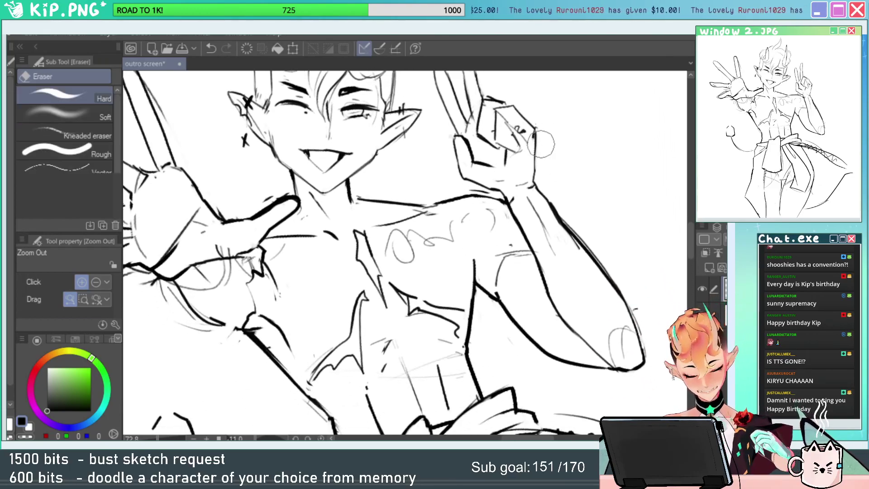
{"action": "key", "text": "p"}
{"action": "left_click_drag", "start_coordinate": [535, 132], "coordinate": [537, 176]}
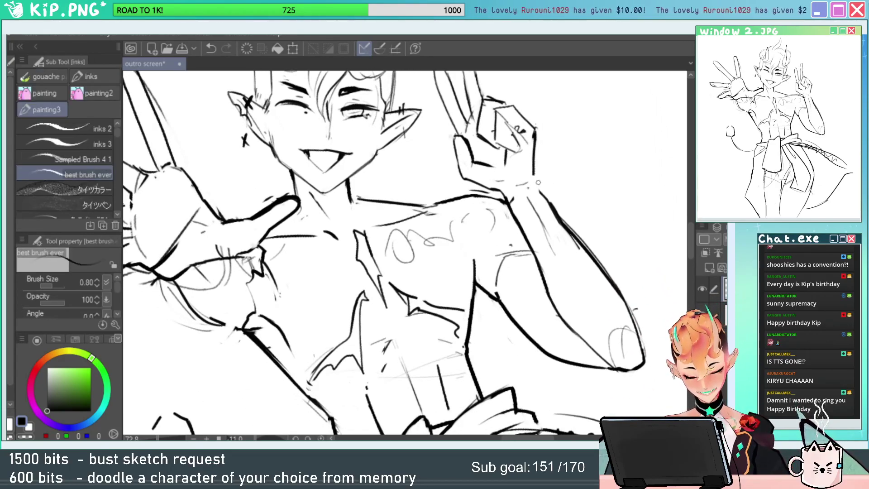
{"action": "key", "text": "ctrl+z"}
{"action": "mouse_move", "coordinate": [536, 132]}
{"action": "left_mouse_down"}
{"action": "mouse_move", "coordinate": [545, 194]}
{"action": "mouse_move", "coordinate": [538, 179]}
{"action": "mouse_move", "coordinate": [556, 224]}
{"action": "left_mouse_up"}
{"action": "key", "text": "e"}
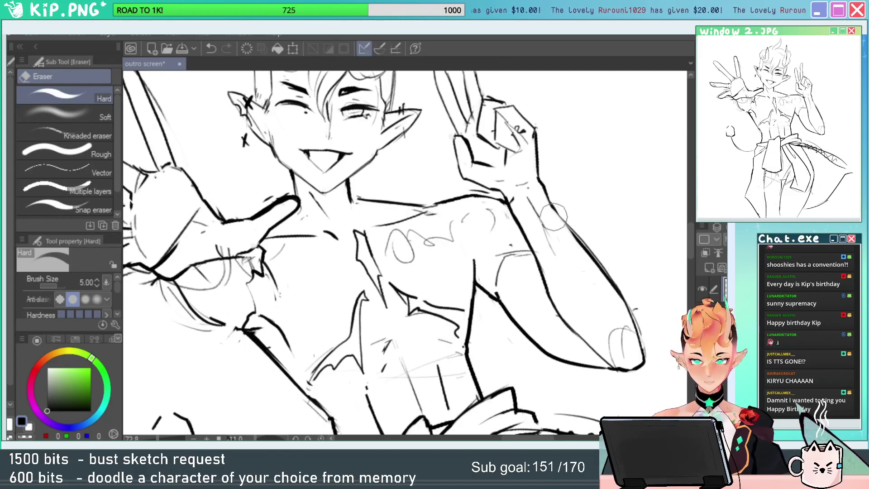
Erase the rough sketch curves inside the upper arm behind the outstretched hand, and check the whole figure.
{"action": "key", "text": "alt+space"}
{"action": "left_click_drag", "start_coordinate": [555, 213], "coordinate": [574, 215]}
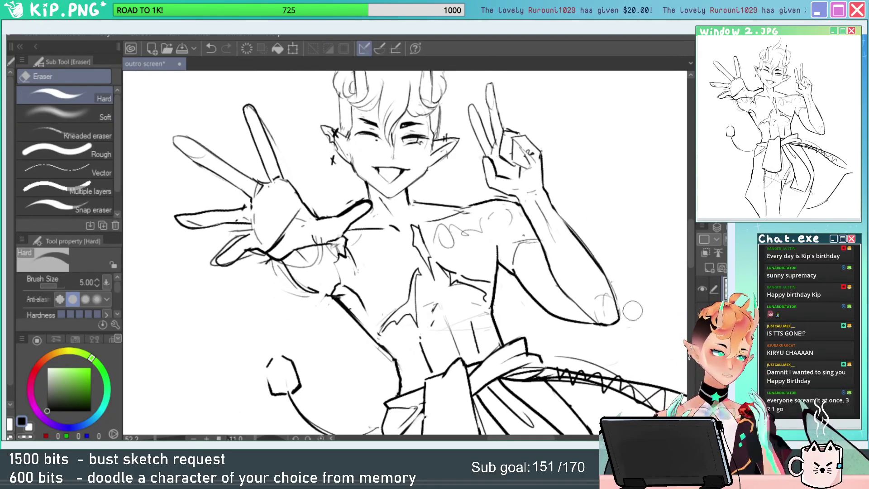
{"action": "key", "text": "space"}
{"action": "left_click_drag", "start_coordinate": [574, 253], "coordinate": [599, 167]}
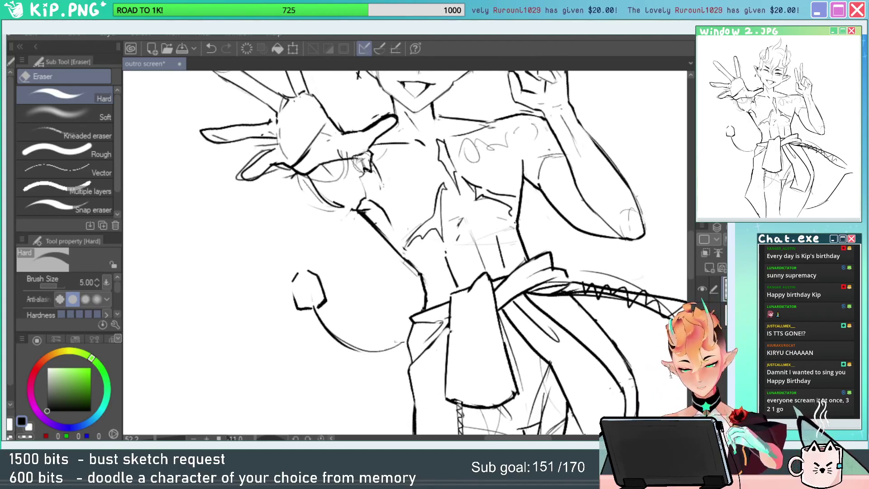
{"action": "key", "text": "p"}
{"action": "key", "text": "e"}
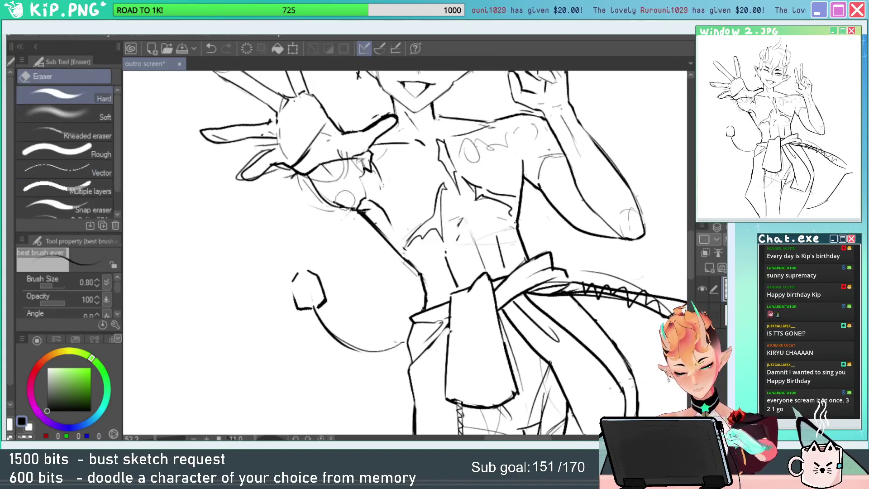
{"action": "key", "text": "p"}
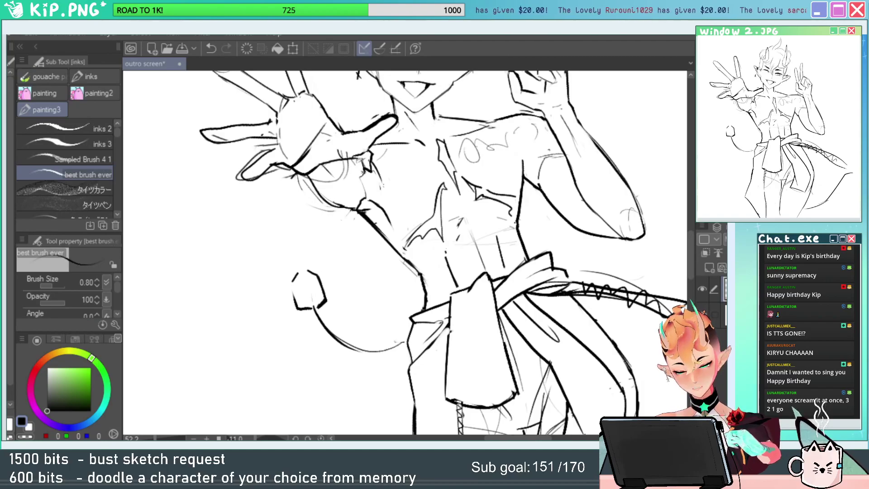
{"action": "key", "text": "e"}
{"action": "mouse_move", "coordinate": [358, 181]}
{"action": "left_mouse_down"}
{"action": "mouse_move", "coordinate": [383, 229]}
{"action": "mouse_move", "coordinate": [327, 226]}
{"action": "mouse_move", "coordinate": [367, 265]}
{"action": "left_mouse_up"}
{"action": "key", "text": "ctrl+space"}
{"action": "mouse_move", "coordinate": [490, 242]}
{"action": "left_mouse_down"}
{"action": "mouse_move", "coordinate": [431, 240]}
{"action": "mouse_move", "coordinate": [468, 245]}
{"action": "left_mouse_up"}
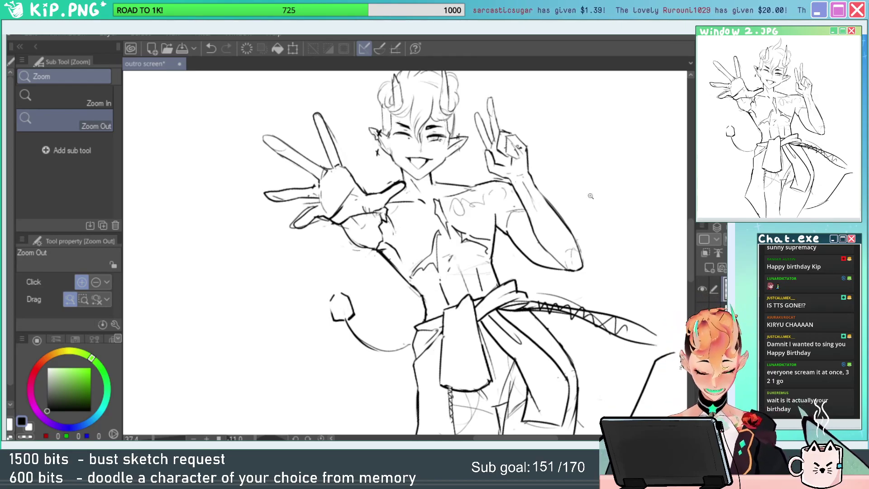
{"action": "left_click_drag", "start_coordinate": [535, 112], "coordinate": [559, 176]}
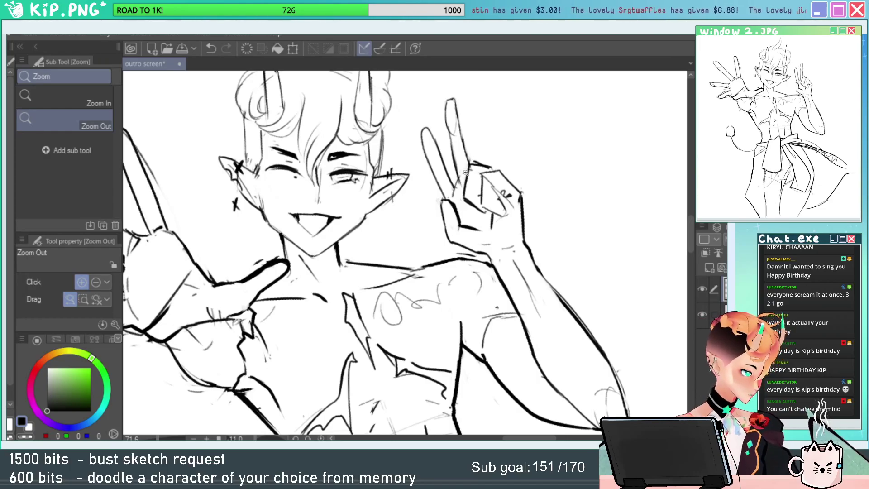
Lasso the two raised fingers of the peace-sign hand and shift them slightly outward and up with Scale/Rotate.
{"action": "key", "text": "r"}
{"action": "left_click_drag", "start_coordinate": [484, 195], "coordinate": [590, 243]}
{"action": "left_click_drag", "start_coordinate": [588, 197], "coordinate": [569, 249]}
{"action": "key", "text": "m"}
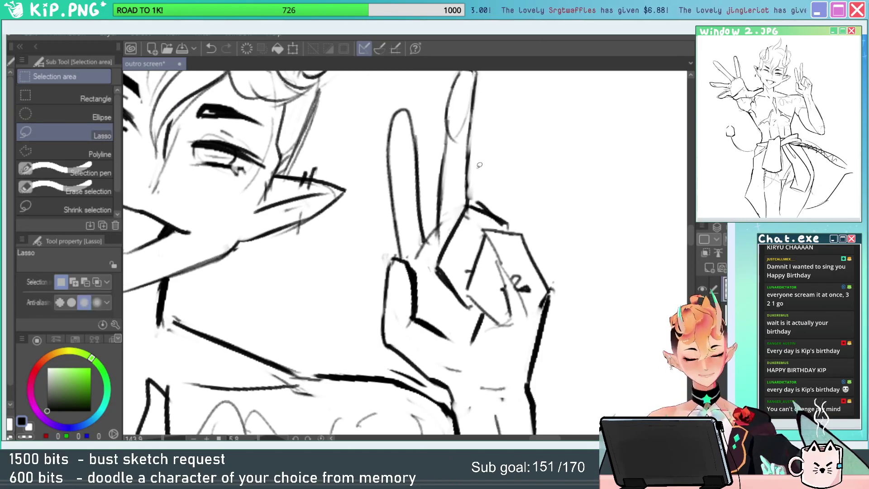
{"action": "mouse_move", "coordinate": [478, 167]}
{"action": "left_mouse_down"}
{"action": "mouse_move", "coordinate": [441, 248]}
{"action": "mouse_move", "coordinate": [393, 245]}
{"action": "mouse_move", "coordinate": [550, 128]}
{"action": "left_mouse_up"}
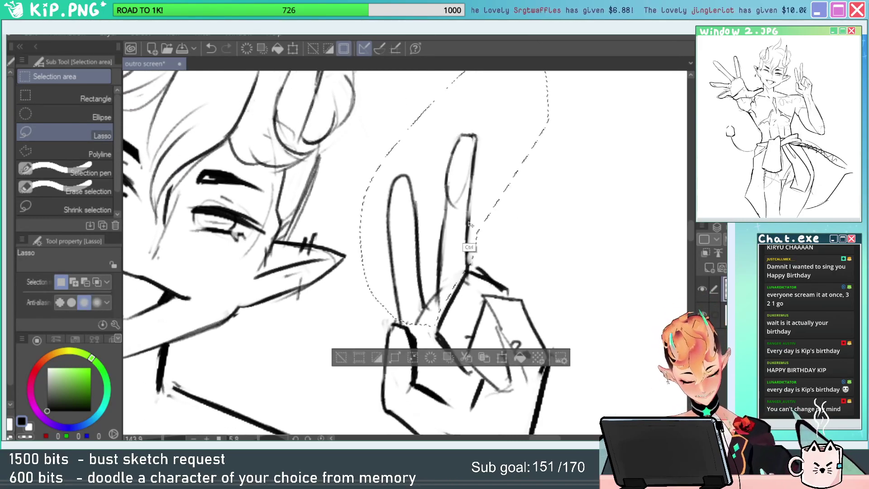
{"action": "key", "text": "ctrl+t"}
{"action": "left_click_drag", "start_coordinate": [480, 215], "coordinate": [494, 209]}
{"action": "key", "text": "Return"}
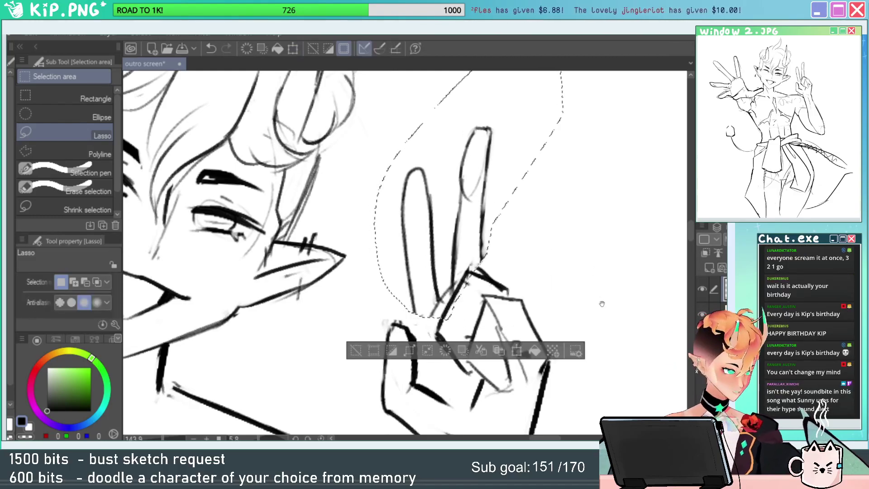
{"action": "left_click_drag", "start_coordinate": [600, 301], "coordinate": [595, 190]}
{"action": "key", "text": "ctrl+d"}
{"action": "key", "text": "e"}
{"action": "left_click_drag", "start_coordinate": [460, 188], "coordinate": [442, 237]}
{"action": "key", "text": "ctrl+z"}
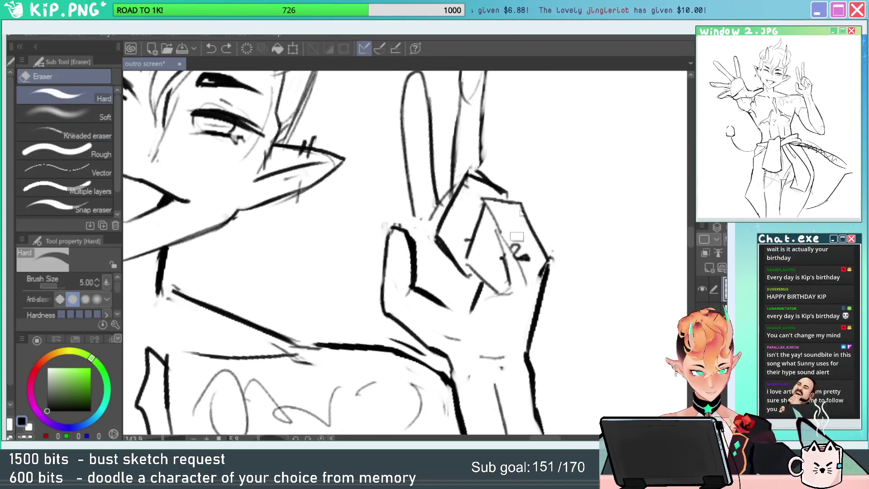
Lasso the curled fingers of the peace-sign hand, then shift and slightly shrink them with Scale/Rotate.
{"action": "mouse_move", "coordinate": [555, 206]}
{"action": "left_mouse_down"}
{"action": "mouse_move", "coordinate": [548, 202]}
{"action": "mouse_move", "coordinate": [556, 213]}
{"action": "left_mouse_up"}
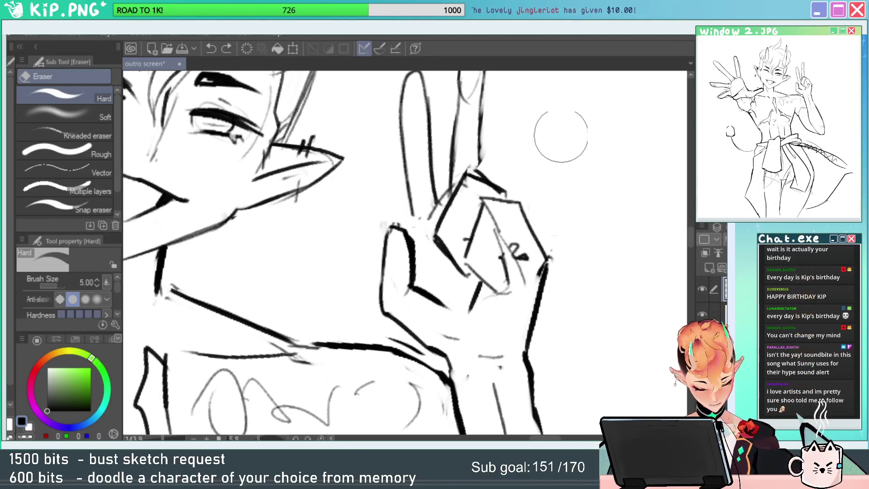
{"action": "key", "text": "m"}
{"action": "mouse_move", "coordinate": [552, 227]}
{"action": "left_mouse_down"}
{"action": "mouse_move", "coordinate": [439, 278]}
{"action": "mouse_move", "coordinate": [455, 177]}
{"action": "mouse_move", "coordinate": [521, 181]}
{"action": "left_mouse_up"}
{"action": "key", "text": "ctrl+t"}
{"action": "left_click_drag", "start_coordinate": [534, 237], "coordinate": [535, 238]}
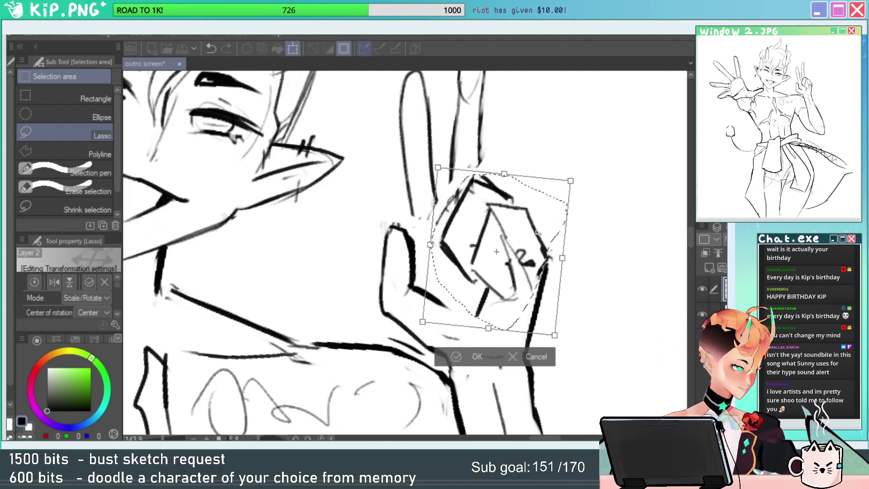
{"action": "left_click_drag", "start_coordinate": [439, 168], "coordinate": [442, 172]}
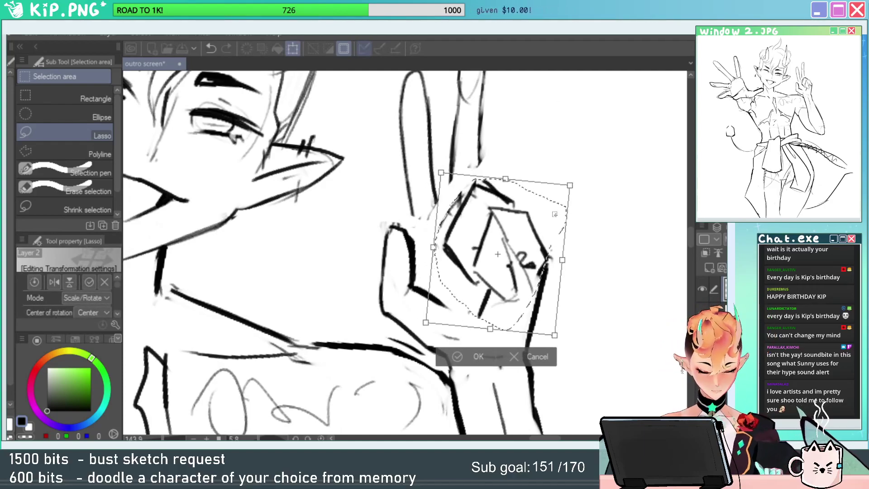
{"action": "key", "text": "Return"}
{"action": "key", "text": "ctrl+d"}
{"action": "left_click_drag", "start_coordinate": [545, 225], "coordinate": [576, 216]}
Erase the slanted outer edge of the first curled finger together with its doubled lines below the knuckle.
{"action": "key", "text": "e"}
{"action": "mouse_move", "coordinate": [494, 248]}
{"action": "left_mouse_down"}
{"action": "mouse_move", "coordinate": [498, 284]}
{"action": "mouse_move", "coordinate": [485, 239]}
{"action": "mouse_move", "coordinate": [482, 250]}
{"action": "mouse_move", "coordinate": [487, 203]}
{"action": "mouse_move", "coordinate": [468, 270]}
{"action": "left_mouse_up"}
{"action": "key", "text": "b"}
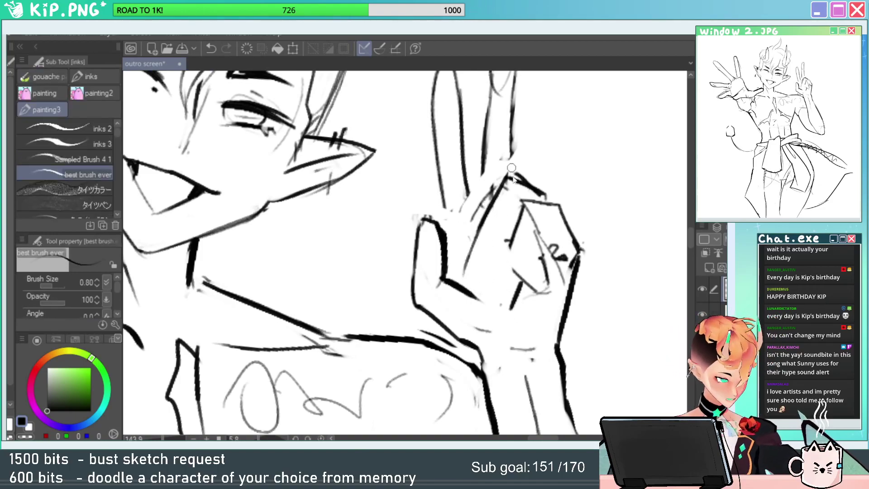
{"action": "key", "text": "ctrl+z"}
{"action": "left_click_drag", "start_coordinate": [480, 224], "coordinate": [469, 284]}
{"action": "key", "text": "ctrl+z"}
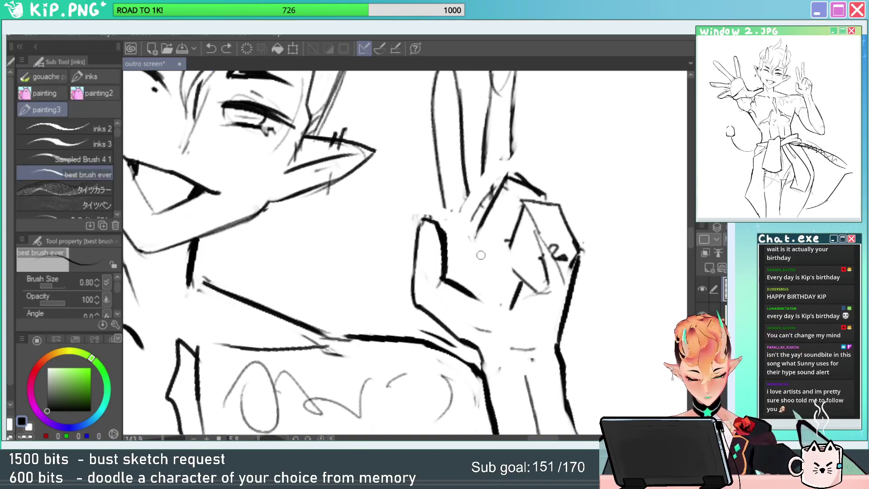
{"action": "key", "text": "e"}
{"action": "left_click_drag", "start_coordinate": [499, 163], "coordinate": [477, 242]}
{"action": "key", "text": "b"}
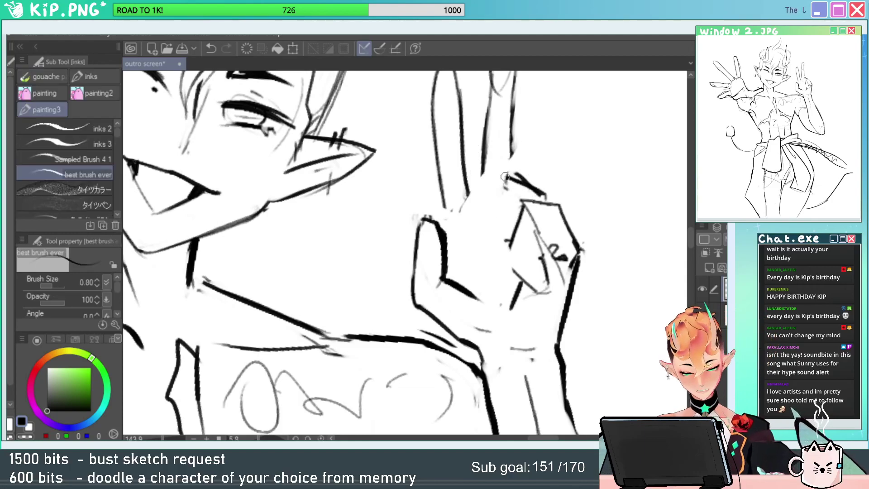
Redraw the first curled finger's outer edge from knuckle to rounded fingertip, and clear the rough lines beside the tip.
{"action": "key", "text": "ctrl+z"}
{"action": "mouse_move", "coordinate": [504, 177]}
{"action": "left_mouse_down"}
{"action": "mouse_move", "coordinate": [461, 281]}
{"action": "mouse_move", "coordinate": [485, 303]}
{"action": "mouse_move", "coordinate": [464, 296]}
{"action": "mouse_move", "coordinate": [490, 278]}
{"action": "mouse_move", "coordinate": [466, 294]}
{"action": "mouse_move", "coordinate": [491, 291]}
{"action": "mouse_move", "coordinate": [509, 258]}
{"action": "left_mouse_up"}
{"action": "key", "text": "e"}
{"action": "key", "text": "b"}
{"action": "key", "text": "ctrl+z"}
{"action": "key", "text": "ctrl+z"}
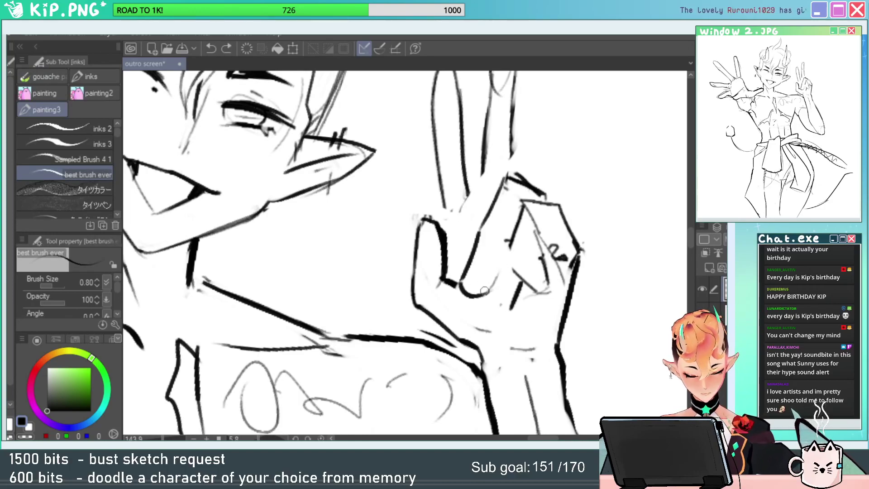
{"action": "mouse_move", "coordinate": [485, 294]}
{"action": "left_mouse_down"}
{"action": "mouse_move", "coordinate": [509, 233]}
{"action": "mouse_move", "coordinate": [533, 257]}
{"action": "mouse_move", "coordinate": [519, 285]}
{"action": "left_mouse_up"}
{"action": "key", "text": "e"}
{"action": "key", "text": "b"}
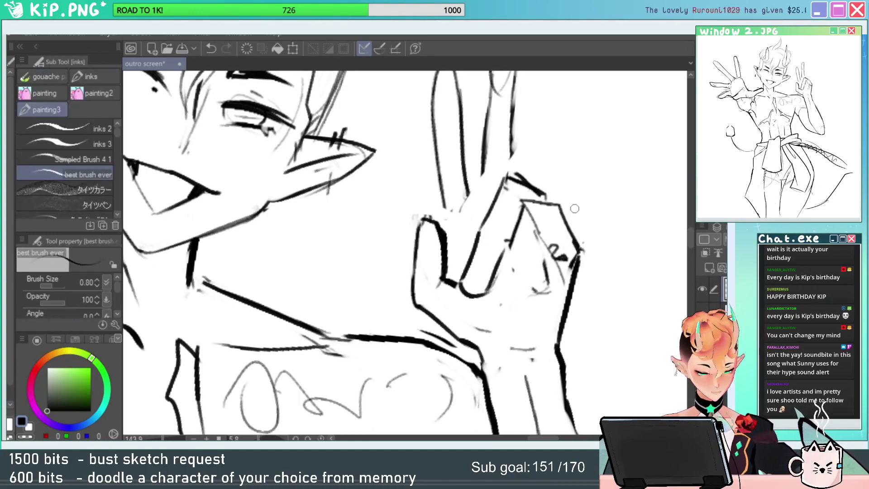
Erase the angular outline and scribble of the second curled finger, and redraw the end of the first knuckle.
{"action": "key", "text": "e"}
{"action": "mouse_move", "coordinate": [531, 201]}
{"action": "left_mouse_down"}
{"action": "mouse_move", "coordinate": [522, 215]}
{"action": "mouse_move", "coordinate": [551, 200]}
{"action": "mouse_move", "coordinate": [551, 211]}
{"action": "left_mouse_up"}
{"action": "key", "text": "p"}
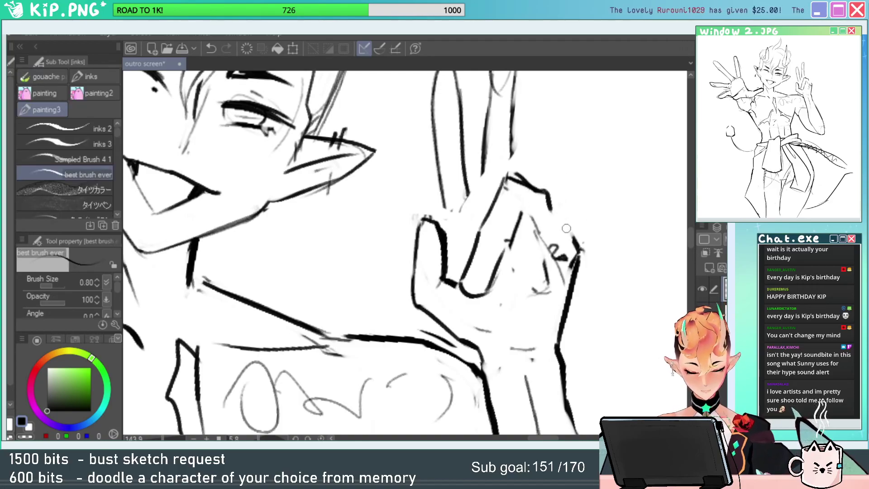
{"action": "key", "text": "e"}
{"action": "left_click_drag", "start_coordinate": [565, 244], "coordinate": [538, 292]}
{"action": "key", "text": "p"}
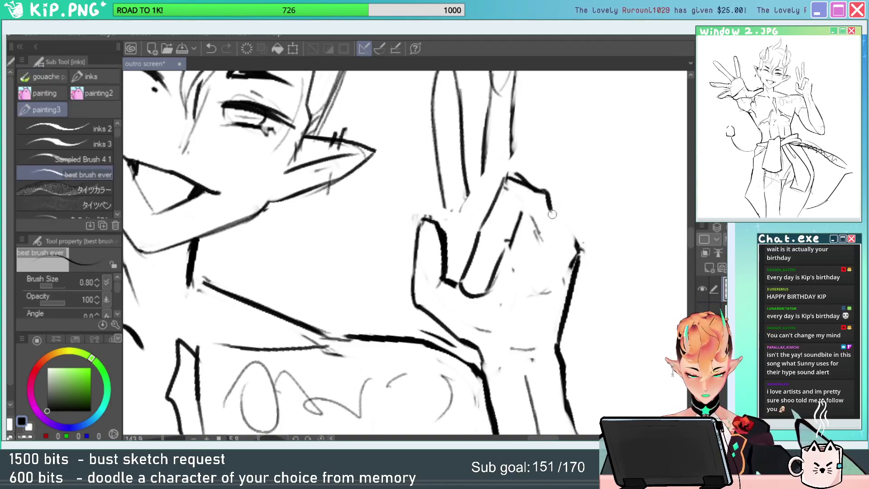
Draw the second knuckle's line to the palm edge and sketch the second curled finger with a circle at its knuckle.
{"action": "left_click_drag", "start_coordinate": [549, 211], "coordinate": [580, 249]}
{"action": "mouse_move", "coordinate": [530, 263]}
{"action": "left_mouse_down"}
{"action": "mouse_move", "coordinate": [537, 231]}
{"action": "mouse_move", "coordinate": [574, 247]}
{"action": "mouse_move", "coordinate": [534, 254]}
{"action": "mouse_move", "coordinate": [498, 275]}
{"action": "left_mouse_up"}
{"action": "key", "text": "ctrl+z"}
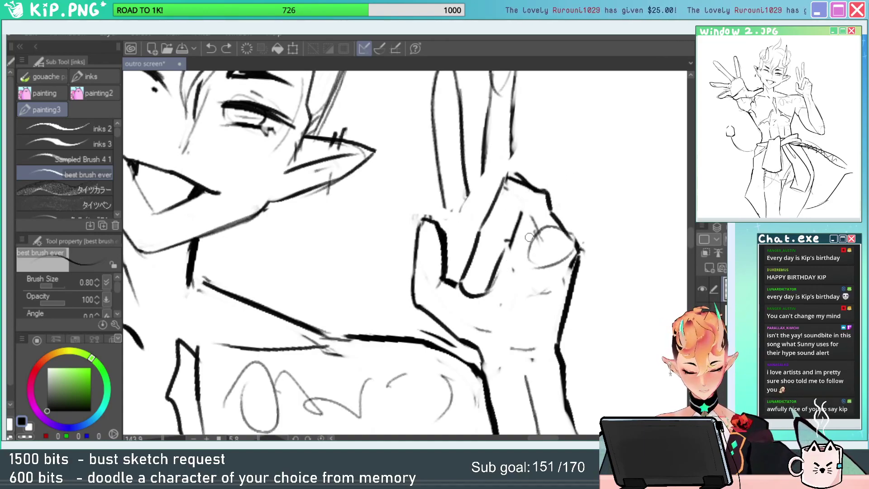
{"action": "mouse_move", "coordinate": [534, 234]}
{"action": "left_mouse_down"}
{"action": "mouse_move", "coordinate": [543, 272]}
{"action": "mouse_move", "coordinate": [492, 288]}
{"action": "mouse_move", "coordinate": [493, 312]}
{"action": "mouse_move", "coordinate": [543, 273]}
{"action": "mouse_move", "coordinate": [516, 271]}
{"action": "mouse_move", "coordinate": [618, 258]}
{"action": "left_mouse_up"}
{"action": "key", "text": "ctrl+z"}
Erase and redraw the lower part of the first curled finger's outer edge, and save the drawing.
{"action": "key", "text": "alt+space"}
{"action": "key", "text": "e"}
{"action": "left_click_drag", "start_coordinate": [479, 266], "coordinate": [469, 305]}
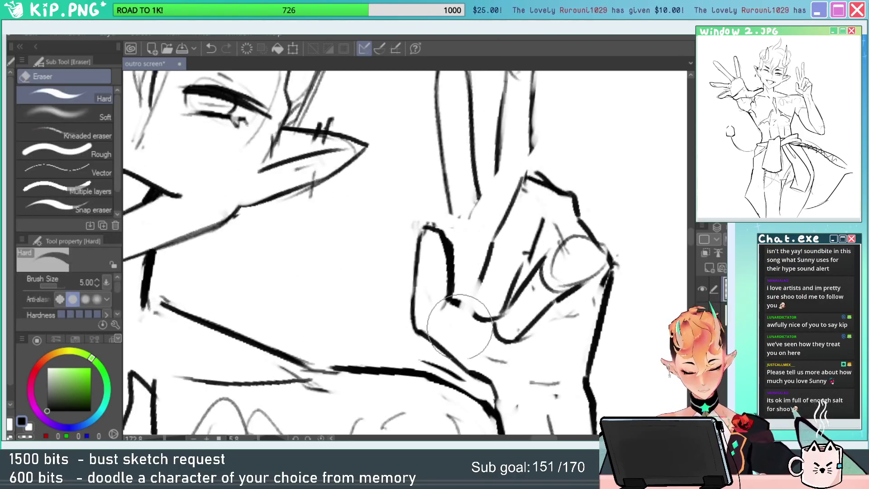
{"action": "key", "text": "p"}
{"action": "left_click_drag", "start_coordinate": [492, 248], "coordinate": [464, 316]}
{"action": "key", "text": "ctrl+s"}
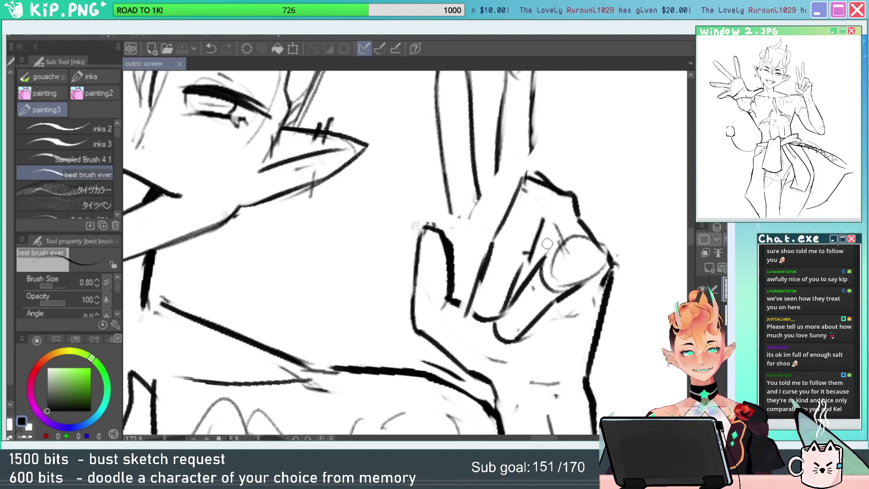
Lasso both curled fingers of the peace-sign hand, then rotate them slightly and shift them outward with Scale/Rotate.
{"action": "left_click_drag", "start_coordinate": [603, 250], "coordinate": [543, 247]}
{"action": "key", "text": "m"}
{"action": "left_click_drag", "start_coordinate": [577, 222], "coordinate": [549, 309]}
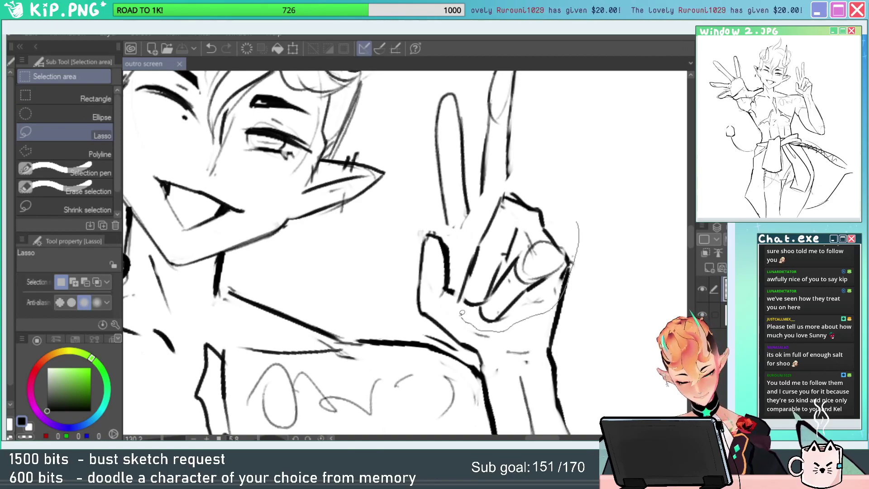
{"action": "left_click_drag", "start_coordinate": [501, 192], "coordinate": [558, 188]}
{"action": "key", "text": "ctrl+t"}
{"action": "left_click_drag", "start_coordinate": [571, 238], "coordinate": [571, 250]}
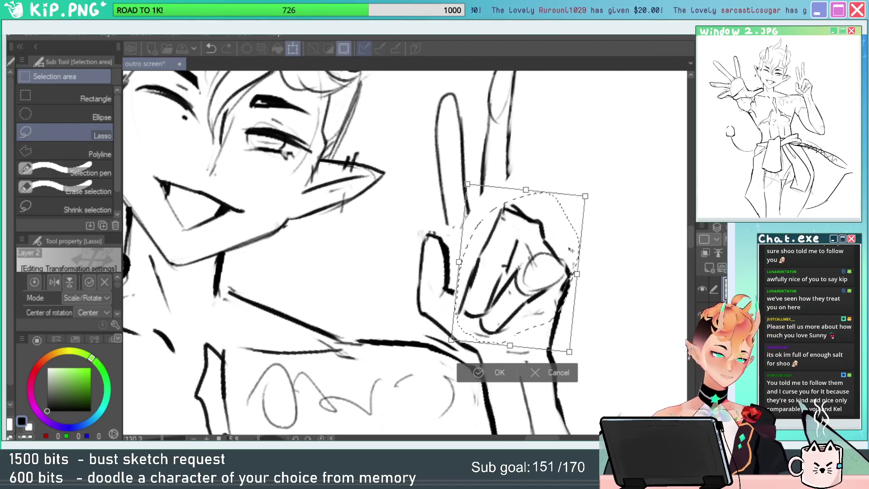
{"action": "left_click_drag", "start_coordinate": [571, 250], "coordinate": [562, 285]}
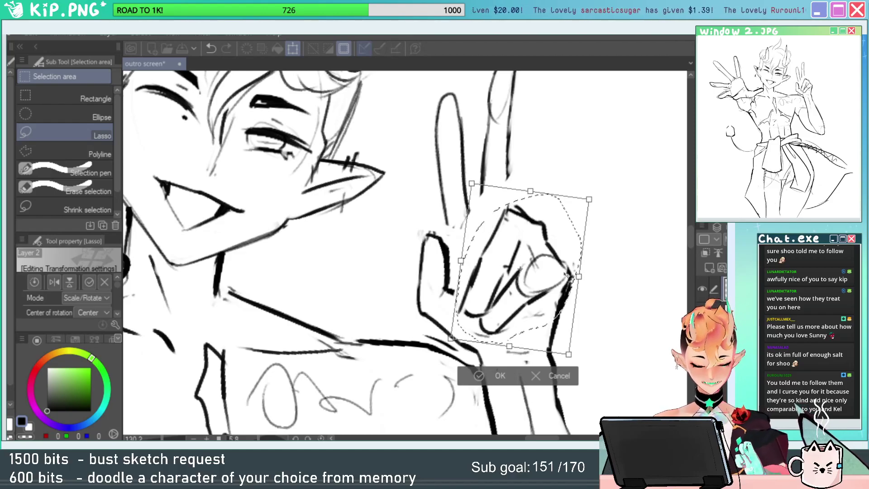
{"action": "left_click_drag", "start_coordinate": [567, 284], "coordinate": [570, 279]}
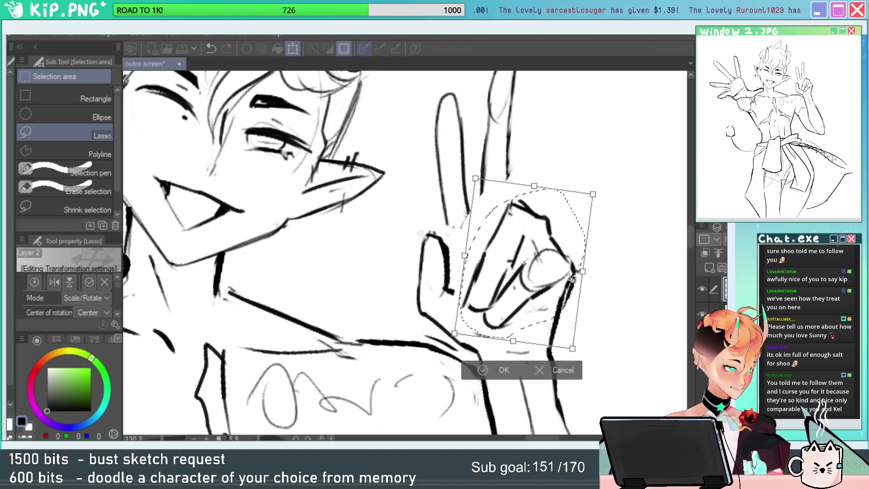
{"action": "key", "text": "Return"}
{"action": "key", "text": "ctrl+d"}
Erase the peace-sign hand's thumb and sketch a light knuckle curve where the raised fingers meet the palm.
{"action": "key", "text": "e"}
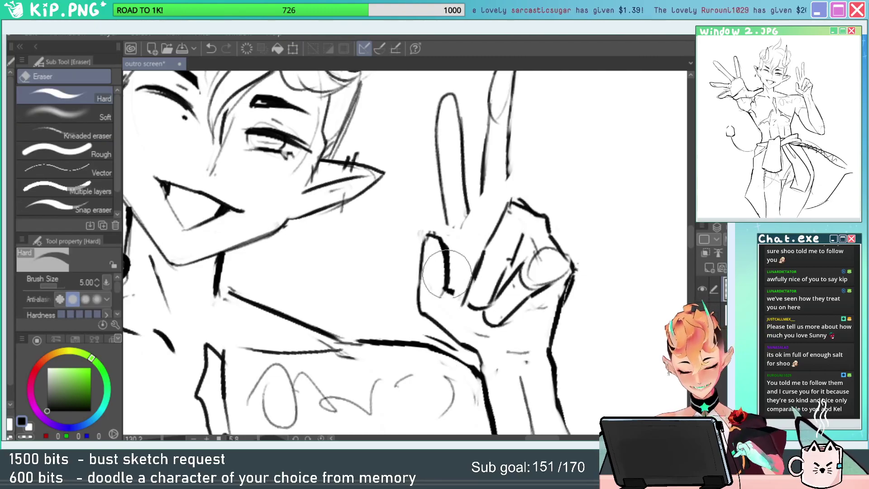
{"action": "key", "text": "p"}
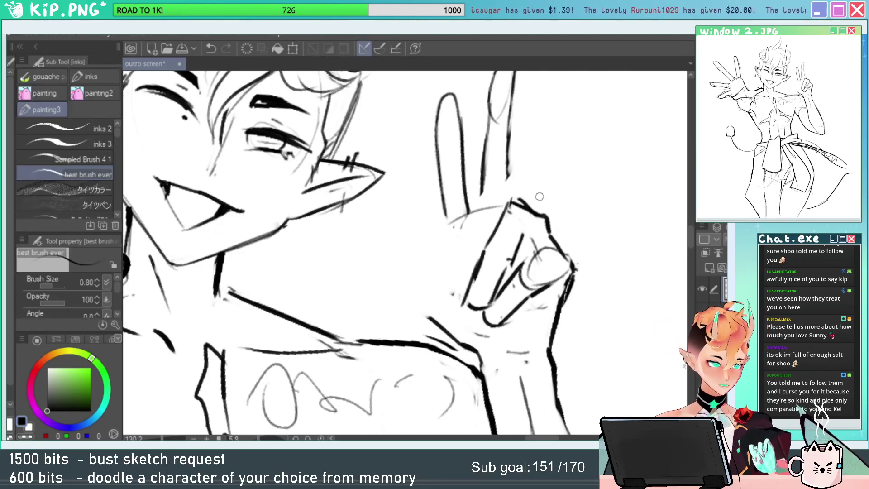
{"action": "left_click_drag", "start_coordinate": [528, 205], "coordinate": [522, 220]}
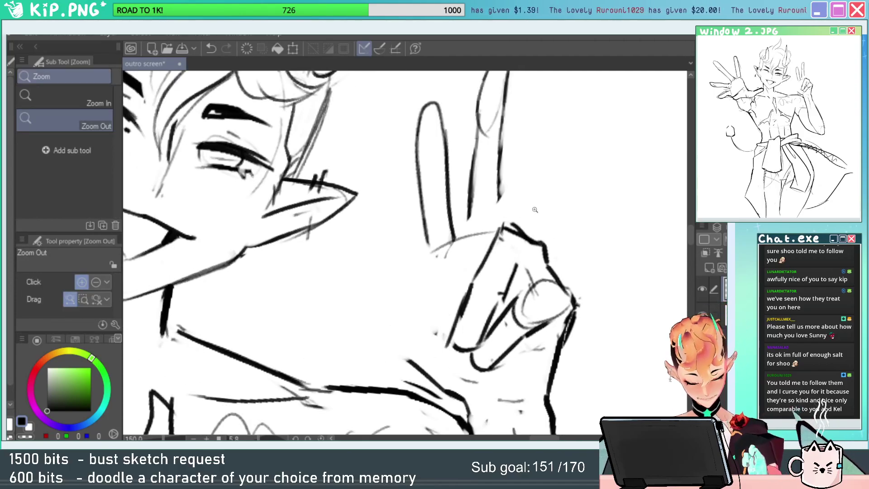
{"action": "left_click", "coordinate": [527, 212]}
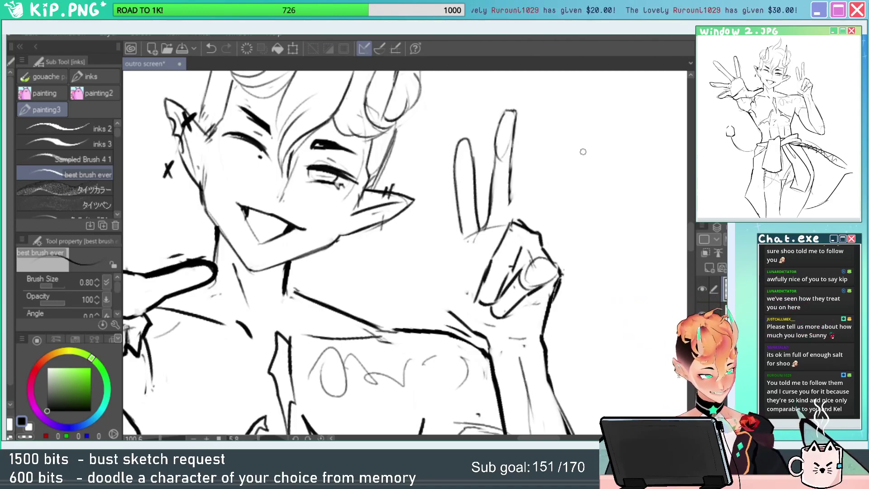
{"action": "left_click_drag", "start_coordinate": [508, 203], "coordinate": [508, 226]}
Lasso the two raised fingers of the peace-sign hand and tilt and shift them outward with Scale/Rotate.
{"action": "key", "text": "alt+space"}
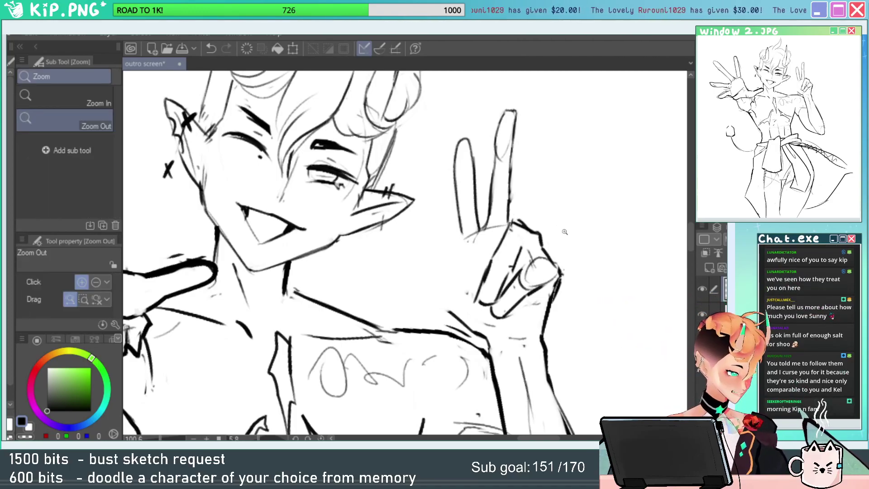
{"action": "mouse_move", "coordinate": [563, 230]}
{"action": "left_mouse_down"}
{"action": "mouse_move", "coordinate": [550, 210]}
{"action": "mouse_move", "coordinate": [580, 157]}
{"action": "left_mouse_up"}
{"action": "key", "text": "m"}
{"action": "key", "text": "ctrl+t"}
{"action": "left_click_drag", "start_coordinate": [631, 184], "coordinate": [632, 184]}
{"action": "left_click_drag", "start_coordinate": [564, 188], "coordinate": [577, 185]}
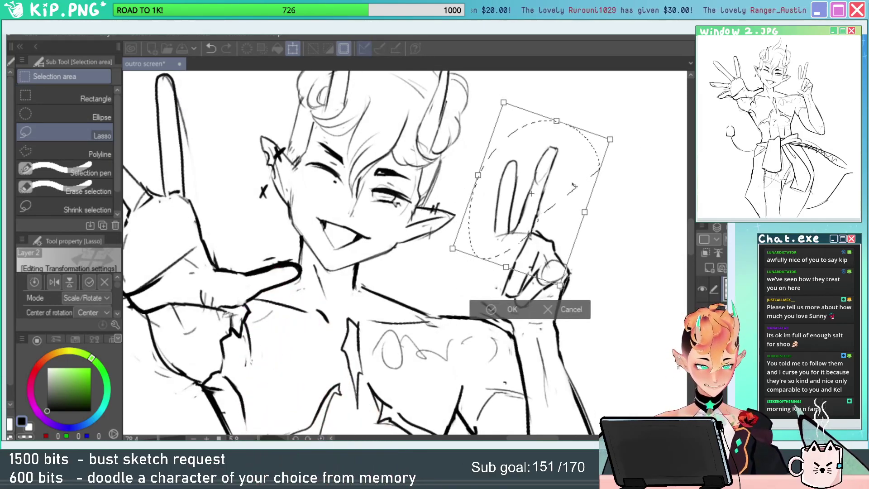
{"action": "key", "text": "Return"}
{"action": "key", "text": "ctrl+d"}
Sketch the peace-sign palm's inner edge below the raised fingers, with light lines across the palm and wrist.
{"action": "key", "text": "p"}
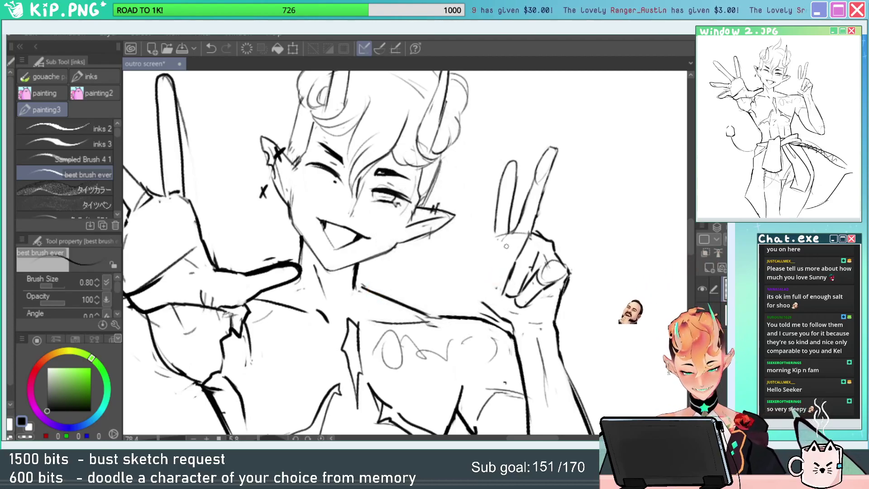
{"action": "mouse_move", "coordinate": [494, 230]}
{"action": "left_mouse_down"}
{"action": "mouse_move", "coordinate": [491, 259]}
{"action": "mouse_move", "coordinate": [518, 261]}
{"action": "mouse_move", "coordinate": [475, 301]}
{"action": "mouse_move", "coordinate": [504, 322]}
{"action": "mouse_move", "coordinate": [553, 322]}
{"action": "left_mouse_up"}
{"action": "key", "text": "ctrl+z"}
{"action": "key", "text": "ctrl+z"}
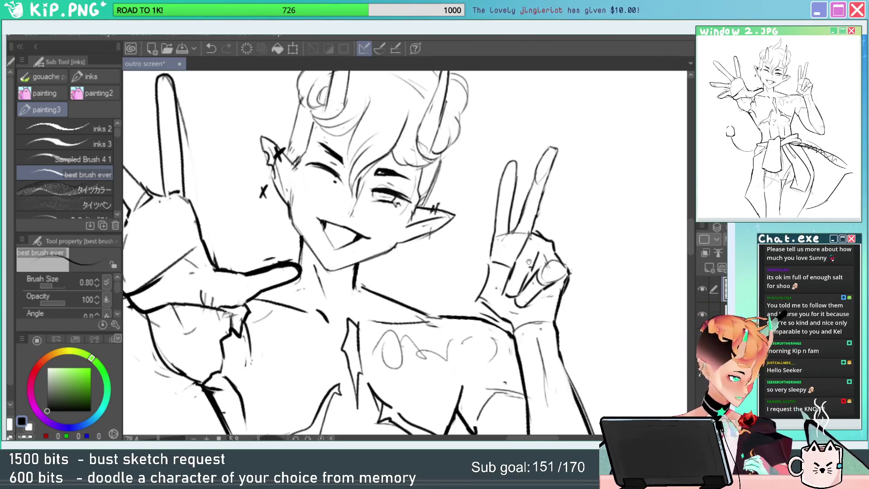
{"action": "left_click_drag", "start_coordinate": [529, 262], "coordinate": [547, 247]}
{"action": "key", "text": "e"}
{"action": "key", "text": "p"}
Draw a new thumb for the peace-sign hand, angled away from the palm with a rounded tip.
{"action": "left_click_drag", "start_coordinate": [478, 228], "coordinate": [476, 222]}
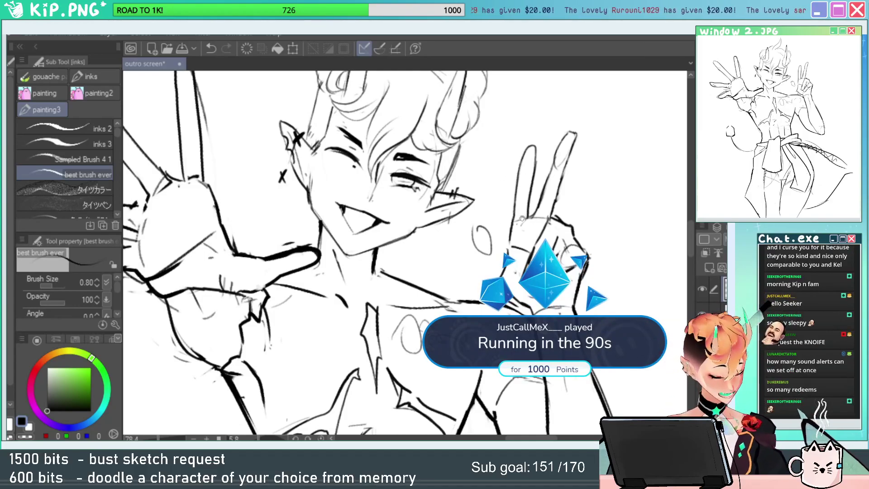
{"action": "left_click_drag", "start_coordinate": [520, 217], "coordinate": [504, 221]}
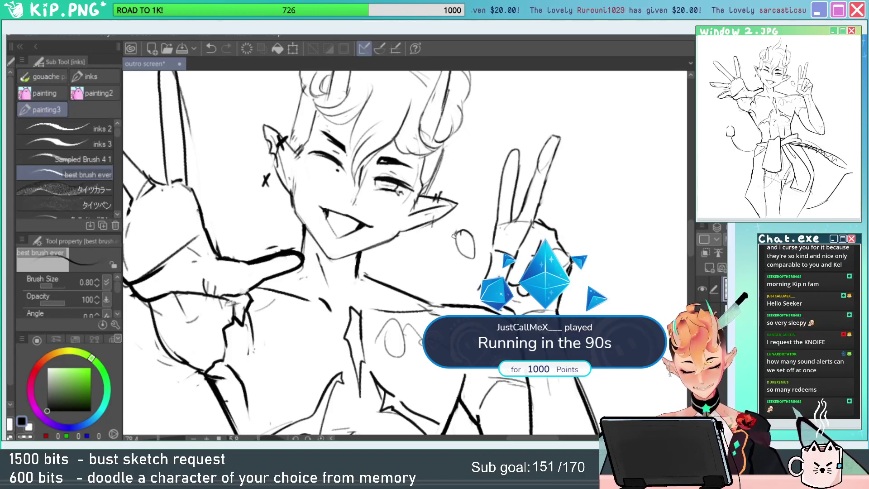
{"action": "key", "text": "ctrl+z"}
{"action": "mouse_move", "coordinate": [454, 236]}
{"action": "left_mouse_down"}
{"action": "mouse_move", "coordinate": [473, 283]}
{"action": "mouse_move", "coordinate": [453, 273]}
{"action": "left_mouse_up"}
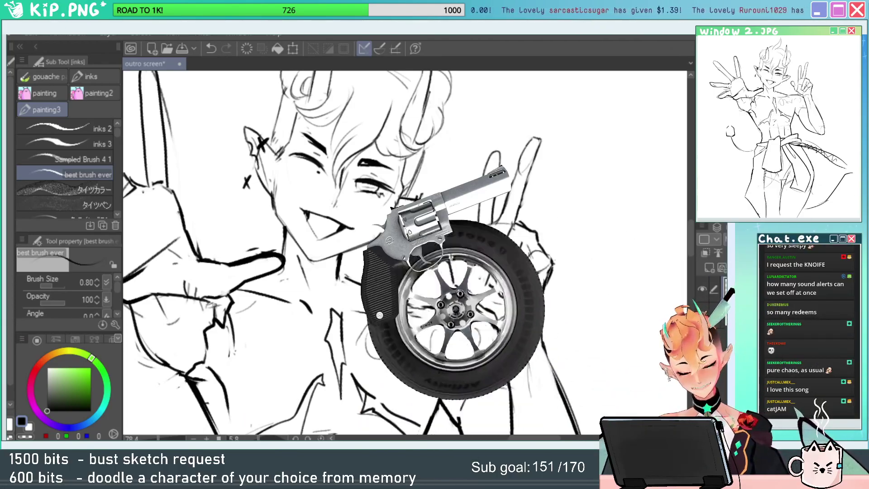
{"action": "left_click_drag", "start_coordinate": [450, 232], "coordinate": [479, 277]}
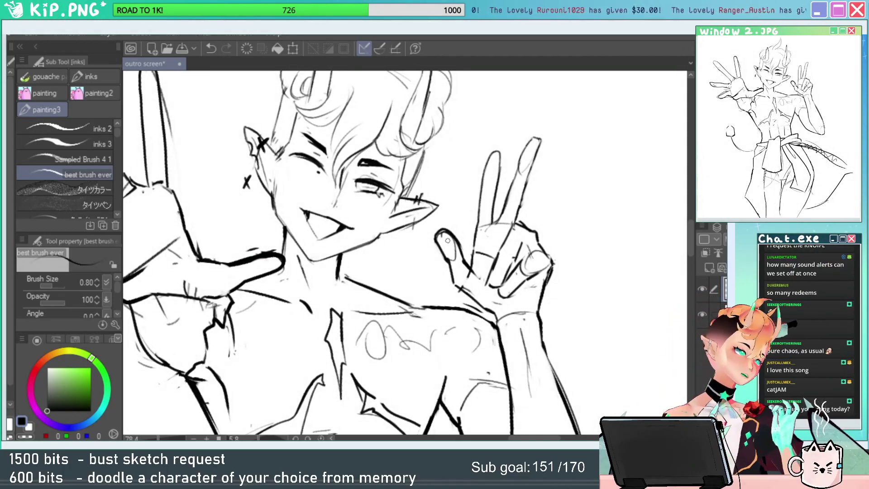
{"action": "mouse_move", "coordinate": [503, 284]}
{"action": "left_mouse_down"}
{"action": "mouse_move", "coordinate": [480, 261]}
{"action": "mouse_move", "coordinate": [452, 261]}
{"action": "left_mouse_up"}
{"action": "key", "text": "e"}
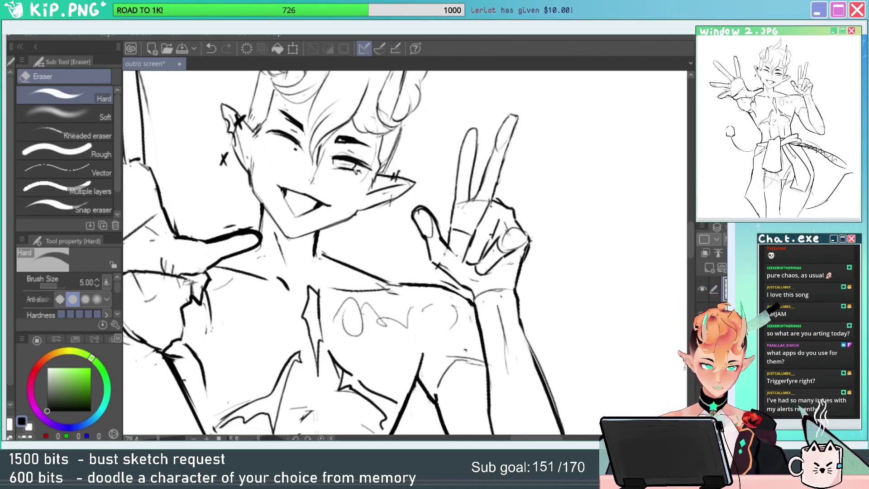
Lasso the whole peace-sign hand above the wrist and shift it slightly upward with Scale/Rotate, then clear the selection.
{"action": "key", "text": "slash"}
{"action": "left_click_drag", "start_coordinate": [539, 224], "coordinate": [518, 227]}
{"action": "key", "text": "m"}
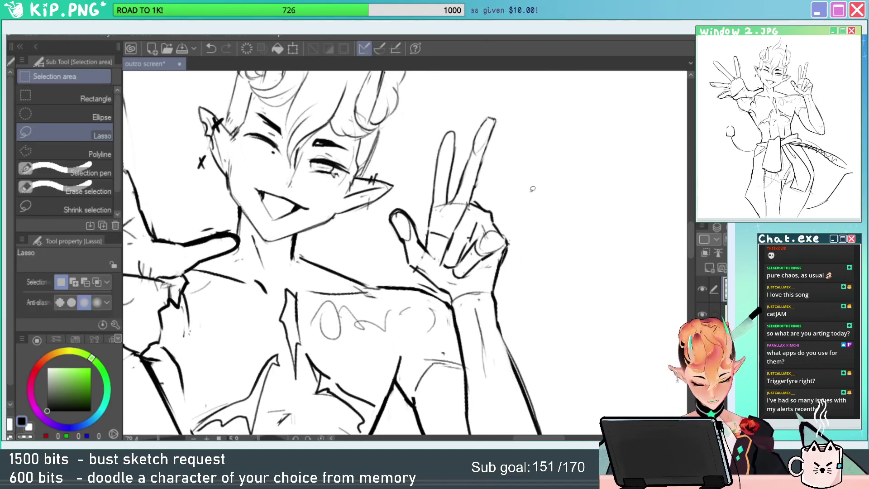
{"action": "mouse_move", "coordinate": [529, 191]}
{"action": "left_mouse_down"}
{"action": "mouse_move", "coordinate": [482, 292]}
{"action": "mouse_move", "coordinate": [421, 277]}
{"action": "mouse_move", "coordinate": [403, 186]}
{"action": "mouse_move", "coordinate": [534, 176]}
{"action": "left_mouse_up"}
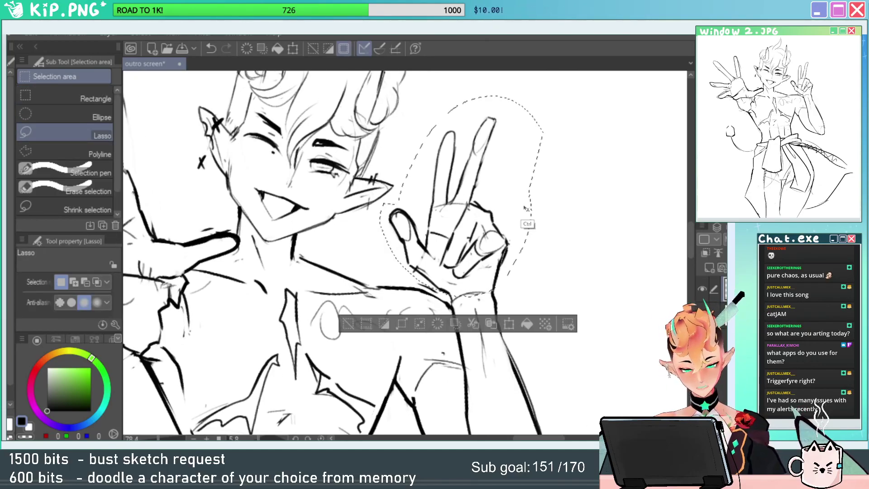
{"action": "key", "text": "ctrl+t"}
{"action": "left_click_drag", "start_coordinate": [508, 228], "coordinate": [521, 237]}
{"action": "key", "text": "Return"}
{"action": "key", "text": "ctrl+d"}
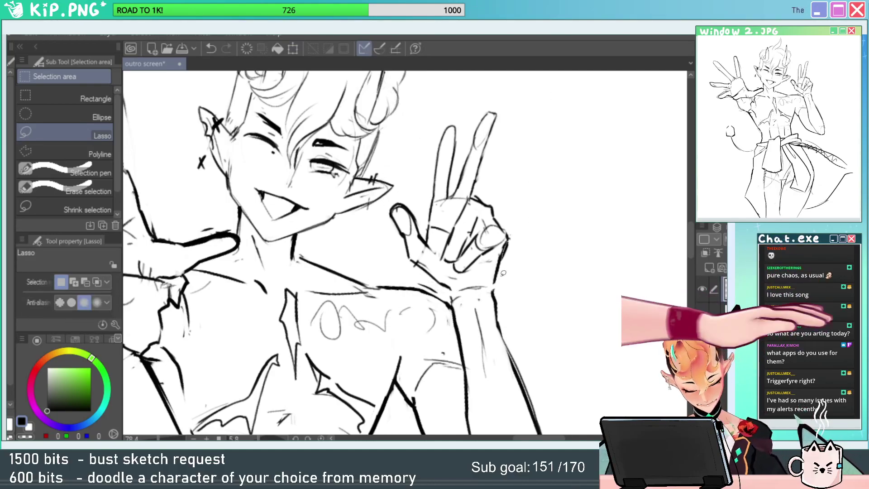
Redraw the peace-sign hand's outer palm edge down to the wrist and erase the stray line there.
{"action": "key", "text": "p"}
{"action": "left_click_drag", "start_coordinate": [494, 281], "coordinate": [494, 289]}
{"action": "key", "text": "e"}
{"action": "left_click_drag", "start_coordinate": [503, 256], "coordinate": [497, 286]}
{"action": "key", "text": "p"}
Preview the whole figure flipped horizontally to check the hand's proportions, and cancel the transformation.
{"action": "key", "text": "slash"}
{"action": "left_click_drag", "start_coordinate": [543, 269], "coordinate": [566, 221]}
{"action": "key", "text": "ctrl+t"}
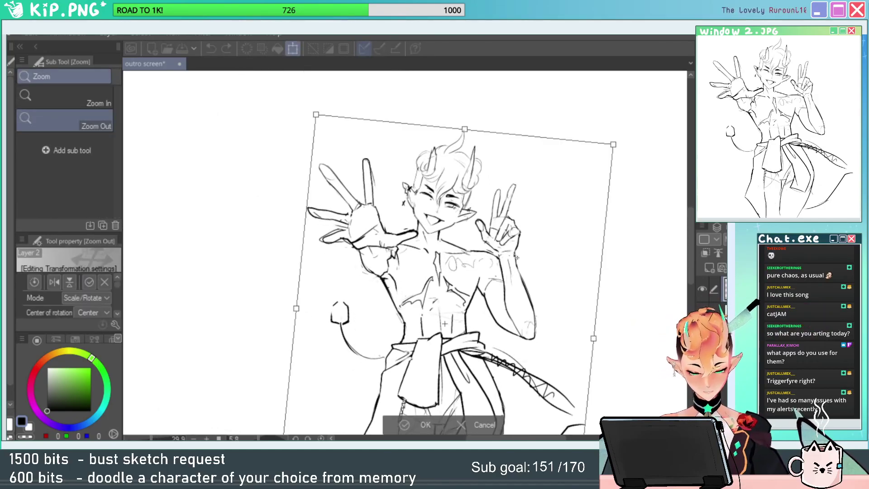
{"action": "right_click", "coordinate": [513, 255]}
{"action": "left_click", "coordinate": [565, 192]}
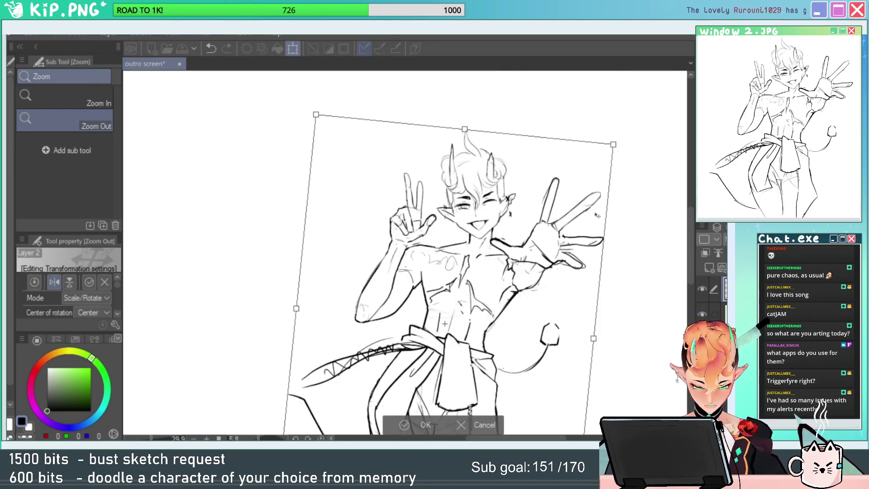
{"action": "key", "text": "Escape"}
Lasso the peace-sign hand again and move it slightly outward, away from the face, and clear the selection.
{"action": "mouse_move", "coordinate": [503, 216]}
{"action": "left_mouse_down"}
{"action": "mouse_move", "coordinate": [572, 240]}
{"action": "mouse_move", "coordinate": [494, 303]}
{"action": "mouse_move", "coordinate": [400, 239]}
{"action": "mouse_move", "coordinate": [504, 84]}
{"action": "mouse_move", "coordinate": [579, 152]}
{"action": "left_mouse_up"}
{"action": "key", "text": "m"}
{"action": "key", "text": "ctrl+t"}
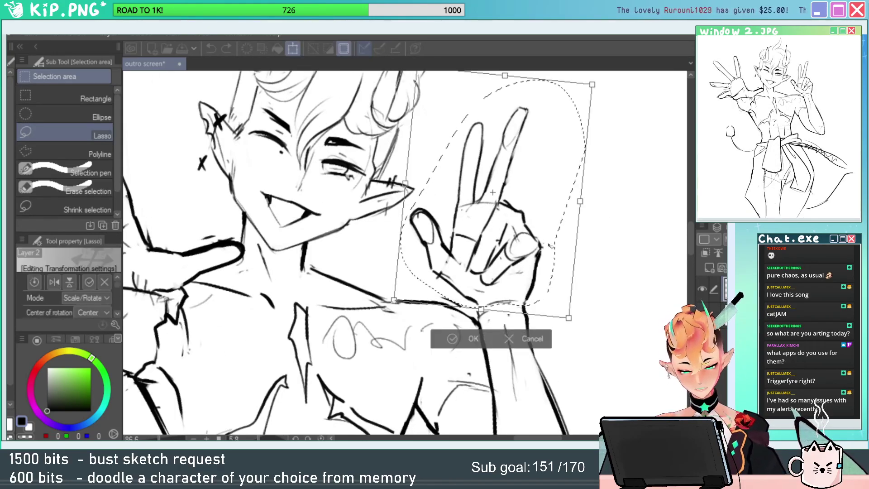
{"action": "left_click_drag", "start_coordinate": [553, 247], "coordinate": [557, 247]}
{"action": "key", "text": "Return"}
{"action": "key", "text": "ctrl+d"}
Try to redraw the line joining the peace-sign hand to the wrist and forearm, and undo the last strokes.
{"action": "key", "text": "e"}
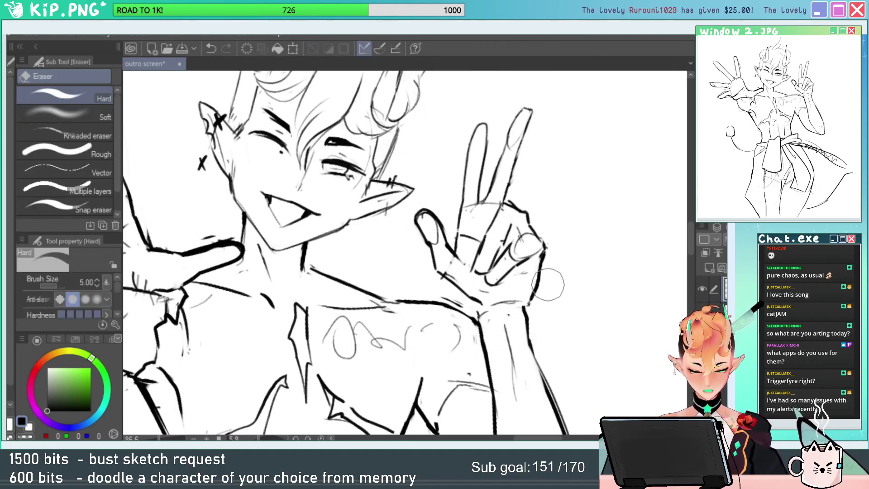
{"action": "key", "text": "p"}
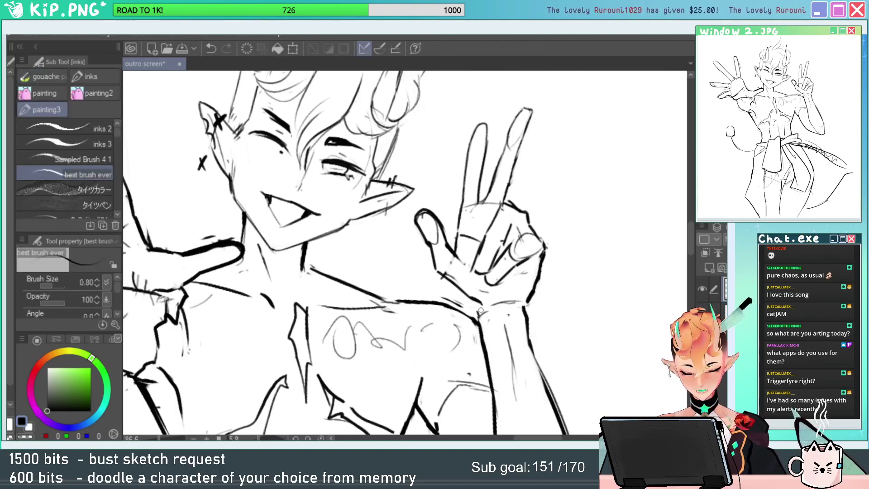
{"action": "left_click_drag", "start_coordinate": [477, 303], "coordinate": [489, 371]}
{"action": "key", "text": "ctrl+z"}
{"action": "key", "text": "ctrl+z"}
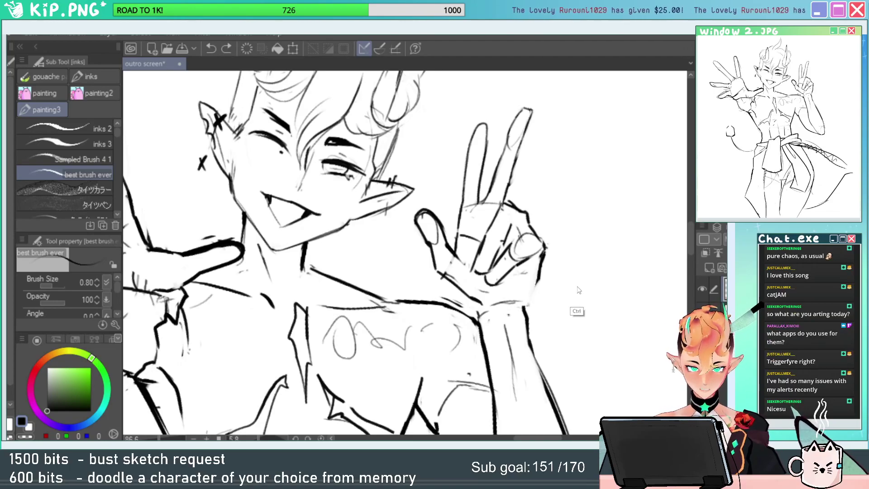
Undo the latest changes, then rotate the selected peace-sign hand clockwise, reposition it over the wrist and clear the selection.
{"action": "key", "text": "ctrl+z"}
{"action": "key", "text": "ctrl+z"}
{"action": "key", "text": "ctrl+z"}
{"action": "key", "text": "ctrl+t"}
{"action": "left_click_drag", "start_coordinate": [645, 206], "coordinate": [632, 251]}
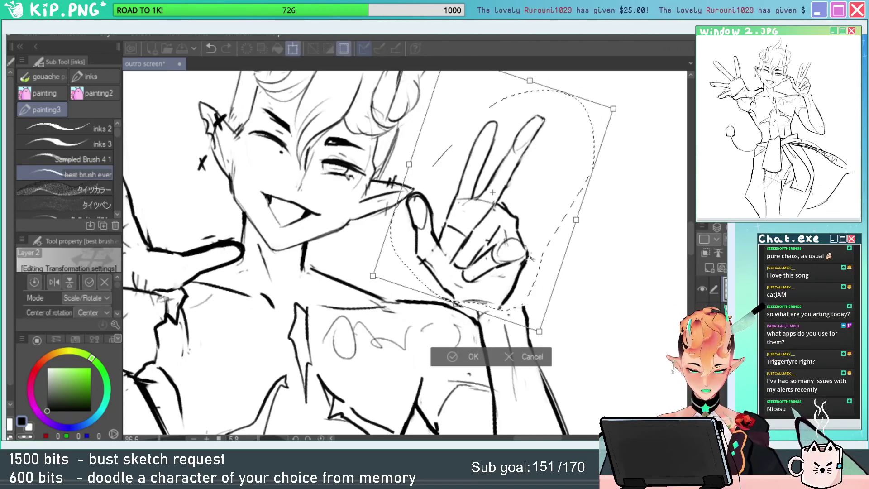
{"action": "left_click_drag", "start_coordinate": [532, 259], "coordinate": [547, 267]}
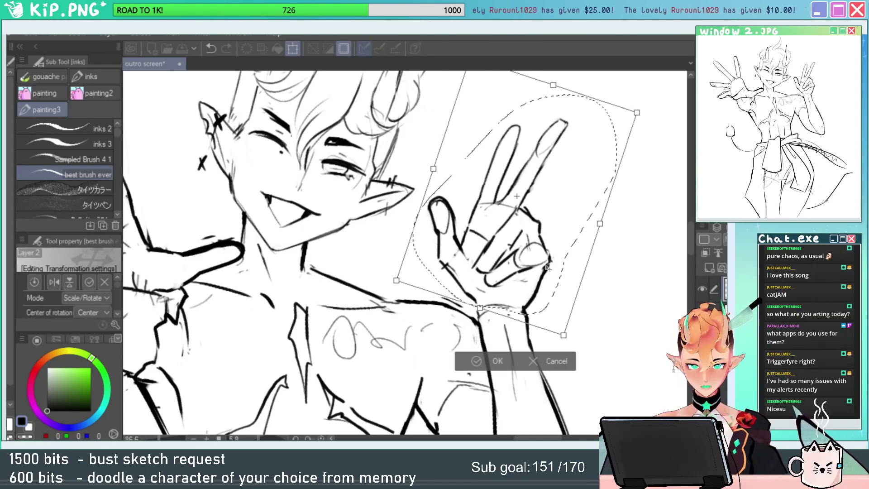
{"action": "key", "text": "Return"}
{"action": "key", "text": "ctrl+d"}
Join the moved hand's outer palm edge to the forearm outline and undo a trial stroke across the palm.
{"action": "key", "text": "e"}
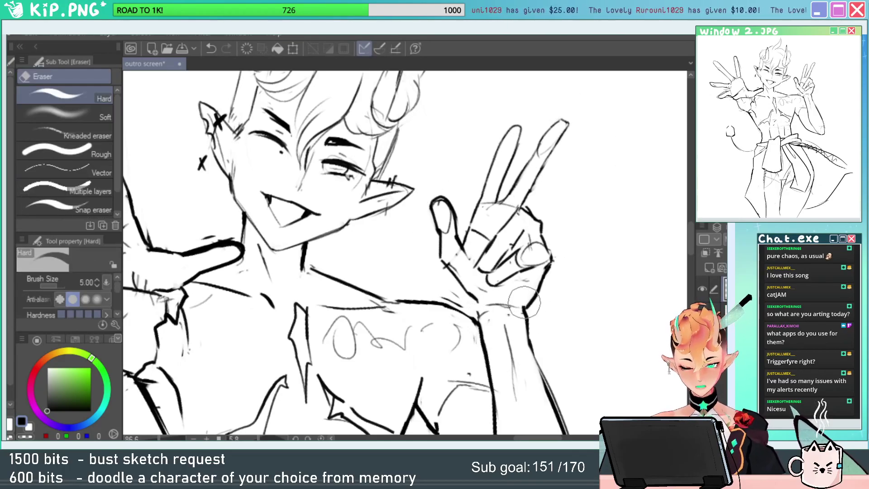
{"action": "key", "text": "p"}
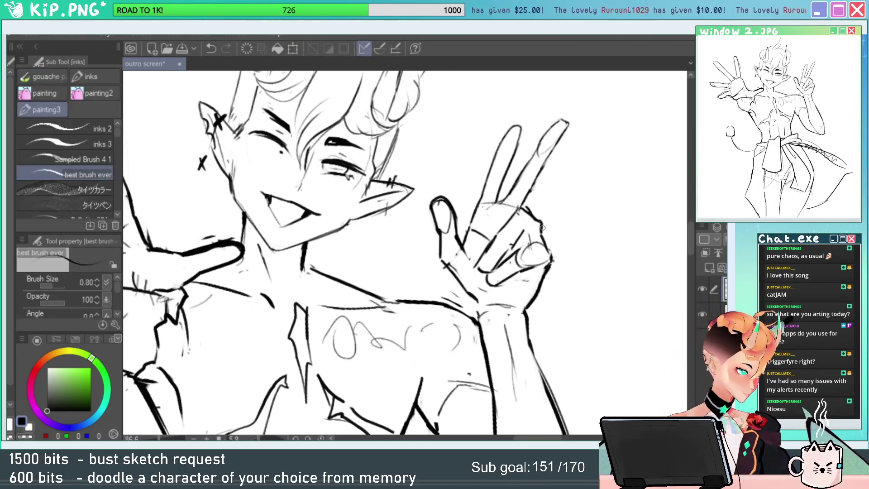
{"action": "mouse_move", "coordinate": [509, 276]}
{"action": "left_mouse_down"}
{"action": "mouse_move", "coordinate": [540, 276]}
{"action": "mouse_move", "coordinate": [453, 298]}
{"action": "mouse_move", "coordinate": [482, 283]}
{"action": "mouse_move", "coordinate": [464, 290]}
{"action": "left_mouse_up"}
{"action": "key", "text": "ctrl+z"}
Erase the messy lines in the palm of the peace-sign hand and redraw the folded fingers' contours.
{"action": "key", "text": "e"}
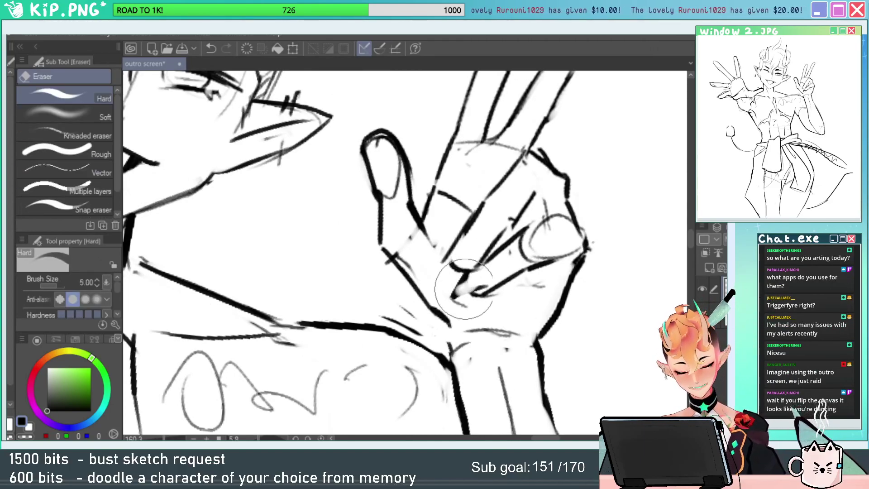
{"action": "left_click_drag", "start_coordinate": [463, 255], "coordinate": [453, 277]}
{"action": "key", "text": "p"}
{"action": "mouse_move", "coordinate": [457, 233]}
{"action": "left_mouse_down"}
{"action": "mouse_move", "coordinate": [440, 282]}
{"action": "mouse_move", "coordinate": [524, 226]}
{"action": "mouse_move", "coordinate": [446, 303]}
{"action": "mouse_move", "coordinate": [487, 290]}
{"action": "left_mouse_up"}
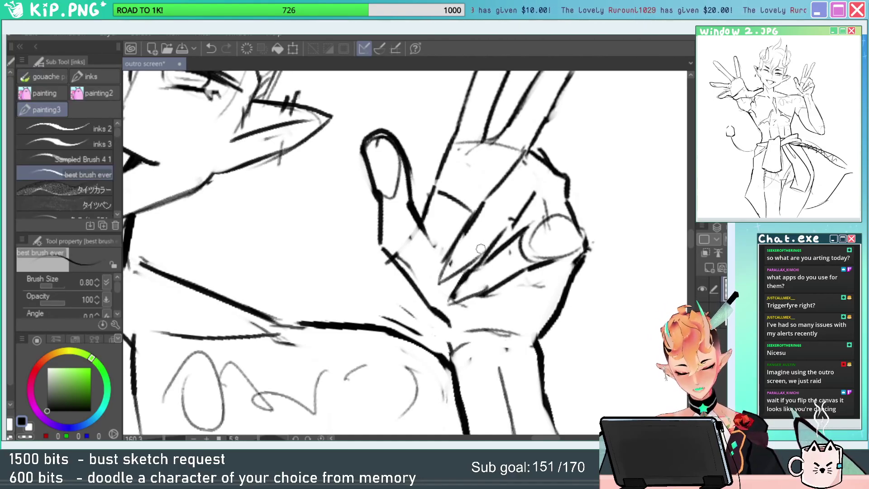
{"action": "left_click_drag", "start_coordinate": [466, 259], "coordinate": [490, 245]}
{"action": "left_click_drag", "start_coordinate": [529, 209], "coordinate": [514, 255]}
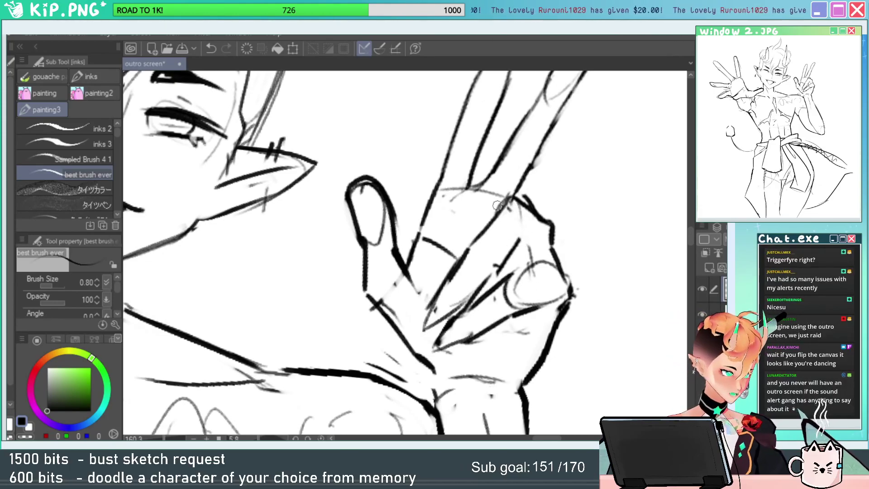
{"action": "mouse_move", "coordinate": [517, 271]}
{"action": "left_mouse_down"}
{"action": "mouse_move", "coordinate": [547, 269]}
{"action": "mouse_move", "coordinate": [542, 250]}
{"action": "mouse_move", "coordinate": [528, 254]}
{"action": "mouse_move", "coordinate": [536, 263]}
{"action": "left_mouse_up"}
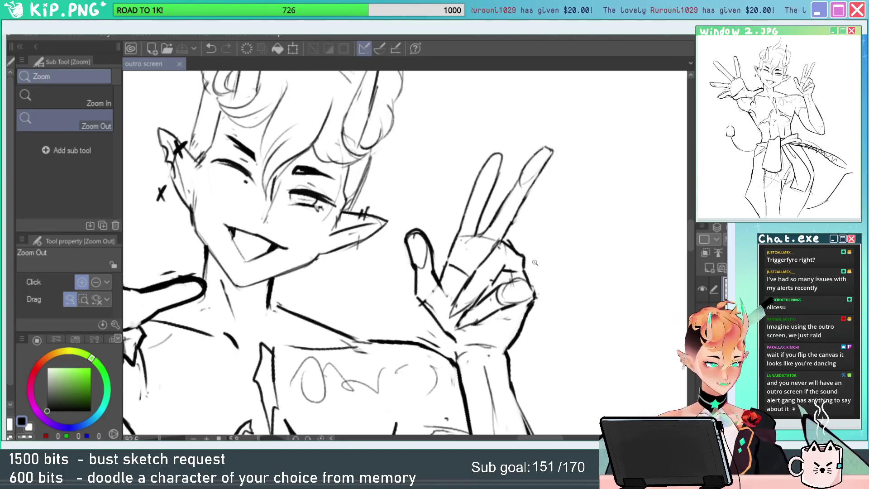
Flip the whole character sketch horizontally.
{"action": "left_click", "coordinate": [535, 263], "text": "ctrl+alt"}
{"action": "left_click", "coordinate": [535, 263], "text": "ctrl+alt"}
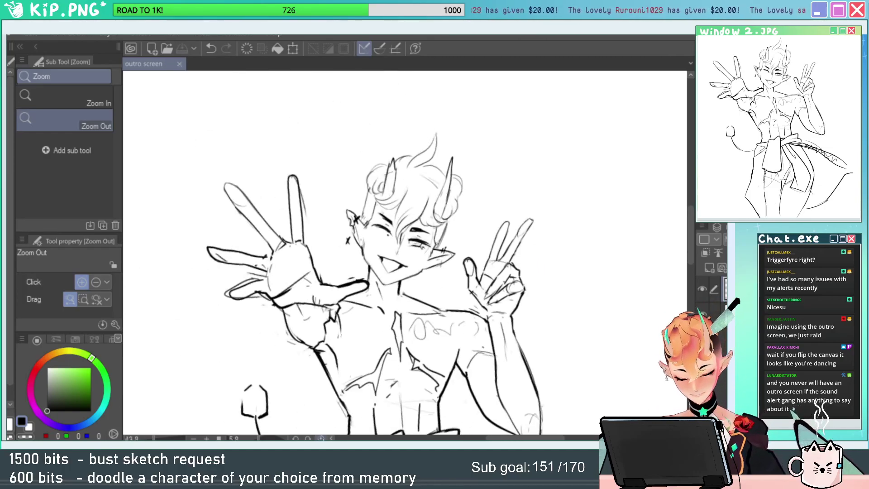
{"action": "left_click_drag", "start_coordinate": [515, 368], "coordinate": [538, 268]}
{"action": "left_click", "coordinate": [542, 272], "text": "alt"}
{"action": "key", "text": "ctrl+t"}
{"action": "right_click", "coordinate": [546, 275]}
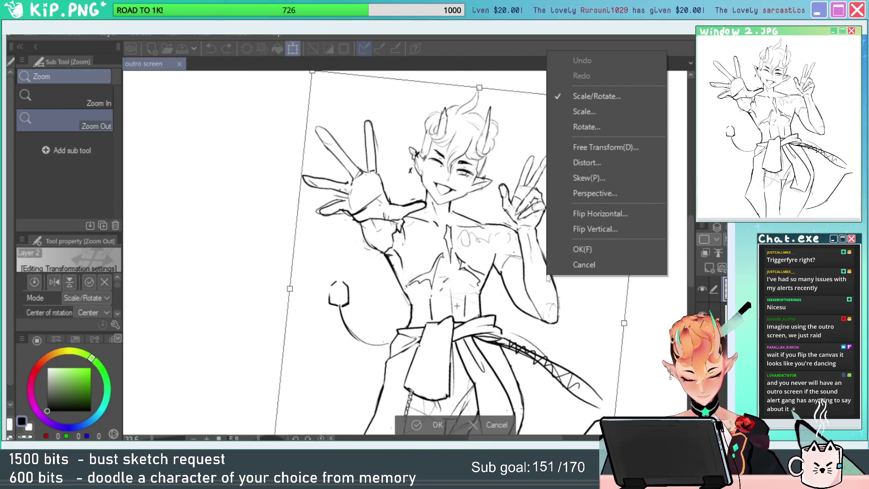
{"action": "left_click", "coordinate": [609, 216]}
{"action": "key", "text": "Return"}
Reset the canvas rotation and toggle the horizontal flip repeatedly to compare the mirrored and original sketch.
{"action": "left_click", "coordinate": [321, 438]}
{"action": "key", "text": "ctrl+z"}
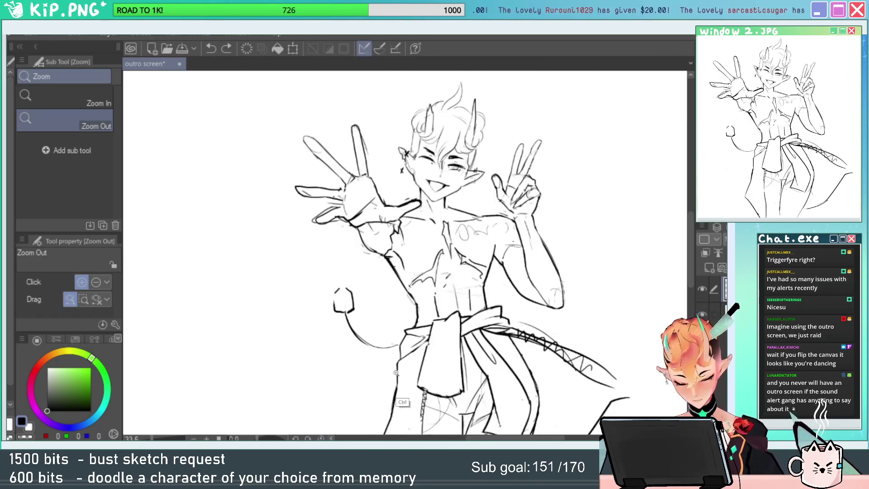
{"action": "key", "text": "ctrl+y"}
{"action": "key", "text": "ctrl+z"}
{"action": "key", "text": "ctrl+y"}
{"action": "key", "text": "ctrl+z"}
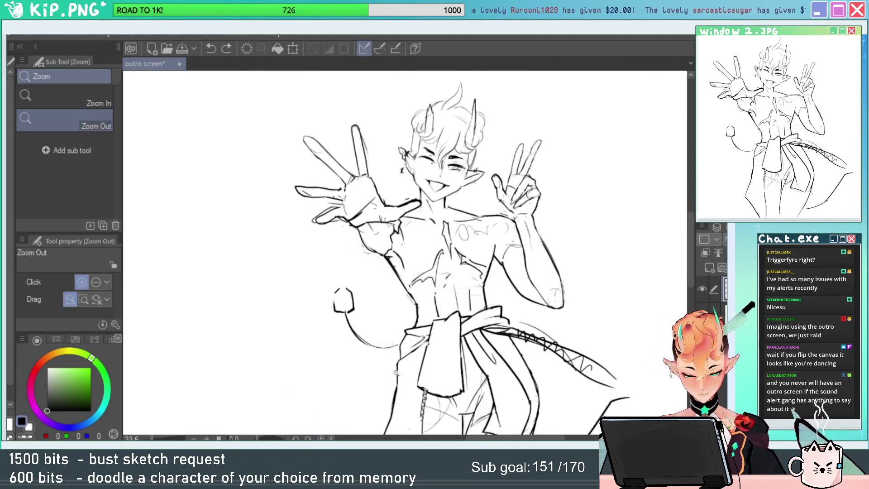
{"action": "key", "text": "ctrl+y"}
{"action": "key", "text": "ctrl+z"}
{"action": "key", "text": "ctrl+y"}
{"action": "key", "text": "ctrl+z"}
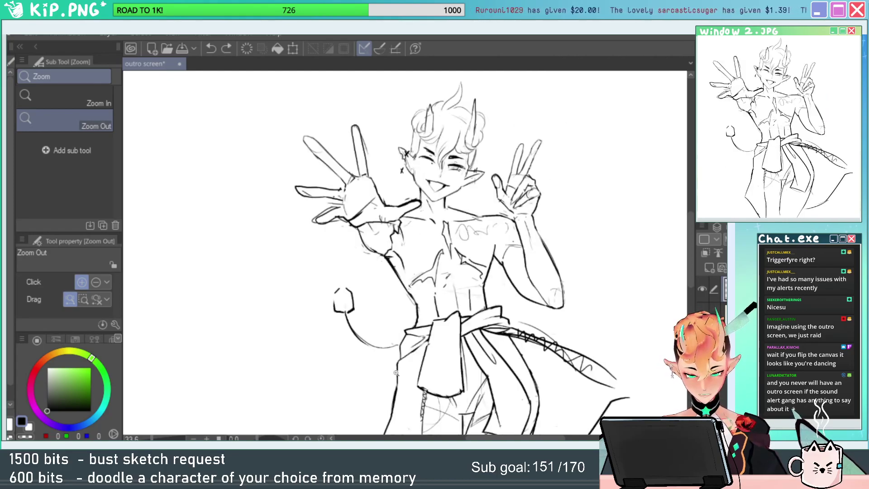
{"action": "key", "text": "ctrl+y"}
{"action": "key", "text": "ctrl+z"}
{"action": "key", "text": "ctrl+y"}
{"action": "key", "text": "ctrl+z"}
{"action": "key", "text": "ctrl+y"}
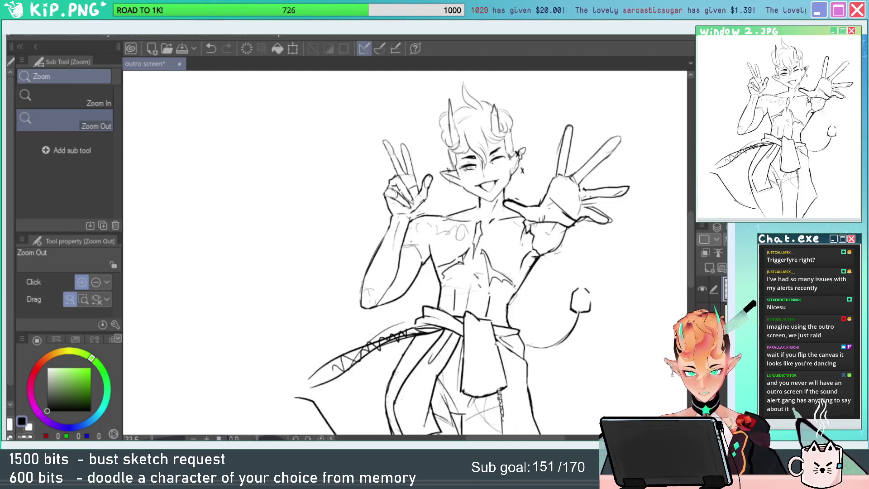
{"action": "key", "text": "ctrl+z"}
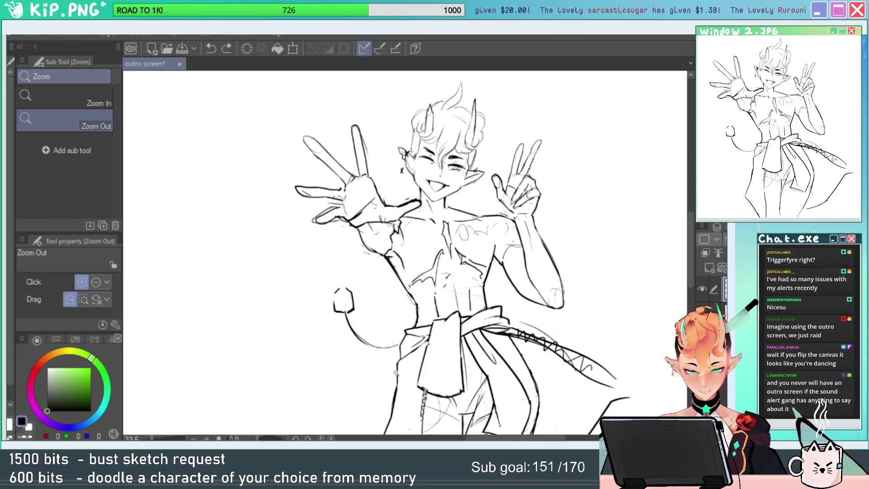
Erase the inner forearm line below the wrist of the peace-sign hand.
{"action": "left_click_drag", "start_coordinate": [594, 314], "coordinate": [561, 322]}
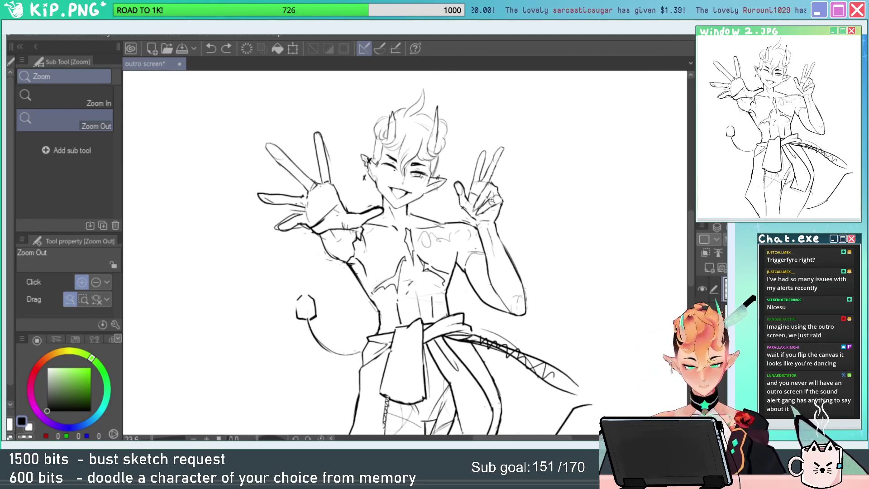
{"action": "left_click_drag", "start_coordinate": [492, 200], "coordinate": [532, 219]}
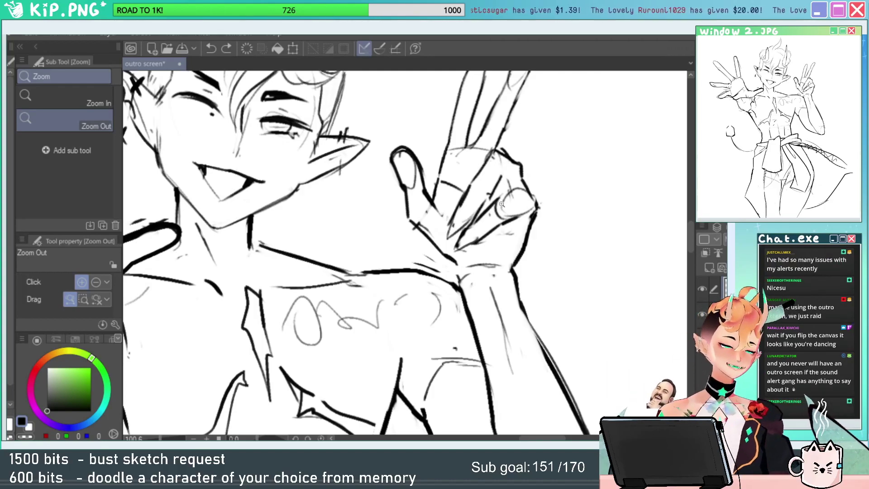
{"action": "left_click_drag", "start_coordinate": [531, 218], "coordinate": [520, 202]}
{"action": "key", "text": "e"}
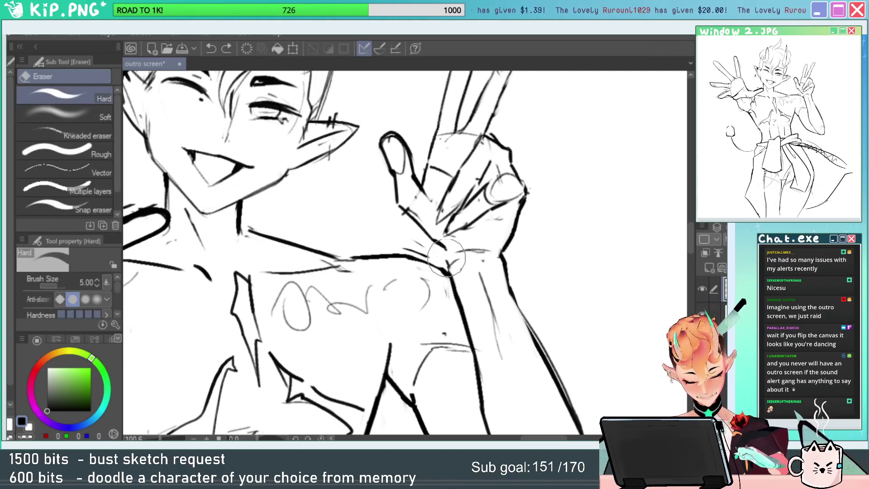
{"action": "left_click_drag", "start_coordinate": [446, 257], "coordinate": [474, 353]}
Try several new strokes for the inner forearm line running down from the wrist.
{"action": "key", "text": "p"}
{"action": "left_click_drag", "start_coordinate": [445, 255], "coordinate": [473, 362]}
{"action": "key", "text": "alt+space"}
{"action": "mouse_move", "coordinate": [473, 292]}
{"action": "left_mouse_down"}
{"action": "mouse_move", "coordinate": [452, 300]}
{"action": "mouse_move", "coordinate": [493, 300]}
{"action": "left_mouse_up"}
{"action": "key", "text": "ctrl+z"}
{"action": "left_click_drag", "start_coordinate": [447, 246], "coordinate": [471, 335]}
{"action": "key", "text": "ctrl+z"}
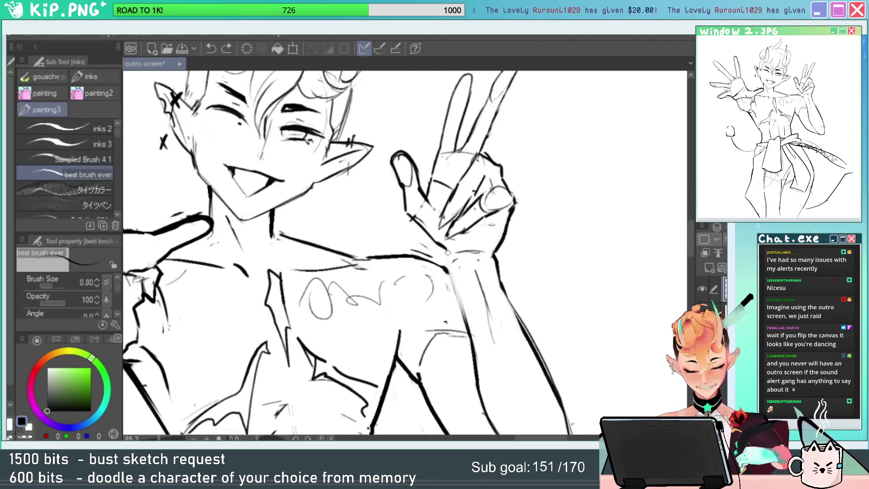
{"action": "left_click_drag", "start_coordinate": [448, 254], "coordinate": [478, 350]}
{"action": "key", "text": "ctrl+z"}
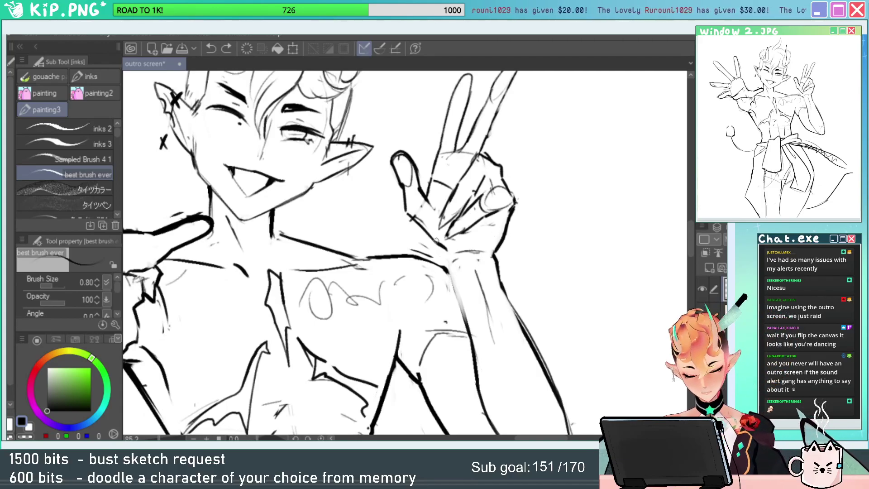
Clean up the remains of the inner forearm line and redraw it from the wrist down.
{"action": "key", "text": "e"}
{"action": "left_click_drag", "start_coordinate": [436, 240], "coordinate": [468, 330]}
{"action": "key", "text": "p"}
Lasso the thumb of the peace-sign hand, shift it slightly outward and clear the selection.
{"action": "key", "text": "ctrl+space"}
{"action": "left_click_drag", "start_coordinate": [541, 228], "coordinate": [512, 234]}
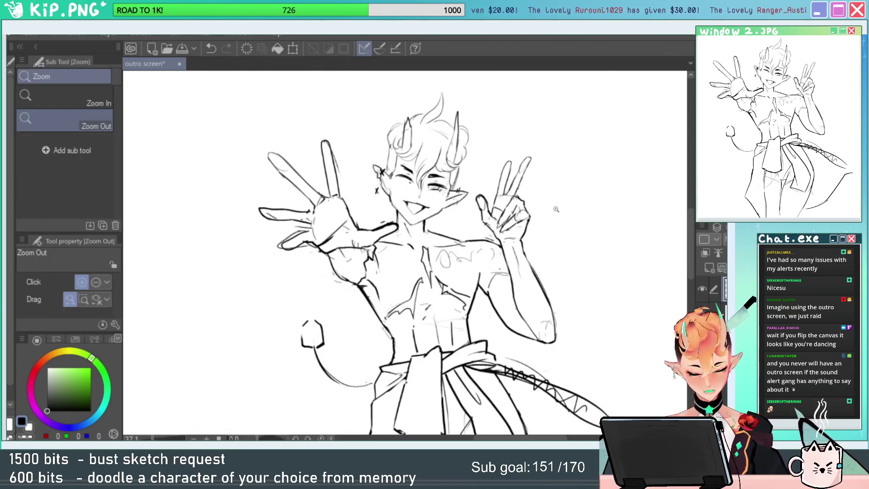
{"action": "left_click", "coordinate": [555, 208]}
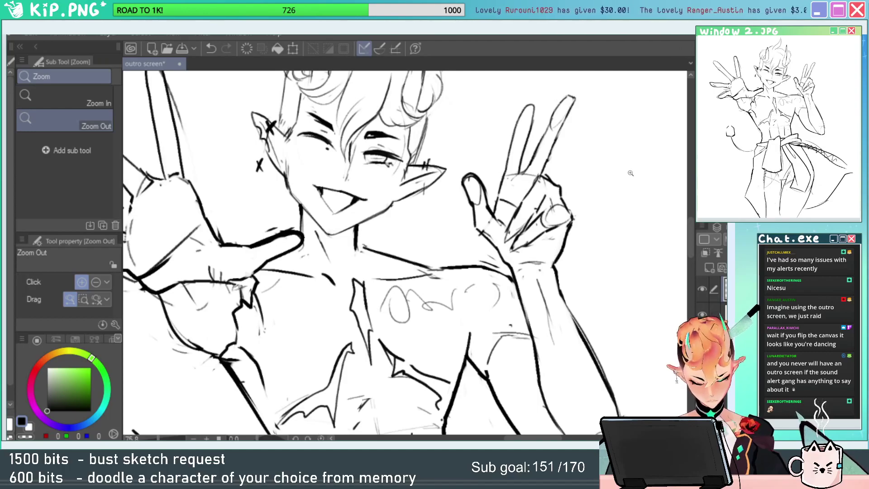
{"action": "left_click_drag", "start_coordinate": [569, 228], "coordinate": [558, 238]}
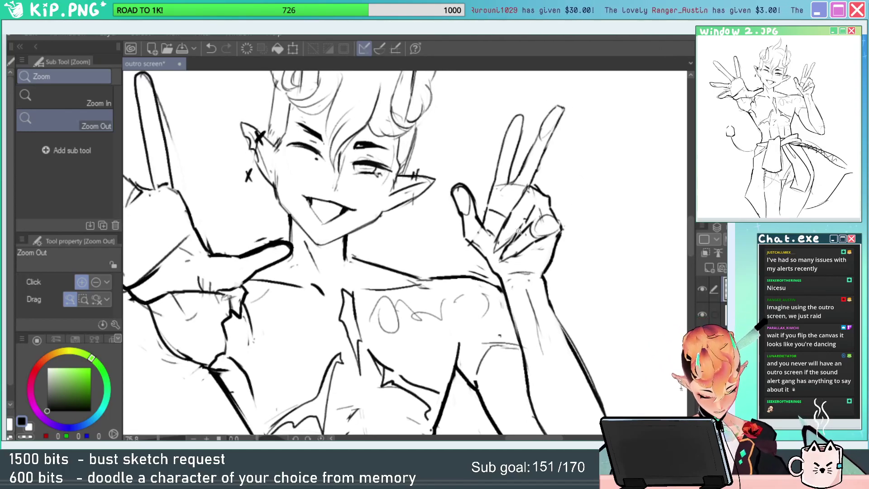
{"action": "mouse_move", "coordinate": [505, 273]}
{"action": "left_mouse_down"}
{"action": "mouse_move", "coordinate": [445, 236]}
{"action": "mouse_move", "coordinate": [482, 203]}
{"action": "left_mouse_up"}
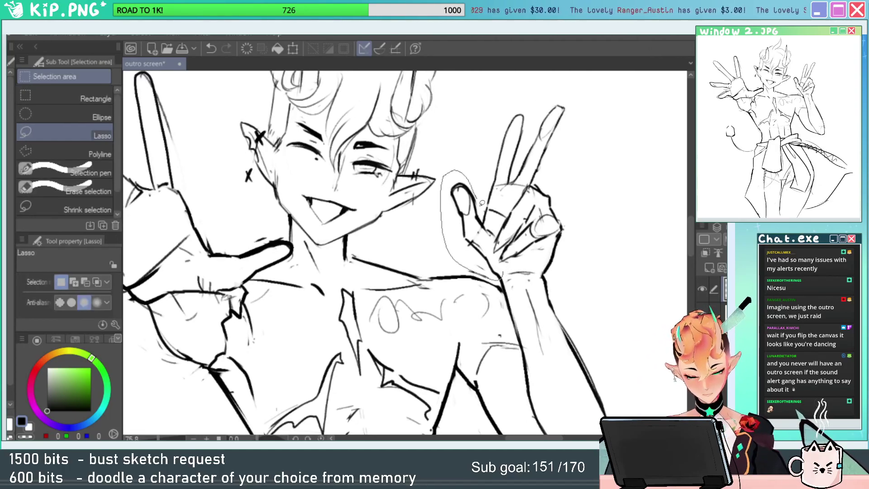
{"action": "left_click_drag", "start_coordinate": [502, 260], "coordinate": [501, 267]}
{"action": "key", "text": "ctrl+t"}
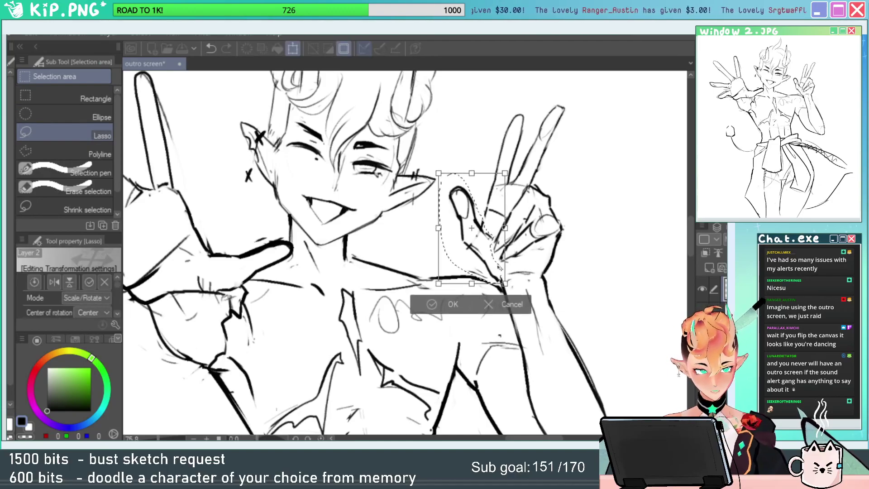
{"action": "left_click_drag", "start_coordinate": [551, 236], "coordinate": [551, 231]}
{"action": "left_click_drag", "start_coordinate": [472, 254], "coordinate": [469, 254]}
{"action": "key", "text": "Return"}
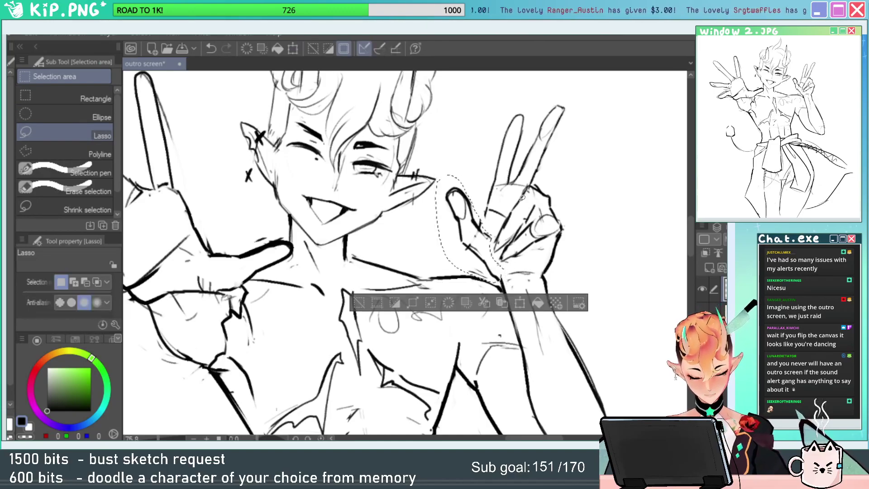
{"action": "key", "text": "ctrl+d"}
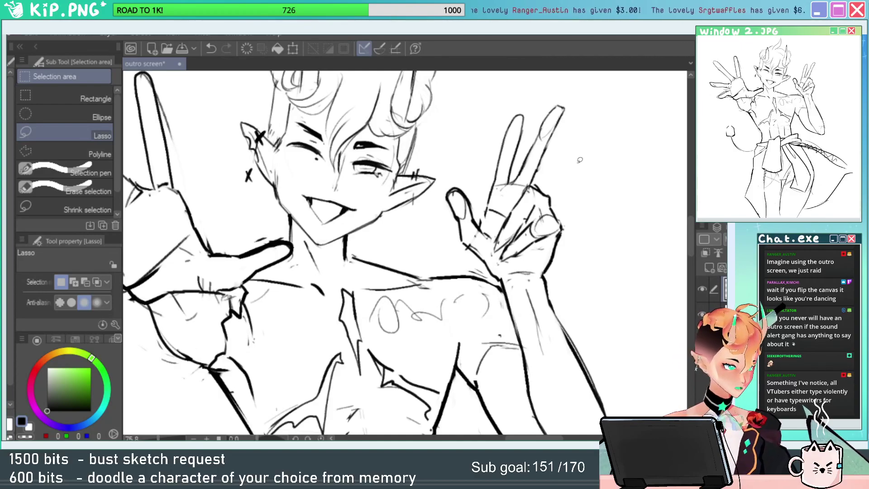
Lasso the raised and folded fingers of the peace-sign hand, rotate them slightly counterclockwise and clear the selection.
{"action": "mouse_move", "coordinate": [571, 195]}
{"action": "left_mouse_down"}
{"action": "mouse_move", "coordinate": [559, 234]}
{"action": "mouse_move", "coordinate": [516, 264]}
{"action": "left_mouse_up"}
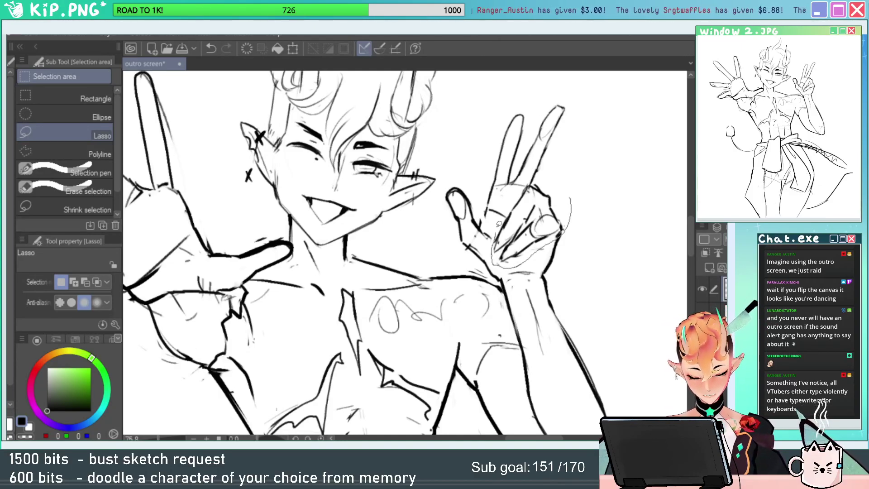
{"action": "left_click_drag", "start_coordinate": [498, 224], "coordinate": [606, 113]}
{"action": "key", "text": "ctrl+t"}
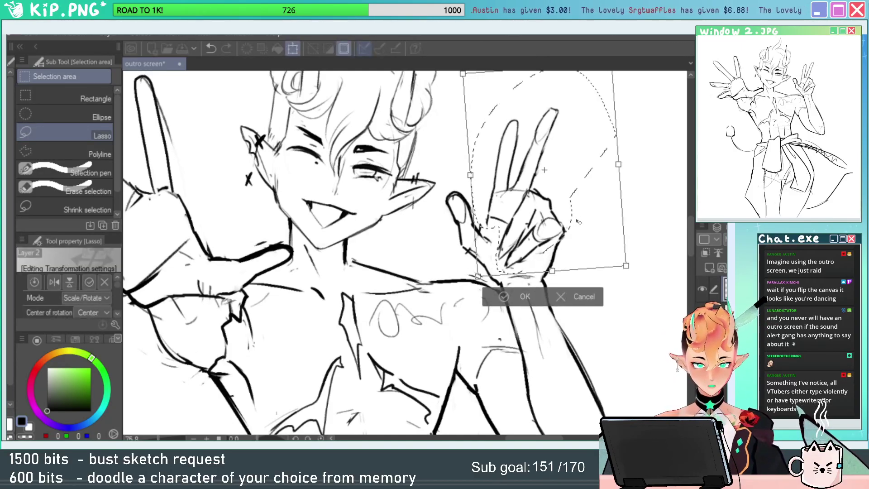
{"action": "key", "text": "Return"}
{"action": "key", "text": "ctrl+d"}
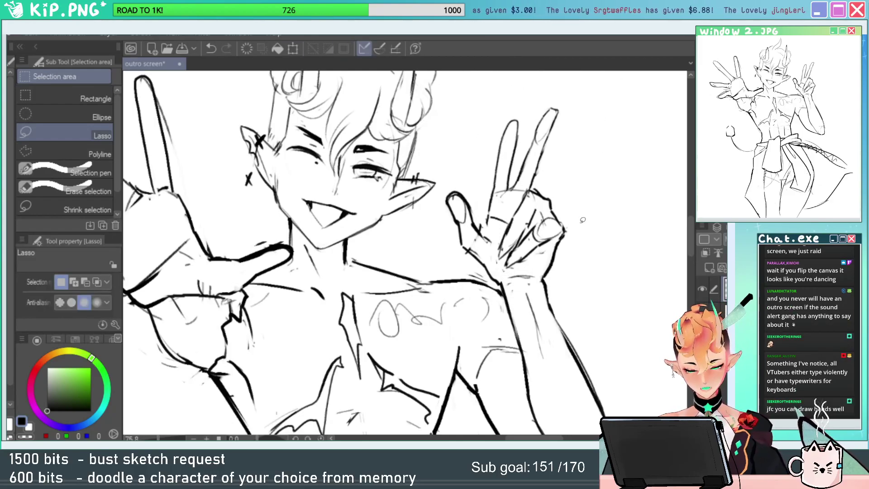
Erase the rounded tip and old contour of the thumb on the peace-sign hand.
{"action": "key", "text": "b"}
{"action": "key", "text": "shift+space"}
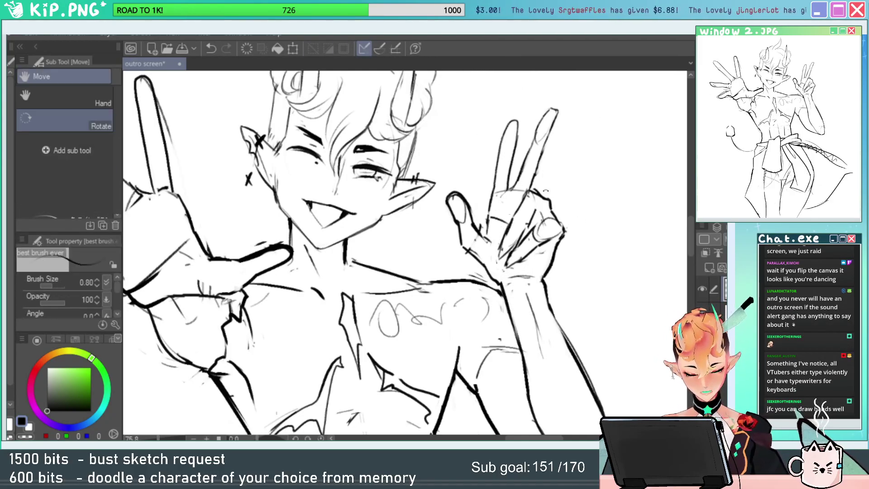
{"action": "key", "text": "ctrl+space"}
{"action": "mouse_move", "coordinate": [489, 219]}
{"action": "left_mouse_down"}
{"action": "mouse_move", "coordinate": [488, 227]}
{"action": "mouse_move", "coordinate": [489, 117]}
{"action": "left_mouse_up"}
{"action": "key", "text": "e"}
{"action": "mouse_move", "coordinate": [461, 195]}
{"action": "left_mouse_down"}
{"action": "mouse_move", "coordinate": [470, 230]}
{"action": "mouse_move", "coordinate": [464, 197]}
{"action": "mouse_move", "coordinate": [448, 202]}
{"action": "mouse_move", "coordinate": [454, 226]}
{"action": "mouse_move", "coordinate": [454, 174]}
{"action": "mouse_move", "coordinate": [440, 166]}
{"action": "mouse_move", "coordinate": [457, 189]}
{"action": "mouse_move", "coordinate": [461, 240]}
{"action": "mouse_move", "coordinate": [456, 191]}
{"action": "mouse_move", "coordinate": [464, 202]}
{"action": "mouse_move", "coordinate": [453, 179]}
{"action": "mouse_move", "coordinate": [479, 231]}
{"action": "mouse_move", "coordinate": [477, 220]}
{"action": "mouse_move", "coordinate": [484, 283]}
{"action": "mouse_move", "coordinate": [478, 275]}
{"action": "mouse_move", "coordinate": [495, 308]}
{"action": "left_mouse_up"}
Redraw the thumb with a long pointed nail and clean up where it meets the palm.
{"action": "key", "text": "b"}
{"action": "key", "text": "e"}
{"action": "key", "text": "p"}
{"action": "key", "text": "e"}
{"action": "key", "text": "p"}
{"action": "mouse_move", "coordinate": [457, 260]}
{"action": "left_mouse_down"}
{"action": "mouse_move", "coordinate": [480, 305]}
{"action": "mouse_move", "coordinate": [505, 326]}
{"action": "mouse_move", "coordinate": [526, 316]}
{"action": "left_mouse_up"}
{"action": "key", "text": "e"}
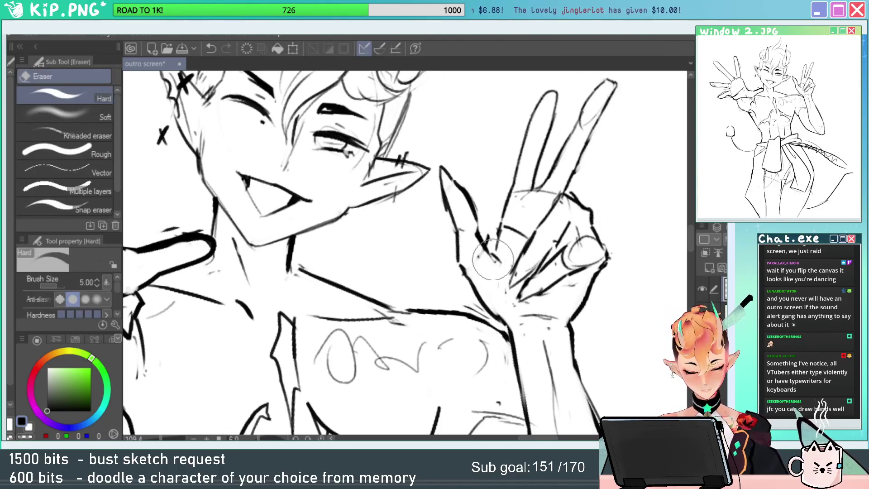
{"action": "key", "text": "p"}
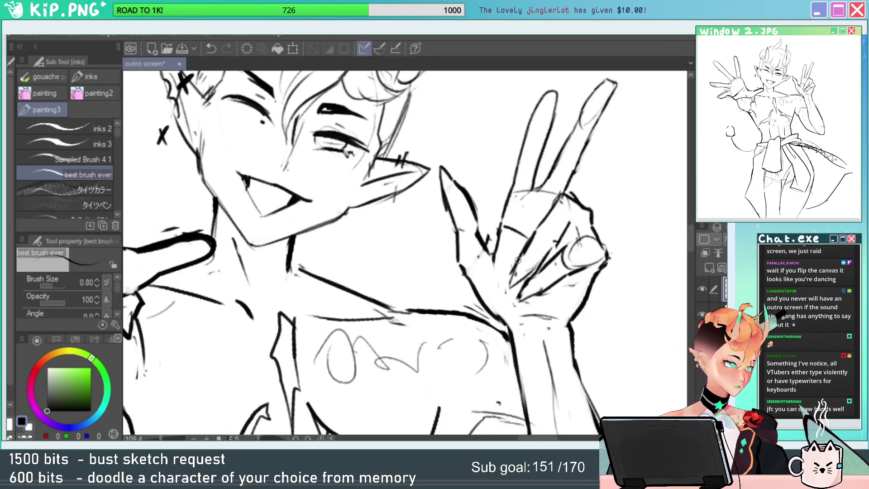
Draw pointed nails on the tips of the two raised fingers of the peace-sign hand.
{"action": "key", "text": "ctrl+space"}
{"action": "left_click_drag", "start_coordinate": [599, 228], "coordinate": [615, 134]}
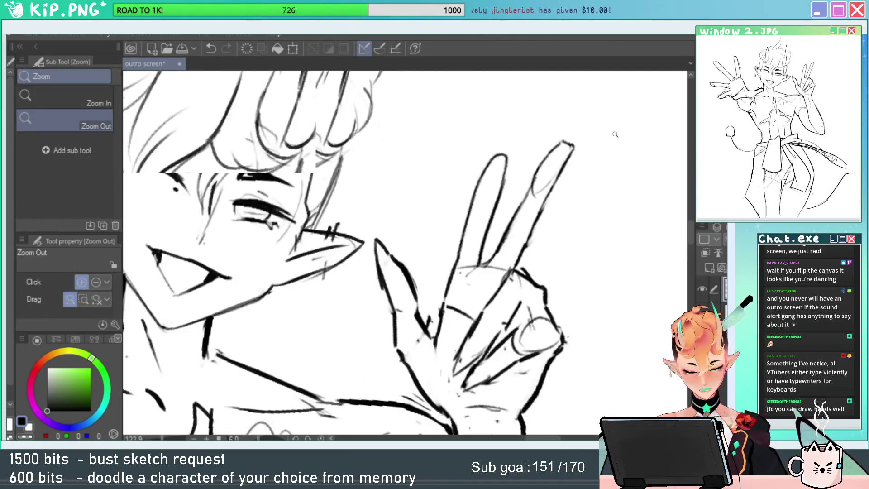
{"action": "scroll", "coordinate": [615, 135], "scroll_direction": "up", "scroll_amount": 3}
{"action": "key", "text": "p"}
{"action": "left_click_drag", "start_coordinate": [573, 168], "coordinate": [590, 118]}
{"action": "left_click_drag", "start_coordinate": [481, 192], "coordinate": [489, 136]}
{"action": "key", "text": "e"}
{"action": "key", "text": "ctrl+space"}
{"action": "left_click_drag", "start_coordinate": [543, 196], "coordinate": [514, 216]}
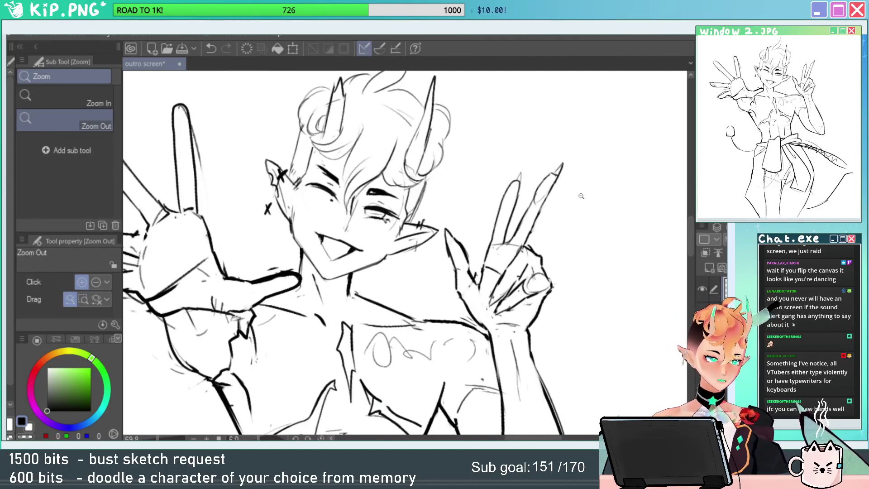
Refine the pointed nails on the peace-sign hand's two raised fingers and clean up their rounded tips.
{"action": "scroll", "coordinate": [565, 249], "scroll_direction": "up", "scroll_amount": 4}
{"action": "key", "text": "p"}
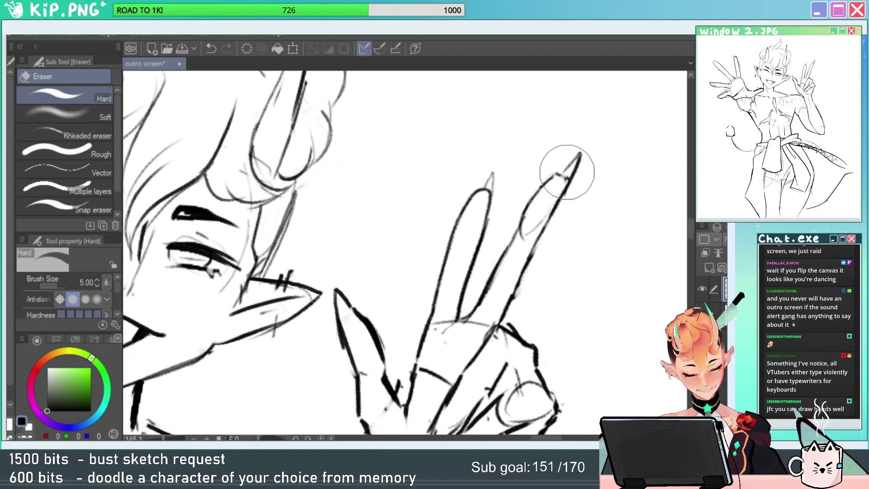
{"action": "mouse_move", "coordinate": [490, 204]}
{"action": "left_mouse_down"}
{"action": "mouse_move", "coordinate": [493, 167]}
{"action": "mouse_move", "coordinate": [543, 273]}
{"action": "mouse_move", "coordinate": [531, 270]}
{"action": "left_mouse_up"}
{"action": "key", "text": "ctrl+space"}
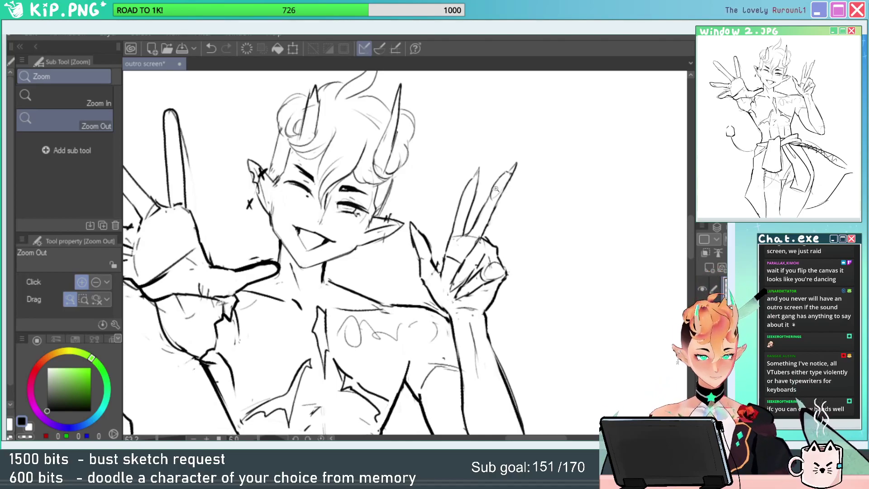
Erase and redraw the peace-sign hand's palm contour from the thumb web down to the wrist.
{"action": "left_click_drag", "start_coordinate": [523, 339], "coordinate": [534, 230]}
{"action": "left_click_drag", "start_coordinate": [438, 261], "coordinate": [461, 256]}
{"action": "key", "text": "e"}
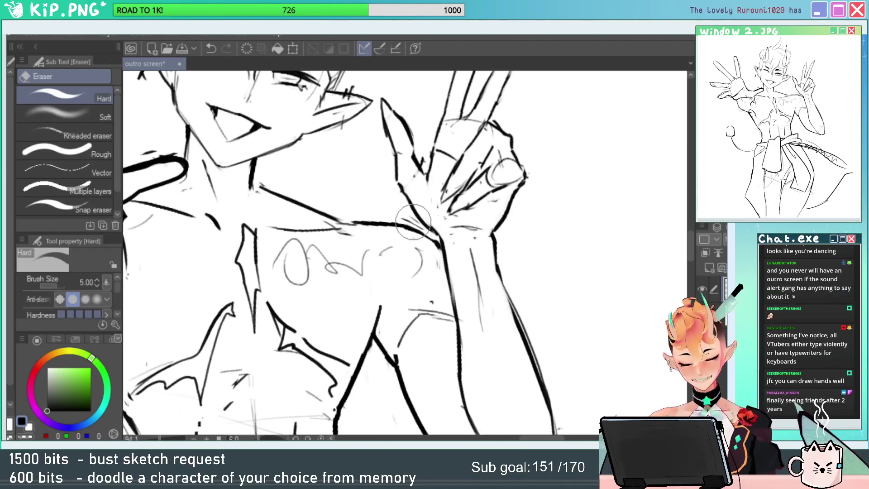
{"action": "left_click_drag", "start_coordinate": [411, 221], "coordinate": [405, 211]}
{"action": "key", "text": "p"}
{"action": "key", "text": "e"}
{"action": "left_click_drag", "start_coordinate": [426, 157], "coordinate": [416, 153]}
{"action": "key", "text": "p"}
Erase the crease lines across the peace-sign hand's wrist and clean up stray sketch marks on the hand.
{"action": "mouse_move", "coordinate": [521, 243]}
{"action": "left_mouse_down"}
{"action": "mouse_move", "coordinate": [501, 240]}
{"action": "mouse_move", "coordinate": [495, 207]}
{"action": "left_mouse_up"}
{"action": "key", "text": "e"}
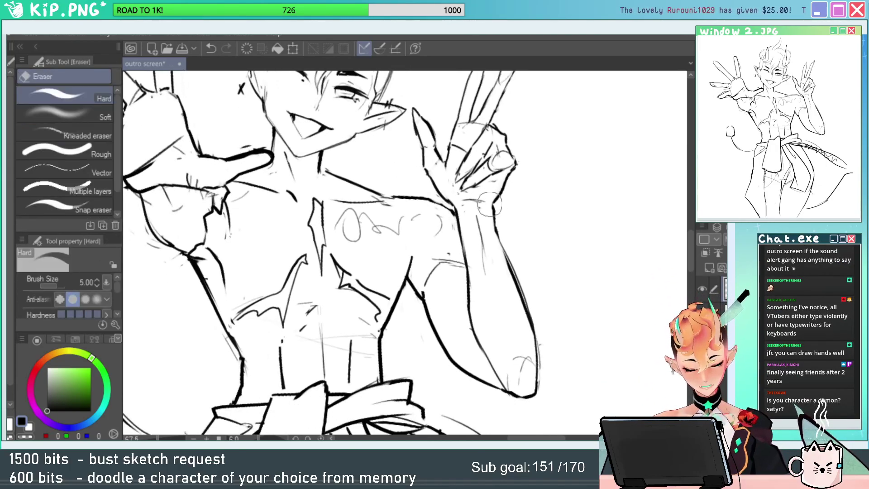
{"action": "scroll", "coordinate": [495, 203], "scroll_direction": "up", "scroll_amount": 2}
{"action": "key", "text": "p"}
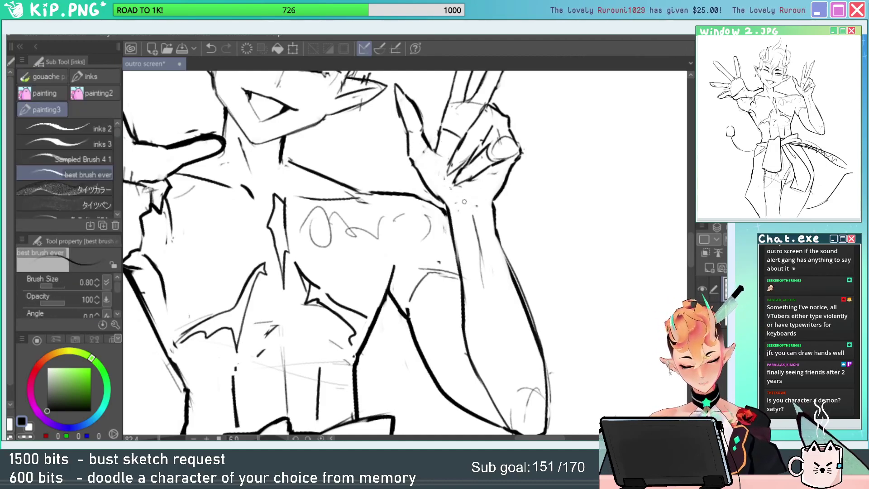
{"action": "scroll", "coordinate": [468, 193], "scroll_direction": "down", "scroll_amount": 3}
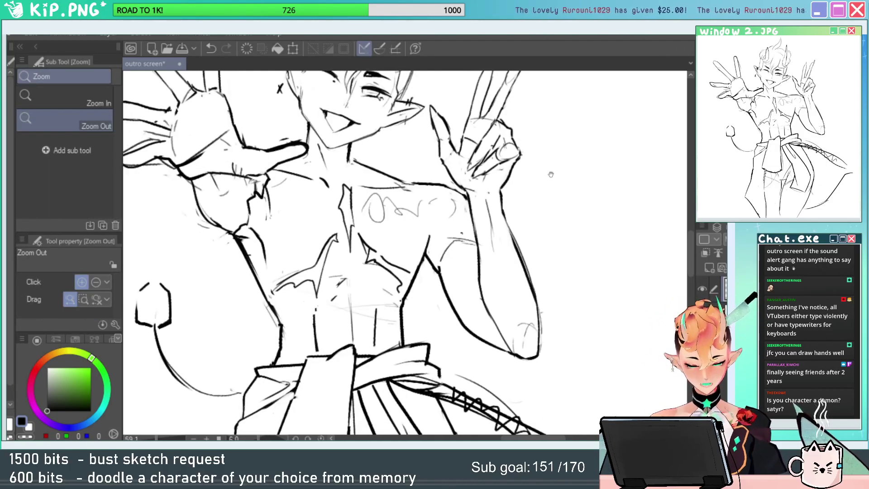
{"action": "scroll", "coordinate": [497, 180], "scroll_direction": "up", "scroll_amount": 4}
{"action": "scroll", "coordinate": [538, 178], "scroll_direction": "down", "scroll_amount": 3}
{"action": "key", "text": "e"}
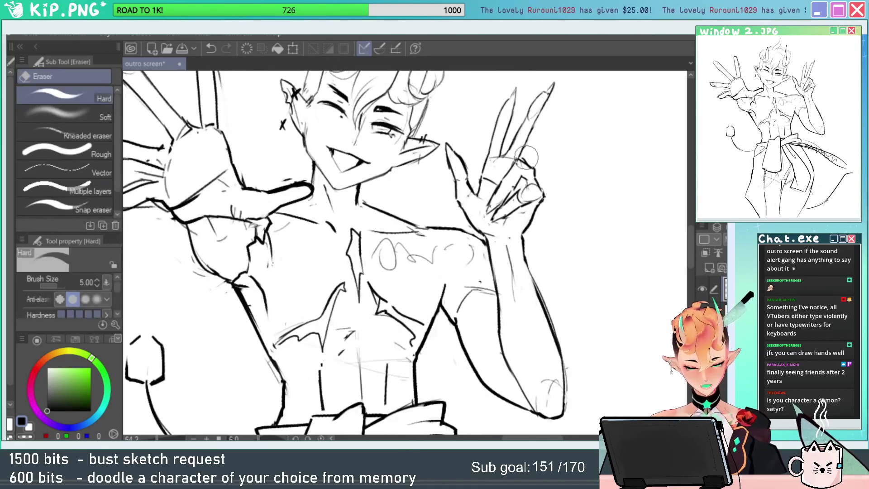
{"action": "scroll", "coordinate": [532, 176], "scroll_direction": "up", "scroll_amount": 4}
{"action": "left_click_drag", "start_coordinate": [492, 182], "coordinate": [475, 243]}
Examine the peace-sign hand and forearm up close and in proportion to the whole figure.
{"action": "key", "text": "b"}
{"action": "key", "text": "ctrl+space"}
{"action": "scroll", "coordinate": [569, 232], "scroll_direction": "down", "scroll_amount": 1}
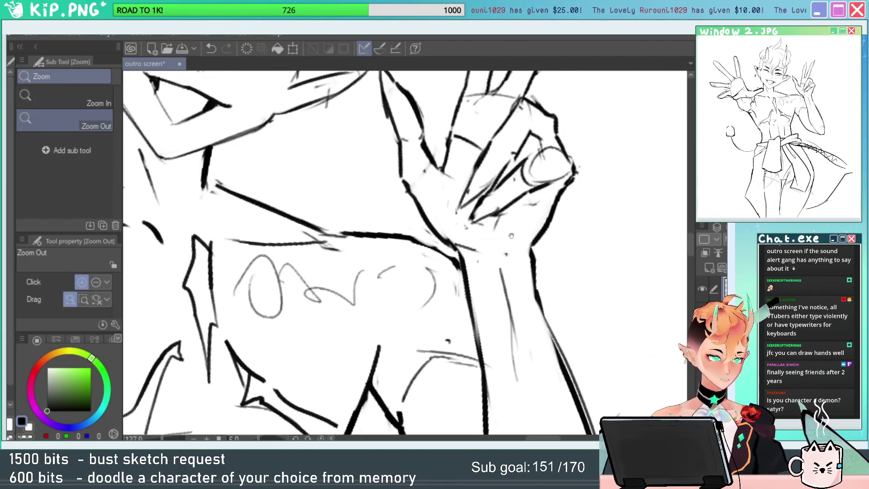
{"action": "scroll", "coordinate": [521, 251], "scroll_direction": "down", "scroll_amount": 6}
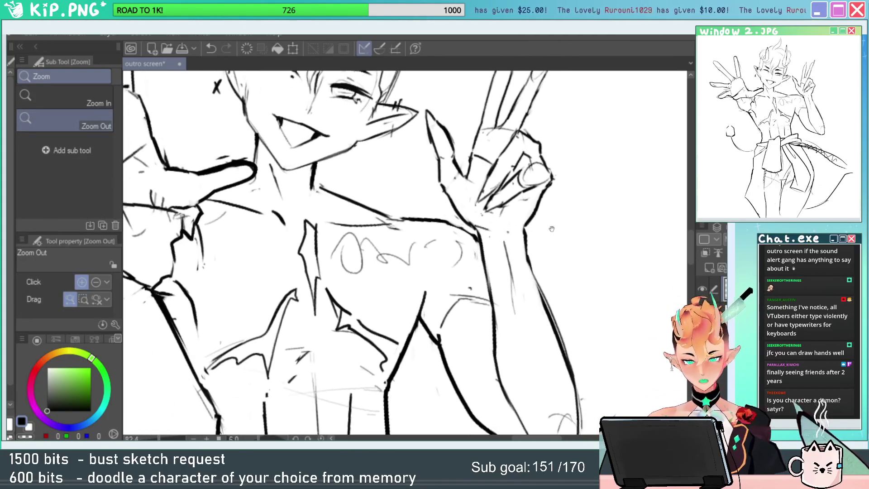
{"action": "mouse_move", "coordinate": [635, 187]}
{"action": "left_mouse_down"}
{"action": "mouse_move", "coordinate": [593, 167]}
{"action": "mouse_move", "coordinate": [580, 136]}
{"action": "mouse_move", "coordinate": [550, 225]}
{"action": "mouse_move", "coordinate": [586, 246]}
{"action": "left_mouse_up"}
{"action": "scroll", "coordinate": [551, 226], "scroll_direction": "down", "scroll_amount": 2}
{"action": "mouse_move", "coordinate": [531, 267]}
{"action": "left_mouse_down"}
{"action": "mouse_move", "coordinate": [556, 252]}
{"action": "mouse_move", "coordinate": [509, 267]}
{"action": "left_mouse_up"}
{"action": "left_click_drag", "start_coordinate": [511, 209], "coordinate": [552, 250]}
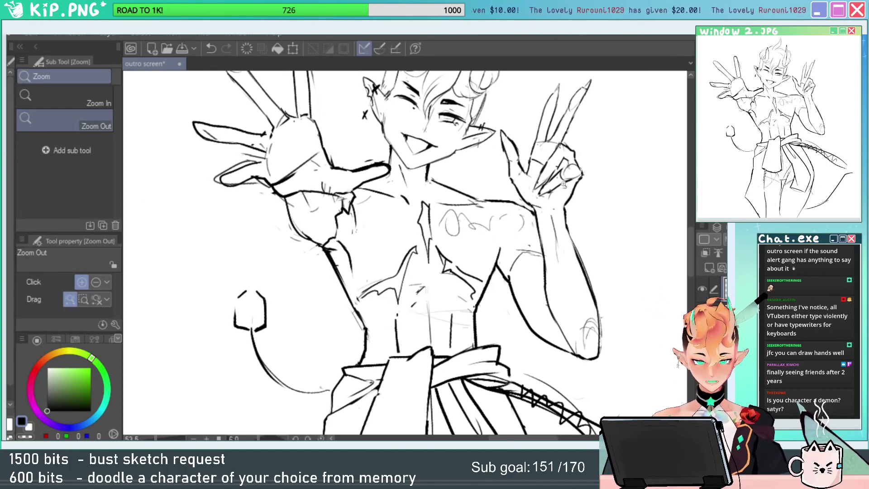
{"action": "scroll", "coordinate": [563, 183], "scroll_direction": "down", "scroll_amount": 2}
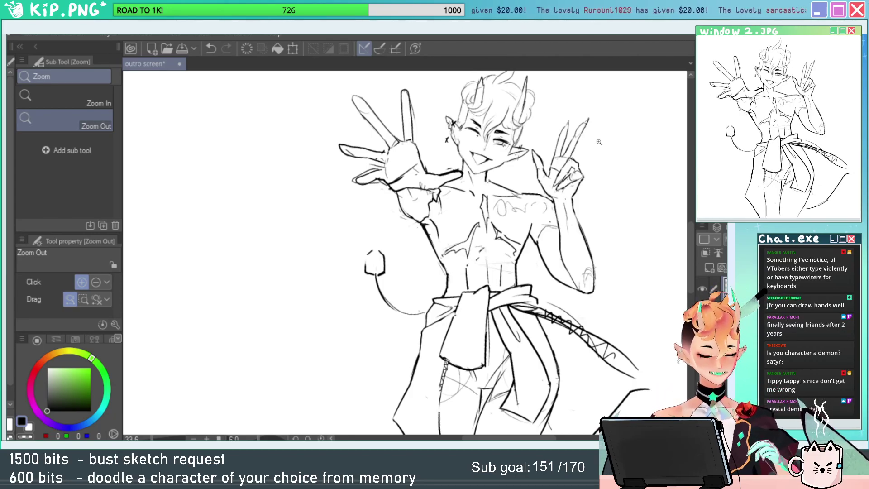
Draw a pointed nail on the little finger of the open hand.
{"action": "left_click_drag", "start_coordinate": [518, 216], "coordinate": [491, 216]}
{"action": "left_click_drag", "start_coordinate": [426, 165], "coordinate": [502, 165]}
{"action": "key", "text": "e"}
{"action": "mouse_move", "coordinate": [442, 214]}
{"action": "left_mouse_down"}
{"action": "mouse_move", "coordinate": [446, 256]}
{"action": "mouse_move", "coordinate": [395, 247]}
{"action": "mouse_move", "coordinate": [403, 245]}
{"action": "left_mouse_up"}
{"action": "key", "text": "b"}
{"action": "key", "text": "ctrl+z"}
{"action": "left_click_drag", "start_coordinate": [361, 267], "coordinate": [337, 283]}
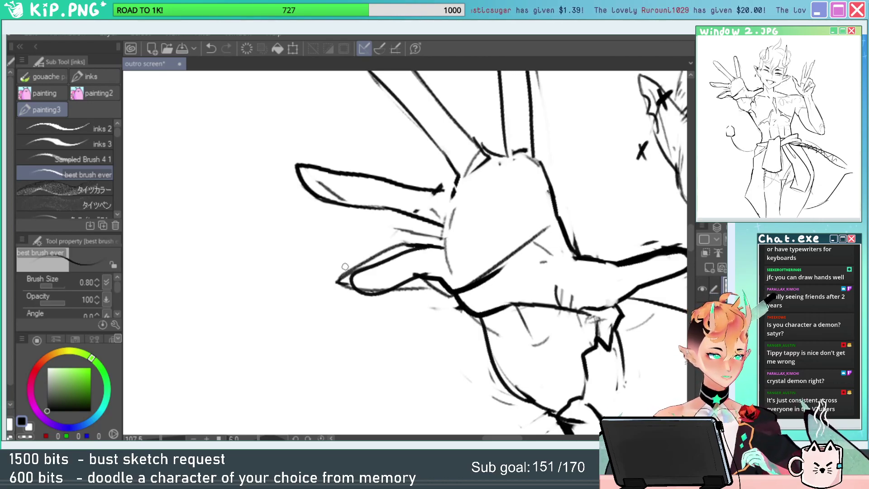
{"action": "left_click_drag", "start_coordinate": [518, 313], "coordinate": [513, 311]}
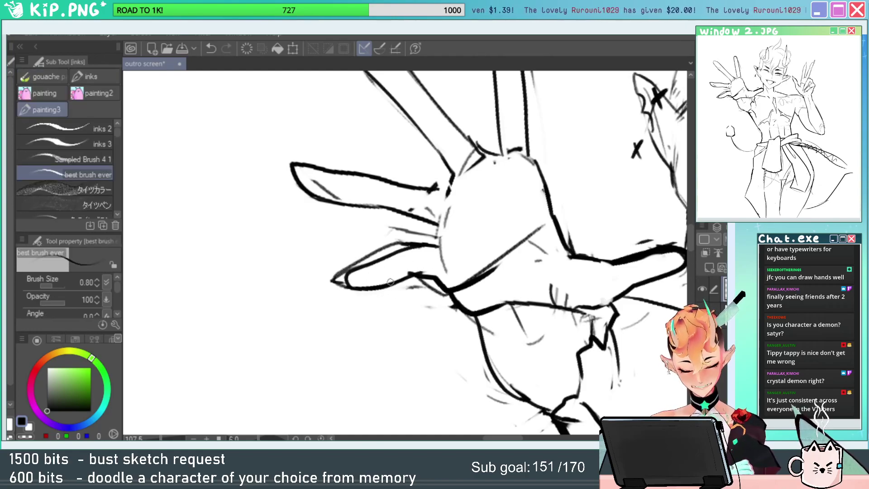
Erase the old fingertip contour and stray sketch lines around the open hand's little finger.
{"action": "key", "text": "e"}
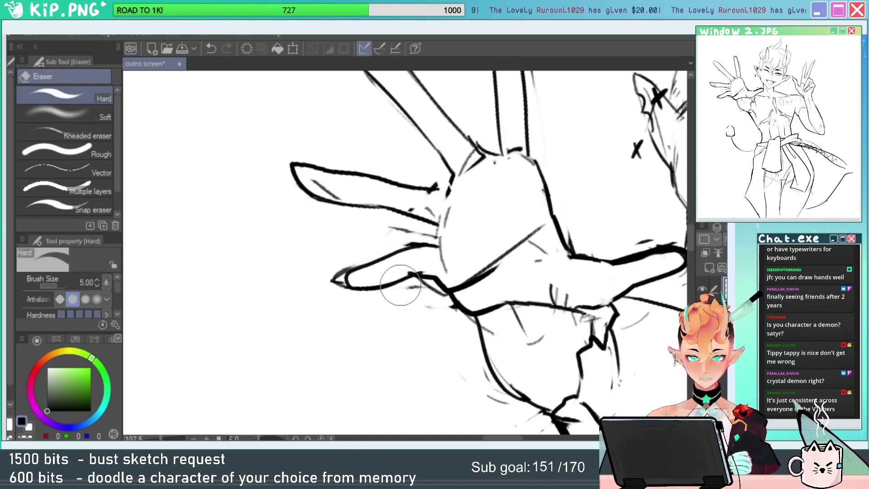
{"action": "key", "text": "p"}
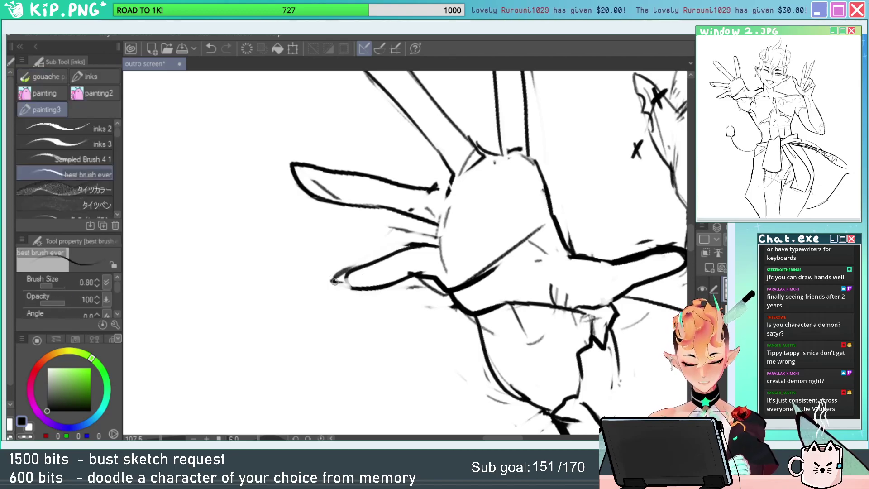
{"action": "key", "text": "e"}
{"action": "left_click_drag", "start_coordinate": [351, 270], "coordinate": [346, 283]}
{"action": "left_click_drag", "start_coordinate": [389, 263], "coordinate": [370, 335]}
Rotate the canvas and redraw the open hand's ring fingertip with a long pointed nail.
{"action": "key", "text": "r"}
{"action": "mouse_move", "coordinate": [494, 294]}
{"action": "left_mouse_down"}
{"action": "mouse_move", "coordinate": [440, 345]}
{"action": "mouse_move", "coordinate": [397, 350]}
{"action": "mouse_move", "coordinate": [358, 339]}
{"action": "left_mouse_up"}
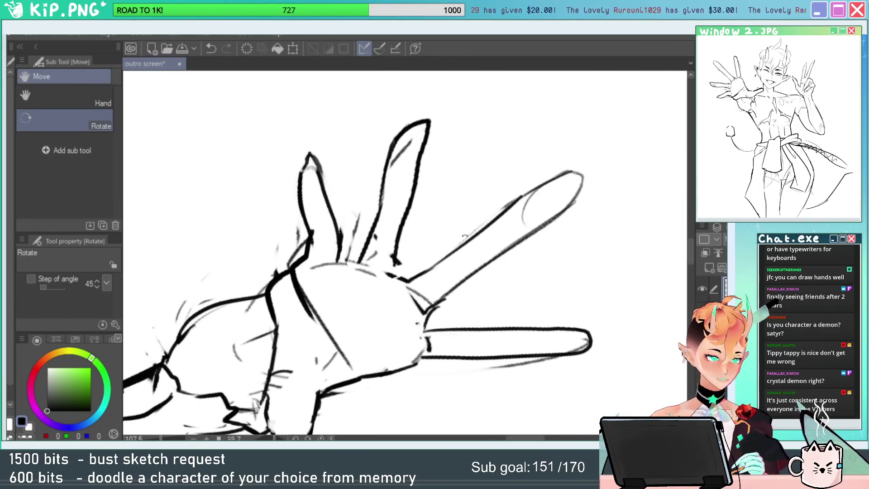
{"action": "key", "text": "e"}
{"action": "key", "text": "p"}
{"action": "mouse_move", "coordinate": [428, 122]}
{"action": "left_mouse_down"}
{"action": "mouse_move", "coordinate": [414, 118]}
{"action": "mouse_move", "coordinate": [384, 185]}
{"action": "mouse_move", "coordinate": [418, 119]}
{"action": "mouse_move", "coordinate": [400, 138]}
{"action": "mouse_move", "coordinate": [381, 201]}
{"action": "left_mouse_up"}
{"action": "key", "text": "ctrl+z"}
{"action": "key", "text": "ctrl+z"}
{"action": "key", "text": "ctrl+z"}
{"action": "key", "text": "e"}
{"action": "key", "text": "p"}
{"action": "mouse_move", "coordinate": [396, 120]}
{"action": "left_mouse_down"}
{"action": "mouse_move", "coordinate": [383, 157]}
{"action": "mouse_move", "coordinate": [393, 152]}
{"action": "left_mouse_up"}
{"action": "left_click_drag", "start_coordinate": [481, 232], "coordinate": [454, 232]}
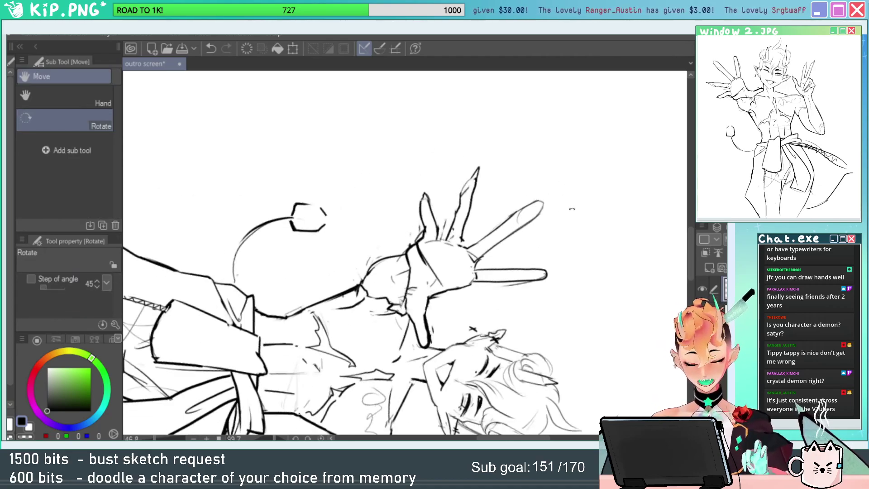
Clean up the ring and little finger contours of the open hand and reset the canvas rotation.
{"action": "left_click_drag", "start_coordinate": [570, 208], "coordinate": [571, 214]}
{"action": "left_click_drag", "start_coordinate": [463, 215], "coordinate": [548, 221]}
{"action": "key", "text": "e"}
{"action": "mouse_move", "coordinate": [445, 239]}
{"action": "left_mouse_down"}
{"action": "mouse_move", "coordinate": [421, 286]}
{"action": "mouse_move", "coordinate": [520, 290]}
{"action": "mouse_move", "coordinate": [597, 169]}
{"action": "mouse_move", "coordinate": [488, 278]}
{"action": "left_mouse_up"}
{"action": "key", "text": "p"}
{"action": "key", "text": "shift+space"}
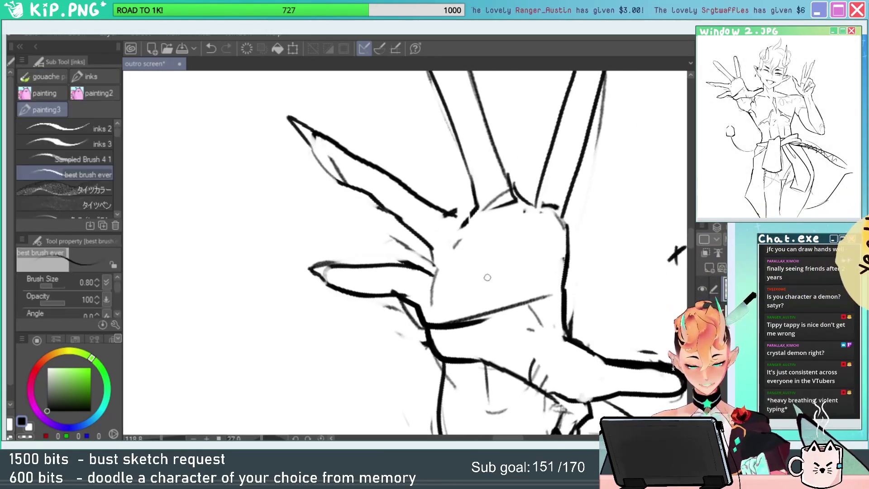
{"action": "key", "text": "ctrl+space"}
{"action": "left_click_drag", "start_coordinate": [545, 258], "coordinate": [525, 244]}
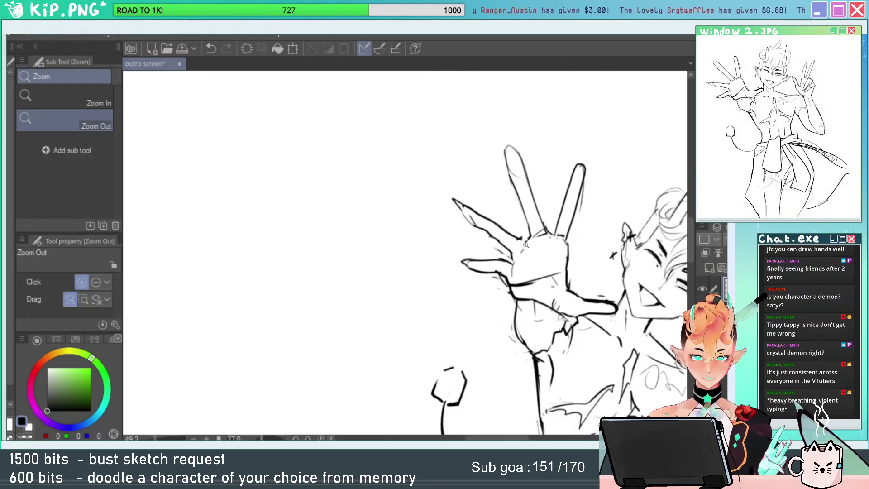
{"action": "left_click", "coordinate": [321, 438]}
{"action": "left_click_drag", "start_coordinate": [611, 281], "coordinate": [530, 264]}
{"action": "left_click_drag", "start_coordinate": [472, 241], "coordinate": [530, 250]}
{"action": "left_click_drag", "start_coordinate": [532, 250], "coordinate": [529, 285]}
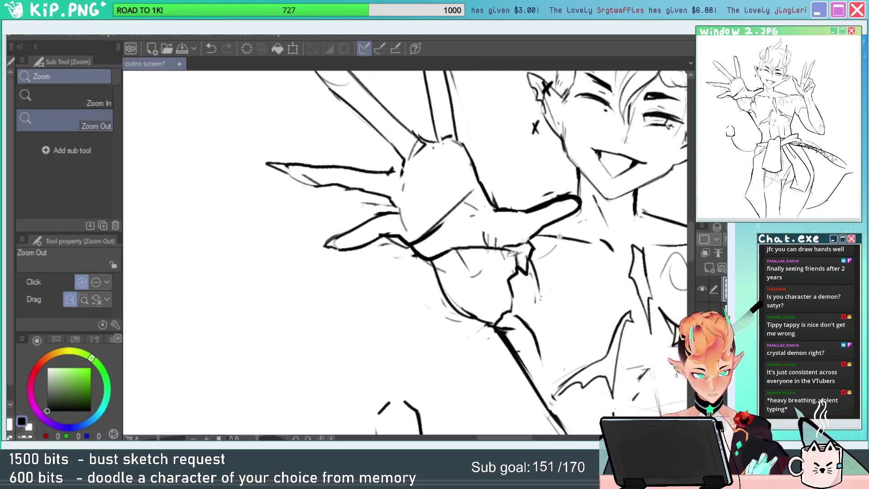
{"action": "key", "text": "m"}
{"action": "mouse_move", "coordinate": [410, 208]}
{"action": "left_mouse_down"}
{"action": "mouse_move", "coordinate": [380, 265]}
{"action": "mouse_move", "coordinate": [332, 211]}
{"action": "mouse_move", "coordinate": [409, 210]}
{"action": "left_mouse_up"}
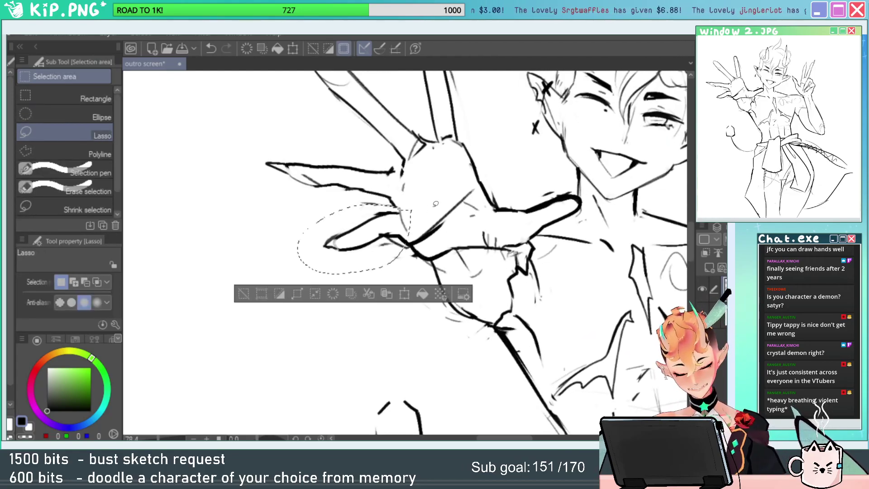
{"action": "left_click_drag", "start_coordinate": [580, 253], "coordinate": [606, 297]}
{"action": "key", "text": "ctrl+d"}
Lasso the open hand's index, middle and ring fingers, transform them slightly closer to the palm and clear the selection.
{"action": "key", "text": "slash"}
{"action": "left_click_drag", "start_coordinate": [531, 245], "coordinate": [498, 246]}
{"action": "left_click_drag", "start_coordinate": [543, 214], "coordinate": [542, 238]}
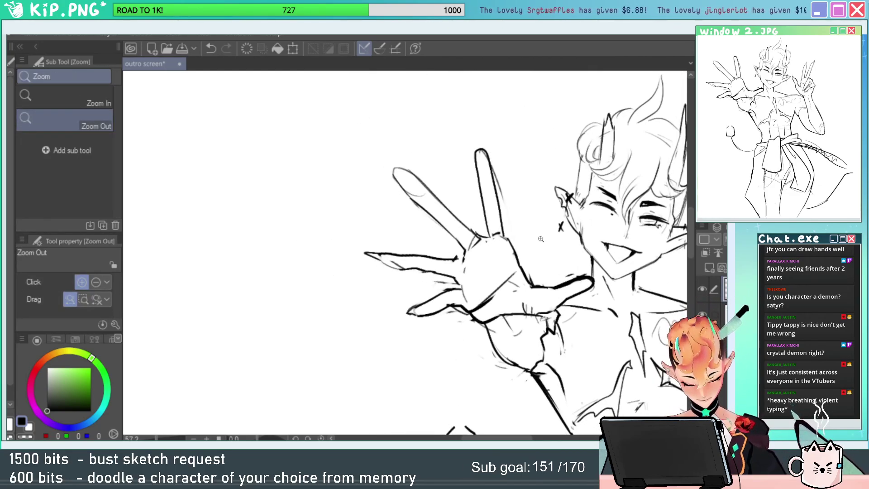
{"action": "key", "text": "m"}
{"action": "mouse_move", "coordinate": [521, 190]}
{"action": "left_mouse_down"}
{"action": "mouse_move", "coordinate": [506, 265]}
{"action": "mouse_move", "coordinate": [383, 275]}
{"action": "mouse_move", "coordinate": [520, 255]}
{"action": "mouse_move", "coordinate": [518, 267]}
{"action": "mouse_move", "coordinate": [507, 244]}
{"action": "mouse_move", "coordinate": [515, 257]}
{"action": "left_mouse_up"}
{"action": "key", "text": "ctrl+t"}
{"action": "key", "text": "Return"}
{"action": "key", "text": "ctrl+d"}
{"action": "key", "text": "e"}
{"action": "key", "text": "p"}
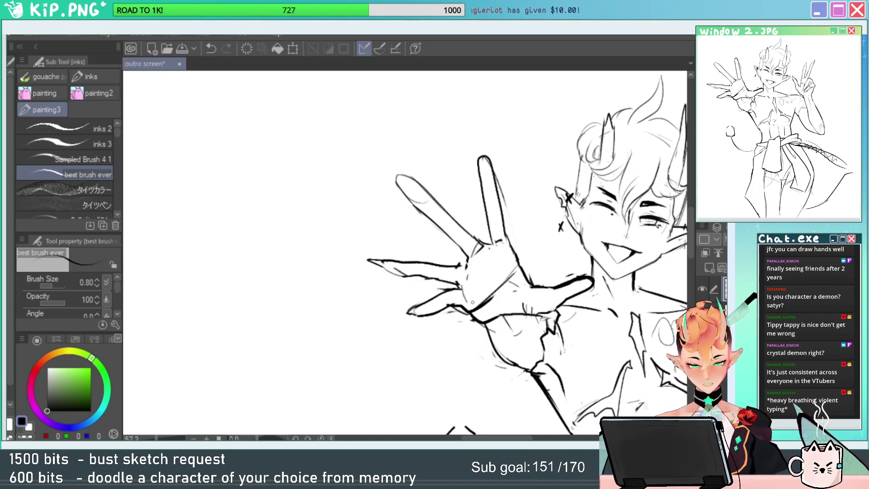
Draw long pointed nails on the middle and index fingers of the open hand.
{"action": "key", "text": "ctrl+space"}
{"action": "mouse_move", "coordinate": [393, 171]}
{"action": "left_mouse_down"}
{"action": "mouse_move", "coordinate": [434, 170]}
{"action": "mouse_move", "coordinate": [380, 161]}
{"action": "mouse_move", "coordinate": [399, 194]}
{"action": "left_mouse_up"}
{"action": "key", "text": "e"}
{"action": "left_click_drag", "start_coordinate": [546, 192], "coordinate": [507, 199]}
{"action": "key", "text": "p"}
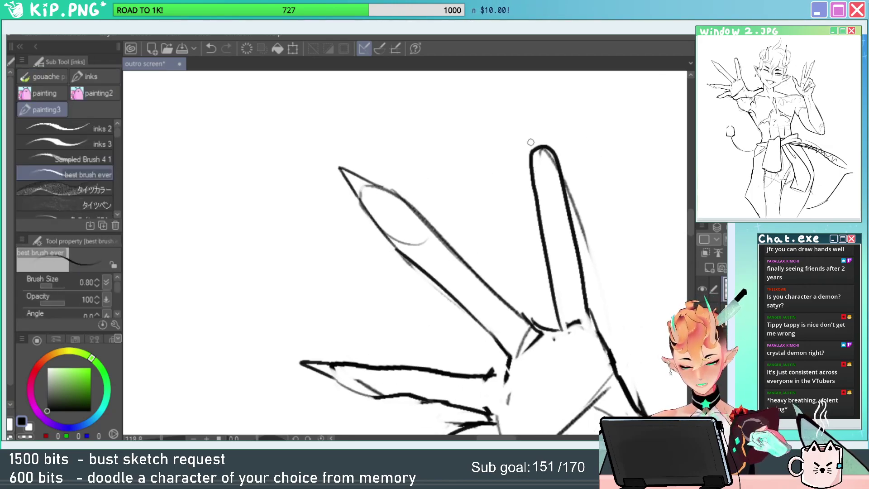
{"action": "left_click_drag", "start_coordinate": [531, 148], "coordinate": [542, 149]}
{"action": "key", "text": "ctrl+space"}
{"action": "left_click_drag", "start_coordinate": [573, 192], "coordinate": [528, 197]}
{"action": "left_click_drag", "start_coordinate": [618, 324], "coordinate": [518, 313]}
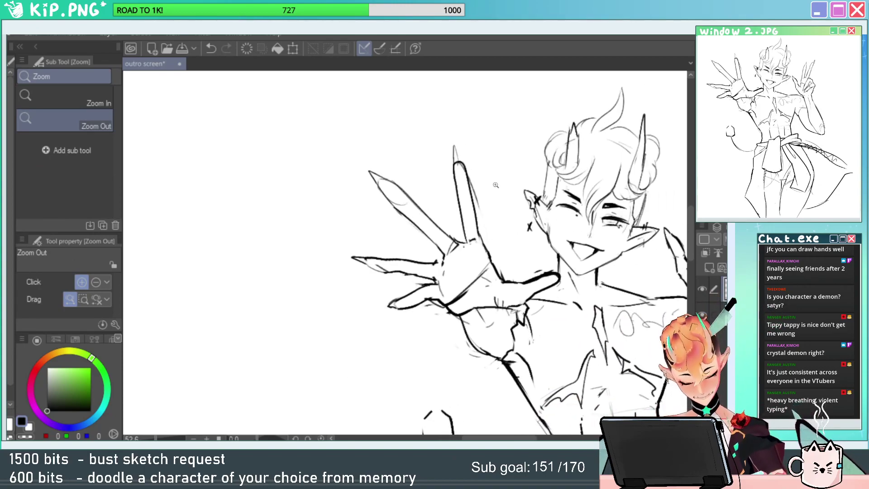
Lasso the open hand's middle and index fingers, scale them down slightly and clear the selection.
{"action": "key", "text": "m"}
{"action": "mouse_move", "coordinate": [481, 144]}
{"action": "left_mouse_down"}
{"action": "mouse_move", "coordinate": [468, 250]}
{"action": "mouse_move", "coordinate": [384, 122]}
{"action": "mouse_move", "coordinate": [409, 118]}
{"action": "left_mouse_up"}
{"action": "key", "text": "ctrl+t"}
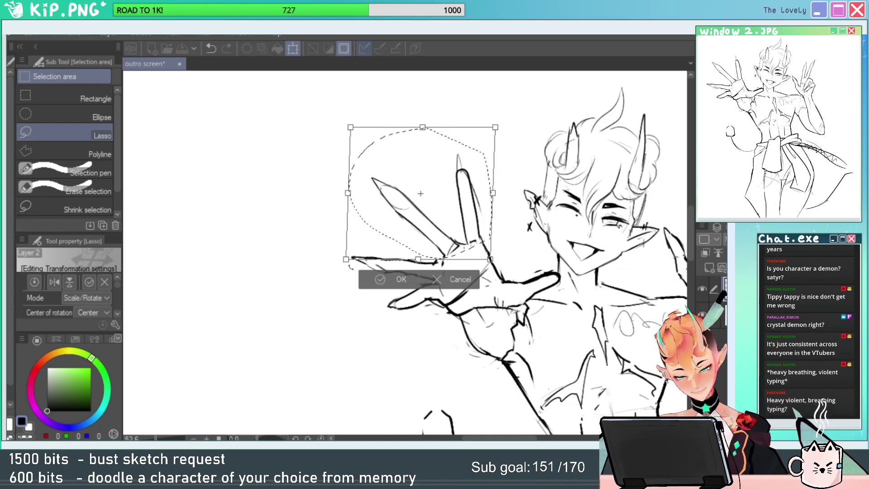
{"action": "mouse_move", "coordinate": [346, 259]}
{"action": "left_mouse_down"}
{"action": "mouse_move", "coordinate": [340, 268]}
{"action": "mouse_move", "coordinate": [351, 263]}
{"action": "left_mouse_up"}
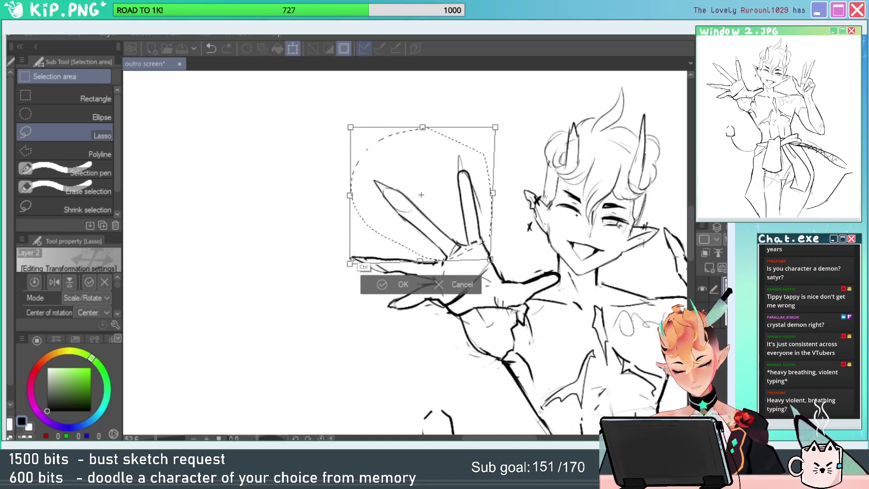
{"action": "key", "text": "Return"}
{"action": "key", "text": "ctrl+d"}
{"action": "key", "text": "alt+space"}
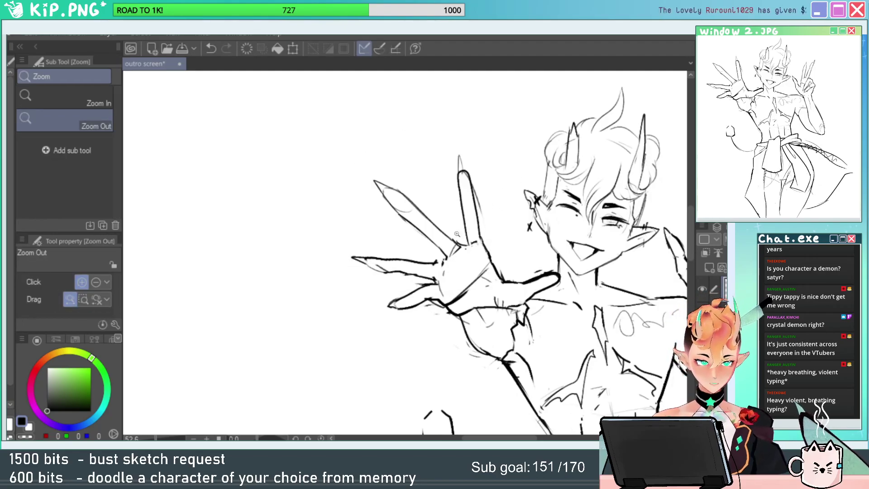
Erase and redraw the lines where the open hand's fingers join the palm.
{"action": "left_click_drag", "start_coordinate": [457, 242], "coordinate": [489, 244]}
{"action": "key", "text": "e"}
{"action": "mouse_move", "coordinate": [438, 264]}
{"action": "left_mouse_down"}
{"action": "mouse_move", "coordinate": [428, 285]}
{"action": "mouse_move", "coordinate": [411, 285]}
{"action": "left_mouse_up"}
{"action": "key", "text": "b"}
{"action": "key", "text": "e"}
{"action": "key", "text": "b"}
{"action": "mouse_move", "coordinate": [492, 233]}
{"action": "left_mouse_down"}
{"action": "mouse_move", "coordinate": [490, 255]}
{"action": "mouse_move", "coordinate": [500, 242]}
{"action": "left_mouse_up"}
Replace the open hand's rounded index fingertip with a clean pointed nail and save the drawing.
{"action": "key", "text": "alt+space"}
{"action": "key", "text": "space"}
{"action": "mouse_move", "coordinate": [513, 191]}
{"action": "left_mouse_down"}
{"action": "mouse_move", "coordinate": [484, 199]}
{"action": "mouse_move", "coordinate": [528, 201]}
{"action": "left_mouse_up"}
{"action": "key", "text": "e"}
{"action": "mouse_move", "coordinate": [496, 177]}
{"action": "left_mouse_down"}
{"action": "mouse_move", "coordinate": [476, 194]}
{"action": "mouse_move", "coordinate": [465, 139]}
{"action": "left_mouse_up"}
{"action": "key", "text": "b"}
{"action": "left_click_drag", "start_coordinate": [465, 139], "coordinate": [478, 177]}
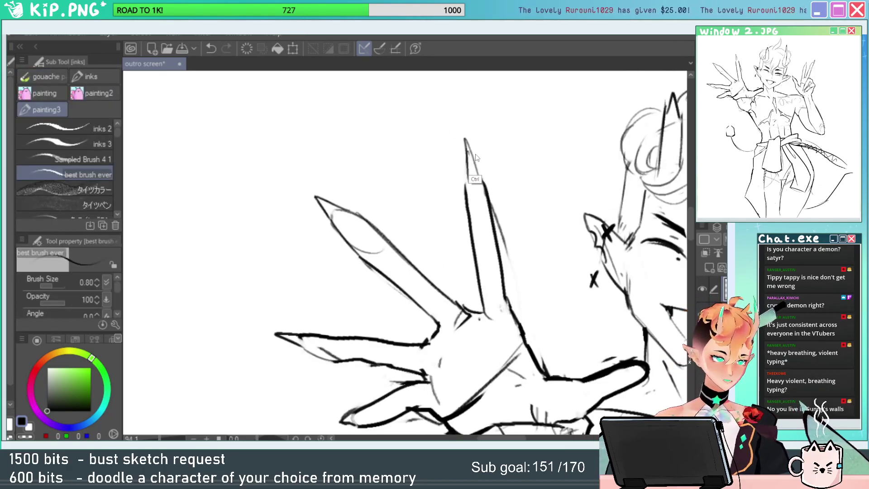
{"action": "key", "text": "ctrl+s"}
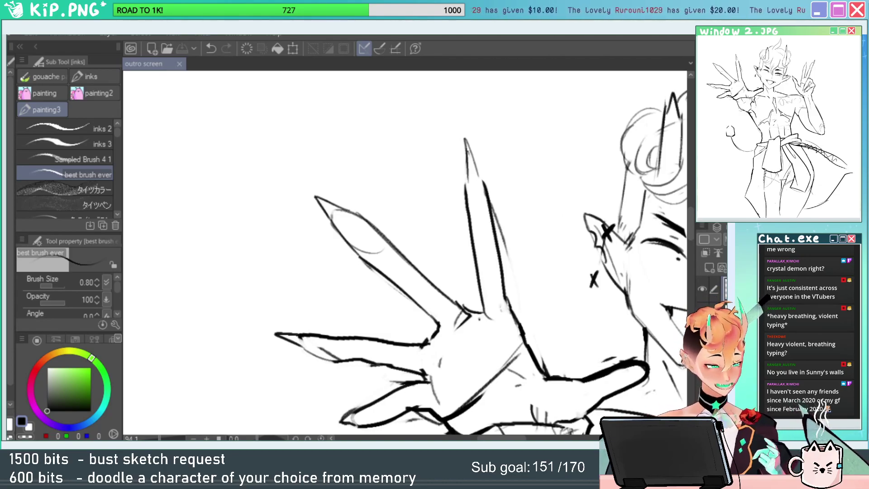
Give the open hand's thumb a curved base crease and a long pointed nail, and save the drawing.
{"action": "mouse_move", "coordinate": [578, 304]}
{"action": "left_mouse_down"}
{"action": "mouse_move", "coordinate": [544, 280]}
{"action": "mouse_move", "coordinate": [522, 224]}
{"action": "left_mouse_up"}
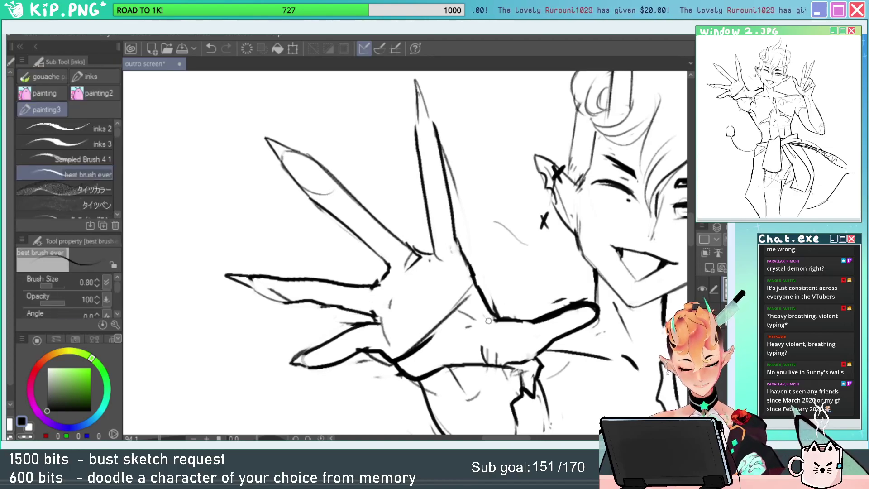
{"action": "left_click_drag", "start_coordinate": [585, 345], "coordinate": [556, 325]}
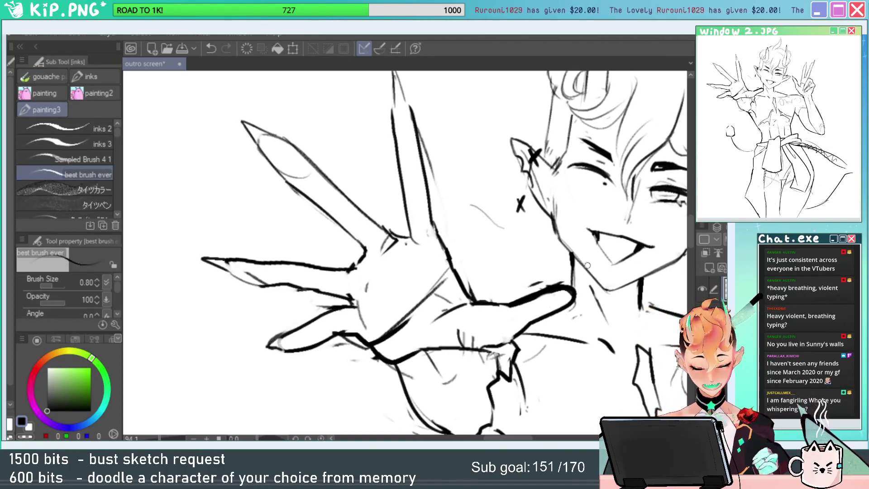
{"action": "mouse_move", "coordinate": [553, 307]}
{"action": "left_mouse_down"}
{"action": "mouse_move", "coordinate": [533, 292]}
{"action": "mouse_move", "coordinate": [581, 274]}
{"action": "left_mouse_up"}
{"action": "key", "text": "e"}
{"action": "key", "text": "b"}
{"action": "mouse_move", "coordinate": [557, 276]}
{"action": "left_mouse_down"}
{"action": "mouse_move", "coordinate": [578, 274]}
{"action": "mouse_move", "coordinate": [553, 273]}
{"action": "left_mouse_up"}
{"action": "key", "text": "e"}
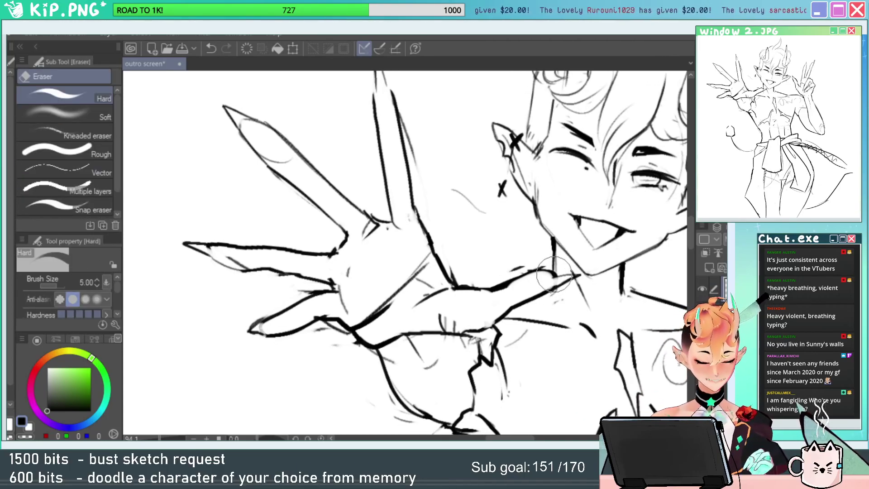
{"action": "left_click_drag", "start_coordinate": [525, 303], "coordinate": [525, 314]}
{"action": "key", "text": "ctrl+s"}
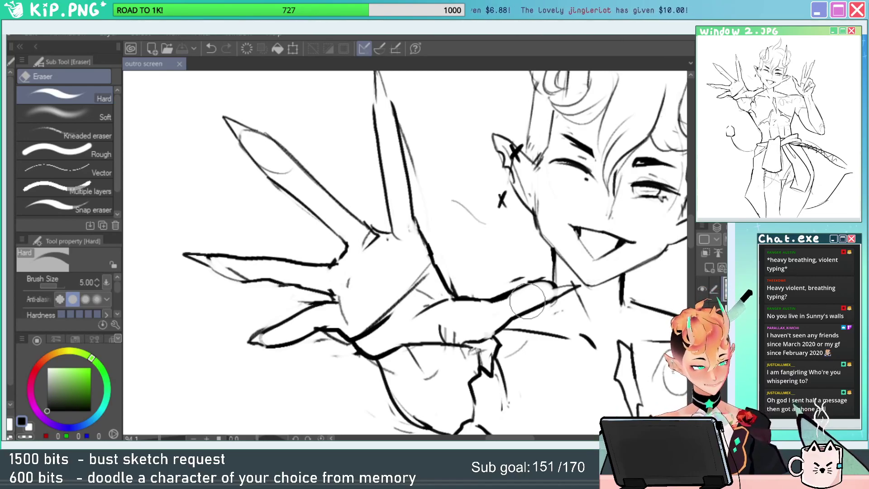
{"action": "left_click_drag", "start_coordinate": [588, 320], "coordinate": [570, 321]}
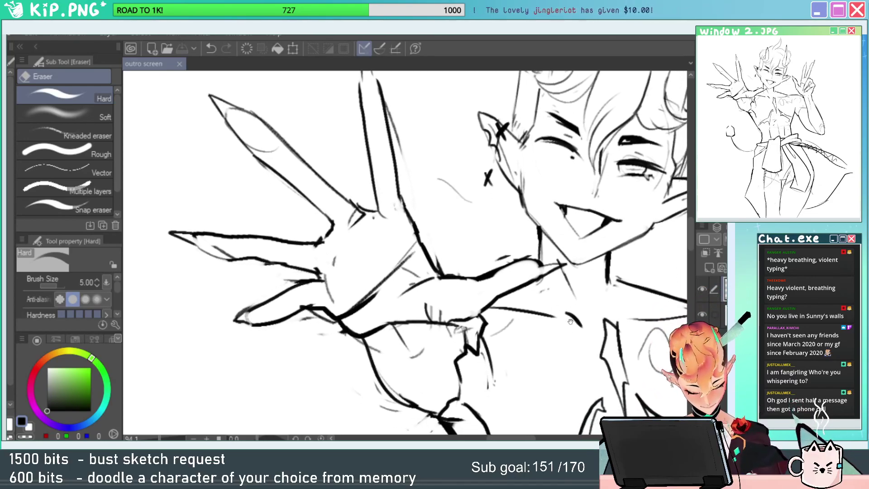
Lasso the open hand's thumb, rotate it and move it closer to the palm, and clear the selection.
{"action": "key", "text": "m"}
{"action": "mouse_move", "coordinate": [571, 264]}
{"action": "left_mouse_down"}
{"action": "mouse_move", "coordinate": [484, 320]}
{"action": "mouse_move", "coordinate": [427, 310]}
{"action": "mouse_move", "coordinate": [487, 249]}
{"action": "mouse_move", "coordinate": [560, 262]}
{"action": "left_mouse_up"}
{"action": "key", "text": "ctrl+t"}
{"action": "left_click_drag", "start_coordinate": [618, 288], "coordinate": [611, 251]}
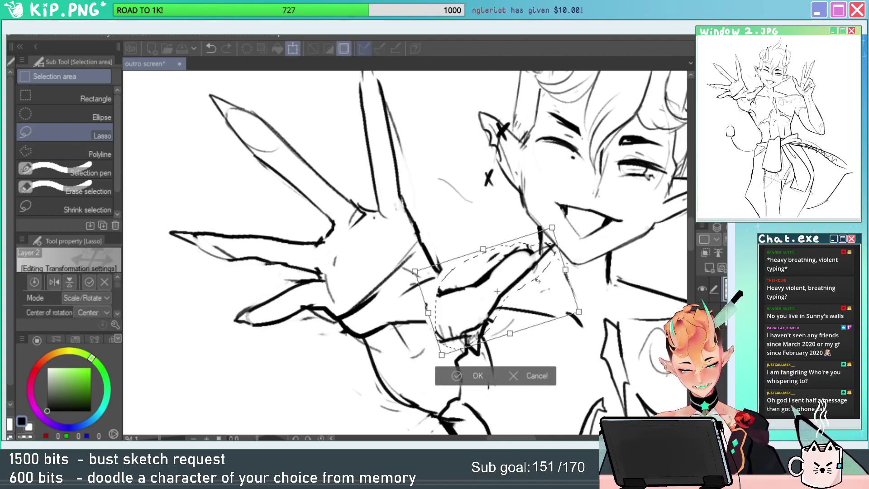
{"action": "mouse_move", "coordinate": [537, 281]}
{"action": "left_mouse_down"}
{"action": "mouse_move", "coordinate": [531, 261]}
{"action": "mouse_move", "coordinate": [503, 290]}
{"action": "left_mouse_up"}
{"action": "key", "text": "Return"}
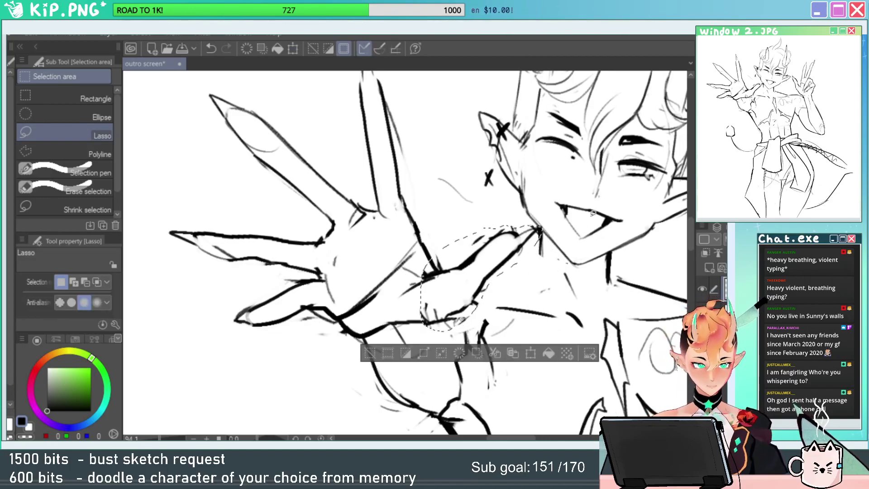
{"action": "key", "text": "ctrl+d"}
Erase the rough overlaps on the moved thumb and redraw its upper contour where it meets the palm.
{"action": "key", "text": "e"}
{"action": "left_click_drag", "start_coordinate": [518, 228], "coordinate": [468, 254]}
{"action": "key", "text": "b"}
{"action": "left_click_drag", "start_coordinate": [519, 234], "coordinate": [468, 267]}
{"action": "key", "text": "e"}
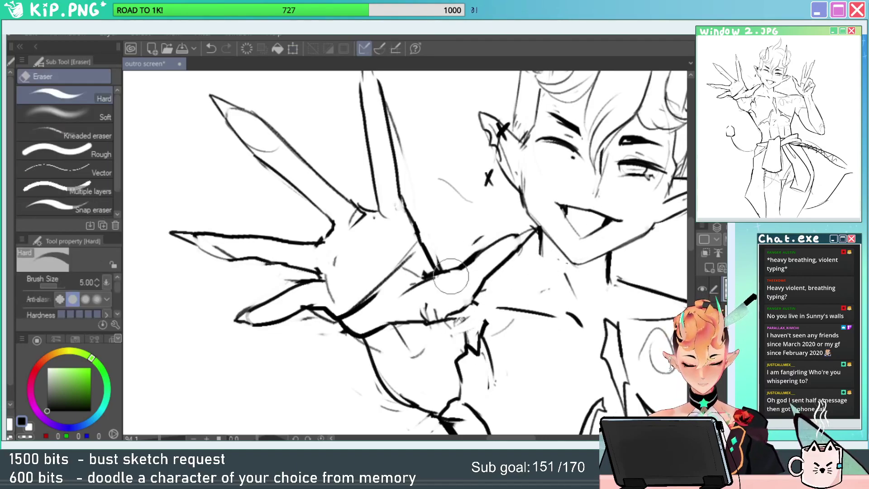
{"action": "key", "text": "p"}
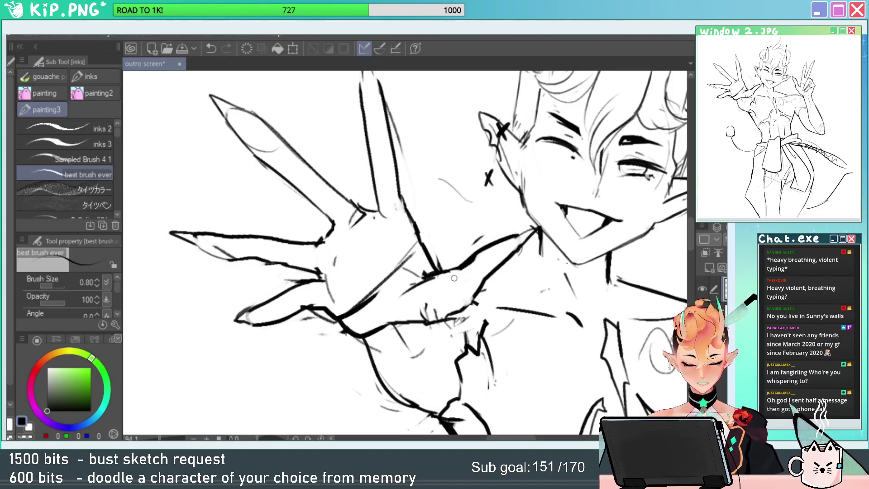
{"action": "key", "text": "e"}
{"action": "key", "text": "p"}
{"action": "key", "text": "e"}
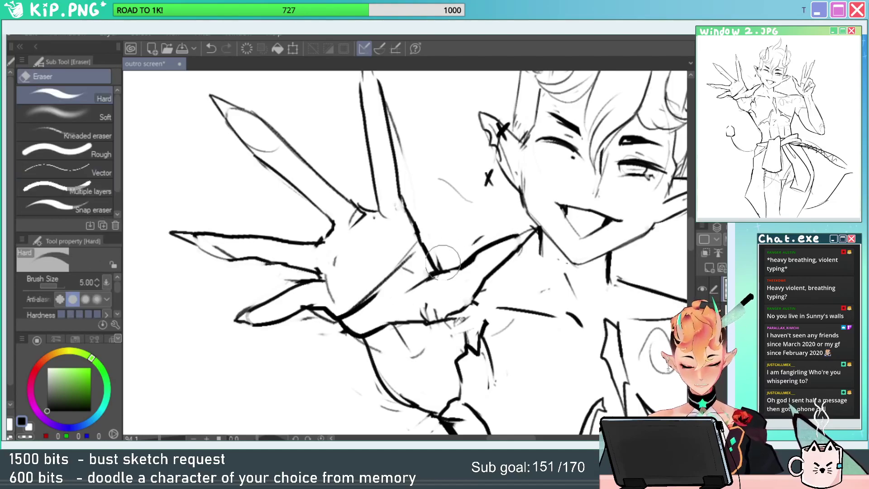
Clean up the web between the open hand's thumb and index finger into one smooth curve.
{"action": "left_click_drag", "start_coordinate": [442, 262], "coordinate": [509, 198]}
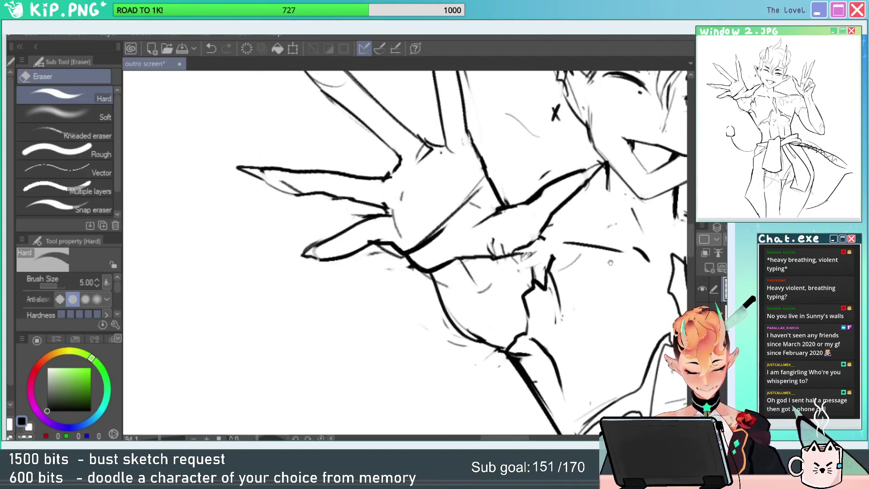
{"action": "left_click_drag", "start_coordinate": [610, 263], "coordinate": [569, 291]}
{"action": "key", "text": "slash"}
{"action": "left_click_drag", "start_coordinate": [514, 324], "coordinate": [489, 324]}
{"action": "left_click_drag", "start_coordinate": [562, 289], "coordinate": [542, 302]}
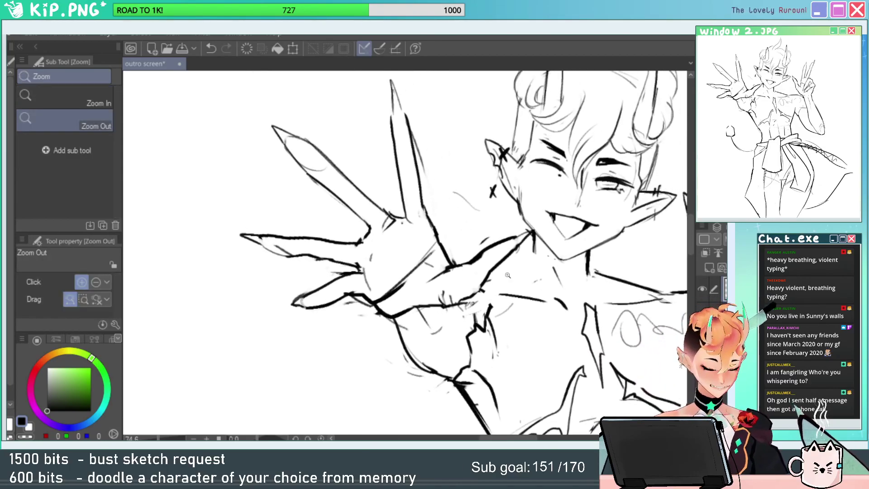
{"action": "key", "text": "e"}
{"action": "mouse_move", "coordinate": [446, 271]}
{"action": "left_mouse_down"}
{"action": "mouse_move", "coordinate": [476, 271]}
{"action": "mouse_move", "coordinate": [440, 274]}
{"action": "mouse_move", "coordinate": [465, 262]}
{"action": "left_mouse_up"}
{"action": "key", "text": "p"}
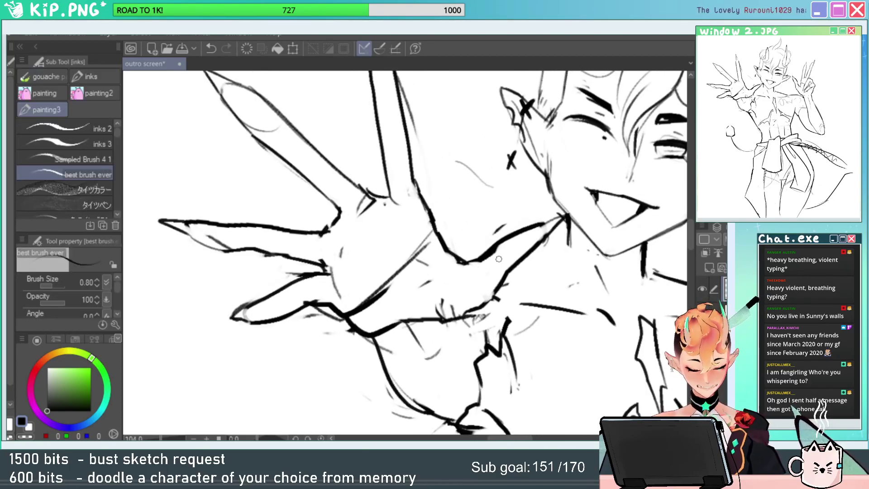
Erase and redraw the side contour of the open hand's middle fingertip, joining it to the base of the pointed nail.
{"action": "key", "text": "/"}
{"action": "scroll", "coordinate": [500, 267], "scroll_direction": "down", "scroll_amount": 4}
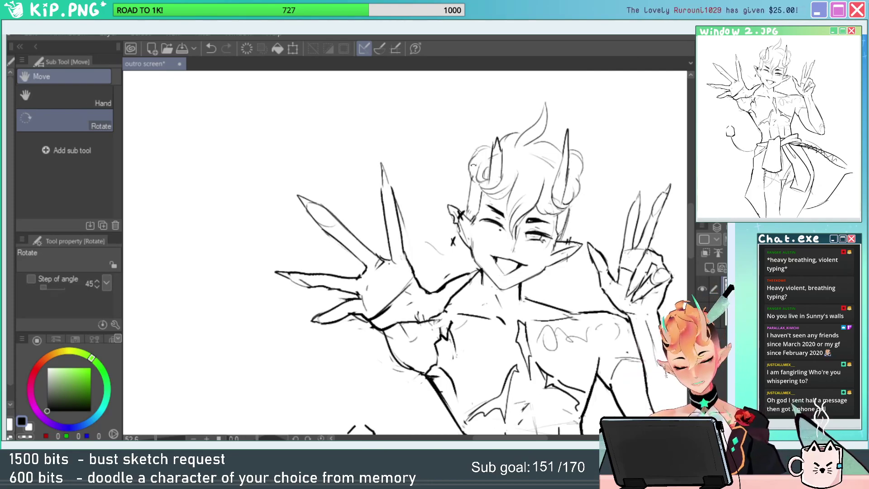
{"action": "scroll", "coordinate": [377, 209], "scroll_direction": "up", "scroll_amount": 4}
{"action": "key", "text": "b"}
{"action": "key", "text": "p"}
{"action": "left_click_drag", "start_coordinate": [376, 161], "coordinate": [376, 233]}
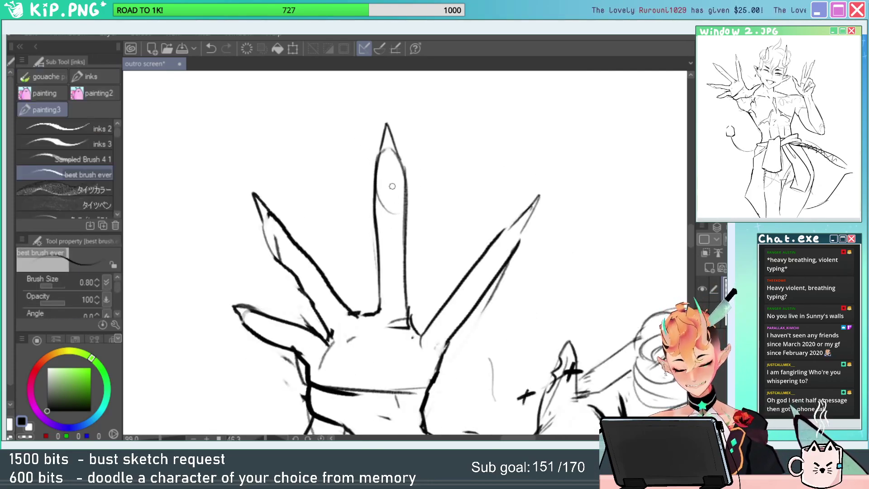
{"action": "key", "text": "e"}
{"action": "left_click_drag", "start_coordinate": [406, 169], "coordinate": [401, 225]}
{"action": "key", "text": "p"}
{"action": "key", "text": "ctrl+z"}
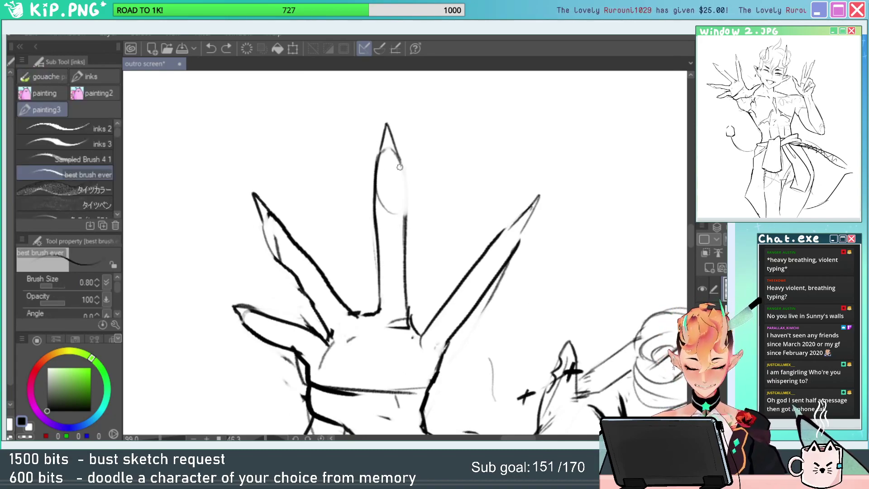
{"action": "mouse_move", "coordinate": [400, 159]}
{"action": "left_mouse_down"}
{"action": "mouse_move", "coordinate": [403, 238]}
{"action": "mouse_move", "coordinate": [409, 224]}
{"action": "mouse_move", "coordinate": [400, 225]}
{"action": "left_mouse_up"}
Lasso the whole open hand with its foreshortened arm, enlarge it slightly, shift it into place and clear the selection.
{"action": "key", "text": "ctrl+space"}
{"action": "left_click_drag", "start_coordinate": [482, 287], "coordinate": [495, 207]}
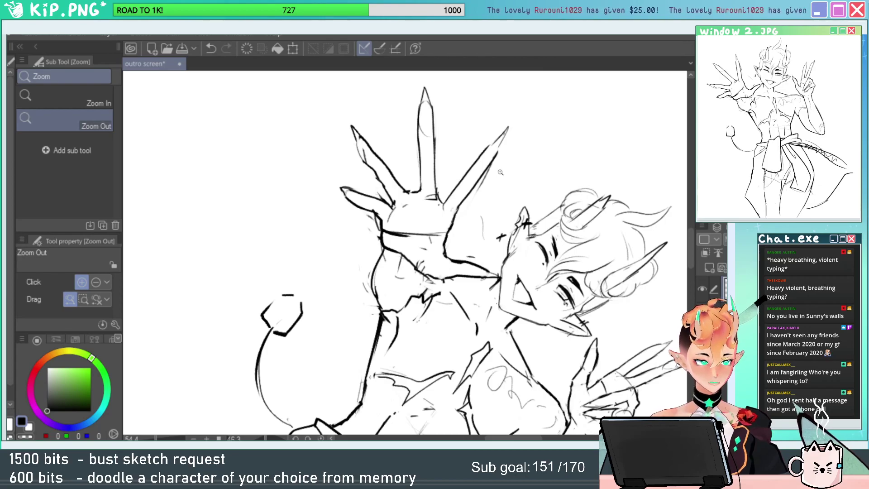
{"action": "left_click", "coordinate": [321, 437]}
{"action": "mouse_move", "coordinate": [484, 260]}
{"action": "left_mouse_down"}
{"action": "mouse_move", "coordinate": [507, 263]}
{"action": "mouse_move", "coordinate": [500, 296]}
{"action": "left_mouse_up"}
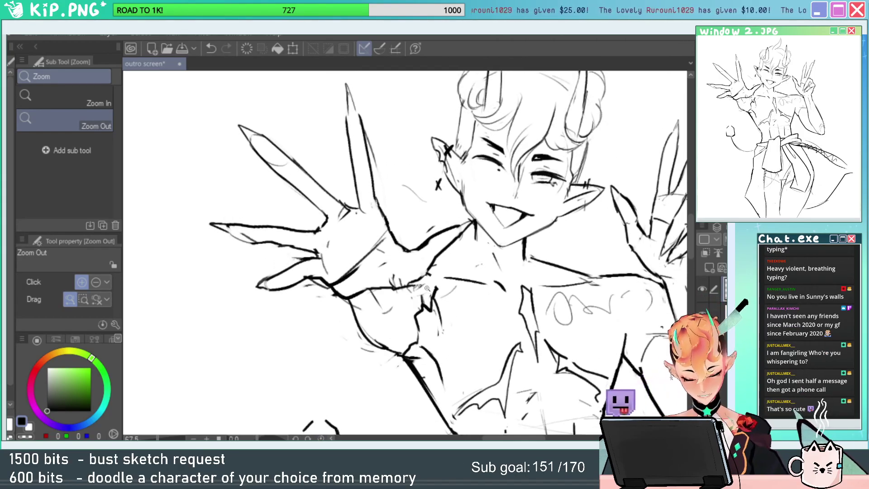
{"action": "mouse_move", "coordinate": [417, 284]}
{"action": "left_mouse_down"}
{"action": "mouse_move", "coordinate": [423, 297]}
{"action": "mouse_move", "coordinate": [448, 295]}
{"action": "left_mouse_up"}
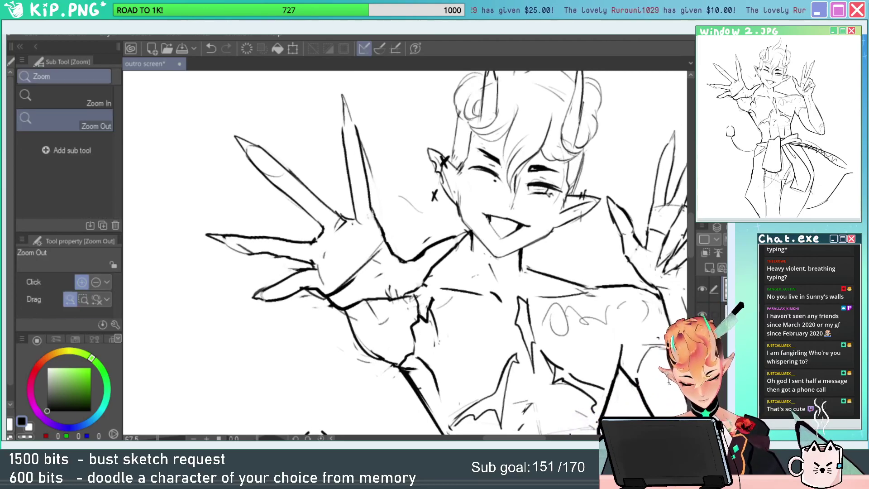
{"action": "key", "text": "e"}
{"action": "left_click_drag", "start_coordinate": [463, 234], "coordinate": [472, 230]}
{"action": "mouse_move", "coordinate": [518, 264]}
{"action": "left_mouse_down"}
{"action": "mouse_move", "coordinate": [514, 279]}
{"action": "mouse_move", "coordinate": [443, 300]}
{"action": "mouse_move", "coordinate": [434, 374]}
{"action": "mouse_move", "coordinate": [242, 165]}
{"action": "mouse_move", "coordinate": [405, 182]}
{"action": "mouse_move", "coordinate": [473, 274]}
{"action": "left_mouse_up"}
{"action": "key", "text": "m"}
{"action": "key", "text": "ctrl+t"}
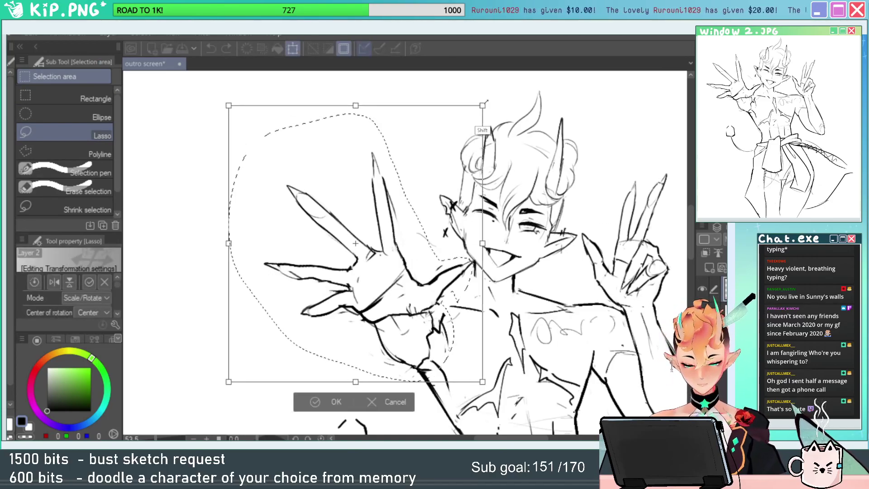
{"action": "left_click_drag", "start_coordinate": [487, 102], "coordinate": [492, 96]}
{"action": "left_click_drag", "start_coordinate": [458, 250], "coordinate": [454, 244]}
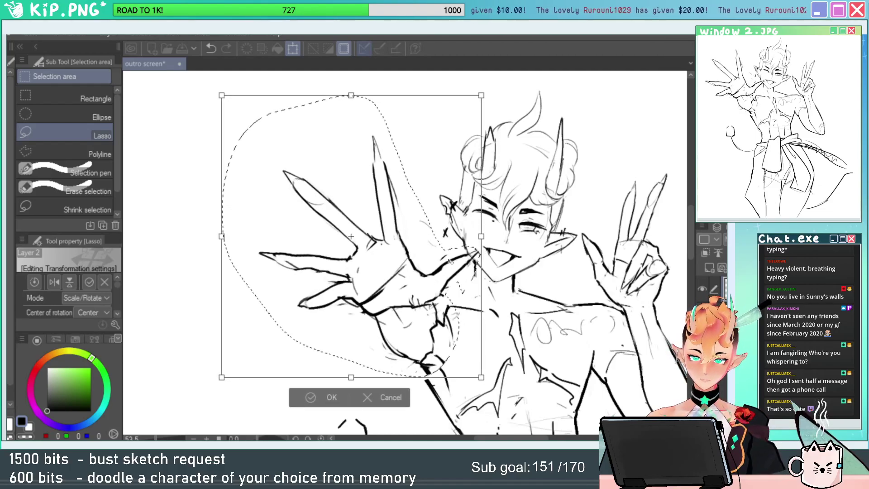
{"action": "key", "text": "Return"}
{"action": "key", "text": "ctrl+d"}
Erase the lines overlapping the open hand's thumb nail at the jaw and redraw the nail's pointed tip.
{"action": "key", "text": "e"}
{"action": "scroll", "coordinate": [470, 253], "scroll_direction": "up", "scroll_amount": 5}
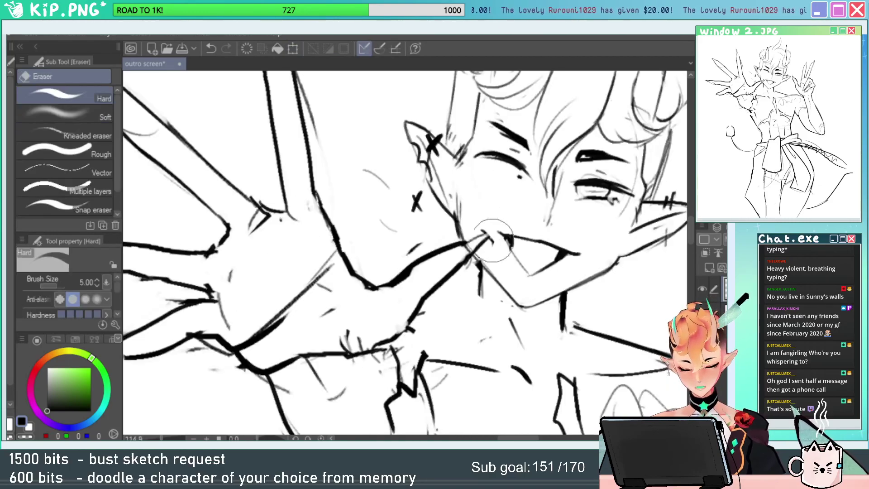
{"action": "key", "text": "p"}
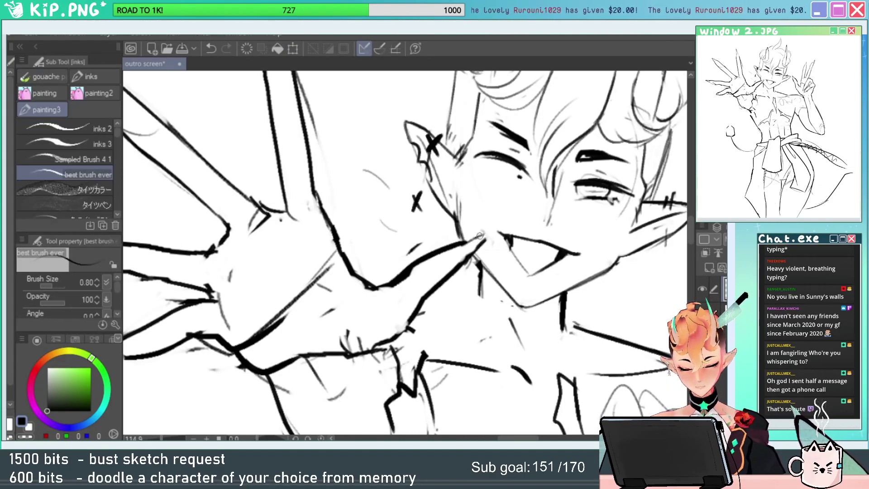
{"action": "left_click_drag", "start_coordinate": [509, 259], "coordinate": [533, 180]}
{"action": "mouse_move", "coordinate": [499, 225]}
{"action": "left_mouse_down"}
{"action": "mouse_move", "coordinate": [437, 252]}
{"action": "mouse_move", "coordinate": [474, 281]}
{"action": "mouse_move", "coordinate": [446, 298]}
{"action": "left_mouse_up"}
{"action": "key", "text": "ctrl+space"}
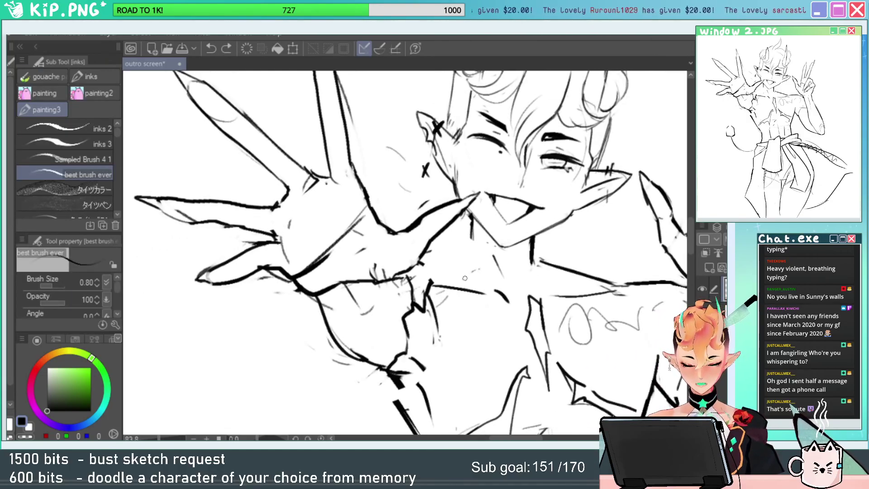
Erase and redraw the lines where the foreshortened arm's lower contour meets the side of the torso.
{"action": "key", "text": "e"}
{"action": "mouse_move", "coordinate": [390, 379]}
{"action": "left_mouse_down"}
{"action": "mouse_move", "coordinate": [416, 404]}
{"action": "mouse_move", "coordinate": [399, 404]}
{"action": "left_mouse_up"}
{"action": "key", "text": "p"}
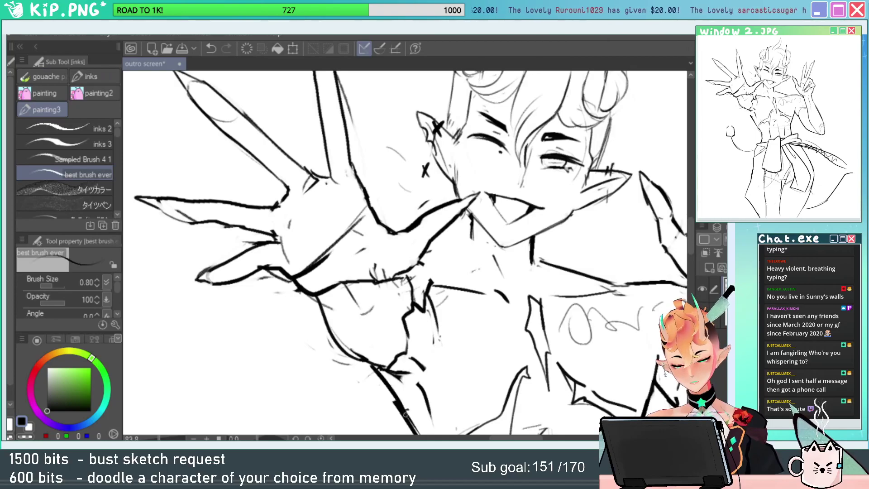
{"action": "key", "text": "ctrl+z"}
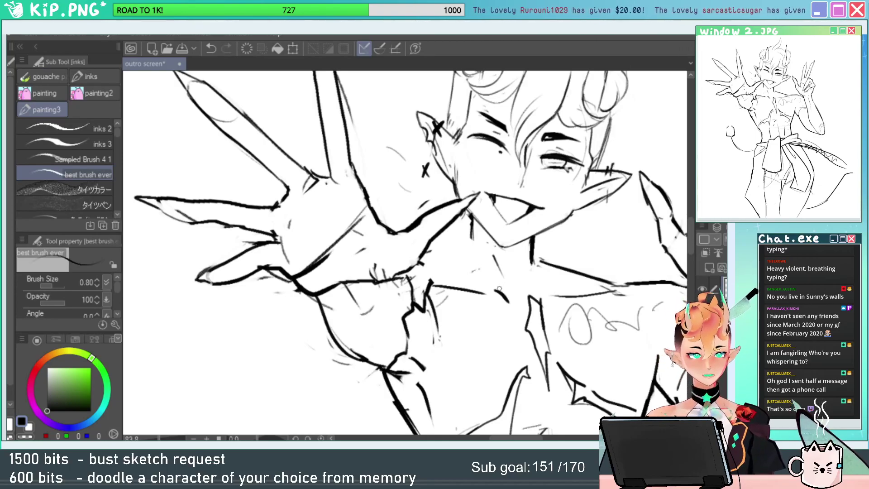
{"action": "key", "text": "ctrl+z"}
{"action": "key", "text": "e"}
{"action": "mouse_move", "coordinate": [348, 349]}
{"action": "left_mouse_down"}
{"action": "mouse_move", "coordinate": [378, 364]}
{"action": "mouse_move", "coordinate": [379, 376]}
{"action": "left_mouse_up"}
{"action": "key", "text": "p"}
{"action": "key", "text": "ctrl+z"}
{"action": "mouse_move", "coordinate": [340, 346]}
{"action": "left_mouse_down"}
{"action": "mouse_move", "coordinate": [398, 379]}
{"action": "mouse_move", "coordinate": [403, 353]}
{"action": "mouse_move", "coordinate": [410, 360]}
{"action": "left_mouse_up"}
{"action": "key", "text": "e"}
{"action": "key", "text": "p"}
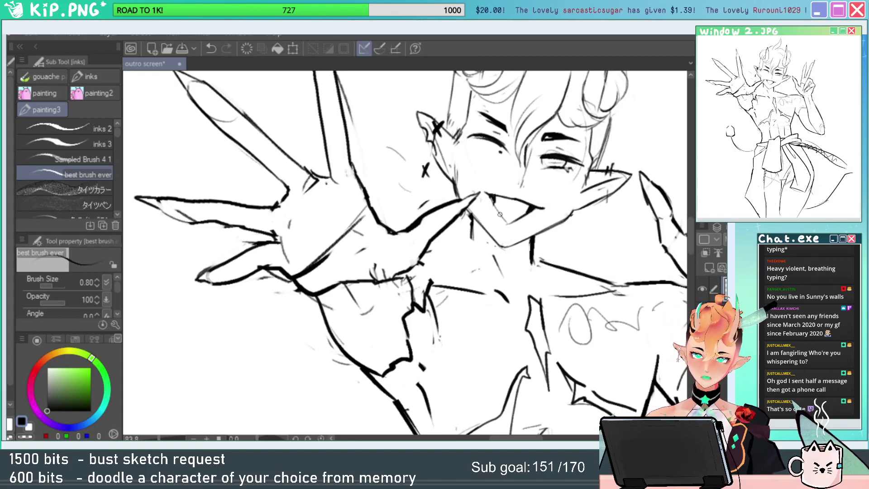
Flip the sketch layer horizontally to check the pose.
{"action": "key", "text": "ctrl+t"}
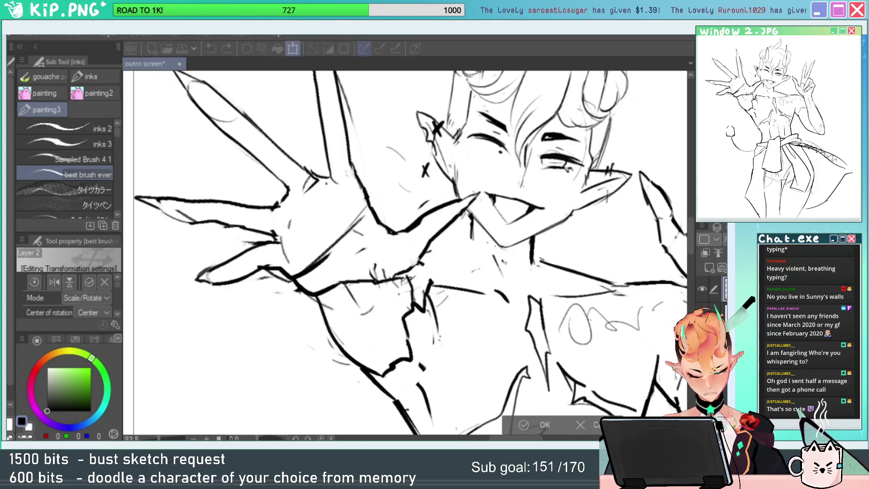
{"action": "right_click", "coordinate": [487, 227]}
{"action": "left_click", "coordinate": [521, 382]}
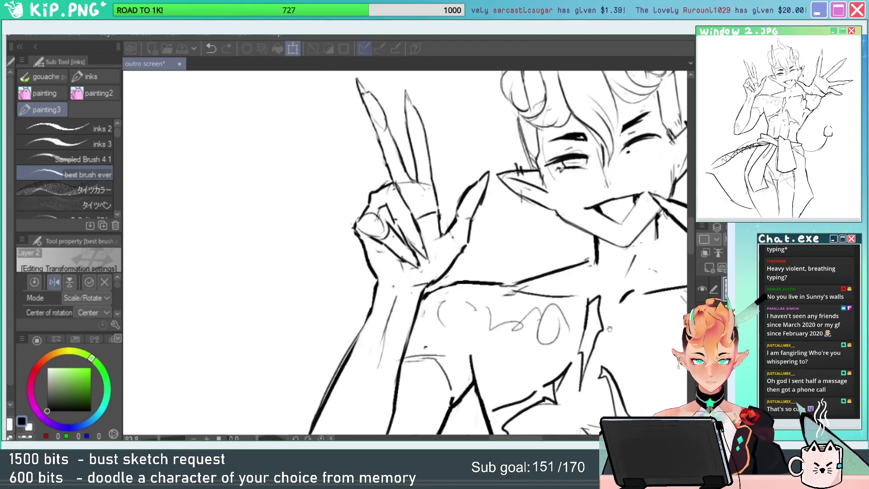
{"action": "left_click_drag", "start_coordinate": [607, 313], "coordinate": [506, 312]}
{"action": "key", "text": "Return"}
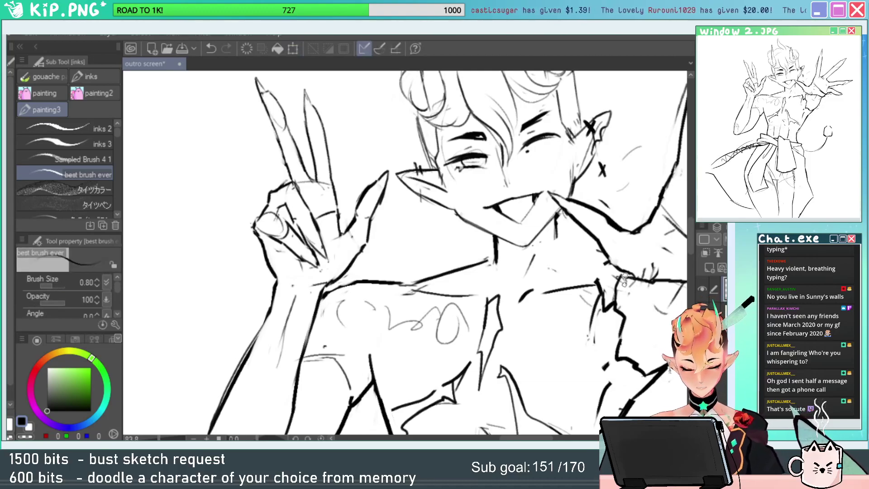
Draw the neck-to-shoulder line on the open hand's side and erase the jagged lines at that shoulder.
{"action": "key", "text": "b"}
{"action": "key", "text": "p"}
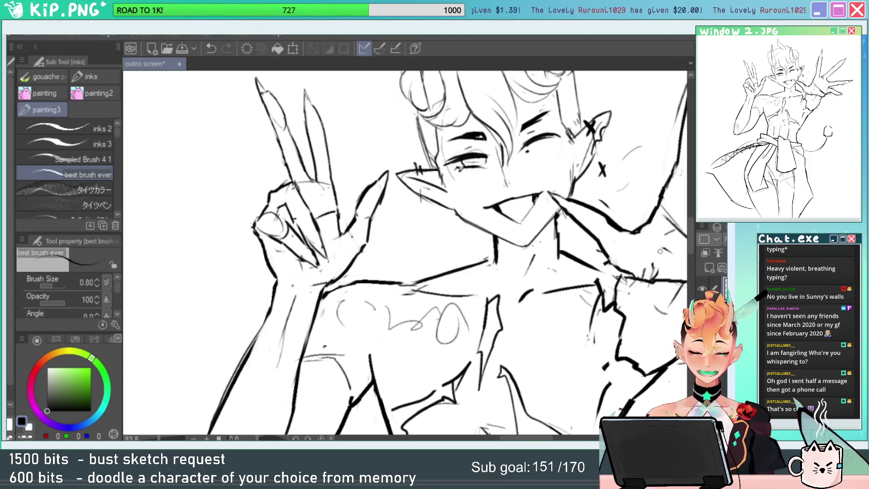
{"action": "left_click_drag", "start_coordinate": [573, 334], "coordinate": [470, 286]}
{"action": "left_click_drag", "start_coordinate": [584, 299], "coordinate": [565, 304]}
{"action": "key", "text": "e"}
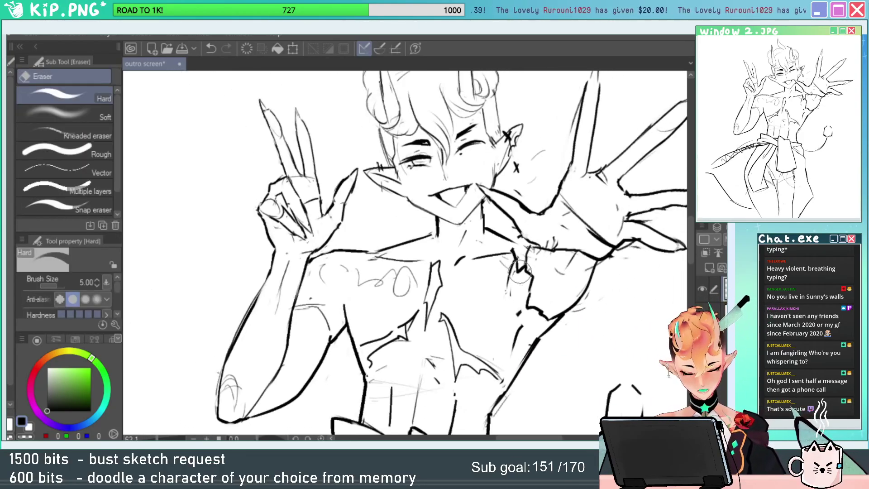
{"action": "left_click_drag", "start_coordinate": [520, 273], "coordinate": [517, 260]}
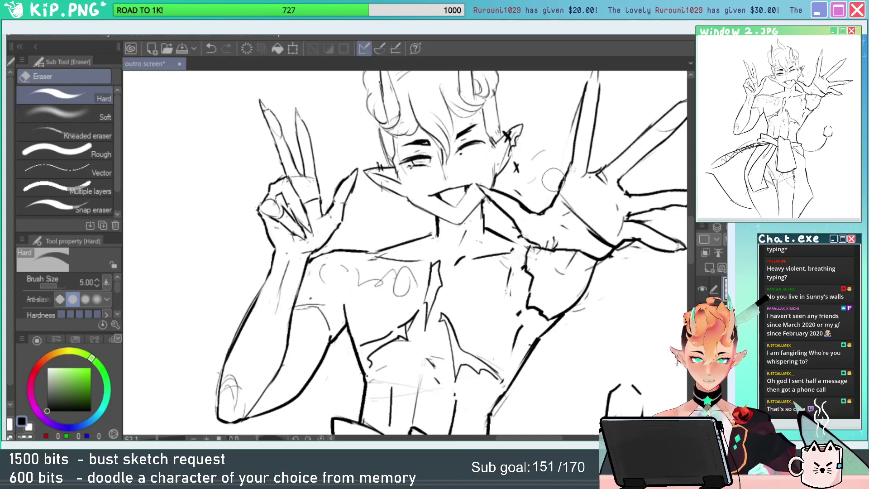
Erase the line linking the foreshortened arm to the torso and sketch a rounded contour around the arm's jagged edge.
{"action": "left_click_drag", "start_coordinate": [579, 347], "coordinate": [547, 251]}
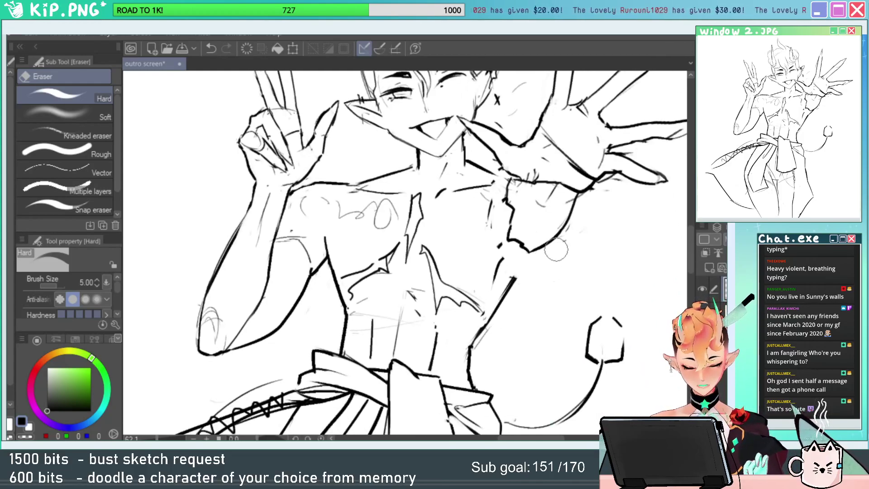
{"action": "key", "text": "p"}
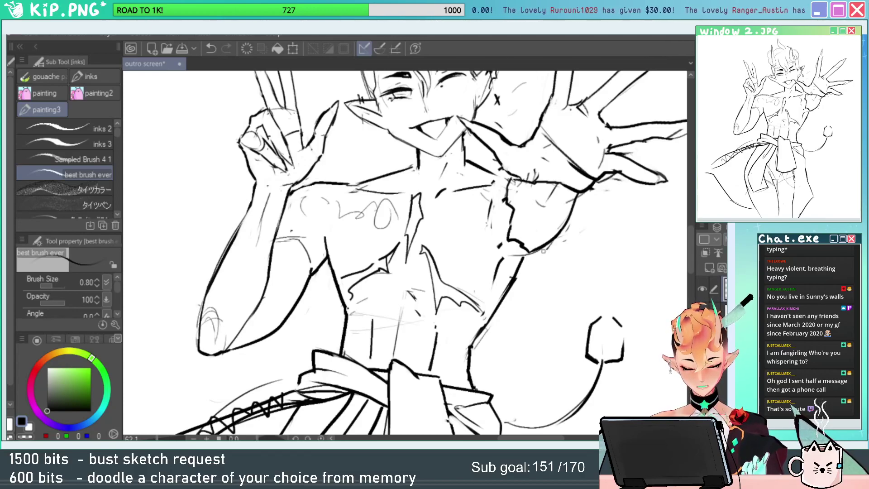
{"action": "key", "text": "ctrl+z"}
{"action": "key", "text": "ctrl+z"}
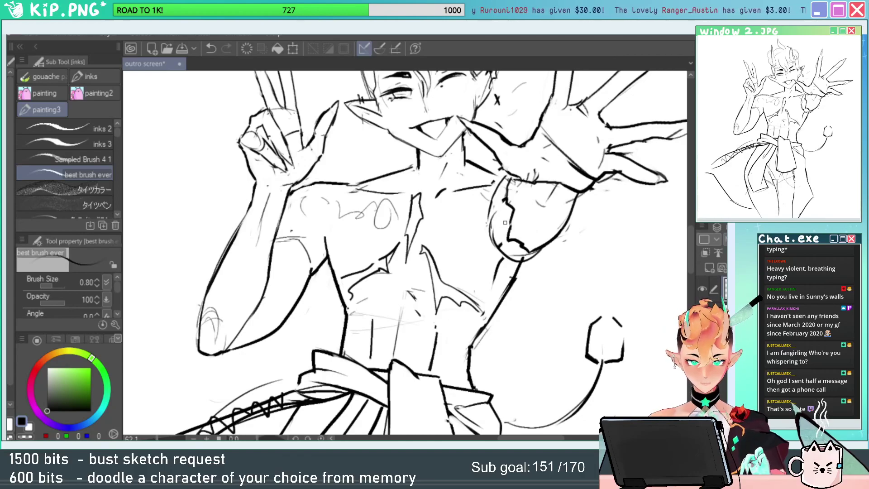
Flip the sketch layer back to its original orientation and save the drawing.
{"action": "key", "text": "slash"}
{"action": "left_click", "coordinate": [563, 271]}
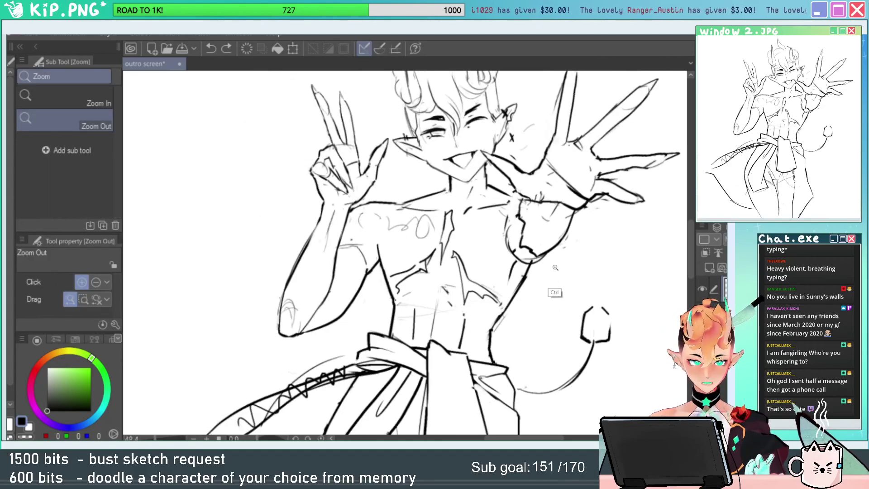
{"action": "key", "text": "ctrl+t"}
{"action": "right_click", "coordinate": [454, 280]}
{"action": "left_click", "coordinate": [553, 219]}
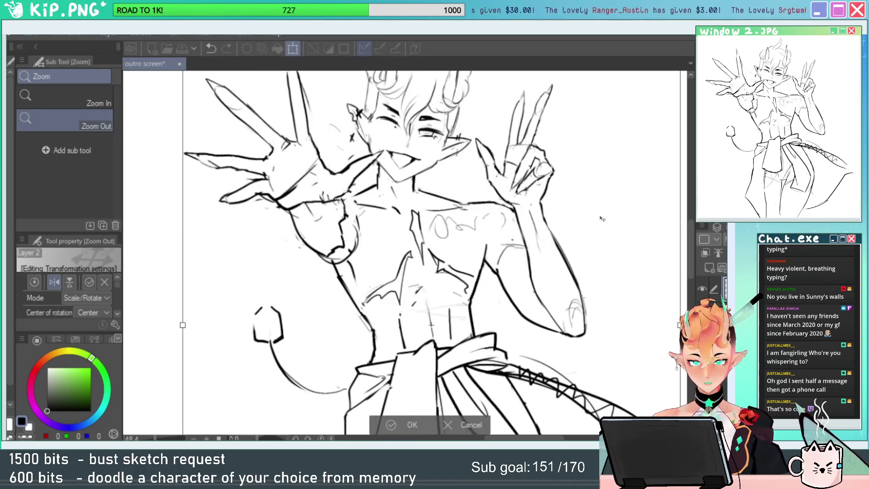
{"action": "key", "text": "Return"}
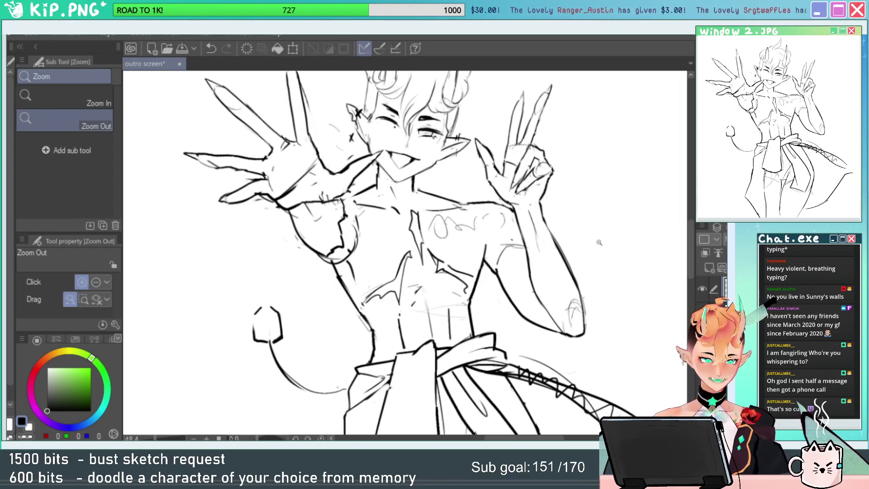
{"action": "left_click_drag", "start_coordinate": [608, 270], "coordinate": [579, 282]}
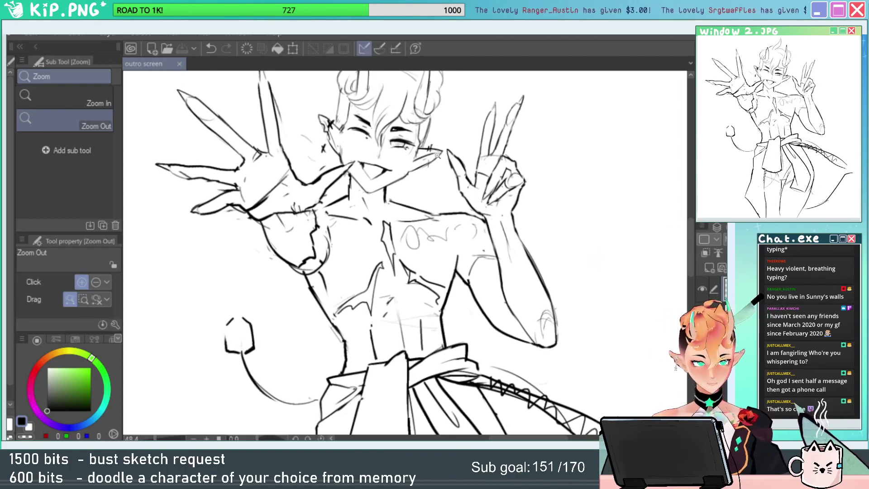
Erase the rounded contour and the old jagged edge on the torso side of the foreshortened arm.
{"action": "mouse_move", "coordinate": [305, 210]}
{"action": "left_mouse_down"}
{"action": "mouse_move", "coordinate": [350, 209]}
{"action": "mouse_move", "coordinate": [318, 212]}
{"action": "left_mouse_up"}
{"action": "left_click_drag", "start_coordinate": [400, 230], "coordinate": [351, 232]}
{"action": "mouse_move", "coordinate": [411, 260]}
{"action": "left_mouse_down"}
{"action": "mouse_move", "coordinate": [483, 273]}
{"action": "mouse_move", "coordinate": [378, 301]}
{"action": "left_mouse_up"}
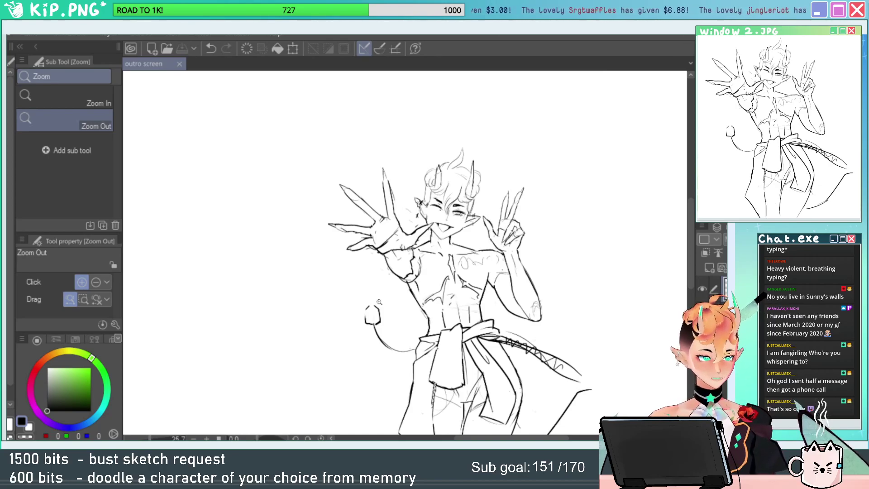
{"action": "left_click_drag", "start_coordinate": [406, 276], "coordinate": [474, 276]}
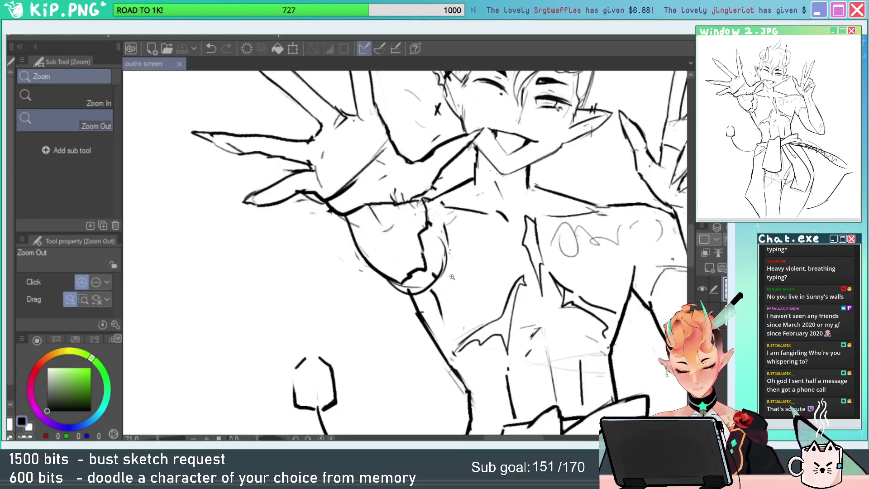
{"action": "key", "text": "e"}
{"action": "mouse_move", "coordinate": [412, 293]}
{"action": "left_mouse_down"}
{"action": "mouse_move", "coordinate": [421, 293]}
{"action": "mouse_move", "coordinate": [447, 232]}
{"action": "left_mouse_up"}
{"action": "key", "text": "p"}
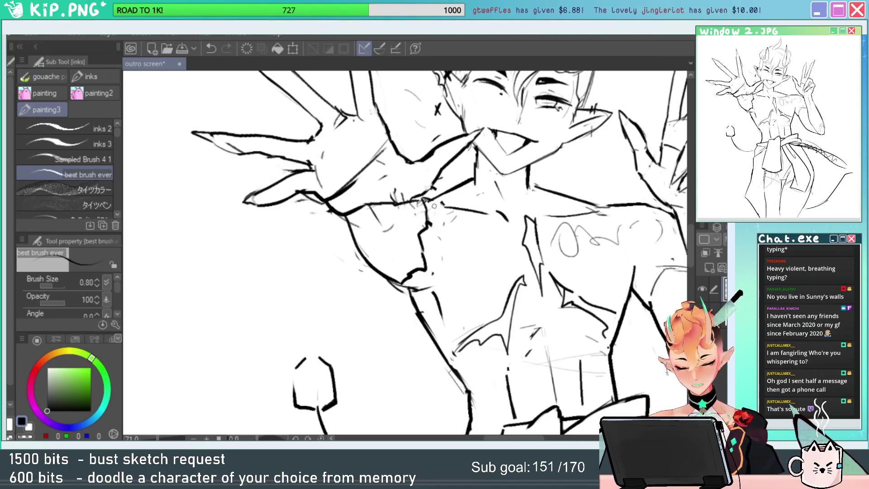
{"action": "key", "text": "e"}
{"action": "mouse_move", "coordinate": [428, 213]}
{"action": "left_mouse_down"}
{"action": "mouse_move", "coordinate": [427, 256]}
{"action": "mouse_move", "coordinate": [423, 219]}
{"action": "left_mouse_up"}
{"action": "key", "text": "p"}
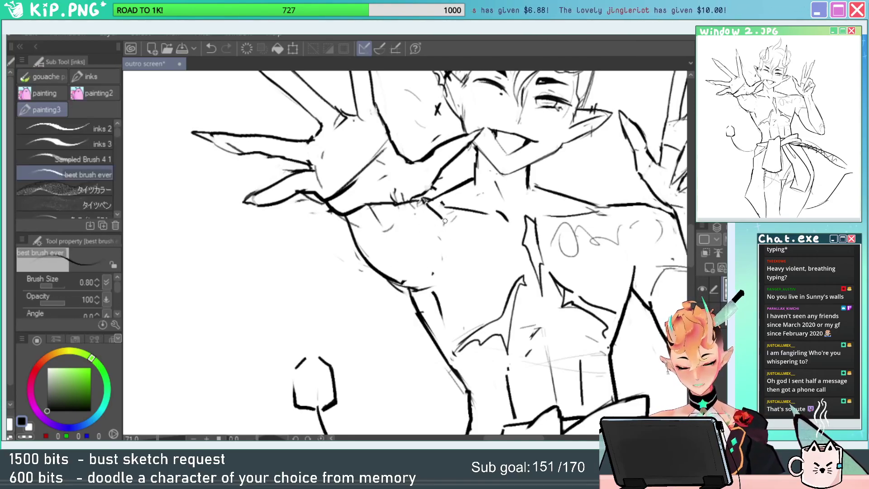
Redraw the foreshortened arm with a scalloped rounded edge, a firmer outer line and curved contour lines across it.
{"action": "key", "text": "ctrl+z"}
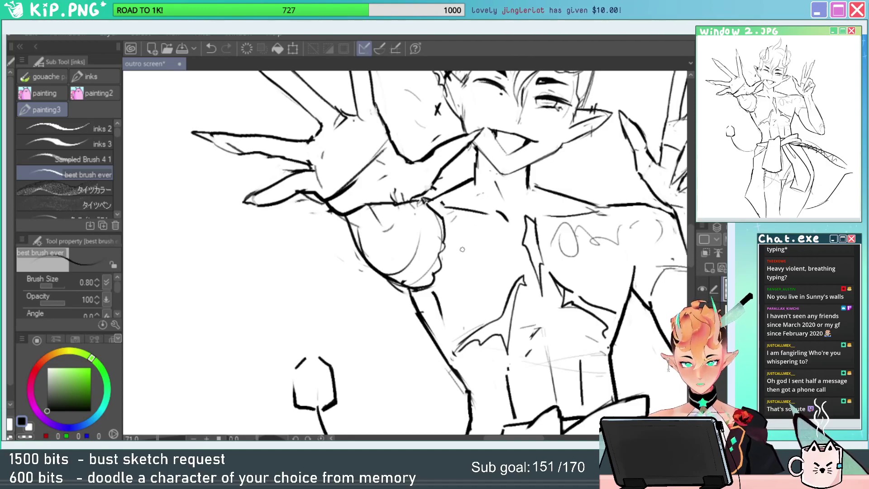
{"action": "key", "text": "ctrl+z"}
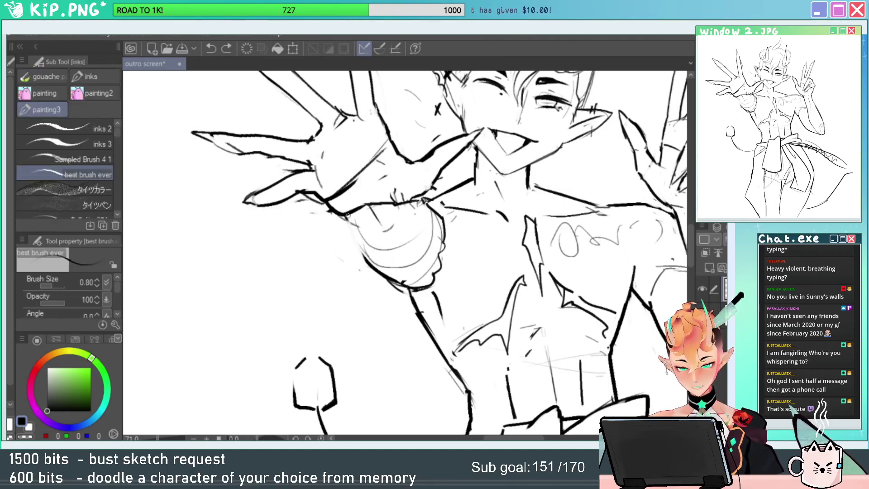
{"action": "left_click_drag", "start_coordinate": [344, 212], "coordinate": [378, 278]}
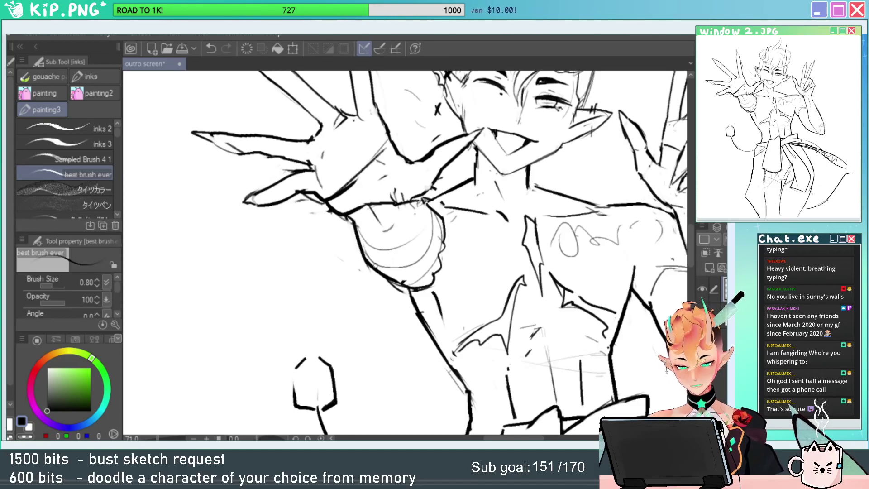
{"action": "left_click_drag", "start_coordinate": [516, 251], "coordinate": [477, 287]}
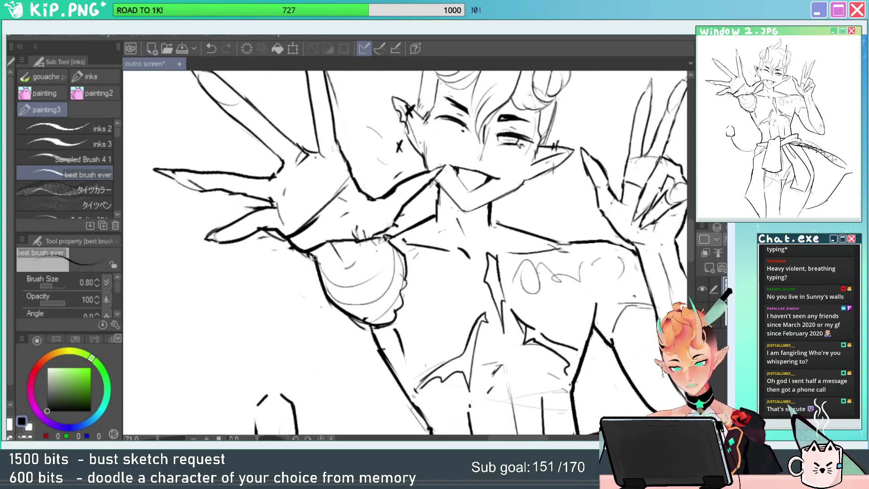
{"action": "key", "text": "ctrl+z"}
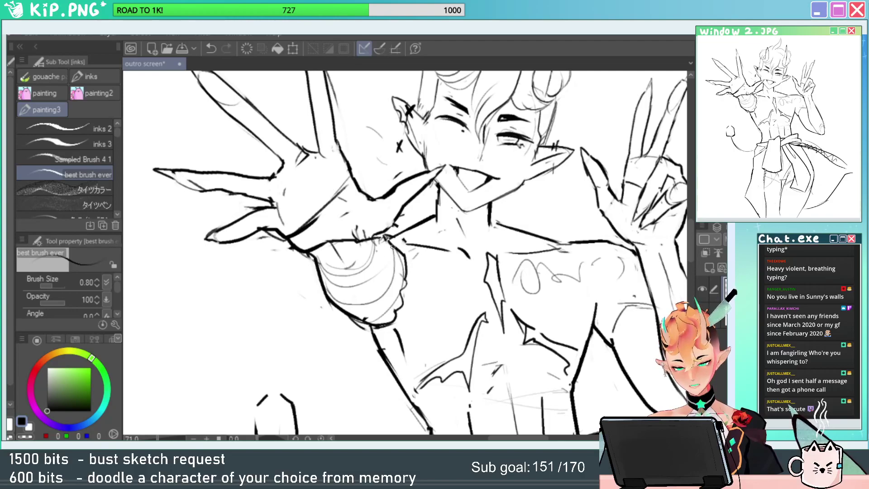
Preview the whole sketch flipped horizontally to check the pose, and cancel the transform.
{"action": "left_click_drag", "start_coordinate": [488, 305], "coordinate": [454, 309]}
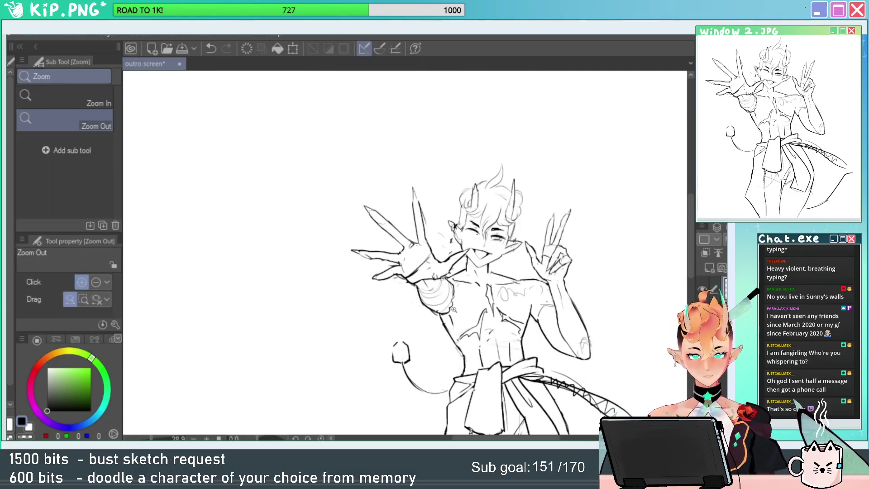
{"action": "left_click", "coordinate": [487, 306]}
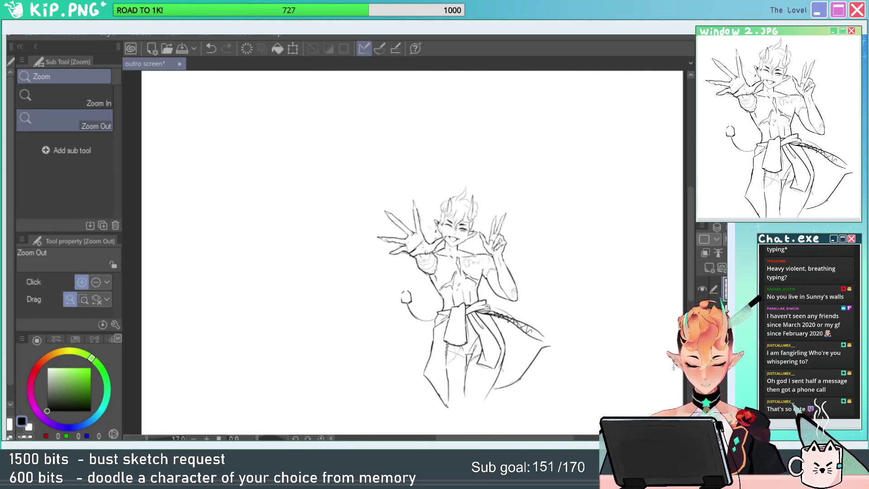
{"action": "key", "text": "ctrl+t"}
{"action": "right_click", "coordinate": [552, 321]}
{"action": "left_click", "coordinate": [621, 256]}
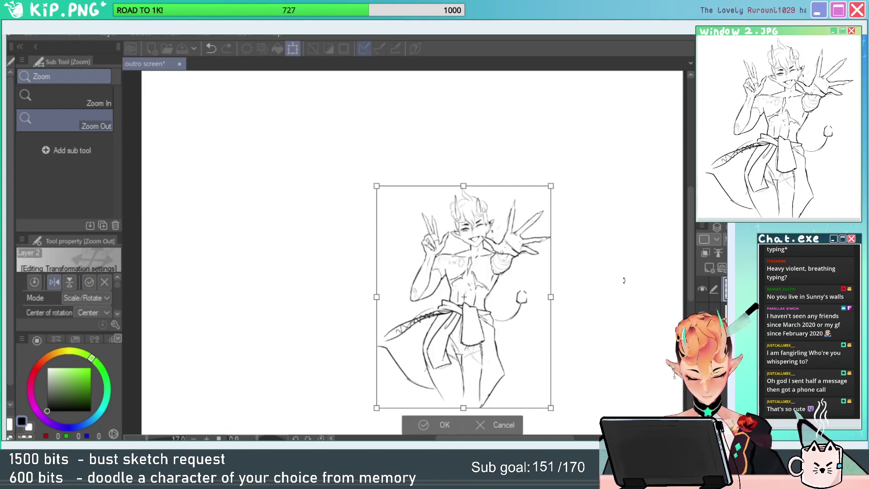
{"action": "key", "text": "Escape"}
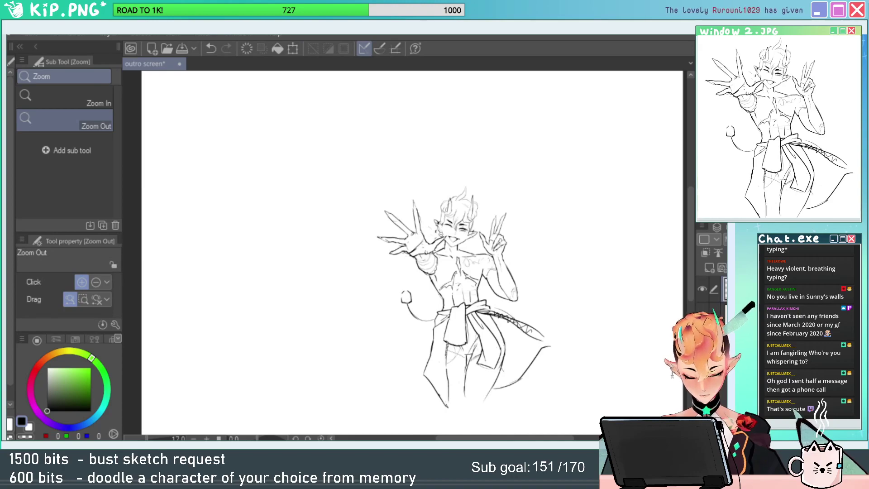
Lasso the open hand and forearm, transform them slightly smaller beside the face, and deselect.
{"action": "left_click_drag", "start_coordinate": [440, 235], "coordinate": [480, 260]}
{"action": "left_click_drag", "start_coordinate": [482, 263], "coordinate": [496, 270]}
{"action": "key", "text": "m"}
{"action": "mouse_move", "coordinate": [453, 302]}
{"action": "left_mouse_down"}
{"action": "mouse_move", "coordinate": [455, 327]}
{"action": "mouse_move", "coordinate": [405, 350]}
{"action": "mouse_move", "coordinate": [267, 256]}
{"action": "mouse_move", "coordinate": [413, 142]}
{"action": "left_mouse_up"}
{"action": "left_click_drag", "start_coordinate": [436, 237], "coordinate": [461, 241]}
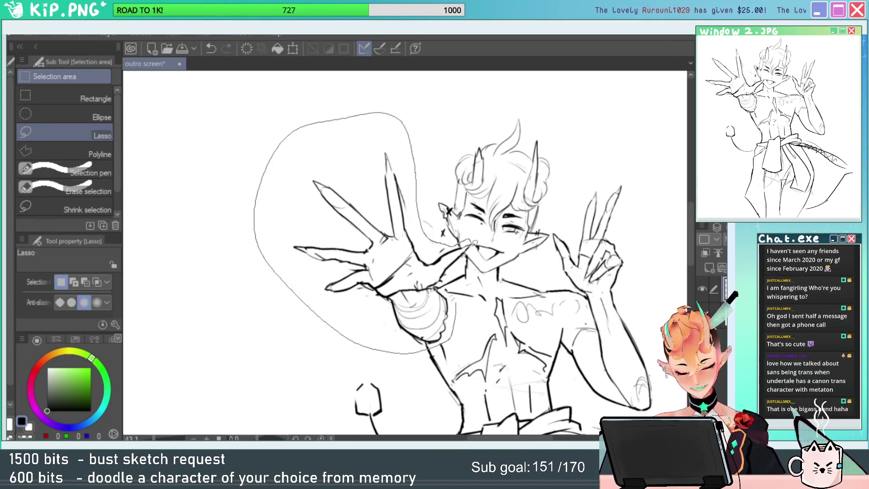
{"action": "left_click_drag", "start_coordinate": [440, 284], "coordinate": [451, 308]}
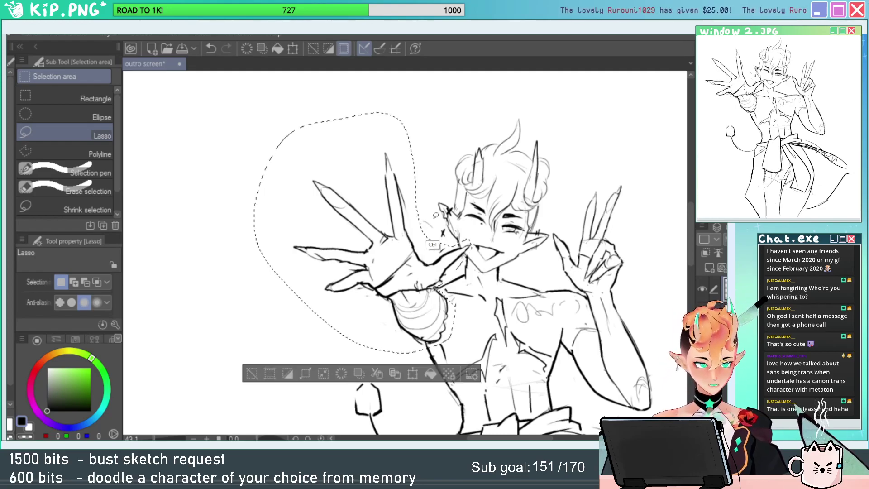
{"action": "key", "text": "ctrl+t"}
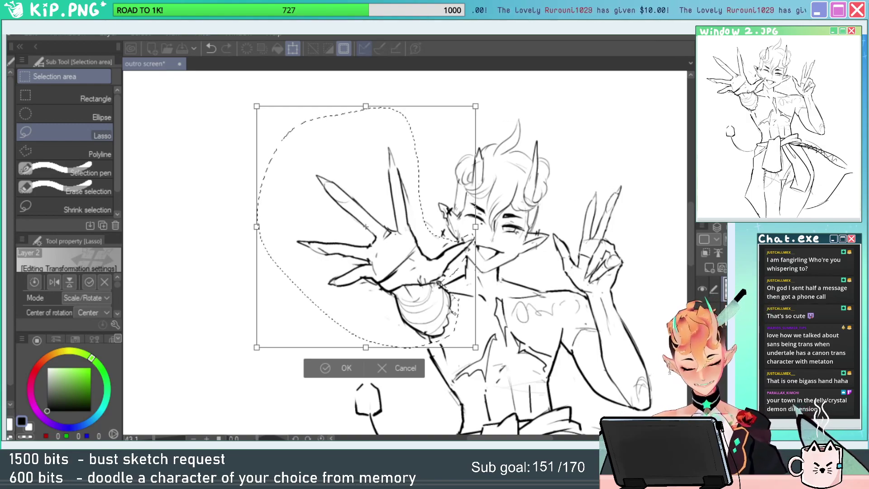
{"action": "key", "text": "Return"}
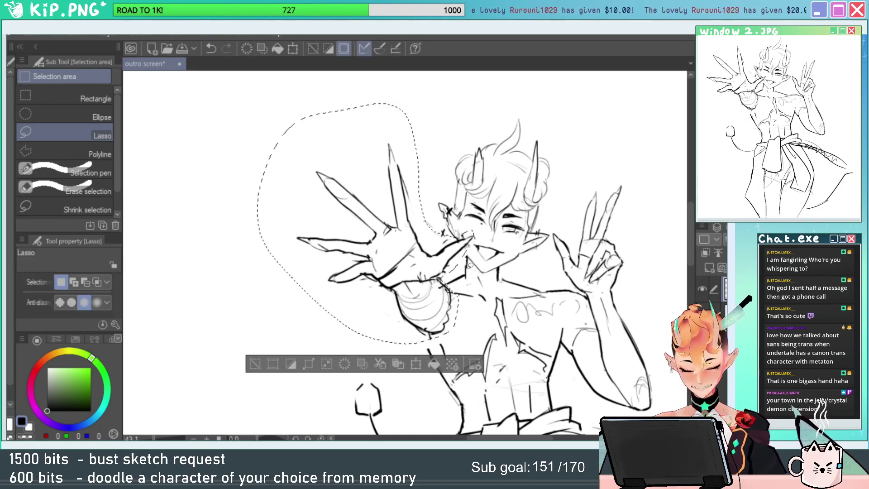
{"action": "key", "text": "ctrl+d"}
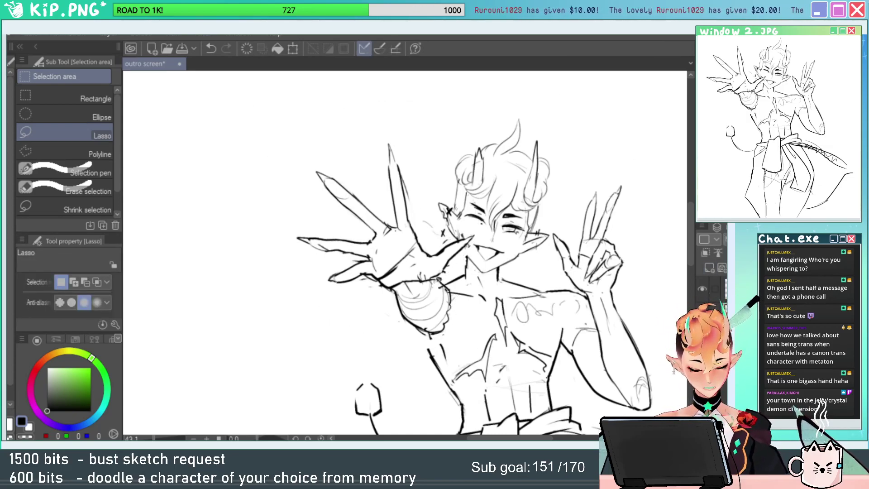
Redraw the lines joining the resized forearm to the torso's side and armpit.
{"action": "left_click", "coordinate": [702, 288]}
{"action": "left_click", "coordinate": [702, 289]}
{"action": "key", "text": "e"}
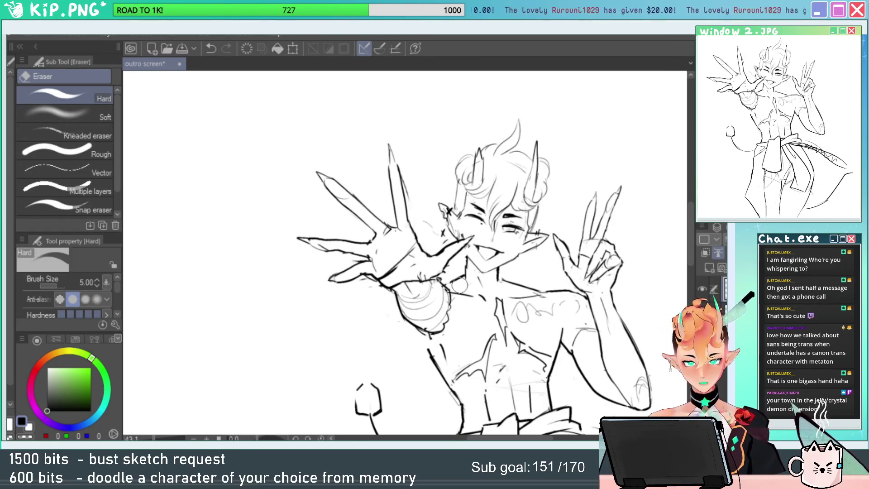
{"action": "key", "text": "p"}
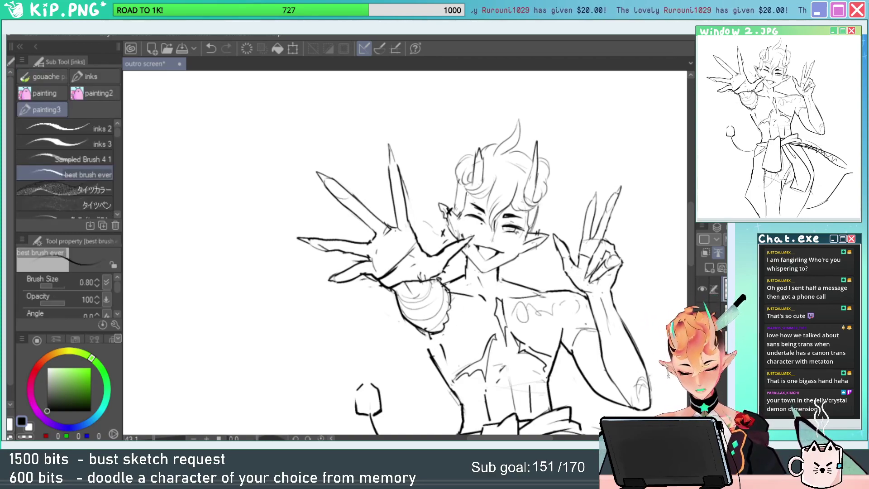
{"action": "key", "text": "e"}
{"action": "key", "text": "p"}
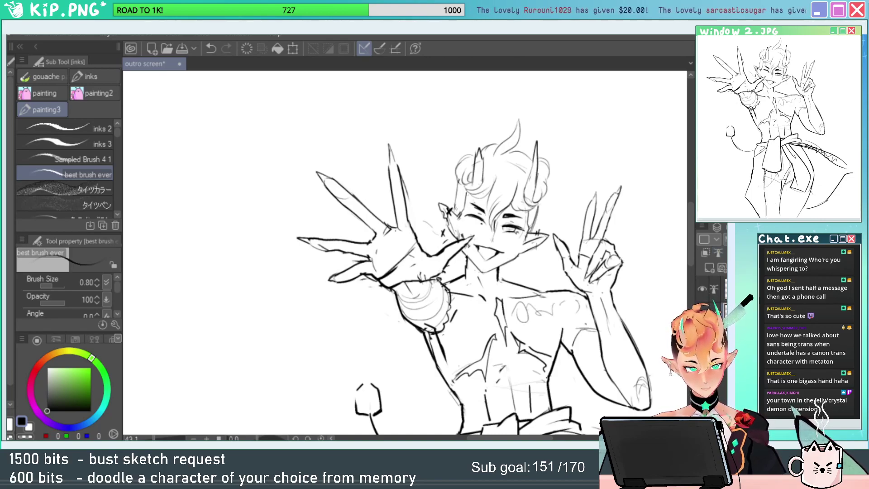
Pick a light grey and close the open outline at the garment's hem and flared tip with 5.00 brush strokes.
{"action": "left_click_drag", "start_coordinate": [580, 343], "coordinate": [521, 284]}
{"action": "left_click", "coordinate": [48, 379]}
{"action": "left_click_drag", "start_coordinate": [419, 310], "coordinate": [357, 312]}
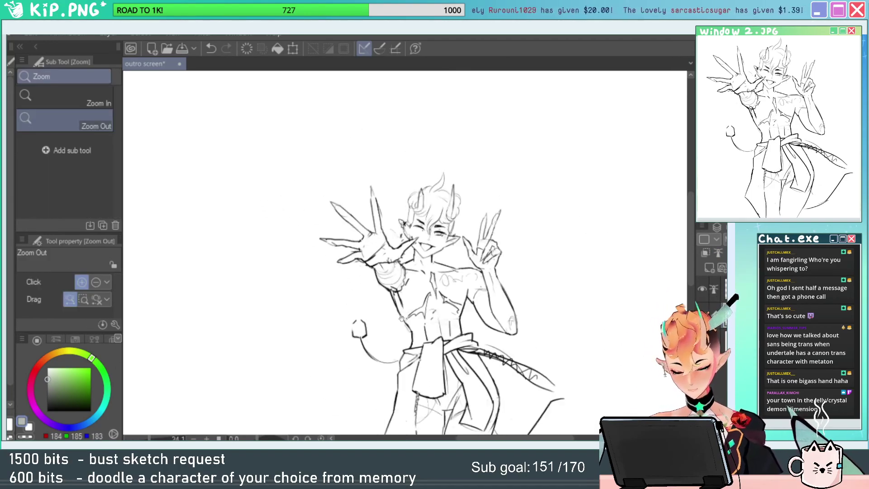
{"action": "left_click_drag", "start_coordinate": [530, 325], "coordinate": [544, 255]}
{"action": "key", "text": "e"}
{"action": "key", "text": "p"}
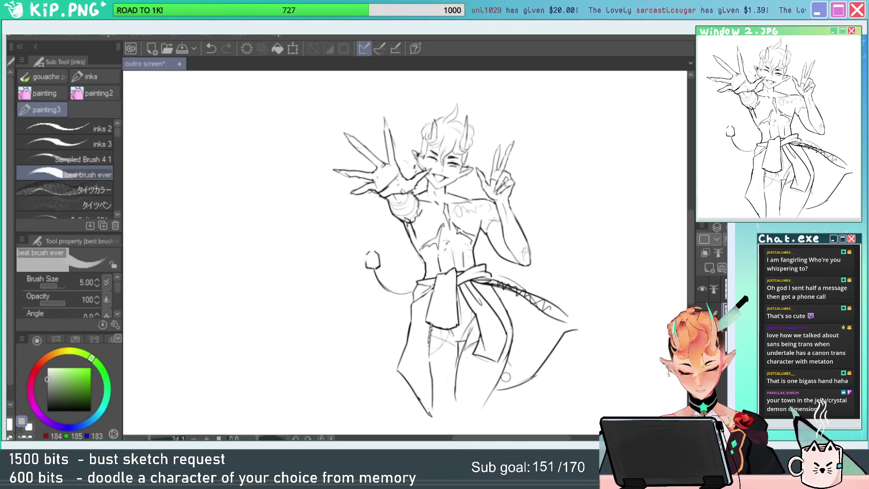
{"action": "mouse_move", "coordinate": [506, 377]}
{"action": "left_mouse_down"}
{"action": "mouse_move", "coordinate": [471, 390]}
{"action": "mouse_move", "coordinate": [518, 367]}
{"action": "left_mouse_up"}
{"action": "left_click_drag", "start_coordinate": [563, 318], "coordinate": [566, 318]}
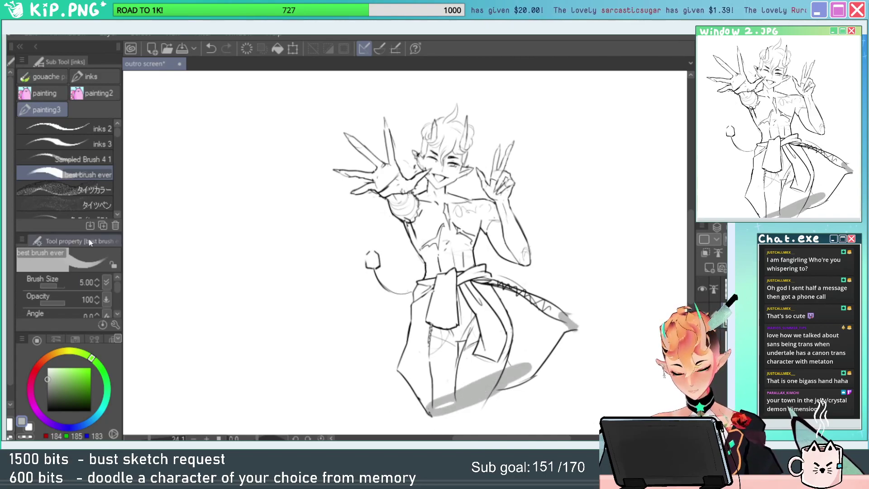
Fill the enclosed figure with flat light grey using the gap-closing fill tool and tidy the fill around the neck and thumb.
{"action": "left_click", "coordinate": [5, 229]}
{"action": "mouse_move", "coordinate": [605, 171]}
{"action": "left_mouse_down"}
{"action": "mouse_move", "coordinate": [620, 184]}
{"action": "mouse_move", "coordinate": [487, 427]}
{"action": "mouse_move", "coordinate": [692, 162]}
{"action": "left_mouse_up"}
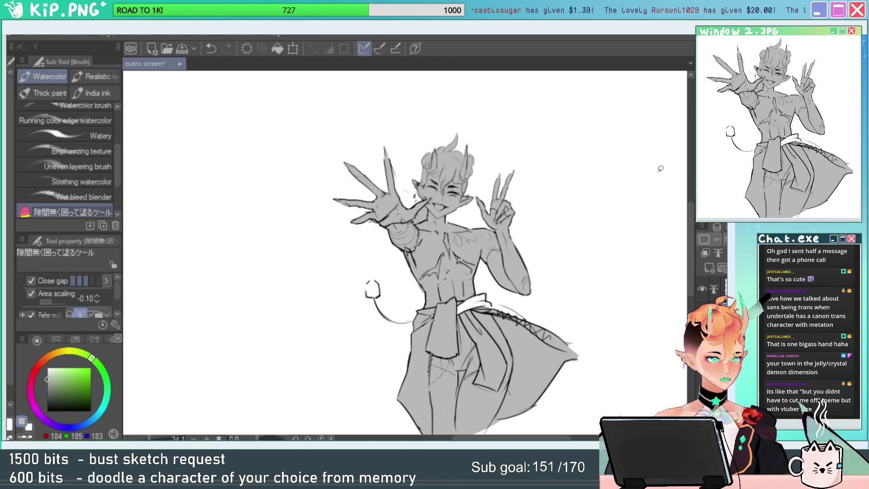
{"action": "key", "text": "/"}
{"action": "left_click_drag", "start_coordinate": [416, 202], "coordinate": [500, 203]}
{"action": "key", "text": "e"}
{"action": "mouse_move", "coordinate": [460, 236]}
{"action": "left_mouse_down"}
{"action": "mouse_move", "coordinate": [462, 257]}
{"action": "mouse_move", "coordinate": [452, 231]}
{"action": "mouse_move", "coordinate": [398, 296]}
{"action": "mouse_move", "coordinate": [417, 301]}
{"action": "mouse_move", "coordinate": [462, 278]}
{"action": "left_mouse_up"}
{"action": "key", "text": "p"}
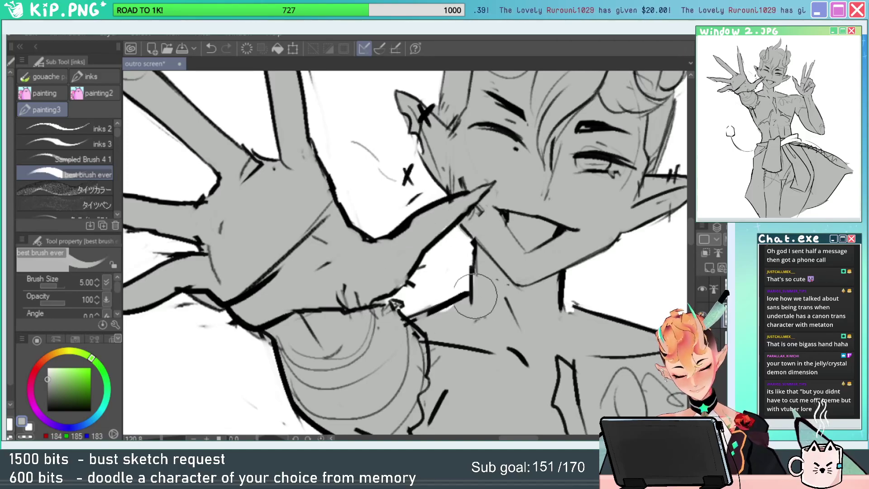
{"action": "key", "text": "/"}
{"action": "left_click_drag", "start_coordinate": [506, 308], "coordinate": [471, 316]}
Paint the unfilled waist sash and knot with the same light grey as the figure.
{"action": "left_click_drag", "start_coordinate": [558, 350], "coordinate": [500, 339]}
{"action": "mouse_move", "coordinate": [520, 339]}
{"action": "left_mouse_down"}
{"action": "mouse_move", "coordinate": [465, 265]}
{"action": "mouse_move", "coordinate": [526, 284]}
{"action": "mouse_move", "coordinate": [493, 221]}
{"action": "left_mouse_up"}
{"action": "scroll", "coordinate": [493, 221], "scroll_direction": "up", "scroll_amount": 2}
{"action": "key", "text": "p"}
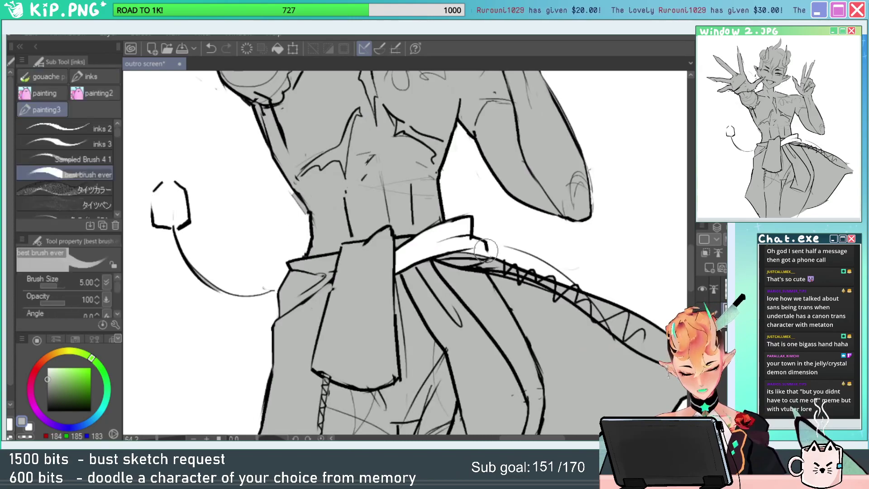
{"action": "mouse_move", "coordinate": [463, 248]}
{"action": "left_mouse_down"}
{"action": "mouse_move", "coordinate": [392, 266]}
{"action": "mouse_move", "coordinate": [459, 255]}
{"action": "mouse_move", "coordinate": [475, 260]}
{"action": "left_mouse_up"}
{"action": "key", "text": "/"}
{"action": "left_click_drag", "start_coordinate": [528, 284], "coordinate": [579, 335]}
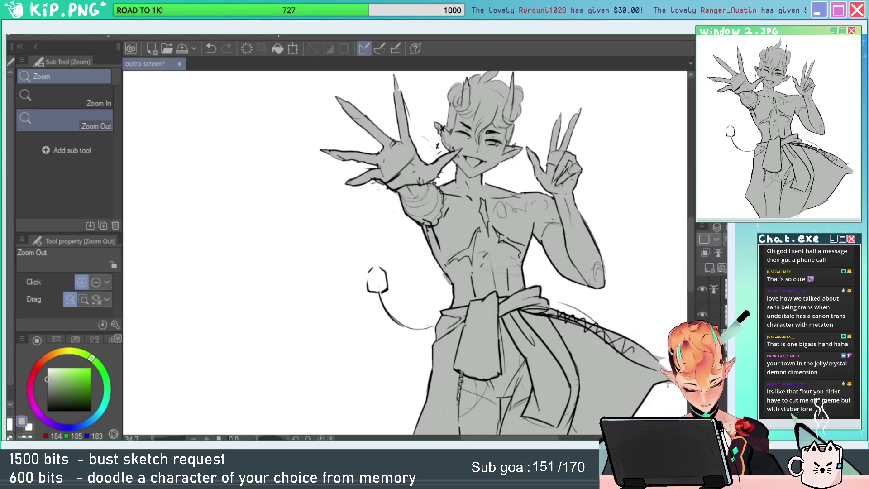
Darken the figure's flat grey base with a hue and luminosity correction and clip a shading layer to it.
{"action": "key", "text": "ctrl+u"}
{"action": "left_click_drag", "start_coordinate": [578, 231], "coordinate": [568, 300]}
{"action": "left_click", "coordinate": [727, 144]}
{"action": "left_click", "coordinate": [705, 253]}
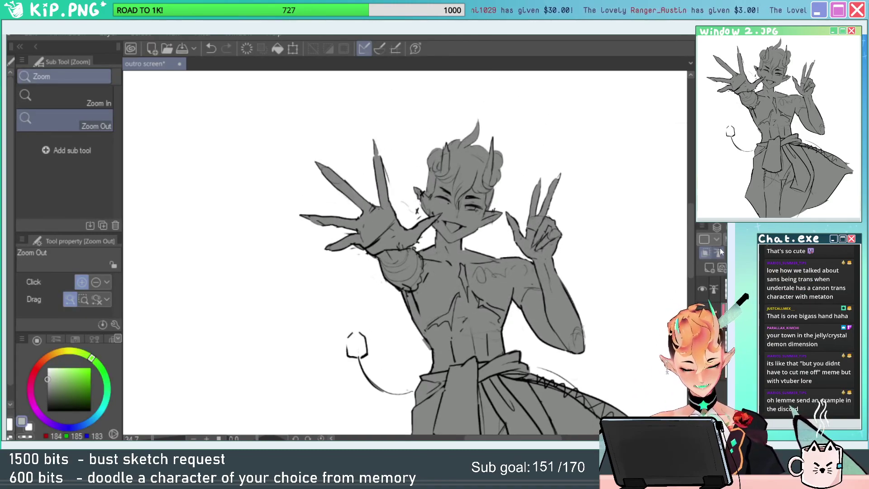
Sample the base grey and shade the open hand and forearm dark grey with a 15.00 brush.
{"action": "left_click_drag", "start_coordinate": [444, 265], "coordinate": [470, 294]}
{"action": "left_click", "coordinate": [471, 294], "text": "alt"}
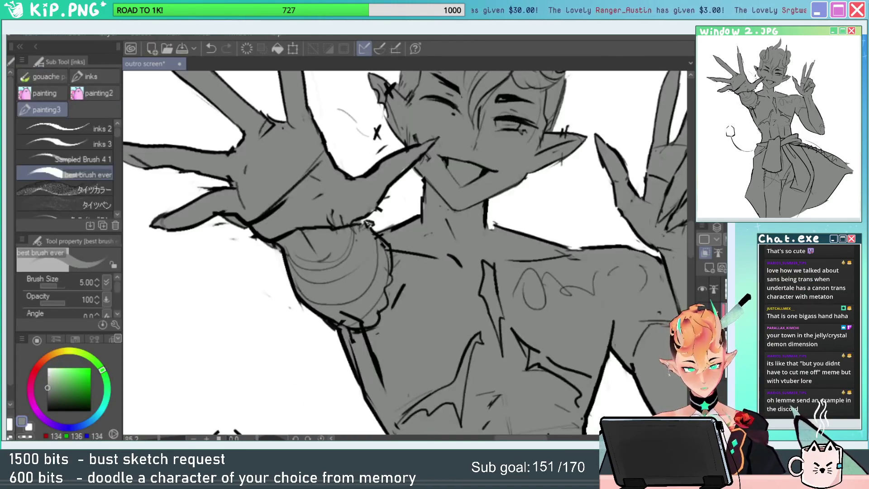
{"action": "mouse_move", "coordinate": [583, 380]}
{"action": "left_mouse_down"}
{"action": "mouse_move", "coordinate": [563, 267]}
{"action": "mouse_move", "coordinate": [565, 285]}
{"action": "left_mouse_up"}
{"action": "mouse_move", "coordinate": [305, 208]}
{"action": "left_mouse_down"}
{"action": "mouse_move", "coordinate": [340, 176]}
{"action": "mouse_move", "coordinate": [332, 286]}
{"action": "mouse_move", "coordinate": [367, 224]}
{"action": "mouse_move", "coordinate": [304, 162]}
{"action": "mouse_move", "coordinate": [255, 146]}
{"action": "mouse_move", "coordinate": [291, 269]}
{"action": "mouse_move", "coordinate": [386, 184]}
{"action": "mouse_move", "coordinate": [393, 271]}
{"action": "mouse_move", "coordinate": [441, 230]}
{"action": "mouse_move", "coordinate": [348, 216]}
{"action": "mouse_move", "coordinate": [371, 291]}
{"action": "mouse_move", "coordinate": [395, 314]}
{"action": "mouse_move", "coordinate": [409, 305]}
{"action": "mouse_move", "coordinate": [368, 327]}
{"action": "mouse_move", "coordinate": [395, 304]}
{"action": "mouse_move", "coordinate": [397, 366]}
{"action": "mouse_move", "coordinate": [425, 359]}
{"action": "mouse_move", "coordinate": [401, 294]}
{"action": "left_mouse_up"}
{"action": "left_click_drag", "start_coordinate": [482, 283], "coordinate": [490, 313]}
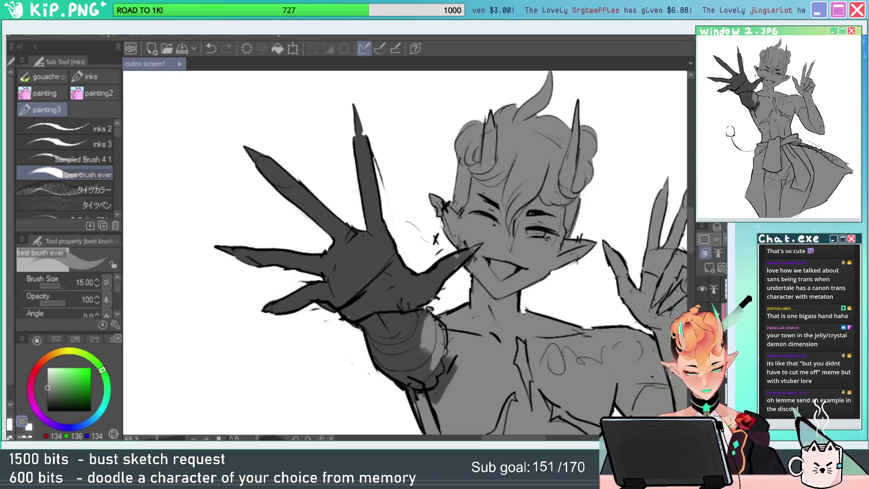
Reduce the brush size to 7.00 and 2.50 and lighten the side edges of the hair to white near the temples.
{"action": "key", "text": "["}
{"action": "key", "text": "["}
{"action": "key", "text": "["}
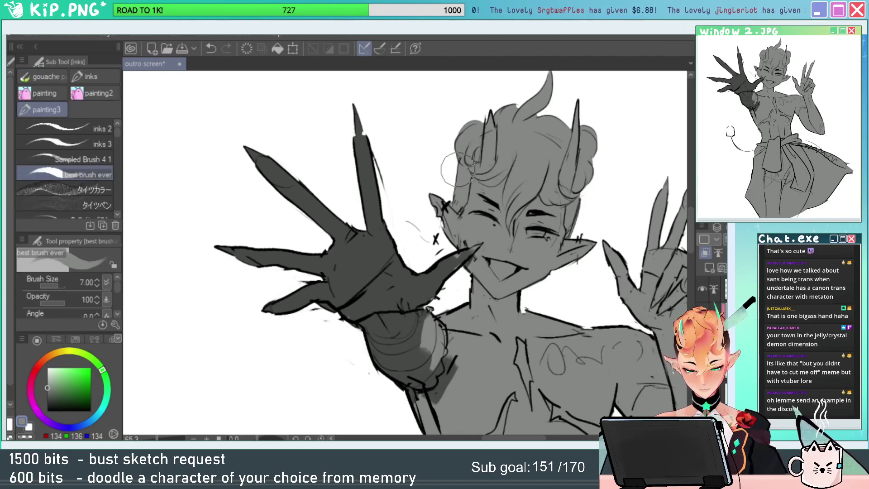
{"action": "left_click_drag", "start_coordinate": [458, 166], "coordinate": [453, 209]}
{"action": "key", "text": "]"}
{"action": "key", "text": "bracketleft"}
{"action": "key", "text": "bracketleft"}
{"action": "key", "text": "bracketleft"}
{"action": "key", "text": "bracketleft"}
{"action": "key", "text": "bracketleft"}
{"action": "key", "text": "bracketleft"}
{"action": "key", "text": "bracketleft"}
{"action": "key", "text": "bracketleft"}
{"action": "key", "text": "bracketleft"}
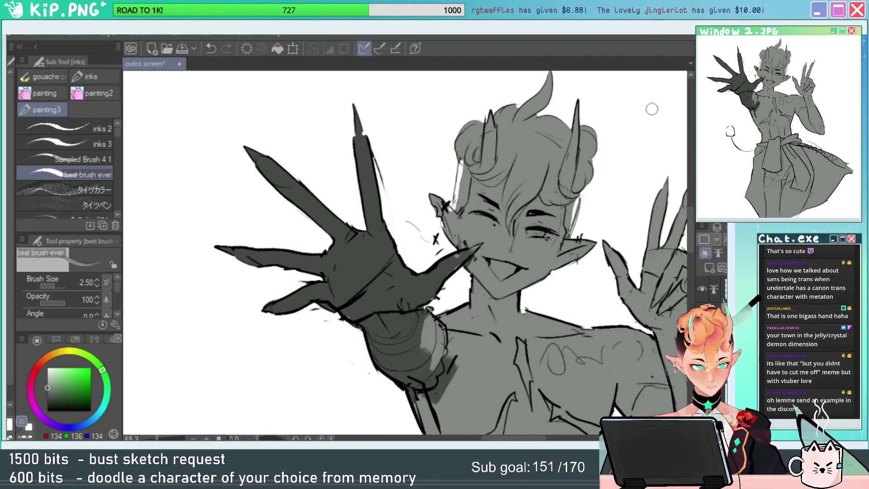
Set the brush size to 5.00 and paint white over the horns and the outer edges of the hair.
{"action": "key", "text": "bracketright"}
{"action": "key", "text": "bracketright"}
{"action": "key", "text": "bracketright"}
{"action": "key", "text": "bracketright"}
{"action": "key", "text": "bracketright"}
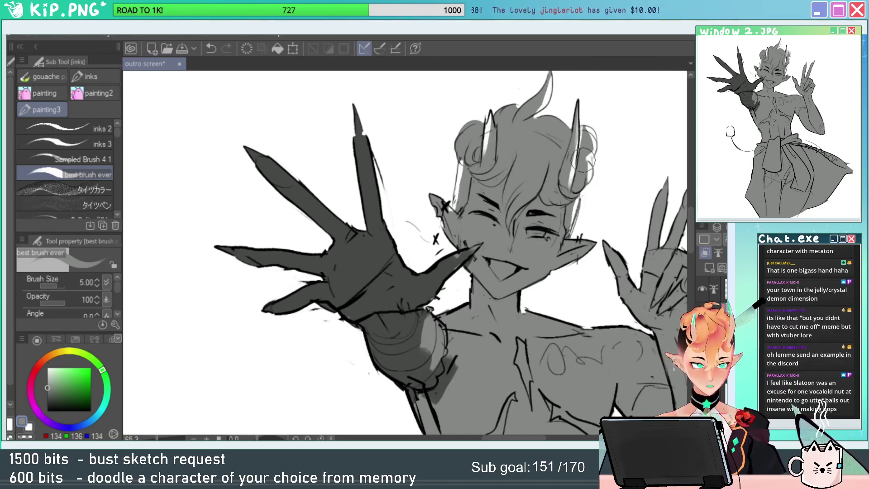
{"action": "left_click_drag", "start_coordinate": [584, 159], "coordinate": [562, 202]}
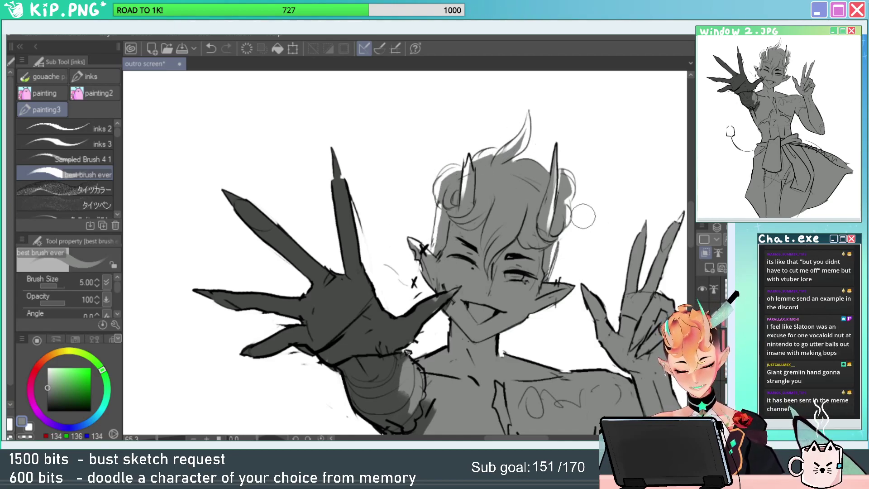
Paint white edge highlights along the jaw, neck, raised peace-sign fingers and outer forearm.
{"action": "scroll", "coordinate": [530, 173], "scroll_direction": "down", "scroll_amount": 3}
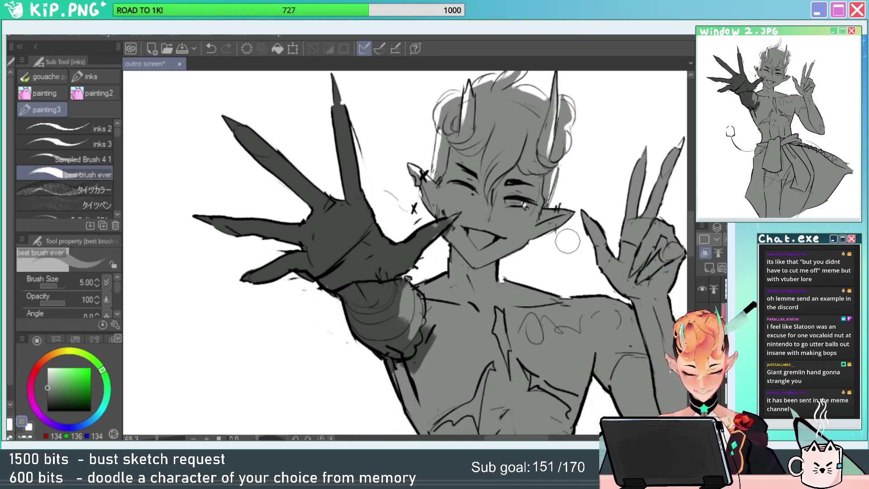
{"action": "mouse_move", "coordinate": [516, 253]}
{"action": "left_mouse_down"}
{"action": "mouse_move", "coordinate": [497, 263]}
{"action": "mouse_move", "coordinate": [525, 279]}
{"action": "left_mouse_up"}
{"action": "mouse_move", "coordinate": [447, 245]}
{"action": "left_mouse_down"}
{"action": "mouse_move", "coordinate": [448, 257]}
{"action": "mouse_move", "coordinate": [424, 282]}
{"action": "left_mouse_up"}
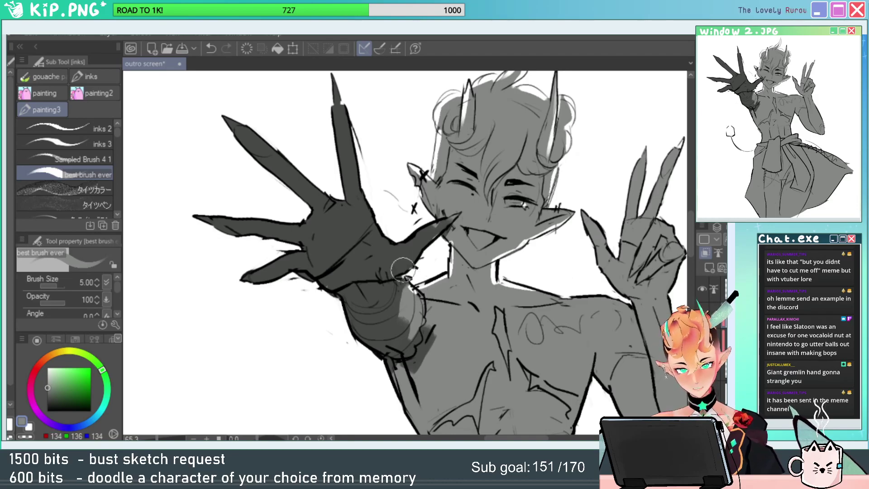
{"action": "left_click_drag", "start_coordinate": [658, 267], "coordinate": [579, 224]}
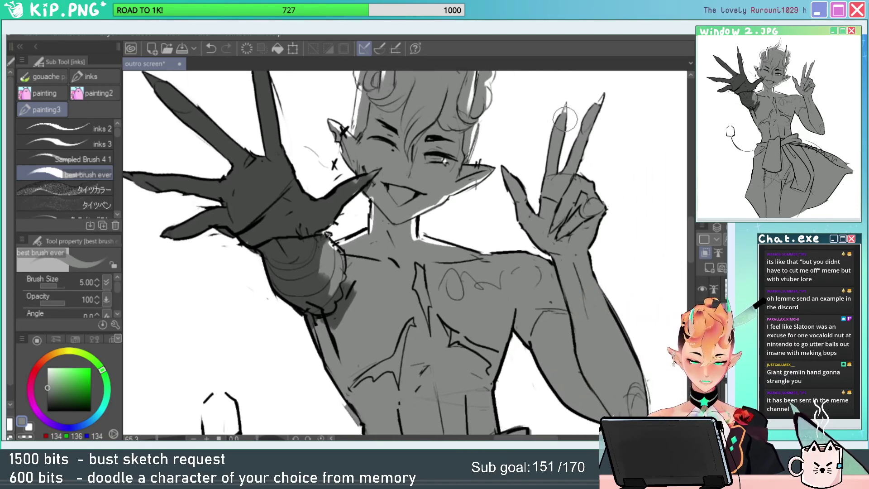
{"action": "mouse_move", "coordinate": [603, 103]}
{"action": "left_mouse_down"}
{"action": "mouse_move", "coordinate": [581, 181]}
{"action": "mouse_move", "coordinate": [584, 195]}
{"action": "mouse_move", "coordinate": [602, 204]}
{"action": "mouse_move", "coordinate": [587, 254]}
{"action": "mouse_move", "coordinate": [620, 358]}
{"action": "left_mouse_up"}
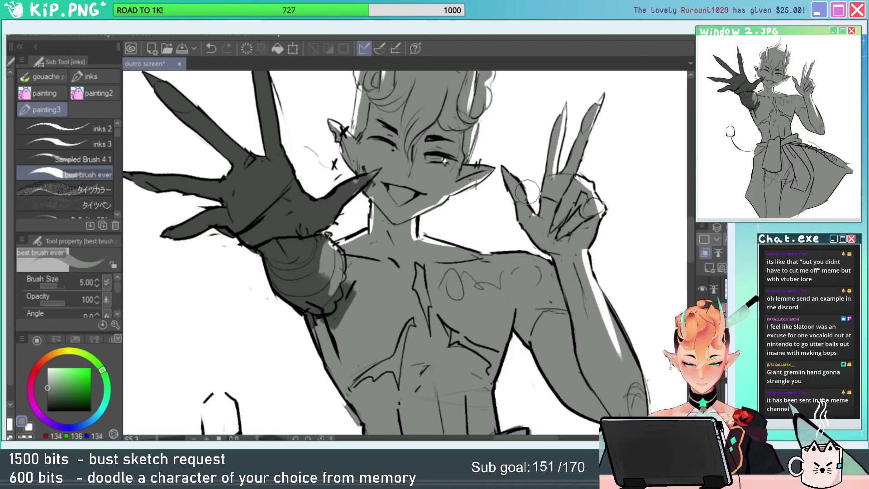
Paint white edge highlights along the shoulder, the arm and both sides of the torso.
{"action": "left_click_drag", "start_coordinate": [537, 208], "coordinate": [513, 138]}
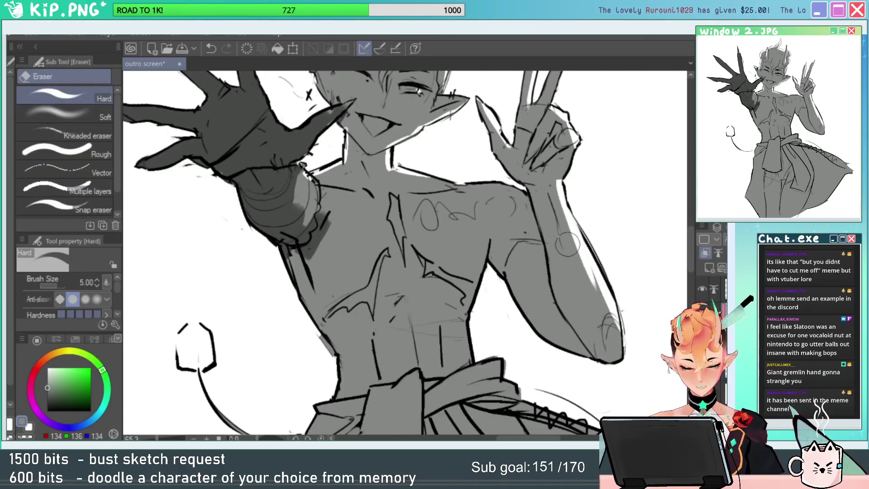
{"action": "key", "text": "e"}
{"action": "key", "text": "b"}
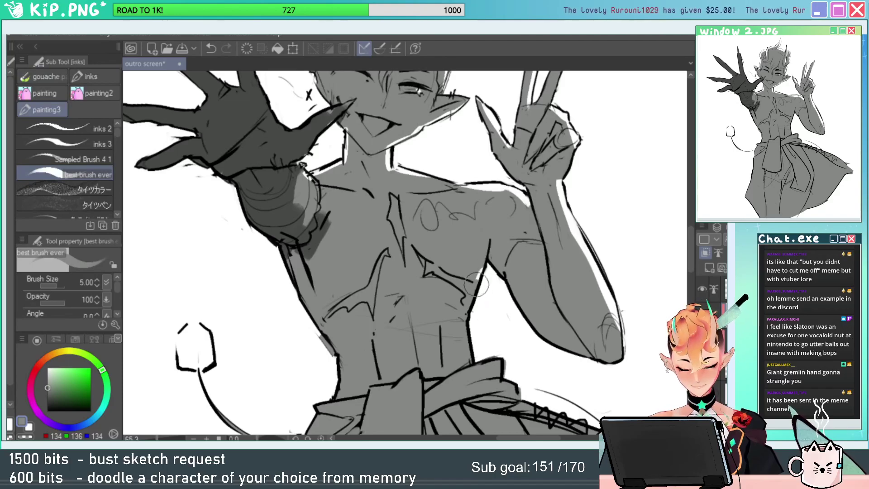
{"action": "left_click_drag", "start_coordinate": [288, 254], "coordinate": [336, 359]}
{"action": "left_click_drag", "start_coordinate": [373, 271], "coordinate": [518, 386]}
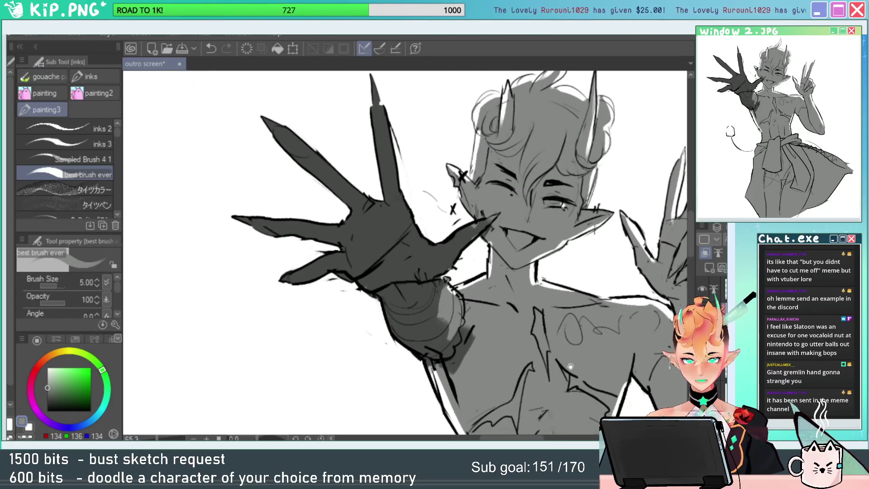
{"action": "left_click", "coordinate": [591, 349], "text": "alt"}
{"action": "mouse_move", "coordinate": [591, 346]}
{"action": "left_mouse_down"}
{"action": "mouse_move", "coordinate": [550, 303]}
{"action": "mouse_move", "coordinate": [453, 261]}
{"action": "left_mouse_up"}
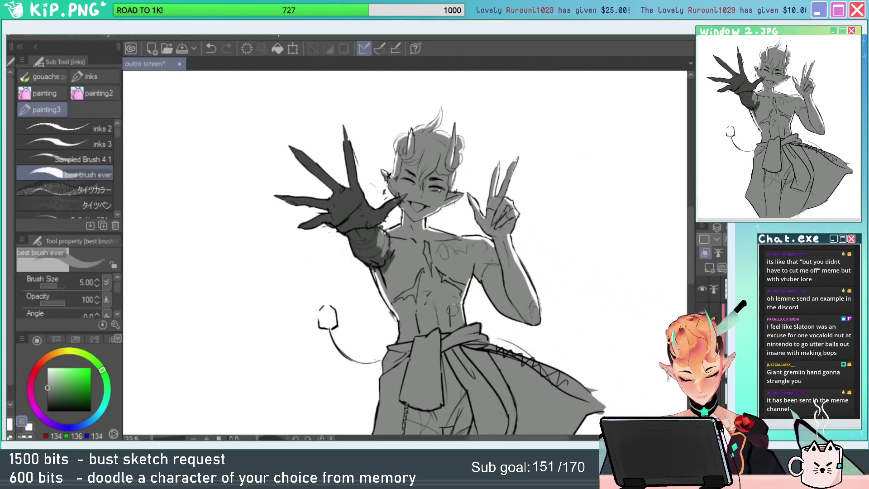
Apply a dark gradient over the figure, fading upward from the skirt toward the chest.
{"action": "key", "text": "g"}
{"action": "left_click_drag", "start_coordinate": [465, 399], "coordinate": [510, 242]}
{"action": "key", "text": "ctrl+space"}
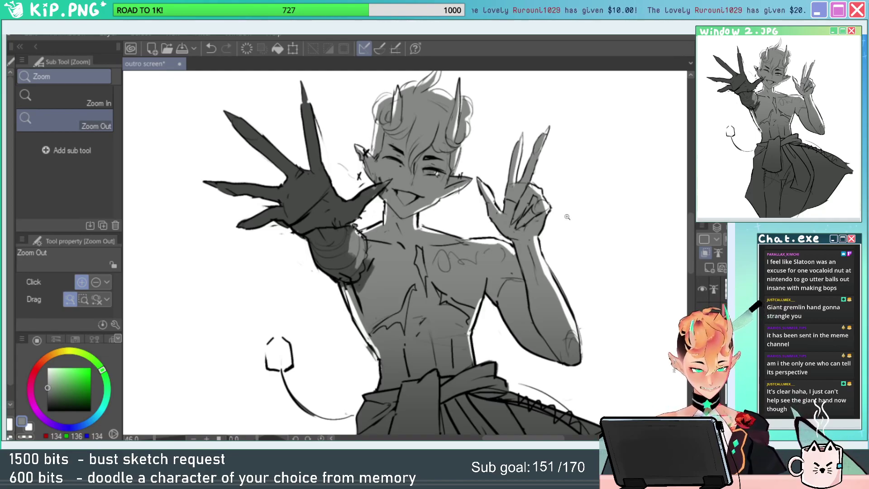
{"action": "left_click_drag", "start_coordinate": [443, 217], "coordinate": [494, 218]}
{"action": "left_click_drag", "start_coordinate": [428, 245], "coordinate": [454, 239]}
Soften the dark shading beside the outstretched arm into the chest with the Blend tool at size 12.00.
{"action": "key", "text": "j"}
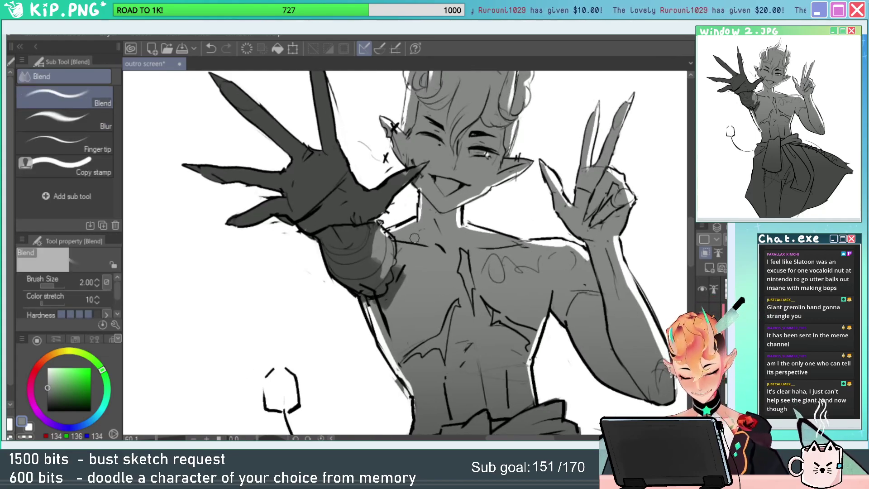
{"action": "key", "text": "bracketright"}
{"action": "key", "text": "bracketright"}
{"action": "key", "text": "bracketright"}
{"action": "mouse_move", "coordinate": [362, 247]}
{"action": "left_mouse_down"}
{"action": "mouse_move", "coordinate": [392, 275]}
{"action": "mouse_move", "coordinate": [352, 238]}
{"action": "mouse_move", "coordinate": [423, 340]}
{"action": "mouse_move", "coordinate": [403, 290]}
{"action": "mouse_move", "coordinate": [383, 275]}
{"action": "mouse_move", "coordinate": [442, 291]}
{"action": "mouse_move", "coordinate": [444, 321]}
{"action": "left_mouse_up"}
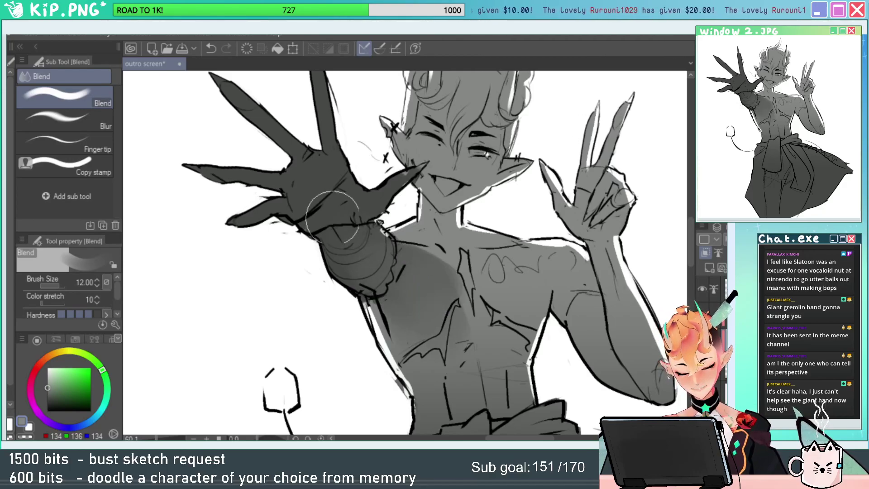
{"action": "left_click_drag", "start_coordinate": [392, 215], "coordinate": [434, 226]}
{"action": "key", "text": "ctrl+z"}
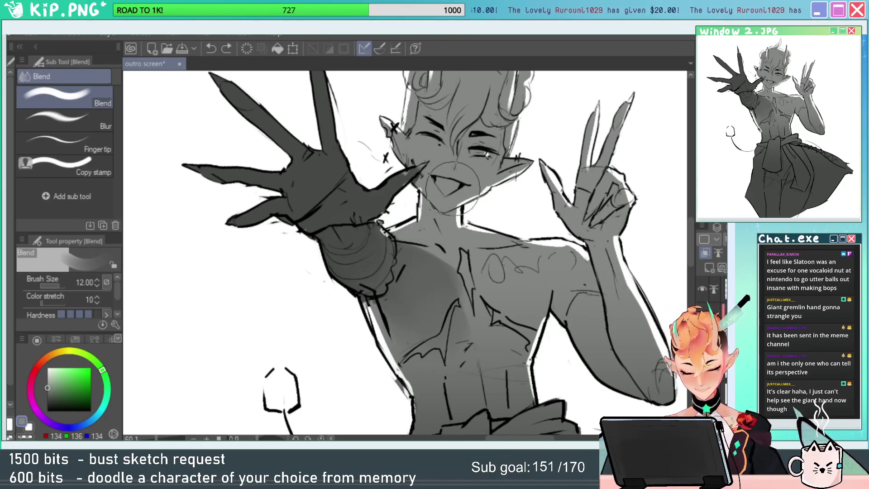
{"action": "left_click_drag", "start_coordinate": [420, 258], "coordinate": [444, 290]}
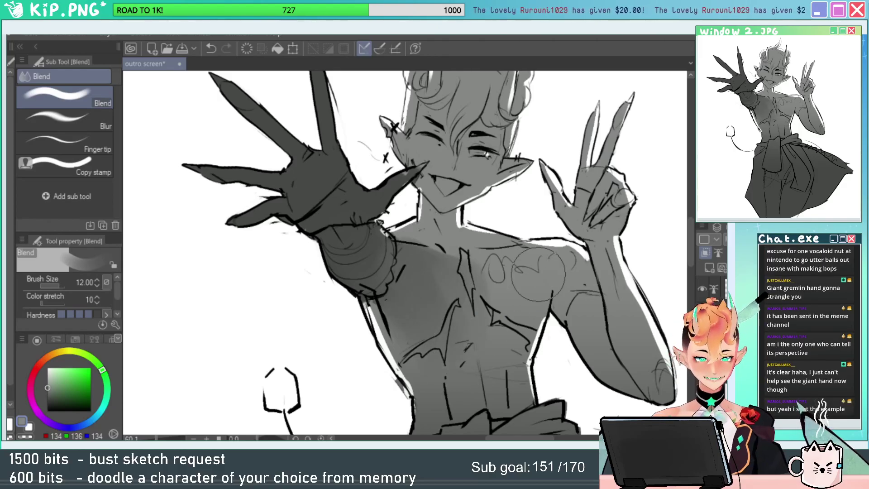
{"action": "key", "text": "alt+space"}
{"action": "left_click_drag", "start_coordinate": [552, 282], "coordinate": [547, 317]}
{"action": "left_click_drag", "start_coordinate": [548, 346], "coordinate": [494, 301]}
{"action": "left_click_drag", "start_coordinate": [536, 362], "coordinate": [535, 261]}
{"action": "left_click", "coordinate": [534, 260]}
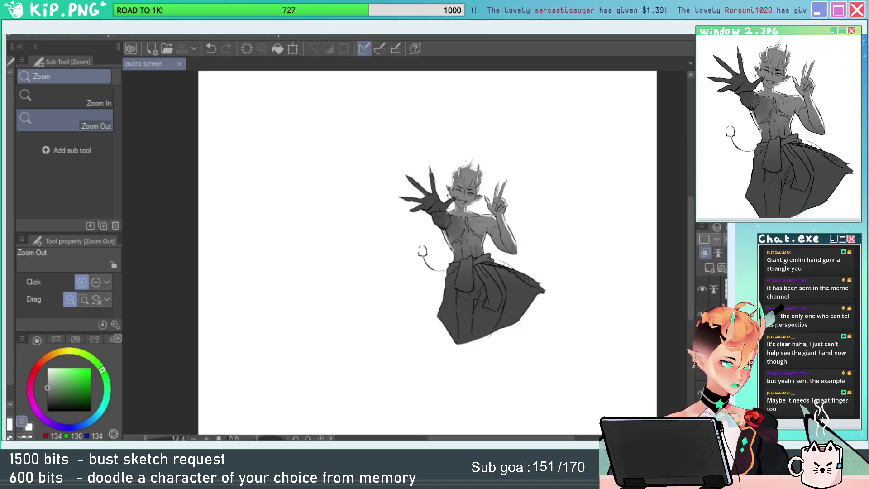
Switch to YouTube, watch the Human Lore Meme video in full screen and return to the drawing.
{"action": "mouse_move", "coordinate": [408, 37]}
{"action": "left_mouse_down"}
{"action": "mouse_move", "coordinate": [272, 37]}
{"action": "mouse_move", "coordinate": [640, 256]}
{"action": "mouse_move", "coordinate": [704, 86]}
{"action": "left_mouse_up"}
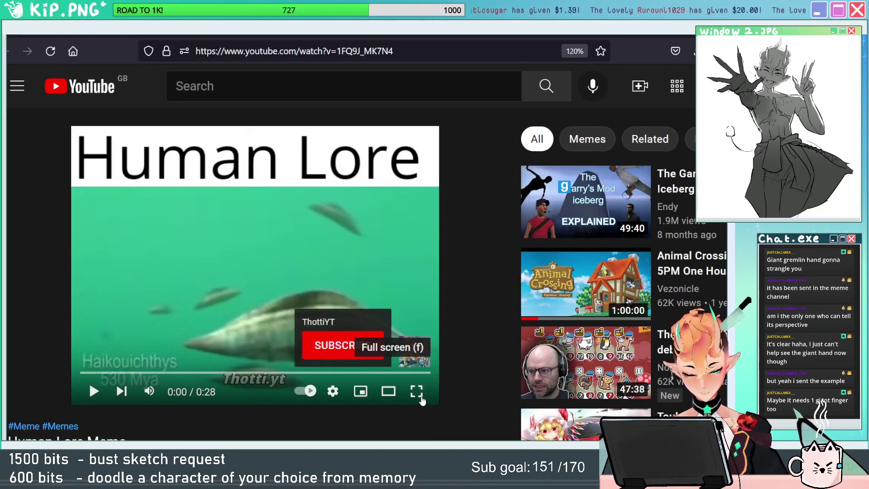
{"action": "left_click", "coordinate": [415, 391]}
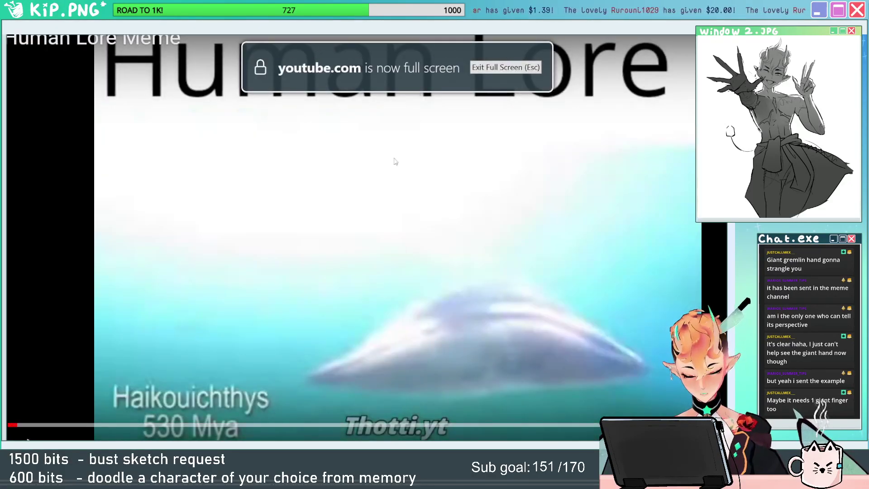
{"action": "left_click", "coordinate": [396, 162]}
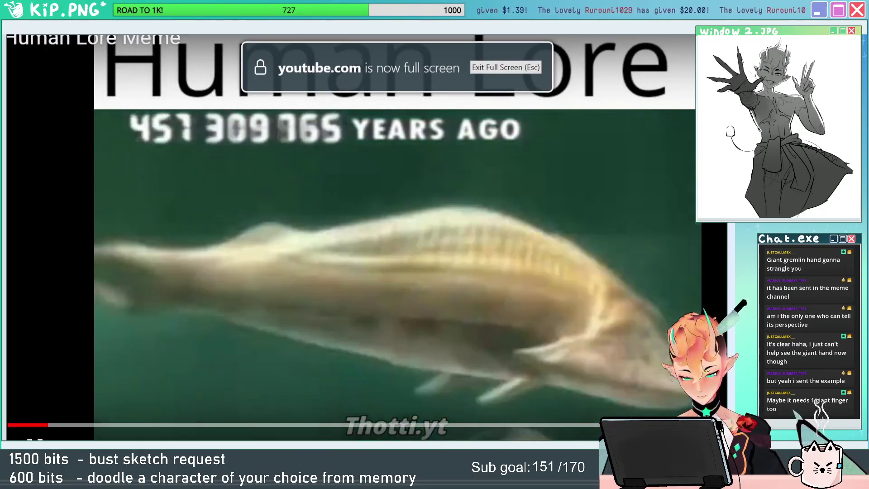
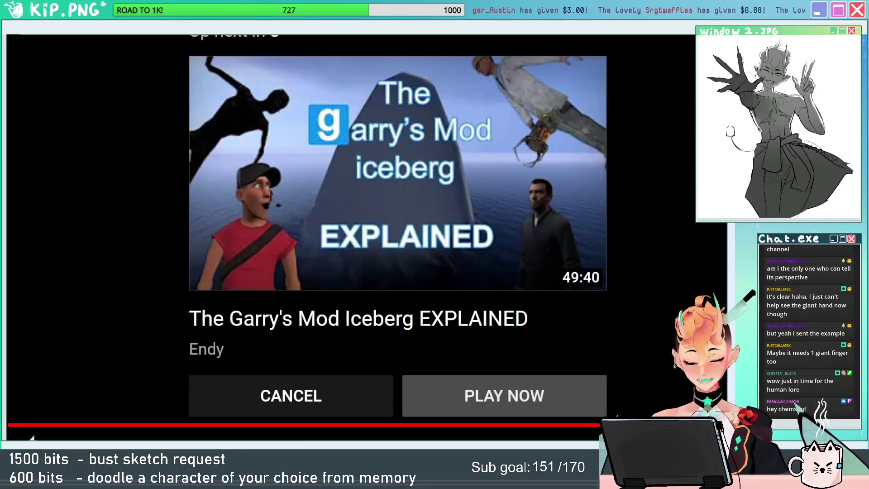
{"action": "left_click", "coordinate": [275, 413]}
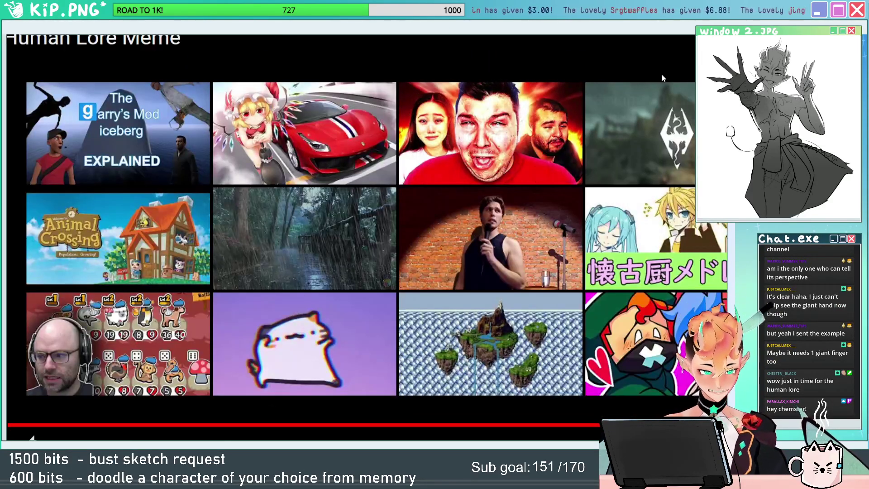
{"action": "key", "text": "Escape"}
{"action": "key", "text": "alt+Tab"}
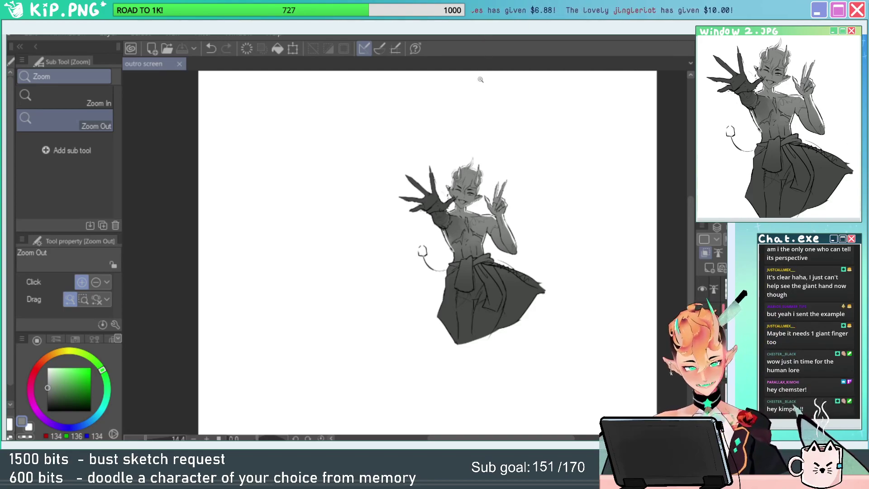
Clear the grey base and shading from the figure, leaving only the line sketch, and save the file.
{"action": "left_click", "coordinate": [408, 223]}
{"action": "left_click", "coordinate": [408, 223]}
{"action": "left_click", "coordinate": [626, 273]}
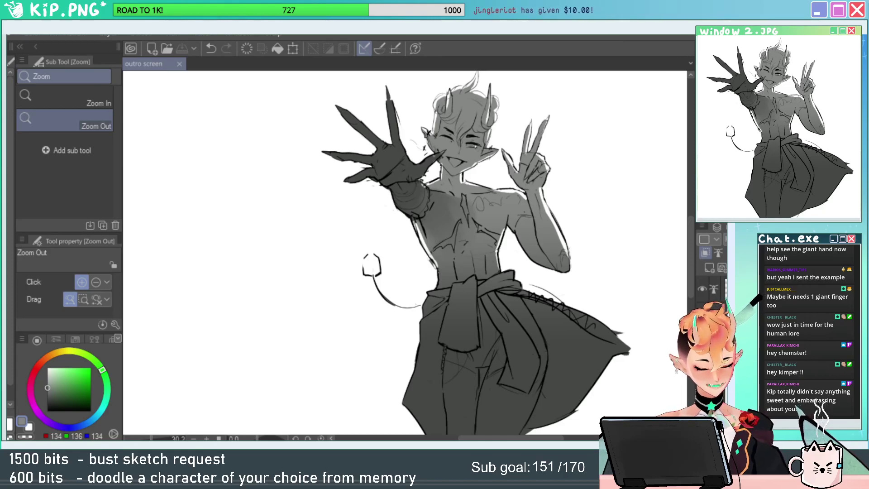
{"action": "key", "text": "Delete"}
{"action": "left_click_drag", "start_coordinate": [634, 361], "coordinate": [583, 364]}
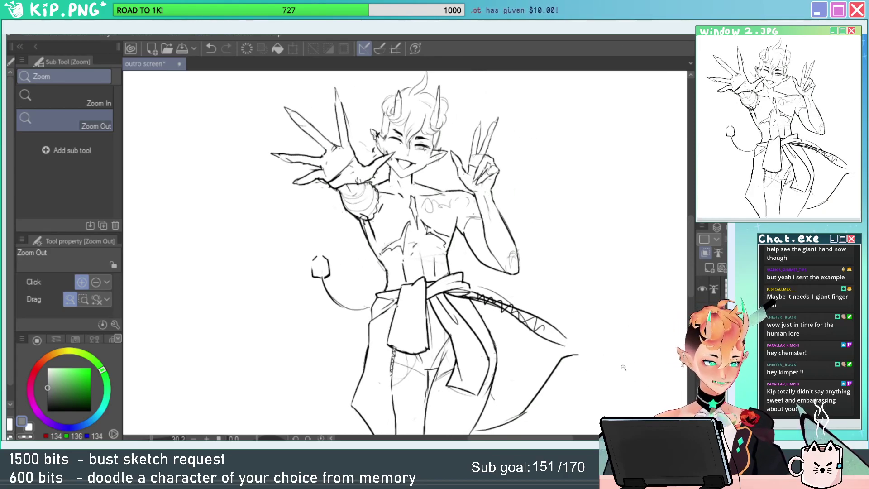
{"action": "key", "text": "ctrl+s"}
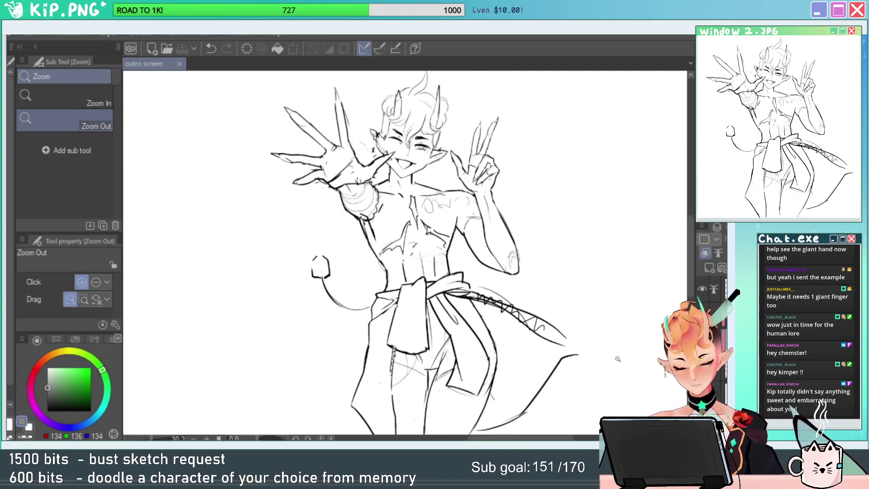
Extend the laced edge of the waist cloth to a closed pointed corner in black on the line layer with a 1.70 brush.
{"action": "left_click", "coordinate": [47, 411]}
{"action": "left_click", "coordinate": [725, 289]}
{"action": "left_click_drag", "start_coordinate": [576, 352], "coordinate": [609, 346]}
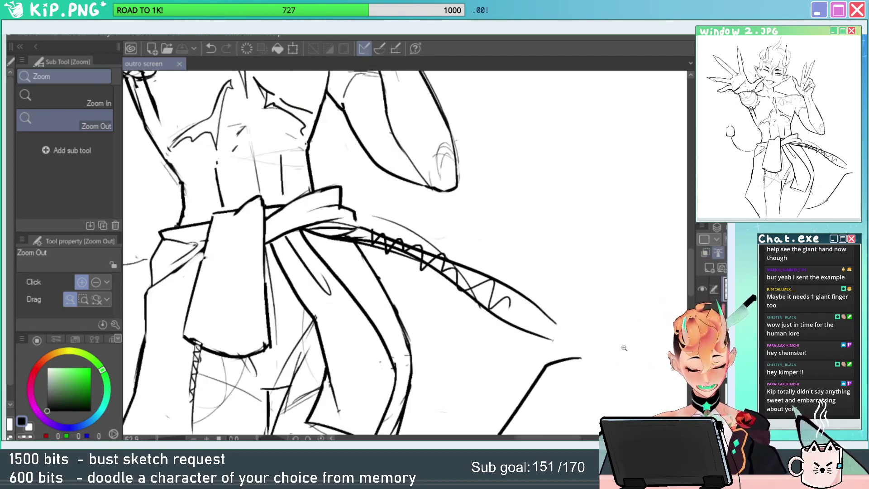
{"action": "key", "text": "p"}
{"action": "left_click_drag", "start_coordinate": [559, 326], "coordinate": [590, 359]}
{"action": "key", "text": "ctrl+z"}
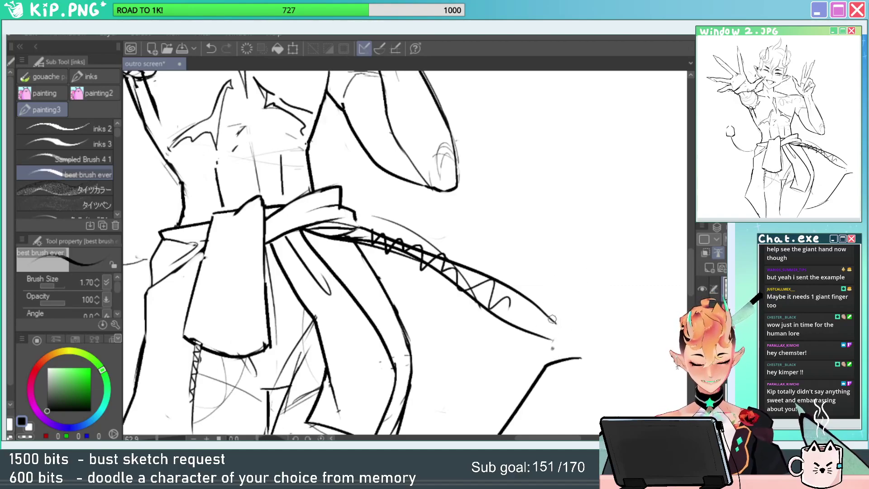
{"action": "mouse_move", "coordinate": [550, 320]}
{"action": "left_mouse_down"}
{"action": "mouse_move", "coordinate": [587, 363]}
{"action": "mouse_move", "coordinate": [576, 345]}
{"action": "mouse_move", "coordinate": [635, 198]}
{"action": "left_mouse_up"}
{"action": "key", "text": "slash"}
{"action": "left_click", "coordinate": [590, 361]}
{"action": "key", "text": "p"}
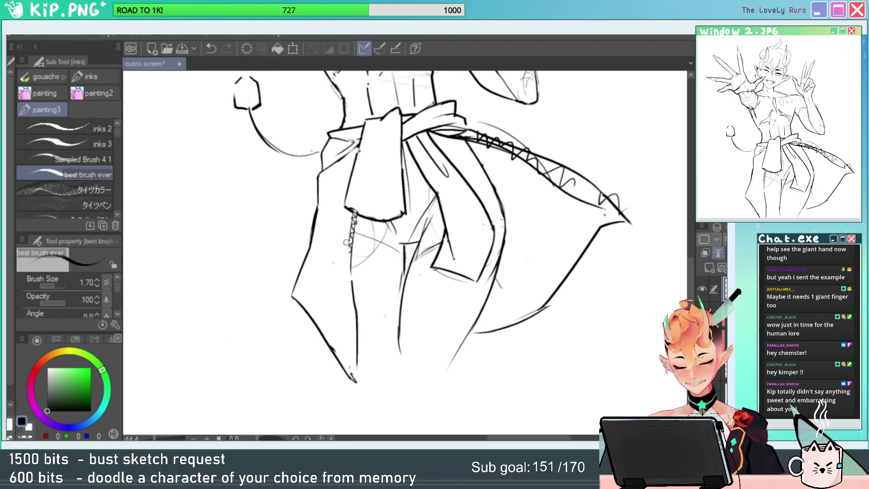
Redraw the trouser leg's inner line in black from below the braided cord down to the pointed hem.
{"action": "left_click_drag", "start_coordinate": [350, 291], "coordinate": [352, 369]}
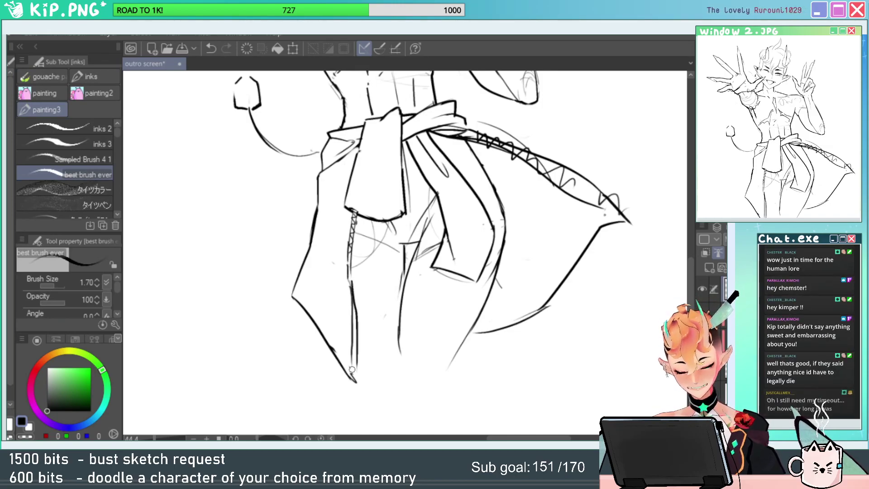
{"action": "key", "text": "ctrl+z"}
{"action": "left_click_drag", "start_coordinate": [350, 293], "coordinate": [355, 377]}
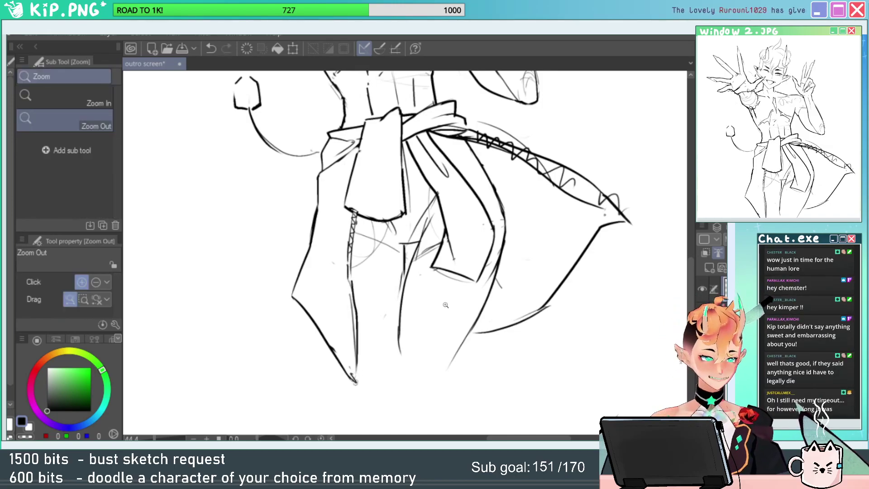
{"action": "left_click", "coordinate": [445, 309]}
{"action": "left_click_drag", "start_coordinate": [440, 318], "coordinate": [421, 353]}
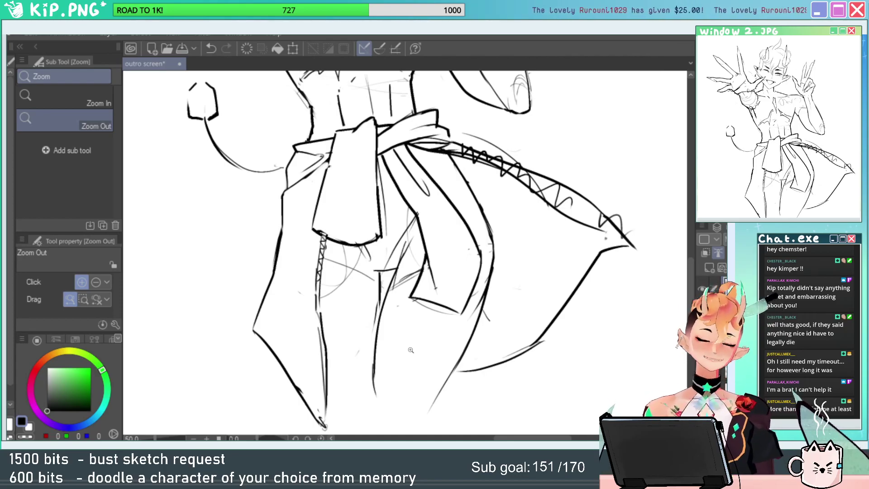
{"action": "left_click_drag", "start_coordinate": [513, 323], "coordinate": [503, 367]}
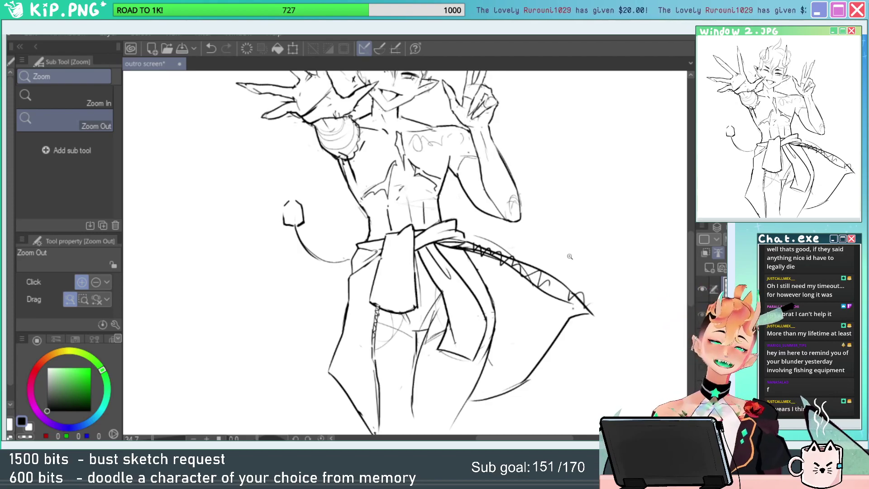
{"action": "left_click", "coordinate": [574, 354]}
{"action": "left_click", "coordinate": [585, 346], "text": "alt"}
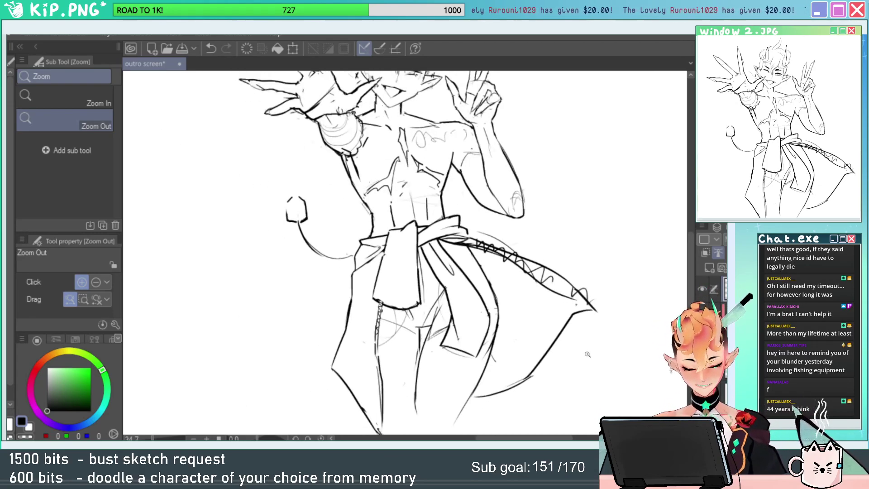
{"action": "left_click_drag", "start_coordinate": [595, 349], "coordinate": [607, 410]}
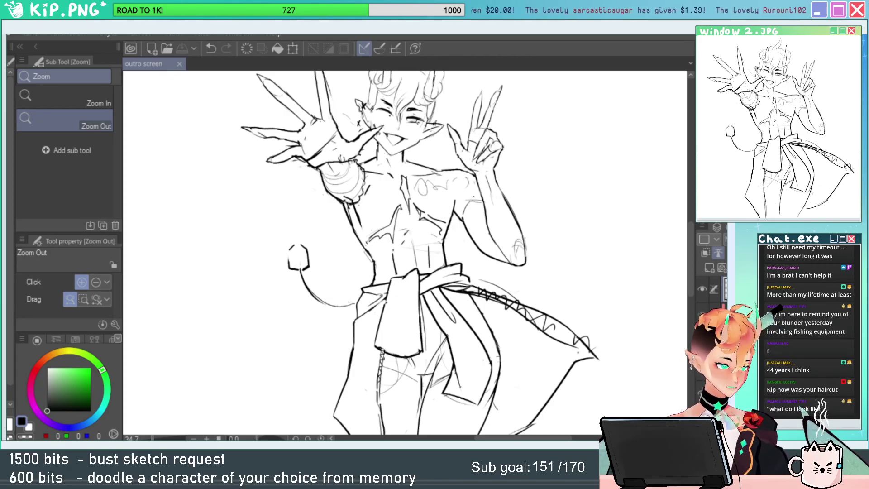
Check the full-body character reference image in the photo viewer and return to the sketch.
{"action": "key", "text": "alt+Tab"}
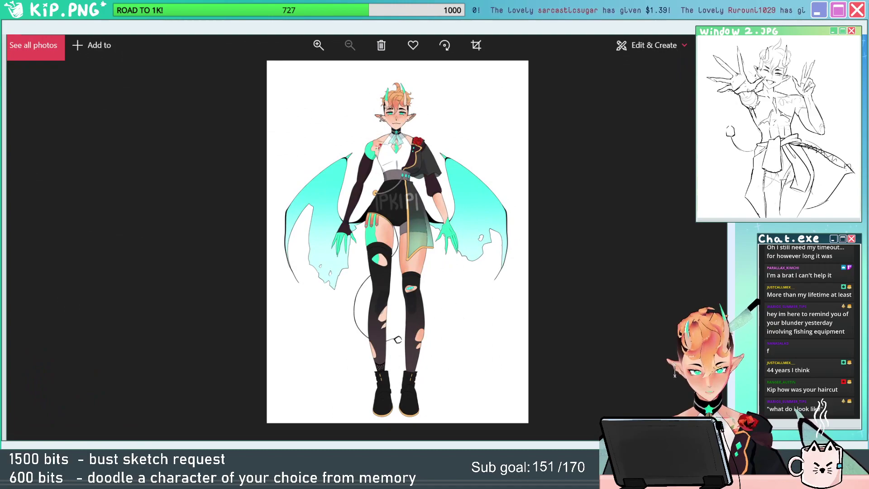
{"action": "key", "text": "alt+Tab"}
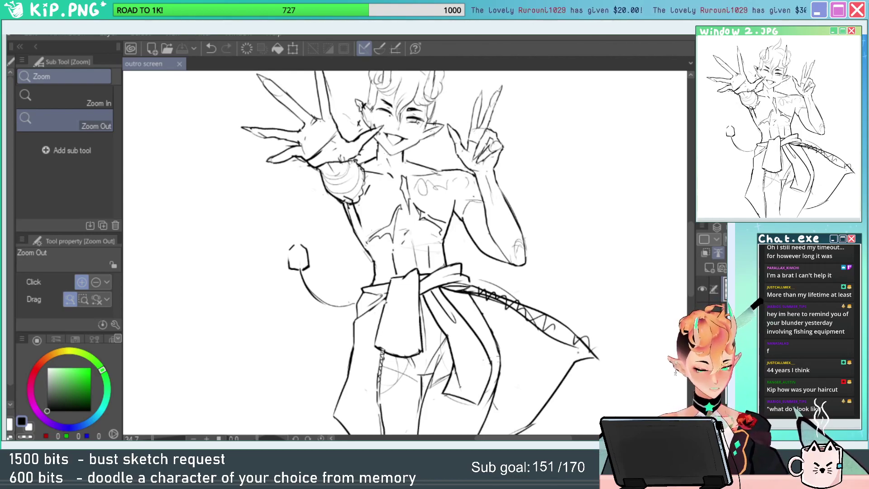
{"action": "left_click", "coordinate": [742, 290]}
{"action": "left_click_drag", "start_coordinate": [628, 315], "coordinate": [636, 329]}
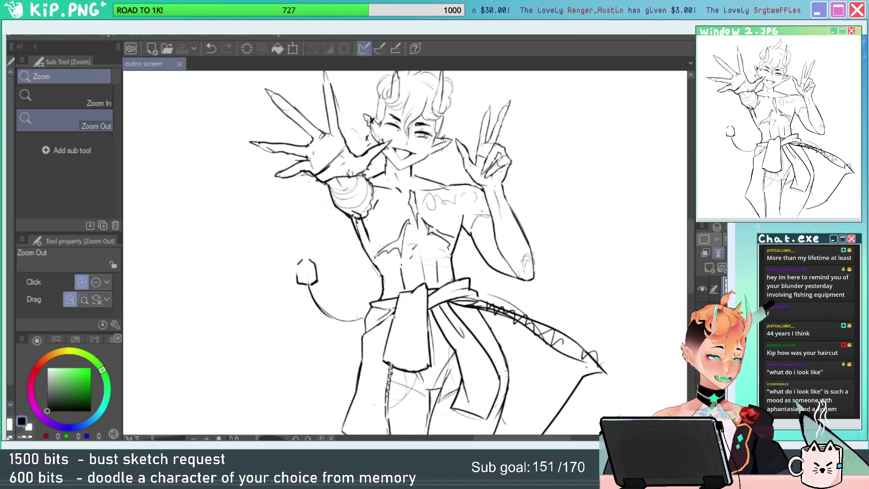
Erase the outer curl beside the shorter horn and draw an outward-flicking strand there with the 0.80 best brush ever.
{"action": "left_click_drag", "start_coordinate": [616, 270], "coordinate": [624, 317]}
{"action": "left_click_drag", "start_coordinate": [385, 116], "coordinate": [476, 140]}
{"action": "left_click_drag", "start_coordinate": [481, 172], "coordinate": [470, 173]}
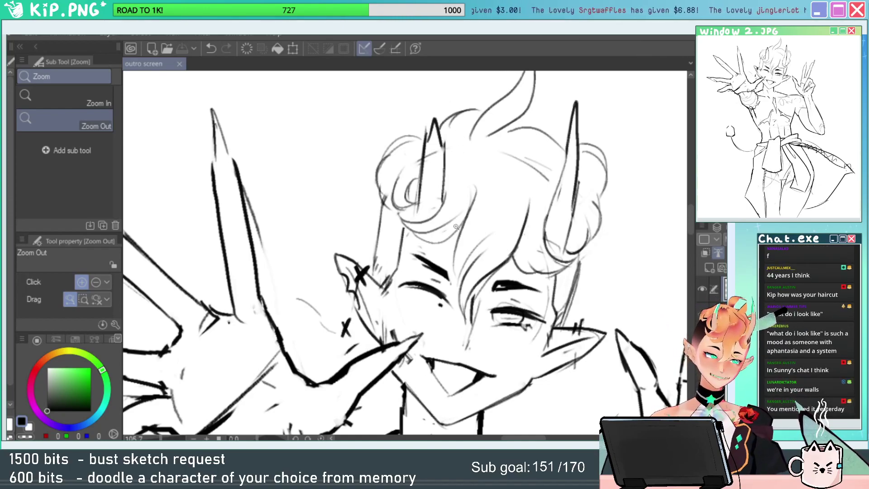
{"action": "left_click_drag", "start_coordinate": [434, 167], "coordinate": [445, 169]}
{"action": "key", "text": "e"}
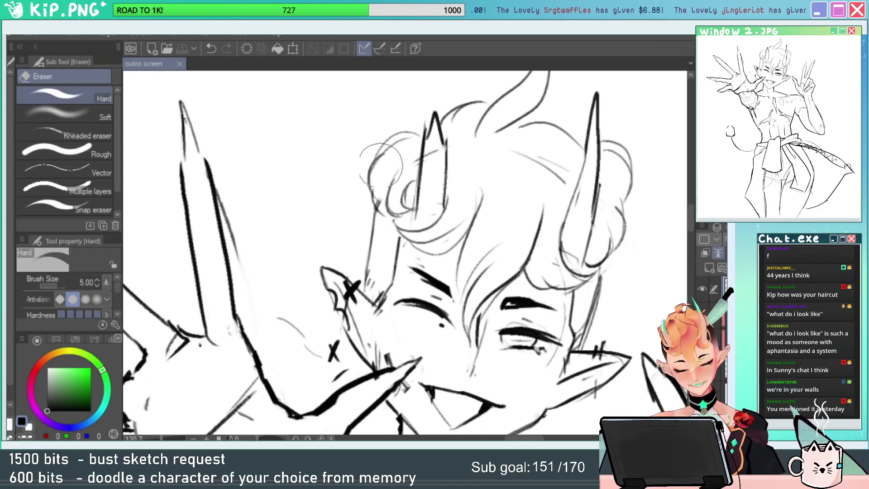
{"action": "left_click_drag", "start_coordinate": [371, 199], "coordinate": [394, 137]}
{"action": "key", "text": "p"}
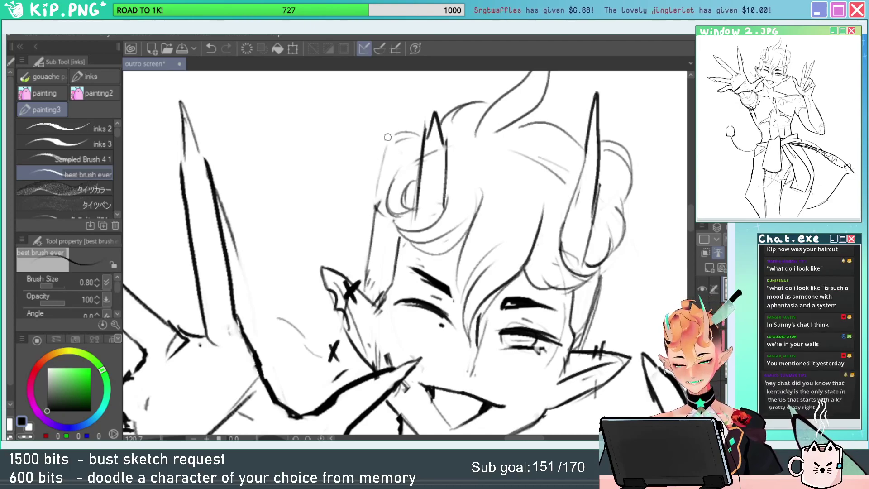
{"action": "mouse_move", "coordinate": [360, 135]}
{"action": "left_mouse_down"}
{"action": "mouse_move", "coordinate": [364, 147]}
{"action": "mouse_move", "coordinate": [429, 132]}
{"action": "left_mouse_up"}
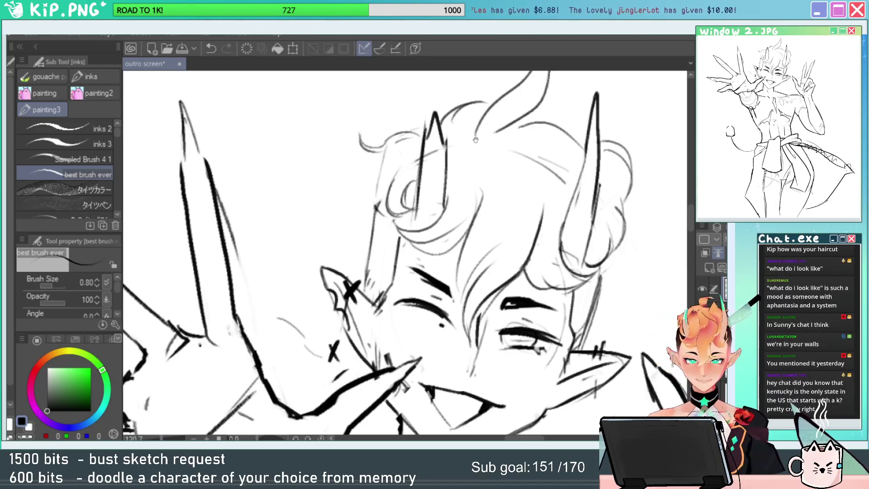
Erase the tall hair tuft from the top of the head.
{"action": "left_click_drag", "start_coordinate": [481, 140], "coordinate": [447, 172]}
{"action": "left_click_drag", "start_coordinate": [478, 144], "coordinate": [467, 153]}
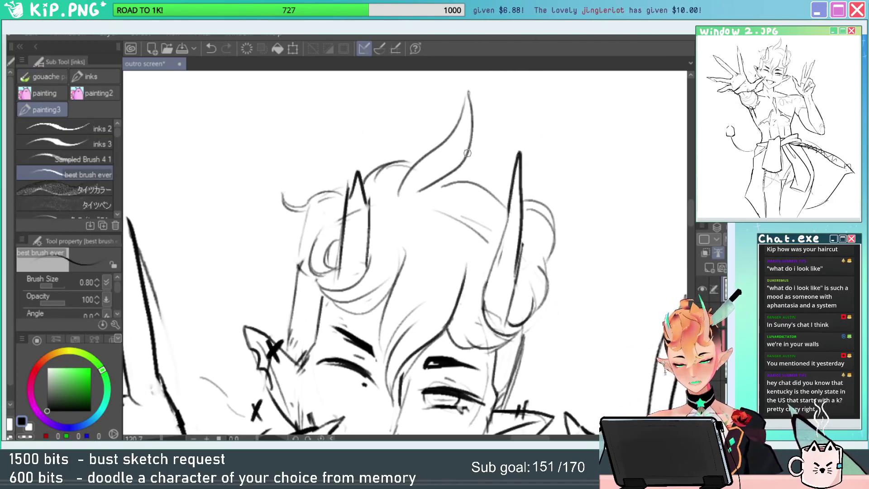
{"action": "key", "text": "e"}
{"action": "mouse_move", "coordinate": [407, 190]}
{"action": "left_mouse_down"}
{"action": "mouse_move", "coordinate": [473, 104]}
{"action": "mouse_move", "coordinate": [443, 158]}
{"action": "mouse_move", "coordinate": [431, 147]}
{"action": "mouse_move", "coordinate": [397, 160]}
{"action": "mouse_move", "coordinate": [425, 109]}
{"action": "mouse_move", "coordinate": [465, 143]}
{"action": "left_mouse_up"}
{"action": "key", "text": "p"}
{"action": "key", "text": "ctrl+z"}
{"action": "key", "text": "ctrl+z"}
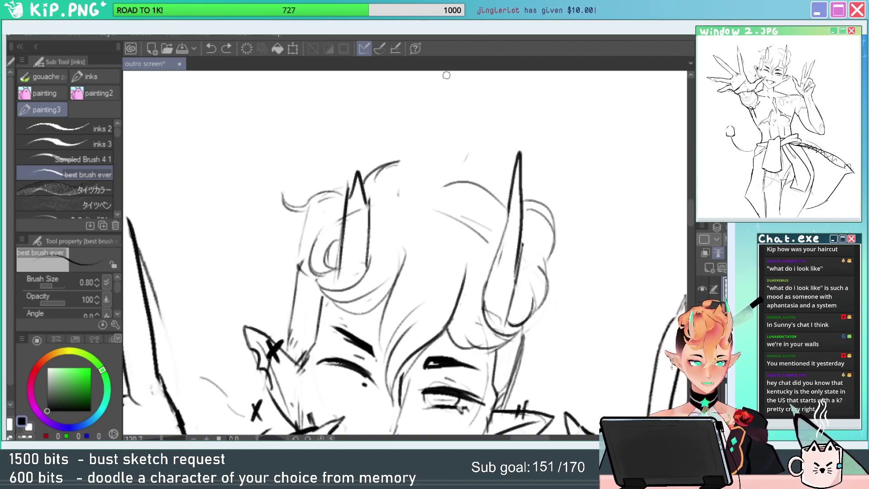
Redraw the top tuft with loose strands at its base and add sweeping fringe lines between the horns.
{"action": "left_click_drag", "start_coordinate": [400, 186], "coordinate": [404, 102]}
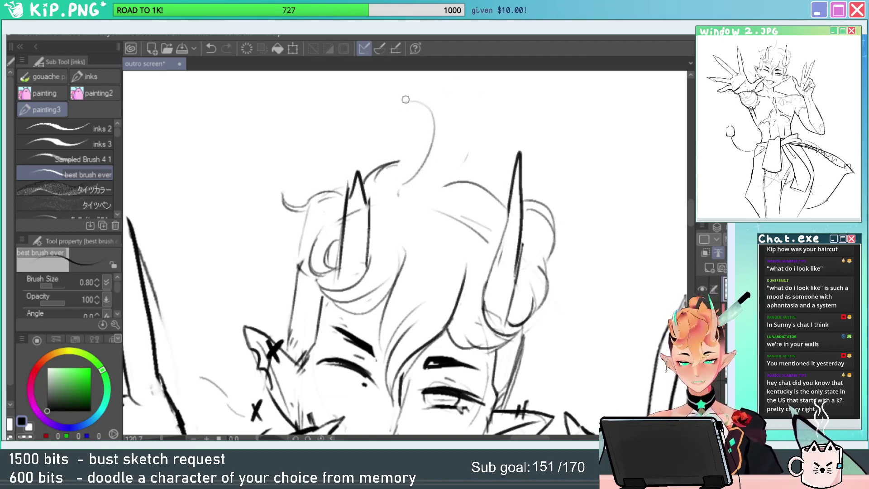
{"action": "key", "text": "ctrl+z"}
{"action": "mouse_move", "coordinate": [394, 179]}
{"action": "left_mouse_down"}
{"action": "mouse_move", "coordinate": [478, 74]}
{"action": "mouse_move", "coordinate": [438, 162]}
{"action": "mouse_move", "coordinate": [481, 160]}
{"action": "mouse_move", "coordinate": [418, 189]}
{"action": "mouse_move", "coordinate": [444, 163]}
{"action": "left_mouse_up"}
{"action": "mouse_move", "coordinate": [410, 217]}
{"action": "left_mouse_down"}
{"action": "mouse_move", "coordinate": [414, 174]}
{"action": "mouse_move", "coordinate": [424, 186]}
{"action": "left_mouse_up"}
{"action": "left_click_drag", "start_coordinate": [406, 144], "coordinate": [438, 283]}
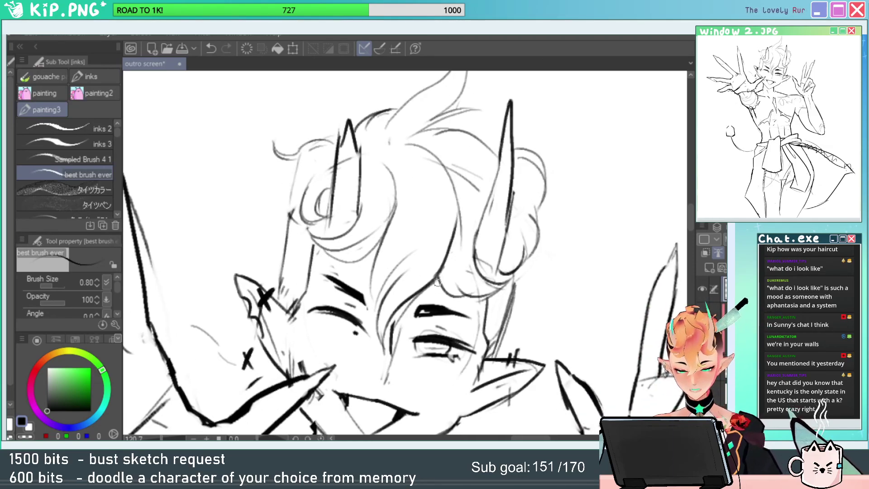
{"action": "key", "text": "ctrl+z"}
{"action": "mouse_move", "coordinate": [454, 236]}
{"action": "left_mouse_down"}
{"action": "mouse_move", "coordinate": [406, 137]}
{"action": "mouse_move", "coordinate": [365, 149]}
{"action": "mouse_move", "coordinate": [381, 97]}
{"action": "left_mouse_up"}
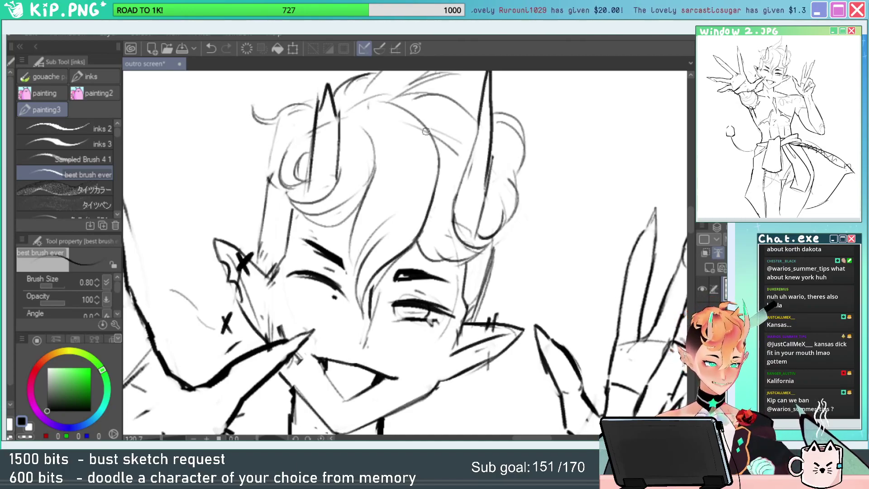
Redraw the side hairline between the curls and the ear on the open-eye side of the head.
{"action": "left_click_drag", "start_coordinate": [504, 294], "coordinate": [517, 267]}
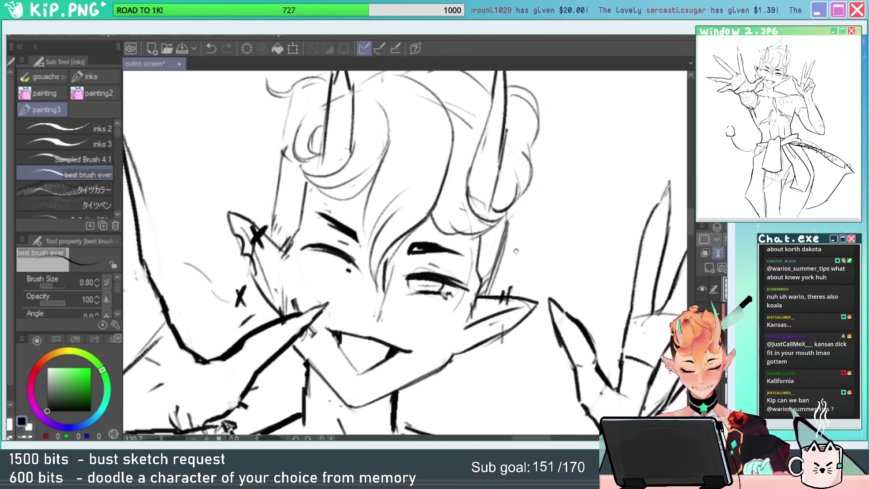
{"action": "key", "text": "e"}
{"action": "key", "text": "p"}
{"action": "left_click_drag", "start_coordinate": [503, 226], "coordinate": [485, 259]}
{"action": "key", "text": "shift+space"}
{"action": "mouse_move", "coordinate": [566, 224]}
{"action": "left_mouse_down"}
{"action": "mouse_move", "coordinate": [566, 273]}
{"action": "mouse_move", "coordinate": [560, 221]}
{"action": "left_mouse_up"}
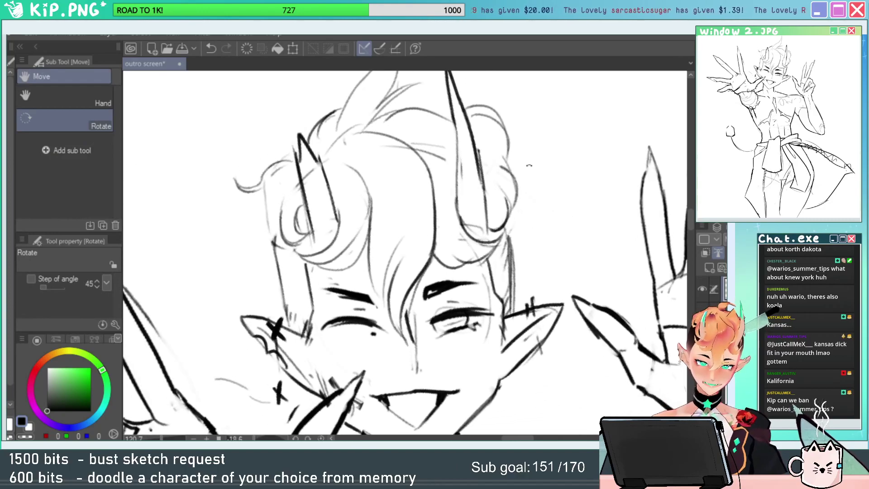
Try to redraw the lower curl behind the base of the taller horn.
{"action": "key", "text": "e"}
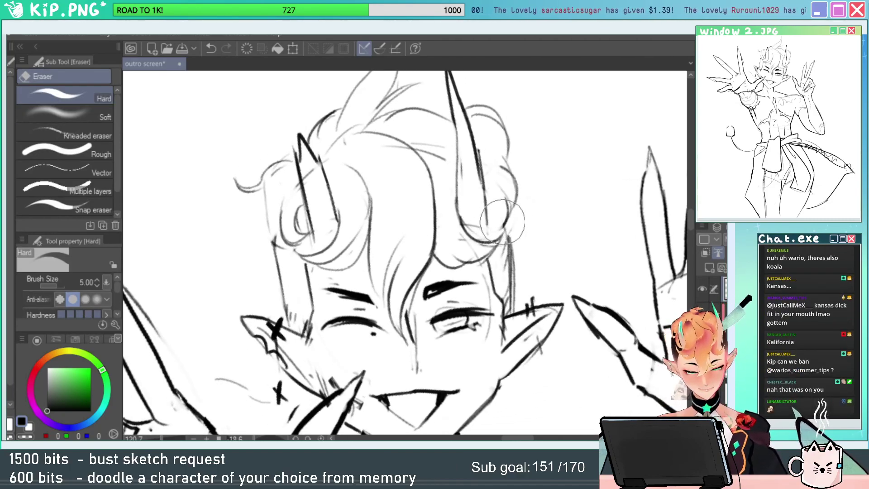
{"action": "key", "text": "p"}
{"action": "mouse_move", "coordinate": [510, 212]}
{"action": "left_mouse_down"}
{"action": "mouse_move", "coordinate": [483, 234]}
{"action": "mouse_move", "coordinate": [489, 222]}
{"action": "mouse_move", "coordinate": [464, 223]}
{"action": "mouse_move", "coordinate": [489, 230]}
{"action": "mouse_move", "coordinate": [467, 226]}
{"action": "mouse_move", "coordinate": [503, 215]}
{"action": "mouse_move", "coordinate": [482, 229]}
{"action": "mouse_move", "coordinate": [503, 215]}
{"action": "left_mouse_up"}
{"action": "key", "text": "ctrl+z"}
{"action": "key", "text": "ctrl+z"}
{"action": "key", "text": "ctrl+z"}
{"action": "key", "text": "ctrl+z"}
Erase the crown outline beside the taller horn and redraw it as a smoother curve.
{"action": "left_click_drag", "start_coordinate": [520, 183], "coordinate": [564, 216]}
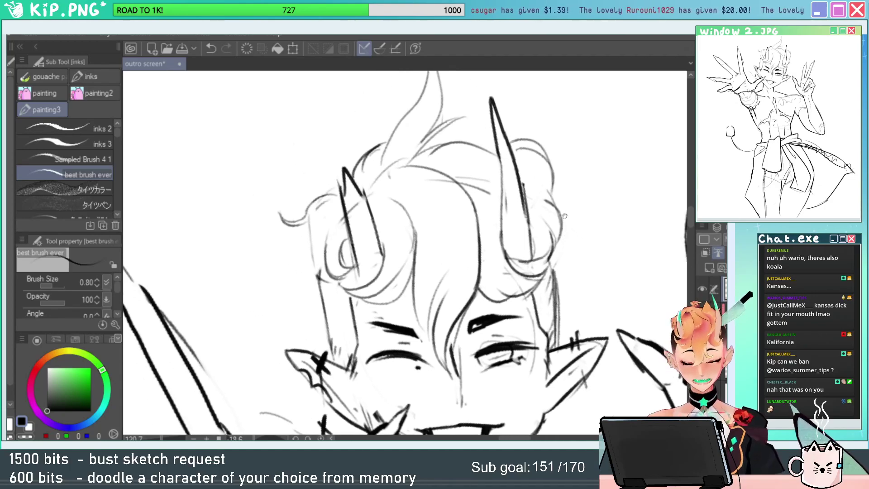
{"action": "key", "text": "e"}
{"action": "mouse_move", "coordinate": [501, 144]}
{"action": "left_mouse_down"}
{"action": "mouse_move", "coordinate": [482, 158]}
{"action": "mouse_move", "coordinate": [437, 150]}
{"action": "mouse_move", "coordinate": [489, 142]}
{"action": "mouse_move", "coordinate": [453, 135]}
{"action": "left_mouse_up"}
{"action": "key", "text": "p"}
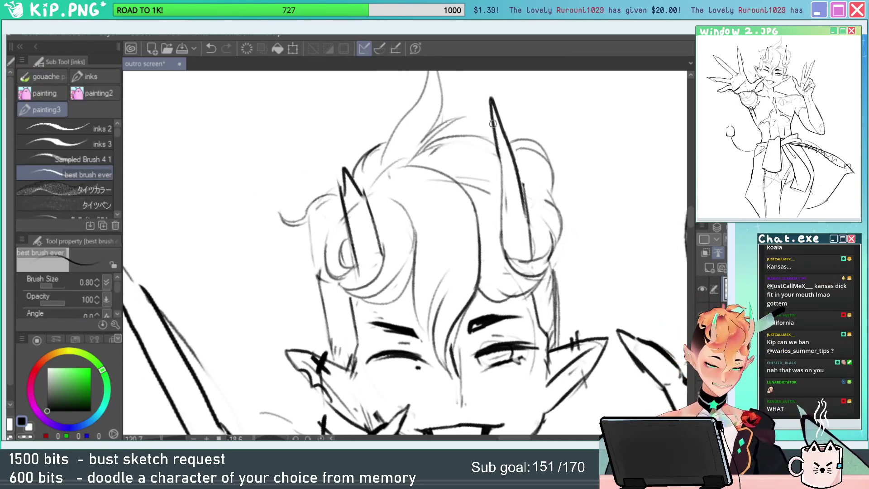
{"action": "scroll", "coordinate": [489, 211], "scroll_direction": "down", "scroll_amount": 1}
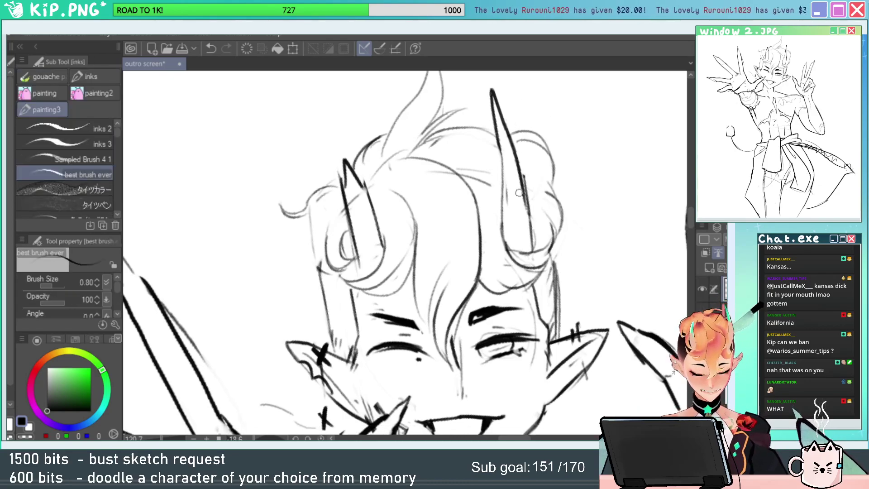
Try to redraw the inner edge of the taller horn down to its base.
{"action": "left_click_drag", "start_coordinate": [505, 230], "coordinate": [507, 169]}
{"action": "key", "text": "ctrl+z"}
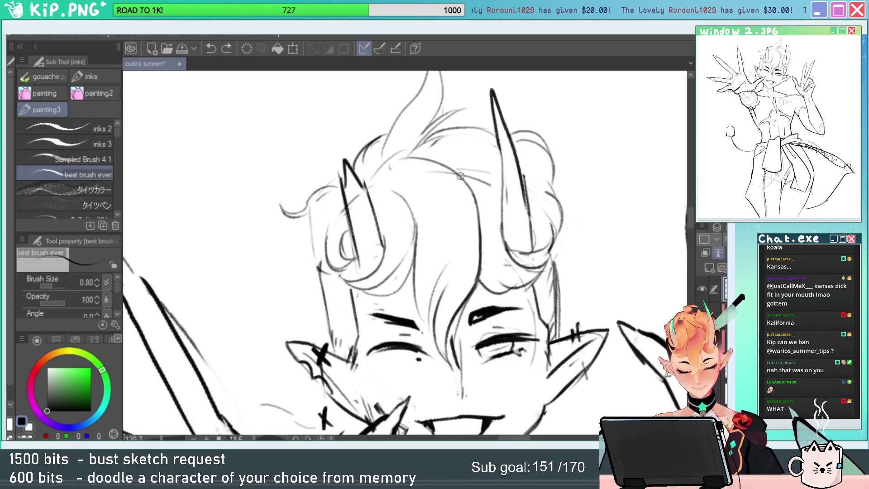
{"action": "key", "text": "e"}
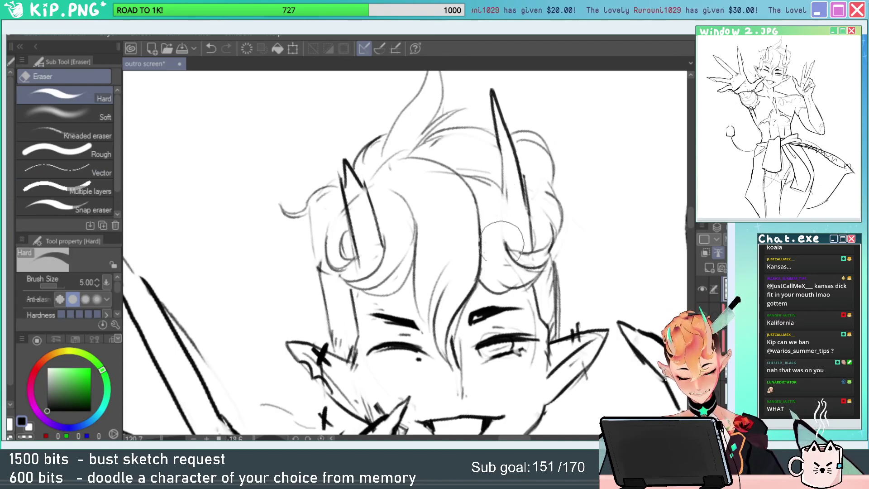
{"action": "key", "text": "p"}
{"action": "left_click_drag", "start_coordinate": [500, 188], "coordinate": [505, 247]}
{"action": "key", "text": "ctrl+z"}
{"action": "key", "text": "ctrl+z"}
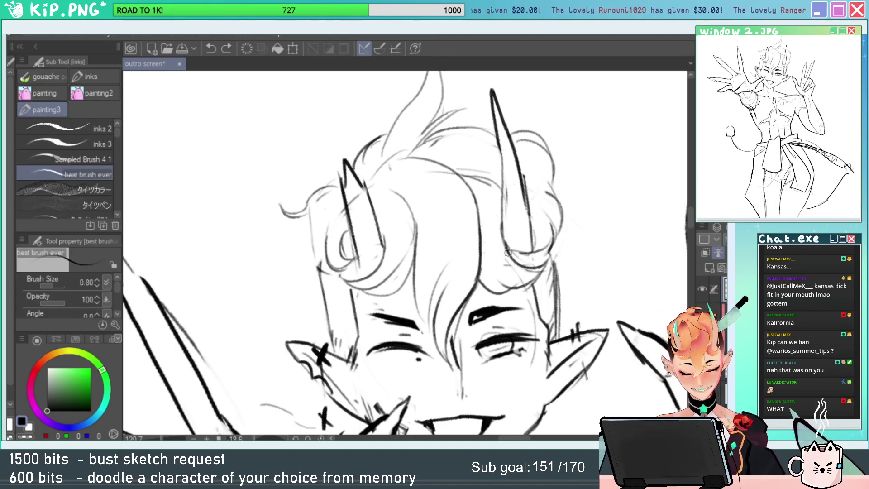
Clean up the central fringe and redraw its pointed tips between the eyebrows with the 0.80 brush.
{"action": "key", "text": "ctrl+space"}
{"action": "mouse_move", "coordinate": [574, 248]}
{"action": "left_mouse_down"}
{"action": "mouse_move", "coordinate": [586, 224]}
{"action": "mouse_move", "coordinate": [578, 186]}
{"action": "left_mouse_up"}
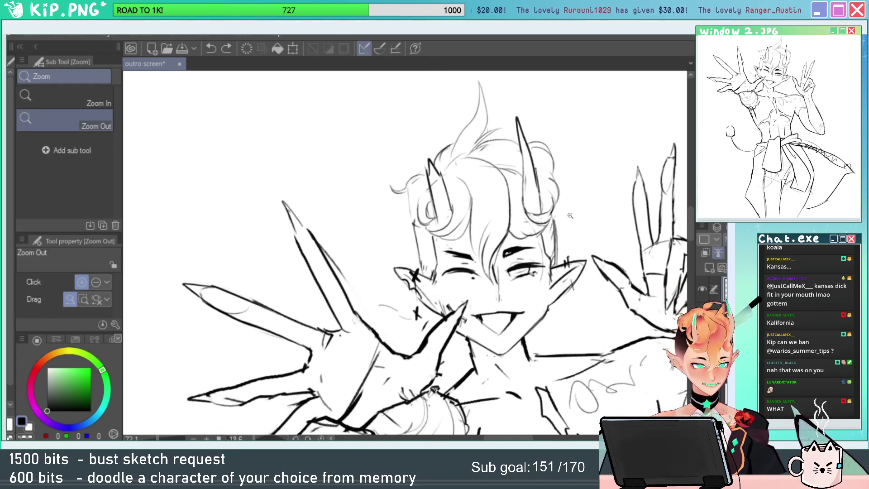
{"action": "left_click_drag", "start_coordinate": [545, 237], "coordinate": [579, 233]}
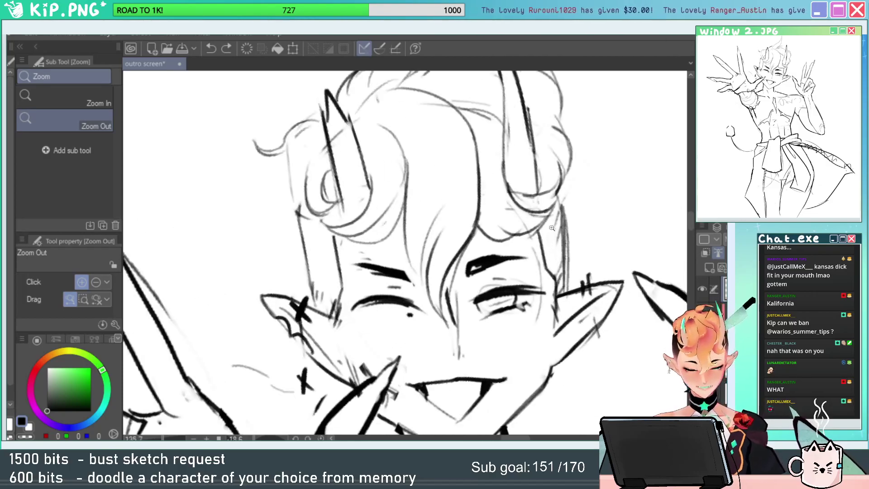
{"action": "key", "text": "e"}
{"action": "mouse_move", "coordinate": [516, 235]}
{"action": "left_mouse_down"}
{"action": "mouse_move", "coordinate": [492, 213]}
{"action": "mouse_move", "coordinate": [491, 195]}
{"action": "mouse_move", "coordinate": [508, 231]}
{"action": "left_mouse_up"}
{"action": "key", "text": "p"}
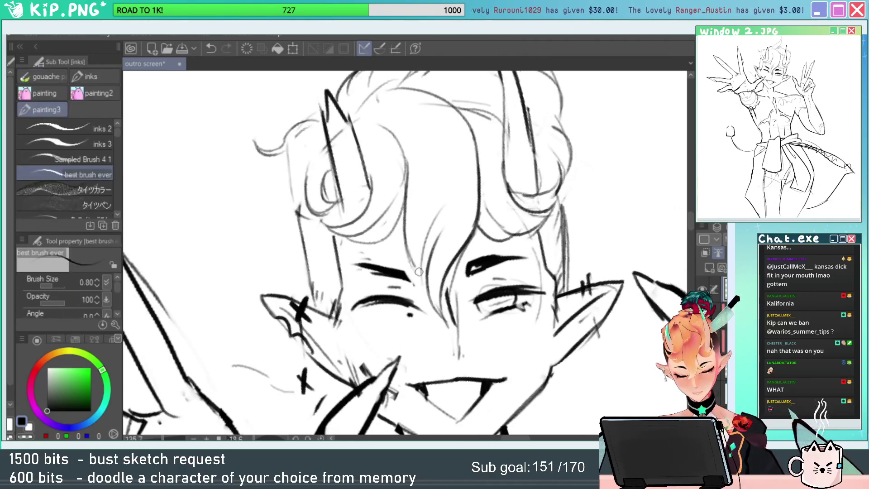
{"action": "key", "text": "ctrl+alt+space"}
{"action": "key", "text": "e"}
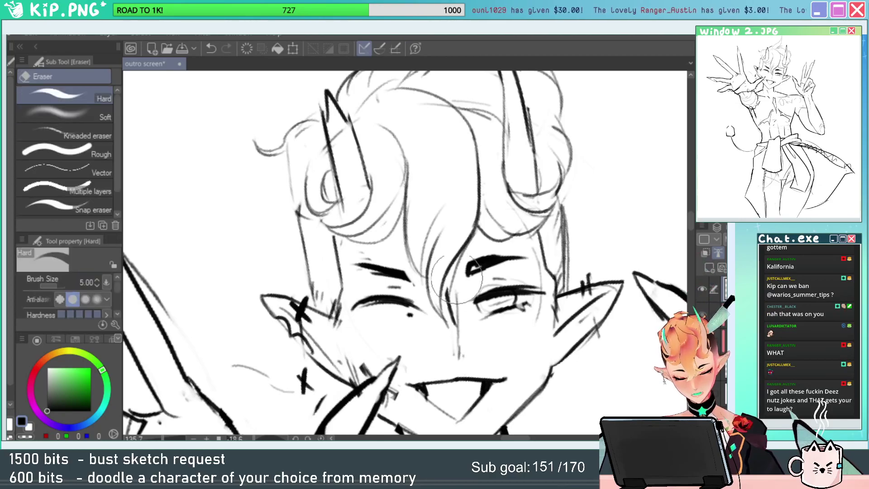
{"action": "key", "text": "p"}
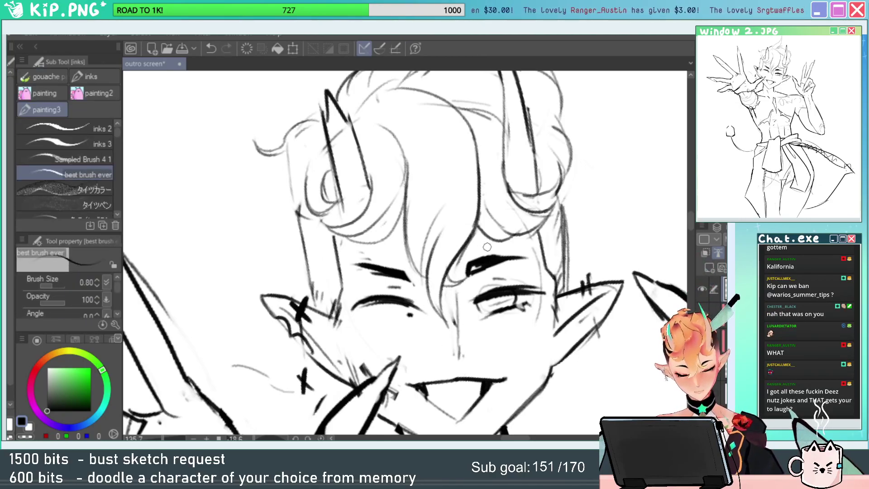
{"action": "left_click_drag", "start_coordinate": [531, 240], "coordinate": [518, 226]}
Lasso the pointed ear on the open-eye side, adjust its angle with a Scale/Rotate transform, and deselect it.
{"action": "key", "text": "alt+space"}
{"action": "left_click_drag", "start_coordinate": [515, 194], "coordinate": [509, 194]}
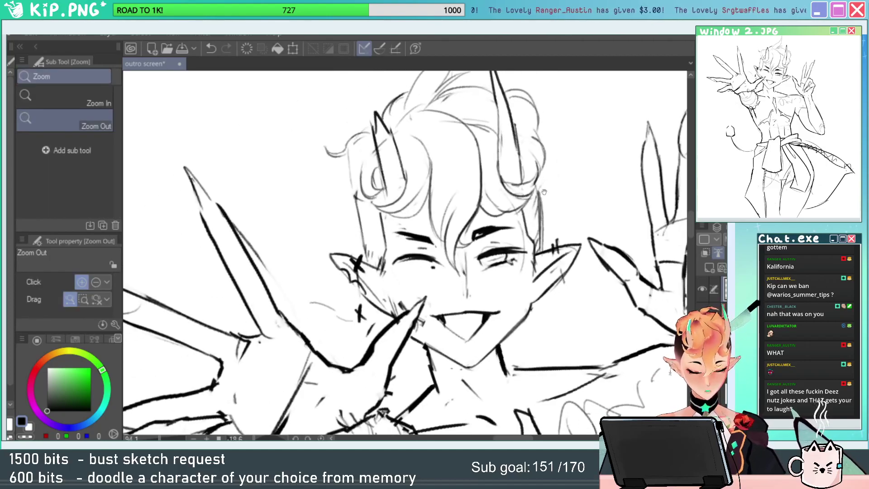
{"action": "key", "text": "m"}
{"action": "mouse_move", "coordinate": [584, 226]}
{"action": "left_mouse_down"}
{"action": "mouse_move", "coordinate": [564, 312]}
{"action": "mouse_move", "coordinate": [532, 307]}
{"action": "mouse_move", "coordinate": [536, 253]}
{"action": "mouse_move", "coordinate": [552, 241]}
{"action": "mouse_move", "coordinate": [568, 248]}
{"action": "left_mouse_up"}
{"action": "key", "text": "ctrl+t"}
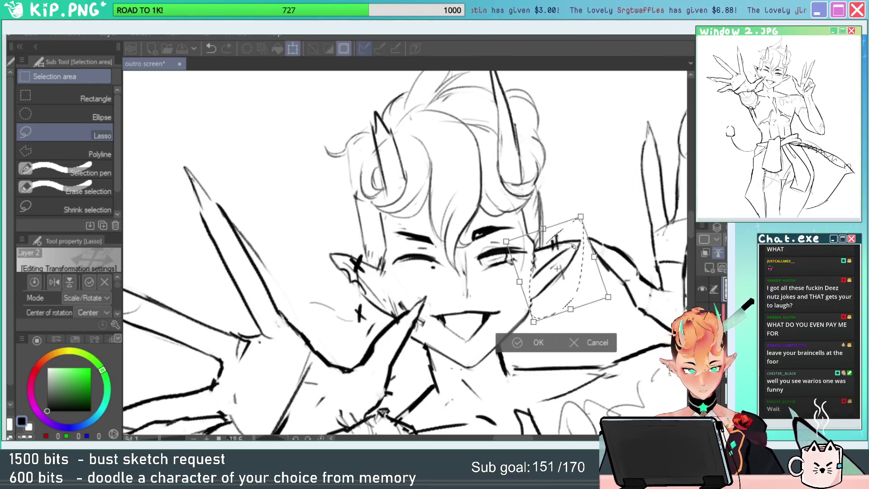
{"action": "key", "text": "Return"}
{"action": "key", "text": "ctrl+d"}
Erase the overlapping lines where the adjusted ear meets the cheek and touch up the join.
{"action": "key", "text": "e"}
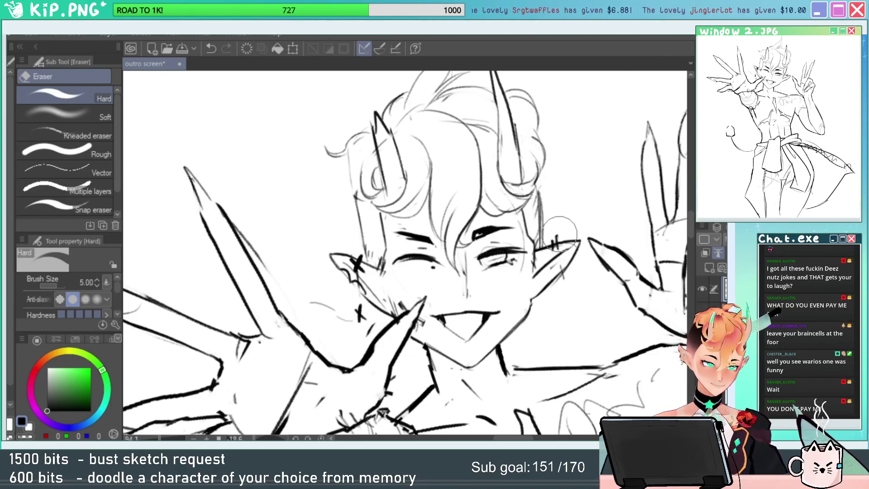
{"action": "key", "text": "alt+space"}
{"action": "mouse_move", "coordinate": [557, 256]}
{"action": "left_mouse_down"}
{"action": "mouse_move", "coordinate": [559, 229]}
{"action": "mouse_move", "coordinate": [588, 229]}
{"action": "left_mouse_up"}
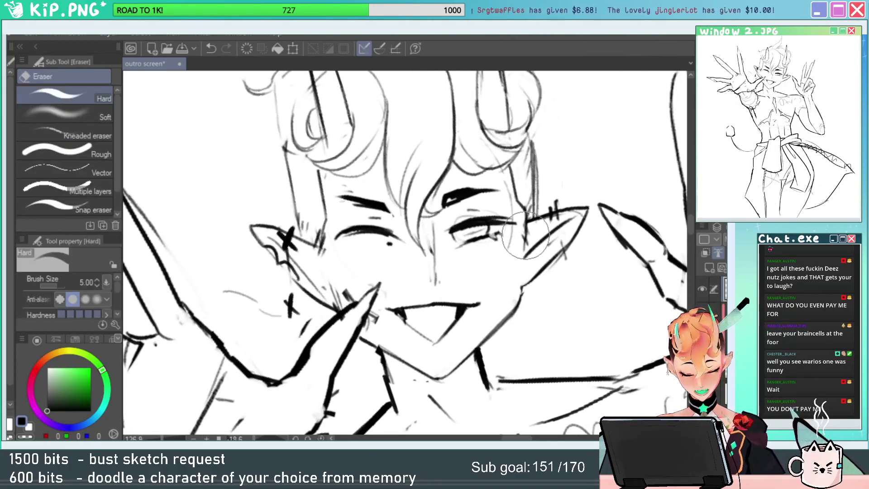
{"action": "key", "text": "p"}
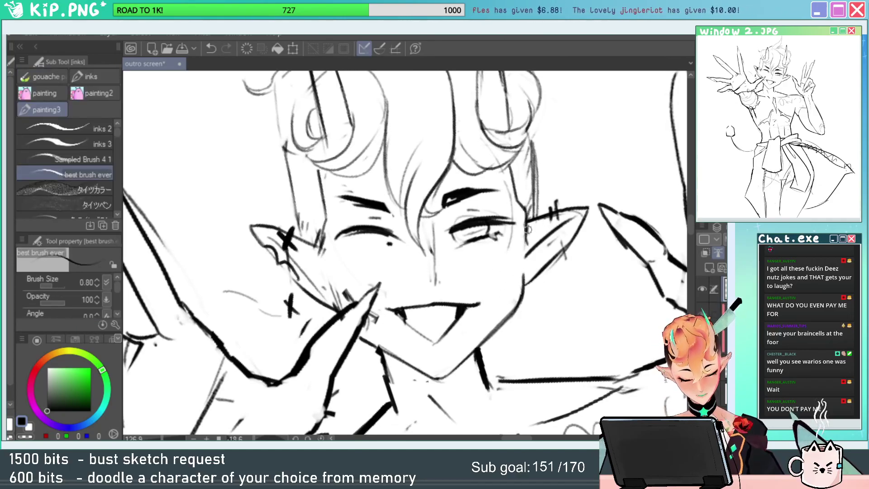
{"action": "left_click", "coordinate": [511, 210], "text": "ctrl+alt"}
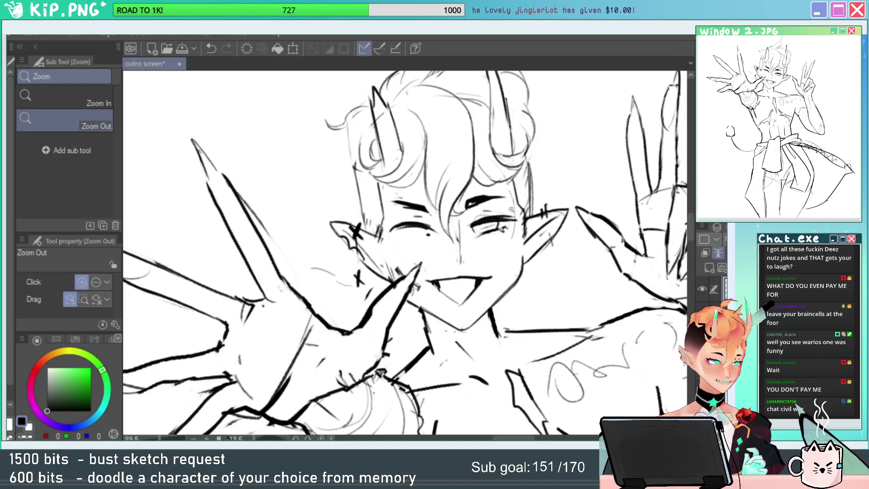
Reset the canvas rotation to upright and save the file.
{"action": "left_click", "coordinate": [322, 438]}
{"action": "left_click_drag", "start_coordinate": [437, 355], "coordinate": [507, 263]}
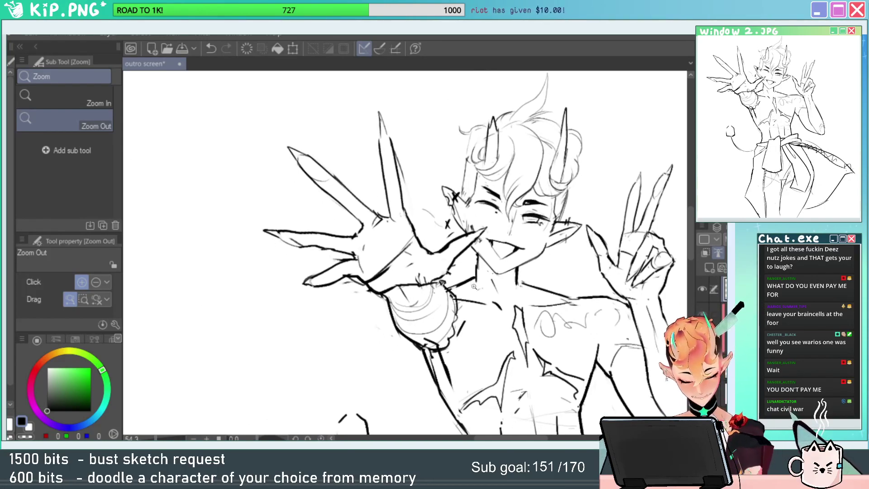
{"action": "left_click_drag", "start_coordinate": [565, 298], "coordinate": [551, 272]}
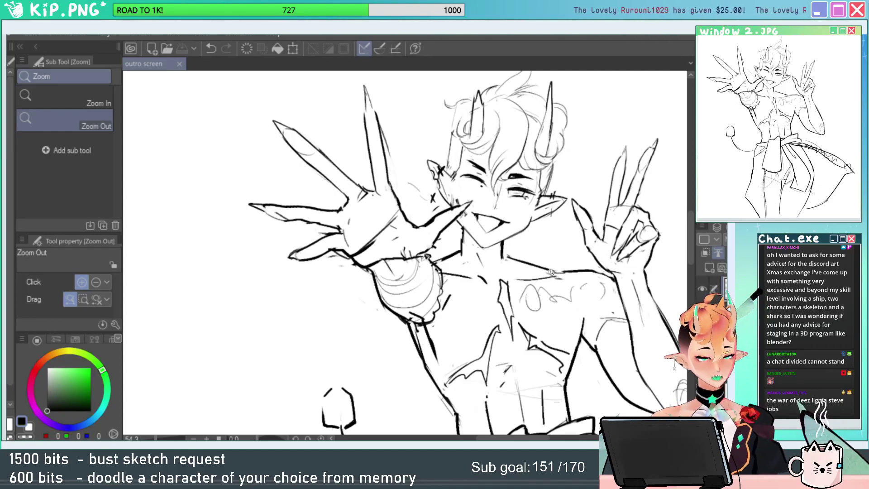
Draw a jagged marking edge across the wrist below the peace-sign hand with the 0.80 brush.
{"action": "mouse_move", "coordinate": [615, 282]}
{"action": "left_mouse_down"}
{"action": "mouse_move", "coordinate": [512, 208]}
{"action": "mouse_move", "coordinate": [570, 207]}
{"action": "left_mouse_up"}
{"action": "key", "text": "e"}
{"action": "key", "text": "p"}
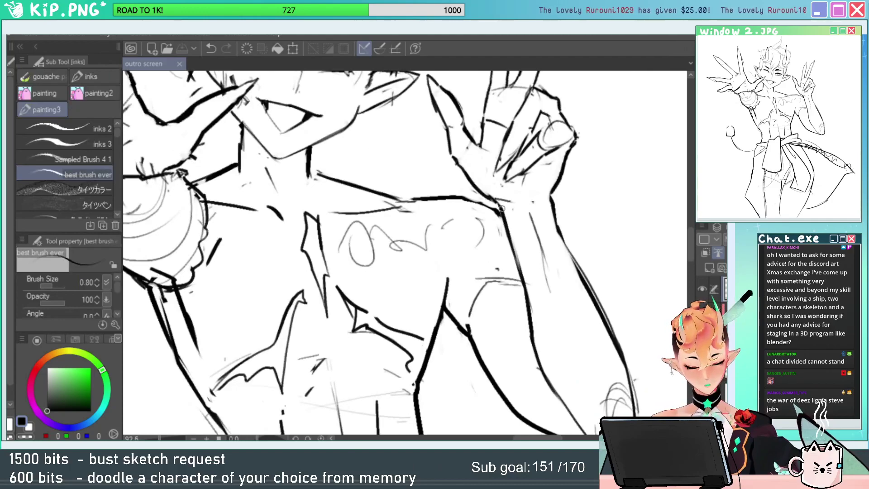
{"action": "mouse_move", "coordinate": [500, 205]}
{"action": "left_mouse_down"}
{"action": "mouse_move", "coordinate": [512, 226]}
{"action": "mouse_move", "coordinate": [536, 225]}
{"action": "mouse_move", "coordinate": [563, 252]}
{"action": "left_mouse_up"}
{"action": "key", "text": "ctrl+z"}
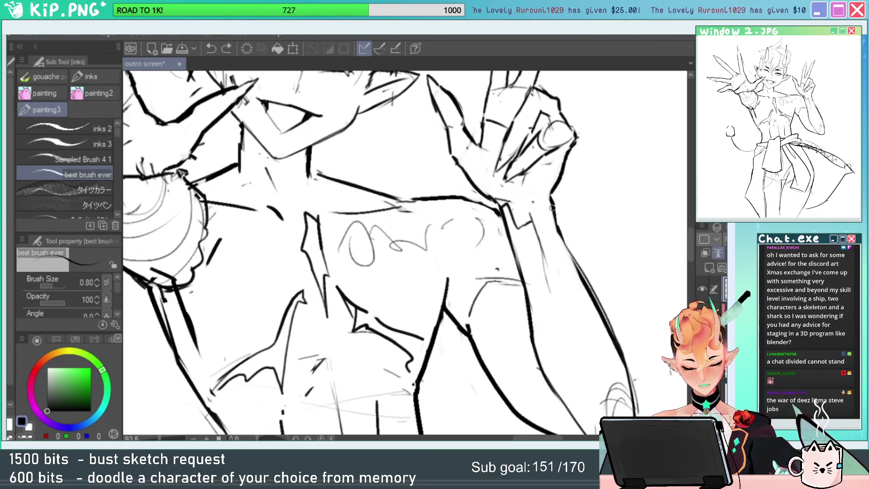
{"action": "mouse_move", "coordinate": [551, 208]}
{"action": "left_mouse_down"}
{"action": "mouse_move", "coordinate": [552, 264]}
{"action": "mouse_move", "coordinate": [535, 224]}
{"action": "mouse_move", "coordinate": [554, 265]}
{"action": "left_mouse_up"}
{"action": "key", "text": "e"}
{"action": "key", "text": "b"}
{"action": "mouse_move", "coordinate": [553, 264]}
{"action": "left_mouse_down"}
{"action": "mouse_move", "coordinate": [552, 234]}
{"action": "mouse_move", "coordinate": [576, 270]}
{"action": "mouse_move", "coordinate": [610, 277]}
{"action": "mouse_move", "coordinate": [612, 243]}
{"action": "left_mouse_up"}
Save the outro screen file.
{"action": "key", "text": "alt+space"}
{"action": "key", "text": "alt+space"}
{"action": "left_click_drag", "start_coordinate": [583, 398], "coordinate": [557, 204]}
{"action": "left_click_drag", "start_coordinate": [596, 233], "coordinate": [590, 234]}
{"action": "left_click_drag", "start_coordinate": [568, 119], "coordinate": [581, 233]}
{"action": "left_click_drag", "start_coordinate": [508, 151], "coordinate": [563, 164]}
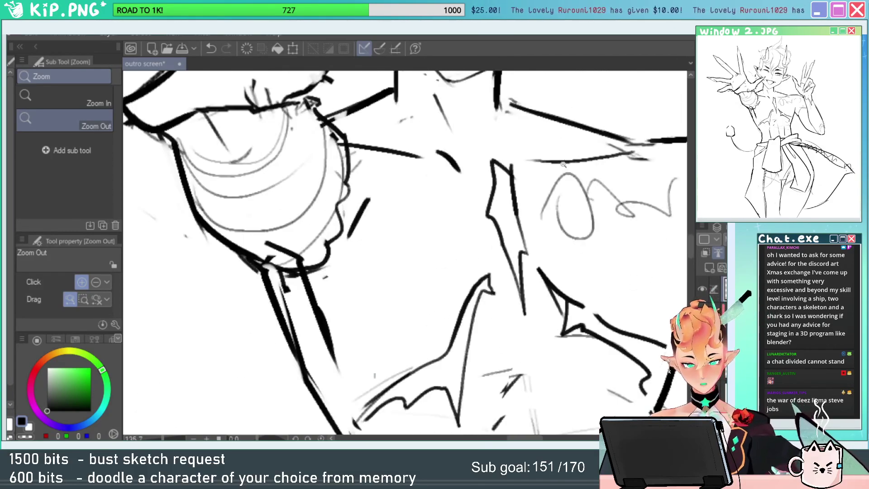
{"action": "key", "text": "alt+space"}
{"action": "mouse_move", "coordinate": [515, 285]}
{"action": "left_mouse_down"}
{"action": "mouse_move", "coordinate": [476, 292]}
{"action": "mouse_move", "coordinate": [478, 256]}
{"action": "left_mouse_up"}
{"action": "key", "text": "e"}
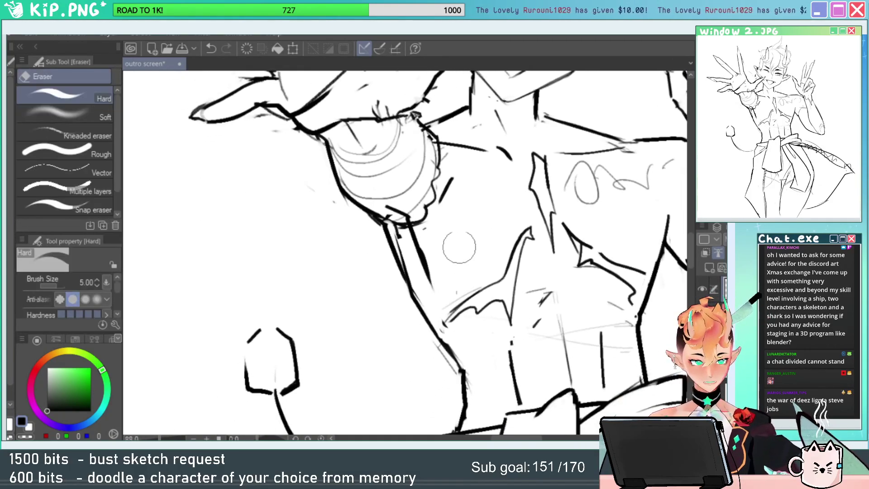
{"action": "key", "text": "ctrl+s"}
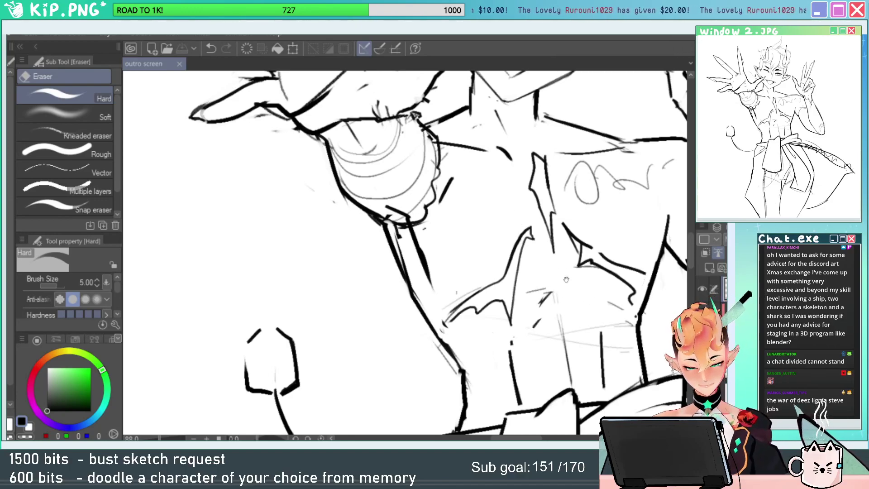
Draw the collarbone line from the outstretched arm's shoulder towards the centre of the chest with the 0.80 brush.
{"action": "left_click_drag", "start_coordinate": [566, 279], "coordinate": [565, 299]}
{"action": "mouse_move", "coordinate": [484, 171]}
{"action": "left_mouse_down"}
{"action": "mouse_move", "coordinate": [435, 163]}
{"action": "mouse_move", "coordinate": [484, 170]}
{"action": "left_mouse_up"}
{"action": "key", "text": "p"}
{"action": "left_click_drag", "start_coordinate": [432, 149], "coordinate": [504, 167]}
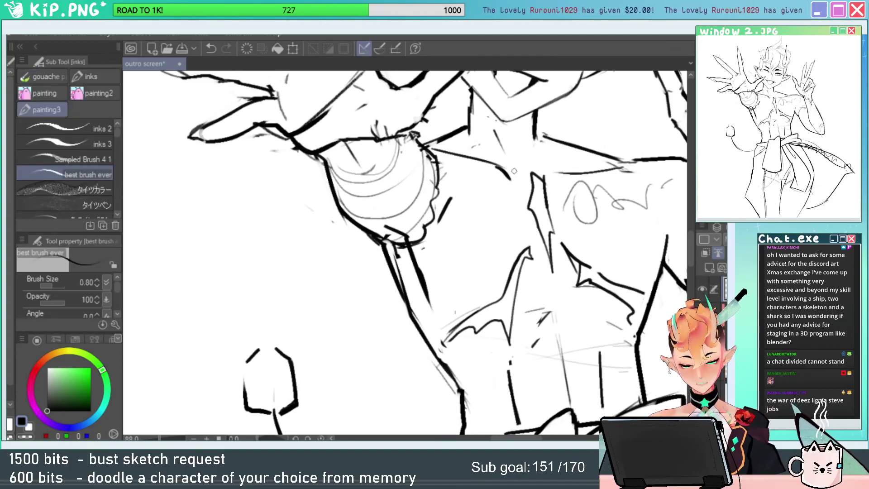
{"action": "key", "text": "ctrl+space"}
{"action": "left_click_drag", "start_coordinate": [593, 208], "coordinate": [566, 237]}
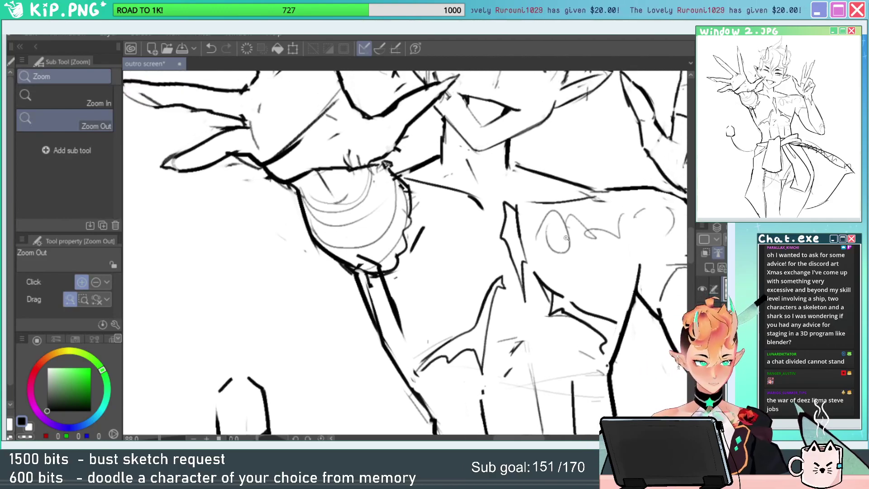
{"action": "key", "text": "p"}
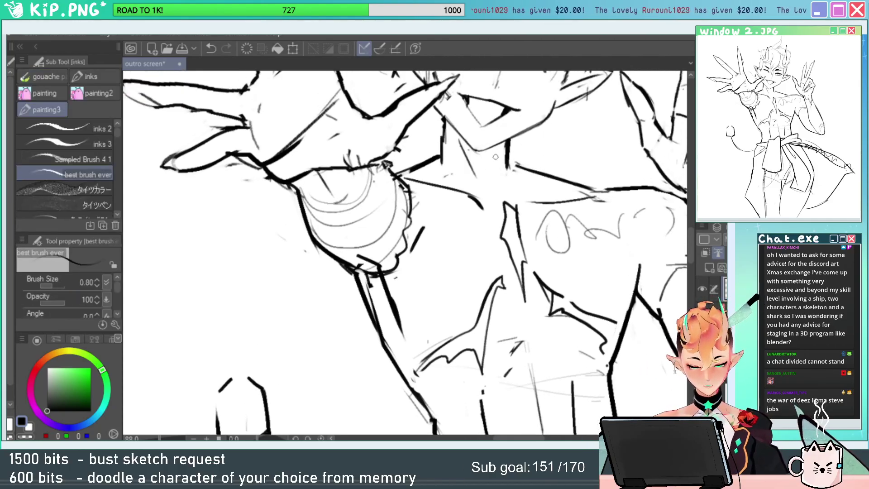
{"action": "key", "text": "ctrl+space"}
{"action": "left_click_drag", "start_coordinate": [587, 315], "coordinate": [555, 316]}
{"action": "left_click_drag", "start_coordinate": [622, 335], "coordinate": [604, 286]}
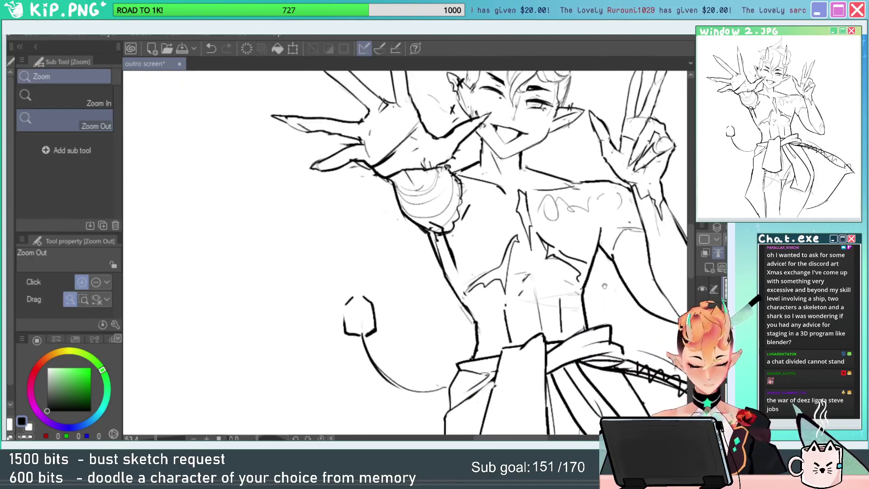
{"action": "left_click", "coordinate": [541, 231]}
{"action": "left_click", "coordinate": [540, 232]}
{"action": "left_click", "coordinate": [540, 232]}
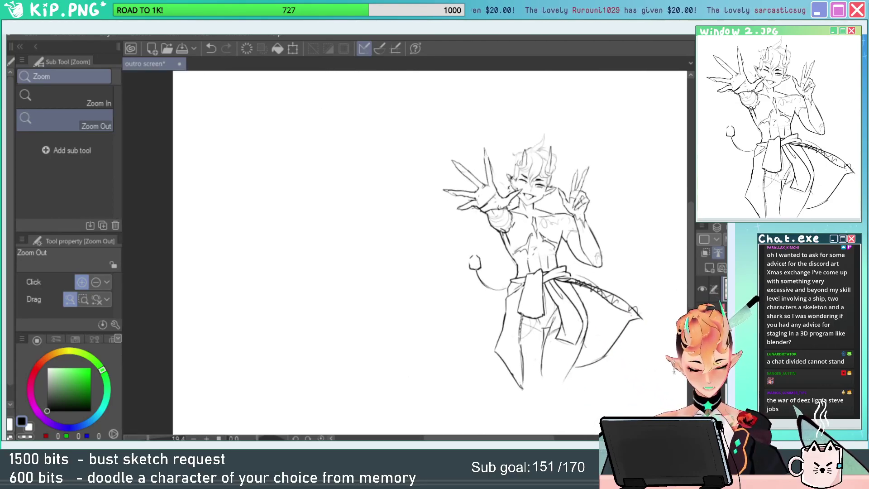
{"action": "left_click", "coordinate": [563, 337]}
{"action": "left_click_drag", "start_coordinate": [565, 381], "coordinate": [465, 265]}
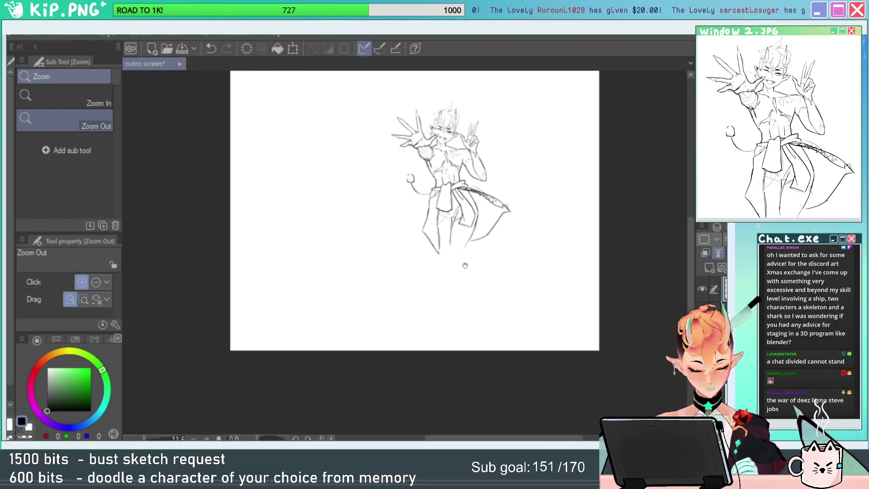
{"action": "left_click_drag", "start_coordinate": [540, 298], "coordinate": [579, 321]}
{"action": "key", "text": "ctrl+t"}
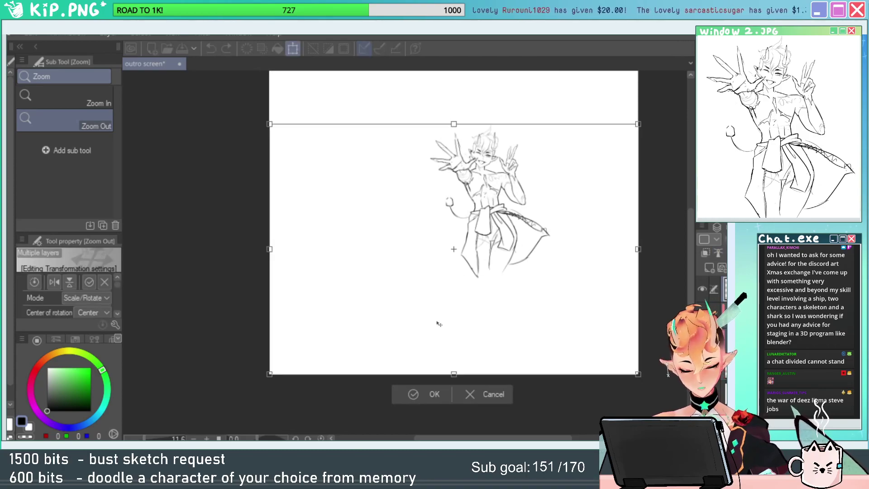
{"action": "key", "text": "Escape"}
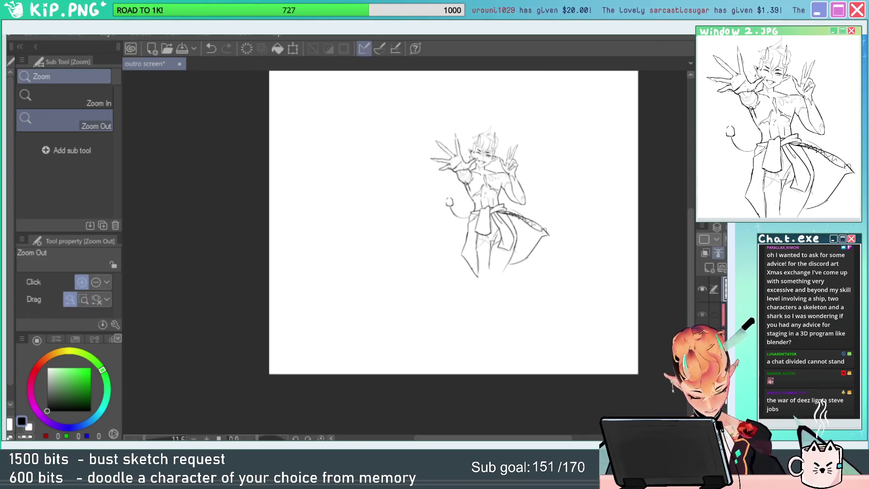
Make the grey shading under the character's line art visible and clear the lasso selection.
{"action": "key", "text": "m"}
{"action": "mouse_move", "coordinate": [642, 305]}
{"action": "left_mouse_down"}
{"action": "mouse_move", "coordinate": [174, 355]}
{"action": "mouse_move", "coordinate": [356, 272]}
{"action": "left_mouse_up"}
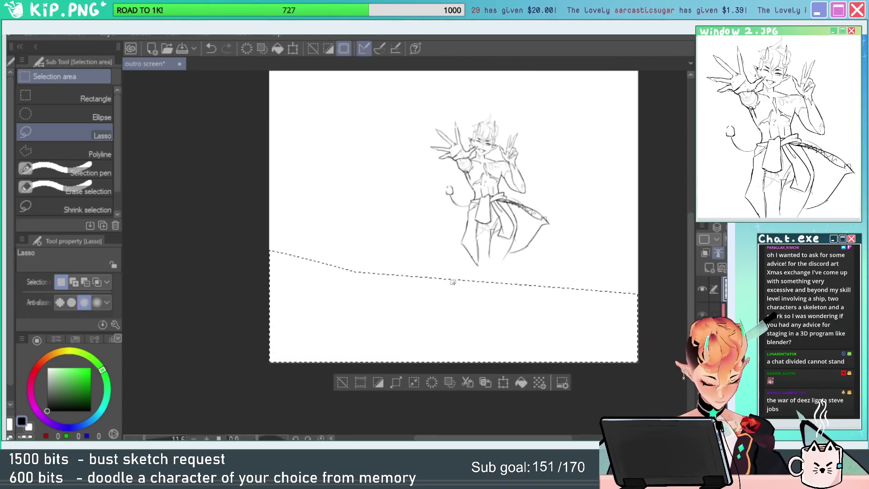
{"action": "left_click", "coordinate": [702, 314]}
{"action": "left_click", "coordinate": [702, 314]}
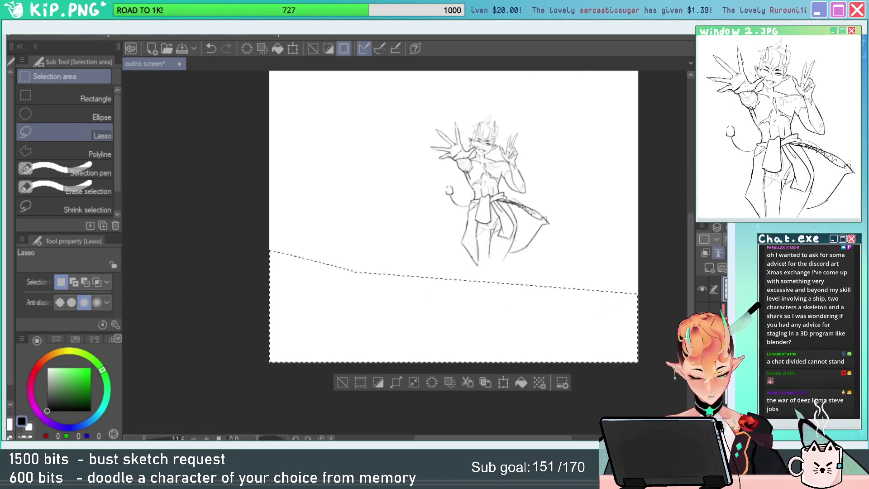
{"action": "key", "text": "ctrl+d"}
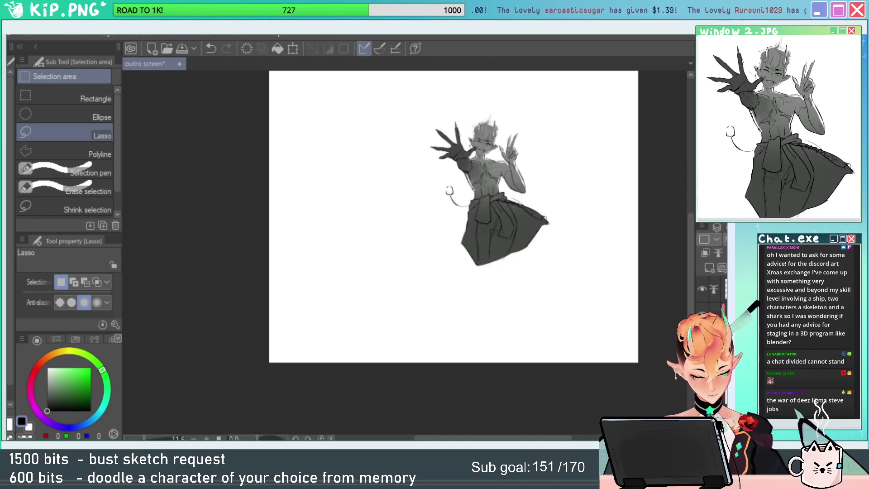
Enlarge the shaded character with a Scale/Rotate transform and place it at the lower-left of the canvas, its skirt cut off by the canvas edge.
{"action": "key", "text": "ctrl+t"}
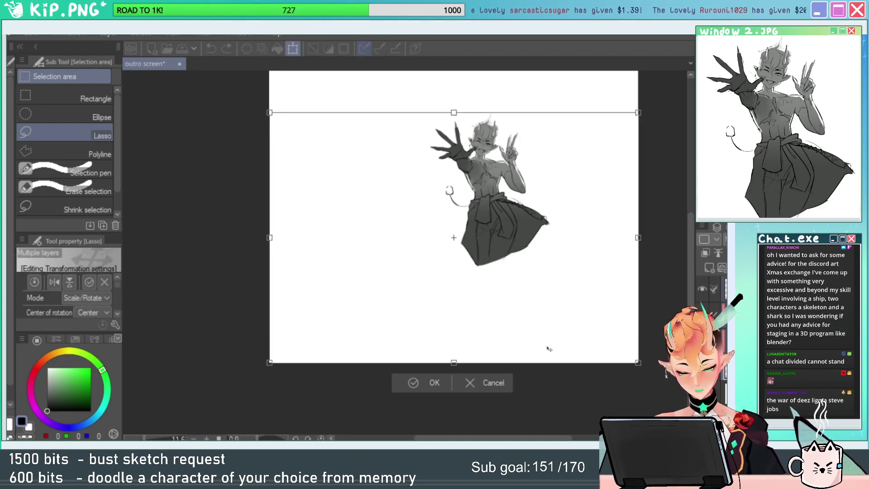
{"action": "left_click_drag", "start_coordinate": [269, 362], "coordinate": [131, 456]}
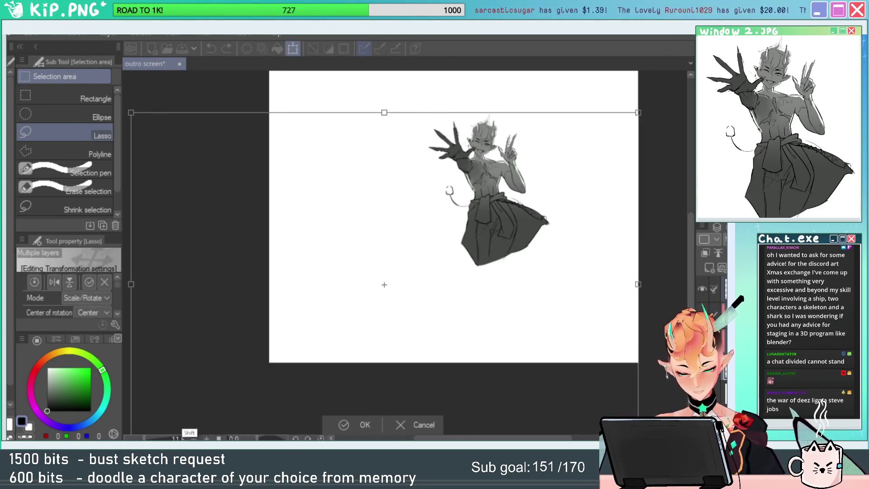
{"action": "mouse_move", "coordinate": [637, 113]}
{"action": "left_mouse_down"}
{"action": "mouse_move", "coordinate": [568, 150]}
{"action": "mouse_move", "coordinate": [697, 63]}
{"action": "left_mouse_up"}
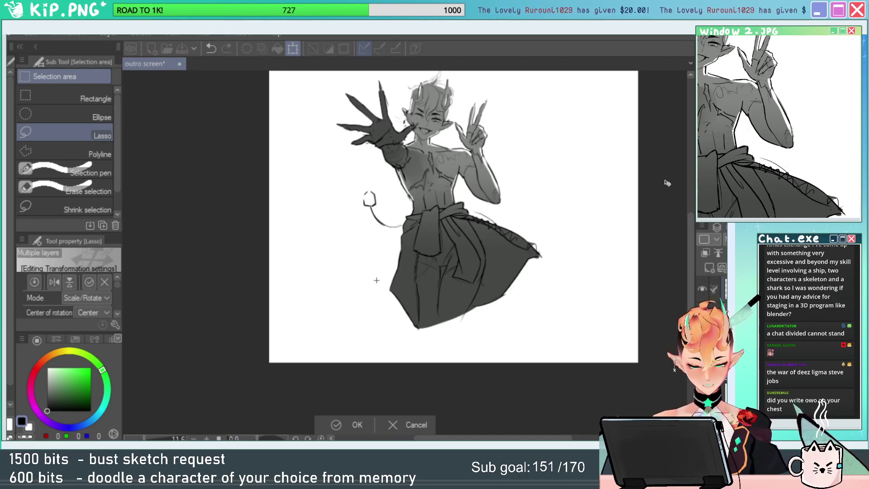
{"action": "left_click_drag", "start_coordinate": [495, 303], "coordinate": [450, 328]}
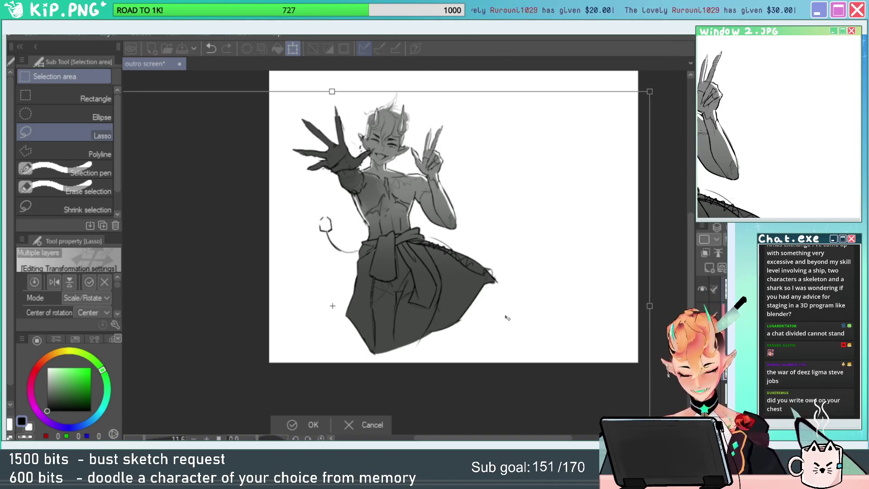
{"action": "left_click_drag", "start_coordinate": [523, 305], "coordinate": [511, 337]}
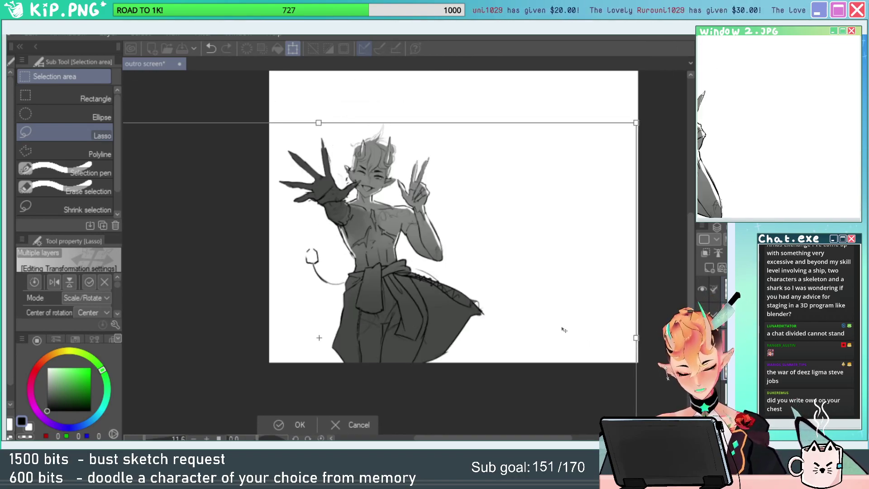
{"action": "mouse_move", "coordinate": [564, 330]}
{"action": "left_mouse_down"}
{"action": "mouse_move", "coordinate": [550, 331]}
{"action": "mouse_move", "coordinate": [557, 336]}
{"action": "left_mouse_up"}
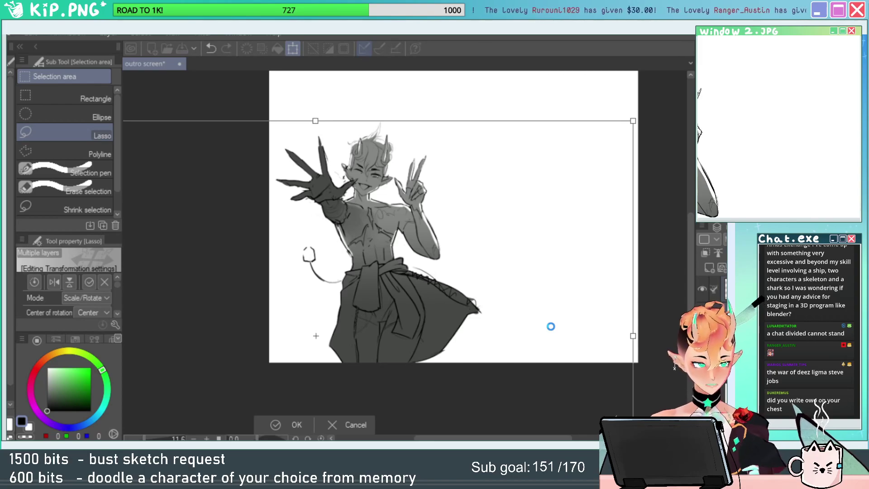
{"action": "key", "text": "Return"}
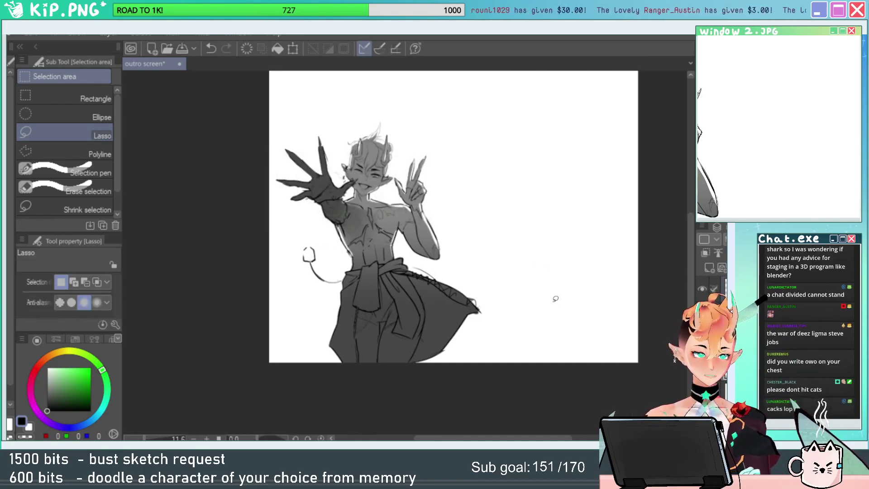
Refit the second preview window around the whole enlarged character and save the file.
{"action": "left_click_drag", "start_coordinate": [541, 312], "coordinate": [599, 328]}
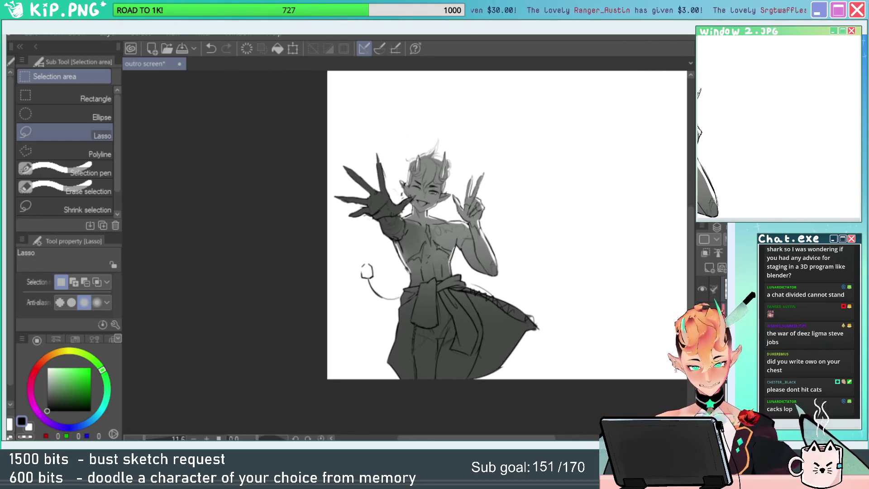
{"action": "left_click", "coordinate": [740, 90]}
{"action": "left_click_drag", "start_coordinate": [740, 93], "coordinate": [726, 110]}
{"action": "scroll", "coordinate": [699, 103], "scroll_direction": "up", "scroll_amount": 4}
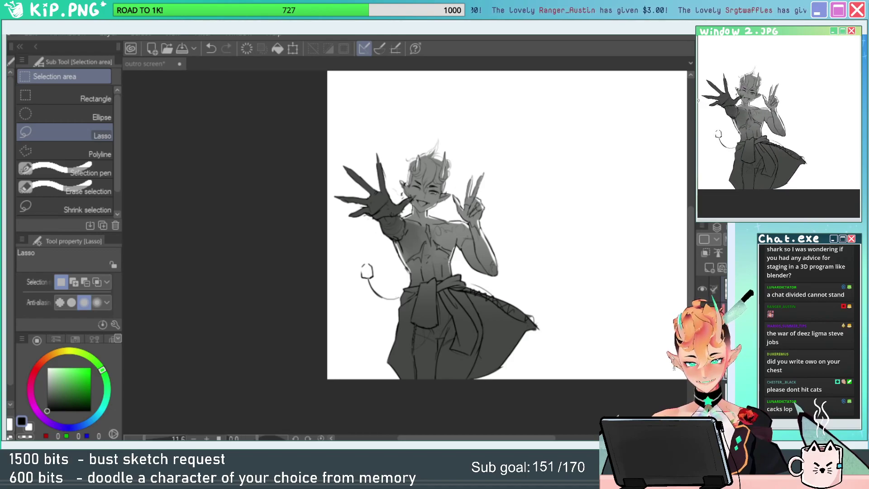
{"action": "left_click", "coordinate": [508, 324]}
{"action": "key", "text": "ctrl+space"}
{"action": "mouse_move", "coordinate": [531, 325]}
{"action": "left_mouse_down"}
{"action": "mouse_move", "coordinate": [516, 345]}
{"action": "mouse_move", "coordinate": [545, 322]}
{"action": "left_mouse_up"}
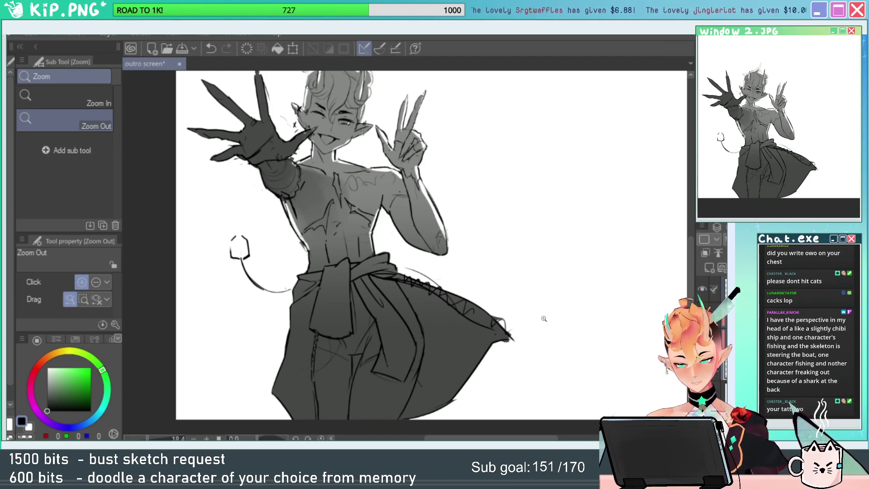
{"action": "key", "text": "ctrl+s"}
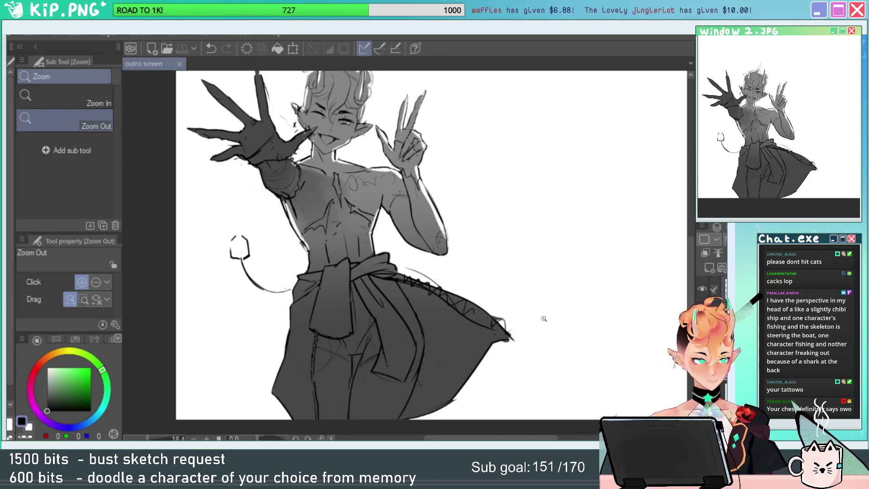
Open starting soon.png, copy the whole picture and paste it into the outro screen document.
{"action": "left_click", "coordinate": [14, 36]}
{"action": "left_click", "coordinate": [81, 63]}
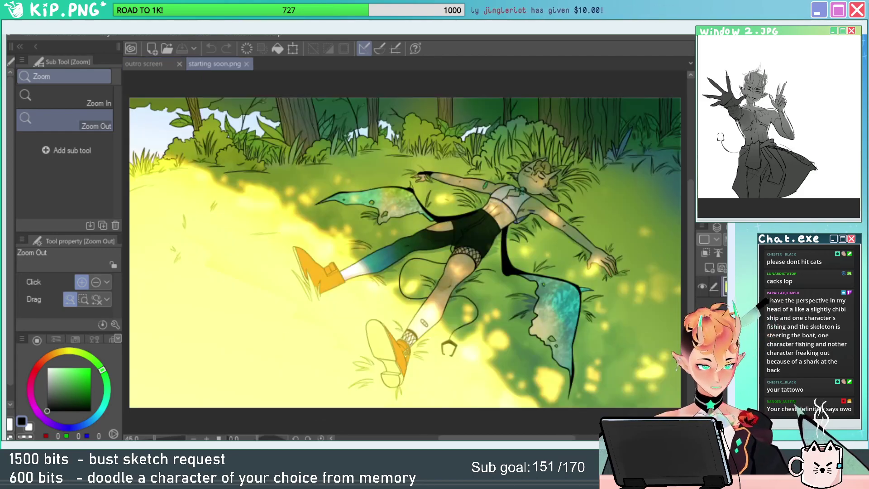
{"action": "key", "text": "ctrl+a"}
{"action": "left_click", "coordinate": [162, 64]}
{"action": "scroll", "coordinate": [536, 240], "scroll_direction": "down", "scroll_amount": 3}
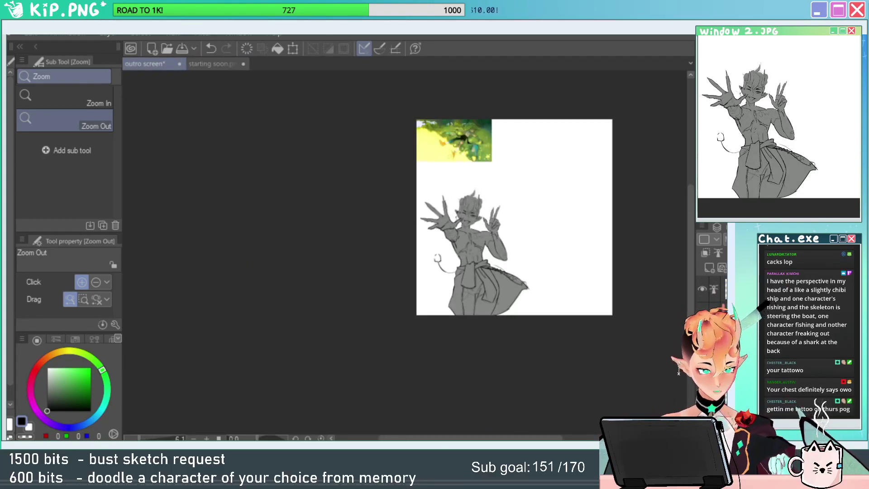
{"action": "key", "text": "ctrl+v"}
Scale the pasted forest picture to the full canvas width and align it with the canvas's bottom edge.
{"action": "scroll", "coordinate": [585, 293], "scroll_direction": "up", "scroll_amount": 1}
{"action": "key", "text": "ctrl+t"}
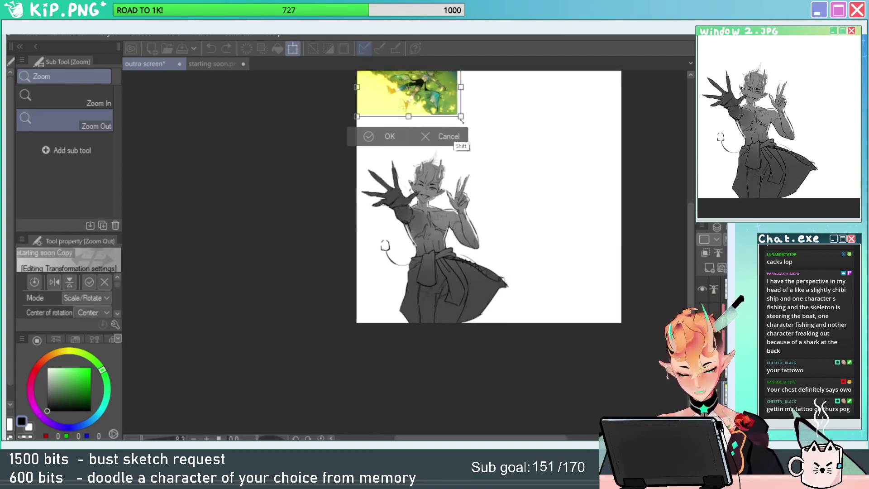
{"action": "left_click_drag", "start_coordinate": [626, 290], "coordinate": [585, 293]}
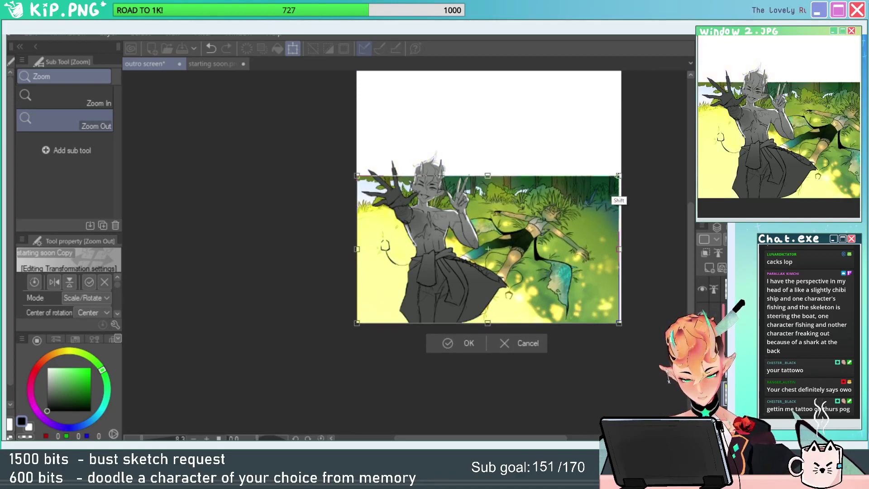
{"action": "left_click_drag", "start_coordinate": [619, 176], "coordinate": [622, 173]}
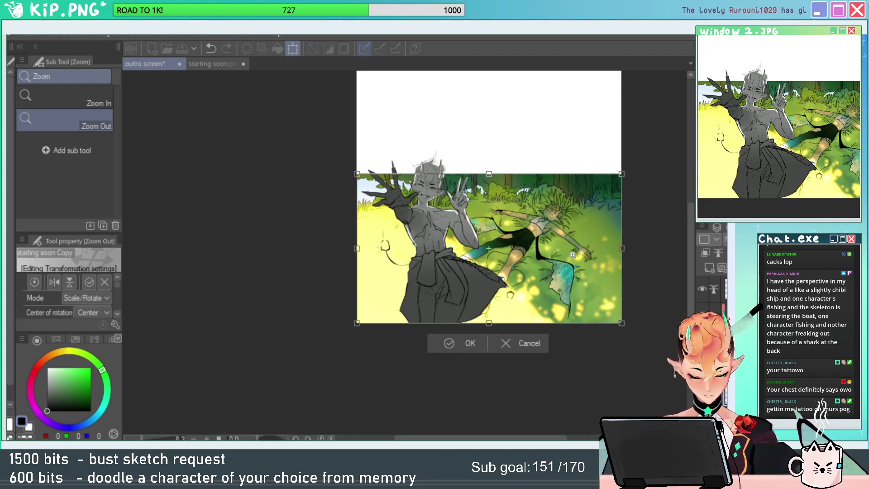
{"action": "key", "text": "Return"}
{"action": "left_click_drag", "start_coordinate": [530, 266], "coordinate": [554, 265]}
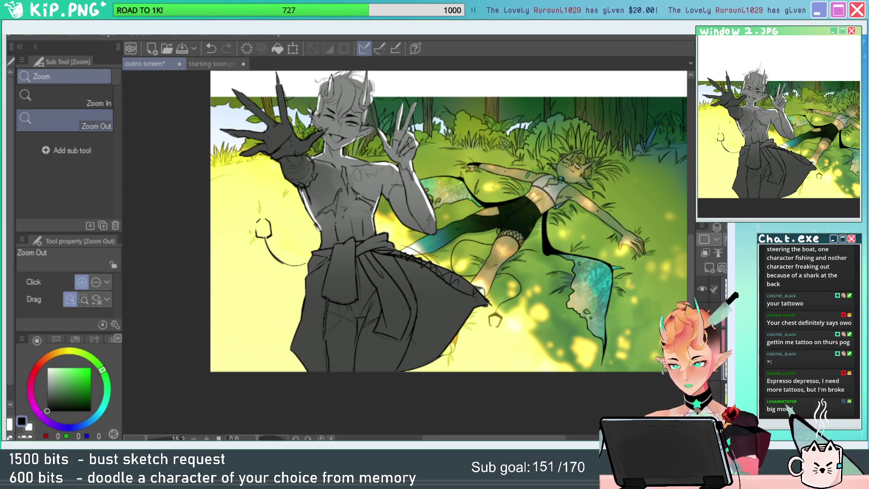
Move the character down so that its horns and raised fingers sit within the forest picture.
{"action": "key", "text": "k"}
{"action": "left_click_drag", "start_coordinate": [511, 301], "coordinate": [537, 319]}
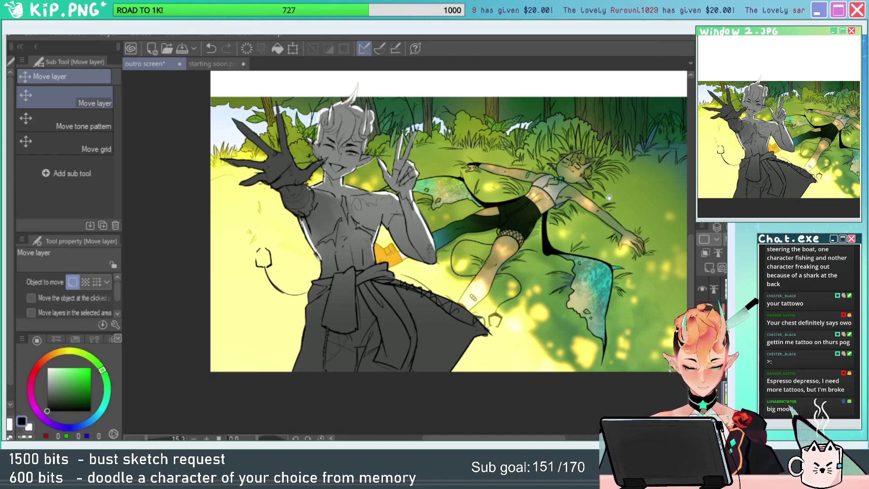
{"action": "left_click_drag", "start_coordinate": [609, 198], "coordinate": [599, 250]}
Crop the canvas to the forest picture's area using an inverted auto selection, deselect, and hide the picture's layer.
{"action": "key", "text": "w"}
{"action": "left_click", "coordinate": [579, 116]}
{"action": "key", "text": "ctrl+shift+i"}
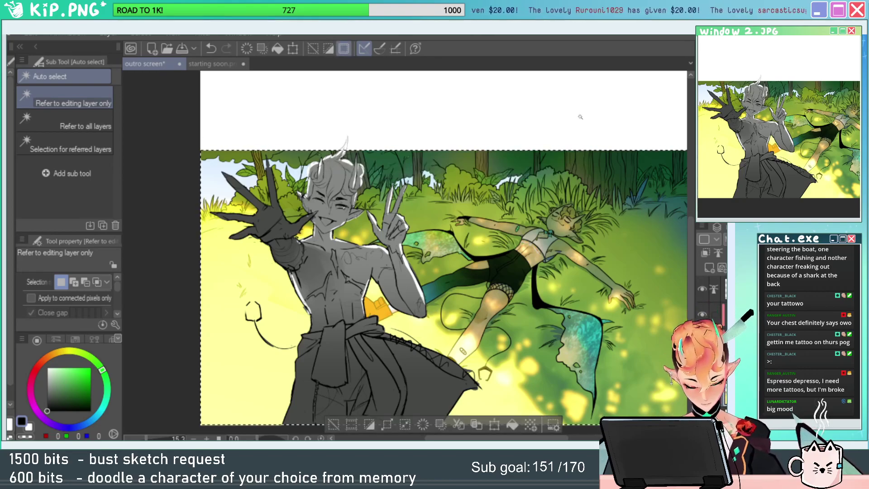
{"action": "left_click", "coordinate": [348, 427]}
{"action": "key", "text": "ctrl+d"}
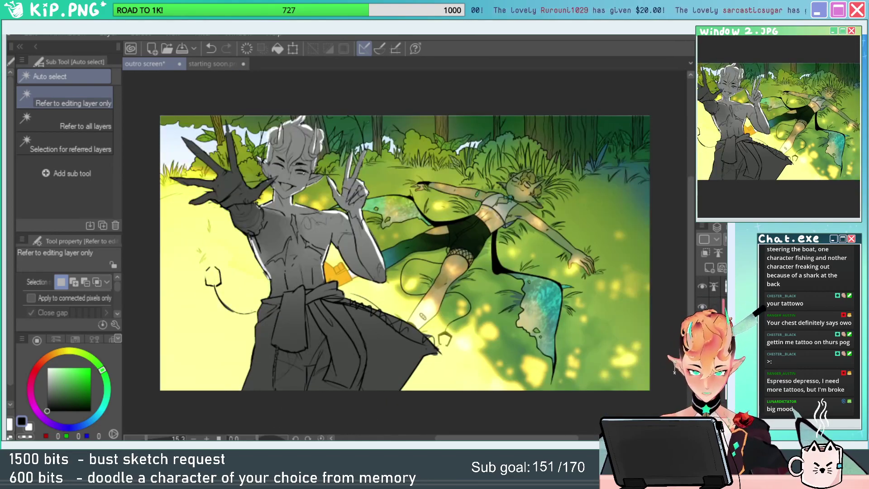
{"action": "left_click", "coordinate": [702, 362]}
{"action": "left_click_drag", "start_coordinate": [570, 376], "coordinate": [605, 362]}
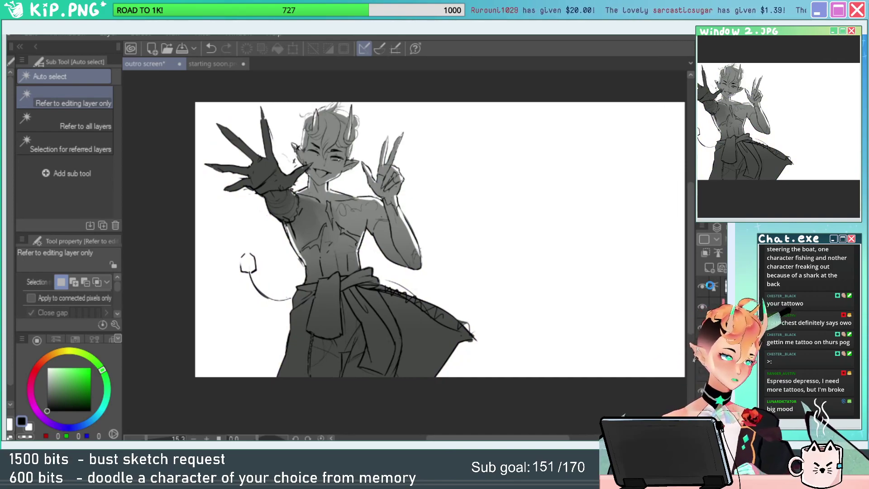
Save the outro screen document.
{"action": "key", "text": "ctrl+s"}
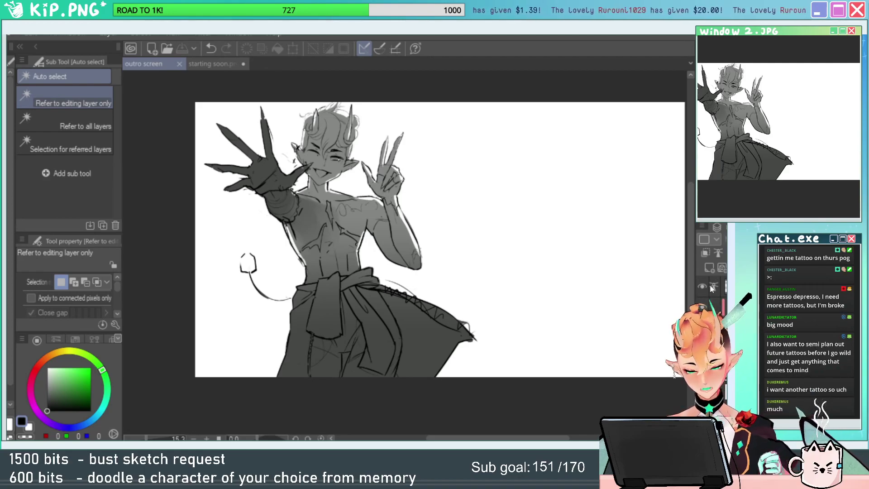
{"action": "left_click_drag", "start_coordinate": [594, 363], "coordinate": [674, 391]}
{"action": "left_click_drag", "start_coordinate": [523, 324], "coordinate": [584, 339], "text": "ctrl"}
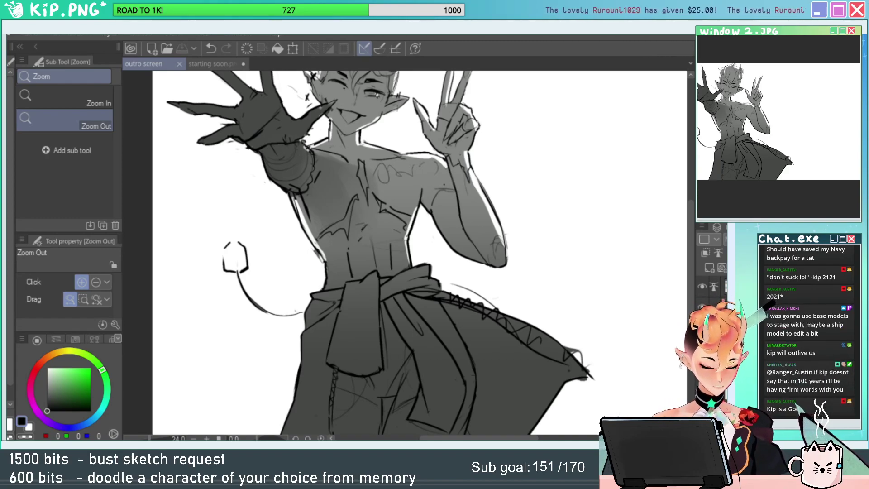
{"action": "scroll", "coordinate": [626, 351], "scroll_direction": "down", "scroll_amount": 2}
{"action": "mouse_move", "coordinate": [626, 351]}
{"action": "left_mouse_down"}
{"action": "mouse_move", "coordinate": [611, 362]}
{"action": "mouse_move", "coordinate": [575, 340]}
{"action": "left_mouse_up"}
{"action": "scroll", "coordinate": [618, 362], "scroll_direction": "down", "scroll_amount": 4}
{"action": "scroll", "coordinate": [557, 347], "scroll_direction": "up", "scroll_amount": 1}
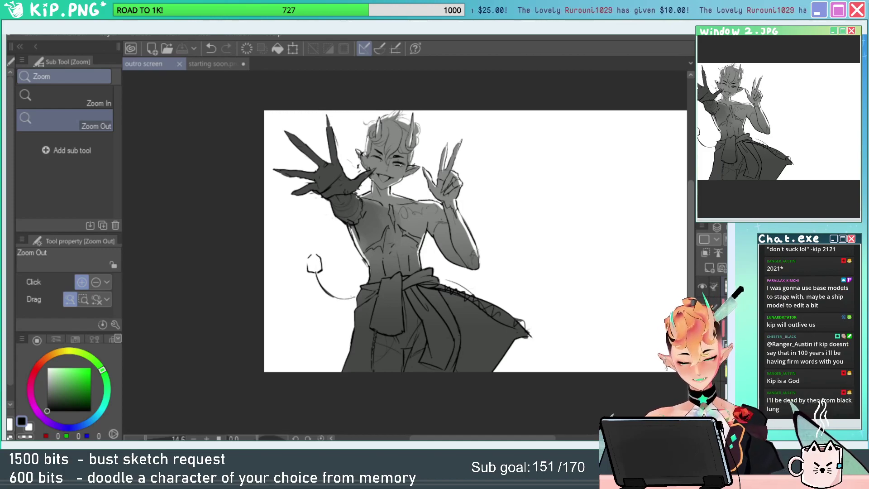
{"action": "key", "text": "ctrl+t"}
{"action": "key", "text": "Escape"}
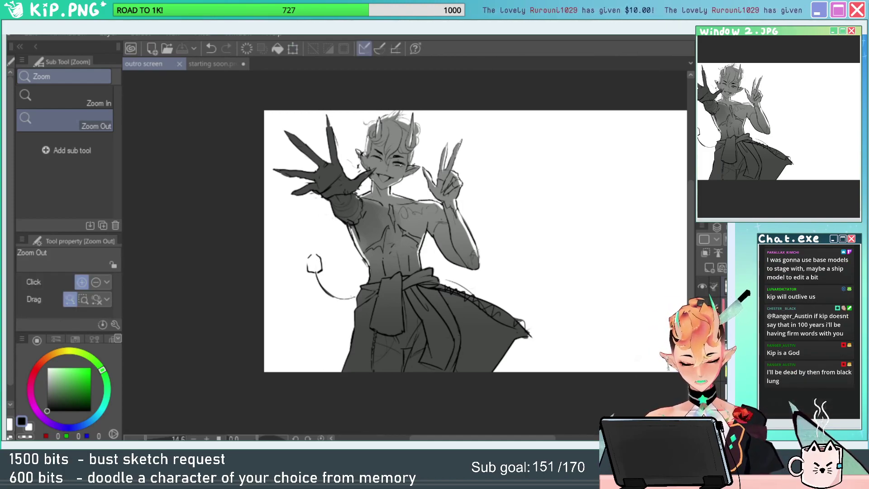
{"action": "left_click_drag", "start_coordinate": [612, 380], "coordinate": [577, 394]}
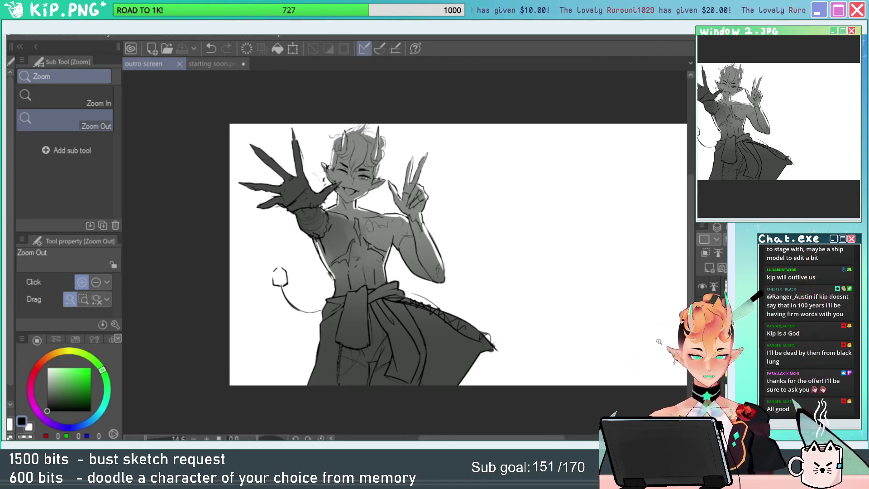
{"action": "left_click", "coordinate": [702, 307]}
{"action": "left_click_drag", "start_coordinate": [670, 362], "coordinate": [646, 356]}
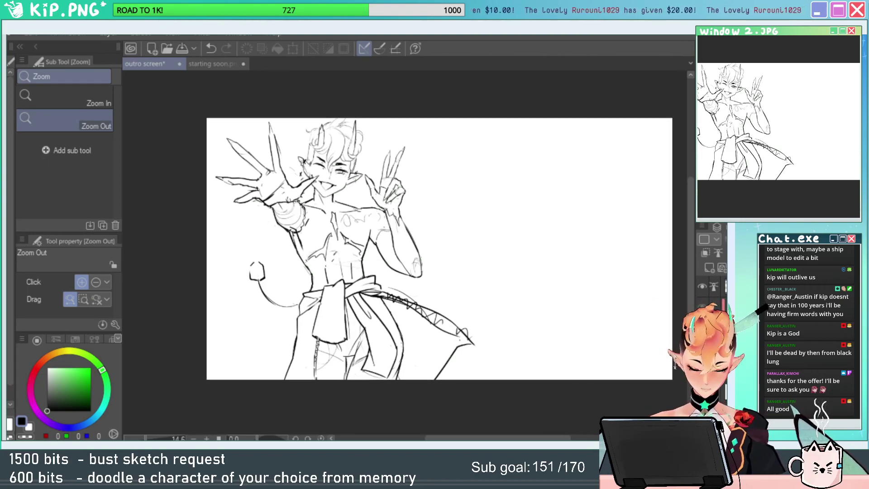
{"action": "key", "text": "ctrl+z"}
Sketch a loose oval with long pointed strokes above it in the empty area beside the character, and save the document.
{"action": "key", "text": "p"}
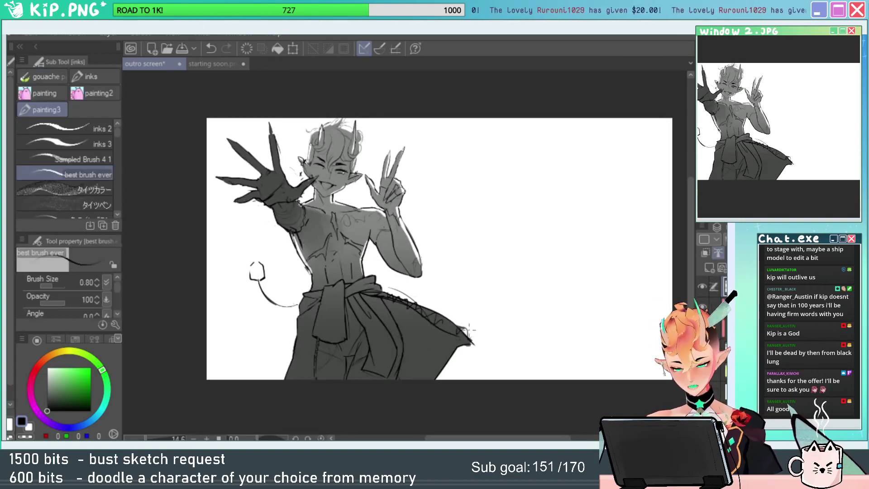
{"action": "mouse_move", "coordinate": [537, 332]}
{"action": "left_mouse_down"}
{"action": "mouse_move", "coordinate": [512, 349]}
{"action": "mouse_move", "coordinate": [588, 313]}
{"action": "left_mouse_up"}
{"action": "mouse_move", "coordinate": [617, 311]}
{"action": "left_mouse_down"}
{"action": "mouse_move", "coordinate": [611, 302]}
{"action": "mouse_move", "coordinate": [622, 296]}
{"action": "left_mouse_up"}
{"action": "mouse_move", "coordinate": [551, 240]}
{"action": "left_mouse_down"}
{"action": "mouse_move", "coordinate": [508, 243]}
{"action": "mouse_move", "coordinate": [506, 318]}
{"action": "left_mouse_up"}
{"action": "left_click_drag", "start_coordinate": [465, 310], "coordinate": [522, 361]}
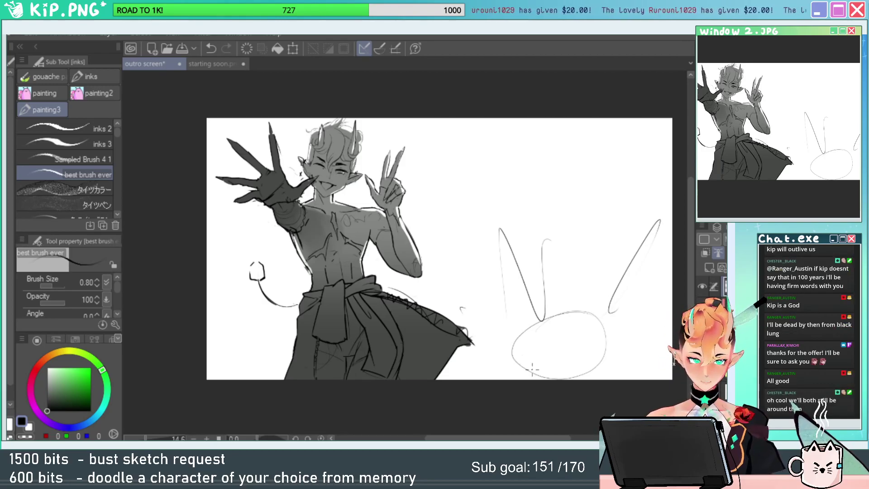
{"action": "left_click_drag", "start_coordinate": [553, 308], "coordinate": [601, 316]}
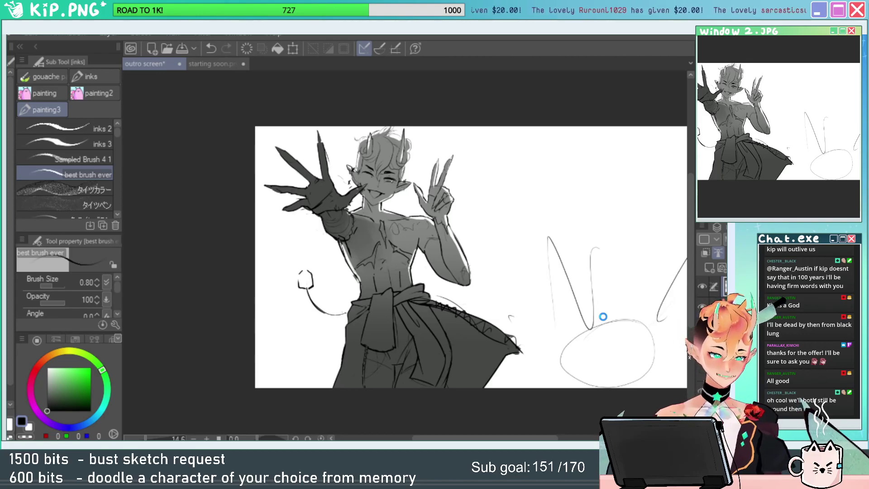
{"action": "key", "text": "ctrl+s"}
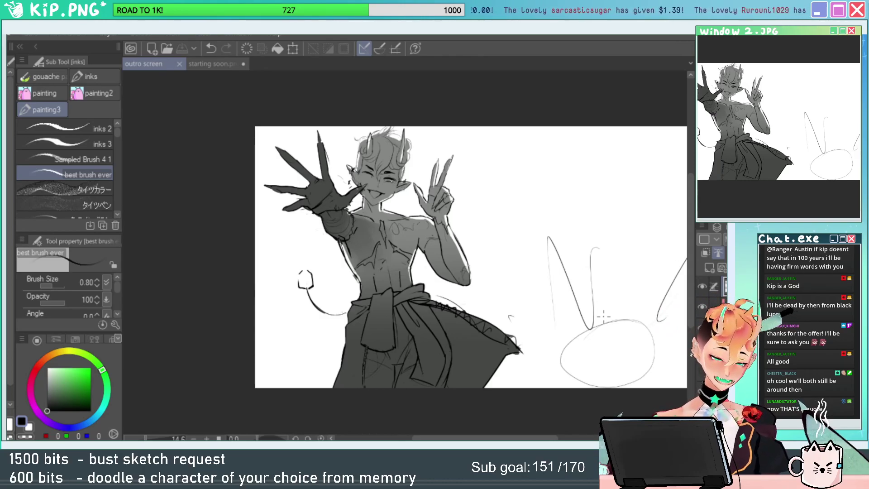
Hide the character's grey shading layer and lower the line sketch's opacity to a pale grey.
{"action": "left_click", "coordinate": [702, 306]}
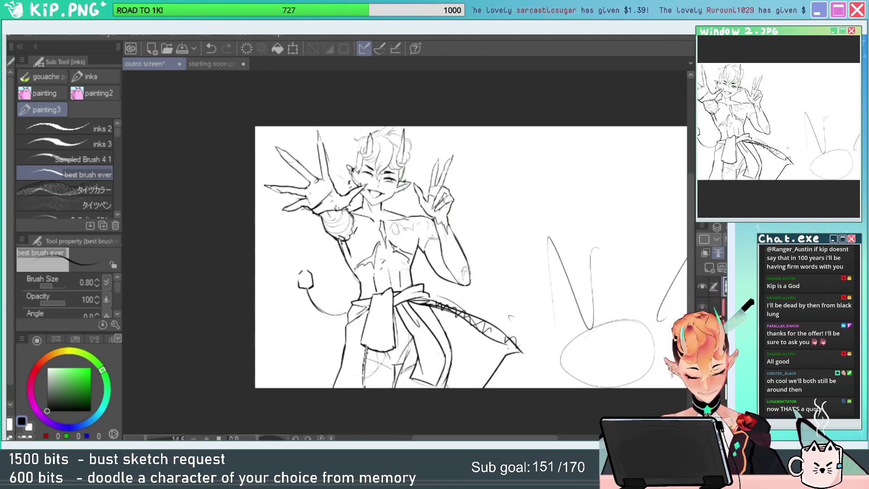
{"action": "left_click", "coordinate": [774, 238]}
Enlarge the image resolution of the outro screen document by a scale of 1.5 and save it.
{"action": "key", "text": "ctrl+space"}
{"action": "left_click_drag", "start_coordinate": [418, 258], "coordinate": [479, 276]}
{"action": "left_click", "coordinate": [479, 276]}
{"action": "left_click_drag", "start_coordinate": [484, 176], "coordinate": [558, 362]}
{"action": "left_click_drag", "start_coordinate": [516, 77], "coordinate": [567, 248]}
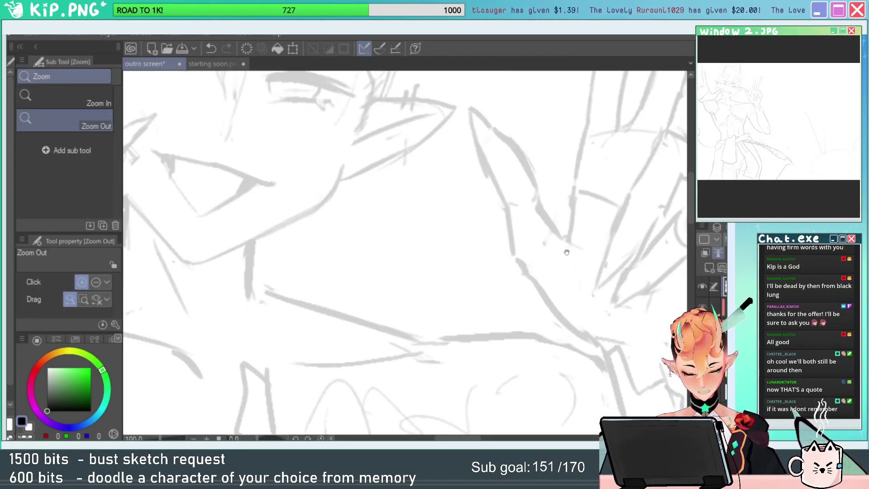
{"action": "left_click_drag", "start_coordinate": [530, 152], "coordinate": [706, 257]}
{"action": "left_click", "coordinate": [31, 34]}
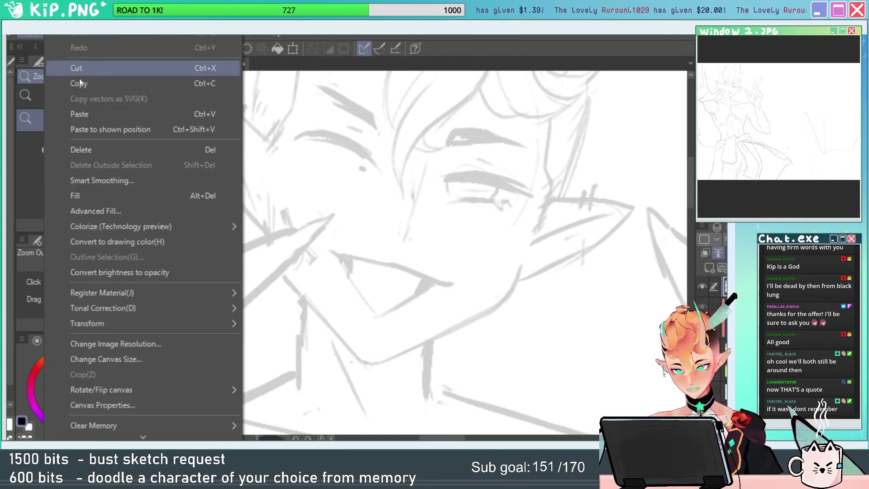
{"action": "left_click", "coordinate": [159, 341]}
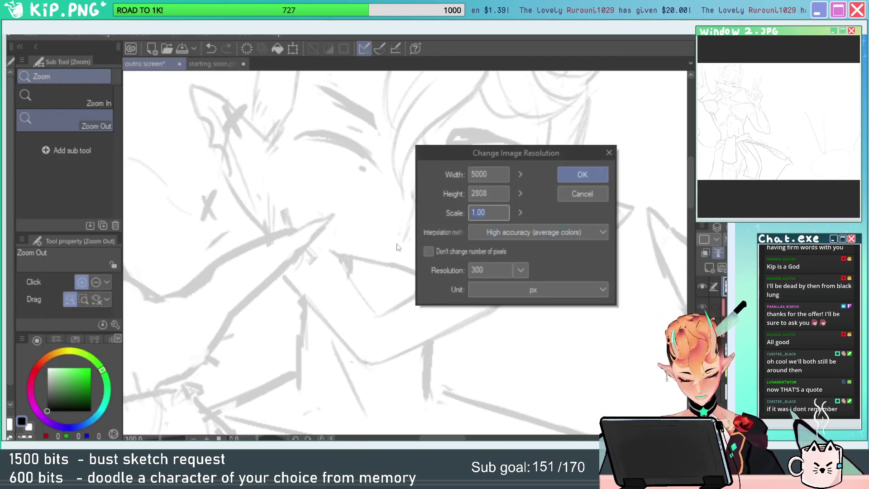
{"action": "type", "text": "1.5"}
{"action": "key", "text": "Return"}
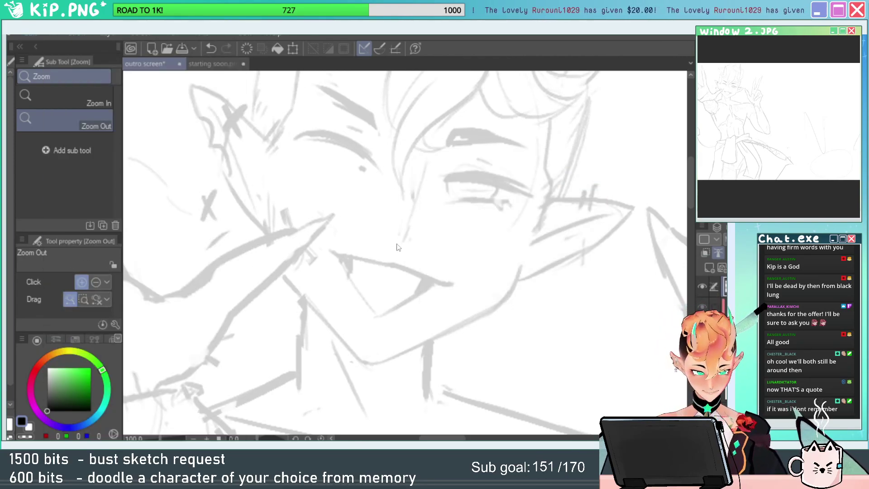
{"action": "left_click", "coordinate": [397, 245]}
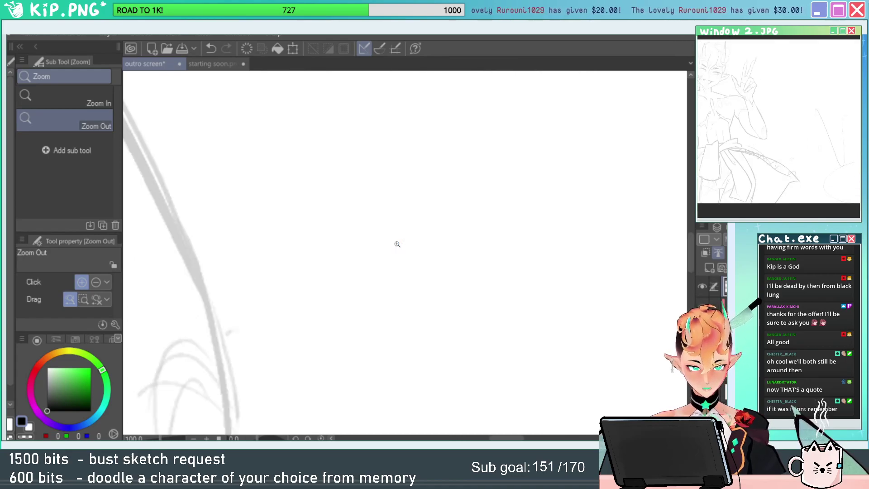
{"action": "mouse_move", "coordinate": [564, 320]}
{"action": "left_mouse_down"}
{"action": "mouse_move", "coordinate": [531, 345]}
{"action": "mouse_move", "coordinate": [573, 327]}
{"action": "left_mouse_up"}
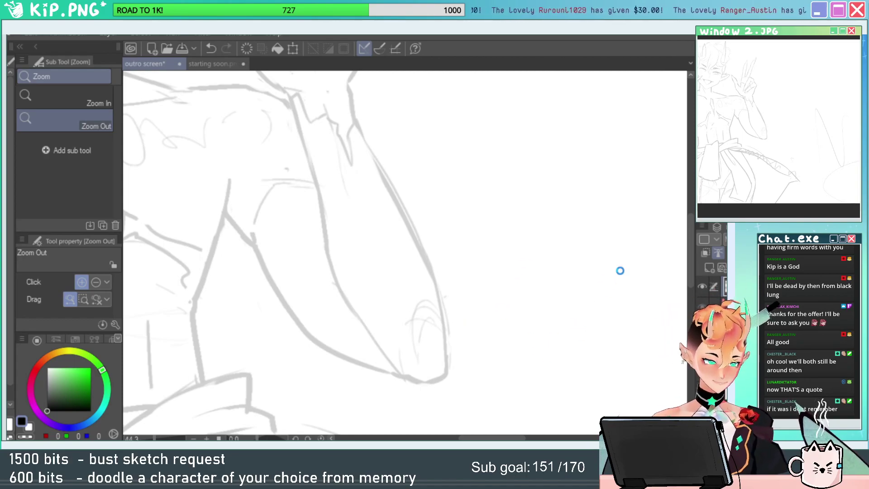
{"action": "key", "text": "ctrl+s"}
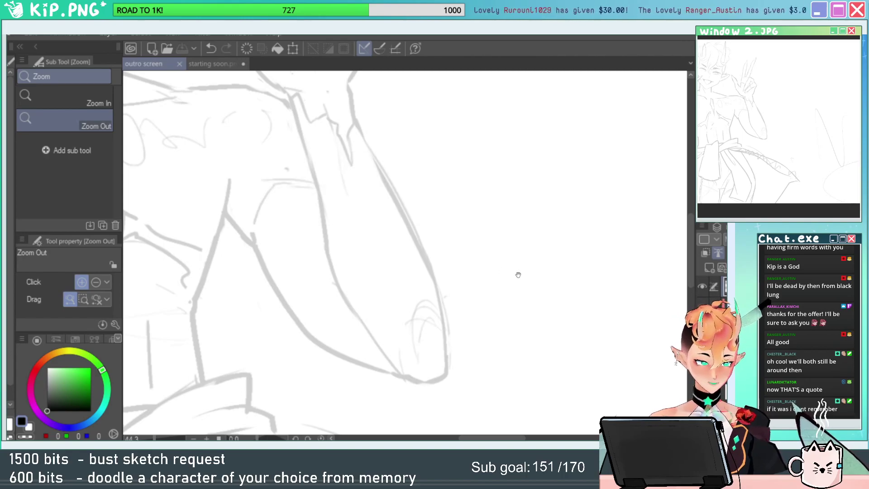
Add a short curved stroke along the upper-arm contour of the character's peace-sign arm, redrawing the first attempt.
{"action": "left_click_drag", "start_coordinate": [498, 312], "coordinate": [599, 309]}
{"action": "left_click_drag", "start_coordinate": [598, 308], "coordinate": [606, 307]}
{"action": "left_click_drag", "start_coordinate": [515, 223], "coordinate": [552, 229]}
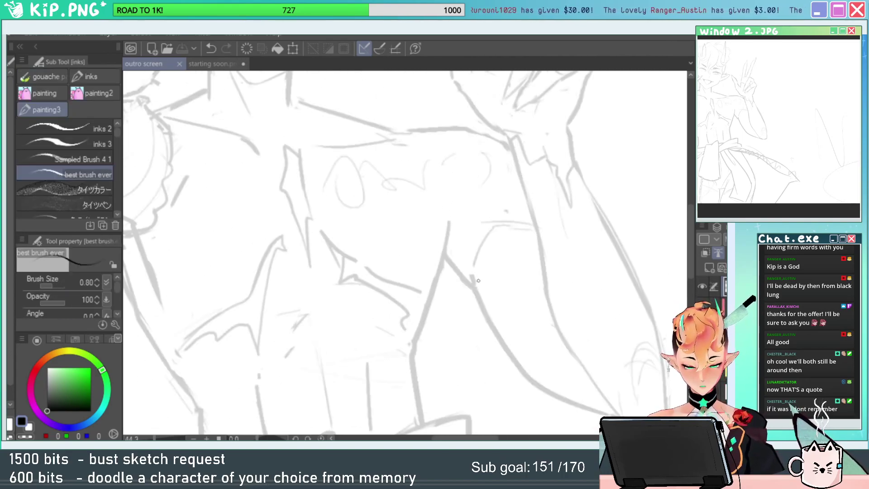
{"action": "mouse_move", "coordinate": [475, 281]}
{"action": "left_mouse_down"}
{"action": "mouse_move", "coordinate": [491, 233]}
{"action": "mouse_move", "coordinate": [504, 240]}
{"action": "left_mouse_up"}
{"action": "key", "text": "ctrl+z"}
{"action": "mouse_move", "coordinate": [473, 281]}
{"action": "left_mouse_down"}
{"action": "mouse_move", "coordinate": [495, 231]}
{"action": "mouse_move", "coordinate": [538, 230]}
{"action": "mouse_move", "coordinate": [504, 223]}
{"action": "left_mouse_up"}
Recentre the second preview window so that it frames the whole character.
{"action": "key", "text": "ctrl+space"}
{"action": "mouse_move", "coordinate": [537, 280]}
{"action": "left_mouse_down"}
{"action": "mouse_move", "coordinate": [545, 339]}
{"action": "mouse_move", "coordinate": [549, 271]}
{"action": "left_mouse_up"}
{"action": "left_click", "coordinate": [572, 349]}
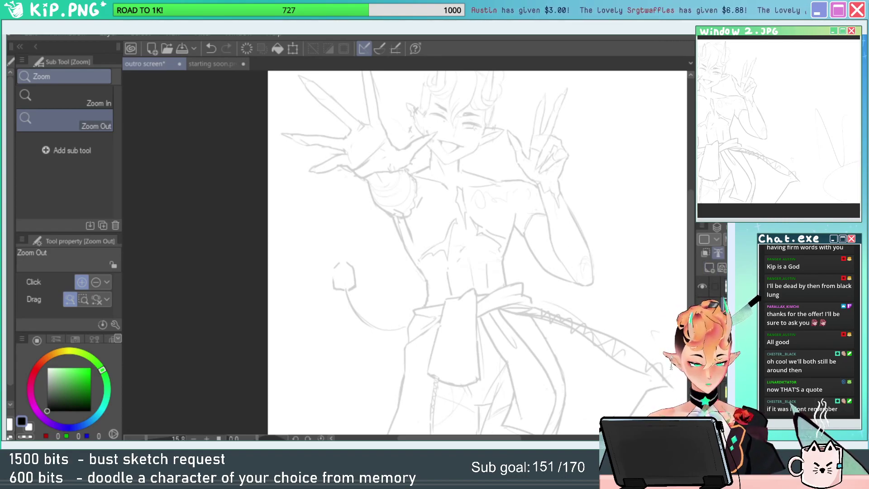
{"action": "left_click_drag", "start_coordinate": [463, 110], "coordinate": [515, 196]}
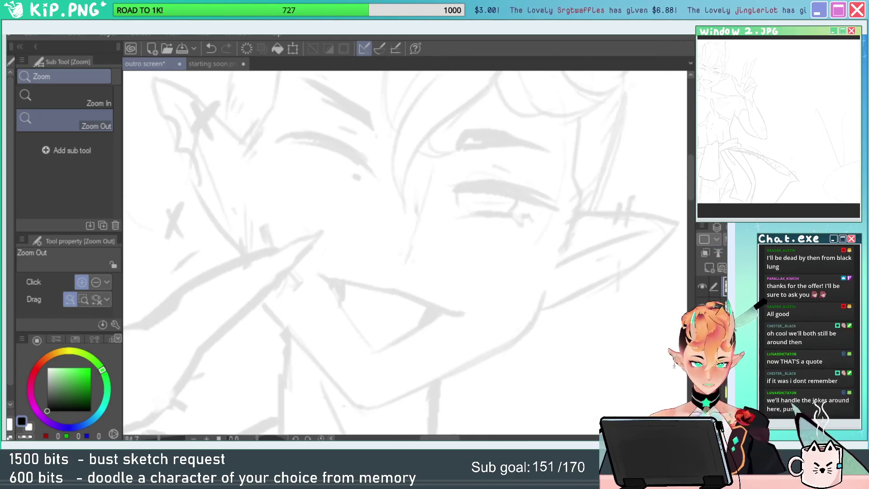
{"action": "left_click_drag", "start_coordinate": [788, 135], "coordinate": [845, 135]}
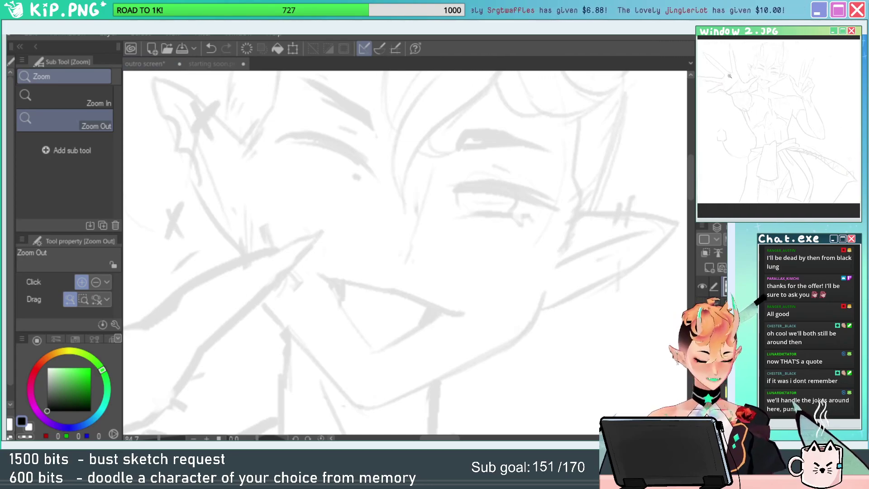
{"action": "left_click_drag", "start_coordinate": [730, 73], "coordinate": [742, 74]}
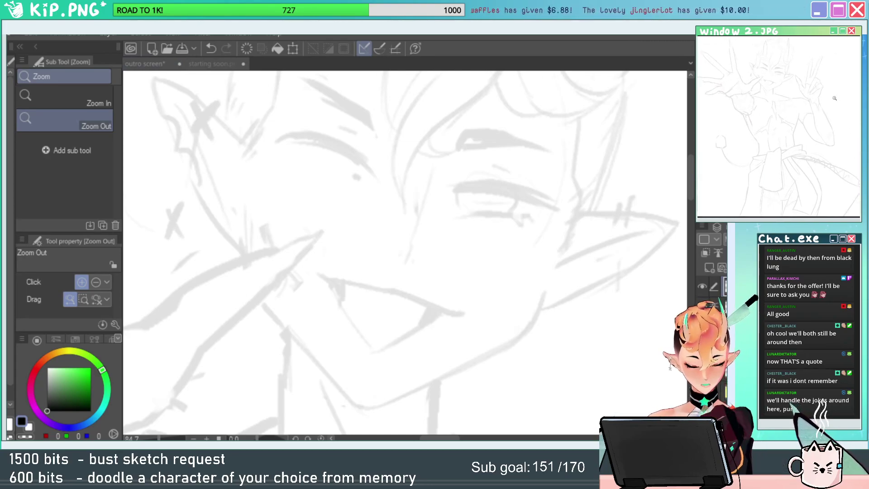
Save the outro screen document and close the starting soon document.
{"action": "left_click_drag", "start_coordinate": [429, 336], "coordinate": [581, 403]}
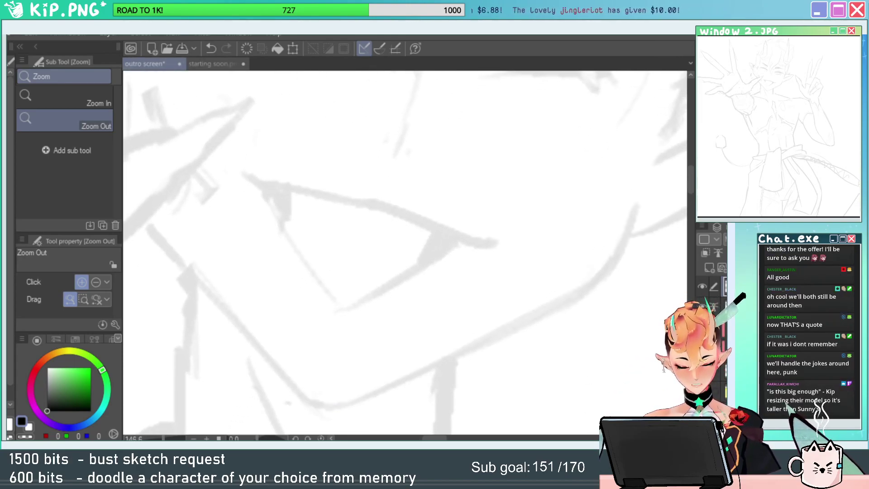
{"action": "mouse_move", "coordinate": [571, 450]}
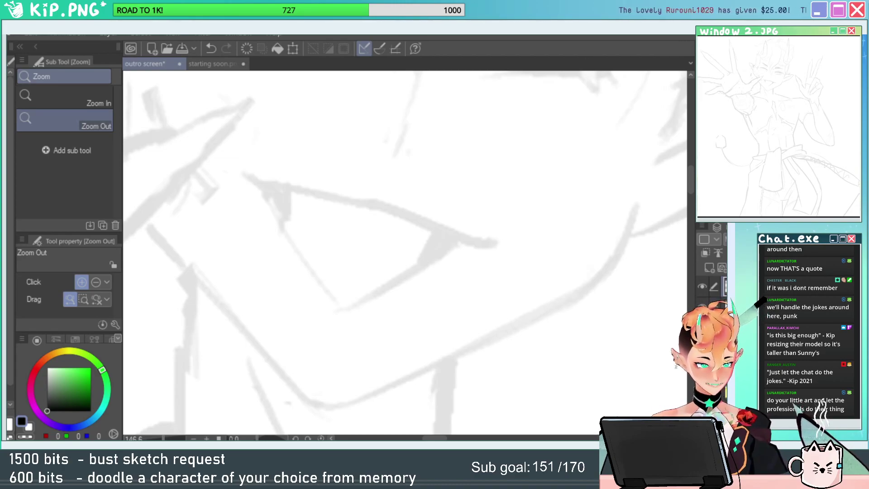
{"action": "key", "text": "ctrl+s"}
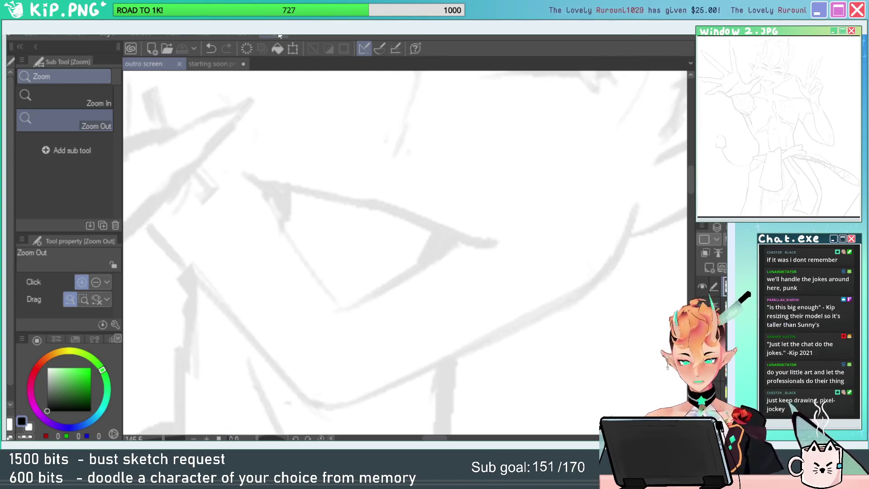
{"action": "left_click", "coordinate": [244, 65]}
{"action": "left_click", "coordinate": [408, 189]}
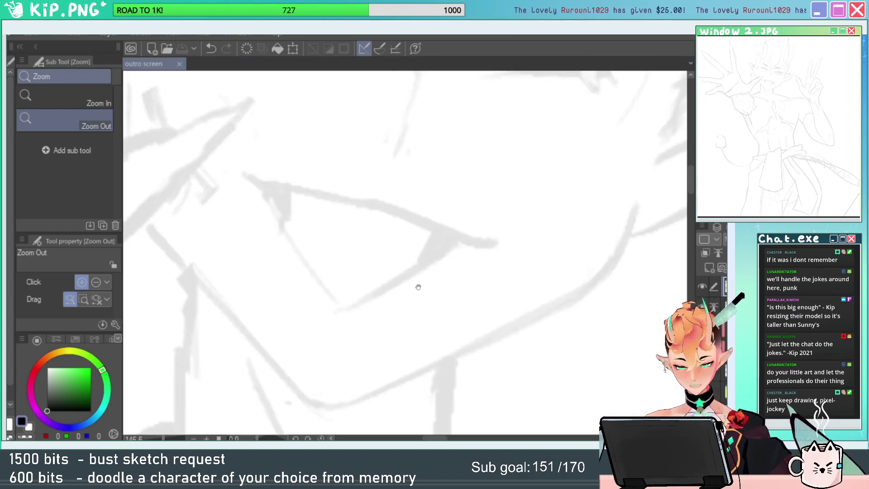
{"action": "left_click", "coordinate": [473, 344]}
{"action": "left_click", "coordinate": [514, 359]}
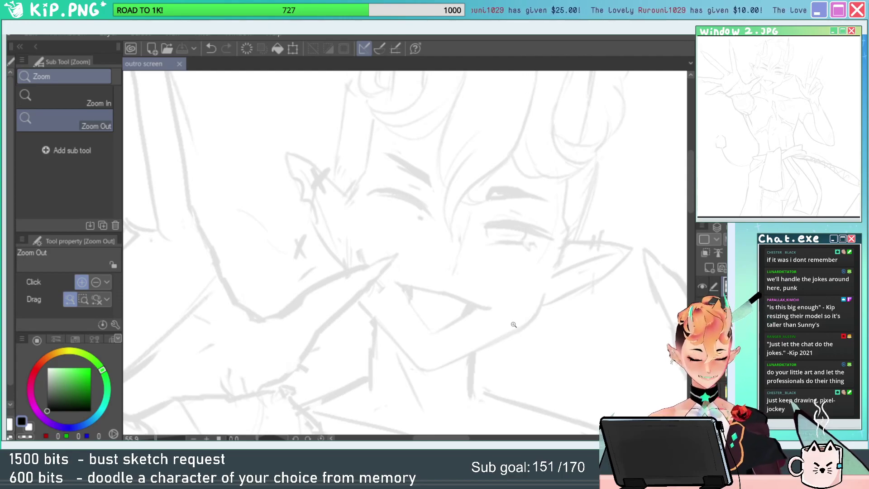
{"action": "left_click", "coordinate": [324, 205]}
{"action": "key", "text": "p"}
{"action": "left_click_drag", "start_coordinate": [314, 182], "coordinate": [276, 242]}
{"action": "key", "text": "e"}
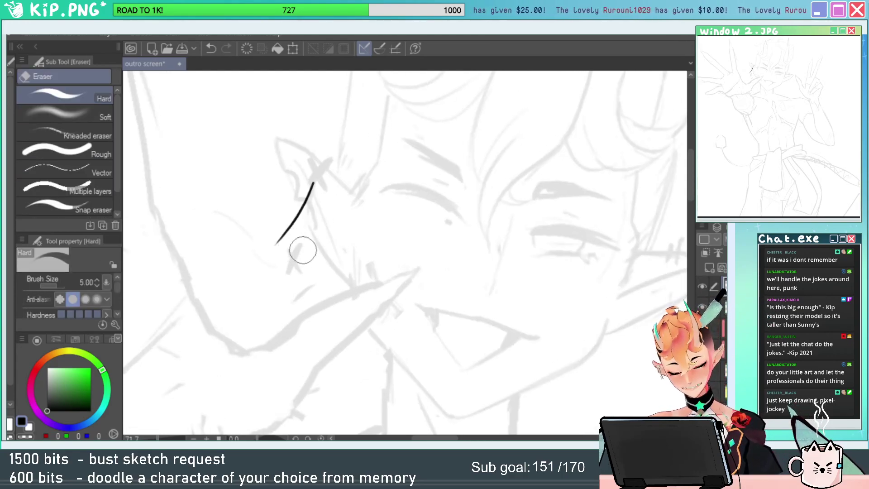
{"action": "key", "text": "ctrl+z"}
Erase the loose X mark below the character's pierced ear and redraw it with two thin crossing strokes.
{"action": "key", "text": "e"}
{"action": "left_click_drag", "start_coordinate": [306, 244], "coordinate": [294, 263]}
{"action": "key", "text": "p"}
{"action": "left_click_drag", "start_coordinate": [279, 217], "coordinate": [291, 253]}
{"action": "left_click_drag", "start_coordinate": [265, 253], "coordinate": [300, 222]}
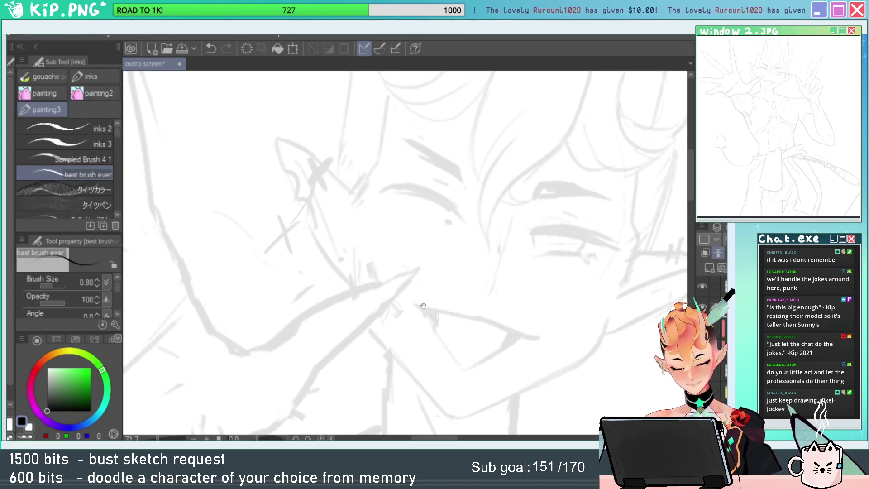
{"action": "scroll", "coordinate": [423, 307], "scroll_direction": "right", "scroll_amount": 5}
{"action": "key", "text": "ctrl+space"}
{"action": "left_click_drag", "start_coordinate": [521, 312], "coordinate": [478, 325]}
{"action": "left_click_drag", "start_coordinate": [638, 341], "coordinate": [620, 274]}
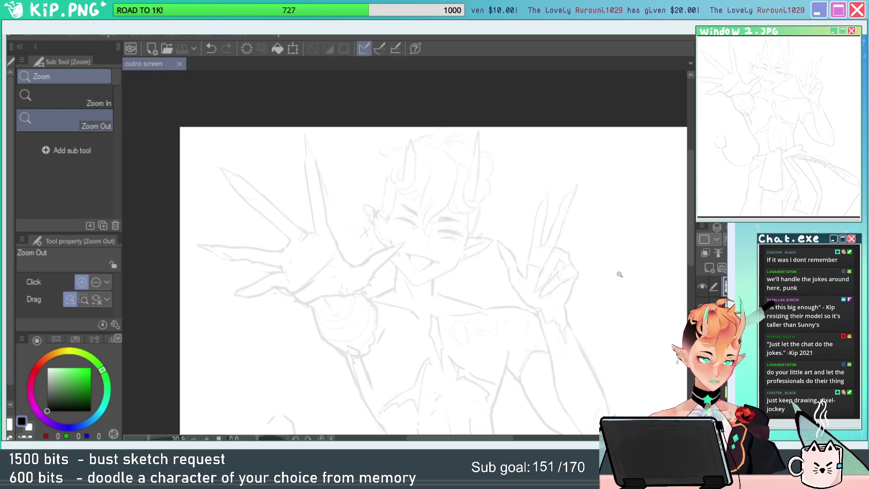
{"action": "left_click", "coordinate": [515, 331]}
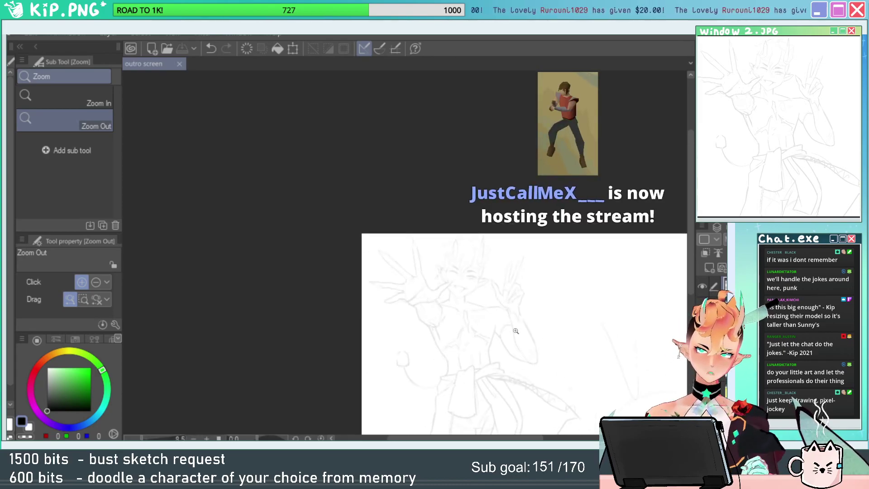
{"action": "left_click_drag", "start_coordinate": [547, 349], "coordinate": [503, 297]}
{"action": "left_click_drag", "start_coordinate": [434, 306], "coordinate": [446, 307]}
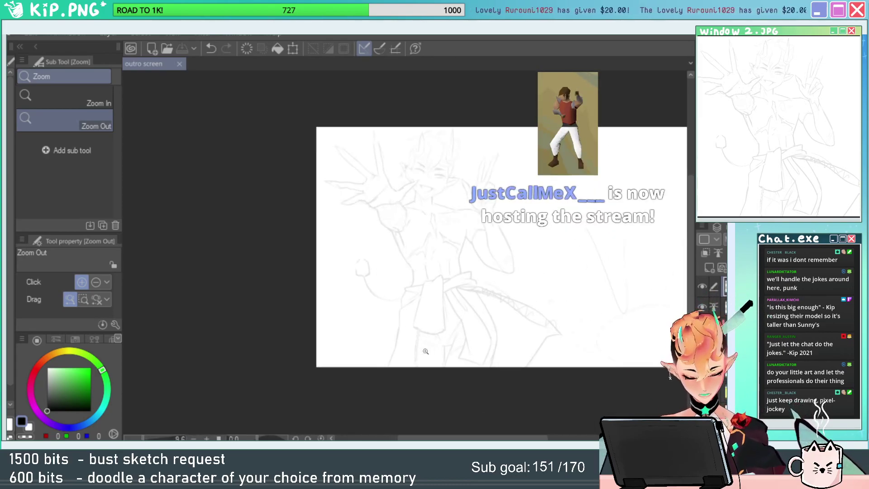
{"action": "left_click_drag", "start_coordinate": [408, 338], "coordinate": [427, 352]}
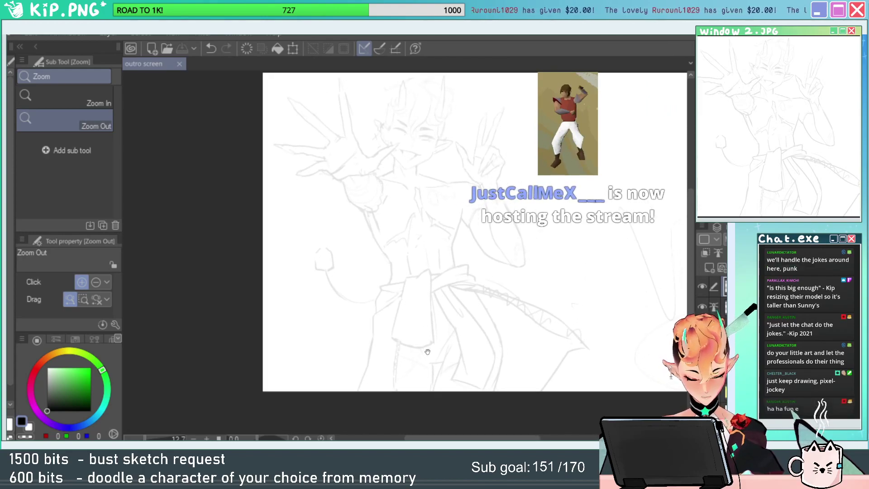
{"action": "left_click_drag", "start_coordinate": [580, 278], "coordinate": [566, 324]}
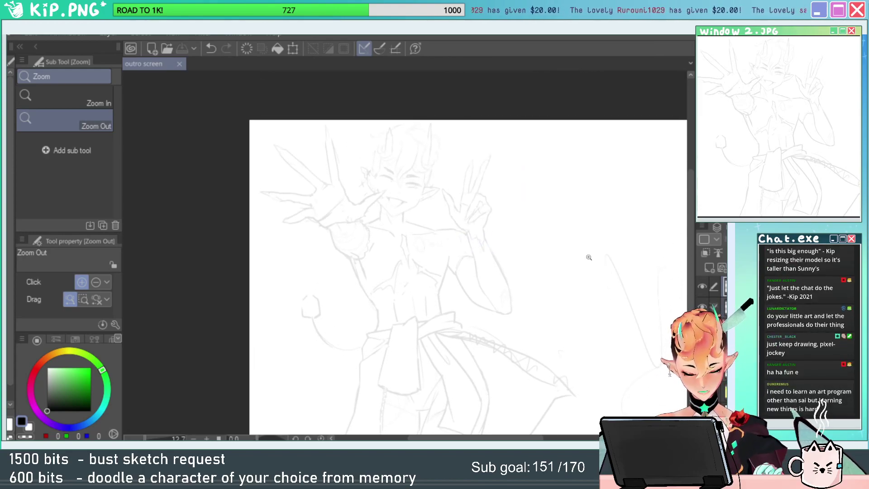
{"action": "key", "text": "ctrl+t"}
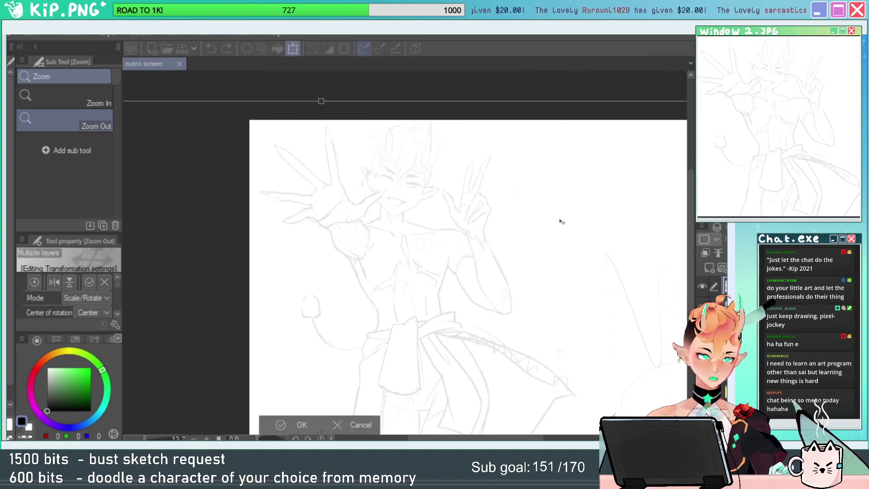
{"action": "key", "text": "Return"}
{"action": "left_click", "coordinate": [576, 273]}
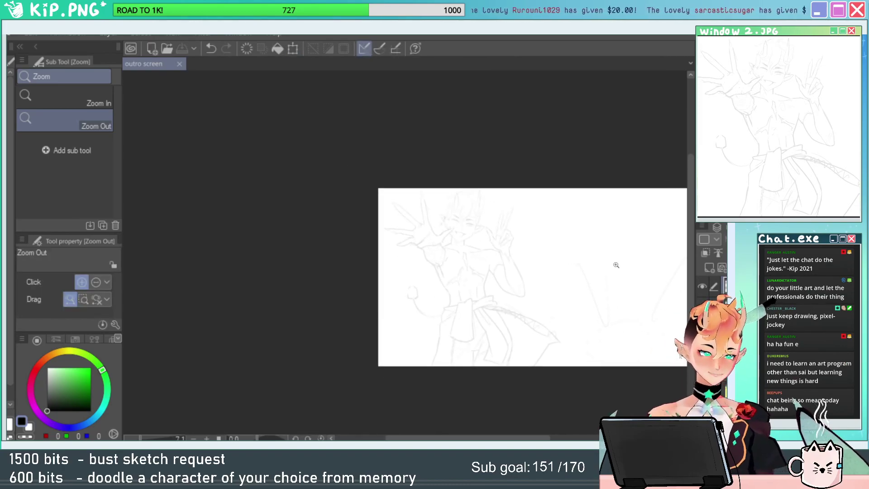
{"action": "left_click", "coordinate": [725, 307]}
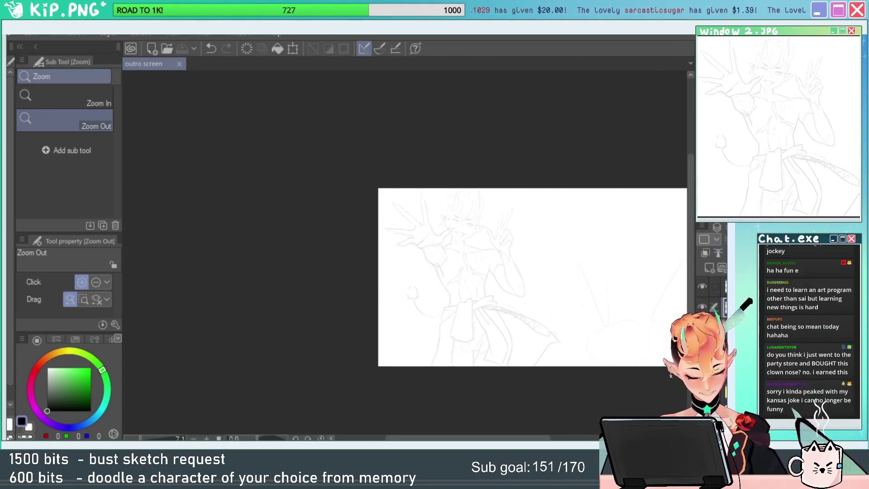
{"action": "left_click_drag", "start_coordinate": [616, 320], "coordinate": [554, 289]}
{"action": "key", "text": "ctrl+t"}
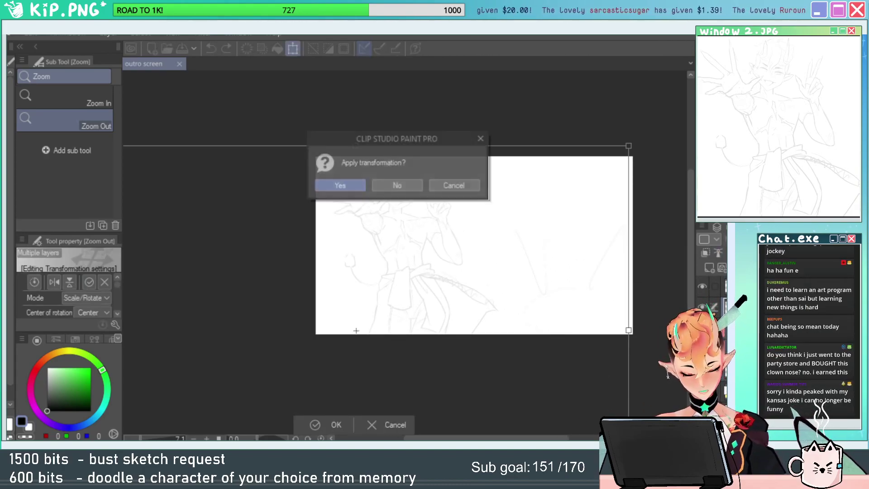
{"action": "key", "text": "Return"}
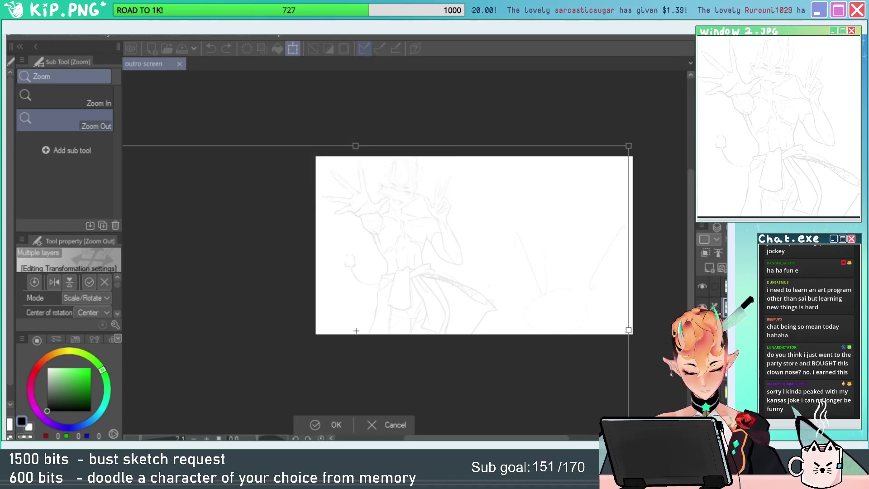
{"action": "key", "text": "Return"}
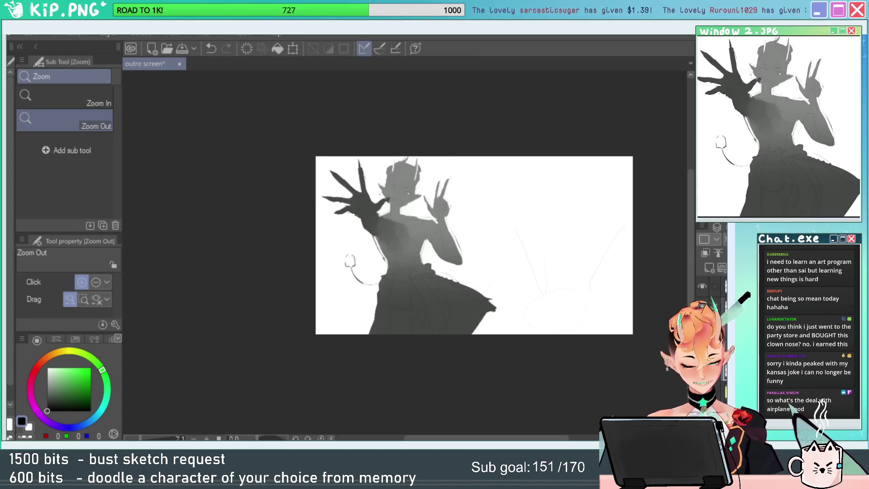
Slightly enlarge and reposition the character artwork on the canvas, and take its grey silhouette out of view.
{"action": "left_click_drag", "start_coordinate": [387, 190], "coordinate": [428, 217]}
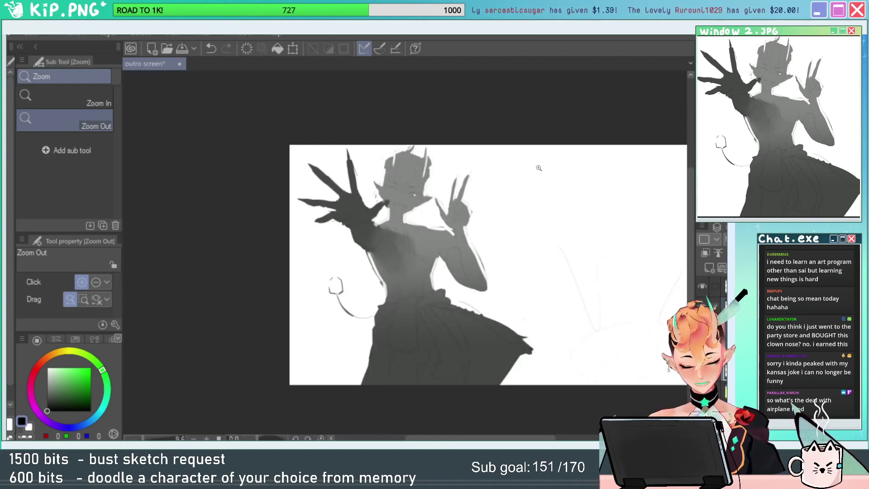
{"action": "key", "text": "ctrl+t"}
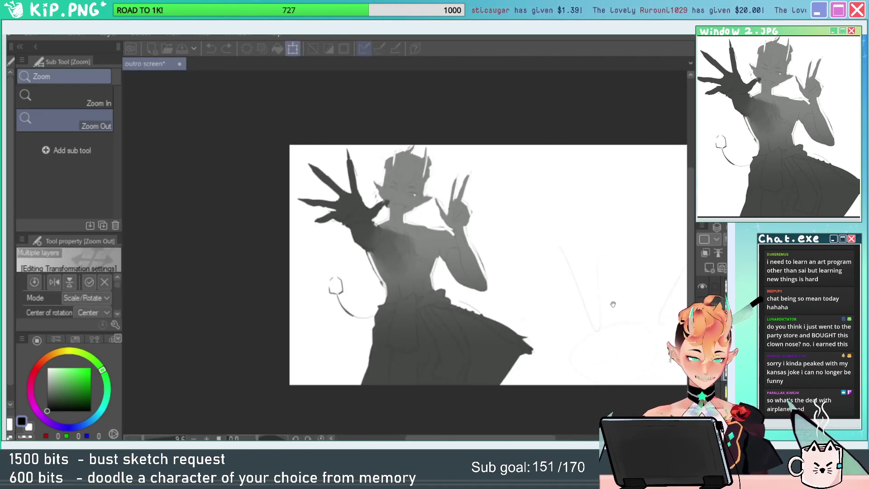
{"action": "left_click_drag", "start_coordinate": [573, 316], "coordinate": [462, 333]}
{"action": "left_click_drag", "start_coordinate": [601, 148], "coordinate": [610, 135]}
{"action": "left_click_drag", "start_coordinate": [500, 275], "coordinate": [494, 284]}
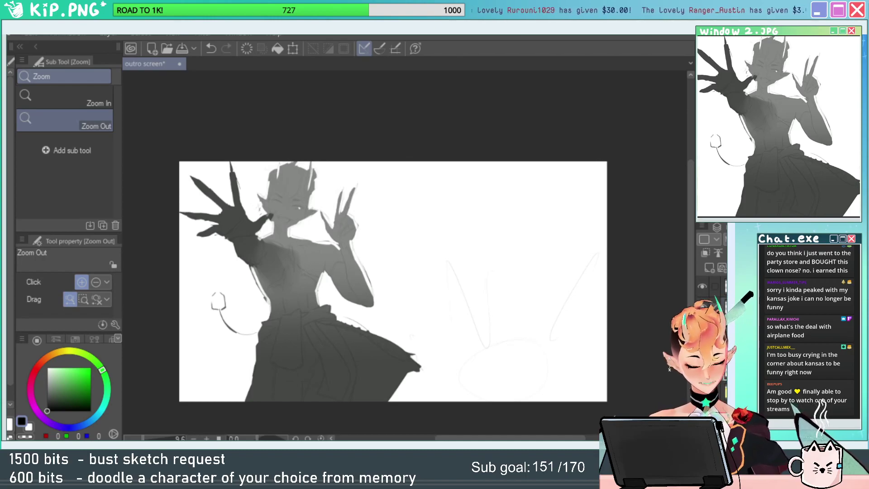
{"action": "key", "text": "Delete"}
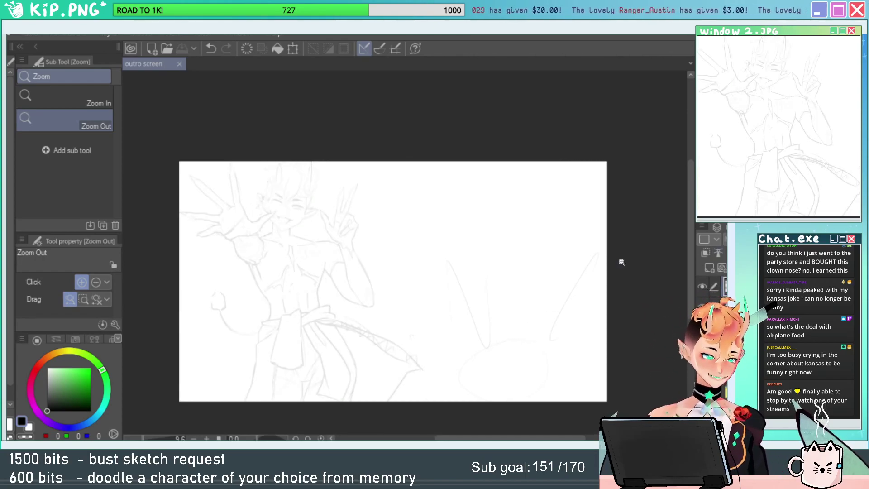
Try to ink the jawline just below the pierced ear with the "best brush ever" brush at size 0.80.
{"action": "left_click_drag", "start_coordinate": [297, 202], "coordinate": [348, 209]}
{"action": "left_click_drag", "start_coordinate": [373, 226], "coordinate": [505, 209]}
{"action": "left_click_drag", "start_coordinate": [438, 216], "coordinate": [499, 216]}
{"action": "left_click_drag", "start_coordinate": [539, 246], "coordinate": [603, 189]}
{"action": "key", "text": "p"}
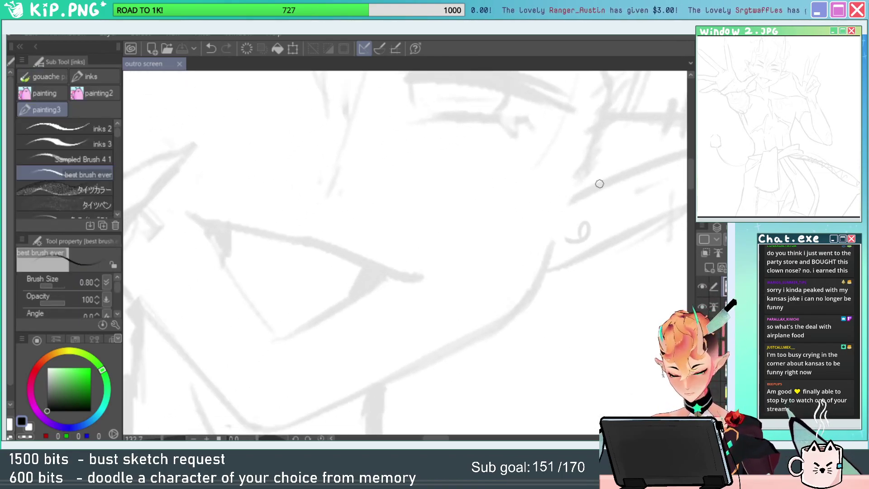
{"action": "left_click_drag", "start_coordinate": [554, 237], "coordinate": [504, 310]}
{"action": "key", "text": "ctrl+z"}
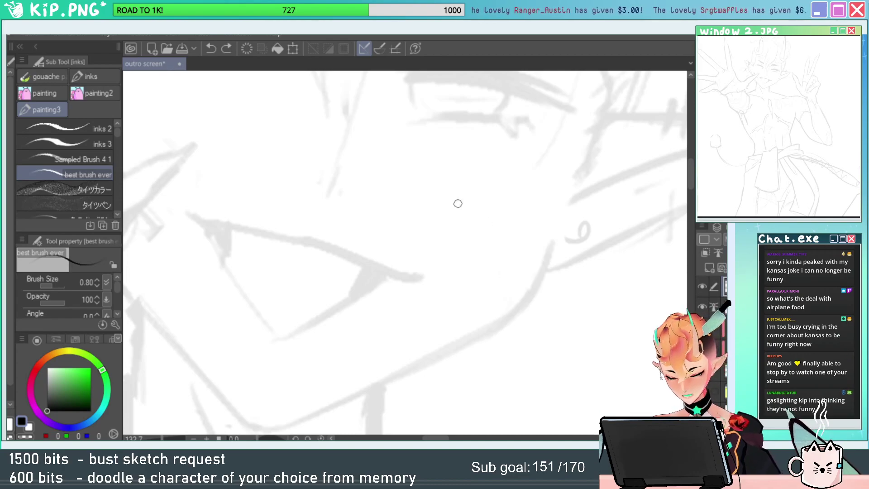
Test the Sampled Brush 4 1 and inks 4 brushes with trial strokes across the face, undoing each one.
{"action": "left_click", "coordinate": [82, 159]}
{"action": "mouse_move", "coordinate": [446, 192]}
{"action": "left_mouse_down"}
{"action": "mouse_move", "coordinate": [505, 281]}
{"action": "mouse_move", "coordinate": [593, 383]}
{"action": "left_mouse_up"}
{"action": "key", "text": "ctrl+z"}
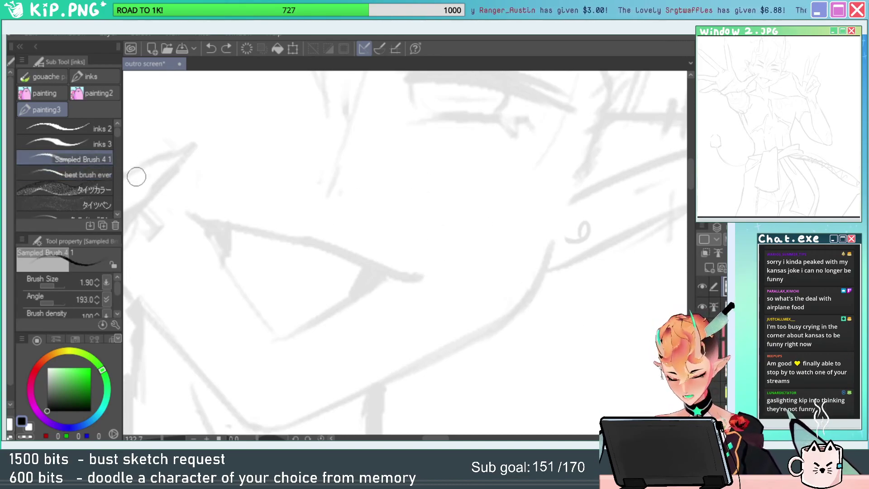
{"action": "left_click", "coordinate": [117, 215]}
{"action": "left_click", "coordinate": [63, 174]}
{"action": "mouse_move", "coordinate": [330, 142]}
{"action": "left_mouse_down"}
{"action": "mouse_move", "coordinate": [468, 333]}
{"action": "mouse_move", "coordinate": [598, 390]}
{"action": "left_mouse_up"}
{"action": "key", "text": "ctrl+z"}
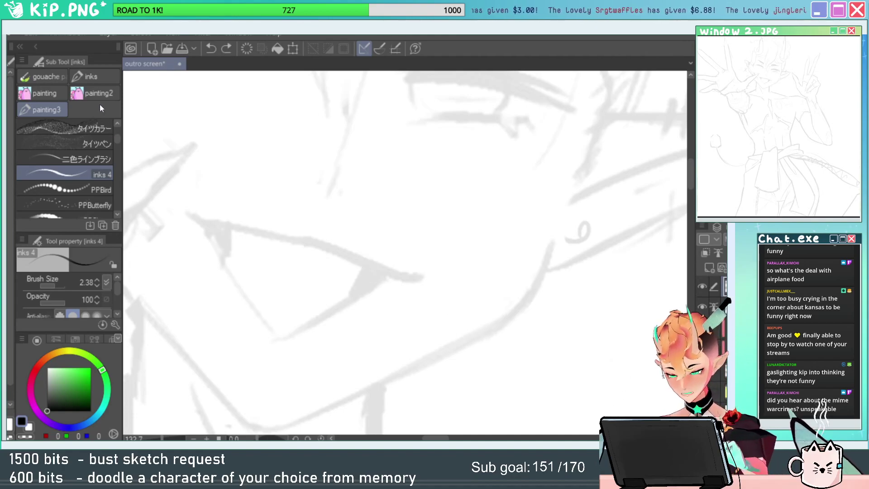
Test the PPCluster brush with a trial stroke, undo it, and look through the brushes of the painting group.
{"action": "left_click", "coordinate": [95, 93]}
{"action": "left_click", "coordinate": [110, 131]}
{"action": "left_click", "coordinate": [90, 143]}
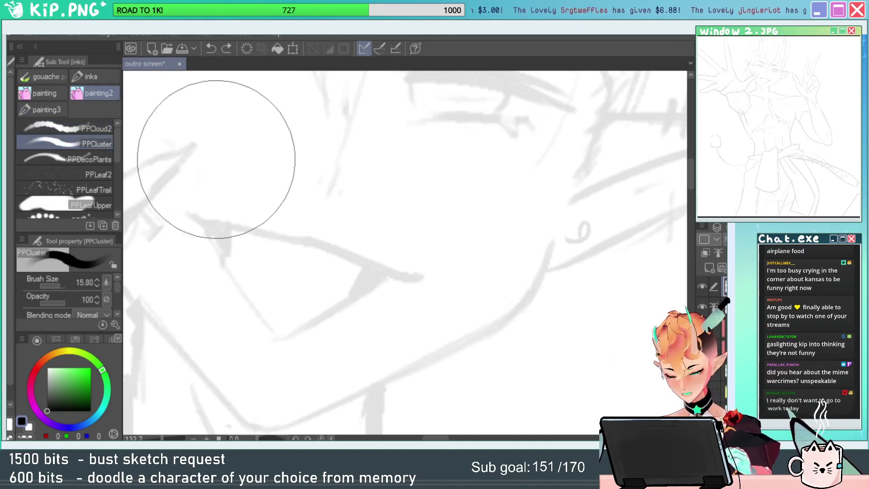
{"action": "mouse_move", "coordinate": [281, 104]}
{"action": "left_mouse_down"}
{"action": "mouse_move", "coordinate": [368, 278]}
{"action": "mouse_move", "coordinate": [494, 335]}
{"action": "left_mouse_up"}
{"action": "key", "text": "ctrl+z"}
{"action": "left_click", "coordinate": [43, 93]}
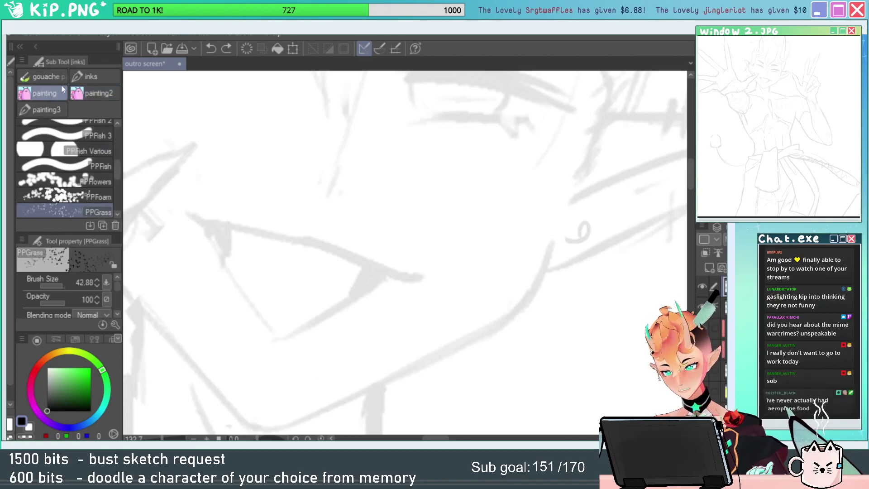
{"action": "scroll", "coordinate": [116, 162], "scroll_direction": "up", "scroll_amount": 2}
{"action": "scroll", "coordinate": [117, 162], "scroll_direction": "up", "scroll_amount": 2}
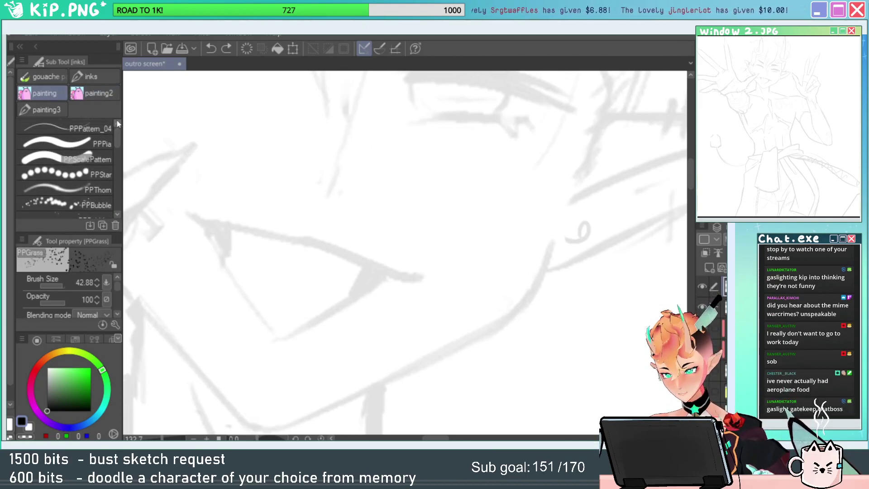
Try the line brush with a wavy test stroke across the mouth and strokes along the jawline, undoing each one.
{"action": "left_click", "coordinate": [93, 76]}
{"action": "mouse_move", "coordinate": [240, 188]}
{"action": "left_mouse_down"}
{"action": "mouse_move", "coordinate": [421, 362]}
{"action": "mouse_move", "coordinate": [563, 382]}
{"action": "left_mouse_up"}
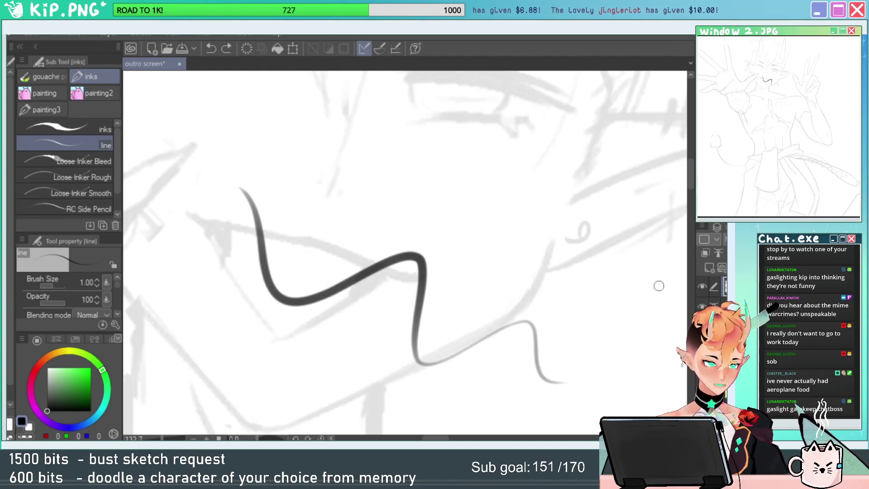
{"action": "key", "text": "ctrl+z"}
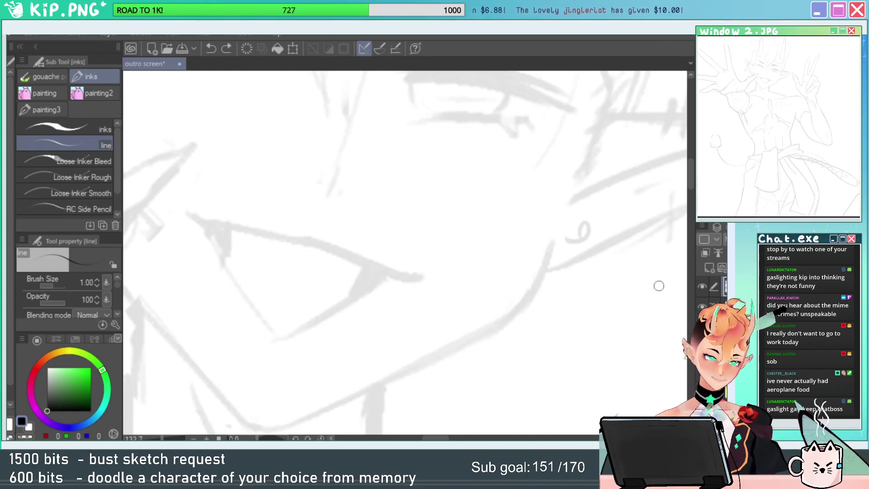
{"action": "key", "text": "r"}
{"action": "left_click_drag", "start_coordinate": [620, 292], "coordinate": [593, 215]}
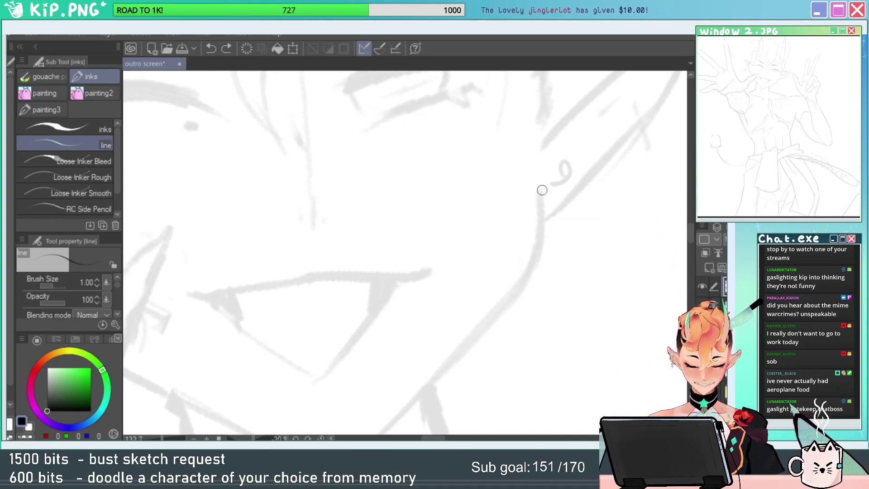
{"action": "left_click_drag", "start_coordinate": [542, 190], "coordinate": [468, 377]}
{"action": "key", "text": "ctrl+z"}
{"action": "left_click_drag", "start_coordinate": [542, 190], "coordinate": [486, 330]}
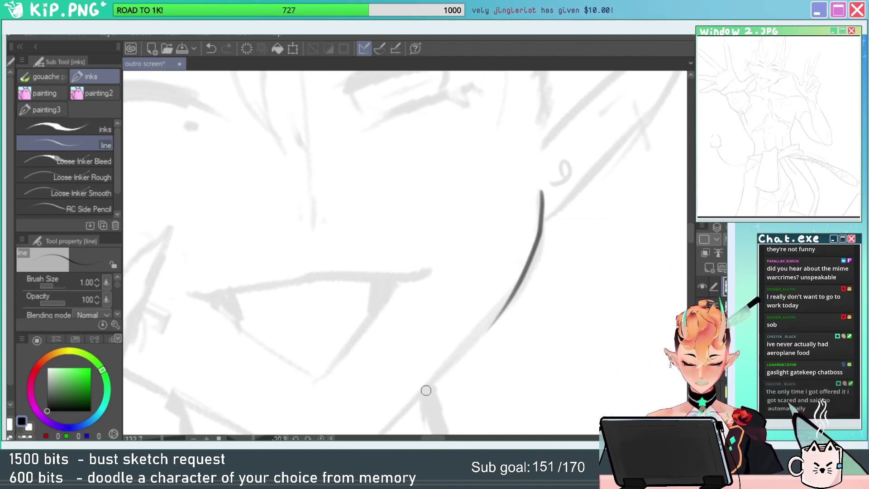
{"action": "key", "text": "ctrl+z"}
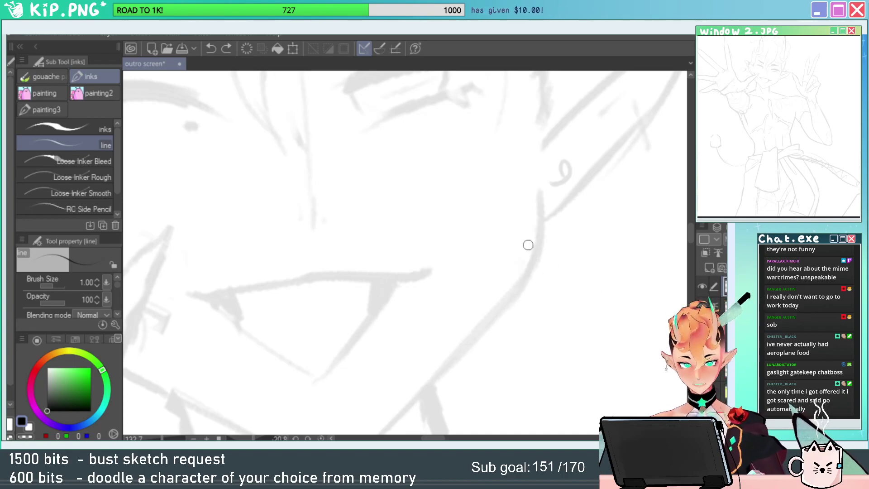
Choose the "best brush ever" brush from the painting3 group and set its size to 0.70.
{"action": "left_click", "coordinate": [57, 106]}
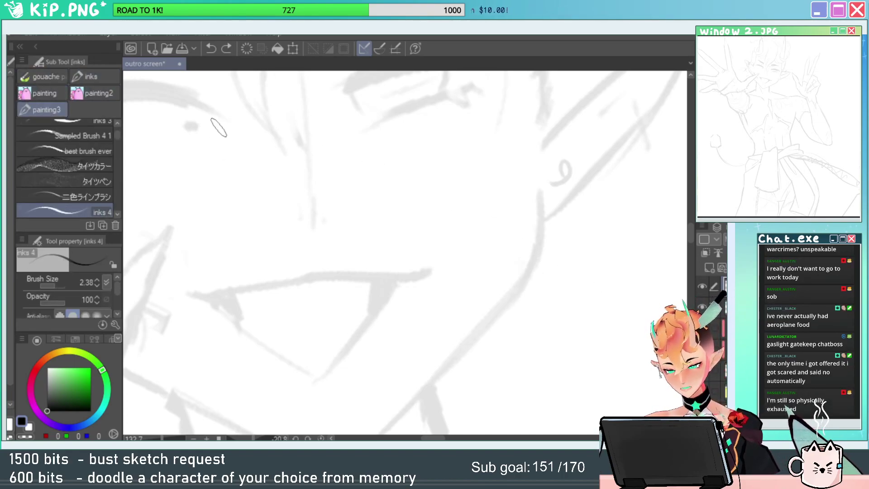
{"action": "scroll", "coordinate": [116, 129], "scroll_direction": "up", "scroll_amount": 2}
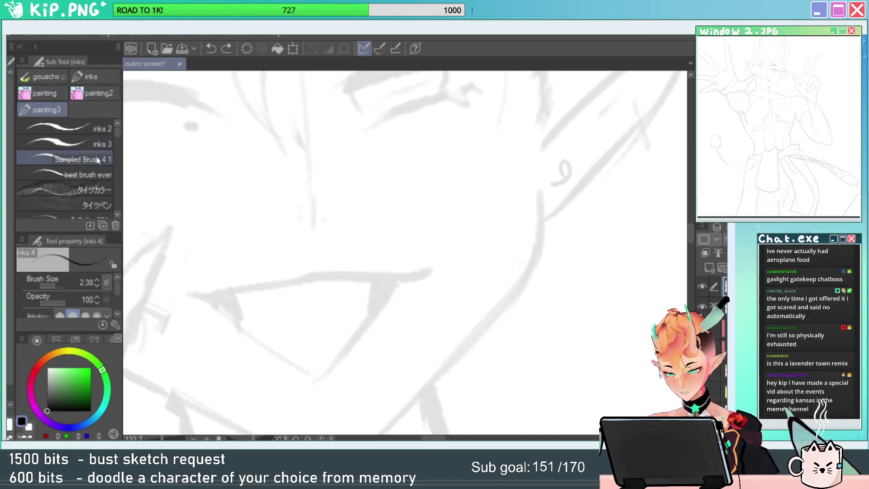
{"action": "left_click", "coordinate": [81, 174]}
{"action": "left_click_drag", "start_coordinate": [521, 322], "coordinate": [515, 302]}
{"action": "key", "text": "e"}
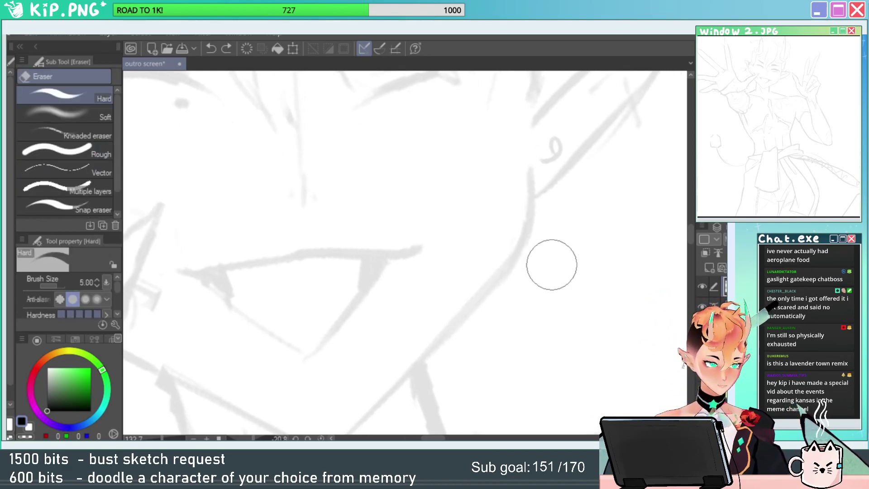
{"action": "key", "text": "p"}
{"action": "key", "text": "["}
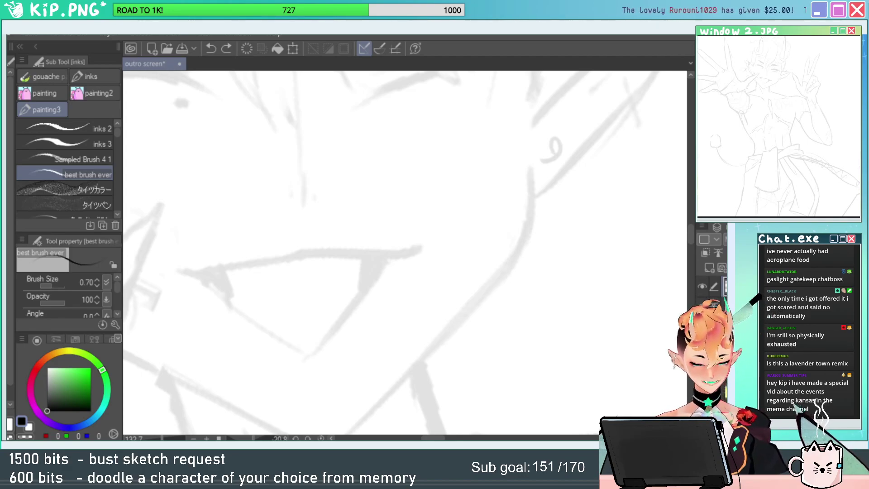
Ink the upper jawline with a thin curved stroke starting just below the pierced ear, redrawing it until it fits the sketch.
{"action": "left_click_drag", "start_coordinate": [573, 232], "coordinate": [565, 226]}
{"action": "left_click_drag", "start_coordinate": [524, 161], "coordinate": [480, 284]}
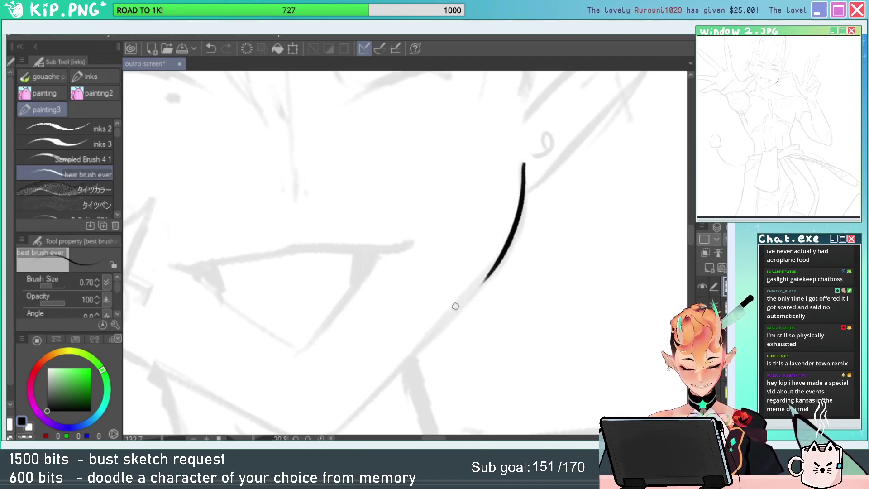
{"action": "key", "text": "ctrl+z"}
{"action": "left_click_drag", "start_coordinate": [522, 169], "coordinate": [476, 284]}
{"action": "key", "text": "ctrl+z"}
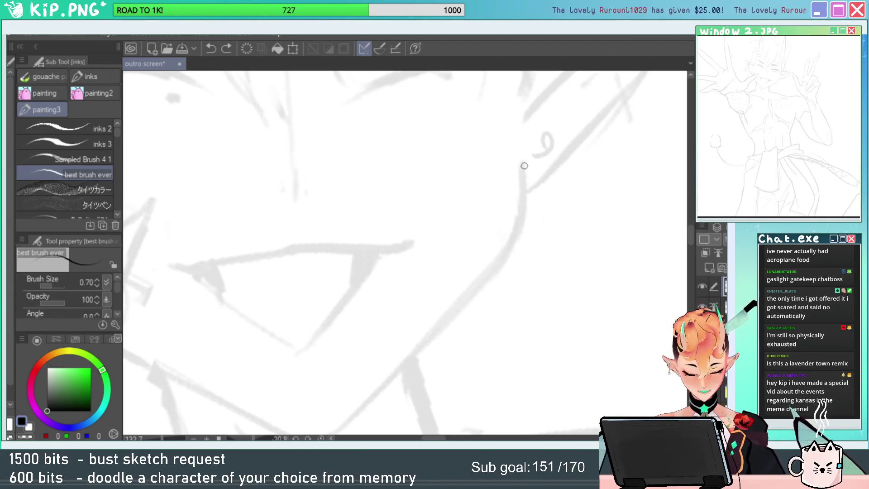
{"action": "left_click_drag", "start_coordinate": [524, 166], "coordinate": [501, 257]}
{"action": "key", "text": "ctrl+z"}
{"action": "left_click_drag", "start_coordinate": [524, 166], "coordinate": [487, 288]}
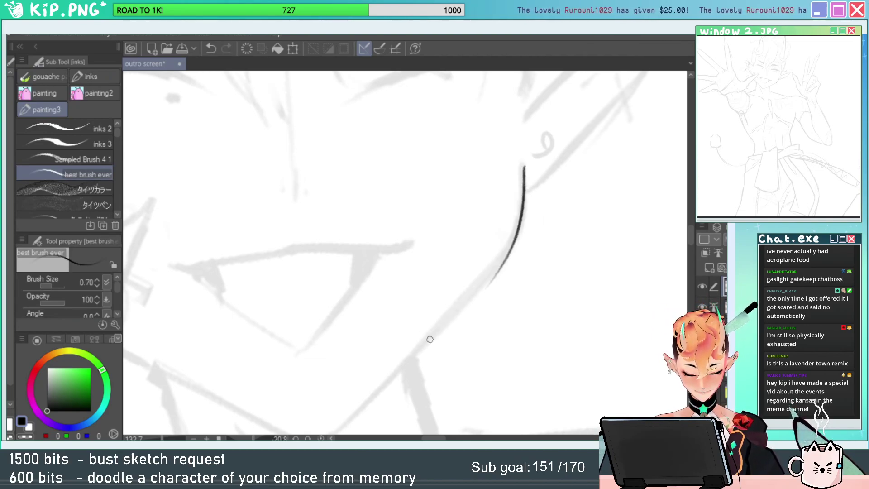
Erase the tapered lower end of the inked jaw stroke and redraw the line down the jaw to the neck.
{"action": "left_click_drag", "start_coordinate": [507, 257], "coordinate": [520, 278]}
{"action": "key", "text": "e"}
{"action": "left_click_drag", "start_coordinate": [554, 207], "coordinate": [487, 289]}
{"action": "key", "text": "p"}
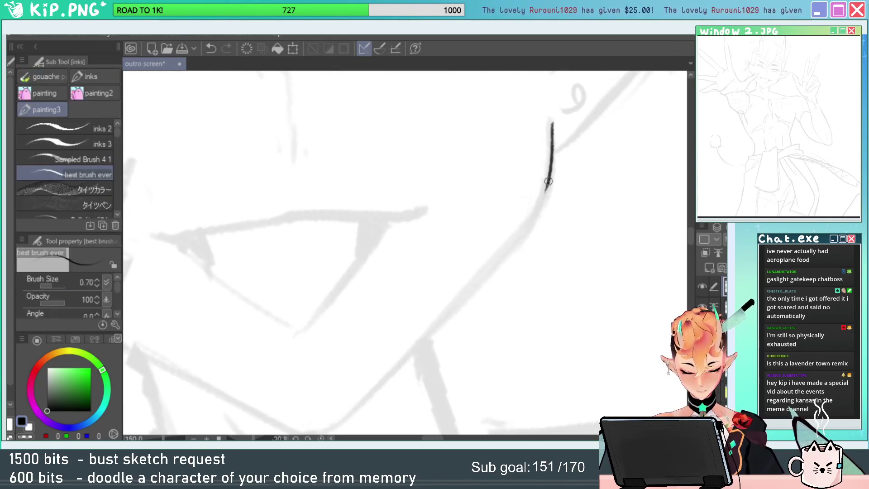
{"action": "left_click_drag", "start_coordinate": [549, 175], "coordinate": [439, 332]}
{"action": "key", "text": "ctrl+z"}
{"action": "left_click_drag", "start_coordinate": [550, 173], "coordinate": [416, 336]}
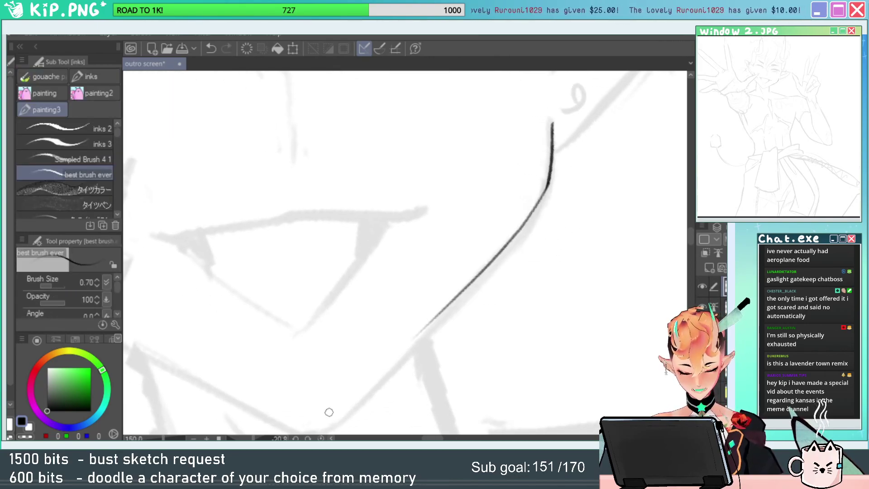
{"action": "key", "text": "ctrl+z"}
{"action": "mouse_move", "coordinate": [552, 146]}
{"action": "left_mouse_down"}
{"action": "mouse_move", "coordinate": [487, 270]}
{"action": "mouse_move", "coordinate": [406, 359]}
{"action": "left_mouse_up"}
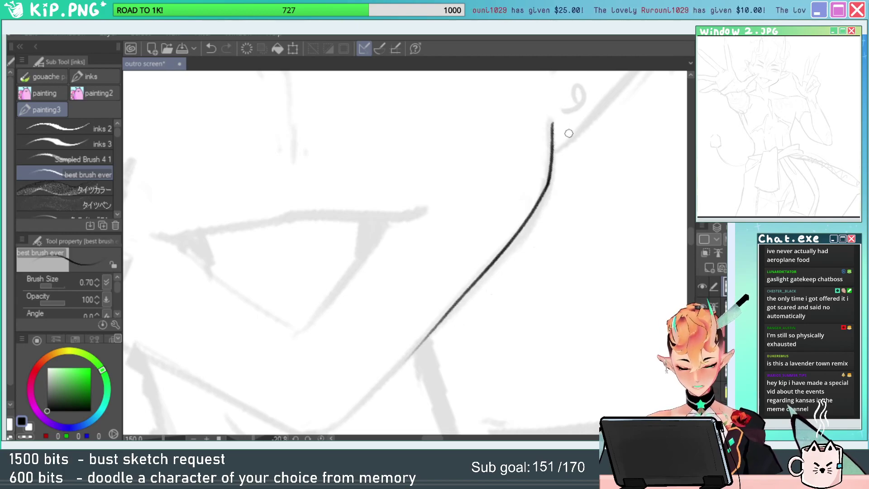
Thicken the bend of the inked jawline below the ear with another stroke over it.
{"action": "mouse_move", "coordinate": [568, 132]}
{"action": "left_mouse_down"}
{"action": "mouse_move", "coordinate": [552, 204]}
{"action": "mouse_move", "coordinate": [450, 326]}
{"action": "left_mouse_up"}
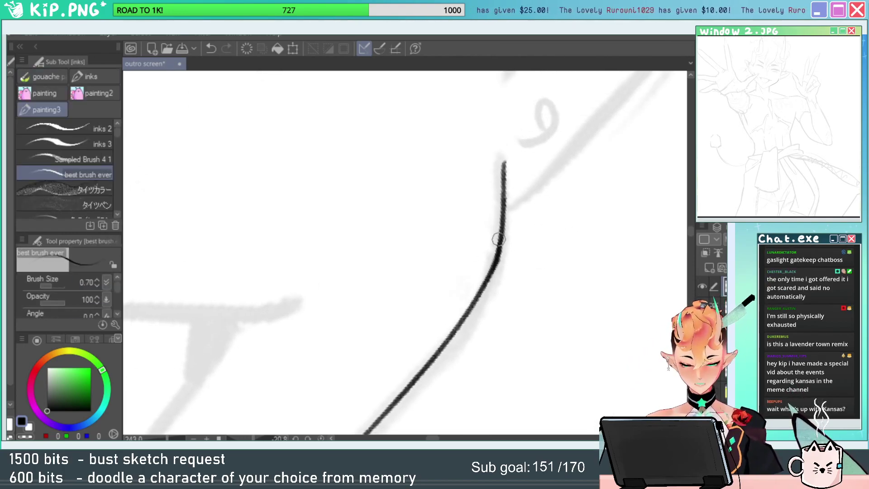
{"action": "left_click_drag", "start_coordinate": [504, 218], "coordinate": [435, 345]}
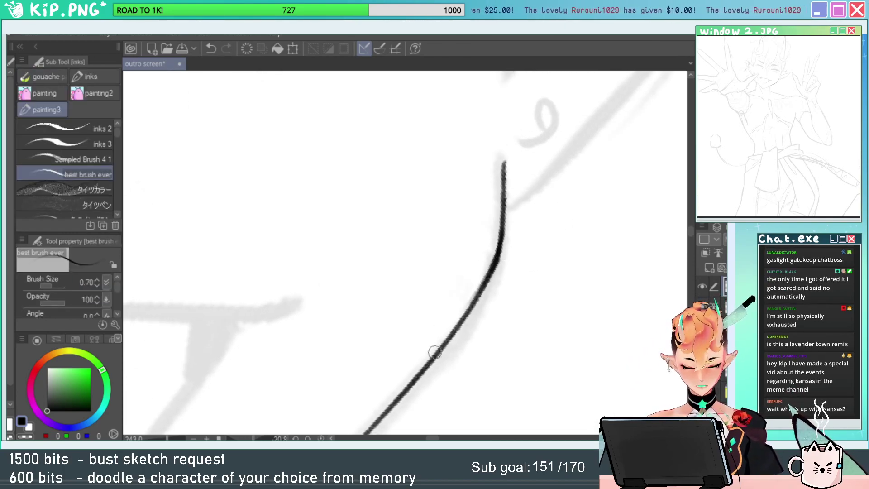
{"action": "left_click_drag", "start_coordinate": [584, 220], "coordinate": [540, 274]}
{"action": "left_click_drag", "start_coordinate": [540, 274], "coordinate": [505, 353]}
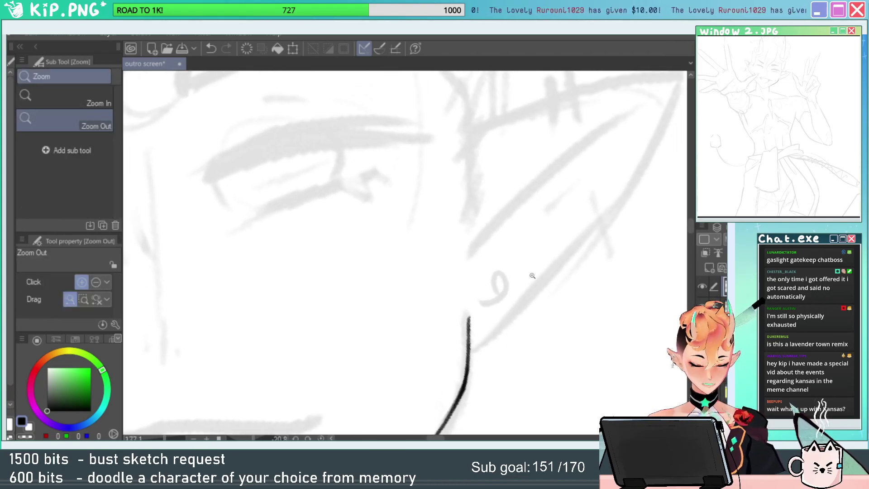
{"action": "left_click_drag", "start_coordinate": [532, 276], "coordinate": [525, 276]}
{"action": "left_click_drag", "start_coordinate": [554, 268], "coordinate": [484, 329]}
{"action": "key", "text": "e"}
{"action": "key", "text": "p"}
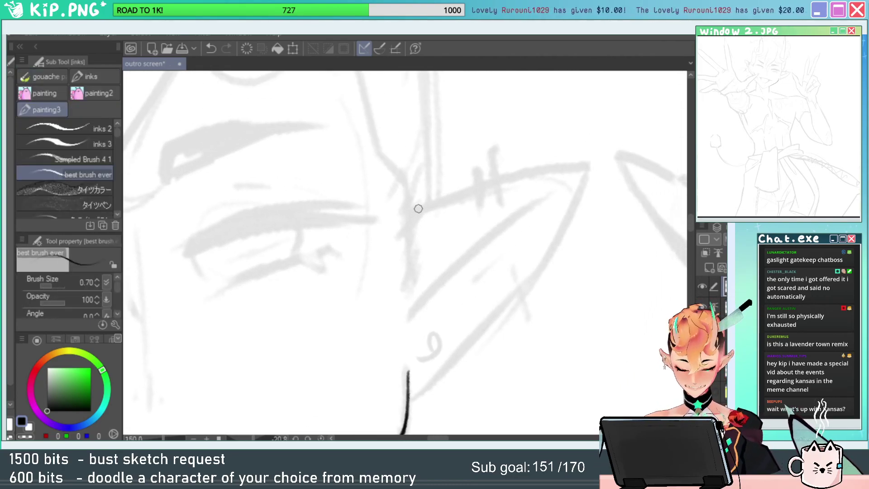
{"action": "left_click_drag", "start_coordinate": [418, 209], "coordinate": [614, 165]}
{"action": "key", "text": "ctrl+z"}
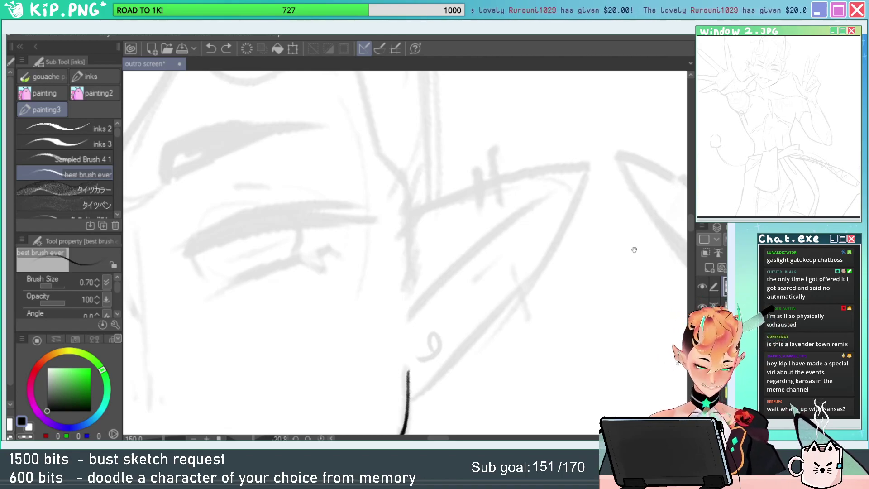
Ink the upper edge of the pointed ear with one tapered stroke running across the sketched stitches to the tip.
{"action": "left_click_drag", "start_coordinate": [634, 250], "coordinate": [541, 254]}
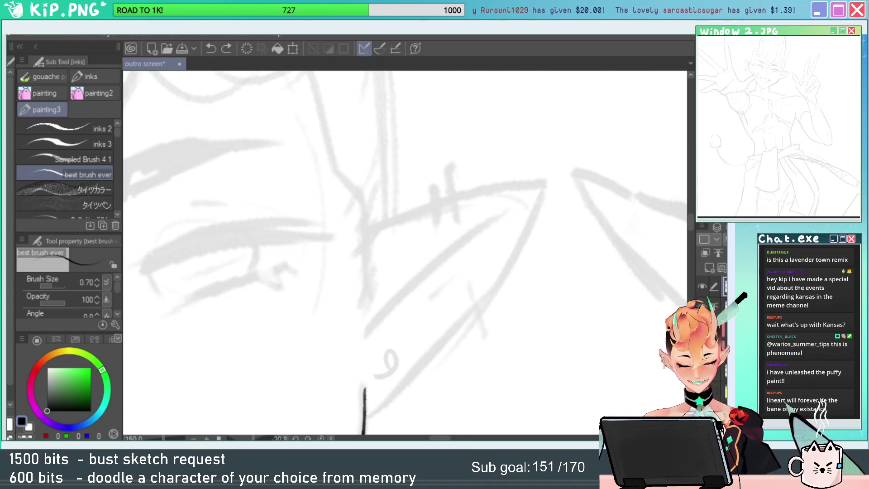
{"action": "left_click_drag", "start_coordinate": [522, 229], "coordinate": [508, 268]}
{"action": "key", "text": "r"}
{"action": "left_click_drag", "start_coordinate": [605, 237], "coordinate": [601, 211]}
{"action": "left_click_drag", "start_coordinate": [569, 269], "coordinate": [573, 245]}
{"action": "key", "text": "e"}
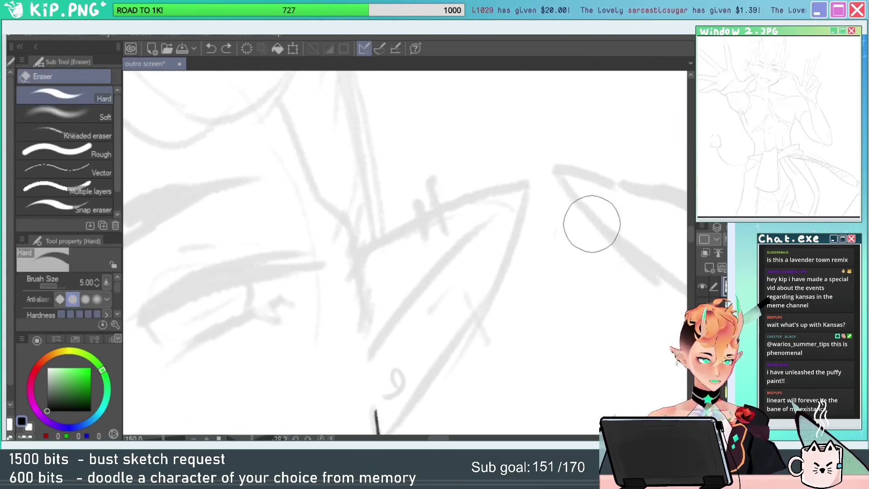
{"action": "key", "text": "p"}
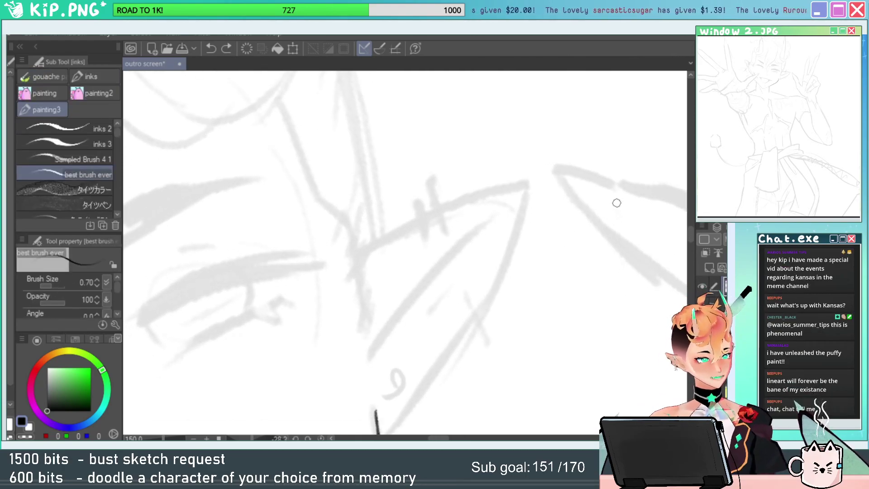
{"action": "mouse_move", "coordinate": [355, 246]}
{"action": "left_mouse_down"}
{"action": "mouse_move", "coordinate": [467, 190]}
{"action": "mouse_move", "coordinate": [527, 184]}
{"action": "mouse_move", "coordinate": [384, 236]}
{"action": "left_mouse_up"}
{"action": "key", "text": "ctrl+z"}
{"action": "key", "text": "ctrl+space"}
{"action": "left_click", "coordinate": [426, 278]}
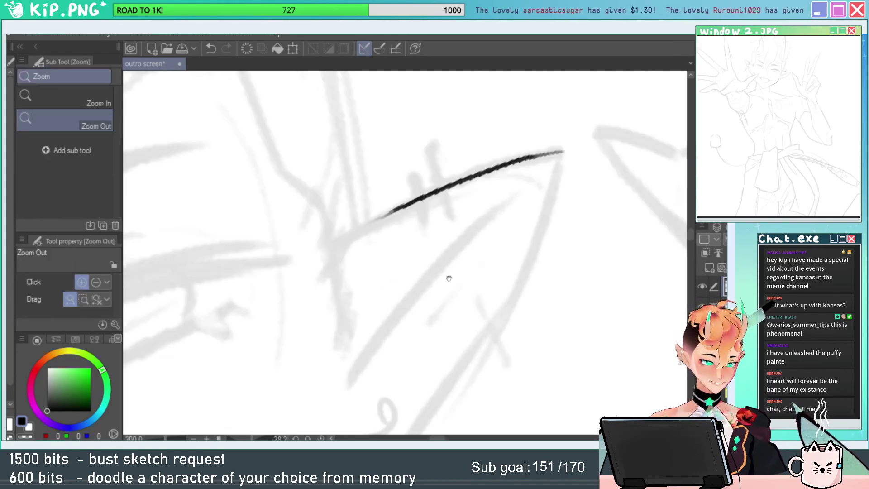
{"action": "left_click_drag", "start_coordinate": [448, 278], "coordinate": [473, 230]}
{"action": "key", "text": "shift+space"}
{"action": "left_click_drag", "start_coordinate": [587, 157], "coordinate": [598, 181]}
{"action": "key", "text": "e"}
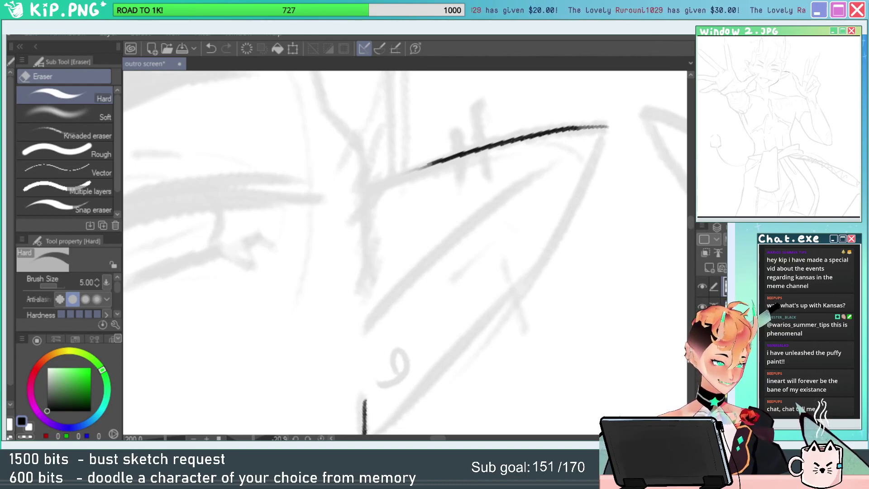
Switch to Discord, play the chat-message video in the memers-and-dreamers channel full screen, and return to the drawing.
{"action": "key", "text": "alt+Tab"}
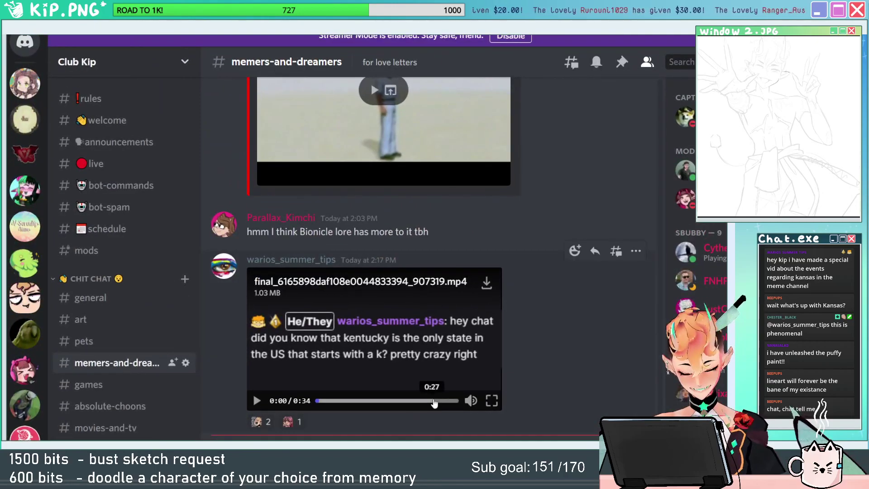
{"action": "left_click", "coordinate": [492, 401]}
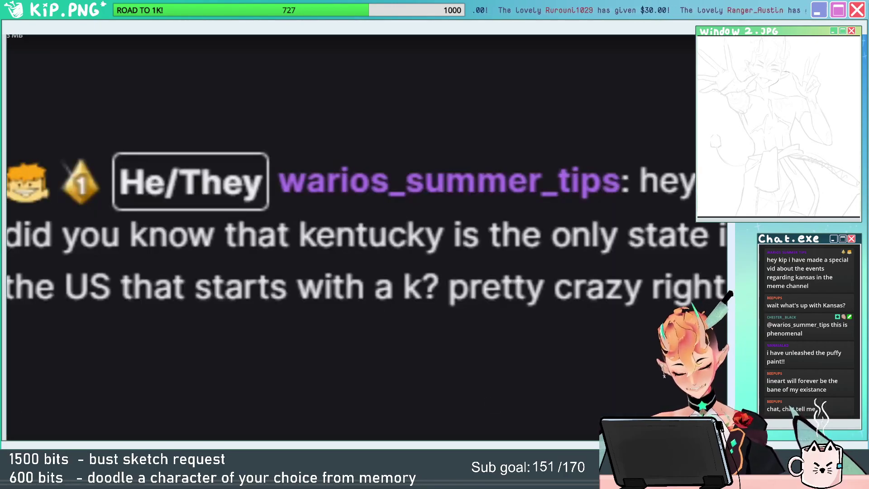
{"action": "left_click", "coordinate": [24, 324]}
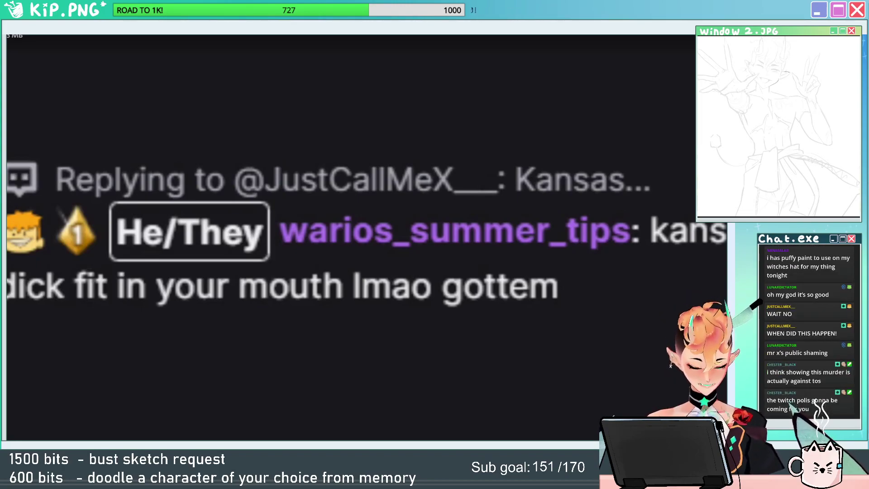
{"action": "key", "text": "Escape"}
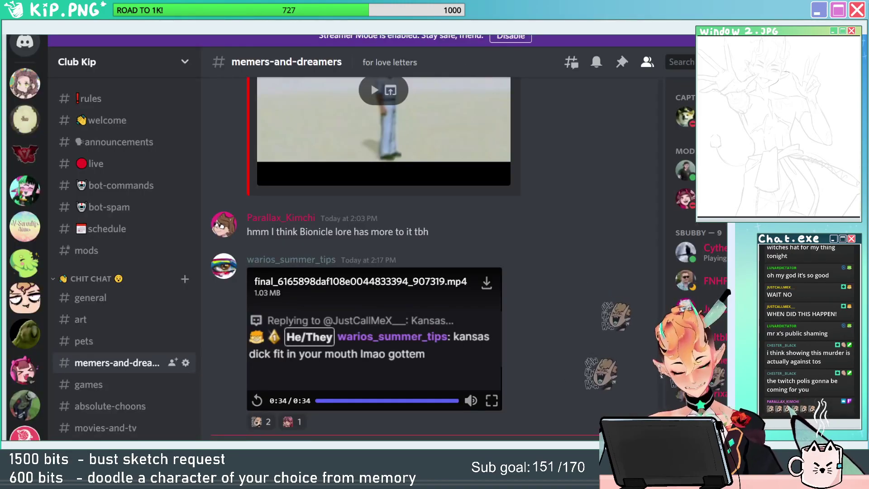
{"action": "key", "text": "alt+Tab"}
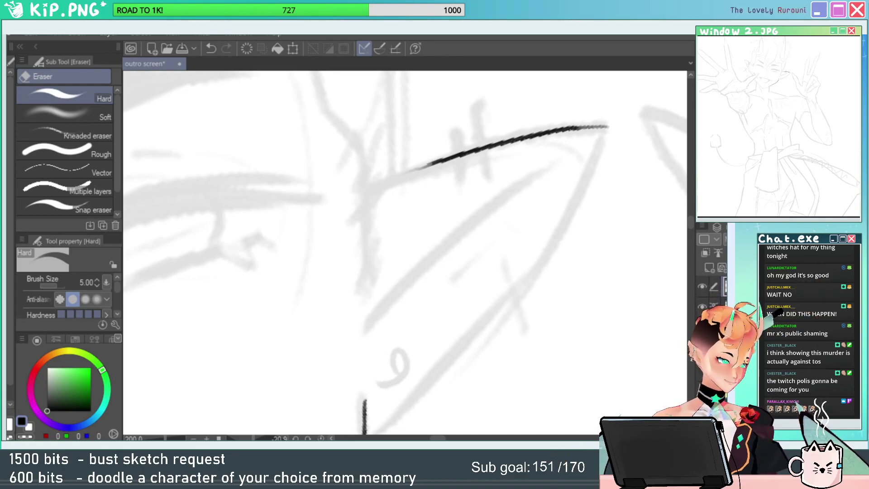
Watch the theremin and guitar duet video full screen in the Discord channel and return to the drawing.
{"action": "left_click_drag", "start_coordinate": [724, 27], "coordinate": [405, 22]}
{"action": "left_click", "coordinate": [361, 198]}
{"action": "left_click", "coordinate": [453, 286]}
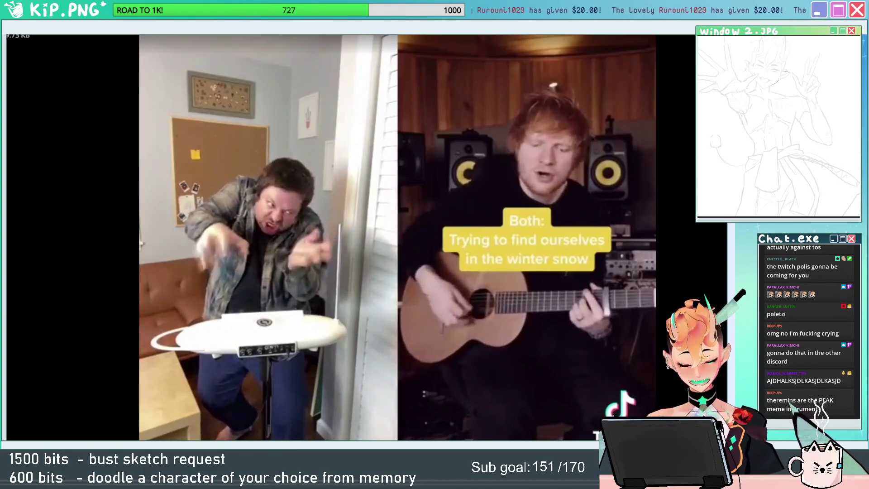
{"action": "key", "text": "Escape"}
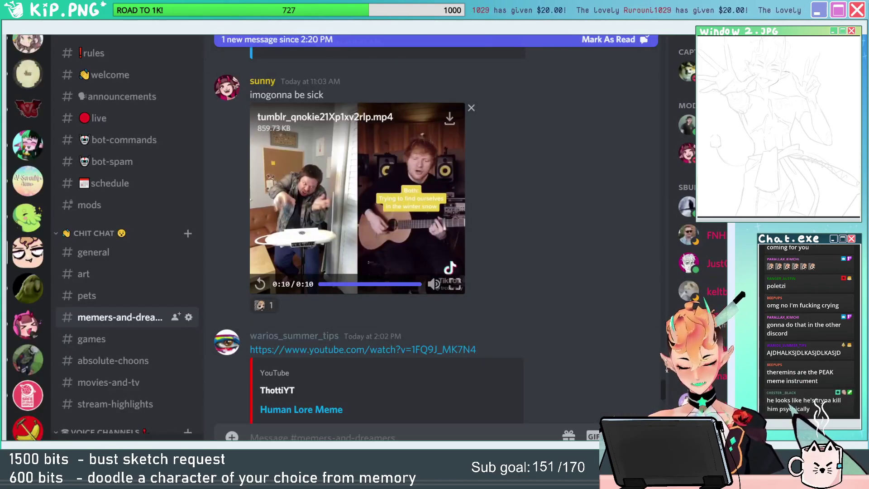
{"action": "key", "text": "alt+Tab"}
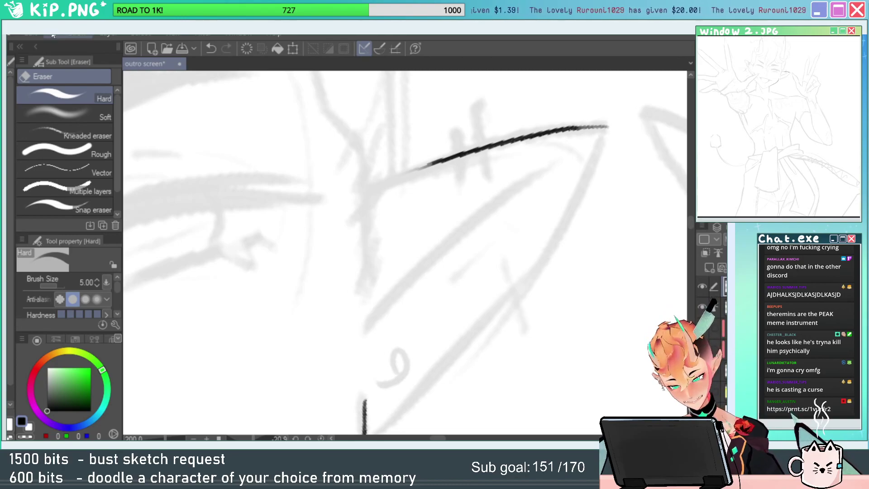
Open the cropped picture of the theremin player as a new canvas and close it again.
{"action": "left_click", "coordinate": [31, 34]}
{"action": "left_click", "coordinate": [72, 44]}
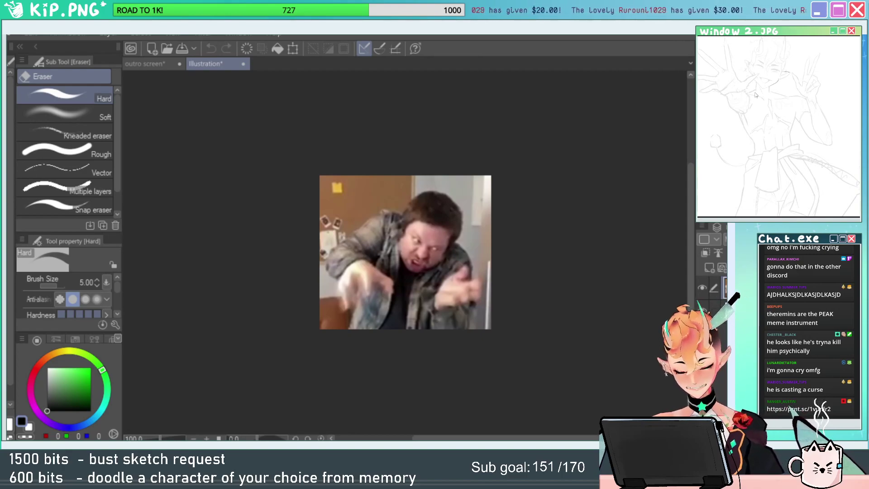
{"action": "left_click", "coordinate": [244, 64]}
{"action": "left_click", "coordinate": [411, 184]}
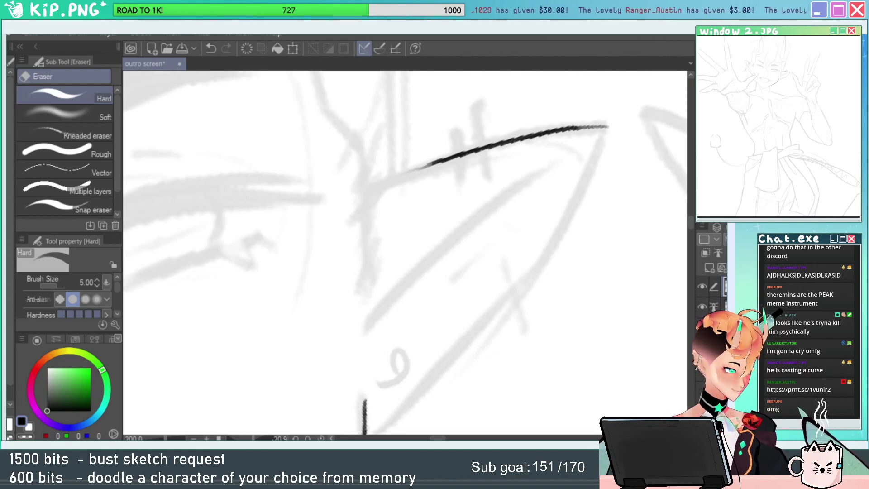
Extend the inked upper ear edge inward to the side of the head, redrawing the stroke until it joins smoothly.
{"action": "left_click_drag", "start_coordinate": [510, 199], "coordinate": [488, 227]}
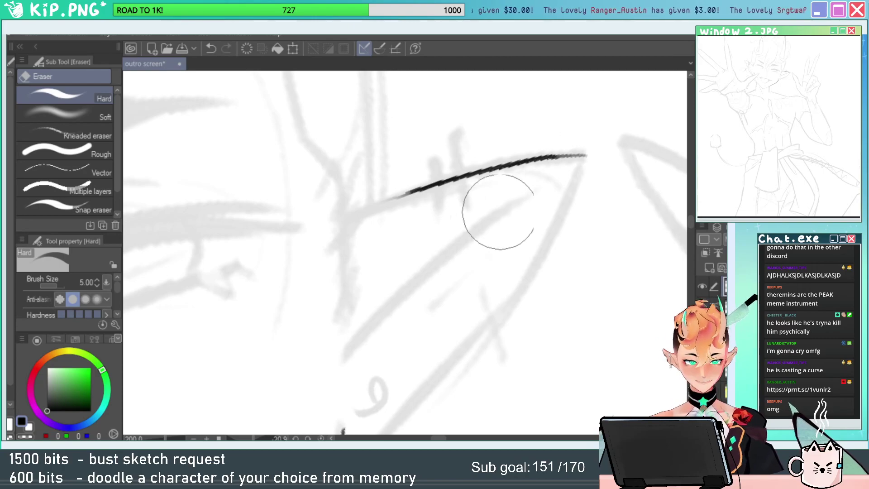
{"action": "key", "text": "p"}
{"action": "left_click_drag", "start_coordinate": [345, 215], "coordinate": [471, 169]}
{"action": "key", "text": "ctrl+z"}
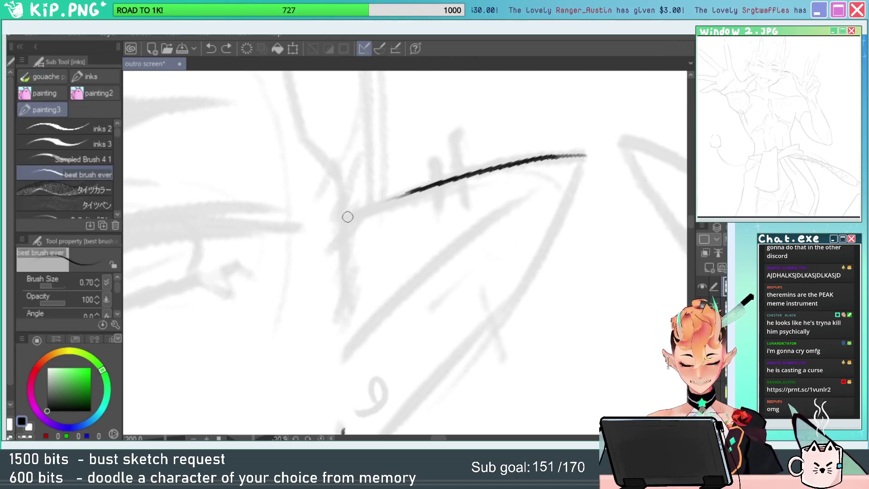
{"action": "left_click_drag", "start_coordinate": [346, 216], "coordinate": [509, 164]}
{"action": "key", "text": "ctrl+z"}
{"action": "left_click_drag", "start_coordinate": [350, 212], "coordinate": [487, 168]}
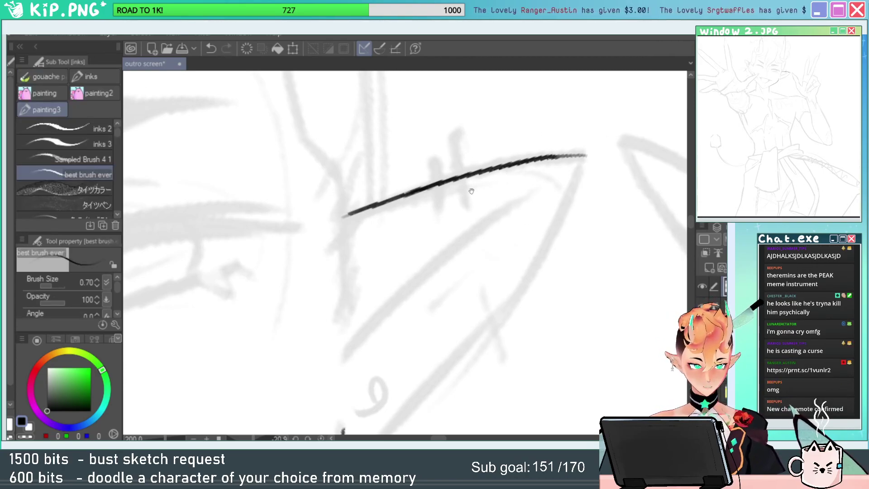
Ink the outer lower edge of the ear from its tip down to the jawline, redrawing strokes that miss the sketch.
{"action": "left_click_drag", "start_coordinate": [545, 237], "coordinate": [561, 211]}
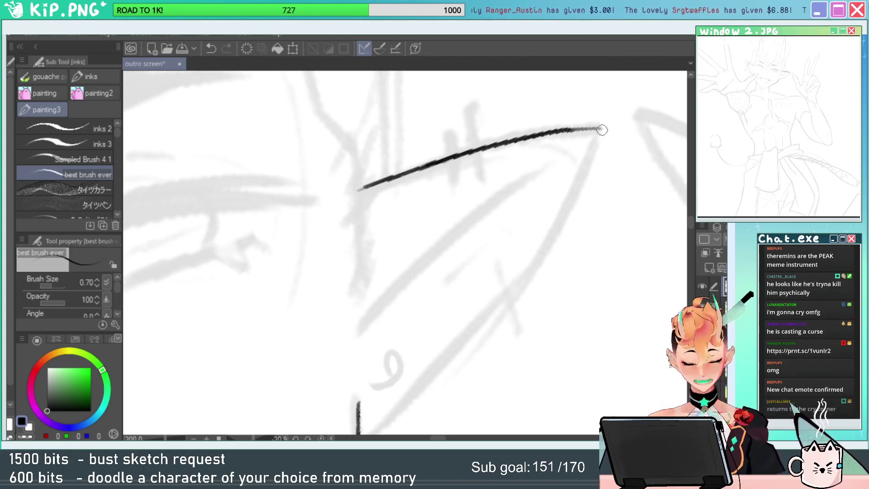
{"action": "left_click_drag", "start_coordinate": [594, 141], "coordinate": [496, 341]}
{"action": "key", "text": "ctrl+z"}
{"action": "mouse_move", "coordinate": [600, 128]}
{"action": "left_mouse_down"}
{"action": "mouse_move", "coordinate": [520, 278]}
{"action": "mouse_move", "coordinate": [580, 233]}
{"action": "mouse_move", "coordinate": [408, 382]}
{"action": "left_mouse_up"}
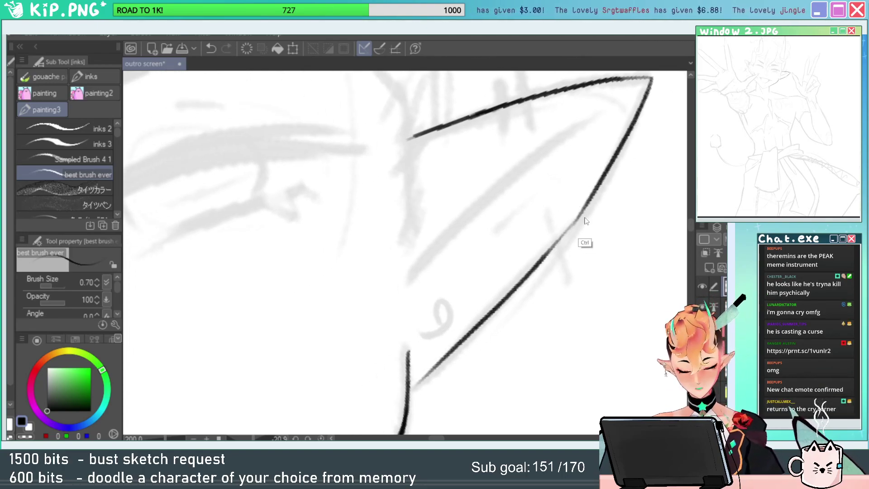
{"action": "key", "text": "ctrl+z"}
{"action": "mouse_move", "coordinate": [579, 217]}
{"action": "left_mouse_down"}
{"action": "mouse_move", "coordinate": [409, 389]}
{"action": "mouse_move", "coordinate": [496, 323]}
{"action": "mouse_move", "coordinate": [467, 333]}
{"action": "mouse_move", "coordinate": [469, 319]}
{"action": "mouse_move", "coordinate": [446, 346]}
{"action": "left_mouse_up"}
Reduce the brush size to 0.40 and try inking the nose bridge with one long stroke.
{"action": "key", "text": "ctrl+space"}
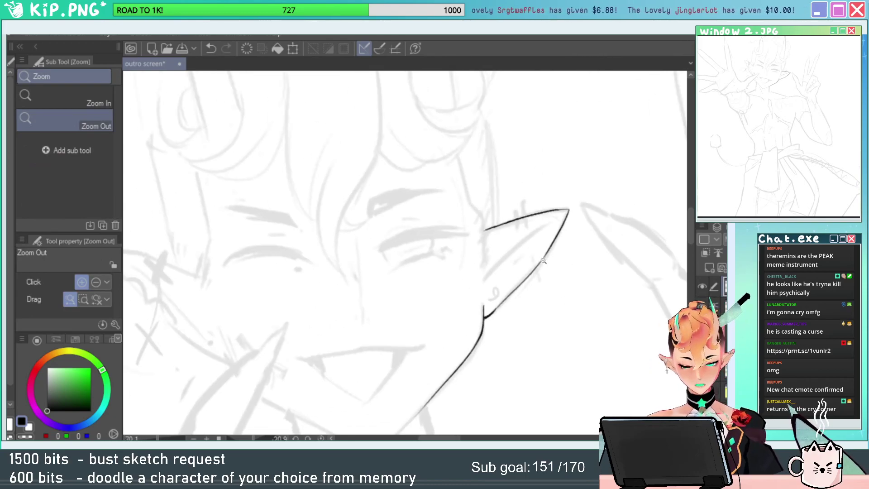
{"action": "mouse_move", "coordinate": [563, 209]}
{"action": "left_mouse_down"}
{"action": "mouse_move", "coordinate": [586, 213]}
{"action": "mouse_move", "coordinate": [532, 201]}
{"action": "mouse_move", "coordinate": [535, 214]}
{"action": "mouse_move", "coordinate": [587, 219]}
{"action": "left_mouse_up"}
{"action": "key", "text": "bracketleft"}
{"action": "key", "text": "bracketleft"}
{"action": "key", "text": "bracketleft"}
{"action": "key", "text": "ctrl+z"}
{"action": "key", "text": "ctrl+z"}
{"action": "mouse_move", "coordinate": [533, 214]}
{"action": "left_mouse_down"}
{"action": "mouse_move", "coordinate": [604, 214]}
{"action": "mouse_move", "coordinate": [550, 304]}
{"action": "mouse_move", "coordinate": [636, 211]}
{"action": "left_mouse_up"}
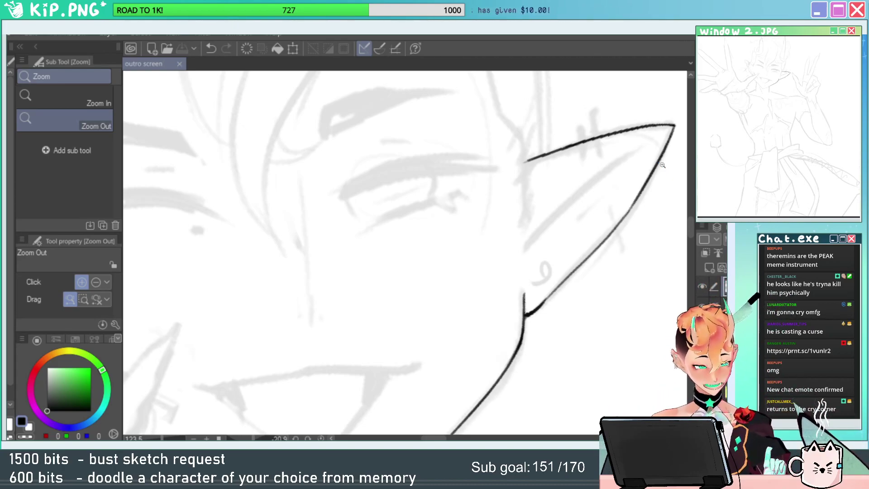
{"action": "left_click_drag", "start_coordinate": [422, 276], "coordinate": [500, 250]}
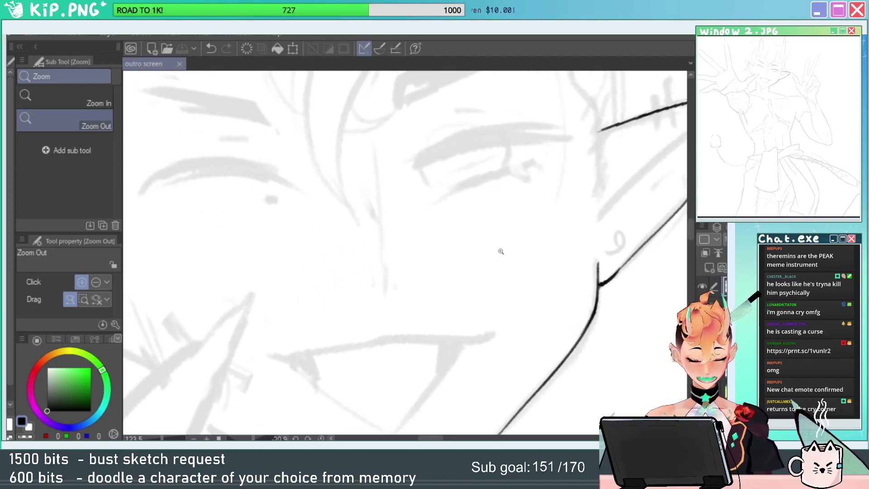
{"action": "left_click_drag", "start_coordinate": [377, 213], "coordinate": [388, 218]}
{"action": "left_click_drag", "start_coordinate": [376, 131], "coordinate": [388, 317]}
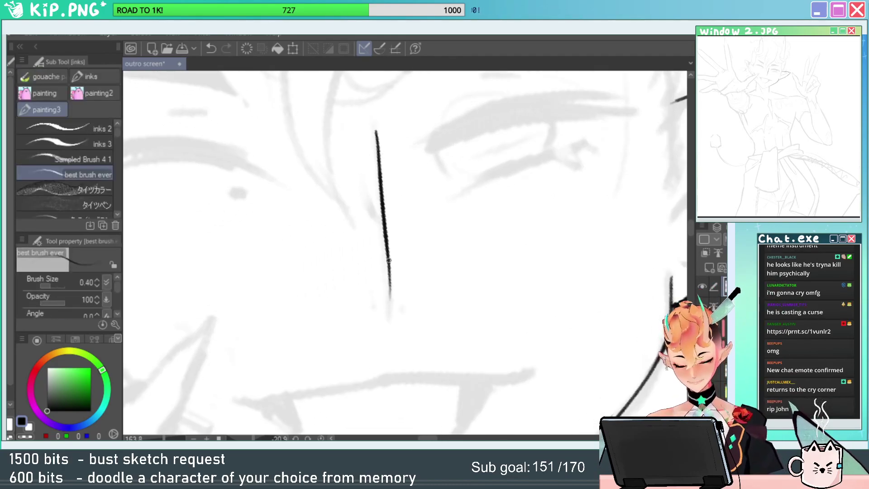
{"action": "key", "text": "ctrl+z"}
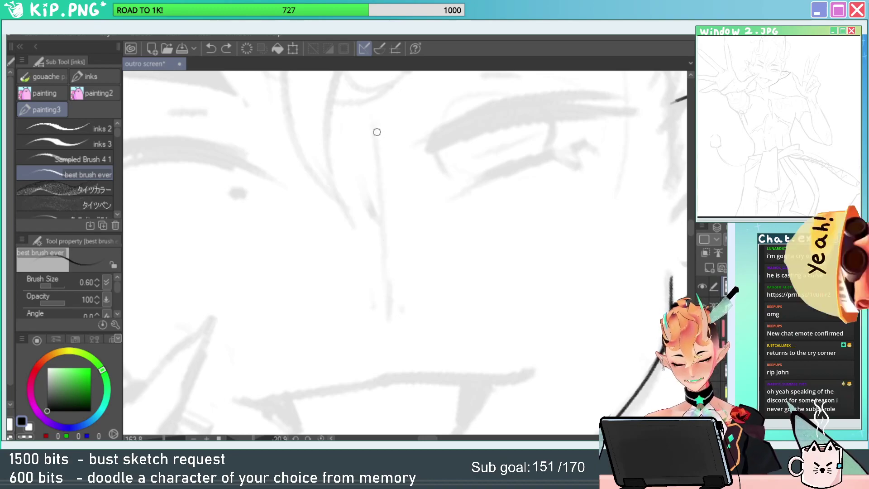
Ink the nose bridge with a 0.60 brush, redrawing it so the line hooks back slightly below the nose tip.
{"action": "left_click_drag", "start_coordinate": [375, 126], "coordinate": [392, 294]}
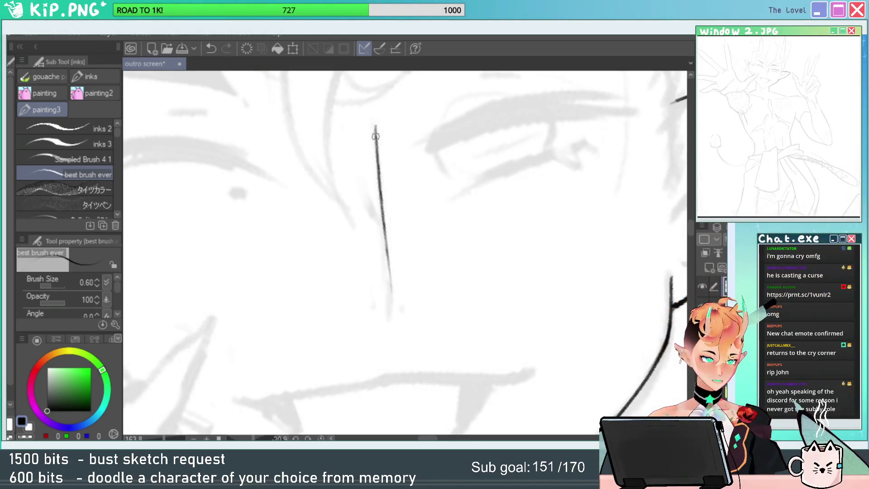
{"action": "key", "text": "ctrl+z"}
{"action": "left_click_drag", "start_coordinate": [375, 126], "coordinate": [381, 338]}
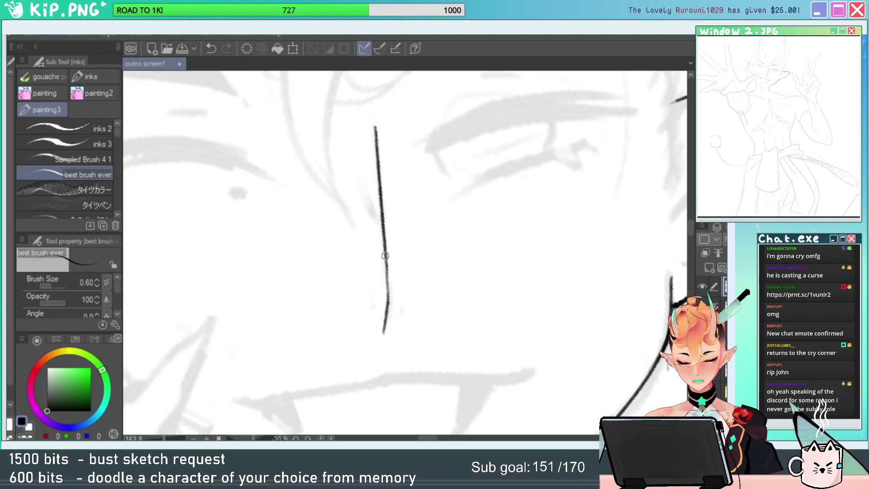
Thicken the lower half of the nose line down to the bend at its tip, retrying strokes until the weight tapers smoothly.
{"action": "left_click_drag", "start_coordinate": [385, 255], "coordinate": [389, 307]}
{"action": "key", "text": "ctrl+z"}
{"action": "key", "text": "ctrl+z"}
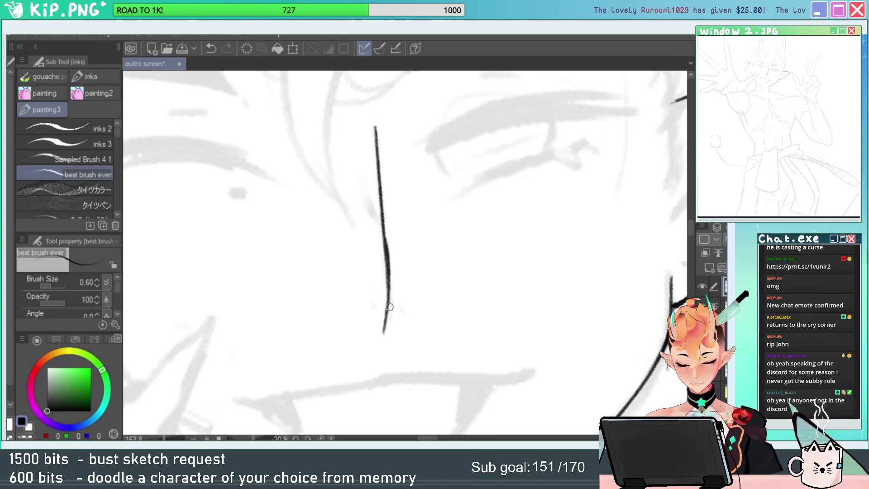
{"action": "key", "text": "ctrl+z"}
{"action": "left_click_drag", "start_coordinate": [383, 230], "coordinate": [390, 301]}
{"action": "mouse_move", "coordinate": [383, 229]}
{"action": "left_mouse_down"}
{"action": "mouse_move", "coordinate": [390, 309]}
{"action": "mouse_move", "coordinate": [545, 278]}
{"action": "left_mouse_up"}
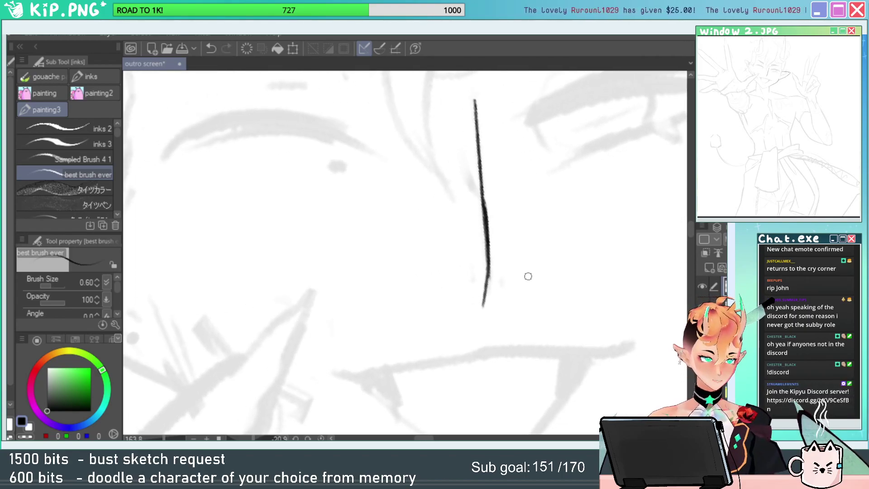
{"action": "key", "text": "ctrl+z"}
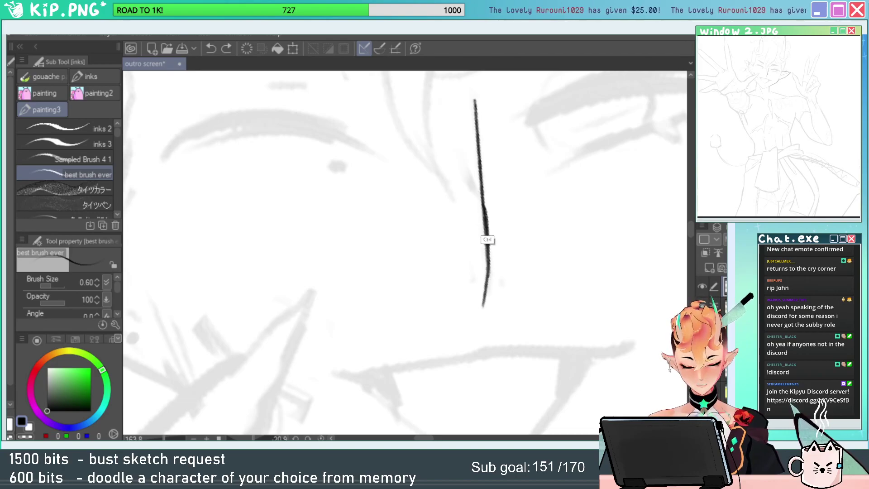
{"action": "left_click_drag", "start_coordinate": [484, 192], "coordinate": [493, 278]}
{"action": "key", "text": "ctrl+z"}
{"action": "mouse_move", "coordinate": [481, 199]}
{"action": "left_mouse_down"}
{"action": "mouse_move", "coordinate": [491, 269]}
{"action": "mouse_move", "coordinate": [485, 297]}
{"action": "left_mouse_up"}
{"action": "key", "text": "ctrl+z"}
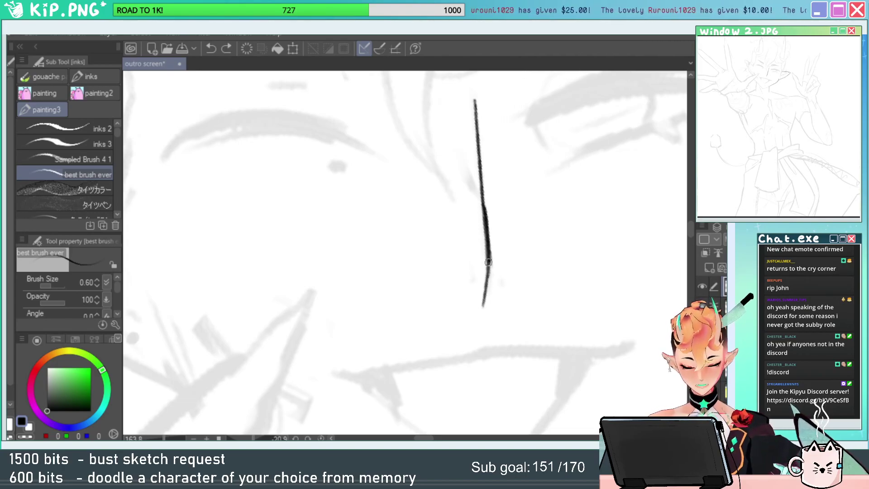
{"action": "left_click_drag", "start_coordinate": [489, 262], "coordinate": [485, 301]}
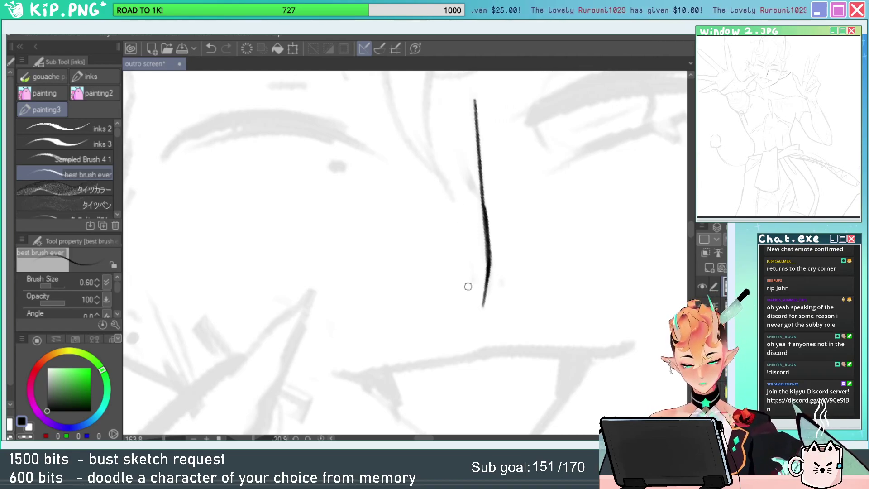
Try a short nostril stroke beside the nose tip, judge it with the sketch layer temporarily hidden, and erase it.
{"action": "left_click_drag", "start_coordinate": [461, 284], "coordinate": [469, 290]}
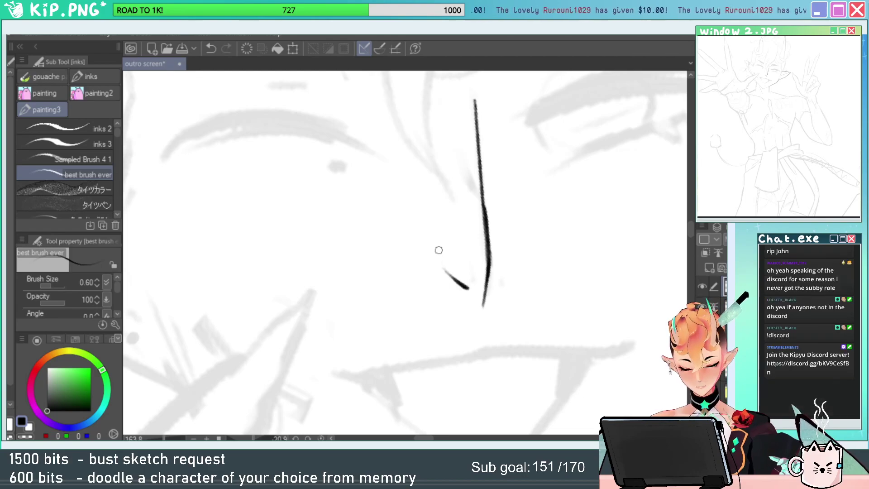
{"action": "key", "text": "alt+space"}
{"action": "left_click_drag", "start_coordinate": [536, 285], "coordinate": [529, 305]}
{"action": "left_click", "coordinate": [702, 306]}
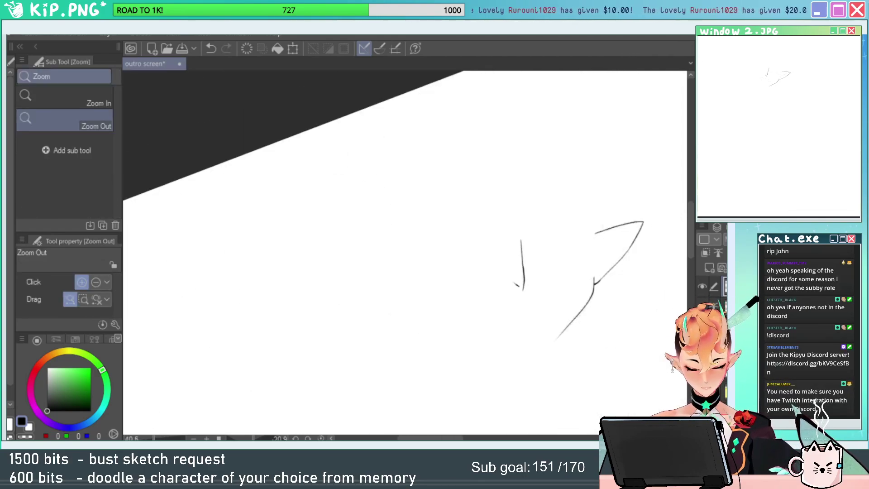
{"action": "left_click", "coordinate": [701, 307]}
{"action": "left_click_drag", "start_coordinate": [552, 292], "coordinate": [533, 261]}
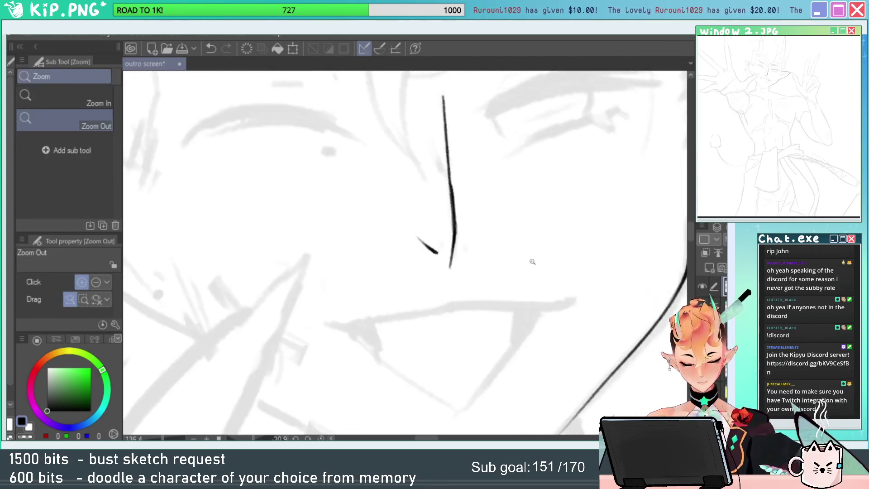
{"action": "key", "text": "e"}
{"action": "left_click_drag", "start_coordinate": [434, 256], "coordinate": [420, 241]}
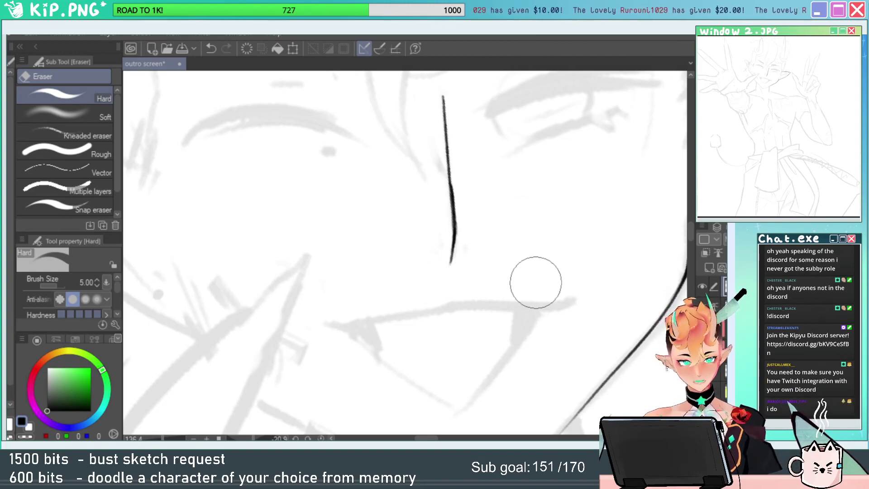
Return to the inking brush and rotate the canvas so the upper line of the sketched mouth runs nearly vertical.
{"action": "left_click_drag", "start_coordinate": [499, 265], "coordinate": [491, 283]}
{"action": "key", "text": "p"}
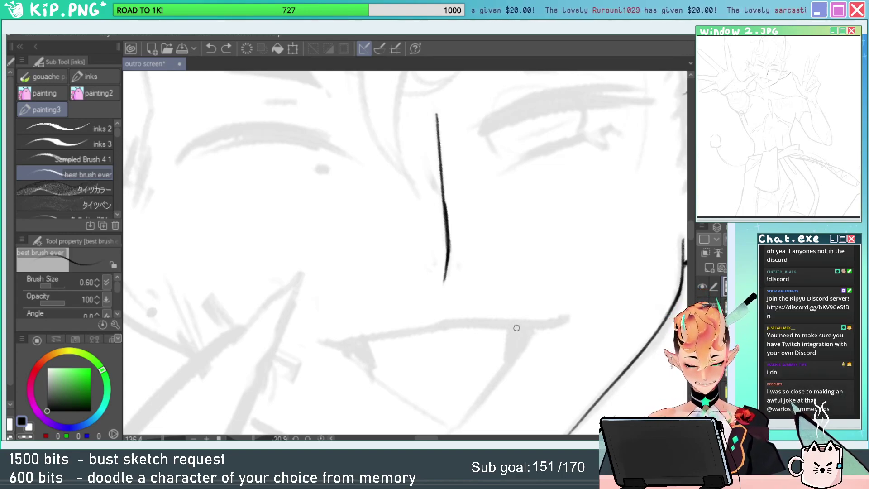
{"action": "key", "text": "r"}
{"action": "mouse_move", "coordinate": [599, 332]}
{"action": "left_mouse_down"}
{"action": "mouse_move", "coordinate": [398, 256]}
{"action": "mouse_move", "coordinate": [566, 206]}
{"action": "left_mouse_up"}
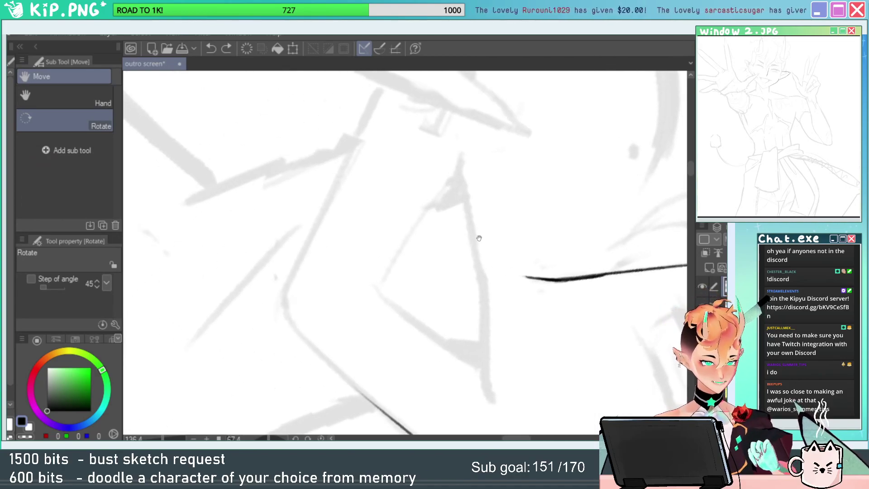
Ink a short stroke over the upper end of the sketched jaw beside the hand.
{"action": "left_click_drag", "start_coordinate": [479, 238], "coordinate": [526, 262]}
{"action": "left_click_drag", "start_coordinate": [573, 195], "coordinate": [570, 260]}
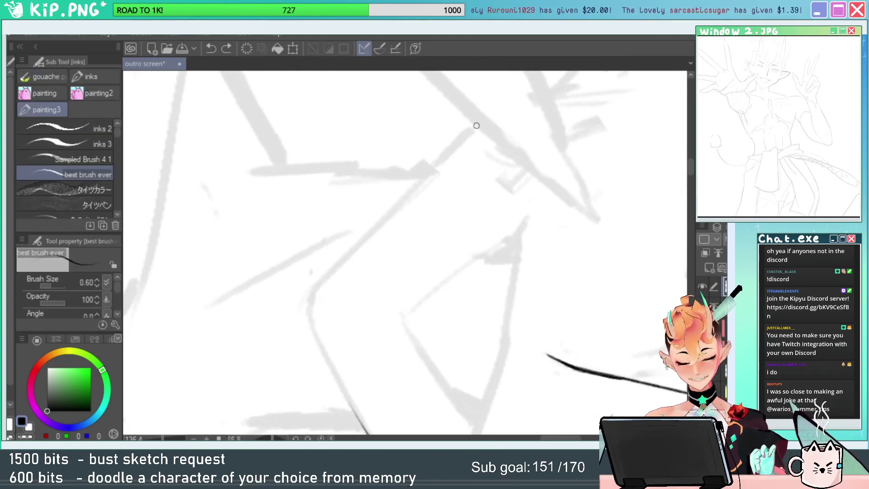
{"action": "left_click_drag", "start_coordinate": [469, 130], "coordinate": [434, 167]}
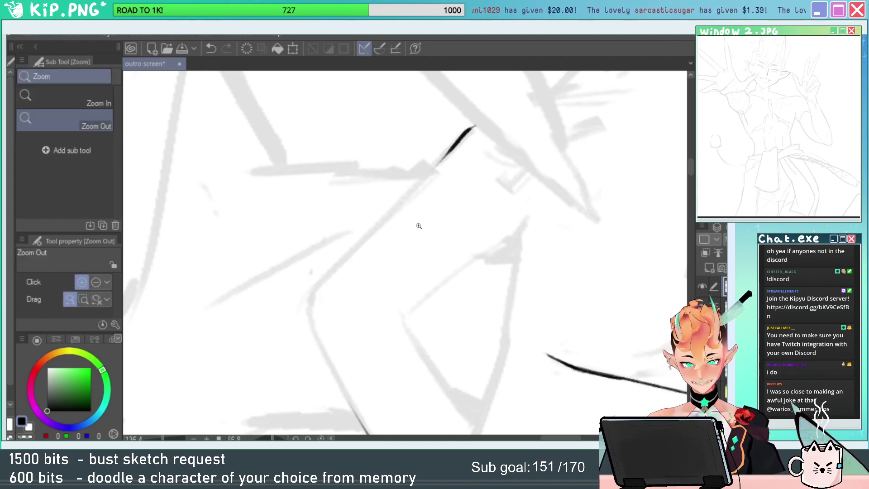
{"action": "left_click_drag", "start_coordinate": [419, 224], "coordinate": [462, 201]}
{"action": "key", "text": "p"}
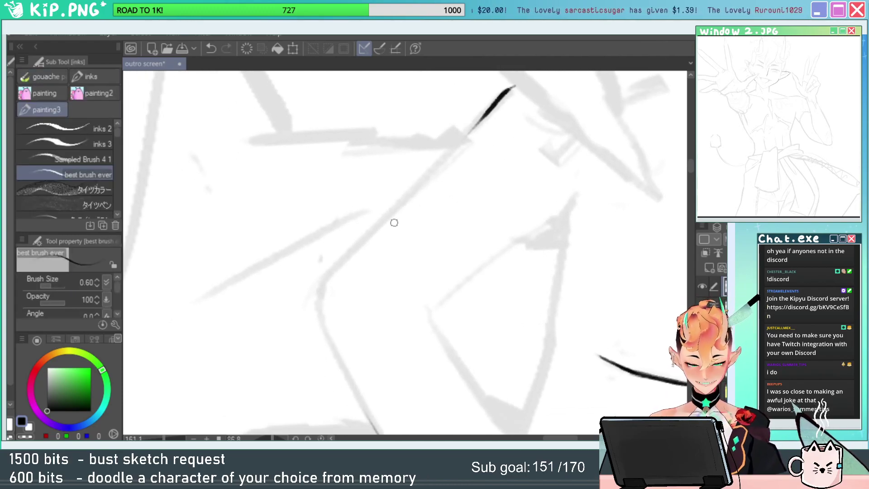
{"action": "left_click_drag", "start_coordinate": [432, 170], "coordinate": [318, 286]}
{"action": "key", "text": "ctrl+z"}
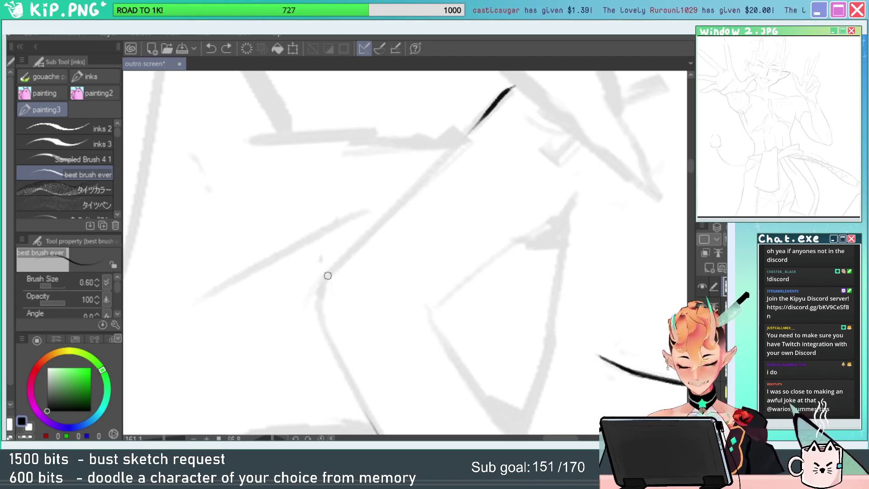
{"action": "left_click_drag", "start_coordinate": [319, 288], "coordinate": [374, 233]}
{"action": "key", "text": "ctrl+z"}
{"action": "left_click_drag", "start_coordinate": [428, 176], "coordinate": [347, 262]}
{"action": "key", "text": "ctrl+z"}
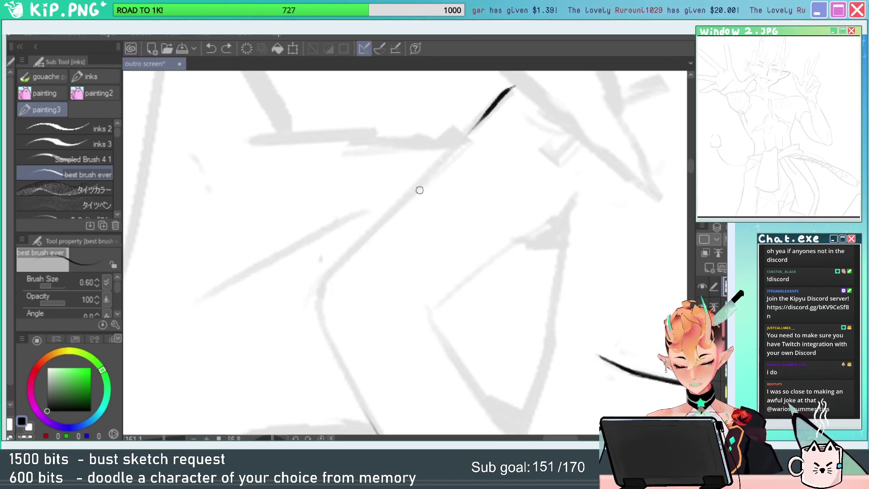
{"action": "left_click_drag", "start_coordinate": [421, 187], "coordinate": [324, 274]}
{"action": "key", "text": "ctrl+z"}
Ink the hand-side jawline from the short cheek stroke down to the tip of the chin.
{"action": "left_click_drag", "start_coordinate": [480, 119], "coordinate": [324, 280]}
{"action": "key", "text": "ctrl+z"}
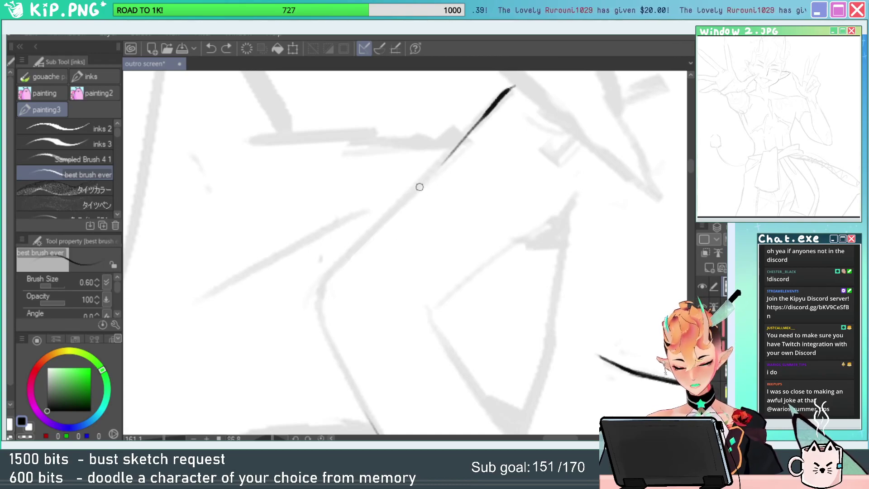
{"action": "left_click_drag", "start_coordinate": [419, 188], "coordinate": [343, 267]}
{"action": "key", "text": "ctrl+z"}
{"action": "mouse_move", "coordinate": [412, 195]}
{"action": "left_mouse_down"}
{"action": "mouse_move", "coordinate": [334, 270]}
{"action": "mouse_move", "coordinate": [320, 309]}
{"action": "left_mouse_up"}
Ink the rounded chin so that it joins the two inked sides of the jaw.
{"action": "key", "text": "shift+space"}
{"action": "left_click_drag", "start_coordinate": [520, 202], "coordinate": [398, 296]}
{"action": "mouse_move", "coordinate": [483, 213]}
{"action": "left_mouse_down"}
{"action": "mouse_move", "coordinate": [555, 272]}
{"action": "mouse_move", "coordinate": [389, 222]}
{"action": "left_mouse_up"}
{"action": "key", "text": "p"}
{"action": "left_click_drag", "start_coordinate": [405, 185], "coordinate": [275, 311]}
{"action": "key", "text": "ctrl+z"}
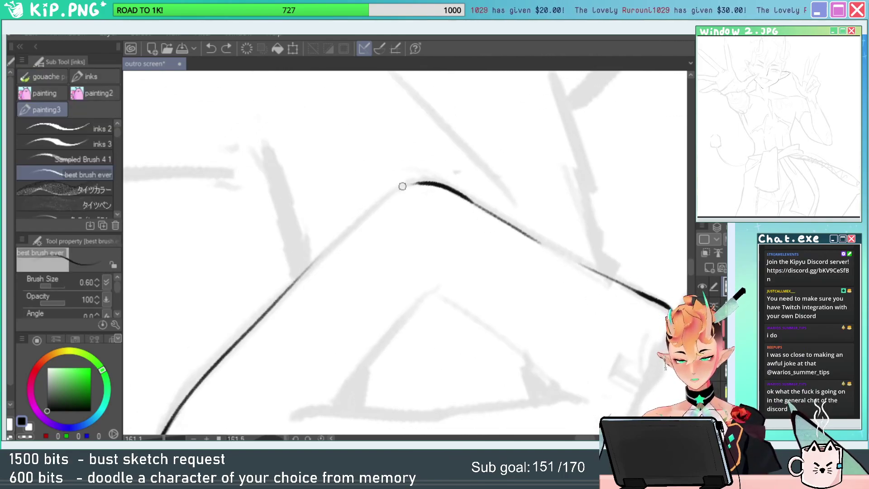
{"action": "left_click_drag", "start_coordinate": [401, 186], "coordinate": [248, 322]}
{"action": "key", "text": "ctrl+z"}
{"action": "mouse_move", "coordinate": [409, 184]}
{"action": "left_mouse_down"}
{"action": "mouse_move", "coordinate": [416, 184]}
{"action": "mouse_move", "coordinate": [366, 214]}
{"action": "left_mouse_up"}
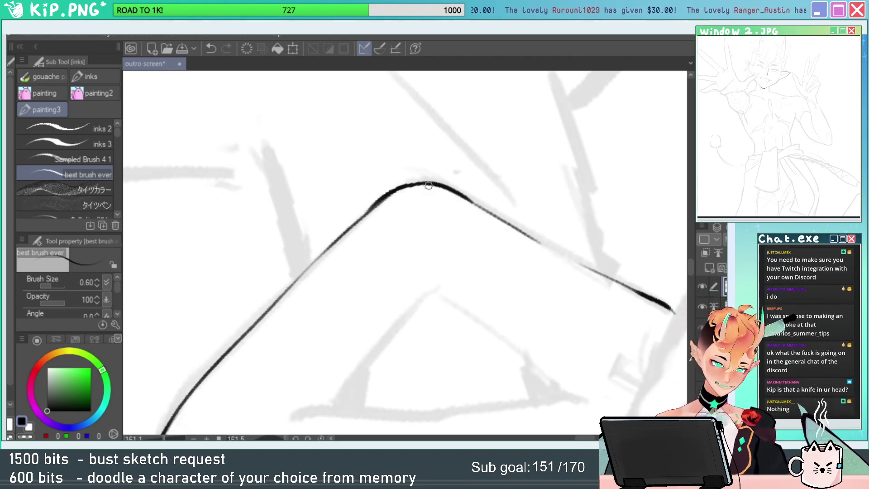
Ink the upper edge of the open mouth over the sketch, from one corner to the other.
{"action": "key", "text": "r"}
{"action": "left_click_drag", "start_coordinate": [575, 233], "coordinate": [463, 125]}
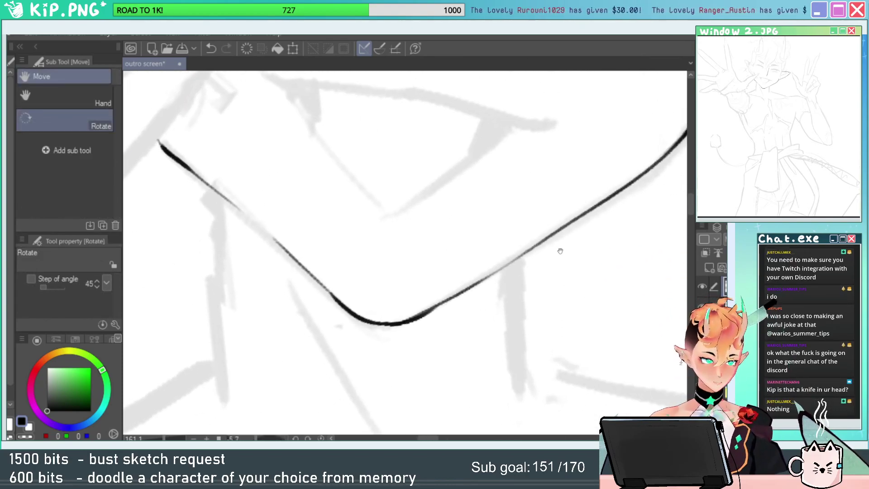
{"action": "left_click_drag", "start_coordinate": [561, 249], "coordinate": [572, 269]}
{"action": "key", "text": "alt+space"}
{"action": "left_click_drag", "start_coordinate": [572, 269], "coordinate": [524, 283]}
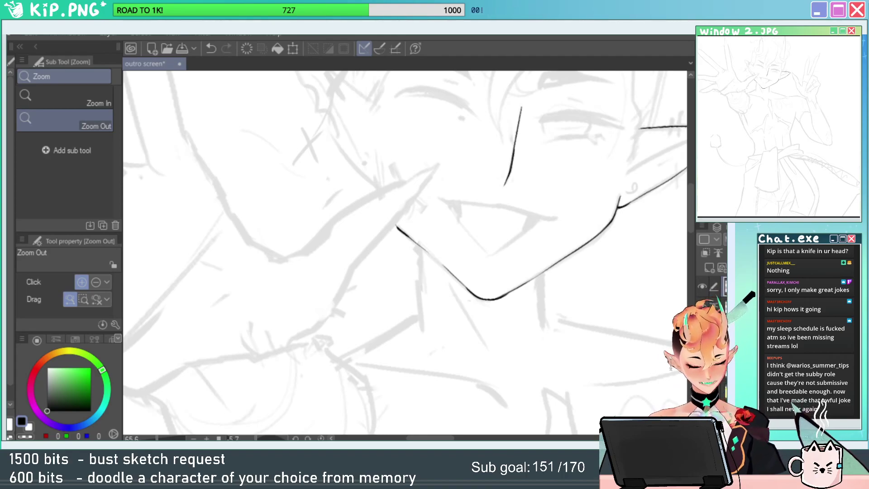
{"action": "left_click_drag", "start_coordinate": [563, 297], "coordinate": [578, 235]}
{"action": "left_click_drag", "start_coordinate": [493, 186], "coordinate": [561, 195]}
{"action": "left_click_drag", "start_coordinate": [573, 204], "coordinate": [553, 158]}
{"action": "key", "text": "p"}
{"action": "left_click_drag", "start_coordinate": [287, 261], "coordinate": [393, 223]}
{"action": "key", "text": "ctrl+z"}
{"action": "mouse_move", "coordinate": [311, 259]}
{"action": "left_mouse_down"}
{"action": "mouse_move", "coordinate": [455, 193]}
{"action": "mouse_move", "coordinate": [469, 204]}
{"action": "mouse_move", "coordinate": [391, 231]}
{"action": "mouse_move", "coordinate": [554, 184]}
{"action": "left_mouse_up"}
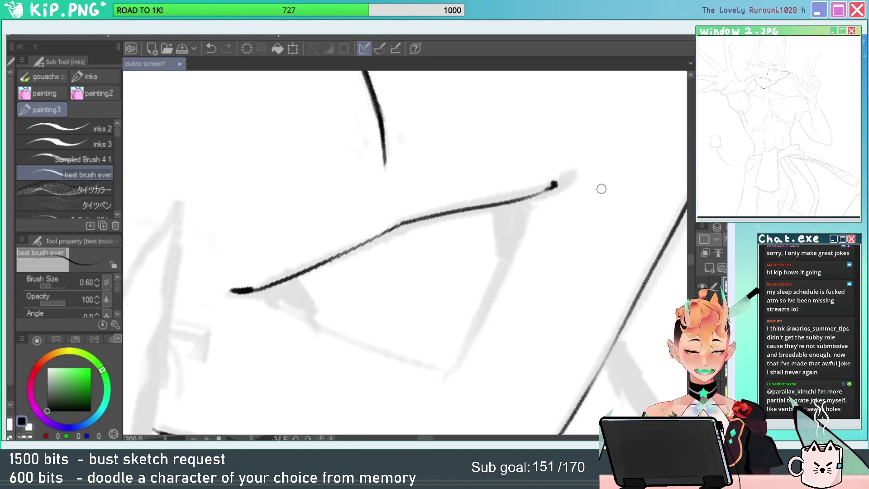
Ink the hand-side edge of the open mouth from its corner down toward the lower lip.
{"action": "left_click_drag", "start_coordinate": [549, 247], "coordinate": [551, 227]}
{"action": "key", "text": "r"}
{"action": "mouse_move", "coordinate": [572, 156]}
{"action": "left_mouse_down"}
{"action": "mouse_move", "coordinate": [572, 252]}
{"action": "mouse_move", "coordinate": [604, 258]}
{"action": "mouse_move", "coordinate": [555, 337]}
{"action": "left_mouse_up"}
{"action": "key", "text": "p"}
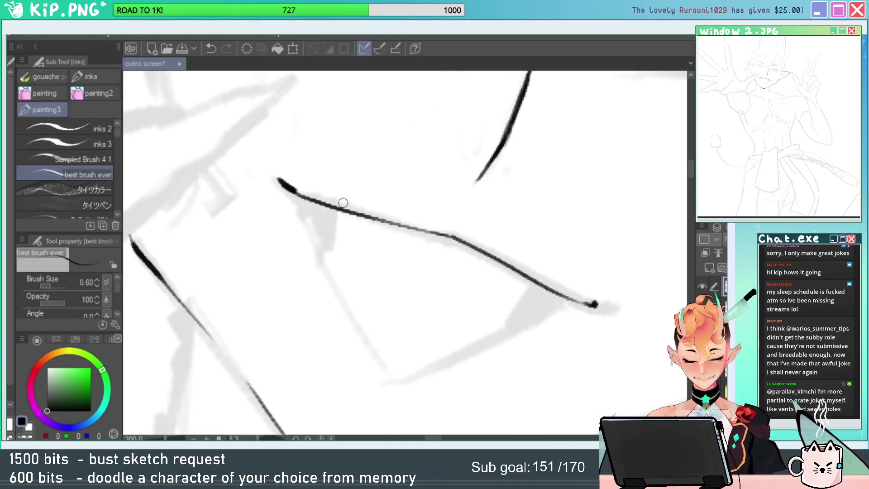
{"action": "left_click_drag", "start_coordinate": [293, 192], "coordinate": [371, 350]}
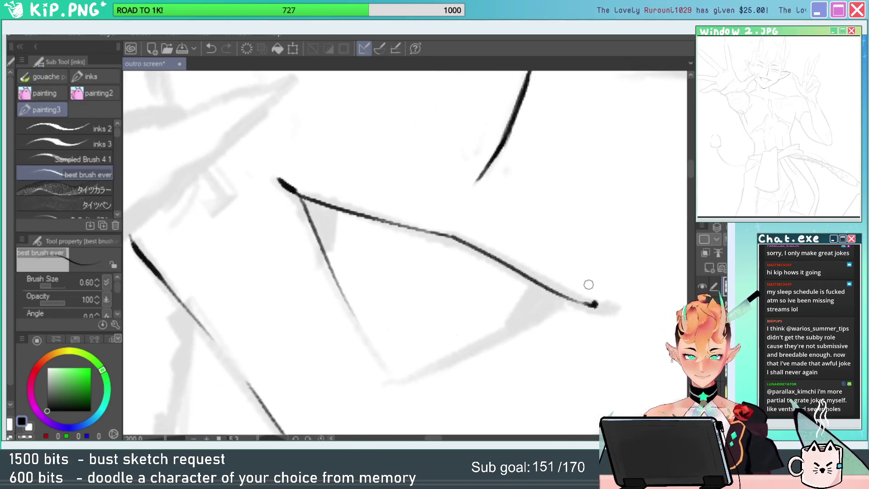
Ink the ear-side edge of the open mouth from its corner down into the bottom curve.
{"action": "key", "text": "r"}
{"action": "left_click_drag", "start_coordinate": [588, 284], "coordinate": [601, 214]}
{"action": "key", "text": "p"}
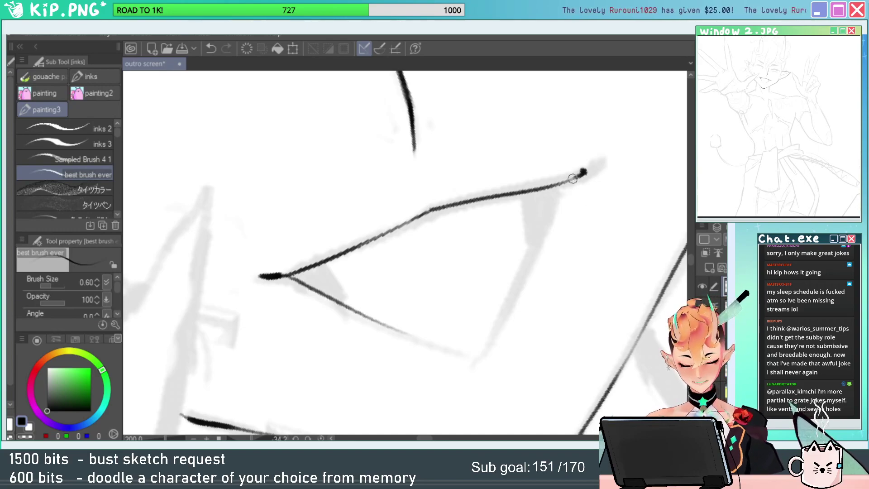
{"action": "left_click_drag", "start_coordinate": [572, 179], "coordinate": [493, 337]}
{"action": "left_click_drag", "start_coordinate": [507, 307], "coordinate": [451, 360]}
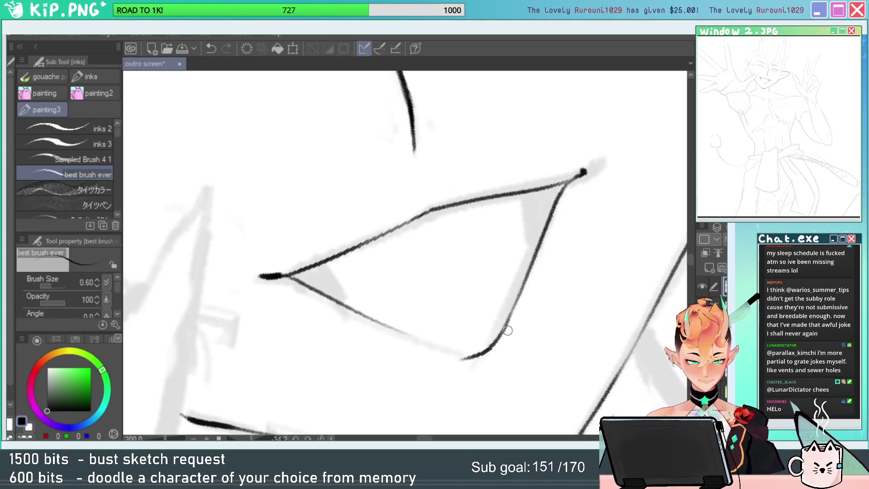
{"action": "key", "text": "ctrl+z"}
Erase the overshooting end of the mouth's bottom curve with the hard eraser and shrink the eraser size.
{"action": "key", "text": "r"}
{"action": "mouse_move", "coordinate": [562, 297]}
{"action": "left_mouse_down"}
{"action": "mouse_move", "coordinate": [560, 219]}
{"action": "mouse_move", "coordinate": [587, 219]}
{"action": "mouse_move", "coordinate": [539, 267]}
{"action": "mouse_move", "coordinate": [390, 348]}
{"action": "mouse_move", "coordinate": [394, 285]}
{"action": "left_mouse_up"}
{"action": "key", "text": "p"}
{"action": "key", "text": "r"}
{"action": "key", "text": "space"}
{"action": "left_click_drag", "start_coordinate": [419, 350], "coordinate": [432, 289]}
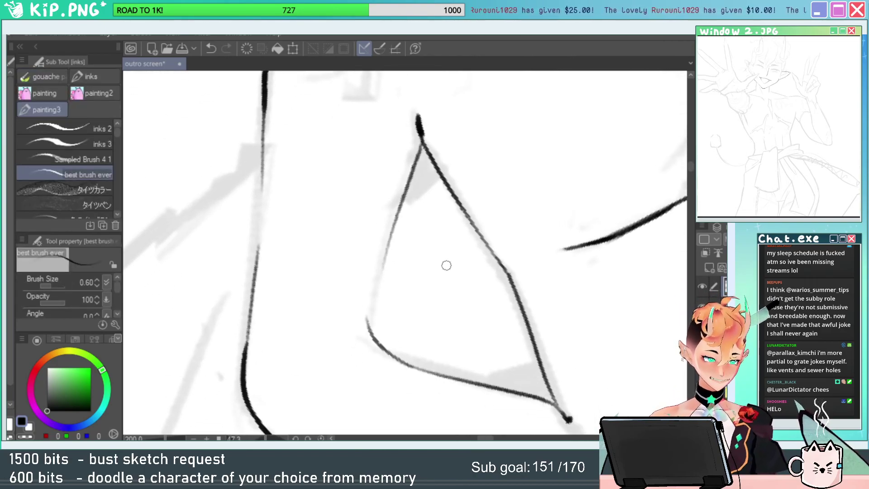
{"action": "key", "text": "r"}
{"action": "left_click_drag", "start_coordinate": [535, 226], "coordinate": [538, 247]}
{"action": "key", "text": "e"}
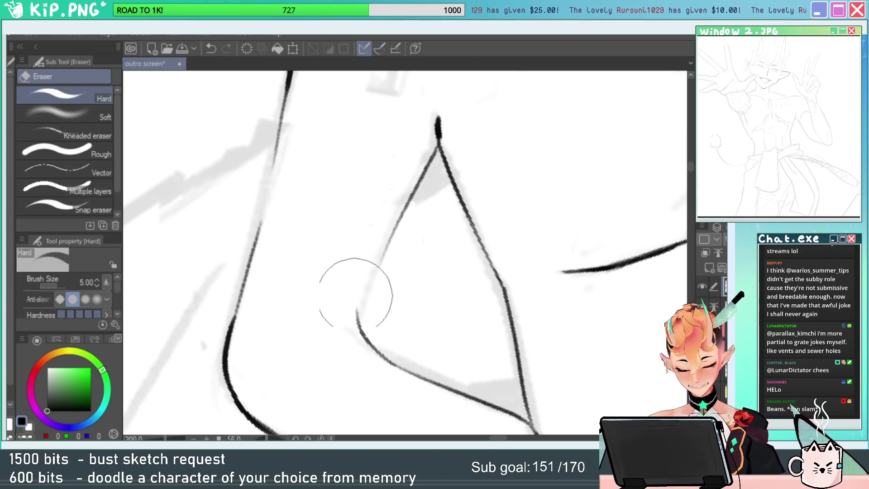
{"action": "left_click_drag", "start_coordinate": [347, 326], "coordinate": [357, 296]}
{"action": "key", "text": "bracketleft"}
{"action": "key", "text": "bracketleft"}
{"action": "key", "text": "bracketleft"}
Ink the missing piece between the hand-side mouth edge and the bottom curve to close the mouth outline.
{"action": "key", "text": "space"}
{"action": "left_click_drag", "start_coordinate": [409, 291], "coordinate": [402, 274]}
{"action": "key", "text": "p"}
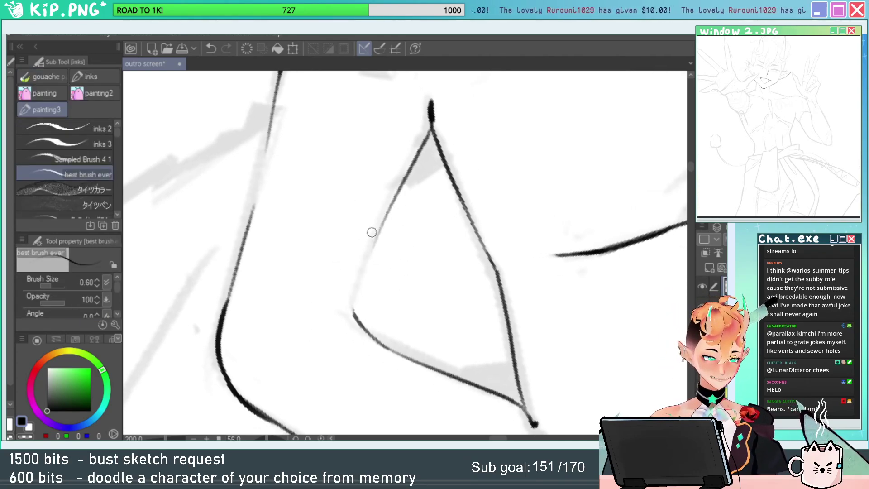
{"action": "mouse_move", "coordinate": [389, 210]}
{"action": "left_mouse_down"}
{"action": "mouse_move", "coordinate": [352, 317]}
{"action": "mouse_move", "coordinate": [387, 211]}
{"action": "left_mouse_up"}
{"action": "key", "text": "ctrl+z"}
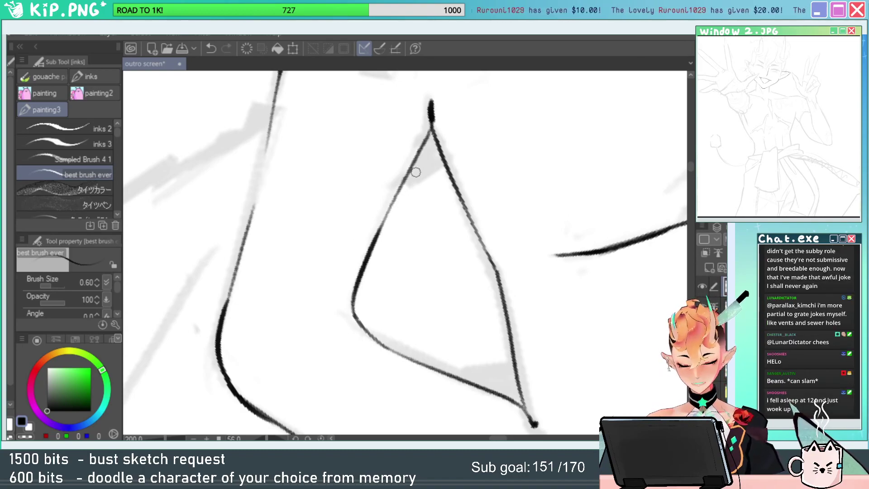
{"action": "key", "text": "ctrl+z"}
{"action": "mouse_move", "coordinate": [355, 285]}
{"action": "left_mouse_down"}
{"action": "mouse_move", "coordinate": [383, 222]}
{"action": "mouse_move", "coordinate": [353, 312]}
{"action": "left_mouse_up"}
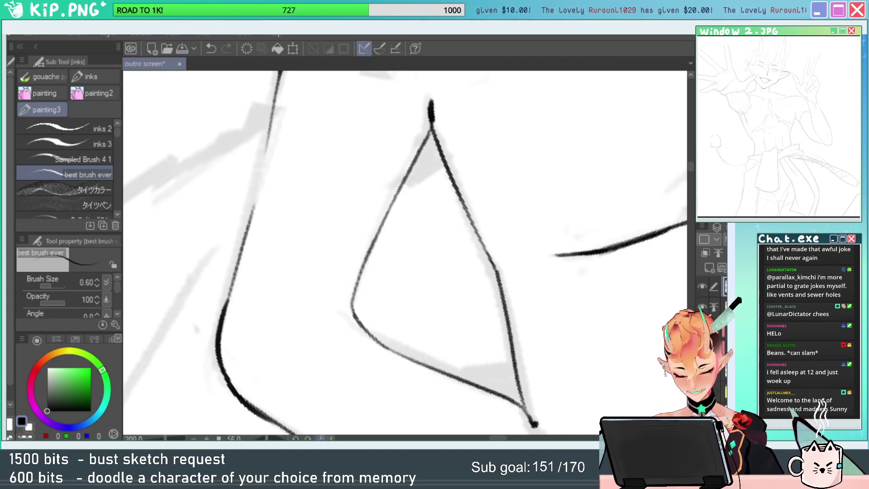
Ink a short dividing line inside each mouth corner to mark off the dark areas.
{"action": "left_click", "coordinate": [321, 438]}
{"action": "left_click_drag", "start_coordinate": [340, 167], "coordinate": [343, 210]}
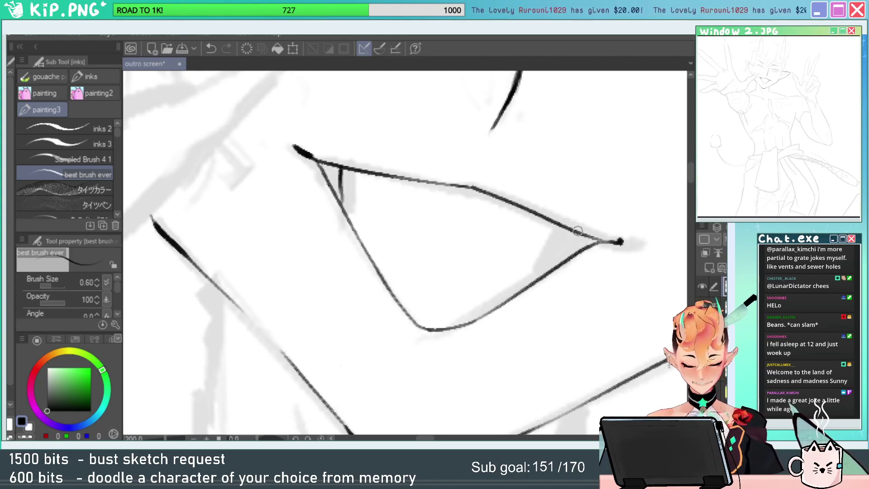
{"action": "left_click_drag", "start_coordinate": [574, 233], "coordinate": [554, 267]}
{"action": "key", "text": "ctrl+z"}
Fill both marked-off mouth corners with black using the enclosing fill tool.
{"action": "left_click", "coordinate": [11, 216]}
{"action": "left_click_drag", "start_coordinate": [359, 156], "coordinate": [355, 159]}
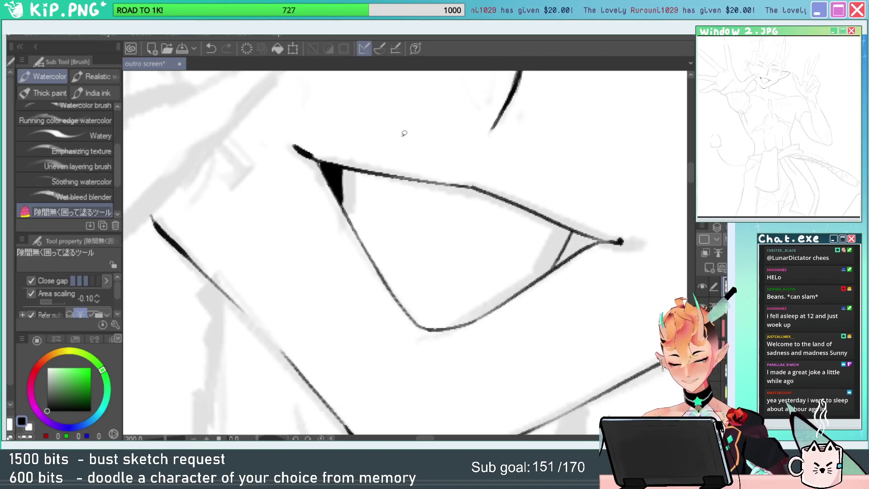
{"action": "left_click_drag", "start_coordinate": [577, 226], "coordinate": [554, 274]}
Redraw the bottom curve of the mouth outline with a softer corner, using the pen and eraser.
{"action": "key", "text": "p"}
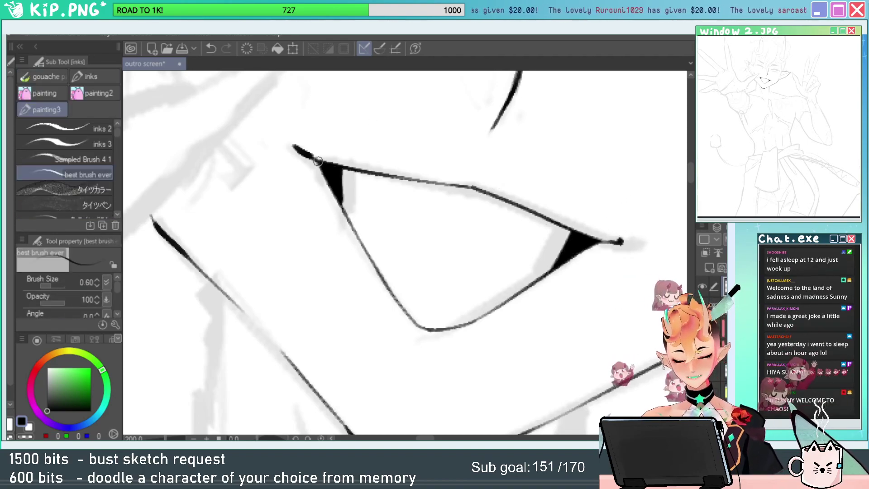
{"action": "key", "text": "r"}
{"action": "mouse_move", "coordinate": [536, 208]}
{"action": "left_mouse_down"}
{"action": "mouse_move", "coordinate": [502, 117]}
{"action": "mouse_move", "coordinate": [593, 213]}
{"action": "left_mouse_up"}
{"action": "key", "text": "p"}
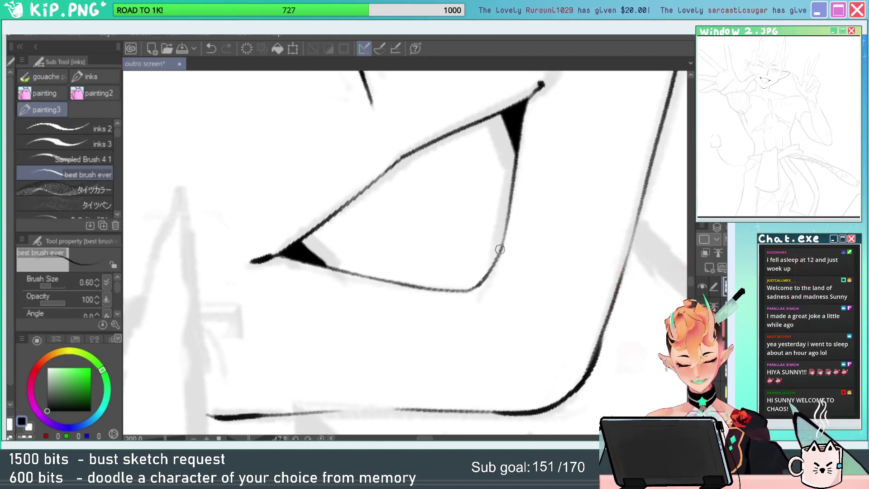
{"action": "mouse_move", "coordinate": [500, 250]}
{"action": "left_mouse_down"}
{"action": "mouse_move", "coordinate": [437, 300]}
{"action": "mouse_move", "coordinate": [493, 290]}
{"action": "mouse_move", "coordinate": [501, 252]}
{"action": "mouse_move", "coordinate": [435, 292]}
{"action": "left_mouse_up"}
{"action": "key", "text": "ctrl+z"}
{"action": "key", "text": "e"}
{"action": "key", "text": "p"}
{"action": "key", "text": "ctrl+z"}
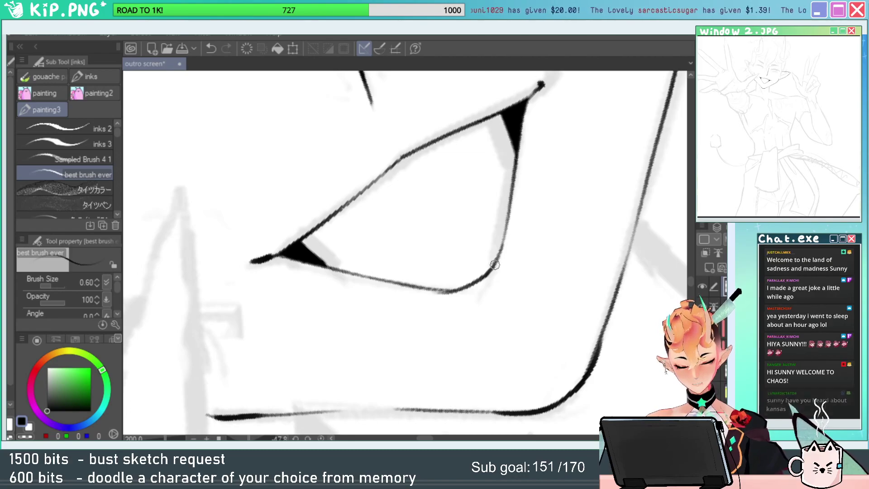
Ink a small tooth mark under the bend in the mouth's upper edge.
{"action": "key", "text": "r"}
{"action": "left_click_drag", "start_coordinate": [465, 260], "coordinate": [580, 287]}
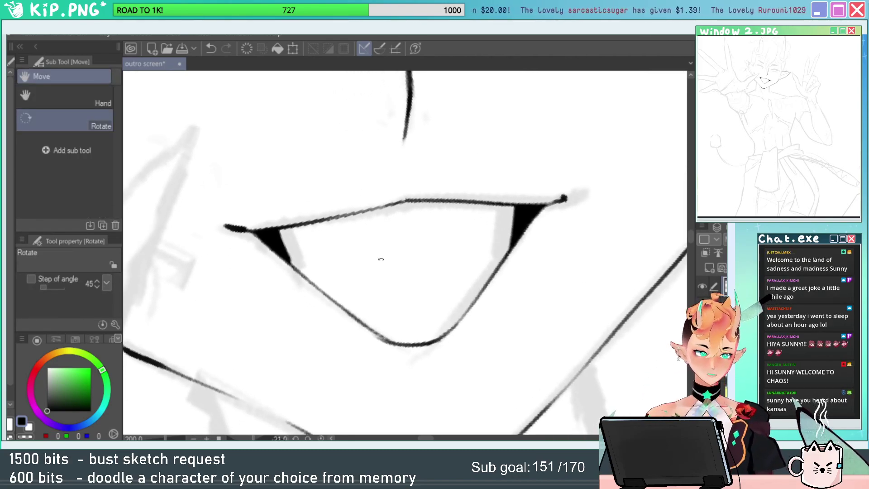
{"action": "left_click", "coordinate": [321, 438]}
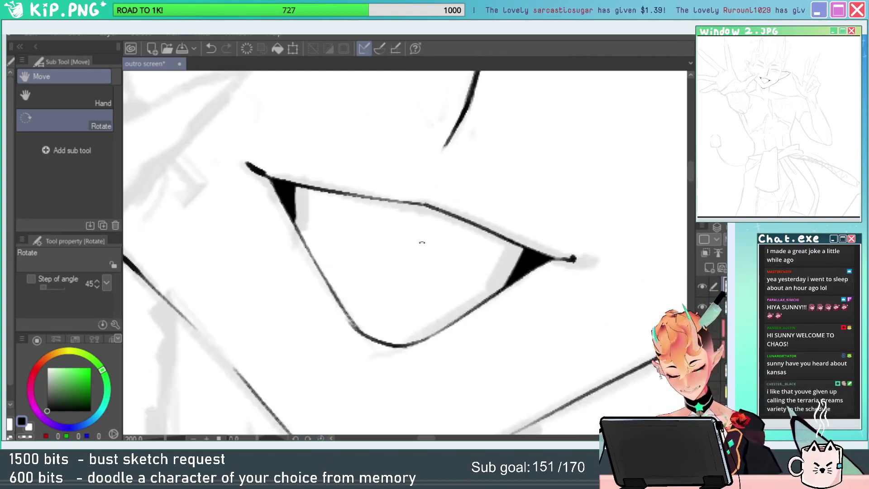
{"action": "key", "text": "r"}
{"action": "left_click_drag", "start_coordinate": [609, 246], "coordinate": [543, 77]}
{"action": "left_click_drag", "start_coordinate": [510, 138], "coordinate": [540, 181]}
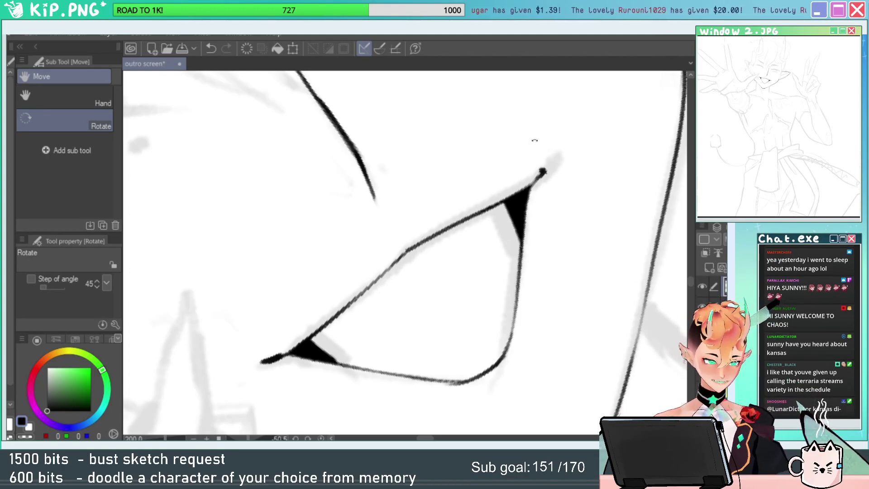
{"action": "key", "text": "e"}
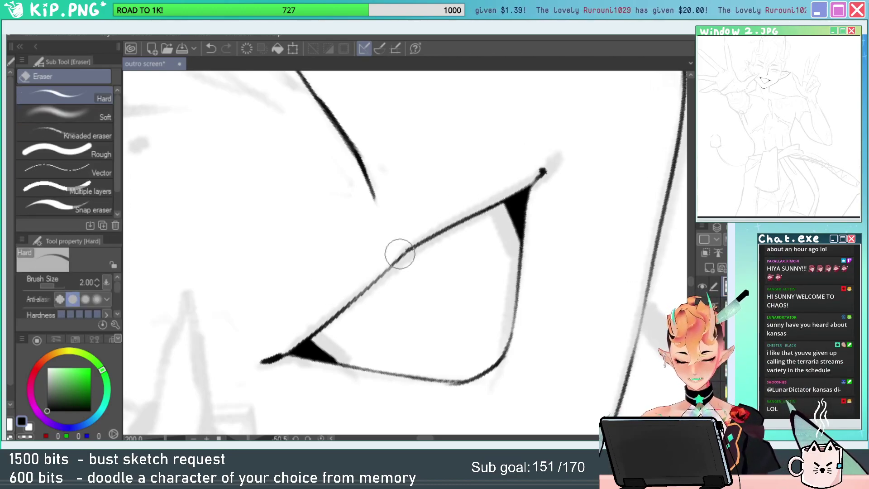
{"action": "key", "text": "b"}
{"action": "mouse_move", "coordinate": [409, 249]}
{"action": "left_mouse_down"}
{"action": "mouse_move", "coordinate": [382, 275]}
{"action": "mouse_move", "coordinate": [416, 257]}
{"action": "left_mouse_up"}
{"action": "left_click", "coordinate": [320, 437]}
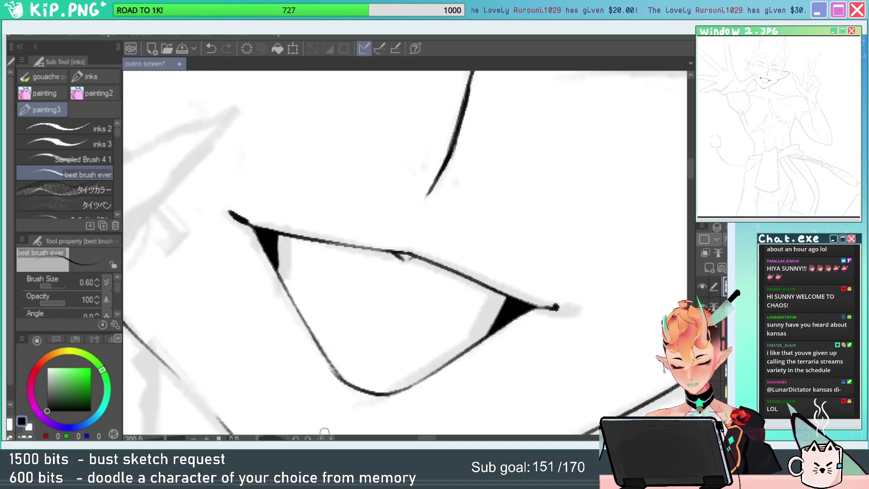
{"action": "mouse_move", "coordinate": [402, 257]}
{"action": "left_mouse_down"}
{"action": "mouse_move", "coordinate": [392, 296]}
{"action": "mouse_move", "coordinate": [400, 321]}
{"action": "left_mouse_up"}
{"action": "key", "text": "ctrl+z"}
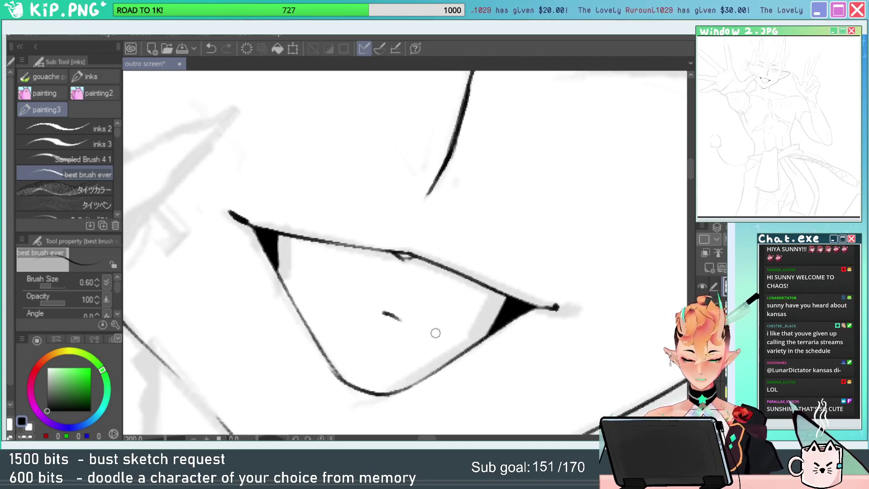
{"action": "key", "text": "ctrl+z"}
Ink short tooth lines extending inward from the black-filled corners of the mouth.
{"action": "key", "text": "r"}
{"action": "left_click_drag", "start_coordinate": [571, 320], "coordinate": [615, 256]}
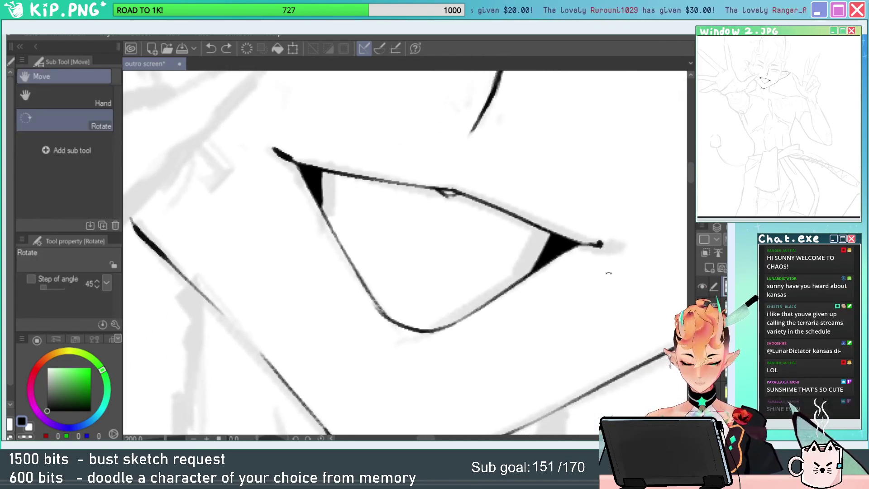
{"action": "key", "text": "p"}
{"action": "left_click_drag", "start_coordinate": [521, 270], "coordinate": [500, 266]}
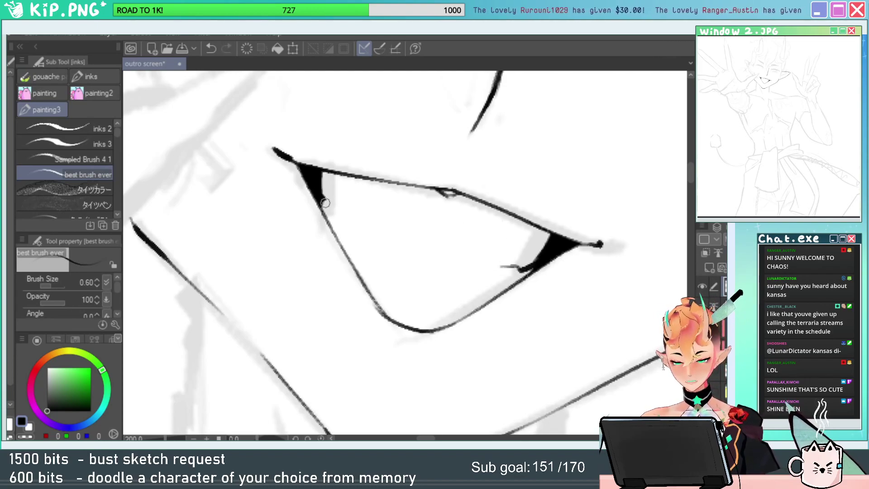
{"action": "left_click_drag", "start_coordinate": [325, 203], "coordinate": [355, 234]}
{"action": "left_click_drag", "start_coordinate": [325, 201], "coordinate": [364, 242]}
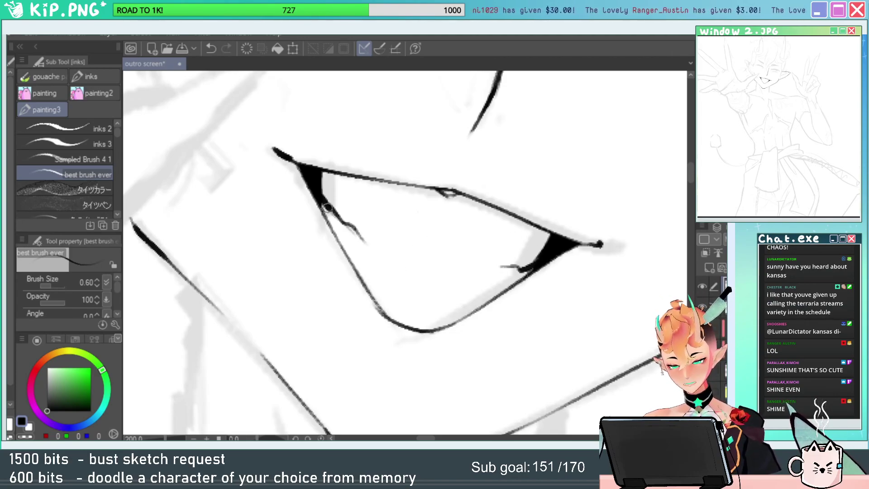
{"action": "left_click_drag", "start_coordinate": [324, 208], "coordinate": [352, 262]}
{"action": "mouse_move", "coordinate": [319, 201]}
{"action": "left_mouse_down"}
{"action": "mouse_move", "coordinate": [377, 299]}
{"action": "mouse_move", "coordinate": [340, 289]}
{"action": "left_mouse_up"}
{"action": "key", "text": "ctrl+space"}
{"action": "left_click_drag", "start_coordinate": [399, 300], "coordinate": [361, 312]}
{"action": "key", "text": "shift+space"}
{"action": "left_click_drag", "start_coordinate": [461, 247], "coordinate": [462, 196]}
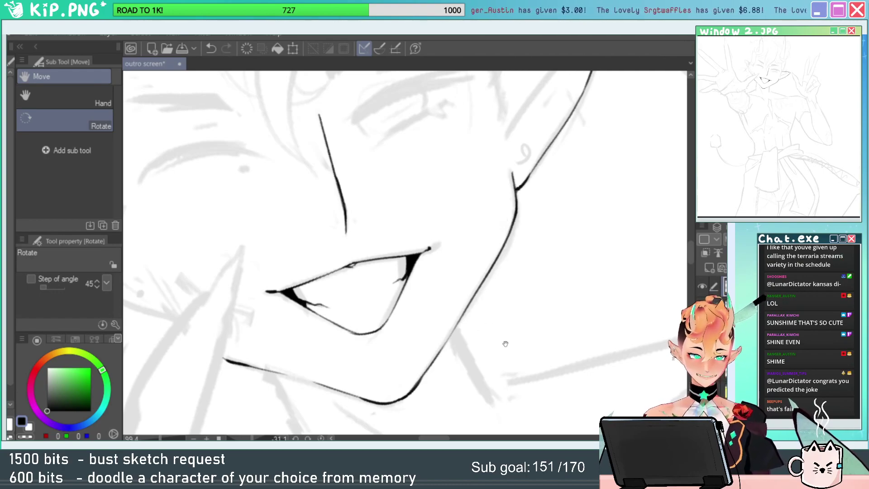
Hide the rough sketch and fade both ends of the inked nose line with the hard eraser.
{"action": "left_click_drag", "start_coordinate": [505, 344], "coordinate": [513, 321]}
{"action": "key", "text": "ctrl+space"}
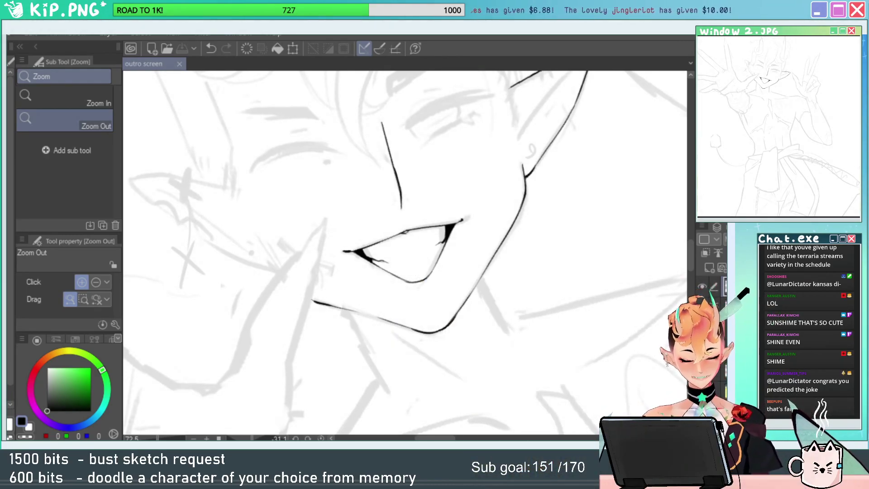
{"action": "left_click", "coordinate": [702, 307]}
{"action": "scroll", "coordinate": [382, 116], "scroll_direction": "up", "scroll_amount": 5}
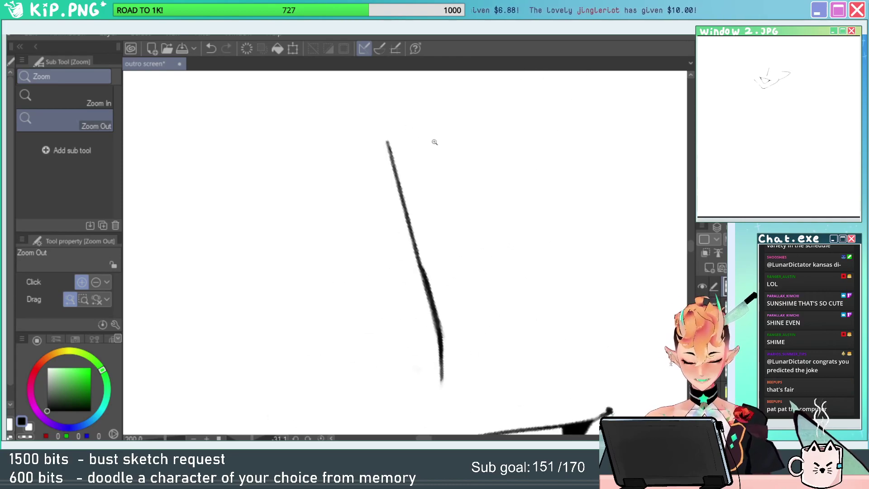
{"action": "key", "text": "e"}
{"action": "mouse_move", "coordinate": [394, 151]}
{"action": "left_mouse_down"}
{"action": "mouse_move", "coordinate": [413, 246]}
{"action": "mouse_move", "coordinate": [400, 155]}
{"action": "left_mouse_up"}
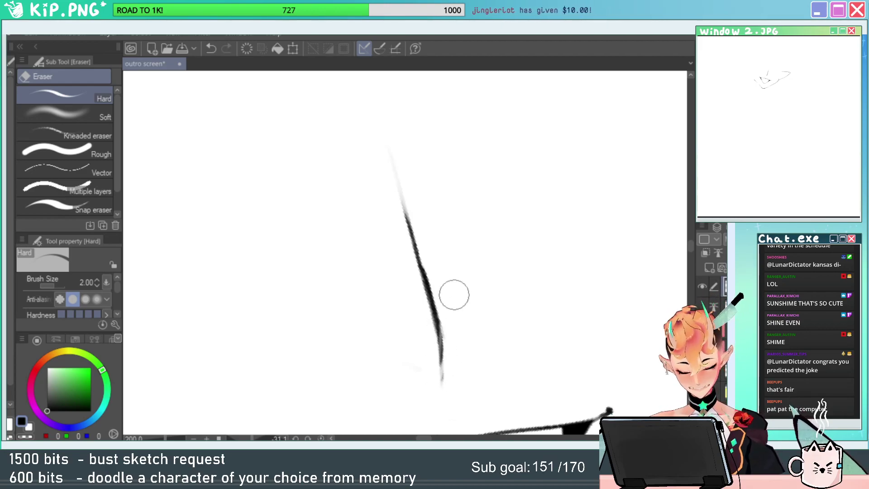
{"action": "key", "text": "alt+space"}
{"action": "left_click_drag", "start_coordinate": [562, 361], "coordinate": [507, 362]}
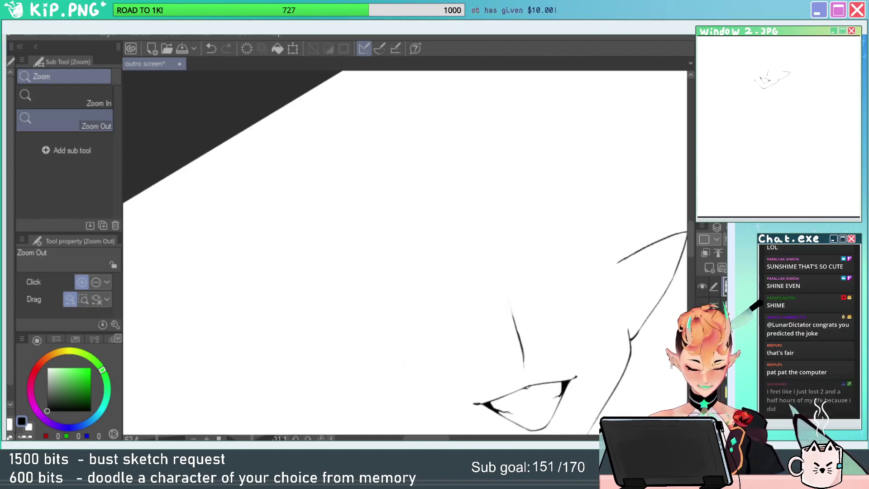
Show the rough sketch again and trim the jaw line's stub above the earlobe with the hard eraser.
{"action": "left_click_drag", "start_coordinate": [713, 362], "coordinate": [620, 266]}
{"action": "left_click", "coordinate": [702, 307]}
{"action": "left_click_drag", "start_coordinate": [527, 249], "coordinate": [600, 259]}
{"action": "left_click_drag", "start_coordinate": [542, 175], "coordinate": [541, 279]}
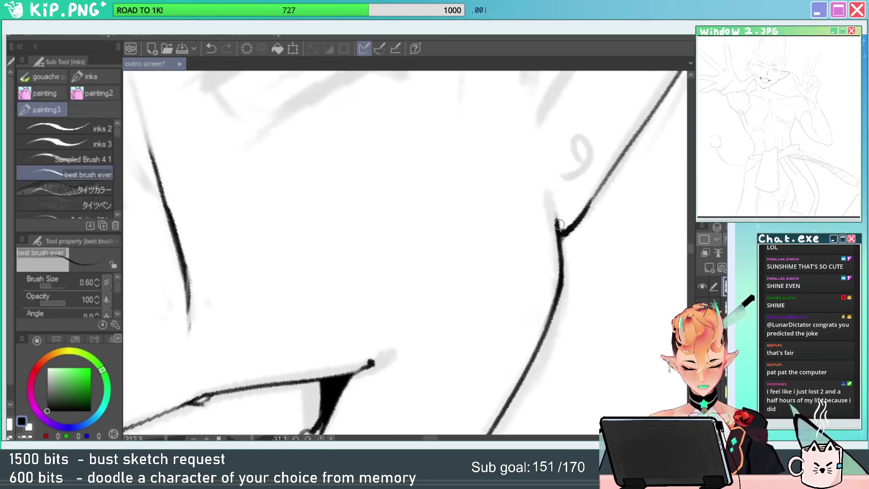
{"action": "key", "text": "e"}
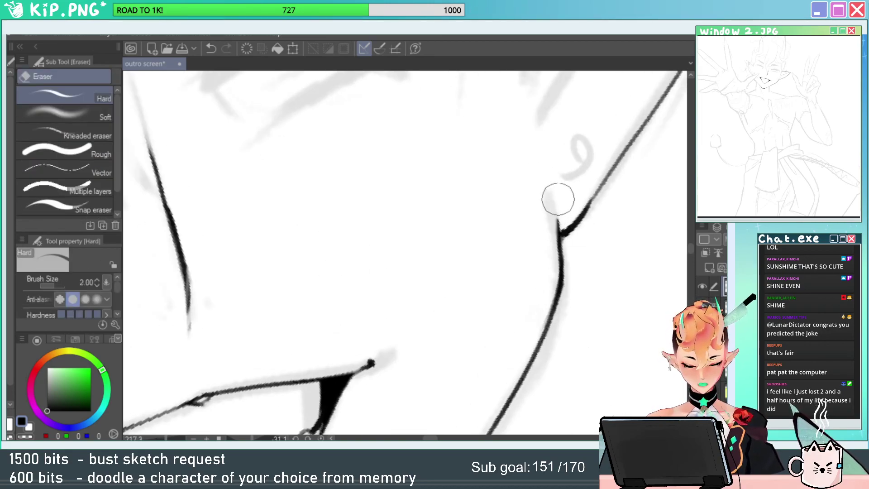
{"action": "left_click", "coordinate": [562, 235]}
Ink a short mark at the base of the other ear, where it meets the raised hand.
{"action": "key", "text": "ctrl+space"}
{"action": "left_click_drag", "start_coordinate": [566, 254], "coordinate": [521, 285]}
{"action": "mouse_move", "coordinate": [521, 285]}
{"action": "left_mouse_down"}
{"action": "mouse_move", "coordinate": [555, 288]}
{"action": "mouse_move", "coordinate": [492, 272]}
{"action": "left_mouse_up"}
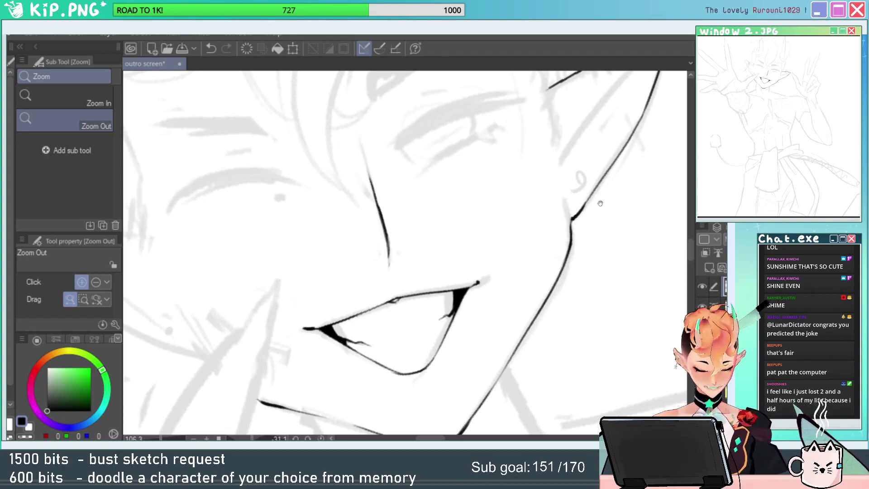
{"action": "left_click_drag", "start_coordinate": [545, 294], "coordinate": [637, 254]}
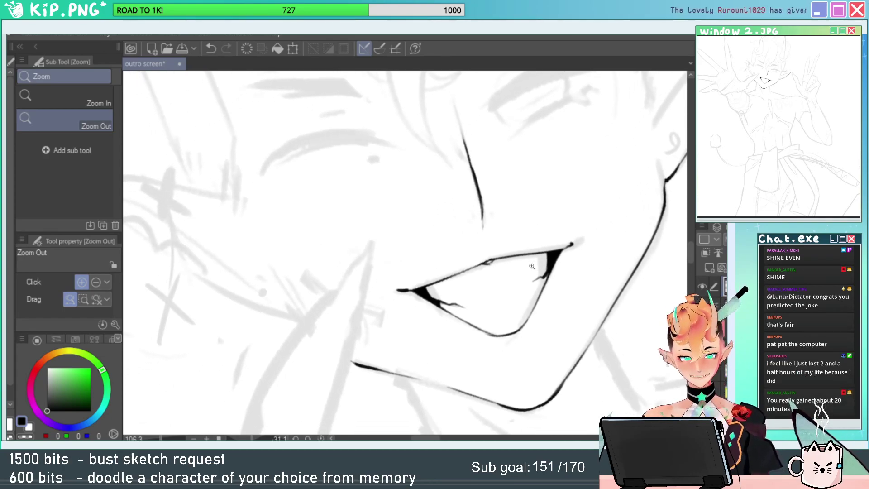
{"action": "left_click_drag", "start_coordinate": [516, 215], "coordinate": [506, 274]}
{"action": "left_click_drag", "start_coordinate": [294, 229], "coordinate": [310, 236]}
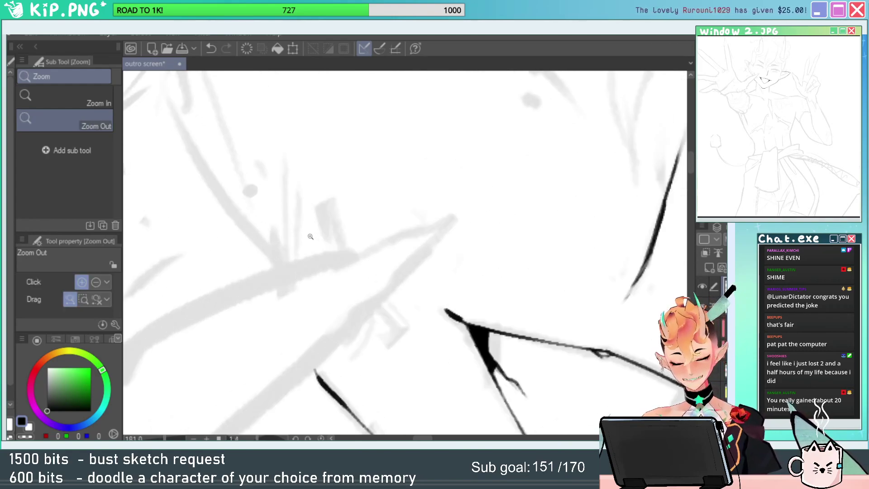
{"action": "key", "text": "p"}
{"action": "left_click_drag", "start_coordinate": [402, 320], "coordinate": [386, 315]}
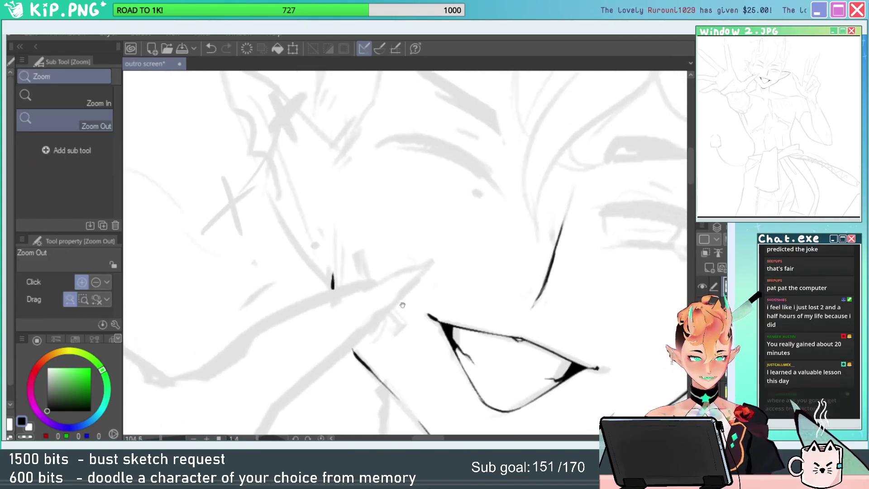
Ink the long upper edge of the ear beside the raised hand, from the hairline to the tip.
{"action": "mouse_move", "coordinate": [410, 233]}
{"action": "left_mouse_down"}
{"action": "mouse_move", "coordinate": [464, 311]}
{"action": "mouse_move", "coordinate": [449, 188]}
{"action": "mouse_move", "coordinate": [340, 365]}
{"action": "left_mouse_up"}
{"action": "scroll", "coordinate": [450, 188], "scroll_direction": "up", "scroll_amount": 3}
{"action": "key", "text": "p"}
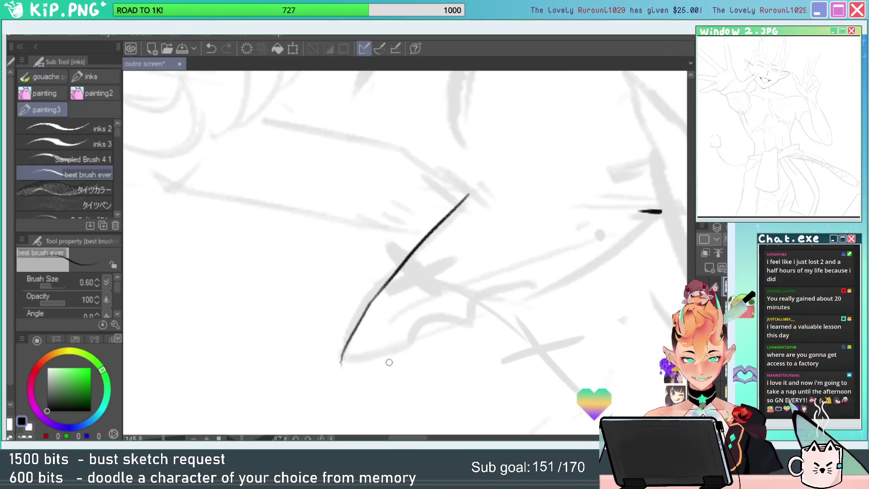
Ink the lower edge of the ear from the short base mark partway toward the notches.
{"action": "left_click_drag", "start_coordinate": [464, 325], "coordinate": [405, 285]}
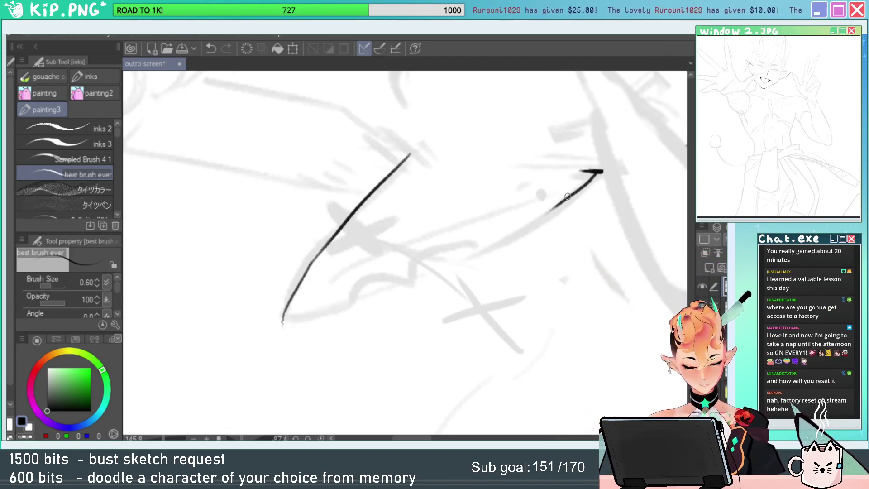
{"action": "left_click_drag", "start_coordinate": [555, 207], "coordinate": [491, 241]}
{"action": "key", "text": "shift+space"}
{"action": "mouse_move", "coordinate": [546, 258]}
{"action": "left_mouse_down"}
{"action": "mouse_move", "coordinate": [555, 332]}
{"action": "mouse_move", "coordinate": [357, 312]}
{"action": "left_mouse_up"}
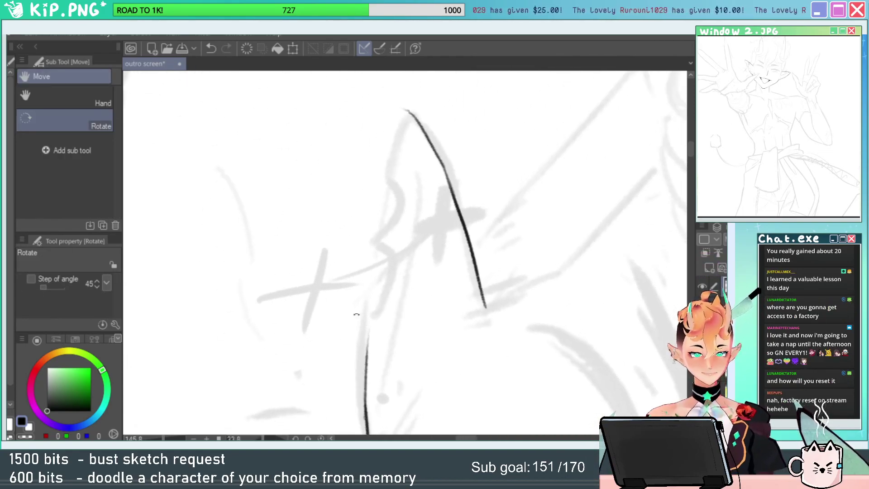
Ink a rounded ear tip and continue its outline down to the first notch, redoing the stroke once.
{"action": "key", "text": "ctrl+space"}
{"action": "mouse_move", "coordinate": [387, 158]}
{"action": "left_mouse_down"}
{"action": "mouse_move", "coordinate": [415, 91]}
{"action": "mouse_move", "coordinate": [379, 184]}
{"action": "left_mouse_up"}
{"action": "key", "text": "ctrl+z"}
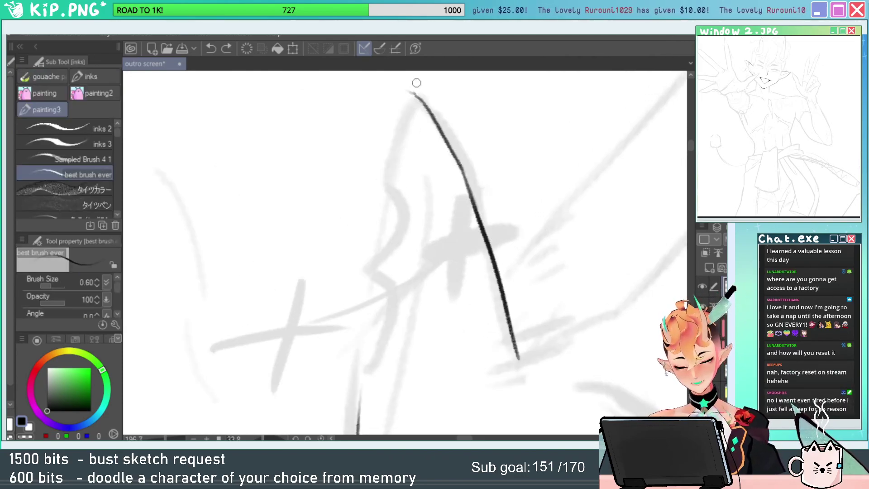
{"action": "mouse_move", "coordinate": [412, 91]}
{"action": "left_mouse_down"}
{"action": "mouse_move", "coordinate": [386, 187]}
{"action": "mouse_move", "coordinate": [424, 86]}
{"action": "left_mouse_up"}
{"action": "key", "text": "e"}
{"action": "key", "text": "p"}
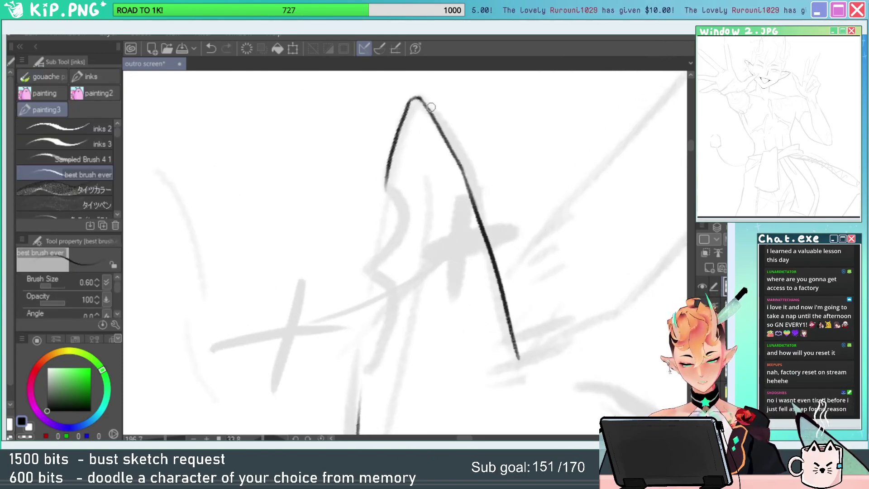
Ink the two curved notches in the ear's outer edge and join them to the lower edge line.
{"action": "key", "text": "space"}
{"action": "left_click_drag", "start_coordinate": [412, 203], "coordinate": [428, 139]}
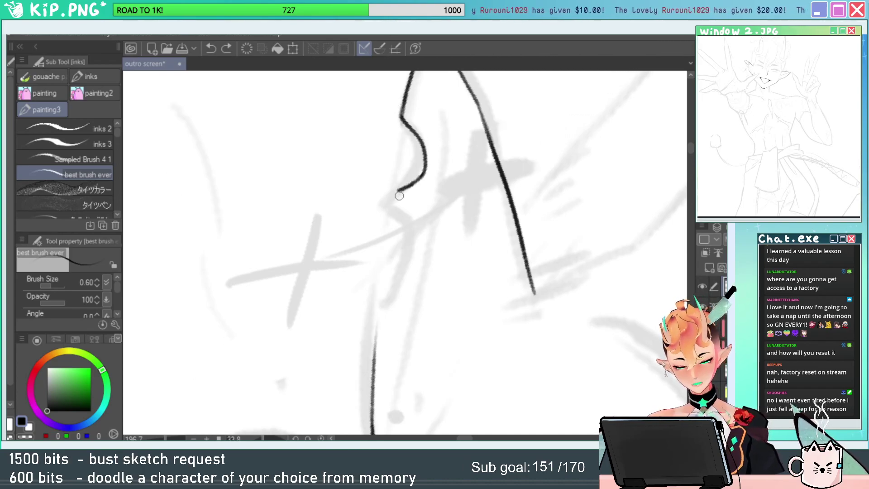
{"action": "mouse_move", "coordinate": [410, 228]}
{"action": "left_mouse_down"}
{"action": "mouse_move", "coordinate": [381, 306]}
{"action": "mouse_move", "coordinate": [373, 395]}
{"action": "left_mouse_up"}
{"action": "key", "text": "ctrl+z"}
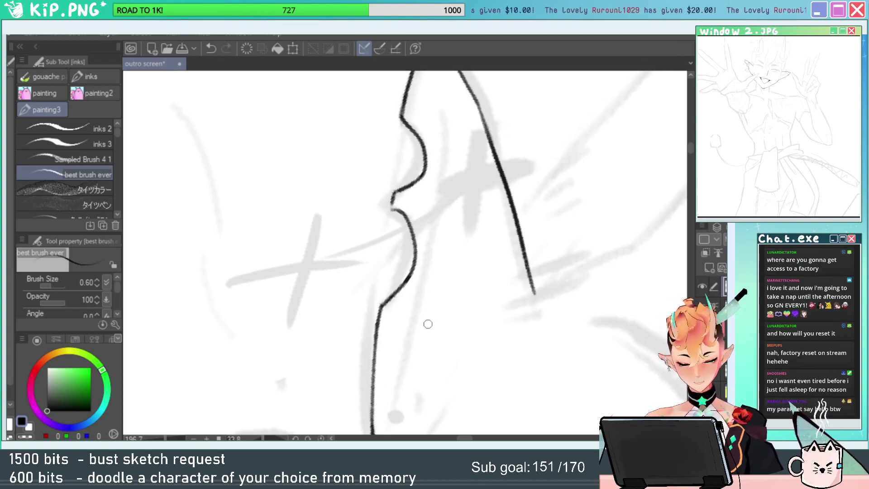
Clean up the junction between the two ear notches with the eraser and redraw it as a sharp point.
{"action": "key", "text": "r"}
{"action": "left_click_drag", "start_coordinate": [476, 275], "coordinate": [370, 235]}
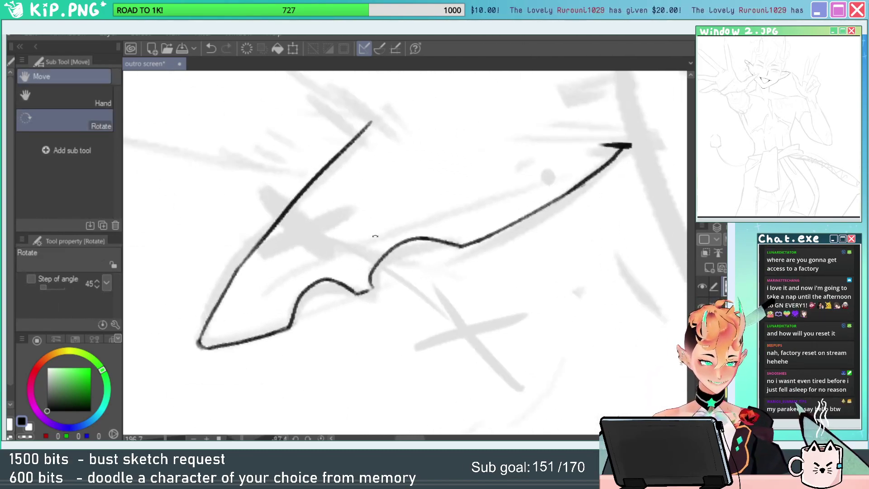
{"action": "key", "text": "e"}
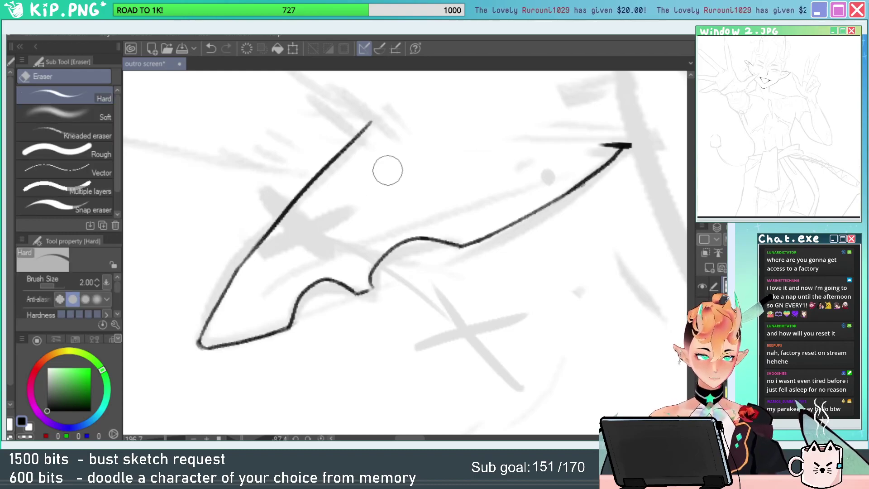
{"action": "mouse_move", "coordinate": [379, 289]}
{"action": "left_mouse_down"}
{"action": "mouse_move", "coordinate": [377, 267]}
{"action": "mouse_move", "coordinate": [400, 259]}
{"action": "mouse_move", "coordinate": [376, 261]}
{"action": "mouse_move", "coordinate": [368, 290]}
{"action": "mouse_move", "coordinate": [355, 297]}
{"action": "mouse_move", "coordinate": [346, 288]}
{"action": "mouse_move", "coordinate": [364, 284]}
{"action": "left_mouse_up"}
{"action": "key", "text": "p"}
{"action": "key", "text": "e"}
{"action": "key", "text": "p"}
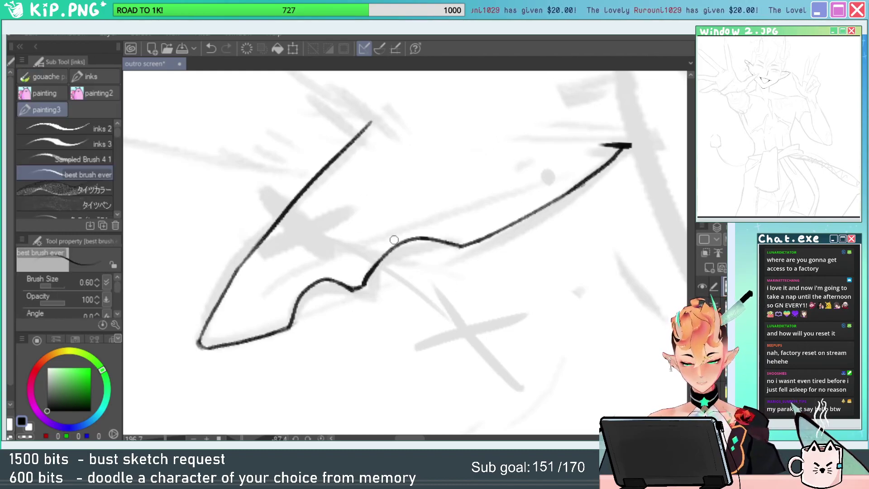
Reset the canvas rotation, save the drawing, and check the line art with the rough sketch temporarily hidden.
{"action": "key", "text": "alt+space"}
{"action": "left_click", "coordinate": [490, 262]}
{"action": "left_click_drag", "start_coordinate": [501, 274], "coordinate": [476, 284]}
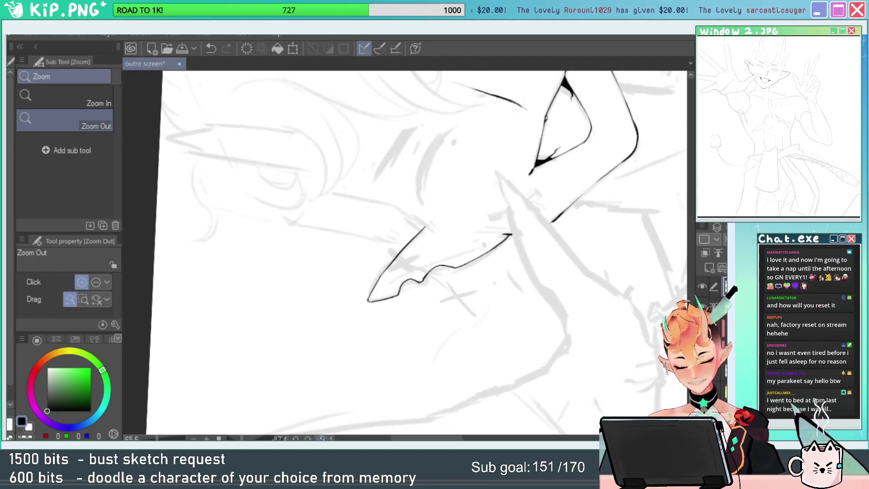
{"action": "left_click", "coordinate": [321, 438]}
{"action": "left_click_drag", "start_coordinate": [546, 289], "coordinate": [474, 248]}
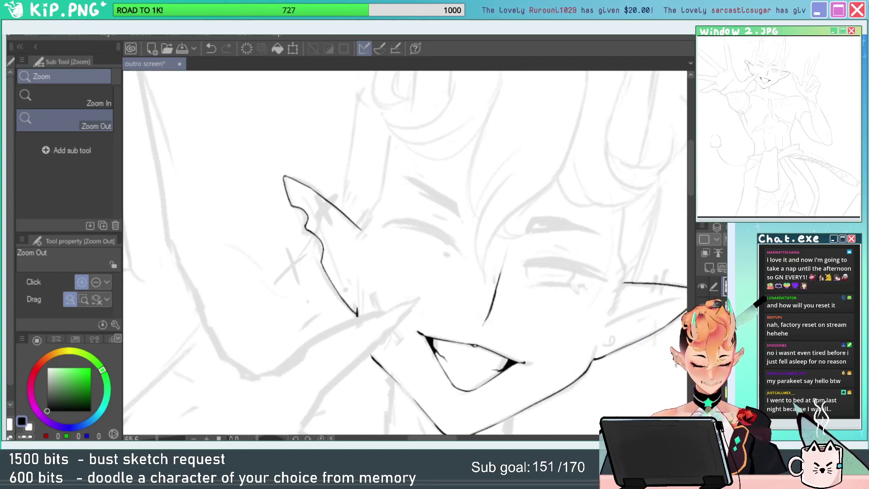
{"action": "left_click", "coordinate": [702, 306]}
{"action": "left_click_drag", "start_coordinate": [609, 338], "coordinate": [564, 303]}
{"action": "key", "text": "ctrl+s"}
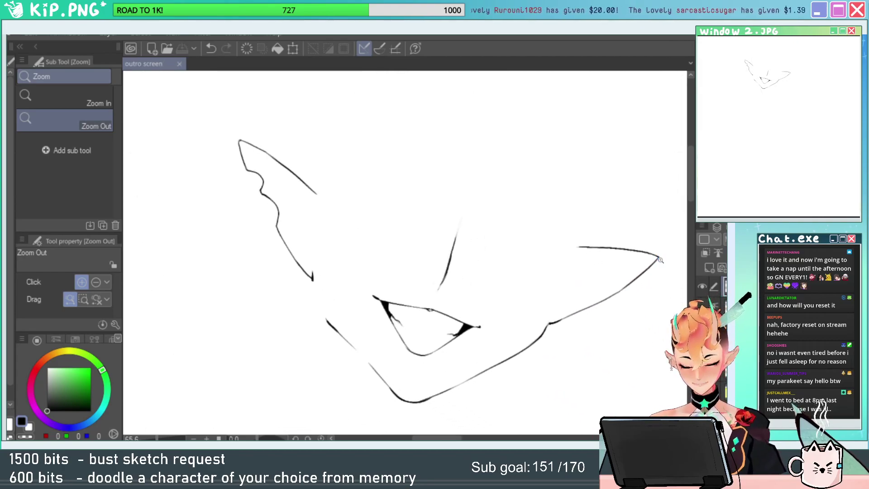
{"action": "left_click", "coordinate": [702, 286]}
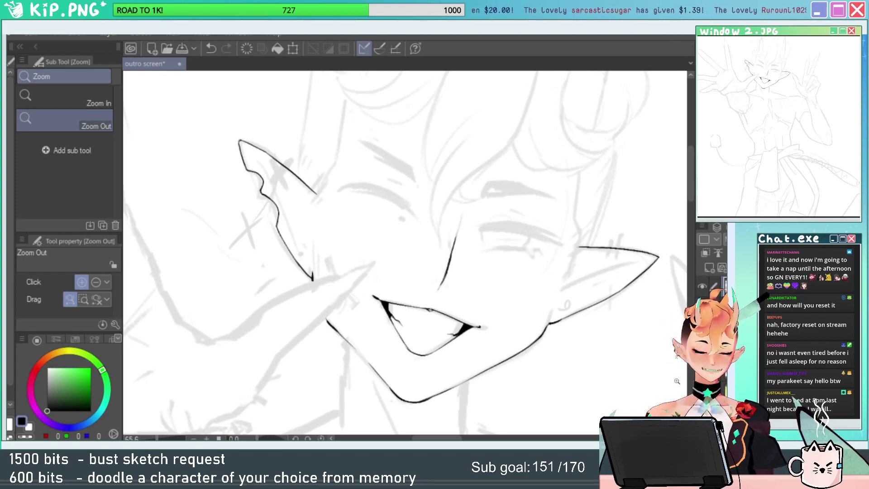
Lasso the notched ear's tip and transform it inward to shorten the ear.
{"action": "mouse_move", "coordinate": [238, 140]}
{"action": "left_mouse_down"}
{"action": "mouse_move", "coordinate": [368, 195]}
{"action": "mouse_move", "coordinate": [381, 214]}
{"action": "left_mouse_up"}
{"action": "key", "text": "m"}
{"action": "mouse_move", "coordinate": [334, 164]}
{"action": "left_mouse_down"}
{"action": "mouse_move", "coordinate": [253, 256]}
{"action": "mouse_move", "coordinate": [277, 115]}
{"action": "left_mouse_up"}
{"action": "key", "text": "ctrl+t"}
{"action": "left_click_drag", "start_coordinate": [316, 209], "coordinate": [335, 237]}
{"action": "key", "text": "Return"}
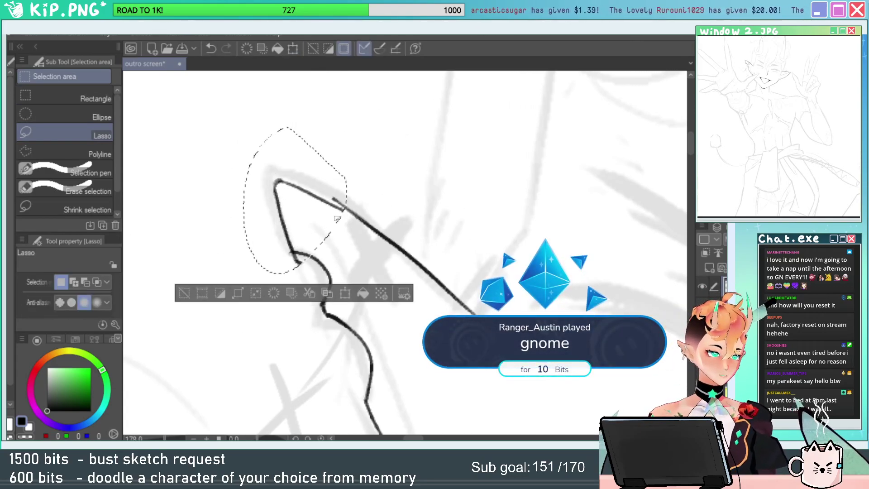
Deselect the ear tip, erase its overlapping line ends, and redraw smooth joins on both edges.
{"action": "key", "text": "ctrl+d"}
{"action": "key", "text": "e"}
{"action": "mouse_move", "coordinate": [311, 262]}
{"action": "left_mouse_down"}
{"action": "mouse_move", "coordinate": [293, 268]}
{"action": "mouse_move", "coordinate": [329, 159]}
{"action": "left_mouse_up"}
{"action": "key", "text": "r"}
{"action": "key", "text": "e"}
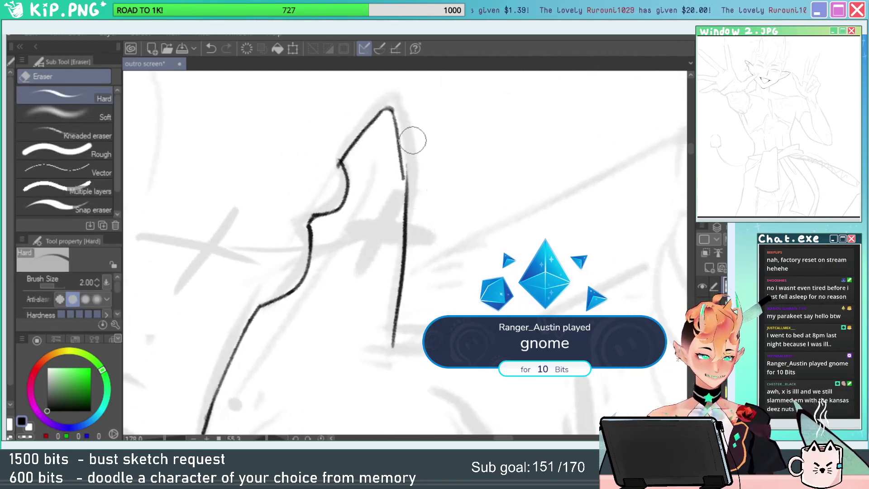
{"action": "mouse_move", "coordinate": [412, 140]}
{"action": "left_mouse_down"}
{"action": "mouse_move", "coordinate": [413, 199]}
{"action": "mouse_move", "coordinate": [410, 166]}
{"action": "mouse_move", "coordinate": [409, 188]}
{"action": "left_mouse_up"}
{"action": "key", "text": "p"}
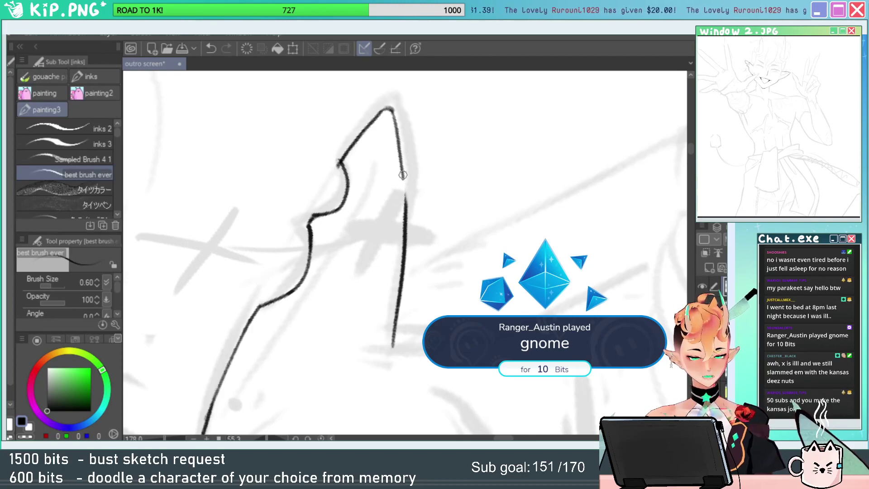
{"action": "key", "text": "e"}
{"action": "left_click_drag", "start_coordinate": [338, 135], "coordinate": [338, 158]}
{"action": "key", "text": "p"}
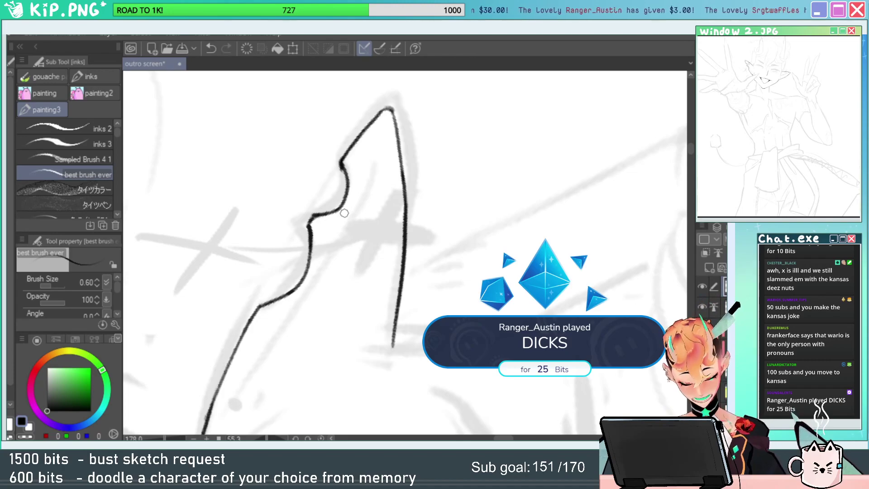
Reset the canvas rotation and taper the hairline end of the notched ear's upper edge with the eraser.
{"action": "key", "text": "alt+space"}
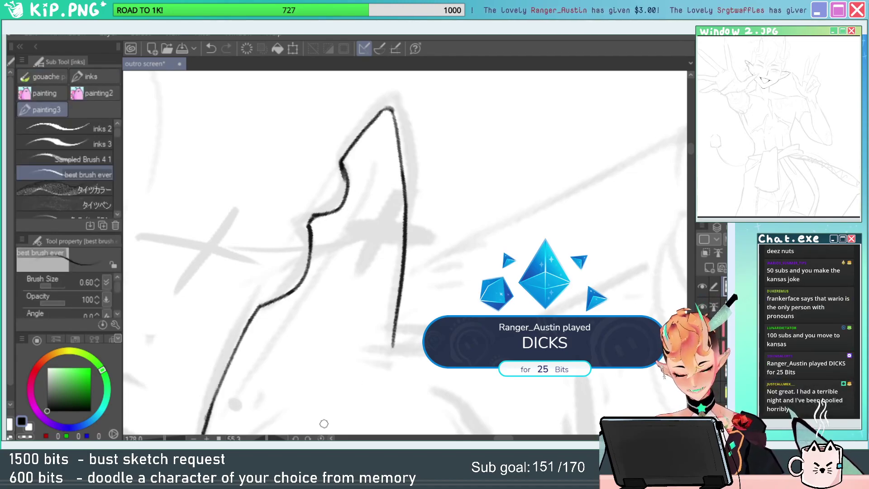
{"action": "left_click", "coordinate": [320, 437]}
{"action": "key", "text": "alt+space"}
{"action": "left_click_drag", "start_coordinate": [475, 228], "coordinate": [398, 233]}
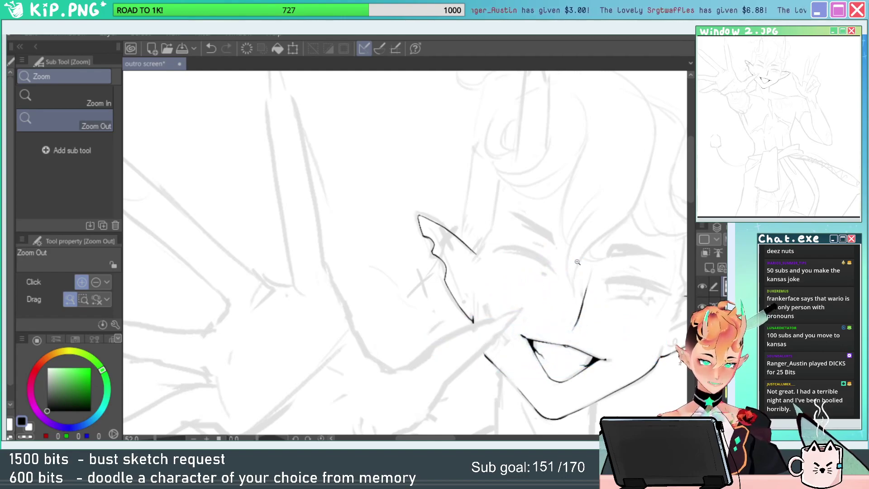
{"action": "mouse_move", "coordinate": [510, 260]}
{"action": "left_mouse_down"}
{"action": "mouse_move", "coordinate": [496, 231]}
{"action": "mouse_move", "coordinate": [516, 229]}
{"action": "left_mouse_up"}
{"action": "key", "text": "e"}
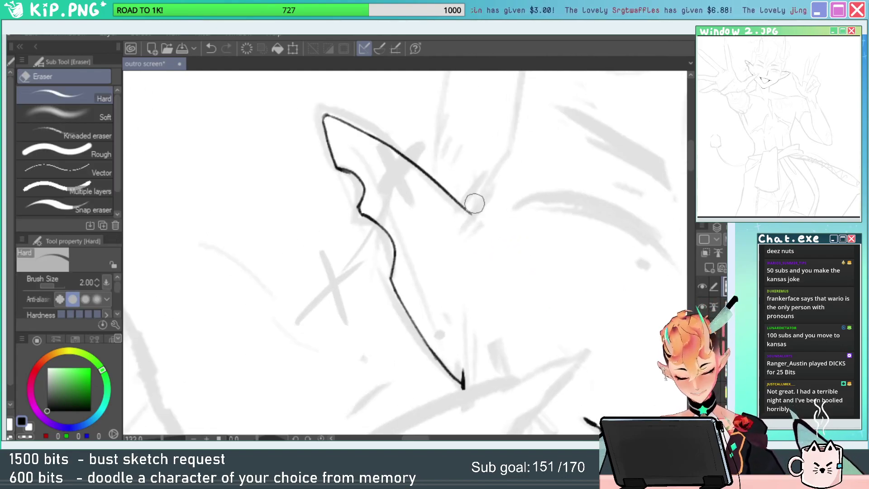
{"action": "left_click_drag", "start_coordinate": [475, 202], "coordinate": [465, 198]}
{"action": "left_click_drag", "start_coordinate": [415, 151], "coordinate": [468, 198]}
{"action": "key", "text": "p"}
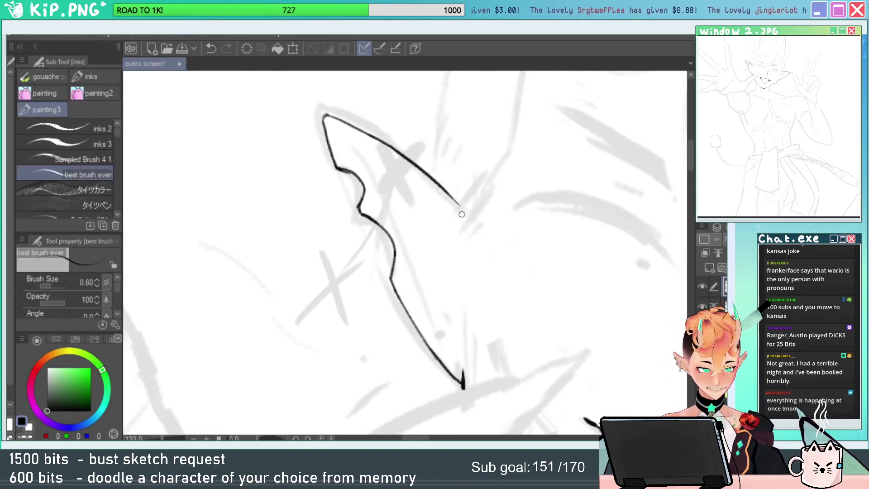
{"action": "mouse_move", "coordinate": [542, 232]}
{"action": "left_mouse_down"}
{"action": "mouse_move", "coordinate": [446, 305]}
{"action": "mouse_move", "coordinate": [421, 308]}
{"action": "left_mouse_up"}
{"action": "left_click_drag", "start_coordinate": [553, 306], "coordinate": [446, 270]}
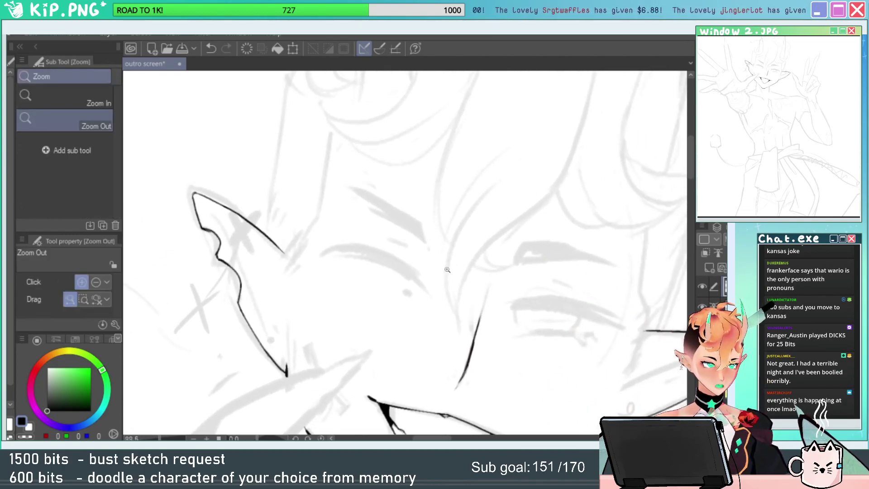
{"action": "left_click_drag", "start_coordinate": [556, 223], "coordinate": [535, 169]}
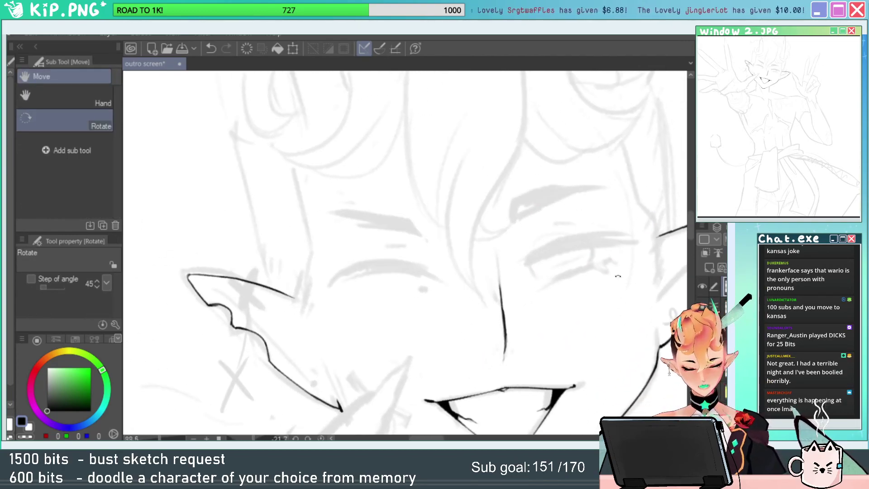
{"action": "left_click_drag", "start_coordinate": [617, 276], "coordinate": [616, 236]}
{"action": "left_click", "coordinate": [575, 212]}
{"action": "left_click", "coordinate": [579, 216]}
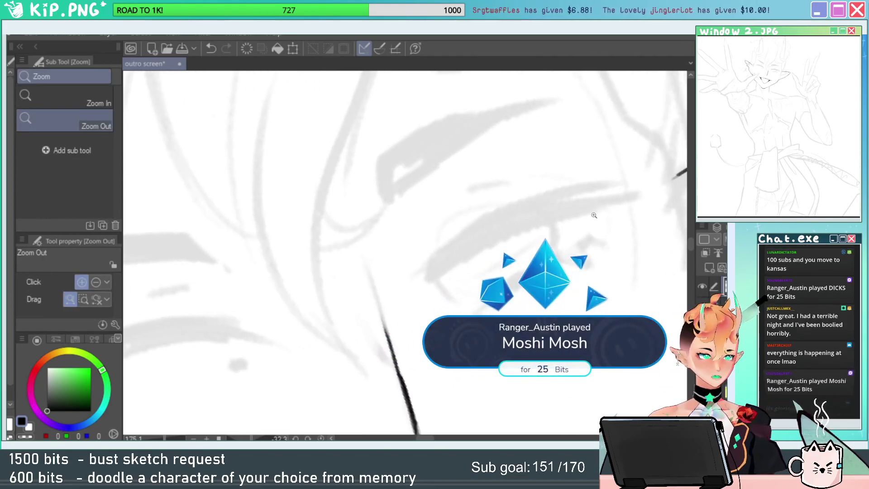
Ink the lower and upper edges of the eye's upper lash line over the sketch, redrawing strokes that miss the curve.
{"action": "key", "text": "e"}
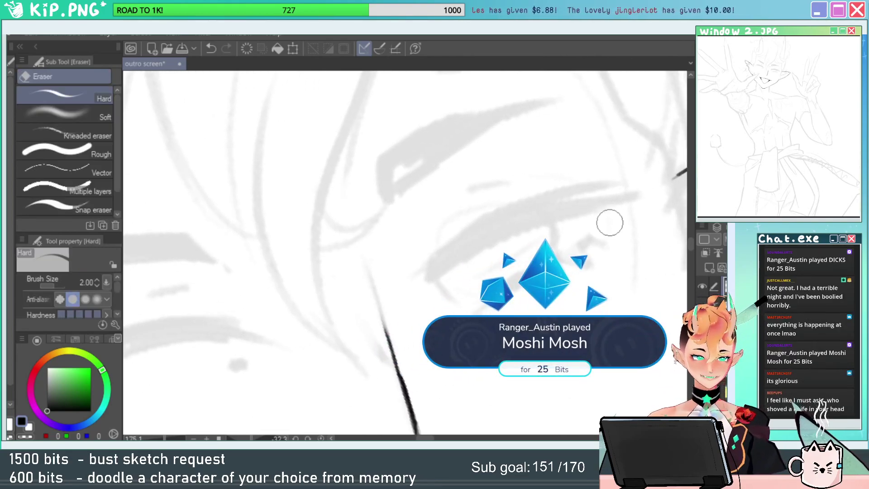
{"action": "key", "text": "p"}
{"action": "left_click_drag", "start_coordinate": [421, 282], "coordinate": [594, 204]}
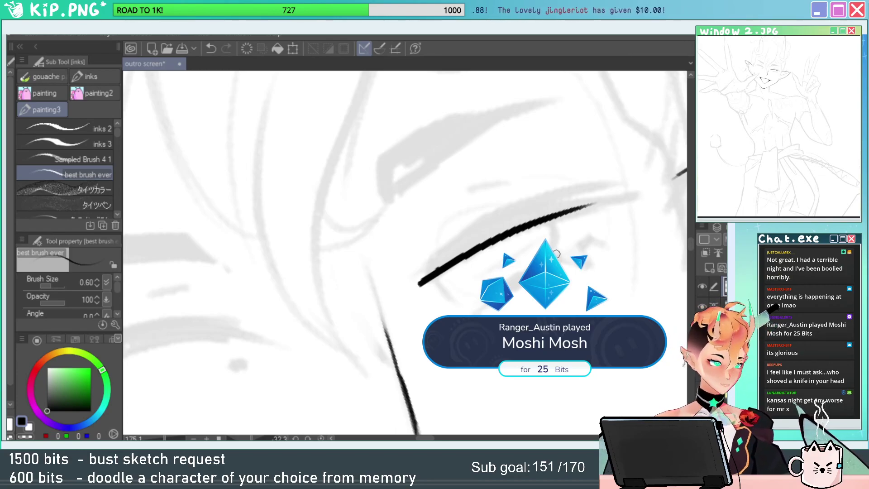
{"action": "key", "text": "ctrl+z"}
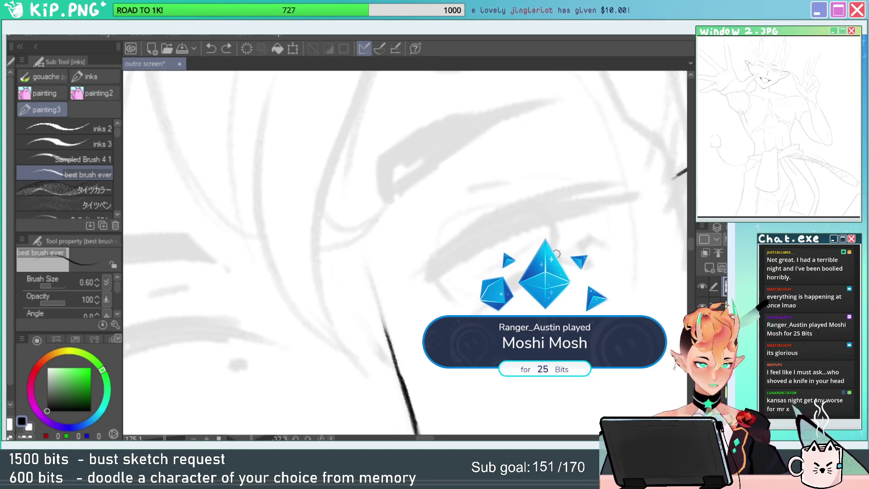
{"action": "left_click_drag", "start_coordinate": [431, 277], "coordinate": [585, 213]}
{"action": "key", "text": "ctrl+z"}
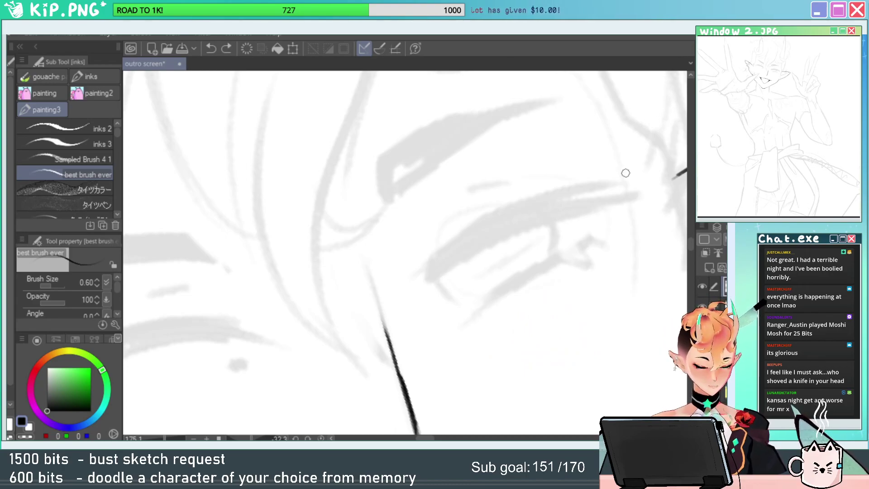
{"action": "left_click_drag", "start_coordinate": [430, 278], "coordinate": [634, 194]}
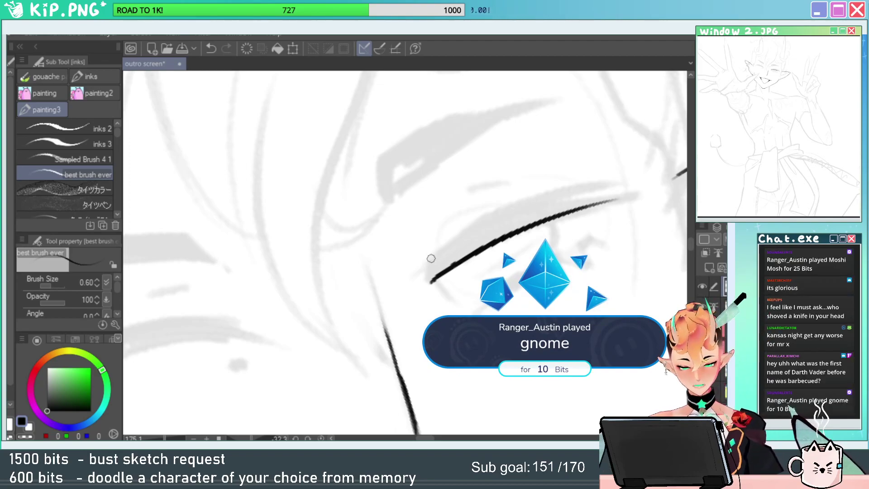
{"action": "left_click_drag", "start_coordinate": [432, 257], "coordinate": [611, 179]}
{"action": "key", "text": "ctrl+z"}
{"action": "left_click_drag", "start_coordinate": [431, 257], "coordinate": [555, 197]}
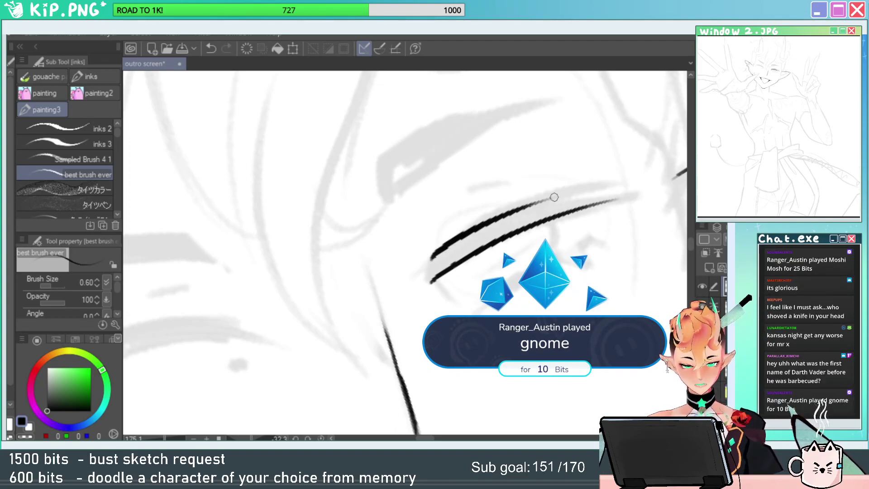
Thicken the upper lash line with overlapping strokes and fill its remaining gaps using the 隙間無く囲って塗るツール brush.
{"action": "mouse_move", "coordinate": [441, 261]}
{"action": "left_mouse_down"}
{"action": "mouse_move", "coordinate": [420, 287]}
{"action": "mouse_move", "coordinate": [554, 212]}
{"action": "mouse_move", "coordinate": [629, 197]}
{"action": "left_mouse_up"}
{"action": "key", "text": "ctrl+z"}
{"action": "key", "text": "ctrl+z"}
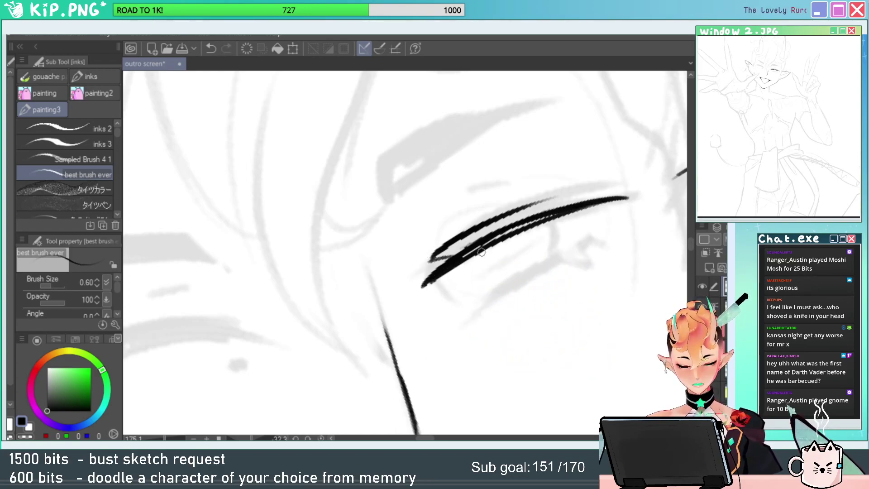
{"action": "mouse_move", "coordinate": [439, 259]}
{"action": "left_mouse_down"}
{"action": "mouse_move", "coordinate": [543, 197]}
{"action": "mouse_move", "coordinate": [463, 241]}
{"action": "left_mouse_up"}
{"action": "left_click", "coordinate": [8, 199]}
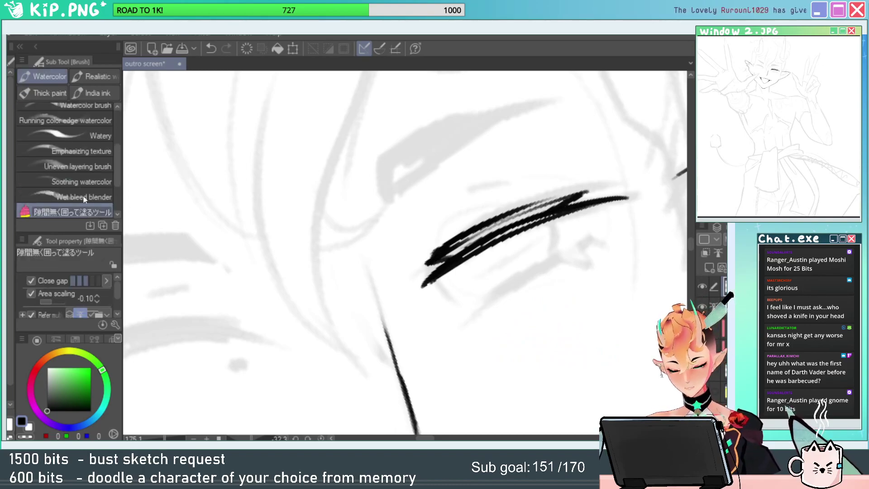
{"action": "mouse_move", "coordinate": [607, 158]}
{"action": "left_mouse_down"}
{"action": "mouse_move", "coordinate": [408, 254]}
{"action": "mouse_move", "coordinate": [583, 173]}
{"action": "left_mouse_up"}
{"action": "key", "text": "e"}
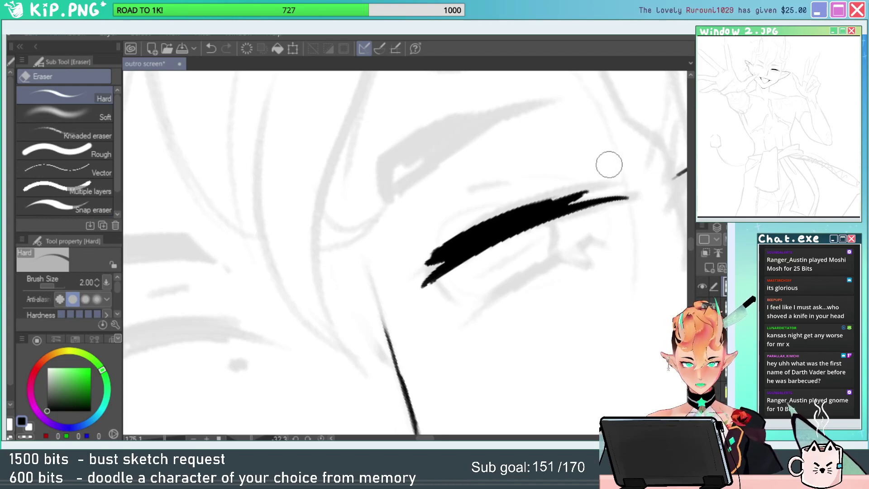
Smooth the lash line's upper edge and lengthen its inner end toward the nose with the best brush ever pen.
{"action": "key", "text": "p"}
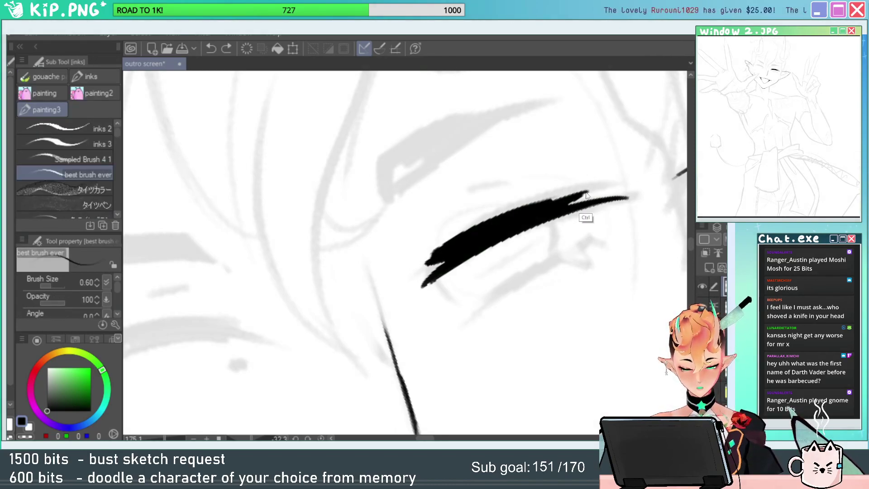
{"action": "left_click_drag", "start_coordinate": [586, 189], "coordinate": [417, 259]}
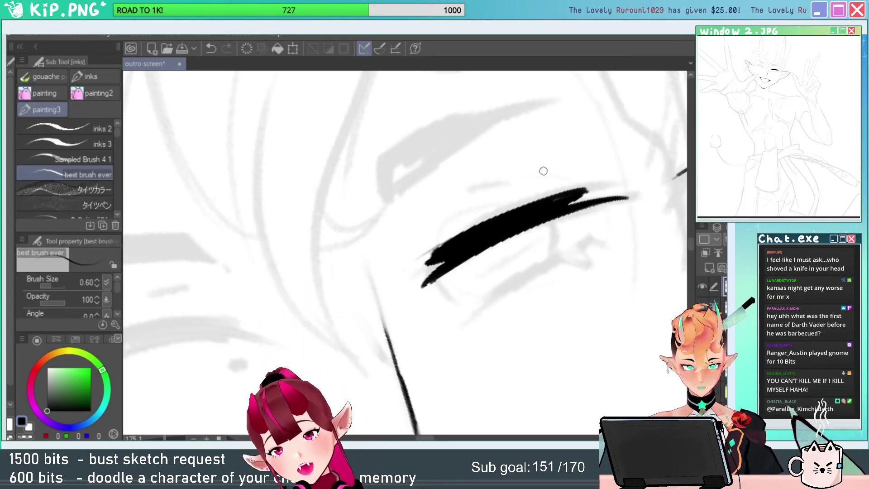
{"action": "key", "text": "e"}
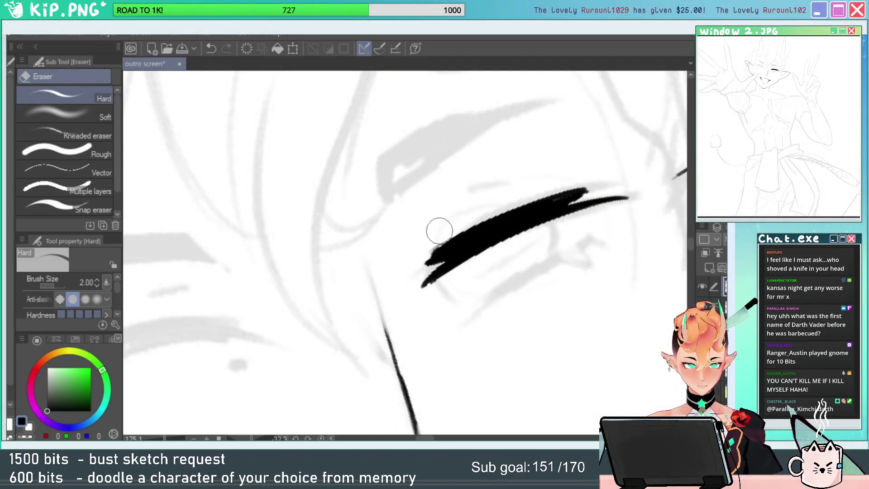
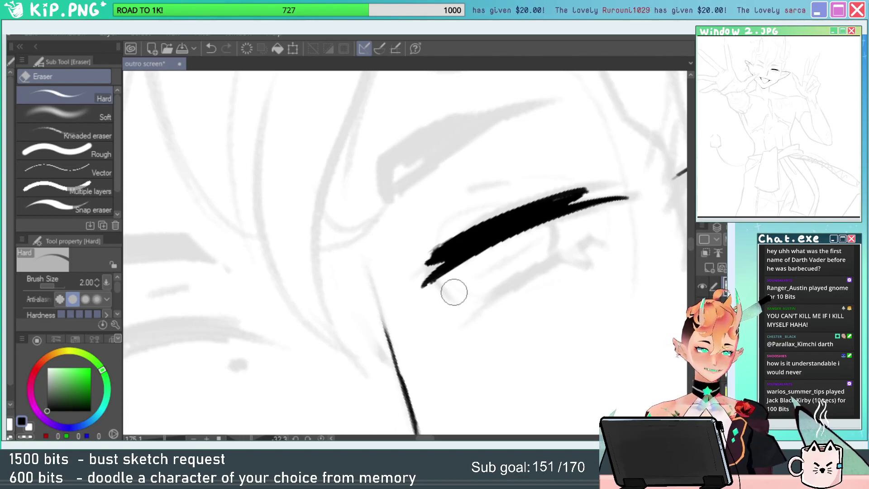
{"action": "left_click_drag", "start_coordinate": [534, 294], "coordinate": [531, 246]}
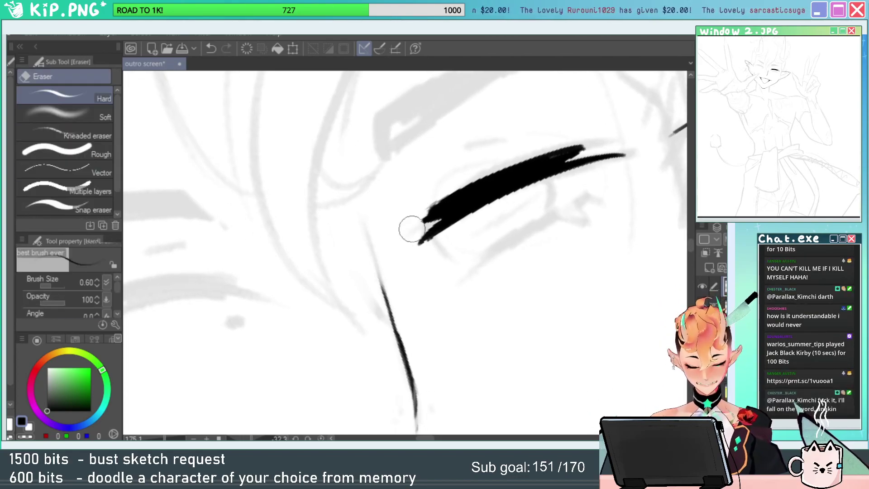
{"action": "key", "text": "p"}
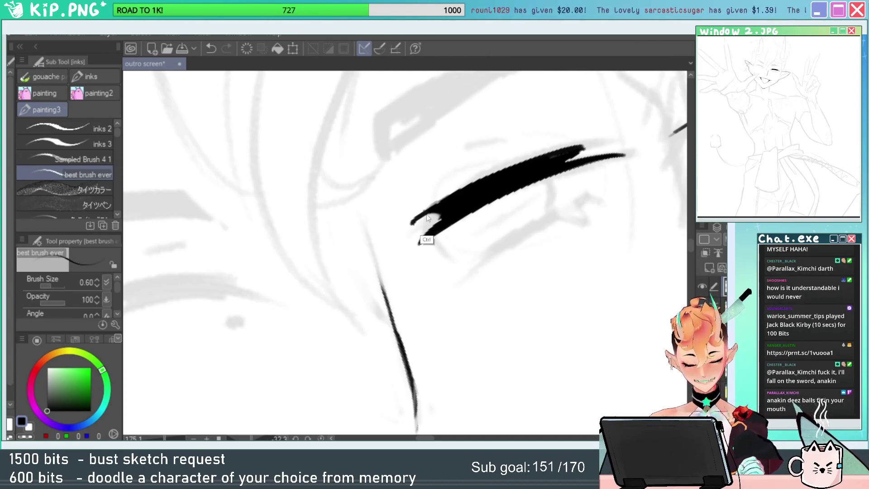
{"action": "key", "text": "ctrl+z"}
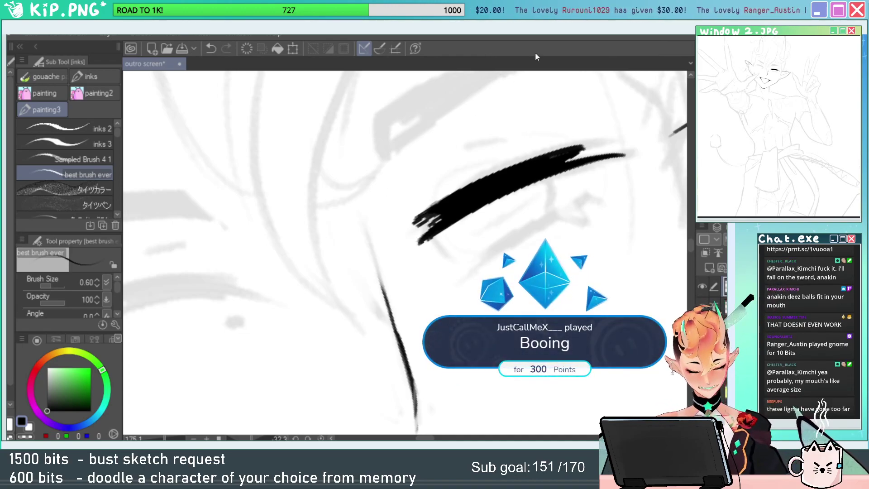
{"action": "left_click_drag", "start_coordinate": [427, 244], "coordinate": [414, 229]}
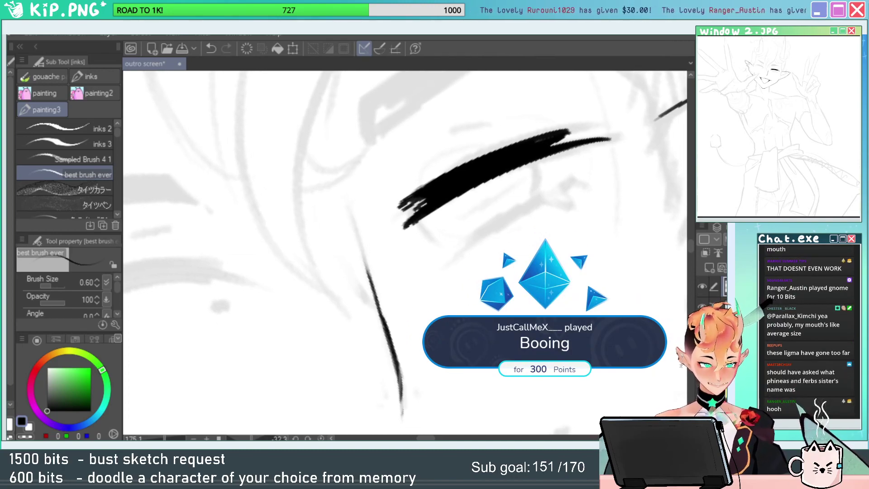
Trim the rough upper edge at the lash line's inner end with the hard eraser.
{"action": "key", "text": "e"}
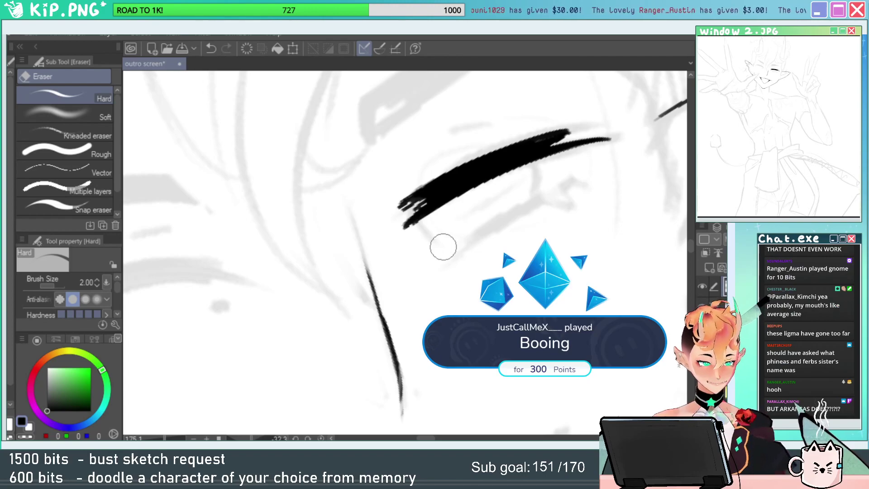
{"action": "left_click_drag", "start_coordinate": [405, 206], "coordinate": [437, 169]}
{"action": "key", "text": "p"}
{"action": "key", "text": "e"}
Extend the lash line's upper edge outward with tapered strokes and tidy the outer tip.
{"action": "key", "text": "p"}
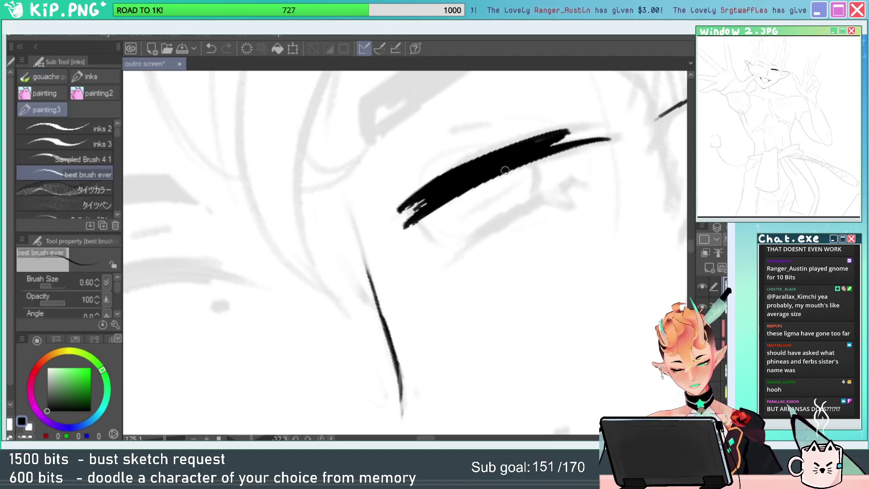
{"action": "left_click_drag", "start_coordinate": [609, 128], "coordinate": [449, 186]}
{"action": "mouse_move", "coordinate": [590, 126]}
{"action": "left_mouse_down"}
{"action": "mouse_move", "coordinate": [550, 146]}
{"action": "mouse_move", "coordinate": [581, 145]}
{"action": "mouse_move", "coordinate": [577, 167]}
{"action": "left_mouse_up"}
{"action": "key", "text": "e"}
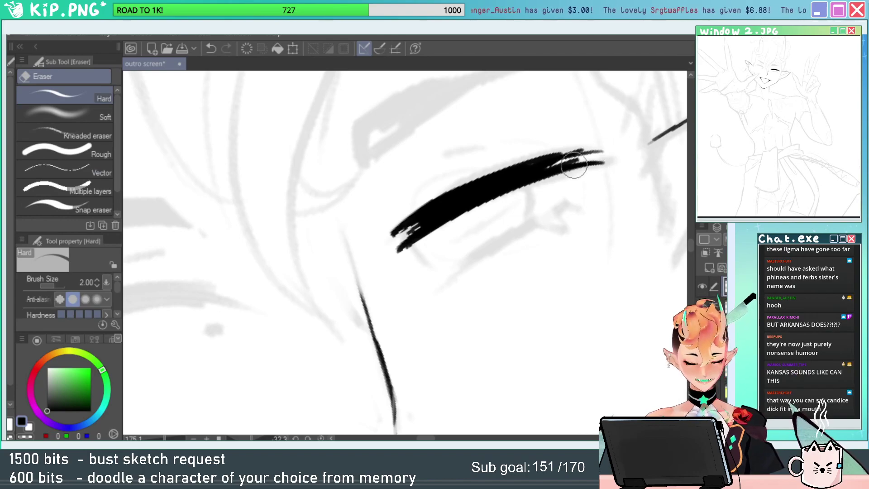
{"action": "key", "text": "p"}
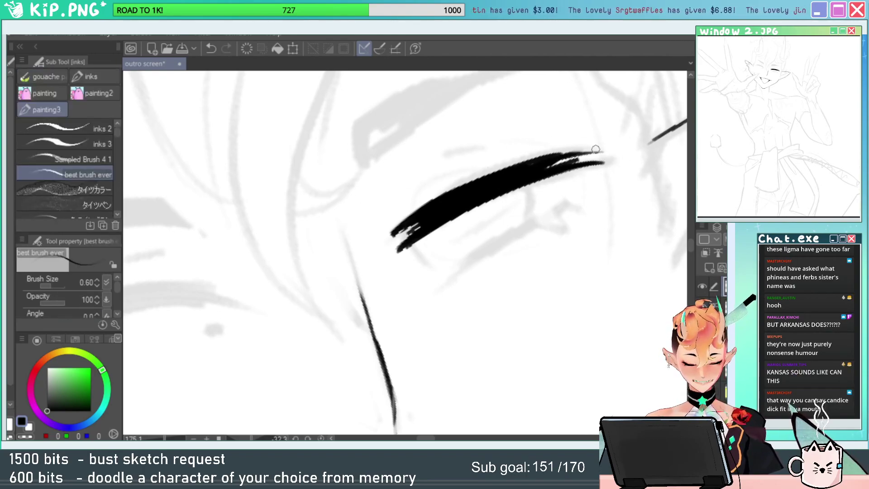
{"action": "left_click_drag", "start_coordinate": [596, 150], "coordinate": [510, 163]}
{"action": "key", "text": "ctrl+z"}
{"action": "left_click_drag", "start_coordinate": [591, 152], "coordinate": [534, 158]}
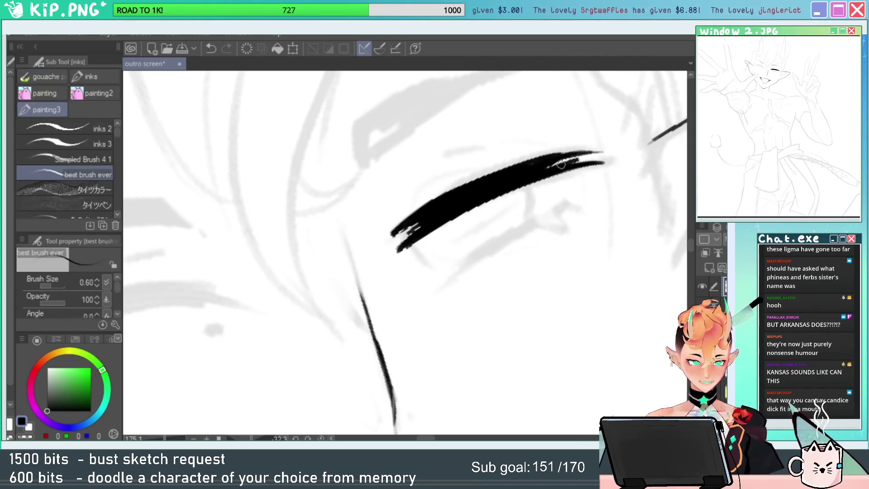
Refine the lash line's outer end into two tapered tips, alternating the hard eraser with fresh pen strokes.
{"action": "key", "text": "e"}
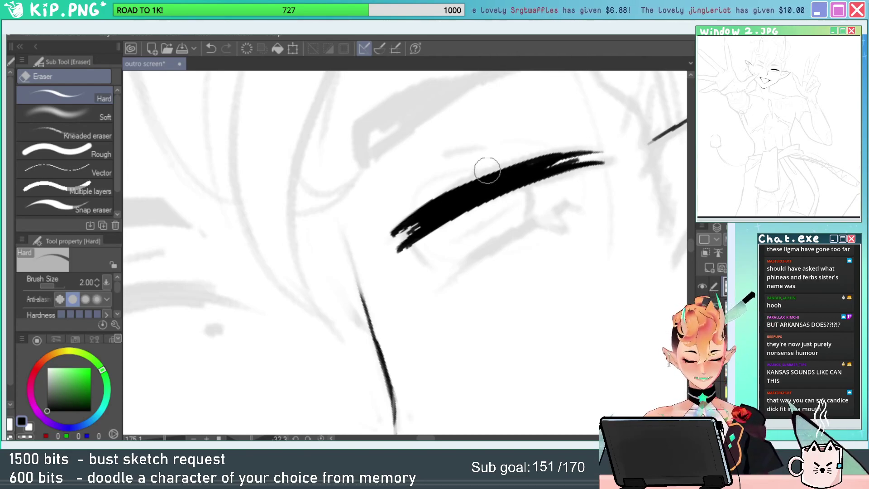
{"action": "left_click_drag", "start_coordinate": [615, 158], "coordinate": [505, 176]}
{"action": "left_click_drag", "start_coordinate": [603, 159], "coordinate": [465, 180]}
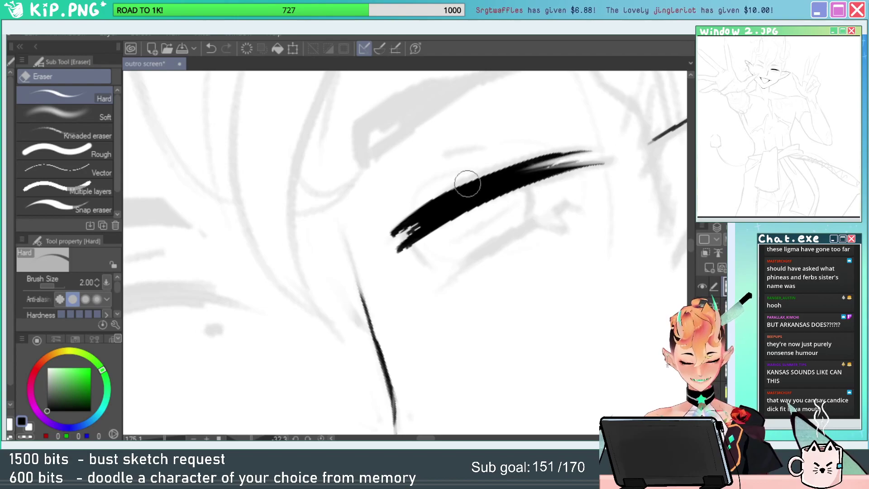
{"action": "key", "text": "p"}
{"action": "left_click_drag", "start_coordinate": [608, 162], "coordinate": [511, 176]}
{"action": "key", "text": "ctrl+z"}
{"action": "key", "text": "ctrl+z"}
{"action": "left_click_drag", "start_coordinate": [604, 162], "coordinate": [516, 172]}
{"action": "left_click_drag", "start_coordinate": [596, 151], "coordinate": [390, 232]}
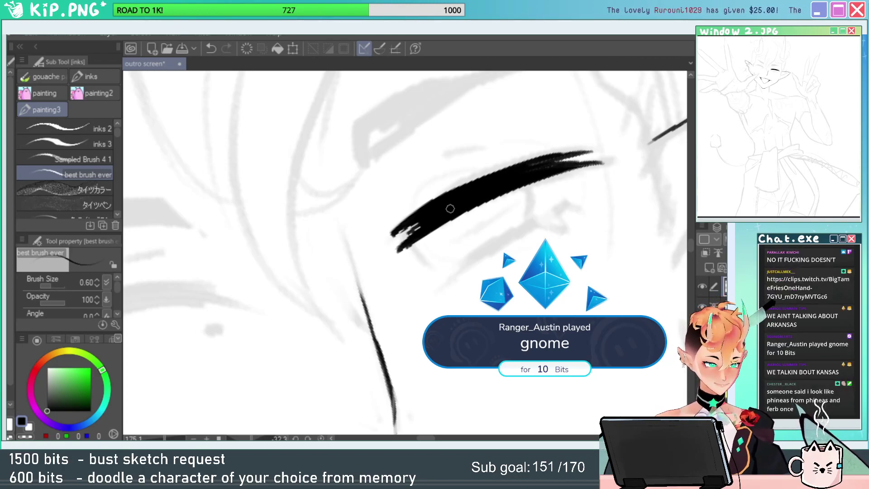
Ink the lower lid line along the sketch and a short inner-corner stroke beneath the lash line.
{"action": "left_click_drag", "start_coordinate": [530, 309], "coordinate": [491, 309]}
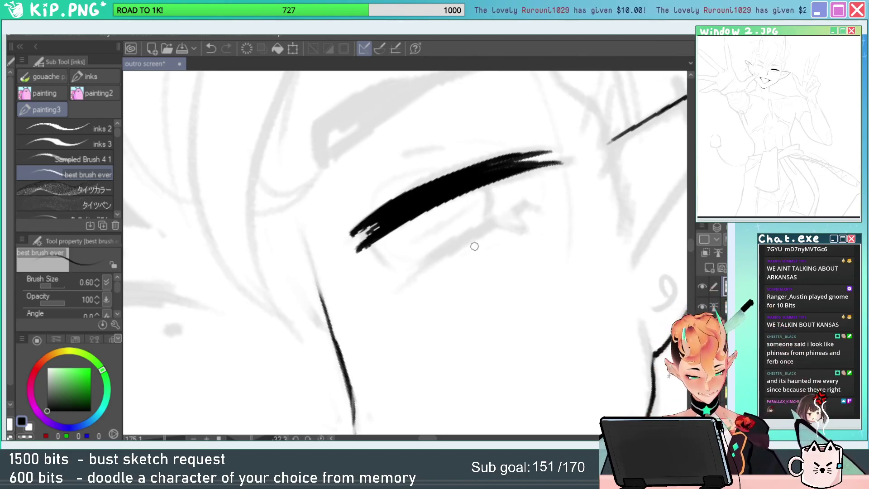
{"action": "mouse_move", "coordinate": [413, 267]}
{"action": "left_mouse_down"}
{"action": "mouse_move", "coordinate": [521, 211]}
{"action": "mouse_move", "coordinate": [550, 277]}
{"action": "mouse_move", "coordinate": [484, 272]}
{"action": "left_mouse_up"}
{"action": "key", "text": "shift+space"}
{"action": "key", "text": "ctrl+space"}
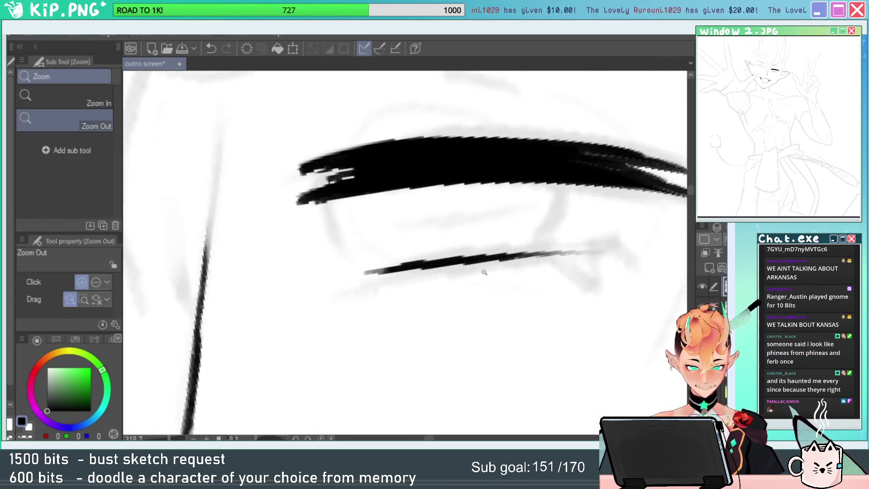
{"action": "left_click_drag", "start_coordinate": [586, 251], "coordinate": [555, 252]}
{"action": "key", "text": "space"}
{"action": "mouse_move", "coordinate": [615, 242]}
{"action": "left_mouse_down"}
{"action": "mouse_move", "coordinate": [572, 272]}
{"action": "mouse_move", "coordinate": [573, 259]}
{"action": "left_mouse_up"}
{"action": "key", "text": "shift+space"}
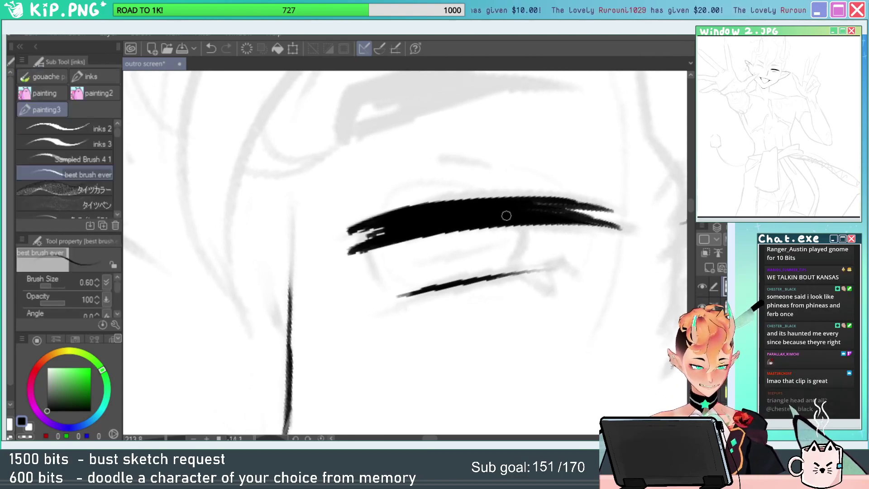
{"action": "left_click_drag", "start_coordinate": [366, 246], "coordinate": [384, 274]}
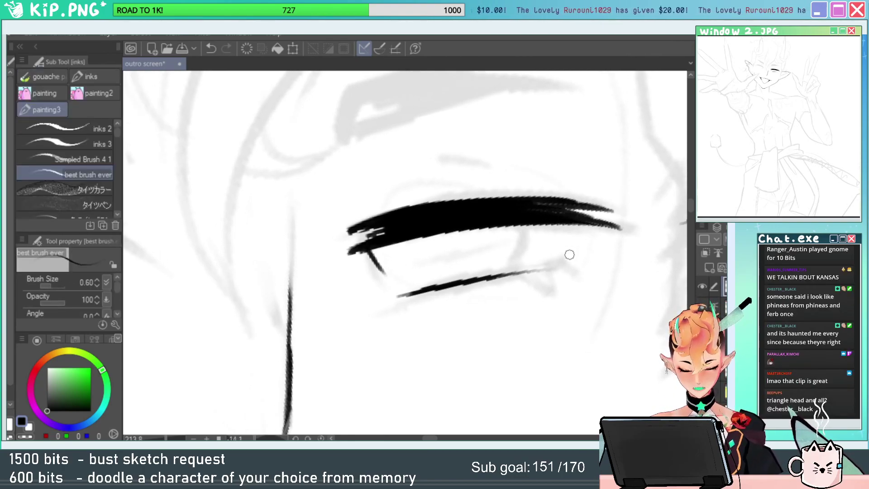
Draw long tapered lash points extending the lash line past the eye's inner corner.
{"action": "left_click_drag", "start_coordinate": [400, 225], "coordinate": [309, 267]}
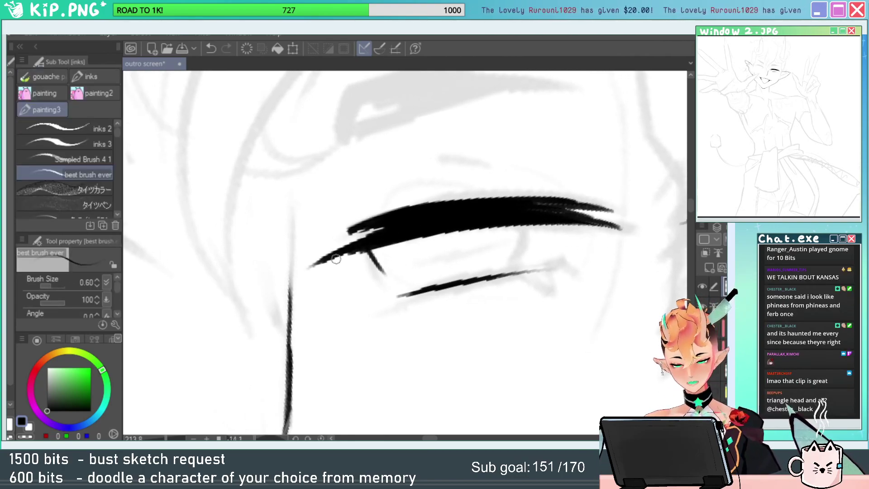
{"action": "left_click_drag", "start_coordinate": [386, 227], "coordinate": [304, 254]}
{"action": "mouse_move", "coordinate": [360, 232]}
{"action": "left_mouse_down"}
{"action": "mouse_move", "coordinate": [317, 251]}
{"action": "mouse_move", "coordinate": [409, 197]}
{"action": "left_mouse_up"}
Reduce the hard eraser to size 1.20 and sharpen the upper edge of the inner lash points.
{"action": "key", "text": "e"}
{"action": "key", "text": "bracketleft"}
{"action": "key", "text": "bracketleft"}
{"action": "key", "text": "bracketleft"}
{"action": "key", "text": "ctrl+z"}
{"action": "left_click_drag", "start_coordinate": [295, 259], "coordinate": [405, 196]}
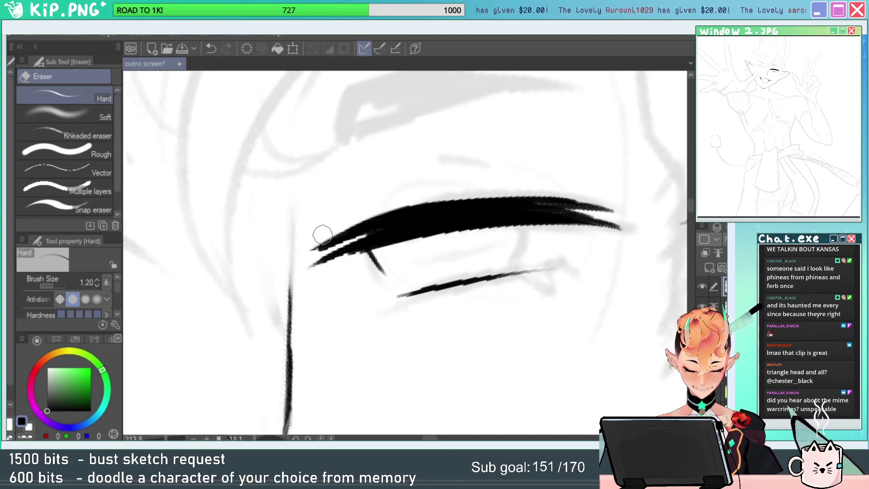
{"action": "left_click_drag", "start_coordinate": [473, 195], "coordinate": [448, 223]}
Ink the eyelid crease above the lash line as a short inner stroke and a longer one tapering toward the outer side.
{"action": "key", "text": "r"}
{"action": "left_click_drag", "start_coordinate": [416, 190], "coordinate": [435, 193]}
{"action": "left_click_drag", "start_coordinate": [365, 205], "coordinate": [345, 246]}
{"action": "left_click_drag", "start_coordinate": [449, 216], "coordinate": [457, 229]}
{"action": "key", "text": "p"}
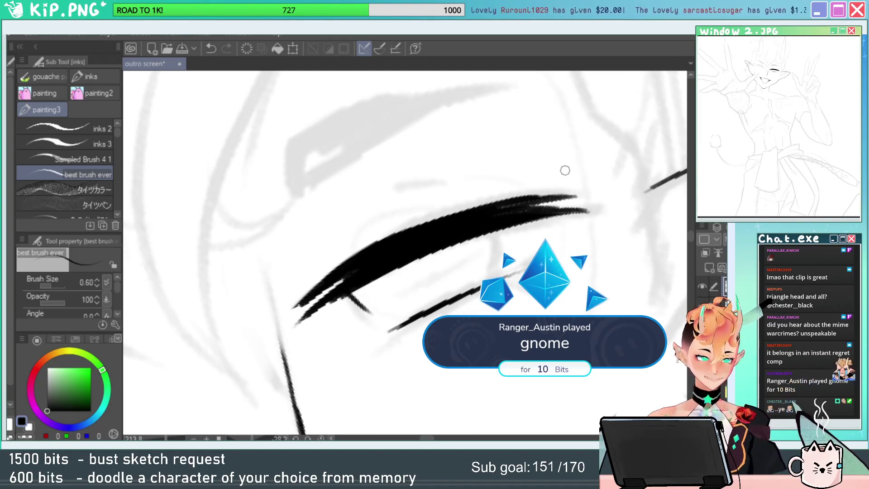
{"action": "mouse_move", "coordinate": [334, 244]}
{"action": "left_mouse_down"}
{"action": "mouse_move", "coordinate": [372, 200]}
{"action": "mouse_move", "coordinate": [435, 186]}
{"action": "left_mouse_up"}
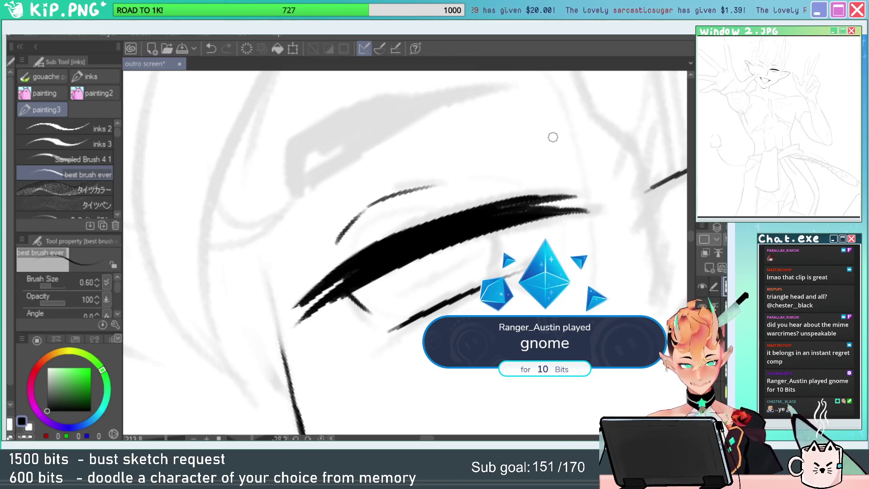
{"action": "left_click_drag", "start_coordinate": [368, 206], "coordinate": [500, 171]}
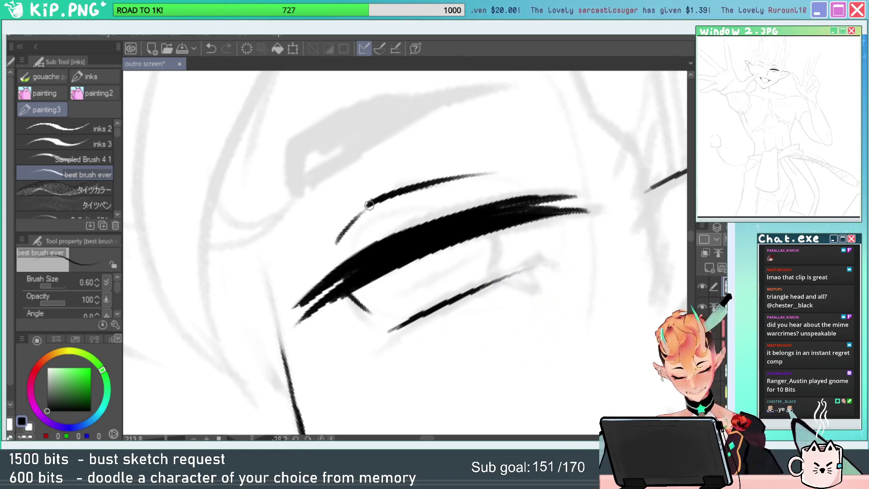
{"action": "key", "text": "ctrl+space"}
{"action": "mouse_move", "coordinate": [464, 229]}
{"action": "left_mouse_down"}
{"action": "mouse_move", "coordinate": [378, 228]}
{"action": "mouse_move", "coordinate": [489, 225]}
{"action": "mouse_move", "coordinate": [547, 237]}
{"action": "left_mouse_up"}
{"action": "key", "text": "ctrl+z"}
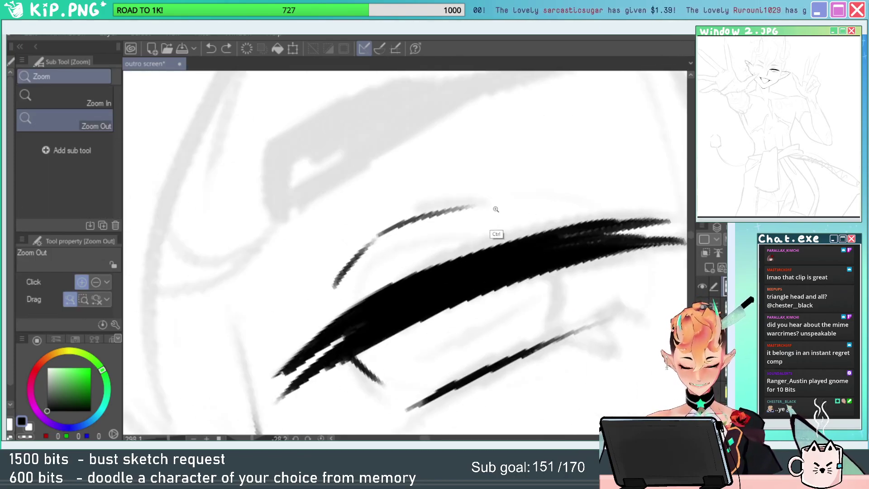
{"action": "mouse_move", "coordinate": [368, 243]}
{"action": "left_mouse_down"}
{"action": "mouse_move", "coordinate": [384, 230]}
{"action": "mouse_move", "coordinate": [456, 211]}
{"action": "left_mouse_up"}
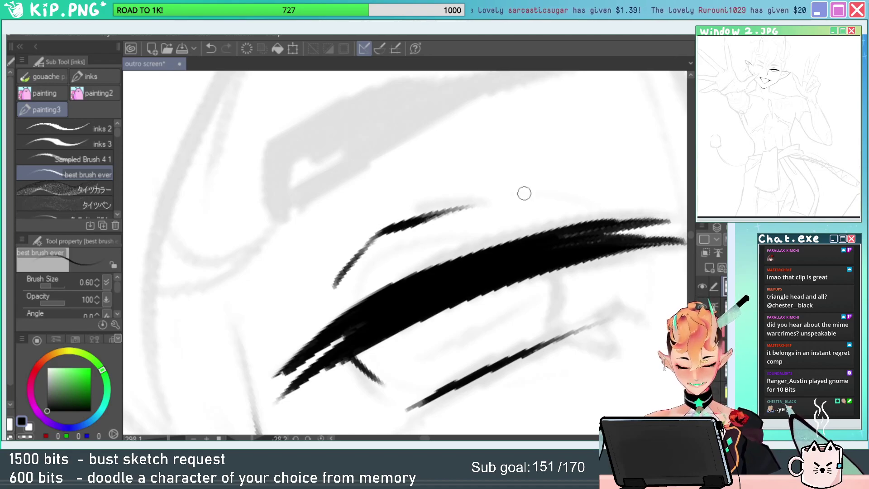
Erase with the hard eraser where the two crease strokes meet to leave a small gap between them.
{"action": "key", "text": "e"}
{"action": "mouse_move", "coordinate": [386, 235]}
{"action": "left_mouse_down"}
{"action": "mouse_move", "coordinate": [362, 256]}
{"action": "mouse_move", "coordinate": [366, 245]}
{"action": "left_mouse_up"}
{"action": "key", "text": "space"}
{"action": "left_click_drag", "start_coordinate": [384, 286], "coordinate": [398, 226]}
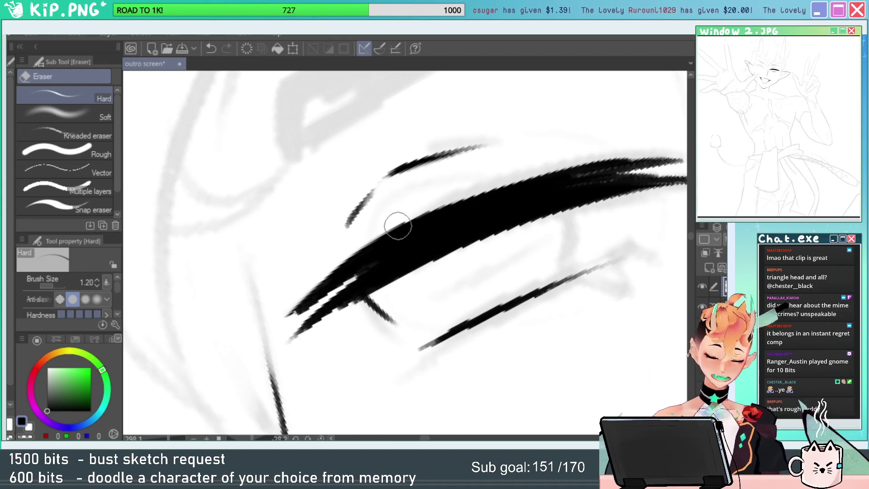
Erase the short inner-corner stroke beneath the lash line.
{"action": "key", "text": "ctrl+alt+space"}
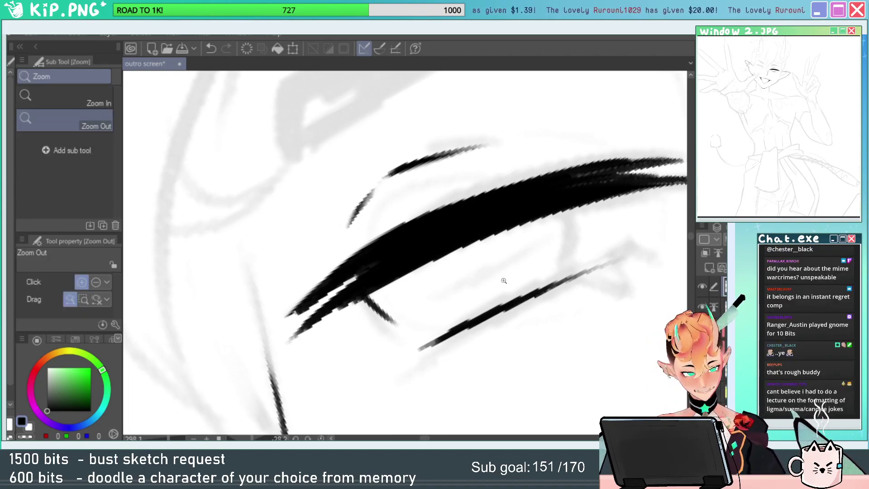
{"action": "left_click_drag", "start_coordinate": [504, 280], "coordinate": [472, 293]}
{"action": "key", "text": "shift+space"}
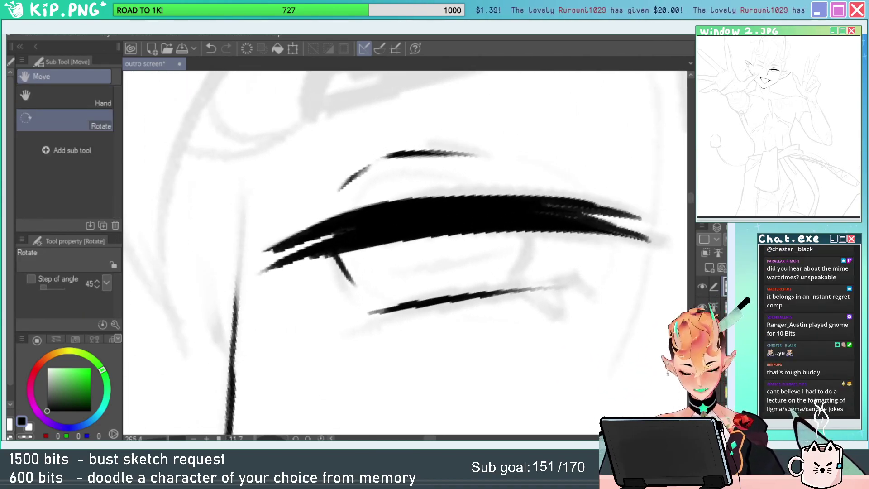
{"action": "left_click_drag", "start_coordinate": [340, 263], "coordinate": [351, 273]}
{"action": "key", "text": "shift+space"}
{"action": "left_click_drag", "start_coordinate": [504, 243], "coordinate": [509, 201]}
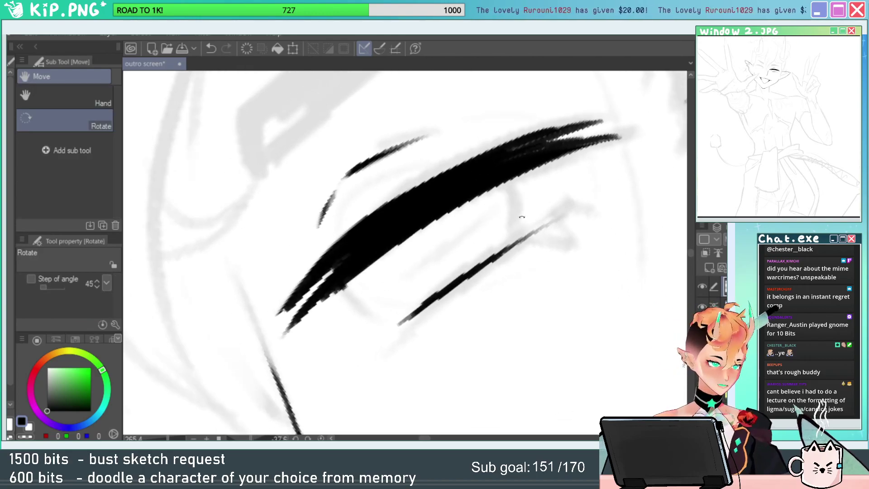
Extend the lower lid line up toward the outer corner with the best brush ever pen.
{"action": "key", "text": "p"}
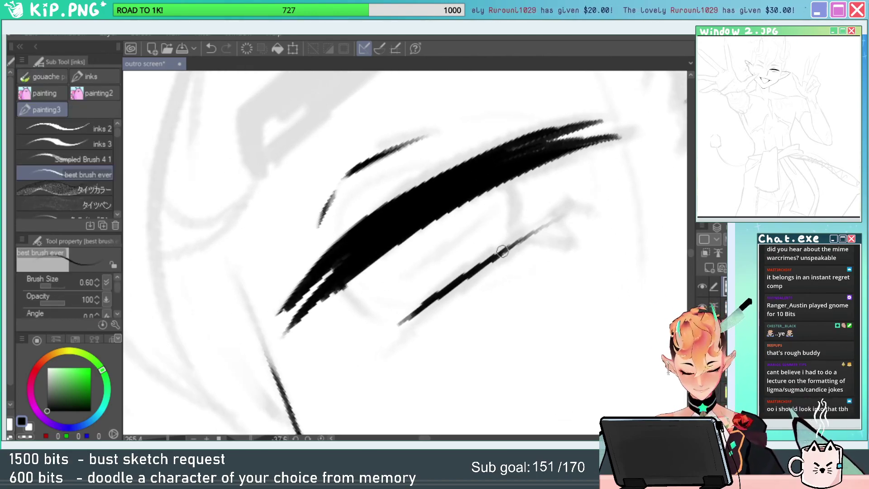
{"action": "mouse_move", "coordinate": [504, 249]}
{"action": "left_mouse_down"}
{"action": "mouse_move", "coordinate": [547, 227]}
{"action": "mouse_move", "coordinate": [579, 186]}
{"action": "left_mouse_up"}
{"action": "key", "text": "ctrl+z"}
{"action": "left_click_drag", "start_coordinate": [519, 241], "coordinate": [570, 207]}
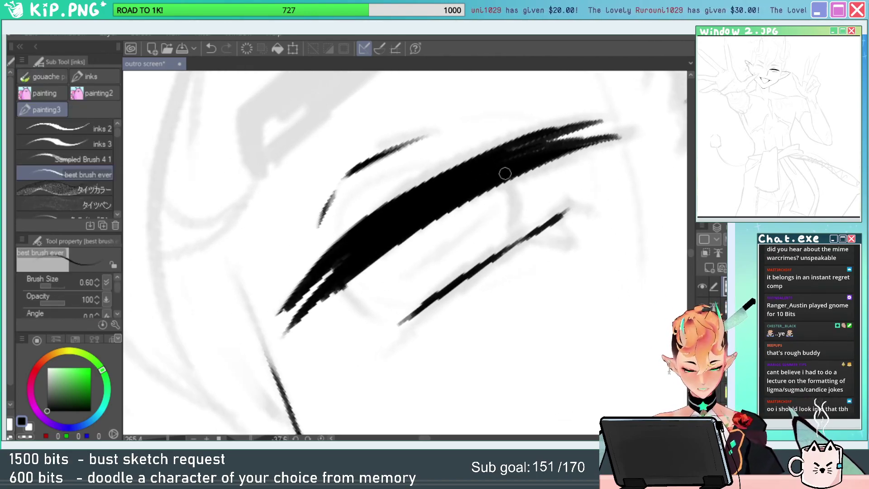
Ink a short downward stroke with a small side tick under the lash line's outer end.
{"action": "mouse_move", "coordinate": [530, 167]}
{"action": "left_mouse_down"}
{"action": "mouse_move", "coordinate": [589, 153]}
{"action": "mouse_move", "coordinate": [572, 193]}
{"action": "mouse_move", "coordinate": [571, 153]}
{"action": "mouse_move", "coordinate": [600, 142]}
{"action": "mouse_move", "coordinate": [592, 158]}
{"action": "left_mouse_up"}
{"action": "key", "text": "ctrl+z"}
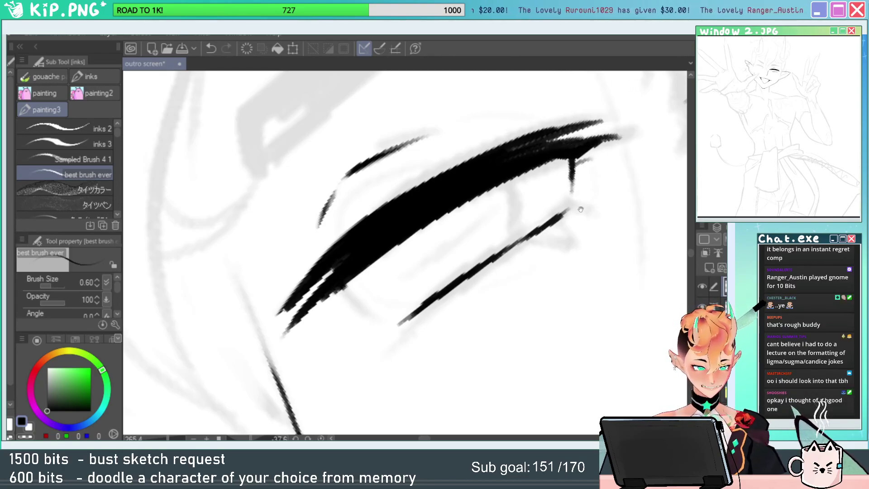
{"action": "key", "text": "shift+space"}
{"action": "left_click_drag", "start_coordinate": [581, 209], "coordinate": [634, 189]}
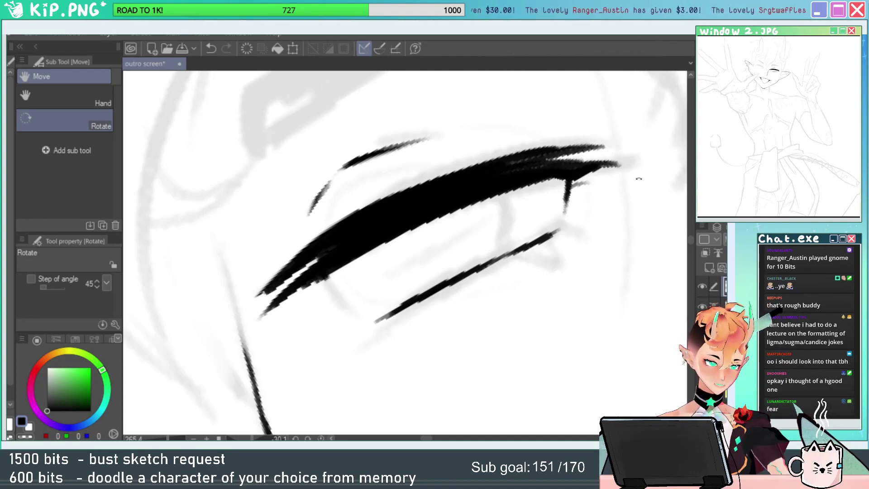
{"action": "mouse_move", "coordinate": [445, 284]}
{"action": "left_mouse_down"}
{"action": "mouse_move", "coordinate": [457, 299]}
{"action": "mouse_move", "coordinate": [474, 286]}
{"action": "mouse_move", "coordinate": [480, 299]}
{"action": "left_mouse_up"}
Slim the lash line's upper edge and shorten its two inner points, using the hard eraser and the pen.
{"action": "key", "text": "e"}
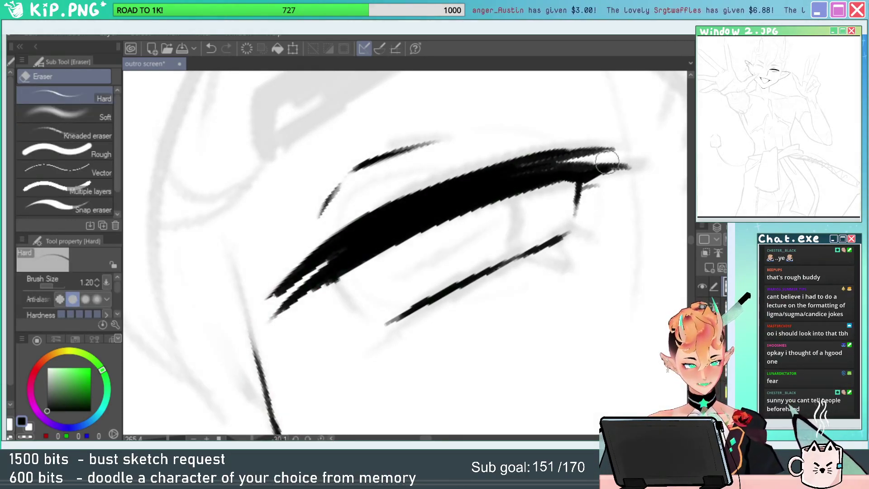
{"action": "left_click_drag", "start_coordinate": [276, 266], "coordinate": [561, 138]}
{"action": "key", "text": "p"}
{"action": "left_click_drag", "start_coordinate": [318, 251], "coordinate": [538, 158]}
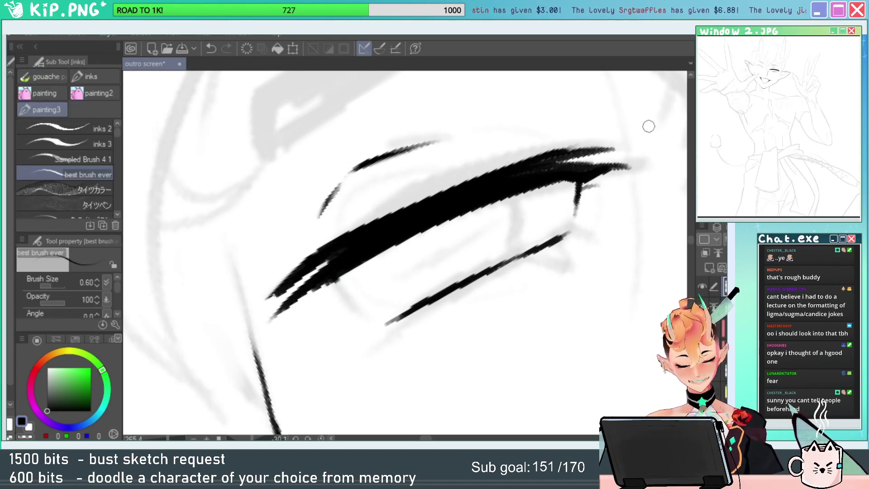
{"action": "key", "text": "e"}
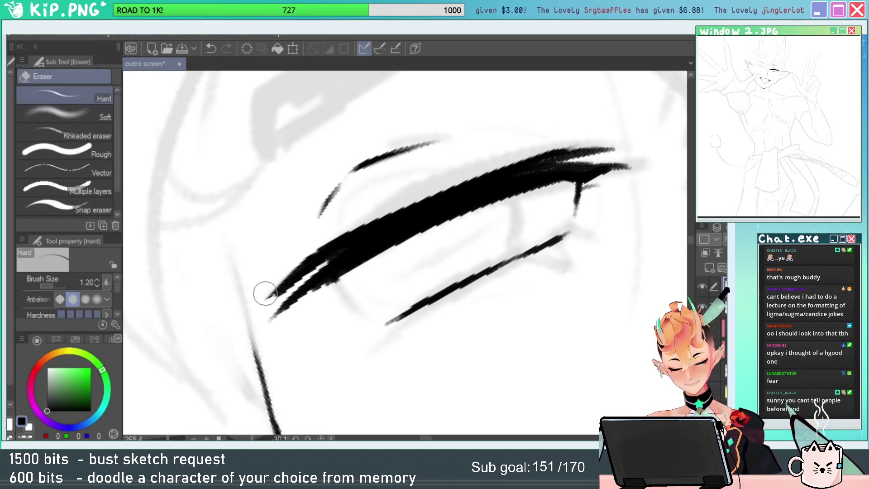
{"action": "left_click_drag", "start_coordinate": [262, 291], "coordinate": [368, 218]}
{"action": "left_click_drag", "start_coordinate": [269, 316], "coordinate": [388, 231]}
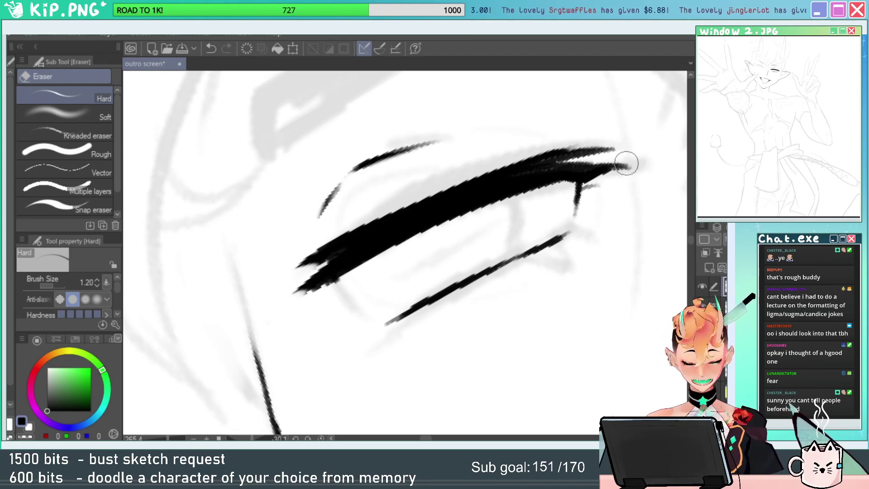
Ink a short tapered stroke branching off the lower lid line's inner end.
{"action": "key", "text": "p"}
{"action": "left_click_drag", "start_coordinate": [535, 282], "coordinate": [567, 271]}
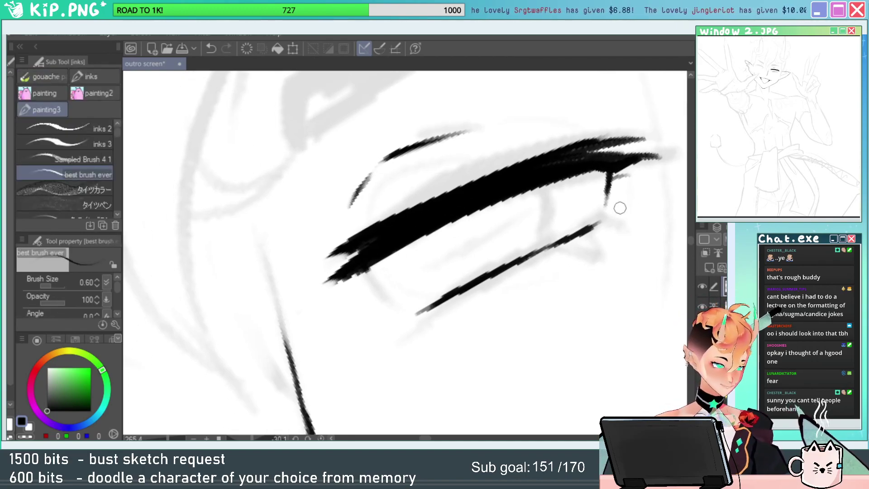
{"action": "mouse_move", "coordinate": [407, 306]}
{"action": "left_mouse_down"}
{"action": "mouse_move", "coordinate": [437, 295]}
{"action": "mouse_move", "coordinate": [394, 309]}
{"action": "left_mouse_up"}
{"action": "key", "text": "ctrl+z"}
{"action": "left_click_drag", "start_coordinate": [484, 324], "coordinate": [491, 286]}
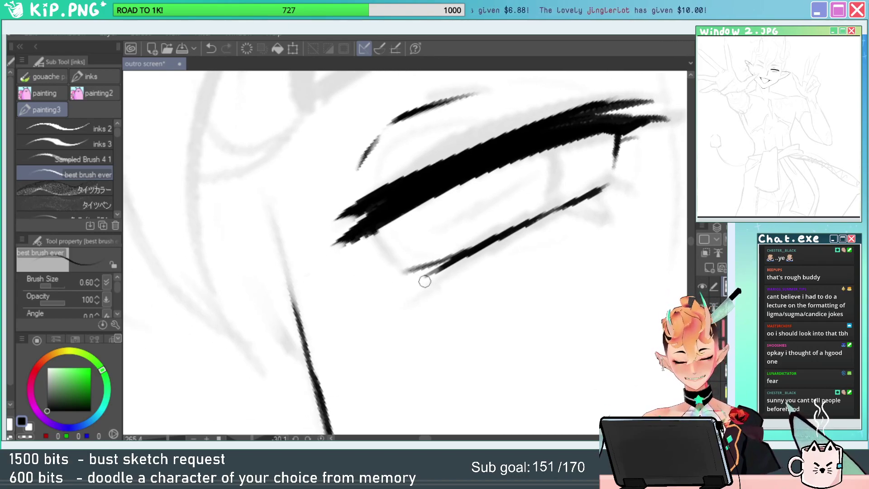
{"action": "left_click_drag", "start_coordinate": [424, 281], "coordinate": [419, 284]}
{"action": "key", "text": "ctrl+z"}
{"action": "left_click_drag", "start_coordinate": [504, 238], "coordinate": [407, 274]}
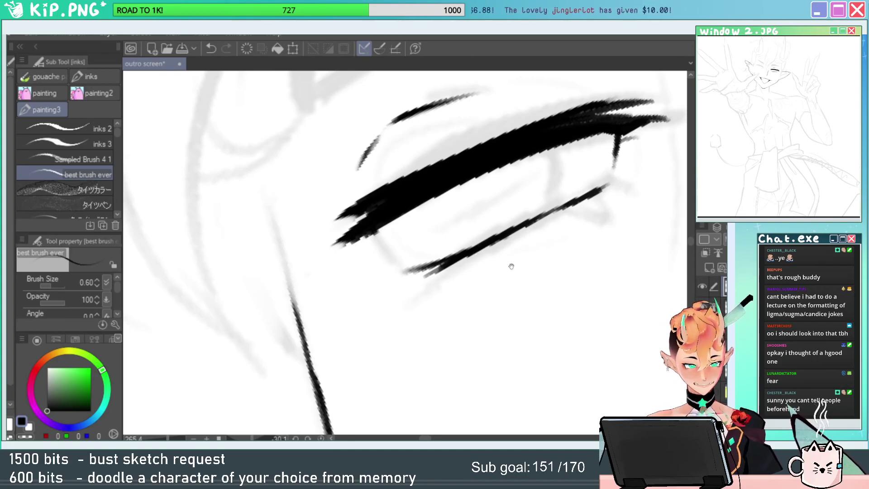
Thicken the lower lid line with long overlapping strokes running from its outer end toward the inner end.
{"action": "mouse_move", "coordinate": [588, 221]}
{"action": "left_mouse_down"}
{"action": "mouse_move", "coordinate": [524, 238]}
{"action": "mouse_move", "coordinate": [565, 202]}
{"action": "mouse_move", "coordinate": [418, 261]}
{"action": "left_mouse_up"}
{"action": "key", "text": "ctrl+z"}
{"action": "key", "text": "ctrl+z"}
{"action": "left_click_drag", "start_coordinate": [553, 207], "coordinate": [391, 270]}
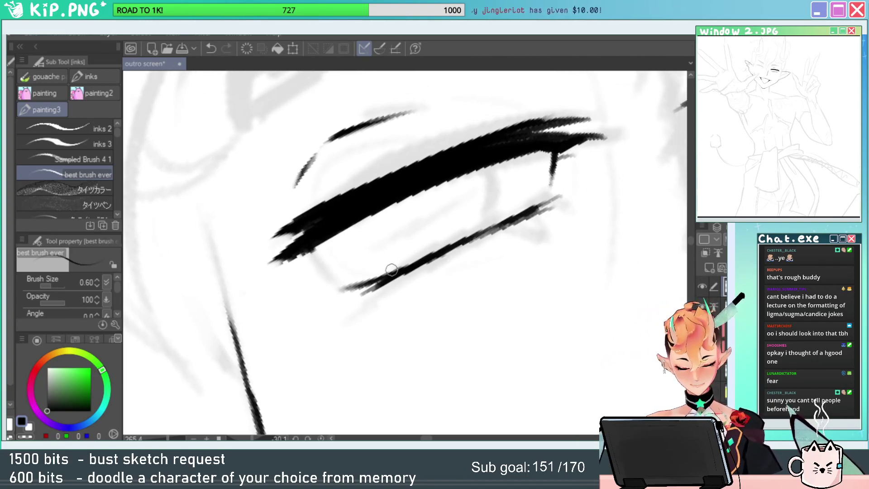
{"action": "left_click_drag", "start_coordinate": [541, 210], "coordinate": [406, 268]}
{"action": "left_click_drag", "start_coordinate": [489, 295], "coordinate": [519, 283]}
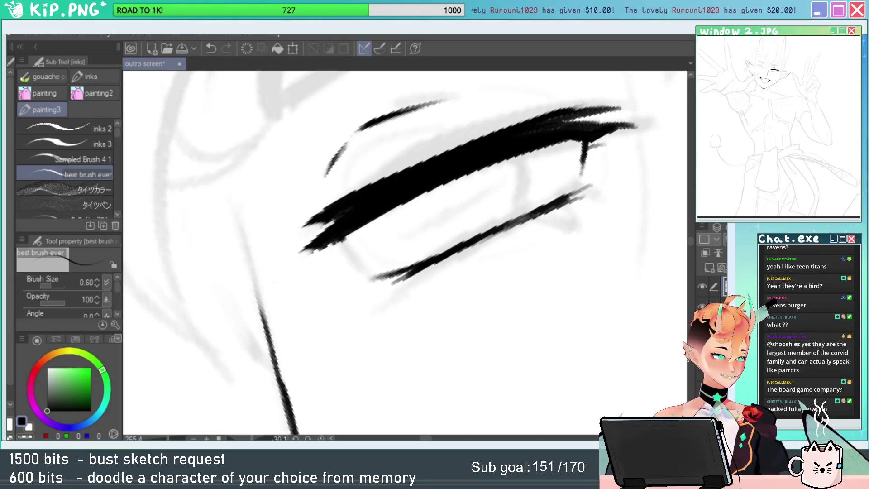
Try a thin lash stroke branching outward from the lower lid line's outer end.
{"action": "left_click_drag", "start_coordinate": [502, 314], "coordinate": [452, 338]}
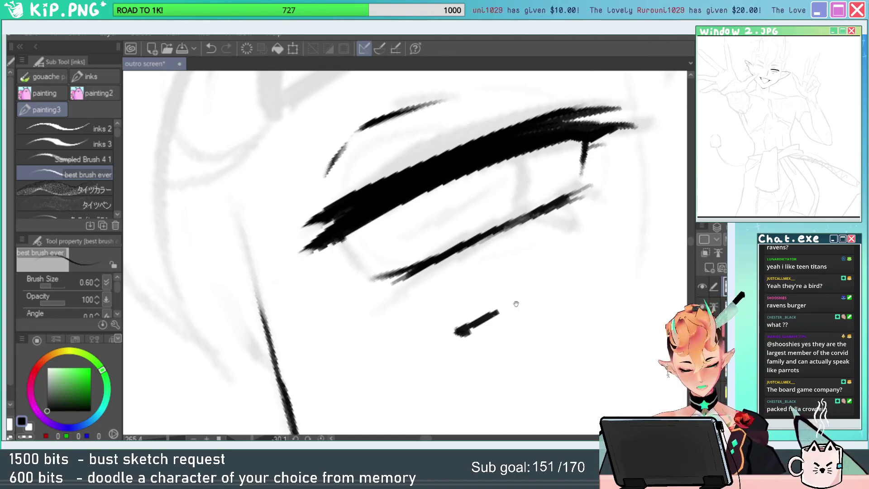
{"action": "key", "text": "ctrl+z"}
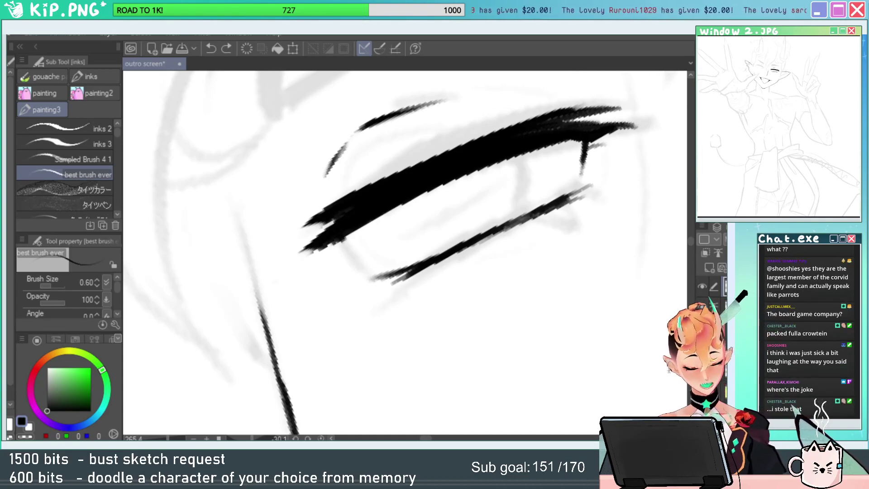
{"action": "left_click_drag", "start_coordinate": [539, 239], "coordinate": [524, 263]}
{"action": "key", "text": "r"}
{"action": "left_click_drag", "start_coordinate": [615, 251], "coordinate": [613, 266]}
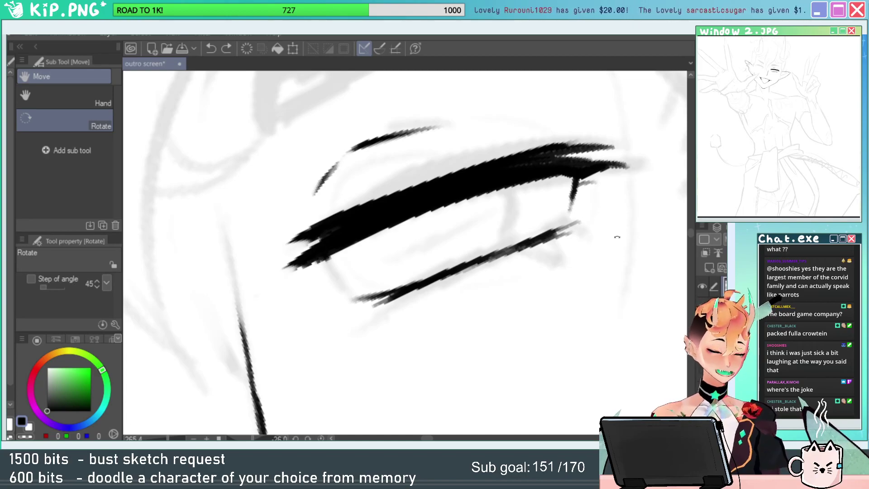
{"action": "mouse_move", "coordinate": [577, 239]}
{"action": "left_mouse_down"}
{"action": "mouse_move", "coordinate": [585, 232]}
{"action": "mouse_move", "coordinate": [568, 156]}
{"action": "left_mouse_up"}
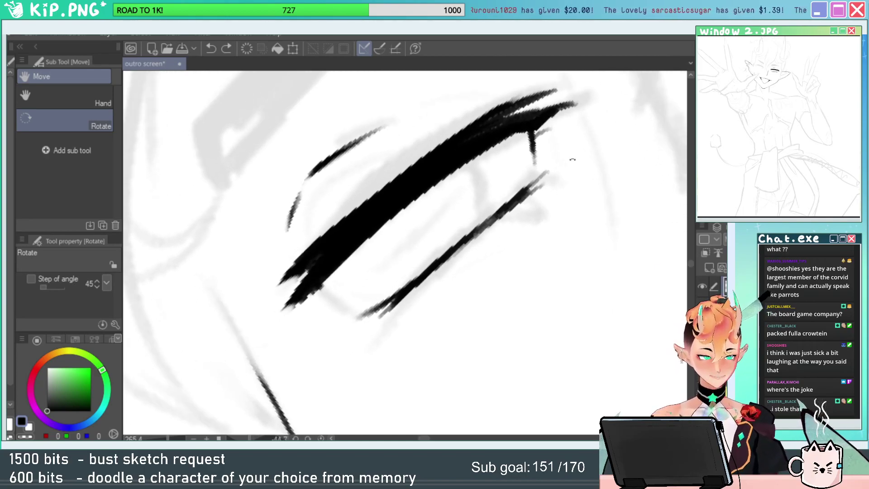
{"action": "key", "text": "b"}
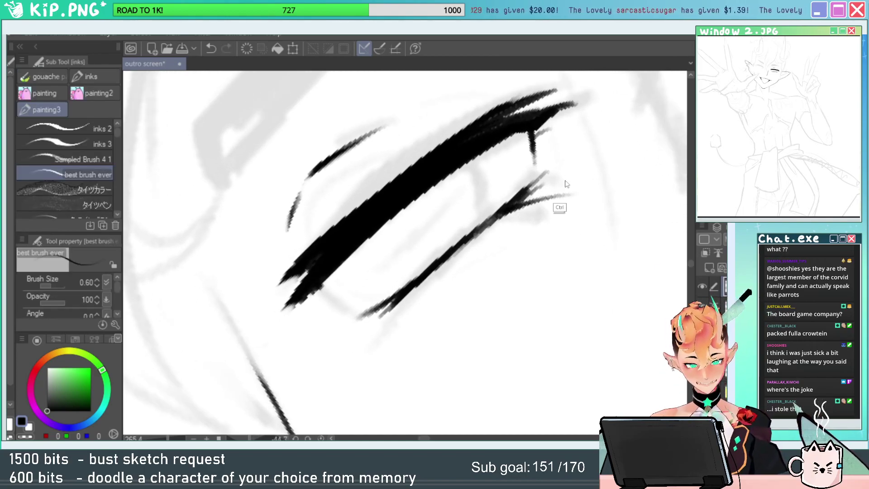
{"action": "key", "text": "r"}
Try a pointed lower lash hanging from the lower lid line's outer half, clearing its top with the hard eraser.
{"action": "mouse_move", "coordinate": [609, 186]}
{"action": "left_mouse_down"}
{"action": "mouse_move", "coordinate": [607, 272]}
{"action": "mouse_move", "coordinate": [545, 235]}
{"action": "left_mouse_up"}
{"action": "key", "text": "b"}
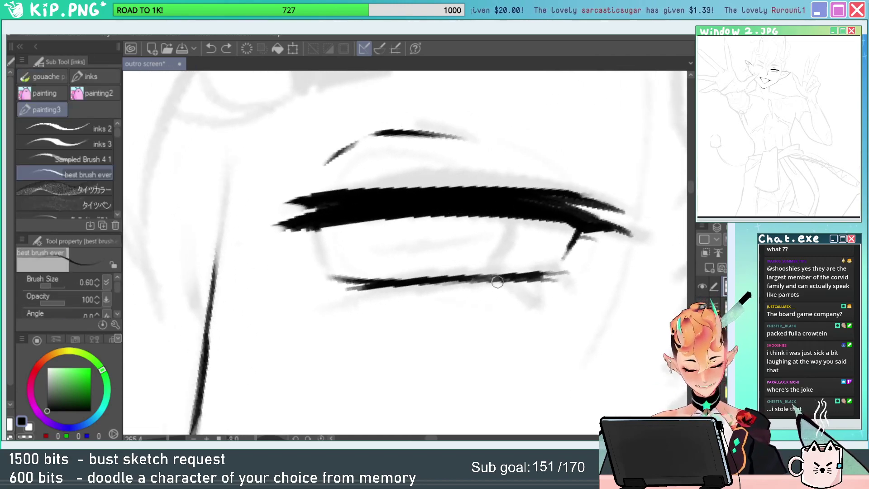
{"action": "left_click_drag", "start_coordinate": [497, 277], "coordinate": [511, 296]}
{"action": "key", "text": "e"}
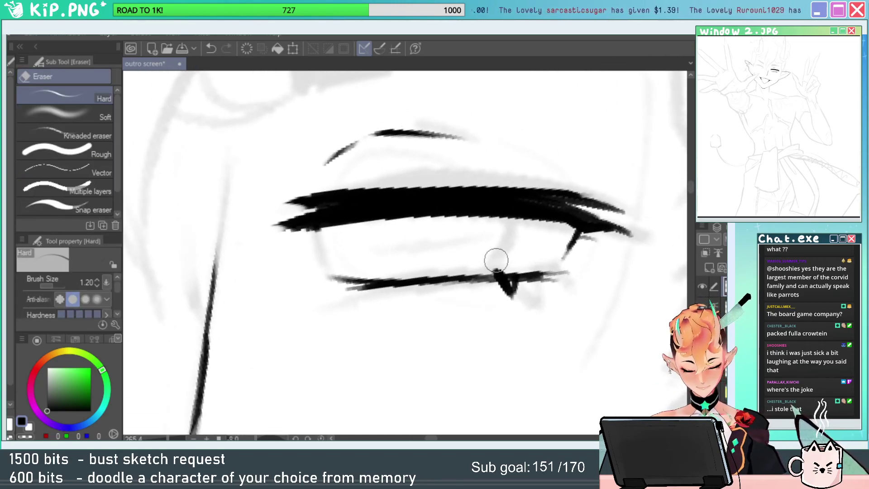
{"action": "key", "text": "slash"}
{"action": "mouse_move", "coordinate": [503, 261]}
{"action": "left_mouse_down"}
{"action": "mouse_move", "coordinate": [509, 288]}
{"action": "mouse_move", "coordinate": [536, 285]}
{"action": "left_mouse_up"}
{"action": "key", "text": "b"}
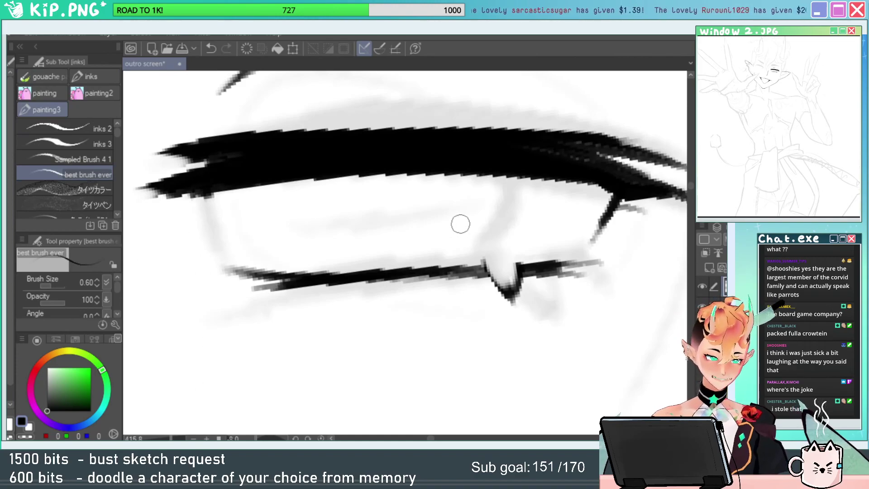
{"action": "mouse_move", "coordinate": [482, 265]}
{"action": "left_mouse_down"}
{"action": "mouse_move", "coordinate": [517, 290]}
{"action": "mouse_move", "coordinate": [546, 280]}
{"action": "mouse_move", "coordinate": [514, 280]}
{"action": "mouse_move", "coordinate": [520, 263]}
{"action": "left_mouse_up"}
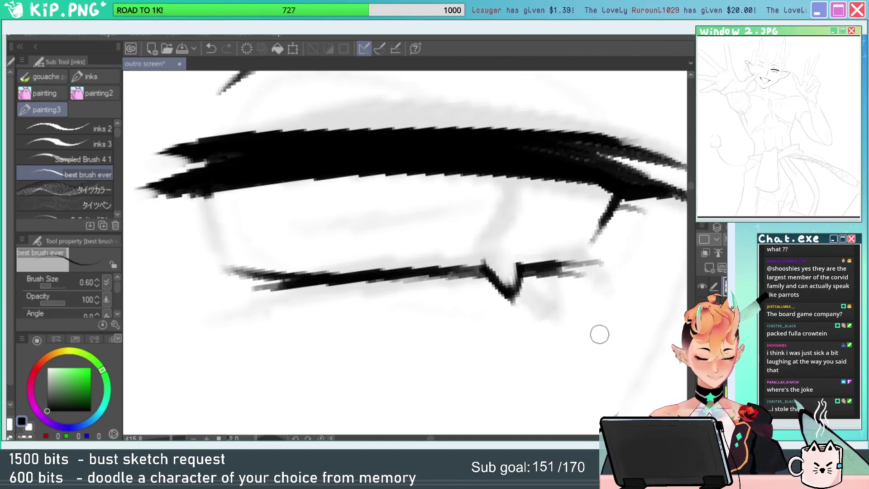
Undo the pointed lower lash strokes and the erasing on the lower lid line.
{"action": "left_click_drag", "start_coordinate": [616, 297], "coordinate": [625, 252]}
{"action": "key", "text": "ctrl+z"}
{"action": "key", "text": "ctrl+z"}
{"action": "key", "text": "ctrl+z"}
{"action": "key", "text": "ctrl+z"}
{"action": "key", "text": "ctrl+y"}
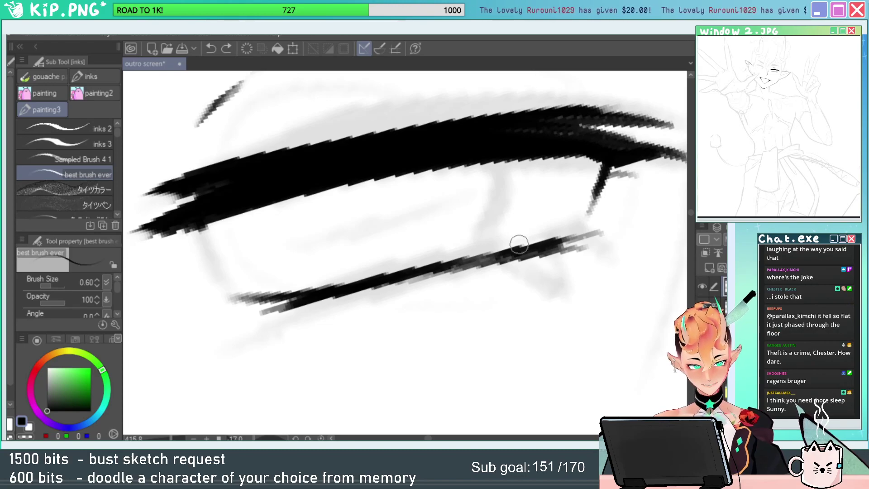
Ink a pointed lower lash hanging from the lower lid line's outer half and clear the lid line beside it with the hard eraser.
{"action": "left_click_drag", "start_coordinate": [536, 251], "coordinate": [548, 285]}
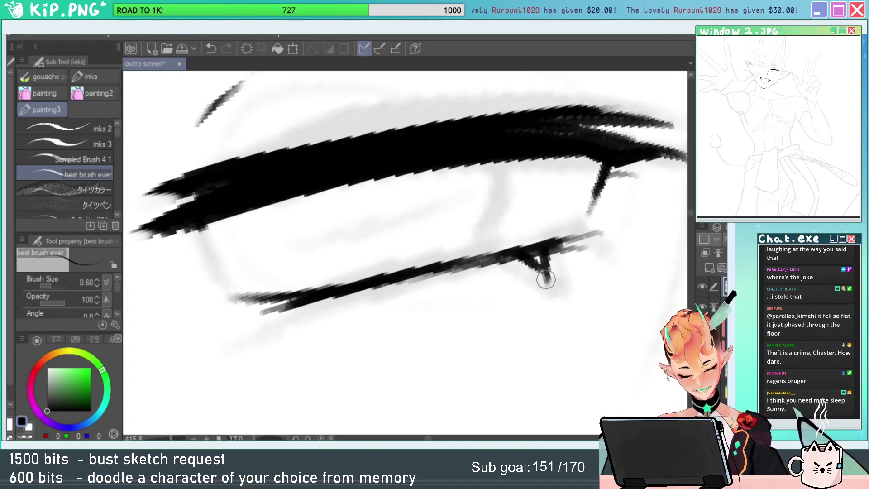
{"action": "key", "text": "e"}
{"action": "mouse_move", "coordinate": [530, 248]}
{"action": "left_mouse_down"}
{"action": "mouse_move", "coordinate": [546, 275]}
{"action": "mouse_move", "coordinate": [533, 240]}
{"action": "mouse_move", "coordinate": [543, 272]}
{"action": "mouse_move", "coordinate": [501, 257]}
{"action": "mouse_move", "coordinate": [511, 250]}
{"action": "mouse_move", "coordinate": [504, 273]}
{"action": "mouse_move", "coordinate": [492, 255]}
{"action": "mouse_move", "coordinate": [504, 281]}
{"action": "mouse_move", "coordinate": [508, 258]}
{"action": "left_mouse_up"}
{"action": "key", "text": "b"}
{"action": "key", "text": "e"}
{"action": "key", "text": "p"}
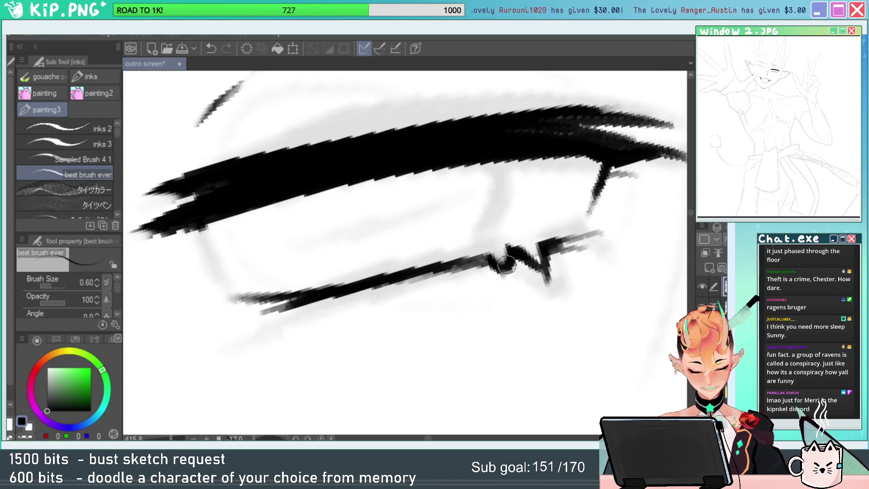
Ink a second, shorter lash spike on the inner side of the first lower lash and clean up its edges.
{"action": "mouse_move", "coordinate": [489, 263]}
{"action": "left_mouse_down"}
{"action": "mouse_move", "coordinate": [520, 287]}
{"action": "mouse_move", "coordinate": [510, 252]}
{"action": "mouse_move", "coordinate": [509, 284]}
{"action": "left_mouse_up"}
{"action": "key", "text": "e"}
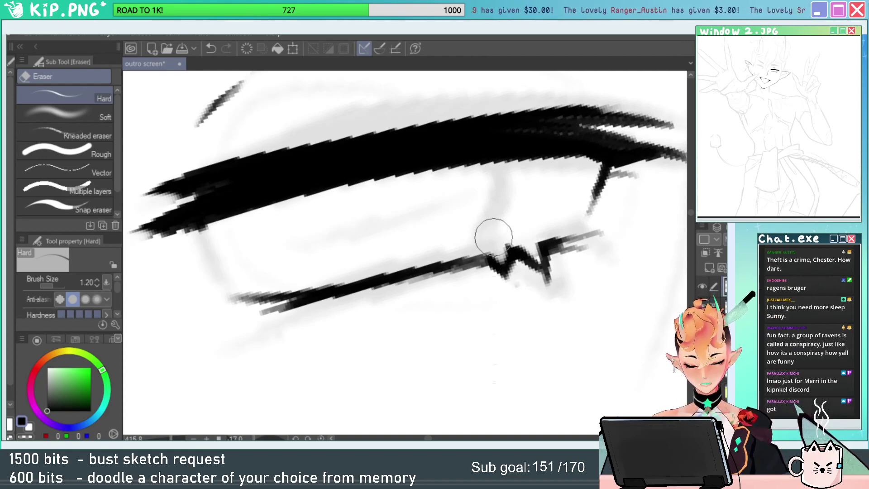
{"action": "left_click_drag", "start_coordinate": [494, 236], "coordinate": [511, 294]}
{"action": "key", "text": "p"}
{"action": "mouse_move", "coordinate": [517, 249]}
{"action": "left_mouse_down"}
{"action": "mouse_move", "coordinate": [507, 288]}
{"action": "mouse_move", "coordinate": [521, 279]}
{"action": "mouse_move", "coordinate": [485, 260]}
{"action": "mouse_move", "coordinate": [512, 279]}
{"action": "left_mouse_up"}
{"action": "key", "text": "e"}
{"action": "key", "text": "p"}
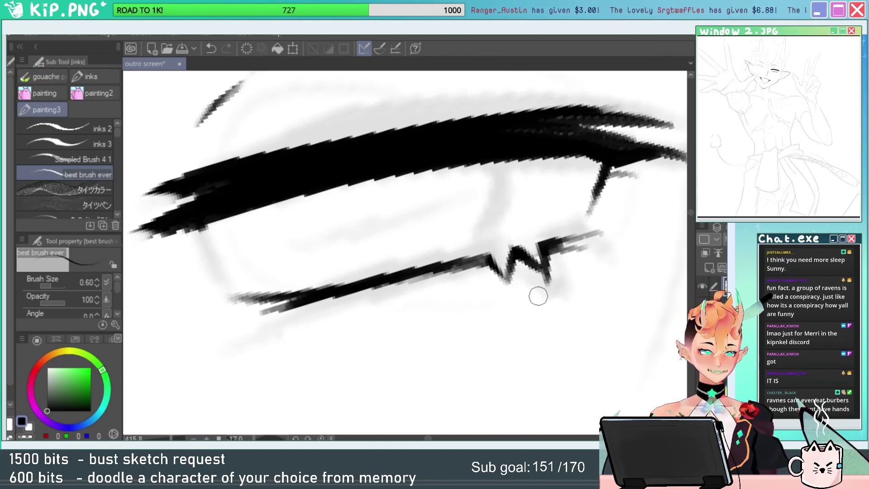
Trim the outer lower lash with the hard eraser and ink it to a longer, sharper point.
{"action": "key", "text": "e"}
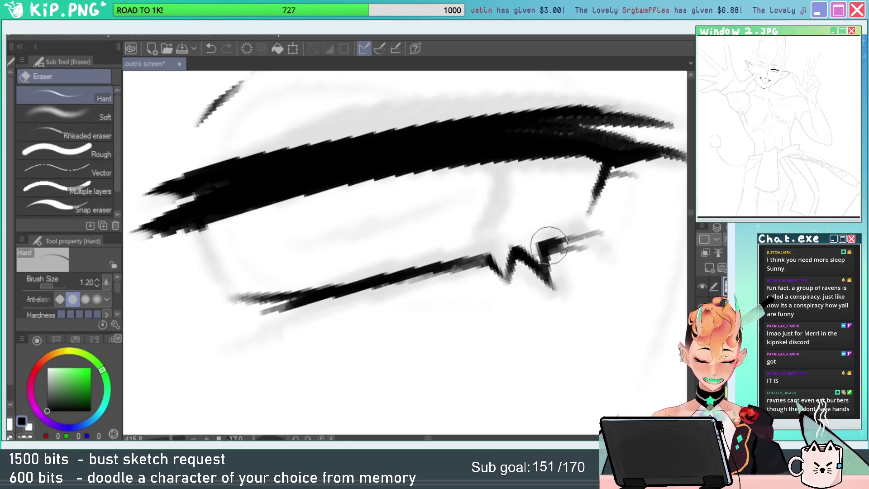
{"action": "left_click_drag", "start_coordinate": [549, 243], "coordinate": [549, 289]}
{"action": "key", "text": "p"}
{"action": "mouse_move", "coordinate": [521, 251]}
{"action": "left_mouse_down"}
{"action": "mouse_move", "coordinate": [549, 290]}
{"action": "mouse_move", "coordinate": [518, 321]}
{"action": "mouse_move", "coordinate": [564, 272]}
{"action": "mouse_move", "coordinate": [629, 298]}
{"action": "left_mouse_up"}
Redraw the lower lid line's outer end rising from the lash toward the outer corner line, erasing the old stray end.
{"action": "left_click_drag", "start_coordinate": [590, 256], "coordinate": [633, 256]}
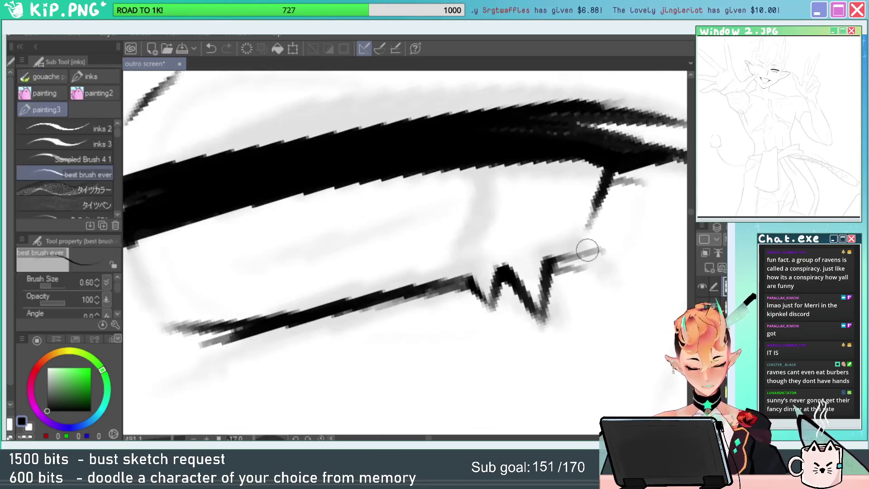
{"action": "left_click_drag", "start_coordinate": [547, 268], "coordinate": [579, 244]}
{"action": "key", "text": "ctrl+z"}
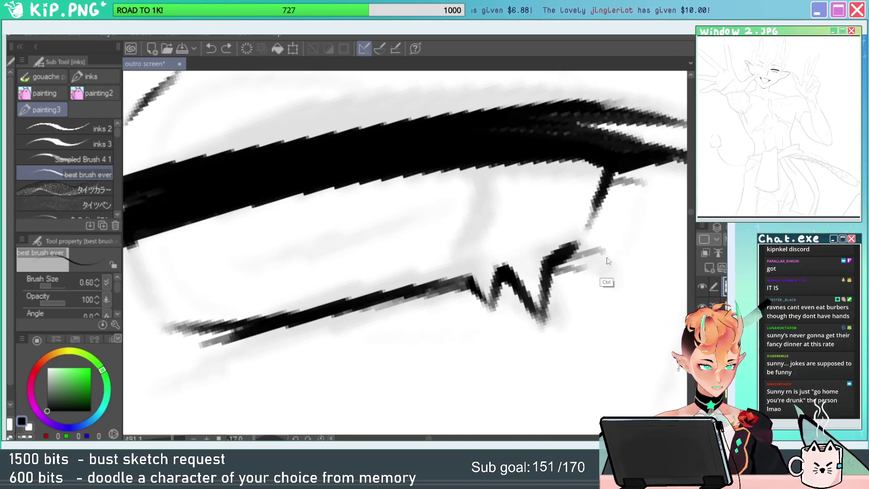
{"action": "key", "text": "e"}
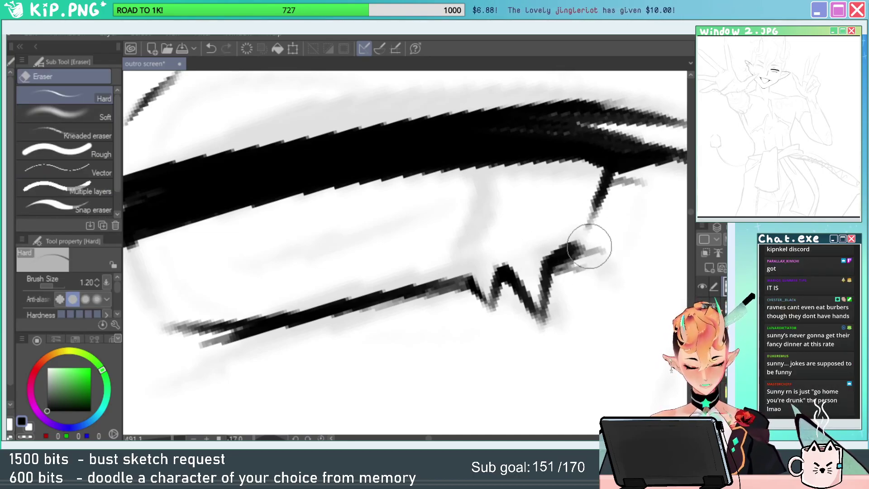
{"action": "left_click_drag", "start_coordinate": [591, 246], "coordinate": [574, 268]}
{"action": "key", "text": "p"}
{"action": "left_click_drag", "start_coordinate": [584, 234], "coordinate": [550, 275]}
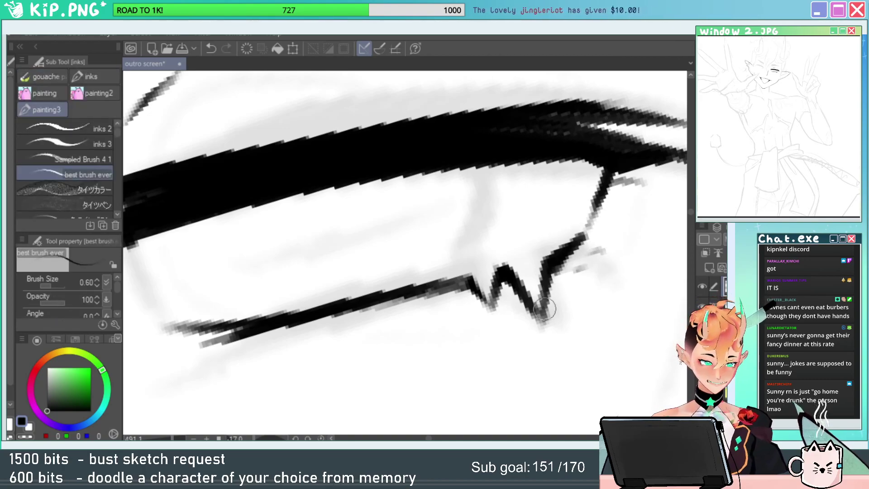
Darken the inner end of the lower lid line with a short stroke.
{"action": "left_click_drag", "start_coordinate": [571, 318], "coordinate": [624, 315]}
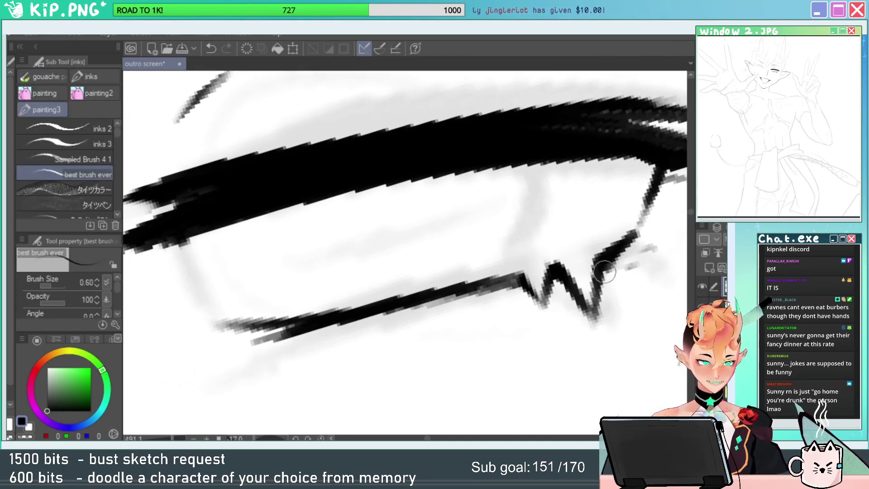
{"action": "left_click_drag", "start_coordinate": [604, 241], "coordinate": [576, 152]}
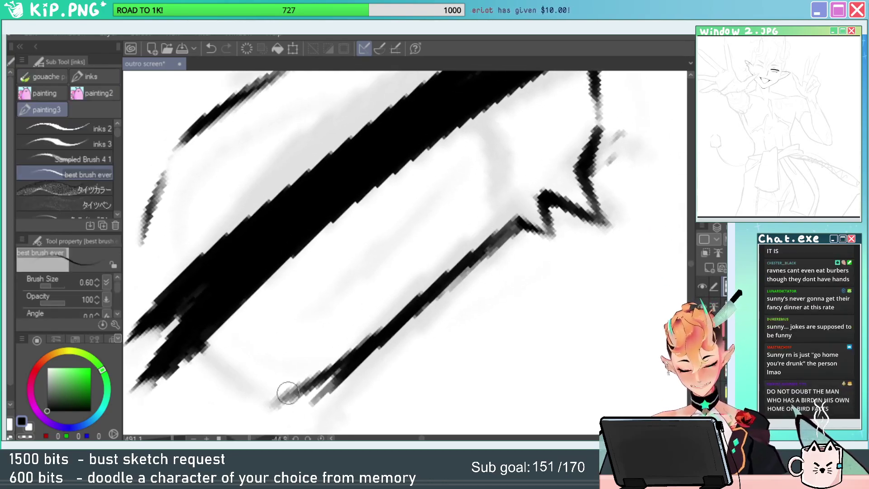
{"action": "mouse_move", "coordinate": [272, 396]}
{"action": "left_mouse_down"}
{"action": "mouse_move", "coordinate": [369, 343]}
{"action": "mouse_move", "coordinate": [264, 401]}
{"action": "left_mouse_up"}
Add a pointed tip beneath the upper lash line's inner corner with overlapping strokes blending into the thick line.
{"action": "left_click_drag", "start_coordinate": [358, 335], "coordinate": [519, 266]}
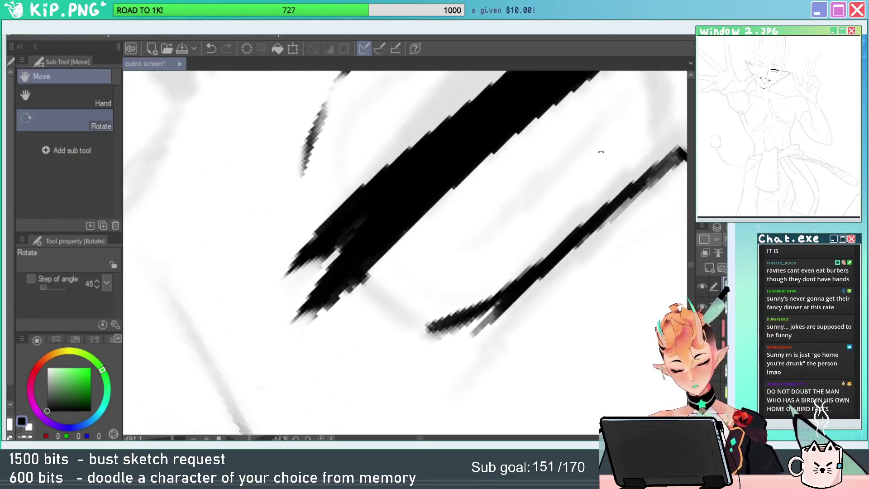
{"action": "left_click_drag", "start_coordinate": [600, 151], "coordinate": [611, 222]}
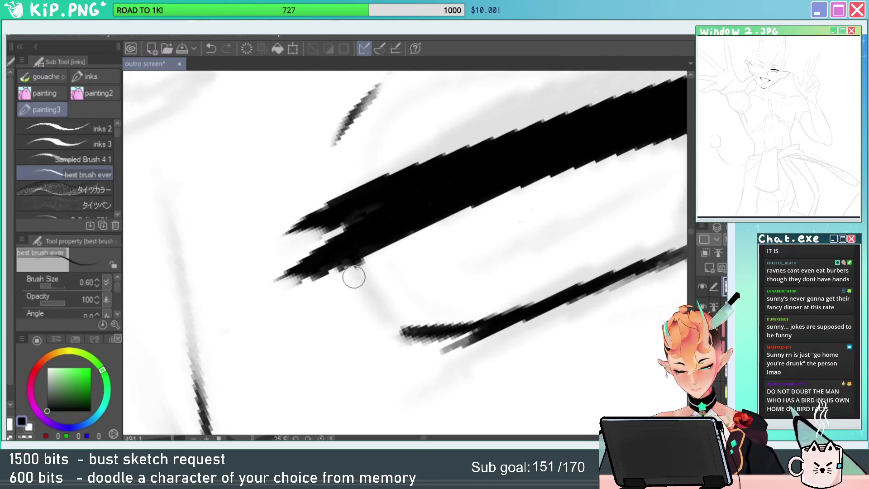
{"action": "left_click_drag", "start_coordinate": [353, 277], "coordinate": [537, 156]}
{"action": "left_click_drag", "start_coordinate": [376, 263], "coordinate": [573, 142]}
{"action": "left_click_drag", "start_coordinate": [374, 276], "coordinate": [504, 171]}
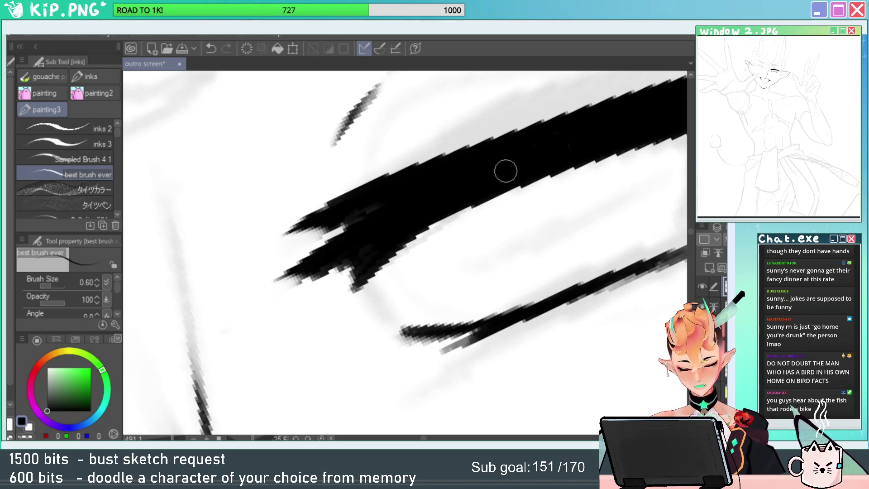
{"action": "left_click_drag", "start_coordinate": [345, 297], "coordinate": [500, 190]}
Carve away excess ink around the upper lash line's inner points with the hard eraser.
{"action": "key", "text": "ctrl+space"}
{"action": "left_click_drag", "start_coordinate": [471, 243], "coordinate": [463, 287]}
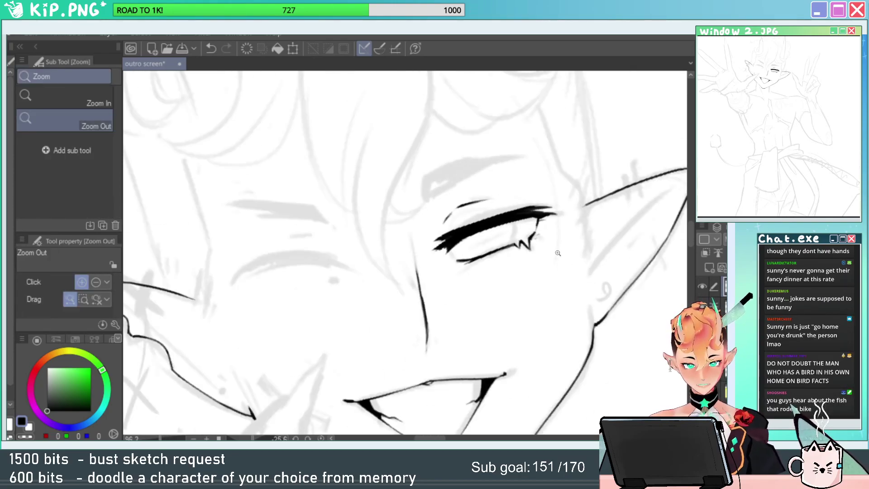
{"action": "left_click_drag", "start_coordinate": [437, 253], "coordinate": [507, 224]}
{"action": "key", "text": "e"}
{"action": "left_click_drag", "start_coordinate": [416, 225], "coordinate": [516, 164]}
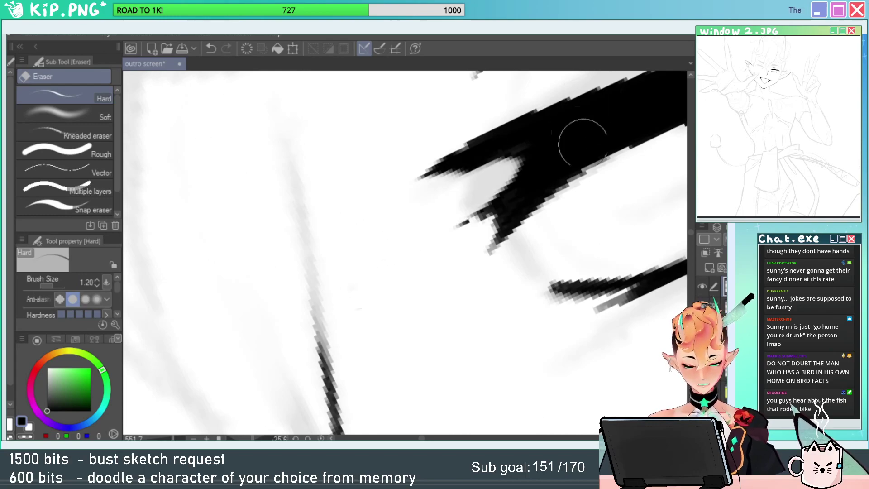
{"action": "key", "text": "space"}
{"action": "left_click_drag", "start_coordinate": [582, 142], "coordinate": [469, 227]}
{"action": "scroll", "coordinate": [466, 276], "scroll_direction": "down", "scroll_amount": 3}
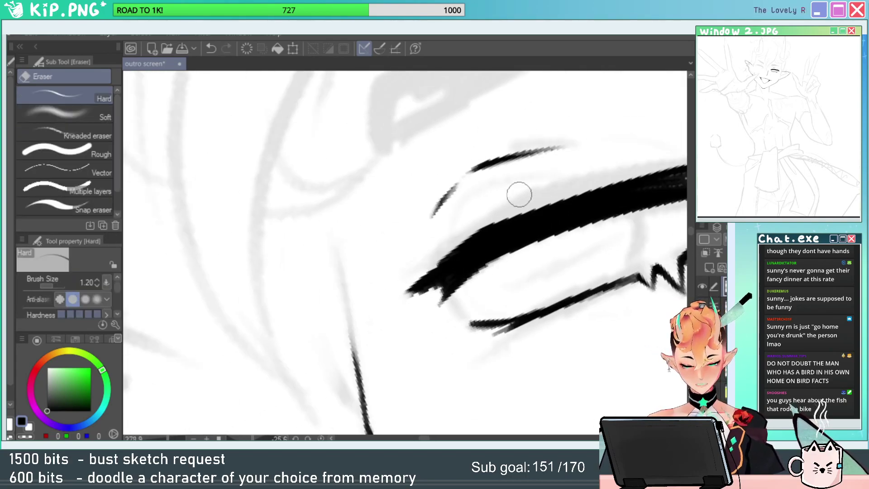
Reshape the upper lash line's inner end into a smooth tapered point, trimming its edge with the hard eraser.
{"action": "key", "text": "p"}
{"action": "left_click_drag", "start_coordinate": [412, 289], "coordinate": [503, 216]}
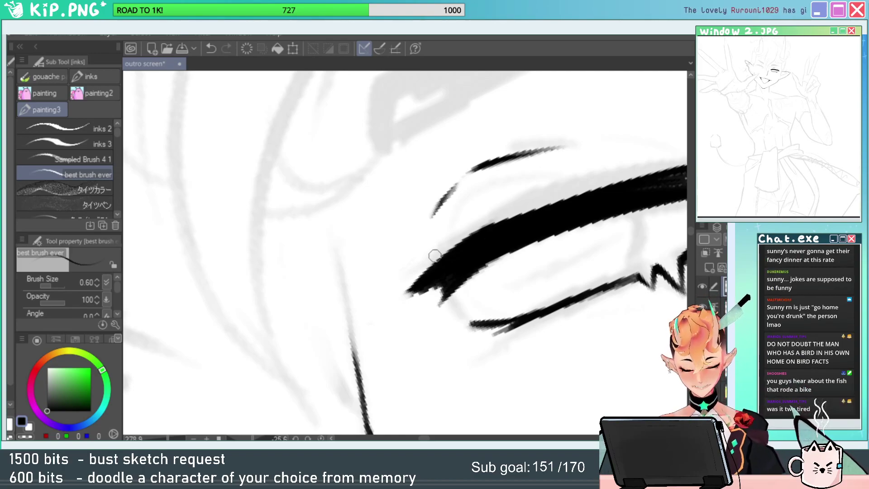
{"action": "left_click_drag", "start_coordinate": [417, 283], "coordinate": [497, 212]}
{"action": "key", "text": "e"}
{"action": "left_click_drag", "start_coordinate": [402, 310], "coordinate": [471, 250]}
{"action": "key", "text": "p"}
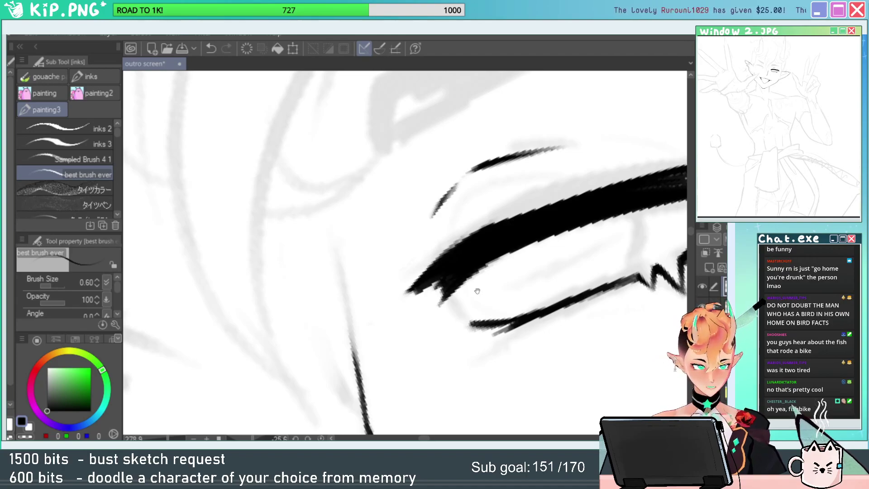
Touch up the upper lash line's inner points and darken the lower tip of the eyelid crease's inner stroke.
{"action": "left_click_drag", "start_coordinate": [477, 291], "coordinate": [436, 262]}
{"action": "left_click_drag", "start_coordinate": [466, 319], "coordinate": [446, 325]}
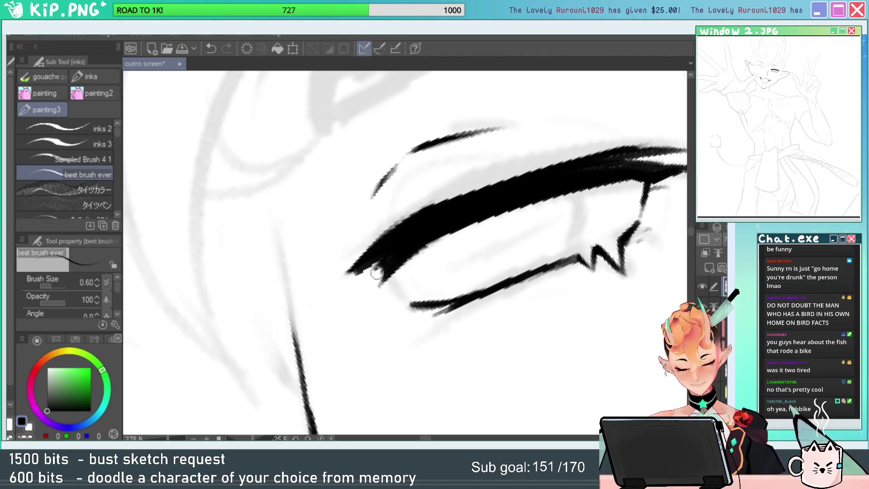
{"action": "key", "text": "e"}
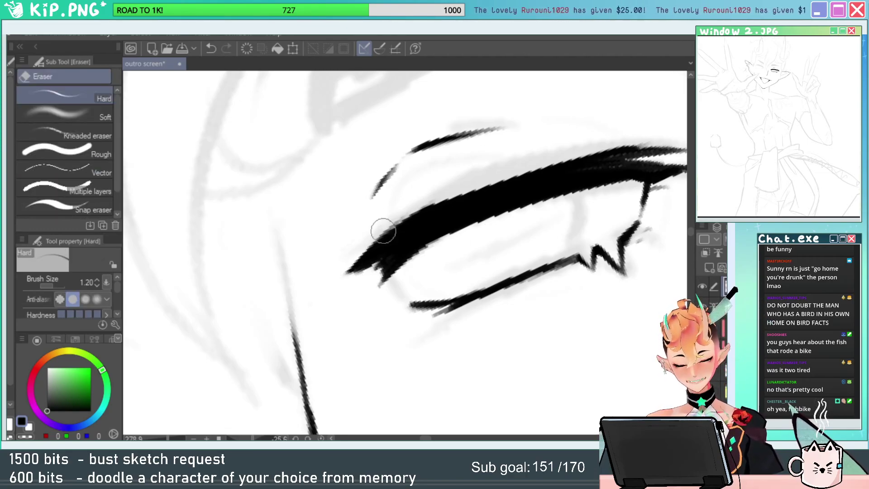
{"action": "key", "text": "p"}
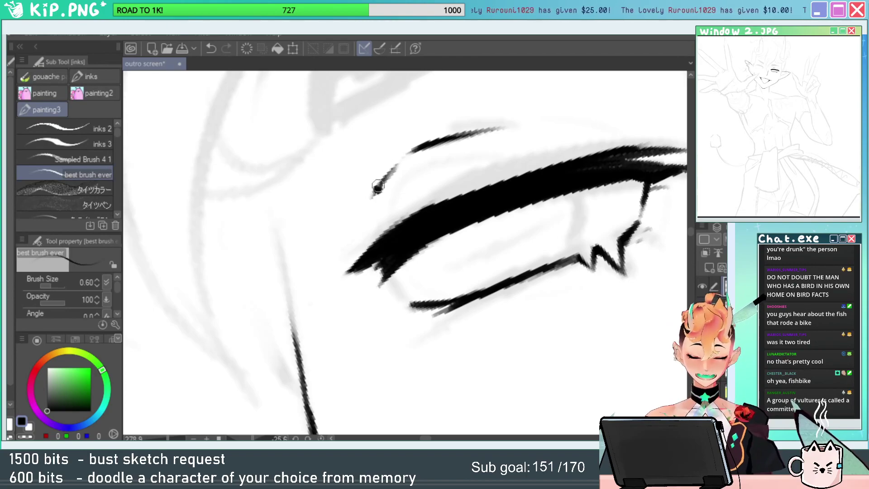
{"action": "key", "text": "ctrl+z"}
{"action": "mouse_move", "coordinate": [378, 186]}
{"action": "left_mouse_down"}
{"action": "mouse_move", "coordinate": [398, 166]}
{"action": "mouse_move", "coordinate": [371, 192]}
{"action": "left_mouse_up"}
Ink a thin second line just beneath the lower lid line and tidy its outer end with the hard eraser.
{"action": "key", "text": "ctrl+space"}
{"action": "left_click_drag", "start_coordinate": [510, 266], "coordinate": [484, 302]}
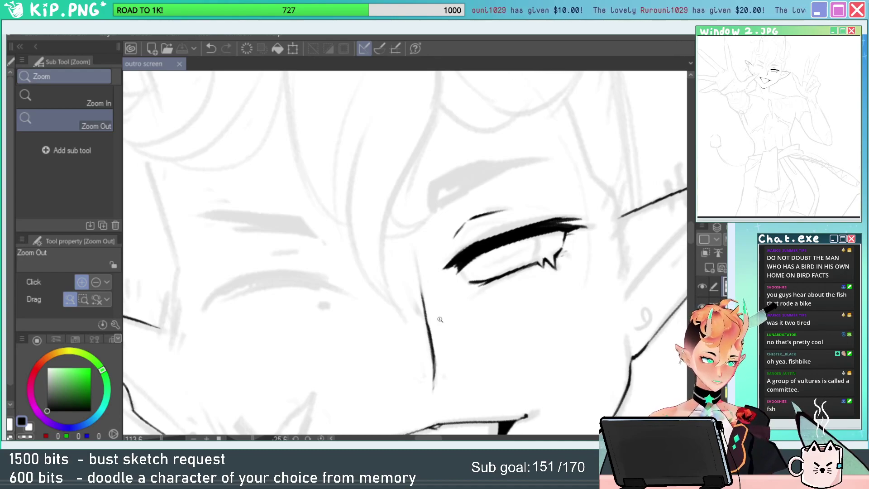
{"action": "left_click_drag", "start_coordinate": [557, 319], "coordinate": [572, 297]}
{"action": "scroll", "coordinate": [545, 328], "scroll_direction": "down", "scroll_amount": 5}
{"action": "left_click_drag", "start_coordinate": [565, 332], "coordinate": [528, 314]}
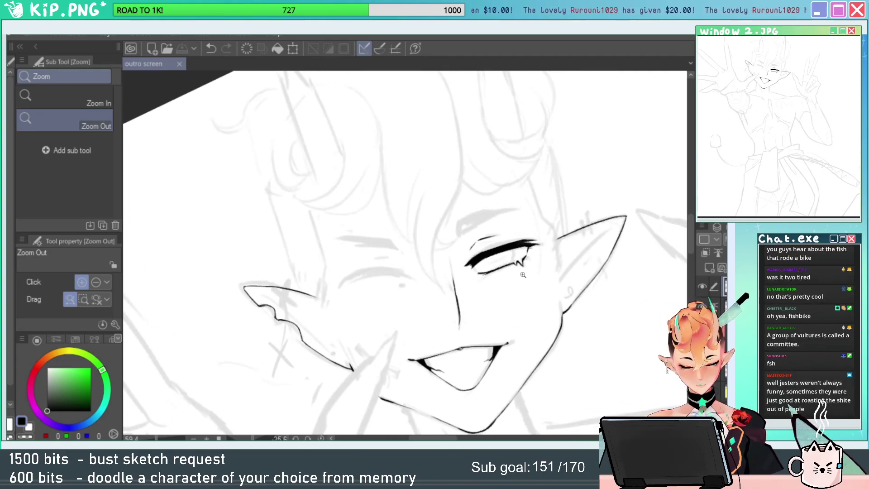
{"action": "left_click_drag", "start_coordinate": [489, 267], "coordinate": [552, 272]}
{"action": "mouse_move", "coordinate": [443, 295]}
{"action": "left_mouse_down"}
{"action": "mouse_move", "coordinate": [589, 272]}
{"action": "mouse_move", "coordinate": [463, 314]}
{"action": "mouse_move", "coordinate": [618, 269]}
{"action": "mouse_move", "coordinate": [551, 329]}
{"action": "left_mouse_up"}
{"action": "key", "text": "ctrl+z"}
{"action": "left_click_drag", "start_coordinate": [598, 308], "coordinate": [592, 308]}
{"action": "scroll", "coordinate": [606, 288], "scroll_direction": "up", "scroll_amount": 5}
{"action": "key", "text": "p"}
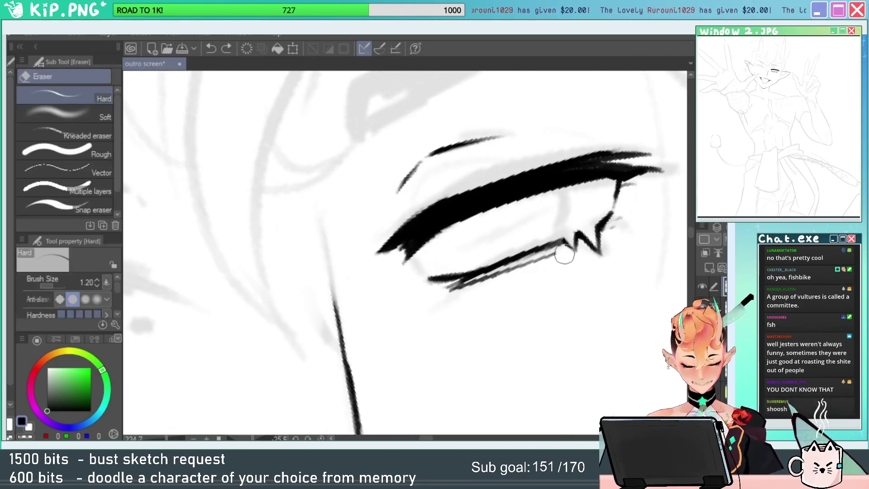
{"action": "left_click_drag", "start_coordinate": [516, 277], "coordinate": [559, 254]}
{"action": "key", "text": "/"}
{"action": "scroll", "coordinate": [552, 267], "scroll_direction": "down", "scroll_amount": 3}
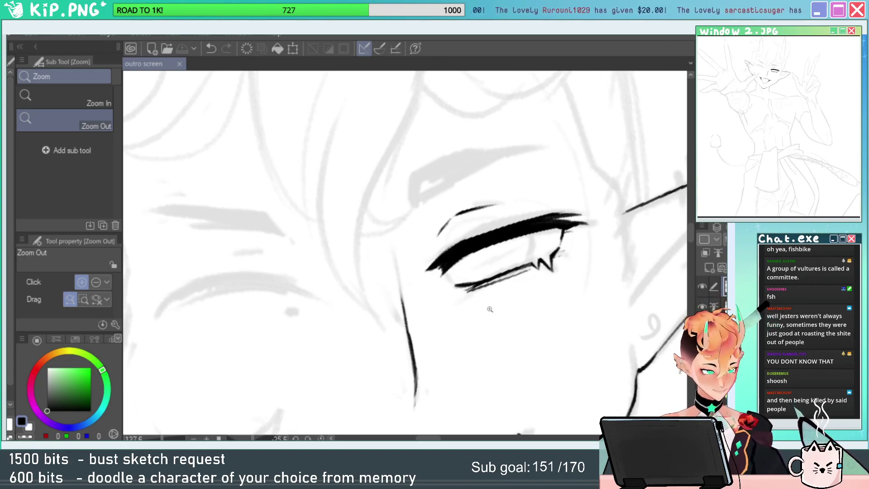
Ink the iris's curved outer and inner edges between the upper lash line and the lower lid line.
{"action": "scroll", "coordinate": [490, 309], "scroll_direction": "up", "scroll_amount": 4}
{"action": "key", "text": "p"}
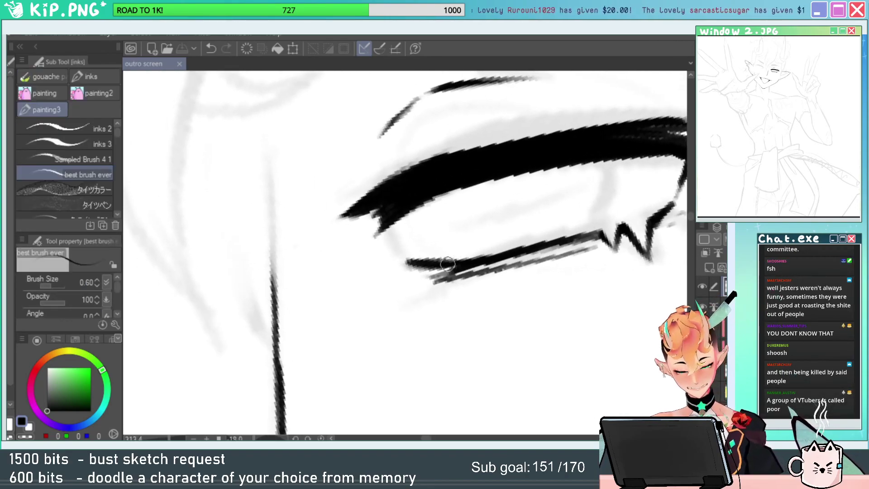
{"action": "left_click_drag", "start_coordinate": [433, 259], "coordinate": [415, 200]}
{"action": "key", "text": "ctrl+z"}
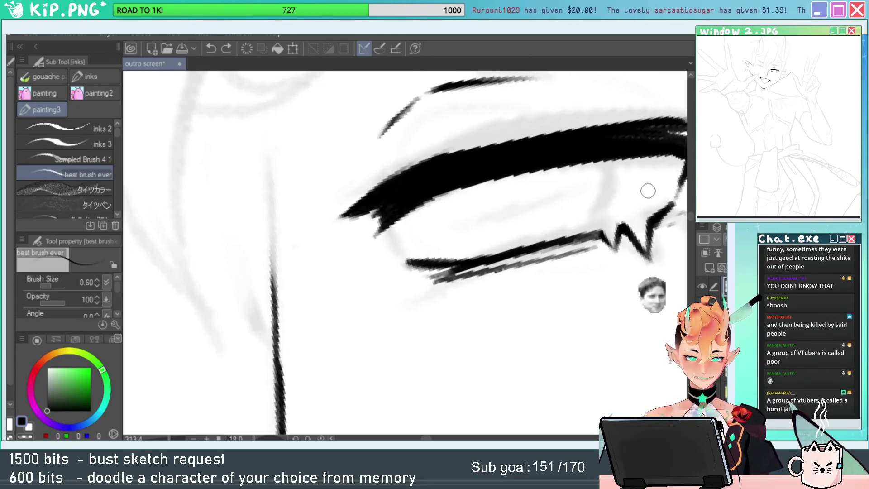
{"action": "left_click_drag", "start_coordinate": [584, 230], "coordinate": [605, 162]}
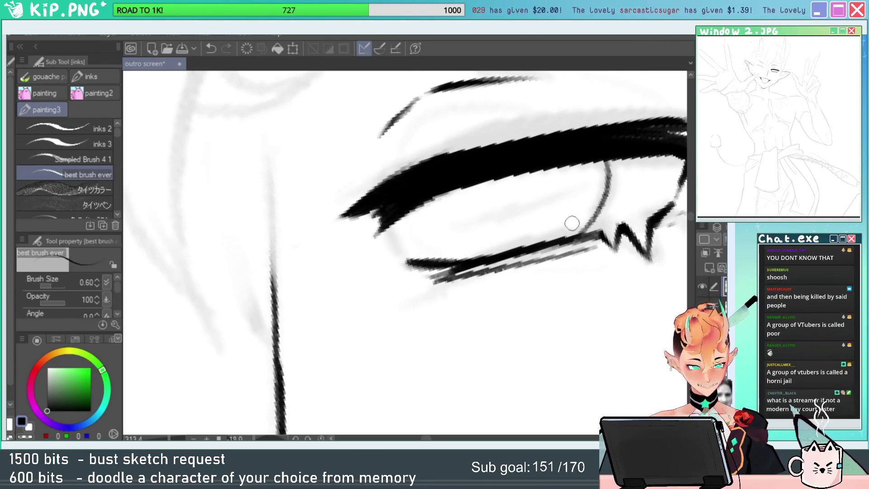
{"action": "mouse_move", "coordinate": [405, 217]}
{"action": "left_mouse_down"}
{"action": "mouse_move", "coordinate": [436, 265]}
{"action": "mouse_move", "coordinate": [408, 215]}
{"action": "left_mouse_up"}
{"action": "key", "text": "ctrl+z"}
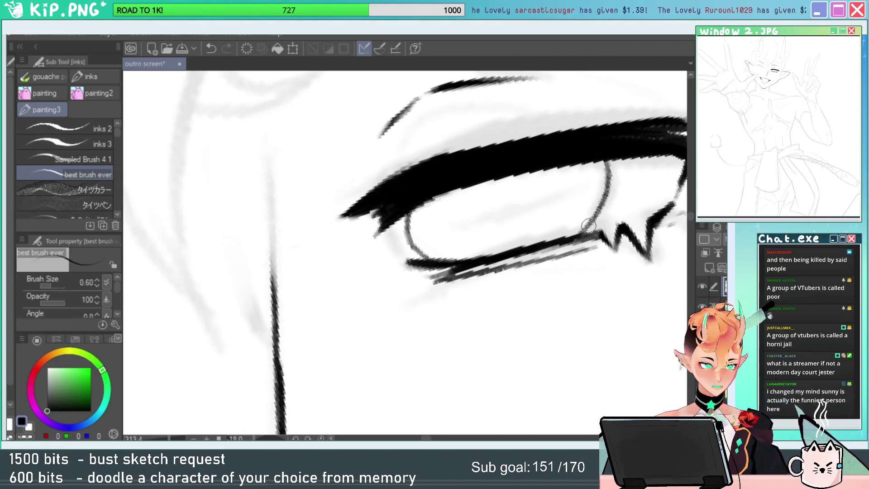
Thicken the upper part of the iris's outer edge and undo the extra strokes on its inner edge.
{"action": "left_click_drag", "start_coordinate": [603, 152], "coordinate": [588, 219]}
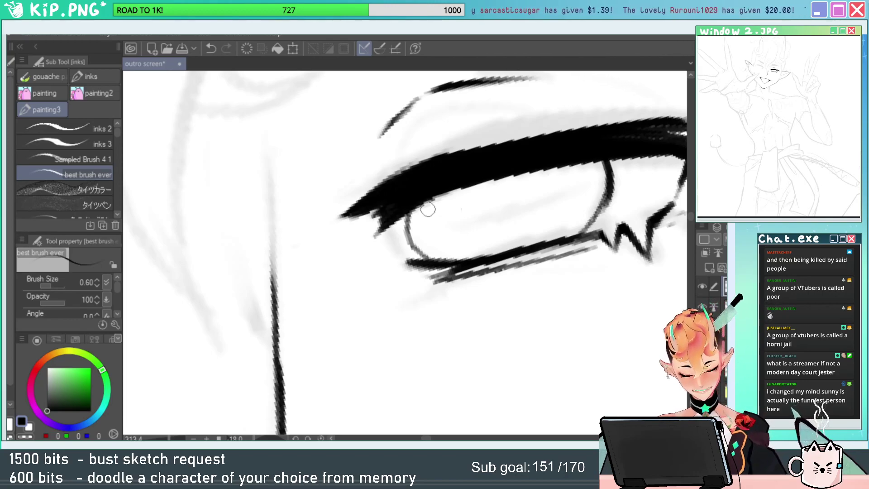
{"action": "left_click_drag", "start_coordinate": [411, 204], "coordinate": [425, 259]}
{"action": "key", "text": "ctrl+z"}
{"action": "key", "text": "ctrl+z"}
Try long strokes along the lower lid line from the lower lashes toward the inner end, undoing each one.
{"action": "key", "text": "ctrl+space"}
{"action": "left_click_drag", "start_coordinate": [585, 266], "coordinate": [494, 268]}
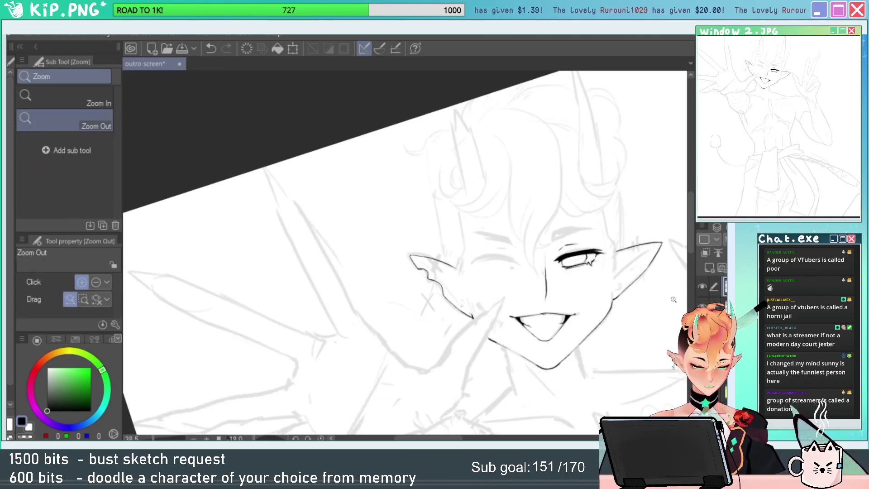
{"action": "left_click_drag", "start_coordinate": [638, 344], "coordinate": [639, 308]}
{"action": "key", "text": "shift+space"}
{"action": "left_click_drag", "start_coordinate": [584, 262], "coordinate": [630, 224]}
{"action": "key", "text": "ctrl+space"}
{"action": "left_click_drag", "start_coordinate": [629, 275], "coordinate": [541, 336]}
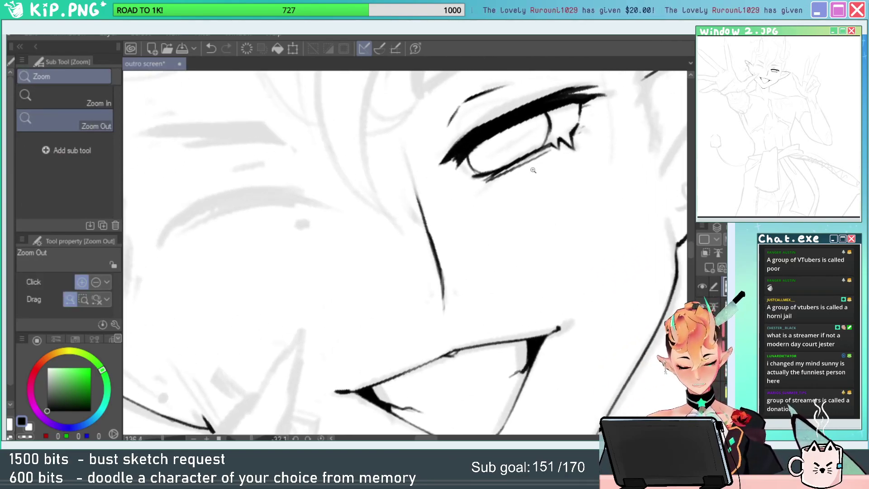
{"action": "key", "text": "ctrl+space"}
{"action": "left_click_drag", "start_coordinate": [537, 173], "coordinate": [565, 171]}
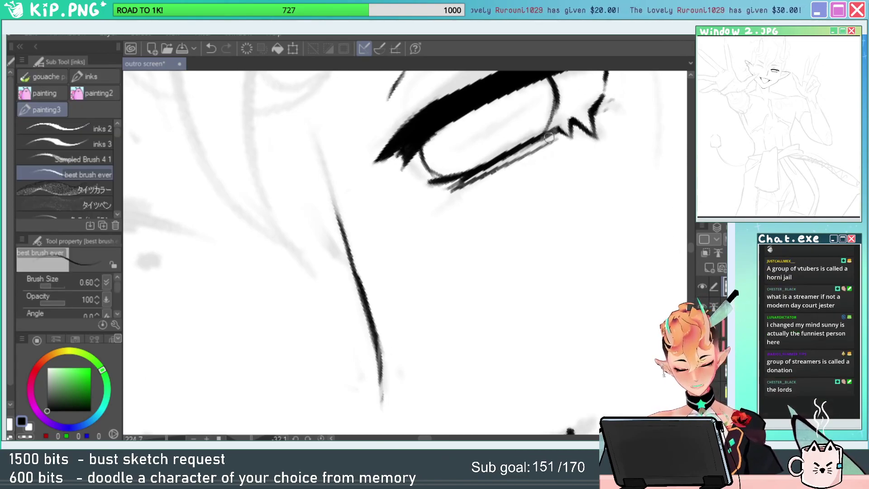
{"action": "left_click_drag", "start_coordinate": [561, 123], "coordinate": [447, 187]}
{"action": "key", "text": "ctrl+z"}
{"action": "mouse_move", "coordinate": [566, 144]}
{"action": "left_mouse_down"}
{"action": "mouse_move", "coordinate": [583, 186]}
{"action": "mouse_move", "coordinate": [468, 215]}
{"action": "left_mouse_up"}
{"action": "key", "text": "ctrl+z"}
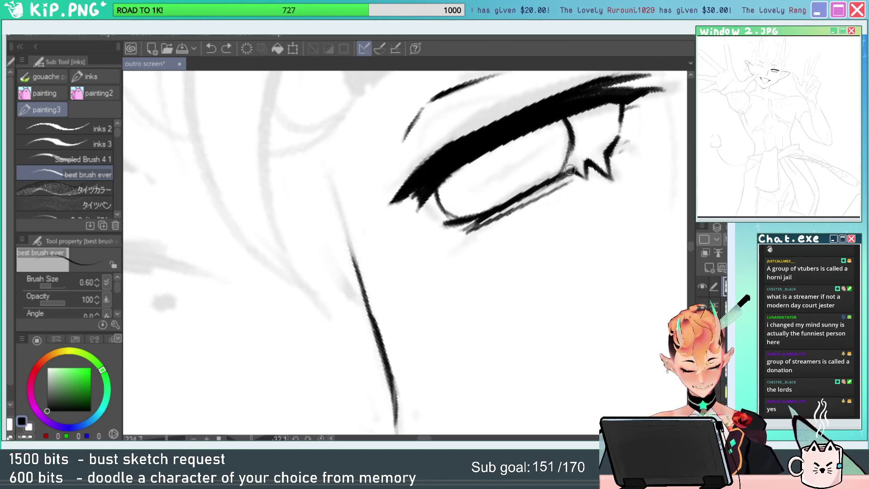
Redraw the thin line beneath the lower lid and tidy its ends with the hard eraser.
{"action": "mouse_move", "coordinate": [571, 171]}
{"action": "left_mouse_down"}
{"action": "mouse_move", "coordinate": [484, 209]}
{"action": "mouse_move", "coordinate": [536, 192]}
{"action": "mouse_move", "coordinate": [443, 243]}
{"action": "left_mouse_up"}
{"action": "key", "text": "e"}
{"action": "key", "text": "b"}
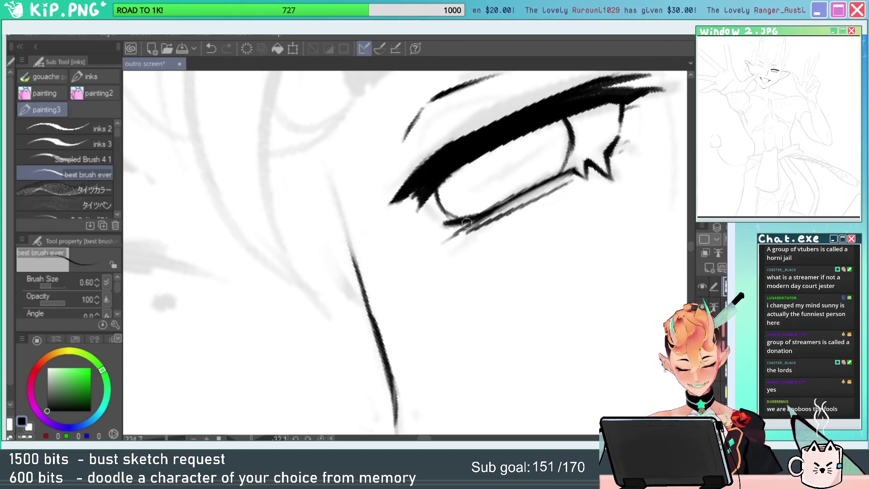
{"action": "mouse_move", "coordinate": [482, 213]}
{"action": "left_mouse_down"}
{"action": "mouse_move", "coordinate": [444, 233]}
{"action": "mouse_move", "coordinate": [472, 245]}
{"action": "mouse_move", "coordinate": [487, 233]}
{"action": "left_mouse_up"}
{"action": "key", "text": "e"}
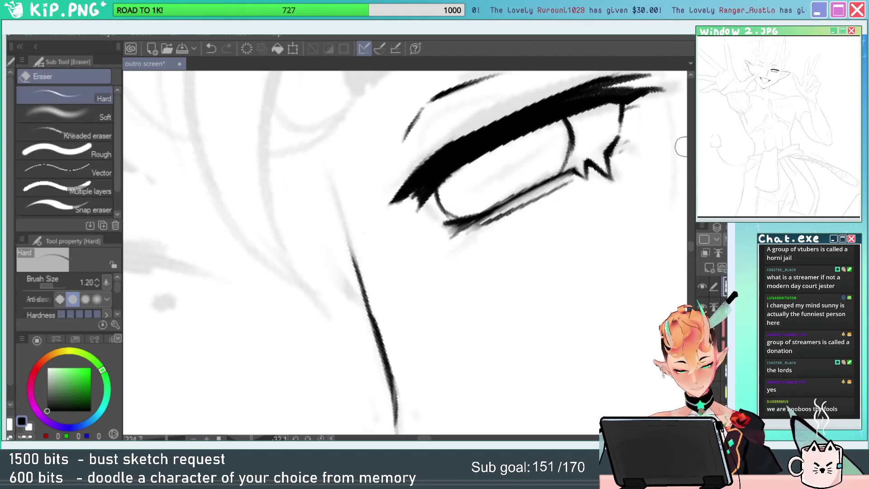
{"action": "mouse_move", "coordinate": [621, 161]}
{"action": "left_mouse_down"}
{"action": "mouse_move", "coordinate": [646, 127]}
{"action": "mouse_move", "coordinate": [599, 196]}
{"action": "left_mouse_up"}
{"action": "mouse_move", "coordinate": [574, 158]}
{"action": "left_mouse_down"}
{"action": "mouse_move", "coordinate": [597, 170]}
{"action": "mouse_move", "coordinate": [581, 196]}
{"action": "left_mouse_up"}
{"action": "key", "text": "b"}
{"action": "mouse_move", "coordinate": [525, 191]}
{"action": "left_mouse_down"}
{"action": "mouse_move", "coordinate": [561, 174]}
{"action": "mouse_move", "coordinate": [522, 194]}
{"action": "left_mouse_up"}
{"action": "key", "text": "ctrl+z"}
Carve pointed notches into the top edge of the upper lash band above the iris's outer edge with the hard eraser.
{"action": "key", "text": "e"}
{"action": "left_click_drag", "start_coordinate": [404, 149], "coordinate": [467, 166]}
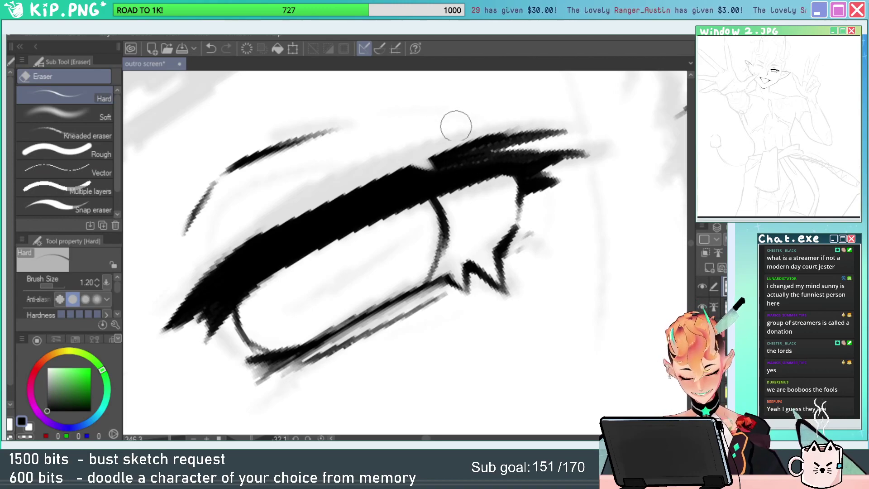
{"action": "key", "text": "ctrl+z"}
{"action": "left_click_drag", "start_coordinate": [410, 151], "coordinate": [464, 172]}
{"action": "left_click_drag", "start_coordinate": [395, 156], "coordinate": [420, 187]}
{"action": "key", "text": "b"}
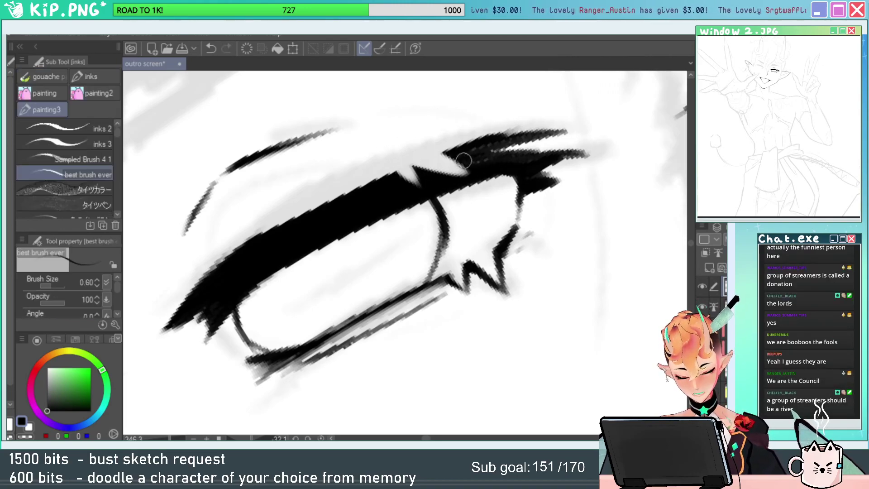
{"action": "left_click_drag", "start_coordinate": [447, 155], "coordinate": [460, 172]}
{"action": "mouse_move", "coordinate": [502, 206]}
{"action": "left_mouse_down"}
{"action": "mouse_move", "coordinate": [449, 256]}
{"action": "mouse_move", "coordinate": [468, 215]}
{"action": "left_mouse_up"}
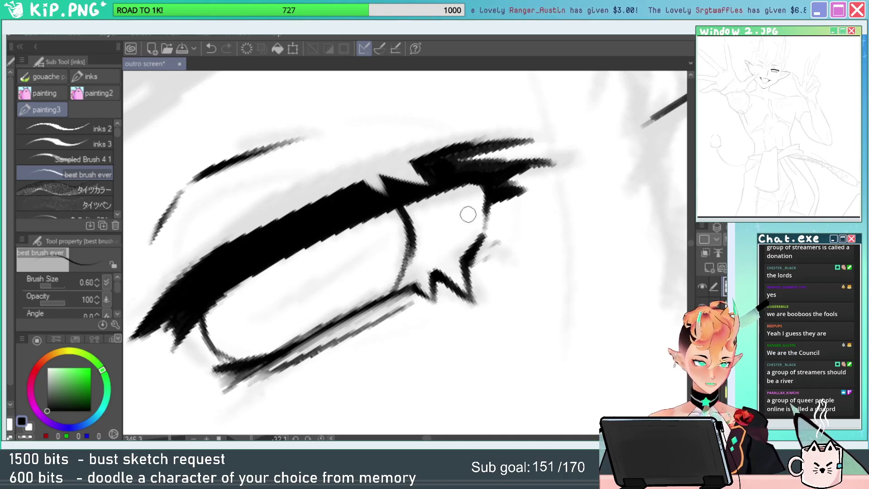
Sharpen the lash spike beside the notches and cut another small notch at the base of the outer upper lashes.
{"action": "mouse_move", "coordinate": [563, 205]}
{"action": "left_mouse_down"}
{"action": "mouse_move", "coordinate": [498, 208]}
{"action": "mouse_move", "coordinate": [606, 204]}
{"action": "left_mouse_up"}
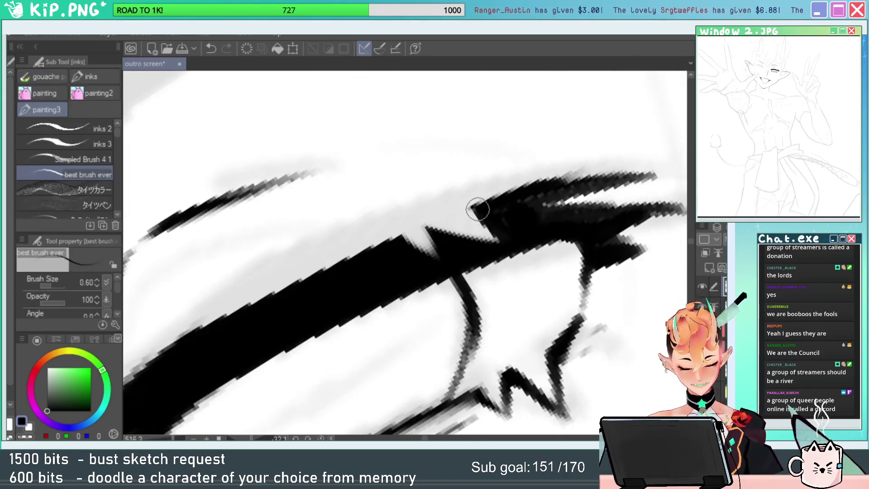
{"action": "left_click_drag", "start_coordinate": [478, 210], "coordinate": [506, 242]}
{"action": "key", "text": "e"}
{"action": "left_click_drag", "start_coordinate": [485, 190], "coordinate": [517, 209]}
{"action": "key", "text": "p"}
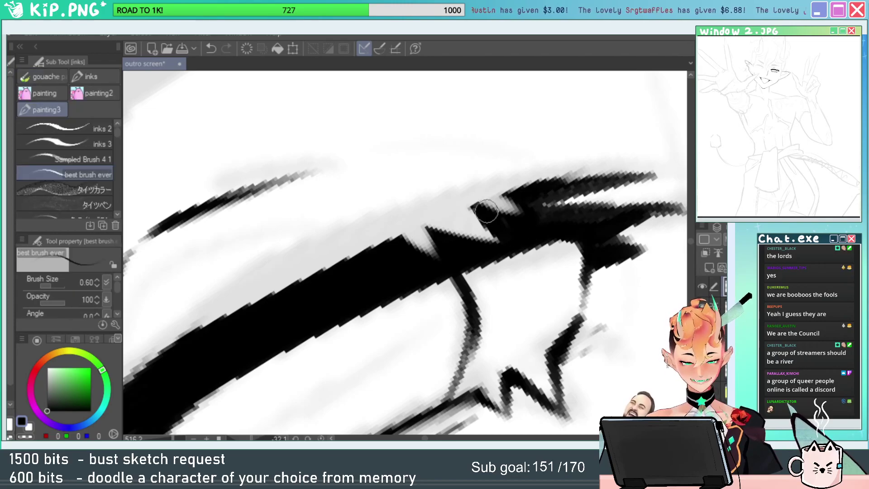
{"action": "left_click_drag", "start_coordinate": [552, 236], "coordinate": [523, 248]}
{"action": "key", "text": "e"}
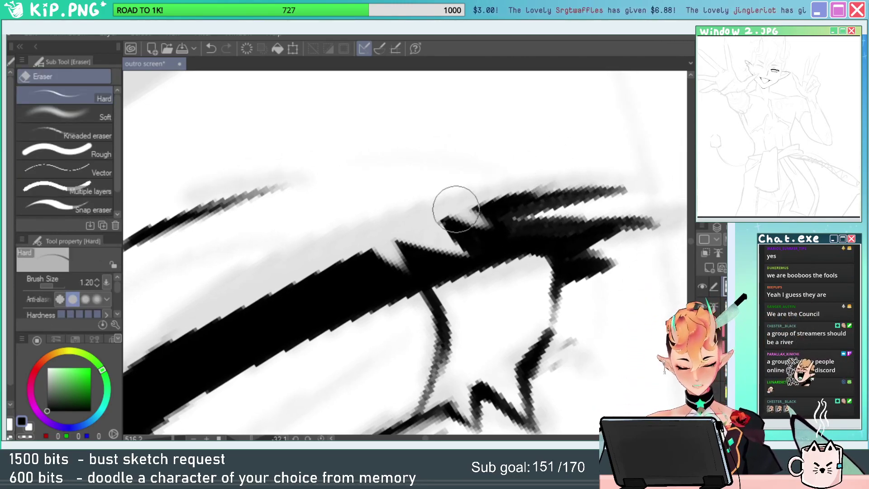
Check the face line art with the rough sketch layer hidden, show the sketch again, and save the drawing.
{"action": "key", "text": "ctrl+space"}
{"action": "mouse_move", "coordinate": [556, 260]}
{"action": "left_mouse_down"}
{"action": "mouse_move", "coordinate": [566, 342]}
{"action": "mouse_move", "coordinate": [521, 311]}
{"action": "mouse_move", "coordinate": [538, 288]}
{"action": "left_mouse_up"}
{"action": "left_click", "coordinate": [321, 438]}
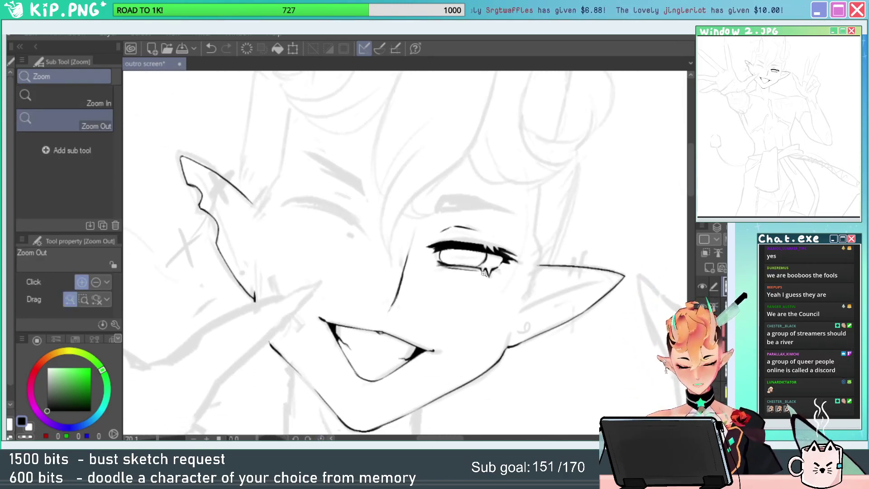
{"action": "key", "text": "r"}
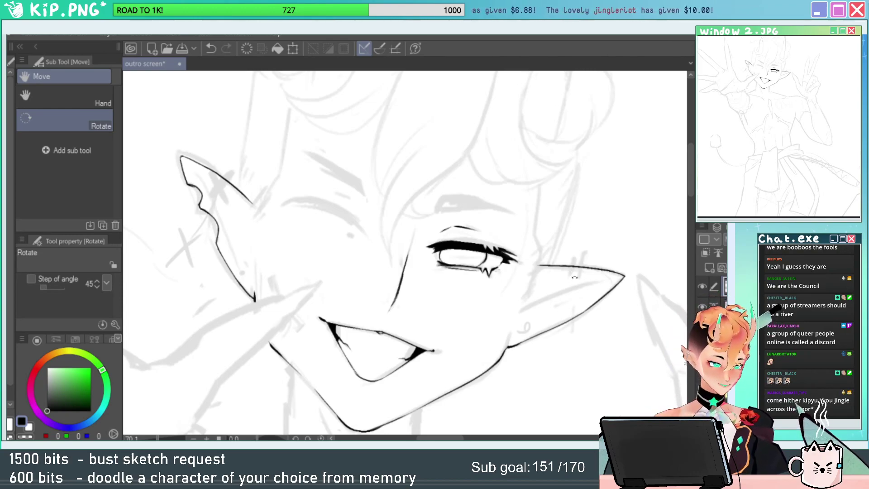
{"action": "key", "text": "slash"}
{"action": "left_click", "coordinate": [575, 276]}
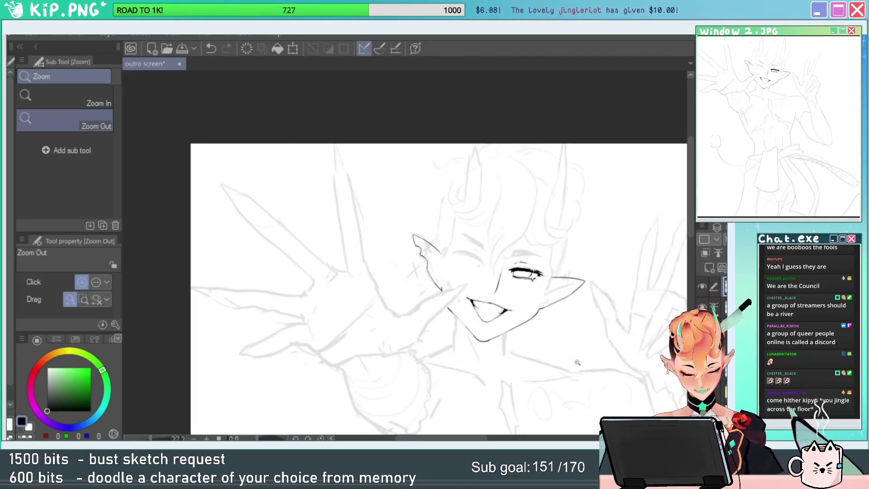
{"action": "left_click", "coordinate": [702, 307]}
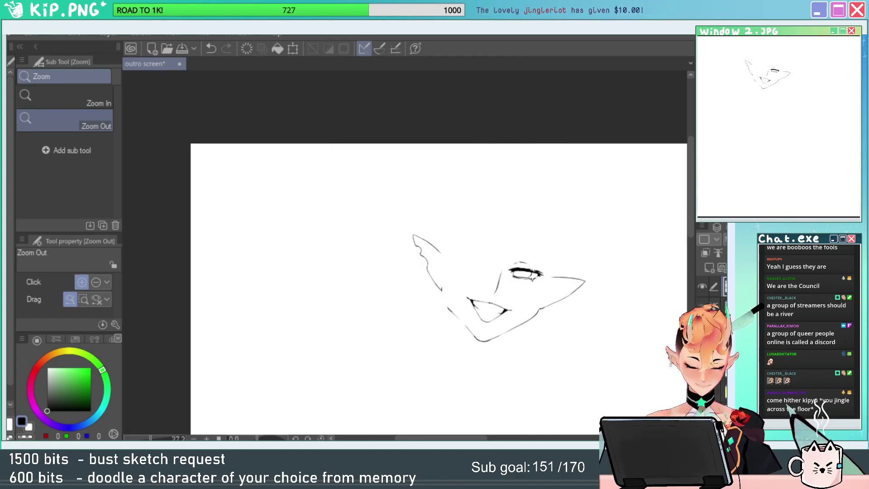
{"action": "left_click", "coordinate": [702, 307]}
{"action": "key", "text": "r"}
{"action": "left_click_drag", "start_coordinate": [543, 259], "coordinate": [558, 179]}
{"action": "key", "text": "slash"}
{"action": "left_click_drag", "start_coordinate": [520, 207], "coordinate": [571, 207]}
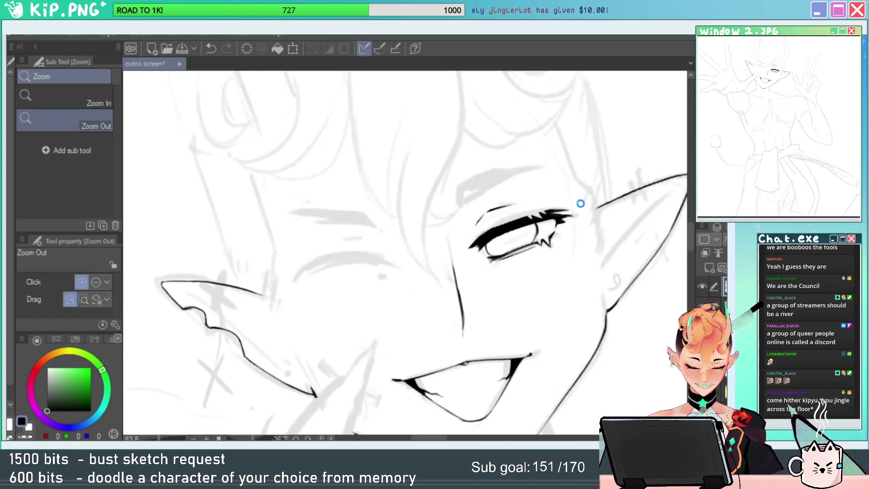
{"action": "key", "text": "ctrl+s"}
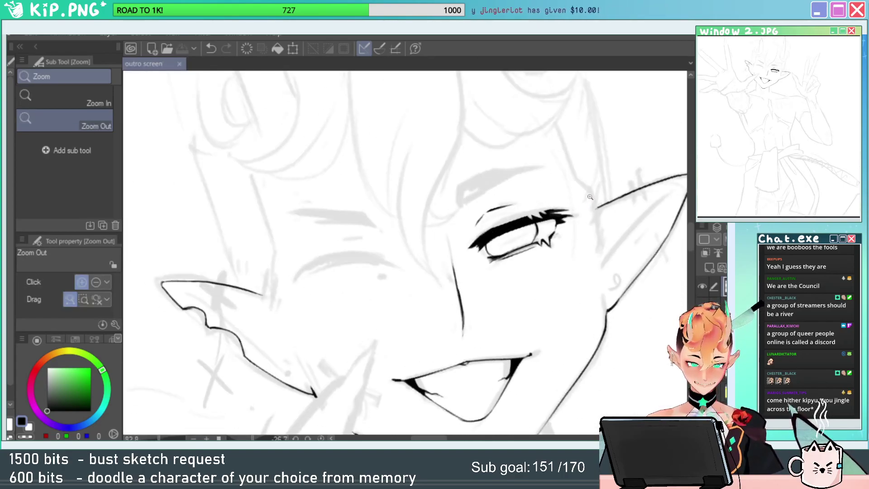
Ink the lower edge and short inner end of the eyebrow above the open eye.
{"action": "left_click", "coordinate": [490, 206]}
{"action": "key", "text": "p"}
{"action": "mouse_move", "coordinate": [429, 225]}
{"action": "left_mouse_down"}
{"action": "mouse_move", "coordinate": [545, 152]}
{"action": "mouse_move", "coordinate": [639, 127]}
{"action": "mouse_move", "coordinate": [454, 160]}
{"action": "mouse_move", "coordinate": [428, 227]}
{"action": "left_mouse_up"}
{"action": "key", "text": "ctrl+z"}
{"action": "left_click_drag", "start_coordinate": [545, 202], "coordinate": [484, 238]}
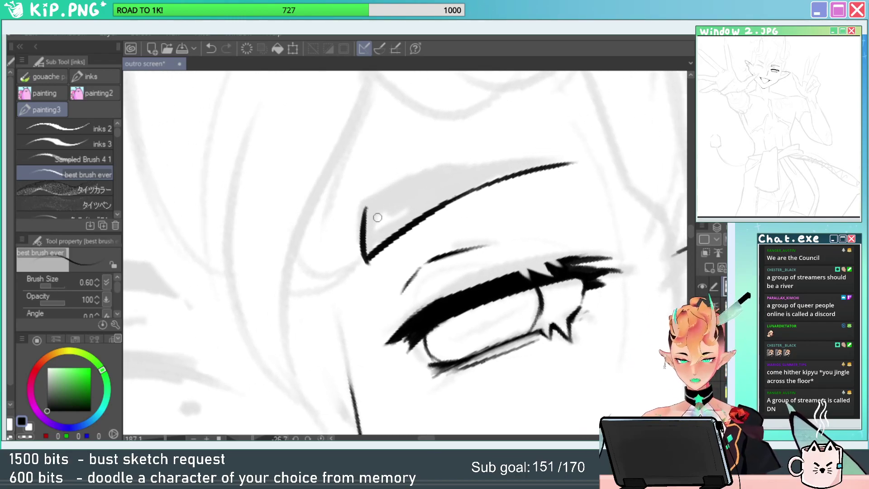
Ink the eyebrow's upper edge, undoing the unsuitable strokes, to close the outline from the inner end to the tapered tip.
{"action": "left_click_drag", "start_coordinate": [366, 209], "coordinate": [480, 170]}
{"action": "key", "text": "ctrl+z"}
{"action": "left_click_drag", "start_coordinate": [362, 218], "coordinate": [497, 161]}
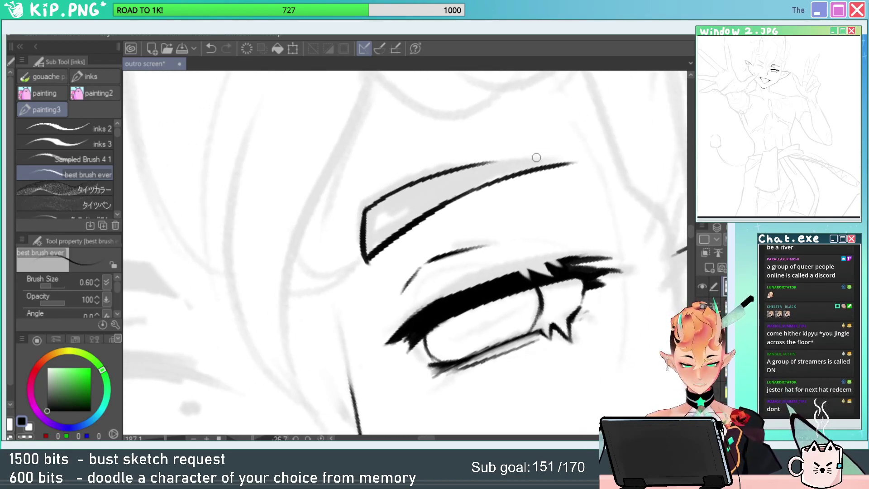
{"action": "key", "text": "ctrl+z"}
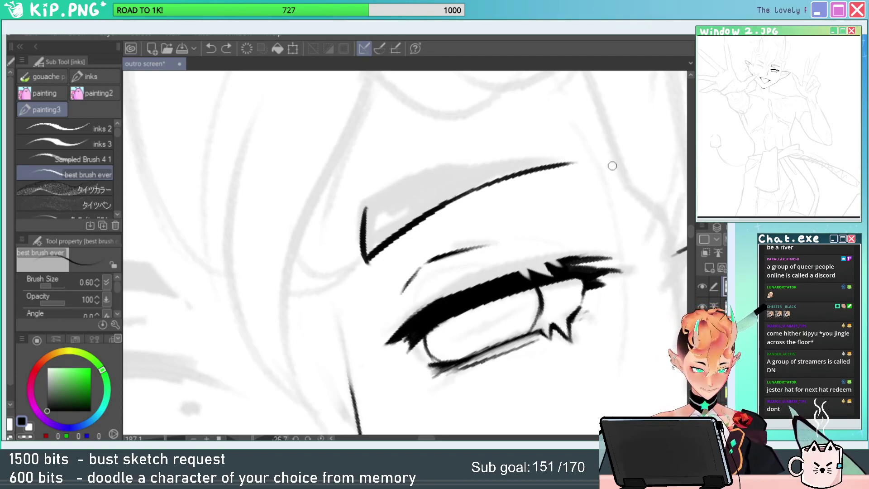
{"action": "left_click_drag", "start_coordinate": [574, 159], "coordinate": [433, 169]}
{"action": "key", "text": "ctrl+z"}
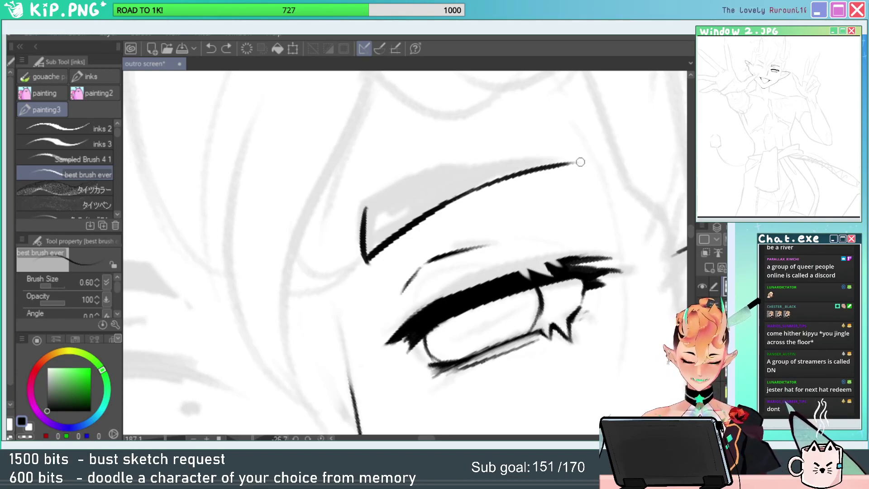
{"action": "mouse_move", "coordinate": [577, 164]}
{"action": "left_mouse_down"}
{"action": "mouse_move", "coordinate": [453, 168]}
{"action": "mouse_move", "coordinate": [364, 213]}
{"action": "left_mouse_up"}
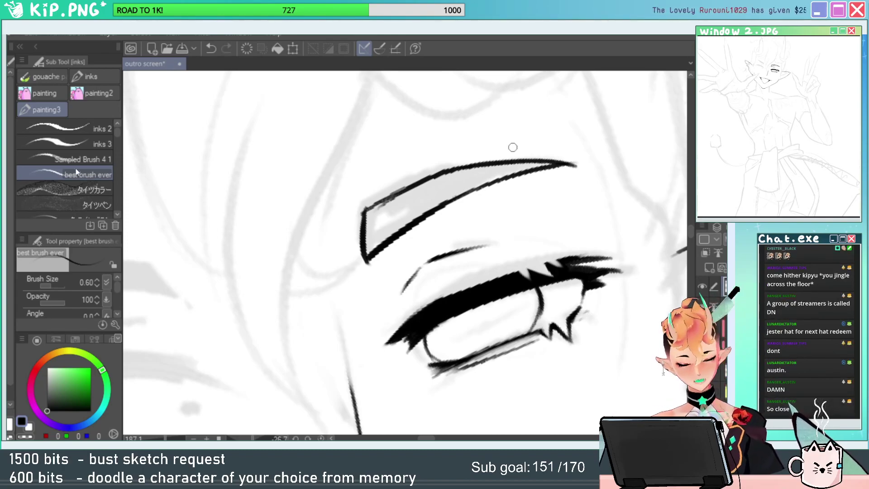
Fill the eyebrow outline with solid black using the enclose-and-fill brush and trim its lower inner corner with the hard eraser.
{"action": "key", "text": "b"}
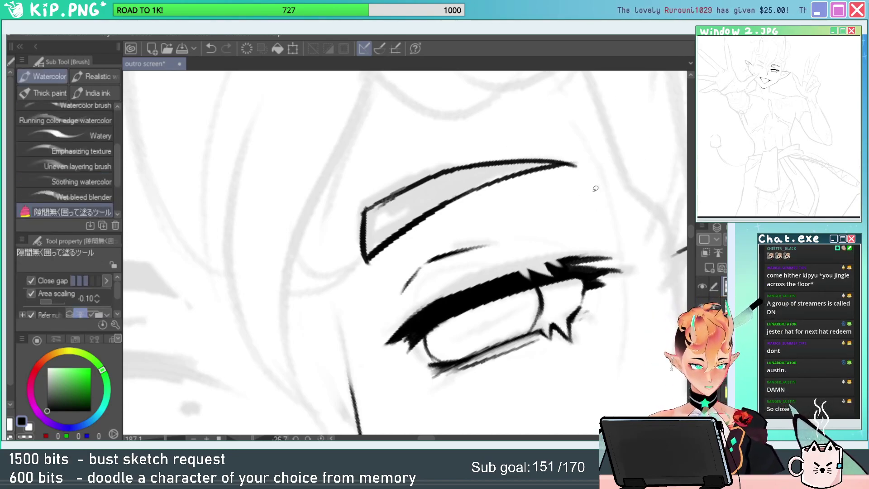
{"action": "left_click_drag", "start_coordinate": [559, 187], "coordinate": [322, 266]}
{"action": "key", "text": "e"}
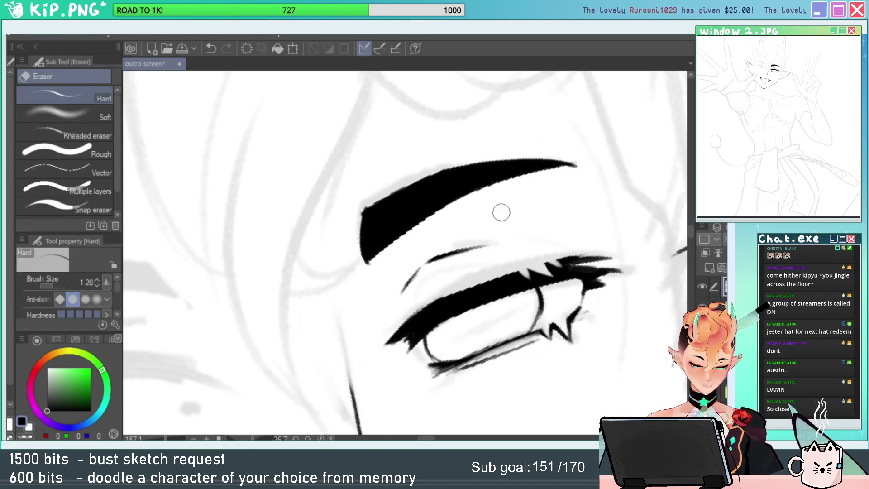
{"action": "left_click_drag", "start_coordinate": [392, 250], "coordinate": [409, 248]}
Ink a thin separate hair stroke alongside the eyebrow's inner end.
{"action": "key", "text": "p"}
{"action": "mouse_move", "coordinate": [360, 200]}
{"action": "left_mouse_down"}
{"action": "mouse_move", "coordinate": [375, 286]}
{"action": "mouse_move", "coordinate": [365, 212]}
{"action": "mouse_move", "coordinate": [367, 255]}
{"action": "left_mouse_up"}
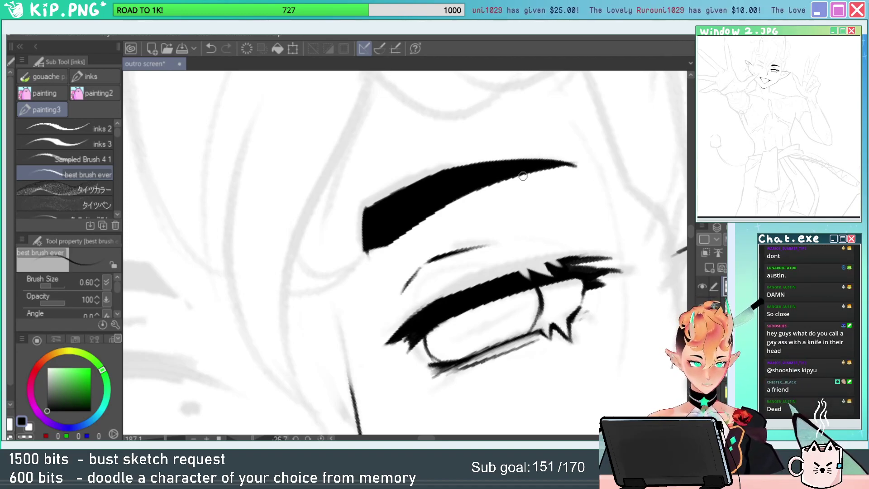
{"action": "mouse_move", "coordinate": [373, 250]}
{"action": "left_mouse_down"}
{"action": "mouse_move", "coordinate": [401, 233]}
{"action": "mouse_move", "coordinate": [362, 265]}
{"action": "left_mouse_up"}
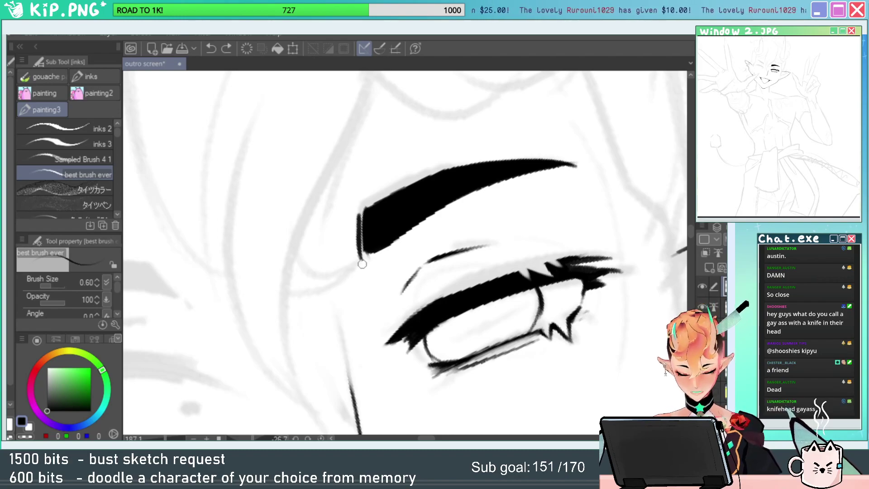
Shave the eyebrow's edges with the hard eraser and ink fine hair strokes along its lower edge.
{"action": "key", "text": "e"}
{"action": "mouse_move", "coordinate": [524, 163]}
{"action": "left_mouse_down"}
{"action": "mouse_move", "coordinate": [466, 167]}
{"action": "mouse_move", "coordinate": [474, 166]}
{"action": "mouse_move", "coordinate": [401, 226]}
{"action": "left_mouse_up"}
{"action": "key", "text": "b"}
{"action": "key", "text": "e"}
{"action": "key", "text": "ctrl+z"}
{"action": "key", "text": "b"}
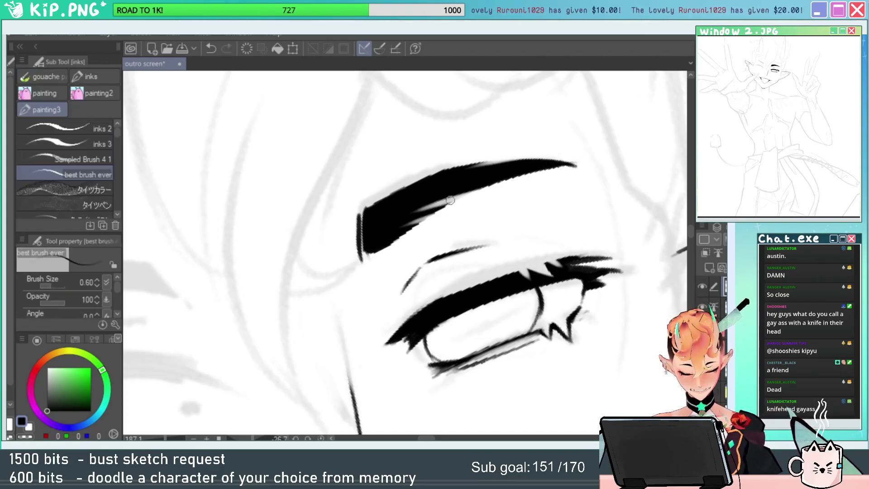
{"action": "left_click_drag", "start_coordinate": [464, 196], "coordinate": [415, 212]}
{"action": "key", "text": "ctrl+z"}
{"action": "left_click_drag", "start_coordinate": [463, 193], "coordinate": [401, 226]}
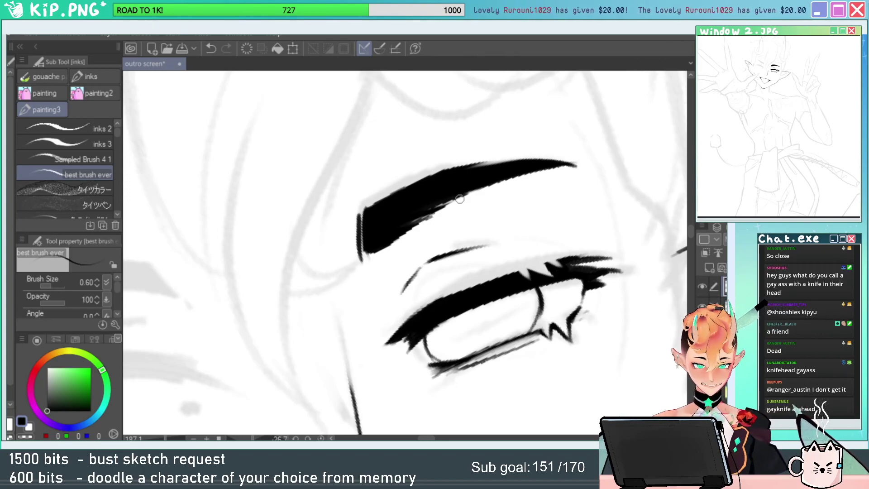
Lasso the eye below the eyebrow, shift it slightly upward with a transform, and save the drawing.
{"action": "key", "text": "slash"}
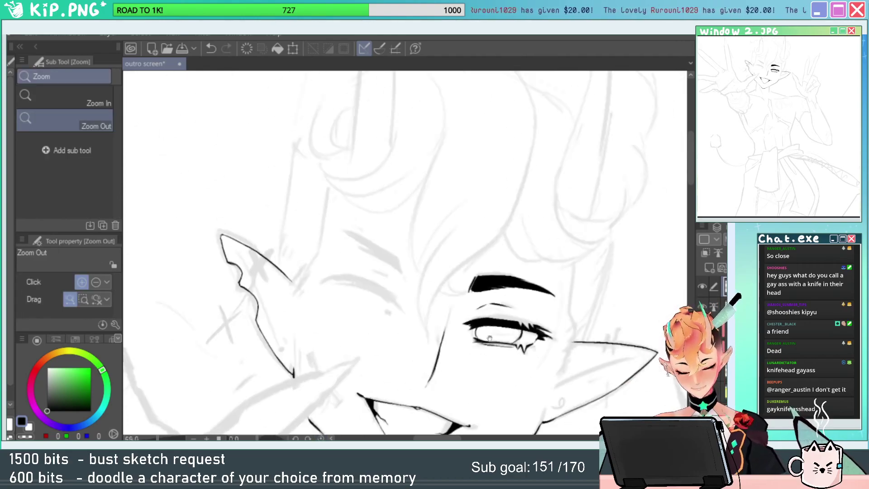
{"action": "left_click_drag", "start_coordinate": [632, 323], "coordinate": [614, 239]}
{"action": "key", "text": "m"}
{"action": "mouse_move", "coordinate": [551, 174]}
{"action": "left_mouse_down"}
{"action": "mouse_move", "coordinate": [492, 285]}
{"action": "mouse_move", "coordinate": [500, 153]}
{"action": "mouse_move", "coordinate": [570, 164]}
{"action": "left_mouse_up"}
{"action": "mouse_move", "coordinate": [564, 223]}
{"action": "left_mouse_down"}
{"action": "mouse_move", "coordinate": [511, 216]}
{"action": "mouse_move", "coordinate": [619, 151]}
{"action": "mouse_move", "coordinate": [600, 195]}
{"action": "left_mouse_up"}
{"action": "key", "text": "ctrl+t"}
{"action": "left_click_drag", "start_coordinate": [516, 268], "coordinate": [517, 258]}
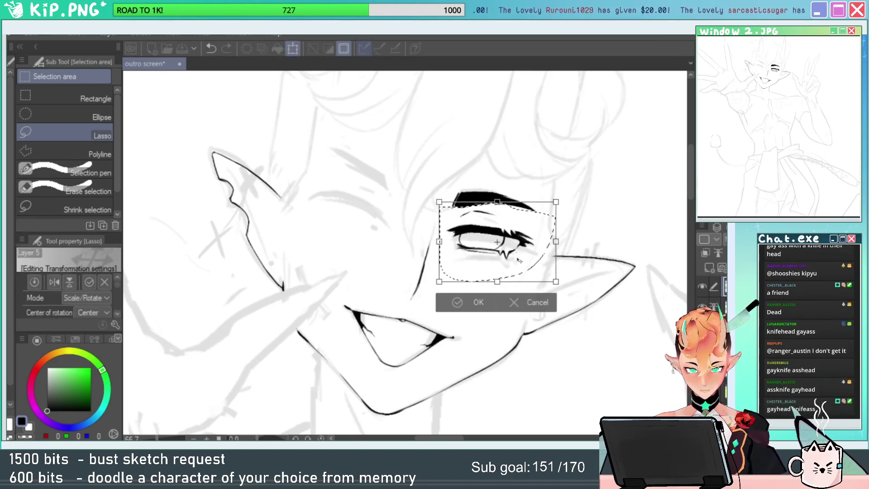
{"action": "key", "text": "Return"}
{"action": "key", "text": "ctrl+d"}
{"action": "key", "text": "r"}
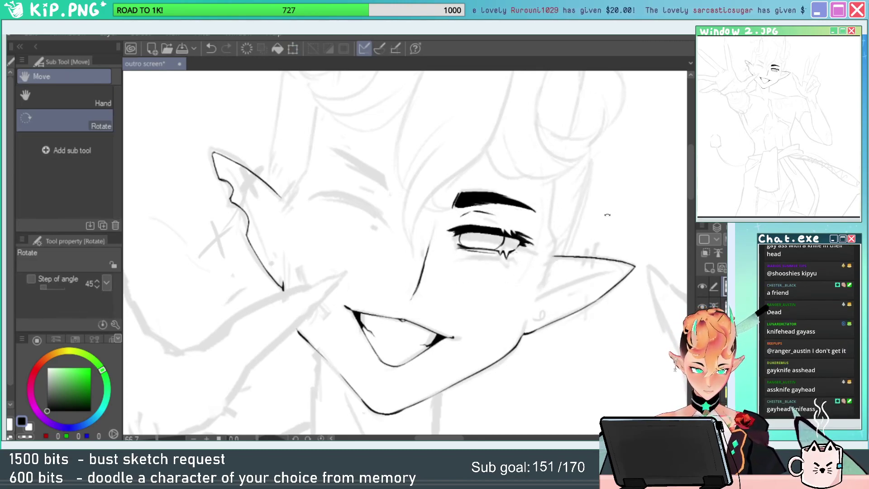
{"action": "left_click_drag", "start_coordinate": [640, 233], "coordinate": [645, 213]}
{"action": "key", "text": "ctrl+s"}
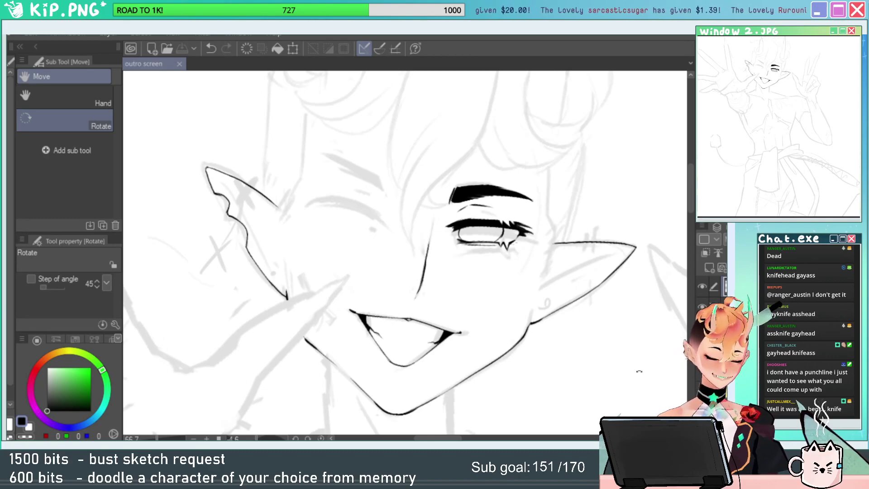
Lasso the upper lid's crease line and reposition it between the eyebrow and the upper lashes with a transform.
{"action": "key", "text": "slash"}
{"action": "mouse_move", "coordinate": [486, 204]}
{"action": "left_mouse_down"}
{"action": "mouse_move", "coordinate": [541, 224]}
{"action": "mouse_move", "coordinate": [549, 235]}
{"action": "mouse_move", "coordinate": [431, 249]}
{"action": "mouse_move", "coordinate": [522, 211]}
{"action": "left_mouse_up"}
{"action": "key", "text": "m"}
{"action": "mouse_move", "coordinate": [435, 212]}
{"action": "left_mouse_down"}
{"action": "mouse_move", "coordinate": [521, 200]}
{"action": "mouse_move", "coordinate": [416, 242]}
{"action": "mouse_move", "coordinate": [455, 206]}
{"action": "left_mouse_up"}
{"action": "key", "text": "Delete"}
{"action": "key", "text": "ctrl+d"}
{"action": "key", "text": "ctrl+t"}
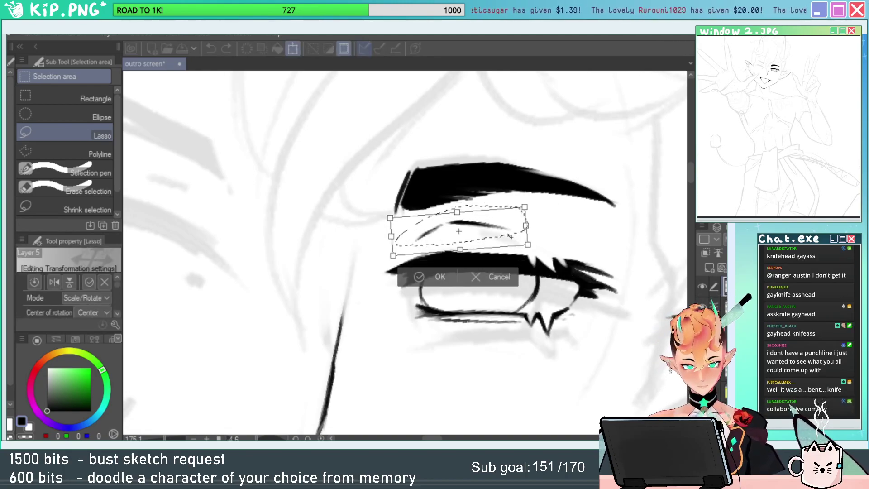
{"action": "key", "text": "Return"}
{"action": "key", "text": "ctrl+d"}
Lasso the whole eye together with its crease and nudge it slightly up toward the eyebrow.
{"action": "key", "text": "ctrl+space"}
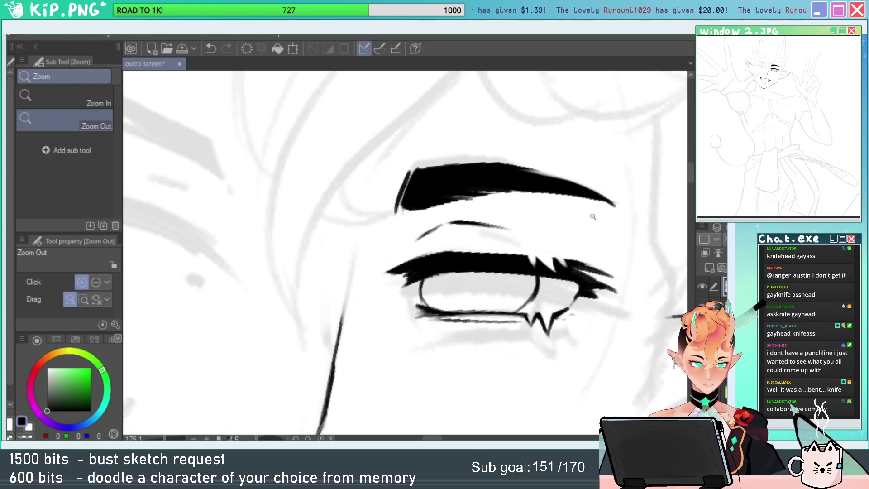
{"action": "left_click", "coordinate": [592, 216]}
{"action": "mouse_move", "coordinate": [563, 247]}
{"action": "left_mouse_down"}
{"action": "mouse_move", "coordinate": [526, 259]}
{"action": "mouse_move", "coordinate": [489, 207]}
{"action": "mouse_move", "coordinate": [534, 197]}
{"action": "mouse_move", "coordinate": [566, 207]}
{"action": "mouse_move", "coordinate": [545, 230]}
{"action": "mouse_move", "coordinate": [563, 206]}
{"action": "mouse_move", "coordinate": [615, 200]}
{"action": "left_mouse_up"}
{"action": "key", "text": "ctrl+space"}
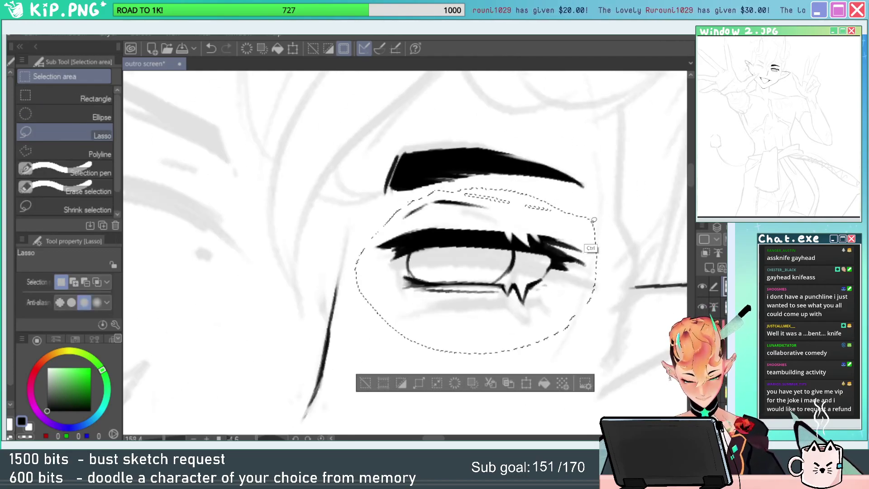
{"action": "key", "text": "ctrl+r"}
{"action": "key", "text": "ctrl+t"}
{"action": "key", "text": "ctrl+r"}
{"action": "left_click_drag", "start_coordinate": [529, 262], "coordinate": [530, 256]}
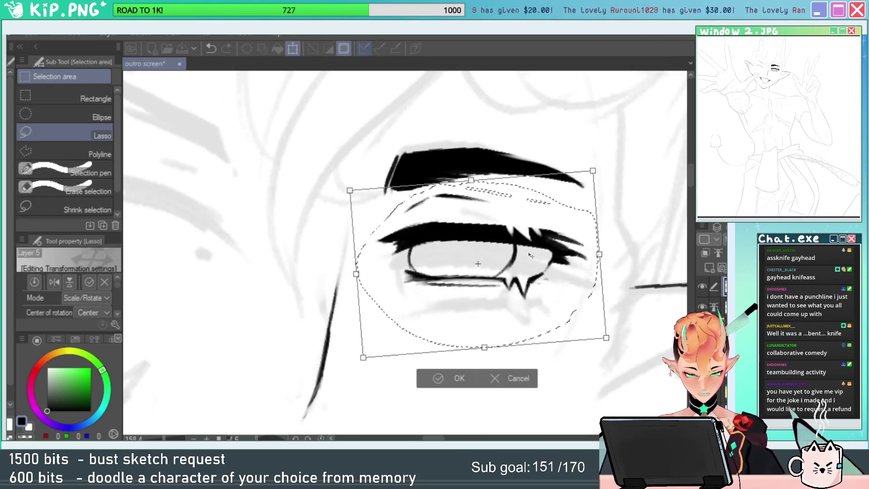
{"action": "key", "text": "Return"}
{"action": "key", "text": "ctrl+d"}
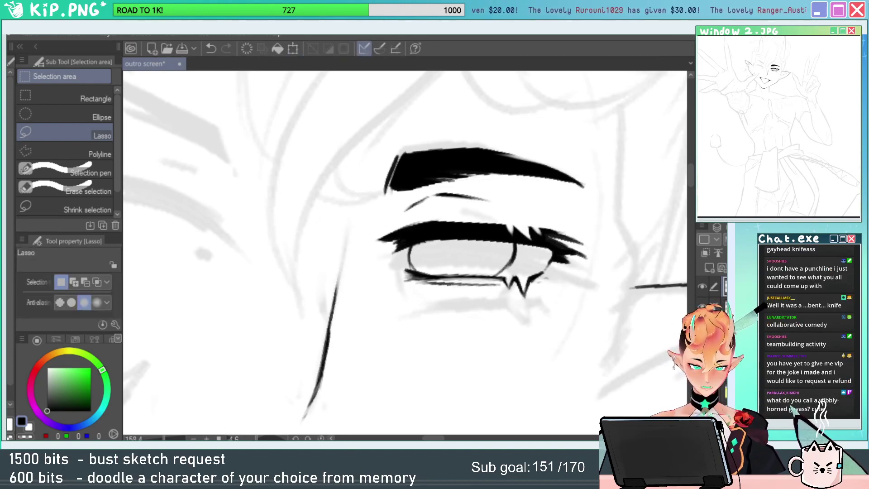
Examine the eye's placement on the face with the rough sketch layer hidden and shown.
{"action": "left_click", "coordinate": [702, 307]}
{"action": "left_click", "coordinate": [701, 307]}
{"action": "mouse_move", "coordinate": [563, 313]}
{"action": "left_mouse_down"}
{"action": "mouse_move", "coordinate": [527, 316]}
{"action": "mouse_move", "coordinate": [546, 178]}
{"action": "left_mouse_up"}
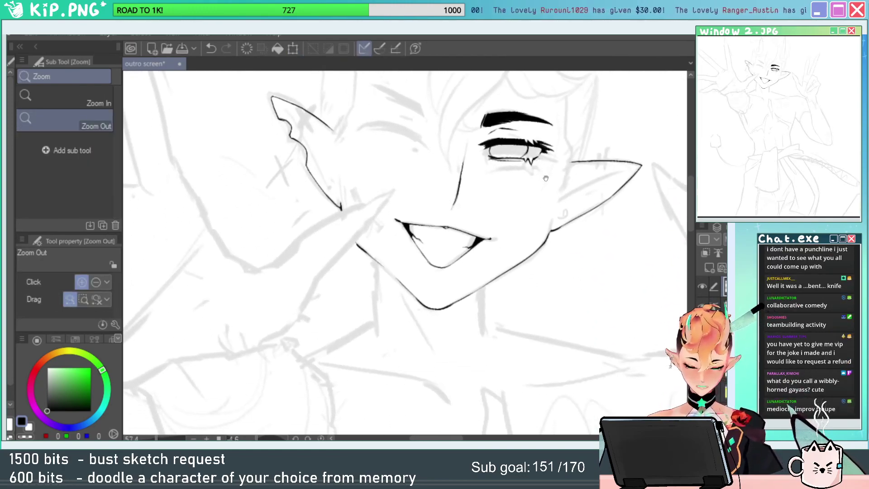
Save the drawing and ink a first short curve for the closed eye's lash line over the sketch.
{"action": "key", "text": "ctrl+s"}
{"action": "mouse_move", "coordinate": [544, 445]}
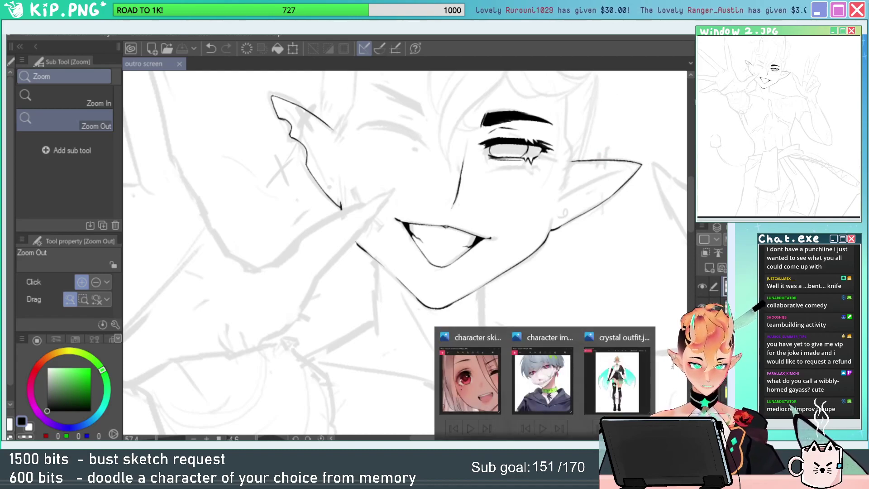
{"action": "mouse_move", "coordinate": [514, 181]}
{"action": "left_mouse_down"}
{"action": "mouse_move", "coordinate": [528, 246]}
{"action": "mouse_move", "coordinate": [470, 131]}
{"action": "mouse_move", "coordinate": [421, 116]}
{"action": "left_mouse_up"}
{"action": "mouse_move", "coordinate": [358, 181]}
{"action": "left_mouse_down"}
{"action": "mouse_move", "coordinate": [412, 201]}
{"action": "mouse_move", "coordinate": [514, 265]}
{"action": "left_mouse_up"}
{"action": "left_click_drag", "start_coordinate": [554, 238], "coordinate": [556, 269]}
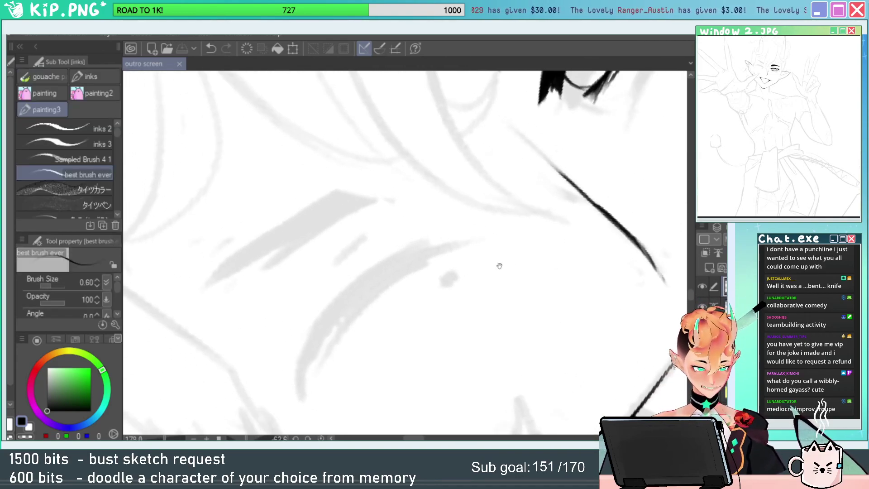
{"action": "left_click_drag", "start_coordinate": [499, 266], "coordinate": [477, 257]}
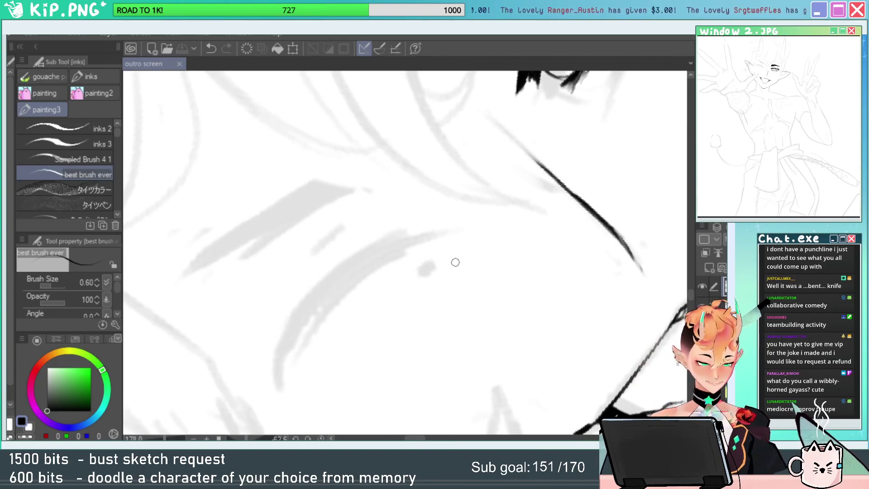
{"action": "left_click_drag", "start_coordinate": [420, 243], "coordinate": [322, 312]}
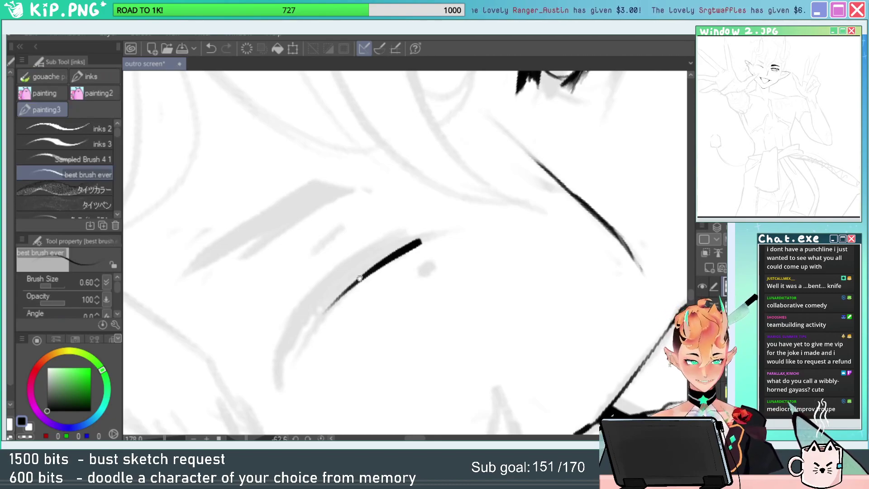
{"action": "left_click_drag", "start_coordinate": [359, 278], "coordinate": [446, 230]}
{"action": "mouse_move", "coordinate": [507, 194]}
{"action": "left_mouse_down"}
{"action": "mouse_move", "coordinate": [475, 199]}
{"action": "mouse_move", "coordinate": [334, 344]}
{"action": "left_mouse_up"}
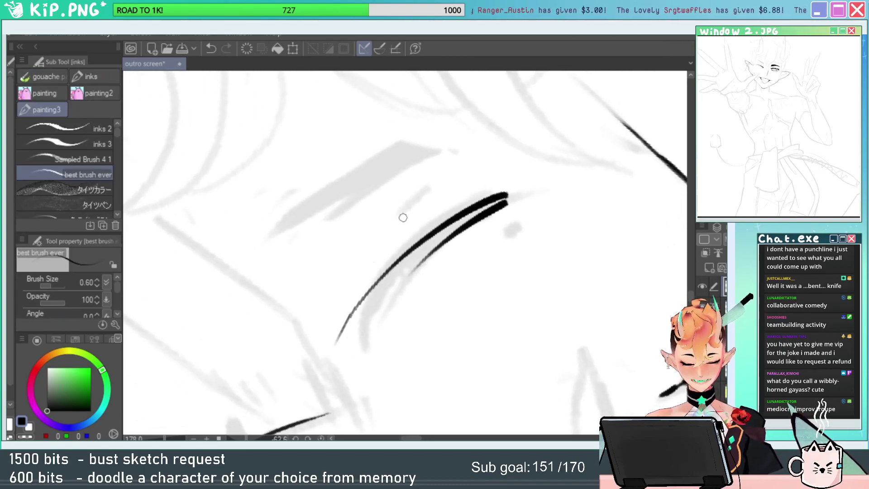
{"action": "key", "text": "ctrl+z"}
{"action": "mouse_move", "coordinate": [493, 194]}
{"action": "left_mouse_down"}
{"action": "mouse_move", "coordinate": [360, 306]}
{"action": "mouse_move", "coordinate": [354, 335]}
{"action": "left_mouse_up"}
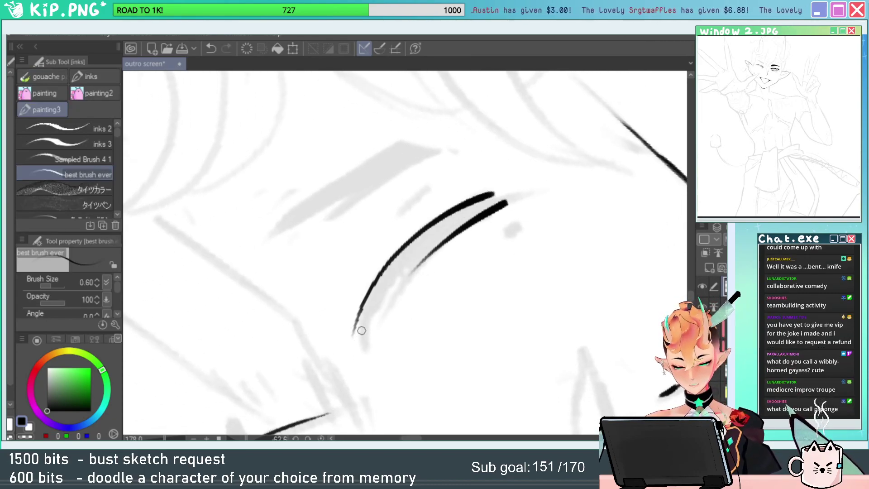
{"action": "key", "text": "ctrl+z"}
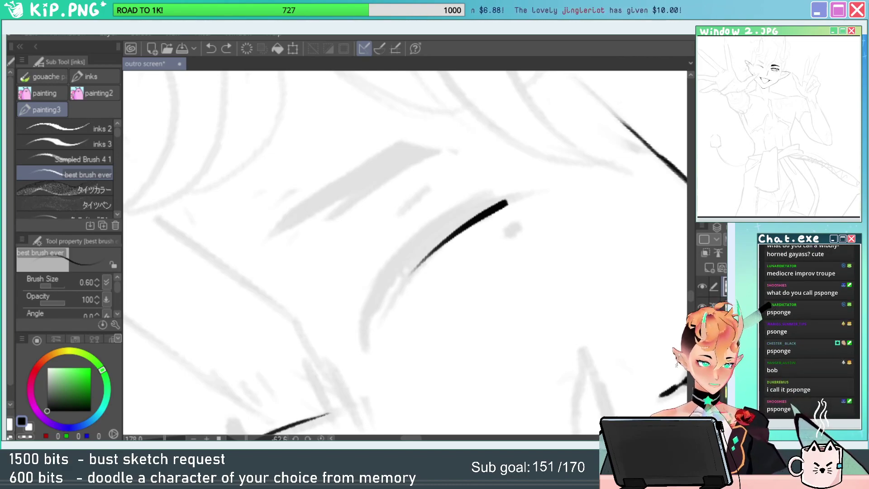
{"action": "left_click", "coordinate": [473, 210]}
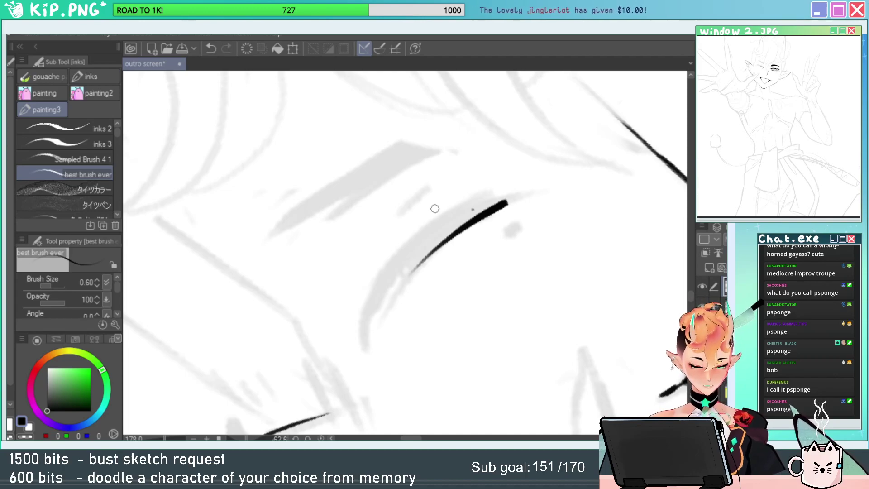
{"action": "left_click_drag", "start_coordinate": [484, 200], "coordinate": [385, 274]}
{"action": "key", "text": "ctrl+z"}
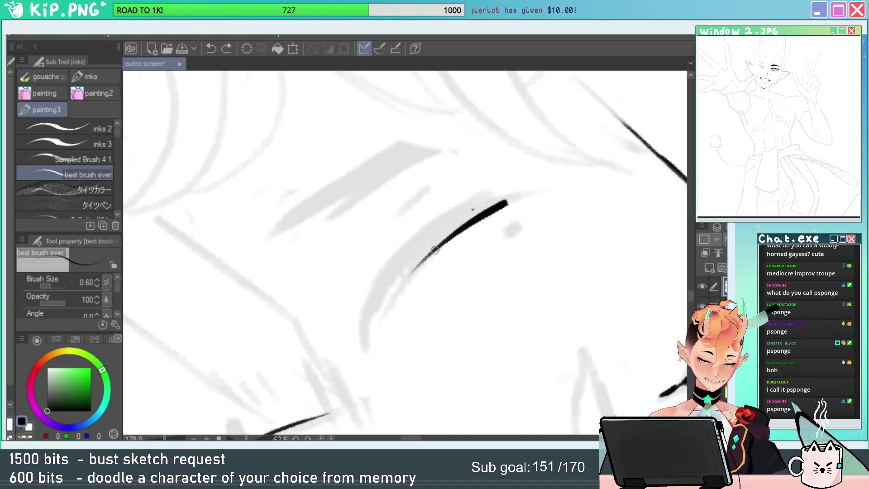
{"action": "left_click_drag", "start_coordinate": [383, 312], "coordinate": [378, 316]}
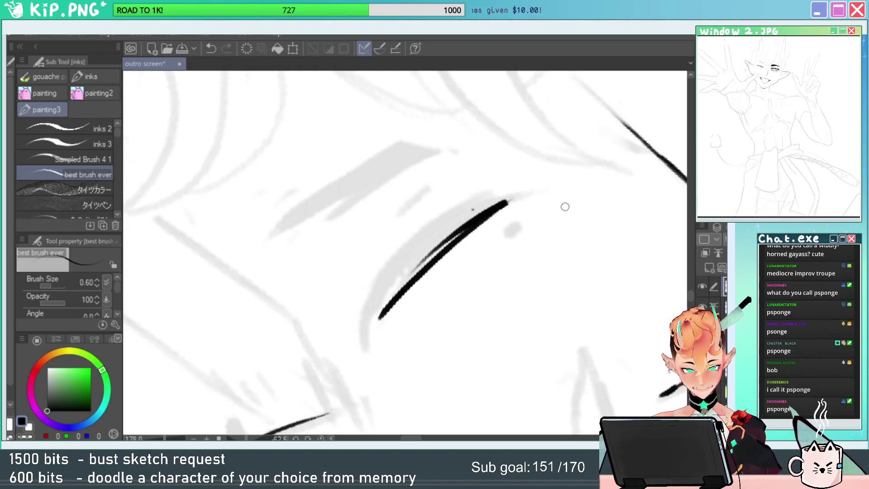
{"action": "key", "text": "ctrl+z"}
{"action": "left_click_drag", "start_coordinate": [481, 213], "coordinate": [362, 353]}
{"action": "key", "text": "ctrl+z"}
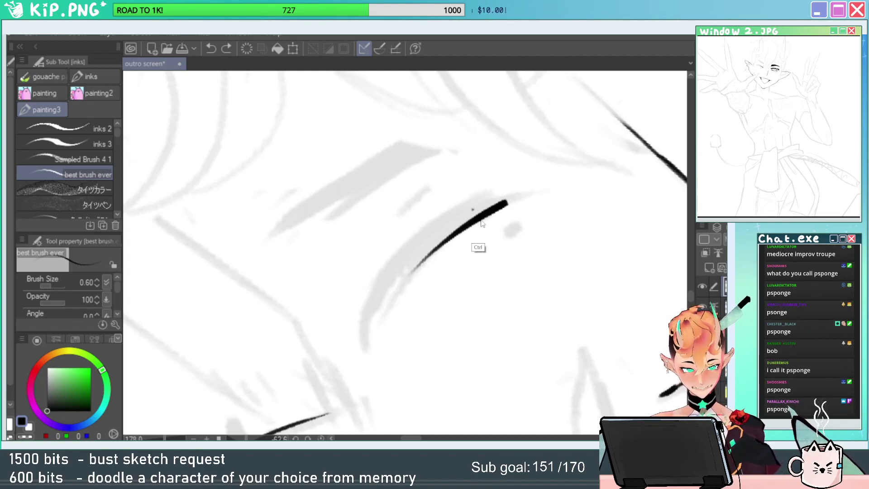
Outline the closed eye's tapered upper lash shape down to its outer corner and fill it solid black.
{"action": "mouse_move", "coordinate": [485, 215]}
{"action": "left_mouse_down"}
{"action": "mouse_move", "coordinate": [398, 295]}
{"action": "mouse_move", "coordinate": [379, 329]}
{"action": "left_mouse_up"}
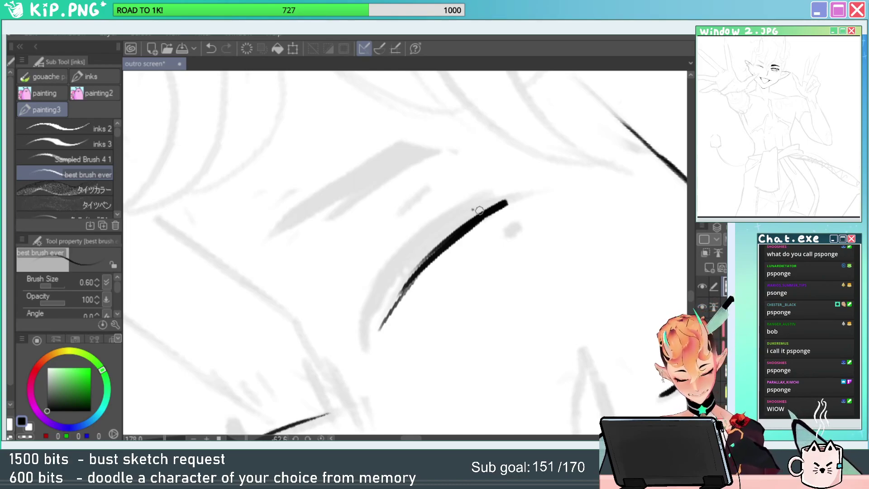
{"action": "left_click_drag", "start_coordinate": [502, 199], "coordinate": [398, 252]}
{"action": "key", "text": "ctrl+z"}
{"action": "mouse_move", "coordinate": [378, 322]}
{"action": "left_mouse_down"}
{"action": "mouse_move", "coordinate": [401, 255]}
{"action": "mouse_move", "coordinate": [476, 214]}
{"action": "left_mouse_up"}
{"action": "key", "text": "ctrl+z"}
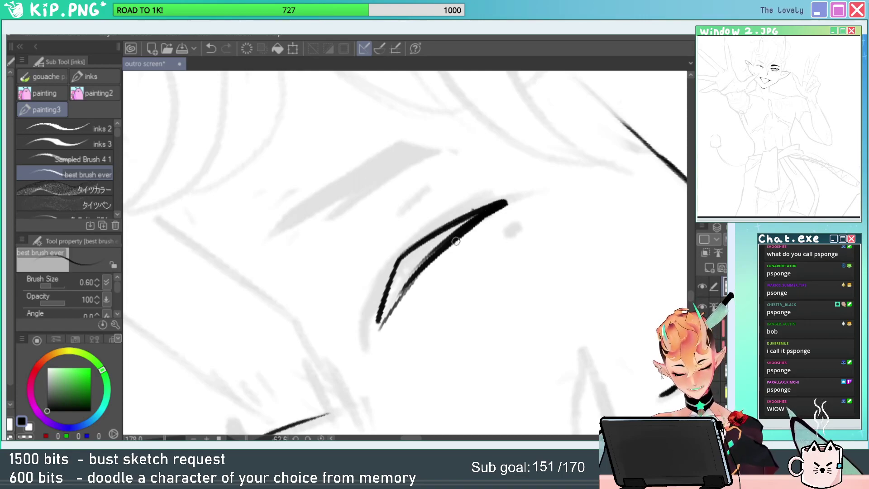
{"action": "left_click_drag", "start_coordinate": [381, 320], "coordinate": [422, 265]}
{"action": "left_click", "coordinate": [9, 216]}
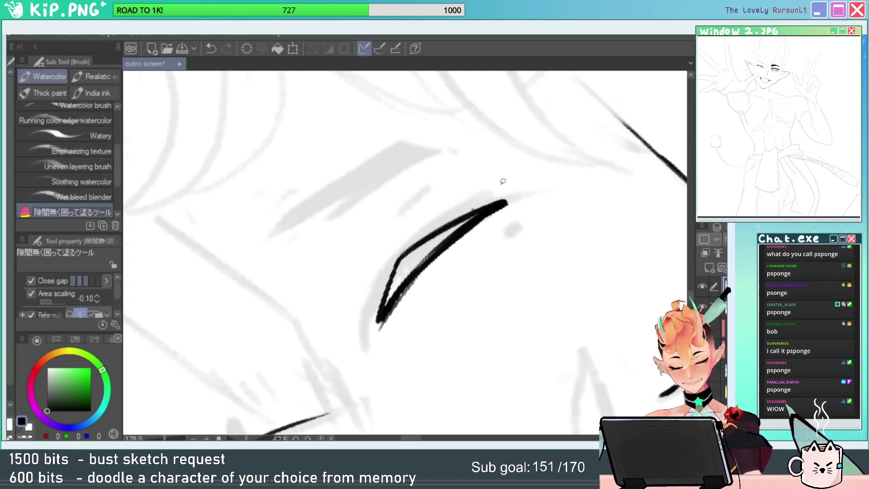
{"action": "left_click_drag", "start_coordinate": [501, 181], "coordinate": [499, 209]}
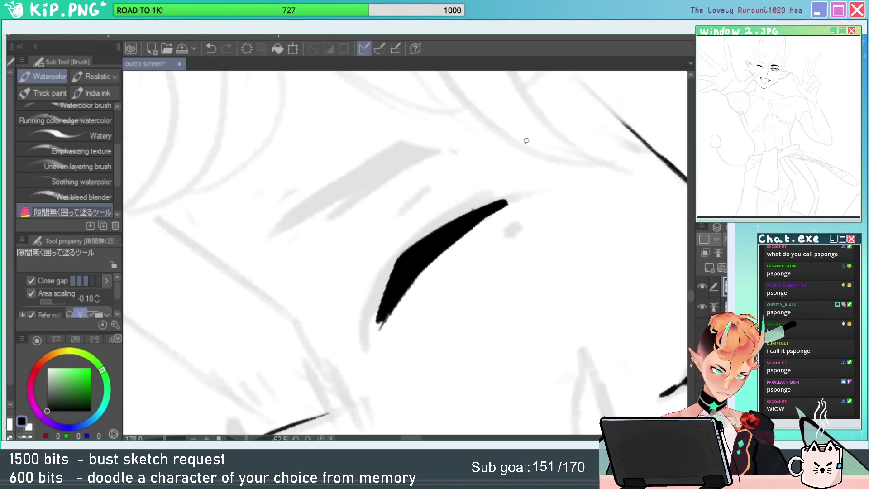
Add thin ink strokes along the upper edge of the closed eye's filled lash and extend its inner tip.
{"action": "key", "text": "p"}
{"action": "mouse_move", "coordinate": [510, 192]}
{"action": "left_mouse_down"}
{"action": "mouse_move", "coordinate": [460, 210]}
{"action": "mouse_move", "coordinate": [407, 243]}
{"action": "mouse_move", "coordinate": [418, 241]}
{"action": "left_mouse_up"}
{"action": "key", "text": "ctrl+z"}
{"action": "key", "text": "ctrl+z"}
{"action": "left_click_drag", "start_coordinate": [518, 190], "coordinate": [409, 244]}
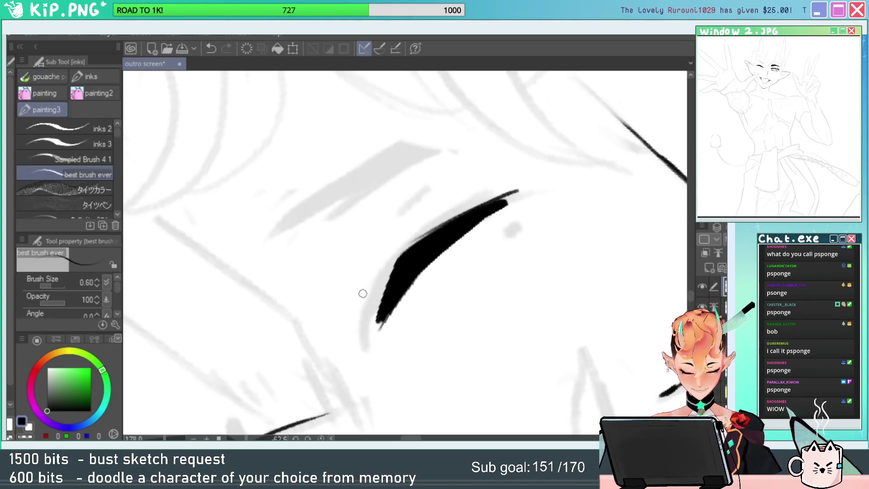
{"action": "key", "text": "ctrl+z"}
{"action": "left_click_drag", "start_coordinate": [508, 192], "coordinate": [407, 249]}
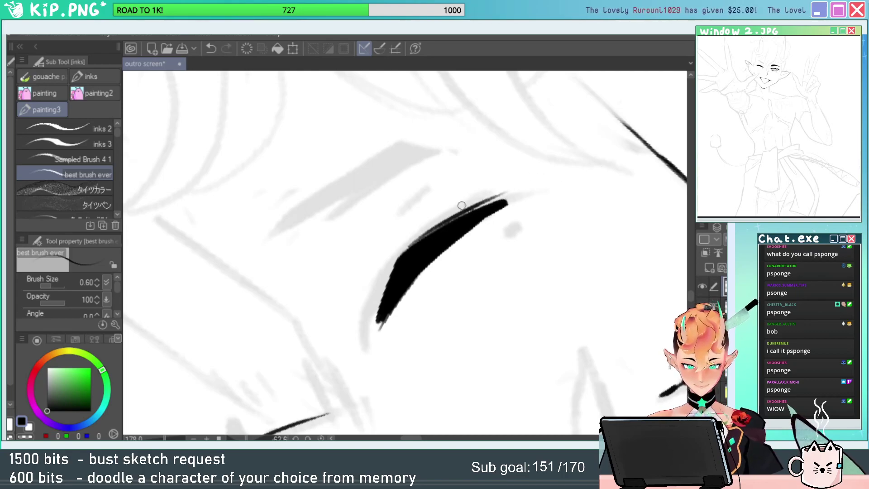
{"action": "left_click_drag", "start_coordinate": [480, 198], "coordinate": [424, 232]}
{"action": "key", "text": "ctrl+z"}
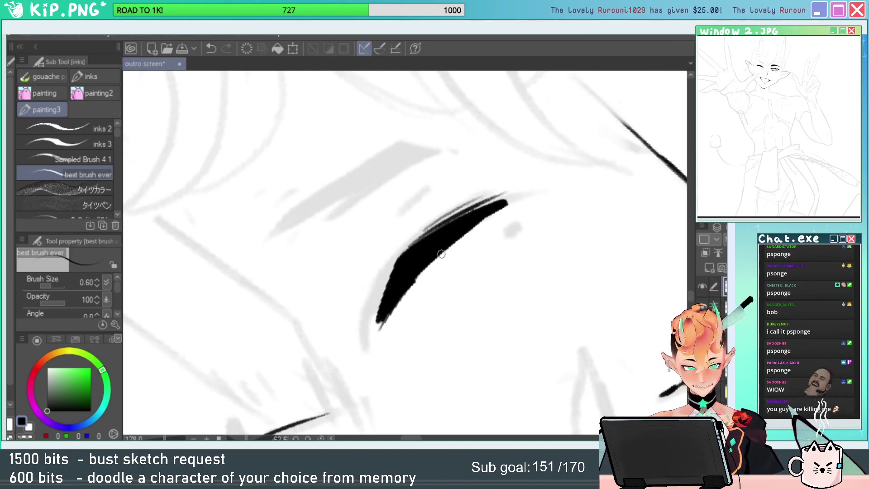
{"action": "left_click_drag", "start_coordinate": [523, 196], "coordinate": [473, 220]}
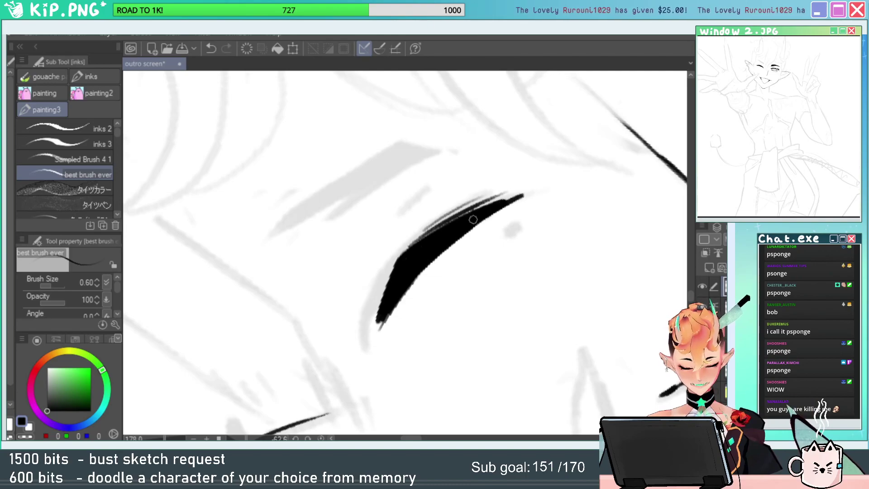
Clean up the closed lash's inner tip with the eraser and redraw its upper edge from the tapered outer corner.
{"action": "key", "text": "e"}
{"action": "mouse_move", "coordinate": [528, 190]}
{"action": "left_mouse_down"}
{"action": "mouse_move", "coordinate": [518, 216]}
{"action": "mouse_move", "coordinate": [467, 220]}
{"action": "left_mouse_up"}
{"action": "key", "text": "p"}
{"action": "mouse_move", "coordinate": [497, 191]}
{"action": "left_mouse_down"}
{"action": "mouse_move", "coordinate": [387, 262]}
{"action": "mouse_move", "coordinate": [361, 348]}
{"action": "mouse_move", "coordinate": [427, 213]}
{"action": "left_mouse_up"}
{"action": "key", "text": "ctrl+z"}
{"action": "key", "text": "ctrl+z"}
{"action": "mouse_move", "coordinate": [375, 333]}
{"action": "left_mouse_down"}
{"action": "mouse_move", "coordinate": [393, 268]}
{"action": "mouse_move", "coordinate": [488, 201]}
{"action": "left_mouse_up"}
Cut small pointed notches into the upper edge of the closed eye's lash with the hard eraser.
{"action": "left_click_drag", "start_coordinate": [473, 291], "coordinate": [498, 262]}
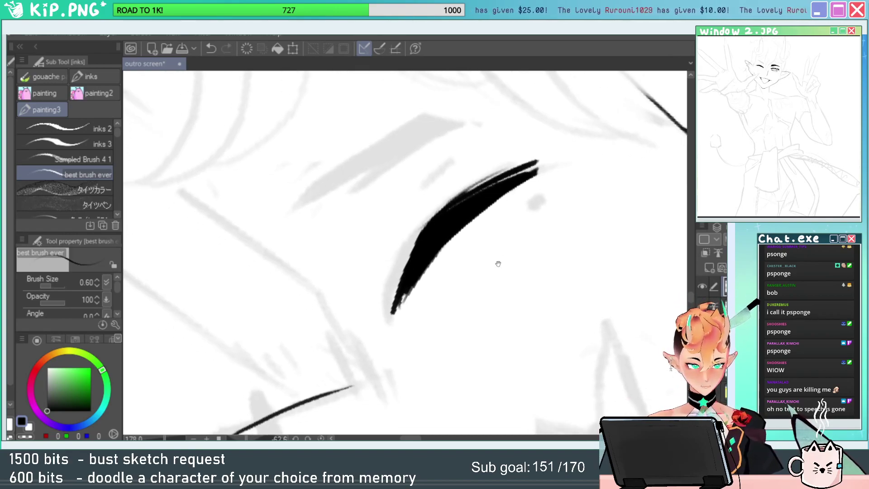
{"action": "key", "text": "shift+space"}
{"action": "mouse_move", "coordinate": [587, 207]}
{"action": "left_mouse_down"}
{"action": "mouse_move", "coordinate": [585, 241]}
{"action": "mouse_move", "coordinate": [515, 239]}
{"action": "mouse_move", "coordinate": [630, 204]}
{"action": "mouse_move", "coordinate": [466, 272]}
{"action": "left_mouse_up"}
{"action": "key", "text": "ctrl+space"}
{"action": "key", "text": "ctrl+space"}
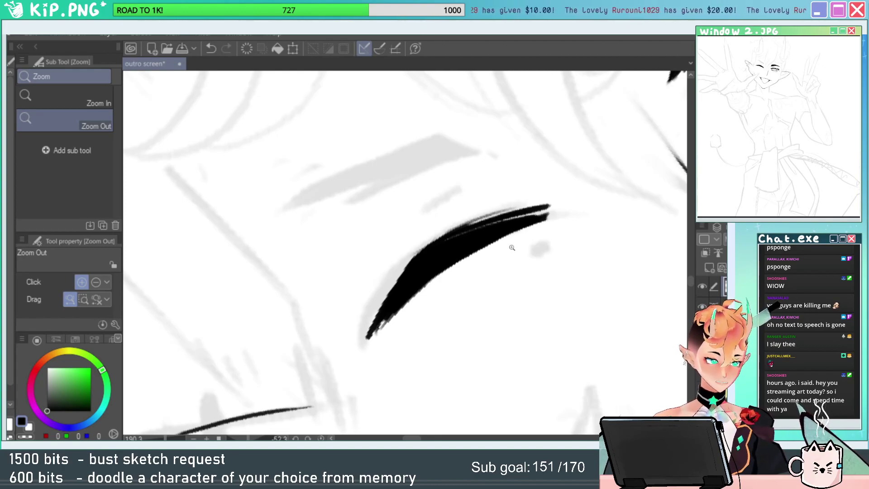
{"action": "left_click_drag", "start_coordinate": [526, 278], "coordinate": [490, 276]}
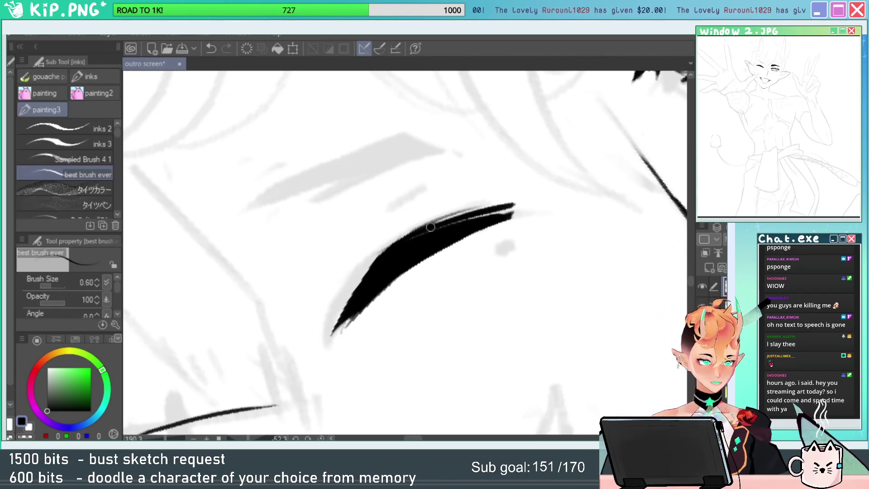
{"action": "key", "text": "e"}
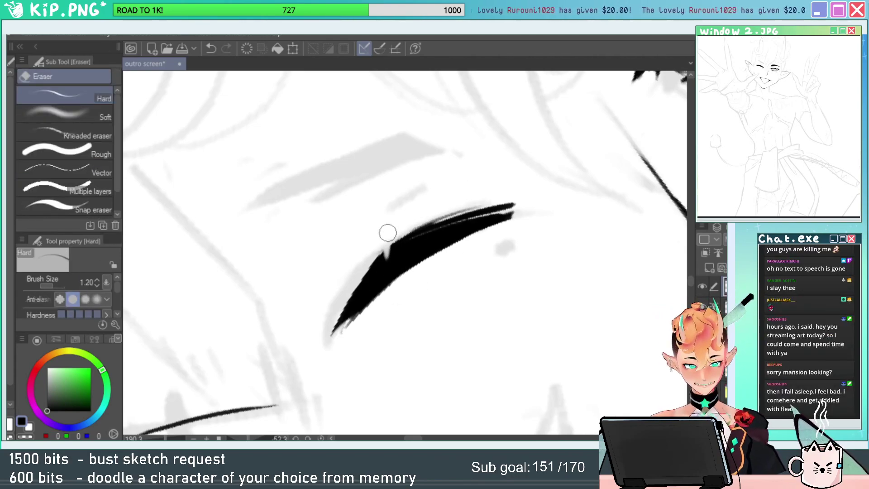
{"action": "key", "text": "ctrl+z"}
{"action": "mouse_move", "coordinate": [395, 230]}
{"action": "left_mouse_down"}
{"action": "mouse_move", "coordinate": [400, 269]}
{"action": "mouse_move", "coordinate": [383, 243]}
{"action": "mouse_move", "coordinate": [397, 268]}
{"action": "mouse_move", "coordinate": [397, 247]}
{"action": "mouse_move", "coordinate": [419, 260]}
{"action": "mouse_move", "coordinate": [376, 264]}
{"action": "mouse_move", "coordinate": [375, 242]}
{"action": "mouse_move", "coordinate": [380, 275]}
{"action": "left_mouse_up"}
{"action": "key", "text": "ctrl+z"}
{"action": "key", "text": "ctrl+z"}
{"action": "key", "text": "ctrl+space"}
{"action": "left_click_drag", "start_coordinate": [508, 277], "coordinate": [463, 289]}
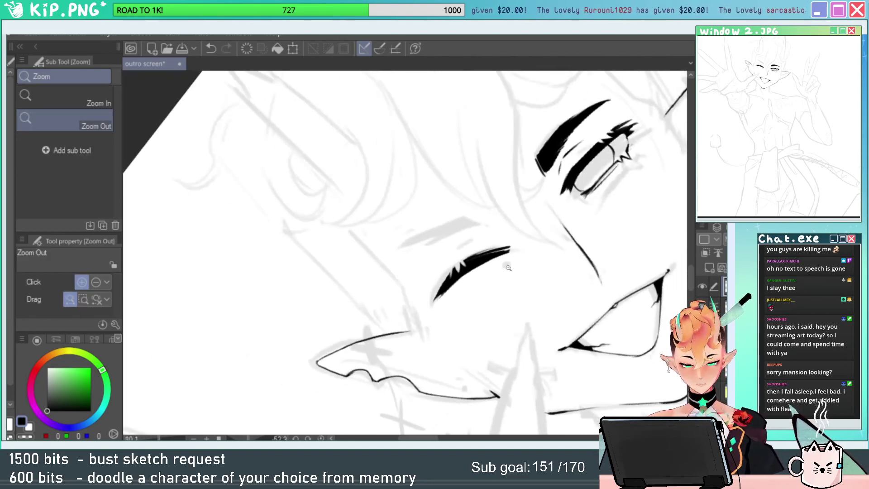
Examine the open eye's upper lashes up close and compare them with the notched lash of the closed eye.
{"action": "key", "text": "shift+space"}
{"action": "mouse_move", "coordinate": [480, 250]}
{"action": "left_mouse_down"}
{"action": "mouse_move", "coordinate": [474, 274]}
{"action": "mouse_move", "coordinate": [516, 284]}
{"action": "mouse_move", "coordinate": [469, 291]}
{"action": "left_mouse_up"}
{"action": "key", "text": "ctrl+space"}
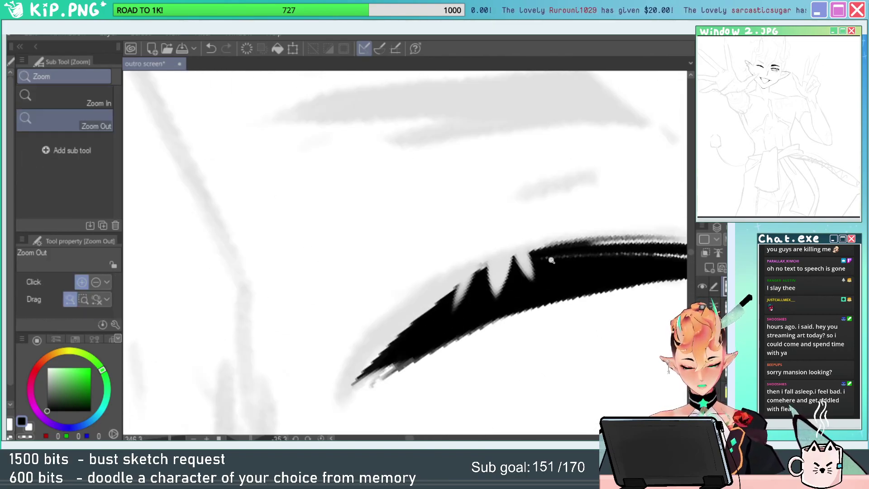
{"action": "left_click_drag", "start_coordinate": [551, 260], "coordinate": [504, 265]}
{"action": "key", "text": "space"}
{"action": "mouse_move", "coordinate": [571, 272]}
{"action": "left_mouse_down"}
{"action": "mouse_move", "coordinate": [356, 325]}
{"action": "mouse_move", "coordinate": [295, 353]}
{"action": "left_mouse_up"}
{"action": "key", "text": "ctrl+space"}
{"action": "mouse_move", "coordinate": [511, 207]}
{"action": "left_mouse_down"}
{"action": "mouse_move", "coordinate": [571, 213]}
{"action": "mouse_move", "coordinate": [599, 239]}
{"action": "left_mouse_up"}
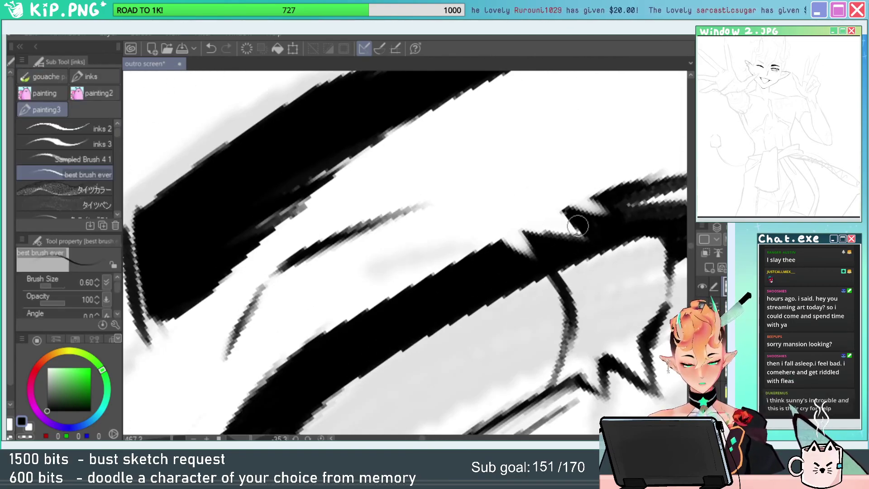
{"action": "mouse_move", "coordinate": [563, 212]}
{"action": "left_mouse_down"}
{"action": "mouse_move", "coordinate": [596, 243]}
{"action": "mouse_move", "coordinate": [547, 236]}
{"action": "left_mouse_up"}
{"action": "key", "text": "e"}
{"action": "key", "text": "p"}
{"action": "key", "text": "ctrl+space"}
{"action": "key", "text": "space"}
{"action": "left_click_drag", "start_coordinate": [519, 304], "coordinate": [655, 180]}
{"action": "left_click_drag", "start_coordinate": [521, 252], "coordinate": [564, 260]}
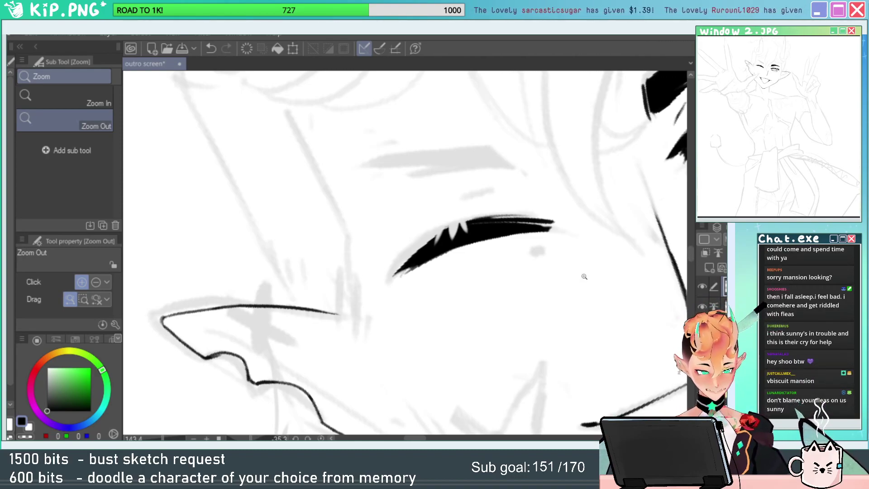
Ink the closed eye's lower lid line, a small inner-corner mark, and the short crease above the lashes.
{"action": "left_click_drag", "start_coordinate": [449, 269], "coordinate": [421, 243]}
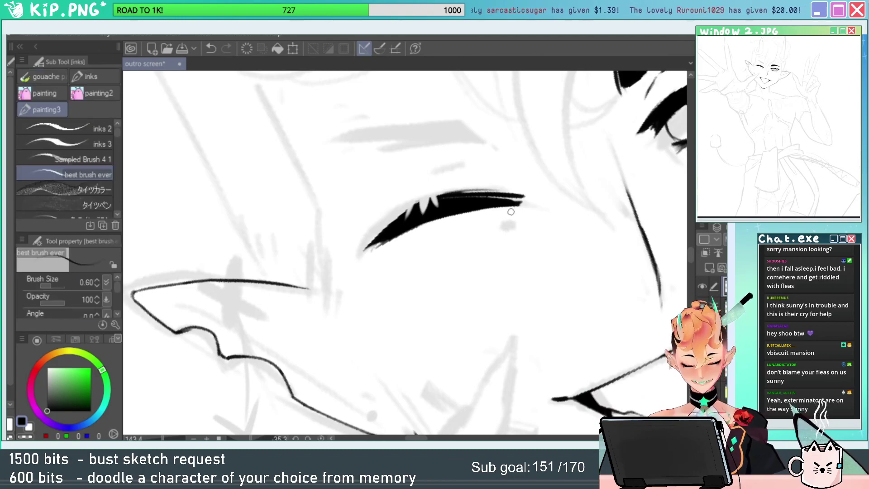
{"action": "key", "text": "ctrl+z"}
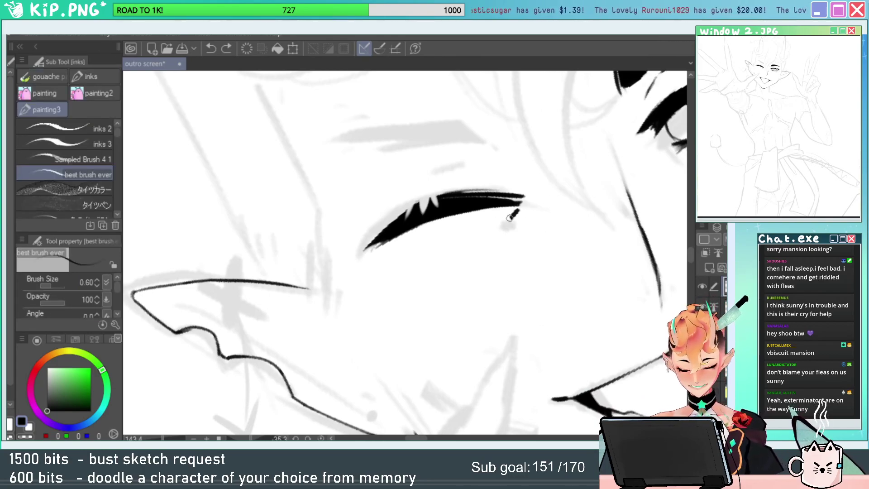
{"action": "left_click_drag", "start_coordinate": [500, 212], "coordinate": [453, 230]}
{"action": "mouse_move", "coordinate": [502, 244]}
{"action": "left_mouse_down"}
{"action": "mouse_move", "coordinate": [368, 320]}
{"action": "mouse_move", "coordinate": [515, 245]}
{"action": "left_mouse_up"}
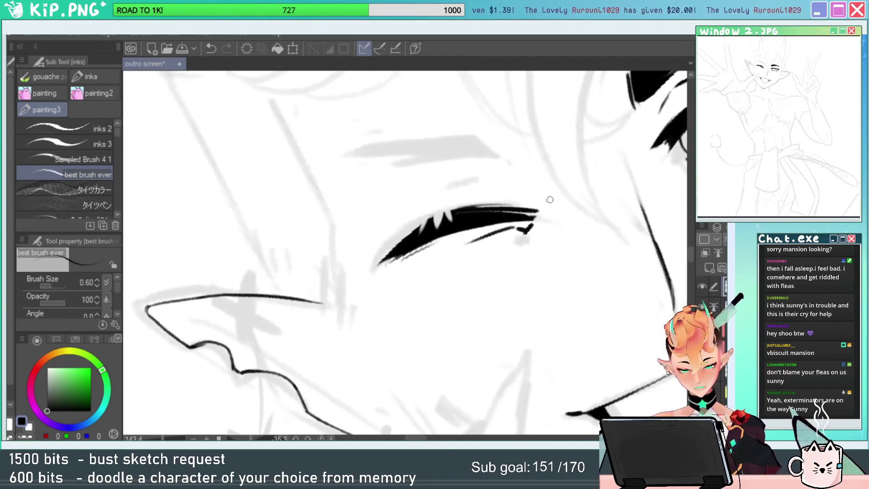
{"action": "left_click_drag", "start_coordinate": [586, 221], "coordinate": [497, 252]}
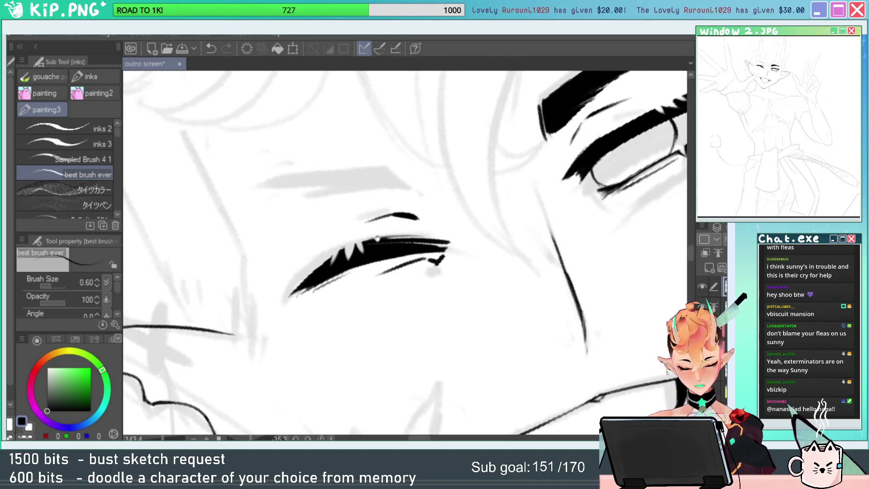
{"action": "left_click_drag", "start_coordinate": [377, 238], "coordinate": [372, 246]}
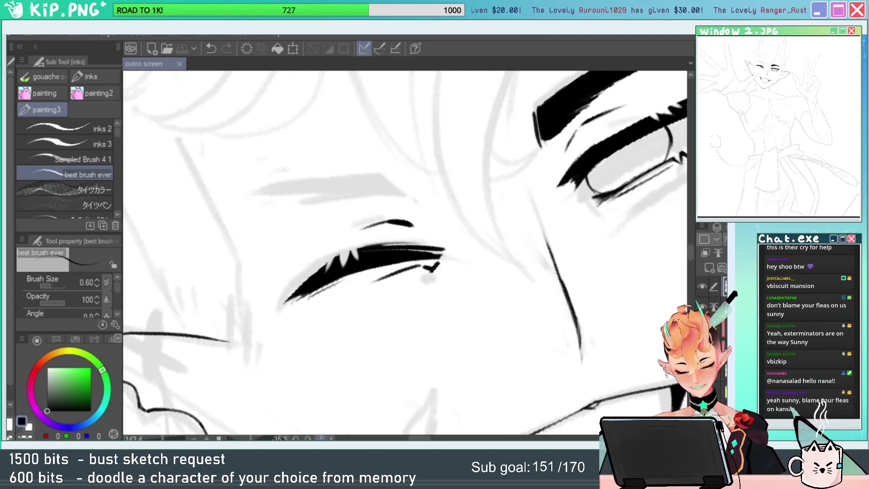
Ink the outline of the eyebrow above the closed eye, redoing its upper edge as a curve from the tapered outer tip.
{"action": "left_click_drag", "start_coordinate": [445, 392], "coordinate": [362, 391]}
{"action": "left_click_drag", "start_coordinate": [570, 193], "coordinate": [535, 253]}
{"action": "left_click_drag", "start_coordinate": [559, 220], "coordinate": [562, 177]}
{"action": "mouse_move", "coordinate": [605, 195]}
{"action": "left_mouse_down"}
{"action": "mouse_move", "coordinate": [587, 170]}
{"action": "mouse_move", "coordinate": [614, 148]}
{"action": "left_mouse_up"}
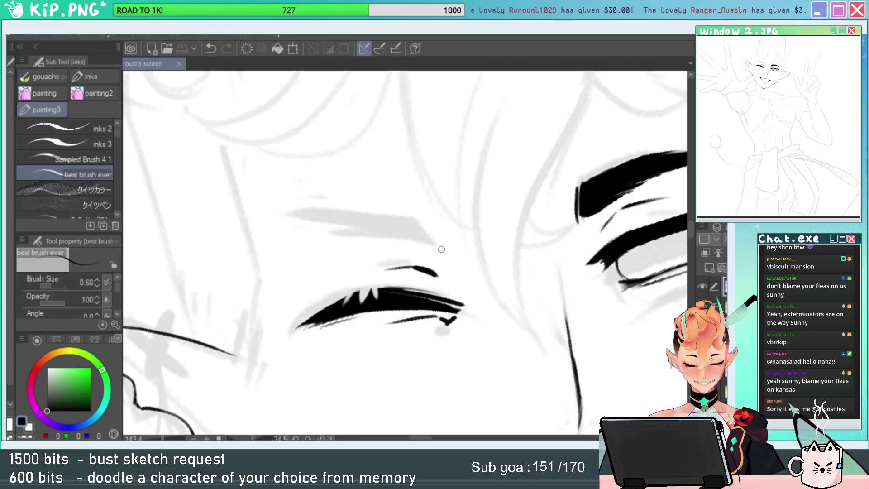
{"action": "left_click_drag", "start_coordinate": [445, 249], "coordinate": [348, 224]}
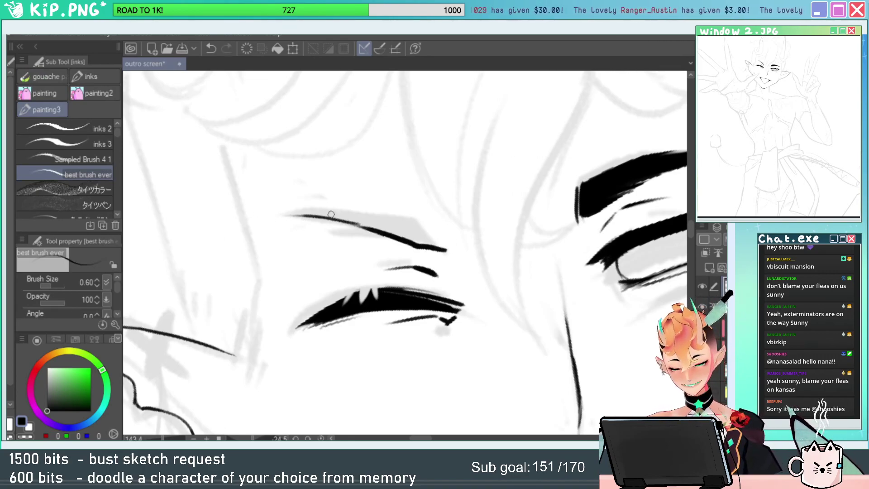
{"action": "left_click_drag", "start_coordinate": [455, 225], "coordinate": [390, 199]}
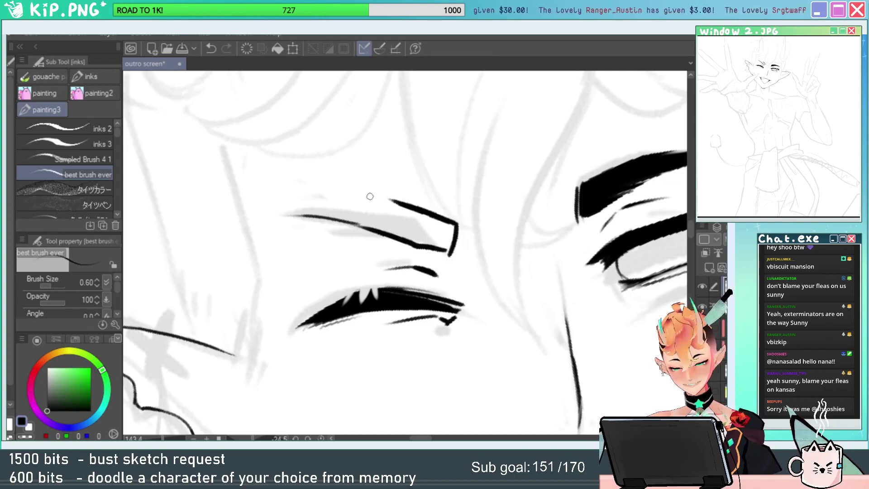
{"action": "key", "text": "ctrl+z"}
{"action": "key", "text": "ctrl+z"}
{"action": "left_click_drag", "start_coordinate": [287, 214], "coordinate": [401, 210]}
{"action": "key", "text": "ctrl+z"}
{"action": "mouse_move", "coordinate": [290, 213]}
{"action": "left_mouse_down"}
{"action": "mouse_move", "coordinate": [374, 208]}
{"action": "mouse_move", "coordinate": [441, 237]}
{"action": "mouse_move", "coordinate": [421, 246]}
{"action": "mouse_move", "coordinate": [430, 247]}
{"action": "left_mouse_up"}
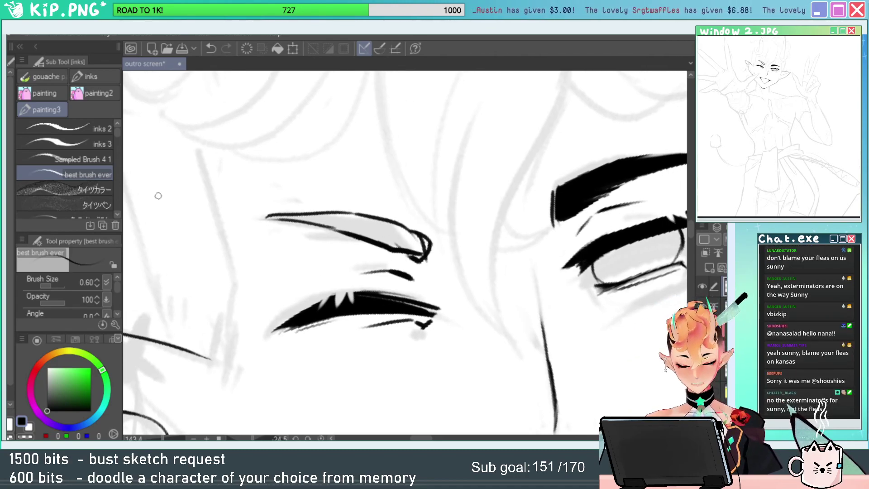
Fill the outlined eyebrow with solid black using the enclosed-area fill brush and save the drawing.
{"action": "key", "text": "b"}
{"action": "mouse_move", "coordinate": [330, 245]}
{"action": "left_mouse_down"}
{"action": "mouse_move", "coordinate": [459, 218]}
{"action": "mouse_move", "coordinate": [455, 231]}
{"action": "left_mouse_up"}
{"action": "key", "text": "ctrl+s"}
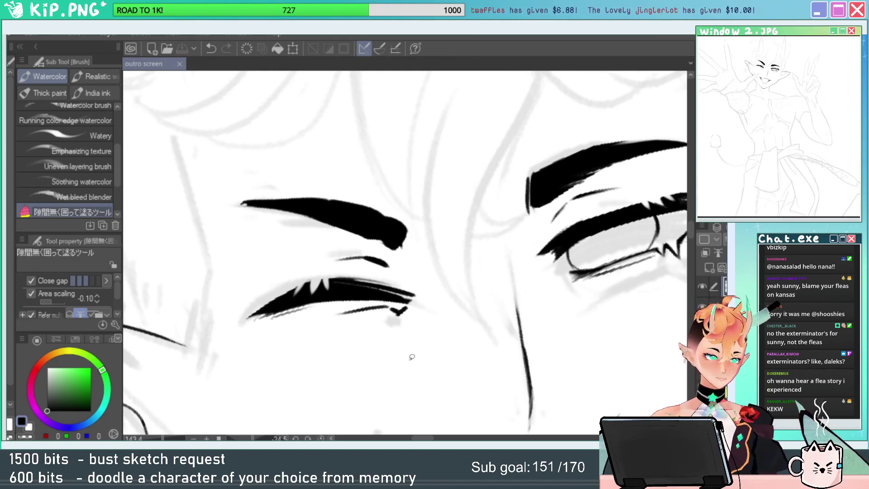
Lasso the filled eyebrow and transform it to sit slightly lower above the closed eye, then deselect.
{"action": "key", "text": "space"}
{"action": "left_click_drag", "start_coordinate": [451, 229], "coordinate": [454, 183]}
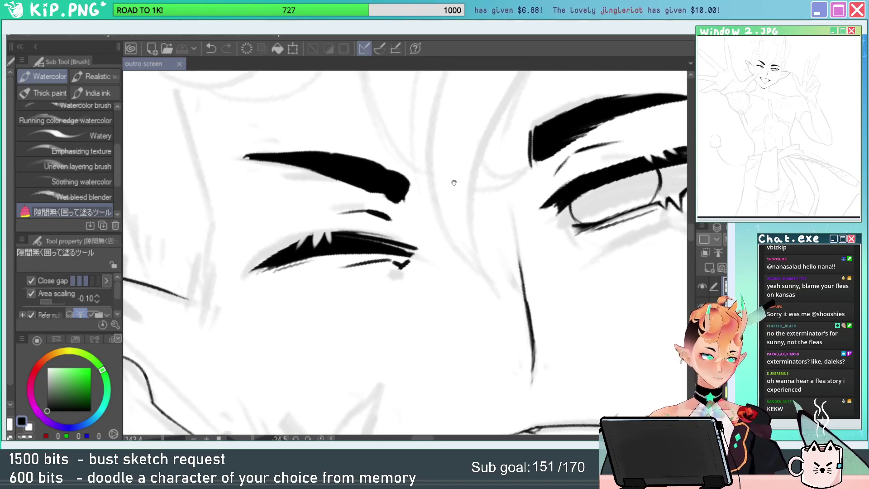
{"action": "key", "text": "ctrl+space"}
{"action": "left_click_drag", "start_coordinate": [530, 221], "coordinate": [505, 226]}
{"action": "key", "text": "r"}
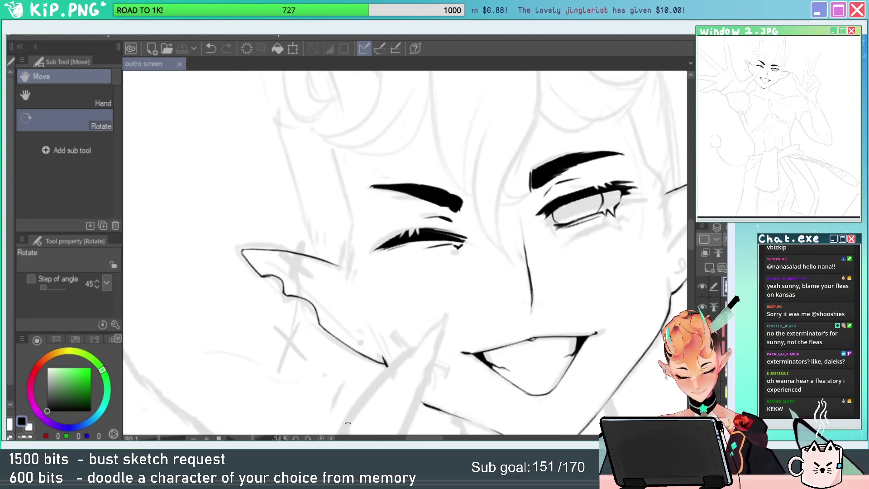
{"action": "left_click", "coordinate": [323, 437]}
{"action": "key", "text": "ctrl+space"}
{"action": "mouse_move", "coordinate": [486, 185]}
{"action": "left_mouse_down"}
{"action": "mouse_move", "coordinate": [522, 191]}
{"action": "mouse_move", "coordinate": [488, 188]}
{"action": "mouse_move", "coordinate": [402, 275]}
{"action": "mouse_move", "coordinate": [330, 134]}
{"action": "left_mouse_up"}
{"action": "key", "text": "shift+space"}
{"action": "key", "text": "ctrl+t"}
{"action": "left_click_drag", "start_coordinate": [444, 261], "coordinate": [450, 272]}
{"action": "key", "text": "Return"}
{"action": "key", "text": "ctrl+d"}
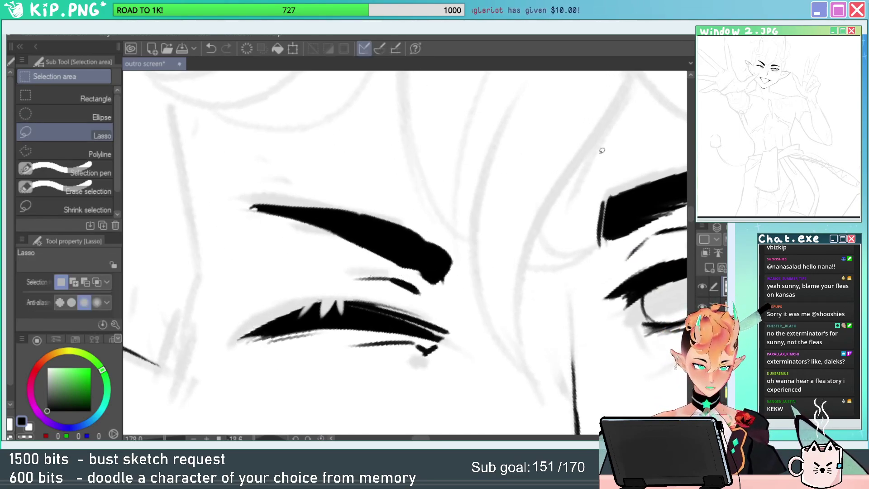
Clean up the eyebrow's outer tip with the hard eraser and ink a thin tapered strand along its upper edge.
{"action": "key", "text": "shift+space"}
{"action": "left_click_drag", "start_coordinate": [550, 157], "coordinate": [458, 189]}
{"action": "key", "text": "e"}
{"action": "left_click_drag", "start_coordinate": [242, 259], "coordinate": [255, 252]}
{"action": "key", "text": "p"}
{"action": "left_click_drag", "start_coordinate": [321, 231], "coordinate": [243, 257]}
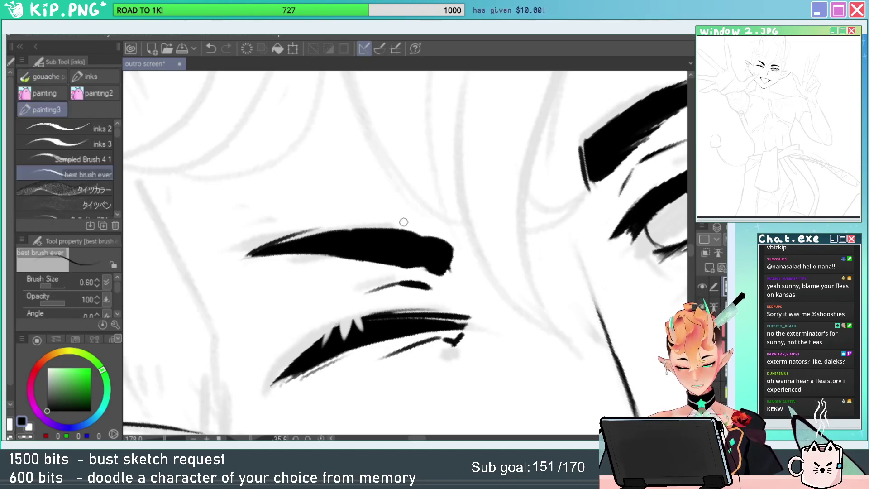
{"action": "key", "text": "ctrl+z"}
{"action": "left_click_drag", "start_coordinate": [325, 230], "coordinate": [236, 263]}
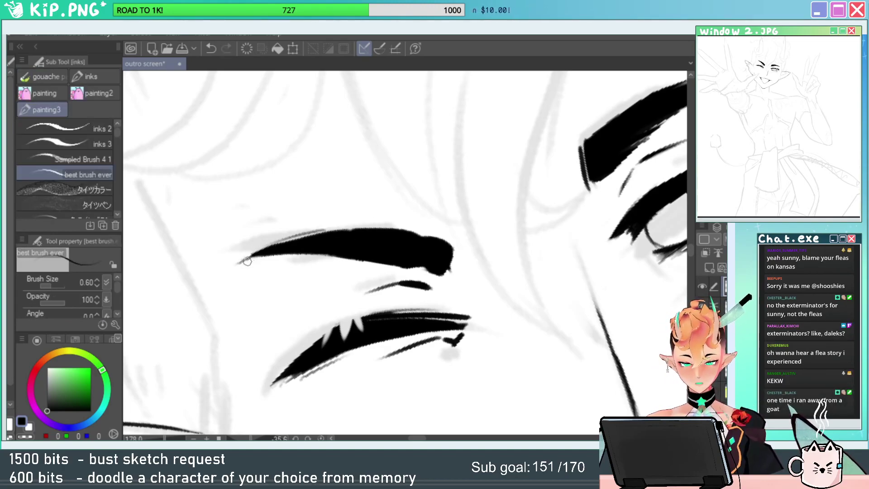
{"action": "key", "text": "e"}
{"action": "key", "text": "shift+space"}
{"action": "mouse_move", "coordinate": [469, 173]}
{"action": "left_mouse_down"}
{"action": "mouse_move", "coordinate": [429, 154]}
{"action": "mouse_move", "coordinate": [414, 119]}
{"action": "left_mouse_up"}
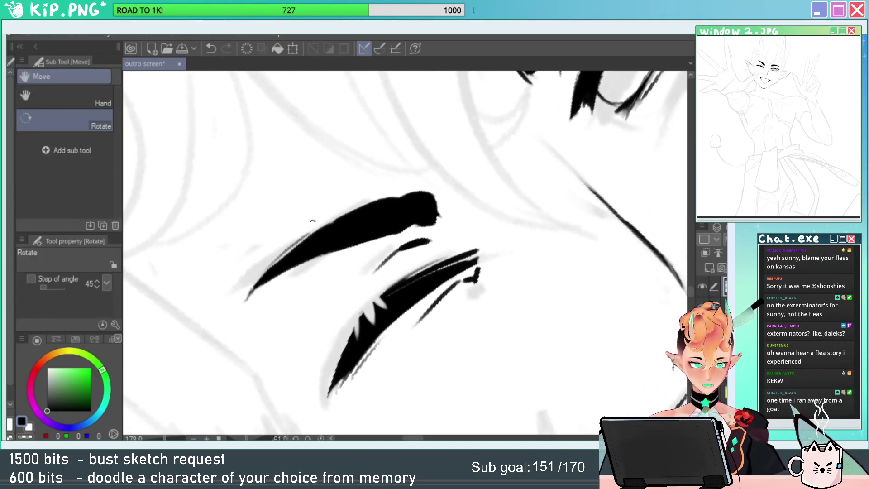
{"action": "left_click_drag", "start_coordinate": [323, 270], "coordinate": [248, 299]}
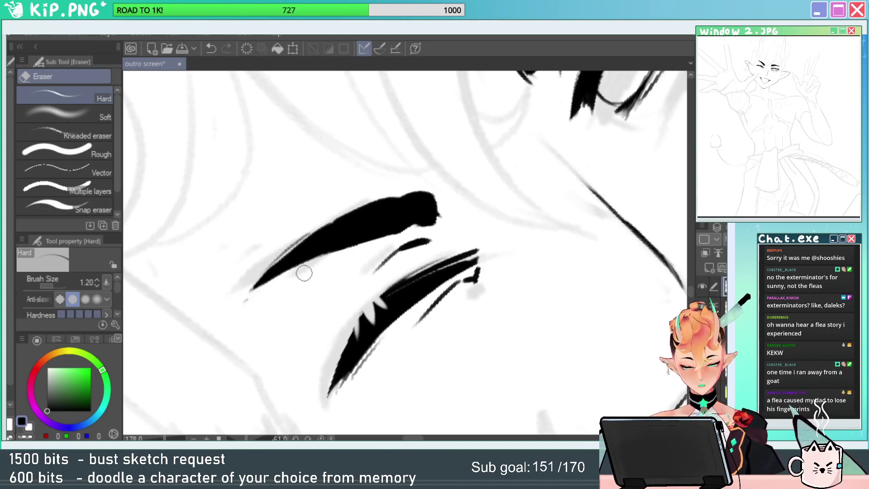
{"action": "key", "text": "ctrl+z"}
{"action": "key", "text": "space"}
{"action": "left_click_drag", "start_coordinate": [348, 272], "coordinate": [300, 299]}
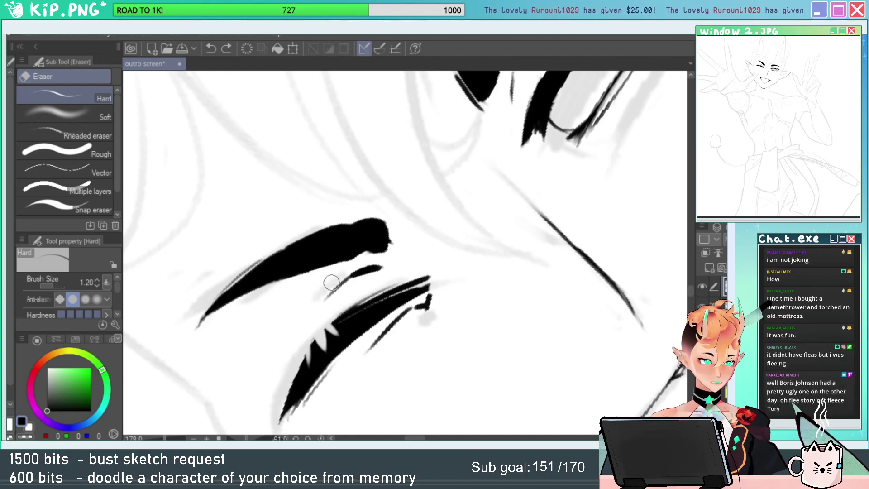
Reset the canvas rotation, lasso the closed eye's eyebrow again, and nudge it slightly lower with a transform.
{"action": "left_click_drag", "start_coordinate": [505, 238], "coordinate": [588, 217]}
{"action": "key", "text": "shift+space"}
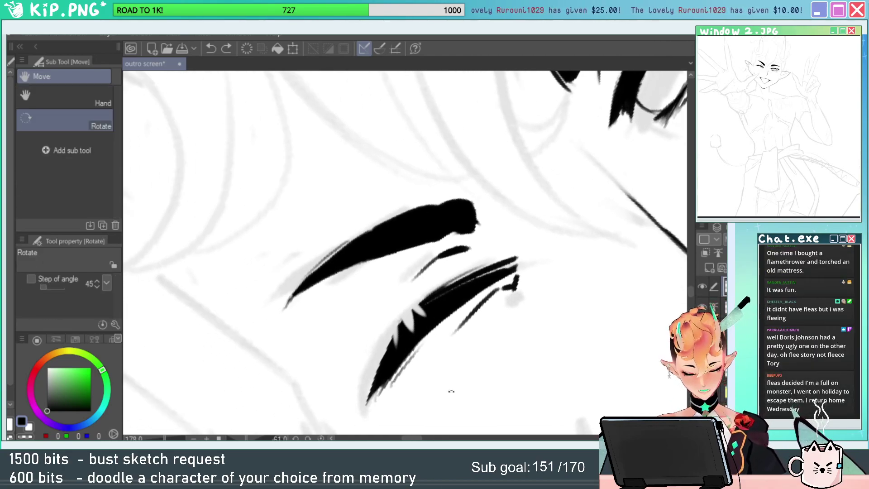
{"action": "left_click", "coordinate": [321, 437]}
{"action": "key", "text": "ctrl+space"}
{"action": "left_click_drag", "start_coordinate": [511, 299], "coordinate": [489, 291]}
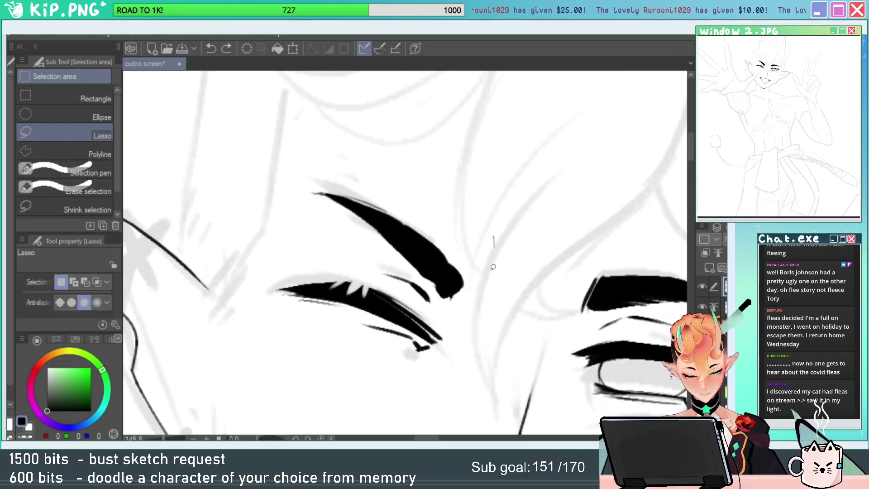
{"action": "left_click_drag", "start_coordinate": [331, 228], "coordinate": [491, 240]}
{"action": "key", "text": "ctrl+t"}
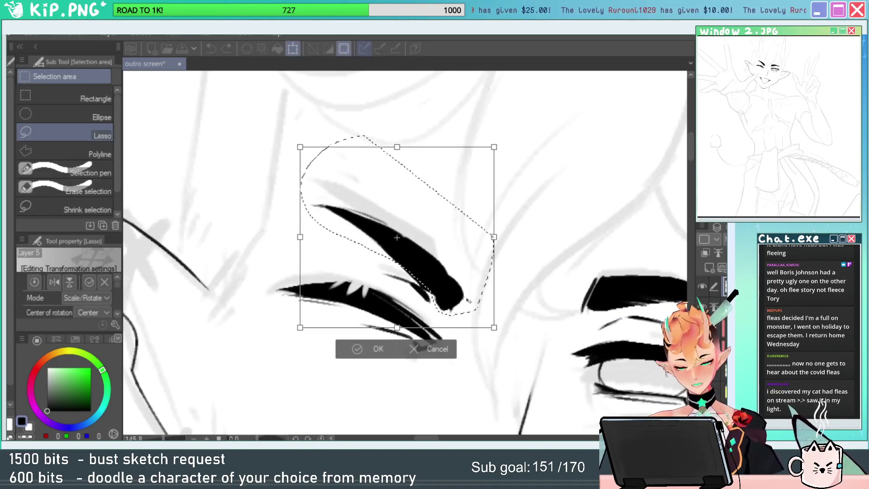
{"action": "key", "text": "Return"}
{"action": "key", "text": "ctrl+d"}
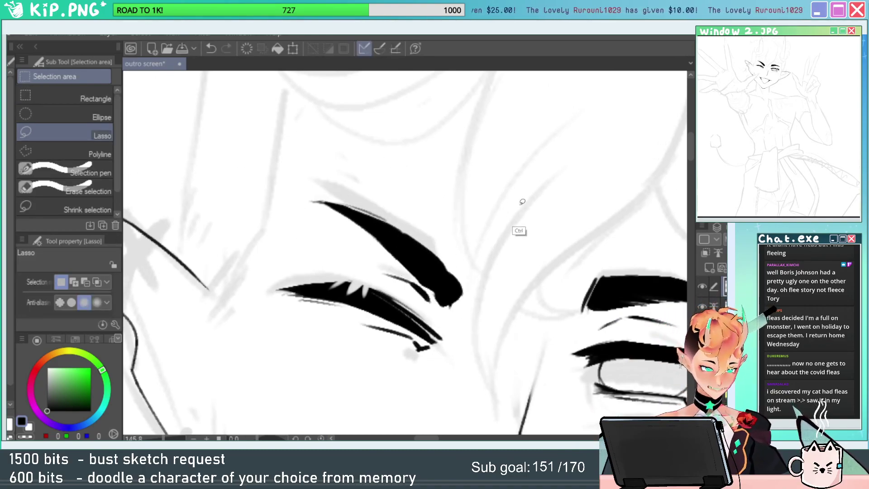
Trim the eyebrow's rounded inner end and upper edge with the hard eraser into a squarer, straighter shape.
{"action": "key", "text": "ctrl+space"}
{"action": "left_click_drag", "start_coordinate": [520, 229], "coordinate": [536, 290]}
{"action": "key", "text": "shift+space"}
{"action": "left_click_drag", "start_coordinate": [550, 249], "coordinate": [531, 180]}
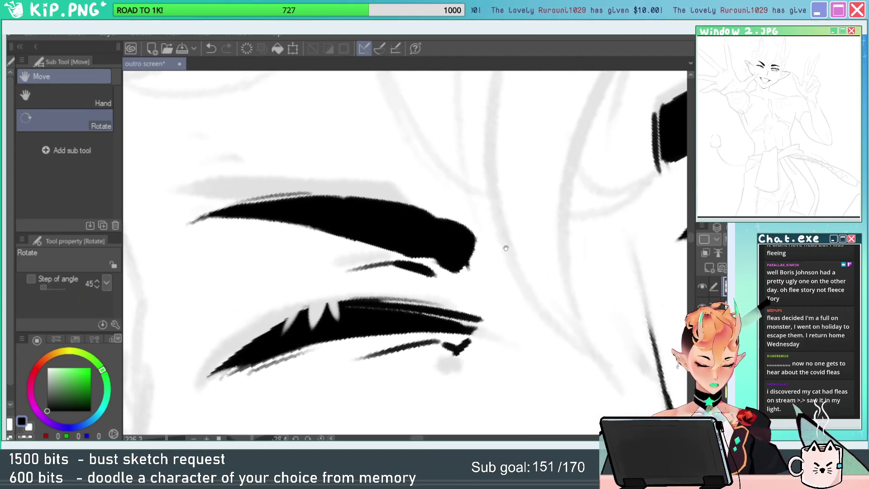
{"action": "left_click_drag", "start_coordinate": [506, 247], "coordinate": [531, 250]}
{"action": "key", "text": "e"}
{"action": "left_click_drag", "start_coordinate": [505, 231], "coordinate": [503, 276]}
{"action": "key", "text": "b"}
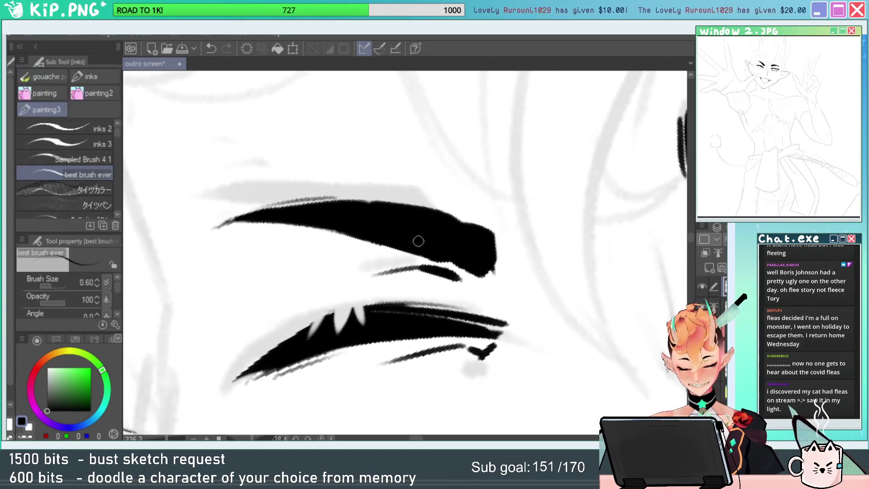
{"action": "key", "text": "shift+space"}
{"action": "left_click_drag", "start_coordinate": [531, 212], "coordinate": [489, 157]}
{"action": "key", "text": "e"}
{"action": "left_click_drag", "start_coordinate": [330, 229], "coordinate": [572, 178]}
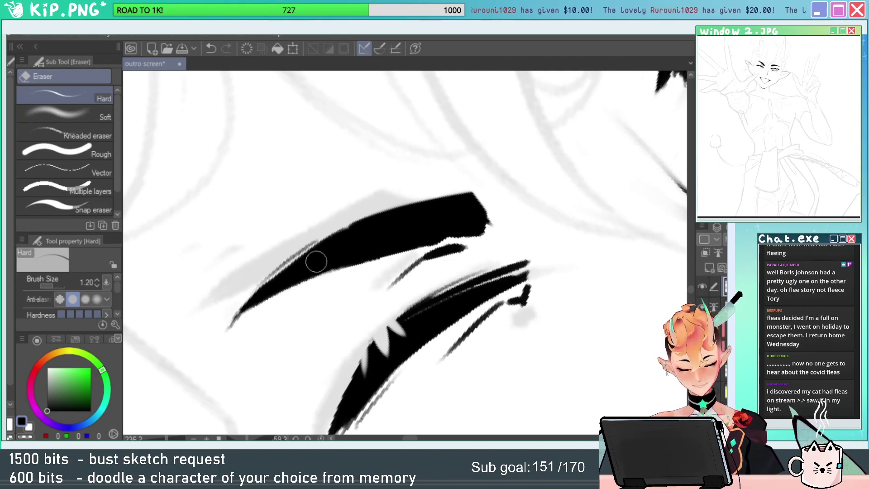
Refine the outer half of the eyebrow's lower edge with eraser cuts and short pen strokes that suggest hairs.
{"action": "key", "text": "space"}
{"action": "left_click_drag", "start_coordinate": [395, 261], "coordinate": [403, 249]}
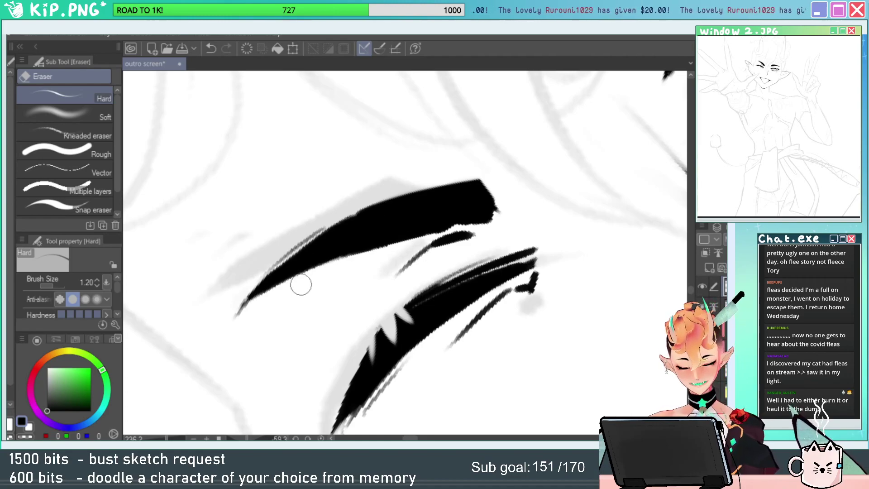
{"action": "left_click_drag", "start_coordinate": [300, 284], "coordinate": [352, 242]}
{"action": "key", "text": "p"}
{"action": "left_click_drag", "start_coordinate": [316, 265], "coordinate": [349, 247]}
{"action": "key", "text": "e"}
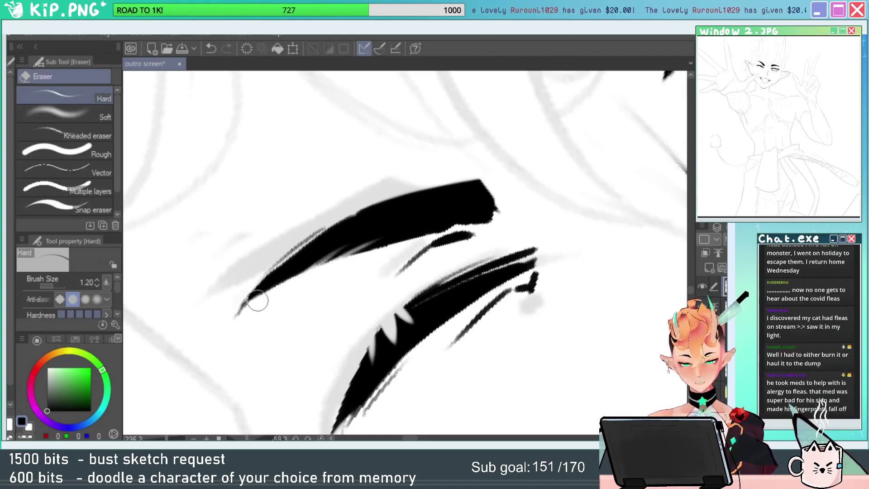
{"action": "key", "text": "p"}
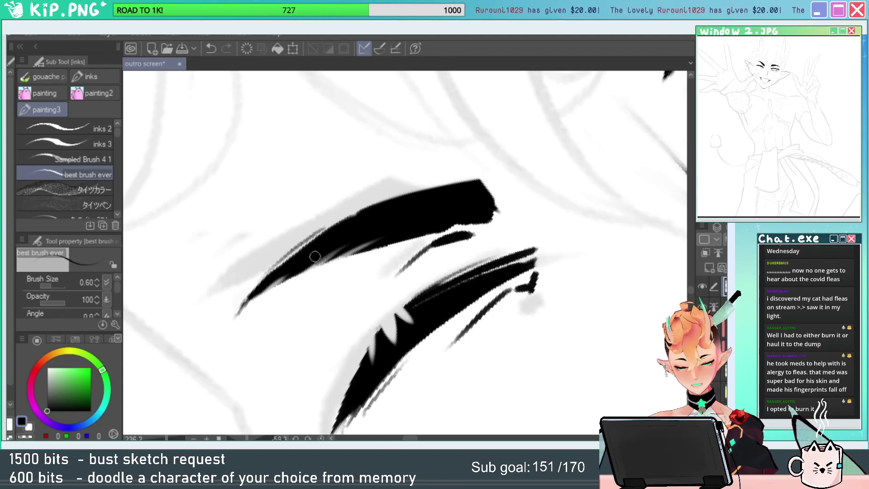
Ink short slanted hair strands on the eyebrow's inner end and clean around them with the hard eraser.
{"action": "key", "text": "space"}
{"action": "mouse_move", "coordinate": [407, 245]}
{"action": "left_mouse_down"}
{"action": "mouse_move", "coordinate": [375, 273]}
{"action": "mouse_move", "coordinate": [407, 277]}
{"action": "mouse_move", "coordinate": [375, 230]}
{"action": "mouse_move", "coordinate": [321, 264]}
{"action": "mouse_move", "coordinate": [329, 255]}
{"action": "left_mouse_up"}
{"action": "key", "text": "shift+space"}
{"action": "key", "text": "e"}
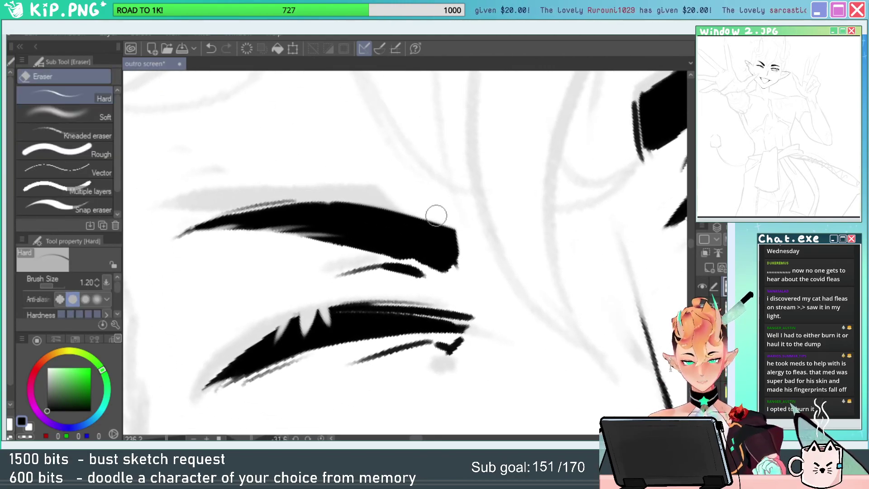
{"action": "key", "text": "p"}
{"action": "mouse_move", "coordinate": [436, 215]}
{"action": "left_mouse_down"}
{"action": "mouse_move", "coordinate": [468, 265]}
{"action": "mouse_move", "coordinate": [466, 280]}
{"action": "left_mouse_up"}
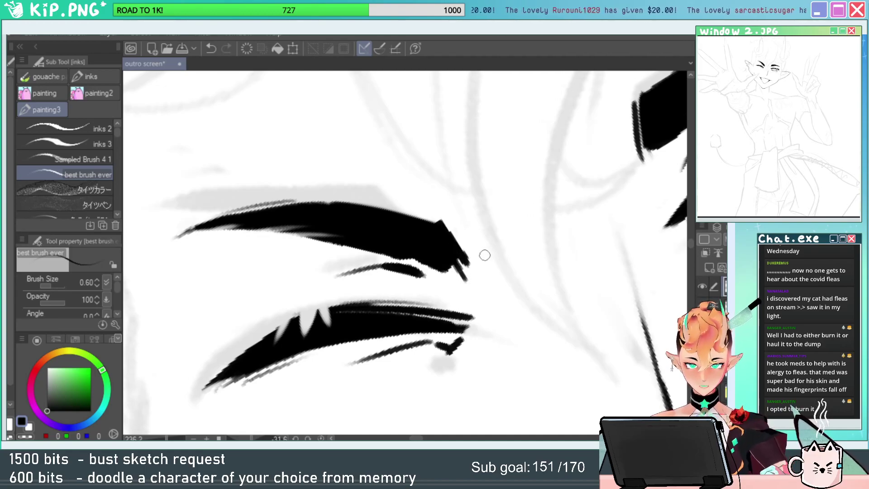
{"action": "key", "text": "e"}
{"action": "mouse_move", "coordinate": [448, 225]}
{"action": "left_mouse_down"}
{"action": "mouse_move", "coordinate": [471, 264]}
{"action": "mouse_move", "coordinate": [430, 250]}
{"action": "left_mouse_up"}
{"action": "key", "text": "p"}
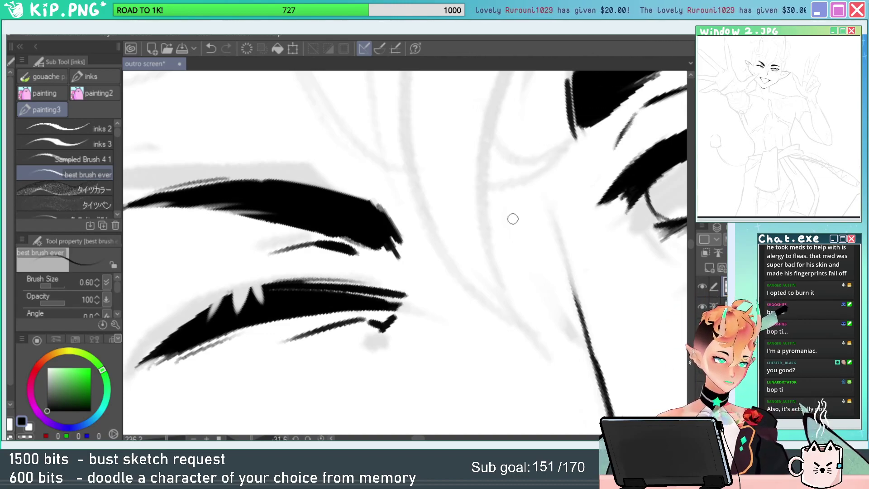
Reset the canvas rotation, lasso the hair-textured eyebrow, and adjust its position slightly with a transform.
{"action": "left_click_drag", "start_coordinate": [492, 237], "coordinate": [522, 262]}
{"action": "left_click_drag", "start_coordinate": [521, 257], "coordinate": [476, 256]}
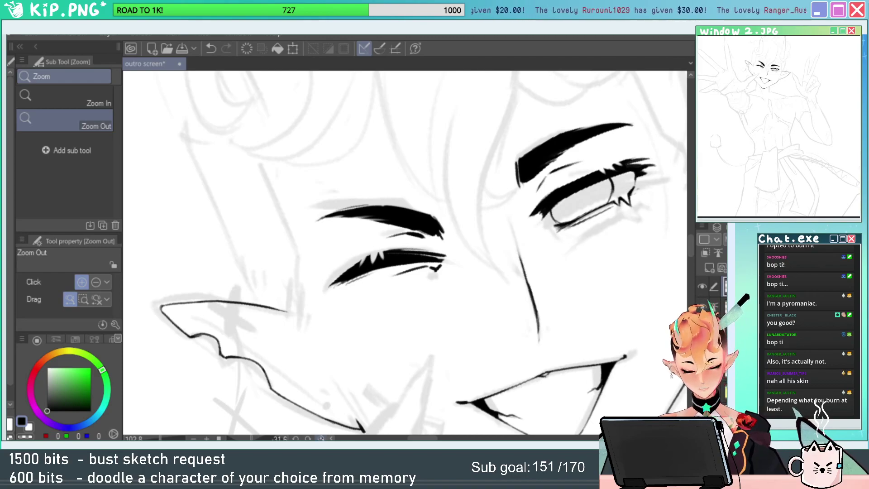
{"action": "key", "text": "ctrl+at"}
{"action": "left_click_drag", "start_coordinate": [454, 241], "coordinate": [501, 264]}
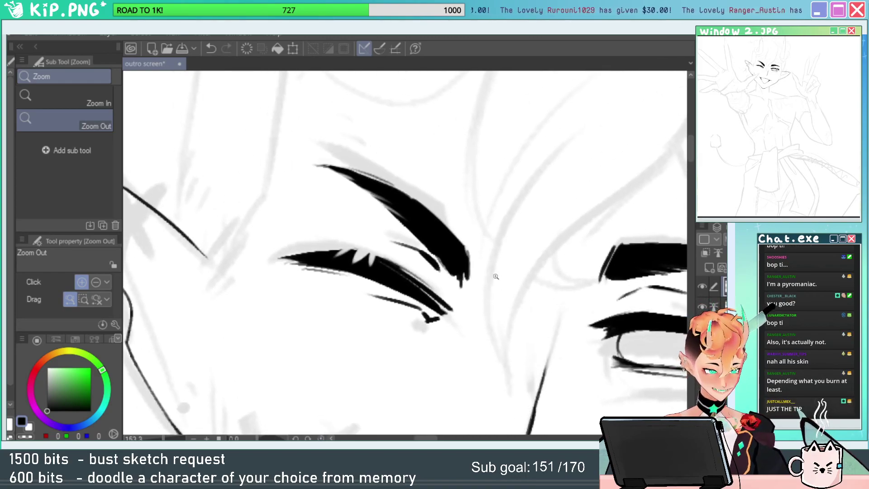
{"action": "key", "text": "m"}
{"action": "mouse_move", "coordinate": [475, 192]}
{"action": "left_mouse_down"}
{"action": "mouse_move", "coordinate": [480, 292]}
{"action": "mouse_move", "coordinate": [367, 231]}
{"action": "mouse_move", "coordinate": [475, 194]}
{"action": "left_mouse_up"}
{"action": "key", "text": "ctrl+t"}
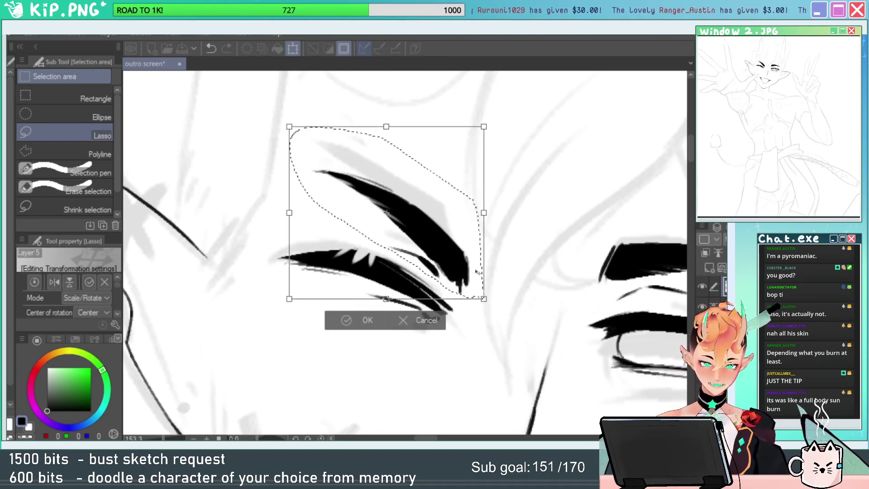
{"action": "left_click_drag", "start_coordinate": [478, 272], "coordinate": [480, 270]}
{"action": "key", "text": "Return"}
Lasso the closed eye together with its eyebrow, move both slightly upward, deselect, and save the drawing.
{"action": "mouse_move", "coordinate": [509, 203]}
{"action": "left_mouse_down"}
{"action": "mouse_move", "coordinate": [388, 372]}
{"action": "mouse_move", "coordinate": [265, 281]}
{"action": "mouse_move", "coordinate": [511, 201]}
{"action": "left_mouse_up"}
{"action": "key", "text": "ctrl+t"}
{"action": "left_click_drag", "start_coordinate": [485, 269], "coordinate": [487, 263]}
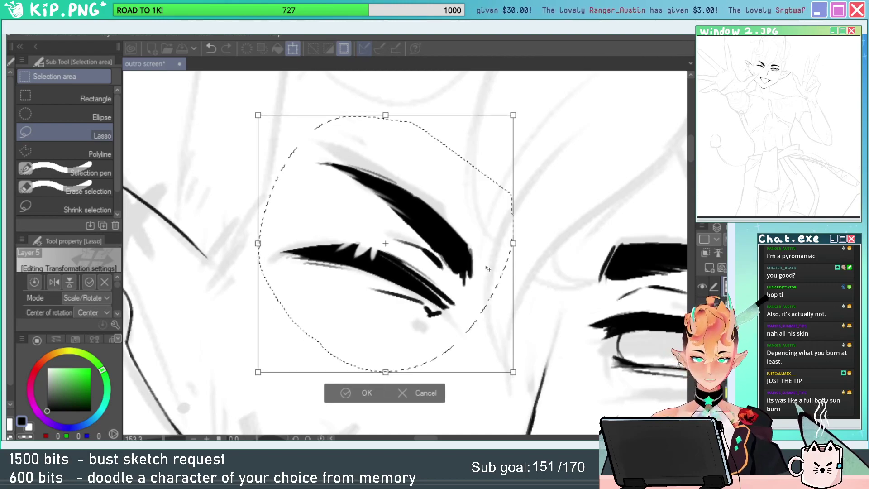
{"action": "key", "text": "Return"}
{"action": "key", "text": "ctrl+d"}
{"action": "mouse_move", "coordinate": [588, 322]}
{"action": "left_mouse_down"}
{"action": "mouse_move", "coordinate": [520, 353]}
{"action": "mouse_move", "coordinate": [461, 402]}
{"action": "left_mouse_up"}
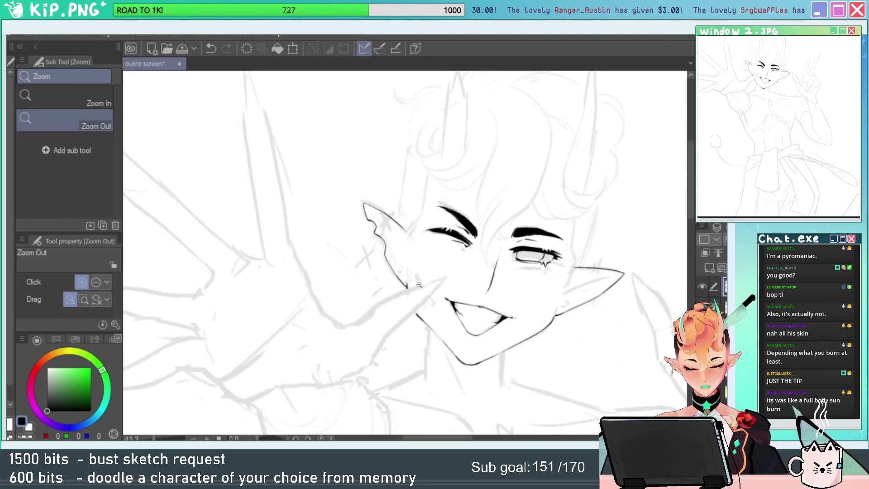
{"action": "key", "text": "ctrl+s"}
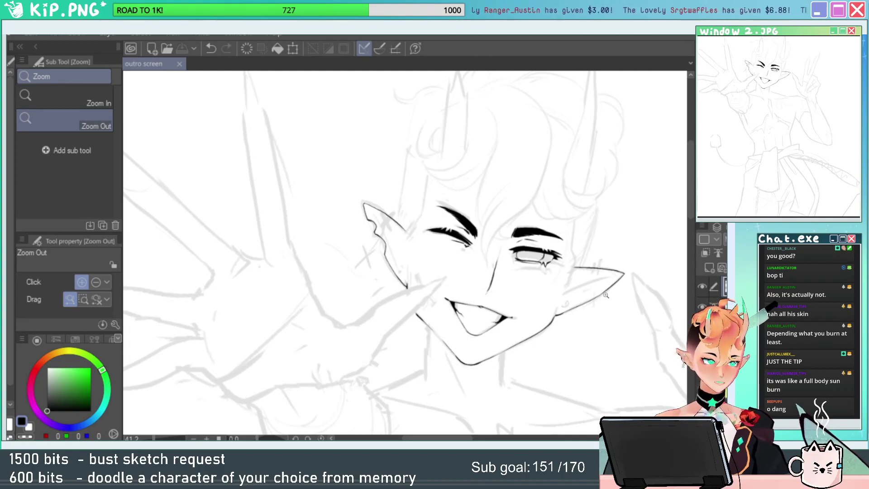
{"action": "left_click_drag", "start_coordinate": [662, 268], "coordinate": [608, 294]}
{"action": "left_click_drag", "start_coordinate": [419, 91], "coordinate": [463, 130]}
{"action": "left_click_drag", "start_coordinate": [433, 105], "coordinate": [452, 171]}
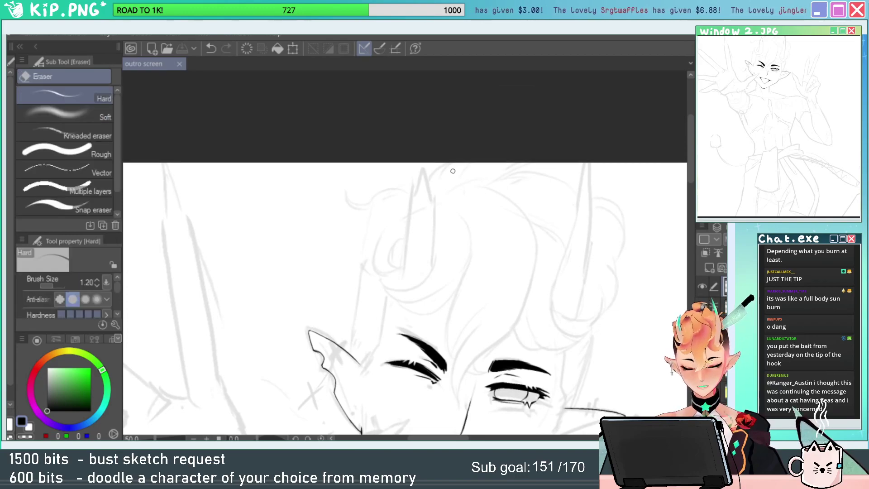
{"action": "left_click_drag", "start_coordinate": [415, 214], "coordinate": [466, 213]}
{"action": "mouse_move", "coordinate": [475, 185]}
{"action": "left_mouse_down"}
{"action": "mouse_move", "coordinate": [424, 108]}
{"action": "mouse_move", "coordinate": [289, 256]}
{"action": "left_mouse_up"}
{"action": "left_click_drag", "start_coordinate": [580, 116], "coordinate": [644, 93]}
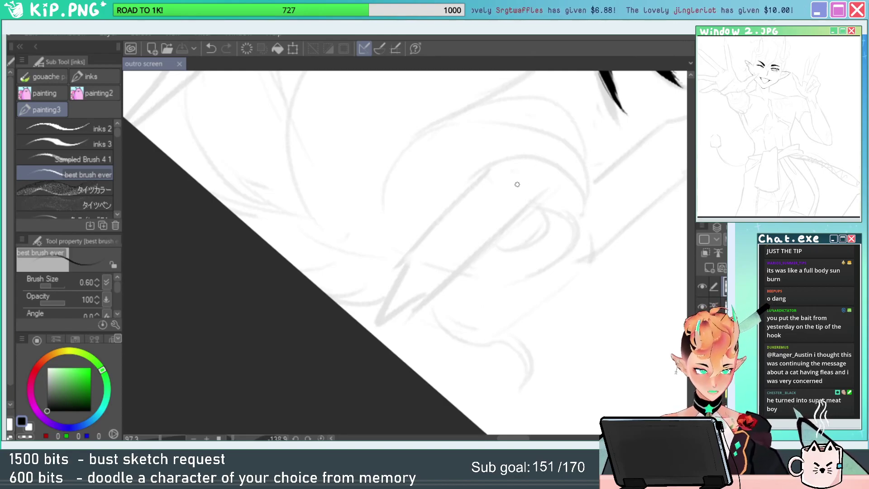
{"action": "left_click_drag", "start_coordinate": [495, 164], "coordinate": [425, 234]}
{"action": "key", "text": "ctrl+z"}
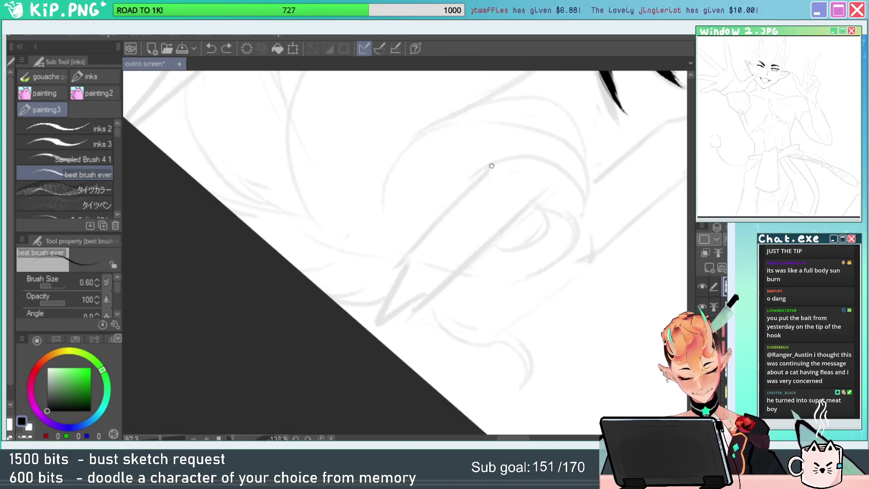
{"action": "left_click_drag", "start_coordinate": [500, 159], "coordinate": [414, 247]}
{"action": "key", "text": "ctrl+z"}
{"action": "left_click_drag", "start_coordinate": [505, 155], "coordinate": [421, 240]}
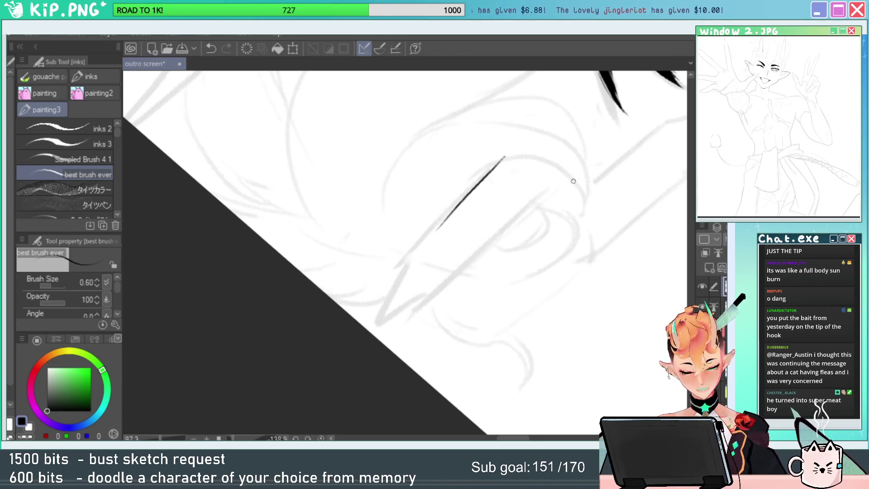
{"action": "mouse_move", "coordinate": [561, 182]}
{"action": "left_mouse_down"}
{"action": "mouse_move", "coordinate": [453, 263]}
{"action": "mouse_move", "coordinate": [462, 229]}
{"action": "mouse_move", "coordinate": [433, 216]}
{"action": "left_mouse_up"}
{"action": "key", "text": "e"}
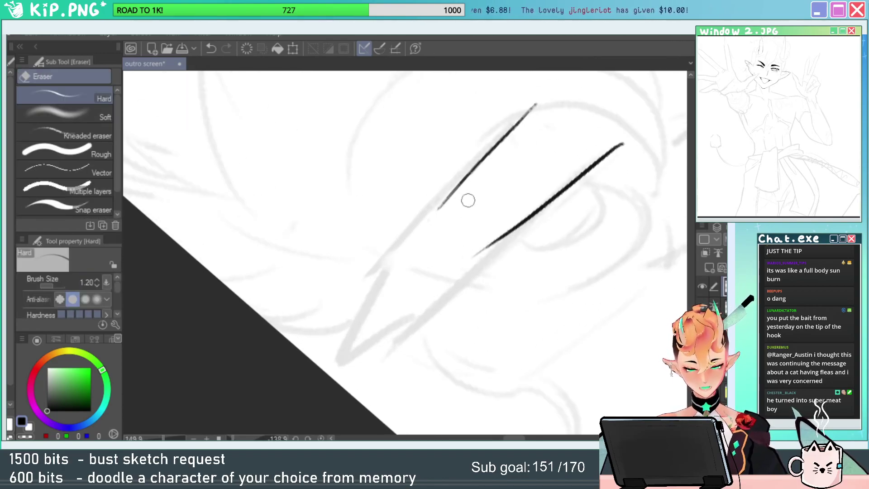
{"action": "key", "text": "p"}
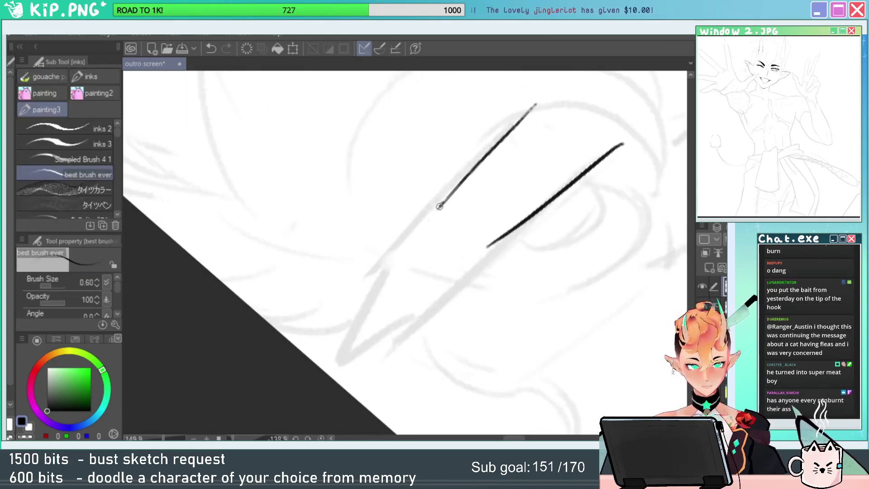
{"action": "left_click_drag", "start_coordinate": [438, 207], "coordinate": [381, 276]}
{"action": "key", "text": "ctrl+z"}
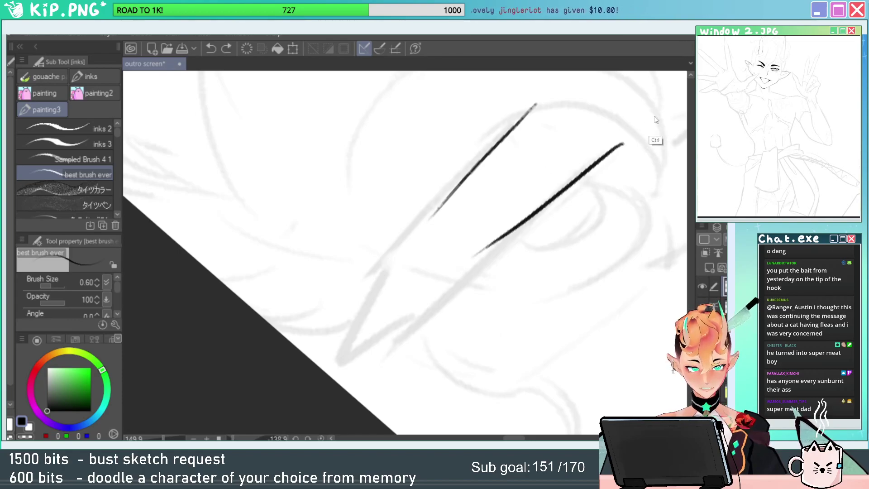
{"action": "key", "text": "ctrl+z"}
{"action": "key", "text": "ctrl+z"}
{"action": "left_click_drag", "start_coordinate": [620, 144], "coordinate": [367, 357]}
{"action": "key", "text": "ctrl+z"}
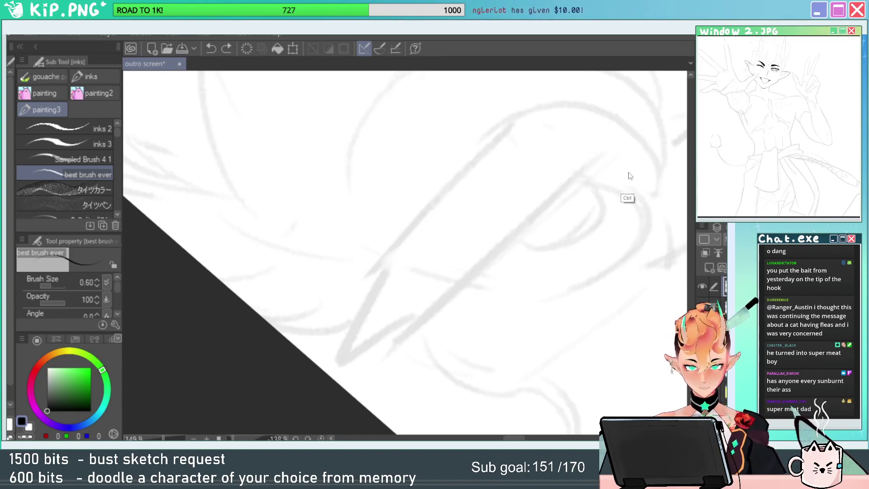
Ink the two long sides of the horn above the closed eye with slightly curved, tapering pen strokes.
{"action": "left_click_drag", "start_coordinate": [607, 135], "coordinate": [409, 312]}
{"action": "key", "text": "ctrl+z"}
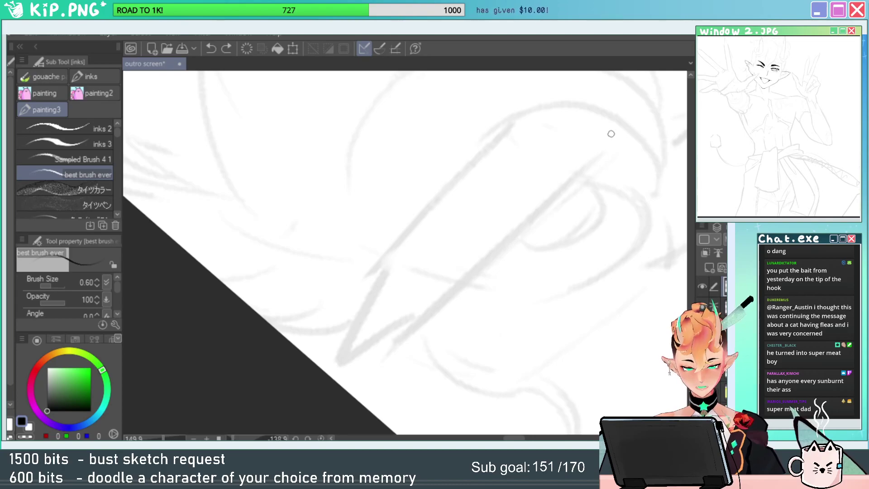
{"action": "mouse_move", "coordinate": [608, 133]}
{"action": "left_mouse_down"}
{"action": "mouse_move", "coordinate": [550, 197]}
{"action": "mouse_move", "coordinate": [374, 322]}
{"action": "left_mouse_up"}
{"action": "key", "text": "ctrl+z"}
{"action": "left_click_drag", "start_coordinate": [614, 131], "coordinate": [378, 340]}
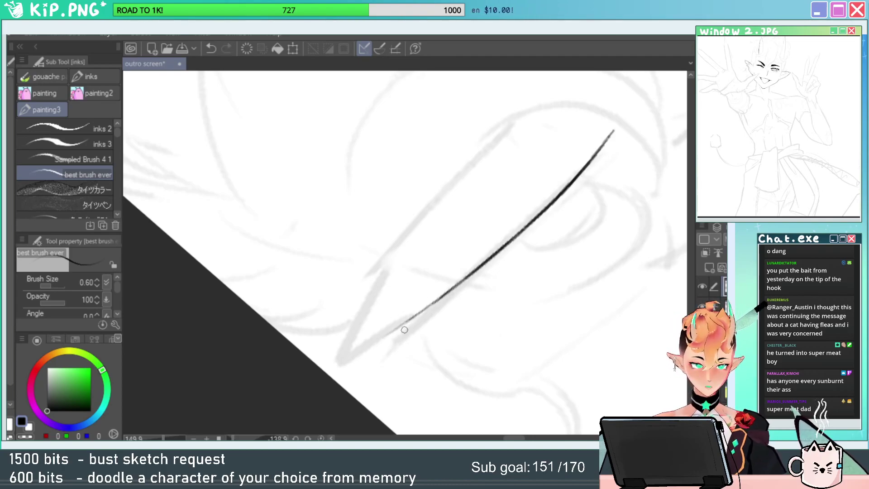
{"action": "left_click_drag", "start_coordinate": [516, 112], "coordinate": [355, 266]}
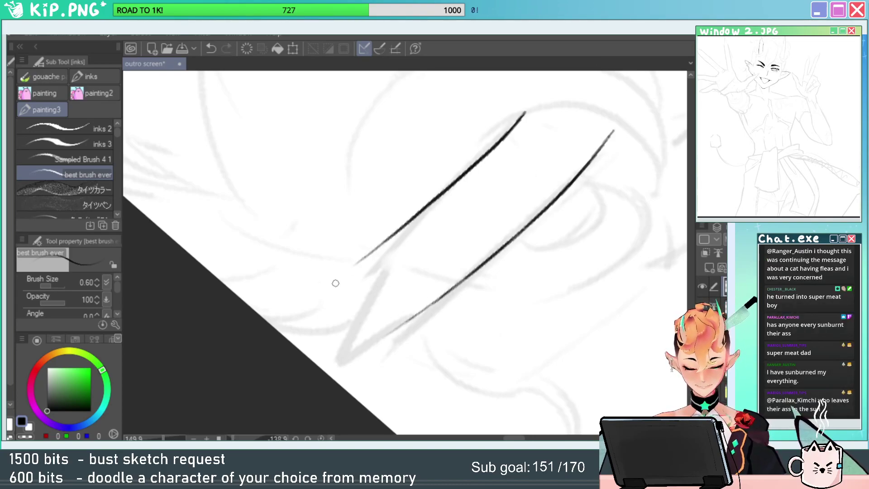
{"action": "key", "text": "ctrl+z"}
{"action": "left_click_drag", "start_coordinate": [517, 111], "coordinate": [370, 266]}
Turn the canvas nearly upright, trim the horn's inner edge with the hard eraser, and re-ink it in a curve down to the base.
{"action": "key", "text": "r"}
{"action": "mouse_move", "coordinate": [503, 175]}
{"action": "left_mouse_down"}
{"action": "mouse_move", "coordinate": [421, 326]}
{"action": "mouse_move", "coordinate": [381, 306]}
{"action": "mouse_move", "coordinate": [429, 297]}
{"action": "mouse_move", "coordinate": [408, 240]}
{"action": "left_mouse_up"}
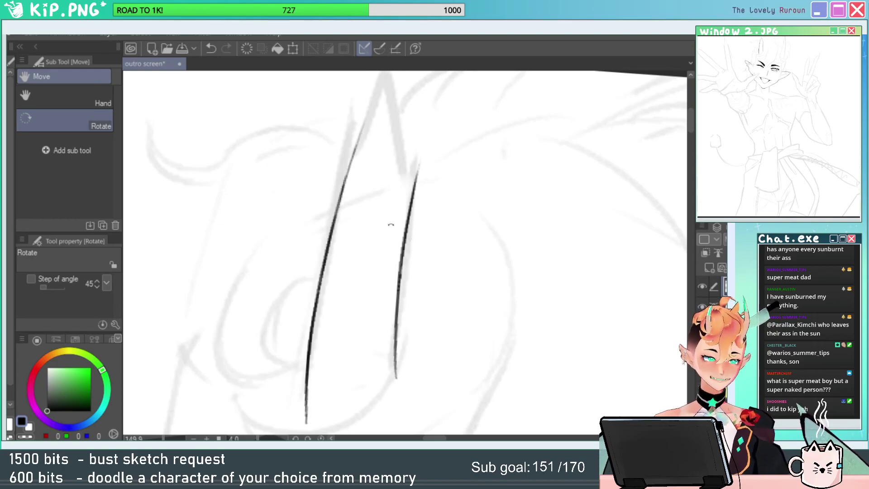
{"action": "left_click_drag", "start_coordinate": [459, 214], "coordinate": [486, 235]}
{"action": "key", "text": "e"}
{"action": "left_click_drag", "start_coordinate": [440, 188], "coordinate": [440, 222]}
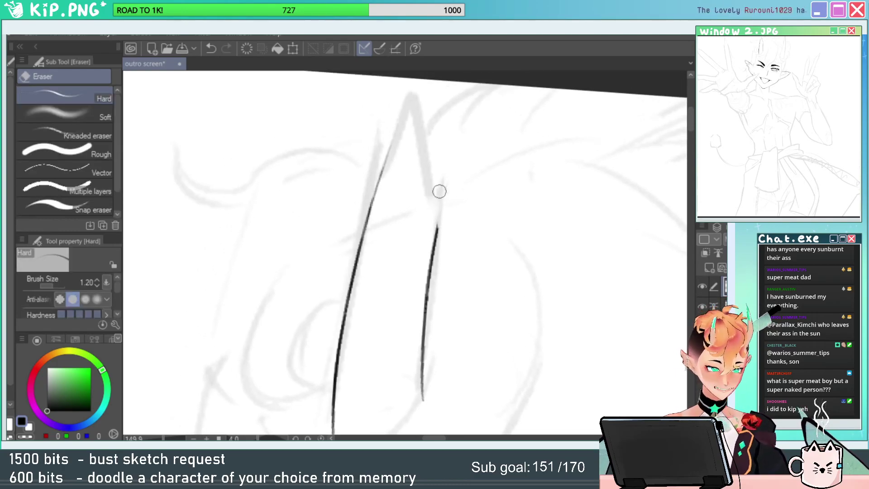
{"action": "key", "text": "p"}
{"action": "left_click_drag", "start_coordinate": [476, 243], "coordinate": [467, 215]}
{"action": "key", "text": "e"}
{"action": "mouse_move", "coordinate": [445, 242]}
{"action": "left_mouse_down"}
{"action": "mouse_move", "coordinate": [431, 338]}
{"action": "mouse_move", "coordinate": [437, 185]}
{"action": "mouse_move", "coordinate": [416, 273]}
{"action": "left_mouse_up"}
{"action": "key", "text": "p"}
{"action": "left_click_drag", "start_coordinate": [435, 163], "coordinate": [431, 381]}
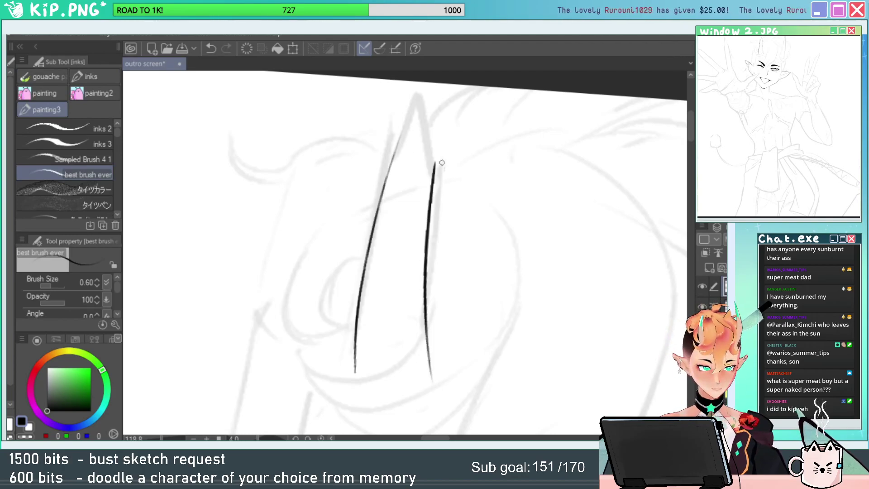
{"action": "mouse_move", "coordinate": [374, 223]}
{"action": "left_mouse_down"}
{"action": "mouse_move", "coordinate": [399, 238]}
{"action": "mouse_move", "coordinate": [440, 295]}
{"action": "left_mouse_up"}
{"action": "key", "text": "ctrl+space"}
{"action": "left_click", "coordinate": [496, 232]}
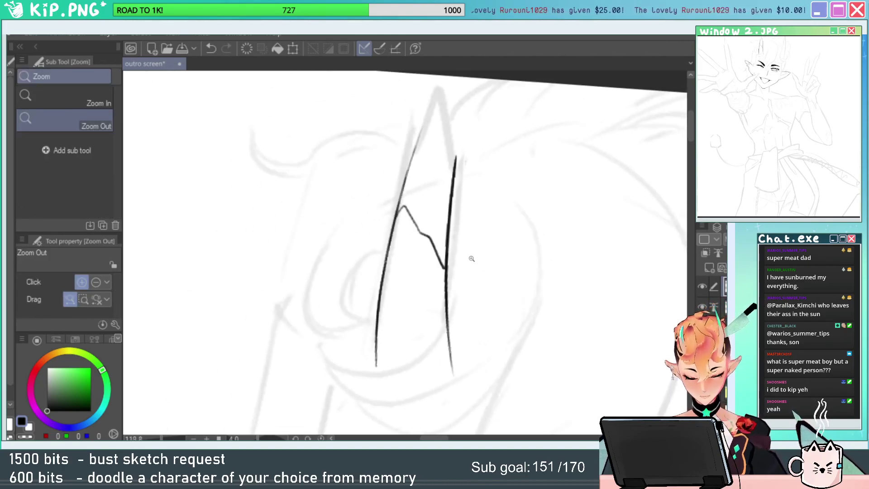
{"action": "key", "text": "ctrl+z"}
{"action": "key", "text": "ctrl+z"}
{"action": "key", "text": "ctrl+z"}
Lasso the horn's inner edge line, shift it slightly toward the outer edge with a transform, and deselect.
{"action": "key", "text": "e"}
{"action": "key", "text": "m"}
{"action": "mouse_move", "coordinate": [500, 113]}
{"action": "left_mouse_down"}
{"action": "mouse_move", "coordinate": [475, 412]}
{"action": "mouse_move", "coordinate": [473, 112]}
{"action": "left_mouse_up"}
{"action": "key", "text": "ctrl+t"}
{"action": "key", "text": "Return"}
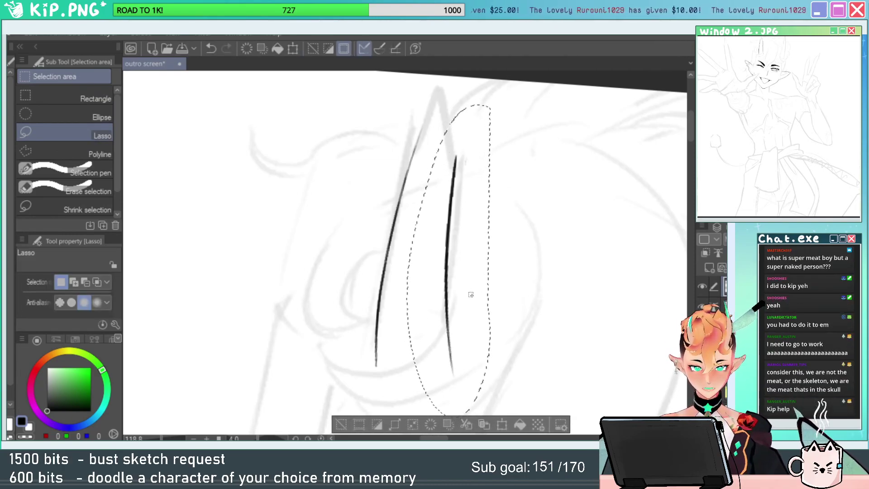
{"action": "key", "text": "ctrl+t"}
{"action": "left_click_drag", "start_coordinate": [468, 310], "coordinate": [462, 311]}
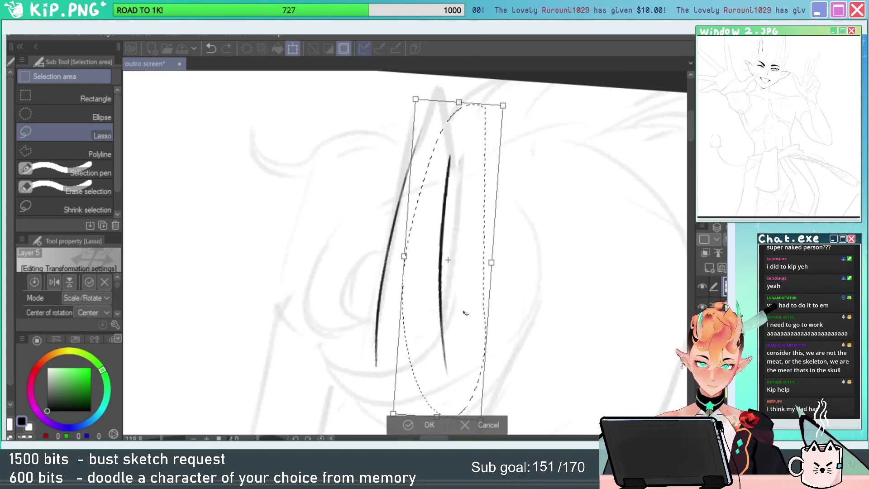
{"action": "key", "text": "Return"}
{"action": "key", "text": "ctrl+d"}
Ink a jagged, stepped break line across the middle of the horn from its outer edge to its inner edge.
{"action": "key", "text": "slash"}
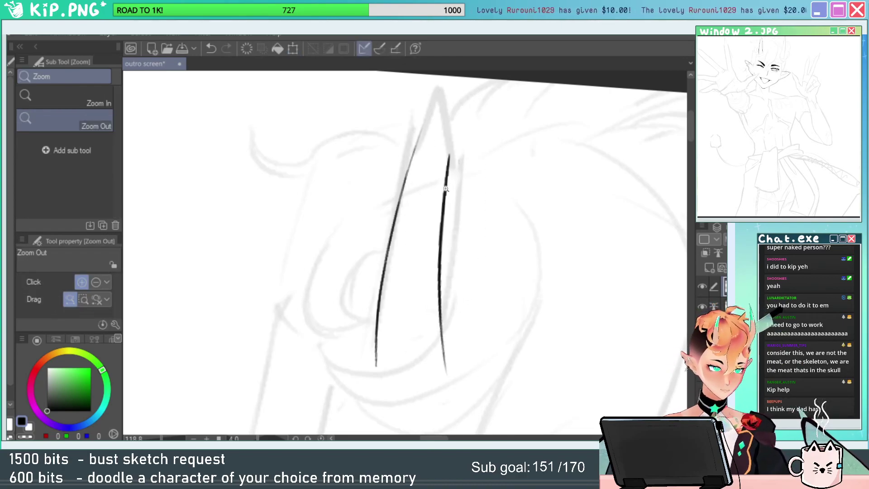
{"action": "left_click_drag", "start_coordinate": [448, 189], "coordinate": [457, 196]}
{"action": "key", "text": "e"}
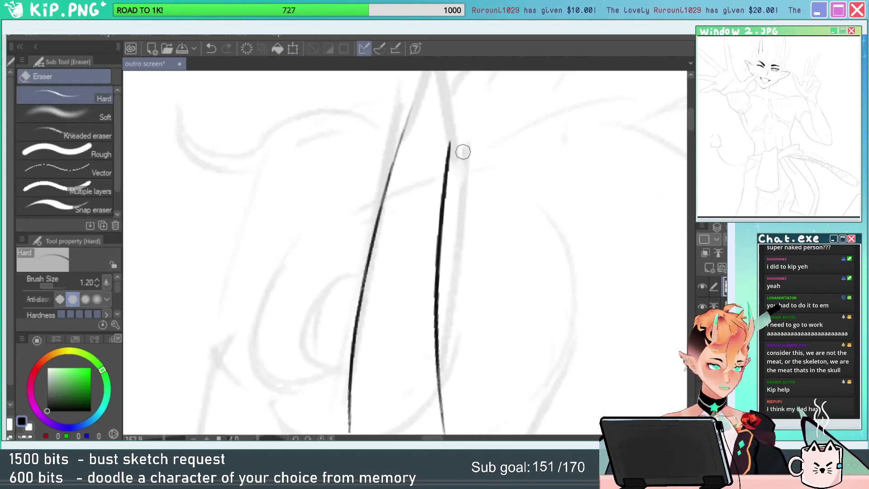
{"action": "key", "text": "p"}
{"action": "mouse_move", "coordinate": [374, 241]}
{"action": "left_mouse_down"}
{"action": "mouse_move", "coordinate": [410, 223]}
{"action": "mouse_move", "coordinate": [415, 265]}
{"action": "mouse_move", "coordinate": [434, 276]}
{"action": "mouse_move", "coordinate": [438, 312]}
{"action": "left_mouse_up"}
Erase the inner edge just below the jagged line and re-ink it so the break forms a small protruding step.
{"action": "key", "text": "e"}
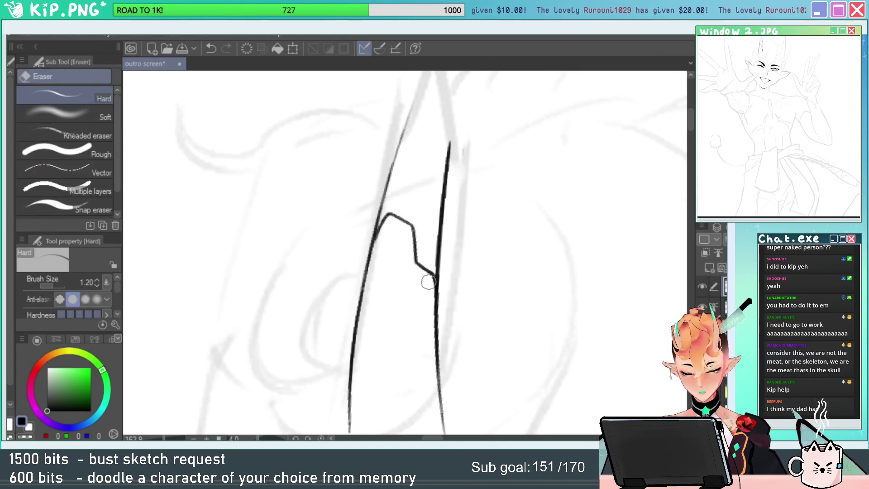
{"action": "left_click_drag", "start_coordinate": [429, 281], "coordinate": [437, 317]}
{"action": "key", "text": "p"}
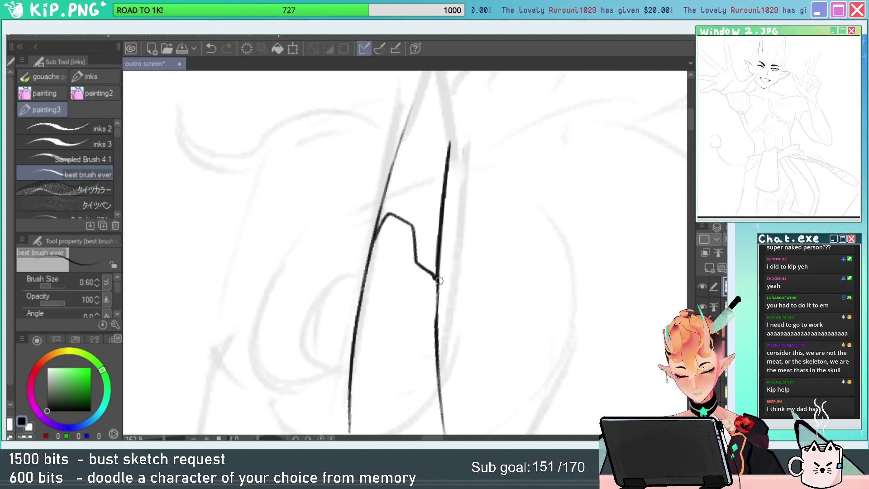
{"action": "key", "text": "e"}
{"action": "left_click_drag", "start_coordinate": [438, 271], "coordinate": [452, 185]}
{"action": "key", "text": "ctrl+z"}
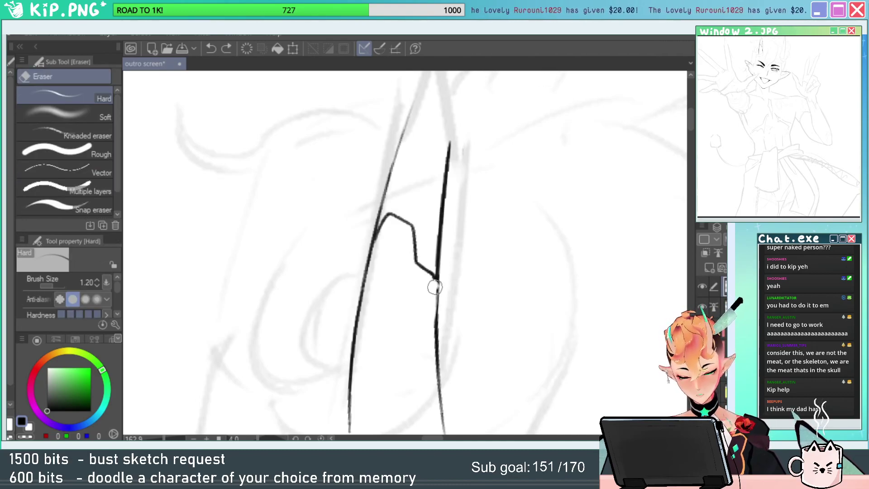
{"action": "left_click_drag", "start_coordinate": [435, 286], "coordinate": [437, 321]}
{"action": "key", "text": "p"}
{"action": "left_click_drag", "start_coordinate": [440, 288], "coordinate": [437, 372]}
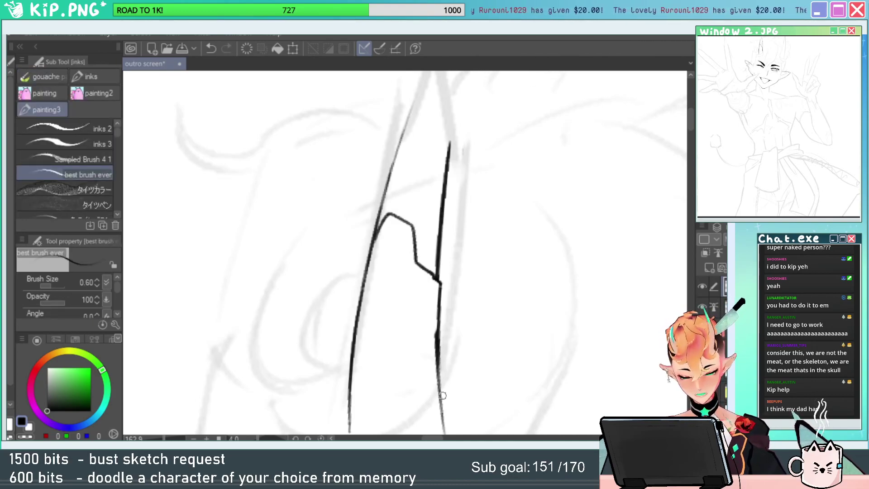
{"action": "key", "text": "e"}
{"action": "mouse_move", "coordinate": [433, 316]}
{"action": "left_mouse_down"}
{"action": "mouse_move", "coordinate": [431, 380]}
{"action": "mouse_move", "coordinate": [427, 324]}
{"action": "mouse_move", "coordinate": [440, 331]}
{"action": "left_mouse_up"}
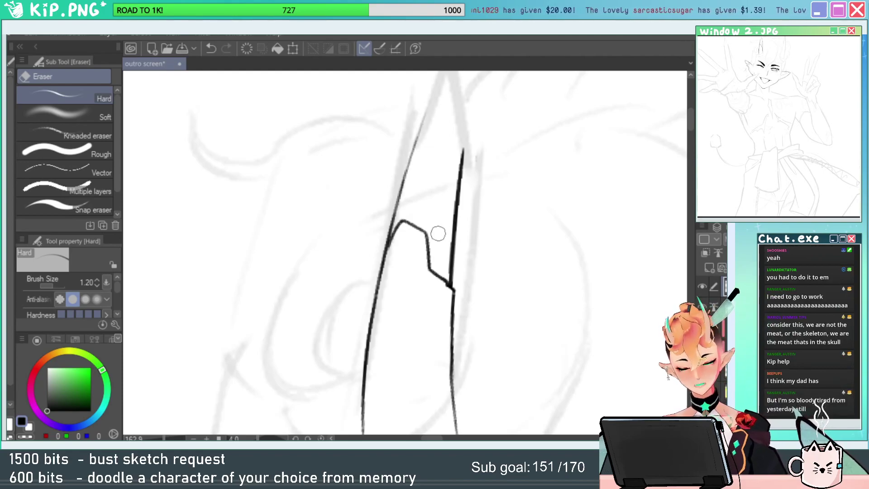
Erase the horn's inner edge above the jagged line and re-ink it as a thinner curve tapering toward the tip.
{"action": "key", "text": "alt+space"}
{"action": "left_click_drag", "start_coordinate": [411, 298], "coordinate": [384, 305]}
{"action": "mouse_move", "coordinate": [456, 308]}
{"action": "left_mouse_down"}
{"action": "mouse_move", "coordinate": [469, 181]}
{"action": "mouse_move", "coordinate": [493, 238]}
{"action": "left_mouse_up"}
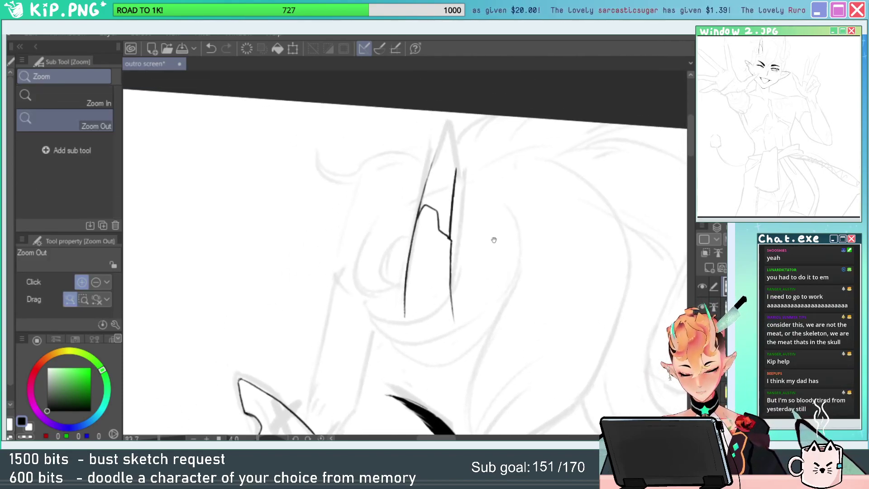
{"action": "key", "text": "shift+space"}
{"action": "left_click_drag", "start_coordinate": [491, 194], "coordinate": [524, 221]}
{"action": "key", "text": "ctrl+space"}
{"action": "left_click_drag", "start_coordinate": [470, 229], "coordinate": [498, 227]}
{"action": "left_click_drag", "start_coordinate": [439, 274], "coordinate": [520, 114]}
{"action": "key", "text": "ctrl+z"}
{"action": "key", "text": "p"}
{"action": "key", "text": "ctrl+z"}
{"action": "left_click_drag", "start_coordinate": [438, 275], "coordinate": [529, 95]}
{"action": "key", "text": "ctrl+z"}
{"action": "left_click_drag", "start_coordinate": [437, 277], "coordinate": [538, 82]}
{"action": "key", "text": "ctrl+z"}
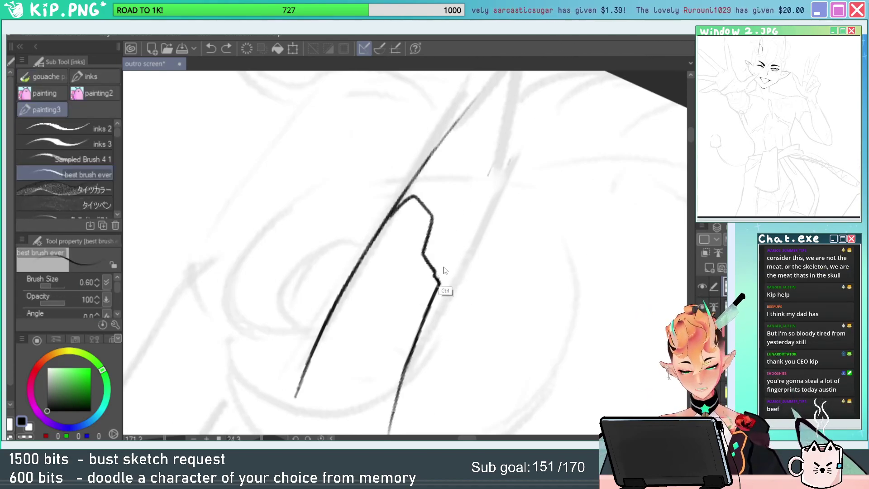
{"action": "left_click_drag", "start_coordinate": [438, 275], "coordinate": [516, 119]}
Erase the horn's outer edge above the jagged line with the hard eraser.
{"action": "mouse_move", "coordinate": [480, 204]}
{"action": "left_mouse_down"}
{"action": "mouse_move", "coordinate": [570, 158]}
{"action": "mouse_move", "coordinate": [510, 223]}
{"action": "mouse_move", "coordinate": [553, 181]}
{"action": "left_mouse_up"}
{"action": "key", "text": "e"}
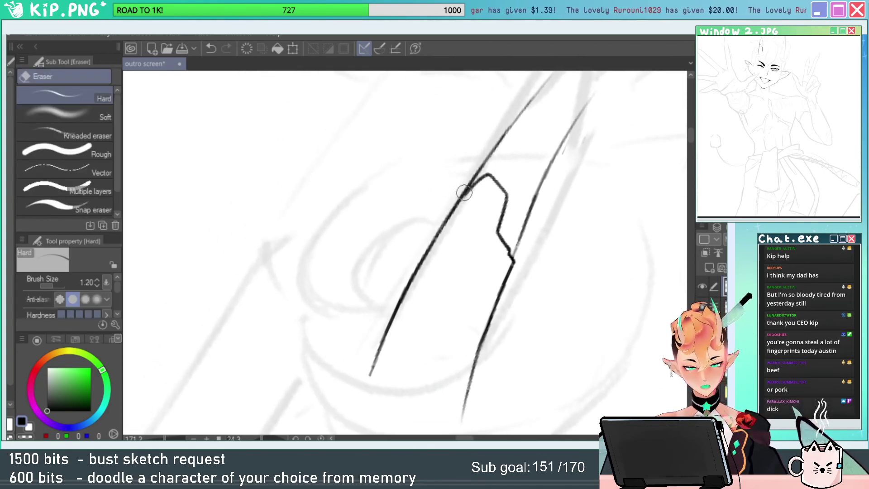
{"action": "left_click_drag", "start_coordinate": [466, 191], "coordinate": [378, 357]}
{"action": "key", "text": "ctrl+z"}
{"action": "left_click_drag", "start_coordinate": [465, 186], "coordinate": [530, 103]}
{"action": "mouse_move", "coordinate": [542, 144]}
{"action": "left_mouse_down"}
{"action": "mouse_move", "coordinate": [472, 240]}
{"action": "mouse_move", "coordinate": [498, 155]}
{"action": "left_mouse_up"}
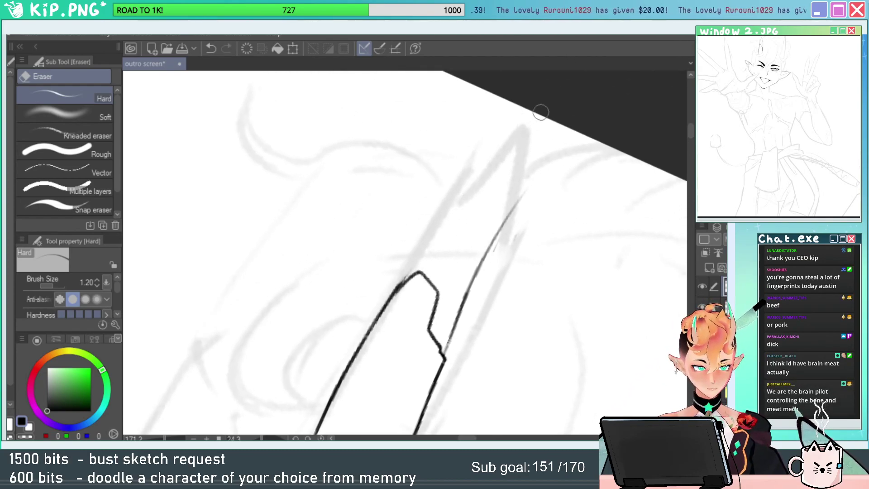
Re-ink the upper outer edge into a small second jagged break near the horn's tip and join it to the inner edge.
{"action": "key", "text": "p"}
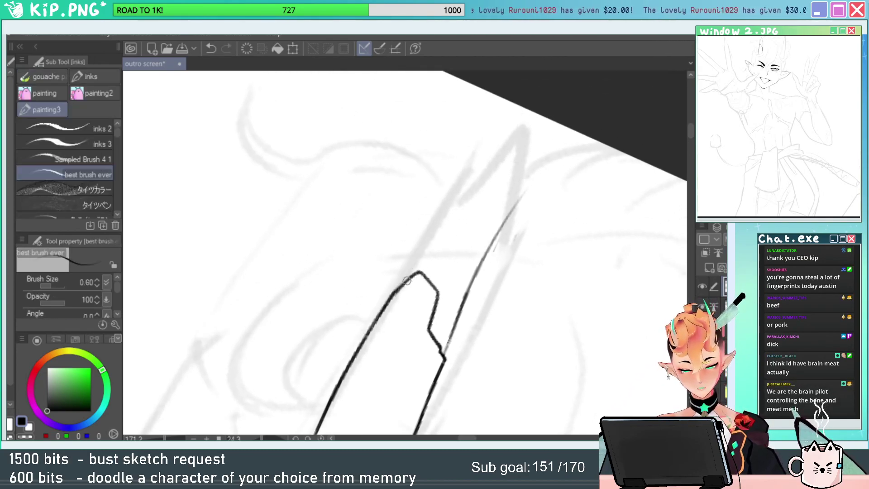
{"action": "left_click_drag", "start_coordinate": [401, 284], "coordinate": [515, 147]}
{"action": "key", "text": "ctrl+z"}
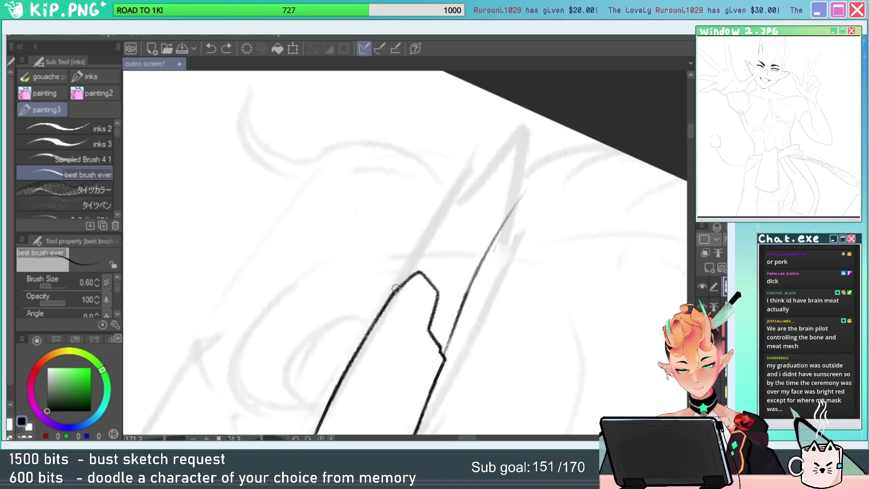
{"action": "left_click_drag", "start_coordinate": [398, 284], "coordinate": [513, 181]}
{"action": "key", "text": "ctrl+z"}
{"action": "mouse_move", "coordinate": [401, 284]}
{"action": "left_mouse_down"}
{"action": "mouse_move", "coordinate": [471, 198]}
{"action": "mouse_move", "coordinate": [500, 213]}
{"action": "mouse_move", "coordinate": [487, 251]}
{"action": "left_mouse_up"}
{"action": "key", "text": "e"}
{"action": "key", "text": "p"}
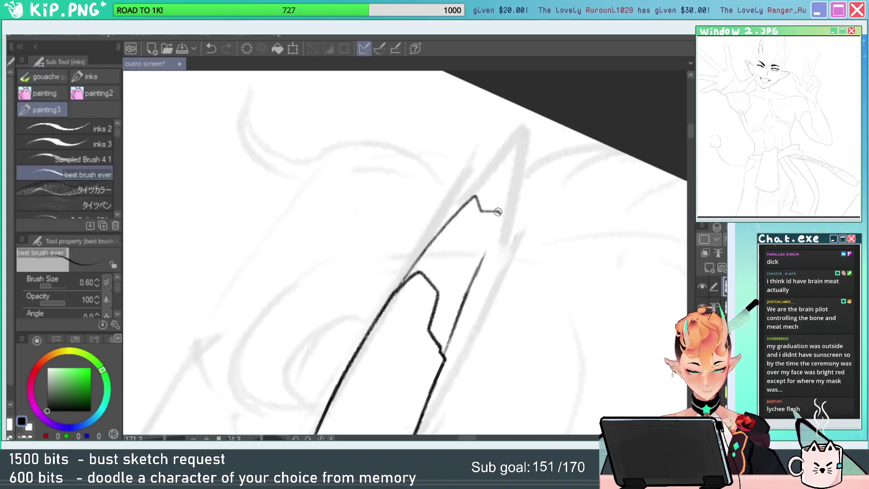
{"action": "left_click_drag", "start_coordinate": [498, 212], "coordinate": [468, 280]}
Trim the lower end of the horn's outer edge with the hard eraser.
{"action": "key", "text": "r"}
{"action": "mouse_move", "coordinate": [545, 211]}
{"action": "left_mouse_down"}
{"action": "mouse_move", "coordinate": [300, 169]}
{"action": "mouse_move", "coordinate": [290, 324]}
{"action": "left_mouse_up"}
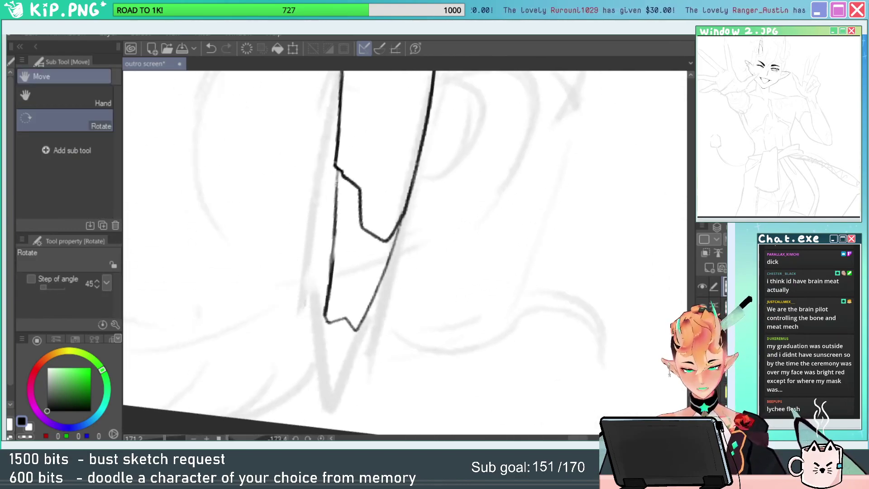
{"action": "key", "text": "p"}
{"action": "key", "text": "r"}
{"action": "mouse_move", "coordinate": [504, 149]}
{"action": "left_mouse_down"}
{"action": "mouse_move", "coordinate": [527, 111]}
{"action": "mouse_move", "coordinate": [362, 322]}
{"action": "mouse_move", "coordinate": [454, 216]}
{"action": "mouse_move", "coordinate": [578, 194]}
{"action": "left_mouse_up"}
{"action": "key", "text": "p"}
{"action": "key", "text": "r"}
{"action": "key", "text": "e"}
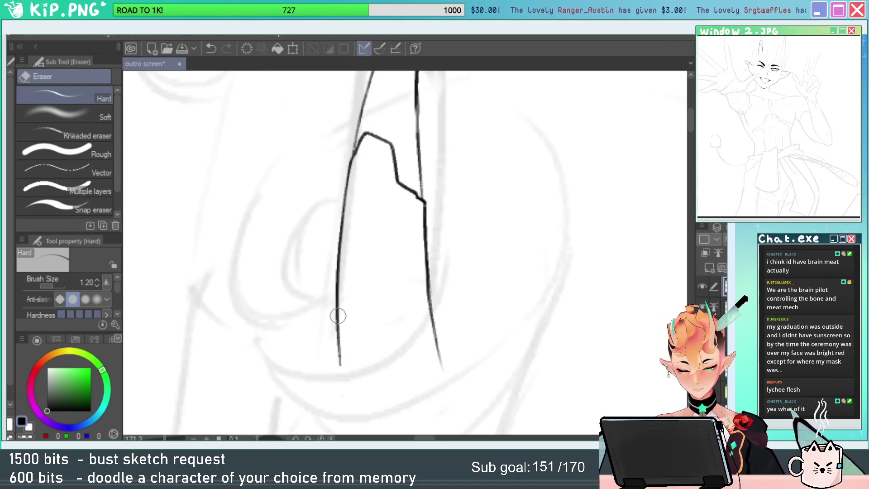
{"action": "left_click_drag", "start_coordinate": [344, 288], "coordinate": [346, 388]}
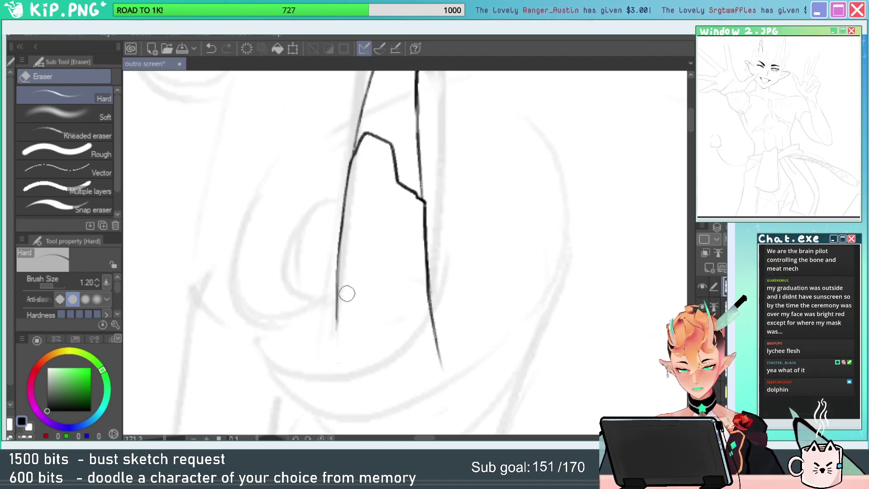
{"action": "key", "text": "p"}
{"action": "left_click_drag", "start_coordinate": [352, 157], "coordinate": [335, 380]}
{"action": "key", "text": "ctrl+z"}
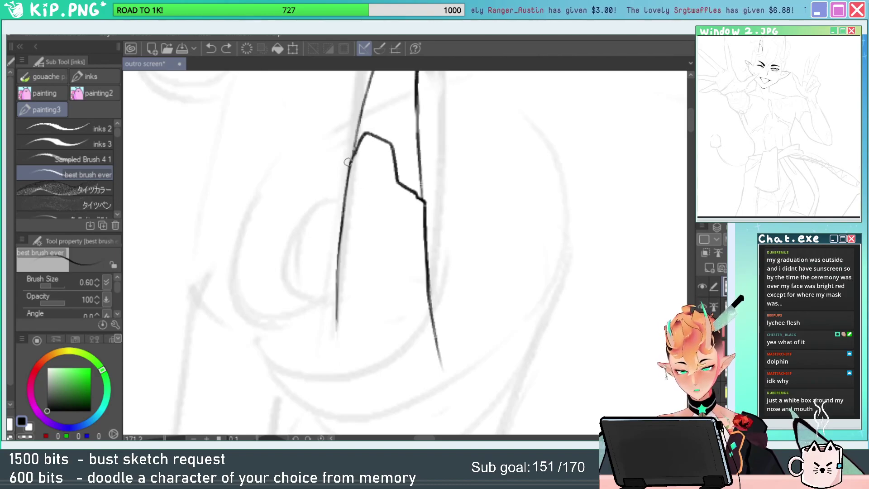
{"action": "mouse_move", "coordinate": [347, 162]}
{"action": "left_mouse_down"}
{"action": "mouse_move", "coordinate": [337, 300]}
{"action": "mouse_move", "coordinate": [339, 240]}
{"action": "left_mouse_up"}
{"action": "key", "text": "ctrl+z"}
Erase the upper stretch of the horn's inner edge, just below the jagged tip, with the hard eraser.
{"action": "mouse_move", "coordinate": [364, 141]}
{"action": "left_mouse_down"}
{"action": "mouse_move", "coordinate": [370, 194]}
{"action": "mouse_move", "coordinate": [456, 157]}
{"action": "mouse_move", "coordinate": [473, 196]}
{"action": "left_mouse_up"}
{"action": "key", "text": "alt+space"}
{"action": "key", "text": "e"}
{"action": "left_click_drag", "start_coordinate": [427, 155], "coordinate": [426, 303]}
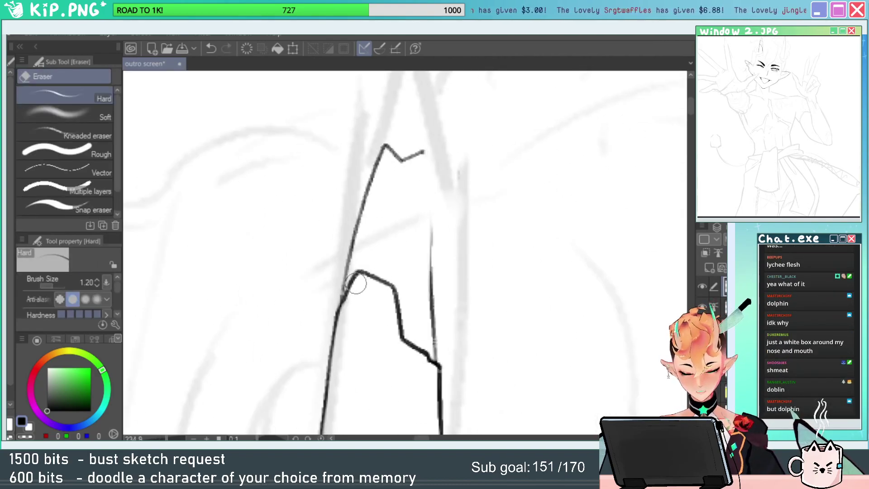
Erase where the outer edge meets the jagged line and re-ink it as a small protruding corner.
{"action": "mouse_move", "coordinate": [355, 284]}
{"action": "left_mouse_down"}
{"action": "mouse_move", "coordinate": [345, 287]}
{"action": "mouse_move", "coordinate": [337, 264]}
{"action": "mouse_move", "coordinate": [333, 316]}
{"action": "left_mouse_up"}
{"action": "key", "text": "p"}
{"action": "key", "text": "e"}
{"action": "mouse_move", "coordinate": [326, 266]}
{"action": "left_mouse_down"}
{"action": "mouse_move", "coordinate": [325, 328]}
{"action": "mouse_move", "coordinate": [339, 274]}
{"action": "mouse_move", "coordinate": [333, 325]}
{"action": "left_mouse_up"}
{"action": "key", "text": "p"}
{"action": "key", "text": "e"}
{"action": "left_click_drag", "start_coordinate": [337, 284], "coordinate": [333, 315]}
{"action": "key", "text": "p"}
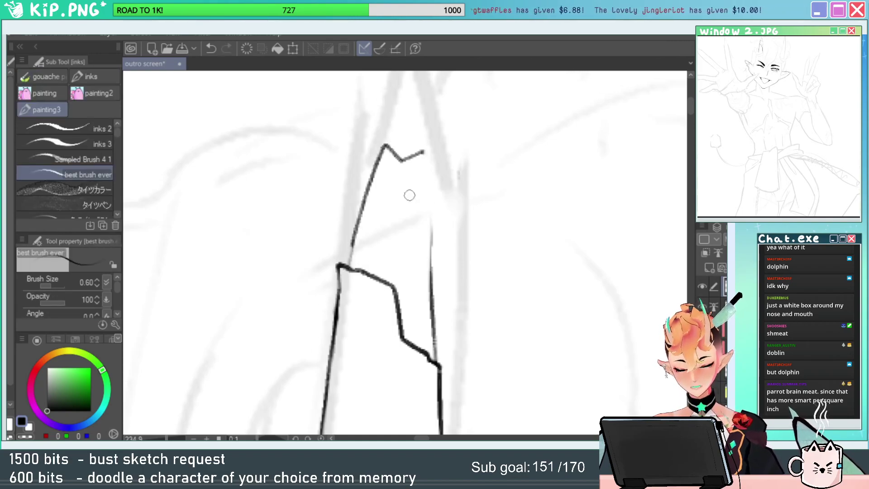
{"action": "key", "text": "ctrl+z"}
{"action": "mouse_move", "coordinate": [350, 267]}
{"action": "left_mouse_down"}
{"action": "mouse_move", "coordinate": [354, 240]}
{"action": "mouse_move", "coordinate": [347, 266]}
{"action": "left_mouse_up"}
{"action": "key", "text": "ctrl+z"}
Ink the inner edge from the zigzag break at the horn's tip down toward the jagged line.
{"action": "mouse_move", "coordinate": [423, 152]}
{"action": "left_mouse_down"}
{"action": "mouse_move", "coordinate": [432, 198]}
{"action": "mouse_move", "coordinate": [430, 276]}
{"action": "left_mouse_up"}
{"action": "left_click_drag", "start_coordinate": [439, 244], "coordinate": [393, 245]}
{"action": "left_click_drag", "start_coordinate": [479, 224], "coordinate": [444, 185]}
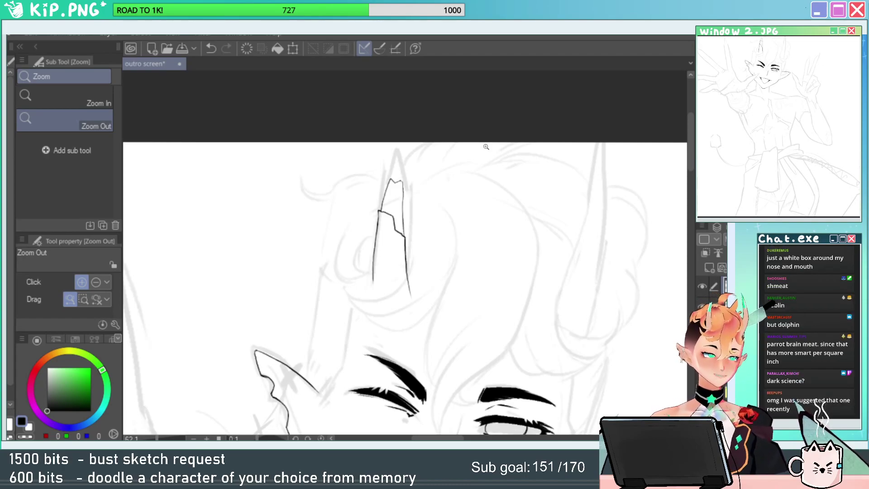
{"action": "left_click", "coordinate": [434, 193]}
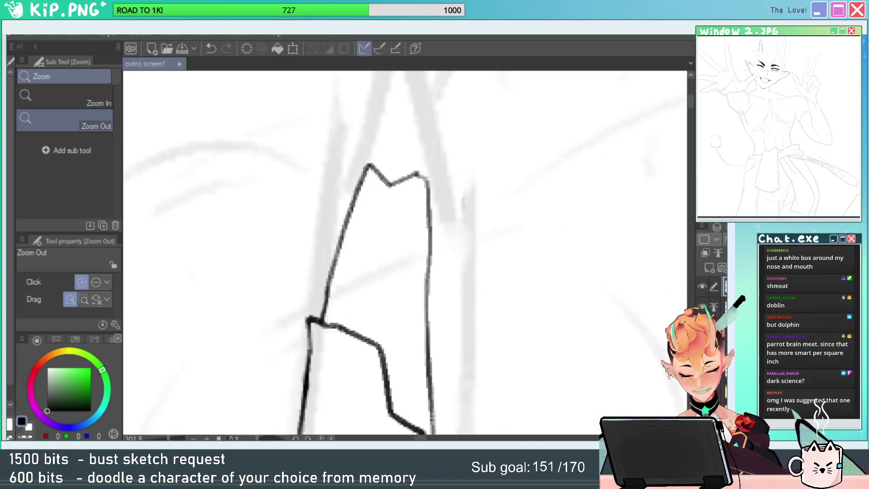
Undo the zigzag break at the horn's tip and re-ink it as a slanted break running down into the inner edge.
{"action": "key", "text": "ctrl+z"}
{"action": "key", "text": "ctrl+z"}
{"action": "key", "text": "ctrl+z"}
{"action": "mouse_move", "coordinate": [367, 168]}
{"action": "left_mouse_down"}
{"action": "mouse_move", "coordinate": [394, 195]}
{"action": "mouse_move", "coordinate": [427, 272]}
{"action": "left_mouse_up"}
Erase the inner edge just above the jagged line's lower end and re-ink it as a clean line meeting the break.
{"action": "key", "text": "e"}
{"action": "left_click_drag", "start_coordinate": [451, 313], "coordinate": [450, 179]}
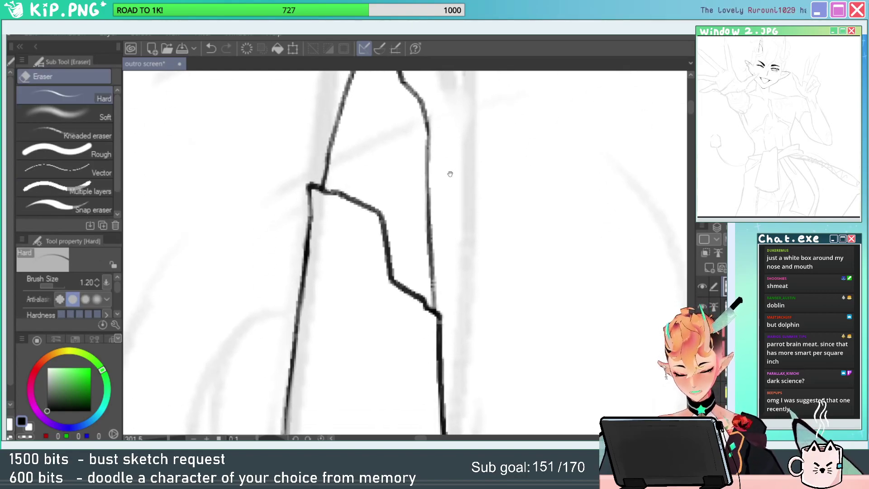
{"action": "left_click_drag", "start_coordinate": [437, 303], "coordinate": [442, 267]}
{"action": "key", "text": "p"}
{"action": "left_click_drag", "start_coordinate": [428, 231], "coordinate": [432, 311]}
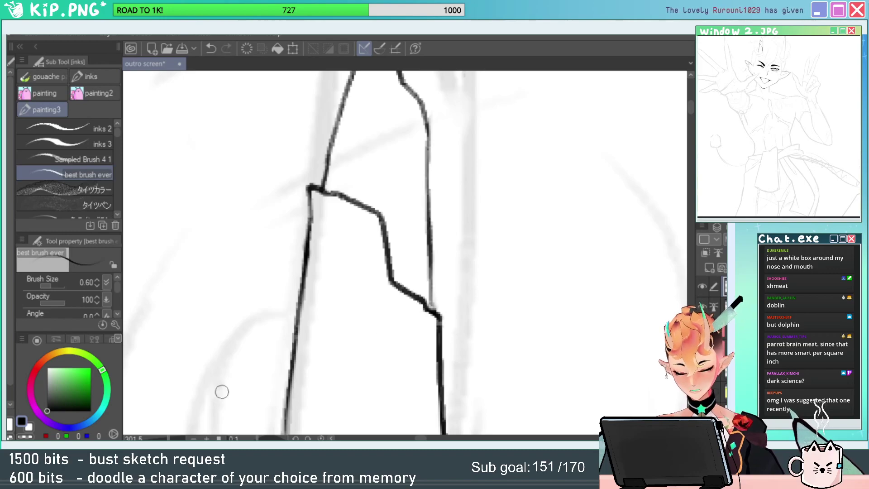
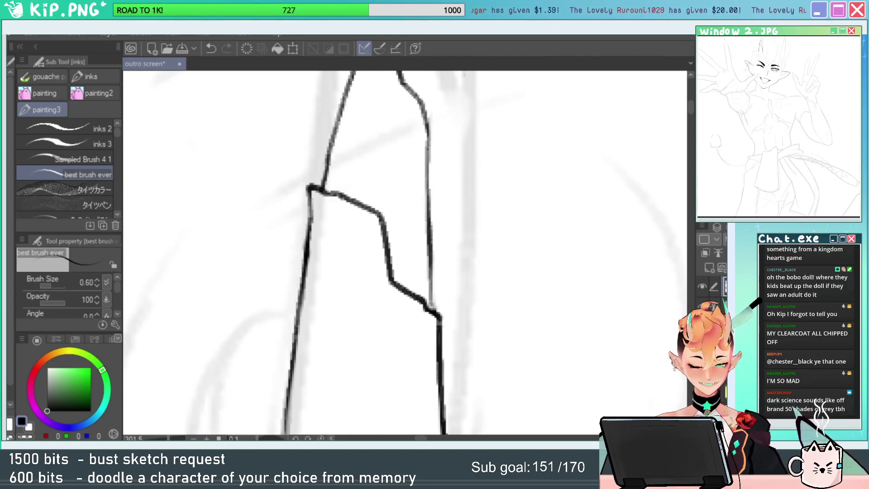
Erase the protruding corner and the outer edge around it with the hard eraser.
{"action": "key", "text": "alt+space"}
{"action": "mouse_move", "coordinate": [514, 318]}
{"action": "left_mouse_down"}
{"action": "mouse_move", "coordinate": [493, 320]}
{"action": "mouse_move", "coordinate": [495, 240]}
{"action": "left_mouse_up"}
{"action": "key", "text": "e"}
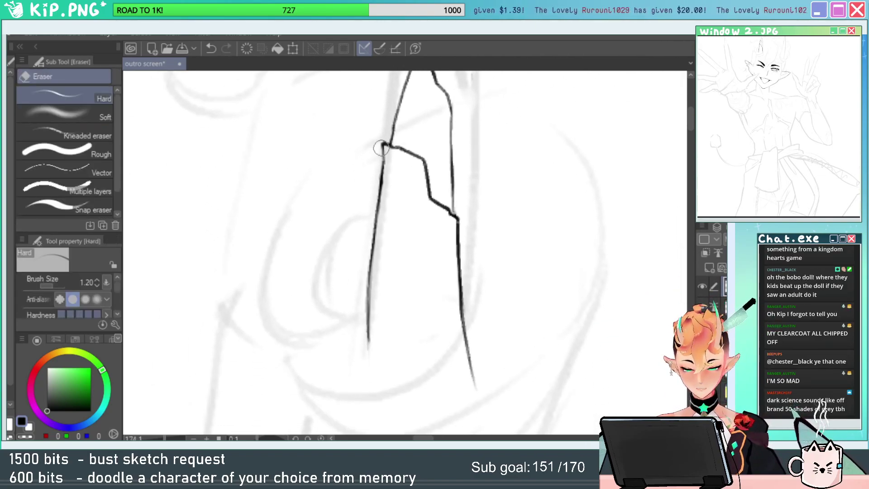
{"action": "mouse_move", "coordinate": [382, 148]}
{"action": "left_mouse_down"}
{"action": "mouse_move", "coordinate": [391, 151]}
{"action": "mouse_move", "coordinate": [402, 191]}
{"action": "mouse_move", "coordinate": [410, 97]}
{"action": "mouse_move", "coordinate": [384, 191]}
{"action": "left_mouse_up"}
{"action": "key", "text": "space"}
{"action": "key", "text": "p"}
{"action": "left_click_drag", "start_coordinate": [413, 107], "coordinate": [390, 207]}
{"action": "key", "text": "ctrl+z"}
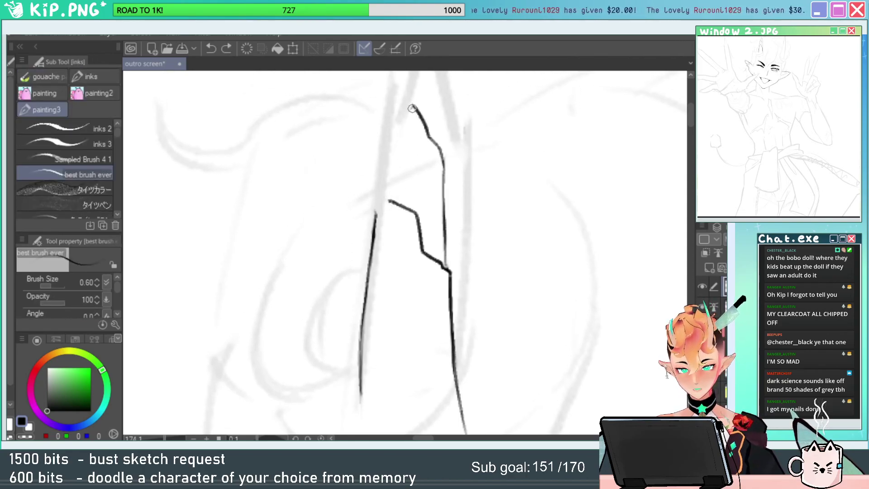
{"action": "left_click_drag", "start_coordinate": [413, 107], "coordinate": [393, 211]}
{"action": "key", "text": "e"}
{"action": "key", "text": "ctrl+z"}
Re-ink the upper outer edge as a thin line from the tip to the jagged line and extend the break's corner outward.
{"action": "key", "text": "alt+space"}
{"action": "left_click_drag", "start_coordinate": [406, 137], "coordinate": [418, 138]}
{"action": "key", "text": "p"}
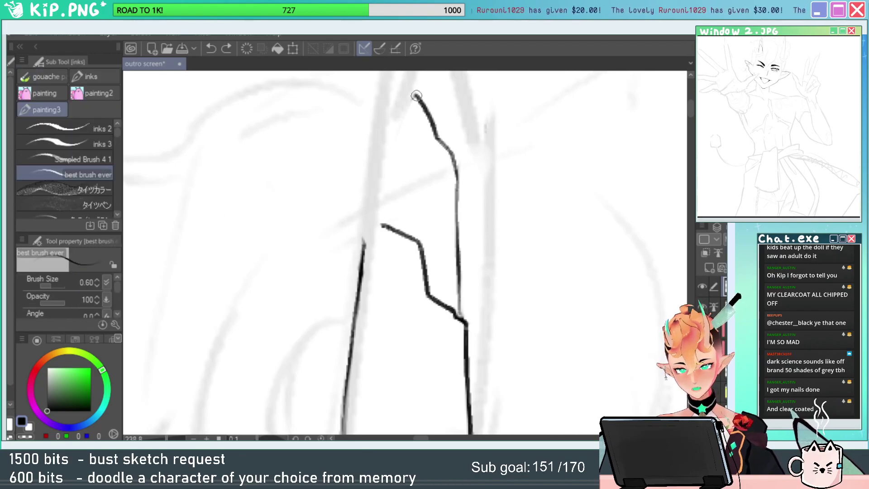
{"action": "left_click_drag", "start_coordinate": [415, 95], "coordinate": [388, 234]}
{"action": "key", "text": "ctrl+z"}
{"action": "mouse_move", "coordinate": [414, 96]}
{"action": "left_mouse_down"}
{"action": "mouse_move", "coordinate": [383, 233]}
{"action": "mouse_move", "coordinate": [426, 250]}
{"action": "mouse_move", "coordinate": [376, 221]}
{"action": "left_mouse_up"}
{"action": "key", "text": "e"}
{"action": "key", "text": "p"}
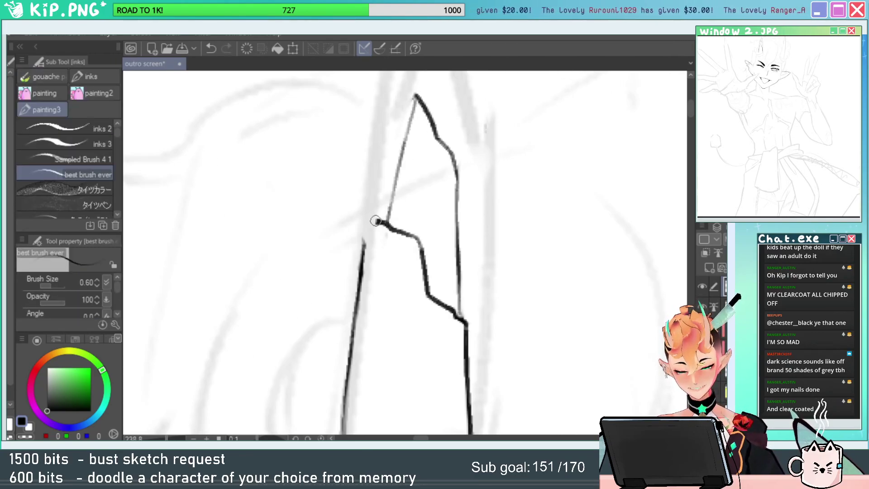
Erase the outer edge below the jagged line and re-ink it as a smooth curve joined to the break's upper corner.
{"action": "key", "text": "e"}
{"action": "key", "text": "space"}
{"action": "left_click_drag", "start_coordinate": [395, 300], "coordinate": [423, 214]}
{"action": "left_click_drag", "start_coordinate": [399, 146], "coordinate": [392, 217]}
{"action": "left_click_drag", "start_coordinate": [404, 125], "coordinate": [369, 254]}
{"action": "left_click_drag", "start_coordinate": [393, 161], "coordinate": [385, 212]}
{"action": "key", "text": "p"}
{"action": "left_click_drag", "start_coordinate": [405, 138], "coordinate": [371, 340]}
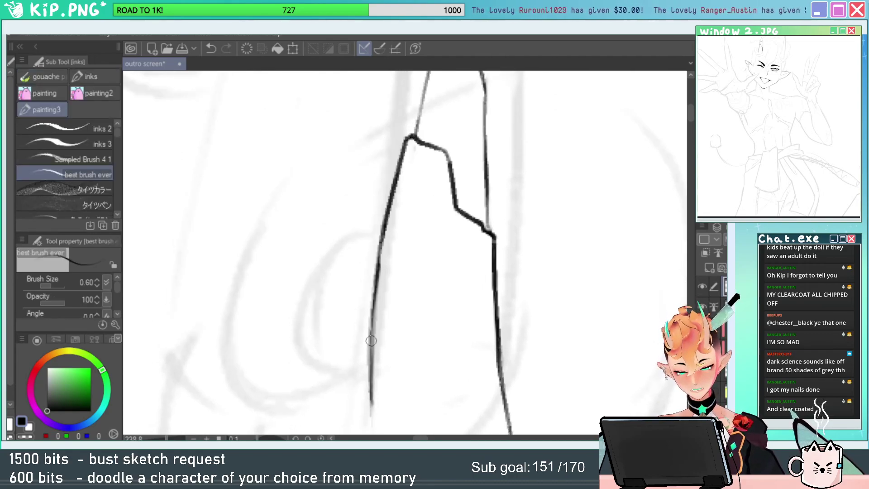
Clean up the ink beside the jagged line's upper corner with the hard eraser.
{"action": "key", "text": "space"}
{"action": "mouse_move", "coordinate": [423, 292]}
{"action": "left_mouse_down"}
{"action": "mouse_move", "coordinate": [425, 244]}
{"action": "mouse_move", "coordinate": [426, 270]}
{"action": "mouse_move", "coordinate": [361, 293]}
{"action": "left_mouse_up"}
{"action": "key", "text": "ctrl+space"}
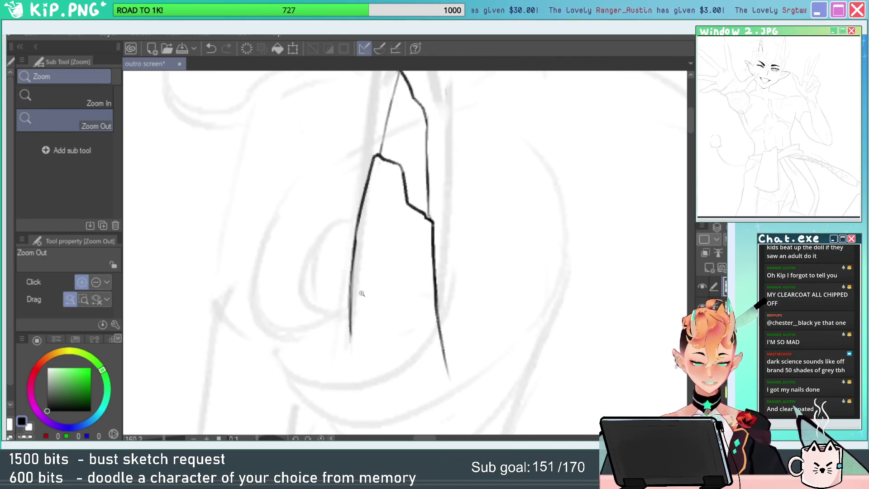
{"action": "key", "text": "e"}
{"action": "mouse_move", "coordinate": [387, 156]}
{"action": "left_mouse_down"}
{"action": "mouse_move", "coordinate": [420, 156]}
{"action": "mouse_move", "coordinate": [384, 167]}
{"action": "left_mouse_up"}
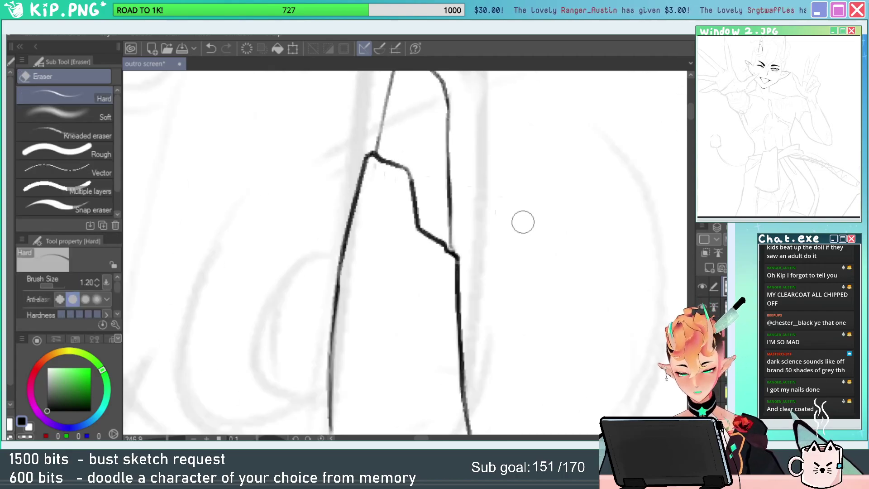
{"action": "key", "text": "ctrl+space"}
{"action": "left_click_drag", "start_coordinate": [537, 240], "coordinate": [475, 254]}
{"action": "key", "text": "space"}
{"action": "left_click_drag", "start_coordinate": [589, 318], "coordinate": [502, 269]}
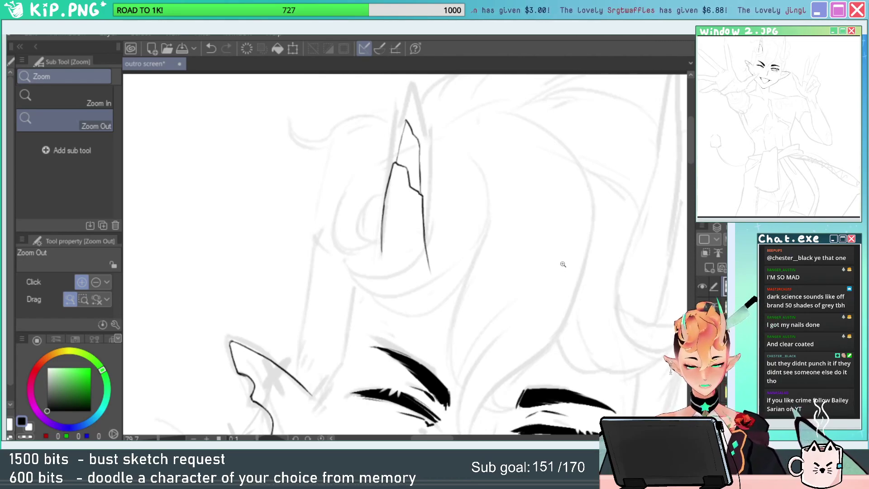
Trim the lower end of the horn's inner edge with the hard eraser.
{"action": "key", "text": "space"}
{"action": "left_click_drag", "start_coordinate": [552, 281], "coordinate": [522, 229]}
{"action": "key", "text": "ctrl+space"}
{"action": "left_click_drag", "start_coordinate": [385, 166], "coordinate": [425, 199]}
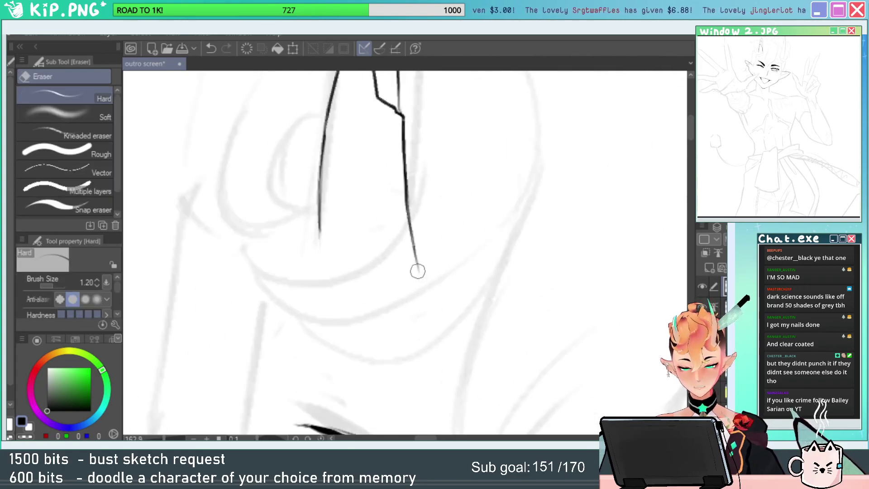
{"action": "left_click_drag", "start_coordinate": [418, 271], "coordinate": [416, 262]}
Thin the outer edge below the jagged line with the hard eraser and re-ink its upper stretch up to the break.
{"action": "key", "text": "space"}
{"action": "left_click_drag", "start_coordinate": [390, 134], "coordinate": [412, 222]}
{"action": "left_click_drag", "start_coordinate": [365, 142], "coordinate": [350, 351]}
{"action": "key", "text": "p"}
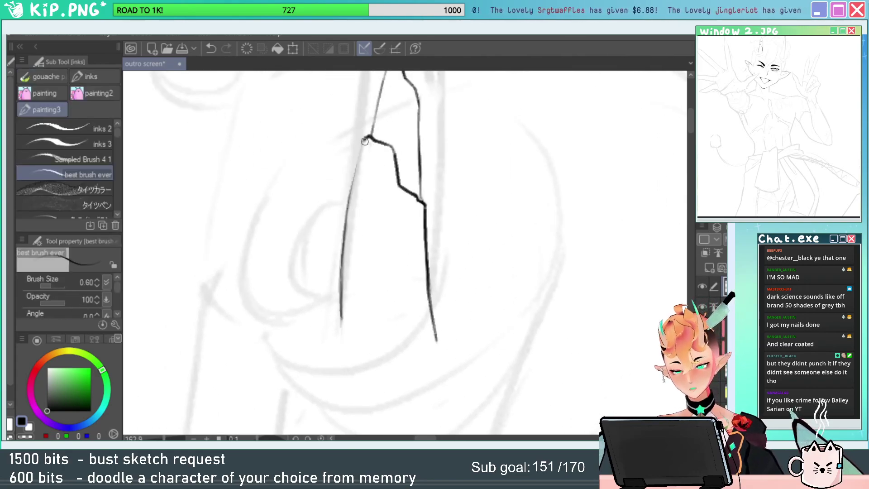
{"action": "left_click_drag", "start_coordinate": [365, 138], "coordinate": [341, 295]}
{"action": "key", "text": "ctrl+z"}
{"action": "left_click_drag", "start_coordinate": [364, 138], "coordinate": [345, 218]}
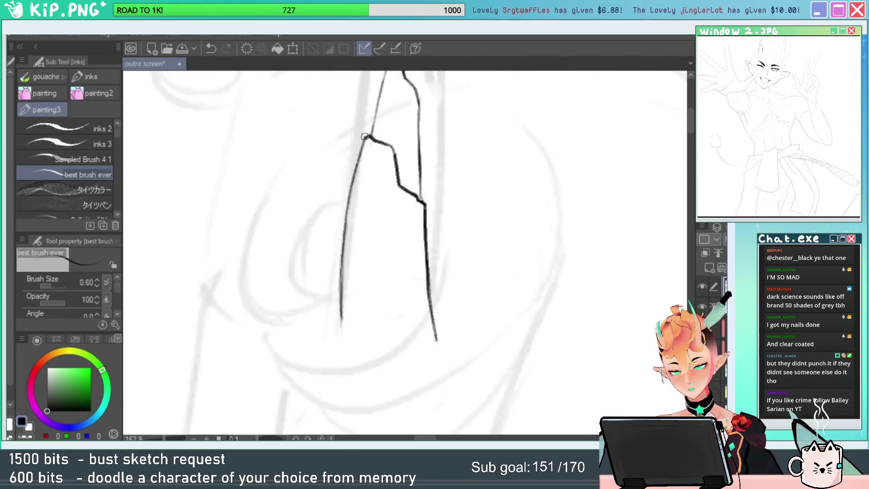
{"action": "left_click_drag", "start_coordinate": [365, 136], "coordinate": [345, 222]}
{"action": "key", "text": "alt+space"}
{"action": "left_click_drag", "start_coordinate": [417, 300], "coordinate": [337, 298]}
{"action": "key", "text": "space"}
{"action": "left_click_drag", "start_coordinate": [512, 289], "coordinate": [496, 224]}
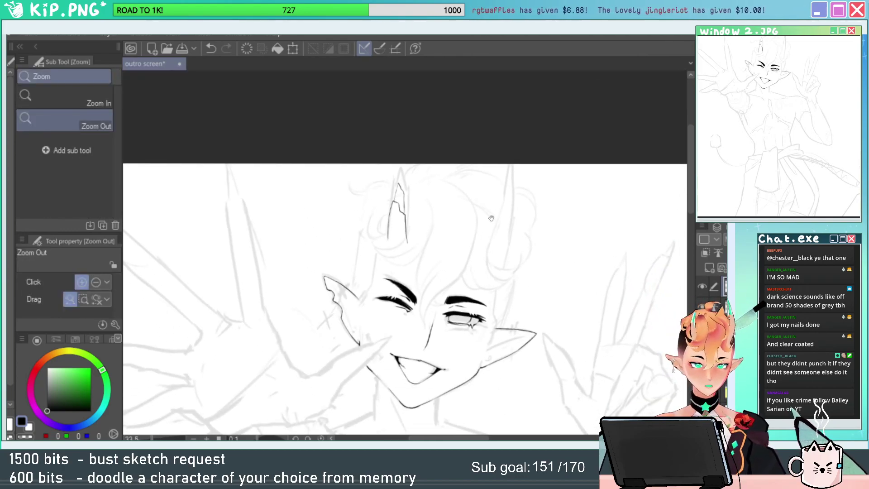
Erase the jagged line across the middle of the horn with the hard eraser.
{"action": "scroll", "coordinate": [440, 241], "scroll_direction": "up", "scroll_amount": 2}
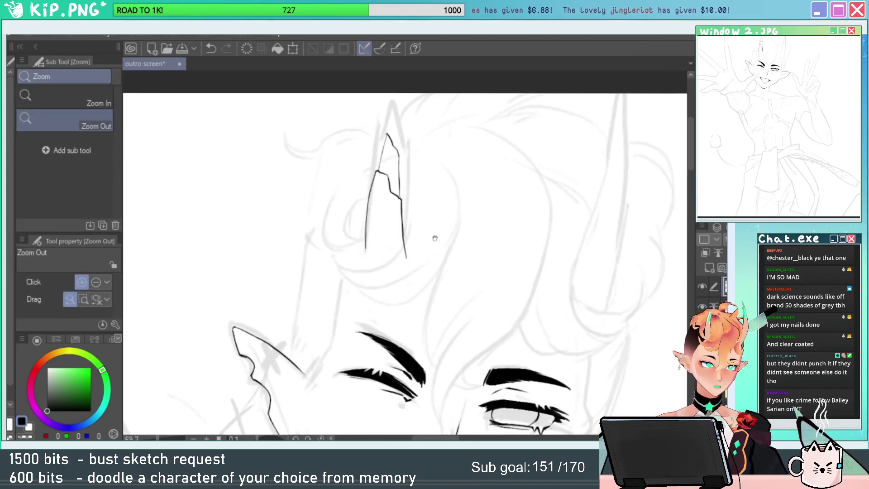
{"action": "left_click_drag", "start_coordinate": [445, 284], "coordinate": [437, 268]}
{"action": "key", "text": "shift+space"}
{"action": "left_click_drag", "start_coordinate": [467, 229], "coordinate": [504, 189]}
{"action": "key", "text": "alt+space"}
{"action": "left_click_drag", "start_coordinate": [362, 176], "coordinate": [403, 177]}
{"action": "key", "text": "e"}
{"action": "mouse_move", "coordinate": [333, 140]}
{"action": "left_mouse_down"}
{"action": "mouse_move", "coordinate": [366, 154]}
{"action": "mouse_move", "coordinate": [376, 167]}
{"action": "mouse_move", "coordinate": [355, 156]}
{"action": "mouse_move", "coordinate": [369, 185]}
{"action": "mouse_move", "coordinate": [401, 206]}
{"action": "mouse_move", "coordinate": [381, 186]}
{"action": "mouse_move", "coordinate": [395, 220]}
{"action": "mouse_move", "coordinate": [437, 217]}
{"action": "mouse_move", "coordinate": [411, 207]}
{"action": "mouse_move", "coordinate": [430, 222]}
{"action": "mouse_move", "coordinate": [406, 216]}
{"action": "mouse_move", "coordinate": [429, 220]}
{"action": "mouse_move", "coordinate": [427, 247]}
{"action": "left_mouse_up"}
Re-ink the jagged line across the horn as a stepped break with several notches down to the inner edge.
{"action": "key", "text": "p"}
{"action": "key", "text": "e"}
{"action": "key", "text": "p"}
{"action": "key", "text": "e"}
{"action": "key", "text": "p"}
{"action": "key", "text": "ctrl+z"}
{"action": "mouse_move", "coordinate": [401, 218]}
{"action": "left_mouse_down"}
{"action": "mouse_move", "coordinate": [423, 223]}
{"action": "mouse_move", "coordinate": [426, 211]}
{"action": "mouse_move", "coordinate": [407, 214]}
{"action": "mouse_move", "coordinate": [434, 211]}
{"action": "mouse_move", "coordinate": [450, 319]}
{"action": "left_mouse_up"}
{"action": "key", "text": "ctrl+z"}
Erase the inner edge just below the stepped break and re-ink it so it joins the break cleanly.
{"action": "key", "text": "e"}
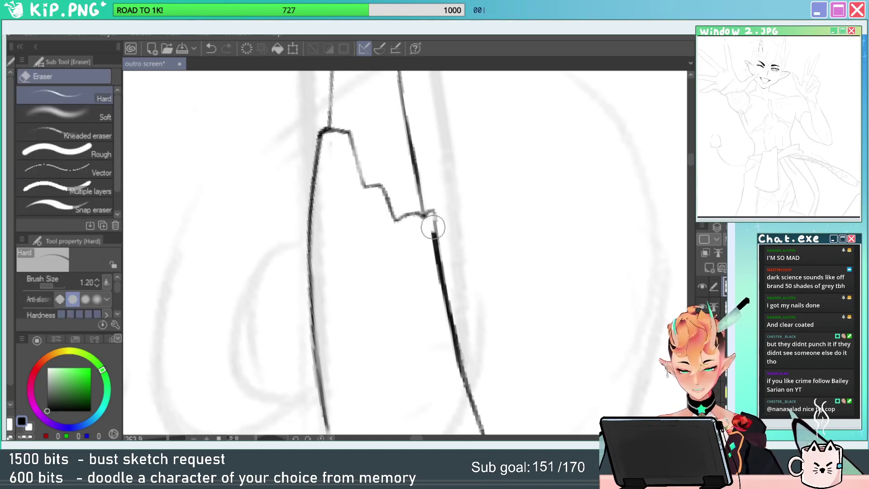
{"action": "left_click_drag", "start_coordinate": [433, 226], "coordinate": [433, 265]}
{"action": "key", "text": "p"}
{"action": "mouse_move", "coordinate": [422, 215]}
{"action": "left_mouse_down"}
{"action": "mouse_move", "coordinate": [434, 239]}
{"action": "mouse_move", "coordinate": [419, 297]}
{"action": "mouse_move", "coordinate": [402, 307]}
{"action": "left_mouse_up"}
{"action": "left_click_drag", "start_coordinate": [559, 266], "coordinate": [478, 269]}
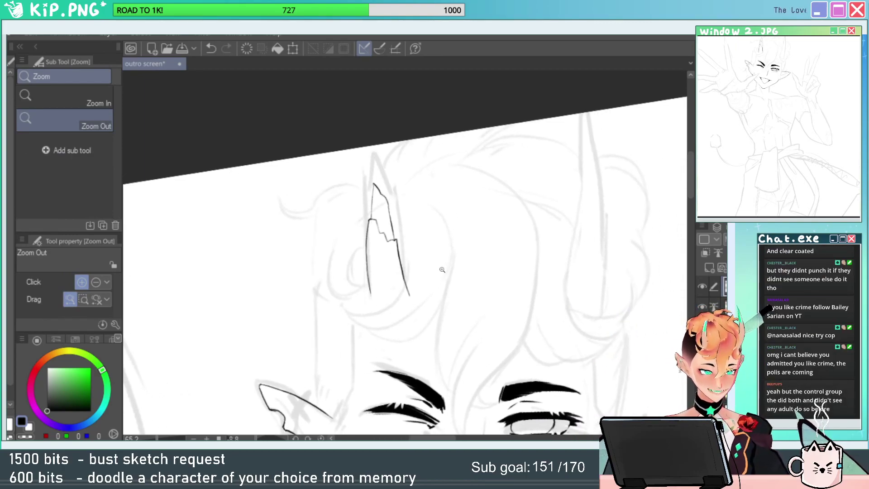
{"action": "left_click_drag", "start_coordinate": [551, 317], "coordinate": [431, 285]}
Ink the outer edge of the other horn, above the open eye, as one long curve from base to tip.
{"action": "left_click_drag", "start_coordinate": [626, 257], "coordinate": [339, 114], "text": "shift"}
{"action": "left_click_drag", "start_coordinate": [451, 173], "coordinate": [559, 257]}
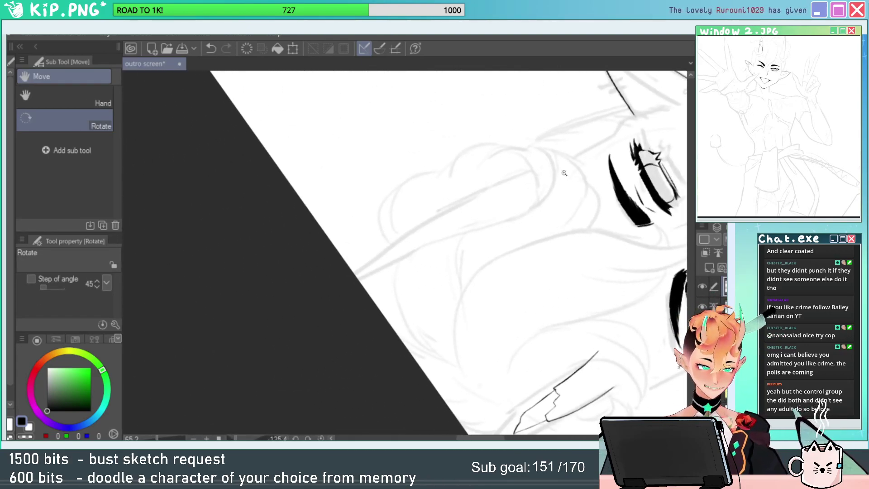
{"action": "left_click_drag", "start_coordinate": [522, 198], "coordinate": [521, 238], "text": "ctrl"}
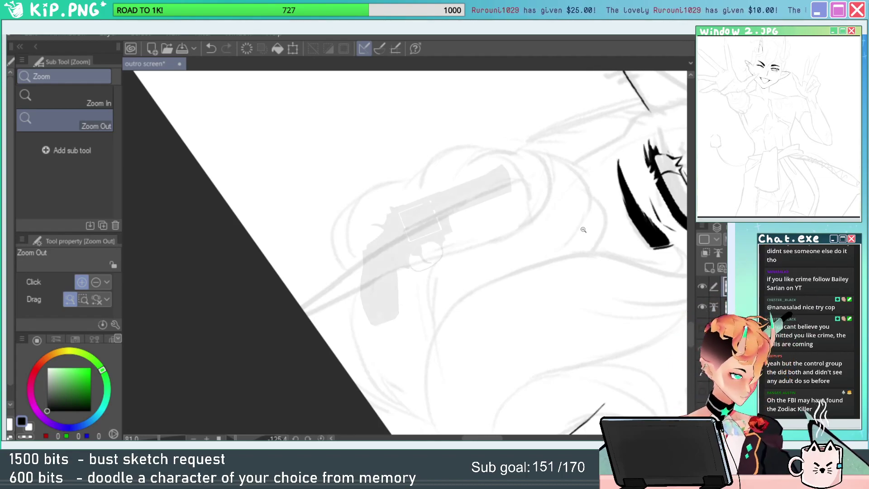
{"action": "left_click_drag", "start_coordinate": [583, 229], "coordinate": [556, 156]}
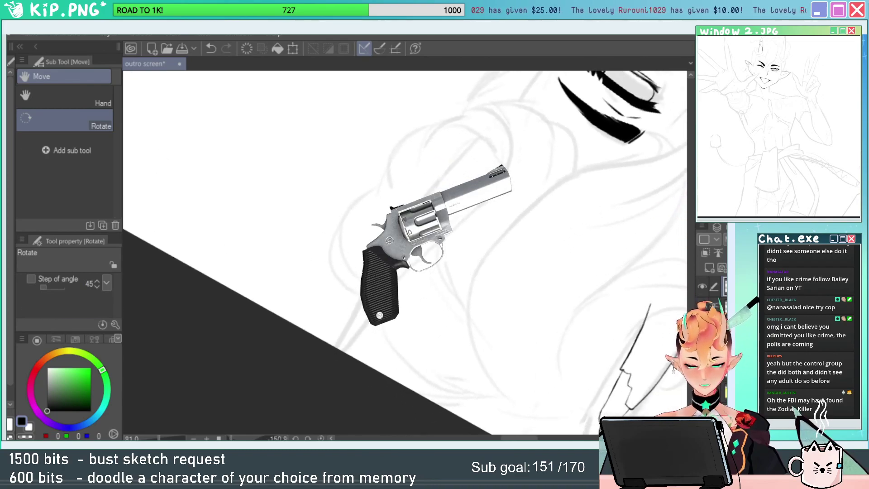
{"action": "left_click_drag", "start_coordinate": [480, 136], "coordinate": [316, 393]}
{"action": "key", "text": "ctrl+z"}
{"action": "left_click_drag", "start_coordinate": [484, 135], "coordinate": [341, 351]}
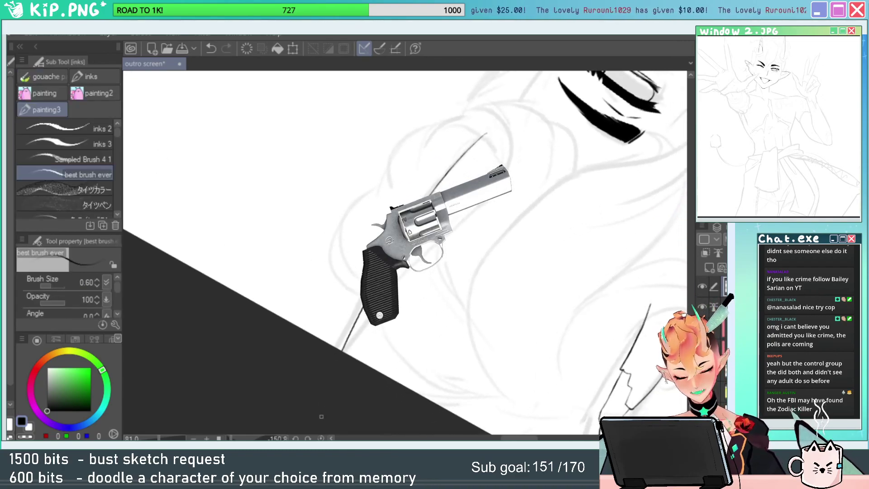
{"action": "key", "text": "ctrl+z"}
{"action": "left_click_drag", "start_coordinate": [489, 129], "coordinate": [340, 350]}
Ink the inner edge of the horn above the open eye, tapering toward the tip.
{"action": "left_click_drag", "start_coordinate": [464, 219], "coordinate": [498, 192]}
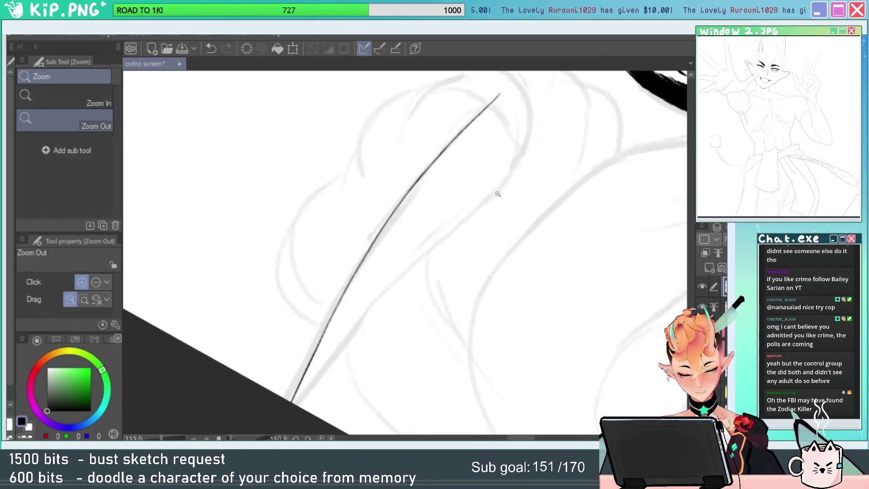
{"action": "left_click_drag", "start_coordinate": [529, 144], "coordinate": [371, 310]}
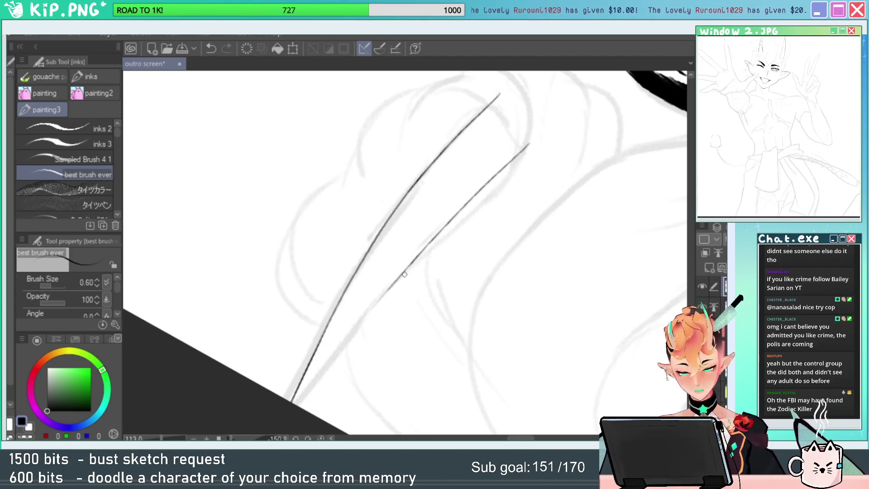
{"action": "left_click_drag", "start_coordinate": [404, 273], "coordinate": [301, 406]}
{"action": "left_click_drag", "start_coordinate": [342, 379], "coordinate": [465, 257]}
{"action": "key", "text": "ctrl+z"}
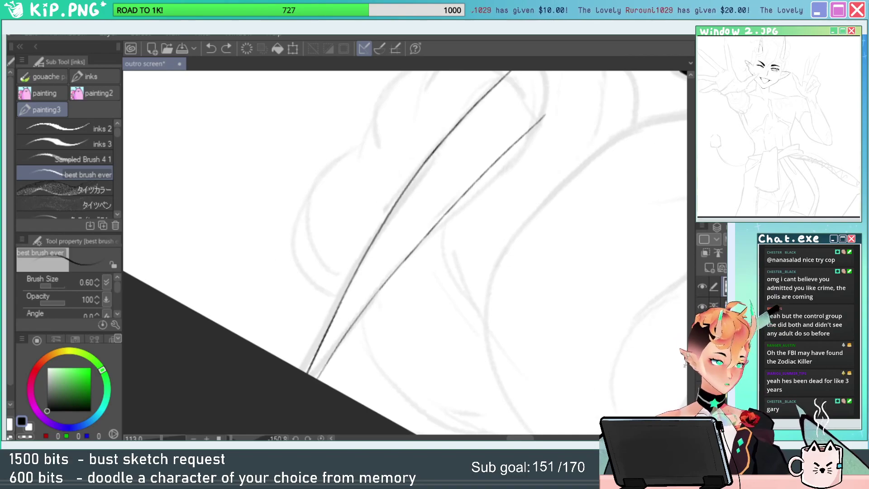
{"action": "mouse_move", "coordinate": [554, 263]}
{"action": "left_mouse_down"}
{"action": "mouse_move", "coordinate": [384, 287]}
{"action": "mouse_move", "coordinate": [549, 186]}
{"action": "left_mouse_up"}
{"action": "key", "text": "ctrl+z"}
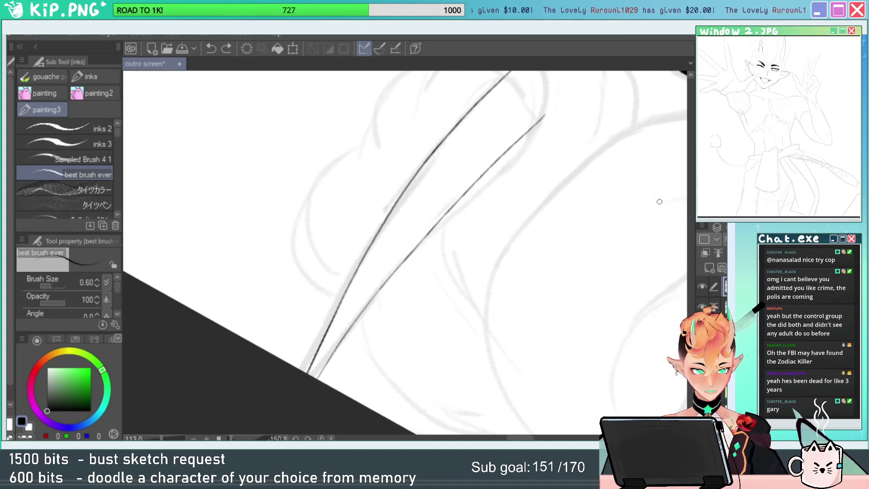
Erase stray ink along the inner edge of the horn above the open eye, near its tip.
{"action": "key", "text": "r"}
{"action": "mouse_move", "coordinate": [652, 140]}
{"action": "left_mouse_down"}
{"action": "mouse_move", "coordinate": [602, 330]}
{"action": "mouse_move", "coordinate": [356, 288]}
{"action": "mouse_move", "coordinate": [564, 227]}
{"action": "mouse_move", "coordinate": [555, 158]}
{"action": "mouse_move", "coordinate": [542, 137]}
{"action": "left_mouse_up"}
{"action": "key", "text": "e"}
{"action": "mouse_move", "coordinate": [467, 179]}
{"action": "left_mouse_down"}
{"action": "mouse_move", "coordinate": [492, 169]}
{"action": "mouse_move", "coordinate": [313, 373]}
{"action": "left_mouse_up"}
{"action": "key", "text": "p"}
{"action": "key", "text": "ctrl+z"}
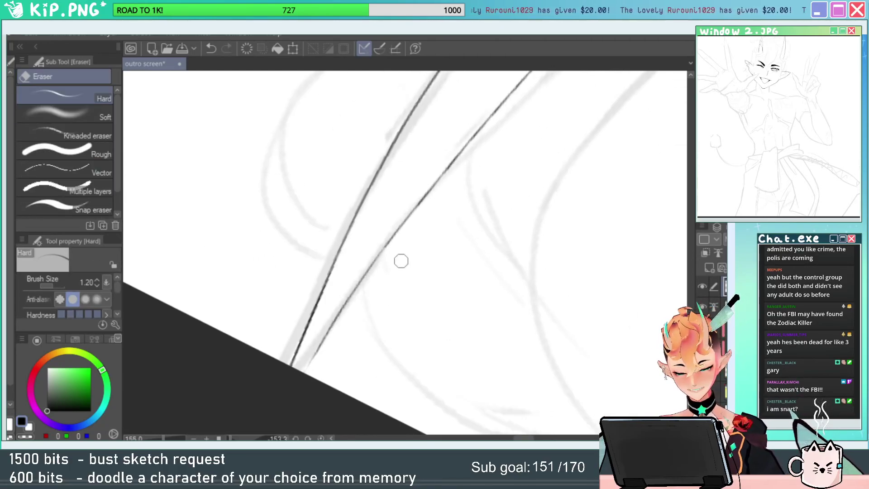
Re-ink the last stretch of the horn's inner edge as a darker tapering stroke running to the canvas border.
{"action": "left_click_drag", "start_coordinate": [338, 317], "coordinate": [301, 371]}
{"action": "key", "text": "ctrl+z"}
{"action": "left_click_drag", "start_coordinate": [342, 311], "coordinate": [288, 404]}
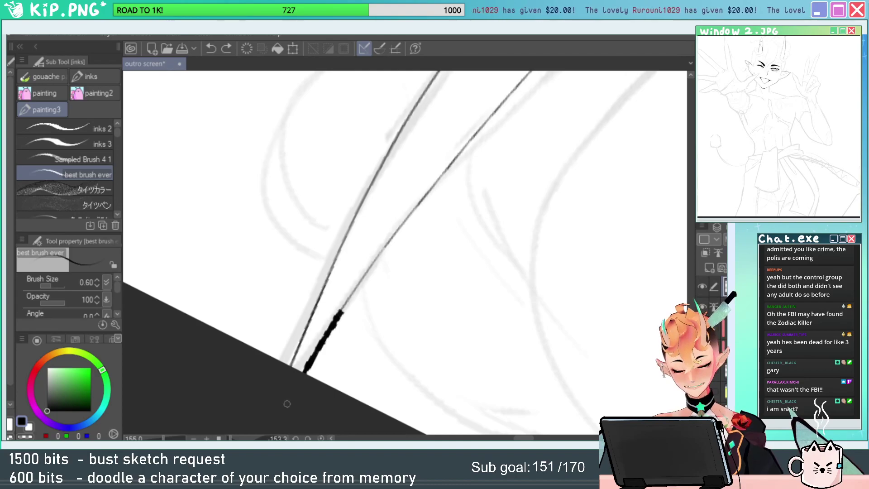
{"action": "key", "text": "ctrl+z"}
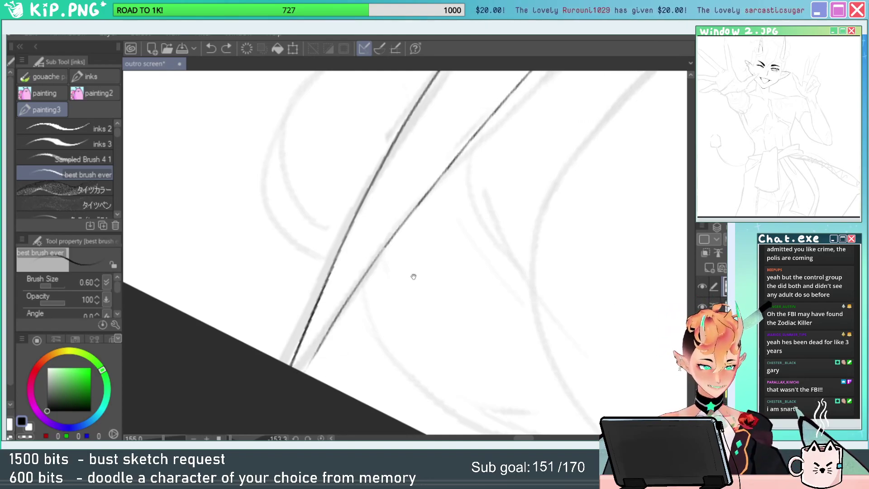
{"action": "mouse_move", "coordinate": [413, 277]}
{"action": "left_mouse_down"}
{"action": "mouse_move", "coordinate": [404, 229]}
{"action": "mouse_move", "coordinate": [311, 341]}
{"action": "left_mouse_up"}
{"action": "key", "text": "ctrl+z"}
{"action": "left_click_drag", "start_coordinate": [334, 296], "coordinate": [308, 339]}
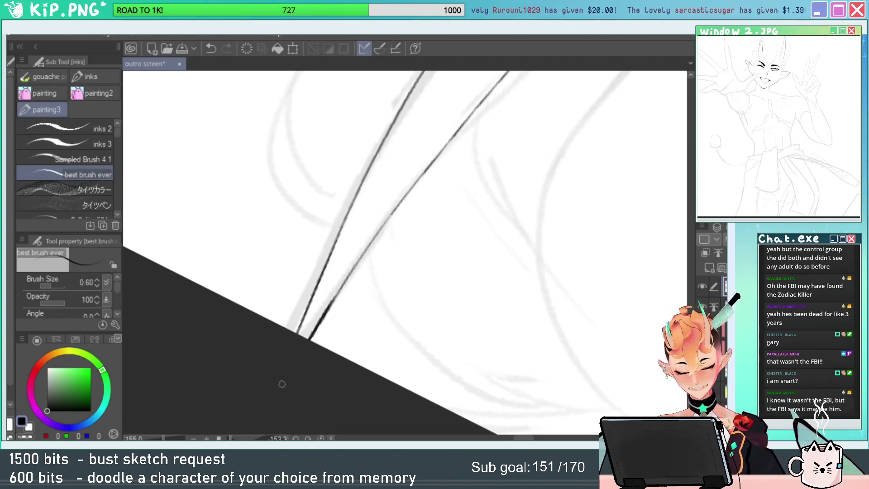
Erase the horn's outer edge from mid-length to the base and re-ink it as one smooth, slightly bowed curve.
{"action": "left_click_drag", "start_coordinate": [541, 199], "coordinate": [430, 295]}
{"action": "left_click_drag", "start_coordinate": [600, 204], "coordinate": [359, 324]}
{"action": "mouse_move", "coordinate": [467, 344]}
{"action": "left_mouse_down"}
{"action": "mouse_move", "coordinate": [418, 304]}
{"action": "mouse_move", "coordinate": [501, 270]}
{"action": "mouse_move", "coordinate": [504, 246]}
{"action": "mouse_move", "coordinate": [464, 270]}
{"action": "mouse_move", "coordinate": [447, 257]}
{"action": "left_mouse_up"}
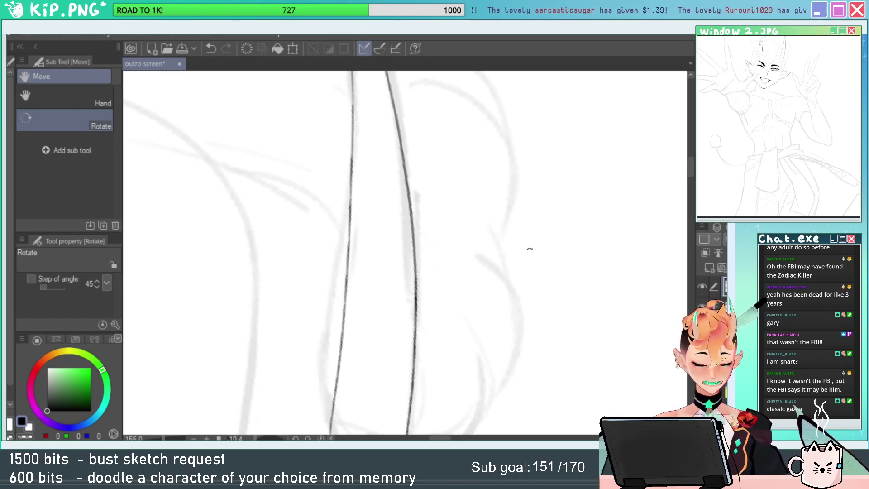
{"action": "left_click_drag", "start_coordinate": [535, 250], "coordinate": [498, 182]}
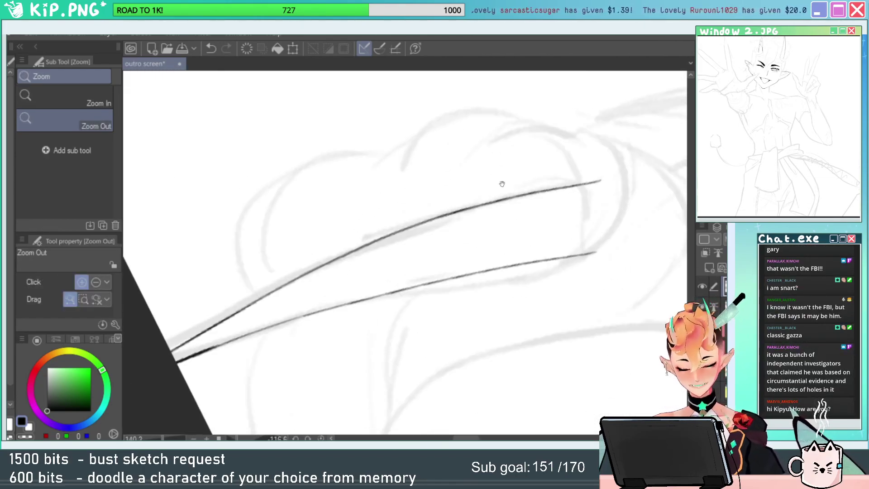
{"action": "left_click_drag", "start_coordinate": [607, 152], "coordinate": [577, 107]}
{"action": "left_click_drag", "start_coordinate": [325, 287], "coordinate": [500, 172]}
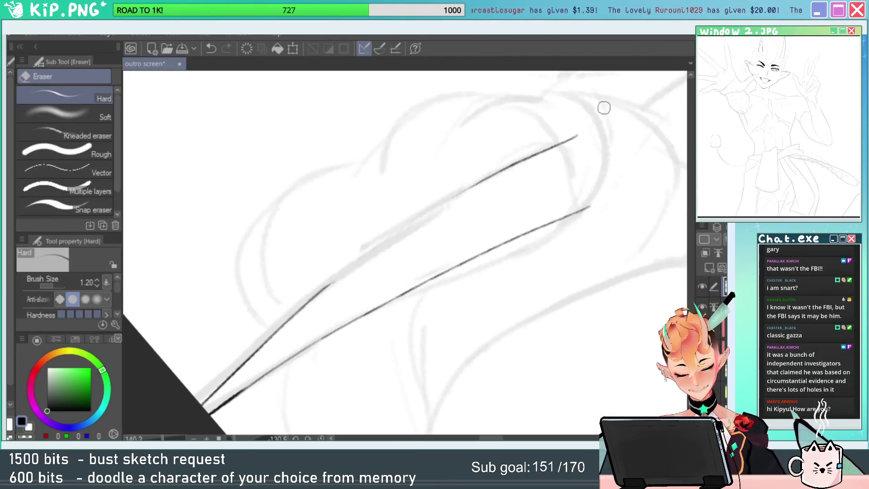
{"action": "left_click_drag", "start_coordinate": [457, 195], "coordinate": [577, 135]}
{"action": "key", "text": "p"}
{"action": "mouse_move", "coordinate": [303, 303]}
{"action": "left_mouse_down"}
{"action": "mouse_move", "coordinate": [361, 258]}
{"action": "mouse_move", "coordinate": [589, 144]}
{"action": "left_mouse_up"}
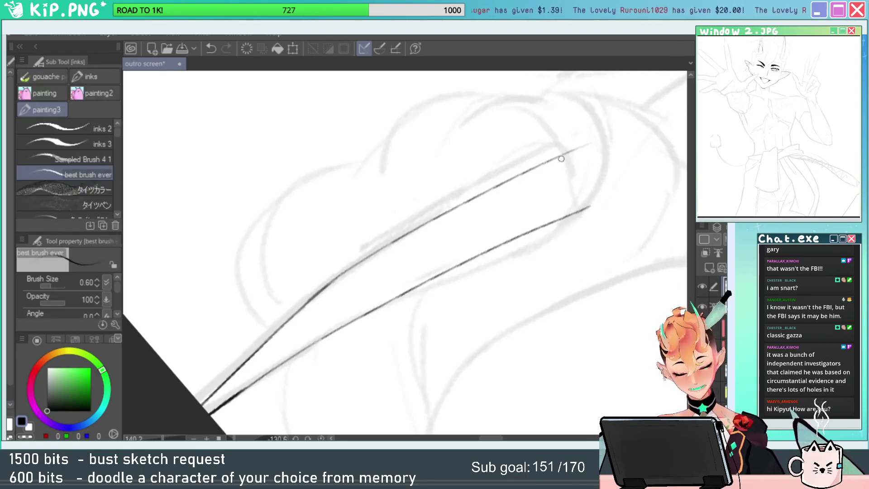
{"action": "key", "text": "ctrl+z"}
{"action": "mouse_move", "coordinate": [317, 296]}
{"action": "left_mouse_down"}
{"action": "mouse_move", "coordinate": [457, 203]}
{"action": "mouse_move", "coordinate": [587, 150]}
{"action": "left_mouse_up"}
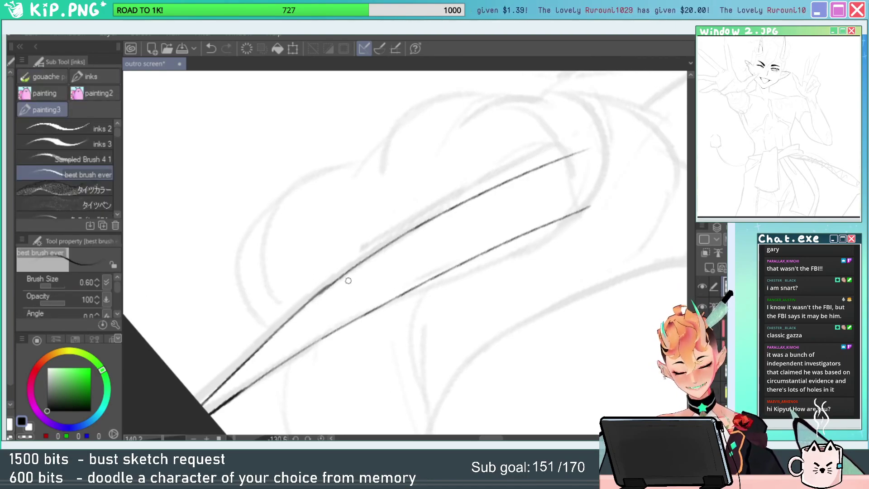
Erase the overlap where the old and new outer-edge strokes meet and re-ink the join as a continuous line.
{"action": "left_click_drag", "start_coordinate": [302, 303], "coordinate": [371, 289]}
{"action": "key", "text": "e"}
{"action": "left_click_drag", "start_coordinate": [388, 255], "coordinate": [324, 307]}
{"action": "key", "text": "p"}
{"action": "left_click_drag", "start_coordinate": [414, 221], "coordinate": [299, 312]}
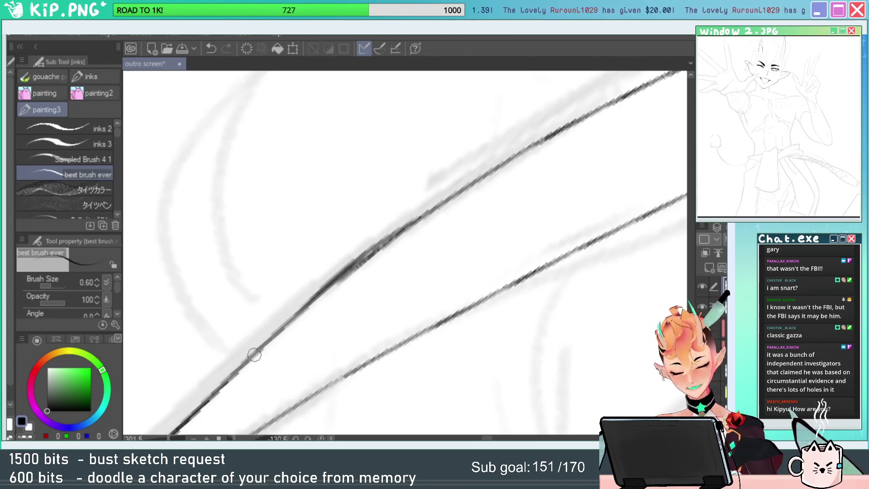
{"action": "key", "text": "ctrl+z"}
{"action": "left_click_drag", "start_coordinate": [425, 215], "coordinate": [332, 284]}
Ink a short angled break line across the horn, running from the outer edge down to the inner edge.
{"action": "left_click_drag", "start_coordinate": [403, 283], "coordinate": [333, 317]}
{"action": "mouse_move", "coordinate": [462, 286]}
{"action": "left_mouse_down"}
{"action": "mouse_move", "coordinate": [441, 284]}
{"action": "mouse_move", "coordinate": [383, 326]}
{"action": "left_mouse_up"}
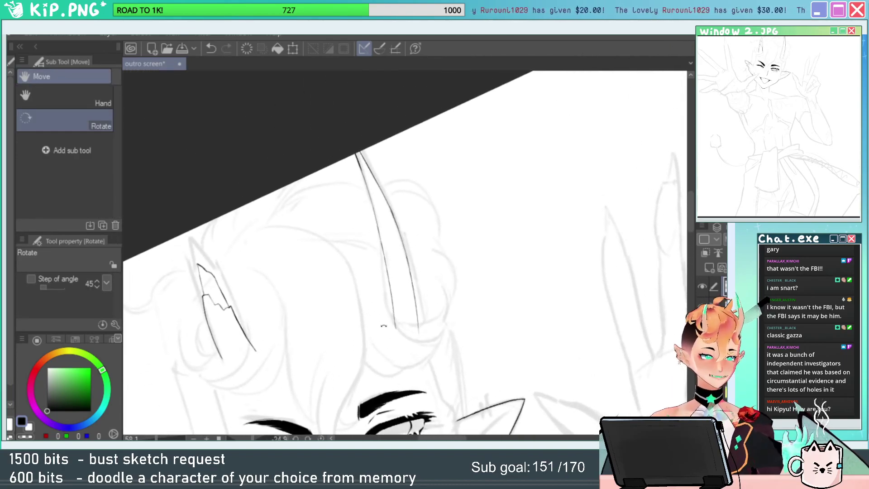
{"action": "key", "text": "ctrl+alt+space"}
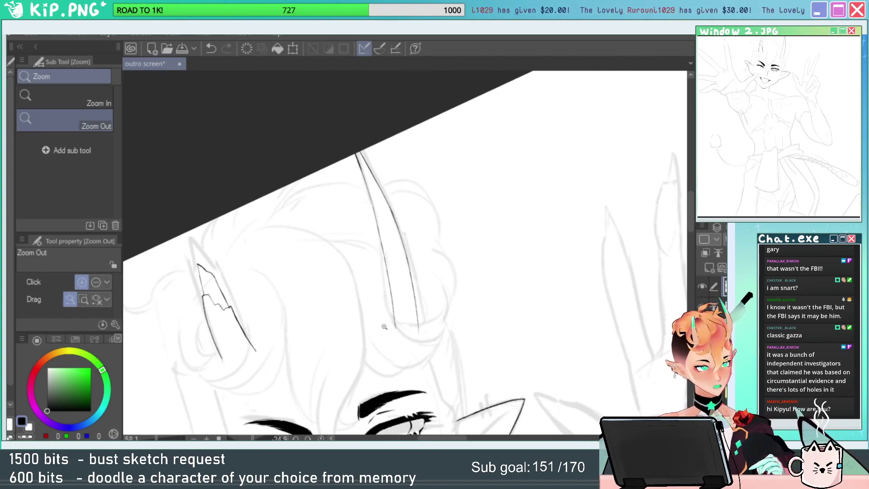
{"action": "left_click", "coordinate": [385, 220], "text": "ctrl+alt"}
{"action": "mouse_move", "coordinate": [388, 283]}
{"action": "left_mouse_down"}
{"action": "mouse_move", "coordinate": [421, 202]}
{"action": "mouse_move", "coordinate": [491, 214]}
{"action": "left_mouse_up"}
{"action": "key", "text": "ctrl+z"}
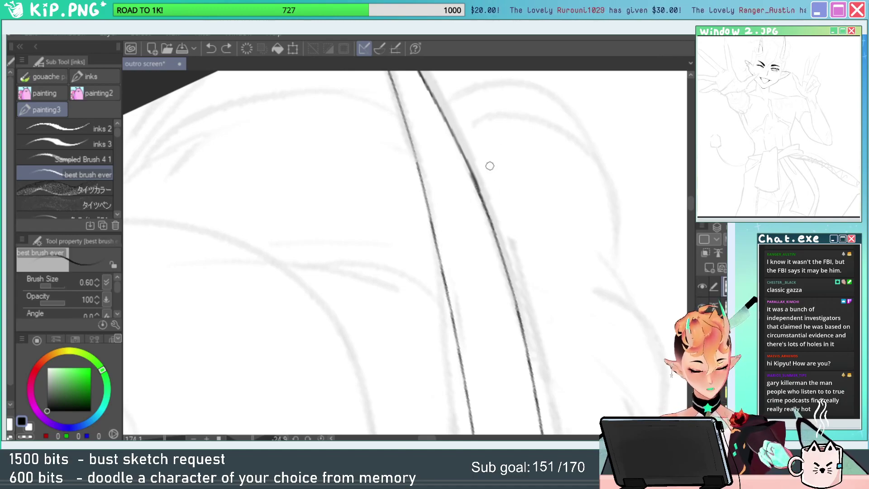
{"action": "mouse_move", "coordinate": [452, 178]}
{"action": "left_mouse_down"}
{"action": "mouse_move", "coordinate": [430, 202]}
{"action": "mouse_move", "coordinate": [433, 236]}
{"action": "left_mouse_up"}
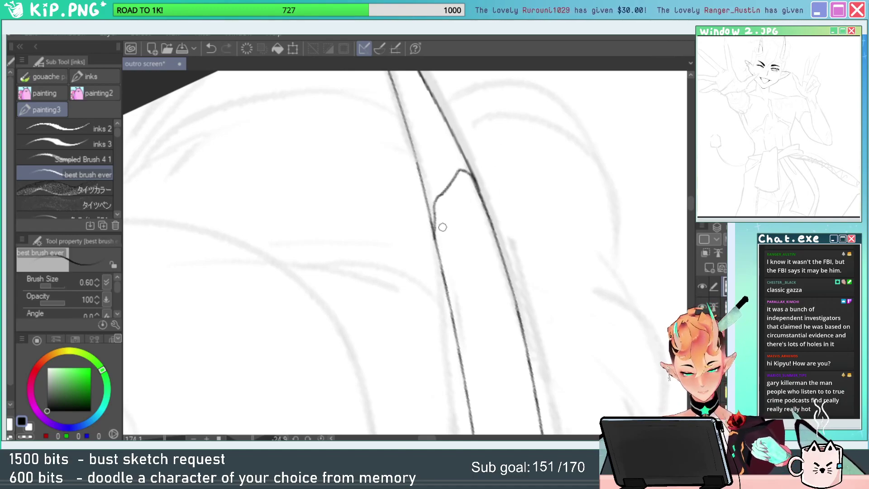
Try to erase the horn's inner edge between the break line and the tip.
{"action": "key", "text": "e"}
{"action": "key", "text": "ctrl+z"}
{"action": "key", "text": "r"}
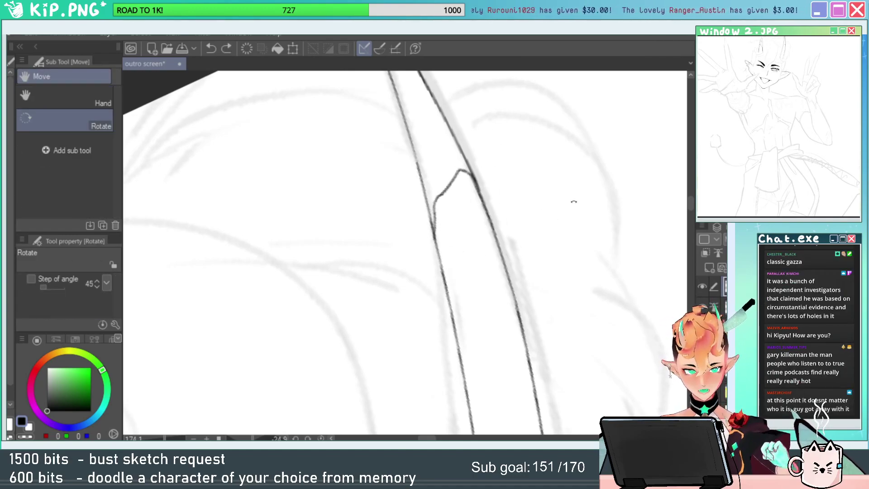
{"action": "mouse_move", "coordinate": [573, 199]}
{"action": "left_mouse_down"}
{"action": "mouse_move", "coordinate": [473, 123]}
{"action": "mouse_move", "coordinate": [353, 145]}
{"action": "left_mouse_up"}
{"action": "mouse_move", "coordinate": [467, 163]}
{"action": "left_mouse_down"}
{"action": "mouse_move", "coordinate": [569, 137]}
{"action": "mouse_move", "coordinate": [523, 110]}
{"action": "mouse_move", "coordinate": [488, 262]}
{"action": "mouse_move", "coordinate": [509, 188]}
{"action": "mouse_move", "coordinate": [317, 363]}
{"action": "left_mouse_up"}
{"action": "key", "text": "e"}
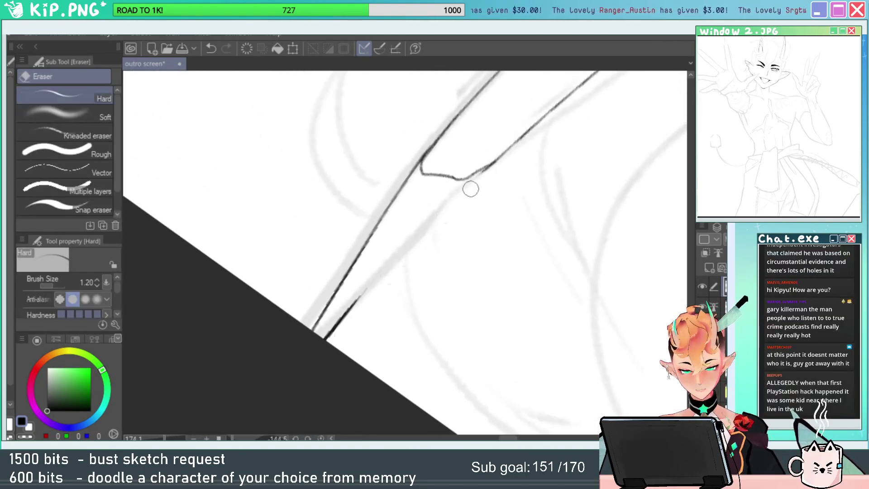
{"action": "key", "text": "p"}
{"action": "key", "text": "ctrl+z"}
Erase the outer edge on the base side of the break line and re-ink it to meet the break's outer corner.
{"action": "left_click_drag", "start_coordinate": [479, 150], "coordinate": [456, 240]}
{"action": "key", "text": "e"}
{"action": "left_click_drag", "start_coordinate": [395, 267], "coordinate": [452, 187]}
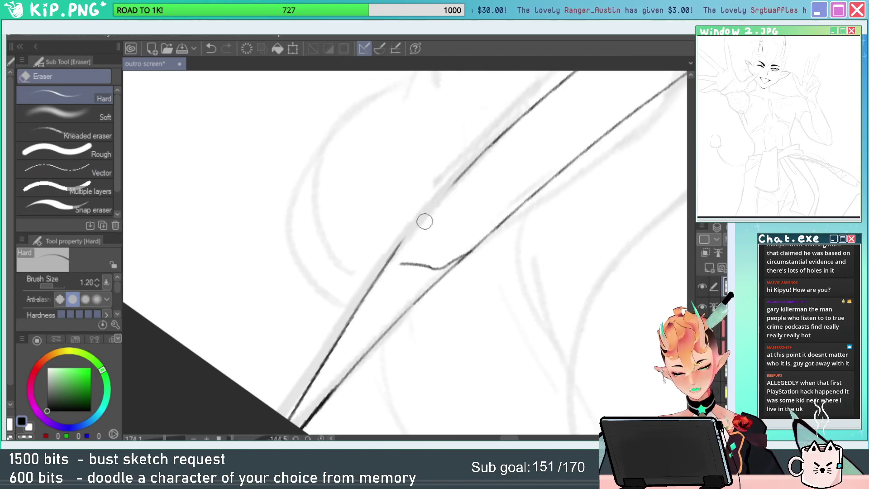
{"action": "key", "text": "p"}
{"action": "left_click_drag", "start_coordinate": [401, 239], "coordinate": [481, 152]}
{"action": "key", "text": "e"}
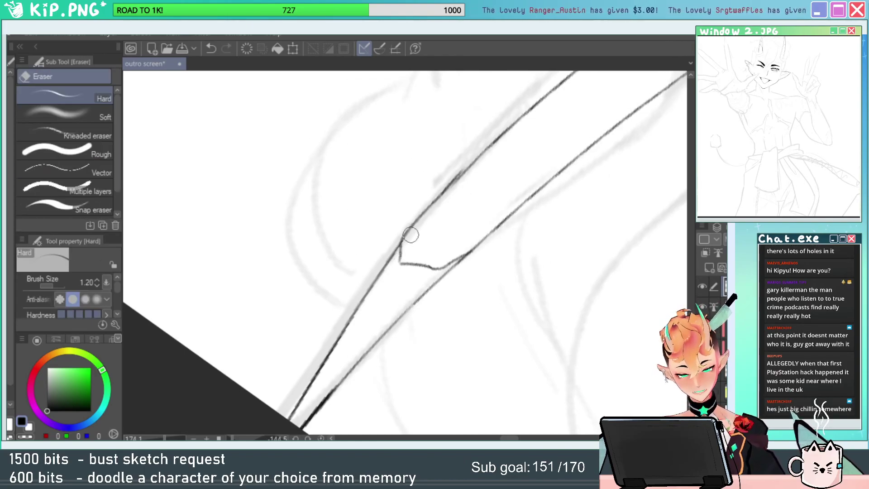
{"action": "left_click_drag", "start_coordinate": [416, 211], "coordinate": [500, 132]}
{"action": "key", "text": "p"}
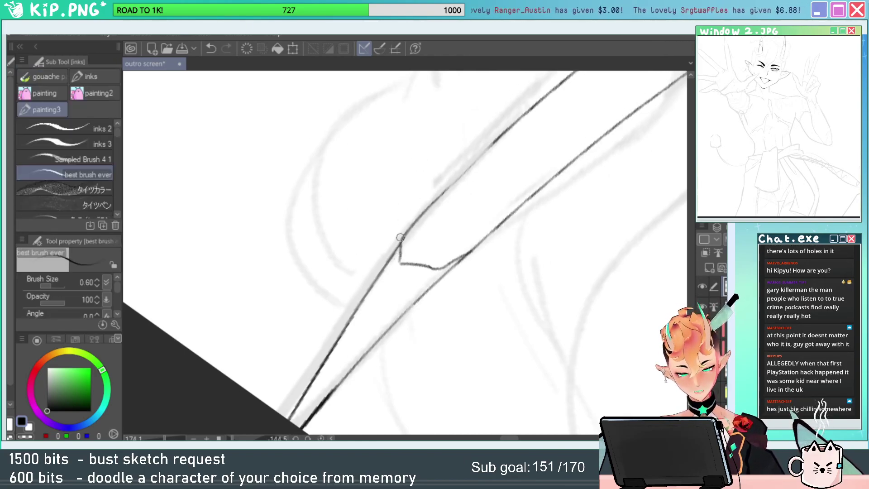
{"action": "left_click_drag", "start_coordinate": [401, 238], "coordinate": [509, 130]}
Erase a stretch of the horn's inner edge on the base side of the break line.
{"action": "mouse_move", "coordinate": [541, 209]}
{"action": "left_mouse_down"}
{"action": "mouse_move", "coordinate": [448, 233]}
{"action": "mouse_move", "coordinate": [448, 392]}
{"action": "mouse_move", "coordinate": [346, 239]}
{"action": "mouse_move", "coordinate": [351, 223]}
{"action": "mouse_move", "coordinate": [531, 175]}
{"action": "mouse_move", "coordinate": [326, 345]}
{"action": "mouse_move", "coordinate": [361, 348]}
{"action": "left_mouse_up"}
{"action": "key", "text": "r"}
{"action": "key", "text": "e"}
{"action": "key", "text": "r"}
{"action": "key", "text": "e"}
{"action": "left_click_drag", "start_coordinate": [381, 282], "coordinate": [430, 176]}
{"action": "key", "text": "p"}
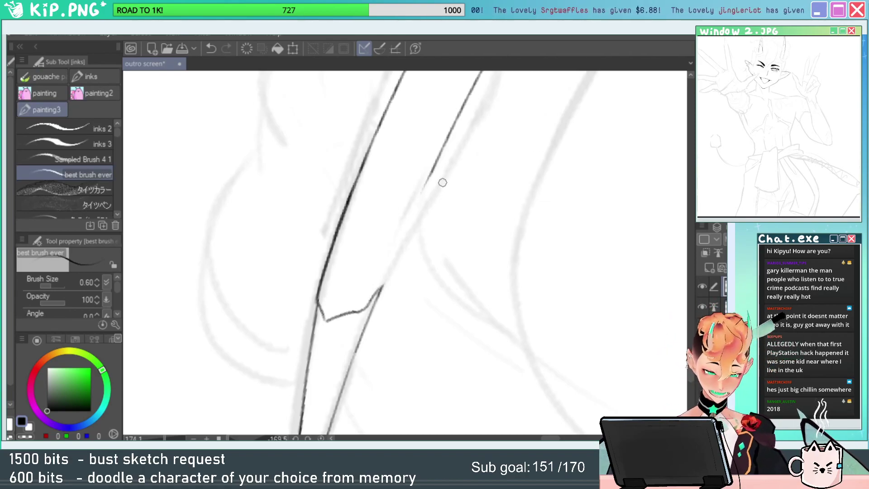
{"action": "left_click_drag", "start_coordinate": [442, 182], "coordinate": [531, 228]}
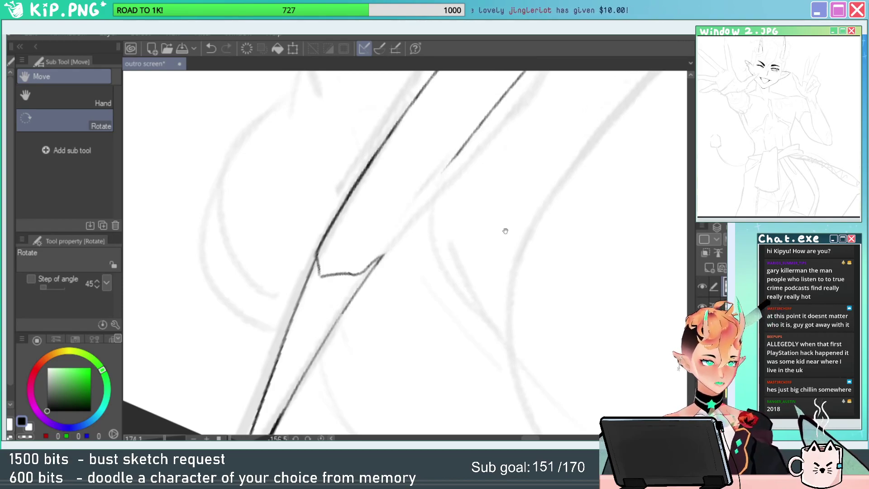
Extend the tall horn's inner edge from its base toward the jagged crack with the ink brush.
{"action": "left_click_drag", "start_coordinate": [410, 243], "coordinate": [389, 226]}
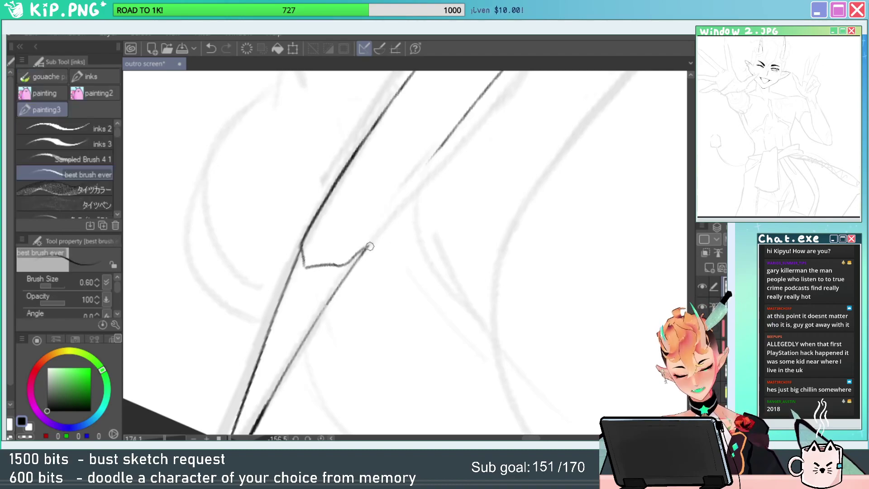
{"action": "mouse_move", "coordinate": [367, 247]}
{"action": "left_mouse_down"}
{"action": "mouse_move", "coordinate": [467, 116]}
{"action": "mouse_move", "coordinate": [343, 274]}
{"action": "left_mouse_up"}
{"action": "key", "text": "ctrl+z"}
{"action": "key", "text": "ctrl+z"}
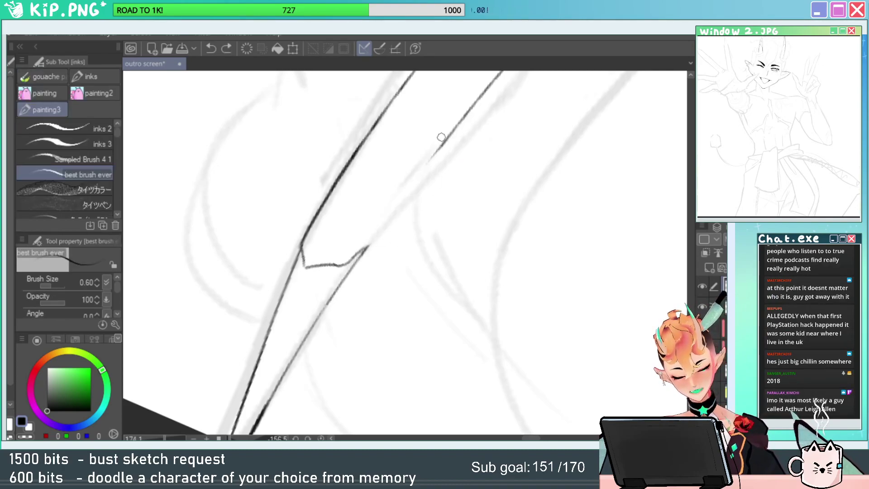
{"action": "mouse_move", "coordinate": [452, 131]}
{"action": "left_mouse_down"}
{"action": "mouse_move", "coordinate": [347, 278]}
{"action": "mouse_move", "coordinate": [389, 243]}
{"action": "mouse_move", "coordinate": [376, 223]}
{"action": "mouse_move", "coordinate": [361, 237]}
{"action": "mouse_move", "coordinate": [392, 226]}
{"action": "left_mouse_up"}
{"action": "key", "text": "e"}
{"action": "key", "text": "p"}
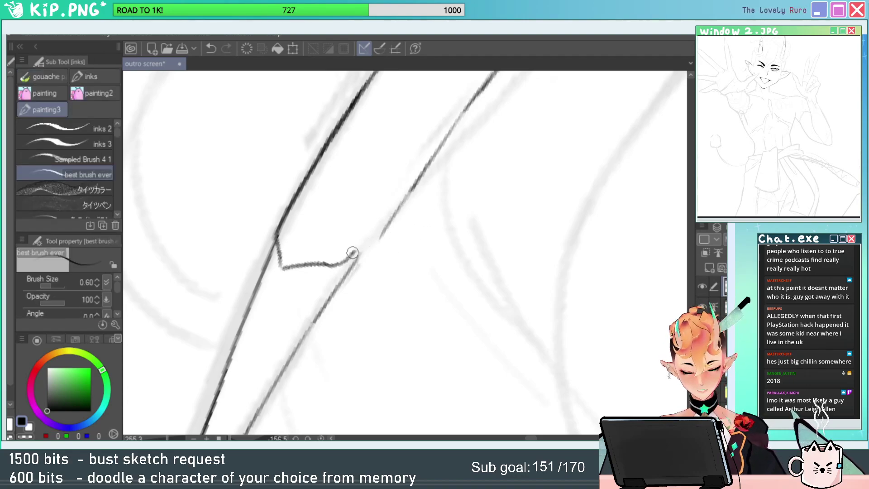
Try to join the tall horn's inner edge to the crack's corner with short strokes and thin the overlap.
{"action": "mouse_move", "coordinate": [353, 254]}
{"action": "left_mouse_down"}
{"action": "mouse_move", "coordinate": [370, 251]}
{"action": "mouse_move", "coordinate": [404, 191]}
{"action": "left_mouse_up"}
{"action": "left_click_drag", "start_coordinate": [375, 248], "coordinate": [414, 182]}
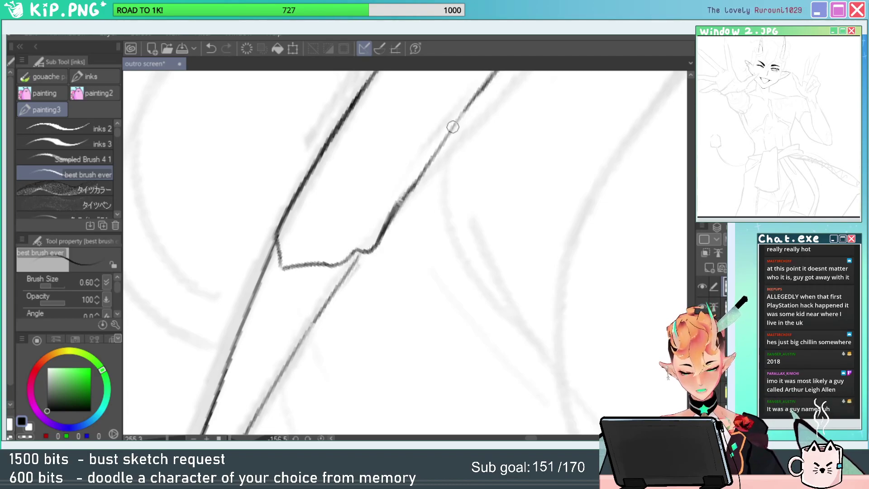
{"action": "key", "text": "e"}
{"action": "left_click_drag", "start_coordinate": [465, 107], "coordinate": [438, 147]}
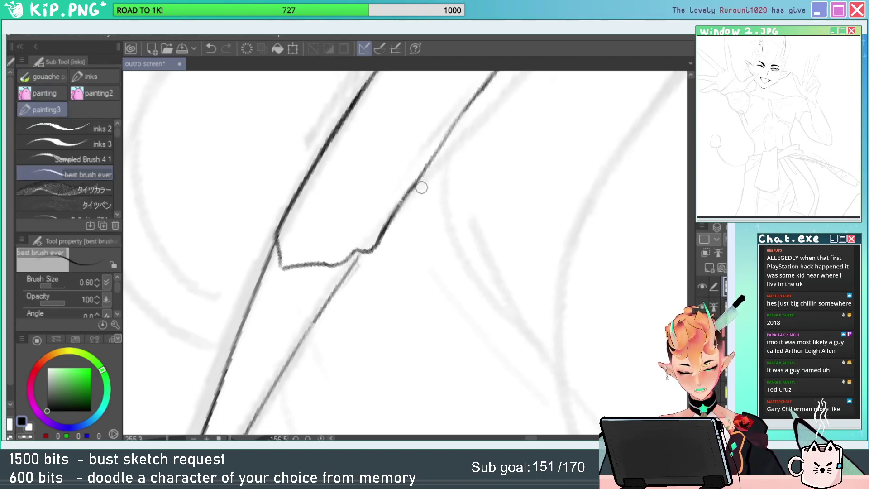
{"action": "left_click_drag", "start_coordinate": [459, 206], "coordinate": [565, 153]}
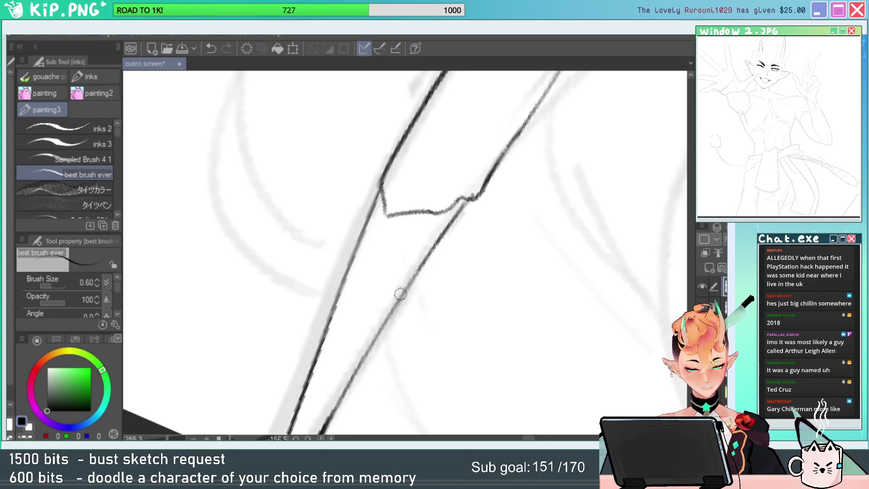
Ink the missing stretch of the tall horn's inner edge so it meets the crack's corner.
{"action": "key", "text": "r"}
{"action": "left_click_drag", "start_coordinate": [548, 186], "coordinate": [474, 260]}
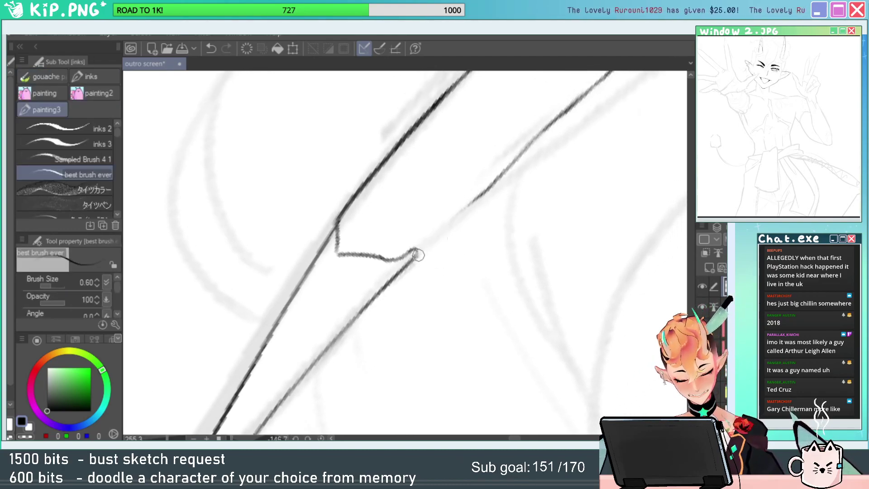
{"action": "left_click_drag", "start_coordinate": [413, 252], "coordinate": [505, 174]}
{"action": "mouse_move", "coordinate": [422, 254]}
{"action": "left_mouse_down"}
{"action": "mouse_move", "coordinate": [600, 84]}
{"action": "mouse_move", "coordinate": [418, 256]}
{"action": "left_mouse_up"}
{"action": "scroll", "coordinate": [398, 253], "scroll_direction": "up", "scroll_amount": 3}
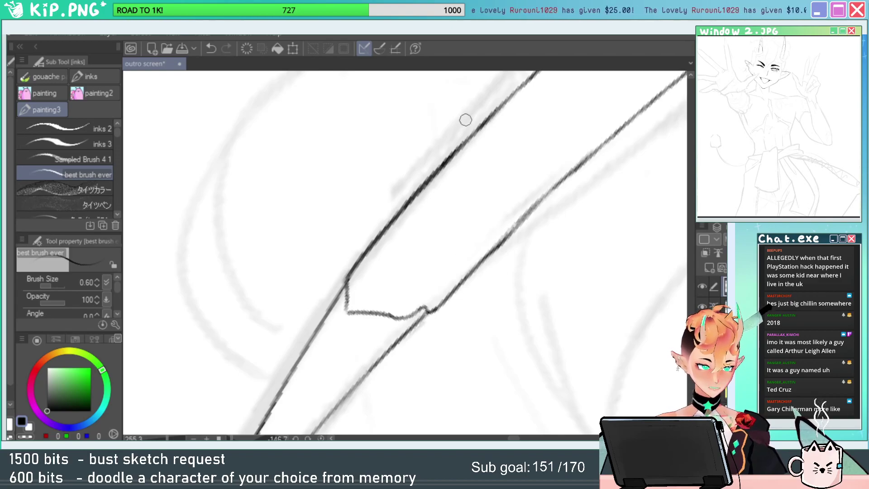
{"action": "key", "text": "e"}
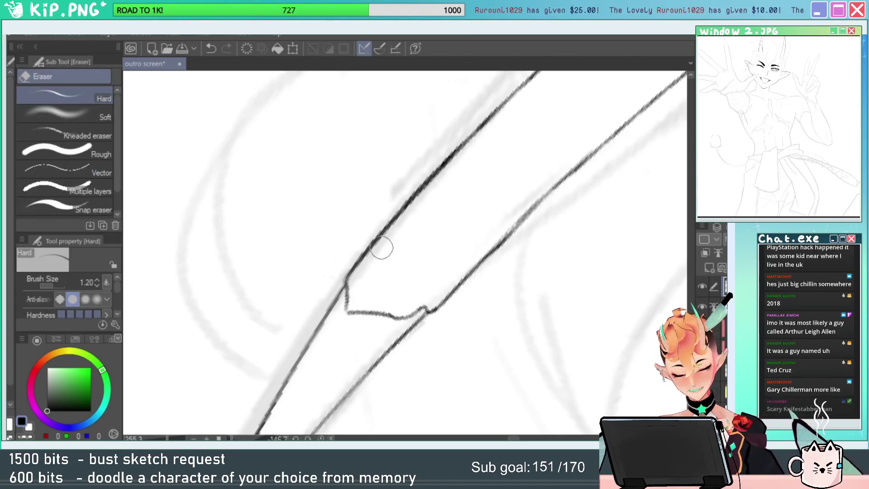
Check the inked face and horns at a distance, with and without the rough sketch layer.
{"action": "key", "text": "alt+space"}
{"action": "left_click_drag", "start_coordinate": [423, 244], "coordinate": [433, 285]}
{"action": "key", "text": "space"}
{"action": "left_click_drag", "start_coordinate": [552, 190], "coordinate": [423, 208]}
{"action": "key", "text": "shift+space"}
{"action": "mouse_move", "coordinate": [529, 198]}
{"action": "left_mouse_down"}
{"action": "mouse_move", "coordinate": [346, 344]}
{"action": "mouse_move", "coordinate": [409, 291]}
{"action": "left_mouse_up"}
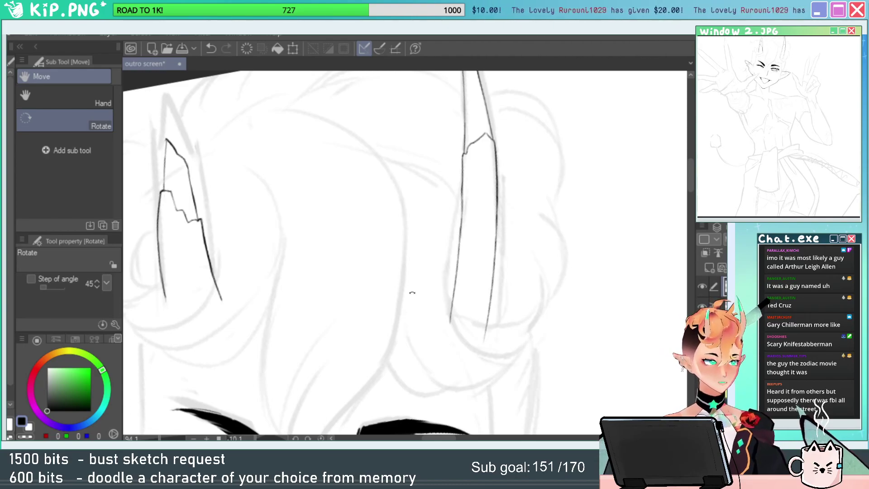
{"action": "left_click_drag", "start_coordinate": [540, 245], "coordinate": [576, 216]}
{"action": "left_click_drag", "start_coordinate": [570, 223], "coordinate": [533, 245]}
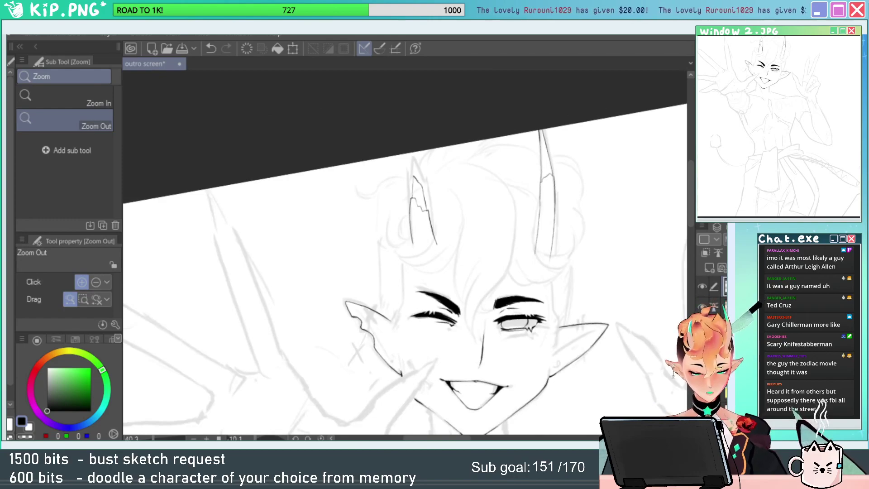
{"action": "left_click", "coordinate": [702, 306]}
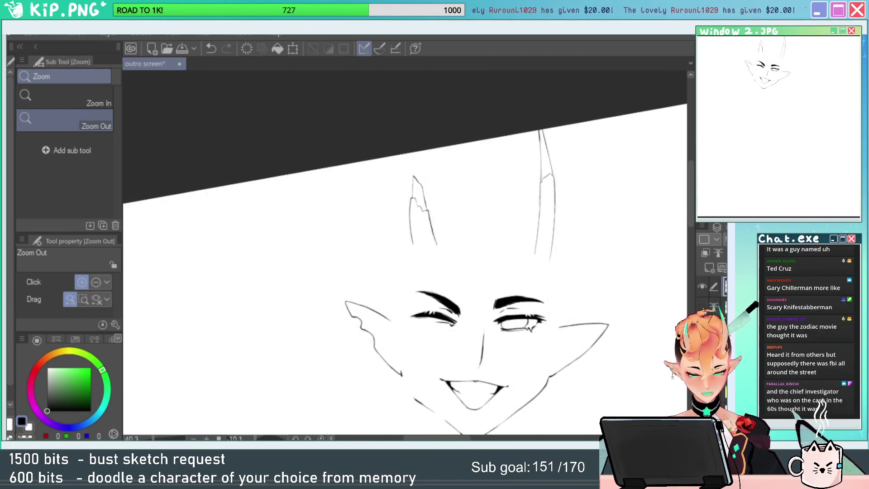
{"action": "left_click", "coordinate": [701, 307]}
Erase the crack's hooked corner on the tall horn and ink the inner edge straight across the gap.
{"action": "mouse_move", "coordinate": [536, 208]}
{"action": "left_mouse_down"}
{"action": "mouse_move", "coordinate": [555, 208]}
{"action": "mouse_move", "coordinate": [505, 239]}
{"action": "left_mouse_up"}
{"action": "mouse_move", "coordinate": [586, 239]}
{"action": "left_mouse_down"}
{"action": "mouse_move", "coordinate": [582, 223]}
{"action": "mouse_move", "coordinate": [325, 184]}
{"action": "left_mouse_up"}
{"action": "left_click_drag", "start_coordinate": [278, 214], "coordinate": [361, 208]}
{"action": "left_click_drag", "start_coordinate": [291, 246], "coordinate": [388, 244]}
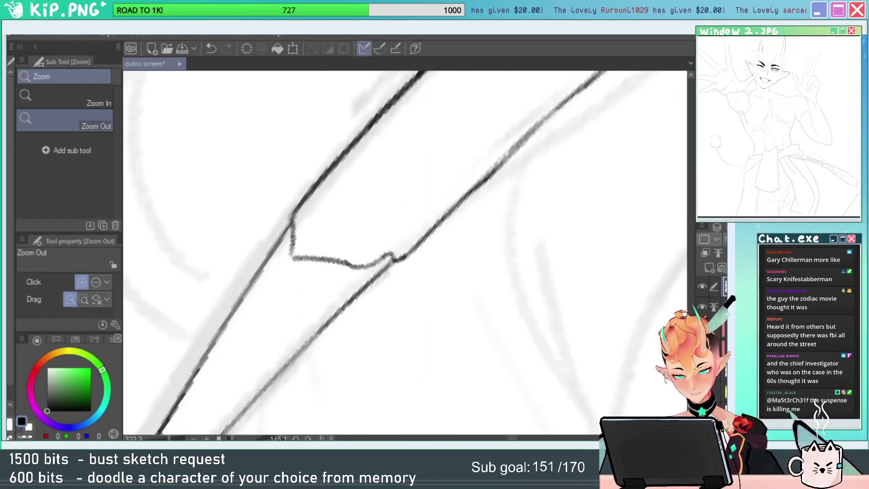
{"action": "mouse_move", "coordinate": [295, 246]}
{"action": "left_mouse_down"}
{"action": "mouse_move", "coordinate": [370, 252]}
{"action": "mouse_move", "coordinate": [378, 264]}
{"action": "mouse_move", "coordinate": [418, 247]}
{"action": "left_mouse_up"}
{"action": "key", "text": "p"}
{"action": "left_click_drag", "start_coordinate": [488, 173], "coordinate": [376, 280]}
{"action": "key", "text": "ctrl+z"}
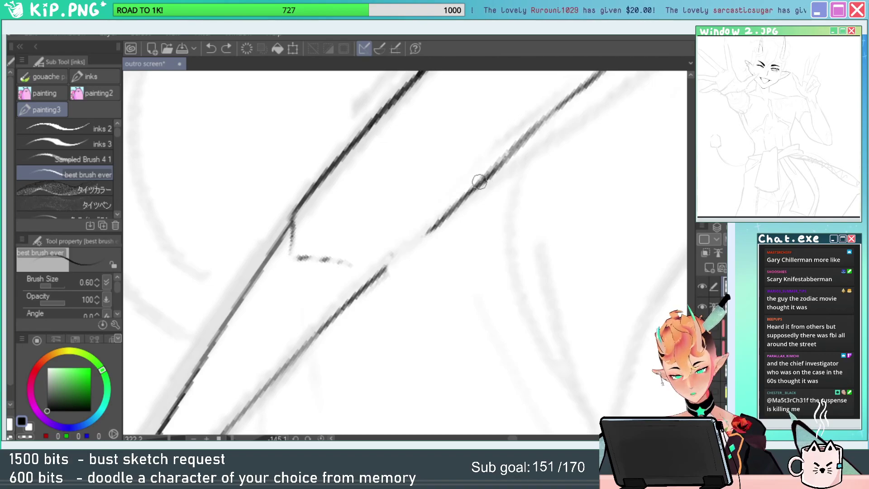
{"action": "left_click_drag", "start_coordinate": [481, 178], "coordinate": [375, 277]}
Erase the uneven part of the tall horn's inner edge and re-ink it as one long clean stroke.
{"action": "key", "text": "e"}
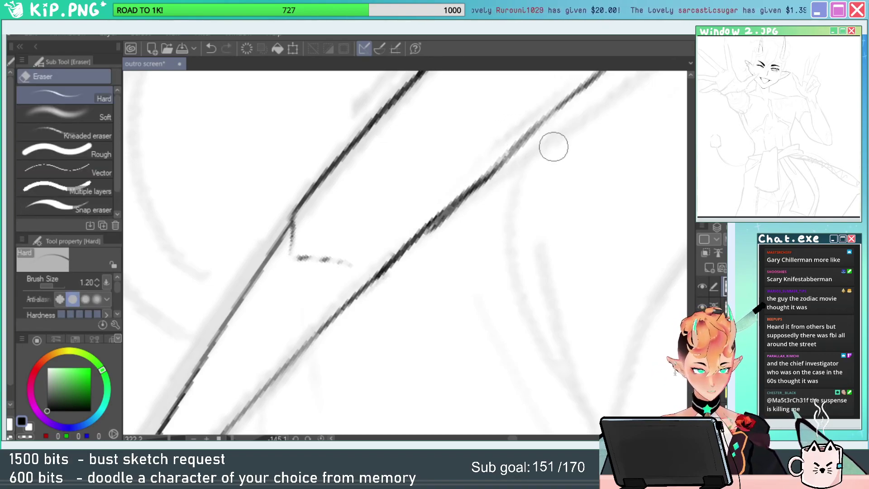
{"action": "mouse_move", "coordinate": [500, 193]}
{"action": "left_mouse_down"}
{"action": "mouse_move", "coordinate": [525, 199]}
{"action": "mouse_move", "coordinate": [526, 219]}
{"action": "left_mouse_up"}
{"action": "left_click_drag", "start_coordinate": [543, 166], "coordinate": [425, 256]}
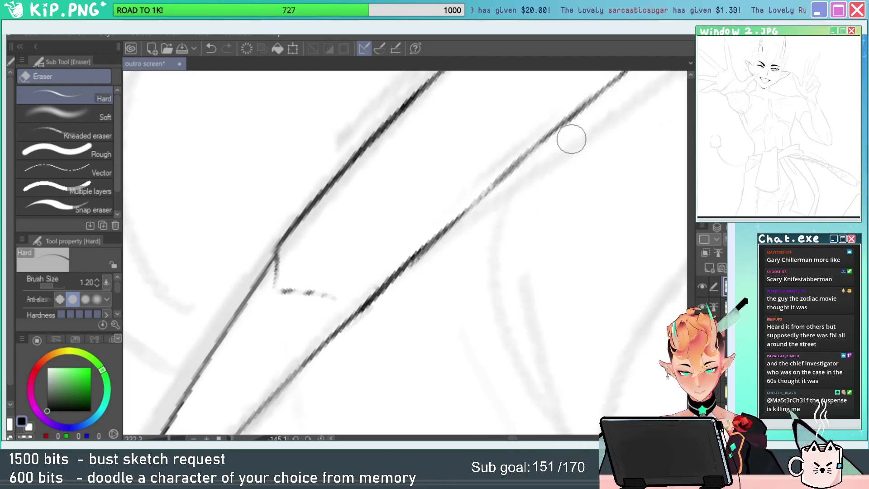
{"action": "left_click_drag", "start_coordinate": [572, 138], "coordinate": [399, 281]}
{"action": "left_click_drag", "start_coordinate": [492, 206], "coordinate": [339, 335]}
{"action": "key", "text": "p"}
{"action": "mouse_move", "coordinate": [538, 141]}
{"action": "left_mouse_down"}
{"action": "mouse_move", "coordinate": [328, 335]}
{"action": "mouse_move", "coordinate": [505, 163]}
{"action": "left_mouse_up"}
{"action": "key", "text": "ctrl+z"}
{"action": "key", "text": "ctrl+z"}
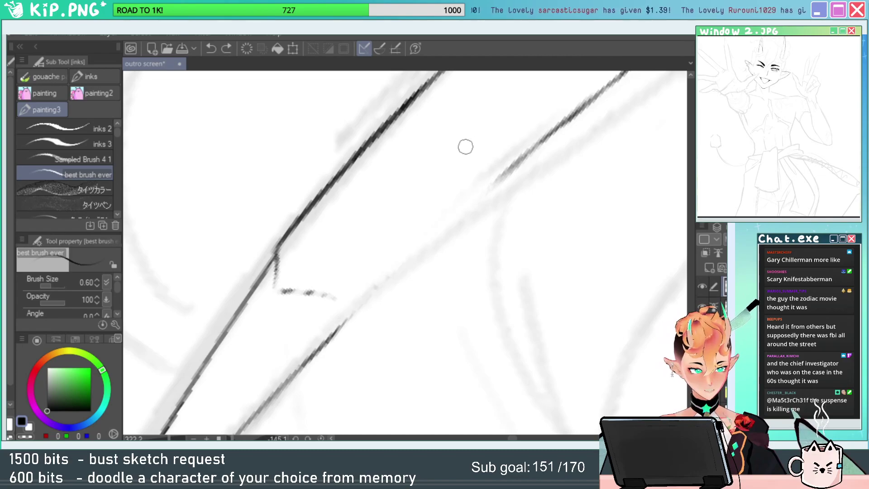
{"action": "left_click_drag", "start_coordinate": [319, 350], "coordinate": [513, 171]}
{"action": "key", "text": "ctrl+z"}
{"action": "left_click_drag", "start_coordinate": [534, 144], "coordinate": [258, 400]}
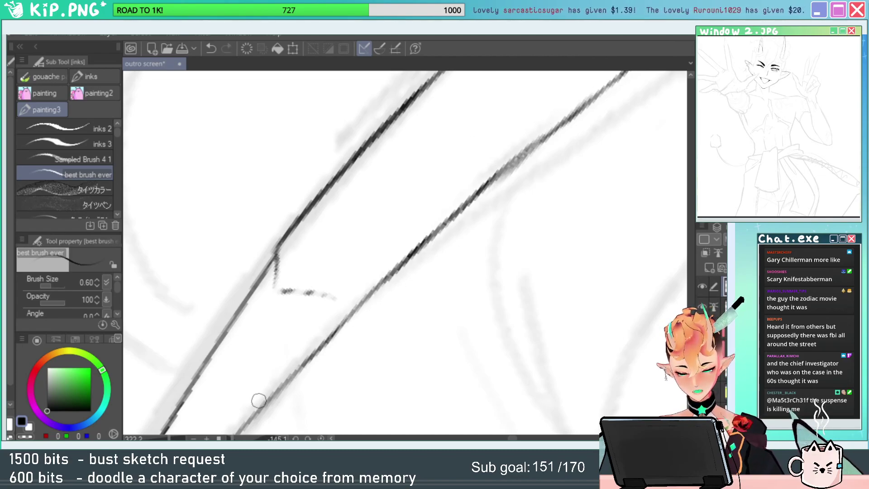
Clean up the remains of the tall horn's crack and re-ink its jagged line up to the inner edge.
{"action": "key", "text": "e"}
{"action": "mouse_move", "coordinate": [326, 289]}
{"action": "left_mouse_down"}
{"action": "mouse_move", "coordinate": [288, 256]}
{"action": "mouse_move", "coordinate": [312, 288]}
{"action": "mouse_move", "coordinate": [292, 243]}
{"action": "mouse_move", "coordinate": [278, 252]}
{"action": "mouse_move", "coordinate": [300, 271]}
{"action": "mouse_move", "coordinate": [388, 231]}
{"action": "mouse_move", "coordinate": [399, 266]}
{"action": "mouse_move", "coordinate": [328, 304]}
{"action": "left_mouse_up"}
{"action": "key", "text": "p"}
{"action": "key", "text": "e"}
Erase the short horn's outer edge beside its crack and re-ink that stretch as a continuous line.
{"action": "key", "text": "alt+space"}
{"action": "mouse_move", "coordinate": [459, 265]}
{"action": "left_mouse_down"}
{"action": "mouse_move", "coordinate": [508, 254]}
{"action": "mouse_move", "coordinate": [490, 251]}
{"action": "left_mouse_up"}
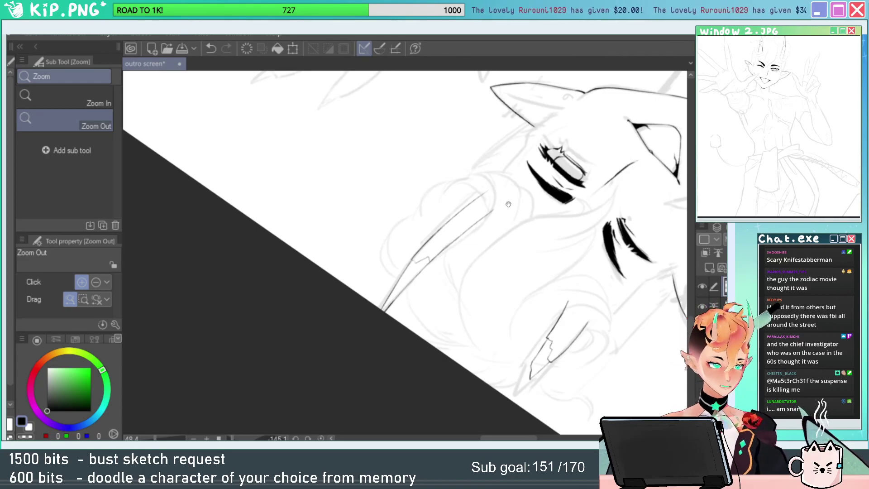
{"action": "left_click_drag", "start_coordinate": [543, 324], "coordinate": [466, 229]}
{"action": "key", "text": "shift+space"}
{"action": "left_click_drag", "start_coordinate": [456, 350], "coordinate": [317, 185]}
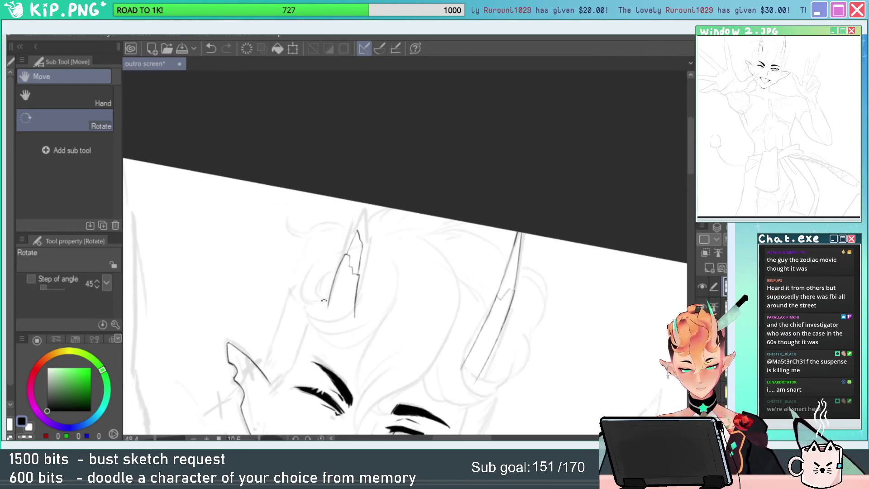
{"action": "key", "text": "alt+space"}
{"action": "left_click_drag", "start_coordinate": [332, 275], "coordinate": [399, 218]}
{"action": "left_click_drag", "start_coordinate": [368, 250], "coordinate": [384, 251]}
{"action": "key", "text": "e"}
{"action": "mouse_move", "coordinate": [367, 267]}
{"action": "left_mouse_down"}
{"action": "mouse_move", "coordinate": [359, 254]}
{"action": "mouse_move", "coordinate": [318, 292]}
{"action": "left_mouse_up"}
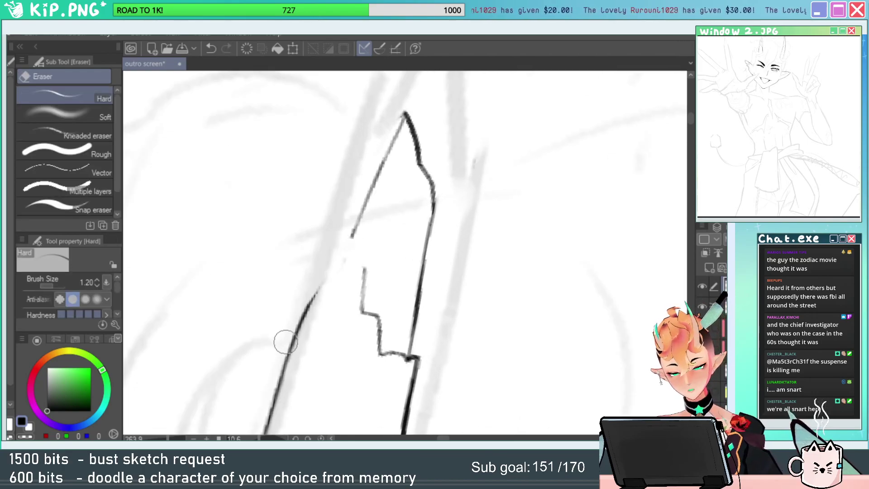
{"action": "key", "text": "p"}
{"action": "mouse_move", "coordinate": [295, 332]}
{"action": "left_mouse_down"}
{"action": "mouse_move", "coordinate": [412, 128]}
{"action": "mouse_move", "coordinate": [337, 270]}
{"action": "mouse_move", "coordinate": [353, 315]}
{"action": "mouse_move", "coordinate": [364, 311]}
{"action": "mouse_move", "coordinate": [352, 235]}
{"action": "left_mouse_up"}
Thin and re-ink the short horn's inner edge from near the tip down past the crack.
{"action": "key", "text": "e"}
{"action": "key", "text": "p"}
{"action": "left_click_drag", "start_coordinate": [423, 315], "coordinate": [430, 227]}
{"action": "key", "text": "e"}
{"action": "left_click_drag", "start_coordinate": [424, 262], "coordinate": [413, 321]}
{"action": "left_click_drag", "start_coordinate": [427, 276], "coordinate": [431, 191]}
{"action": "key", "text": "p"}
{"action": "left_click_drag", "start_coordinate": [423, 156], "coordinate": [410, 281]}
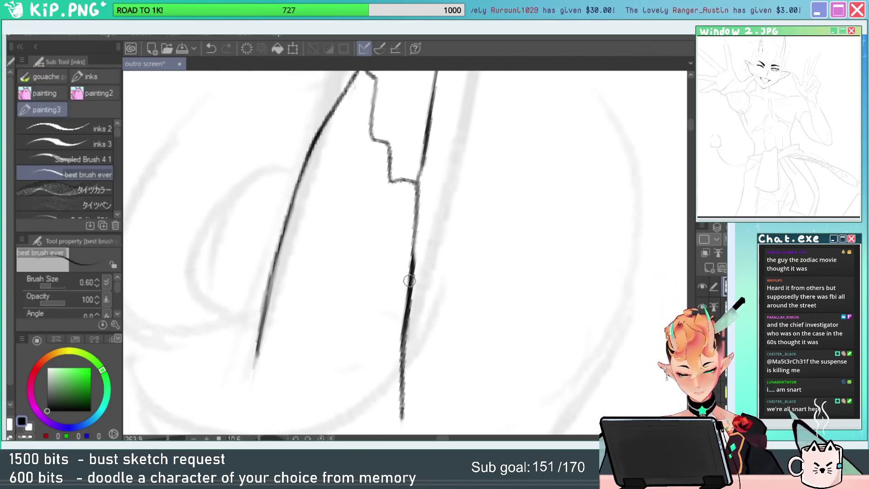
Smooth the short horn's inner edge where it passes the lower corner of the crack with a fine ink stroke.
{"action": "key", "text": "/"}
{"action": "mouse_move", "coordinate": [458, 263]}
{"action": "left_mouse_down"}
{"action": "mouse_move", "coordinate": [417, 282]}
{"action": "mouse_move", "coordinate": [503, 226]}
{"action": "left_mouse_up"}
{"action": "key", "text": "p"}
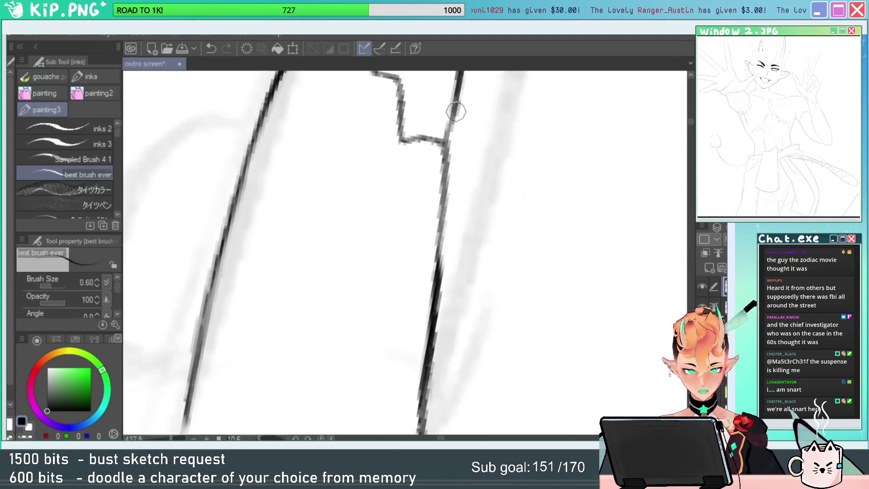
{"action": "left_click_drag", "start_coordinate": [456, 111], "coordinate": [438, 253]}
Ink two curved outlines of the hair lock sweeping beneath the base of the short horn.
{"action": "key", "text": "/"}
{"action": "left_click_drag", "start_coordinate": [488, 268], "coordinate": [362, 314]}
{"action": "left_click_drag", "start_coordinate": [603, 347], "coordinate": [500, 339]}
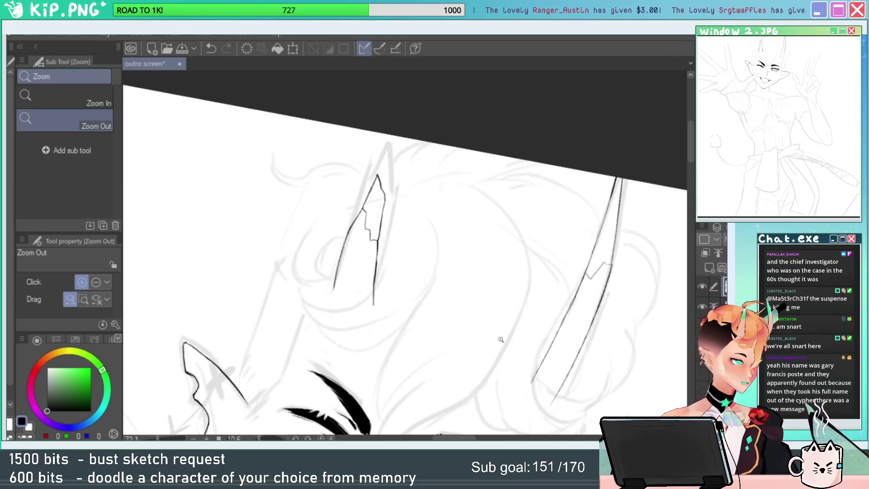
{"action": "left_click_drag", "start_coordinate": [447, 315], "coordinate": [448, 247]}
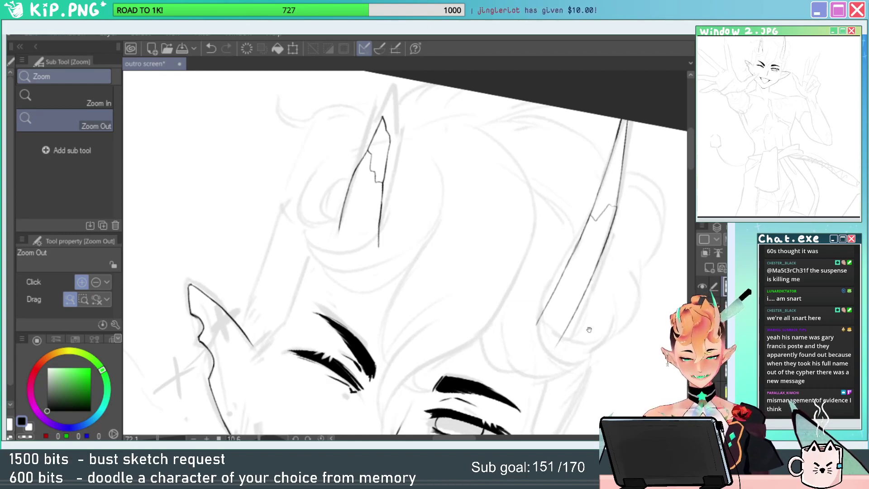
{"action": "left_click_drag", "start_coordinate": [589, 329], "coordinate": [618, 253]}
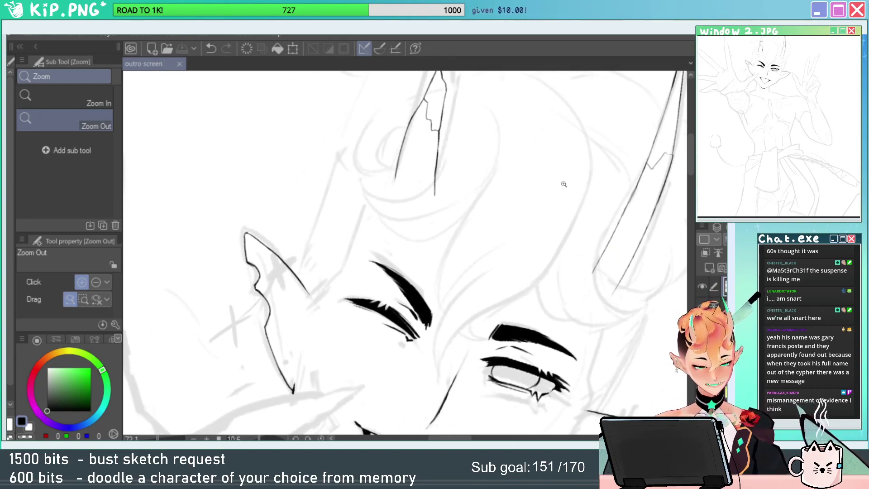
{"action": "left_click_drag", "start_coordinate": [542, 267], "coordinate": [532, 152]}
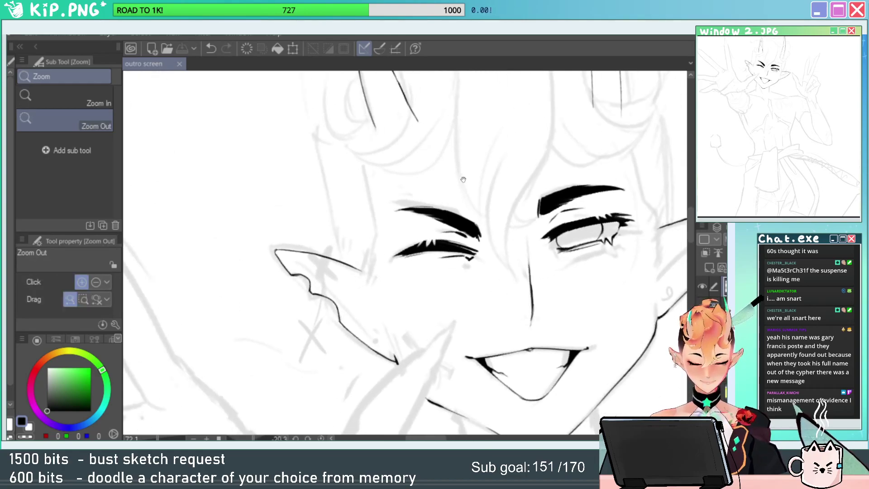
{"action": "left_click_drag", "start_coordinate": [463, 180], "coordinate": [506, 262]}
{"action": "left_click_drag", "start_coordinate": [449, 214], "coordinate": [479, 232]}
{"action": "mouse_move", "coordinate": [491, 163]}
{"action": "left_mouse_down"}
{"action": "mouse_move", "coordinate": [494, 196]}
{"action": "mouse_move", "coordinate": [466, 196]}
{"action": "mouse_move", "coordinate": [353, 305]}
{"action": "mouse_move", "coordinate": [281, 286]}
{"action": "mouse_move", "coordinate": [330, 326]}
{"action": "mouse_move", "coordinate": [481, 298]}
{"action": "left_mouse_up"}
{"action": "key", "text": "p"}
{"action": "key", "text": "ctrl+z"}
{"action": "left_click_drag", "start_coordinate": [280, 286], "coordinate": [502, 289]}
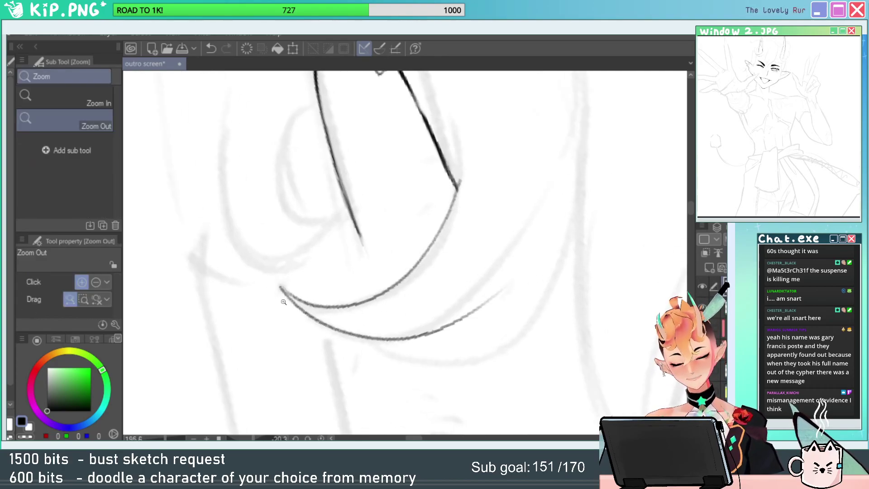
Thicken the hair lock's pointed end, reduce the brush size to 0.40, and taper the tip outward.
{"action": "left_click_drag", "start_coordinate": [285, 303], "coordinate": [362, 286]}
{"action": "left_click_drag", "start_coordinate": [575, 237], "coordinate": [454, 368]}
{"action": "left_click_drag", "start_coordinate": [348, 139], "coordinate": [337, 246]}
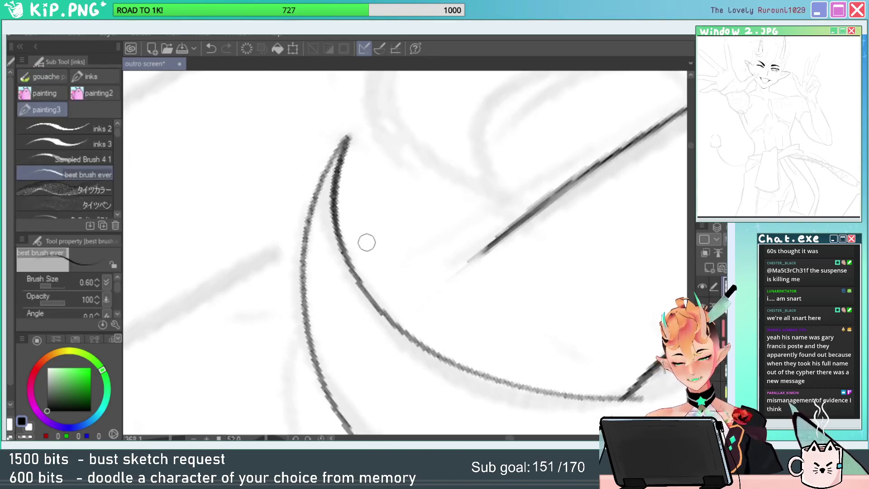
{"action": "key", "text": "bracketleft"}
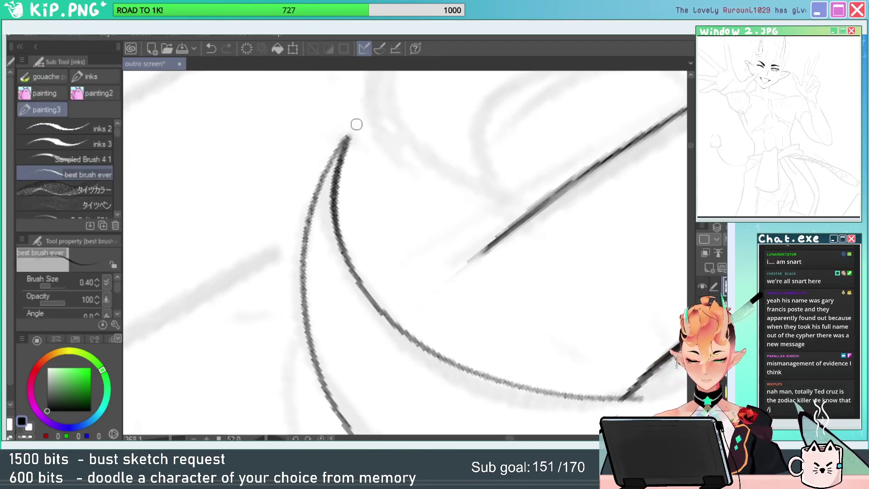
{"action": "left_click_drag", "start_coordinate": [344, 151], "coordinate": [357, 116]}
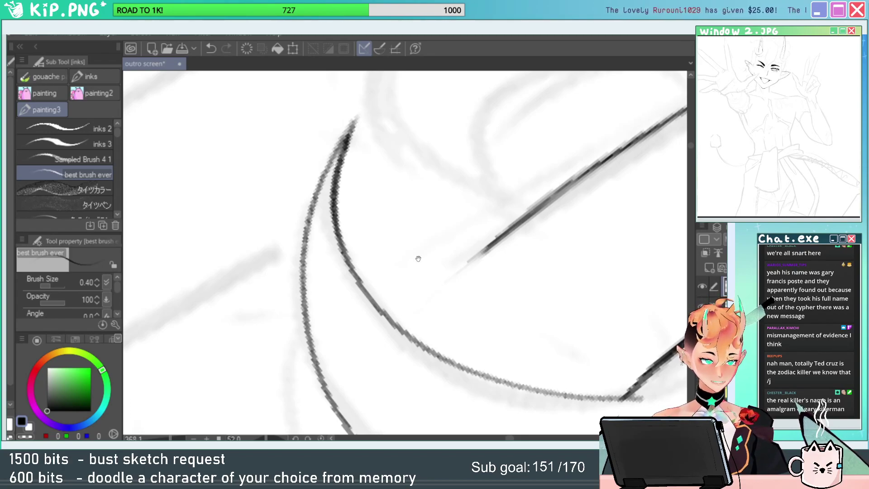
{"action": "left_click_drag", "start_coordinate": [418, 258], "coordinate": [369, 213]}
{"action": "left_click_drag", "start_coordinate": [419, 181], "coordinate": [539, 324]}
{"action": "left_click_drag", "start_coordinate": [421, 318], "coordinate": [610, 189]}
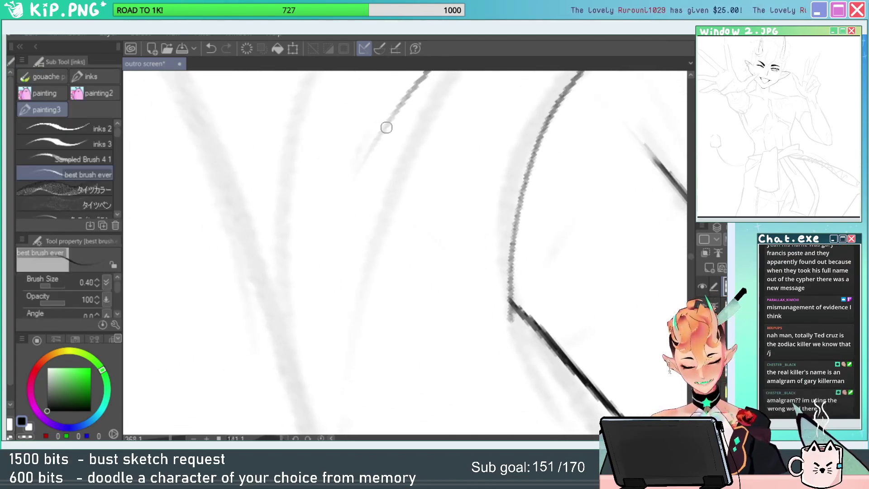
{"action": "left_click_drag", "start_coordinate": [423, 76], "coordinate": [342, 224]}
{"action": "left_click_drag", "start_coordinate": [425, 155], "coordinate": [373, 227]}
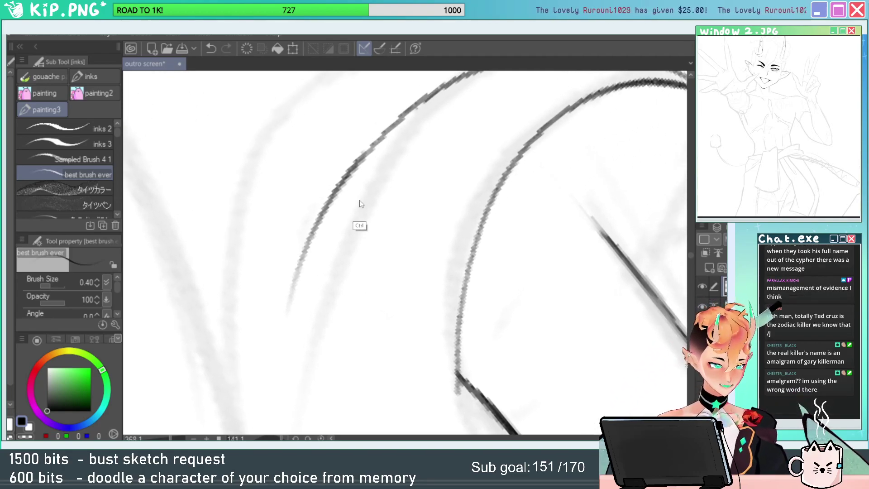
{"action": "key", "text": "ctrl+z"}
{"action": "left_click_drag", "start_coordinate": [390, 186], "coordinate": [388, 215]}
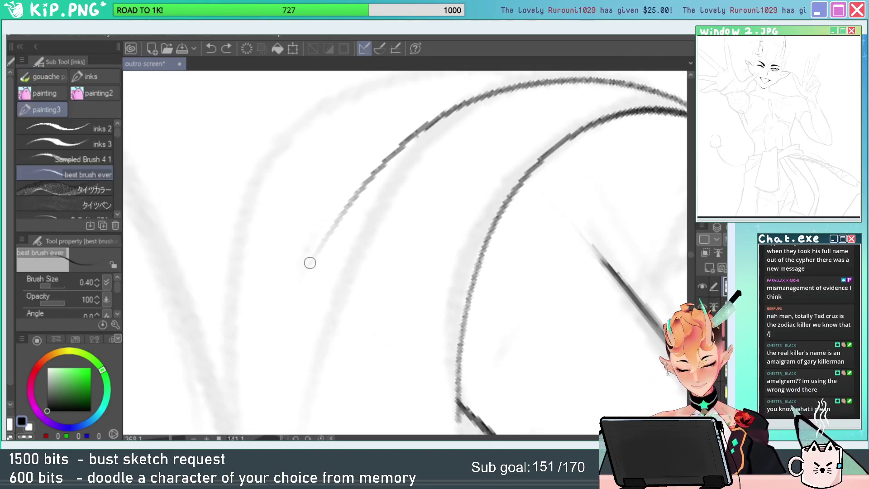
{"action": "mouse_move", "coordinate": [310, 262]}
{"action": "left_mouse_down"}
{"action": "mouse_move", "coordinate": [425, 130]}
{"action": "mouse_move", "coordinate": [376, 170]}
{"action": "left_mouse_up"}
{"action": "key", "text": "ctrl+z"}
{"action": "mouse_move", "coordinate": [384, 233]}
{"action": "left_mouse_down"}
{"action": "mouse_move", "coordinate": [389, 289]}
{"action": "mouse_move", "coordinate": [384, 279]}
{"action": "mouse_move", "coordinate": [452, 294]}
{"action": "left_mouse_up"}
{"action": "key", "text": "ctrl+z"}
{"action": "key", "text": "e"}
{"action": "key", "text": "p"}
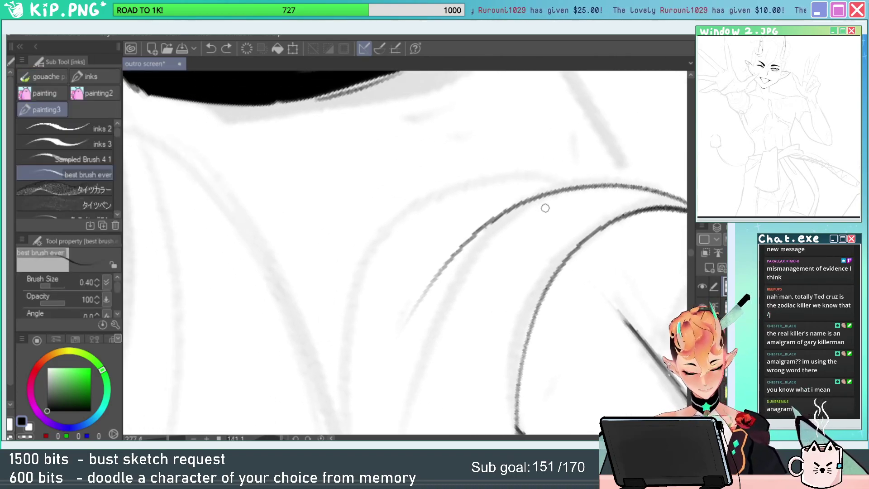
Ink a rounded outer curve beside the hair lock's lower outline, joining it near the tip, and trim the overshooting end.
{"action": "left_click_drag", "start_coordinate": [567, 187], "coordinate": [326, 369]}
{"action": "key", "text": "ctrl+z"}
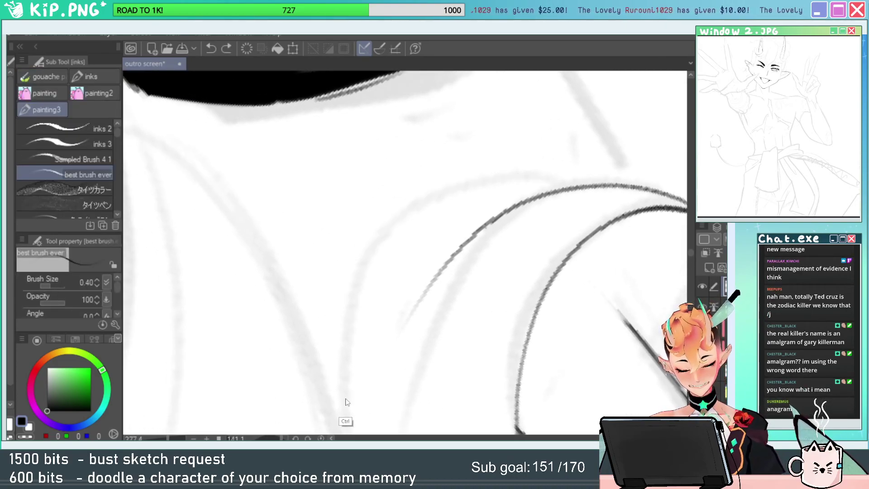
{"action": "mouse_move", "coordinate": [338, 421]}
{"action": "left_mouse_down"}
{"action": "mouse_move", "coordinate": [419, 199]}
{"action": "mouse_move", "coordinate": [572, 185]}
{"action": "mouse_move", "coordinate": [578, 224]}
{"action": "left_mouse_up"}
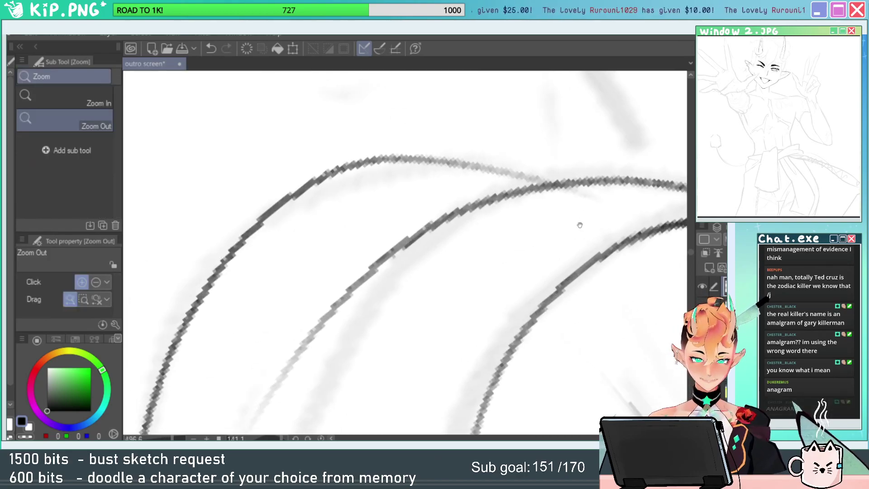
{"action": "key", "text": "e"}
{"action": "mouse_move", "coordinate": [585, 181]}
{"action": "left_mouse_down"}
{"action": "mouse_move", "coordinate": [482, 126]}
{"action": "mouse_move", "coordinate": [512, 221]}
{"action": "left_mouse_up"}
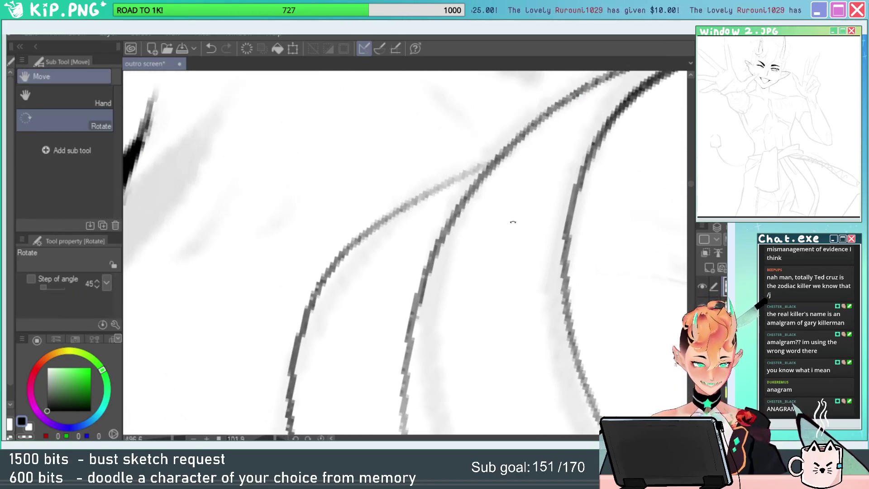
Darken and thicken the junction where the hair lock's two lower curves meet with short overlapping ink strokes.
{"action": "key", "text": "p"}
{"action": "left_click_drag", "start_coordinate": [497, 158], "coordinate": [353, 231]}
{"action": "key", "text": "e"}
{"action": "key", "text": "p"}
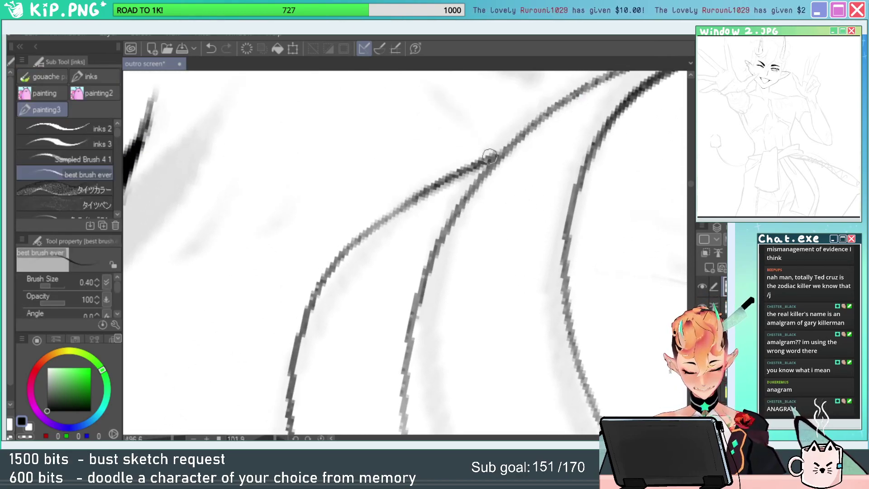
{"action": "left_click_drag", "start_coordinate": [490, 157], "coordinate": [533, 124]}
{"action": "left_click_drag", "start_coordinate": [510, 231], "coordinate": [489, 262]}
{"action": "left_click_drag", "start_coordinate": [559, 207], "coordinate": [498, 232]}
{"action": "left_click_drag", "start_coordinate": [453, 249], "coordinate": [571, 228]}
{"action": "left_click_drag", "start_coordinate": [345, 237], "coordinate": [430, 188]}
{"action": "key", "text": "ctrl+z"}
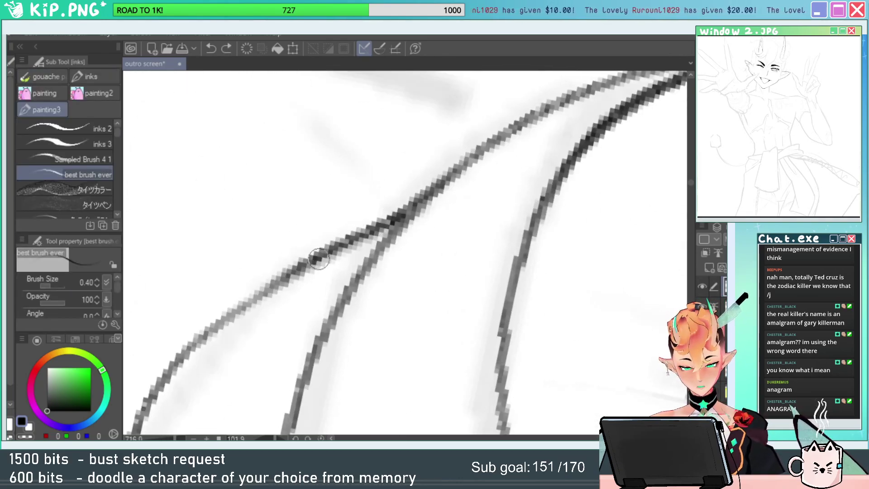
{"action": "left_click_drag", "start_coordinate": [318, 258], "coordinate": [447, 178]}
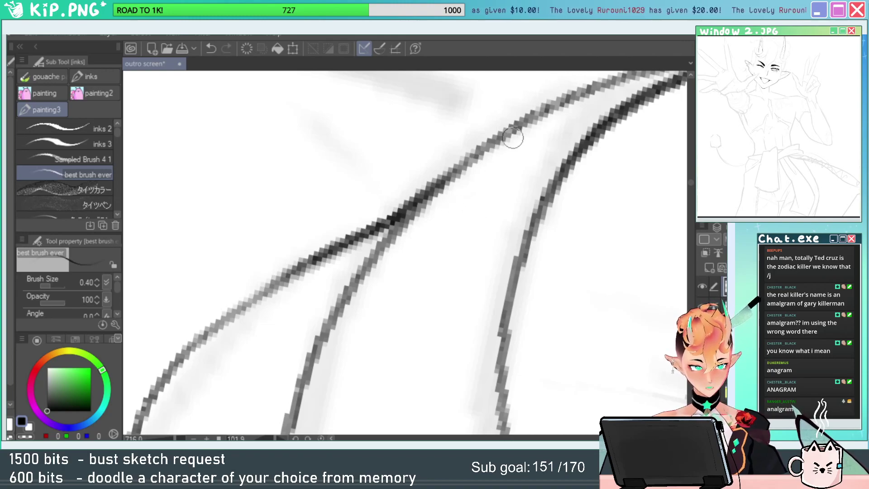
{"action": "mouse_move", "coordinate": [357, 232]}
{"action": "left_mouse_down"}
{"action": "mouse_move", "coordinate": [416, 199]}
{"action": "mouse_move", "coordinate": [390, 232]}
{"action": "mouse_move", "coordinate": [497, 144]}
{"action": "left_mouse_up"}
{"action": "key", "text": "ctrl+z"}
{"action": "left_click_drag", "start_coordinate": [376, 251], "coordinate": [503, 136]}
Extend the hair lock's upper outline a short way past the foot of the short horn's inner edge.
{"action": "key", "text": "ctrl+space"}
{"action": "mouse_move", "coordinate": [438, 257]}
{"action": "left_mouse_down"}
{"action": "mouse_move", "coordinate": [427, 286]}
{"action": "mouse_move", "coordinate": [380, 222]}
{"action": "left_mouse_up"}
{"action": "key", "text": "shift+space"}
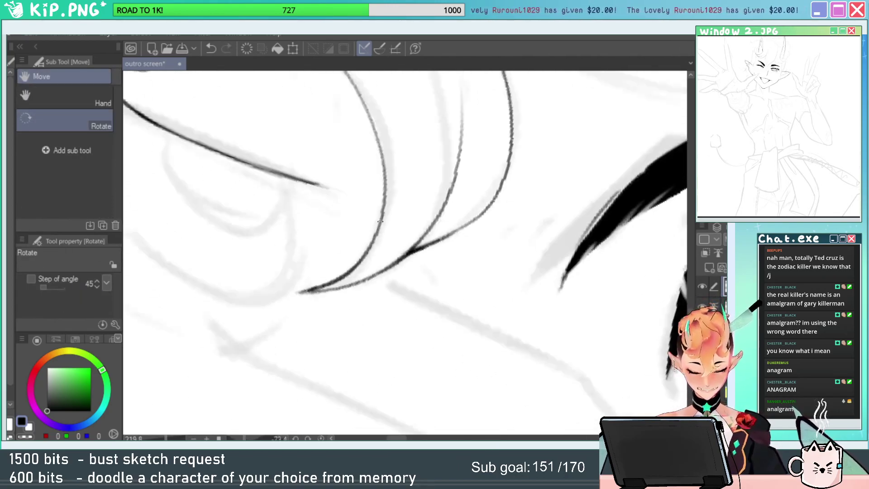
{"action": "left_click_drag", "start_coordinate": [493, 280], "coordinate": [450, 390]}
{"action": "left_click_drag", "start_coordinate": [531, 262], "coordinate": [541, 348]}
{"action": "key", "text": "ctrl+space"}
{"action": "key", "text": "space"}
{"action": "key", "text": "shift+space"}
{"action": "left_click_drag", "start_coordinate": [584, 277], "coordinate": [388, 148]}
{"action": "key", "text": "space"}
{"action": "left_click_drag", "start_coordinate": [471, 265], "coordinate": [539, 220]}
{"action": "key", "text": "shift+space"}
{"action": "key", "text": "ctrl+space"}
{"action": "mouse_move", "coordinate": [441, 165]}
{"action": "left_mouse_down"}
{"action": "mouse_move", "coordinate": [516, 176]}
{"action": "mouse_move", "coordinate": [399, 207]}
{"action": "left_mouse_up"}
{"action": "left_click_drag", "start_coordinate": [493, 200], "coordinate": [559, 161]}
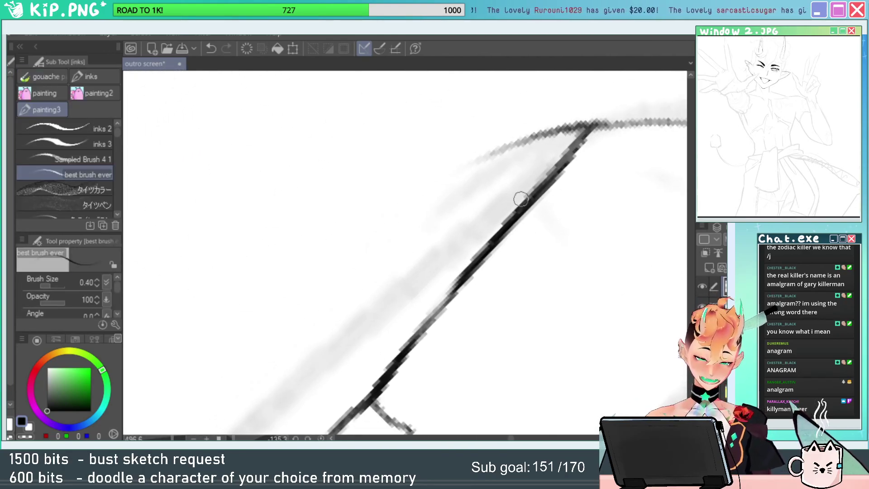
Redraw the extension of the lock's upper outline as a longer curve tapering away from the short horn's base.
{"action": "key", "text": "ctrl+space"}
{"action": "mouse_move", "coordinate": [520, 222]}
{"action": "left_mouse_down"}
{"action": "mouse_move", "coordinate": [510, 242]}
{"action": "mouse_move", "coordinate": [528, 236]}
{"action": "left_mouse_up"}
{"action": "key", "text": "space"}
{"action": "key", "text": "ctrl+z"}
{"action": "key", "text": "e"}
{"action": "key", "text": "p"}
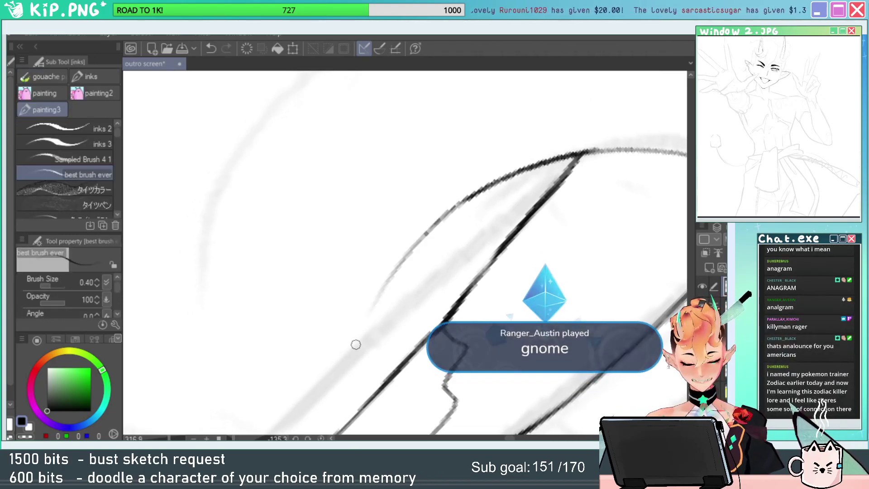
{"action": "left_click_drag", "start_coordinate": [602, 150], "coordinate": [410, 245]}
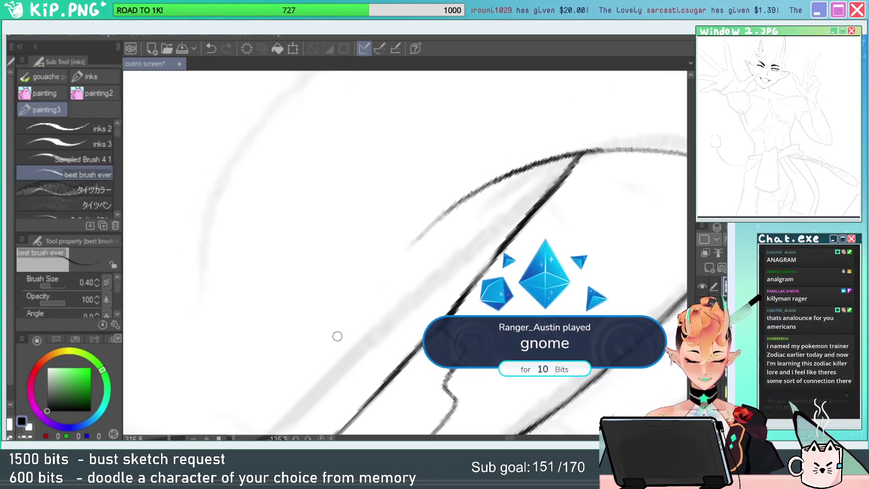
{"action": "left_click_drag", "start_coordinate": [524, 219], "coordinate": [435, 251]}
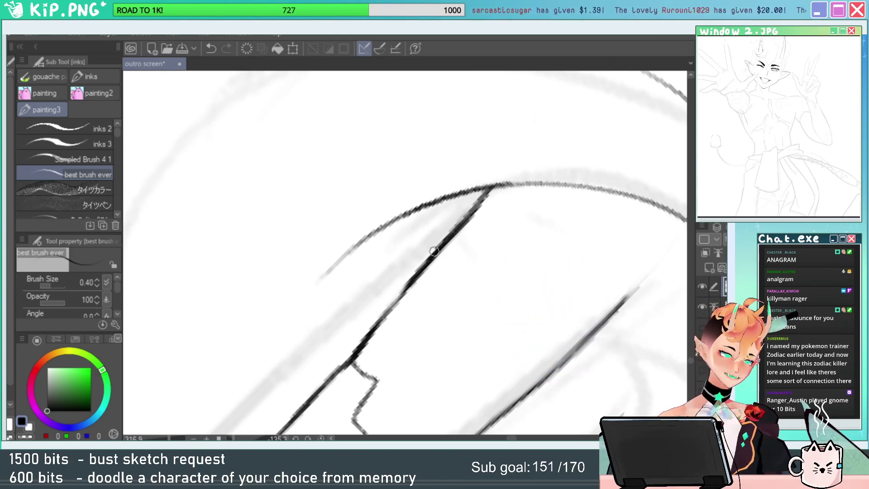
Ink the far side of the hair lock, curving up from its lower outline alongside the short horn.
{"action": "key", "text": "alt+space"}
{"action": "left_click_drag", "start_coordinate": [525, 283], "coordinate": [419, 313]}
{"action": "key", "text": "shift+space"}
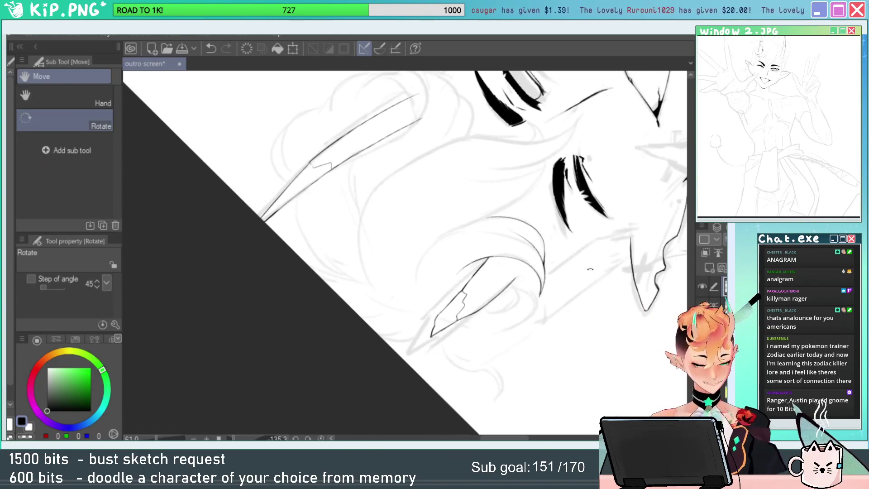
{"action": "left_click_drag", "start_coordinate": [590, 269], "coordinate": [496, 358]}
{"action": "left_click_drag", "start_coordinate": [587, 344], "coordinate": [543, 374]}
{"action": "left_click_drag", "start_coordinate": [572, 317], "coordinate": [584, 267]}
{"action": "key", "text": "shift+space"}
{"action": "left_click_drag", "start_coordinate": [582, 222], "coordinate": [559, 319]}
{"action": "key", "text": "alt+space"}
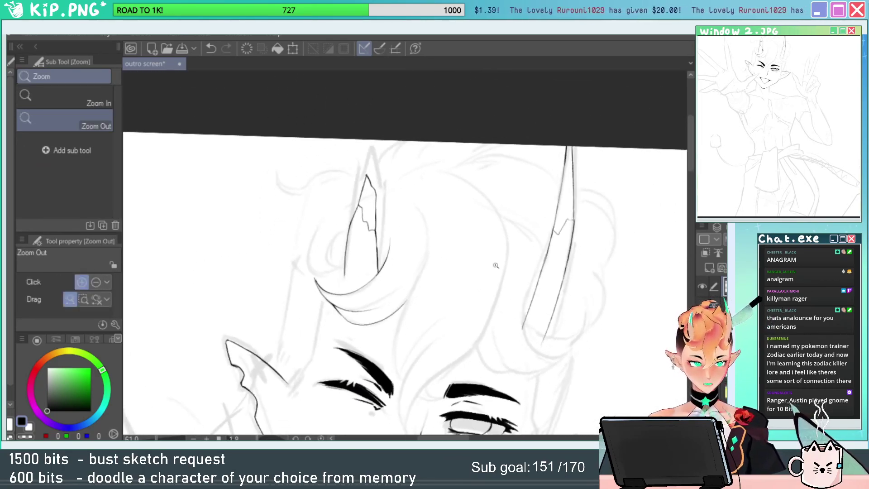
{"action": "left_click_drag", "start_coordinate": [495, 266], "coordinate": [520, 188]}
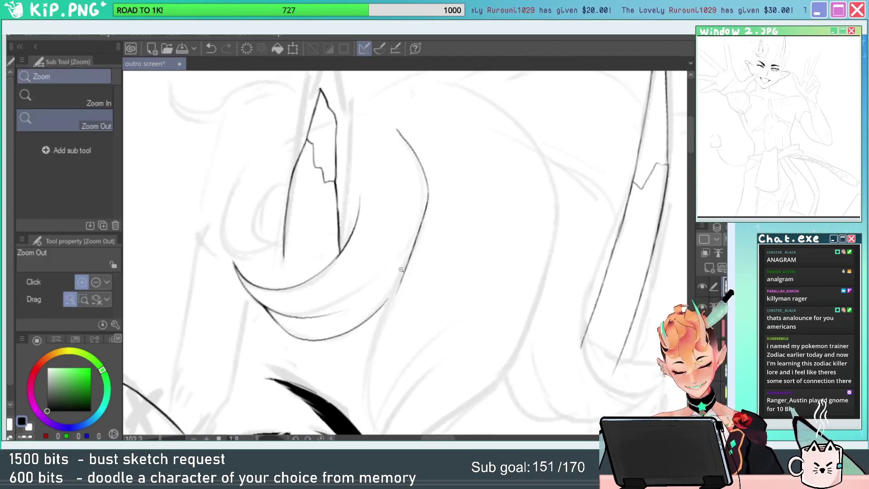
{"action": "left_click_drag", "start_coordinate": [423, 226], "coordinate": [426, 124]}
{"action": "left_click_drag", "start_coordinate": [508, 170], "coordinate": [319, 203]}
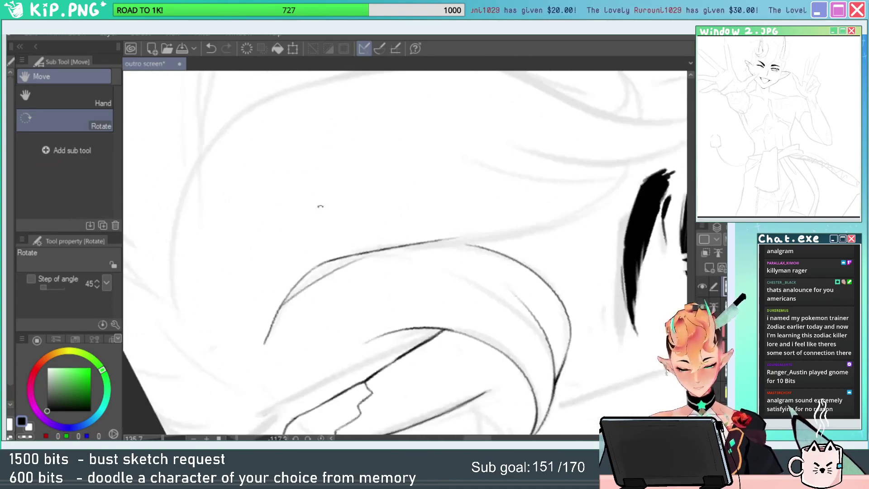
Redraw the bend in the lock's far edge, with a second line branching off toward its upper end.
{"action": "mouse_move", "coordinate": [314, 297]}
{"action": "left_mouse_down"}
{"action": "mouse_move", "coordinate": [231, 323]}
{"action": "mouse_move", "coordinate": [563, 155]}
{"action": "left_mouse_up"}
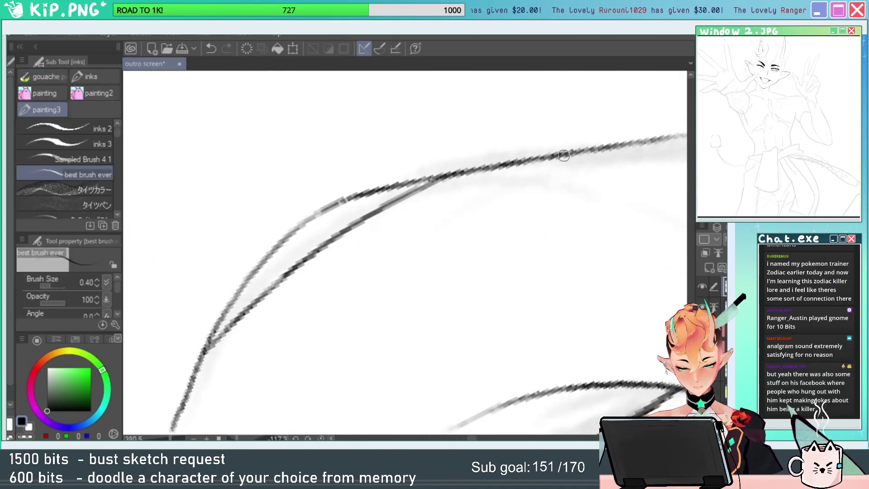
{"action": "key", "text": "ctrl+z"}
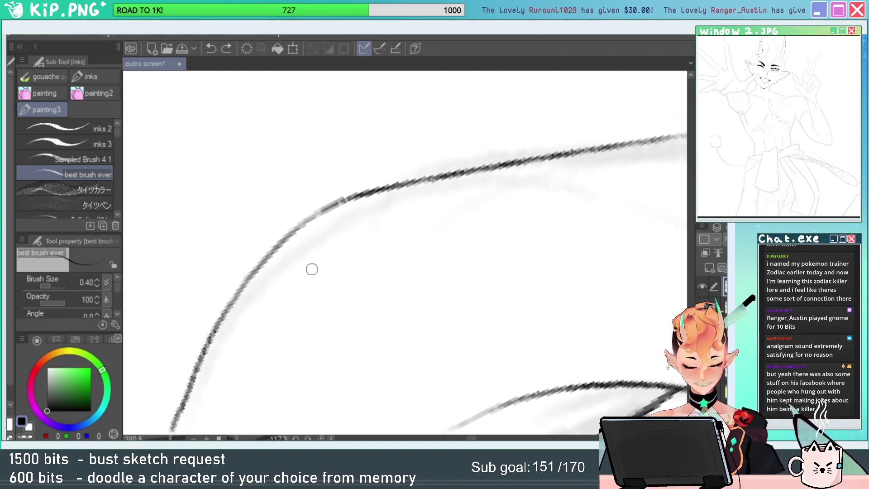
{"action": "left_click_drag", "start_coordinate": [201, 355], "coordinate": [551, 142]}
{"action": "key", "text": "ctrl+z"}
{"action": "mouse_move", "coordinate": [204, 344]}
{"action": "left_mouse_down"}
{"action": "mouse_move", "coordinate": [269, 267]}
{"action": "mouse_move", "coordinate": [507, 161]}
{"action": "mouse_move", "coordinate": [316, 244]}
{"action": "mouse_move", "coordinate": [469, 172]}
{"action": "mouse_move", "coordinate": [384, 205]}
{"action": "left_mouse_up"}
{"action": "key", "text": "ctrl+z"}
{"action": "key", "text": "ctrl+z"}
{"action": "key", "text": "ctrl+z"}
{"action": "left_click_drag", "start_coordinate": [446, 175], "coordinate": [395, 198]}
{"action": "mouse_move", "coordinate": [426, 247]}
{"action": "left_mouse_down", "text": "alt"}
{"action": "mouse_move", "coordinate": [442, 285]}
{"action": "mouse_move", "coordinate": [409, 297]}
{"action": "left_mouse_up", "text": "alt"}
{"action": "left_click_drag", "start_coordinate": [525, 226], "coordinate": [483, 137], "text": "shift"}
{"action": "left_click_drag", "start_coordinate": [453, 221], "coordinate": [479, 235], "text": "alt"}
{"action": "left_click_drag", "start_coordinate": [490, 240], "coordinate": [507, 284]}
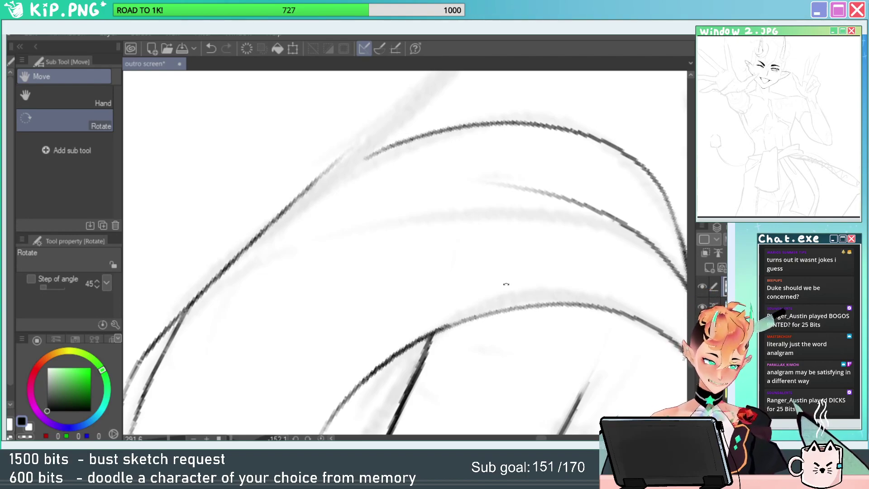
{"action": "left_click_drag", "start_coordinate": [506, 284], "coordinate": [514, 248]}
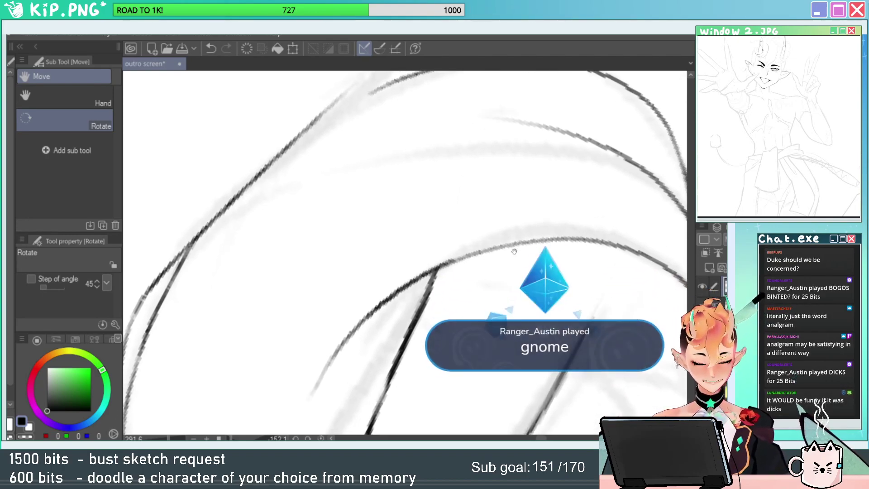
{"action": "left_click_drag", "start_coordinate": [609, 252], "coordinate": [494, 348]}
{"action": "left_click_drag", "start_coordinate": [598, 315], "coordinate": [423, 399]}
{"action": "left_click_drag", "start_coordinate": [504, 320], "coordinate": [272, 353]}
{"action": "mouse_move", "coordinate": [344, 211]}
{"action": "left_mouse_down"}
{"action": "mouse_move", "coordinate": [452, 230]}
{"action": "mouse_move", "coordinate": [533, 207]}
{"action": "mouse_move", "coordinate": [539, 234]}
{"action": "left_mouse_up"}
{"action": "mouse_move", "coordinate": [504, 223]}
{"action": "left_mouse_down"}
{"action": "mouse_move", "coordinate": [524, 200]}
{"action": "mouse_move", "coordinate": [601, 174]}
{"action": "left_mouse_up"}
{"action": "left_click_drag", "start_coordinate": [514, 93], "coordinate": [401, 231]}
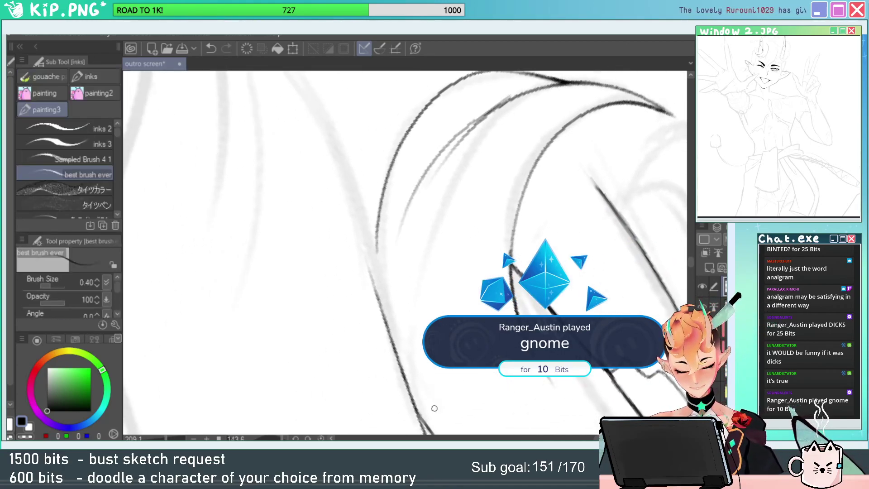
{"action": "key", "text": "ctrl+z"}
{"action": "left_click_drag", "start_coordinate": [491, 110], "coordinate": [421, 237]}
{"action": "key", "text": "ctrl+z"}
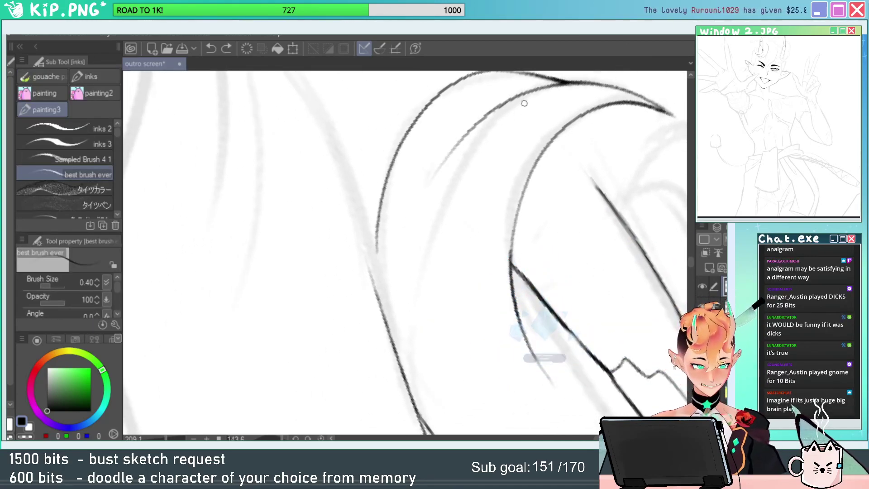
Erase the faded end of the lock's middle crease line and re-ink it as two long tapering strokes.
{"action": "key", "text": "e"}
{"action": "left_click_drag", "start_coordinate": [499, 101], "coordinate": [419, 226]}
{"action": "key", "text": "p"}
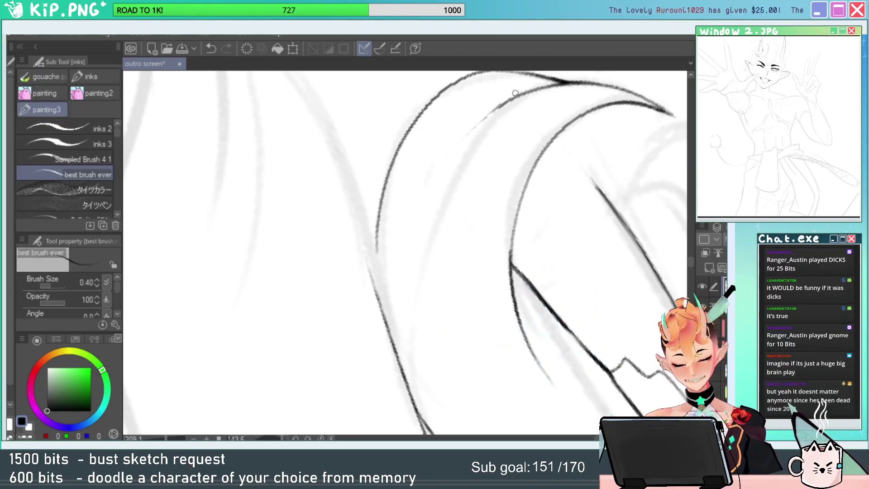
{"action": "left_click_drag", "start_coordinate": [516, 93], "coordinate": [417, 202]}
{"action": "key", "text": "ctrl+z"}
{"action": "left_click_drag", "start_coordinate": [510, 99], "coordinate": [401, 278]}
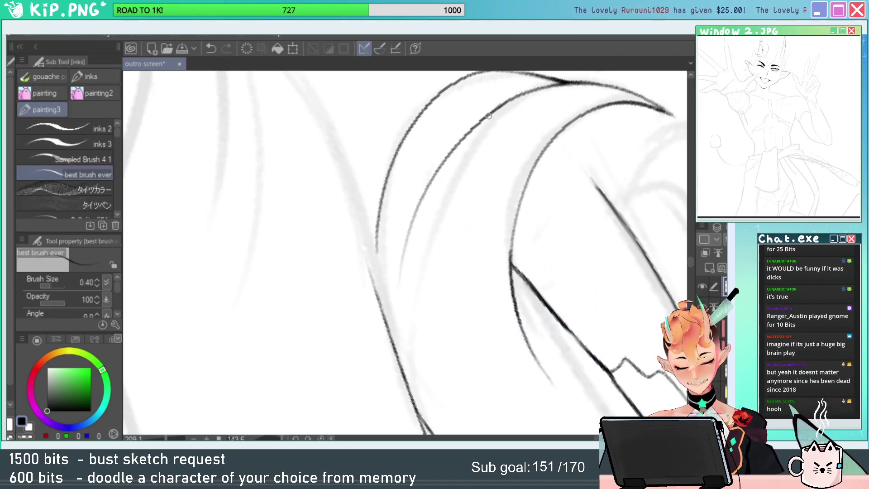
{"action": "left_click_drag", "start_coordinate": [491, 113], "coordinate": [410, 290]}
Hide the rough sketch and check the inked hair lock, short horn and face without it.
{"action": "key", "text": "shift+space"}
{"action": "left_click_drag", "start_coordinate": [566, 188], "coordinate": [247, 195]}
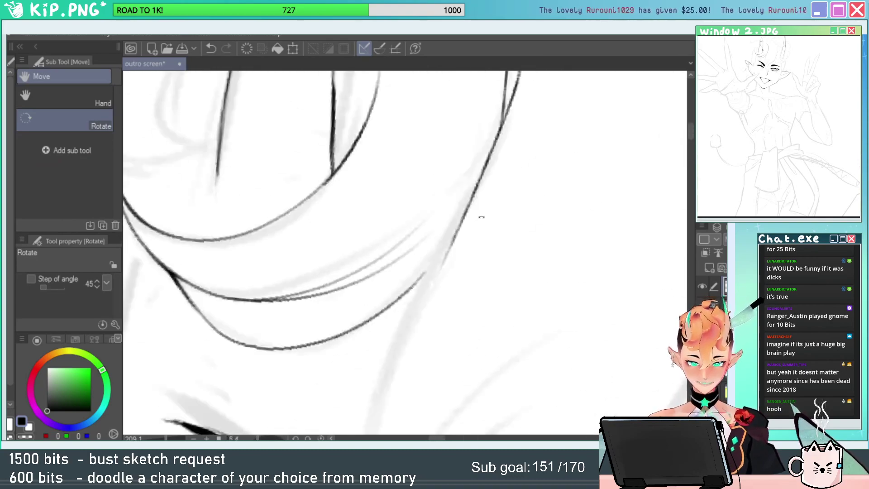
{"action": "key", "text": "alt+space"}
{"action": "left_click_drag", "start_coordinate": [577, 256], "coordinate": [493, 264]}
{"action": "left_click", "coordinate": [558, 313]}
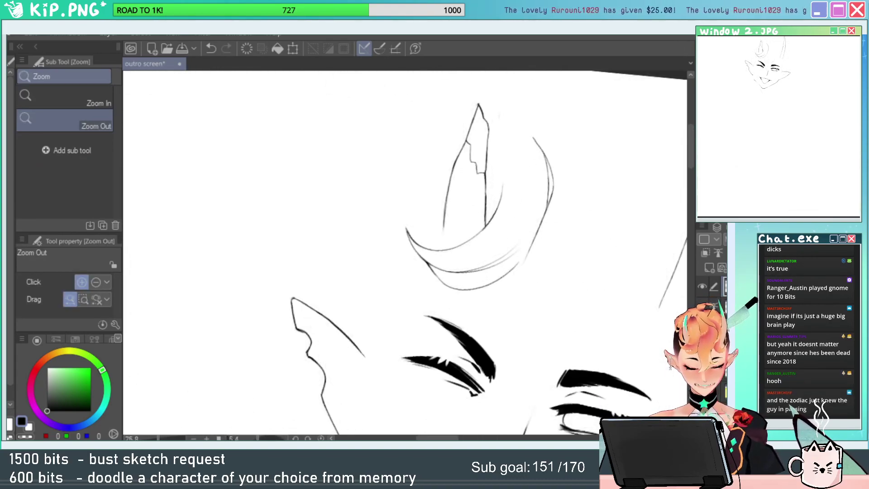
{"action": "left_click", "coordinate": [558, 313]}
{"action": "key", "text": "shift+space"}
{"action": "key", "text": "alt+space"}
{"action": "left_click_drag", "start_coordinate": [558, 313], "coordinate": [445, 407]}
{"action": "key", "text": "shift+space"}
{"action": "key", "text": "alt+space"}
{"action": "mouse_move", "coordinate": [403, 351]}
{"action": "left_mouse_down"}
{"action": "mouse_move", "coordinate": [497, 283]}
{"action": "mouse_move", "coordinate": [459, 347]}
{"action": "left_mouse_up"}
{"action": "key", "text": "space"}
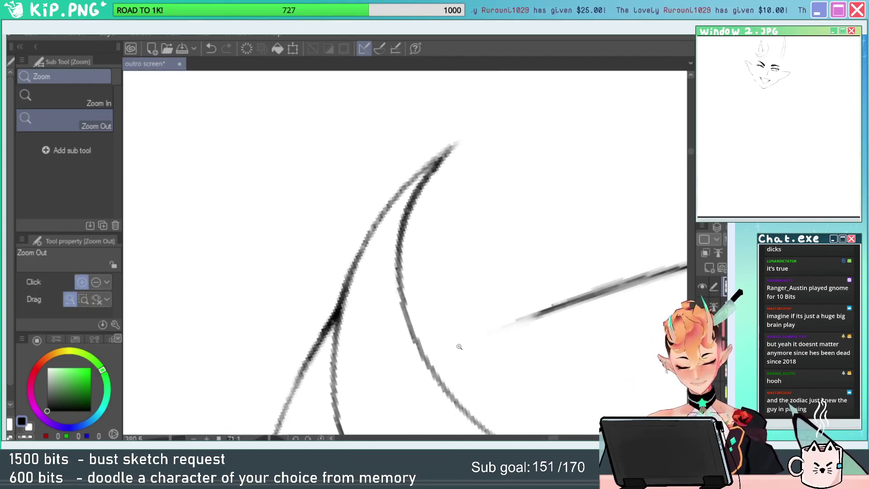
Erase the hair lock's pointed tip so its outlines end apart, and try a thick arc continuing the outer one.
{"action": "key", "text": "e"}
{"action": "left_click_drag", "start_coordinate": [445, 158], "coordinate": [395, 278]}
{"action": "key", "text": "p"}
{"action": "left_click_drag", "start_coordinate": [339, 287], "coordinate": [543, 133]}
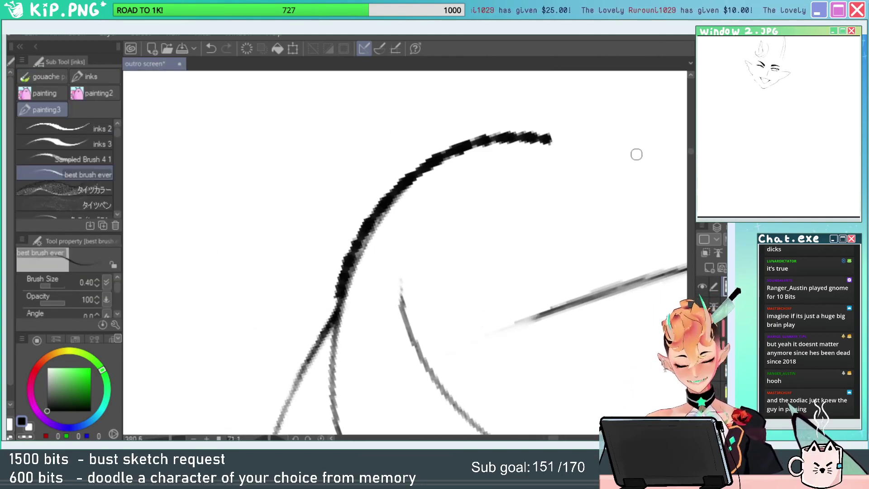
{"action": "key", "text": "ctrl+z"}
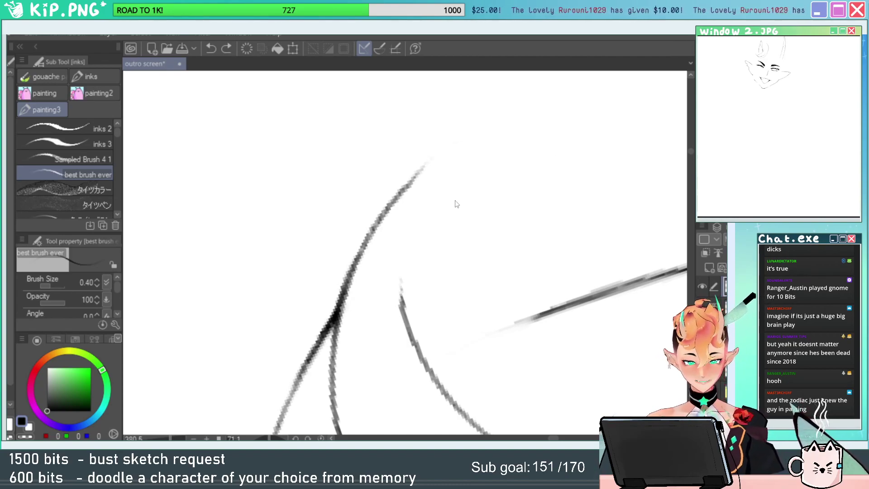
Show the rough sketch beneath the inked hair lock and horn again.
{"action": "scroll", "coordinate": [567, 227], "scroll_direction": "down", "scroll_amount": 1}
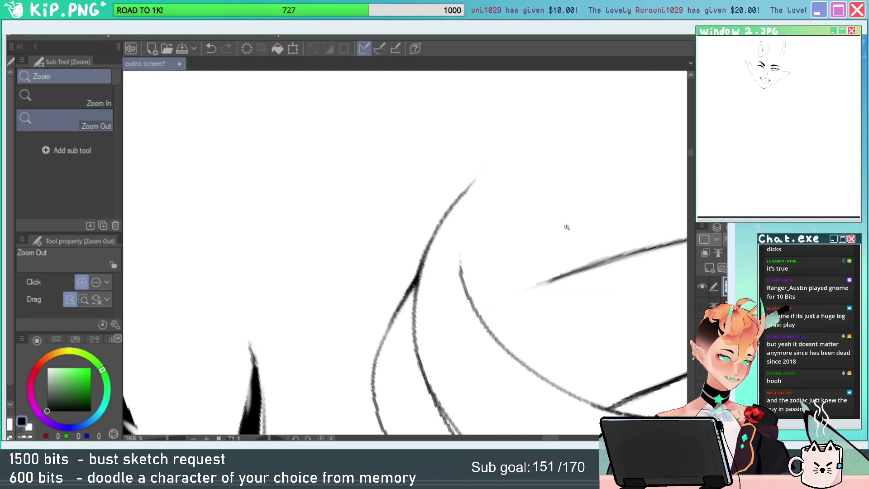
{"action": "scroll", "coordinate": [458, 210], "scroll_direction": "down", "scroll_amount": 3}
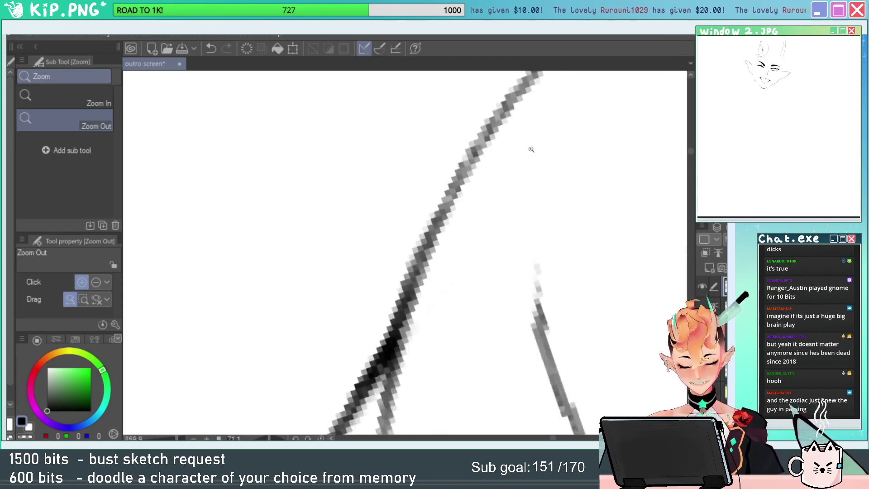
{"action": "left_click", "coordinate": [702, 310]}
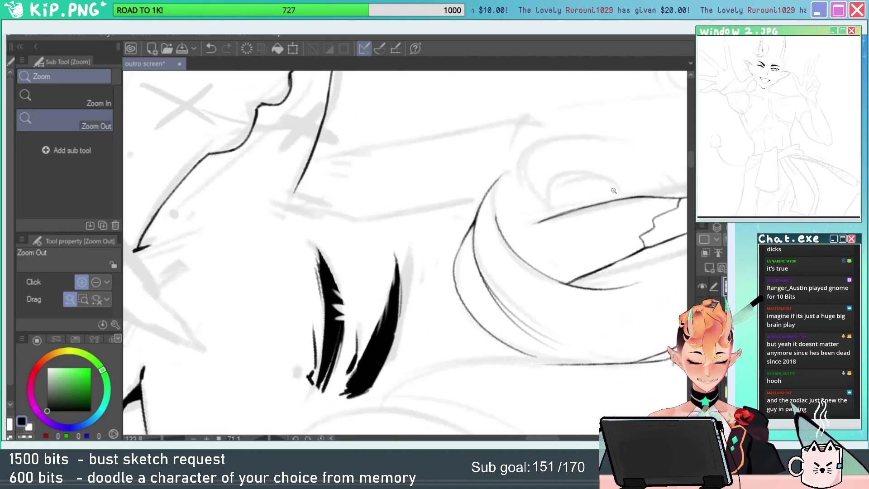
Try a large rounded arc continuing the hair lock's outer outline from its pointed end over the sketched curl.
{"action": "left_click_drag", "start_coordinate": [618, 190], "coordinate": [652, 190]}
{"action": "left_click_drag", "start_coordinate": [448, 180], "coordinate": [642, 162]}
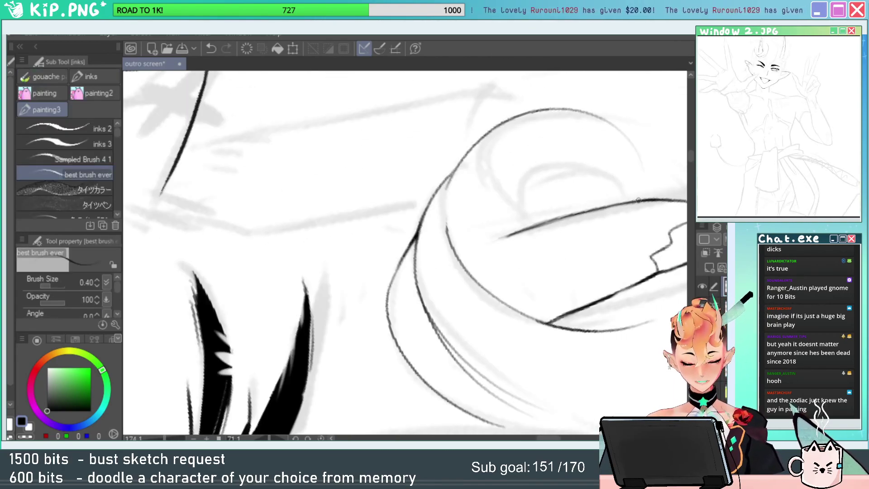
{"action": "key", "text": "ctrl+z"}
{"action": "mouse_move", "coordinate": [450, 201]}
{"action": "left_mouse_down"}
{"action": "mouse_move", "coordinate": [585, 121]}
{"action": "mouse_move", "coordinate": [467, 202]}
{"action": "left_mouse_up"}
{"action": "key", "text": "ctrl+z"}
{"action": "key", "text": "shift+space"}
{"action": "left_click_drag", "start_coordinate": [601, 176], "coordinate": [317, 255]}
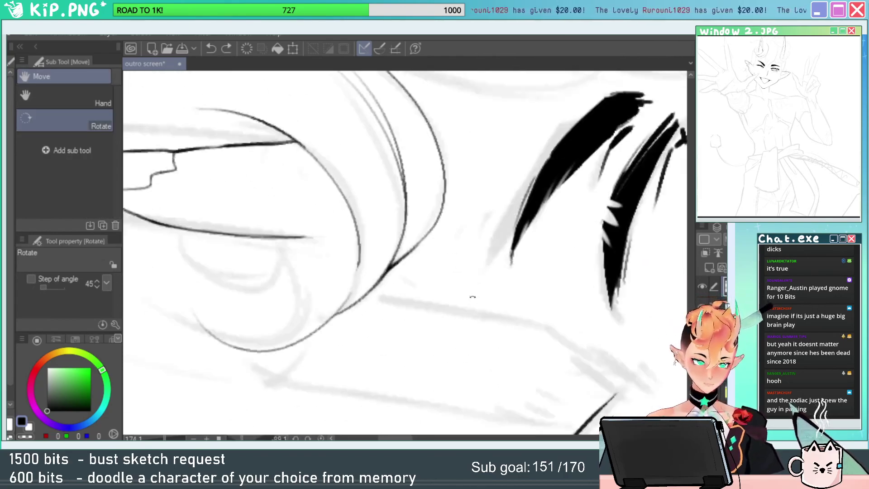
{"action": "key", "text": "ctrl+space"}
{"action": "left_click", "coordinate": [451, 298]}
{"action": "mouse_move", "coordinate": [452, 298]}
{"action": "left_mouse_down"}
{"action": "mouse_move", "coordinate": [560, 340]}
{"action": "mouse_move", "coordinate": [395, 368]}
{"action": "mouse_move", "coordinate": [324, 289]}
{"action": "left_mouse_up"}
{"action": "key", "text": "shift+space"}
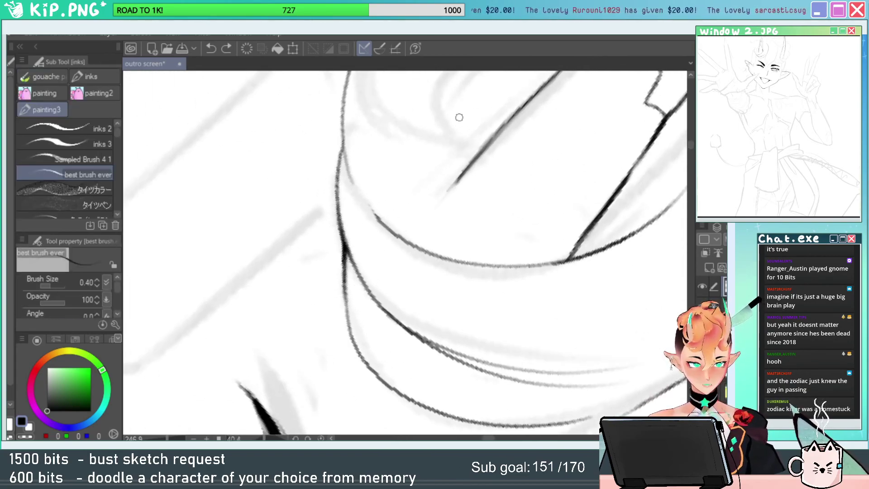
Try a smaller inner arc inside the curl, and undo both it and the large outer arc.
{"action": "key", "text": "space"}
{"action": "left_click_drag", "start_coordinate": [514, 192], "coordinate": [486, 282]}
{"action": "mouse_move", "coordinate": [382, 90]}
{"action": "left_mouse_down"}
{"action": "mouse_move", "coordinate": [358, 126]}
{"action": "mouse_move", "coordinate": [446, 277]}
{"action": "left_mouse_up"}
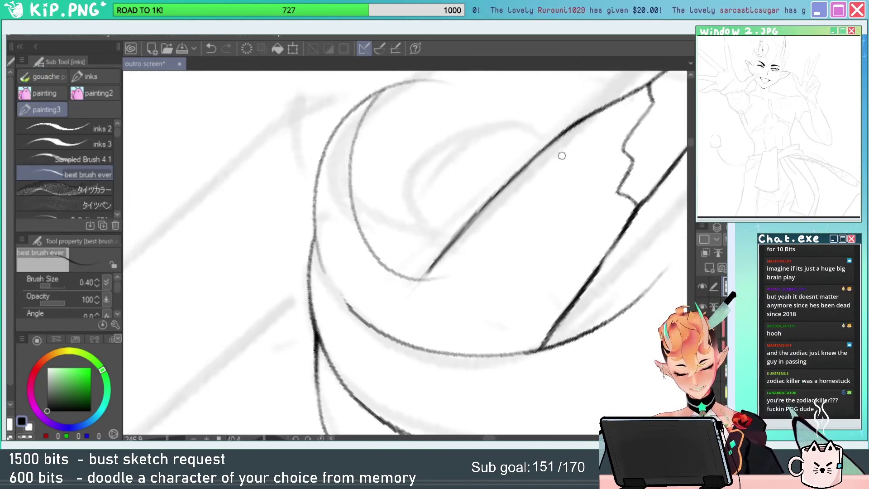
{"action": "key", "text": "shift+space"}
{"action": "mouse_move", "coordinate": [573, 194]}
{"action": "left_mouse_down"}
{"action": "mouse_move", "coordinate": [568, 166]}
{"action": "mouse_move", "coordinate": [389, 150]}
{"action": "left_mouse_up"}
{"action": "key", "text": "ctrl+z"}
{"action": "key", "text": "alt+space"}
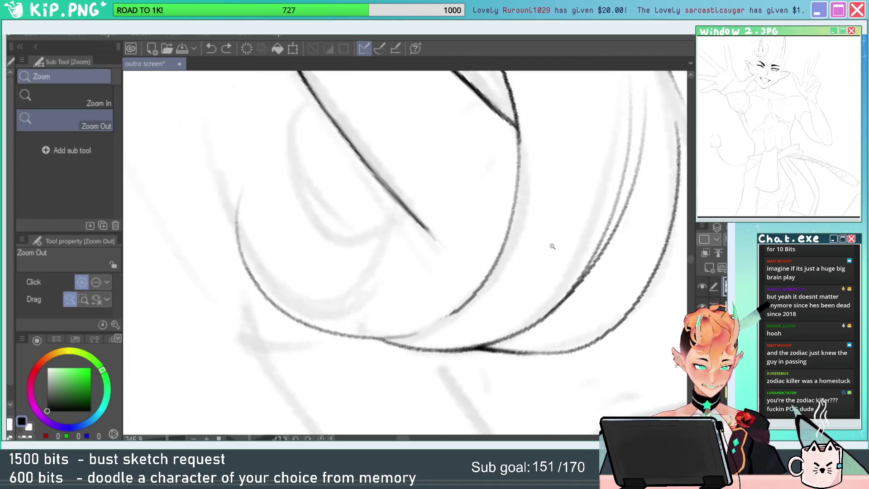
{"action": "left_click_drag", "start_coordinate": [553, 246], "coordinate": [511, 267]}
{"action": "key", "text": "space"}
{"action": "left_click_drag", "start_coordinate": [538, 277], "coordinate": [553, 291]}
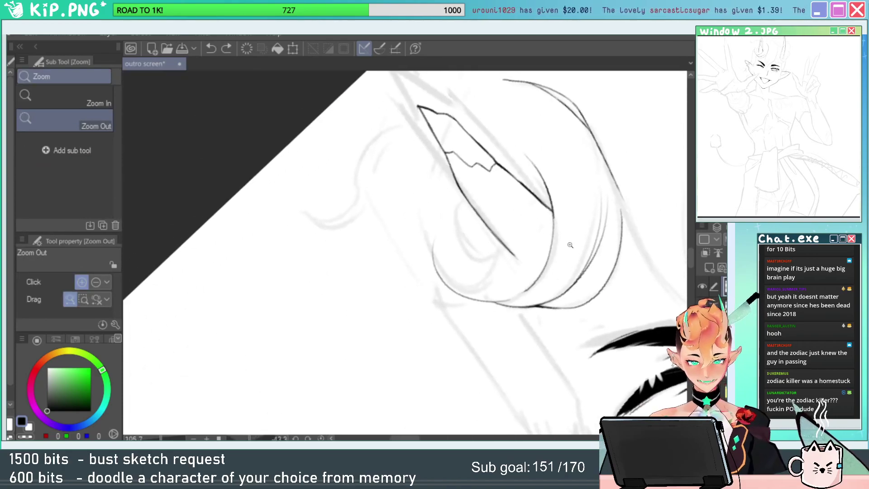
{"action": "key", "text": "r"}
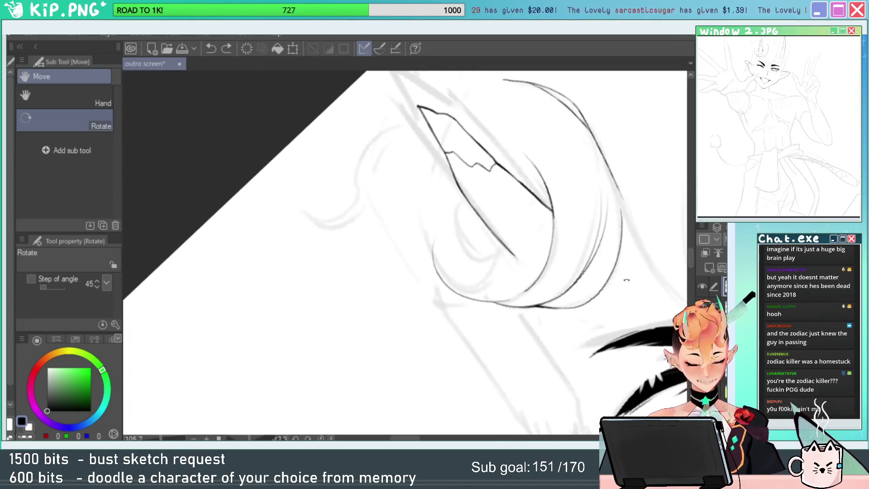
{"action": "left_click_drag", "start_coordinate": [546, 293], "coordinate": [608, 284]}
{"action": "key", "text": "ctrl+z"}
Ink the lock's inner outline past the end of its outer outline to form a short curved tip.
{"action": "key", "text": "alt+space"}
{"action": "left_click_drag", "start_coordinate": [497, 265], "coordinate": [327, 285]}
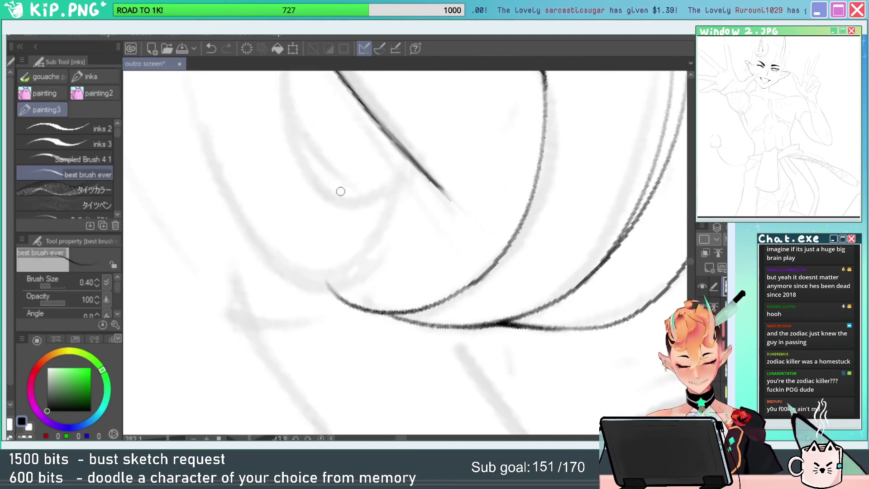
{"action": "key", "text": "r"}
{"action": "mouse_move", "coordinate": [399, 317]}
{"action": "left_mouse_down"}
{"action": "mouse_move", "coordinate": [504, 161]}
{"action": "mouse_move", "coordinate": [368, 175]}
{"action": "left_mouse_up"}
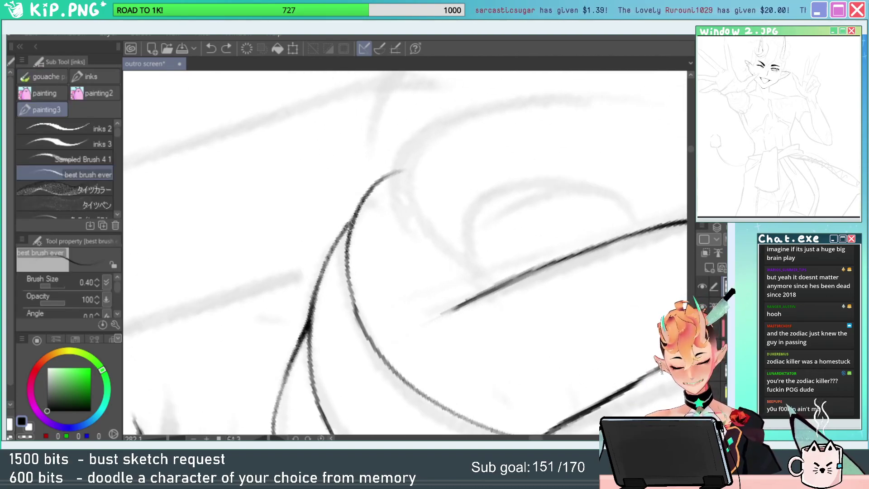
{"action": "left_click_drag", "start_coordinate": [346, 229], "coordinate": [354, 218]}
Re-ink the lock's inner outline downward from the tip so the two edges connect, and save the drawing.
{"action": "key", "text": "r"}
{"action": "left_click_drag", "start_coordinate": [473, 181], "coordinate": [403, 171]}
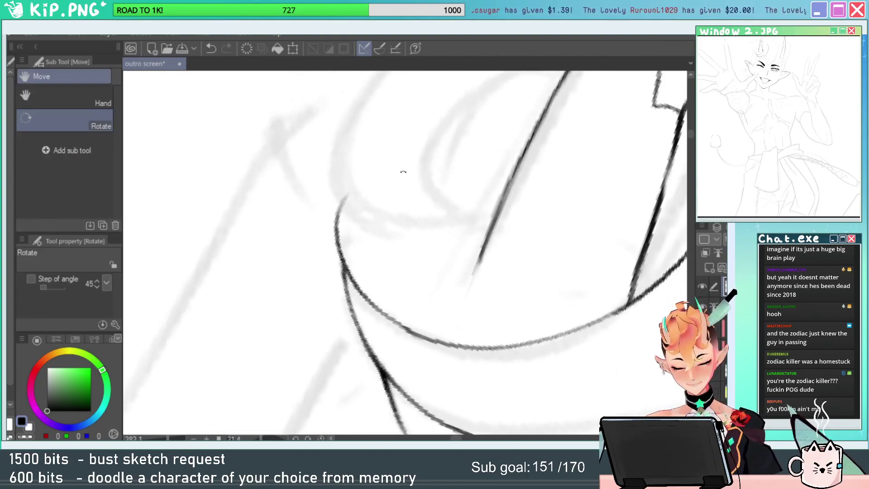
{"action": "left_click_drag", "start_coordinate": [346, 198], "coordinate": [392, 306]}
{"action": "key", "text": "ctrl+z"}
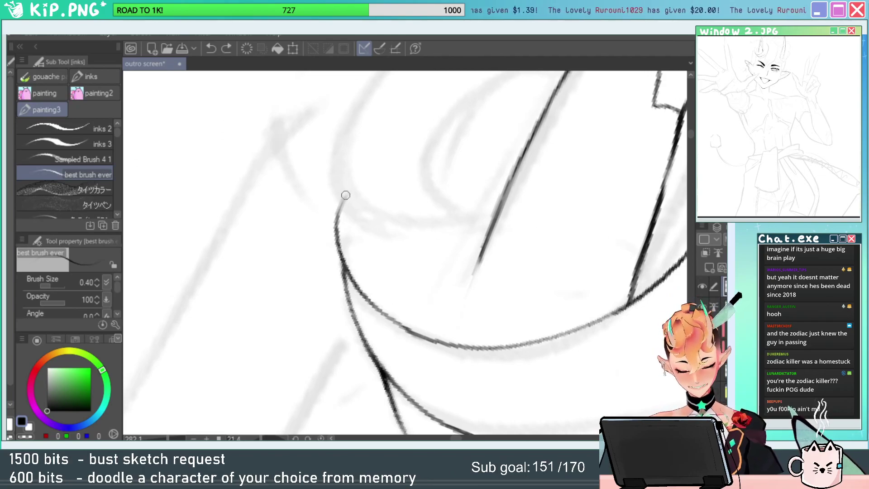
{"action": "left_click_drag", "start_coordinate": [346, 194], "coordinate": [370, 303]}
{"action": "key", "text": "ctrl+space"}
{"action": "left_click_drag", "start_coordinate": [446, 284], "coordinate": [384, 288]}
{"action": "key", "text": "r"}
{"action": "left_click_drag", "start_coordinate": [544, 317], "coordinate": [587, 199]}
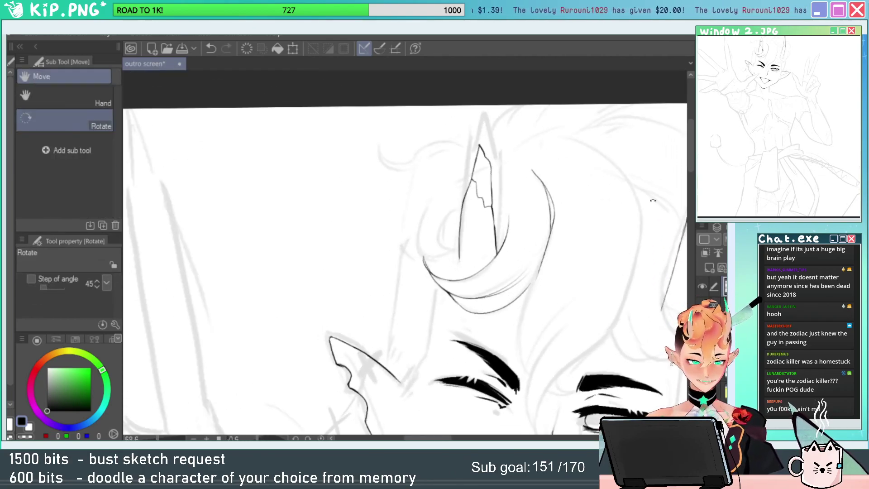
{"action": "key", "text": "ctrl+s"}
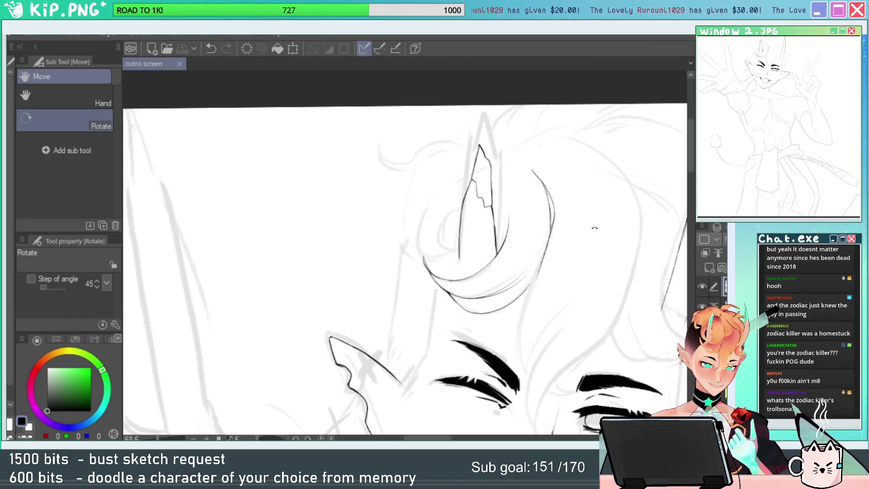
Thicken the line at the hair lock's tip where its inner and outer outlines meet.
{"action": "key", "text": "alt+space"}
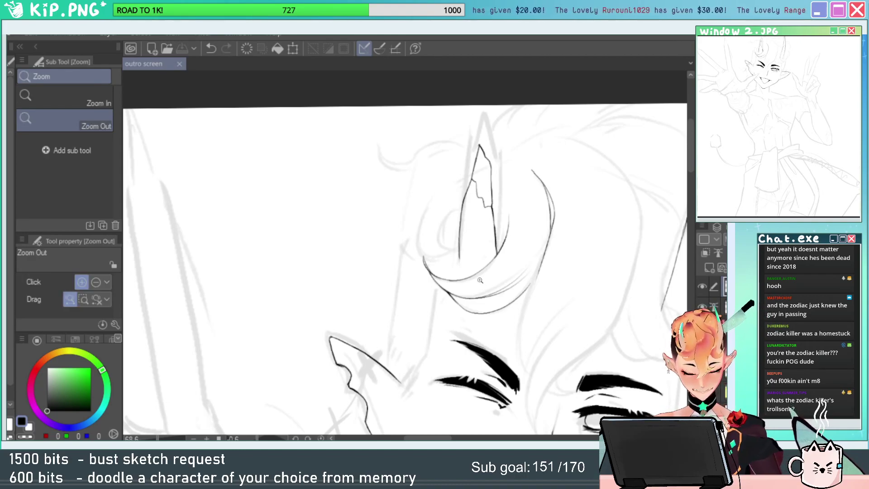
{"action": "left_click_drag", "start_coordinate": [482, 284], "coordinate": [520, 274]}
{"action": "key", "text": "shift+space"}
{"action": "mouse_move", "coordinate": [525, 267]}
{"action": "left_mouse_down"}
{"action": "mouse_move", "coordinate": [433, 381]}
{"action": "mouse_move", "coordinate": [364, 373]}
{"action": "left_mouse_up"}
{"action": "key", "text": "space"}
{"action": "left_click_drag", "start_coordinate": [432, 306], "coordinate": [489, 270]}
{"action": "key", "text": "alt+space"}
{"action": "mouse_move", "coordinate": [463, 183]}
{"action": "left_mouse_down"}
{"action": "mouse_move", "coordinate": [521, 168]}
{"action": "mouse_move", "coordinate": [435, 204]}
{"action": "left_mouse_up"}
{"action": "key", "text": "ctrl+z"}
{"action": "left_click_drag", "start_coordinate": [525, 168], "coordinate": [466, 191]}
{"action": "key", "text": "alt+space"}
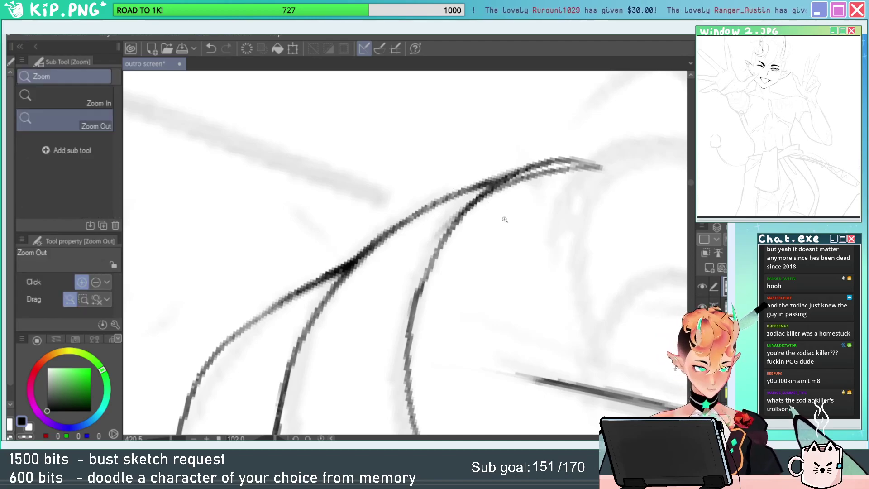
{"action": "mouse_move", "coordinate": [500, 224]}
{"action": "left_mouse_down"}
{"action": "mouse_move", "coordinate": [492, 289]}
{"action": "mouse_move", "coordinate": [387, 257]}
{"action": "left_mouse_up"}
{"action": "key", "text": "space"}
{"action": "key", "text": "shift+space"}
{"action": "mouse_move", "coordinate": [546, 227]}
{"action": "left_mouse_down"}
{"action": "mouse_move", "coordinate": [578, 285]}
{"action": "mouse_move", "coordinate": [607, 266]}
{"action": "mouse_move", "coordinate": [544, 303]}
{"action": "mouse_move", "coordinate": [511, 185]}
{"action": "mouse_move", "coordinate": [553, 174]}
{"action": "left_mouse_up"}
{"action": "key", "text": "alt+space"}
{"action": "left_click_drag", "start_coordinate": [479, 253], "coordinate": [444, 173]}
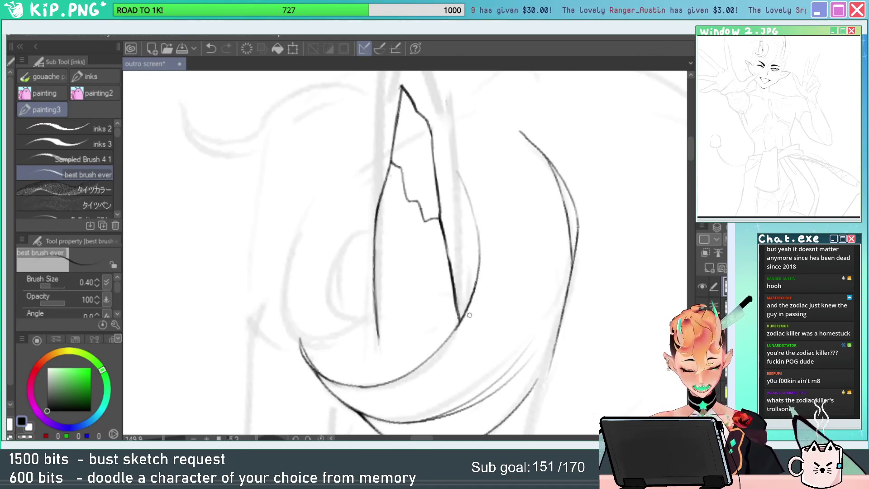
Ink a long curved strand line from the wrapped lock's outer edge down to between the eyebrows.
{"action": "key", "text": "ctrl+alt+space"}
{"action": "mouse_move", "coordinate": [541, 252]}
{"action": "left_mouse_down"}
{"action": "mouse_move", "coordinate": [562, 289]}
{"action": "mouse_move", "coordinate": [463, 260]}
{"action": "left_mouse_up"}
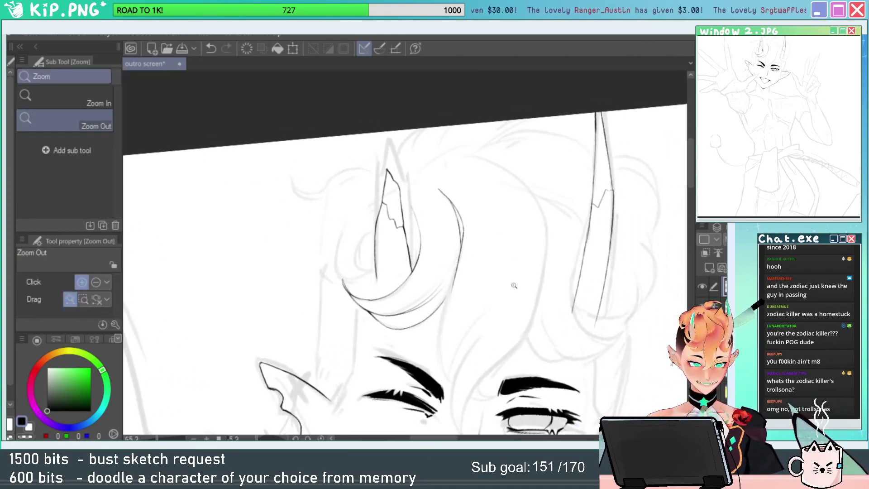
{"action": "left_click_drag", "start_coordinate": [476, 324], "coordinate": [498, 324]}
{"action": "mouse_move", "coordinate": [503, 316]}
{"action": "left_mouse_down"}
{"action": "mouse_move", "coordinate": [580, 289]}
{"action": "mouse_move", "coordinate": [466, 201]}
{"action": "left_mouse_up"}
{"action": "left_click_drag", "start_coordinate": [428, 159], "coordinate": [417, 156]}
{"action": "key", "text": "e"}
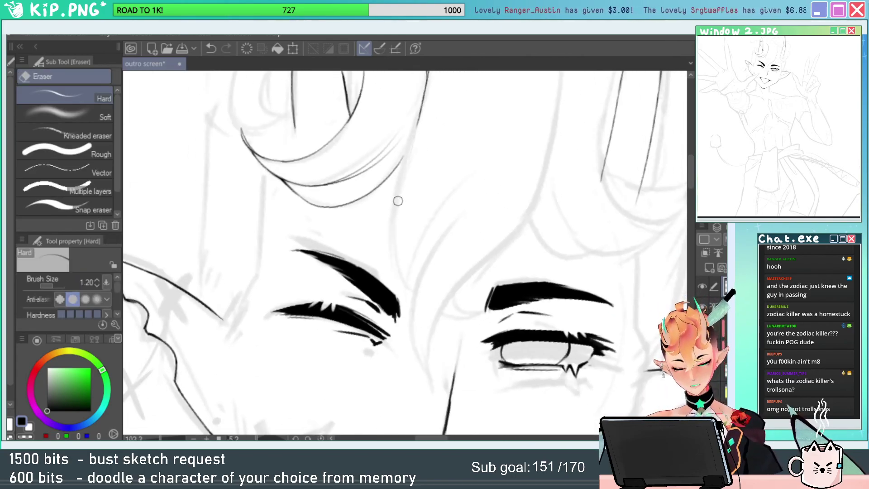
{"action": "key", "text": "b"}
{"action": "left_click_drag", "start_coordinate": [419, 119], "coordinate": [412, 300]}
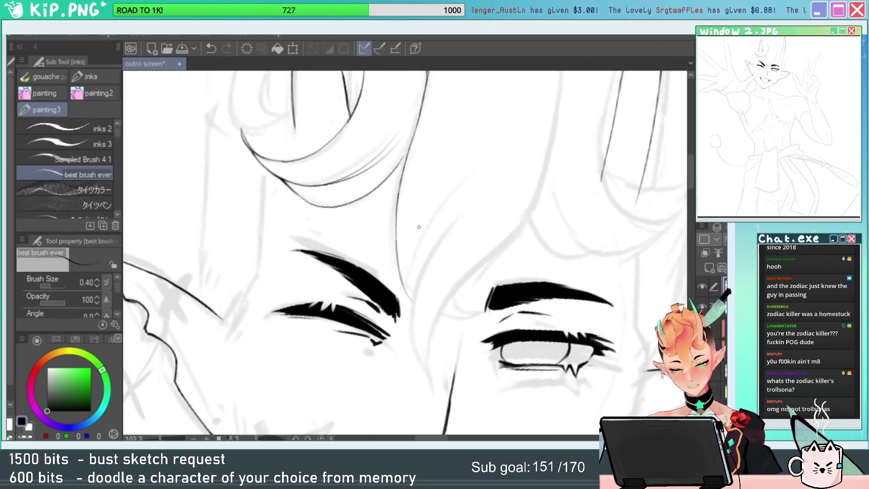
Extend the wrapped lock's lower outline with a tapering stroke to meet the long strand line.
{"action": "key", "text": "ctrl+space"}
{"action": "left_click", "coordinate": [399, 198]}
{"action": "mouse_move", "coordinate": [406, 176]}
{"action": "left_mouse_down"}
{"action": "mouse_move", "coordinate": [380, 242]}
{"action": "mouse_move", "coordinate": [409, 179]}
{"action": "mouse_move", "coordinate": [364, 248]}
{"action": "left_mouse_up"}
{"action": "key", "text": "ctrl+z"}
{"action": "key", "text": "ctrl+z"}
{"action": "key", "text": "ctrl+z"}
{"action": "left_click_drag", "start_coordinate": [413, 160], "coordinate": [371, 255]}
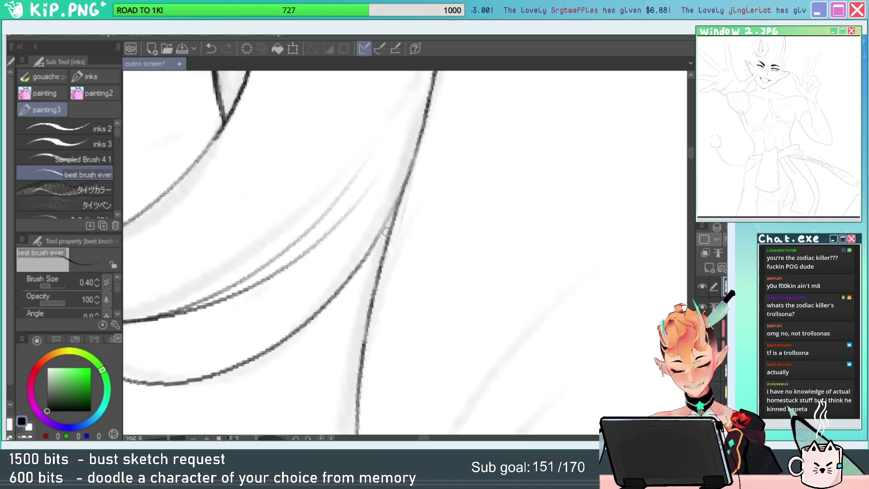
Fill the narrow gap where the lock's lower outline meets the strand line with solid ink, and save the drawing.
{"action": "key", "text": "ctrl+space"}
{"action": "left_click", "coordinate": [400, 200]}
{"action": "left_click_drag", "start_coordinate": [414, 156], "coordinate": [354, 268]}
{"action": "key", "text": "ctrl+z"}
{"action": "left_click_drag", "start_coordinate": [326, 307], "coordinate": [426, 116]}
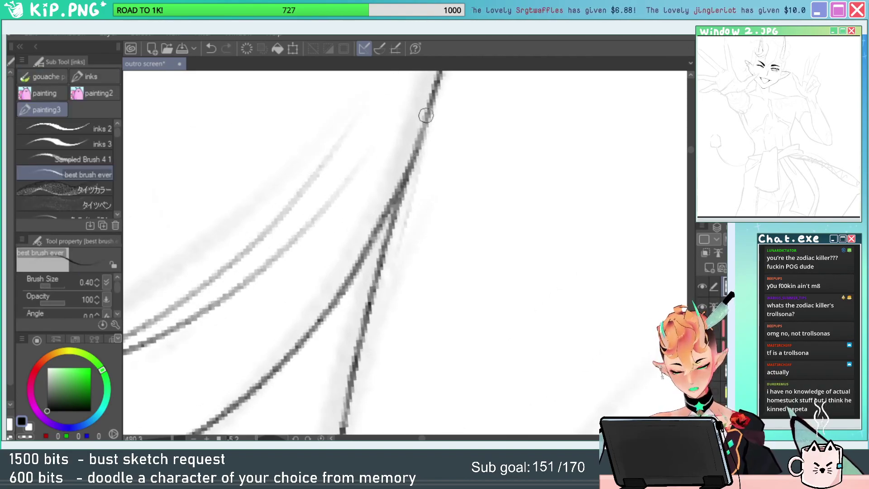
{"action": "left_click_drag", "start_coordinate": [372, 245], "coordinate": [390, 215]}
{"action": "key", "text": "e"}
{"action": "key", "text": "alt+space"}
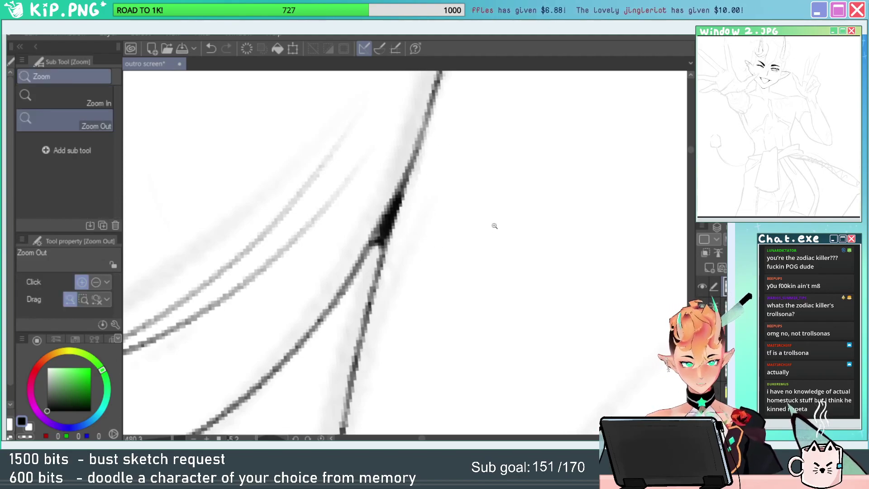
{"action": "left_click_drag", "start_coordinate": [491, 228], "coordinate": [413, 276]}
{"action": "left_click_drag", "start_coordinate": [502, 299], "coordinate": [443, 304]}
{"action": "key", "text": "ctrl+s"}
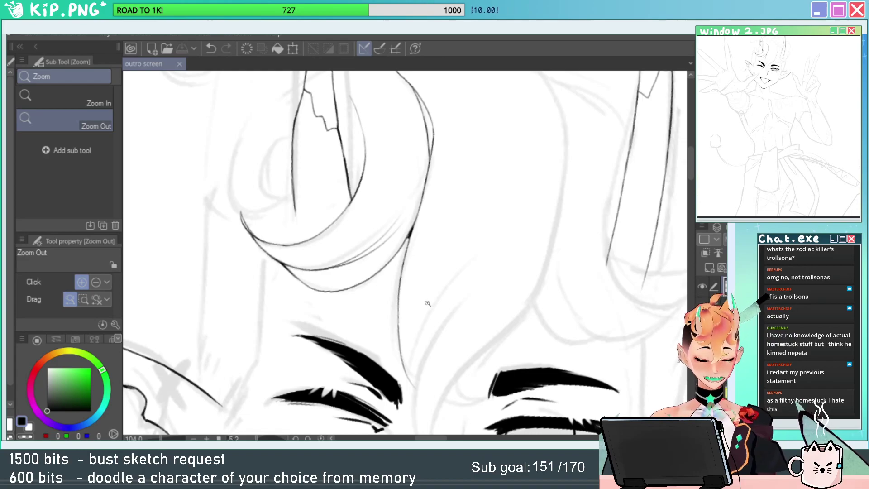
Ink the front lock's first edge, curving from the forehead between the brows down to the nose bridge.
{"action": "left_click_drag", "start_coordinate": [489, 292], "coordinate": [445, 294]}
{"action": "left_click_drag", "start_coordinate": [539, 297], "coordinate": [525, 250]}
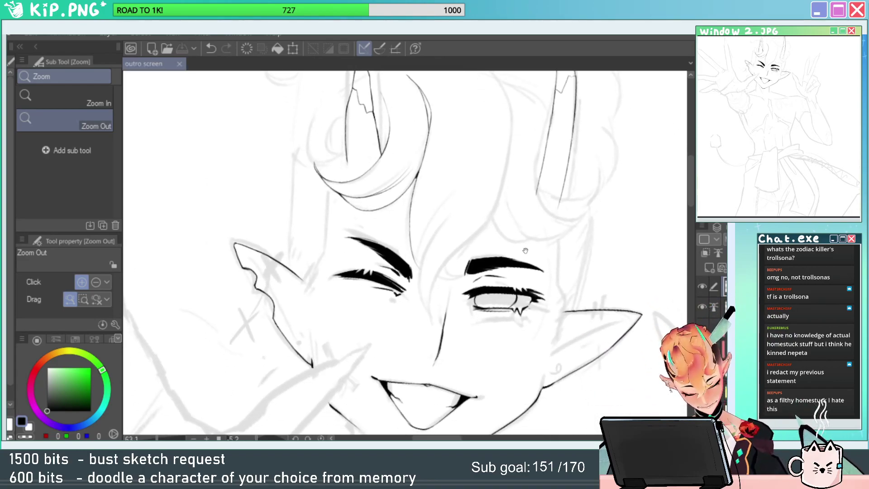
{"action": "scroll", "coordinate": [430, 299], "scroll_direction": "up", "scroll_amount": 4}
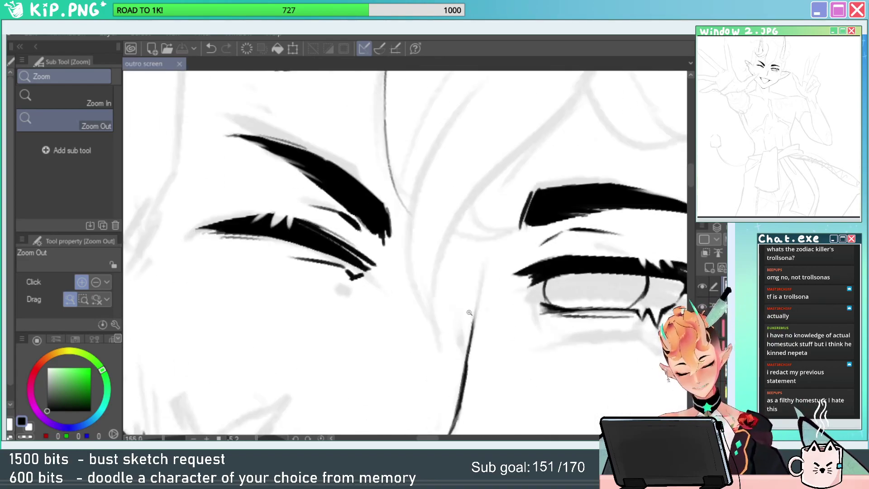
{"action": "key", "text": "p"}
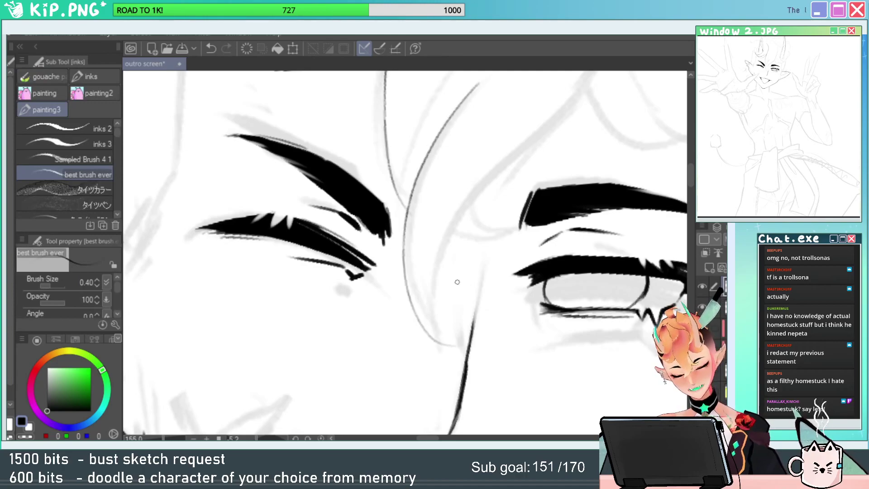
{"action": "left_click_drag", "start_coordinate": [398, 171], "coordinate": [451, 172]}
Re-ink the long strand line's lower end to join the front lock's edge, and erase the overshoot at the junction.
{"action": "left_click_drag", "start_coordinate": [415, 242], "coordinate": [385, 200]}
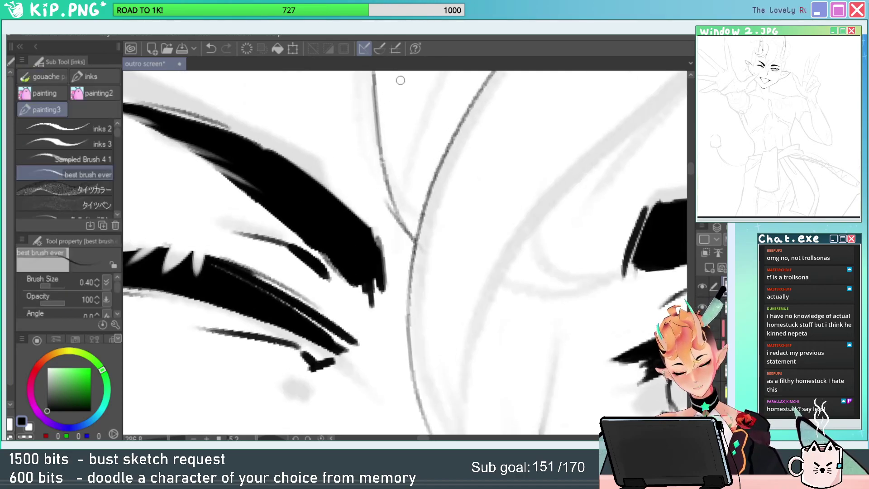
{"action": "key", "text": "ctrl+z"}
{"action": "left_click_drag", "start_coordinate": [416, 242], "coordinate": [393, 194]}
{"action": "key", "text": "e"}
{"action": "left_click_drag", "start_coordinate": [432, 252], "coordinate": [428, 230]}
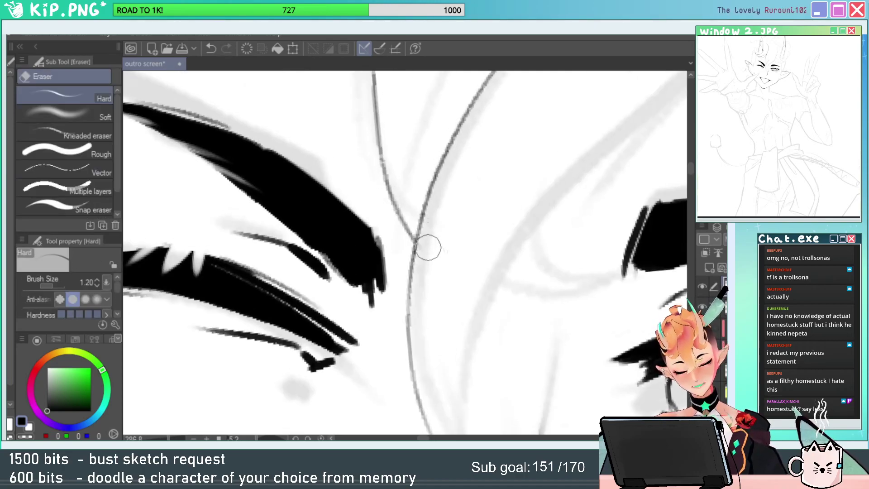
Ink the front lock's second edge from its tip near the nose bridge up toward the forehead.
{"action": "left_click_drag", "start_coordinate": [554, 297], "coordinate": [497, 305]}
{"action": "left_click_drag", "start_coordinate": [601, 274], "coordinate": [548, 264]}
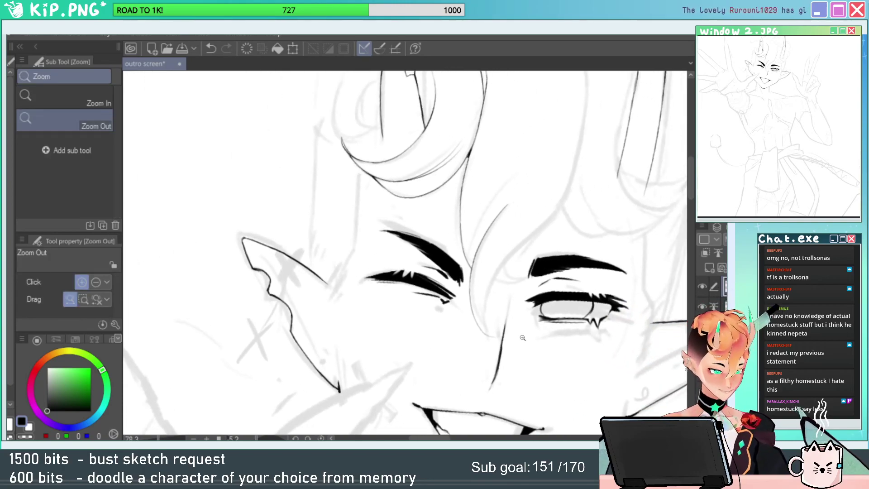
{"action": "left_click_drag", "start_coordinate": [523, 338], "coordinate": [496, 359]}
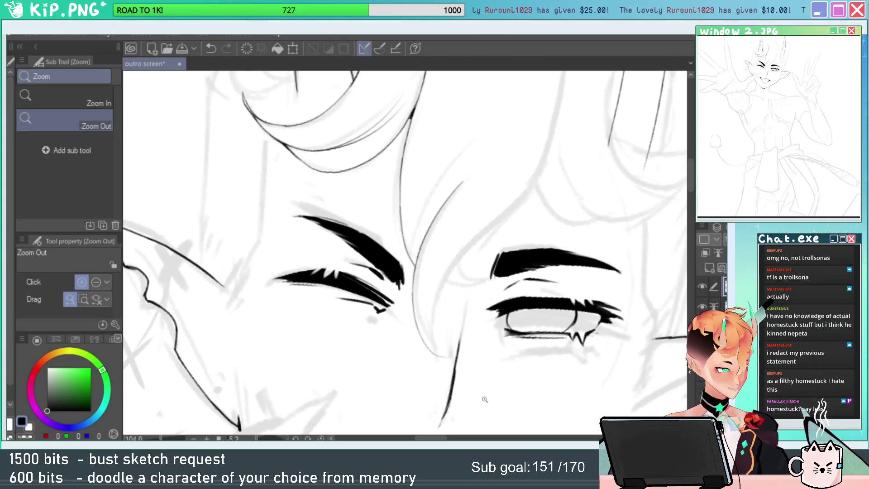
{"action": "mouse_move", "coordinate": [438, 331]}
{"action": "left_mouse_down"}
{"action": "mouse_move", "coordinate": [473, 345]}
{"action": "mouse_move", "coordinate": [489, 330]}
{"action": "mouse_move", "coordinate": [474, 333]}
{"action": "left_mouse_up"}
{"action": "left_click", "coordinate": [474, 329], "text": "alt"}
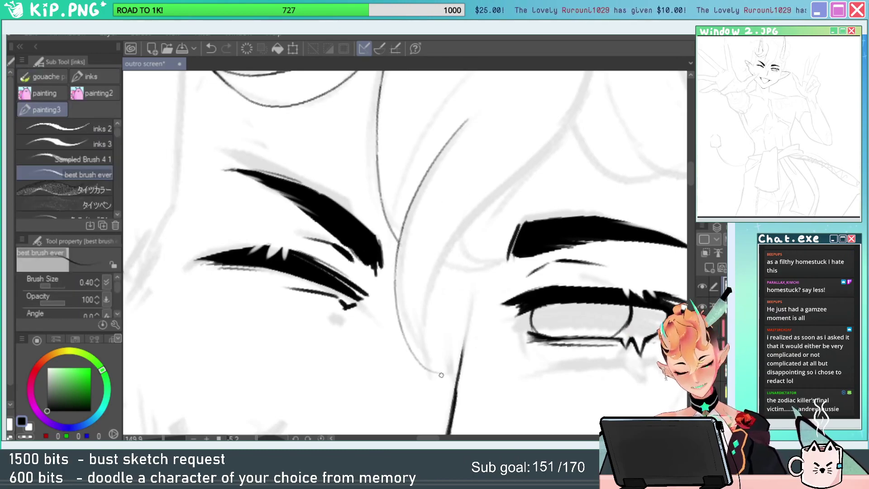
{"action": "left_click_drag", "start_coordinate": [441, 375], "coordinate": [488, 199]}
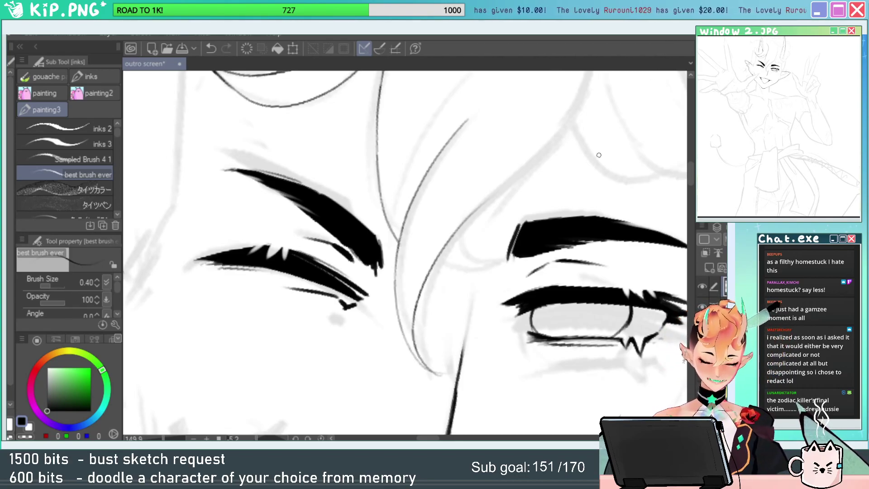
Ink a short curved stroke extending the front lock's tip to the nose line.
{"action": "mouse_move", "coordinate": [426, 364]}
{"action": "left_mouse_down"}
{"action": "mouse_move", "coordinate": [496, 329]}
{"action": "mouse_move", "coordinate": [373, 371]}
{"action": "left_mouse_up"}
{"action": "left_click_drag", "start_coordinate": [301, 346], "coordinate": [360, 222]}
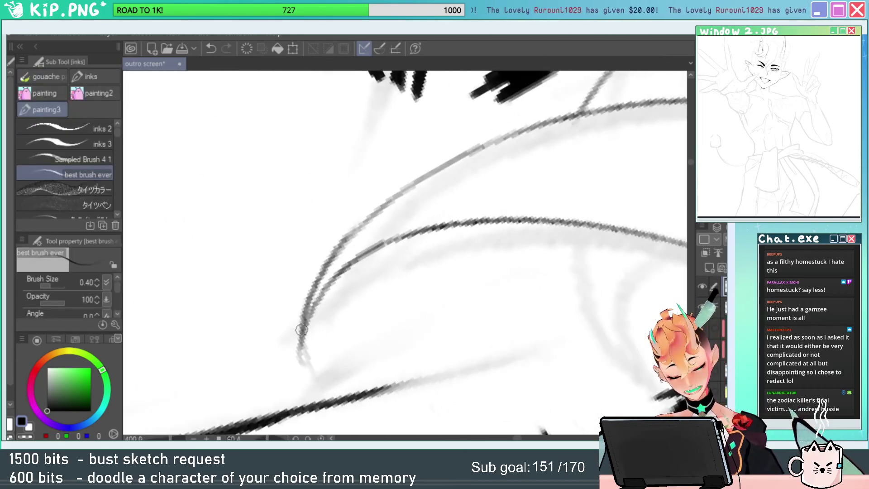
{"action": "left_click_drag", "start_coordinate": [302, 330], "coordinate": [321, 395]}
{"action": "left_click_drag", "start_coordinate": [303, 348], "coordinate": [320, 398]}
{"action": "key", "text": "ctrl+z"}
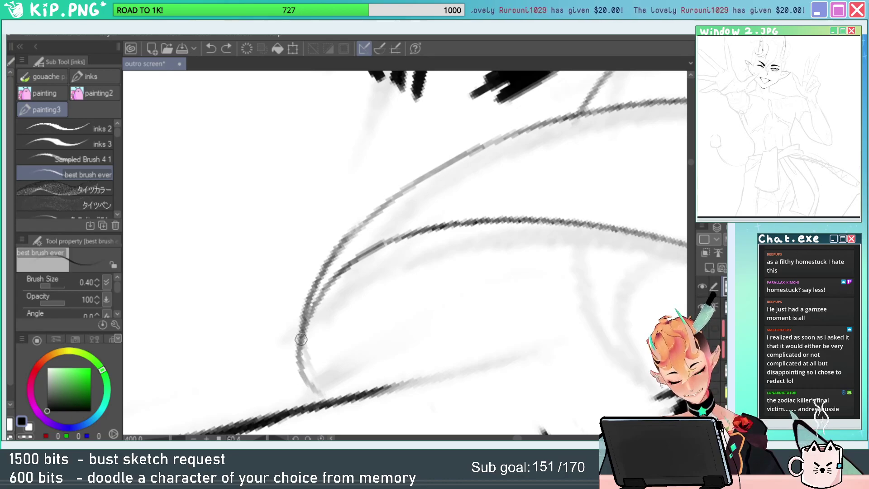
{"action": "left_click_drag", "start_coordinate": [302, 340], "coordinate": [322, 396]}
{"action": "mouse_move", "coordinate": [450, 346]}
{"action": "left_mouse_down"}
{"action": "mouse_move", "coordinate": [412, 356]}
{"action": "mouse_move", "coordinate": [490, 314]}
{"action": "mouse_move", "coordinate": [509, 238]}
{"action": "mouse_move", "coordinate": [545, 209]}
{"action": "left_mouse_up"}
{"action": "mouse_move", "coordinate": [500, 258]}
{"action": "left_mouse_down"}
{"action": "mouse_move", "coordinate": [529, 196]}
{"action": "mouse_move", "coordinate": [521, 232]}
{"action": "mouse_move", "coordinate": [525, 221]}
{"action": "mouse_move", "coordinate": [488, 267]}
{"action": "mouse_move", "coordinate": [507, 253]}
{"action": "mouse_move", "coordinate": [518, 239]}
{"action": "mouse_move", "coordinate": [461, 263]}
{"action": "left_mouse_up"}
{"action": "mouse_move", "coordinate": [545, 267]}
{"action": "left_mouse_down"}
{"action": "mouse_move", "coordinate": [518, 277]}
{"action": "mouse_move", "coordinate": [532, 307]}
{"action": "mouse_move", "coordinate": [501, 329]}
{"action": "left_mouse_up"}
{"action": "left_click_drag", "start_coordinate": [570, 234], "coordinate": [545, 278]}
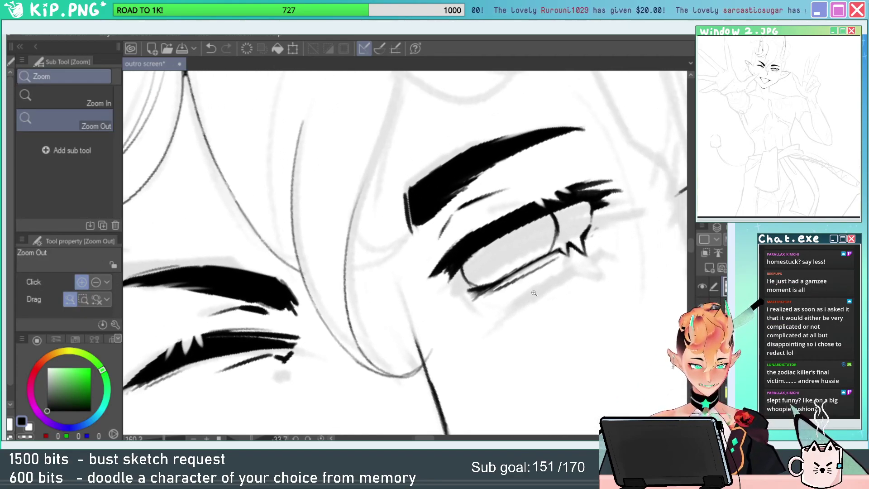
Try to ink the first edge of a small strand branching from the front lock's second edge toward the open eye.
{"action": "key", "text": "shift+space"}
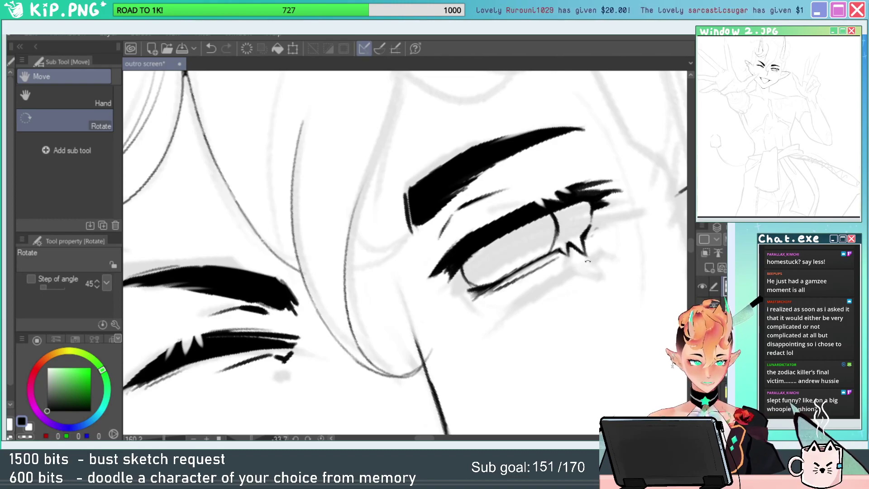
{"action": "key", "text": "ctrl+space"}
{"action": "left_click_drag", "start_coordinate": [587, 268], "coordinate": [558, 300]}
{"action": "key", "text": "shift+space"}
{"action": "left_click_drag", "start_coordinate": [520, 205], "coordinate": [525, 245]}
{"action": "key", "text": "ctrl+space"}
{"action": "left_click_drag", "start_coordinate": [523, 247], "coordinate": [557, 258]}
{"action": "key", "text": "space"}
{"action": "left_click_drag", "start_coordinate": [556, 258], "coordinate": [550, 261]}
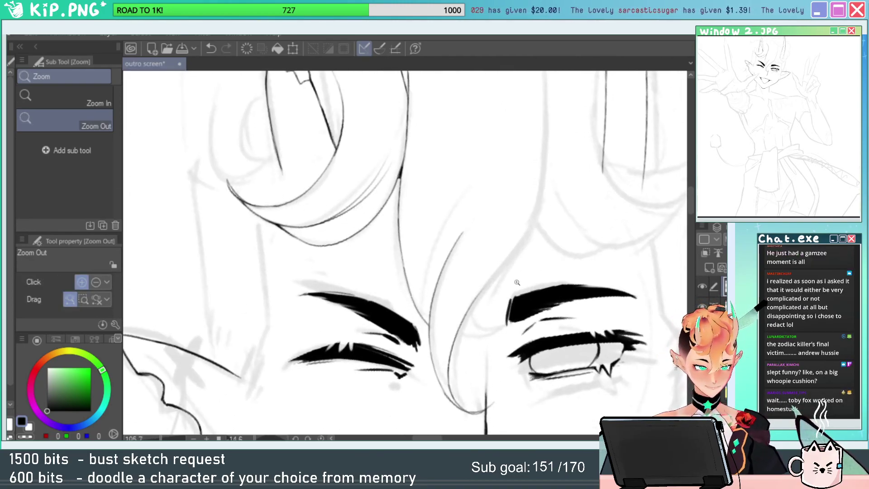
{"action": "left_click_drag", "start_coordinate": [503, 337], "coordinate": [543, 340]}
{"action": "key", "text": "shift+space"}
{"action": "left_click_drag", "start_coordinate": [462, 181], "coordinate": [485, 280]}
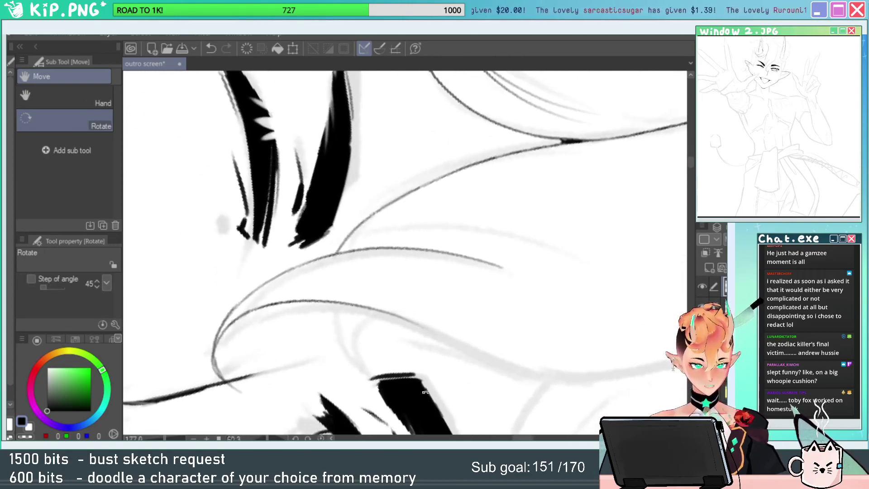
{"action": "key", "text": "space"}
{"action": "left_click_drag", "start_coordinate": [465, 248], "coordinate": [516, 180]}
{"action": "key", "text": "shift+space"}
{"action": "key", "text": "p"}
{"action": "left_click_drag", "start_coordinate": [369, 232], "coordinate": [415, 338]}
{"action": "key", "text": "ctrl+z"}
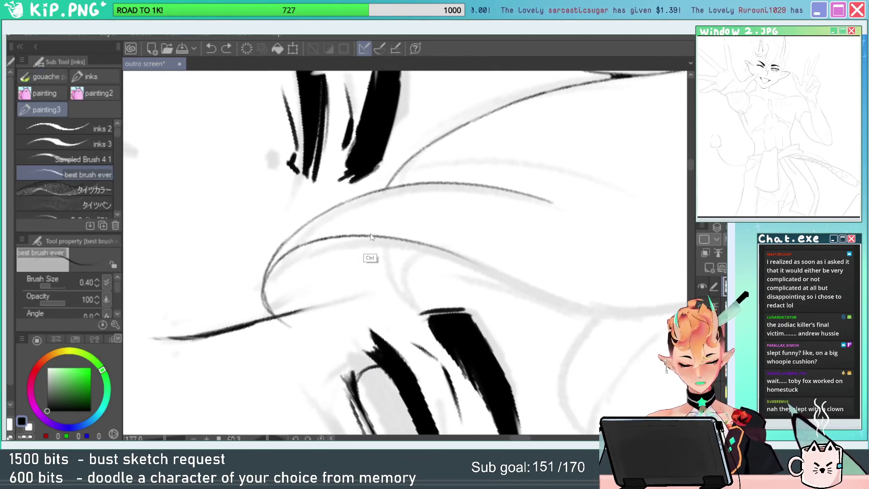
{"action": "left_click_drag", "start_coordinate": [369, 232], "coordinate": [413, 345]}
{"action": "key", "text": "ctrl+z"}
{"action": "mouse_move", "coordinate": [369, 233]}
{"action": "left_mouse_down"}
{"action": "mouse_move", "coordinate": [370, 273]}
{"action": "mouse_move", "coordinate": [394, 324]}
{"action": "left_mouse_up"}
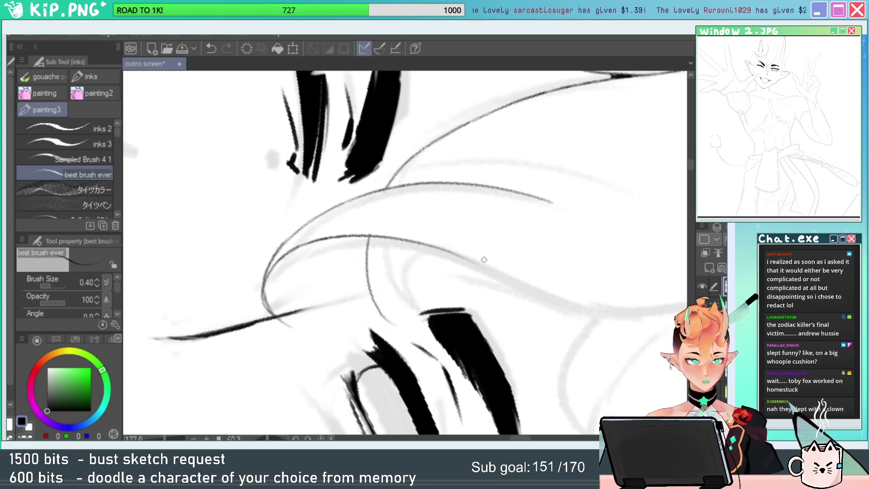
{"action": "key", "text": "ctrl+z"}
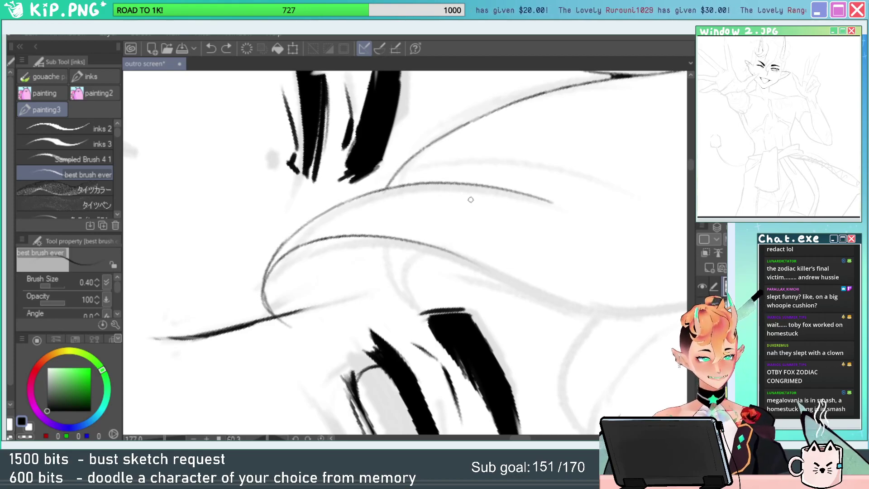
Ink the small strand's first edge from the front lock's second edge down toward the inner corner of the open eye.
{"action": "key", "text": "ctrl+space"}
{"action": "mouse_move", "coordinate": [423, 295]}
{"action": "left_mouse_down"}
{"action": "mouse_move", "coordinate": [432, 298]}
{"action": "mouse_move", "coordinate": [423, 307]}
{"action": "left_mouse_up"}
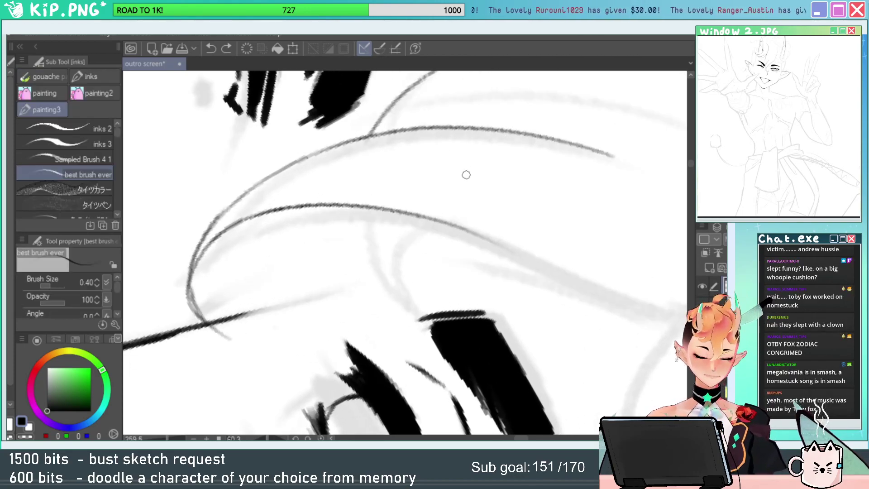
{"action": "left_click_drag", "start_coordinate": [359, 206], "coordinate": [369, 293]}
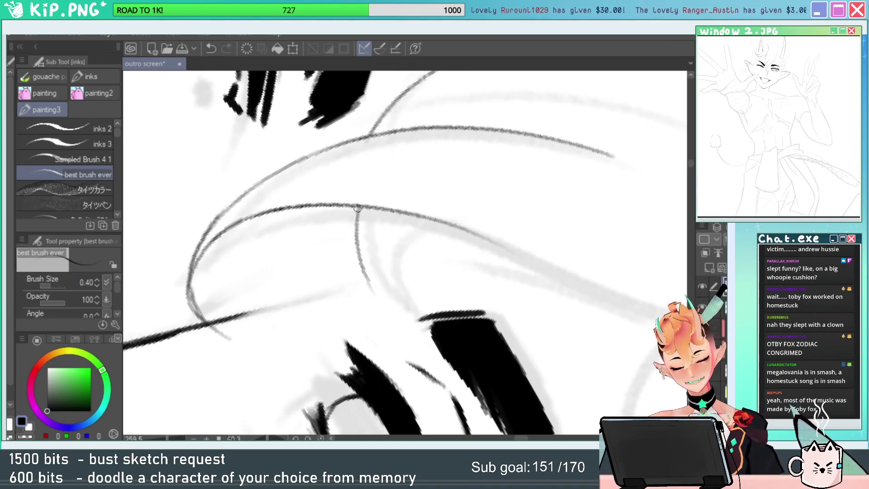
{"action": "left_click_drag", "start_coordinate": [358, 208], "coordinate": [388, 316]}
{"action": "key", "text": "ctrl+z"}
{"action": "left_click_drag", "start_coordinate": [357, 229], "coordinate": [407, 332]}
{"action": "key", "text": "ctrl+z"}
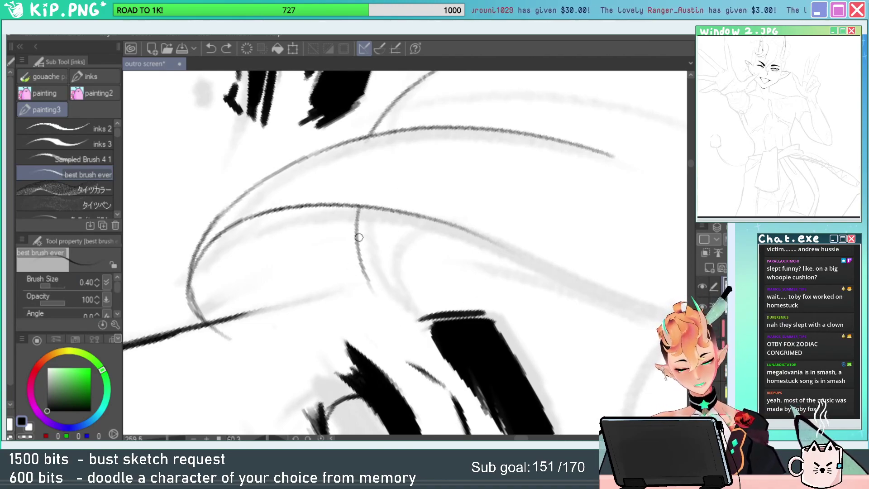
{"action": "mouse_move", "coordinate": [358, 243]}
{"action": "left_mouse_down"}
{"action": "mouse_move", "coordinate": [402, 312]}
{"action": "mouse_move", "coordinate": [404, 347]}
{"action": "left_mouse_up"}
{"action": "key", "text": "ctrl+z"}
{"action": "mouse_move", "coordinate": [359, 243]}
{"action": "left_mouse_down"}
{"action": "mouse_move", "coordinate": [394, 341]}
{"action": "mouse_move", "coordinate": [368, 264]}
{"action": "left_mouse_up"}
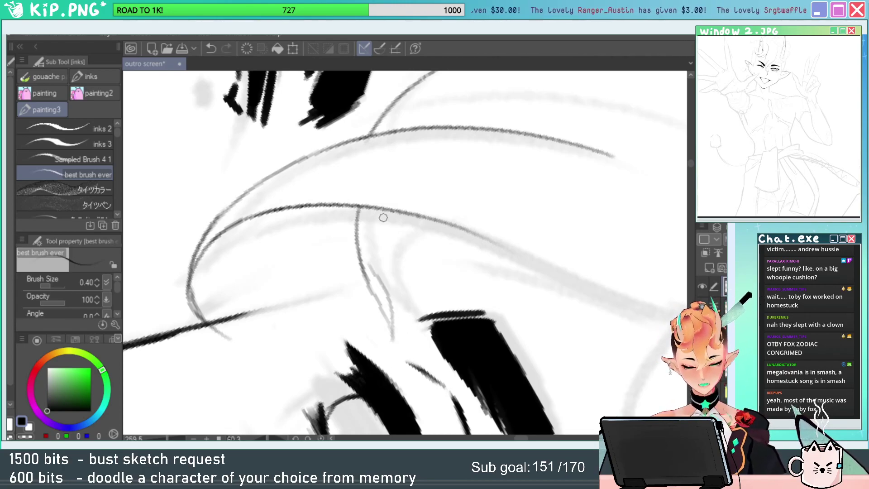
Try to ink the small strand's second edge between its tip and the front lock.
{"action": "key", "text": "ctrl+z"}
{"action": "left_click_drag", "start_coordinate": [390, 348], "coordinate": [370, 242]}
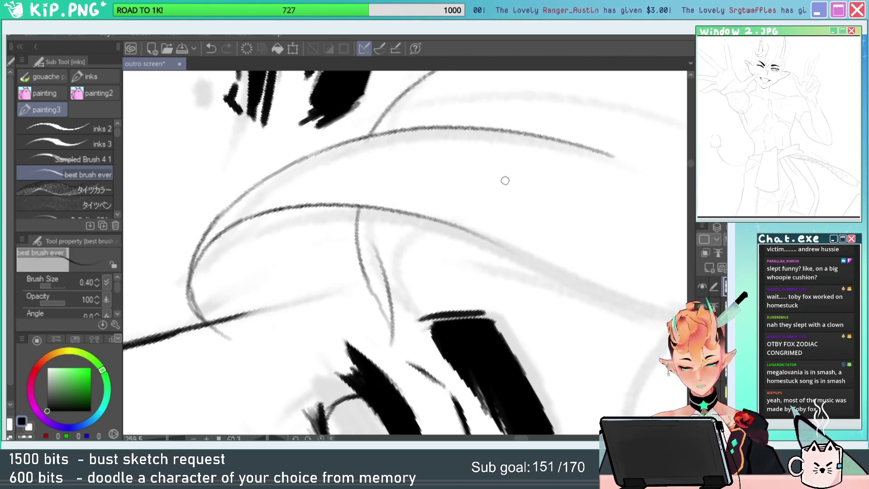
{"action": "key", "text": "ctrl+z"}
{"action": "left_click_drag", "start_coordinate": [411, 213], "coordinate": [393, 355]}
{"action": "key", "text": "ctrl+z"}
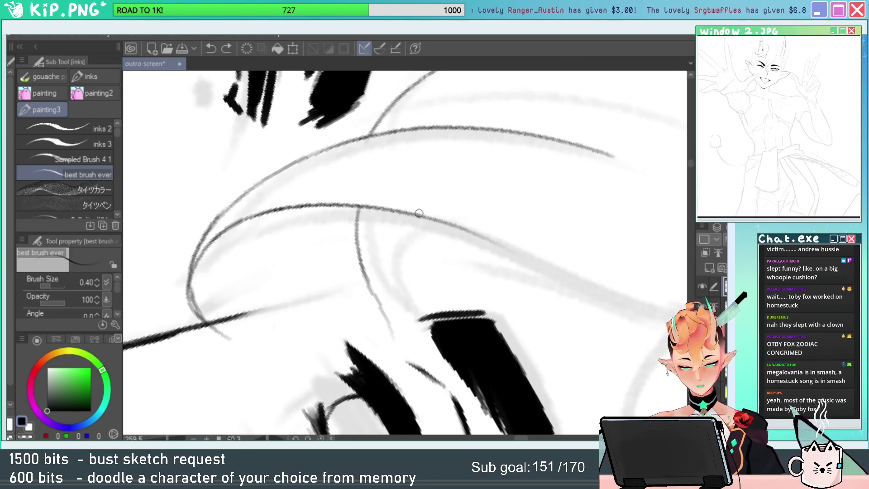
{"action": "left_click_drag", "start_coordinate": [419, 213], "coordinate": [389, 340]}
{"action": "key", "text": "ctrl+z"}
Ink the small strand's second edge from higher up the front lock, curving toward the strand's tip.
{"action": "mouse_move", "coordinate": [413, 215]}
{"action": "left_mouse_down"}
{"action": "mouse_move", "coordinate": [405, 362]}
{"action": "mouse_move", "coordinate": [391, 316]}
{"action": "mouse_move", "coordinate": [399, 388]}
{"action": "mouse_move", "coordinate": [403, 134]}
{"action": "mouse_move", "coordinate": [603, 128]}
{"action": "mouse_move", "coordinate": [580, 98]}
{"action": "left_mouse_up"}
{"action": "key", "text": "e"}
{"action": "key", "text": "b"}
{"action": "key", "text": "r"}
{"action": "key", "text": "ctrl+z"}
{"action": "key", "text": "ctrl+space"}
{"action": "left_click_drag", "start_coordinate": [490, 209], "coordinate": [521, 206]}
{"action": "mouse_move", "coordinate": [439, 288]}
{"action": "left_mouse_down"}
{"action": "mouse_move", "coordinate": [540, 158]}
{"action": "mouse_move", "coordinate": [437, 222]}
{"action": "left_mouse_up"}
{"action": "key", "text": "ctrl+z"}
{"action": "key", "text": "e"}
{"action": "key", "text": "b"}
{"action": "left_click_drag", "start_coordinate": [411, 248], "coordinate": [496, 180]}
{"action": "key", "text": "ctrl+z"}
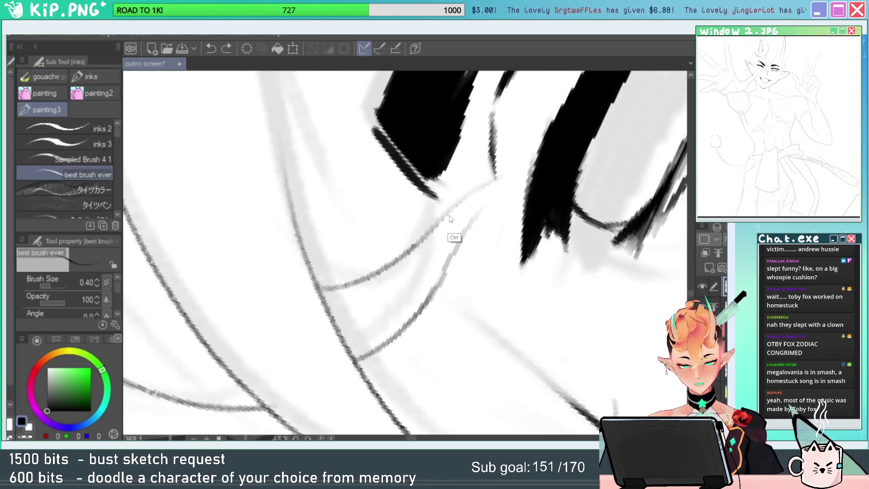
Extend both edges of the small strand so they meet in a point beside the open eye.
{"action": "left_click_drag", "start_coordinate": [401, 257], "coordinate": [534, 163]}
{"action": "key", "text": "ctrl+z"}
{"action": "mouse_move", "coordinate": [398, 265]}
{"action": "left_mouse_down"}
{"action": "mouse_move", "coordinate": [483, 187]}
{"action": "mouse_move", "coordinate": [565, 182]}
{"action": "mouse_move", "coordinate": [507, 179]}
{"action": "mouse_move", "coordinate": [433, 275]}
{"action": "left_mouse_up"}
{"action": "key", "text": "ctrl+z"}
{"action": "left_click_drag", "start_coordinate": [520, 175], "coordinate": [430, 302]}
{"action": "key", "text": "ctrl+space"}
{"action": "mouse_move", "coordinate": [472, 275]}
{"action": "left_mouse_down"}
{"action": "mouse_move", "coordinate": [406, 324]}
{"action": "mouse_move", "coordinate": [480, 272]}
{"action": "left_mouse_up"}
{"action": "left_click_drag", "start_coordinate": [606, 142], "coordinate": [507, 203]}
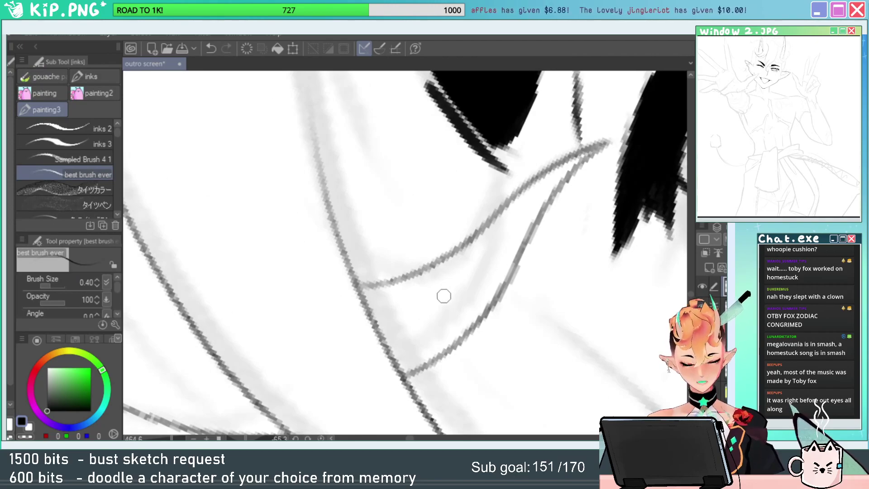
Undo the small strand's second edge and its pointed tip.
{"action": "key", "text": "alt+space"}
{"action": "left_click_drag", "start_coordinate": [538, 298], "coordinate": [460, 330]}
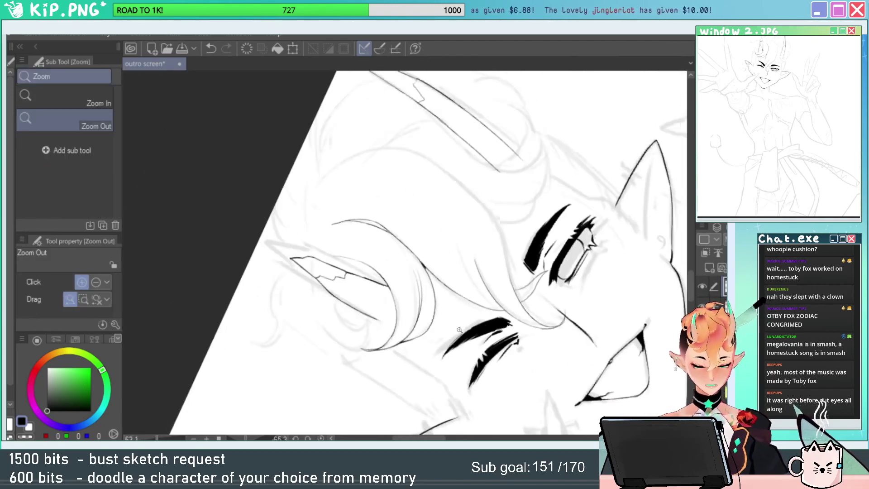
{"action": "key", "text": "shift+space"}
{"action": "left_click_drag", "start_coordinate": [543, 226], "coordinate": [514, 361]}
{"action": "key", "text": "space"}
{"action": "left_click_drag", "start_coordinate": [514, 361], "coordinate": [595, 231]}
{"action": "key", "text": "/"}
{"action": "scroll", "coordinate": [495, 260], "scroll_direction": "up", "scroll_amount": 5}
{"action": "key", "text": "r"}
{"action": "left_click_drag", "start_coordinate": [495, 259], "coordinate": [577, 160]}
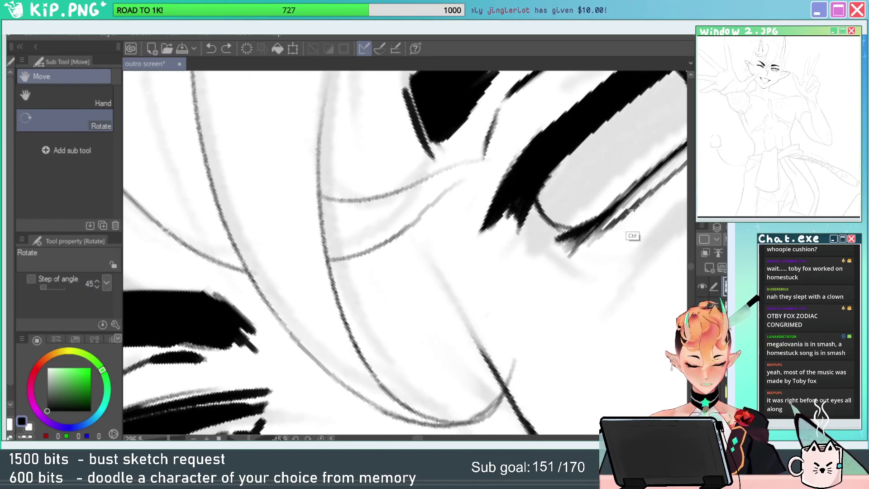
{"action": "mouse_move", "coordinate": [631, 242]}
{"action": "left_mouse_down"}
{"action": "mouse_move", "coordinate": [540, 352]}
{"action": "mouse_move", "coordinate": [401, 375]}
{"action": "left_mouse_up"}
{"action": "key", "text": "/"}
{"action": "left_click_drag", "start_coordinate": [469, 288], "coordinate": [491, 288]}
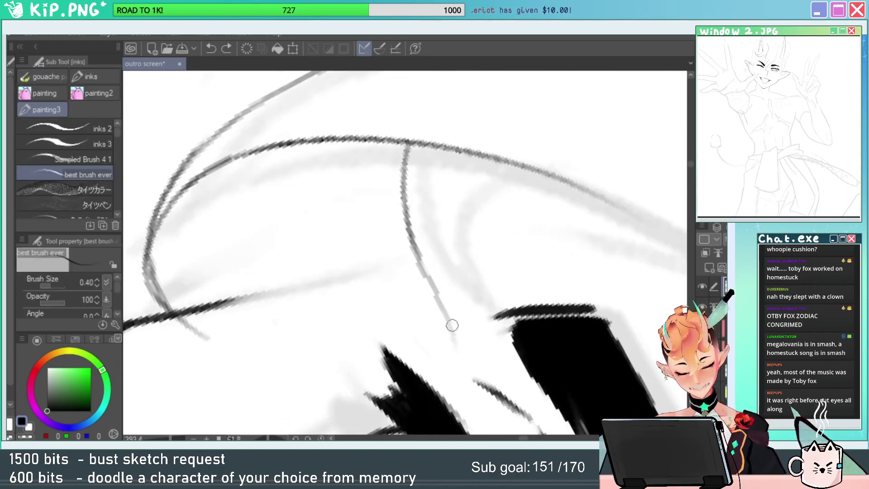
Re-ink the small strand's first edge with a darker line and thicken its junction with the front lock.
{"action": "key", "text": "e"}
{"action": "left_click_drag", "start_coordinate": [431, 276], "coordinate": [460, 359]}
{"action": "key", "text": "p"}
{"action": "left_click_drag", "start_coordinate": [404, 199], "coordinate": [468, 352]}
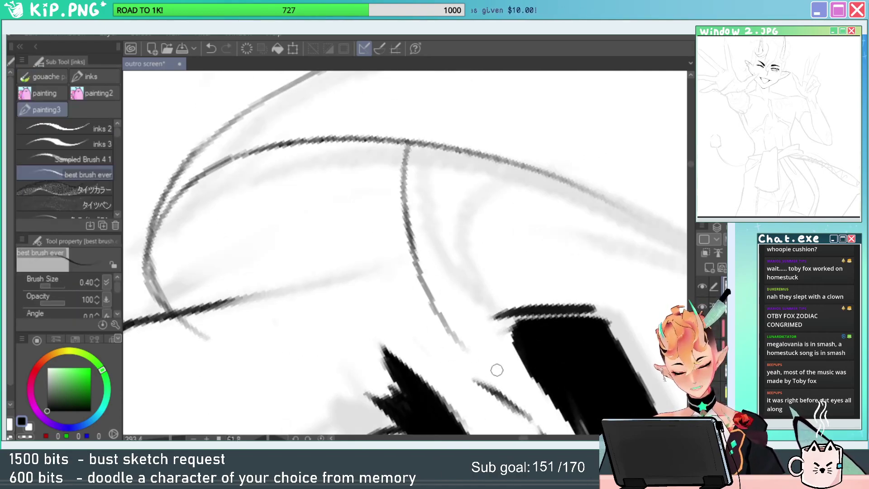
{"action": "key", "text": "ctrl+z"}
{"action": "left_click_drag", "start_coordinate": [407, 143], "coordinate": [455, 328]}
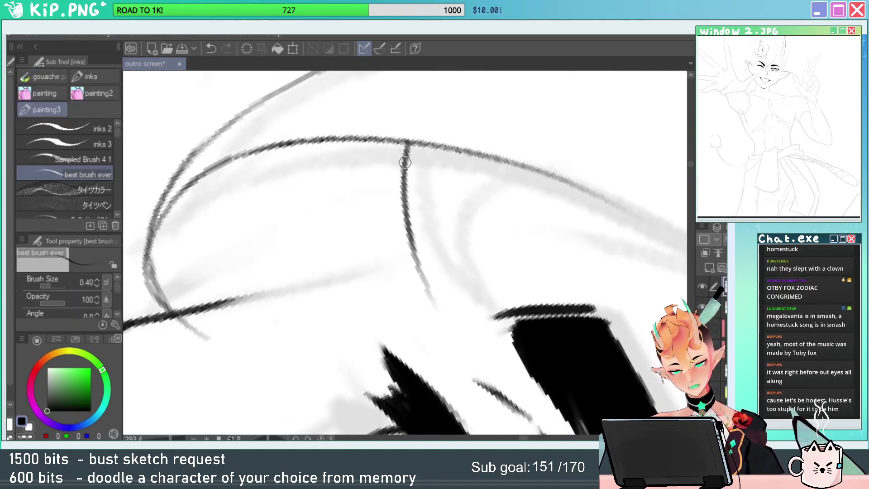
{"action": "left_click_drag", "start_coordinate": [399, 142], "coordinate": [405, 155]}
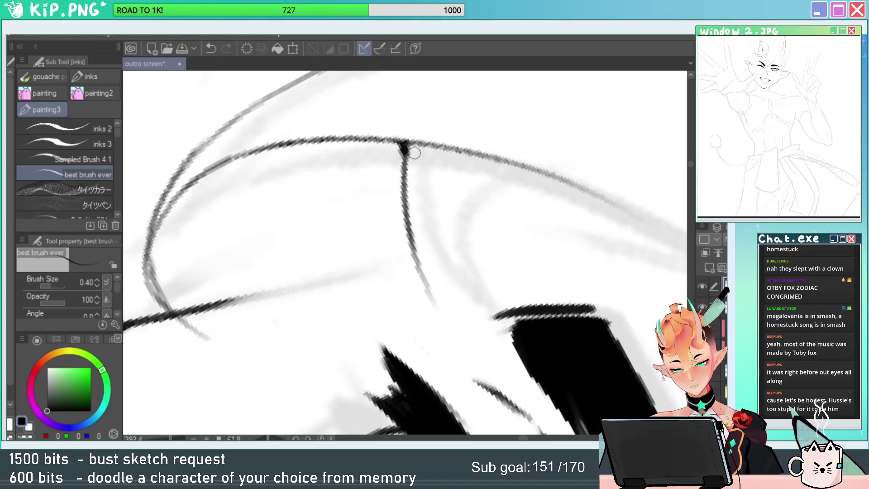
Ink the small strand's second edge from the front lock, curving down alongside the first edge toward the tip.
{"action": "left_click_drag", "start_coordinate": [442, 314], "coordinate": [457, 156]}
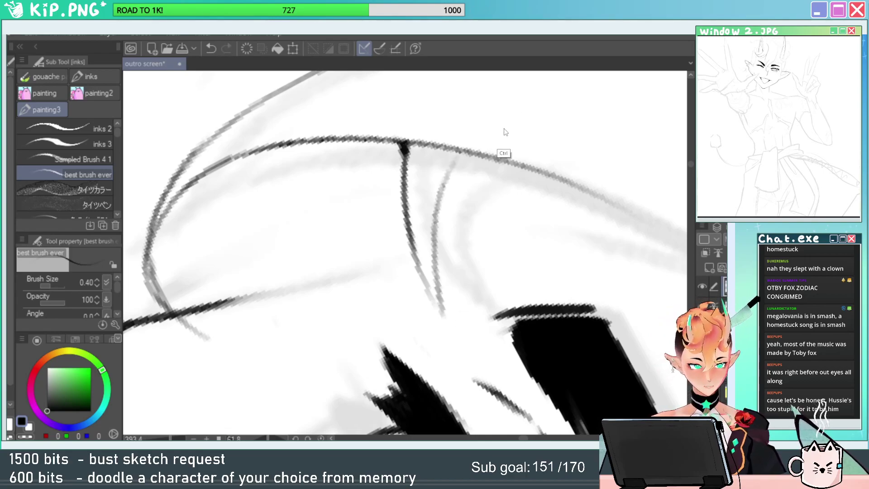
{"action": "key", "text": "ctrl+z"}
{"action": "left_click_drag", "start_coordinate": [476, 149], "coordinate": [457, 359]}
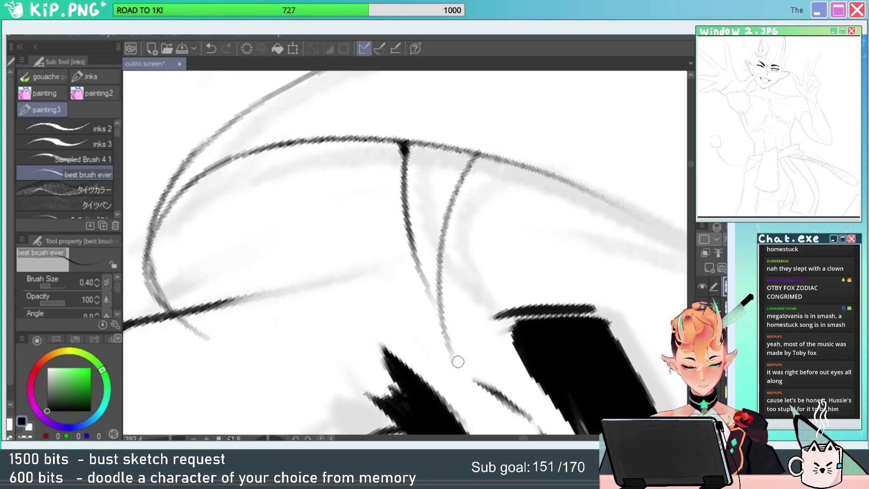
{"action": "key", "text": "ctrl+z"}
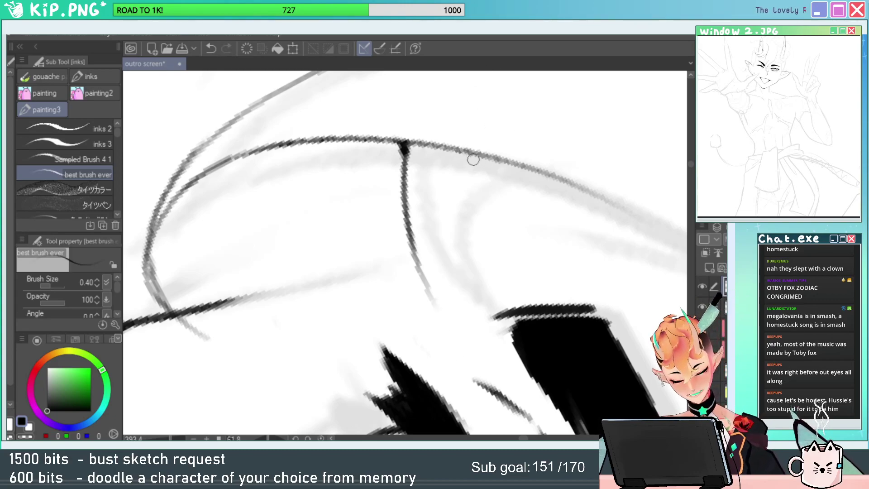
{"action": "mouse_move", "coordinate": [463, 154]}
{"action": "left_mouse_down"}
{"action": "mouse_move", "coordinate": [456, 314]}
{"action": "mouse_move", "coordinate": [476, 362]}
{"action": "left_mouse_up"}
{"action": "key", "text": "ctrl+z"}
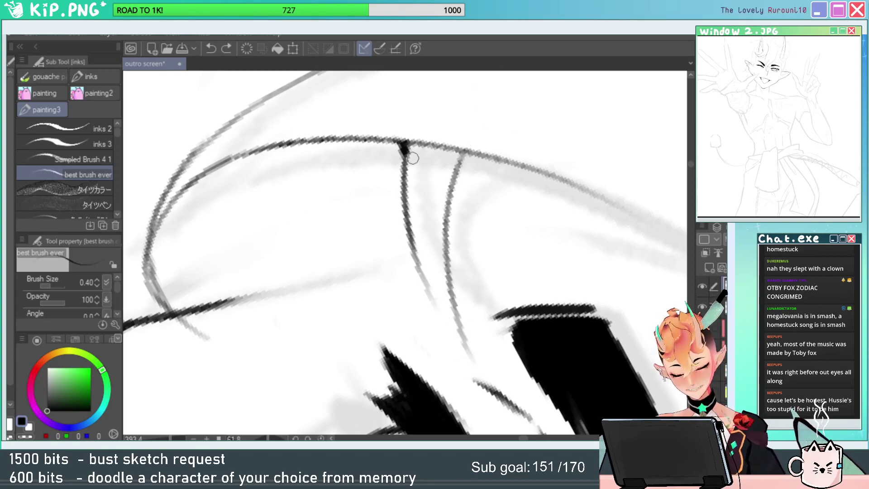
Extend the small strand's first edge downward to meet the second edge at the tip.
{"action": "left_click_drag", "start_coordinate": [411, 155], "coordinate": [457, 348]}
{"action": "key", "text": "ctrl+z"}
{"action": "left_click_drag", "start_coordinate": [414, 244], "coordinate": [461, 349]}
{"action": "key", "text": "ctrl+z"}
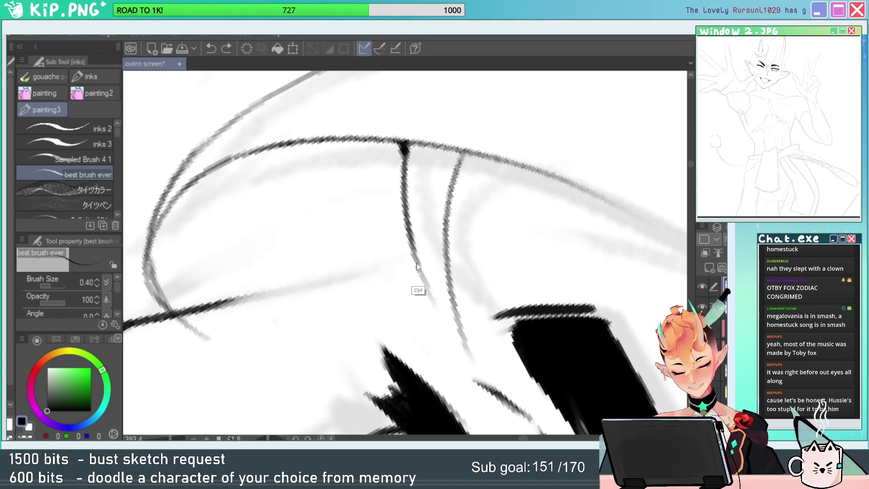
{"action": "left_click_drag", "start_coordinate": [407, 240], "coordinate": [480, 371]}
{"action": "mouse_move", "coordinate": [435, 308]}
{"action": "left_mouse_down"}
{"action": "mouse_move", "coordinate": [489, 377]}
{"action": "mouse_move", "coordinate": [461, 333]}
{"action": "left_mouse_up"}
Reinforce the small strand's second edge from its tip back up to the front lock.
{"action": "key", "text": "ctrl+space"}
{"action": "left_click_drag", "start_coordinate": [502, 258], "coordinate": [466, 267]}
{"action": "mouse_move", "coordinate": [512, 283]}
{"action": "left_mouse_down"}
{"action": "mouse_move", "coordinate": [440, 269]}
{"action": "mouse_move", "coordinate": [455, 261]}
{"action": "mouse_move", "coordinate": [463, 292]}
{"action": "left_mouse_up"}
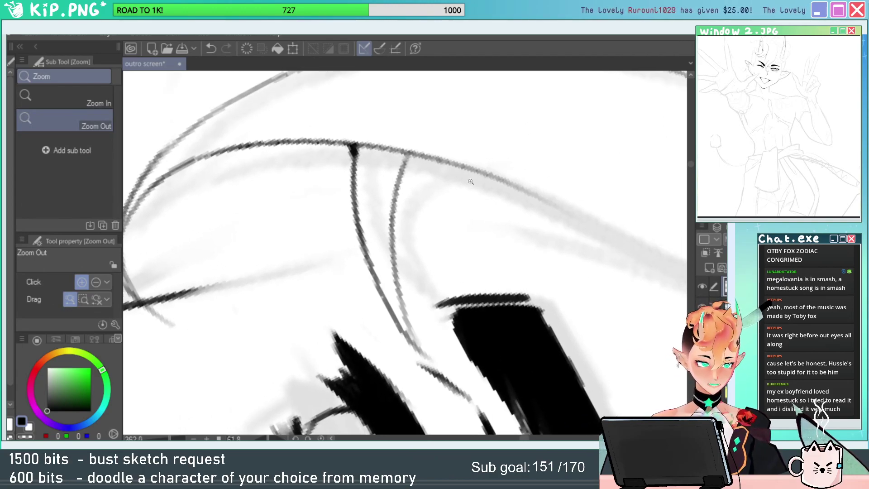
{"action": "left_click", "coordinate": [455, 300]}
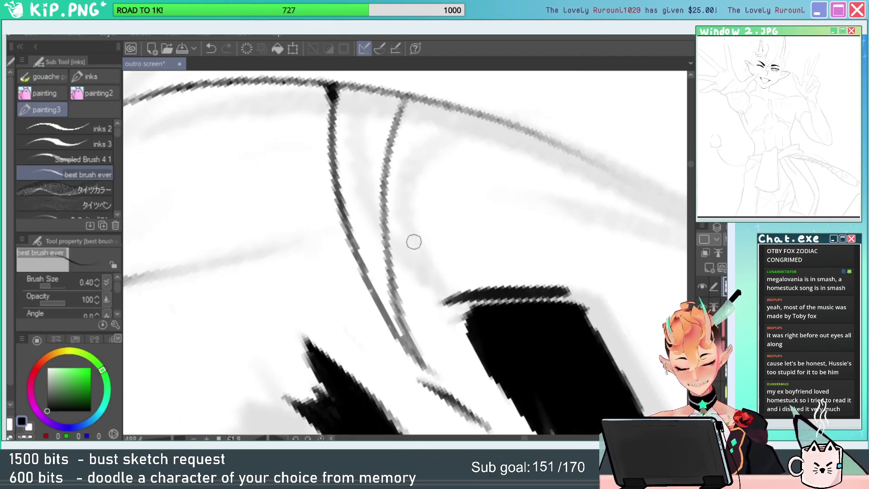
{"action": "left_click_drag", "start_coordinate": [423, 364], "coordinate": [407, 113]}
Examine the inked front lock and small strand in relation to the whole face.
{"action": "key", "text": "alt+space"}
{"action": "left_click_drag", "start_coordinate": [453, 300], "coordinate": [410, 294]}
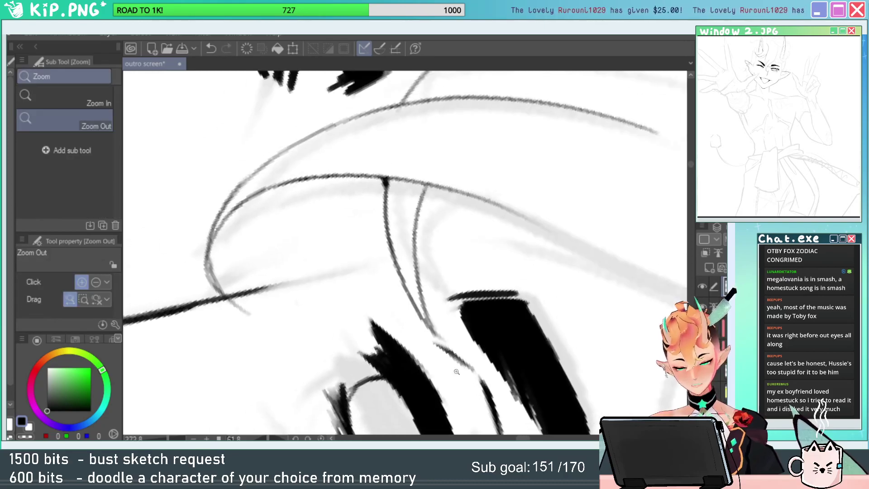
{"action": "key", "text": "shift+space"}
{"action": "left_click_drag", "start_coordinate": [580, 256], "coordinate": [444, 120]}
{"action": "key", "text": "alt+space"}
{"action": "left_click_drag", "start_coordinate": [503, 200], "coordinate": [449, 227]}
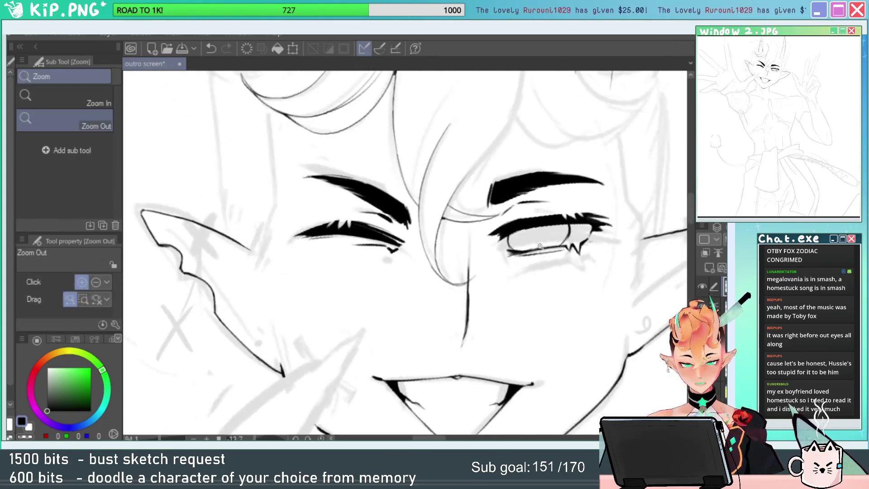
{"action": "left_click_drag", "start_coordinate": [540, 268], "coordinate": [513, 321]}
Ink a curved strand line from the front lock's first edge up toward the horn lock's junction.
{"action": "key", "text": "space"}
{"action": "key", "text": "alt+space"}
{"action": "left_click_drag", "start_coordinate": [475, 234], "coordinate": [566, 231]}
{"action": "key", "text": "e"}
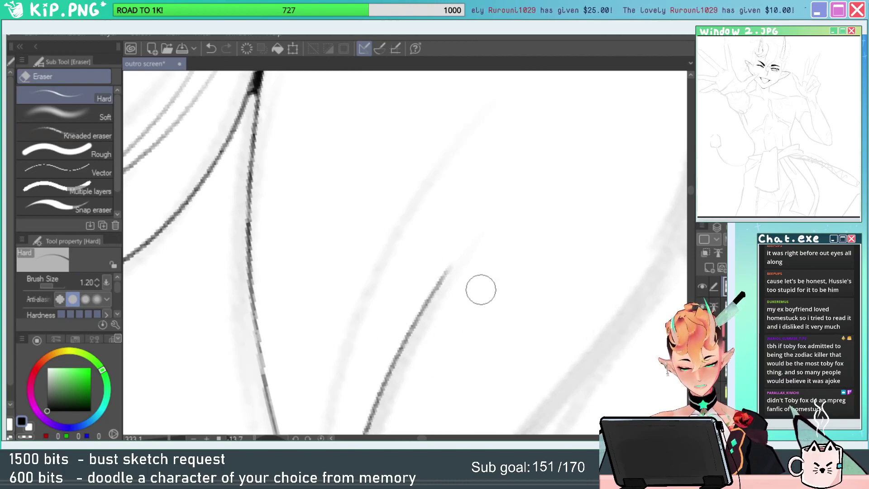
{"action": "key", "text": "alt+space"}
{"action": "left_click", "coordinate": [475, 267]}
{"action": "key", "text": "alt+space"}
{"action": "mouse_move", "coordinate": [454, 265]}
{"action": "left_mouse_down"}
{"action": "mouse_move", "coordinate": [418, 326]}
{"action": "mouse_move", "coordinate": [438, 227]}
{"action": "left_mouse_up"}
{"action": "left_click", "coordinate": [502, 265], "text": "ctrl+alt"}
{"action": "key", "text": "p"}
{"action": "key", "text": "ctrl+z"}
{"action": "left_click_drag", "start_coordinate": [421, 327], "coordinate": [435, 200]}
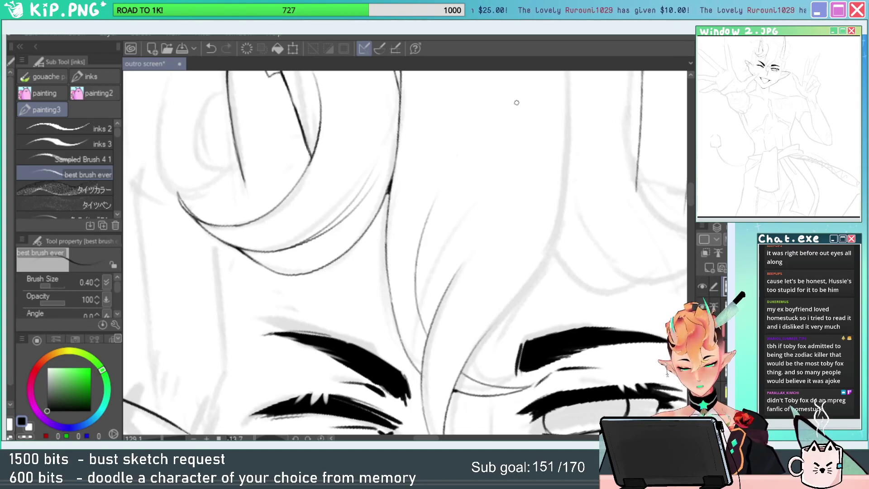
{"action": "key", "text": "ctrl+z"}
{"action": "left_click_drag", "start_coordinate": [428, 334], "coordinate": [400, 195]}
{"action": "key", "text": "ctrl+z"}
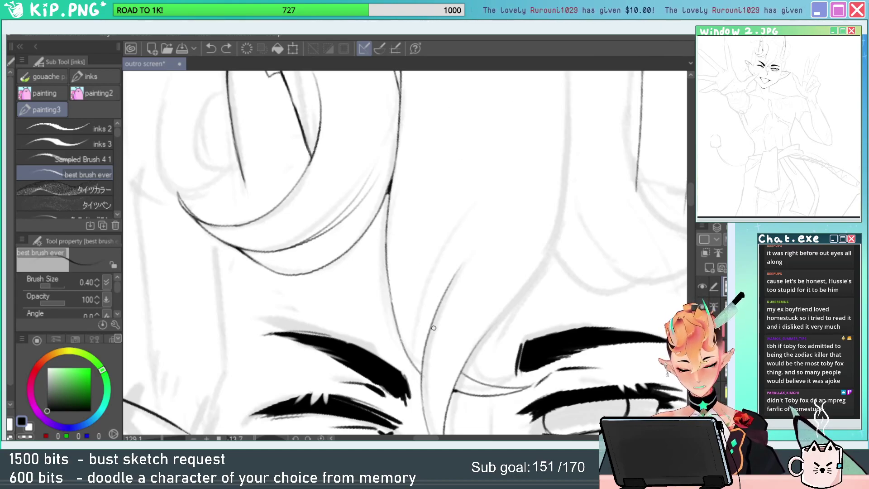
{"action": "left_click_drag", "start_coordinate": [430, 325], "coordinate": [401, 164]}
Save the drawing.
{"action": "key", "text": "slash"}
{"action": "left_click_drag", "start_coordinate": [520, 201], "coordinate": [483, 203]}
{"action": "key", "text": "ctrl+s"}
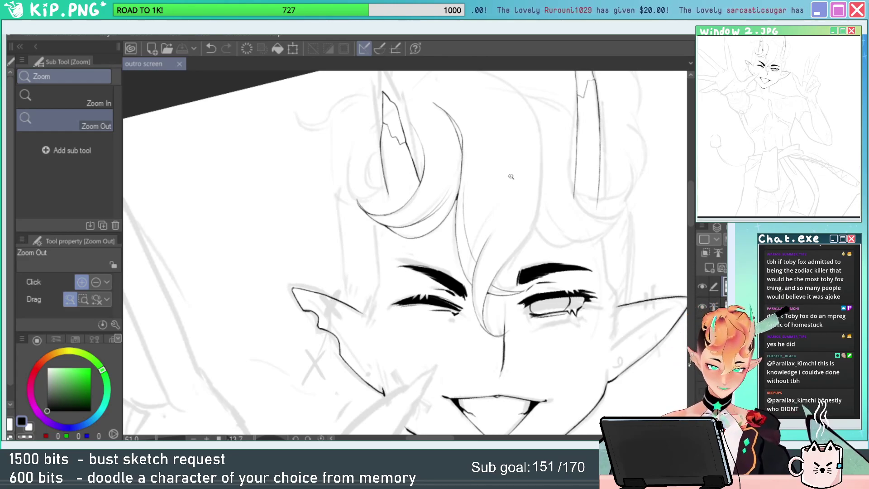
{"action": "left_click_drag", "start_coordinate": [539, 241], "coordinate": [318, 246]}
{"action": "left_click_drag", "start_coordinate": [354, 223], "coordinate": [530, 193]}
{"action": "left_click_drag", "start_coordinate": [329, 371], "coordinate": [465, 202]}
{"action": "key", "text": "ctrl+z"}
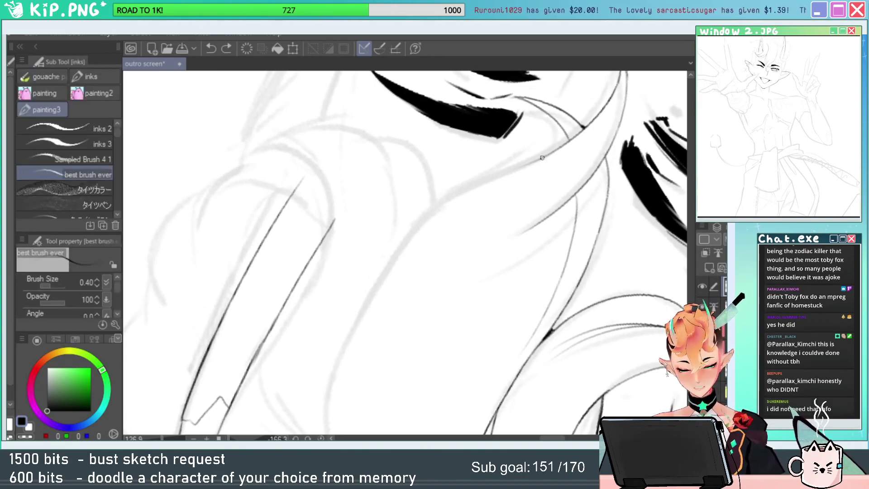
{"action": "left_click_drag", "start_coordinate": [545, 157], "coordinate": [344, 337]}
{"action": "key", "text": "ctrl+z"}
{"action": "mouse_move", "coordinate": [579, 133]}
{"action": "left_mouse_down"}
{"action": "mouse_move", "coordinate": [410, 236]}
{"action": "mouse_move", "coordinate": [349, 320]}
{"action": "left_mouse_up"}
{"action": "key", "text": "ctrl+z"}
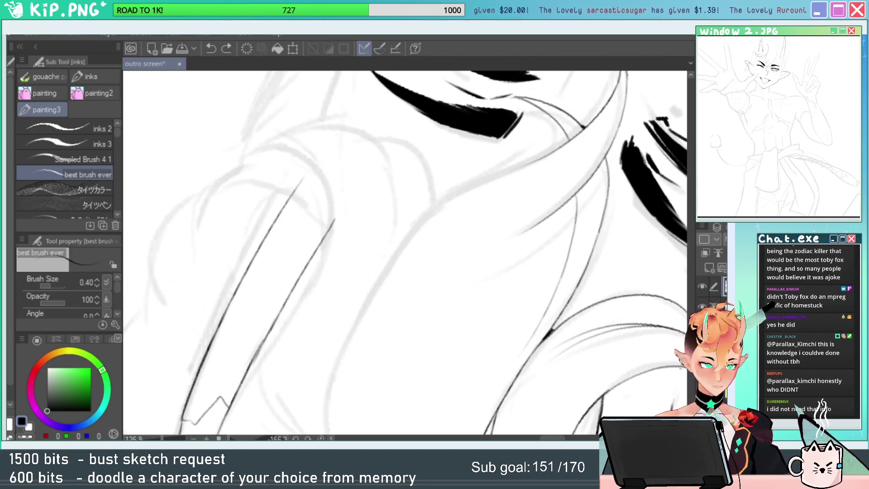
{"action": "left_click_drag", "start_coordinate": [585, 229], "coordinate": [640, 229]}
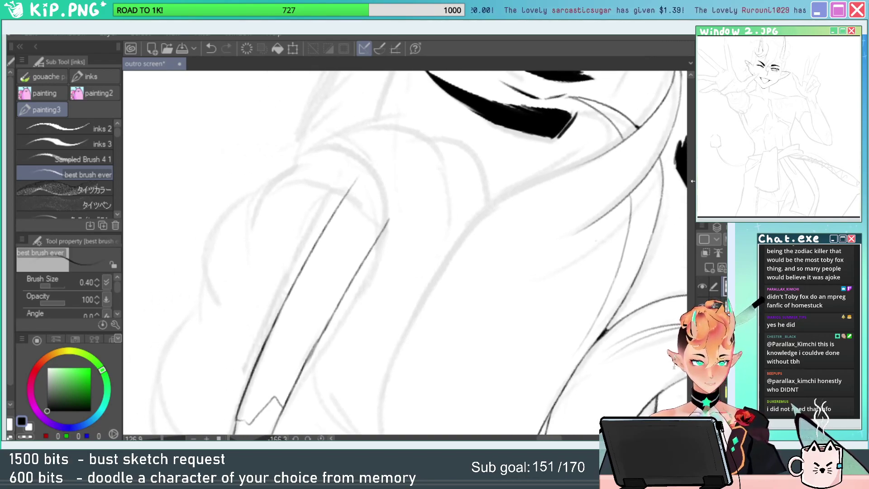
{"action": "left_click_drag", "start_coordinate": [611, 149], "coordinate": [427, 267]}
{"action": "key", "text": "ctrl+z"}
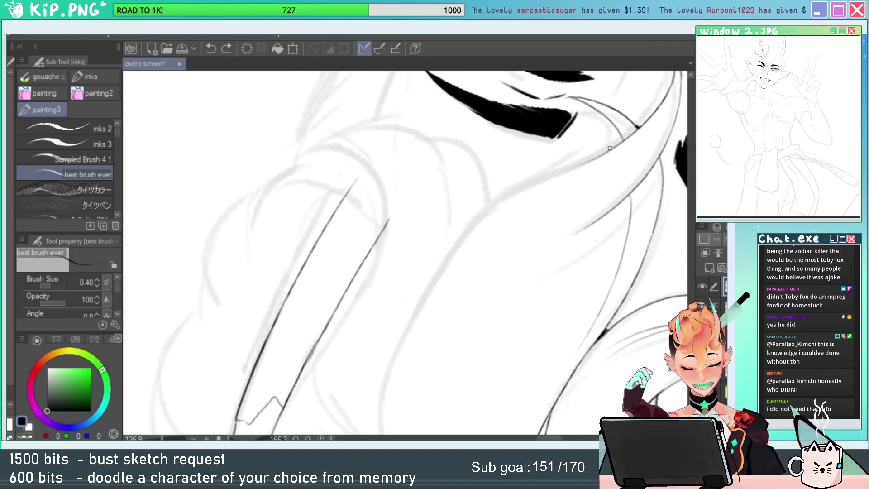
Ink the first stretch of the front lock's edge on the open-eye side, from the small strand's junction up past the brow.
{"action": "mouse_move", "coordinate": [607, 151]}
{"action": "left_mouse_down"}
{"action": "mouse_move", "coordinate": [456, 252]}
{"action": "mouse_move", "coordinate": [525, 217]}
{"action": "left_mouse_up"}
{"action": "key", "text": "alt+space"}
{"action": "left_click_drag", "start_coordinate": [545, 169], "coordinate": [465, 230]}
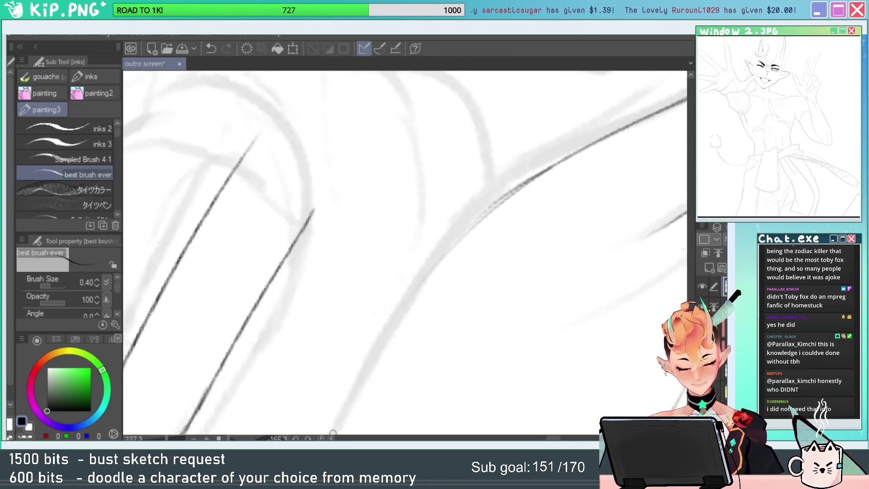
{"action": "left_click_drag", "start_coordinate": [539, 173], "coordinate": [339, 432]}
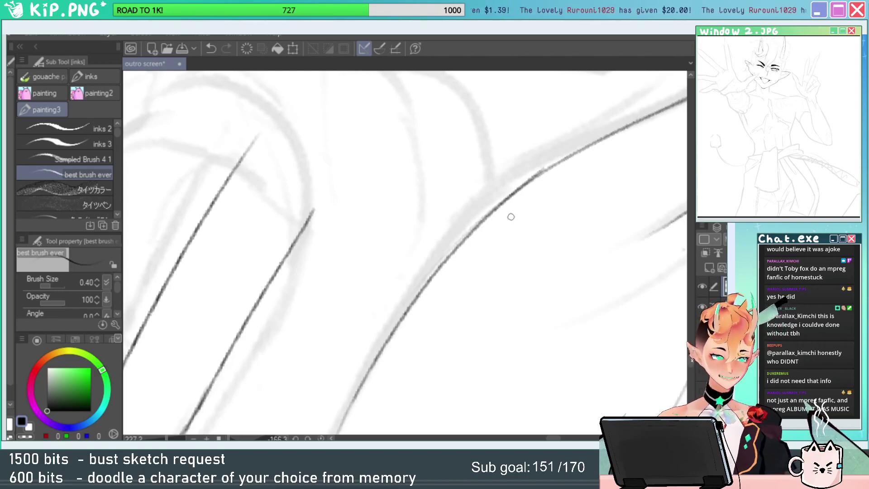
{"action": "key", "text": "ctrl+z"}
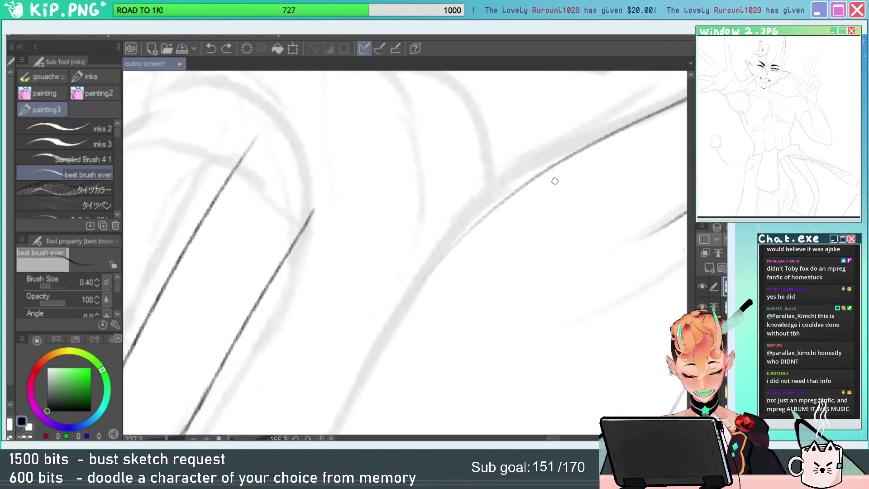
{"action": "key", "text": "alt+space"}
{"action": "left_click_drag", "start_coordinate": [540, 227], "coordinate": [510, 242]}
{"action": "key", "text": "space"}
{"action": "left_click_drag", "start_coordinate": [514, 226], "coordinate": [520, 199]}
{"action": "key", "text": "e"}
{"action": "key", "text": "p"}
{"action": "left_click_drag", "start_coordinate": [560, 157], "coordinate": [396, 345]}
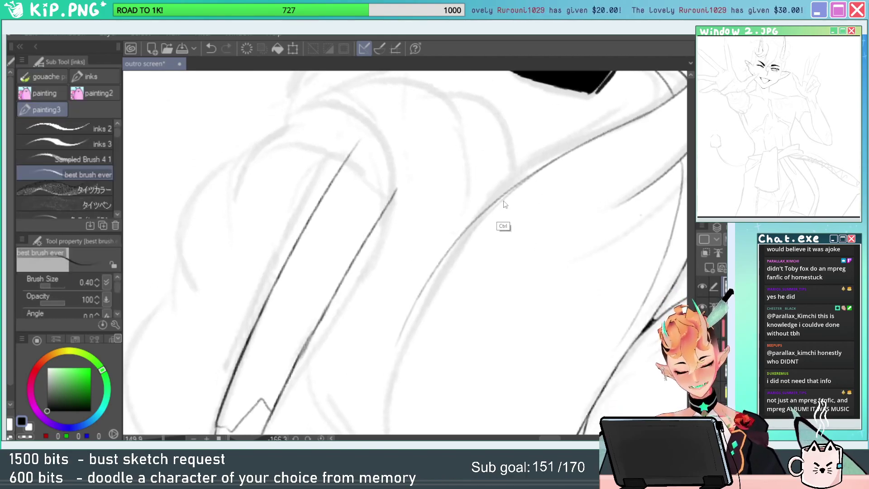
{"action": "key", "text": "ctrl+z"}
{"action": "left_click_drag", "start_coordinate": [394, 376], "coordinate": [511, 187]}
{"action": "key", "text": "ctrl+z"}
Extend the front lock's open-eye-side edge in a smooth curve up toward the crown beside the taller horn.
{"action": "mouse_move", "coordinate": [576, 145]}
{"action": "left_mouse_down"}
{"action": "mouse_move", "coordinate": [524, 182]}
{"action": "mouse_move", "coordinate": [404, 328]}
{"action": "left_mouse_up"}
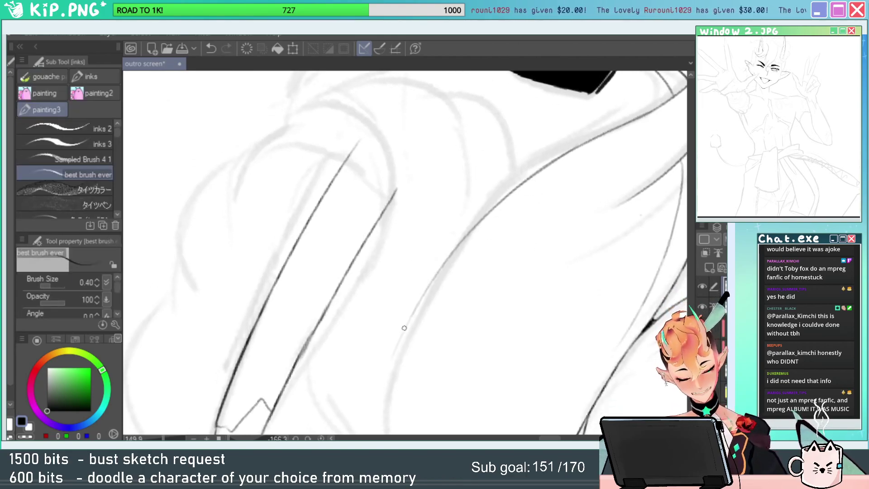
{"action": "key", "text": "alt+space"}
{"action": "key", "text": "space"}
{"action": "mouse_move", "coordinate": [587, 199]}
{"action": "left_mouse_down"}
{"action": "mouse_move", "coordinate": [476, 261]}
{"action": "mouse_move", "coordinate": [496, 250]}
{"action": "left_mouse_up"}
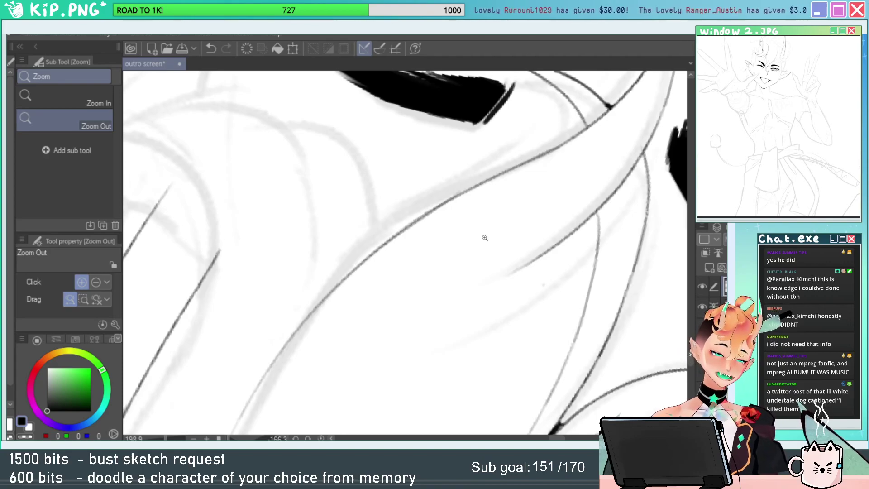
{"action": "left_click", "coordinate": [545, 353]}
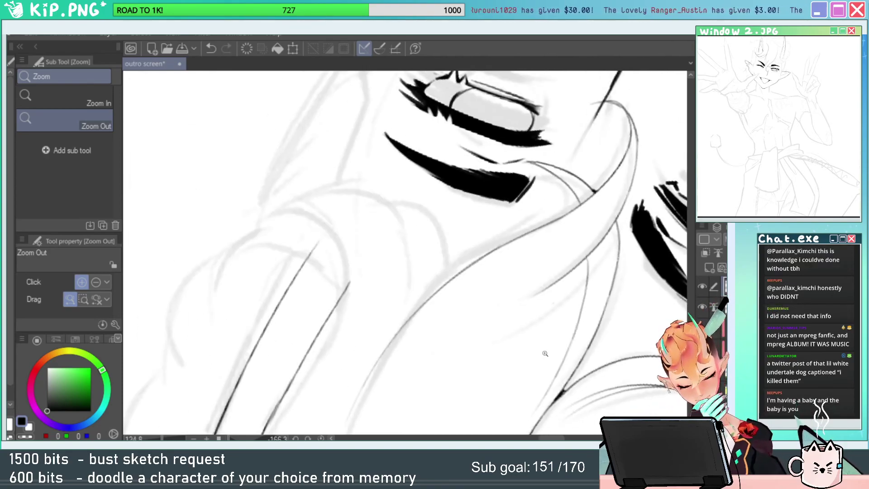
{"action": "left_click_drag", "start_coordinate": [484, 251], "coordinate": [490, 257]}
{"action": "left_click_drag", "start_coordinate": [345, 372], "coordinate": [595, 217]}
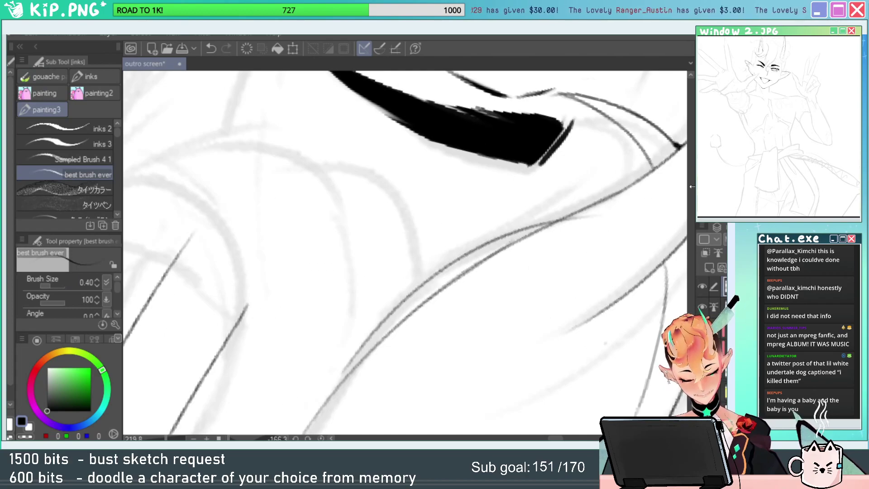
{"action": "key", "text": "ctrl+z"}
{"action": "left_click_drag", "start_coordinate": [632, 183], "coordinate": [304, 432]}
{"action": "key", "text": "ctrl+z"}
Ink a second line along the front lock's open-eye-side edge, forming a thin sliver above the brow.
{"action": "mouse_move", "coordinate": [625, 190]}
{"action": "left_mouse_down"}
{"action": "mouse_move", "coordinate": [338, 381]}
{"action": "mouse_move", "coordinate": [324, 416]}
{"action": "left_mouse_up"}
{"action": "left_click_drag", "start_coordinate": [559, 288], "coordinate": [384, 348]}
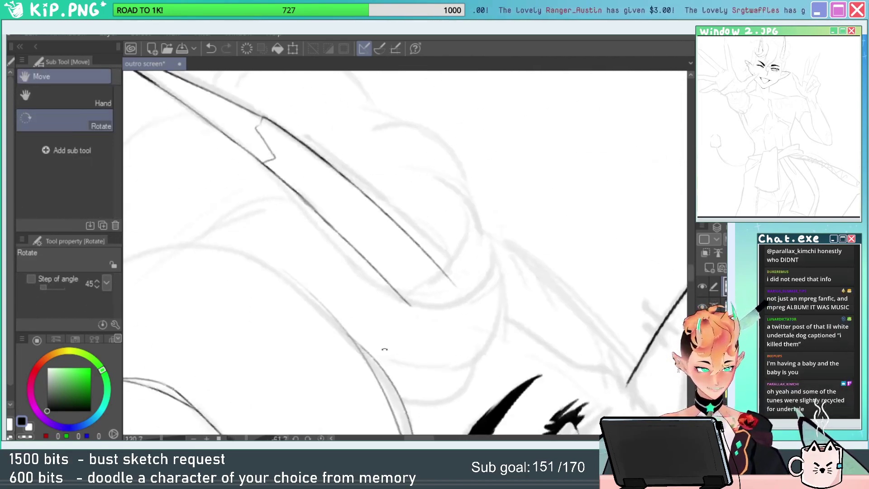
{"action": "left_click_drag", "start_coordinate": [556, 338], "coordinate": [568, 312]}
Clean up the point where the sliver's two lines meet on the front lock, and save the drawing.
{"action": "key", "text": "ctrl+space"}
{"action": "left_click_drag", "start_coordinate": [320, 321], "coordinate": [355, 326]}
{"action": "key", "text": "e"}
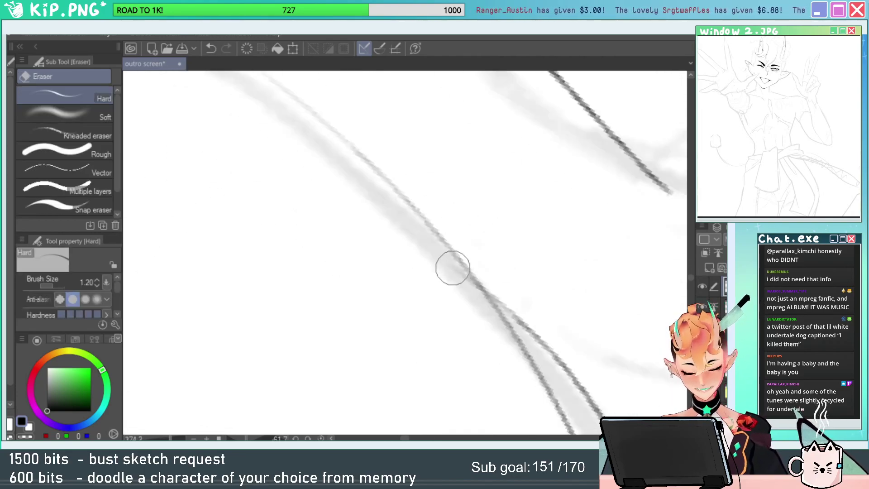
{"action": "key", "text": "ctrl+space"}
{"action": "left_click_drag", "start_coordinate": [482, 289], "coordinate": [432, 314]}
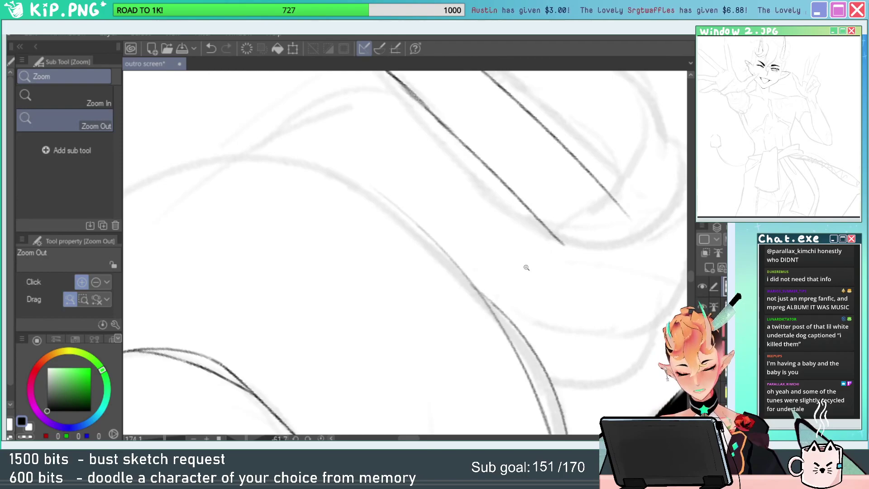
{"action": "mouse_move", "coordinate": [527, 267]}
{"action": "left_mouse_down"}
{"action": "mouse_move", "coordinate": [484, 285]}
{"action": "mouse_move", "coordinate": [583, 272]}
{"action": "left_mouse_up"}
{"action": "key", "text": "e"}
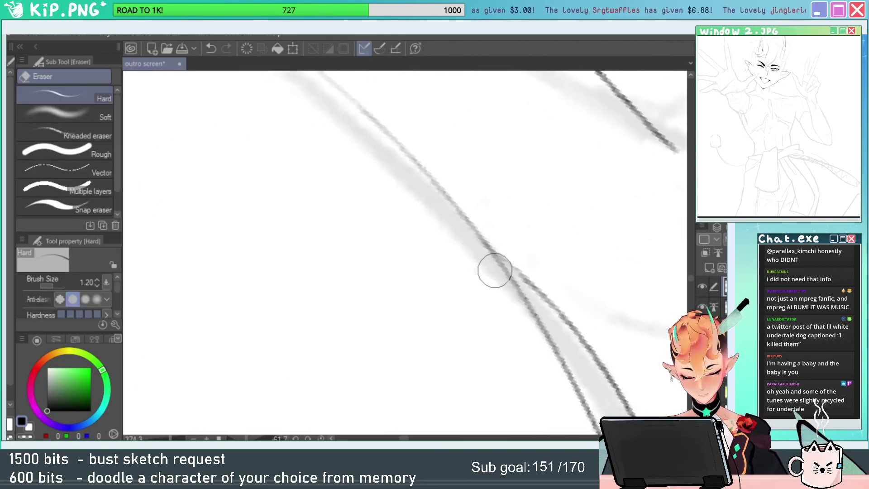
{"action": "key", "text": "slash"}
{"action": "left_click_drag", "start_coordinate": [491, 258], "coordinate": [456, 277]}
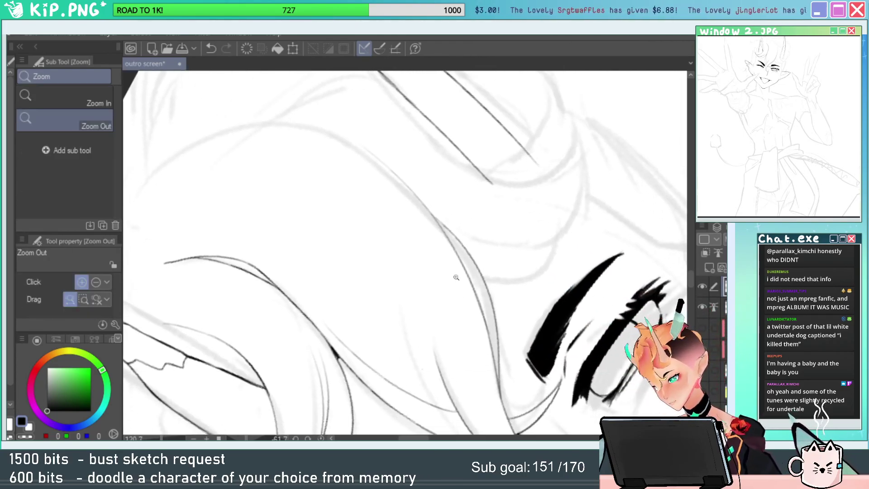
{"action": "key", "text": "ctrl+s"}
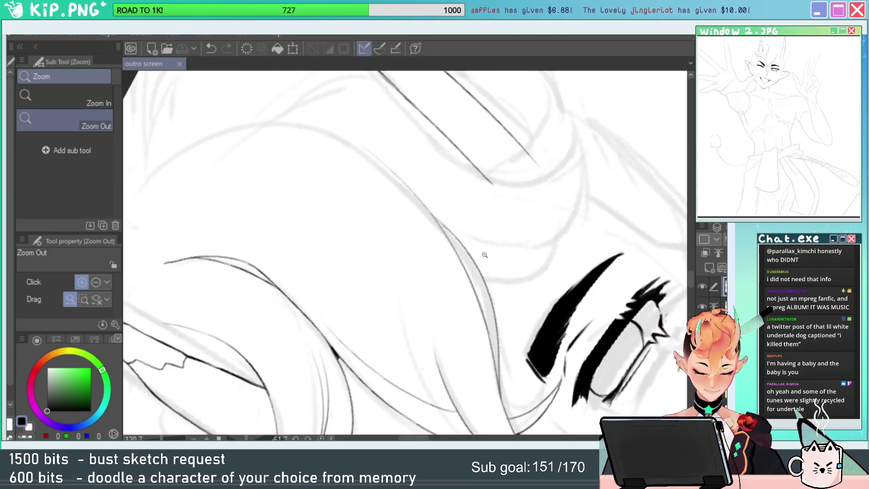
Extend the curved lock line beside the shorter broken horn further toward the crown, and save the drawing.
{"action": "left_click_drag", "start_coordinate": [584, 353], "coordinate": [520, 369]}
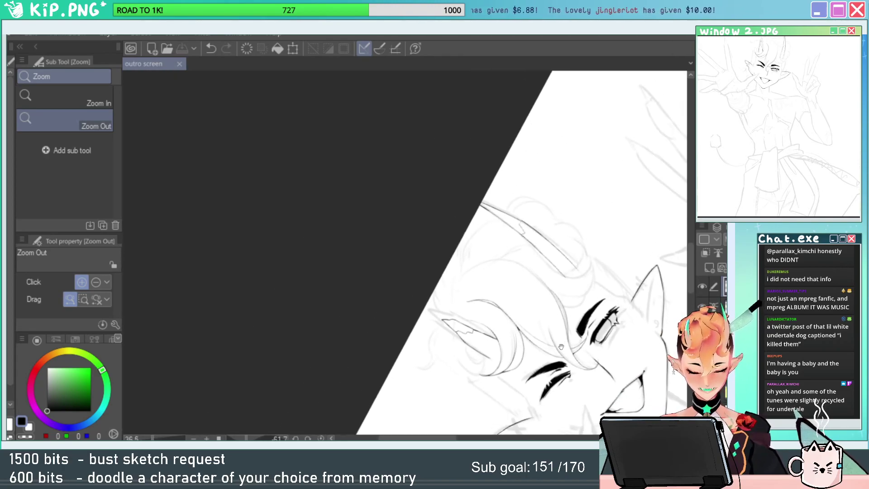
{"action": "mouse_move", "coordinate": [517, 290]}
{"action": "left_mouse_down"}
{"action": "mouse_move", "coordinate": [596, 290]}
{"action": "mouse_move", "coordinate": [588, 190]}
{"action": "left_mouse_up"}
{"action": "key", "text": "e"}
{"action": "left_click_drag", "start_coordinate": [493, 183], "coordinate": [416, 259]}
{"action": "key", "text": "p"}
{"action": "key", "text": "alt+space"}
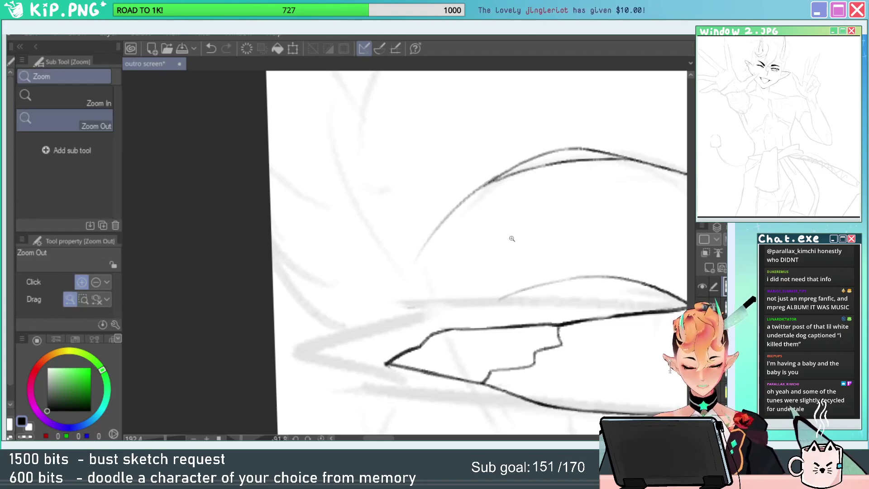
{"action": "left_click_drag", "start_coordinate": [512, 240], "coordinate": [437, 244]}
{"action": "left_click_drag", "start_coordinate": [601, 269], "coordinate": [499, 337]}
{"action": "left_click", "coordinate": [320, 438]}
{"action": "left_click_drag", "start_coordinate": [564, 301], "coordinate": [522, 285]}
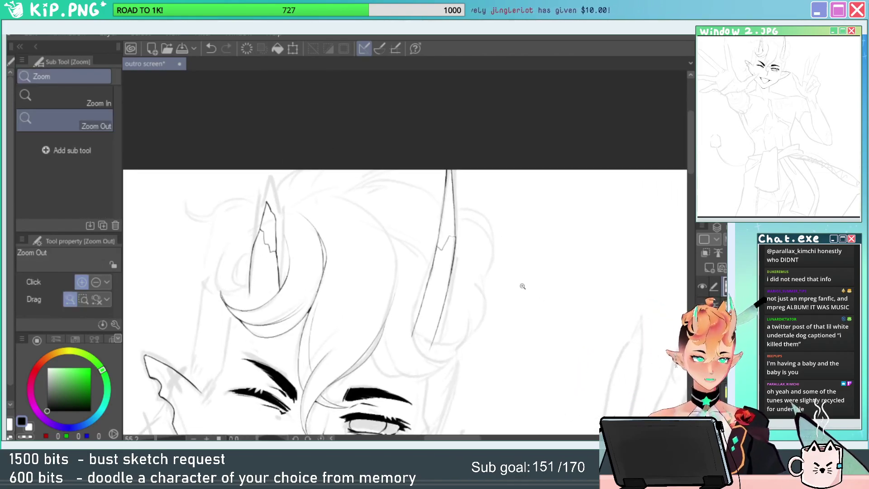
{"action": "key", "text": "ctrl+s"}
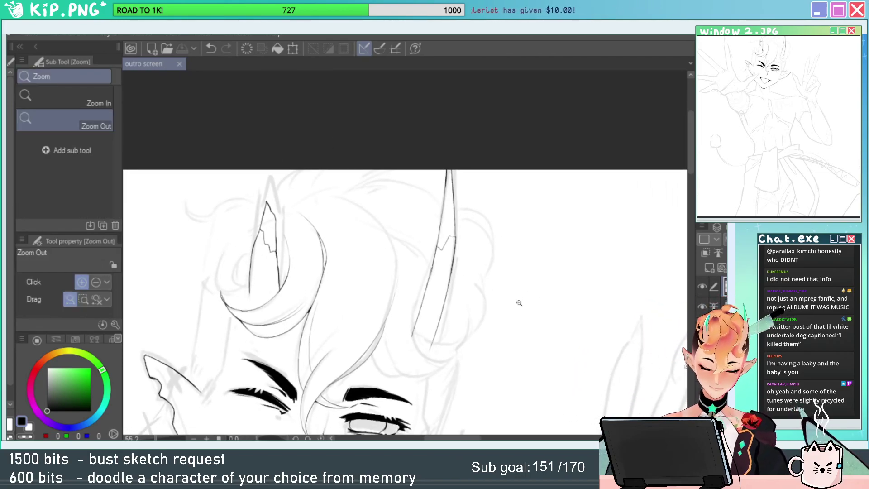
Erase the overshooting end of the taller horn's inner edge at its base.
{"action": "mouse_move", "coordinate": [425, 327]}
{"action": "left_mouse_down"}
{"action": "mouse_move", "coordinate": [460, 330]}
{"action": "mouse_move", "coordinate": [446, 227]}
{"action": "mouse_move", "coordinate": [476, 229]}
{"action": "left_mouse_up"}
{"action": "key", "text": "e"}
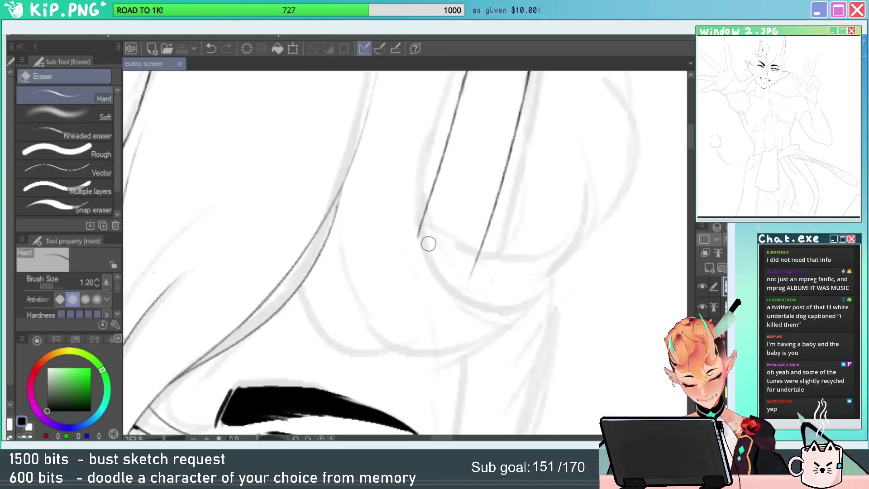
{"action": "left_click_drag", "start_coordinate": [423, 244], "coordinate": [420, 222]}
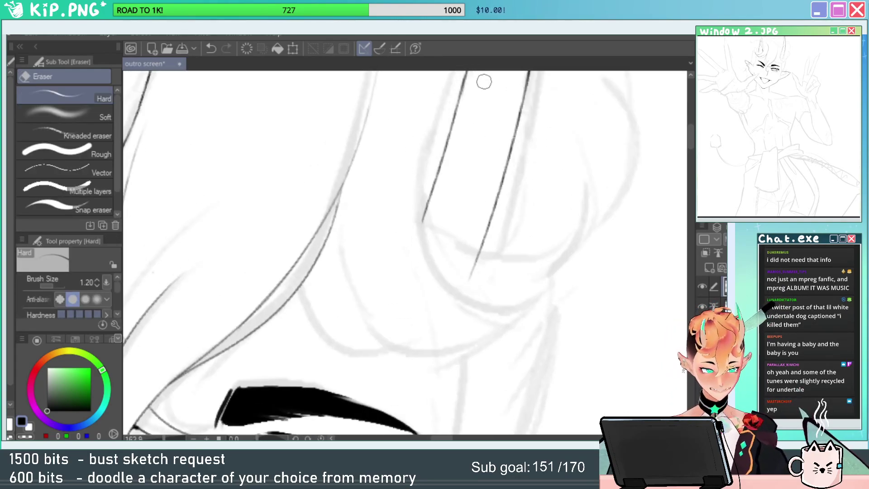
Ink a curved hair edge that wraps beneath the taller horn's base and continues up along the horn's inner side.
{"action": "key", "text": "p"}
{"action": "left_click_drag", "start_coordinate": [424, 160], "coordinate": [512, 291]}
{"action": "key", "text": "ctrl+z"}
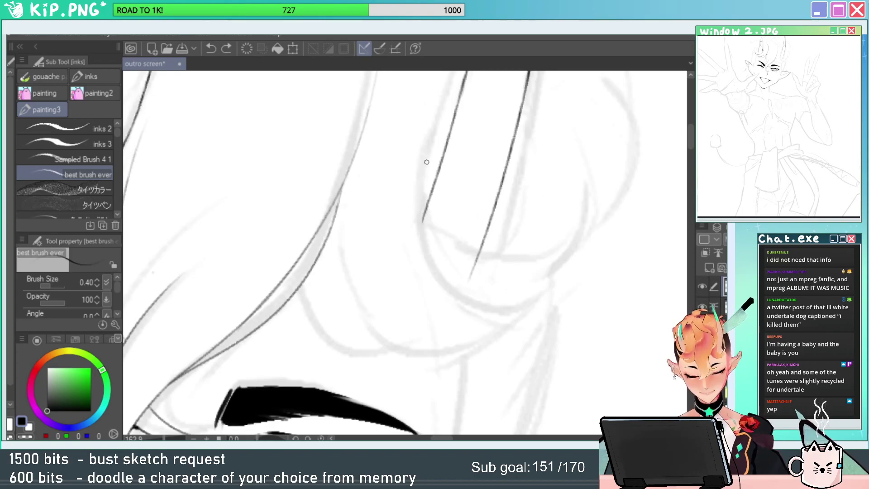
{"action": "mouse_move", "coordinate": [426, 162]}
{"action": "left_mouse_down"}
{"action": "mouse_move", "coordinate": [560, 275]}
{"action": "mouse_move", "coordinate": [421, 182]}
{"action": "mouse_move", "coordinate": [539, 271]}
{"action": "mouse_move", "coordinate": [385, 279]}
{"action": "left_mouse_up"}
{"action": "key", "text": "ctrl+z"}
{"action": "key", "text": "ctrl+z"}
{"action": "key", "text": "alt+space"}
{"action": "left_click_drag", "start_coordinate": [421, 161], "coordinate": [466, 174]}
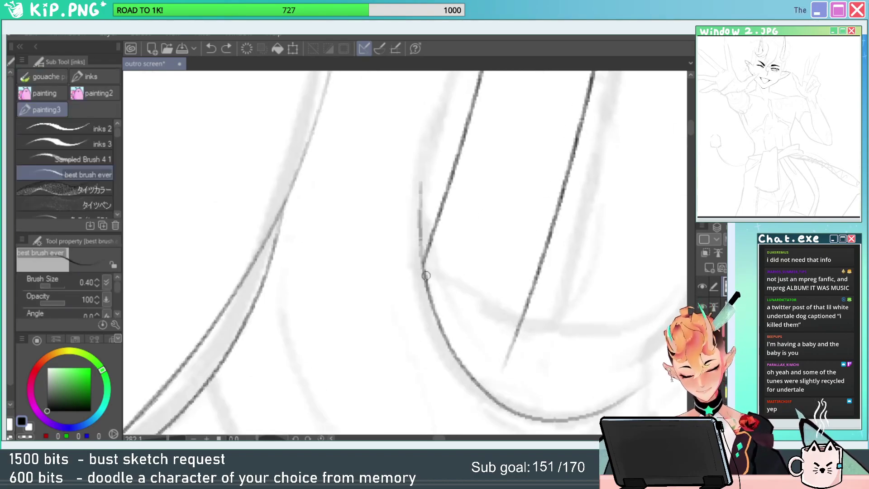
{"action": "left_click_drag", "start_coordinate": [428, 284], "coordinate": [444, 121]}
Ink the lower edge of the curl beneath the taller horn and join it to the curl's outer side.
{"action": "key", "text": "alt+space"}
{"action": "left_click_drag", "start_coordinate": [461, 170], "coordinate": [373, 199]}
{"action": "mouse_move", "coordinate": [442, 265]}
{"action": "left_mouse_down"}
{"action": "mouse_move", "coordinate": [490, 217]}
{"action": "mouse_move", "coordinate": [498, 265]}
{"action": "left_mouse_up"}
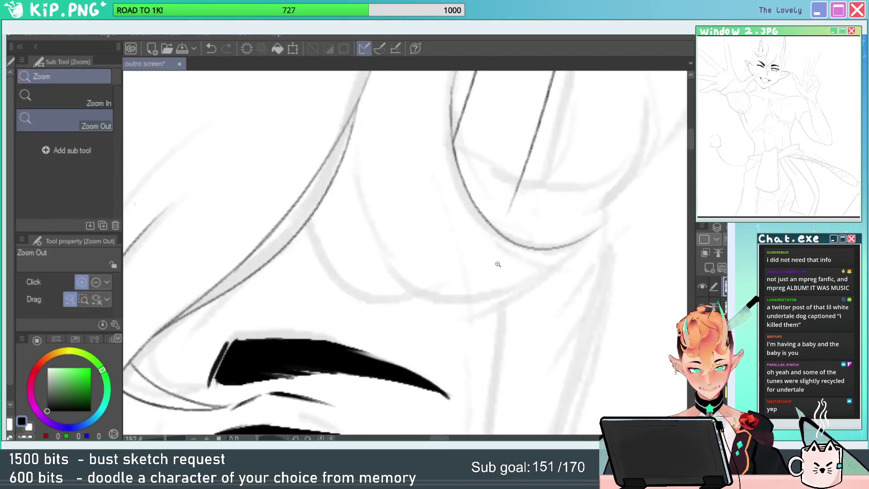
{"action": "mouse_move", "coordinate": [352, 168]}
{"action": "left_mouse_down"}
{"action": "mouse_move", "coordinate": [460, 318]}
{"action": "mouse_move", "coordinate": [486, 317]}
{"action": "left_mouse_up"}
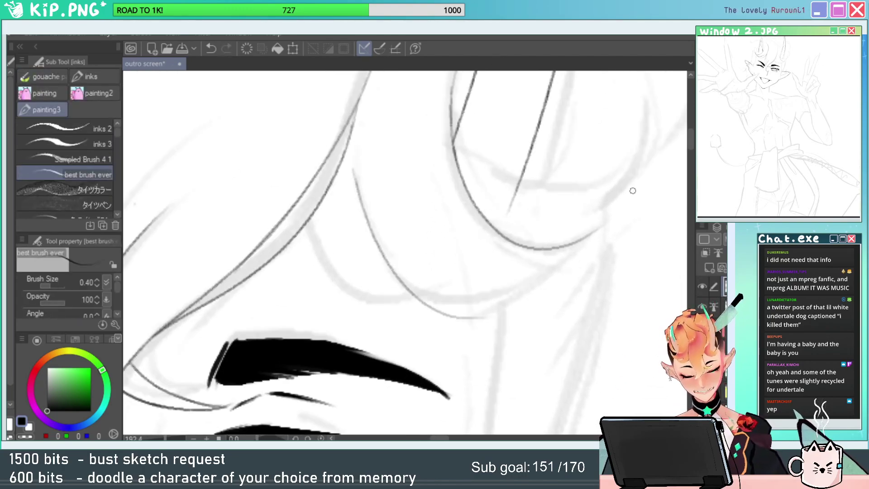
{"action": "key", "text": "shift+space"}
{"action": "mouse_move", "coordinate": [636, 208]}
{"action": "left_mouse_down"}
{"action": "mouse_move", "coordinate": [540, 56]}
{"action": "mouse_move", "coordinate": [489, 218]}
{"action": "left_mouse_up"}
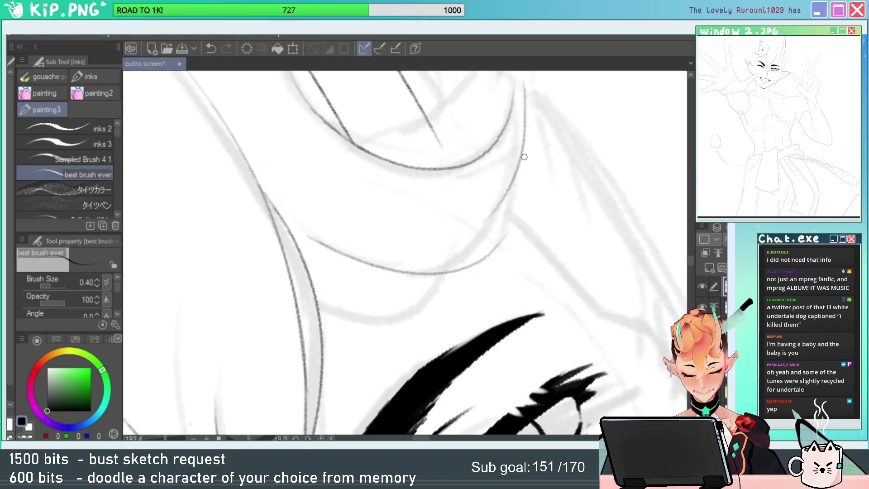
{"action": "left_click_drag", "start_coordinate": [524, 156], "coordinate": [456, 255]}
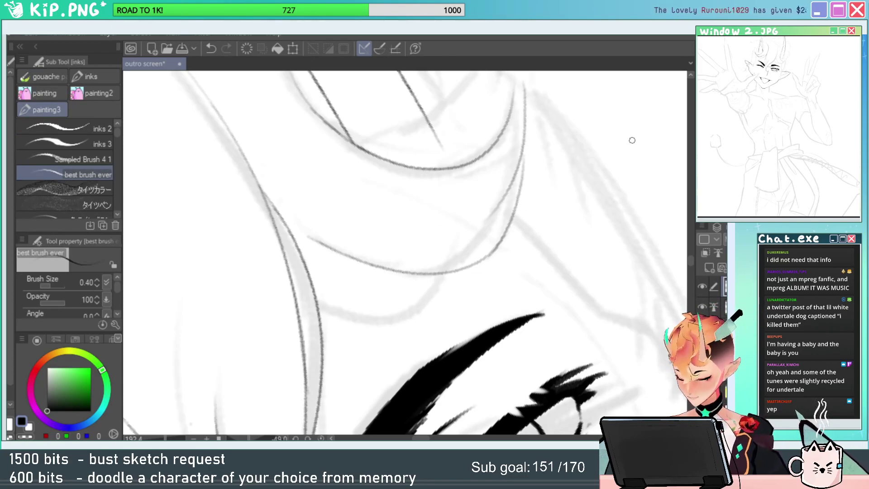
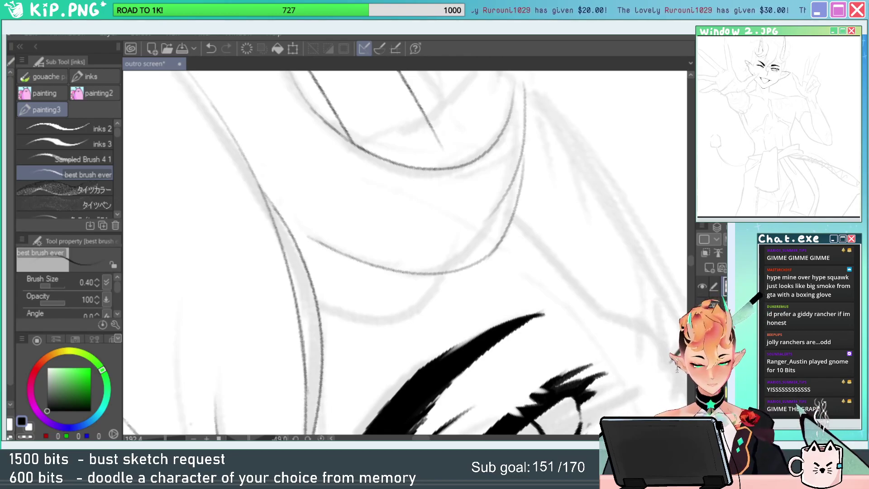
Ink a short curved strand from the front lock's sliver down to the curl's lower edge above the brow.
{"action": "key", "text": "ctrl+space"}
{"action": "left_click_drag", "start_coordinate": [579, 275], "coordinate": [506, 274]}
{"action": "key", "text": "shift+space"}
{"action": "mouse_move", "coordinate": [588, 242]}
{"action": "left_mouse_down"}
{"action": "mouse_move", "coordinate": [599, 312]}
{"action": "mouse_move", "coordinate": [473, 328]}
{"action": "mouse_move", "coordinate": [561, 324]}
{"action": "left_mouse_up"}
{"action": "key", "text": "ctrl+space"}
{"action": "mouse_move", "coordinate": [358, 185]}
{"action": "left_mouse_down"}
{"action": "mouse_move", "coordinate": [368, 230]}
{"action": "mouse_move", "coordinate": [468, 281]}
{"action": "left_mouse_up"}
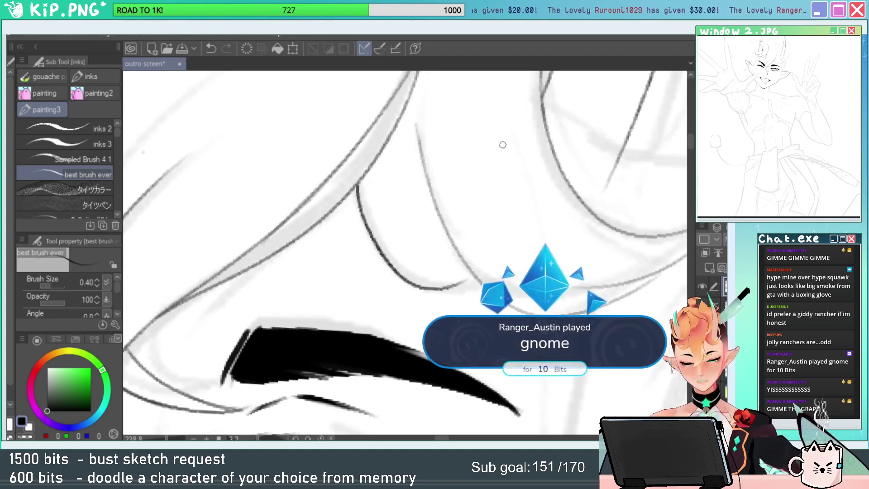
{"action": "key", "text": "ctrl+z"}
{"action": "key", "text": "e"}
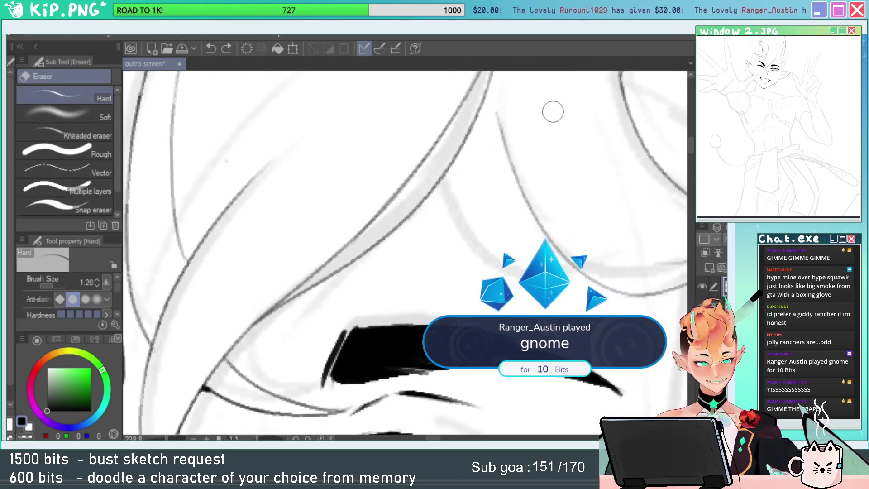
{"action": "key", "text": "b"}
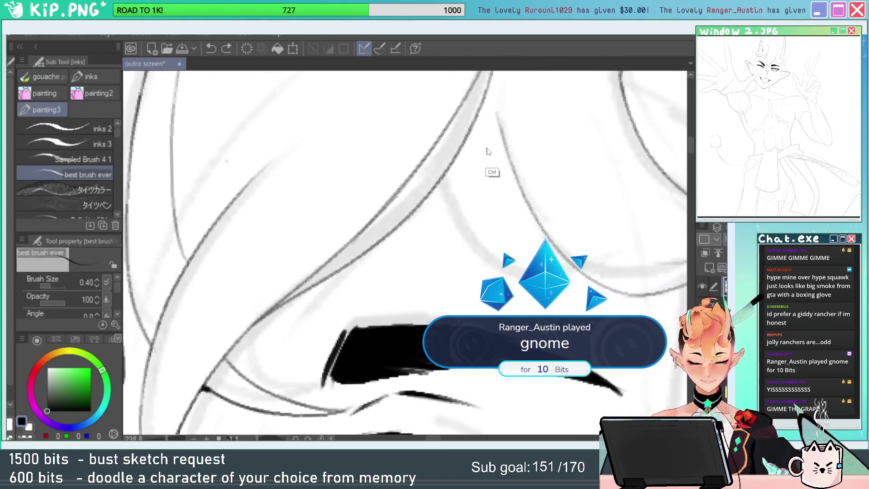
{"action": "mouse_move", "coordinate": [449, 170]}
{"action": "left_mouse_down"}
{"action": "mouse_move", "coordinate": [554, 269]}
{"action": "mouse_move", "coordinate": [611, 274]}
{"action": "mouse_move", "coordinate": [541, 264]}
{"action": "left_mouse_up"}
{"action": "left_click_drag", "start_coordinate": [634, 167], "coordinate": [601, 169]}
{"action": "left_click_drag", "start_coordinate": [598, 221], "coordinate": [622, 220]}
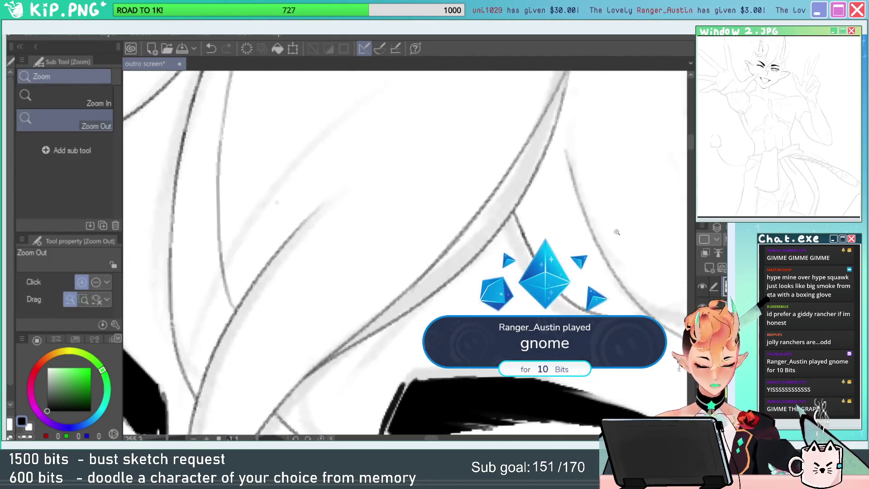
Ink a dark accent in the corner where the short curved strand meets the front lock above the brow.
{"action": "left_click_drag", "start_coordinate": [587, 281], "coordinate": [487, 271]}
{"action": "mouse_move", "coordinate": [537, 250]}
{"action": "left_mouse_down"}
{"action": "mouse_move", "coordinate": [514, 224]}
{"action": "mouse_move", "coordinate": [538, 217]}
{"action": "left_mouse_up"}
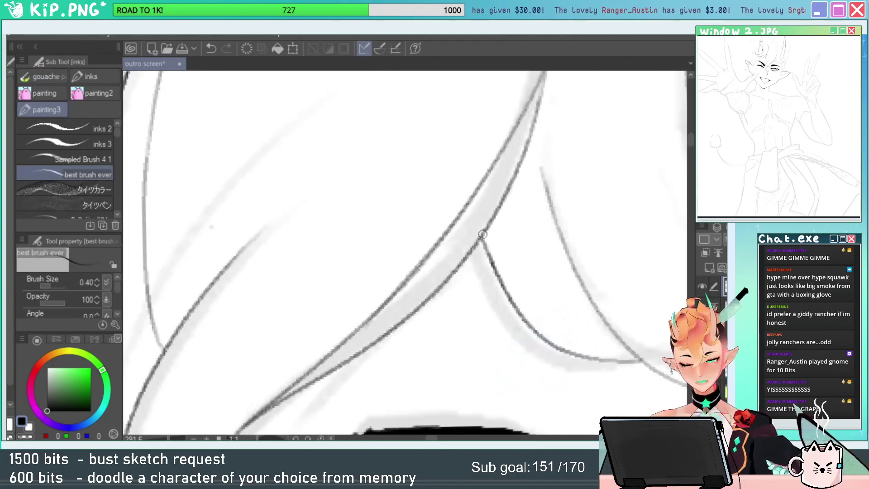
{"action": "mouse_move", "coordinate": [482, 238]}
{"action": "left_mouse_down"}
{"action": "mouse_move", "coordinate": [496, 269]}
{"action": "mouse_move", "coordinate": [475, 244]}
{"action": "mouse_move", "coordinate": [483, 236]}
{"action": "mouse_move", "coordinate": [449, 250]}
{"action": "mouse_move", "coordinate": [454, 259]}
{"action": "left_mouse_up"}
{"action": "left_click_drag", "start_coordinate": [525, 223], "coordinate": [483, 246]}
{"action": "left_click_drag", "start_coordinate": [534, 201], "coordinate": [526, 179]}
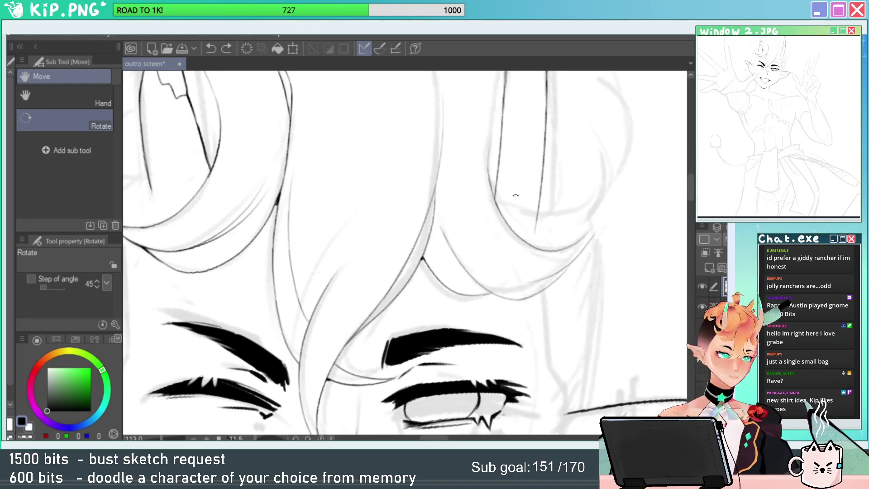
{"action": "left_click_drag", "start_coordinate": [602, 278], "coordinate": [604, 231]}
{"action": "mouse_move", "coordinate": [613, 230]}
{"action": "left_mouse_down"}
{"action": "mouse_move", "coordinate": [547, 229]}
{"action": "mouse_move", "coordinate": [626, 244]}
{"action": "left_mouse_up"}
{"action": "mouse_move", "coordinate": [501, 218]}
{"action": "left_mouse_down"}
{"action": "mouse_move", "coordinate": [527, 218]}
{"action": "mouse_move", "coordinate": [472, 240]}
{"action": "mouse_move", "coordinate": [465, 253]}
{"action": "left_mouse_up"}
{"action": "key", "text": "ctrl+z"}
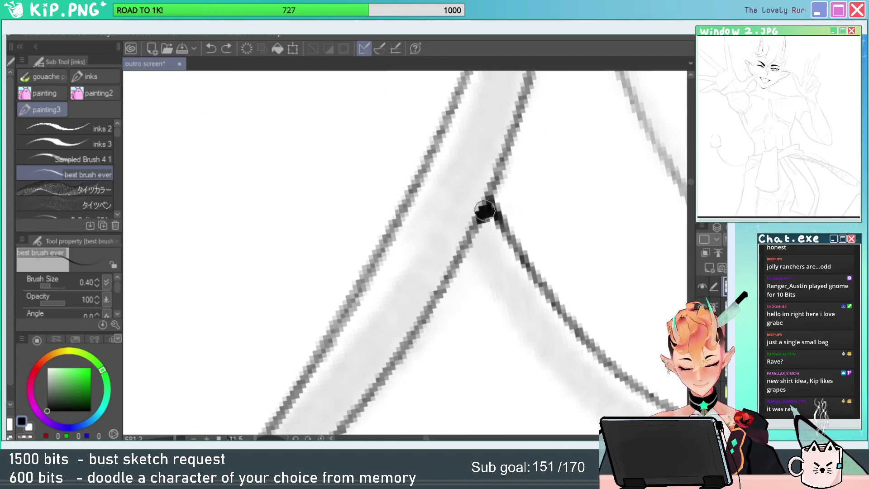
{"action": "mouse_move", "coordinate": [487, 209]}
{"action": "left_mouse_down"}
{"action": "mouse_move", "coordinate": [463, 254]}
{"action": "mouse_move", "coordinate": [414, 272]}
{"action": "left_mouse_up"}
{"action": "left_click_drag", "start_coordinate": [527, 277], "coordinate": [421, 343]}
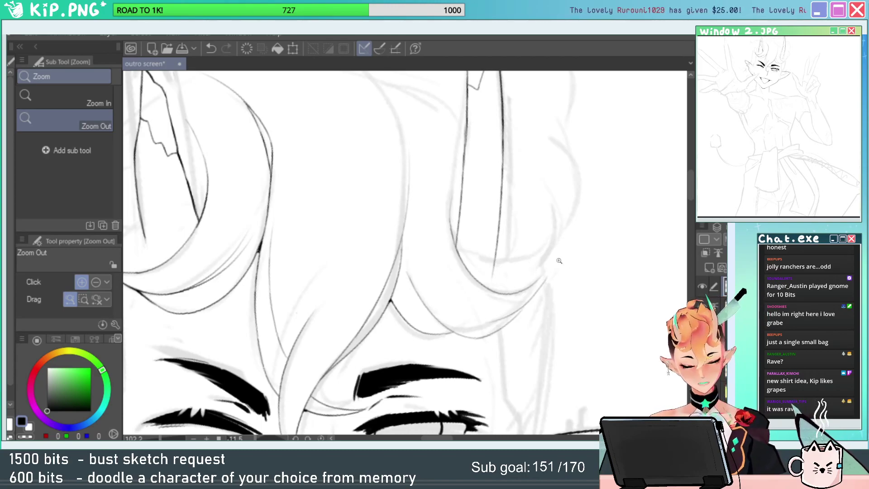
Erase the overlapping inner strand line near the tip of the curl beneath the taller horn.
{"action": "left_click_drag", "start_coordinate": [507, 285], "coordinate": [611, 261]}
{"action": "left_click_drag", "start_coordinate": [554, 304], "coordinate": [669, 180]}
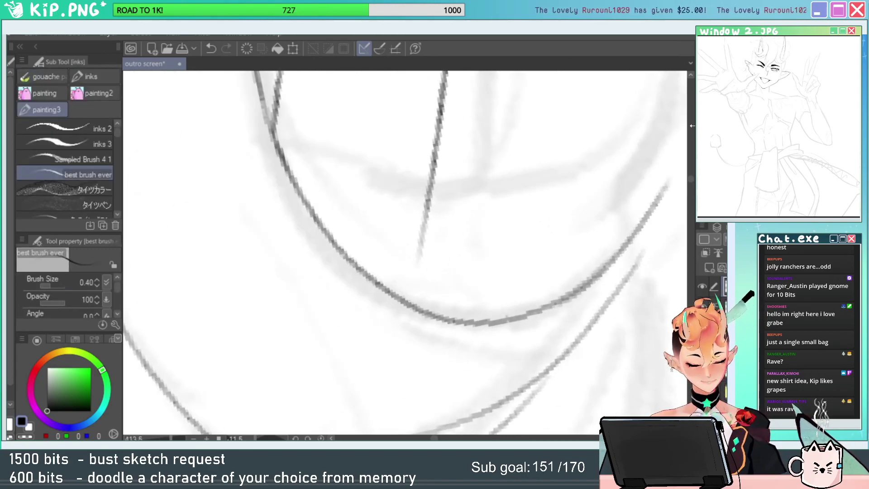
{"action": "key", "text": "ctrl+z"}
{"action": "mouse_move", "coordinate": [587, 297]}
{"action": "left_mouse_down"}
{"action": "mouse_move", "coordinate": [557, 292]}
{"action": "mouse_move", "coordinate": [582, 305]}
{"action": "mouse_move", "coordinate": [349, 266]}
{"action": "left_mouse_up"}
{"action": "key", "text": "r"}
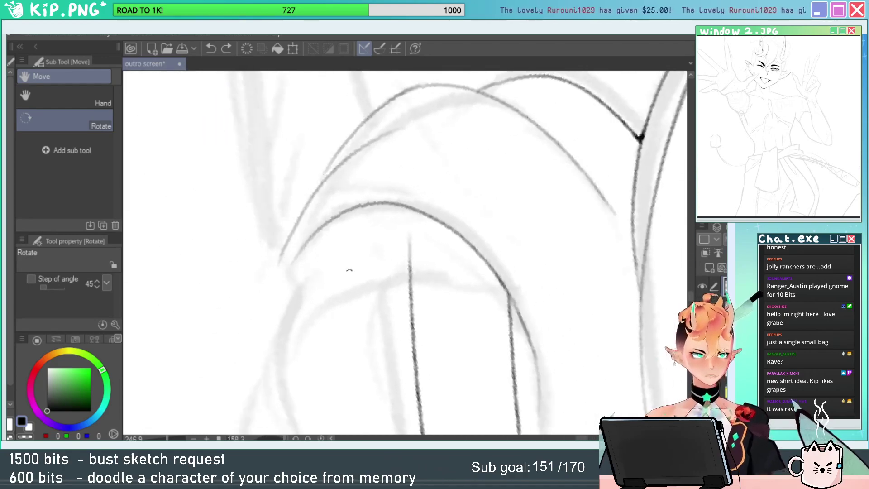
{"action": "left_click_drag", "start_coordinate": [424, 267], "coordinate": [460, 255]}
{"action": "left_click_drag", "start_coordinate": [548, 220], "coordinate": [550, 261]}
{"action": "key", "text": "ctrl+space"}
{"action": "key", "text": "e"}
{"action": "left_click_drag", "start_coordinate": [323, 217], "coordinate": [351, 190]}
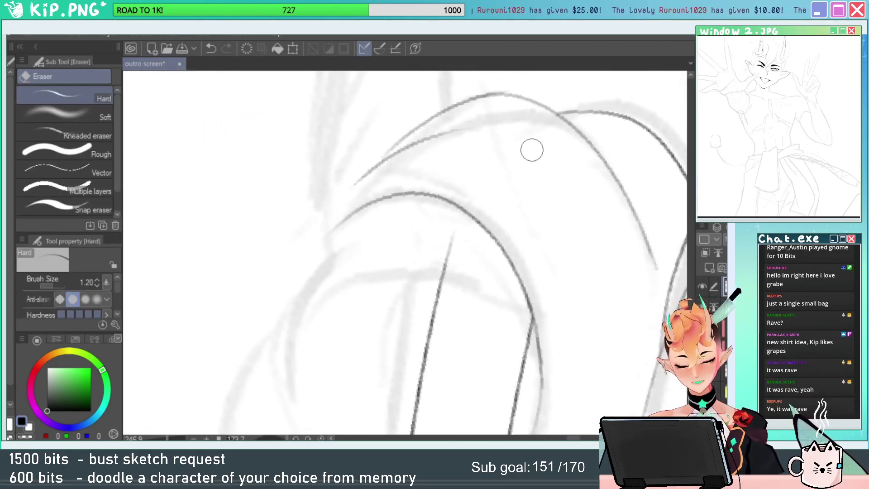
{"action": "left_click_drag", "start_coordinate": [463, 130], "coordinate": [370, 169]}
{"action": "key", "text": "ctrl+space"}
{"action": "left_click", "coordinate": [357, 176]}
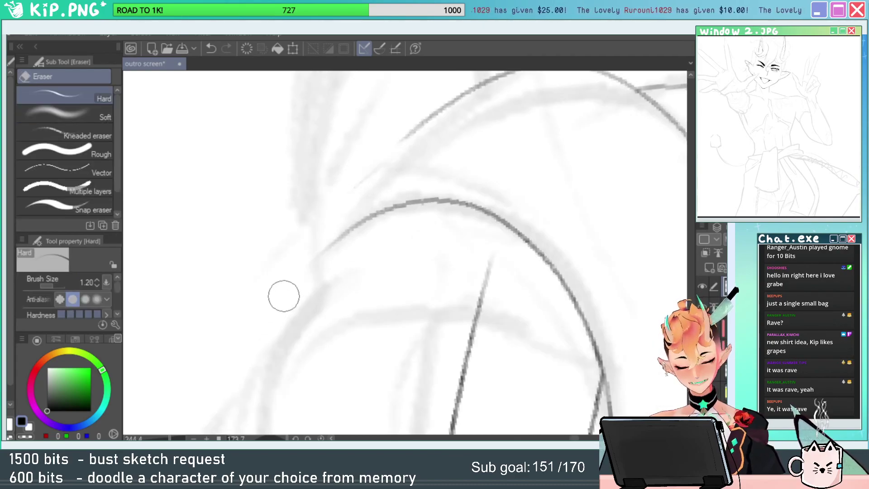
{"action": "mouse_move", "coordinate": [410, 197]}
{"action": "left_mouse_down"}
{"action": "mouse_move", "coordinate": [503, 208]}
{"action": "mouse_move", "coordinate": [436, 247]}
{"action": "mouse_move", "coordinate": [375, 345]}
{"action": "mouse_move", "coordinate": [422, 247]}
{"action": "mouse_move", "coordinate": [542, 161]}
{"action": "left_mouse_up"}
Ink a short strand edge that runs out of the curl beneath the taller horn and extends past its tip.
{"action": "key", "text": "p"}
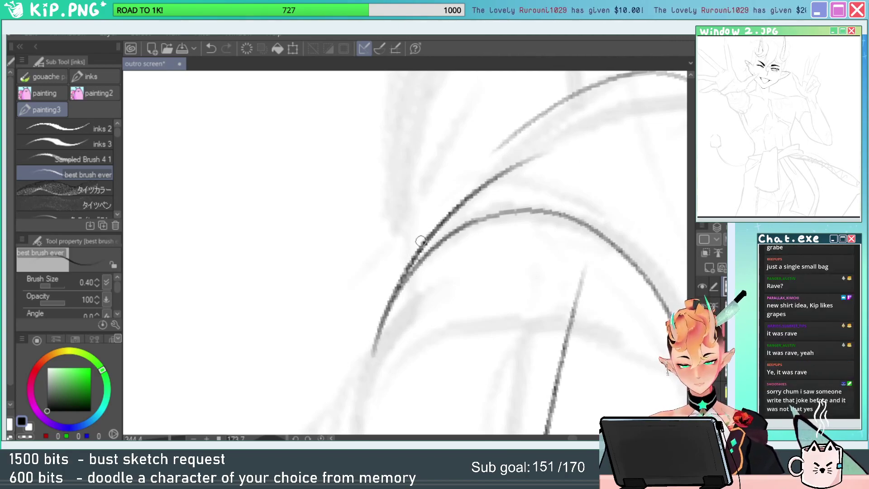
{"action": "left_click_drag", "start_coordinate": [419, 243], "coordinate": [627, 83]}
{"action": "left_click_drag", "start_coordinate": [555, 172], "coordinate": [492, 216]}
{"action": "key", "text": "ctrl+z"}
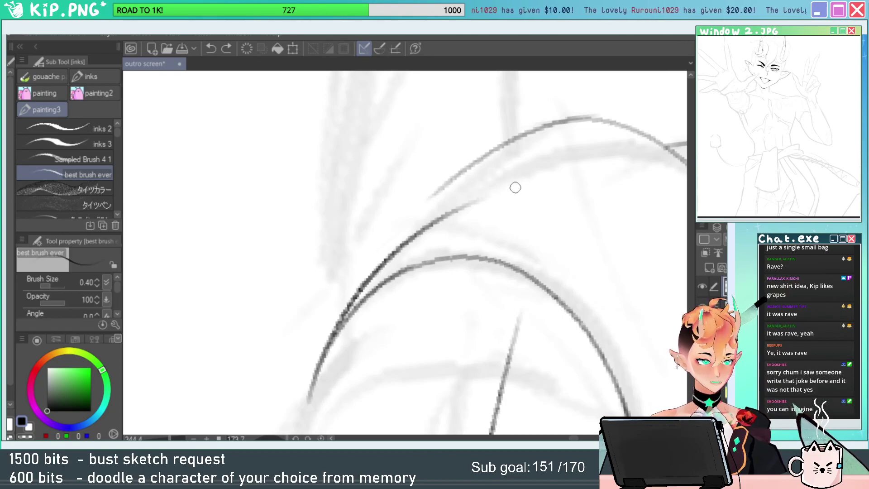
Ink a smooth connecting segment that carries the curl's outer lower edge into the extended tip.
{"action": "left_click_drag", "start_coordinate": [386, 259], "coordinate": [484, 161]}
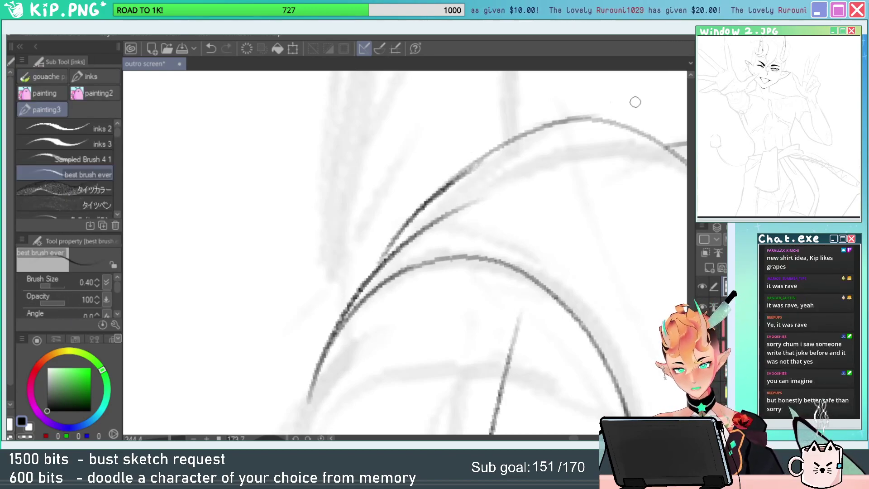
{"action": "key", "text": "ctrl+z"}
{"action": "mouse_move", "coordinate": [381, 262]}
{"action": "left_mouse_down"}
{"action": "mouse_move", "coordinate": [408, 222]}
{"action": "mouse_move", "coordinate": [526, 125]}
{"action": "left_mouse_up"}
{"action": "key", "text": "ctrl+z"}
{"action": "mouse_move", "coordinate": [389, 256]}
{"action": "left_mouse_down"}
{"action": "mouse_move", "coordinate": [440, 194]}
{"action": "mouse_move", "coordinate": [532, 133]}
{"action": "mouse_move", "coordinate": [579, 116]}
{"action": "mouse_move", "coordinate": [420, 215]}
{"action": "left_mouse_up"}
{"action": "key", "text": "ctrl+z"}
{"action": "key", "text": "ctrl+z"}
{"action": "left_click_drag", "start_coordinate": [386, 256], "coordinate": [523, 138]}
{"action": "key", "text": "ctrl+z"}
{"action": "left_click_drag", "start_coordinate": [386, 256], "coordinate": [549, 115]}
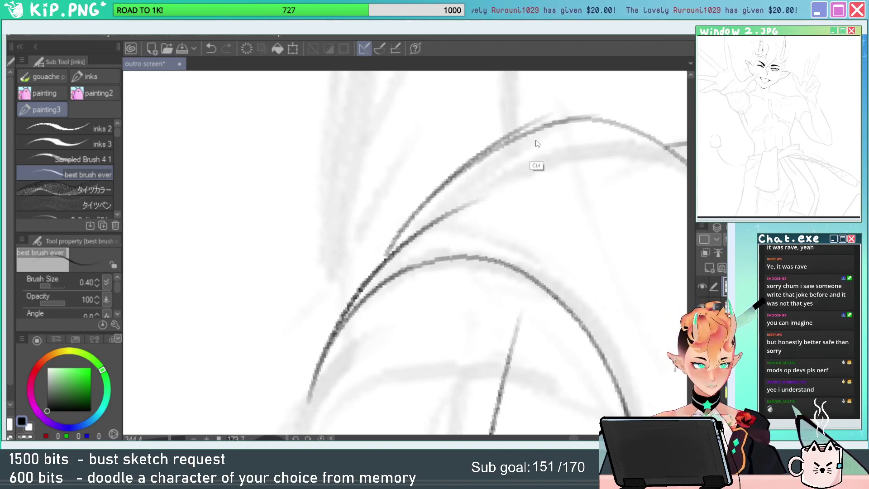
{"action": "key", "text": "ctrl+z"}
{"action": "left_click_drag", "start_coordinate": [478, 211], "coordinate": [472, 228]}
{"action": "mouse_move", "coordinate": [390, 265]}
{"action": "left_mouse_down"}
{"action": "mouse_move", "coordinate": [496, 162]}
{"action": "mouse_move", "coordinate": [601, 122]}
{"action": "left_mouse_up"}
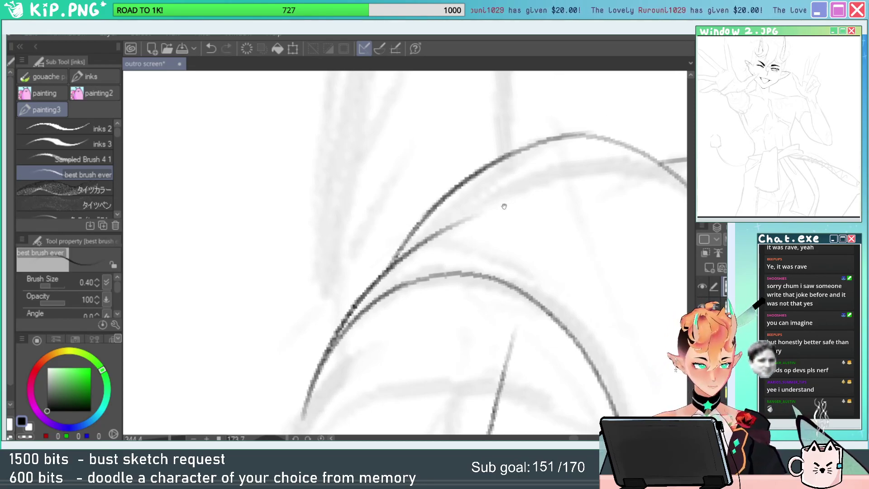
{"action": "key", "text": "r"}
{"action": "mouse_move", "coordinate": [504, 204]}
{"action": "left_mouse_down"}
{"action": "mouse_move", "coordinate": [514, 188]}
{"action": "mouse_move", "coordinate": [325, 264]}
{"action": "left_mouse_up"}
{"action": "key", "text": "alt+space"}
{"action": "left_click_drag", "start_coordinate": [415, 266], "coordinate": [353, 291]}
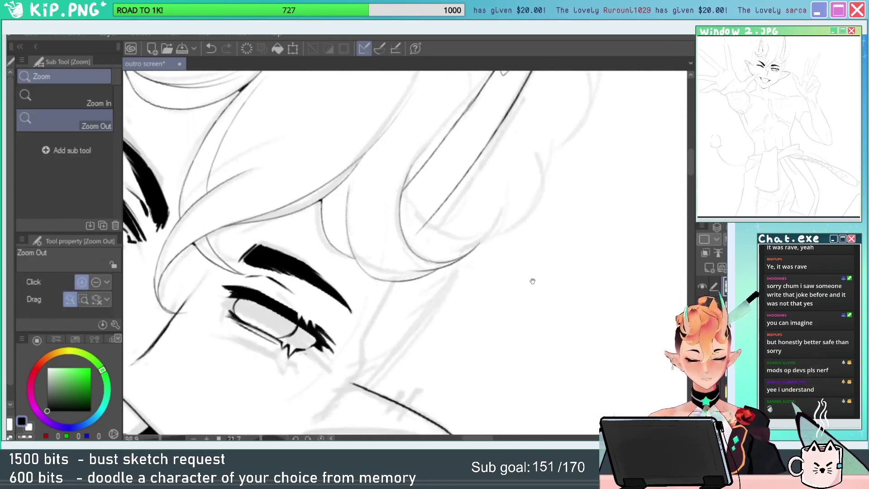
{"action": "key", "text": "shift+space"}
{"action": "mouse_move", "coordinate": [531, 281]}
{"action": "left_mouse_down"}
{"action": "mouse_move", "coordinate": [590, 256]}
{"action": "mouse_move", "coordinate": [561, 197]}
{"action": "mouse_move", "coordinate": [584, 168]}
{"action": "left_mouse_up"}
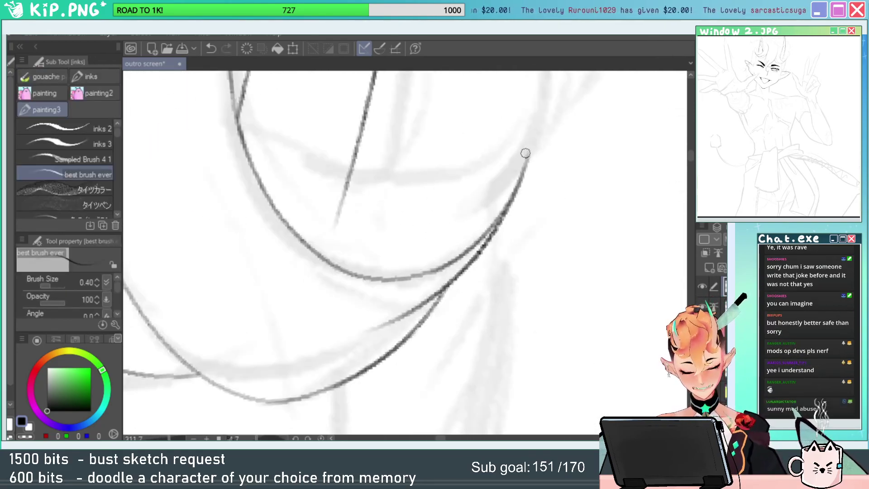
{"action": "left_click_drag", "start_coordinate": [524, 154], "coordinate": [419, 282]}
{"action": "key", "text": "ctrl+z"}
Hide the rough sketch layer and review the inked head on its own.
{"action": "key", "text": "alt+space"}
{"action": "left_click_drag", "start_coordinate": [565, 222], "coordinate": [507, 243]}
{"action": "scroll", "coordinate": [507, 242], "scroll_direction": "down", "scroll_amount": 5}
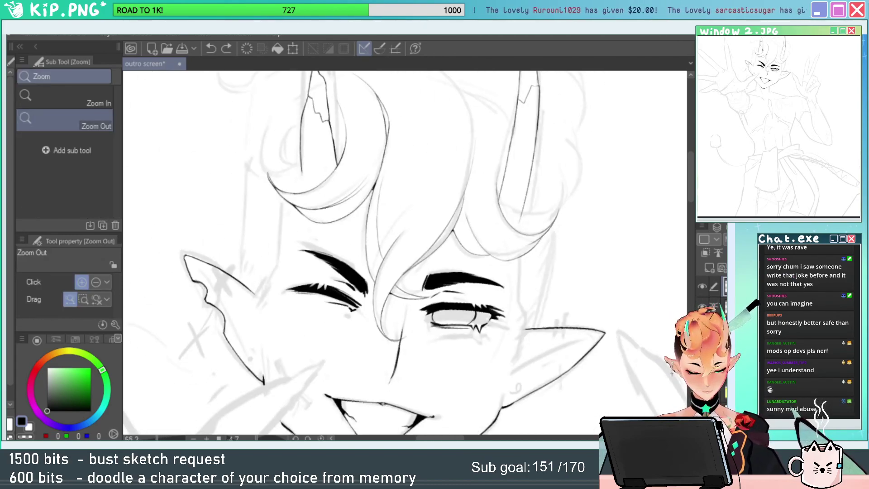
{"action": "scroll", "coordinate": [518, 205], "scroll_direction": "up", "scroll_amount": 6}
{"action": "key", "text": "p"}
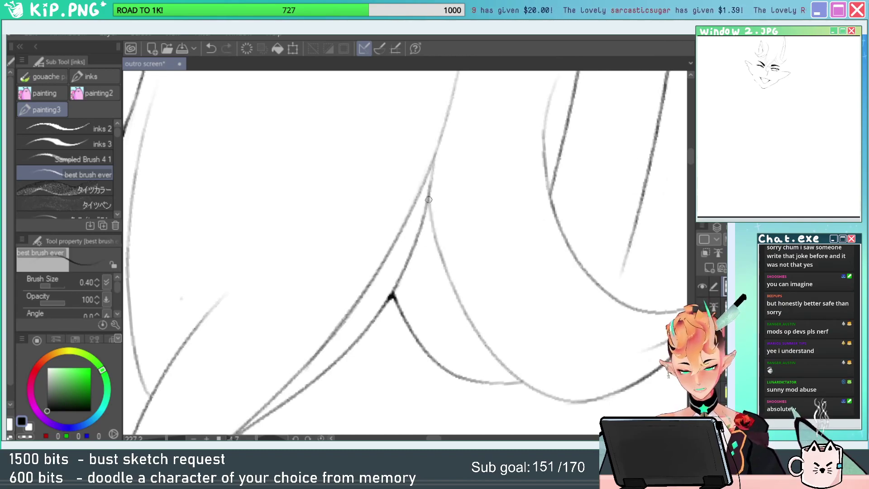
{"action": "key", "text": "alt+space"}
{"action": "left_click_drag", "start_coordinate": [468, 286], "coordinate": [378, 303]}
{"action": "left_click_drag", "start_coordinate": [590, 345], "coordinate": [599, 317]}
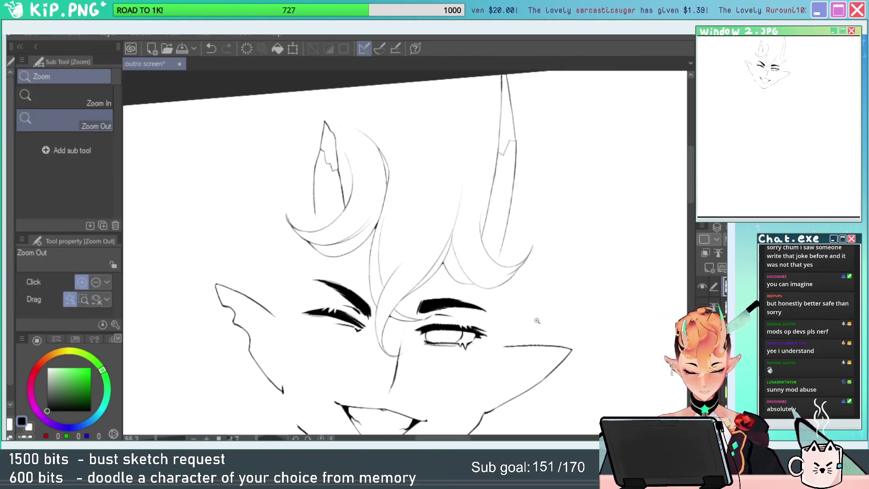
{"action": "left_click_drag", "start_coordinate": [491, 301], "coordinate": [593, 283]}
{"action": "key", "text": "shift+space"}
{"action": "mouse_move", "coordinate": [584, 275]}
{"action": "left_mouse_down"}
{"action": "mouse_move", "coordinate": [504, 376]}
{"action": "mouse_move", "coordinate": [364, 351]}
{"action": "left_mouse_up"}
{"action": "left_click_drag", "start_coordinate": [480, 322], "coordinate": [469, 202]}
{"action": "left_click_drag", "start_coordinate": [427, 339], "coordinate": [496, 99]}
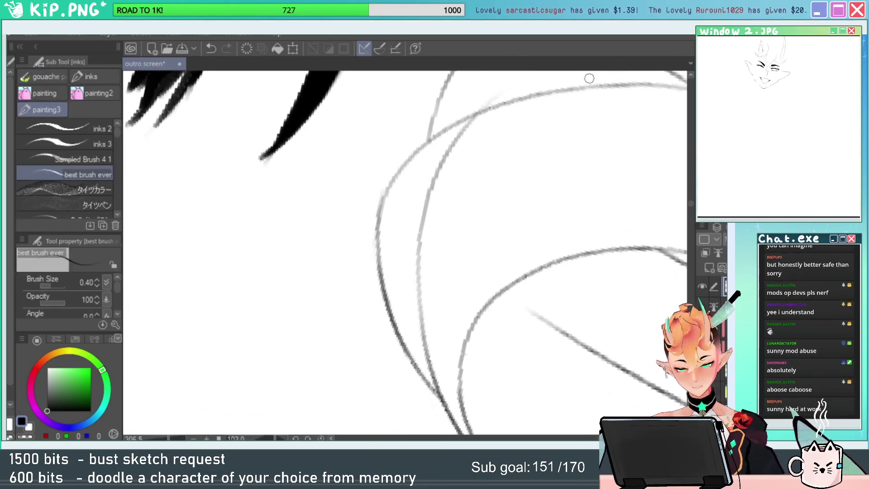
{"action": "key", "text": "ctrl+z"}
Erase the leftover strand line inside the curl beneath the taller horn.
{"action": "key", "text": "r"}
{"action": "left_click_drag", "start_coordinate": [565, 159], "coordinate": [376, 125]}
{"action": "left_click_drag", "start_coordinate": [411, 99], "coordinate": [412, 135]}
{"action": "left_click_drag", "start_coordinate": [538, 164], "coordinate": [491, 214]}
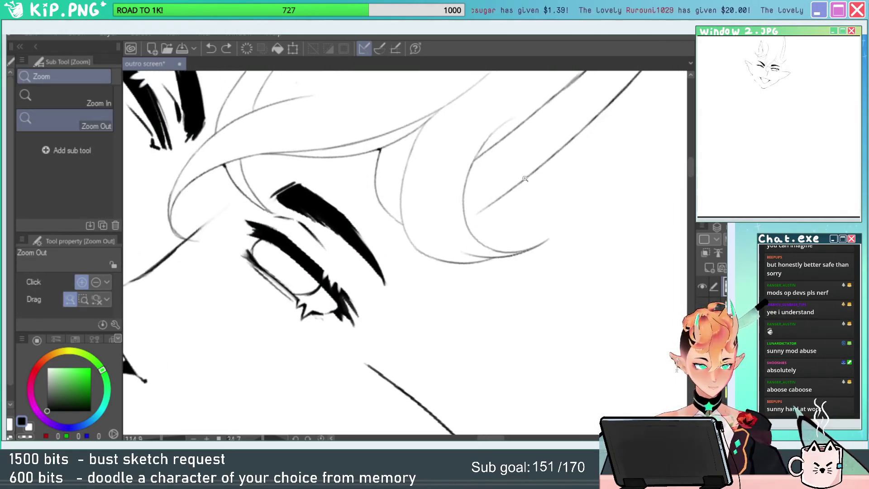
{"action": "key", "text": "shift+space"}
{"action": "mouse_move", "coordinate": [564, 209]}
{"action": "left_mouse_down"}
{"action": "mouse_move", "coordinate": [545, 147]}
{"action": "mouse_move", "coordinate": [578, 202]}
{"action": "mouse_move", "coordinate": [531, 382]}
{"action": "left_mouse_up"}
{"action": "key", "text": "ctrl+space"}
{"action": "key", "text": "e"}
{"action": "mouse_move", "coordinate": [457, 312]}
{"action": "left_mouse_down"}
{"action": "mouse_move", "coordinate": [488, 310]}
{"action": "mouse_move", "coordinate": [438, 299]}
{"action": "left_mouse_up"}
{"action": "key", "text": "b"}
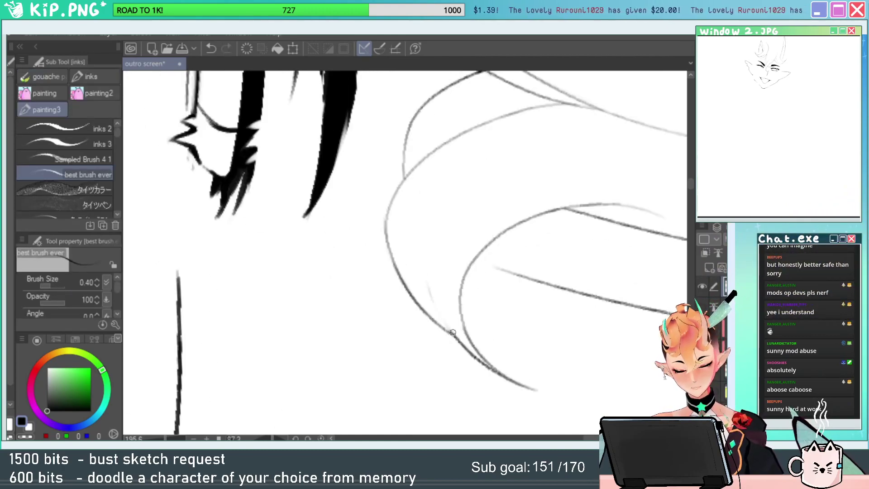
Ink a second curved edge just below the curl's inner edge, from the taller horn's base around toward the curl's tip.
{"action": "left_click_drag", "start_coordinate": [453, 333], "coordinate": [521, 206]}
{"action": "key", "text": "shift+space"}
{"action": "left_click_drag", "start_coordinate": [628, 215], "coordinate": [451, 156]}
{"action": "key", "text": "ctrl+z"}
{"action": "key", "text": "e"}
{"action": "key", "text": "b"}
{"action": "mouse_move", "coordinate": [461, 111]}
{"action": "left_mouse_down"}
{"action": "mouse_move", "coordinate": [452, 253]}
{"action": "mouse_move", "coordinate": [509, 279]}
{"action": "mouse_move", "coordinate": [454, 126]}
{"action": "mouse_move", "coordinate": [500, 256]}
{"action": "left_mouse_up"}
{"action": "key", "text": "ctrl+z"}
{"action": "key", "text": "ctrl+z"}
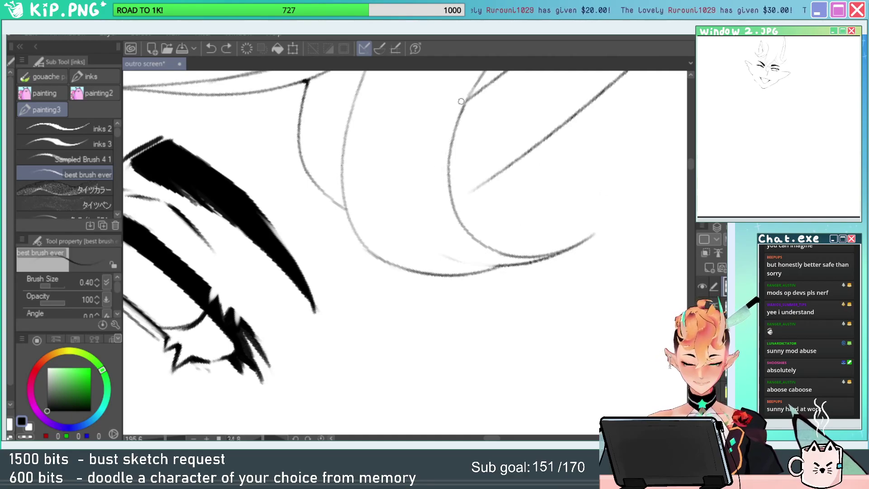
{"action": "left_click_drag", "start_coordinate": [462, 103], "coordinate": [561, 263]}
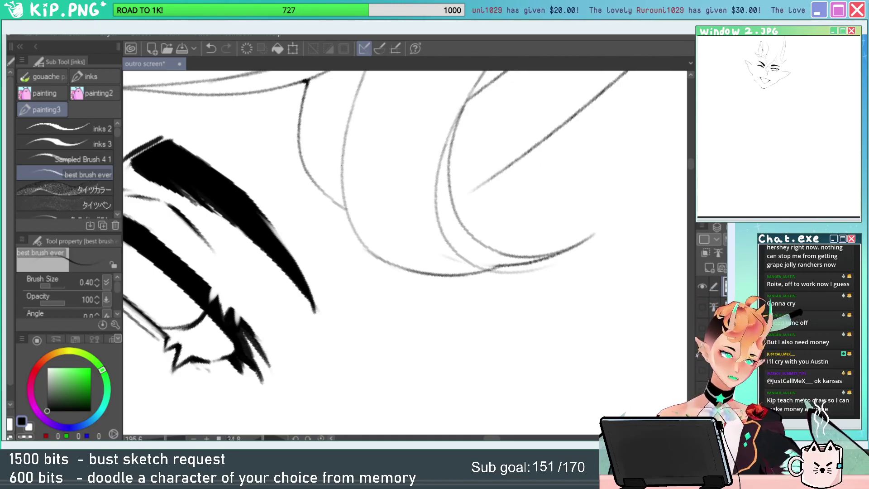
{"action": "key", "text": "ctrl+z"}
{"action": "left_click_drag", "start_coordinate": [570, 354], "coordinate": [521, 346]}
{"action": "left_click_drag", "start_coordinate": [577, 358], "coordinate": [586, 85]}
{"action": "left_click_drag", "start_coordinate": [546, 181], "coordinate": [577, 264]}
{"action": "left_click_drag", "start_coordinate": [524, 194], "coordinate": [593, 191]}
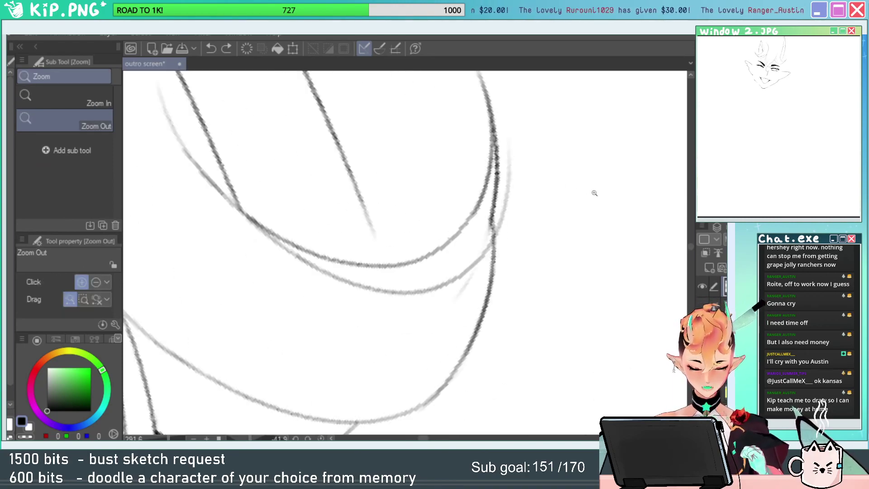
Erase the crossing and overshooting lines at the curl's tip where the outer edge meets the second edge.
{"action": "left_click_drag", "start_coordinate": [484, 281], "coordinate": [481, 266]}
{"action": "mouse_move", "coordinate": [581, 237]}
{"action": "left_mouse_down"}
{"action": "mouse_move", "coordinate": [580, 258]}
{"action": "mouse_move", "coordinate": [374, 188]}
{"action": "mouse_move", "coordinate": [378, 139]}
{"action": "left_mouse_up"}
{"action": "key", "text": "e"}
{"action": "mouse_move", "coordinate": [375, 328]}
{"action": "left_mouse_down"}
{"action": "mouse_move", "coordinate": [428, 240]}
{"action": "mouse_move", "coordinate": [419, 232]}
{"action": "left_mouse_up"}
{"action": "left_click_drag", "start_coordinate": [392, 295], "coordinate": [396, 311]}
Extend the curl's second edge upward and join it to the inner edge in a pointed tip.
{"action": "key", "text": "p"}
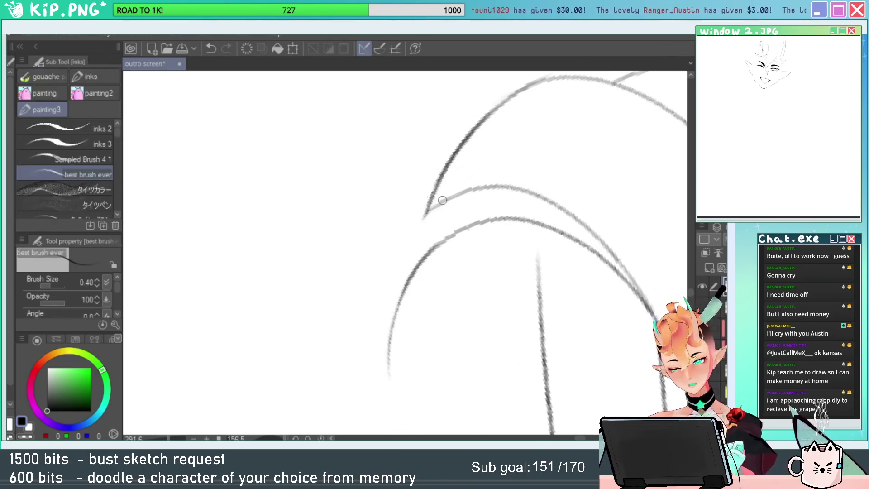
{"action": "left_click_drag", "start_coordinate": [447, 197], "coordinate": [385, 317]}
{"action": "left_click_drag", "start_coordinate": [413, 229], "coordinate": [404, 398]}
{"action": "key", "text": "ctrl+z"}
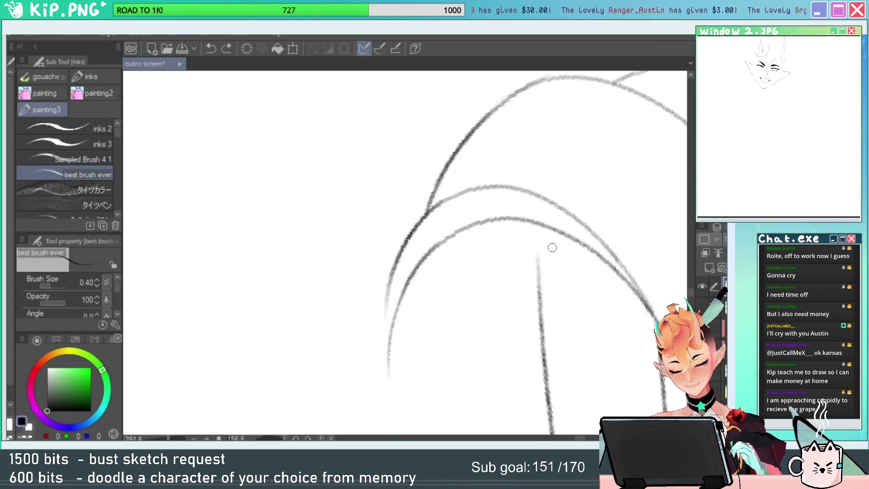
{"action": "key", "text": "r"}
{"action": "mouse_move", "coordinate": [543, 191]}
{"action": "left_mouse_down"}
{"action": "mouse_move", "coordinate": [347, 112]}
{"action": "mouse_move", "coordinate": [280, 282]}
{"action": "left_mouse_up"}
{"action": "key", "text": "e"}
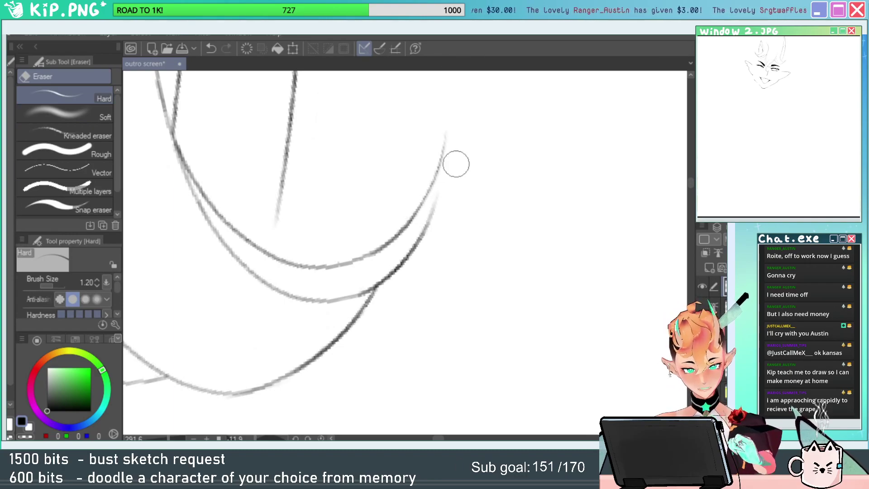
{"action": "key", "text": "p"}
{"action": "left_click_drag", "start_coordinate": [442, 122], "coordinate": [423, 228]}
{"action": "left_click_drag", "start_coordinate": [523, 208], "coordinate": [458, 212]}
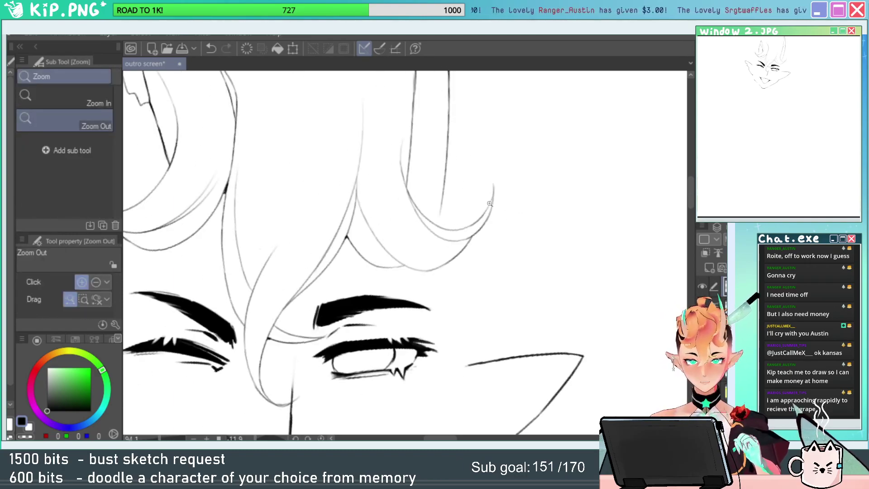
Reset the canvas rotation and erase the stretch of the curl's outer lower edge leading up to the second edge.
{"action": "key", "text": "space"}
{"action": "left_click_drag", "start_coordinate": [546, 233], "coordinate": [549, 308]}
{"action": "key", "text": "shift+space"}
{"action": "key", "text": "ctrl+space"}
{"action": "mouse_move", "coordinate": [527, 180]}
{"action": "left_mouse_down"}
{"action": "mouse_move", "coordinate": [471, 181]}
{"action": "mouse_move", "coordinate": [548, 168]}
{"action": "left_mouse_up"}
{"action": "left_click", "coordinate": [321, 437]}
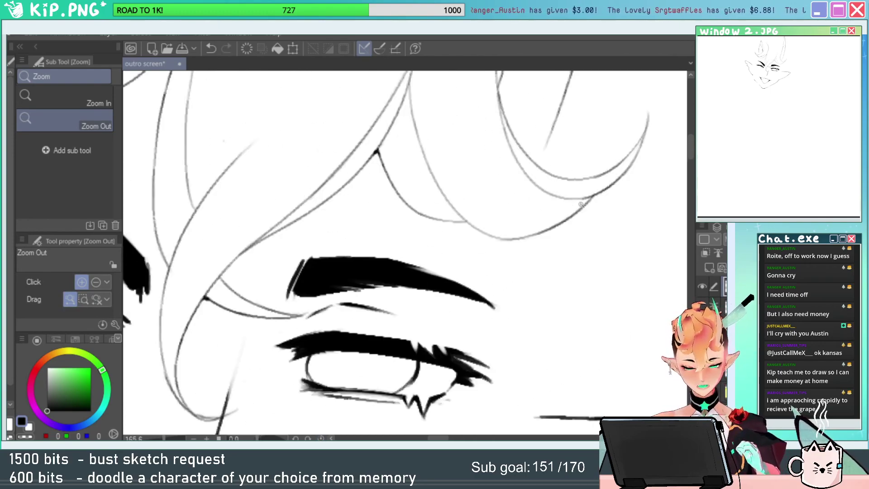
{"action": "key", "text": "shift+space"}
{"action": "mouse_move", "coordinate": [579, 215]}
{"action": "left_mouse_down"}
{"action": "mouse_move", "coordinate": [535, 93]}
{"action": "mouse_move", "coordinate": [540, 108]}
{"action": "mouse_move", "coordinate": [439, 252]}
{"action": "left_mouse_up"}
{"action": "key", "text": "ctrl+space"}
{"action": "key", "text": "e"}
Reink the erased stretch as a straighter line from the curl's second edge down to its lowest outer edge.
{"action": "key", "text": "p"}
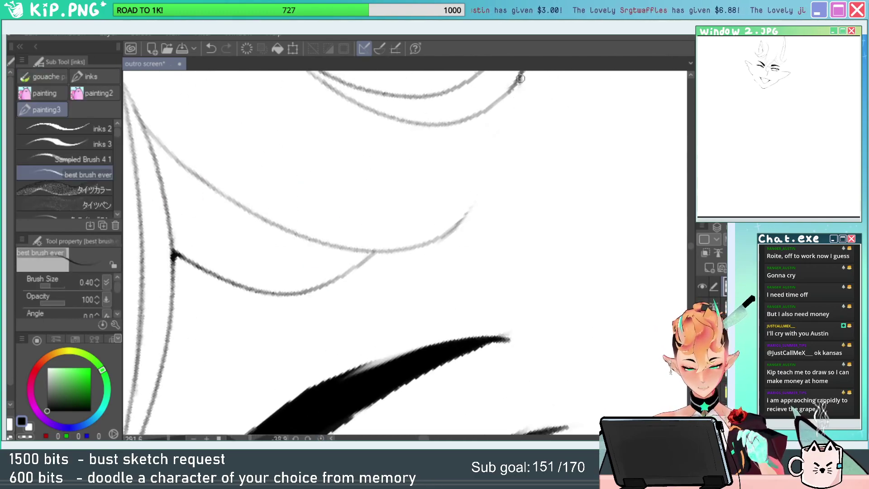
{"action": "left_click_drag", "start_coordinate": [525, 74], "coordinate": [480, 181]}
{"action": "key", "text": "ctrl+z"}
{"action": "left_click_drag", "start_coordinate": [523, 75], "coordinate": [478, 166]}
{"action": "key", "text": "ctrl+z"}
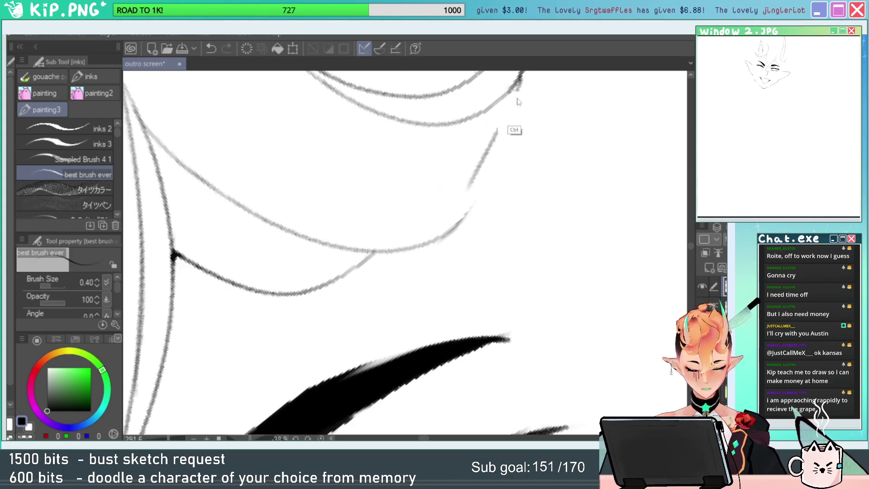
{"action": "mouse_move", "coordinate": [521, 75]}
{"action": "left_mouse_down"}
{"action": "mouse_move", "coordinate": [477, 188]}
{"action": "mouse_move", "coordinate": [431, 244]}
{"action": "left_mouse_up"}
{"action": "key", "text": "ctrl+z"}
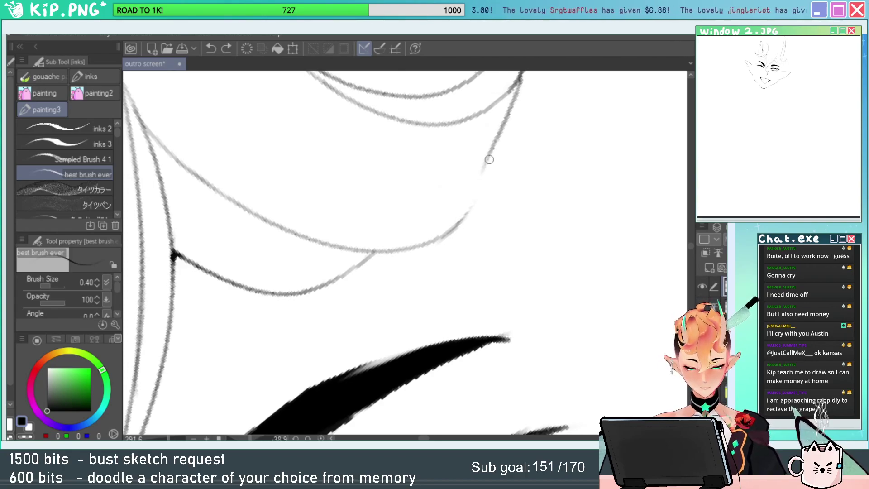
{"action": "left_click_drag", "start_coordinate": [489, 155], "coordinate": [437, 244]}
Try a stroke smoothing the bend in the curl's outer lower edge and undo it.
{"action": "key", "text": "space"}
{"action": "left_click_drag", "start_coordinate": [502, 238], "coordinate": [504, 294]}
{"action": "key", "text": "r"}
{"action": "left_click_drag", "start_coordinate": [525, 206], "coordinate": [416, 351]}
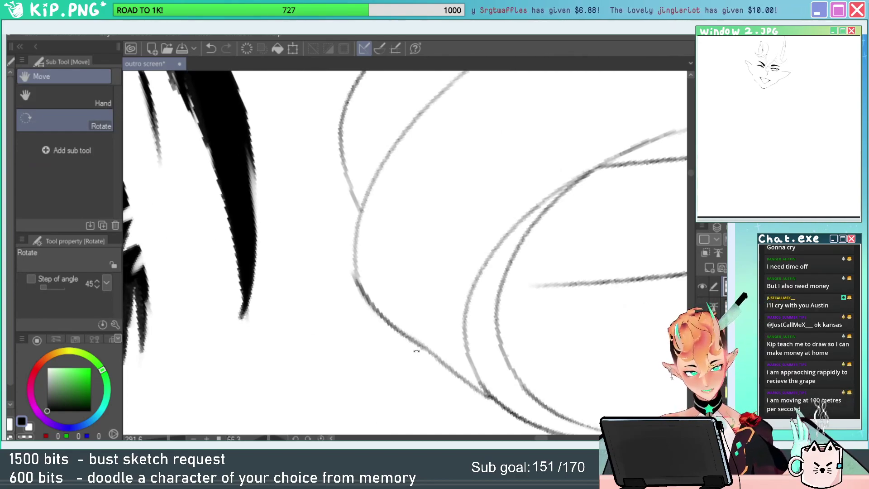
{"action": "key", "text": "alt+space"}
{"action": "left_click_drag", "start_coordinate": [508, 229], "coordinate": [437, 157]}
{"action": "key", "text": "r"}
{"action": "key", "text": "alt+space"}
{"action": "left_click_drag", "start_coordinate": [570, 222], "coordinate": [542, 233]}
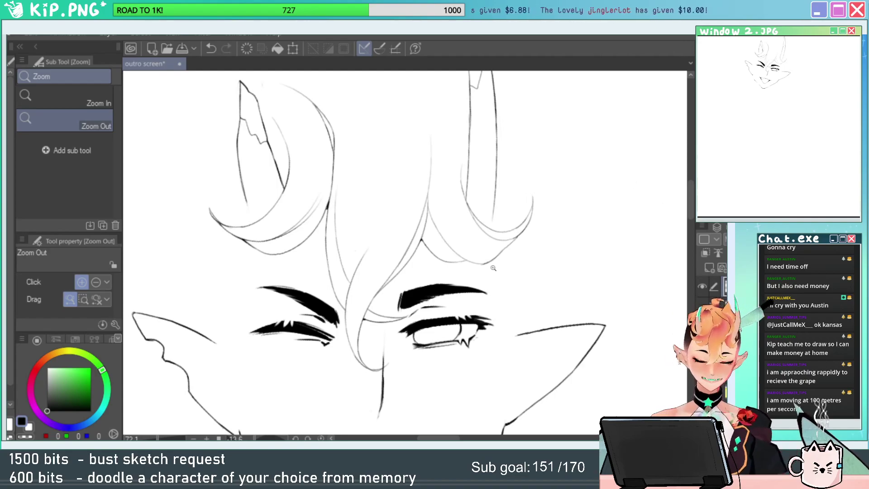
{"action": "left_click_drag", "start_coordinate": [496, 263], "coordinate": [584, 247]}
{"action": "key", "text": "r"}
{"action": "mouse_move", "coordinate": [584, 247]}
{"action": "left_mouse_down"}
{"action": "mouse_move", "coordinate": [588, 283]}
{"action": "mouse_move", "coordinate": [223, 273]}
{"action": "left_mouse_up"}
{"action": "left_click_drag", "start_coordinate": [297, 235], "coordinate": [413, 171]}
{"action": "key", "text": "r"}
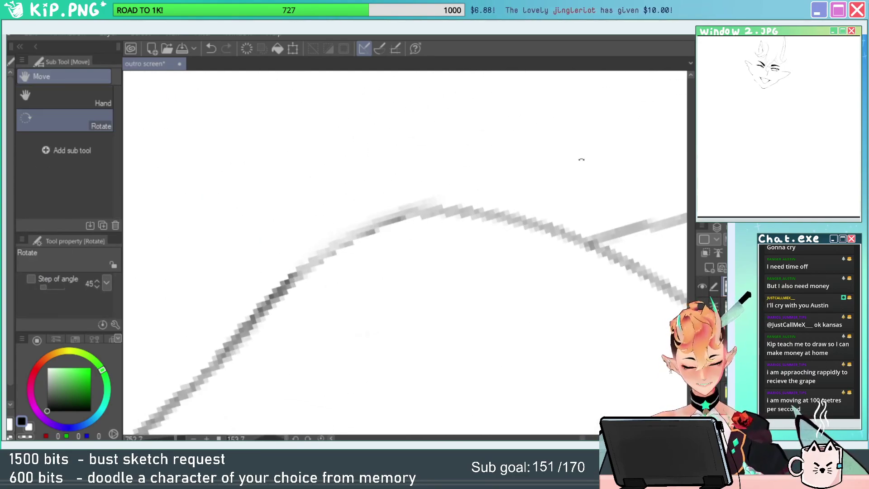
{"action": "left_click_drag", "start_coordinate": [581, 159], "coordinate": [501, 77]}
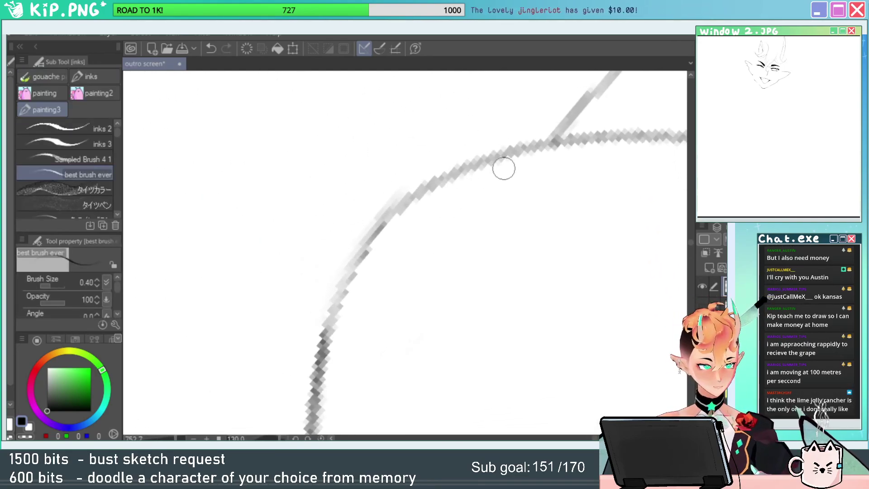
{"action": "mouse_move", "coordinate": [338, 312]}
{"action": "left_mouse_down"}
{"action": "mouse_move", "coordinate": [429, 190]}
{"action": "mouse_move", "coordinate": [520, 165]}
{"action": "left_mouse_up"}
{"action": "key", "text": "ctrl+z"}
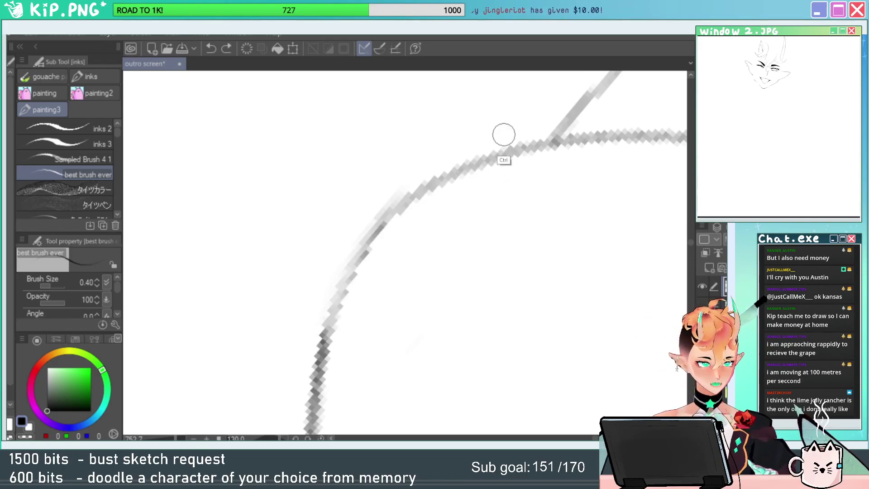
Ink a darker stroke along the bend of the curl's outer lower edge to smooth the joint.
{"action": "key", "text": "space"}
{"action": "left_click_drag", "start_coordinate": [520, 233], "coordinate": [551, 265]}
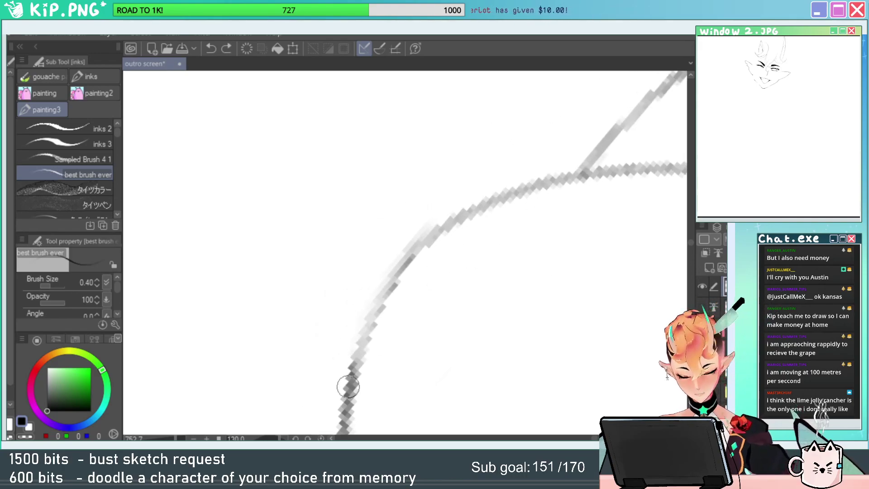
{"action": "left_click_drag", "start_coordinate": [348, 387], "coordinate": [478, 202]}
{"action": "key", "text": "ctrl+z"}
{"action": "key", "text": "ctrl+y"}
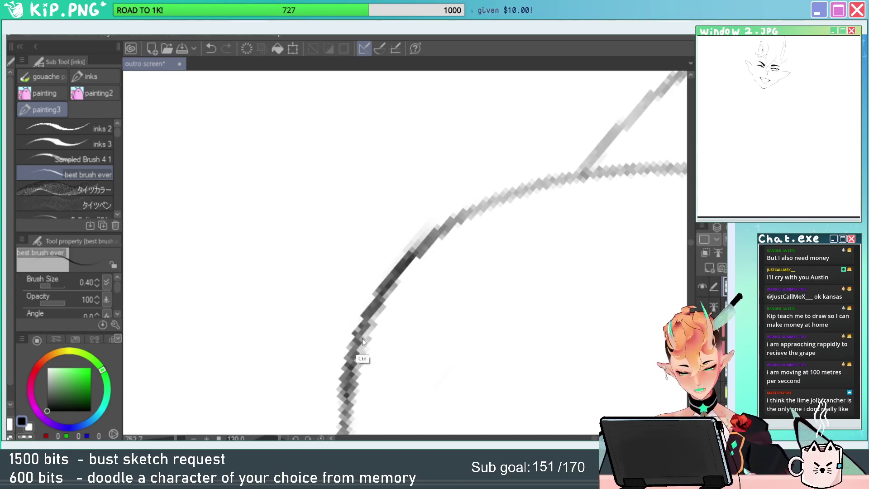
{"action": "key", "text": "ctrl+z"}
{"action": "key", "text": "ctrl+y"}
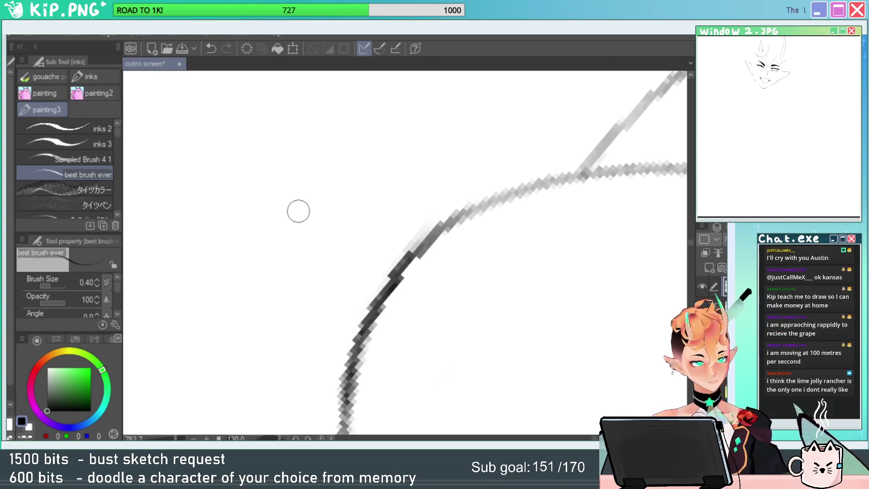
View the whole head and show the rough sketch layer beneath the line art.
{"action": "key", "text": "ctrl+space"}
{"action": "left_click_drag", "start_coordinate": [402, 273], "coordinate": [426, 233]}
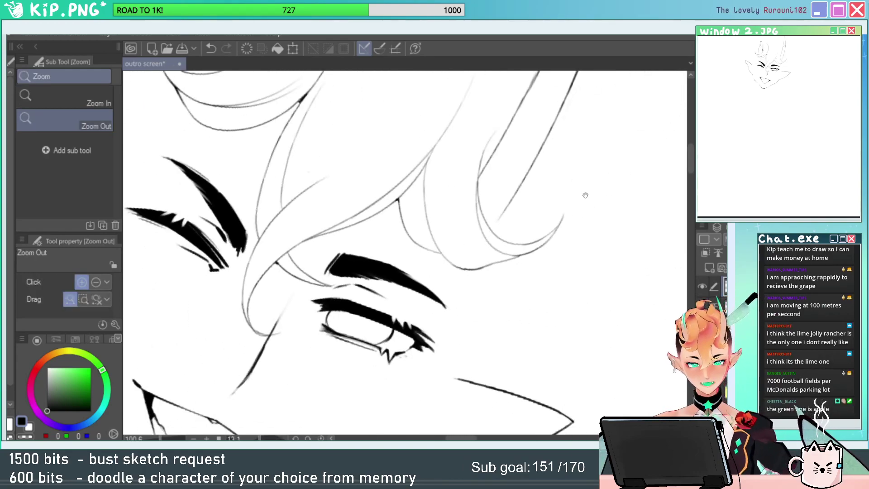
{"action": "left_click_drag", "start_coordinate": [585, 194], "coordinate": [563, 253]}
{"action": "left_click_drag", "start_coordinate": [677, 210], "coordinate": [618, 200]}
{"action": "left_click_drag", "start_coordinate": [603, 246], "coordinate": [551, 268]}
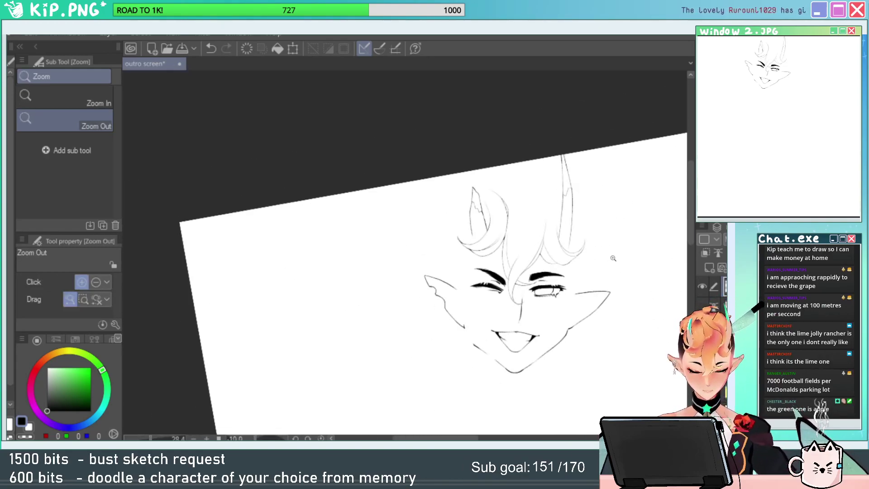
{"action": "scroll", "coordinate": [596, 242], "scroll_direction": "up", "scroll_amount": 3}
{"action": "left_click_drag", "start_coordinate": [637, 236], "coordinate": [590, 262]}
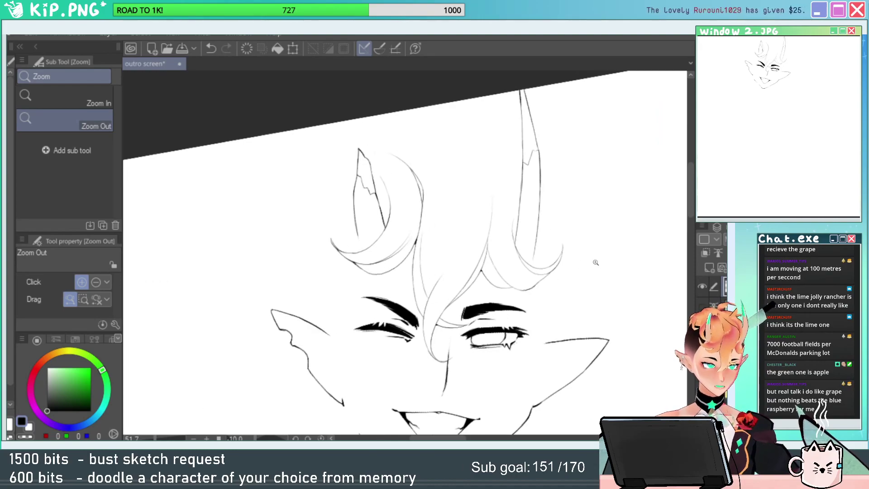
{"action": "left_click_drag", "start_coordinate": [576, 295], "coordinate": [549, 287]}
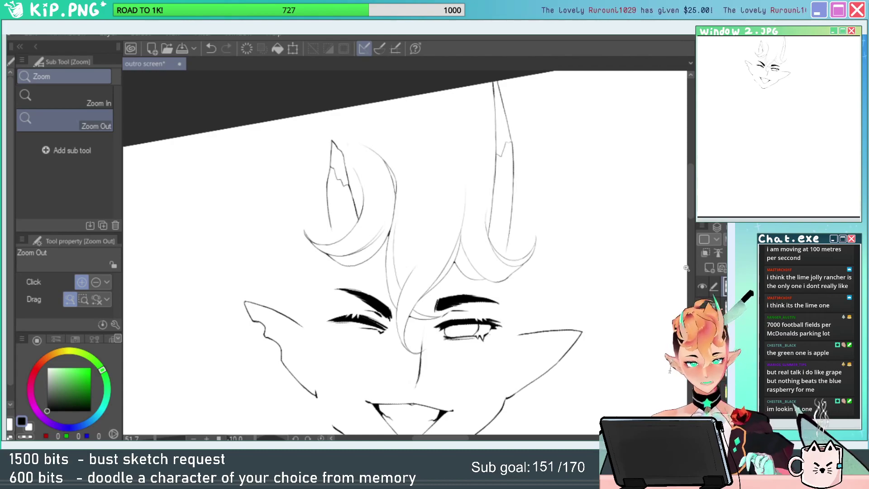
{"action": "left_click", "coordinate": [702, 305]}
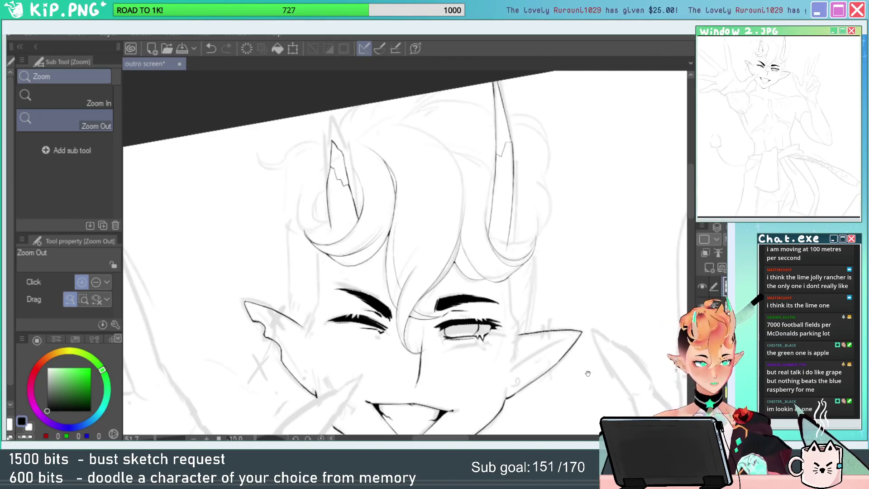
Ink the hairline from the underside of the curl beneath the taller horn down to the base of the ear.
{"action": "left_click_drag", "start_coordinate": [587, 373], "coordinate": [567, 352]}
{"action": "mouse_move", "coordinate": [525, 270]}
{"action": "left_mouse_down"}
{"action": "mouse_move", "coordinate": [549, 271]}
{"action": "mouse_move", "coordinate": [613, 141]}
{"action": "left_mouse_up"}
{"action": "key", "text": "p"}
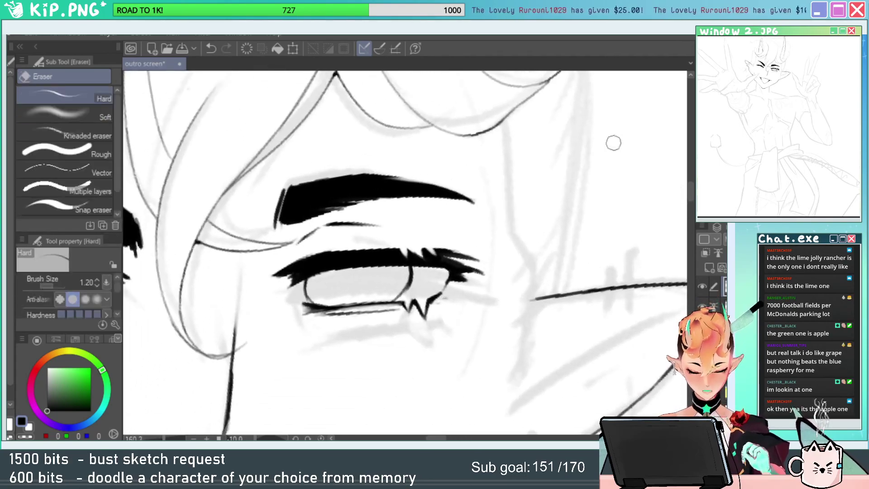
{"action": "left_click_drag", "start_coordinate": [508, 113], "coordinate": [510, 181]}
{"action": "key", "text": "ctrl+z"}
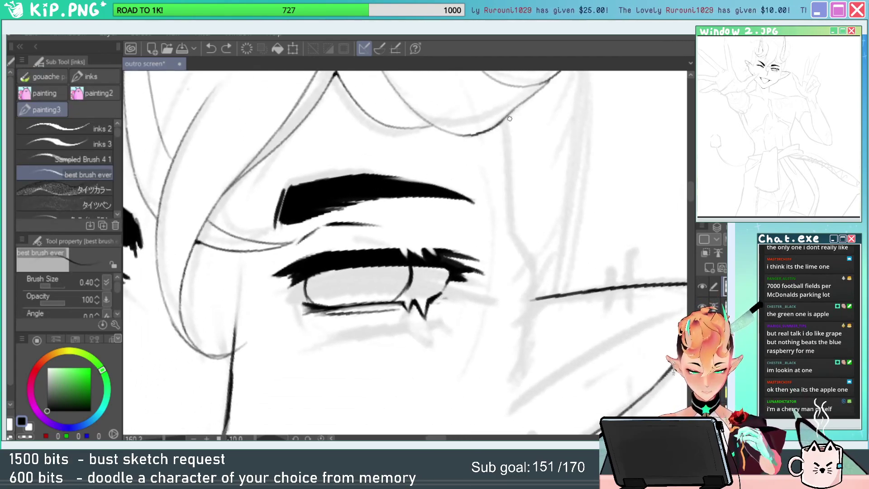
{"action": "left_click_drag", "start_coordinate": [507, 116], "coordinate": [526, 308]}
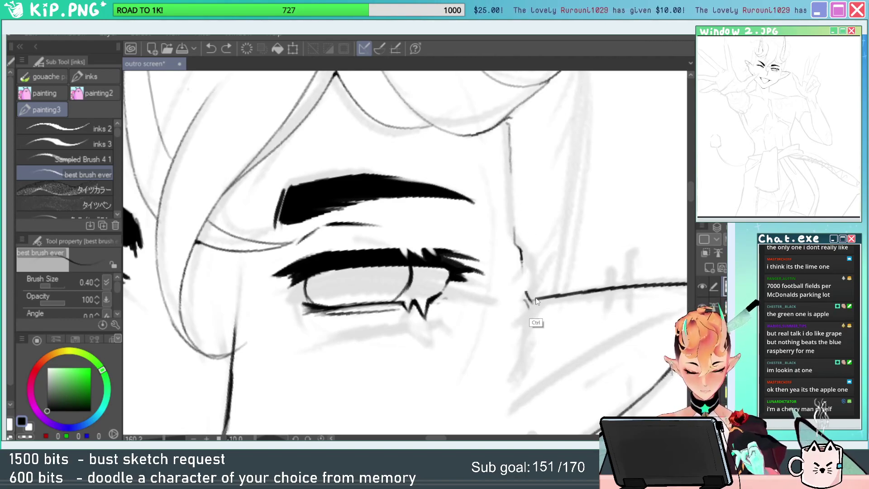
{"action": "key", "text": "ctrl+z"}
{"action": "key", "text": "ctrl+z"}
{"action": "key", "text": "ctrl+z"}
{"action": "mouse_move", "coordinate": [522, 259]}
{"action": "left_mouse_down"}
{"action": "mouse_move", "coordinate": [525, 310]}
{"action": "mouse_move", "coordinate": [537, 295]}
{"action": "mouse_move", "coordinate": [523, 323]}
{"action": "left_mouse_up"}
{"action": "key", "text": "ctrl+z"}
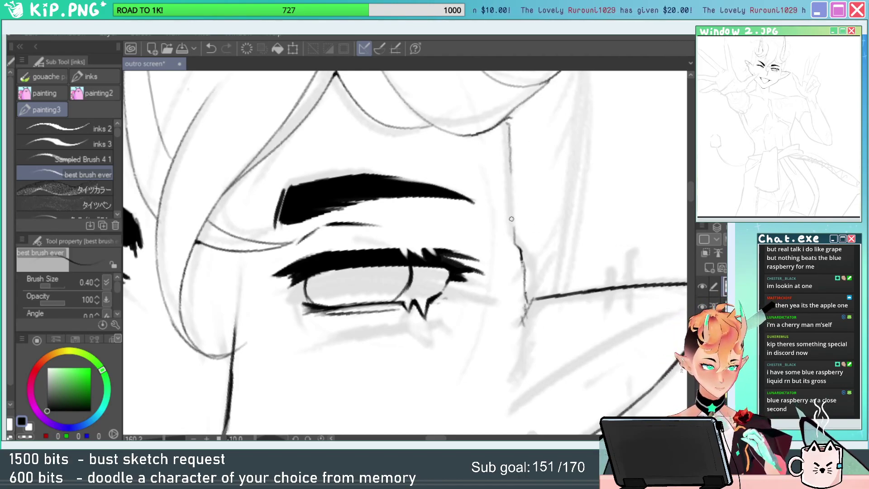
Roughen the inked hairline between the curl and the ear with short hair strokes.
{"action": "left_click_drag", "start_coordinate": [526, 220], "coordinate": [527, 254]}
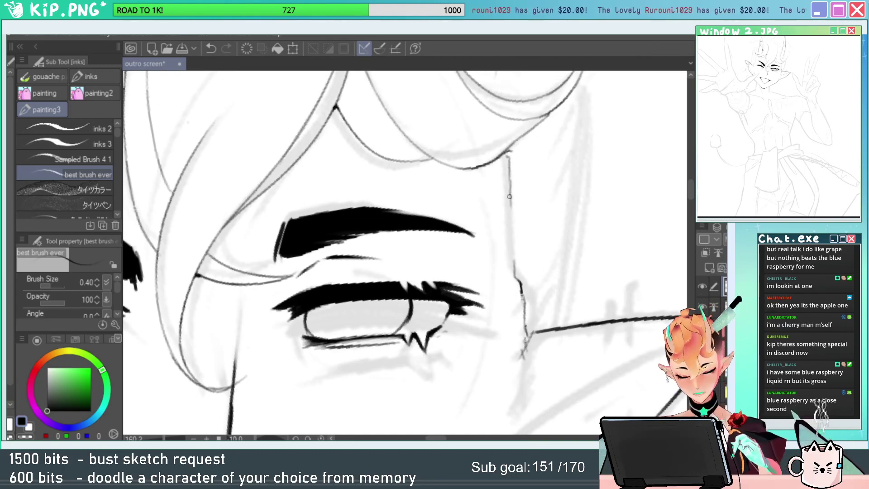
{"action": "mouse_move", "coordinate": [510, 196]}
{"action": "left_mouse_down"}
{"action": "mouse_move", "coordinate": [515, 251]}
{"action": "mouse_move", "coordinate": [581, 228]}
{"action": "mouse_move", "coordinate": [567, 247]}
{"action": "left_mouse_up"}
{"action": "key", "text": "e"}
{"action": "key", "text": "p"}
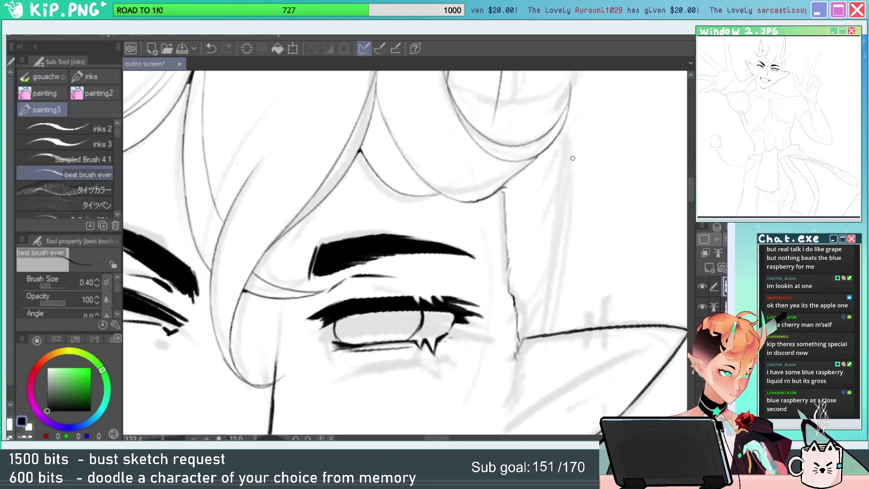
Ink the near-vertical hair line that meets the upper edge of the ear, following the sketch.
{"action": "mouse_move", "coordinate": [569, 187]}
{"action": "left_mouse_down"}
{"action": "mouse_move", "coordinate": [563, 179]}
{"action": "mouse_move", "coordinate": [563, 268]}
{"action": "mouse_move", "coordinate": [571, 206]}
{"action": "left_mouse_up"}
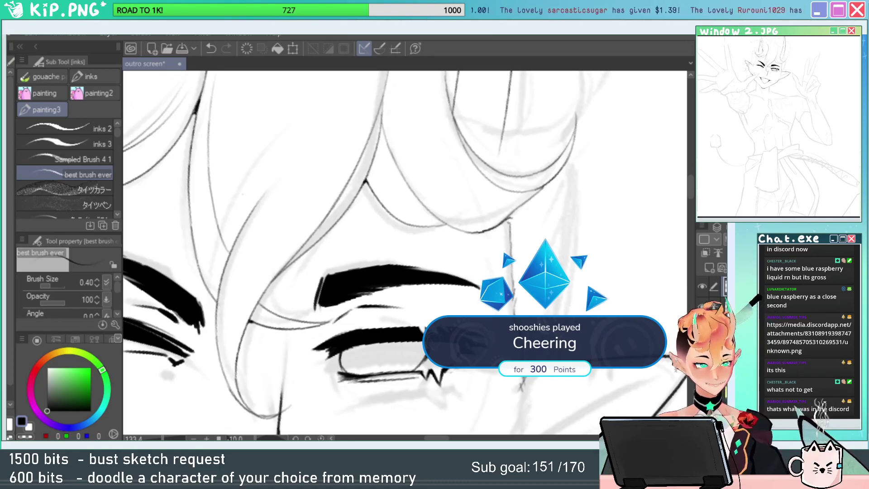
{"action": "scroll", "coordinate": [560, 298], "scroll_direction": "down", "scroll_amount": 3}
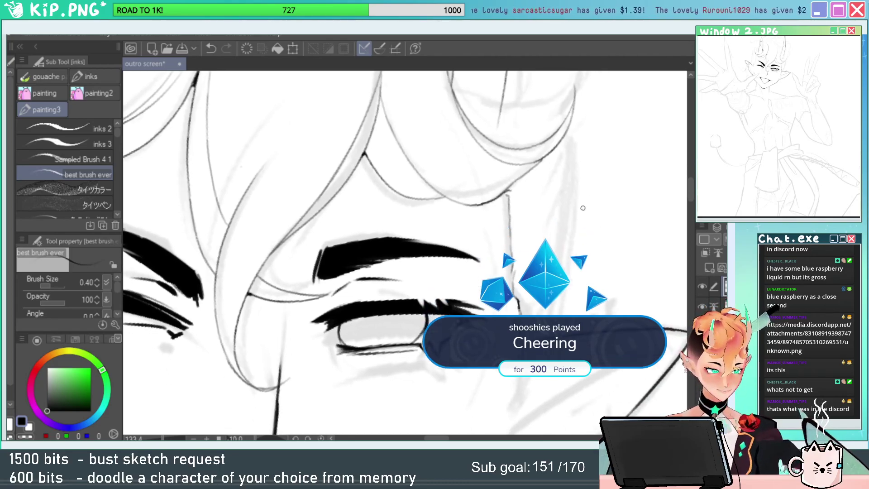
{"action": "key", "text": "r"}
{"action": "left_click_drag", "start_coordinate": [591, 225], "coordinate": [589, 216]}
{"action": "key", "text": "e"}
{"action": "key", "text": "p"}
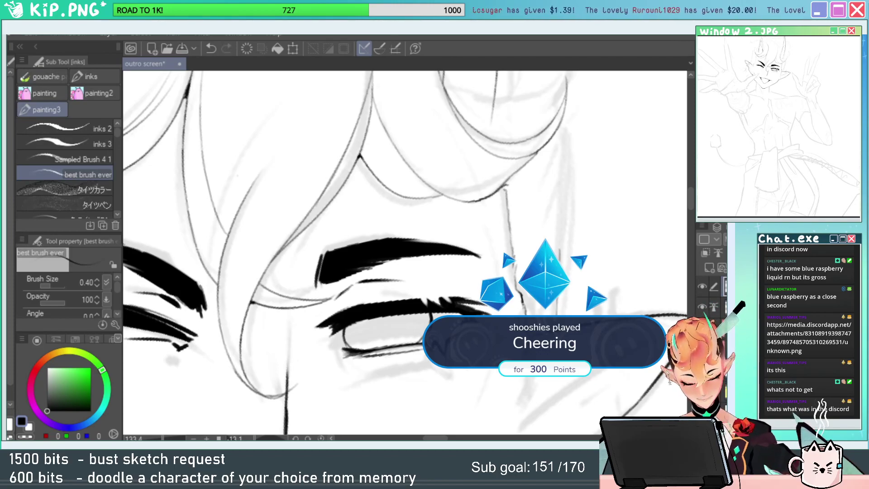
{"action": "left_click_drag", "start_coordinate": [558, 296], "coordinate": [555, 327]}
Ink the inner ear contour as a short lower segment and a long curve toward the ear's tip.
{"action": "mouse_move", "coordinate": [572, 357]}
{"action": "left_mouse_down"}
{"action": "mouse_move", "coordinate": [629, 174]}
{"action": "mouse_move", "coordinate": [584, 171]}
{"action": "mouse_move", "coordinate": [584, 181]}
{"action": "left_mouse_up"}
{"action": "mouse_move", "coordinate": [611, 237]}
{"action": "left_mouse_down"}
{"action": "mouse_move", "coordinate": [505, 270]}
{"action": "mouse_move", "coordinate": [485, 316]}
{"action": "mouse_move", "coordinate": [518, 243]}
{"action": "mouse_move", "coordinate": [482, 326]}
{"action": "left_mouse_up"}
{"action": "key", "text": "ctrl+z"}
{"action": "key", "text": "ctrl+z"}
{"action": "mouse_move", "coordinate": [514, 247]}
{"action": "left_mouse_down"}
{"action": "mouse_move", "coordinate": [576, 201]}
{"action": "mouse_move", "coordinate": [621, 188]}
{"action": "left_mouse_up"}
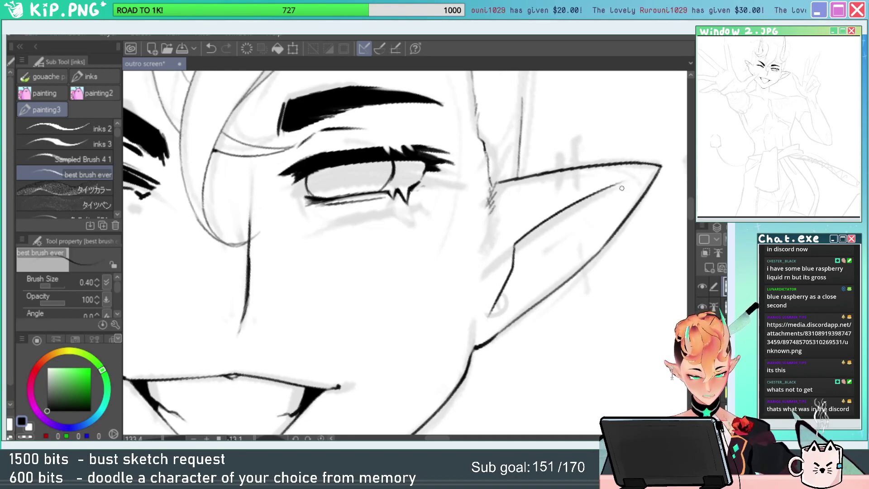
Erase the end of the inner ear curve near the tip to taper it, and save the file.
{"action": "key", "text": "alt+space"}
{"action": "left_click_drag", "start_coordinate": [549, 223], "coordinate": [588, 222]}
{"action": "key", "text": "e"}
{"action": "mouse_move", "coordinate": [645, 170]}
{"action": "left_mouse_down"}
{"action": "mouse_move", "coordinate": [538, 226]}
{"action": "mouse_move", "coordinate": [658, 161]}
{"action": "left_mouse_up"}
{"action": "key", "text": "b"}
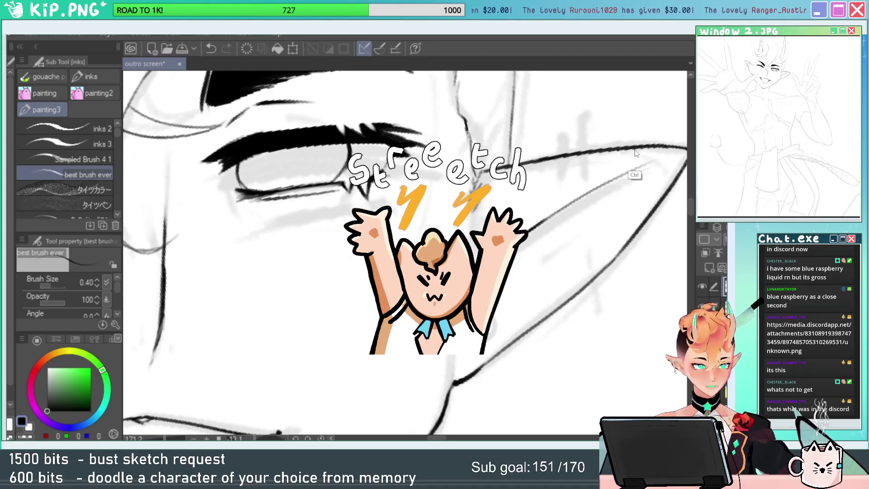
{"action": "key", "text": "ctrl+s"}
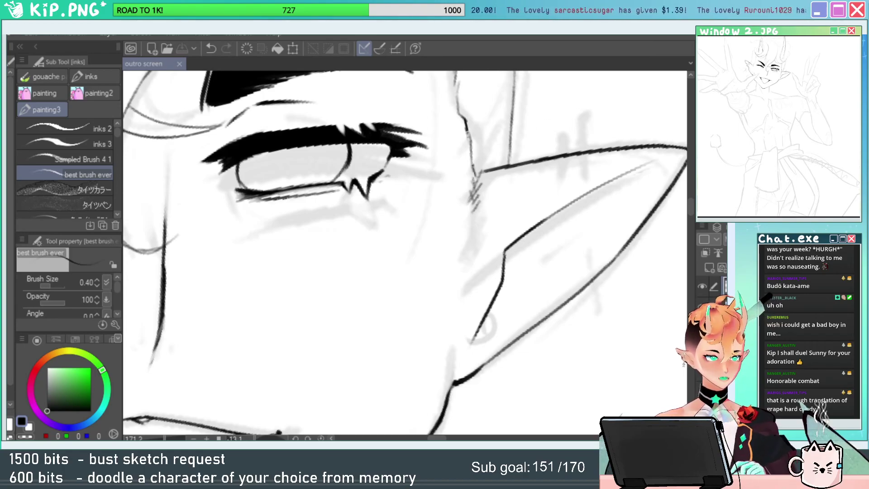
{"action": "left_click_drag", "start_coordinate": [614, 303], "coordinate": [591, 306]}
{"action": "mouse_move", "coordinate": [602, 321]}
{"action": "left_mouse_down"}
{"action": "mouse_move", "coordinate": [604, 345]}
{"action": "mouse_move", "coordinate": [565, 326]}
{"action": "mouse_move", "coordinate": [611, 317]}
{"action": "left_mouse_up"}
{"action": "key", "text": "ctrl+z"}
Thin the lower segment of the inner ear line, darken the curve at its corner, and trim the corner with the eraser.
{"action": "key", "text": "ctrl+space"}
{"action": "key", "text": "e"}
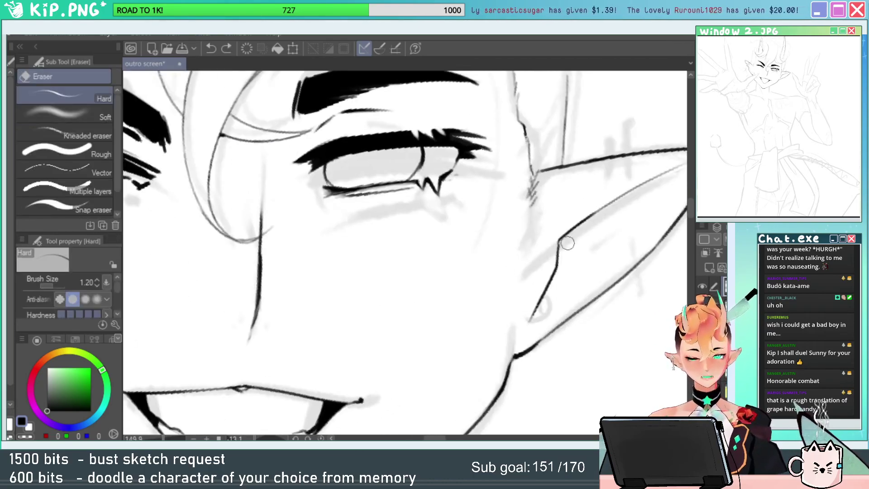
{"action": "left_click_drag", "start_coordinate": [566, 243], "coordinate": [531, 321]}
{"action": "key", "text": "p"}
{"action": "mouse_move", "coordinate": [560, 239]}
{"action": "left_mouse_down"}
{"action": "mouse_move", "coordinate": [547, 310]}
{"action": "mouse_move", "coordinate": [585, 222]}
{"action": "left_mouse_up"}
{"action": "key", "text": "ctrl+space"}
{"action": "key", "text": "e"}
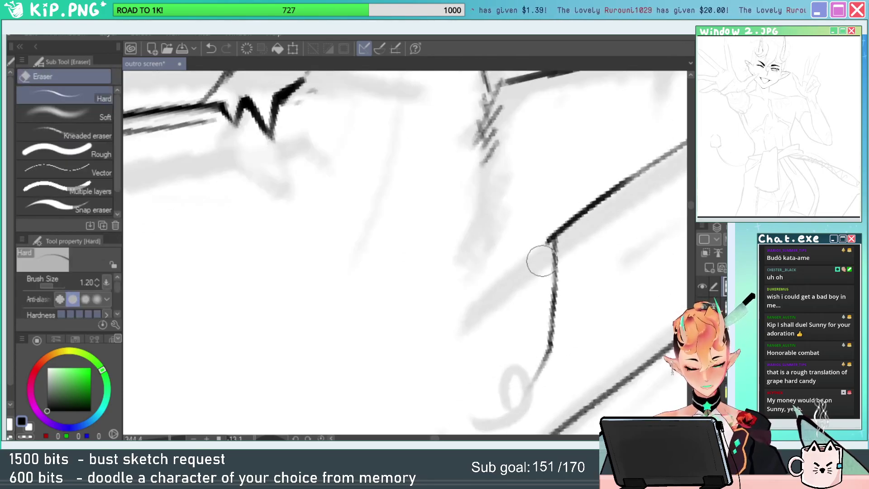
{"action": "left_click_drag", "start_coordinate": [542, 259], "coordinate": [568, 204]}
{"action": "key", "text": "ctrl+space"}
{"action": "mouse_move", "coordinate": [631, 182]}
{"action": "left_mouse_down"}
{"action": "mouse_move", "coordinate": [548, 274]}
{"action": "mouse_move", "coordinate": [524, 235]}
{"action": "mouse_move", "coordinate": [576, 250]}
{"action": "left_mouse_up"}
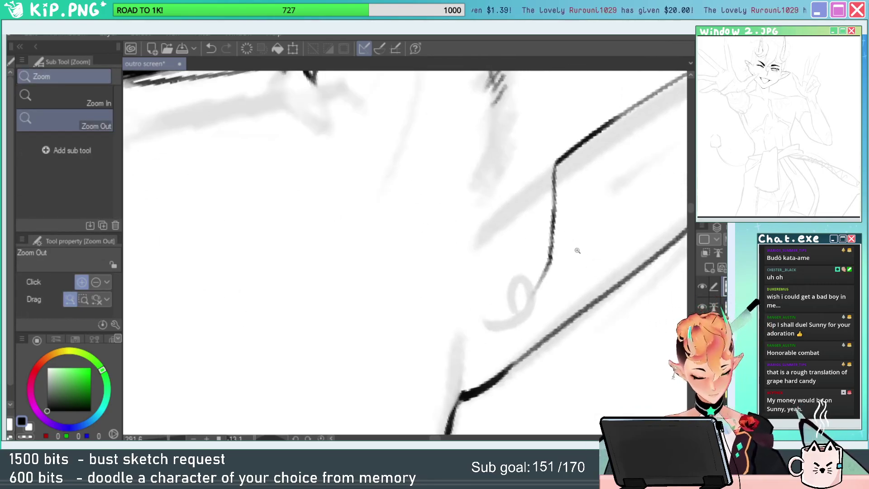
Erase the lower end of the inner ear line and reink it as a smoother downward curve.
{"action": "key", "text": "p"}
{"action": "mouse_move", "coordinate": [512, 264]}
{"action": "left_mouse_down"}
{"action": "mouse_move", "coordinate": [493, 291]}
{"action": "mouse_move", "coordinate": [508, 266]}
{"action": "left_mouse_up"}
{"action": "key", "text": "ctrl+z"}
{"action": "key", "text": "e"}
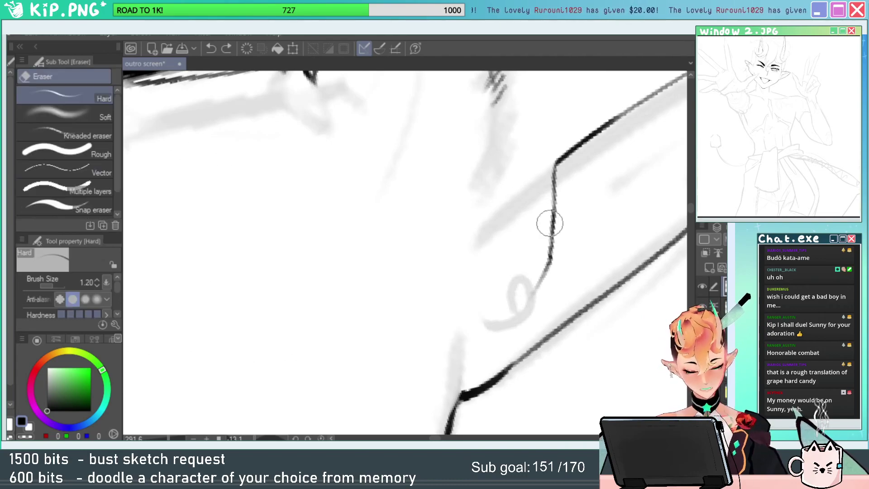
{"action": "left_click_drag", "start_coordinate": [549, 223], "coordinate": [530, 299]}
{"action": "key", "text": "p"}
{"action": "left_click_drag", "start_coordinate": [554, 212], "coordinate": [544, 292]}
Draw a small round stud earring on the earlobe beside the lower end of the inner ear line.
{"action": "mouse_move", "coordinate": [517, 262]}
{"action": "left_mouse_down"}
{"action": "mouse_move", "coordinate": [497, 284]}
{"action": "mouse_move", "coordinate": [515, 316]}
{"action": "mouse_move", "coordinate": [531, 273]}
{"action": "mouse_move", "coordinate": [491, 282]}
{"action": "mouse_move", "coordinate": [504, 307]}
{"action": "mouse_move", "coordinate": [525, 303]}
{"action": "mouse_move", "coordinate": [532, 280]}
{"action": "mouse_move", "coordinate": [514, 261]}
{"action": "mouse_move", "coordinate": [495, 306]}
{"action": "left_mouse_up"}
{"action": "key", "text": "ctrl+z"}
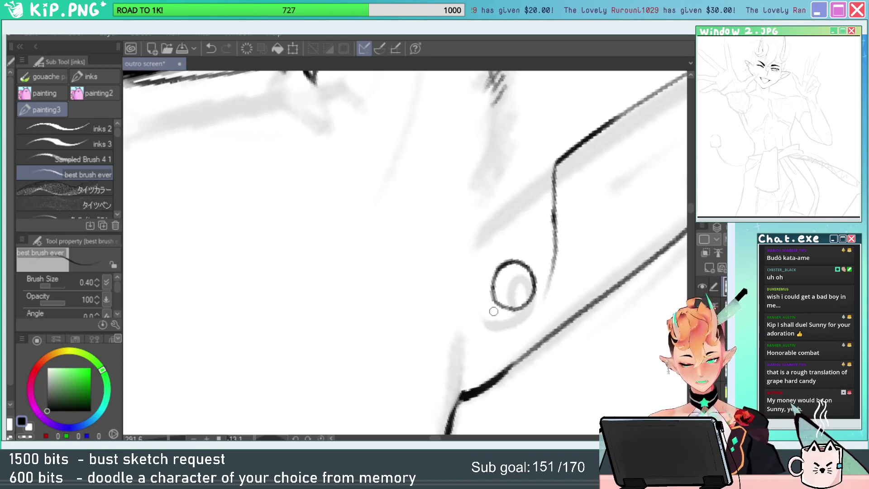
{"action": "key", "text": "ctrl+z"}
{"action": "mouse_move", "coordinate": [501, 260]}
{"action": "left_mouse_down"}
{"action": "mouse_move", "coordinate": [480, 293]}
{"action": "mouse_move", "coordinate": [527, 300]}
{"action": "mouse_move", "coordinate": [490, 269]}
{"action": "left_mouse_up"}
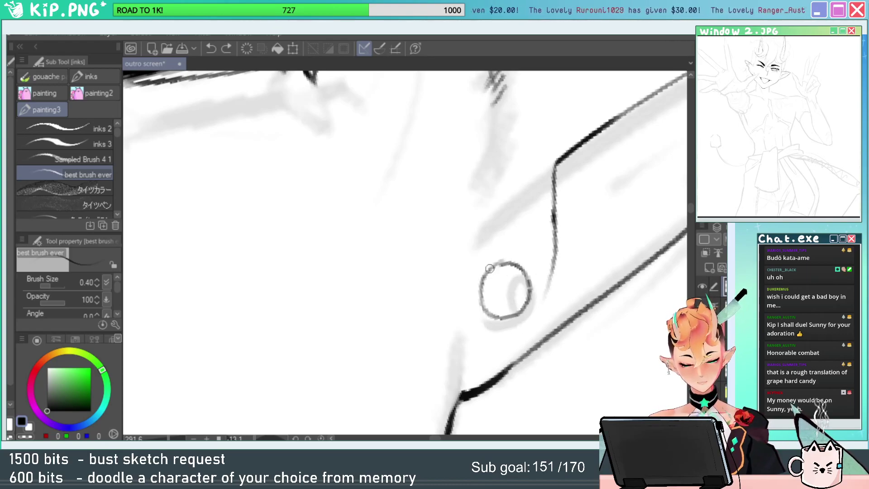
Erase the overlapping stroke ends at the top of the round earring and close its outline cleanly.
{"action": "key", "text": "ctrl+space"}
{"action": "left_click_drag", "start_coordinate": [560, 265], "coordinate": [623, 298]}
{"action": "scroll", "coordinate": [569, 269], "scroll_direction": "up", "scroll_amount": 4}
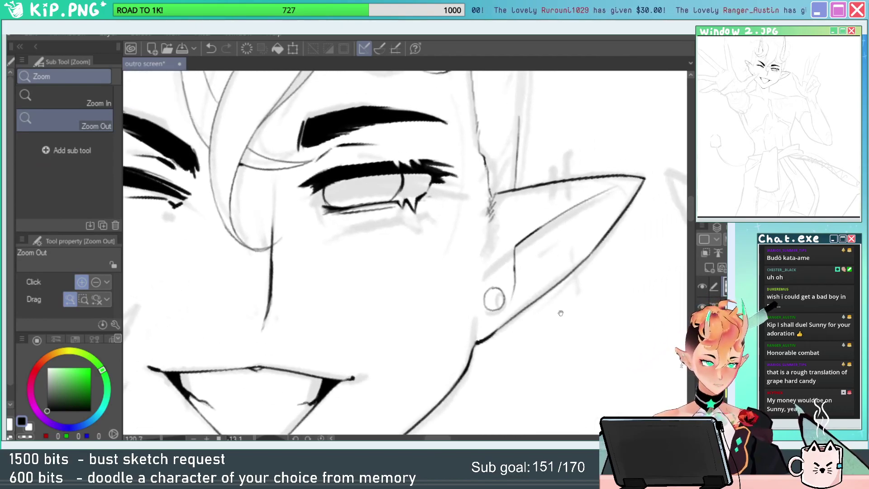
{"action": "key", "text": "e"}
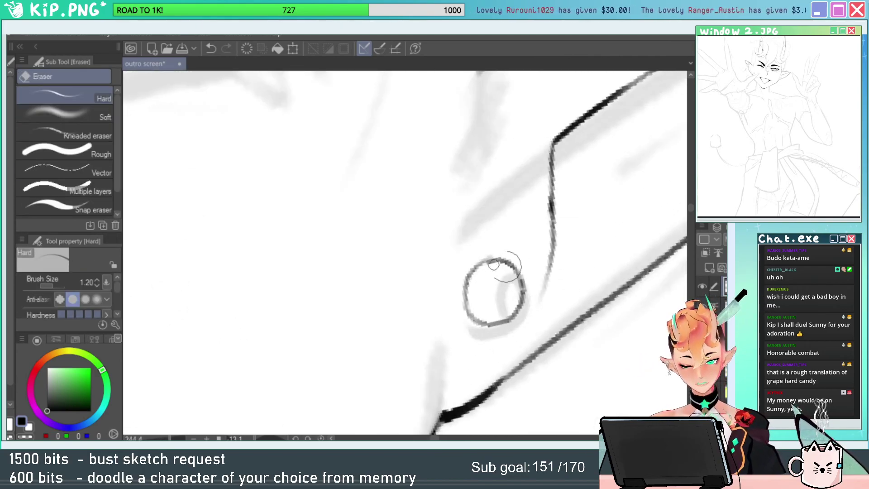
{"action": "key", "text": "p"}
{"action": "key", "text": "ctrl+alt+space"}
{"action": "left_click", "coordinate": [496, 301]}
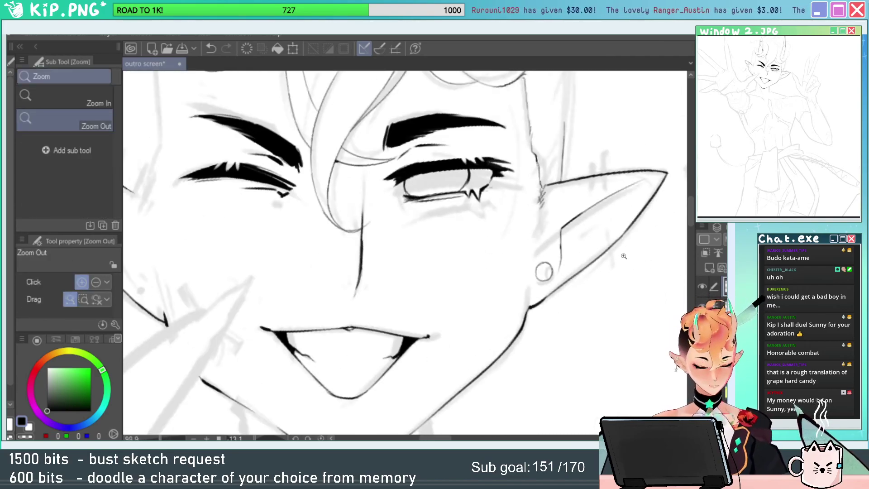
{"action": "scroll", "coordinate": [624, 256], "scroll_direction": "up", "scroll_amount": 3}
{"action": "key", "text": "e"}
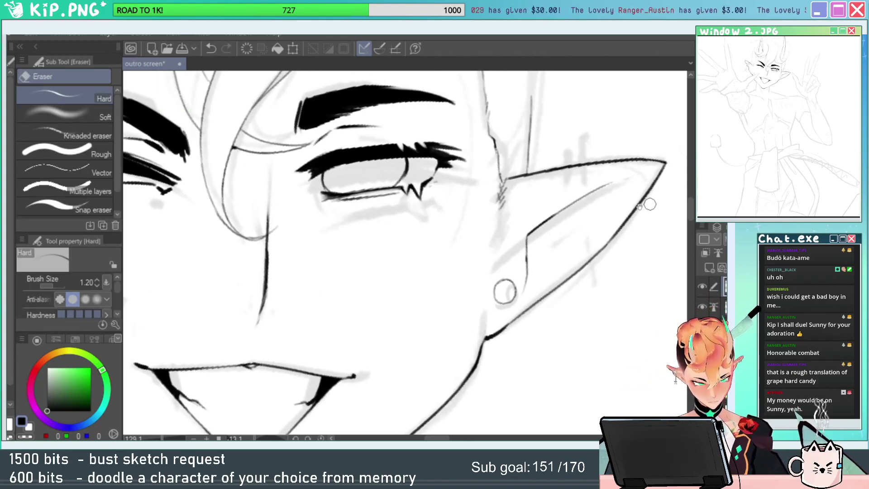
Lasso the inner ear line together with the earring and shift them slightly toward the ear tip, then deselect.
{"action": "left_click_drag", "start_coordinate": [639, 206], "coordinate": [623, 217]}
{"action": "key", "text": "m"}
{"action": "mouse_move", "coordinate": [532, 274]}
{"action": "left_mouse_down"}
{"action": "mouse_move", "coordinate": [485, 327]}
{"action": "mouse_move", "coordinate": [595, 187]}
{"action": "mouse_move", "coordinate": [566, 246]}
{"action": "mouse_move", "coordinate": [594, 240]}
{"action": "left_mouse_up"}
{"action": "key", "text": "ctrl+t"}
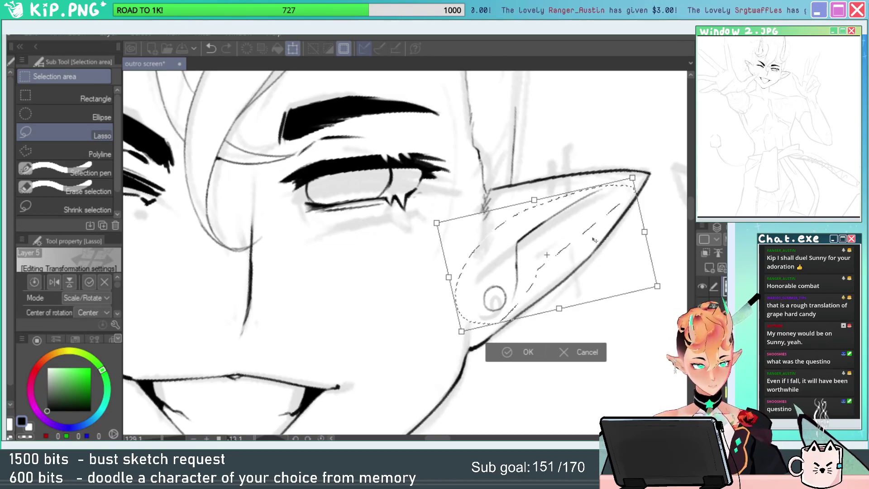
{"action": "key", "text": "Return"}
{"action": "key", "text": "ctrl+d"}
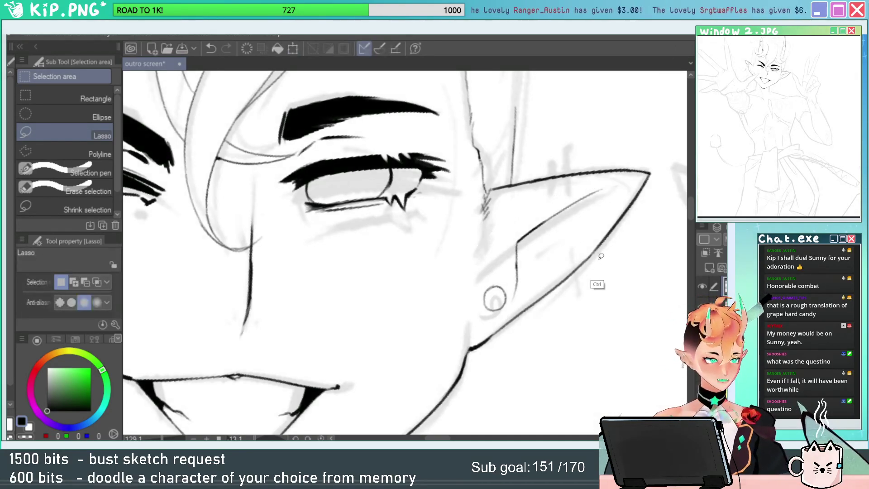
Examine the inked ear and the surrounding face line art both close up and from farther away.
{"action": "key", "text": "ctrl+space"}
{"action": "left_click_drag", "start_coordinate": [548, 303], "coordinate": [488, 332]}
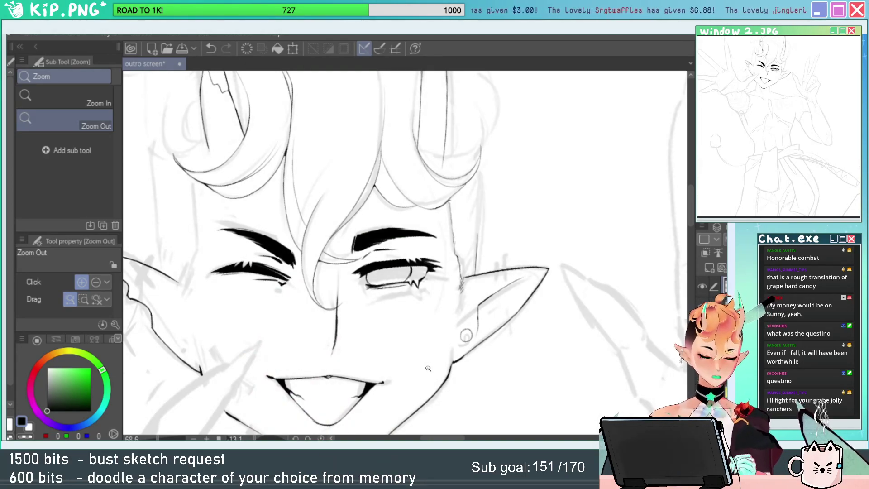
{"action": "scroll", "coordinate": [549, 269], "scroll_direction": "up", "scroll_amount": 6}
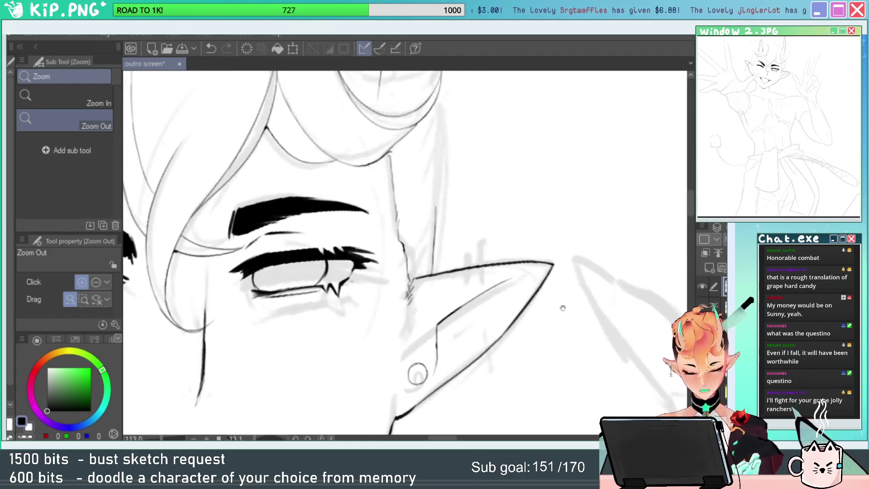
{"action": "key", "text": "e"}
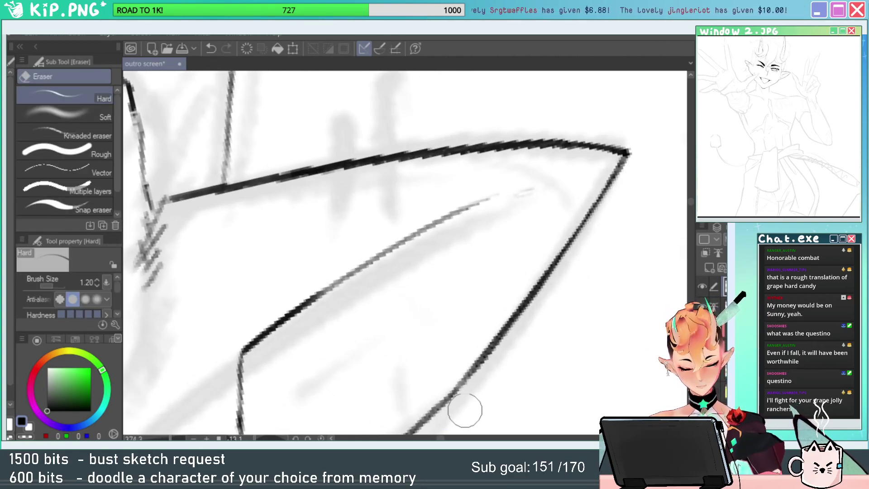
{"action": "key", "text": "/"}
{"action": "scroll", "coordinate": [516, 308], "scroll_direction": "down", "scroll_amount": 5}
{"action": "left_click_drag", "start_coordinate": [516, 308], "coordinate": [564, 337]}
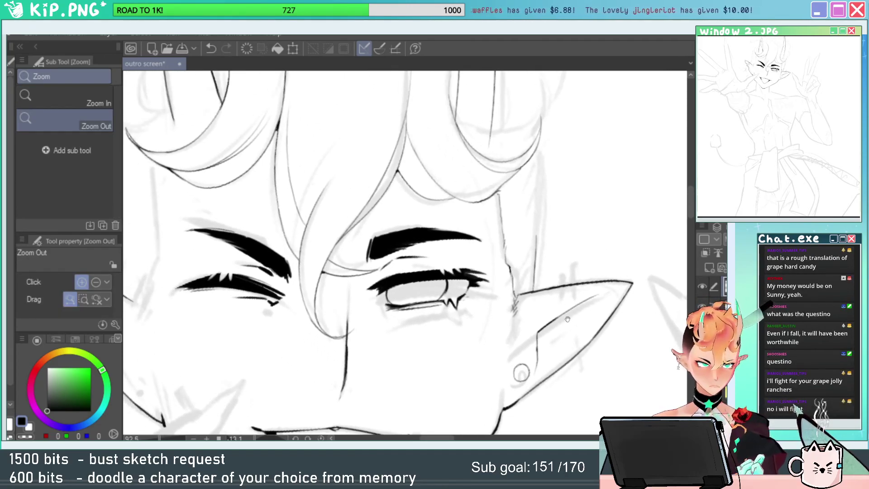
{"action": "left_click_drag", "start_coordinate": [563, 303], "coordinate": [546, 281]}
{"action": "left_click_drag", "start_coordinate": [546, 277], "coordinate": [563, 323]}
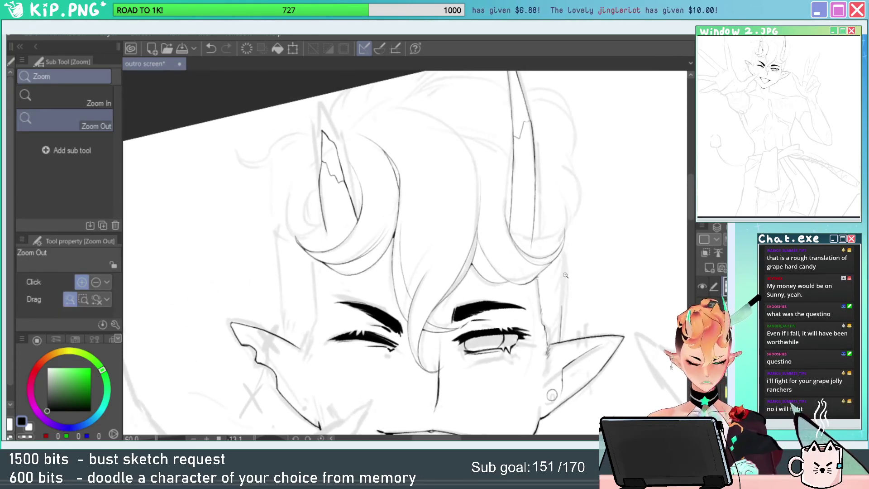
Ink the outer edge of the side hair as a thin line from beneath the horn-side curl toward the pointed ear.
{"action": "scroll", "coordinate": [565, 274], "scroll_direction": "up", "scroll_amount": 4}
{"action": "key", "text": "p"}
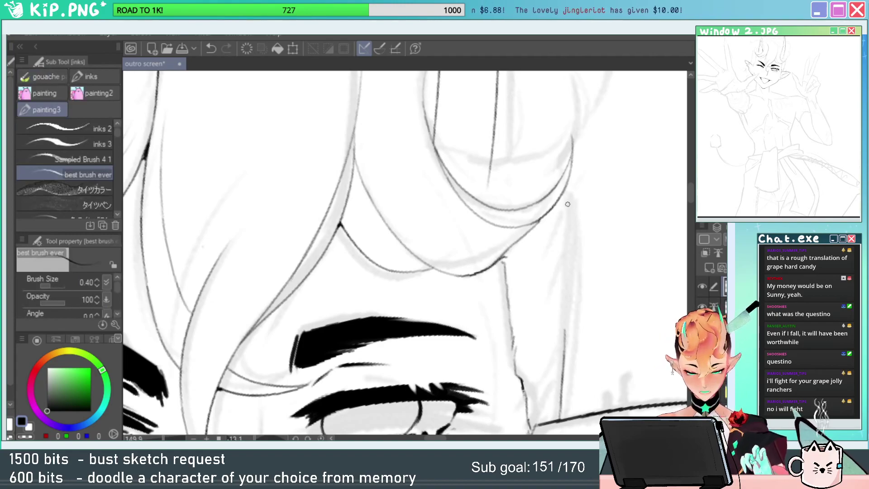
{"action": "left_click_drag", "start_coordinate": [568, 204], "coordinate": [562, 344]}
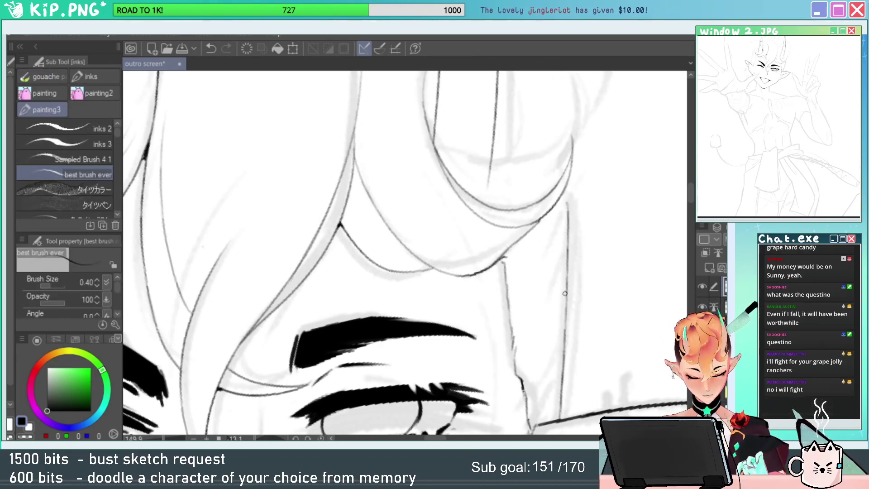
{"action": "left_click_drag", "start_coordinate": [567, 293], "coordinate": [564, 352]}
{"action": "key", "text": "ctrl+z"}
{"action": "left_click_drag", "start_coordinate": [565, 286], "coordinate": [563, 347]}
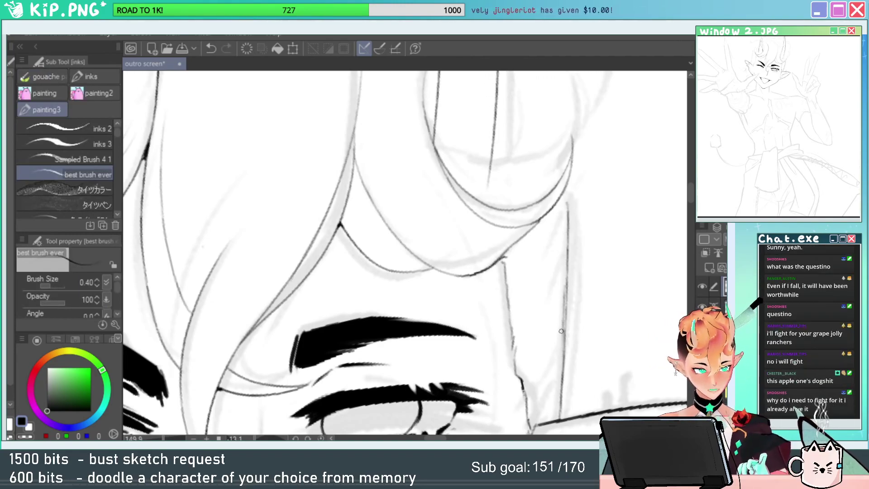
{"action": "key", "text": "ctrl+z"}
Add fine hatching strokes to the side hair near the ear's upper edge and just beneath the hair curl.
{"action": "mouse_move", "coordinate": [566, 280]}
{"action": "left_mouse_down"}
{"action": "mouse_move", "coordinate": [562, 344]}
{"action": "mouse_move", "coordinate": [609, 231]}
{"action": "left_mouse_up"}
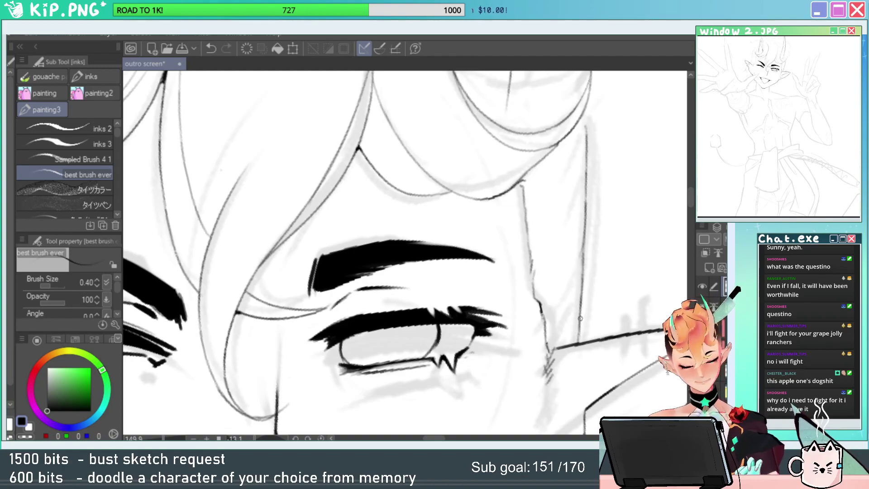
{"action": "left_click_drag", "start_coordinate": [578, 307], "coordinate": [562, 346]}
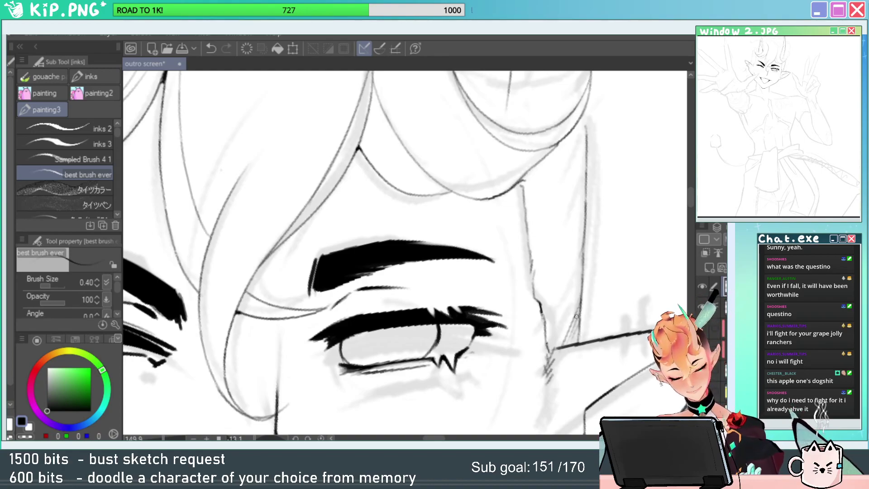
{"action": "left_click_drag", "start_coordinate": [533, 169], "coordinate": [523, 193]}
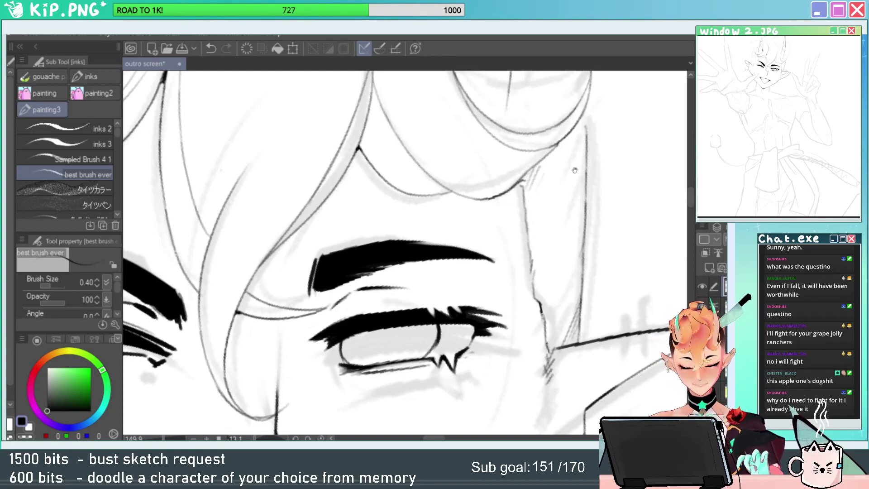
{"action": "mouse_move", "coordinate": [599, 133]}
{"action": "left_mouse_down"}
{"action": "mouse_move", "coordinate": [617, 273]}
{"action": "mouse_move", "coordinate": [584, 306]}
{"action": "left_mouse_up"}
Trim the long horn's lower line end, ink two curved hair strands around its base, and extend the horn edge to meet them.
{"action": "key", "text": "ctrl+space"}
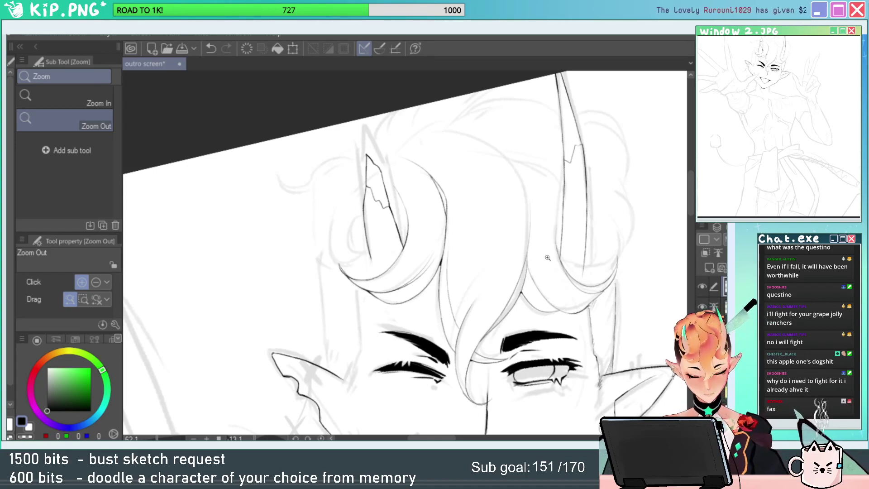
{"action": "left_click_drag", "start_coordinate": [578, 264], "coordinate": [648, 261]}
{"action": "key", "text": "e"}
{"action": "key", "text": "p"}
{"action": "left_click_drag", "start_coordinate": [576, 296], "coordinate": [488, 245]}
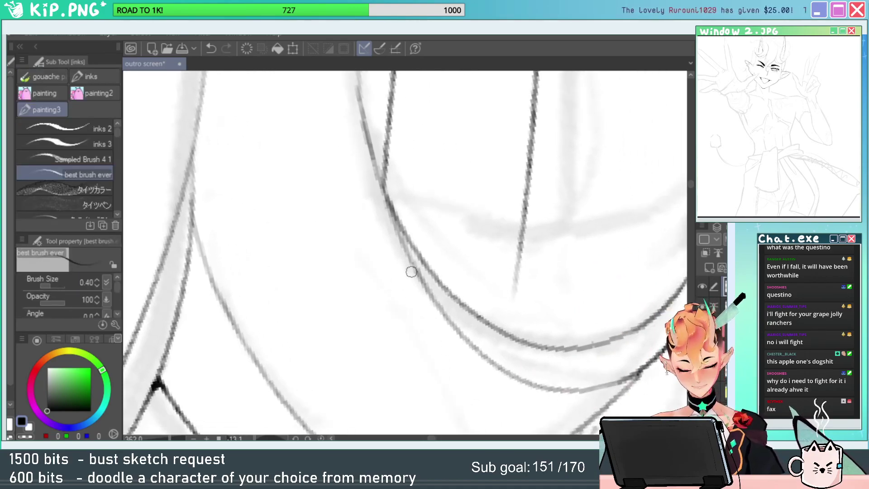
{"action": "key", "text": "e"}
{"action": "left_click_drag", "start_coordinate": [510, 303], "coordinate": [515, 294]}
{"action": "key", "text": "p"}
{"action": "mouse_move", "coordinate": [396, 226]}
{"action": "left_mouse_down"}
{"action": "mouse_move", "coordinate": [412, 248]}
{"action": "mouse_move", "coordinate": [597, 176]}
{"action": "left_mouse_up"}
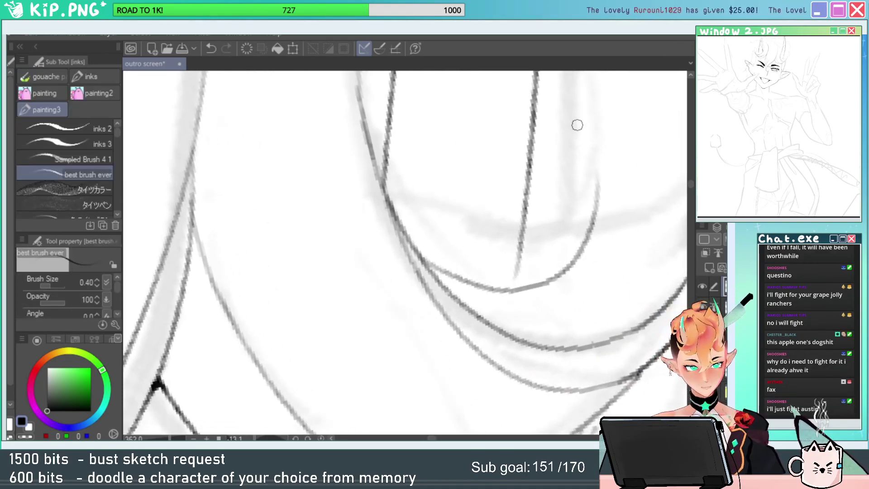
{"action": "key", "text": "ctrl+z"}
{"action": "mouse_move", "coordinate": [430, 265]}
{"action": "left_mouse_down"}
{"action": "mouse_move", "coordinate": [578, 186]}
{"action": "mouse_move", "coordinate": [548, 271]}
{"action": "mouse_move", "coordinate": [499, 323]}
{"action": "left_mouse_up"}
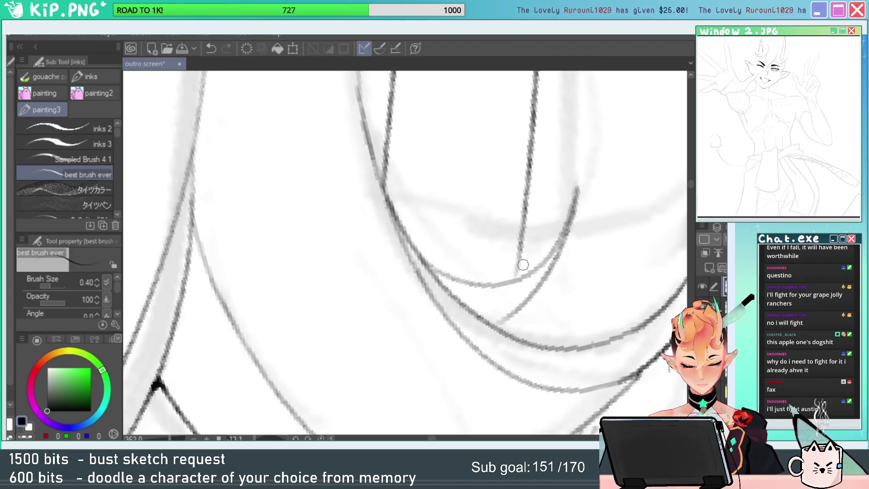
{"action": "left_click_drag", "start_coordinate": [517, 274], "coordinate": [523, 248]}
{"action": "left_click_drag", "start_coordinate": [536, 289], "coordinate": [505, 320]}
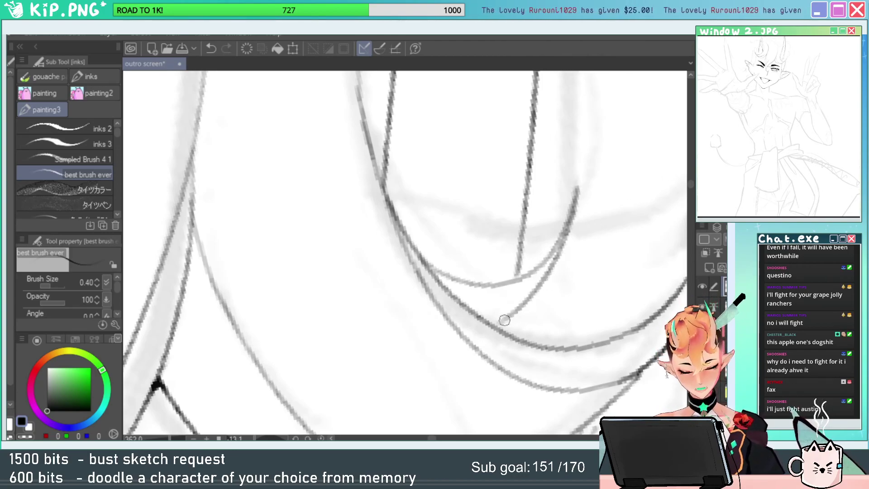
Lighten the overlapping lines with the eraser where the two curved strands meet beside the long horn's base.
{"action": "mouse_move", "coordinate": [573, 310]}
{"action": "left_mouse_down"}
{"action": "mouse_move", "coordinate": [606, 304]}
{"action": "mouse_move", "coordinate": [591, 252]}
{"action": "mouse_move", "coordinate": [630, 240]}
{"action": "left_mouse_up"}
{"action": "left_click_drag", "start_coordinate": [605, 270], "coordinate": [348, 278]}
{"action": "left_click_drag", "start_coordinate": [415, 272], "coordinate": [515, 163]}
{"action": "key", "text": "e"}
{"action": "mouse_move", "coordinate": [384, 215]}
{"action": "left_mouse_down"}
{"action": "mouse_move", "coordinate": [408, 208]}
{"action": "mouse_move", "coordinate": [407, 322]}
{"action": "left_mouse_up"}
{"action": "key", "text": "p"}
{"action": "key", "text": "ctrl+z"}
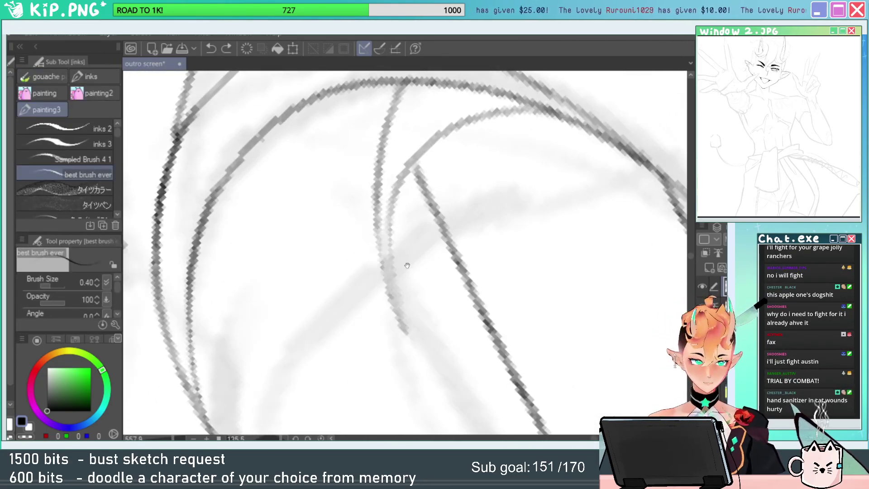
{"action": "left_click_drag", "start_coordinate": [406, 265], "coordinate": [430, 259]}
{"action": "key", "text": "r"}
{"action": "left_click_drag", "start_coordinate": [563, 177], "coordinate": [573, 210]}
{"action": "key", "text": "e"}
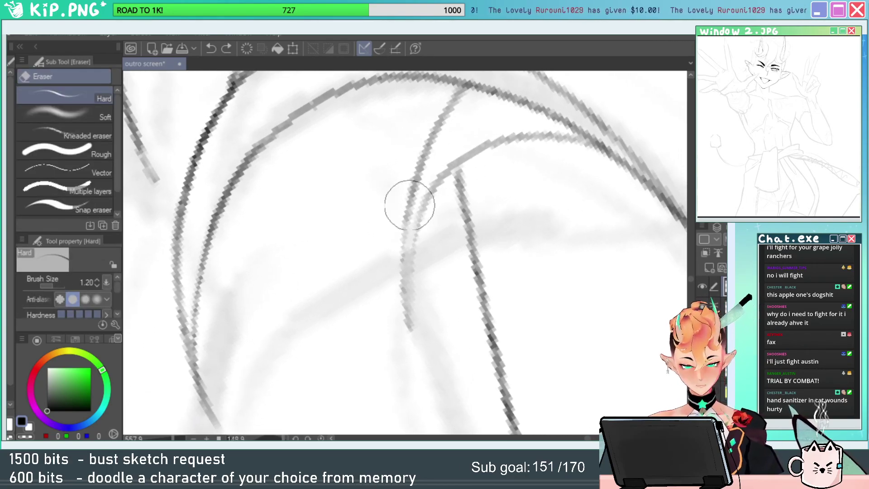
{"action": "left_click_drag", "start_coordinate": [431, 168], "coordinate": [416, 341]}
Reink the two strands beside the horn's base so they taper into one shared tip, and clean the overlap with the eraser.
{"action": "key", "text": "p"}
{"action": "mouse_move", "coordinate": [416, 175]}
{"action": "left_mouse_down"}
{"action": "mouse_move", "coordinate": [405, 314]}
{"action": "mouse_move", "coordinate": [412, 331]}
{"action": "left_mouse_up"}
{"action": "key", "text": "ctrl+z"}
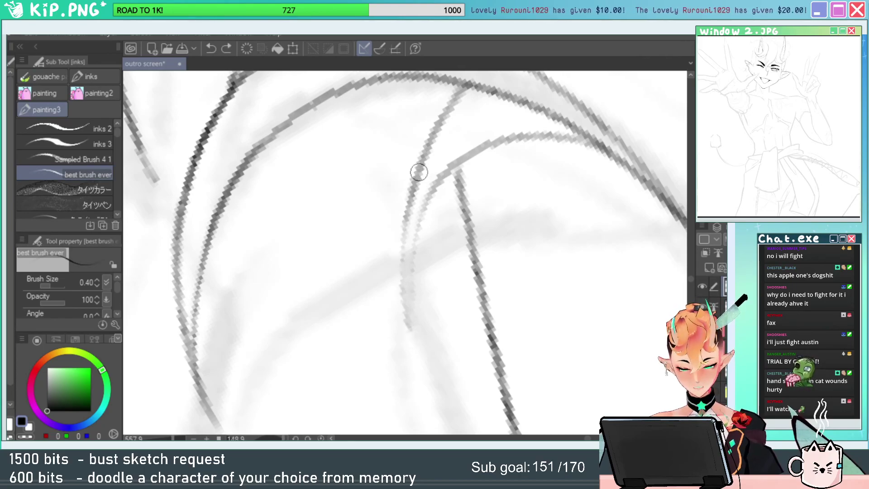
{"action": "mouse_move", "coordinate": [417, 175]}
{"action": "left_mouse_down"}
{"action": "mouse_move", "coordinate": [400, 253]}
{"action": "mouse_move", "coordinate": [429, 388]}
{"action": "left_mouse_up"}
{"action": "key", "text": "ctrl+z"}
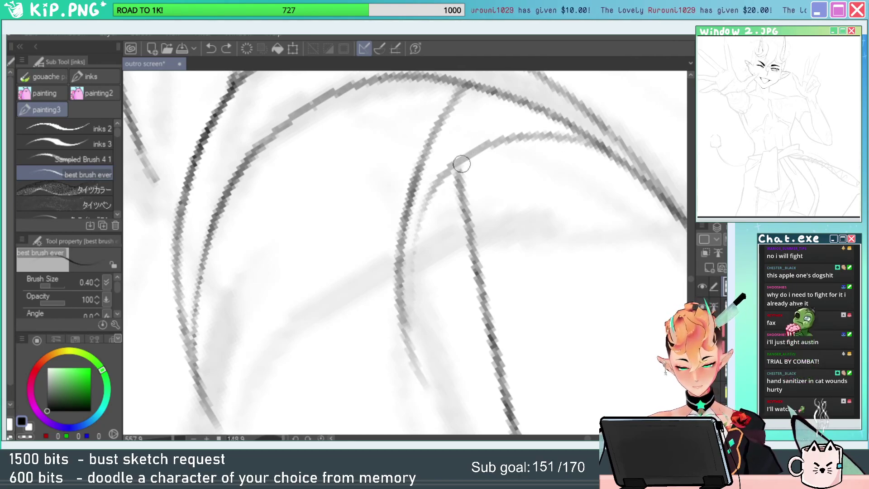
{"action": "mouse_move", "coordinate": [461, 164]}
{"action": "left_mouse_down"}
{"action": "mouse_move", "coordinate": [424, 210]}
{"action": "mouse_move", "coordinate": [419, 366]}
{"action": "left_mouse_up"}
{"action": "key", "text": "e"}
{"action": "left_click_drag", "start_coordinate": [426, 237], "coordinate": [453, 414]}
Darken the junction where the inner strand meets the large hair curl under the long horn.
{"action": "key", "text": "r"}
{"action": "mouse_move", "coordinate": [454, 226]}
{"action": "left_mouse_down"}
{"action": "mouse_move", "coordinate": [384, 283]}
{"action": "mouse_move", "coordinate": [530, 141]}
{"action": "left_mouse_up"}
{"action": "key", "text": "p"}
{"action": "left_click_drag", "start_coordinate": [495, 283], "coordinate": [432, 301]}
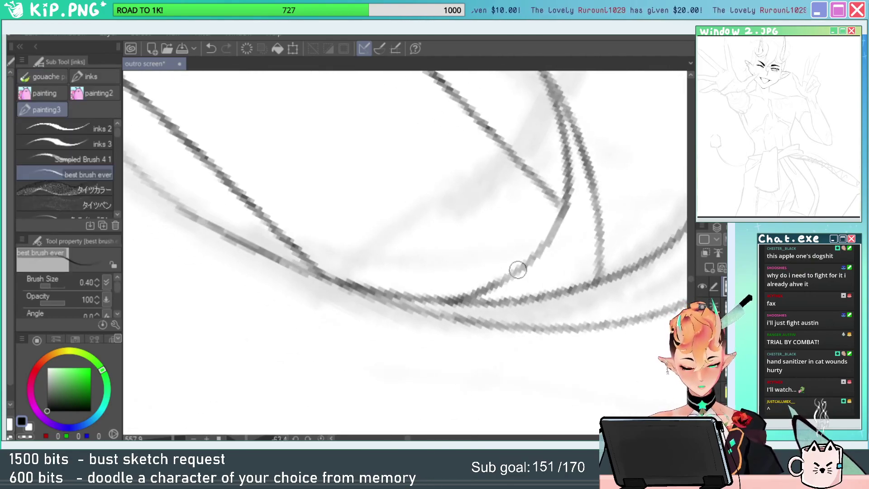
Erase the lower part of the outer strand beside the long horn's base.
{"action": "key", "text": "ctrl+space"}
{"action": "left_click_drag", "start_coordinate": [520, 277], "coordinate": [457, 308]}
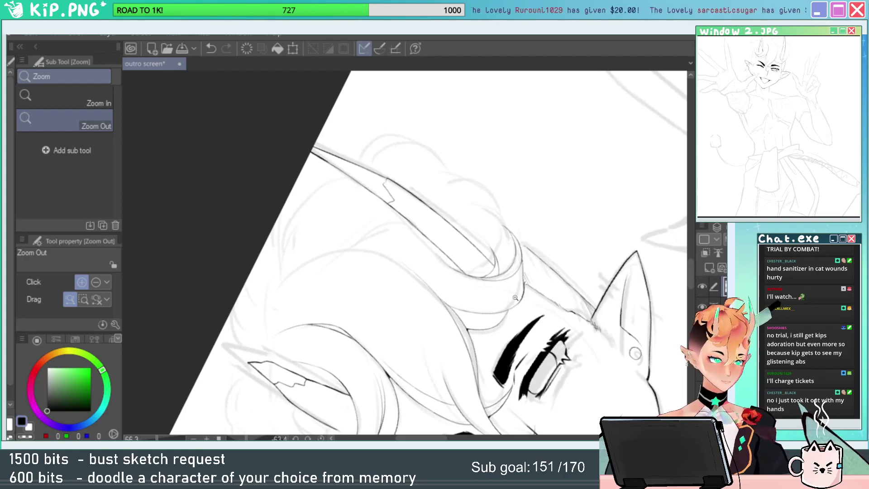
{"action": "left_click_drag", "start_coordinate": [531, 312], "coordinate": [509, 312]}
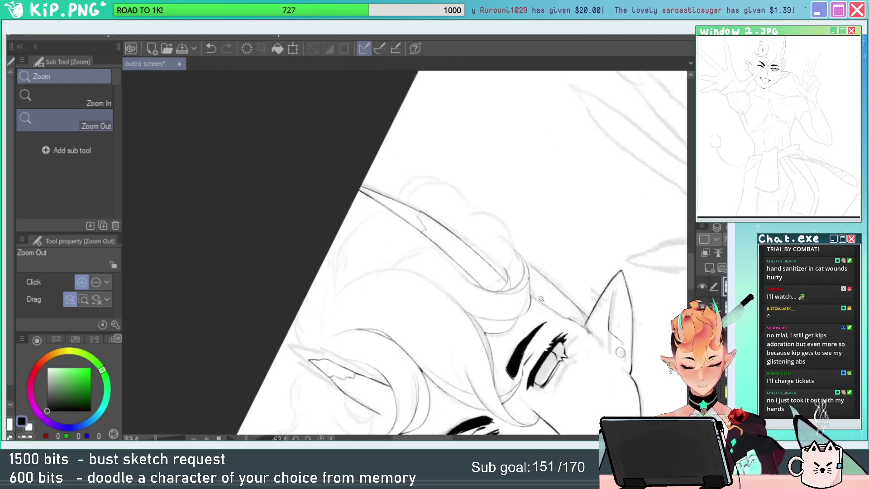
{"action": "left_click_drag", "start_coordinate": [502, 278], "coordinate": [583, 272]}
{"action": "key", "text": "e"}
{"action": "mouse_move", "coordinate": [544, 297]}
{"action": "left_mouse_down"}
{"action": "mouse_move", "coordinate": [511, 411]}
{"action": "mouse_move", "coordinate": [290, 339]}
{"action": "left_mouse_up"}
{"action": "key", "text": "r"}
{"action": "key", "text": "ctrl+space"}
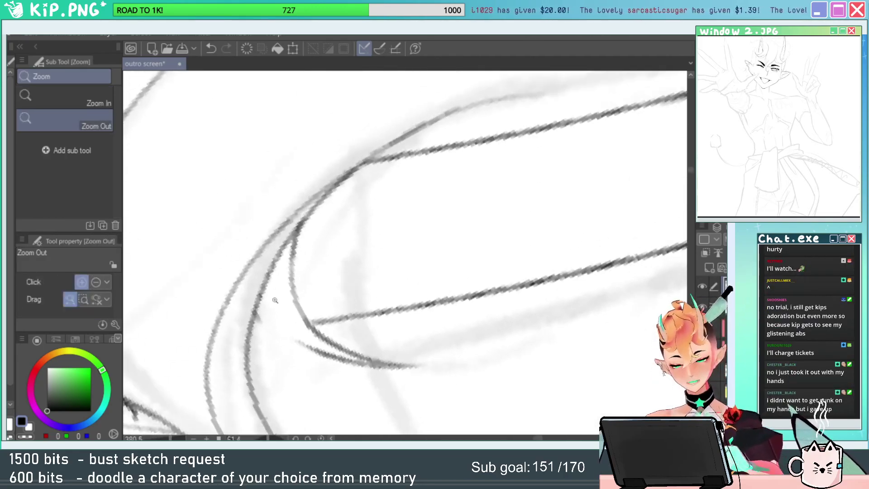
{"action": "mouse_move", "coordinate": [274, 301]}
{"action": "left_mouse_down"}
{"action": "mouse_move", "coordinate": [317, 302]}
{"action": "mouse_move", "coordinate": [447, 251]}
{"action": "left_mouse_up"}
{"action": "key", "text": "space"}
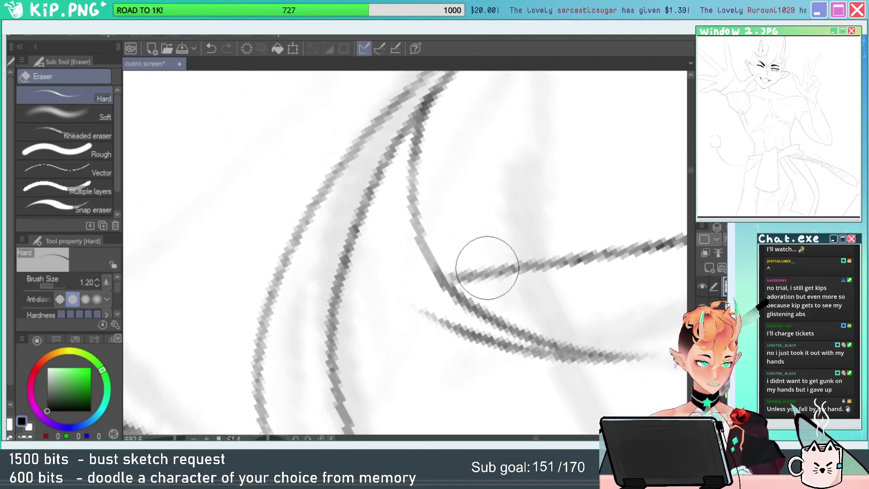
{"action": "left_click_drag", "start_coordinate": [487, 268], "coordinate": [437, 295]}
Try to reink the outer strand from the large hair curl up to its tip beside the horn.
{"action": "key", "text": "b"}
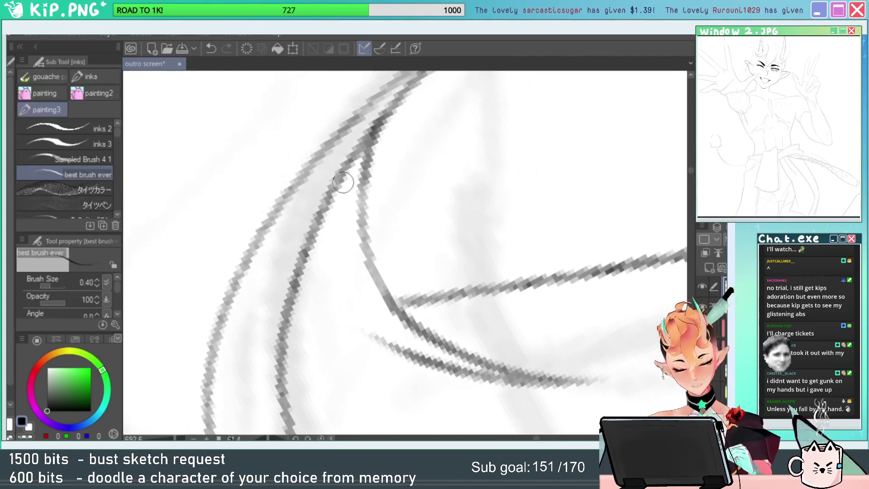
{"action": "mouse_move", "coordinate": [351, 166]}
{"action": "left_mouse_down"}
{"action": "mouse_move", "coordinate": [355, 304]}
{"action": "mouse_move", "coordinate": [390, 349]}
{"action": "left_mouse_up"}
{"action": "key", "text": "shift+space"}
{"action": "left_click_drag", "start_coordinate": [510, 278], "coordinate": [419, 176]}
{"action": "key", "text": "alt+space"}
{"action": "left_click_drag", "start_coordinate": [559, 195], "coordinate": [348, 199]}
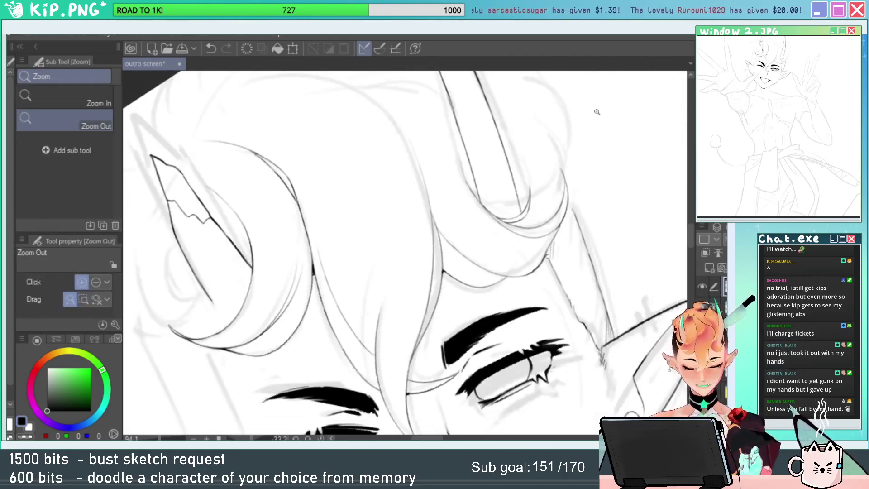
{"action": "left_click_drag", "start_coordinate": [521, 202], "coordinate": [611, 204]}
{"action": "left_click_drag", "start_coordinate": [587, 243], "coordinate": [524, 270]}
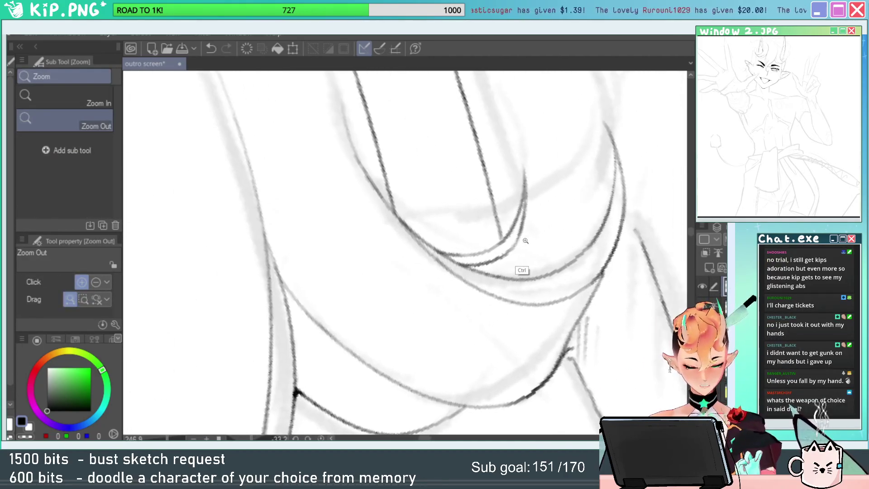
{"action": "key", "text": "ctrl+z"}
{"action": "left_click_drag", "start_coordinate": [521, 237], "coordinate": [584, 240]}
{"action": "key", "text": "shift+space"}
{"action": "mouse_move", "coordinate": [562, 257]}
{"action": "left_mouse_down"}
{"action": "mouse_move", "coordinate": [555, 289]}
{"action": "mouse_move", "coordinate": [365, 357]}
{"action": "left_mouse_up"}
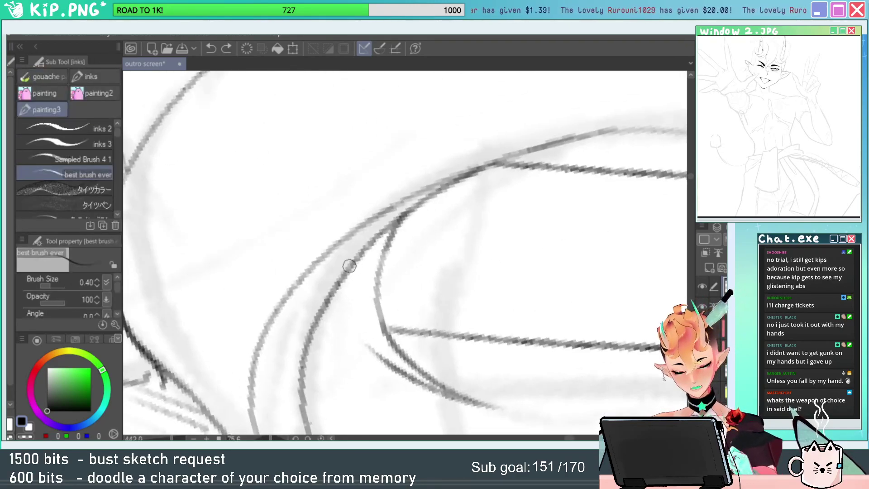
{"action": "left_click_drag", "start_coordinate": [353, 267], "coordinate": [432, 398]}
{"action": "key", "text": "ctrl+z"}
Erase the leftover piece of the outer strand and redraw it as a smooth curve from the hair curl to the strand tip.
{"action": "key", "text": "e"}
{"action": "left_click_drag", "start_coordinate": [359, 325], "coordinate": [398, 376]}
{"action": "key", "text": "p"}
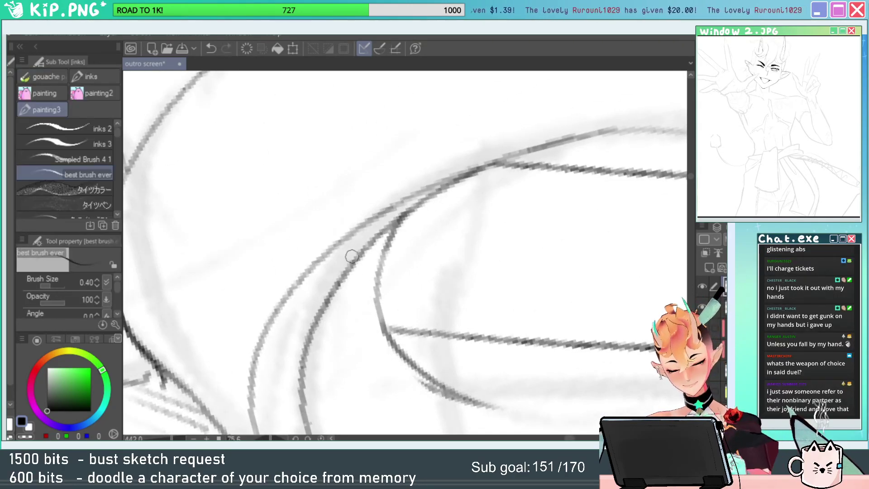
{"action": "left_click_drag", "start_coordinate": [365, 245], "coordinate": [420, 377]}
{"action": "key", "text": "ctrl+z"}
{"action": "mouse_move", "coordinate": [364, 249]}
{"action": "left_mouse_down"}
{"action": "mouse_move", "coordinate": [398, 382]}
{"action": "mouse_move", "coordinate": [430, 393]}
{"action": "mouse_move", "coordinate": [357, 263]}
{"action": "mouse_move", "coordinate": [467, 385]}
{"action": "mouse_move", "coordinate": [475, 146]}
{"action": "mouse_move", "coordinate": [589, 230]}
{"action": "mouse_move", "coordinate": [560, 285]}
{"action": "left_mouse_up"}
{"action": "key", "text": "ctrl+z"}
{"action": "key", "text": "r"}
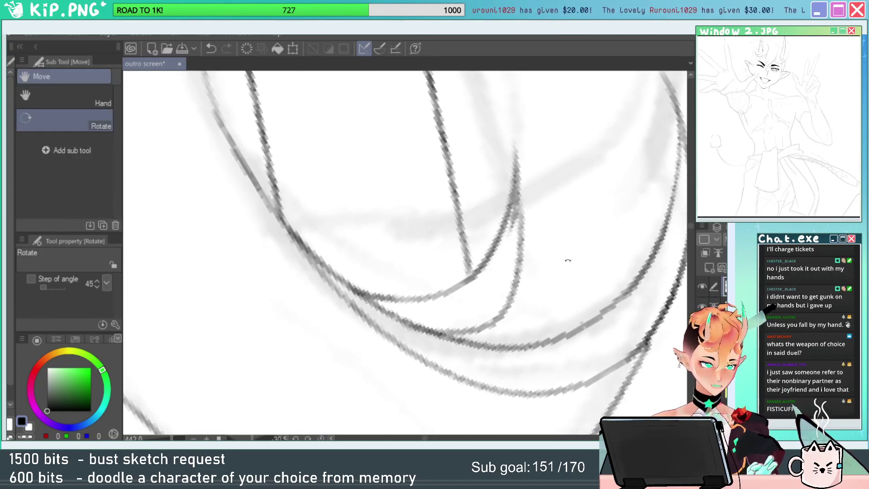
Erase the rough overlap just below the outer strand's tip and redraw that upper part as one clean curve.
{"action": "key", "text": "e"}
{"action": "left_click_drag", "start_coordinate": [520, 194], "coordinate": [516, 245]}
{"action": "key", "text": "b"}
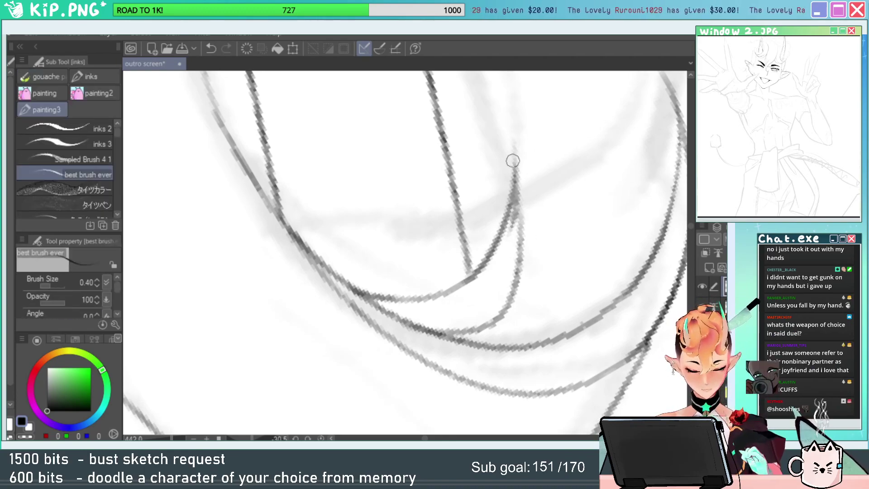
{"action": "left_click_drag", "start_coordinate": [514, 159], "coordinate": [509, 282]}
{"action": "key", "text": "e"}
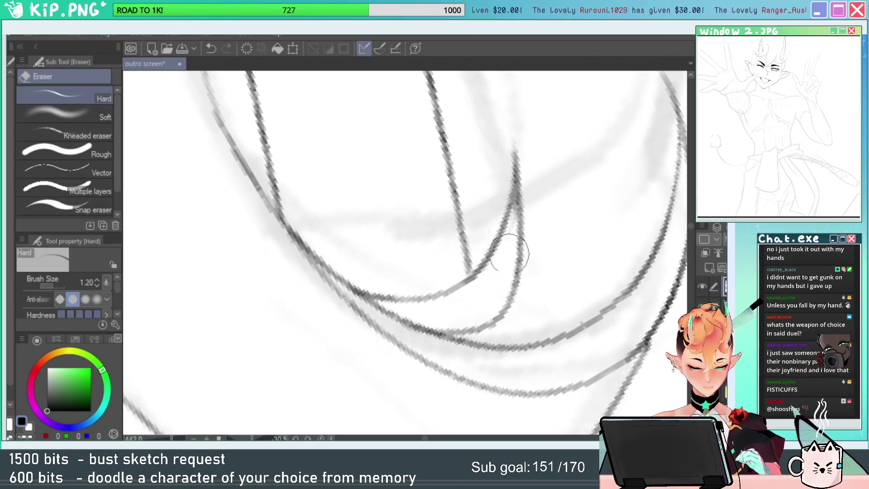
{"action": "key", "text": "b"}
{"action": "mouse_move", "coordinate": [492, 202]}
{"action": "left_mouse_down"}
{"action": "mouse_move", "coordinate": [509, 194]}
{"action": "mouse_move", "coordinate": [502, 252]}
{"action": "left_mouse_up"}
{"action": "key", "text": "ctrl+space"}
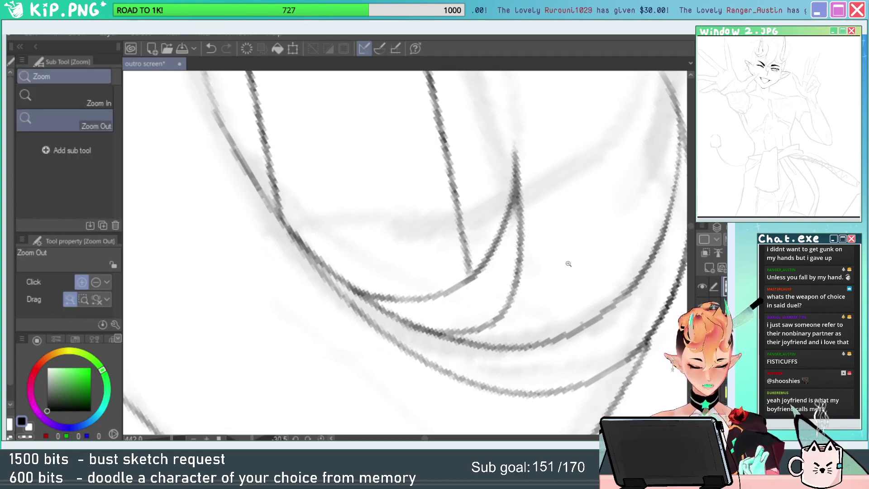
Thicken the outer strand's bend with a line along its inner side and undo the stray stroke beside it.
{"action": "left_click_drag", "start_coordinate": [568, 262], "coordinate": [545, 307]}
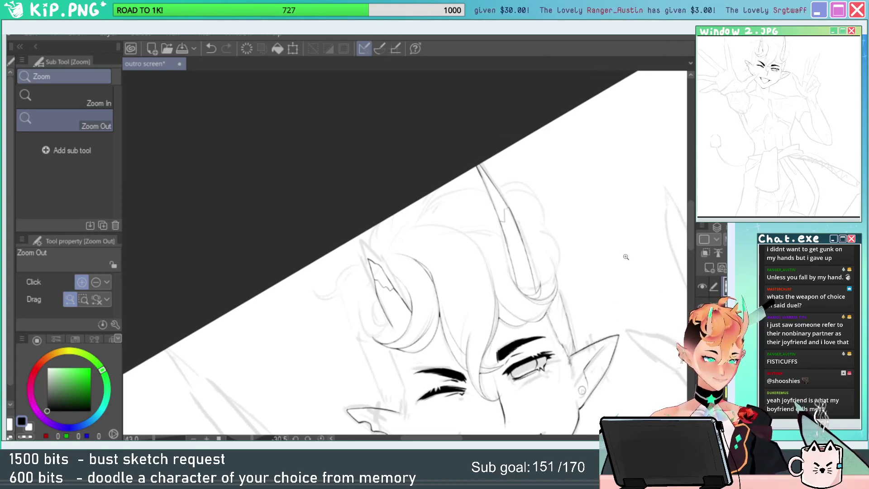
{"action": "left_click", "coordinate": [631, 285]}
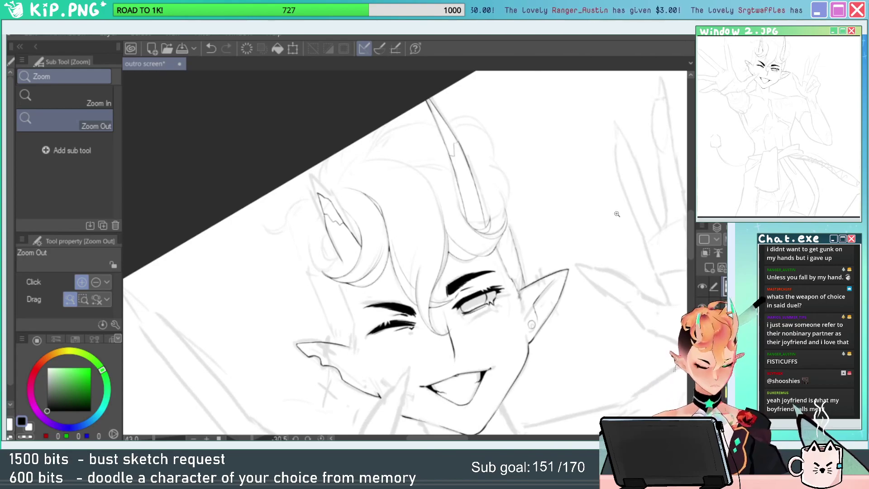
{"action": "left_click_drag", "start_coordinate": [487, 221], "coordinate": [596, 218]}
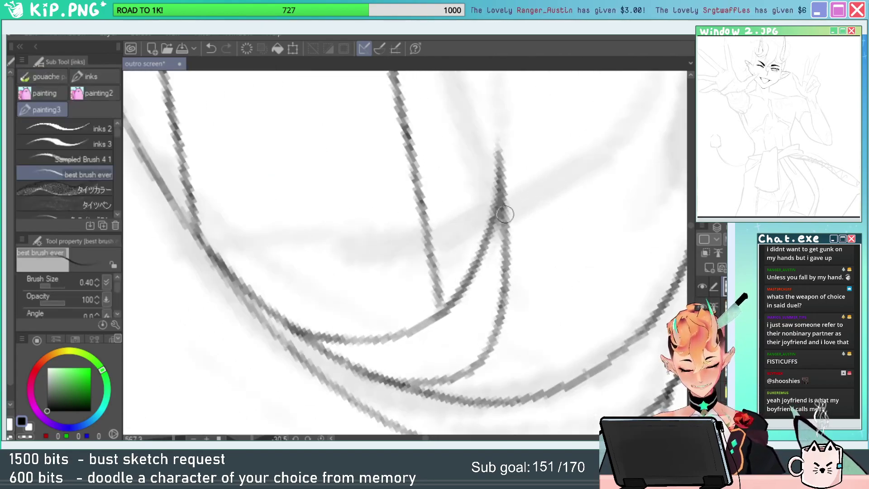
{"action": "left_click_drag", "start_coordinate": [503, 213], "coordinate": [428, 382]}
{"action": "left_click_drag", "start_coordinate": [556, 313], "coordinate": [499, 332]}
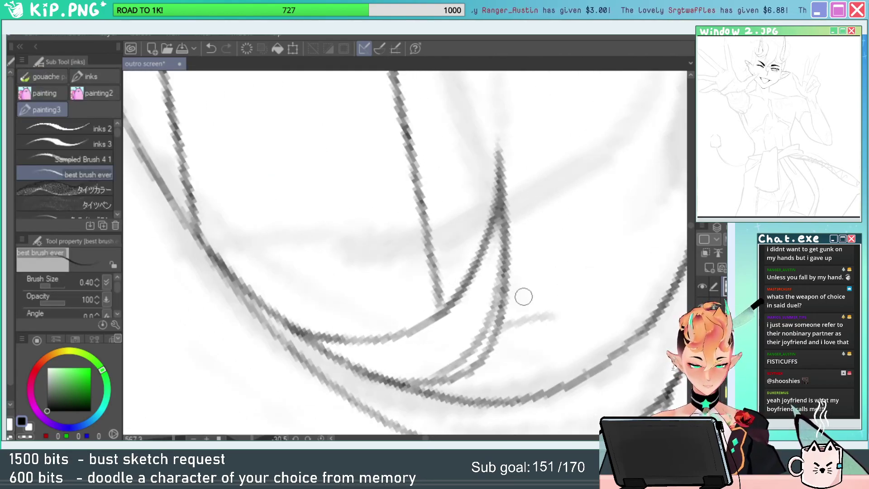
{"action": "key", "text": "ctrl+z"}
Ink the front part of the large forelock's upper contour between the two horns.
{"action": "key", "text": "alt+space"}
{"action": "left_click_drag", "start_coordinate": [570, 301], "coordinate": [499, 326]}
{"action": "left_click_drag", "start_coordinate": [614, 304], "coordinate": [638, 280]}
{"action": "mouse_move", "coordinate": [583, 222]}
{"action": "left_mouse_down"}
{"action": "mouse_move", "coordinate": [530, 151]}
{"action": "mouse_move", "coordinate": [421, 127]}
{"action": "left_mouse_up"}
{"action": "left_click_drag", "start_coordinate": [403, 257], "coordinate": [468, 230]}
{"action": "left_click_drag", "start_coordinate": [343, 227], "coordinate": [362, 231]}
{"action": "key", "text": "e"}
{"action": "key", "text": "p"}
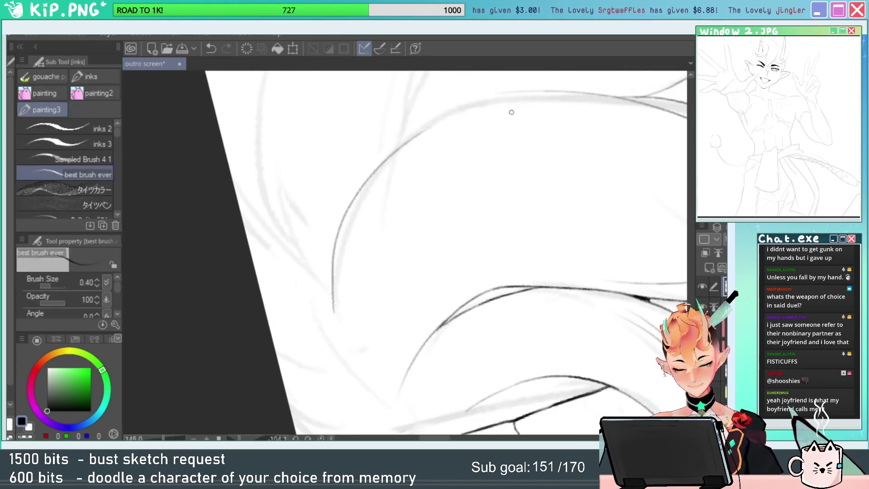
Continue the forelock's upper contour toward the short horn, following the rough sketch.
{"action": "key", "text": "slash"}
{"action": "left_click", "coordinate": [419, 273]}
{"action": "left_click_drag", "start_coordinate": [516, 238], "coordinate": [494, 191]}
{"action": "left_click_drag", "start_coordinate": [510, 187], "coordinate": [500, 334]}
{"action": "left_click_drag", "start_coordinate": [549, 316], "coordinate": [612, 233]}
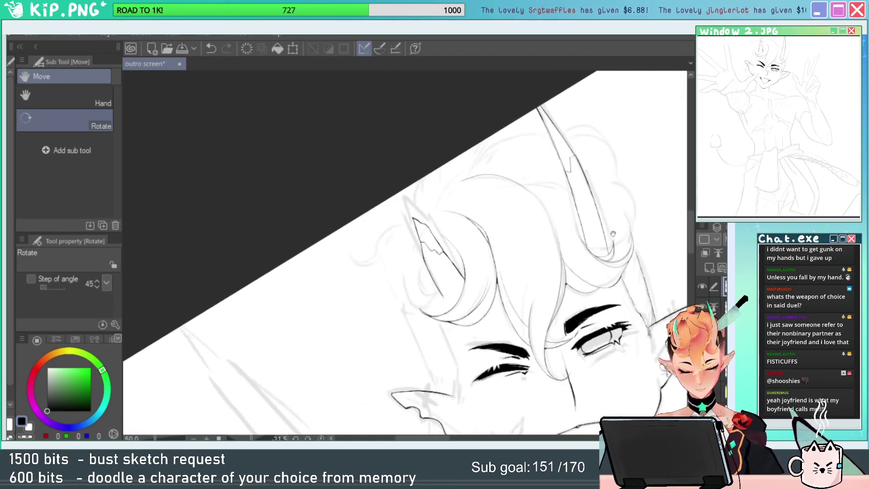
{"action": "key", "text": "slash"}
{"action": "left_click_drag", "start_coordinate": [471, 167], "coordinate": [535, 181]}
{"action": "key", "text": "p"}
{"action": "mouse_move", "coordinate": [295, 372]}
{"action": "left_mouse_down"}
{"action": "mouse_move", "coordinate": [504, 213]}
{"action": "mouse_move", "coordinate": [429, 235]}
{"action": "mouse_move", "coordinate": [556, 207]}
{"action": "mouse_move", "coordinate": [398, 239]}
{"action": "left_mouse_up"}
{"action": "key", "text": "e"}
{"action": "key", "text": "p"}
{"action": "key", "text": "slash"}
{"action": "left_click_drag", "start_coordinate": [522, 240], "coordinate": [445, 262]}
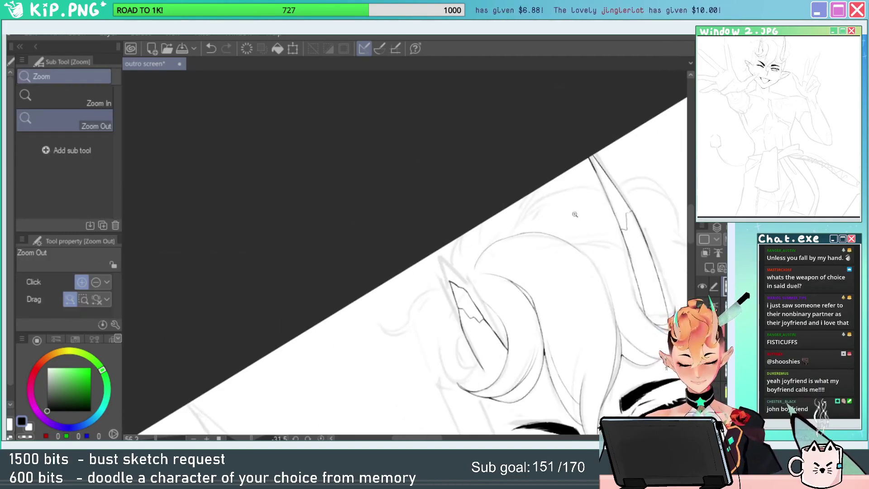
Clean up the uneven stretch of the forelock's upper contour near the short horn into a smooth arc.
{"action": "mouse_move", "coordinate": [506, 261]}
{"action": "left_mouse_down"}
{"action": "mouse_move", "coordinate": [571, 286]}
{"action": "mouse_move", "coordinate": [488, 291]}
{"action": "left_mouse_up"}
{"action": "key", "text": "e"}
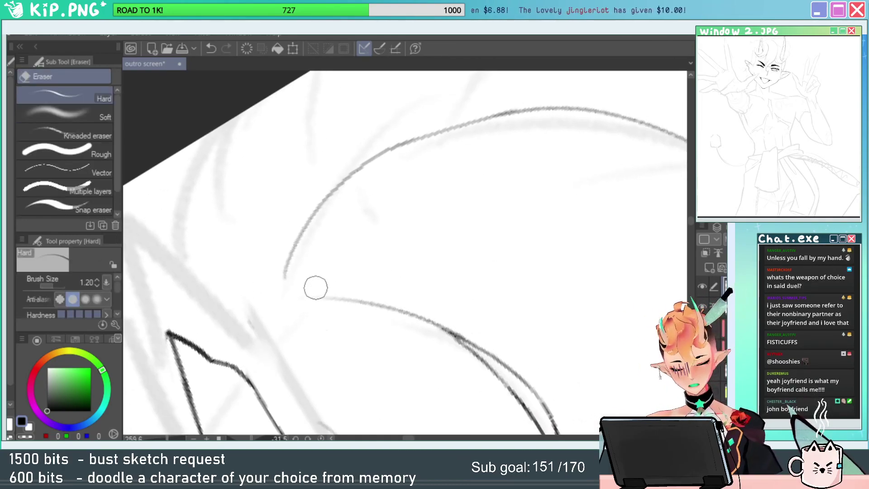
{"action": "left_click_drag", "start_coordinate": [285, 273], "coordinate": [446, 132]}
{"action": "mouse_move", "coordinate": [515, 112]}
{"action": "left_mouse_down"}
{"action": "mouse_move", "coordinate": [436, 133]}
{"action": "mouse_move", "coordinate": [318, 219]}
{"action": "mouse_move", "coordinate": [291, 273]}
{"action": "mouse_move", "coordinate": [379, 151]}
{"action": "left_mouse_up"}
{"action": "key", "text": "p"}
{"action": "key", "text": "ctrl+z"}
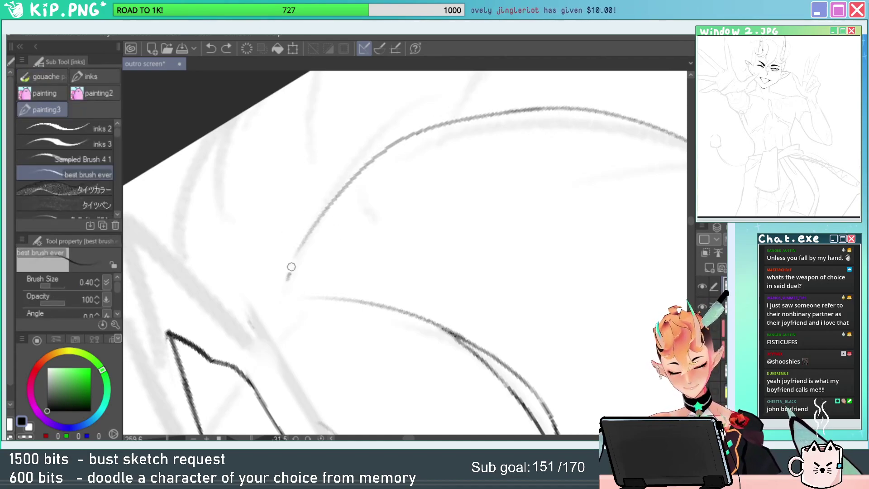
Redraw the lower end of the forelock contour beside the short horn, undoing strokes that miss the curve.
{"action": "left_click_drag", "start_coordinate": [291, 270], "coordinate": [351, 185]}
{"action": "key", "text": "ctrl+z"}
{"action": "mouse_move", "coordinate": [296, 295]}
{"action": "left_mouse_down"}
{"action": "mouse_move", "coordinate": [306, 229]}
{"action": "mouse_move", "coordinate": [348, 182]}
{"action": "left_mouse_up"}
{"action": "mouse_move", "coordinate": [410, 256]}
{"action": "left_mouse_down"}
{"action": "mouse_move", "coordinate": [473, 230]}
{"action": "mouse_move", "coordinate": [502, 231]}
{"action": "mouse_move", "coordinate": [523, 270]}
{"action": "mouse_move", "coordinate": [541, 189]}
{"action": "mouse_move", "coordinate": [536, 181]}
{"action": "mouse_move", "coordinate": [493, 202]}
{"action": "left_mouse_up"}
{"action": "key", "text": "r"}
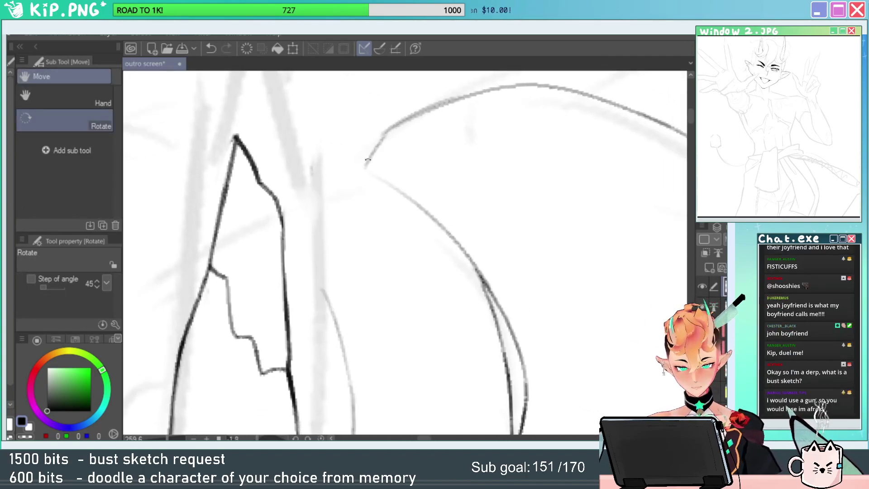
{"action": "key", "text": "p"}
{"action": "key", "text": "ctrl+z"}
Ink the lower curve of the round hair curl behind the short horn, ending at the horn's outer edge.
{"action": "key", "text": "/"}
{"action": "left_click_drag", "start_coordinate": [458, 179], "coordinate": [415, 276]}
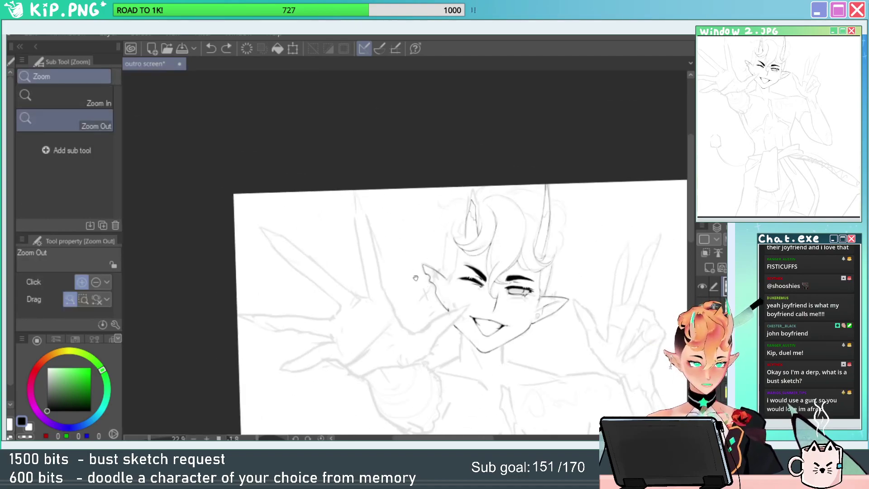
{"action": "mouse_move", "coordinate": [466, 330]}
{"action": "left_mouse_down"}
{"action": "mouse_move", "coordinate": [538, 218]}
{"action": "mouse_move", "coordinate": [439, 122]}
{"action": "mouse_move", "coordinate": [529, 113]}
{"action": "left_mouse_up"}
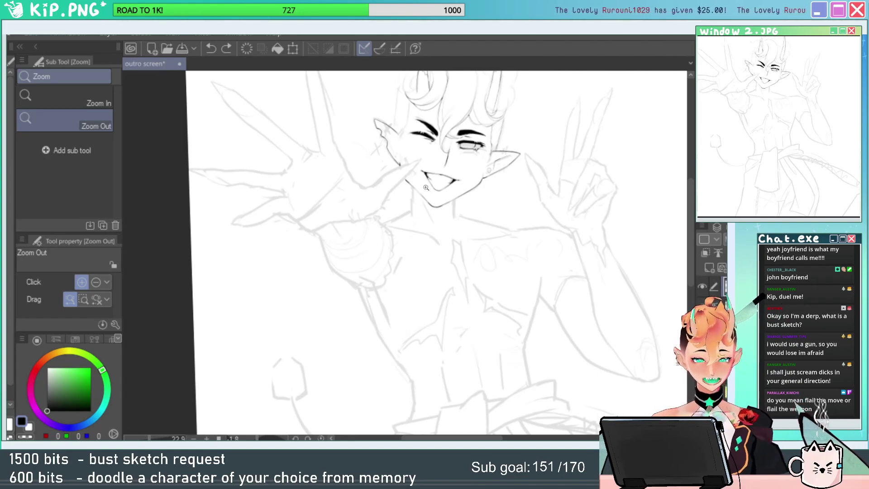
{"action": "left_click_drag", "start_coordinate": [438, 78], "coordinate": [511, 145]}
{"action": "mouse_move", "coordinate": [459, 166]}
{"action": "left_mouse_down"}
{"action": "mouse_move", "coordinate": [566, 211]}
{"action": "mouse_move", "coordinate": [490, 185]}
{"action": "mouse_move", "coordinate": [542, 244]}
{"action": "mouse_move", "coordinate": [504, 243]}
{"action": "left_mouse_up"}
{"action": "key", "text": "p"}
{"action": "left_click_drag", "start_coordinate": [545, 181], "coordinate": [568, 324]}
{"action": "mouse_move", "coordinate": [571, 284]}
{"action": "left_mouse_down"}
{"action": "mouse_move", "coordinate": [561, 300]}
{"action": "mouse_move", "coordinate": [531, 280]}
{"action": "left_mouse_up"}
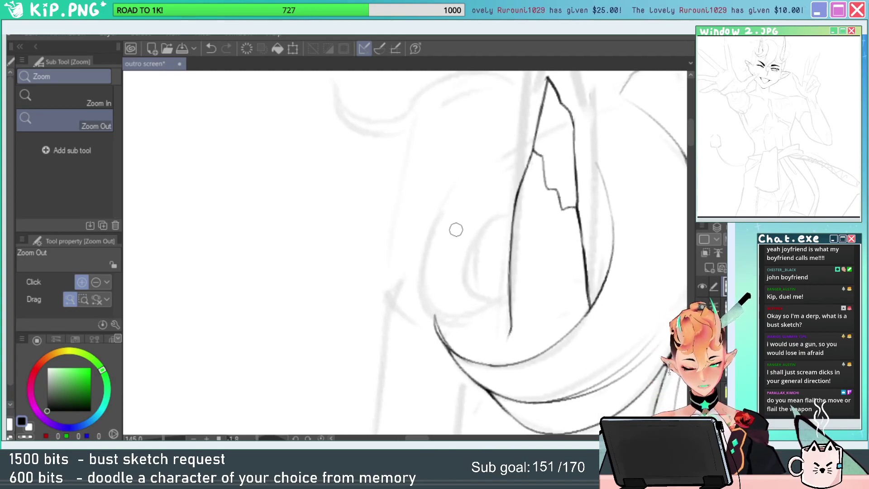
{"action": "left_click_drag", "start_coordinate": [436, 209], "coordinate": [509, 319]}
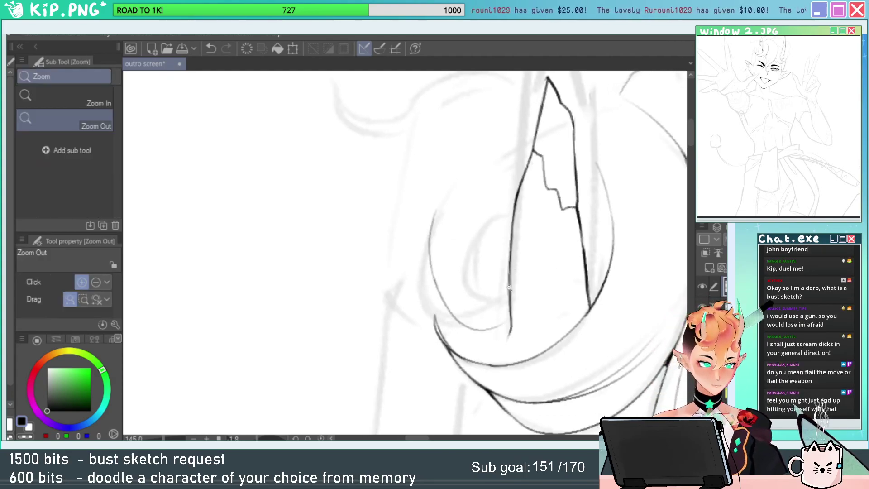
Extend the outline of the curl behind the short horn upward along its outer side.
{"action": "left_click_drag", "start_coordinate": [507, 268], "coordinate": [524, 291]}
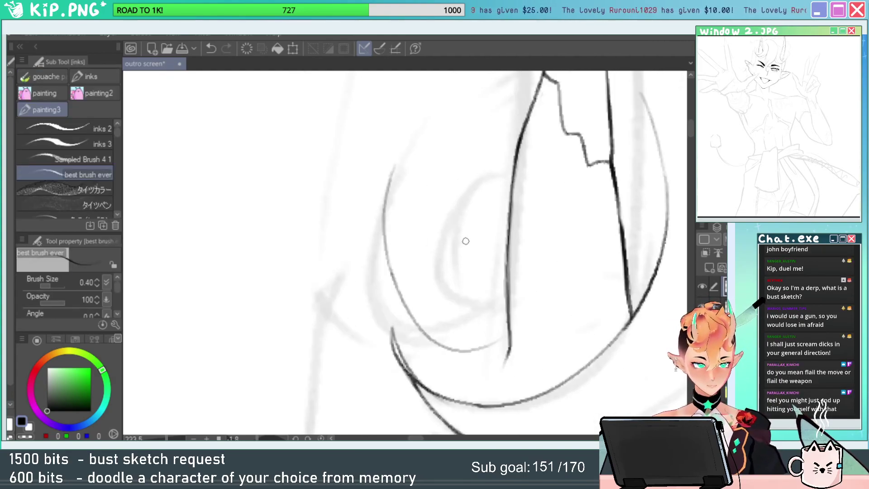
{"action": "left_click_drag", "start_coordinate": [485, 261], "coordinate": [449, 286]}
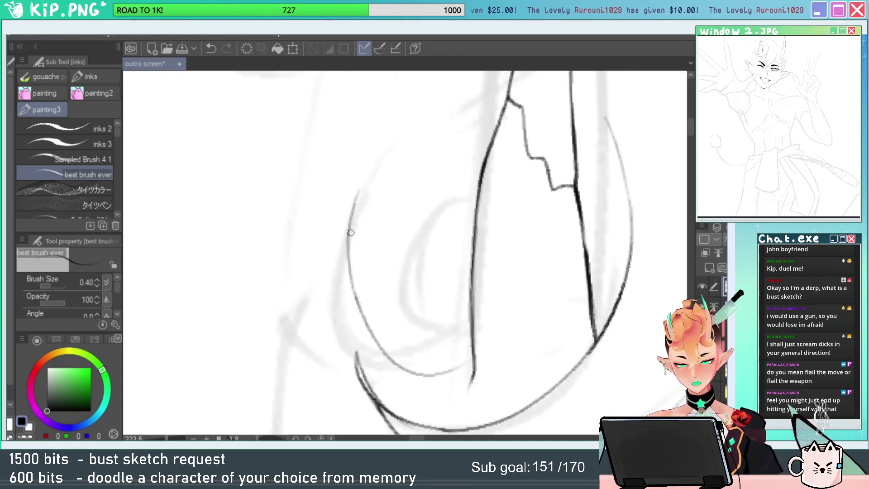
{"action": "left_click_drag", "start_coordinate": [351, 233], "coordinate": [405, 140]}
{"action": "key", "text": "ctrl+z"}
{"action": "left_click_drag", "start_coordinate": [354, 197], "coordinate": [402, 130]}
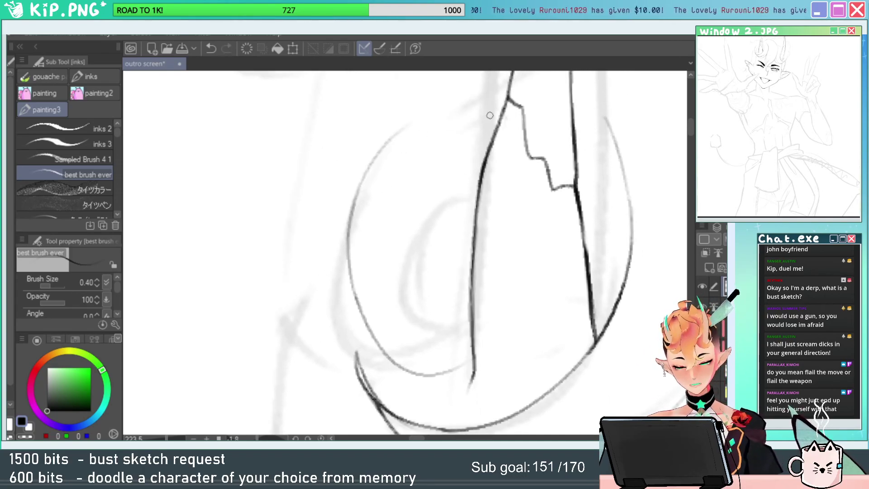
Ink and darken the strand rising from beside the short horn's tip to the canvas edge, undoing the extra strokes at its base.
{"action": "mouse_move", "coordinate": [507, 264]}
{"action": "left_mouse_down"}
{"action": "mouse_move", "coordinate": [493, 292]}
{"action": "mouse_move", "coordinate": [475, 285]}
{"action": "left_mouse_up"}
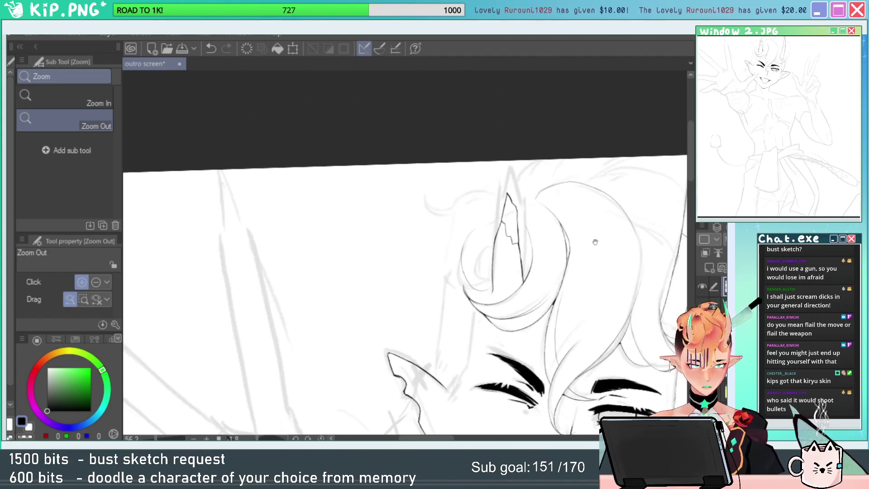
{"action": "mouse_move", "coordinate": [595, 243]}
{"action": "left_mouse_down"}
{"action": "mouse_move", "coordinate": [443, 260]}
{"action": "mouse_move", "coordinate": [463, 261]}
{"action": "left_mouse_up"}
{"action": "mouse_move", "coordinate": [552, 250]}
{"action": "left_mouse_down"}
{"action": "mouse_move", "coordinate": [527, 256]}
{"action": "mouse_move", "coordinate": [531, 215]}
{"action": "mouse_move", "coordinate": [584, 262]}
{"action": "left_mouse_up"}
{"action": "left_click_drag", "start_coordinate": [364, 175], "coordinate": [407, 179]}
{"action": "left_click_drag", "start_coordinate": [312, 252], "coordinate": [375, 113]}
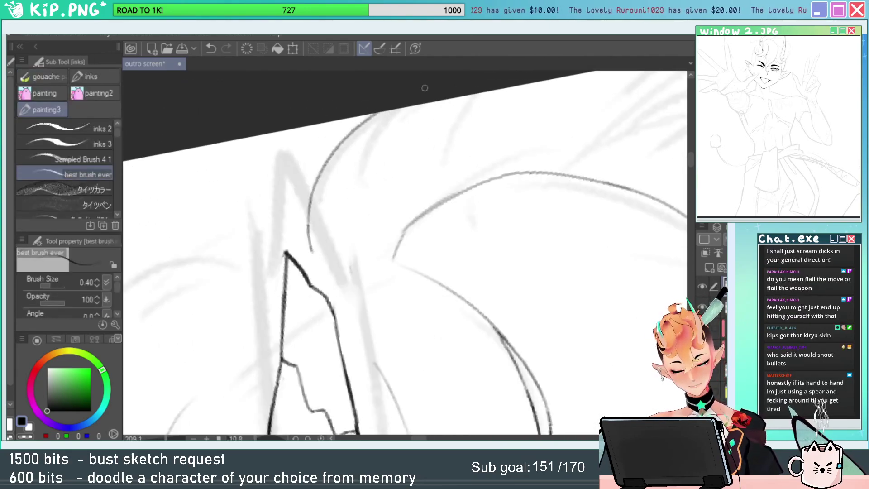
{"action": "left_click_drag", "start_coordinate": [309, 248], "coordinate": [373, 115]}
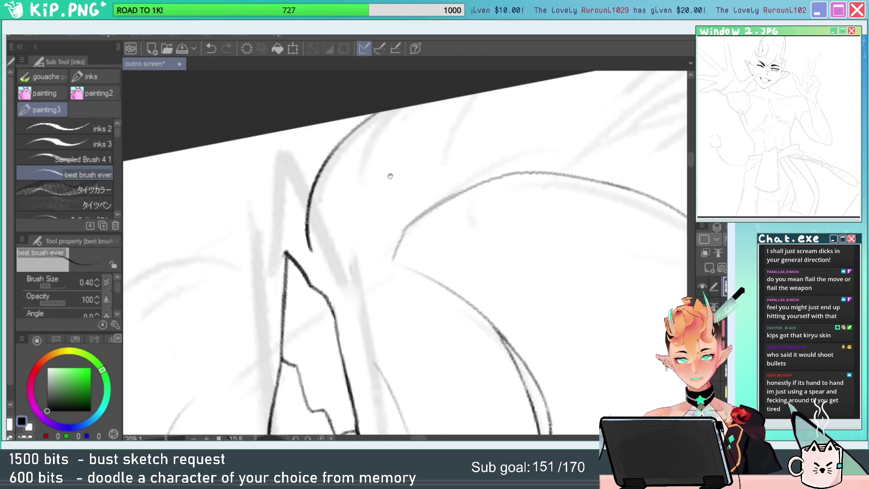
{"action": "mouse_move", "coordinate": [390, 176]}
{"action": "left_mouse_down"}
{"action": "mouse_move", "coordinate": [471, 156]}
{"action": "mouse_move", "coordinate": [299, 194]}
{"action": "left_mouse_up"}
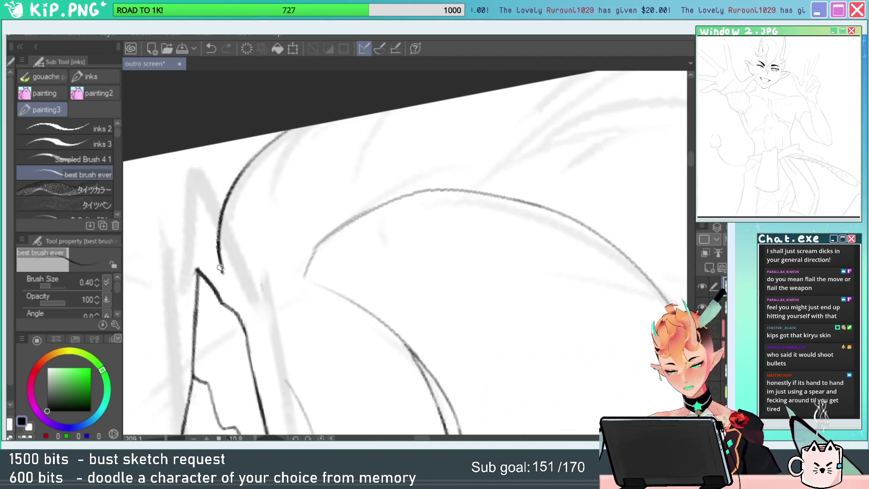
{"action": "key", "text": "ctrl+z"}
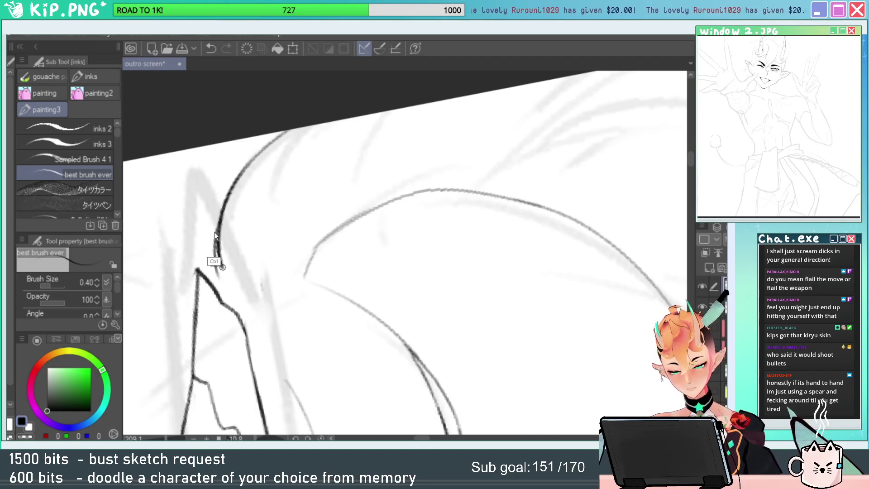
{"action": "key", "text": "ctrl+z"}
Examine the sketched hair between the short horn and the long horn from several angles.
{"action": "mouse_move", "coordinate": [431, 265]}
{"action": "left_mouse_down"}
{"action": "mouse_move", "coordinate": [384, 281]}
{"action": "mouse_move", "coordinate": [394, 266]}
{"action": "left_mouse_up"}
{"action": "key", "text": "e"}
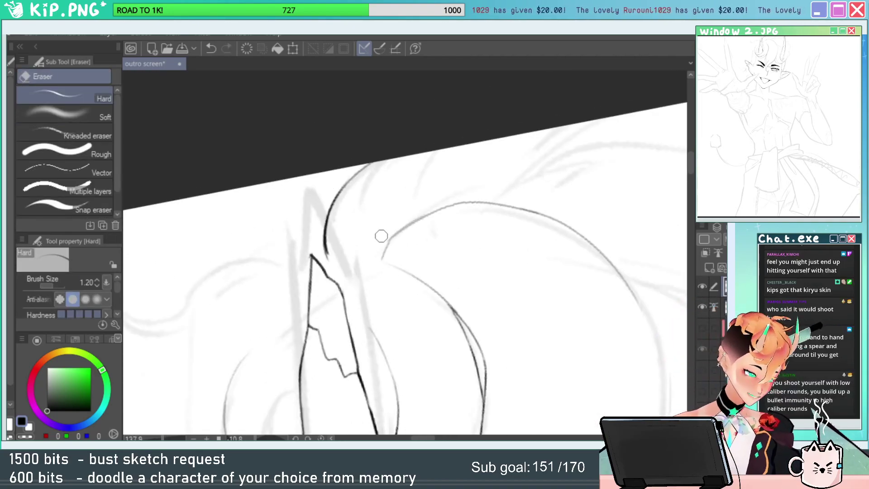
{"action": "left_click_drag", "start_coordinate": [454, 225], "coordinate": [390, 248]}
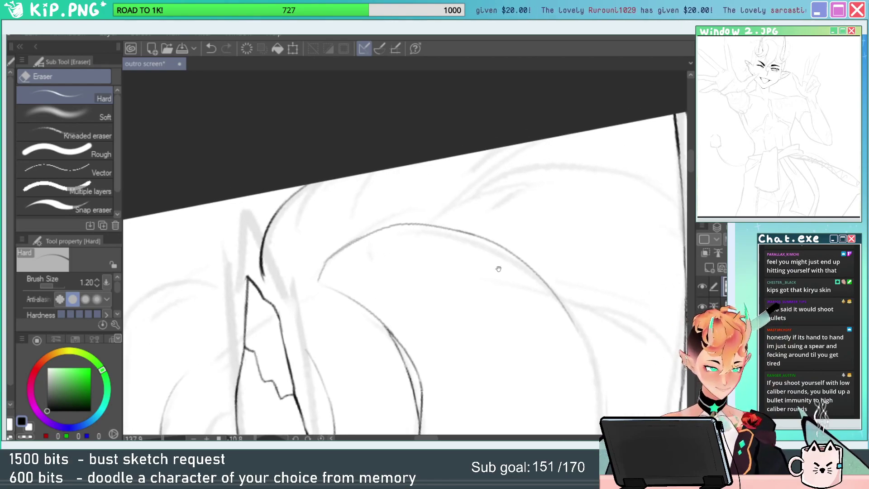
{"action": "left_click_drag", "start_coordinate": [499, 269], "coordinate": [399, 266]}
{"action": "key", "text": "r"}
{"action": "left_click_drag", "start_coordinate": [556, 214], "coordinate": [534, 156]}
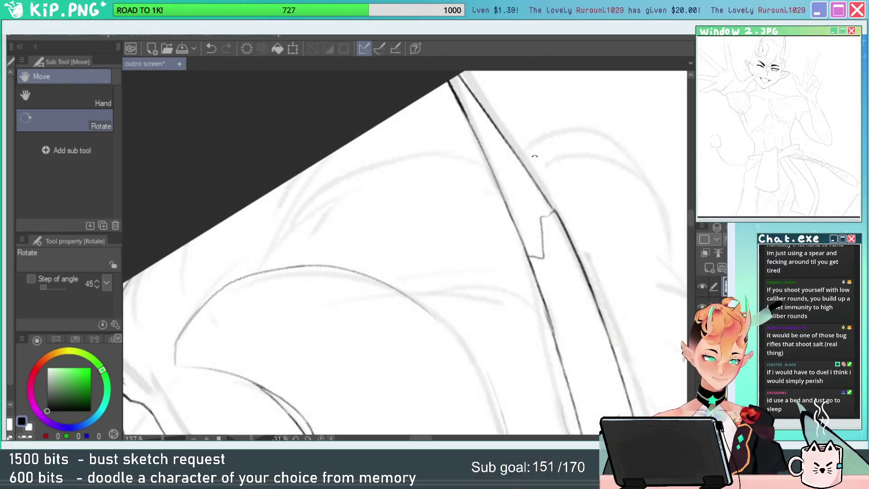
{"action": "left_click_drag", "start_coordinate": [451, 283], "coordinate": [431, 286]}
{"action": "key", "text": "alt+space"}
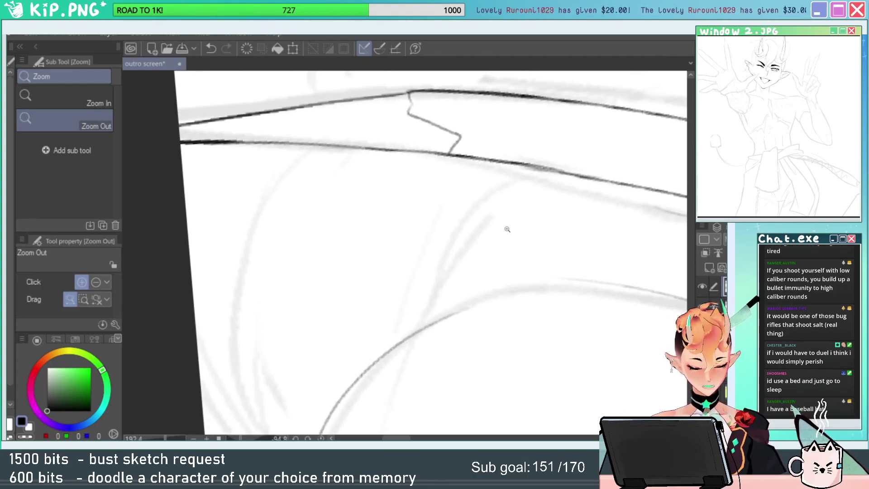
{"action": "left_click_drag", "start_coordinate": [485, 315], "coordinate": [424, 341]}
{"action": "left_click_drag", "start_coordinate": [541, 353], "coordinate": [528, 293]}
{"action": "left_click_drag", "start_coordinate": [476, 250], "coordinate": [602, 271]}
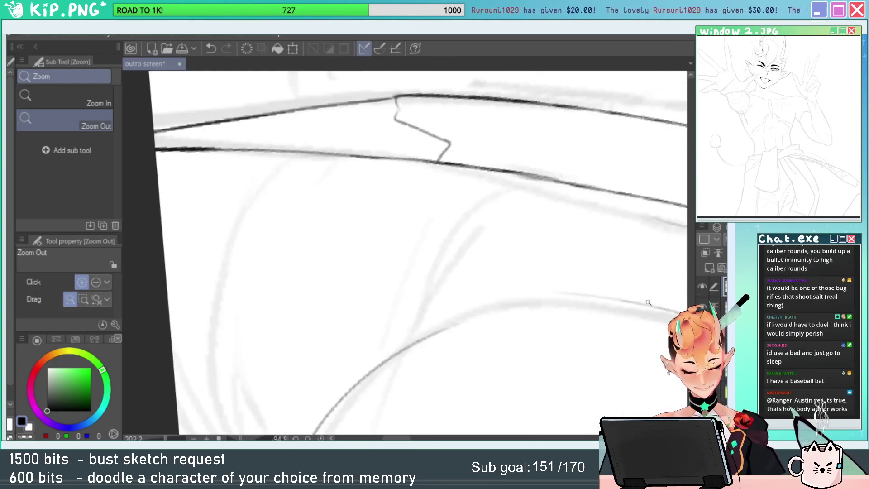
{"action": "left_click_drag", "start_coordinate": [650, 303], "coordinate": [339, 373]}
{"action": "left_click_drag", "start_coordinate": [461, 347], "coordinate": [472, 176]}
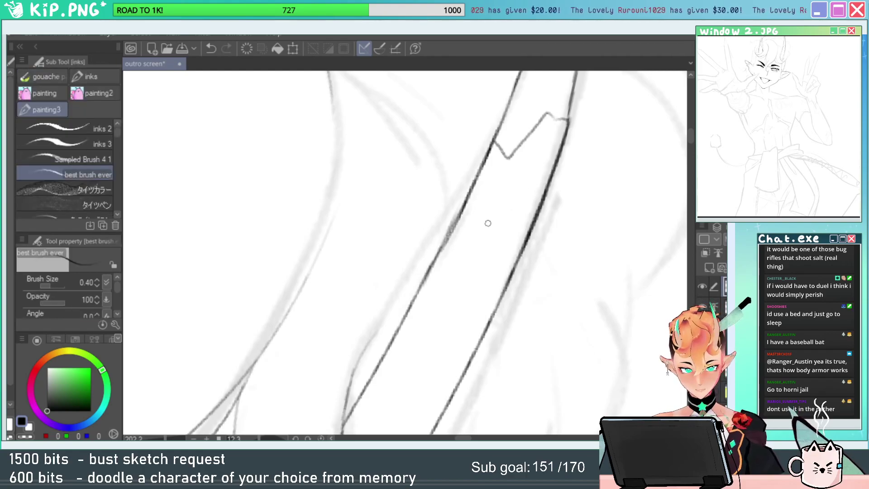
Try to ink the short strand curving away from the long horn's inner edge.
{"action": "left_click_drag", "start_coordinate": [424, 281], "coordinate": [350, 366]}
{"action": "key", "text": "ctrl+z"}
{"action": "left_click_drag", "start_coordinate": [417, 292], "coordinate": [378, 337]}
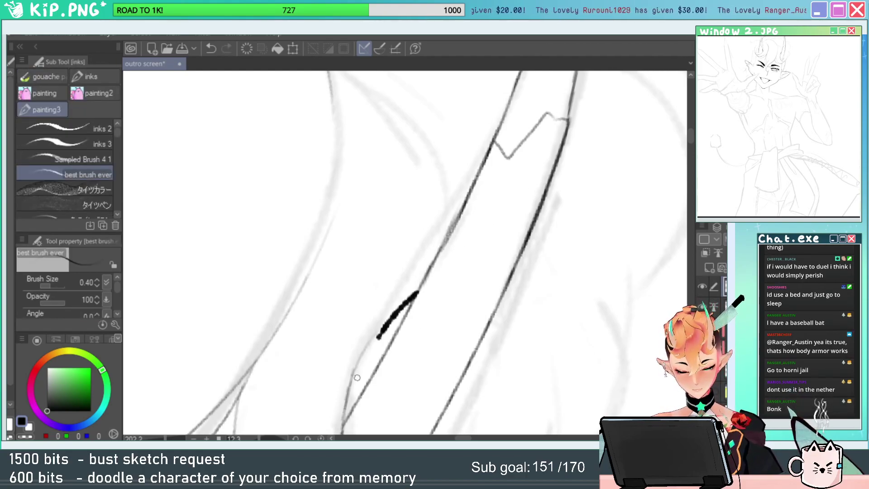
{"action": "key", "text": "ctrl+z"}
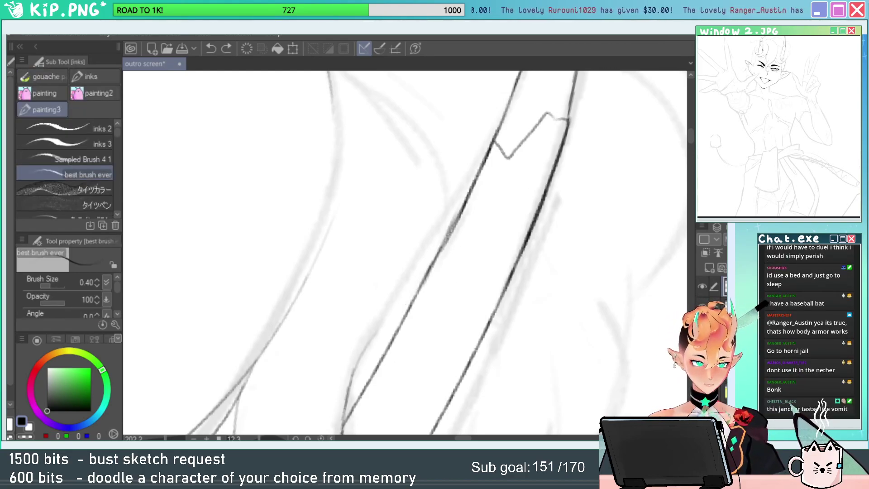
Ink the short strand branching off the long horn's inner edge toward the curl at its base, undoing the misplaced strokes.
{"action": "mouse_move", "coordinate": [470, 300]}
{"action": "left_mouse_down"}
{"action": "mouse_move", "coordinate": [516, 246]}
{"action": "mouse_move", "coordinate": [481, 299]}
{"action": "mouse_move", "coordinate": [501, 261]}
{"action": "left_mouse_up"}
{"action": "key", "text": "e"}
{"action": "key", "text": "p"}
{"action": "mouse_move", "coordinate": [457, 207]}
{"action": "left_mouse_down"}
{"action": "mouse_move", "coordinate": [385, 294]}
{"action": "mouse_move", "coordinate": [395, 269]}
{"action": "left_mouse_up"}
{"action": "key", "text": "ctrl+z"}
{"action": "key", "text": "ctrl+z"}
{"action": "mouse_move", "coordinate": [466, 191]}
{"action": "left_mouse_down"}
{"action": "mouse_move", "coordinate": [408, 256]}
{"action": "mouse_move", "coordinate": [413, 241]}
{"action": "left_mouse_up"}
{"action": "key", "text": "ctrl+z"}
{"action": "key", "text": "ctrl+z"}
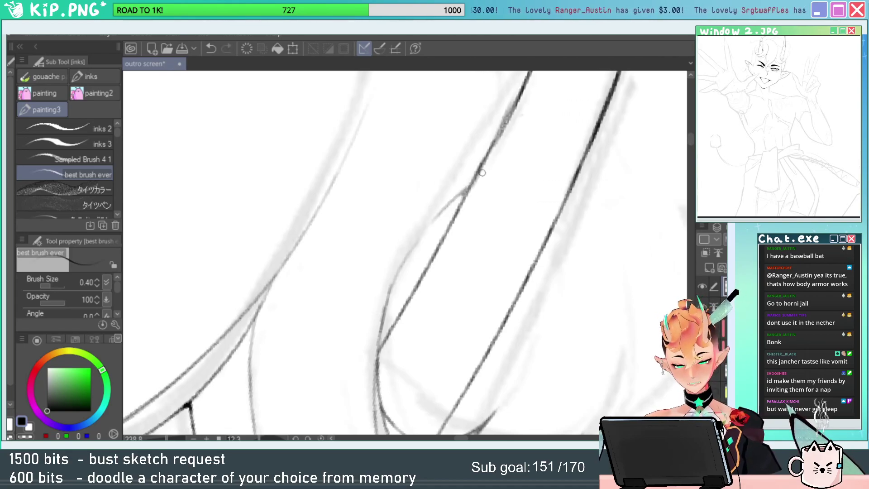
{"action": "key", "text": "ctrl+space"}
{"action": "left_click_drag", "start_coordinate": [520, 241], "coordinate": [380, 267]}
{"action": "left_click_drag", "start_coordinate": [536, 285], "coordinate": [428, 315]}
{"action": "mouse_move", "coordinate": [456, 347]}
{"action": "left_mouse_down"}
{"action": "mouse_move", "coordinate": [486, 356]}
{"action": "mouse_move", "coordinate": [617, 257]}
{"action": "mouse_move", "coordinate": [675, 190]}
{"action": "left_mouse_up"}
{"action": "key", "text": "shift+space"}
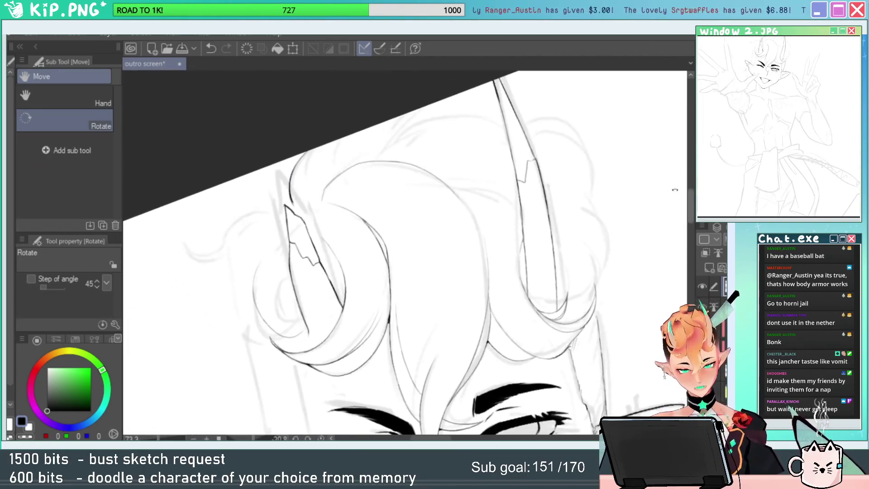
Ink the short curved strand rising above the forelock's start to the canvas edge, replacing the misplaced strokes.
{"action": "key", "text": "ctrl+space"}
{"action": "left_click_drag", "start_coordinate": [439, 118], "coordinate": [483, 134]}
{"action": "key", "text": "space"}
{"action": "mouse_move", "coordinate": [549, 175]}
{"action": "left_mouse_down"}
{"action": "mouse_move", "coordinate": [533, 140]}
{"action": "mouse_move", "coordinate": [578, 224]}
{"action": "left_mouse_up"}
{"action": "key", "text": "ctrl+space"}
{"action": "left_click_drag", "start_coordinate": [329, 223], "coordinate": [365, 222]}
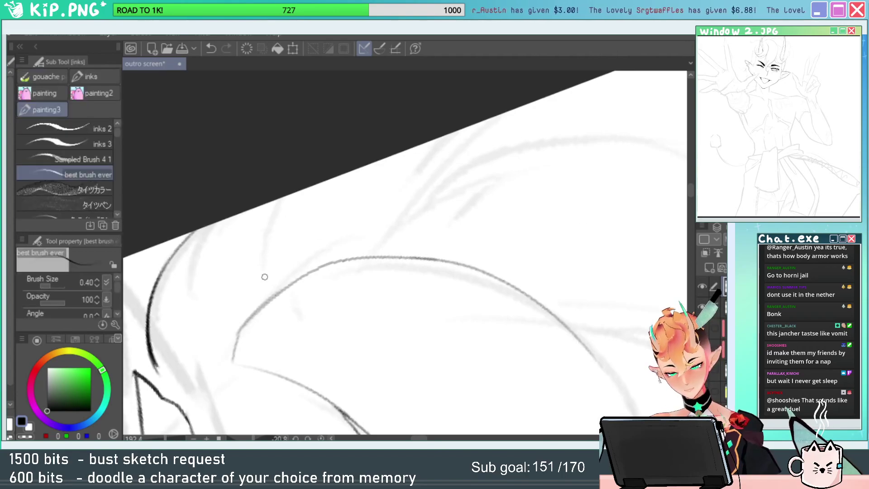
{"action": "left_click_drag", "start_coordinate": [264, 276], "coordinate": [278, 198]}
{"action": "key", "text": "ctrl+z"}
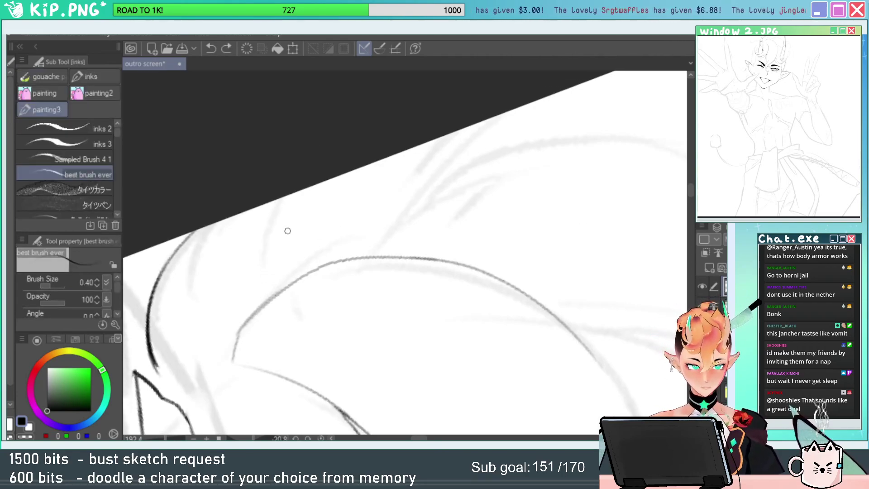
{"action": "left_click_drag", "start_coordinate": [259, 297], "coordinate": [288, 196]}
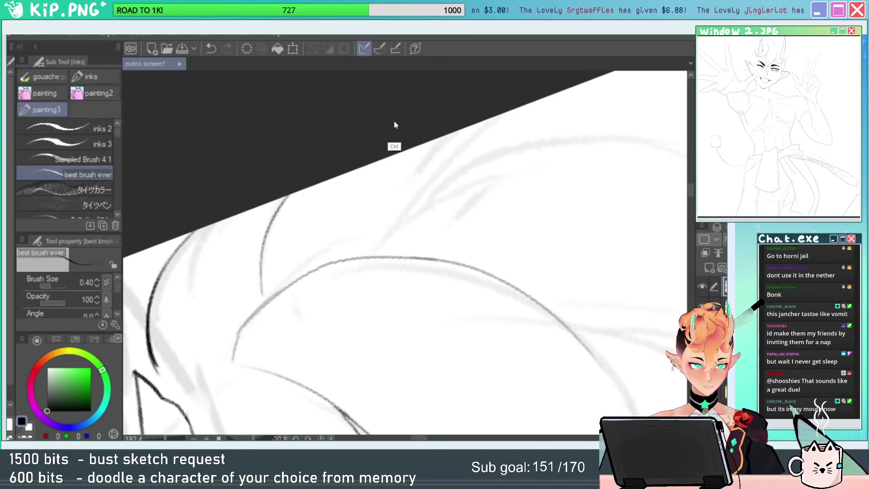
{"action": "key", "text": "ctrl+z"}
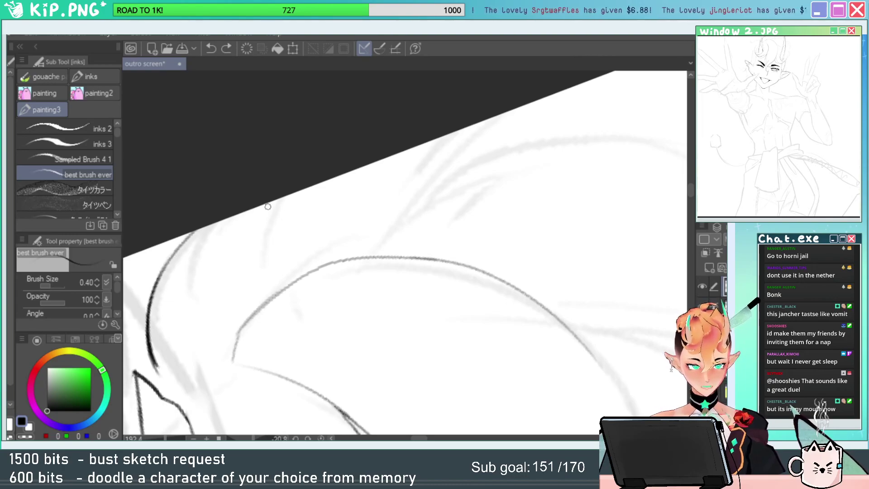
{"action": "key", "text": "ctrl+y"}
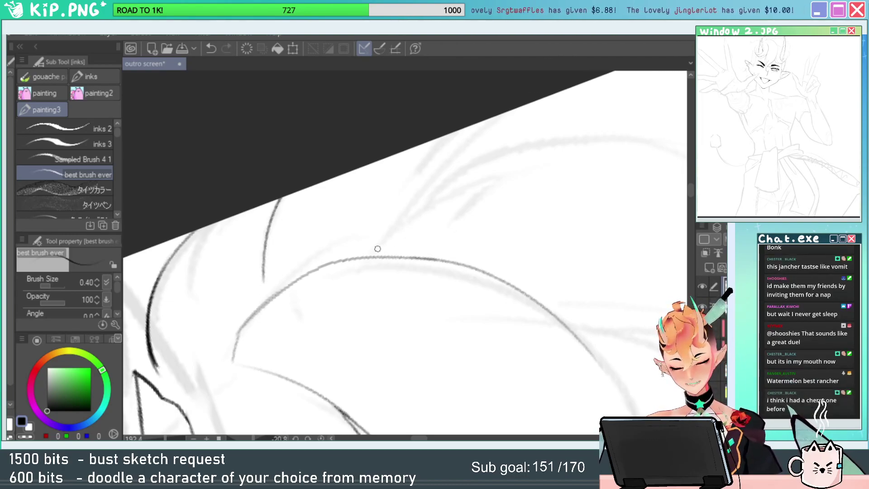
Try to ink the long strand sweeping from the forelock's crest up to the canvas edge.
{"action": "left_click_drag", "start_coordinate": [376, 246], "coordinate": [487, 120]}
{"action": "key", "text": "ctrl+z"}
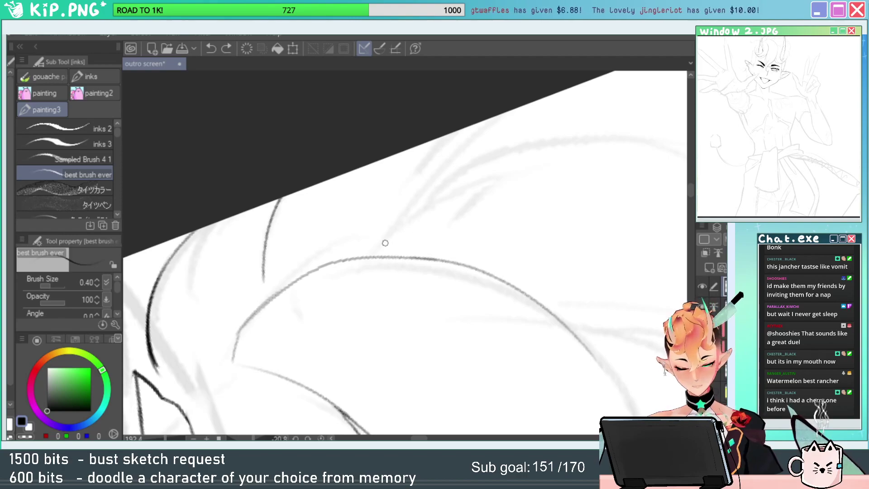
{"action": "left_click_drag", "start_coordinate": [378, 248], "coordinate": [466, 128]}
{"action": "key", "text": "ctrl+z"}
{"action": "left_click_drag", "start_coordinate": [377, 249], "coordinate": [495, 118]}
{"action": "key", "text": "ctrl+z"}
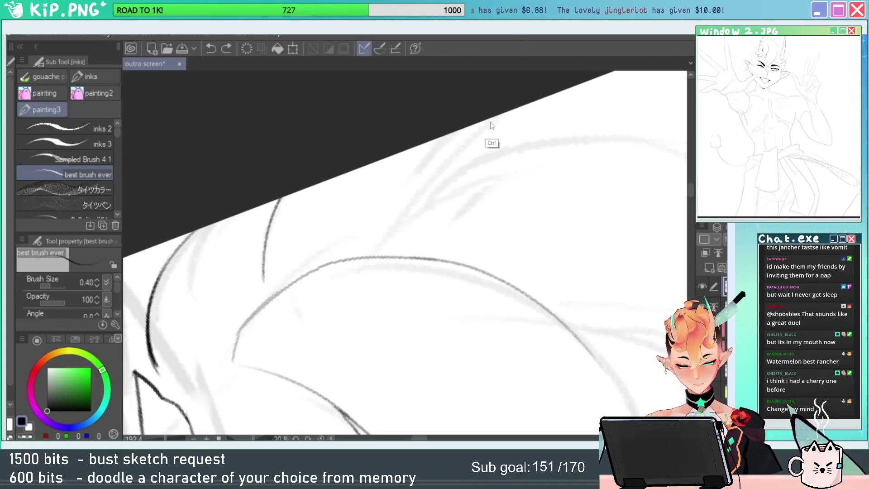
{"action": "left_click_drag", "start_coordinate": [376, 248], "coordinate": [480, 123]}
{"action": "key", "text": "ctrl+z"}
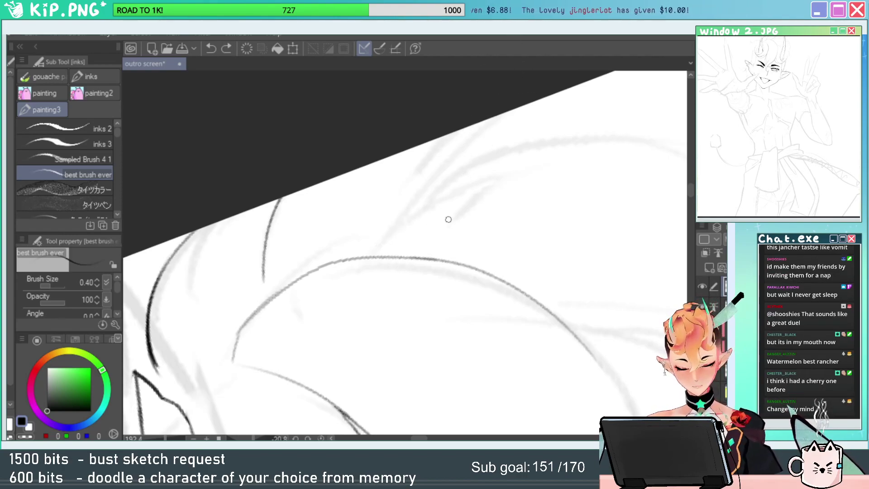
{"action": "left_click_drag", "start_coordinate": [377, 248], "coordinate": [473, 126]}
{"action": "key", "text": "ctrl+z"}
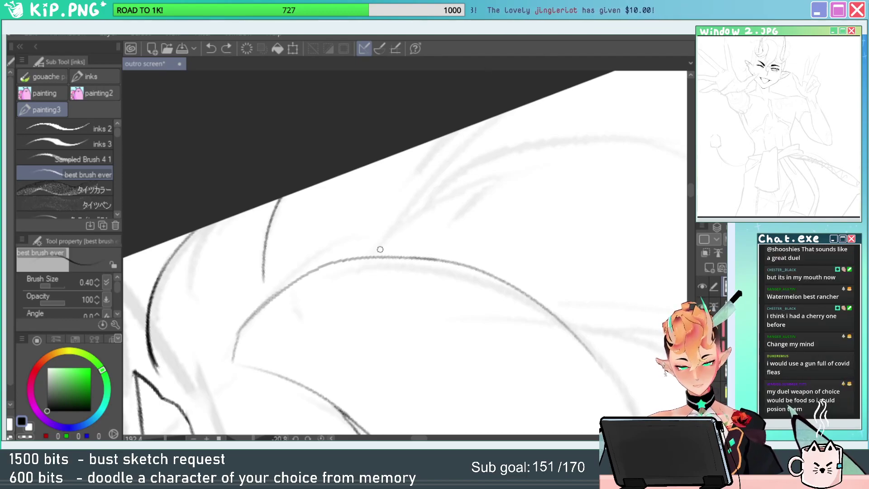
Ink the upper part of the long strand above the forelock's crest at the canvas edge, erasing its lower portion.
{"action": "left_click_drag", "start_coordinate": [380, 248], "coordinate": [532, 102]}
{"action": "key", "text": "ctrl+space"}
{"action": "left_click_drag", "start_coordinate": [410, 222], "coordinate": [441, 223]}
{"action": "key", "text": "e"}
{"action": "left_click_drag", "start_coordinate": [369, 257], "coordinate": [444, 167]}
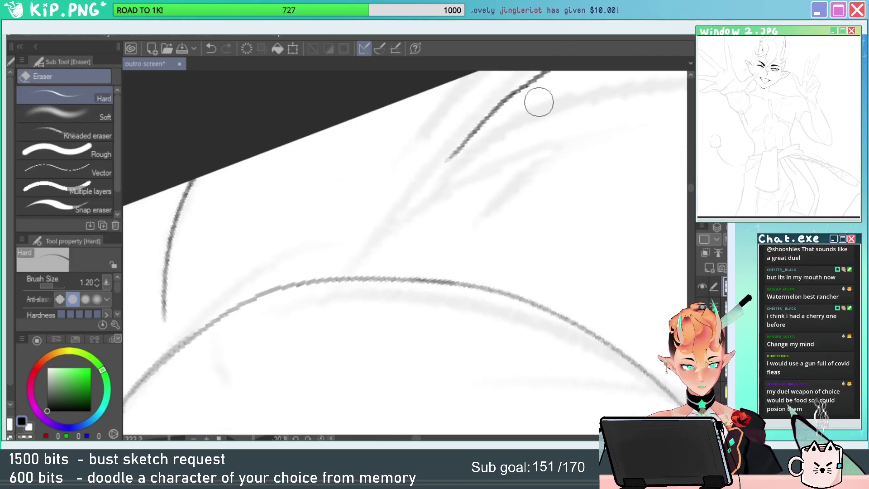
{"action": "key", "text": "space"}
{"action": "left_click_drag", "start_coordinate": [497, 182], "coordinate": [483, 202]}
{"action": "left_click_drag", "start_coordinate": [473, 144], "coordinate": [394, 232]}
{"action": "key", "text": "p"}
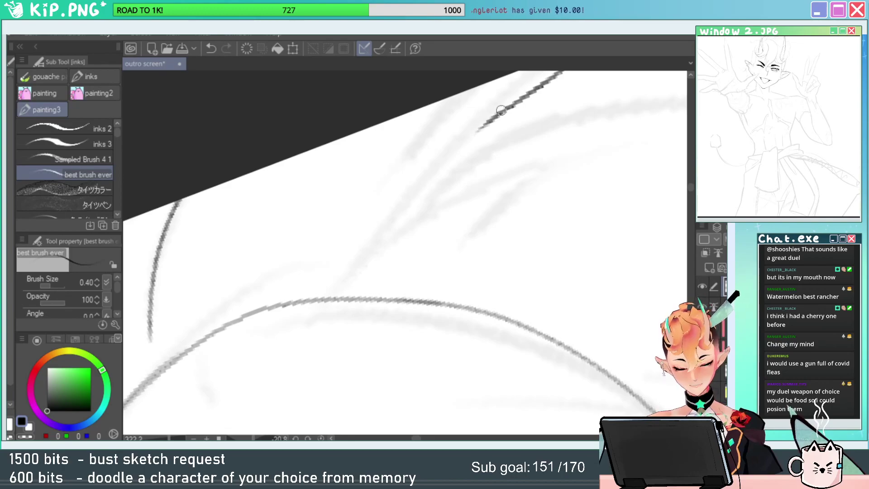
Redraw the long strand's lower part from its upper end down to the forelock's crest.
{"action": "left_click_drag", "start_coordinate": [503, 111], "coordinate": [333, 297]}
{"action": "key", "text": "ctrl+z"}
{"action": "left_click_drag", "start_coordinate": [504, 110], "coordinate": [340, 292]}
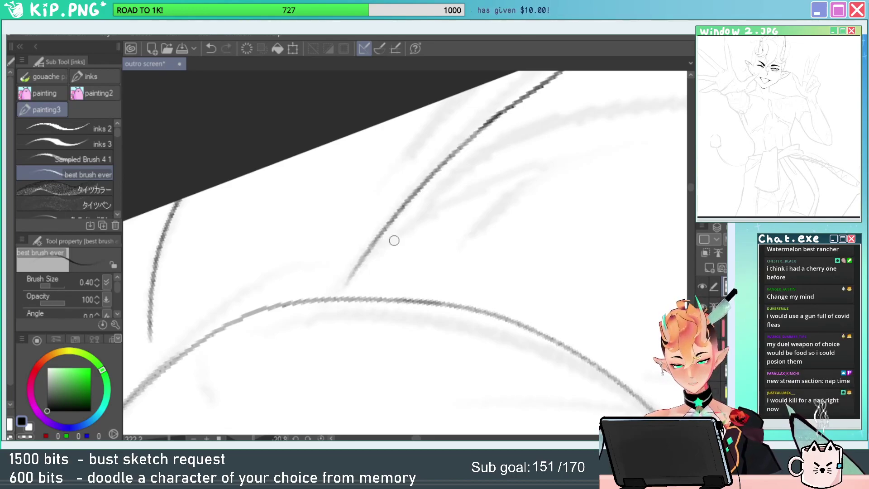
{"action": "key", "text": "ctrl+minus"}
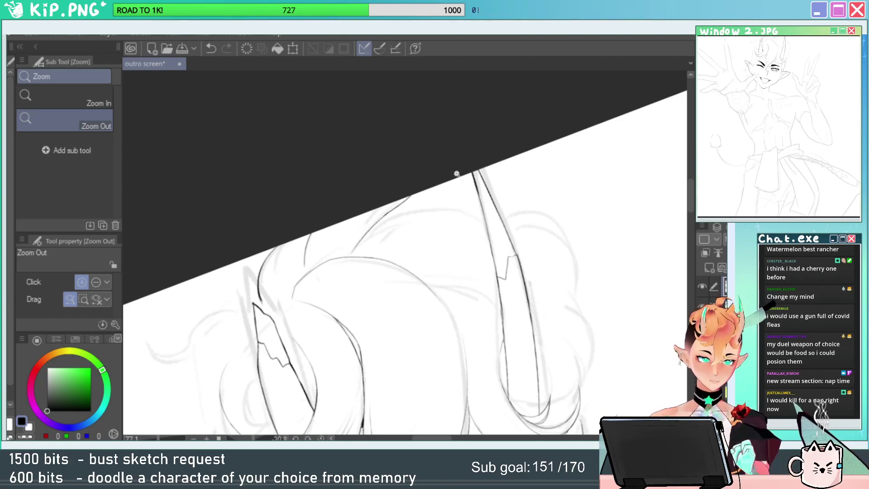
Try to ink the arched hair outline from the long horn's inner edge toward the long strand.
{"action": "left_click_drag", "start_coordinate": [426, 189], "coordinate": [494, 188]}
{"action": "left_click_drag", "start_coordinate": [268, 288], "coordinate": [385, 247]}
{"action": "key", "text": "e"}
{"action": "key", "text": "b"}
{"action": "left_click_drag", "start_coordinate": [402, 208], "coordinate": [325, 267]}
{"action": "left_click_drag", "start_coordinate": [416, 244], "coordinate": [372, 258]}
{"action": "left_click_drag", "start_coordinate": [537, 292], "coordinate": [502, 260]}
{"action": "left_click_drag", "start_coordinate": [561, 222], "coordinate": [547, 172]}
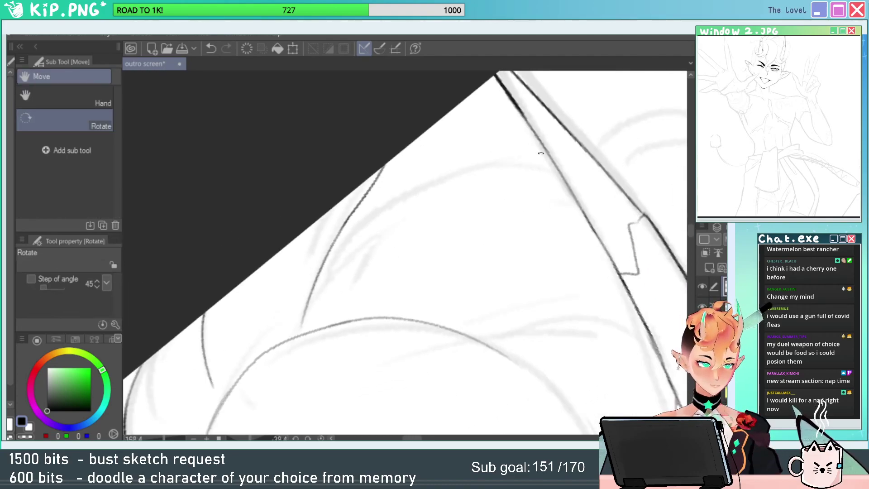
{"action": "left_click_drag", "start_coordinate": [471, 223], "coordinate": [439, 228]}
{"action": "left_click_drag", "start_coordinate": [529, 190], "coordinate": [485, 149]}
{"action": "mouse_move", "coordinate": [405, 220]}
{"action": "left_mouse_down"}
{"action": "mouse_move", "coordinate": [439, 213]}
{"action": "mouse_move", "coordinate": [412, 223]}
{"action": "left_mouse_up"}
{"action": "key", "text": "b"}
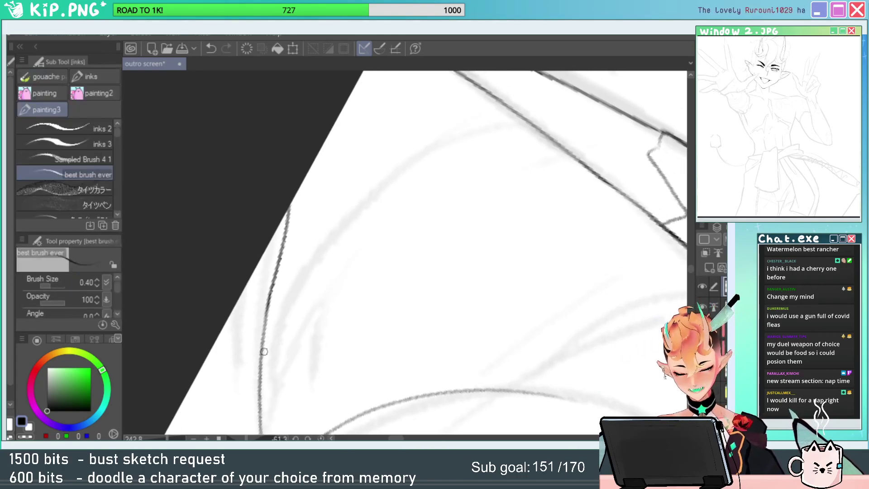
{"action": "left_click_drag", "start_coordinate": [530, 123], "coordinate": [333, 249]}
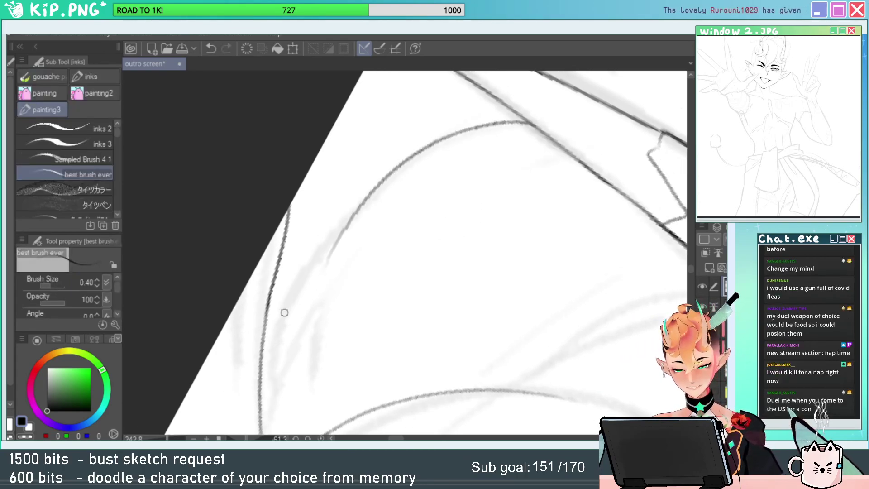
{"action": "key", "text": "ctrl+z"}
Save the file and ink the arched hair outline from the long strand to the long horn's inner edge.
{"action": "key", "text": "ctrl+s"}
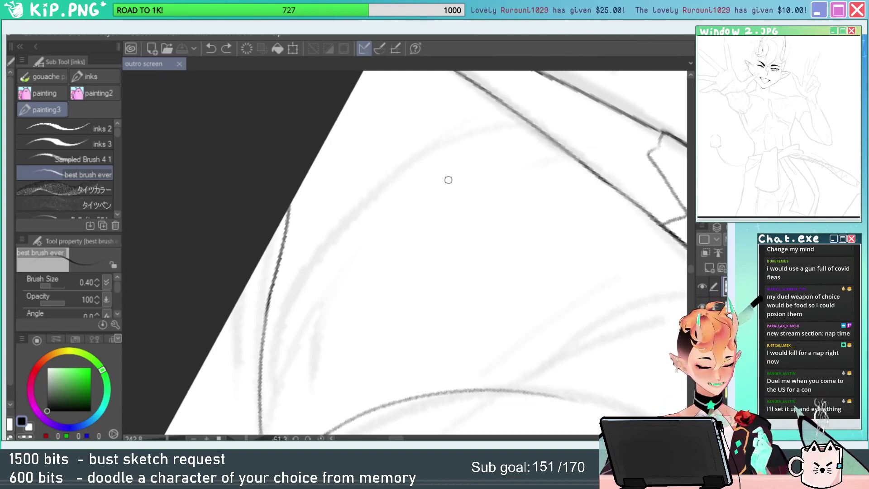
{"action": "mouse_move", "coordinate": [486, 247]}
{"action": "left_mouse_down"}
{"action": "mouse_move", "coordinate": [491, 233]}
{"action": "mouse_move", "coordinate": [480, 262]}
{"action": "left_mouse_up"}
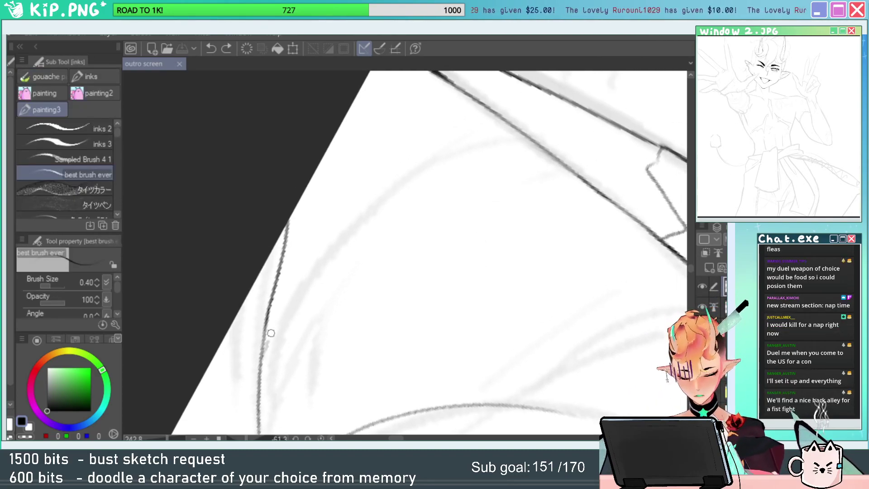
{"action": "left_click_drag", "start_coordinate": [268, 332], "coordinate": [525, 137]}
{"action": "mouse_move", "coordinate": [446, 151]}
{"action": "left_mouse_down"}
{"action": "mouse_move", "coordinate": [539, 137]}
{"action": "mouse_move", "coordinate": [443, 153]}
{"action": "left_mouse_up"}
{"action": "key", "text": "ctrl+z"}
{"action": "key", "text": "ctrl+z"}
Join the arched hair outline to the long horn's inner edge and darken the corner where they meet.
{"action": "key", "text": "ctrl+space"}
{"action": "mouse_move", "coordinate": [527, 169]}
{"action": "left_mouse_down"}
{"action": "mouse_move", "coordinate": [559, 171]}
{"action": "mouse_move", "coordinate": [491, 235]}
{"action": "left_mouse_up"}
{"action": "key", "text": "shift+space"}
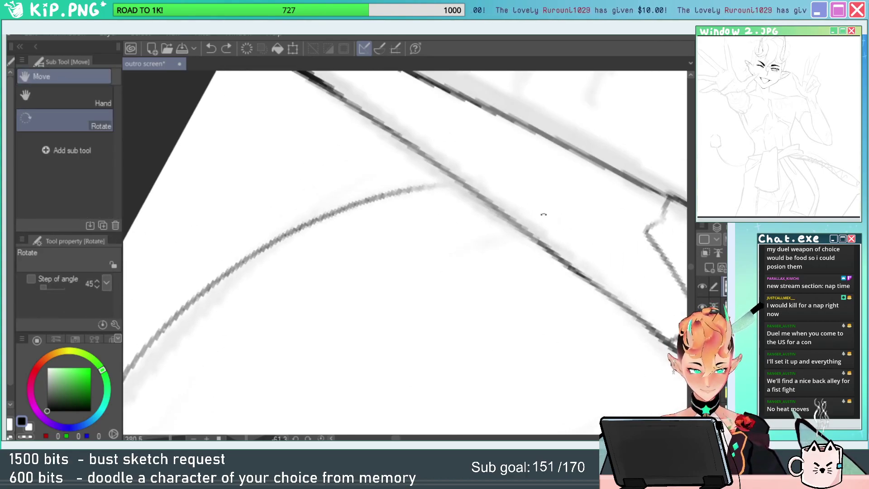
{"action": "left_click_drag", "start_coordinate": [543, 213], "coordinate": [508, 153]}
{"action": "left_click_drag", "start_coordinate": [431, 163], "coordinate": [366, 206]}
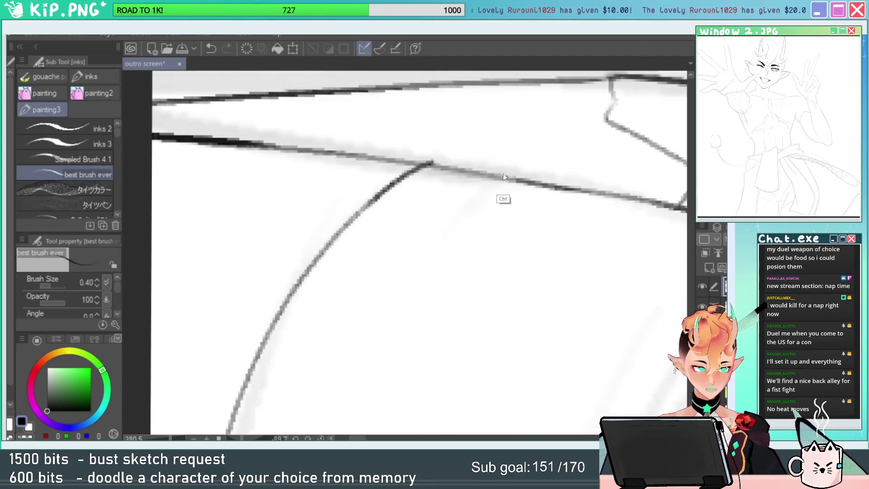
{"action": "key", "text": "ctrl+z"}
{"action": "left_click_drag", "start_coordinate": [431, 165], "coordinate": [362, 202]}
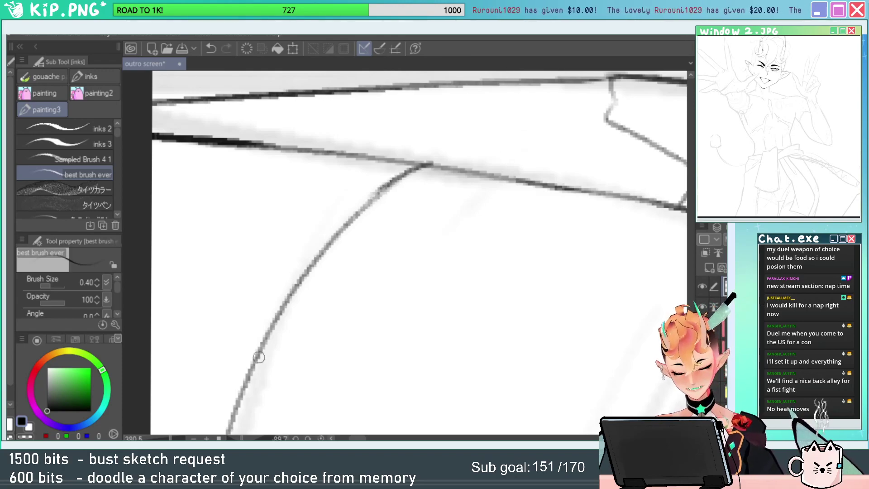
{"action": "key", "text": "ctrl+z"}
{"action": "left_click_drag", "start_coordinate": [428, 164], "coordinate": [337, 236]}
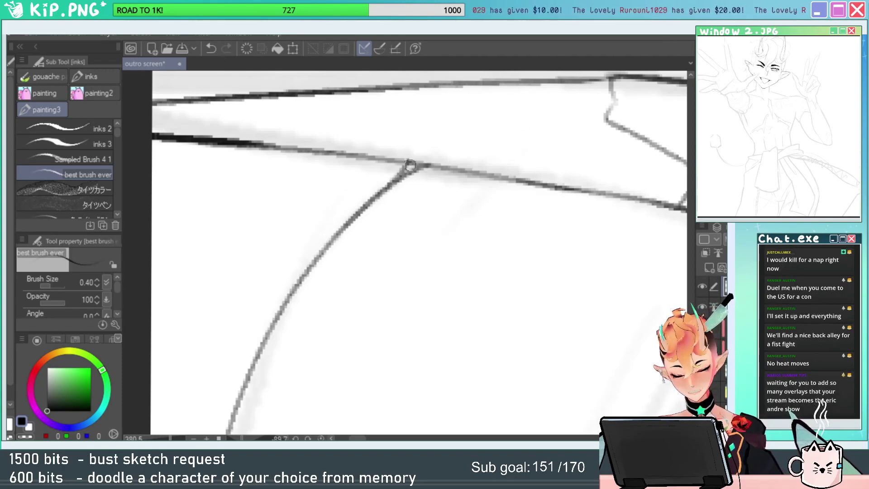
{"action": "left_click_drag", "start_coordinate": [409, 170], "coordinate": [396, 181]}
{"action": "key", "text": "shift+space"}
{"action": "left_click_drag", "start_coordinate": [496, 155], "coordinate": [407, 317]}
{"action": "left_click_drag", "start_coordinate": [518, 250], "coordinate": [463, 165]}
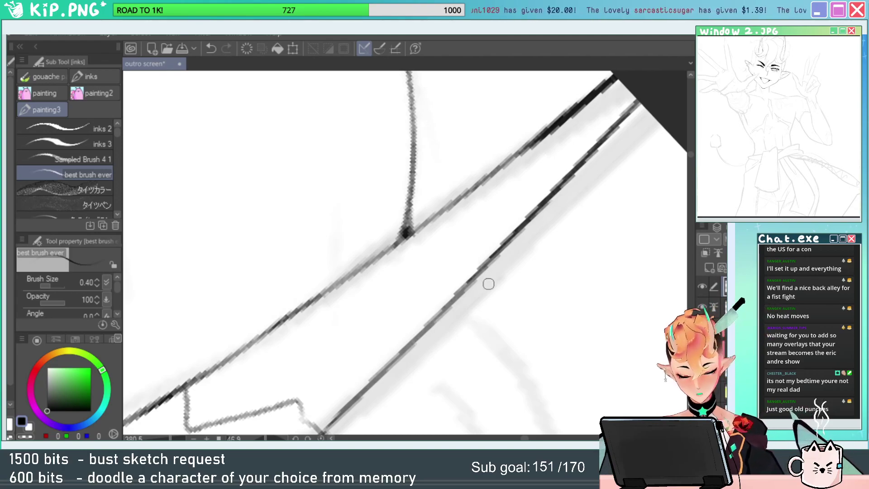
Connect the arched outline's lower end to the long strand and darken the fork between them, undoing the misplaced strokes.
{"action": "left_click_drag", "start_coordinate": [451, 217], "coordinate": [424, 258]}
{"action": "left_click_drag", "start_coordinate": [521, 186], "coordinate": [436, 122]}
{"action": "mouse_move", "coordinate": [495, 196]}
{"action": "left_mouse_down"}
{"action": "mouse_move", "coordinate": [437, 180]}
{"action": "mouse_move", "coordinate": [500, 157]}
{"action": "left_mouse_up"}
{"action": "mouse_move", "coordinate": [500, 157]}
{"action": "left_mouse_down"}
{"action": "mouse_move", "coordinate": [384, 118]}
{"action": "mouse_move", "coordinate": [420, 122]}
{"action": "left_mouse_up"}
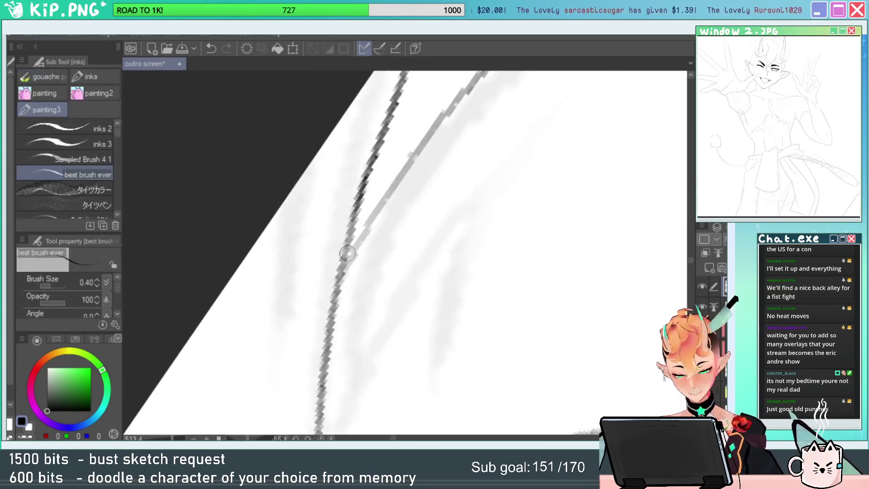
{"action": "mouse_move", "coordinate": [337, 293]}
{"action": "left_mouse_down"}
{"action": "mouse_move", "coordinate": [456, 101]}
{"action": "mouse_move", "coordinate": [389, 189]}
{"action": "mouse_move", "coordinate": [338, 311]}
{"action": "mouse_move", "coordinate": [412, 164]}
{"action": "left_mouse_up"}
{"action": "key", "text": "ctrl+z"}
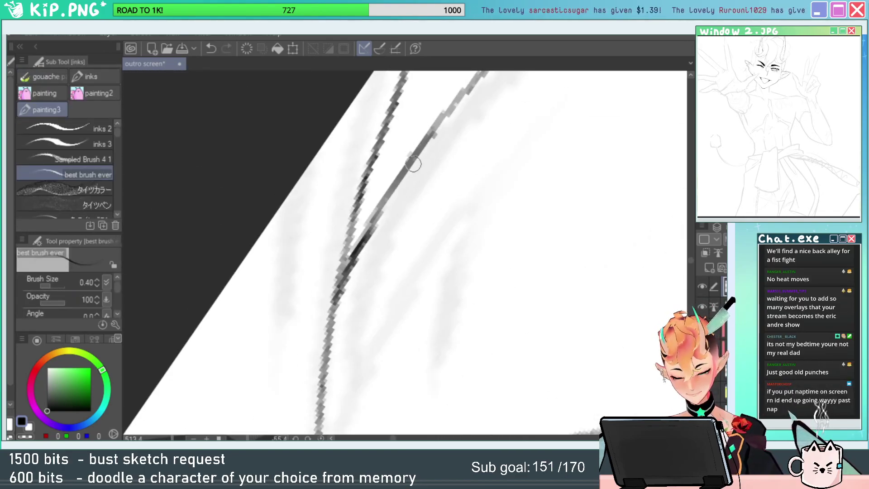
{"action": "key", "text": "ctrl+z"}
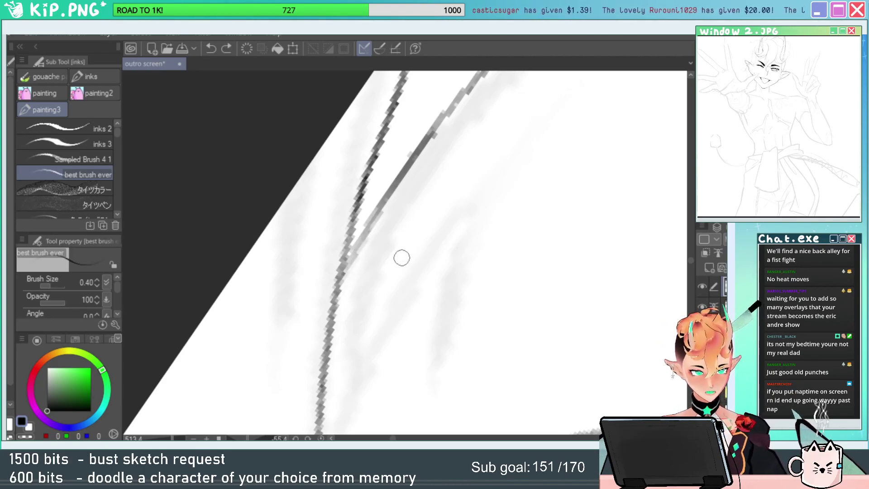
{"action": "left_click_drag", "start_coordinate": [383, 209], "coordinate": [332, 290]}
{"action": "left_click_drag", "start_coordinate": [348, 241], "coordinate": [338, 279]}
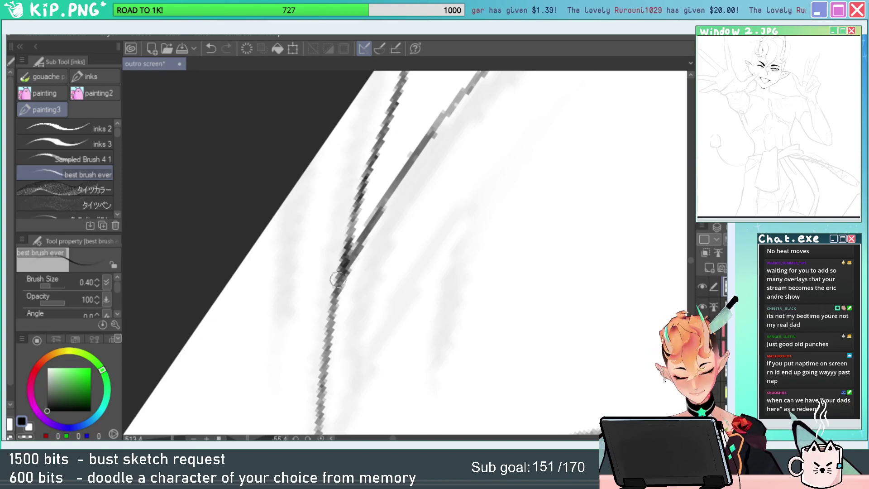
{"action": "left_click_drag", "start_coordinate": [352, 225], "coordinate": [347, 268]}
Darken the corner where the long horn's outer edge meets the hair at its base, undoing the misplaced strokes.
{"action": "key", "text": "ctrl+space"}
{"action": "mouse_move", "coordinate": [425, 255]}
{"action": "left_mouse_down"}
{"action": "mouse_move", "coordinate": [402, 281]}
{"action": "mouse_move", "coordinate": [320, 274]}
{"action": "left_mouse_up"}
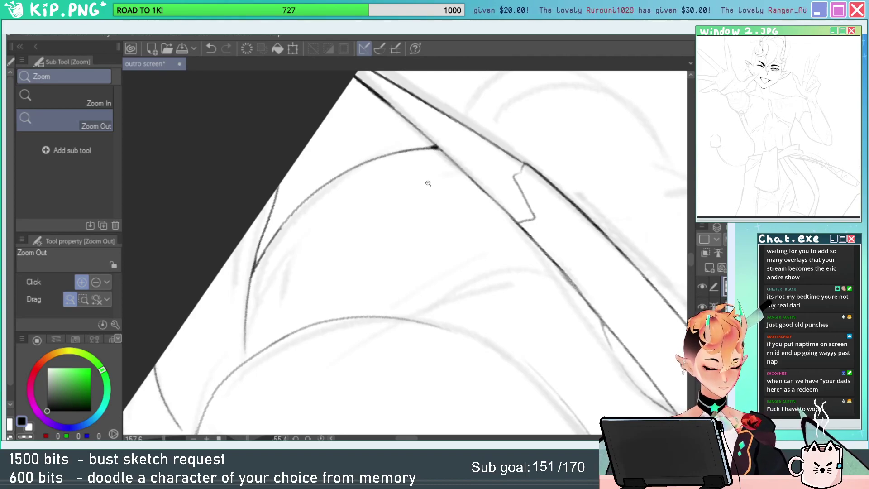
{"action": "left_click", "coordinate": [479, 293]}
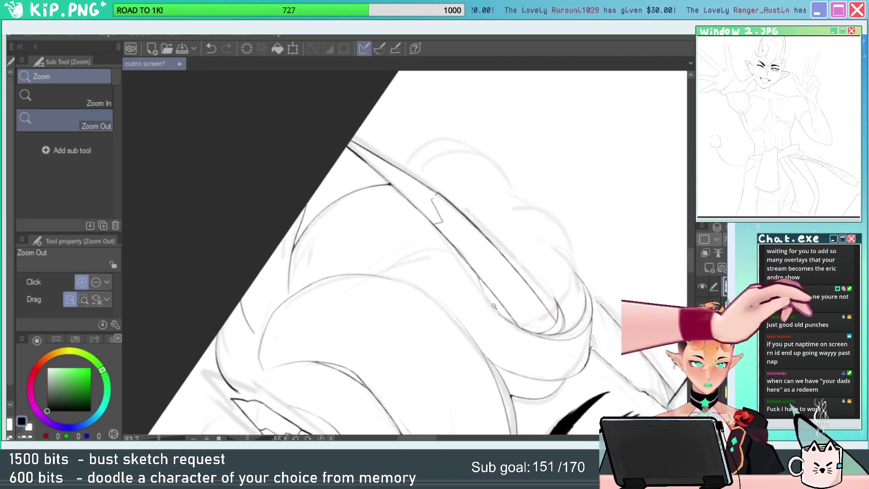
{"action": "left_click_drag", "start_coordinate": [525, 251], "coordinate": [501, 240]}
{"action": "key", "text": "r"}
{"action": "left_click_drag", "start_coordinate": [581, 231], "coordinate": [568, 309]}
{"action": "mouse_move", "coordinate": [540, 283]}
{"action": "left_mouse_down"}
{"action": "mouse_move", "coordinate": [568, 291]}
{"action": "mouse_move", "coordinate": [562, 216]}
{"action": "mouse_move", "coordinate": [488, 327]}
{"action": "mouse_move", "coordinate": [478, 169]}
{"action": "left_mouse_up"}
{"action": "key", "text": "ctrl+z"}
{"action": "key", "text": "ctrl+z"}
{"action": "mouse_move", "coordinate": [529, 293]}
{"action": "left_mouse_down"}
{"action": "mouse_move", "coordinate": [569, 282]}
{"action": "mouse_move", "coordinate": [583, 260]}
{"action": "left_mouse_up"}
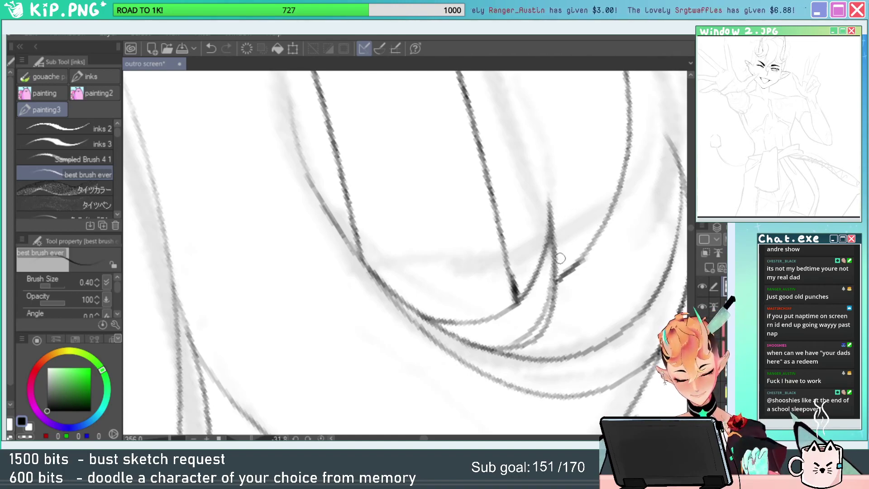
{"action": "key", "text": "ctrl+z"}
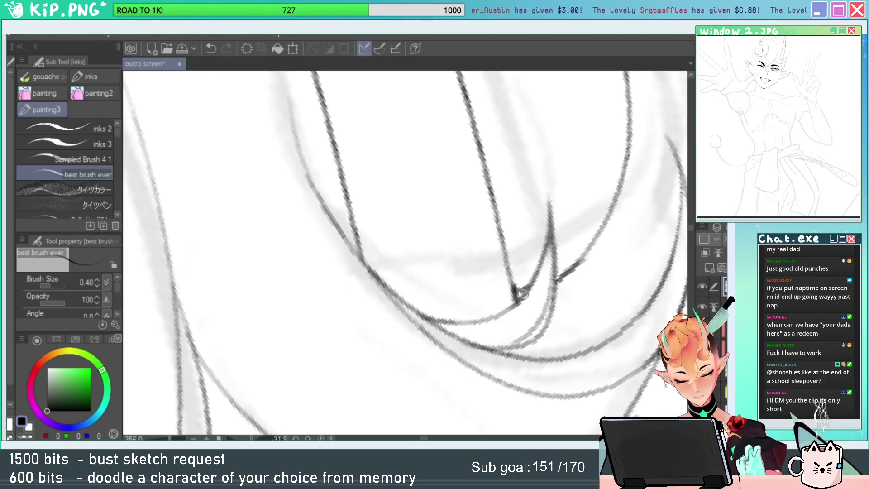
{"action": "mouse_move", "coordinate": [519, 295]}
{"action": "left_mouse_down"}
{"action": "mouse_move", "coordinate": [570, 282]}
{"action": "mouse_move", "coordinate": [504, 297]}
{"action": "left_mouse_up"}
{"action": "left_click_drag", "start_coordinate": [581, 274], "coordinate": [507, 322]}
Try to ink the large outer curl's contour beside the long horn over the sketch, and undo the stroke.
{"action": "scroll", "coordinate": [507, 321], "scroll_direction": "down", "scroll_amount": 3}
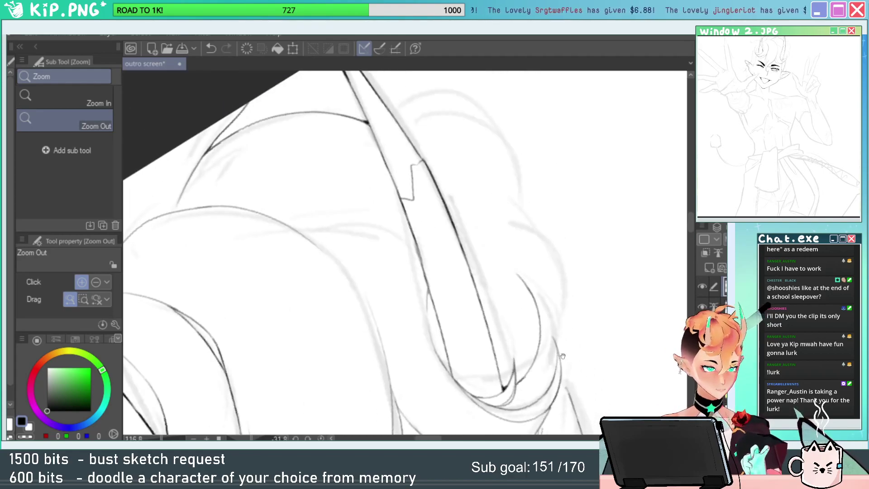
{"action": "left_click_drag", "start_coordinate": [603, 231], "coordinate": [589, 346]}
{"action": "left_click_drag", "start_coordinate": [541, 386], "coordinate": [585, 306]}
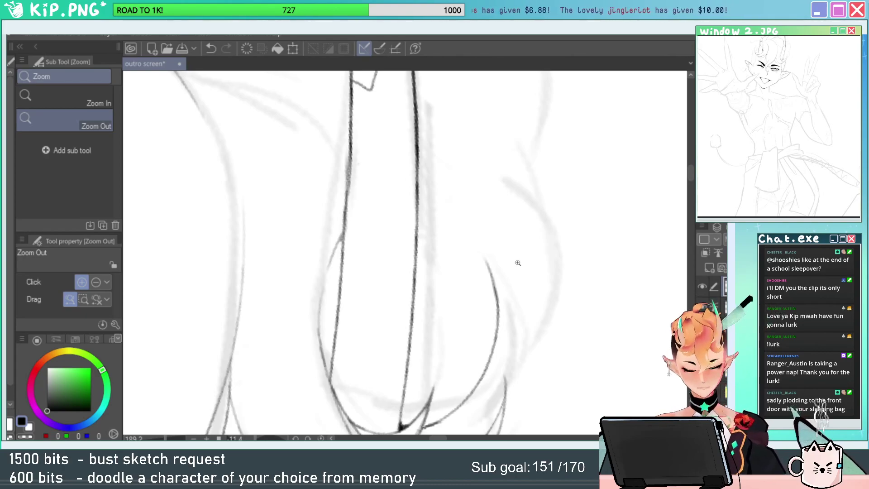
{"action": "left_click_drag", "start_coordinate": [517, 263], "coordinate": [480, 280]}
{"action": "left_click_drag", "start_coordinate": [560, 232], "coordinate": [541, 217]}
{"action": "left_click_drag", "start_coordinate": [504, 189], "coordinate": [538, 156]}
{"action": "key", "text": "e"}
{"action": "key", "text": "p"}
{"action": "left_click_drag", "start_coordinate": [464, 182], "coordinate": [566, 291]}
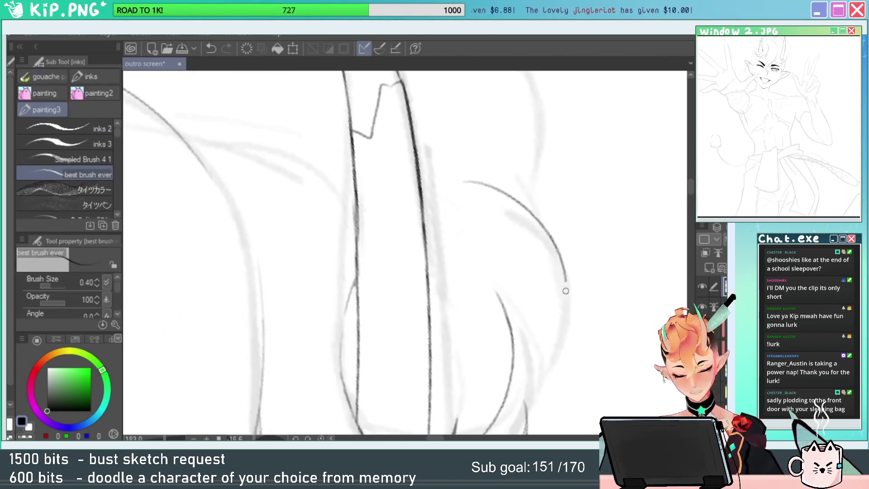
{"action": "key", "text": "ctrl+z"}
Try several arched strokes for the large curl, from beside the long horn's outer edge to the inked strand near its base, undoing each.
{"action": "left_click_drag", "start_coordinate": [628, 281], "coordinate": [379, 162]}
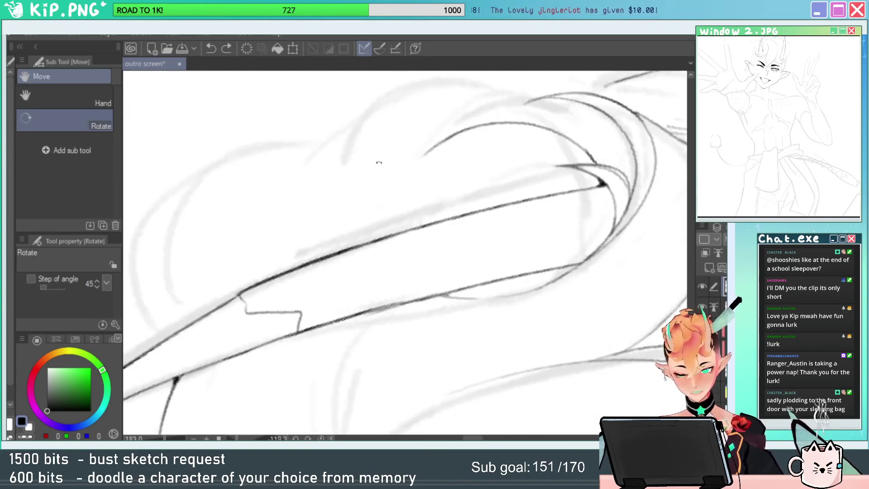
{"action": "left_click_drag", "start_coordinate": [458, 184], "coordinate": [506, 263]}
{"action": "key", "text": "p"}
{"action": "left_click_drag", "start_coordinate": [337, 304], "coordinate": [574, 171]}
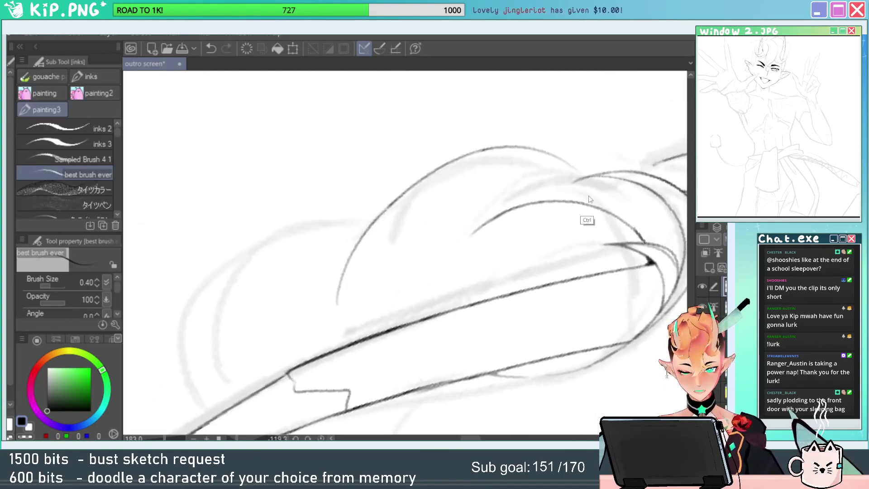
{"action": "key", "text": "ctrl+z"}
{"action": "left_click_drag", "start_coordinate": [361, 295], "coordinate": [585, 153]}
{"action": "key", "text": "ctrl+z"}
{"action": "left_click_drag", "start_coordinate": [379, 280], "coordinate": [582, 174]}
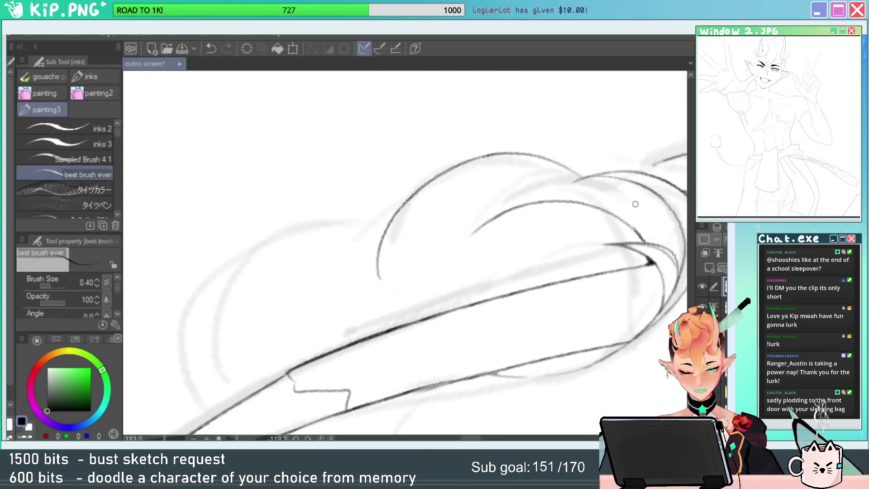
{"action": "key", "text": "ctrl+z"}
{"action": "left_click_drag", "start_coordinate": [369, 292], "coordinate": [604, 202]}
{"action": "key", "text": "space"}
{"action": "mouse_move", "coordinate": [574, 274]}
{"action": "left_mouse_down"}
{"action": "mouse_move", "coordinate": [502, 297]}
{"action": "mouse_move", "coordinate": [581, 279]}
{"action": "left_mouse_up"}
{"action": "key", "text": "ctrl+z"}
{"action": "key", "text": "e"}
{"action": "key", "text": "p"}
{"action": "mouse_move", "coordinate": [364, 337]}
{"action": "left_mouse_down"}
{"action": "mouse_move", "coordinate": [393, 237]}
{"action": "mouse_move", "coordinate": [606, 190]}
{"action": "left_mouse_up"}
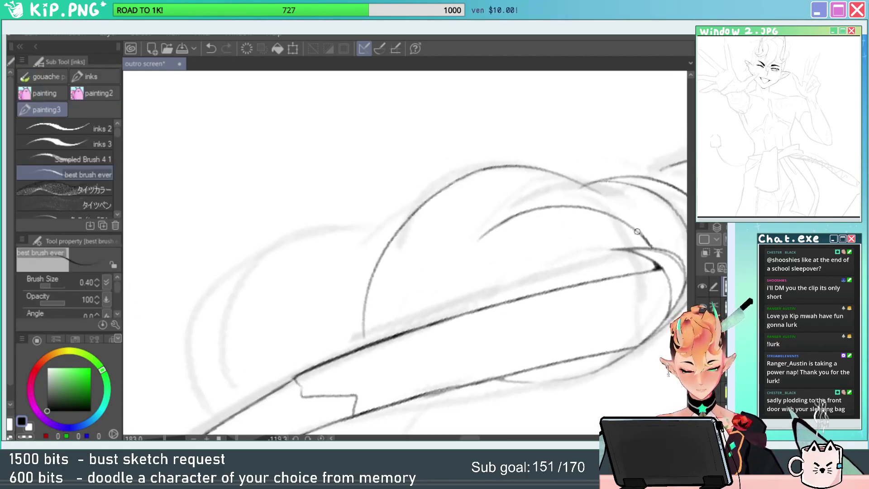
{"action": "key", "text": "ctrl+z"}
{"action": "left_click_drag", "start_coordinate": [363, 335], "coordinate": [605, 194]}
{"action": "key", "text": "ctrl+z"}
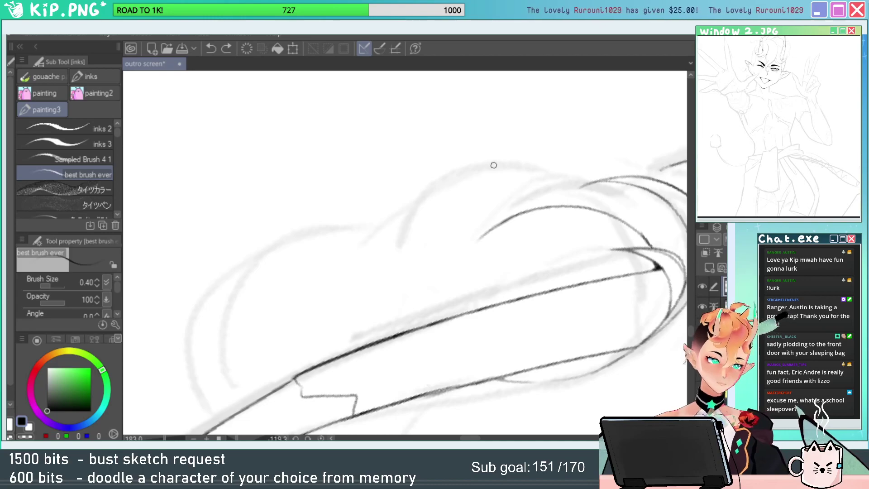
Ink the large curl's arched outline over the long horn's outer side up to the strand near its base, undoing the oversized stroke.
{"action": "left_click_drag", "start_coordinate": [486, 255], "coordinate": [470, 262]}
{"action": "left_click_drag", "start_coordinate": [533, 270], "coordinate": [557, 266]}
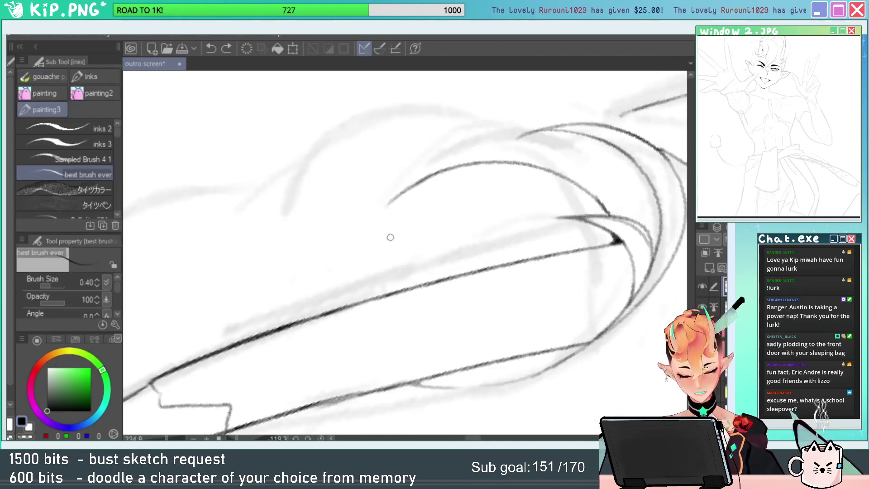
{"action": "left_click_drag", "start_coordinate": [215, 343], "coordinate": [577, 212]}
{"action": "left_click_drag", "start_coordinate": [489, 239], "coordinate": [510, 252]}
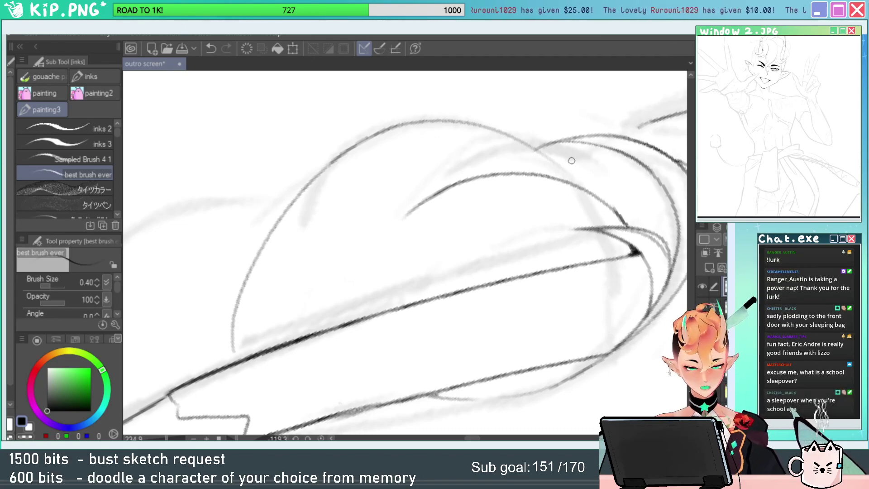
{"action": "key", "text": "ctrl+z"}
{"action": "mouse_move", "coordinate": [245, 264]}
{"action": "left_mouse_down"}
{"action": "mouse_move", "coordinate": [572, 185]}
{"action": "mouse_move", "coordinate": [425, 130]}
{"action": "mouse_move", "coordinate": [450, 155]}
{"action": "left_mouse_up"}
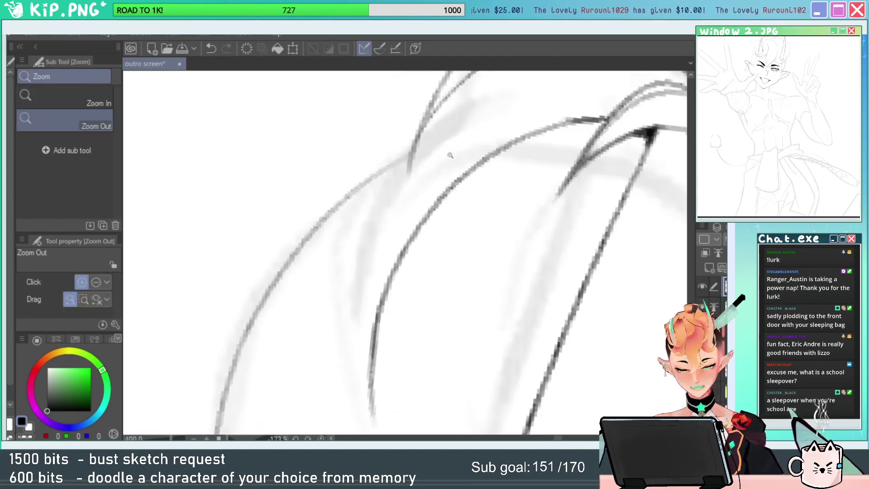
Extend the large curl's arch past the crossing strand to the inner curl's line, undoing the misplaced strokes.
{"action": "left_click_drag", "start_coordinate": [299, 245], "coordinate": [581, 161]}
{"action": "key", "text": "ctrl+z"}
{"action": "left_click_drag", "start_coordinate": [534, 134], "coordinate": [333, 210]}
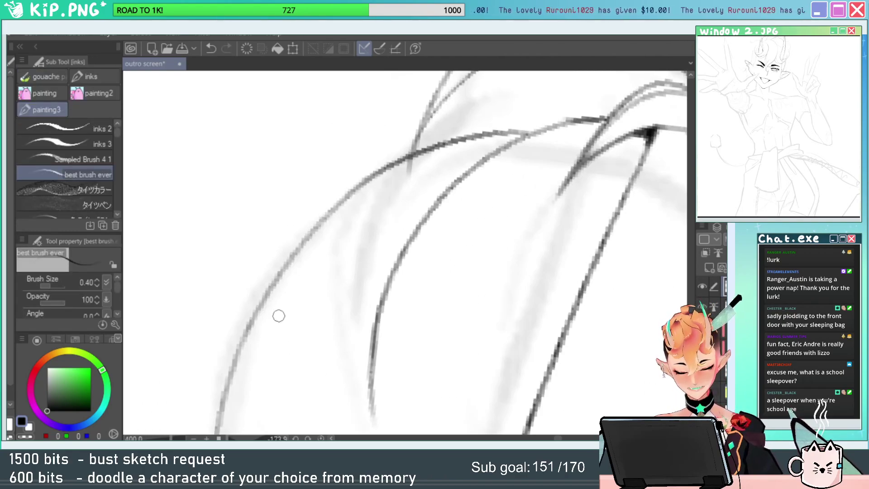
{"action": "key", "text": "ctrl+z"}
{"action": "left_click_drag", "start_coordinate": [528, 134], "coordinate": [260, 309]}
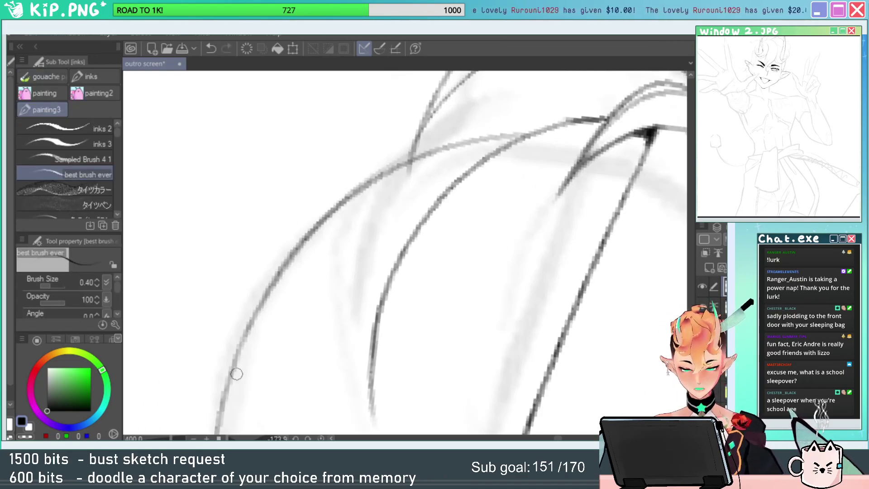
{"action": "key", "text": "ctrl+z"}
{"action": "left_click_drag", "start_coordinate": [524, 130], "coordinate": [237, 383]}
{"action": "left_click_drag", "start_coordinate": [523, 132], "coordinate": [274, 402]}
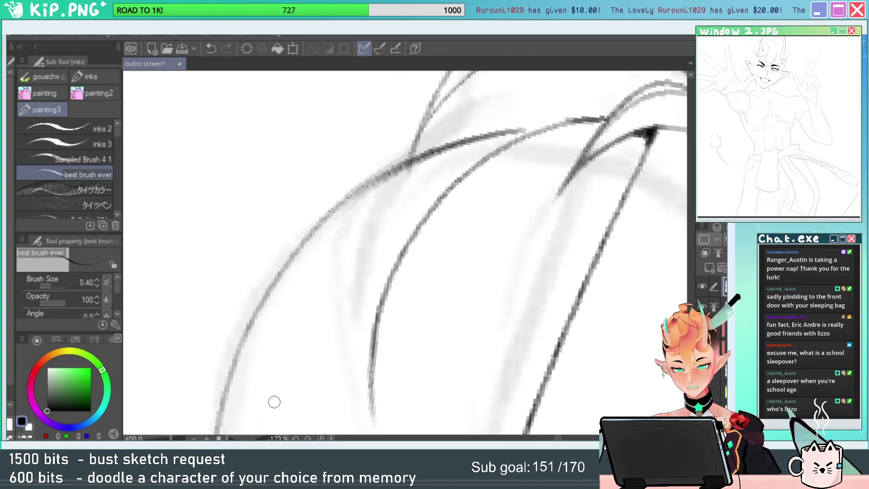
{"action": "key", "text": "ctrl+z"}
Try to ink a second contour inside the large curl, from its upper end down to the long horn's edge, and undo it.
{"action": "left_click_drag", "start_coordinate": [479, 194], "coordinate": [477, 140]}
{"action": "mouse_move", "coordinate": [503, 183]}
{"action": "left_mouse_down"}
{"action": "mouse_move", "coordinate": [523, 249]}
{"action": "mouse_move", "coordinate": [560, 212]}
{"action": "left_mouse_up"}
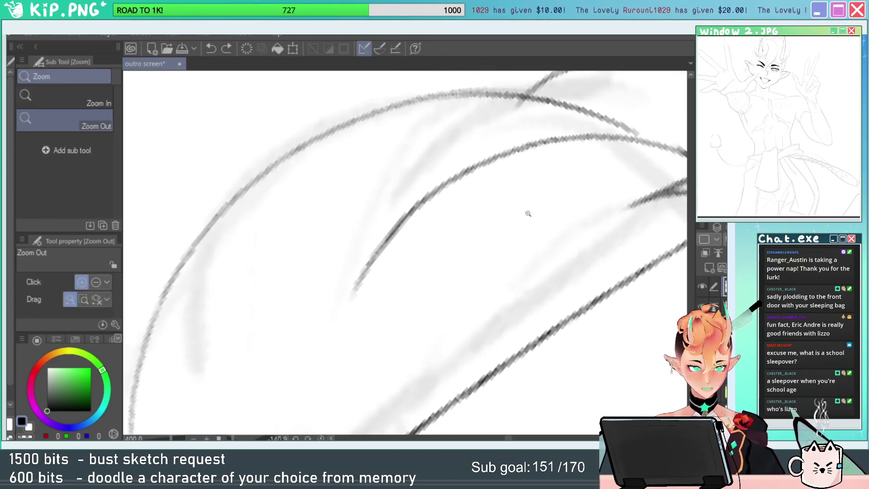
{"action": "left_click_drag", "start_coordinate": [492, 228], "coordinate": [445, 235]}
{"action": "left_click_drag", "start_coordinate": [453, 267], "coordinate": [415, 249]}
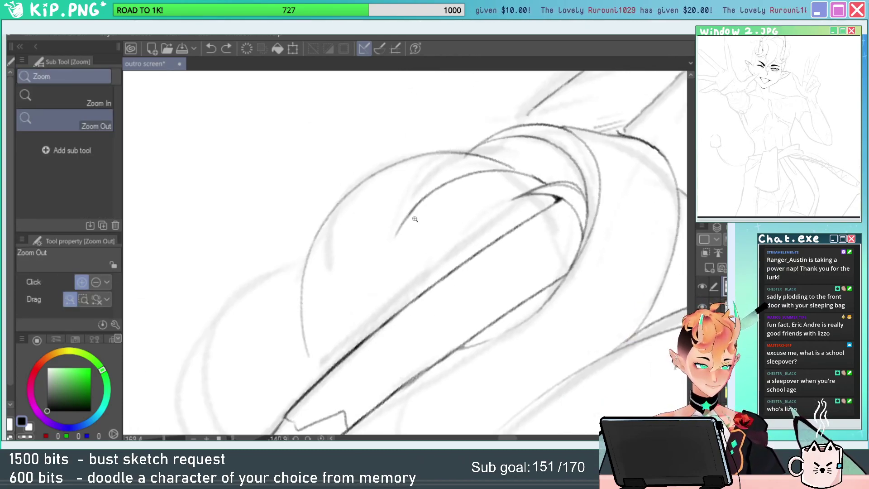
{"action": "left_click_drag", "start_coordinate": [481, 158], "coordinate": [384, 341]}
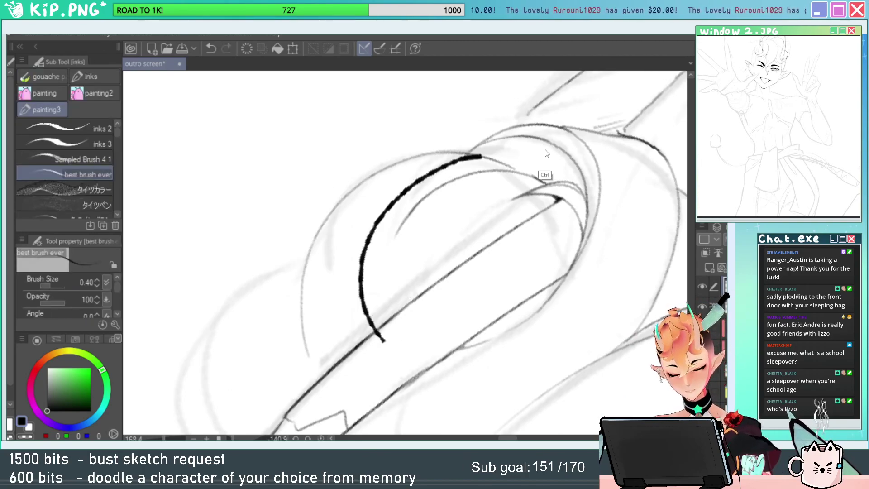
{"action": "key", "text": "ctrl+z"}
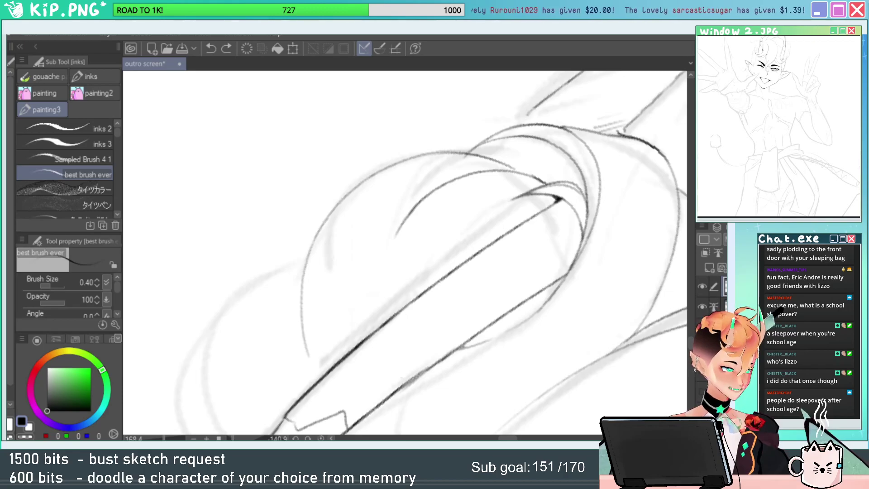
Switch to the browser, watch the Eric Andre Show clip on YouTube in full screen, and return to the drawing.
{"action": "mouse_move", "coordinate": [521, 0]}
{"action": "left_mouse_down"}
{"action": "mouse_move", "coordinate": [181, 9]}
{"action": "mouse_move", "coordinate": [488, 27]}
{"action": "left_mouse_up"}
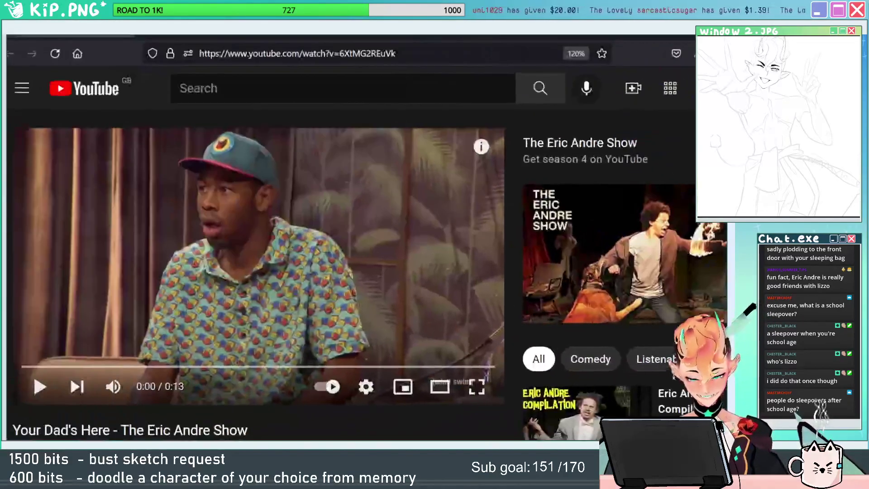
{"action": "left_click", "coordinate": [475, 386]}
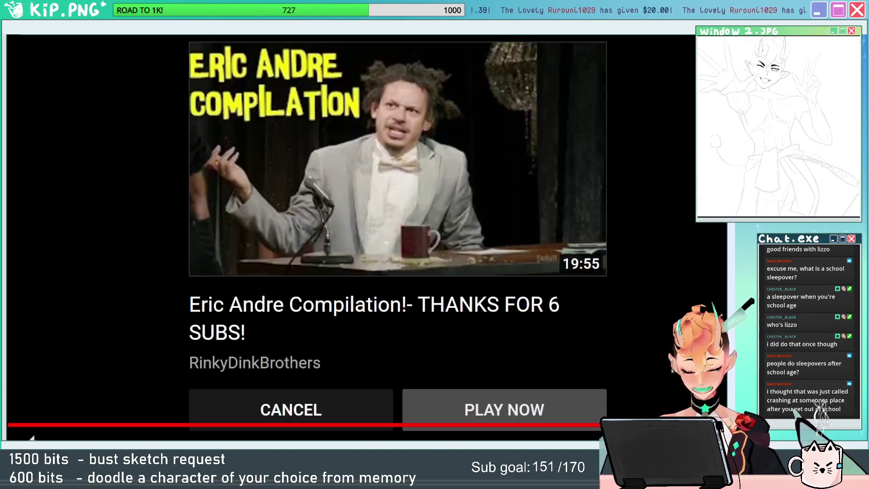
{"action": "left_click", "coordinate": [351, 398]}
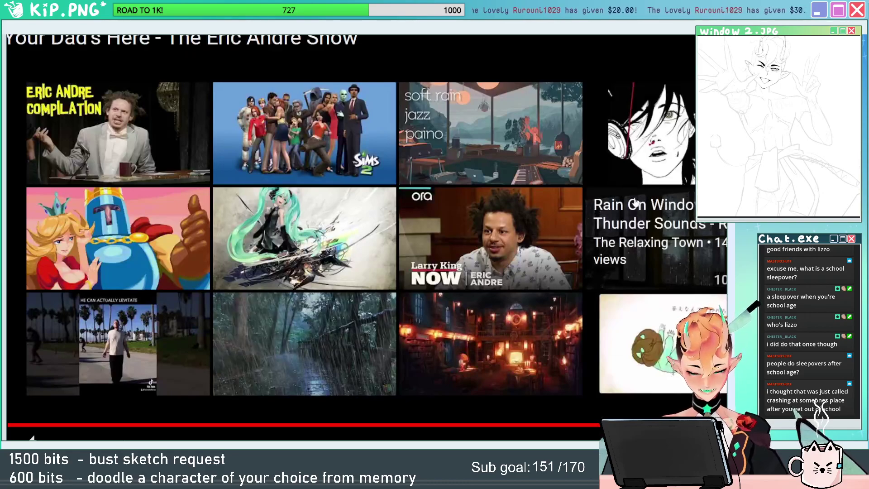
{"action": "key", "text": "Escape"}
{"action": "key", "text": "alt+F4"}
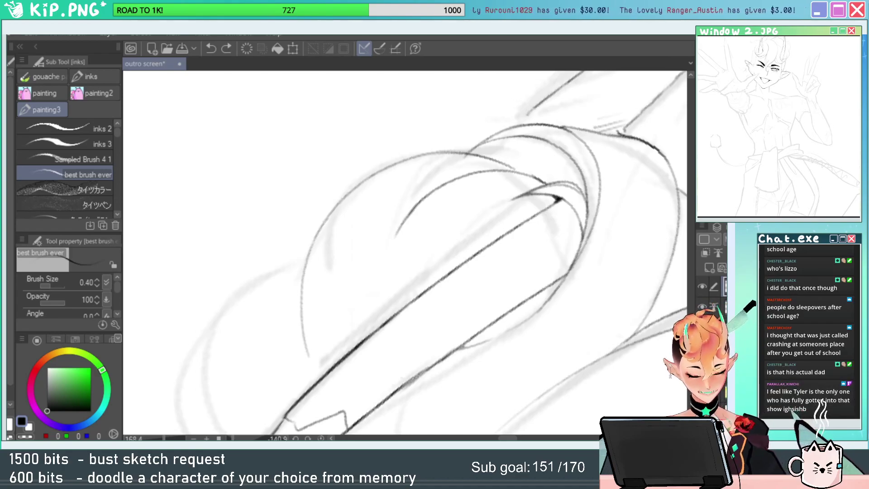
Erase the overlapping line end where the upper hair curl meets the large curl beside the horn.
{"action": "key", "text": "alt+space"}
{"action": "left_click_drag", "start_coordinate": [538, 302], "coordinate": [496, 294]}
{"action": "key", "text": "shift+space"}
{"action": "key", "text": "alt+space"}
{"action": "mouse_move", "coordinate": [545, 264]}
{"action": "left_mouse_down"}
{"action": "mouse_move", "coordinate": [535, 188]}
{"action": "mouse_move", "coordinate": [570, 182]}
{"action": "left_mouse_up"}
{"action": "key", "text": "e"}
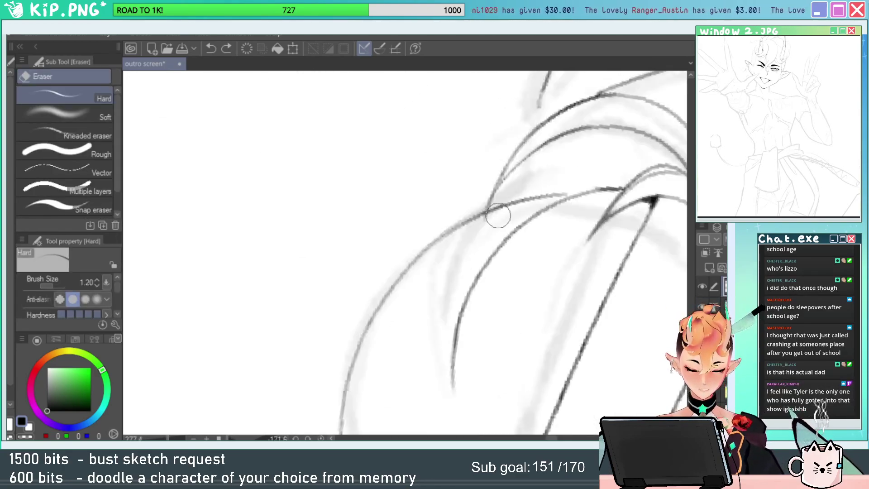
{"action": "left_click_drag", "start_coordinate": [496, 217], "coordinate": [487, 223]}
Reinforce the top outline of the large hair curl with the best brush ever pen at size 0.40.
{"action": "key", "text": "alt+space"}
{"action": "key", "text": "p"}
{"action": "mouse_move", "coordinate": [556, 190]}
{"action": "left_mouse_down"}
{"action": "mouse_move", "coordinate": [577, 192]}
{"action": "mouse_move", "coordinate": [500, 204]}
{"action": "left_mouse_up"}
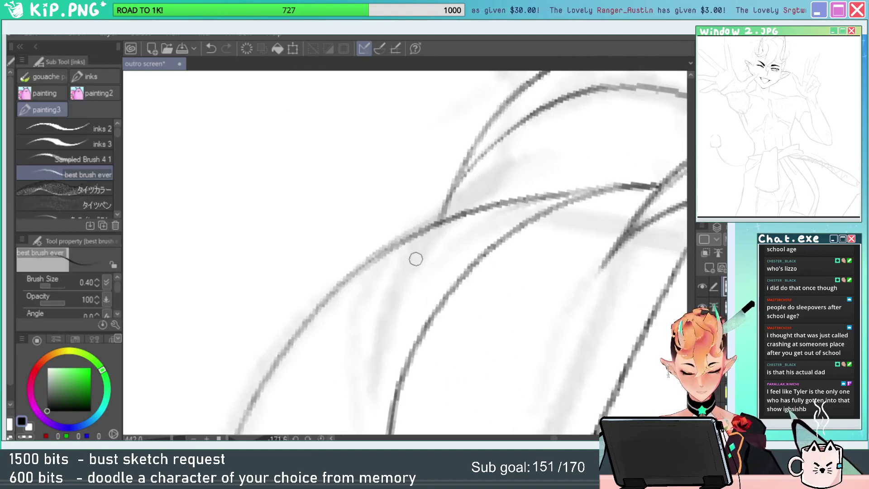
{"action": "left_click_drag", "start_coordinate": [609, 189], "coordinate": [516, 202]}
Redraw the upper curl's outer edge as a smooth stroke rising from the large curl's outline.
{"action": "left_click_drag", "start_coordinate": [439, 219], "coordinate": [485, 126]}
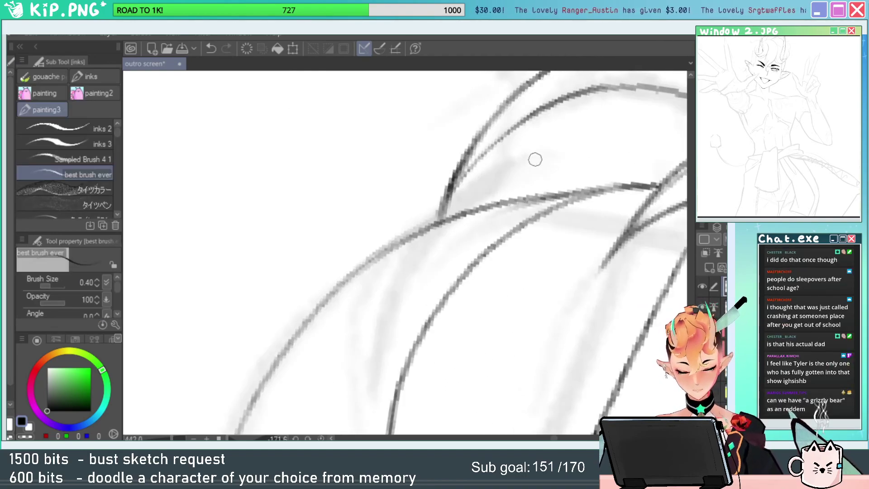
{"action": "key", "text": "space"}
{"action": "left_click_drag", "start_coordinate": [534, 179], "coordinate": [453, 262]}
{"action": "key", "text": "ctrl+z"}
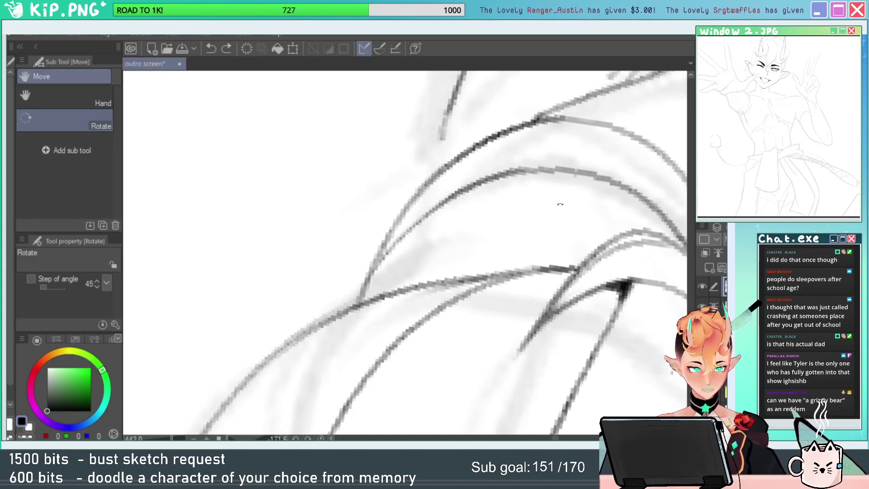
{"action": "left_click_drag", "start_coordinate": [561, 200], "coordinate": [591, 229]}
{"action": "left_click_drag", "start_coordinate": [381, 275], "coordinate": [485, 160]}
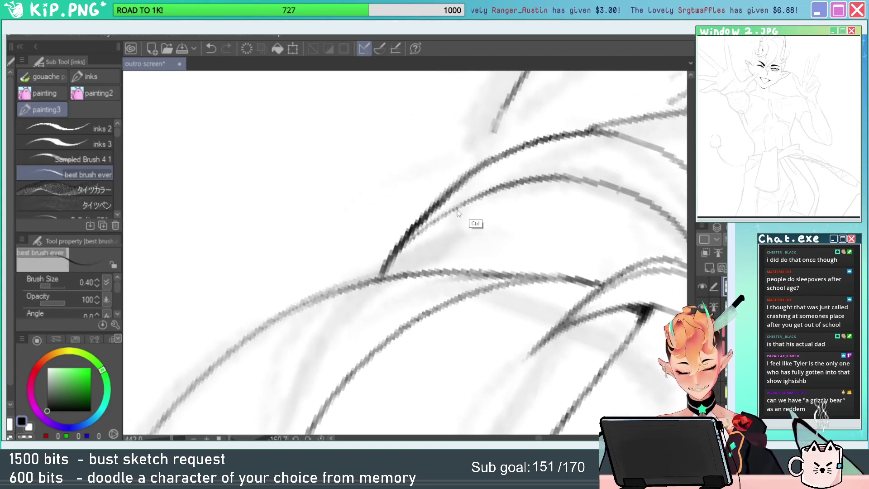
{"action": "key", "text": "ctrl+z"}
{"action": "left_click_drag", "start_coordinate": [381, 278], "coordinate": [534, 129]}
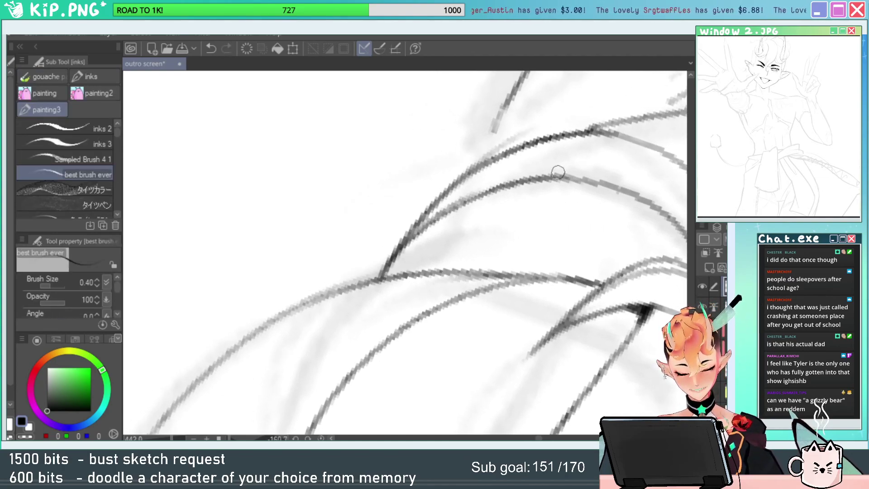
Trim the loose stroke along the upper curl's outer edge with the hard eraser.
{"action": "key", "text": "e"}
{"action": "left_click_drag", "start_coordinate": [565, 146], "coordinate": [576, 240]}
{"action": "left_click_drag", "start_coordinate": [547, 308], "coordinate": [561, 234]}
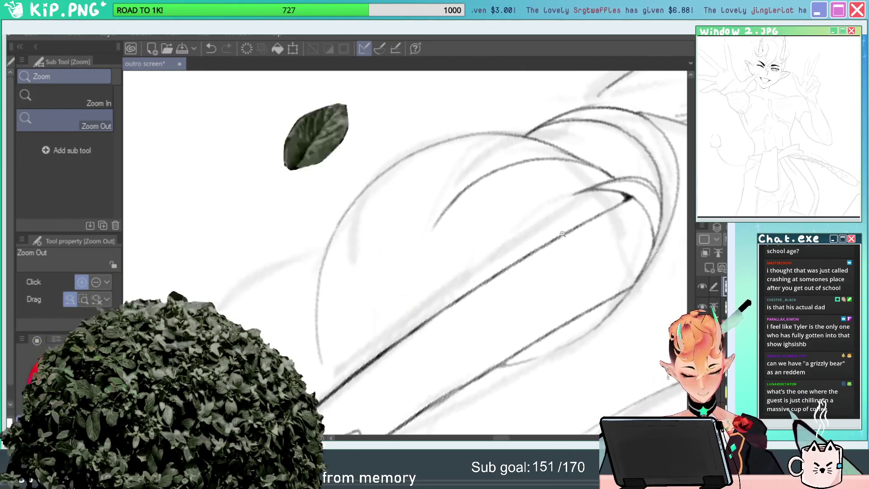
Darken the large curl's outline just below the point where it meets the upper curl.
{"action": "left_click_drag", "start_coordinate": [559, 204], "coordinate": [491, 118]}
{"action": "left_click_drag", "start_coordinate": [402, 100], "coordinate": [517, 203]}
{"action": "key", "text": "p"}
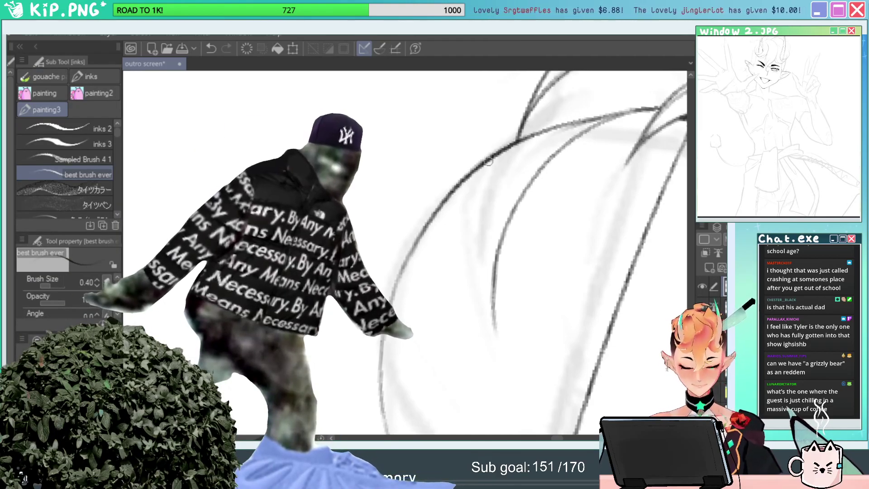
{"action": "key", "text": "r"}
{"action": "left_click_drag", "start_coordinate": [465, 194], "coordinate": [588, 171]}
{"action": "key", "text": "slash"}
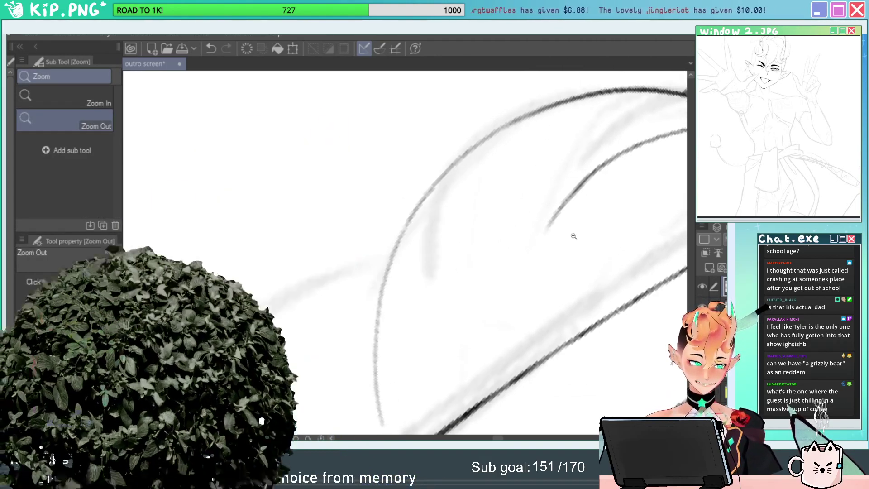
{"action": "mouse_move", "coordinate": [573, 237]}
{"action": "left_mouse_down"}
{"action": "mouse_move", "coordinate": [549, 227]}
{"action": "mouse_move", "coordinate": [544, 193]}
{"action": "mouse_move", "coordinate": [601, 208]}
{"action": "left_mouse_up"}
Draw the arc of the small hair curl next to the large curl, following the rough sketch.
{"action": "key", "text": "r"}
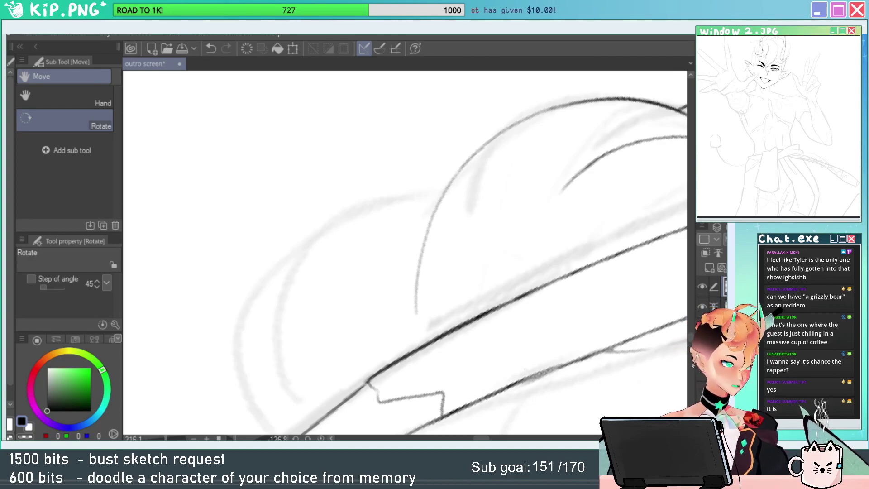
{"action": "mouse_move", "coordinate": [442, 274]}
{"action": "left_mouse_down"}
{"action": "mouse_move", "coordinate": [475, 204]}
{"action": "mouse_move", "coordinate": [525, 230]}
{"action": "left_mouse_up"}
{"action": "left_click_drag", "start_coordinate": [490, 254], "coordinate": [558, 217]}
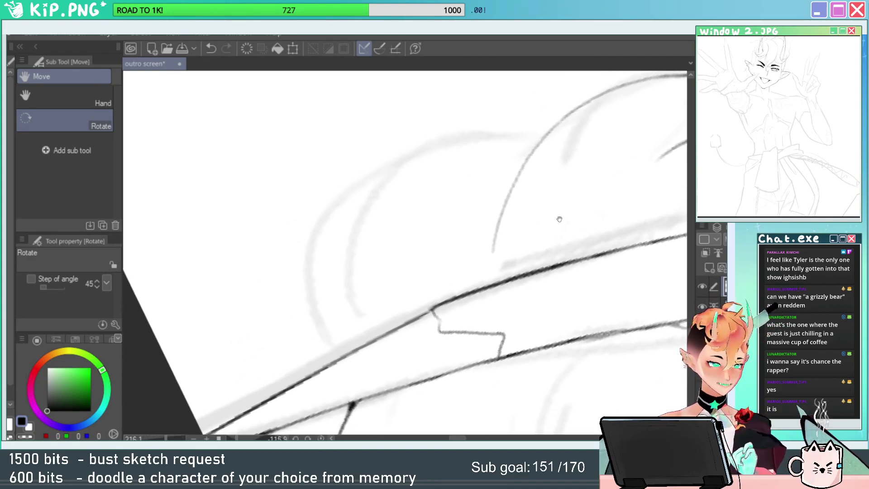
{"action": "key", "text": "ctrl+space"}
{"action": "mouse_move", "coordinate": [365, 314]}
{"action": "left_mouse_down"}
{"action": "mouse_move", "coordinate": [525, 122]}
{"action": "mouse_move", "coordinate": [346, 285]}
{"action": "left_mouse_up"}
{"action": "key", "text": "ctrl+z"}
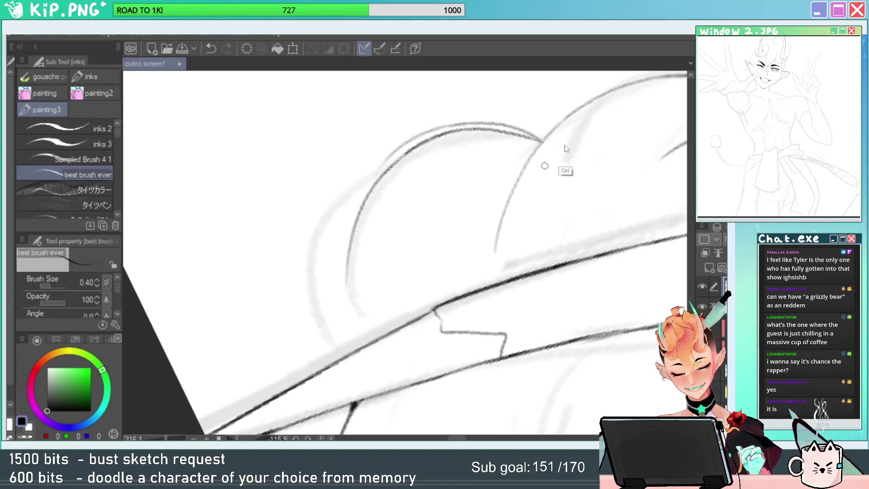
{"action": "key", "text": "ctrl+z"}
{"action": "left_click_drag", "start_coordinate": [543, 141], "coordinate": [484, 132]}
{"action": "left_click_drag", "start_coordinate": [598, 143], "coordinate": [484, 230]}
{"action": "key", "text": "ctrl+z"}
Refine the small curl's arc where it joins the large curl's outline.
{"action": "key", "text": "ctrl+space"}
{"action": "mouse_move", "coordinate": [571, 192]}
{"action": "left_mouse_down"}
{"action": "mouse_move", "coordinate": [462, 184]}
{"action": "mouse_move", "coordinate": [392, 281]}
{"action": "mouse_move", "coordinate": [480, 143]}
{"action": "left_mouse_up"}
{"action": "left_click_drag", "start_coordinate": [539, 100], "coordinate": [553, 92]}
{"action": "key", "text": "ctrl+space"}
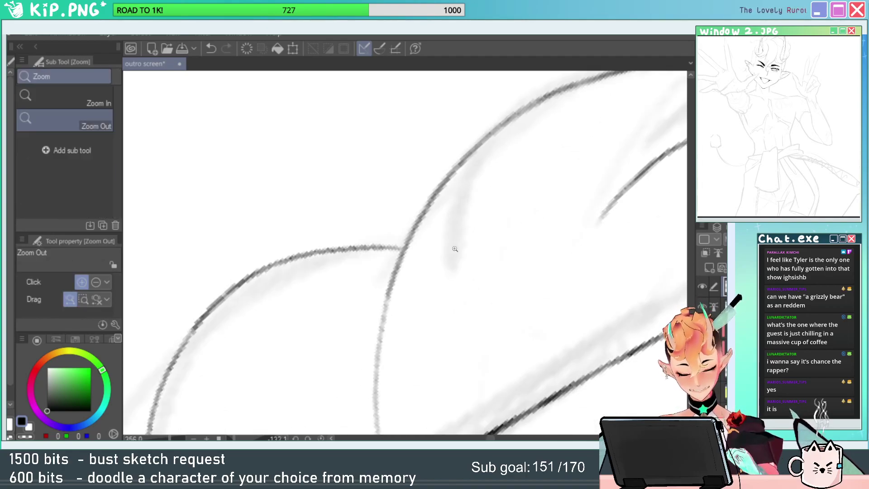
{"action": "left_click_drag", "start_coordinate": [466, 245], "coordinate": [427, 301]}
{"action": "left_click_drag", "start_coordinate": [570, 314], "coordinate": [562, 295]}
Try an outer arc behind the small curl, starting at the horn's edge.
{"action": "key", "text": "shift+space"}
{"action": "mouse_move", "coordinate": [516, 170]}
{"action": "left_mouse_down"}
{"action": "mouse_move", "coordinate": [520, 183]}
{"action": "mouse_move", "coordinate": [467, 283]}
{"action": "mouse_move", "coordinate": [595, 231]}
{"action": "left_mouse_up"}
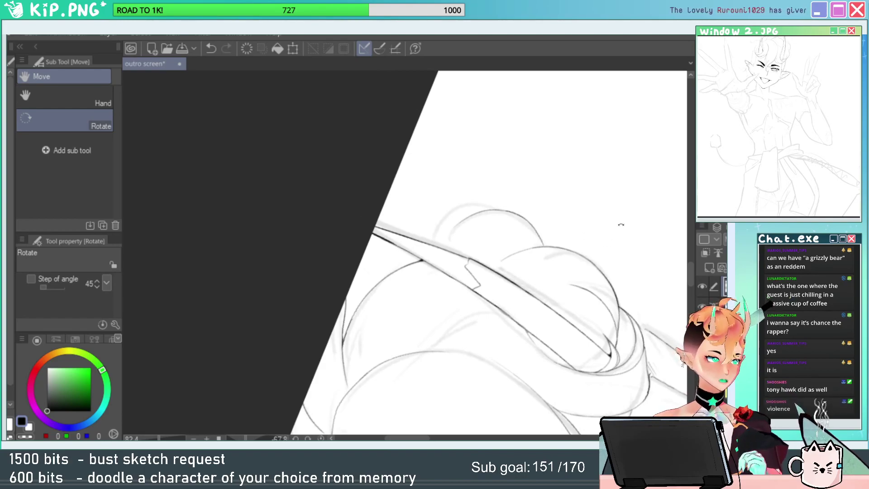
{"action": "key", "text": "ctrl+space"}
{"action": "left_click_drag", "start_coordinate": [493, 242], "coordinate": [589, 226]}
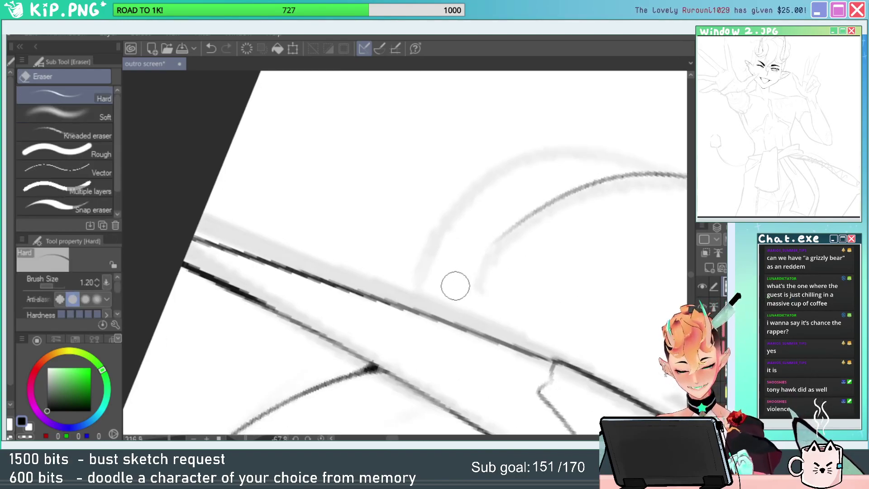
{"action": "mouse_move", "coordinate": [406, 303]}
{"action": "left_mouse_down"}
{"action": "mouse_move", "coordinate": [436, 227]}
{"action": "mouse_move", "coordinate": [664, 175]}
{"action": "left_mouse_up"}
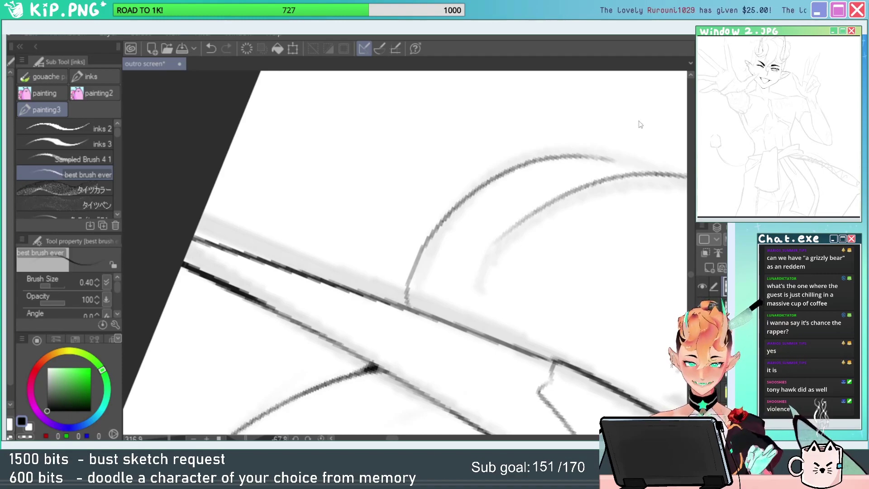
{"action": "key", "text": "ctrl+z"}
Try further strokes between the horn's edge and the hair curls.
{"action": "key", "text": "ctrl+space"}
{"action": "mouse_move", "coordinate": [583, 226]}
{"action": "left_mouse_down"}
{"action": "mouse_move", "coordinate": [574, 243]}
{"action": "mouse_move", "coordinate": [490, 229]}
{"action": "mouse_move", "coordinate": [538, 218]}
{"action": "left_mouse_up"}
{"action": "key", "text": "shift+space"}
{"action": "left_click_drag", "start_coordinate": [573, 201], "coordinate": [562, 171]}
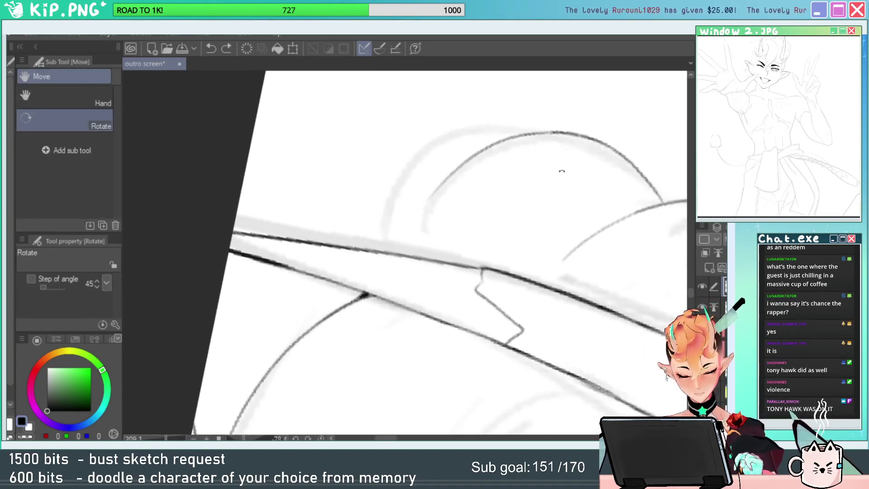
{"action": "key", "text": "ctrl+z"}
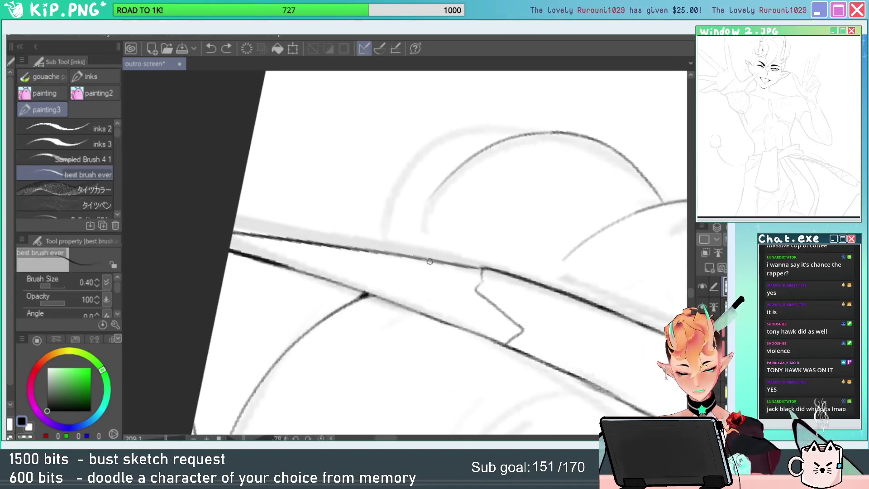
{"action": "left_click_drag", "start_coordinate": [428, 261], "coordinate": [642, 224]}
{"action": "key", "text": "ctrl+z"}
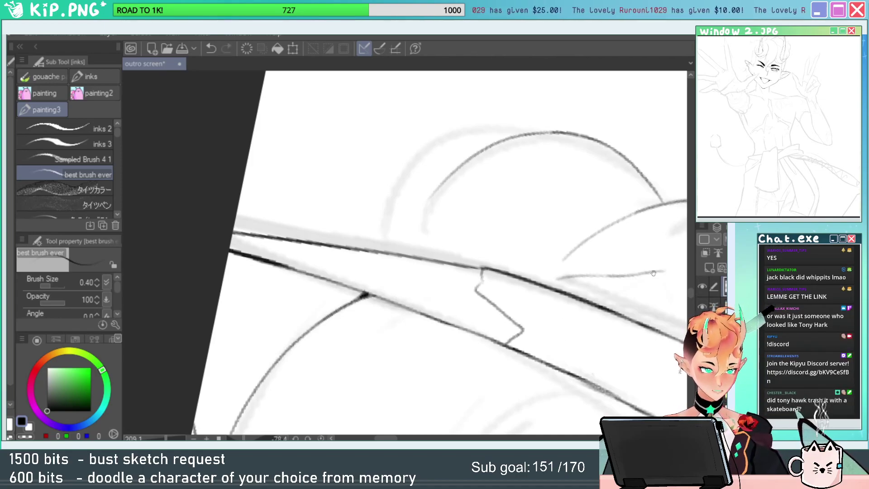
{"action": "mouse_move", "coordinate": [579, 262]}
{"action": "left_mouse_down"}
{"action": "mouse_move", "coordinate": [673, 224]}
{"action": "mouse_move", "coordinate": [528, 284]}
{"action": "left_mouse_up"}
{"action": "key", "text": "ctrl+z"}
Erase the small curl's arc beside the horn with the hard eraser.
{"action": "mouse_move", "coordinate": [528, 284]}
{"action": "left_mouse_down"}
{"action": "mouse_move", "coordinate": [515, 317]}
{"action": "mouse_move", "coordinate": [449, 372]}
{"action": "left_mouse_up"}
{"action": "mouse_move", "coordinate": [513, 273]}
{"action": "left_mouse_down"}
{"action": "mouse_move", "coordinate": [482, 253]}
{"action": "mouse_move", "coordinate": [450, 182]}
{"action": "left_mouse_up"}
{"action": "double_click", "coordinate": [510, 240]}
{"action": "left_click_drag", "start_coordinate": [488, 243], "coordinate": [522, 229]}
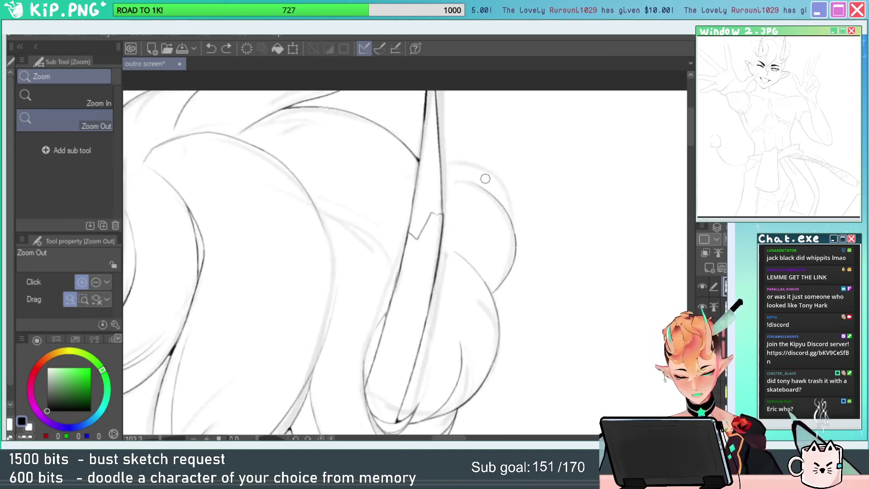
{"action": "key", "text": "e"}
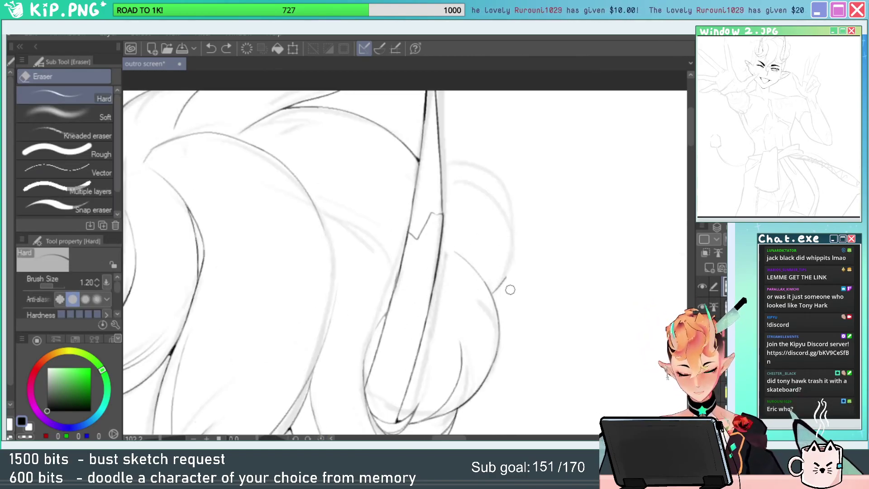
{"action": "key", "text": "ctrl+space"}
{"action": "left_click_drag", "start_coordinate": [502, 294], "coordinate": [526, 298]}
{"action": "mouse_move", "coordinate": [509, 250]}
{"action": "left_mouse_down"}
{"action": "mouse_move", "coordinate": [505, 274]}
{"action": "mouse_move", "coordinate": [496, 262]}
{"action": "left_mouse_up"}
Erase the thick end of the hair line that touches the opposite edge of the horn.
{"action": "key", "text": "ctrl+space"}
{"action": "key", "text": "space"}
{"action": "left_click_drag", "start_coordinate": [507, 263], "coordinate": [507, 351]}
{"action": "key", "text": "shift+space"}
{"action": "left_click_drag", "start_coordinate": [538, 294], "coordinate": [496, 90]}
{"action": "left_click_drag", "start_coordinate": [545, 163], "coordinate": [566, 169]}
{"action": "key", "text": "p"}
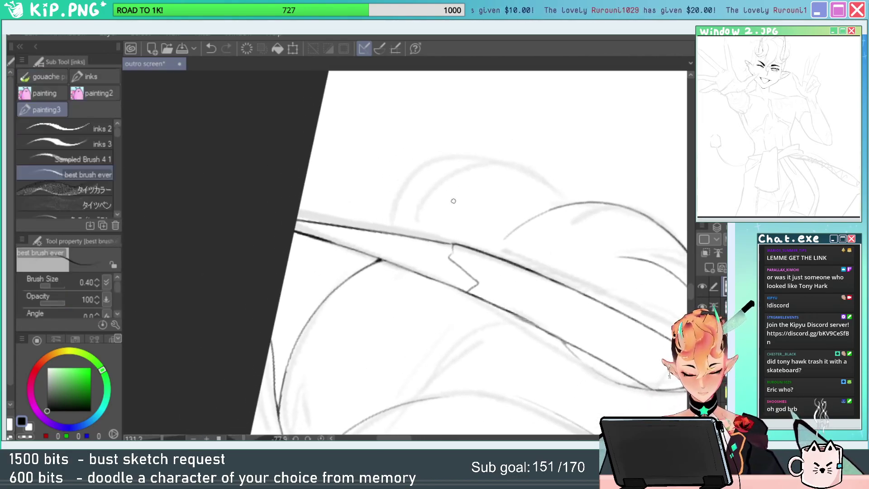
{"action": "key", "text": "ctrl+space"}
{"action": "left_click_drag", "start_coordinate": [379, 273], "coordinate": [403, 283]}
{"action": "key", "text": "space"}
{"action": "left_click_drag", "start_coordinate": [404, 284], "coordinate": [487, 281]}
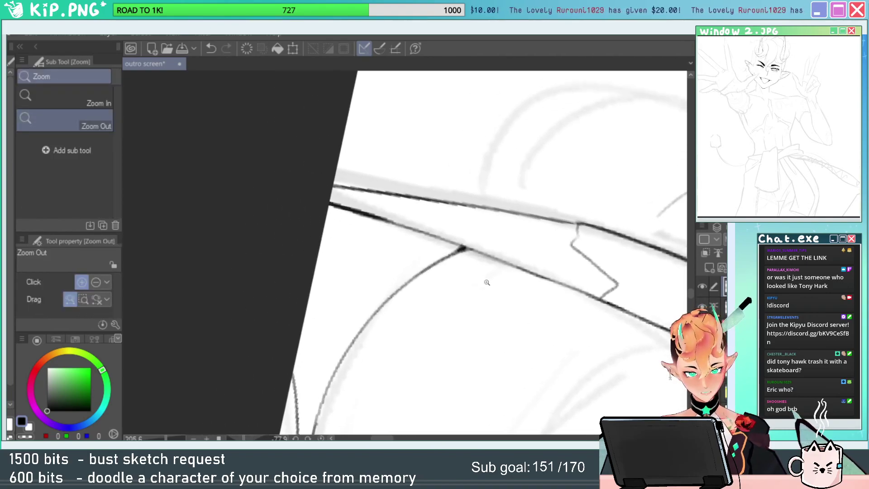
{"action": "key", "text": "e"}
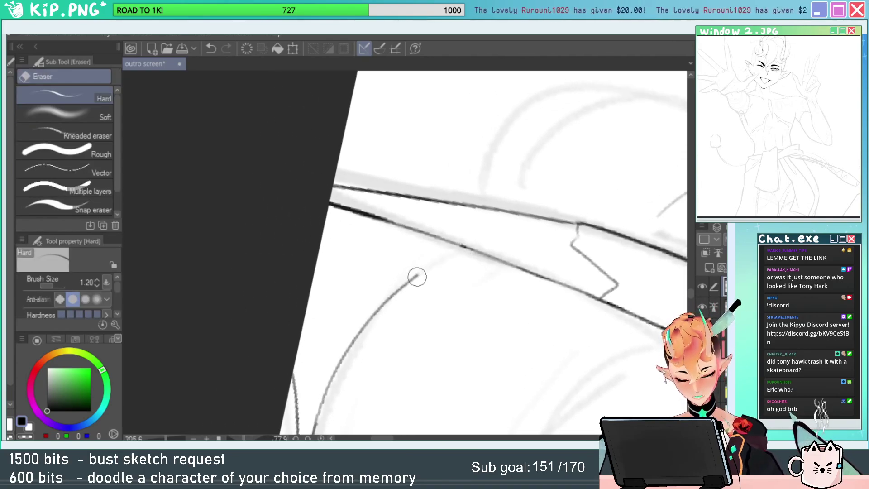
Redraw the end of the hair line as a thin stroke meeting the horn's edge.
{"action": "key", "text": "p"}
{"action": "mouse_move", "coordinate": [407, 276]}
{"action": "left_mouse_down"}
{"action": "mouse_move", "coordinate": [359, 342]}
{"action": "mouse_move", "coordinate": [448, 245]}
{"action": "left_mouse_up"}
{"action": "key", "text": "ctrl+z"}
Draw the small curl's outline as an arc flowing in an S-curve into the large curl.
{"action": "key", "text": "space"}
{"action": "mouse_move", "coordinate": [520, 195]}
{"action": "left_mouse_down"}
{"action": "mouse_move", "coordinate": [460, 300]}
{"action": "mouse_move", "coordinate": [647, 204]}
{"action": "left_mouse_up"}
{"action": "key", "text": "ctrl+z"}
{"action": "key", "text": "space"}
{"action": "left_click_drag", "start_coordinate": [540, 252], "coordinate": [414, 219]}
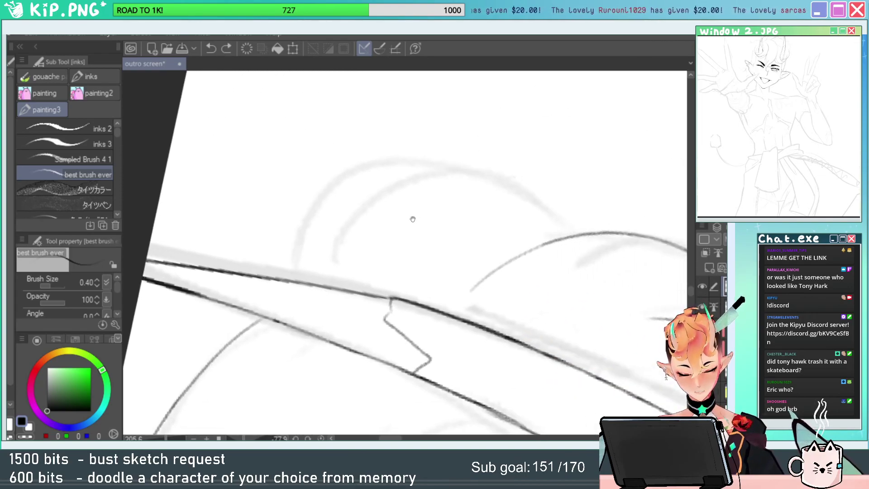
{"action": "mouse_move", "coordinate": [323, 270]}
{"action": "left_mouse_down"}
{"action": "mouse_move", "coordinate": [390, 218]}
{"action": "mouse_move", "coordinate": [568, 209]}
{"action": "mouse_move", "coordinate": [337, 238]}
{"action": "left_mouse_up"}
{"action": "key", "text": "ctrl+z"}
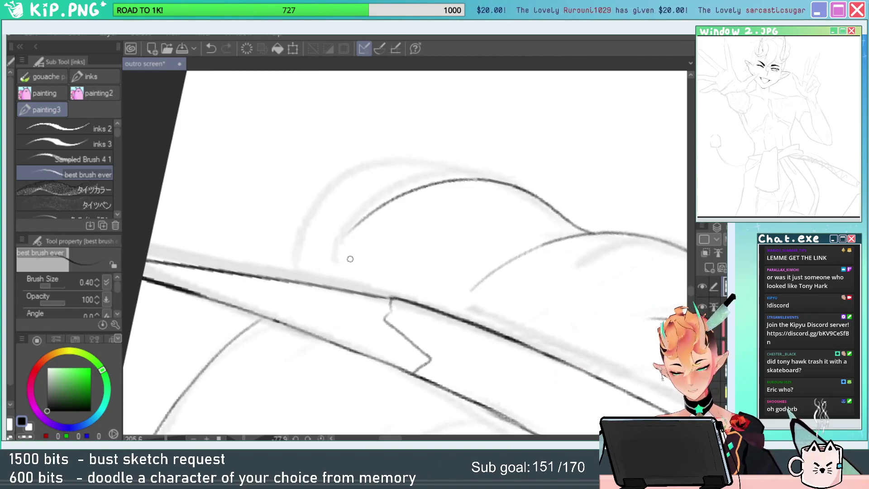
Extend the small curl's arc down to the edge of the horn.
{"action": "key", "text": "space"}
{"action": "left_click_drag", "start_coordinate": [441, 275], "coordinate": [517, 243]}
{"action": "key", "text": "alt+space"}
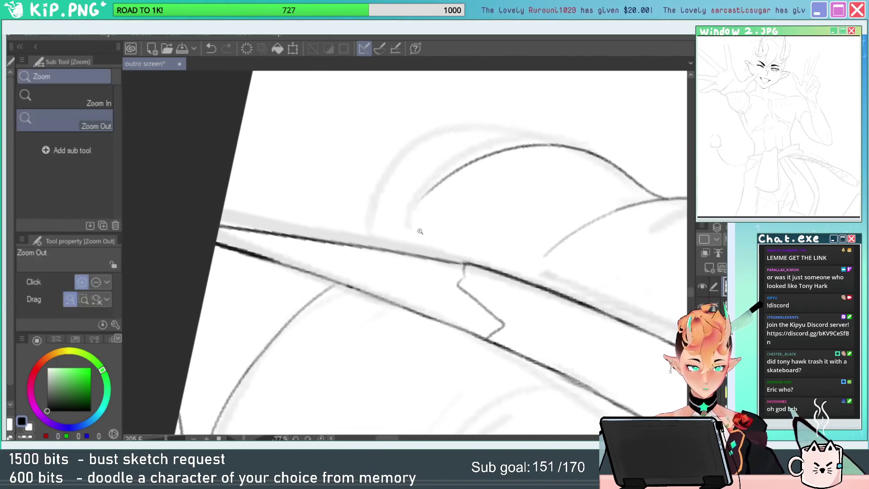
{"action": "left_click_drag", "start_coordinate": [421, 231], "coordinate": [457, 233]}
{"action": "left_click_drag", "start_coordinate": [350, 255], "coordinate": [452, 154]}
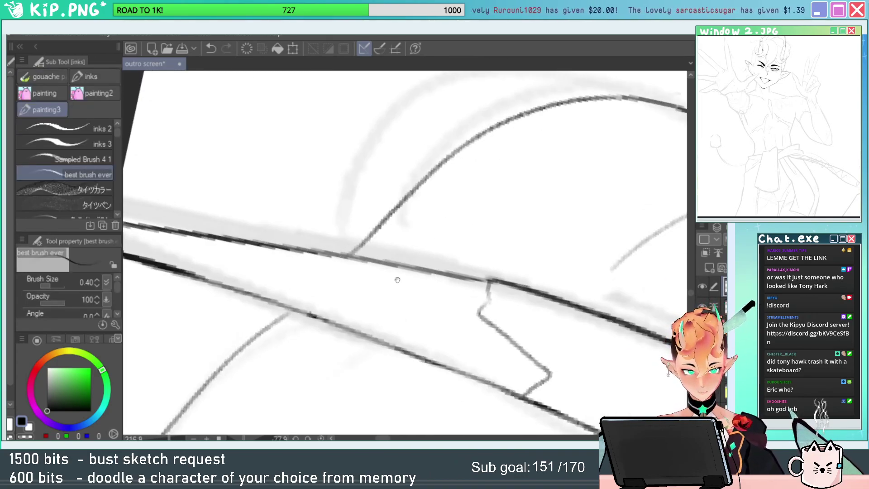
Hide the rough sketch layer with the canvas rotation reset to upright, and save the drawing.
{"action": "key", "text": "space"}
{"action": "left_click_drag", "start_coordinate": [406, 301], "coordinate": [470, 254]}
{"action": "key", "text": "alt+space"}
{"action": "left_click_drag", "start_coordinate": [340, 281], "coordinate": [288, 282]}
{"action": "key", "text": "shift+space"}
{"action": "left_click_drag", "start_coordinate": [485, 190], "coordinate": [408, 357]}
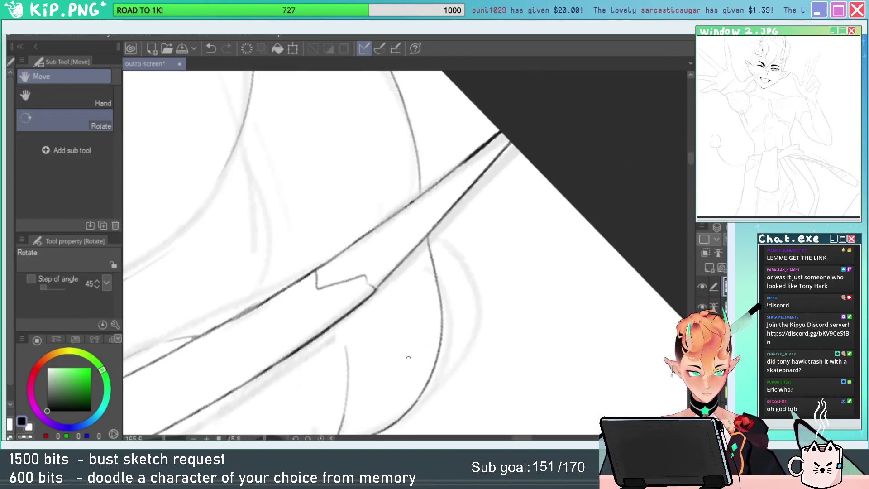
{"action": "key", "text": "alt+space"}
{"action": "left_click_drag", "start_coordinate": [484, 230], "coordinate": [400, 231]}
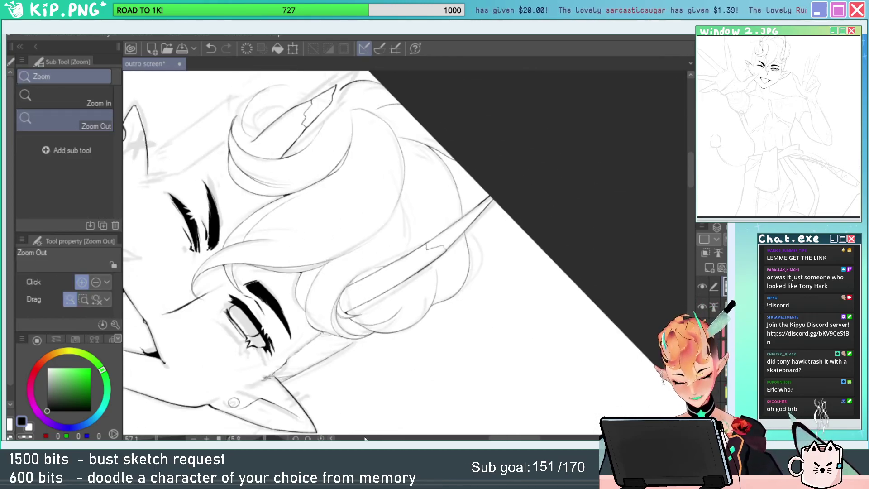
{"action": "left_click", "coordinate": [321, 438]}
{"action": "left_click", "coordinate": [702, 306]}
{"action": "left_click_drag", "start_coordinate": [625, 311], "coordinate": [619, 266]}
{"action": "key", "text": "ctrl+s"}
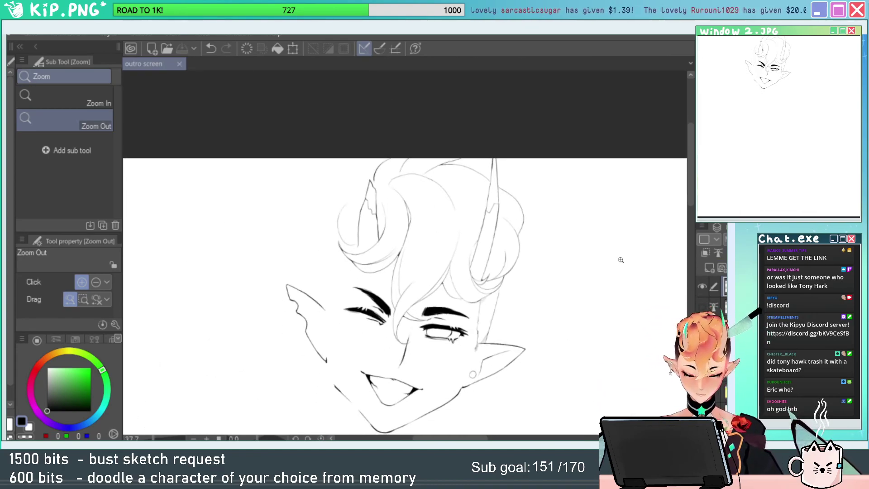
Show the rough sketch layer again beneath the line art around the chipped horn.
{"action": "left_click", "coordinate": [703, 306]}
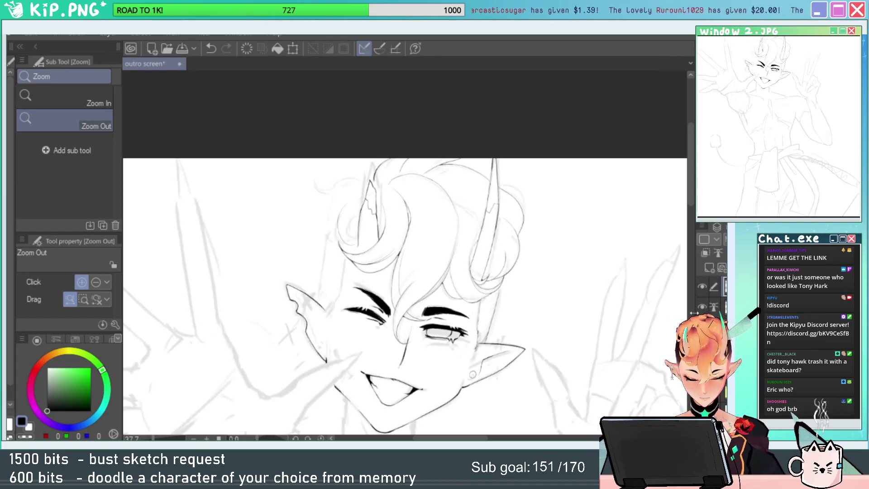
{"action": "mouse_move", "coordinate": [494, 218]}
{"action": "left_mouse_down"}
{"action": "mouse_move", "coordinate": [462, 217]}
{"action": "mouse_move", "coordinate": [501, 198]}
{"action": "mouse_move", "coordinate": [538, 198]}
{"action": "left_mouse_up"}
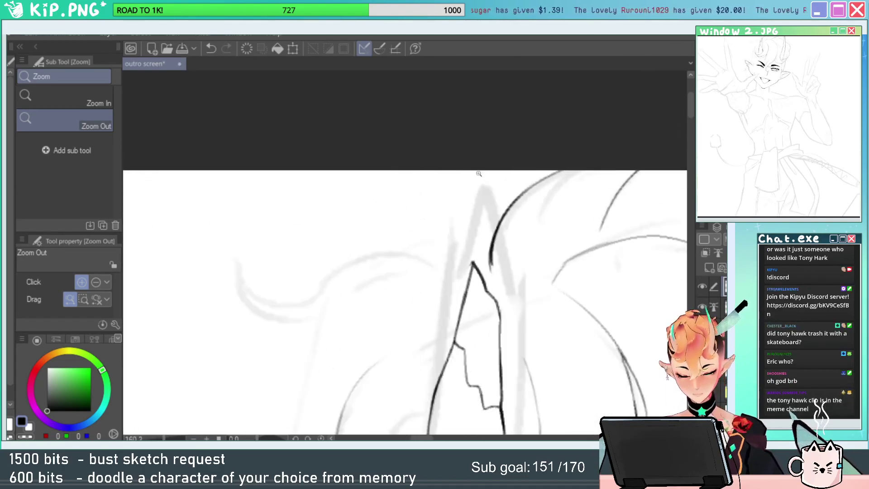
{"action": "left_click_drag", "start_coordinate": [459, 280], "coordinate": [463, 203]}
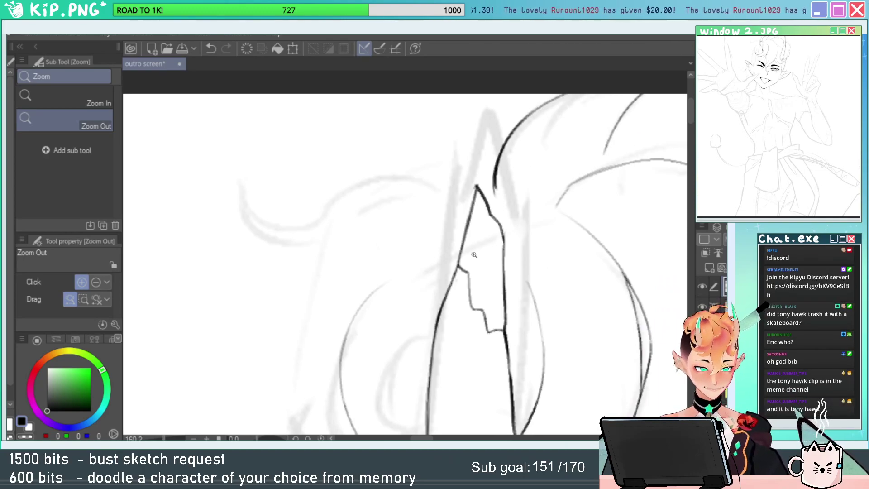
{"action": "left_click_drag", "start_coordinate": [493, 243], "coordinate": [484, 242]}
{"action": "left_click_drag", "start_coordinate": [555, 239], "coordinate": [556, 182]}
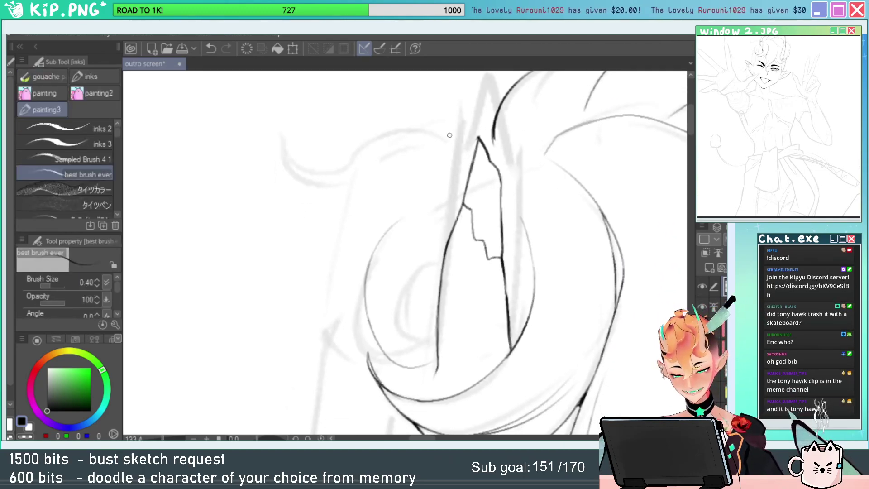
{"action": "left_click_drag", "start_coordinate": [450, 136], "coordinate": [286, 76]}
{"action": "key", "text": "ctrl+z"}
{"action": "left_click_drag", "start_coordinate": [452, 132], "coordinate": [290, 80]}
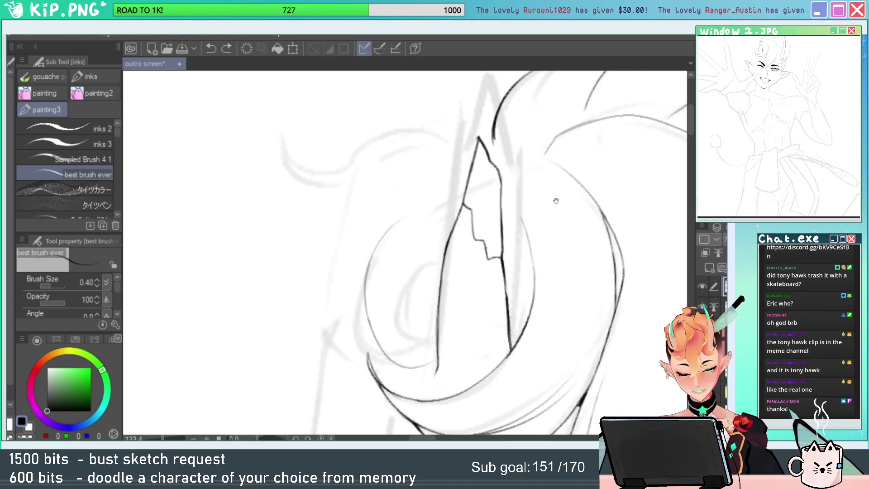
Extend the large curl's outer arc upward with a tapered stroke beside the chipped horn.
{"action": "left_click_drag", "start_coordinate": [556, 200], "coordinate": [528, 134]}
{"action": "mouse_move", "coordinate": [375, 188]}
{"action": "left_mouse_down"}
{"action": "mouse_move", "coordinate": [398, 189]}
{"action": "mouse_move", "coordinate": [405, 218]}
{"action": "left_mouse_up"}
{"action": "key", "text": "e"}
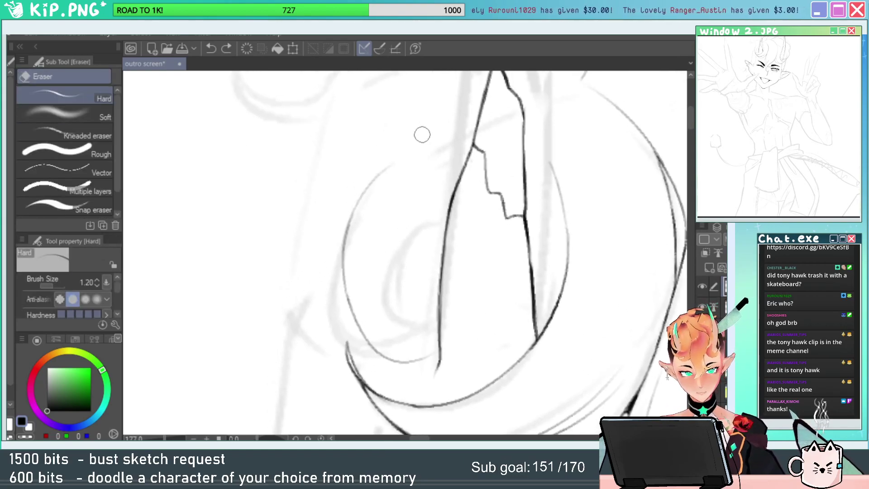
{"action": "key", "text": "p"}
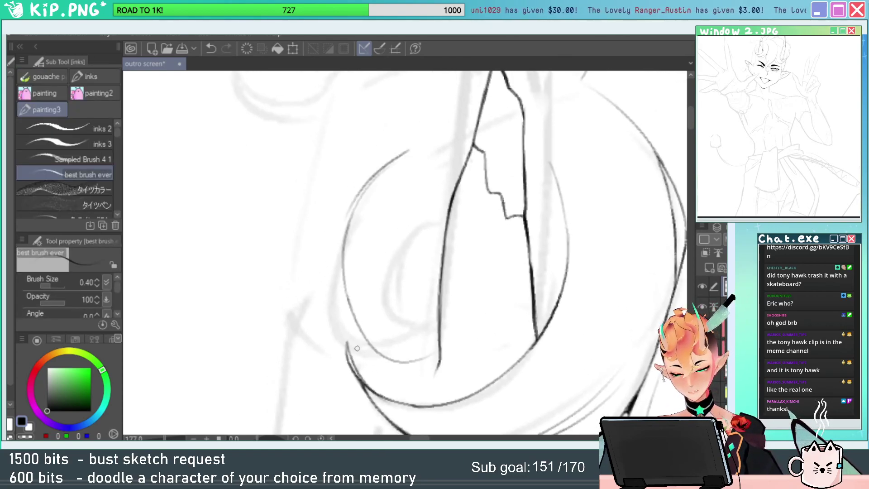
Draw a smaller inner arc inside the curl, curving down to end at the horn's edge.
{"action": "left_click_drag", "start_coordinate": [418, 186], "coordinate": [477, 229]}
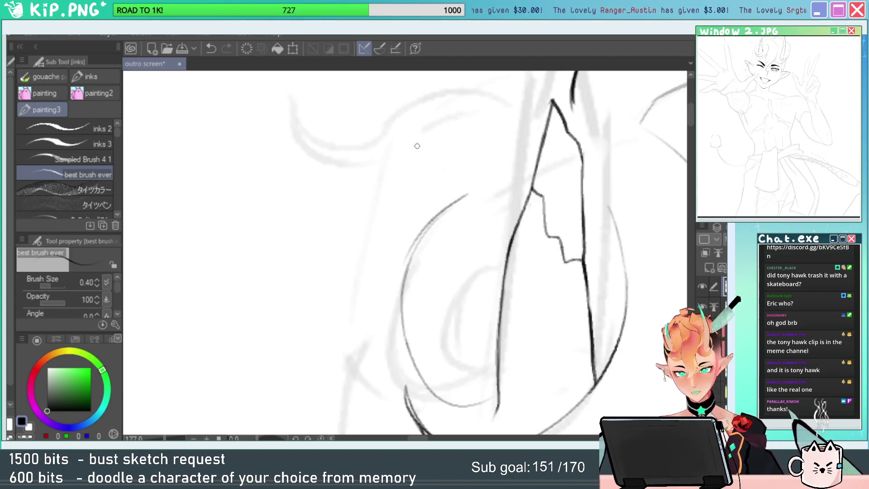
{"action": "key", "text": "/"}
{"action": "left_click_drag", "start_coordinate": [550, 180], "coordinate": [495, 192]}
{"action": "left_click_drag", "start_coordinate": [663, 143], "coordinate": [531, 115]}
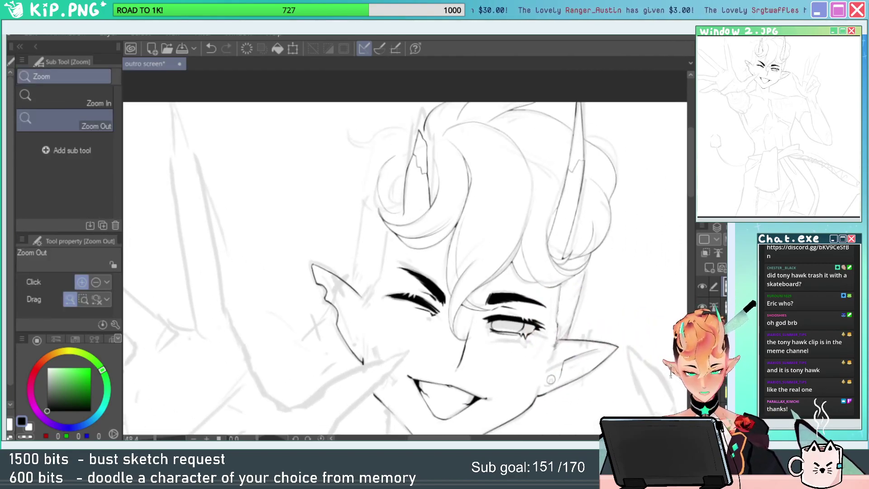
{"action": "left_click_drag", "start_coordinate": [375, 200], "coordinate": [547, 188]}
{"action": "key", "text": "p"}
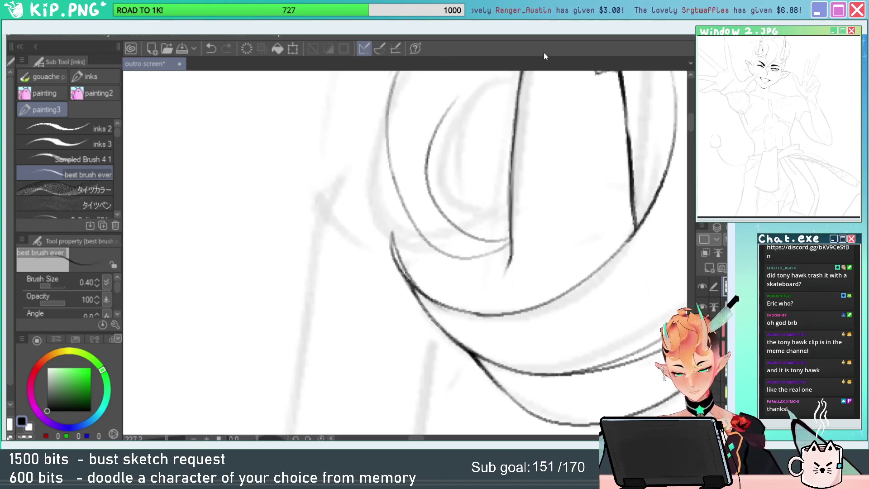
{"action": "key", "text": "ctrl+z"}
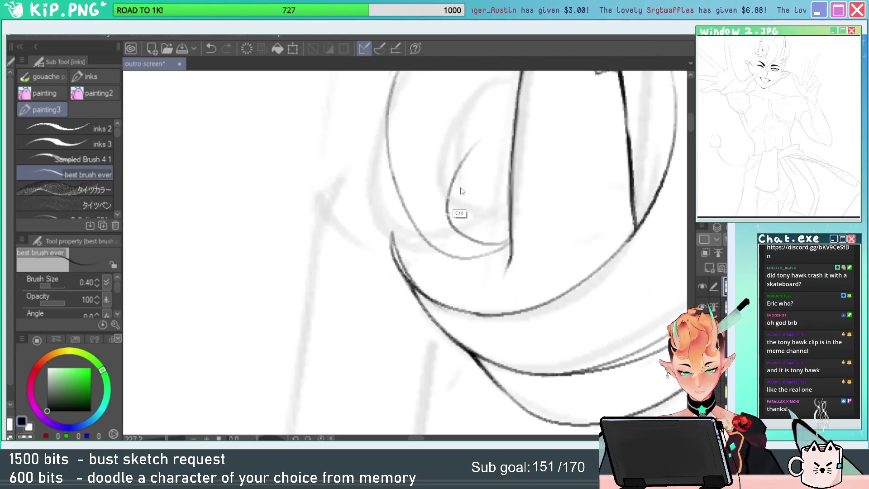
{"action": "left_click_drag", "start_coordinate": [459, 227], "coordinate": [497, 236]}
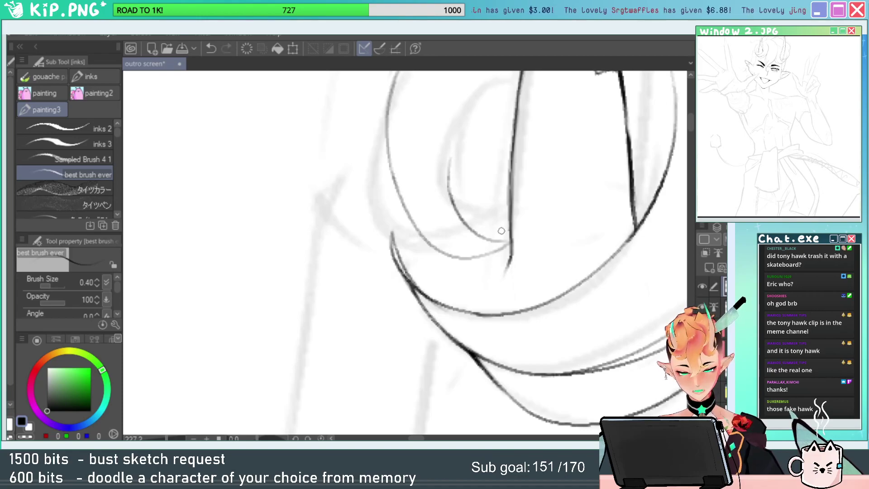
Draw a second nested arc within the inner curl up to the horn's edge, and erase the excess at its upper end.
{"action": "left_click_drag", "start_coordinate": [540, 167], "coordinate": [469, 220]}
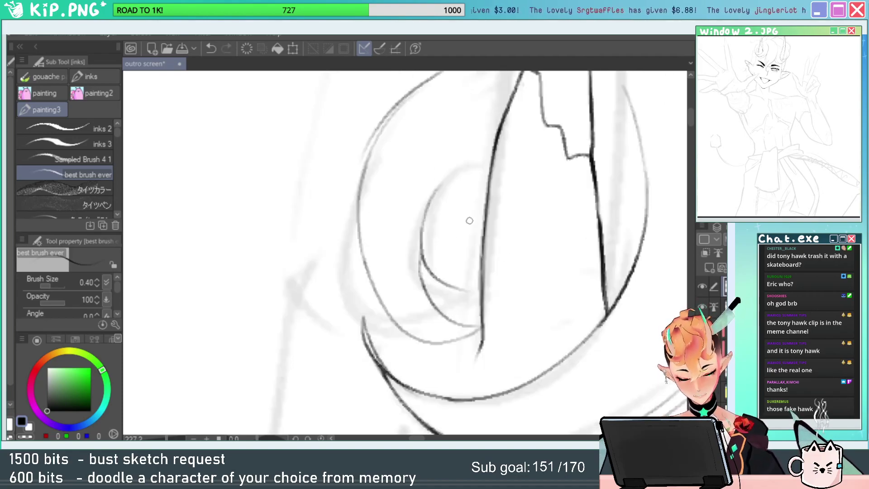
{"action": "key", "text": "ctrl+z"}
{"action": "left_click_drag", "start_coordinate": [436, 170], "coordinate": [480, 299]}
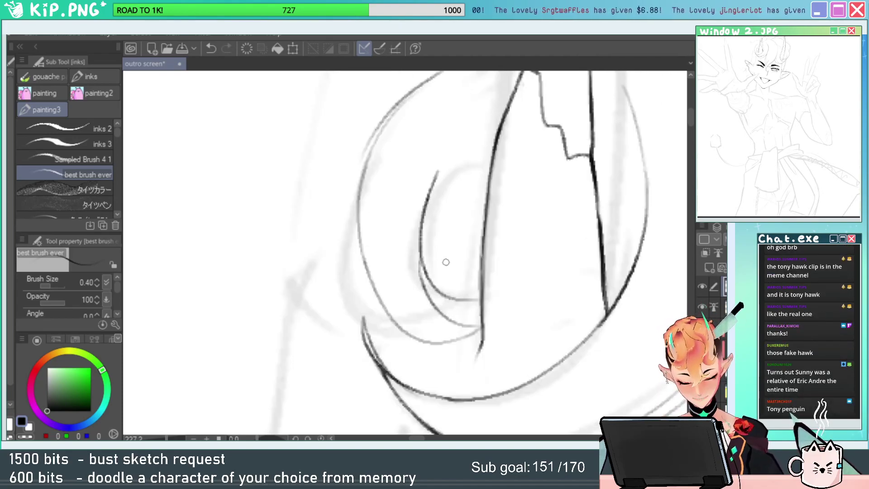
{"action": "left_click_drag", "start_coordinate": [521, 264], "coordinate": [469, 257]}
{"action": "left_click_drag", "start_coordinate": [572, 228], "coordinate": [503, 197]}
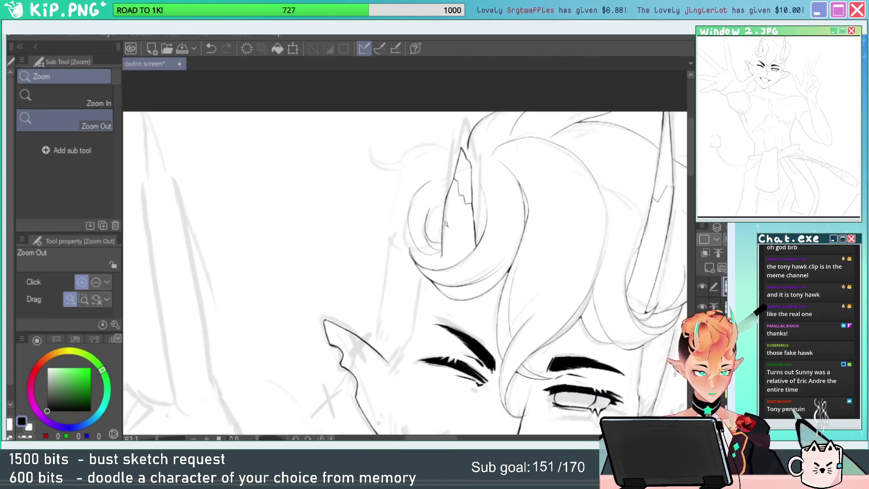
{"action": "left_click_drag", "start_coordinate": [445, 224], "coordinate": [482, 229]}
{"action": "left_click_drag", "start_coordinate": [455, 203], "coordinate": [474, 206]}
{"action": "key", "text": "e"}
{"action": "left_click_drag", "start_coordinate": [372, 219], "coordinate": [390, 172]}
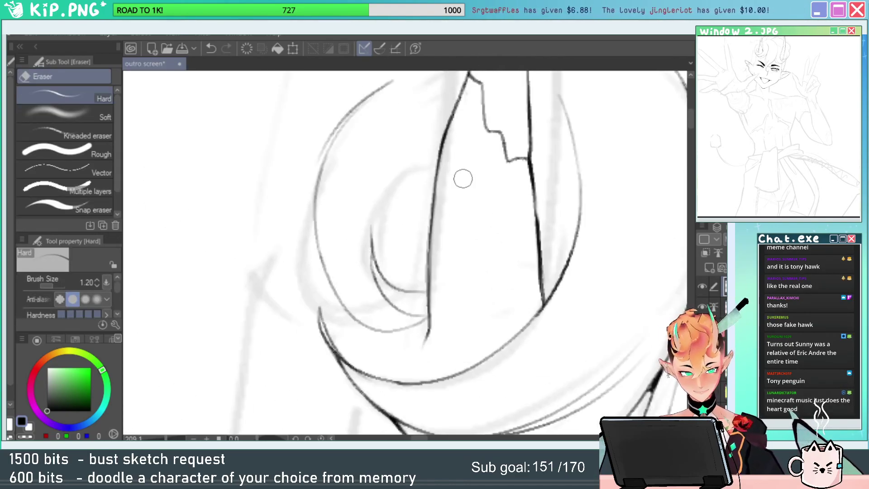
Erase the lower section of the curl's outer arc near the base of the horn, with the canvas rotated.
{"action": "key", "text": "ctrl+alt+space"}
{"action": "left_click_drag", "start_coordinate": [463, 179], "coordinate": [417, 250]}
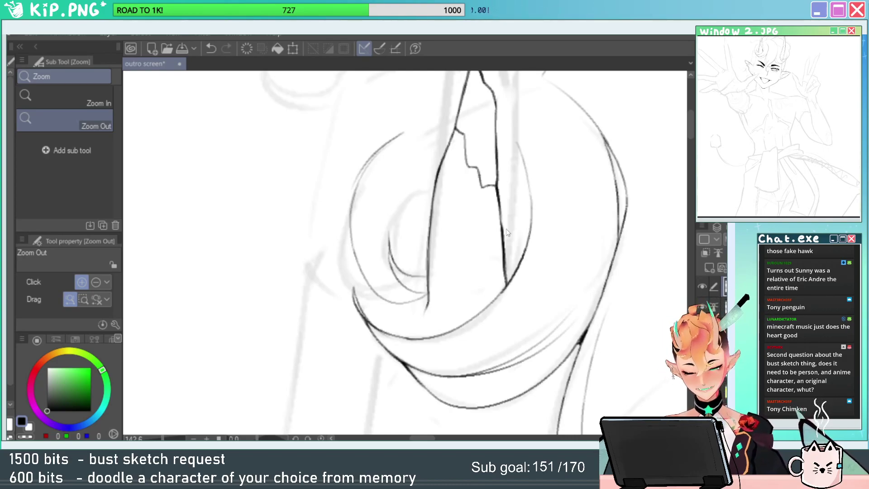
{"action": "left_click", "coordinate": [452, 205]}
{"action": "mouse_move", "coordinate": [452, 205]}
{"action": "left_mouse_down"}
{"action": "mouse_move", "coordinate": [406, 249]}
{"action": "mouse_move", "coordinate": [533, 237]}
{"action": "mouse_move", "coordinate": [503, 360]}
{"action": "left_mouse_up"}
{"action": "key", "text": "e"}
{"action": "left_click_drag", "start_coordinate": [363, 366], "coordinate": [360, 233]}
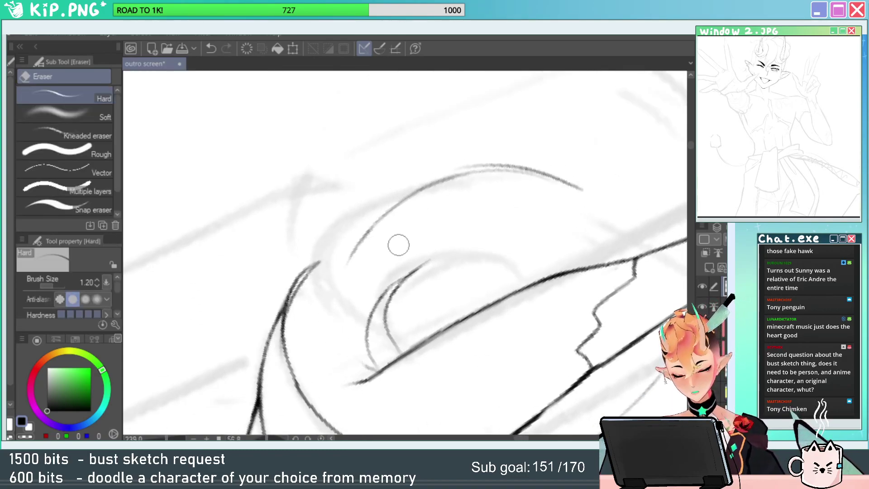
{"action": "left_click_drag", "start_coordinate": [343, 307], "coordinate": [377, 304]}
Redraw the lower section of the curl's outer arc so it runs down to the horn's edge.
{"action": "key", "text": "p"}
{"action": "mouse_move", "coordinate": [365, 218]}
{"action": "left_mouse_down"}
{"action": "mouse_move", "coordinate": [372, 404]}
{"action": "mouse_move", "coordinate": [376, 209]}
{"action": "left_mouse_up"}
{"action": "key", "text": "ctrl+z"}
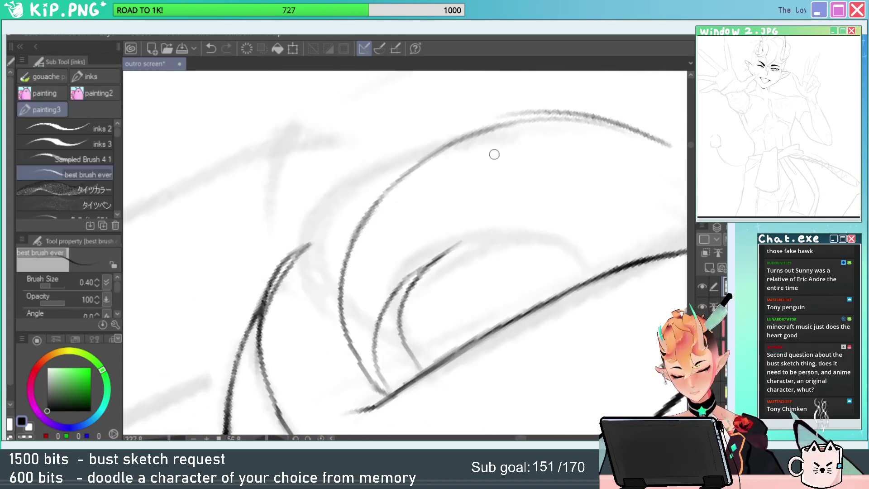
Draw a second arc outside the curl, branching off the lower part of its outer line.
{"action": "mouse_move", "coordinate": [442, 274]}
{"action": "left_mouse_down"}
{"action": "mouse_move", "coordinate": [461, 266]}
{"action": "mouse_move", "coordinate": [459, 291]}
{"action": "left_mouse_up"}
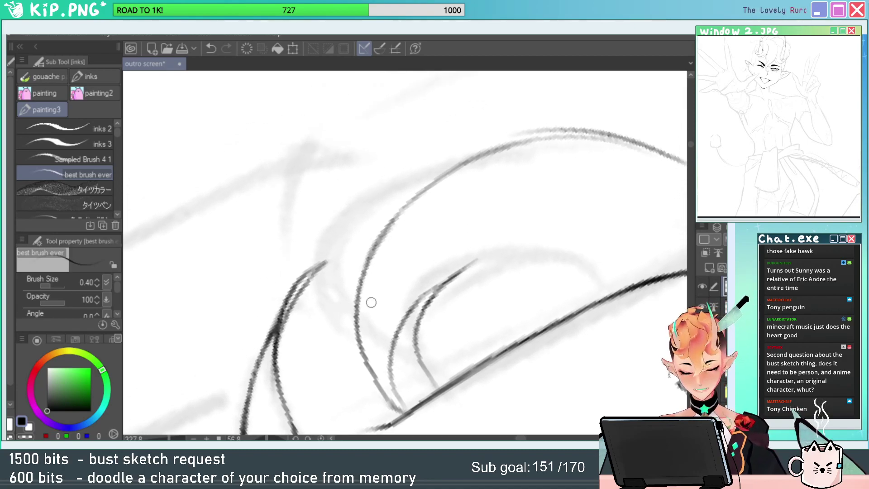
{"action": "left_click_drag", "start_coordinate": [355, 344], "coordinate": [437, 146]}
{"action": "key", "text": "ctrl+z"}
{"action": "left_click_drag", "start_coordinate": [355, 311], "coordinate": [489, 133]}
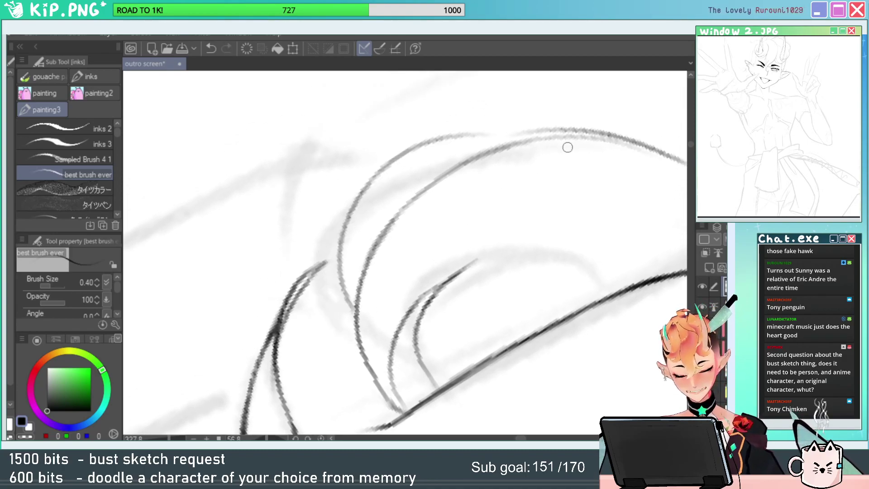
Thicken the ends of the inner curl lines where they meet the horn's edge.
{"action": "key", "text": "r"}
{"action": "mouse_move", "coordinate": [533, 188]}
{"action": "left_mouse_down"}
{"action": "mouse_move", "coordinate": [412, 144]}
{"action": "mouse_move", "coordinate": [326, 278]}
{"action": "left_mouse_up"}
{"action": "key", "text": "e"}
{"action": "key", "text": "p"}
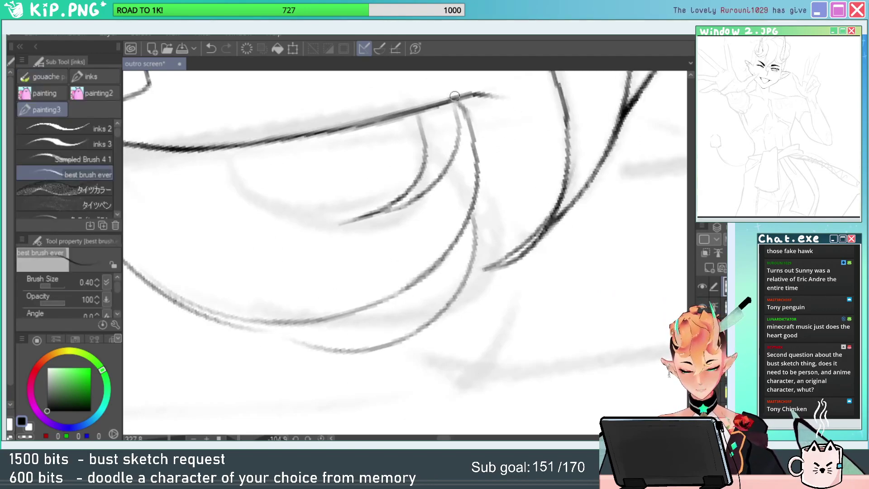
{"action": "left_click_drag", "start_coordinate": [455, 97], "coordinate": [405, 203]}
{"action": "key", "text": "ctrl+z"}
{"action": "left_click_drag", "start_coordinate": [454, 98], "coordinate": [441, 173]}
{"action": "left_click_drag", "start_coordinate": [419, 110], "coordinate": [423, 122]}
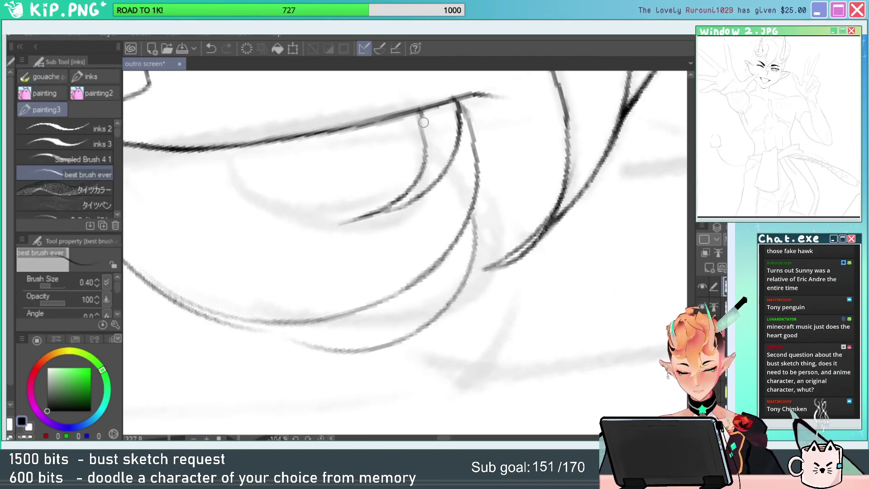
Reset the canvas rotation to upright with the curl beside the chipped horn in close view.
{"action": "key", "text": "alt+space"}
{"action": "left_click_drag", "start_coordinate": [507, 168], "coordinate": [446, 207]}
{"action": "key", "text": "r"}
{"action": "mouse_move", "coordinate": [502, 210]}
{"action": "left_mouse_down"}
{"action": "mouse_move", "coordinate": [491, 303]}
{"action": "mouse_move", "coordinate": [459, 251]}
{"action": "left_mouse_up"}
{"action": "left_click_drag", "start_coordinate": [502, 315], "coordinate": [431, 286]}
{"action": "key", "text": "alt+space"}
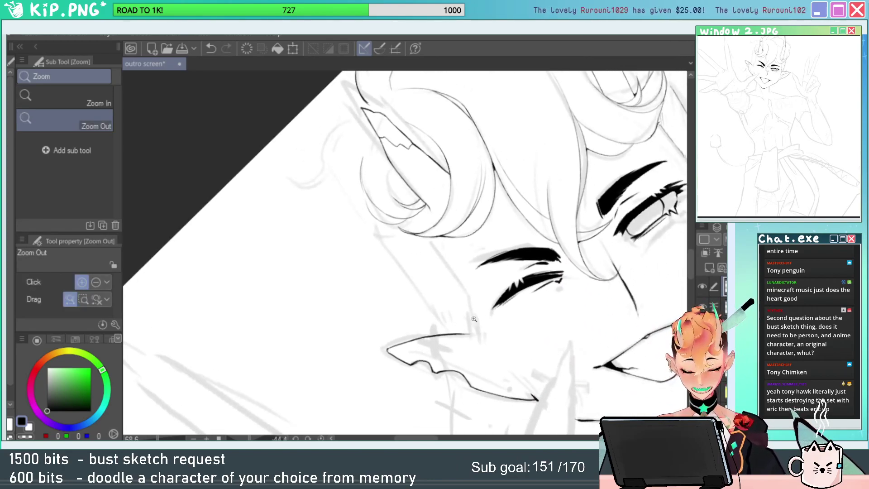
{"action": "left_click", "coordinate": [320, 438]}
{"action": "left_click_drag", "start_coordinate": [461, 140], "coordinate": [479, 178]}
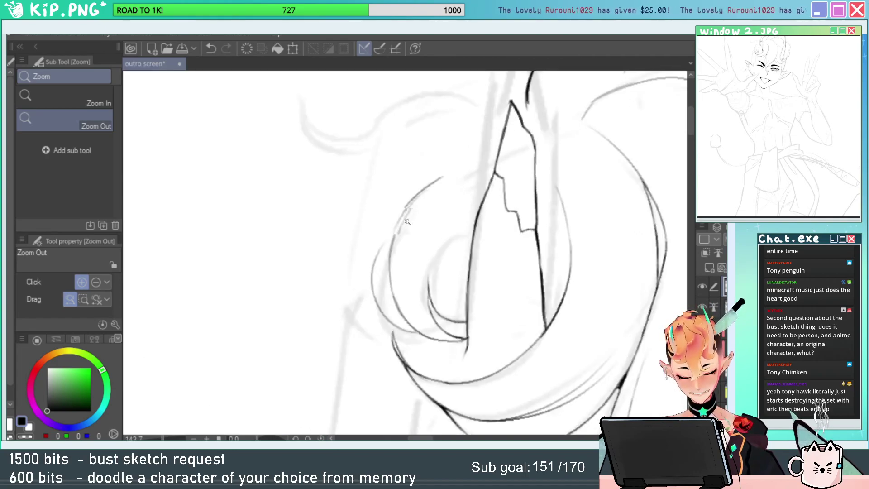
{"action": "left_click_drag", "start_coordinate": [395, 230], "coordinate": [413, 233]}
{"action": "left_click_drag", "start_coordinate": [357, 313], "coordinate": [424, 204]}
{"action": "key", "text": "ctrl+z"}
{"action": "key", "text": "alt+space"}
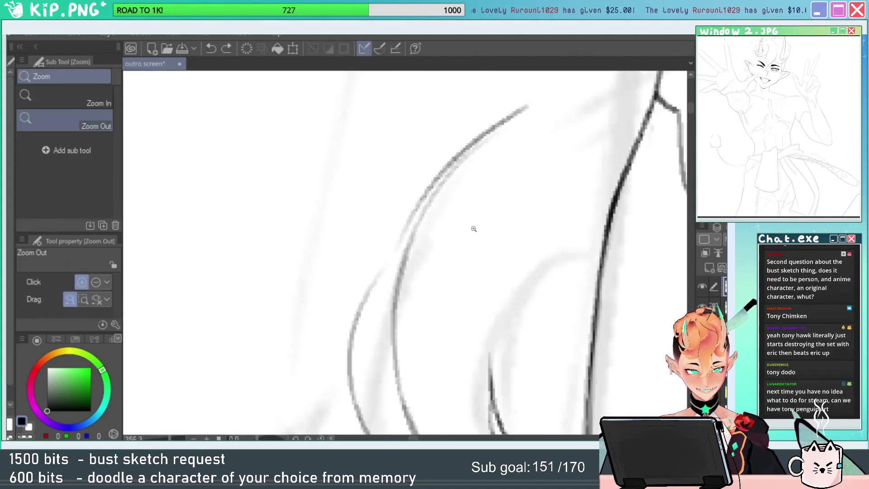
{"action": "left_click_drag", "start_coordinate": [474, 229], "coordinate": [382, 304]}
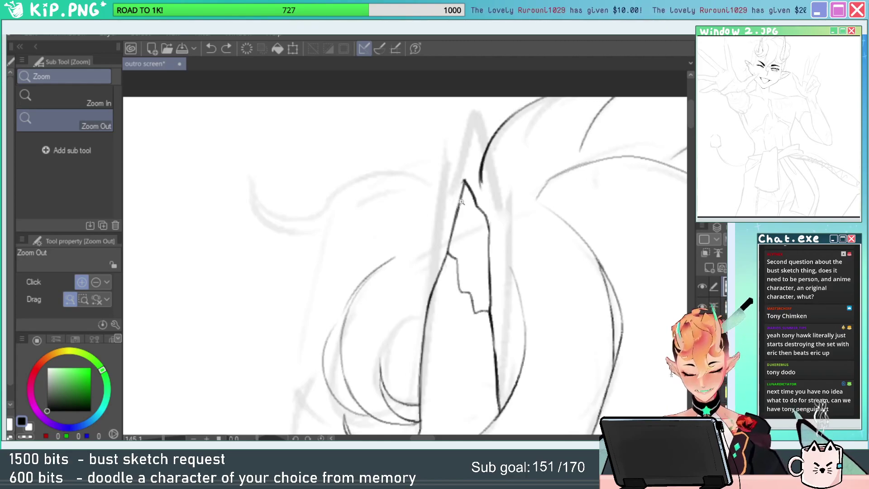
Connect the curl's outside arc to its upper arc with a thin stroke that closes the gap.
{"action": "left_click_drag", "start_coordinate": [387, 230], "coordinate": [376, 238]}
{"action": "left_click_drag", "start_coordinate": [356, 285], "coordinate": [462, 255]}
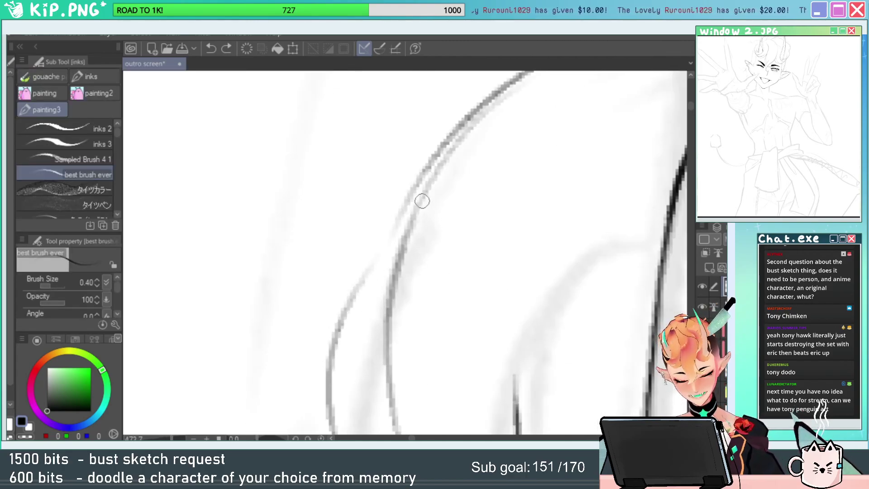
{"action": "left_click_drag", "start_coordinate": [422, 201], "coordinate": [344, 316]}
{"action": "left_click_drag", "start_coordinate": [414, 220], "coordinate": [485, 118]}
{"action": "key", "text": "ctrl+space"}
{"action": "left_click_drag", "start_coordinate": [480, 225], "coordinate": [346, 253]}
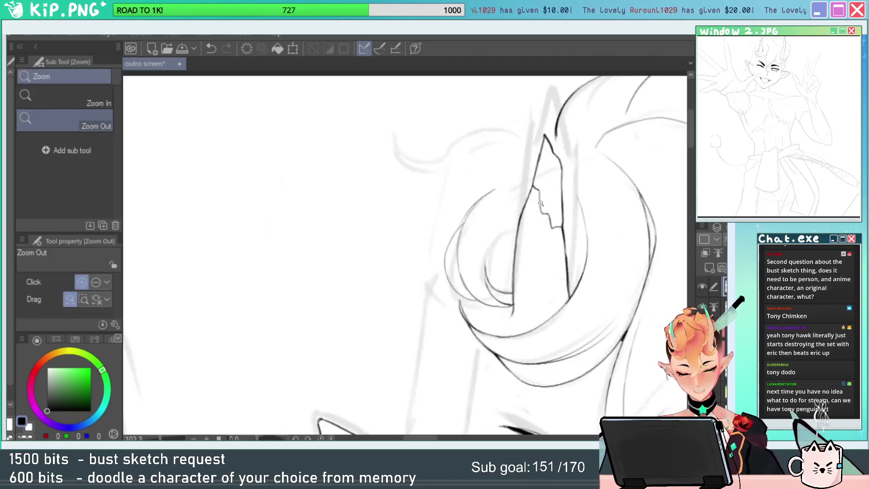
Examine the inked curls and the strands at the crown of the hair against the rough sketch.
{"action": "key", "text": "b"}
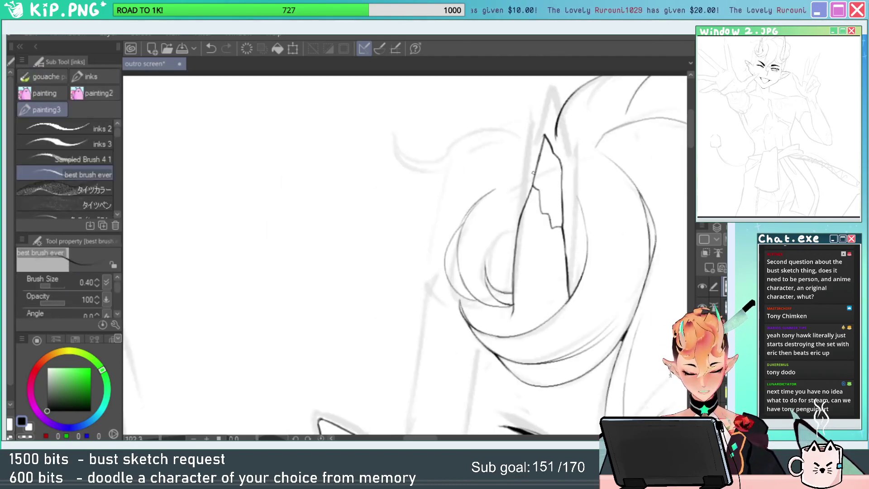
{"action": "key", "text": "ctrl+space"}
{"action": "left_click_drag", "start_coordinate": [582, 211], "coordinate": [430, 229]}
{"action": "left_click_drag", "start_coordinate": [497, 250], "coordinate": [485, 236]}
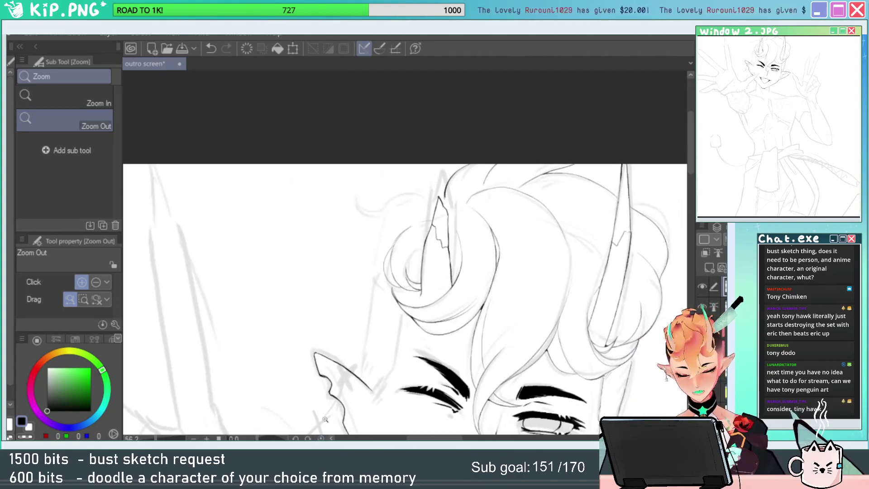
{"action": "left_click_drag", "start_coordinate": [551, 165], "coordinate": [665, 158]}
{"action": "key", "text": "shift+space"}
{"action": "mouse_move", "coordinate": [634, 167]}
{"action": "left_mouse_down"}
{"action": "mouse_move", "coordinate": [574, 102]}
{"action": "mouse_move", "coordinate": [527, 86]}
{"action": "left_mouse_up"}
{"action": "key", "text": "e"}
{"action": "left_click_drag", "start_coordinate": [416, 260], "coordinate": [457, 168]}
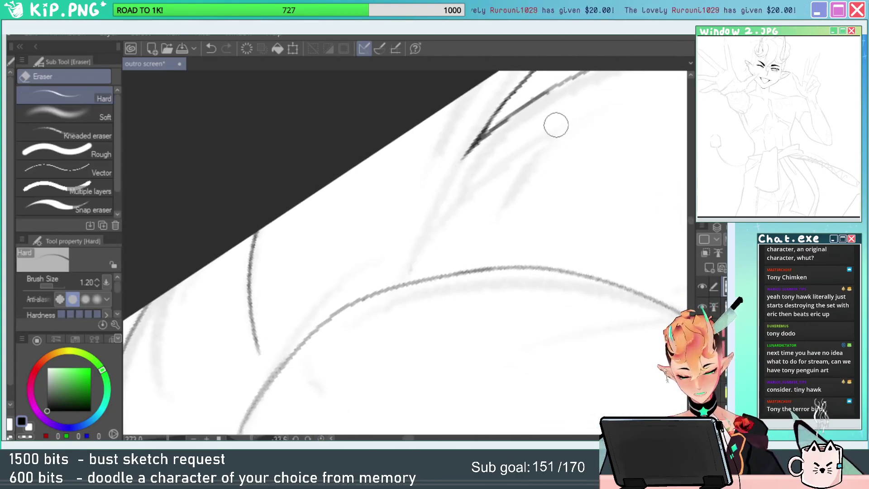
Draw a flicked strand sweeping outward in an S-curve from the chipped horn, with the canvas slightly rotated.
{"action": "key", "text": "alt+space"}
{"action": "mouse_move", "coordinate": [479, 212]}
{"action": "left_mouse_down"}
{"action": "mouse_move", "coordinate": [463, 243]}
{"action": "mouse_move", "coordinate": [524, 151]}
{"action": "mouse_move", "coordinate": [579, 209]}
{"action": "left_mouse_up"}
{"action": "key", "text": "space"}
{"action": "key", "text": "shift+space"}
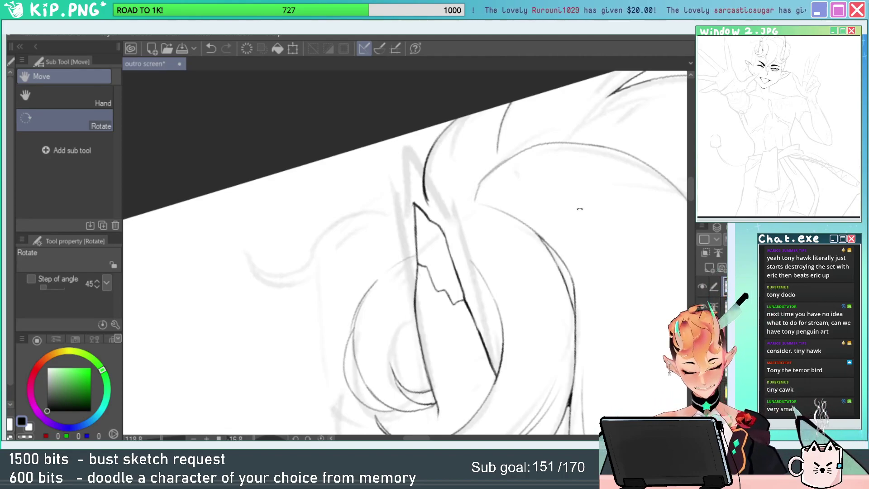
{"action": "left_click_drag", "start_coordinate": [580, 209], "coordinate": [619, 158]}
{"action": "mouse_move", "coordinate": [445, 156]}
{"action": "left_mouse_down"}
{"action": "mouse_move", "coordinate": [391, 157]}
{"action": "mouse_move", "coordinate": [309, 199]}
{"action": "left_mouse_up"}
{"action": "key", "text": "ctrl+z"}
{"action": "mouse_move", "coordinate": [440, 160]}
{"action": "left_mouse_down"}
{"action": "mouse_move", "coordinate": [402, 151]}
{"action": "mouse_move", "coordinate": [300, 204]}
{"action": "left_mouse_up"}
{"action": "key", "text": "ctrl+z"}
{"action": "mouse_move", "coordinate": [405, 147]}
{"action": "left_mouse_down"}
{"action": "mouse_move", "coordinate": [277, 207]}
{"action": "mouse_move", "coordinate": [337, 208]}
{"action": "left_mouse_up"}
Draw a connecting line from the underside of the flicked strand down to the curl's outer arc.
{"action": "key", "text": "ctrl+space"}
{"action": "left_click_drag", "start_coordinate": [382, 233], "coordinate": [380, 185]}
{"action": "key", "text": "e"}
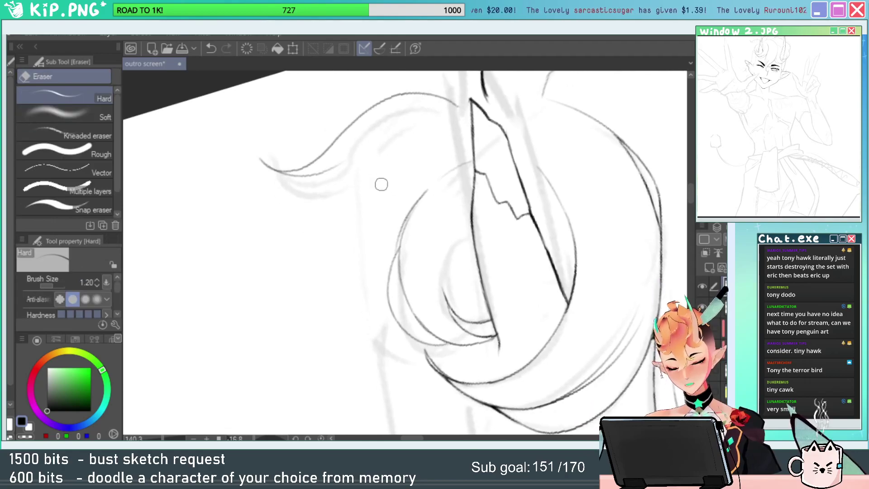
{"action": "key", "text": "p"}
{"action": "left_click_drag", "start_coordinate": [352, 148], "coordinate": [387, 274]}
{"action": "key", "text": "ctrl+space"}
{"action": "left_click_drag", "start_coordinate": [480, 268], "coordinate": [509, 168]}
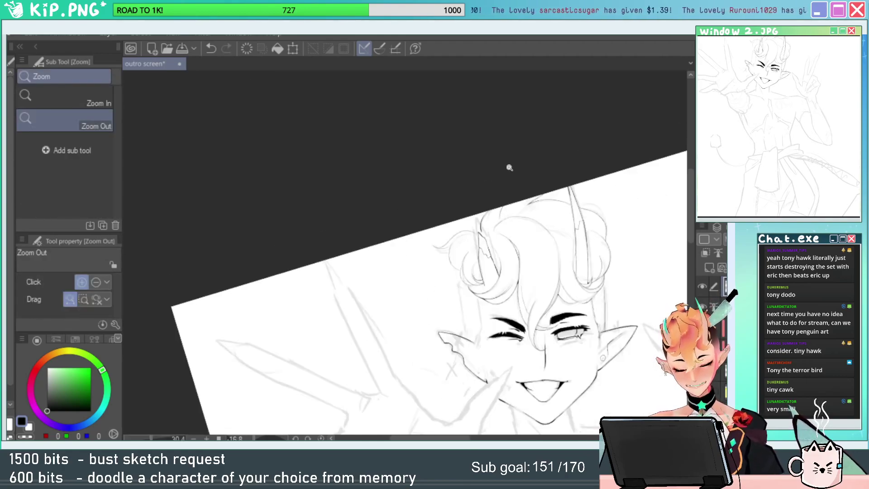
Hide the rough sketch and draw a short arc over the chipped horn's tip, bridging the flicked strand and the crown strand.
{"action": "left_click", "coordinate": [702, 302]}
{"action": "key", "text": "space"}
{"action": "left_click_drag", "start_coordinate": [552, 316], "coordinate": [490, 259]}
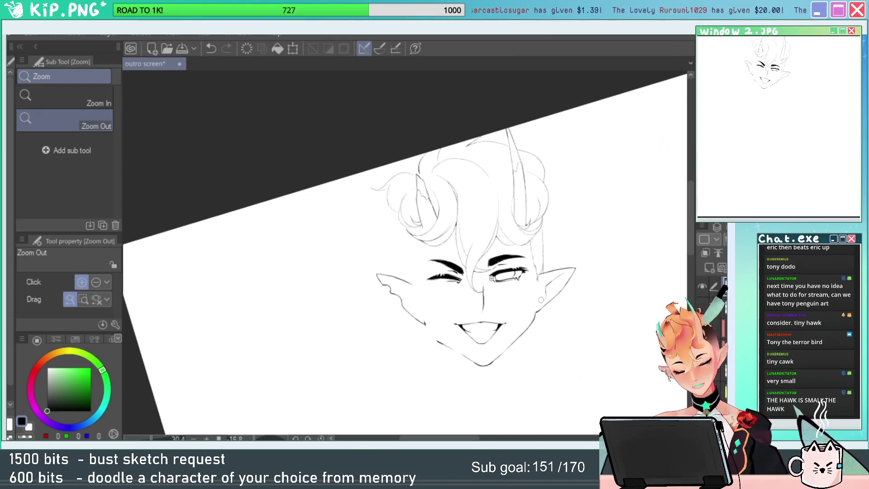
{"action": "left_click_drag", "start_coordinate": [415, 169], "coordinate": [436, 199]}
{"action": "left_click_drag", "start_coordinate": [435, 191], "coordinate": [352, 199]}
{"action": "key", "text": "ctrl+z"}
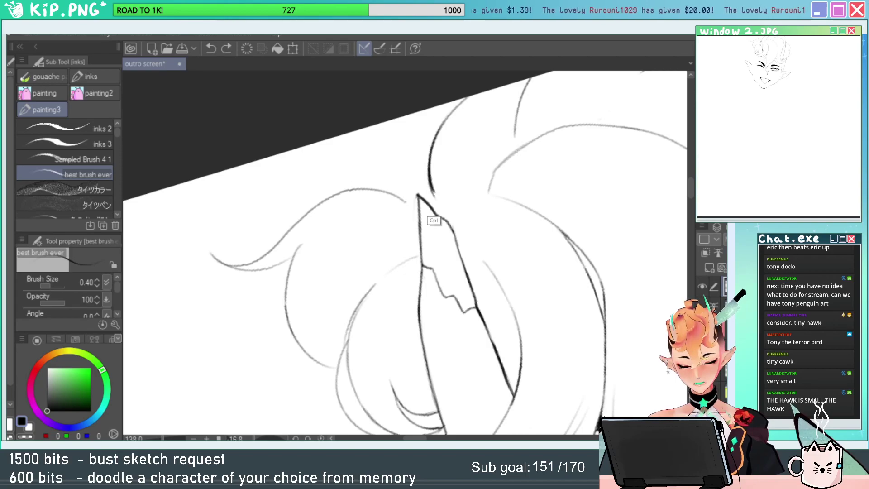
{"action": "mouse_move", "coordinate": [434, 192]}
{"action": "left_mouse_down"}
{"action": "mouse_move", "coordinate": [353, 199]}
{"action": "mouse_move", "coordinate": [408, 195]}
{"action": "mouse_move", "coordinate": [436, 238]}
{"action": "mouse_move", "coordinate": [441, 130]}
{"action": "mouse_move", "coordinate": [499, 198]}
{"action": "left_mouse_up"}
Clean up the arc's end where it meets the crown strand with the Hard eraser.
{"action": "key", "text": "ctrl+space"}
{"action": "key", "text": "shift+space"}
{"action": "key", "text": "space"}
{"action": "key", "text": "e"}
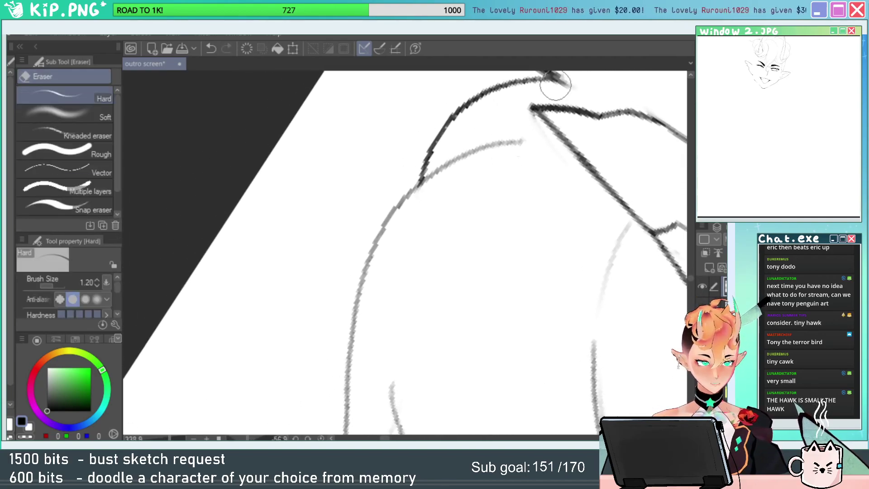
{"action": "key", "text": "ctrl+space"}
{"action": "left_click_drag", "start_coordinate": [471, 141], "coordinate": [481, 149]}
{"action": "key", "text": "space"}
{"action": "left_click_drag", "start_coordinate": [454, 205], "coordinate": [444, 223]}
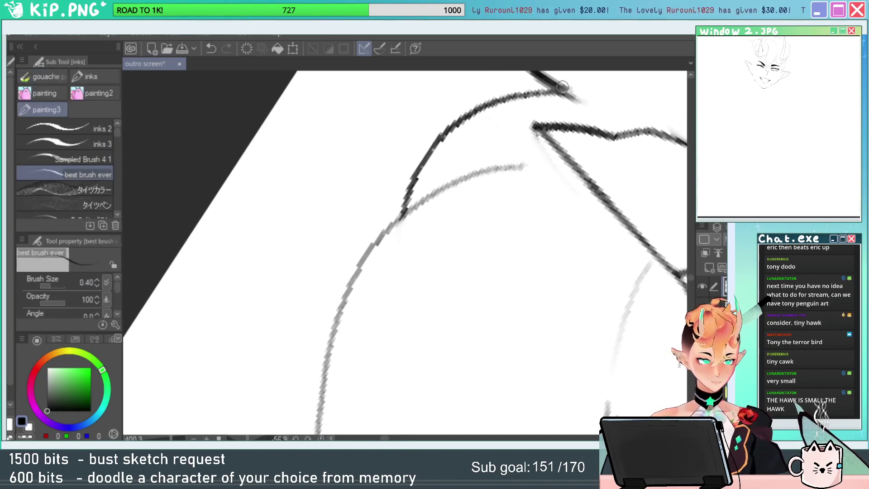
Darken the junction where the arc over the horn's tip runs into the flicked strand, using a short ink stroke.
{"action": "left_click_drag", "start_coordinate": [409, 211], "coordinate": [332, 334]}
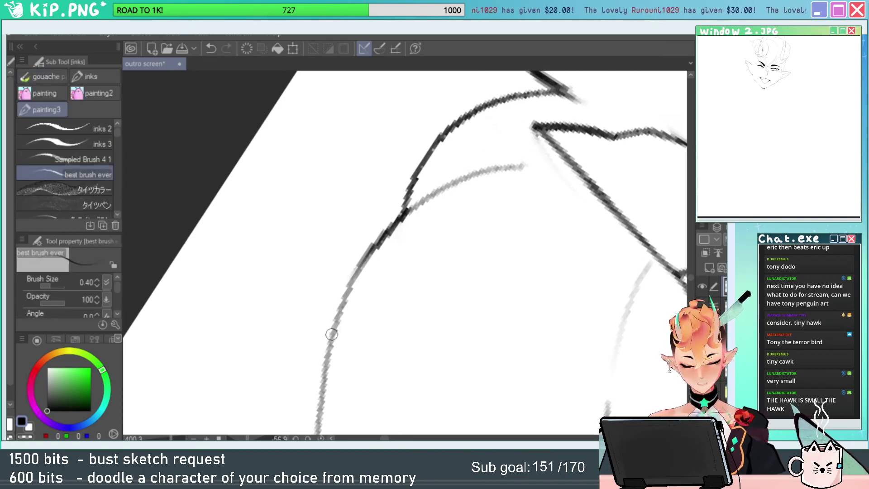
{"action": "key", "text": "ctrl+z"}
{"action": "left_click_drag", "start_coordinate": [409, 195], "coordinate": [387, 246]}
{"action": "key", "text": "ctrl+z"}
{"action": "left_click_drag", "start_coordinate": [407, 202], "coordinate": [372, 252]}
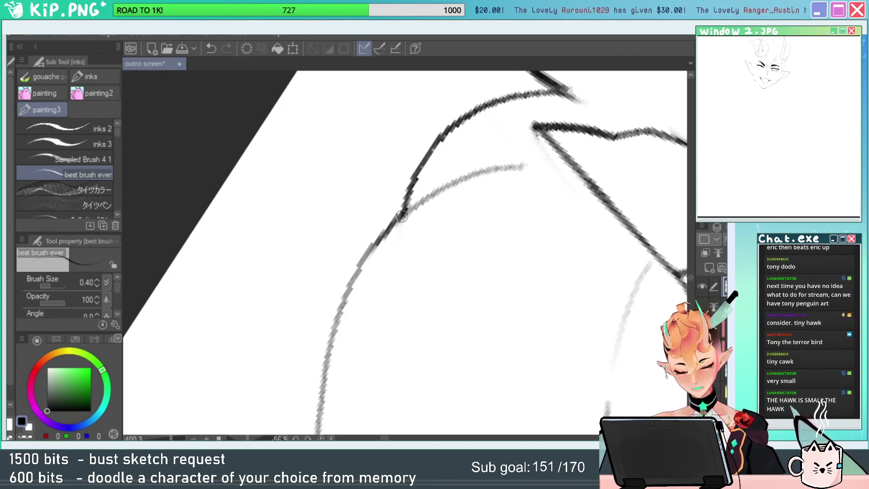
Extend the crown strand's lower end with a short stroke down to the edge of the chipped horn.
{"action": "key", "text": "ctrl+space"}
{"action": "left_click_drag", "start_coordinate": [446, 227], "coordinate": [404, 238]}
{"action": "left_click_drag", "start_coordinate": [510, 284], "coordinate": [493, 250]}
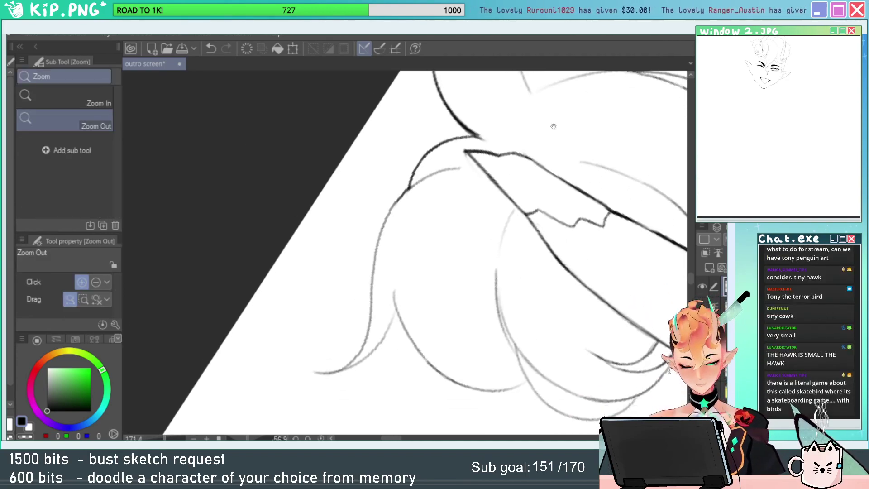
{"action": "key", "text": "shift+space"}
{"action": "left_click_drag", "start_coordinate": [558, 172], "coordinate": [523, 237]}
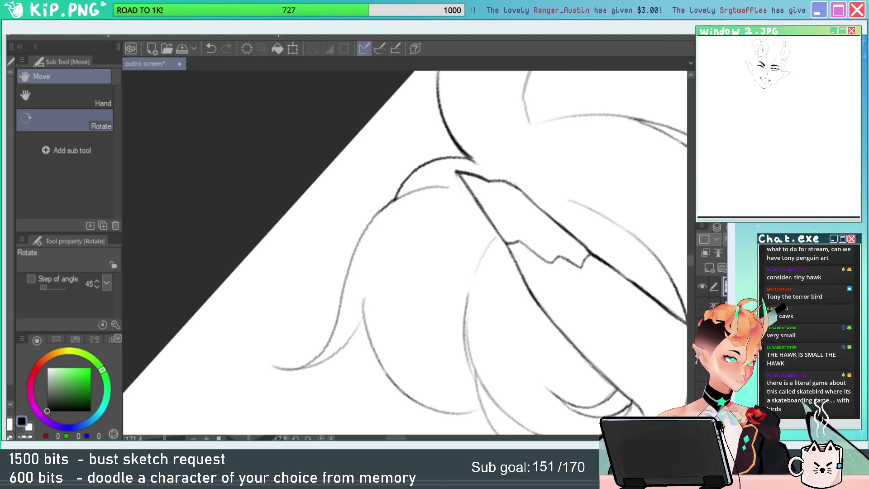
{"action": "key", "text": "ctrl+space"}
{"action": "left_click_drag", "start_coordinate": [609, 294], "coordinate": [524, 281]}
{"action": "key", "text": "shift+space"}
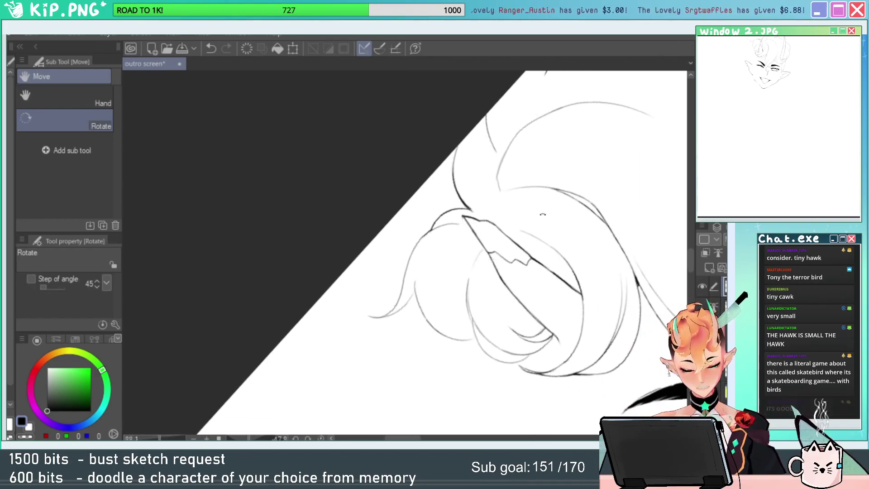
{"action": "left_click_drag", "start_coordinate": [543, 213], "coordinate": [541, 262]}
{"action": "key", "text": "ctrl+space"}
{"action": "mouse_move", "coordinate": [492, 286]}
{"action": "left_mouse_down"}
{"action": "mouse_move", "coordinate": [519, 230]}
{"action": "mouse_move", "coordinate": [481, 253]}
{"action": "left_mouse_up"}
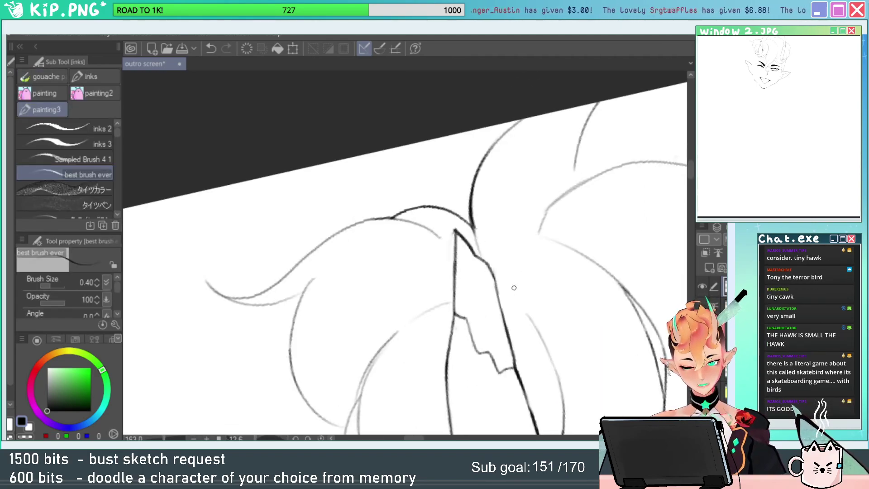
{"action": "key", "text": "ctrl+z"}
{"action": "left_click_drag", "start_coordinate": [472, 220], "coordinate": [480, 251]}
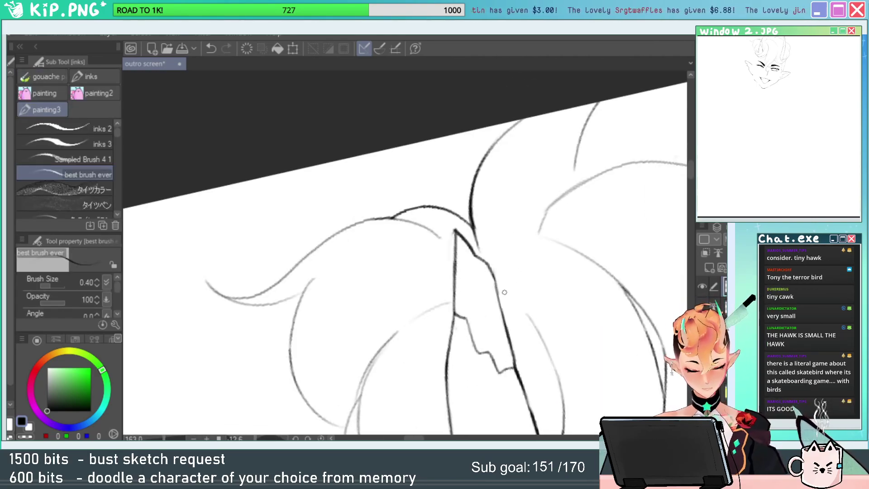
Draw a thin curve that continues the large curl's upper line down to the edge of the chipped horn.
{"action": "mouse_move", "coordinate": [499, 292]}
{"action": "left_mouse_down"}
{"action": "mouse_move", "coordinate": [520, 216]}
{"action": "mouse_move", "coordinate": [534, 204]}
{"action": "left_mouse_up"}
{"action": "key", "text": "ctrl+z"}
{"action": "left_click_drag", "start_coordinate": [495, 274], "coordinate": [534, 203]}
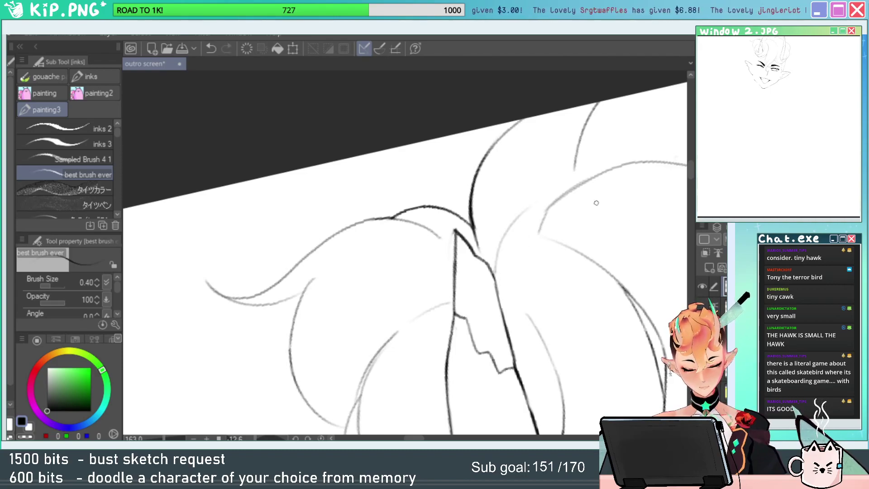
{"action": "left_click_drag", "start_coordinate": [604, 301], "coordinate": [547, 190]}
{"action": "key", "text": "ctrl+space"}
{"action": "left_click_drag", "start_coordinate": [602, 210], "coordinate": [571, 224]}
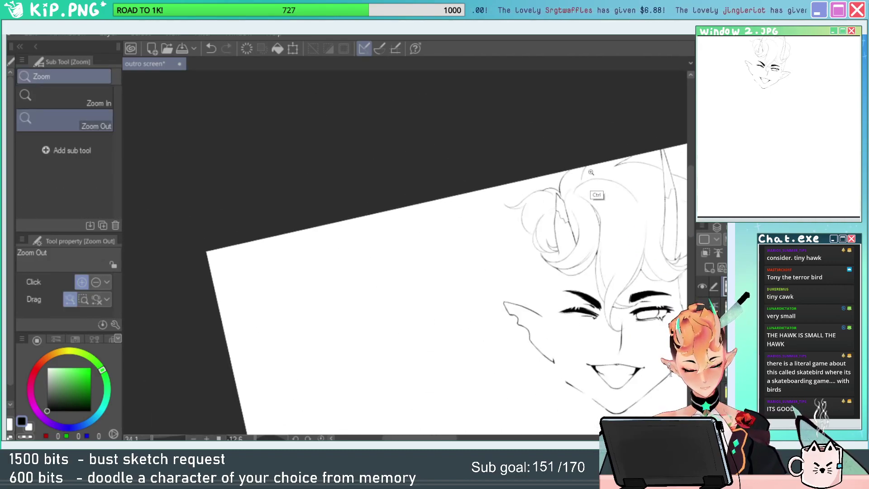
{"action": "key", "text": "ctrl+z"}
{"action": "left_click_drag", "start_coordinate": [594, 194], "coordinate": [652, 217]}
{"action": "key", "text": "p"}
{"action": "mouse_move", "coordinate": [588, 221]}
{"action": "left_mouse_down"}
{"action": "mouse_move", "coordinate": [509, 245]}
{"action": "mouse_move", "coordinate": [585, 223]}
{"action": "left_mouse_up"}
{"action": "key", "text": "ctrl+z"}
Reset the canvas rotation and examine the inked hair and face without the rough sketch.
{"action": "key", "text": "ctrl+space"}
{"action": "left_click_drag", "start_coordinate": [627, 251], "coordinate": [559, 254]}
{"action": "left_click_drag", "start_coordinate": [662, 270], "coordinate": [486, 212]}
{"action": "left_click_drag", "start_coordinate": [592, 271], "coordinate": [554, 277]}
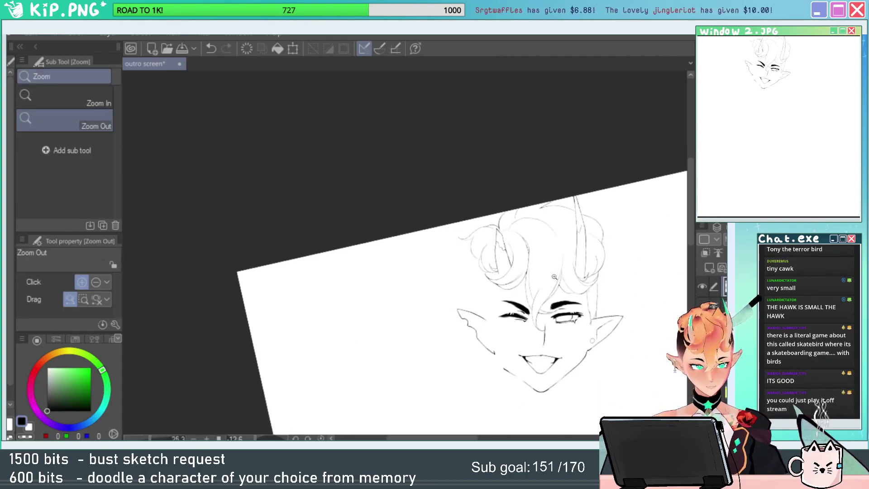
{"action": "left_click_drag", "start_coordinate": [575, 325], "coordinate": [506, 255]}
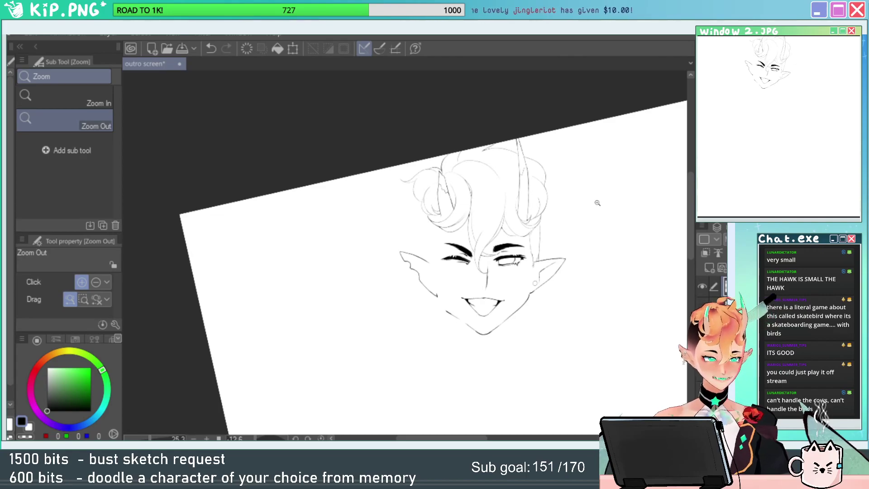
{"action": "left_click", "coordinate": [321, 438]}
{"action": "left_click_drag", "start_coordinate": [439, 233], "coordinate": [540, 243]}
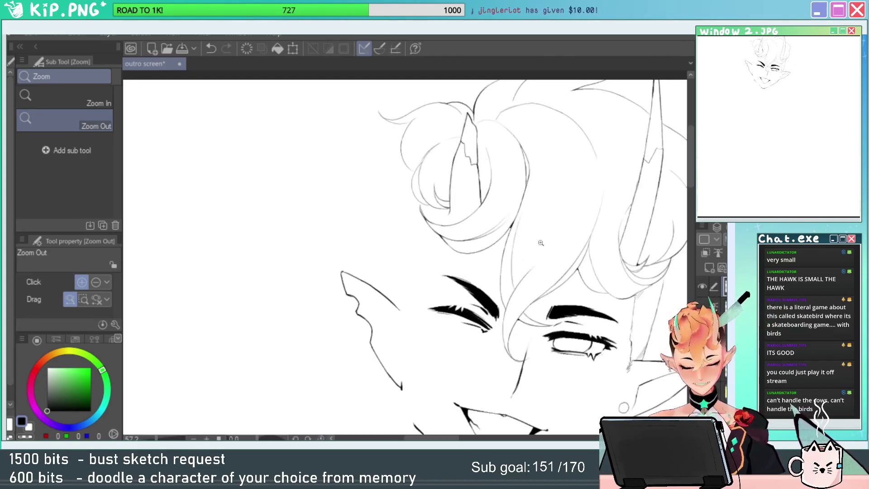
Show the rough sketch again and thicken the fork near the flicked strand's tip along its lower line.
{"action": "left_click", "coordinate": [702, 326]}
{"action": "left_click_drag", "start_coordinate": [408, 160], "coordinate": [468, 167]}
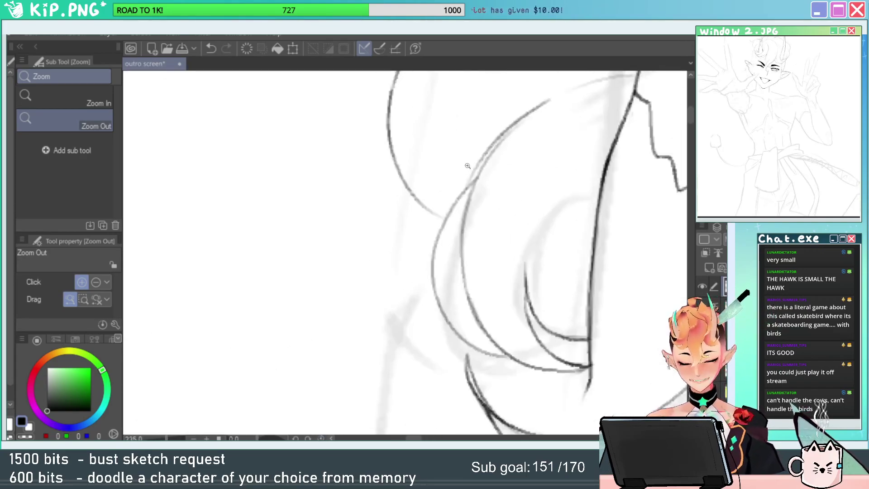
{"action": "left_click_drag", "start_coordinate": [455, 125], "coordinate": [508, 259]}
{"action": "mouse_move", "coordinate": [439, 148]}
{"action": "left_mouse_down"}
{"action": "mouse_move", "coordinate": [494, 150]}
{"action": "mouse_move", "coordinate": [429, 157]}
{"action": "mouse_move", "coordinate": [533, 130]}
{"action": "left_mouse_up"}
{"action": "key", "text": "ctrl+z"}
{"action": "mouse_move", "coordinate": [458, 155]}
{"action": "left_mouse_down"}
{"action": "mouse_move", "coordinate": [529, 134]}
{"action": "mouse_move", "coordinate": [571, 308]}
{"action": "left_mouse_up"}
{"action": "left_click_drag", "start_coordinate": [574, 263], "coordinate": [469, 380]}
{"action": "left_click_drag", "start_coordinate": [385, 172], "coordinate": [404, 270]}
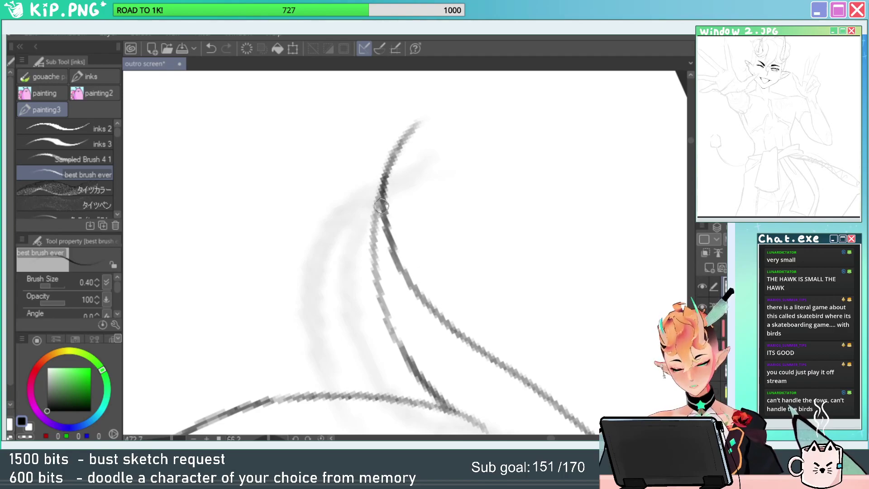
{"action": "mouse_move", "coordinate": [395, 149]}
{"action": "left_mouse_down"}
{"action": "mouse_move", "coordinate": [369, 238]}
{"action": "mouse_move", "coordinate": [382, 308]}
{"action": "left_mouse_up"}
{"action": "key", "text": "ctrl+z"}
{"action": "left_click_drag", "start_coordinate": [381, 185], "coordinate": [381, 300]}
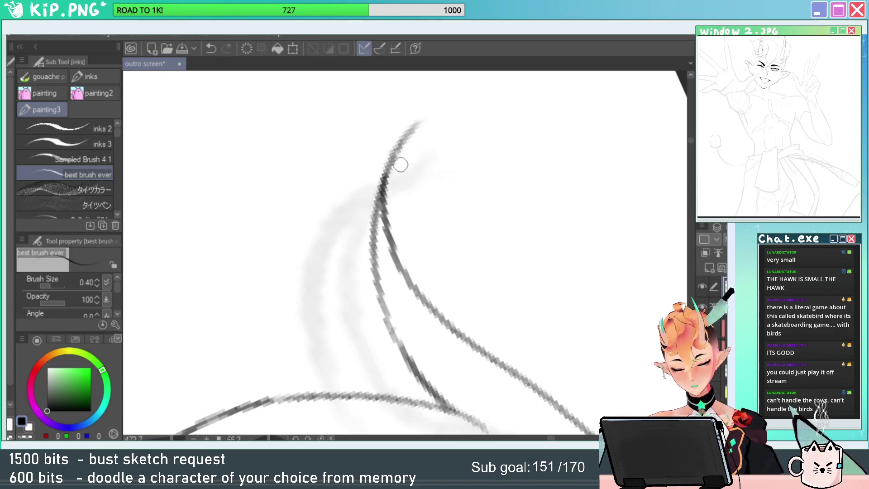
Trim the edge of the flicked strand's tip with the Hard eraser to taper it.
{"action": "key", "text": "e"}
{"action": "left_click_drag", "start_coordinate": [420, 128], "coordinate": [401, 175]}
{"action": "left_click_drag", "start_coordinate": [464, 229], "coordinate": [406, 251]}
{"action": "left_click_drag", "start_coordinate": [554, 294], "coordinate": [433, 103]}
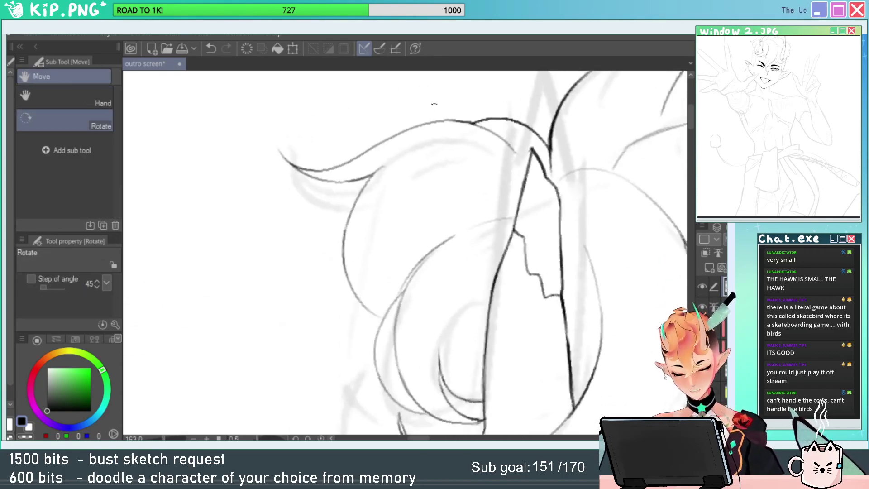
Extend the back curl's outline with a short stroke so it meets the inner curl.
{"action": "left_click_drag", "start_coordinate": [489, 242], "coordinate": [521, 231]}
{"action": "left_click_drag", "start_coordinate": [457, 267], "coordinate": [458, 263]}
{"action": "mouse_move", "coordinate": [427, 318]}
{"action": "left_mouse_down"}
{"action": "mouse_move", "coordinate": [471, 309]}
{"action": "mouse_move", "coordinate": [410, 289]}
{"action": "mouse_move", "coordinate": [446, 299]}
{"action": "mouse_move", "coordinate": [444, 313]}
{"action": "left_mouse_up"}
Compare the inked curls around the chipped horn with the rough sketch hidden and shown.
{"action": "key", "text": "ctrl+space"}
{"action": "left_click_drag", "start_coordinate": [490, 295], "coordinate": [425, 299]}
{"action": "left_click_drag", "start_coordinate": [572, 284], "coordinate": [507, 191]}
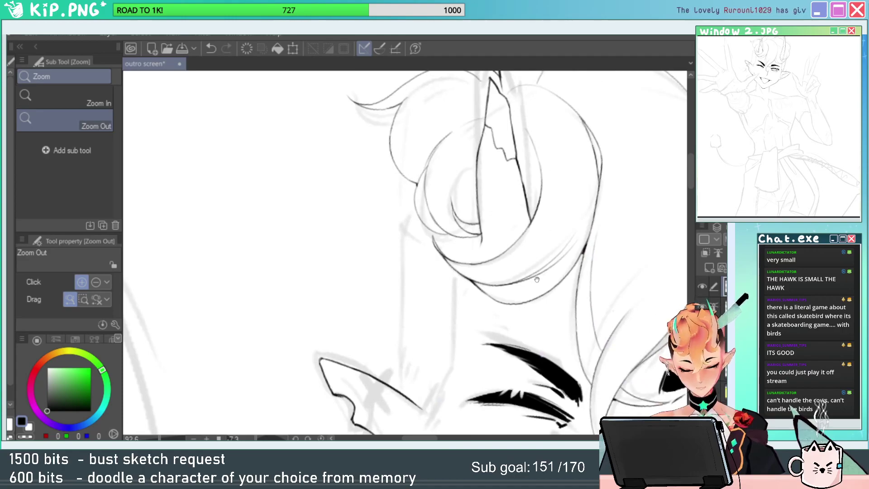
{"action": "left_click_drag", "start_coordinate": [536, 279], "coordinate": [530, 226]}
{"action": "left_click_drag", "start_coordinate": [412, 165], "coordinate": [441, 171]}
{"action": "left_click_drag", "start_coordinate": [488, 236], "coordinate": [446, 234]}
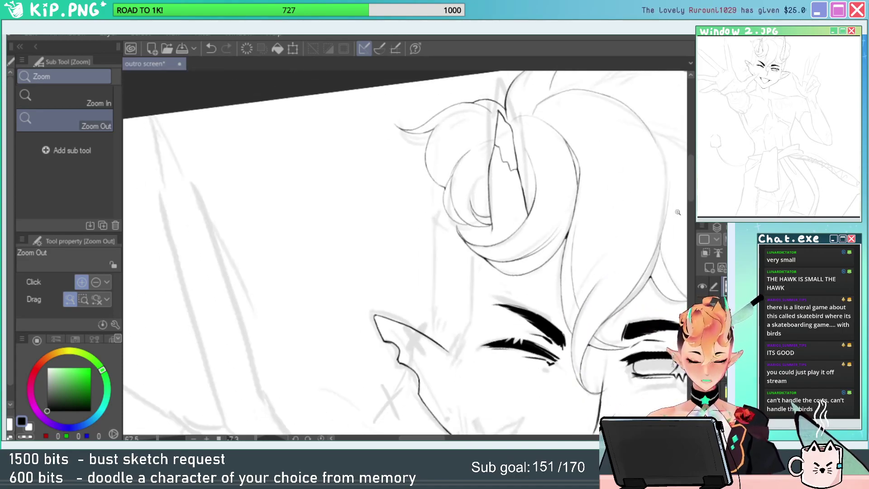
{"action": "left_click", "coordinate": [701, 371]}
{"action": "left_click_drag", "start_coordinate": [603, 350], "coordinate": [561, 374]}
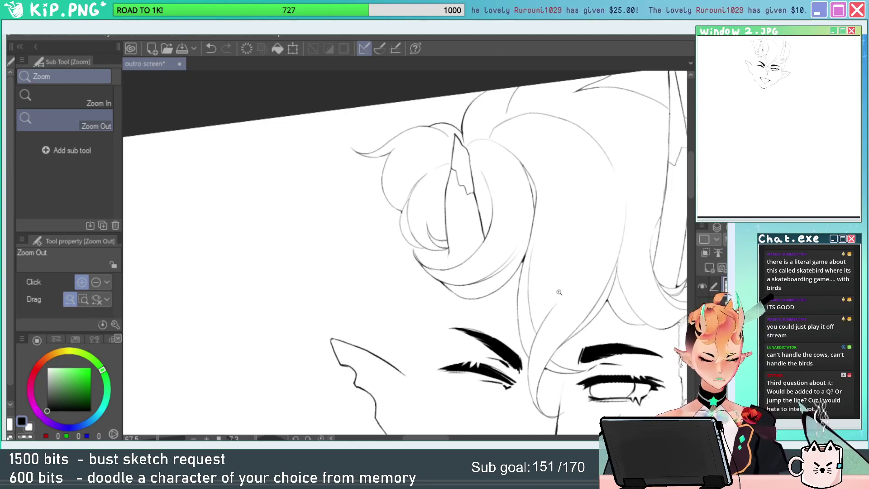
{"action": "left_click", "coordinate": [702, 326]}
Draw a near-vertical hairline beside the winking eye, from beneath the large curl down towards the notched ear.
{"action": "mouse_move", "coordinate": [424, 287]}
{"action": "left_mouse_down"}
{"action": "mouse_move", "coordinate": [442, 273]}
{"action": "mouse_move", "coordinate": [437, 246]}
{"action": "left_mouse_up"}
{"action": "mouse_move", "coordinate": [439, 169]}
{"action": "left_mouse_down"}
{"action": "mouse_move", "coordinate": [436, 273]}
{"action": "mouse_move", "coordinate": [445, 274]}
{"action": "mouse_move", "coordinate": [426, 287]}
{"action": "left_mouse_up"}
{"action": "key", "text": "e"}
{"action": "key", "text": "p"}
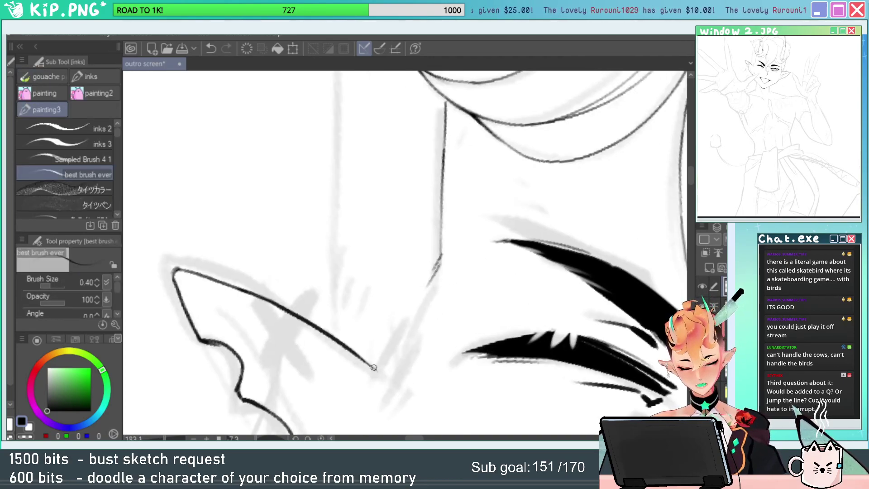
Continue the notched ear's upper edge into a downward corner and slant the side hairline down to meet it.
{"action": "mouse_move", "coordinate": [373, 367]}
{"action": "left_mouse_down"}
{"action": "mouse_move", "coordinate": [396, 410]}
{"action": "mouse_move", "coordinate": [402, 384]}
{"action": "mouse_move", "coordinate": [395, 417]}
{"action": "left_mouse_up"}
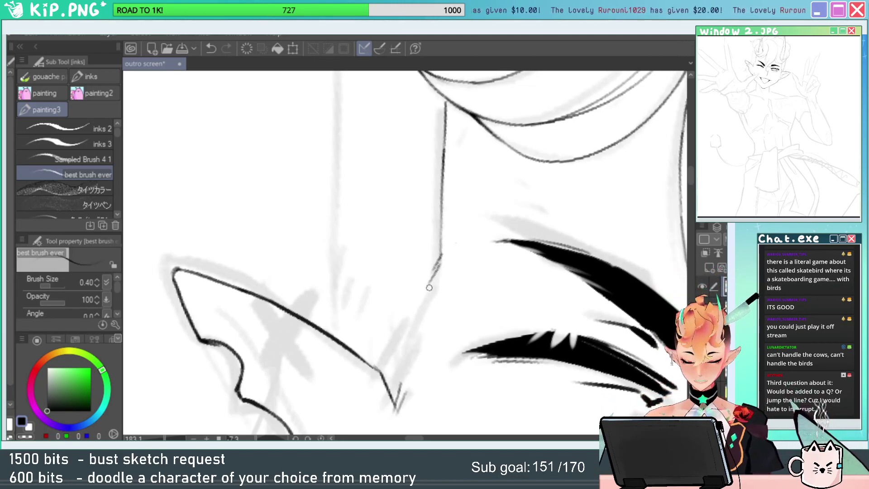
{"action": "mouse_move", "coordinate": [436, 274]}
{"action": "left_mouse_down"}
{"action": "mouse_move", "coordinate": [419, 294]}
{"action": "mouse_move", "coordinate": [405, 371]}
{"action": "left_mouse_up"}
{"action": "key", "text": "ctrl+space"}
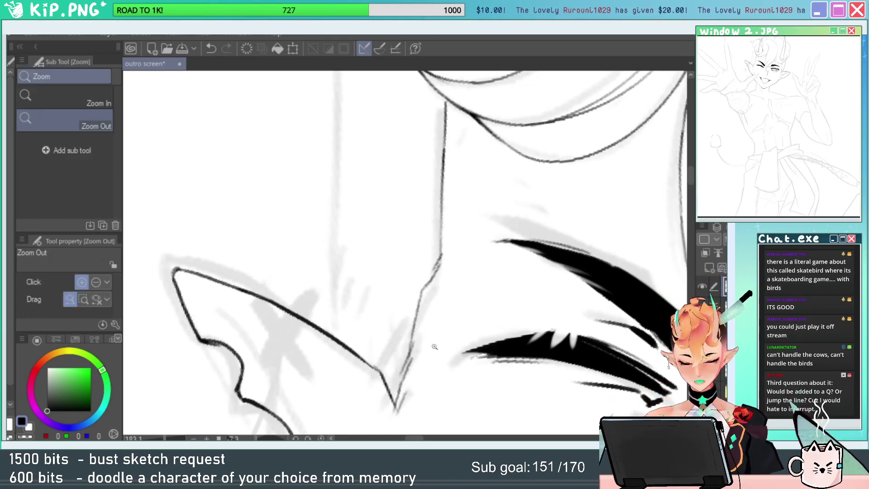
Check the side hairline and ear connection with the rough sketch hidden and shown.
{"action": "left_click_drag", "start_coordinate": [409, 290], "coordinate": [337, 287]}
{"action": "left_click", "coordinate": [702, 310]}
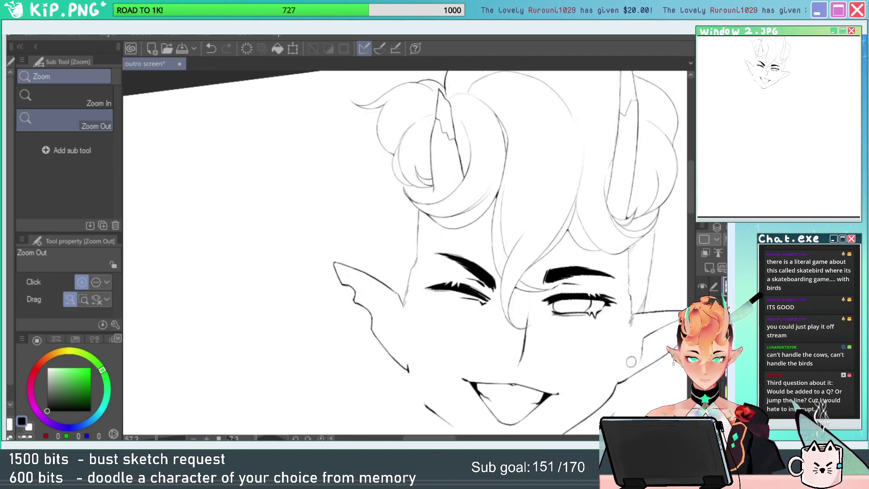
{"action": "left_click", "coordinate": [702, 310]}
{"action": "left_click", "coordinate": [587, 336]}
{"action": "left_click_drag", "start_coordinate": [615, 350], "coordinate": [603, 342]}
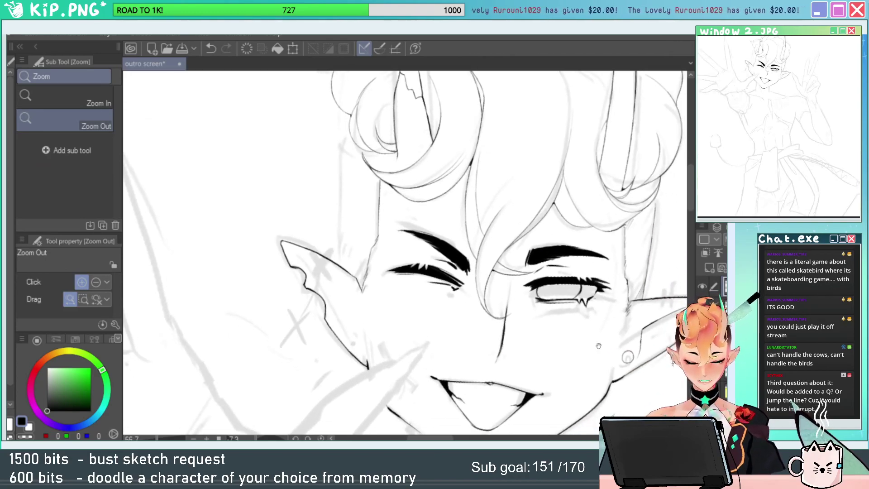
Erase the upper part of the side hairline just beneath the large curl.
{"action": "mouse_move", "coordinate": [386, 154]}
{"action": "left_mouse_down"}
{"action": "mouse_move", "coordinate": [454, 179]}
{"action": "mouse_move", "coordinate": [421, 179]}
{"action": "mouse_move", "coordinate": [398, 214]}
{"action": "mouse_move", "coordinate": [429, 184]}
{"action": "left_mouse_up"}
{"action": "key", "text": "ctrl+z"}
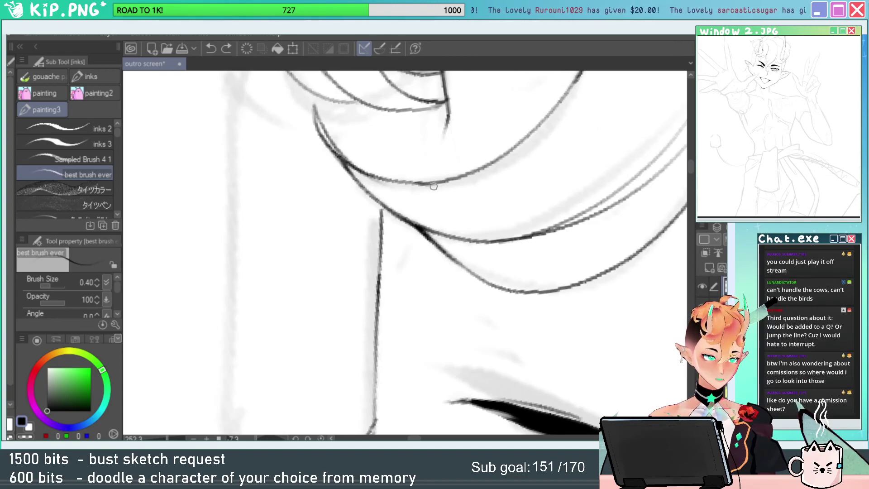
{"action": "key", "text": "e"}
{"action": "left_click_drag", "start_coordinate": [384, 215], "coordinate": [378, 274]}
{"action": "key", "text": "p"}
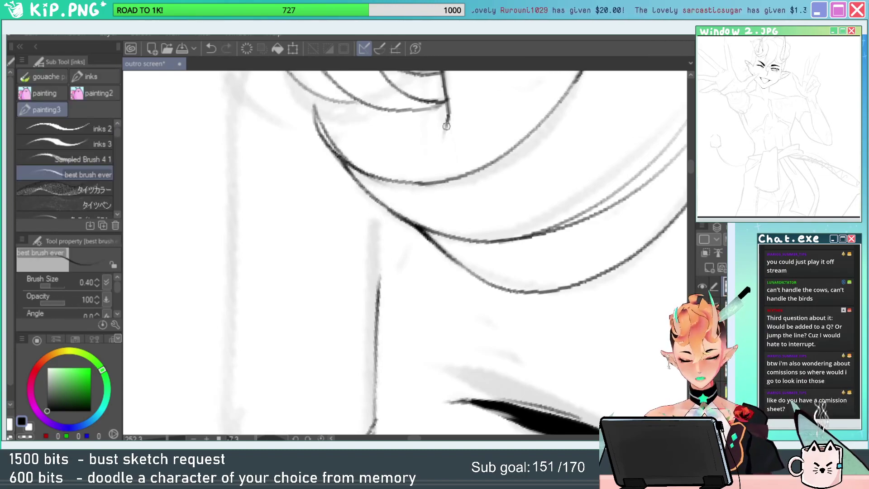
Draw a slanted line from the chipped horn's base down to the curl's lower arc.
{"action": "left_click_drag", "start_coordinate": [449, 119], "coordinate": [412, 189]}
{"action": "key", "text": "ctrl+z"}
{"action": "left_click_drag", "start_coordinate": [448, 119], "coordinate": [418, 180]}
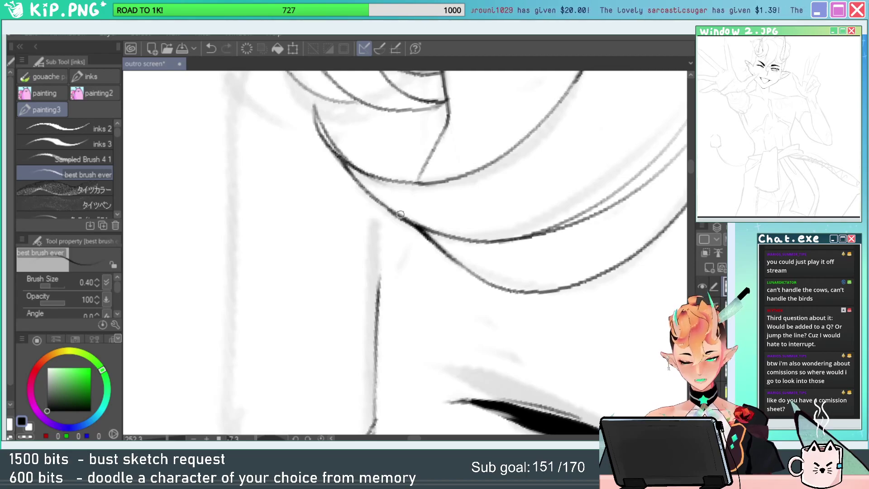
Redraw the top of the side hairline as a slight curve from the curl's underside into the remaining vertical line.
{"action": "left_click_drag", "start_coordinate": [398, 219], "coordinate": [378, 305]}
{"action": "mouse_move", "coordinate": [376, 259]}
{"action": "left_mouse_down"}
{"action": "mouse_move", "coordinate": [387, 275]}
{"action": "mouse_move", "coordinate": [389, 267]}
{"action": "mouse_move", "coordinate": [408, 278]}
{"action": "left_mouse_up"}
{"action": "key", "text": "alt+space"}
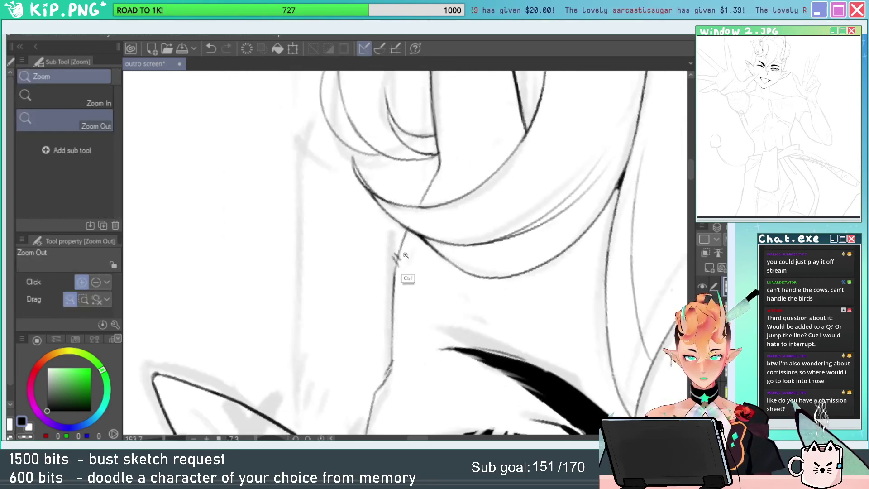
Save the outro screen illustration.
{"action": "key", "text": "ctrl+s"}
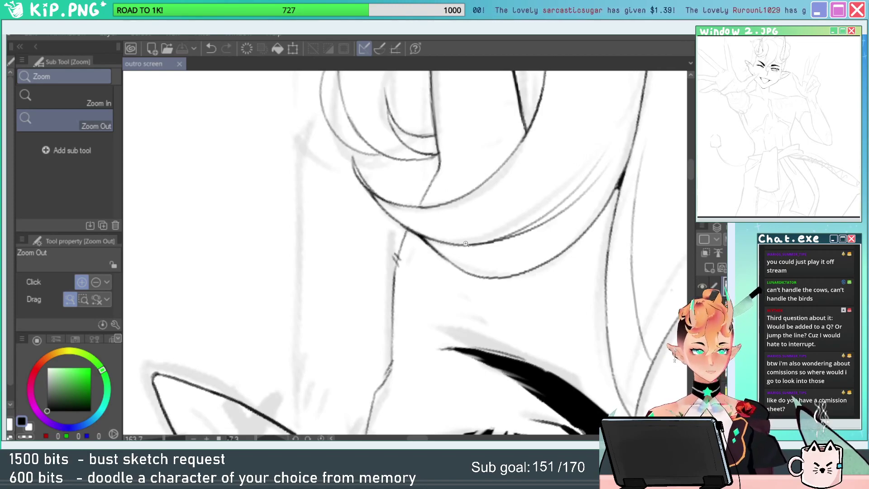
{"action": "left_click_drag", "start_coordinate": [468, 256], "coordinate": [432, 268]}
{"action": "left_click_drag", "start_coordinate": [514, 295], "coordinate": [483, 259]}
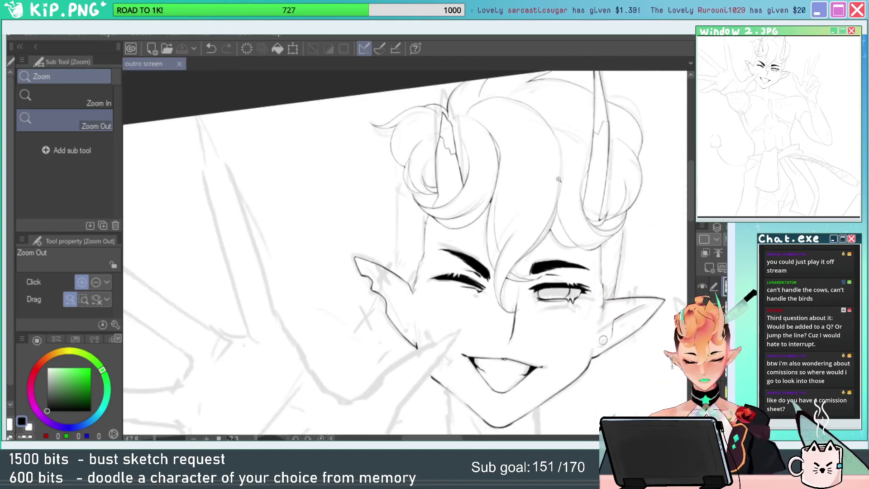
{"action": "left_click_drag", "start_coordinate": [590, 249], "coordinate": [565, 260]}
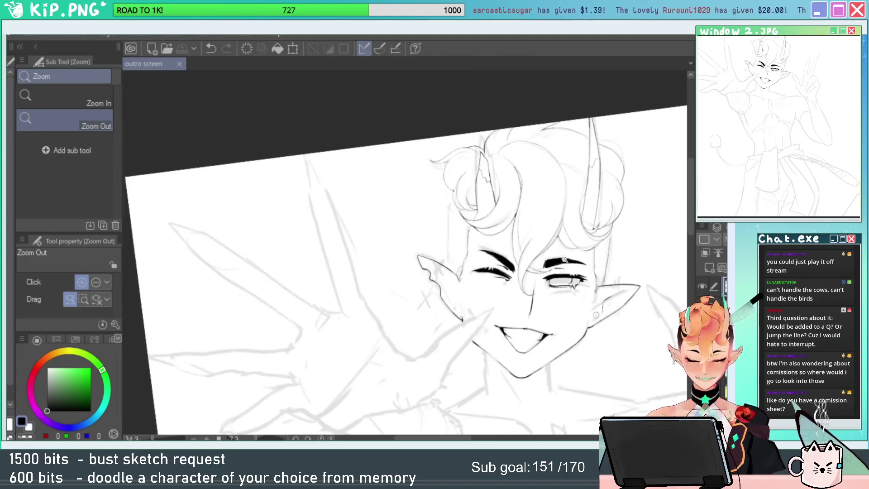
Erase the inner curl line's lower end and the corner joining the slanted line to the chipped horn's base.
{"action": "mouse_move", "coordinate": [476, 202]}
{"action": "left_mouse_down"}
{"action": "mouse_move", "coordinate": [576, 241]}
{"action": "mouse_move", "coordinate": [398, 358]}
{"action": "mouse_move", "coordinate": [429, 275]}
{"action": "mouse_move", "coordinate": [455, 267]}
{"action": "left_mouse_up"}
{"action": "key", "text": "shift+space"}
{"action": "key", "text": "alt+space"}
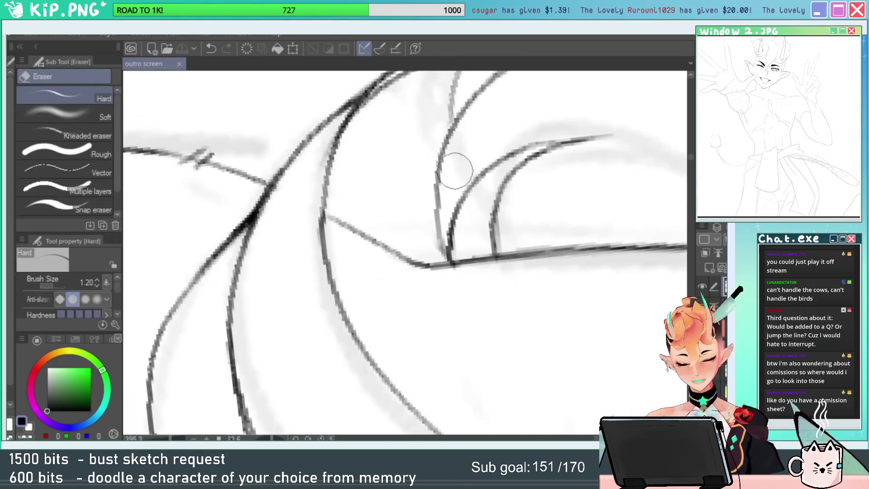
{"action": "left_click_drag", "start_coordinate": [441, 147], "coordinate": [433, 271]}
{"action": "key", "text": "p"}
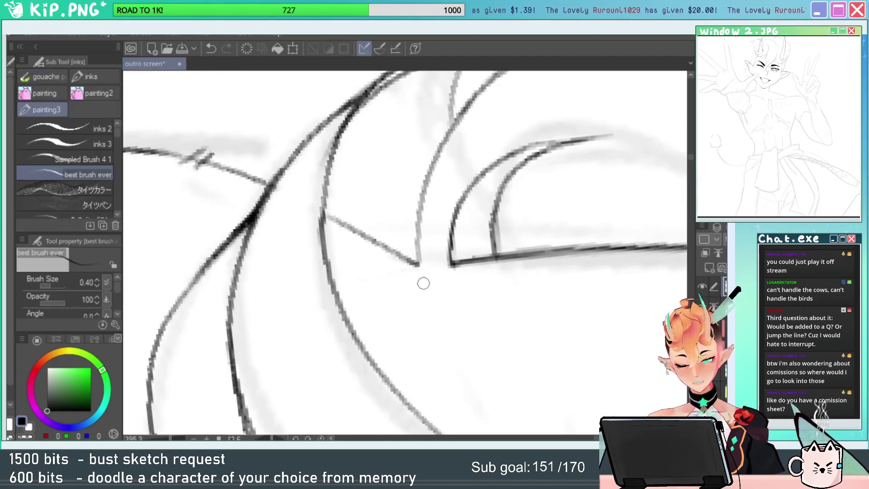
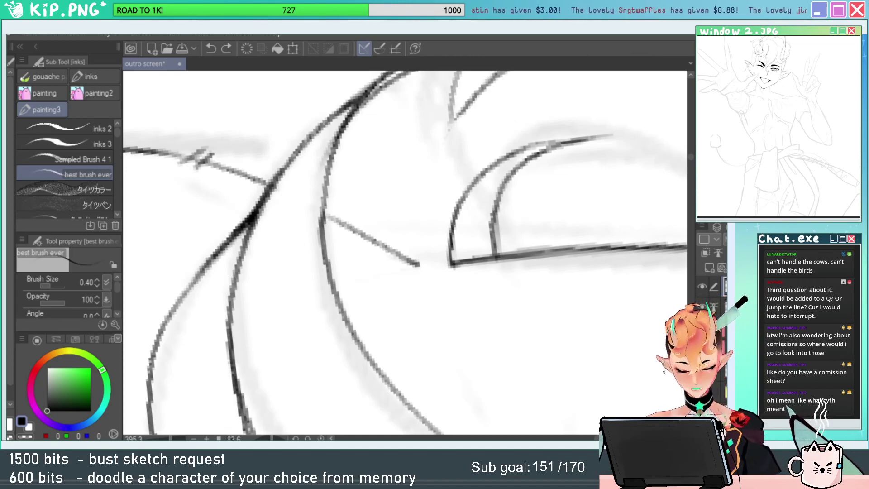
Redraw the inner curl line down across the slanted line and trim the slanted line's end where they cross.
{"action": "left_click_drag", "start_coordinate": [540, 212], "coordinate": [500, 285]}
{"action": "left_click_drag", "start_coordinate": [529, 220], "coordinate": [385, 140]}
{"action": "left_click_drag", "start_coordinate": [510, 246], "coordinate": [516, 374]}
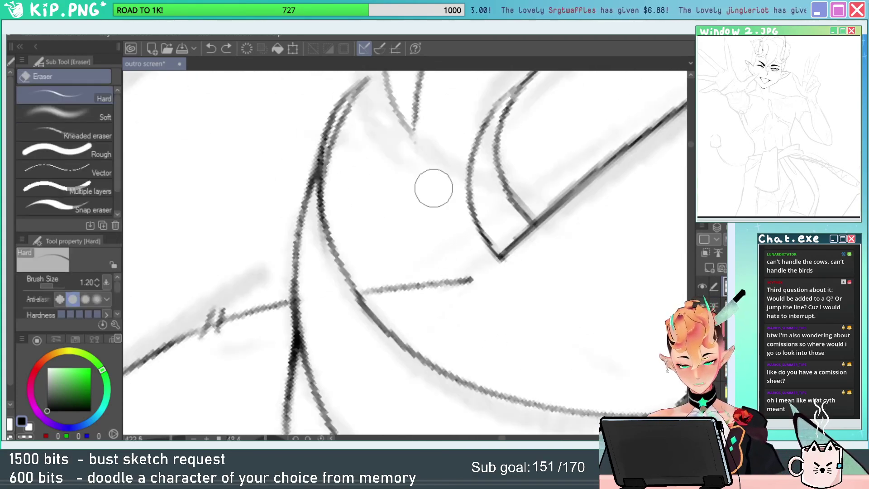
{"action": "left_click_drag", "start_coordinate": [416, 133], "coordinate": [488, 308]}
{"action": "key", "text": "e"}
{"action": "left_click_drag", "start_coordinate": [472, 275], "coordinate": [468, 278]}
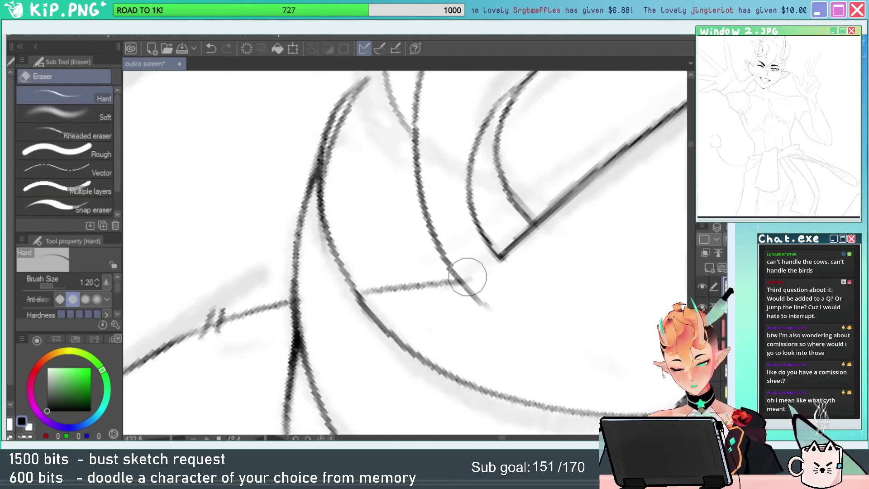
Extend both inner curl arcs beneath the chipped horn's base so they converge in a tapered tip.
{"action": "key", "text": "p"}
{"action": "left_click_drag", "start_coordinate": [427, 226], "coordinate": [512, 327]}
{"action": "left_click_drag", "start_coordinate": [479, 230], "coordinate": [535, 314]}
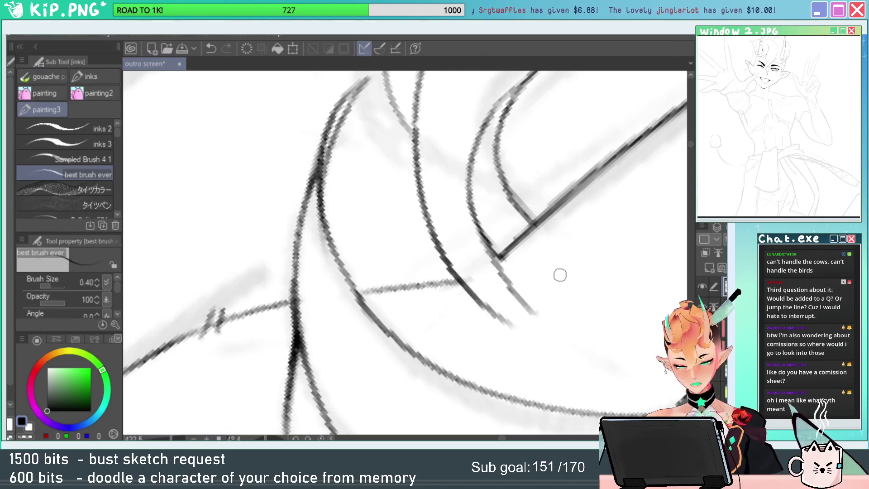
{"action": "key", "text": "ctrl+z"}
{"action": "key", "text": "shift+space"}
{"action": "mouse_move", "coordinate": [593, 213]}
{"action": "left_mouse_down"}
{"action": "mouse_move", "coordinate": [500, 287]}
{"action": "mouse_move", "coordinate": [414, 430]}
{"action": "left_mouse_up"}
{"action": "left_click_drag", "start_coordinate": [402, 335], "coordinate": [416, 443]}
{"action": "key", "text": "shift+space"}
{"action": "mouse_move", "coordinate": [546, 311]}
{"action": "left_mouse_down"}
{"action": "mouse_move", "coordinate": [498, 268]}
{"action": "mouse_move", "coordinate": [469, 153]}
{"action": "mouse_move", "coordinate": [315, 175]}
{"action": "left_mouse_up"}
Extend the chipped horn's edge down to the inner curl arc and thicken the arc beside the horn.
{"action": "left_click_drag", "start_coordinate": [421, 229], "coordinate": [421, 266]}
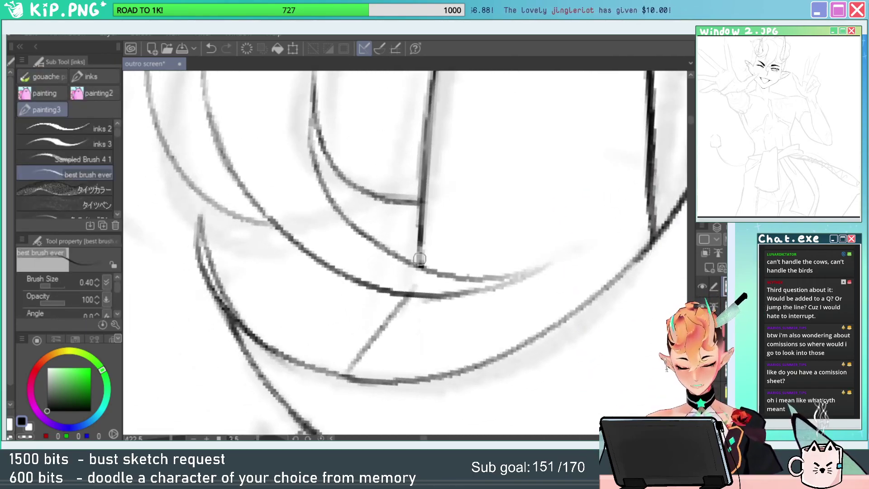
{"action": "key", "text": "ctrl+space"}
{"action": "left_click_drag", "start_coordinate": [314, 111], "coordinate": [321, 183]}
{"action": "key", "text": "ctrl+space"}
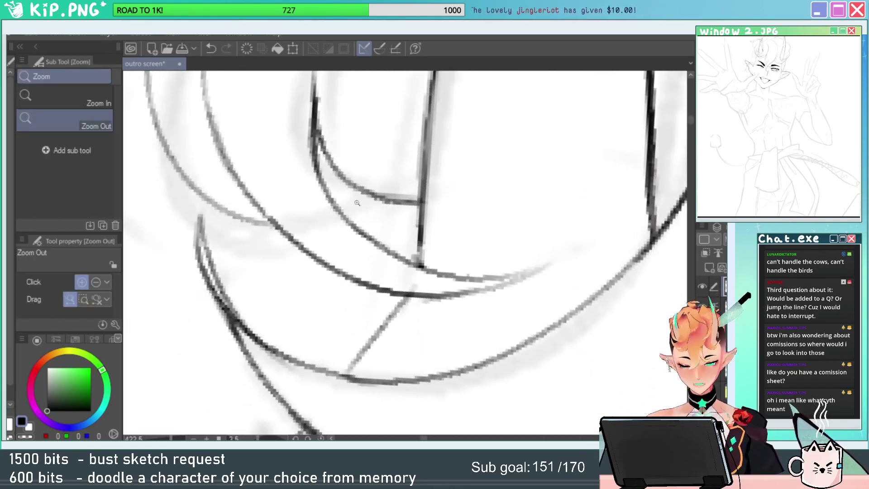
Save the illustration and review the head's line art with the rough sketch temporarily hidden.
{"action": "left_click_drag", "start_coordinate": [394, 256], "coordinate": [335, 272]}
{"action": "left_click_drag", "start_coordinate": [430, 347], "coordinate": [423, 377]}
{"action": "left_click_drag", "start_coordinate": [442, 253], "coordinate": [403, 260]}
{"action": "left_click_drag", "start_coordinate": [453, 325], "coordinate": [485, 223]}
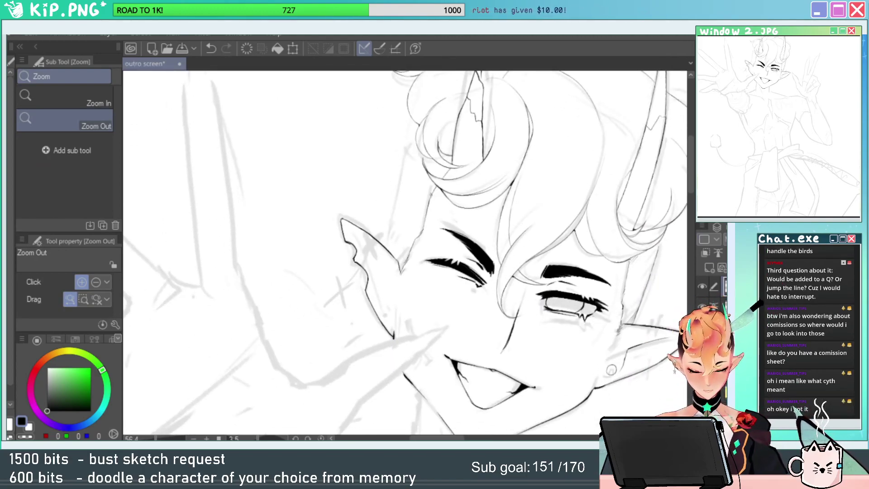
{"action": "left_click", "coordinate": [551, 344]}
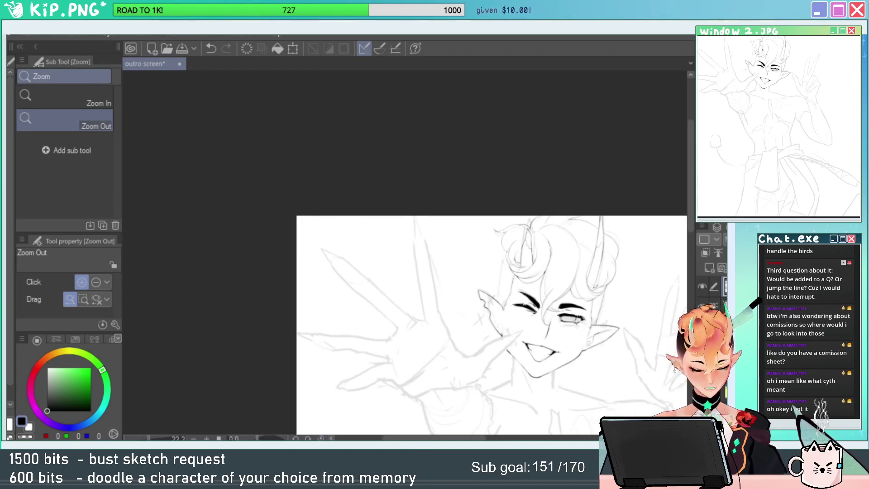
{"action": "left_click", "coordinate": [702, 306]}
{"action": "left_click_drag", "start_coordinate": [607, 346], "coordinate": [538, 285]}
{"action": "key", "text": "ctrl+s"}
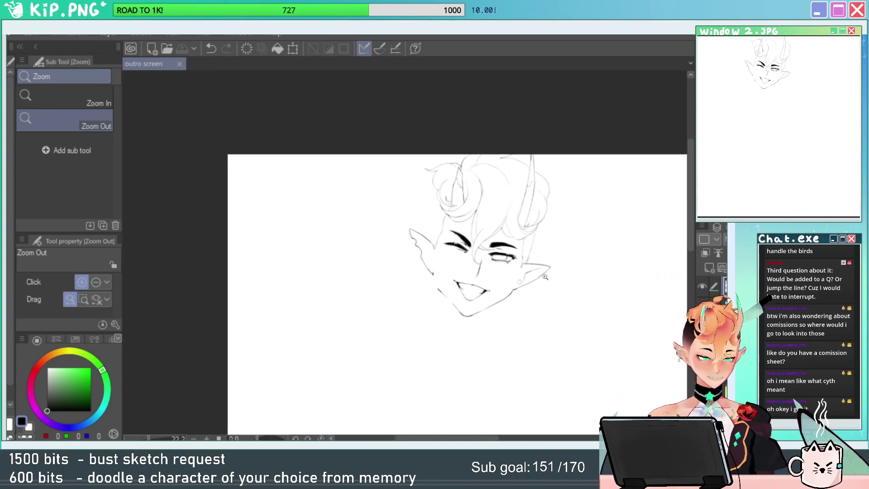
{"action": "left_click", "coordinate": [537, 219]}
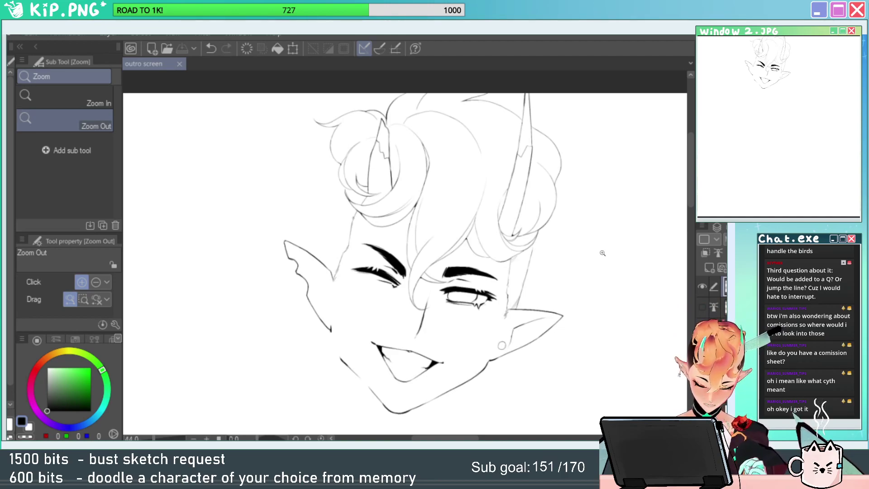
{"action": "left_click", "coordinate": [702, 306]}
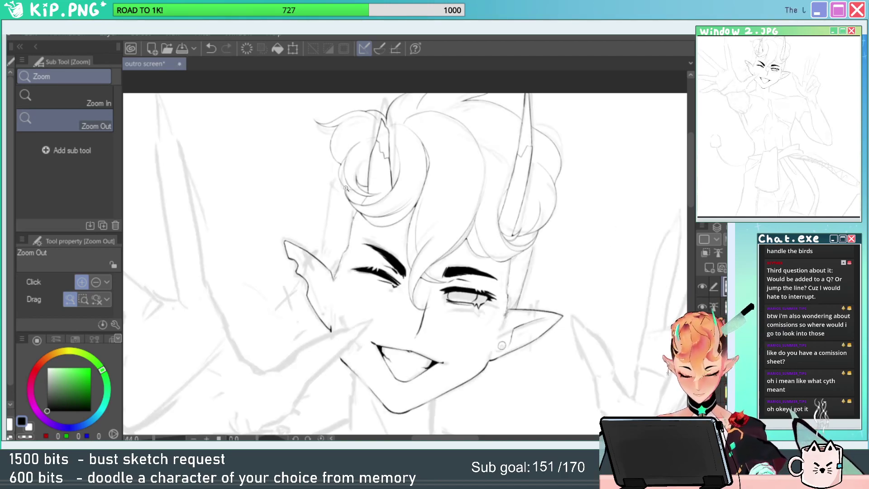
{"action": "left_click_drag", "start_coordinate": [339, 180], "coordinate": [359, 174]}
{"action": "key", "text": "e"}
{"action": "key", "text": "p"}
{"action": "left_click_drag", "start_coordinate": [356, 122], "coordinate": [460, 221]}
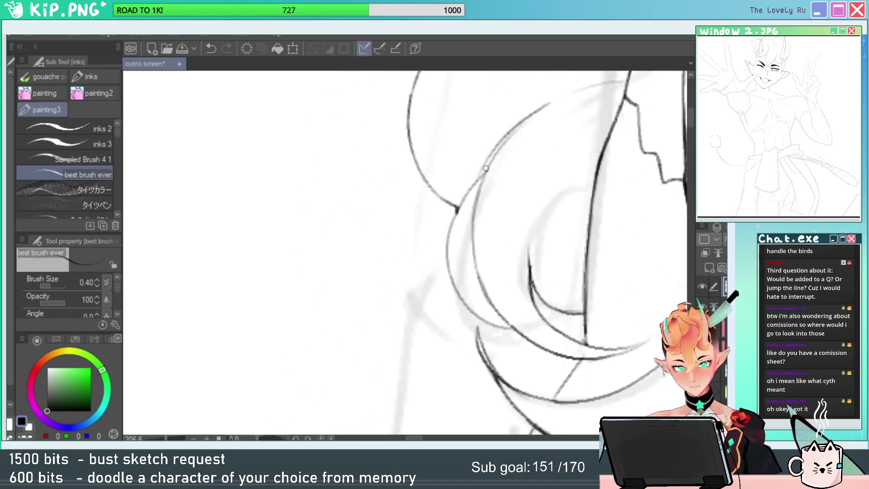
{"action": "left_click_drag", "start_coordinate": [415, 164], "coordinate": [327, 239]}
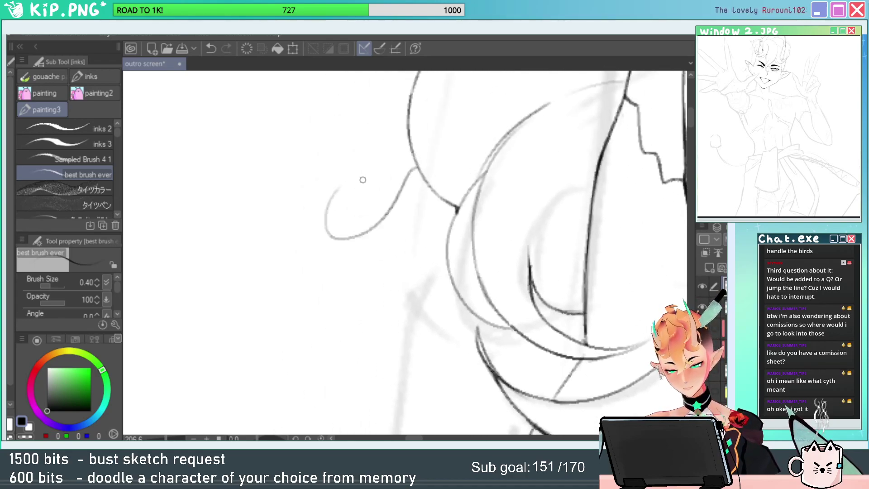
{"action": "key", "text": "ctrl+z"}
{"action": "mouse_move", "coordinate": [415, 162]}
{"action": "left_mouse_down"}
{"action": "mouse_move", "coordinate": [373, 211]}
{"action": "mouse_move", "coordinate": [295, 209]}
{"action": "mouse_move", "coordinate": [418, 252]}
{"action": "left_mouse_up"}
{"action": "key", "text": "ctrl+z"}
Draw a pointed strand flicking outward from the large curl's outer edge and thicken the line where it joins.
{"action": "mouse_move", "coordinate": [296, 213]}
{"action": "left_mouse_down"}
{"action": "mouse_move", "coordinate": [400, 241]}
{"action": "mouse_move", "coordinate": [410, 351]}
{"action": "left_mouse_up"}
{"action": "mouse_move", "coordinate": [464, 332]}
{"action": "left_mouse_down"}
{"action": "mouse_move", "coordinate": [445, 264]}
{"action": "mouse_move", "coordinate": [445, 361]}
{"action": "left_mouse_up"}
{"action": "key", "text": "e"}
{"action": "mouse_move", "coordinate": [379, 197]}
{"action": "left_mouse_down"}
{"action": "mouse_move", "coordinate": [405, 185]}
{"action": "mouse_move", "coordinate": [401, 232]}
{"action": "left_mouse_up"}
{"action": "key", "text": "b"}
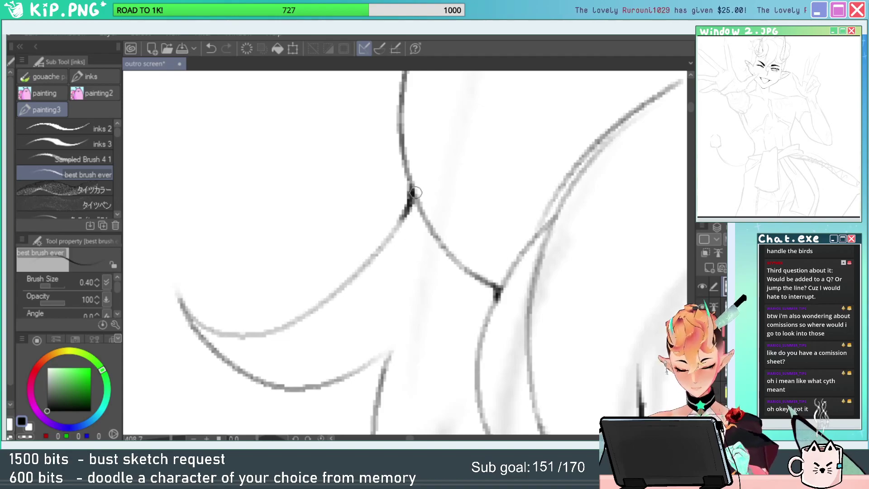
{"action": "left_click_drag", "start_coordinate": [415, 193], "coordinate": [402, 227]}
{"action": "left_click_drag", "start_coordinate": [454, 257], "coordinate": [424, 271]}
{"action": "key", "text": "p"}
{"action": "mouse_move", "coordinate": [453, 318]}
{"action": "left_mouse_down"}
{"action": "mouse_move", "coordinate": [380, 244]}
{"action": "mouse_move", "coordinate": [352, 383]}
{"action": "left_mouse_up"}
{"action": "left_click_drag", "start_coordinate": [384, 351], "coordinate": [397, 283]}
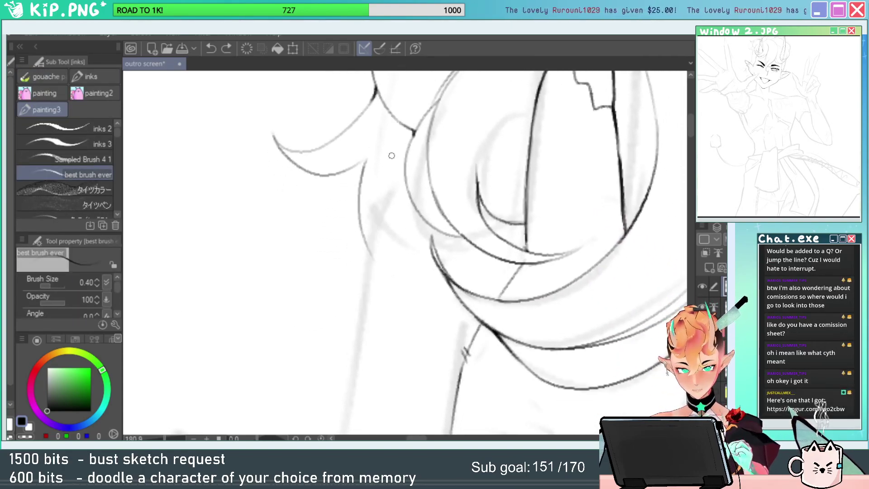
{"action": "key", "text": "ctrl+z"}
{"action": "key", "text": "ctrl+z"}
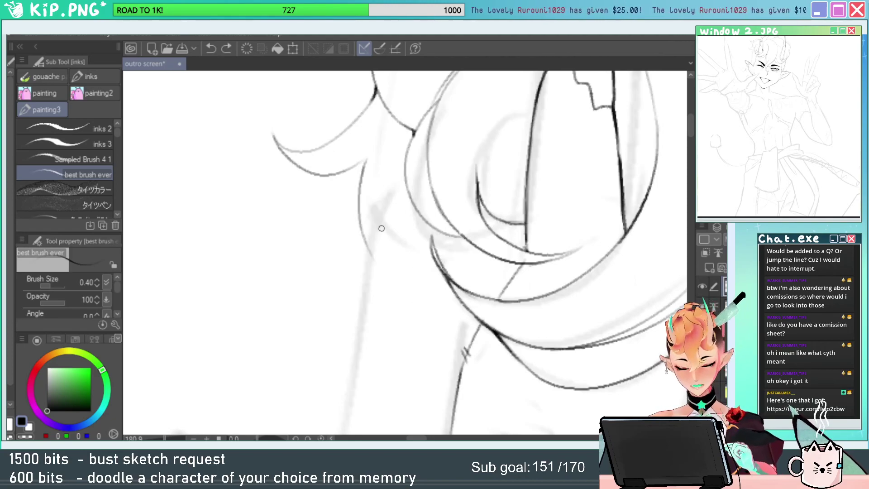
Draw the back hairline as a long line from the outward-flicking strand down toward the pointed ear.
{"action": "left_click_drag", "start_coordinate": [391, 181], "coordinate": [356, 358]}
{"action": "mouse_move", "coordinate": [358, 235]}
{"action": "left_mouse_down"}
{"action": "mouse_move", "coordinate": [387, 244]}
{"action": "mouse_move", "coordinate": [358, 204]}
{"action": "left_mouse_up"}
{"action": "mouse_move", "coordinate": [378, 267]}
{"action": "left_mouse_down"}
{"action": "mouse_move", "coordinate": [377, 300]}
{"action": "mouse_move", "coordinate": [355, 344]}
{"action": "left_mouse_up"}
{"action": "key", "text": "ctrl+space"}
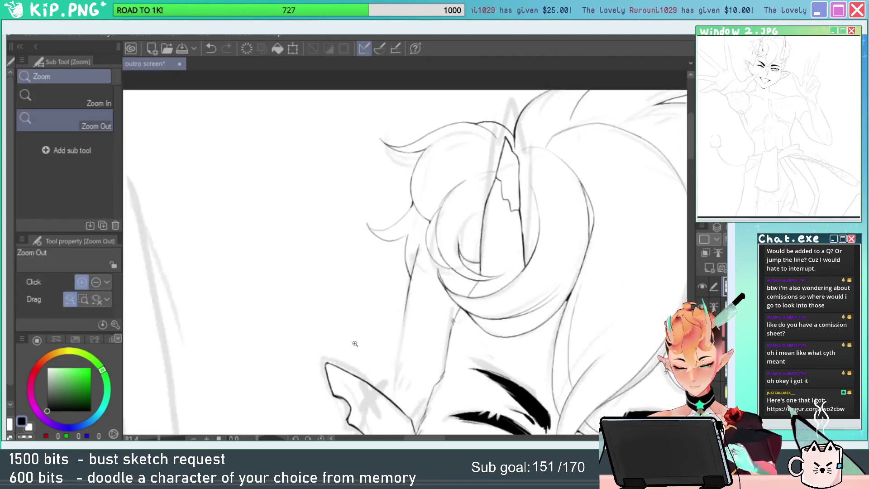
{"action": "left_click_drag", "start_coordinate": [476, 306], "coordinate": [480, 222]}
{"action": "left_click_drag", "start_coordinate": [414, 238], "coordinate": [445, 255]}
{"action": "left_click_drag", "start_coordinate": [409, 174], "coordinate": [378, 373]}
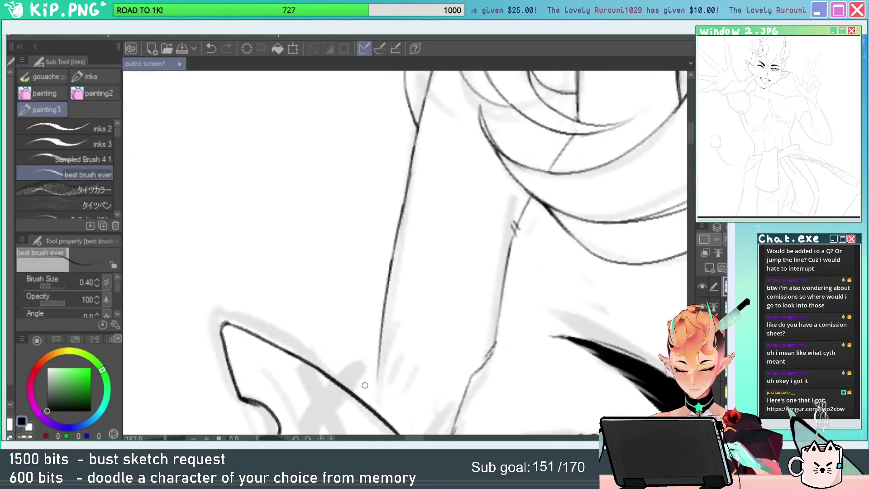
{"action": "left_click_drag", "start_coordinate": [399, 299], "coordinate": [395, 234]}
{"action": "key", "text": "ctrl+z"}
{"action": "left_click_drag", "start_coordinate": [405, 101], "coordinate": [361, 378]}
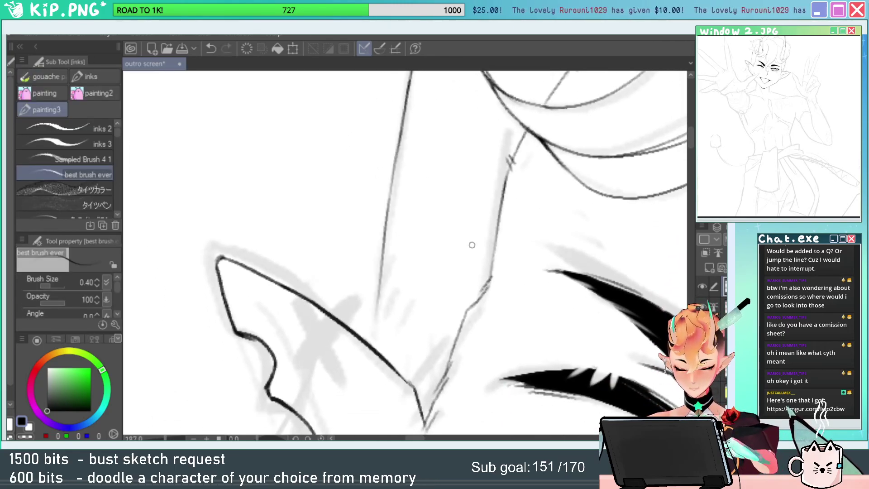
Extend the back hairline to meet the ear's upper edge, darken its thin middle section and add a short tick.
{"action": "key", "text": "shift+space"}
{"action": "left_click_drag", "start_coordinate": [471, 244], "coordinate": [492, 298]}
{"action": "key", "text": "ctrl+space"}
{"action": "left_click_drag", "start_coordinate": [344, 259], "coordinate": [381, 259]}
{"action": "left_click_drag", "start_coordinate": [274, 261], "coordinate": [522, 193]}
{"action": "key", "text": "ctrl+z"}
{"action": "left_click_drag", "start_coordinate": [645, 169], "coordinate": [525, 200]}
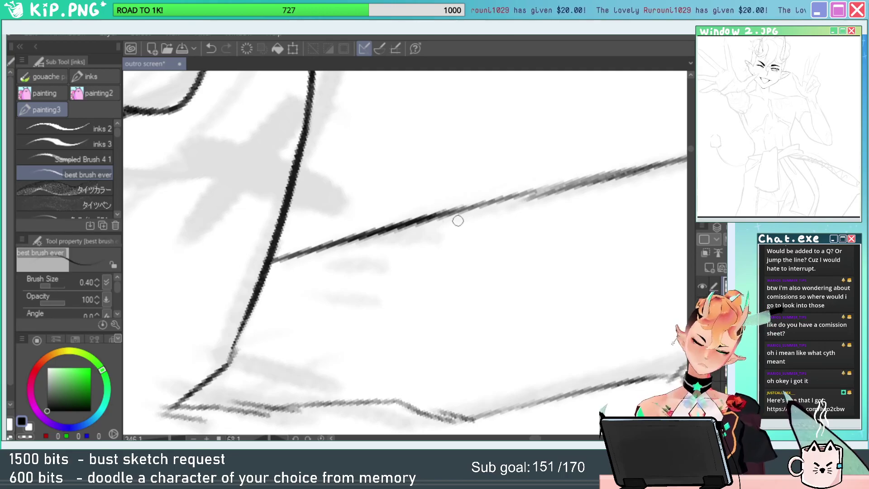
{"action": "mouse_move", "coordinate": [575, 218]}
{"action": "left_mouse_down"}
{"action": "mouse_move", "coordinate": [550, 211]}
{"action": "mouse_move", "coordinate": [431, 247]}
{"action": "left_mouse_up"}
{"action": "left_click_drag", "start_coordinate": [384, 225], "coordinate": [365, 250]}
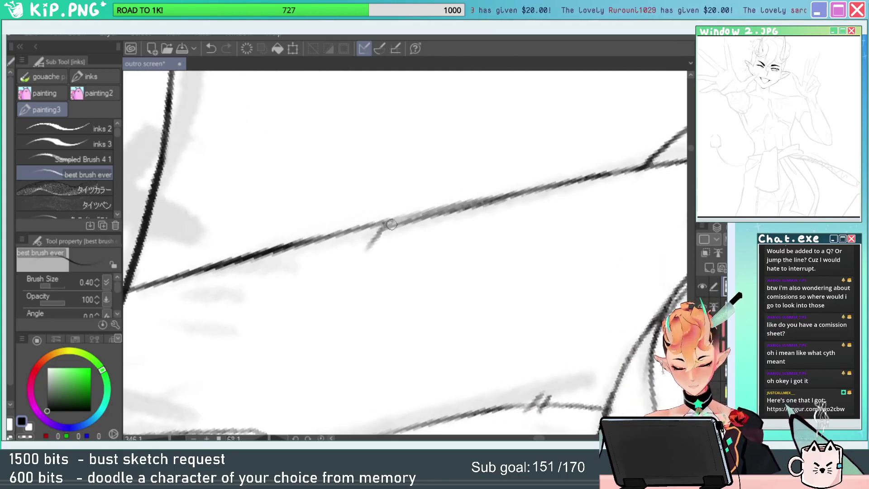
Add short hair strokes along the front side hairline and where the back hairline meets the ear.
{"action": "key", "text": "ctrl+space"}
{"action": "left_click_drag", "start_coordinate": [430, 252], "coordinate": [399, 382]}
{"action": "left_click", "coordinate": [321, 437]}
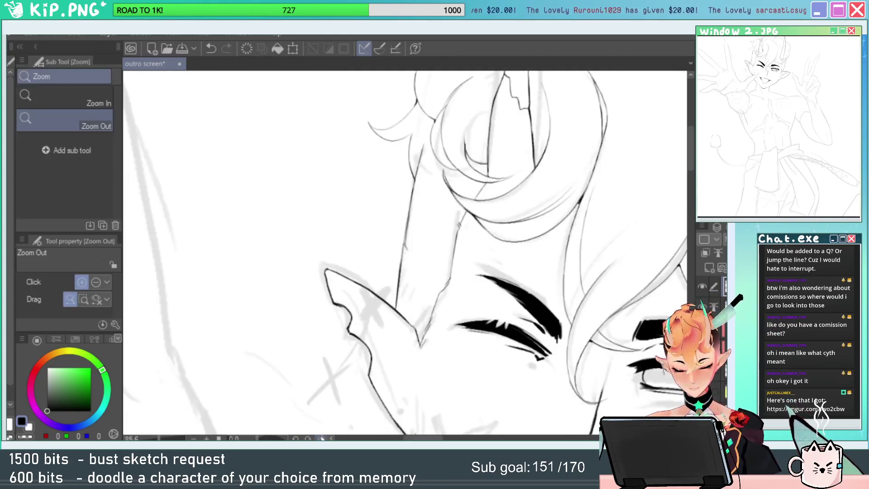
{"action": "left_click_drag", "start_coordinate": [432, 377], "coordinate": [230, 226]}
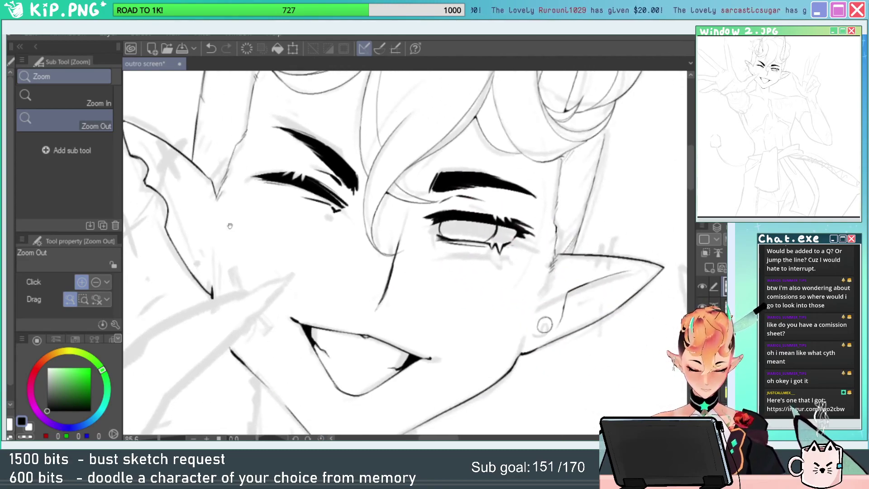
{"action": "left_click_drag", "start_coordinate": [359, 312], "coordinate": [507, 420]}
{"action": "key", "text": "e"}
{"action": "mouse_move", "coordinate": [384, 183]}
{"action": "left_mouse_down"}
{"action": "mouse_move", "coordinate": [413, 221]}
{"action": "mouse_move", "coordinate": [375, 250]}
{"action": "left_mouse_up"}
{"action": "key", "text": "p"}
{"action": "left_click_drag", "start_coordinate": [424, 222], "coordinate": [400, 244]}
{"action": "left_click_drag", "start_coordinate": [324, 350], "coordinate": [300, 370]}
{"action": "mouse_move", "coordinate": [321, 360]}
{"action": "left_mouse_down"}
{"action": "mouse_move", "coordinate": [301, 378]}
{"action": "mouse_move", "coordinate": [308, 373]}
{"action": "left_mouse_up"}
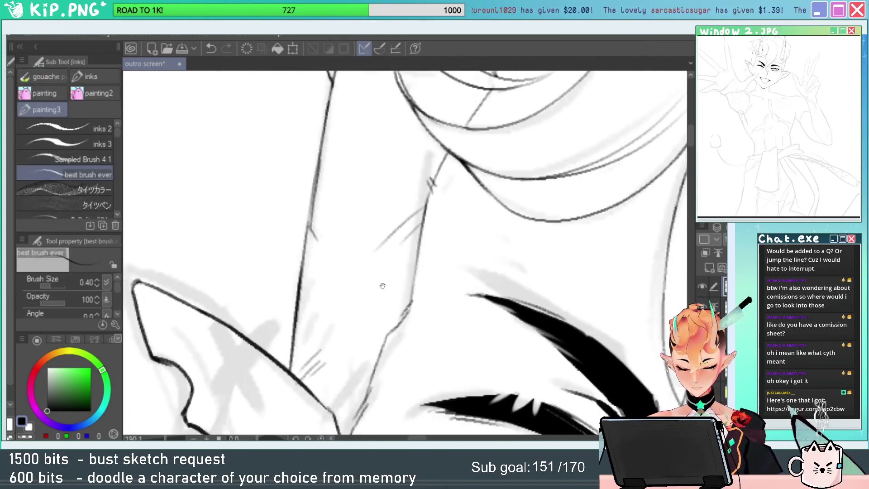
Save the outro screen illustration with the new back hairline.
{"action": "left_click_drag", "start_coordinate": [373, 196], "coordinate": [359, 288]}
{"action": "left_click_drag", "start_coordinate": [358, 107], "coordinate": [377, 192]}
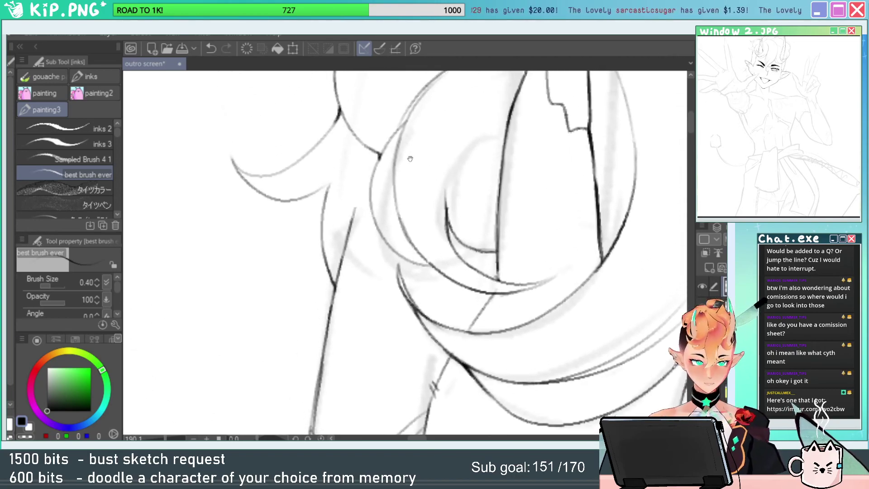
{"action": "scroll", "coordinate": [416, 181], "scroll_direction": "up", "scroll_amount": 3}
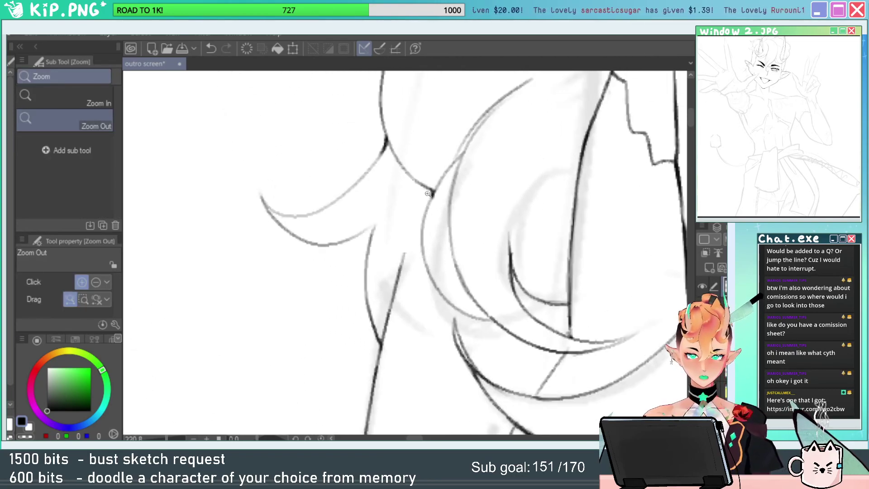
{"action": "key", "text": "ctrl+s"}
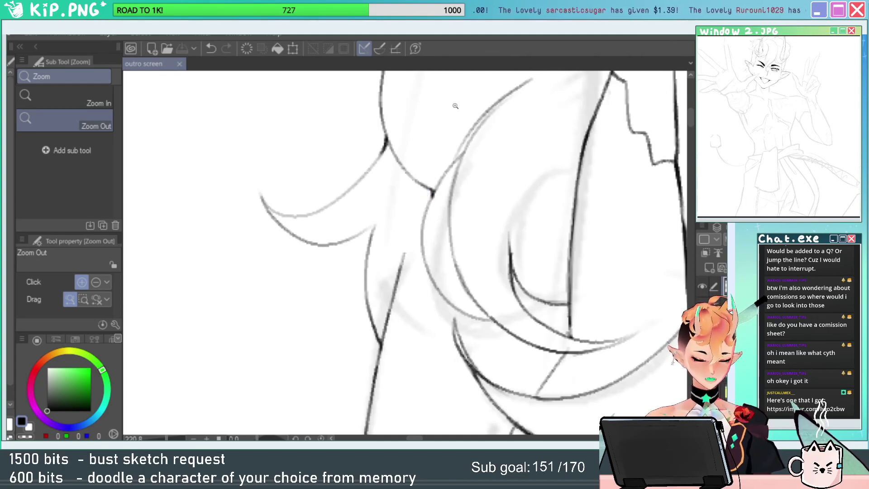
Extend the outward strand's lower edge toward the curl and draw a small curved strand above the back hairline.
{"action": "key", "text": "p"}
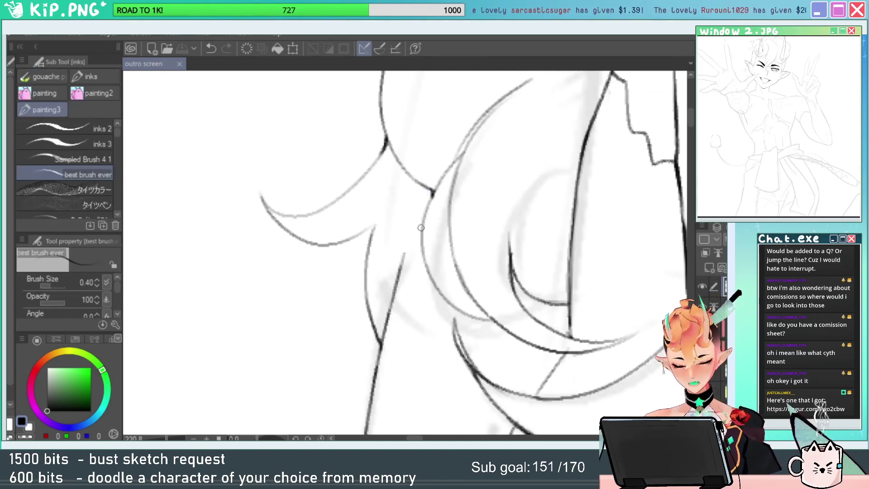
{"action": "left_click_drag", "start_coordinate": [352, 236], "coordinate": [421, 194]}
{"action": "key", "text": "ctrl+z"}
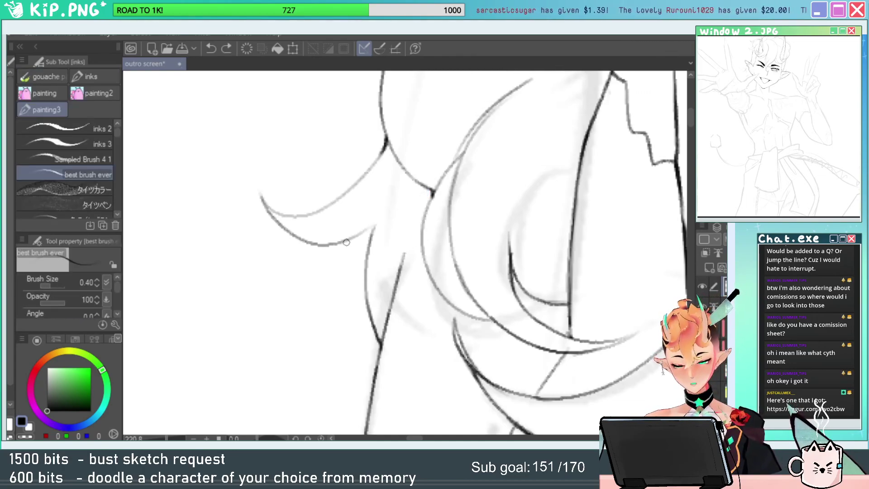
{"action": "mouse_move", "coordinate": [347, 242]}
{"action": "left_mouse_down"}
{"action": "mouse_move", "coordinate": [414, 192]}
{"action": "mouse_move", "coordinate": [438, 272]}
{"action": "left_mouse_up"}
{"action": "key", "text": "e"}
{"action": "key", "text": "slash"}
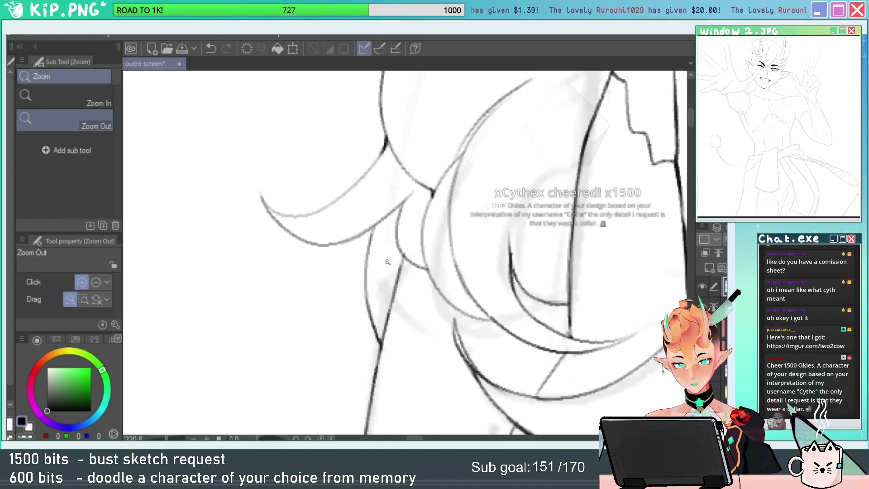
{"action": "left_click_drag", "start_coordinate": [387, 262], "coordinate": [416, 253]}
{"action": "key", "text": "p"}
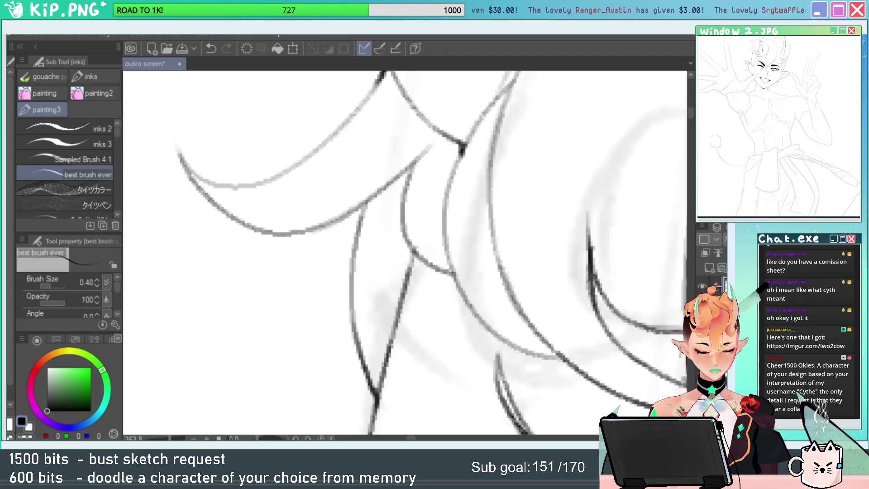
Save the outro screen illustration with the finished side strands.
{"action": "key", "text": "ctrl+space"}
{"action": "left_click_drag", "start_coordinate": [633, 316], "coordinate": [499, 278]}
{"action": "key", "text": "ctrl+s"}
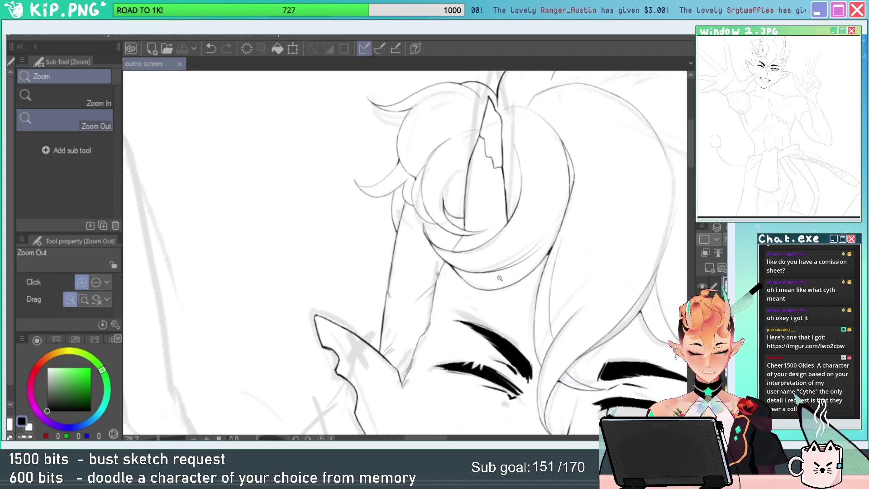
{"action": "left_click", "coordinate": [13, 35]}
{"action": "left_click", "coordinate": [27, 39]}
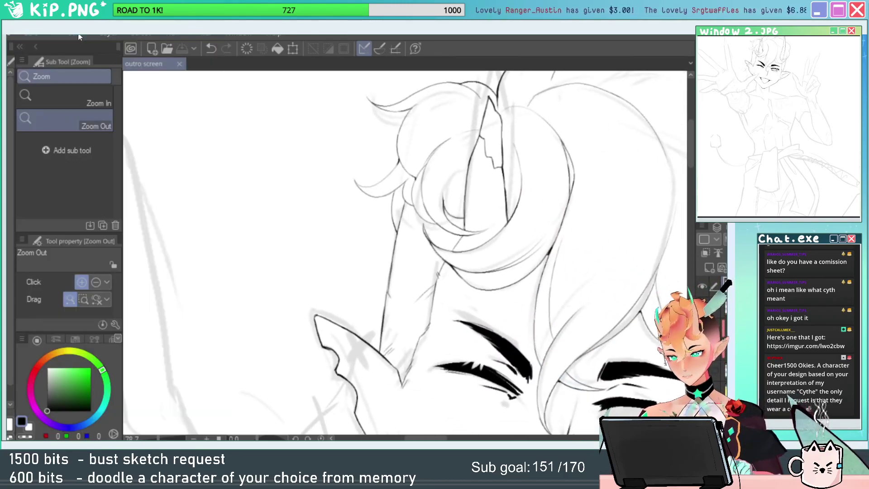
Create a new blank illustration and zoom in on its canvas.
{"action": "left_click", "coordinate": [425, 71]}
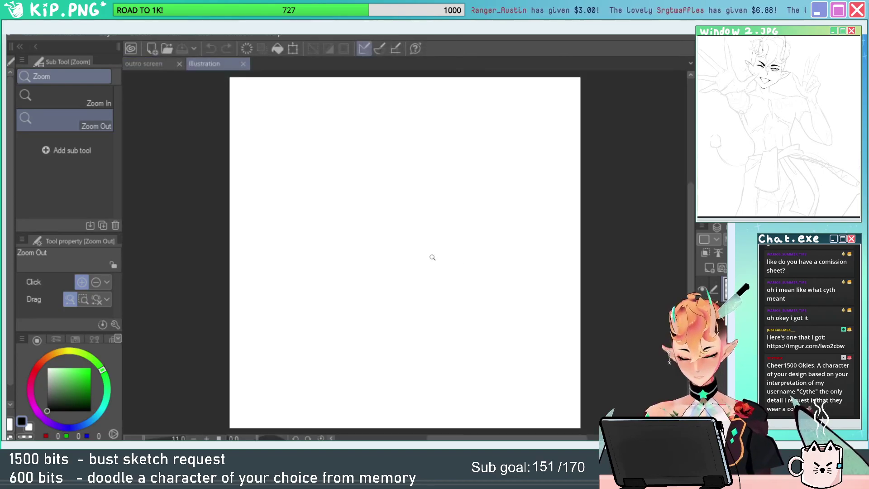
{"action": "left_click", "coordinate": [407, 259]}
{"action": "left_click", "coordinate": [408, 262]}
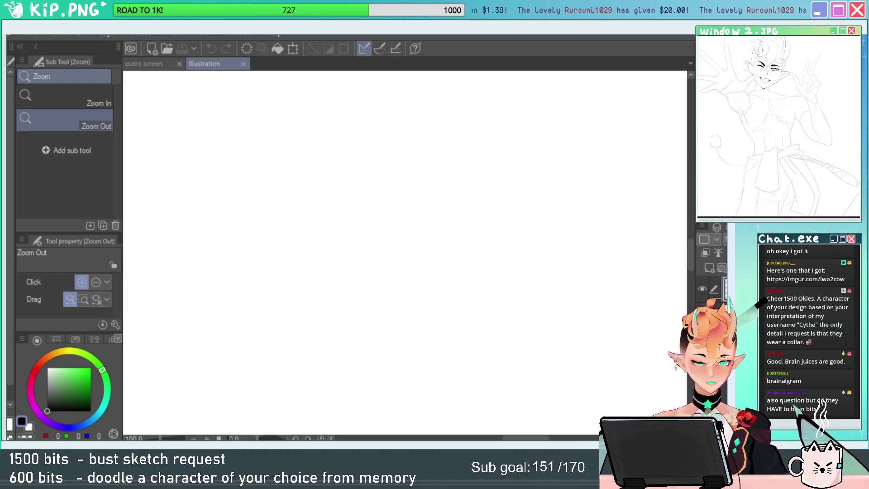
Sketch a large circle near the canvas centre as the base of a head in profile.
{"action": "key", "text": "e"}
{"action": "key", "text": "p"}
{"action": "mouse_move", "coordinate": [355, 139]}
{"action": "left_mouse_down"}
{"action": "mouse_move", "coordinate": [375, 120]}
{"action": "mouse_move", "coordinate": [312, 242]}
{"action": "mouse_move", "coordinate": [388, 119]}
{"action": "left_mouse_up"}
{"action": "key", "text": "slash"}
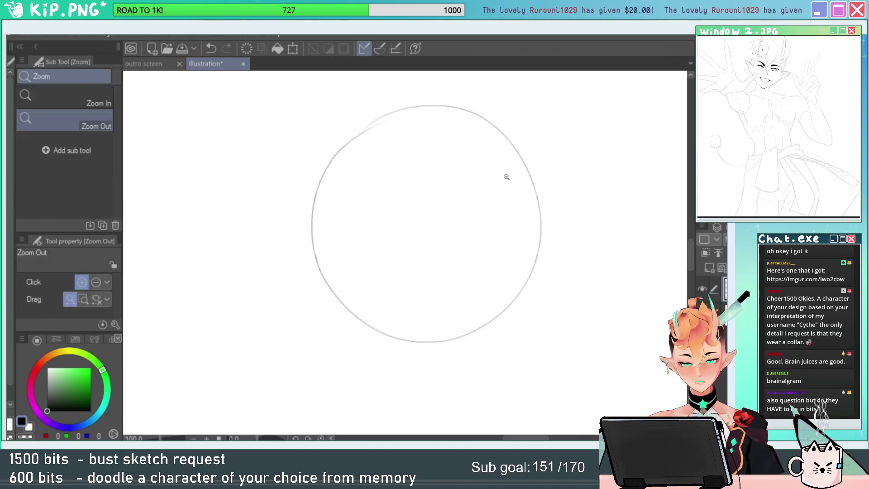
{"action": "left_click_drag", "start_coordinate": [507, 176], "coordinate": [508, 189]}
Sketch a near-vertical face guideline along the circle's front edge, running from the forehead down to chin level.
{"action": "key", "text": "e"}
{"action": "key", "text": "p"}
{"action": "key", "text": "bracketright"}
{"action": "key", "text": "bracketright"}
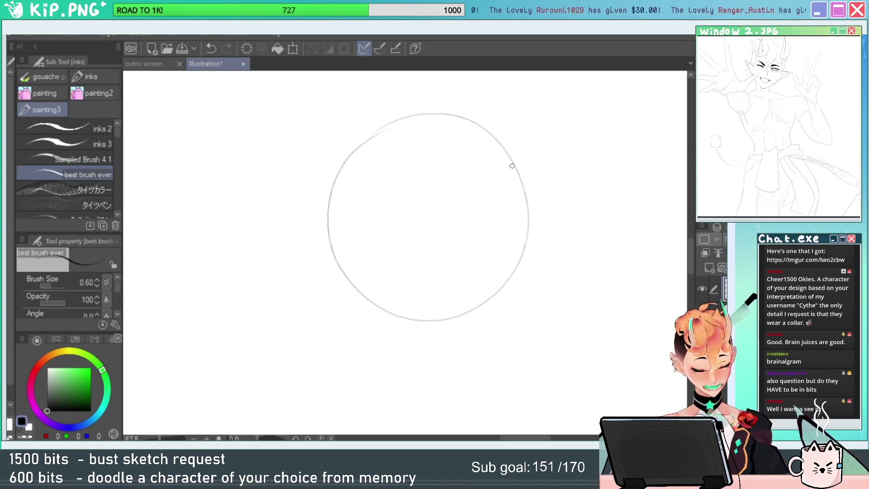
{"action": "left_click_drag", "start_coordinate": [505, 231], "coordinate": [504, 215]}
{"action": "left_click_drag", "start_coordinate": [511, 225], "coordinate": [509, 223]}
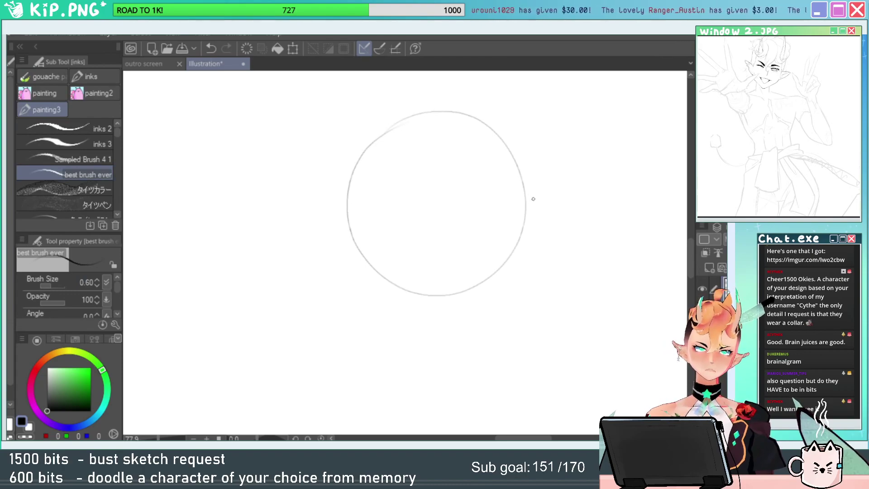
{"action": "left_click_drag", "start_coordinate": [524, 173], "coordinate": [527, 285]}
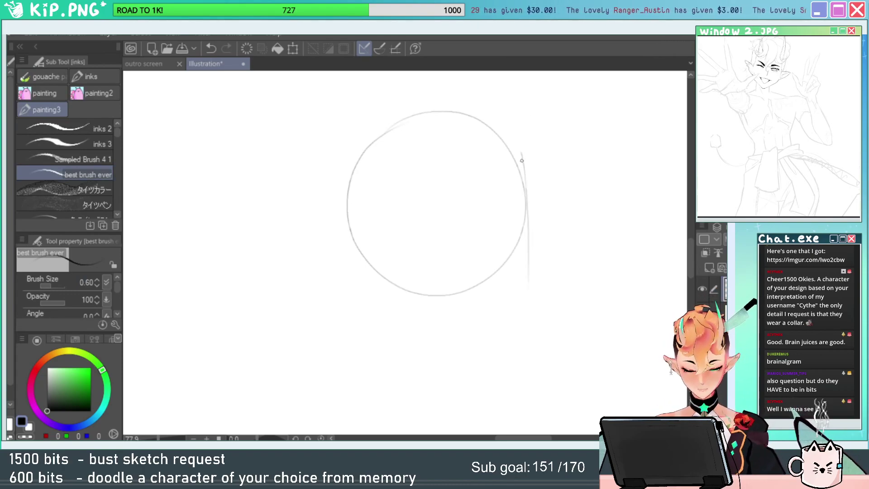
{"action": "mouse_move", "coordinate": [516, 134]}
{"action": "left_mouse_down"}
{"action": "mouse_move", "coordinate": [529, 337]}
{"action": "mouse_move", "coordinate": [419, 316]}
{"action": "left_mouse_up"}
{"action": "key", "text": "ctrl+z"}
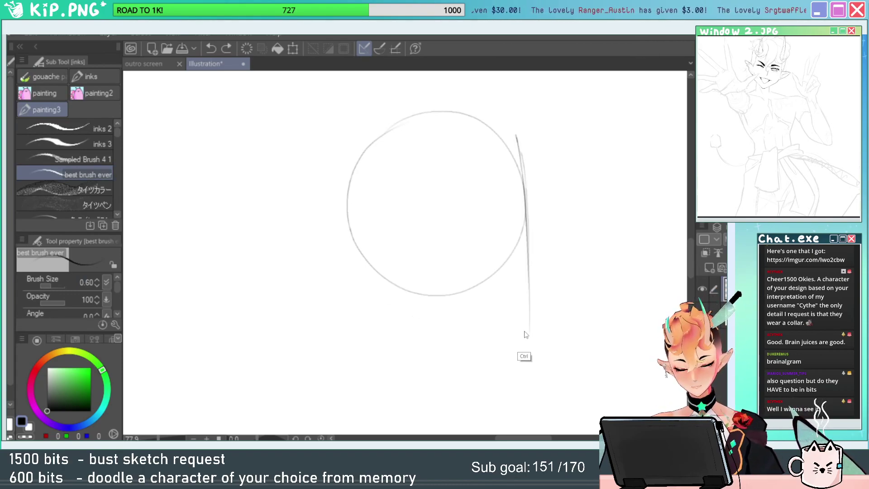
Sketch the underside of the jaw below the circle and a short vertical line for the back of the jaw.
{"action": "left_click_drag", "start_coordinate": [523, 333], "coordinate": [372, 308]}
{"action": "left_click_drag", "start_coordinate": [513, 335], "coordinate": [421, 322]}
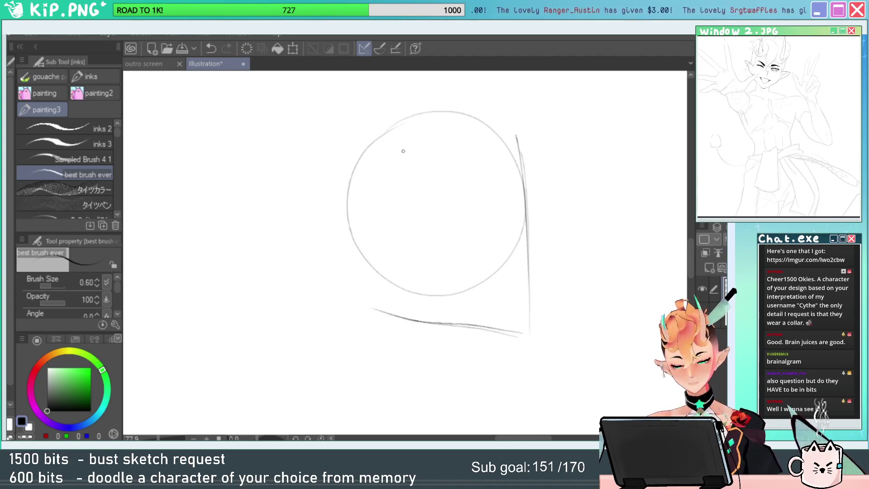
{"action": "left_click_drag", "start_coordinate": [407, 167], "coordinate": [335, 282]}
{"action": "key", "text": "ctrl+z"}
{"action": "left_click_drag", "start_coordinate": [373, 233], "coordinate": [374, 317]}
{"action": "left_click_drag", "start_coordinate": [377, 233], "coordinate": [377, 271]}
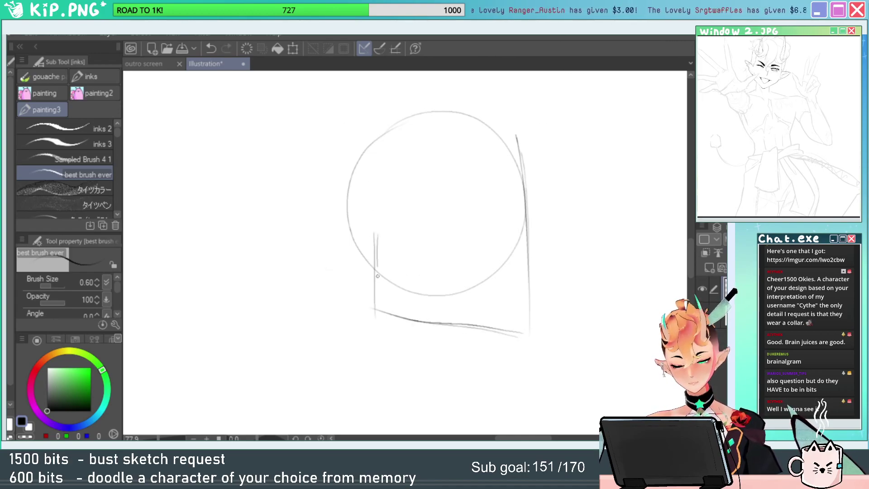
Sketch a smaller overlapping circle for the back of the skull and an arc over the crown to the forehead.
{"action": "mouse_move", "coordinate": [425, 140]}
{"action": "left_mouse_down"}
{"action": "mouse_move", "coordinate": [357, 255]}
{"action": "mouse_move", "coordinate": [332, 129]}
{"action": "mouse_move", "coordinate": [336, 239]}
{"action": "left_mouse_up"}
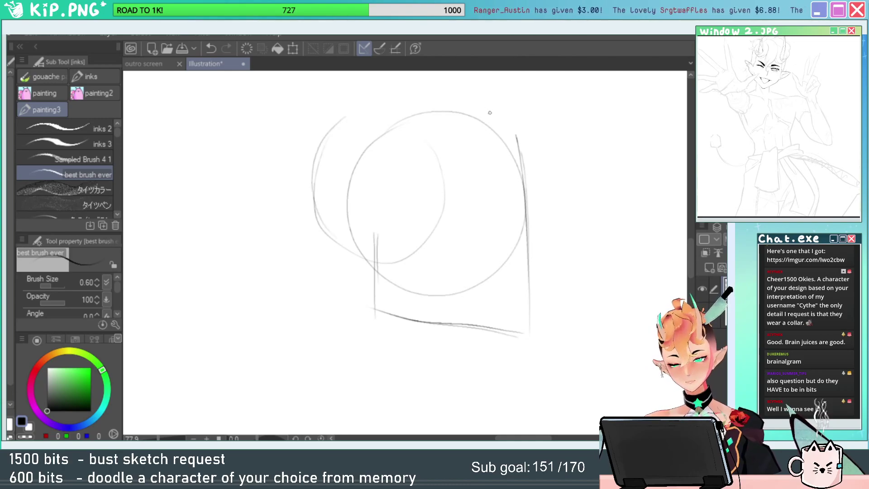
{"action": "left_click_drag", "start_coordinate": [516, 135], "coordinate": [366, 97]}
{"action": "left_click_drag", "start_coordinate": [535, 181], "coordinate": [523, 178]}
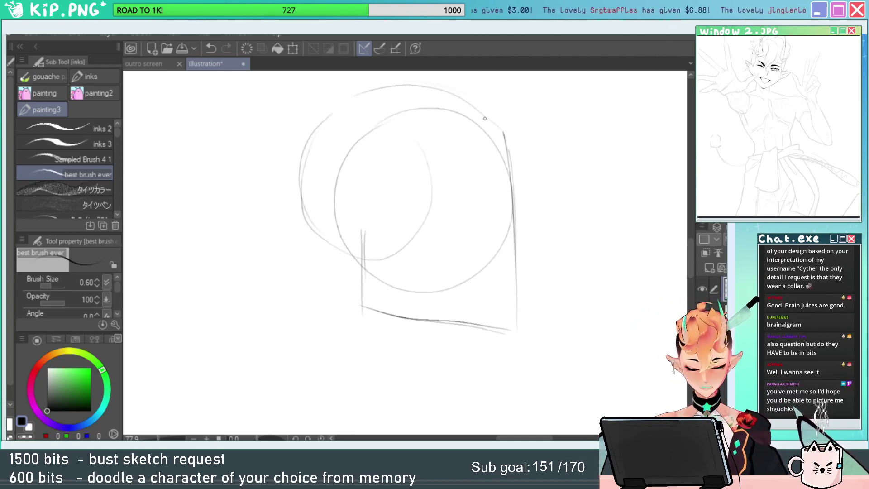
{"action": "key", "text": "ctrl+z"}
{"action": "left_click_drag", "start_coordinate": [492, 119], "coordinate": [506, 145]}
Trim the upper end of the back jaw line and sketch a short inward brow slope on the face guideline.
{"action": "key", "text": "e"}
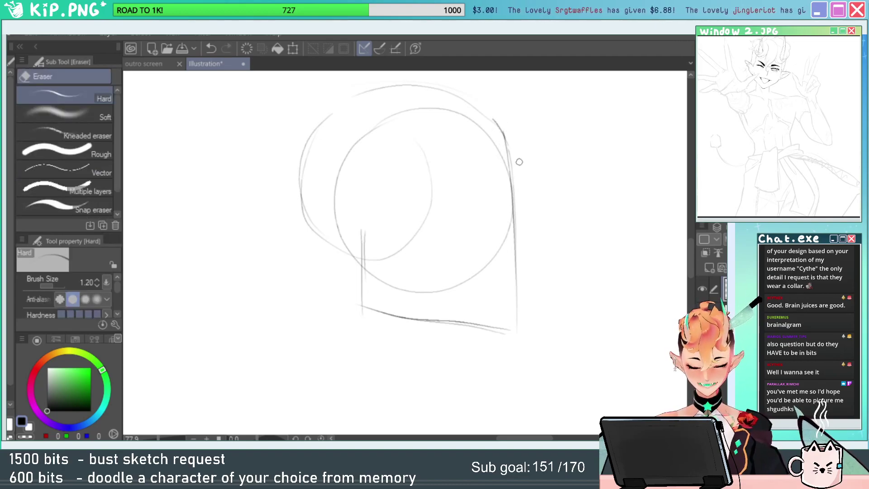
{"action": "key", "text": "p"}
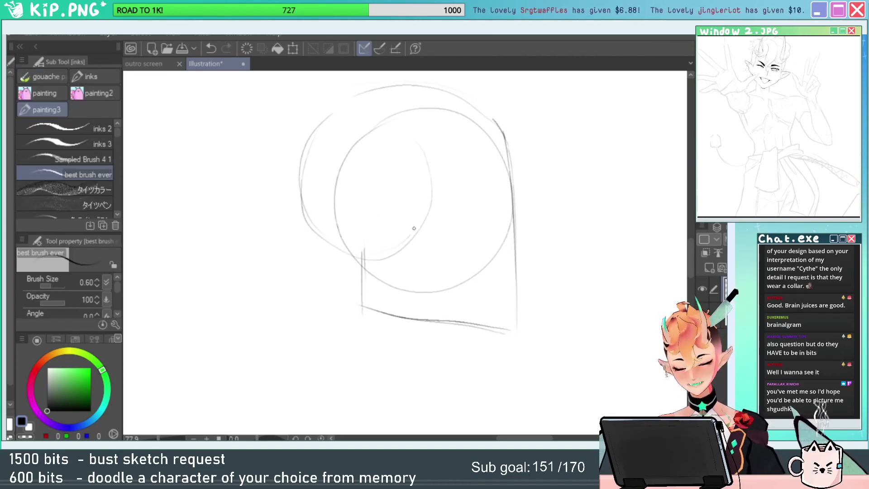
{"action": "left_click_drag", "start_coordinate": [416, 228], "coordinate": [361, 108]}
{"action": "key", "text": "ctrl+z"}
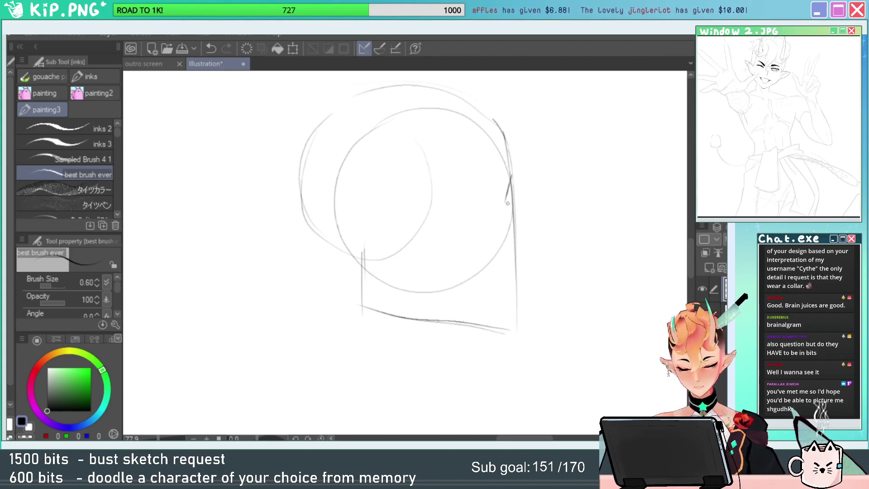
{"action": "key", "text": "ctrl+z"}
{"action": "key", "text": "e"}
{"action": "mouse_move", "coordinate": [511, 195]}
{"action": "left_mouse_down"}
{"action": "mouse_move", "coordinate": [503, 133]}
{"action": "mouse_move", "coordinate": [510, 159]}
{"action": "left_mouse_up"}
{"action": "key", "text": "p"}
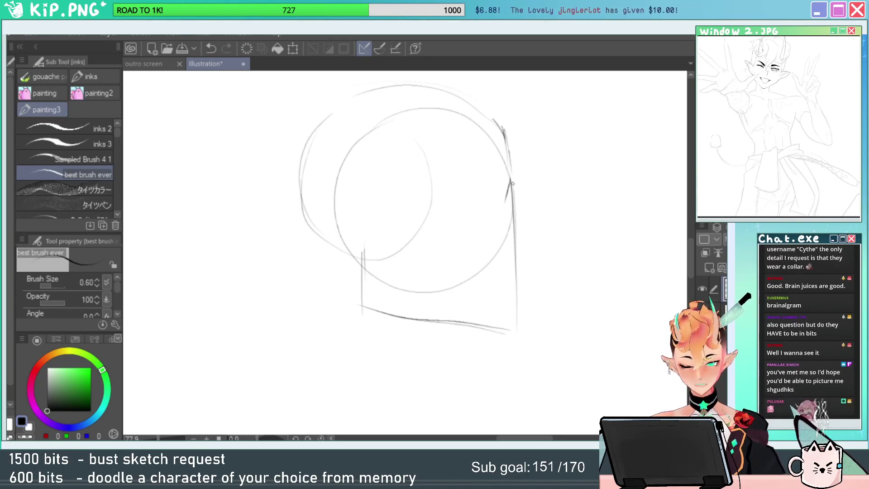
{"action": "key", "text": "ctrl+z"}
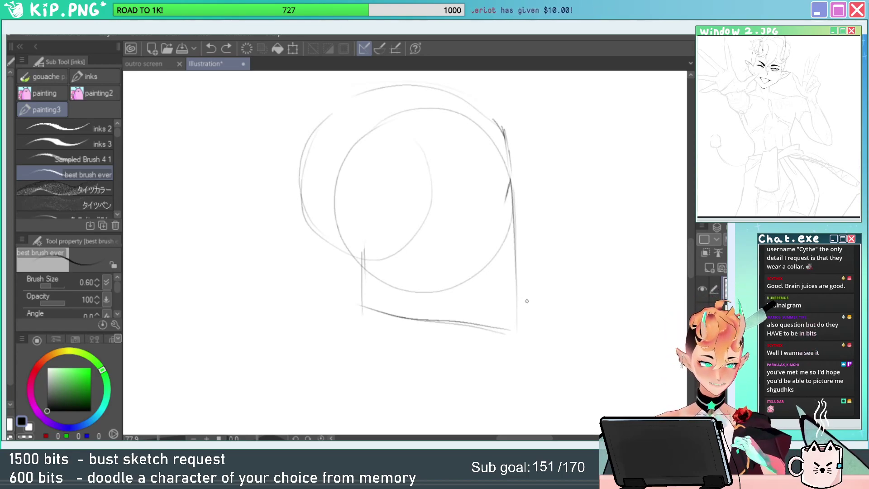
Sketch a pointed nose projecting from the brow notch, plus the front mouth line down to an angled chin.
{"action": "left_click_drag", "start_coordinate": [506, 196], "coordinate": [533, 260]}
{"action": "key", "text": "ctrl+z"}
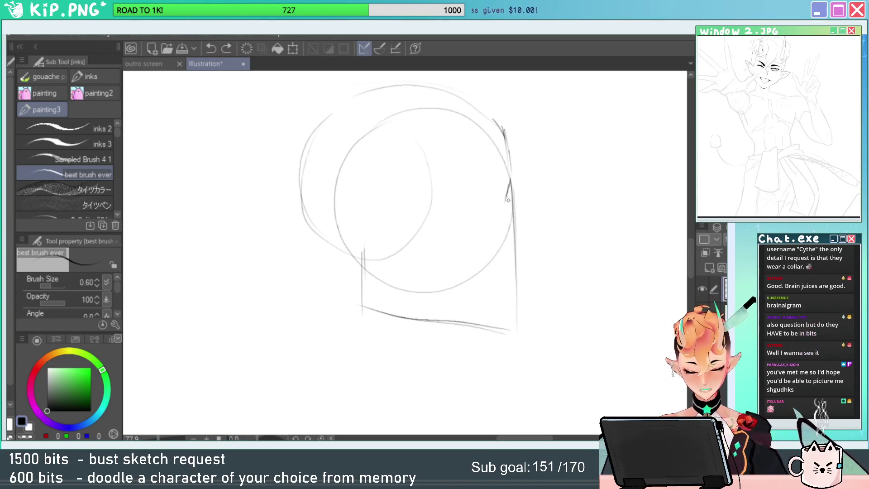
{"action": "left_click_drag", "start_coordinate": [515, 219], "coordinate": [530, 255]}
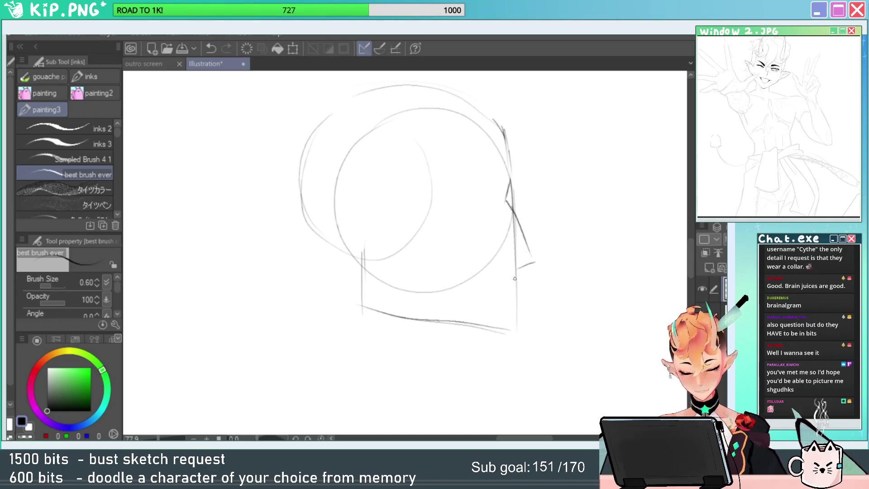
{"action": "left_click_drag", "start_coordinate": [514, 278], "coordinate": [512, 330]}
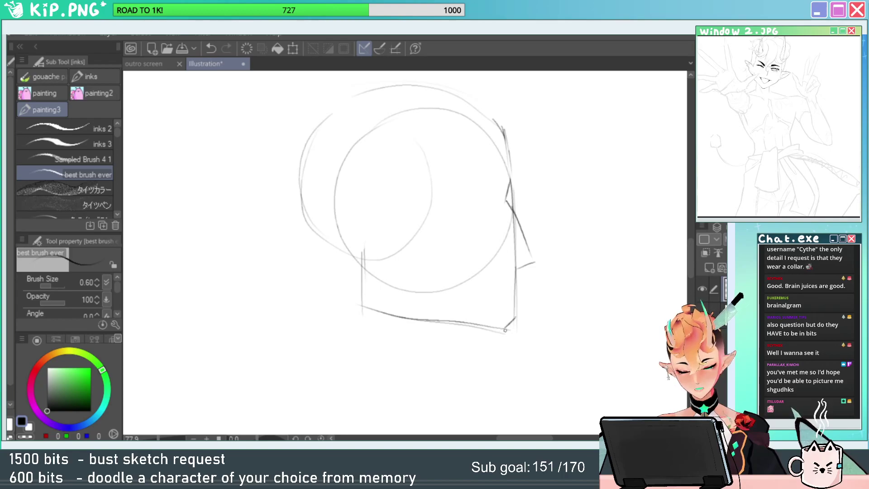
{"action": "left_click_drag", "start_coordinate": [516, 328], "coordinate": [542, 296]}
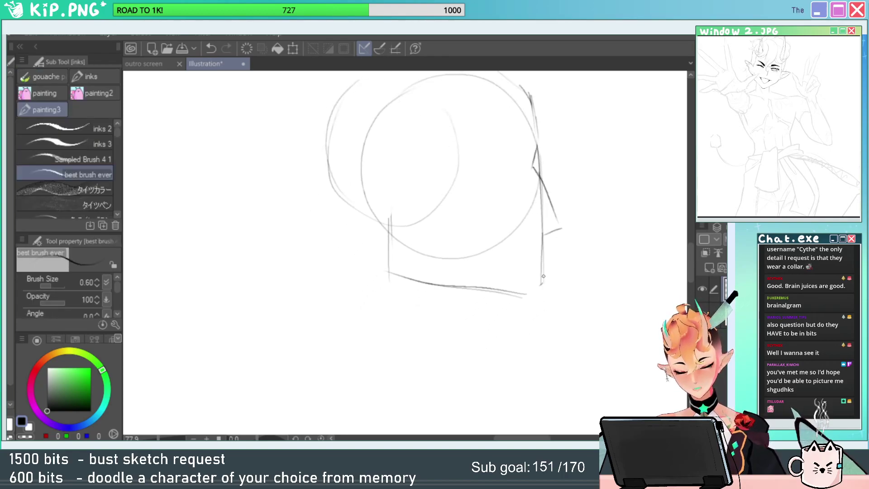
{"action": "left_click", "coordinate": [544, 280], "text": "ctrl+alt"}
Erase the face guideline behind the nose and redraw the forehead and brow contour as a darker line.
{"action": "key", "text": "e"}
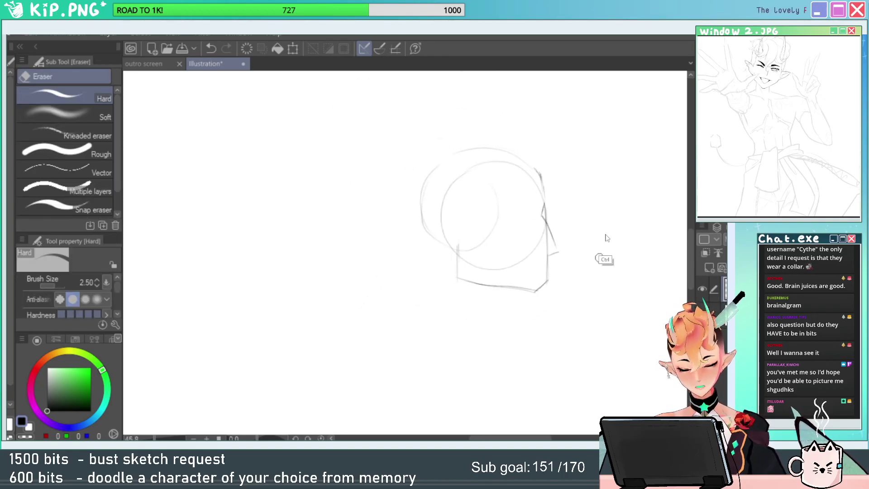
{"action": "key", "text": "ctrl+space"}
{"action": "mouse_move", "coordinate": [554, 208]}
{"action": "left_mouse_down"}
{"action": "mouse_move", "coordinate": [589, 232]}
{"action": "mouse_move", "coordinate": [574, 238]}
{"action": "left_mouse_up"}
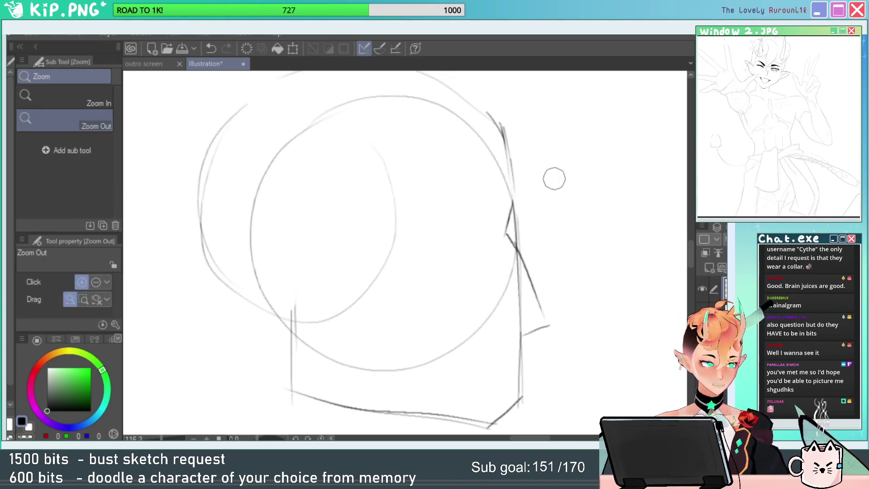
{"action": "left_click_drag", "start_coordinate": [520, 313], "coordinate": [517, 265]}
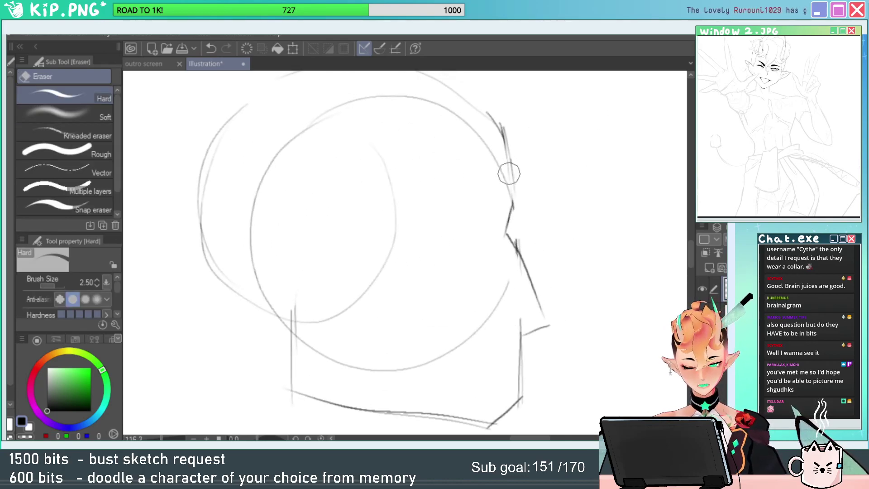
{"action": "key", "text": "p"}
{"action": "left_click_drag", "start_coordinate": [507, 151], "coordinate": [514, 209]}
{"action": "key", "text": "ctrl+z"}
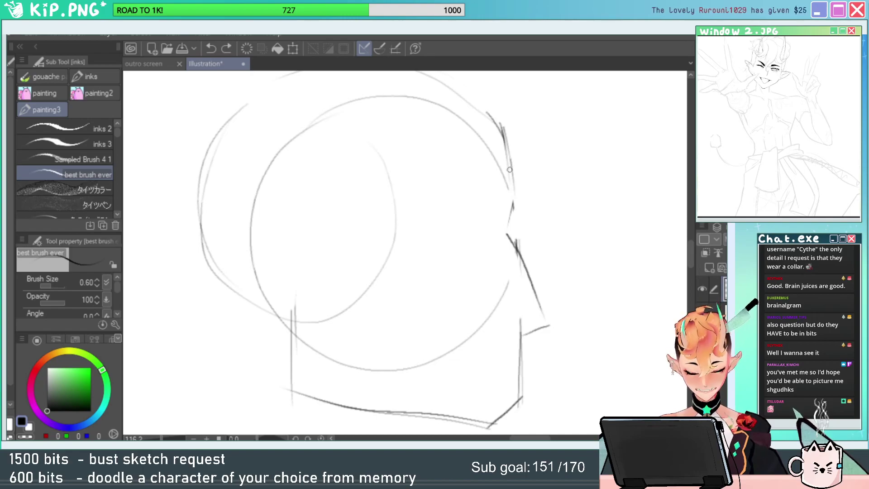
{"action": "mouse_move", "coordinate": [506, 153]}
{"action": "left_mouse_down"}
{"action": "mouse_move", "coordinate": [514, 211]}
{"action": "mouse_move", "coordinate": [507, 234]}
{"action": "left_mouse_up"}
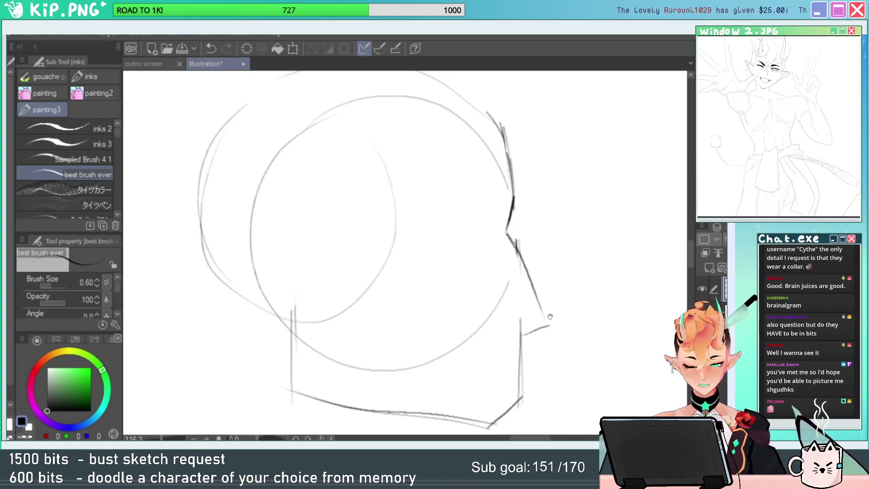
Erase the guideline remnants below the nose, the circle's lower front arc and the overlap at the nose bridge.
{"action": "left_click_drag", "start_coordinate": [549, 316], "coordinate": [564, 271]}
{"action": "key", "text": "e"}
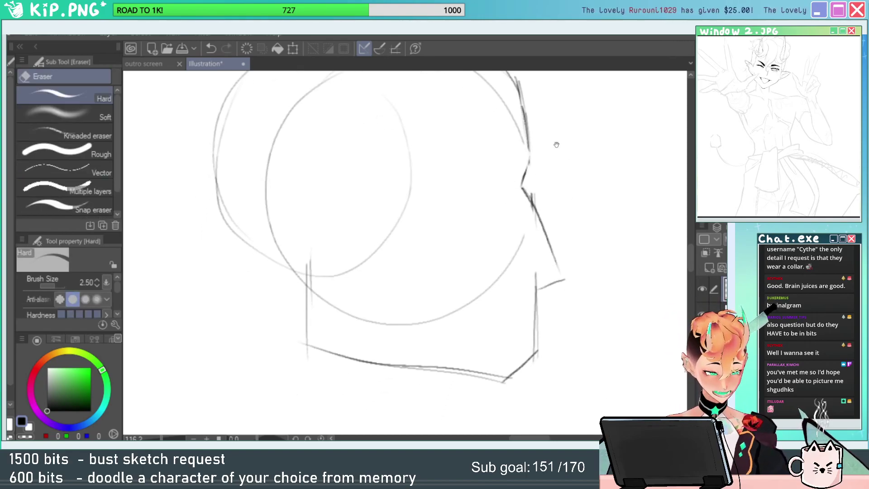
{"action": "left_click_drag", "start_coordinate": [536, 273], "coordinate": [531, 282]}
{"action": "left_click_drag", "start_coordinate": [516, 236], "coordinate": [496, 279]}
{"action": "mouse_move", "coordinate": [532, 186]}
{"action": "left_mouse_down"}
{"action": "mouse_move", "coordinate": [514, 181]}
{"action": "mouse_move", "coordinate": [525, 196]}
{"action": "left_mouse_up"}
{"action": "key", "text": "p"}
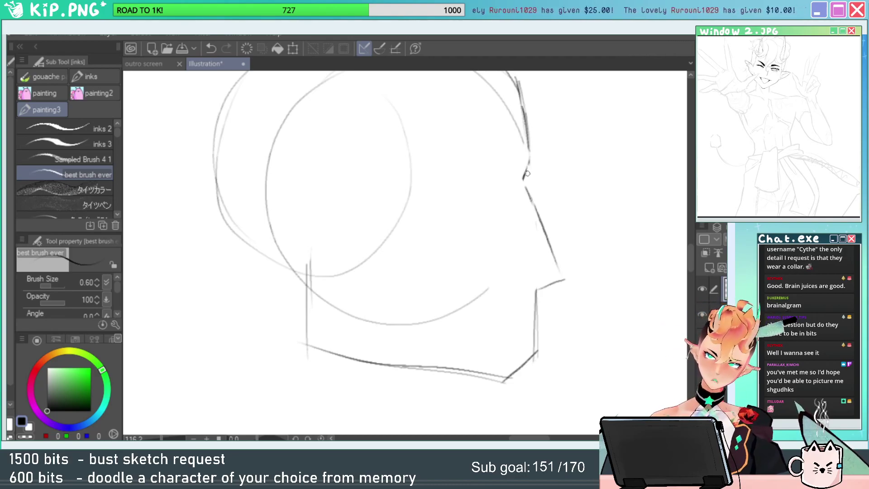
Trim the nose tip and redraw the nose bridge as one darker line from the brow notch.
{"action": "left_click_drag", "start_coordinate": [574, 181], "coordinate": [578, 207]}
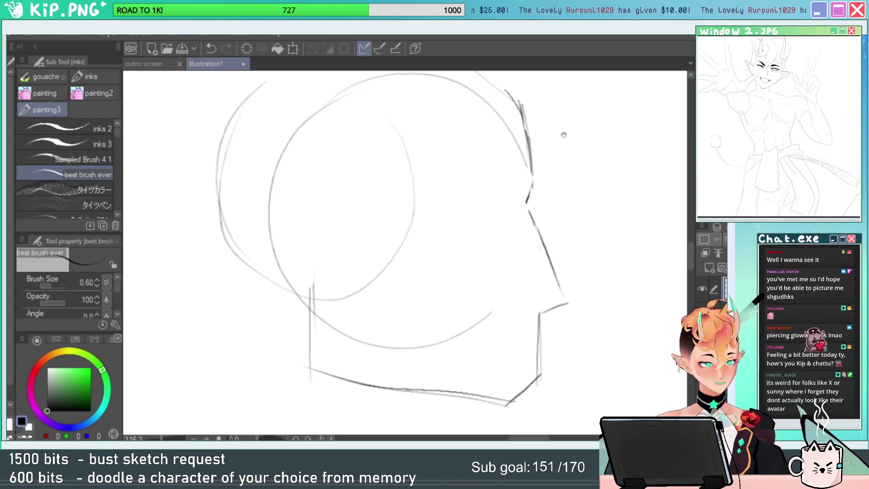
{"action": "left_click_drag", "start_coordinate": [573, 192], "coordinate": [589, 174]}
{"action": "key", "text": "e"}
{"action": "key", "text": "p"}
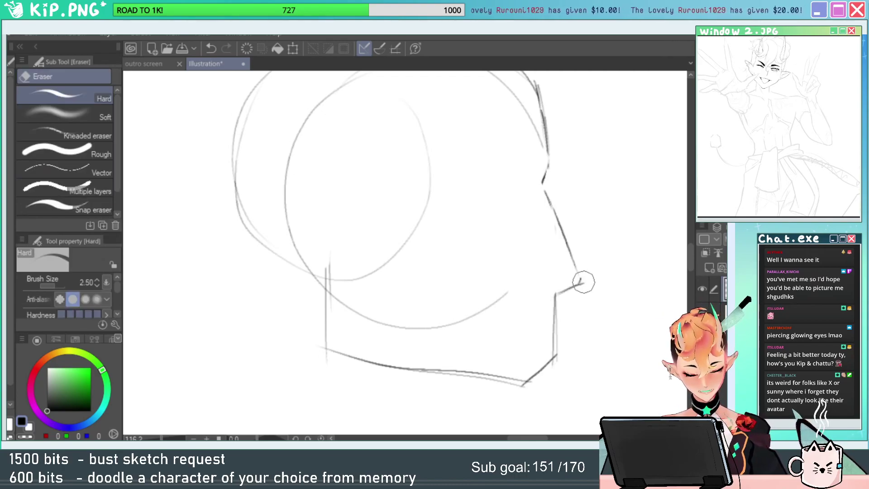
{"action": "key", "text": "e"}
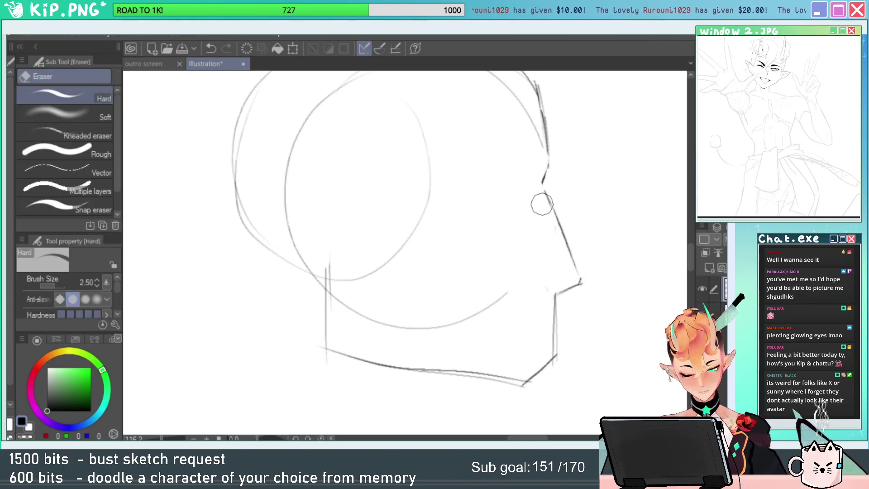
{"action": "left_click_drag", "start_coordinate": [543, 202], "coordinate": [564, 257]}
{"action": "key", "text": "p"}
{"action": "left_click_drag", "start_coordinate": [543, 185], "coordinate": [581, 263]}
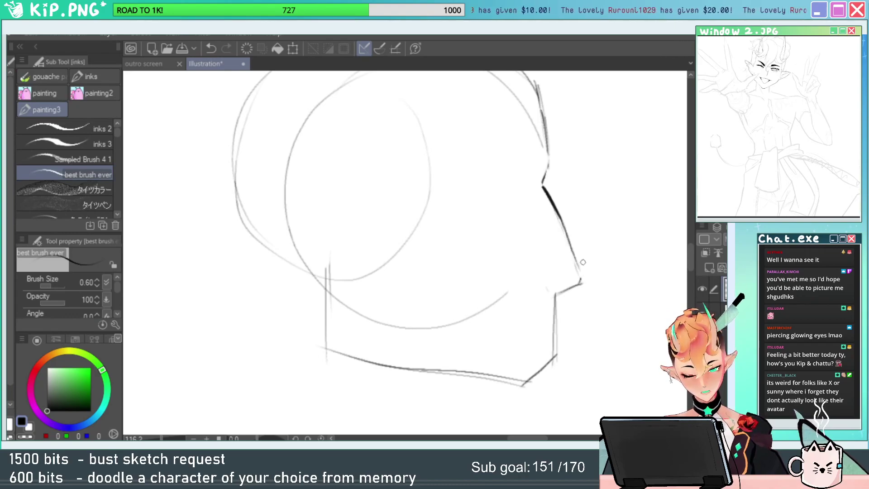
Rotate the whole head sketch slightly counterclockwise so the face tilts upward.
{"action": "key", "text": "slash"}
{"action": "left_click_drag", "start_coordinate": [599, 220], "coordinate": [640, 217]}
{"action": "key", "text": "ctrl+t"}
{"action": "left_click_drag", "start_coordinate": [634, 176], "coordinate": [628, 155]}
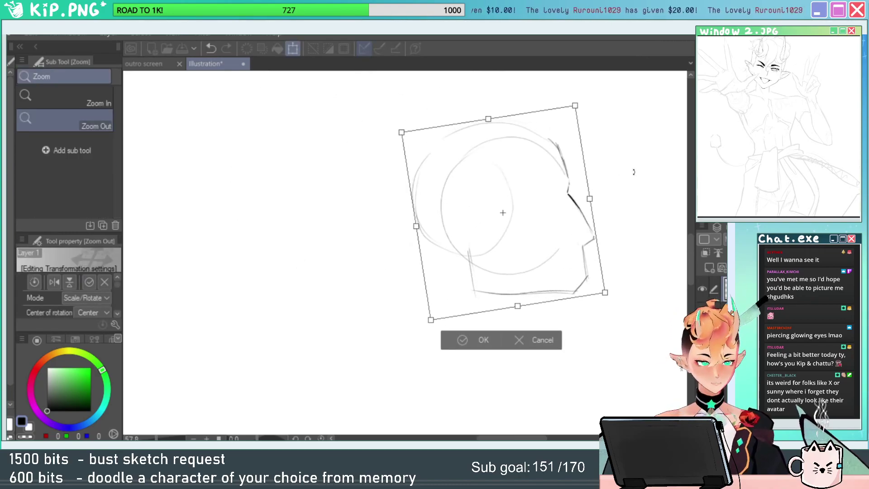
{"action": "key", "text": "Return"}
Sketch the front of the neck sloping down from under the jaw and the nape curving out to the shoulder.
{"action": "left_click_drag", "start_coordinate": [557, 289], "coordinate": [518, 227]}
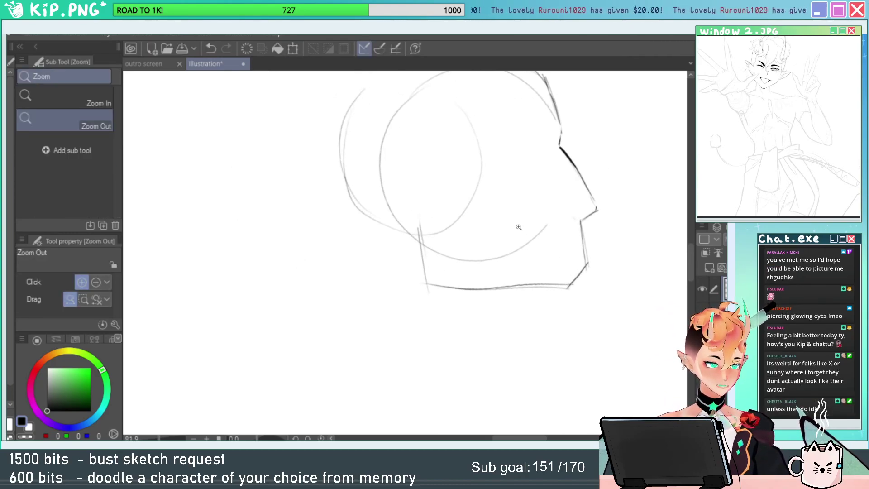
{"action": "key", "text": "e"}
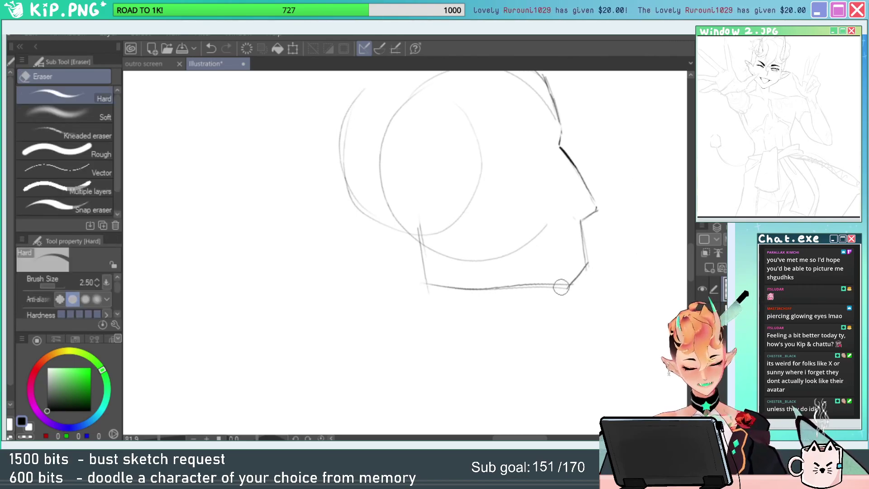
{"action": "key", "text": "p"}
{"action": "left_click_drag", "start_coordinate": [538, 286], "coordinate": [497, 358]}
{"action": "key", "text": "ctrl+z"}
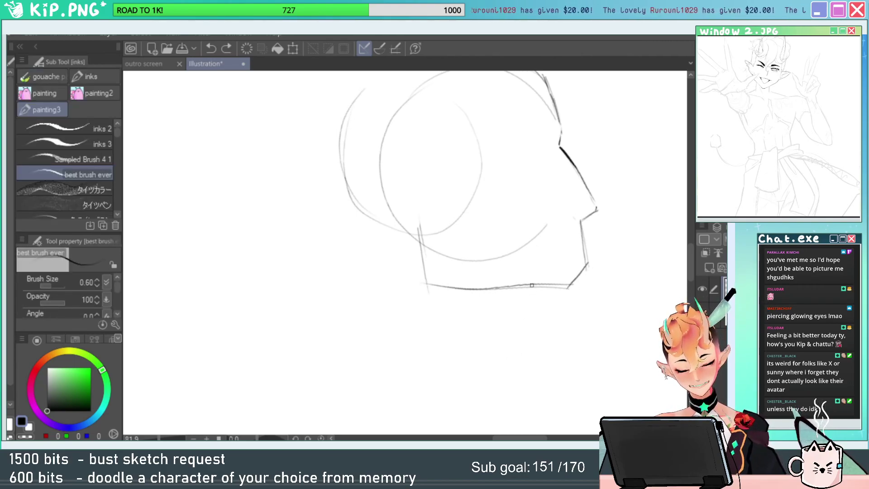
{"action": "mouse_move", "coordinate": [531, 285]}
{"action": "left_mouse_down"}
{"action": "mouse_move", "coordinate": [505, 315]}
{"action": "mouse_move", "coordinate": [487, 360]}
{"action": "left_mouse_up"}
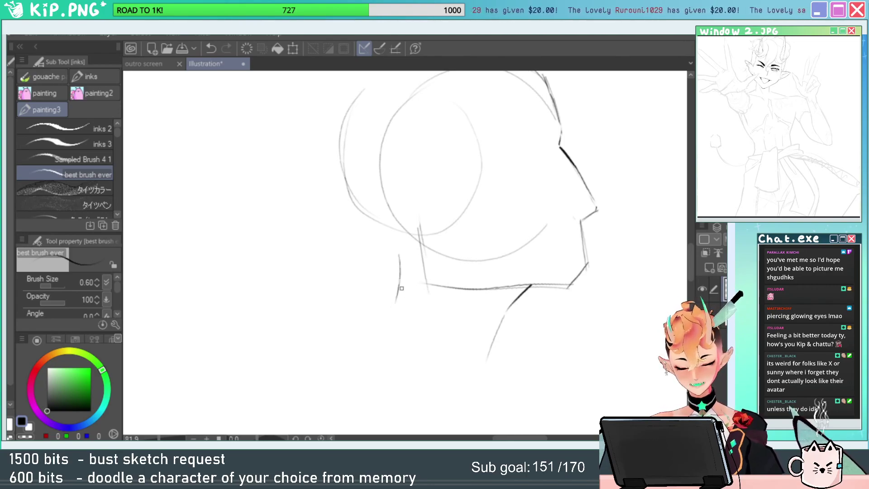
{"action": "left_click_drag", "start_coordinate": [399, 255], "coordinate": [383, 330]}
{"action": "key", "text": "e"}
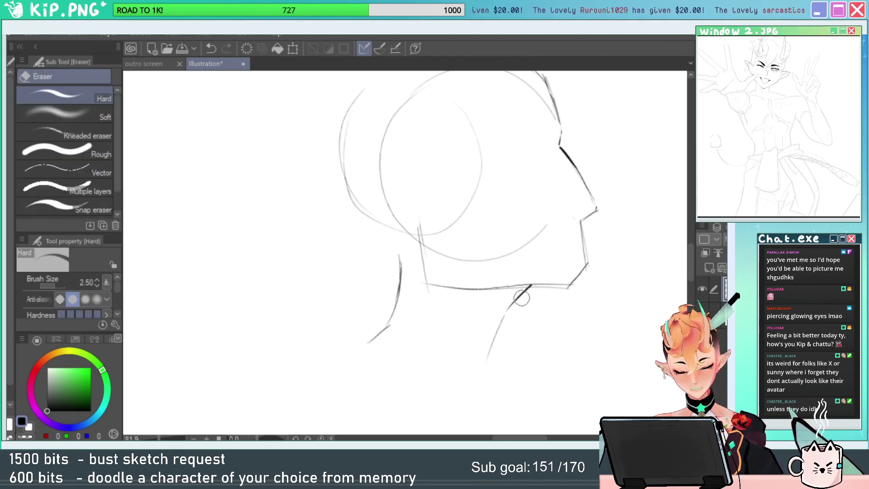
Draw a slanted line across the base of the neck, extend the nape upward and erase the rear jaw lines.
{"action": "key", "text": "p"}
{"action": "left_click_drag", "start_coordinate": [400, 298], "coordinate": [511, 328]}
{"action": "key", "text": "e"}
{"action": "key", "text": "p"}
{"action": "mouse_move", "coordinate": [399, 255]}
{"action": "left_mouse_down"}
{"action": "mouse_move", "coordinate": [387, 317]}
{"action": "mouse_move", "coordinate": [401, 289]}
{"action": "left_mouse_up"}
{"action": "key", "text": "e"}
{"action": "mouse_move", "coordinate": [526, 285]}
{"action": "left_mouse_down"}
{"action": "mouse_move", "coordinate": [461, 287]}
{"action": "mouse_move", "coordinate": [422, 253]}
{"action": "left_mouse_up"}
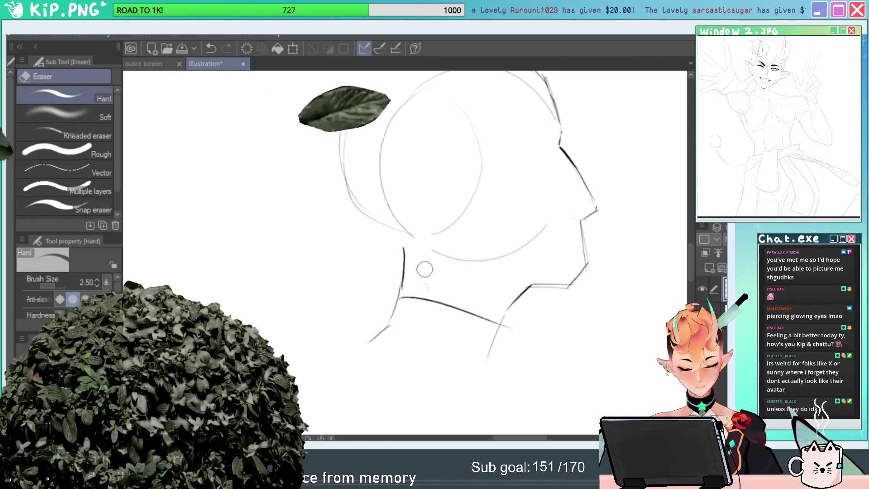
Redraw a short rear jaw line, then replace the contour from nose base to chin with a straighter vertical line.
{"action": "key", "text": "p"}
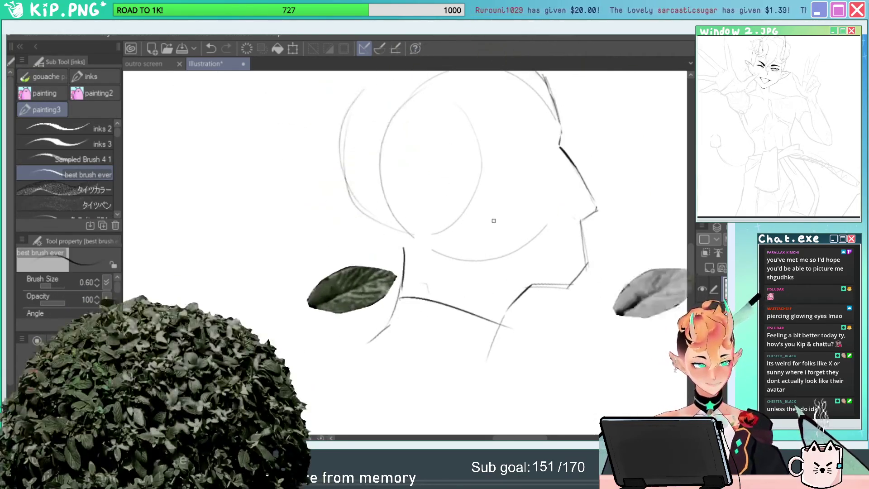
{"action": "key", "text": "e"}
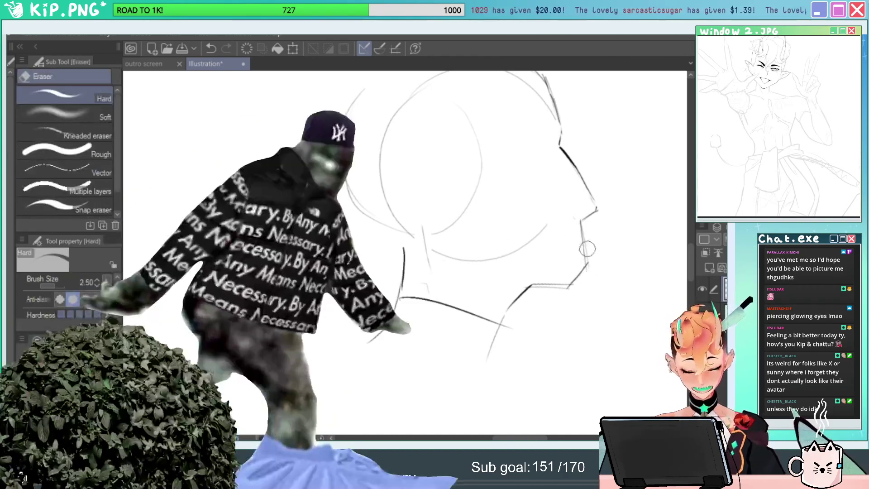
{"action": "mouse_move", "coordinate": [587, 249]}
{"action": "left_mouse_down"}
{"action": "mouse_move", "coordinate": [582, 230]}
{"action": "mouse_move", "coordinate": [587, 273]}
{"action": "left_mouse_up"}
{"action": "key", "text": "p"}
{"action": "left_click_drag", "start_coordinate": [580, 222], "coordinate": [578, 286]}
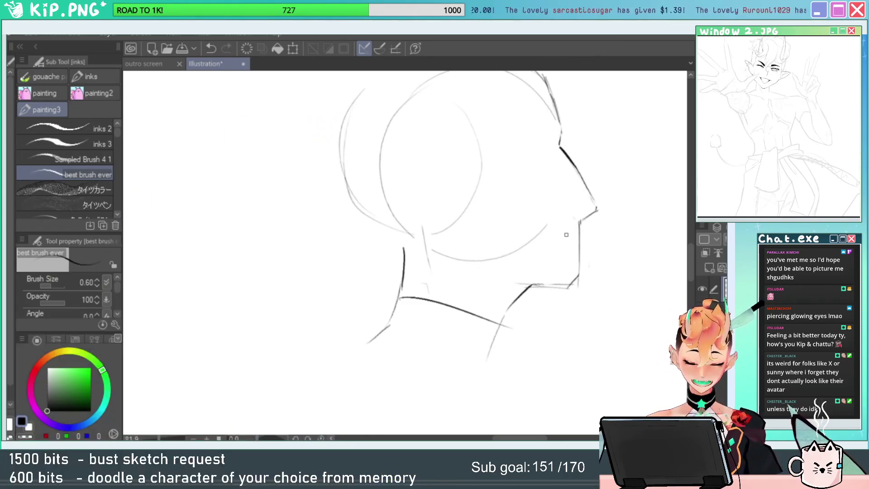
Add a short, slightly curved mouth line just behind the front contour of the face.
{"action": "key", "text": "ctrl+z"}
{"action": "left_click_drag", "start_coordinate": [555, 239], "coordinate": [574, 247]}
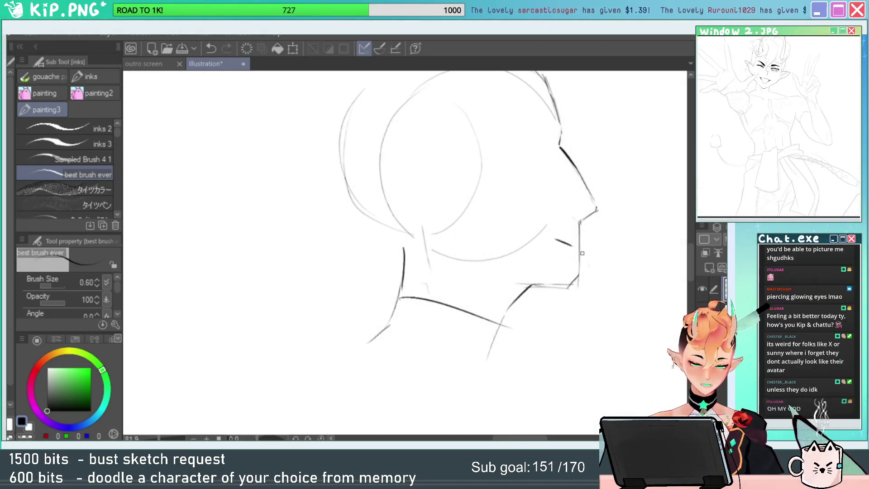
{"action": "key", "text": "ctrl+z"}
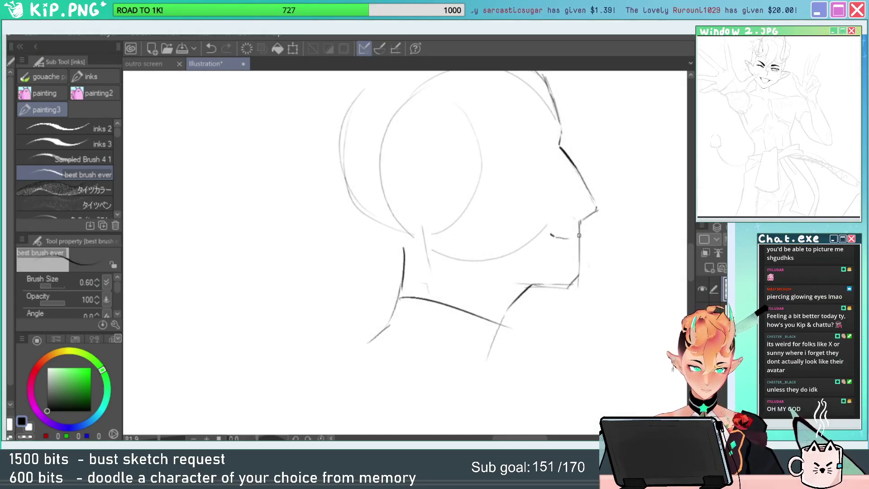
{"action": "left_click", "coordinate": [586, 235]}
Replace the straight mouth contour with dark angular upper and lower lips and connect the lower lip to the chin.
{"action": "left_click_drag", "start_coordinate": [572, 208], "coordinate": [578, 285]}
{"action": "key", "text": "e"}
{"action": "key", "text": "p"}
{"action": "left_click_drag", "start_coordinate": [570, 240], "coordinate": [574, 258]}
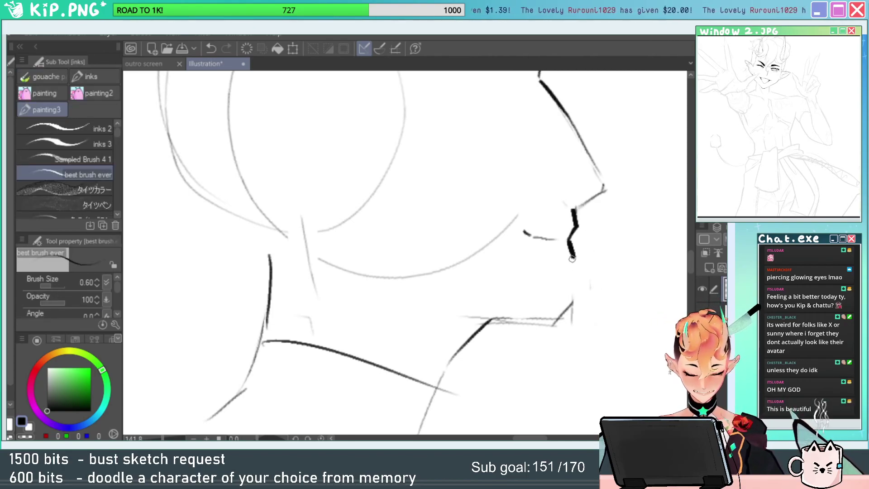
{"action": "left_click", "coordinate": [630, 279]}
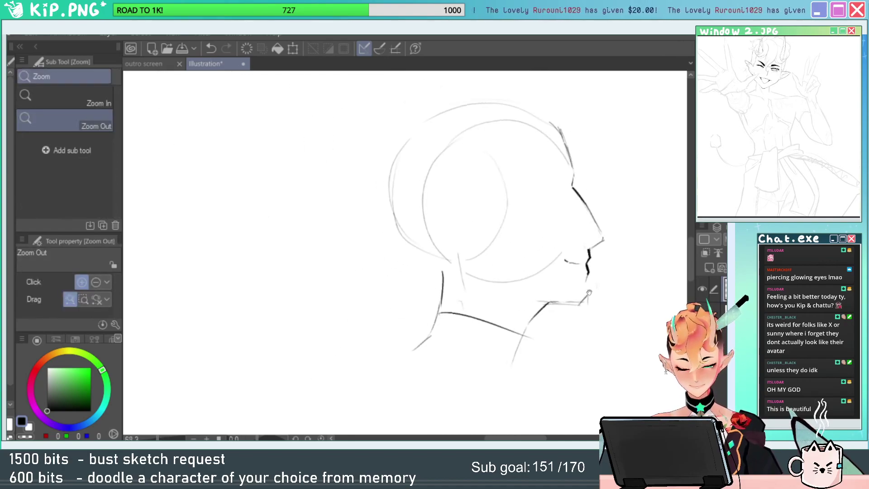
{"action": "key", "text": "e"}
{"action": "key", "text": "p"}
{"action": "key", "text": "e"}
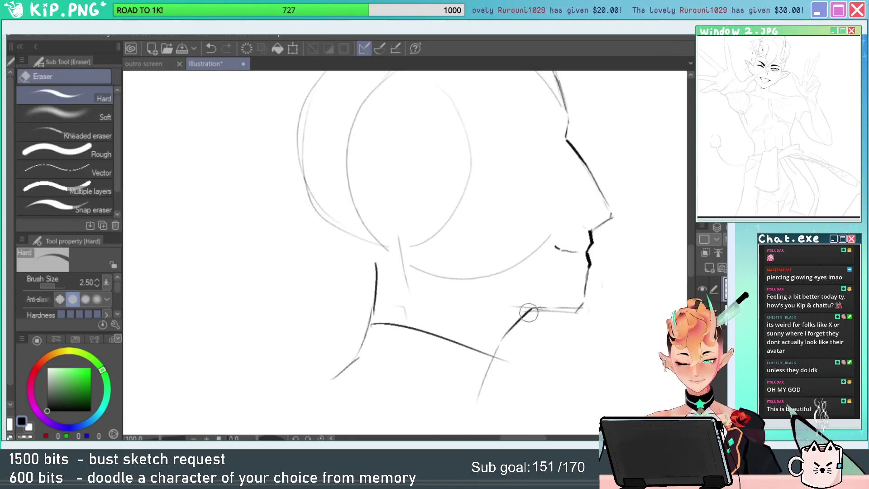
Redraw the front of the neck as a smoother curve from the jaw and rework the upper nape toward the skull.
{"action": "left_click_drag", "start_coordinate": [530, 317], "coordinate": [488, 374]}
{"action": "key", "text": "p"}
{"action": "mouse_move", "coordinate": [520, 312]}
{"action": "left_mouse_down"}
{"action": "mouse_move", "coordinate": [488, 356]}
{"action": "mouse_move", "coordinate": [495, 337]}
{"action": "mouse_move", "coordinate": [506, 327]}
{"action": "mouse_move", "coordinate": [480, 394]}
{"action": "left_mouse_up"}
{"action": "key", "text": "ctrl+z"}
{"action": "left_click_drag", "start_coordinate": [471, 250], "coordinate": [487, 287]}
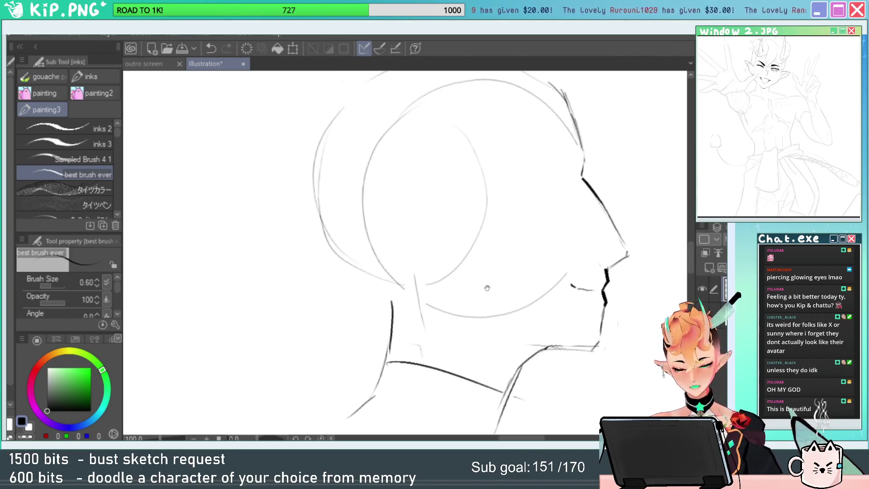
{"action": "key", "text": "e"}
{"action": "left_click_drag", "start_coordinate": [395, 324], "coordinate": [393, 296]}
{"action": "key", "text": "p"}
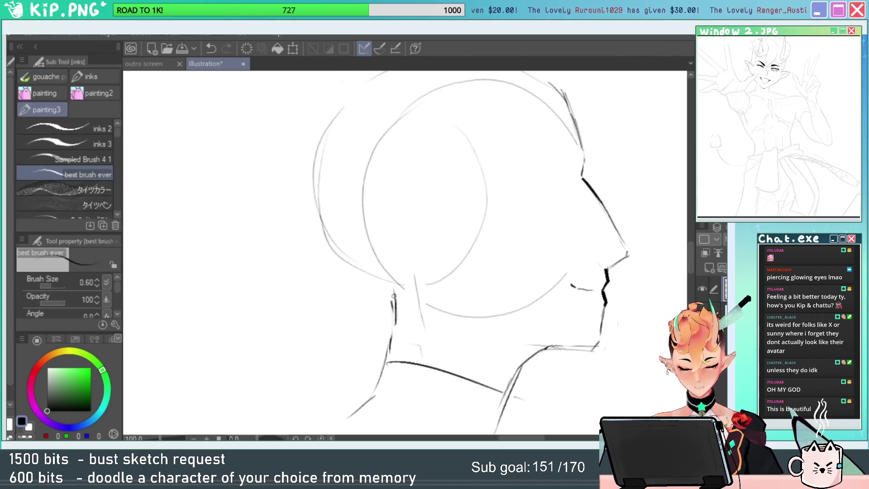
Darken the lower nose bridge, redraw the nose tip and add small marks beside the bridge.
{"action": "left_click_drag", "start_coordinate": [567, 218], "coordinate": [623, 249]}
{"action": "key", "text": "e"}
{"action": "key", "text": "p"}
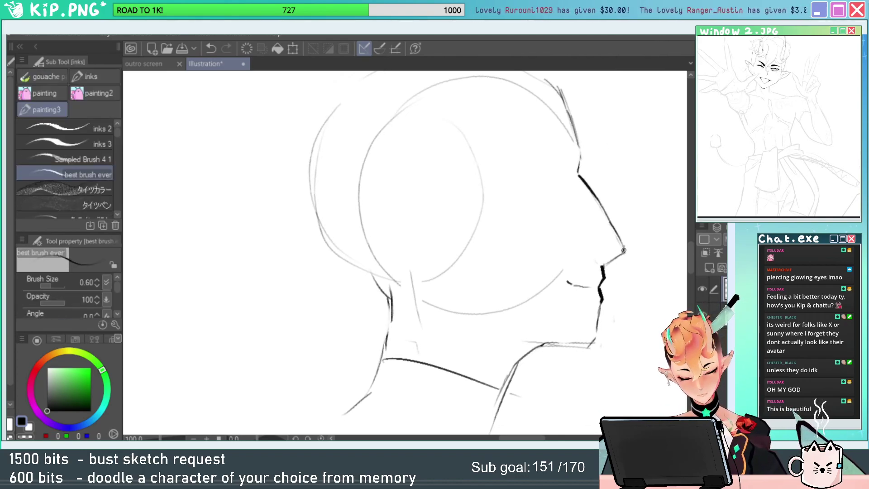
{"action": "left_click_drag", "start_coordinate": [596, 202], "coordinate": [591, 206]}
Erase the cheek arc near the mouth and the rough forehead contour, then redraw the forehead and brow darker.
{"action": "key", "text": "ctrl+space"}
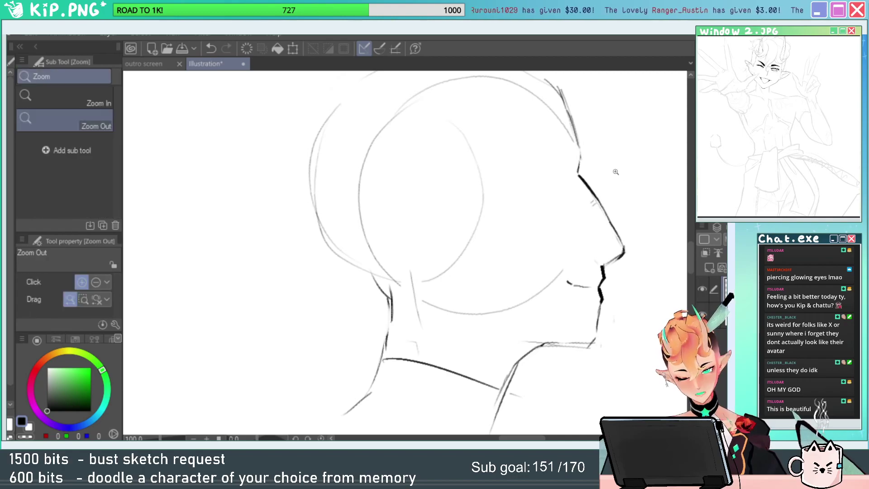
{"action": "mouse_move", "coordinate": [617, 170]}
{"action": "left_mouse_down"}
{"action": "mouse_move", "coordinate": [603, 153]}
{"action": "mouse_move", "coordinate": [612, 166]}
{"action": "left_mouse_up"}
{"action": "key", "text": "e"}
{"action": "left_click_drag", "start_coordinate": [563, 311], "coordinate": [500, 364]}
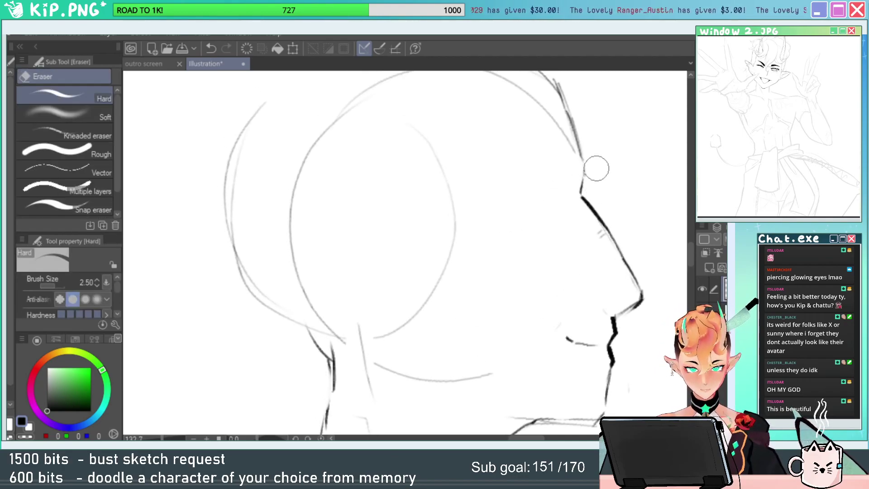
{"action": "left_click_drag", "start_coordinate": [575, 103], "coordinate": [556, 159]}
{"action": "left_click_drag", "start_coordinate": [554, 217], "coordinate": [549, 203]}
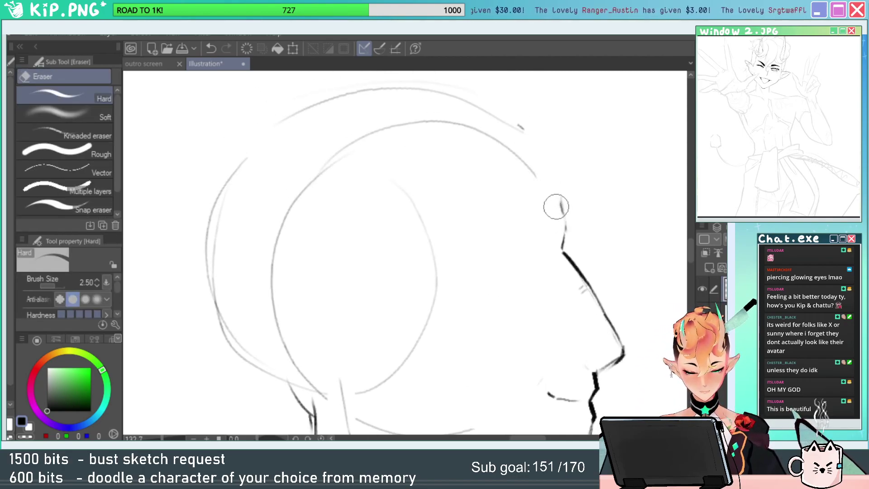
{"action": "key", "text": "p"}
{"action": "mouse_move", "coordinate": [549, 139]}
{"action": "left_mouse_down"}
{"action": "mouse_move", "coordinate": [569, 217]}
{"action": "mouse_move", "coordinate": [565, 201]}
{"action": "mouse_move", "coordinate": [566, 230]}
{"action": "mouse_move", "coordinate": [561, 201]}
{"action": "mouse_move", "coordinate": [555, 241]}
{"action": "mouse_move", "coordinate": [560, 213]}
{"action": "mouse_move", "coordinate": [562, 258]}
{"action": "mouse_move", "coordinate": [566, 214]}
{"action": "mouse_move", "coordinate": [562, 249]}
{"action": "mouse_move", "coordinate": [603, 196]}
{"action": "left_mouse_up"}
Try sketching a rounded eye shape behind the nose bridge and erase it.
{"action": "key", "text": "e"}
{"action": "key", "text": "p"}
{"action": "mouse_move", "coordinate": [522, 188]}
{"action": "left_mouse_down"}
{"action": "mouse_move", "coordinate": [568, 208]}
{"action": "mouse_move", "coordinate": [543, 225]}
{"action": "left_mouse_up"}
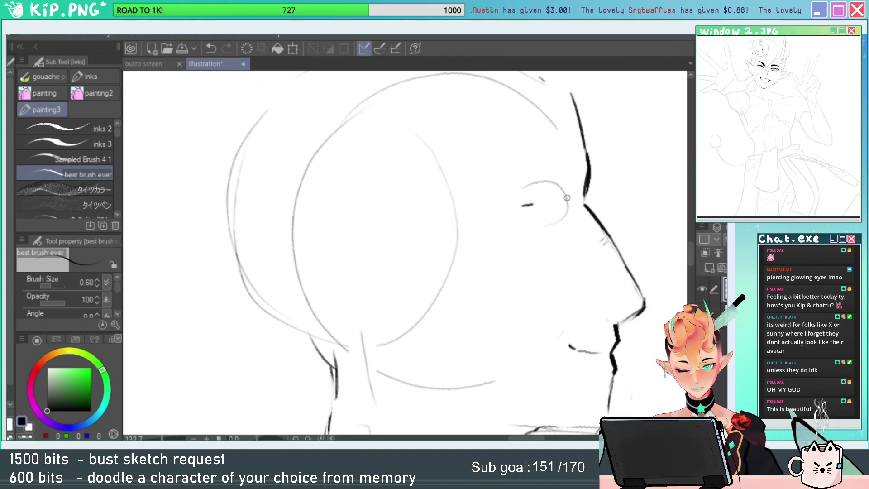
{"action": "mouse_move", "coordinate": [517, 205]}
{"action": "left_mouse_down"}
{"action": "mouse_move", "coordinate": [564, 189]}
{"action": "mouse_move", "coordinate": [576, 195]}
{"action": "mouse_move", "coordinate": [570, 213]}
{"action": "mouse_move", "coordinate": [576, 205]}
{"action": "mouse_move", "coordinate": [532, 233]}
{"action": "left_mouse_up"}
{"action": "key", "text": "ctrl+z"}
{"action": "key", "text": "ctrl+space"}
{"action": "key", "text": "e"}
{"action": "mouse_move", "coordinate": [581, 225]}
{"action": "left_mouse_down"}
{"action": "mouse_move", "coordinate": [625, 227]}
{"action": "mouse_move", "coordinate": [578, 200]}
{"action": "mouse_move", "coordinate": [550, 226]}
{"action": "mouse_move", "coordinate": [543, 217]}
{"action": "left_mouse_up"}
Select the front of the face, jaw and neck with a lasso and shift it slightly back toward the skull.
{"action": "key", "text": "ctrl+space"}
{"action": "left_click_drag", "start_coordinate": [635, 238], "coordinate": [629, 238]}
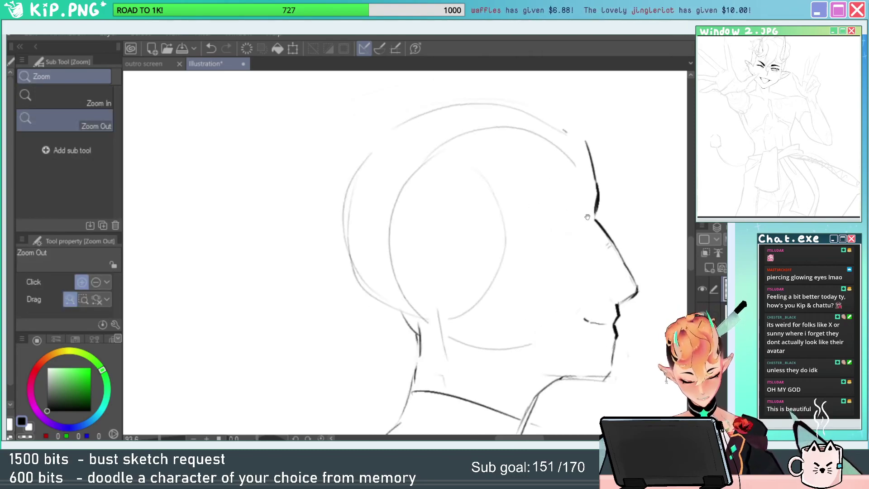
{"action": "key", "text": "space"}
{"action": "left_click_drag", "start_coordinate": [587, 216], "coordinate": [531, 175]}
{"action": "key", "text": "m"}
{"action": "mouse_move", "coordinate": [628, 248]}
{"action": "left_mouse_down"}
{"action": "mouse_move", "coordinate": [584, 367]}
{"action": "mouse_move", "coordinate": [448, 398]}
{"action": "mouse_move", "coordinate": [574, 95]}
{"action": "left_mouse_up"}
{"action": "key", "text": "ctrl+t"}
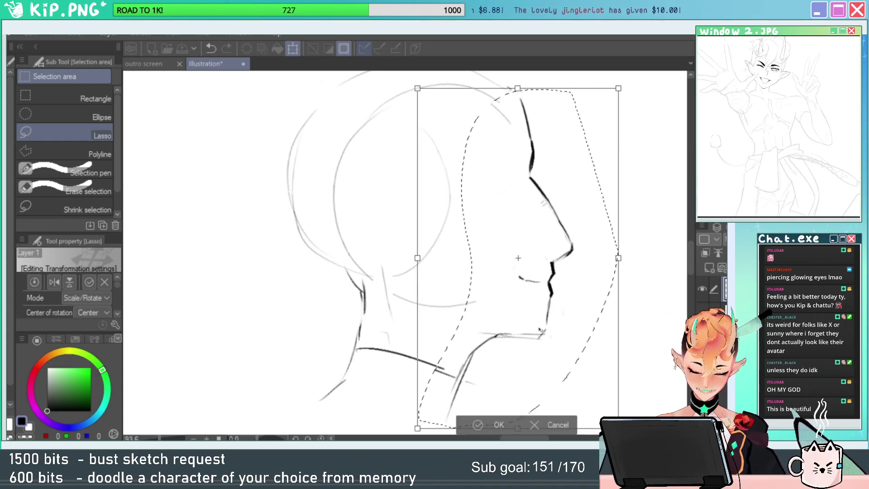
{"action": "key", "text": "Return"}
{"action": "key", "text": "ctrl+d"}
Erase the forehead contour, redraw it sloping further back from the brow, and add a short rear jaw line.
{"action": "key", "text": "e"}
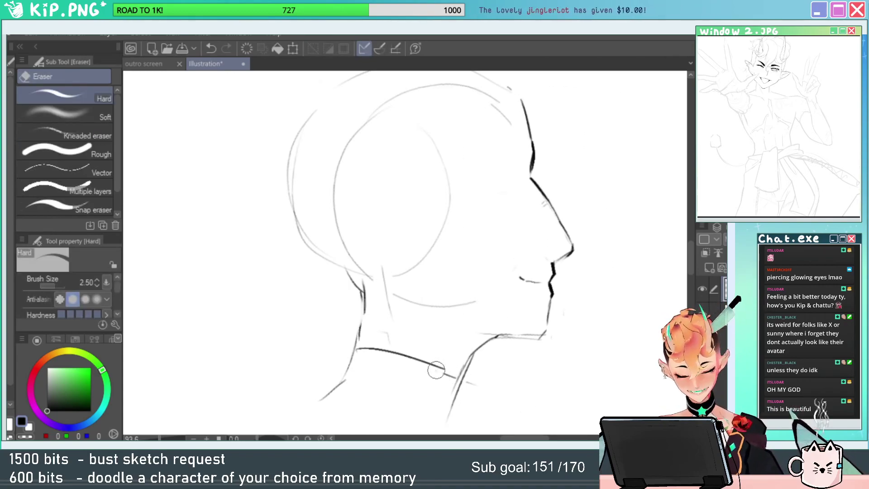
{"action": "left_click_drag", "start_coordinate": [529, 115], "coordinate": [532, 153]}
{"action": "key", "text": "p"}
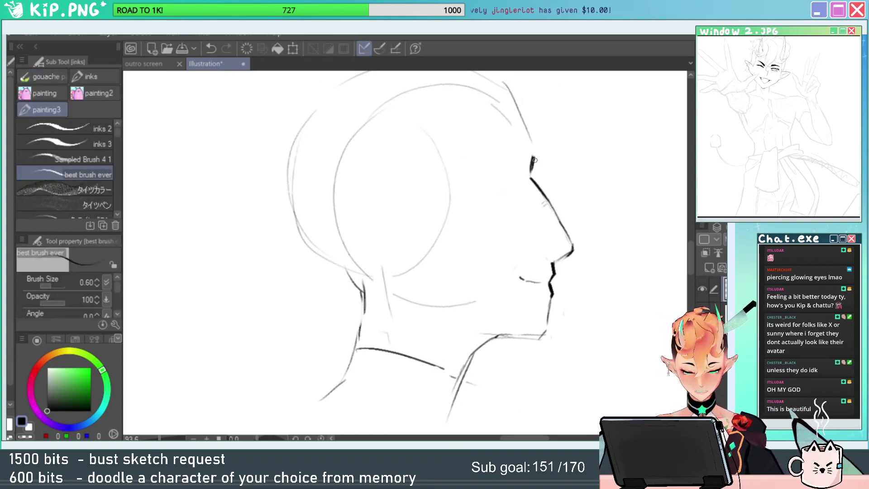
{"action": "key", "text": "e"}
{"action": "key", "text": "p"}
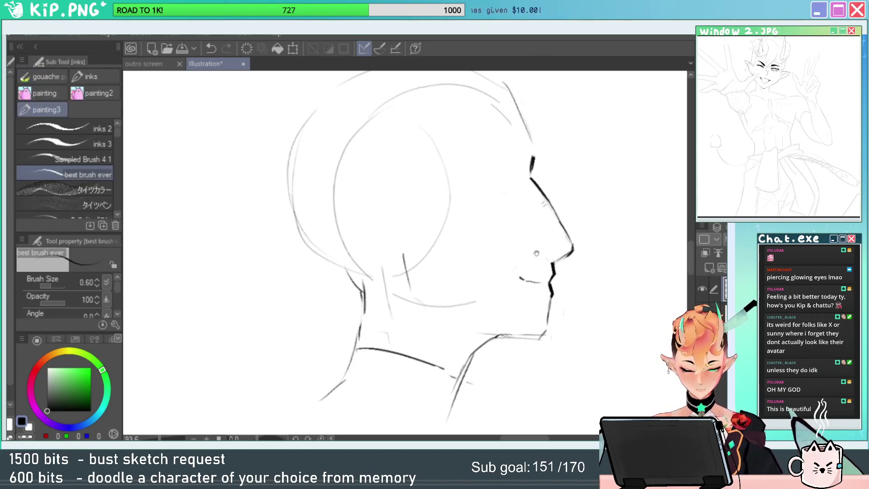
Erase the doubled underside of the jaw and redraw it as one curve from the chin to the neck.
{"action": "key", "text": "e"}
{"action": "mouse_move", "coordinate": [511, 337]}
{"action": "left_mouse_down"}
{"action": "mouse_move", "coordinate": [485, 334]}
{"action": "mouse_move", "coordinate": [482, 344]}
{"action": "left_mouse_up"}
{"action": "key", "text": "p"}
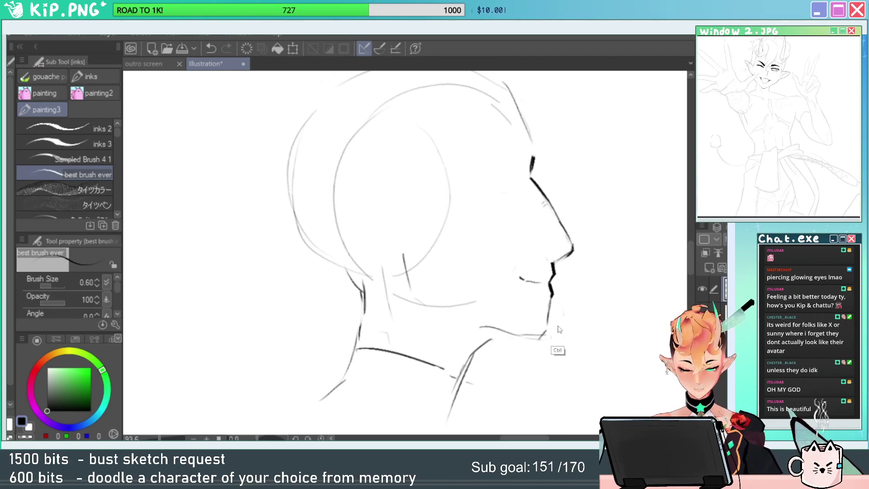
{"action": "key", "text": "ctrl+z"}
{"action": "left_click_drag", "start_coordinate": [545, 333], "coordinate": [481, 339]}
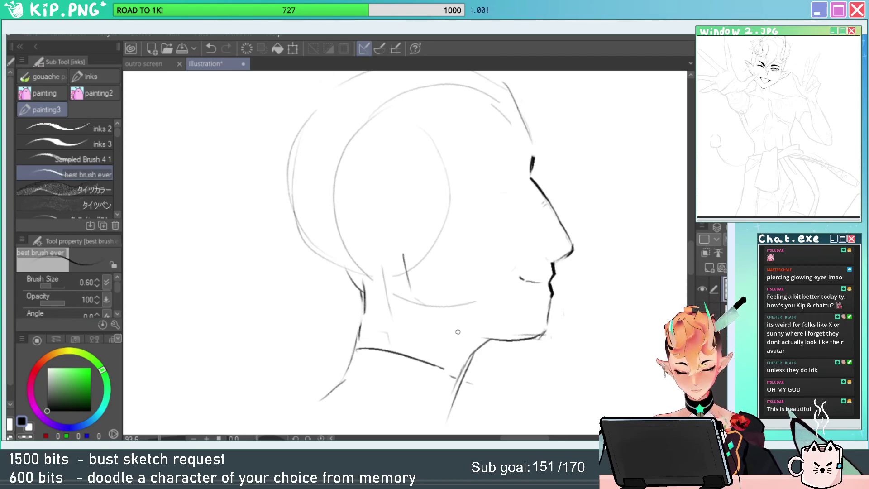
Flip the whole head sketch horizontally, then undo the flip.
{"action": "key", "text": "ctrl+t"}
{"action": "right_click", "coordinate": [541, 283]}
{"action": "left_click", "coordinate": [634, 213]}
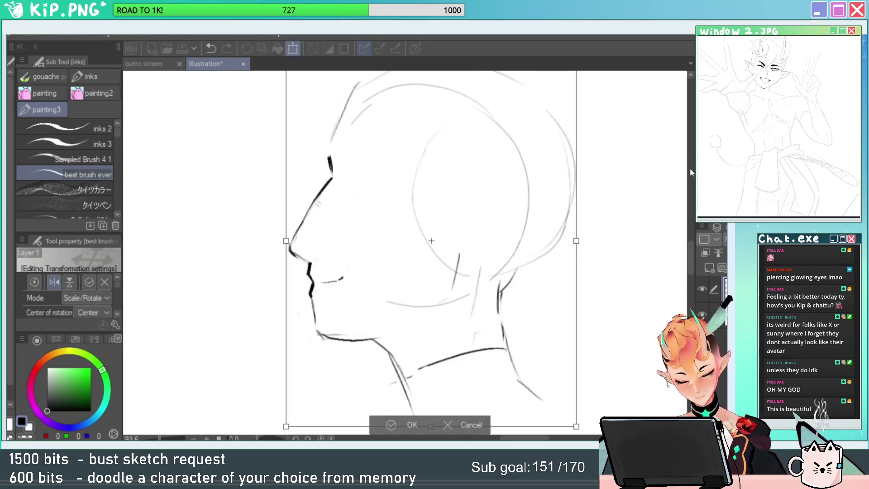
{"action": "key", "text": "Return"}
{"action": "key", "text": "ctrl+z"}
Clean up the chin corner and jaw underside, and refine the nose bridge into a smoother line.
{"action": "key", "text": "e"}
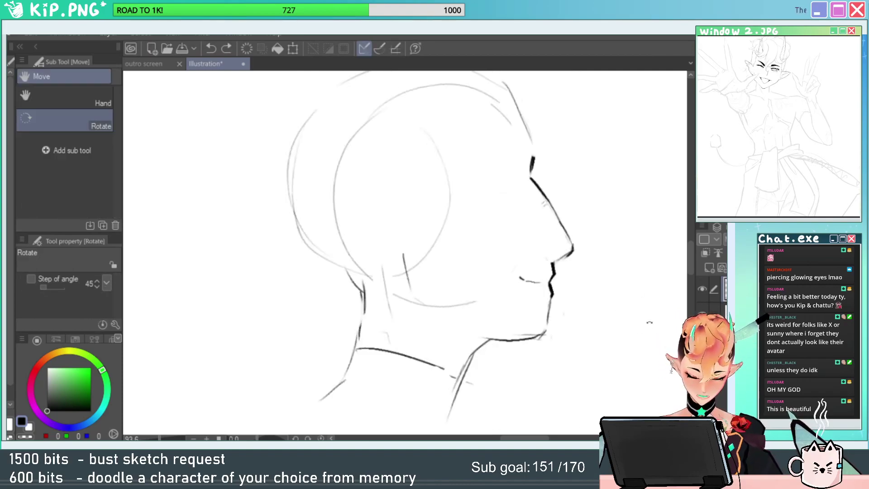
{"action": "mouse_move", "coordinate": [562, 277]}
{"action": "left_mouse_down"}
{"action": "mouse_move", "coordinate": [496, 307]}
{"action": "mouse_move", "coordinate": [502, 339]}
{"action": "mouse_move", "coordinate": [493, 375]}
{"action": "mouse_move", "coordinate": [467, 359]}
{"action": "left_mouse_up"}
{"action": "key", "text": "p"}
{"action": "key", "text": "r"}
{"action": "left_click", "coordinate": [322, 438]}
{"action": "key", "text": "e"}
{"action": "key", "text": "p"}
{"action": "mouse_move", "coordinate": [563, 301]}
{"action": "left_mouse_down"}
{"action": "mouse_move", "coordinate": [546, 358]}
{"action": "mouse_move", "coordinate": [557, 286]}
{"action": "left_mouse_up"}
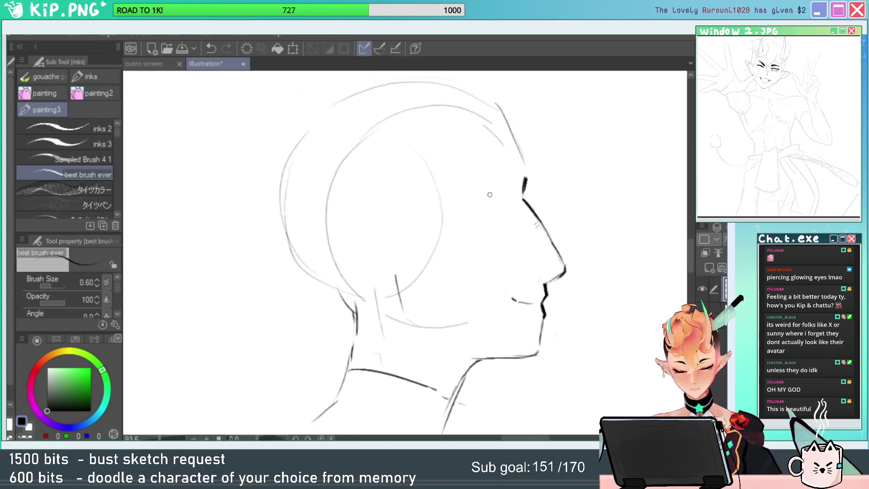
Redraw the forehead contour as a dark sloping line from the hairline down to the brow.
{"action": "key", "text": "ctrl+z"}
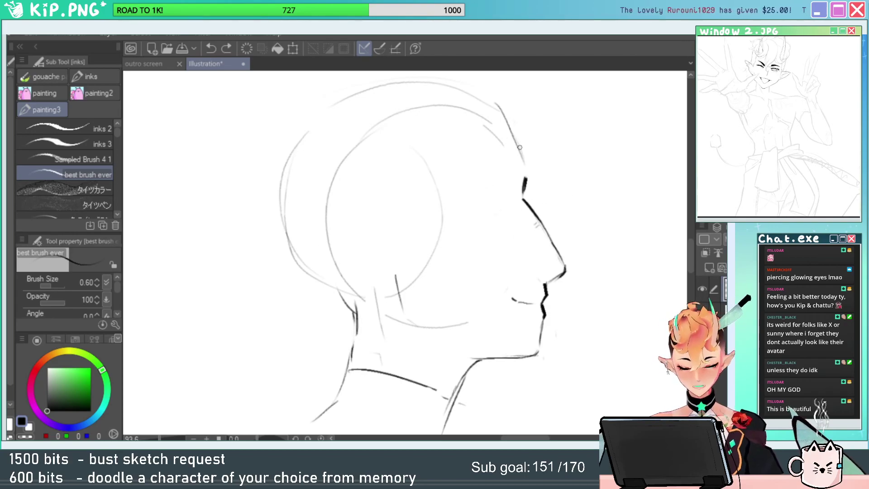
{"action": "mouse_move", "coordinate": [526, 182]}
{"action": "left_mouse_down"}
{"action": "mouse_move", "coordinate": [489, 97]}
{"action": "mouse_move", "coordinate": [525, 177]}
{"action": "left_mouse_up"}
{"action": "key", "text": "ctrl+z"}
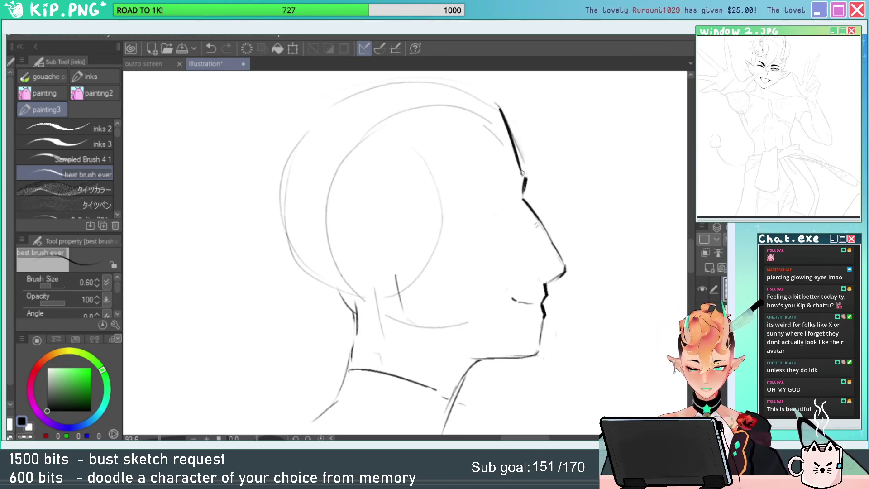
{"action": "key", "text": "ctrl+z"}
{"action": "left_click_drag", "start_coordinate": [500, 111], "coordinate": [526, 176]}
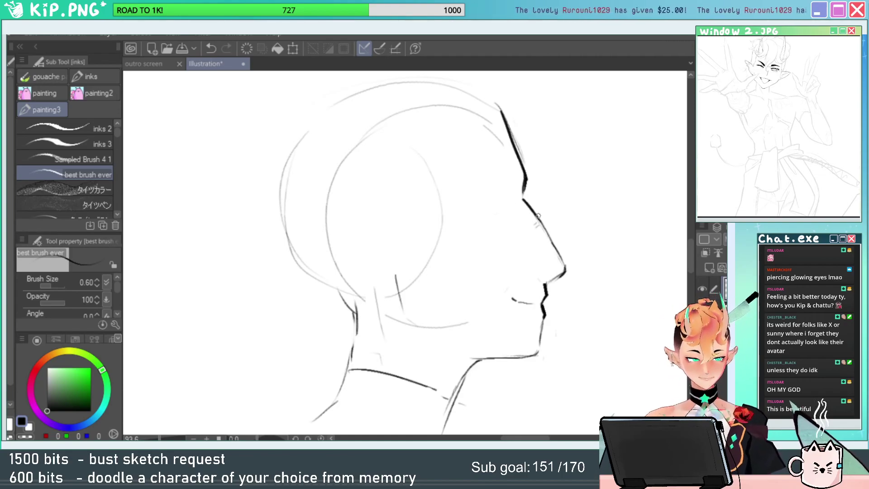
{"action": "key", "text": "e"}
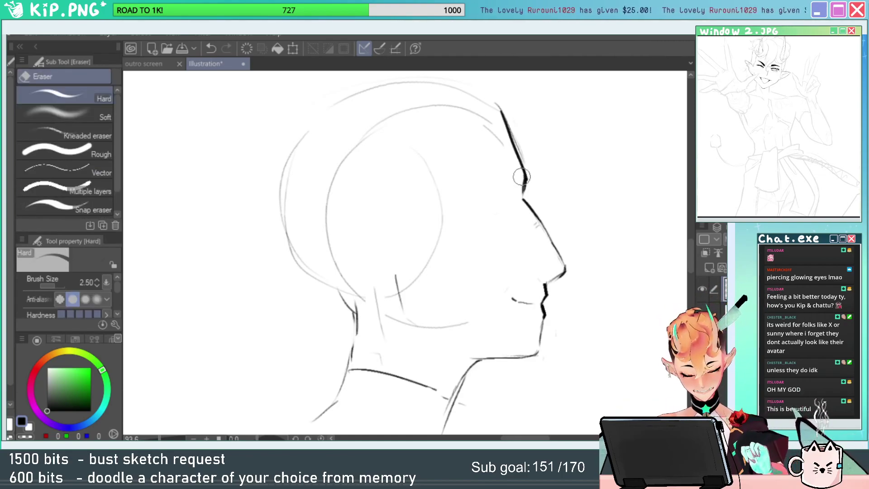
Sketch a light guide circle for the eyeball just behind the bridge of the nose.
{"action": "mouse_move", "coordinate": [522, 177]}
{"action": "left_mouse_down"}
{"action": "mouse_move", "coordinate": [519, 196]}
{"action": "mouse_move", "coordinate": [532, 202]}
{"action": "left_mouse_up"}
{"action": "key", "text": "ctrl+space"}
{"action": "key", "text": "p"}
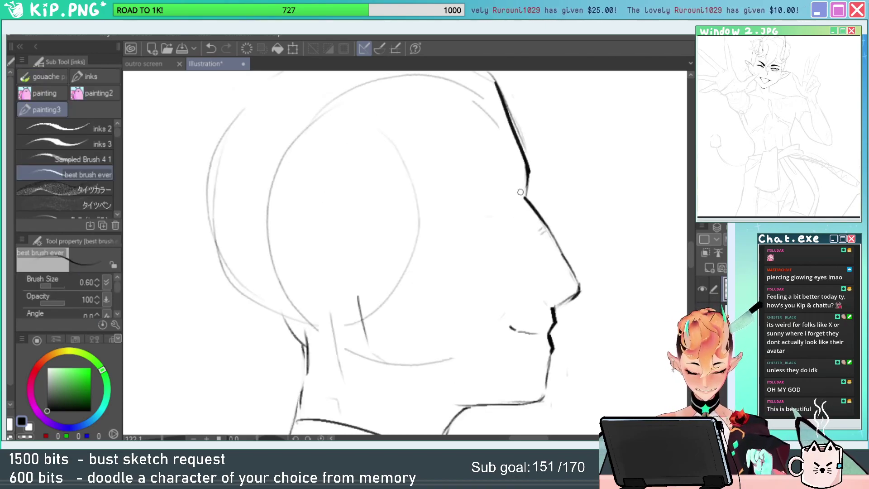
{"action": "left_click_drag", "start_coordinate": [471, 178], "coordinate": [480, 177]}
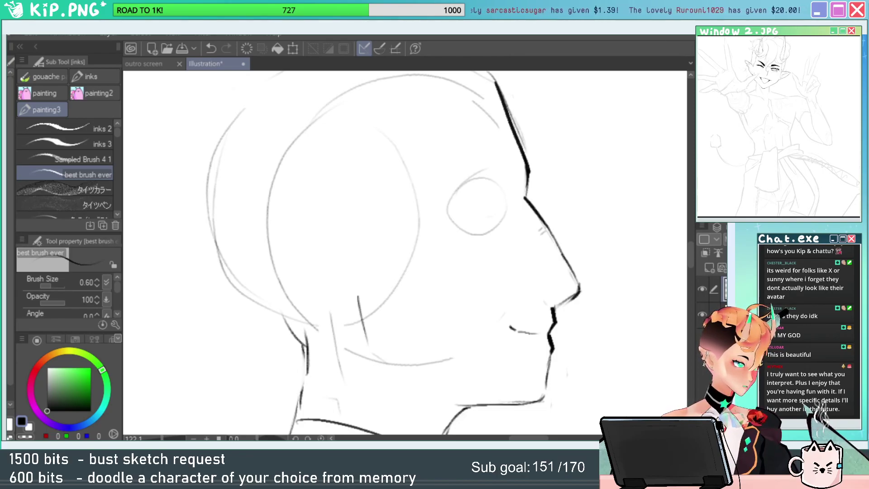
{"action": "key", "text": "alt+Tab"}
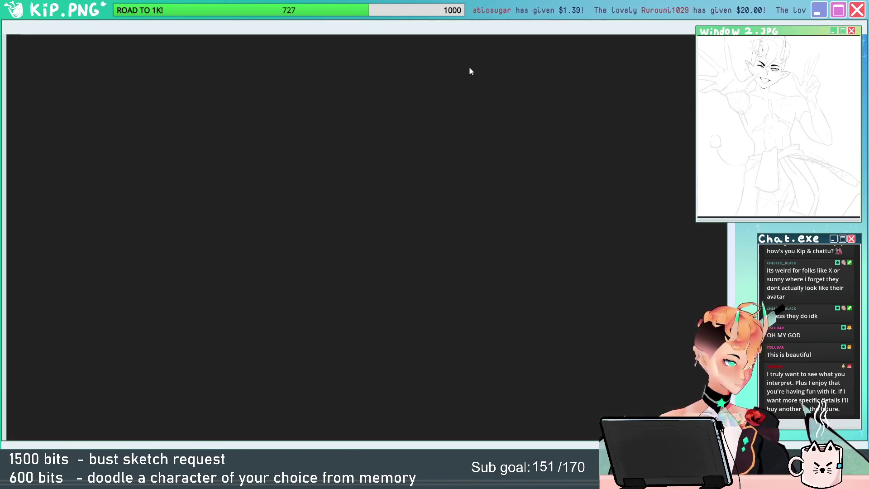
{"action": "key", "text": "alt+Tab"}
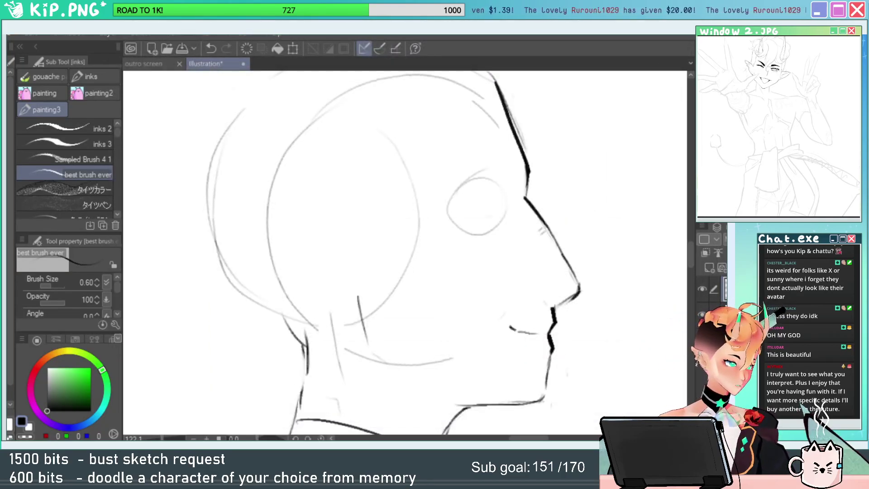
Draw the slanted upper eyelid across the guide circle and the short curved front edge of the eye.
{"action": "left_click", "coordinate": [491, 190], "text": "ctrl"}
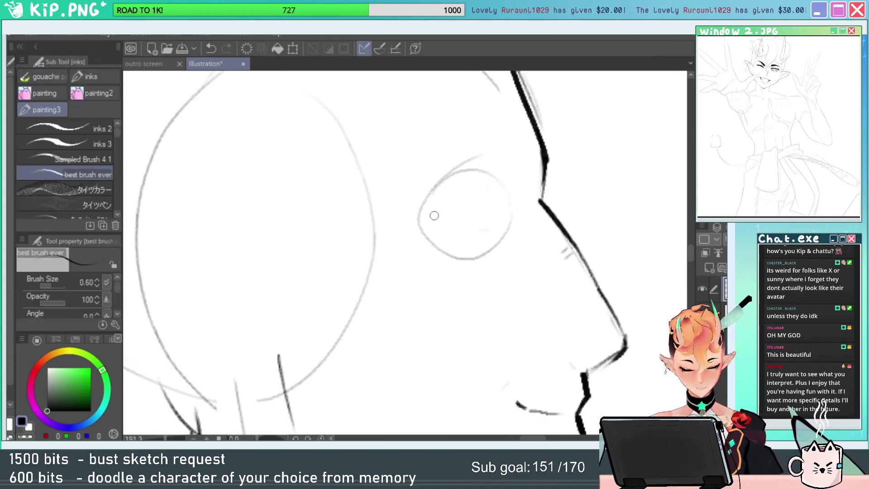
{"action": "mouse_move", "coordinate": [413, 227]}
{"action": "left_mouse_down"}
{"action": "mouse_move", "coordinate": [476, 202]}
{"action": "mouse_move", "coordinate": [515, 202]}
{"action": "mouse_move", "coordinate": [513, 191]}
{"action": "mouse_move", "coordinate": [504, 242]}
{"action": "left_mouse_up"}
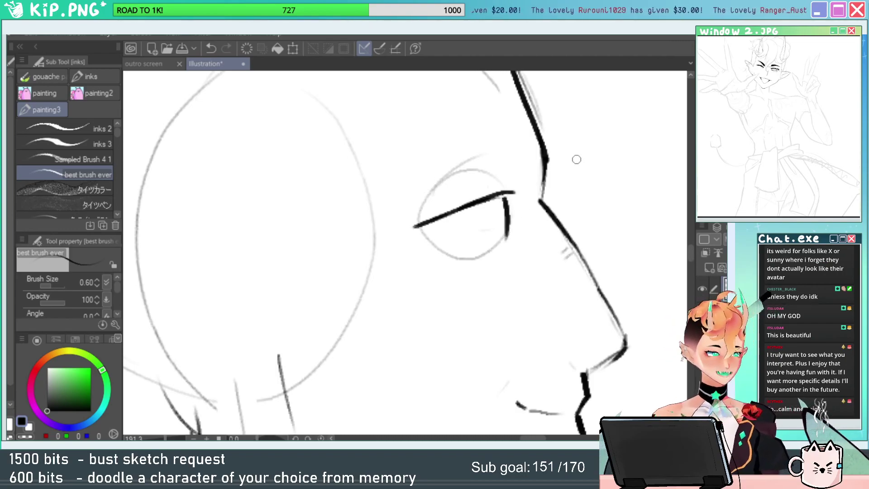
{"action": "left_click_drag", "start_coordinate": [504, 200], "coordinate": [502, 242]}
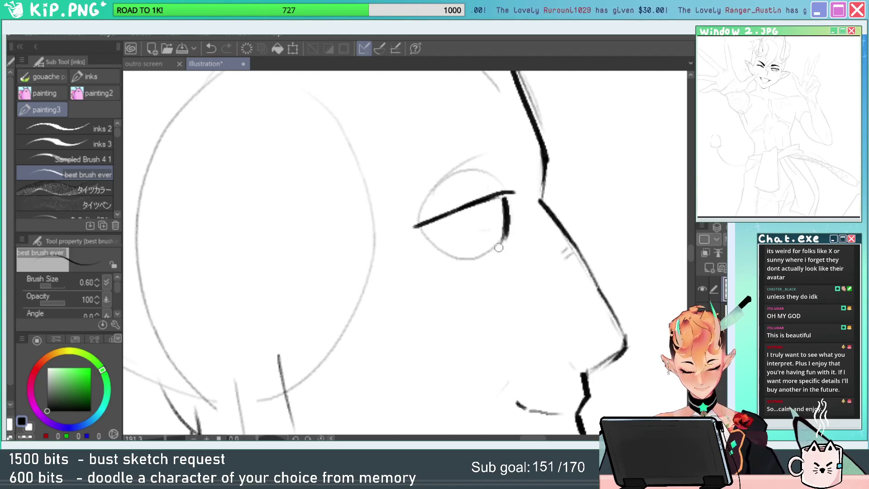
Draw the lower eyelid as one curve from the outer corner to the front of the eye, and thicken the upper lid.
{"action": "left_click_drag", "start_coordinate": [418, 229], "coordinate": [467, 247]}
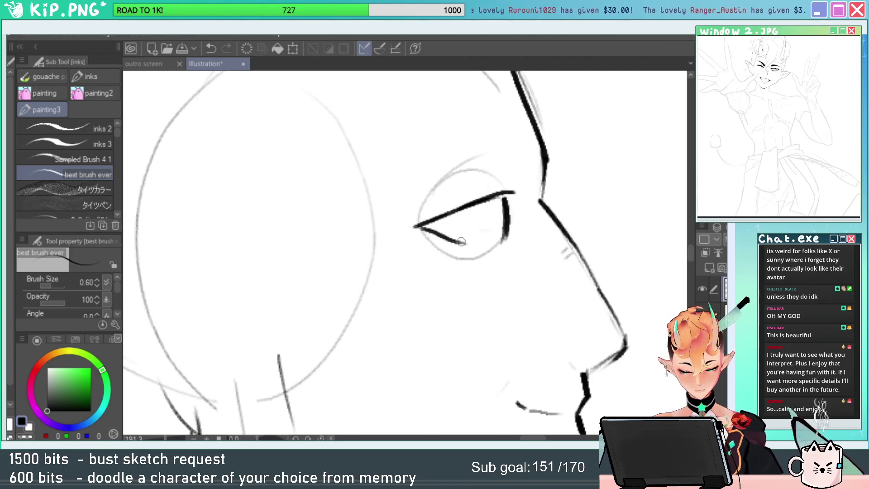
{"action": "key", "text": "ctrl+z"}
{"action": "mouse_move", "coordinate": [416, 226]}
{"action": "left_mouse_down"}
{"action": "mouse_move", "coordinate": [467, 249]}
{"action": "mouse_move", "coordinate": [519, 246]}
{"action": "left_mouse_up"}
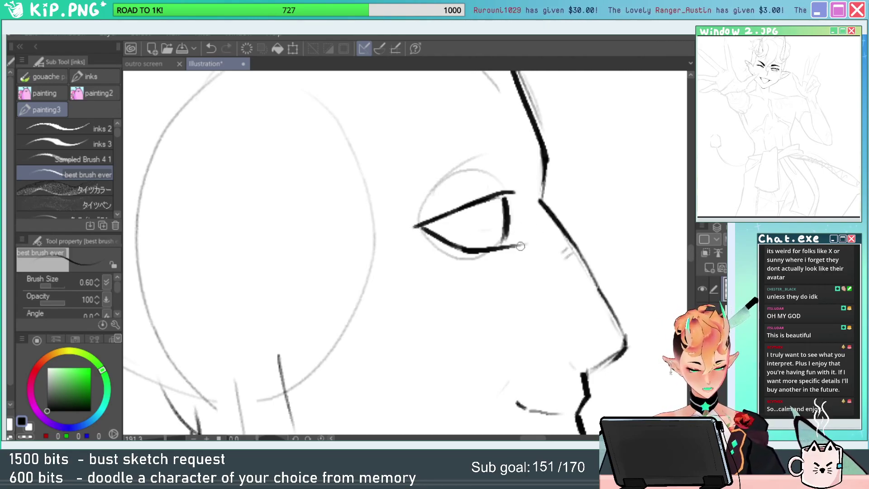
{"action": "left_click_drag", "start_coordinate": [461, 249], "coordinate": [513, 243]}
{"action": "key", "text": "ctrl+z"}
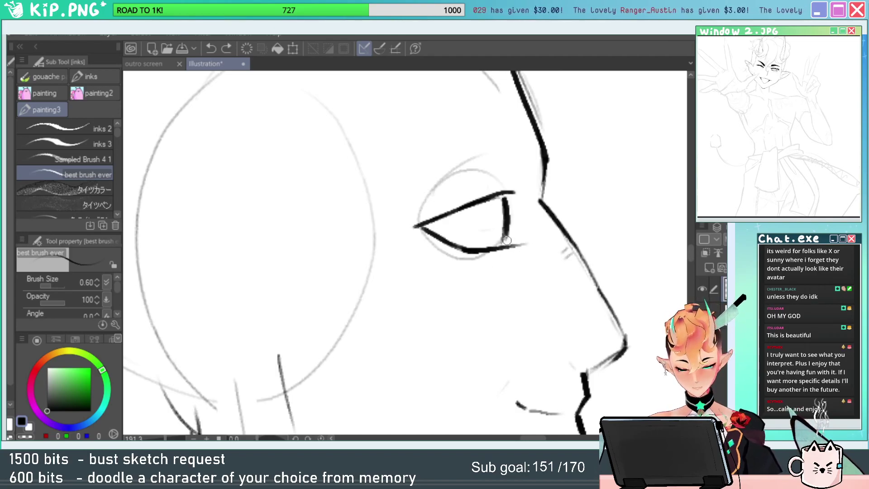
{"action": "key", "text": "ctrl+z"}
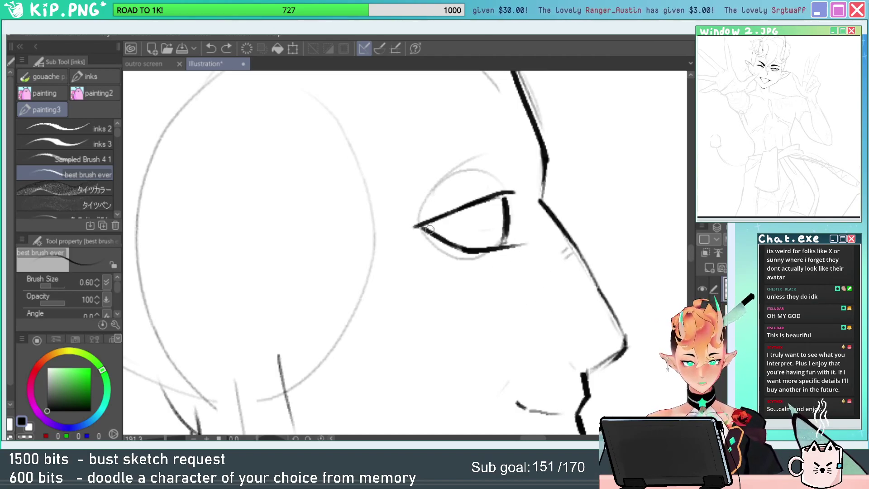
{"action": "mouse_move", "coordinate": [402, 230]}
{"action": "left_mouse_down"}
{"action": "mouse_move", "coordinate": [503, 196]}
{"action": "mouse_move", "coordinate": [525, 198]}
{"action": "mouse_move", "coordinate": [526, 207]}
{"action": "mouse_move", "coordinate": [498, 240]}
{"action": "mouse_move", "coordinate": [568, 215]}
{"action": "left_mouse_up"}
Lasso the whole eye with its guide circle and shift it slightly upward.
{"action": "key", "text": "ctrl+space"}
{"action": "key", "text": "k"}
{"action": "key", "text": "m"}
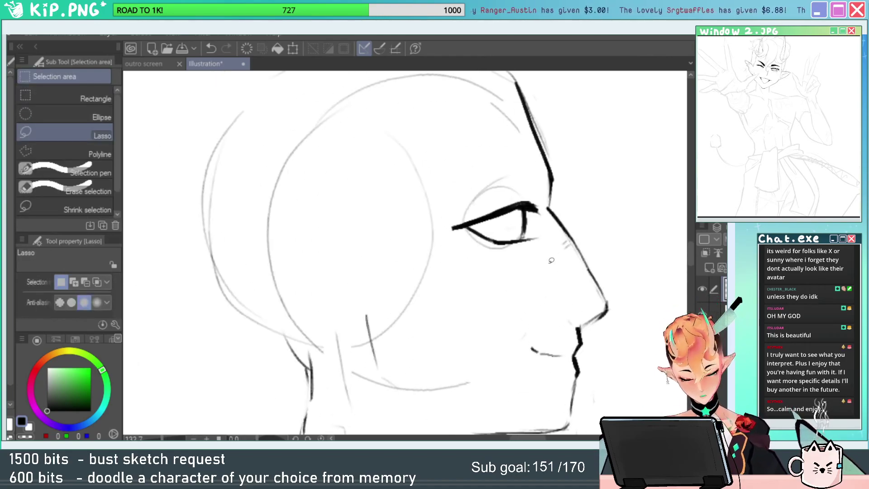
{"action": "mouse_move", "coordinate": [548, 265]}
{"action": "left_mouse_down"}
{"action": "mouse_move", "coordinate": [447, 204]}
{"action": "mouse_move", "coordinate": [533, 179]}
{"action": "mouse_move", "coordinate": [548, 264]}
{"action": "left_mouse_up"}
{"action": "key", "text": "ctrl+t"}
{"action": "left_click_drag", "start_coordinate": [514, 231], "coordinate": [516, 224]}
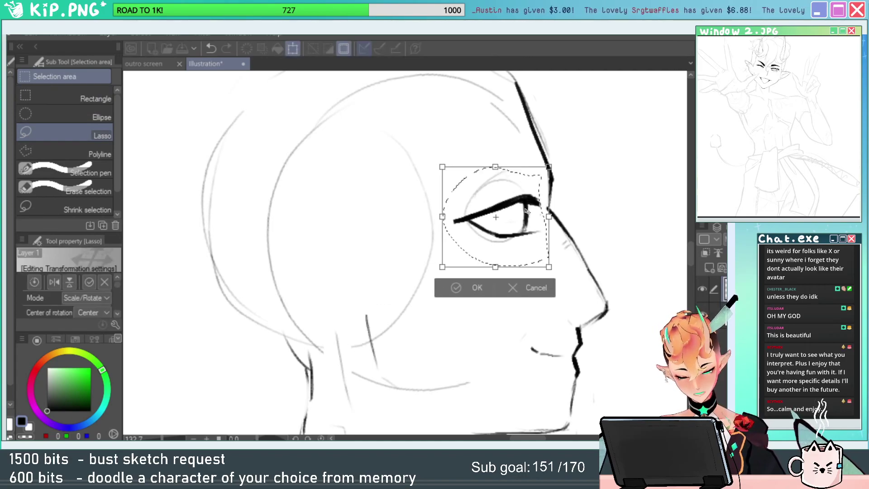
{"action": "key", "text": "Return"}
Narrow the selected eye slightly from its rear edge and clear the selection.
{"action": "key", "text": "ctrl+t"}
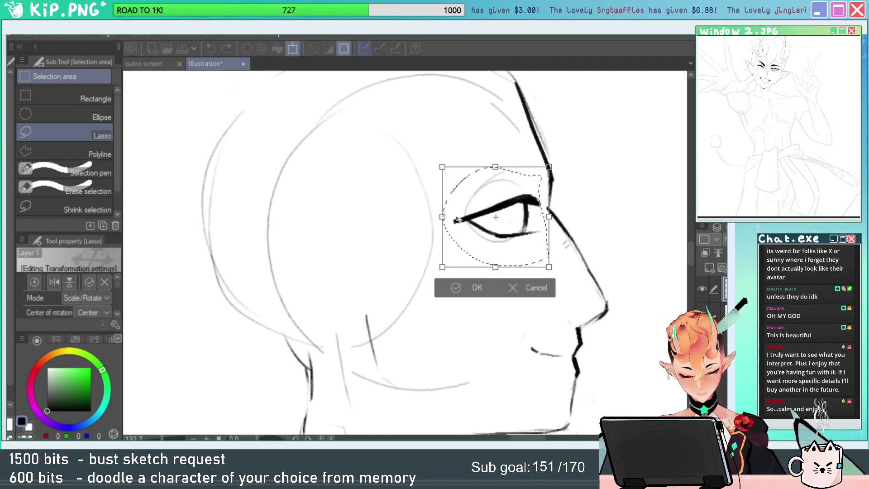
{"action": "left_click_drag", "start_coordinate": [443, 216], "coordinate": [451, 214]}
{"action": "key", "text": "Return"}
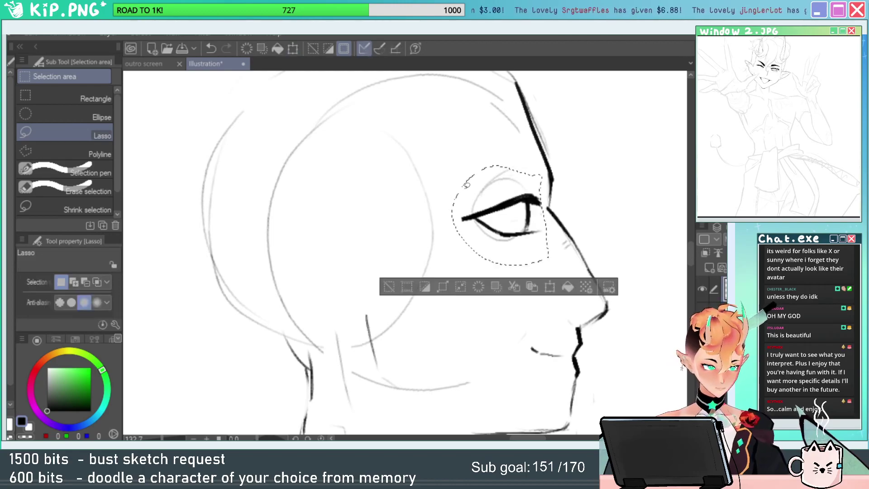
{"action": "key", "text": "ctrl+d"}
Draw a dark arched eyebrow above the eye and thicken its front end near the brow.
{"action": "key", "text": "p"}
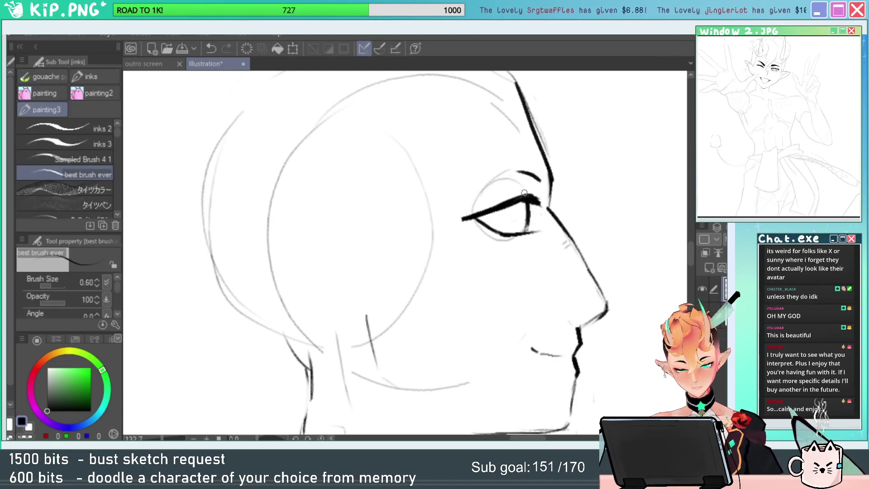
{"action": "left_click_drag", "start_coordinate": [455, 198], "coordinate": [547, 173]}
{"action": "key", "text": "ctrl+z"}
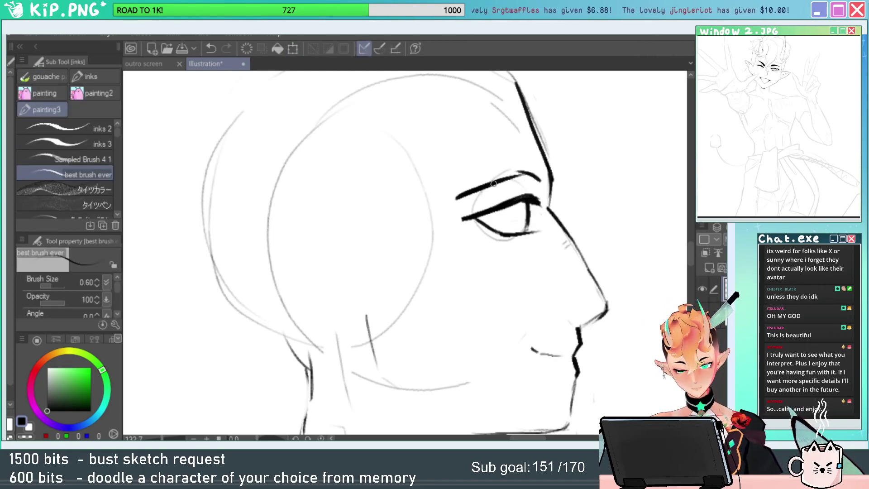
{"action": "left_click_drag", "start_coordinate": [491, 185], "coordinate": [541, 173]}
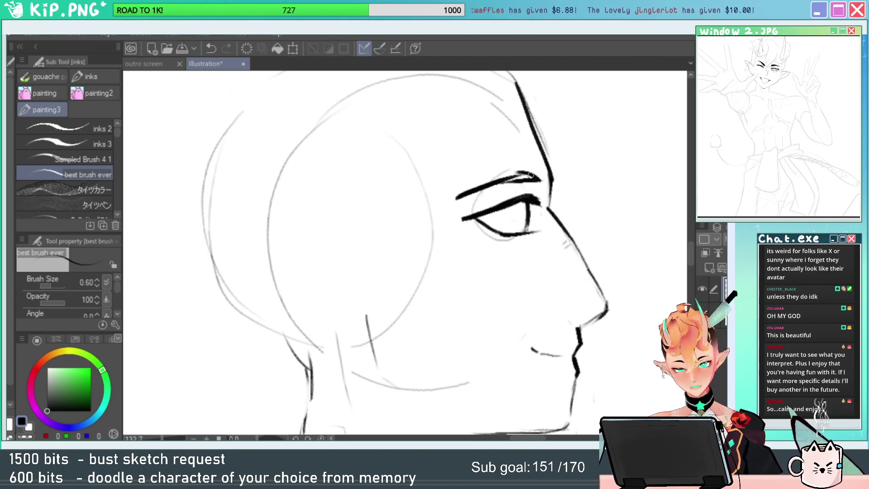
Draw the iris edge inside the eye, short vertical marks above and below it, and an eyelid crease.
{"action": "key", "text": "alt+space"}
{"action": "left_click_drag", "start_coordinate": [511, 216], "coordinate": [562, 239]}
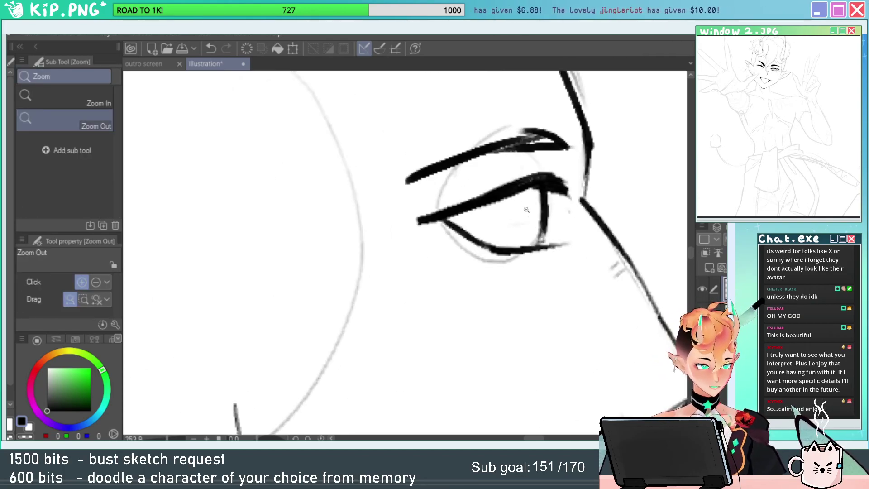
{"action": "mouse_move", "coordinate": [512, 195]}
{"action": "left_mouse_down"}
{"action": "mouse_move", "coordinate": [505, 226]}
{"action": "mouse_move", "coordinate": [552, 306]}
{"action": "mouse_move", "coordinate": [552, 246]}
{"action": "mouse_move", "coordinate": [553, 297]}
{"action": "left_mouse_up"}
{"action": "left_click_drag", "start_coordinate": [552, 248], "coordinate": [552, 285]}
{"action": "left_click_drag", "start_coordinate": [546, 175], "coordinate": [538, 160]}
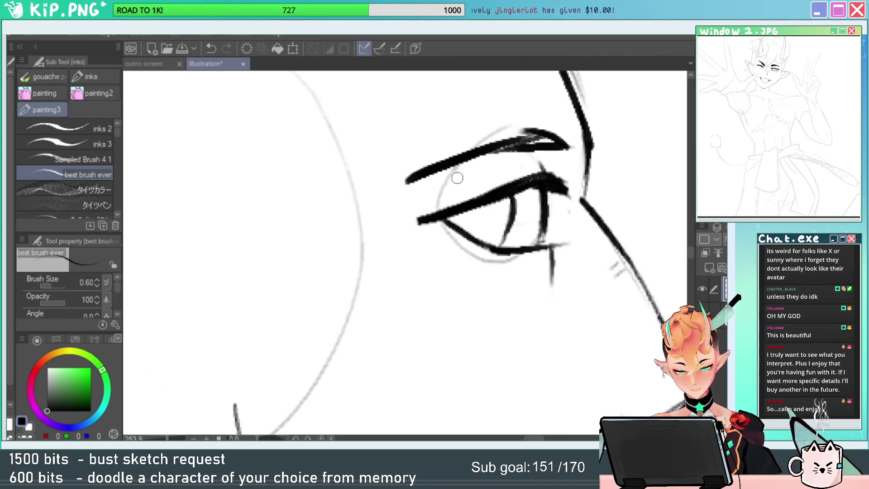
{"action": "mouse_move", "coordinate": [441, 190]}
{"action": "left_mouse_down"}
{"action": "mouse_move", "coordinate": [500, 169]}
{"action": "mouse_move", "coordinate": [486, 172]}
{"action": "left_mouse_up"}
Lasso the upper eyelid with its crease, lower it slightly over the eye and adjust its slant and height.
{"action": "key", "text": "alt+space"}
{"action": "left_click_drag", "start_coordinate": [555, 189], "coordinate": [495, 195]}
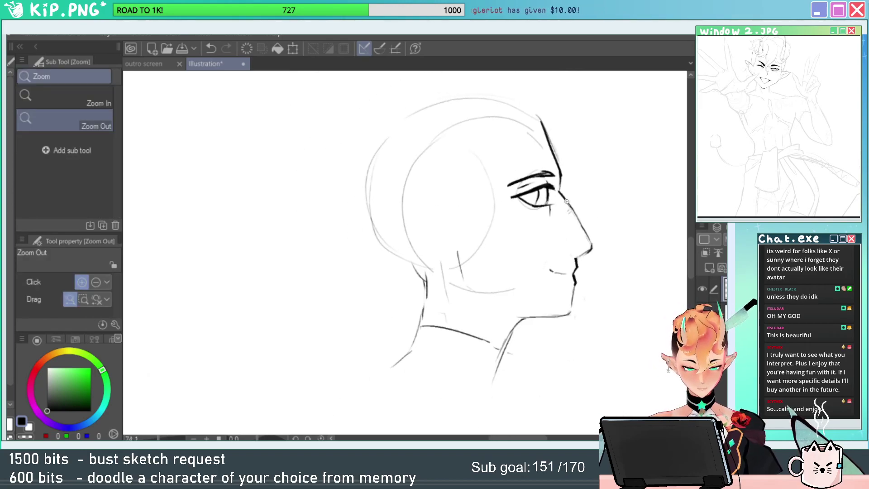
{"action": "left_click_drag", "start_coordinate": [566, 187], "coordinate": [618, 195]}
{"action": "key", "text": "m"}
{"action": "mouse_move", "coordinate": [557, 258]}
{"action": "left_mouse_down"}
{"action": "mouse_move", "coordinate": [403, 212]}
{"action": "mouse_move", "coordinate": [541, 172]}
{"action": "mouse_move", "coordinate": [548, 267]}
{"action": "left_mouse_up"}
{"action": "mouse_move", "coordinate": [545, 173]}
{"action": "left_mouse_down"}
{"action": "mouse_move", "coordinate": [546, 195]}
{"action": "mouse_move", "coordinate": [407, 222]}
{"action": "left_mouse_up"}
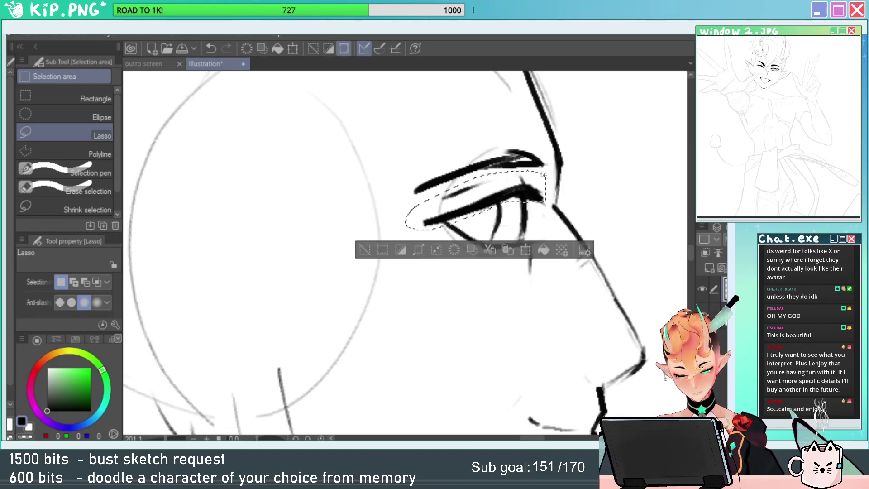
{"action": "key", "text": "ctrl+t"}
{"action": "left_click_drag", "start_coordinate": [515, 196], "coordinate": [516, 204]}
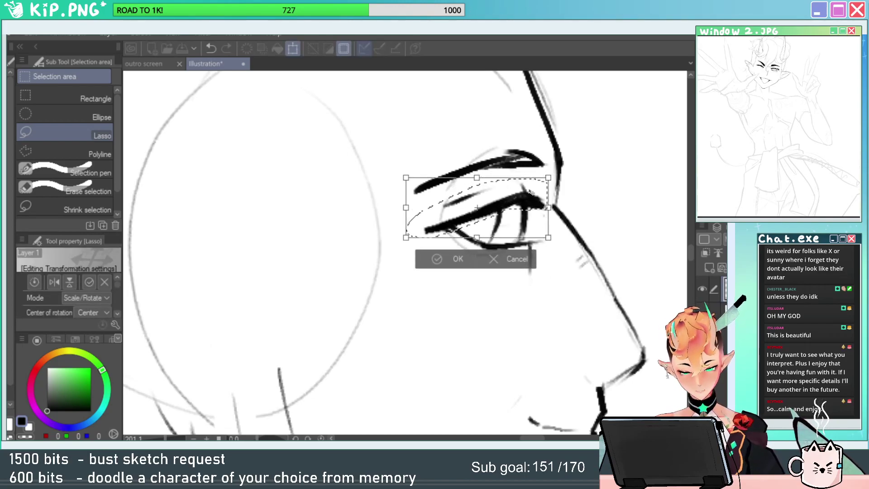
{"action": "left_click_drag", "start_coordinate": [407, 236], "coordinate": [405, 231]}
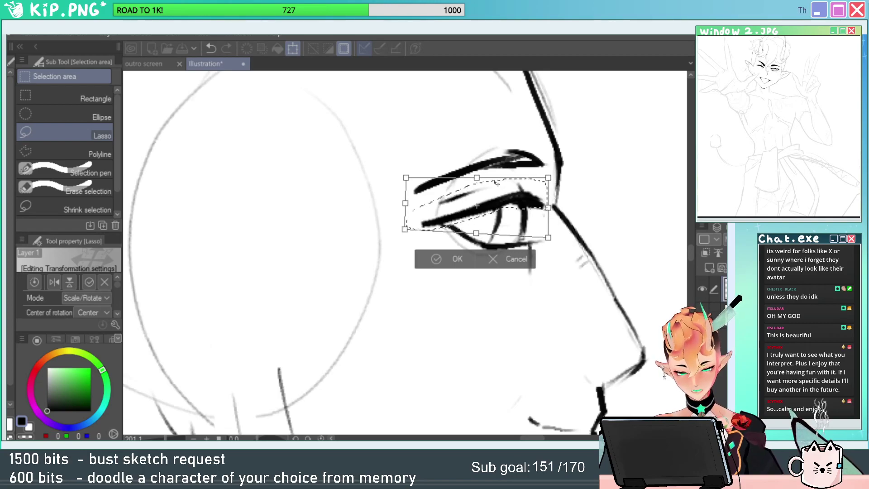
{"action": "left_click_drag", "start_coordinate": [476, 234], "coordinate": [479, 233]}
{"action": "key", "text": "Return"}
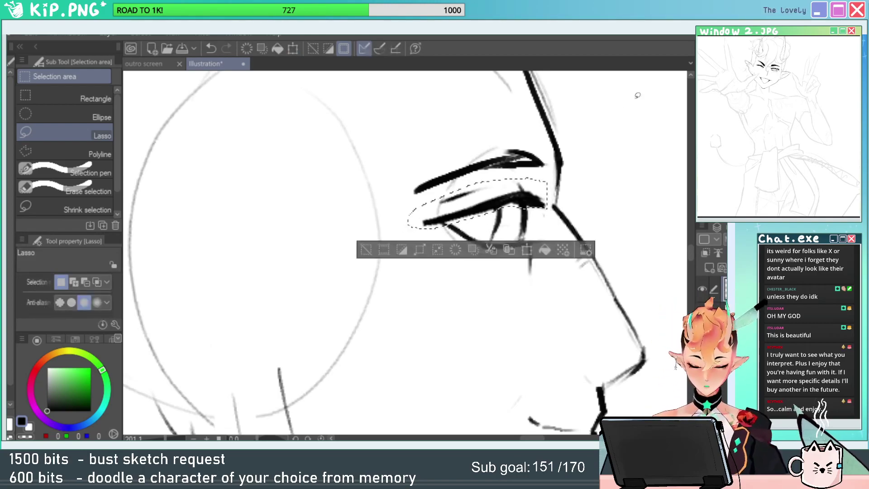
Flatten the selected upper eyelid's arch with a mesh transformation and clear the selection.
{"action": "left_click", "coordinate": [32, 34]}
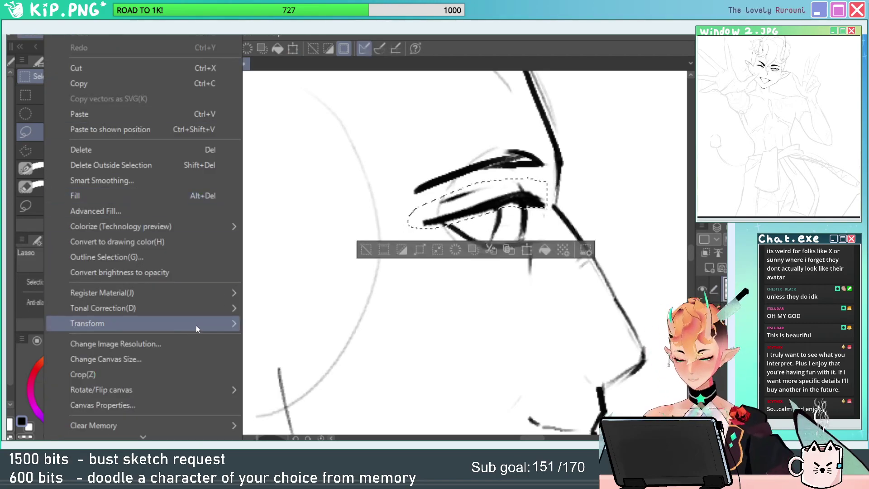
{"action": "mouse_move", "coordinate": [197, 324]}
{"action": "left_click", "coordinate": [340, 286]}
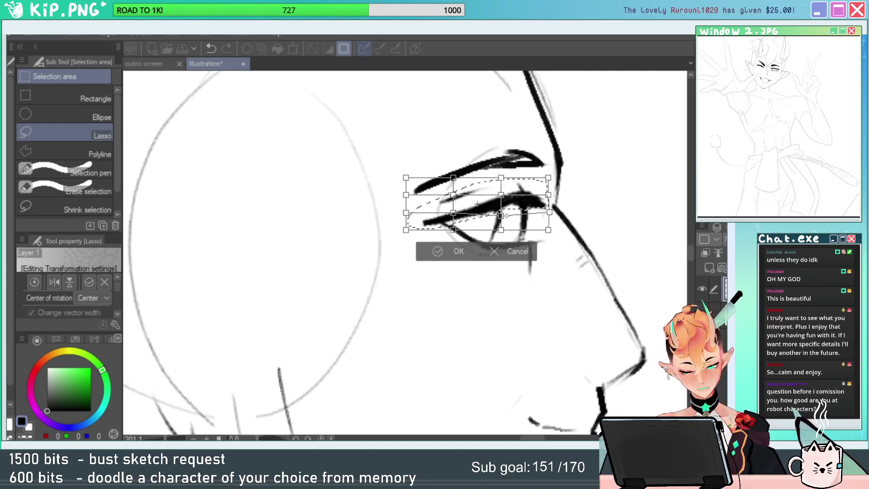
{"action": "left_click_drag", "start_coordinate": [502, 215], "coordinate": [506, 206]}
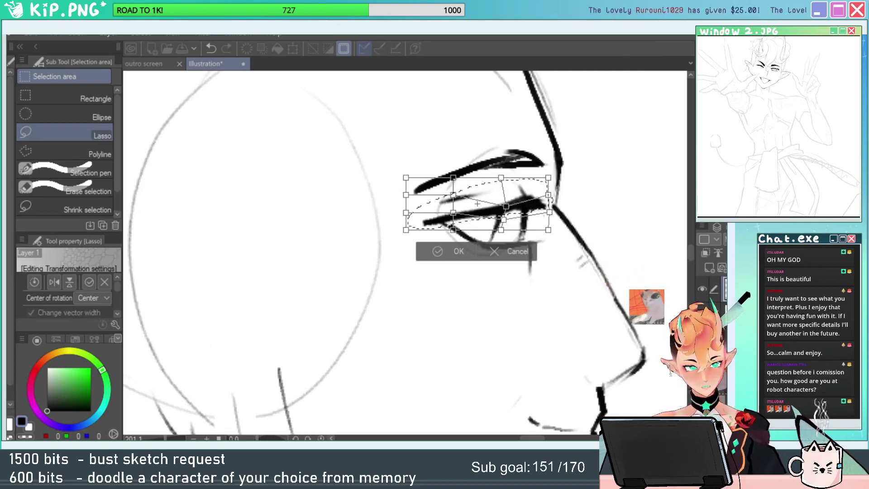
{"action": "left_click_drag", "start_coordinate": [548, 230], "coordinate": [546, 235]}
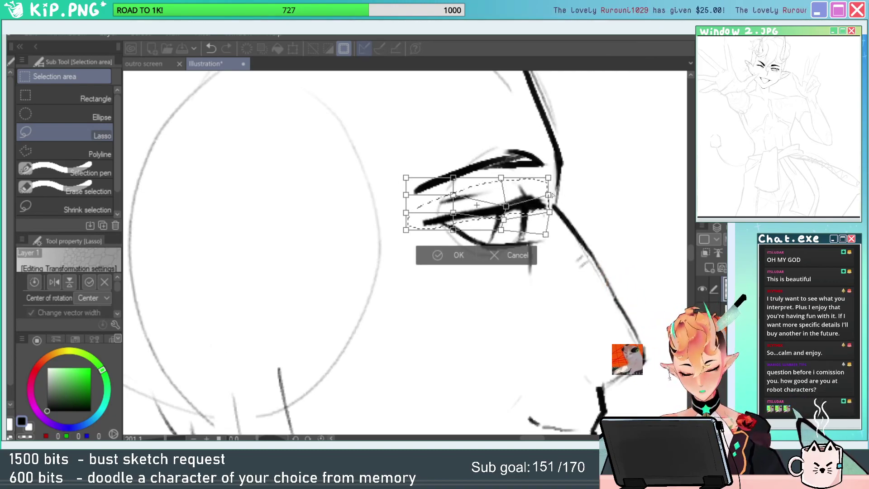
{"action": "key", "text": "Return"}
{"action": "key", "text": "ctrl+d"}
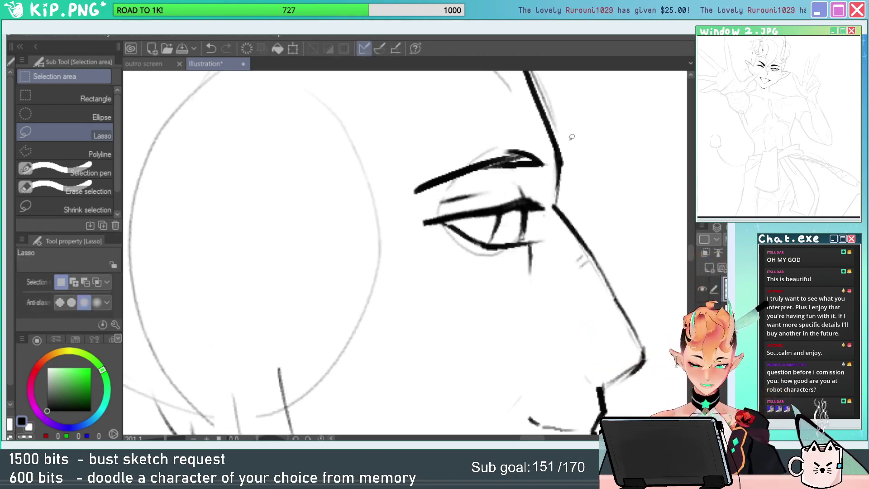
Darken the vertical mark above the front of the eye and extend the iris edge down to the lower lid.
{"action": "key", "text": "ctrl+space"}
{"action": "left_click_drag", "start_coordinate": [545, 221], "coordinate": [482, 217]}
{"action": "left_click_drag", "start_coordinate": [598, 149], "coordinate": [562, 139]}
{"action": "left_click_drag", "start_coordinate": [501, 206], "coordinate": [568, 222]}
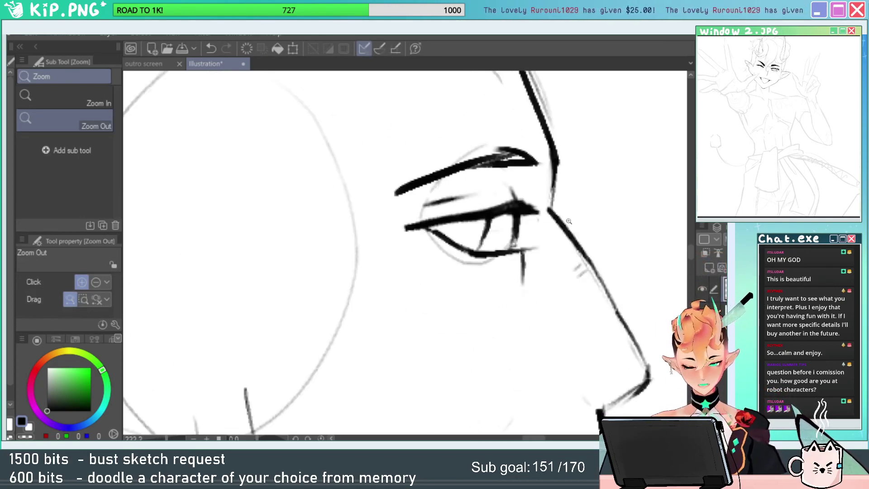
{"action": "key", "text": "p"}
{"action": "left_click_drag", "start_coordinate": [516, 217], "coordinate": [516, 182]}
{"action": "left_click_drag", "start_coordinate": [489, 221], "coordinate": [477, 252]}
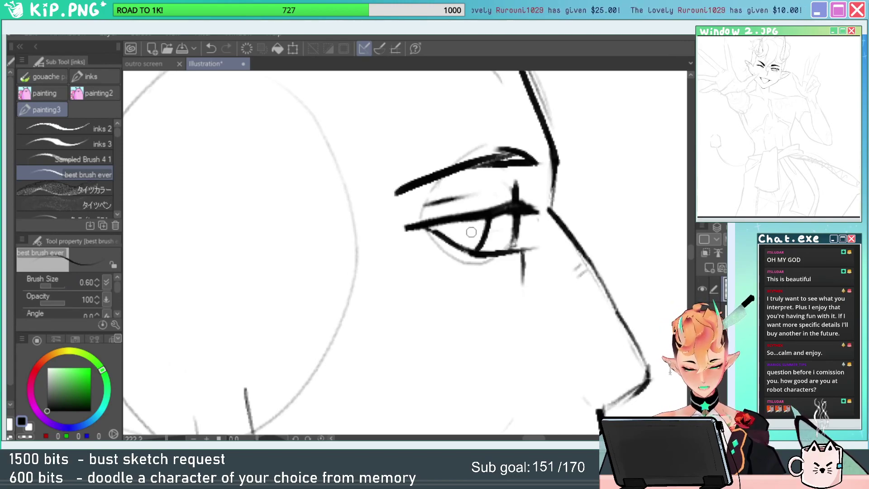
Thin the rear half of the upper eyelid line with the eraser and redraw it toward the outer corner.
{"action": "key", "text": "r"}
{"action": "left_click_drag", "start_coordinate": [516, 208], "coordinate": [476, 154]}
{"action": "key", "text": "e"}
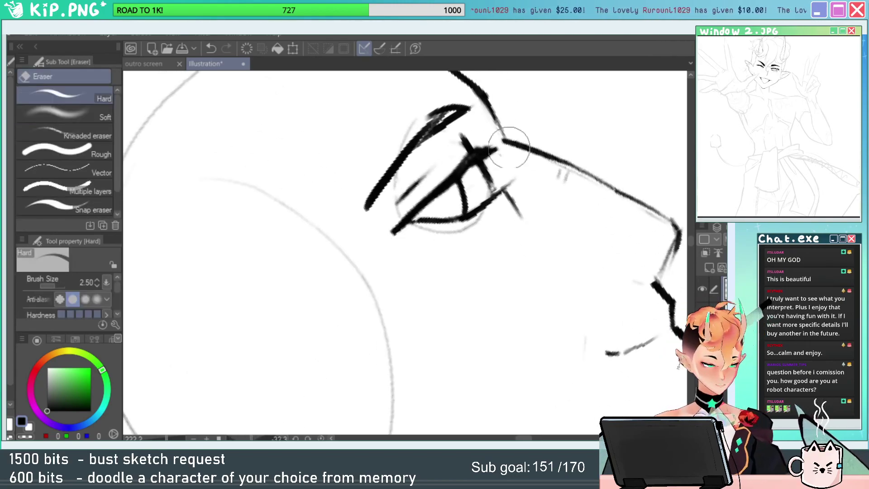
{"action": "key", "text": "p"}
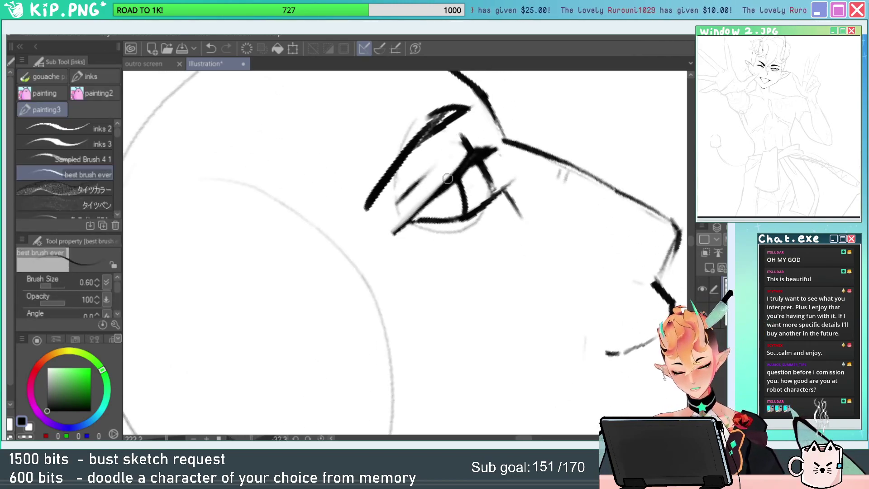
{"action": "left_click_drag", "start_coordinate": [435, 191], "coordinate": [406, 221]}
{"action": "left_click_drag", "start_coordinate": [435, 189], "coordinate": [389, 238]}
{"action": "left_click_drag", "start_coordinate": [422, 215], "coordinate": [405, 233]}
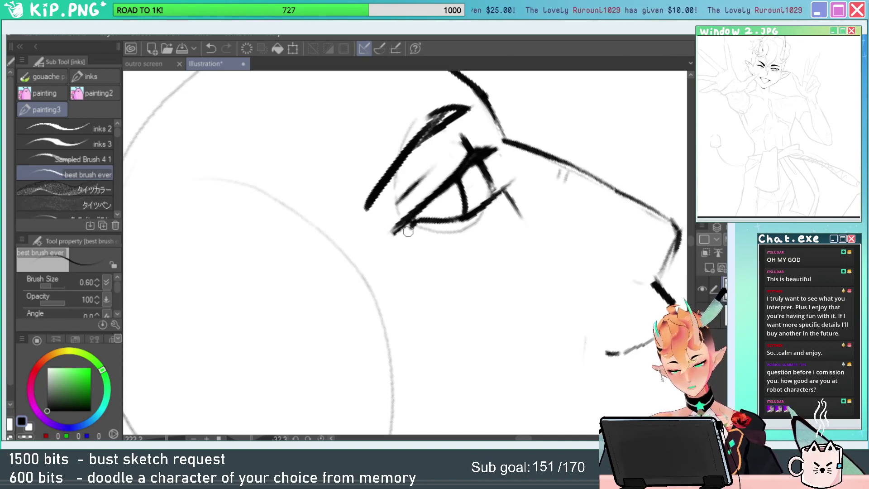
Extend the front end of the upper eyelid toward the nose bridge and darken the eye's front edge down to the lower lid.
{"action": "key", "text": "e"}
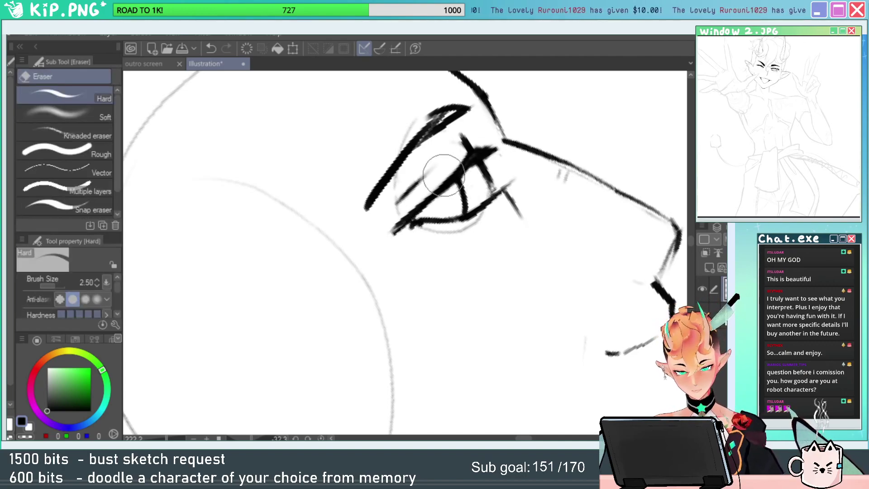
{"action": "key", "text": "p"}
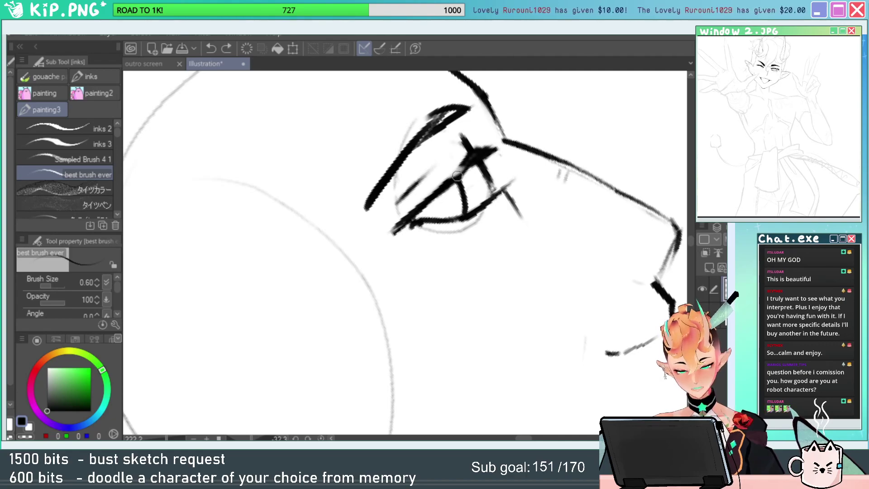
{"action": "mouse_move", "coordinate": [456, 177]}
{"action": "left_mouse_down"}
{"action": "mouse_move", "coordinate": [493, 153]}
{"action": "mouse_move", "coordinate": [523, 178]}
{"action": "mouse_move", "coordinate": [489, 188]}
{"action": "left_mouse_up"}
{"action": "key", "text": "r"}
{"action": "key", "text": "e"}
{"action": "key", "text": "p"}
{"action": "key", "text": "ctrl+space"}
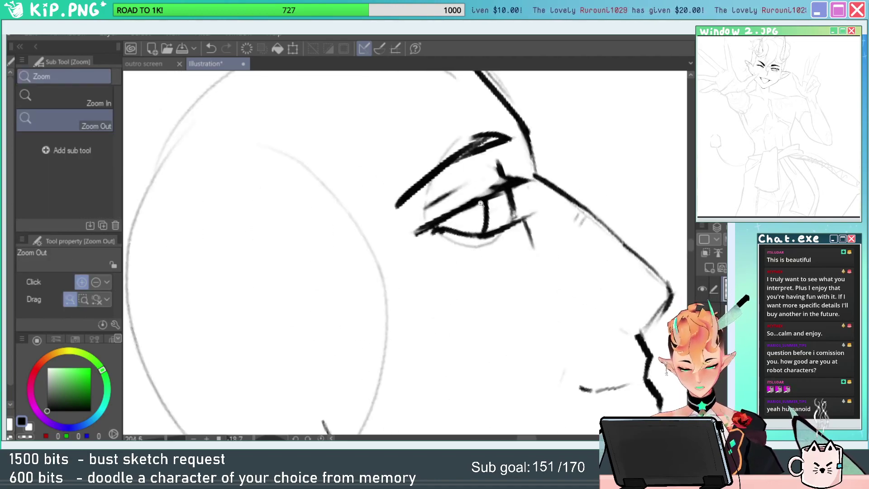
{"action": "left_click", "coordinate": [481, 204]}
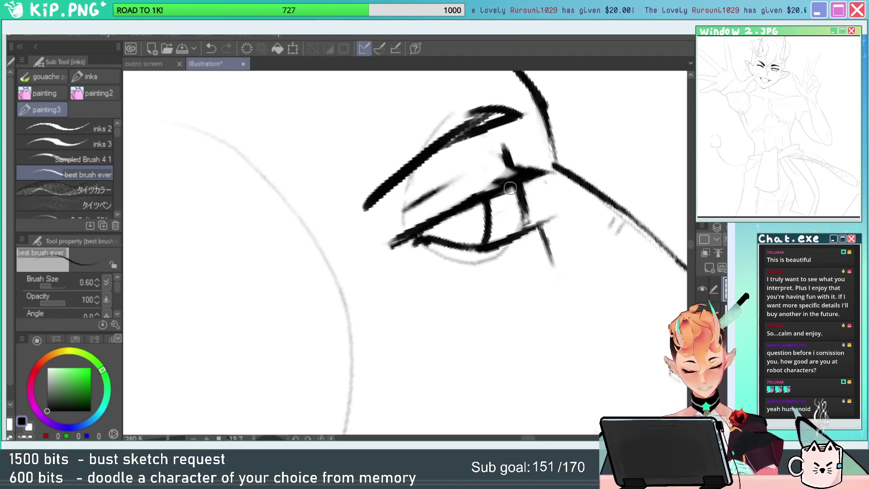
{"action": "left_click_drag", "start_coordinate": [565, 242], "coordinate": [549, 248]}
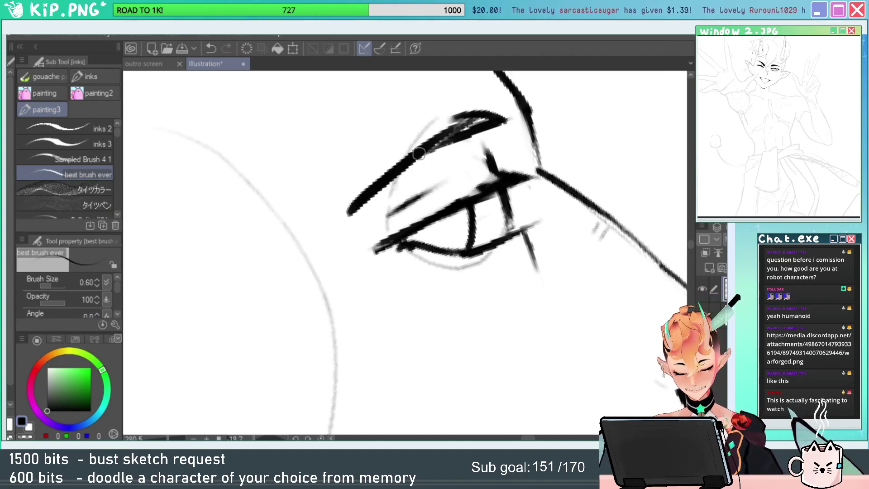
Lengthen the eyebrow's tail with a thin stroke and square off its front end.
{"action": "left_click_drag", "start_coordinate": [350, 210], "coordinate": [333, 226]}
{"action": "mouse_move", "coordinate": [508, 111]}
{"action": "left_mouse_down"}
{"action": "mouse_move", "coordinate": [509, 124]}
{"action": "mouse_move", "coordinate": [483, 127]}
{"action": "mouse_move", "coordinate": [471, 113]}
{"action": "left_mouse_up"}
{"action": "key", "text": "ctrl+space"}
{"action": "left_click_drag", "start_coordinate": [497, 143], "coordinate": [457, 145]}
{"action": "left_click_drag", "start_coordinate": [495, 179], "coordinate": [483, 182]}
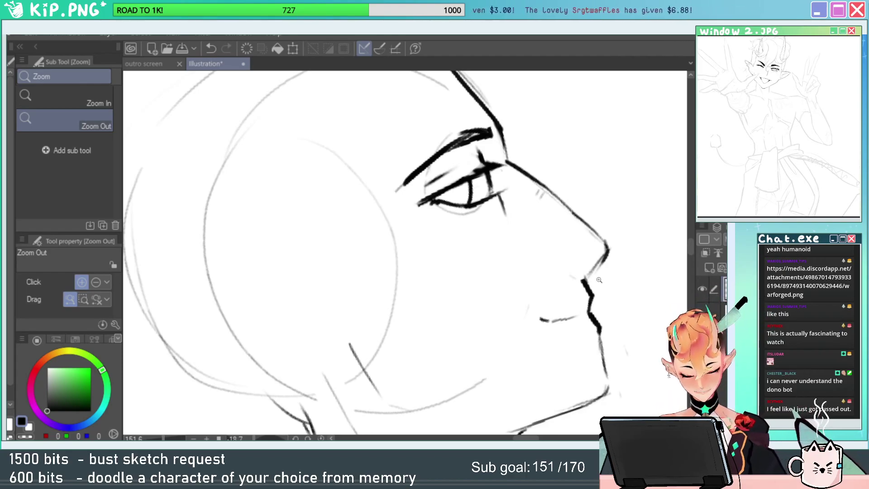
Darken the underside of the nose from the tip back to the upper lip and level the canvas rotation.
{"action": "left_click_drag", "start_coordinate": [630, 275], "coordinate": [668, 274]}
{"action": "left_click_drag", "start_coordinate": [584, 225], "coordinate": [533, 285]}
{"action": "mouse_move", "coordinate": [583, 295]}
{"action": "left_mouse_down"}
{"action": "mouse_move", "coordinate": [553, 301]}
{"action": "mouse_move", "coordinate": [594, 265]}
{"action": "left_mouse_up"}
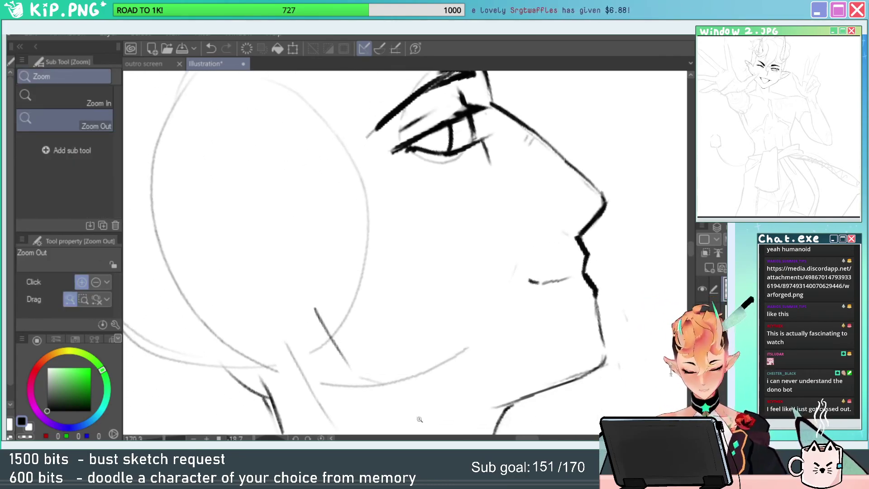
{"action": "left_click", "coordinate": [321, 437]}
{"action": "left_click_drag", "start_coordinate": [554, 384], "coordinate": [593, 343]}
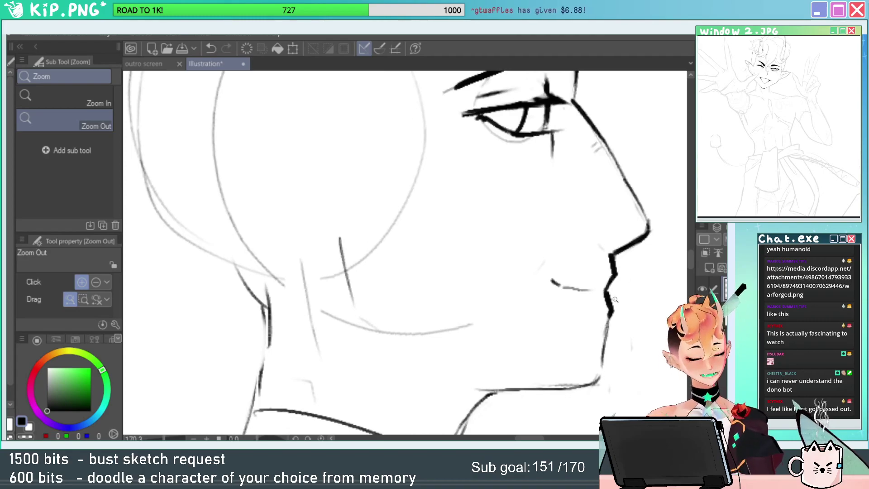
{"action": "scroll", "coordinate": [566, 331], "scroll_direction": "down", "scroll_amount": 4}
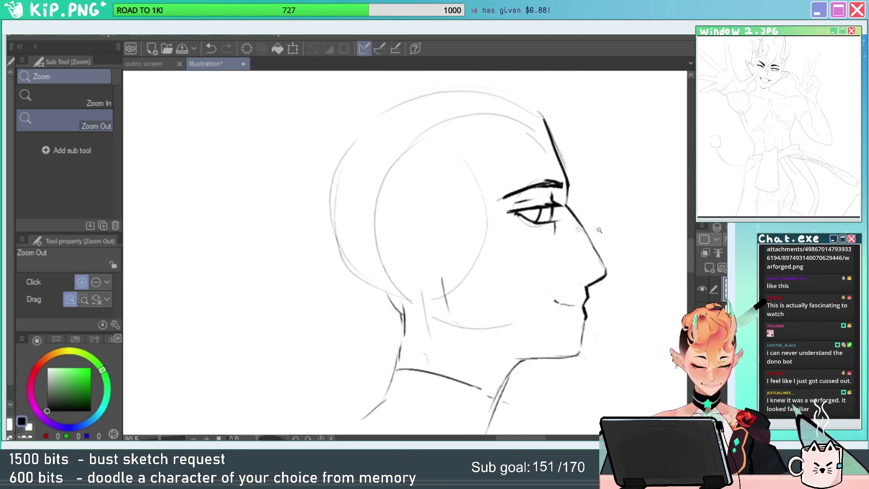
Erase the rear half of the lower eyelid line and redraw it thinner, touching up the front of the eye.
{"action": "scroll", "coordinate": [556, 213], "scroll_direction": "up", "scroll_amount": 5}
{"action": "key", "text": "e"}
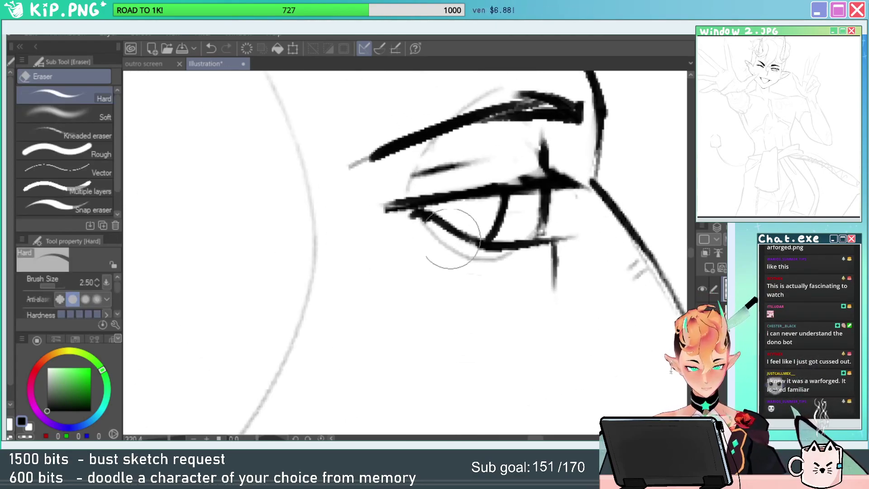
{"action": "left_click_drag", "start_coordinate": [458, 233], "coordinate": [480, 244]}
{"action": "key", "text": "p"}
{"action": "left_click_drag", "start_coordinate": [430, 212], "coordinate": [503, 242]}
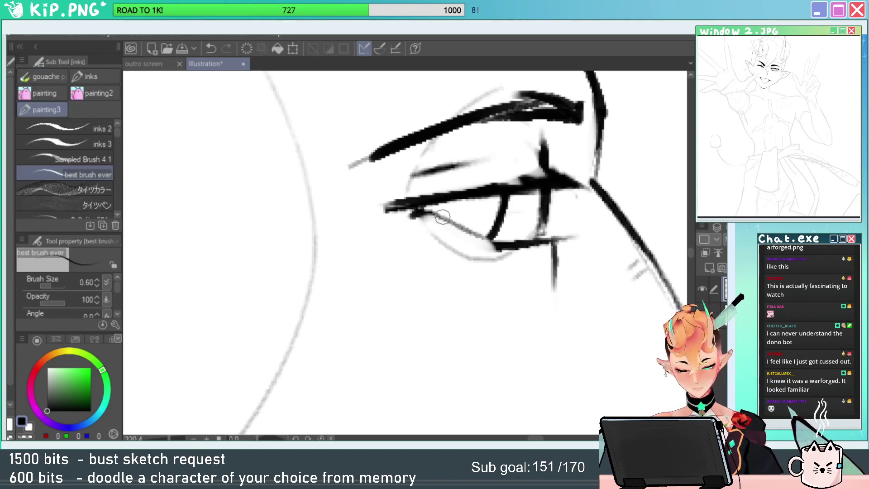
{"action": "left_click_drag", "start_coordinate": [435, 214], "coordinate": [505, 250]}
{"action": "left_click_drag", "start_coordinate": [545, 225], "coordinate": [537, 251]}
{"action": "key", "text": "ctrl+space"}
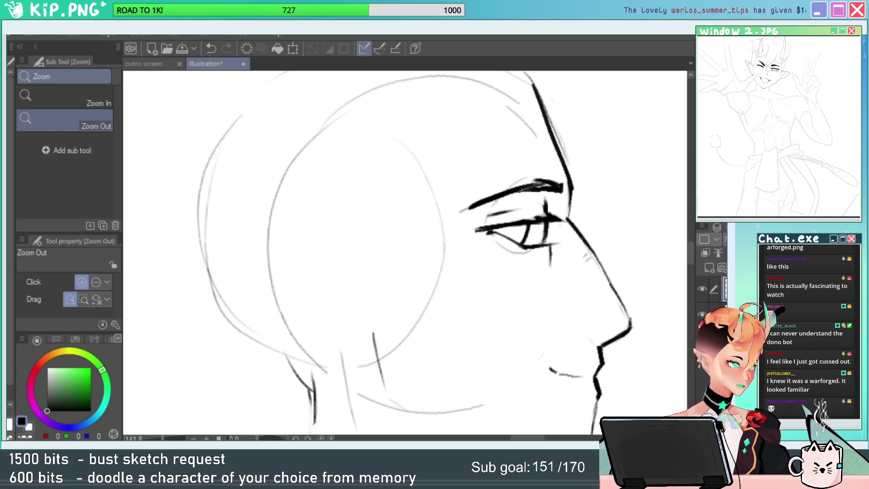
Switch to the photo viewer to examine the armoured character with flail and shield, enlarge it slightly and return to the drawing.
{"action": "key", "text": "alt+Tab"}
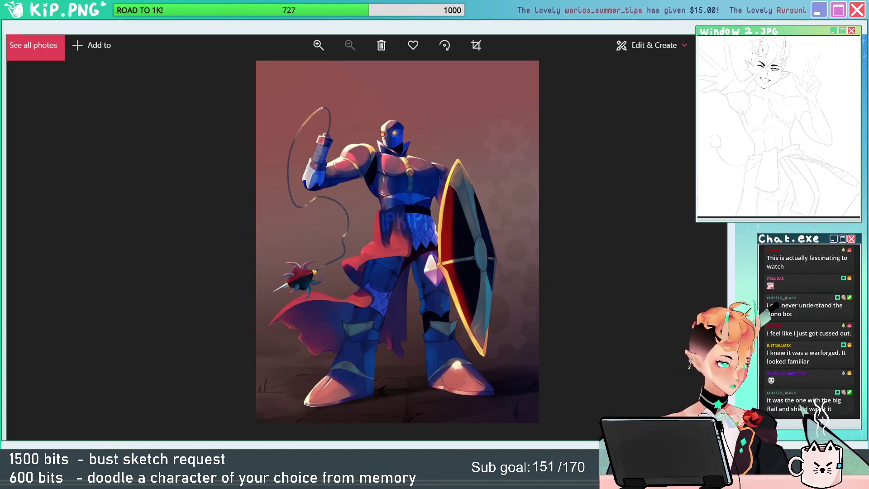
{"action": "scroll", "coordinate": [282, 305], "scroll_direction": "up", "scroll_amount": 2}
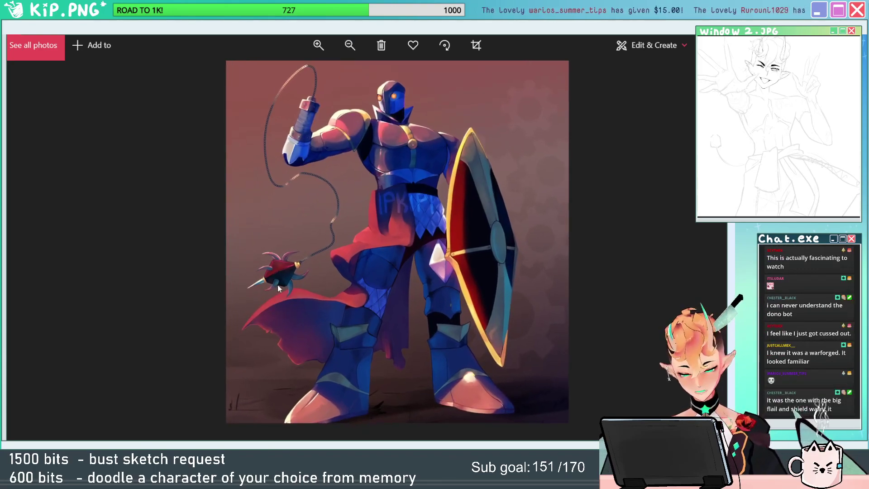
{"action": "key", "text": "alt+Tab"}
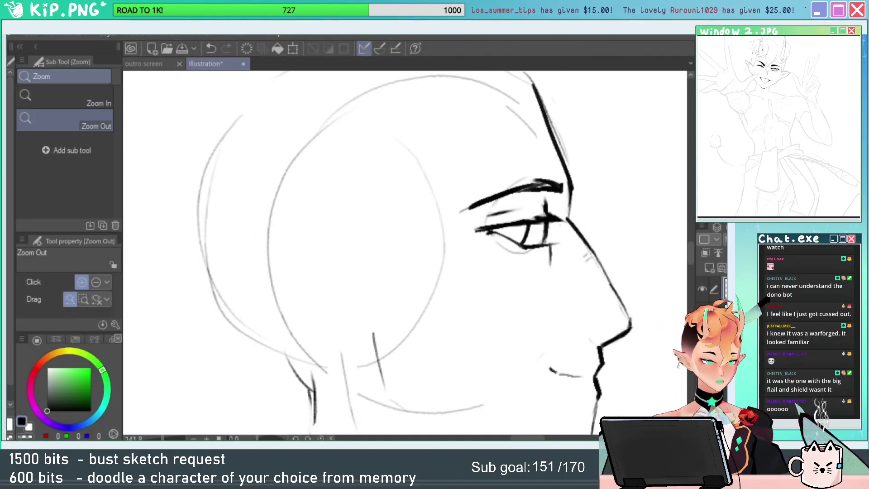
Thicken the upper eyelid line along its full length.
{"action": "left_click", "coordinate": [494, 215]}
{"action": "mouse_move", "coordinate": [494, 215]}
{"action": "left_mouse_down"}
{"action": "mouse_move", "coordinate": [460, 190]}
{"action": "mouse_move", "coordinate": [421, 199]}
{"action": "mouse_move", "coordinate": [563, 194]}
{"action": "left_mouse_up"}
{"action": "left_click_drag", "start_coordinate": [530, 239], "coordinate": [493, 242]}
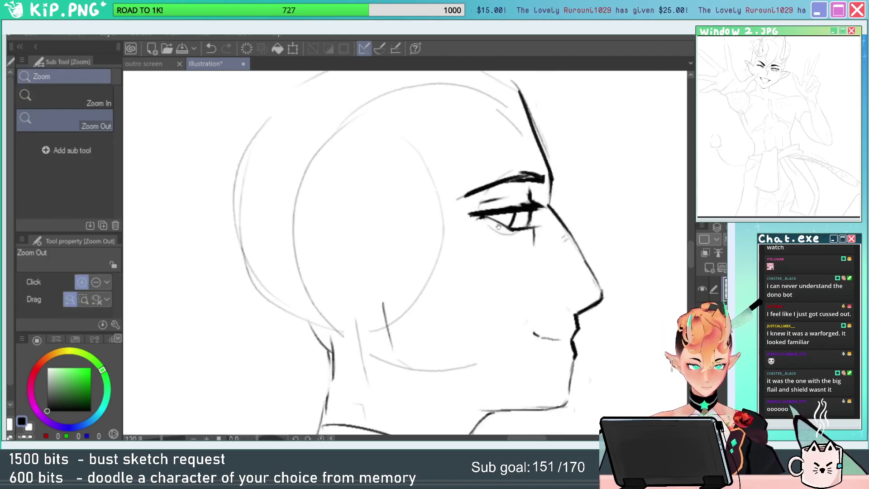
Darken the corner of the mouth and the outline from the lower lip down around the chin.
{"action": "mouse_move", "coordinate": [553, 308]}
{"action": "left_mouse_down"}
{"action": "mouse_move", "coordinate": [530, 261]}
{"action": "mouse_move", "coordinate": [560, 297]}
{"action": "mouse_move", "coordinate": [546, 352]}
{"action": "mouse_move", "coordinate": [578, 334]}
{"action": "mouse_move", "coordinate": [530, 363]}
{"action": "left_mouse_up"}
{"action": "left_click", "coordinate": [551, 337]}
{"action": "key", "text": "e"}
{"action": "key", "text": "p"}
{"action": "mouse_move", "coordinate": [487, 219]}
{"action": "left_mouse_down"}
{"action": "mouse_move", "coordinate": [496, 217]}
{"action": "mouse_move", "coordinate": [481, 235]}
{"action": "left_mouse_up"}
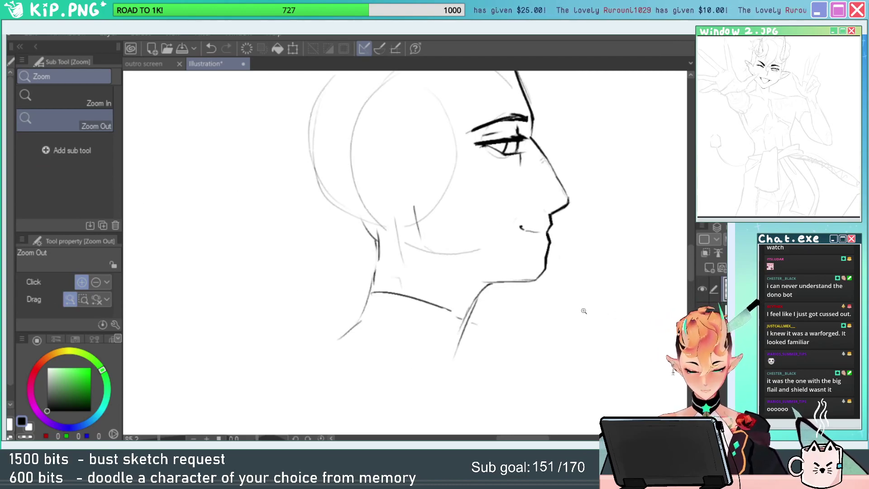
Extend the short stroke at the rear of the jaw into a curve running down and forward, redoing the stroke until it fits.
{"action": "key", "text": "e"}
{"action": "key", "text": "p"}
{"action": "left_click_drag", "start_coordinate": [419, 238], "coordinate": [444, 267]}
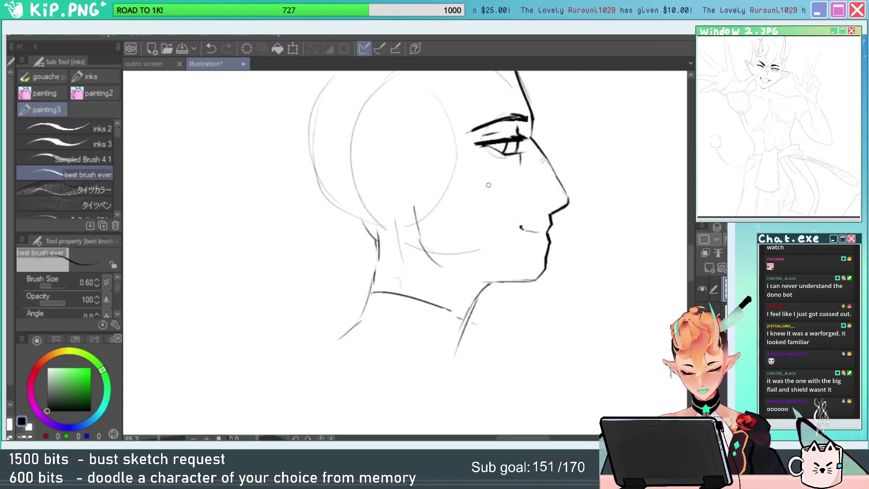
{"action": "key", "text": "ctrl+z"}
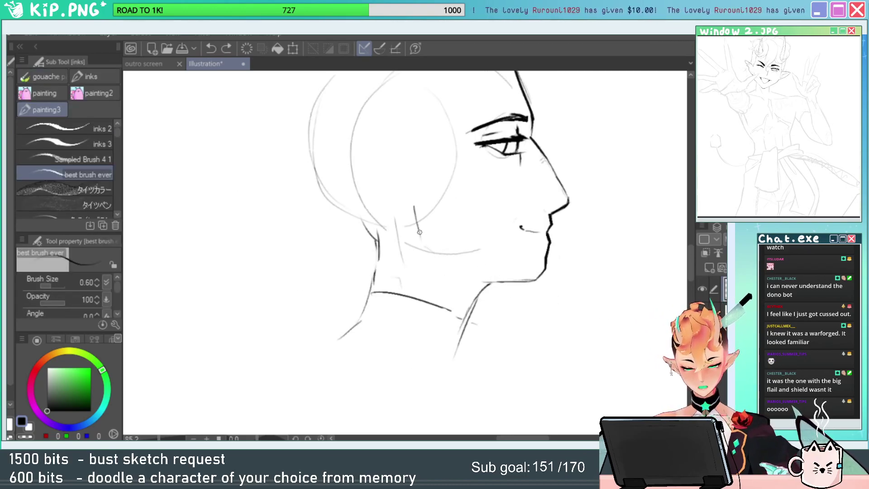
{"action": "mouse_move", "coordinate": [422, 243]}
{"action": "left_mouse_down"}
{"action": "mouse_move", "coordinate": [478, 276]}
{"action": "mouse_move", "coordinate": [448, 269]}
{"action": "left_mouse_up"}
{"action": "key", "text": "ctrl+z"}
{"action": "key", "text": "slash"}
Erase leftover guidelines behind the jaw and draw a short line forward from the nape across the upper neck.
{"action": "key", "text": "e"}
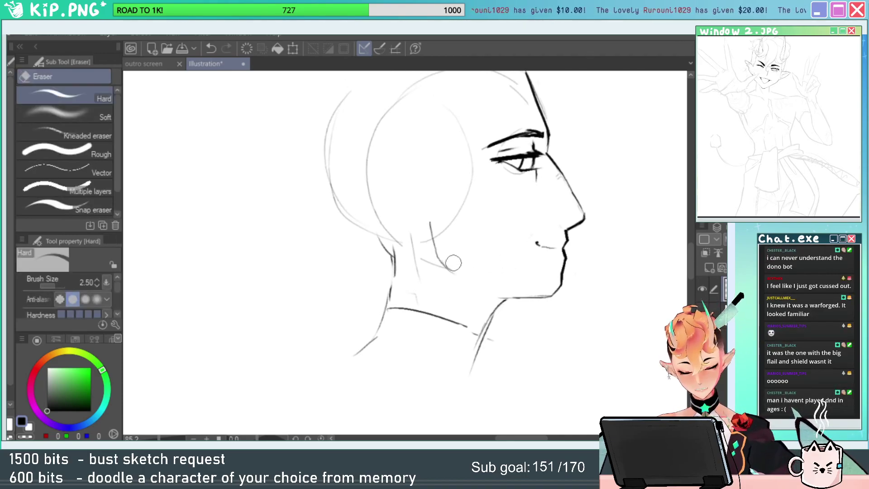
{"action": "key", "text": "p"}
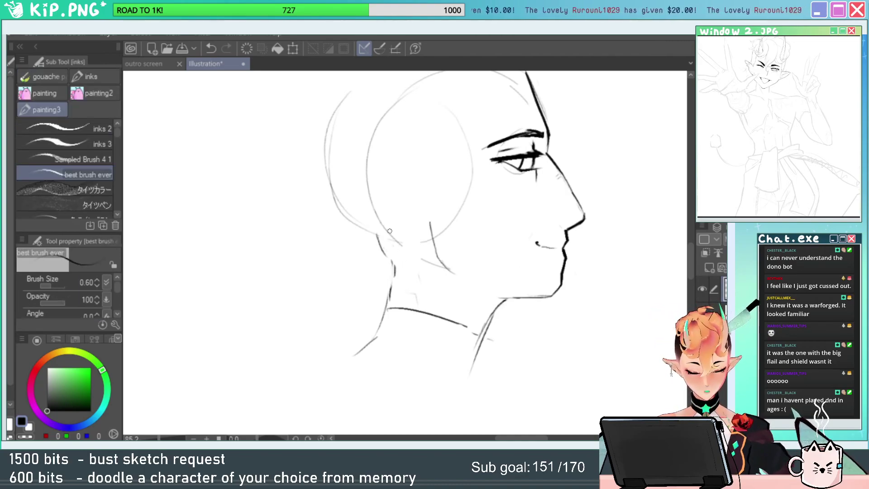
{"action": "left_click_drag", "start_coordinate": [392, 277], "coordinate": [417, 272]}
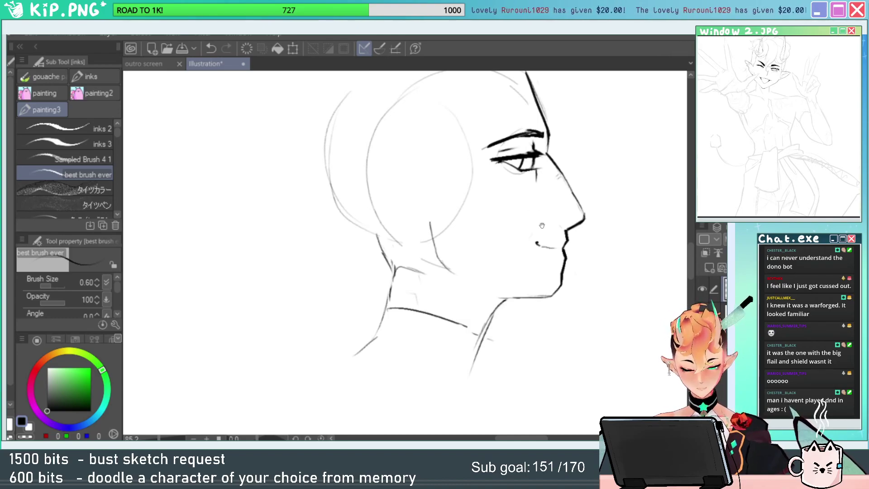
Sketch the ear behind the jaw line, replacing a rounded first attempt with an angular outline.
{"action": "left_click_drag", "start_coordinate": [542, 225], "coordinate": [543, 269]}
{"action": "left_click_drag", "start_coordinate": [416, 219], "coordinate": [398, 271]}
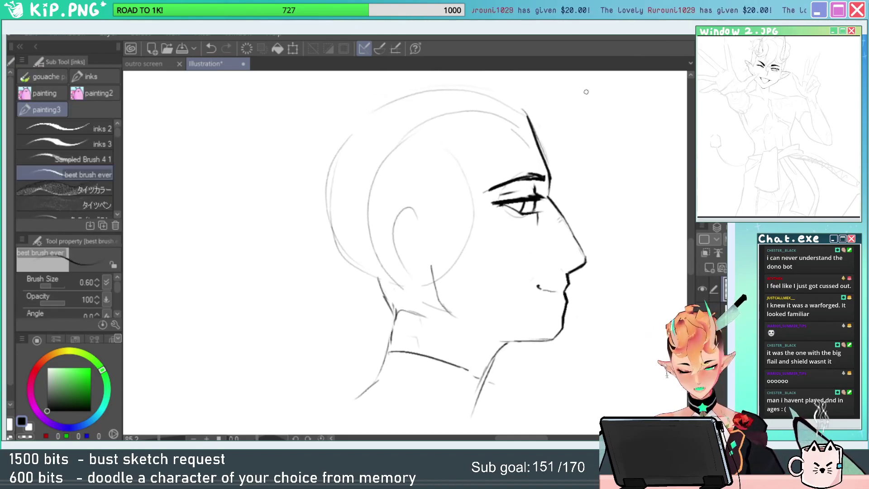
{"action": "key", "text": "ctrl+z"}
{"action": "mouse_move", "coordinate": [431, 213]}
{"action": "left_mouse_down"}
{"action": "mouse_move", "coordinate": [401, 207]}
{"action": "mouse_move", "coordinate": [387, 231]}
{"action": "mouse_move", "coordinate": [424, 284]}
{"action": "left_mouse_up"}
{"action": "left_click_drag", "start_coordinate": [486, 268], "coordinate": [480, 261]}
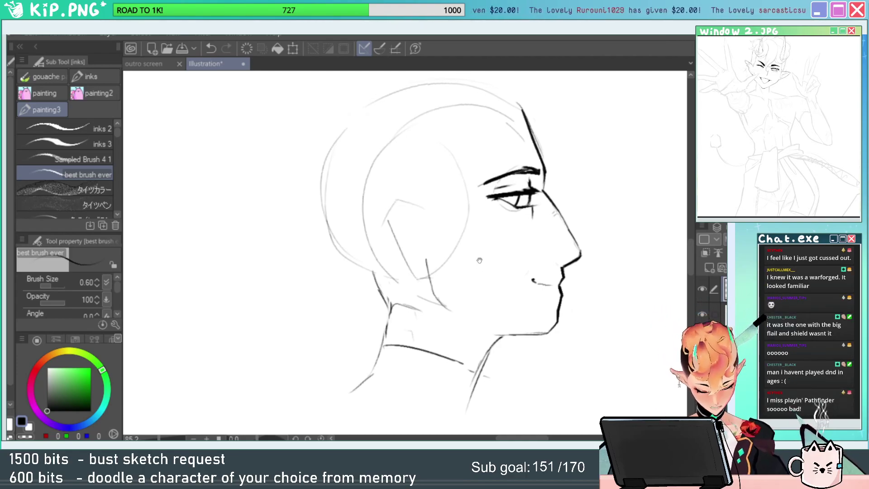
Lasso the ear sketch, shift it slightly toward the face with a transformation and clear the selection.
{"action": "key", "text": "m"}
{"action": "mouse_move", "coordinate": [438, 221]}
{"action": "left_mouse_down"}
{"action": "mouse_move", "coordinate": [403, 287]}
{"action": "mouse_move", "coordinate": [420, 181]}
{"action": "left_mouse_up"}
{"action": "key", "text": "ctrl+t"}
{"action": "left_click_drag", "start_coordinate": [426, 235], "coordinate": [430, 232]}
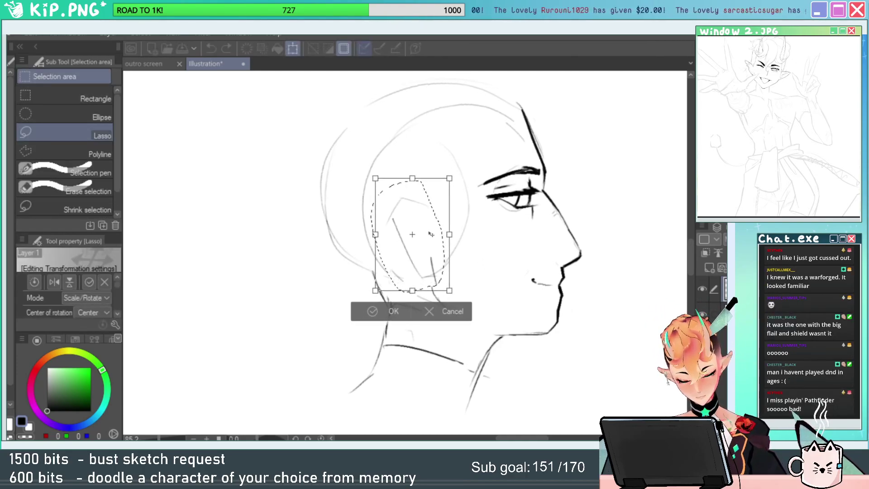
{"action": "key", "text": "Return"}
{"action": "key", "text": "ctrl+d"}
{"action": "key", "text": "p"}
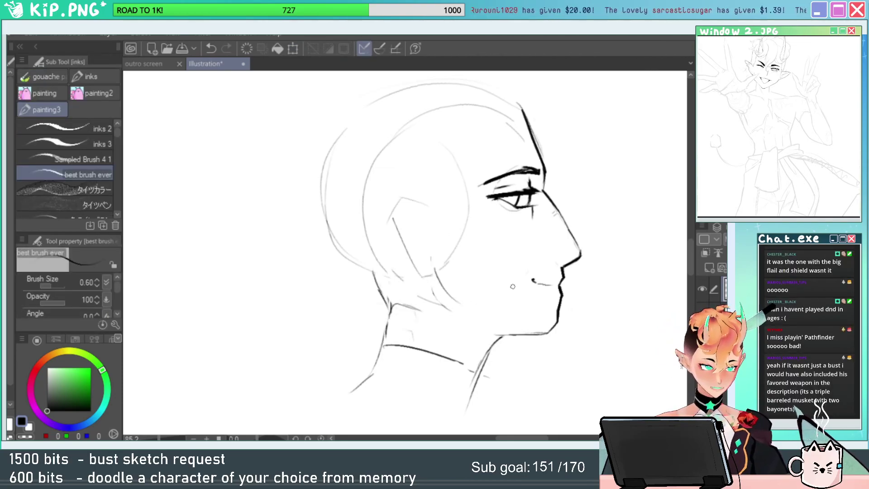
Darken the ear's angular outline along its back edge, lobe and top.
{"action": "left_click_drag", "start_coordinate": [500, 256], "coordinate": [475, 274]}
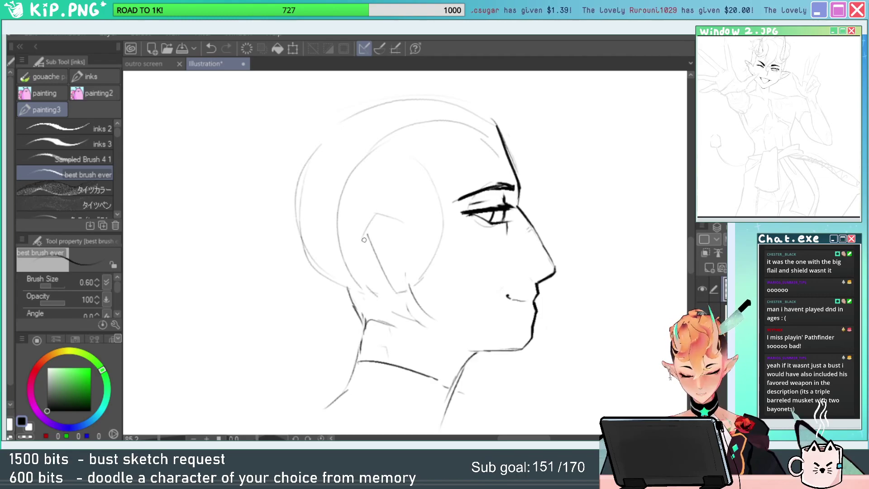
{"action": "left_click_drag", "start_coordinate": [364, 234], "coordinate": [393, 286]}
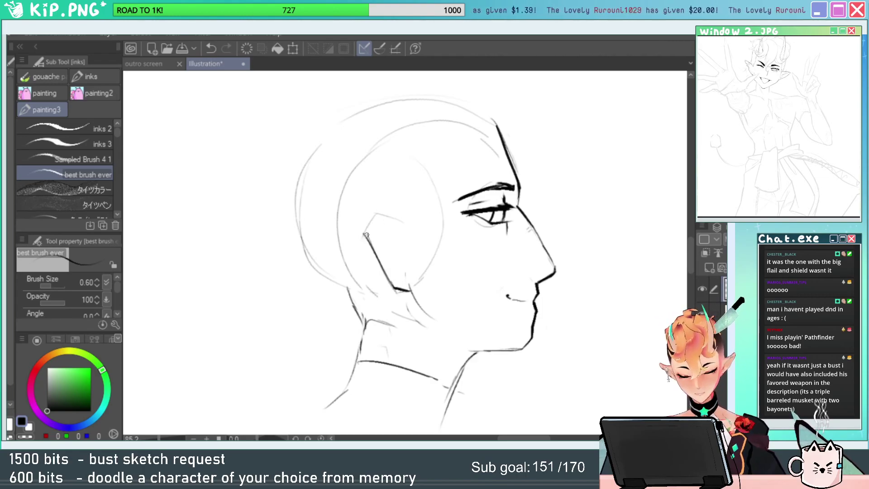
{"action": "left_click_drag", "start_coordinate": [364, 233], "coordinate": [405, 223]}
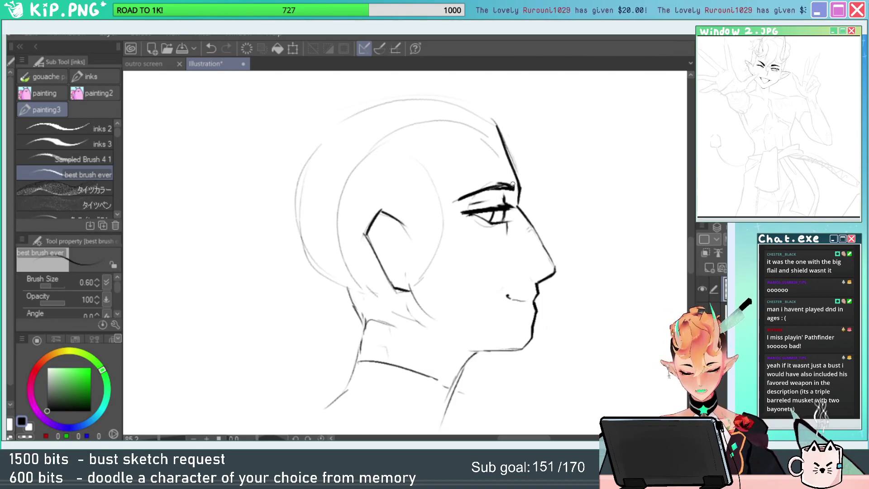
Erase the faint tail end of the eyebrow and draw a short nostril mark beneath the nose.
{"action": "key", "text": "e"}
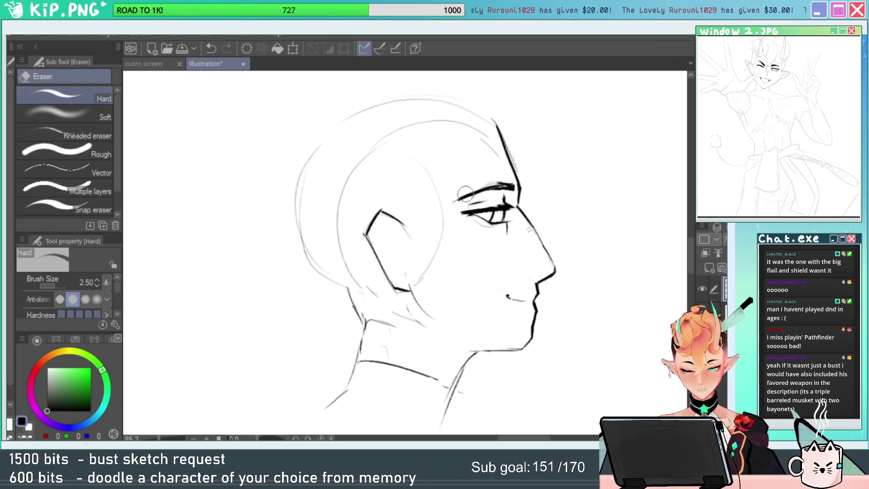
{"action": "left_click_drag", "start_coordinate": [448, 205], "coordinate": [454, 201]}
{"action": "key", "text": "p"}
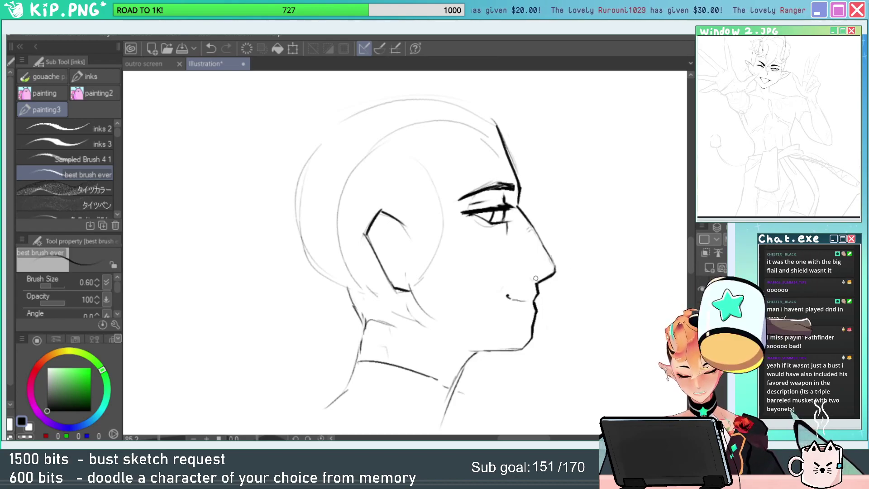
{"action": "left_click_drag", "start_coordinate": [528, 277], "coordinate": [537, 276]}
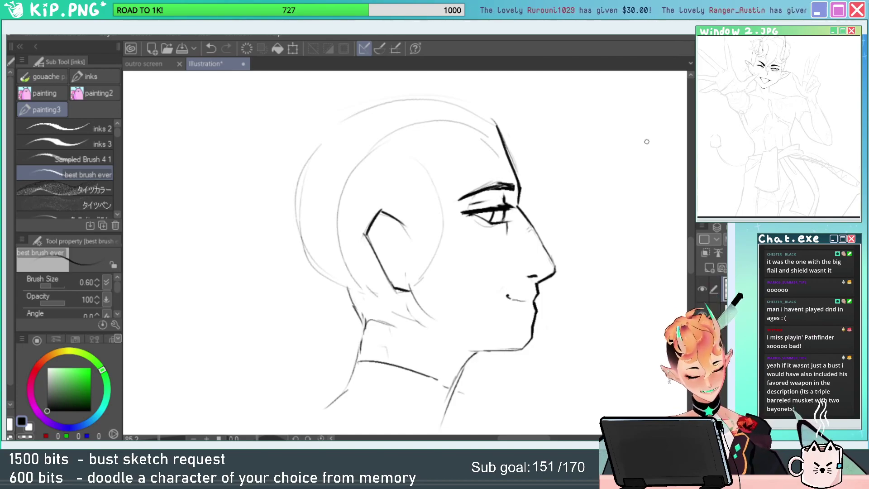
Draw a darker line from the nape up the back of the head and erase the old skull guideline beside it.
{"action": "key", "text": "e"}
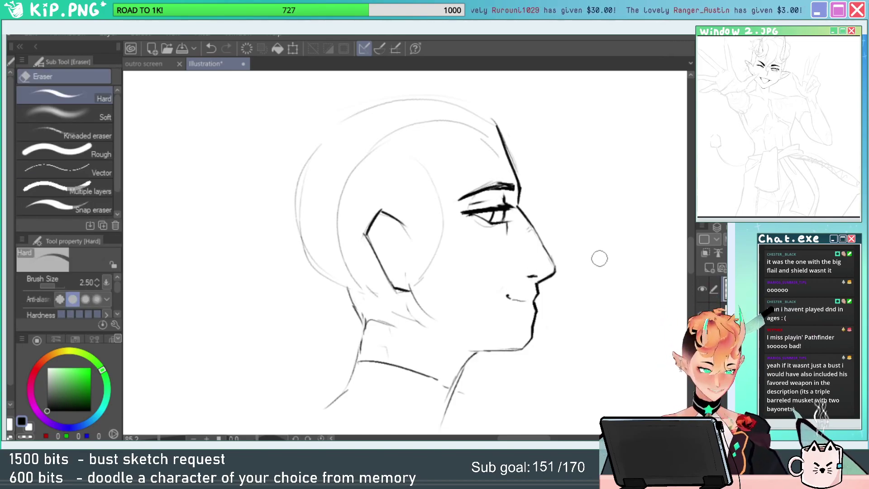
{"action": "mouse_move", "coordinate": [571, 300]}
{"action": "left_mouse_down"}
{"action": "mouse_move", "coordinate": [608, 242]}
{"action": "mouse_move", "coordinate": [598, 291]}
{"action": "left_mouse_up"}
{"action": "key", "text": "p"}
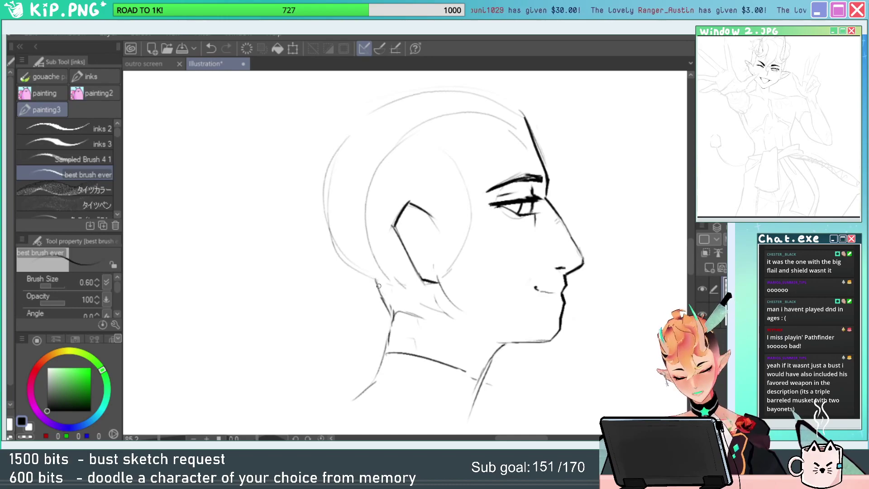
{"action": "mouse_move", "coordinate": [379, 286]}
{"action": "left_mouse_down"}
{"action": "mouse_move", "coordinate": [350, 245]}
{"action": "mouse_move", "coordinate": [353, 130]}
{"action": "left_mouse_up"}
{"action": "key", "text": "e"}
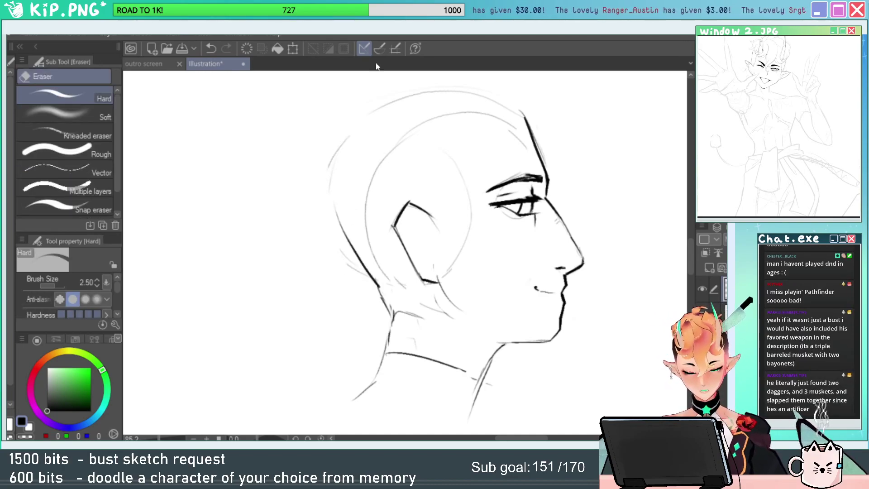
Touch up the profile line between the nose and the upper lip, alternating between brush and eraser.
{"action": "key", "text": "b"}
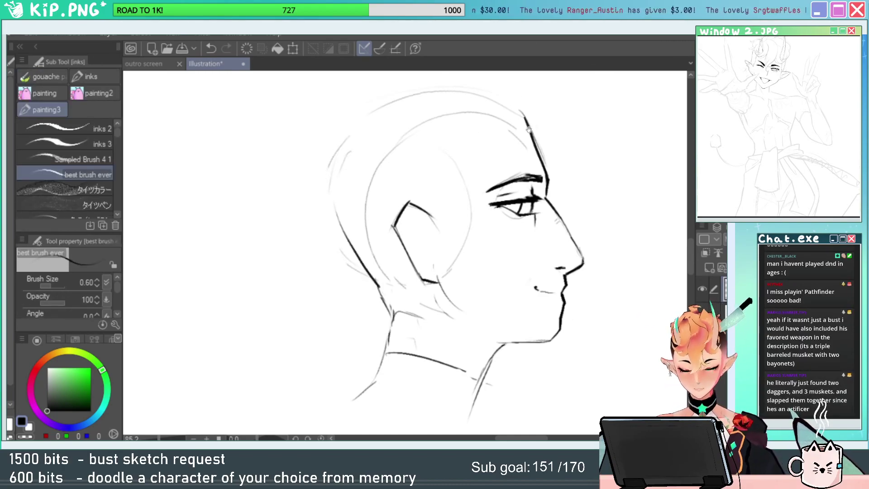
{"action": "left_click_drag", "start_coordinate": [529, 130], "coordinate": [523, 169]}
{"action": "key", "text": "e"}
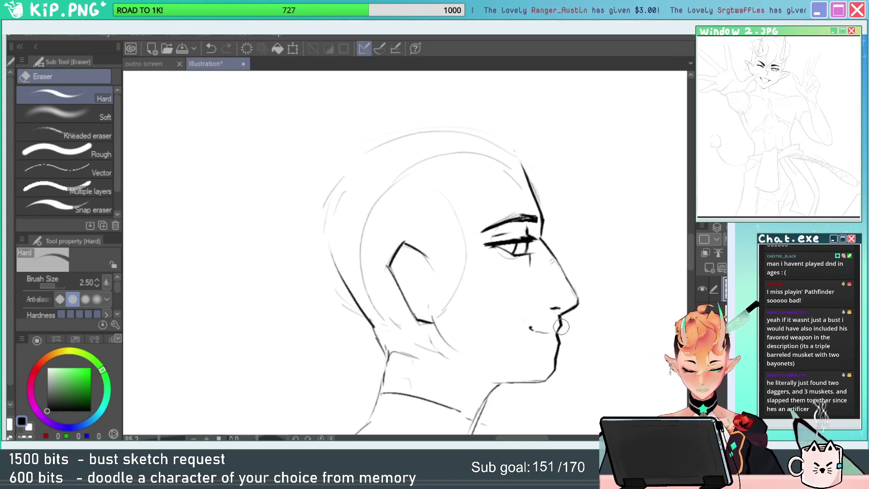
{"action": "key", "text": "b"}
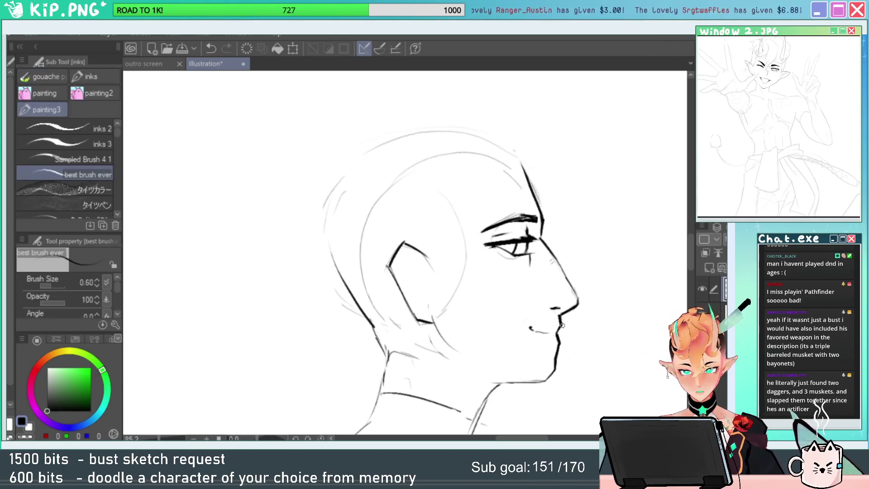
{"action": "left_click_drag", "start_coordinate": [427, 148], "coordinate": [406, 140]}
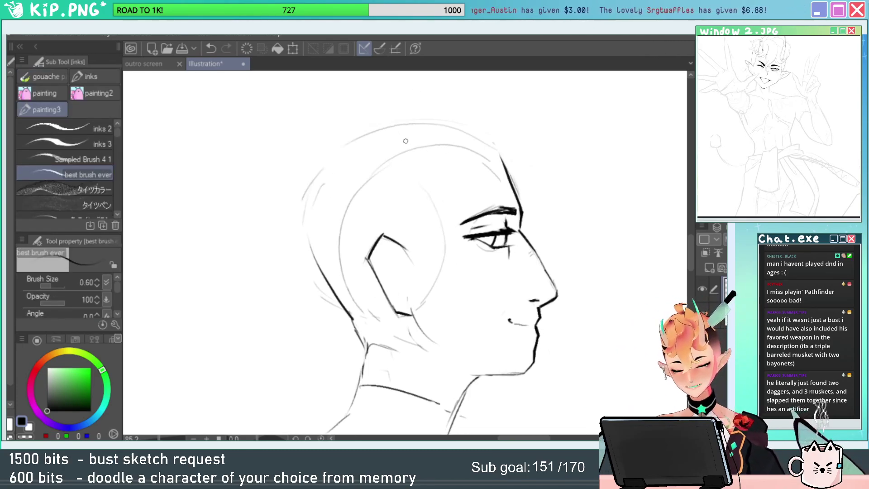
Sketch the hair's volume above the skull with a wavy forelock past the forehead and a curve over the back of the head.
{"action": "mouse_move", "coordinate": [347, 147]}
{"action": "left_mouse_down"}
{"action": "mouse_move", "coordinate": [434, 108]}
{"action": "mouse_move", "coordinate": [553, 158]}
{"action": "left_mouse_up"}
{"action": "key", "text": "ctrl+z"}
{"action": "mouse_move", "coordinate": [548, 144]}
{"action": "left_mouse_down"}
{"action": "mouse_move", "coordinate": [641, 172]}
{"action": "mouse_move", "coordinate": [567, 179]}
{"action": "left_mouse_up"}
{"action": "key", "text": "ctrl+z"}
{"action": "key", "text": "ctrl+z"}
{"action": "mouse_move", "coordinate": [545, 145]}
{"action": "left_mouse_down"}
{"action": "mouse_move", "coordinate": [566, 196]}
{"action": "mouse_move", "coordinate": [617, 231]}
{"action": "left_mouse_up"}
{"action": "left_click_drag", "start_coordinate": [561, 211], "coordinate": [542, 172]}
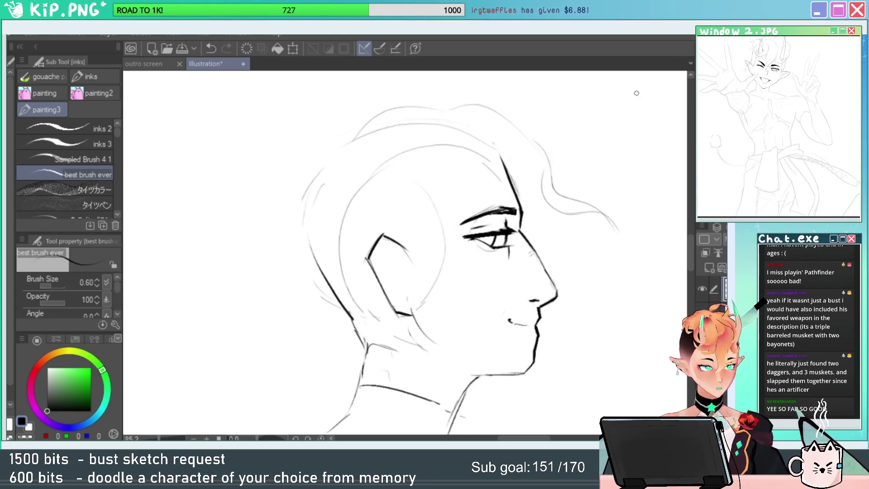
{"action": "scroll", "coordinate": [512, 252], "scroll_direction": "down", "scroll_amount": 2}
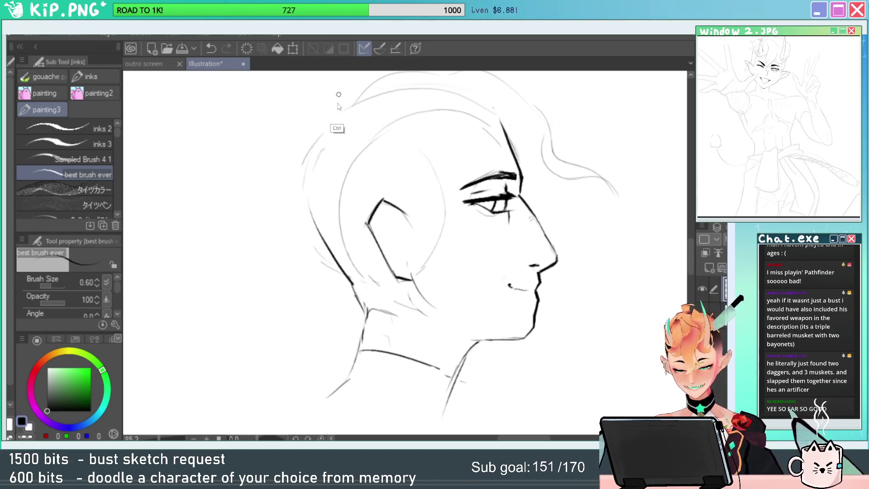
{"action": "left_click_drag", "start_coordinate": [337, 105], "coordinate": [295, 149]}
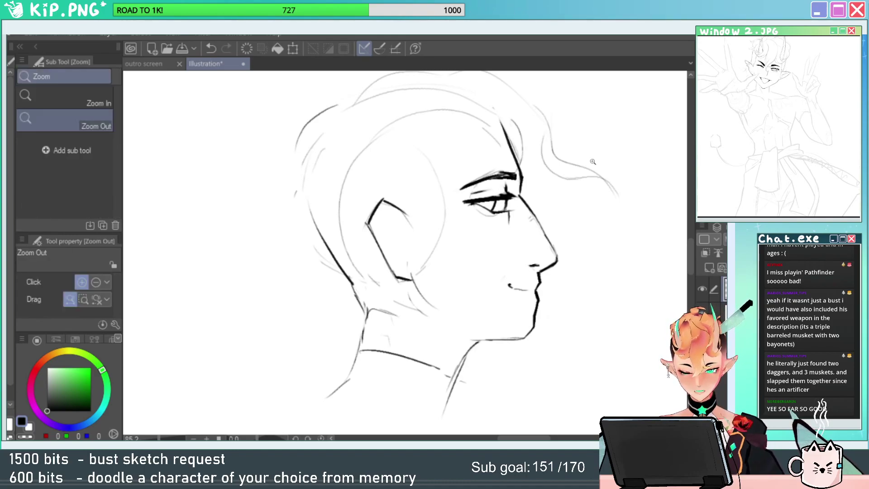
Flip the character sketch horizontally with a transformation and apply it.
{"action": "left_click_drag", "start_coordinate": [592, 164], "coordinate": [581, 162]}
{"action": "key", "text": "ctrl+t"}
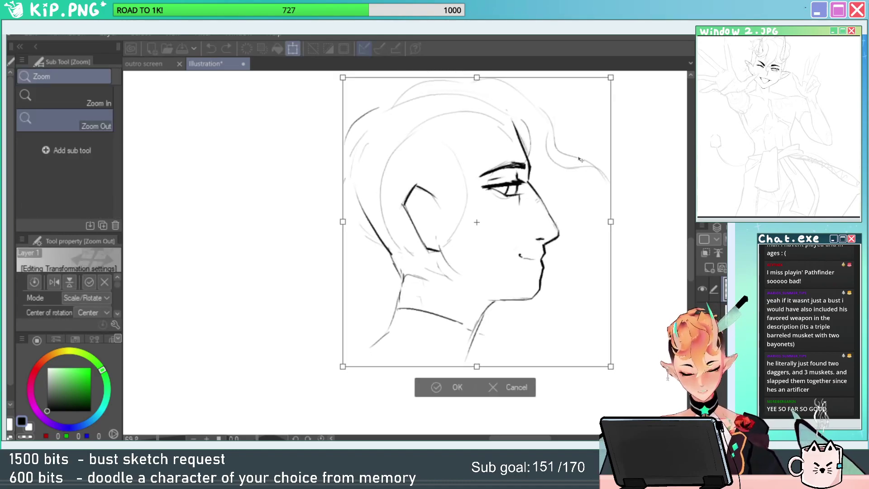
{"action": "right_click", "coordinate": [579, 160]}
{"action": "left_click", "coordinate": [620, 316]}
{"action": "key", "text": "Return"}
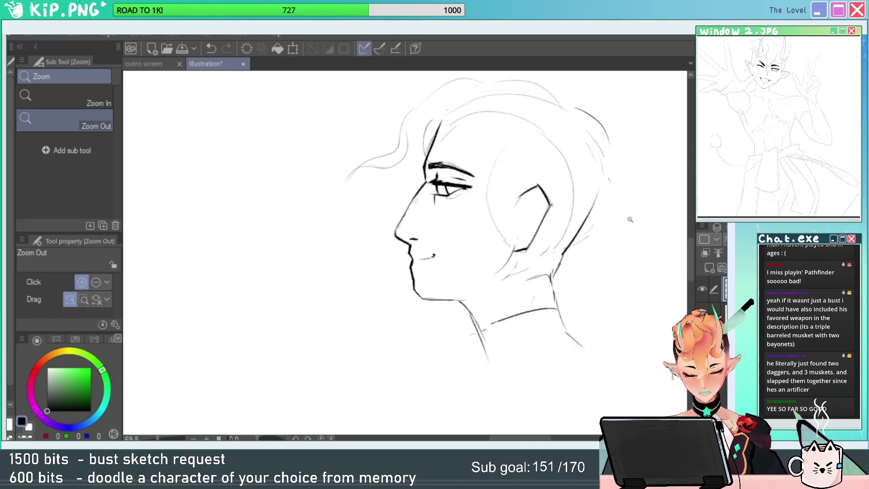
Draw a collar band around the neck with dark upper and lower edges joined by a short front edge.
{"action": "key", "text": "p"}
{"action": "left_click_drag", "start_coordinate": [466, 329], "coordinate": [555, 299]}
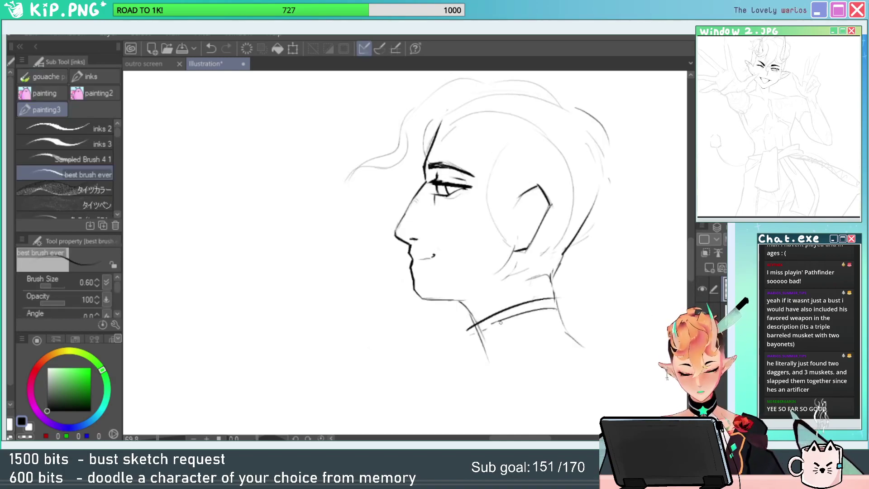
{"action": "left_click_drag", "start_coordinate": [475, 348], "coordinate": [557, 315]}
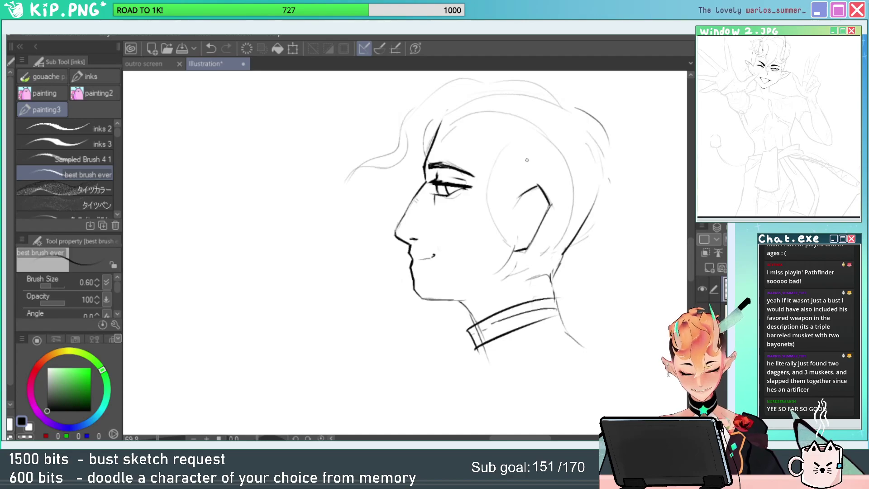
Draw a curved hair strand in front of the forehead and a hairline curve running down toward the ear.
{"action": "left_click_drag", "start_coordinate": [429, 116], "coordinate": [425, 181]}
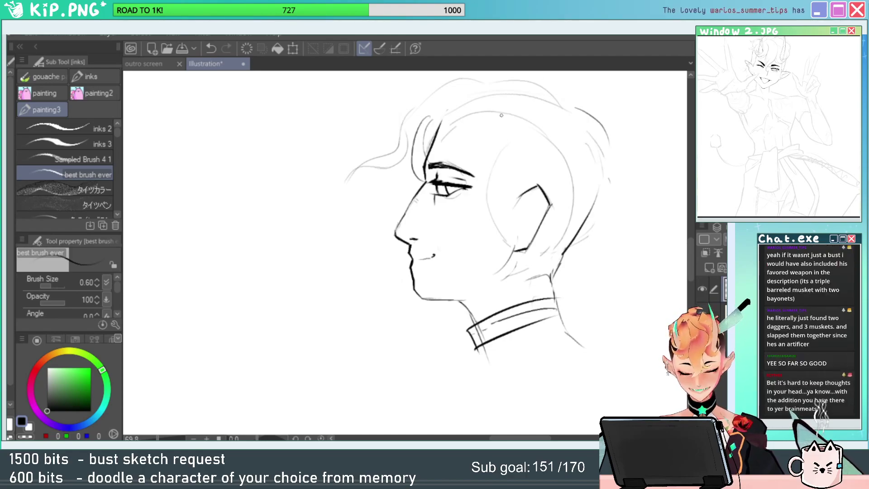
{"action": "left_click_drag", "start_coordinate": [551, 132], "coordinate": [501, 209]}
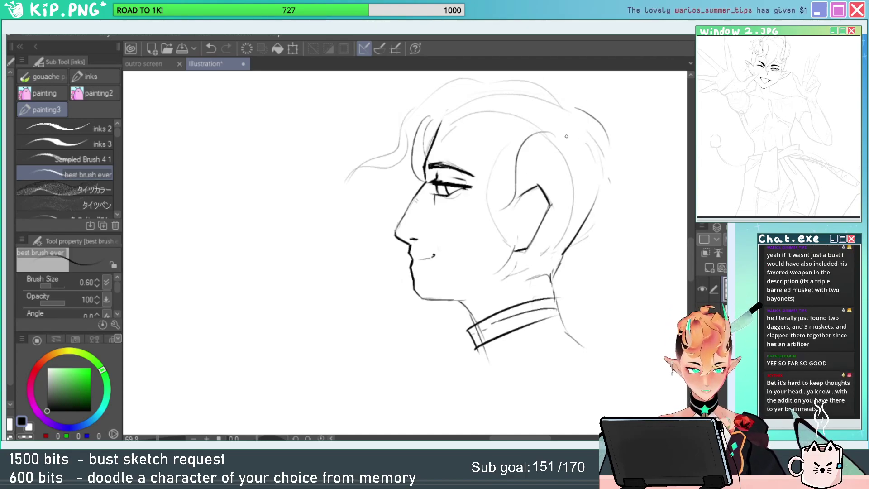
Add short strokes beneath the outer corner of the eye and clean up small stray marks on the face.
{"action": "key", "text": "alt+space"}
{"action": "left_click_drag", "start_coordinate": [433, 184], "coordinate": [475, 185]}
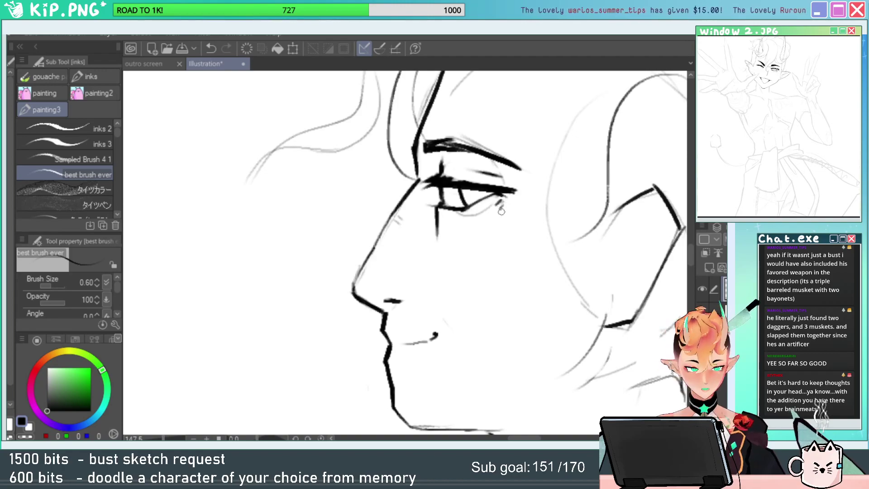
{"action": "left_click_drag", "start_coordinate": [501, 210], "coordinate": [441, 255]}
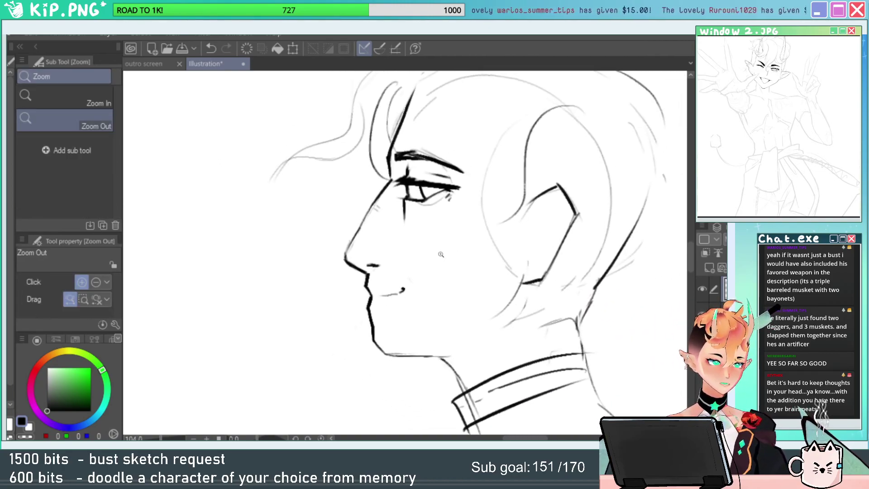
{"action": "mouse_move", "coordinate": [538, 217]}
{"action": "left_mouse_down"}
{"action": "mouse_move", "coordinate": [472, 217]}
{"action": "mouse_move", "coordinate": [584, 214]}
{"action": "left_mouse_up"}
{"action": "key", "text": "e"}
{"action": "left_click_drag", "start_coordinate": [429, 223], "coordinate": [427, 240]}
{"action": "key", "text": "b"}
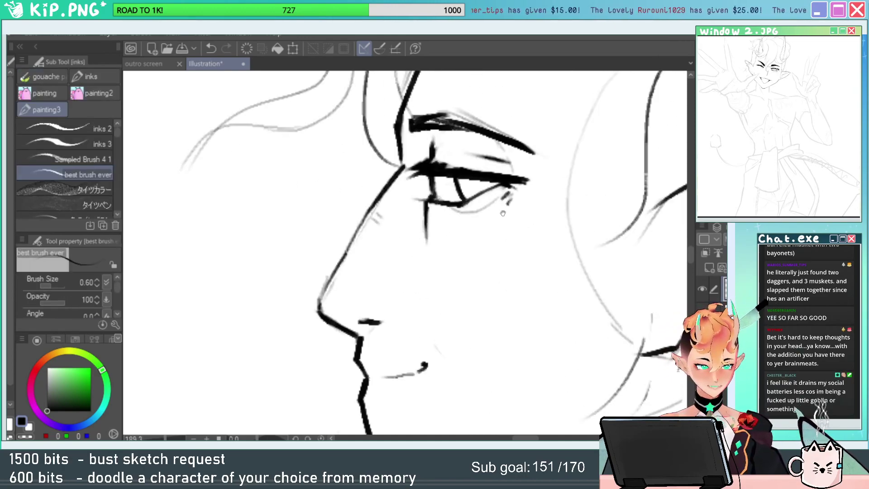
{"action": "mouse_move", "coordinate": [503, 213]}
{"action": "left_mouse_down"}
{"action": "mouse_move", "coordinate": [461, 231]}
{"action": "mouse_move", "coordinate": [457, 243]}
{"action": "left_mouse_up"}
{"action": "left_click_drag", "start_coordinate": [536, 275], "coordinate": [510, 188]}
{"action": "key", "text": "e"}
{"action": "left_click_drag", "start_coordinate": [457, 290], "coordinate": [467, 288]}
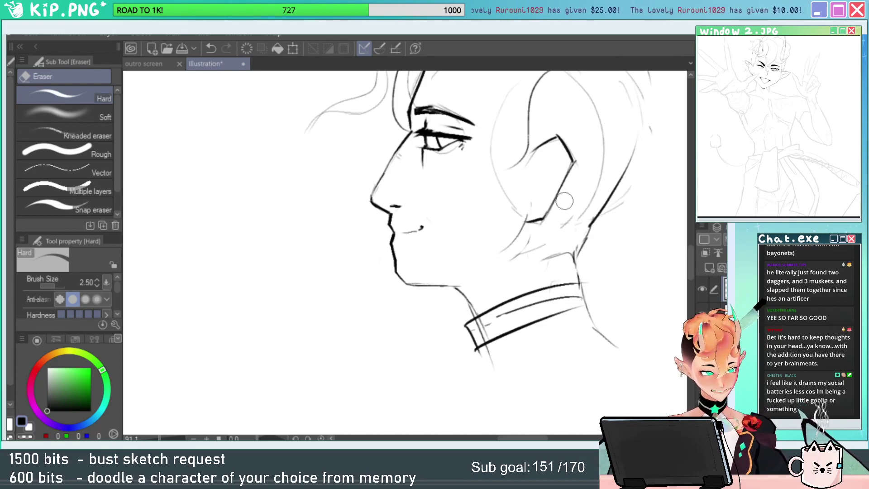
Darken the line at the nape and erase the old guideline running inside the collar band.
{"action": "left_click_drag", "start_coordinate": [595, 185], "coordinate": [549, 180]}
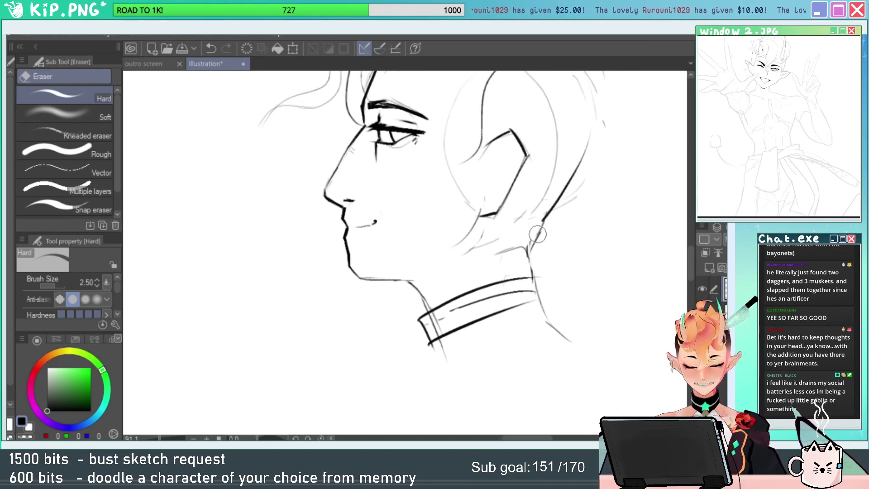
{"action": "key", "text": "p"}
{"action": "left_click_drag", "start_coordinate": [543, 221], "coordinate": [525, 257]}
{"action": "key", "text": "e"}
{"action": "left_click_drag", "start_coordinate": [531, 288], "coordinate": [449, 314]}
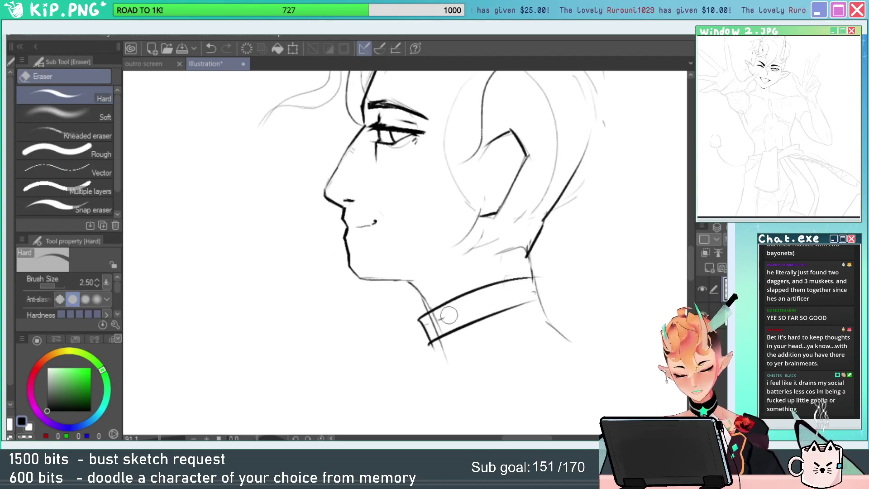
Erase the collar's upper edge, redraw it with a stronger curve and close the band at the nape.
{"action": "key", "text": "r"}
{"action": "left_click_drag", "start_coordinate": [585, 236], "coordinate": [580, 207]}
{"action": "left_click_drag", "start_coordinate": [432, 311], "coordinate": [534, 259]}
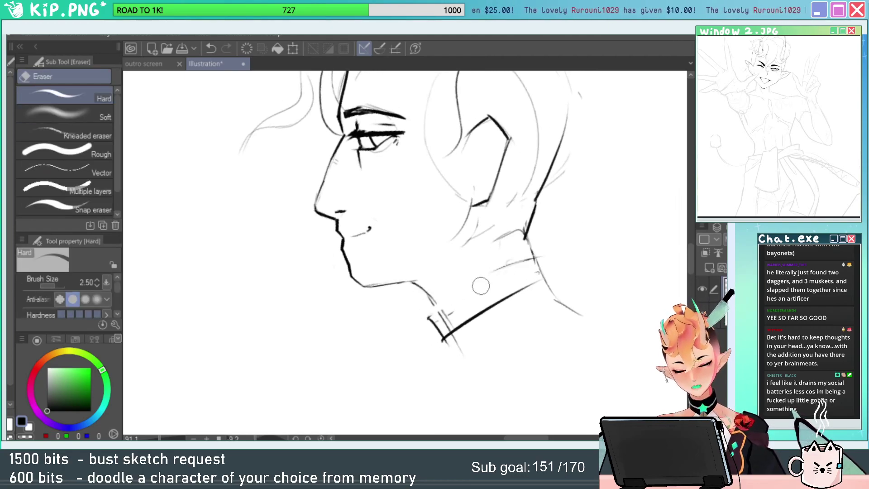
{"action": "key", "text": "p"}
{"action": "left_click_drag", "start_coordinate": [428, 316], "coordinate": [539, 251]}
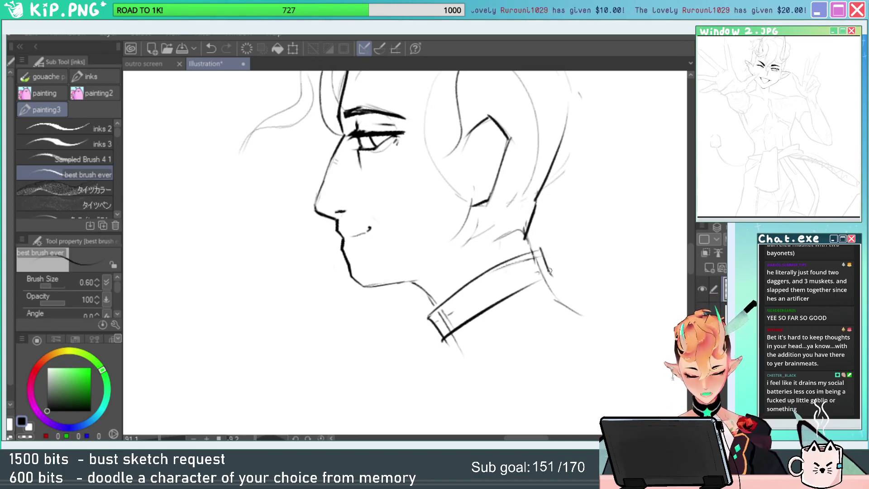
{"action": "key", "text": "ctrl+z"}
{"action": "mouse_move", "coordinate": [541, 250]}
{"action": "left_mouse_down"}
{"action": "mouse_move", "coordinate": [552, 274]}
{"action": "mouse_move", "coordinate": [530, 250]}
{"action": "left_mouse_up"}
{"action": "key", "text": "e"}
{"action": "key", "text": "p"}
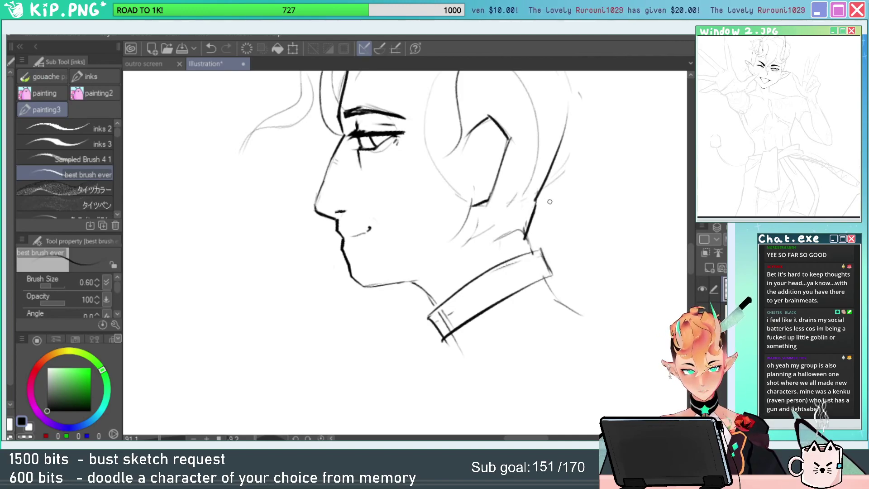
Erase the narrow collar's front, lower and back edges and extend its upper edge farther forward around the throat.
{"action": "key", "text": "e"}
{"action": "mouse_move", "coordinate": [541, 251]}
{"action": "left_mouse_down"}
{"action": "mouse_move", "coordinate": [419, 330]}
{"action": "mouse_move", "coordinate": [430, 326]}
{"action": "left_mouse_up"}
{"action": "key", "text": "p"}
{"action": "key", "text": "ctrl+z"}
{"action": "mouse_move", "coordinate": [530, 251]}
{"action": "left_mouse_down"}
{"action": "mouse_move", "coordinate": [404, 336]}
{"action": "mouse_move", "coordinate": [429, 310]}
{"action": "mouse_move", "coordinate": [414, 342]}
{"action": "mouse_move", "coordinate": [553, 270]}
{"action": "left_mouse_up"}
{"action": "key", "text": "e"}
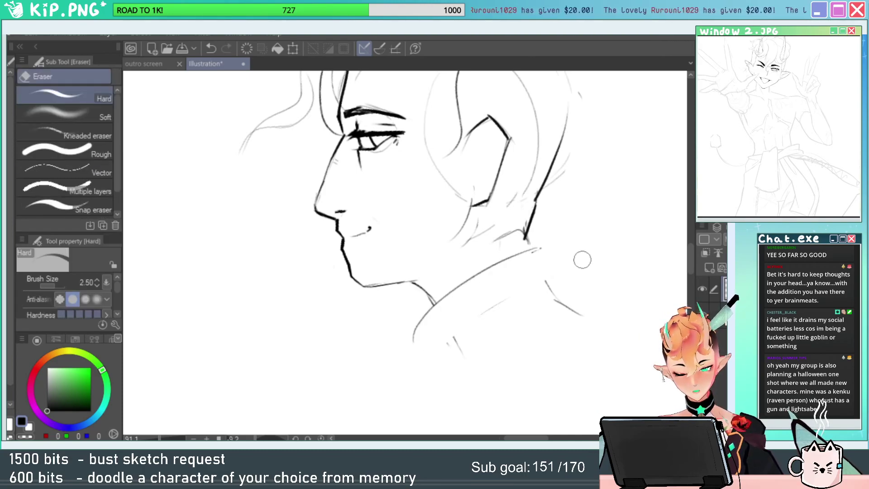
Draw a wider collar's front, lower and back edges and trim the overshooting lines at its back corner.
{"action": "key", "text": "p"}
{"action": "left_click_drag", "start_coordinate": [435, 367], "coordinate": [524, 291]}
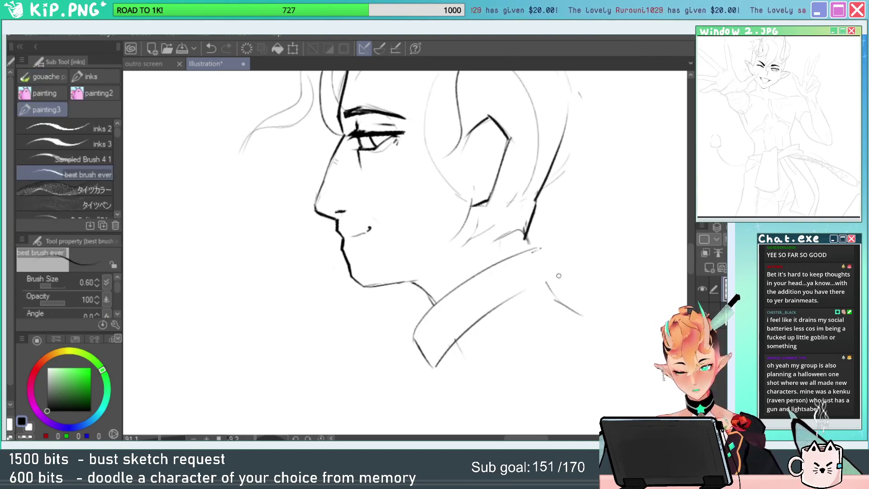
{"action": "key", "text": "ctrl+z"}
{"action": "left_click_drag", "start_coordinate": [435, 365], "coordinate": [577, 281]}
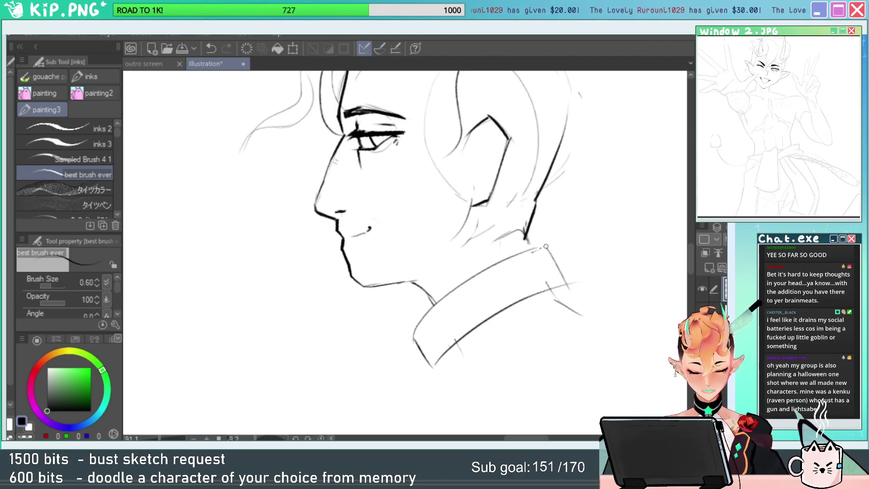
{"action": "key", "text": "e"}
{"action": "left_click_drag", "start_coordinate": [545, 247], "coordinate": [563, 290]}
{"action": "key", "text": "p"}
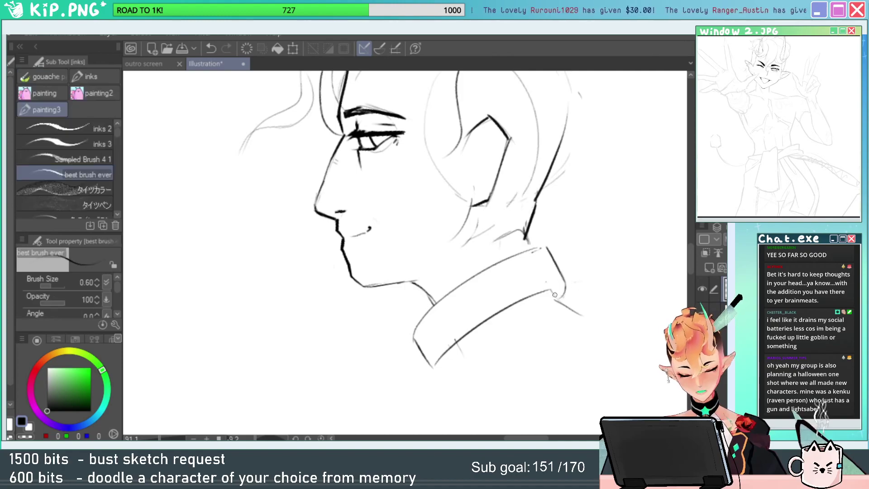
Clean up the lines at the collar's lower back corner and redraw the corner as a rounded curve.
{"action": "key", "text": "alt+space"}
{"action": "left_click_drag", "start_coordinate": [546, 311], "coordinate": [582, 307]}
{"action": "key", "text": "shift+space"}
{"action": "mouse_move", "coordinate": [582, 298]}
{"action": "left_mouse_down"}
{"action": "mouse_move", "coordinate": [582, 217]}
{"action": "mouse_move", "coordinate": [503, 259]}
{"action": "left_mouse_up"}
{"action": "key", "text": "ctrl+z"}
{"action": "key", "text": "e"}
{"action": "key", "text": "p"}
{"action": "key", "text": "e"}
{"action": "left_click_drag", "start_coordinate": [565, 199], "coordinate": [578, 191]}
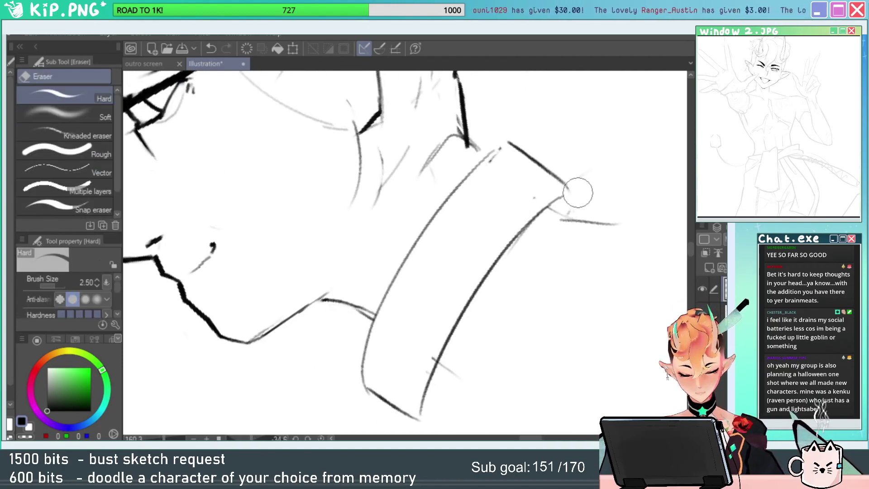
{"action": "key", "text": "p"}
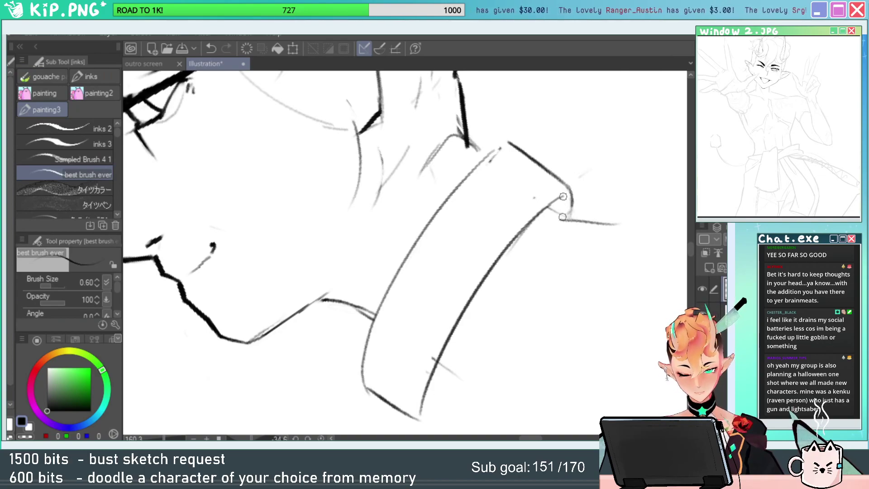
Erase the old shoulder line behind the collar.
{"action": "key", "text": "alt+space"}
{"action": "mouse_move", "coordinate": [609, 231]}
{"action": "left_mouse_down"}
{"action": "mouse_move", "coordinate": [586, 231]}
{"action": "mouse_move", "coordinate": [612, 249]}
{"action": "mouse_move", "coordinate": [598, 250]}
{"action": "mouse_move", "coordinate": [606, 197]}
{"action": "left_mouse_up"}
{"action": "key", "text": "shift+space"}
{"action": "key", "text": "e"}
{"action": "left_click_drag", "start_coordinate": [581, 260], "coordinate": [604, 268]}
Try darker shoulder and neckline strokes starting from the collar's lower back corner.
{"action": "key", "text": "p"}
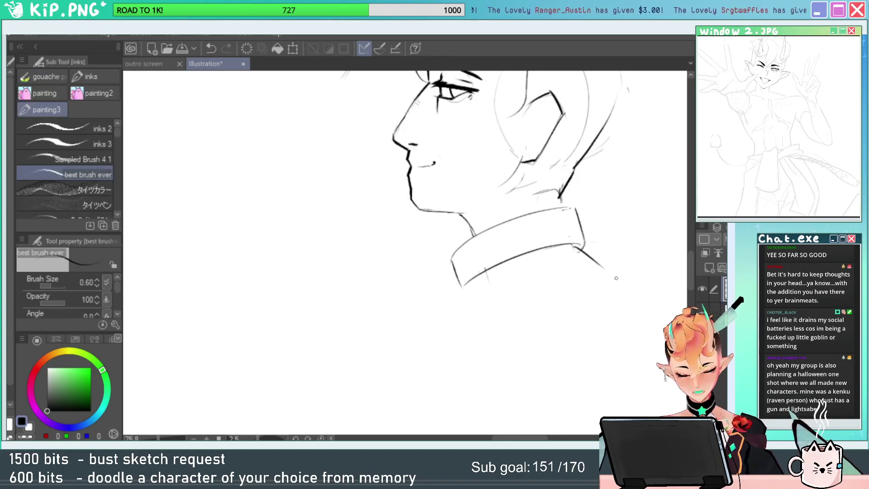
{"action": "key", "text": "ctrl+z"}
{"action": "key", "text": "ctrl+y"}
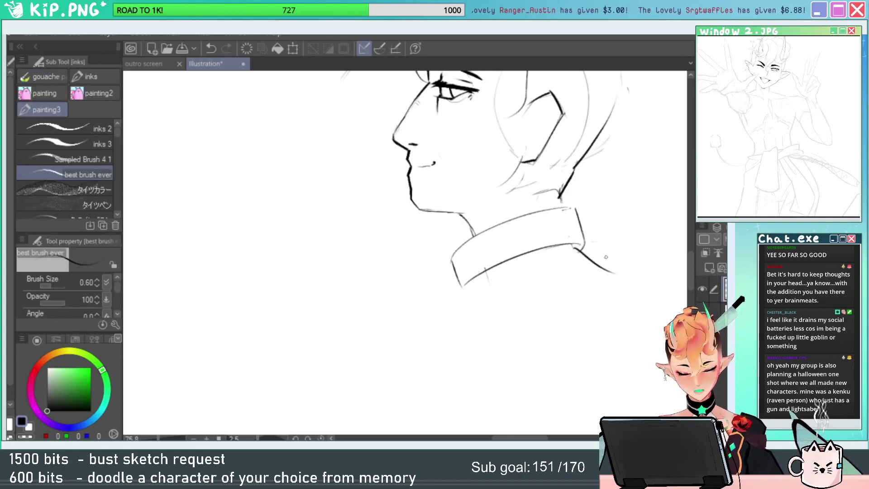
{"action": "key", "text": "ctrl+z"}
{"action": "mouse_move", "coordinate": [576, 248]}
{"action": "left_mouse_down"}
{"action": "mouse_move", "coordinate": [619, 275]}
{"action": "mouse_move", "coordinate": [607, 289]}
{"action": "mouse_move", "coordinate": [466, 319]}
{"action": "left_mouse_up"}
{"action": "key", "text": "ctrl+z"}
Draw the shoulder line sloping down and back from beneath the collar's rear corner.
{"action": "key", "text": "alt+space"}
{"action": "key", "text": "space"}
{"action": "key", "text": "e"}
{"action": "key", "text": "p"}
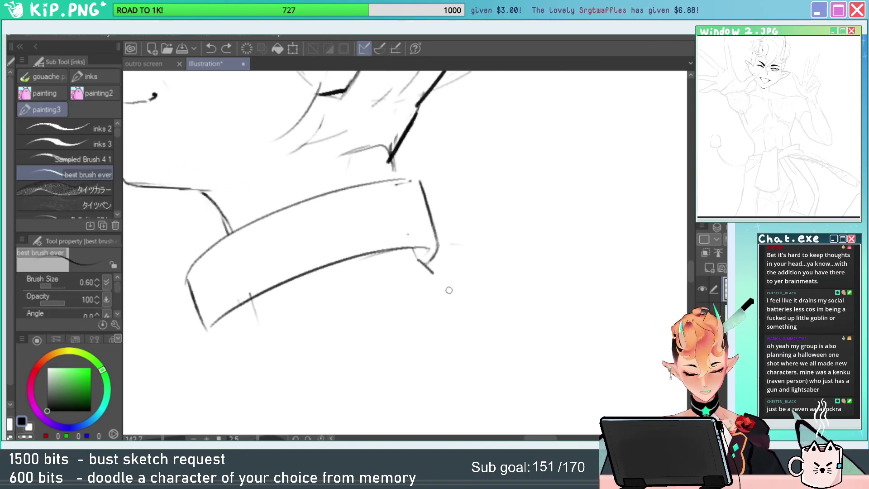
{"action": "left_click_drag", "start_coordinate": [417, 258], "coordinate": [471, 298]}
{"action": "left_click_drag", "start_coordinate": [443, 261], "coordinate": [509, 305]}
{"action": "key", "text": "alt+space"}
{"action": "left_click_drag", "start_coordinate": [509, 306], "coordinate": [472, 319]}
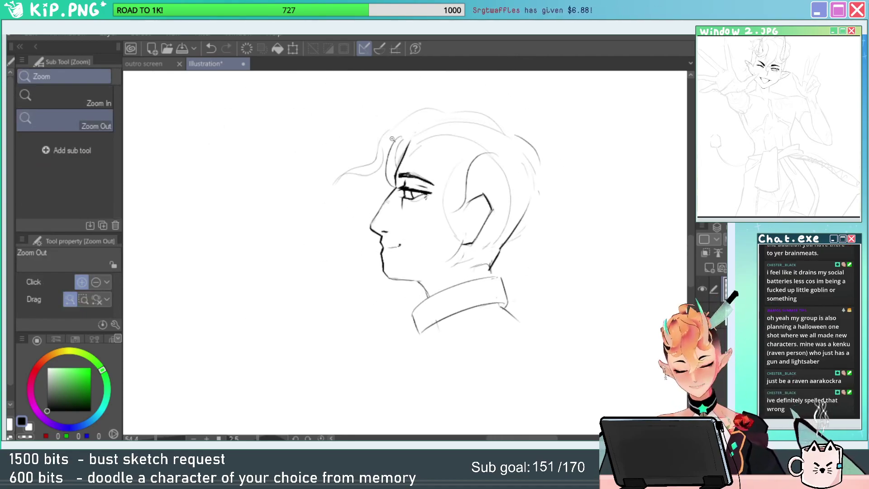
Extend the tip of the wavy forelock into a rounded curl hanging in front of the face.
{"action": "left_click_drag", "start_coordinate": [392, 138], "coordinate": [531, 111]}
{"action": "key", "text": "e"}
{"action": "key", "text": "p"}
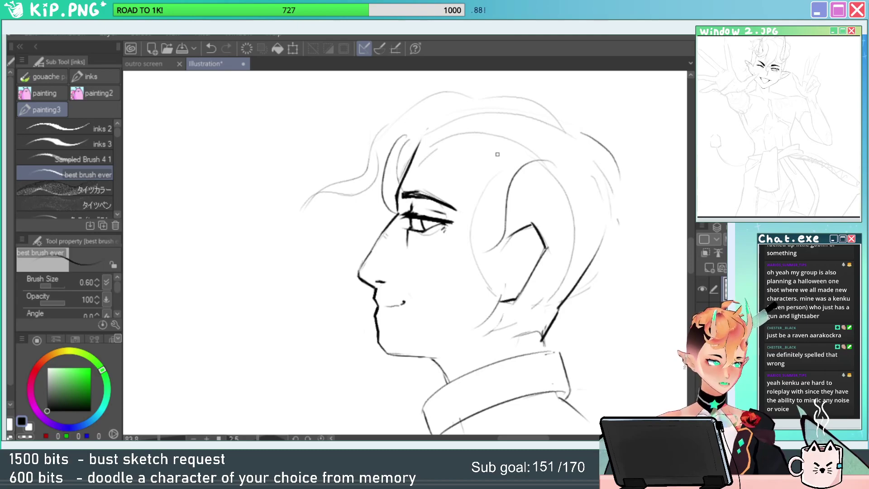
{"action": "key", "text": "e"}
{"action": "key", "text": "p"}
{"action": "left_click_drag", "start_coordinate": [334, 184], "coordinate": [300, 257]}
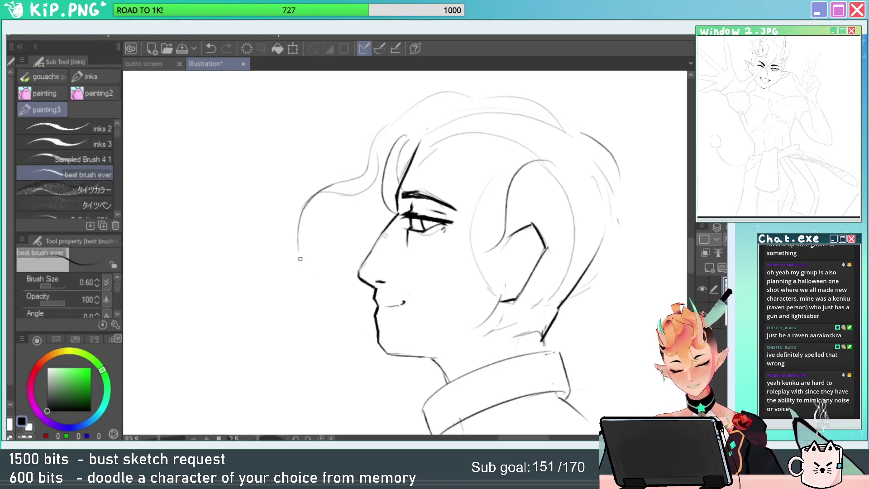
{"action": "key", "text": "ctrl+z"}
{"action": "mouse_move", "coordinate": [331, 185]}
{"action": "left_mouse_down"}
{"action": "mouse_move", "coordinate": [332, 249]}
{"action": "mouse_move", "coordinate": [304, 242]}
{"action": "mouse_move", "coordinate": [298, 224]}
{"action": "mouse_move", "coordinate": [341, 247]}
{"action": "mouse_move", "coordinate": [316, 241]}
{"action": "mouse_move", "coordinate": [299, 219]}
{"action": "left_mouse_up"}
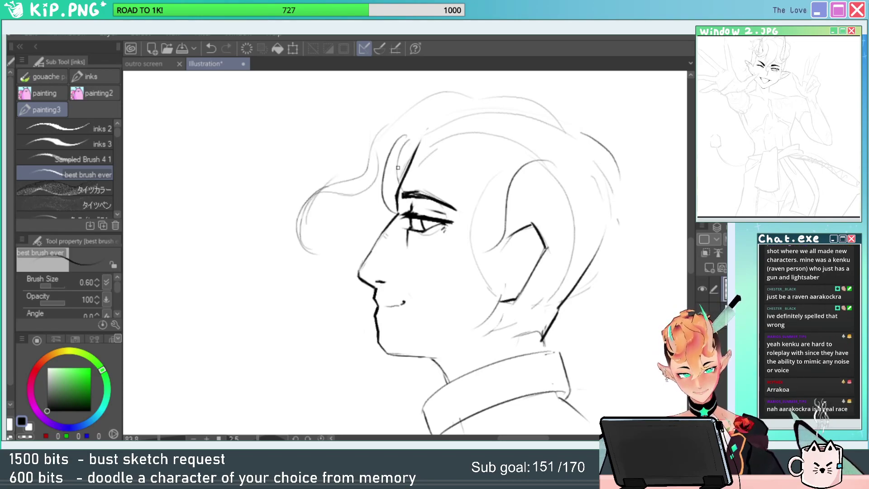
Draw a long strand falling from the front hairline past the eye and curving around the cheek.
{"action": "left_click_drag", "start_coordinate": [448, 172], "coordinate": [420, 204]}
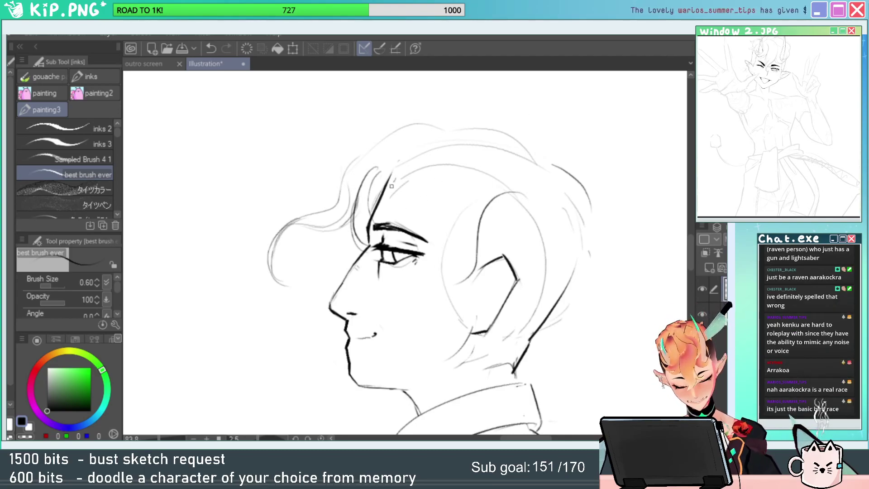
{"action": "left_click_drag", "start_coordinate": [392, 182], "coordinate": [416, 247]}
{"action": "left_click_drag", "start_coordinate": [394, 173], "coordinate": [448, 277]}
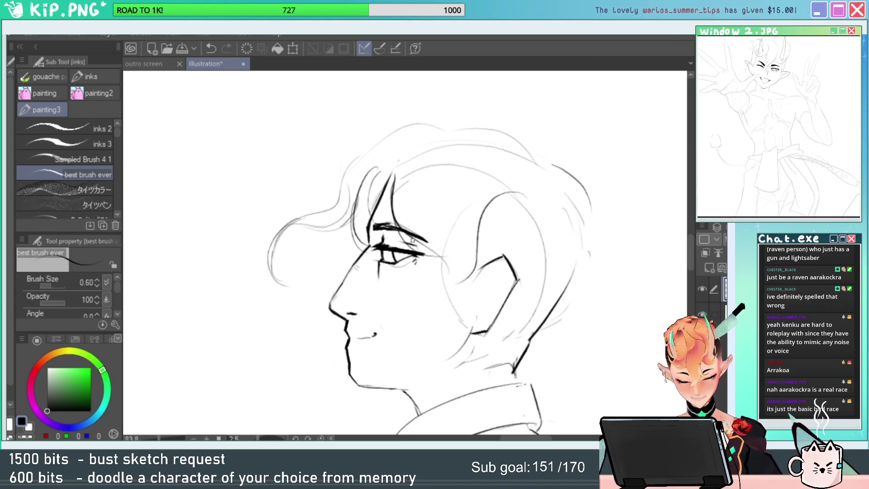
{"action": "mouse_move", "coordinate": [404, 317]}
{"action": "left_mouse_down"}
{"action": "mouse_move", "coordinate": [434, 256]}
{"action": "mouse_move", "coordinate": [450, 300]}
{"action": "left_mouse_up"}
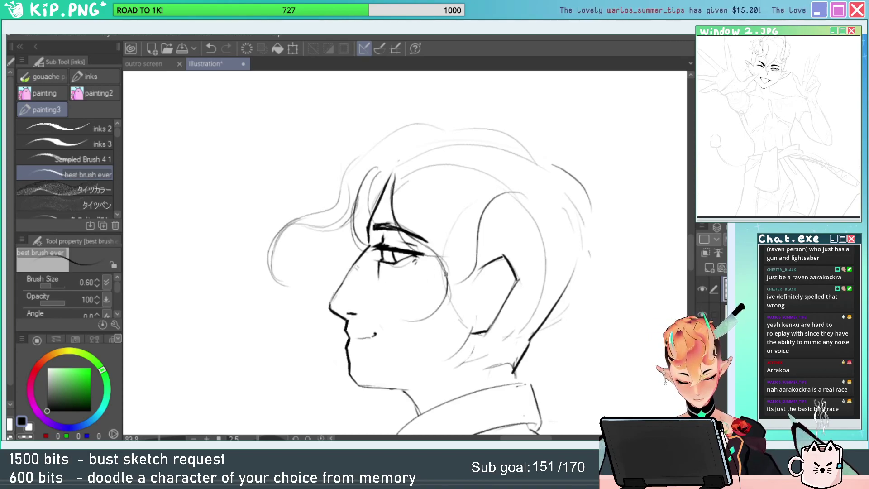
{"action": "left_click_drag", "start_coordinate": [405, 239], "coordinate": [418, 247]}
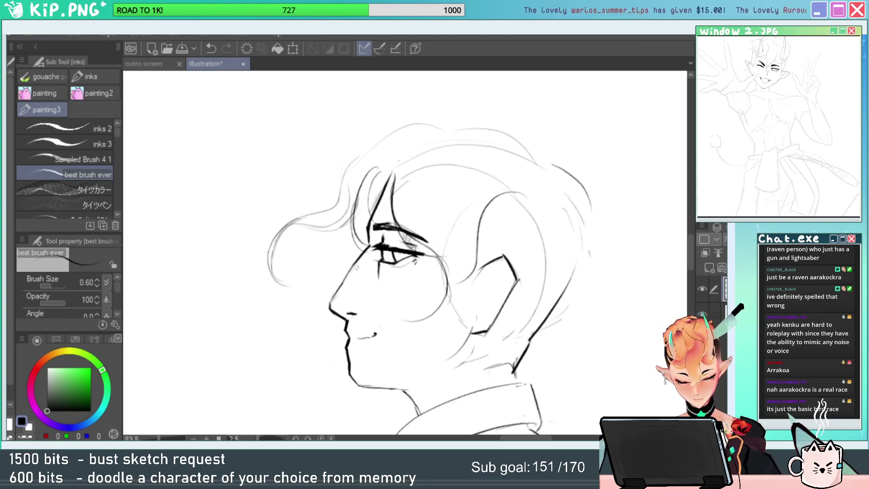
{"action": "left_click_drag", "start_coordinate": [495, 231], "coordinate": [422, 220]}
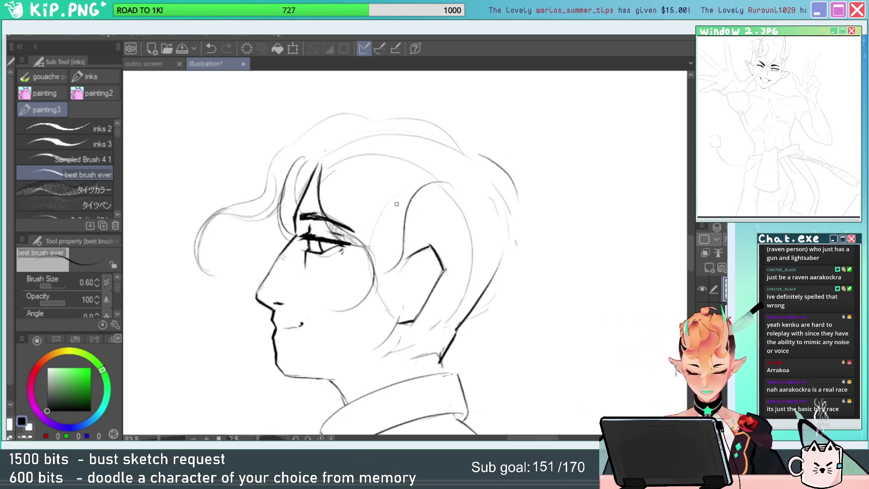
Erase the dark outline along the upper back of the head.
{"action": "mouse_move", "coordinate": [508, 171]}
{"action": "left_mouse_down"}
{"action": "mouse_move", "coordinate": [554, 151]}
{"action": "mouse_move", "coordinate": [497, 72]}
{"action": "left_mouse_up"}
{"action": "key", "text": "ctrl+z"}
{"action": "left_click_drag", "start_coordinate": [567, 115], "coordinate": [545, 128]}
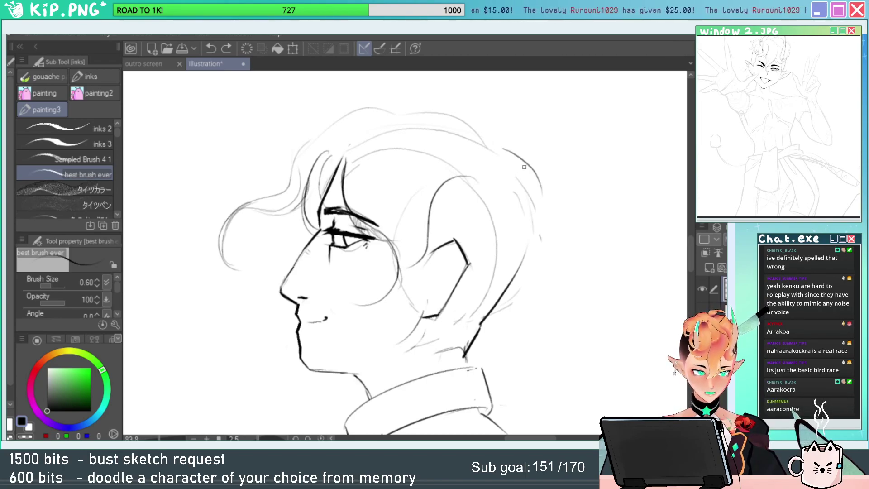
{"action": "left_click_drag", "start_coordinate": [532, 188], "coordinate": [527, 214]}
{"action": "key", "text": "e"}
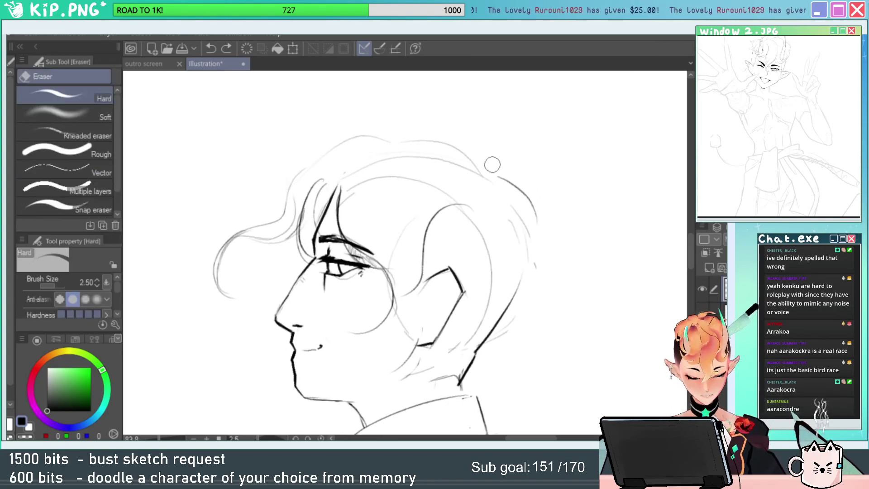
{"action": "left_click_drag", "start_coordinate": [494, 167], "coordinate": [541, 223]}
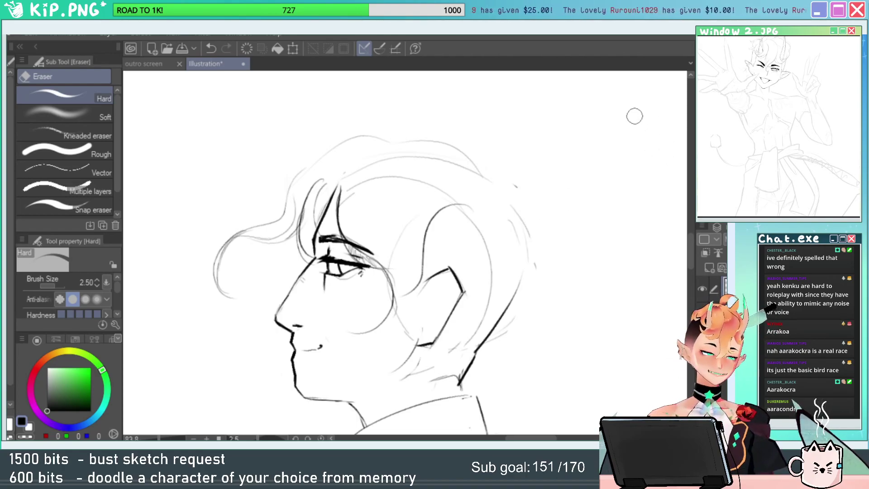
Draw rounded hair curves around the front and back of the ear, and erase the ear's upper edge.
{"action": "key", "text": "b"}
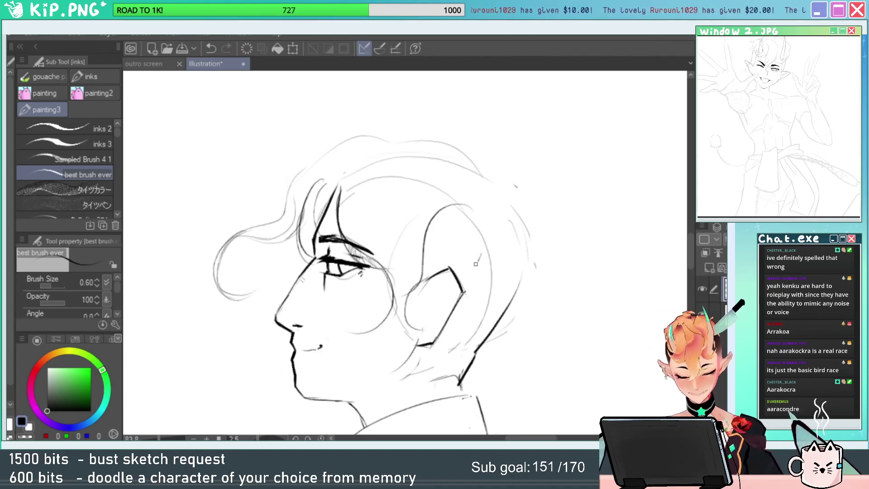
{"action": "mouse_move", "coordinate": [475, 263]}
{"action": "left_mouse_down"}
{"action": "mouse_move", "coordinate": [421, 283]}
{"action": "mouse_move", "coordinate": [472, 271]}
{"action": "left_mouse_up"}
{"action": "key", "text": "e"}
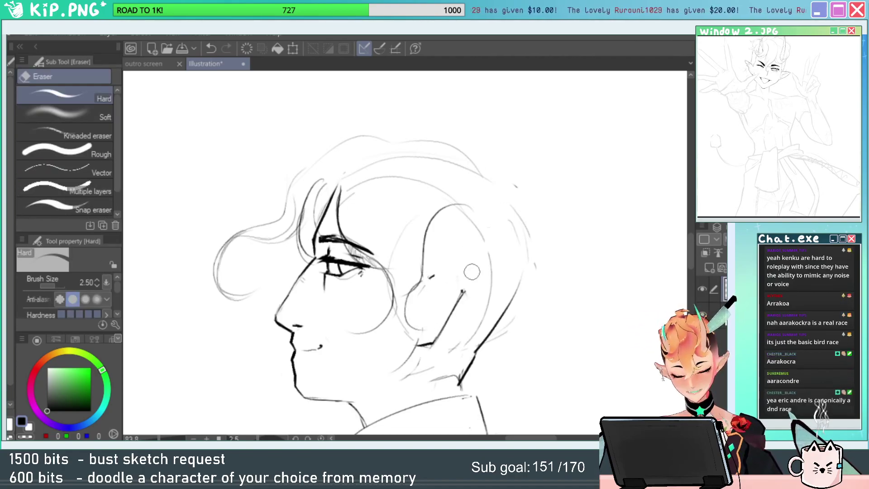
{"action": "key", "text": "p"}
{"action": "mouse_move", "coordinate": [426, 246]}
{"action": "left_mouse_down"}
{"action": "mouse_move", "coordinate": [467, 328]}
{"action": "mouse_move", "coordinate": [442, 220]}
{"action": "mouse_move", "coordinate": [463, 288]}
{"action": "mouse_move", "coordinate": [482, 266]}
{"action": "mouse_move", "coordinate": [480, 250]}
{"action": "left_mouse_up"}
{"action": "key", "text": "ctrl+z"}
{"action": "key", "text": "ctrl+z"}
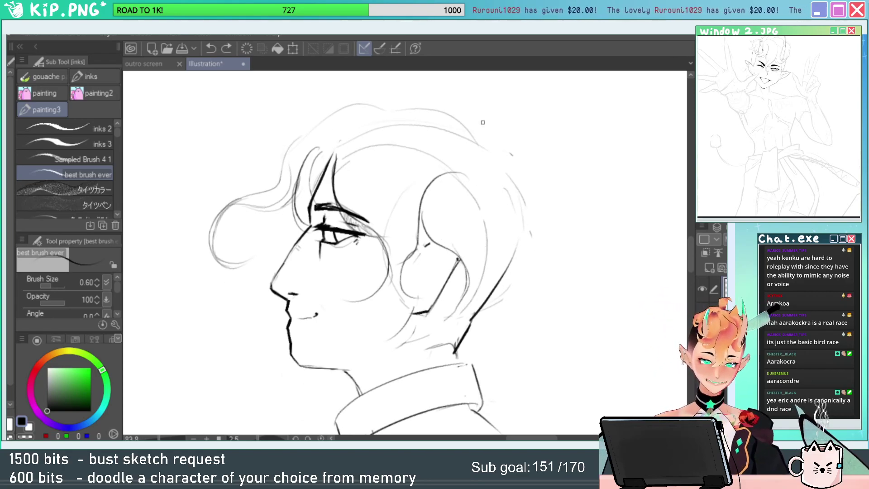
Add an inner line to the strand above the ear, ending in a small hook over the ear's top.
{"action": "key", "text": "e"}
{"action": "left_click_drag", "start_coordinate": [461, 280], "coordinate": [461, 268]}
{"action": "key", "text": "p"}
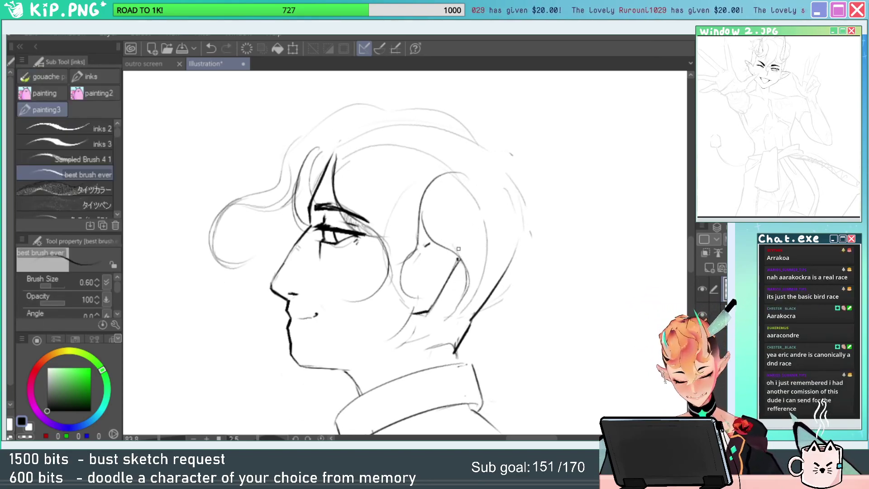
{"action": "key", "text": "ctrl+z"}
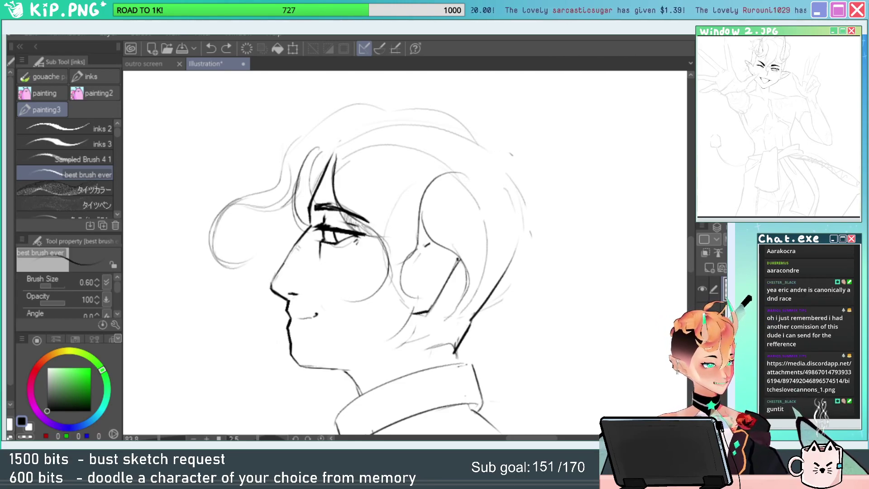
{"action": "mouse_move", "coordinate": [455, 220]}
{"action": "left_mouse_down"}
{"action": "mouse_move", "coordinate": [447, 222]}
{"action": "mouse_move", "coordinate": [459, 256]}
{"action": "mouse_move", "coordinate": [437, 189]}
{"action": "left_mouse_up"}
{"action": "key", "text": "ctrl+z"}
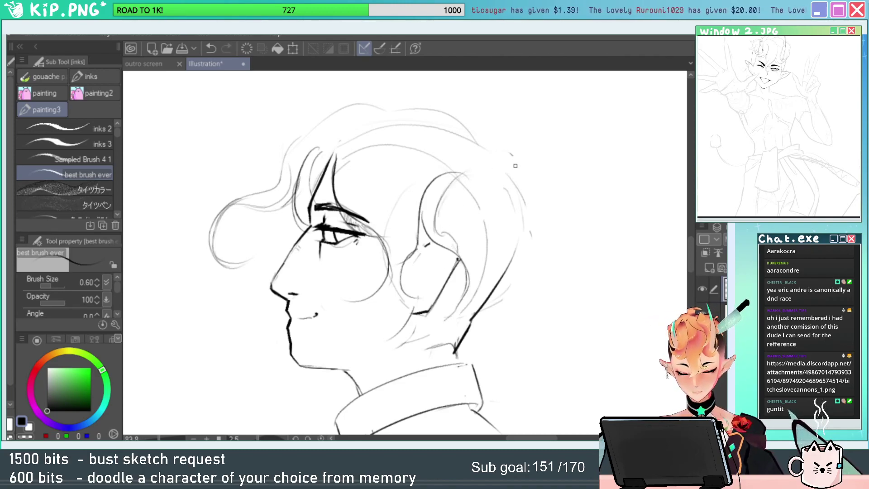
Draw the hair outline as a raised arc over the crown and a curve rising from the forehead.
{"action": "mouse_move", "coordinate": [514, 167]}
{"action": "left_mouse_down"}
{"action": "mouse_move", "coordinate": [424, 98]}
{"action": "mouse_move", "coordinate": [395, 103]}
{"action": "mouse_move", "coordinate": [435, 159]}
{"action": "left_mouse_up"}
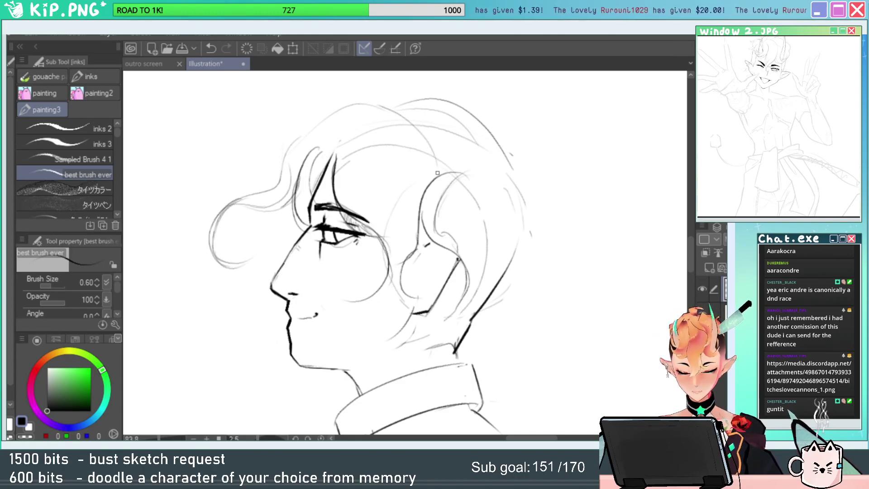
{"action": "key", "text": "ctrl+z"}
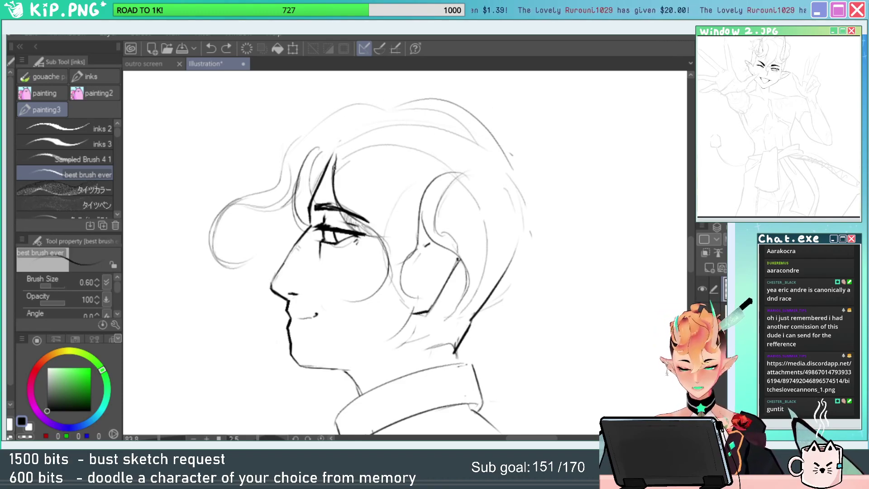
{"action": "left_click_drag", "start_coordinate": [334, 167], "coordinate": [380, 121]}
{"action": "key", "text": "ctrl+z"}
{"action": "left_click_drag", "start_coordinate": [334, 170], "coordinate": [428, 109]}
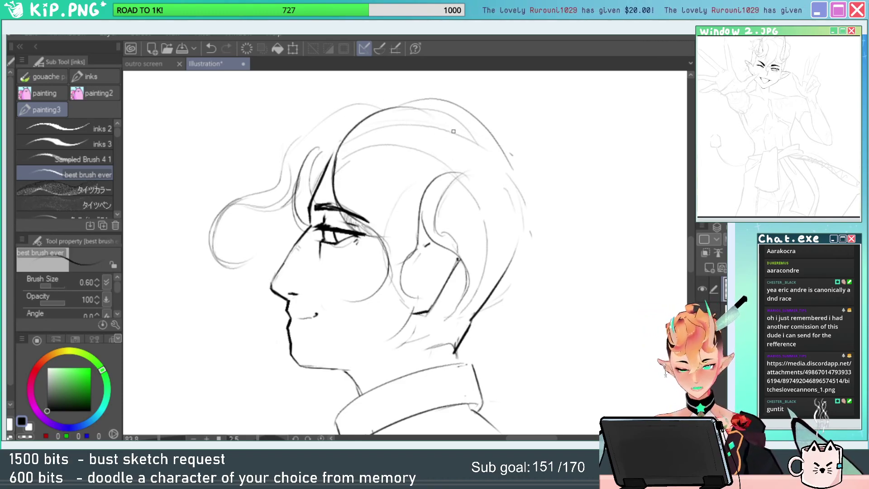
Erase the section of the front hair outline where it meets the crown.
{"action": "left_click_drag", "start_coordinate": [550, 203], "coordinate": [509, 182]}
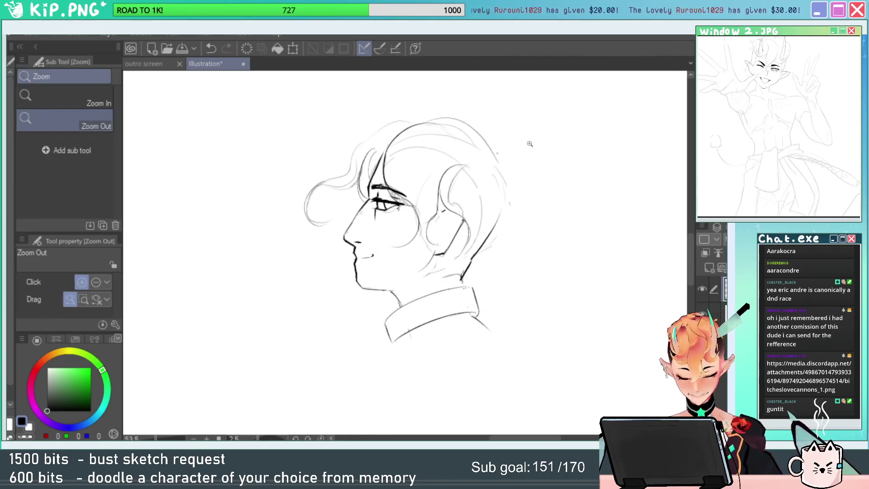
{"action": "mouse_move", "coordinate": [411, 109]}
{"action": "left_mouse_down"}
{"action": "mouse_move", "coordinate": [461, 133]}
{"action": "mouse_move", "coordinate": [518, 134]}
{"action": "mouse_move", "coordinate": [448, 147]}
{"action": "left_mouse_up"}
{"action": "key", "text": "e"}
{"action": "key", "text": "p"}
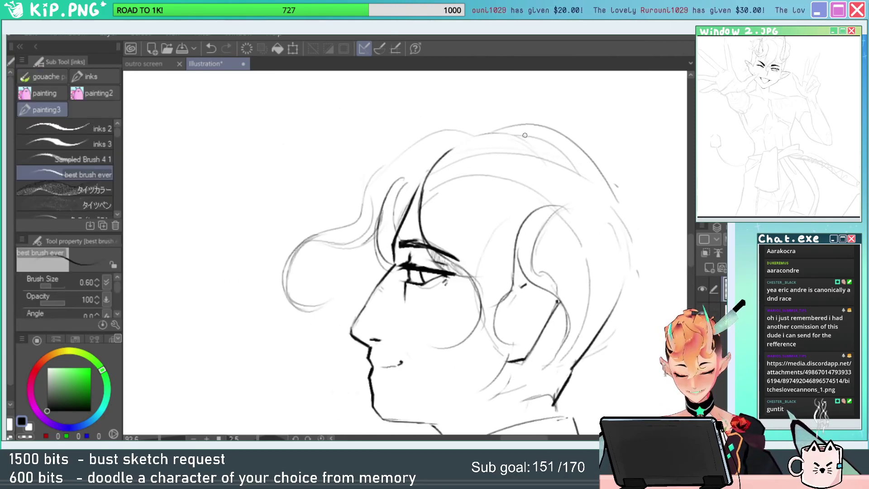
{"action": "left_click_drag", "start_coordinate": [523, 139], "coordinate": [390, 85]}
{"action": "key", "text": "ctrl+z"}
{"action": "mouse_move", "coordinate": [528, 142]}
{"action": "left_mouse_down"}
{"action": "mouse_move", "coordinate": [421, 148]}
{"action": "mouse_move", "coordinate": [390, 124]}
{"action": "left_mouse_up"}
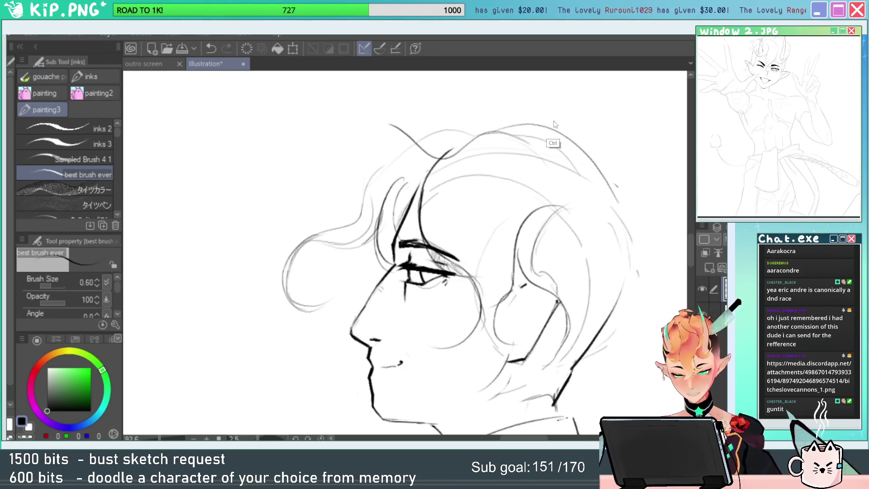
{"action": "key", "text": "ctrl+z"}
{"action": "mouse_move", "coordinate": [510, 136]}
{"action": "left_mouse_down"}
{"action": "mouse_move", "coordinate": [365, 158]}
{"action": "mouse_move", "coordinate": [442, 158]}
{"action": "left_mouse_up"}
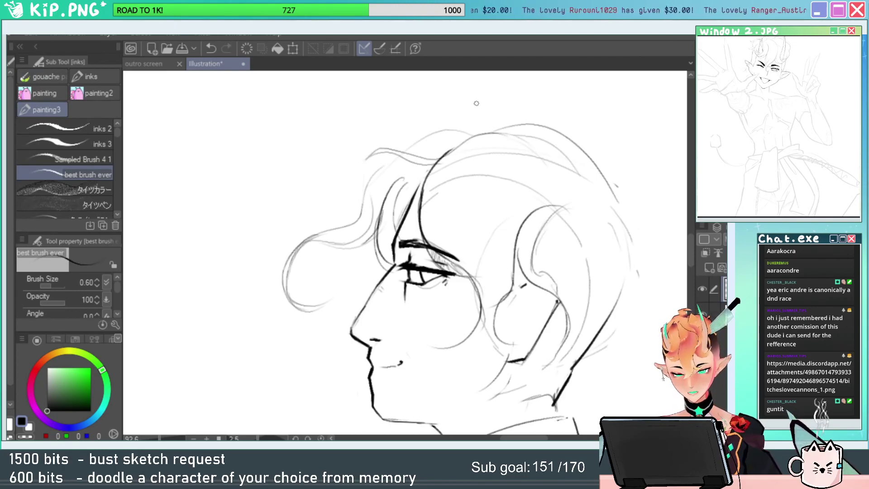
{"action": "key", "text": "ctrl+z"}
Draw wavy strands from the crown forward above the forelock, with a raised arc over the front of the hair.
{"action": "mouse_move", "coordinate": [365, 160]}
{"action": "left_mouse_down"}
{"action": "mouse_move", "coordinate": [379, 151]}
{"action": "mouse_move", "coordinate": [437, 161]}
{"action": "mouse_move", "coordinate": [534, 147]}
{"action": "left_mouse_up"}
{"action": "key", "text": "e"}
{"action": "mouse_move", "coordinate": [465, 146]}
{"action": "left_mouse_down"}
{"action": "mouse_move", "coordinate": [443, 159]}
{"action": "mouse_move", "coordinate": [469, 135]}
{"action": "mouse_move", "coordinate": [480, 133]}
{"action": "mouse_move", "coordinate": [457, 144]}
{"action": "mouse_move", "coordinate": [506, 142]}
{"action": "left_mouse_up"}
{"action": "key", "text": "p"}
{"action": "key", "text": "ctrl+z"}
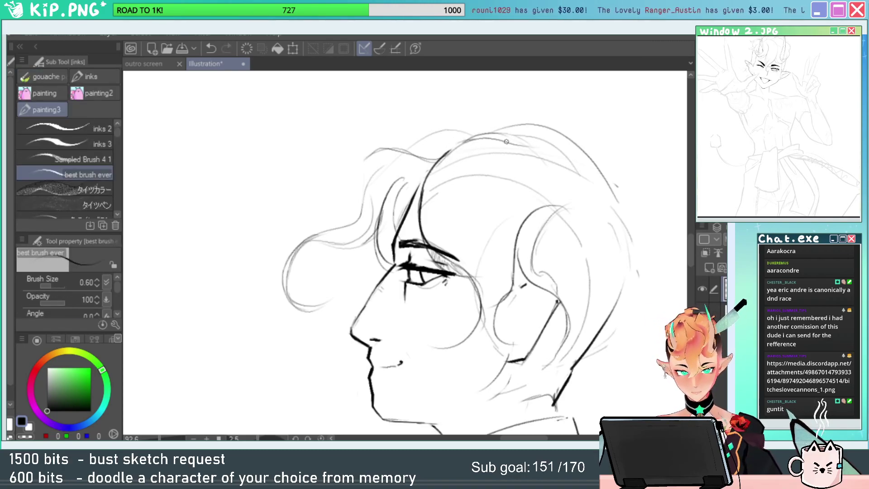
{"action": "left_click_drag", "start_coordinate": [409, 149], "coordinate": [493, 125]}
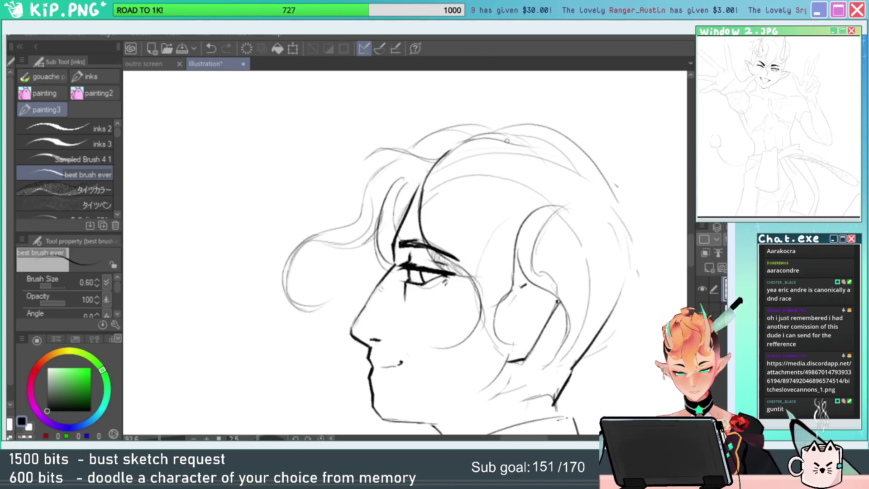
{"action": "left_click_drag", "start_coordinate": [552, 148], "coordinate": [523, 138]}
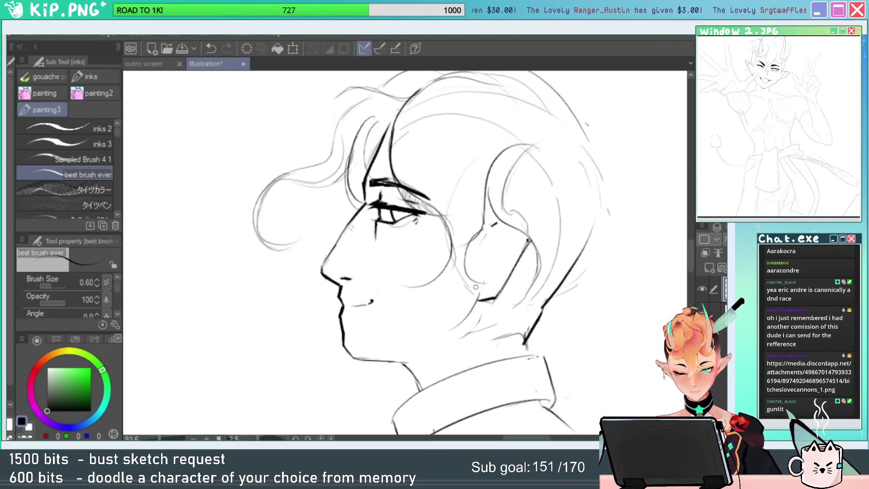
Redraw the rounded lock in front of the ear as a fuller loop.
{"action": "left_click_drag", "start_coordinate": [475, 287], "coordinate": [479, 199]}
{"action": "key", "text": "ctrl+z"}
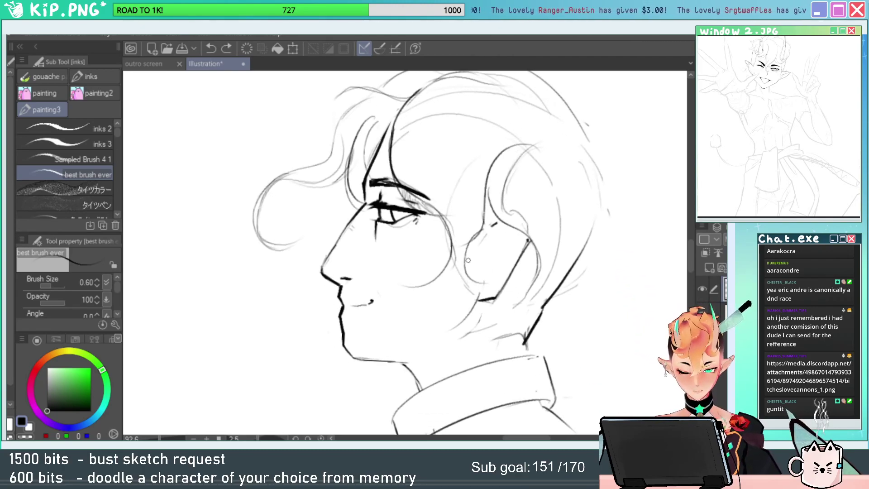
{"action": "mouse_move", "coordinate": [467, 260]}
{"action": "left_mouse_down"}
{"action": "mouse_move", "coordinate": [506, 267]}
{"action": "mouse_move", "coordinate": [483, 230]}
{"action": "mouse_move", "coordinate": [481, 296]}
{"action": "mouse_move", "coordinate": [482, 213]}
{"action": "left_mouse_up"}
{"action": "key", "text": "ctrl+z"}
{"action": "key", "text": "ctrl+z"}
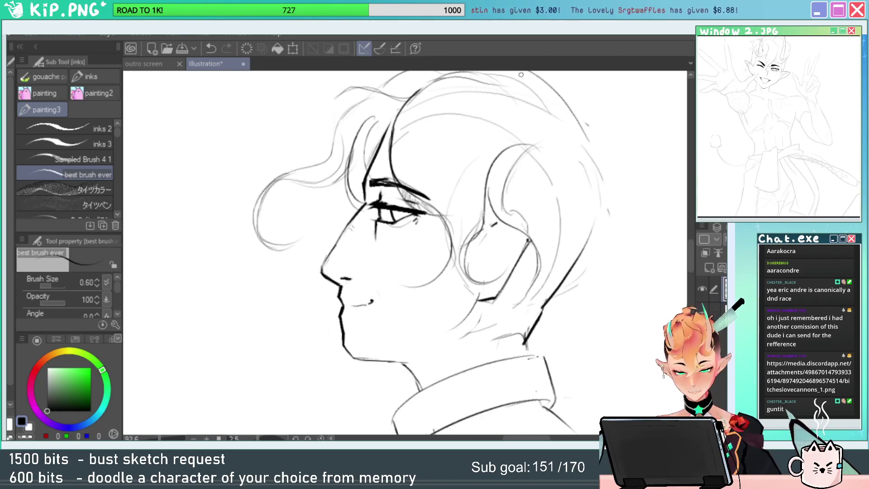
{"action": "left_click_drag", "start_coordinate": [468, 113], "coordinate": [456, 172]}
Erase the steep front hair outline and redraw it as a smooth arc from the forehead to the crown.
{"action": "key", "text": "e"}
{"action": "mouse_move", "coordinate": [404, 150]}
{"action": "left_mouse_down"}
{"action": "mouse_move", "coordinate": [376, 222]}
{"action": "mouse_move", "coordinate": [399, 234]}
{"action": "left_mouse_up"}
{"action": "key", "text": "p"}
{"action": "key", "text": "ctrl+z"}
{"action": "mouse_move", "coordinate": [431, 147]}
{"action": "left_mouse_down"}
{"action": "mouse_move", "coordinate": [372, 181]}
{"action": "mouse_move", "coordinate": [406, 237]}
{"action": "left_mouse_up"}
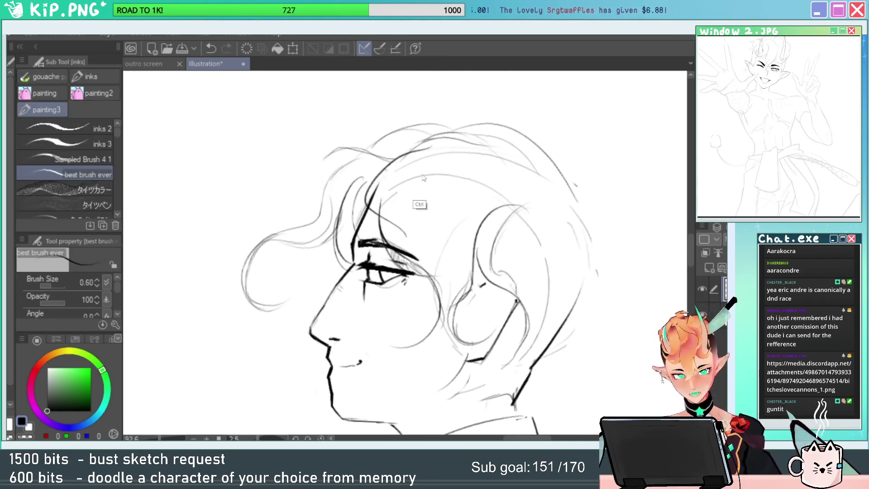
{"action": "key", "text": "ctrl+z"}
{"action": "mouse_move", "coordinate": [428, 138]}
{"action": "left_mouse_down"}
{"action": "mouse_move", "coordinate": [374, 194]}
{"action": "mouse_move", "coordinate": [404, 213]}
{"action": "left_mouse_up"}
{"action": "key", "text": "ctrl+z"}
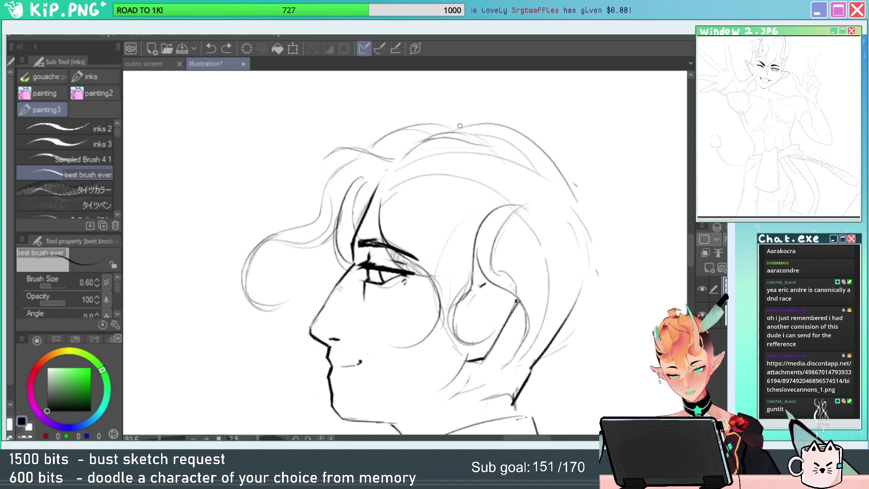
{"action": "key", "text": "ctrl+y"}
{"action": "key", "text": "ctrl+y"}
Erase the tips of the forehead strands and draw a short wavy strand down toward the brow.
{"action": "key", "text": "e"}
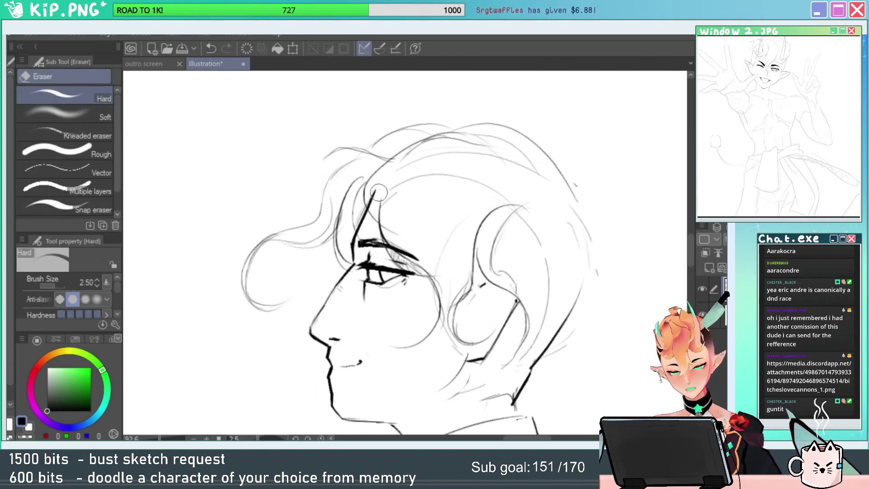
{"action": "mouse_move", "coordinate": [380, 185]}
{"action": "left_mouse_down"}
{"action": "mouse_move", "coordinate": [371, 206]}
{"action": "mouse_move", "coordinate": [401, 245]}
{"action": "mouse_move", "coordinate": [370, 206]}
{"action": "mouse_move", "coordinate": [392, 160]}
{"action": "left_mouse_up"}
{"action": "key", "text": "p"}
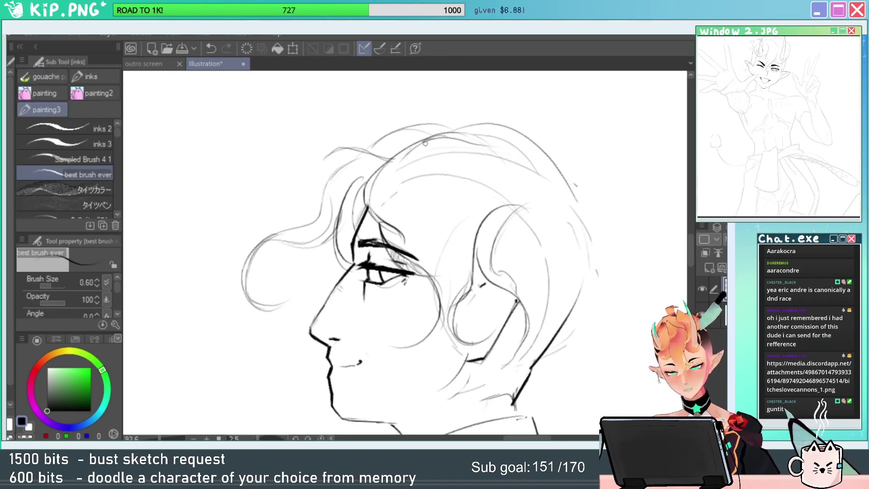
Flip the sketch layer horizontally so that the profile faces the other way.
{"action": "key", "text": "ctrl+space"}
{"action": "left_click_drag", "start_coordinate": [454, 178], "coordinate": [395, 192]}
{"action": "left_click_drag", "start_coordinate": [445, 182], "coordinate": [495, 178]}
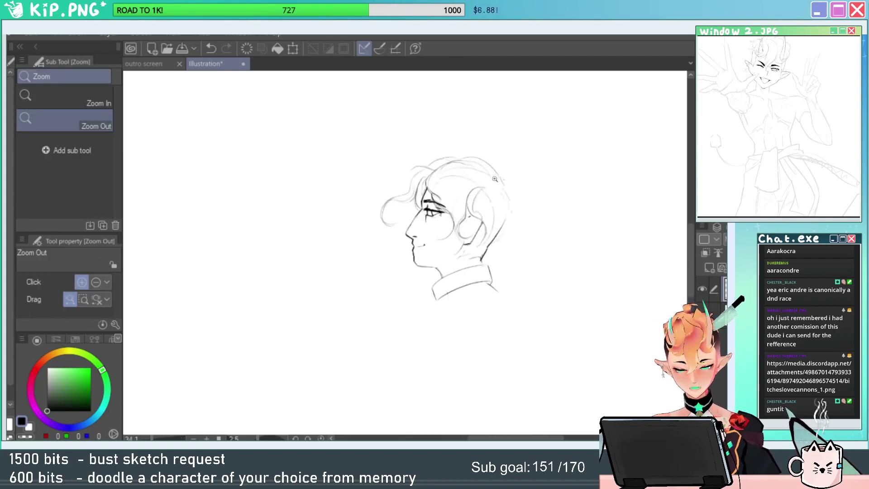
{"action": "left_click", "coordinate": [458, 181]}
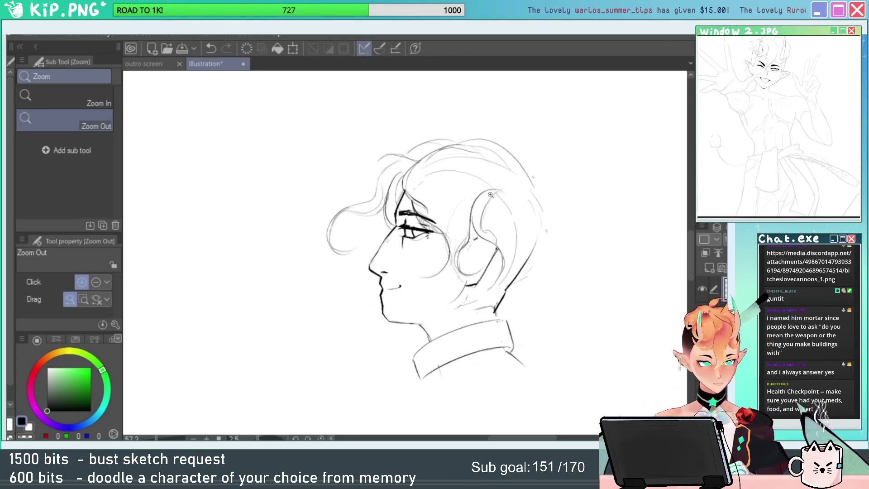
{"action": "key", "text": "ctrl+t"}
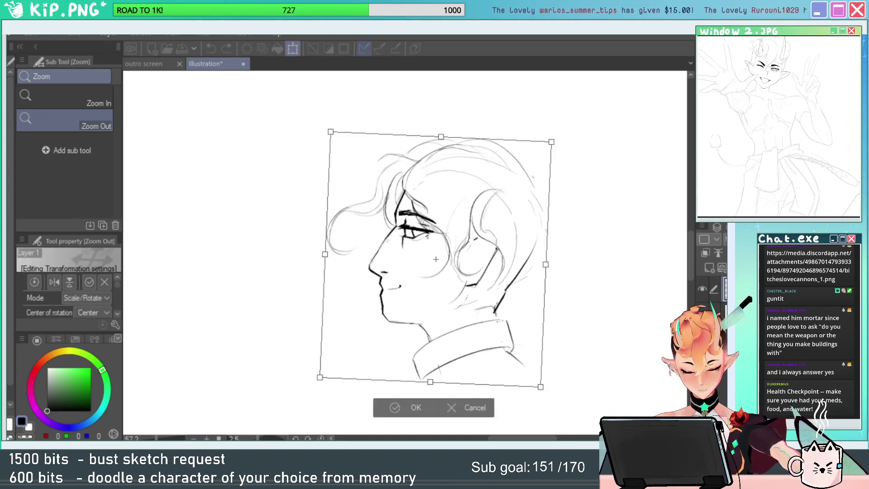
{"action": "right_click", "coordinate": [415, 260]}
{"action": "left_click", "coordinate": [521, 197]}
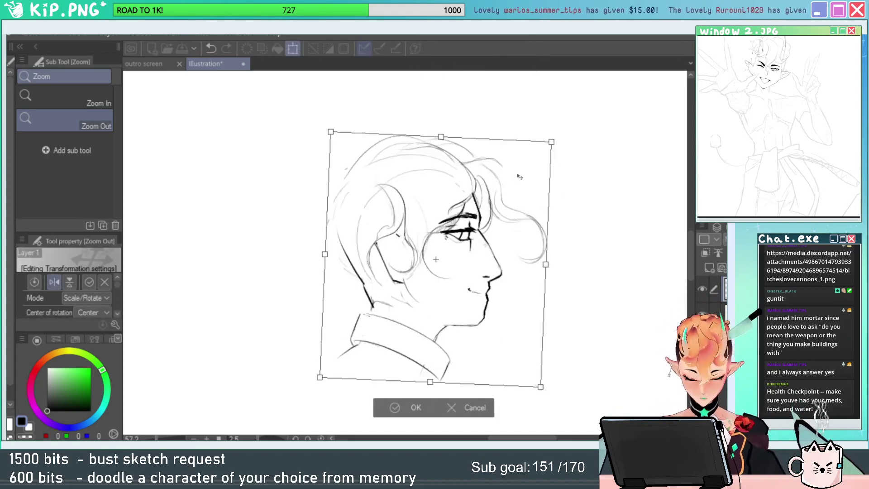
{"action": "key", "text": "Return"}
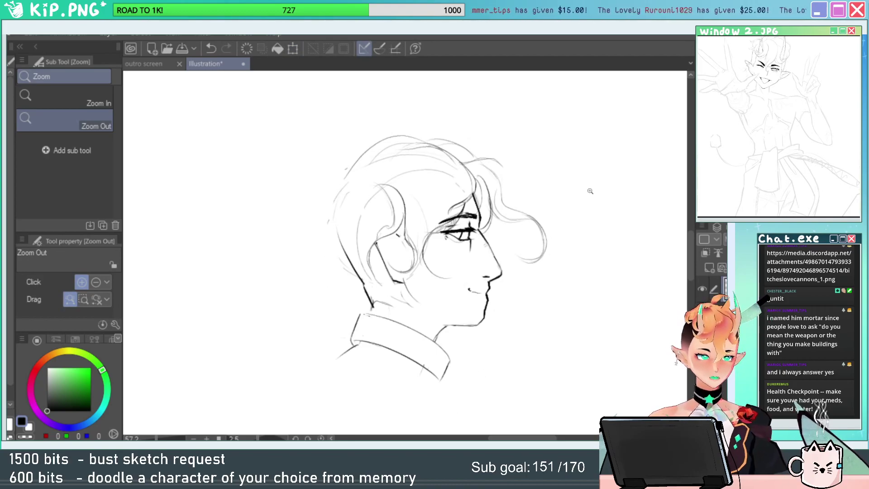
Erase the upper part of the short strand between the front hairline and the brow.
{"action": "left_click_drag", "start_coordinate": [556, 331], "coordinate": [567, 296]}
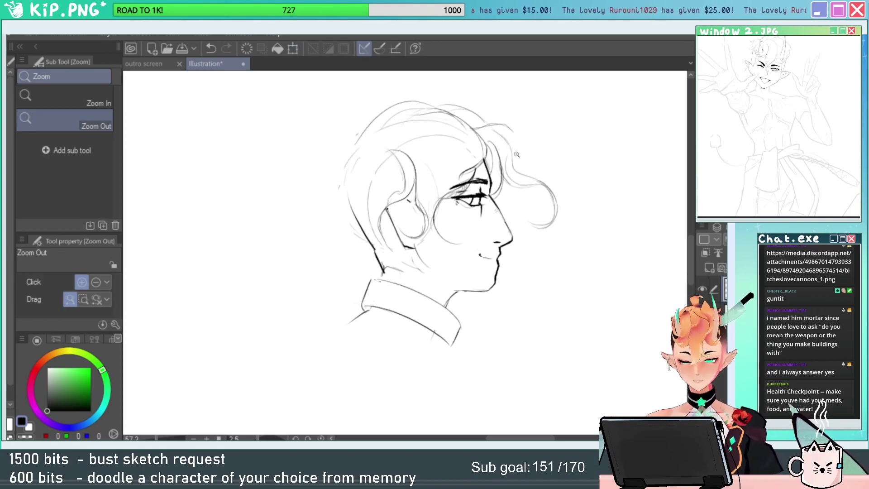
{"action": "key", "text": "e"}
{"action": "mouse_move", "coordinate": [493, 148]}
{"action": "left_mouse_down"}
{"action": "mouse_move", "coordinate": [519, 149]}
{"action": "mouse_move", "coordinate": [458, 182]}
{"action": "left_mouse_up"}
{"action": "key", "text": "p"}
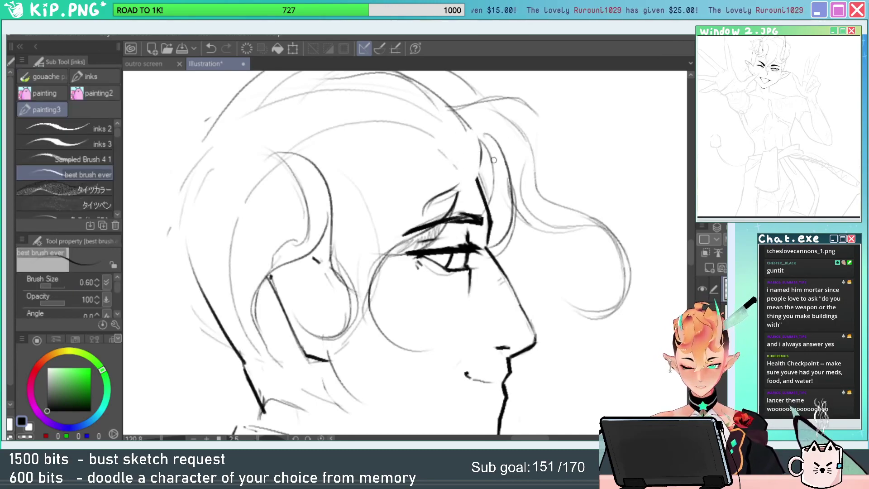
{"action": "left_click_drag", "start_coordinate": [480, 141], "coordinate": [494, 231]}
{"action": "key", "text": "ctrl+z"}
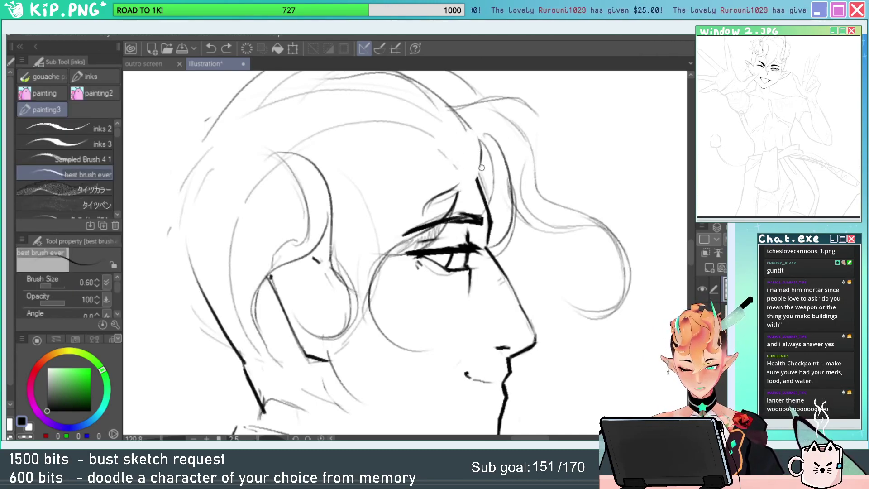
{"action": "left_click_drag", "start_coordinate": [482, 166], "coordinate": [487, 249]}
{"action": "key", "text": "ctrl+z"}
{"action": "key", "text": "ctrl+z"}
Draw thin locks from the front hairline, one falling past the eye and another sweeping back above the brow.
{"action": "mouse_move", "coordinate": [479, 167]}
{"action": "left_mouse_down"}
{"action": "mouse_move", "coordinate": [492, 222]}
{"action": "mouse_move", "coordinate": [488, 271]}
{"action": "left_mouse_up"}
{"action": "left_click_drag", "start_coordinate": [482, 191], "coordinate": [473, 271]}
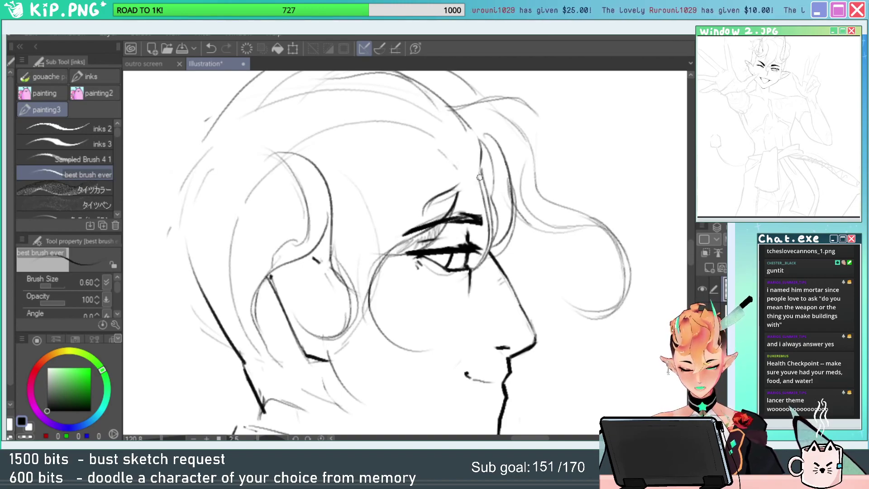
{"action": "mouse_move", "coordinate": [479, 177]}
{"action": "left_mouse_down"}
{"action": "mouse_move", "coordinate": [447, 218]}
{"action": "mouse_move", "coordinate": [396, 223]}
{"action": "mouse_move", "coordinate": [386, 198]}
{"action": "left_mouse_up"}
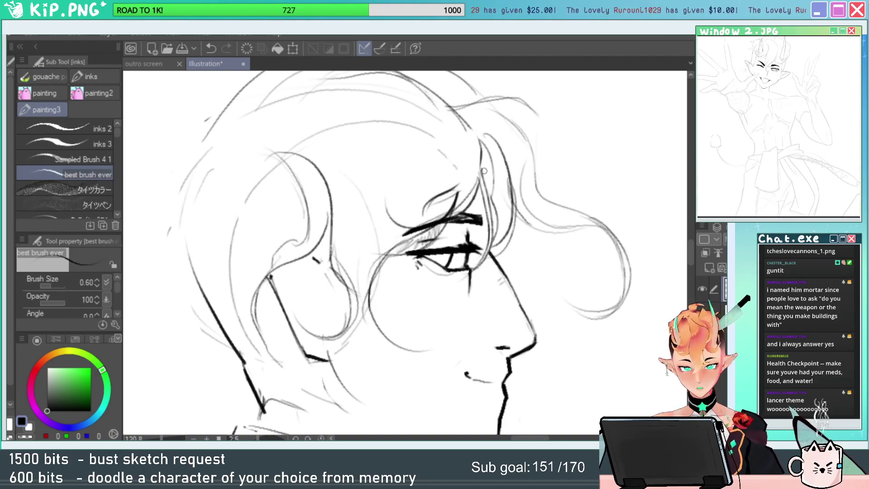
Sketch fine forelock strands and a curved hair lock sweeping from the brow down in front of the ear.
{"action": "mouse_move", "coordinate": [483, 151]}
{"action": "left_mouse_down"}
{"action": "mouse_move", "coordinate": [455, 187]}
{"action": "mouse_move", "coordinate": [482, 138]}
{"action": "left_mouse_up"}
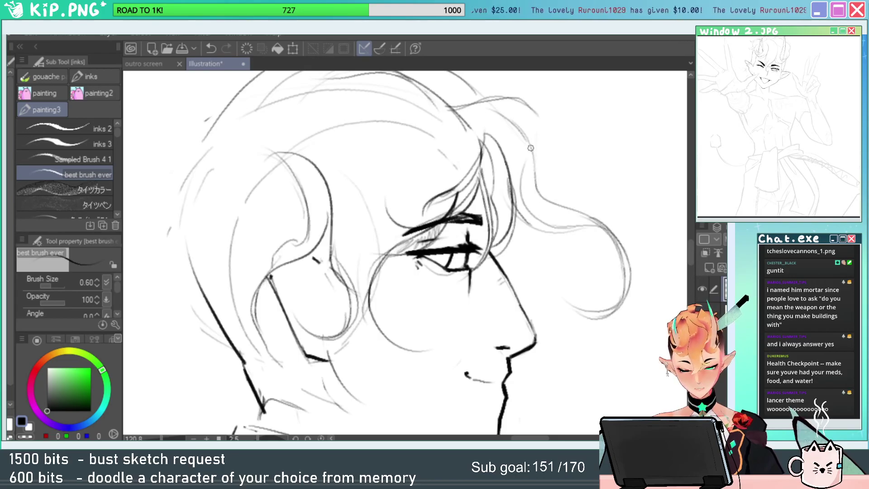
{"action": "key", "text": "alt+space"}
{"action": "mouse_move", "coordinate": [591, 195]}
{"action": "left_mouse_down"}
{"action": "mouse_move", "coordinate": [542, 194]}
{"action": "mouse_move", "coordinate": [620, 195]}
{"action": "left_mouse_up"}
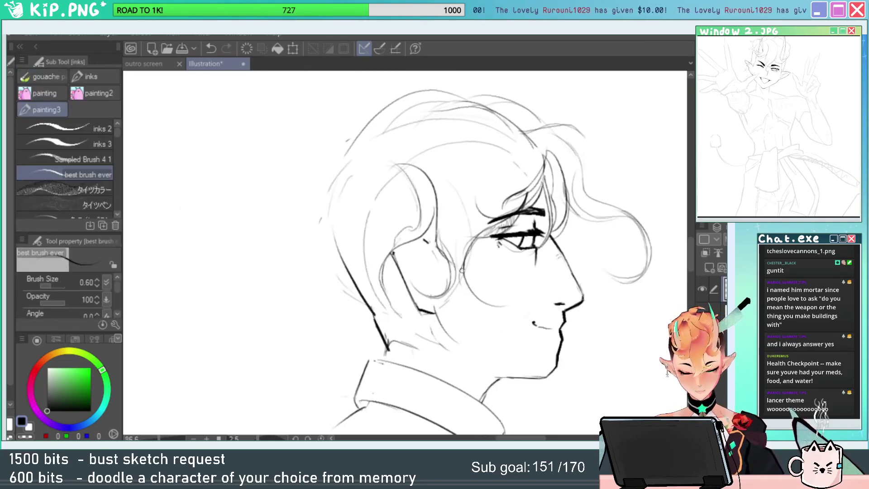
{"action": "mouse_move", "coordinate": [500, 219]}
{"action": "left_mouse_down"}
{"action": "mouse_move", "coordinate": [460, 272]}
{"action": "mouse_move", "coordinate": [460, 246]}
{"action": "mouse_move", "coordinate": [468, 278]}
{"action": "mouse_move", "coordinate": [459, 289]}
{"action": "left_mouse_up"}
{"action": "key", "text": "ctrl+z"}
{"action": "key", "text": "ctrl+z"}
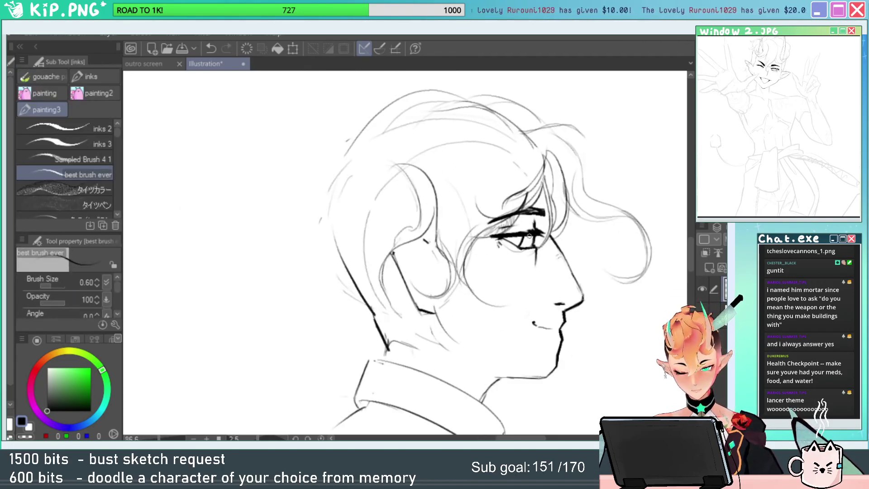
{"action": "key", "text": "ctrl+z"}
{"action": "left_click_drag", "start_coordinate": [489, 222], "coordinate": [458, 287]}
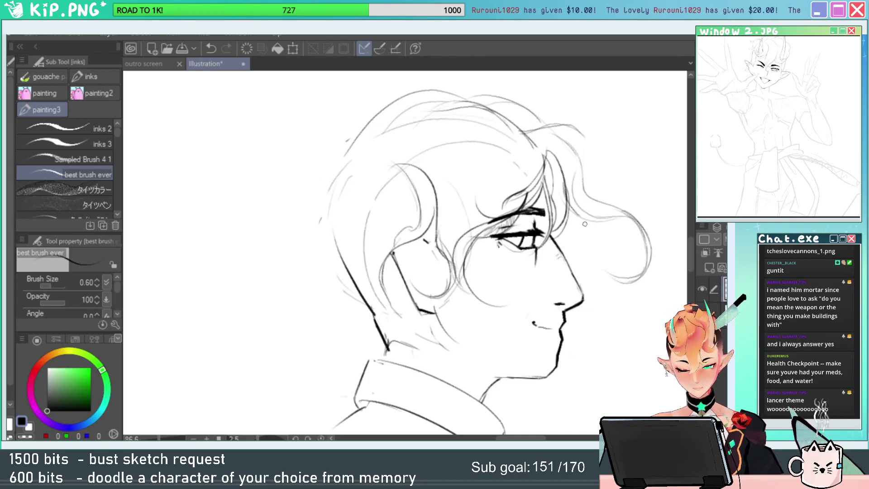
Erase the curled end of the lock beside the cheek and redraw it as a wavy tail running down the cheek.
{"action": "mouse_move", "coordinate": [493, 317]}
{"action": "left_mouse_down"}
{"action": "mouse_move", "coordinate": [468, 288]}
{"action": "mouse_move", "coordinate": [488, 290]}
{"action": "left_mouse_up"}
{"action": "key", "text": "e"}
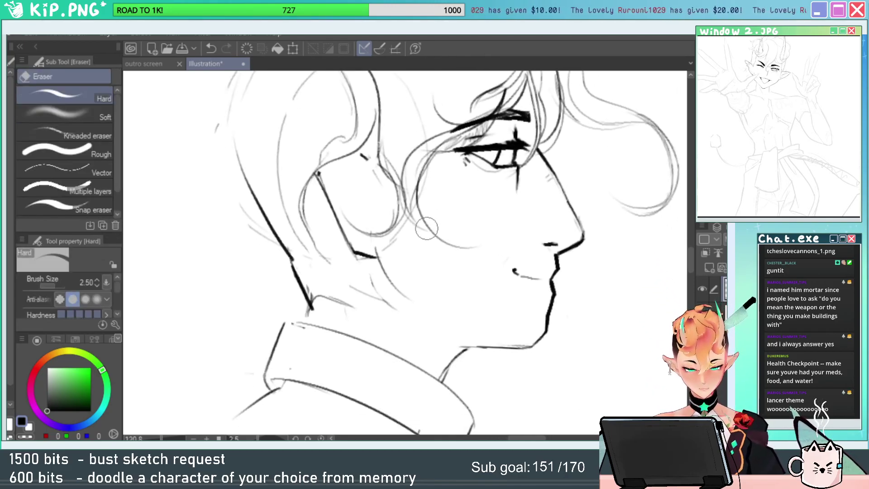
{"action": "left_click_drag", "start_coordinate": [456, 247], "coordinate": [487, 247]}
{"action": "key", "text": "p"}
{"action": "left_click_drag", "start_coordinate": [419, 211], "coordinate": [461, 292]}
{"action": "key", "text": "ctrl+z"}
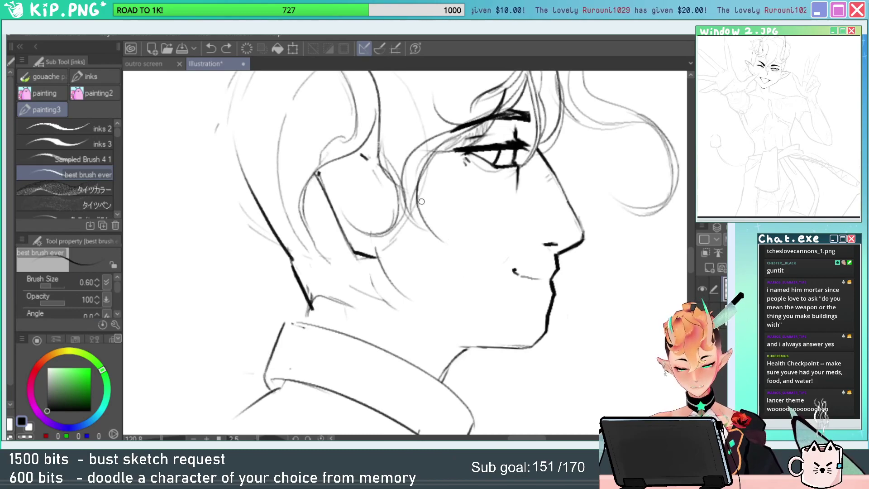
{"action": "mouse_move", "coordinate": [421, 212]}
{"action": "left_mouse_down"}
{"action": "mouse_move", "coordinate": [464, 298]}
{"action": "mouse_move", "coordinate": [464, 259]}
{"action": "mouse_move", "coordinate": [465, 294]}
{"action": "left_mouse_up"}
{"action": "left_click_drag", "start_coordinate": [528, 248], "coordinate": [491, 248]}
{"action": "left_click_drag", "start_coordinate": [567, 240], "coordinate": [544, 285]}
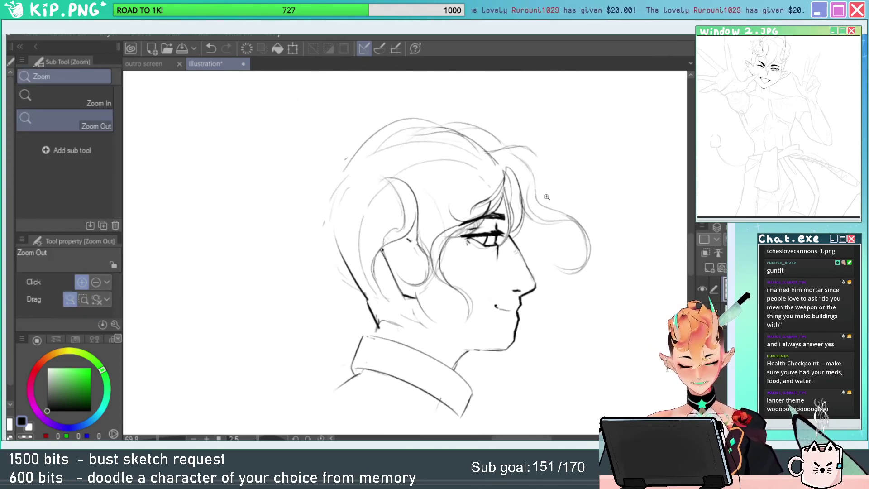
Erase the upper hair outline across the top of the head.
{"action": "mouse_move", "coordinate": [446, 186]}
{"action": "left_mouse_down"}
{"action": "mouse_move", "coordinate": [497, 191]}
{"action": "mouse_move", "coordinate": [502, 225]}
{"action": "left_mouse_up"}
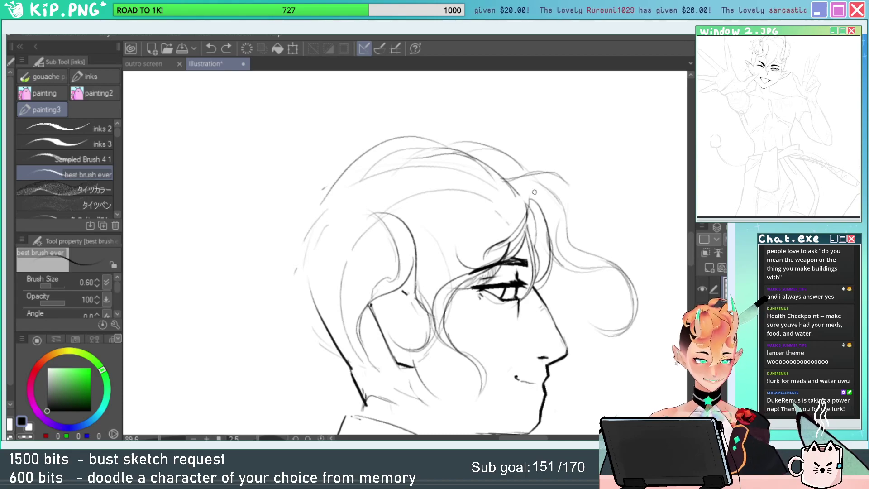
{"action": "key", "text": "e"}
{"action": "mouse_move", "coordinate": [513, 189]}
{"action": "left_mouse_down"}
{"action": "mouse_move", "coordinate": [410, 149]}
{"action": "mouse_move", "coordinate": [345, 173]}
{"action": "left_mouse_up"}
Sketch loose curls rising from the back of the crown and trim the end of the larger curl.
{"action": "key", "text": "p"}
{"action": "left_click_drag", "start_coordinate": [368, 144], "coordinate": [459, 115]}
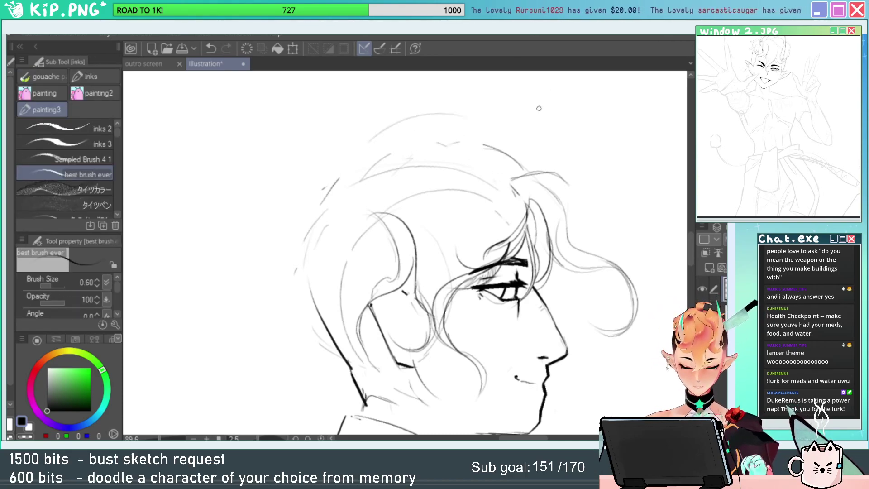
{"action": "key", "text": "ctrl+z"}
{"action": "mouse_move", "coordinate": [298, 142]}
{"action": "left_mouse_down"}
{"action": "mouse_move", "coordinate": [316, 110]}
{"action": "mouse_move", "coordinate": [339, 158]}
{"action": "mouse_move", "coordinate": [361, 133]}
{"action": "mouse_move", "coordinate": [437, 100]}
{"action": "left_mouse_up"}
{"action": "key", "text": "ctrl+z"}
{"action": "mouse_move", "coordinate": [340, 170]}
{"action": "left_mouse_down"}
{"action": "mouse_move", "coordinate": [414, 110]}
{"action": "mouse_move", "coordinate": [426, 143]}
{"action": "mouse_move", "coordinate": [344, 161]}
{"action": "left_mouse_up"}
{"action": "key", "text": "e"}
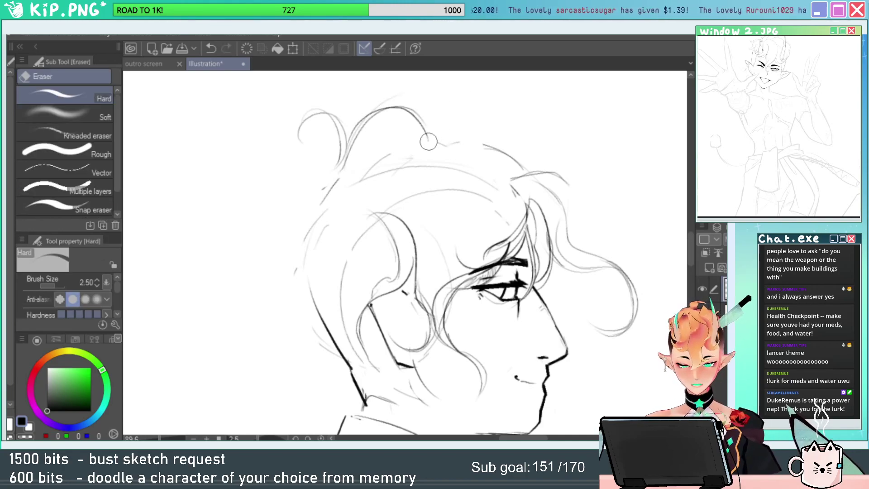
{"action": "left_click_drag", "start_coordinate": [434, 144], "coordinate": [419, 119]}
{"action": "key", "text": "p"}
{"action": "mouse_move", "coordinate": [378, 158]}
{"action": "left_mouse_down"}
{"action": "mouse_move", "coordinate": [465, 116]}
{"action": "mouse_move", "coordinate": [525, 136]}
{"action": "left_mouse_up"}
{"action": "key", "text": "ctrl+z"}
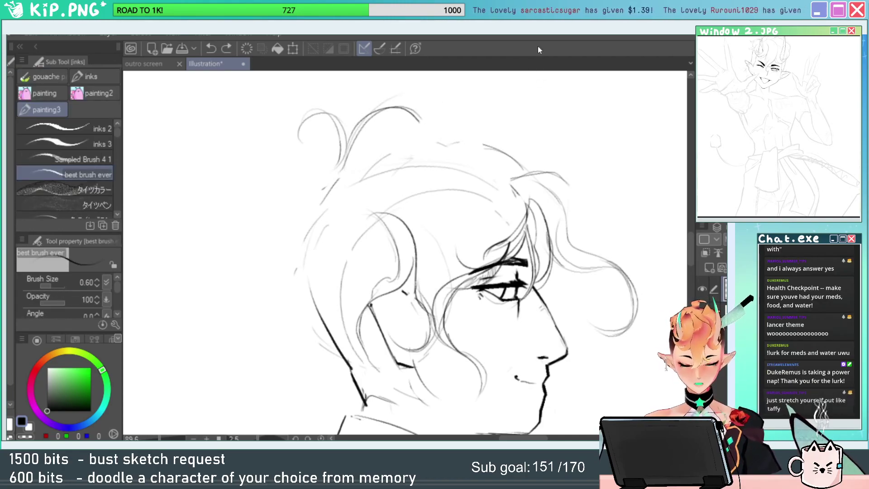
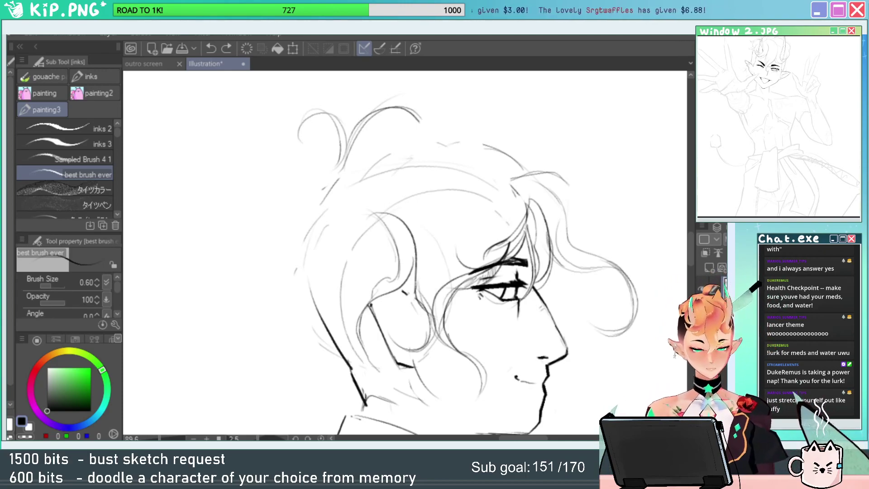
Handwrite the time 15:47:47 on the empty canvas above the head.
{"action": "left_click_drag", "start_coordinate": [304, 221], "coordinate": [337, 276]}
{"action": "key", "text": "e"}
{"action": "mouse_move", "coordinate": [402, 82]}
{"action": "left_mouse_down"}
{"action": "mouse_move", "coordinate": [401, 114]}
{"action": "mouse_move", "coordinate": [432, 77]}
{"action": "mouse_move", "coordinate": [484, 105]}
{"action": "mouse_move", "coordinate": [475, 121]}
{"action": "left_mouse_up"}
{"action": "left_click", "coordinate": [440, 107]}
{"action": "left_click", "coordinate": [442, 89]}
{"action": "mouse_move", "coordinate": [493, 84]}
{"action": "left_mouse_down"}
{"action": "mouse_move", "coordinate": [516, 81]}
{"action": "mouse_move", "coordinate": [495, 120]}
{"action": "left_mouse_up"}
{"action": "left_click_drag", "start_coordinate": [495, 97], "coordinate": [578, 104]}
{"action": "left_click", "coordinate": [534, 107]}
{"action": "left_click", "coordinate": [535, 85]}
{"action": "mouse_move", "coordinate": [563, 93]}
{"action": "left_mouse_down"}
{"action": "mouse_move", "coordinate": [561, 119]}
{"action": "mouse_move", "coordinate": [581, 117]}
{"action": "mouse_move", "coordinate": [598, 98]}
{"action": "left_mouse_up"}
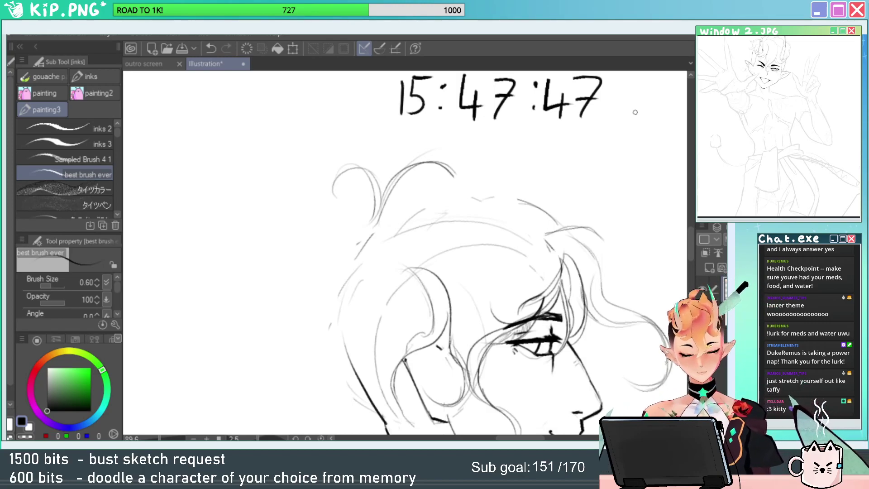
Sketch a wavy hair outline from the crown forward, rising into a looped curl on top of the head.
{"action": "left_click_drag", "start_coordinate": [638, 306], "coordinate": [527, 263]}
{"action": "mouse_move", "coordinate": [448, 164]}
{"action": "left_mouse_down"}
{"action": "mouse_move", "coordinate": [493, 204]}
{"action": "mouse_move", "coordinate": [487, 238]}
{"action": "left_mouse_up"}
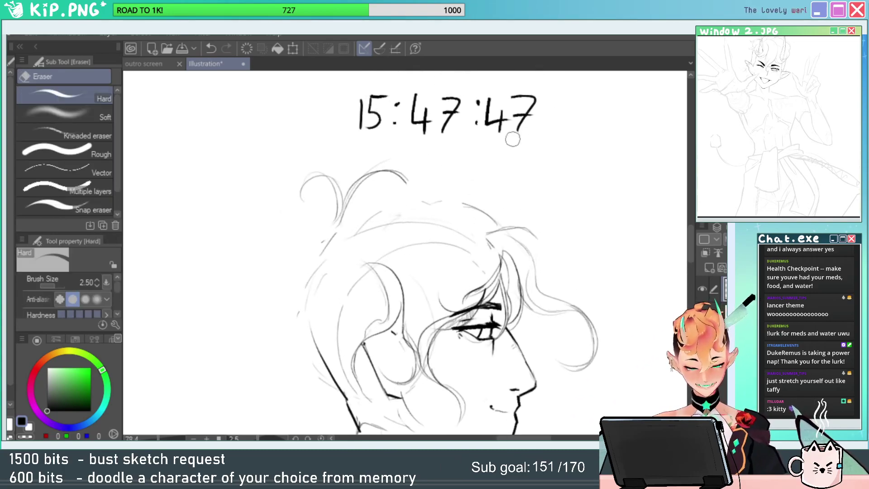
{"action": "key", "text": "p"}
{"action": "left_click_drag", "start_coordinate": [344, 247], "coordinate": [369, 211]}
{"action": "key", "text": "ctrl+z"}
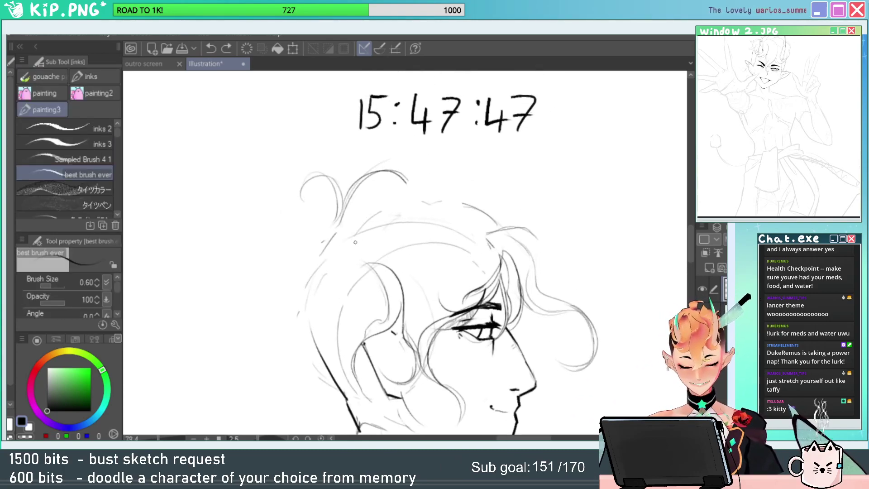
{"action": "mouse_move", "coordinate": [337, 246]}
{"action": "left_mouse_down"}
{"action": "mouse_move", "coordinate": [435, 201]}
{"action": "mouse_move", "coordinate": [457, 172]}
{"action": "mouse_move", "coordinate": [478, 195]}
{"action": "mouse_move", "coordinate": [445, 179]}
{"action": "mouse_move", "coordinate": [458, 167]}
{"action": "mouse_move", "coordinate": [425, 198]}
{"action": "left_mouse_up"}
{"action": "key", "text": "ctrl+z"}
{"action": "key", "text": "ctrl+z"}
{"action": "mouse_move", "coordinate": [464, 169]}
{"action": "left_mouse_down"}
{"action": "mouse_move", "coordinate": [433, 183]}
{"action": "mouse_move", "coordinate": [427, 220]}
{"action": "mouse_move", "coordinate": [377, 225]}
{"action": "left_mouse_up"}
{"action": "key", "text": "ctrl+z"}
{"action": "left_click_drag", "start_coordinate": [437, 244], "coordinate": [417, 233]}
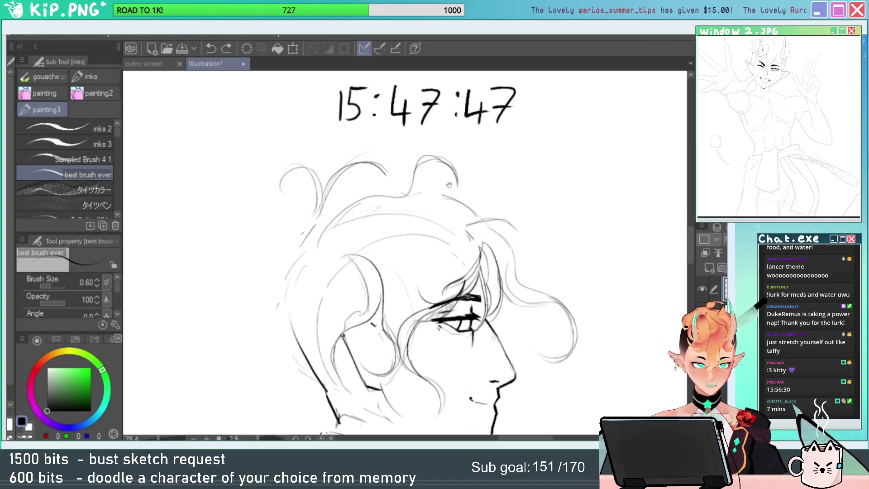
Sketch a second strand line sweeping from the base of the top curl back to the crown.
{"action": "left_click_drag", "start_coordinate": [492, 201], "coordinate": [490, 207]}
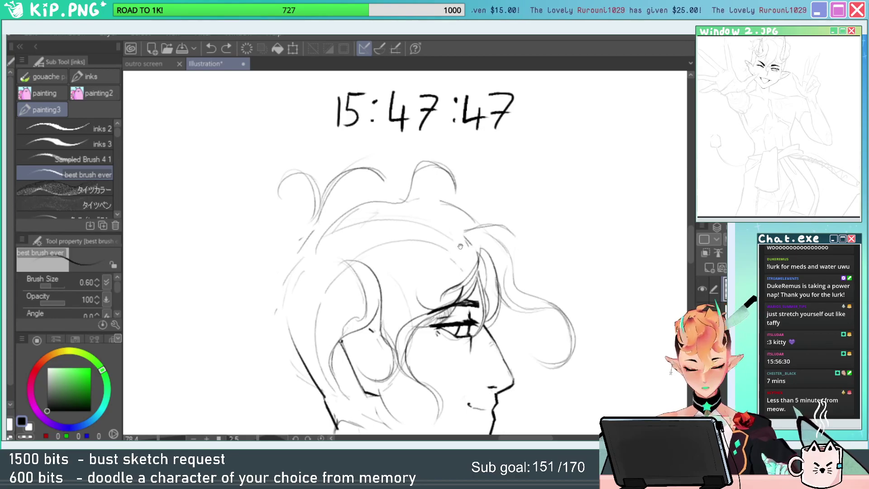
{"action": "left_click_drag", "start_coordinate": [461, 244], "coordinate": [486, 242]}
{"action": "key", "text": "e"}
{"action": "key", "text": "p"}
{"action": "left_click_drag", "start_coordinate": [425, 157], "coordinate": [354, 208]}
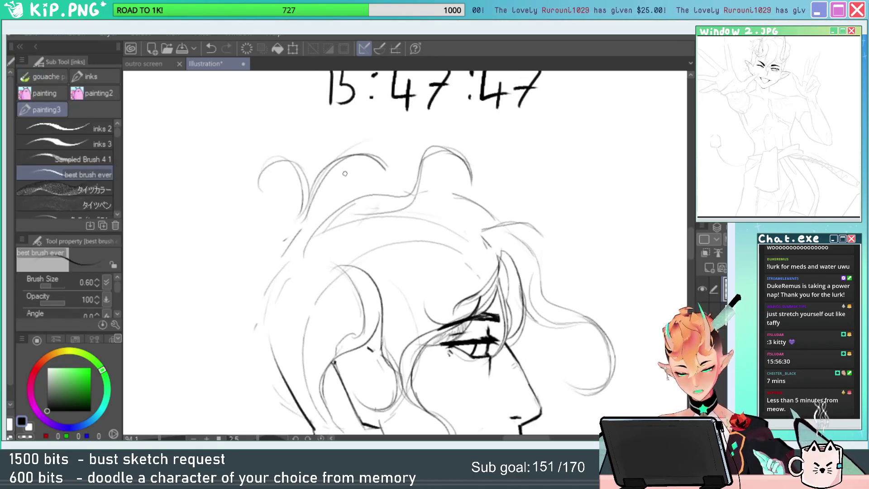
{"action": "key", "text": "ctrl+z"}
{"action": "left_click_drag", "start_coordinate": [424, 159], "coordinate": [343, 209]}
{"action": "key", "text": "ctrl+z"}
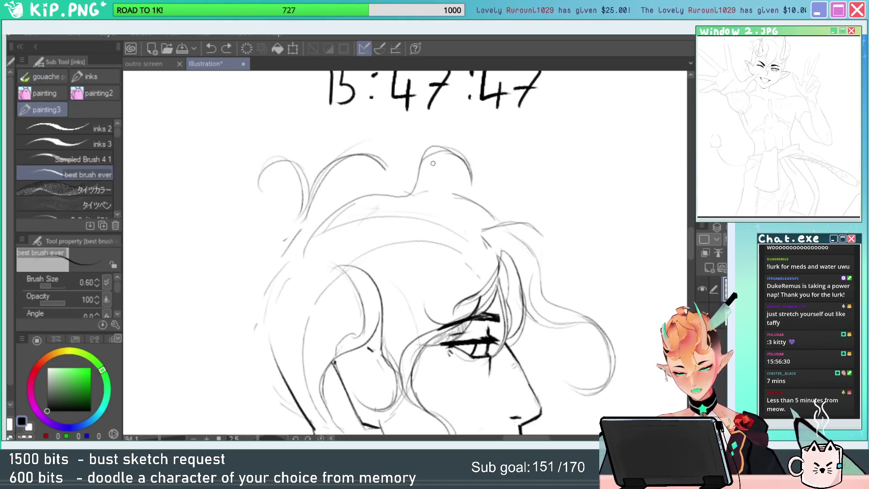
{"action": "left_click_drag", "start_coordinate": [417, 178], "coordinate": [319, 228]}
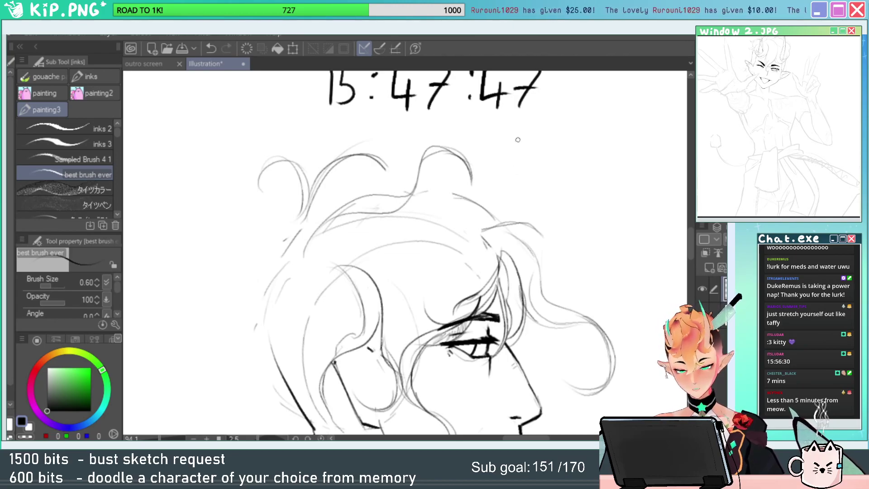
{"action": "left_click_drag", "start_coordinate": [418, 188], "coordinate": [464, 273]}
{"action": "left_click_drag", "start_coordinate": [459, 240], "coordinate": [472, 251]}
{"action": "key", "text": "ctrl+z"}
{"action": "key", "text": "ctrl+z"}
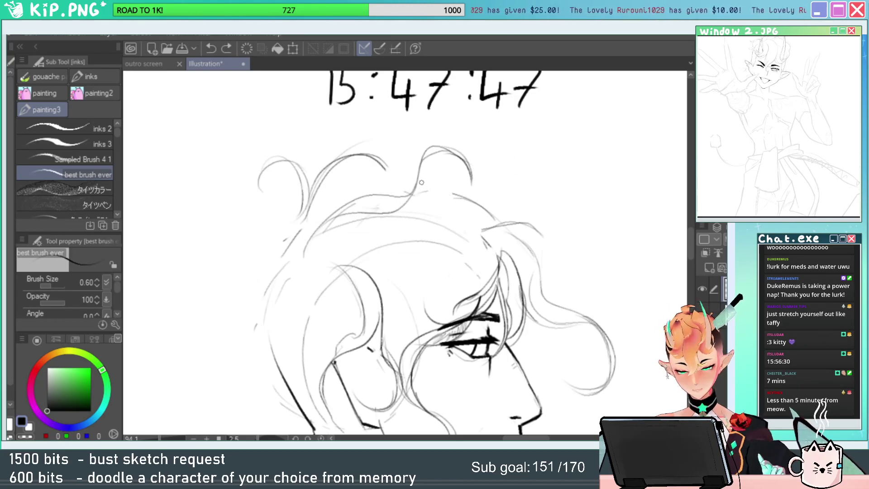
Sketch overlapping curved strands from the top curl down to the front hairline.
{"action": "mouse_move", "coordinate": [420, 184]}
{"action": "left_mouse_down"}
{"action": "mouse_move", "coordinate": [489, 217]}
{"action": "mouse_move", "coordinate": [452, 175]}
{"action": "left_mouse_up"}
{"action": "key", "text": "e"}
{"action": "key", "text": "p"}
{"action": "key", "text": "ctrl+z"}
{"action": "key", "text": "ctrl+z"}
{"action": "mouse_move", "coordinate": [501, 252]}
{"action": "left_mouse_down"}
{"action": "mouse_move", "coordinate": [515, 241]}
{"action": "mouse_move", "coordinate": [457, 180]}
{"action": "left_mouse_up"}
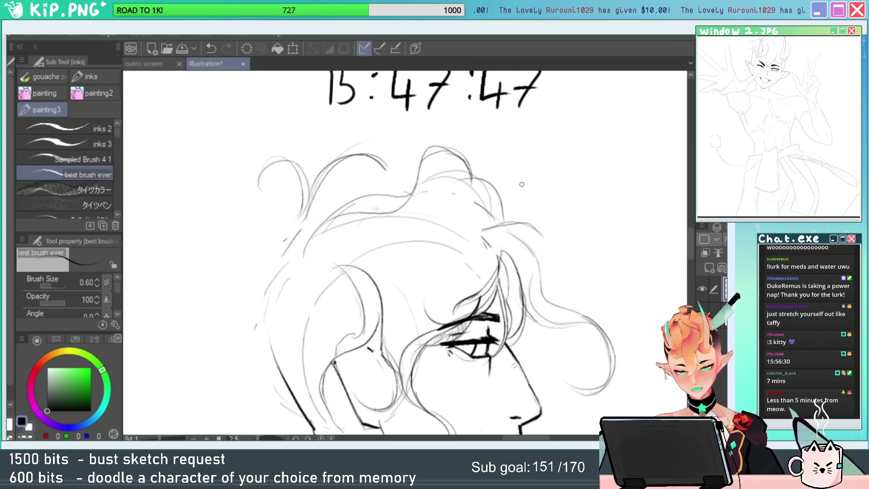
{"action": "key", "text": "ctrl+z"}
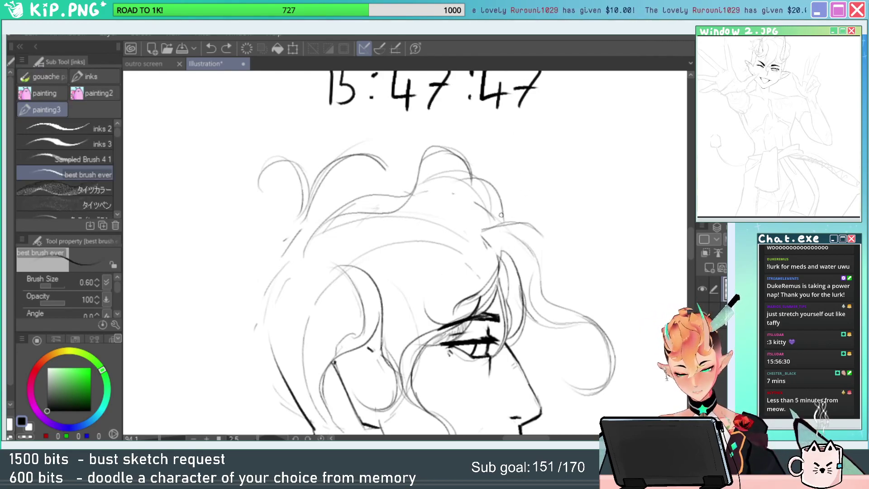
Sketch an arched strand from the front hairline back across the top of the head and connect it down to the forelock.
{"action": "left_click_drag", "start_coordinate": [492, 221], "coordinate": [403, 240]}
{"action": "key", "text": "ctrl+z"}
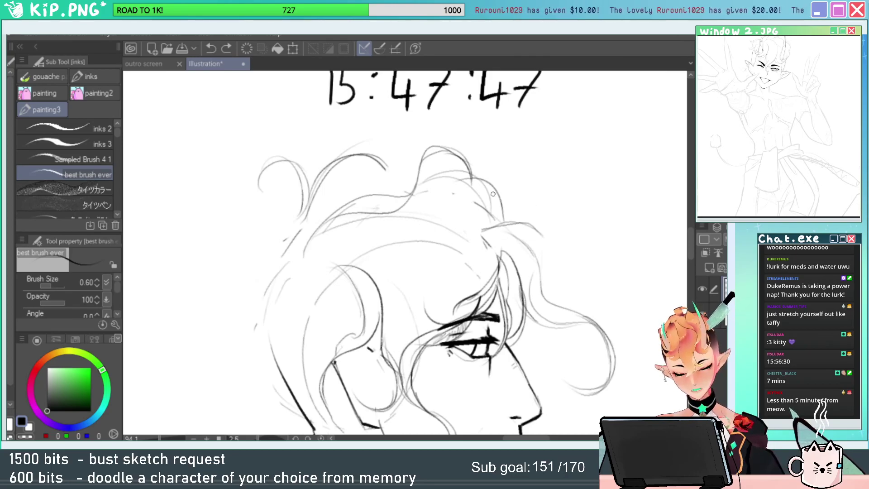
{"action": "left_click_drag", "start_coordinate": [497, 224], "coordinate": [413, 214]}
{"action": "key", "text": "e"}
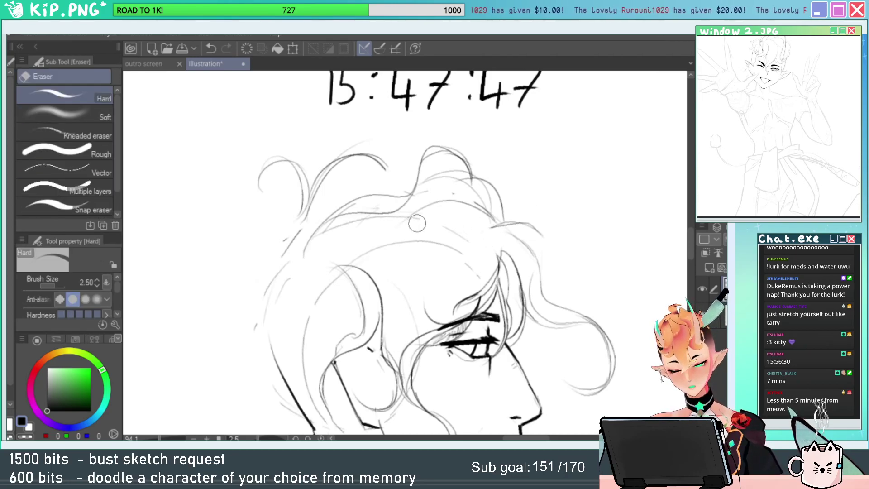
{"action": "key", "text": "p"}
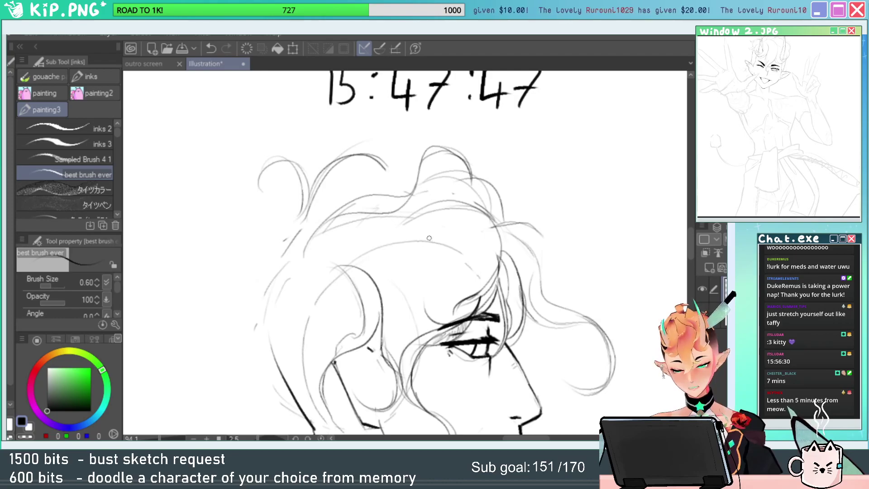
{"action": "left_click_drag", "start_coordinate": [487, 259], "coordinate": [488, 203]}
Sketch a large S-shaped curl on the side of the head, from the upper hair down to the temple.
{"action": "key", "text": "alt+space"}
{"action": "mouse_move", "coordinate": [597, 168]}
{"action": "left_mouse_down"}
{"action": "mouse_move", "coordinate": [564, 192]}
{"action": "mouse_move", "coordinate": [583, 165]}
{"action": "left_mouse_up"}
{"action": "key", "text": "e"}
{"action": "key", "text": "p"}
{"action": "mouse_move", "coordinate": [419, 158]}
{"action": "left_mouse_down"}
{"action": "mouse_move", "coordinate": [459, 201]}
{"action": "mouse_move", "coordinate": [476, 268]}
{"action": "left_mouse_up"}
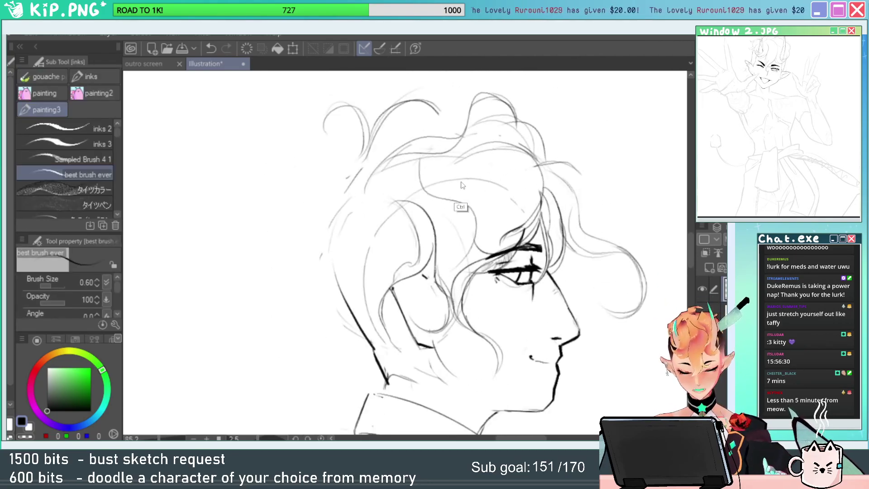
{"action": "key", "text": "ctrl+z"}
{"action": "left_click_drag", "start_coordinate": [407, 162], "coordinate": [475, 252]}
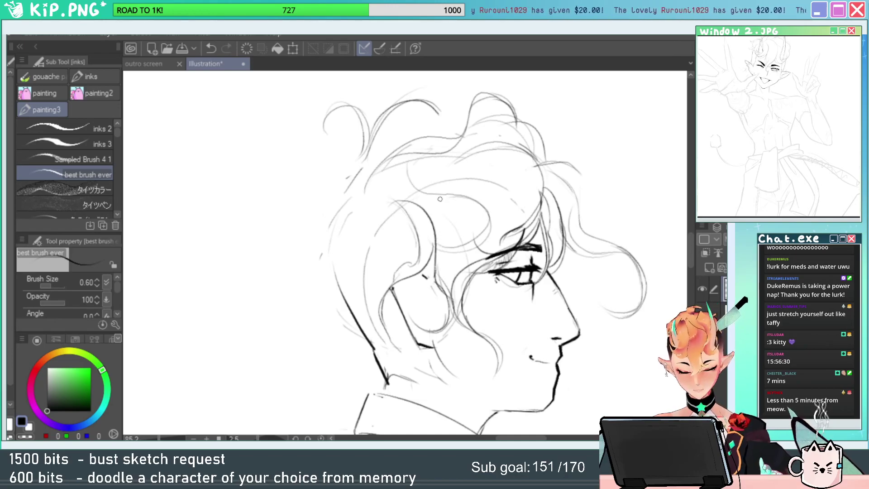
{"action": "left_click_drag", "start_coordinate": [479, 218], "coordinate": [427, 255]}
Erase the outer edge of the front curl above the forehead and try a long wavy strand sweeping forward from it.
{"action": "mouse_move", "coordinate": [525, 156]}
{"action": "left_mouse_down"}
{"action": "mouse_move", "coordinate": [494, 190]}
{"action": "mouse_move", "coordinate": [536, 156]}
{"action": "left_mouse_up"}
{"action": "key", "text": "e"}
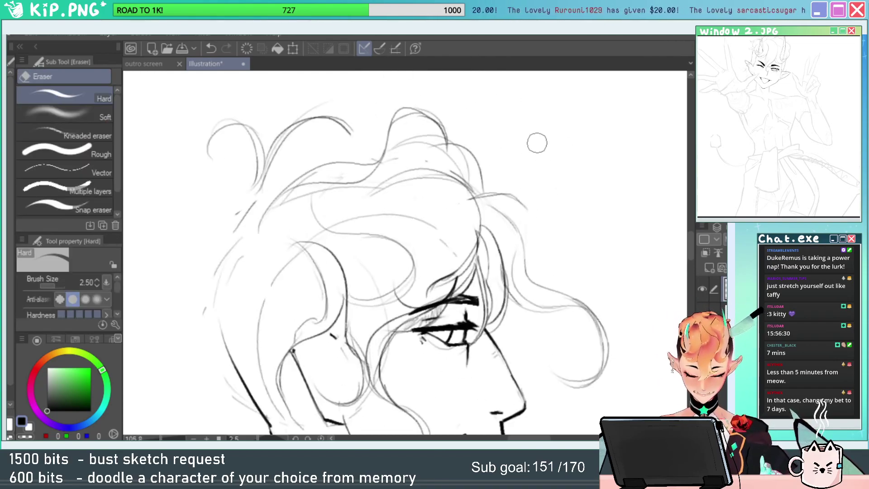
{"action": "mouse_move", "coordinate": [482, 189]}
{"action": "left_mouse_down"}
{"action": "mouse_move", "coordinate": [472, 147]}
{"action": "mouse_move", "coordinate": [565, 177]}
{"action": "left_mouse_up"}
{"action": "key", "text": "p"}
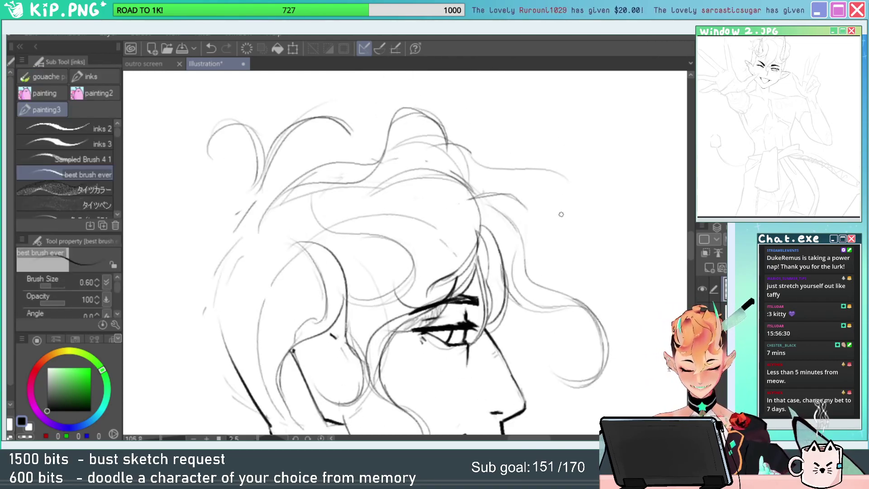
{"action": "key", "text": "ctrl+z"}
{"action": "key", "text": "ctrl+z"}
{"action": "mouse_move", "coordinate": [470, 156]}
{"action": "left_mouse_down"}
{"action": "mouse_move", "coordinate": [503, 177]}
{"action": "mouse_move", "coordinate": [612, 208]}
{"action": "mouse_move", "coordinate": [619, 218]}
{"action": "left_mouse_up"}
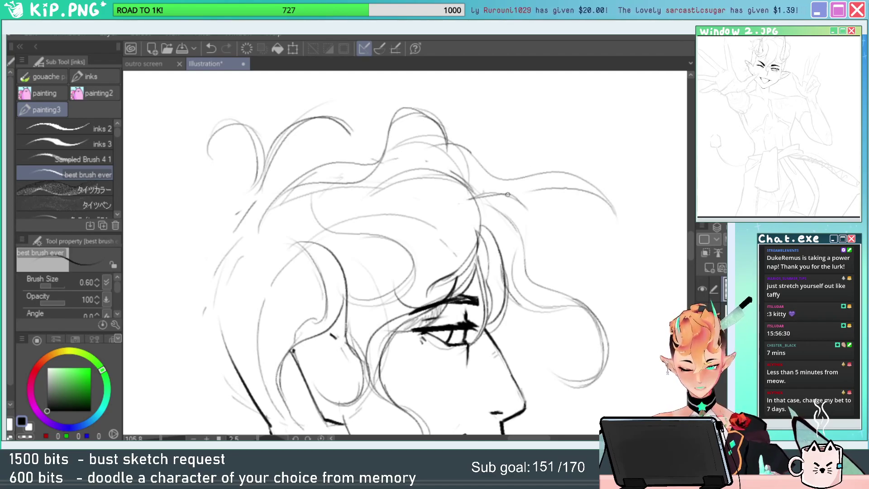
{"action": "key", "text": "ctrl+z"}
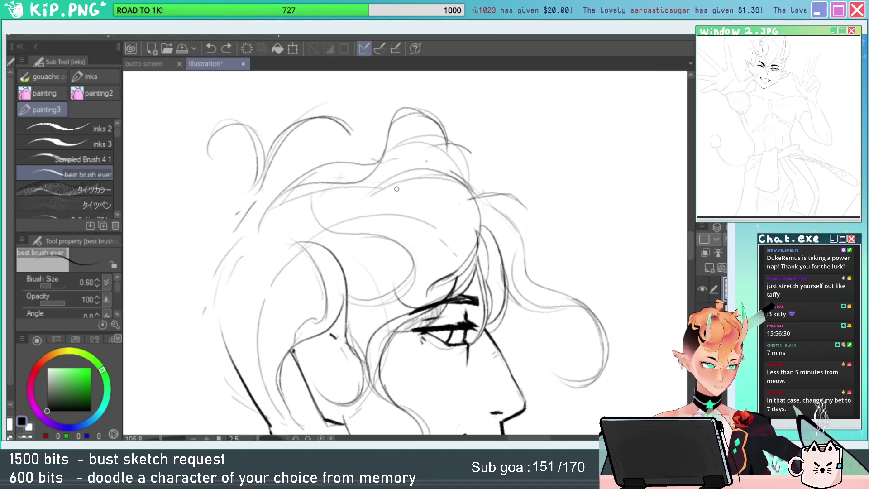
Sketch a shorter wavy strand flowing forward from the top curls over the forelock.
{"action": "left_click_drag", "start_coordinate": [468, 148], "coordinate": [561, 207]}
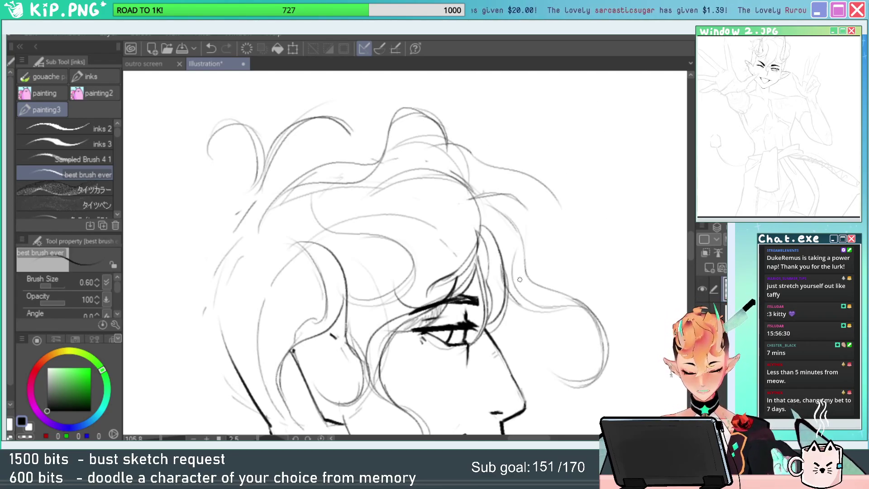
{"action": "key", "text": "ctrl+z"}
{"action": "mouse_move", "coordinate": [470, 150]}
{"action": "left_mouse_down"}
{"action": "mouse_move", "coordinate": [581, 213]}
{"action": "mouse_move", "coordinate": [447, 176]}
{"action": "left_mouse_up"}
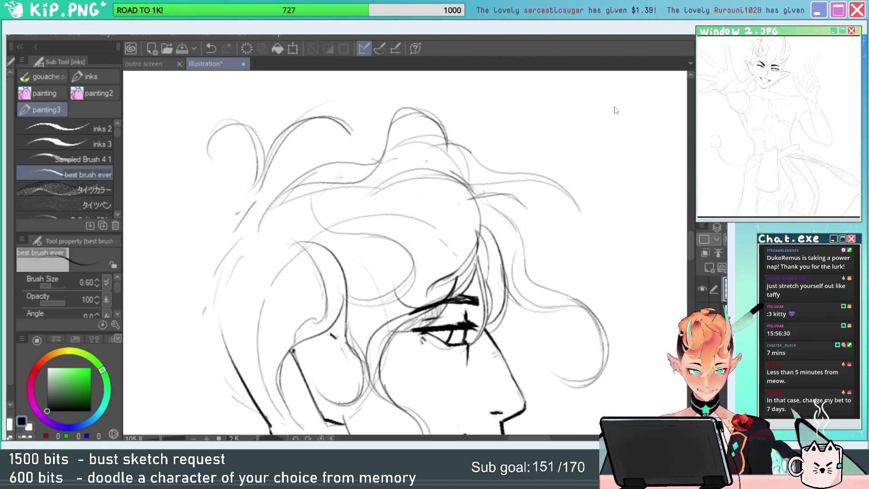
{"action": "key", "text": "ctrl+z"}
{"action": "mouse_move", "coordinate": [472, 180]}
{"action": "left_mouse_down"}
{"action": "mouse_move", "coordinate": [579, 207]}
{"action": "mouse_move", "coordinate": [459, 172]}
{"action": "left_mouse_up"}
{"action": "key", "text": "ctrl+z"}
{"action": "key", "text": "ctrl+minus"}
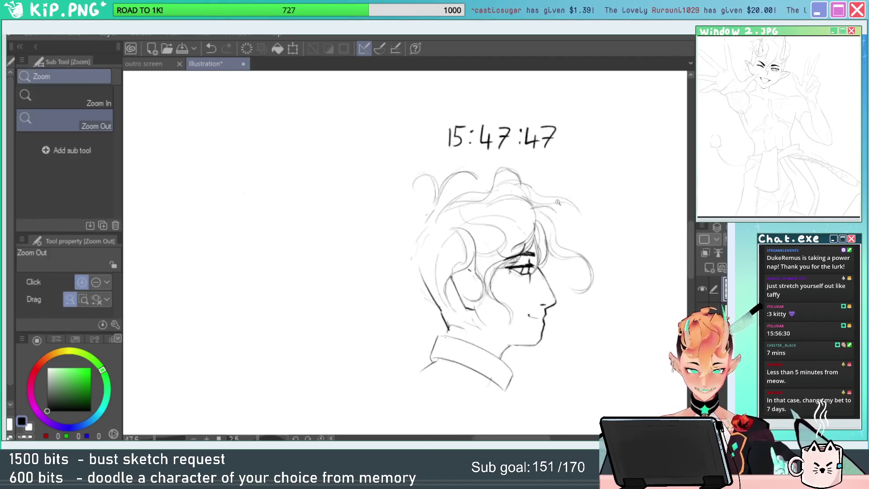
Try flipping the whole profile sketch horizontally.
{"action": "key", "text": "ctrl+t"}
{"action": "right_click", "coordinate": [622, 195]}
{"action": "left_click", "coordinate": [657, 354]}
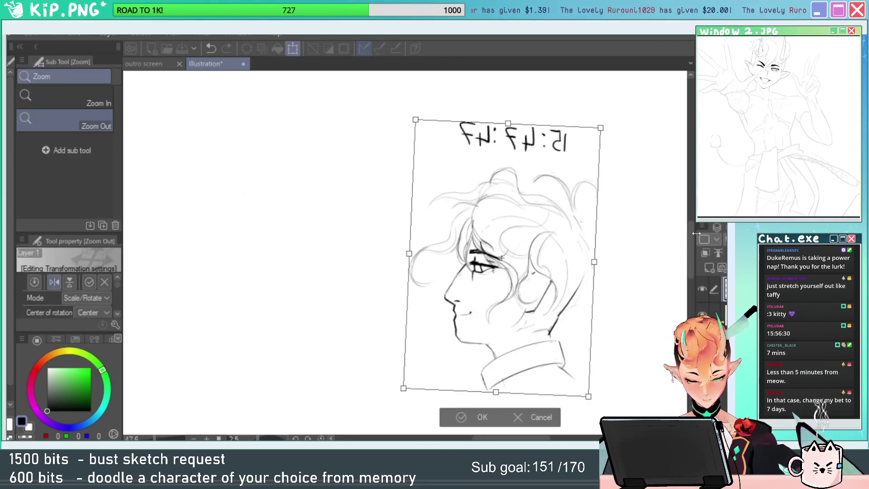
{"action": "key", "text": "Escape"}
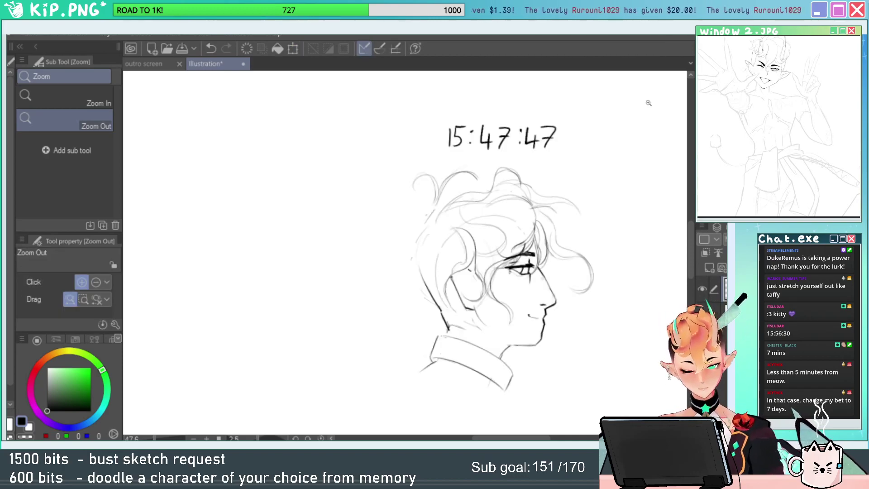
Erase the end of the short strand in front of the top curls and try redrawing its tip.
{"action": "left_click_drag", "start_coordinate": [526, 202], "coordinate": [603, 198]}
{"action": "mouse_move", "coordinate": [602, 198]}
{"action": "left_mouse_down"}
{"action": "mouse_move", "coordinate": [582, 185]}
{"action": "mouse_move", "coordinate": [501, 169]}
{"action": "left_mouse_up"}
{"action": "key", "text": "e"}
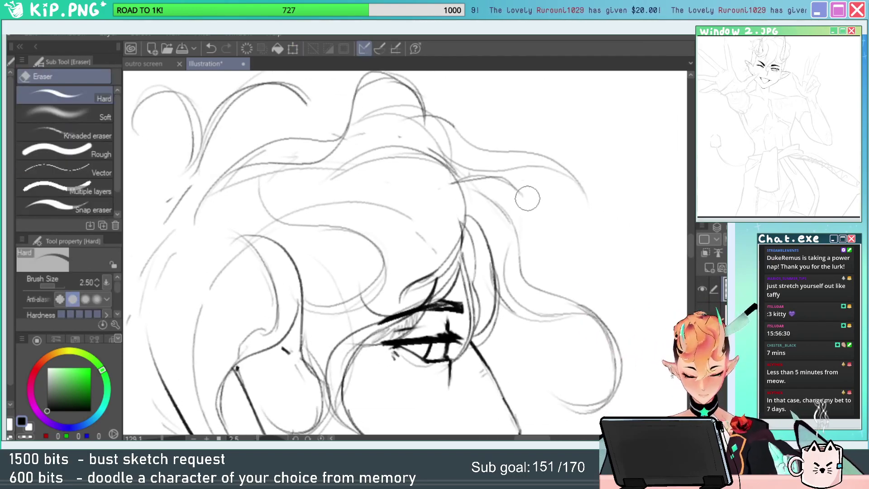
{"action": "left_click_drag", "start_coordinate": [527, 196], "coordinate": [512, 185]}
{"action": "mouse_move", "coordinate": [473, 185]}
{"action": "left_mouse_down"}
{"action": "mouse_move", "coordinate": [489, 171]}
{"action": "mouse_move", "coordinate": [541, 171]}
{"action": "mouse_move", "coordinate": [540, 204]}
{"action": "left_mouse_up"}
{"action": "key", "text": "p"}
{"action": "key", "text": "ctrl+z"}
{"action": "mouse_move", "coordinate": [479, 170]}
{"action": "left_mouse_down"}
{"action": "mouse_move", "coordinate": [514, 255]}
{"action": "mouse_move", "coordinate": [537, 246]}
{"action": "left_mouse_up"}
{"action": "key", "text": "ctrl+z"}
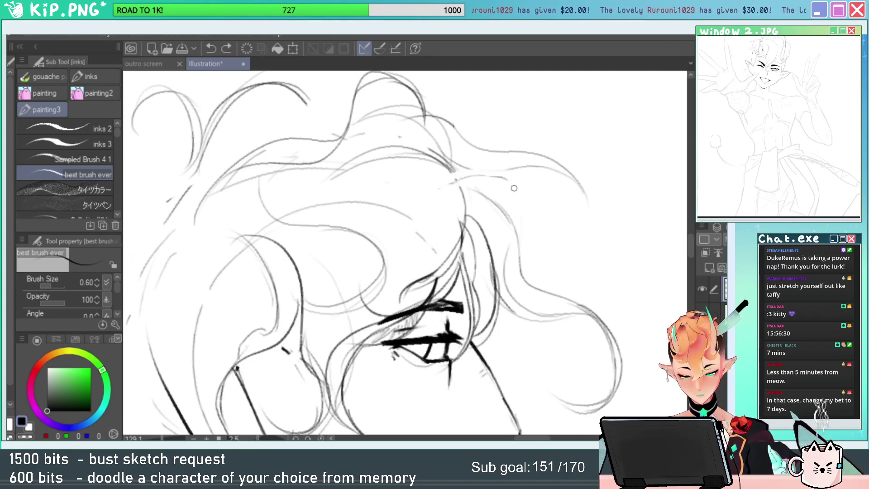
Sketch a small upturned flick at the tip of the front strand and clean up the lines around it.
{"action": "mouse_move", "coordinate": [515, 180]}
{"action": "left_mouse_down"}
{"action": "mouse_move", "coordinate": [534, 244]}
{"action": "mouse_move", "coordinate": [524, 259]}
{"action": "mouse_move", "coordinate": [551, 169]}
{"action": "mouse_move", "coordinate": [567, 199]}
{"action": "mouse_move", "coordinate": [560, 234]}
{"action": "mouse_move", "coordinate": [533, 199]}
{"action": "mouse_move", "coordinate": [546, 233]}
{"action": "mouse_move", "coordinate": [541, 243]}
{"action": "mouse_move", "coordinate": [596, 152]}
{"action": "left_mouse_up"}
{"action": "key", "text": "e"}
{"action": "mouse_move", "coordinate": [523, 144]}
{"action": "left_mouse_down"}
{"action": "mouse_move", "coordinate": [514, 161]}
{"action": "mouse_move", "coordinate": [491, 127]}
{"action": "left_mouse_up"}
{"action": "left_click_drag", "start_coordinate": [457, 226], "coordinate": [547, 219]}
{"action": "left_click_drag", "start_coordinate": [549, 217], "coordinate": [508, 215]}
Try an outer strand curving from below the rear curl down the back of the head.
{"action": "key", "text": "p"}
{"action": "left_click_drag", "start_coordinate": [422, 145], "coordinate": [374, 210]}
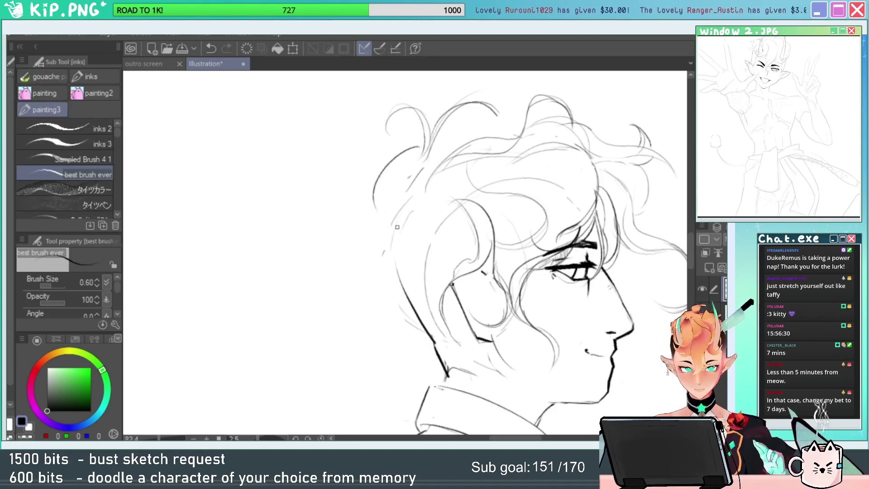
{"action": "key", "text": "ctrl+z"}
{"action": "mouse_move", "coordinate": [417, 153]}
{"action": "left_mouse_down"}
{"action": "mouse_move", "coordinate": [384, 207]}
{"action": "mouse_move", "coordinate": [416, 155]}
{"action": "mouse_move", "coordinate": [383, 204]}
{"action": "mouse_move", "coordinate": [401, 161]}
{"action": "left_mouse_up"}
{"action": "key", "text": "ctrl+z"}
{"action": "key", "text": "ctrl+z"}
{"action": "key", "text": "e"}
{"action": "key", "text": "p"}
Sketch a curved outer strand sweeping from the base of the rear curl down the upper back of the head.
{"action": "mouse_move", "coordinate": [502, 165]}
{"action": "left_mouse_down"}
{"action": "mouse_move", "coordinate": [420, 292]}
{"action": "mouse_move", "coordinate": [399, 266]}
{"action": "left_mouse_up"}
{"action": "left_click_drag", "start_coordinate": [480, 201], "coordinate": [492, 194]}
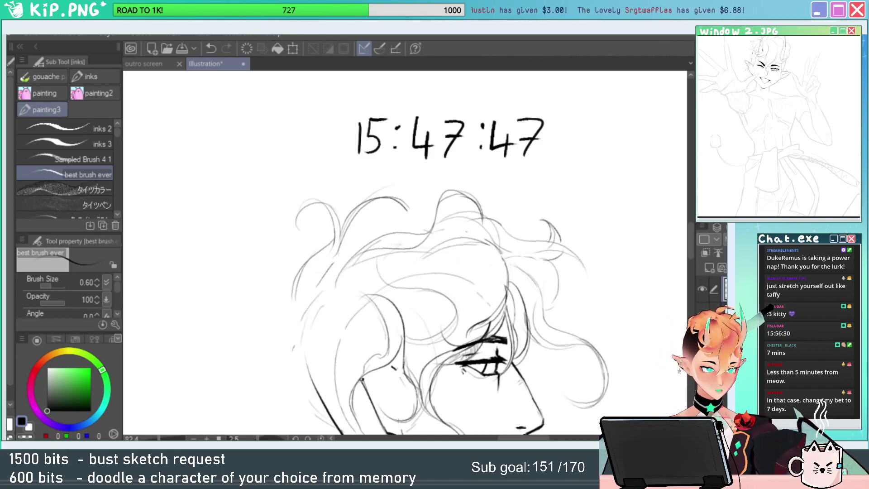
{"action": "left_click_drag", "start_coordinate": [395, 264], "coordinate": [400, 260]}
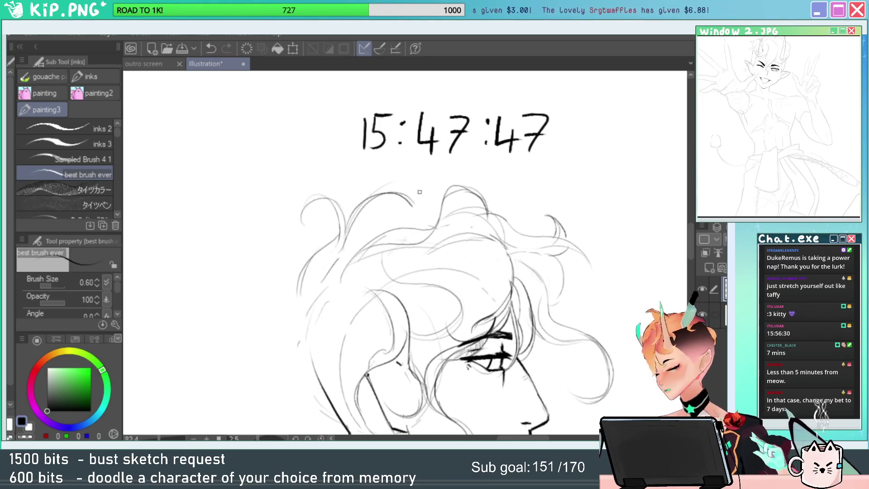
Sketch a long strand flowing from where the two crown curls meet down the back of the head.
{"action": "mouse_move", "coordinate": [373, 228]}
{"action": "left_mouse_down"}
{"action": "mouse_move", "coordinate": [442, 166]}
{"action": "mouse_move", "coordinate": [461, 164]}
{"action": "left_mouse_up"}
{"action": "key", "text": "ctrl+space"}
{"action": "mouse_move", "coordinate": [401, 194]}
{"action": "left_mouse_down"}
{"action": "mouse_move", "coordinate": [471, 154]}
{"action": "mouse_move", "coordinate": [561, 145]}
{"action": "left_mouse_up"}
{"action": "key", "text": "ctrl+alt+space"}
{"action": "left_click", "coordinate": [480, 165]}
{"action": "key", "text": "p"}
{"action": "mouse_move", "coordinate": [452, 196]}
{"action": "left_mouse_down"}
{"action": "mouse_move", "coordinate": [557, 188]}
{"action": "mouse_move", "coordinate": [469, 190]}
{"action": "mouse_move", "coordinate": [389, 260]}
{"action": "left_mouse_up"}
{"action": "key", "text": "ctrl+z"}
{"action": "key", "text": "e"}
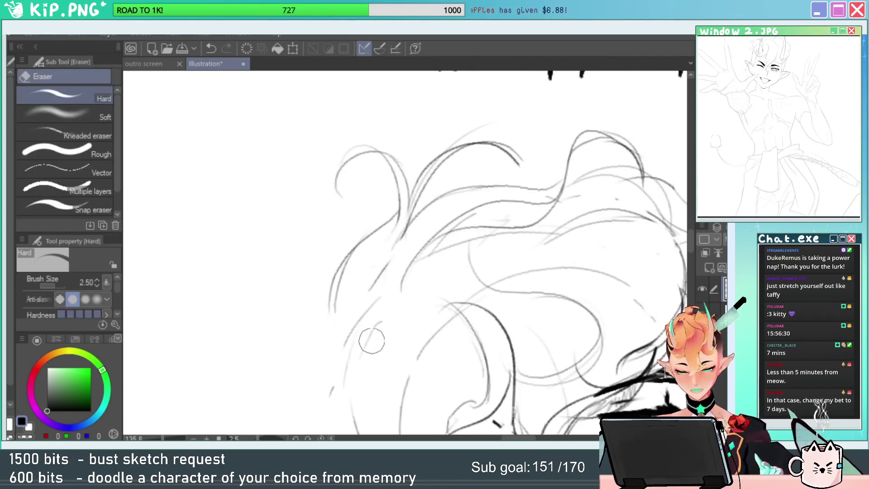
{"action": "key", "text": "p"}
{"action": "mouse_move", "coordinate": [409, 226]}
{"action": "left_mouse_down"}
{"action": "mouse_move", "coordinate": [395, 239]}
{"action": "mouse_move", "coordinate": [374, 319]}
{"action": "left_mouse_up"}
{"action": "key", "text": "ctrl+z"}
{"action": "left_click_drag", "start_coordinate": [413, 221], "coordinate": [387, 340]}
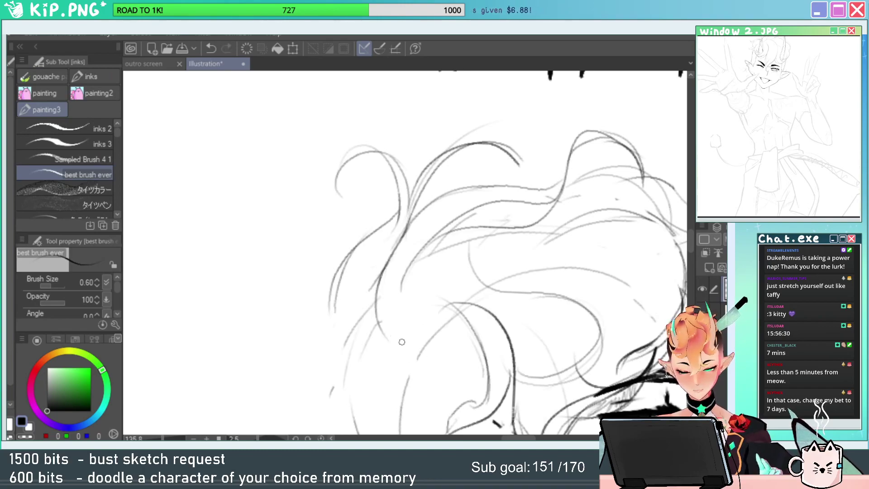
Erase the lower part of the new strand at the back of the head and redraw its curve.
{"action": "left_click_drag", "start_coordinate": [383, 258], "coordinate": [373, 328]}
{"action": "left_click_drag", "start_coordinate": [417, 303], "coordinate": [462, 264]}
{"action": "key", "text": "e"}
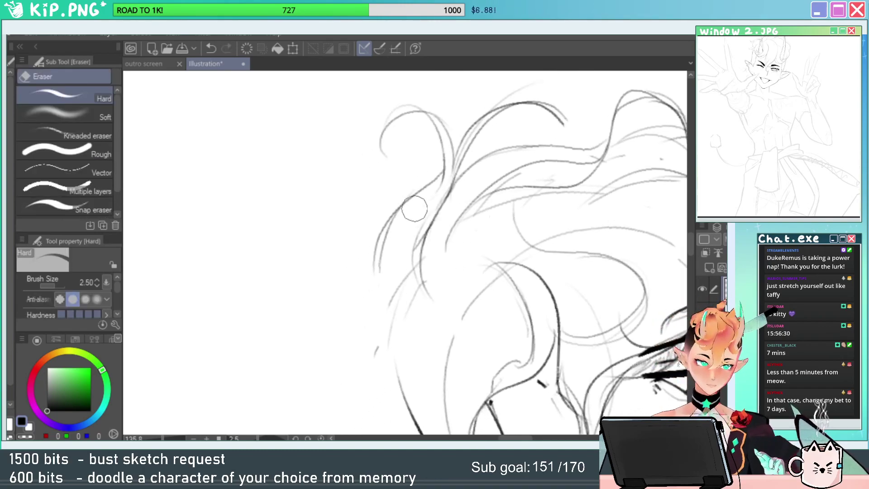
{"action": "left_click_drag", "start_coordinate": [434, 214], "coordinate": [432, 277]}
{"action": "key", "text": "p"}
{"action": "left_click_drag", "start_coordinate": [446, 196], "coordinate": [419, 255]}
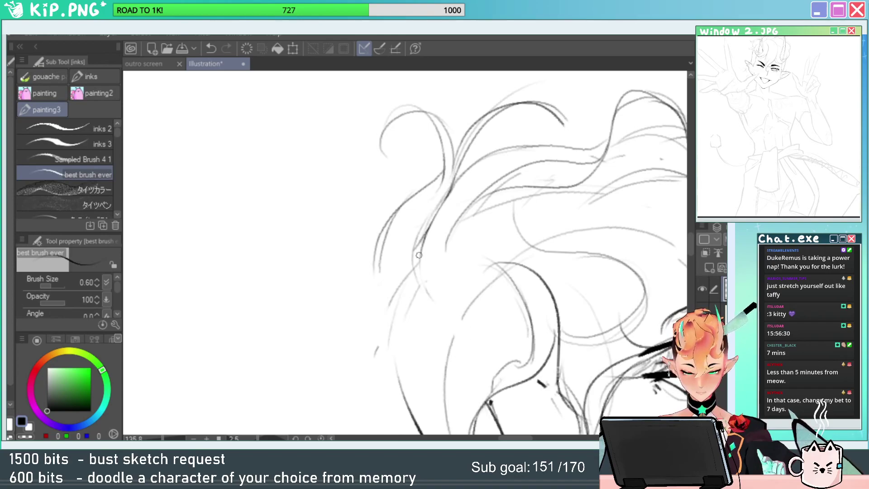
Extend the outer hair outline at the back of the head with a rounded strand below the upper curls.
{"action": "key", "text": "ctrl+space"}
{"action": "mouse_move", "coordinate": [475, 285]}
{"action": "left_mouse_down"}
{"action": "mouse_move", "coordinate": [448, 224]}
{"action": "mouse_move", "coordinate": [420, 247]}
{"action": "left_mouse_up"}
{"action": "left_click_drag", "start_coordinate": [470, 261], "coordinate": [397, 260]}
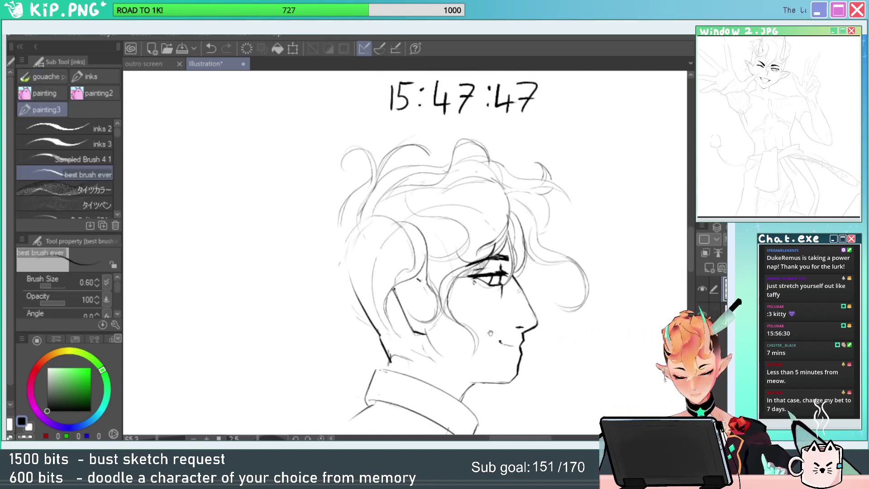
{"action": "left_click_drag", "start_coordinate": [490, 333], "coordinate": [503, 263]}
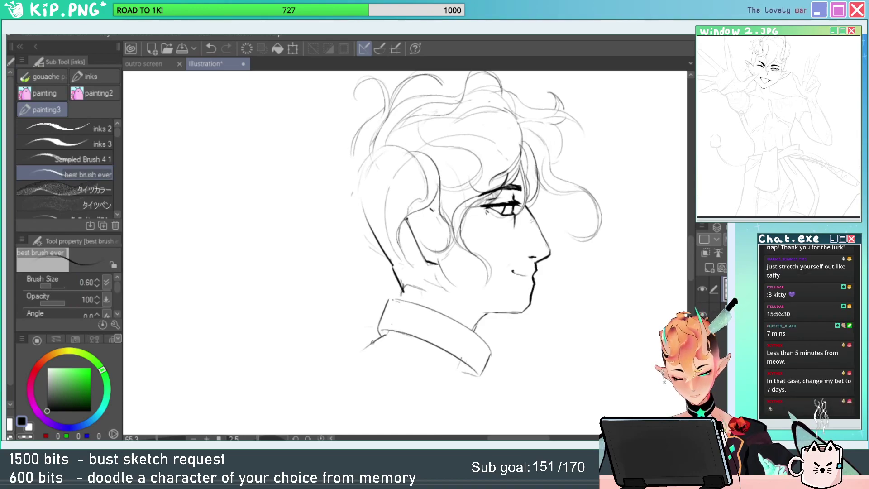
{"action": "left_click_drag", "start_coordinate": [386, 219], "coordinate": [375, 243]}
{"action": "key", "text": "ctrl+space"}
{"action": "left_click_drag", "start_coordinate": [384, 238], "coordinate": [400, 235]}
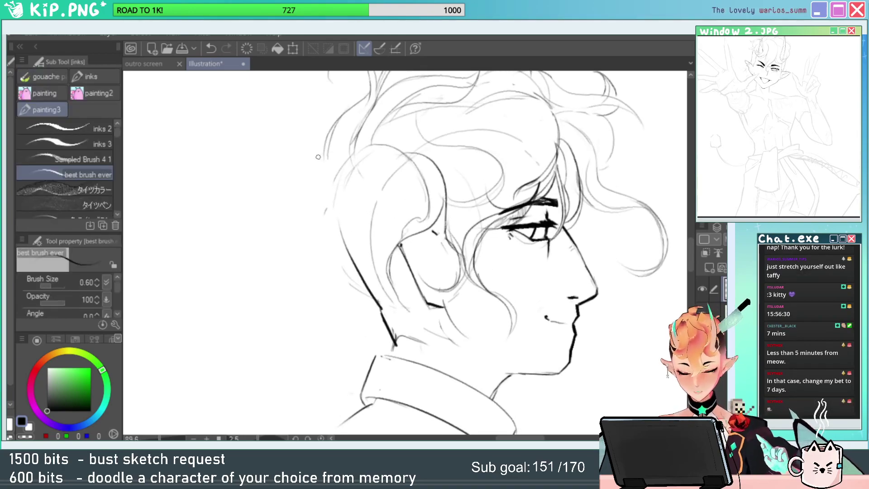
{"action": "left_click_drag", "start_coordinate": [331, 132], "coordinate": [325, 187]}
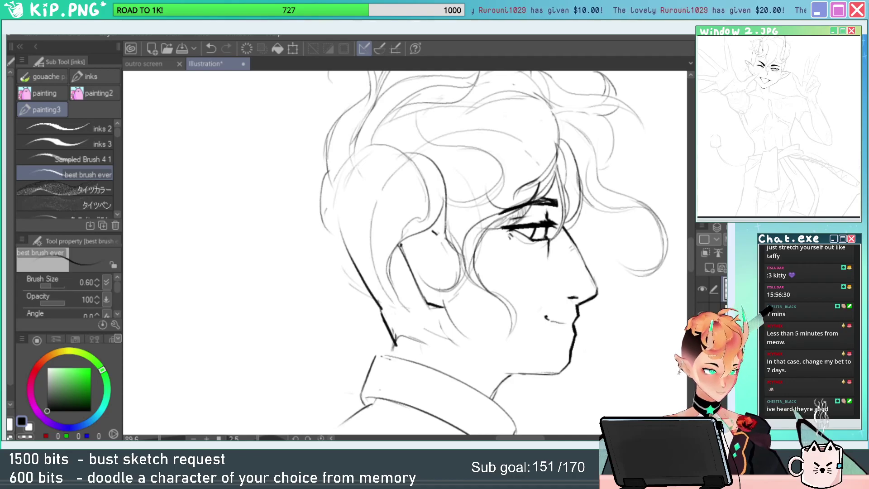
Try a strand curving down the back of the head to the nape.
{"action": "left_click_drag", "start_coordinate": [572, 242], "coordinate": [585, 287]}
{"action": "left_click_drag", "start_coordinate": [525, 283], "coordinate": [498, 283]}
{"action": "key", "text": "e"}
{"action": "key", "text": "p"}
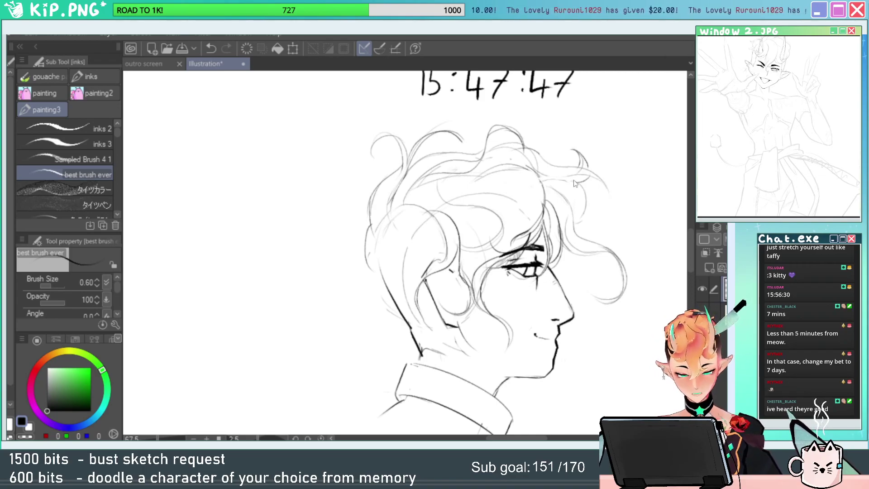
{"action": "key", "text": "ctrl+z"}
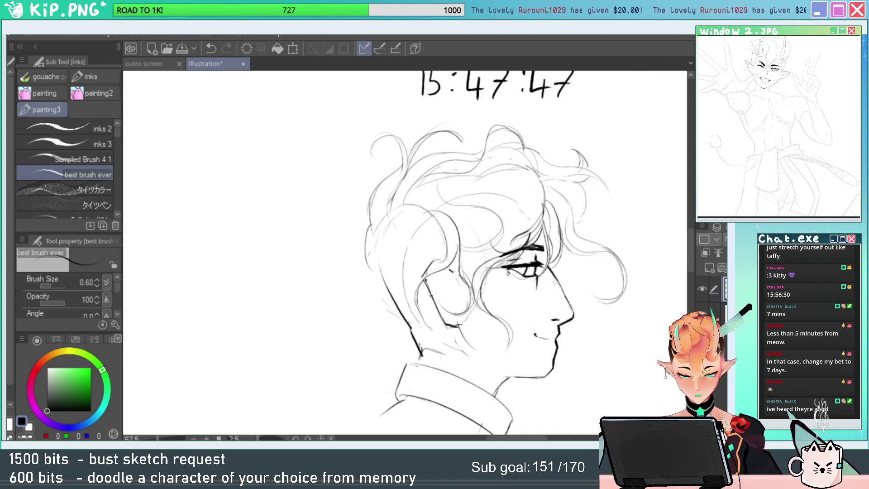
{"action": "left_click_drag", "start_coordinate": [366, 250], "coordinate": [368, 338]}
{"action": "left_click_drag", "start_coordinate": [421, 347], "coordinate": [435, 336]}
{"action": "key", "text": "ctrl+z"}
{"action": "key", "text": "ctrl+z"}
Sketch a rounded curl down to the nape and a shorter outer strand at the upper back of the head.
{"action": "key", "text": "e"}
{"action": "key", "text": "p"}
{"action": "mouse_move", "coordinate": [366, 226]}
{"action": "left_mouse_down"}
{"action": "mouse_move", "coordinate": [370, 305]}
{"action": "mouse_move", "coordinate": [409, 335]}
{"action": "left_mouse_up"}
{"action": "mouse_move", "coordinate": [377, 189]}
{"action": "left_mouse_down"}
{"action": "mouse_move", "coordinate": [353, 235]}
{"action": "mouse_move", "coordinate": [356, 206]}
{"action": "mouse_move", "coordinate": [355, 244]}
{"action": "left_mouse_up"}
{"action": "key", "text": "ctrl+z"}
{"action": "mouse_move", "coordinate": [351, 246]}
{"action": "left_mouse_down"}
{"action": "mouse_move", "coordinate": [349, 229]}
{"action": "mouse_move", "coordinate": [369, 199]}
{"action": "left_mouse_up"}
{"action": "left_click_drag", "start_coordinate": [573, 264], "coordinate": [536, 251]}
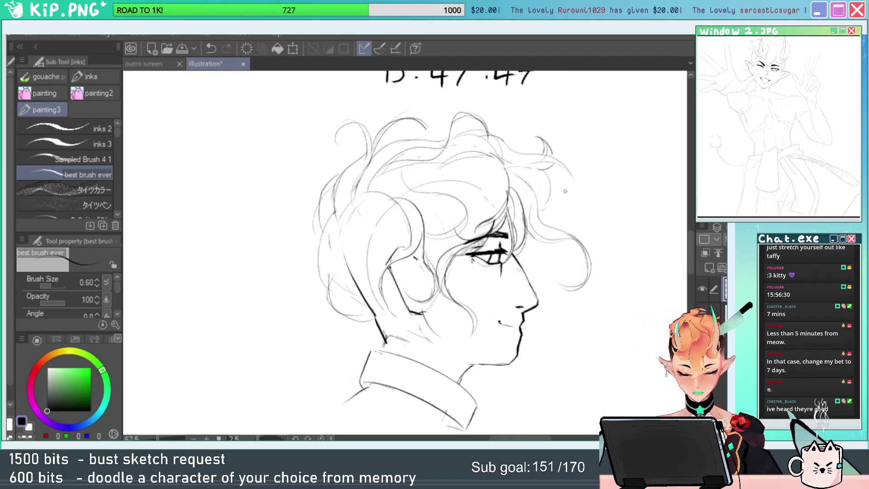
Sketch a strand curving behind and under the ear, undoing the first attempts at it.
{"action": "key", "text": "alt+space"}
{"action": "left_click_drag", "start_coordinate": [393, 307], "coordinate": [430, 306]}
{"action": "mouse_move", "coordinate": [365, 320]}
{"action": "left_mouse_down"}
{"action": "mouse_move", "coordinate": [410, 326]}
{"action": "mouse_move", "coordinate": [361, 271]}
{"action": "mouse_move", "coordinate": [426, 320]}
{"action": "left_mouse_up"}
{"action": "key", "text": "ctrl+z"}
{"action": "key", "text": "ctrl+z"}
{"action": "key", "text": "ctrl+z"}
{"action": "left_click_drag", "start_coordinate": [366, 284], "coordinate": [438, 325]}
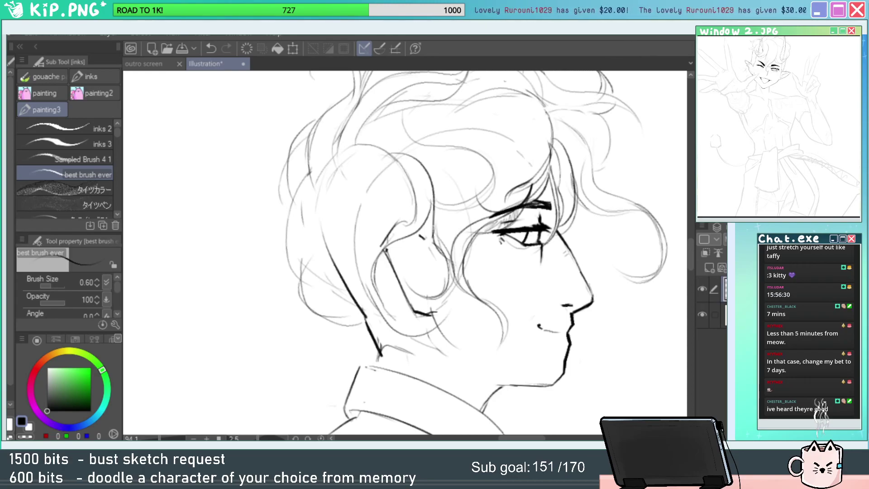
Handwrite the time 15:51:25 in the empty space above the 15:47:47 note.
{"action": "mouse_move", "coordinate": [584, 181]}
{"action": "left_mouse_down"}
{"action": "mouse_move", "coordinate": [543, 339]}
{"action": "mouse_move", "coordinate": [548, 468]}
{"action": "left_mouse_up"}
{"action": "key", "text": "e"}
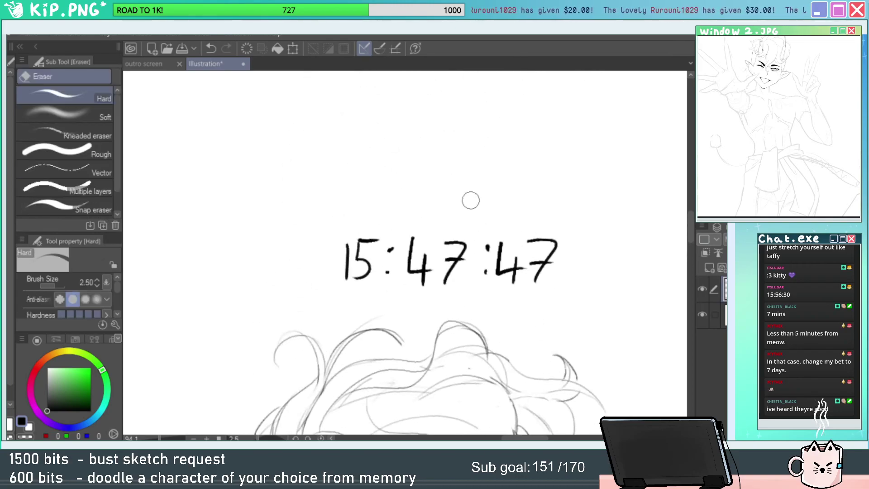
{"action": "key", "text": "p"}
{"action": "left_click_drag", "start_coordinate": [353, 163], "coordinate": [352, 198]}
{"action": "mouse_move", "coordinate": [362, 166]}
{"action": "left_mouse_down"}
{"action": "mouse_move", "coordinate": [366, 199]}
{"action": "mouse_move", "coordinate": [377, 163]}
{"action": "mouse_move", "coordinate": [431, 183]}
{"action": "mouse_move", "coordinate": [410, 202]}
{"action": "left_mouse_up"}
{"action": "left_click", "coordinate": [401, 191]}
{"action": "left_click", "coordinate": [401, 170]}
{"action": "mouse_move", "coordinate": [412, 164]}
{"action": "left_mouse_down"}
{"action": "mouse_move", "coordinate": [454, 167]}
{"action": "mouse_move", "coordinate": [454, 196]}
{"action": "left_mouse_up"}
{"action": "left_click", "coordinate": [480, 189]}
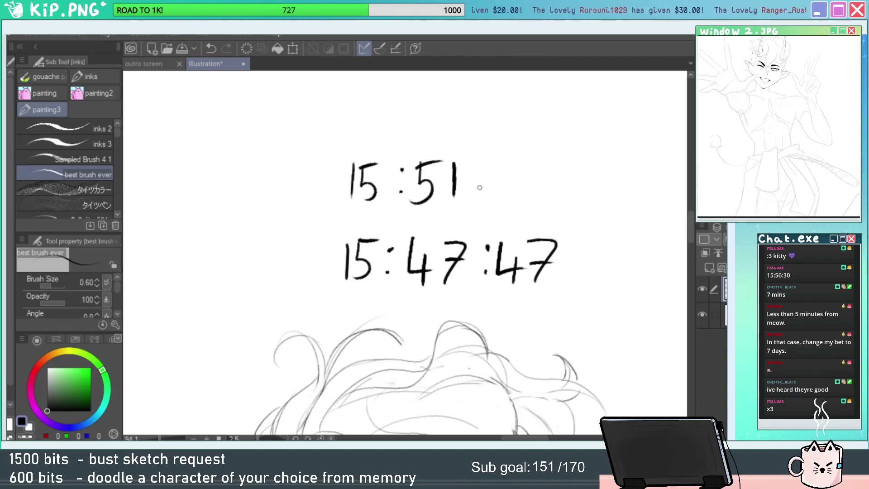
{"action": "left_click", "coordinate": [480, 164]}
{"action": "mouse_move", "coordinate": [503, 163]}
{"action": "left_mouse_down"}
{"action": "mouse_move", "coordinate": [528, 168]}
{"action": "mouse_move", "coordinate": [536, 199]}
{"action": "left_mouse_up"}
{"action": "left_click_drag", "start_coordinate": [548, 158], "coordinate": [543, 207]}
{"action": "left_click_drag", "start_coordinate": [545, 156], "coordinate": [588, 157]}
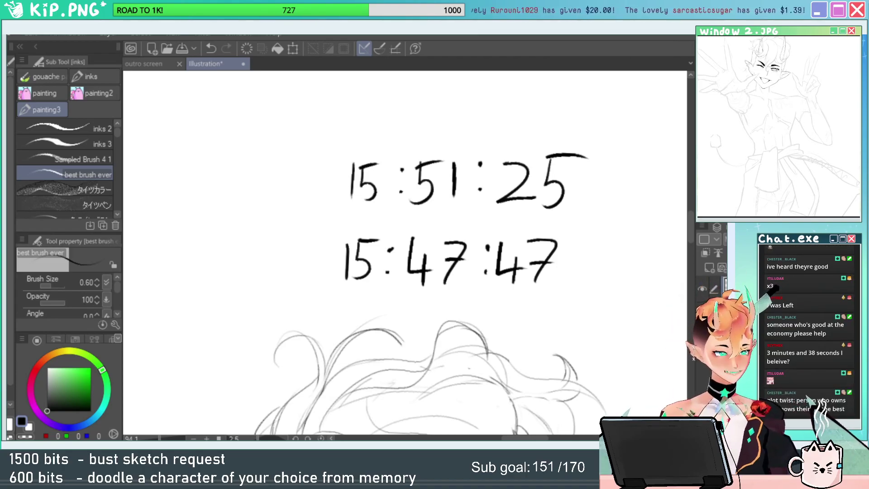
Lasso both handwritten times above the head, delete them and clear the selection.
{"action": "key", "text": "m"}
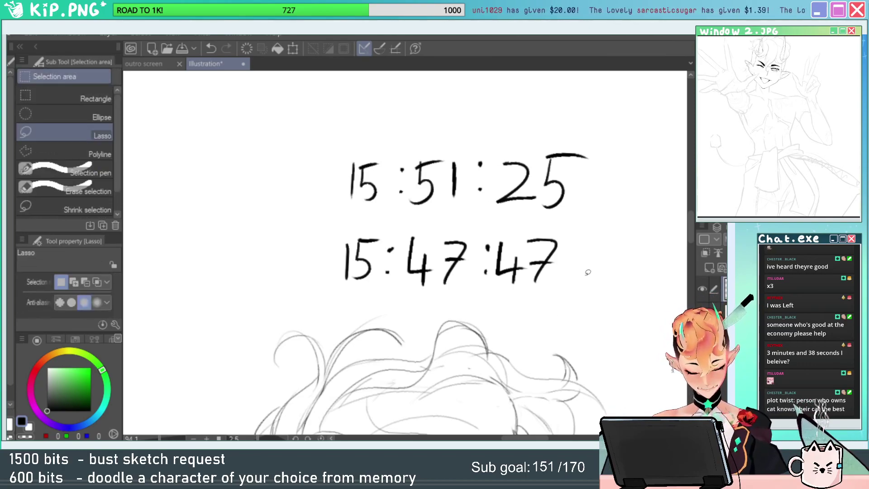
{"action": "mouse_move", "coordinate": [586, 271]}
{"action": "left_mouse_down"}
{"action": "mouse_move", "coordinate": [451, 292]}
{"action": "mouse_move", "coordinate": [587, 270]}
{"action": "left_mouse_up"}
{"action": "key", "text": "Delete"}
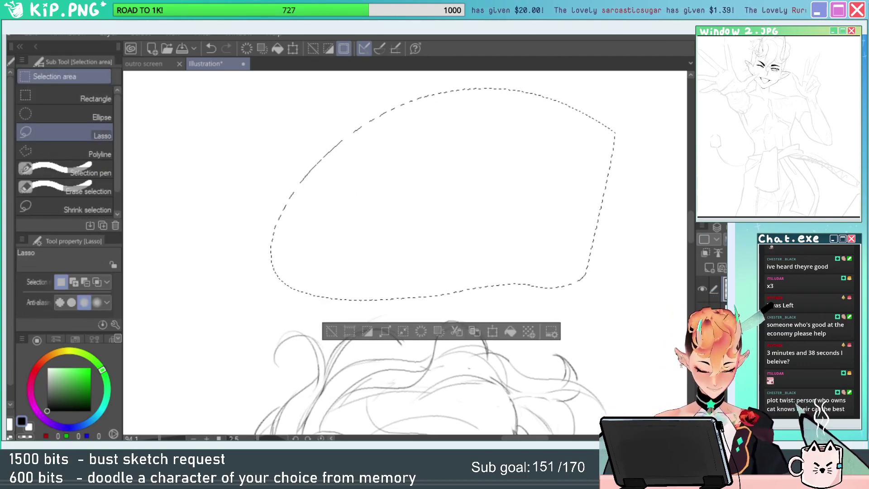
{"action": "key", "text": "ctrl+d"}
Sketch a small inner curl in front of the forehead, inside the long front strand.
{"action": "mouse_move", "coordinate": [623, 359]}
{"action": "left_mouse_down"}
{"action": "mouse_move", "coordinate": [626, 128]}
{"action": "mouse_move", "coordinate": [644, 287]}
{"action": "mouse_move", "coordinate": [627, 303]}
{"action": "left_mouse_up"}
{"action": "key", "text": "/"}
{"action": "key", "text": "e"}
{"action": "key", "text": "b"}
{"action": "mouse_move", "coordinate": [584, 212]}
{"action": "left_mouse_down"}
{"action": "mouse_move", "coordinate": [560, 245]}
{"action": "mouse_move", "coordinate": [547, 244]}
{"action": "left_mouse_up"}
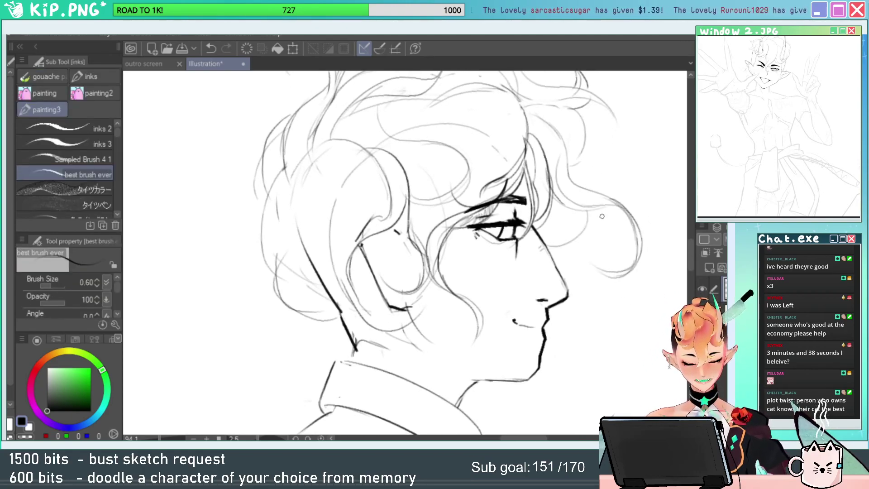
{"action": "key", "text": "ctrl+z"}
{"action": "mouse_move", "coordinate": [580, 211]}
{"action": "left_mouse_down"}
{"action": "mouse_move", "coordinate": [560, 258]}
{"action": "mouse_move", "coordinate": [589, 220]}
{"action": "mouse_move", "coordinate": [576, 254]}
{"action": "mouse_move", "coordinate": [547, 209]}
{"action": "left_mouse_up"}
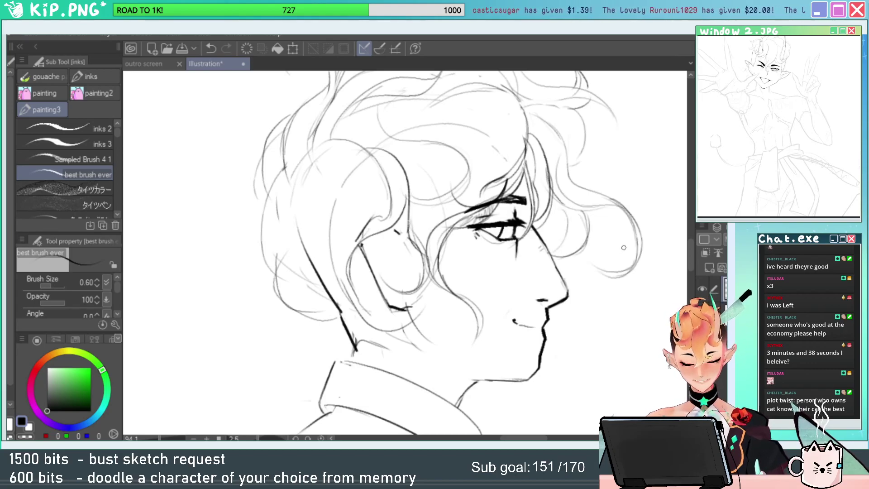
{"action": "key", "text": "/"}
{"action": "mouse_move", "coordinate": [611, 264]}
{"action": "left_mouse_down"}
{"action": "mouse_move", "coordinate": [609, 283]}
{"action": "mouse_move", "coordinate": [592, 293]}
{"action": "left_mouse_up"}
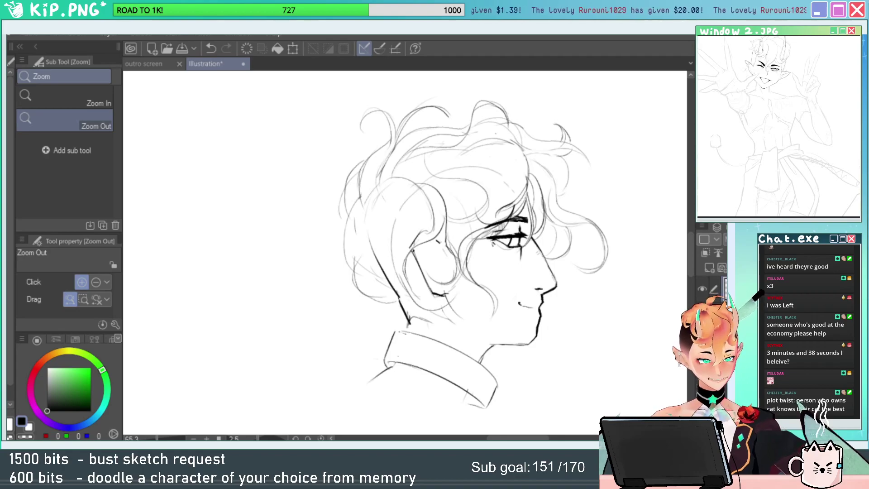
{"action": "mouse_move", "coordinate": [555, 243]}
{"action": "left_mouse_down"}
{"action": "mouse_move", "coordinate": [533, 253]}
{"action": "mouse_move", "coordinate": [550, 262]}
{"action": "left_mouse_up"}
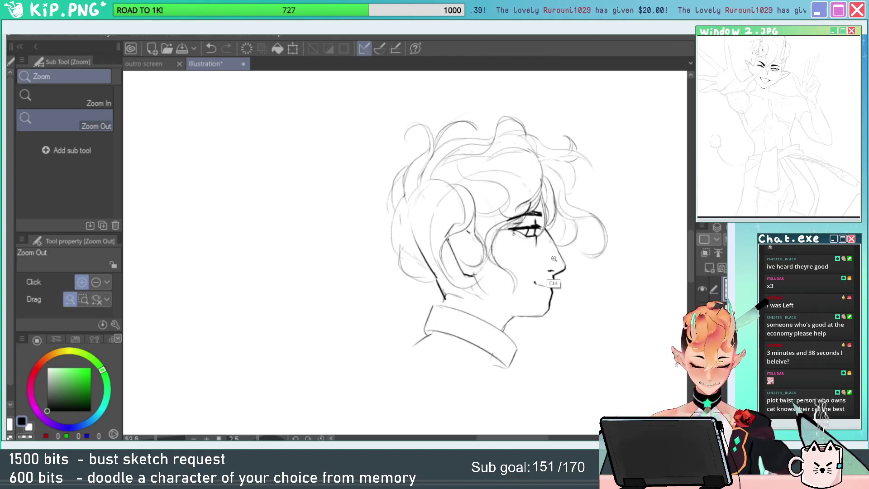
Flip the whole profile sketch horizontally and apply the transform.
{"action": "key", "text": "ctrl+t"}
{"action": "right_click", "coordinate": [405, 93]}
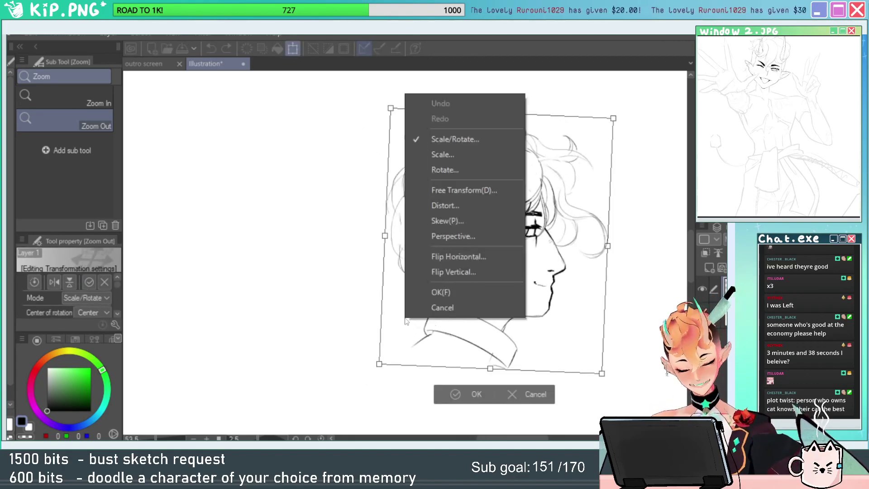
{"action": "left_click", "coordinate": [512, 256]}
{"action": "key", "text": "Return"}
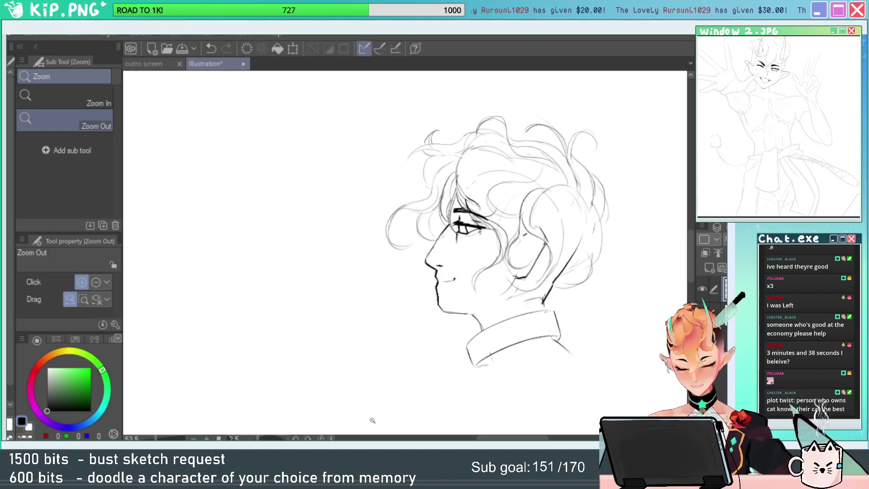
Darken the iris of the eye with black shading and add a small white highlight.
{"action": "left_click", "coordinate": [321, 438]}
{"action": "left_click_drag", "start_coordinate": [507, 240], "coordinate": [597, 236]}
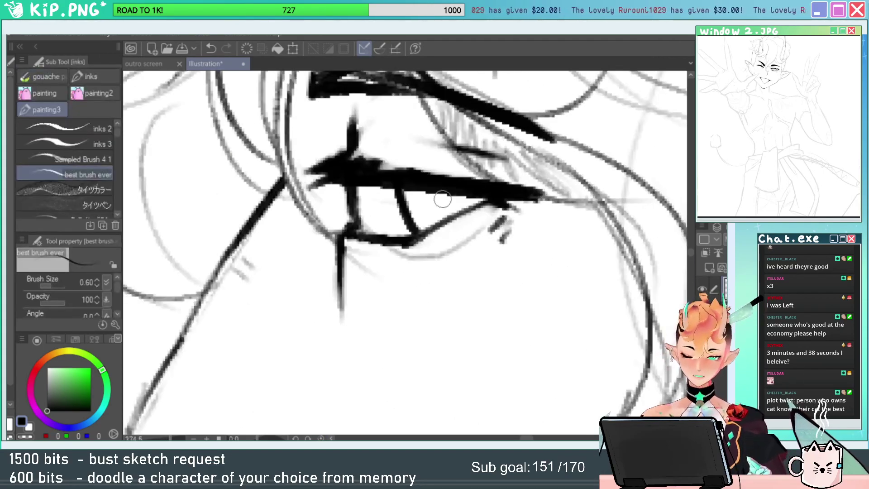
{"action": "mouse_move", "coordinate": [441, 204]}
{"action": "left_mouse_down"}
{"action": "mouse_move", "coordinate": [468, 193]}
{"action": "mouse_move", "coordinate": [444, 172]}
{"action": "mouse_move", "coordinate": [425, 198]}
{"action": "mouse_move", "coordinate": [409, 199]}
{"action": "mouse_move", "coordinate": [413, 205]}
{"action": "mouse_move", "coordinate": [443, 195]}
{"action": "mouse_move", "coordinate": [444, 218]}
{"action": "mouse_move", "coordinate": [439, 204]}
{"action": "mouse_move", "coordinate": [413, 218]}
{"action": "mouse_move", "coordinate": [413, 204]}
{"action": "mouse_move", "coordinate": [407, 231]}
{"action": "left_mouse_up"}
{"action": "key", "text": "x"}
{"action": "key", "text": "x"}
{"action": "left_click_drag", "start_coordinate": [455, 201], "coordinate": [456, 209]}
{"action": "left_click_drag", "start_coordinate": [553, 200], "coordinate": [478, 223]}
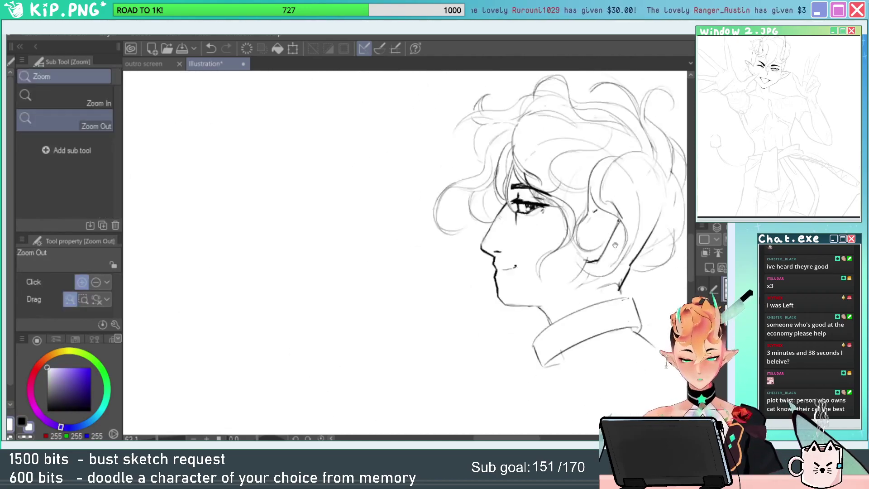
{"action": "left_click_drag", "start_coordinate": [604, 245], "coordinate": [491, 256]}
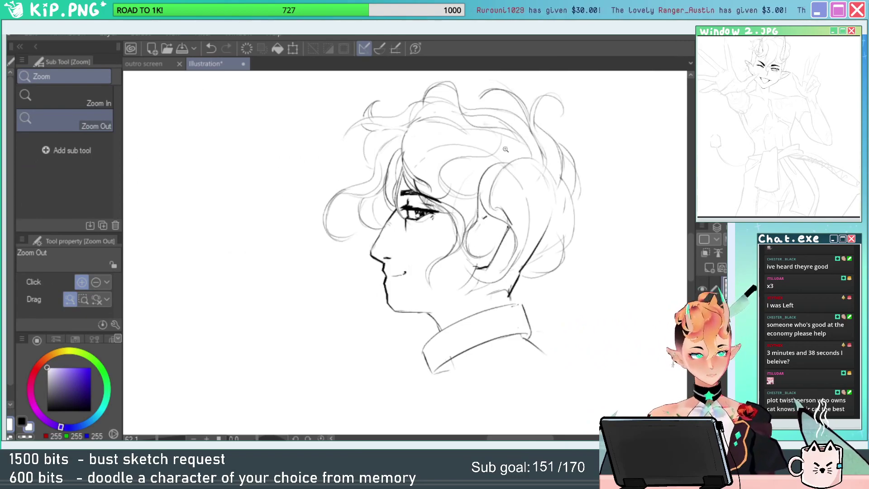
{"action": "left_click", "coordinate": [513, 263]}
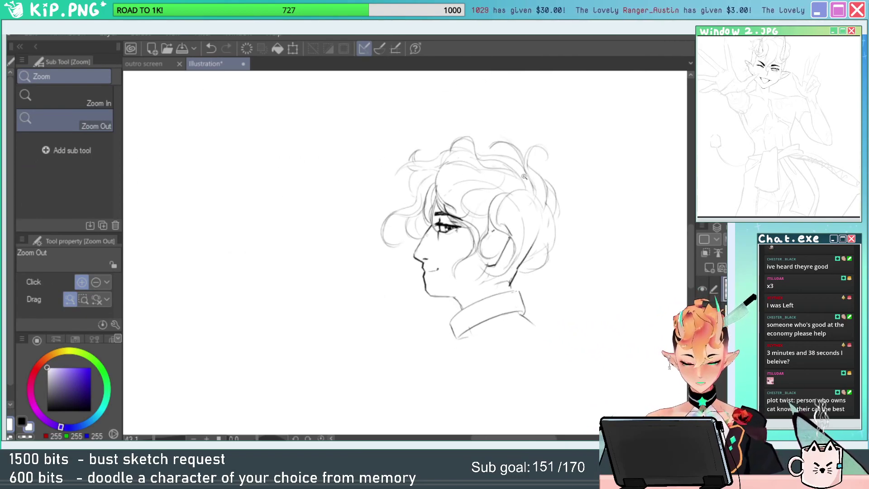
Draw a vertical mark below the eye and darken the nose outline from the bridge to the tip.
{"action": "left_click_drag", "start_coordinate": [445, 225], "coordinate": [502, 230]}
{"action": "key", "text": "x"}
{"action": "left_click_drag", "start_coordinate": [421, 263], "coordinate": [415, 301]}
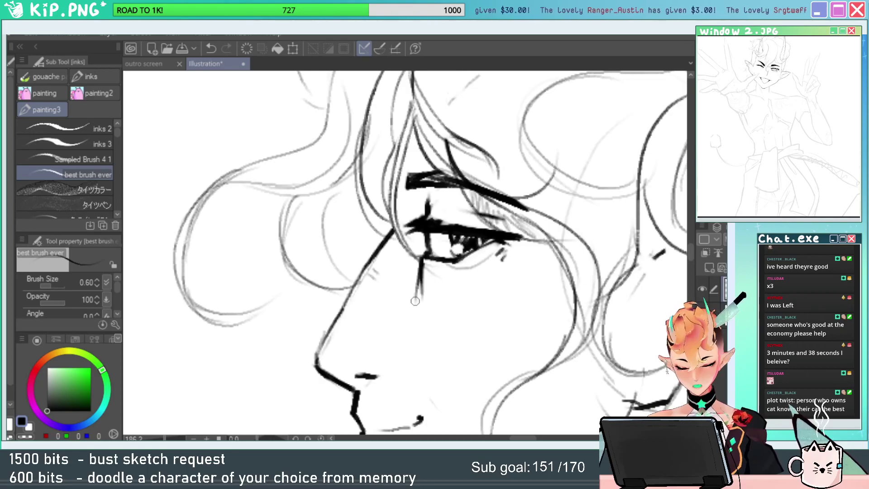
{"action": "mouse_move", "coordinate": [339, 324]}
{"action": "left_mouse_down"}
{"action": "mouse_move", "coordinate": [311, 349]}
{"action": "mouse_move", "coordinate": [316, 364]}
{"action": "left_mouse_up"}
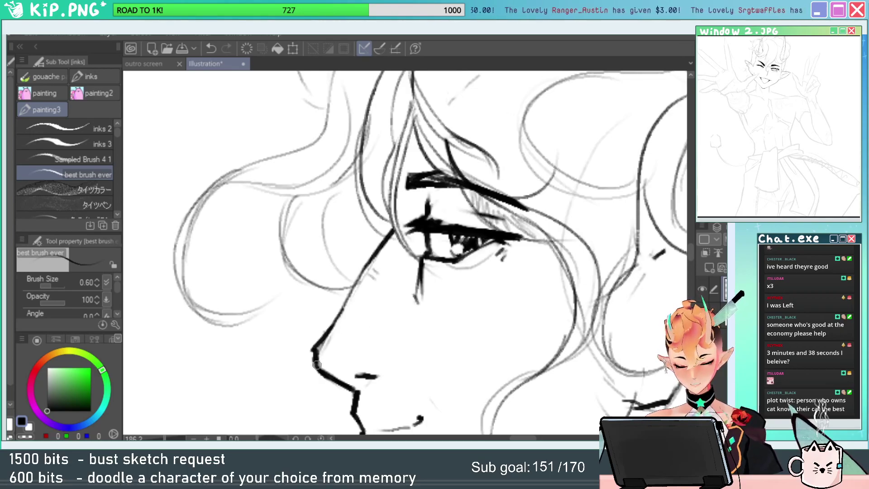
{"action": "left_click_drag", "start_coordinate": [504, 298], "coordinate": [446, 294]}
{"action": "left_click_drag", "start_coordinate": [581, 284], "coordinate": [550, 274]}
{"action": "left_click_drag", "start_coordinate": [440, 287], "coordinate": [489, 267]}
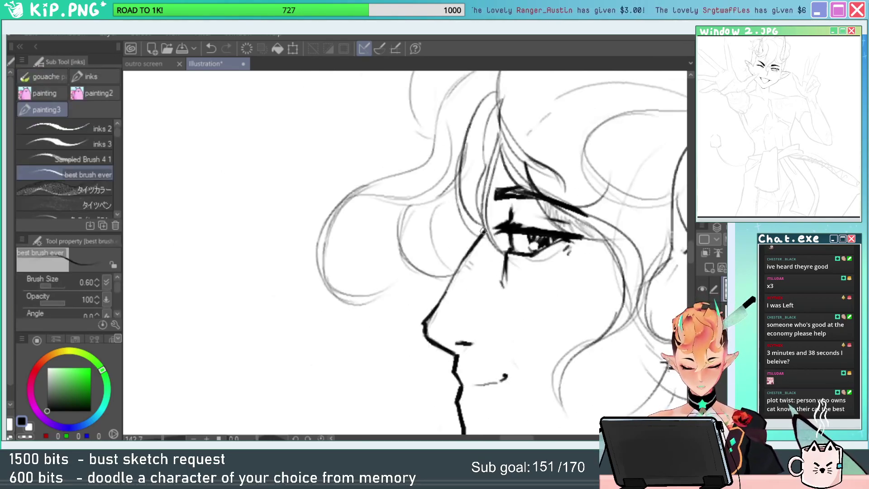
{"action": "left_click_drag", "start_coordinate": [482, 231], "coordinate": [451, 282]}
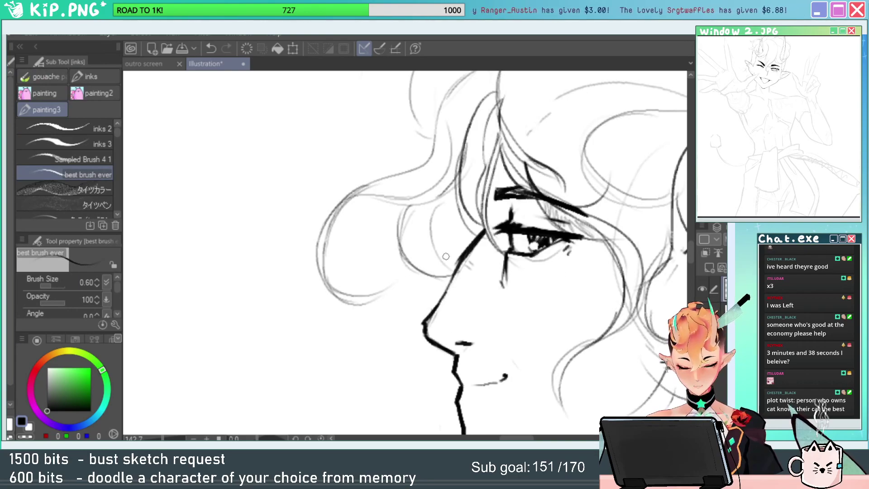
Darken the inner curls in front of the forehead and the upper edge of the large front curl.
{"action": "left_click_drag", "start_coordinate": [452, 190], "coordinate": [436, 265]}
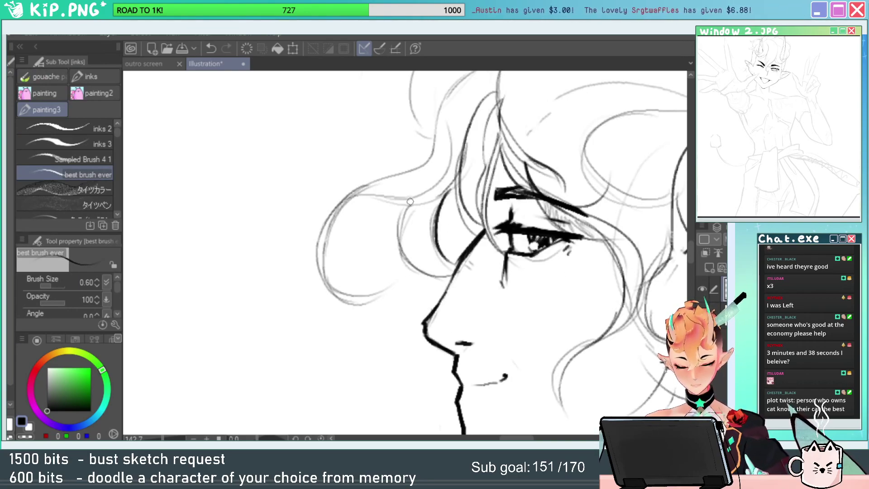
{"action": "left_click_drag", "start_coordinate": [410, 202], "coordinate": [403, 262]}
{"action": "key", "text": "ctrl+z"}
{"action": "mouse_move", "coordinate": [413, 203]}
{"action": "left_mouse_down"}
{"action": "mouse_move", "coordinate": [397, 235]}
{"action": "mouse_move", "coordinate": [379, 198]}
{"action": "mouse_move", "coordinate": [331, 226]}
{"action": "left_mouse_up"}
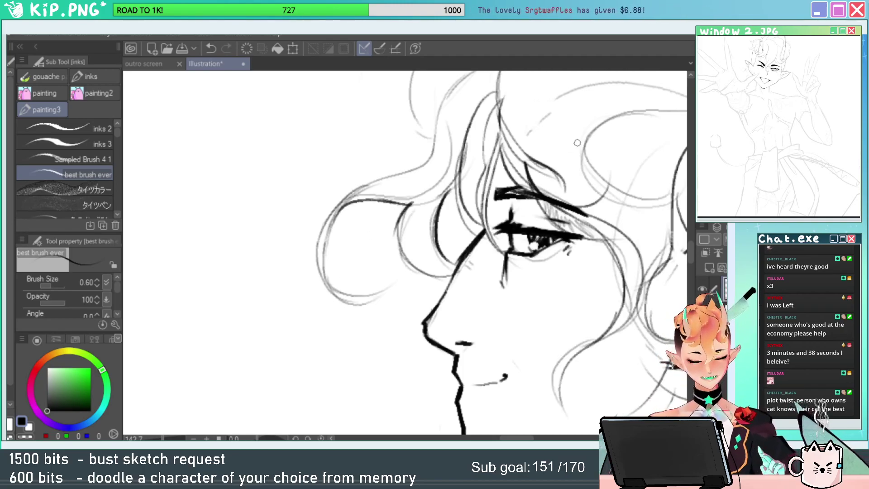
{"action": "left_click_drag", "start_coordinate": [391, 284], "coordinate": [362, 305]}
{"action": "key", "text": "ctrl+z"}
{"action": "mouse_move", "coordinate": [509, 284]}
{"action": "left_mouse_down"}
{"action": "mouse_move", "coordinate": [479, 347]}
{"action": "mouse_move", "coordinate": [474, 424]}
{"action": "left_mouse_up"}
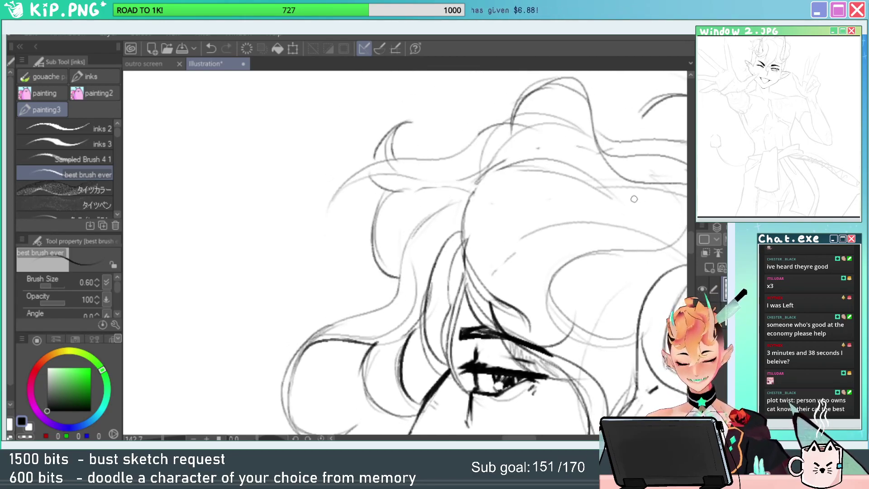
{"action": "key", "text": "e"}
{"action": "key", "text": "p"}
{"action": "left_click_drag", "start_coordinate": [389, 136], "coordinate": [365, 170]}
{"action": "key", "text": "ctrl+z"}
Darken the hair outline at the back of the head, below the crossing strands.
{"action": "key", "text": "slash"}
{"action": "left_click_drag", "start_coordinate": [577, 217], "coordinate": [509, 218]}
{"action": "left_click_drag", "start_coordinate": [643, 222], "coordinate": [524, 185]}
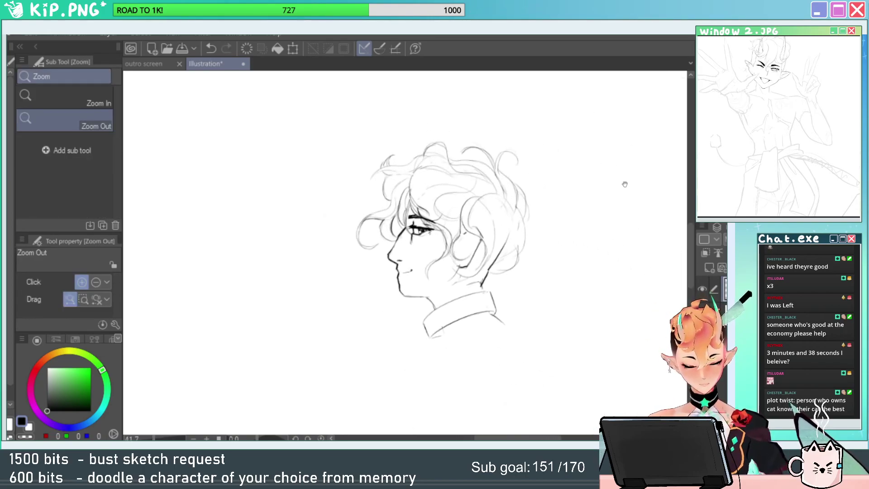
{"action": "left_click_drag", "start_coordinate": [524, 223], "coordinate": [582, 227]}
{"action": "key", "text": "p"}
{"action": "mouse_move", "coordinate": [527, 175]}
{"action": "left_mouse_down"}
{"action": "mouse_move", "coordinate": [500, 230]}
{"action": "mouse_move", "coordinate": [516, 286]}
{"action": "left_mouse_up"}
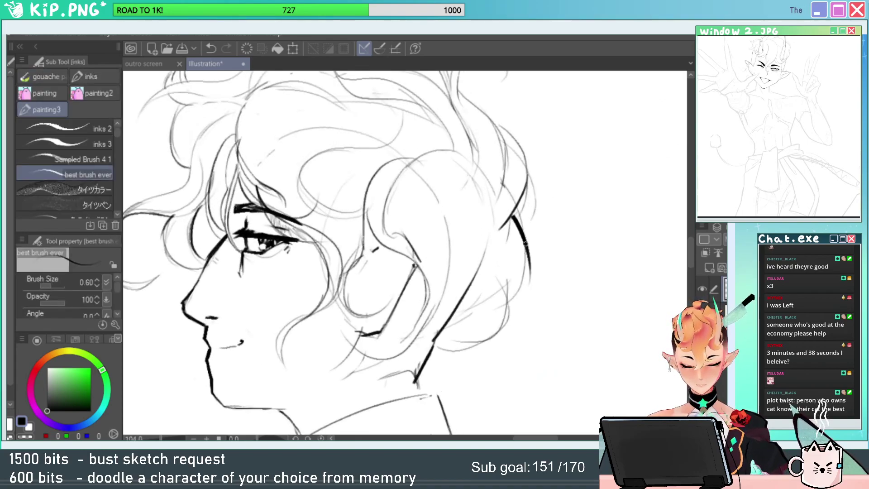
Continue the back strand into an outward-flicking tip near the nape and darken the rounded curl beside it.
{"action": "left_click_drag", "start_coordinate": [526, 255], "coordinate": [515, 319]}
{"action": "key", "text": "ctrl+z"}
{"action": "left_click_drag", "start_coordinate": [525, 256], "coordinate": [531, 312]}
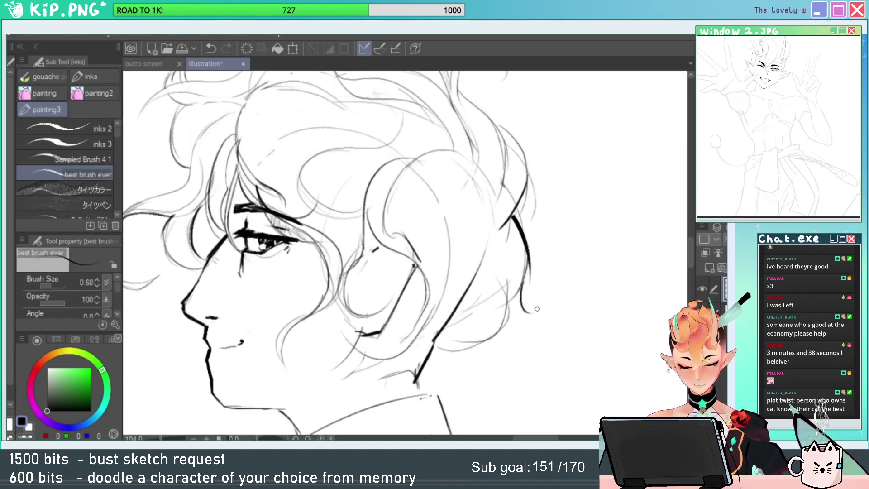
{"action": "left_click_drag", "start_coordinate": [527, 258], "coordinate": [543, 319]}
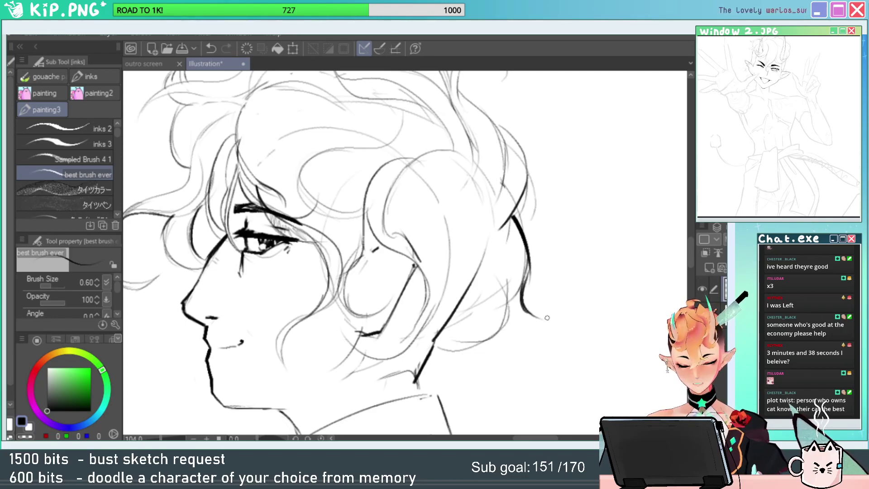
{"action": "left_click_drag", "start_coordinate": [527, 267], "coordinate": [520, 358]}
{"action": "mouse_move", "coordinate": [544, 321]}
{"action": "left_mouse_down"}
{"action": "mouse_move", "coordinate": [523, 358]}
{"action": "mouse_move", "coordinate": [544, 329]}
{"action": "left_mouse_up"}
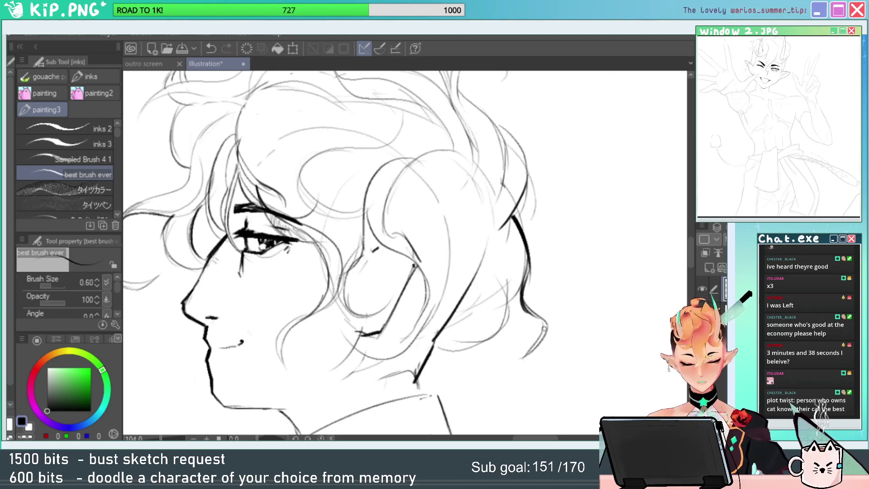
{"action": "mouse_move", "coordinate": [506, 281]}
{"action": "left_mouse_down"}
{"action": "mouse_move", "coordinate": [471, 349]}
{"action": "mouse_move", "coordinate": [563, 313]}
{"action": "left_mouse_up"}
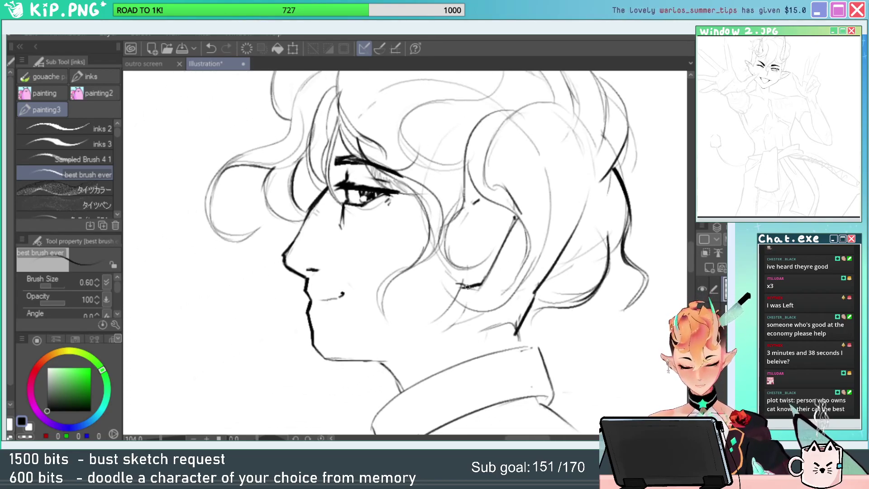
Draw the jaw line below the earlobe and outline the ear's front edge and inner fold.
{"action": "left_click_drag", "start_coordinate": [460, 287], "coordinate": [435, 318]}
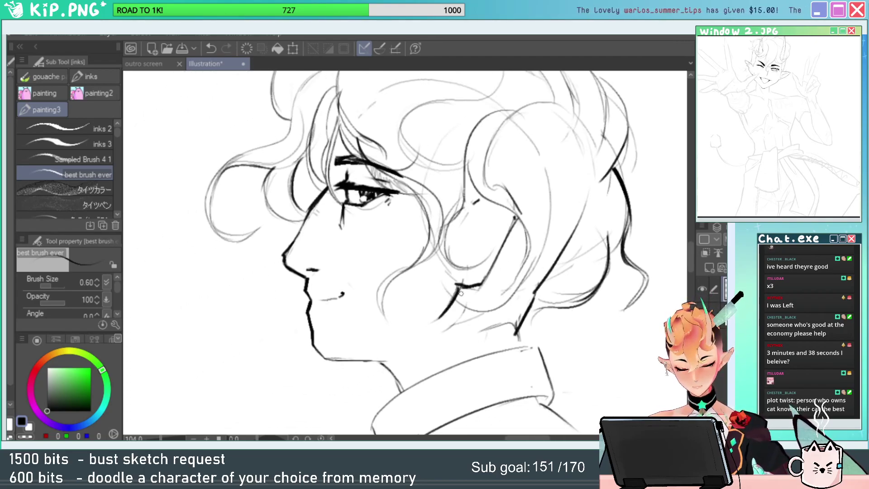
{"action": "mouse_move", "coordinate": [471, 276]}
{"action": "left_mouse_down"}
{"action": "mouse_move", "coordinate": [463, 240]}
{"action": "mouse_move", "coordinate": [485, 211]}
{"action": "left_mouse_up"}
{"action": "mouse_move", "coordinate": [462, 218]}
{"action": "left_mouse_down"}
{"action": "mouse_move", "coordinate": [482, 217]}
{"action": "mouse_move", "coordinate": [449, 247]}
{"action": "left_mouse_up"}
{"action": "key", "text": "e"}
{"action": "key", "text": "p"}
{"action": "mouse_move", "coordinate": [462, 210]}
{"action": "left_mouse_down"}
{"action": "mouse_move", "coordinate": [444, 274]}
{"action": "mouse_move", "coordinate": [466, 237]}
{"action": "mouse_move", "coordinate": [507, 205]}
{"action": "mouse_move", "coordinate": [487, 189]}
{"action": "mouse_move", "coordinate": [511, 199]}
{"action": "left_mouse_up"}
{"action": "mouse_move", "coordinate": [484, 274]}
{"action": "left_mouse_down"}
{"action": "mouse_move", "coordinate": [483, 306]}
{"action": "mouse_move", "coordinate": [509, 250]}
{"action": "left_mouse_up"}
{"action": "left_click_drag", "start_coordinate": [508, 206], "coordinate": [473, 250]}
Erase part of the inner ear lines and redraw the fold inside the ear.
{"action": "key", "text": "alt+space"}
{"action": "left_click_drag", "start_coordinate": [548, 225], "coordinate": [583, 171]}
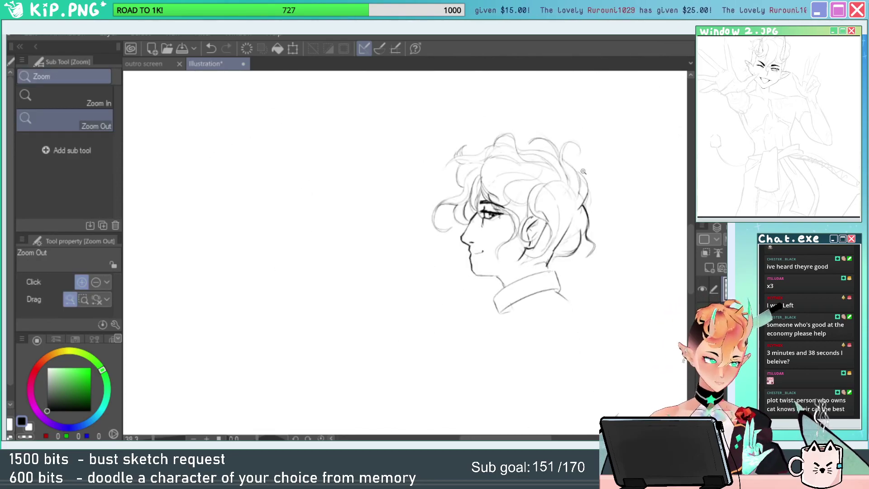
{"action": "mouse_move", "coordinate": [541, 228]}
{"action": "left_mouse_down"}
{"action": "mouse_move", "coordinate": [575, 217]}
{"action": "mouse_move", "coordinate": [518, 254]}
{"action": "left_mouse_up"}
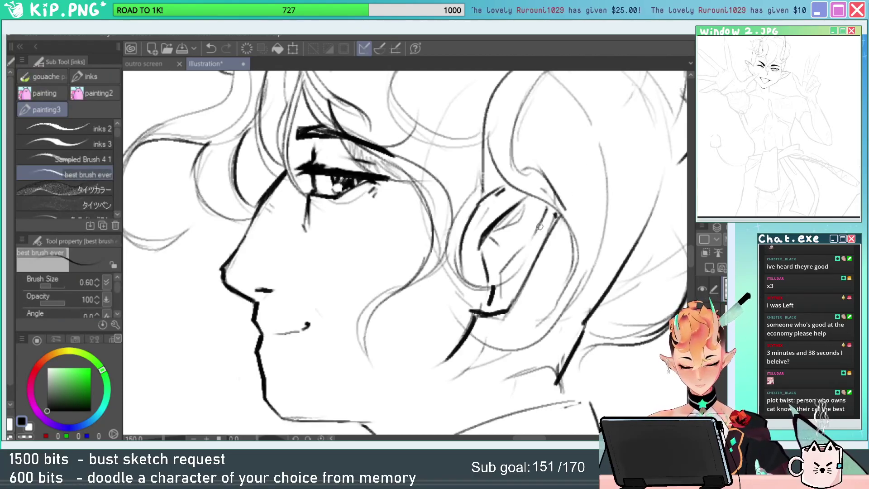
{"action": "key", "text": "e"}
{"action": "mouse_move", "coordinate": [529, 213]}
{"action": "left_mouse_down"}
{"action": "mouse_move", "coordinate": [489, 244]}
{"action": "mouse_move", "coordinate": [495, 233]}
{"action": "mouse_move", "coordinate": [523, 210]}
{"action": "mouse_move", "coordinate": [496, 249]}
{"action": "left_mouse_up"}
{"action": "key", "text": "b"}
{"action": "mouse_move", "coordinate": [500, 217]}
{"action": "left_mouse_down"}
{"action": "mouse_move", "coordinate": [485, 255]}
{"action": "mouse_move", "coordinate": [499, 251]}
{"action": "left_mouse_up"}
Darken the collar's front edge and thicken its rounded upper front corner.
{"action": "key", "text": "ctrl+space"}
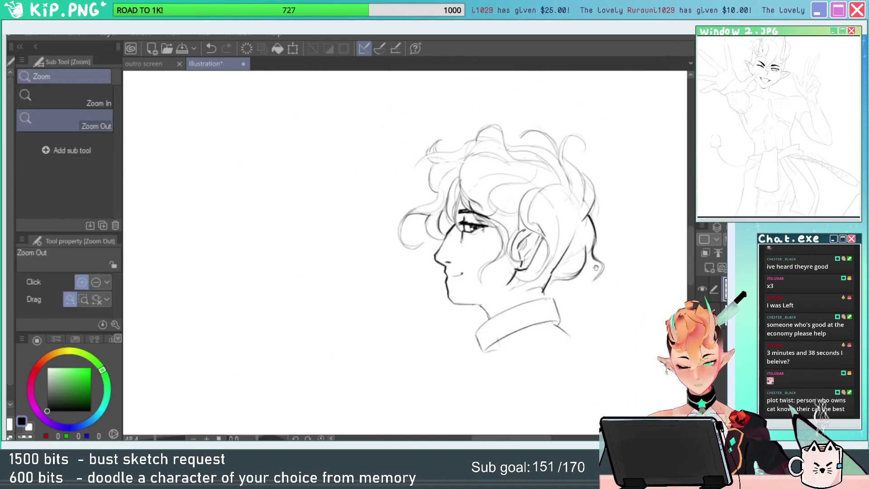
{"action": "left_click_drag", "start_coordinate": [596, 268], "coordinate": [517, 215]}
{"action": "left_click_drag", "start_coordinate": [418, 297], "coordinate": [481, 294]}
{"action": "left_click_drag", "start_coordinate": [373, 325], "coordinate": [563, 133]}
{"action": "key", "text": "ctrl+z"}
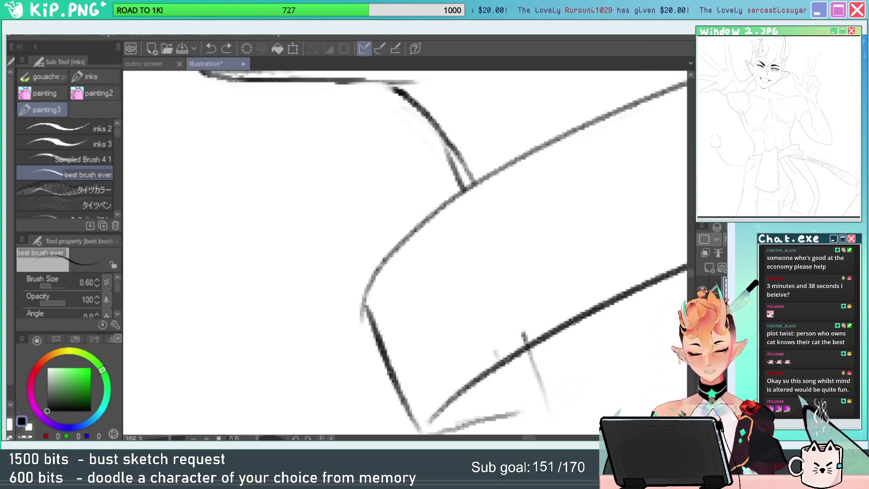
{"action": "mouse_move", "coordinate": [371, 309]}
{"action": "left_mouse_down"}
{"action": "mouse_move", "coordinate": [362, 299]}
{"action": "mouse_move", "coordinate": [428, 230]}
{"action": "left_mouse_up"}
{"action": "key", "text": "ctrl+z"}
{"action": "left_click_drag", "start_coordinate": [374, 328], "coordinate": [445, 204]}
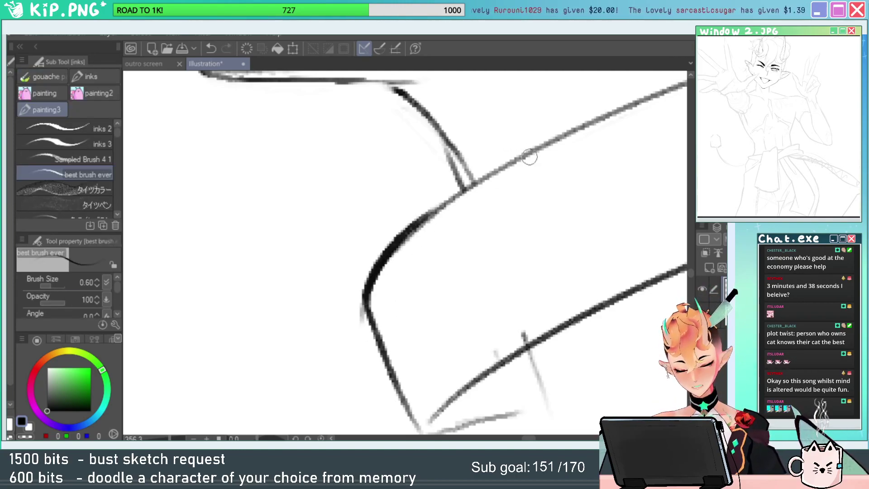
Erase the doubled line at the front of the neck and redraw it as one dark curve meeting the collar.
{"action": "key", "text": "ctrl+space"}
{"action": "left_click_drag", "start_coordinate": [504, 210], "coordinate": [468, 231]}
{"action": "mouse_move", "coordinate": [545, 268]}
{"action": "left_mouse_down"}
{"action": "mouse_move", "coordinate": [502, 301]}
{"action": "mouse_move", "coordinate": [478, 284]}
{"action": "left_mouse_up"}
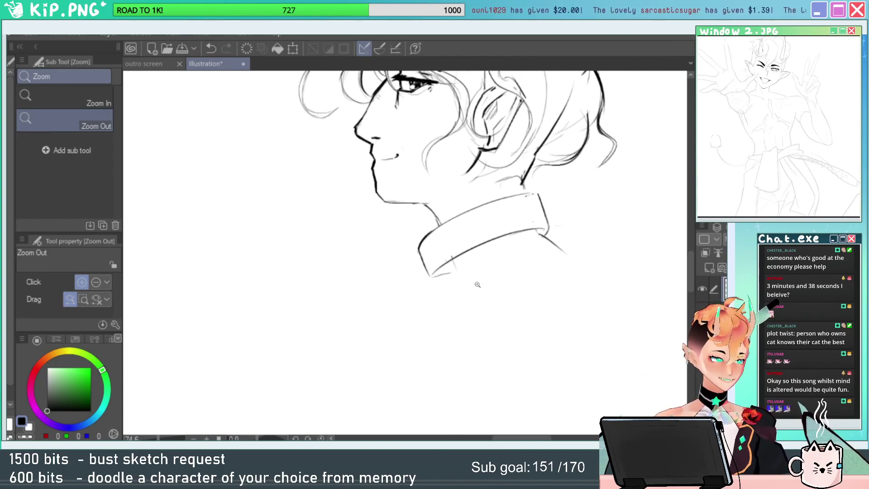
{"action": "scroll", "coordinate": [454, 267], "scroll_direction": "up", "scroll_amount": 5}
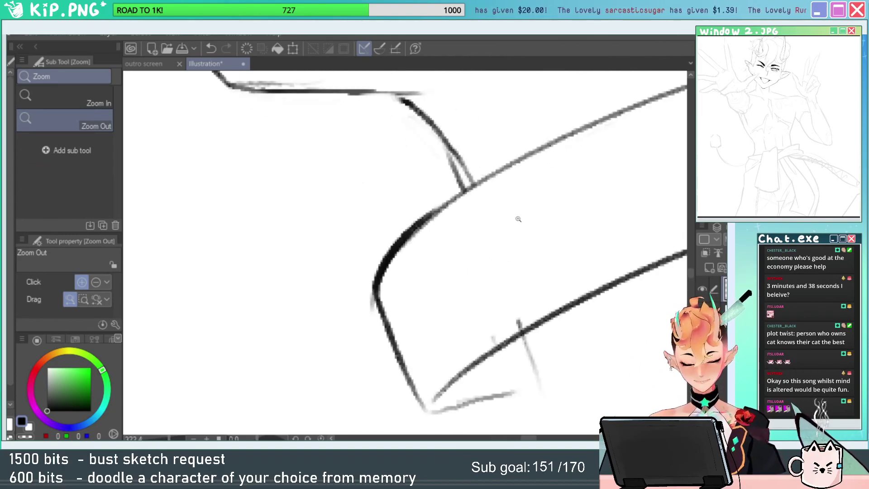
{"action": "key", "text": "e"}
{"action": "mouse_move", "coordinate": [442, 151]}
{"action": "left_mouse_down"}
{"action": "mouse_move", "coordinate": [459, 179]}
{"action": "mouse_move", "coordinate": [446, 132]}
{"action": "mouse_move", "coordinate": [466, 161]}
{"action": "left_mouse_up"}
{"action": "key", "text": "b"}
{"action": "left_click_drag", "start_coordinate": [433, 126], "coordinate": [470, 188]}
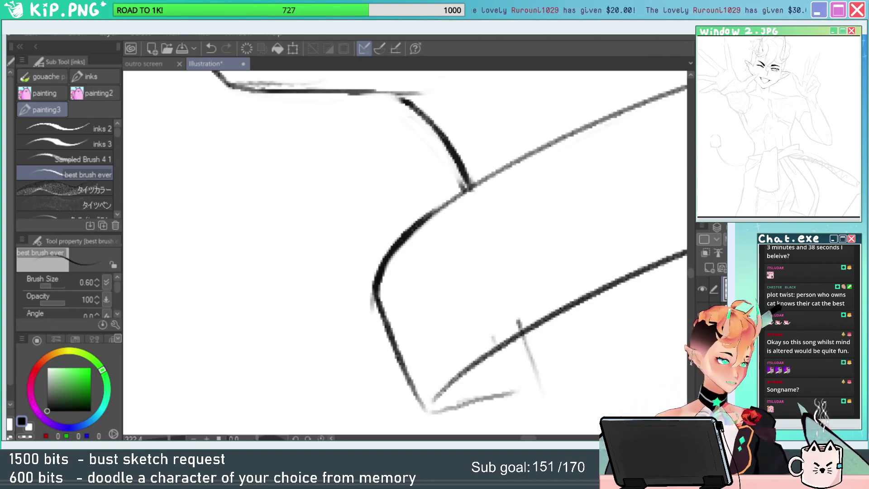
Extend the dark nape line down toward the back of the collar.
{"action": "key", "text": "ctrl+space"}
{"action": "mouse_move", "coordinate": [534, 243]}
{"action": "left_mouse_down"}
{"action": "mouse_move", "coordinate": [473, 247]}
{"action": "mouse_move", "coordinate": [520, 304]}
{"action": "left_mouse_up"}
{"action": "mouse_move", "coordinate": [415, 213]}
{"action": "left_mouse_down"}
{"action": "mouse_move", "coordinate": [476, 253]}
{"action": "mouse_move", "coordinate": [447, 245]}
{"action": "left_mouse_up"}
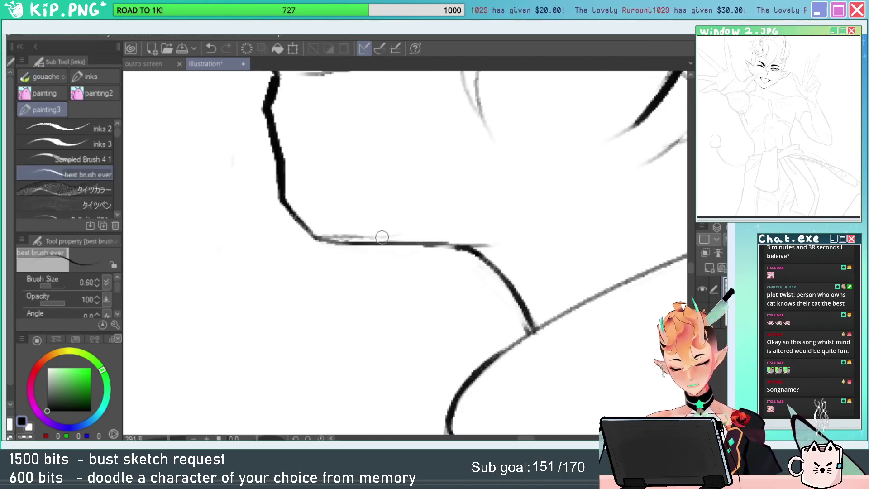
{"action": "key", "text": "ctrl+space"}
{"action": "left_click_drag", "start_coordinate": [505, 252], "coordinate": [446, 255]}
{"action": "left_click_drag", "start_coordinate": [602, 304], "coordinate": [588, 308]}
{"action": "left_click", "coordinate": [551, 249]}
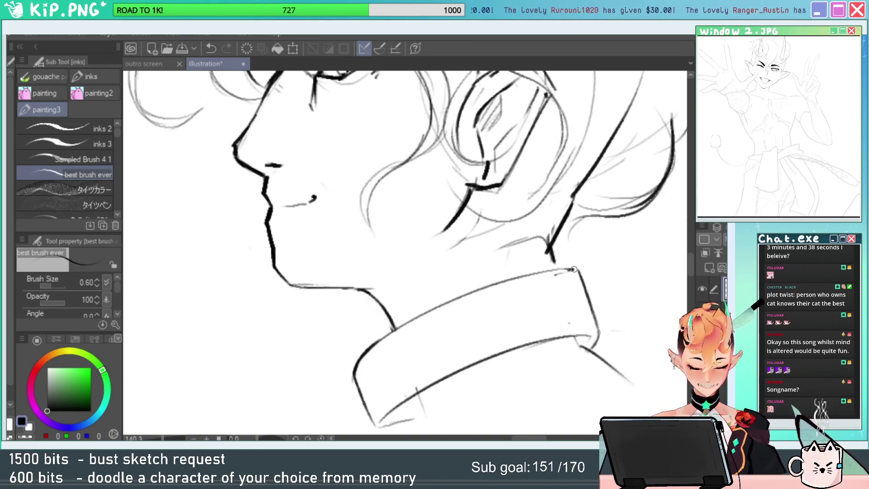
Darken the collar's back corner and add short, dark hair strokes at the nape just above it.
{"action": "left_click_drag", "start_coordinate": [574, 269], "coordinate": [643, 266]}
{"action": "key", "text": "space"}
{"action": "key", "text": "ctrl+space"}
{"action": "mouse_move", "coordinate": [587, 213]}
{"action": "left_mouse_down"}
{"action": "mouse_move", "coordinate": [607, 215]}
{"action": "mouse_move", "coordinate": [580, 241]}
{"action": "mouse_move", "coordinate": [559, 245]}
{"action": "mouse_move", "coordinate": [574, 249]}
{"action": "left_mouse_up"}
{"action": "mouse_move", "coordinate": [591, 241]}
{"action": "left_mouse_down"}
{"action": "mouse_move", "coordinate": [575, 255]}
{"action": "mouse_move", "coordinate": [543, 247]}
{"action": "left_mouse_up"}
{"action": "key", "text": "ctrl+space"}
{"action": "key", "text": "space"}
{"action": "left_click_drag", "start_coordinate": [639, 236], "coordinate": [535, 325]}
{"action": "mouse_move", "coordinate": [547, 257]}
{"action": "left_mouse_down"}
{"action": "mouse_move", "coordinate": [551, 238]}
{"action": "mouse_move", "coordinate": [560, 271]}
{"action": "left_mouse_up"}
{"action": "key", "text": "ctrl+z"}
{"action": "mouse_move", "coordinate": [551, 234]}
{"action": "left_mouse_down"}
{"action": "mouse_move", "coordinate": [518, 281]}
{"action": "mouse_move", "coordinate": [558, 267]}
{"action": "left_mouse_up"}
{"action": "key", "text": "ctrl+z"}
Draw a curl looping down behind the ear and hooking back toward the earlobe, retrying the stroke until it fits.
{"action": "key", "text": "ctrl+space"}
{"action": "left_click_drag", "start_coordinate": [460, 223], "coordinate": [500, 286]}
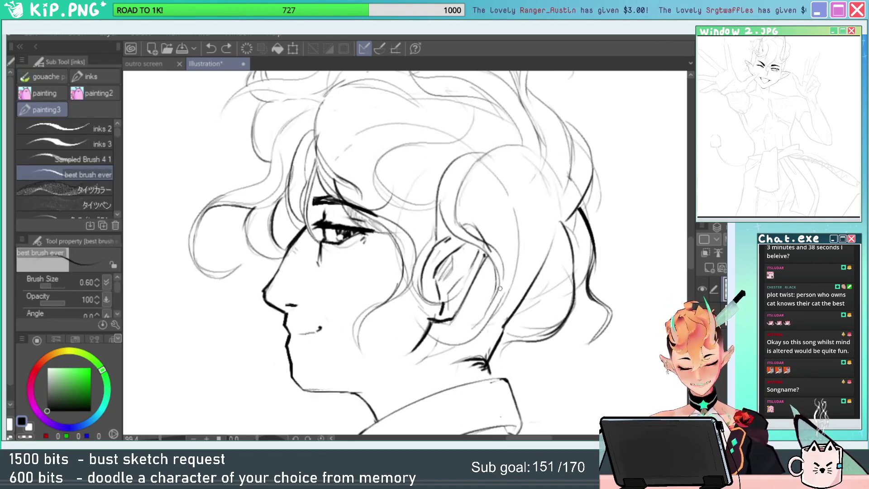
{"action": "key", "text": "ctrl+z"}
{"action": "mouse_move", "coordinate": [461, 225]}
{"action": "left_mouse_down"}
{"action": "mouse_move", "coordinate": [491, 252]}
{"action": "mouse_move", "coordinate": [497, 308]}
{"action": "left_mouse_up"}
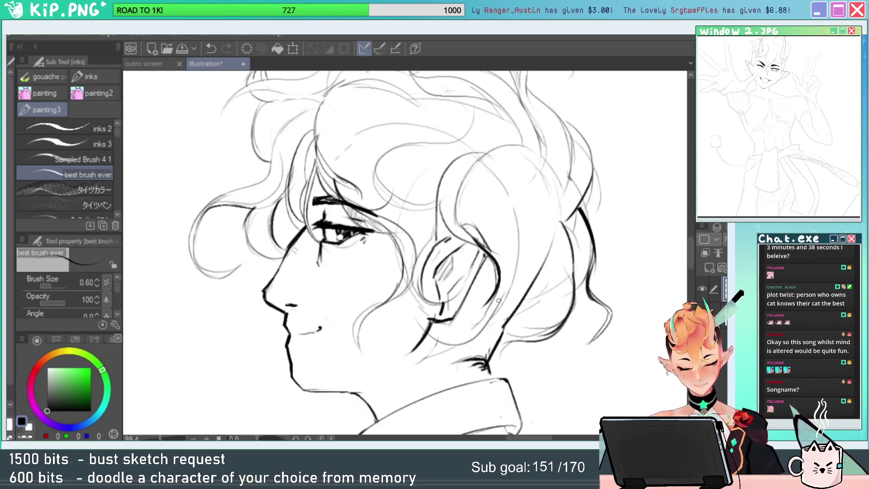
{"action": "key", "text": "ctrl+z"}
{"action": "left_click_drag", "start_coordinate": [472, 234], "coordinate": [493, 317]}
{"action": "mouse_move", "coordinate": [505, 283]}
{"action": "left_mouse_down"}
{"action": "mouse_move", "coordinate": [459, 316]}
{"action": "mouse_move", "coordinate": [491, 313]}
{"action": "mouse_move", "coordinate": [469, 320]}
{"action": "mouse_move", "coordinate": [463, 296]}
{"action": "left_mouse_up"}
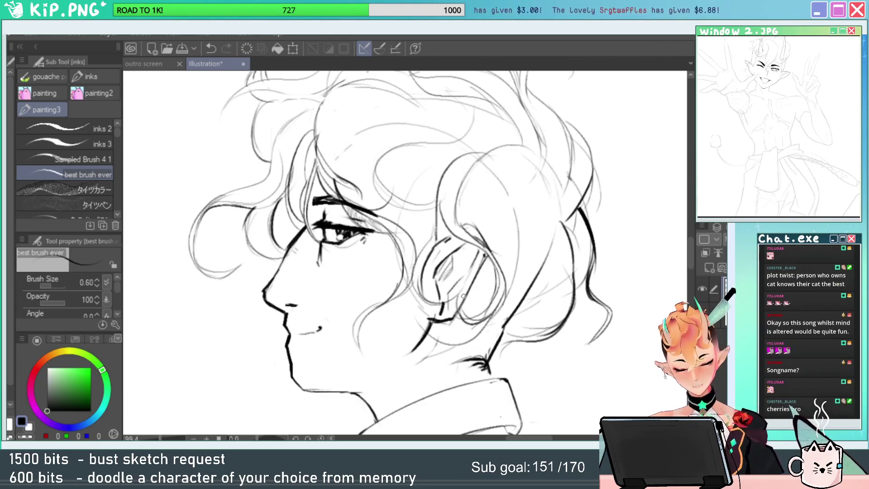
Redraw the hair strand running along the front of the ear up to the curl above it.
{"action": "left_click_drag", "start_coordinate": [510, 327], "coordinate": [528, 286]}
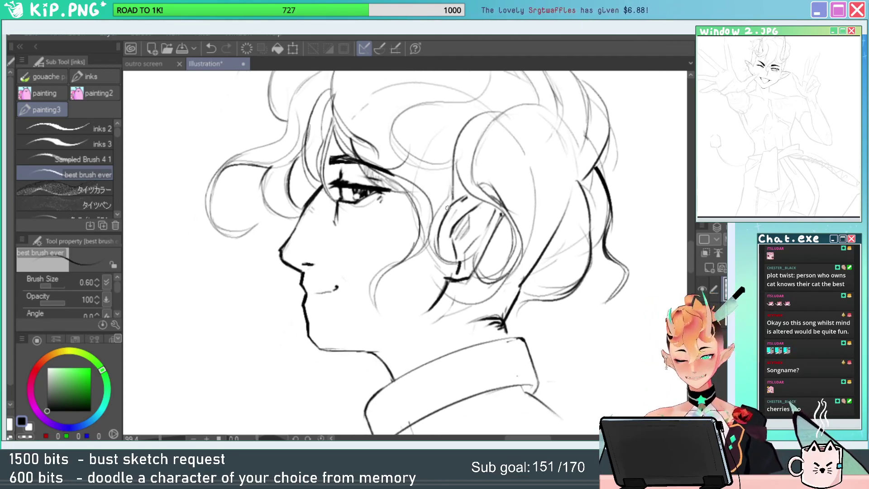
{"action": "mouse_move", "coordinate": [452, 198]}
{"action": "left_mouse_down"}
{"action": "mouse_move", "coordinate": [452, 262]}
{"action": "mouse_move", "coordinate": [461, 201]}
{"action": "mouse_move", "coordinate": [455, 159]}
{"action": "mouse_move", "coordinate": [457, 180]}
{"action": "left_mouse_up"}
{"action": "key", "text": "ctrl+z"}
{"action": "key", "text": "e"}
{"action": "key", "text": "p"}
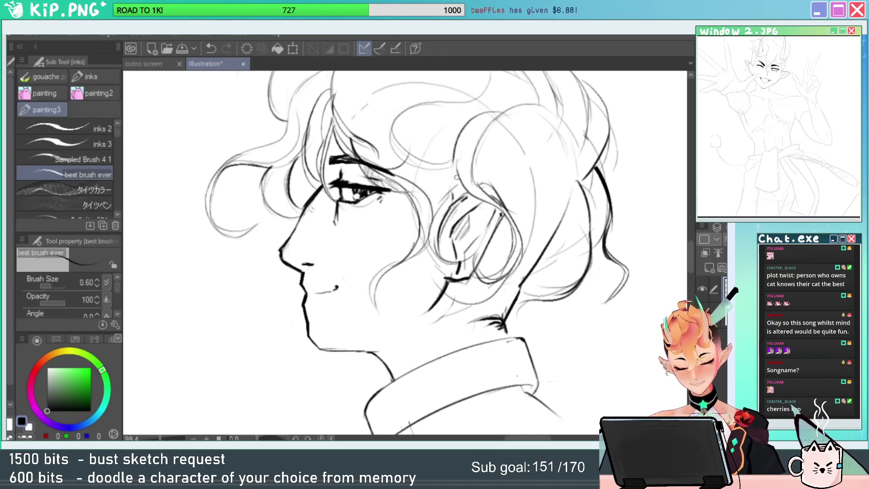
{"action": "left_click_drag", "start_coordinate": [441, 213], "coordinate": [458, 170]}
Erase stray sketch lines in the hair above the ear.
{"action": "left_click_drag", "start_coordinate": [520, 192], "coordinate": [561, 304]}
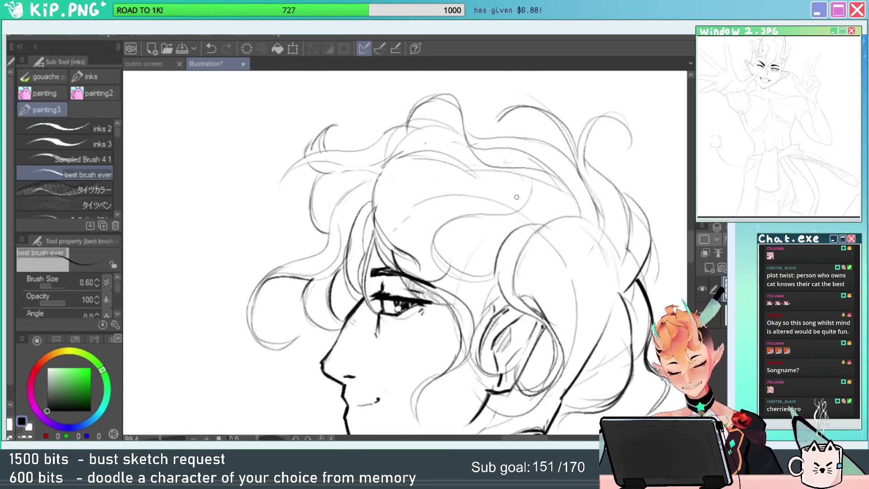
{"action": "mouse_move", "coordinate": [411, 257]}
{"action": "left_mouse_down"}
{"action": "mouse_move", "coordinate": [394, 231]}
{"action": "mouse_move", "coordinate": [487, 195]}
{"action": "mouse_move", "coordinate": [394, 240]}
{"action": "left_mouse_up"}
{"action": "left_click", "coordinate": [474, 256], "text": "alt"}
{"action": "left_click_drag", "start_coordinate": [496, 269], "coordinate": [486, 198]}
{"action": "key", "text": "p"}
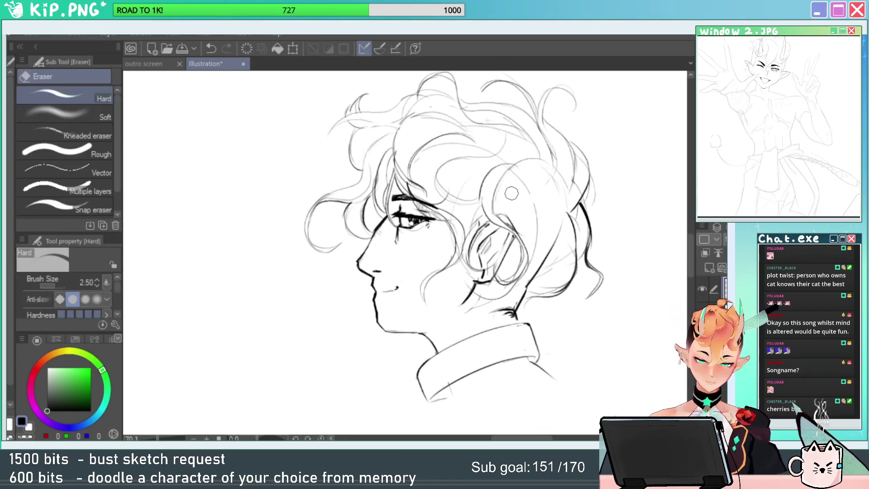
Draw a rounded curl above and behind the ear with an inner spiral, retrying the stroke until it fits.
{"action": "left_click_drag", "start_coordinate": [561, 210], "coordinate": [522, 241]}
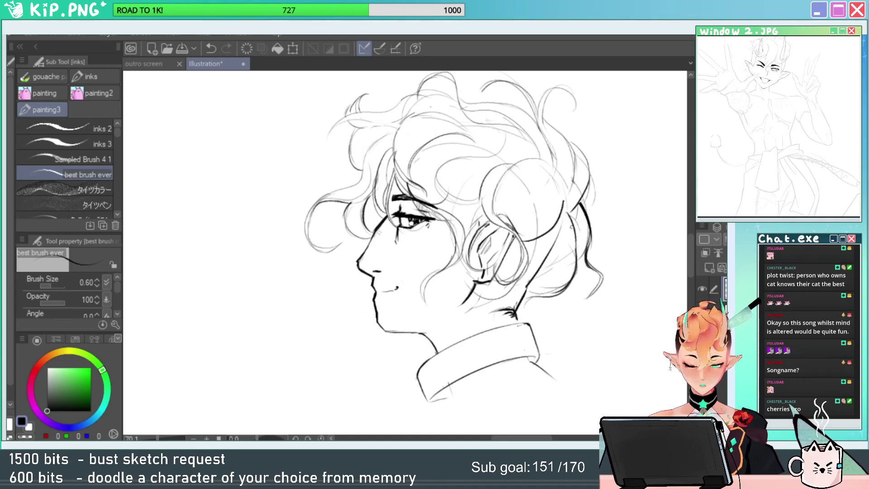
{"action": "key", "text": "ctrl+z"}
{"action": "left_click_drag", "start_coordinate": [568, 206], "coordinate": [527, 244]}
{"action": "mouse_move", "coordinate": [567, 212]}
{"action": "left_mouse_down"}
{"action": "mouse_move", "coordinate": [526, 243]}
{"action": "mouse_move", "coordinate": [510, 186]}
{"action": "left_mouse_up"}
{"action": "key", "text": "ctrl+z"}
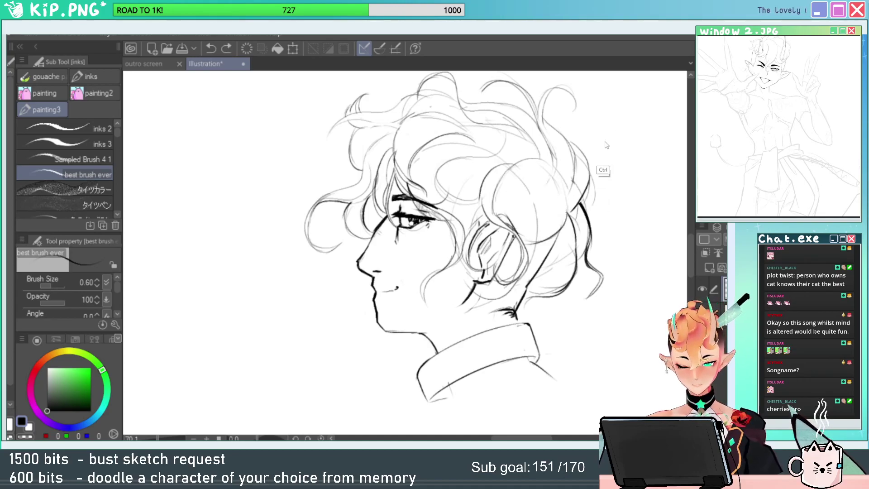
{"action": "left_click_drag", "start_coordinate": [566, 191], "coordinate": [503, 206]}
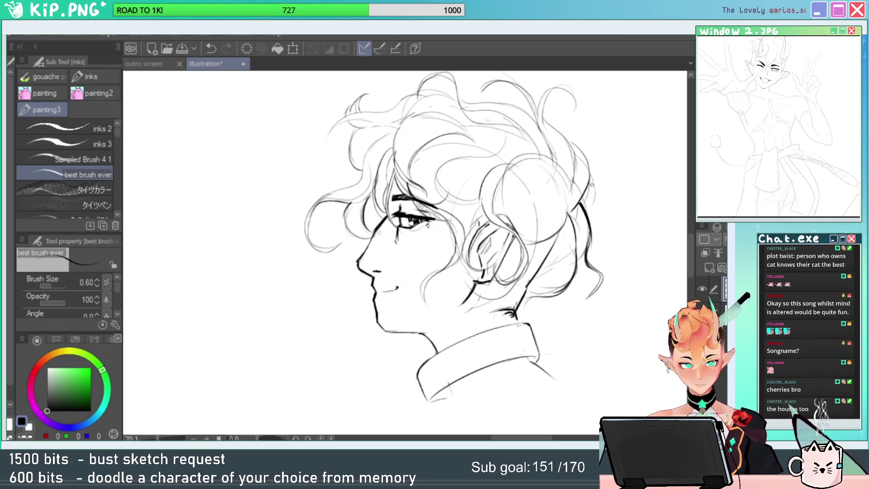
{"action": "key", "text": "ctrl+z"}
{"action": "left_click_drag", "start_coordinate": [568, 218], "coordinate": [530, 199]}
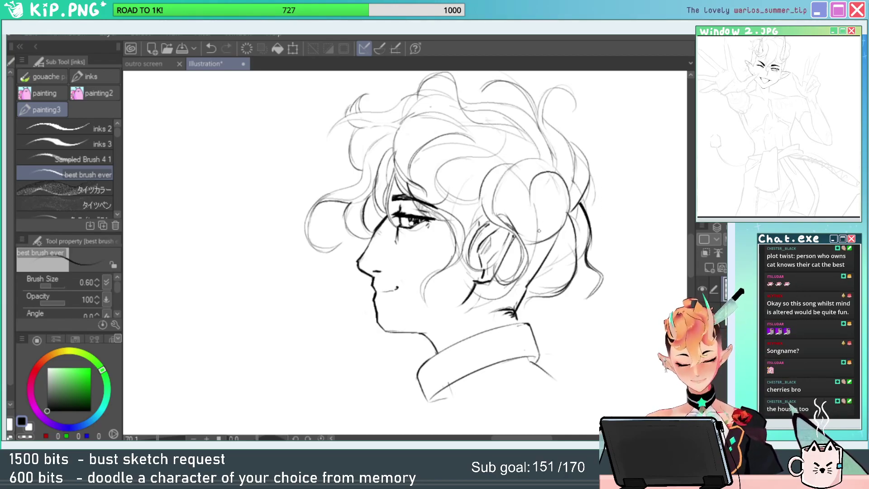
Undo the last hair stroke and flip the whole drawing horizontally so the profile faces the other way.
{"action": "mouse_move", "coordinate": [539, 231]}
{"action": "left_mouse_down"}
{"action": "mouse_move", "coordinate": [535, 177]}
{"action": "mouse_move", "coordinate": [535, 225]}
{"action": "mouse_move", "coordinate": [556, 183]}
{"action": "left_mouse_up"}
{"action": "key", "text": "ctrl+z"}
{"action": "mouse_move", "coordinate": [629, 229]}
{"action": "left_mouse_down"}
{"action": "mouse_move", "coordinate": [573, 230]}
{"action": "mouse_move", "coordinate": [565, 233]}
{"action": "mouse_move", "coordinate": [578, 249]}
{"action": "left_mouse_up"}
{"action": "key", "text": "ctrl+t"}
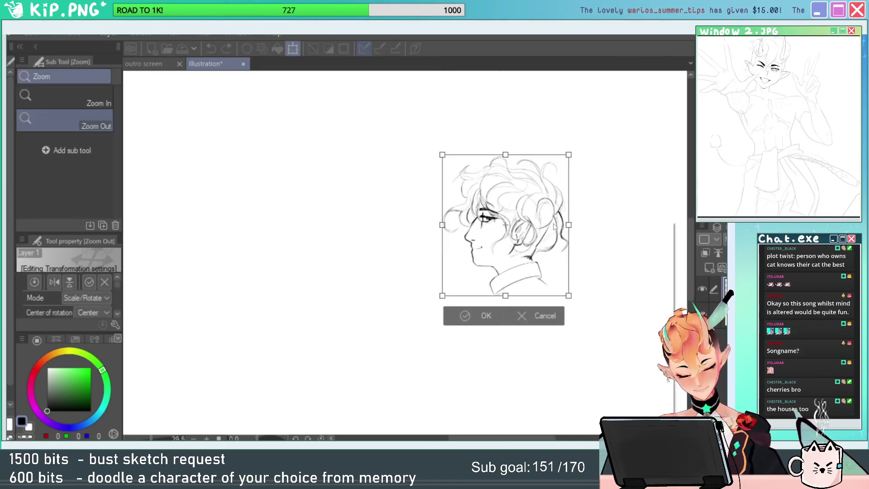
{"action": "right_click", "coordinate": [555, 227]}
{"action": "left_click", "coordinate": [588, 381]}
{"action": "key", "text": "Return"}
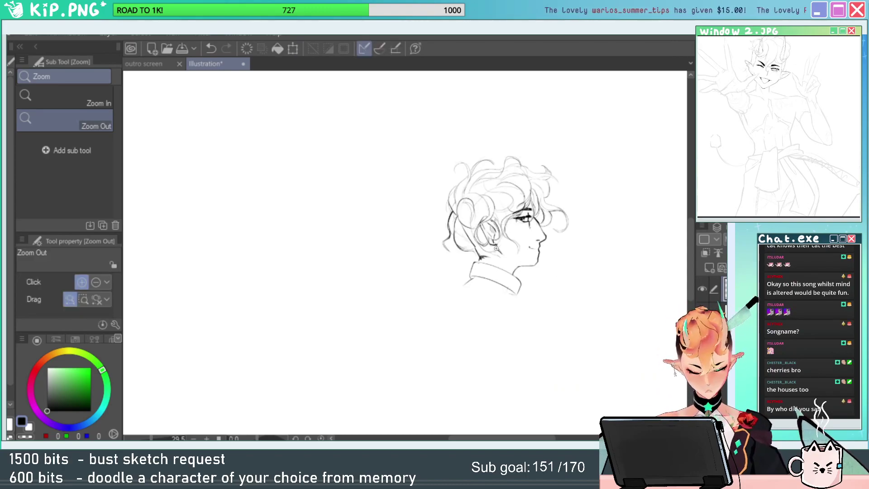
Erase and redraw the hair strands running behind the ear down to the nape.
{"action": "left_click_drag", "start_coordinate": [476, 251], "coordinate": [527, 249]}
{"action": "key", "text": "e"}
{"action": "mouse_move", "coordinate": [467, 230]}
{"action": "left_mouse_down"}
{"action": "mouse_move", "coordinate": [489, 259]}
{"action": "mouse_move", "coordinate": [480, 270]}
{"action": "left_mouse_up"}
{"action": "key", "text": "p"}
{"action": "mouse_move", "coordinate": [452, 205]}
{"action": "left_mouse_down"}
{"action": "mouse_move", "coordinate": [481, 249]}
{"action": "mouse_move", "coordinate": [479, 287]}
{"action": "mouse_move", "coordinate": [493, 275]}
{"action": "mouse_move", "coordinate": [483, 257]}
{"action": "mouse_move", "coordinate": [520, 272]}
{"action": "left_mouse_up"}
{"action": "key", "text": "e"}
{"action": "key", "text": "p"}
{"action": "mouse_move", "coordinate": [478, 249]}
{"action": "left_mouse_down"}
{"action": "mouse_move", "coordinate": [501, 243]}
{"action": "mouse_move", "coordinate": [488, 267]}
{"action": "mouse_move", "coordinate": [457, 281]}
{"action": "left_mouse_up"}
{"action": "key", "text": "ctrl+space"}
{"action": "left_click_drag", "start_coordinate": [519, 292], "coordinate": [472, 317]}
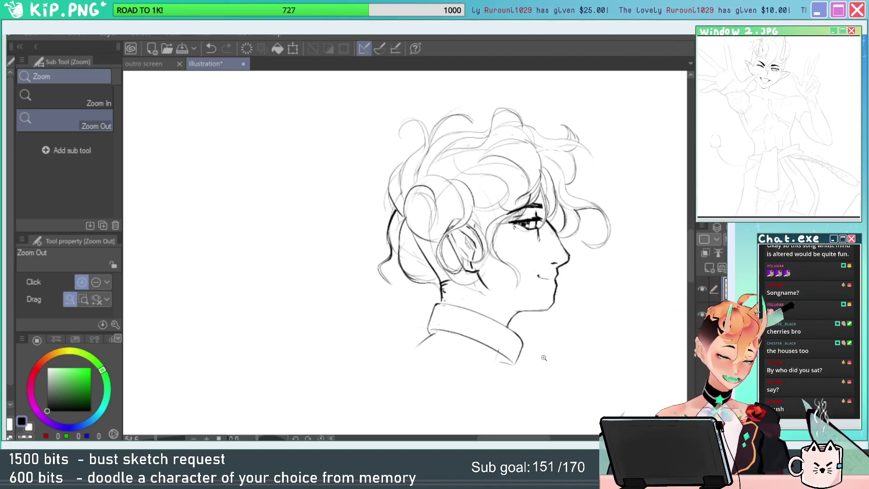
Erase the upper end of the neck line and draw a strand curving below the rounded curl behind the ear.
{"action": "left_click", "coordinate": [459, 206]}
{"action": "key", "text": "p"}
{"action": "mouse_move", "coordinate": [392, 237]}
{"action": "left_mouse_down"}
{"action": "mouse_move", "coordinate": [462, 273]}
{"action": "mouse_move", "coordinate": [437, 284]}
{"action": "mouse_move", "coordinate": [397, 209]}
{"action": "mouse_move", "coordinate": [392, 224]}
{"action": "mouse_move", "coordinate": [417, 280]}
{"action": "left_mouse_up"}
{"action": "key", "text": "ctrl+z"}
{"action": "key", "text": "e"}
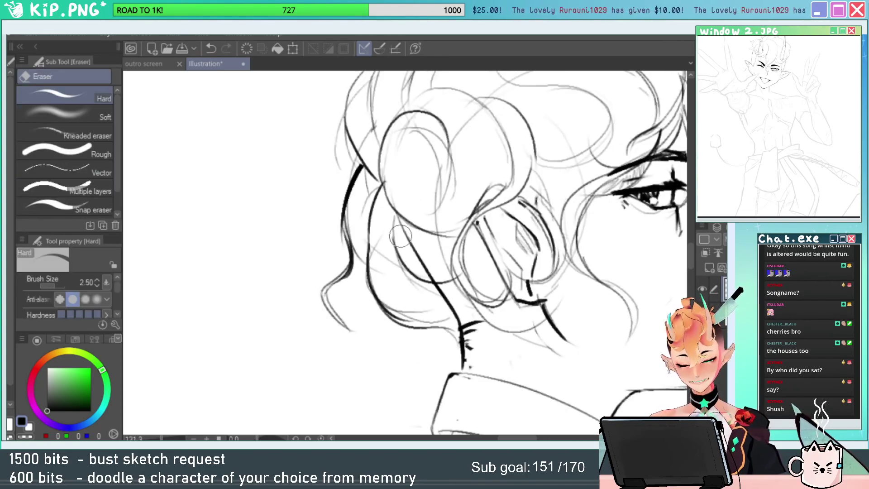
{"action": "left_click_drag", "start_coordinate": [400, 223], "coordinate": [427, 271]}
{"action": "key", "text": "p"}
{"action": "left_click_drag", "start_coordinate": [392, 210], "coordinate": [422, 280]}
{"action": "mouse_move", "coordinate": [403, 225]}
{"action": "left_mouse_down"}
{"action": "mouse_move", "coordinate": [459, 270]}
{"action": "mouse_move", "coordinate": [429, 276]}
{"action": "mouse_move", "coordinate": [432, 319]}
{"action": "left_mouse_up"}
{"action": "key", "text": "e"}
{"action": "key", "text": "p"}
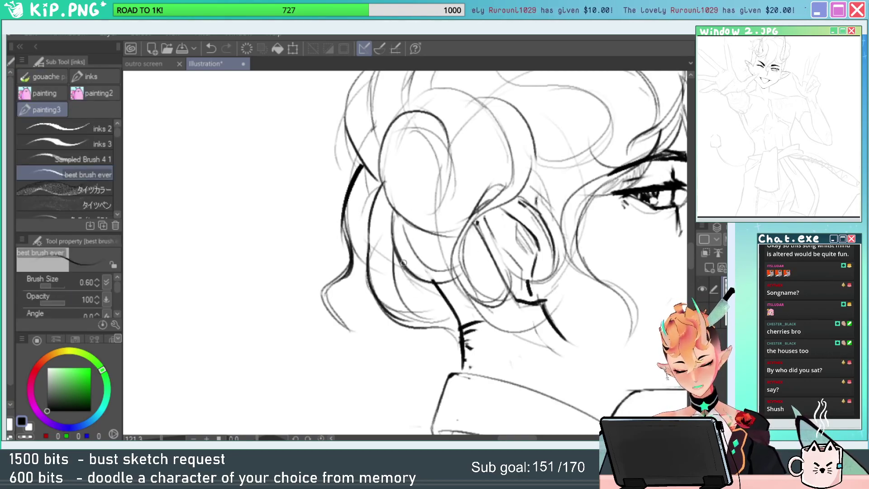
Add a hooked curl at the nape and a short, dark strand above it ending at the neck line.
{"action": "mouse_move", "coordinate": [394, 271]}
{"action": "left_mouse_down"}
{"action": "mouse_move", "coordinate": [453, 327]}
{"action": "mouse_move", "coordinate": [454, 340]}
{"action": "mouse_move", "coordinate": [408, 343]}
{"action": "left_mouse_up"}
{"action": "key", "text": "ctrl+z"}
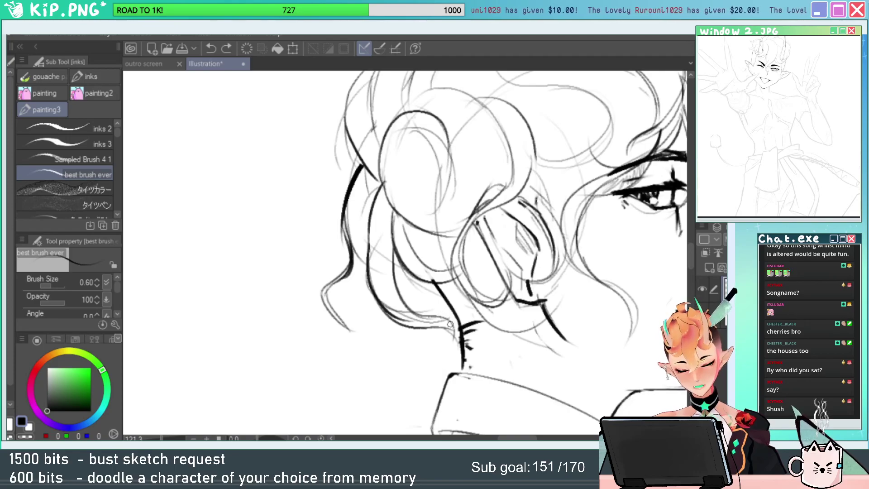
{"action": "mouse_move", "coordinate": [452, 322]}
{"action": "left_mouse_down"}
{"action": "mouse_move", "coordinate": [419, 347]}
{"action": "mouse_move", "coordinate": [384, 234]}
{"action": "left_mouse_up"}
{"action": "left_click_drag", "start_coordinate": [399, 284], "coordinate": [446, 303]}
{"action": "left_click_drag", "start_coordinate": [397, 287], "coordinate": [446, 305]}
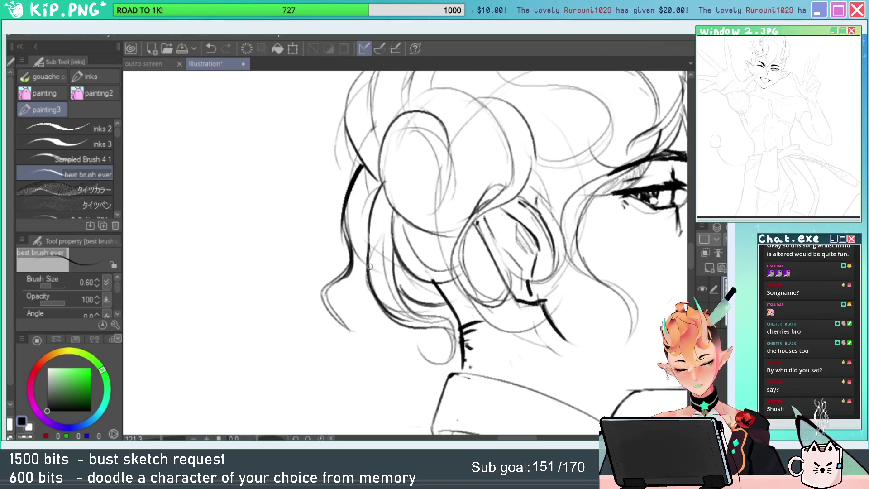
{"action": "key", "text": "ctrl+space"}
{"action": "left_click_drag", "start_coordinate": [441, 258], "coordinate": [402, 277]}
{"action": "left_click_drag", "start_coordinate": [604, 227], "coordinate": [590, 227]}
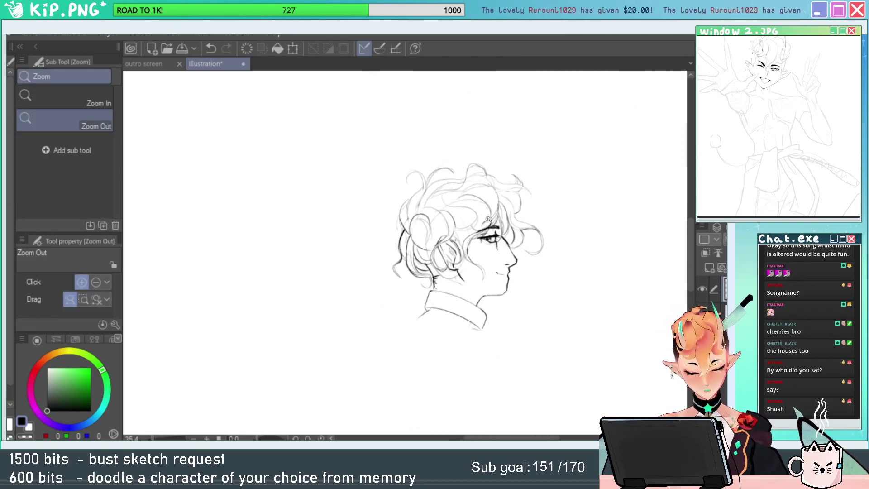
Darken the small curls hanging in front of the forehead and the bridge of the nose.
{"action": "left_click_drag", "start_coordinate": [506, 213], "coordinate": [548, 189]}
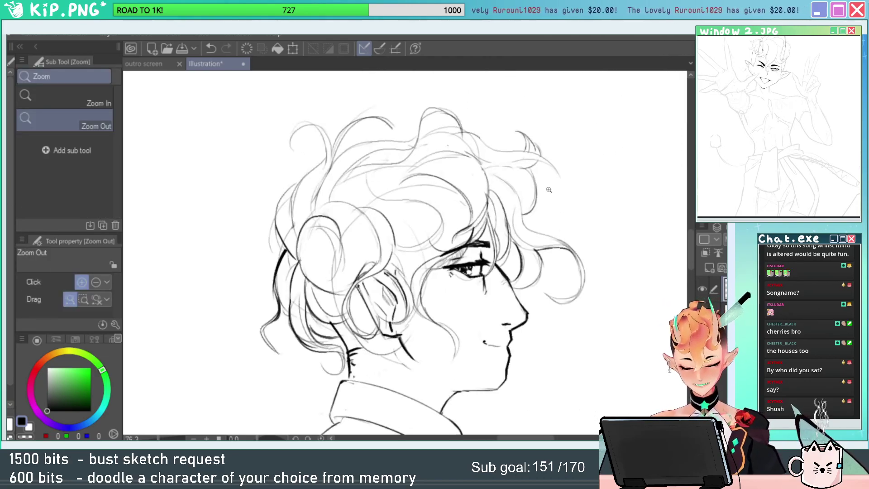
{"action": "left_click_drag", "start_coordinate": [514, 249], "coordinate": [563, 258]}
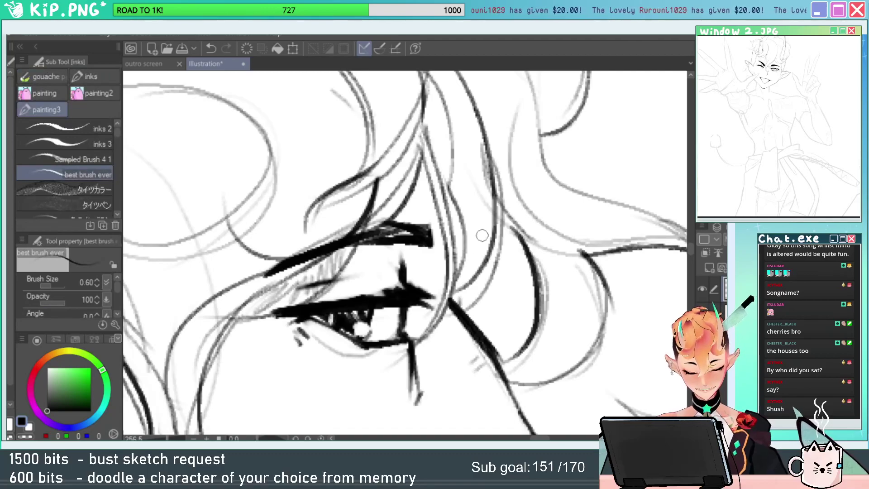
{"action": "left_click_drag", "start_coordinate": [501, 210], "coordinate": [456, 306]}
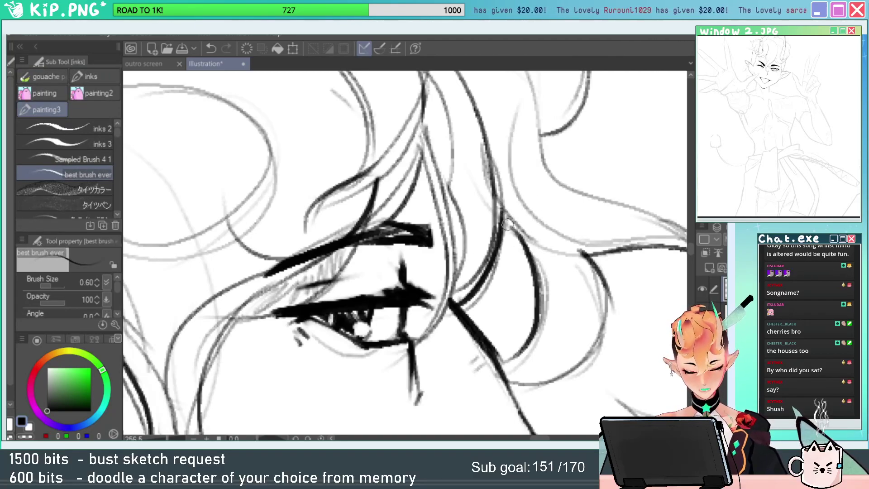
{"action": "left_click_drag", "start_coordinate": [505, 209], "coordinate": [525, 245]}
{"action": "left_click_drag", "start_coordinate": [534, 316], "coordinate": [498, 360]}
{"action": "mouse_move", "coordinate": [604, 292]}
{"action": "left_mouse_down"}
{"action": "mouse_move", "coordinate": [566, 378]}
{"action": "mouse_move", "coordinate": [521, 392]}
{"action": "left_mouse_up"}
{"action": "left_click_drag", "start_coordinate": [606, 318], "coordinate": [511, 388]}
Draw the dark lower edge of the large curl in front of the face, retrying the stroke until it fits.
{"action": "left_click_drag", "start_coordinate": [656, 289], "coordinate": [491, 244]}
{"action": "mouse_move", "coordinate": [571, 237]}
{"action": "left_mouse_down"}
{"action": "mouse_move", "coordinate": [540, 255]}
{"action": "mouse_move", "coordinate": [583, 284]}
{"action": "mouse_move", "coordinate": [492, 293]}
{"action": "left_mouse_up"}
{"action": "key", "text": "ctrl+z"}
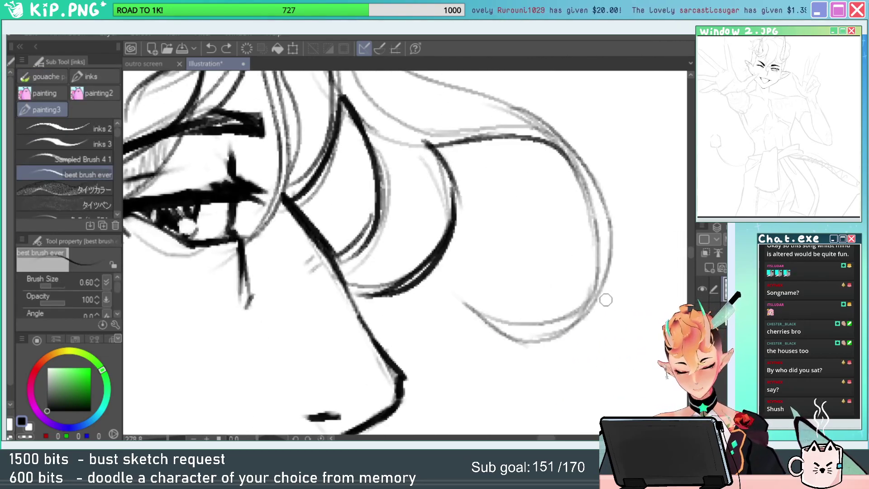
{"action": "mouse_move", "coordinate": [585, 301]}
{"action": "left_mouse_down"}
{"action": "mouse_move", "coordinate": [551, 320]}
{"action": "mouse_move", "coordinate": [453, 296]}
{"action": "mouse_move", "coordinate": [512, 322]}
{"action": "mouse_move", "coordinate": [560, 322]}
{"action": "mouse_move", "coordinate": [533, 325]}
{"action": "mouse_move", "coordinate": [462, 305]}
{"action": "left_mouse_up"}
{"action": "key", "text": "ctrl+z"}
{"action": "key", "text": "ctrl+z"}
{"action": "key", "text": "ctrl+z"}
{"action": "mouse_move", "coordinate": [598, 284]}
{"action": "left_mouse_down"}
{"action": "mouse_move", "coordinate": [473, 308]}
{"action": "mouse_move", "coordinate": [456, 290]}
{"action": "left_mouse_up"}
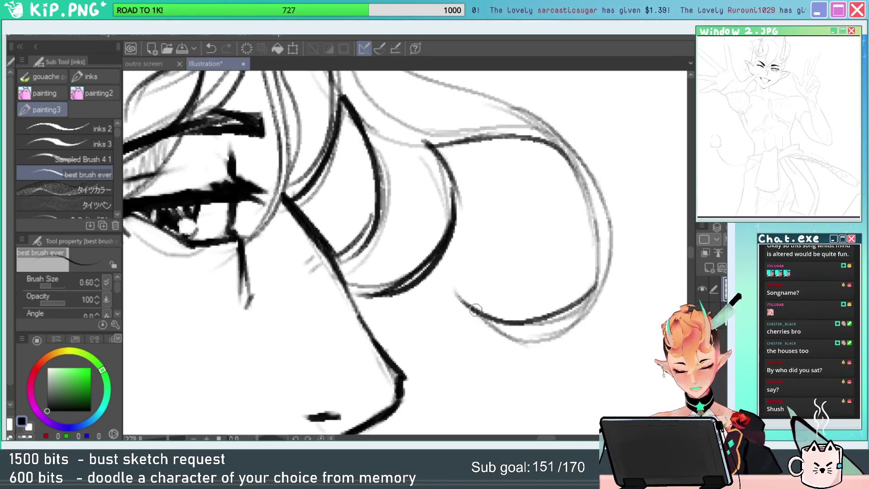
{"action": "mouse_move", "coordinate": [473, 309]}
{"action": "left_mouse_down"}
{"action": "mouse_move", "coordinate": [593, 312]}
{"action": "mouse_move", "coordinate": [607, 269]}
{"action": "left_mouse_up"}
Rotate the canvas and darken the outer edge of the large curl in front of the face.
{"action": "key", "text": "r"}
{"action": "mouse_move", "coordinate": [644, 227]}
{"action": "left_mouse_down"}
{"action": "mouse_move", "coordinate": [339, 109]}
{"action": "mouse_move", "coordinate": [500, 212]}
{"action": "left_mouse_up"}
{"action": "mouse_move", "coordinate": [560, 163]}
{"action": "left_mouse_down"}
{"action": "mouse_move", "coordinate": [490, 185]}
{"action": "mouse_move", "coordinate": [417, 245]}
{"action": "left_mouse_up"}
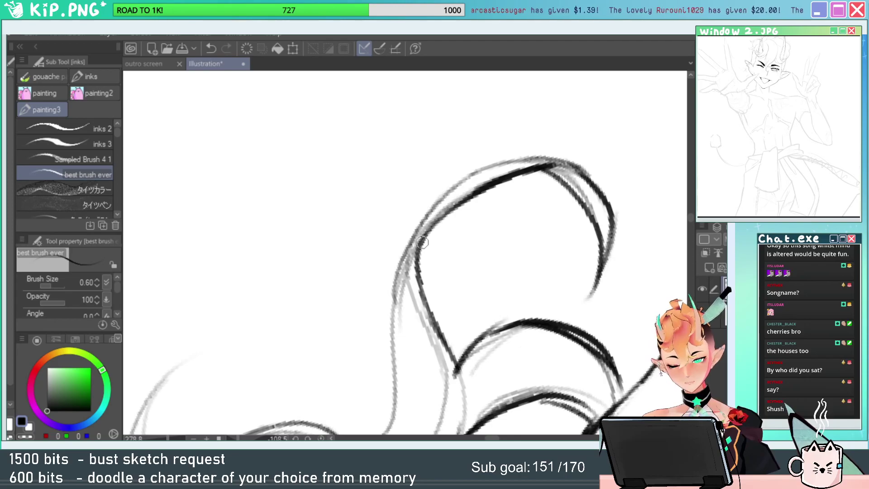
{"action": "left_click_drag", "start_coordinate": [496, 193], "coordinate": [507, 270]}
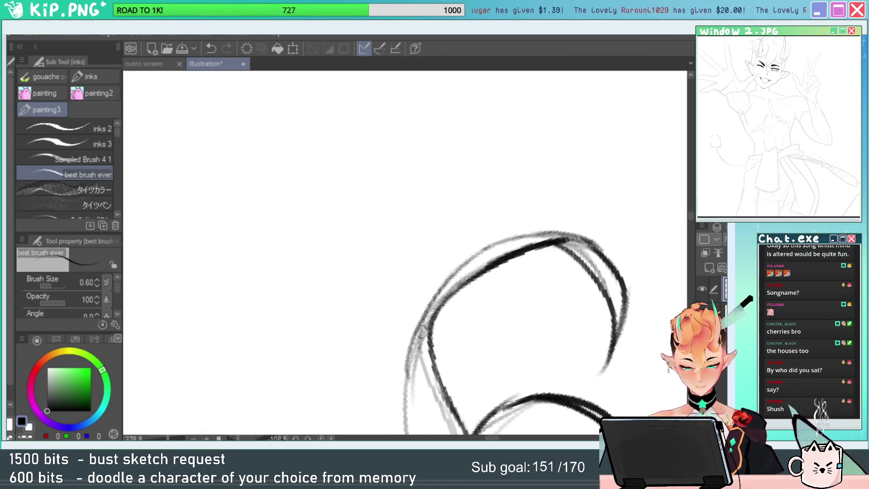
{"action": "mouse_move", "coordinate": [425, 312]}
{"action": "left_mouse_down"}
{"action": "mouse_move", "coordinate": [536, 232]}
{"action": "mouse_move", "coordinate": [584, 274]}
{"action": "mouse_move", "coordinate": [559, 220]}
{"action": "left_mouse_up"}
Darken the strand flowing from the fringe down into the large front curl.
{"action": "key", "text": "r"}
{"action": "key", "text": "alt+space"}
{"action": "key", "text": "shift+space"}
{"action": "left_click_drag", "start_coordinate": [589, 247], "coordinate": [430, 390]}
{"action": "key", "text": "alt+space"}
{"action": "left_click_drag", "start_coordinate": [449, 306], "coordinate": [493, 299]}
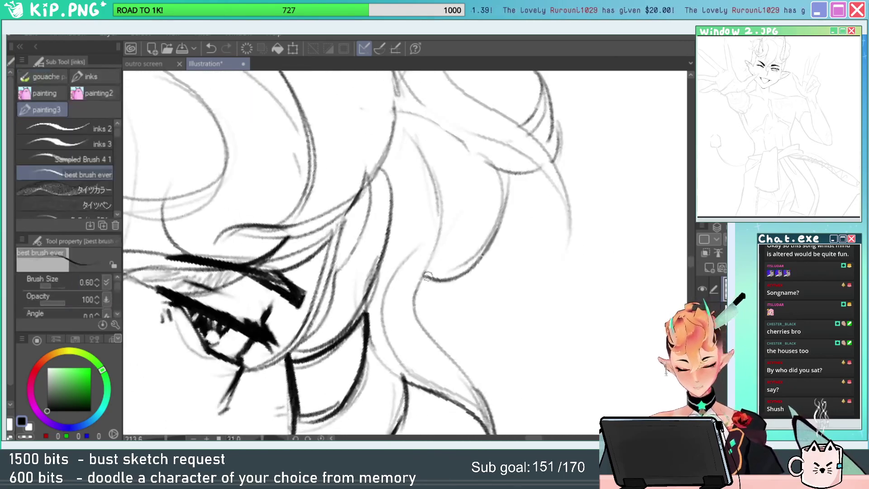
{"action": "mouse_move", "coordinate": [429, 258]}
{"action": "left_mouse_down"}
{"action": "mouse_move", "coordinate": [417, 285]}
{"action": "mouse_move", "coordinate": [439, 348]}
{"action": "mouse_move", "coordinate": [493, 416]}
{"action": "left_mouse_up"}
Darken the hair strand behind the ear that sweeps down toward the neck, retrying the stroke.
{"action": "key", "text": "alt+space"}
{"action": "mouse_move", "coordinate": [634, 298]}
{"action": "left_mouse_down"}
{"action": "mouse_move", "coordinate": [559, 304]}
{"action": "mouse_move", "coordinate": [573, 296]}
{"action": "left_mouse_up"}
{"action": "key", "text": "shift+space"}
{"action": "left_click_drag", "start_coordinate": [620, 242], "coordinate": [550, 232]}
{"action": "key", "text": "alt+space"}
{"action": "left_click_drag", "start_coordinate": [362, 303], "coordinate": [432, 294]}
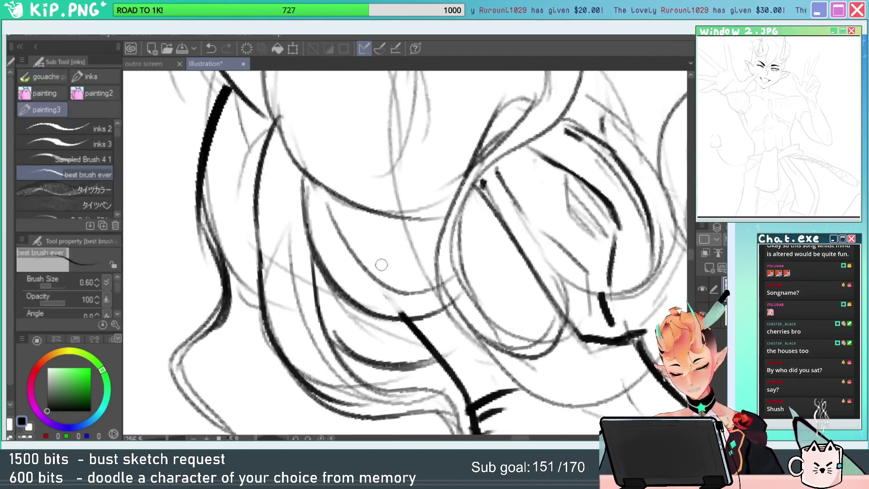
{"action": "mouse_move", "coordinate": [320, 260]}
{"action": "left_mouse_down"}
{"action": "mouse_move", "coordinate": [339, 290]}
{"action": "mouse_move", "coordinate": [411, 331]}
{"action": "mouse_move", "coordinate": [354, 367]}
{"action": "mouse_move", "coordinate": [318, 270]}
{"action": "left_mouse_up"}
{"action": "key", "text": "ctrl+z"}
{"action": "key", "text": "alt+space"}
{"action": "left_click_drag", "start_coordinate": [493, 237], "coordinate": [465, 229]}
{"action": "left_click_drag", "start_coordinate": [581, 237], "coordinate": [534, 235]}
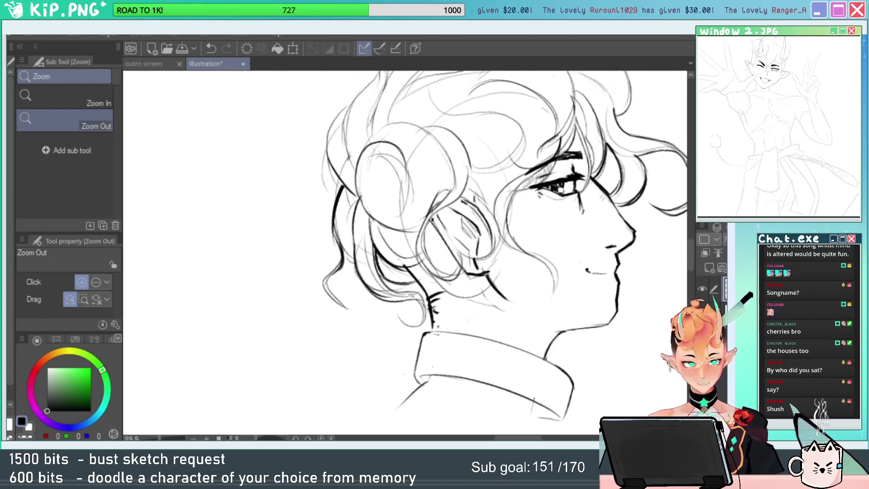
Darken the hooked curl at the nape beside the neck line.
{"action": "key", "text": "alt+space"}
{"action": "left_click_drag", "start_coordinate": [394, 322], "coordinate": [438, 317]}
{"action": "left_click_drag", "start_coordinate": [459, 258], "coordinate": [438, 332]}
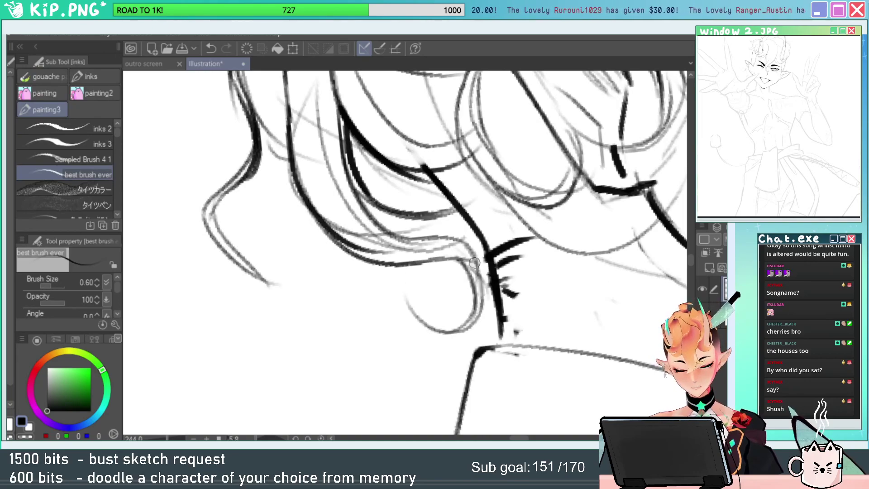
{"action": "left_click_drag", "start_coordinate": [475, 264], "coordinate": [446, 333]}
{"action": "key", "text": "alt+space"}
{"action": "left_click_drag", "start_coordinate": [549, 224], "coordinate": [516, 220]}
{"action": "left_click_drag", "start_coordinate": [630, 193], "coordinate": [516, 284]}
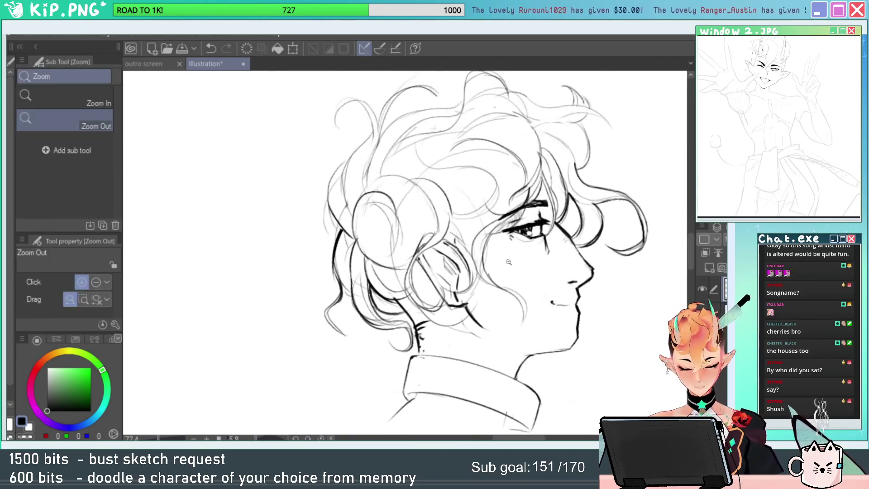
Draw a small, dark curl over the lower part of the ear and clean up the lines around it.
{"action": "left_click", "coordinate": [432, 294]}
{"action": "key", "text": "p"}
{"action": "mouse_move", "coordinate": [409, 282]}
{"action": "left_mouse_down"}
{"action": "mouse_move", "coordinate": [438, 294]}
{"action": "mouse_move", "coordinate": [456, 279]}
{"action": "left_mouse_up"}
{"action": "mouse_move", "coordinate": [398, 272]}
{"action": "left_mouse_down"}
{"action": "mouse_move", "coordinate": [435, 266]}
{"action": "mouse_move", "coordinate": [454, 280]}
{"action": "left_mouse_up"}
{"action": "key", "text": "e"}
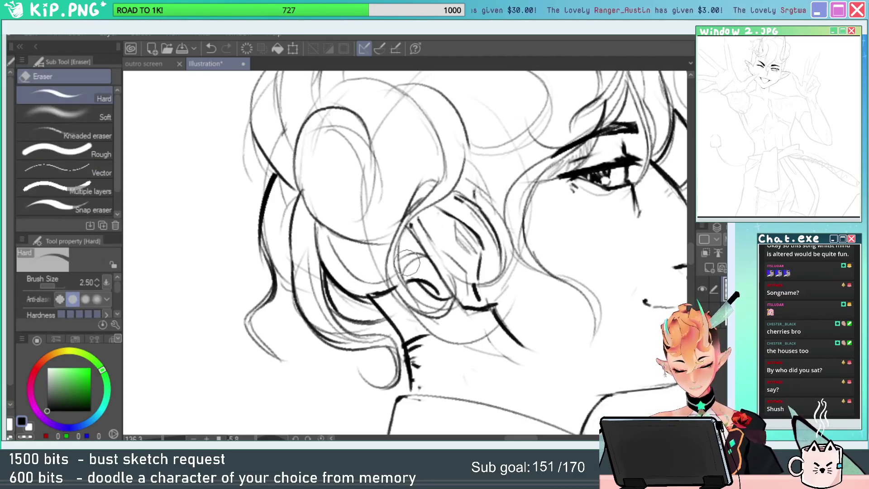
{"action": "left_click_drag", "start_coordinate": [441, 250], "coordinate": [484, 272]}
Draw the dark outer contour of the hair along the back of the head up to the upper curl.
{"action": "left_click_drag", "start_coordinate": [422, 181], "coordinate": [466, 181]}
{"action": "mouse_move", "coordinate": [429, 158]}
{"action": "left_mouse_down"}
{"action": "mouse_move", "coordinate": [390, 227]}
{"action": "mouse_move", "coordinate": [401, 263]}
{"action": "left_mouse_up"}
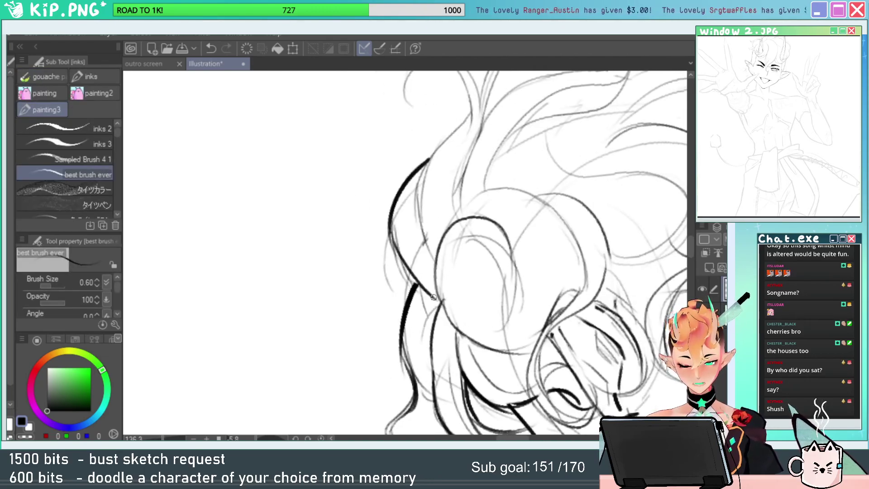
{"action": "left_click_drag", "start_coordinate": [465, 157], "coordinate": [452, 273]}
{"action": "left_click_drag", "start_coordinate": [458, 225], "coordinate": [401, 338]}
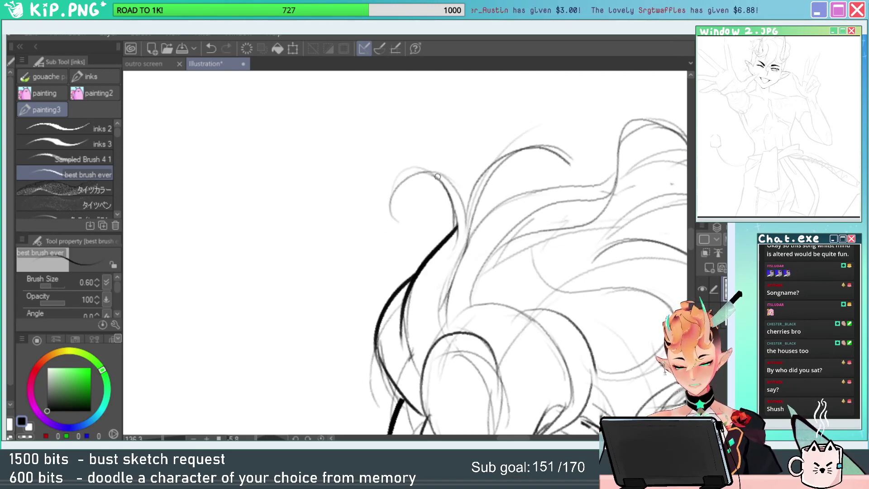
Darken the hooked tip of the upper curl at the back of the head and erase the old sketch line beneath it.
{"action": "left_click_drag", "start_coordinate": [437, 171], "coordinate": [384, 216]}
{"action": "left_click_drag", "start_coordinate": [424, 174], "coordinate": [386, 224]}
{"action": "key", "text": "ctrl+z"}
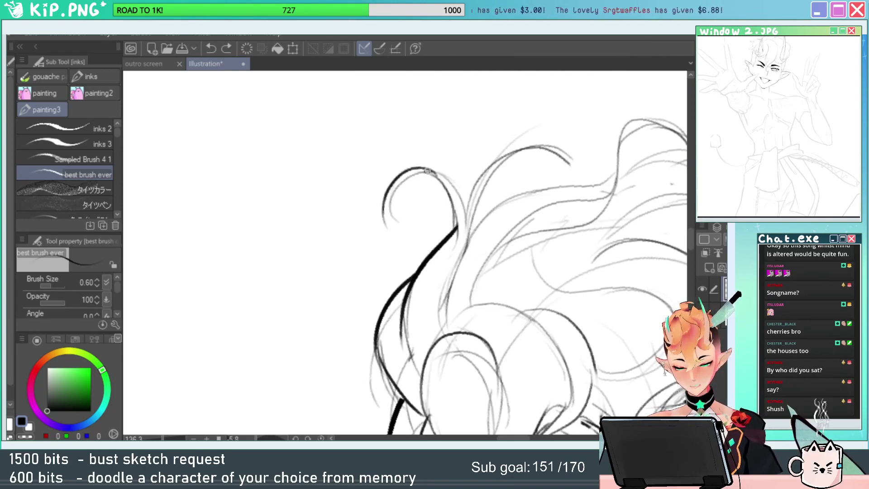
{"action": "key", "text": "e"}
{"action": "mouse_move", "coordinate": [431, 171]}
{"action": "left_mouse_down"}
{"action": "mouse_move", "coordinate": [384, 218]}
{"action": "mouse_move", "coordinate": [400, 217]}
{"action": "left_mouse_up"}
{"action": "key", "text": "p"}
Draw the outer edge of the upper back curl down toward the hair, retrying the stroke until it fits.
{"action": "mouse_move", "coordinate": [432, 172]}
{"action": "left_mouse_down"}
{"action": "mouse_move", "coordinate": [461, 200]}
{"action": "mouse_move", "coordinate": [463, 239]}
{"action": "left_mouse_up"}
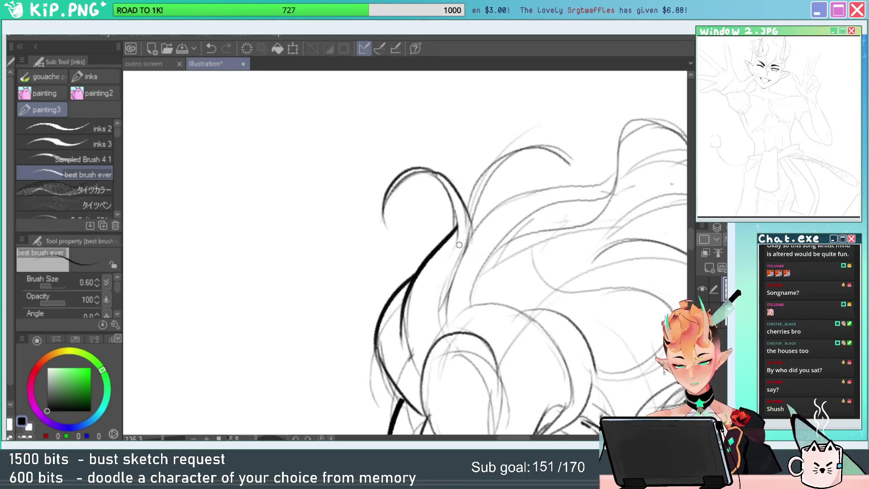
{"action": "key", "text": "ctrl+z"}
{"action": "left_click_drag", "start_coordinate": [434, 170], "coordinate": [465, 224]}
{"action": "key", "text": "ctrl+z"}
{"action": "left_click_drag", "start_coordinate": [434, 169], "coordinate": [466, 227]}
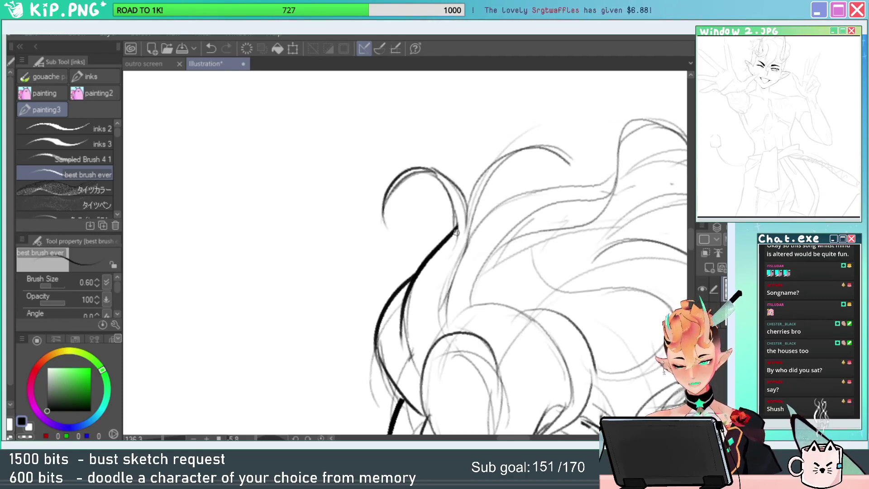
Erase the inner edge of the upper back curl and redraw it flowing down into the hair, retrying the stroke.
{"action": "key", "text": "e"}
{"action": "left_click_drag", "start_coordinate": [459, 181], "coordinate": [451, 253]}
{"action": "key", "text": "p"}
{"action": "left_click_drag", "start_coordinate": [435, 172], "coordinate": [451, 237]}
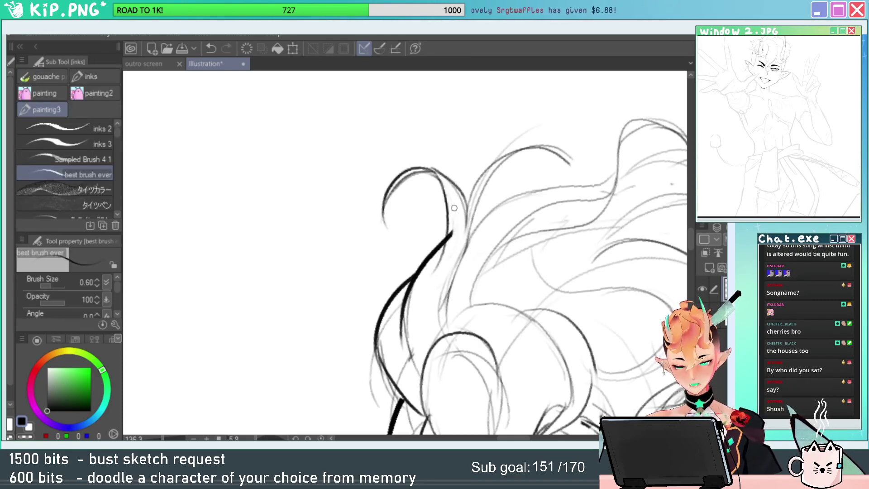
{"action": "key", "text": "ctrl+z"}
{"action": "mouse_move", "coordinate": [434, 171]}
{"action": "left_mouse_down"}
{"action": "mouse_move", "coordinate": [453, 236]}
{"action": "mouse_move", "coordinate": [407, 328]}
{"action": "left_mouse_up"}
{"action": "key", "text": "ctrl+z"}
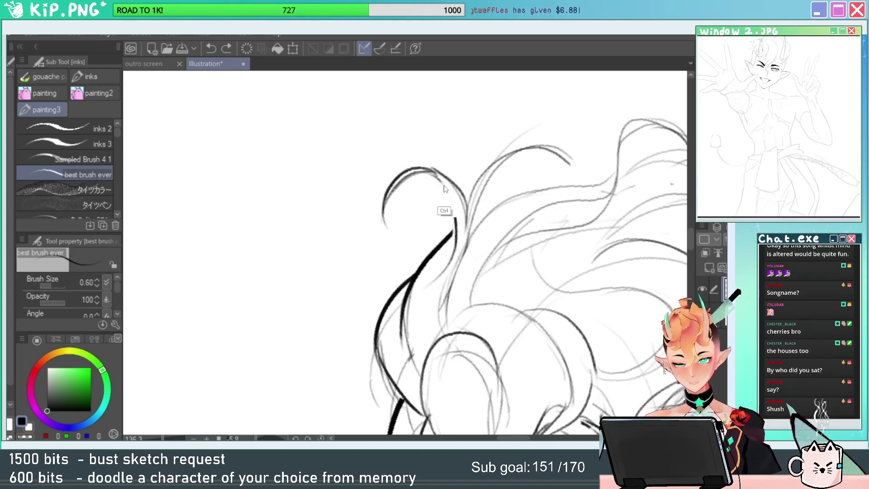
{"action": "left_click_drag", "start_coordinate": [435, 173], "coordinate": [437, 294]}
{"action": "left_click_drag", "start_coordinate": [451, 255], "coordinate": [420, 334]}
{"action": "key", "text": "ctrl+z"}
{"action": "left_click_drag", "start_coordinate": [465, 295], "coordinate": [389, 296]}
{"action": "left_click_drag", "start_coordinate": [442, 328], "coordinate": [441, 253]}
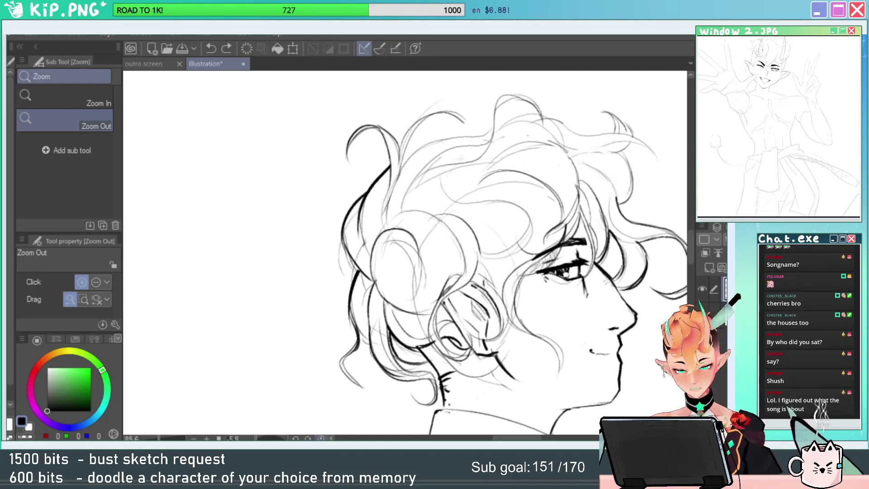
Reset the canvas rotation and erase stray sketch lines between the back hair contour and the rounded curl.
{"action": "left_click", "coordinate": [321, 437]}
{"action": "left_click_drag", "start_coordinate": [503, 287], "coordinate": [465, 289]}
{"action": "mouse_move", "coordinate": [530, 293]}
{"action": "left_mouse_down"}
{"action": "mouse_move", "coordinate": [443, 232]}
{"action": "mouse_move", "coordinate": [464, 217]}
{"action": "left_mouse_up"}
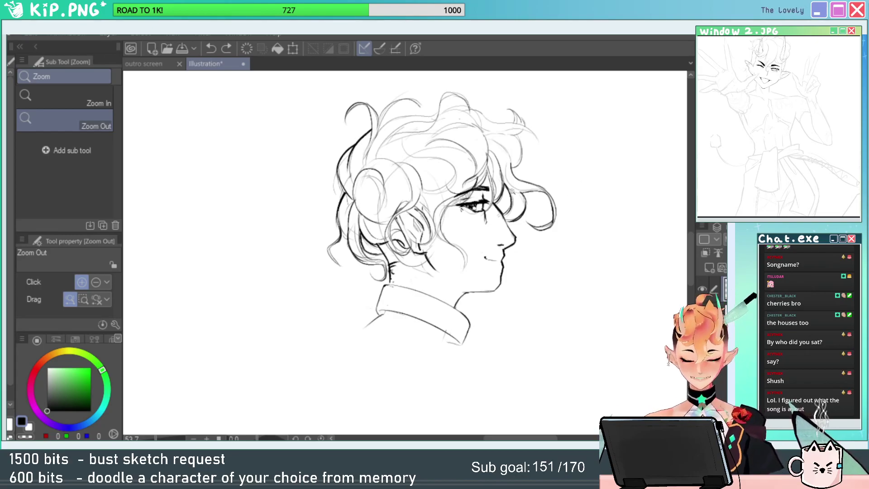
{"action": "left_click_drag", "start_coordinate": [362, 149], "coordinate": [452, 168]}
{"action": "key", "text": "e"}
{"action": "key", "text": "p"}
{"action": "key", "text": "e"}
{"action": "left_click_drag", "start_coordinate": [332, 210], "coordinate": [333, 258]}
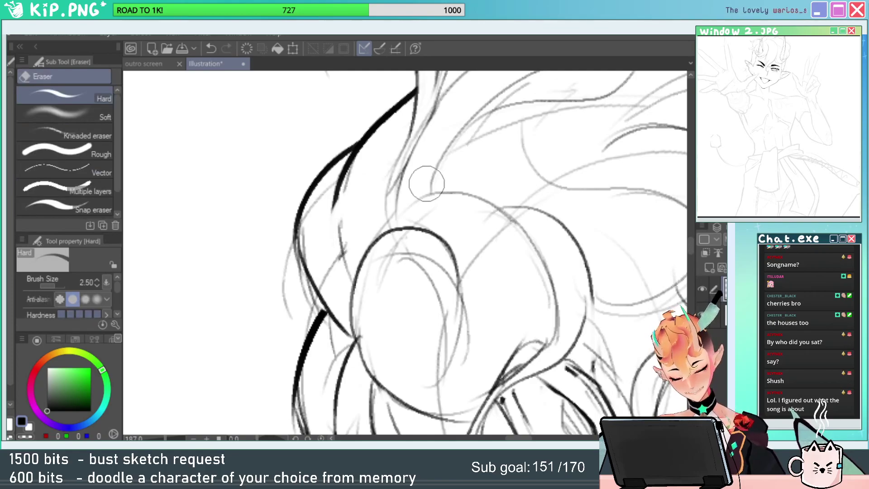
Try to draw a strand arching around the back of the rounded curl above the ear.
{"action": "key", "text": "p"}
{"action": "mouse_move", "coordinate": [355, 310]}
{"action": "left_mouse_down"}
{"action": "mouse_move", "coordinate": [370, 173]}
{"action": "mouse_move", "coordinate": [430, 202]}
{"action": "left_mouse_up"}
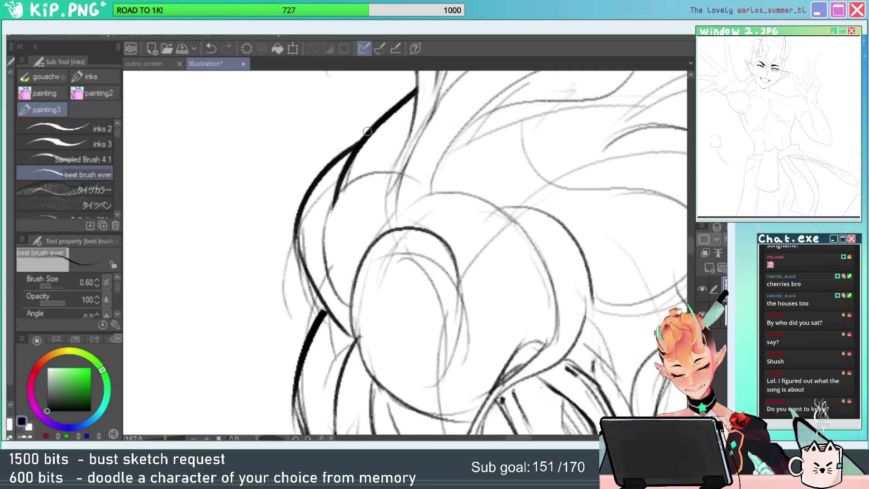
{"action": "key", "text": "ctrl+z"}
{"action": "left_click_drag", "start_coordinate": [351, 307], "coordinate": [391, 183]}
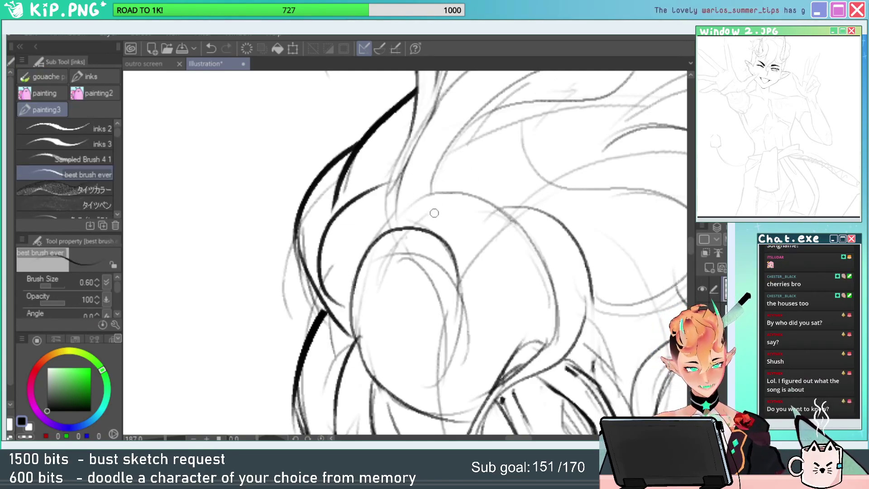
{"action": "key", "text": "ctrl+z"}
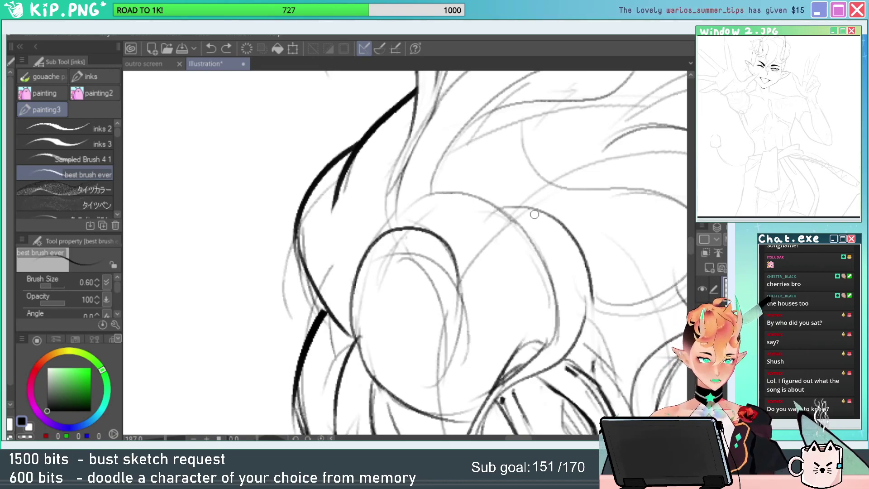
{"action": "key", "text": "alt+space"}
{"action": "left_click_drag", "start_coordinate": [578, 387], "coordinate": [576, 383]}
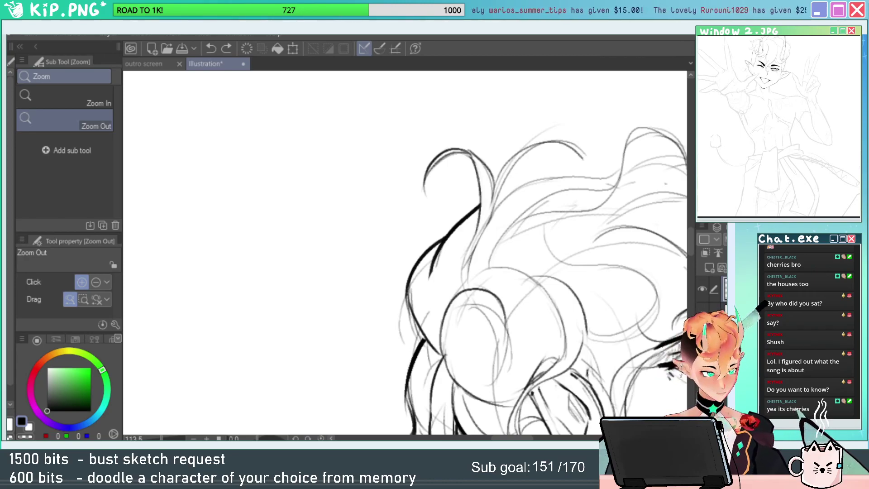
Draw a dark inner strand from the back hair contour down to the rounded curl above the ear, retrying the stroke.
{"action": "key", "text": "Return"}
{"action": "left_click_drag", "start_coordinate": [594, 304], "coordinate": [478, 263]}
{"action": "left_click_drag", "start_coordinate": [380, 192], "coordinate": [457, 195]}
{"action": "left_click_drag", "start_coordinate": [252, 251], "coordinate": [253, 365]}
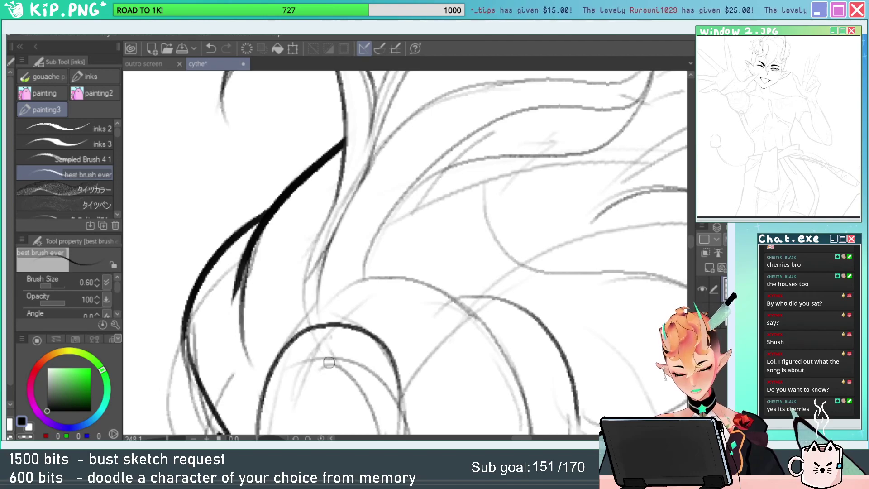
{"action": "left_click_drag", "start_coordinate": [240, 265], "coordinate": [255, 378]}
{"action": "key", "text": "ctrl+z"}
{"action": "mouse_move", "coordinate": [244, 258]}
{"action": "left_mouse_down"}
{"action": "mouse_move", "coordinate": [263, 371]}
{"action": "mouse_move", "coordinate": [239, 265]}
{"action": "left_mouse_up"}
{"action": "left_click_drag", "start_coordinate": [342, 305], "coordinate": [441, 207]}
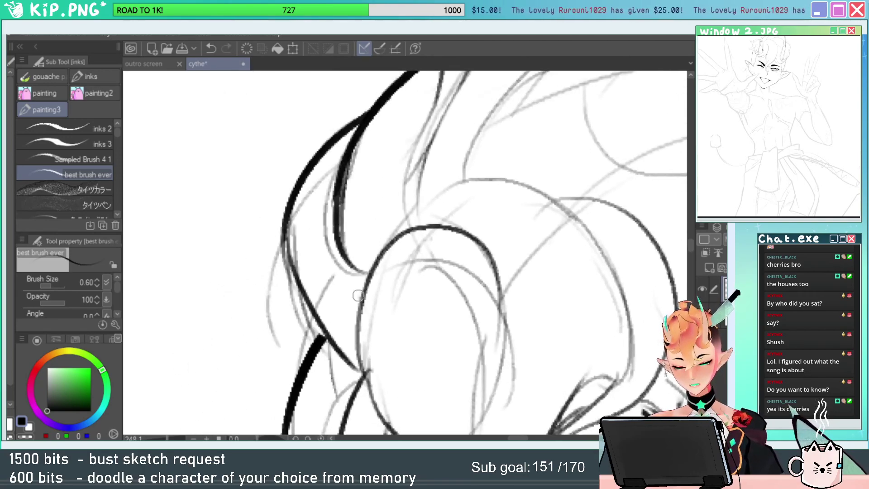
Try to draw a strand from the rounded curl's back edge up toward the back hair contour.
{"action": "left_click_drag", "start_coordinate": [361, 308], "coordinate": [310, 224]}
{"action": "key", "text": "ctrl+z"}
{"action": "left_click_drag", "start_coordinate": [413, 307], "coordinate": [382, 280]}
{"action": "mouse_move", "coordinate": [405, 204]}
{"action": "left_mouse_down"}
{"action": "mouse_move", "coordinate": [374, 287]}
{"action": "mouse_move", "coordinate": [393, 311]}
{"action": "mouse_move", "coordinate": [328, 338]}
{"action": "left_mouse_up"}
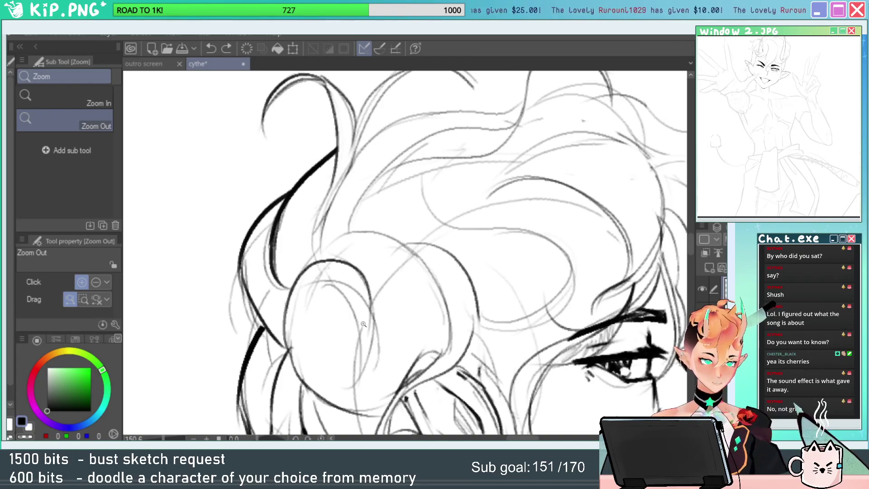
{"action": "left_click", "coordinate": [411, 294]}
{"action": "left_click_drag", "start_coordinate": [355, 252], "coordinate": [349, 246]}
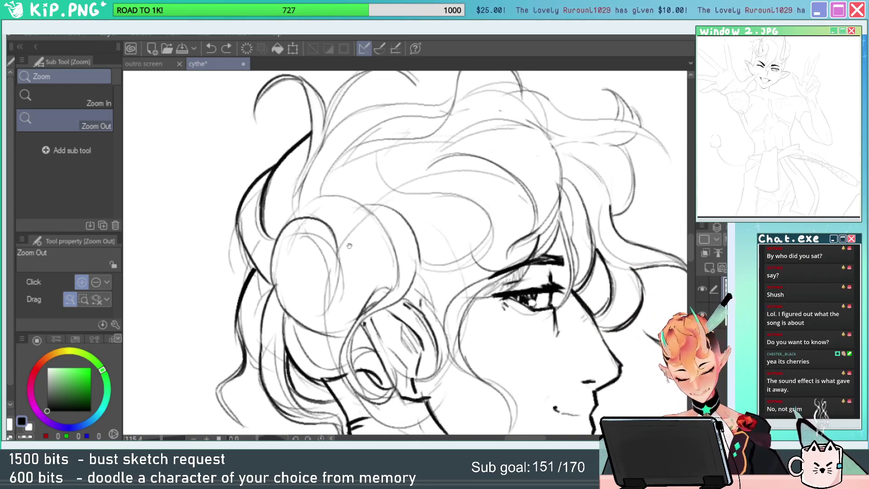
{"action": "left_click_drag", "start_coordinate": [446, 193], "coordinate": [363, 212]}
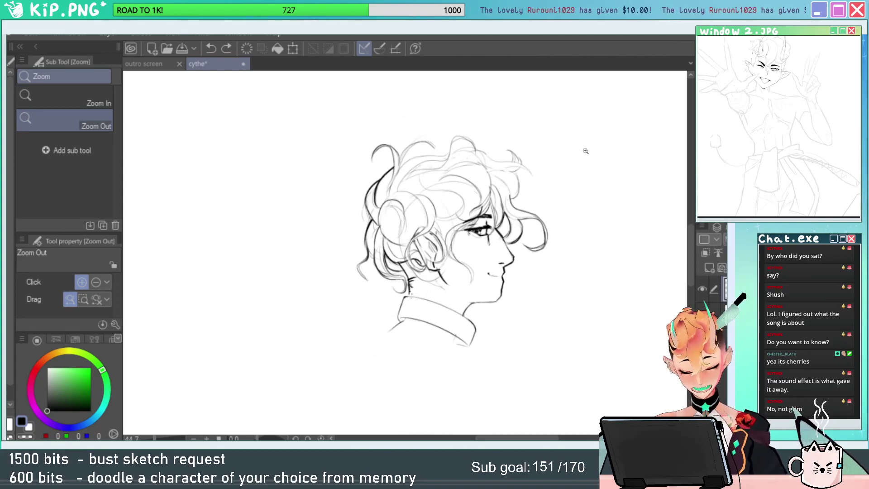
Draw a dark inner arc inside the rounded curl, following its top and curving down its front side.
{"action": "left_click_drag", "start_coordinate": [398, 189], "coordinate": [473, 206]}
{"action": "key", "text": "p"}
{"action": "left_click_drag", "start_coordinate": [360, 262], "coordinate": [404, 397]}
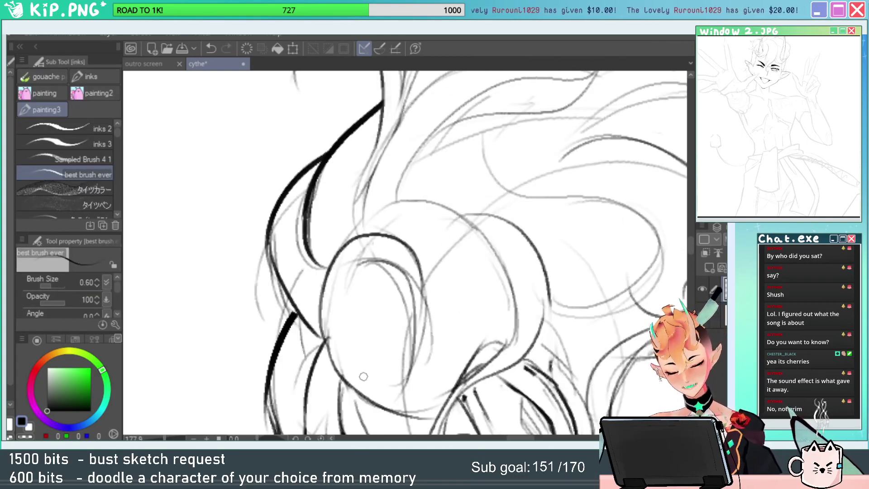
{"action": "left_click_drag", "start_coordinate": [434, 343], "coordinate": [475, 232]}
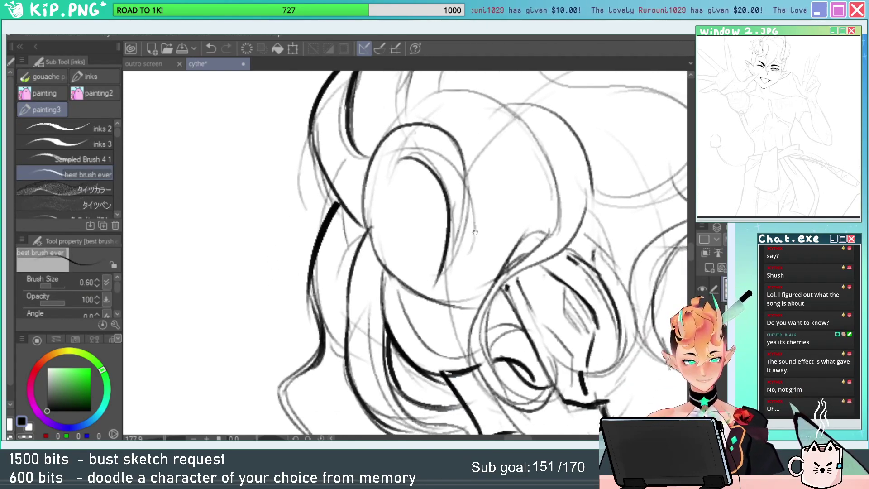
Erase the rounded curl's lower outline and the stray sketch lines beneath its inner arc.
{"action": "key", "text": "e"}
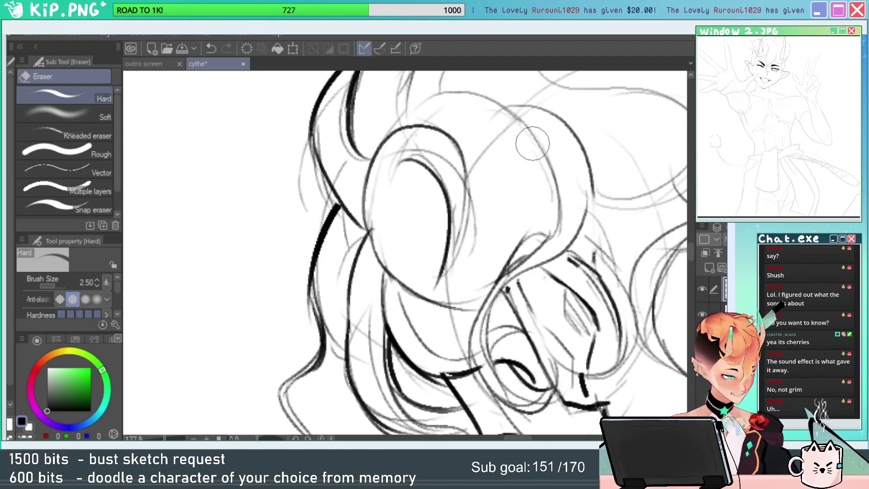
{"action": "left_click_drag", "start_coordinate": [572, 230], "coordinate": [494, 236]}
{"action": "left_click_drag", "start_coordinate": [627, 263], "coordinate": [520, 299]}
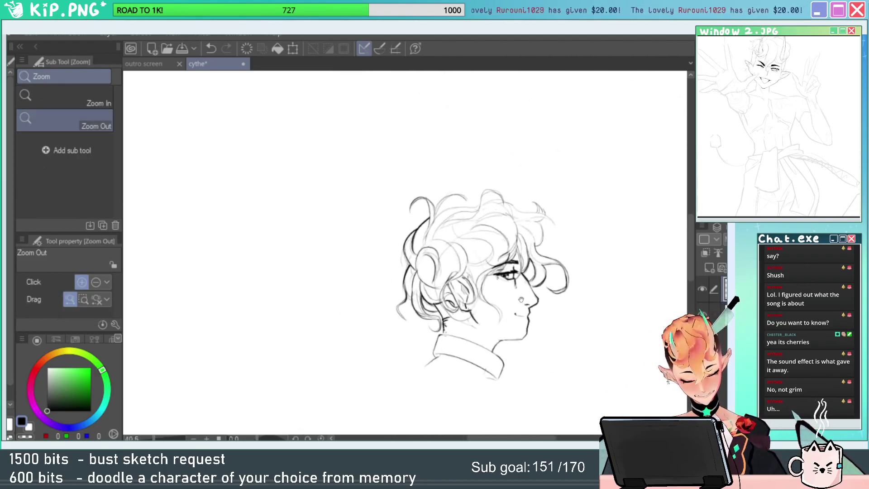
{"action": "left_click_drag", "start_coordinate": [440, 273], "coordinate": [477, 295]}
{"action": "mouse_move", "coordinate": [445, 372]}
{"action": "left_mouse_down"}
{"action": "mouse_move", "coordinate": [352, 357]}
{"action": "mouse_move", "coordinate": [319, 303]}
{"action": "left_mouse_up"}
{"action": "left_click_drag", "start_coordinate": [300, 214], "coordinate": [300, 290]}
Redraw the rounded curl's back side so its inner arc flows down into the strand below.
{"action": "key", "text": "p"}
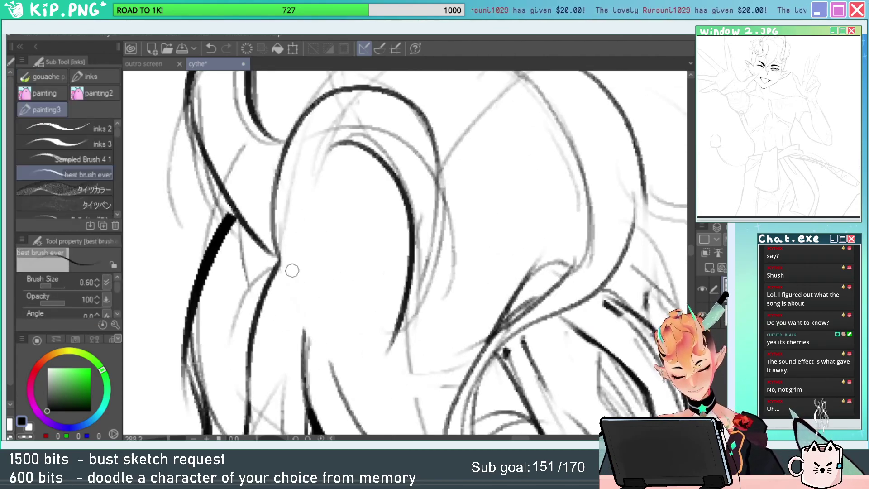
{"action": "mouse_move", "coordinate": [308, 337]}
{"action": "left_mouse_down"}
{"action": "mouse_move", "coordinate": [314, 161]}
{"action": "mouse_move", "coordinate": [338, 143]}
{"action": "mouse_move", "coordinate": [276, 265]}
{"action": "left_mouse_up"}
{"action": "left_click_drag", "start_coordinate": [364, 291], "coordinate": [324, 292]}
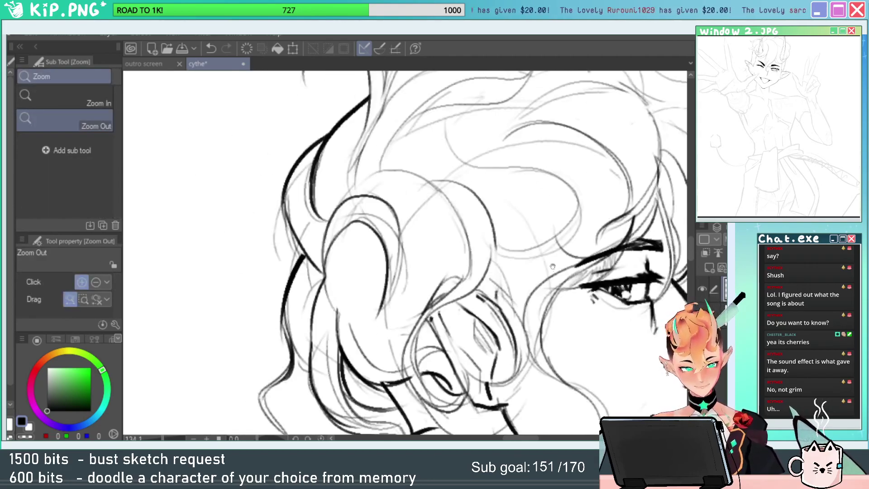
{"action": "scroll", "coordinate": [553, 266], "scroll_direction": "down", "scroll_amount": 5}
Draw a curved strand inside the rounded curl, running from beneath the arc down its back side.
{"action": "key", "text": "b"}
{"action": "scroll", "coordinate": [437, 214], "scroll_direction": "up", "scroll_amount": 5}
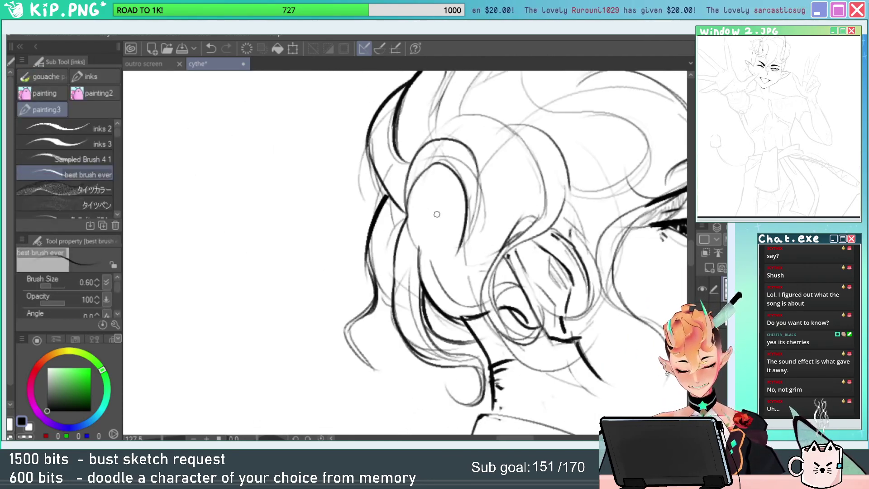
{"action": "mouse_move", "coordinate": [437, 214]}
{"action": "left_mouse_down"}
{"action": "mouse_move", "coordinate": [436, 286]}
{"action": "mouse_move", "coordinate": [454, 184]}
{"action": "mouse_move", "coordinate": [425, 273]}
{"action": "left_mouse_up"}
{"action": "key", "text": "ctrl+z"}
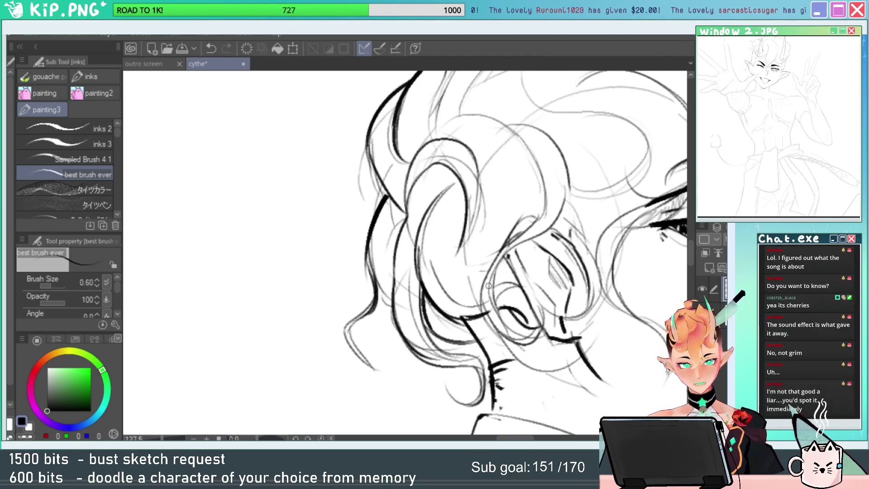
Darken the outer arc sweeping over the top of the rounded curl above the ear.
{"action": "scroll", "coordinate": [489, 285], "scroll_direction": "down", "scroll_amount": 2}
{"action": "key", "text": "/"}
{"action": "scroll", "coordinate": [502, 192], "scroll_direction": "down", "scroll_amount": 5}
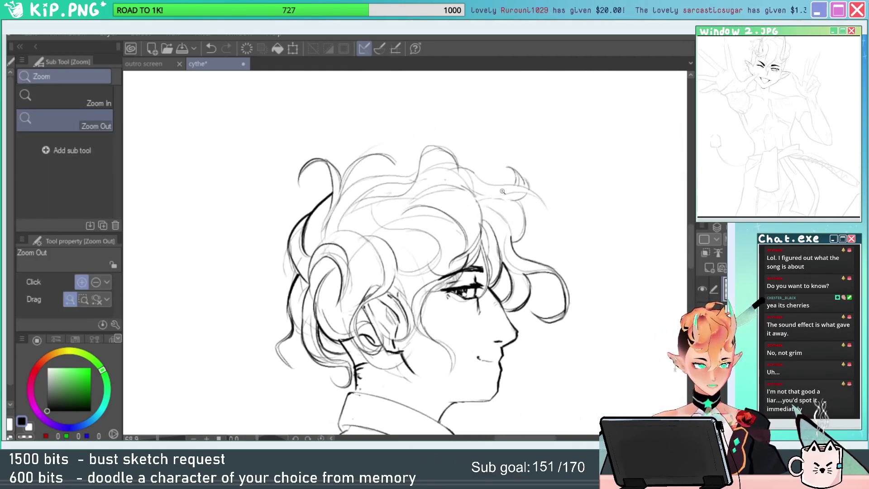
{"action": "scroll", "coordinate": [502, 191], "scroll_direction": "down", "scroll_amount": 2}
{"action": "scroll", "coordinate": [452, 254], "scroll_direction": "up", "scroll_amount": 7}
{"action": "key", "text": "b"}
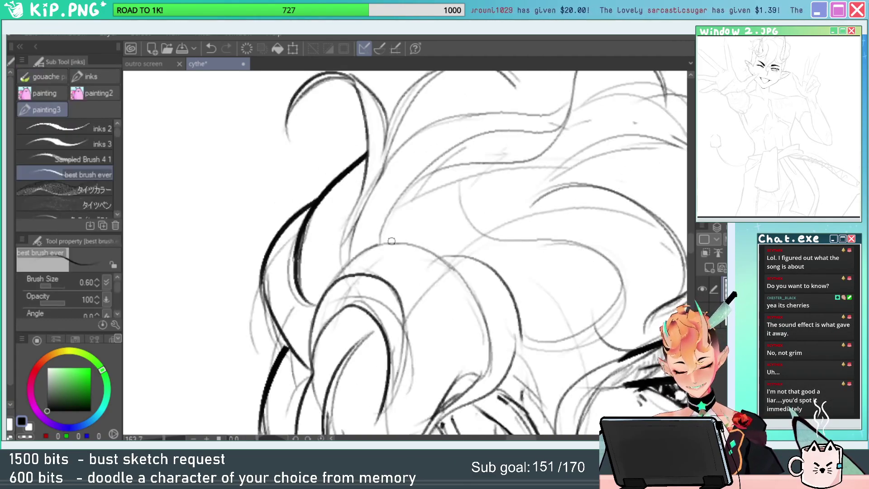
{"action": "mouse_move", "coordinate": [447, 262]}
{"action": "left_mouse_down"}
{"action": "mouse_move", "coordinate": [335, 290]}
{"action": "mouse_move", "coordinate": [469, 114]}
{"action": "left_mouse_up"}
{"action": "key", "text": "/"}
{"action": "left_click_drag", "start_coordinate": [511, 183], "coordinate": [469, 189]}
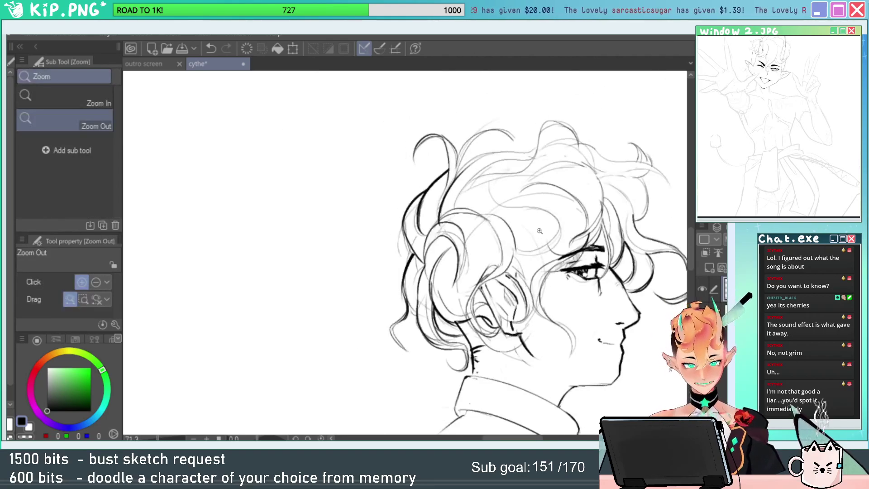
{"action": "left_click_drag", "start_coordinate": [539, 231], "coordinate": [472, 241]}
Darken the upper and lower edges of the wavy strand sweeping forward from the crown above the forehead.
{"action": "scroll", "coordinate": [523, 235], "scroll_direction": "up", "scroll_amount": 4}
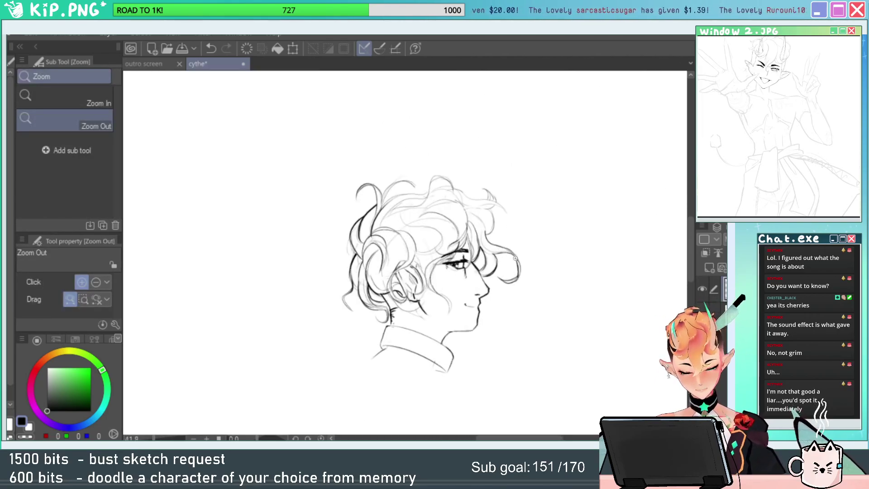
{"action": "scroll", "coordinate": [489, 194], "scroll_direction": "up", "scroll_amount": 4}
{"action": "key", "text": "b"}
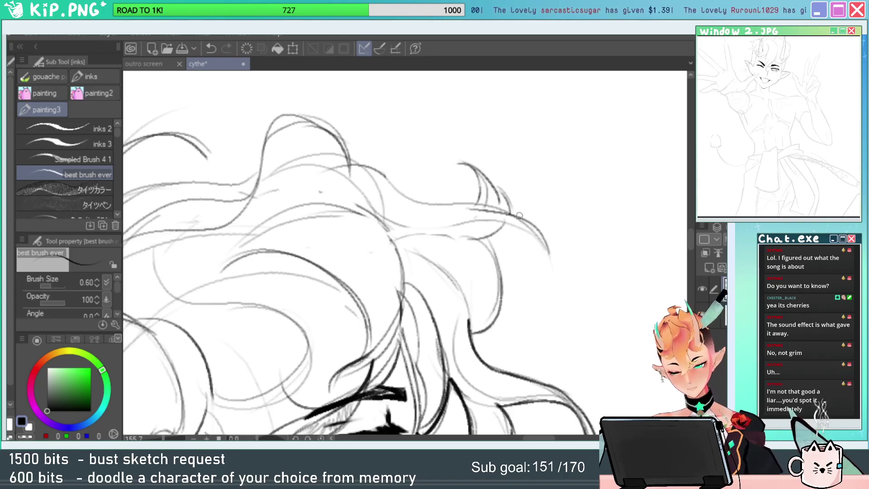
{"action": "key", "text": "ctrl+z"}
{"action": "mouse_move", "coordinate": [384, 173]}
{"action": "left_mouse_down"}
{"action": "mouse_move", "coordinate": [401, 192]}
{"action": "mouse_move", "coordinate": [511, 211]}
{"action": "left_mouse_up"}
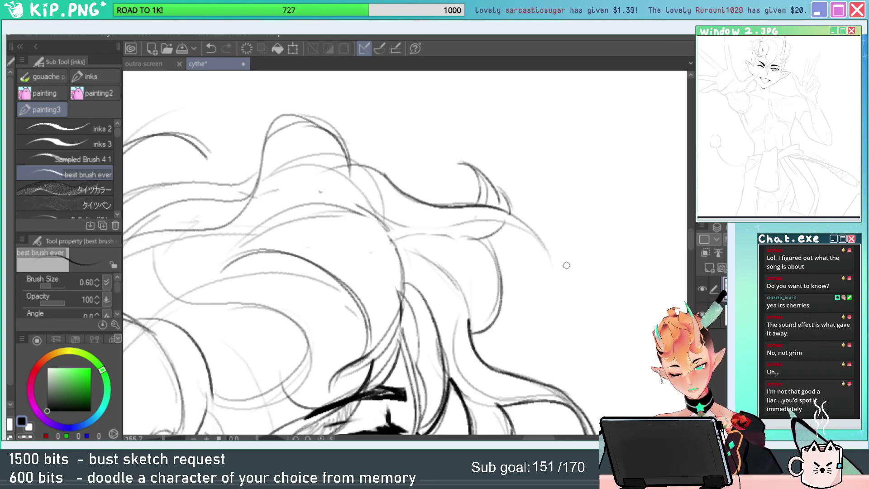
{"action": "mouse_move", "coordinate": [549, 245]}
{"action": "left_mouse_down"}
{"action": "mouse_move", "coordinate": [504, 221]}
{"action": "mouse_move", "coordinate": [423, 221]}
{"action": "left_mouse_up"}
Darken the crown arc beneath the top curl and the strand contour running down to the rounded curl.
{"action": "mouse_move", "coordinate": [390, 176]}
{"action": "left_mouse_down"}
{"action": "mouse_move", "coordinate": [343, 158]}
{"action": "mouse_move", "coordinate": [267, 171]}
{"action": "left_mouse_up"}
{"action": "left_click_drag", "start_coordinate": [362, 193], "coordinate": [536, 198]}
{"action": "key", "text": "ctrl+z"}
{"action": "mouse_move", "coordinate": [521, 161]}
{"action": "left_mouse_down"}
{"action": "mouse_move", "coordinate": [502, 154]}
{"action": "mouse_move", "coordinate": [424, 187]}
{"action": "mouse_move", "coordinate": [472, 158]}
{"action": "mouse_move", "coordinate": [520, 162]}
{"action": "left_mouse_up"}
{"action": "key", "text": "ctrl+z"}
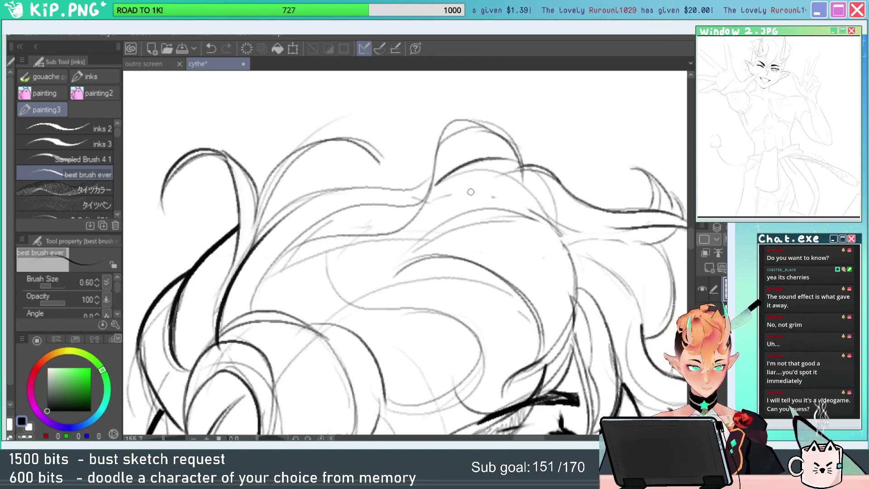
{"action": "left_click_drag", "start_coordinate": [441, 174], "coordinate": [541, 173]}
{"action": "key", "text": "e"}
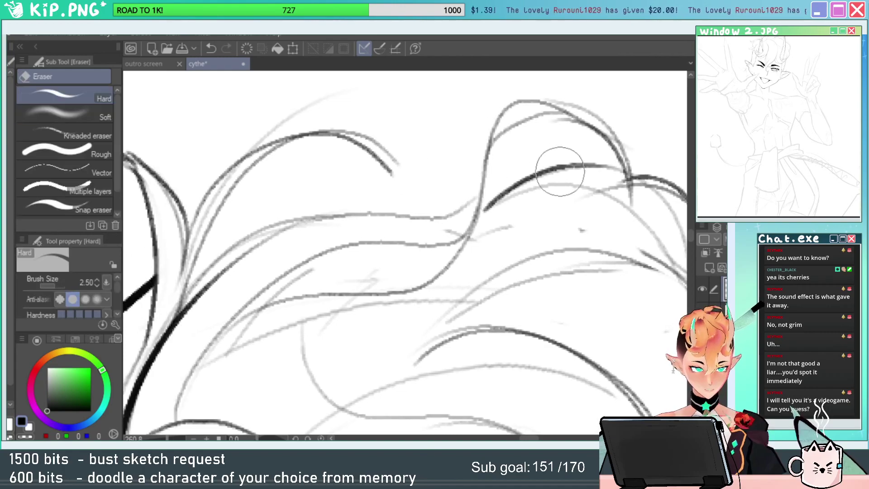
Draw a thick wavy contour from the base of the top curl back along the crown.
{"action": "key", "text": "p"}
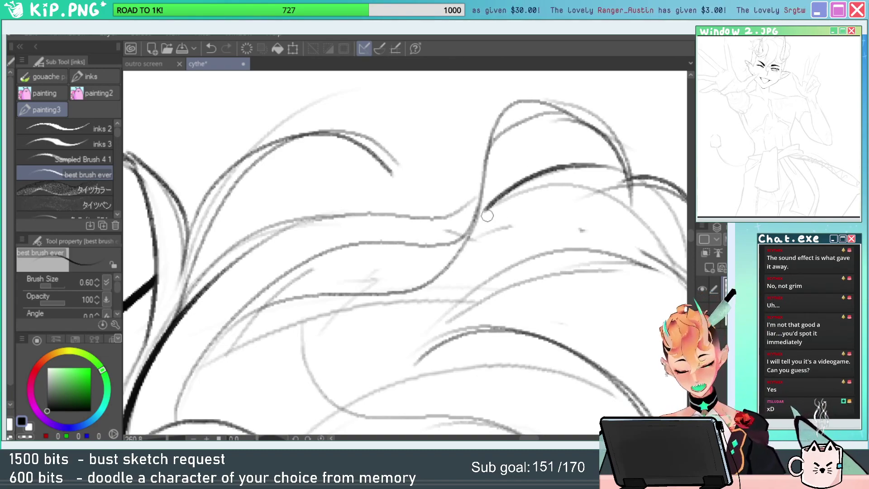
{"action": "left_click_drag", "start_coordinate": [478, 194], "coordinate": [294, 217]}
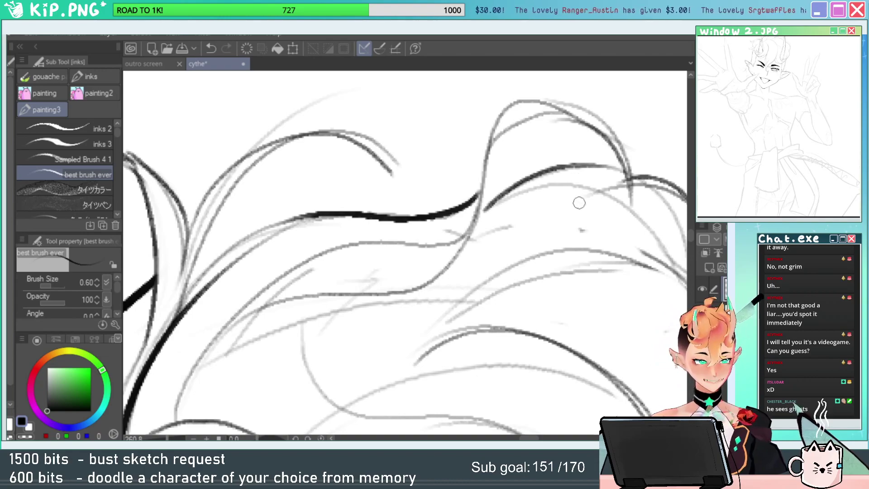
{"action": "left_click_drag", "start_coordinate": [574, 236], "coordinate": [538, 264]}
{"action": "key", "text": "e"}
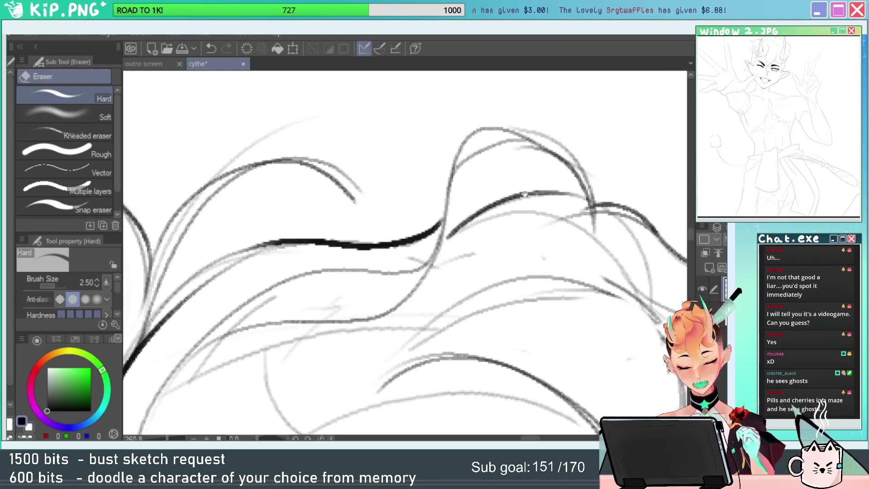
{"action": "left_click_drag", "start_coordinate": [525, 194], "coordinate": [495, 201]}
Draw the inner and outer edges of the top curl's rear side with darker strokes.
{"action": "key", "text": "p"}
{"action": "left_click_drag", "start_coordinate": [423, 183], "coordinate": [493, 148]}
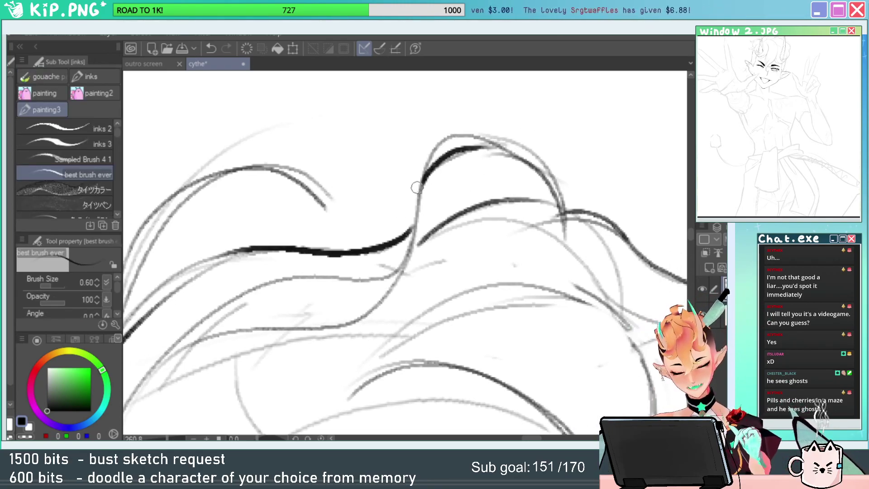
{"action": "left_click_drag", "start_coordinate": [417, 187], "coordinate": [470, 131]}
Try to draw the front edge of the top curl down into the crown hair.
{"action": "left_click_drag", "start_coordinate": [541, 179], "coordinate": [564, 246]}
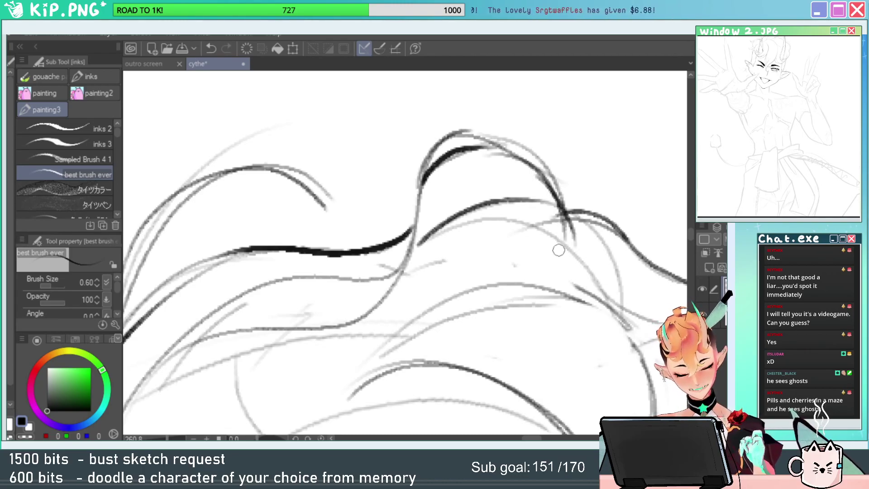
{"action": "key", "text": "ctrl+z"}
{"action": "left_click_drag", "start_coordinate": [537, 172], "coordinate": [561, 273]}
{"action": "key", "text": "ctrl+z"}
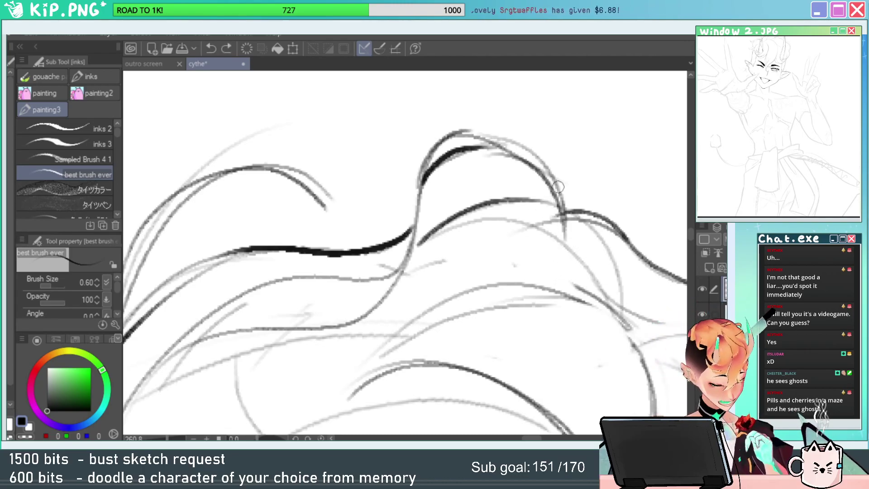
Darken the stretch joining the wavy crown contour to the strand that descends toward the rounded curl.
{"action": "mouse_move", "coordinate": [571, 222]}
{"action": "left_mouse_down"}
{"action": "mouse_move", "coordinate": [557, 268]}
{"action": "mouse_move", "coordinate": [592, 174]}
{"action": "left_mouse_up"}
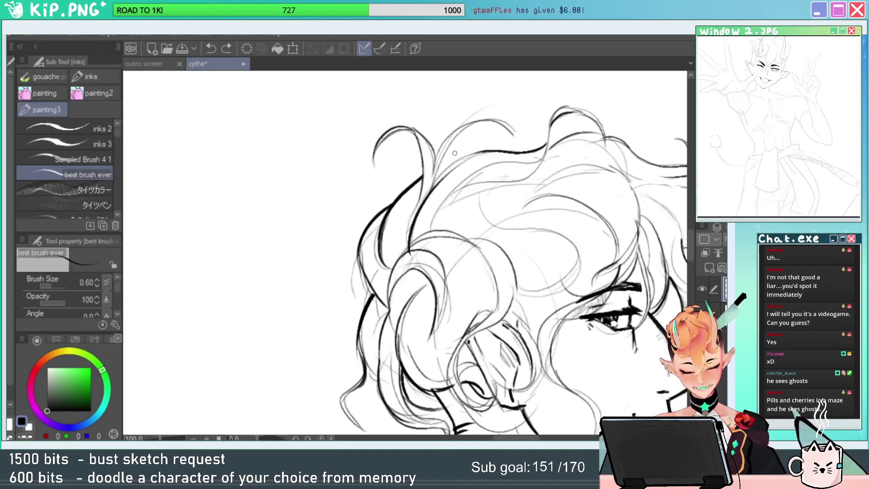
{"action": "left_click_drag", "start_coordinate": [455, 152], "coordinate": [507, 156]}
{"action": "mouse_move", "coordinate": [378, 261]}
{"action": "left_mouse_down"}
{"action": "mouse_move", "coordinate": [501, 162]}
{"action": "mouse_move", "coordinate": [548, 153]}
{"action": "left_mouse_up"}
{"action": "left_click_drag", "start_coordinate": [591, 175], "coordinate": [426, 245]}
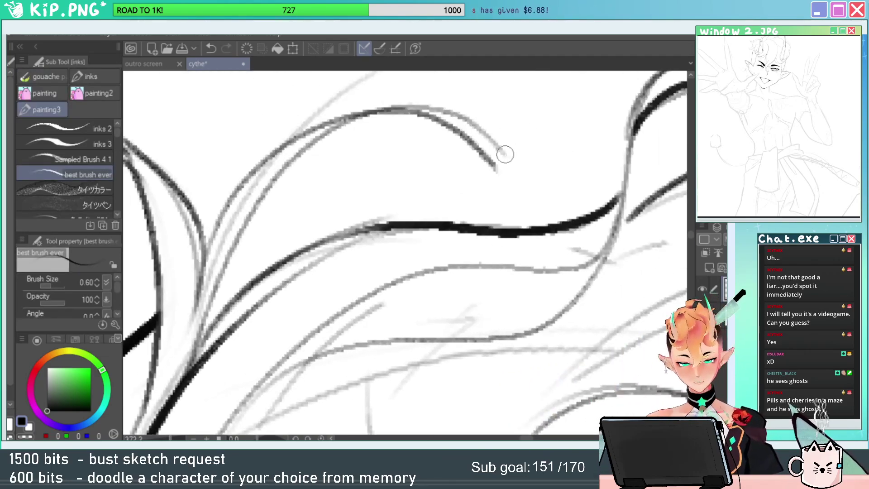
{"action": "mouse_move", "coordinate": [481, 134]}
{"action": "left_mouse_down"}
{"action": "mouse_move", "coordinate": [522, 189]}
{"action": "mouse_move", "coordinate": [526, 222]}
{"action": "left_mouse_up"}
Add a short cheekbone line on the face beside the loose side lock.
{"action": "key", "text": "ctrl+space"}
{"action": "mouse_move", "coordinate": [480, 151]}
{"action": "left_mouse_down"}
{"action": "mouse_move", "coordinate": [526, 209]}
{"action": "mouse_move", "coordinate": [463, 200]}
{"action": "left_mouse_up"}
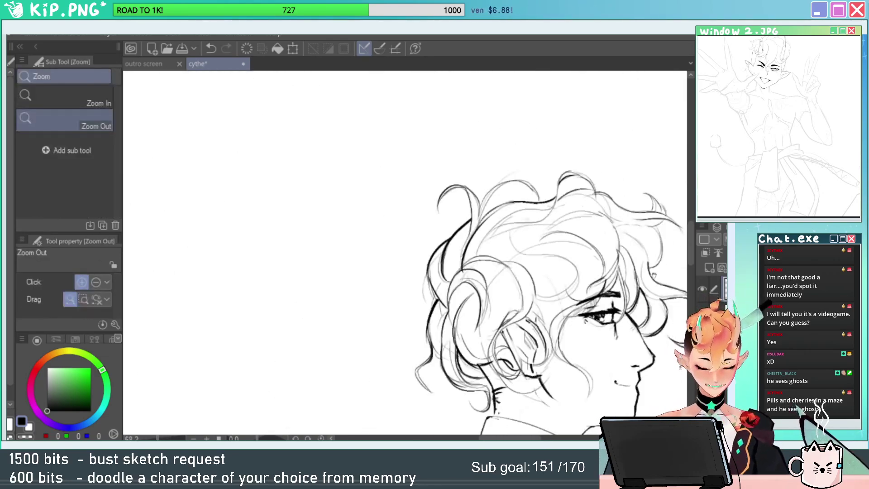
{"action": "left_click_drag", "start_coordinate": [674, 224], "coordinate": [594, 166]}
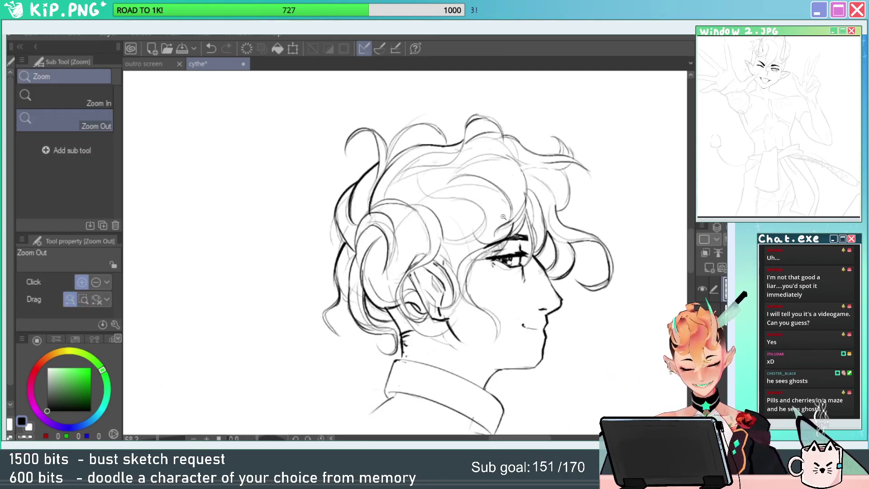
{"action": "left_click_drag", "start_coordinate": [491, 322], "coordinate": [526, 271]}
{"action": "key", "text": "e"}
{"action": "key", "text": "p"}
{"action": "left_click_drag", "start_coordinate": [477, 258], "coordinate": [488, 275]}
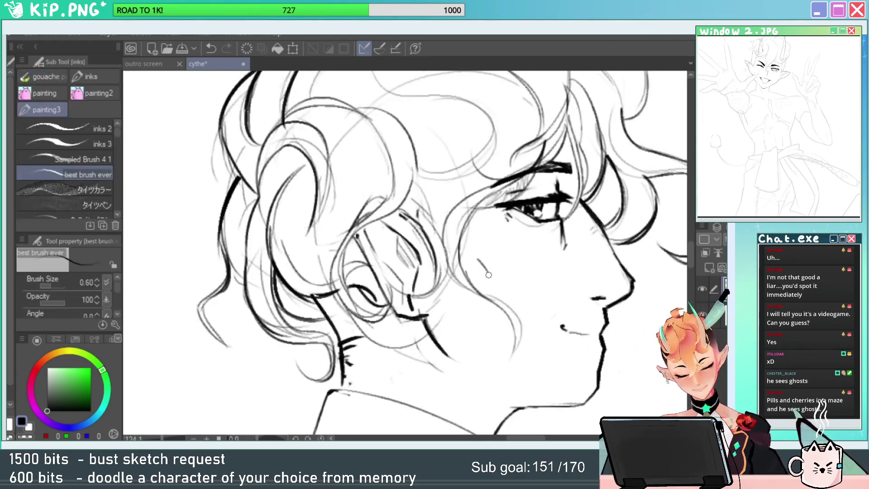
Shade the loose side lock and the hair between it and the ear with diagonal hatching.
{"action": "left_click_drag", "start_coordinate": [515, 345], "coordinate": [515, 320]}
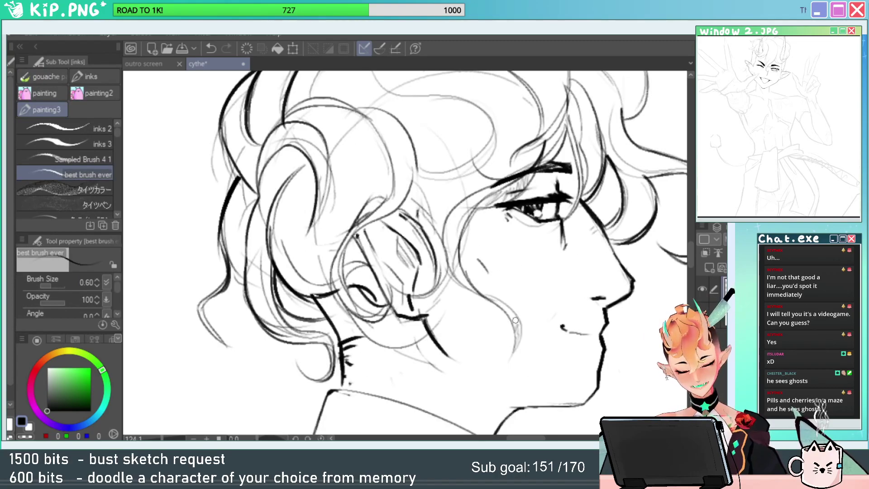
{"action": "mouse_move", "coordinate": [481, 289]}
{"action": "left_mouse_down"}
{"action": "mouse_move", "coordinate": [455, 268]}
{"action": "mouse_move", "coordinate": [454, 217]}
{"action": "mouse_move", "coordinate": [448, 241]}
{"action": "mouse_move", "coordinate": [485, 191]}
{"action": "left_mouse_up"}
{"action": "mouse_move", "coordinate": [463, 249]}
{"action": "left_mouse_down"}
{"action": "mouse_move", "coordinate": [498, 289]}
{"action": "mouse_move", "coordinate": [479, 282]}
{"action": "mouse_move", "coordinate": [460, 249]}
{"action": "mouse_move", "coordinate": [439, 245]}
{"action": "left_mouse_up"}
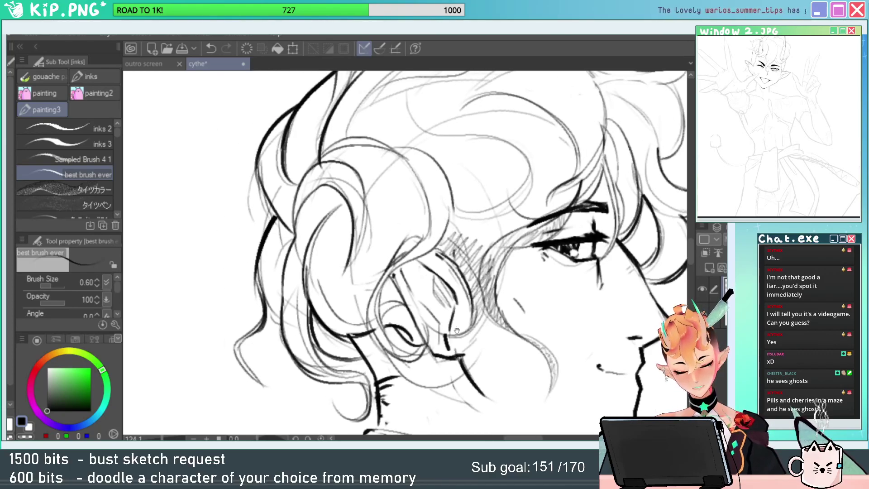
Hatch shading into the back hair strands behind the rounded curl and down to the nape.
{"action": "mouse_move", "coordinate": [457, 331]}
{"action": "left_mouse_down"}
{"action": "mouse_move", "coordinate": [499, 297]}
{"action": "mouse_move", "coordinate": [455, 317]}
{"action": "mouse_move", "coordinate": [425, 310]}
{"action": "mouse_move", "coordinate": [415, 261]}
{"action": "left_mouse_up"}
{"action": "mouse_move", "coordinate": [410, 338]}
{"action": "left_mouse_down"}
{"action": "mouse_move", "coordinate": [369, 337]}
{"action": "mouse_move", "coordinate": [337, 289]}
{"action": "mouse_move", "coordinate": [331, 242]}
{"action": "mouse_move", "coordinate": [352, 196]}
{"action": "mouse_move", "coordinate": [308, 238]}
{"action": "mouse_move", "coordinate": [319, 282]}
{"action": "left_mouse_up"}
{"action": "left_click_drag", "start_coordinate": [420, 233], "coordinate": [438, 308]}
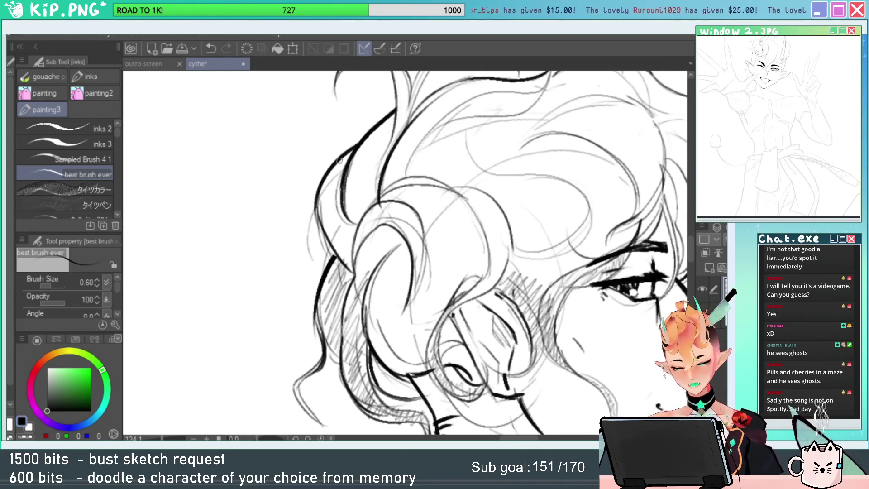
Hatch the strands at the back of the head and the tall curling strand rising above them.
{"action": "mouse_move", "coordinate": [338, 160]}
{"action": "left_mouse_down"}
{"action": "mouse_move", "coordinate": [337, 236]}
{"action": "mouse_move", "coordinate": [351, 255]}
{"action": "mouse_move", "coordinate": [358, 250]}
{"action": "left_mouse_up"}
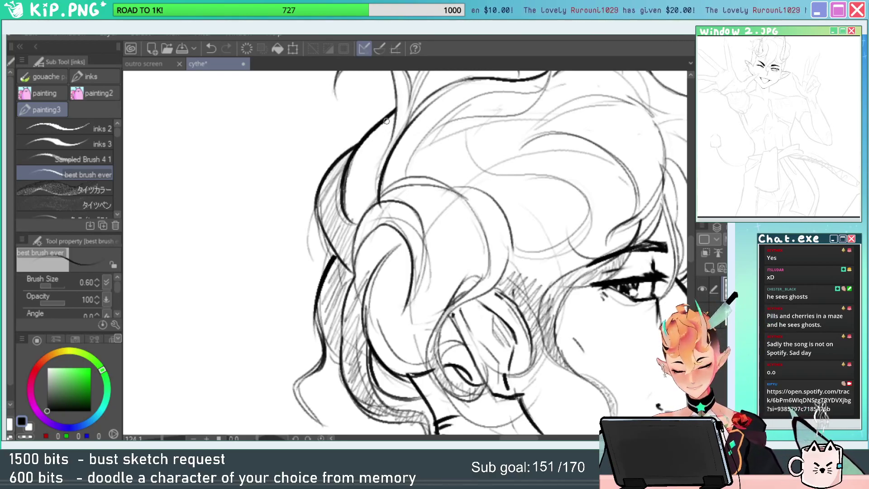
{"action": "mouse_move", "coordinate": [343, 171]}
{"action": "left_mouse_down"}
{"action": "mouse_move", "coordinate": [384, 129]}
{"action": "mouse_move", "coordinate": [362, 203]}
{"action": "mouse_move", "coordinate": [379, 200]}
{"action": "left_mouse_up"}
{"action": "left_click_drag", "start_coordinate": [457, 168], "coordinate": [431, 235]}
{"action": "left_click_drag", "start_coordinate": [379, 189], "coordinate": [365, 209]}
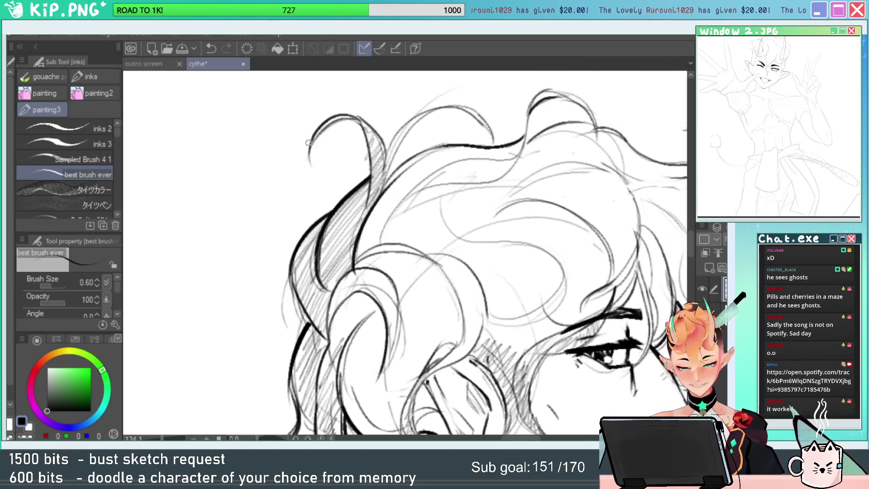
{"action": "left_click_drag", "start_coordinate": [553, 202], "coordinate": [538, 154]}
{"action": "left_click_drag", "start_coordinate": [534, 190], "coordinate": [487, 143]}
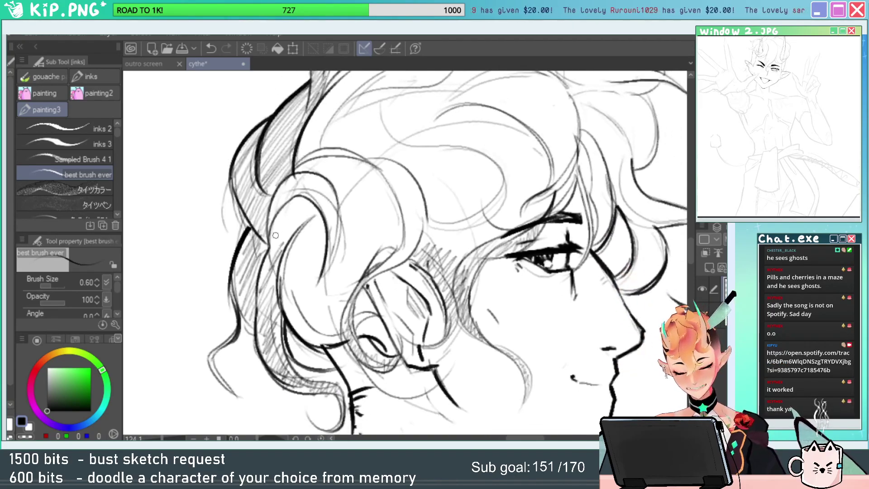
Hatch the coiled curl above the ear and the ear itself, erasing the excess hatching inside the ear.
{"action": "mouse_move", "coordinate": [275, 235]}
{"action": "left_mouse_down"}
{"action": "mouse_move", "coordinate": [274, 193]}
{"action": "mouse_move", "coordinate": [301, 218]}
{"action": "mouse_move", "coordinate": [307, 178]}
{"action": "mouse_move", "coordinate": [319, 177]}
{"action": "mouse_move", "coordinate": [348, 231]}
{"action": "mouse_move", "coordinate": [321, 229]}
{"action": "mouse_move", "coordinate": [326, 210]}
{"action": "mouse_move", "coordinate": [315, 223]}
{"action": "mouse_move", "coordinate": [294, 305]}
{"action": "mouse_move", "coordinate": [305, 340]}
{"action": "mouse_move", "coordinate": [343, 293]}
{"action": "mouse_move", "coordinate": [341, 332]}
{"action": "left_mouse_up"}
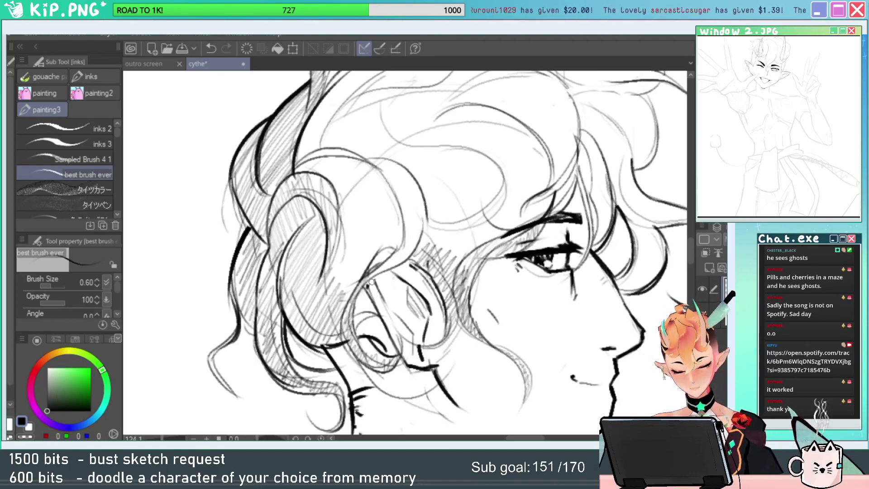
{"action": "mouse_move", "coordinate": [370, 281]}
{"action": "left_mouse_down"}
{"action": "mouse_move", "coordinate": [389, 269]}
{"action": "mouse_move", "coordinate": [364, 338]}
{"action": "mouse_move", "coordinate": [395, 308]}
{"action": "mouse_move", "coordinate": [397, 333]}
{"action": "left_mouse_up"}
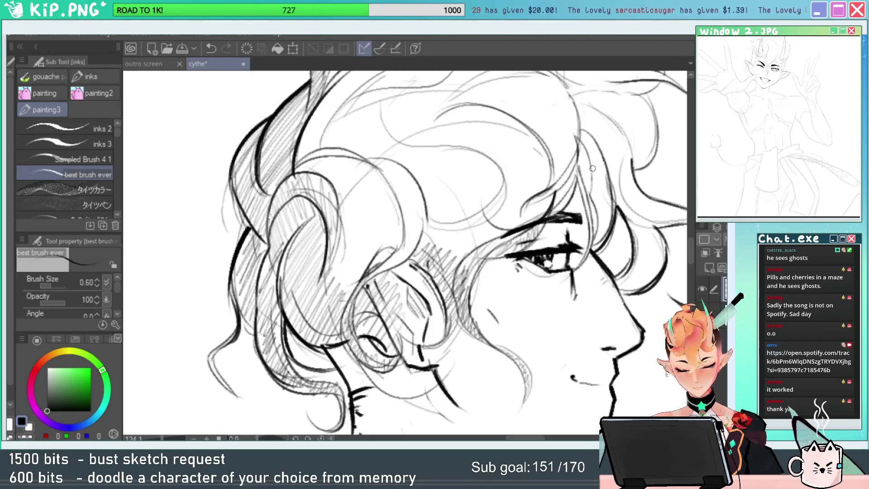
{"action": "key", "text": "e"}
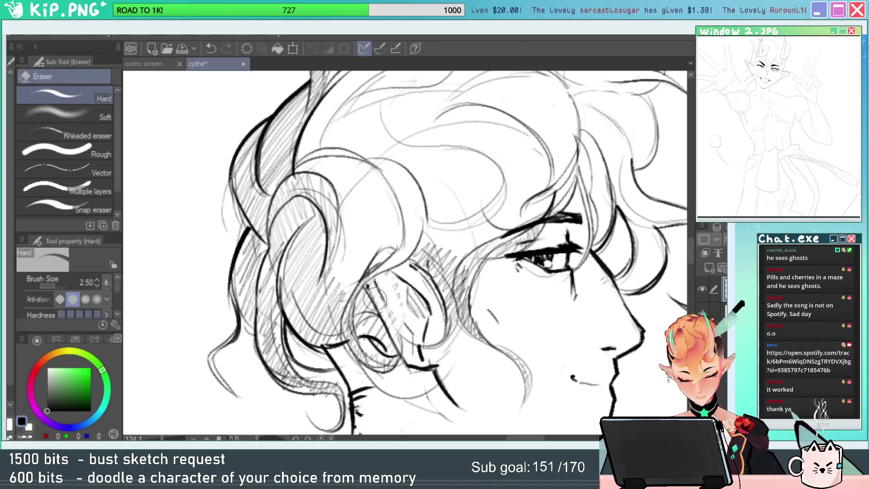
{"action": "mouse_move", "coordinate": [375, 298]}
{"action": "left_mouse_down"}
{"action": "mouse_move", "coordinate": [391, 319]}
{"action": "mouse_move", "coordinate": [400, 316]}
{"action": "left_mouse_up"}
{"action": "left_click_drag", "start_coordinate": [453, 202], "coordinate": [437, 283]}
Extend the diagonal hatching across the broad front part of the rounded curl above the ear.
{"action": "key", "text": "p"}
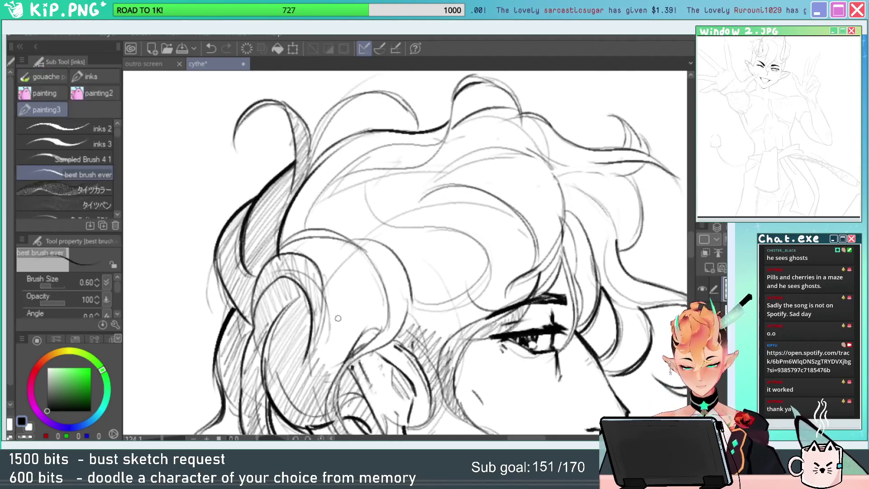
{"action": "mouse_move", "coordinate": [333, 374]}
{"action": "left_mouse_down"}
{"action": "mouse_move", "coordinate": [321, 334]}
{"action": "mouse_move", "coordinate": [360, 343]}
{"action": "mouse_move", "coordinate": [318, 278]}
{"action": "mouse_move", "coordinate": [332, 271]}
{"action": "mouse_move", "coordinate": [383, 287]}
{"action": "left_mouse_up"}
{"action": "mouse_move", "coordinate": [309, 252]}
{"action": "left_mouse_down"}
{"action": "mouse_move", "coordinate": [356, 261]}
{"action": "mouse_move", "coordinate": [351, 247]}
{"action": "left_mouse_up"}
{"action": "left_click_drag", "start_coordinate": [631, 191], "coordinate": [490, 189]}
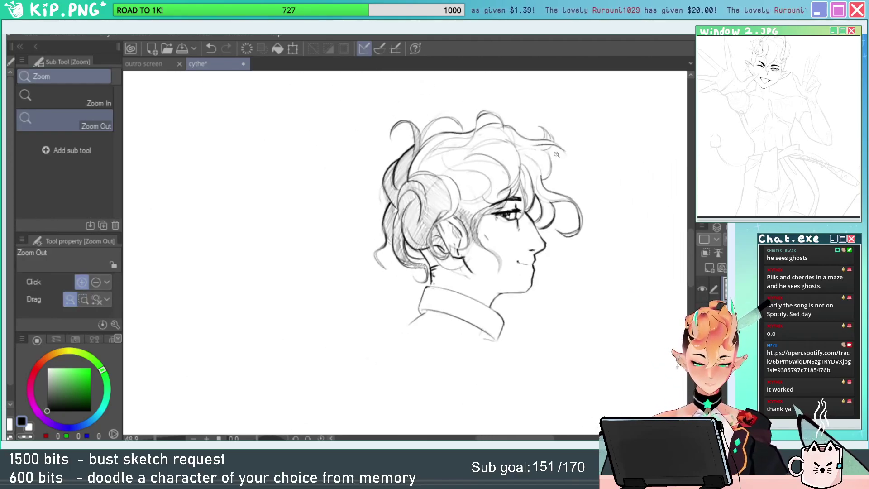
Hatch the looping front curls over the forehead and the narrow bang strands beside the eyebrow.
{"action": "key", "text": "ctrl+space"}
{"action": "left_click", "coordinate": [539, 153]}
{"action": "left_click_drag", "start_coordinate": [544, 315], "coordinate": [568, 252]}
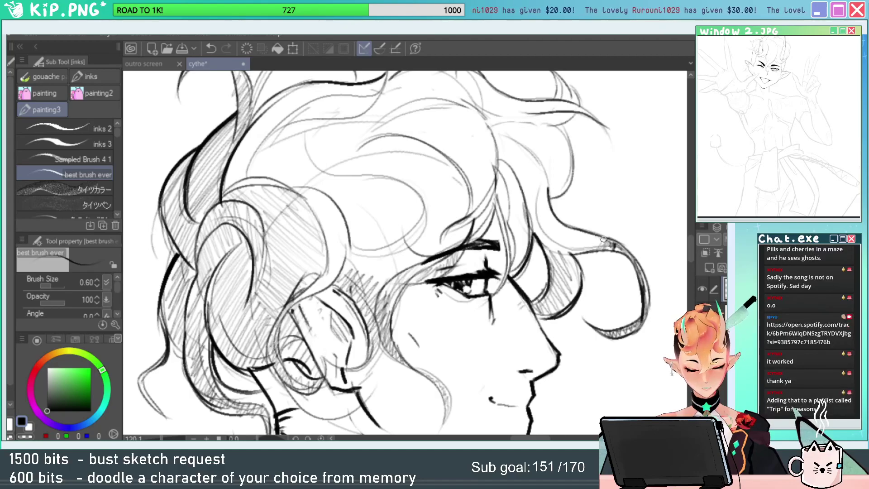
{"action": "mouse_move", "coordinate": [573, 235]}
{"action": "left_mouse_down"}
{"action": "mouse_move", "coordinate": [548, 247]}
{"action": "mouse_move", "coordinate": [529, 214]}
{"action": "left_mouse_up"}
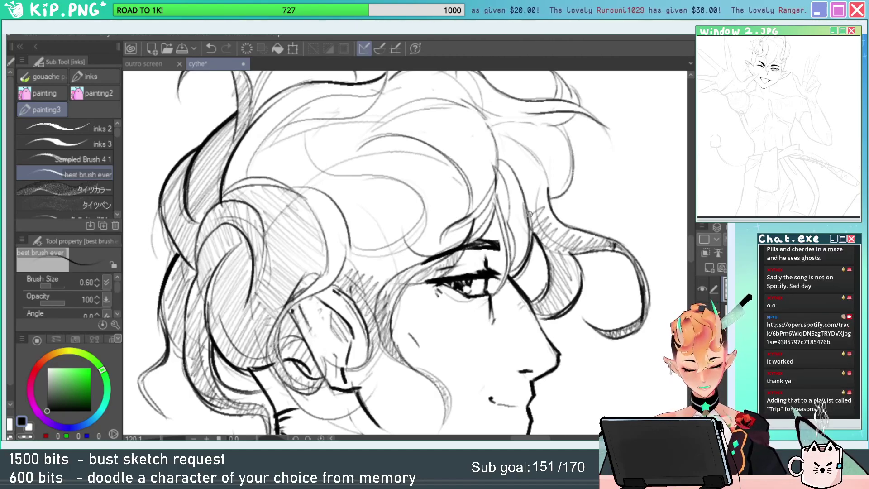
{"action": "mouse_move", "coordinate": [587, 191]}
{"action": "left_mouse_down"}
{"action": "mouse_move", "coordinate": [567, 220]}
{"action": "mouse_move", "coordinate": [533, 219]}
{"action": "mouse_move", "coordinate": [594, 139]}
{"action": "left_mouse_up"}
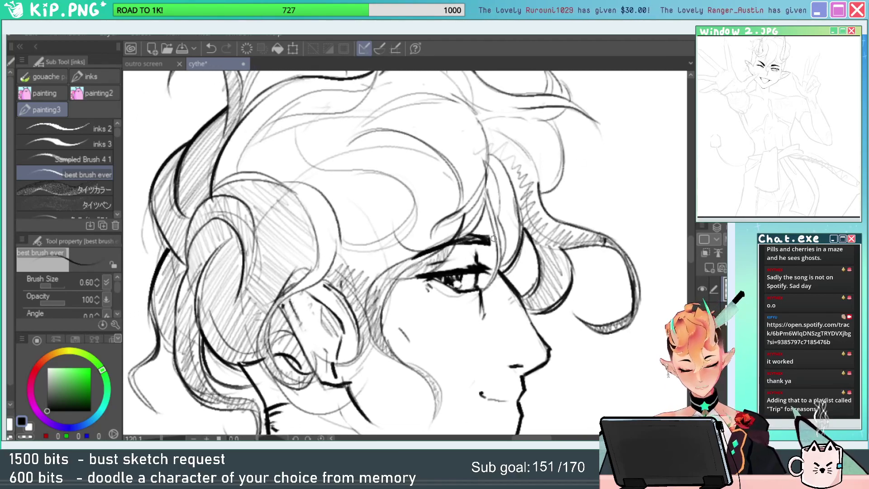
{"action": "mouse_move", "coordinate": [493, 246]}
{"action": "left_mouse_down"}
{"action": "mouse_move", "coordinate": [506, 226]}
{"action": "mouse_move", "coordinate": [495, 167]}
{"action": "left_mouse_up"}
Hatch the arched lock above the forehead and the outer front rim of the rounded curl above the ear.
{"action": "mouse_move", "coordinate": [405, 90]}
{"action": "left_mouse_down"}
{"action": "mouse_move", "coordinate": [429, 168]}
{"action": "mouse_move", "coordinate": [468, 182]}
{"action": "mouse_move", "coordinate": [458, 202]}
{"action": "mouse_move", "coordinate": [480, 213]}
{"action": "mouse_move", "coordinate": [474, 267]}
{"action": "left_mouse_up"}
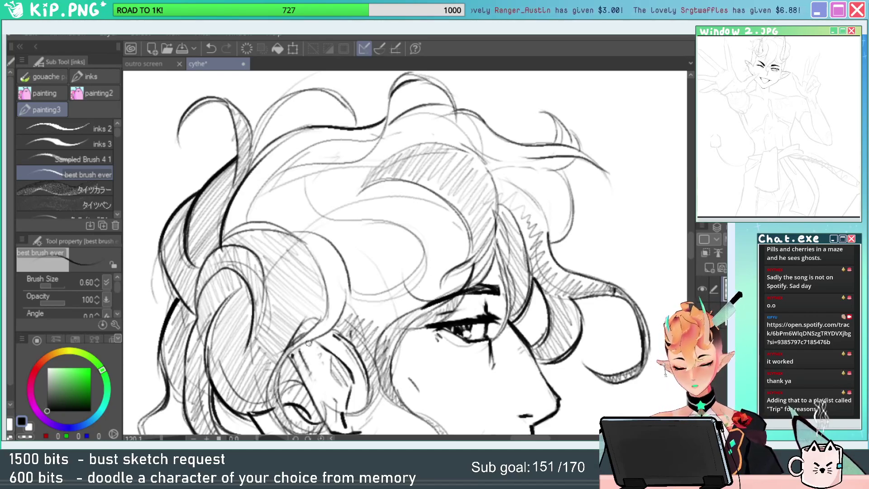
{"action": "key", "text": "ctrl+z"}
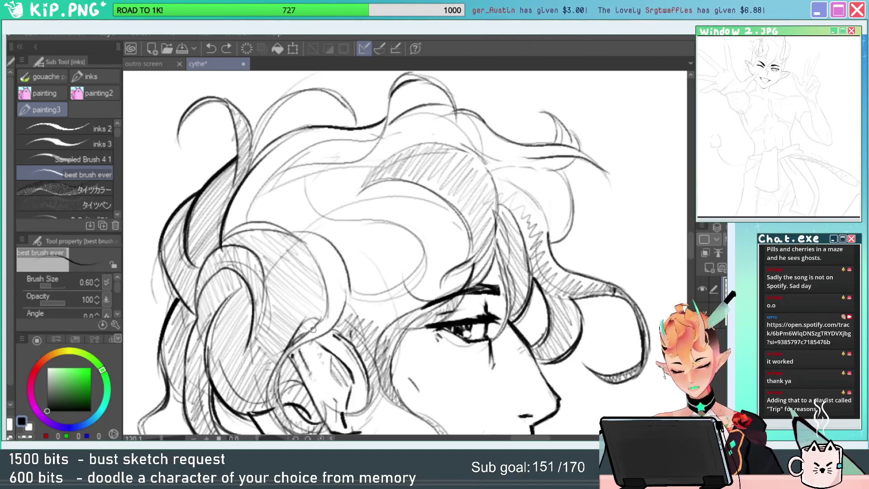
{"action": "mouse_move", "coordinate": [320, 331]}
{"action": "left_mouse_down"}
{"action": "mouse_move", "coordinate": [342, 302]}
{"action": "mouse_move", "coordinate": [329, 306]}
{"action": "mouse_move", "coordinate": [342, 274]}
{"action": "left_mouse_up"}
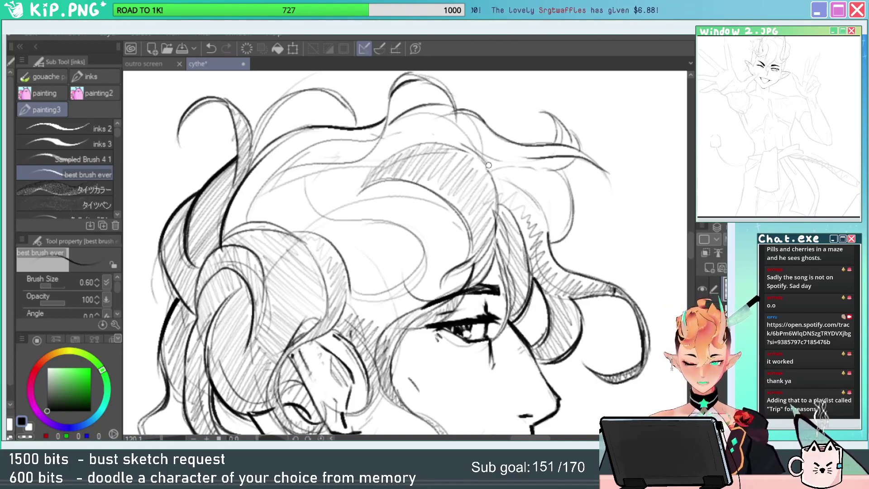
Hatch the front tuft, the band along the top of the crown and the flicked strand at the front.
{"action": "mouse_move", "coordinate": [516, 165]}
{"action": "left_mouse_down"}
{"action": "mouse_move", "coordinate": [538, 160]}
{"action": "mouse_move", "coordinate": [561, 212]}
{"action": "left_mouse_up"}
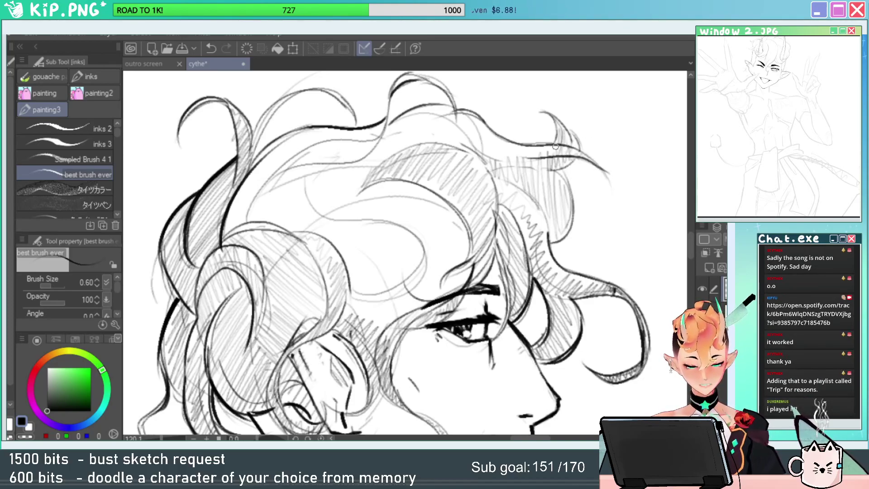
{"action": "mouse_move", "coordinate": [555, 146]}
{"action": "left_mouse_down"}
{"action": "mouse_move", "coordinate": [541, 163]}
{"action": "mouse_move", "coordinate": [533, 146]}
{"action": "mouse_move", "coordinate": [507, 158]}
{"action": "mouse_move", "coordinate": [509, 144]}
{"action": "mouse_move", "coordinate": [488, 152]}
{"action": "mouse_move", "coordinate": [478, 145]}
{"action": "mouse_move", "coordinate": [479, 127]}
{"action": "mouse_move", "coordinate": [454, 138]}
{"action": "mouse_move", "coordinate": [459, 119]}
{"action": "mouse_move", "coordinate": [422, 129]}
{"action": "mouse_move", "coordinate": [428, 112]}
{"action": "mouse_move", "coordinate": [381, 135]}
{"action": "mouse_move", "coordinate": [401, 124]}
{"action": "mouse_move", "coordinate": [404, 144]}
{"action": "left_mouse_up"}
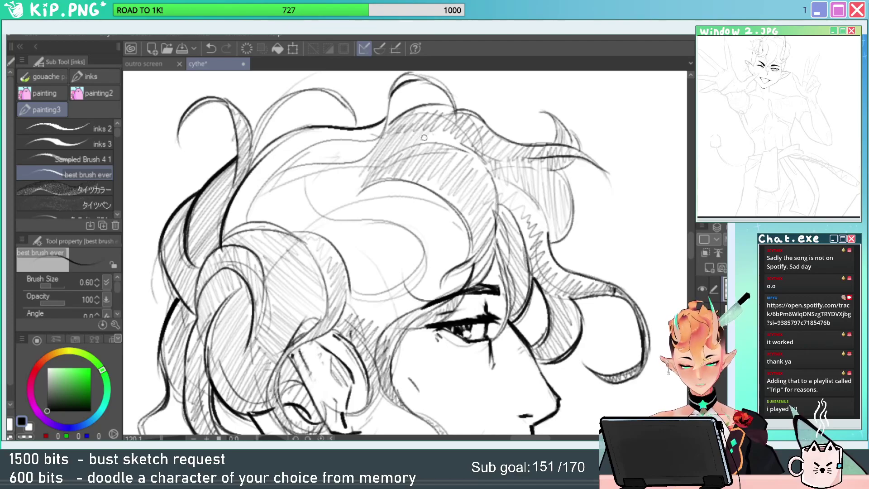
{"action": "left_click_drag", "start_coordinate": [533, 161], "coordinate": [564, 134]}
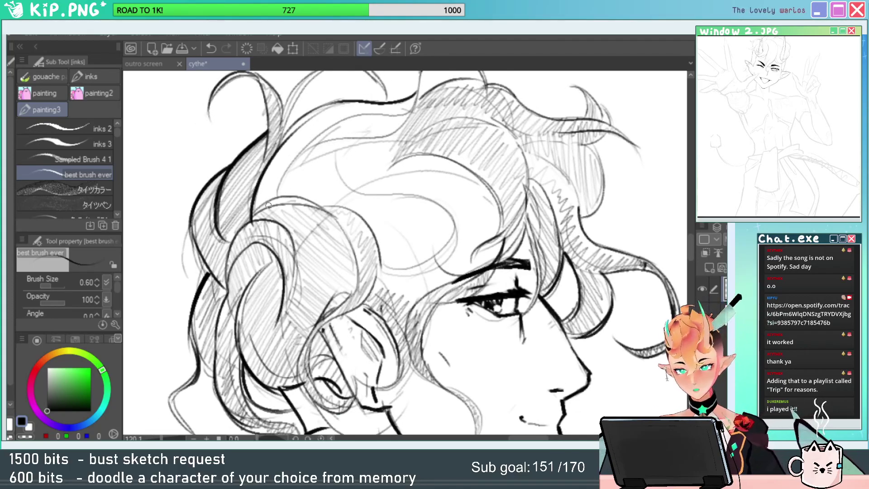
Fill the large central hair area between the crown, rounded curl and eyebrow with long light hatching.
{"action": "left_click_drag", "start_coordinate": [264, 204], "coordinate": [306, 156]}
{"action": "key", "text": "ctrl+z"}
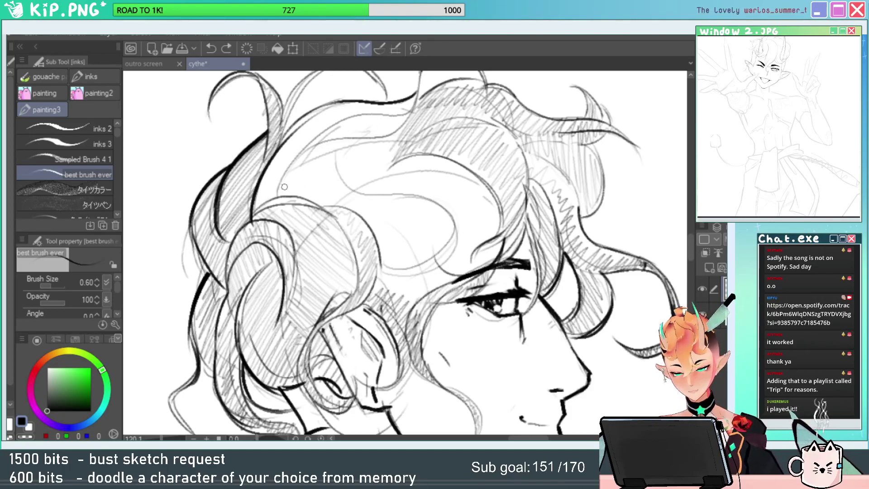
{"action": "mouse_move", "coordinate": [293, 186]}
{"action": "left_mouse_down"}
{"action": "mouse_move", "coordinate": [302, 157]}
{"action": "mouse_move", "coordinate": [359, 208]}
{"action": "left_mouse_up"}
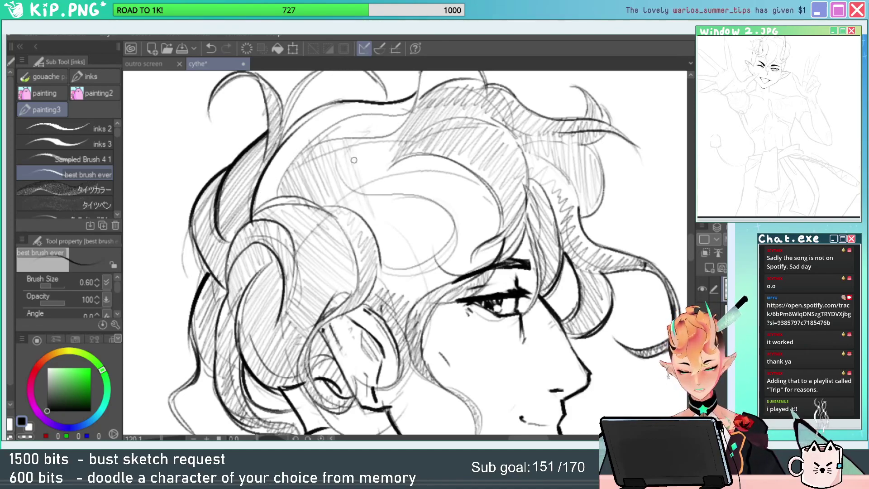
{"action": "mouse_move", "coordinate": [354, 160]}
{"action": "left_mouse_down"}
{"action": "mouse_move", "coordinate": [414, 302]}
{"action": "mouse_move", "coordinate": [384, 280]}
{"action": "mouse_move", "coordinate": [392, 248]}
{"action": "mouse_move", "coordinate": [410, 278]}
{"action": "mouse_move", "coordinate": [435, 280]}
{"action": "left_mouse_up"}
{"action": "mouse_move", "coordinate": [380, 172]}
{"action": "left_mouse_down"}
{"action": "mouse_move", "coordinate": [402, 256]}
{"action": "mouse_move", "coordinate": [370, 141]}
{"action": "mouse_move", "coordinate": [435, 276]}
{"action": "mouse_move", "coordinate": [396, 159]}
{"action": "mouse_move", "coordinate": [452, 261]}
{"action": "mouse_move", "coordinate": [466, 269]}
{"action": "mouse_move", "coordinate": [432, 174]}
{"action": "mouse_move", "coordinate": [443, 165]}
{"action": "mouse_move", "coordinate": [476, 227]}
{"action": "mouse_move", "coordinate": [490, 194]}
{"action": "left_mouse_up"}
{"action": "mouse_move", "coordinate": [439, 177]}
{"action": "left_mouse_down"}
{"action": "mouse_move", "coordinate": [454, 217]}
{"action": "mouse_move", "coordinate": [482, 245]}
{"action": "mouse_move", "coordinate": [474, 185]}
{"action": "left_mouse_up"}
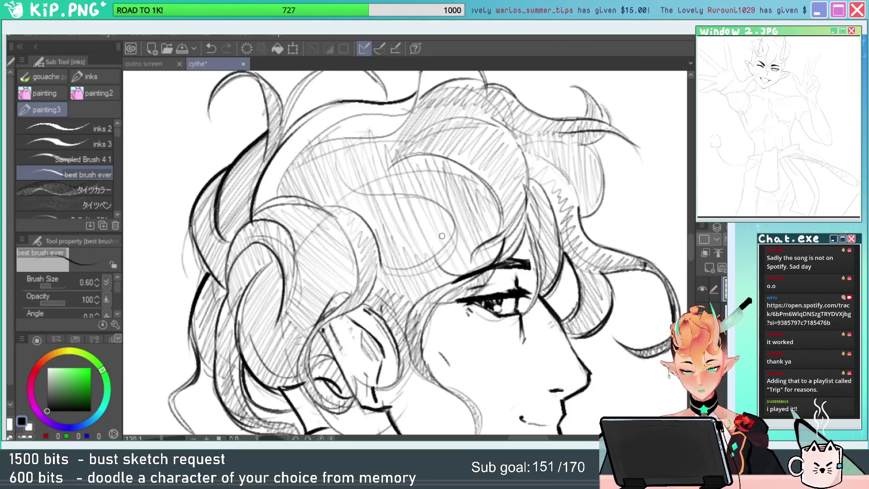
{"action": "mouse_move", "coordinate": [441, 236]}
{"action": "left_mouse_down"}
{"action": "mouse_move", "coordinate": [457, 271]}
{"action": "mouse_move", "coordinate": [473, 254]}
{"action": "mouse_move", "coordinate": [513, 238]}
{"action": "left_mouse_up"}
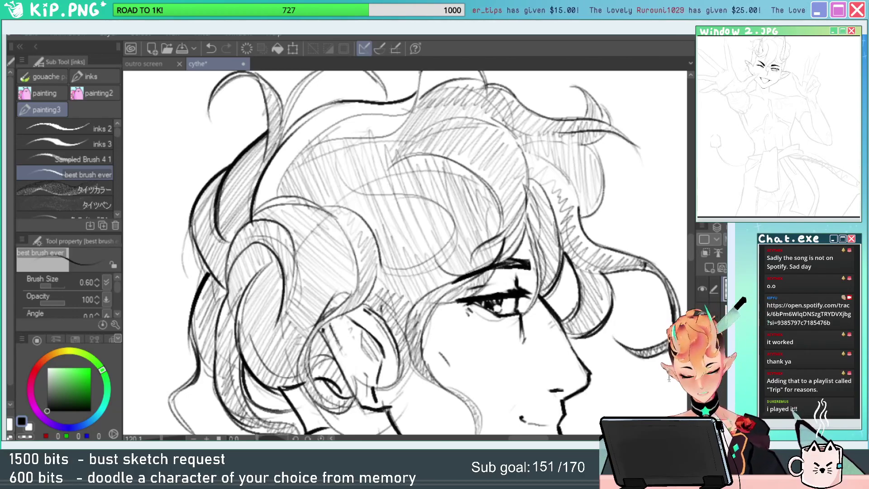
{"action": "left_click_drag", "start_coordinate": [452, 293], "coordinate": [472, 375]}
{"action": "left_click_drag", "start_coordinate": [514, 269], "coordinate": [446, 270]}
{"action": "left_click_drag", "start_coordinate": [599, 241], "coordinate": [569, 163]}
{"action": "left_click", "coordinate": [544, 232]}
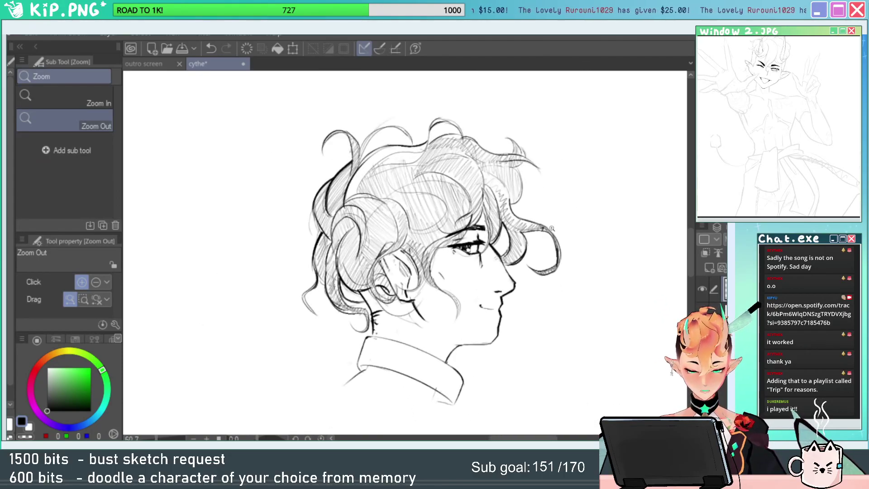
{"action": "left_click", "coordinate": [463, 208]}
Hatch the nape behind the ear and the blank band just beneath the wavy crown contour.
{"action": "key", "text": "e"}
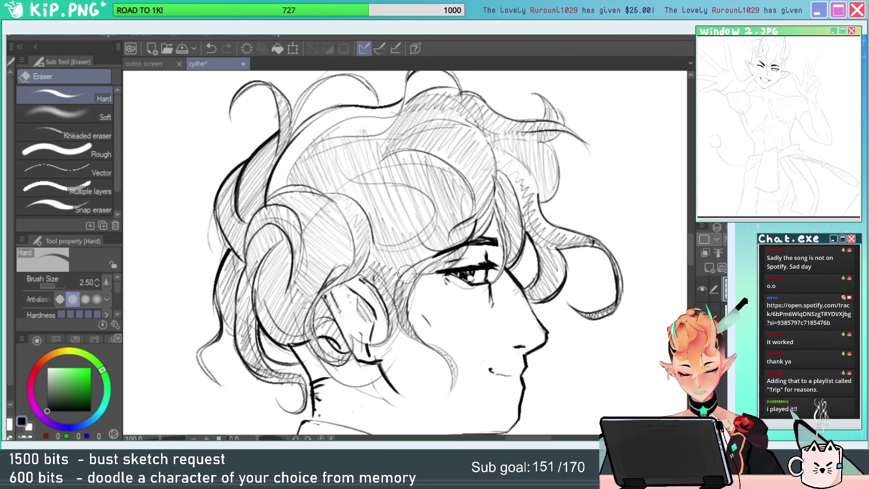
{"action": "left_click", "coordinate": [568, 244], "text": "alt"}
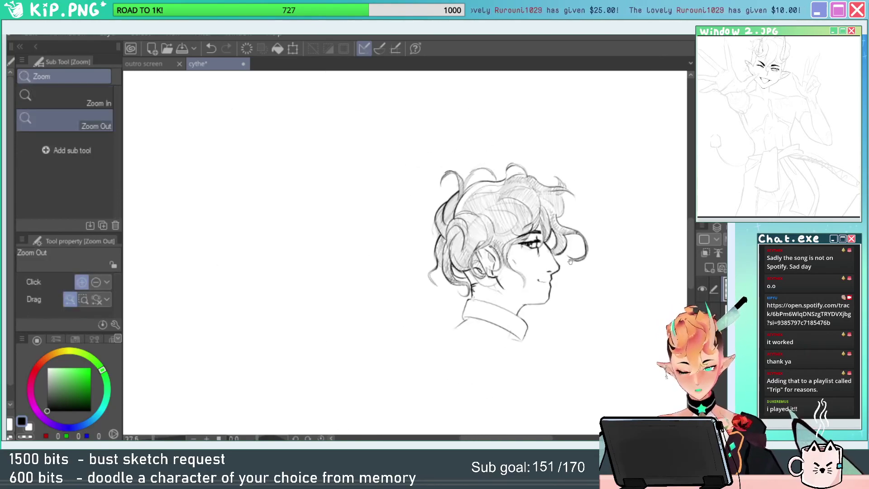
{"action": "scroll", "coordinate": [589, 258], "scroll_direction": "up", "scroll_amount": 3}
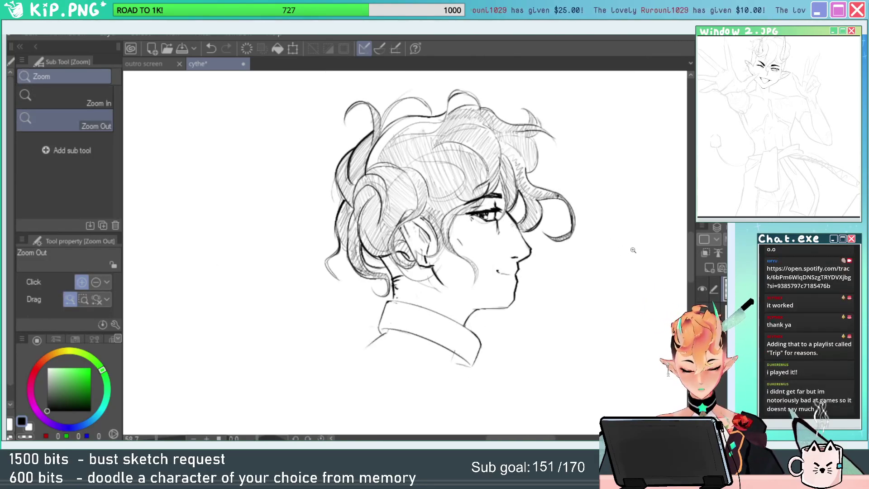
{"action": "left_click_drag", "start_coordinate": [390, 274], "coordinate": [453, 273]}
{"action": "key", "text": "p"}
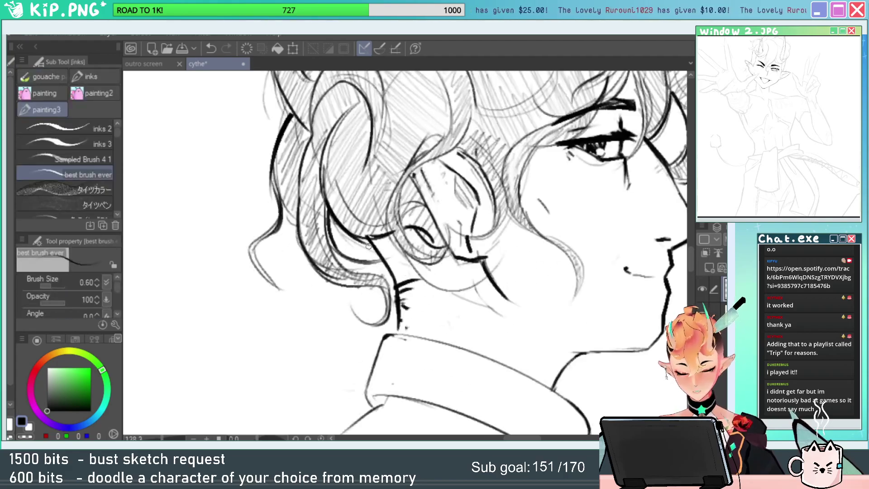
{"action": "left_click_drag", "start_coordinate": [365, 238], "coordinate": [393, 278]}
{"action": "left_click_drag", "start_coordinate": [501, 123], "coordinate": [443, 249]}
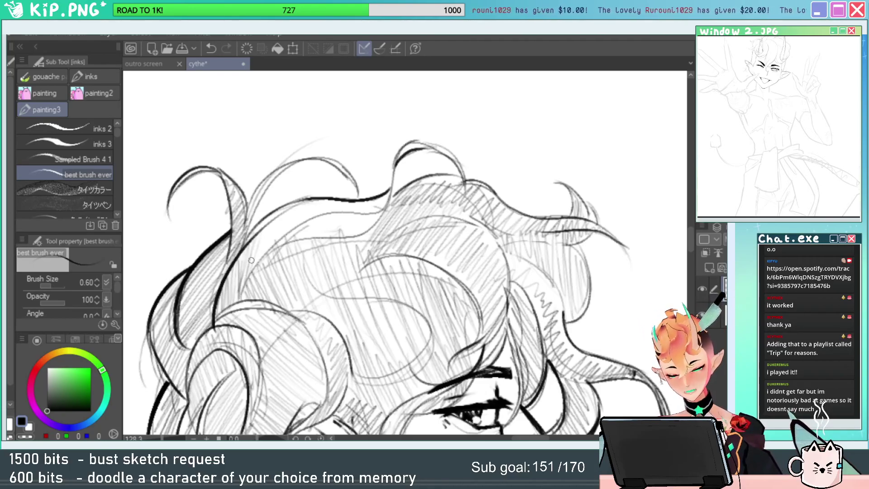
{"action": "left_click_drag", "start_coordinate": [282, 213], "coordinate": [390, 206]}
Thin the vertical line beneath the eye by erasing part of it.
{"action": "key", "text": "alt+space"}
{"action": "left_click_drag", "start_coordinate": [567, 129], "coordinate": [572, 158]}
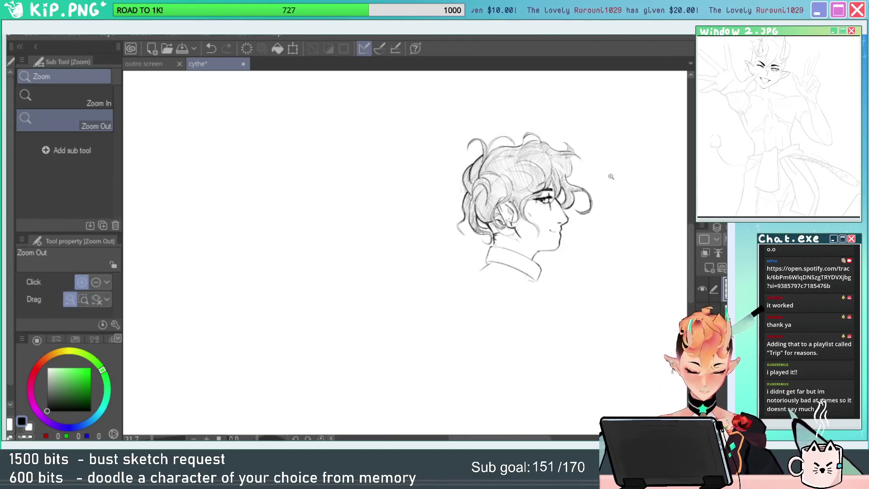
{"action": "left_click", "coordinate": [599, 173]}
{"action": "left_click", "coordinate": [621, 186]}
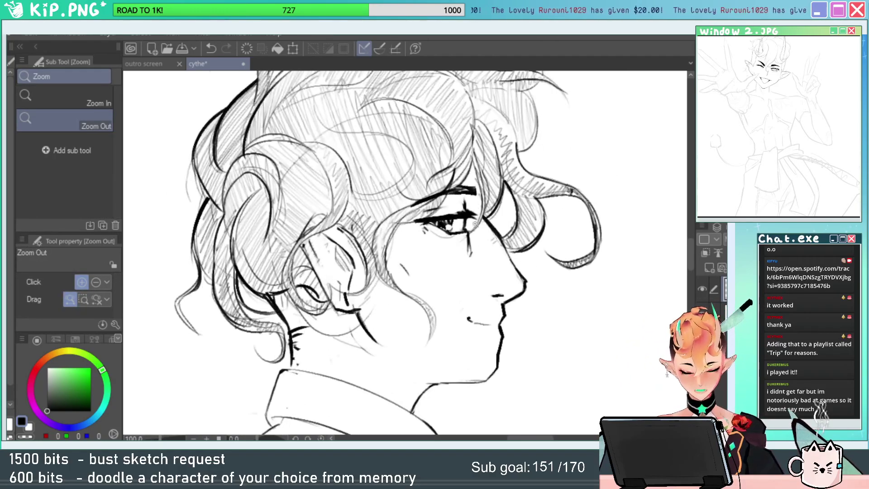
{"action": "key", "text": "p"}
{"action": "key", "text": "e"}
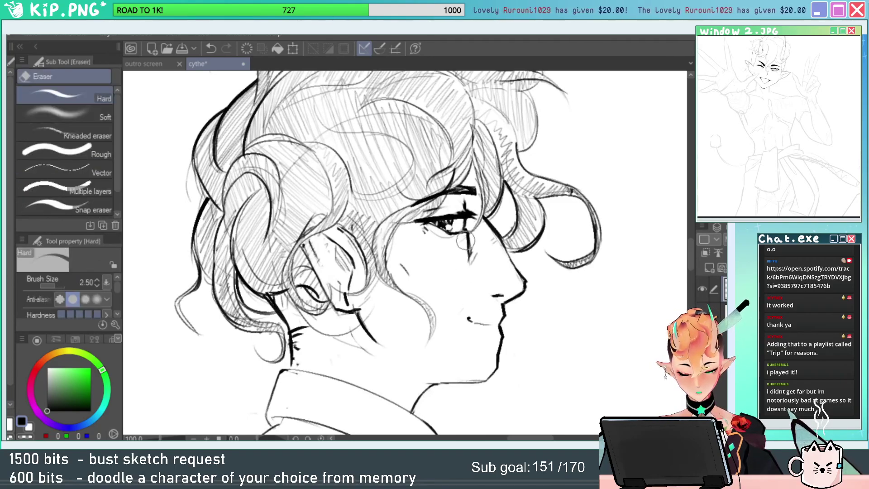
{"action": "left_click_drag", "start_coordinate": [463, 238], "coordinate": [465, 251]}
{"action": "key", "text": "p"}
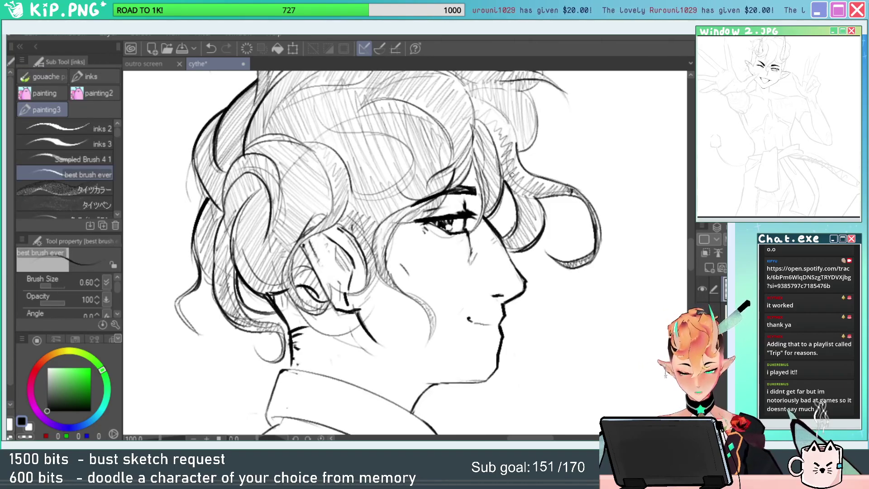
Erase highlight patches into the hatching of the front lock and the central hair.
{"action": "key", "text": "e"}
{"action": "left_click_drag", "start_coordinate": [471, 123], "coordinate": [513, 185]}
{"action": "left_click_drag", "start_coordinate": [391, 172], "coordinate": [433, 151]}
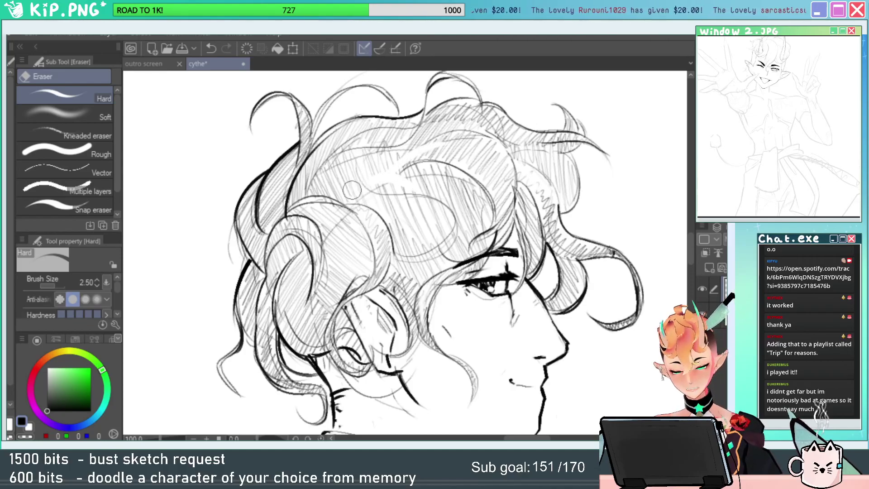
{"action": "left_click_drag", "start_coordinate": [363, 189], "coordinate": [386, 205]}
{"action": "key", "text": "alt+space"}
{"action": "key", "text": "p"}
{"action": "key", "text": "e"}
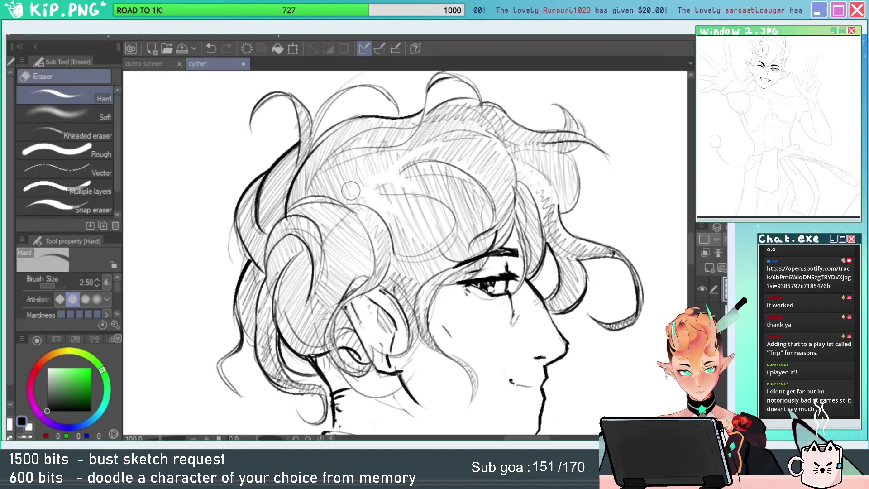
Darken the shoulder line behind the collar and add a light lower-lip stroke to the mouth.
{"action": "key", "text": "alt+space"}
{"action": "left_click_drag", "start_coordinate": [499, 190], "coordinate": [457, 194]}
{"action": "left_click_drag", "start_coordinate": [450, 309], "coordinate": [444, 243]}
{"action": "mouse_move", "coordinate": [374, 311]}
{"action": "left_mouse_down"}
{"action": "mouse_move", "coordinate": [384, 309]}
{"action": "mouse_move", "coordinate": [351, 329]}
{"action": "mouse_move", "coordinate": [341, 322]}
{"action": "left_mouse_up"}
{"action": "key", "text": "p"}
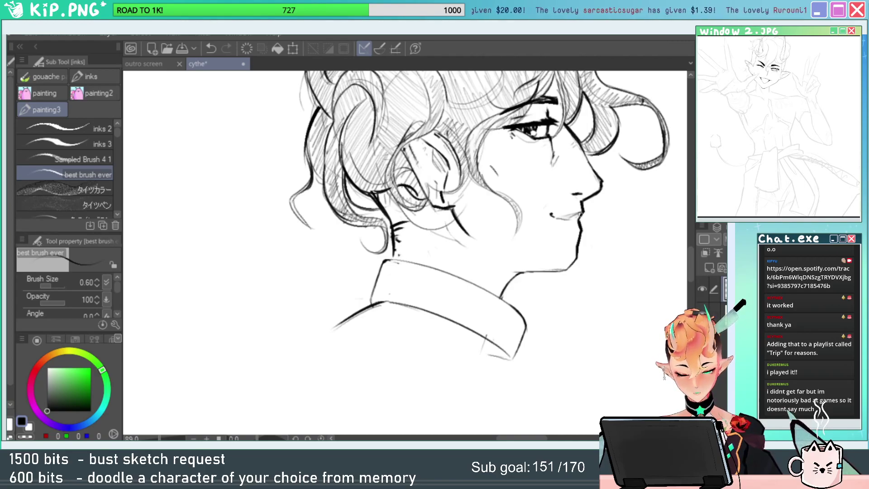
{"action": "left_click_drag", "start_coordinate": [577, 235], "coordinate": [542, 227]}
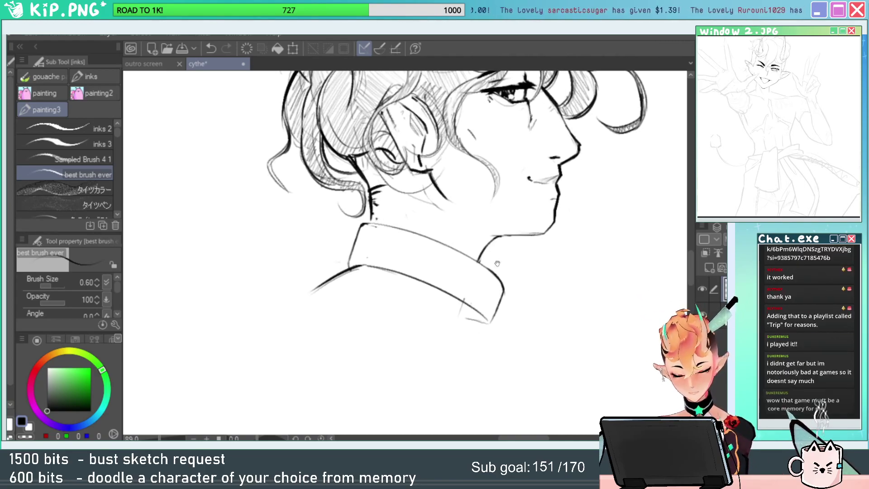
Redraw the shoulder line sloping down from the back corner of the collar.
{"action": "left_click_drag", "start_coordinate": [507, 330], "coordinate": [536, 315]}
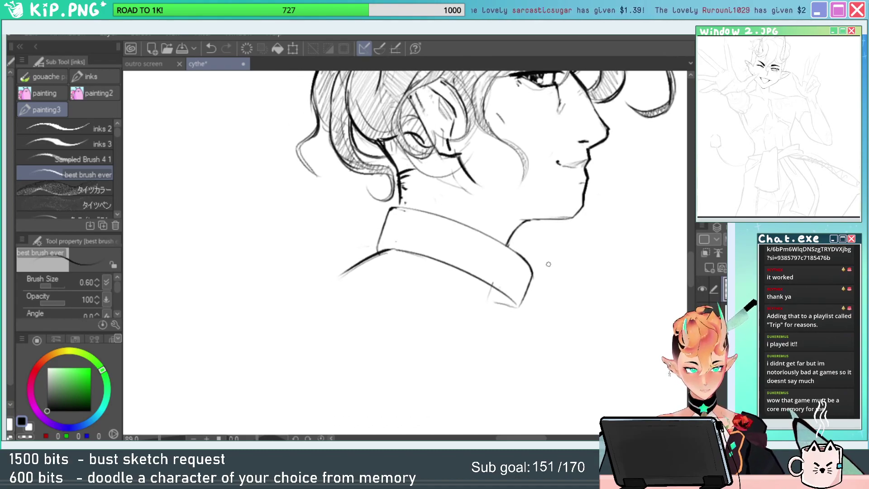
{"action": "key", "text": "r"}
{"action": "left_click_drag", "start_coordinate": [574, 228], "coordinate": [572, 148]}
{"action": "left_click_drag", "start_coordinate": [577, 201], "coordinate": [549, 251]}
{"action": "key", "text": "e"}
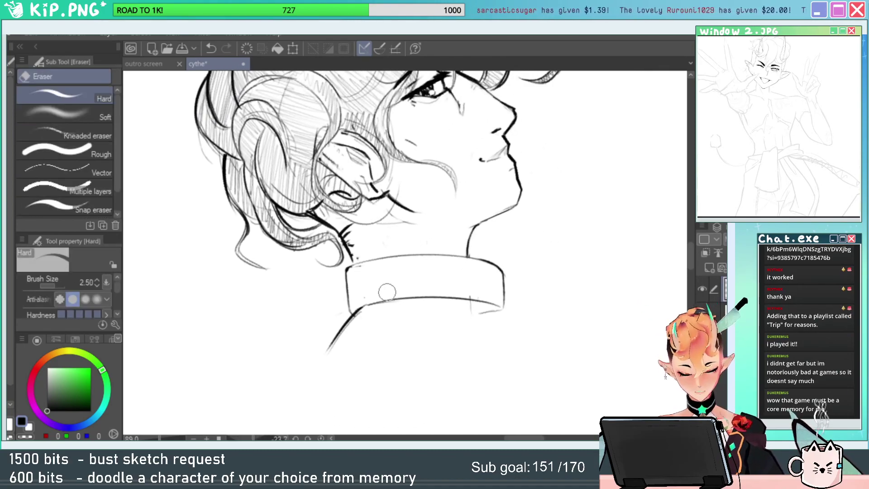
{"action": "key", "text": "p"}
{"action": "left_click_drag", "start_coordinate": [364, 310], "coordinate": [315, 367]}
{"action": "key", "text": "r"}
{"action": "double_click", "coordinate": [409, 395]}
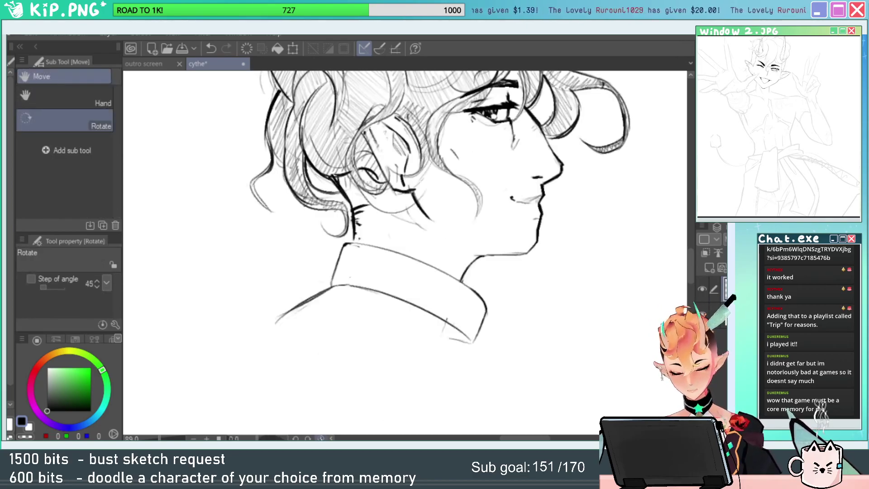
Add short bold shading strokes on the nape and hatch the gap between the nape hairline and the ear.
{"action": "key", "text": "slash"}
{"action": "left_click_drag", "start_coordinate": [511, 317], "coordinate": [466, 322]}
{"action": "left_click_drag", "start_coordinate": [451, 279], "coordinate": [543, 271]}
{"action": "key", "text": "p"}
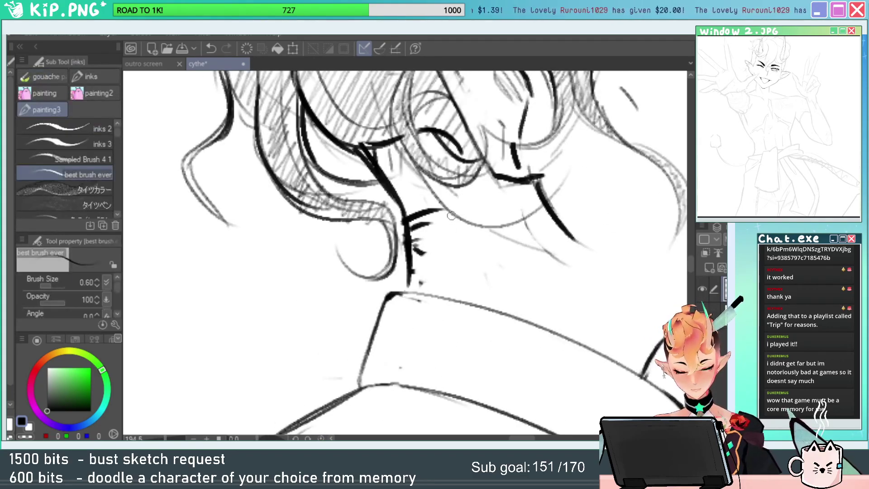
{"action": "left_click_drag", "start_coordinate": [451, 214], "coordinate": [446, 240]}
{"action": "left_click_drag", "start_coordinate": [439, 227], "coordinate": [435, 247]}
{"action": "left_click_drag", "start_coordinate": [376, 143], "coordinate": [395, 174]}
{"action": "key", "text": "/"}
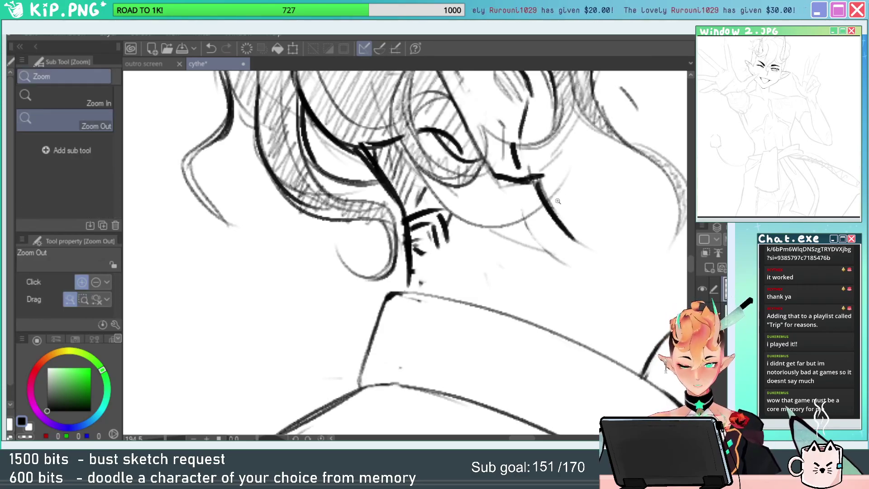
{"action": "left_click", "coordinate": [577, 203]}
{"action": "left_click_drag", "start_coordinate": [554, 220], "coordinate": [608, 218]}
{"action": "key", "text": "p"}
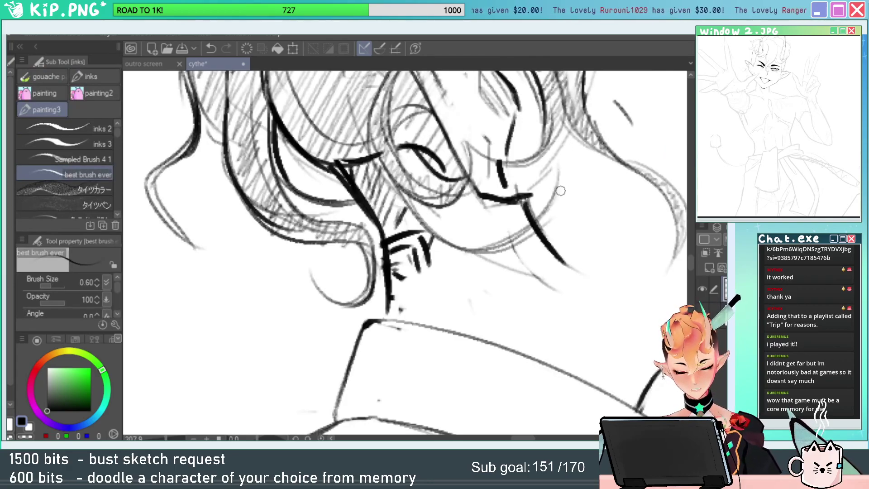
Redraw the collar's upper edge with a heavier curved line starting from its back corner.
{"action": "key", "text": "/"}
{"action": "left_click_drag", "start_coordinate": [597, 235], "coordinate": [521, 248]}
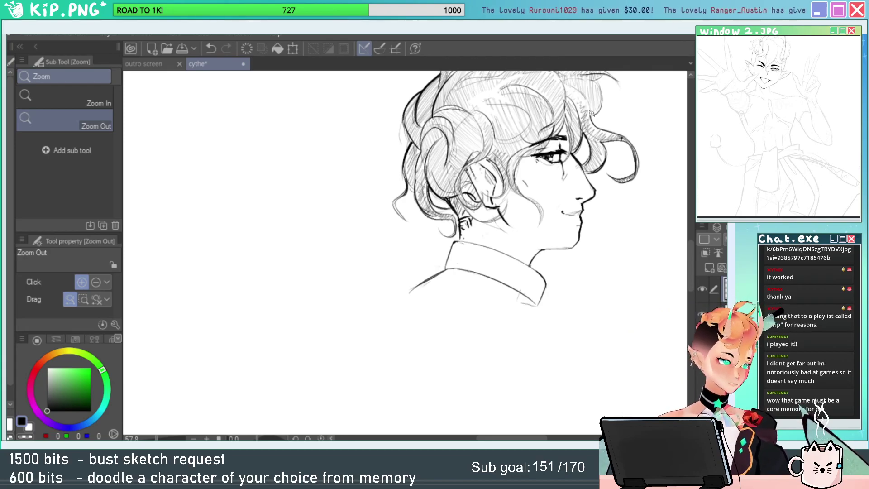
{"action": "left_click_drag", "start_coordinate": [570, 334], "coordinate": [504, 356]}
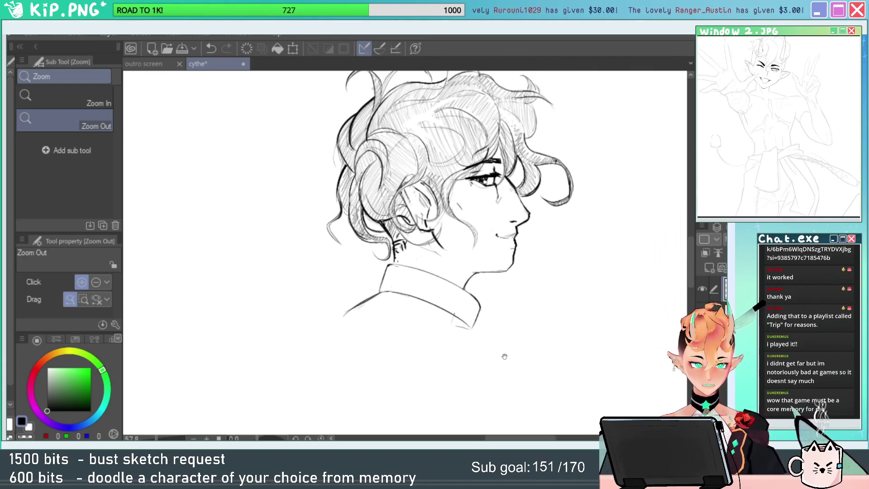
{"action": "mouse_move", "coordinate": [452, 307]}
{"action": "left_mouse_down"}
{"action": "mouse_move", "coordinate": [508, 314]}
{"action": "mouse_move", "coordinate": [503, 183]}
{"action": "left_mouse_up"}
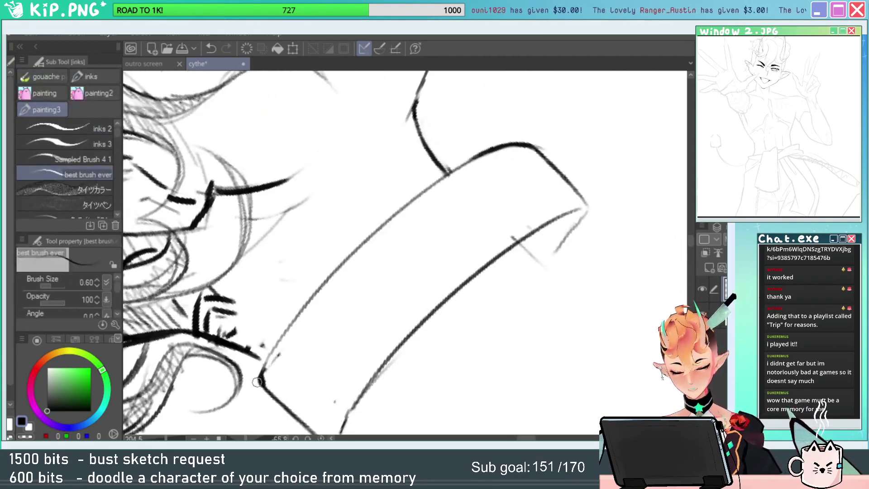
{"action": "left_click_drag", "start_coordinate": [261, 382], "coordinate": [410, 200]}
{"action": "key", "text": "ctrl+z"}
{"action": "left_click_drag", "start_coordinate": [262, 383], "coordinate": [388, 217]}
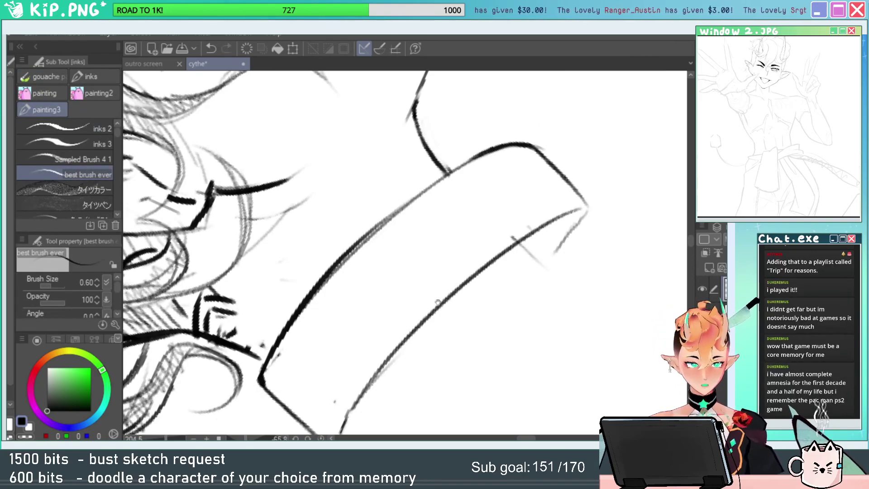
{"action": "mouse_move", "coordinate": [445, 309]}
{"action": "left_mouse_down"}
{"action": "mouse_move", "coordinate": [402, 299]}
{"action": "mouse_move", "coordinate": [396, 308]}
{"action": "left_mouse_up"}
{"action": "key", "text": "ctrl+z"}
{"action": "mouse_move", "coordinate": [211, 374]}
{"action": "left_mouse_down"}
{"action": "mouse_move", "coordinate": [325, 227]}
{"action": "mouse_move", "coordinate": [389, 178]}
{"action": "mouse_move", "coordinate": [288, 263]}
{"action": "mouse_move", "coordinate": [411, 165]}
{"action": "left_mouse_up"}
{"action": "key", "text": "ctrl+z"}
Ink the short fold edge running inward from the collar's lower front corner and clean up the stray marks beside it.
{"action": "left_click_drag", "start_coordinate": [459, 311], "coordinate": [484, 270]}
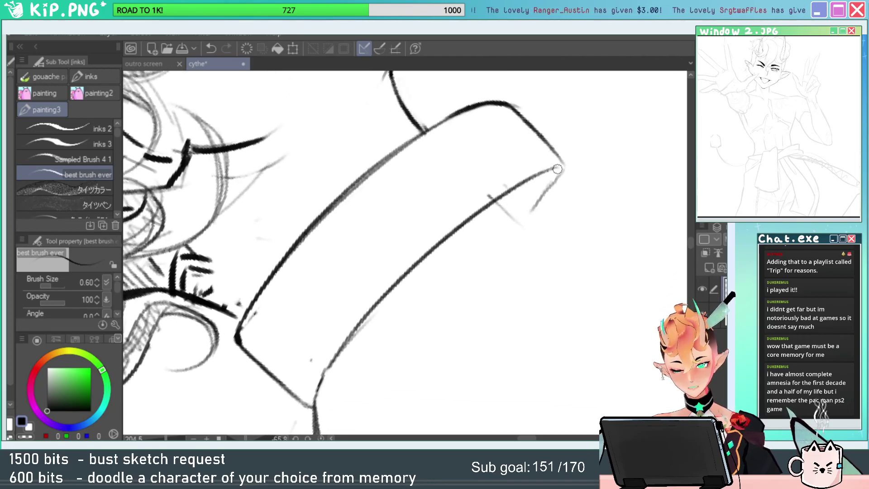
{"action": "left_click_drag", "start_coordinate": [561, 164], "coordinate": [533, 220]}
{"action": "key", "text": "ctrl+z"}
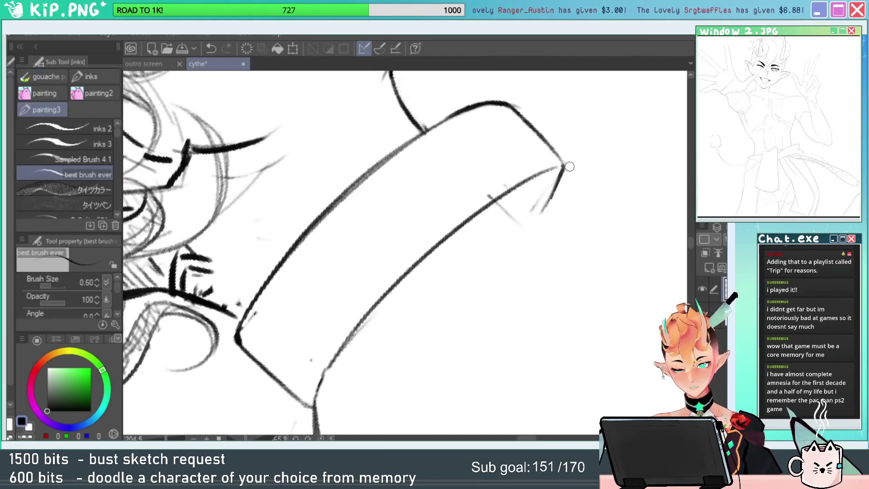
{"action": "left_click_drag", "start_coordinate": [564, 165], "coordinate": [519, 231]}
{"action": "left_click_drag", "start_coordinate": [563, 191], "coordinate": [554, 275]}
{"action": "key", "text": "e"}
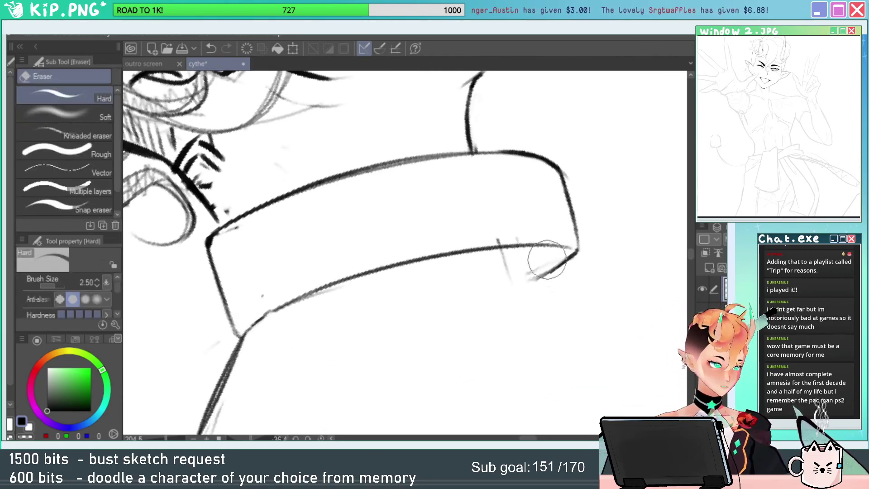
{"action": "key", "text": "p"}
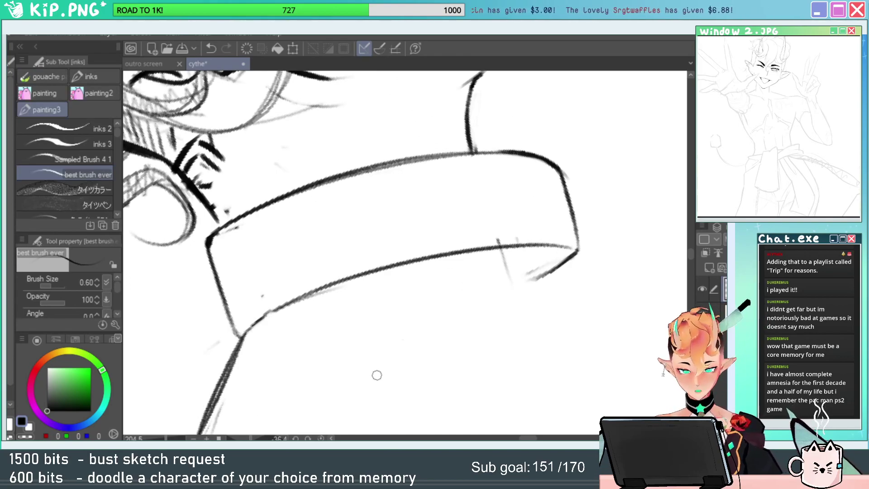
Thicken the short back edge of the collar down to the shoulder line.
{"action": "left_click", "coordinate": [321, 438]}
{"action": "key", "text": "e"}
{"action": "mouse_move", "coordinate": [218, 211]}
{"action": "left_mouse_down"}
{"action": "mouse_move", "coordinate": [223, 219]}
{"action": "mouse_move", "coordinate": [234, 175]}
{"action": "left_mouse_up"}
{"action": "key", "text": "p"}
{"action": "left_click_drag", "start_coordinate": [562, 291], "coordinate": [488, 248]}
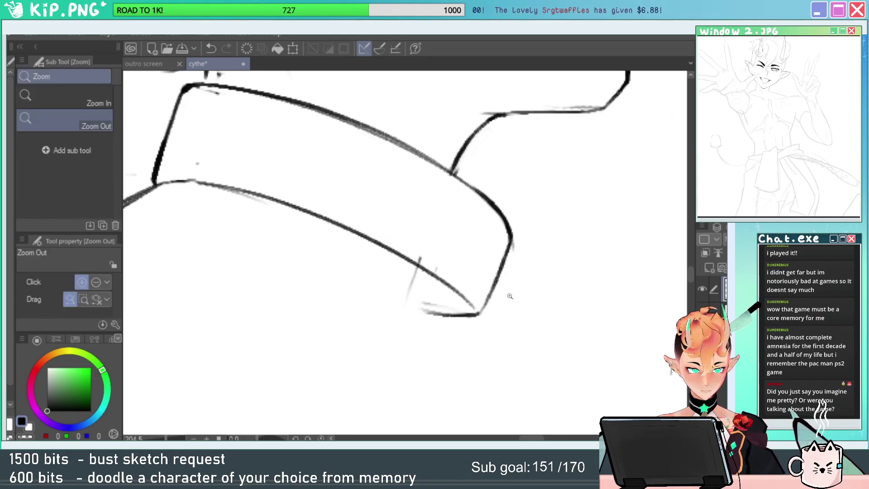
{"action": "left_click_drag", "start_coordinate": [510, 298], "coordinate": [492, 298]}
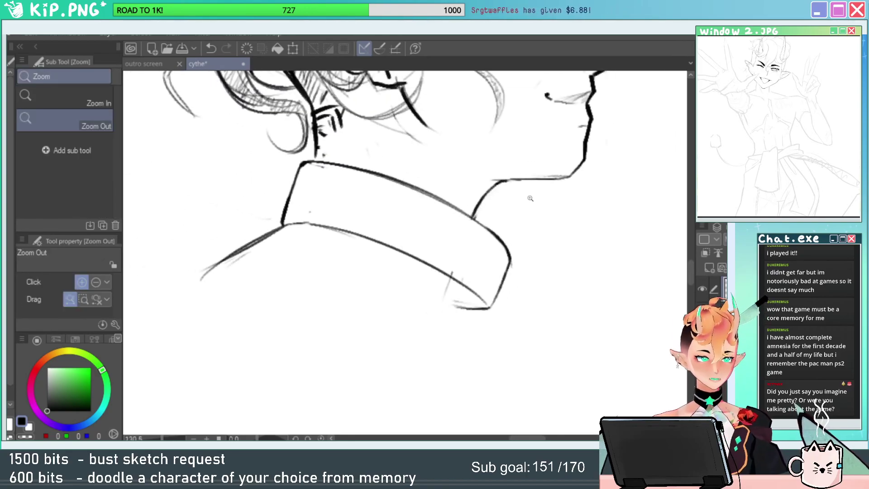
Erase the guide tick below the collar front and draw the short inner edge that closes the fold underneath.
{"action": "left_click", "coordinate": [560, 277]}
{"action": "left_click_drag", "start_coordinate": [601, 213], "coordinate": [553, 256]}
{"action": "left_click_drag", "start_coordinate": [514, 334], "coordinate": [539, 326]}
{"action": "left_click_drag", "start_coordinate": [538, 327], "coordinate": [556, 315]}
{"action": "key", "text": "e"}
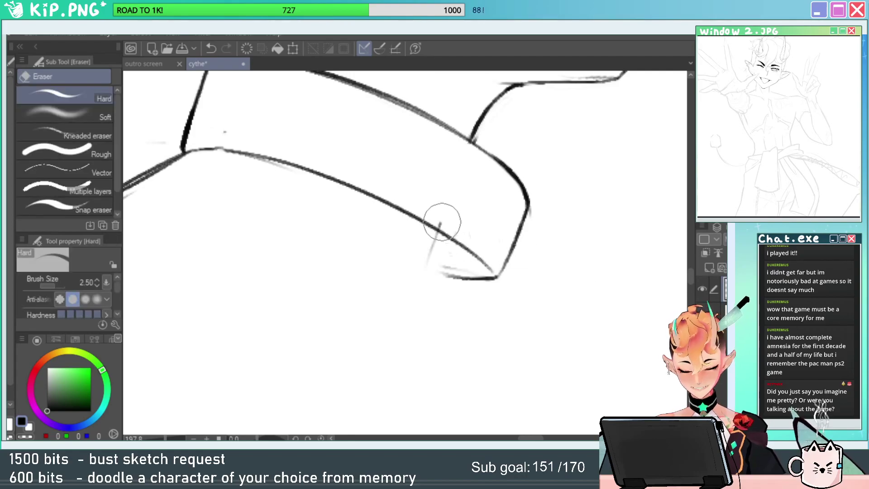
{"action": "key", "text": "p"}
{"action": "left_click_drag", "start_coordinate": [443, 222], "coordinate": [435, 278]}
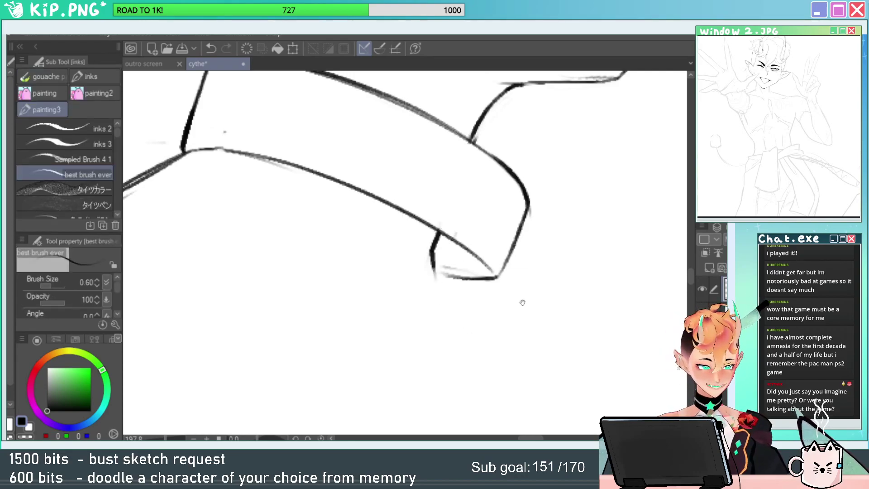
{"action": "left_click_drag", "start_coordinate": [522, 302], "coordinate": [497, 315]}
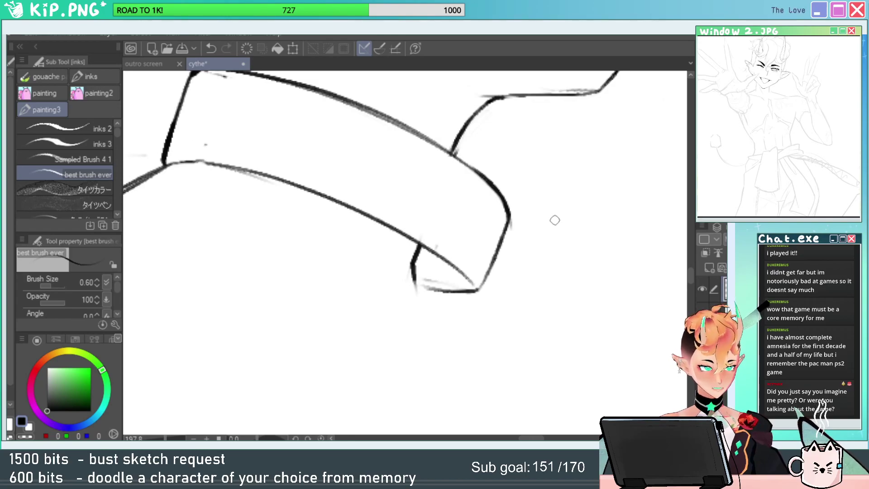
Draw a small rounded tab with a round stud inside it on the collar's front edge.
{"action": "key", "text": "ctrl+space"}
{"action": "left_click_drag", "start_coordinate": [522, 278], "coordinate": [506, 228]}
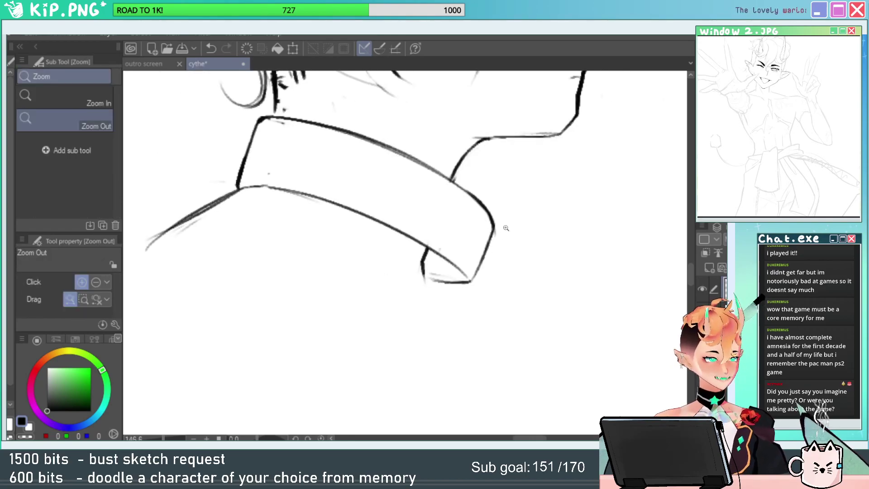
{"action": "key", "text": "e"}
{"action": "key", "text": "p"}
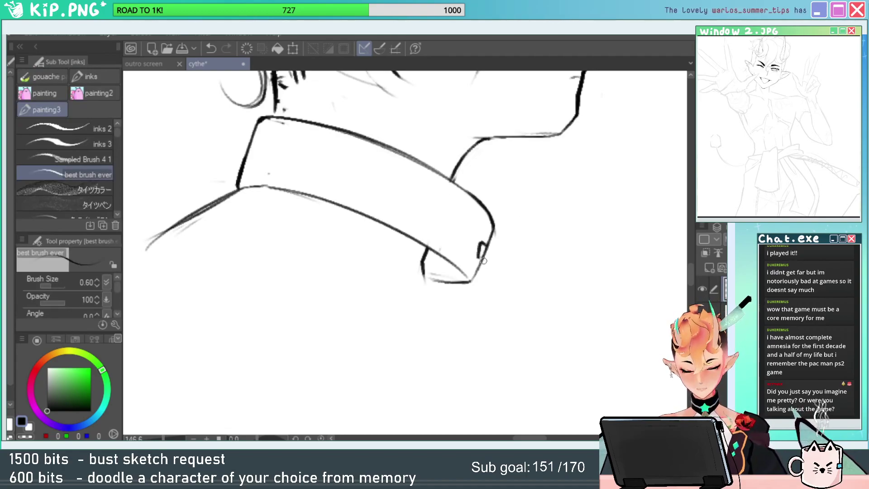
{"action": "key", "text": "ctrl+z"}
{"action": "left_click_drag", "start_coordinate": [470, 249], "coordinate": [478, 261]}
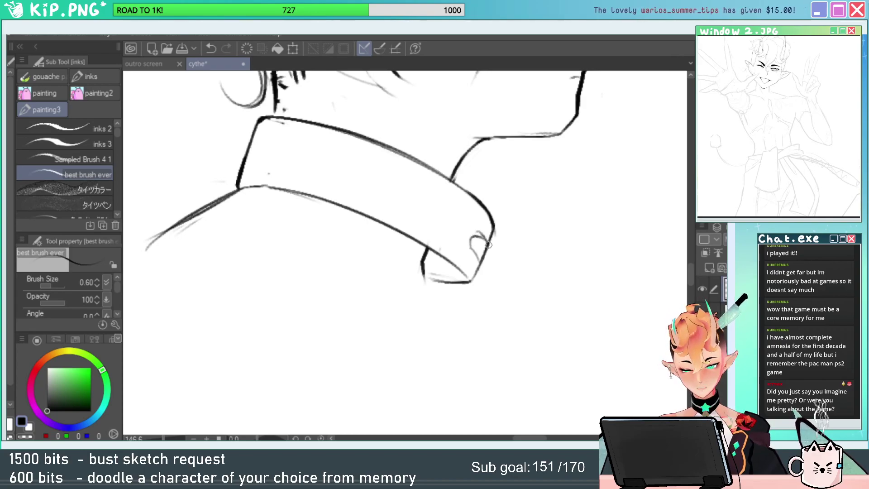
{"action": "left_click", "coordinate": [474, 255], "text": "alt"}
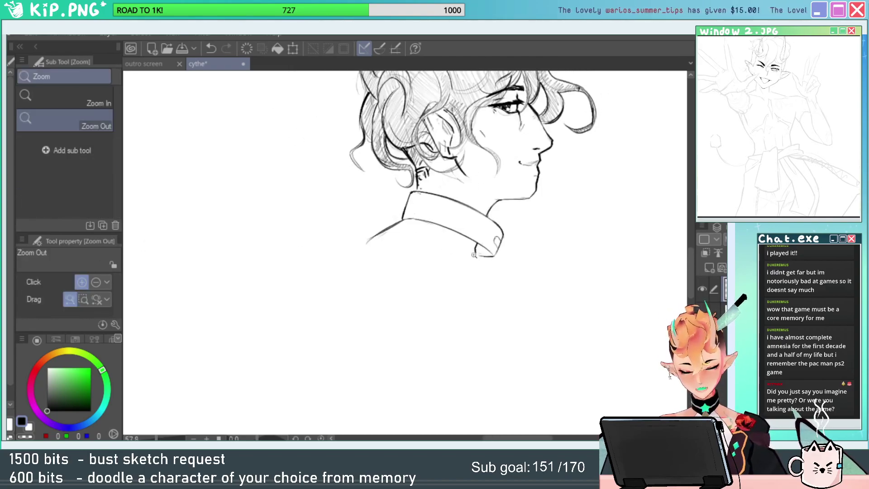
{"action": "left_click_drag", "start_coordinate": [498, 242], "coordinate": [538, 241]}
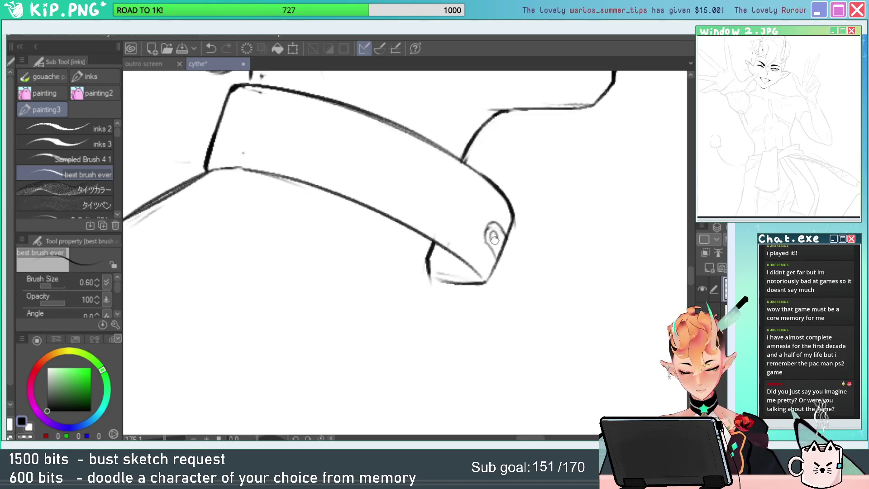
{"action": "left_click_drag", "start_coordinate": [499, 236], "coordinate": [481, 240]}
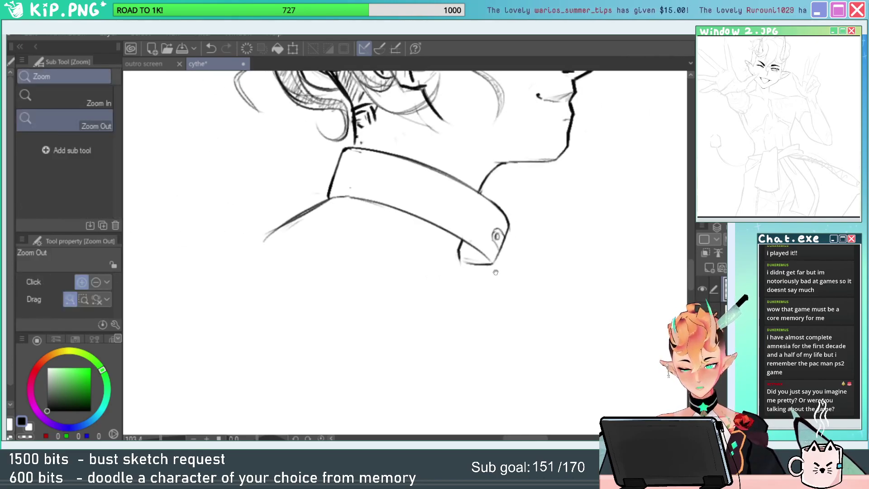
Draw a pointed spike projecting outward from the studded tab on the collar's front edge.
{"action": "mouse_move", "coordinate": [497, 272]}
{"action": "left_mouse_down"}
{"action": "mouse_move", "coordinate": [499, 311]}
{"action": "mouse_move", "coordinate": [510, 138]}
{"action": "mouse_move", "coordinate": [469, 145]}
{"action": "left_mouse_up"}
{"action": "left_click_drag", "start_coordinate": [465, 156], "coordinate": [491, 151]}
{"action": "key", "text": "e"}
{"action": "key", "text": "p"}
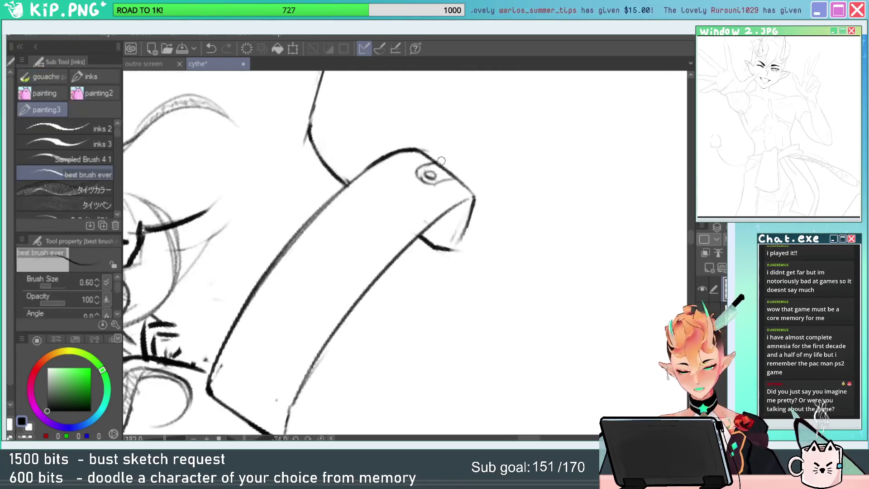
{"action": "mouse_move", "coordinate": [440, 160]}
{"action": "left_mouse_down"}
{"action": "mouse_move", "coordinate": [474, 138]}
{"action": "mouse_move", "coordinate": [457, 174]}
{"action": "mouse_move", "coordinate": [485, 127]}
{"action": "left_mouse_up"}
{"action": "key", "text": "ctrl+z"}
{"action": "left_click_drag", "start_coordinate": [440, 160], "coordinate": [470, 141]}
Draw a matching pointed spike projecting outward from the collar's back edge.
{"action": "left_click_drag", "start_coordinate": [383, 295], "coordinate": [539, 157]}
{"action": "mouse_move", "coordinate": [487, 206]}
{"action": "left_mouse_down"}
{"action": "mouse_move", "coordinate": [446, 301]}
{"action": "mouse_move", "coordinate": [520, 195]}
{"action": "left_mouse_up"}
{"action": "left_click_drag", "start_coordinate": [422, 262], "coordinate": [408, 332]}
{"action": "key", "text": "ctrl+z"}
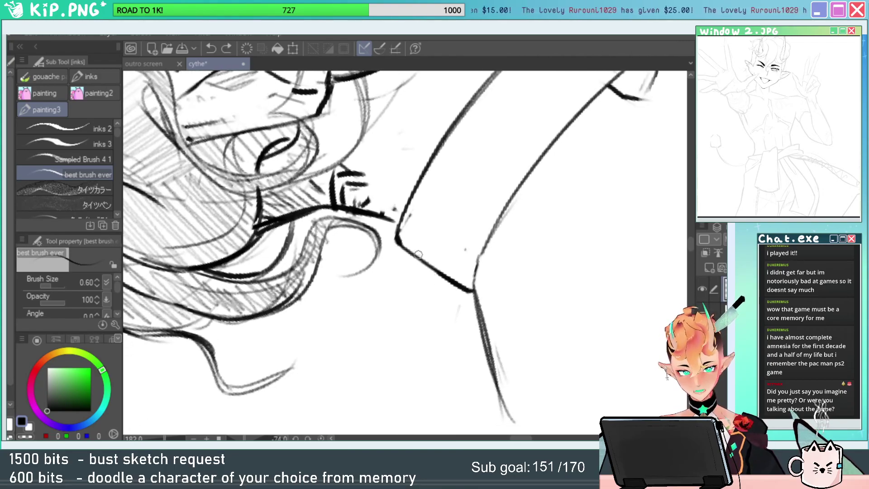
{"action": "left_click_drag", "start_coordinate": [419, 253], "coordinate": [406, 307]}
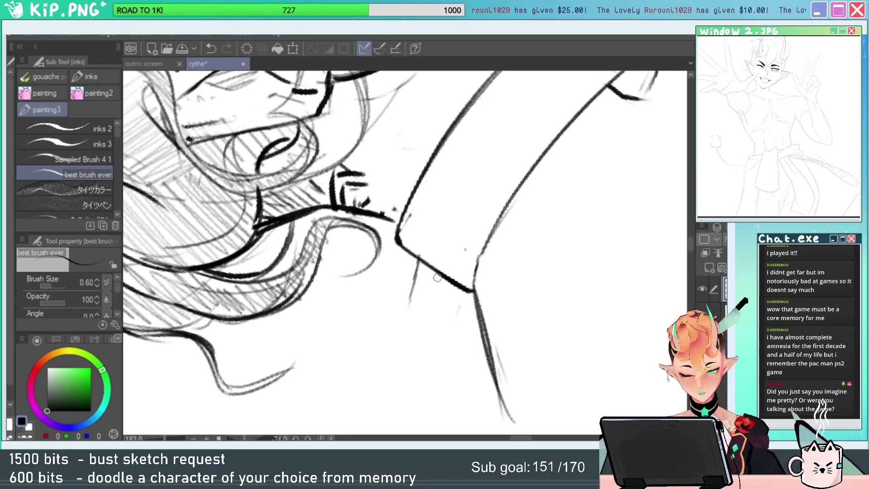
{"action": "mouse_move", "coordinate": [442, 273]}
{"action": "left_mouse_down"}
{"action": "mouse_move", "coordinate": [403, 328]}
{"action": "mouse_move", "coordinate": [415, 301]}
{"action": "mouse_move", "coordinate": [403, 319]}
{"action": "left_mouse_up"}
{"action": "key", "text": "ctrl+z"}
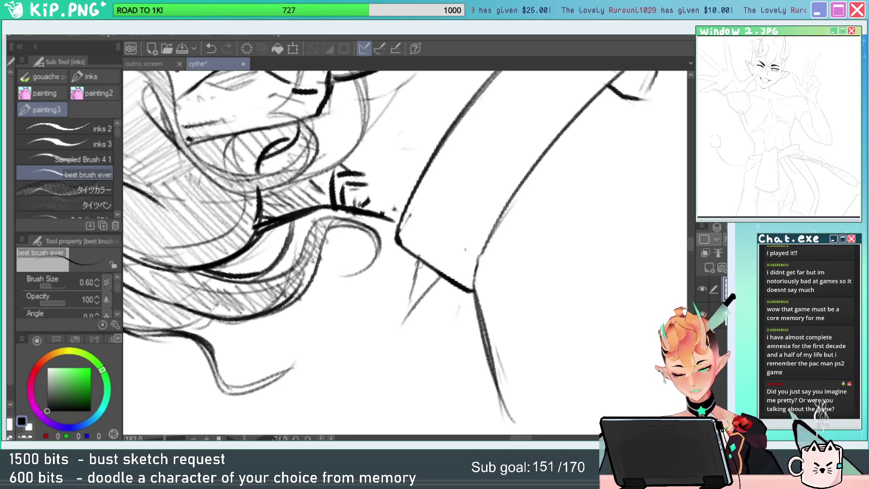
{"action": "mouse_move", "coordinate": [419, 259]}
{"action": "left_mouse_down"}
{"action": "mouse_move", "coordinate": [402, 329]}
{"action": "mouse_move", "coordinate": [404, 310]}
{"action": "left_mouse_up"}
Add a small mark inside the front spike and a rounded tab with a stud at the base of the back spike.
{"action": "mouse_move", "coordinate": [543, 128]}
{"action": "left_mouse_down"}
{"action": "mouse_move", "coordinate": [557, 124]}
{"action": "mouse_move", "coordinate": [494, 234]}
{"action": "left_mouse_up"}
{"action": "key", "text": "shift+space"}
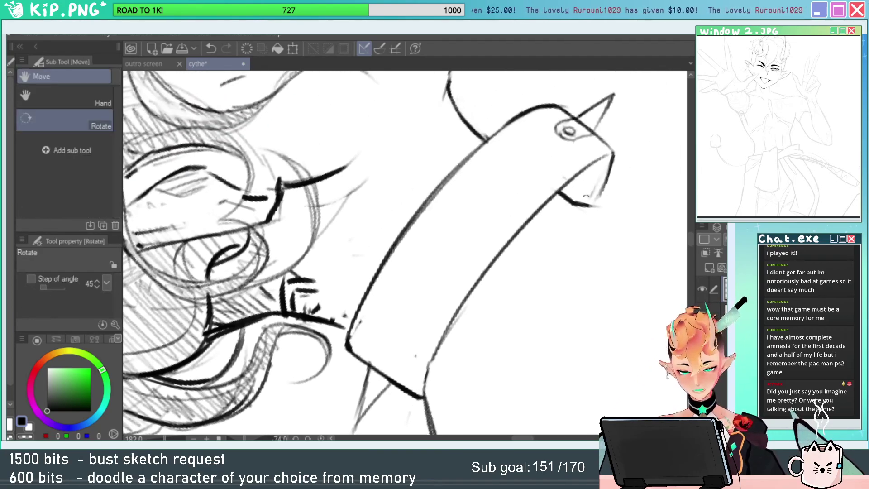
{"action": "left_click_drag", "start_coordinate": [514, 277], "coordinate": [526, 255]}
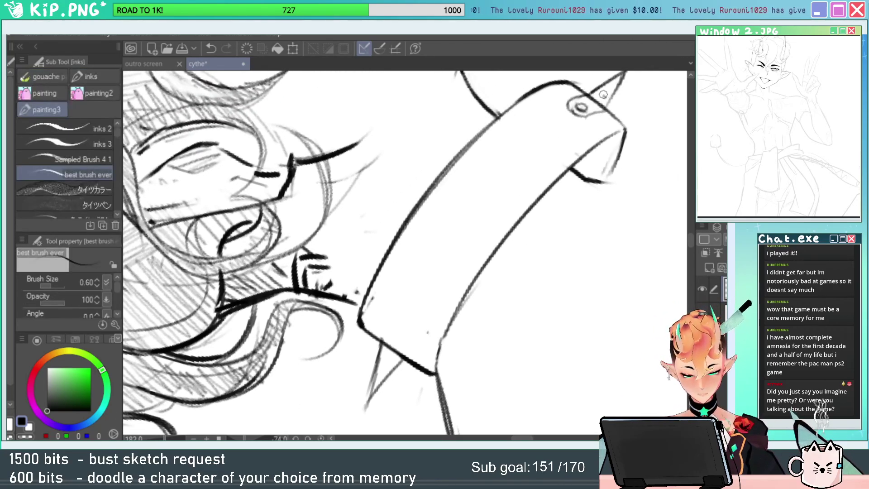
{"action": "left_click_drag", "start_coordinate": [409, 356], "coordinate": [437, 289]}
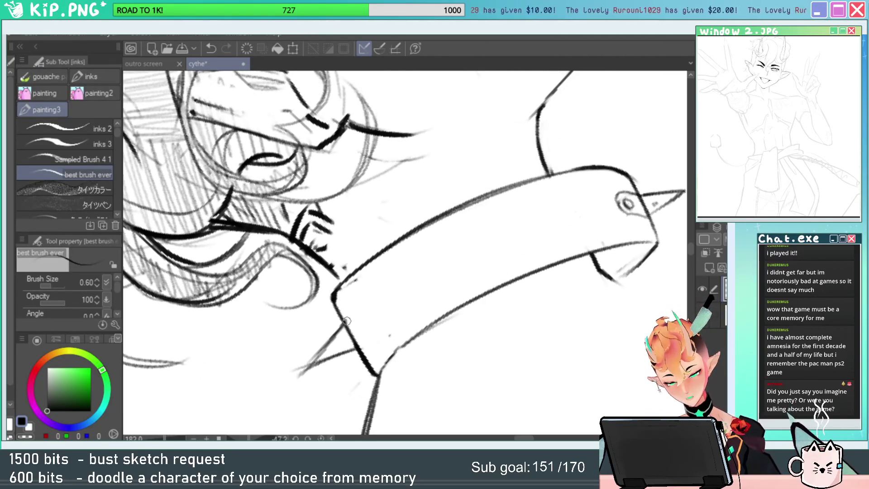
{"action": "left_click_drag", "start_coordinate": [351, 313], "coordinate": [373, 301]}
{"action": "mouse_move", "coordinate": [355, 350]}
{"action": "left_mouse_down"}
{"action": "mouse_move", "coordinate": [376, 302]}
{"action": "mouse_move", "coordinate": [382, 320]}
{"action": "mouse_move", "coordinate": [371, 309]}
{"action": "left_mouse_up"}
{"action": "key", "text": "ctrl+space"}
{"action": "left_click_drag", "start_coordinate": [450, 276], "coordinate": [397, 304]}
{"action": "left_click_drag", "start_coordinate": [466, 268], "coordinate": [530, 262]}
{"action": "key", "text": "shift+space"}
{"action": "left_click_drag", "start_coordinate": [538, 253], "coordinate": [534, 228]}
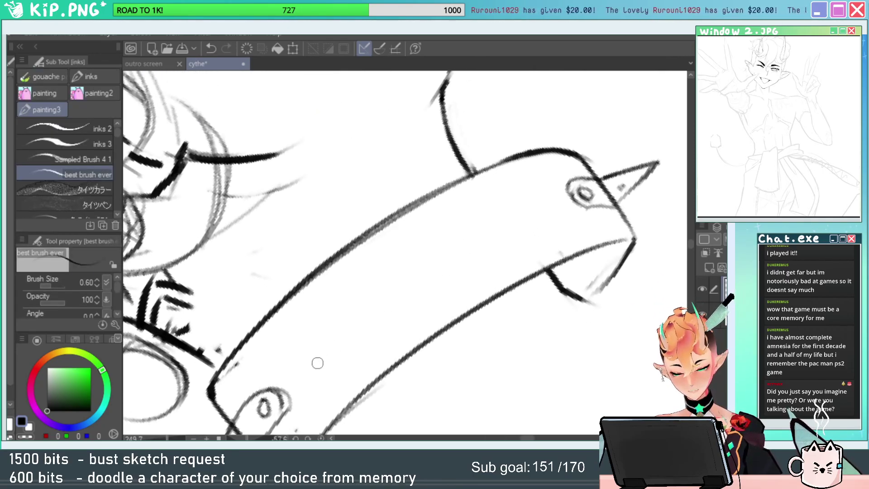
{"action": "left_click_drag", "start_coordinate": [315, 364], "coordinate": [399, 300]}
{"action": "key", "text": "ctrl+z"}
{"action": "left_click_drag", "start_coordinate": [318, 368], "coordinate": [399, 302]}
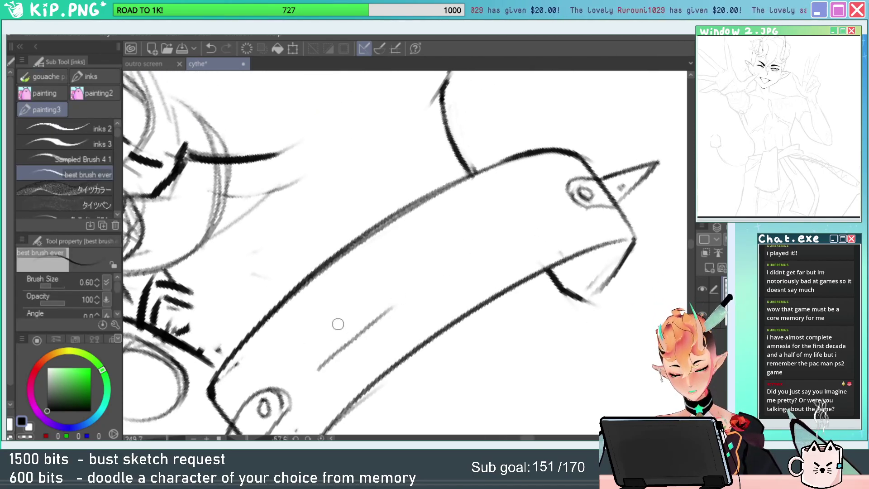
{"action": "mouse_move", "coordinate": [305, 339]}
{"action": "left_mouse_down"}
{"action": "mouse_move", "coordinate": [332, 311]}
{"action": "mouse_move", "coordinate": [389, 282]}
{"action": "mouse_move", "coordinate": [325, 314]}
{"action": "mouse_move", "coordinate": [384, 288]}
{"action": "mouse_move", "coordinate": [390, 302]}
{"action": "left_mouse_up"}
{"action": "key", "text": "ctrl+z"}
{"action": "key", "text": "ctrl+z"}
Draw an elongated rounded plate on the back half of the collar with a small round stud at each end.
{"action": "mouse_move", "coordinate": [334, 312]}
{"action": "left_mouse_down"}
{"action": "mouse_move", "coordinate": [303, 340]}
{"action": "mouse_move", "coordinate": [305, 356]}
{"action": "mouse_move", "coordinate": [328, 349]}
{"action": "mouse_move", "coordinate": [392, 300]}
{"action": "mouse_move", "coordinate": [335, 357]}
{"action": "left_mouse_up"}
{"action": "key", "text": "e"}
{"action": "key", "text": "p"}
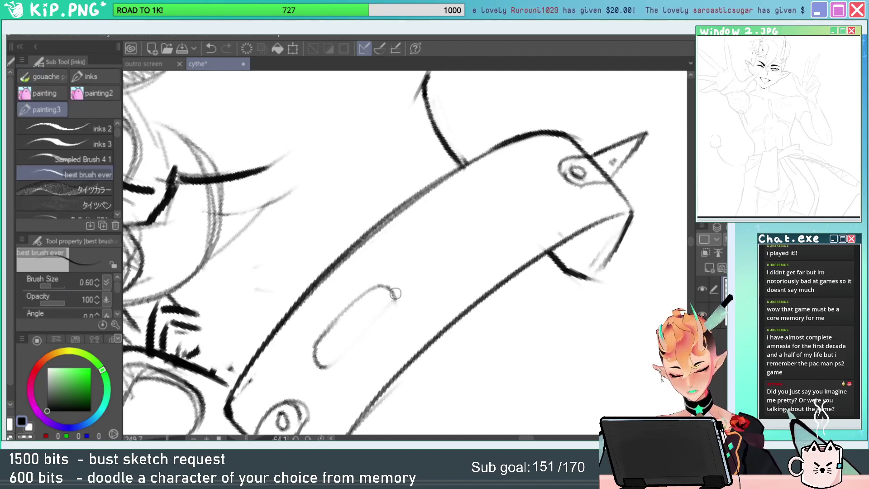
{"action": "mouse_move", "coordinate": [395, 294]}
{"action": "left_mouse_down"}
{"action": "mouse_move", "coordinate": [390, 311]}
{"action": "mouse_move", "coordinate": [340, 361]}
{"action": "left_mouse_up"}
{"action": "key", "text": "r"}
{"action": "left_click_drag", "start_coordinate": [372, 333], "coordinate": [351, 322]}
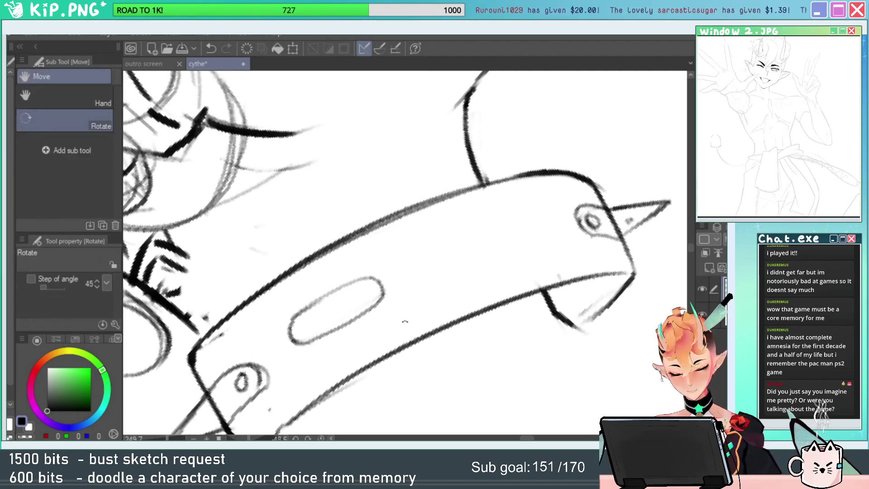
{"action": "left_click_drag", "start_coordinate": [363, 287], "coordinate": [369, 288]}
{"action": "left_click_drag", "start_coordinate": [295, 325], "coordinate": [305, 326]}
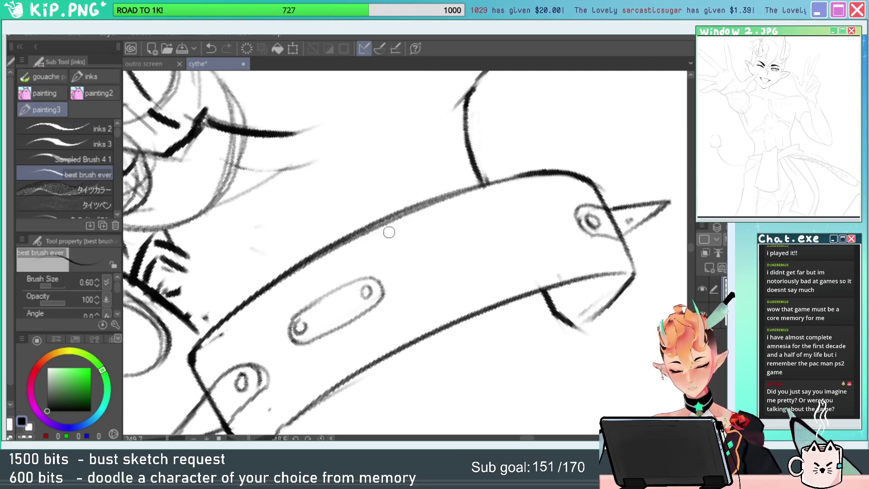
Try a pointed spike with a rounded base at the centre of the new plate.
{"action": "key", "text": "r"}
{"action": "left_click_drag", "start_coordinate": [412, 185], "coordinate": [456, 188]}
{"action": "mouse_move", "coordinate": [300, 262]}
{"action": "left_mouse_down"}
{"action": "mouse_move", "coordinate": [334, 273]}
{"action": "mouse_move", "coordinate": [309, 278]}
{"action": "mouse_move", "coordinate": [341, 270]}
{"action": "mouse_move", "coordinate": [319, 230]}
{"action": "left_mouse_up"}
{"action": "key", "text": "ctrl+z"}
{"action": "key", "text": "ctrl+z"}
{"action": "mouse_move", "coordinate": [299, 268]}
{"action": "left_mouse_down"}
{"action": "mouse_move", "coordinate": [317, 235]}
{"action": "mouse_move", "coordinate": [336, 263]}
{"action": "mouse_move", "coordinate": [322, 262]}
{"action": "left_mouse_up"}
{"action": "key", "text": "e"}
{"action": "key", "text": "b"}
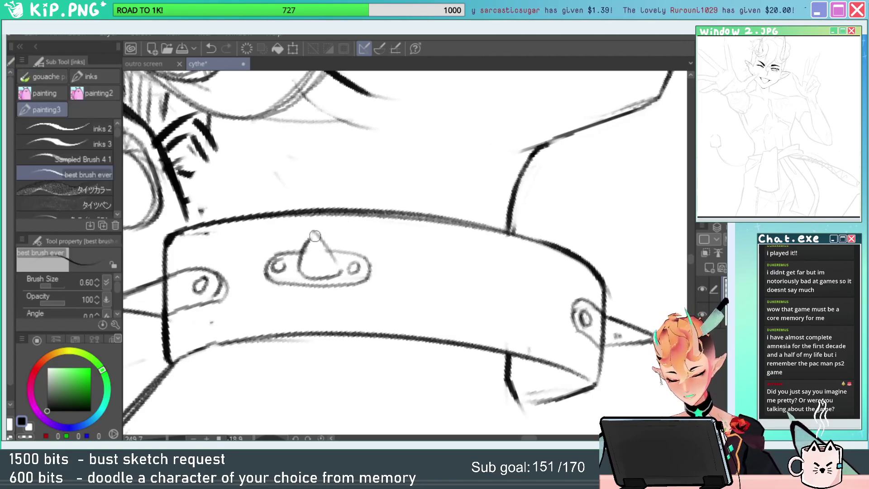
{"action": "left_click_drag", "start_coordinate": [313, 232], "coordinate": [342, 274]}
{"action": "key", "text": "ctrl+space"}
{"action": "left_click_drag", "start_coordinate": [444, 230], "coordinate": [343, 240]}
{"action": "left_click_drag", "start_coordinate": [409, 236], "coordinate": [525, 222]}
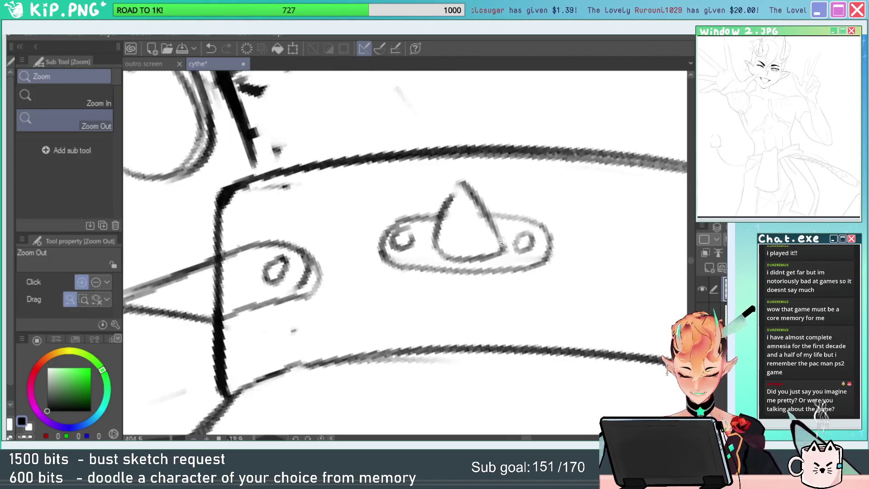
Erase the plate's centre spike and try a larger round base in its place.
{"action": "key", "text": "e"}
{"action": "key", "text": "space"}
{"action": "key", "text": "m"}
{"action": "mouse_move", "coordinate": [558, 245]}
{"action": "left_mouse_down"}
{"action": "mouse_move", "coordinate": [480, 305]}
{"action": "mouse_move", "coordinate": [355, 313]}
{"action": "mouse_move", "coordinate": [339, 270]}
{"action": "mouse_move", "coordinate": [341, 221]}
{"action": "mouse_move", "coordinate": [457, 181]}
{"action": "left_mouse_up"}
{"action": "mouse_move", "coordinate": [412, 198]}
{"action": "left_mouse_down"}
{"action": "mouse_move", "coordinate": [406, 287]}
{"action": "mouse_move", "coordinate": [433, 274]}
{"action": "mouse_move", "coordinate": [429, 211]}
{"action": "mouse_move", "coordinate": [428, 244]}
{"action": "mouse_move", "coordinate": [375, 267]}
{"action": "mouse_move", "coordinate": [452, 227]}
{"action": "left_mouse_up"}
{"action": "key", "text": "ctrl+t"}
{"action": "key", "text": "Return"}
{"action": "key", "text": "ctrl+d"}
{"action": "key", "text": "e"}
{"action": "key", "text": "b"}
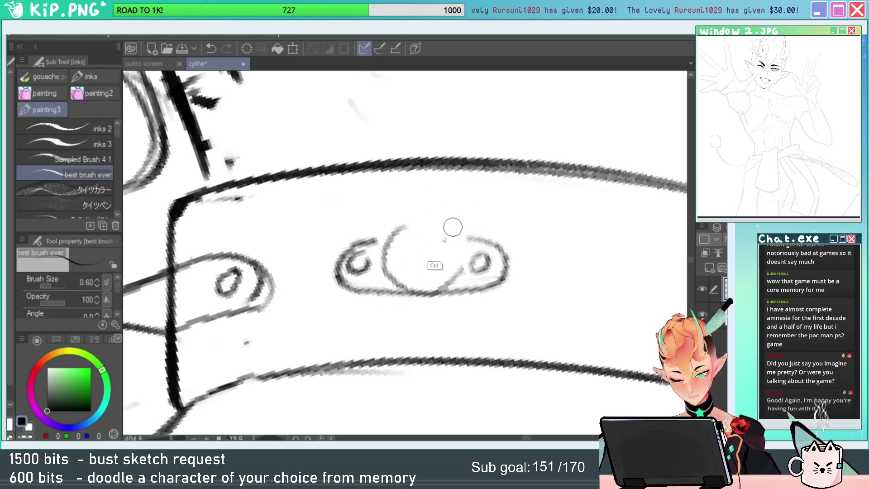
{"action": "key", "text": "ctrl+z"}
{"action": "mouse_move", "coordinate": [471, 265]}
{"action": "left_mouse_down"}
{"action": "mouse_move", "coordinate": [428, 270]}
{"action": "mouse_move", "coordinate": [424, 288]}
{"action": "mouse_move", "coordinate": [406, 277]}
{"action": "left_mouse_up"}
Draw a teardrop-shaped spike between the two studs at the centre of the plate.
{"action": "key", "text": "e"}
{"action": "key", "text": "p"}
{"action": "mouse_move", "coordinate": [339, 273]}
{"action": "left_mouse_down"}
{"action": "mouse_move", "coordinate": [377, 260]}
{"action": "mouse_move", "coordinate": [337, 278]}
{"action": "mouse_move", "coordinate": [370, 212]}
{"action": "left_mouse_up"}
{"action": "key", "text": "ctrl+z"}
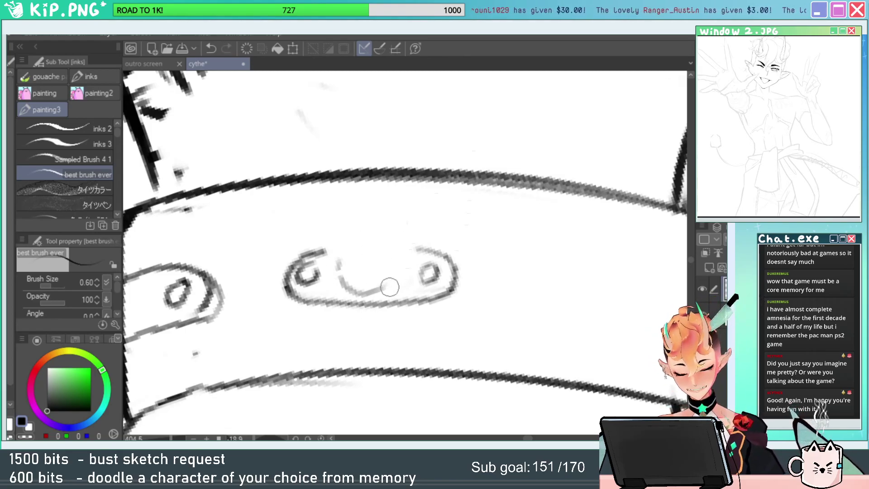
{"action": "mouse_move", "coordinate": [365, 293]}
{"action": "left_mouse_down"}
{"action": "mouse_move", "coordinate": [400, 266]}
{"action": "mouse_move", "coordinate": [383, 248]}
{"action": "mouse_move", "coordinate": [404, 257]}
{"action": "mouse_move", "coordinate": [359, 230]}
{"action": "left_mouse_up"}
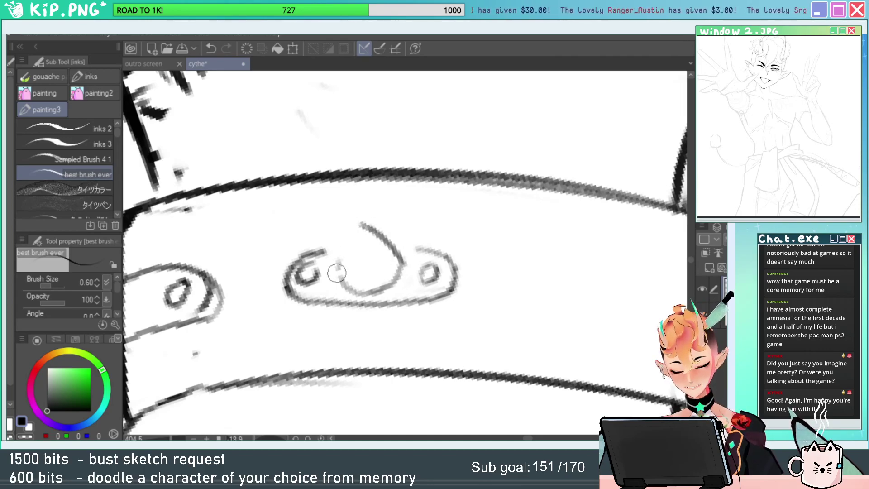
{"action": "left_click_drag", "start_coordinate": [337, 273], "coordinate": [368, 205]}
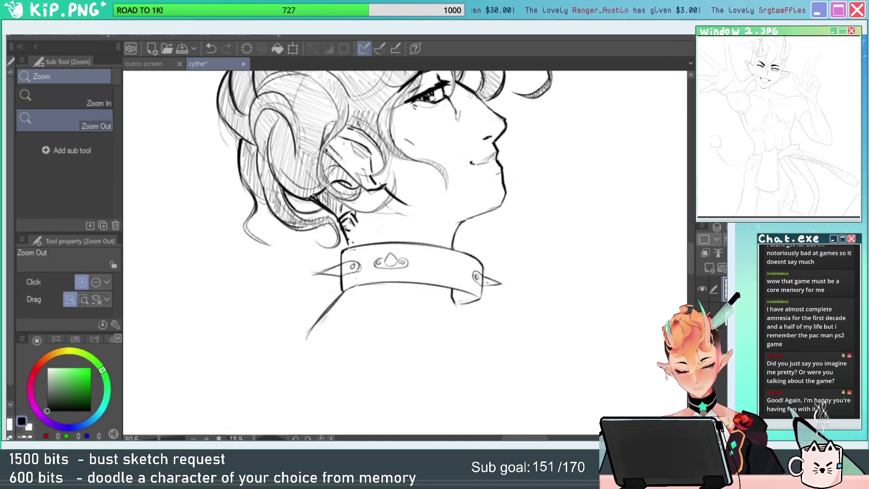
Lasso the studded plate with its spike and stretch it slightly wider with a transform.
{"action": "mouse_move", "coordinate": [401, 261]}
{"action": "left_mouse_down", "text": "ctrl"}
{"action": "mouse_move", "coordinate": [444, 258]}
{"action": "mouse_move", "coordinate": [444, 286]}
{"action": "mouse_move", "coordinate": [403, 235]}
{"action": "mouse_move", "coordinate": [442, 247]}
{"action": "left_mouse_up", "text": "ctrl"}
{"action": "key", "text": "m"}
{"action": "key", "text": "ctrl+t"}
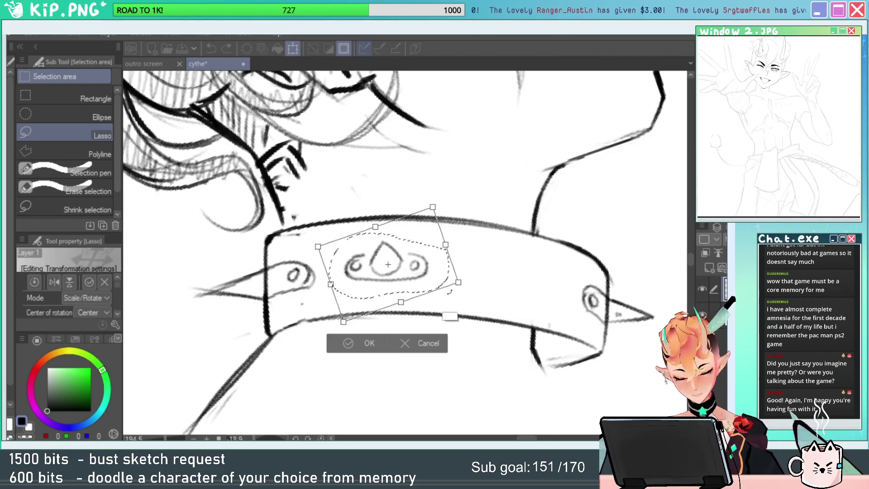
{"action": "left_click_drag", "start_coordinate": [458, 282], "coordinate": [428, 281]}
{"action": "key", "text": "Return"}
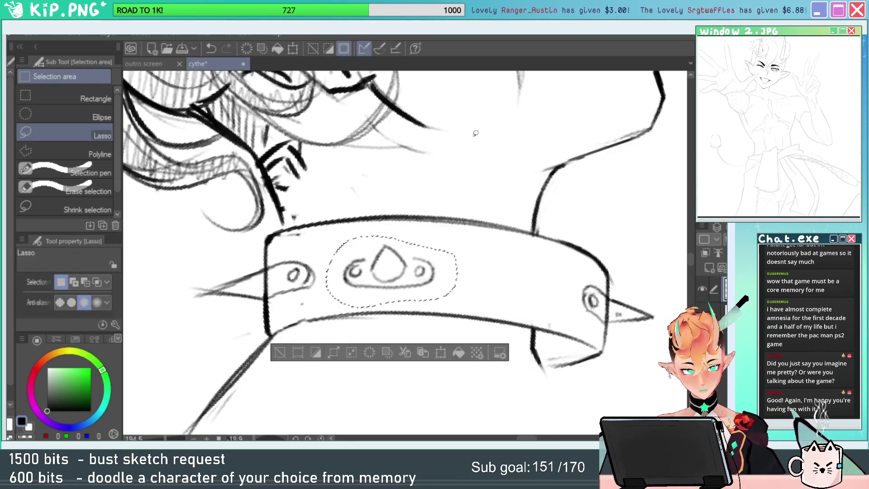
{"action": "key", "text": "ctrl+d"}
Redraw the plate's outline so it closes around the spike and both studs.
{"action": "left_click_drag", "start_coordinate": [404, 235], "coordinate": [379, 236], "text": "shift"}
{"action": "mouse_move", "coordinate": [392, 279]}
{"action": "left_mouse_down", "text": "ctrl"}
{"action": "mouse_move", "coordinate": [423, 278]}
{"action": "mouse_move", "coordinate": [377, 300]}
{"action": "left_mouse_up", "text": "ctrl"}
{"action": "key", "text": "p"}
{"action": "left_click_drag", "start_coordinate": [351, 384], "coordinate": [400, 282]}
{"action": "left_click", "coordinate": [347, 380]}
{"action": "key", "text": "e"}
{"action": "key", "text": "p"}
{"action": "left_click_drag", "start_coordinate": [336, 352], "coordinate": [361, 371]}
{"action": "left_click_drag", "start_coordinate": [410, 291], "coordinate": [386, 358]}
{"action": "left_click_drag", "start_coordinate": [451, 206], "coordinate": [459, 189]}
Draw a second elongated rounded plate on the front half of the collar and tidy its front end.
{"action": "key", "text": "ctrl+space"}
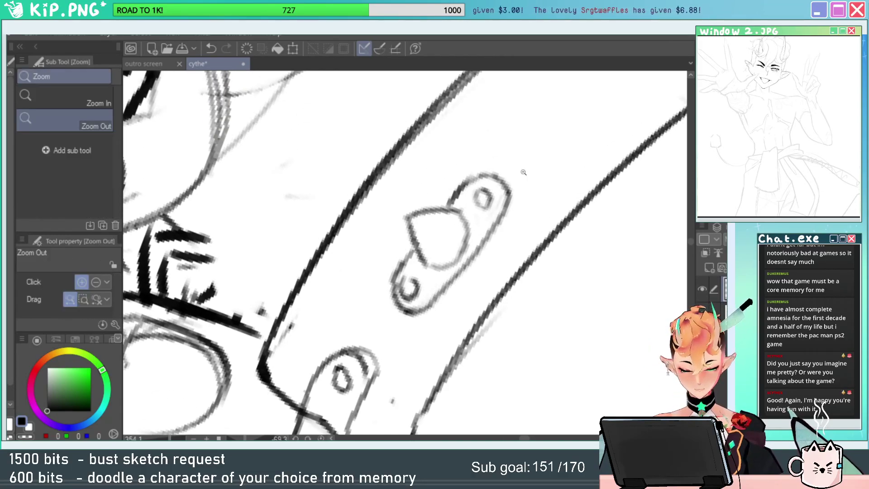
{"action": "left_click_drag", "start_coordinate": [523, 172], "coordinate": [494, 190], "text": "ctrl"}
{"action": "left_click_drag", "start_coordinate": [513, 199], "coordinate": [520, 211]}
{"action": "left_click_drag", "start_coordinate": [545, 146], "coordinate": [562, 146], "text": "ctrl"}
{"action": "mouse_move", "coordinate": [529, 175]}
{"action": "left_mouse_down"}
{"action": "mouse_move", "coordinate": [465, 232]}
{"action": "mouse_move", "coordinate": [445, 235]}
{"action": "mouse_move", "coordinate": [463, 182]}
{"action": "mouse_move", "coordinate": [453, 229]}
{"action": "mouse_move", "coordinate": [476, 225]}
{"action": "mouse_move", "coordinate": [528, 159]}
{"action": "left_mouse_up"}
{"action": "key", "text": "ctrl+z"}
{"action": "key", "text": "ctrl+z"}
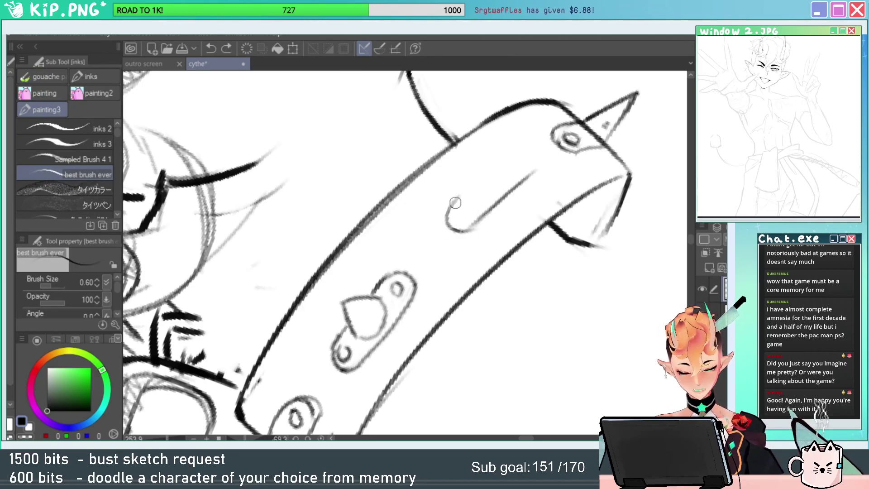
{"action": "mouse_move", "coordinate": [455, 203]}
{"action": "left_mouse_down"}
{"action": "mouse_move", "coordinate": [536, 154]}
{"action": "mouse_move", "coordinate": [505, 204]}
{"action": "left_mouse_up"}
{"action": "key", "text": "e"}
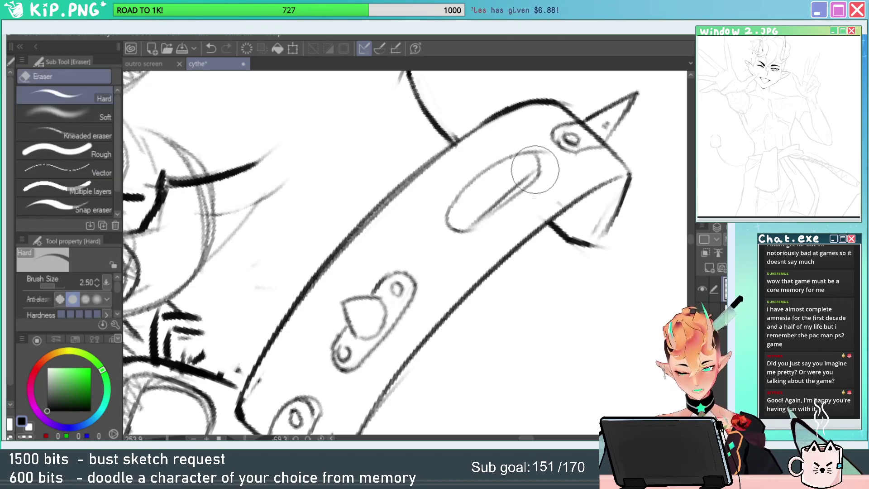
{"action": "left_click_drag", "start_coordinate": [533, 170], "coordinate": [491, 202]}
{"action": "key", "text": "p"}
{"action": "mouse_move", "coordinate": [516, 154]}
{"action": "left_mouse_down"}
{"action": "mouse_move", "coordinate": [550, 212]}
{"action": "mouse_move", "coordinate": [586, 317]}
{"action": "left_mouse_up"}
Lasso the second plate's outline and adjust its size with a transform.
{"action": "key", "text": "r"}
{"action": "key", "text": "m"}
{"action": "mouse_move", "coordinate": [545, 261]}
{"action": "left_mouse_down"}
{"action": "mouse_move", "coordinate": [412, 299]}
{"action": "mouse_move", "coordinate": [546, 261]}
{"action": "left_mouse_up"}
{"action": "key", "text": "ctrl+t"}
{"action": "key", "text": "Return"}
{"action": "key", "text": "ctrl+d"}
{"action": "key", "text": "r"}
{"action": "left_click_drag", "start_coordinate": [563, 237], "coordinate": [556, 182]}
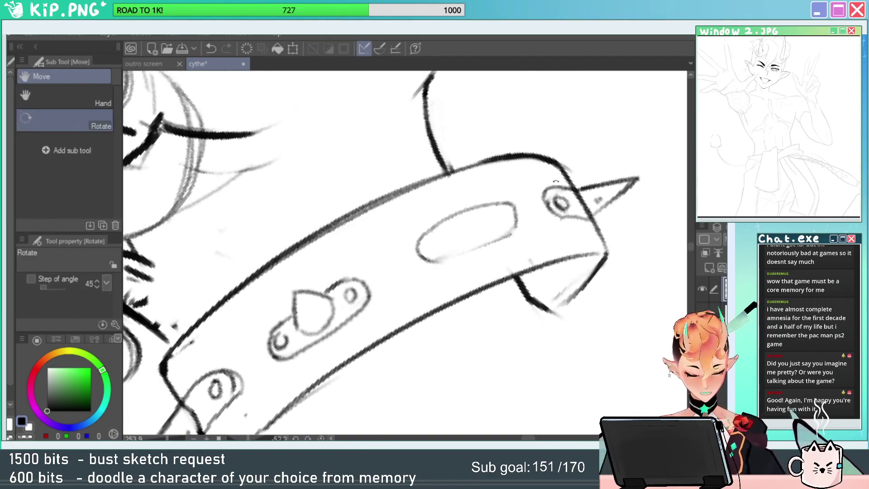
Draw a pointed spike in the centre of the second plate with a small stud on each side.
{"action": "key", "text": "p"}
{"action": "mouse_move", "coordinate": [452, 230]}
{"action": "left_mouse_down"}
{"action": "mouse_move", "coordinate": [478, 193]}
{"action": "mouse_move", "coordinate": [495, 215]}
{"action": "mouse_move", "coordinate": [464, 236]}
{"action": "mouse_move", "coordinate": [479, 207]}
{"action": "mouse_move", "coordinate": [463, 223]}
{"action": "mouse_move", "coordinate": [474, 239]}
{"action": "mouse_move", "coordinate": [436, 244]}
{"action": "left_mouse_up"}
{"action": "key", "text": "e"}
{"action": "key", "text": "p"}
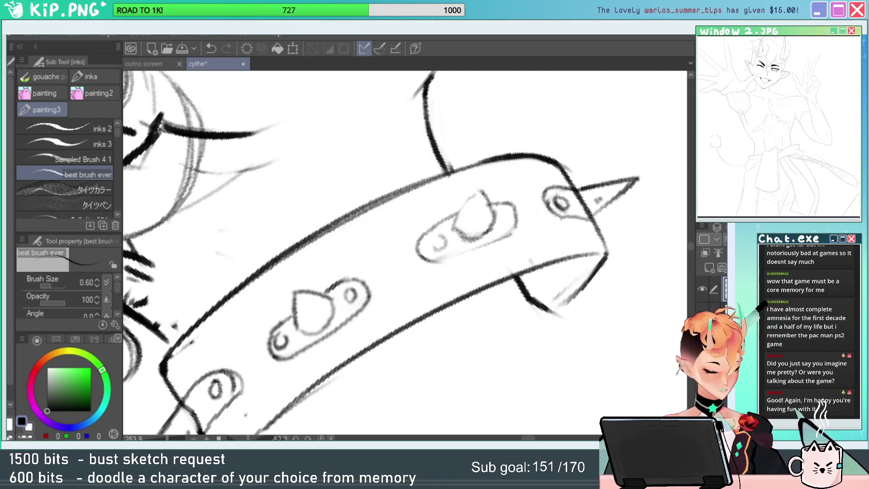
{"action": "left_click_drag", "start_coordinate": [501, 213], "coordinate": [509, 215]}
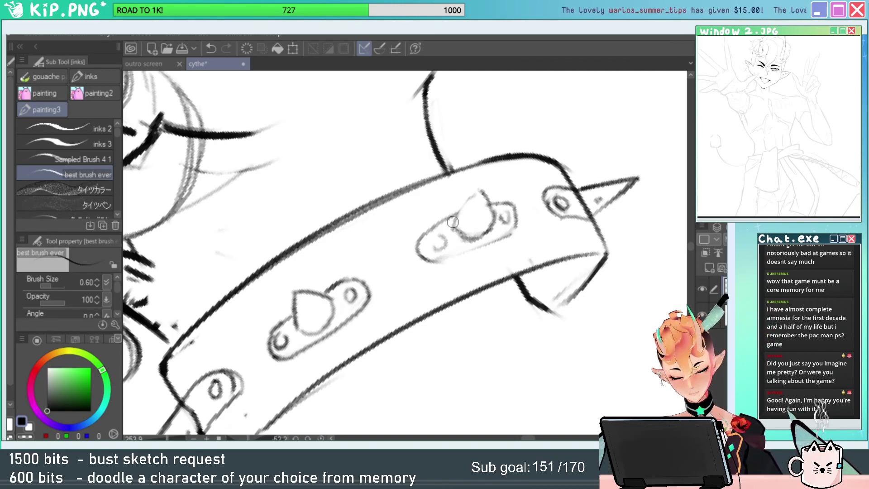
{"action": "mouse_move", "coordinate": [455, 222]}
{"action": "left_mouse_down"}
{"action": "mouse_move", "coordinate": [473, 190]}
{"action": "mouse_move", "coordinate": [483, 194]}
{"action": "left_mouse_up"}
{"action": "key", "text": "ctrl+space"}
{"action": "left_click", "coordinate": [518, 214]}
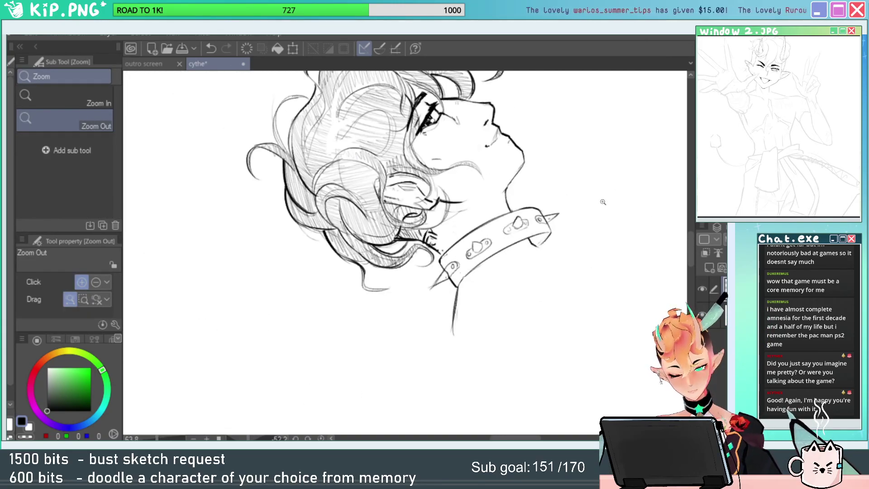
{"action": "left_click", "coordinate": [320, 438]}
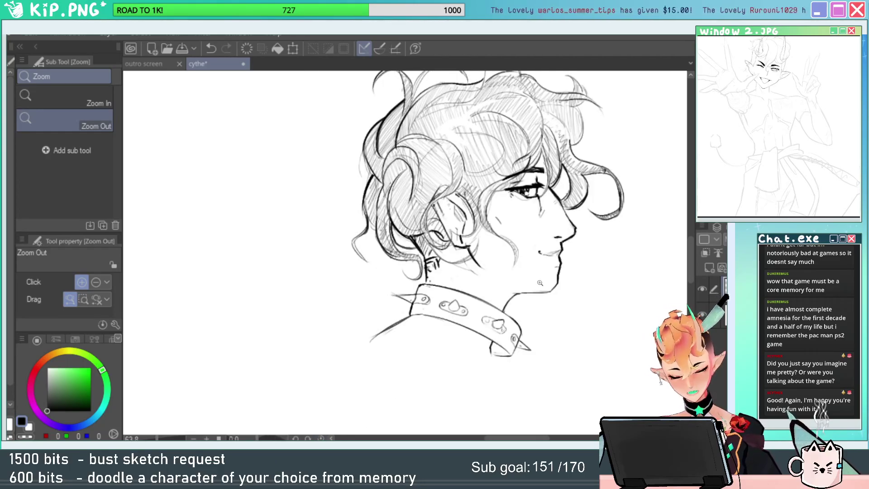
Redraw the collar's front edge as a curved base where the front spike meets its tab.
{"action": "mouse_move", "coordinate": [558, 359]}
{"action": "left_mouse_down"}
{"action": "mouse_move", "coordinate": [524, 281]}
{"action": "mouse_move", "coordinate": [528, 267]}
{"action": "mouse_move", "coordinate": [604, 267]}
{"action": "mouse_move", "coordinate": [553, 301]}
{"action": "left_mouse_up"}
{"action": "key", "text": "e"}
{"action": "key", "text": "p"}
{"action": "left_click_drag", "start_coordinate": [571, 255], "coordinate": [547, 324]}
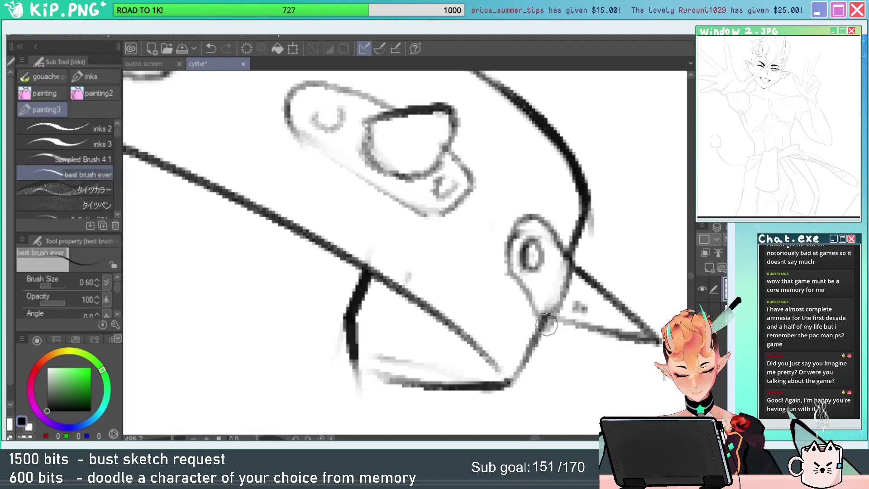
{"action": "mouse_move", "coordinate": [562, 277]}
{"action": "left_mouse_down"}
{"action": "mouse_move", "coordinate": [558, 305]}
{"action": "mouse_move", "coordinate": [519, 312]}
{"action": "left_mouse_up"}
{"action": "left_click_drag", "start_coordinate": [620, 264], "coordinate": [606, 272]}
Redraw the collar's back edge as the back spike's curved base and erase the stray marks around the spike.
{"action": "key", "text": "e"}
{"action": "mouse_move", "coordinate": [388, 221]}
{"action": "left_mouse_down"}
{"action": "mouse_move", "coordinate": [439, 227]}
{"action": "mouse_move", "coordinate": [394, 254]}
{"action": "mouse_move", "coordinate": [413, 236]}
{"action": "mouse_move", "coordinate": [392, 271]}
{"action": "left_mouse_up"}
{"action": "key", "text": "p"}
{"action": "key", "text": "e"}
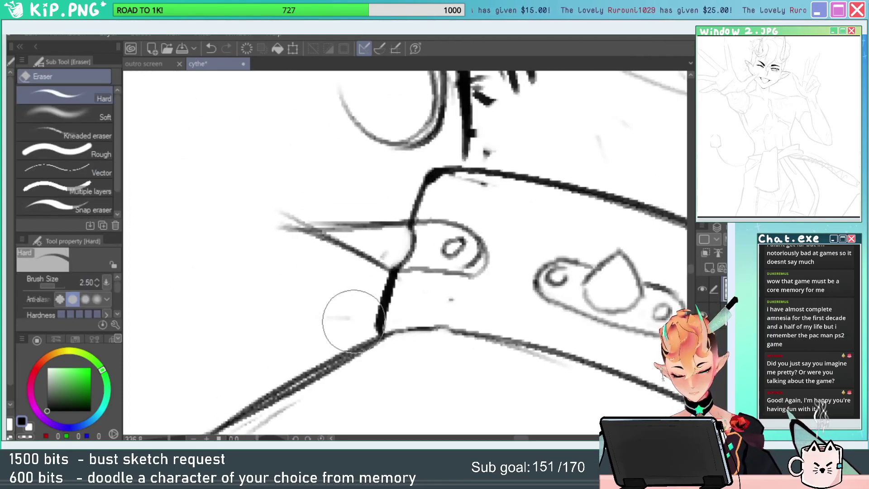
{"action": "left_click_drag", "start_coordinate": [354, 321], "coordinate": [329, 315]}
{"action": "left_click_drag", "start_coordinate": [307, 214], "coordinate": [291, 216]}
{"action": "key", "text": "p"}
{"action": "left_click_drag", "start_coordinate": [393, 248], "coordinate": [385, 256]}
Save the drawing.
{"action": "key", "text": "slash"}
{"action": "left_click_drag", "start_coordinate": [437, 255], "coordinate": [359, 263]}
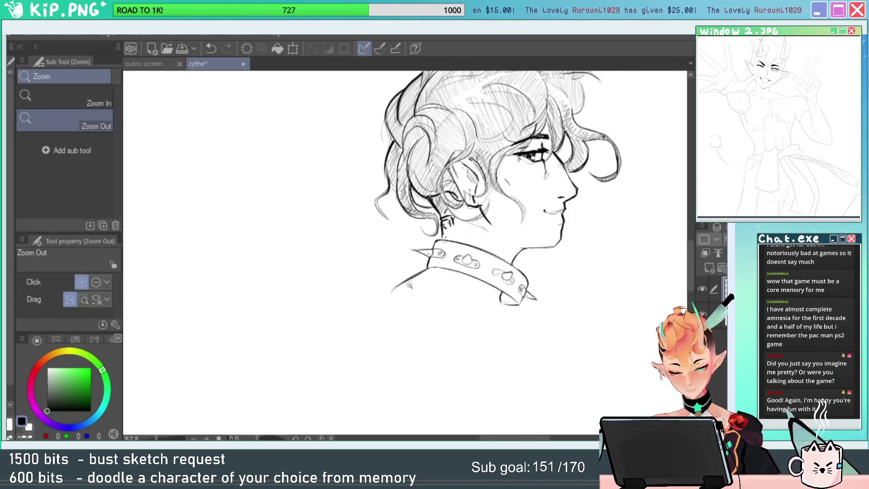
{"action": "left_click_drag", "start_coordinate": [623, 242], "coordinate": [588, 259]}
{"action": "key", "text": "ctrl+s"}
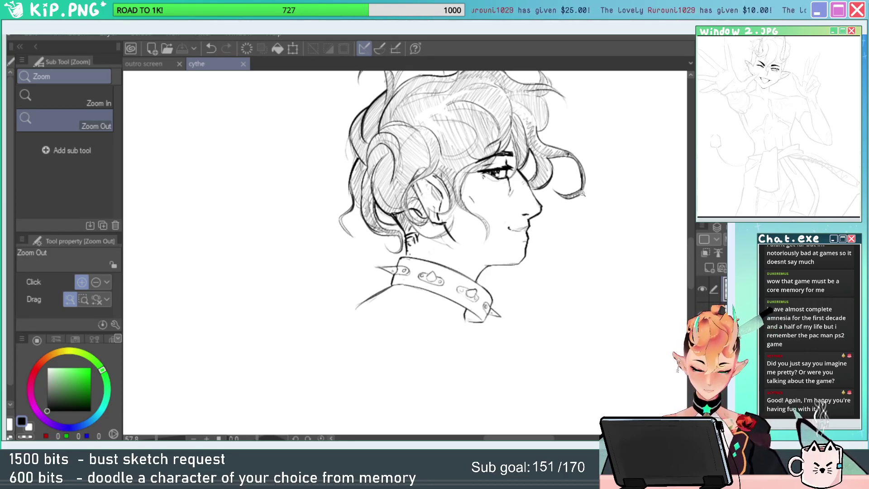
Draw a bold line running down from the collar's front underside to start the front of the chest.
{"action": "mouse_move", "coordinate": [401, 252]}
{"action": "left_mouse_down"}
{"action": "mouse_move", "coordinate": [470, 250]}
{"action": "mouse_move", "coordinate": [428, 269]}
{"action": "mouse_move", "coordinate": [442, 273]}
{"action": "mouse_move", "coordinate": [436, 270]}
{"action": "left_mouse_up"}
{"action": "key", "text": "p"}
{"action": "key", "text": "slash"}
{"action": "left_click_drag", "start_coordinate": [493, 276], "coordinate": [482, 225]}
{"action": "key", "text": "r"}
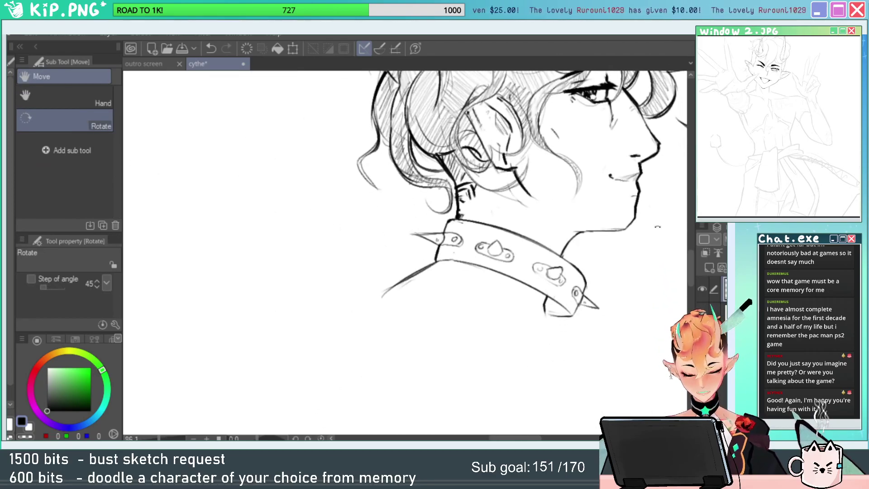
{"action": "key", "text": "e"}
{"action": "key", "text": "b"}
{"action": "mouse_move", "coordinate": [553, 318]}
{"action": "left_mouse_down"}
{"action": "mouse_move", "coordinate": [546, 313]}
{"action": "mouse_move", "coordinate": [561, 367]}
{"action": "left_mouse_up"}
Draw a long neckline curve below the collar from its back corner across to the chest line.
{"action": "key", "text": "r"}
{"action": "left_click_drag", "start_coordinate": [561, 261], "coordinate": [516, 154]}
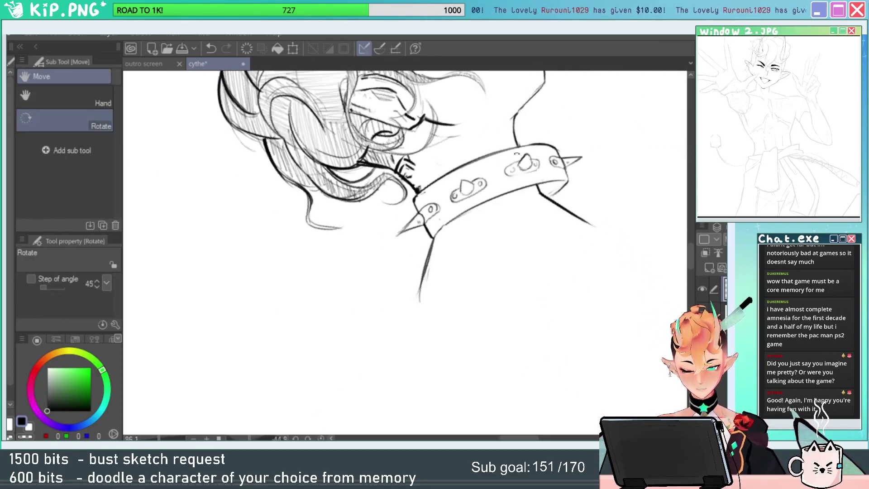
{"action": "key", "text": "p"}
{"action": "mouse_move", "coordinate": [435, 238]}
{"action": "left_mouse_down"}
{"action": "mouse_move", "coordinate": [600, 199]}
{"action": "mouse_move", "coordinate": [538, 260]}
{"action": "left_mouse_up"}
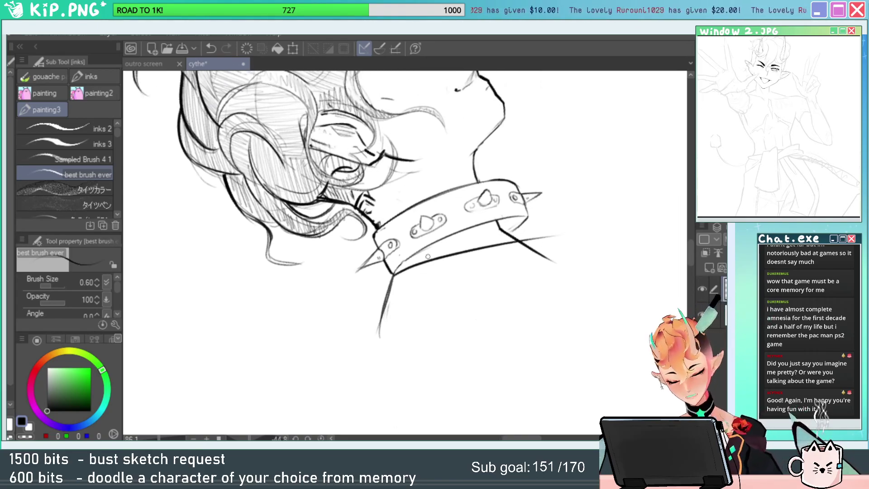
Erase the old shoulder line and redraw it starting from a small corner at the back of the neckline.
{"action": "key", "text": "e"}
{"action": "left_click_drag", "start_coordinate": [393, 280], "coordinate": [378, 368]}
{"action": "key", "text": "p"}
{"action": "key", "text": "e"}
{"action": "left_click_drag", "start_coordinate": [390, 280], "coordinate": [379, 340]}
{"action": "key", "text": "p"}
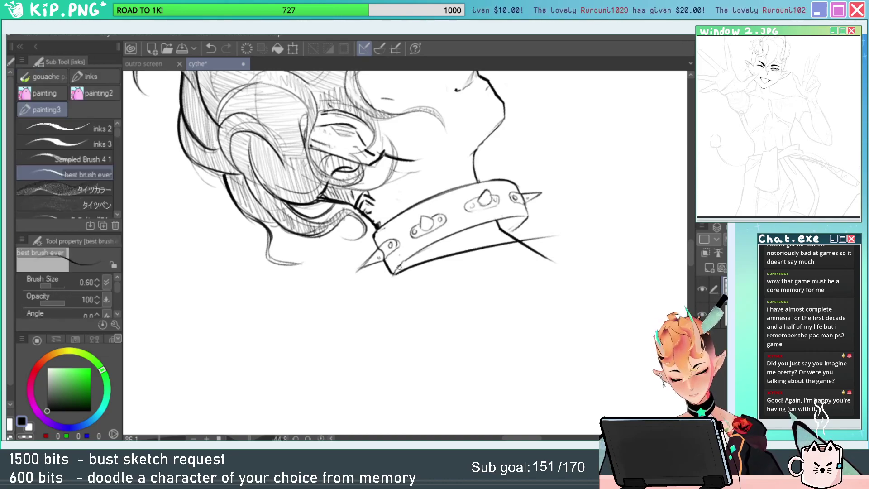
{"action": "left_click_drag", "start_coordinate": [387, 291], "coordinate": [373, 349]}
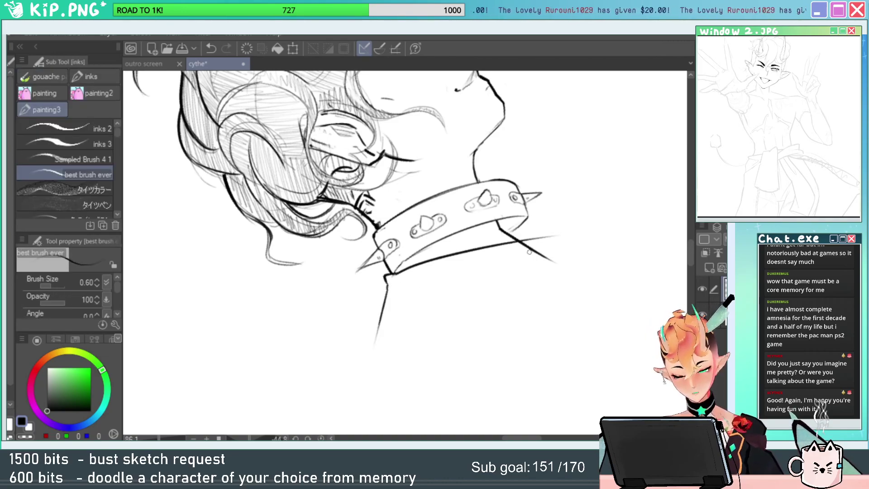
Draw a second line just below the neckline to form the garment's collar band.
{"action": "left_click_drag", "start_coordinate": [493, 269], "coordinate": [495, 243]}
{"action": "left_click_drag", "start_coordinate": [394, 290], "coordinate": [473, 248]}
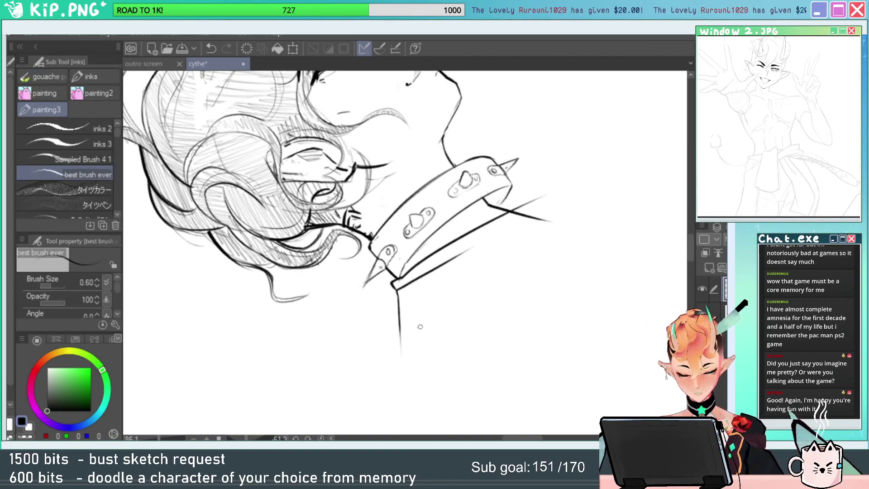
{"action": "left_click", "coordinate": [321, 437]}
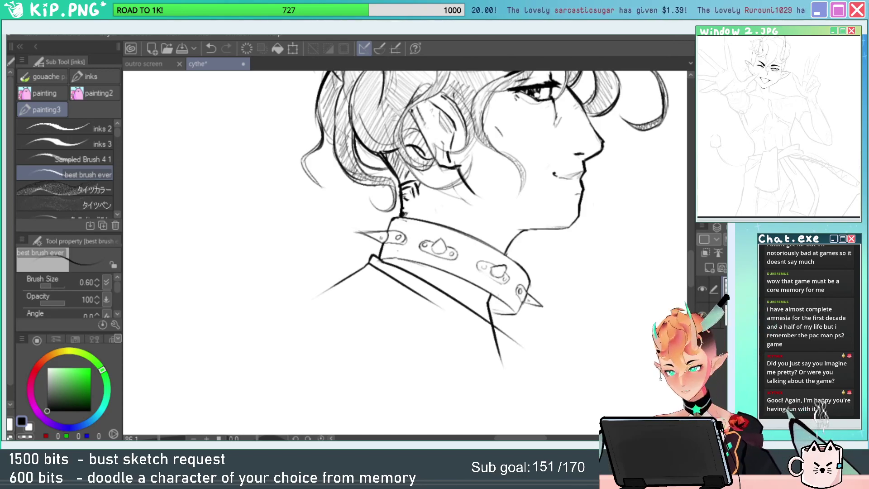
Open the game screenshot as a new illustration, view it and close it.
{"action": "left_click", "coordinate": [13, 35]}
{"action": "left_click", "coordinate": [75, 48]}
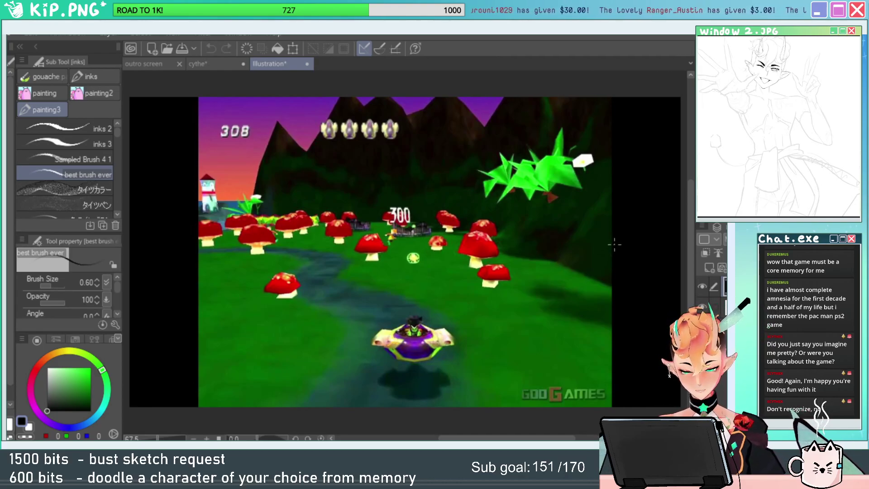
{"action": "left_click", "coordinate": [307, 67]}
{"action": "left_click", "coordinate": [414, 184]}
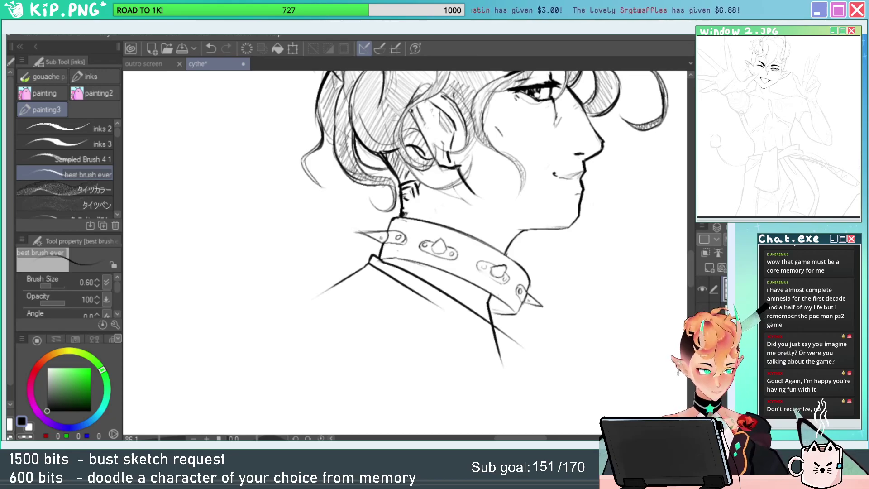
Erase the upper neckline and part of the chest line, and redraw the upper neckline as a smoother curve.
{"action": "key", "text": "r"}
{"action": "left_click_drag", "start_coordinate": [601, 319], "coordinate": [584, 150]}
{"action": "key", "text": "e"}
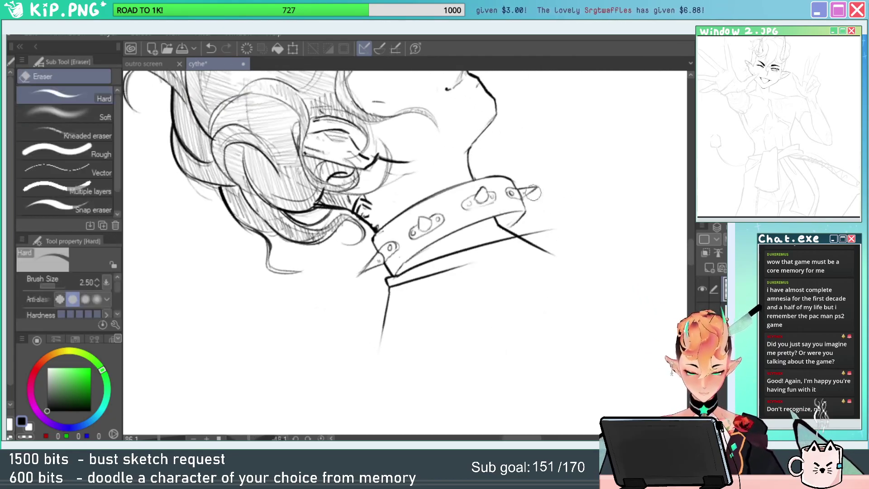
{"action": "key", "text": "b"}
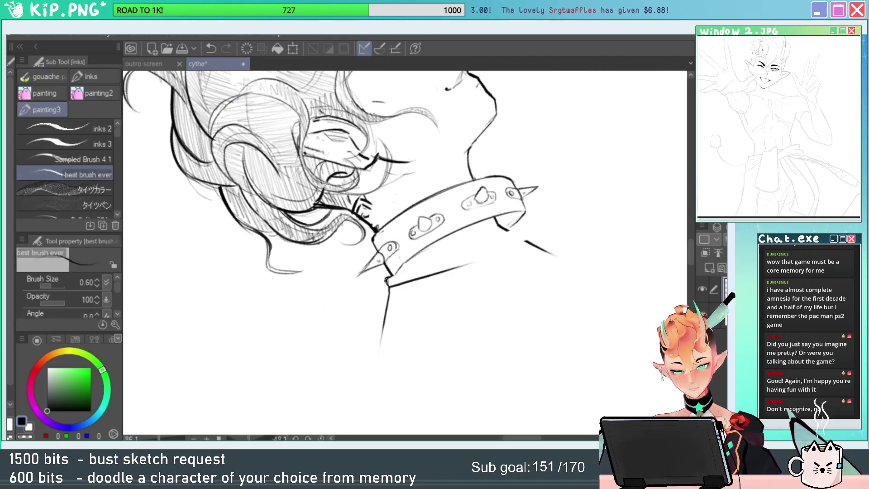
{"action": "left_click_drag", "start_coordinate": [388, 278], "coordinate": [572, 231]}
{"action": "key", "text": "r"}
{"action": "left_click_drag", "start_coordinate": [569, 259], "coordinate": [559, 296]}
{"action": "mouse_move", "coordinate": [560, 296]}
{"action": "left_mouse_down"}
{"action": "mouse_move", "coordinate": [537, 293]}
{"action": "mouse_move", "coordinate": [535, 267]}
{"action": "left_mouse_up"}
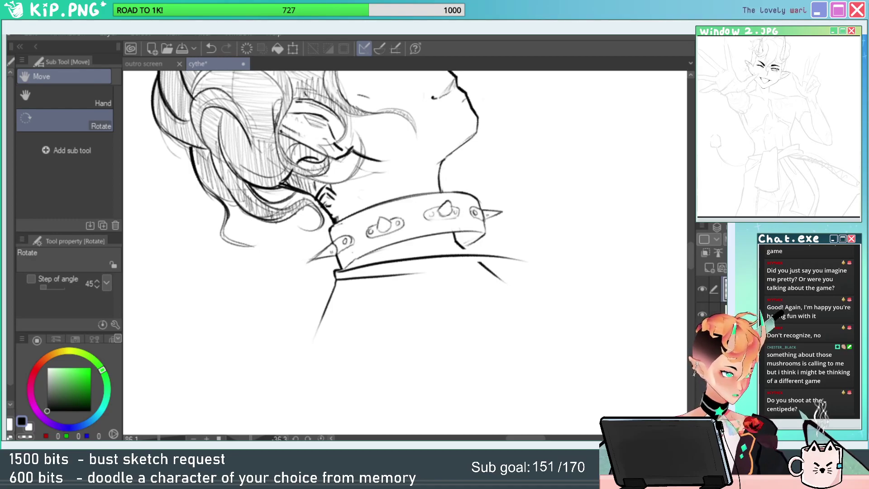
Switch to the Centipede PSX video on YouTube, play it in full screen and skip past the intro to the gameplay.
{"action": "left_click_drag", "start_coordinate": [9, 254], "coordinate": [628, 132]}
{"action": "left_click", "coordinate": [643, 110]}
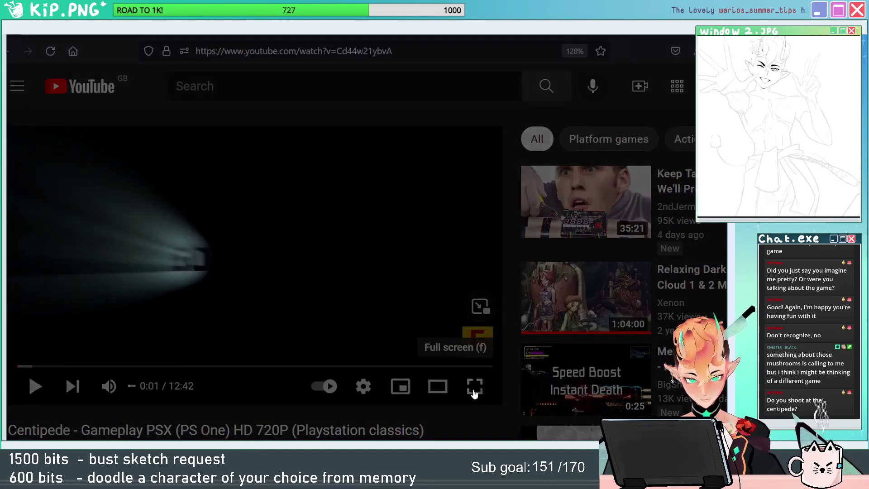
{"action": "left_click", "coordinate": [471, 382]}
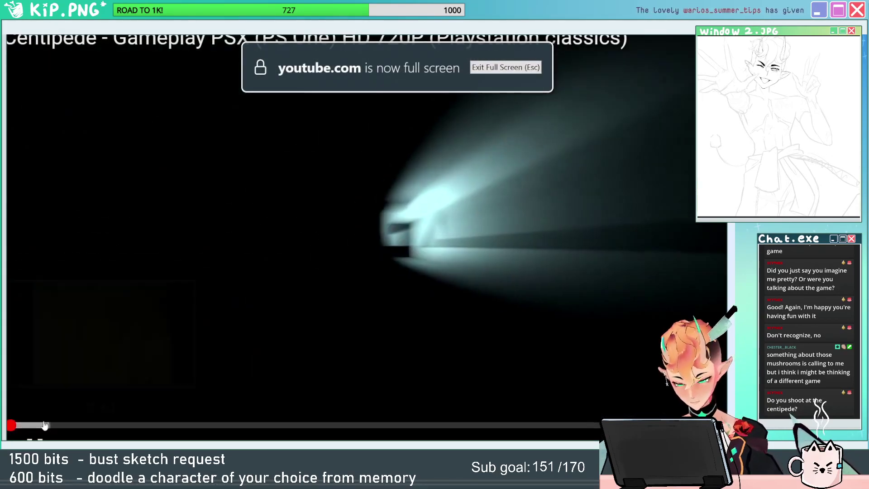
{"action": "left_click", "coordinate": [94, 425]}
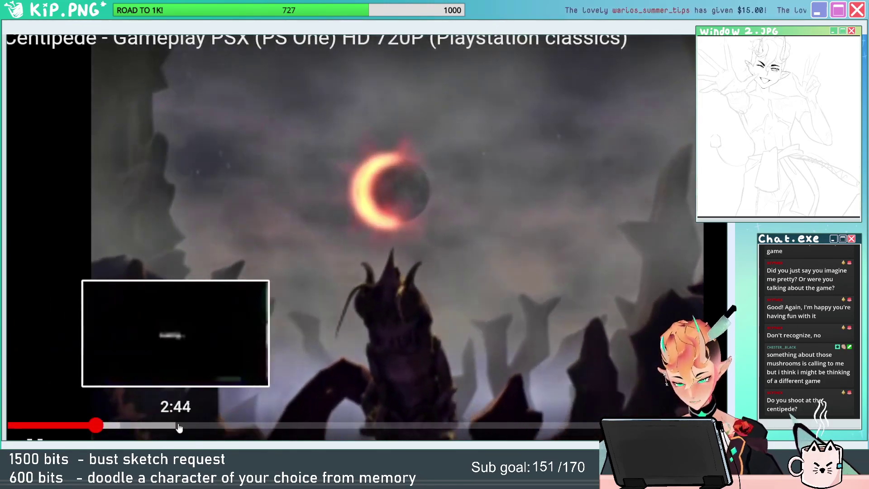
{"action": "left_click", "coordinate": [167, 426]}
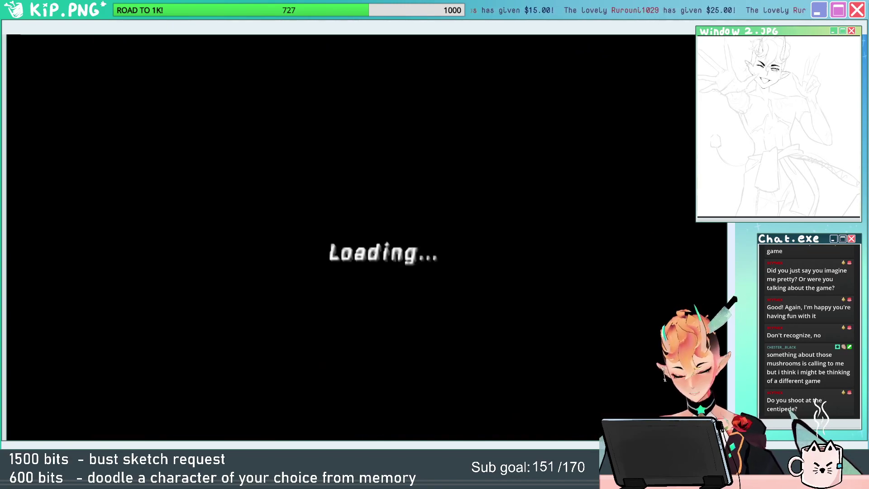
{"action": "left_click", "coordinate": [198, 426]}
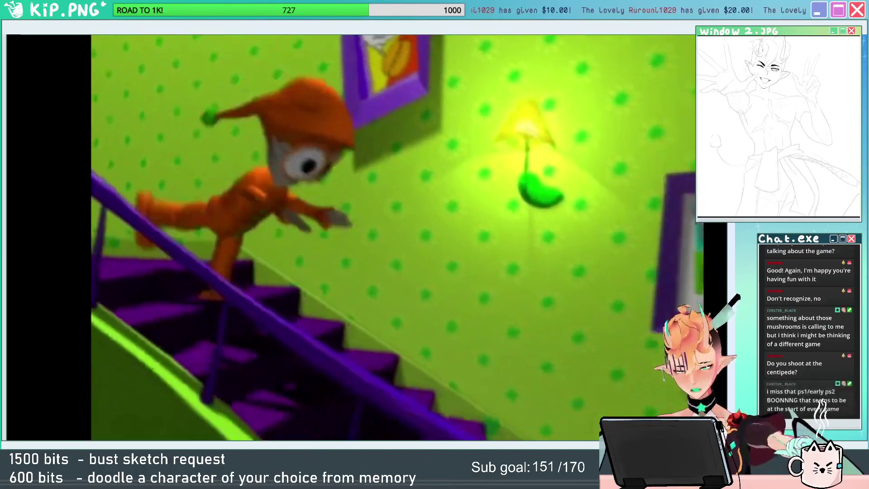
{"action": "mouse_move", "coordinate": [277, 268]}
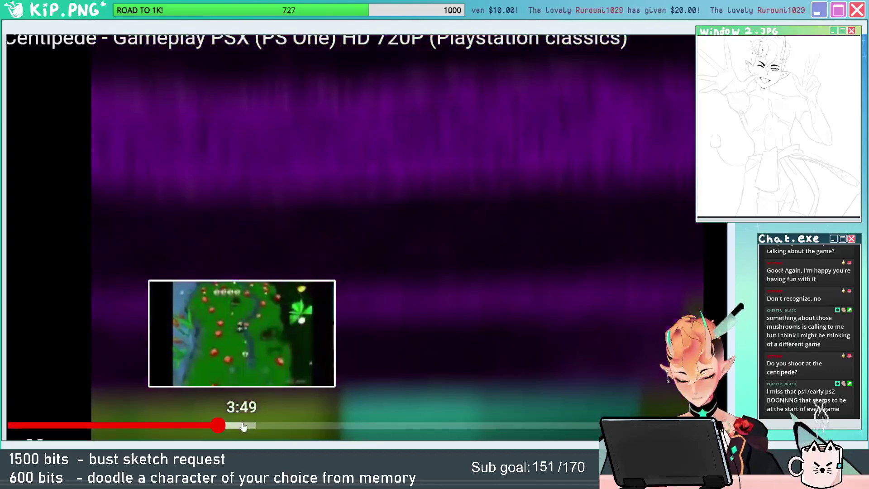
{"action": "left_click", "coordinate": [242, 426]}
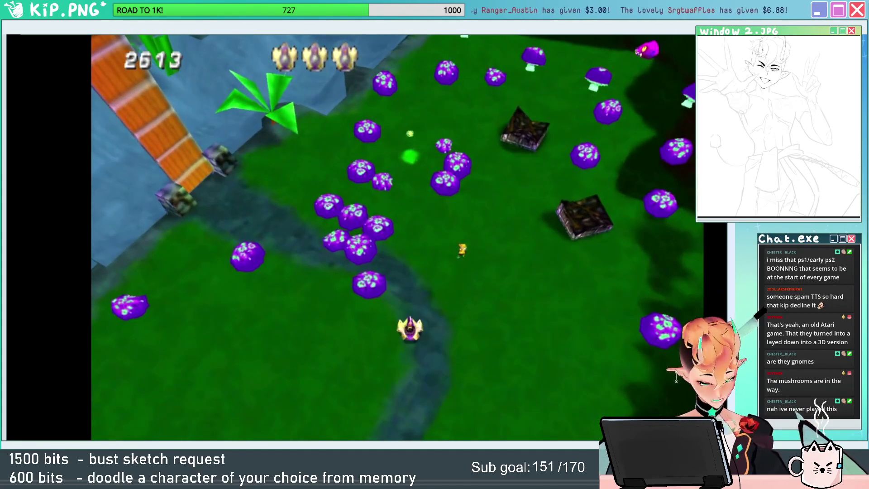
Replay the purple mushroom section, watch more of the gameplay, leave full screen and return to the drawing in Clip Studio Paint.
{"action": "key", "text": "Left"}
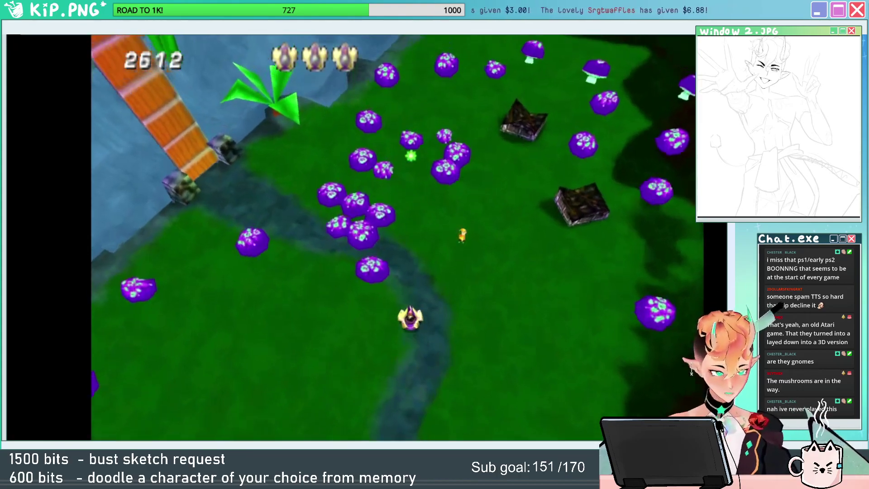
{"action": "left_click", "coordinate": [327, 324]}
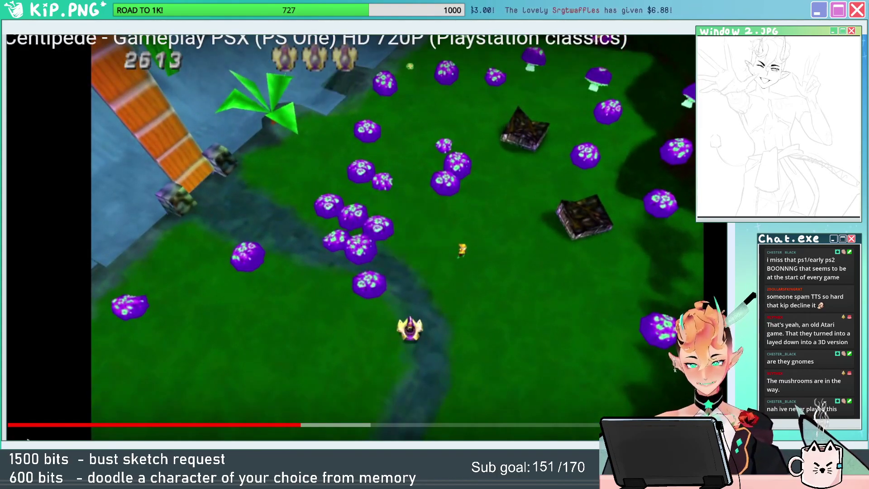
{"action": "left_click", "coordinate": [412, 171]}
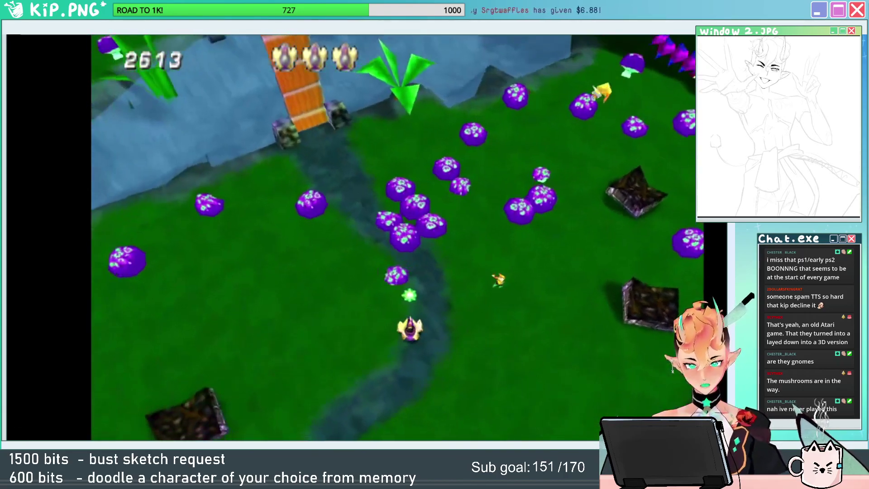
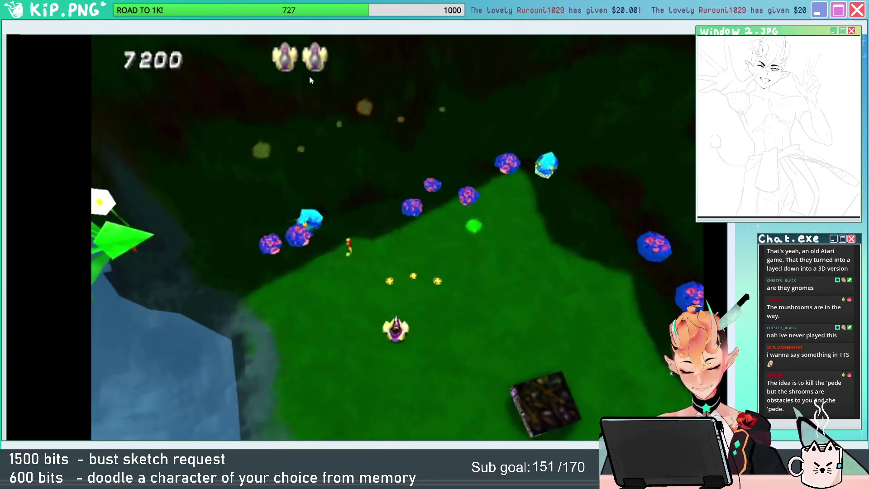
{"action": "left_click", "coordinate": [455, 246]}
{"action": "left_click", "coordinate": [767, 446]}
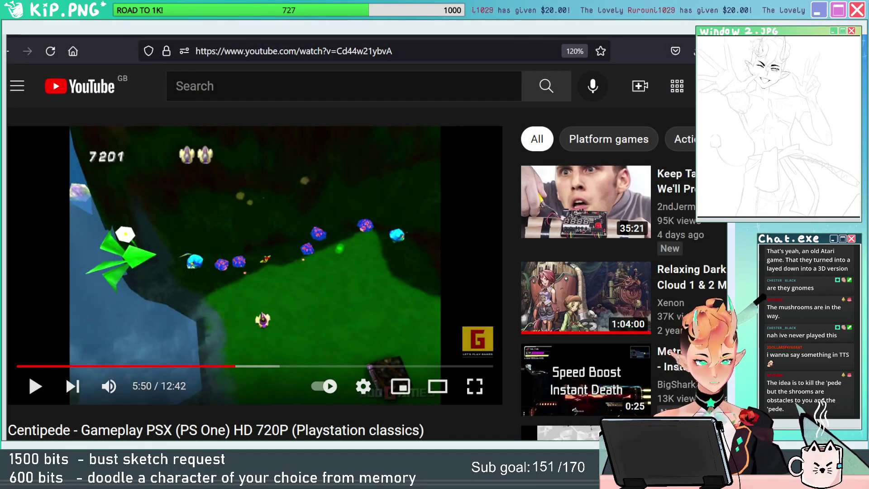
{"action": "key", "text": "alt+Tab"}
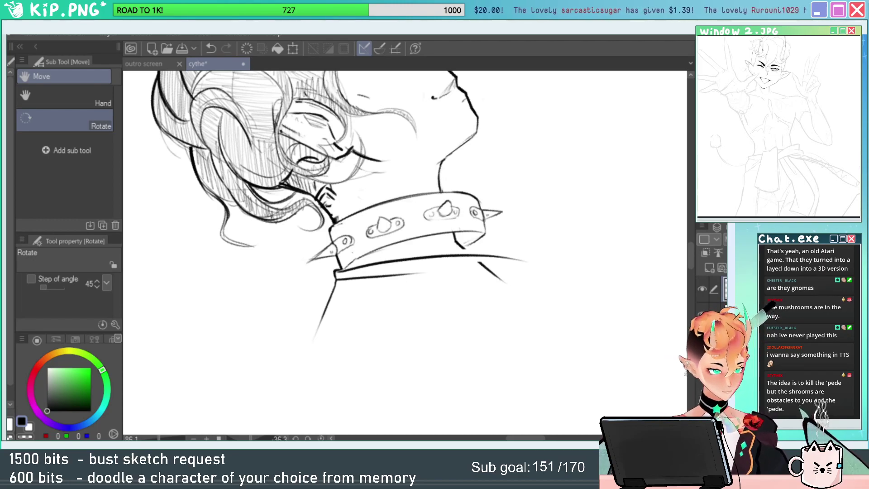
Redraw the back shoulder line longer and sketch the rounded upper arm with its outer and inner sleeve lines.
{"action": "key", "text": "ctrl+space"}
{"action": "left_click_drag", "start_coordinate": [588, 310], "coordinate": [549, 320]}
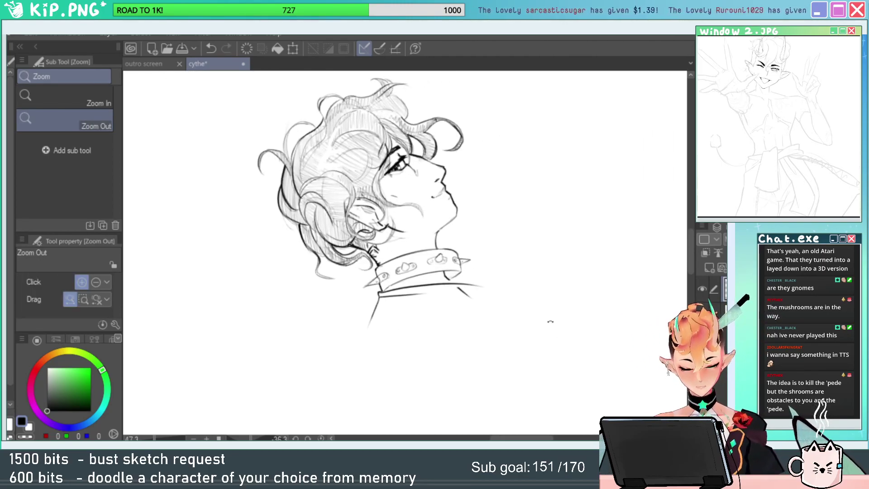
{"action": "key", "text": "shift+space"}
{"action": "left_click_drag", "start_coordinate": [627, 240], "coordinate": [579, 368]}
{"action": "key", "text": "ctrl+space"}
{"action": "left_click_drag", "start_coordinate": [324, 304], "coordinate": [345, 297]}
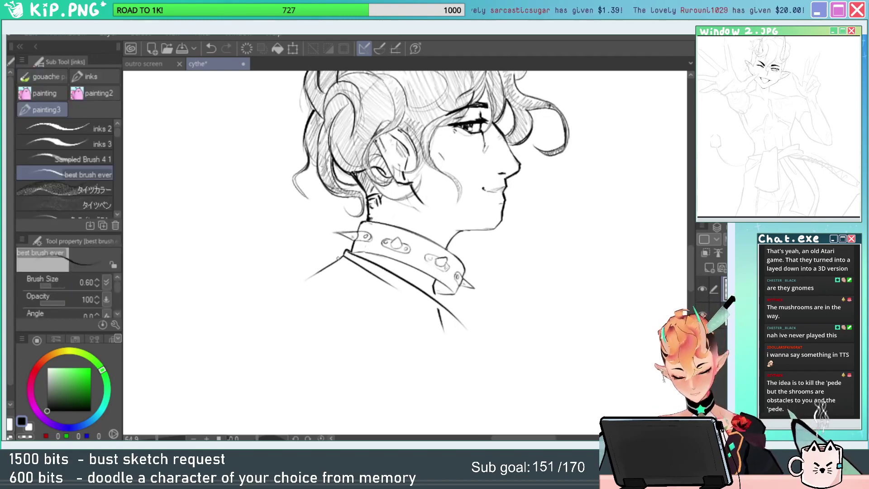
{"action": "key", "text": "ctrl+z"}
{"action": "key", "text": "e"}
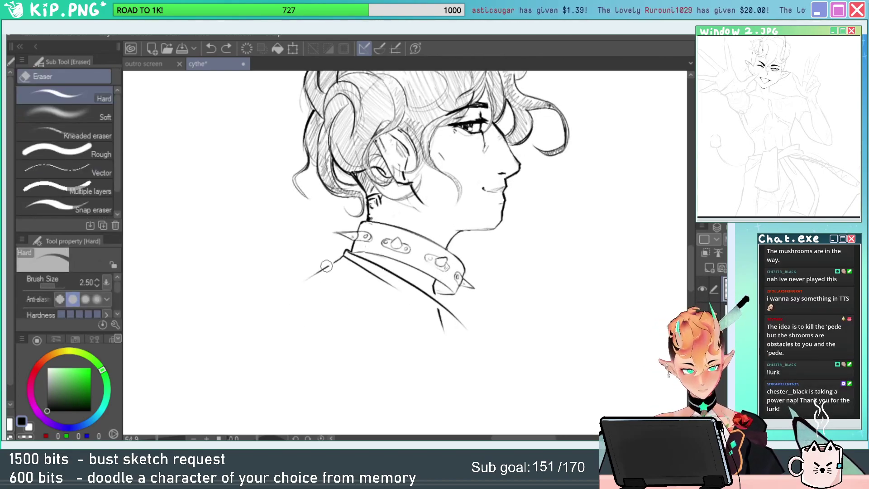
{"action": "key", "text": "p"}
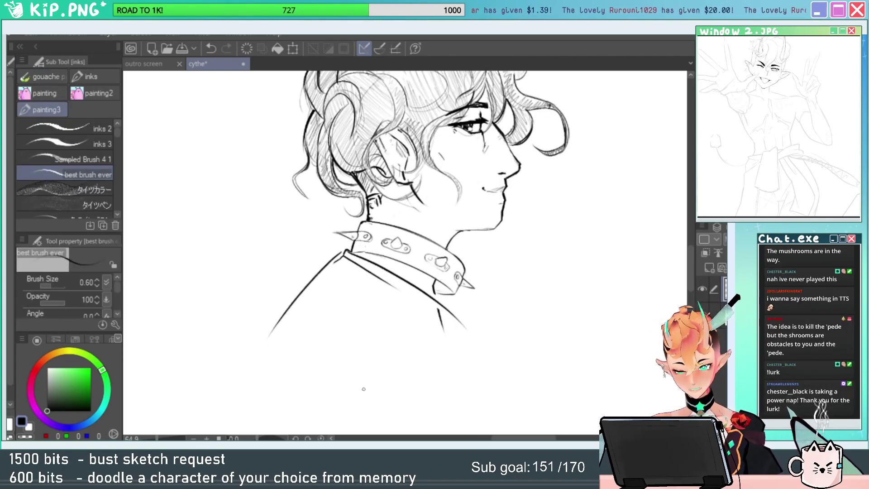
{"action": "left_click_drag", "start_coordinate": [408, 338], "coordinate": [413, 346]}
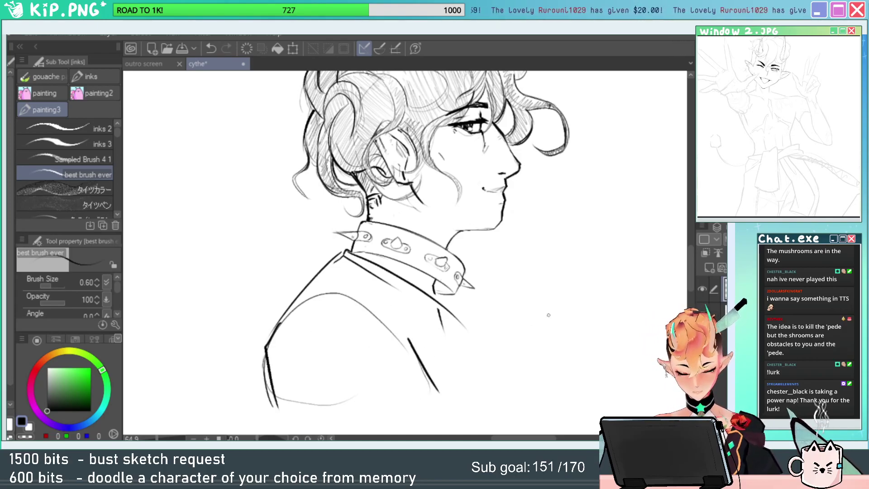
Erase the short chest line and draw a pointed collar tip at the neckline's front end with a front edge running down.
{"action": "key", "text": "e"}
{"action": "key", "text": "p"}
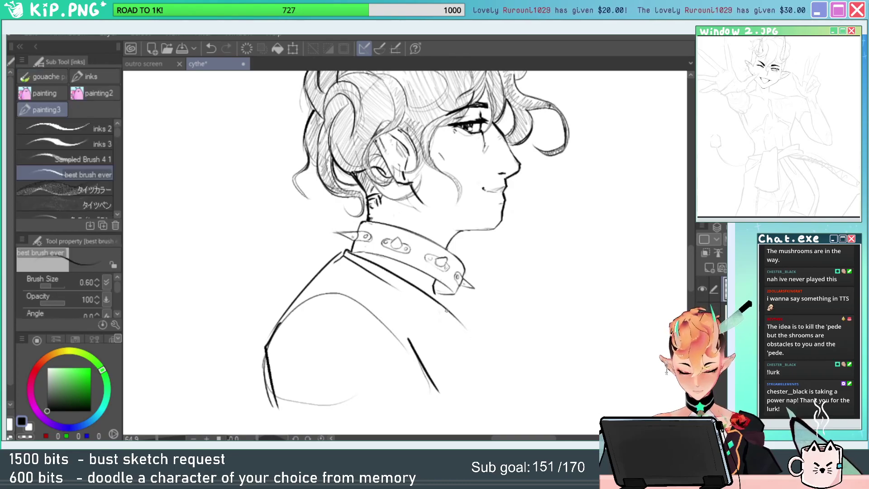
{"action": "key", "text": "ctrl+z"}
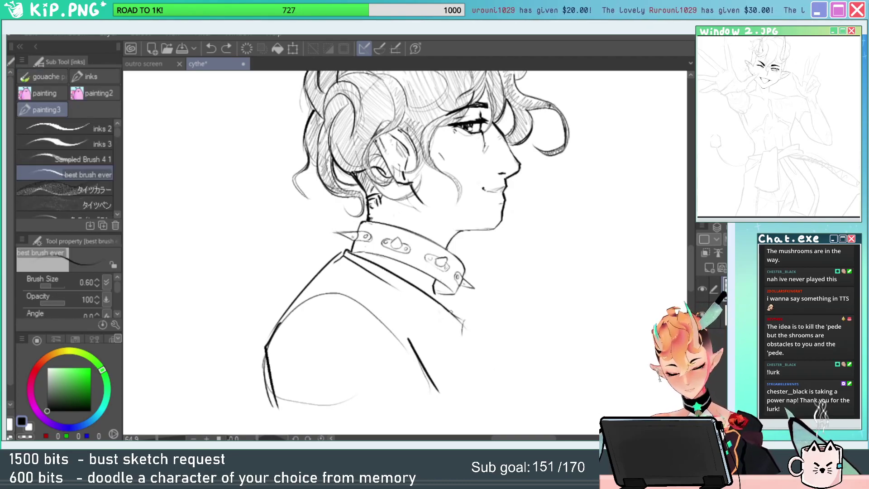
{"action": "left_click_drag", "start_coordinate": [469, 356], "coordinate": [467, 388]}
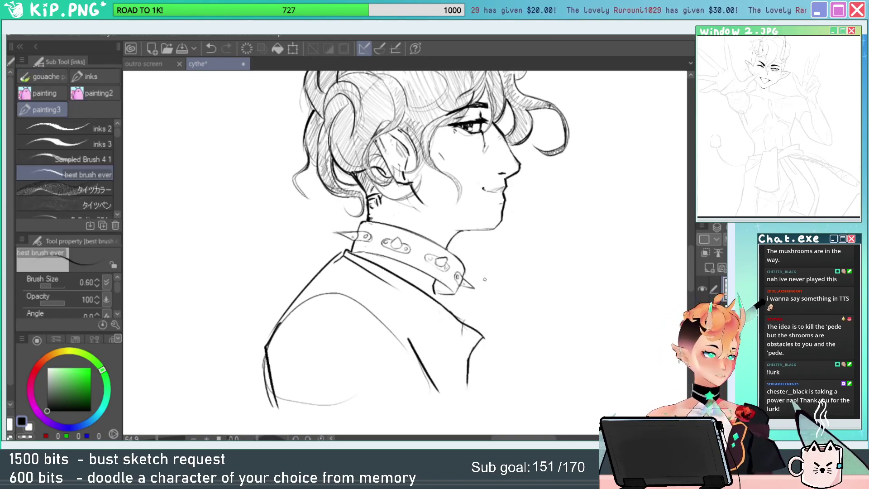
Draw a small oval button on the collar tip and extend the neck's front line down to the neckline.
{"action": "key", "text": "ctrl+space"}
{"action": "mouse_move", "coordinate": [472, 352]}
{"action": "left_mouse_down"}
{"action": "mouse_move", "coordinate": [507, 335]}
{"action": "mouse_move", "coordinate": [506, 319]}
{"action": "left_mouse_up"}
{"action": "key", "text": "e"}
{"action": "key", "text": "p"}
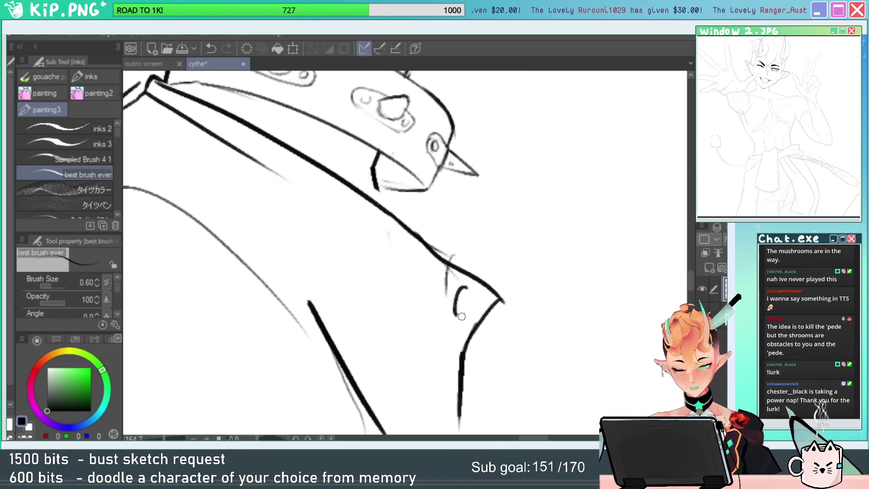
{"action": "scroll", "coordinate": [446, 344], "scroll_direction": "down", "scroll_amount": 3}
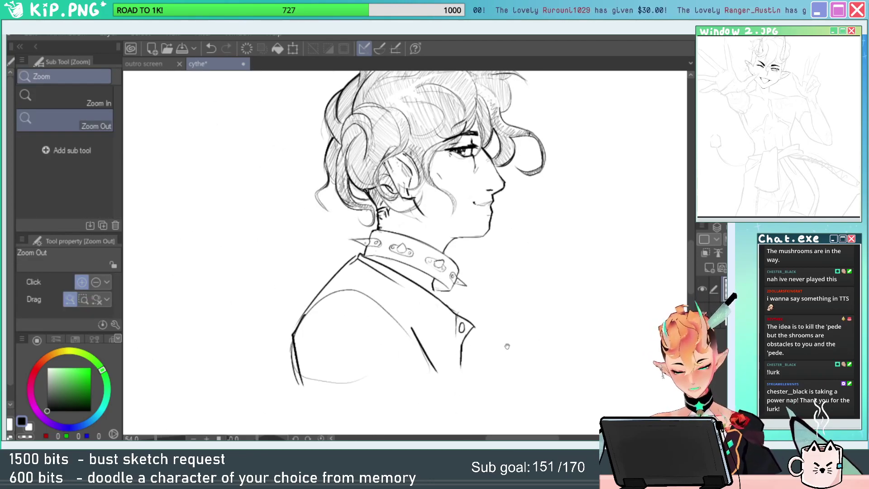
{"action": "scroll", "coordinate": [451, 288], "scroll_direction": "up", "scroll_amount": 4}
{"action": "key", "text": "p"}
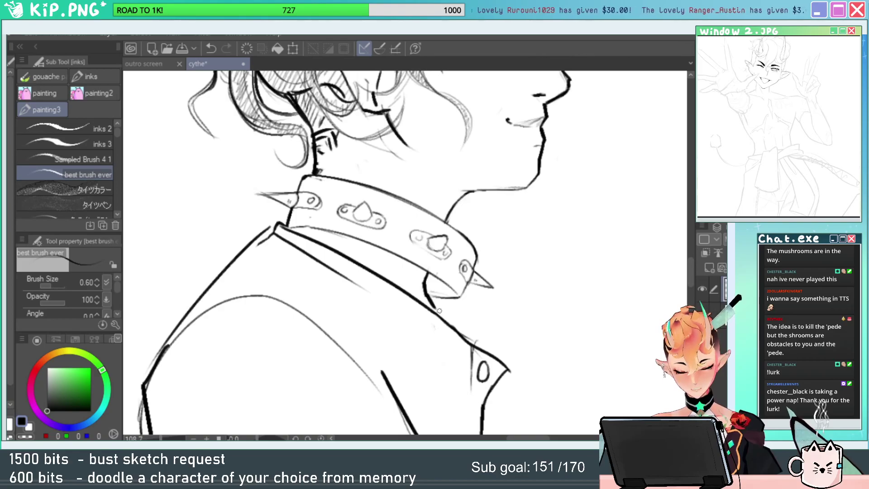
Flip the sketch layer horizontally to check the profile, and undo the flip.
{"action": "scroll", "coordinate": [439, 310], "scroll_direction": "down", "scroll_amount": 3}
{"action": "key", "text": "ctrl+t"}
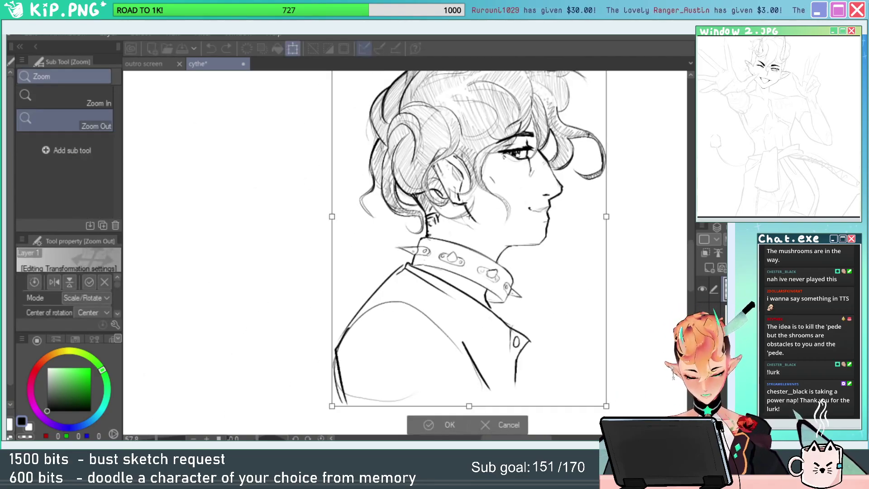
{"action": "right_click", "coordinate": [498, 97]}
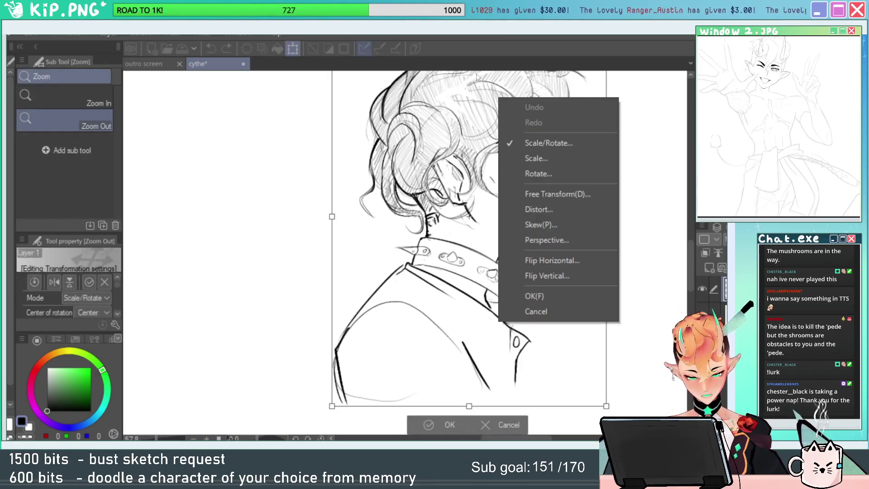
{"action": "left_click", "coordinate": [579, 261]}
{"action": "key", "text": "Return"}
{"action": "mouse_move", "coordinate": [643, 281]}
{"action": "left_mouse_down"}
{"action": "mouse_move", "coordinate": [613, 338]}
{"action": "mouse_move", "coordinate": [603, 341]}
{"action": "mouse_move", "coordinate": [613, 287]}
{"action": "mouse_move", "coordinate": [637, 266]}
{"action": "left_mouse_up"}
{"action": "key", "text": "ctrl+t"}
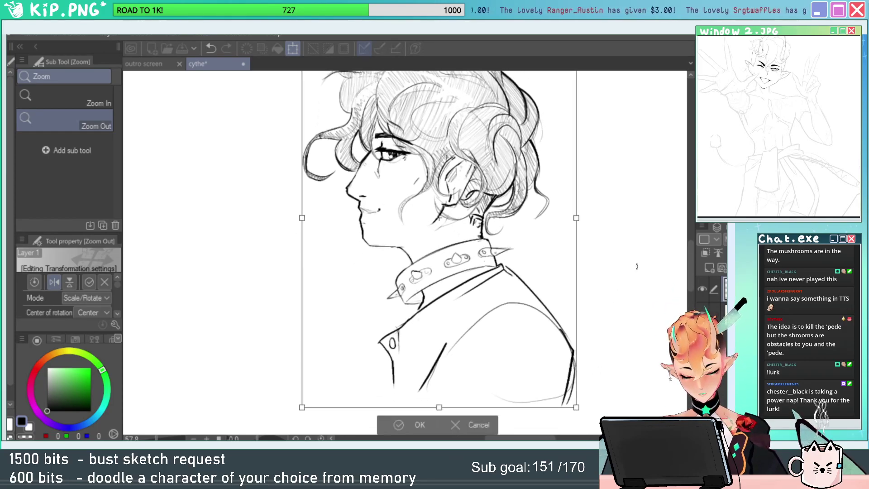
{"action": "key", "text": "ctrl+z"}
Erase the neck's front line below the spiked collar and redraw it slanting back to the neckline.
{"action": "left_click_drag", "start_coordinate": [457, 305], "coordinate": [469, 306]}
{"action": "key", "text": "e"}
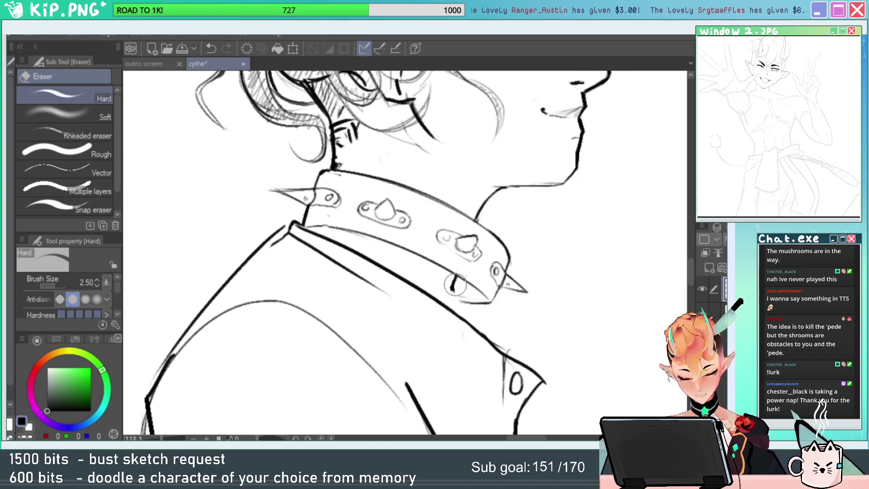
{"action": "key", "text": "b"}
{"action": "left_click_drag", "start_coordinate": [454, 278], "coordinate": [448, 305]}
Flip the whole sketch layer horizontally so the profile faces the other way.
{"action": "key", "text": "slash"}
{"action": "left_click_drag", "start_coordinate": [550, 342], "coordinate": [527, 341]}
{"action": "key", "text": "ctrl+t"}
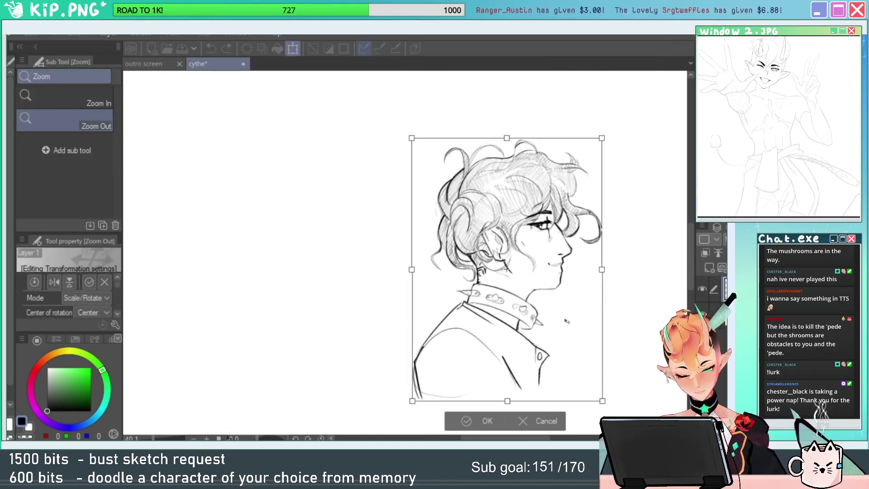
{"action": "right_click", "coordinate": [567, 322]}
{"action": "left_click", "coordinate": [616, 258]}
{"action": "key", "text": "Return"}
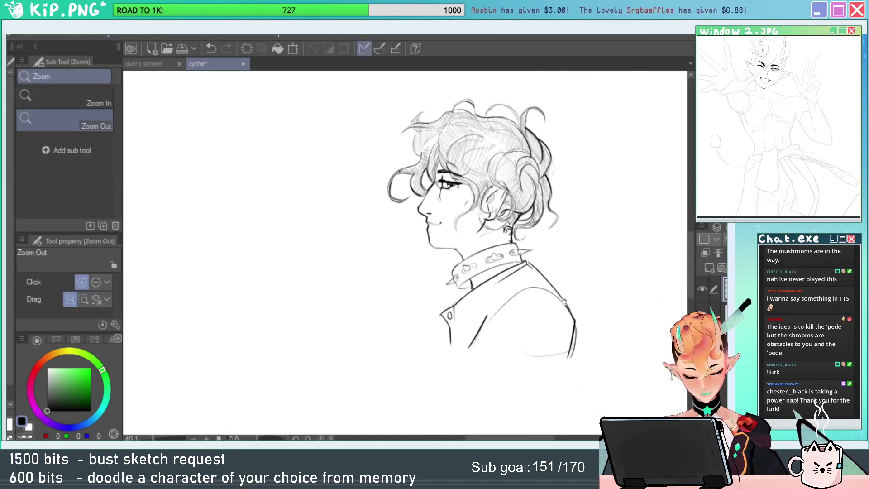
Erase the middle of the neckline, lasso the buttoned collar tip, and shift it closer to the neck with a slight rotation.
{"action": "scroll", "coordinate": [509, 285], "scroll_direction": "up", "scroll_amount": 3}
{"action": "key", "text": "e"}
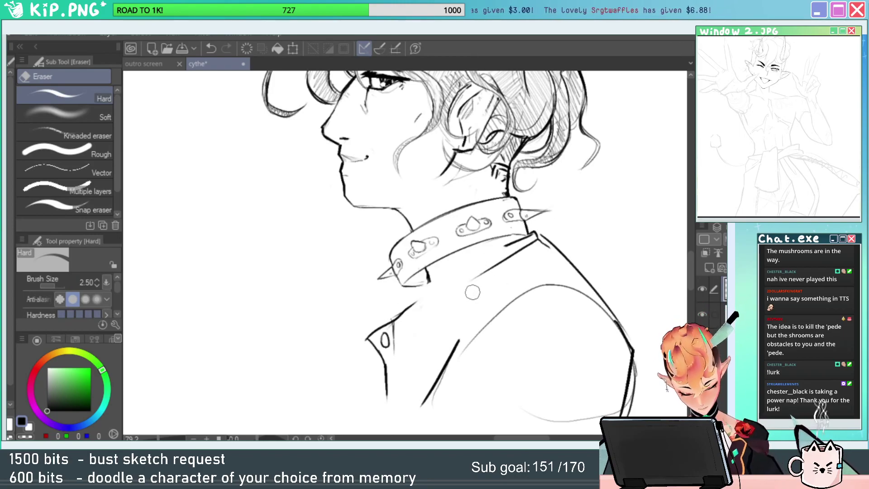
{"action": "key", "text": "m"}
{"action": "left_click_drag", "start_coordinate": [407, 297], "coordinate": [424, 299]}
{"action": "key", "text": "ctrl+t"}
{"action": "left_click_drag", "start_coordinate": [404, 351], "coordinate": [396, 334]}
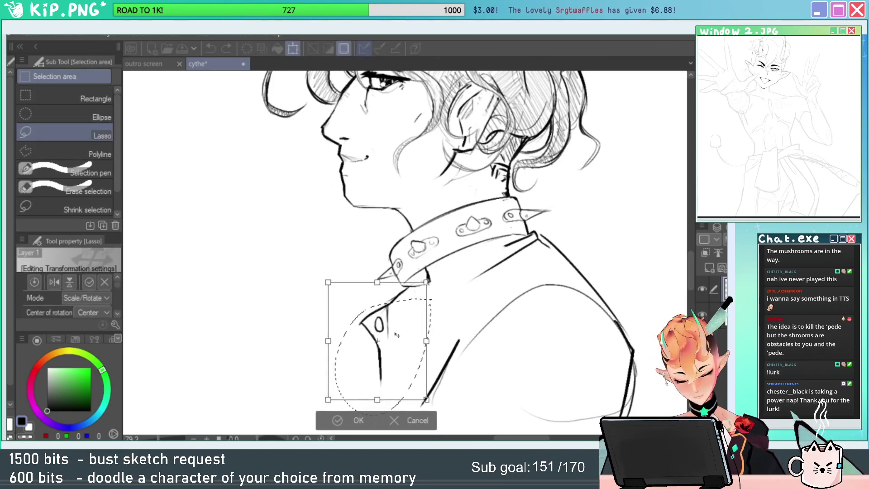
{"action": "left_click_drag", "start_coordinate": [504, 261], "coordinate": [511, 275]}
{"action": "left_click_drag", "start_coordinate": [403, 314], "coordinate": [411, 307]}
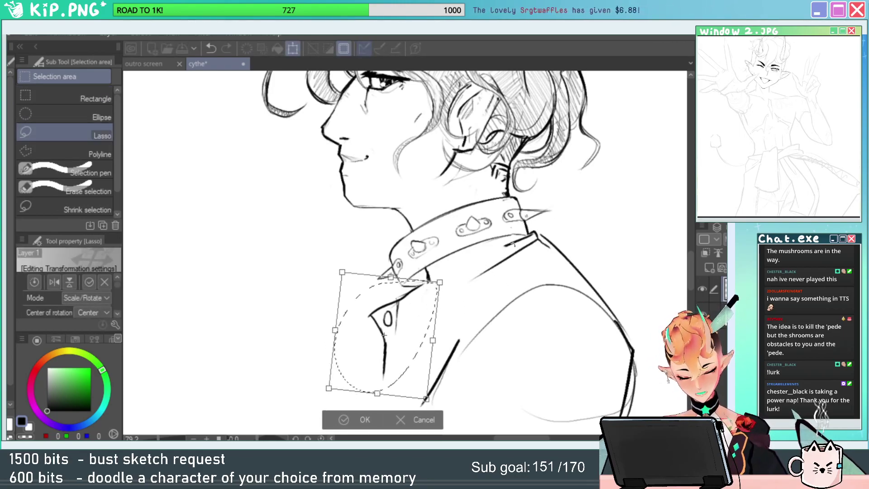
{"action": "key", "text": "Return"}
{"action": "key", "text": "ctrl+d"}
Erase the garment's front edge below the buttoned collar tip, redraw it slanting forward, and reinforce the slanted chest fold line.
{"action": "key", "text": "p"}
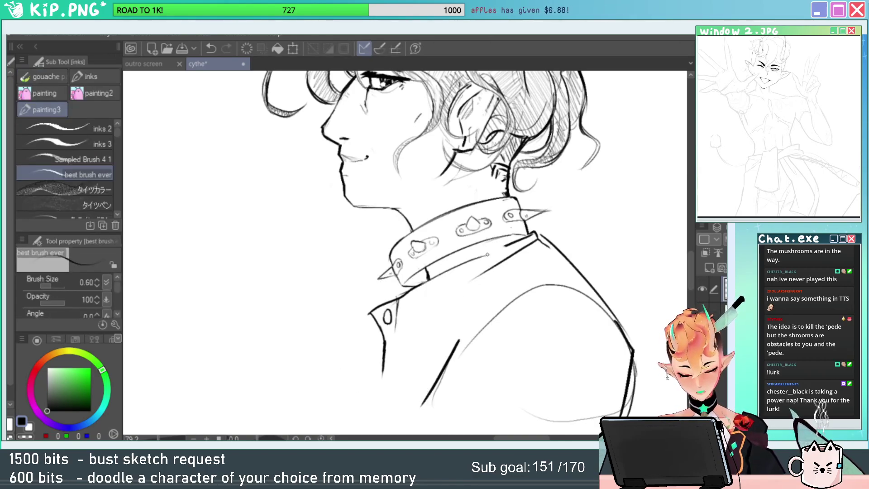
{"action": "key", "text": "e"}
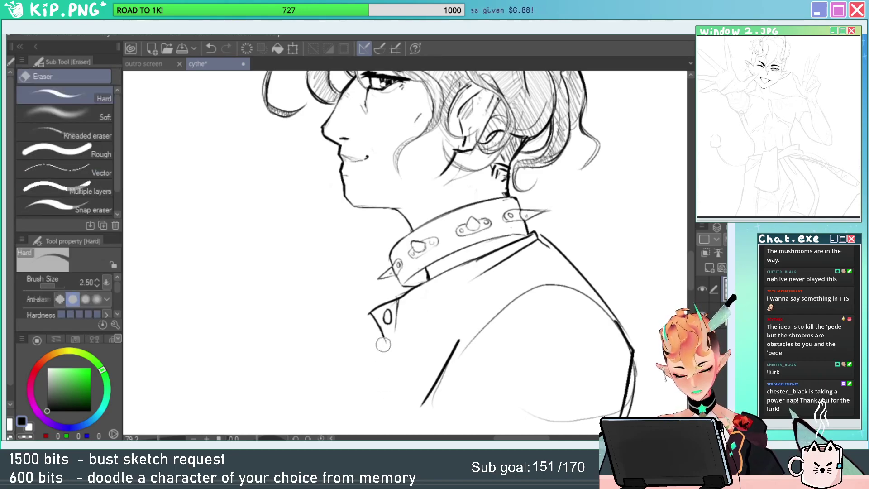
{"action": "key", "text": "p"}
{"action": "left_click_drag", "start_coordinate": [381, 334], "coordinate": [388, 350]}
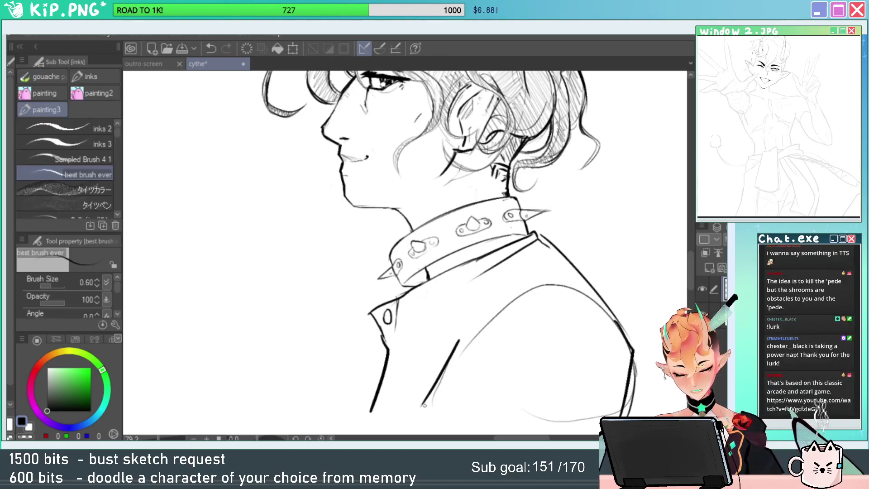
{"action": "key", "text": "e"}
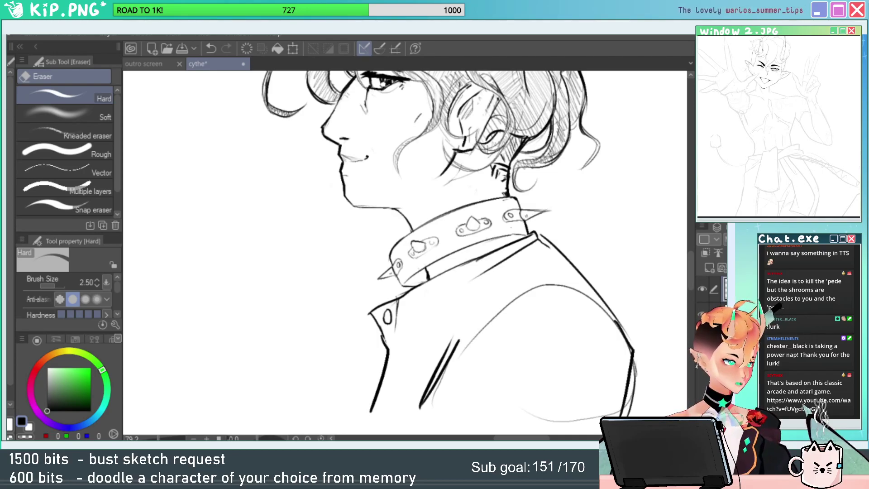
Switch to the browser to watch the Centipede arcade gameplay video full screen, and return to the drawing.
{"action": "left_click_drag", "start_coordinate": [181, 36], "coordinate": [280, 36]}
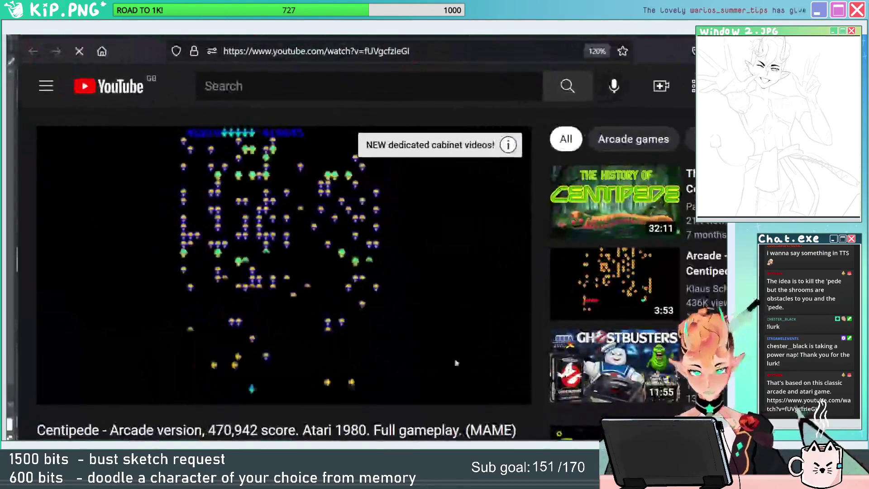
{"action": "left_click", "coordinate": [503, 387]}
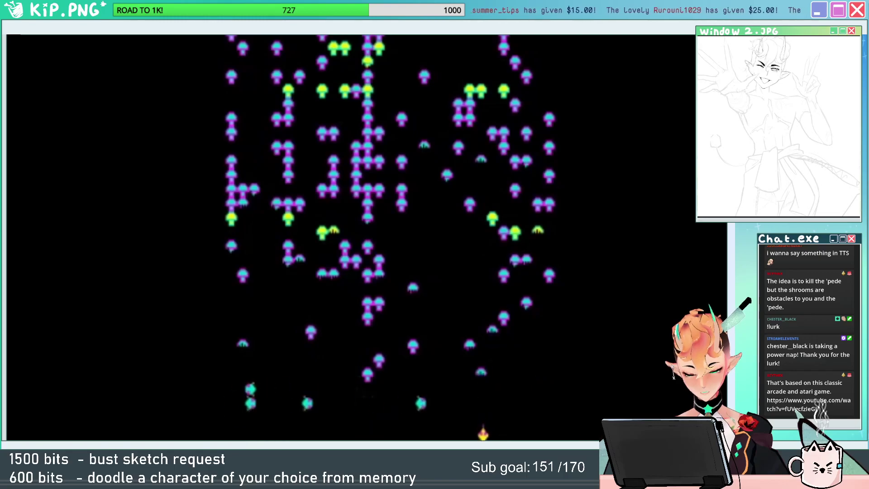
{"action": "double_click", "coordinate": [528, 229]}
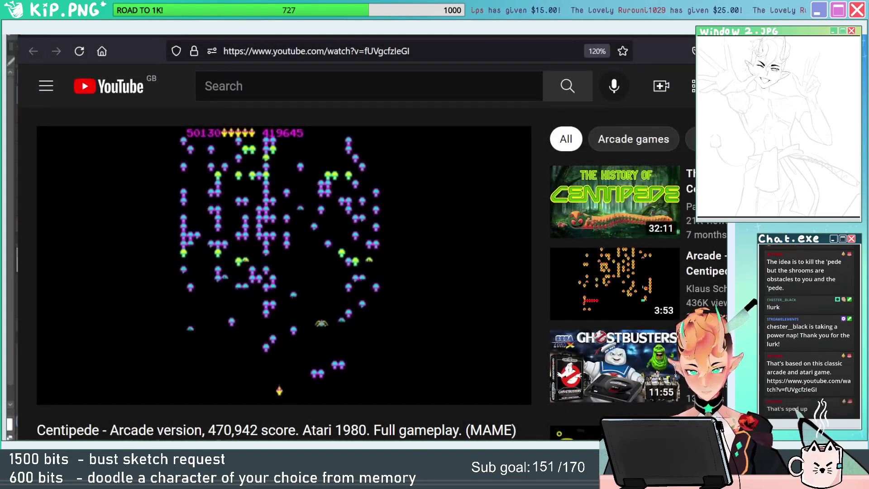
{"action": "left_click_drag", "start_coordinate": [698, 23], "coordinate": [634, 44]}
{"action": "left_click", "coordinate": [687, 47]}
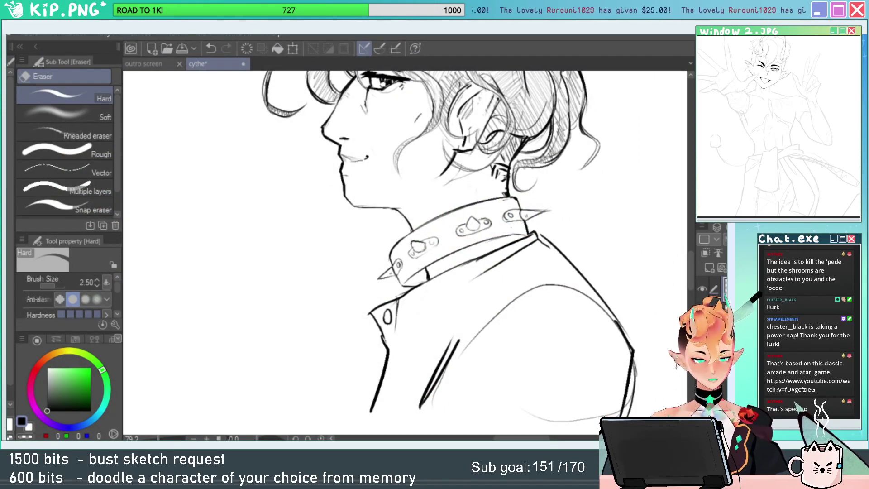
Lasso the shoulder and torso lines below the neckline and shift them toward the chest with a transform.
{"action": "left_click_drag", "start_coordinate": [625, 314], "coordinate": [604, 290]}
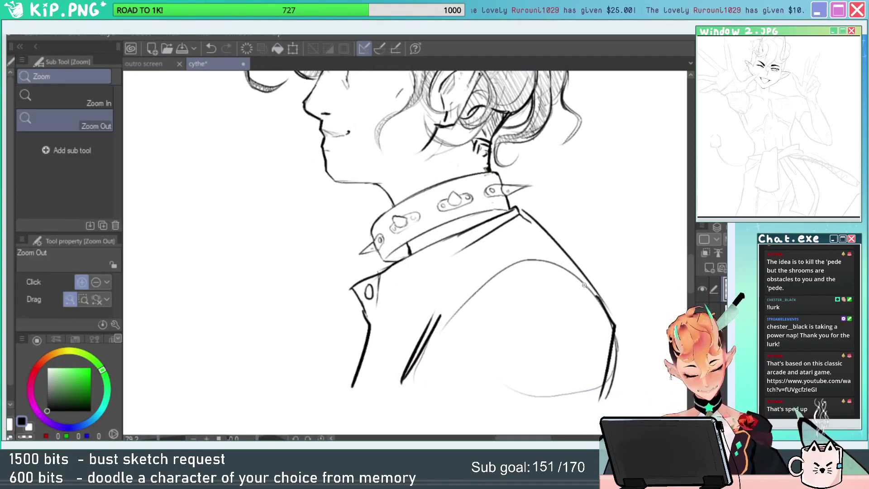
{"action": "mouse_move", "coordinate": [566, 267]}
{"action": "left_mouse_down"}
{"action": "mouse_move", "coordinate": [512, 267]}
{"action": "mouse_move", "coordinate": [561, 260]}
{"action": "mouse_move", "coordinate": [584, 286]}
{"action": "left_mouse_up"}
{"action": "key", "text": "p"}
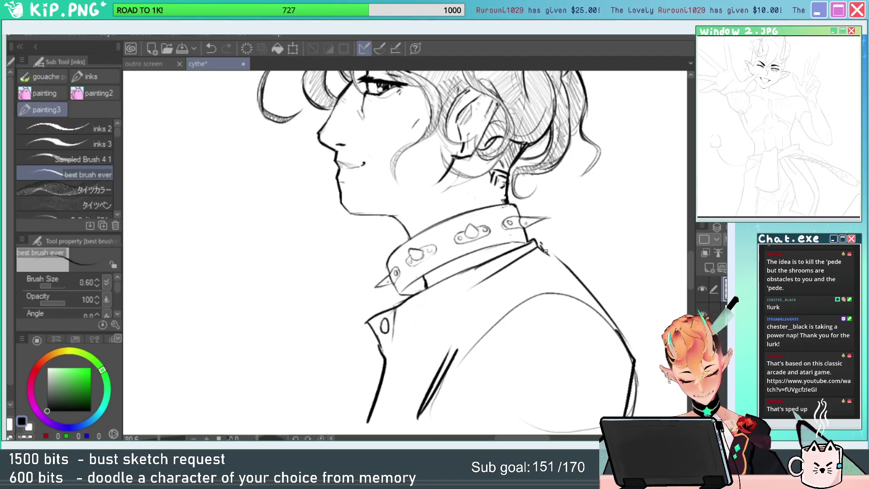
{"action": "mouse_move", "coordinate": [537, 245]}
{"action": "left_mouse_down"}
{"action": "mouse_move", "coordinate": [575, 299]}
{"action": "mouse_move", "coordinate": [566, 289]}
{"action": "left_mouse_up"}
{"action": "key", "text": "m"}
{"action": "mouse_move", "coordinate": [645, 281]}
{"action": "left_mouse_down"}
{"action": "mouse_move", "coordinate": [551, 417]}
{"action": "mouse_move", "coordinate": [537, 285]}
{"action": "mouse_move", "coordinate": [638, 326]}
{"action": "mouse_move", "coordinate": [588, 398]}
{"action": "left_mouse_up"}
{"action": "key", "text": "ctrl+t"}
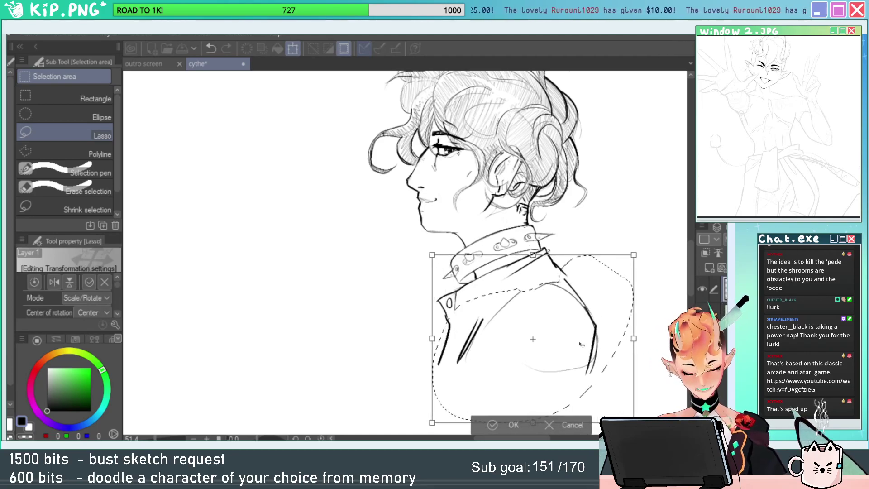
{"action": "key", "text": "Return"}
{"action": "key", "text": "ctrl+d"}
Erase the misaligned upper back line between the garment's collar and the shoulder.
{"action": "key", "text": "e"}
{"action": "key", "text": "space"}
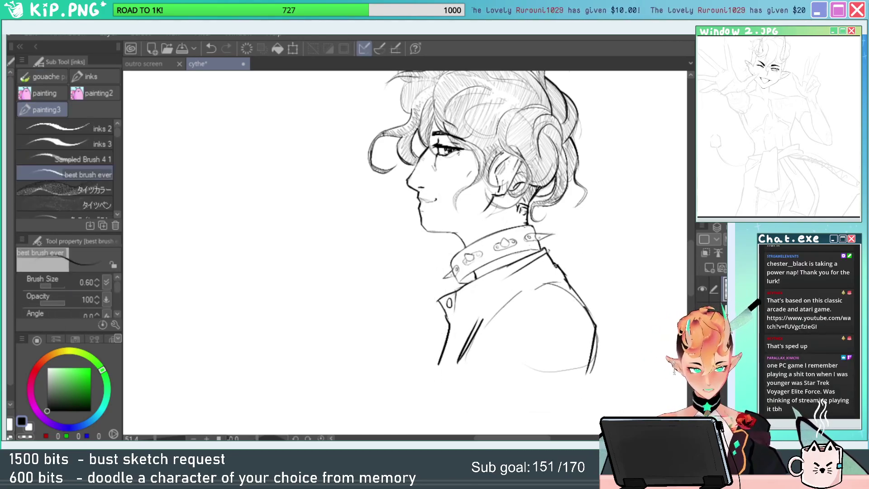
{"action": "left_click_drag", "start_coordinate": [566, 275], "coordinate": [547, 288]}
{"action": "key", "text": "p"}
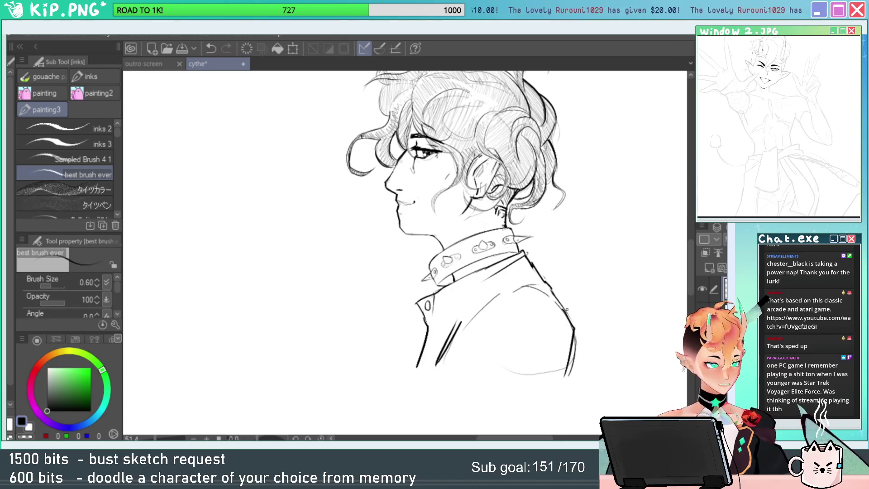
{"action": "key", "text": "alt+space"}
{"action": "mouse_move", "coordinate": [545, 262]}
{"action": "left_mouse_down"}
{"action": "mouse_move", "coordinate": [566, 262]}
{"action": "mouse_move", "coordinate": [538, 271]}
{"action": "left_mouse_up"}
{"action": "key", "text": "e"}
{"action": "key", "text": "p"}
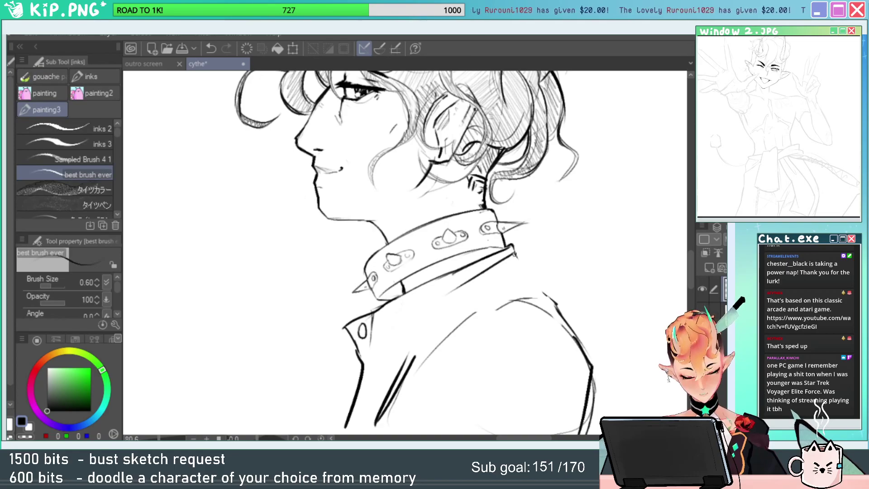
Clean up the garment collar's back corner and redraw the back line from it down to the shoulder.
{"action": "key", "text": "e"}
{"action": "left_click_drag", "start_coordinate": [510, 241], "coordinate": [517, 256]}
{"action": "key", "text": "p"}
{"action": "key", "text": "e"}
{"action": "key", "text": "p"}
{"action": "mouse_move", "coordinate": [546, 286]}
{"action": "left_mouse_down"}
{"action": "mouse_move", "coordinate": [560, 304]}
{"action": "mouse_move", "coordinate": [525, 347]}
{"action": "left_mouse_up"}
Flip the whole sketch layer horizontally to mirror the profile.
{"action": "key", "text": "alt+space"}
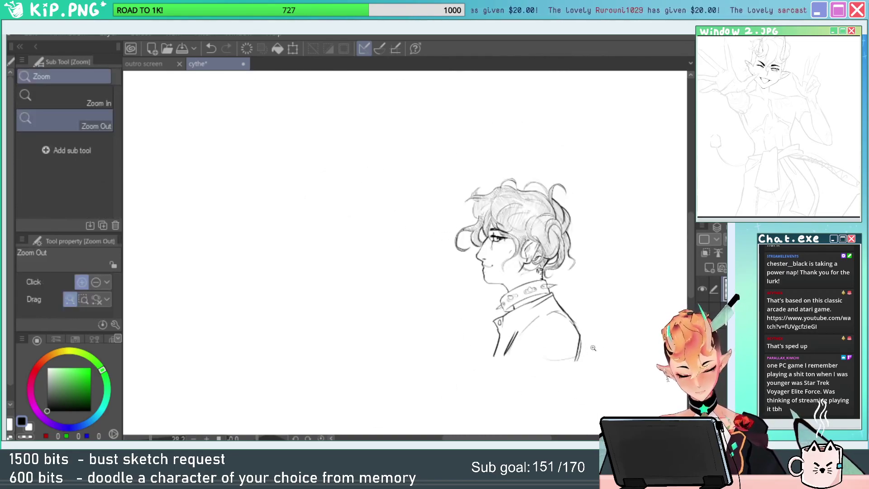
{"action": "key", "text": "ctrl+t"}
{"action": "right_click", "coordinate": [571, 295]}
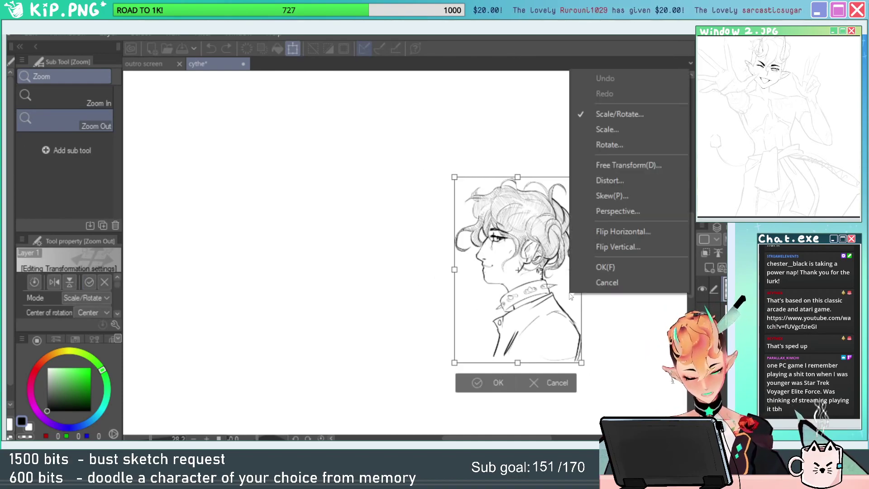
{"action": "left_click", "coordinate": [650, 231]}
{"action": "key", "text": "Return"}
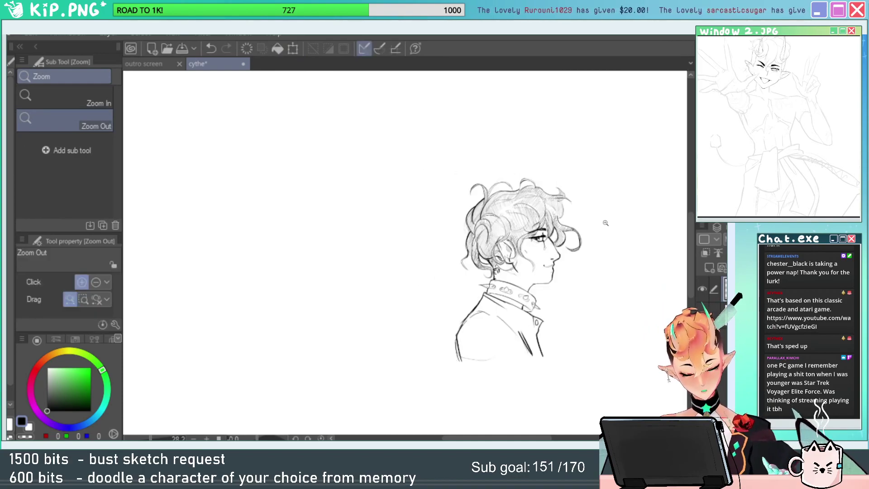
Erase the garment's neckline beneath the spiked collar and redraw it as one line from the buttoned tip to the back.
{"action": "left_click_drag", "start_coordinate": [531, 311], "coordinate": [588, 294]}
{"action": "mouse_move", "coordinate": [606, 272]}
{"action": "left_mouse_down"}
{"action": "mouse_move", "coordinate": [607, 242]}
{"action": "mouse_move", "coordinate": [534, 118]}
{"action": "left_mouse_up"}
{"action": "key", "text": "e"}
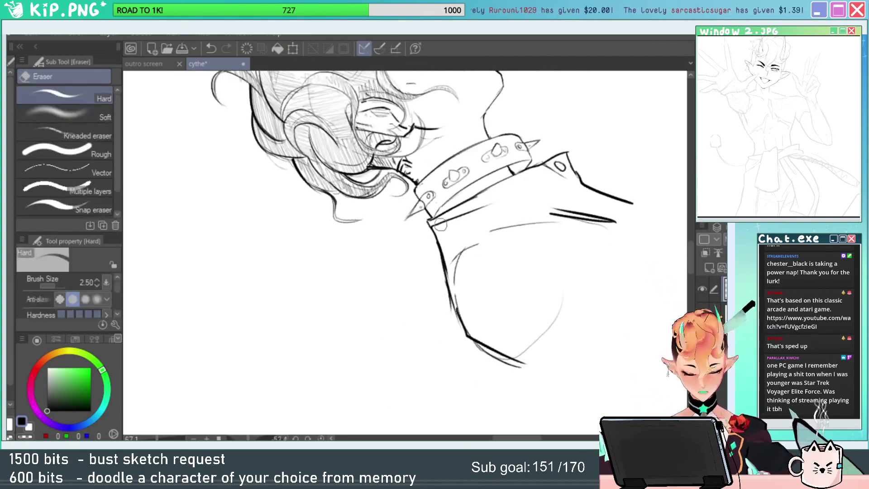
{"action": "key", "text": "p"}
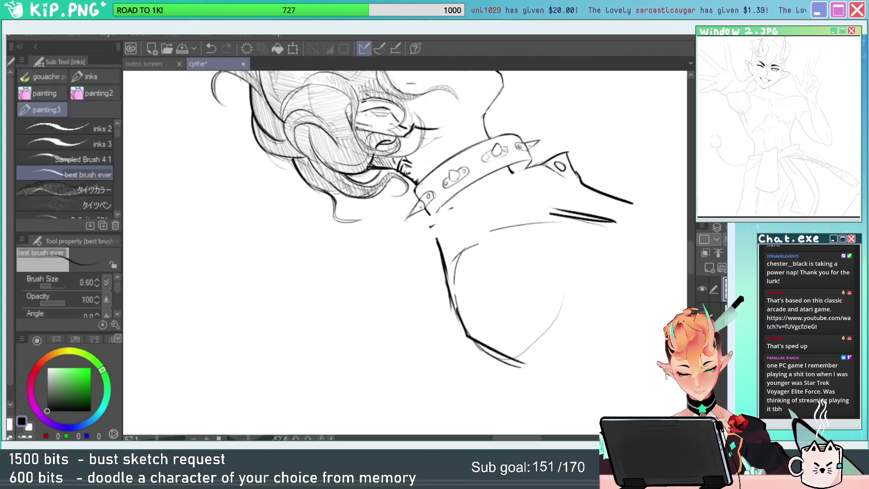
{"action": "left_click_drag", "start_coordinate": [545, 164], "coordinate": [389, 274]}
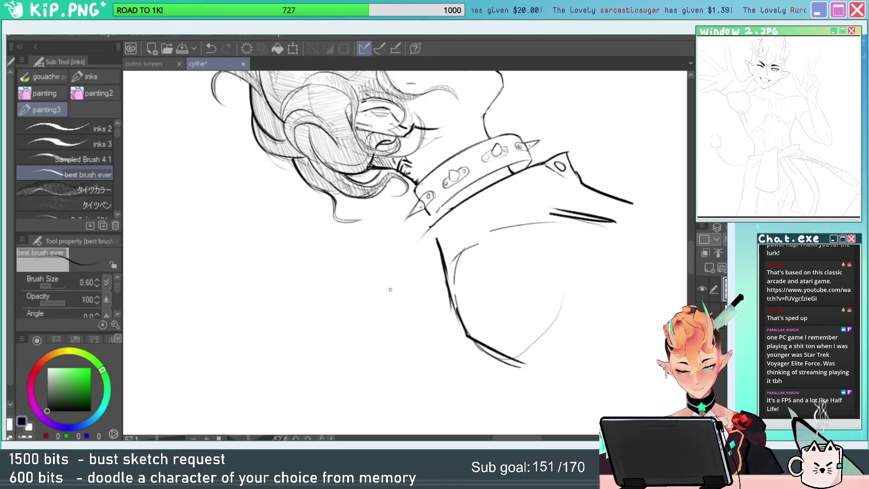
{"action": "mouse_move", "coordinate": [429, 225]}
{"action": "left_mouse_down"}
{"action": "mouse_move", "coordinate": [437, 239]}
{"action": "mouse_move", "coordinate": [471, 226]}
{"action": "left_mouse_up"}
Tidy the neckline's back corner and draw a short line joining the spiked collar's lower back edge to the garment.
{"action": "key", "text": "alt+space"}
{"action": "key", "text": "e"}
{"action": "left_click_drag", "start_coordinate": [428, 238], "coordinate": [454, 252]}
{"action": "key", "text": "shift+space"}
{"action": "mouse_move", "coordinate": [567, 166]}
{"action": "left_mouse_down"}
{"action": "mouse_move", "coordinate": [586, 215]}
{"action": "mouse_move", "coordinate": [584, 262]}
{"action": "left_mouse_up"}
{"action": "key", "text": "space"}
{"action": "key", "text": "p"}
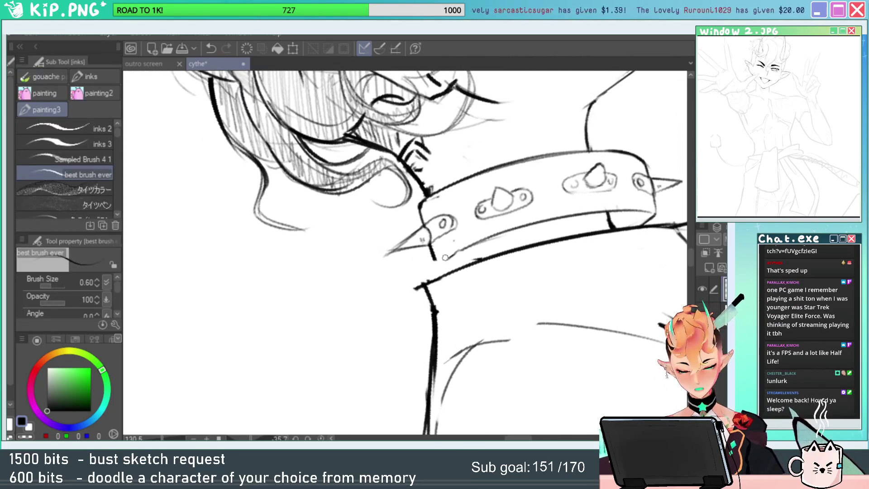
{"action": "left_click_drag", "start_coordinate": [447, 261], "coordinate": [448, 273]}
Lasso the whole garment below the spiked collar, rotate it slightly clockwise, and raise it closer to the neck.
{"action": "key", "text": "alt+space"}
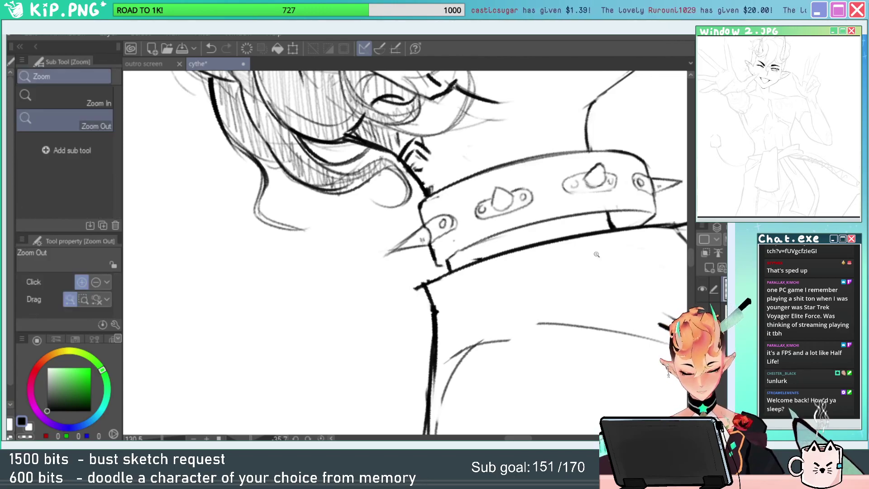
{"action": "left_click_drag", "start_coordinate": [596, 254], "coordinate": [544, 254]}
{"action": "key", "text": "space"}
{"action": "left_click_drag", "start_coordinate": [633, 250], "coordinate": [564, 209]}
{"action": "left_click", "coordinate": [321, 437]}
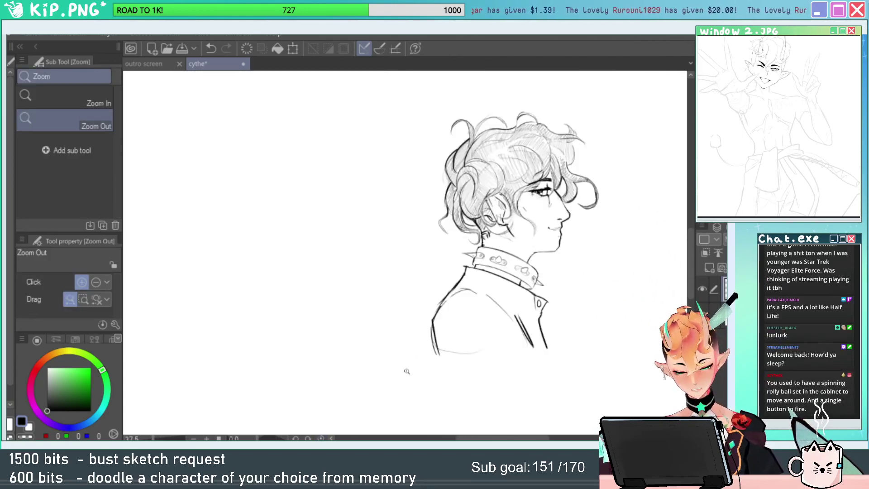
{"action": "mouse_move", "coordinate": [554, 298]}
{"action": "left_mouse_down"}
{"action": "mouse_move", "coordinate": [564, 306]}
{"action": "mouse_move", "coordinate": [546, 303]}
{"action": "left_mouse_up"}
{"action": "key", "text": "space"}
{"action": "key", "text": "m"}
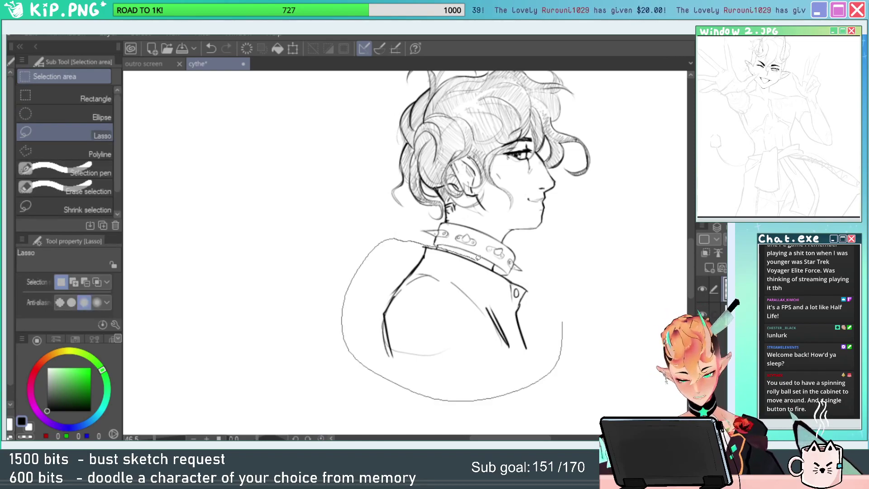
{"action": "left_click_drag", "start_coordinate": [519, 278], "coordinate": [561, 318]}
{"action": "key", "text": "ctrl+t"}
{"action": "left_click_drag", "start_coordinate": [596, 253], "coordinate": [598, 263]}
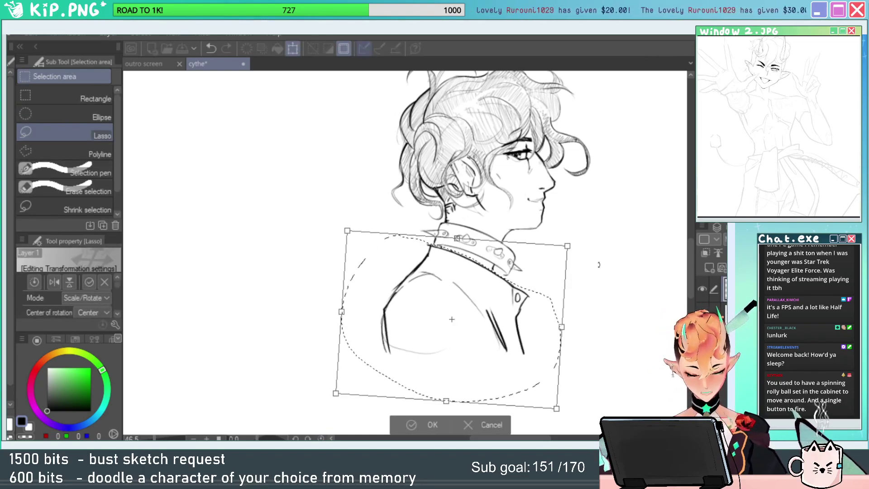
{"action": "left_click_drag", "start_coordinate": [542, 332], "coordinate": [540, 324]}
{"action": "key", "text": "Return"}
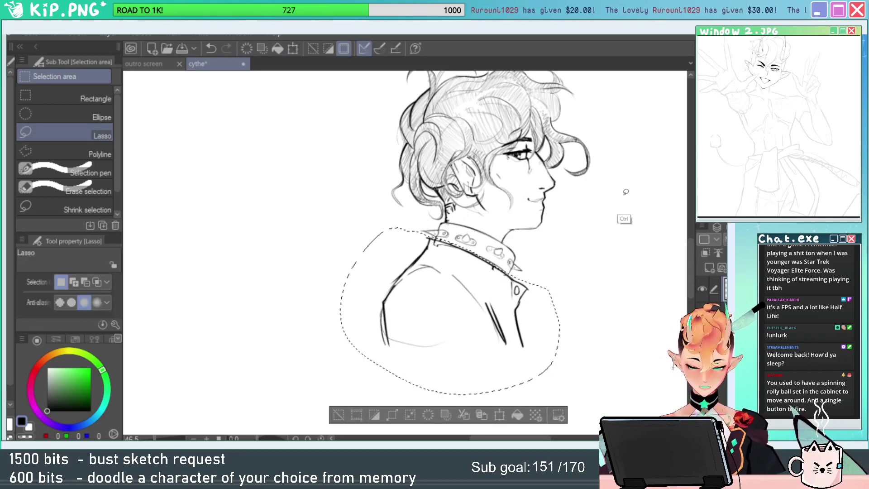
{"action": "key", "text": "ctrl+d"}
Erase the overlapping neckline and collar lines along the back half of the spiked collar's lower edge.
{"action": "key", "text": "shift+space"}
{"action": "left_click_drag", "start_coordinate": [618, 244], "coordinate": [540, 87]}
{"action": "key", "text": "alt+space"}
{"action": "left_click_drag", "start_coordinate": [415, 196], "coordinate": [459, 196]}
{"action": "key", "text": "e"}
{"action": "left_click_drag", "start_coordinate": [430, 256], "coordinate": [415, 256]}
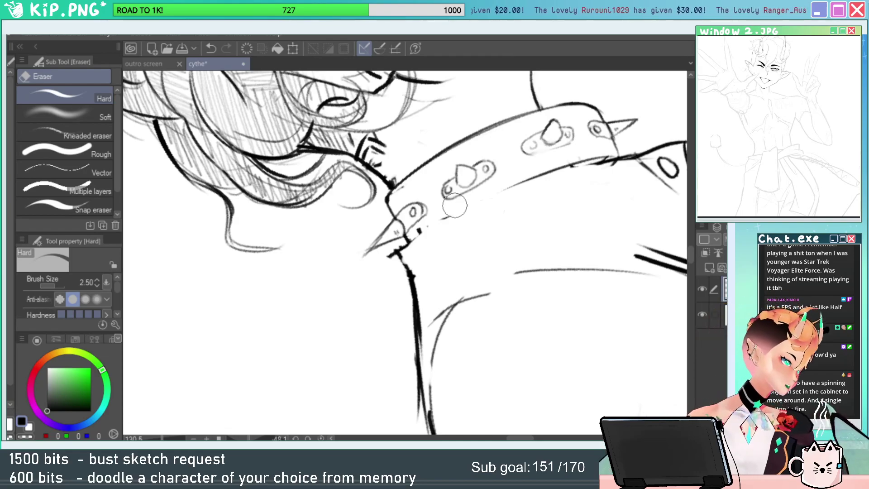
Redraw the neckline along the spiked collar's lower edge up to the buttoned tip, and refine its back corner.
{"action": "left_click_drag", "start_coordinate": [394, 253], "coordinate": [628, 164]}
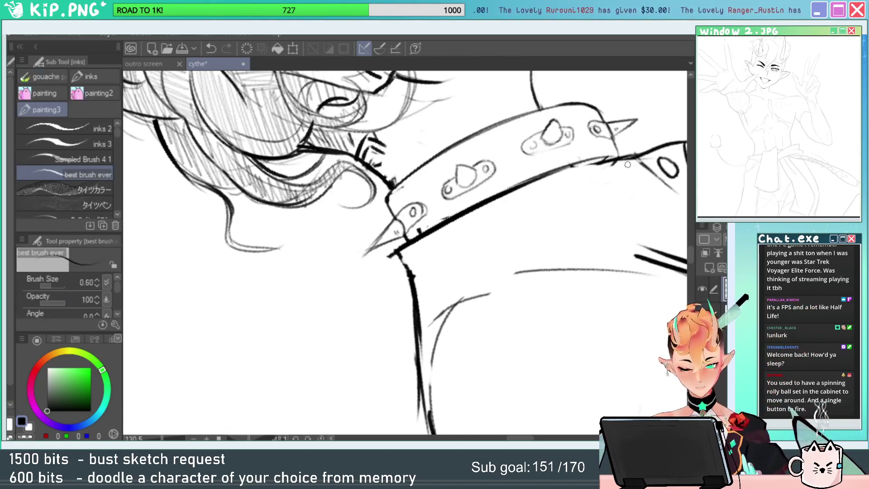
{"action": "key", "text": "ctrl+z"}
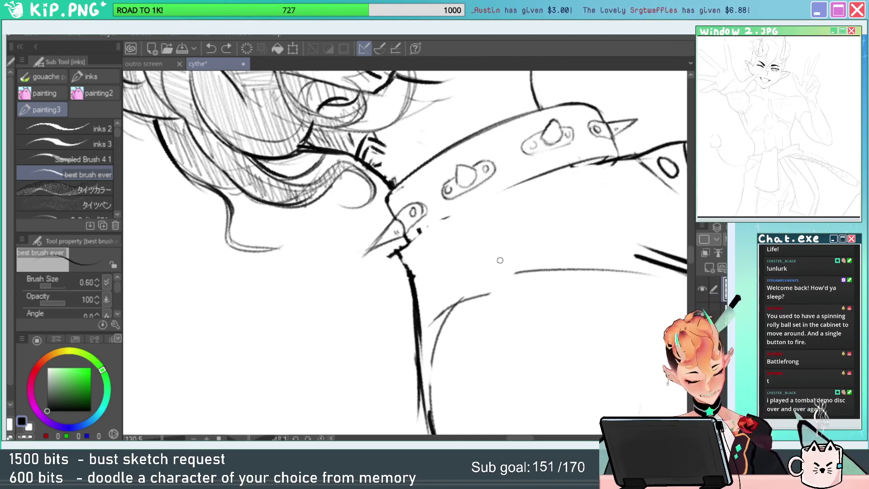
{"action": "mouse_move", "coordinate": [491, 336]}
{"action": "left_mouse_down"}
{"action": "mouse_move", "coordinate": [477, 330]}
{"action": "mouse_move", "coordinate": [461, 344]}
{"action": "left_mouse_up"}
{"action": "left_click_drag", "start_coordinate": [369, 260], "coordinate": [571, 181]}
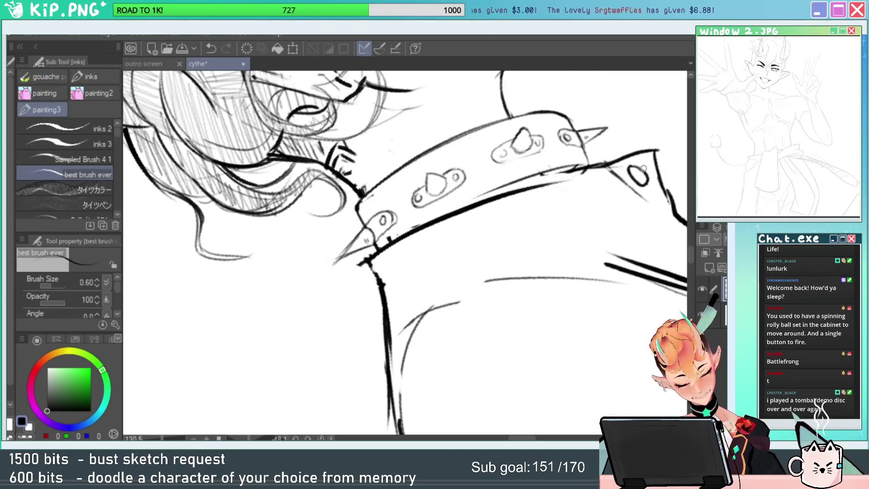
{"action": "key", "text": "ctrl+z"}
{"action": "mouse_move", "coordinate": [360, 264]}
{"action": "left_mouse_down"}
{"action": "mouse_move", "coordinate": [409, 228]}
{"action": "mouse_move", "coordinate": [608, 162]}
{"action": "left_mouse_up"}
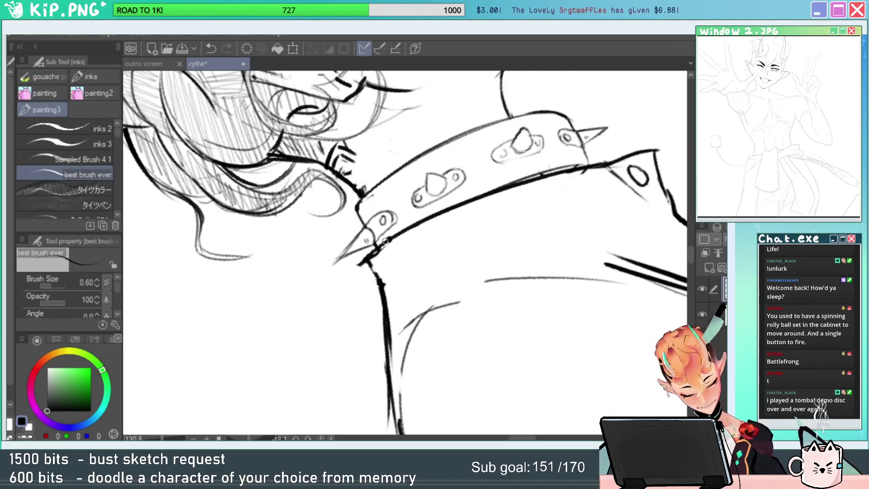
{"action": "key", "text": "e"}
{"action": "mouse_move", "coordinate": [399, 240]}
{"action": "left_mouse_down"}
{"action": "mouse_move", "coordinate": [366, 267]}
{"action": "mouse_move", "coordinate": [381, 275]}
{"action": "mouse_move", "coordinate": [460, 233]}
{"action": "left_mouse_up"}
{"action": "key", "text": "p"}
Erase the line under the spiked collar and redraw it as one continuous curve running into the buttoned collar tip.
{"action": "key", "text": "alt+space"}
{"action": "mouse_move", "coordinate": [537, 254]}
{"action": "left_mouse_down"}
{"action": "mouse_move", "coordinate": [560, 311]}
{"action": "mouse_move", "coordinate": [510, 300]}
{"action": "left_mouse_up"}
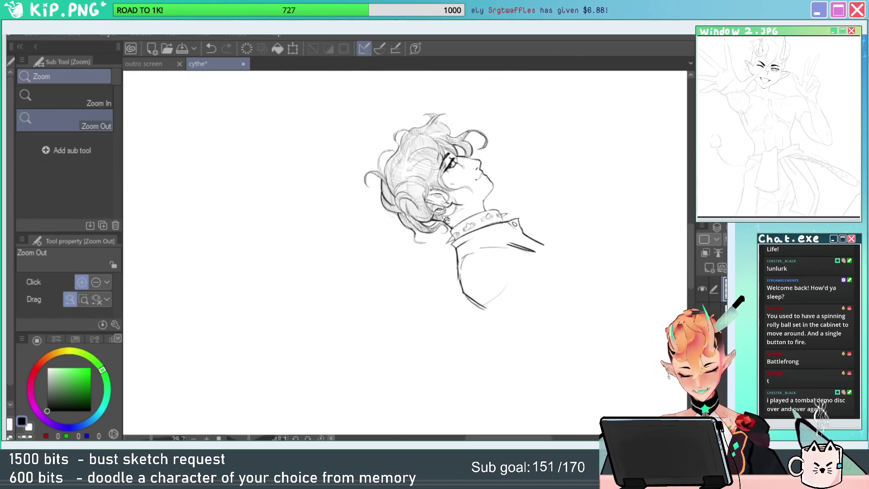
{"action": "left_click", "coordinate": [321, 438]}
{"action": "left_click_drag", "start_coordinate": [517, 363], "coordinate": [524, 334]}
{"action": "key", "text": "shift+space"}
{"action": "left_click_drag", "start_coordinate": [529, 290], "coordinate": [506, 170]}
{"action": "key", "text": "alt+space"}
{"action": "left_click_drag", "start_coordinate": [516, 203], "coordinate": [556, 197]}
{"action": "key", "text": "e"}
{"action": "key", "text": "alt+space"}
{"action": "left_click_drag", "start_coordinate": [481, 197], "coordinate": [520, 198]}
{"action": "key", "text": "alt+space"}
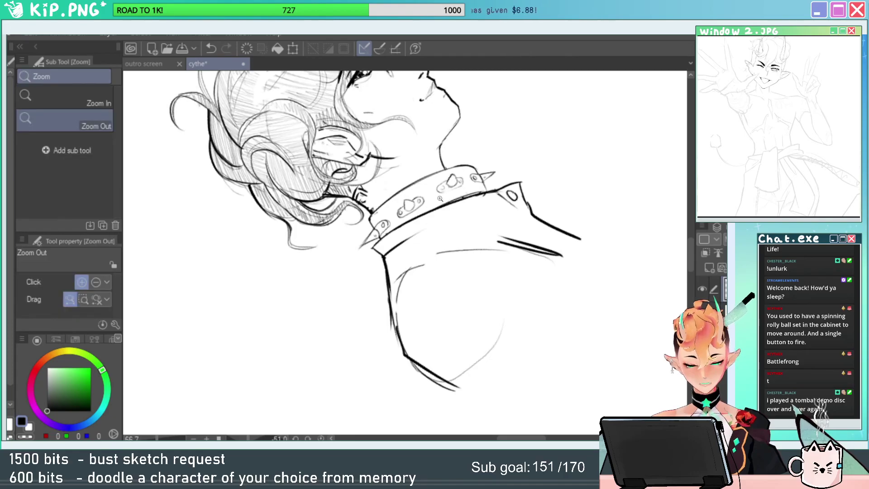
{"action": "scroll", "coordinate": [440, 198], "scroll_direction": "up", "scroll_amount": 3}
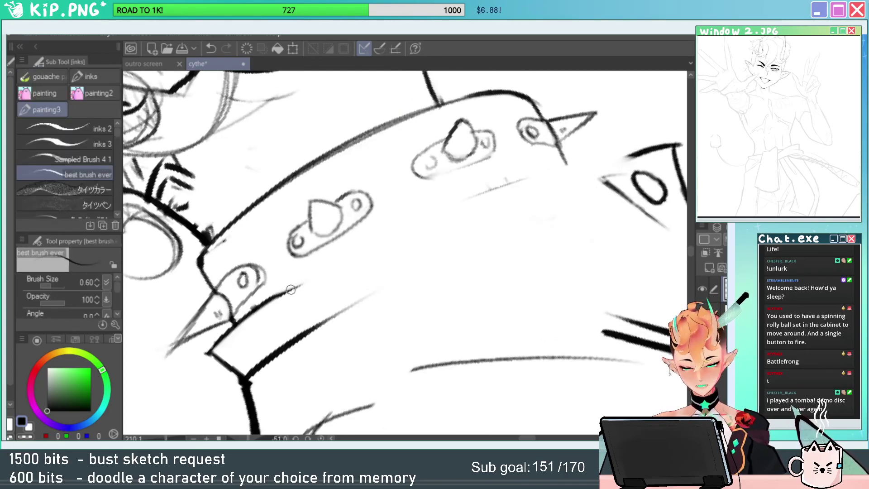
{"action": "left_click_drag", "start_coordinate": [277, 294], "coordinate": [616, 167]}
{"action": "key", "text": "ctrl+z"}
{"action": "left_click_drag", "start_coordinate": [254, 306], "coordinate": [635, 152]}
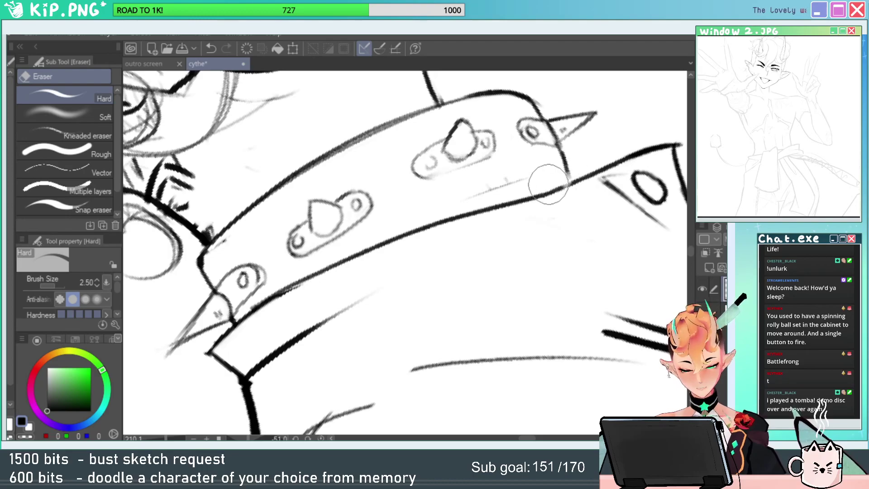
Draw the spiked collar's front lower edge as a curve above the neckline, extend it to the front corner, and join both with a short tick.
{"action": "left_click_drag", "start_coordinate": [344, 256], "coordinate": [596, 165]}
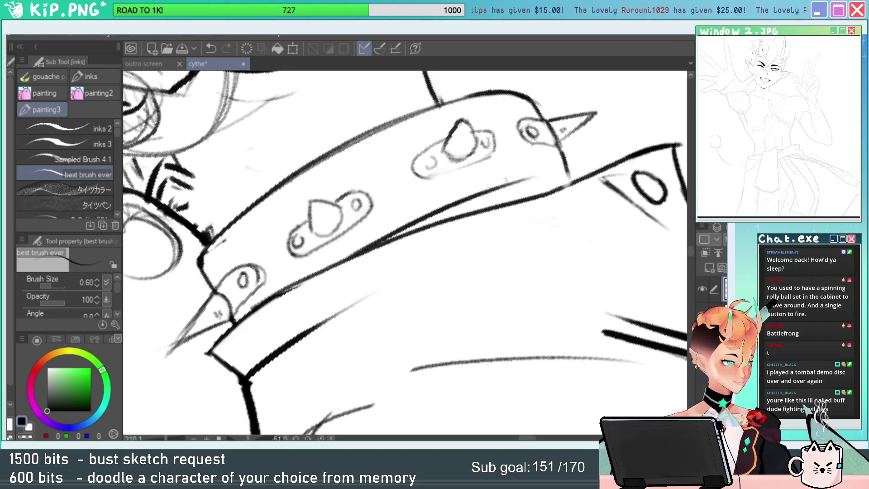
{"action": "key", "text": "e"}
{"action": "key", "text": "p"}
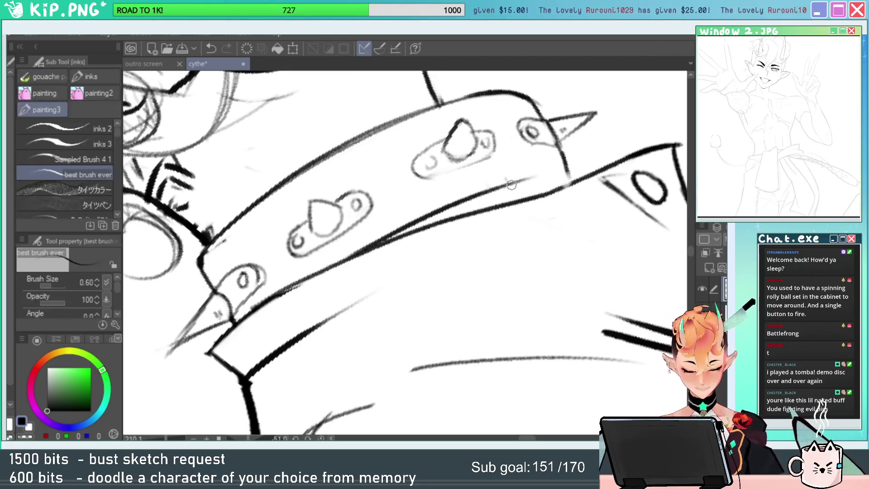
{"action": "left_click_drag", "start_coordinate": [511, 184], "coordinate": [564, 172]}
{"action": "key", "text": "ctrl+z"}
{"action": "left_click_drag", "start_coordinate": [497, 188], "coordinate": [560, 180]}
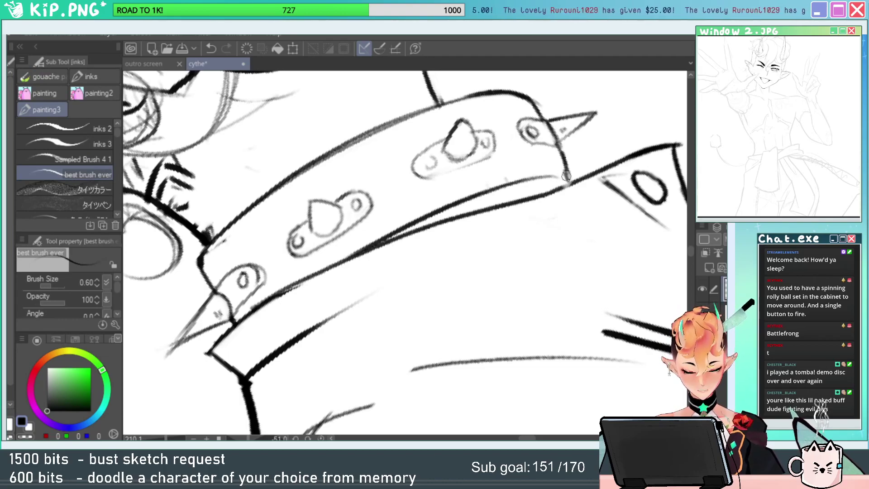
{"action": "key", "text": "r"}
{"action": "left_click", "coordinate": [320, 438]}
{"action": "key", "text": "p"}
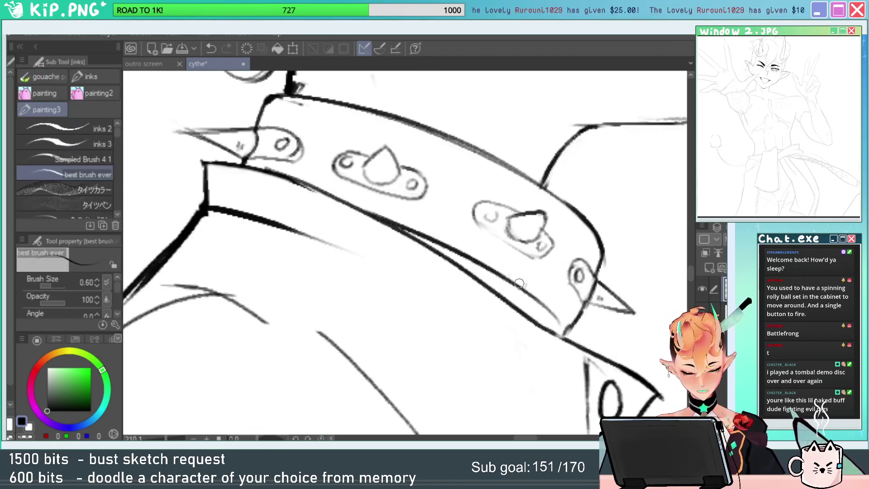
Try flipping the whole bust sketch horizontally, and discard the transformation.
{"action": "key", "text": "slash"}
{"action": "mouse_move", "coordinate": [516, 296]}
{"action": "left_mouse_down"}
{"action": "mouse_move", "coordinate": [514, 307]}
{"action": "mouse_move", "coordinate": [479, 304]}
{"action": "left_mouse_up"}
{"action": "mouse_move", "coordinate": [546, 338]}
{"action": "left_mouse_down"}
{"action": "mouse_move", "coordinate": [465, 319]}
{"action": "mouse_move", "coordinate": [483, 330]}
{"action": "left_mouse_up"}
{"action": "left_click_drag", "start_coordinate": [483, 337], "coordinate": [451, 347]}
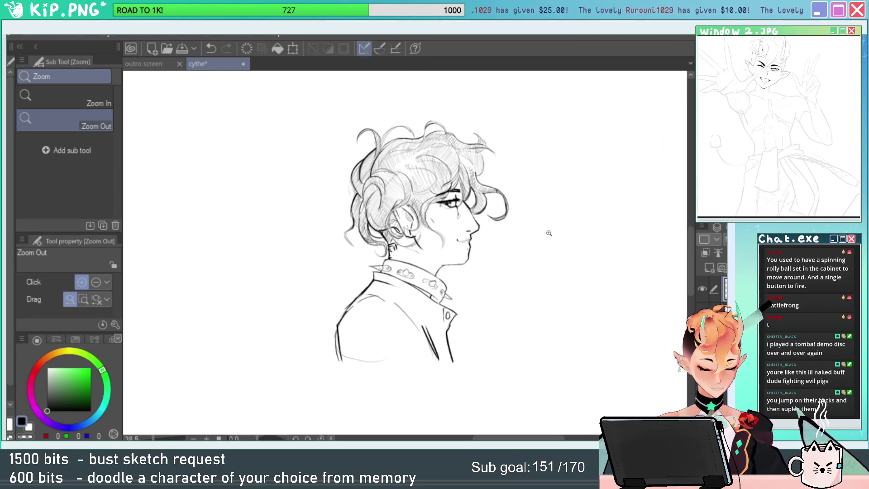
{"action": "key", "text": "ctrl+t"}
{"action": "right_click", "coordinate": [436, 318]}
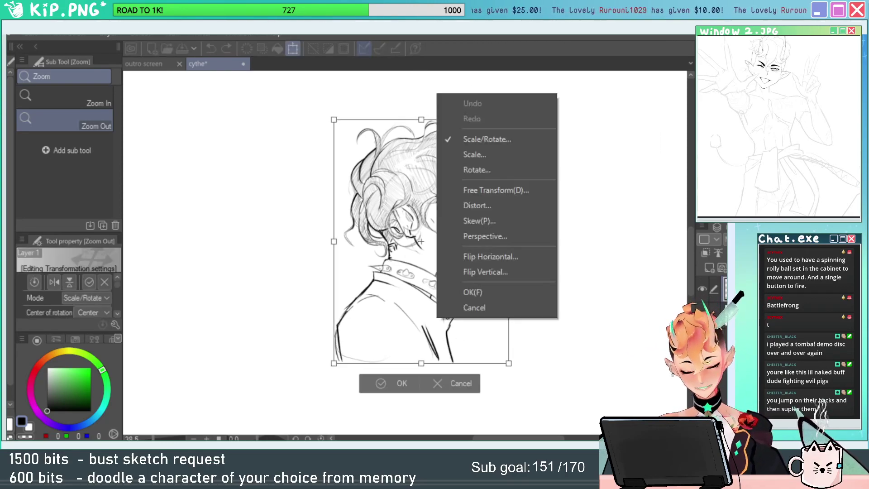
{"action": "left_click", "coordinate": [515, 252]}
{"action": "key", "text": "Escape"}
{"action": "left_click_drag", "start_coordinate": [427, 285], "coordinate": [466, 285]}
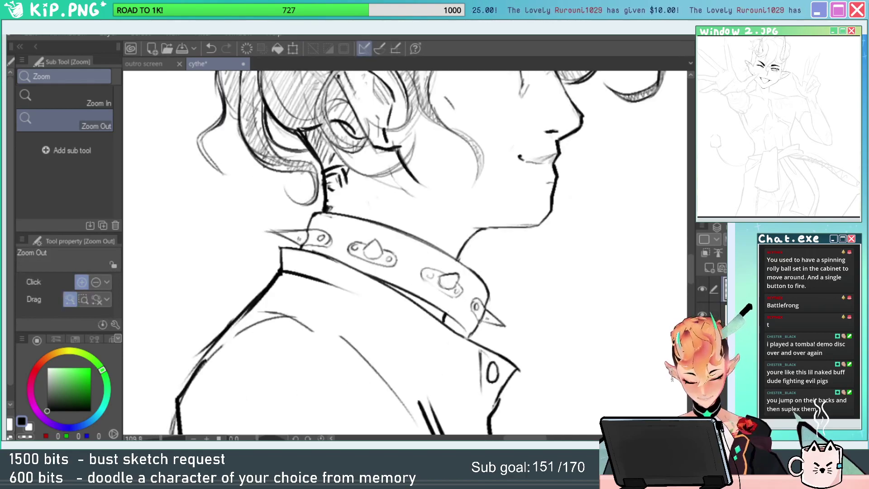
Hatch a shadow in the gap between the spiked choker and the jacket collar.
{"action": "key", "text": "p"}
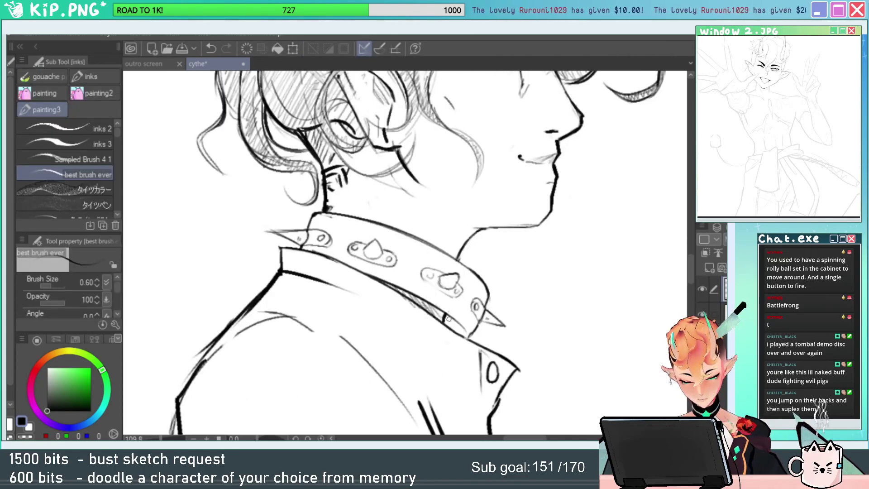
{"action": "left_click_drag", "start_coordinate": [414, 180], "coordinate": [440, 195]}
{"action": "key", "text": "ctrl+space"}
{"action": "left_click_drag", "start_coordinate": [565, 263], "coordinate": [545, 264]}
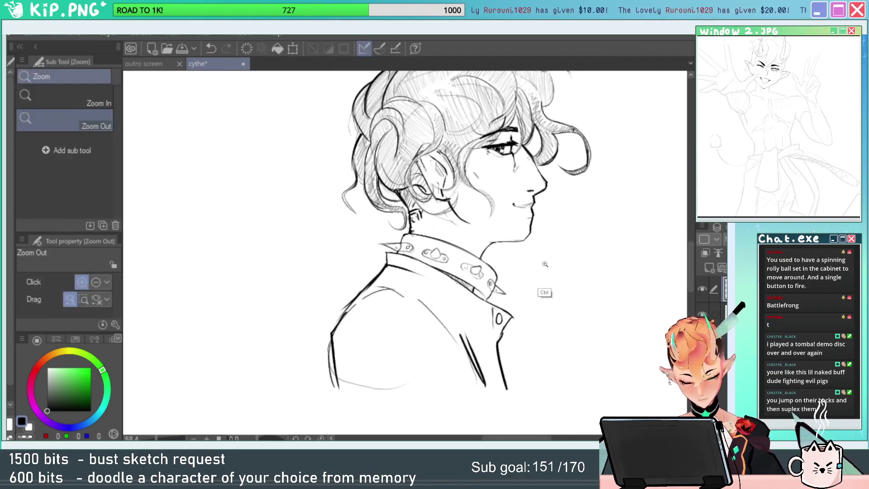
Add short dark strokes at the lower end of the jacket's front opening line.
{"action": "left_click_drag", "start_coordinate": [515, 367], "coordinate": [512, 351]}
{"action": "key", "text": "e"}
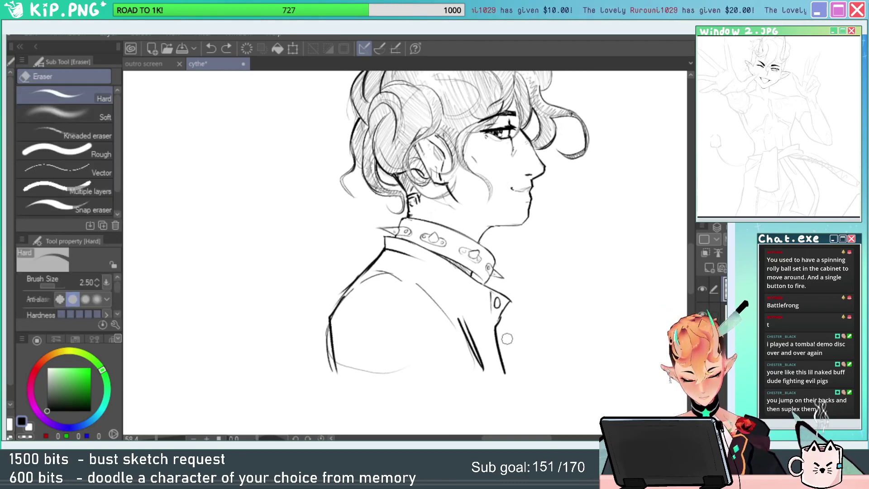
{"action": "key", "text": "p"}
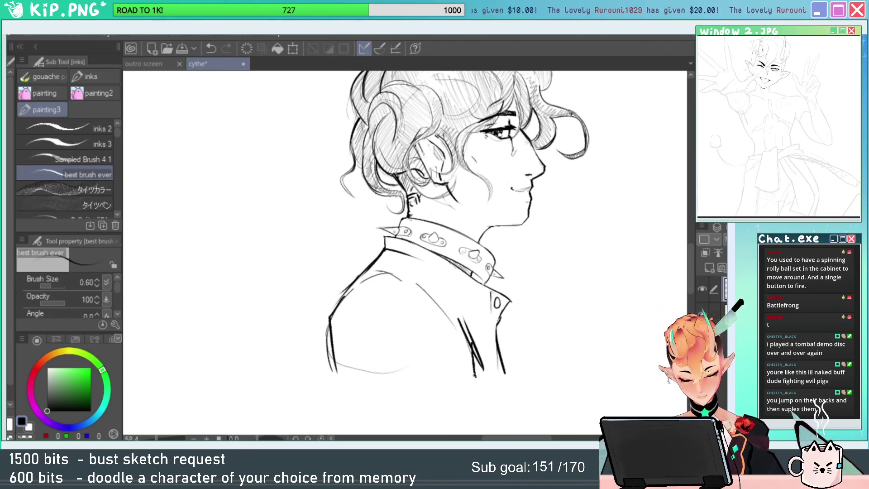
{"action": "key", "text": "ctrl+space"}
{"action": "left_click", "coordinate": [478, 368], "text": "ctrl"}
{"action": "left_click", "coordinate": [477, 368], "text": "ctrl"}
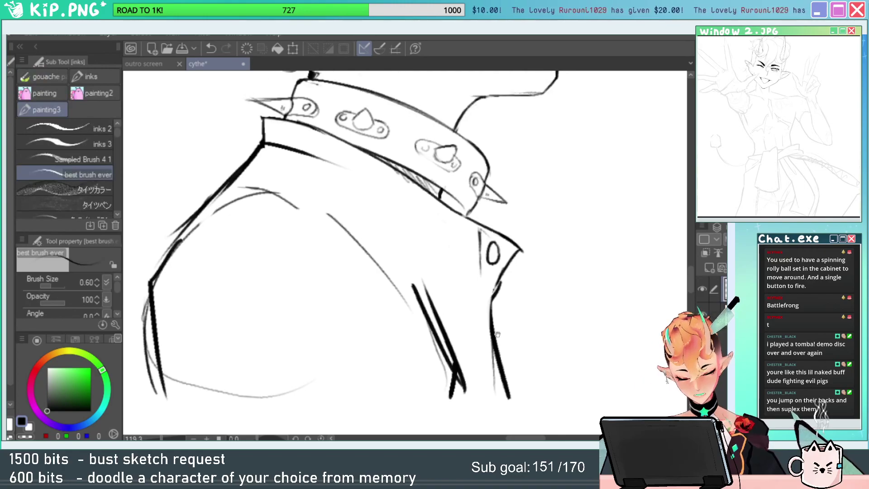
Erase the oval button and fold line at the collar tip, then redraw the fold line closer to the choker.
{"action": "key", "text": "ctrl+space"}
{"action": "left_click", "coordinate": [497, 334], "text": "ctrl"}
{"action": "left_click_drag", "start_coordinate": [494, 249], "coordinate": [539, 278]}
{"action": "left_click_drag", "start_coordinate": [534, 175], "coordinate": [522, 190]}
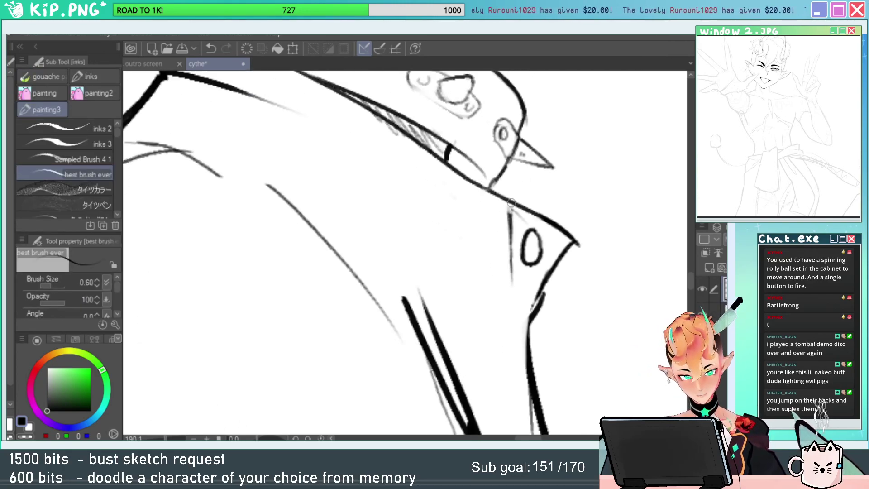
{"action": "key", "text": "e"}
{"action": "mouse_move", "coordinate": [539, 237]}
{"action": "left_mouse_down"}
{"action": "mouse_move", "coordinate": [533, 250]}
{"action": "mouse_move", "coordinate": [515, 228]}
{"action": "mouse_move", "coordinate": [509, 248]}
{"action": "left_mouse_up"}
{"action": "key", "text": "p"}
{"action": "left_click_drag", "start_coordinate": [487, 198], "coordinate": [496, 272]}
{"action": "left_click_drag", "start_coordinate": [541, 242], "coordinate": [571, 240]}
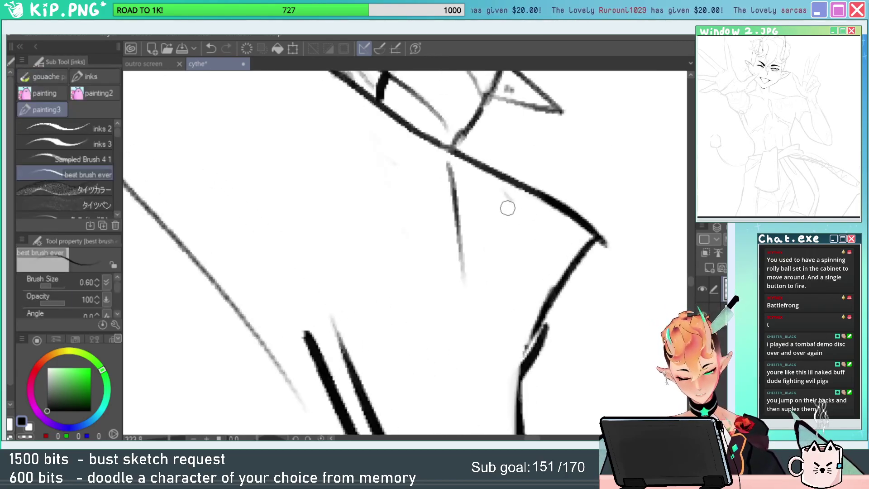
Draw a small sickle emblem on the collar tip, with a curved two-line blade and a slanted handle.
{"action": "mouse_move", "coordinate": [486, 227]}
{"action": "left_mouse_down"}
{"action": "mouse_move", "coordinate": [510, 209]}
{"action": "mouse_move", "coordinate": [558, 221]}
{"action": "left_mouse_up"}
{"action": "left_click_drag", "start_coordinate": [488, 231], "coordinate": [545, 226]}
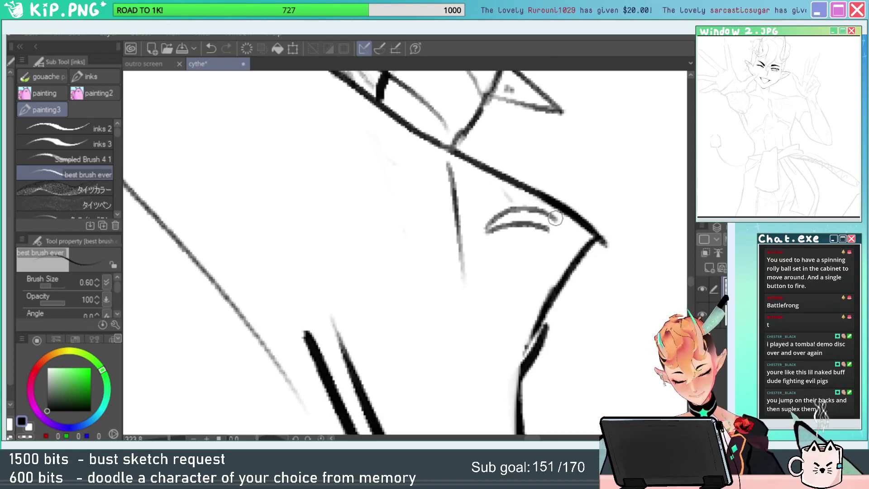
{"action": "key", "text": "ctrl+z"}
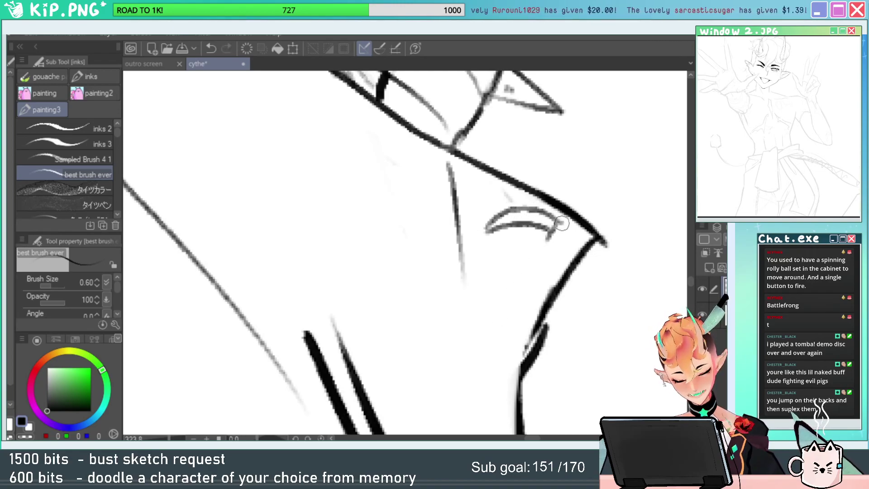
{"action": "left_click_drag", "start_coordinate": [547, 243], "coordinate": [520, 285]}
{"action": "key", "text": "ctrl+z"}
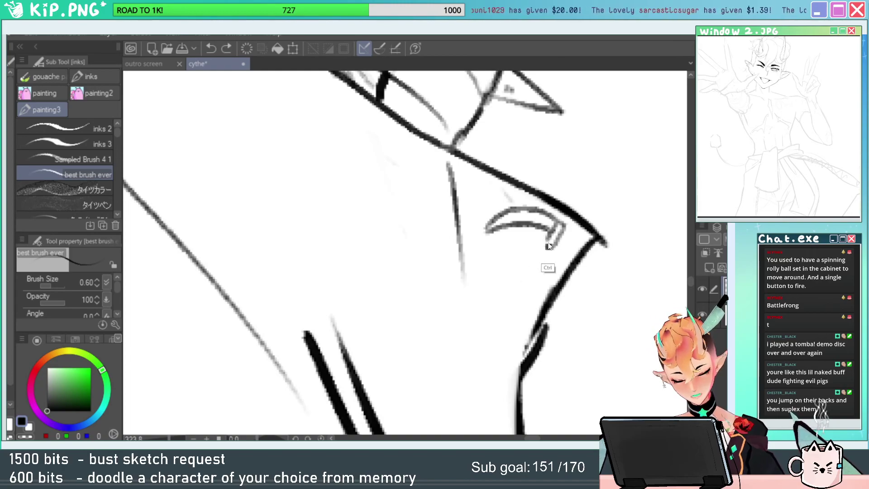
{"action": "left_click_drag", "start_coordinate": [551, 242], "coordinate": [510, 299]}
{"action": "left_click_drag", "start_coordinate": [551, 247], "coordinate": [523, 298]}
Undo the last handle change and rework the sickle's handle and its joint with the blade.
{"action": "key", "text": "e"}
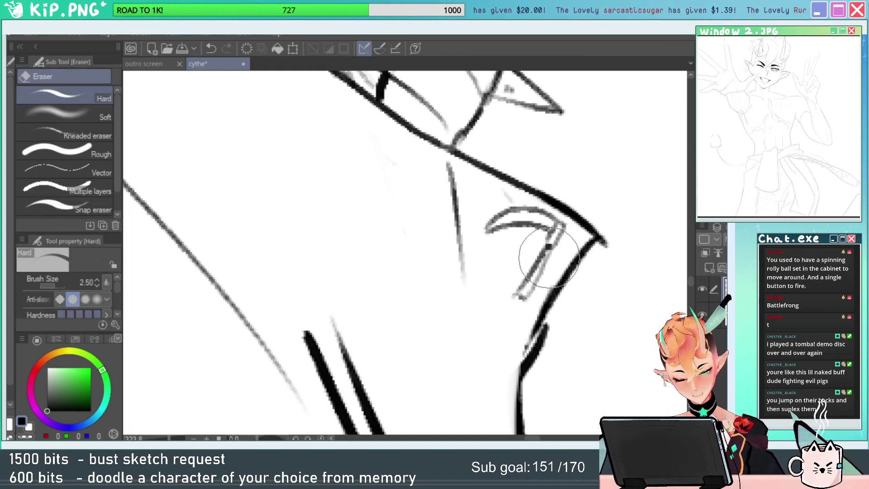
{"action": "key", "text": "ctrl+z"}
{"action": "key", "text": "p"}
{"action": "mouse_move", "coordinate": [552, 248]}
{"action": "left_mouse_down"}
{"action": "mouse_move", "coordinate": [529, 290]}
{"action": "mouse_move", "coordinate": [495, 315]}
{"action": "mouse_move", "coordinate": [537, 253]}
{"action": "mouse_move", "coordinate": [507, 310]}
{"action": "mouse_move", "coordinate": [569, 229]}
{"action": "left_mouse_up"}
{"action": "key", "text": "e"}
{"action": "key", "text": "p"}
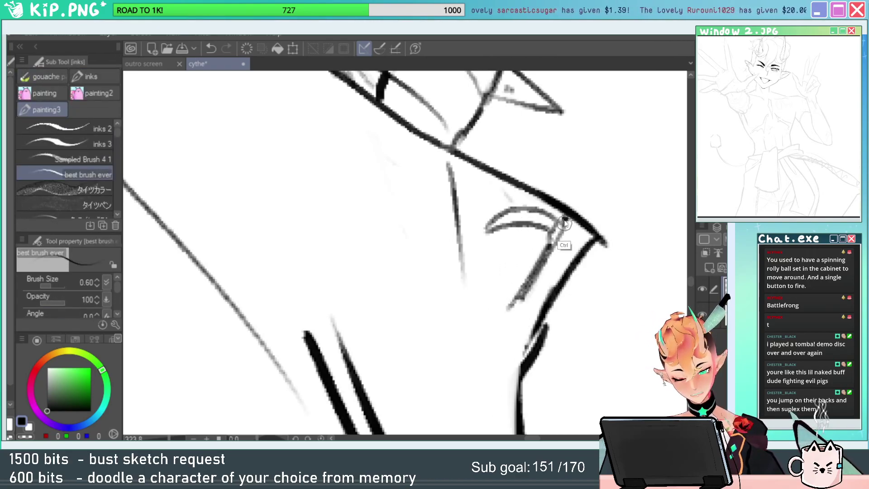
{"action": "key", "text": "alt+space"}
{"action": "left_click_drag", "start_coordinate": [572, 265], "coordinate": [527, 271]}
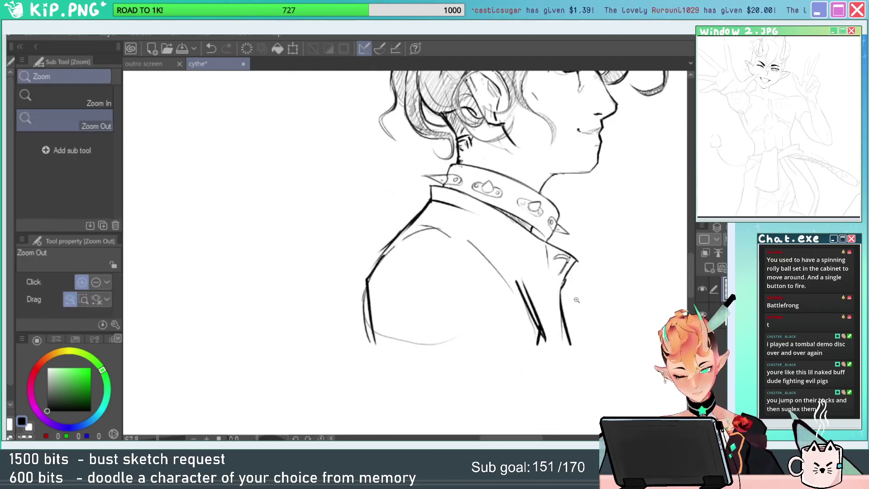
Erase the excess marks around the sickle emblem on the collar tip.
{"action": "left_click_drag", "start_coordinate": [569, 290], "coordinate": [608, 278]}
{"action": "key", "text": "e"}
{"action": "left_click_drag", "start_coordinate": [559, 276], "coordinate": [564, 272]}
{"action": "key", "text": "b"}
{"action": "key", "text": "alt+space"}
{"action": "mouse_move", "coordinate": [627, 282]}
{"action": "left_mouse_down"}
{"action": "mouse_move", "coordinate": [564, 285]}
{"action": "mouse_move", "coordinate": [531, 301]}
{"action": "left_mouse_up"}
{"action": "key", "text": "space"}
{"action": "scroll", "coordinate": [559, 277], "scroll_direction": "up", "scroll_amount": 6}
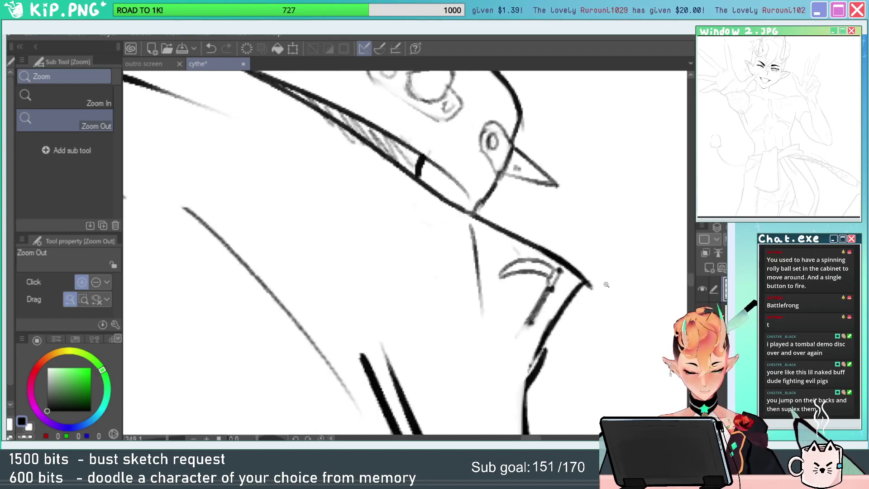
Lasso the sickle emblem, transform it to fit the collar tip, confirm, and deselect it.
{"action": "key", "text": "m"}
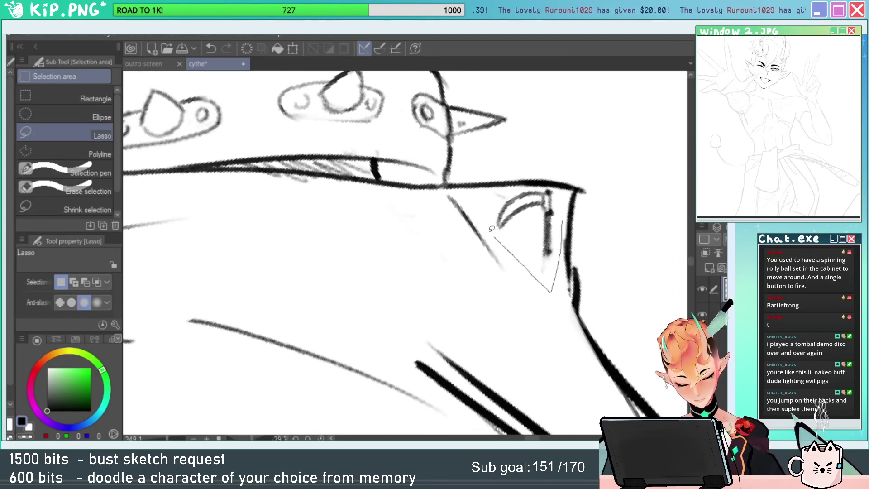
{"action": "key", "text": "ctrl+r"}
{"action": "key", "text": "ctrl+t"}
{"action": "mouse_move", "coordinate": [555, 186]}
{"action": "left_mouse_down"}
{"action": "mouse_move", "coordinate": [562, 219]}
{"action": "mouse_move", "coordinate": [551, 242]}
{"action": "mouse_move", "coordinate": [604, 254]}
{"action": "left_mouse_up"}
{"action": "key", "text": "ctrl+r"}
{"action": "key", "text": "Return"}
{"action": "key", "text": "ctrl+d"}
{"action": "key", "text": "alt+space"}
{"action": "key", "text": "space"}
{"action": "left_click", "coordinate": [321, 437]}
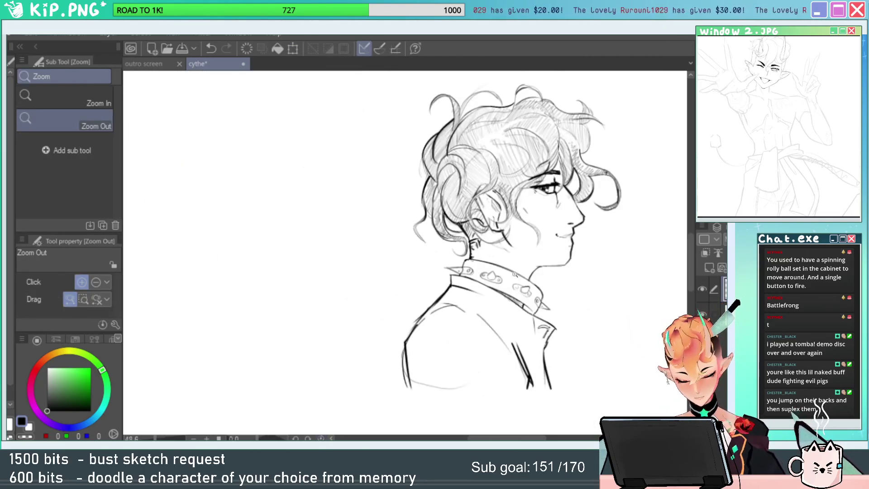
Reduce the eraser size to 0.80 and clean up the lines where the sickle's blade meets its handle.
{"action": "left_click_drag", "start_coordinate": [547, 326], "coordinate": [581, 327]}
{"action": "key", "text": "shift+space"}
{"action": "mouse_move", "coordinate": [584, 375]}
{"action": "left_mouse_down"}
{"action": "mouse_move", "coordinate": [591, 142]}
{"action": "mouse_move", "coordinate": [561, 159]}
{"action": "left_mouse_up"}
{"action": "key", "text": "space"}
{"action": "key", "text": "e"}
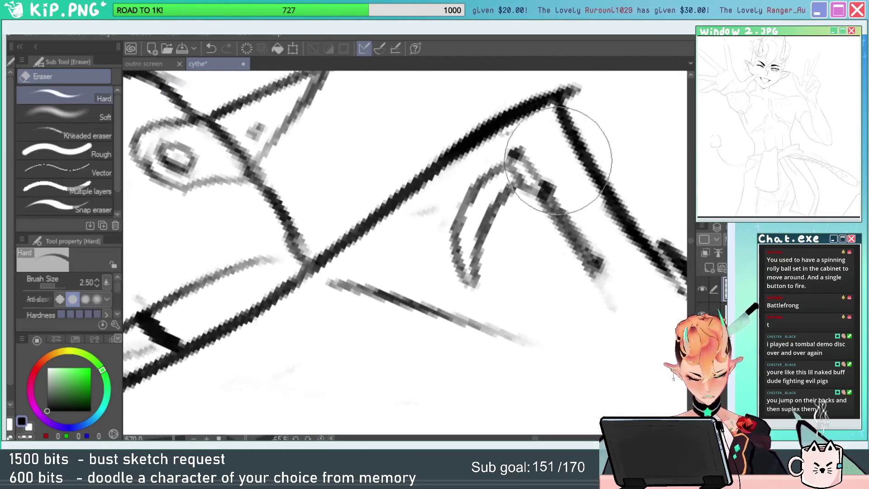
{"action": "key", "text": "bracketleft"}
{"action": "key", "text": "bracketleft"}
{"action": "key", "text": "bracketleft"}
{"action": "key", "text": "bracketleft"}
{"action": "mouse_move", "coordinate": [515, 192]}
{"action": "left_mouse_down"}
{"action": "mouse_move", "coordinate": [498, 209]}
{"action": "mouse_move", "coordinate": [474, 290]}
{"action": "mouse_move", "coordinate": [470, 262]}
{"action": "mouse_move", "coordinate": [520, 177]}
{"action": "mouse_move", "coordinate": [499, 217]}
{"action": "left_mouse_up"}
{"action": "key", "text": "p"}
{"action": "key", "text": "ctrl+z"}
{"action": "key", "text": "e"}
{"action": "key", "text": "slash"}
{"action": "left_click_drag", "start_coordinate": [566, 279], "coordinate": [497, 282]}
{"action": "key", "text": "space"}
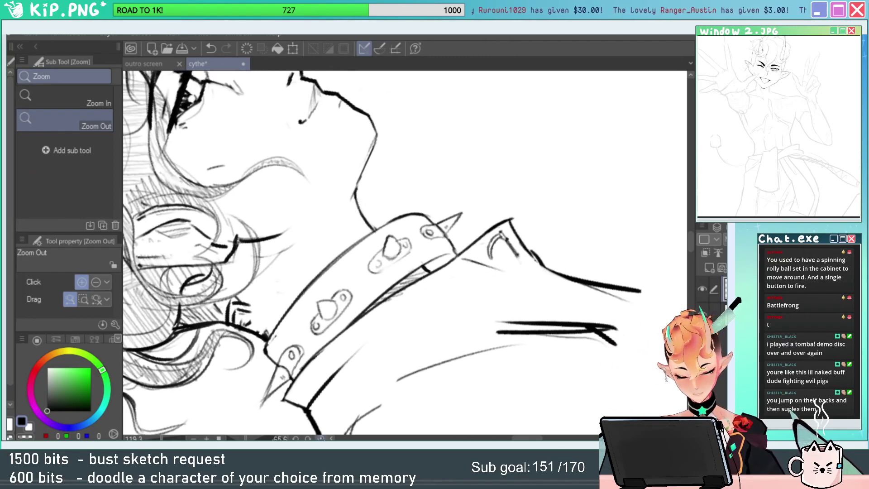
{"action": "left_click", "coordinate": [321, 437]}
{"action": "scroll", "coordinate": [569, 287], "scroll_direction": "down", "scroll_amount": 3}
{"action": "scroll", "coordinate": [563, 292], "scroll_direction": "up", "scroll_amount": 3}
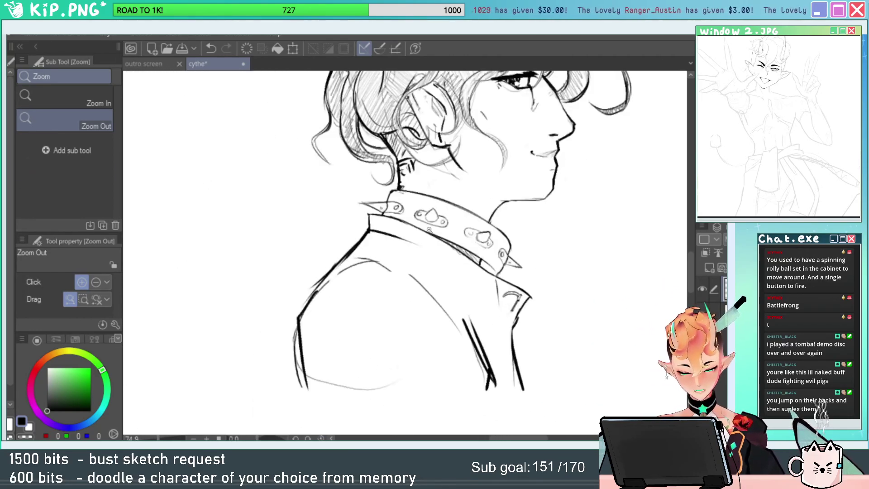
Reinforce the upper back outline of the jacket and trim its outer edge with a larger eraser.
{"action": "key", "text": "p"}
{"action": "left_click_drag", "start_coordinate": [313, 292], "coordinate": [346, 256]}
{"action": "key", "text": "e"}
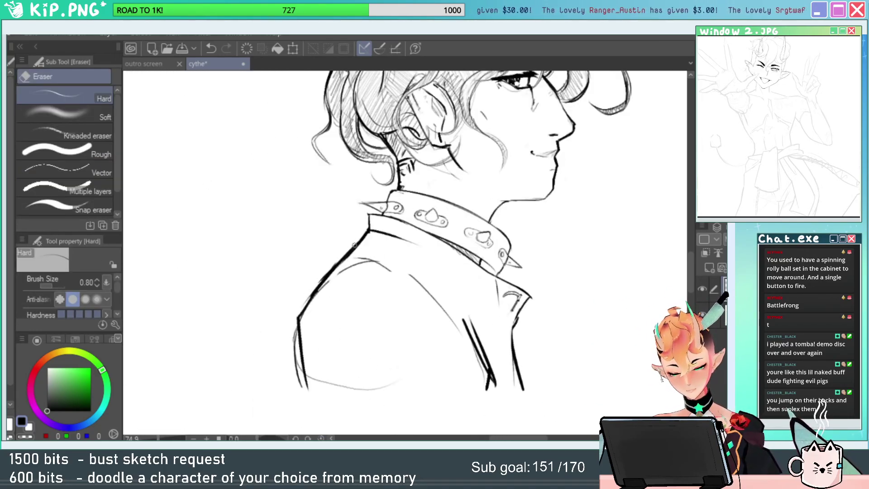
{"action": "key", "text": "bracketright"}
{"action": "key", "text": "bracketright"}
{"action": "key", "text": "bracketright"}
{"action": "mouse_move", "coordinate": [301, 307]}
{"action": "left_mouse_down"}
{"action": "mouse_move", "coordinate": [367, 227]}
{"action": "mouse_move", "coordinate": [318, 289]}
{"action": "left_mouse_up"}
{"action": "key", "text": "p"}
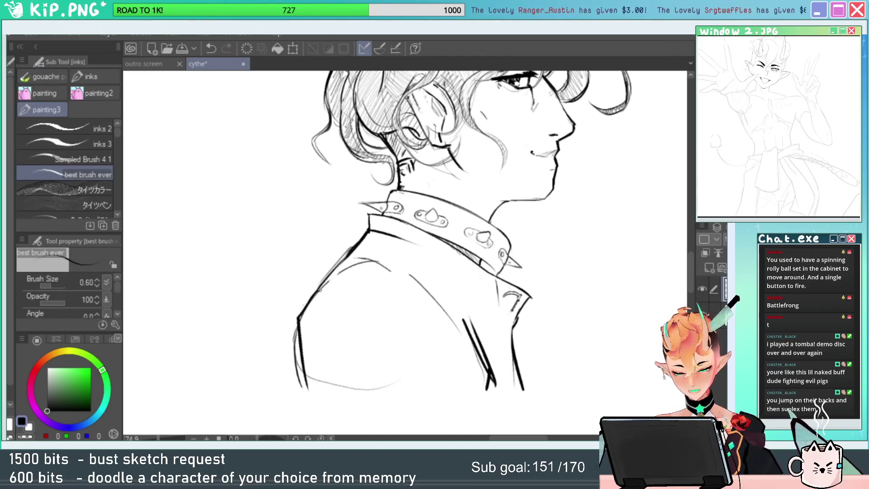
Erase the stray double line along the lower back edge of the jacket.
{"action": "key", "text": "e"}
{"action": "left_click_drag", "start_coordinate": [293, 334], "coordinate": [300, 390]}
{"action": "key", "text": "slash"}
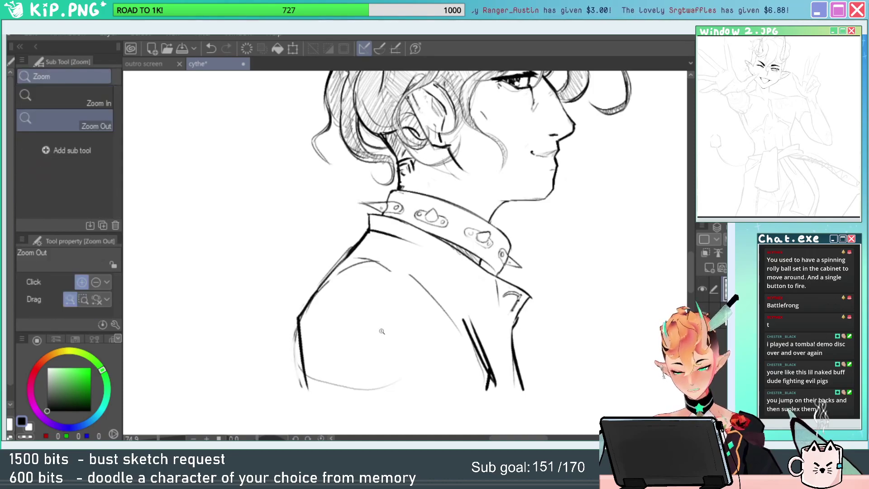
{"action": "left_click_drag", "start_coordinate": [387, 321], "coordinate": [362, 322]}
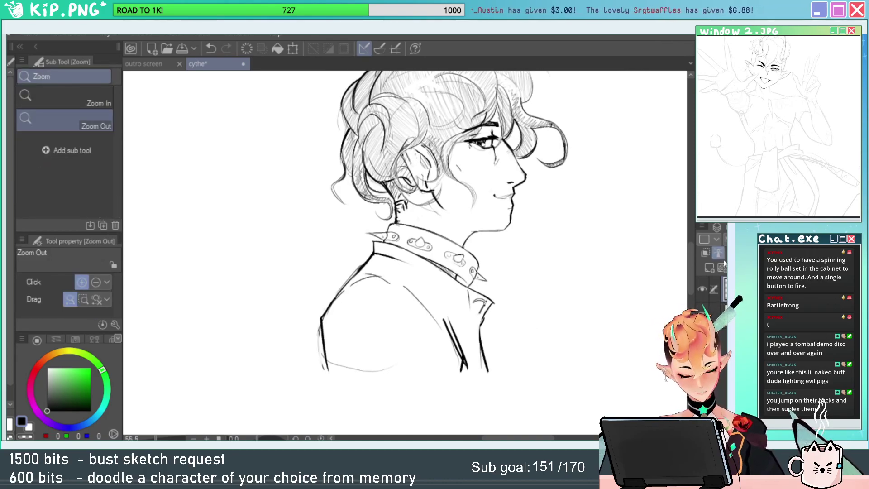
Paint a grey band (176, 178, 176) beneath the line art across the jacket's bottom, enlarging the brush to 5.00.
{"action": "key", "text": "e"}
{"action": "key", "text": "p"}
{"action": "left_click_drag", "start_coordinate": [44, 383], "coordinate": [50, 381]}
{"action": "key", "text": "bracketright"}
{"action": "key", "text": "bracketright"}
{"action": "key", "text": "bracketright"}
{"action": "key", "text": "bracketright"}
{"action": "key", "text": "bracketright"}
{"action": "key", "text": "bracketright"}
{"action": "key", "text": "bracketright"}
{"action": "key", "text": "bracketright"}
{"action": "key", "text": "bracketright"}
{"action": "key", "text": "bracketright"}
{"action": "key", "text": "bracketright"}
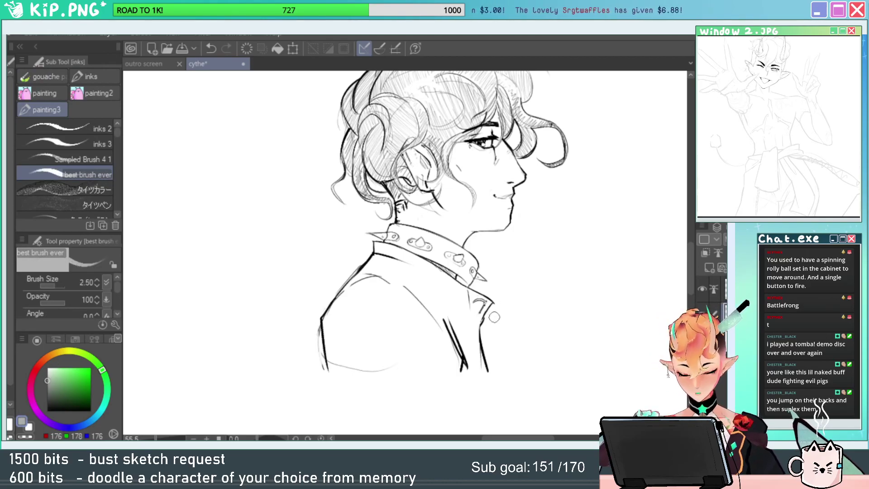
{"action": "left_click_drag", "start_coordinate": [483, 367], "coordinate": [329, 366]}
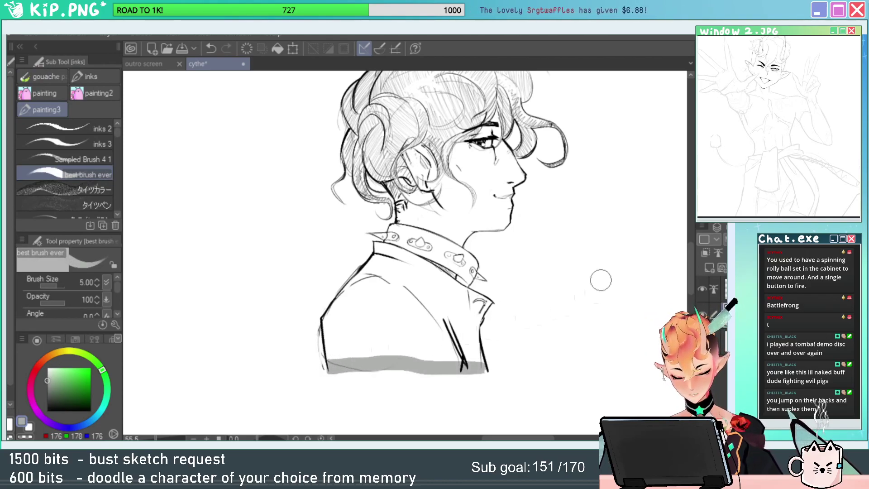
Fill the rest of the figure with the flat grey, including the face and curly hair, keeping it within the outlines.
{"action": "left_click_drag", "start_coordinate": [561, 271], "coordinate": [553, 302]}
{"action": "key", "text": "alt+space"}
{"action": "left_click_drag", "start_coordinate": [517, 353], "coordinate": [468, 307]}
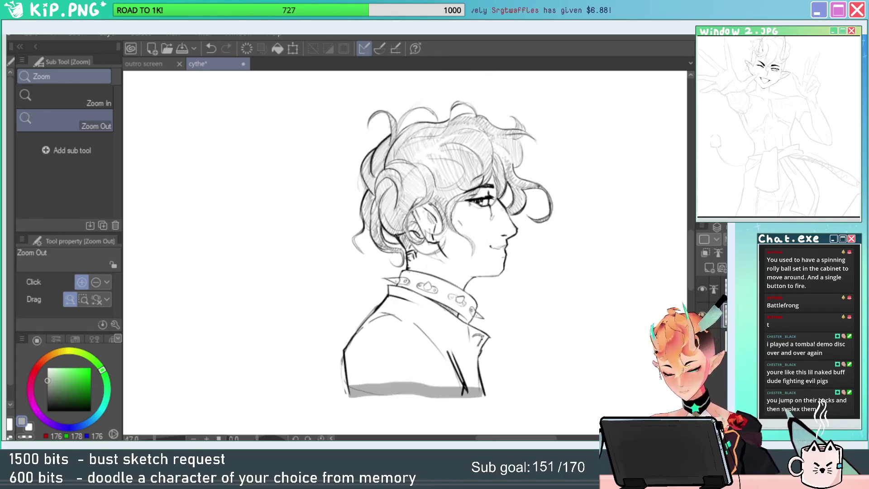
{"action": "key", "text": "b"}
{"action": "mouse_move", "coordinate": [566, 146]}
{"action": "left_mouse_down"}
{"action": "mouse_move", "coordinate": [277, 373]}
{"action": "mouse_move", "coordinate": [505, 72]}
{"action": "left_mouse_up"}
{"action": "mouse_move", "coordinate": [508, 276]}
{"action": "left_mouse_down"}
{"action": "mouse_move", "coordinate": [498, 206]}
{"action": "mouse_move", "coordinate": [548, 196]}
{"action": "left_mouse_up"}
{"action": "key", "text": "alt+space"}
{"action": "key", "text": "e"}
{"action": "mouse_move", "coordinate": [515, 171]}
{"action": "left_mouse_down"}
{"action": "mouse_move", "coordinate": [530, 256]}
{"action": "mouse_move", "coordinate": [511, 190]}
{"action": "mouse_move", "coordinate": [480, 253]}
{"action": "mouse_move", "coordinate": [520, 213]}
{"action": "mouse_move", "coordinate": [524, 262]}
{"action": "mouse_move", "coordinate": [561, 204]}
{"action": "left_mouse_up"}
{"action": "key", "text": "alt+space"}
{"action": "left_click_drag", "start_coordinate": [561, 204], "coordinate": [527, 207]}
{"action": "left_click_drag", "start_coordinate": [445, 233], "coordinate": [477, 233]}
{"action": "mouse_move", "coordinate": [358, 246]}
{"action": "left_mouse_down"}
{"action": "mouse_move", "coordinate": [473, 301]}
{"action": "mouse_move", "coordinate": [480, 376]}
{"action": "left_mouse_up"}
{"action": "mouse_move", "coordinate": [345, 181]}
{"action": "left_mouse_down"}
{"action": "mouse_move", "coordinate": [399, 253]}
{"action": "mouse_move", "coordinate": [453, 290]}
{"action": "left_mouse_up"}
{"action": "scroll", "coordinate": [523, 308], "scroll_direction": "down", "scroll_amount": 5}
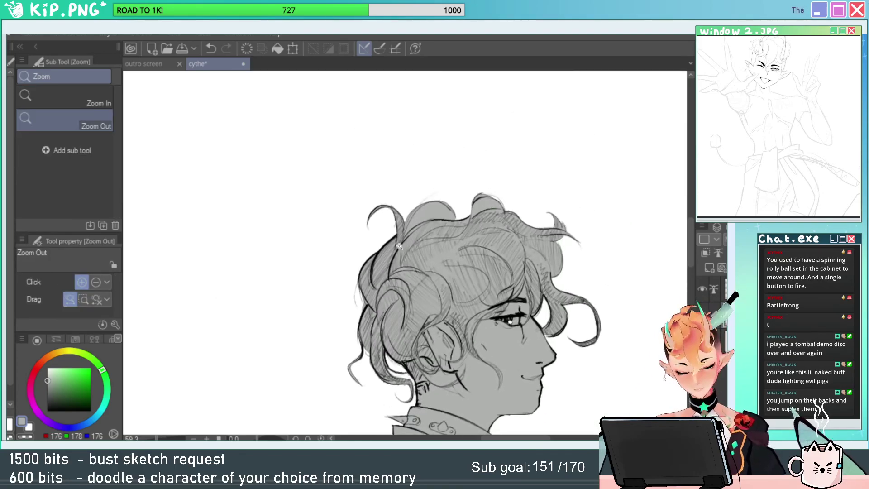
Erase the grey from inside the open hair loop on top of the head with the eraser at 2.00.
{"action": "scroll", "coordinate": [418, 215], "scroll_direction": "up", "scroll_amount": 6}
{"action": "key", "text": "e"}
{"action": "mouse_move", "coordinate": [357, 295]}
{"action": "left_mouse_down"}
{"action": "mouse_move", "coordinate": [546, 158]}
{"action": "mouse_move", "coordinate": [601, 203]}
{"action": "left_mouse_up"}
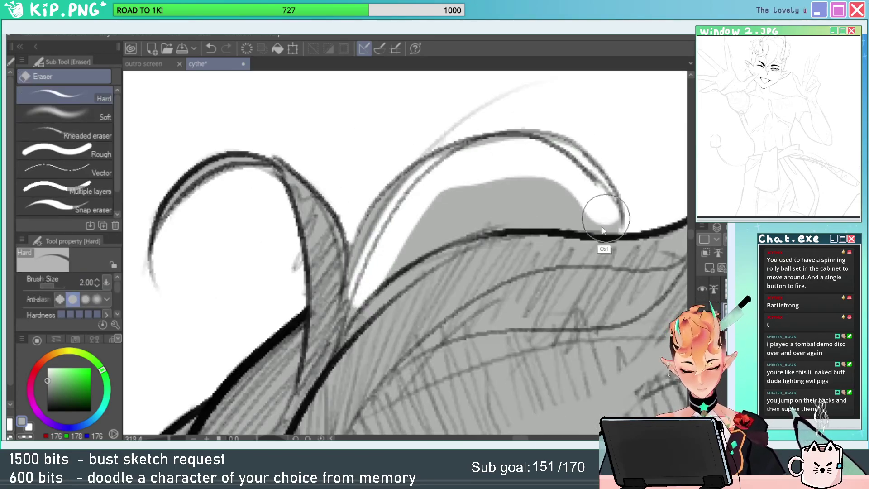
{"action": "key", "text": "ctrl+z"}
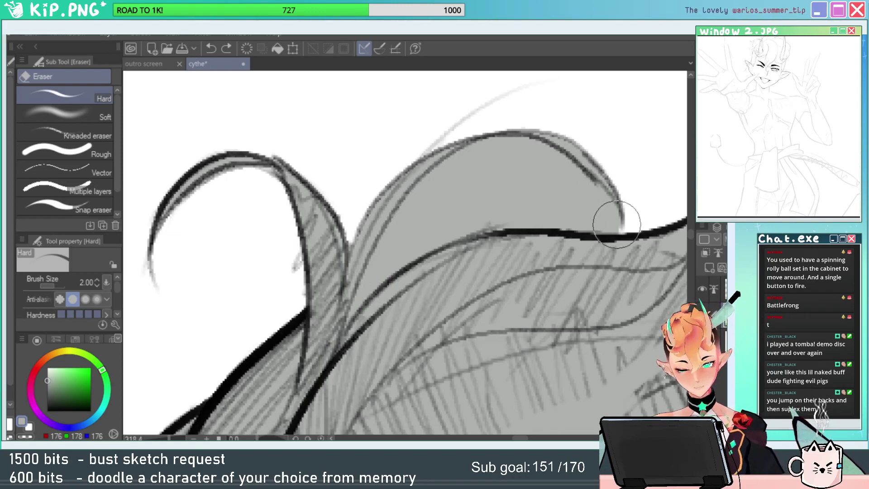
{"action": "mouse_move", "coordinate": [620, 217]}
{"action": "left_mouse_down"}
{"action": "mouse_move", "coordinate": [524, 155]}
{"action": "mouse_move", "coordinate": [412, 218]}
{"action": "left_mouse_up"}
{"action": "mouse_move", "coordinate": [355, 315]}
{"action": "left_mouse_down"}
{"action": "mouse_move", "coordinate": [462, 222]}
{"action": "mouse_move", "coordinate": [501, 216]}
{"action": "left_mouse_up"}
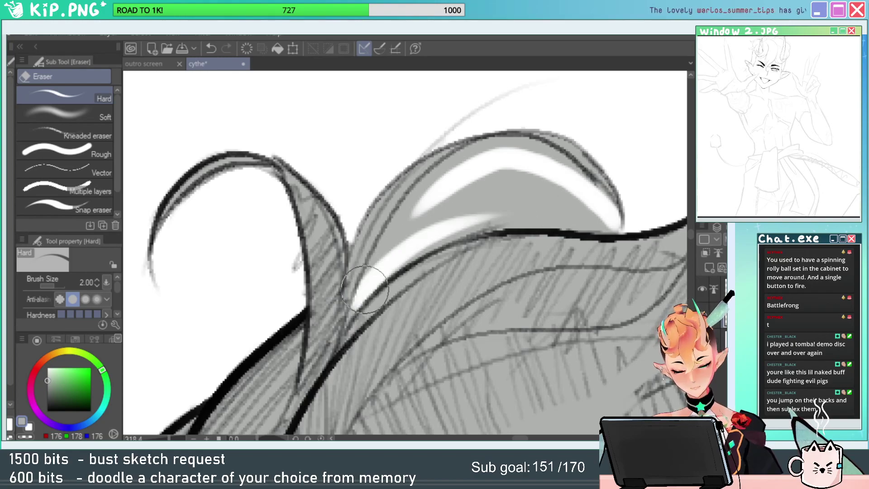
{"action": "left_click_drag", "start_coordinate": [364, 289], "coordinate": [481, 165]}
{"action": "mouse_move", "coordinate": [393, 231]}
{"action": "left_mouse_down"}
{"action": "mouse_move", "coordinate": [488, 154]}
{"action": "mouse_move", "coordinate": [604, 211]}
{"action": "mouse_move", "coordinate": [397, 273]}
{"action": "left_mouse_up"}
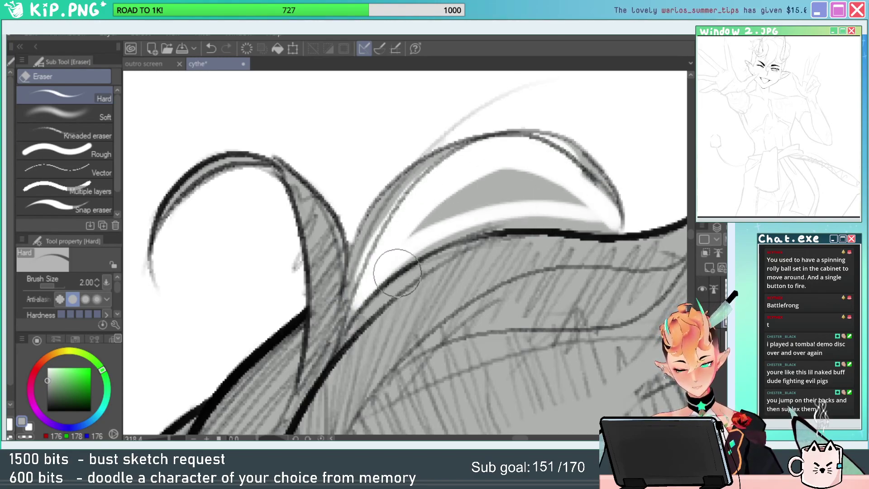
{"action": "mouse_move", "coordinate": [430, 223]}
{"action": "left_mouse_down"}
{"action": "mouse_move", "coordinate": [582, 199]}
{"action": "mouse_move", "coordinate": [418, 227]}
{"action": "mouse_move", "coordinate": [613, 229]}
{"action": "left_mouse_up"}
Reduce the brush size to 2.50 and repaint the grey gaps within the hair loop's strand.
{"action": "key", "text": "p"}
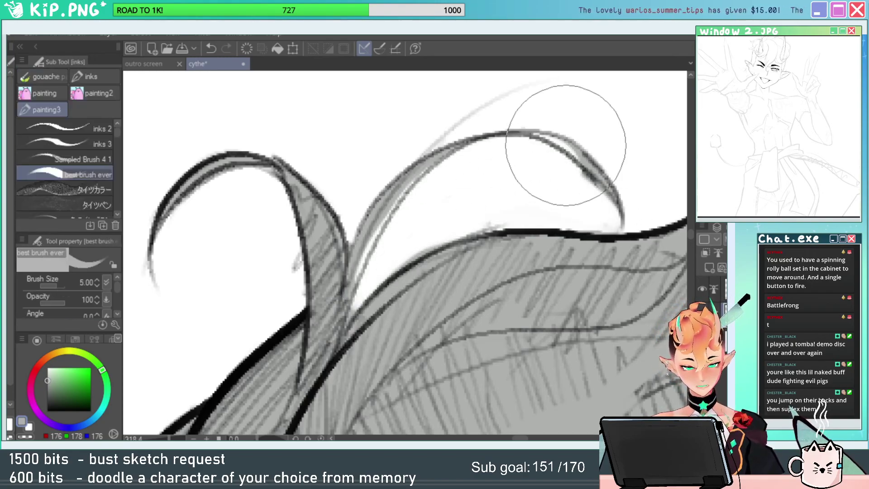
{"action": "key", "text": "["}
{"action": "key", "text": "["}
{"action": "key", "text": "["}
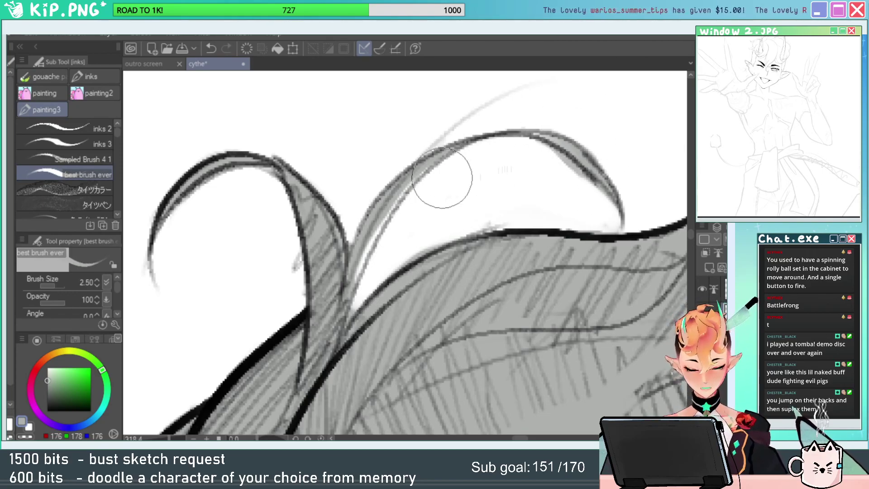
{"action": "left_click_drag", "start_coordinate": [425, 165], "coordinate": [360, 277]}
Erase the grey inside the rightmost hair loop on the crown and fill the gaps in its strand with grey.
{"action": "key", "text": "ctrl+space"}
{"action": "mouse_move", "coordinate": [515, 219]}
{"action": "left_mouse_down"}
{"action": "mouse_move", "coordinate": [623, 223]}
{"action": "mouse_move", "coordinate": [514, 192]}
{"action": "left_mouse_up"}
{"action": "left_click_drag", "start_coordinate": [472, 161], "coordinate": [557, 164]}
{"action": "key", "text": "e"}
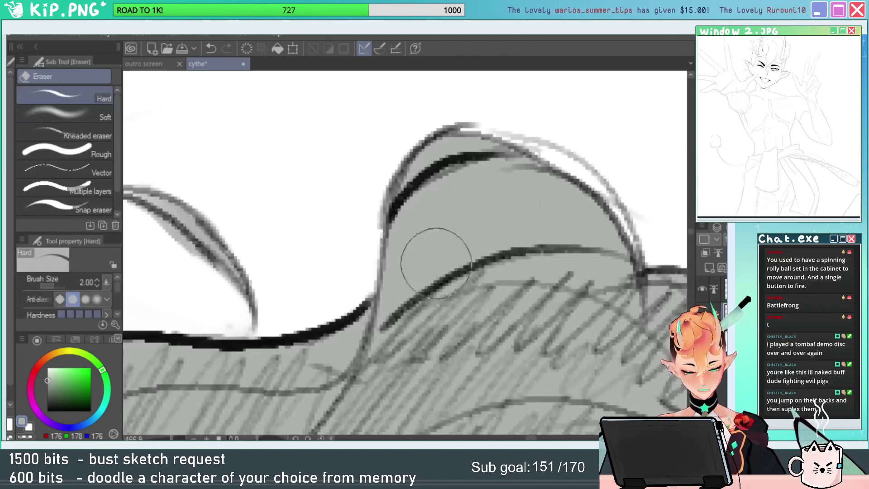
{"action": "mouse_move", "coordinate": [390, 297]}
{"action": "left_mouse_down"}
{"action": "mouse_move", "coordinate": [572, 226]}
{"action": "mouse_move", "coordinate": [581, 232]}
{"action": "mouse_move", "coordinate": [382, 301]}
{"action": "mouse_move", "coordinate": [549, 199]}
{"action": "mouse_move", "coordinate": [425, 246]}
{"action": "left_mouse_up"}
{"action": "key", "text": "p"}
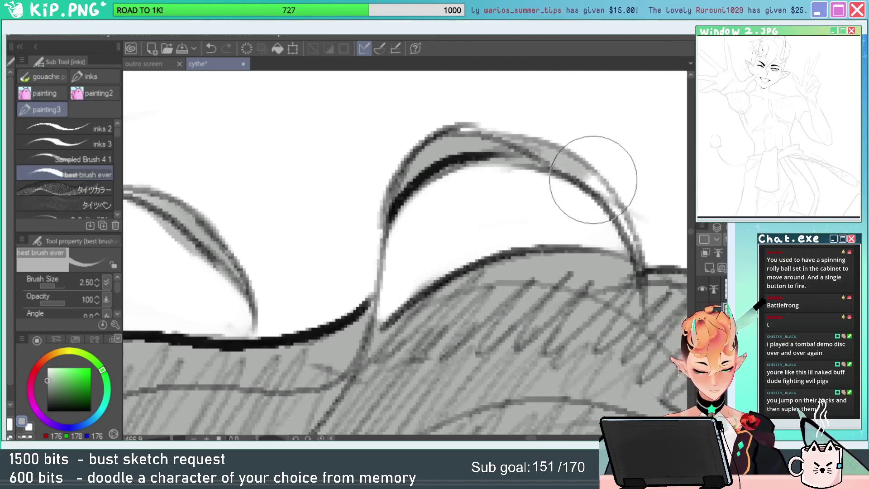
{"action": "key", "text": "ctrl+alt+space"}
{"action": "left_click", "coordinate": [664, 217]}
{"action": "left_click_drag", "start_coordinate": [664, 217], "coordinate": [542, 144]}
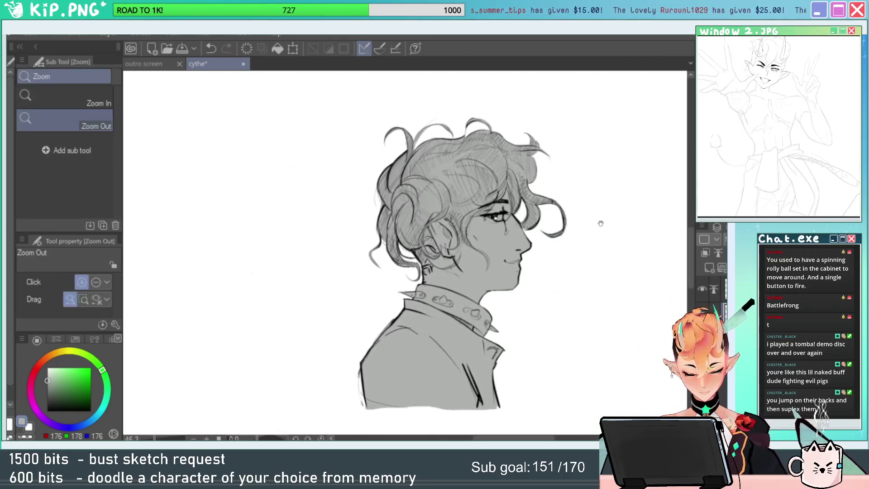
{"action": "left_click_drag", "start_coordinate": [587, 233], "coordinate": [566, 226]}
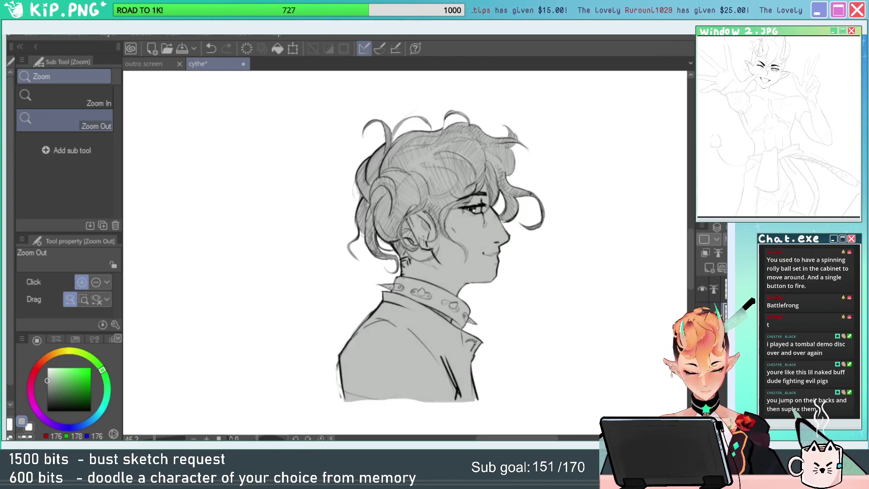
Set the drawing colour to black (0, 0, 0).
{"action": "scroll", "coordinate": [543, 266], "scroll_direction": "up", "scroll_amount": 1}
{"action": "mouse_move", "coordinate": [546, 265]}
{"action": "left_mouse_down"}
{"action": "mouse_move", "coordinate": [539, 230]}
{"action": "mouse_move", "coordinate": [558, 293]}
{"action": "left_mouse_up"}
{"action": "scroll", "coordinate": [555, 267], "scroll_direction": "down", "scroll_amount": 1}
{"action": "left_click_drag", "start_coordinate": [68, 394], "coordinate": [12, 434]}
{"action": "key", "text": "e"}
Crop the canvas to a roughly square rectangular selection around the whole bust.
{"action": "key", "text": "m"}
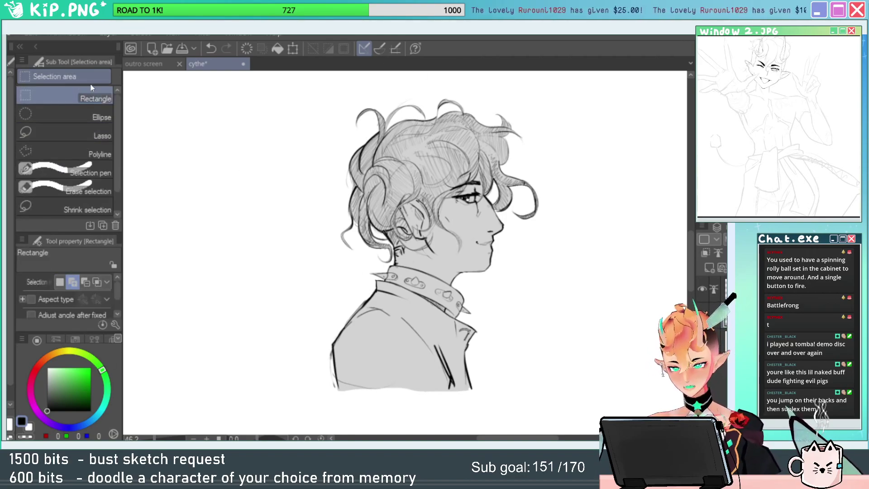
{"action": "left_click_drag", "start_coordinate": [254, 85], "coordinate": [397, 209]}
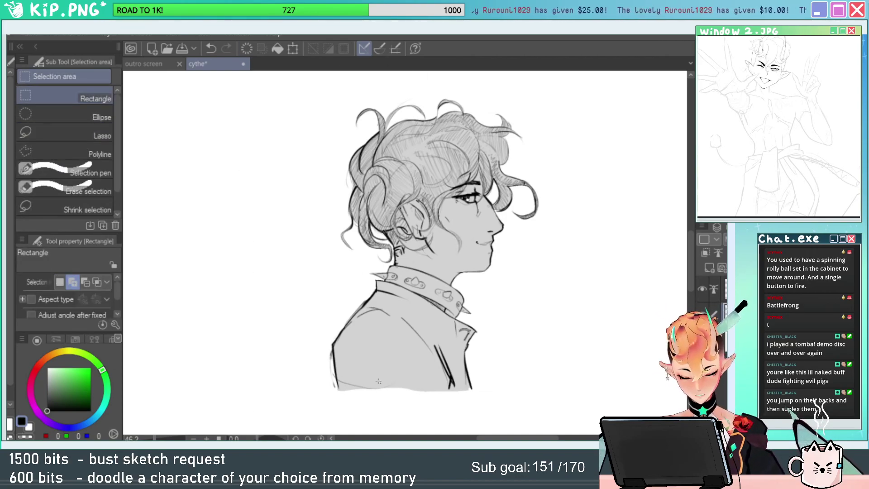
{"action": "left_click_drag", "start_coordinate": [260, 413], "coordinate": [609, 82]}
{"action": "left_click", "coordinate": [345, 423]}
{"action": "key", "text": "slash"}
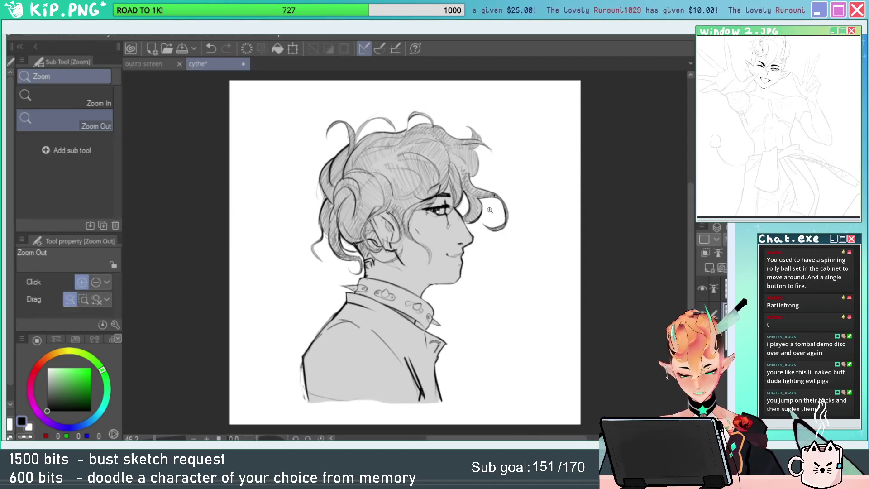
Shift the line art and grey base slightly right to centre the bust on the canvas and save the file.
{"action": "left_click", "coordinate": [714, 288]}
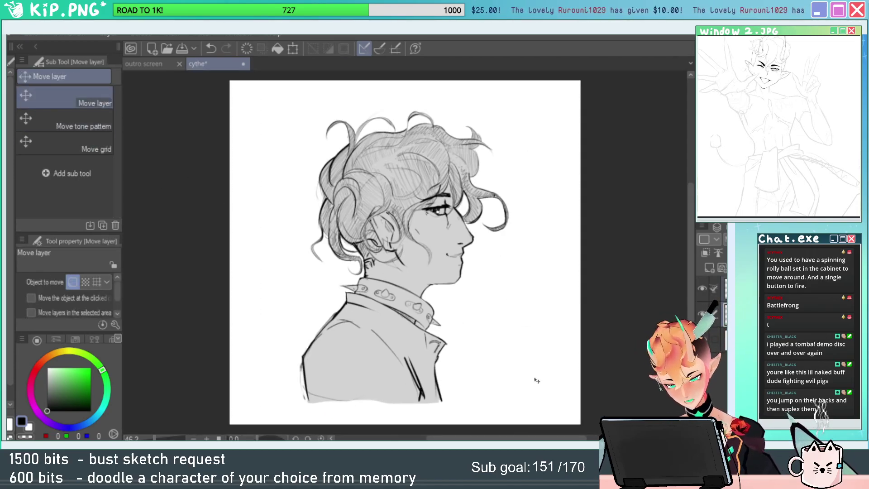
{"action": "left_click_drag", "start_coordinate": [537, 375], "coordinate": [548, 377]}
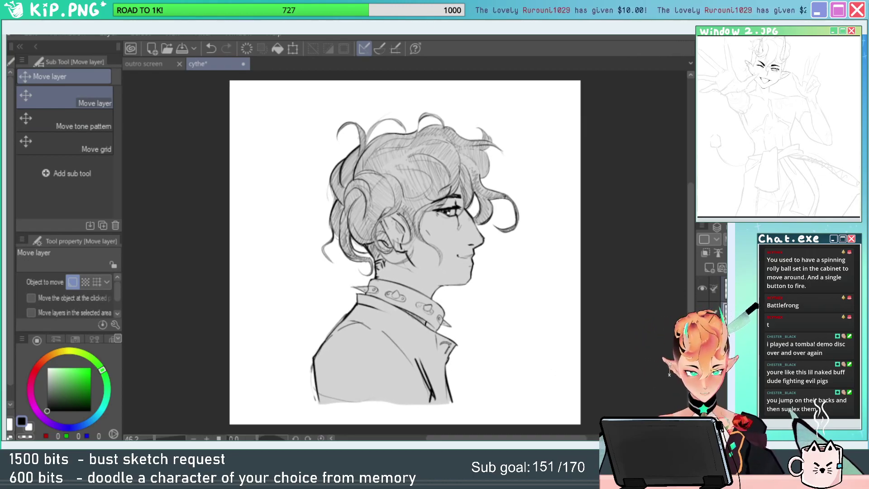
{"action": "key", "text": "ctrl+s"}
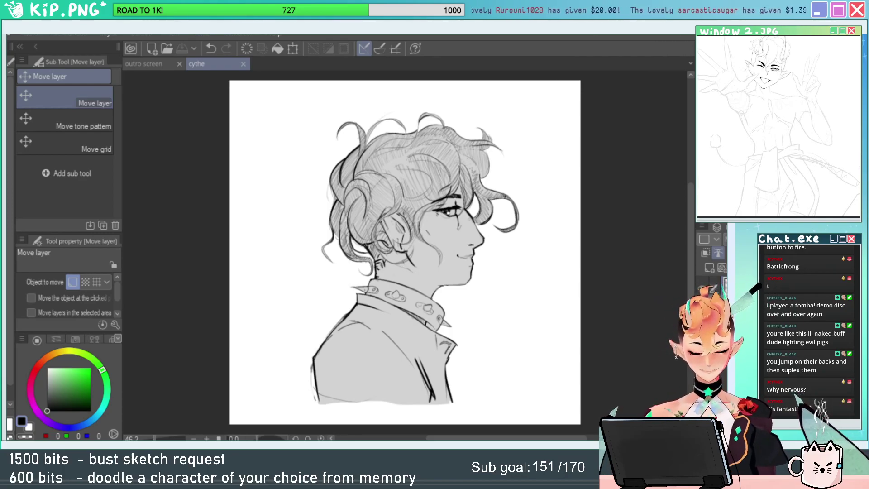
{"action": "key", "text": "slash"}
{"action": "mouse_move", "coordinate": [496, 364]}
{"action": "left_mouse_down"}
{"action": "mouse_move", "coordinate": [515, 370]}
{"action": "mouse_move", "coordinate": [499, 349]}
{"action": "left_mouse_up"}
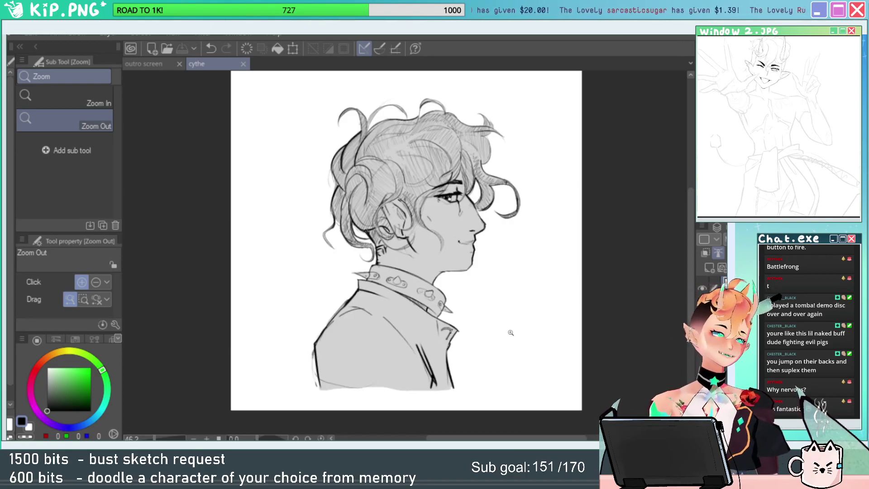
{"action": "left_click_drag", "start_coordinate": [514, 342], "coordinate": [547, 359]}
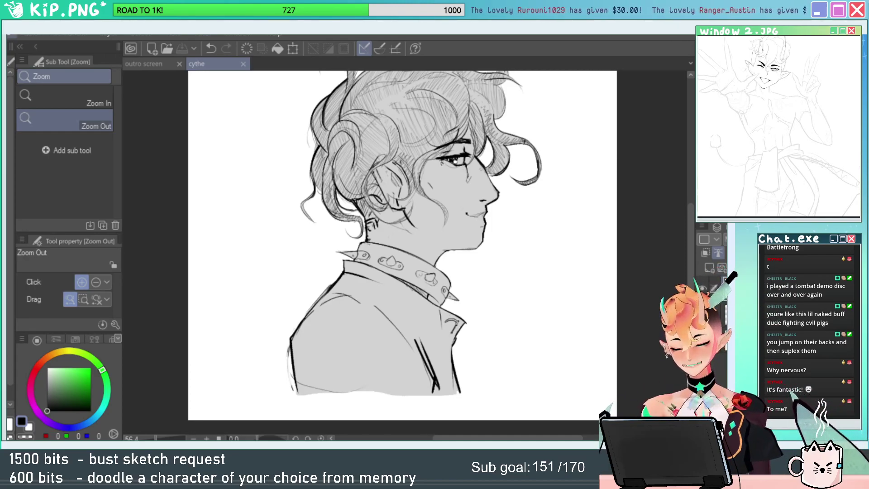
Create a new blank square illustration canvas.
{"action": "left_click", "coordinate": [12, 37]}
{"action": "left_click", "coordinate": [34, 40]}
{"action": "left_click", "coordinate": [430, 71]}
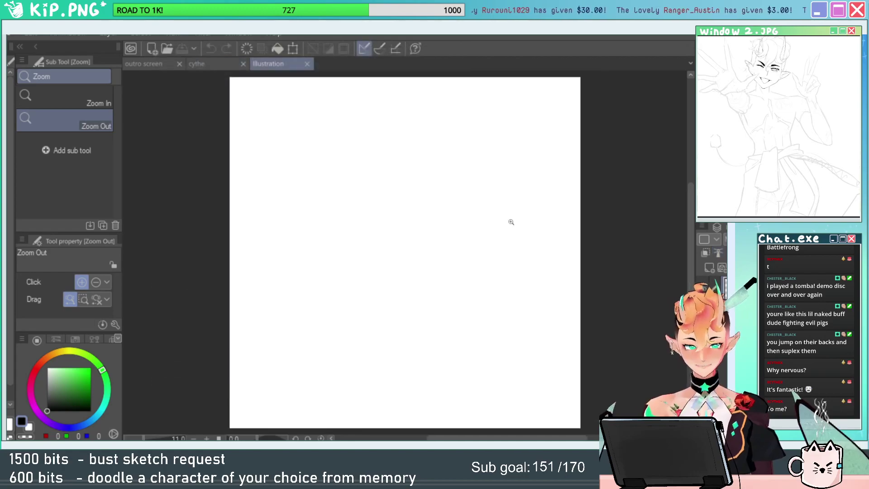
{"action": "left_click", "coordinate": [416, 221]}
{"action": "left_click", "coordinate": [430, 232]}
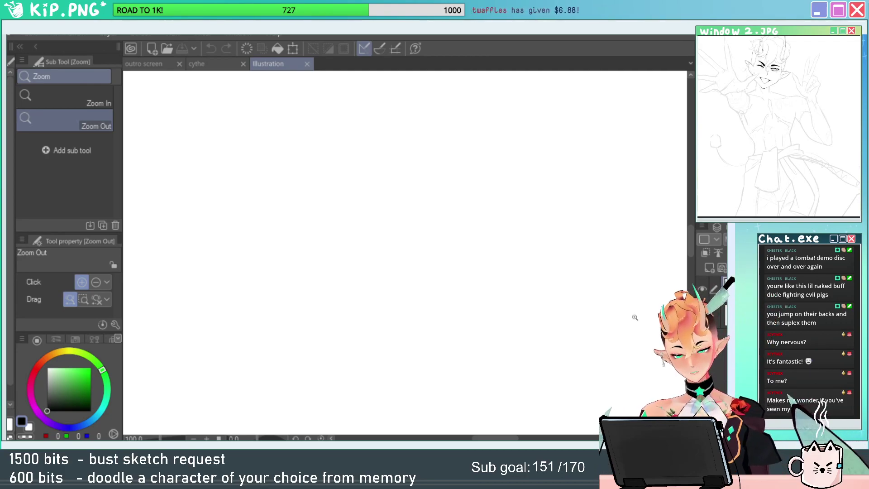
Sketch a large loose circle for the head and set the brush size to 1.00.
{"action": "key", "text": "p"}
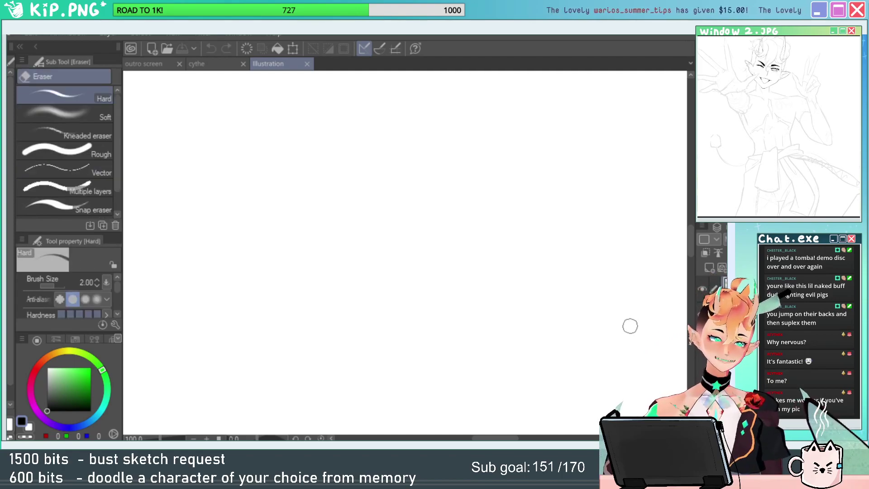
{"action": "mouse_move", "coordinate": [364, 110]}
{"action": "left_mouse_down"}
{"action": "mouse_move", "coordinate": [392, 91]}
{"action": "mouse_move", "coordinate": [291, 243]}
{"action": "mouse_move", "coordinate": [421, 78]}
{"action": "left_mouse_up"}
{"action": "key", "text": "bracketleft"}
{"action": "key", "text": "bracketleft"}
{"action": "key", "text": "bracketleft"}
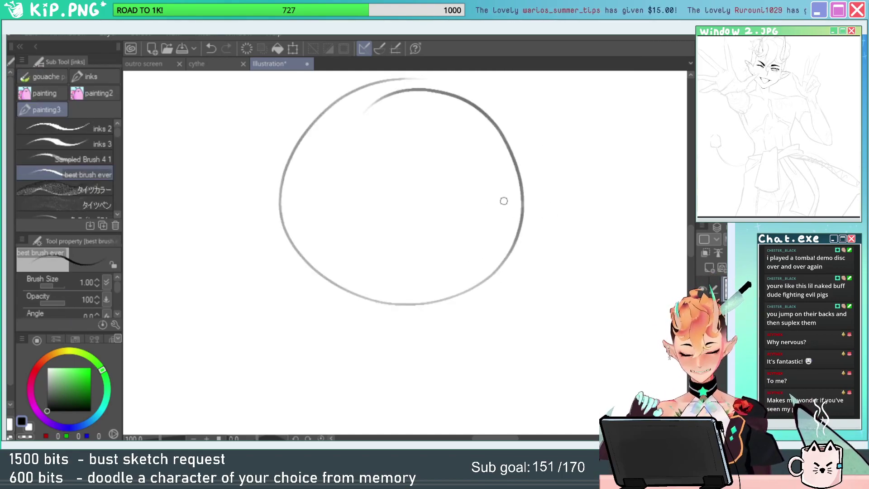
Add loose overlapping arcs around the outside of the head circle's left side.
{"action": "key", "text": "ctrl+space"}
{"action": "mouse_move", "coordinate": [540, 231]}
{"action": "left_mouse_down"}
{"action": "mouse_move", "coordinate": [540, 251]}
{"action": "mouse_move", "coordinate": [524, 241]}
{"action": "left_mouse_up"}
{"action": "mouse_move", "coordinate": [419, 113]}
{"action": "left_mouse_down"}
{"action": "mouse_move", "coordinate": [350, 174]}
{"action": "mouse_move", "coordinate": [348, 199]}
{"action": "left_mouse_up"}
{"action": "key", "text": "ctrl+z"}
{"action": "left_click_drag", "start_coordinate": [397, 272], "coordinate": [381, 131]}
{"action": "key", "text": "ctrl+z"}
{"action": "mouse_move", "coordinate": [510, 204]}
{"action": "left_mouse_down"}
{"action": "mouse_move", "coordinate": [338, 184]}
{"action": "mouse_move", "coordinate": [339, 221]}
{"action": "left_mouse_up"}
{"action": "left_click_drag", "start_coordinate": [362, 256], "coordinate": [378, 132]}
Erase the upper-right stretch of the head circle with the hard eraser at 6.00.
{"action": "key", "text": "e"}
{"action": "left_click_drag", "start_coordinate": [504, 187], "coordinate": [453, 119]}
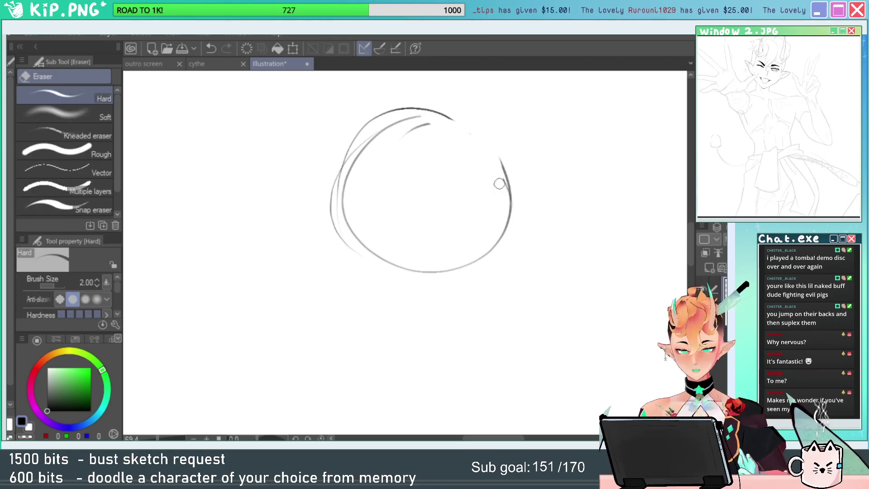
{"action": "mouse_move", "coordinate": [396, 142]}
{"action": "left_mouse_down"}
{"action": "mouse_move", "coordinate": [522, 146]}
{"action": "mouse_move", "coordinate": [478, 143]}
{"action": "mouse_move", "coordinate": [508, 171]}
{"action": "left_mouse_up"}
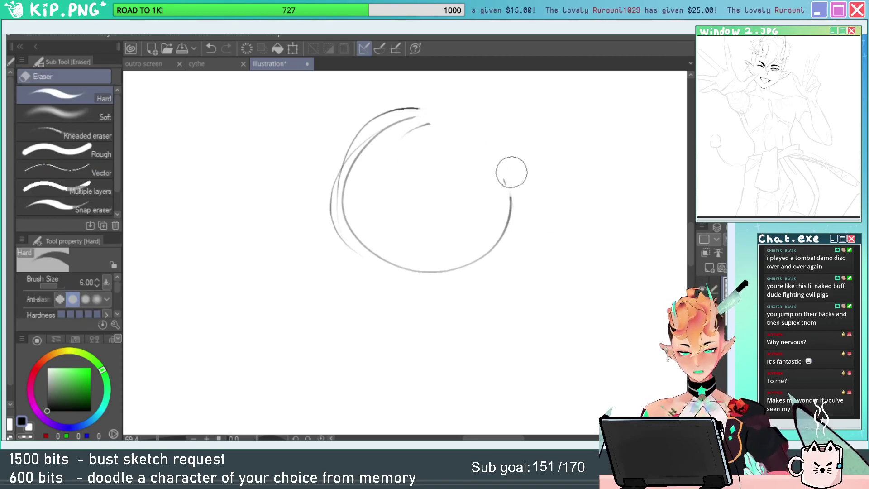
Redraw the head circle's upper-right curve from the crown down to its right edge.
{"action": "key", "text": "p"}
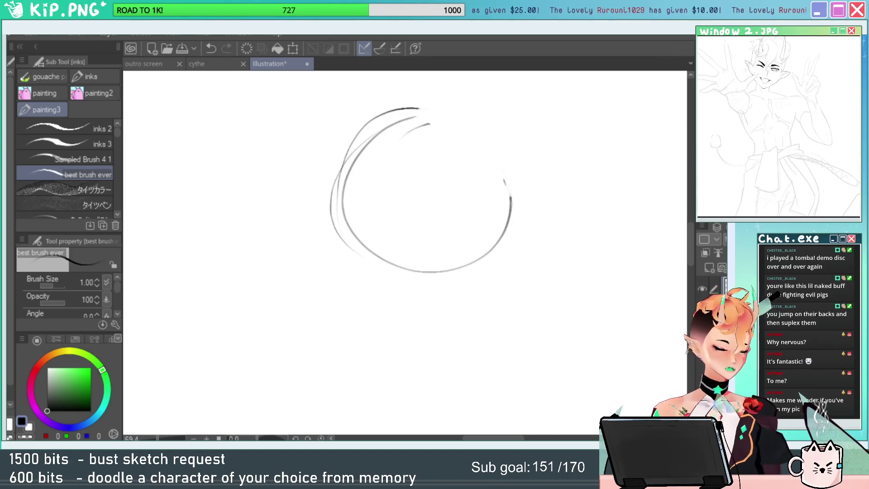
{"action": "left_click_drag", "start_coordinate": [407, 106], "coordinate": [501, 234]}
{"action": "key", "text": "ctrl+z"}
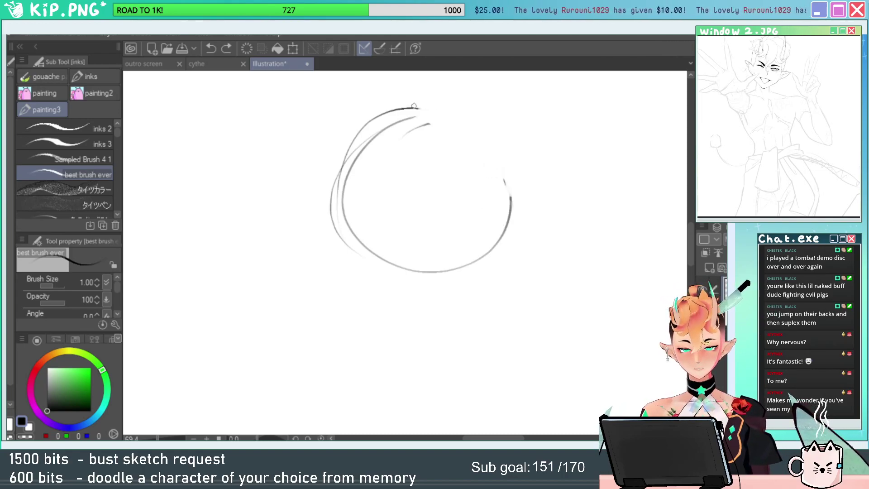
{"action": "left_click_drag", "start_coordinate": [413, 106], "coordinate": [499, 235]}
{"action": "key", "text": "ctrl+z"}
{"action": "left_click_drag", "start_coordinate": [407, 105], "coordinate": [504, 213]}
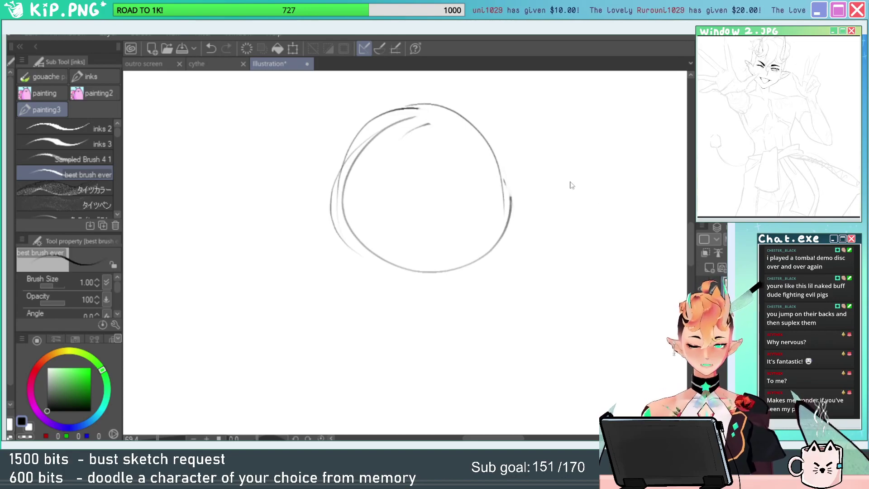
Erase the right edge of the head circle and redraw it as a fuller outward curve.
{"action": "key", "text": "e"}
{"action": "left_click_drag", "start_coordinate": [488, 144], "coordinate": [498, 248]}
{"action": "key", "text": "p"}
{"action": "left_click_drag", "start_coordinate": [475, 130], "coordinate": [489, 263]}
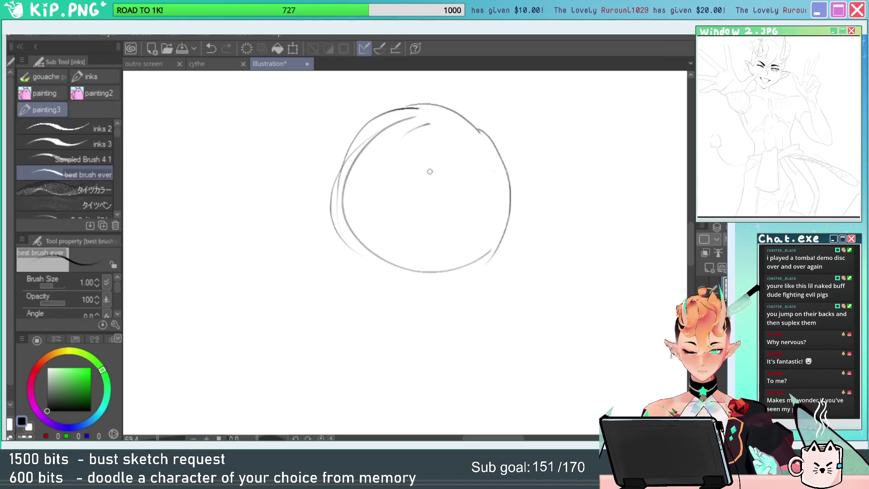
Draw a curved vertical guideline down the head circle and a faint small oval below it for the chin.
{"action": "mouse_move", "coordinate": [405, 107]}
{"action": "left_mouse_down"}
{"action": "mouse_move", "coordinate": [390, 285]}
{"action": "mouse_move", "coordinate": [404, 141]}
{"action": "mouse_move", "coordinate": [398, 261]}
{"action": "left_mouse_up"}
{"action": "key", "text": "ctrl+z"}
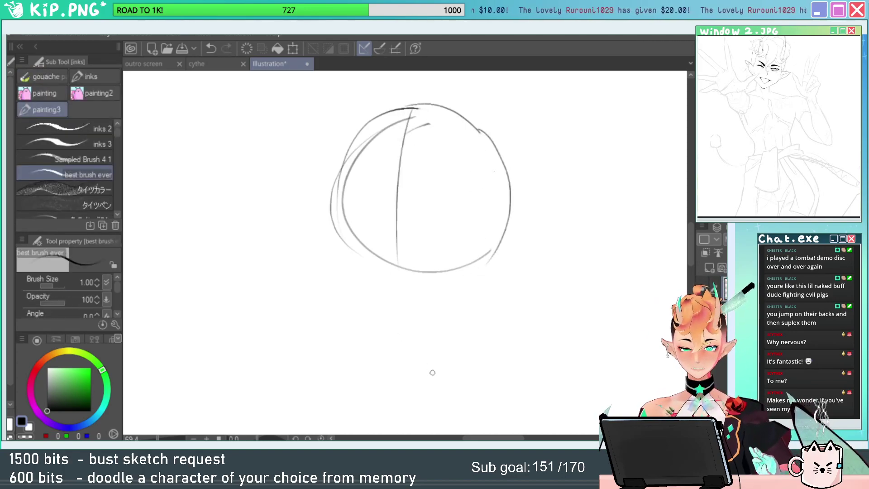
{"action": "mouse_move", "coordinate": [425, 295]}
{"action": "left_mouse_down"}
{"action": "mouse_move", "coordinate": [362, 311]}
{"action": "mouse_move", "coordinate": [375, 285]}
{"action": "left_mouse_up"}
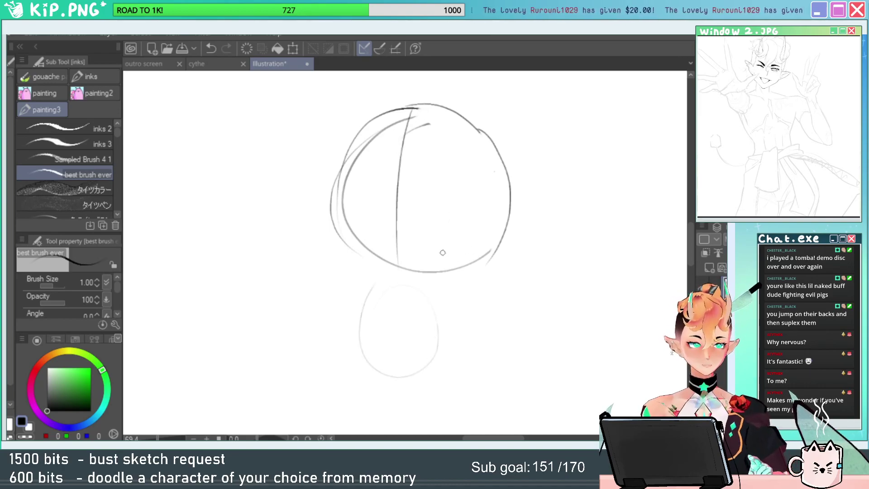
Block in the flat chin base, the sides of the mouth area and the cheek lines connecting to the head circle.
{"action": "mouse_move", "coordinate": [375, 362]}
{"action": "left_mouse_down"}
{"action": "mouse_move", "coordinate": [418, 368]}
{"action": "mouse_move", "coordinate": [432, 306]}
{"action": "left_mouse_up"}
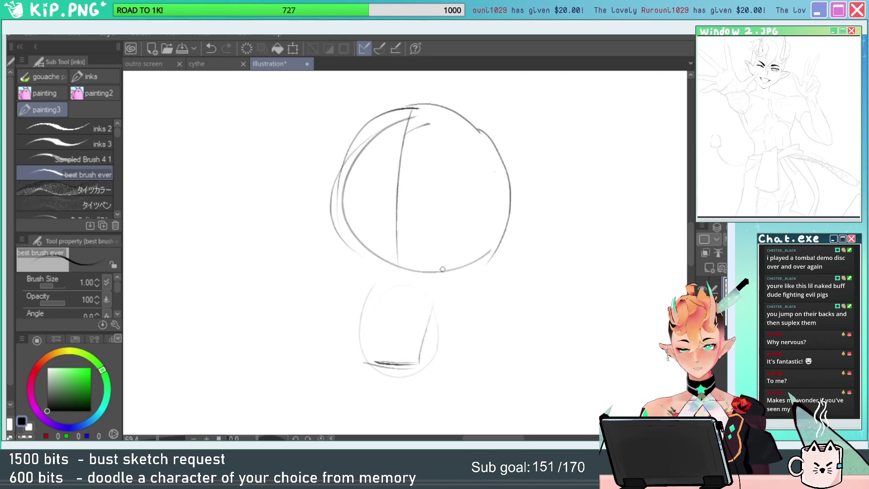
{"action": "left_click_drag", "start_coordinate": [448, 266], "coordinate": [511, 231]}
{"action": "mouse_move", "coordinate": [358, 337]}
{"action": "left_mouse_down"}
{"action": "mouse_move", "coordinate": [359, 275]}
{"action": "mouse_move", "coordinate": [333, 238]}
{"action": "left_mouse_up"}
{"action": "left_click_drag", "start_coordinate": [333, 173], "coordinate": [331, 240]}
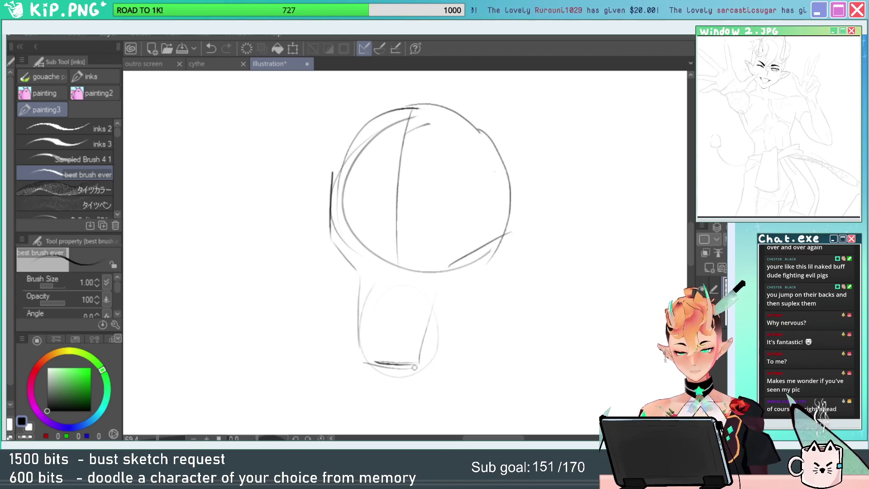
{"action": "left_click_drag", "start_coordinate": [443, 270], "coordinate": [436, 307]}
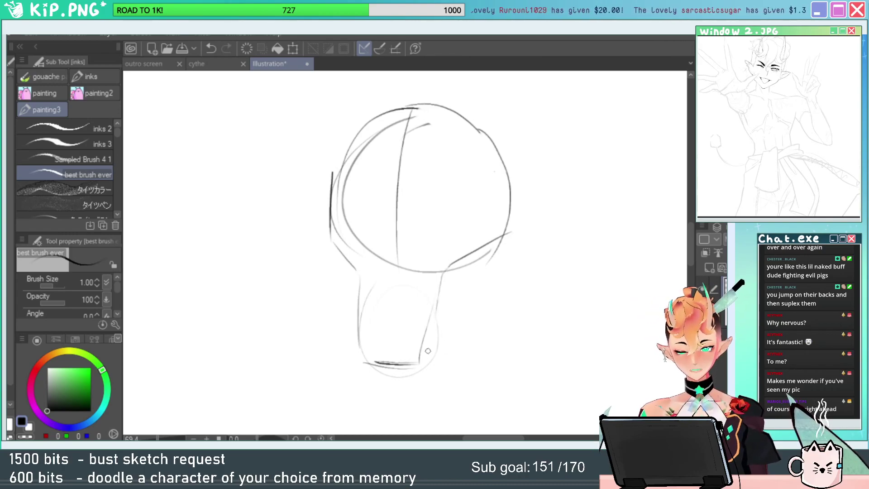
Draw the right jawline from the chin corner to the jaw angle and up along the side of the head.
{"action": "left_click_drag", "start_coordinate": [421, 360], "coordinate": [465, 324]}
{"action": "key", "text": "ctrl+z"}
{"action": "left_click_drag", "start_coordinate": [420, 361], "coordinate": [488, 312]}
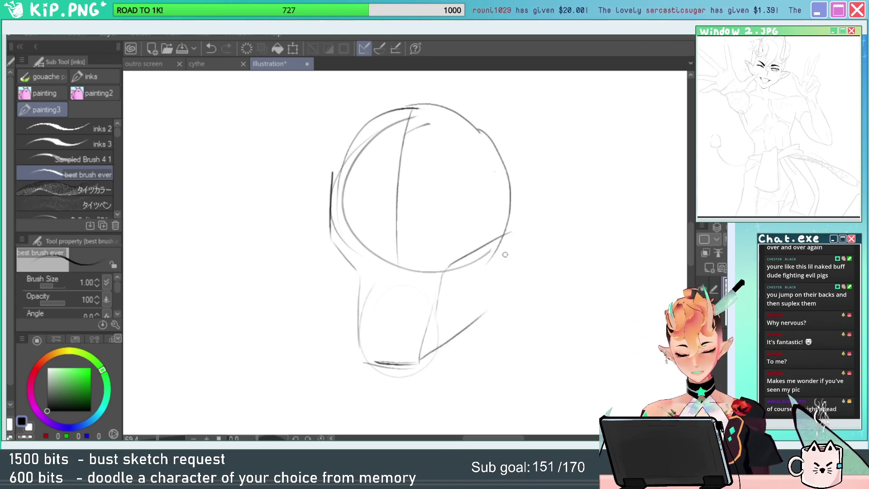
{"action": "left_click_drag", "start_coordinate": [516, 174], "coordinate": [482, 310]}
{"action": "left_click_drag", "start_coordinate": [504, 251], "coordinate": [490, 301]}
{"action": "left_click_drag", "start_coordinate": [518, 190], "coordinate": [504, 250]}
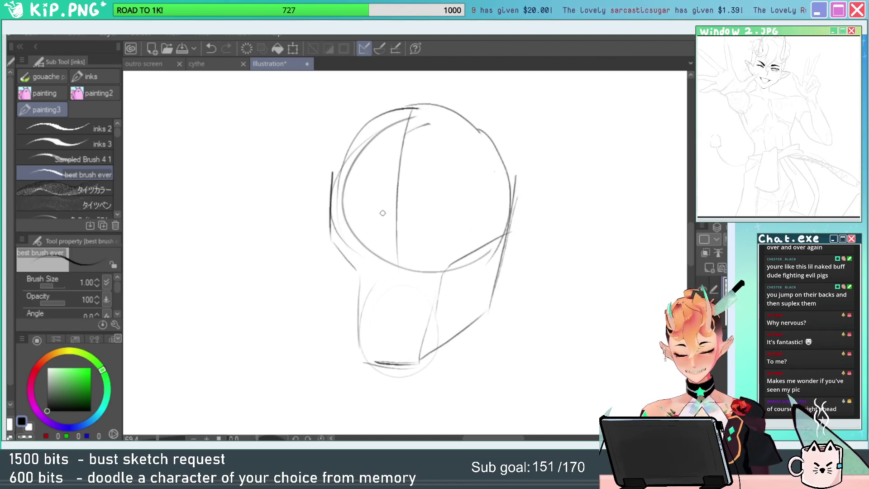
Draw the left side of the face down to the chin and reinforce the left cheek lines.
{"action": "left_click_drag", "start_coordinate": [330, 224], "coordinate": [332, 304]}
{"action": "key", "text": "ctrl+z"}
{"action": "mouse_move", "coordinate": [330, 227]}
{"action": "left_mouse_down"}
{"action": "mouse_move", "coordinate": [336, 301]}
{"action": "mouse_move", "coordinate": [355, 348]}
{"action": "left_mouse_up"}
{"action": "left_click_drag", "start_coordinate": [330, 236], "coordinate": [358, 263]}
{"action": "left_click_drag", "start_coordinate": [359, 263], "coordinate": [359, 312]}
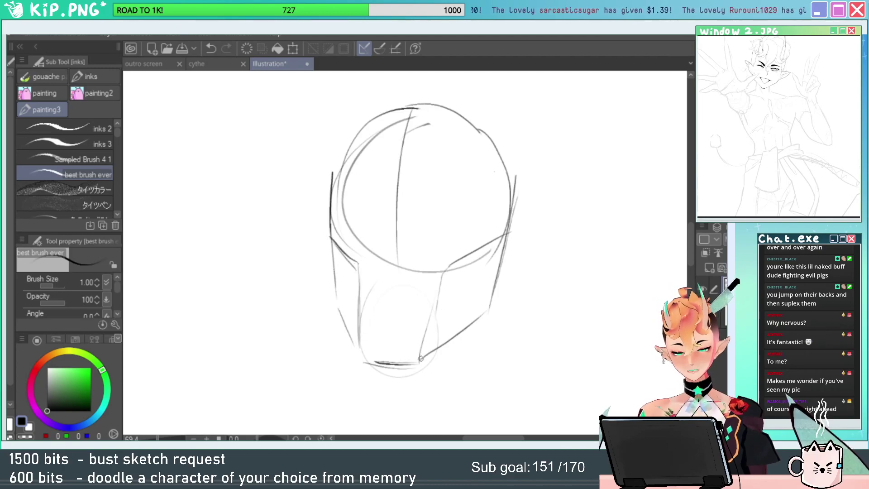
Erase the inner arc at the head circle's left edge and sketch a larger cranium arc around the upper left.
{"action": "key", "text": "e"}
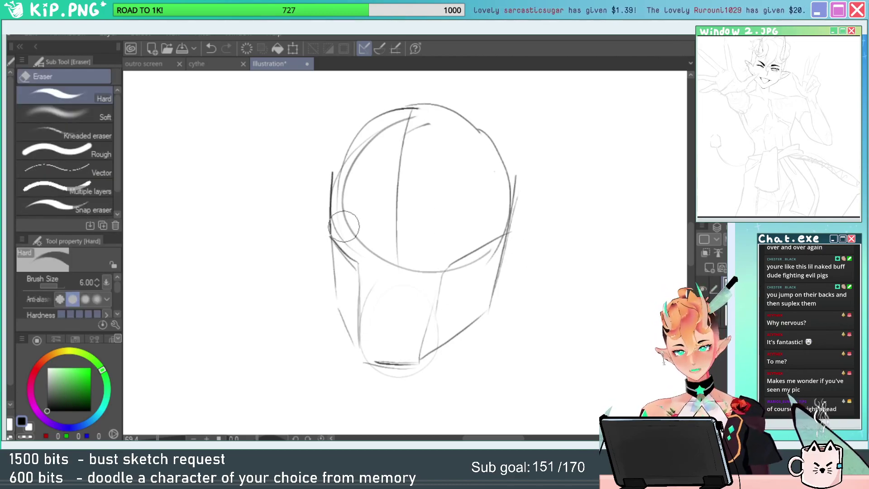
{"action": "left_click_drag", "start_coordinate": [343, 227], "coordinate": [340, 181]}
{"action": "key", "text": "p"}
{"action": "mouse_move", "coordinate": [330, 140]}
{"action": "left_mouse_down"}
{"action": "mouse_move", "coordinate": [327, 199]}
{"action": "mouse_move", "coordinate": [336, 115]}
{"action": "mouse_move", "coordinate": [414, 114]}
{"action": "left_mouse_up"}
{"action": "key", "text": "ctrl+z"}
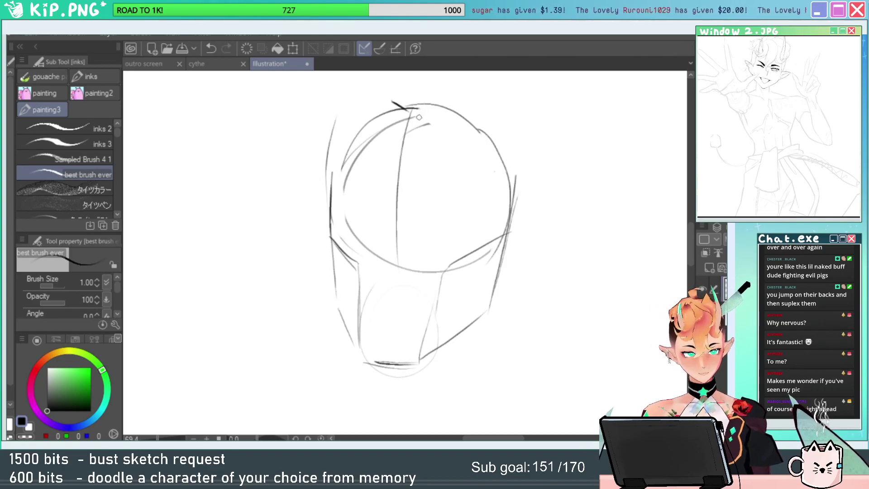
{"action": "left_click_drag", "start_coordinate": [328, 165], "coordinate": [403, 72]}
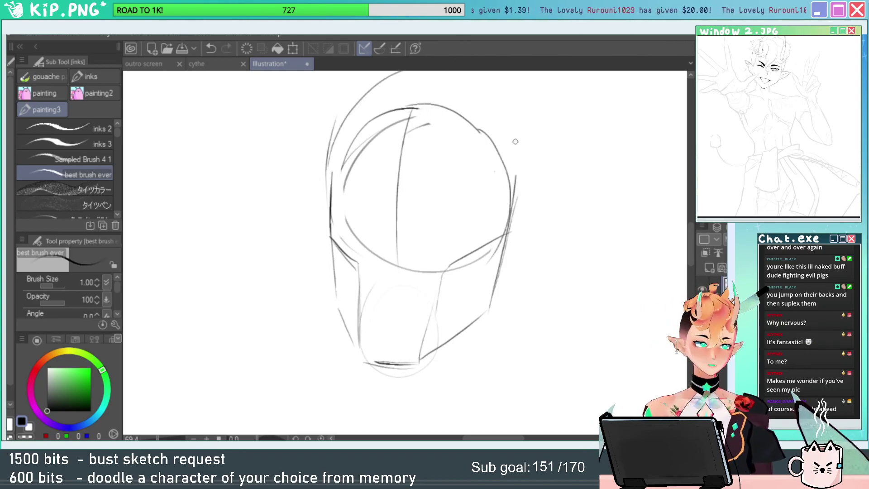
Redraw the outer cranium arc closer to the upper left of the head circle.
{"action": "mouse_move", "coordinate": [512, 222]}
{"action": "left_mouse_down"}
{"action": "mouse_move", "coordinate": [543, 252]}
{"action": "mouse_move", "coordinate": [499, 220]}
{"action": "mouse_move", "coordinate": [461, 211]}
{"action": "left_mouse_up"}
{"action": "key", "text": "ctrl+z"}
{"action": "left_click", "coordinate": [528, 233], "text": "ctrl"}
{"action": "key", "text": "e"}
{"action": "key", "text": "p"}
{"action": "key", "text": "e"}
{"action": "key", "text": "p"}
{"action": "mouse_move", "coordinate": [360, 208]}
{"action": "left_mouse_down"}
{"action": "mouse_move", "coordinate": [367, 164]}
{"action": "mouse_move", "coordinate": [433, 124]}
{"action": "left_mouse_up"}
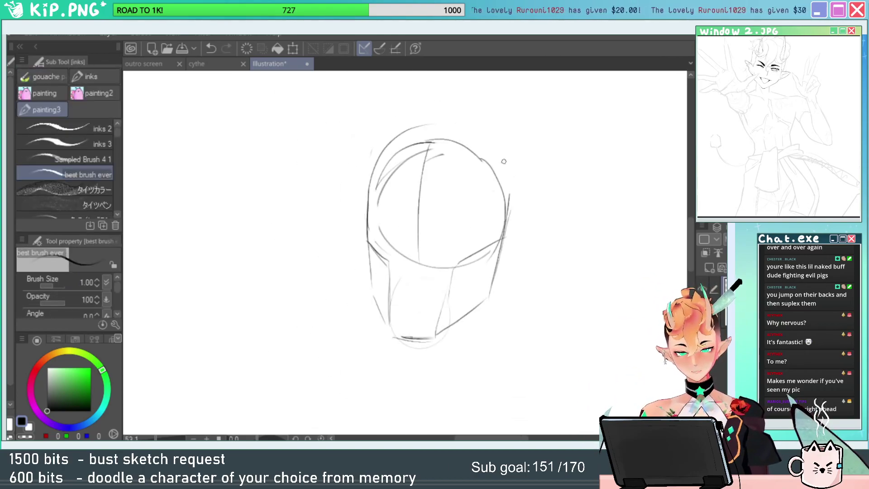
{"action": "left_click_drag", "start_coordinate": [509, 160], "coordinate": [442, 104]}
{"action": "key", "text": "ctrl+z"}
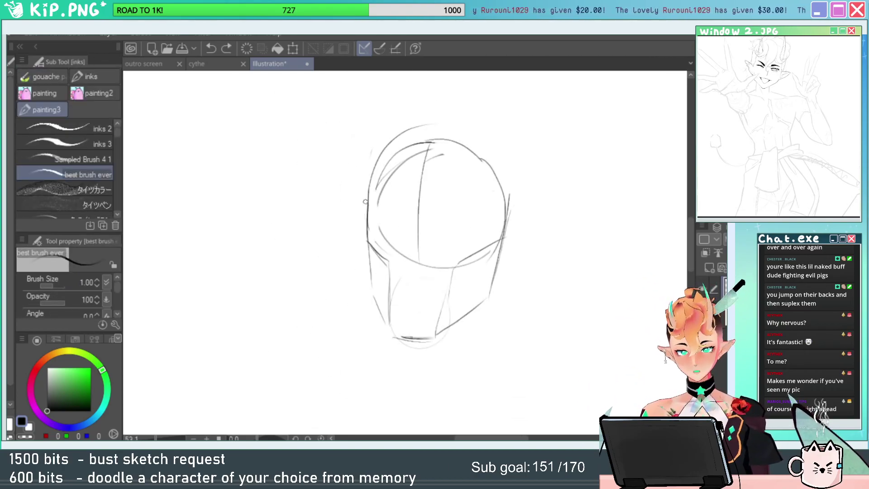
Redraw the outer cranium arc at the upper left and erase the inner head circle's left and lower curves.
{"action": "mouse_move", "coordinate": [366, 205]}
{"action": "left_mouse_down"}
{"action": "mouse_move", "coordinate": [371, 146]}
{"action": "mouse_move", "coordinate": [381, 127]}
{"action": "left_mouse_up"}
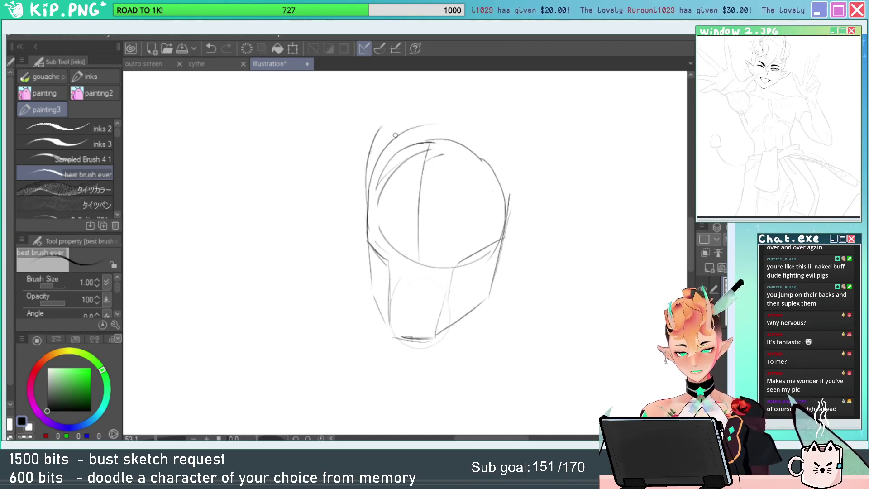
{"action": "key", "text": "ctrl+z"}
{"action": "mouse_move", "coordinate": [367, 213]}
{"action": "left_mouse_down"}
{"action": "mouse_move", "coordinate": [377, 141]}
{"action": "mouse_move", "coordinate": [441, 158]}
{"action": "mouse_move", "coordinate": [425, 159]}
{"action": "mouse_move", "coordinate": [421, 120]}
{"action": "left_mouse_up"}
{"action": "key", "text": "e"}
{"action": "mouse_move", "coordinate": [444, 244]}
{"action": "left_mouse_down"}
{"action": "mouse_move", "coordinate": [390, 245]}
{"action": "mouse_move", "coordinate": [382, 186]}
{"action": "mouse_move", "coordinate": [407, 145]}
{"action": "left_mouse_up"}
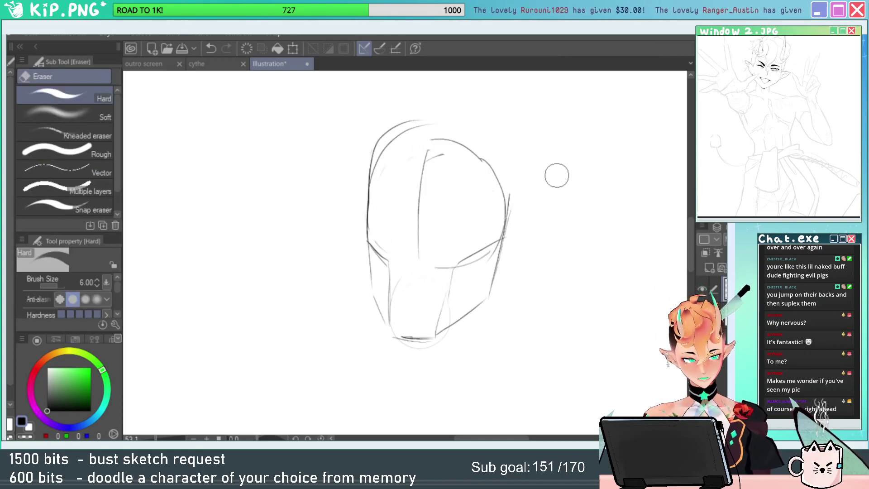
{"action": "key", "text": "p"}
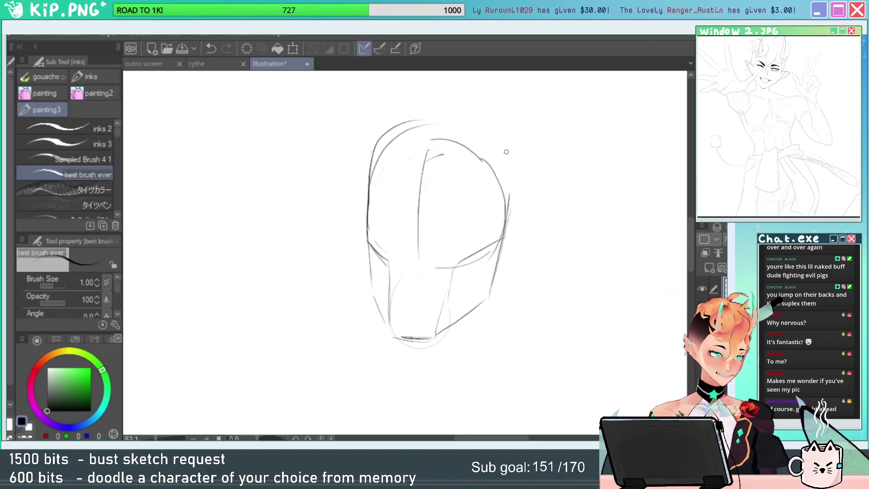
Erase the line at the head's right side and draw the ear with a straight inner edge and angular outer outline.
{"action": "key", "text": "e"}
{"action": "left_click_drag", "start_coordinate": [501, 248], "coordinate": [500, 194]}
{"action": "key", "text": "p"}
{"action": "mouse_move", "coordinate": [493, 224]}
{"action": "left_mouse_down"}
{"action": "mouse_move", "coordinate": [489, 248]}
{"action": "mouse_move", "coordinate": [499, 192]}
{"action": "mouse_move", "coordinate": [515, 173]}
{"action": "mouse_move", "coordinate": [499, 257]}
{"action": "left_mouse_up"}
{"action": "key", "text": "e"}
{"action": "key", "text": "p"}
{"action": "mouse_move", "coordinate": [516, 172]}
{"action": "left_mouse_down"}
{"action": "mouse_move", "coordinate": [526, 190]}
{"action": "mouse_move", "coordinate": [504, 252]}
{"action": "left_mouse_up"}
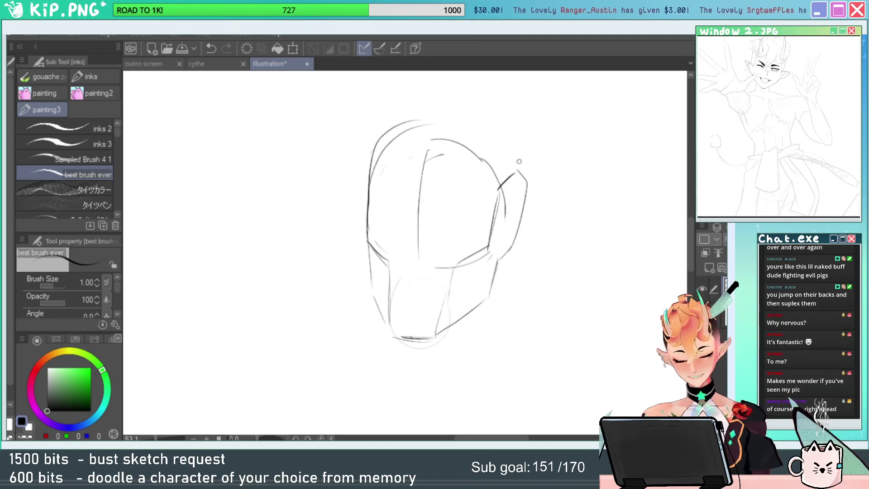
Rotate the whole head sketch slightly counterclockwise.
{"action": "key", "text": "ctrl+t"}
{"action": "left_click_drag", "start_coordinate": [588, 141], "coordinate": [583, 179]}
{"action": "key", "text": "Return"}
Clean up the chin and redraw its flat bottom line and the left inner line from cheek to chin.
{"action": "key", "text": "e"}
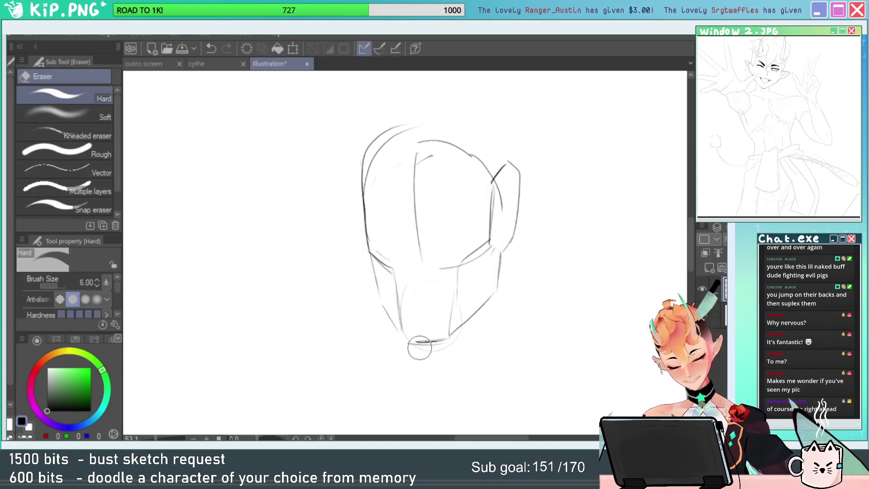
{"action": "left_click_drag", "start_coordinate": [408, 342], "coordinate": [450, 342]}
{"action": "key", "text": "p"}
{"action": "key", "text": "e"}
{"action": "key", "text": "p"}
{"action": "left_click_drag", "start_coordinate": [389, 273], "coordinate": [407, 335]}
{"action": "key", "text": "e"}
{"action": "key", "text": "p"}
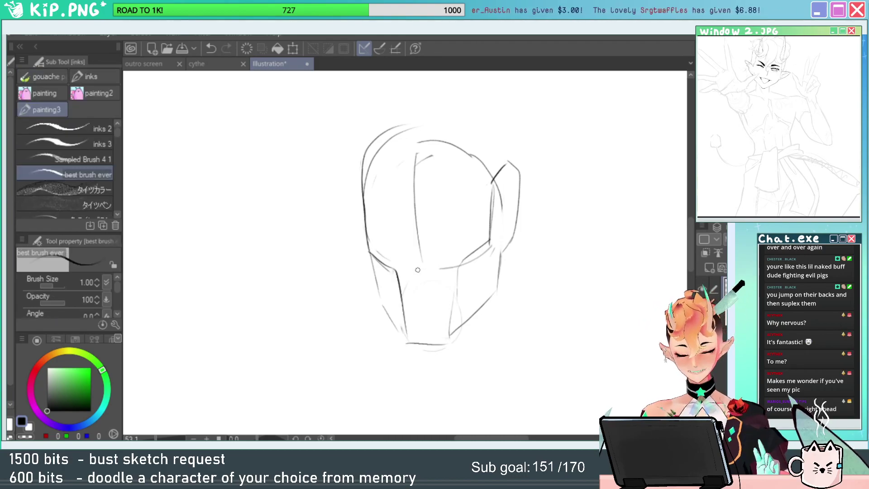
Redraw the left outer cheek line down toward the chin and reinforce the chin's bottom line.
{"action": "key", "text": "e"}
{"action": "left_click_drag", "start_coordinate": [369, 262], "coordinate": [381, 305]}
{"action": "key", "text": "p"}
{"action": "left_click_drag", "start_coordinate": [369, 252], "coordinate": [402, 333]}
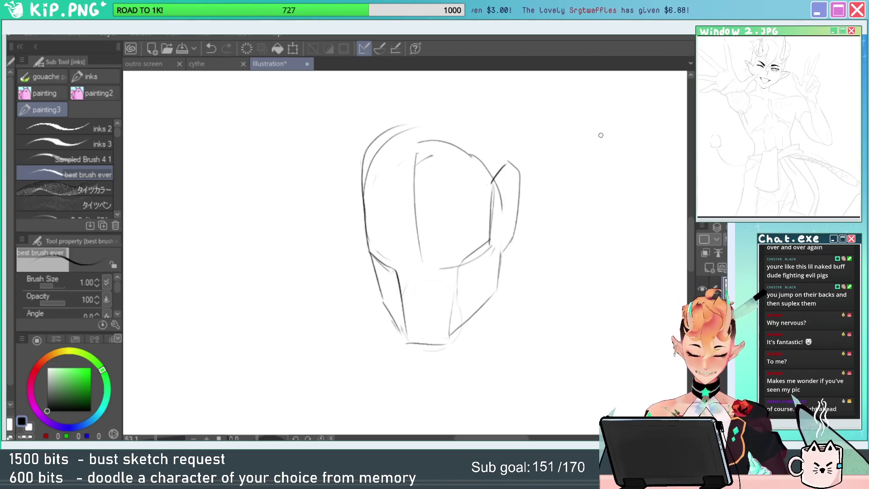
{"action": "key", "text": "e"}
{"action": "key", "text": "p"}
{"action": "left_click_drag", "start_coordinate": [407, 343], "coordinate": [447, 345]}
{"action": "left_click_drag", "start_coordinate": [498, 303], "coordinate": [495, 324]}
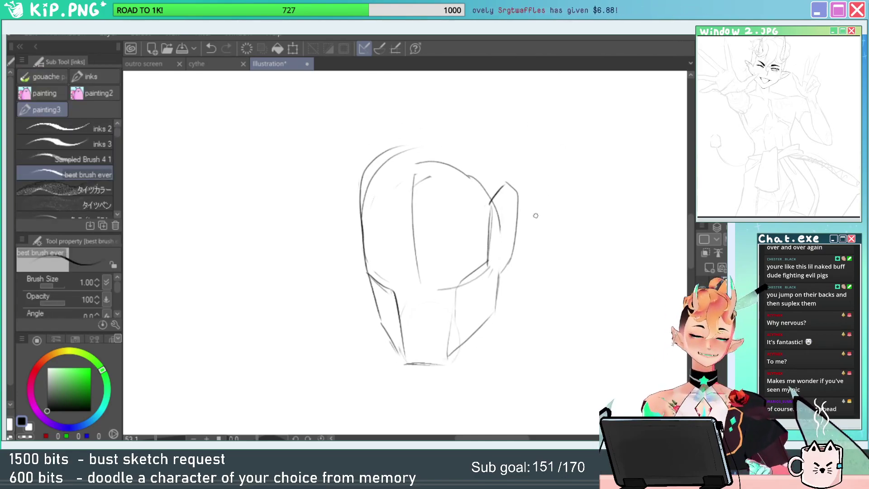
Erase the top of the head circle and the upper-left cranium arc, then redraw the upper-left side as a straighter line.
{"action": "key", "text": "e"}
{"action": "left_click_drag", "start_coordinate": [493, 167], "coordinate": [424, 168]}
{"action": "key", "text": "b"}
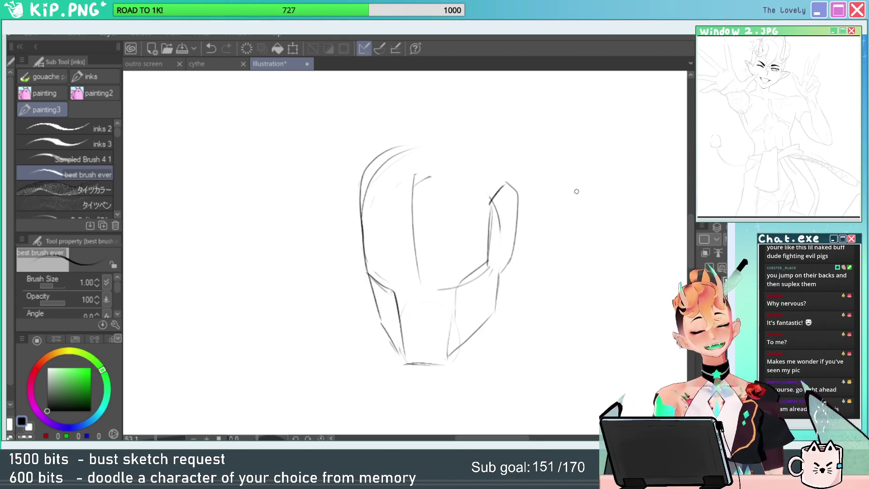
{"action": "key", "text": "e"}
{"action": "left_click_drag", "start_coordinate": [365, 190], "coordinate": [382, 146]}
{"action": "key", "text": "p"}
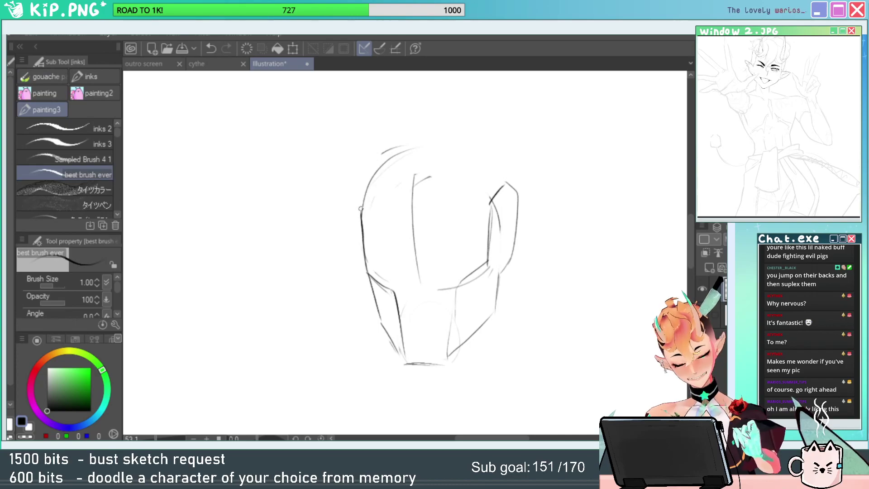
{"action": "left_click_drag", "start_coordinate": [361, 208], "coordinate": [375, 164]}
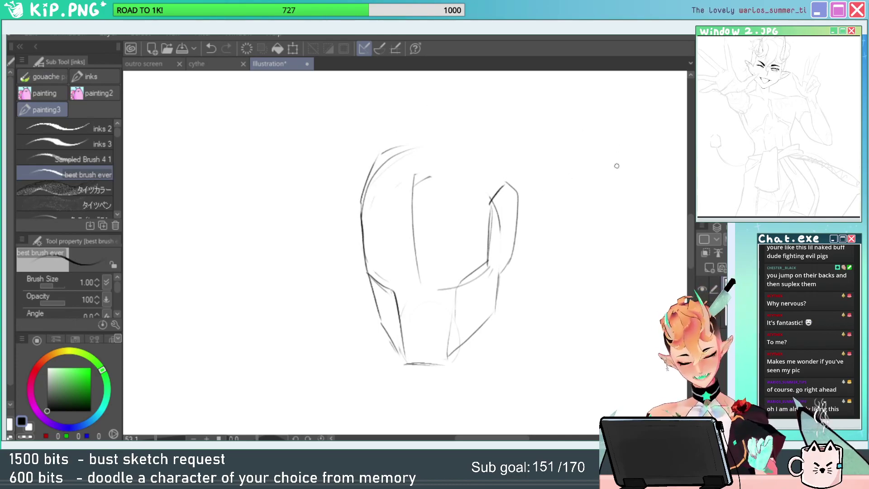
Draw a new arc over the top of the head to the ear and a second inner arc as the hairline.
{"action": "key", "text": "e"}
{"action": "mouse_move", "coordinate": [499, 223]}
{"action": "left_mouse_down"}
{"action": "mouse_move", "coordinate": [497, 153]}
{"action": "mouse_move", "coordinate": [383, 151]}
{"action": "left_mouse_up"}
{"action": "key", "text": "p"}
{"action": "key", "text": "ctrl+z"}
{"action": "left_click_drag", "start_coordinate": [502, 183], "coordinate": [384, 151]}
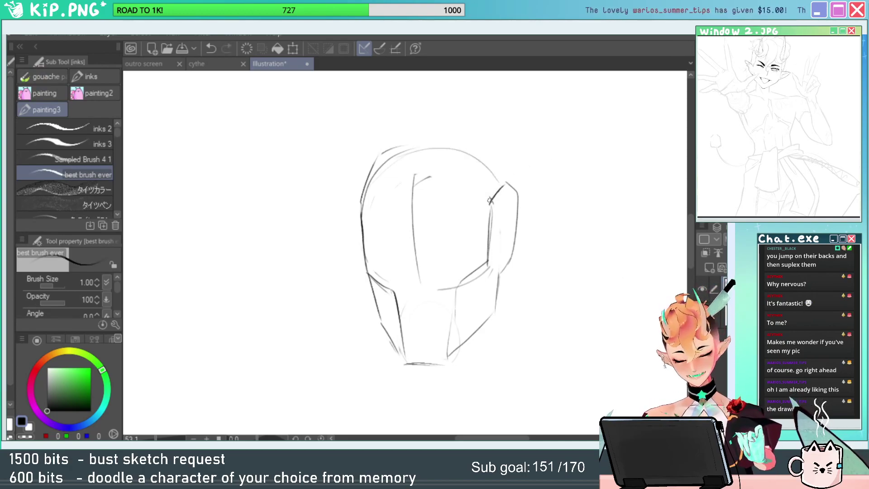
{"action": "mouse_move", "coordinate": [489, 198]}
{"action": "left_mouse_down"}
{"action": "mouse_move", "coordinate": [414, 150]}
{"action": "mouse_move", "coordinate": [439, 158]}
{"action": "mouse_move", "coordinate": [421, 157]}
{"action": "mouse_move", "coordinate": [351, 197]}
{"action": "left_mouse_up"}
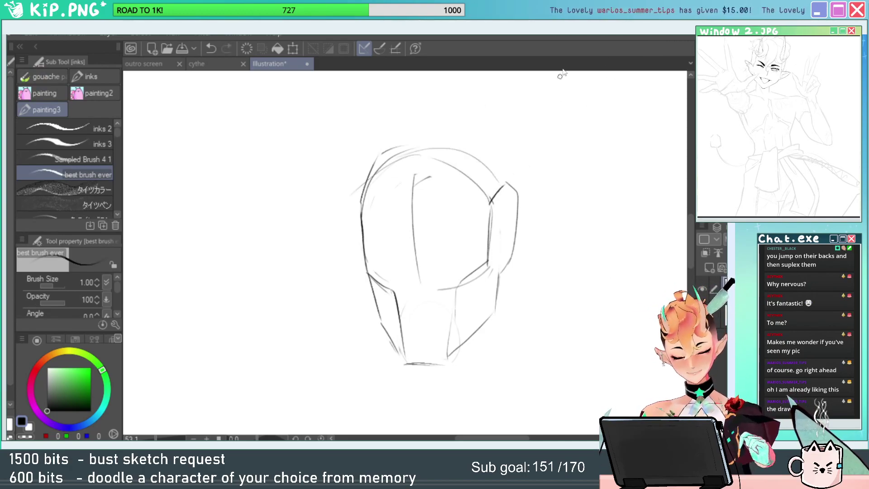
Sketch a higher outer cranium arc from the upper left around to the ear and smooth its right corner.
{"action": "mouse_move", "coordinate": [379, 157]}
{"action": "left_mouse_down"}
{"action": "mouse_move", "coordinate": [403, 136]}
{"action": "mouse_move", "coordinate": [465, 116]}
{"action": "mouse_move", "coordinate": [512, 173]}
{"action": "left_mouse_up"}
{"action": "key", "text": "e"}
{"action": "mouse_move", "coordinate": [471, 116]}
{"action": "left_mouse_down"}
{"action": "mouse_move", "coordinate": [446, 117]}
{"action": "mouse_move", "coordinate": [466, 120]}
{"action": "mouse_move", "coordinate": [521, 164]}
{"action": "mouse_move", "coordinate": [521, 186]}
{"action": "left_mouse_up"}
{"action": "key", "text": "p"}
{"action": "key", "text": "e"}
{"action": "left_click_drag", "start_coordinate": [508, 156], "coordinate": [503, 164]}
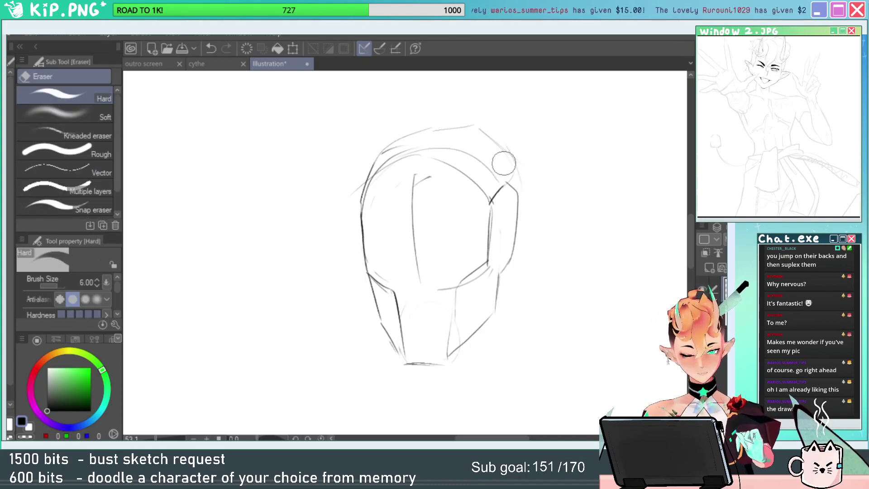
{"action": "key", "text": "p"}
{"action": "mouse_move", "coordinate": [458, 128]}
{"action": "left_mouse_down"}
{"action": "mouse_move", "coordinate": [435, 131]}
{"action": "mouse_move", "coordinate": [470, 127]}
{"action": "left_mouse_up"}
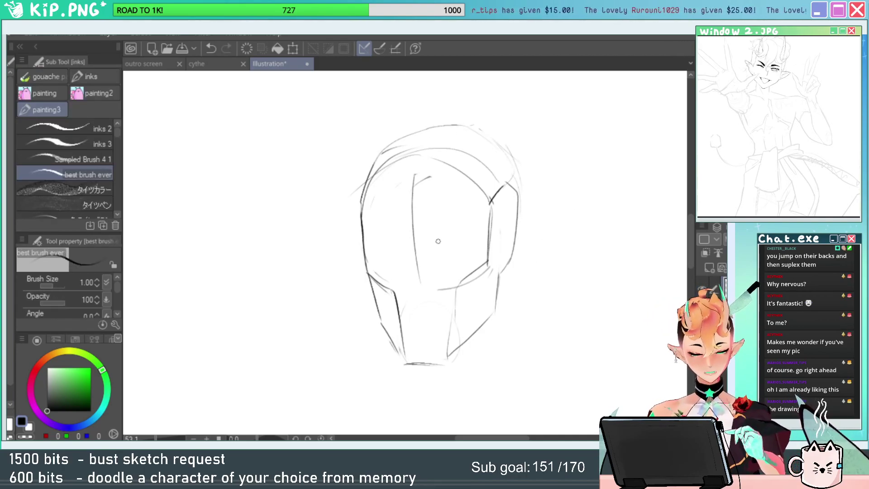
Erase and redraw the left and right inner face lines running from the cheeks down to the chin.
{"action": "key", "text": "e"}
{"action": "mouse_move", "coordinate": [407, 336]}
{"action": "left_mouse_down"}
{"action": "mouse_move", "coordinate": [396, 288]}
{"action": "mouse_move", "coordinate": [409, 363]}
{"action": "left_mouse_up"}
{"action": "key", "text": "p"}
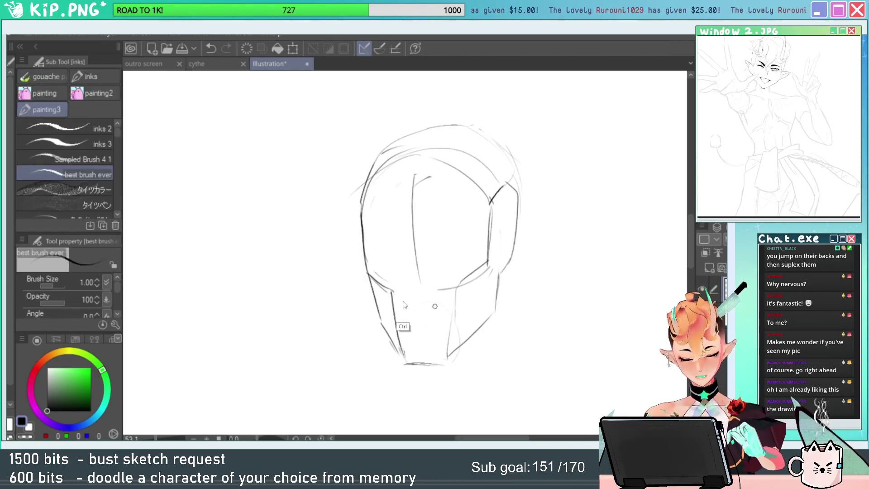
{"action": "key", "text": "ctrl+z"}
{"action": "left_click_drag", "start_coordinate": [392, 289], "coordinate": [405, 358]}
{"action": "key", "text": "e"}
{"action": "left_click_drag", "start_coordinate": [451, 294], "coordinate": [447, 333]}
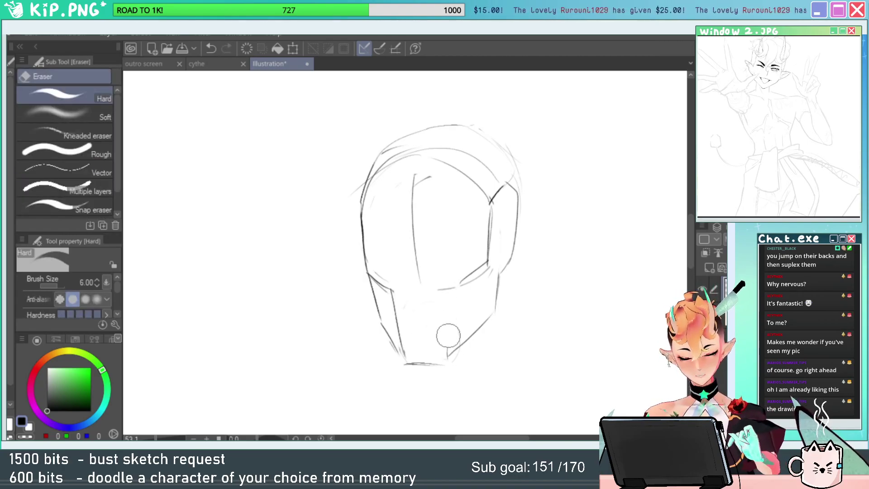
{"action": "key", "text": "p"}
{"action": "left_click_drag", "start_coordinate": [448, 291], "coordinate": [447, 360]}
Erase the vertical center line, clean up the left cheek corner, and reinforce the ear's outer edge.
{"action": "key", "text": "e"}
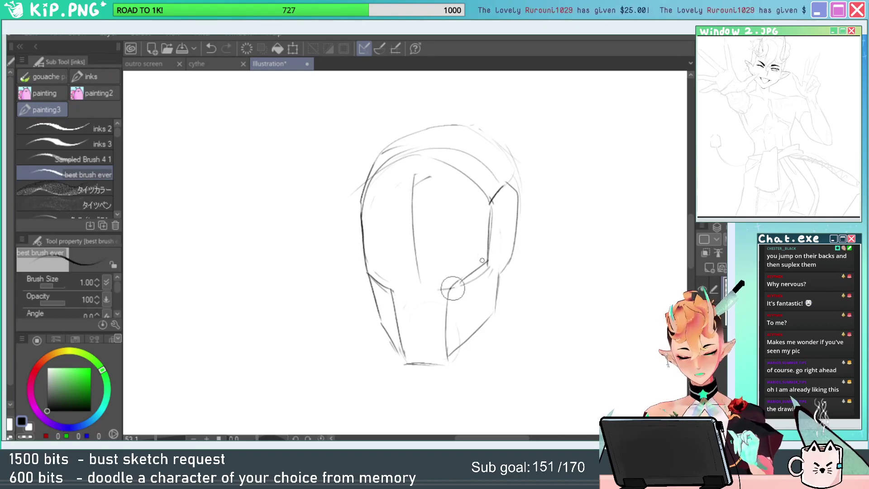
{"action": "left_click_drag", "start_coordinate": [418, 294], "coordinate": [416, 188]}
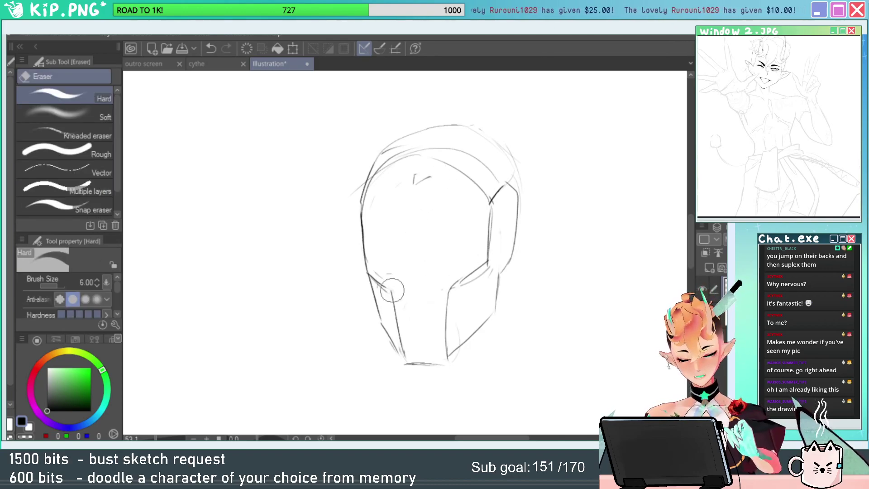
{"action": "key", "text": "p"}
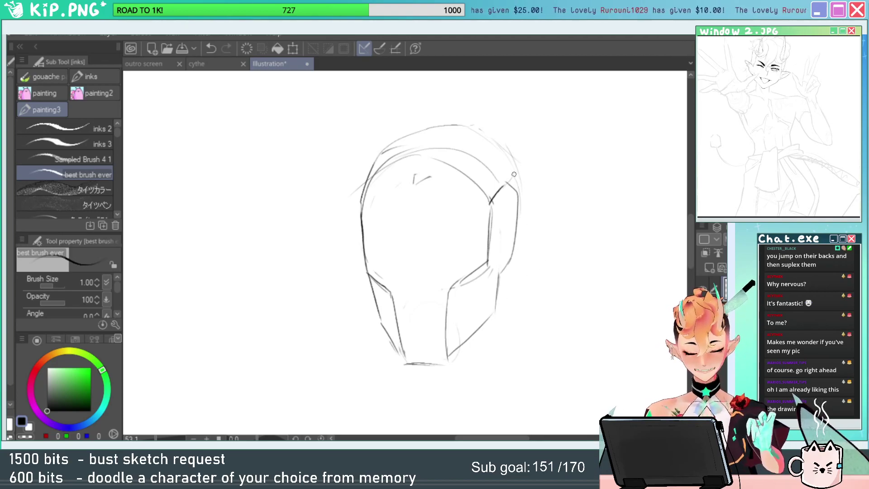
{"action": "left_click_drag", "start_coordinate": [513, 174], "coordinate": [520, 217]}
Sketch a light curve across the forehead, from beyond the head's left side to above the ear, as a hat brim guide.
{"action": "scroll", "coordinate": [523, 227], "scroll_direction": "down", "scroll_amount": 3}
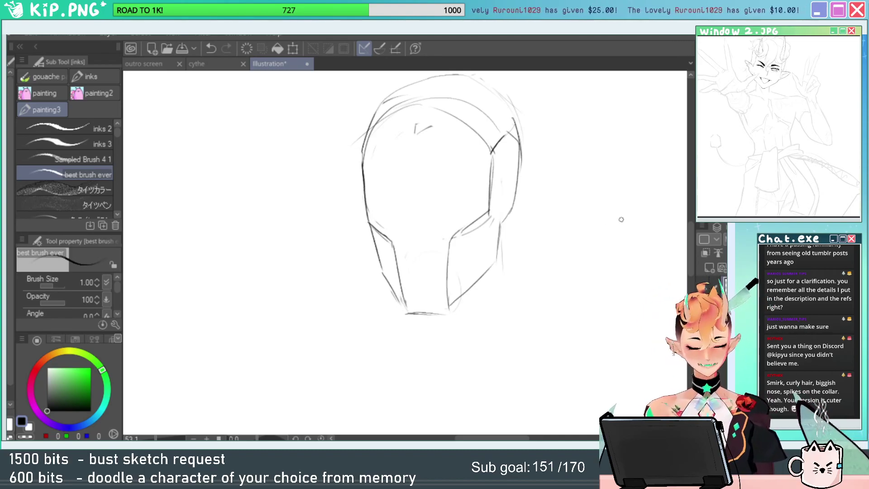
{"action": "left_click_drag", "start_coordinate": [549, 280], "coordinate": [543, 281]}
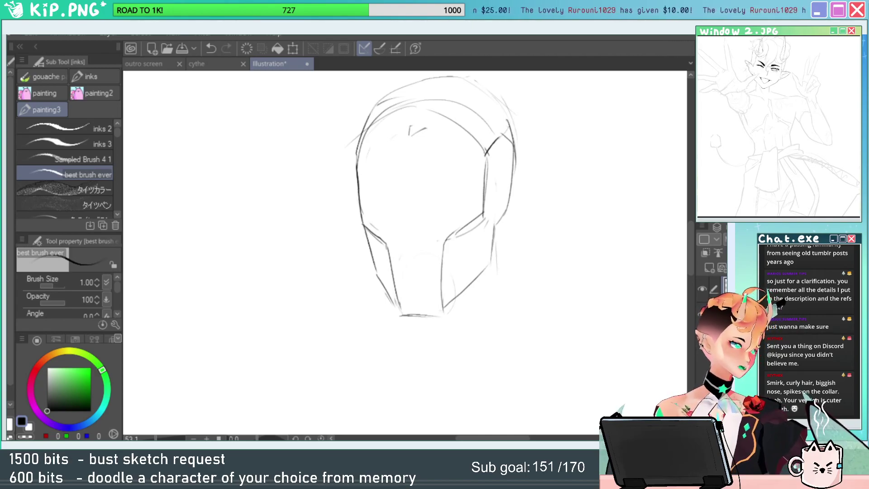
{"action": "key", "text": "e"}
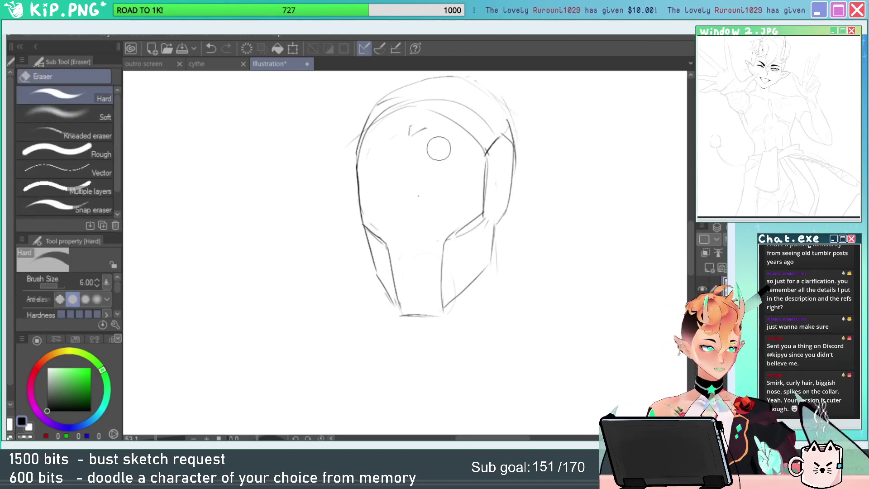
{"action": "key", "text": "p"}
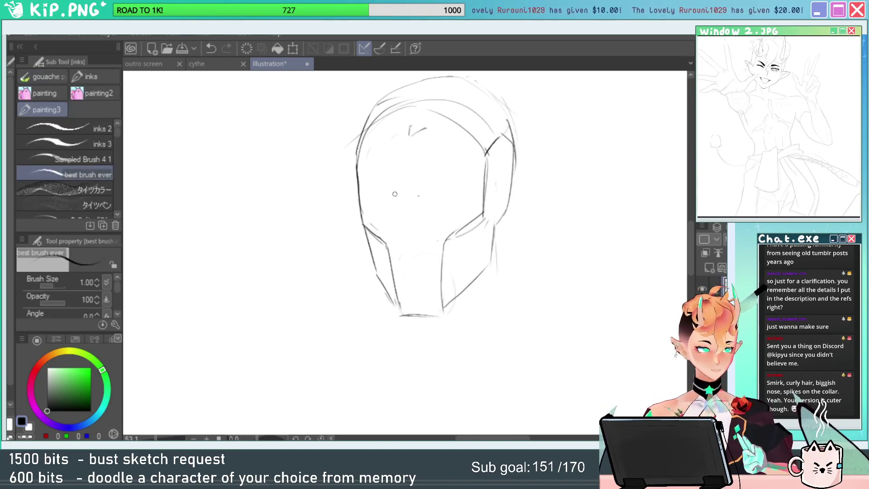
{"action": "left_click_drag", "start_coordinate": [271, 167], "coordinate": [516, 93]}
{"action": "key", "text": "ctrl+z"}
{"action": "left_click_drag", "start_coordinate": [292, 149], "coordinate": [518, 129]}
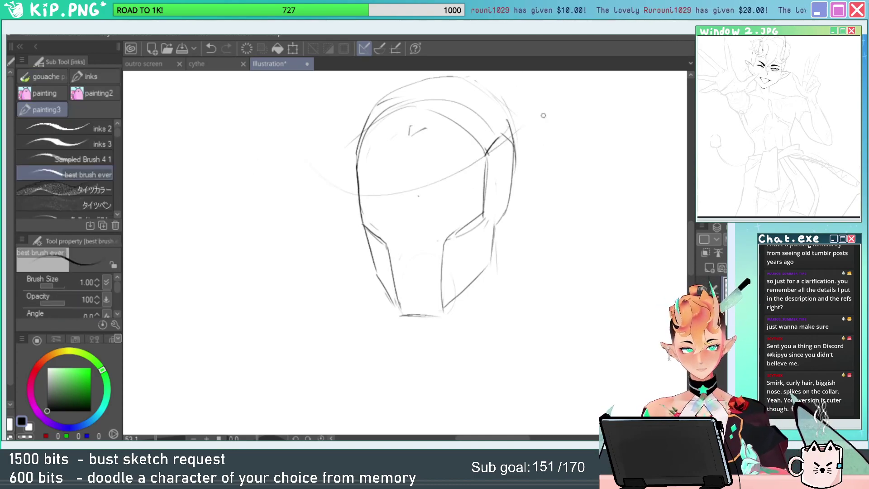
Draw the upturned right side of the hat brim as a loop rising from the ear and curving back down.
{"action": "left_click_drag", "start_coordinate": [538, 200], "coordinate": [512, 215]}
{"action": "scroll", "coordinate": [511, 216], "scroll_direction": "down", "scroll_amount": 2}
{"action": "key", "text": "e"}
{"action": "key", "text": "p"}
{"action": "left_click_drag", "start_coordinate": [445, 195], "coordinate": [563, 140]}
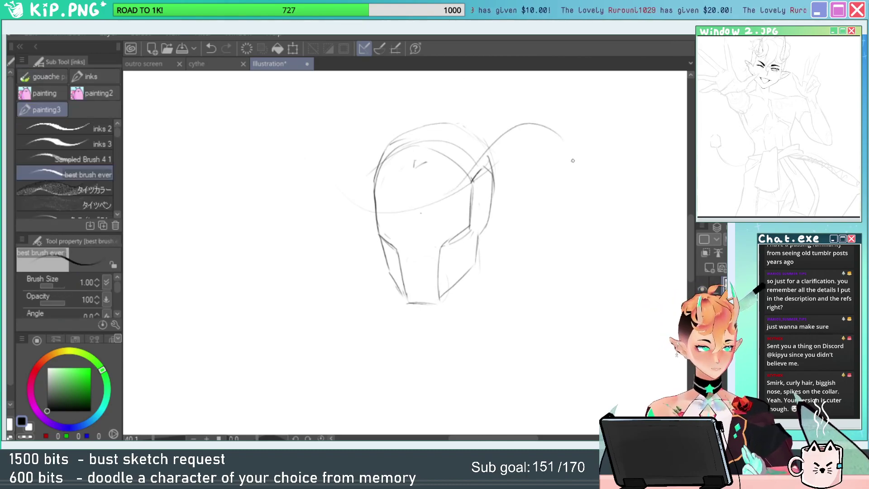
{"action": "key", "text": "ctrl+z"}
{"action": "mouse_move", "coordinate": [471, 181]}
{"action": "left_mouse_down"}
{"action": "mouse_move", "coordinate": [535, 124]}
{"action": "mouse_move", "coordinate": [539, 163]}
{"action": "mouse_move", "coordinate": [492, 200]}
{"action": "left_mouse_up"}
{"action": "left_click_drag", "start_coordinate": [513, 120], "coordinate": [518, 185]}
Draw the hat brim's front edge across the forehead and curl its left end upward.
{"action": "mouse_move", "coordinate": [487, 155]}
{"action": "left_mouse_down"}
{"action": "mouse_move", "coordinate": [432, 198]}
{"action": "mouse_move", "coordinate": [325, 159]}
{"action": "left_mouse_up"}
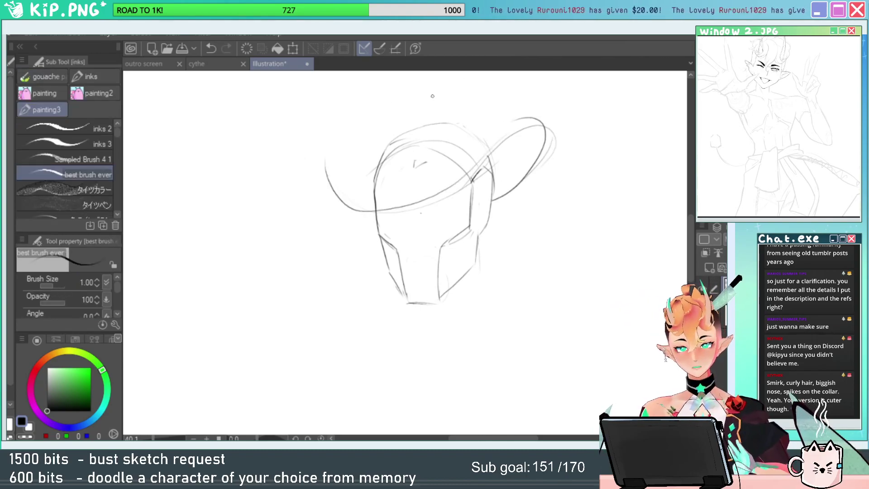
{"action": "key", "text": "ctrl+z"}
{"action": "mouse_move", "coordinate": [539, 120]}
{"action": "left_mouse_down"}
{"action": "mouse_move", "coordinate": [343, 213]}
{"action": "mouse_move", "coordinate": [334, 141]}
{"action": "mouse_move", "coordinate": [345, 141]}
{"action": "left_mouse_up"}
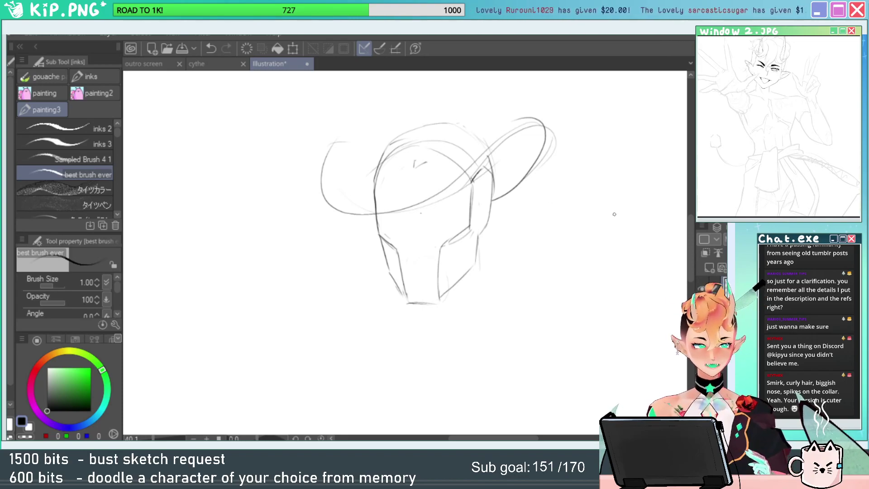
Erase the head outline where the brim crosses it and draw the brim's inner edge and the base of the hat's crown.
{"action": "key", "text": "e"}
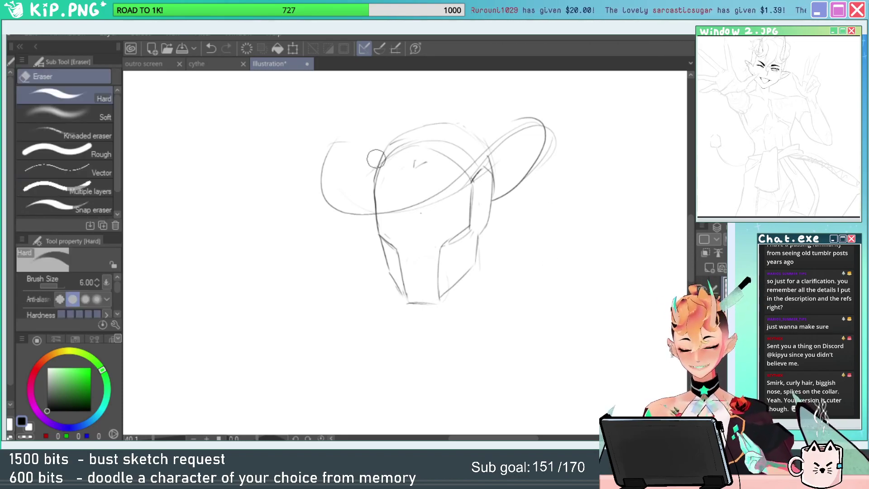
{"action": "key", "text": "p"}
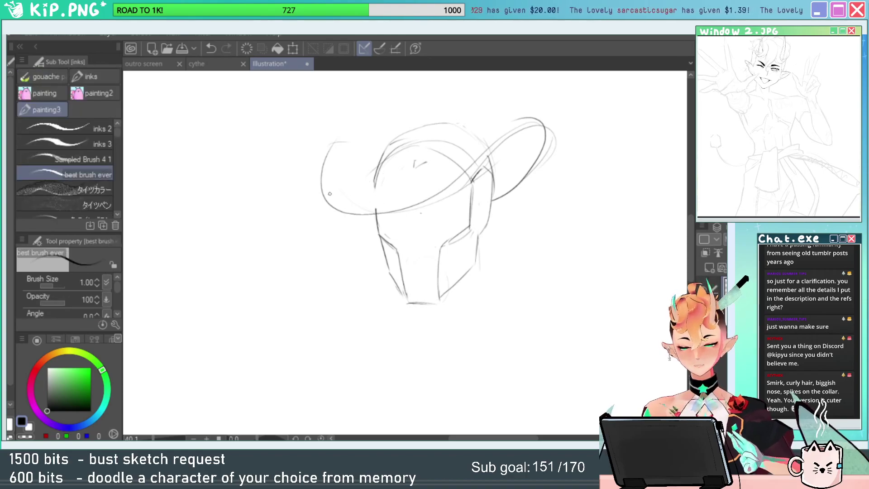
{"action": "key", "text": "e"}
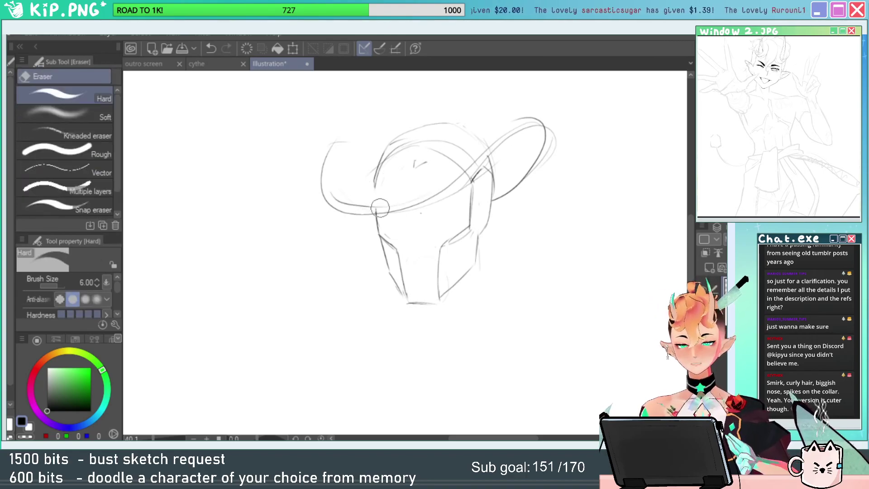
{"action": "key", "text": "p"}
{"action": "left_click_drag", "start_coordinate": [491, 196], "coordinate": [497, 231]}
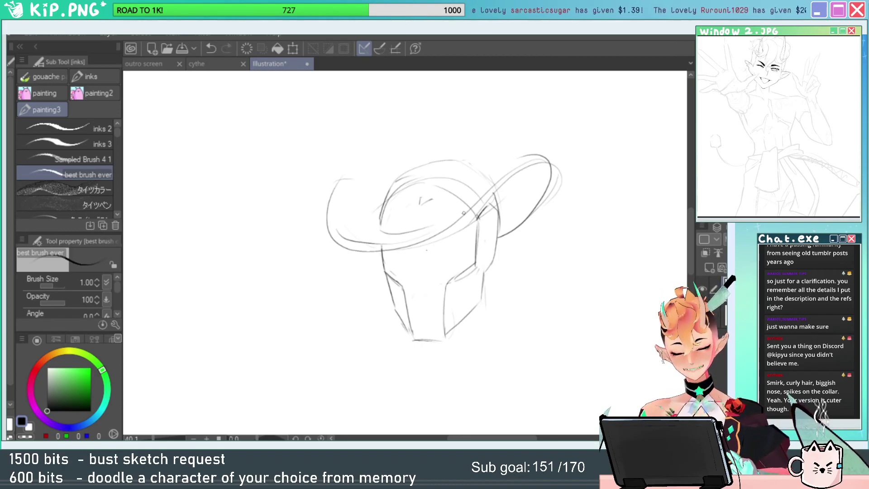
{"action": "left_click_drag", "start_coordinate": [468, 208], "coordinate": [428, 223]}
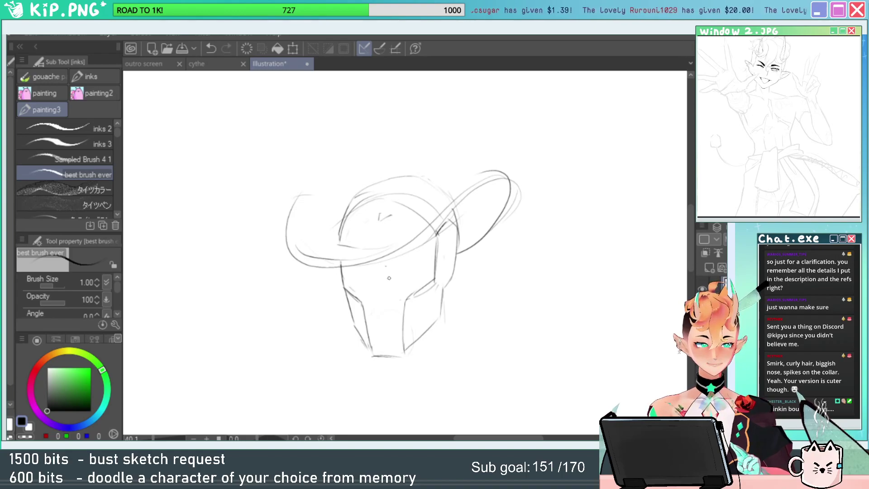
Erase the left side of the hat's crown and redraw it as a steeper line rising from the brim.
{"action": "key", "text": "e"}
{"action": "left_click_drag", "start_coordinate": [341, 216], "coordinate": [338, 240]}
{"action": "key", "text": "p"}
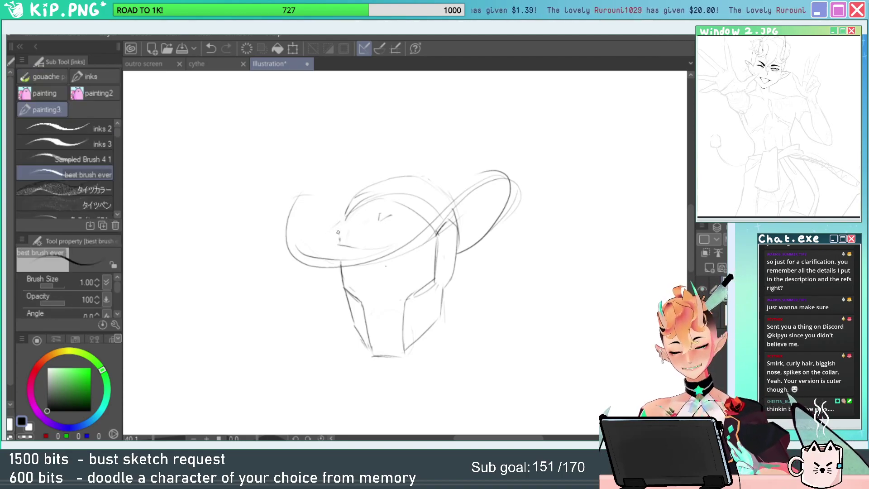
{"action": "key", "text": "ctrl+z"}
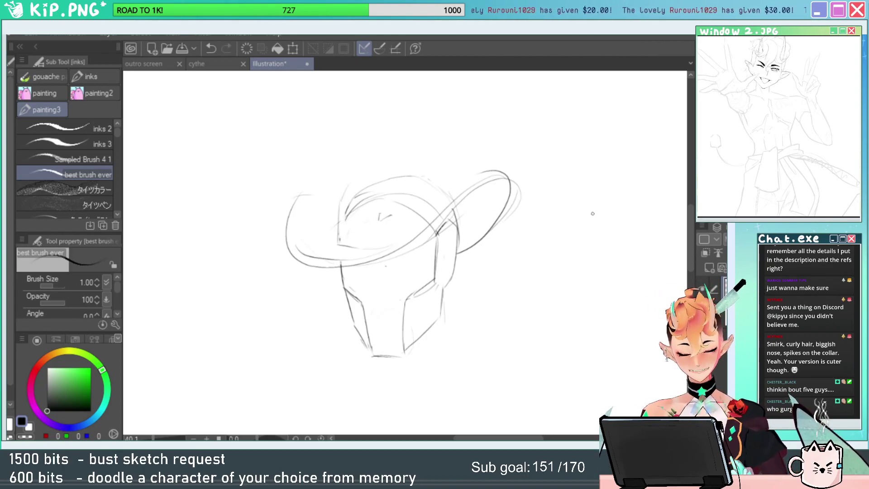
Clean up the right cheekbone line and draw a short arched line across the lower face above the chin.
{"action": "key", "text": "e"}
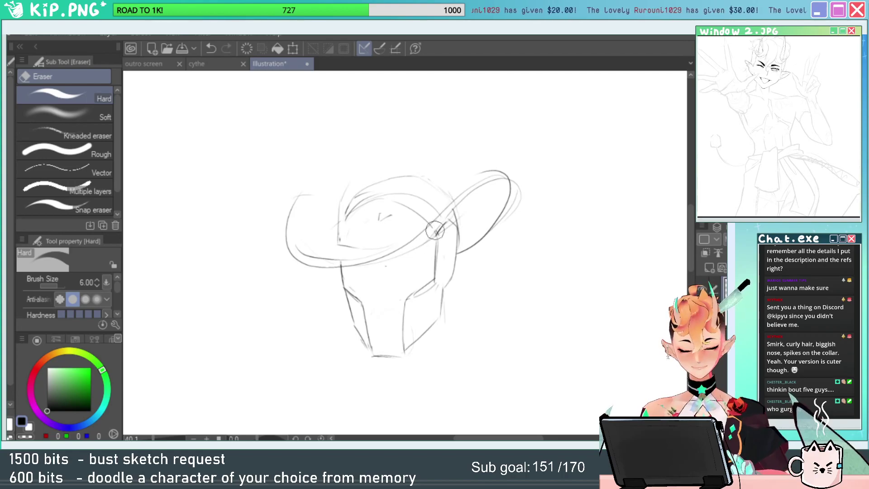
{"action": "key", "text": "ctrl+space"}
{"action": "left_click_drag", "start_coordinate": [384, 277], "coordinate": [414, 274]}
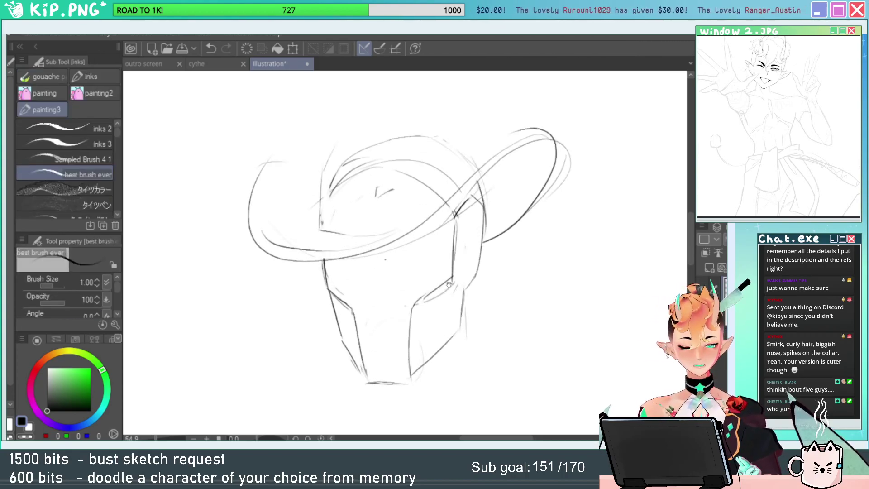
{"action": "mouse_move", "coordinate": [448, 284]}
{"action": "left_mouse_down"}
{"action": "mouse_move", "coordinate": [485, 225]}
{"action": "mouse_move", "coordinate": [450, 249]}
{"action": "left_mouse_up"}
{"action": "key", "text": "e"}
{"action": "key", "text": "b"}
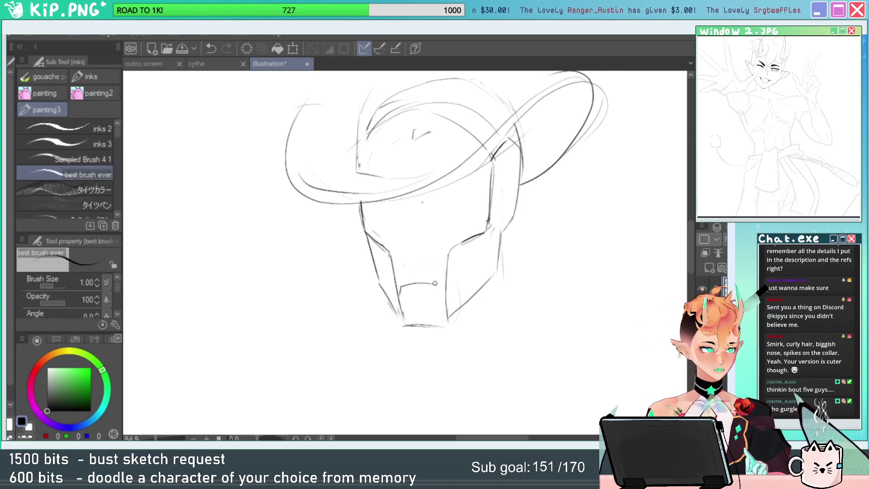
Erase and redraw the inner face line from the right cheekbone down to a point beside the mouth arch, then tidy the chin.
{"action": "key", "text": "e"}
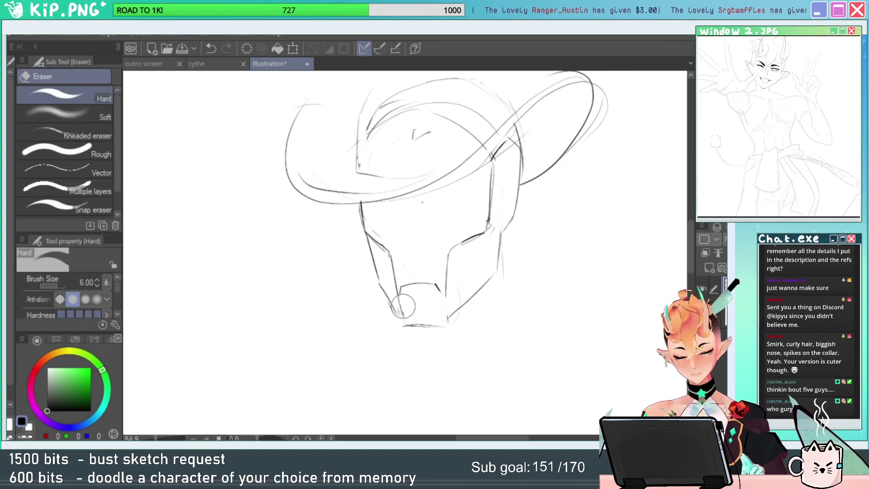
{"action": "key", "text": "p"}
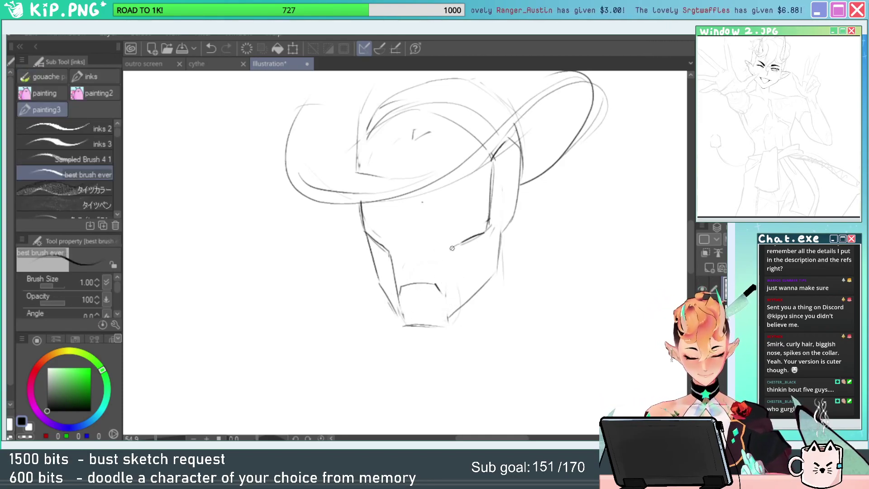
{"action": "key", "text": "e"}
{"action": "left_click_drag", "start_coordinate": [446, 293], "coordinate": [433, 289]}
{"action": "key", "text": "p"}
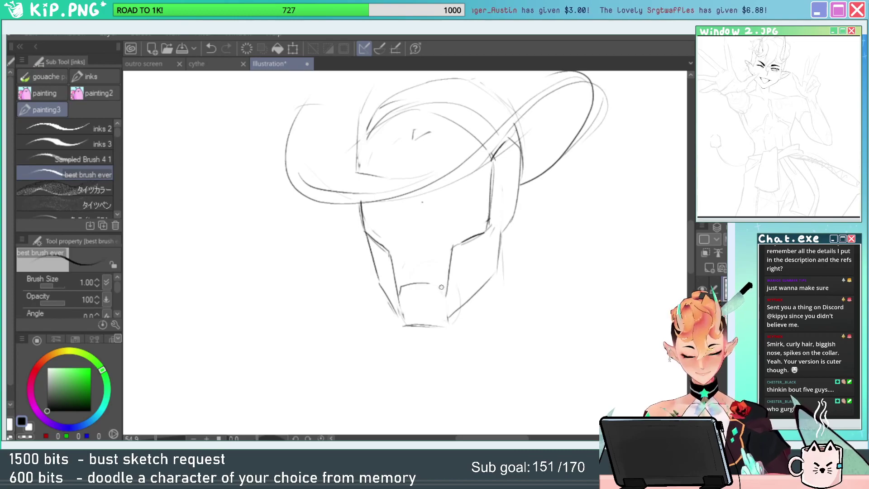
{"action": "key", "text": "e"}
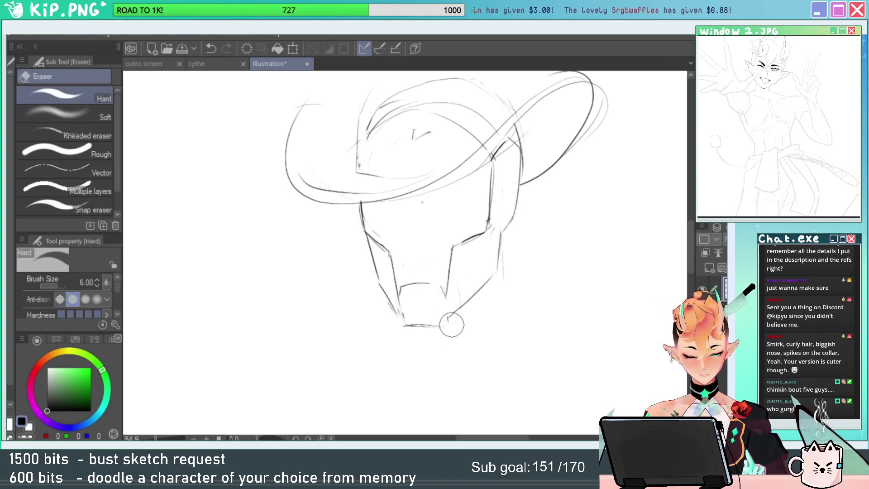
{"action": "key", "text": "p"}
{"action": "mouse_move", "coordinate": [400, 326]}
{"action": "left_mouse_down"}
{"action": "mouse_move", "coordinate": [438, 326]}
{"action": "mouse_move", "coordinate": [469, 311]}
{"action": "mouse_move", "coordinate": [485, 333]}
{"action": "left_mouse_up"}
Draw the right eye as a half-moon with a slanted upper lid beneath the hat brim.
{"action": "mouse_move", "coordinate": [539, 274]}
{"action": "left_mouse_down"}
{"action": "mouse_move", "coordinate": [507, 283]}
{"action": "mouse_move", "coordinate": [496, 249]}
{"action": "left_mouse_up"}
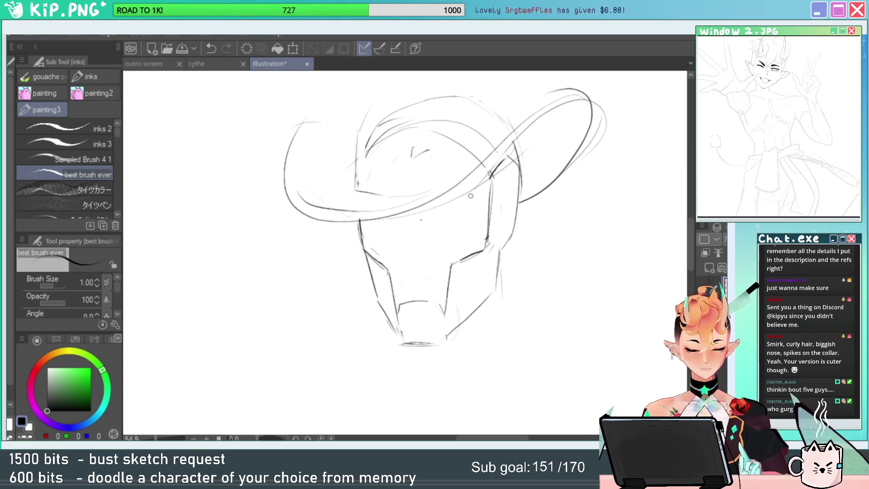
{"action": "key", "text": "ctrl+z"}
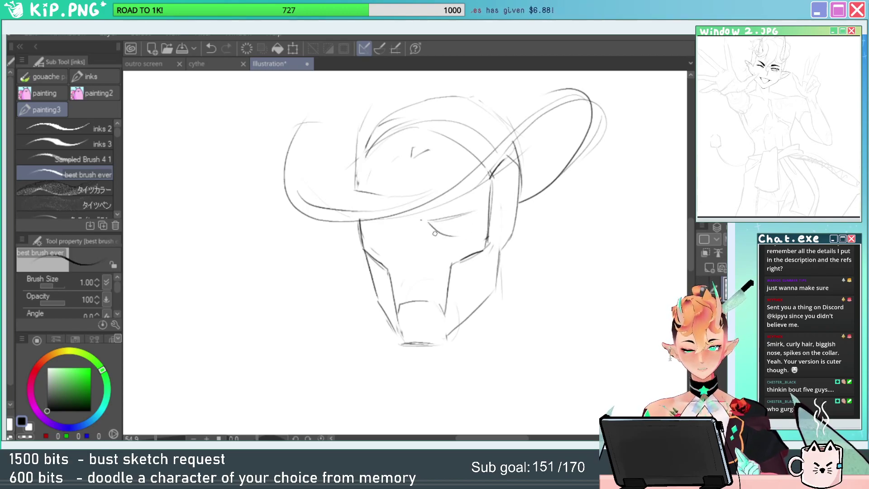
{"action": "key", "text": "ctrl+space"}
{"action": "mouse_move", "coordinate": [497, 247]}
{"action": "left_mouse_down"}
{"action": "mouse_move", "coordinate": [477, 256]}
{"action": "mouse_move", "coordinate": [543, 249]}
{"action": "mouse_move", "coordinate": [521, 229]}
{"action": "mouse_move", "coordinate": [497, 256]}
{"action": "left_mouse_up"}
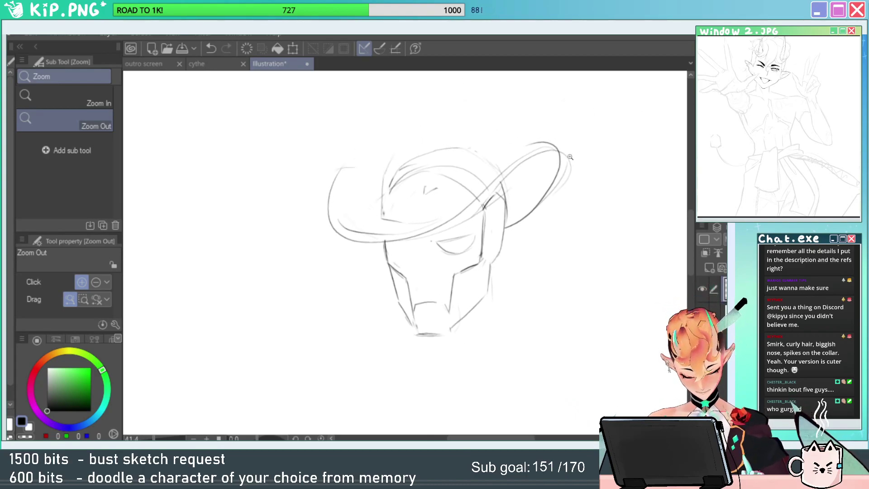
Lasso the hat brim, distort it by pulling its lower left corner slightly outward and down, and deselect it.
{"action": "key", "text": "m"}
{"action": "left_click_drag", "start_coordinate": [582, 141], "coordinate": [530, 234]}
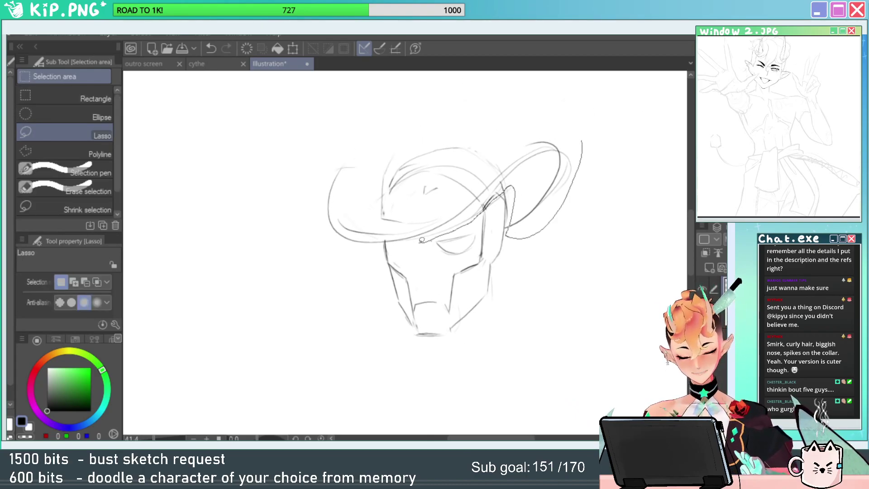
{"action": "mouse_move", "coordinate": [324, 242]}
{"action": "left_mouse_down"}
{"action": "mouse_move", "coordinate": [369, 195]}
{"action": "mouse_move", "coordinate": [493, 152]}
{"action": "left_mouse_up"}
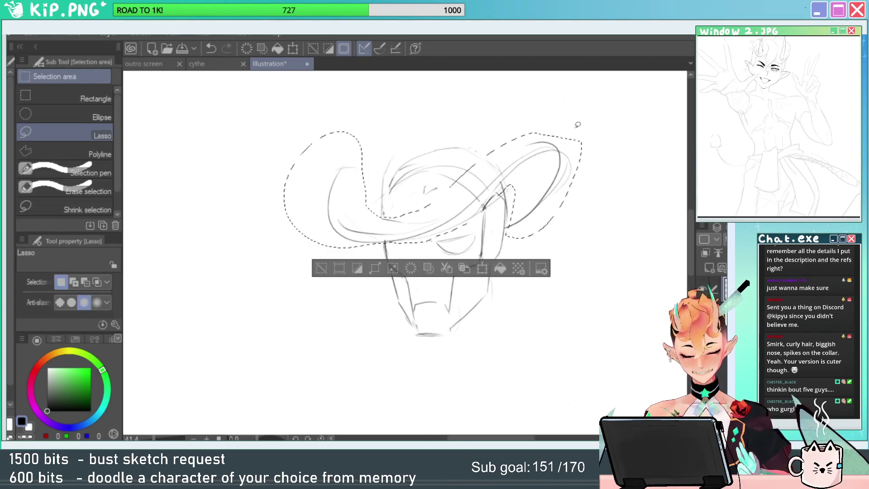
{"action": "key", "text": "ctrl+t"}
{"action": "left_click_drag", "start_coordinate": [283, 249], "coordinate": [277, 257]}
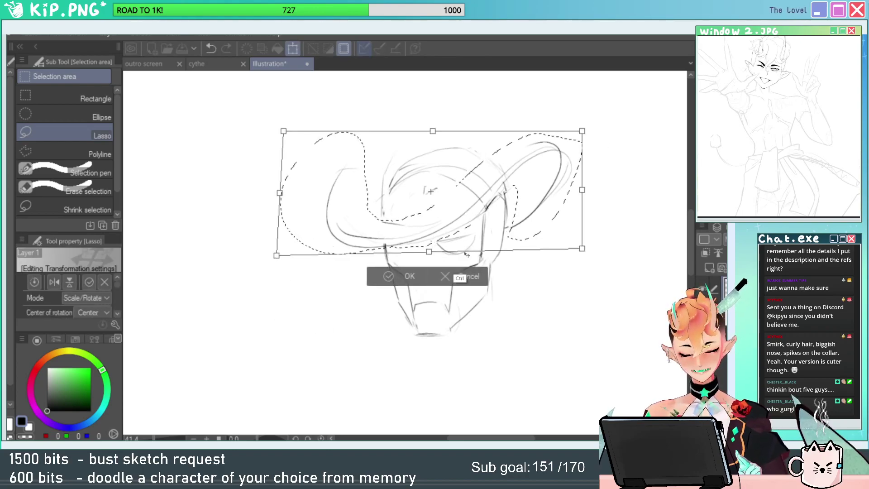
{"action": "key", "text": "Return"}
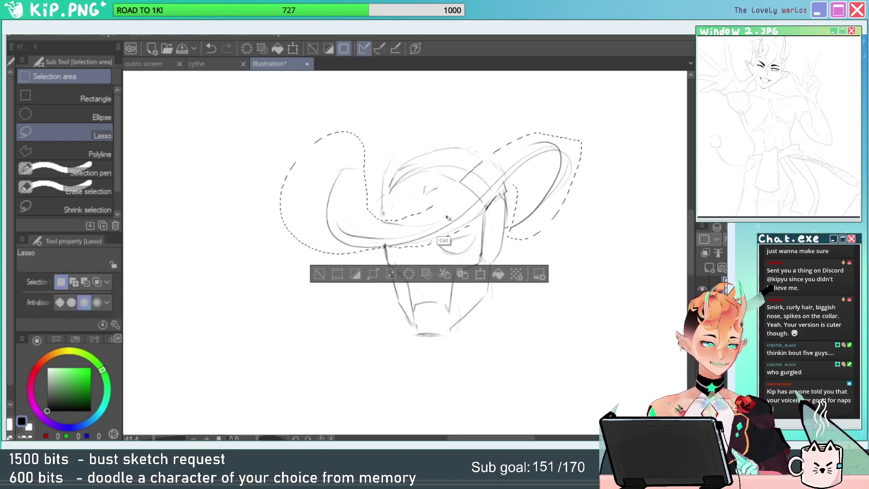
{"action": "key", "text": "ctrl+d"}
Erase the left face outline where it overlaps the brim and redraw the brim's edge at that point.
{"action": "key", "text": "ctrl+space"}
{"action": "left_click_drag", "start_coordinate": [411, 242], "coordinate": [444, 296]}
{"action": "mouse_move", "coordinate": [406, 273]}
{"action": "left_mouse_down"}
{"action": "mouse_move", "coordinate": [418, 272]}
{"action": "mouse_move", "coordinate": [406, 280]}
{"action": "left_mouse_up"}
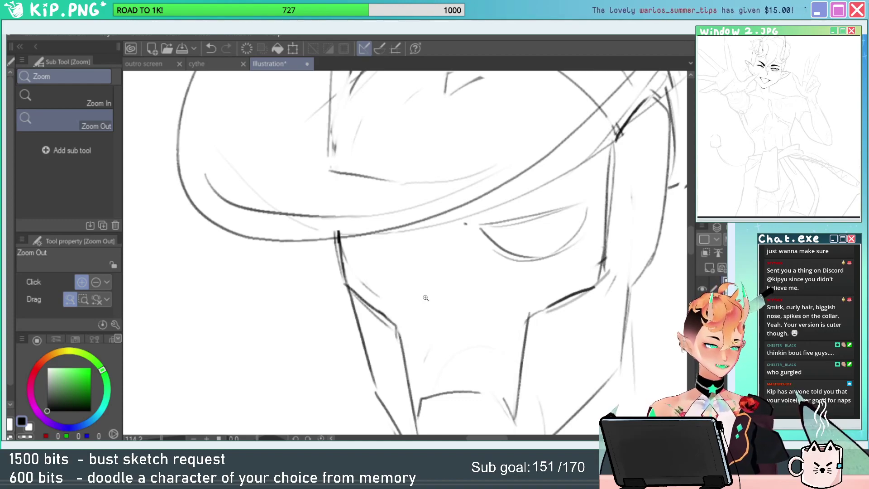
{"action": "key", "text": "p"}
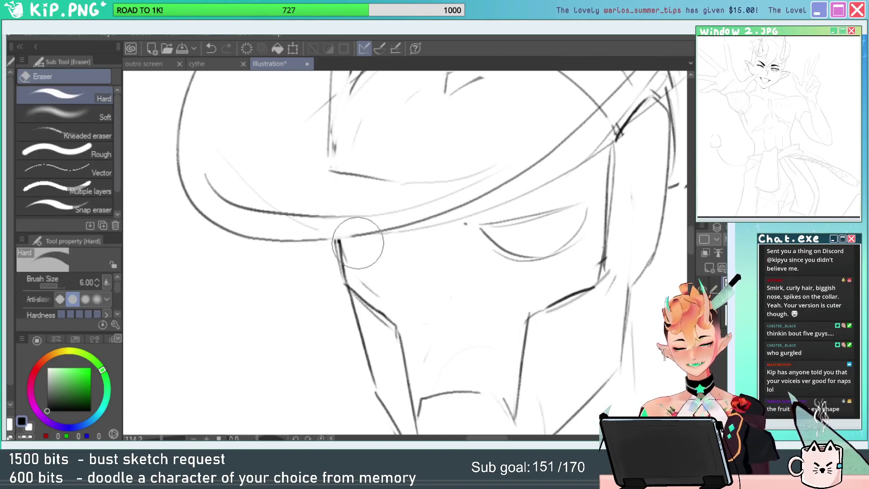
{"action": "left_click_drag", "start_coordinate": [340, 237], "coordinate": [384, 231]}
Lasso the right eye, adjust it with a transform, and deselect it.
{"action": "key", "text": "ctrl+space"}
{"action": "mouse_move", "coordinate": [431, 275]}
{"action": "left_mouse_down"}
{"action": "mouse_move", "coordinate": [425, 286]}
{"action": "mouse_move", "coordinate": [403, 286]}
{"action": "left_mouse_up"}
{"action": "scroll", "coordinate": [529, 271], "scroll_direction": "up", "scroll_amount": 1}
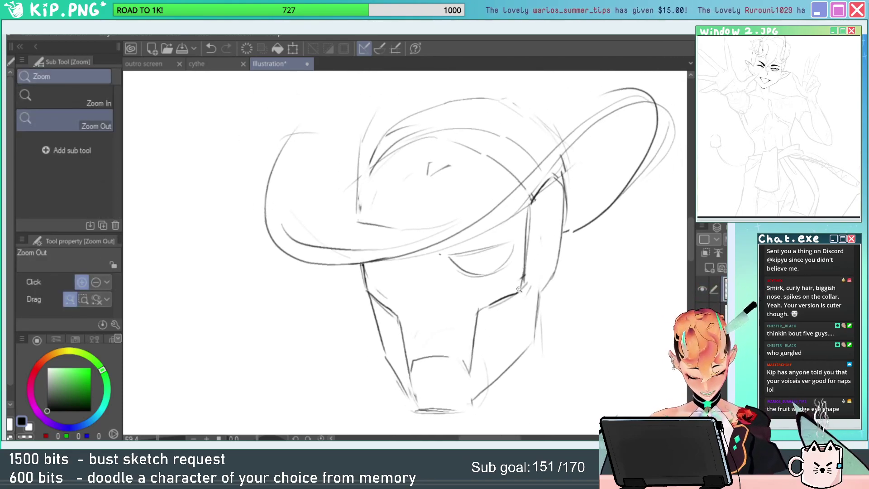
{"action": "key", "text": "m"}
{"action": "mouse_move", "coordinate": [482, 285]}
{"action": "left_mouse_down"}
{"action": "mouse_move", "coordinate": [503, 229]}
{"action": "mouse_move", "coordinate": [507, 261]}
{"action": "left_mouse_up"}
{"action": "key", "text": "ctrl+t"}
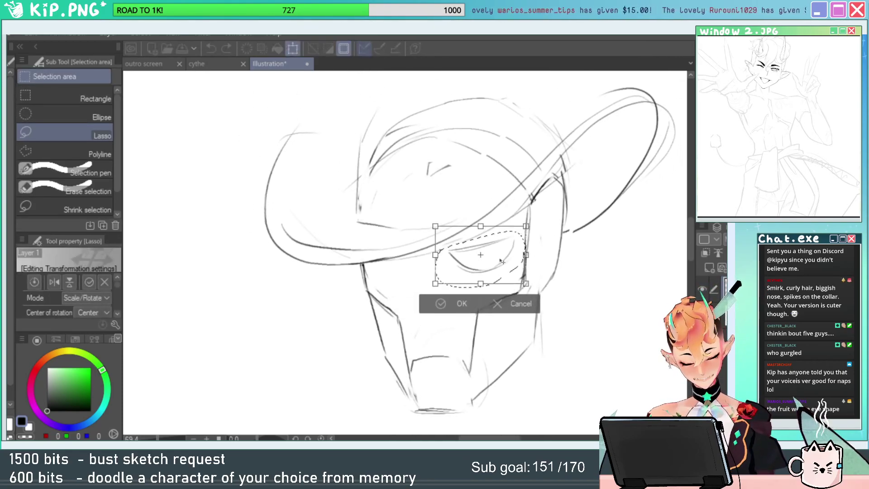
{"action": "key", "text": "Return"}
{"action": "key", "text": "ctrl+d"}
Erase the stray lines where the brim crosses the right side of the head and redraw the edge rising to its upturned side.
{"action": "key", "text": "ctrl+space"}
{"action": "mouse_move", "coordinate": [565, 272]}
{"action": "left_mouse_down"}
{"action": "mouse_move", "coordinate": [517, 289]}
{"action": "mouse_move", "coordinate": [551, 252]}
{"action": "left_mouse_up"}
{"action": "key", "text": "e"}
{"action": "left_click_drag", "start_coordinate": [598, 177], "coordinate": [587, 192]}
{"action": "left_click_drag", "start_coordinate": [608, 249], "coordinate": [599, 271]}
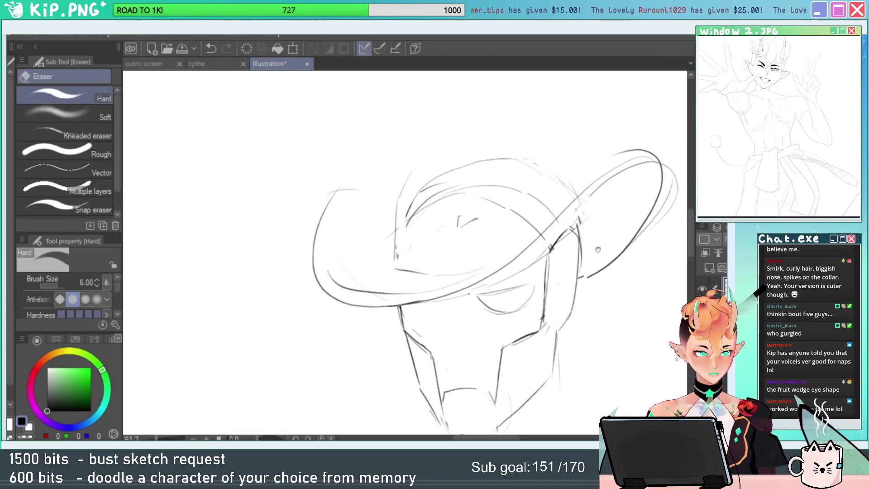
{"action": "key", "text": "p"}
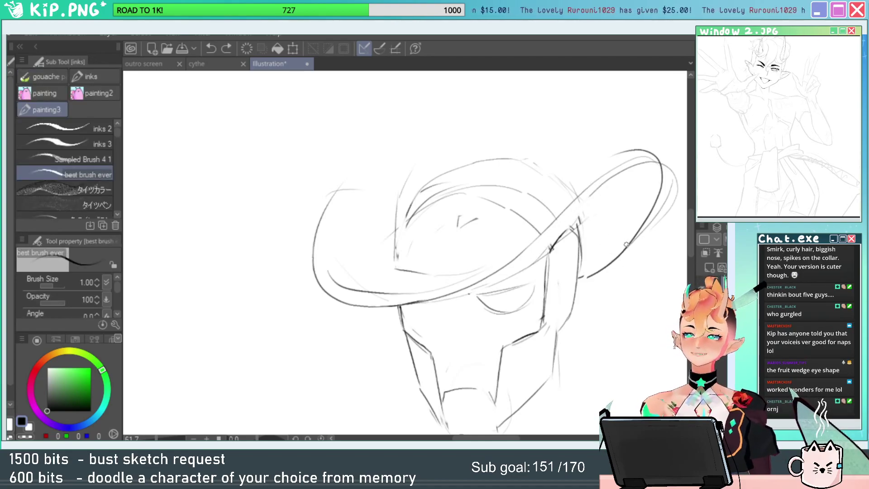
{"action": "left_click_drag", "start_coordinate": [598, 262], "coordinate": [574, 253]}
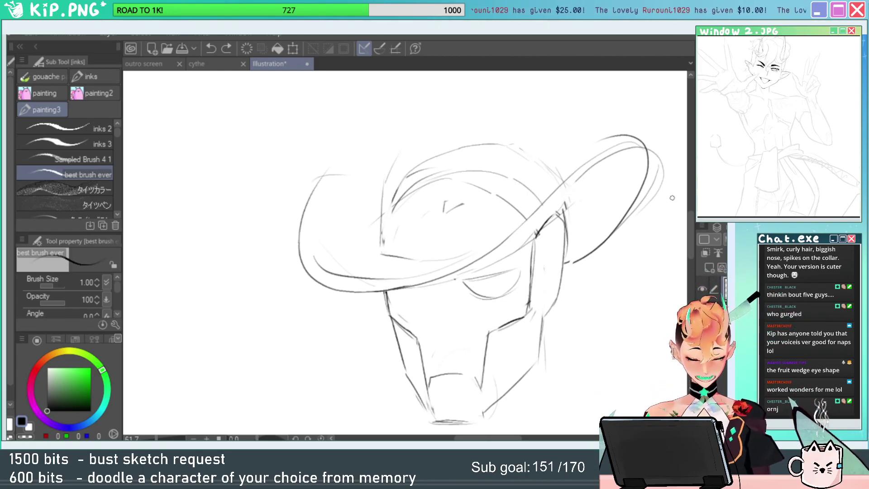
{"action": "key", "text": "e"}
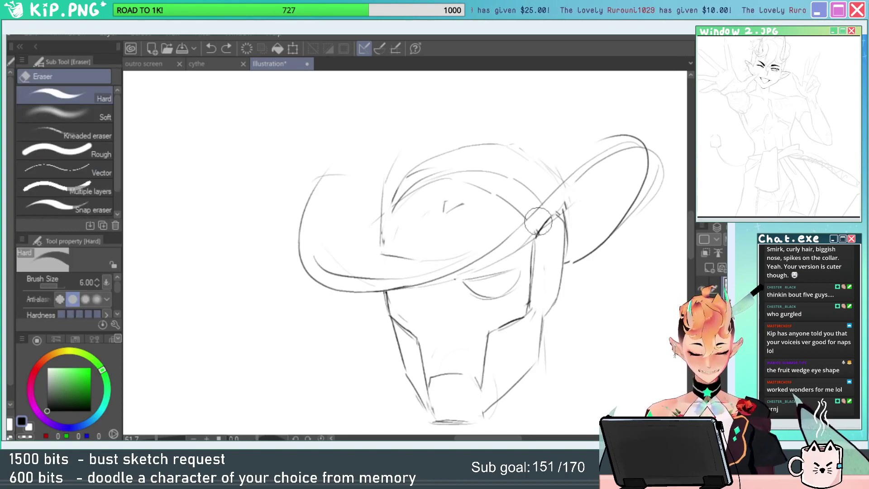
{"action": "mouse_move", "coordinate": [523, 228]}
{"action": "left_mouse_down"}
{"action": "mouse_move", "coordinate": [604, 164]}
{"action": "mouse_move", "coordinate": [530, 235]}
{"action": "mouse_move", "coordinate": [643, 150]}
{"action": "left_mouse_up"}
{"action": "key", "text": "p"}
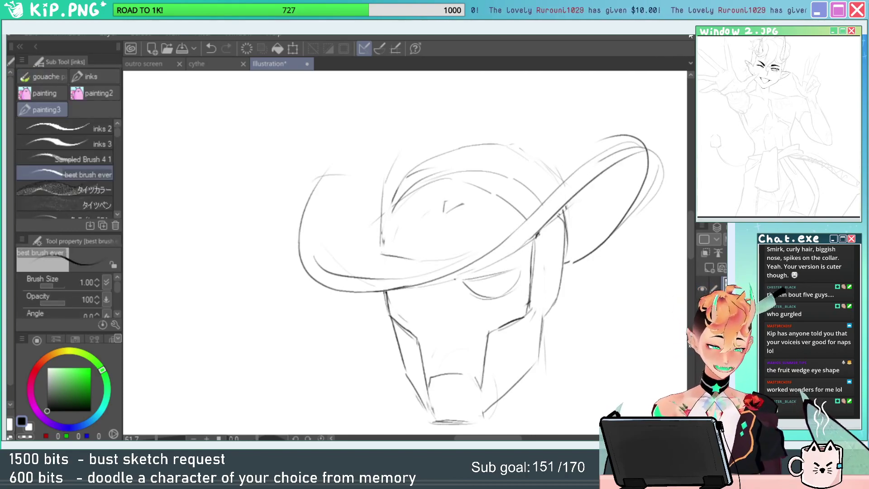
Remove the extra line under the brim near the right temple and redraw the brim's lower edge toward the forehead.
{"action": "left_click_drag", "start_coordinate": [538, 268], "coordinate": [605, 227]}
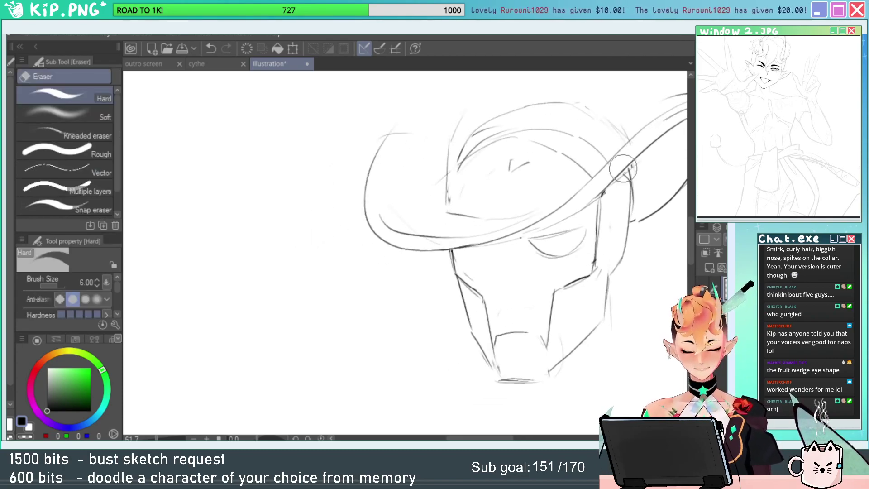
{"action": "left_click_drag", "start_coordinate": [622, 172], "coordinate": [523, 236]}
{"action": "key", "text": "ctrl+z"}
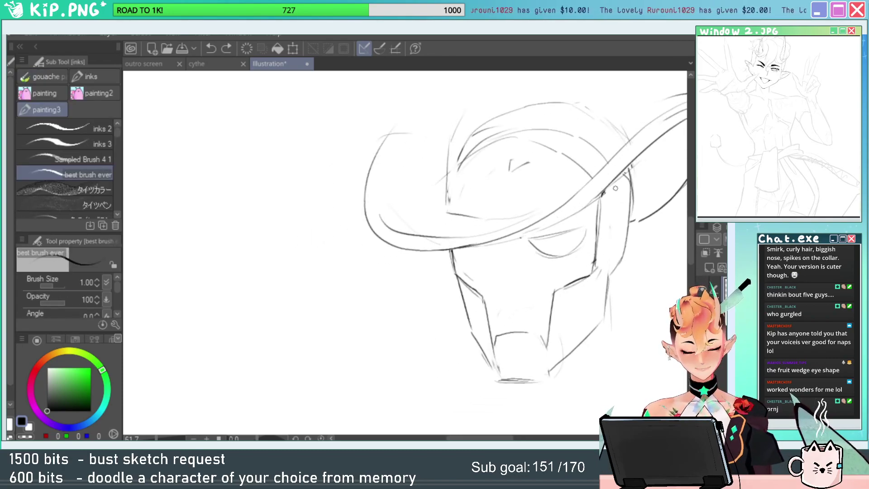
{"action": "left_click_drag", "start_coordinate": [617, 180], "coordinate": [507, 234]}
{"action": "key", "text": "ctrl+z"}
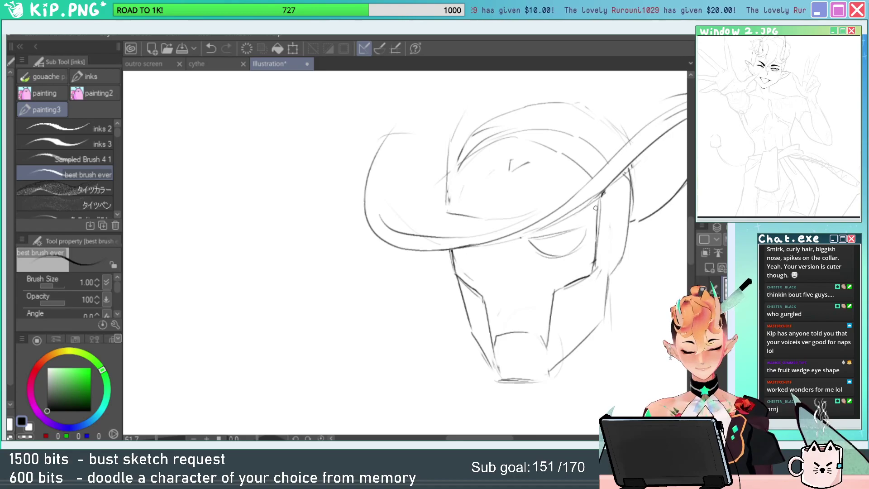
{"action": "key", "text": "ctrl+z"}
{"action": "key", "text": "e"}
{"action": "key", "text": "p"}
{"action": "mouse_move", "coordinate": [617, 180]}
{"action": "left_mouse_down"}
{"action": "mouse_move", "coordinate": [520, 224]}
{"action": "mouse_move", "coordinate": [620, 173]}
{"action": "mouse_move", "coordinate": [468, 245]}
{"action": "left_mouse_up"}
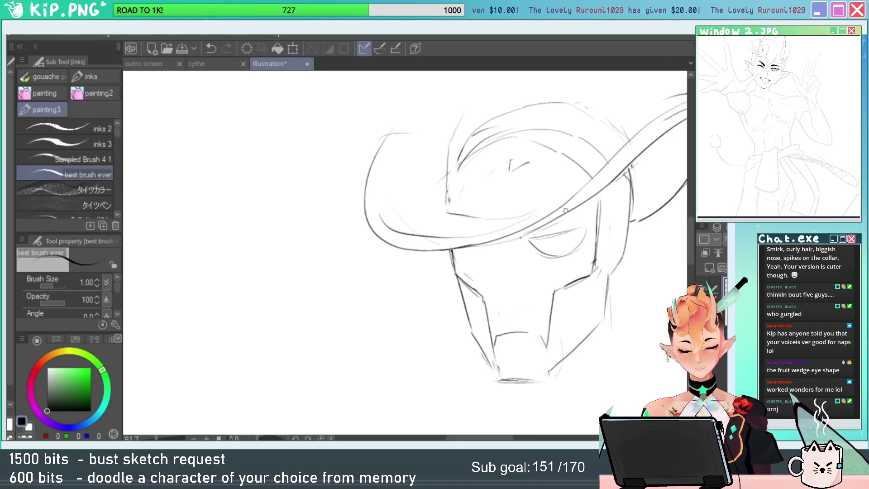
Draw the left eye as a shallow curve tucked under the front of the brim.
{"action": "left_click_drag", "start_coordinate": [515, 268], "coordinate": [462, 262]}
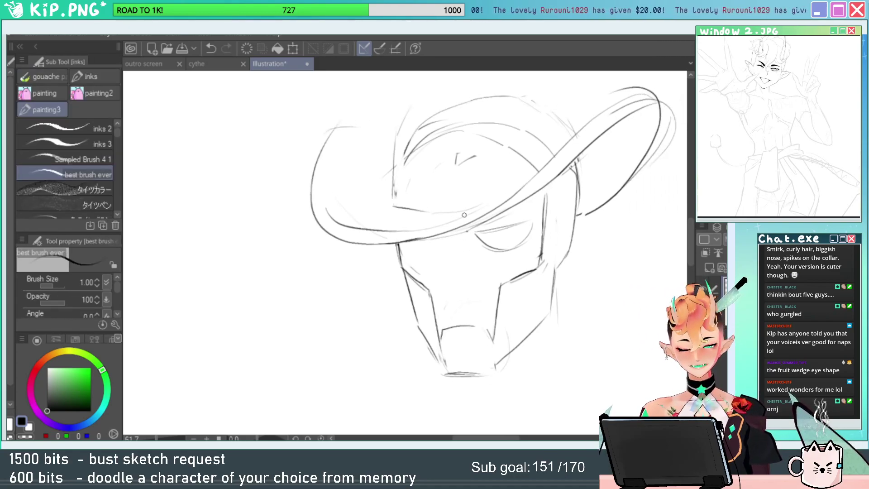
{"action": "key", "text": "ctrl+z"}
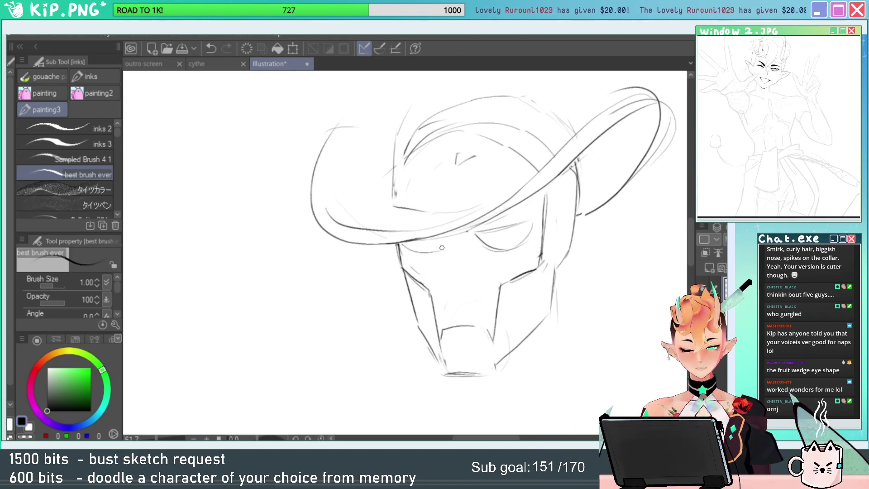
{"action": "left_click_drag", "start_coordinate": [491, 291], "coordinate": [417, 274]}
Lasso the eye area beneath the brim, shift it slightly with a transform, and deselect it.
{"action": "key", "text": "ctrl+space"}
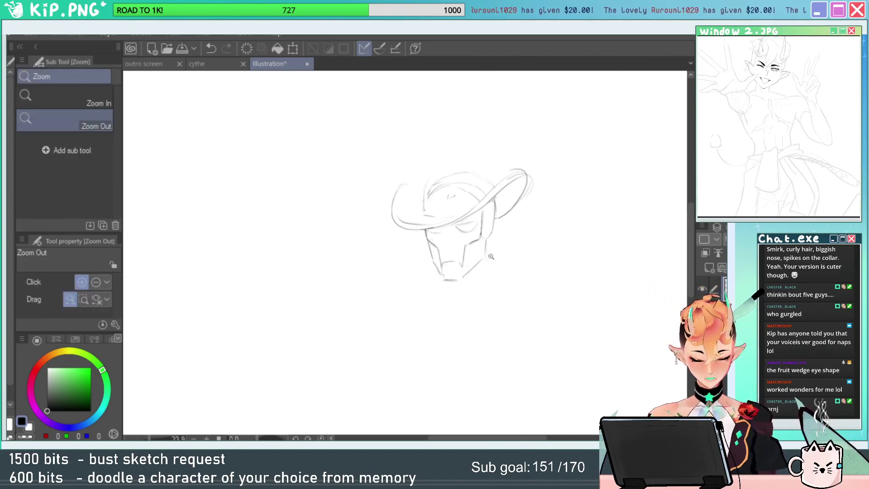
{"action": "mouse_move", "coordinate": [464, 221]}
{"action": "left_mouse_down"}
{"action": "mouse_move", "coordinate": [506, 237]}
{"action": "mouse_move", "coordinate": [492, 263]}
{"action": "mouse_move", "coordinate": [497, 255]}
{"action": "left_mouse_up"}
{"action": "key", "text": "m"}
{"action": "key", "text": "ctrl+t"}
{"action": "key", "text": "Return"}
{"action": "key", "text": "ctrl+d"}
Erase the front brim edge above the eyes and redraw it as one smooth curve sweeping to the left side of the face.
{"action": "key", "text": "e"}
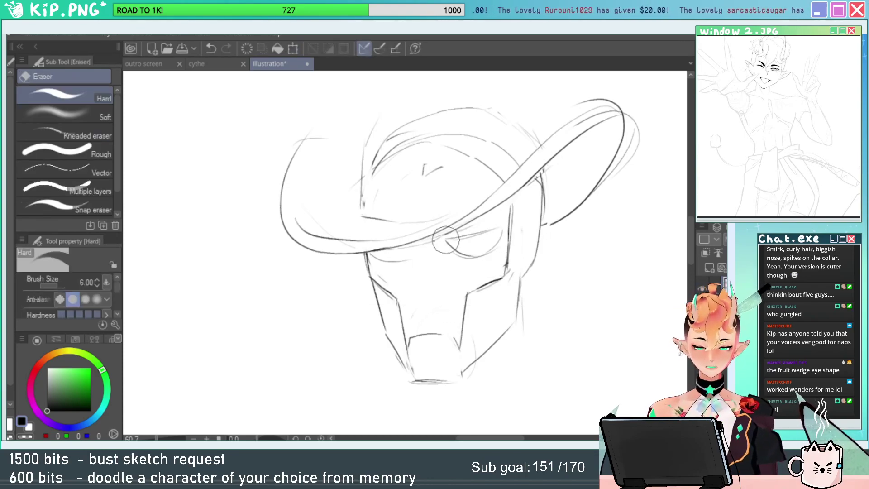
{"action": "key", "text": "p"}
{"action": "left_click_drag", "start_coordinate": [471, 219], "coordinate": [398, 249]}
{"action": "key", "text": "ctrl+z"}
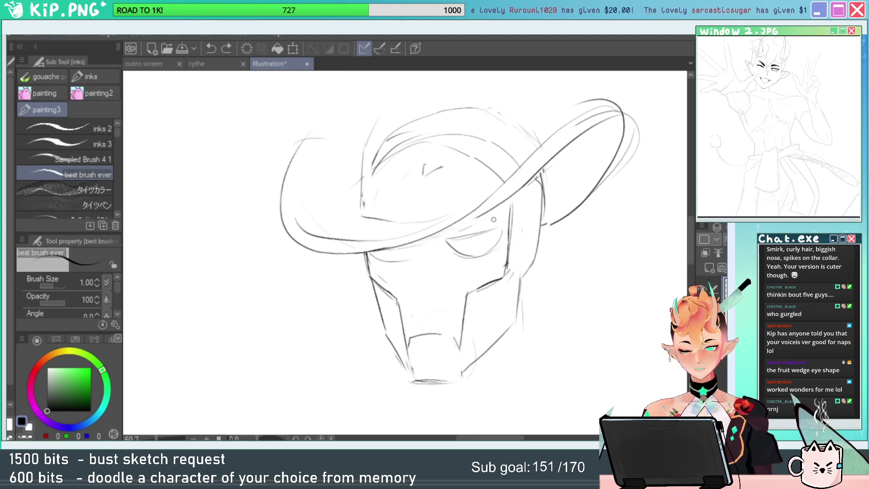
{"action": "mouse_move", "coordinate": [486, 214]}
{"action": "left_mouse_down"}
{"action": "mouse_move", "coordinate": [406, 249]}
{"action": "mouse_move", "coordinate": [366, 251]}
{"action": "left_mouse_up"}
{"action": "key", "text": "ctrl+z"}
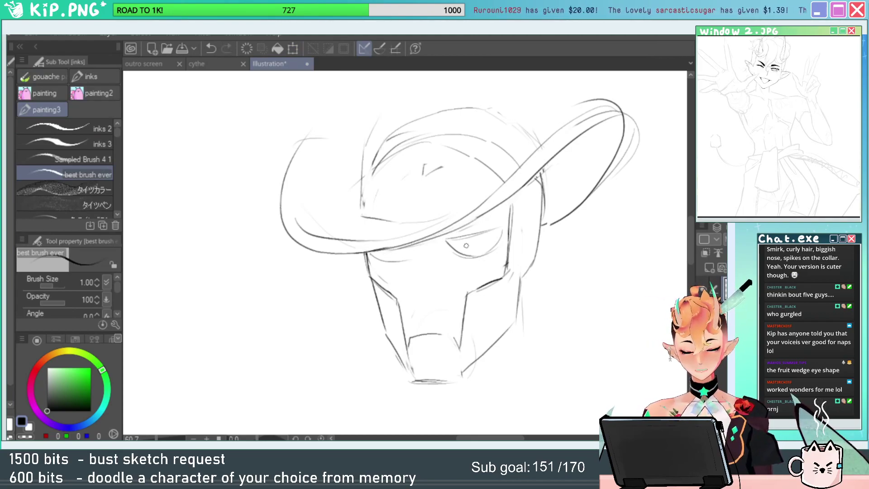
{"action": "key", "text": "e"}
{"action": "left_click_drag", "start_coordinate": [434, 225], "coordinate": [392, 232]}
{"action": "key", "text": "p"}
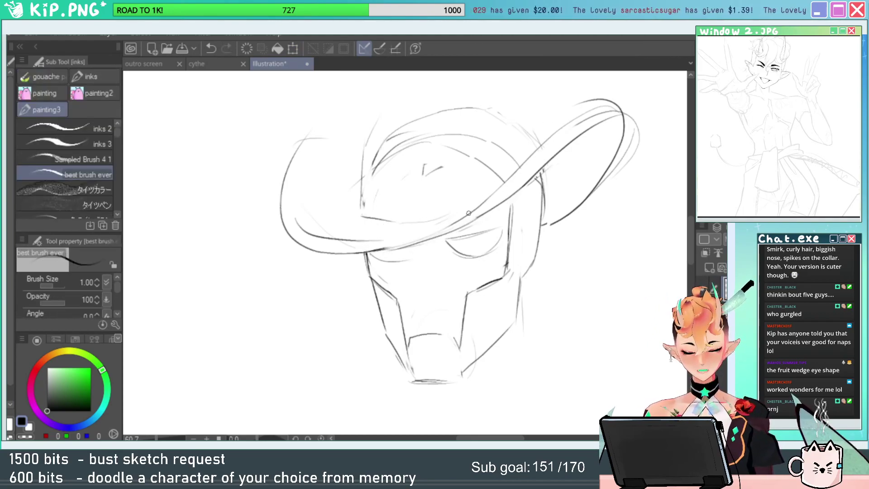
{"action": "left_click_drag", "start_coordinate": [469, 212], "coordinate": [365, 243]}
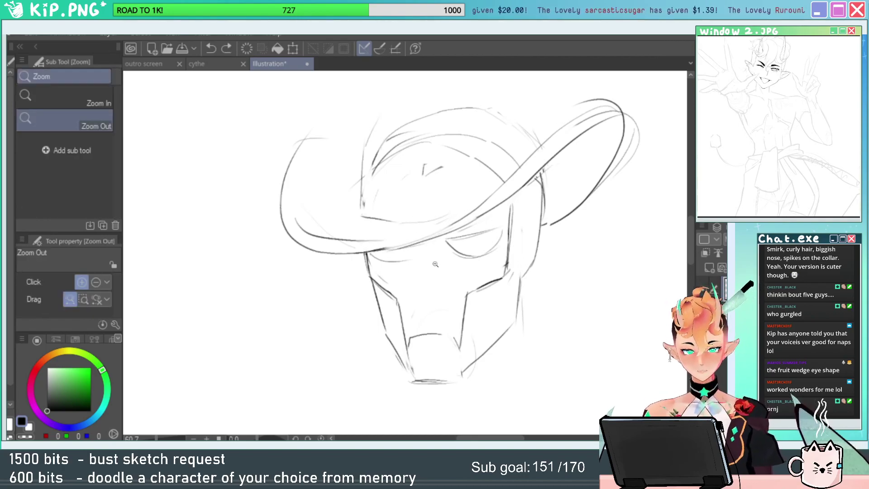
Redraw the left eye as a small curve beneath the front brim and reinforce the right eye's strokes.
{"action": "left_click", "coordinate": [513, 221], "text": "ctrl"}
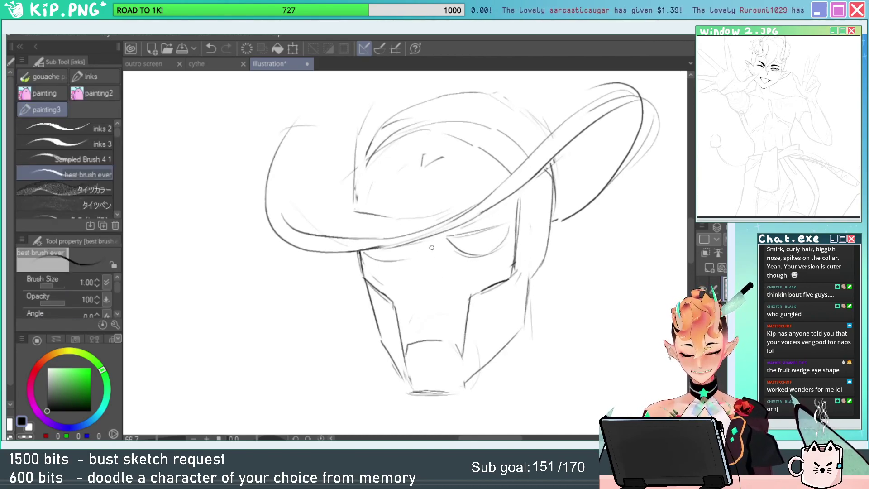
{"action": "left_click_drag", "start_coordinate": [423, 241], "coordinate": [400, 260]}
{"action": "mouse_move", "coordinate": [455, 261]}
{"action": "left_mouse_down"}
{"action": "mouse_move", "coordinate": [477, 293]}
{"action": "mouse_move", "coordinate": [497, 250]}
{"action": "left_mouse_up"}
Lasso the left eye under the brim, adjust its placement with a transform, and deselect it.
{"action": "key", "text": "m"}
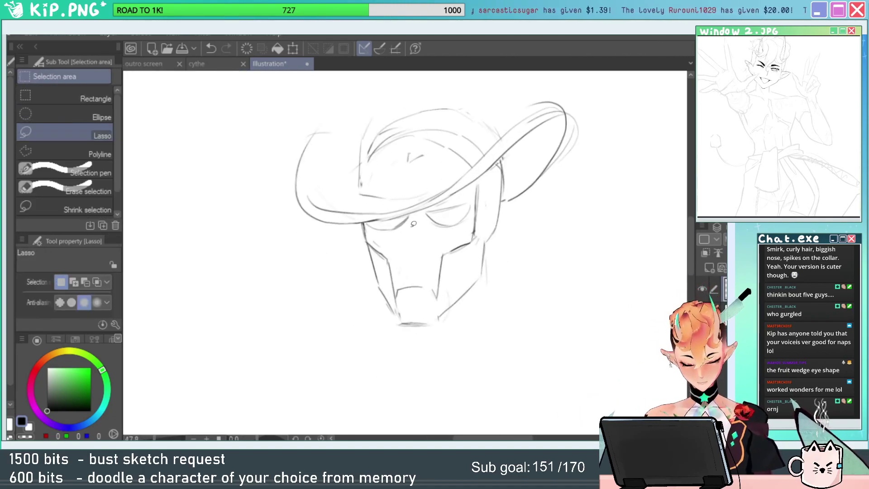
{"action": "left_click_drag", "start_coordinate": [417, 211], "coordinate": [412, 213]}
{"action": "key", "text": "ctrl+t"}
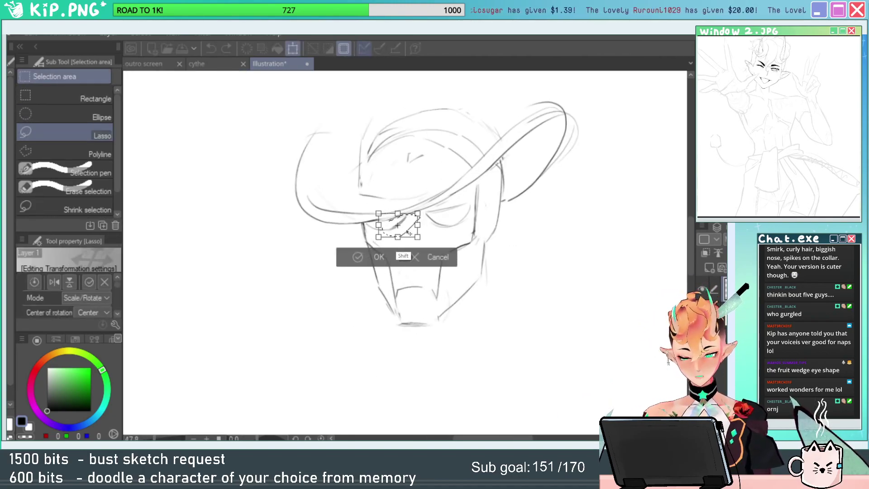
{"action": "key", "text": "Escape"}
{"action": "key", "text": "ctrl+d"}
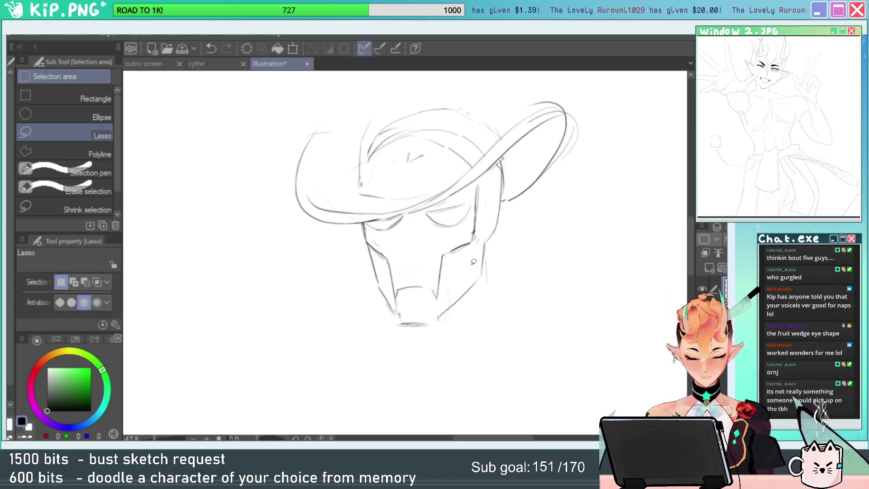
Flip the whole head sketch horizontally to check its proportions.
{"action": "key", "text": "ctrl+t"}
{"action": "right_click", "coordinate": [472, 265]}
{"action": "left_click", "coordinate": [525, 204]}
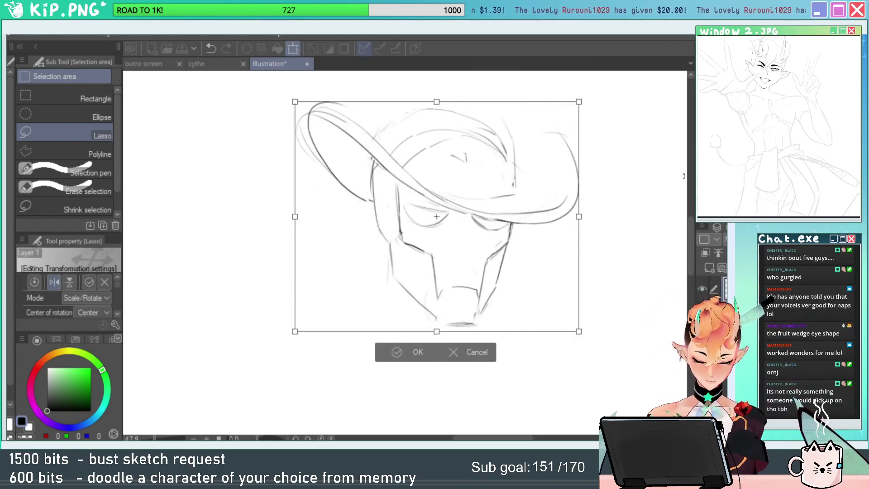
{"action": "key", "text": "Return"}
Erase the brim's lower edge above the eyes and redraw it as one long smooth curve.
{"action": "key", "text": "alt+space"}
{"action": "left_click_drag", "start_coordinate": [525, 162], "coordinate": [564, 181]}
{"action": "key", "text": "shift+space"}
{"action": "mouse_move", "coordinate": [546, 240]}
{"action": "left_mouse_down"}
{"action": "mouse_move", "coordinate": [542, 287]}
{"action": "mouse_move", "coordinate": [489, 348]}
{"action": "left_mouse_up"}
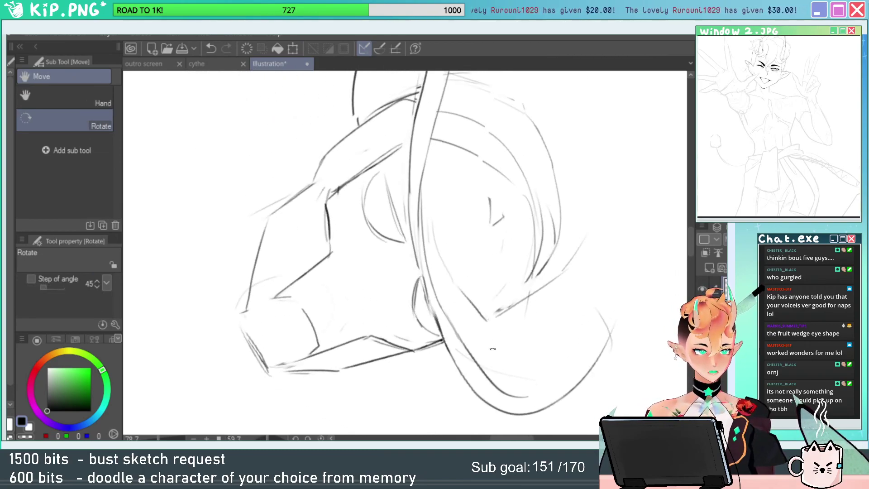
{"action": "left_click_drag", "start_coordinate": [507, 373], "coordinate": [539, 304]}
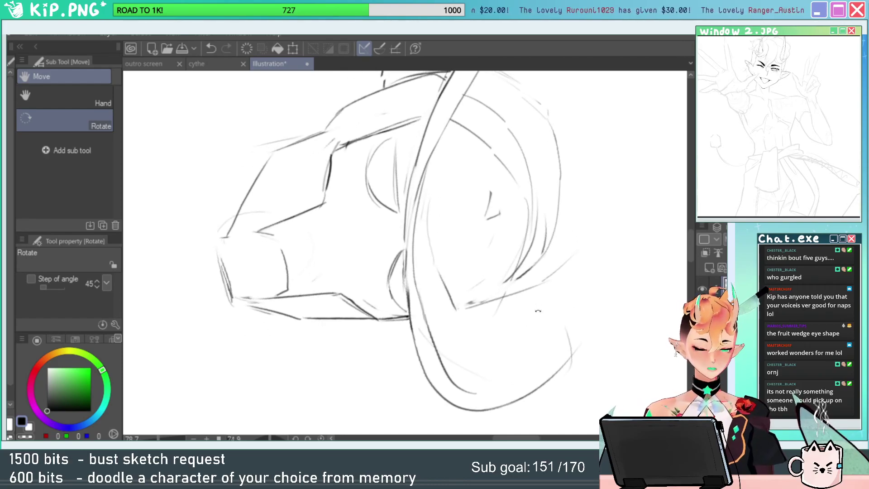
{"action": "key", "text": "p"}
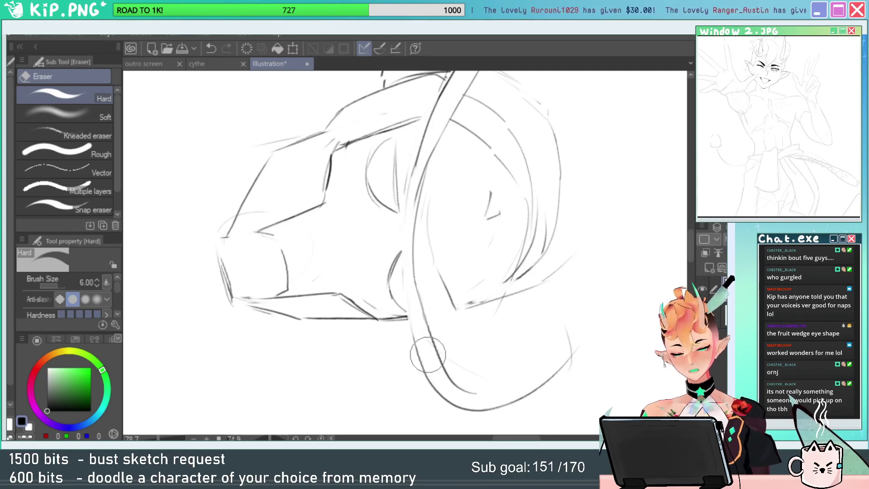
{"action": "left_click_drag", "start_coordinate": [420, 144], "coordinate": [410, 358]}
{"action": "key", "text": "ctrl+z"}
{"action": "left_click_drag", "start_coordinate": [421, 138], "coordinate": [426, 385]}
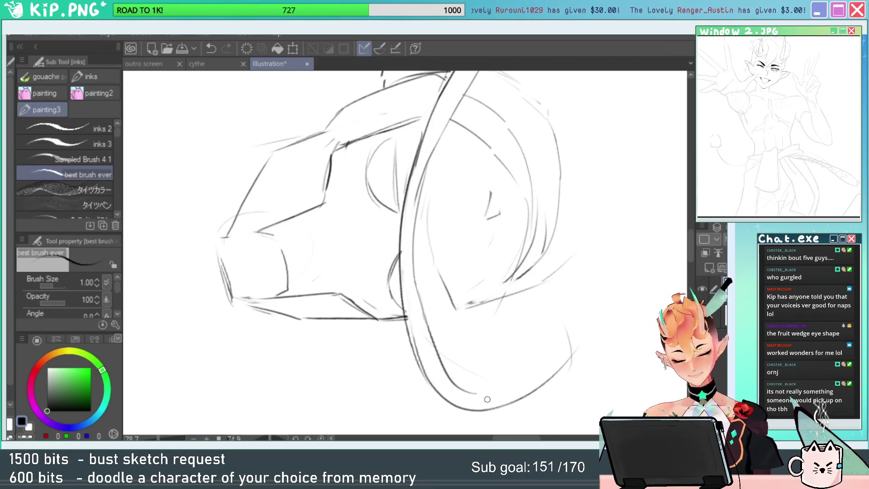
Erase the inner line of the front brim and redraw it closer to the brim's lower edge.
{"action": "key", "text": "e"}
{"action": "left_click_drag", "start_coordinate": [416, 299], "coordinate": [427, 346]}
{"action": "mouse_move", "coordinate": [428, 175]}
{"action": "left_mouse_down"}
{"action": "mouse_move", "coordinate": [446, 346]}
{"action": "mouse_move", "coordinate": [460, 384]}
{"action": "left_mouse_up"}
{"action": "key", "text": "p"}
{"action": "left_click_drag", "start_coordinate": [431, 140], "coordinate": [411, 353]}
{"action": "key", "text": "r"}
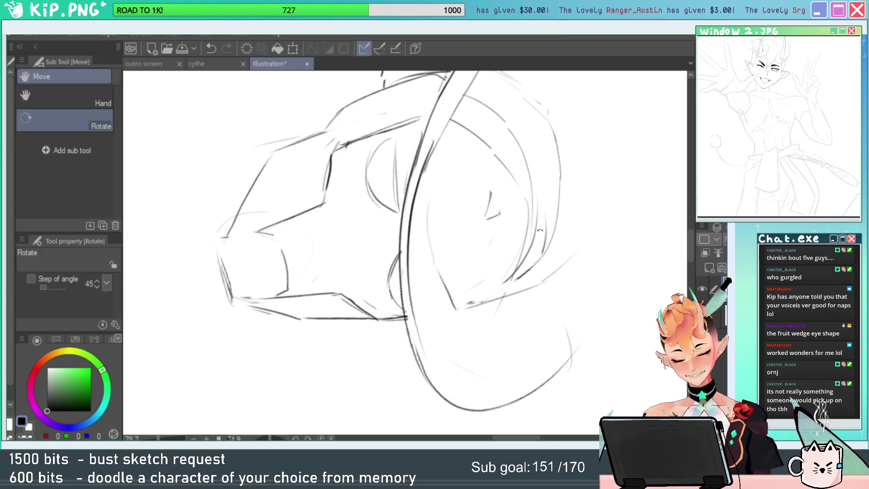
{"action": "left_click_drag", "start_coordinate": [547, 231], "coordinate": [373, 108]}
{"action": "key", "text": "e"}
{"action": "left_click_drag", "start_coordinate": [297, 224], "coordinate": [317, 227]}
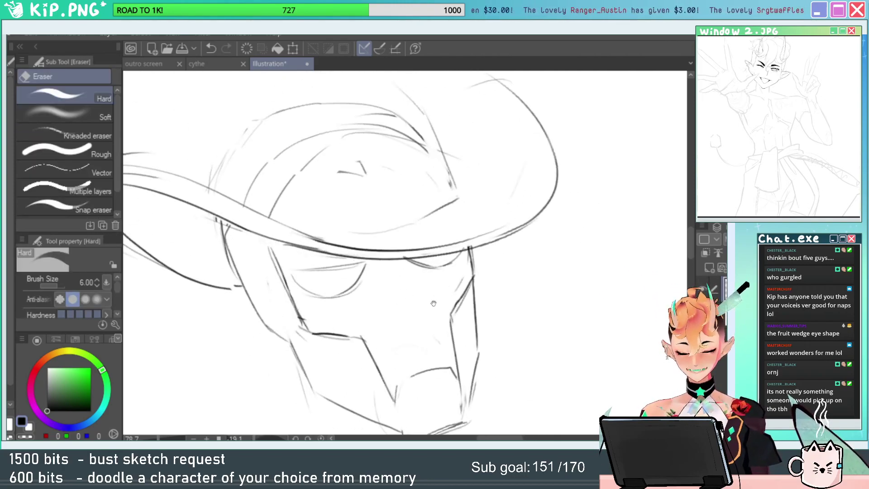
Lasso the smaller eye under the brim, fine-tune its position and angle with transforms, and deselect it.
{"action": "left_click_drag", "start_coordinate": [433, 301], "coordinate": [528, 270]}
{"action": "key", "text": "m"}
{"action": "mouse_move", "coordinate": [470, 258]}
{"action": "left_mouse_down"}
{"action": "mouse_move", "coordinate": [413, 283]}
{"action": "mouse_move", "coordinate": [382, 237]}
{"action": "mouse_move", "coordinate": [466, 228]}
{"action": "mouse_move", "coordinate": [487, 240]}
{"action": "mouse_move", "coordinate": [482, 247]}
{"action": "left_mouse_up"}
{"action": "key", "text": "ctrl+t"}
{"action": "key", "text": "Return"}
{"action": "left_click_drag", "start_coordinate": [590, 261], "coordinate": [552, 281]}
{"action": "key", "text": "ctrl+d"}
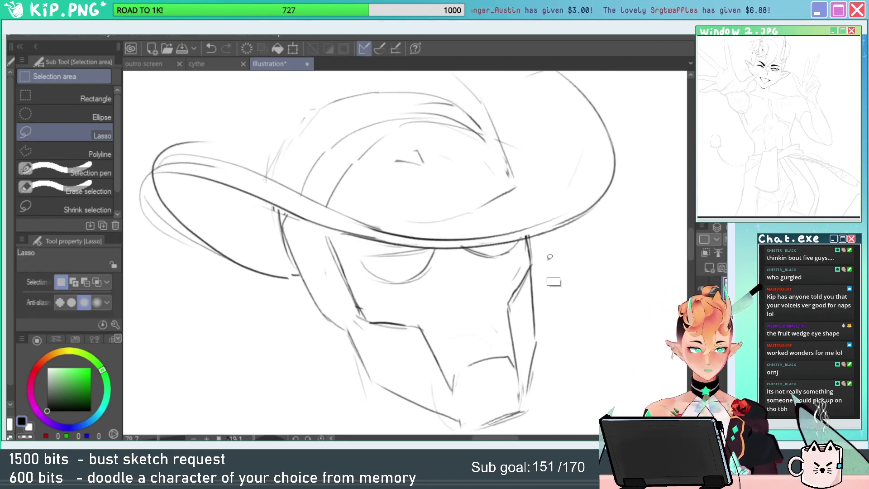
{"action": "mouse_move", "coordinate": [480, 269]}
{"action": "left_mouse_down"}
{"action": "mouse_move", "coordinate": [458, 252]}
{"action": "mouse_move", "coordinate": [510, 245]}
{"action": "mouse_move", "coordinate": [483, 269]}
{"action": "mouse_move", "coordinate": [466, 260]}
{"action": "mouse_move", "coordinate": [475, 264]}
{"action": "left_mouse_up"}
{"action": "key", "text": "ctrl+t"}
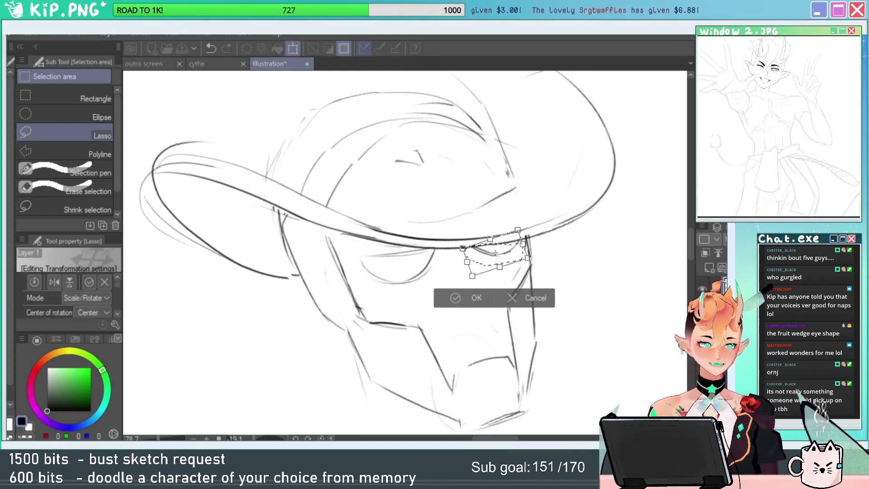
{"action": "key", "text": "Return"}
{"action": "key", "text": "ctrl+d"}
Flip the whole sketch back to its original horizontal orientation.
{"action": "mouse_move", "coordinate": [586, 311]}
{"action": "left_mouse_down"}
{"action": "mouse_move", "coordinate": [574, 321]}
{"action": "mouse_move", "coordinate": [519, 288]}
{"action": "left_mouse_up"}
{"action": "key", "text": "ctrl+t"}
{"action": "right_click", "coordinate": [541, 287]}
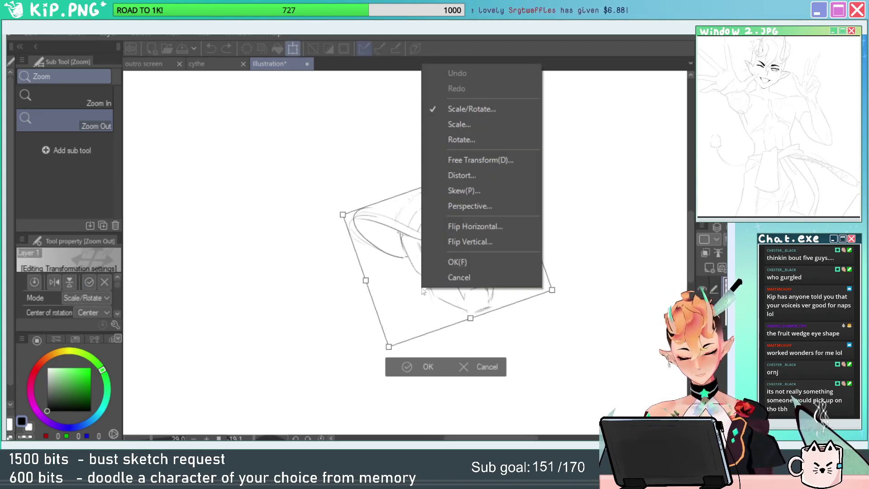
{"action": "left_click", "coordinate": [514, 225]}
{"action": "key", "text": "Return"}
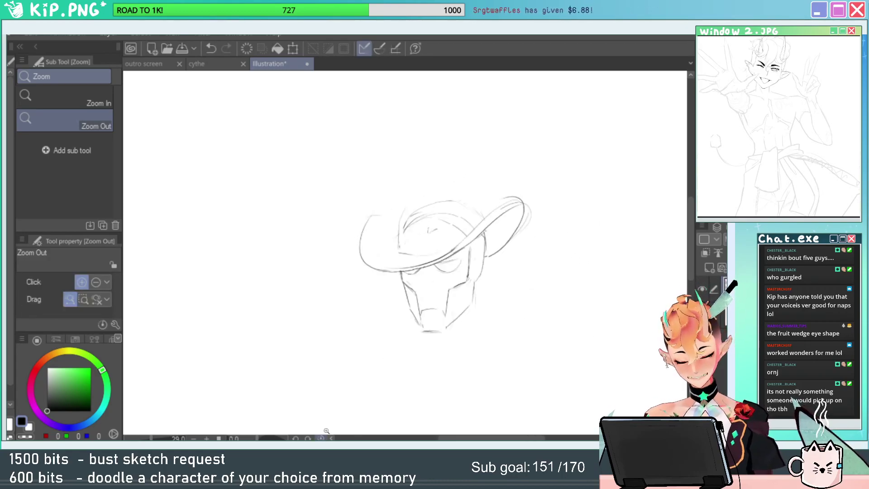
Erase the right eye's lower curve, redraw it as a cleaner arc, and add a heavy slanted upper lid.
{"action": "left_click_drag", "start_coordinate": [480, 271], "coordinate": [523, 265]}
{"action": "left_click_drag", "start_coordinate": [455, 284], "coordinate": [525, 271]}
{"action": "key", "text": "e"}
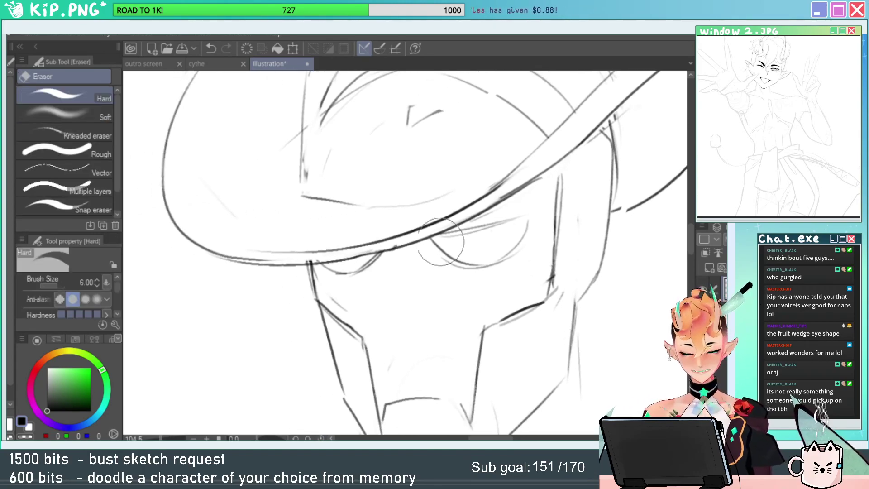
{"action": "left_click_drag", "start_coordinate": [455, 242], "coordinate": [466, 261]}
{"action": "key", "text": "p"}
{"action": "left_click_drag", "start_coordinate": [430, 237], "coordinate": [496, 267]}
{"action": "key", "text": "ctrl+z"}
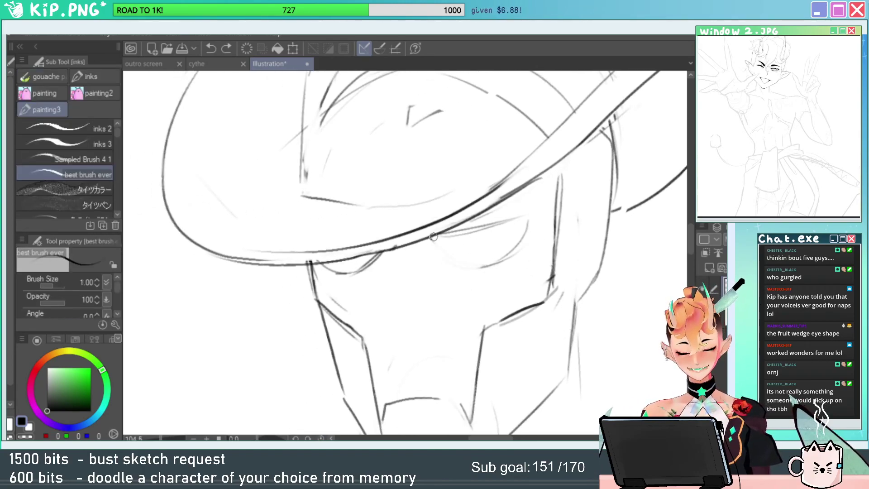
{"action": "mouse_move", "coordinate": [431, 238]}
{"action": "left_mouse_down"}
{"action": "mouse_move", "coordinate": [493, 272]}
{"action": "mouse_move", "coordinate": [539, 285]}
{"action": "mouse_move", "coordinate": [560, 274]}
{"action": "left_mouse_up"}
{"action": "left_click_drag", "start_coordinate": [477, 218], "coordinate": [572, 195]}
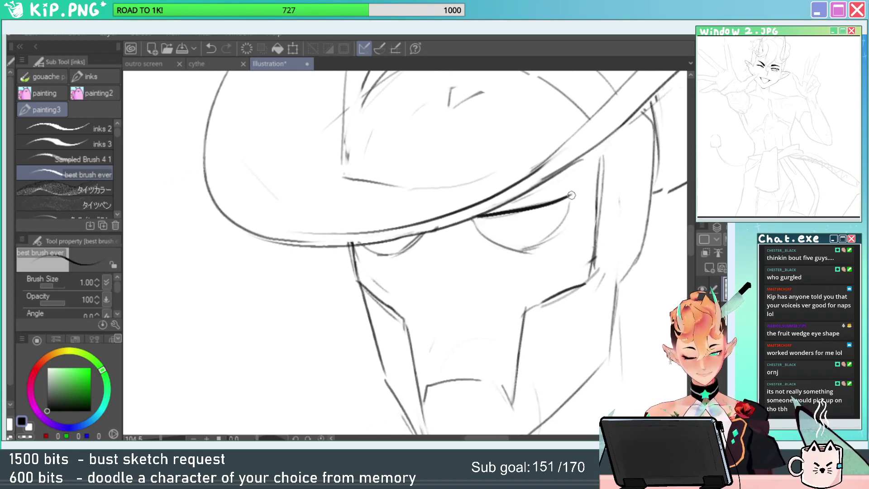
{"action": "key", "text": "ctrl+z"}
{"action": "mouse_move", "coordinate": [484, 215]}
{"action": "left_mouse_down"}
{"action": "mouse_move", "coordinate": [568, 199]}
{"action": "mouse_move", "coordinate": [538, 245]}
{"action": "left_mouse_up"}
{"action": "key", "text": "alt+space"}
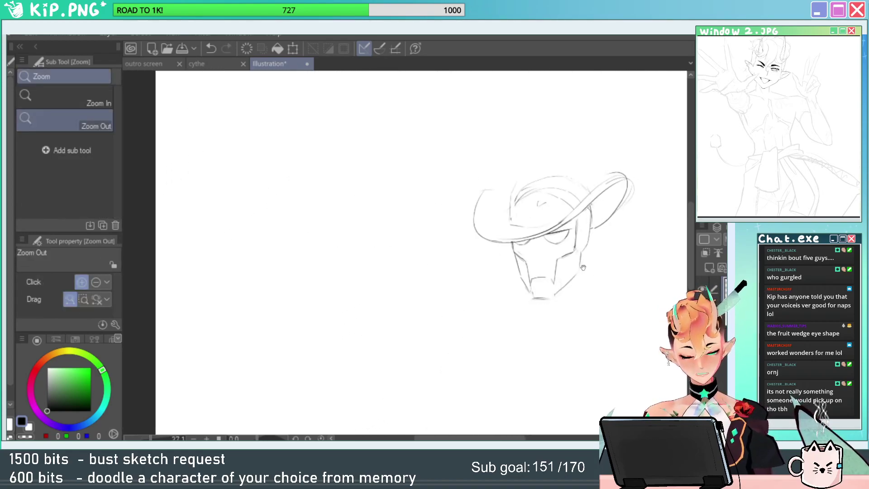
{"action": "mouse_move", "coordinate": [589, 270]}
{"action": "left_mouse_down"}
{"action": "mouse_move", "coordinate": [548, 268]}
{"action": "mouse_move", "coordinate": [544, 252]}
{"action": "left_mouse_up"}
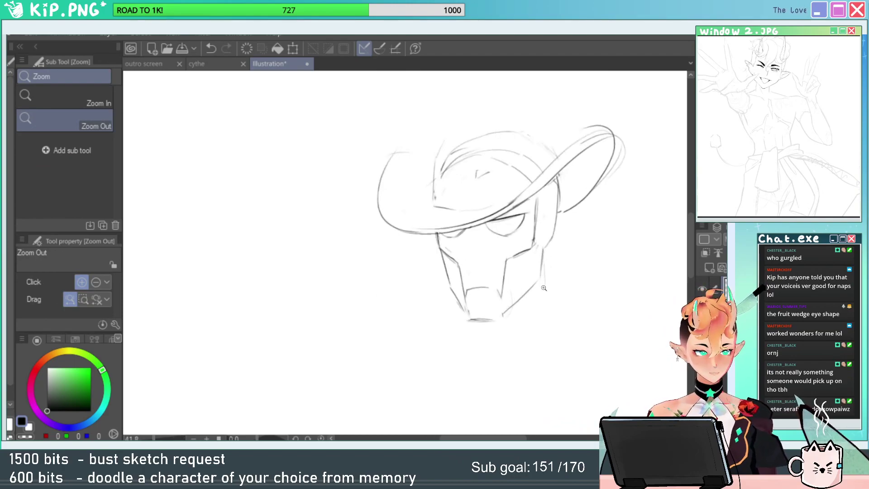
{"action": "left_click", "coordinate": [562, 270], "text": "alt"}
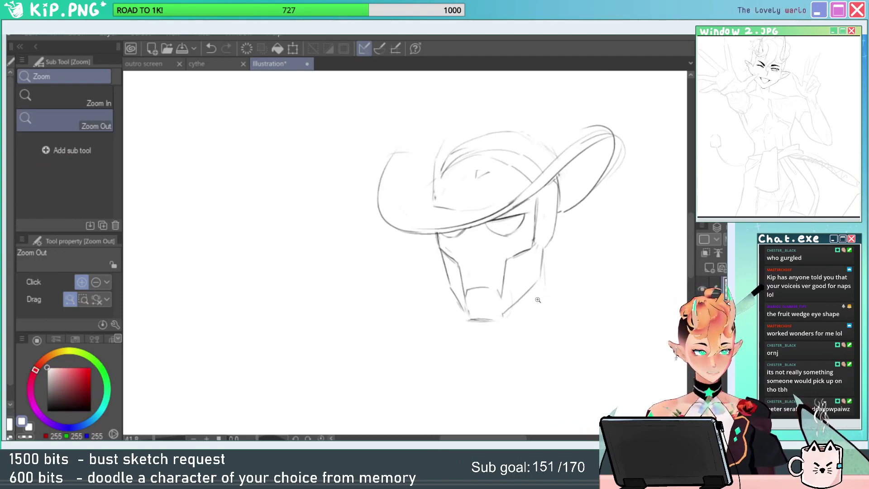
{"action": "left_click_drag", "start_coordinate": [537, 300], "coordinate": [508, 300]}
{"action": "key", "text": "x"}
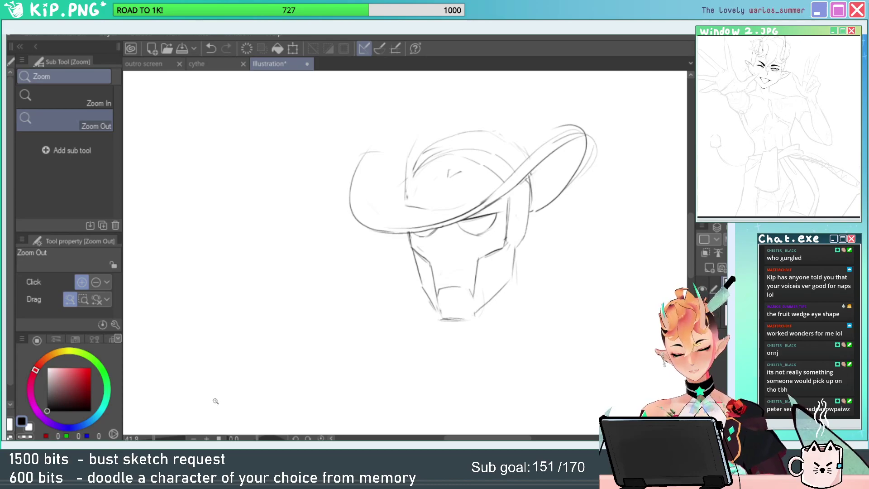
Clean up and redraw the vertical face-plate edge beside the right eye, from the brim down to the cheek corner.
{"action": "scroll", "coordinate": [504, 260], "scroll_direction": "up", "scroll_amount": 2}
{"action": "left_click_drag", "start_coordinate": [528, 203], "coordinate": [503, 258]}
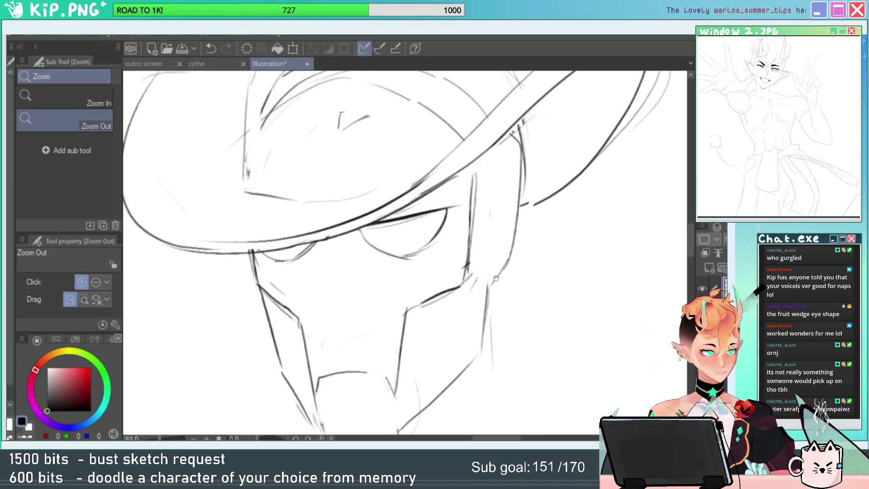
{"action": "left_click_drag", "start_coordinate": [475, 173], "coordinate": [470, 260]}
{"action": "key", "text": "ctrl+z"}
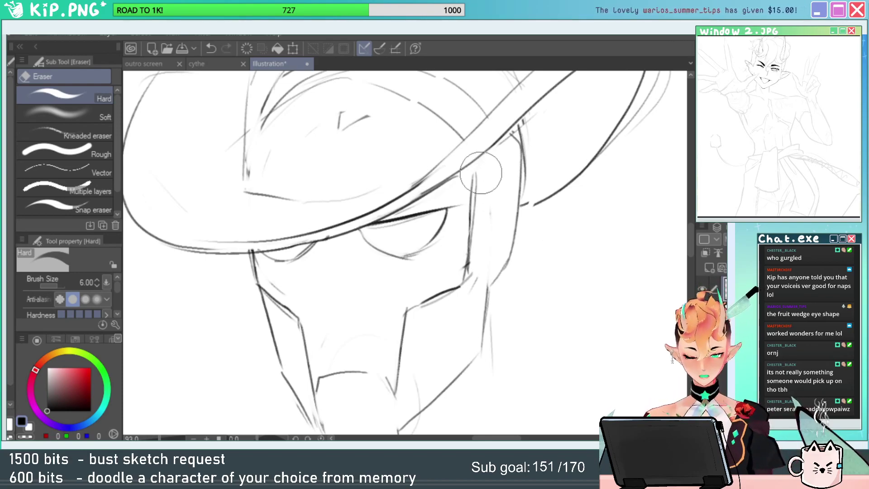
{"action": "key", "text": "p"}
{"action": "left_click_drag", "start_coordinate": [471, 231], "coordinate": [461, 286]}
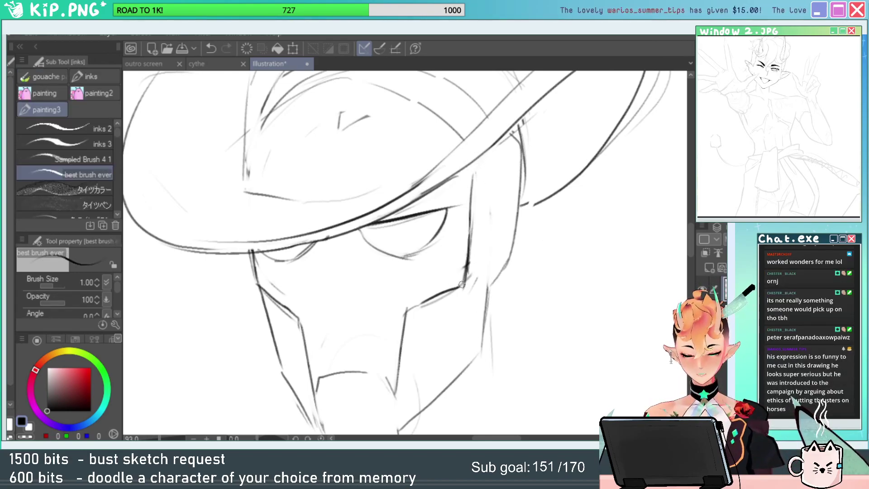
{"action": "mouse_move", "coordinate": [473, 180]}
{"action": "left_mouse_down"}
{"action": "mouse_move", "coordinate": [470, 163]}
{"action": "mouse_move", "coordinate": [477, 198]}
{"action": "mouse_move", "coordinate": [471, 190]}
{"action": "left_mouse_up"}
{"action": "key", "text": "e"}
{"action": "key", "text": "p"}
{"action": "left_click_drag", "start_coordinate": [462, 312], "coordinate": [518, 234]}
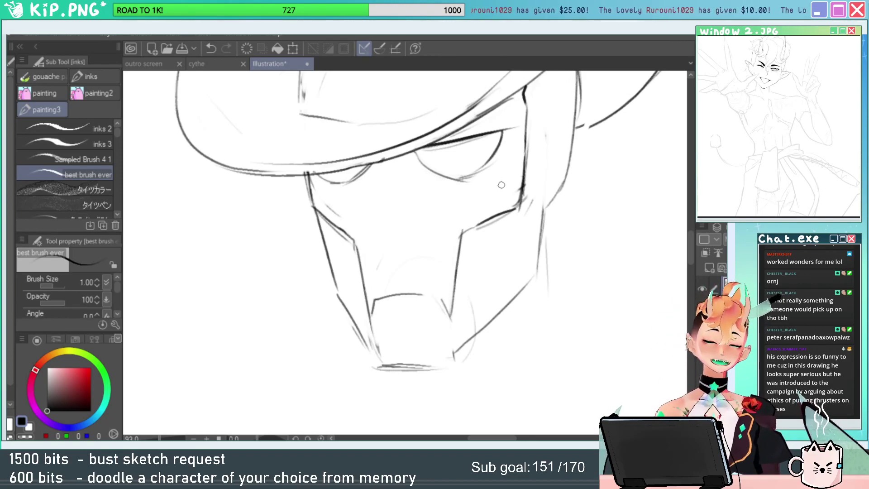
Sketch the hat's tall crown with a straight left side and a dipped top edge ending in a right peak.
{"action": "key", "text": "ctrl+space"}
{"action": "left_click_drag", "start_coordinate": [521, 226], "coordinate": [520, 259]}
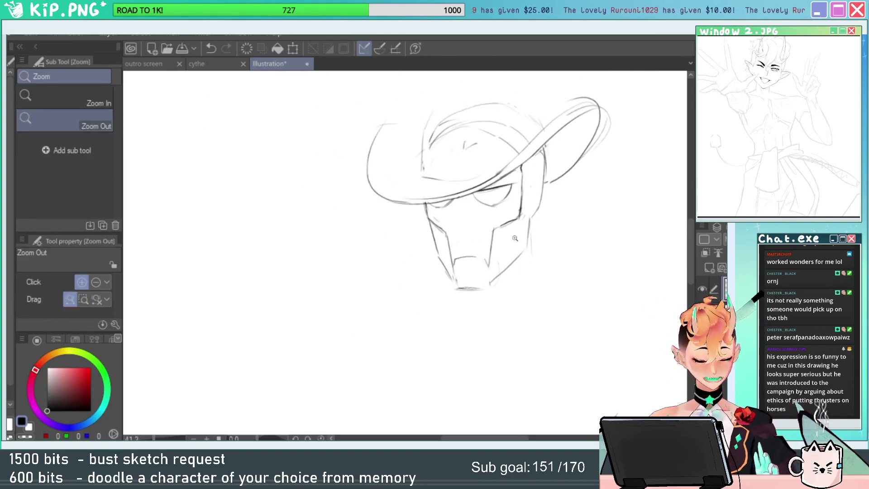
{"action": "key", "text": "p"}
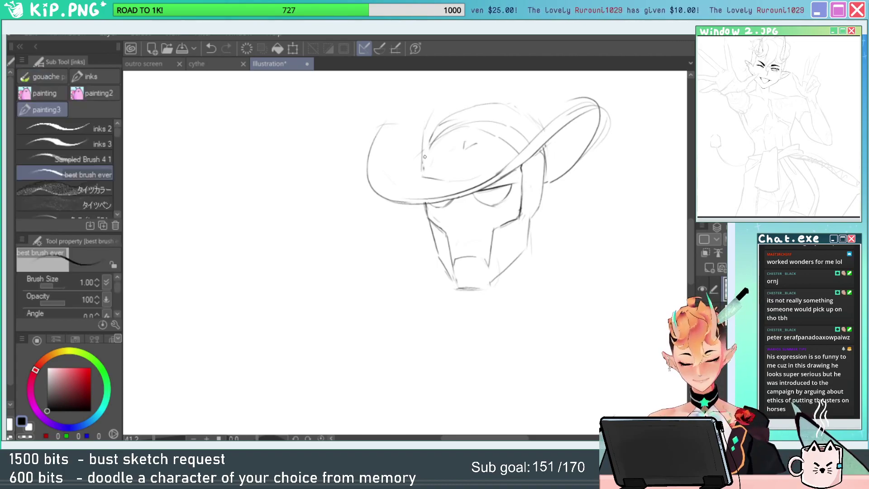
{"action": "left_click_drag", "start_coordinate": [425, 156], "coordinate": [436, 90]}
{"action": "mouse_move", "coordinate": [442, 87]}
{"action": "left_mouse_down"}
{"action": "mouse_move", "coordinate": [511, 93]}
{"action": "mouse_move", "coordinate": [541, 113]}
{"action": "left_mouse_up"}
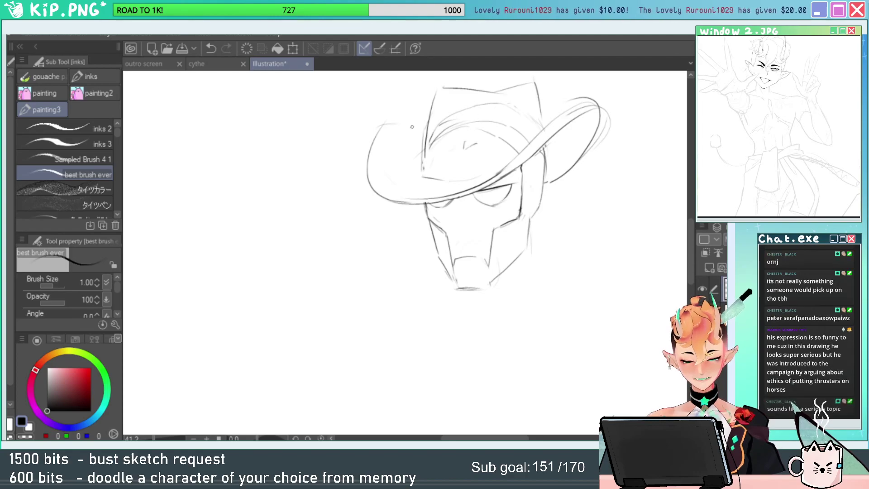
Draw the left brim's upper edge curving into the crown and refine the right brim's tip.
{"action": "left_click_drag", "start_coordinate": [382, 122], "coordinate": [428, 125]}
{"action": "key", "text": "ctrl+space"}
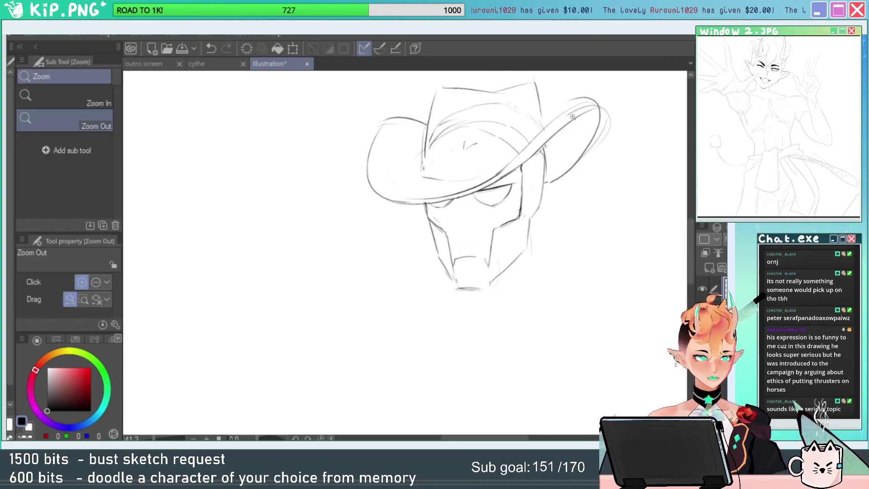
{"action": "left_click", "coordinate": [572, 117]}
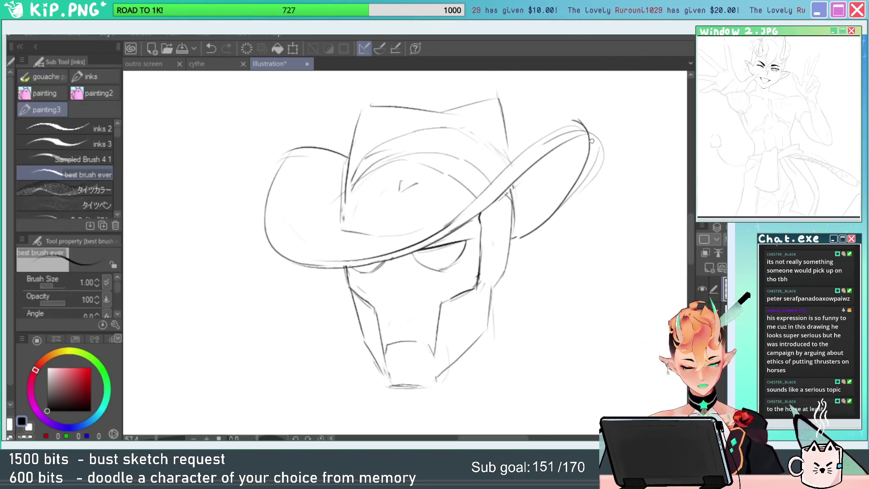
Redraw the jaw outline from the right cheek down to the chin with darker, cleaner angular lines.
{"action": "left_click_drag", "start_coordinate": [535, 256], "coordinate": [553, 184]}
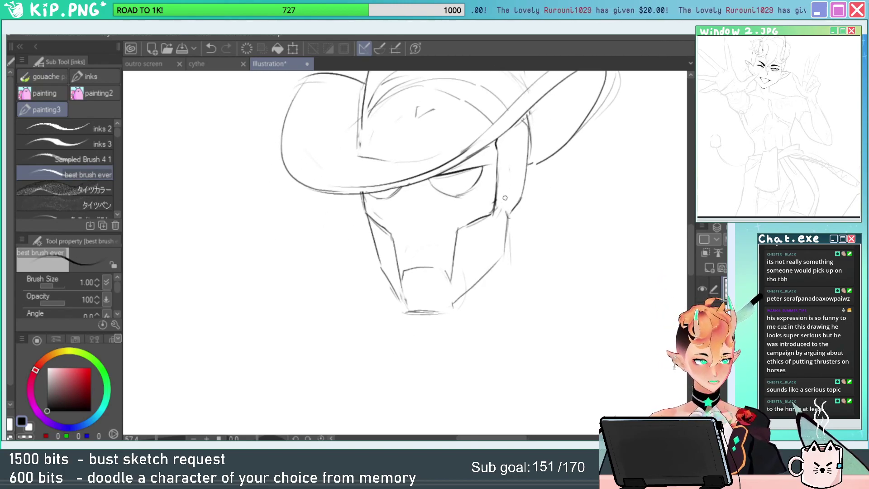
{"action": "mouse_move", "coordinate": [507, 214]}
{"action": "left_mouse_down"}
{"action": "mouse_move", "coordinate": [500, 260]}
{"action": "mouse_move", "coordinate": [451, 308]}
{"action": "mouse_move", "coordinate": [415, 308]}
{"action": "mouse_move", "coordinate": [438, 302]}
{"action": "left_mouse_up"}
{"action": "key", "text": "e"}
{"action": "key", "text": "p"}
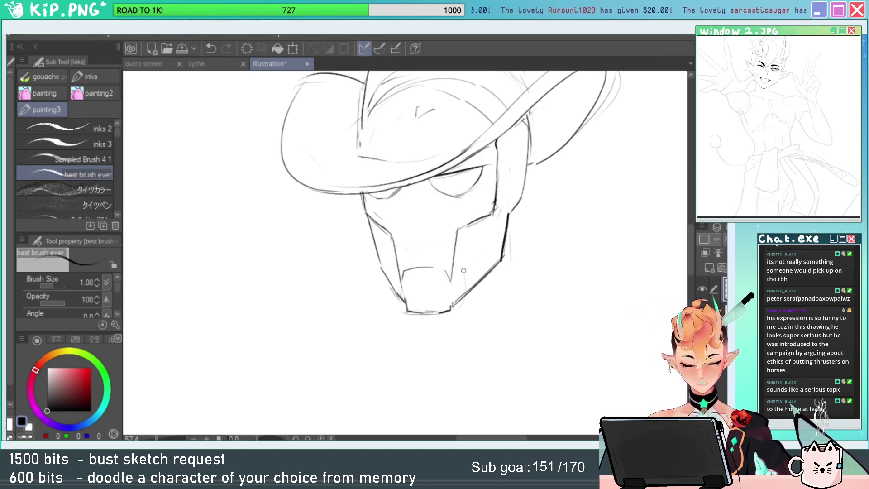
Draw the mouth plate's upper edge curving down into the right inner face-plate point, cleaning up the overlapping lines.
{"action": "mouse_move", "coordinate": [576, 461]}
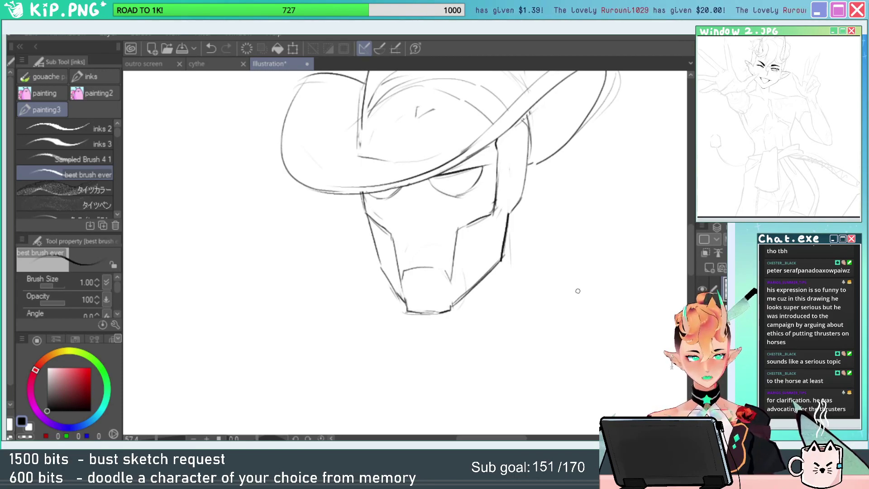
{"action": "left_click_drag", "start_coordinate": [475, 264], "coordinate": [458, 245]}
{"action": "left_click_drag", "start_coordinate": [432, 263], "coordinate": [448, 213], "text": "ctrl"}
{"action": "mouse_move", "coordinate": [424, 245]}
{"action": "left_mouse_down"}
{"action": "mouse_move", "coordinate": [398, 226]}
{"action": "mouse_move", "coordinate": [422, 243]}
{"action": "mouse_move", "coordinate": [429, 261]}
{"action": "mouse_move", "coordinate": [433, 230]}
{"action": "mouse_move", "coordinate": [440, 269]}
{"action": "left_mouse_up"}
{"action": "key", "text": "ctrl+z"}
{"action": "key", "text": "e"}
{"action": "key", "text": "p"}
{"action": "mouse_move", "coordinate": [439, 222]}
{"action": "left_mouse_down"}
{"action": "mouse_move", "coordinate": [434, 266]}
{"action": "mouse_move", "coordinate": [426, 250]}
{"action": "mouse_move", "coordinate": [434, 273]}
{"action": "left_mouse_up"}
{"action": "left_click_drag", "start_coordinate": [495, 219], "coordinate": [544, 223]}
{"action": "key", "text": "e"}
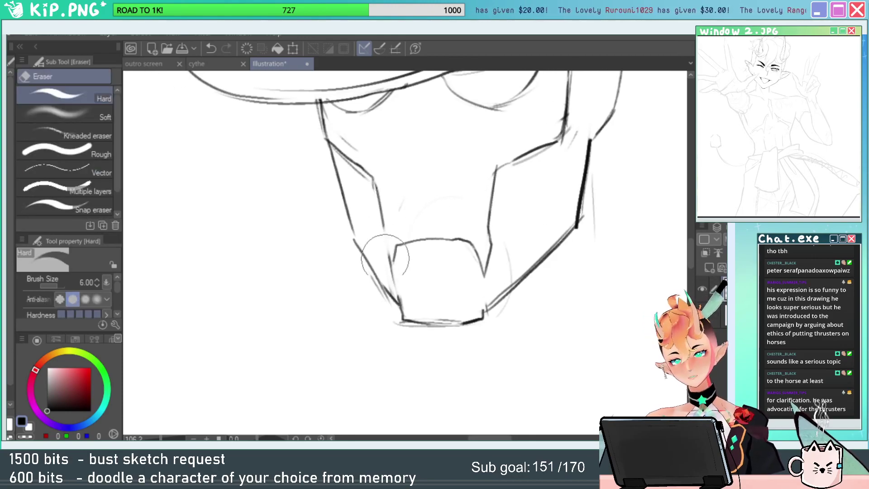
Extend the left inner face-plate edge into a point beside the mouth plate and erase the excess sketch lines.
{"action": "key", "text": "p"}
{"action": "mouse_move", "coordinate": [385, 228]}
{"action": "left_mouse_down"}
{"action": "mouse_move", "coordinate": [380, 247]}
{"action": "mouse_move", "coordinate": [392, 275]}
{"action": "left_mouse_up"}
{"action": "key", "text": "ctrl+space"}
{"action": "mouse_move", "coordinate": [463, 237]}
{"action": "left_mouse_down"}
{"action": "mouse_move", "coordinate": [444, 219]}
{"action": "mouse_move", "coordinate": [426, 222]}
{"action": "mouse_move", "coordinate": [483, 221]}
{"action": "left_mouse_up"}
{"action": "key", "text": "e"}
{"action": "key", "text": "bracketleft"}
{"action": "key", "text": "bracketleft"}
{"action": "key", "text": "bracketleft"}
{"action": "key", "text": "bracketleft"}
{"action": "left_click_drag", "start_coordinate": [403, 264], "coordinate": [414, 284]}
{"action": "key", "text": "p"}
{"action": "key", "text": "e"}
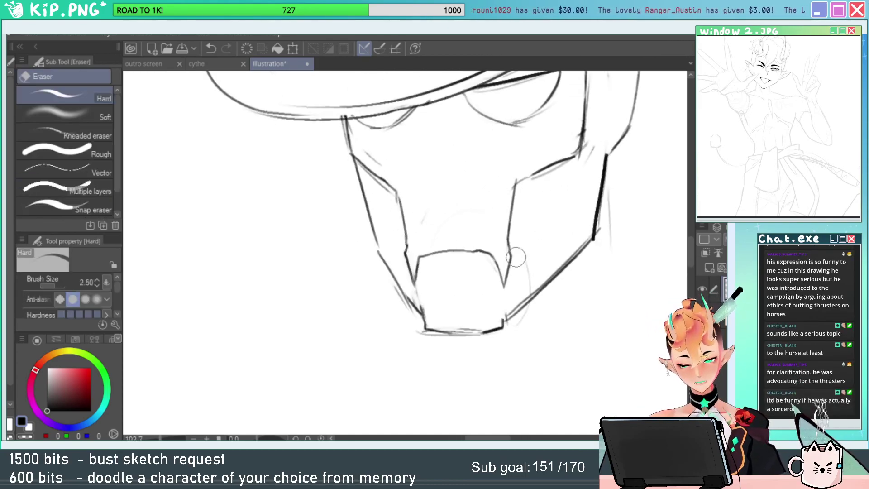
Lasso the mouth plate's outline and adjust its placement with a transform.
{"action": "mouse_move", "coordinate": [543, 267]}
{"action": "left_mouse_down"}
{"action": "mouse_move", "coordinate": [527, 280]}
{"action": "mouse_move", "coordinate": [472, 260]}
{"action": "mouse_move", "coordinate": [492, 284]}
{"action": "left_mouse_up"}
{"action": "key", "text": "m"}
{"action": "key", "text": "ctrl+t"}
{"action": "key", "text": "Return"}
{"action": "key", "text": "ctrl+d"}
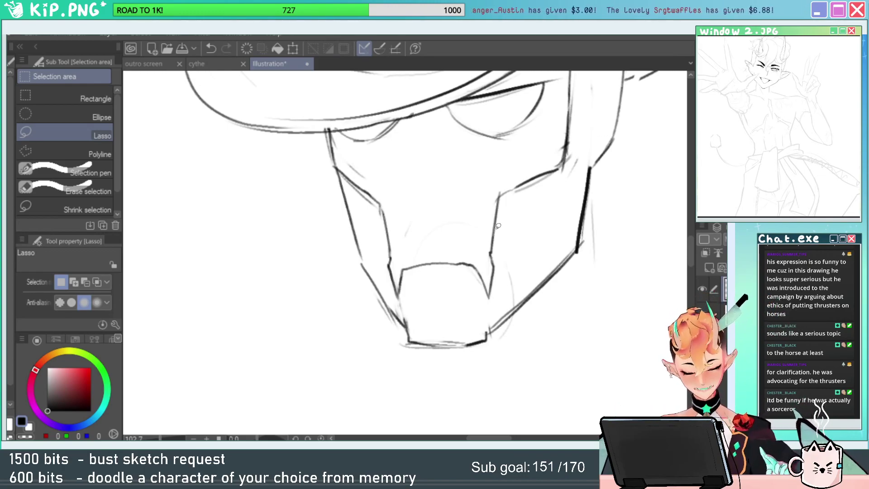
Erase and redraw the left inner face-plate edge in darker lines with a sharper point beside the mouth plate.
{"action": "mouse_move", "coordinate": [503, 225]}
{"action": "left_mouse_down"}
{"action": "mouse_move", "coordinate": [483, 230]}
{"action": "mouse_move", "coordinate": [453, 196]}
{"action": "left_mouse_up"}
{"action": "key", "text": "e"}
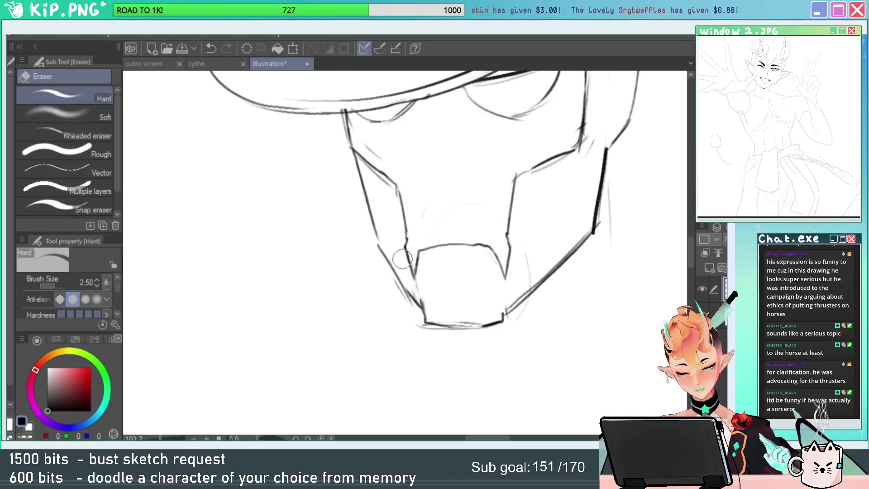
{"action": "left_click_drag", "start_coordinate": [401, 247], "coordinate": [416, 271]}
{"action": "key", "text": "p"}
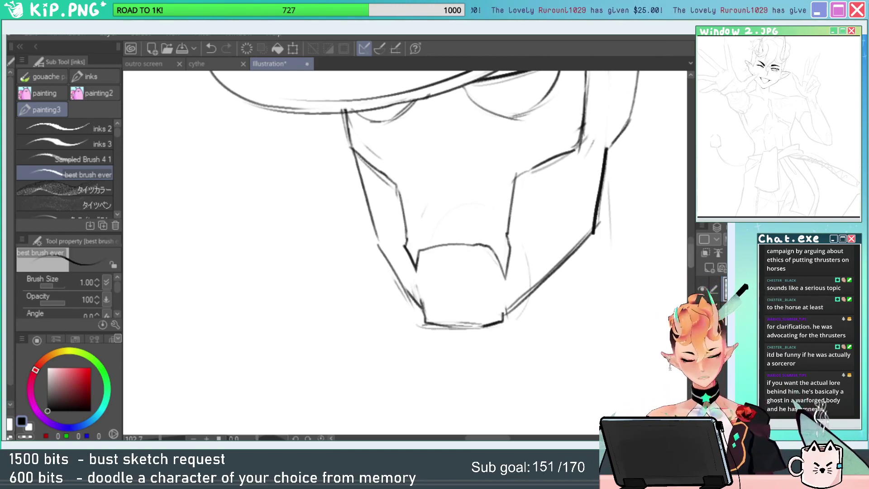
{"action": "mouse_move", "coordinate": [574, 258]}
{"action": "left_mouse_down"}
{"action": "mouse_move", "coordinate": [506, 277]}
{"action": "mouse_move", "coordinate": [520, 297]}
{"action": "left_mouse_up"}
{"action": "key", "text": "e"}
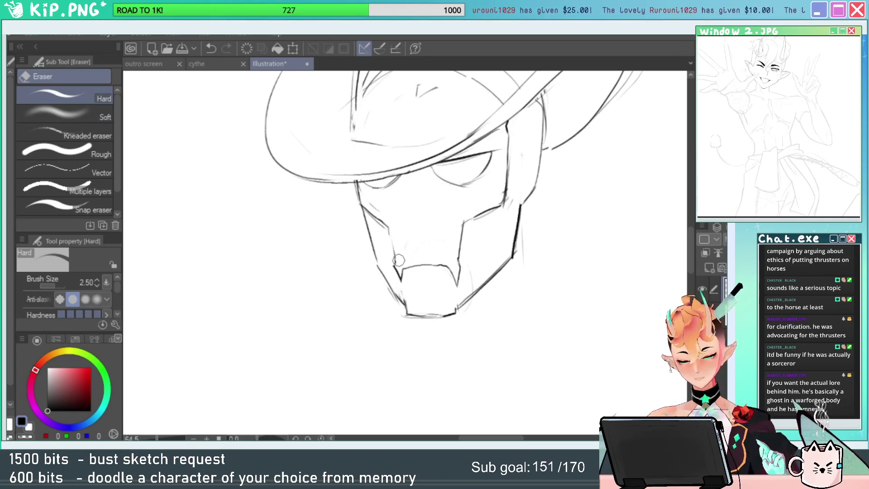
{"action": "key", "text": "p"}
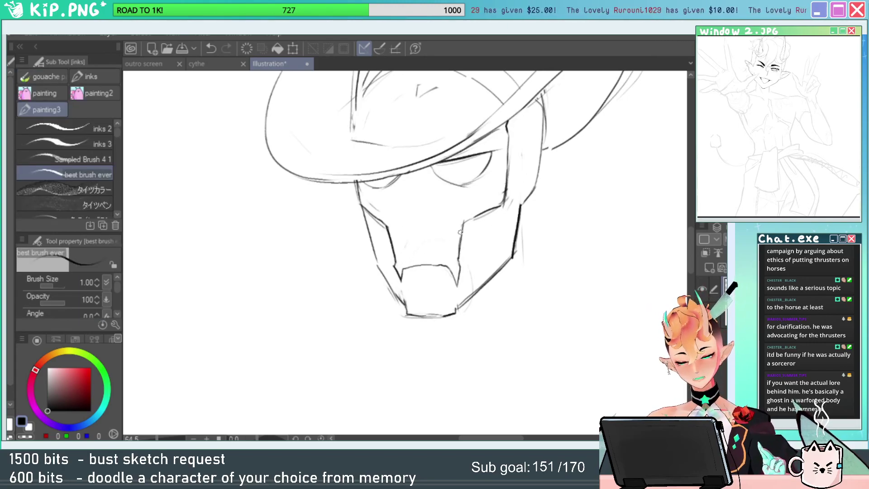
Lasso the upper mouth plate and fine-tune its fit against the surrounding face plate with a transform.
{"action": "key", "text": "m"}
{"action": "mouse_move", "coordinate": [461, 253]}
{"action": "left_mouse_down"}
{"action": "mouse_move", "coordinate": [445, 255]}
{"action": "mouse_move", "coordinate": [451, 269]}
{"action": "mouse_move", "coordinate": [413, 265]}
{"action": "left_mouse_up"}
{"action": "key", "text": "ctrl+t"}
{"action": "key", "text": "Return"}
{"action": "key", "text": "ctrl+d"}
Clean up the left inner face-plate edge and reconnect it to the point beside the mouth plate.
{"action": "key", "text": "e"}
{"action": "key", "text": "p"}
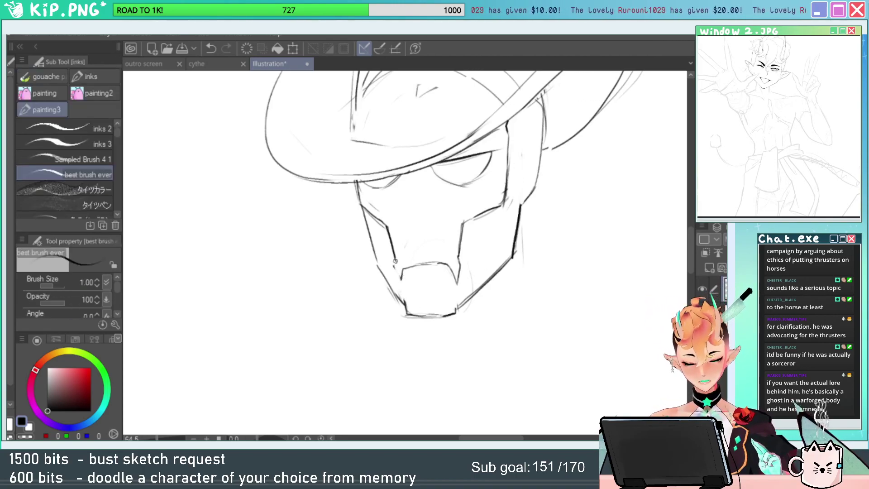
{"action": "key", "text": "e"}
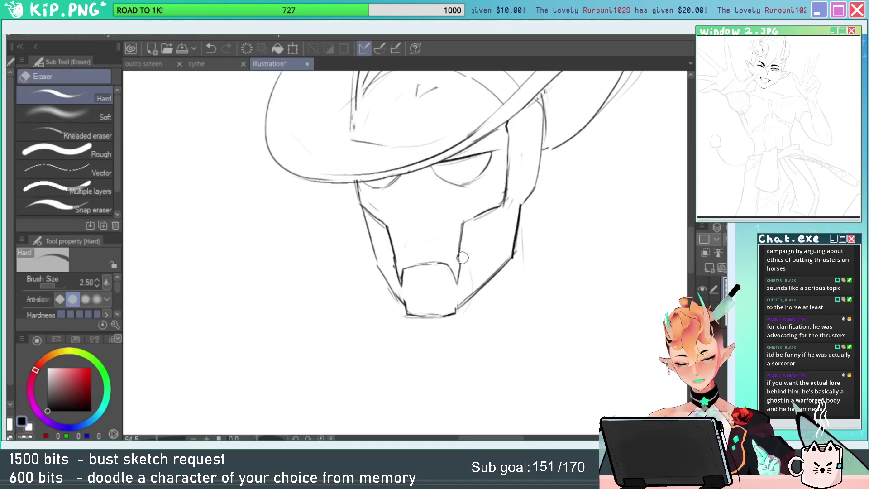
{"action": "key", "text": "p"}
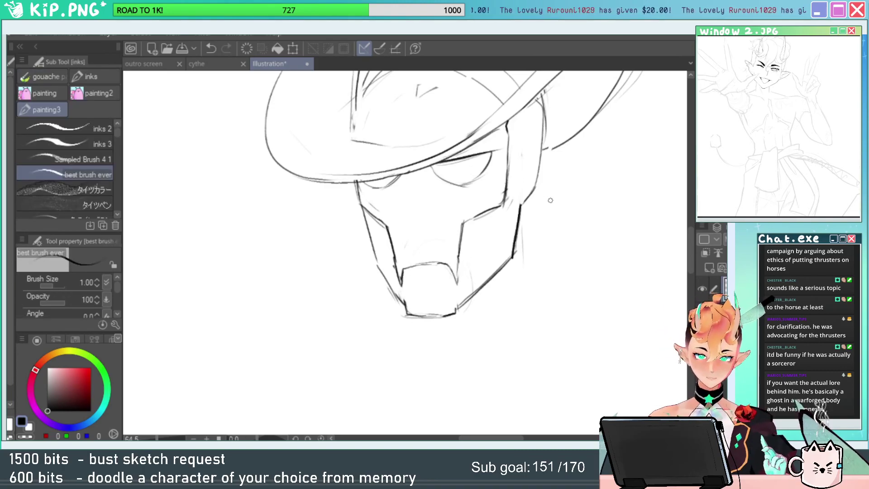
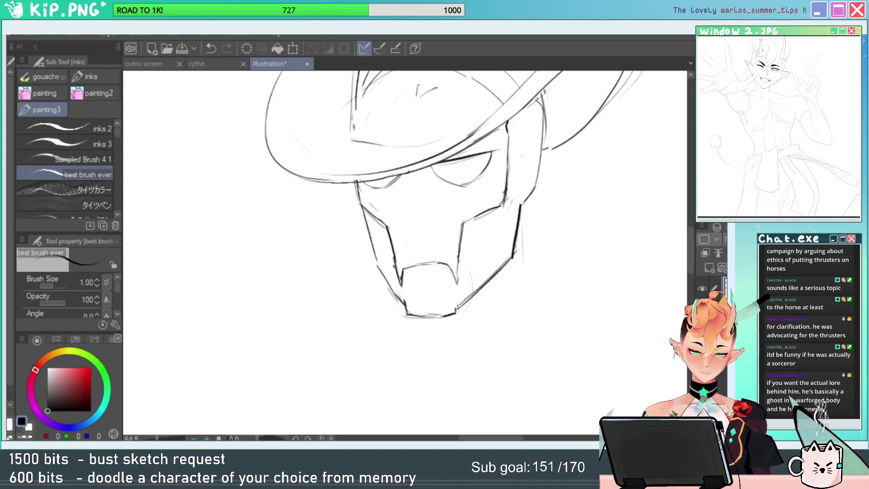
{"action": "key", "text": "alt+space"}
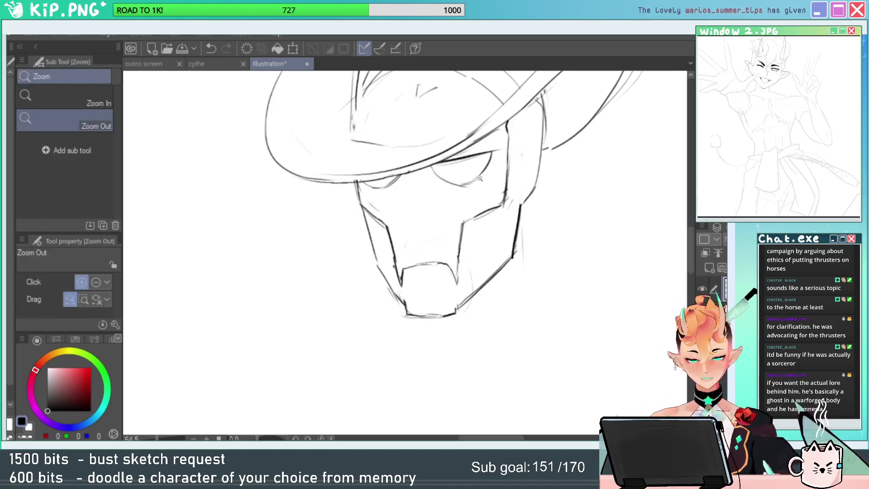
{"action": "left_click_drag", "start_coordinate": [458, 173], "coordinate": [502, 172]}
{"action": "mouse_move", "coordinate": [396, 157]}
{"action": "left_mouse_down"}
{"action": "mouse_move", "coordinate": [405, 173]}
{"action": "mouse_move", "coordinate": [471, 200]}
{"action": "mouse_move", "coordinate": [533, 152]}
{"action": "mouse_move", "coordinate": [558, 159]}
{"action": "mouse_move", "coordinate": [570, 208]}
{"action": "left_mouse_up"}
{"action": "key", "text": "e"}
{"action": "key", "text": "space"}
{"action": "key", "text": "b"}
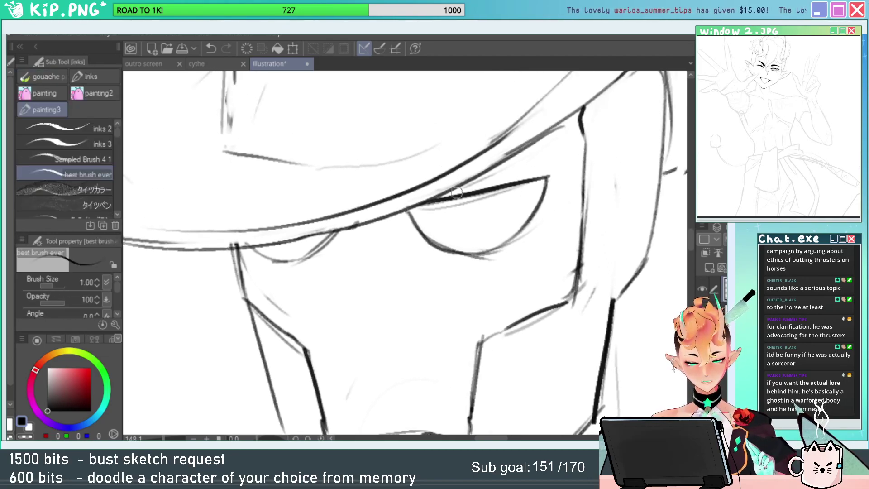
{"action": "key", "text": "alt+space"}
{"action": "left_click_drag", "start_coordinate": [475, 185], "coordinate": [439, 186]}
{"action": "key", "text": "space"}
{"action": "left_click_drag", "start_coordinate": [486, 207], "coordinate": [519, 219]}
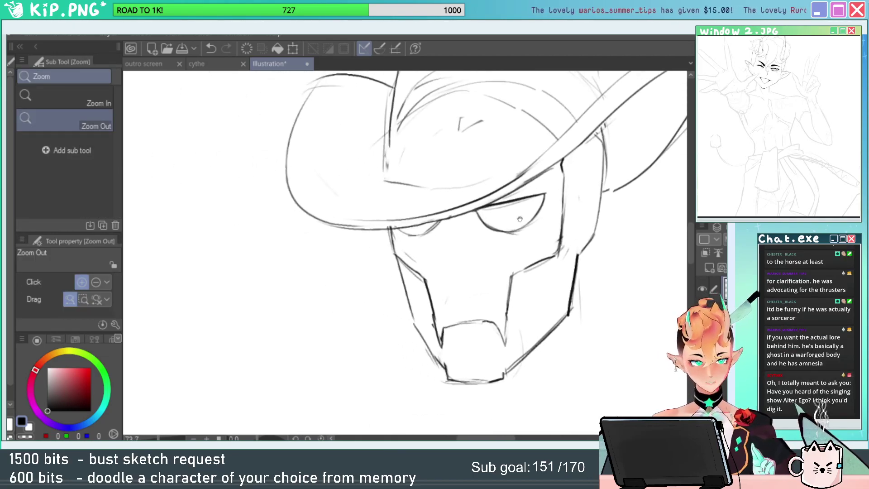
{"action": "left_click_drag", "start_coordinate": [541, 190], "coordinate": [510, 234]}
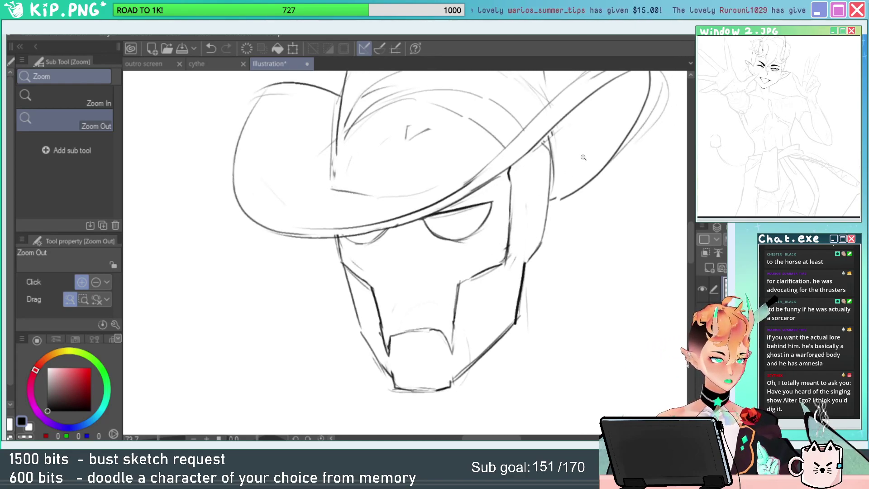
Redraw the vertical face-plate edge beside the right eye with an angled top under the brim and a cleaner lower corner.
{"action": "left_click_drag", "start_coordinate": [509, 181], "coordinate": [554, 179]}
{"action": "key", "text": "e"}
{"action": "left_click_drag", "start_coordinate": [523, 155], "coordinate": [521, 177]}
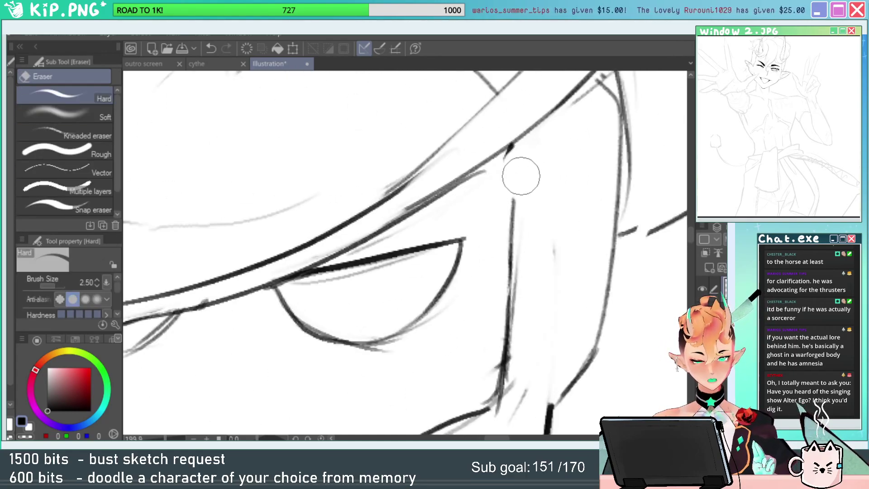
{"action": "key", "text": "b"}
{"action": "mouse_move", "coordinate": [509, 147]}
{"action": "left_mouse_down"}
{"action": "mouse_move", "coordinate": [511, 281]}
{"action": "mouse_move", "coordinate": [544, 151]}
{"action": "mouse_move", "coordinate": [527, 277]}
{"action": "left_mouse_up"}
{"action": "key", "text": "e"}
{"action": "left_click_drag", "start_coordinate": [517, 196], "coordinate": [514, 231]}
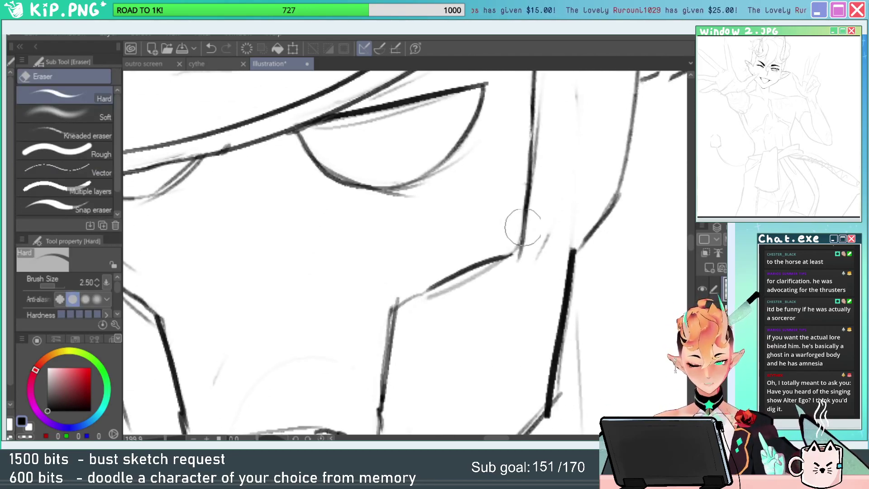
{"action": "key", "text": "b"}
{"action": "scroll", "coordinate": [522, 233], "scroll_direction": "down", "scroll_amount": 5}
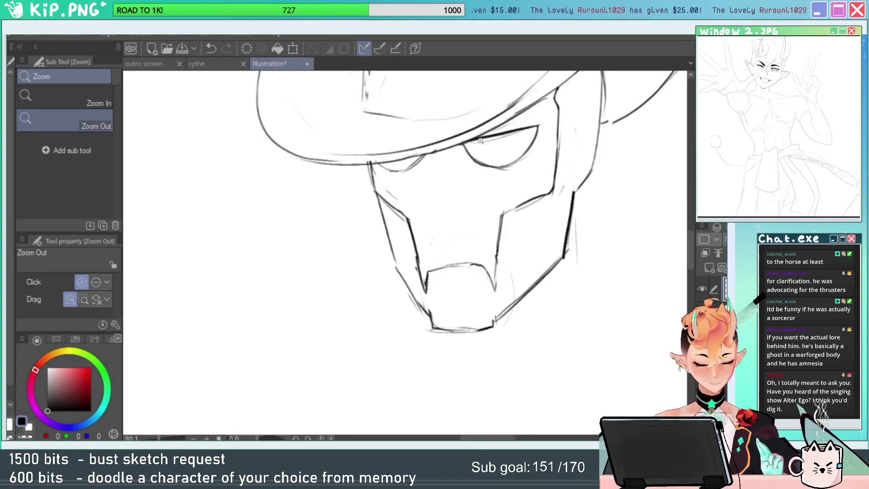
Draw a thick black wedge of shadow along the right inner face-plate edge above the mouth plate's corner.
{"action": "scroll", "coordinate": [520, 225], "scroll_direction": "up", "scroll_amount": 5}
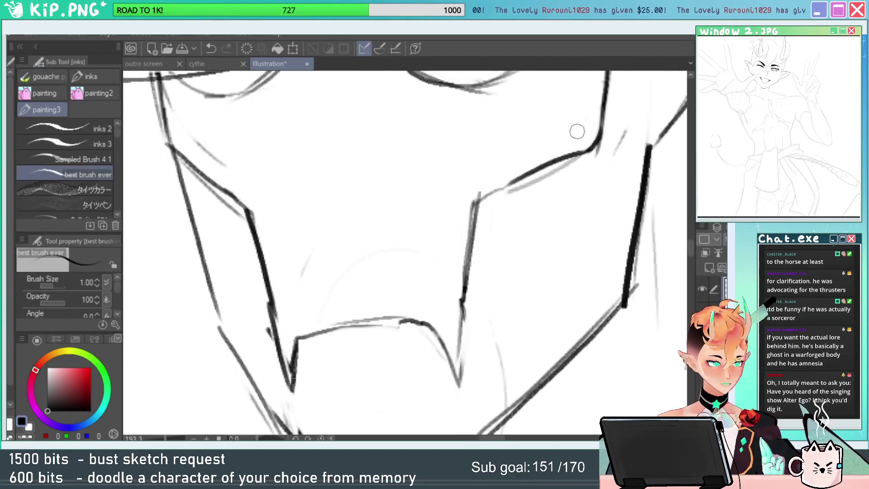
{"action": "left_click_drag", "start_coordinate": [538, 240], "coordinate": [497, 238]}
{"action": "left_click_drag", "start_coordinate": [441, 307], "coordinate": [467, 265]}
{"action": "mouse_move", "coordinate": [458, 213]}
{"action": "left_mouse_down"}
{"action": "mouse_move", "coordinate": [467, 265]}
{"action": "mouse_move", "coordinate": [461, 259]}
{"action": "mouse_move", "coordinate": [441, 329]}
{"action": "left_mouse_up"}
{"action": "key", "text": "ctrl+z"}
{"action": "key", "text": "ctrl+z"}
{"action": "left_click_drag", "start_coordinate": [452, 252], "coordinate": [444, 312]}
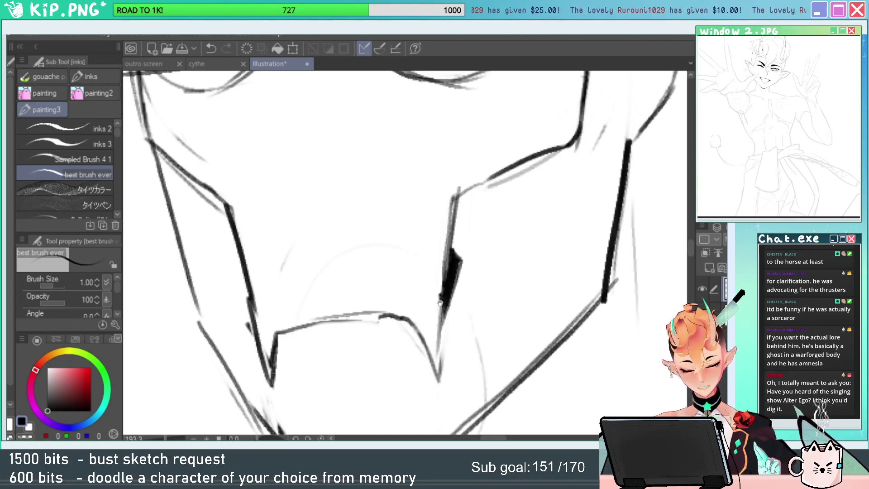
Thicken the chin's left side and lower-left corner, and erase the stray lines around the chin.
{"action": "mouse_move", "coordinate": [278, 396]}
{"action": "left_mouse_down"}
{"action": "mouse_move", "coordinate": [336, 289]}
{"action": "mouse_move", "coordinate": [341, 351]}
{"action": "mouse_move", "coordinate": [394, 369]}
{"action": "left_mouse_up"}
{"action": "key", "text": "e"}
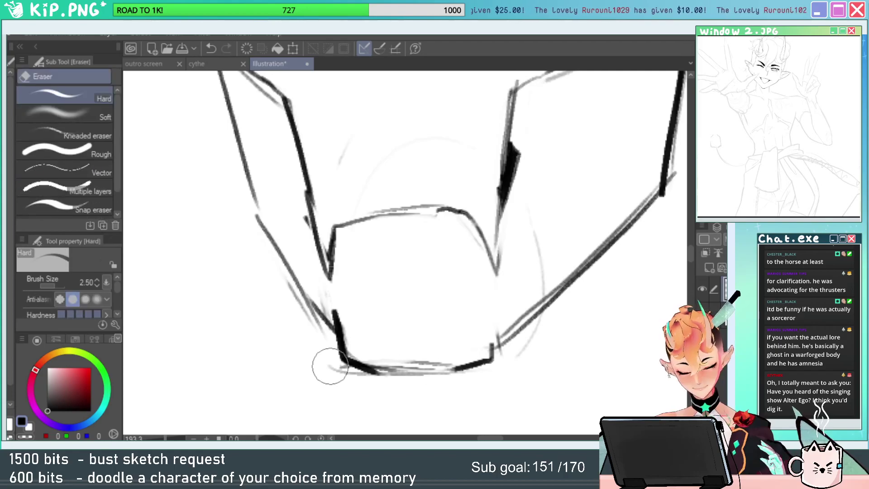
{"action": "mouse_move", "coordinate": [329, 361]}
{"action": "left_mouse_down"}
{"action": "mouse_move", "coordinate": [473, 366]}
{"action": "mouse_move", "coordinate": [481, 375]}
{"action": "mouse_move", "coordinate": [482, 334]}
{"action": "mouse_move", "coordinate": [405, 344]}
{"action": "mouse_move", "coordinate": [456, 312]}
{"action": "mouse_move", "coordinate": [482, 320]}
{"action": "left_mouse_up"}
{"action": "key", "text": "b"}
Lasso the chin outline and adjust it slightly with a transform.
{"action": "key", "text": "alt+space"}
{"action": "scroll", "coordinate": [482, 333], "scroll_direction": "up", "scroll_amount": 3}
{"action": "key", "text": "m"}
{"action": "key", "text": "ctrl+t"}
{"action": "left_click_drag", "start_coordinate": [473, 361], "coordinate": [473, 358]}
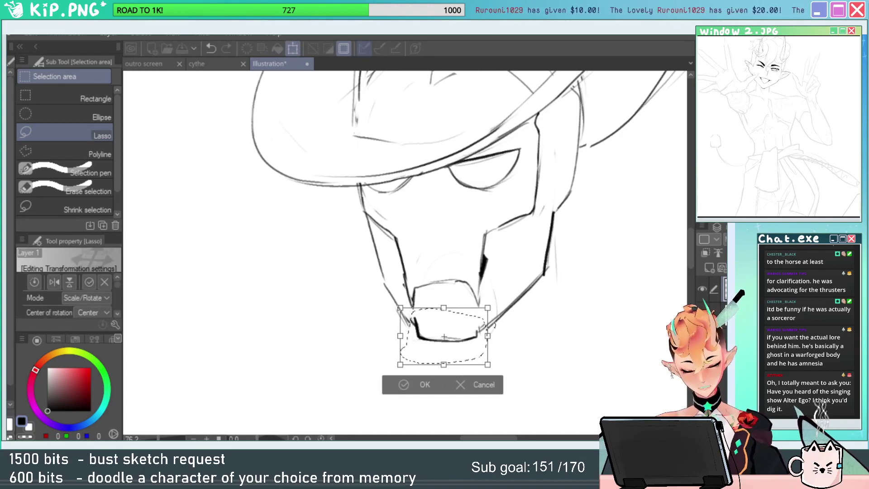
{"action": "key", "text": "Return"}
{"action": "key", "text": "ctrl+d"}
Redraw the lower jaw lines on both sides of the chin as darker, cleaner diagonals and erase the doubled lines.
{"action": "key", "text": "p"}
{"action": "scroll", "coordinate": [426, 308], "scroll_direction": "up", "scroll_amount": 3}
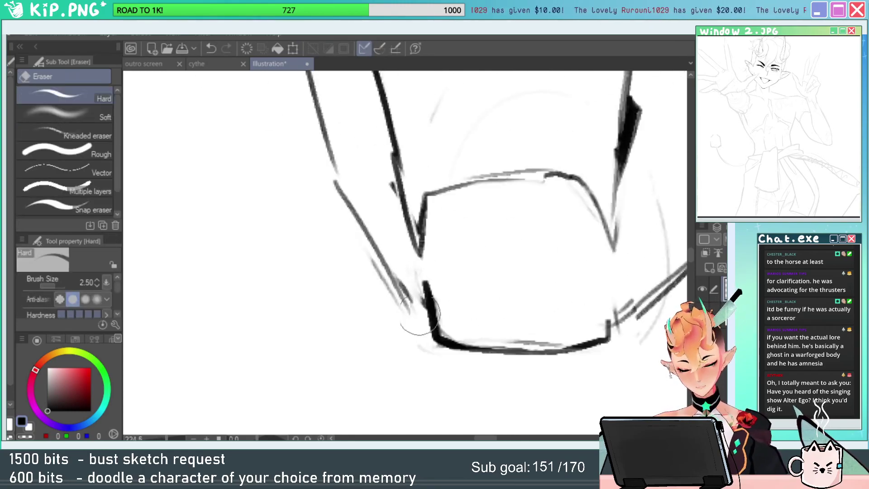
{"action": "left_click_drag", "start_coordinate": [335, 182], "coordinate": [425, 306]}
{"action": "key", "text": "alt+space"}
{"action": "mouse_move", "coordinate": [547, 287]}
{"action": "left_mouse_down"}
{"action": "mouse_move", "coordinate": [516, 353]}
{"action": "mouse_move", "coordinate": [504, 357]}
{"action": "left_mouse_up"}
{"action": "key", "text": "e"}
{"action": "mouse_move", "coordinate": [513, 323]}
{"action": "left_mouse_down"}
{"action": "mouse_move", "coordinate": [516, 332]}
{"action": "mouse_move", "coordinate": [587, 268]}
{"action": "left_mouse_up"}
{"action": "key", "text": "p"}
{"action": "left_click_drag", "start_coordinate": [504, 337], "coordinate": [616, 239]}
{"action": "key", "text": "alt+space"}
{"action": "left_click_drag", "start_coordinate": [609, 278], "coordinate": [594, 286]}
{"action": "left_click_drag", "start_coordinate": [629, 261], "coordinate": [568, 297]}
{"action": "left_click_drag", "start_coordinate": [454, 278], "coordinate": [485, 294]}
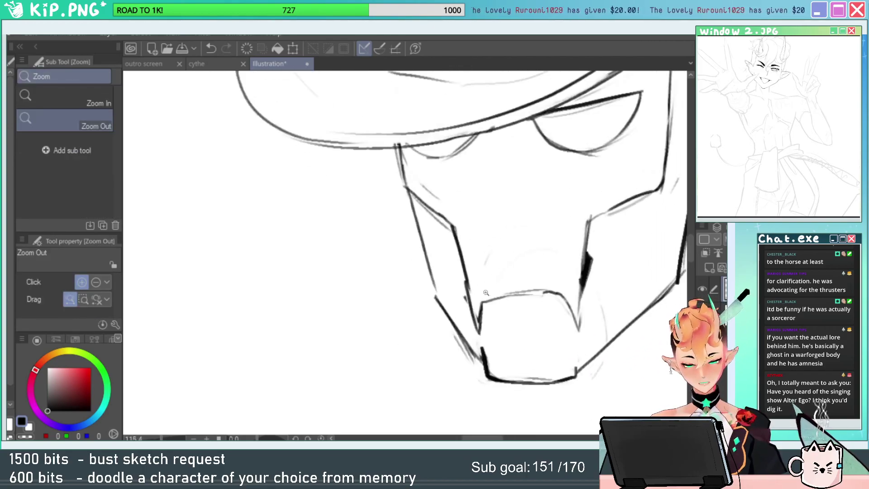
Redraw the left cheek outline and the short face edge under the brim with darker, cleaner strokes.
{"action": "key", "text": "e"}
{"action": "left_click_drag", "start_coordinate": [407, 202], "coordinate": [436, 297]}
{"action": "key", "text": "p"}
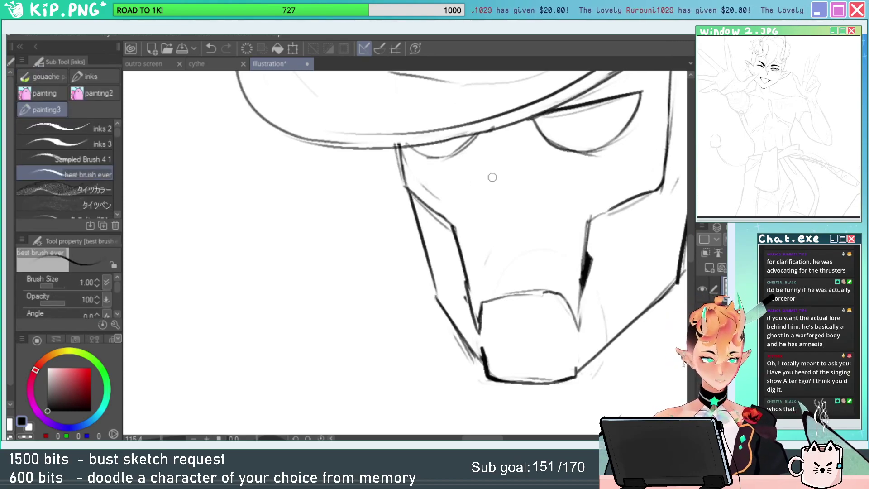
{"action": "key", "text": "ctrl+space"}
{"action": "key", "text": "e"}
{"action": "mouse_move", "coordinate": [398, 160]}
{"action": "left_mouse_down"}
{"action": "mouse_move", "coordinate": [428, 164]}
{"action": "mouse_move", "coordinate": [399, 161]}
{"action": "mouse_move", "coordinate": [407, 203]}
{"action": "left_mouse_up"}
{"action": "key", "text": "p"}
{"action": "key", "text": "ctrl+space"}
{"action": "left_click", "coordinate": [486, 227]}
{"action": "left_click_drag", "start_coordinate": [591, 280], "coordinate": [515, 285]}
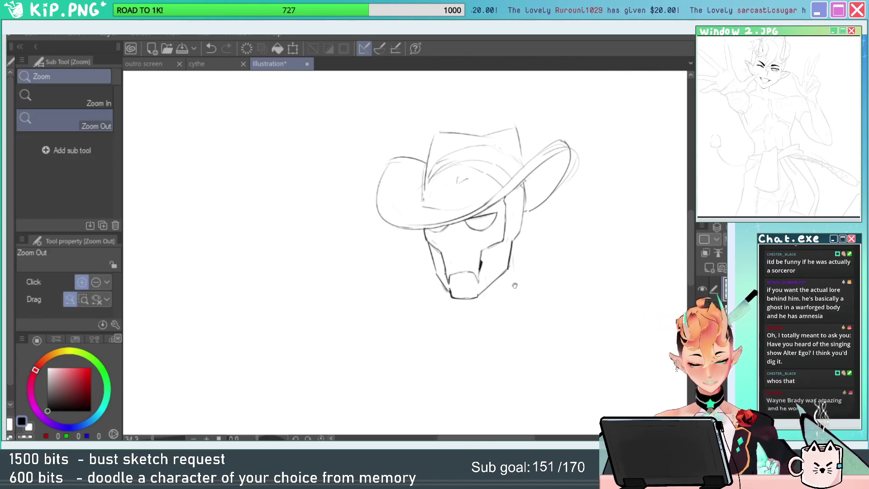
Replace the right cheek's diagonal face-plate edge with one clean line up to the vertical edge beside the eye.
{"action": "left_click_drag", "start_coordinate": [485, 234], "coordinate": [517, 254]}
{"action": "key", "text": "e"}
{"action": "left_click_drag", "start_coordinate": [481, 297], "coordinate": [549, 251]}
{"action": "key", "text": "p"}
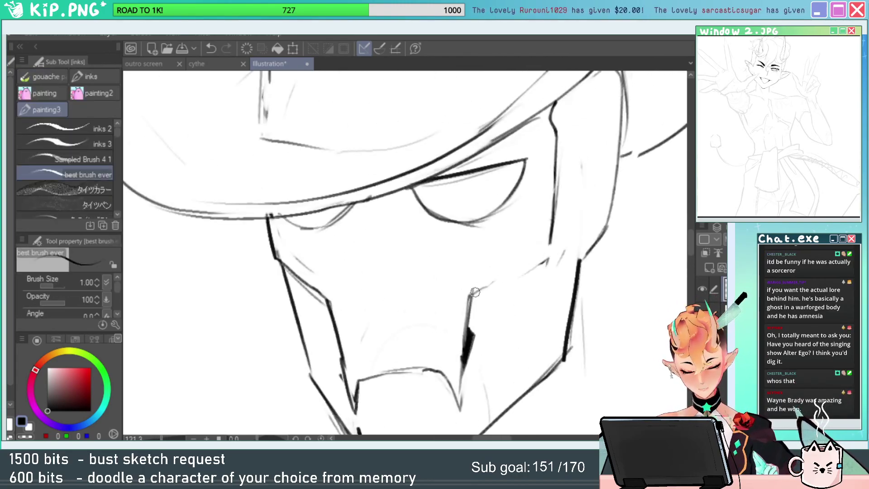
{"action": "left_click_drag", "start_coordinate": [473, 292], "coordinate": [542, 248]}
{"action": "key", "text": "ctrl+space"}
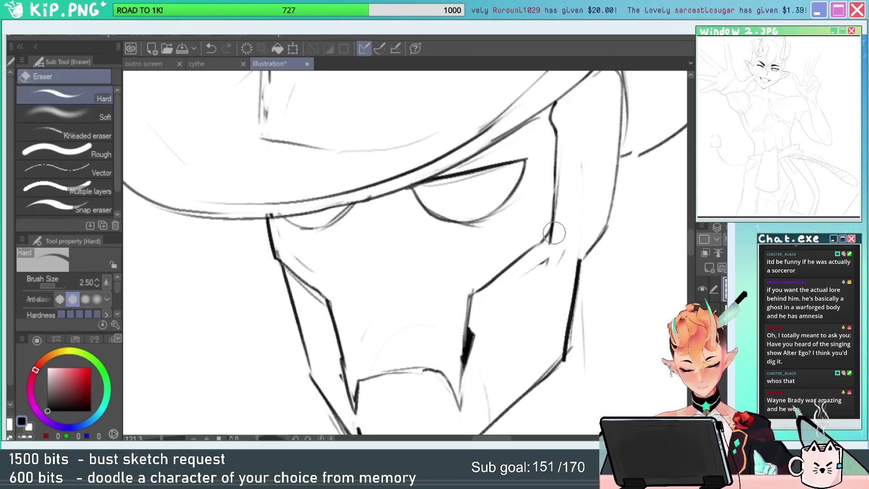
{"action": "left_click", "coordinate": [542, 284]}
{"action": "left_click_drag", "start_coordinate": [577, 304], "coordinate": [568, 280]}
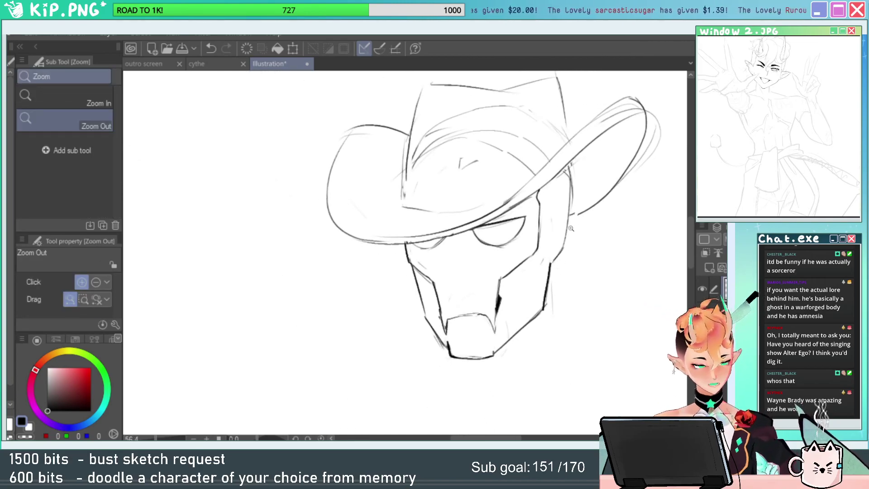
Add a matching black wedge of shadow along the left inner face-plate edge and erase the stray lines outside the left jaw.
{"action": "scroll", "coordinate": [452, 331], "scroll_direction": "up", "scroll_amount": 5}
{"action": "key", "text": "p"}
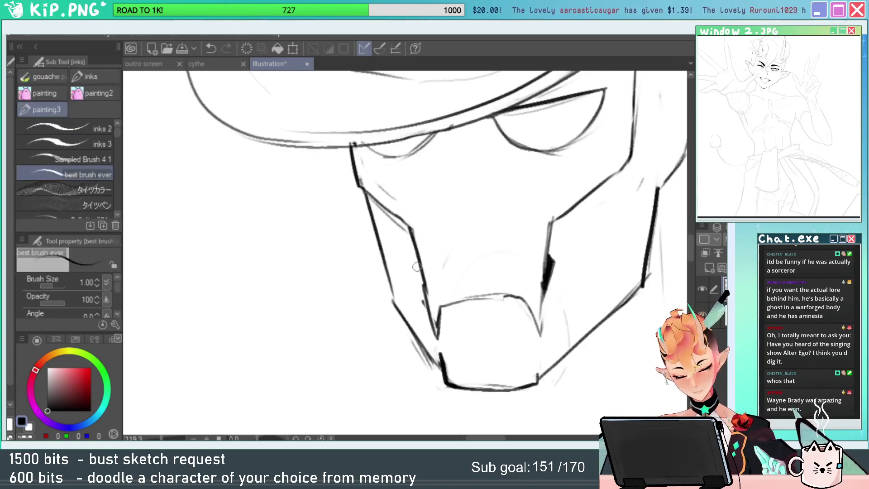
{"action": "left_click_drag", "start_coordinate": [416, 267], "coordinate": [428, 310]}
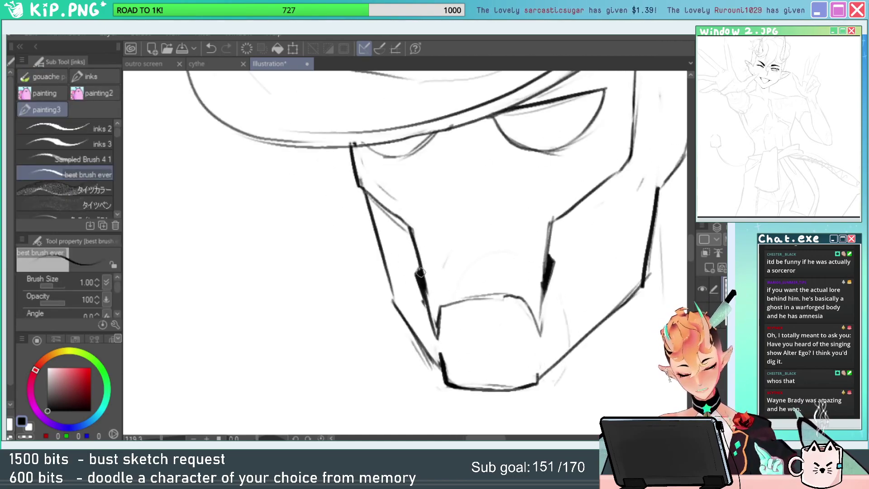
{"action": "key", "text": "e"}
{"action": "left_click_drag", "start_coordinate": [412, 267], "coordinate": [415, 296]}
{"action": "left_click_drag", "start_coordinate": [434, 372], "coordinate": [414, 346]}
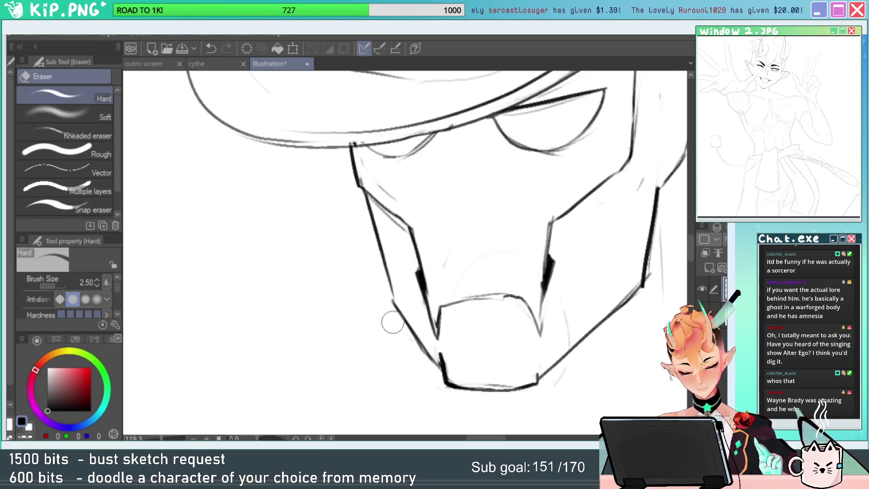
{"action": "key", "text": "ctrl+space"}
{"action": "left_click_drag", "start_coordinate": [625, 258], "coordinate": [573, 244]}
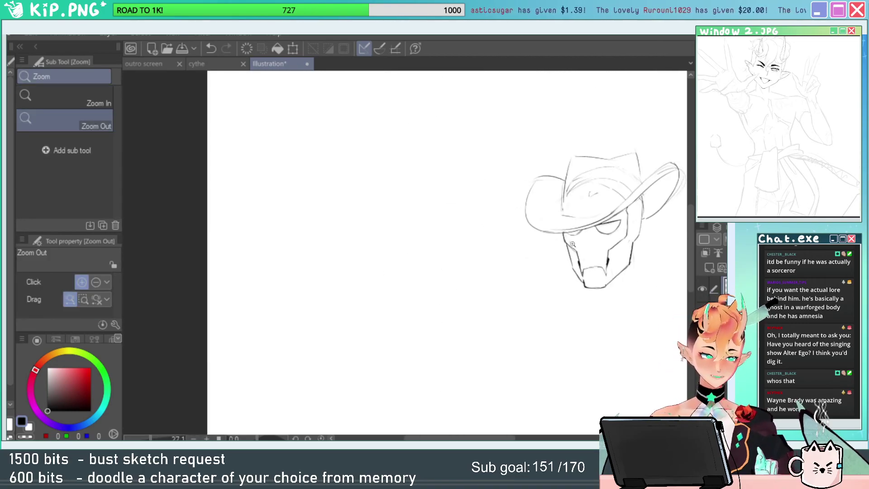
{"action": "scroll", "coordinate": [520, 314], "scroll_direction": "up", "scroll_amount": 5}
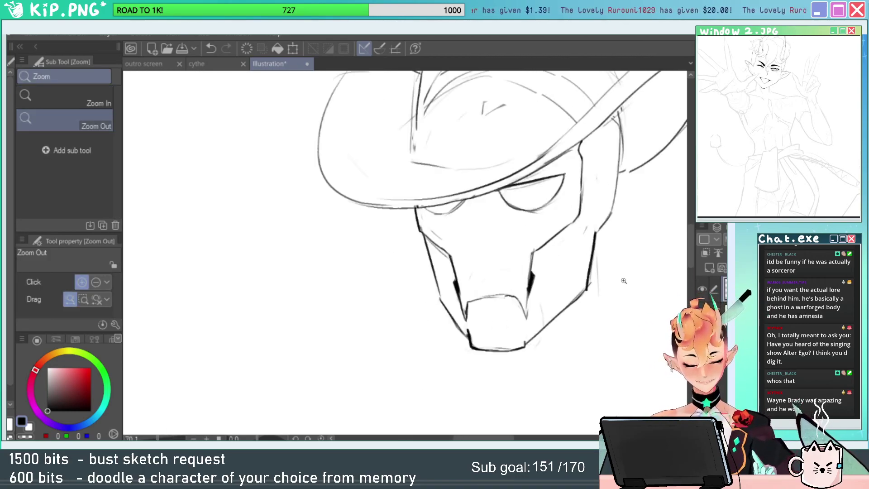
Close the mouth plate's right side with a vertical line and draw an inner vertical edge on the right cheek panel.
{"action": "key", "text": "p"}
{"action": "left_click_drag", "start_coordinate": [528, 299], "coordinate": [526, 347]}
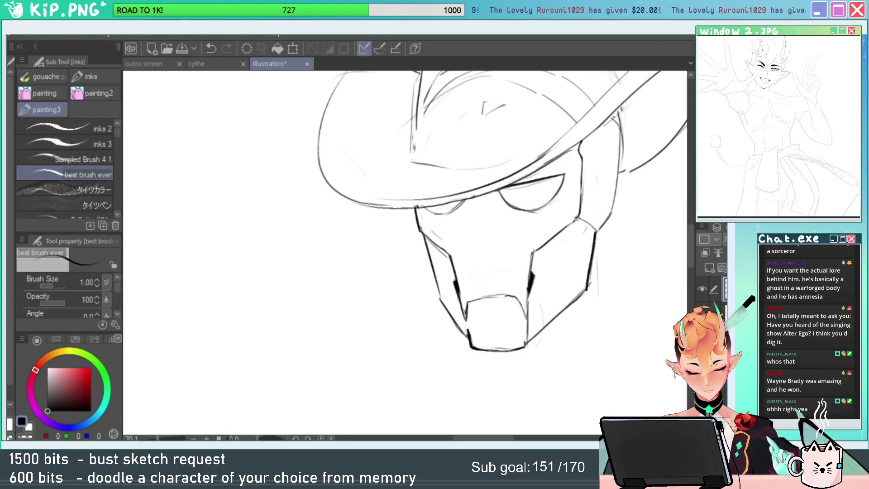
{"action": "key", "text": "ctrl+z"}
{"action": "left_click_drag", "start_coordinate": [584, 227], "coordinate": [583, 294]}
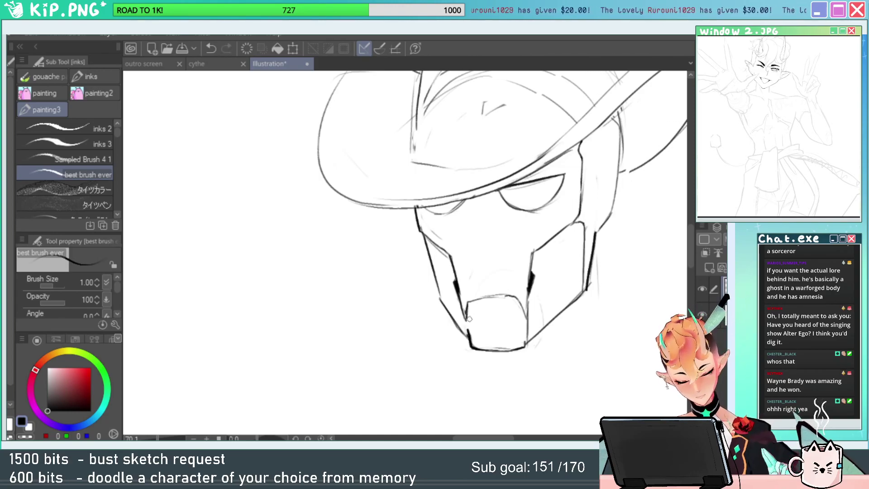
{"action": "left_click_drag", "start_coordinate": [465, 315], "coordinate": [470, 342]}
{"action": "key", "text": "ctrl+z"}
{"action": "key", "text": "ctrl+z"}
Darken the corner where the eye-side edge meets the right cheek plate and draw a small oval joint under the brim.
{"action": "left_click_drag", "start_coordinate": [605, 238], "coordinate": [553, 272]}
{"action": "scroll", "coordinate": [539, 249], "scroll_direction": "up", "scroll_amount": 4}
{"action": "key", "text": "e"}
{"action": "key", "text": "p"}
{"action": "left_click_drag", "start_coordinate": [502, 240], "coordinate": [478, 270]}
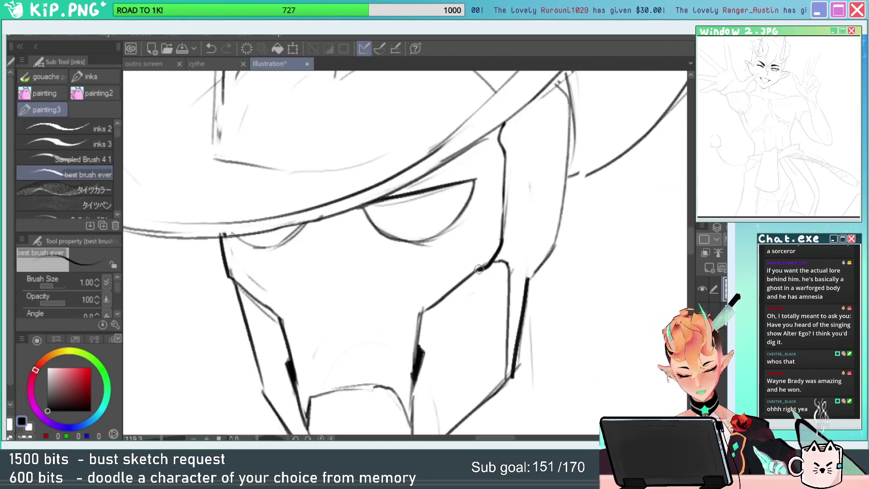
{"action": "left_click_drag", "start_coordinate": [551, 216], "coordinate": [556, 247]}
{"action": "mouse_move", "coordinate": [511, 185]}
{"action": "left_mouse_down"}
{"action": "mouse_move", "coordinate": [519, 149]}
{"action": "mouse_move", "coordinate": [523, 174]}
{"action": "mouse_move", "coordinate": [510, 184]}
{"action": "left_mouse_up"}
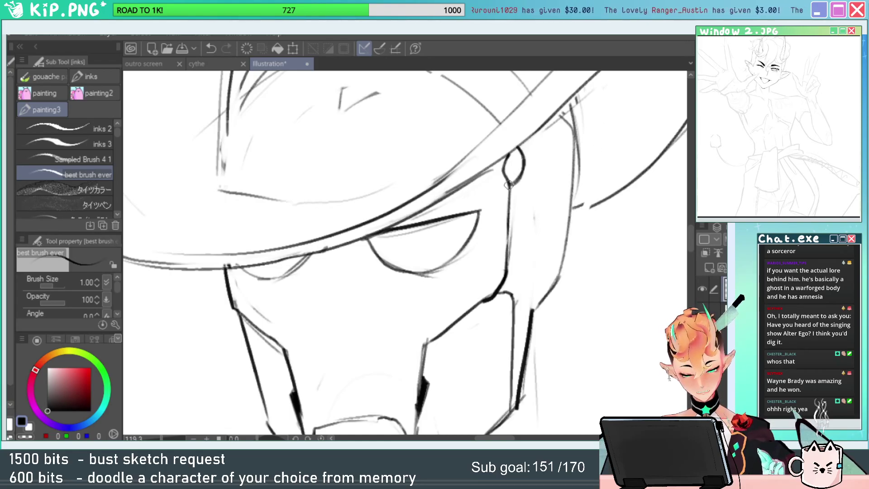
{"action": "left_click_drag", "start_coordinate": [504, 278], "coordinate": [533, 310]}
Draw a rounded ear panel on the side of the head, above the right cheek plate.
{"action": "key", "text": "ctrl+space"}
{"action": "left_click_drag", "start_coordinate": [570, 269], "coordinate": [556, 212]}
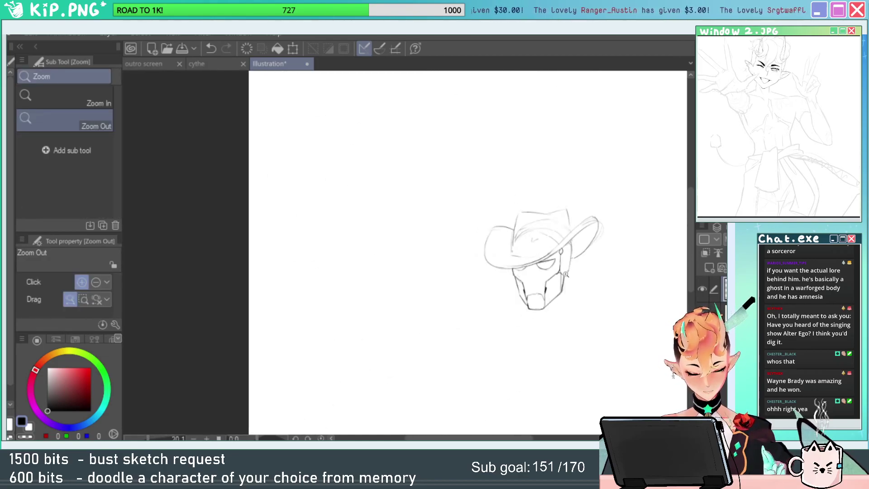
{"action": "left_click_drag", "start_coordinate": [566, 274], "coordinate": [599, 229]}
{"action": "left_click_drag", "start_coordinate": [557, 265], "coordinate": [571, 219]}
{"action": "key", "text": "e"}
{"action": "key", "text": "p"}
{"action": "key", "text": "ctrl+z"}
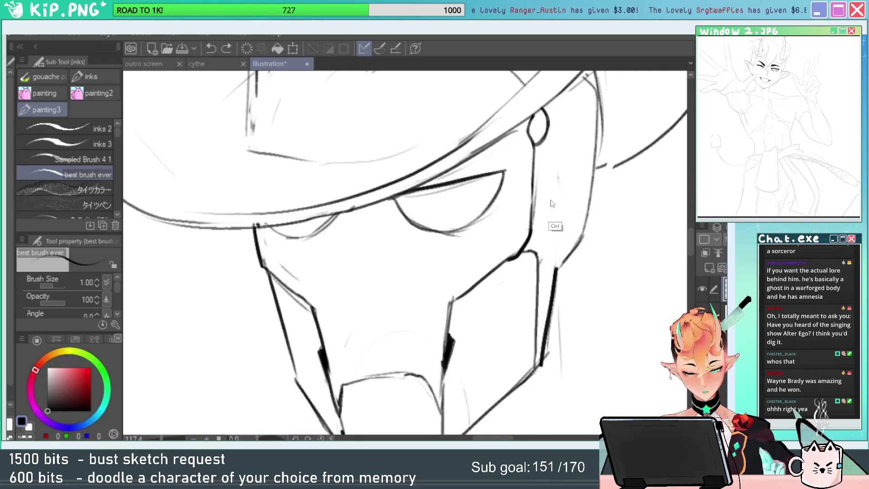
{"action": "mouse_move", "coordinate": [535, 228]}
{"action": "left_mouse_down"}
{"action": "mouse_move", "coordinate": [536, 216]}
{"action": "mouse_move", "coordinate": [568, 249]}
{"action": "mouse_move", "coordinate": [603, 230]}
{"action": "left_mouse_up"}
Flip the whole head sketch horizontally.
{"action": "key", "text": "ctrl+space"}
{"action": "key", "text": "space"}
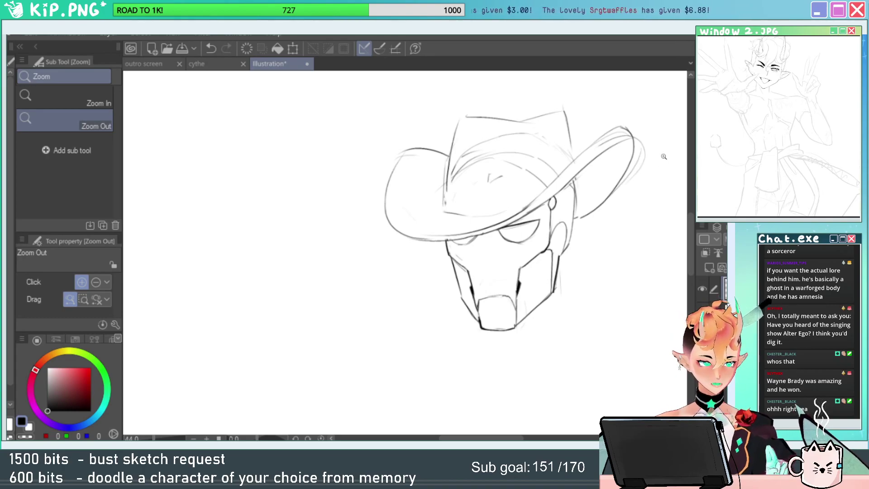
{"action": "left_click", "coordinate": [607, 178]}
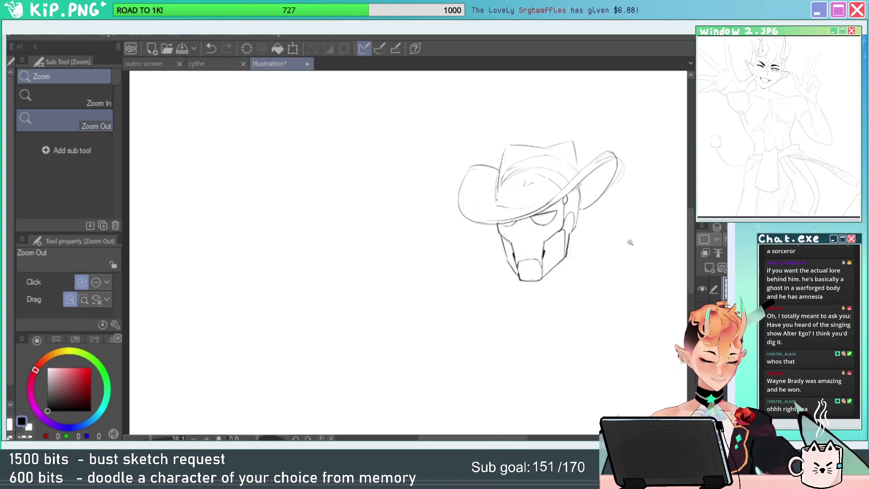
{"action": "key", "text": "ctrl+t"}
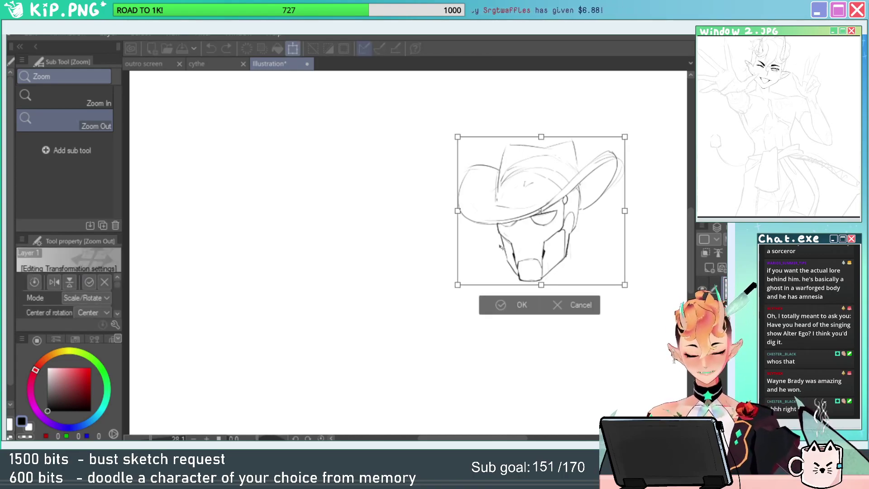
{"action": "right_click", "coordinate": [585, 208]}
{"action": "left_click", "coordinate": [660, 365]}
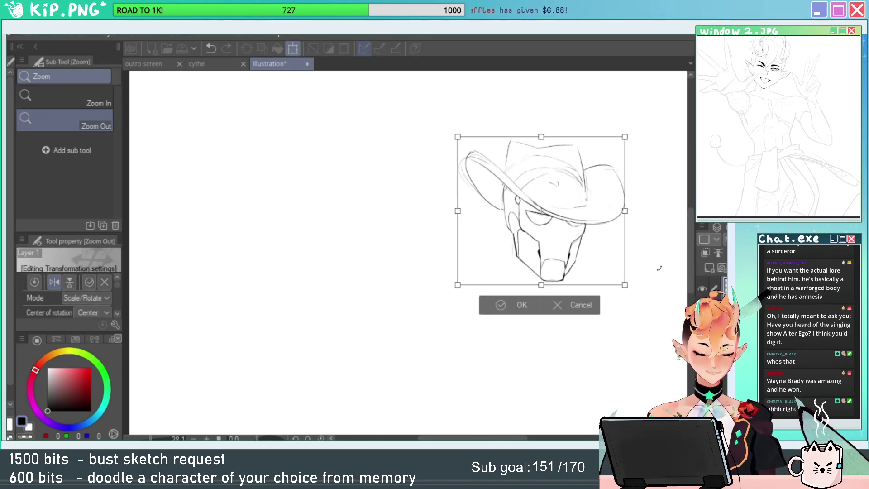
{"action": "key", "text": "Return"}
Lasso-select the hat's crown, transform it with a slight rotation, and deselect it.
{"action": "mouse_move", "coordinate": [592, 182]}
{"action": "left_mouse_down"}
{"action": "mouse_move", "coordinate": [626, 202]}
{"action": "mouse_move", "coordinate": [577, 255]}
{"action": "mouse_move", "coordinate": [497, 208]}
{"action": "mouse_move", "coordinate": [322, 174]}
{"action": "mouse_move", "coordinate": [544, 141]}
{"action": "mouse_move", "coordinate": [541, 186]}
{"action": "mouse_move", "coordinate": [556, 229]}
{"action": "left_mouse_up"}
{"action": "key", "text": "m"}
{"action": "key", "text": "ctrl+t"}
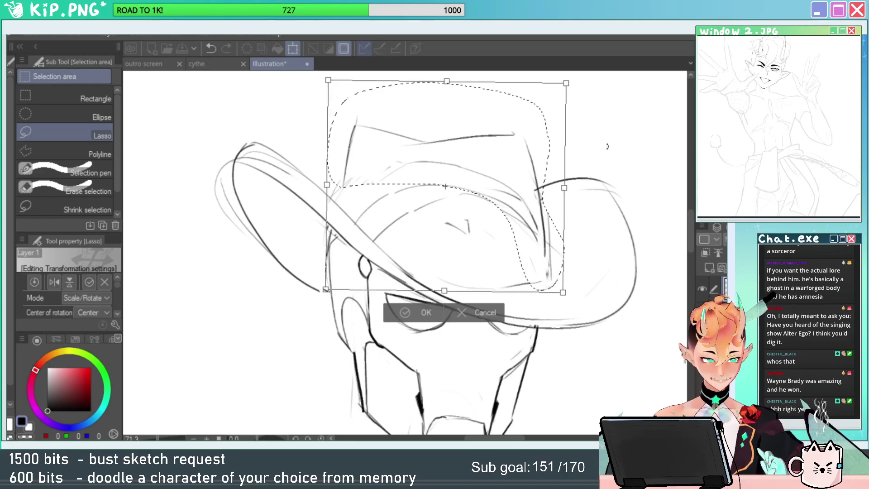
{"action": "key", "text": "Return"}
{"action": "key", "text": "ctrl+d"}
Erase the curved construction lines across the crown with the Hard eraser at size 12, finishing at size 6.
{"action": "key", "text": "e"}
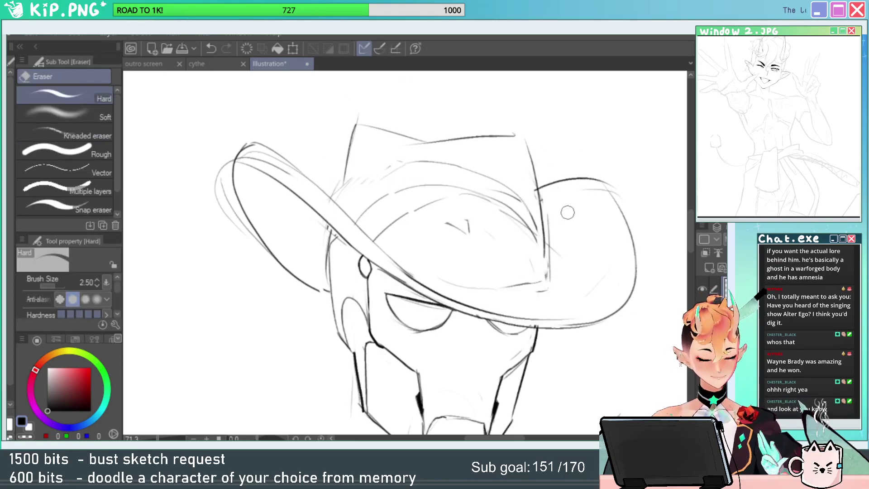
{"action": "key", "text": "bracketright"}
{"action": "key", "text": "bracketright"}
{"action": "key", "text": "bracketright"}
{"action": "key", "text": "bracketright"}
{"action": "key", "text": "bracketright"}
{"action": "key", "text": "bracketright"}
{"action": "key", "text": "bracketright"}
{"action": "key", "text": "bracketright"}
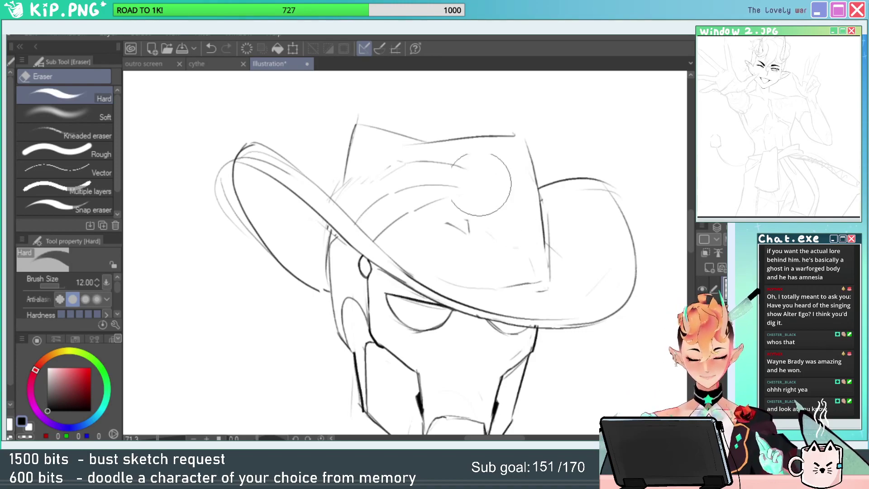
{"action": "key", "text": "bracketleft"}
{"action": "key", "text": "bracketleft"}
{"action": "key", "text": "bracketleft"}
{"action": "key", "text": "bracketleft"}
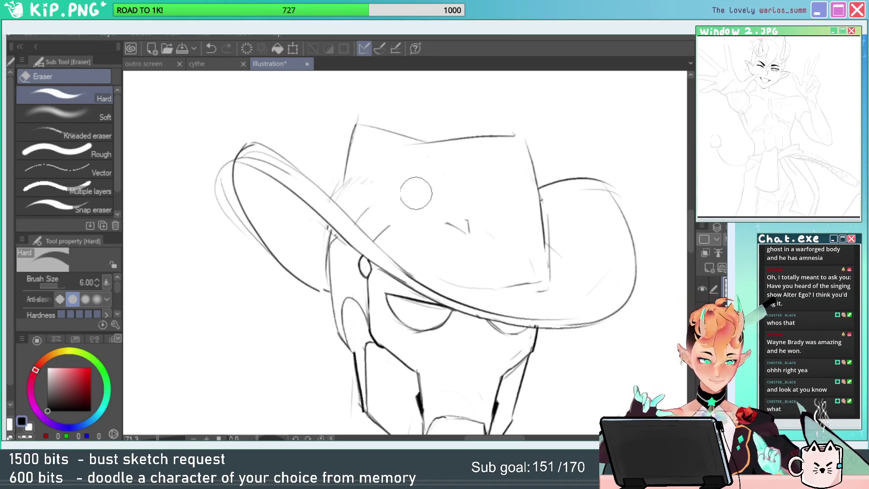
Redraw the crown's left edge darker down to the brim and round off its upper left corner.
{"action": "key", "text": "p"}
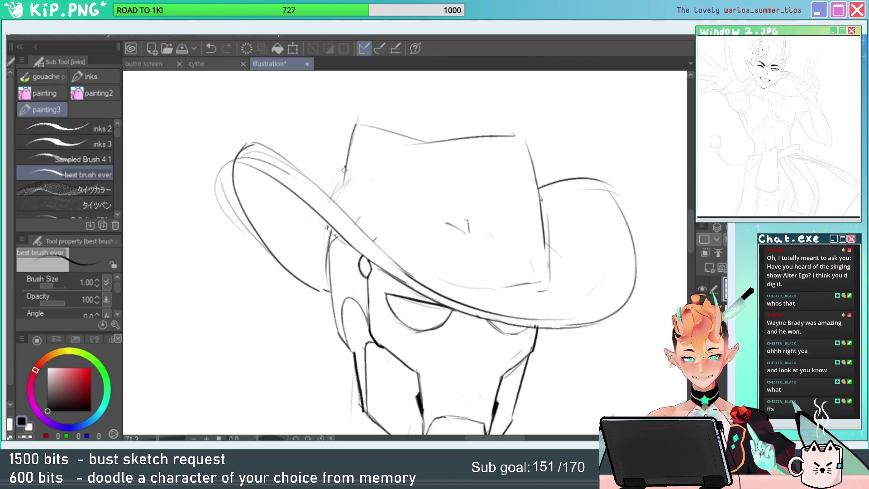
{"action": "left_click_drag", "start_coordinate": [344, 170], "coordinate": [336, 200]}
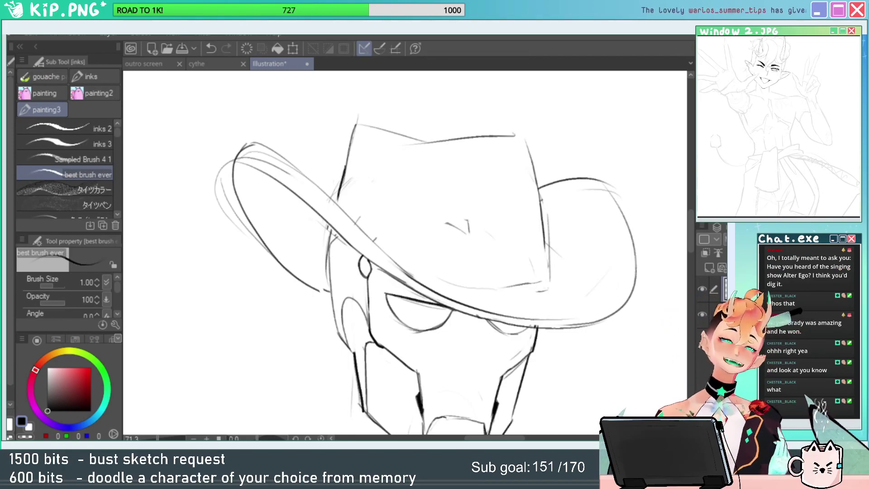
{"action": "left_click_drag", "start_coordinate": [344, 175], "coordinate": [368, 127]}
{"action": "left_click_drag", "start_coordinate": [585, 172], "coordinate": [585, 133]}
Erase the small mark in the middle of the crown and draw the curved base line where the crown meets the brim.
{"action": "key", "text": "e"}
{"action": "left_click_drag", "start_coordinate": [460, 182], "coordinate": [494, 193]}
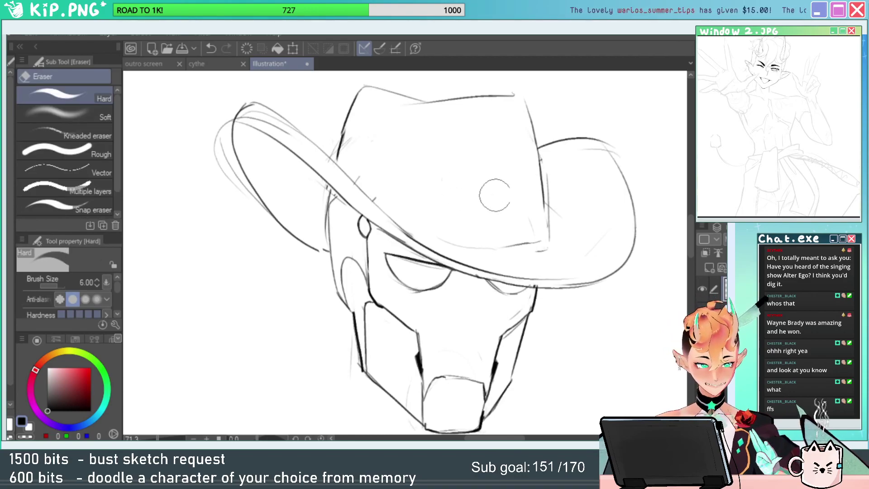
{"action": "key", "text": "p"}
{"action": "mouse_move", "coordinate": [540, 248]}
{"action": "left_mouse_down"}
{"action": "mouse_move", "coordinate": [417, 229]}
{"action": "mouse_move", "coordinate": [471, 252]}
{"action": "mouse_move", "coordinate": [549, 237]}
{"action": "left_mouse_up"}
{"action": "key", "text": "ctrl+z"}
Erase the stray doubled lines around the crown's lower right corner.
{"action": "key", "text": "e"}
{"action": "left_click_drag", "start_coordinate": [553, 186], "coordinate": [547, 215]}
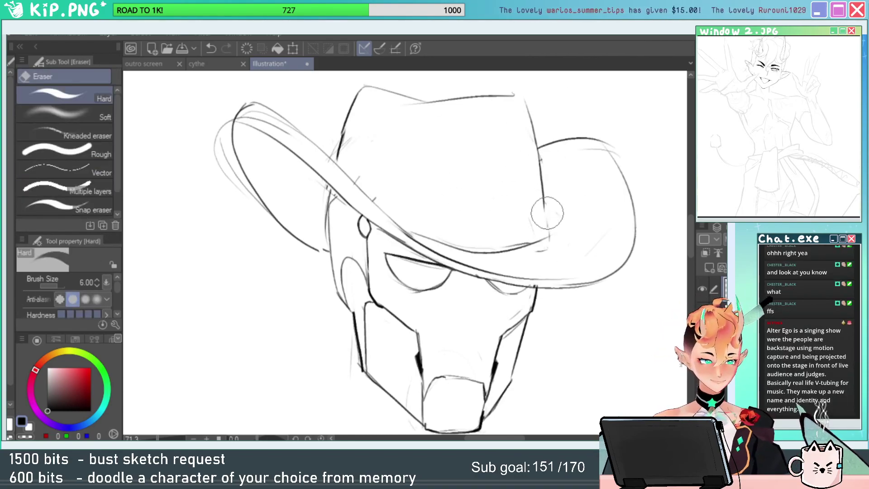
{"action": "key", "text": "p"}
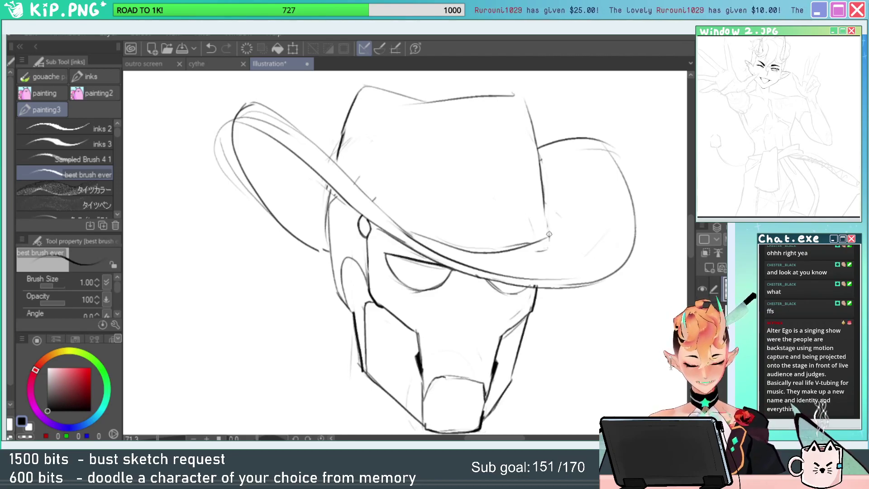
{"action": "key", "text": "e"}
{"action": "left_click_drag", "start_coordinate": [551, 240], "coordinate": [533, 246]}
{"action": "key", "text": "p"}
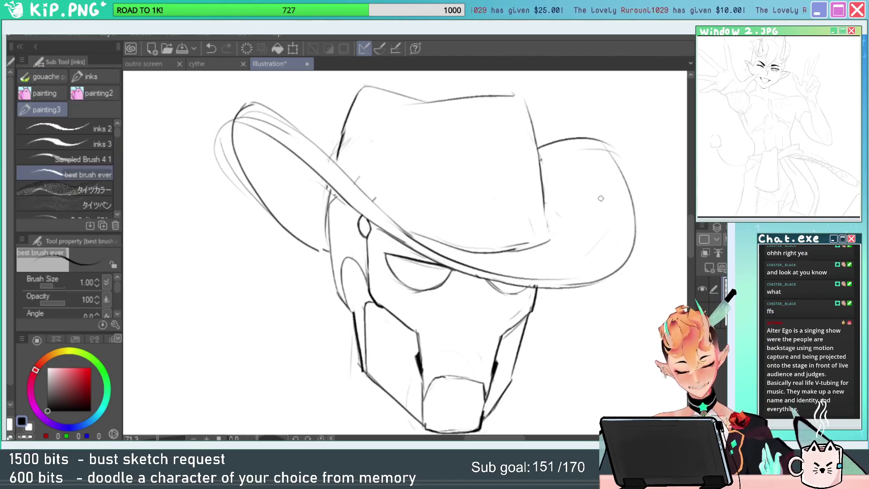
Redraw the lower right curve of the hat brim with a darker line and erase the doubled outer line.
{"action": "key", "text": "alt+space"}
{"action": "left_click_drag", "start_coordinate": [617, 249], "coordinate": [596, 250]}
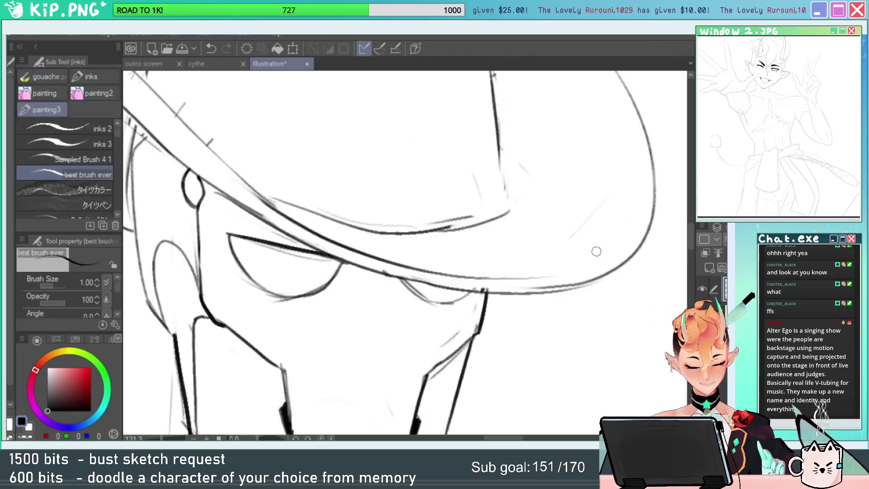
{"action": "mouse_move", "coordinate": [492, 280]}
{"action": "left_mouse_down"}
{"action": "mouse_move", "coordinate": [627, 235]}
{"action": "mouse_move", "coordinate": [652, 213]}
{"action": "mouse_move", "coordinate": [509, 280]}
{"action": "left_mouse_up"}
{"action": "key", "text": "ctrl+z"}
{"action": "key", "text": "alt+space"}
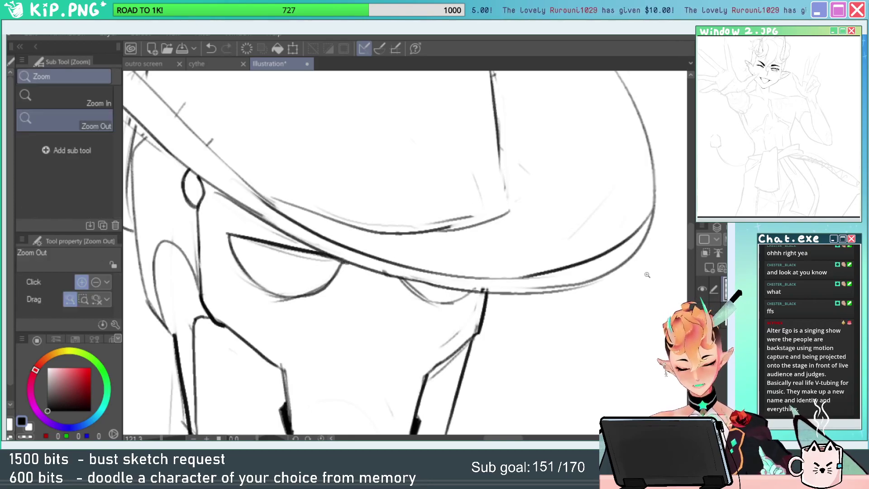
{"action": "left_click_drag", "start_coordinate": [605, 307], "coordinate": [557, 308]}
{"action": "left_click_drag", "start_coordinate": [622, 292], "coordinate": [668, 292]}
{"action": "key", "text": "e"}
{"action": "left_click_drag", "start_coordinate": [626, 252], "coordinate": [607, 289]}
{"action": "key", "text": "p"}
{"action": "mouse_move", "coordinate": [625, 235]}
{"action": "left_mouse_down"}
{"action": "mouse_move", "coordinate": [609, 274]}
{"action": "mouse_move", "coordinate": [619, 277]}
{"action": "mouse_move", "coordinate": [627, 323]}
{"action": "left_mouse_up"}
Draw a curved hat-band line across the crown just above the brim.
{"action": "key", "text": "alt+space"}
{"action": "key", "text": "e"}
{"action": "key", "text": "p"}
{"action": "left_click_drag", "start_coordinate": [544, 263], "coordinate": [361, 242]}
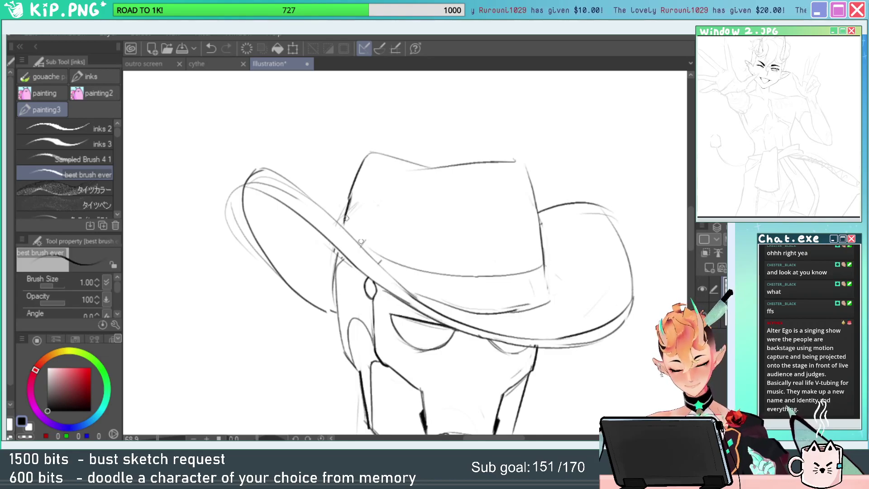
{"action": "key", "text": "ctrl+z"}
{"action": "left_click_drag", "start_coordinate": [405, 268], "coordinate": [516, 270]}
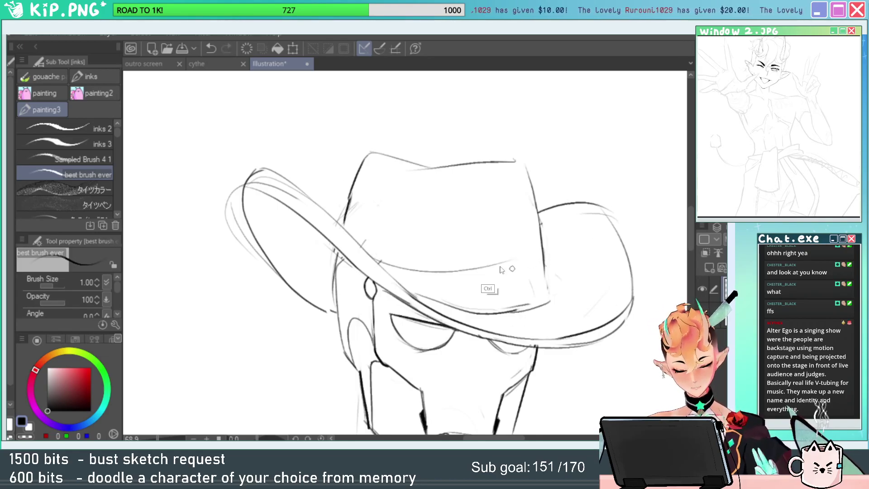
{"action": "key", "text": "ctrl+z"}
{"action": "mouse_move", "coordinate": [379, 261]}
{"action": "left_mouse_down"}
{"action": "mouse_move", "coordinate": [531, 269]}
{"action": "mouse_move", "coordinate": [549, 310]}
{"action": "mouse_move", "coordinate": [507, 312]}
{"action": "mouse_move", "coordinate": [481, 256]}
{"action": "left_mouse_up"}
{"action": "key", "text": "ctrl+z"}
Sketch a large S-shaped curl over the right side of the crown and darken its upper hook.
{"action": "mouse_move", "coordinate": [528, 317]}
{"action": "left_mouse_down"}
{"action": "mouse_move", "coordinate": [464, 312]}
{"action": "mouse_move", "coordinate": [481, 238]}
{"action": "mouse_move", "coordinate": [490, 317]}
{"action": "mouse_move", "coordinate": [464, 282]}
{"action": "mouse_move", "coordinate": [485, 190]}
{"action": "mouse_move", "coordinate": [541, 221]}
{"action": "left_mouse_up"}
{"action": "key", "text": "ctrl+z"}
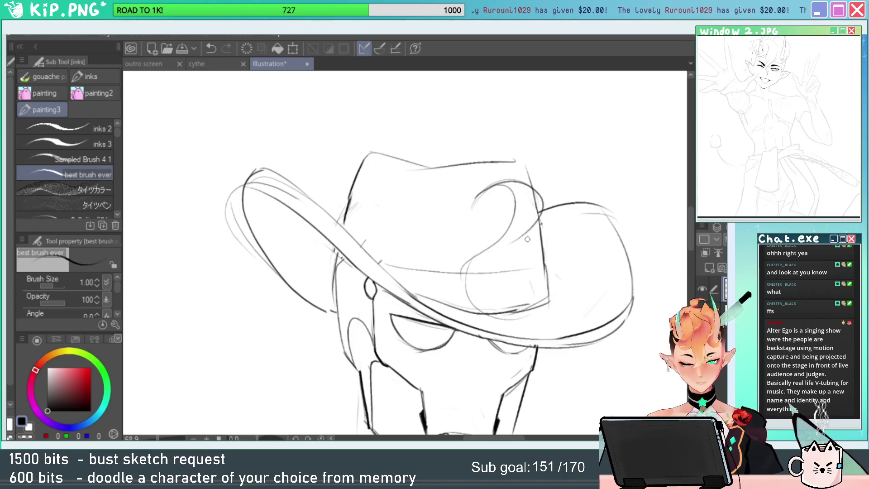
{"action": "mouse_move", "coordinate": [504, 241]}
{"action": "left_mouse_down"}
{"action": "mouse_move", "coordinate": [538, 303]}
{"action": "mouse_move", "coordinate": [507, 319]}
{"action": "mouse_move", "coordinate": [539, 272]}
{"action": "mouse_move", "coordinate": [633, 231]}
{"action": "left_mouse_up"}
{"action": "key", "text": "alt+space"}
{"action": "scroll", "coordinate": [529, 290], "scroll_direction": "up", "scroll_amount": 8}
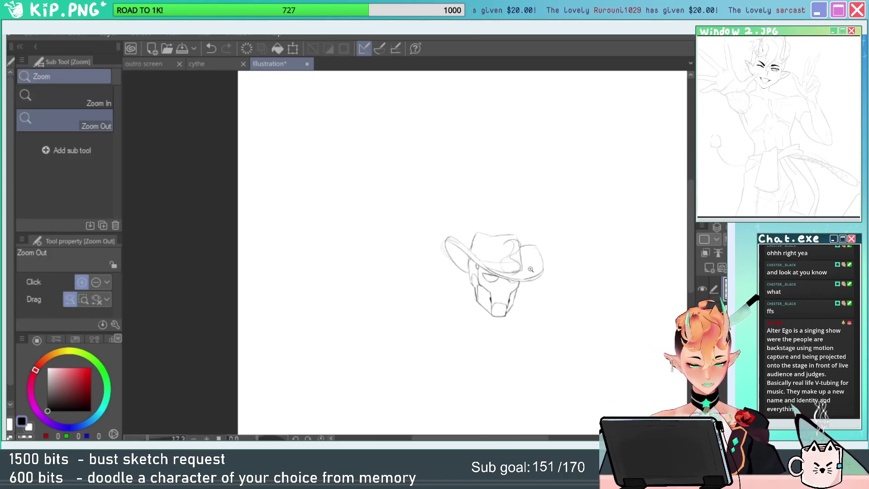
{"action": "key", "text": "e"}
{"action": "key", "text": "b"}
{"action": "mouse_move", "coordinate": [515, 325]}
{"action": "left_mouse_down"}
{"action": "mouse_move", "coordinate": [493, 330]}
{"action": "mouse_move", "coordinate": [534, 310]}
{"action": "mouse_move", "coordinate": [548, 259]}
{"action": "left_mouse_up"}
{"action": "key", "text": "alt+space"}
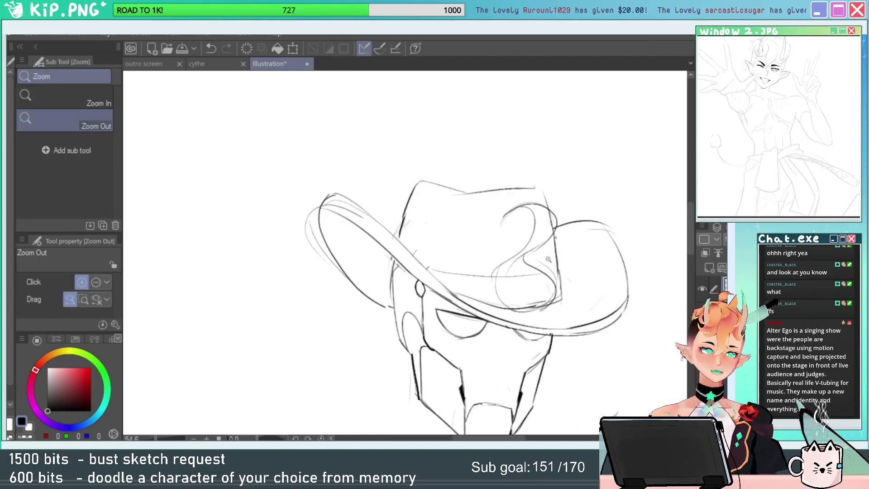
{"action": "mouse_move", "coordinate": [494, 224]}
{"action": "left_mouse_down"}
{"action": "mouse_move", "coordinate": [533, 212]}
{"action": "mouse_move", "coordinate": [508, 249]}
{"action": "left_mouse_up"}
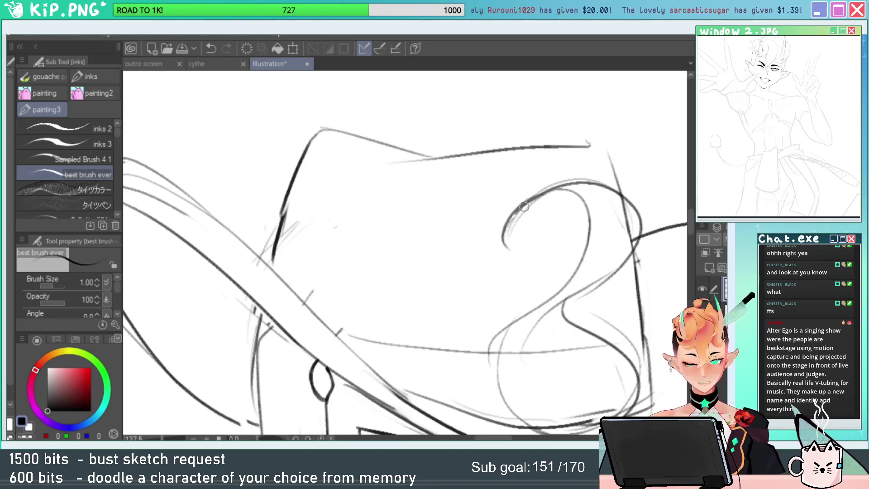
{"action": "left_click_drag", "start_coordinate": [513, 218], "coordinate": [542, 196]}
Erase the crown and base lines overlapping the curl and rework the curve of its lower loop.
{"action": "key", "text": "alt+space"}
{"action": "key", "text": "e"}
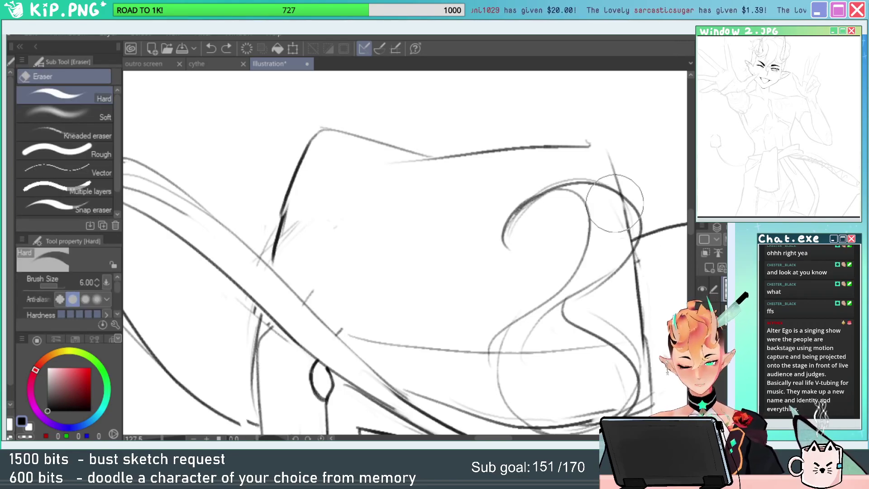
{"action": "key", "text": "alt+space"}
{"action": "mouse_move", "coordinate": [631, 267]}
{"action": "left_mouse_down"}
{"action": "mouse_move", "coordinate": [618, 304]}
{"action": "mouse_move", "coordinate": [645, 297]}
{"action": "left_mouse_up"}
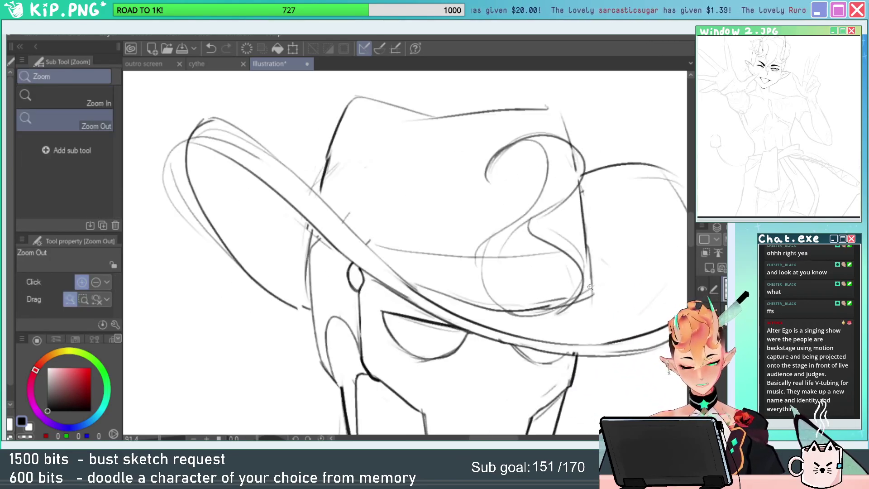
{"action": "mouse_move", "coordinate": [561, 298]}
{"action": "left_mouse_down"}
{"action": "mouse_move", "coordinate": [510, 291]}
{"action": "mouse_move", "coordinate": [563, 313]}
{"action": "left_mouse_up"}
{"action": "key", "text": "p"}
{"action": "key", "text": "ctrl+z"}
{"action": "key", "text": "ctrl+y"}
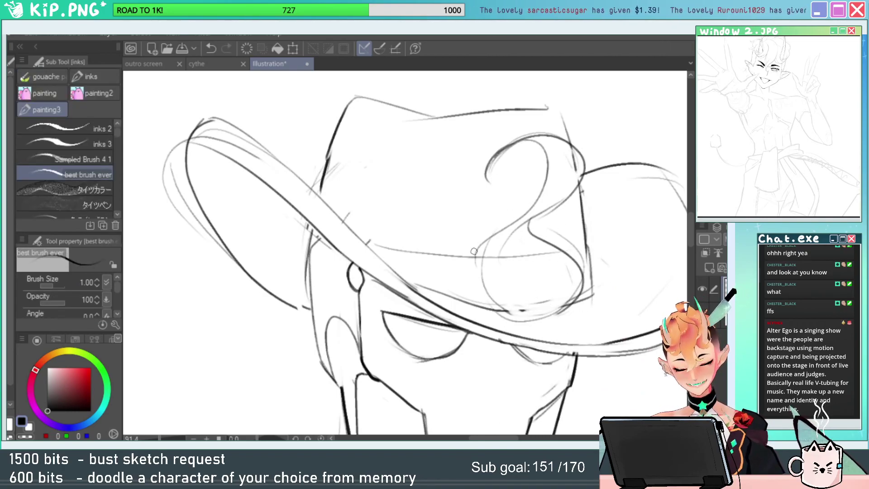
{"action": "left_click_drag", "start_coordinate": [473, 251], "coordinate": [498, 314]}
Flip the head sketch horizontally back to its original direction.
{"action": "key", "text": "alt+space"}
{"action": "left_click_drag", "start_coordinate": [601, 269], "coordinate": [561, 280]}
{"action": "left_click_drag", "start_coordinate": [627, 292], "coordinate": [549, 299]}
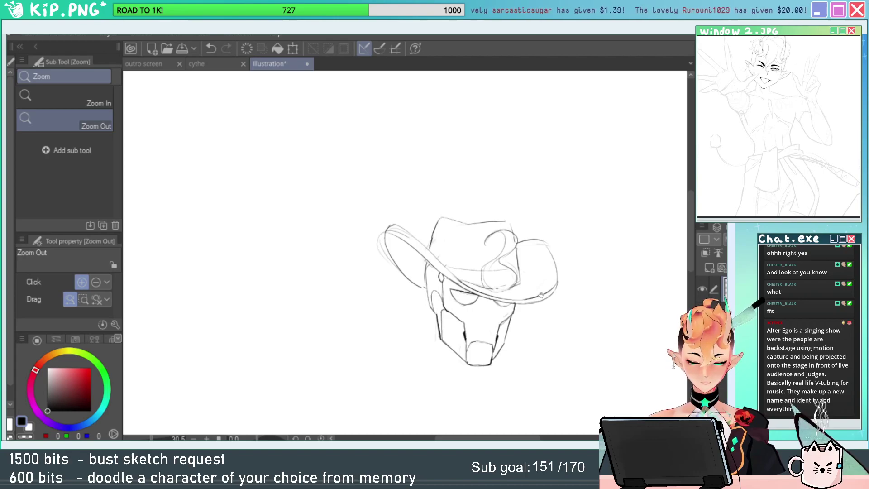
{"action": "left_click", "coordinate": [539, 300]}
{"action": "key", "text": "ctrl+t"}
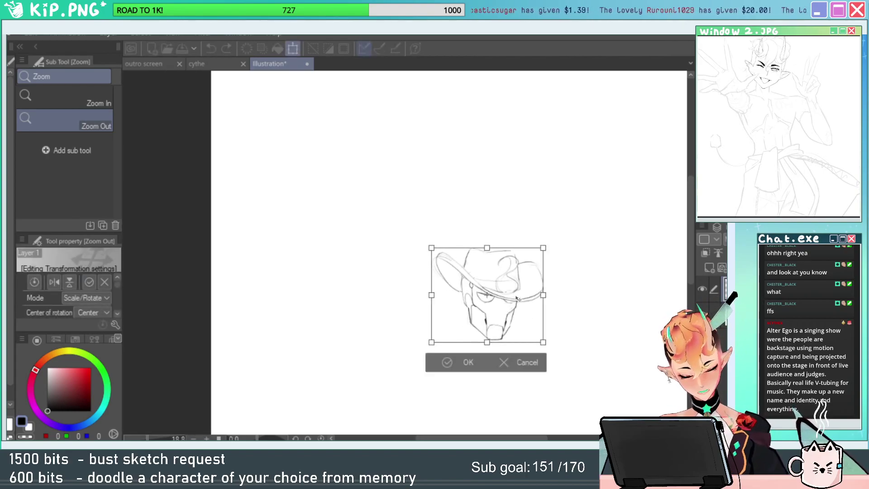
{"action": "right_click", "coordinate": [465, 274]}
{"action": "left_click", "coordinate": [545, 215]}
{"action": "key", "text": "Return"}
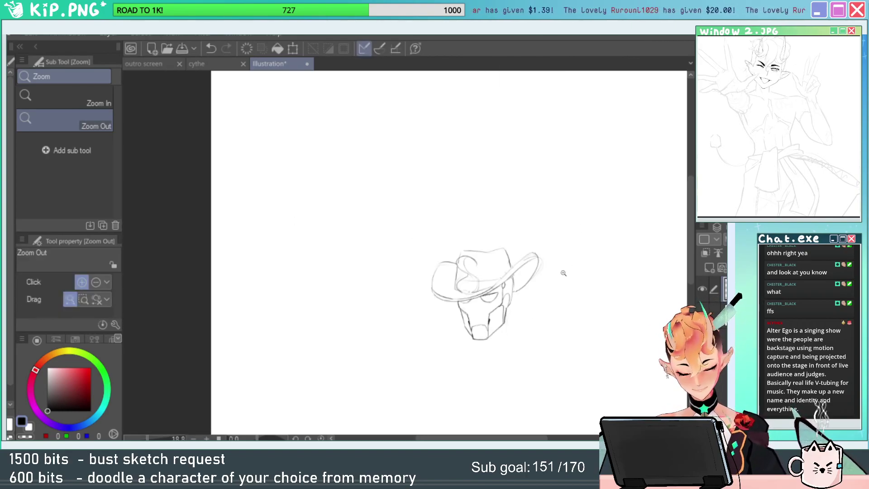
{"action": "mouse_move", "coordinate": [498, 315]}
{"action": "left_mouse_down"}
{"action": "mouse_move", "coordinate": [533, 304]}
{"action": "mouse_move", "coordinate": [536, 242]}
{"action": "left_mouse_up"}
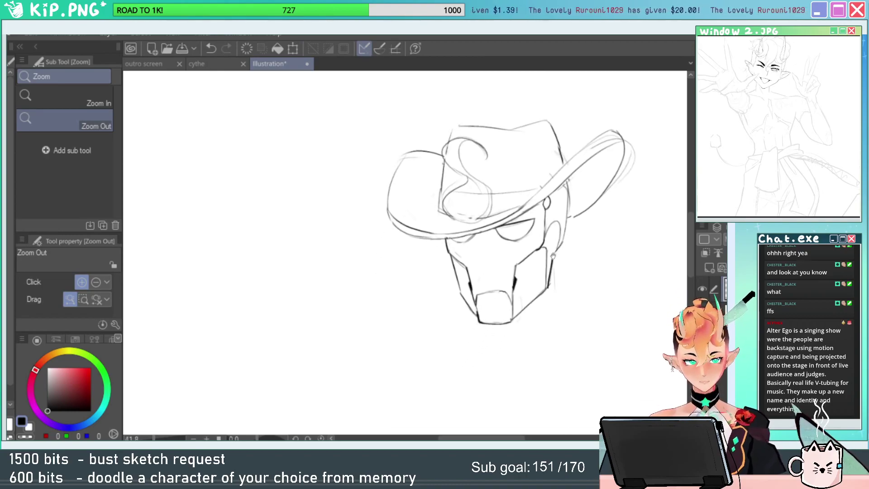
Extend the upper hook of the hat's curl inward so it ends in a rounded tip.
{"action": "left_click_drag", "start_coordinate": [581, 270], "coordinate": [561, 279]}
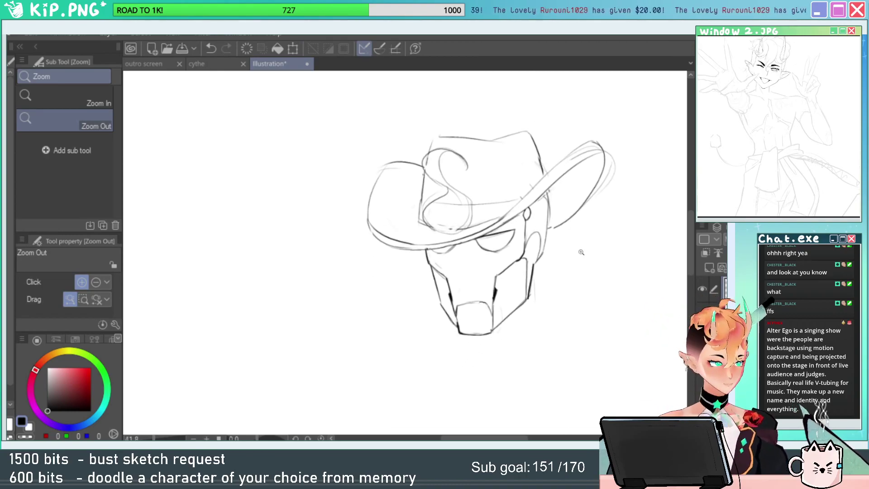
{"action": "left_click", "coordinate": [447, 141]}
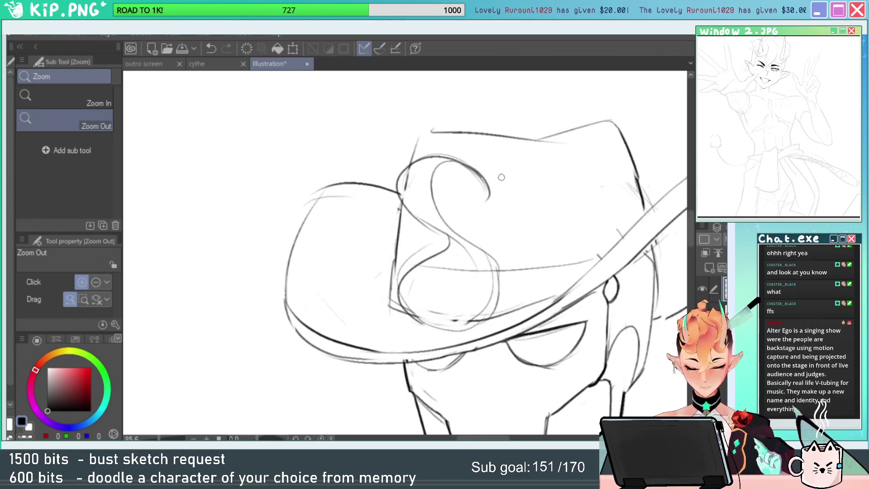
{"action": "key", "text": "b"}
{"action": "left_click_drag", "start_coordinate": [481, 188], "coordinate": [456, 184]}
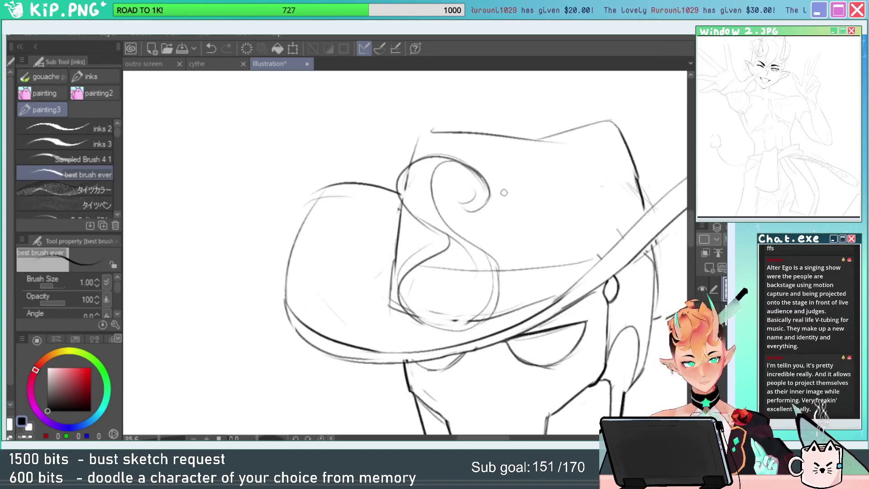
{"action": "key", "text": "ctrl+z"}
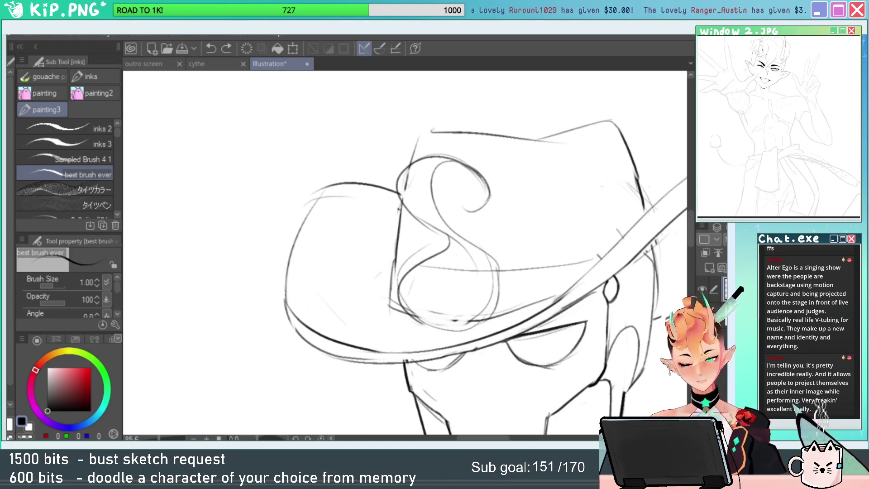
Add a thinner inner line along the curl's upper stem, erase the old outer line and reshape the small loop at the crown's edge.
{"action": "key", "text": "e"}
{"action": "key", "text": "p"}
{"action": "mouse_move", "coordinate": [438, 231]}
{"action": "left_mouse_down"}
{"action": "mouse_move", "coordinate": [441, 157]}
{"action": "mouse_move", "coordinate": [440, 235]}
{"action": "left_mouse_up"}
{"action": "key", "text": "ctrl+z"}
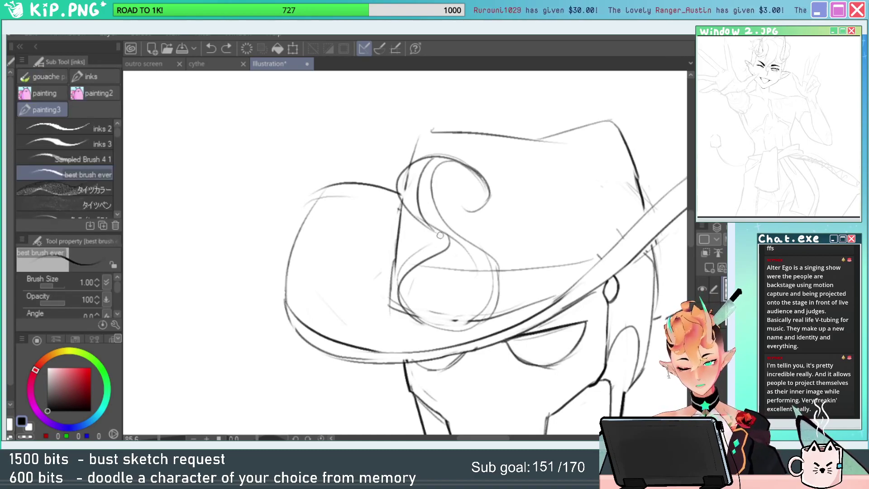
{"action": "key", "text": "e"}
{"action": "left_click_drag", "start_coordinate": [415, 156], "coordinate": [430, 154]}
{"action": "left_click_drag", "start_coordinate": [411, 200], "coordinate": [421, 235]}
{"action": "key", "text": "p"}
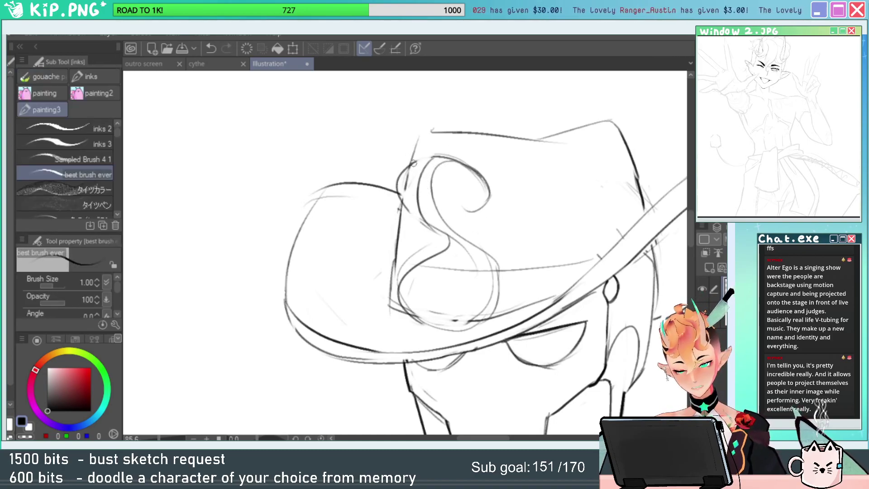
{"action": "left_click_drag", "start_coordinate": [417, 159], "coordinate": [413, 228]}
Draw a small secondary curl branching off the right side of the ornament's lower loop.
{"action": "key", "text": "alt+space"}
{"action": "left_click_drag", "start_coordinate": [555, 217], "coordinate": [512, 216]}
{"action": "left_click_drag", "start_coordinate": [596, 210], "coordinate": [550, 193]}
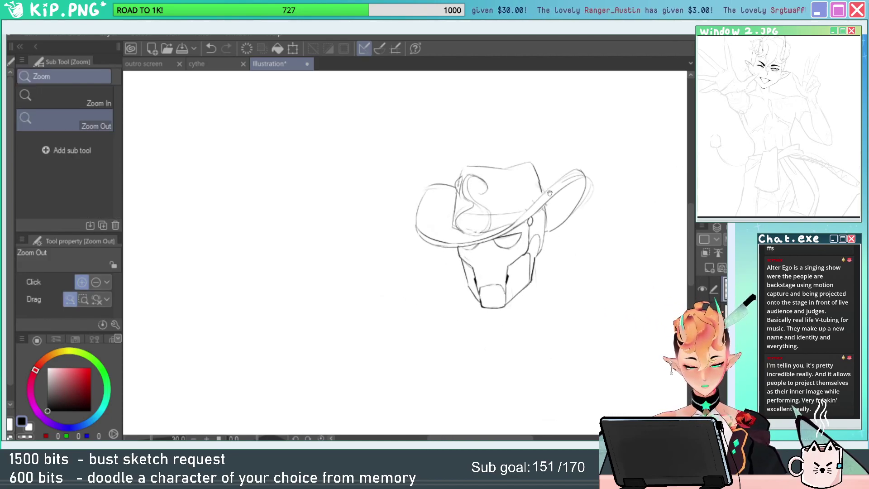
{"action": "key", "text": "e"}
{"action": "mouse_move", "coordinate": [483, 211]}
{"action": "left_mouse_down"}
{"action": "mouse_move", "coordinate": [532, 210]}
{"action": "mouse_move", "coordinate": [516, 218]}
{"action": "left_mouse_up"}
{"action": "key", "text": "p"}
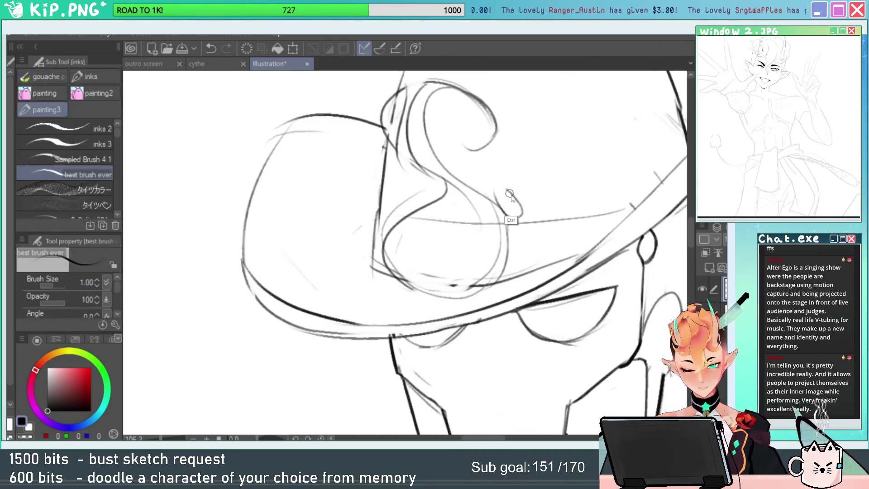
{"action": "key", "text": "ctrl+z"}
{"action": "mouse_move", "coordinate": [492, 189]}
{"action": "left_mouse_down"}
{"action": "mouse_move", "coordinate": [517, 217]}
{"action": "mouse_move", "coordinate": [486, 185]}
{"action": "left_mouse_up"}
Save the illustration under the name wario.
{"action": "key", "text": "alt+space"}
{"action": "left_click_drag", "start_coordinate": [552, 181], "coordinate": [519, 183]}
{"action": "left_click_drag", "start_coordinate": [573, 178], "coordinate": [506, 190]}
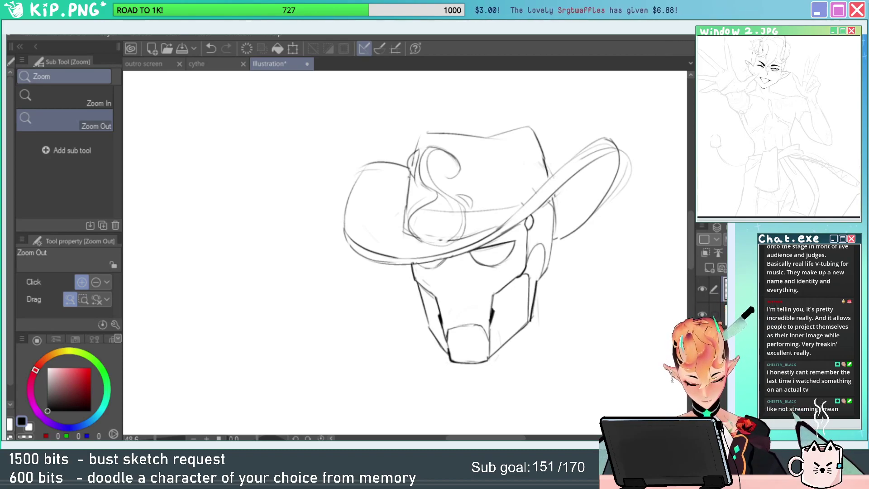
{"action": "key", "text": "Return"}
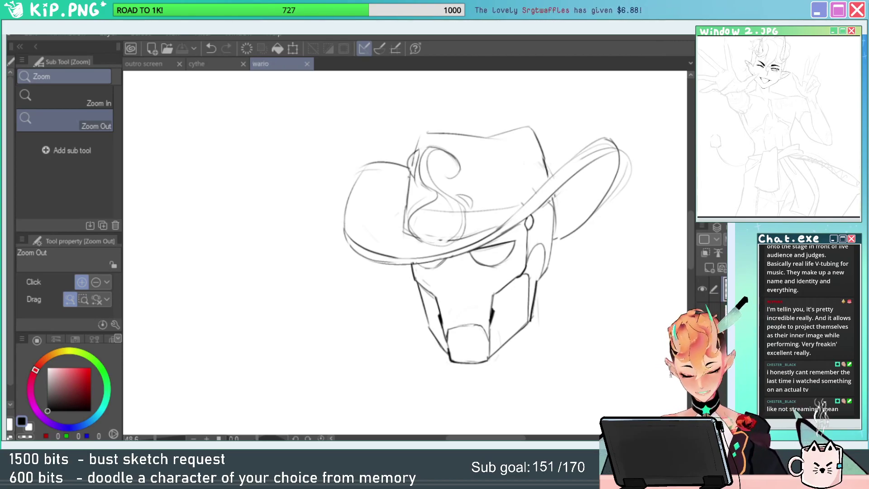
Close the gap at the crown's upper left corner, joining its top edge to the side line.
{"action": "left_click_drag", "start_coordinate": [555, 300], "coordinate": [551, 287]}
{"action": "left_click_drag", "start_coordinate": [408, 140], "coordinate": [448, 141]}
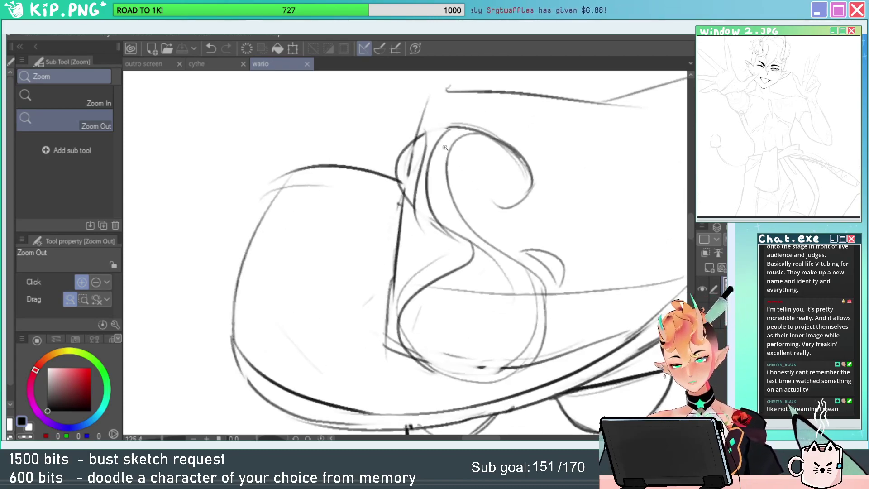
{"action": "left_click_drag", "start_coordinate": [404, 185], "coordinate": [411, 160]}
{"action": "key", "text": "e"}
{"action": "left_click_drag", "start_coordinate": [611, 118], "coordinate": [576, 114]}
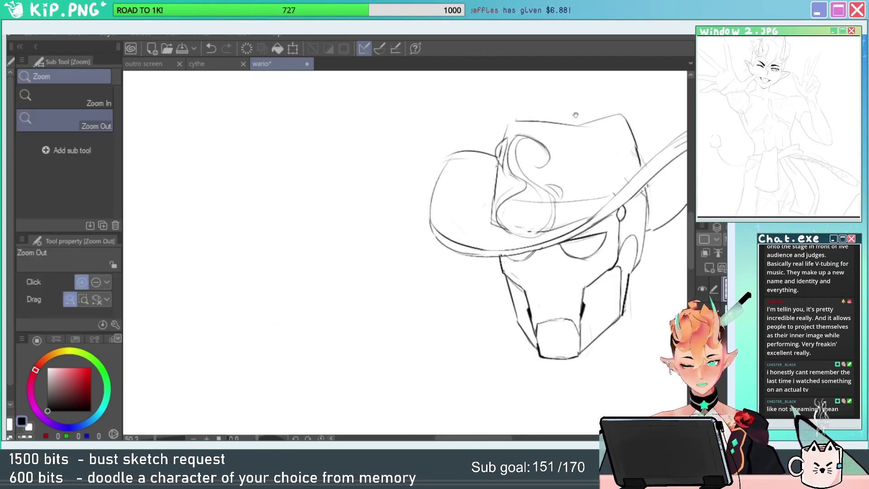
{"action": "mouse_move", "coordinate": [657, 122]}
{"action": "left_mouse_down"}
{"action": "mouse_move", "coordinate": [618, 126]}
{"action": "mouse_move", "coordinate": [645, 126]}
{"action": "left_mouse_up"}
{"action": "key", "text": "p"}
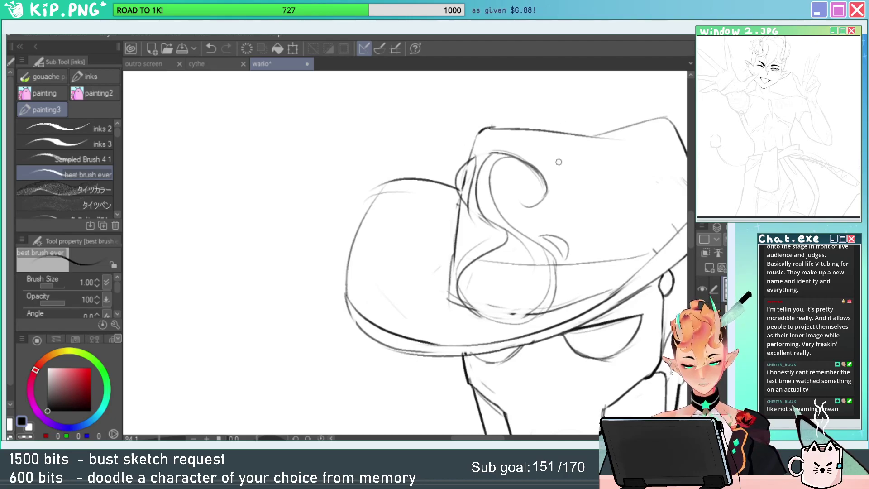
Continue the hat-band line on the left side of the curl to the crown's edge.
{"action": "scroll", "coordinate": [558, 162], "scroll_direction": "down", "scroll_amount": 3}
{"action": "key", "text": "/"}
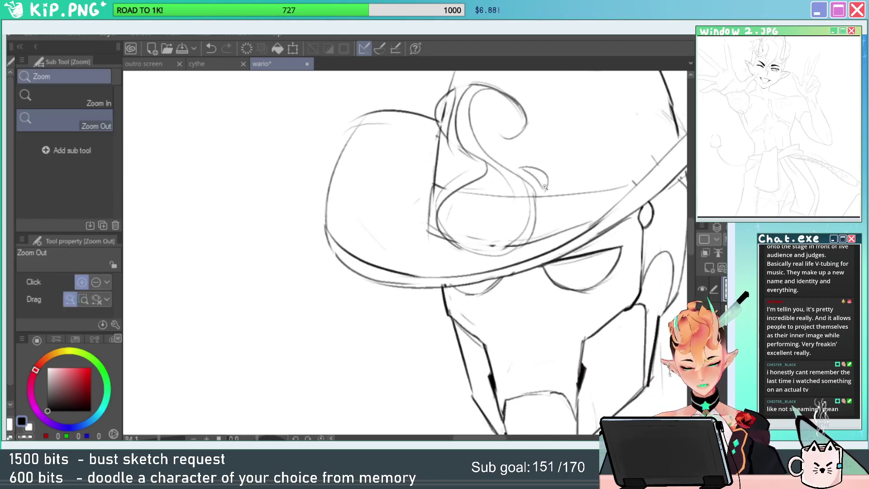
{"action": "left_click_drag", "start_coordinate": [564, 174], "coordinate": [514, 152]}
{"action": "left_click_drag", "start_coordinate": [543, 211], "coordinate": [585, 201]}
{"action": "key", "text": "p"}
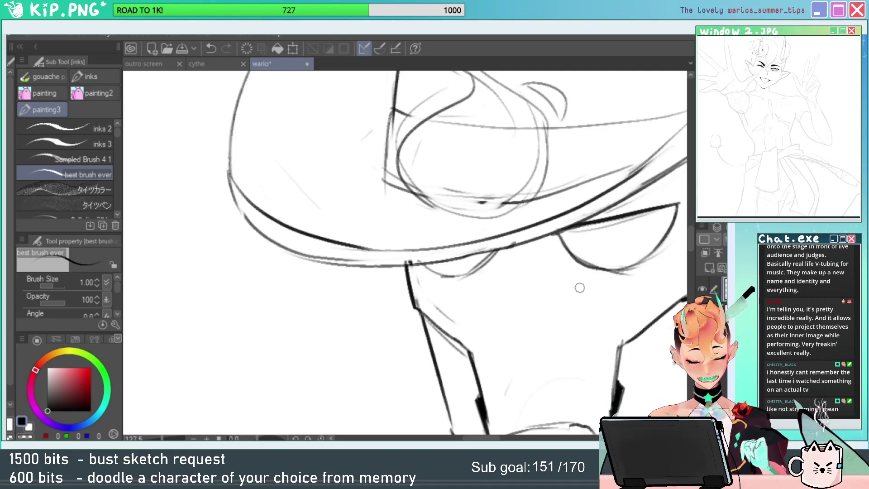
Erase the stray outer lines around the right brim tip and redraw the tip's edge with a darker stroke.
{"action": "left_click_drag", "start_coordinate": [542, 297], "coordinate": [468, 262]}
{"action": "mouse_move", "coordinate": [527, 267]}
{"action": "left_mouse_down"}
{"action": "mouse_move", "coordinate": [601, 290]}
{"action": "mouse_move", "coordinate": [561, 287]}
{"action": "left_mouse_up"}
{"action": "key", "text": "e"}
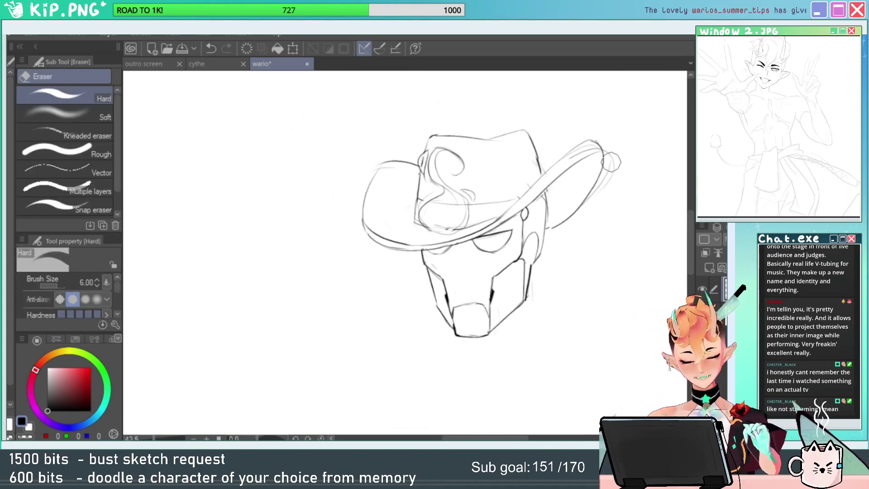
{"action": "mouse_move", "coordinate": [613, 158]}
{"action": "left_mouse_down"}
{"action": "mouse_move", "coordinate": [613, 175]}
{"action": "mouse_move", "coordinate": [622, 149]}
{"action": "left_mouse_up"}
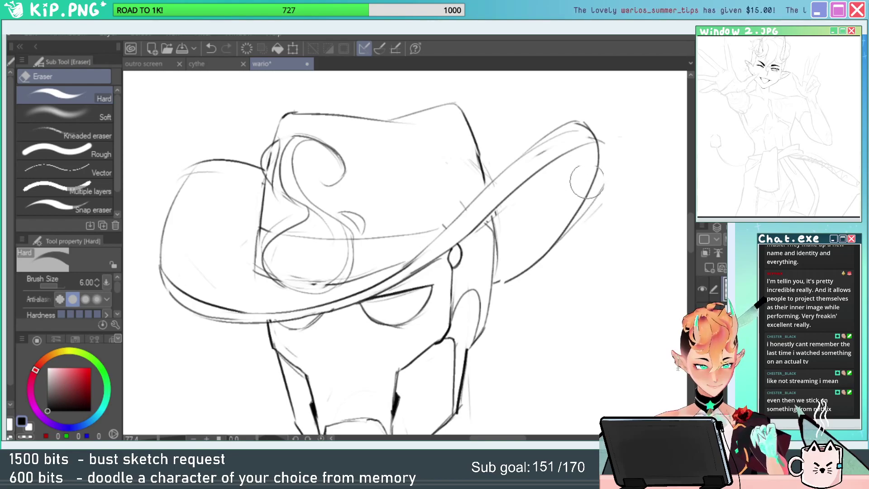
{"action": "key", "text": "p"}
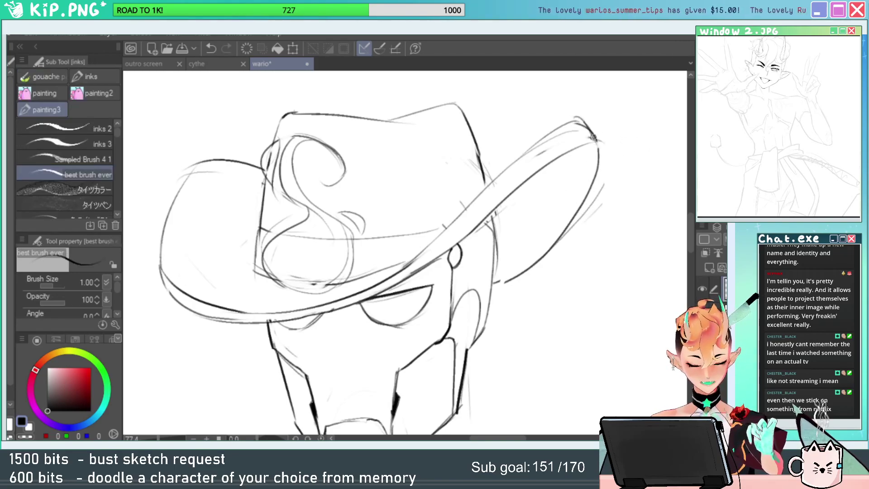
{"action": "left_click_drag", "start_coordinate": [593, 137], "coordinate": [589, 171]}
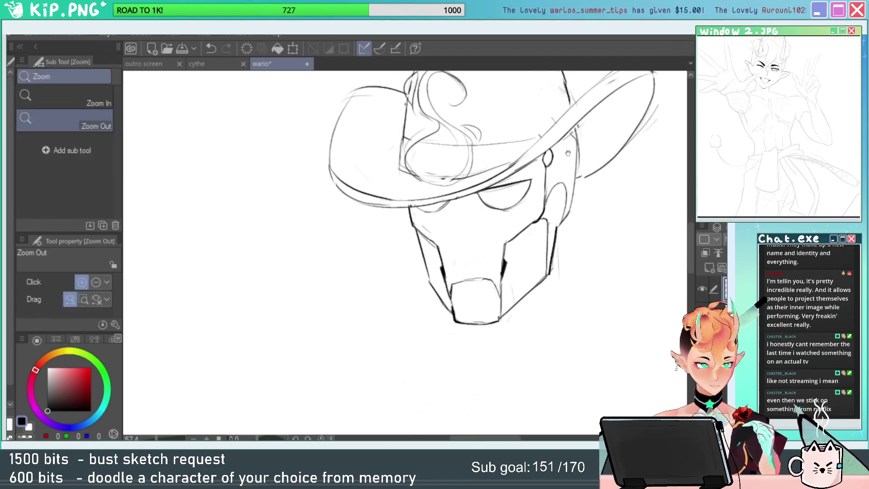
{"action": "left_click_drag", "start_coordinate": [543, 269], "coordinate": [529, 260]}
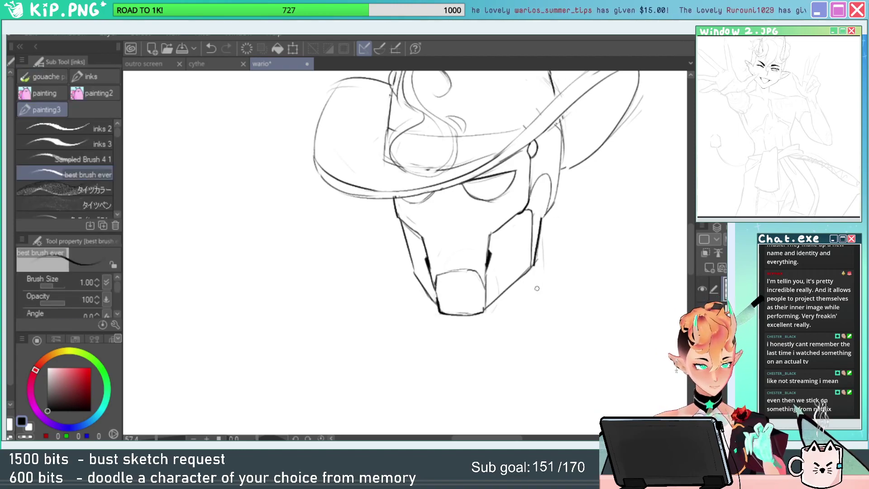
{"action": "left_click_drag", "start_coordinate": [547, 216], "coordinate": [545, 265]}
{"action": "key", "text": "ctrl+z"}
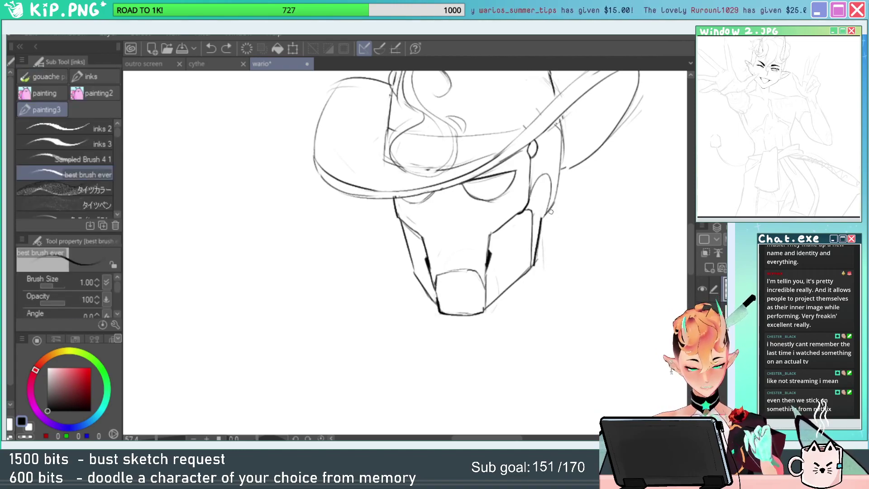
{"action": "mouse_move", "coordinate": [552, 210]}
{"action": "left_mouse_down"}
{"action": "mouse_move", "coordinate": [546, 263]}
{"action": "mouse_move", "coordinate": [561, 290]}
{"action": "left_mouse_up"}
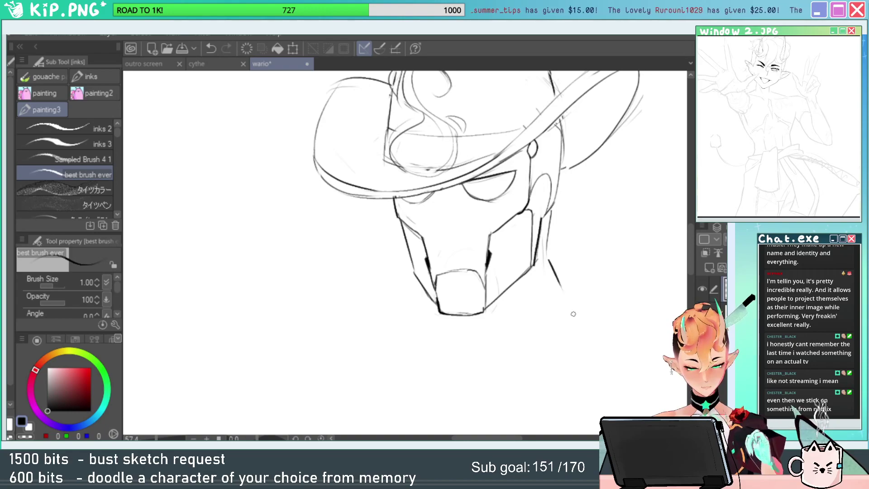
{"action": "key", "text": "ctrl+z"}
{"action": "mouse_move", "coordinate": [548, 252]}
{"action": "left_mouse_down"}
{"action": "mouse_move", "coordinate": [572, 301]}
{"action": "mouse_move", "coordinate": [638, 323]}
{"action": "left_mouse_up"}
{"action": "key", "text": "e"}
{"action": "left_click_drag", "start_coordinate": [572, 298], "coordinate": [561, 285]}
{"action": "left_click_drag", "start_coordinate": [588, 321], "coordinate": [583, 284]}
{"action": "key", "text": "p"}
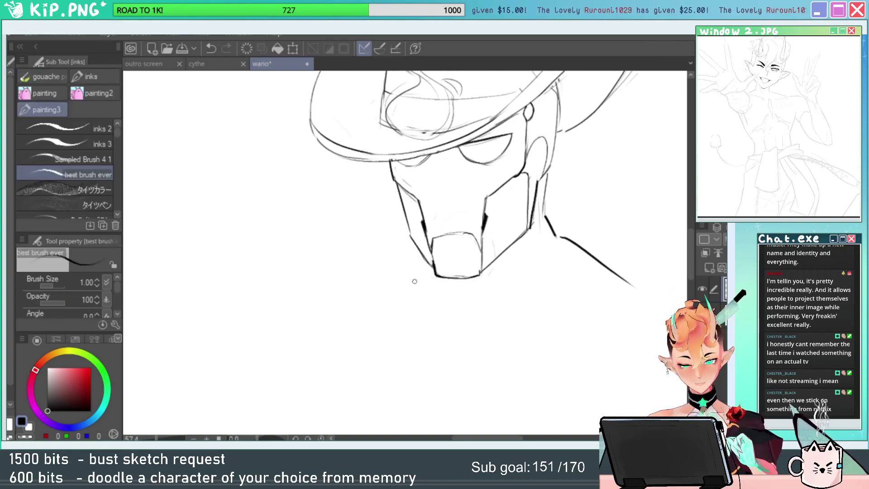
{"action": "key", "text": "ctrl+z"}
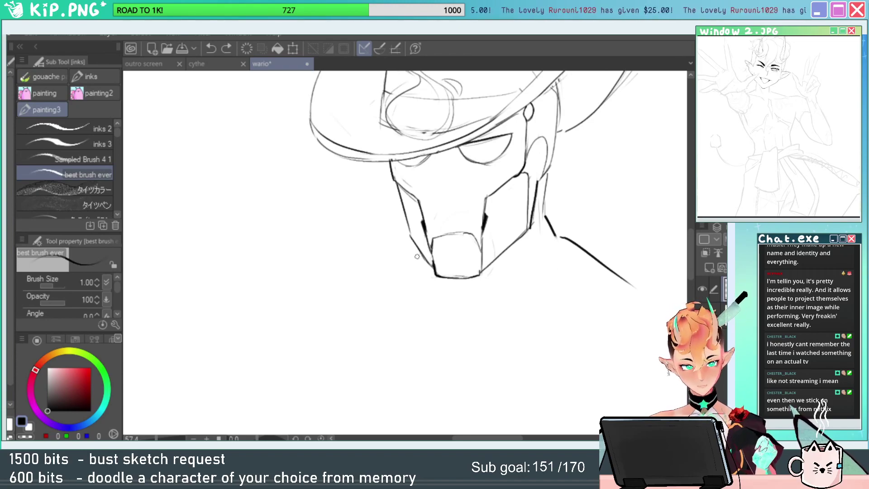
{"action": "key", "text": "e"}
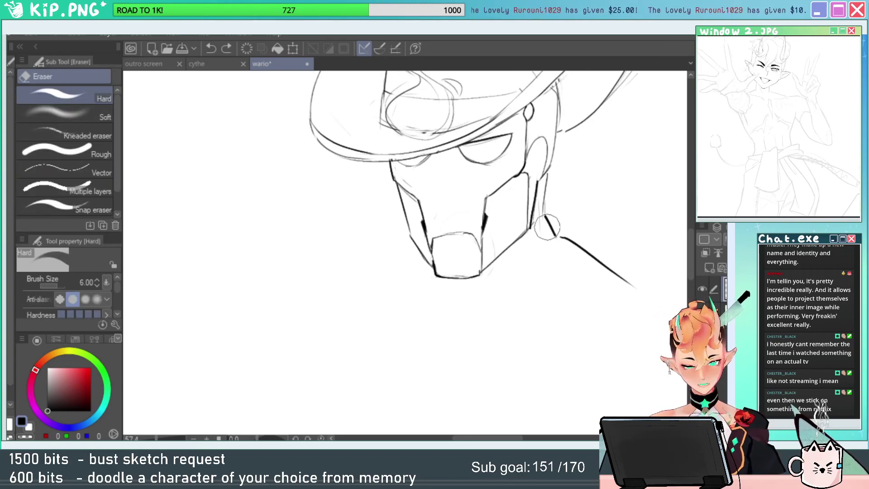
{"action": "left_click_drag", "start_coordinate": [547, 227], "coordinate": [621, 283]}
Draw the neck line down behind the right jaw and a sloping right shoulder line, erasing the overlap where they meet.
{"action": "key", "text": "p"}
{"action": "left_click_drag", "start_coordinate": [546, 179], "coordinate": [548, 246]}
{"action": "key", "text": "ctrl+z"}
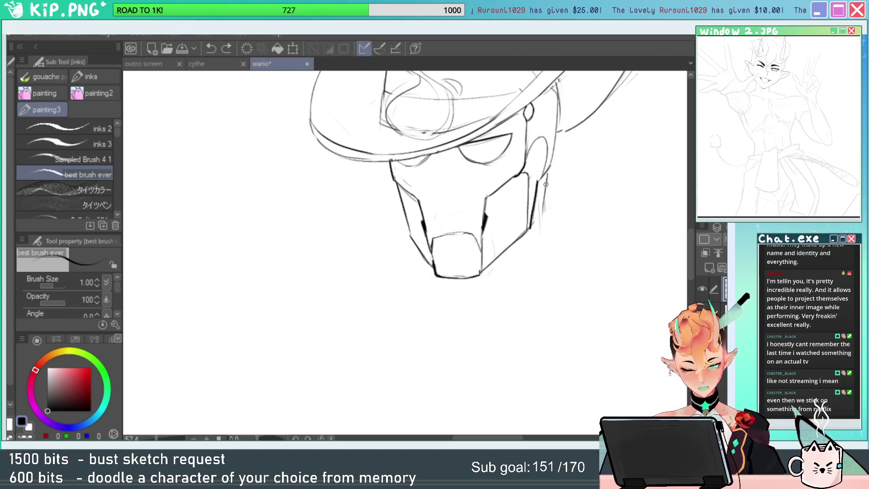
{"action": "mouse_move", "coordinate": [547, 175]}
{"action": "left_mouse_down"}
{"action": "mouse_move", "coordinate": [543, 243]}
{"action": "mouse_move", "coordinate": [574, 264]}
{"action": "left_mouse_up"}
{"action": "key", "text": "e"}
{"action": "mouse_move", "coordinate": [546, 236]}
{"action": "left_mouse_down"}
{"action": "mouse_move", "coordinate": [541, 229]}
{"action": "mouse_move", "coordinate": [588, 278]}
{"action": "left_mouse_up"}
{"action": "key", "text": "p"}
{"action": "mouse_move", "coordinate": [567, 249]}
{"action": "left_mouse_down"}
{"action": "mouse_move", "coordinate": [647, 305]}
{"action": "mouse_move", "coordinate": [583, 315]}
{"action": "left_mouse_up"}
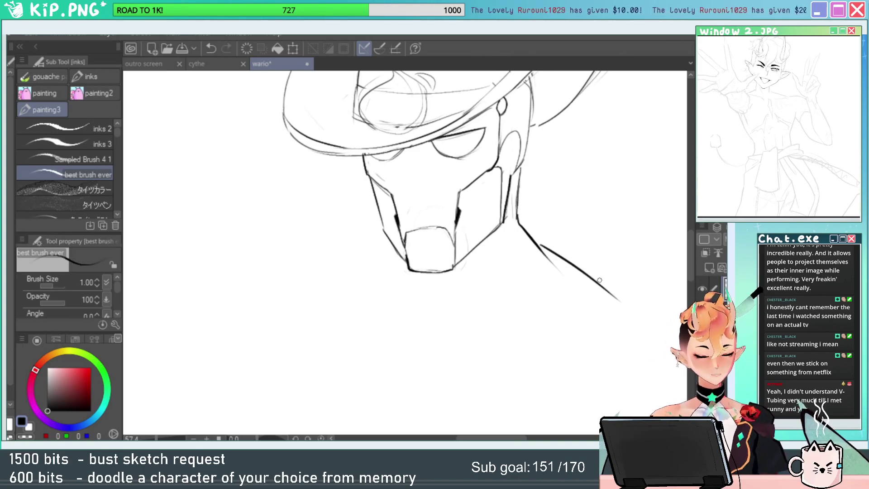
{"action": "key", "text": "e"}
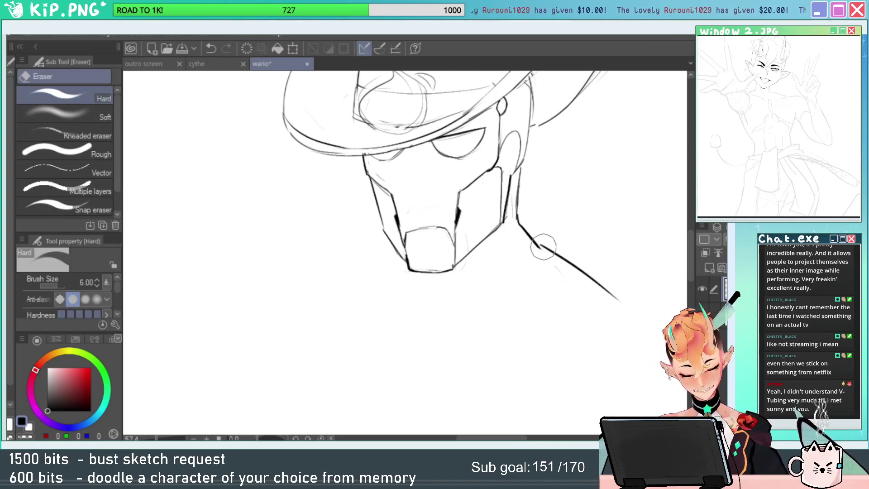
{"action": "key", "text": "p"}
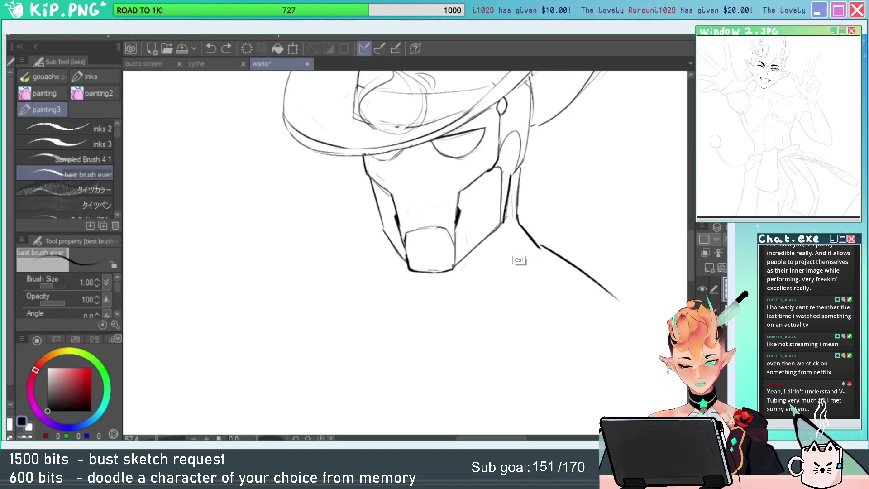
Draw a U-shaped neckline below the chin and a short left shoulder line beside the jaw.
{"action": "left_click_drag", "start_coordinate": [396, 266], "coordinate": [510, 299]}
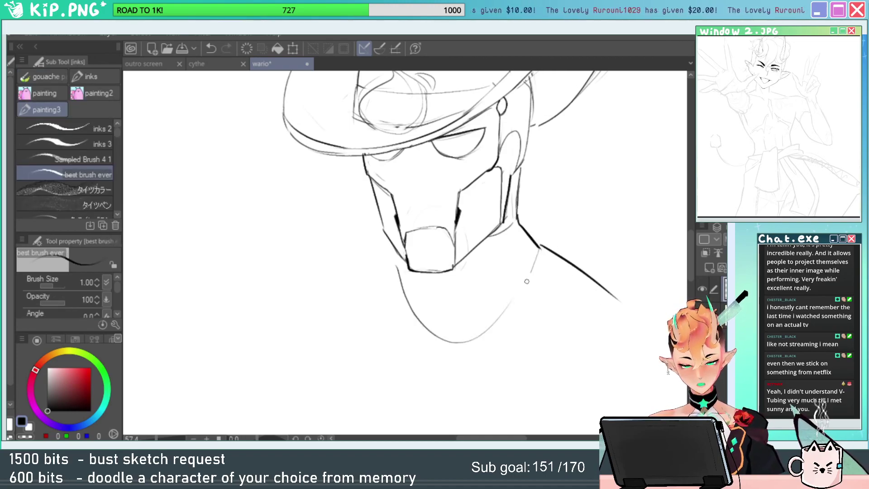
{"action": "left_click_drag", "start_coordinate": [398, 256], "coordinate": [364, 280]}
{"action": "key", "text": "ctrl+z"}
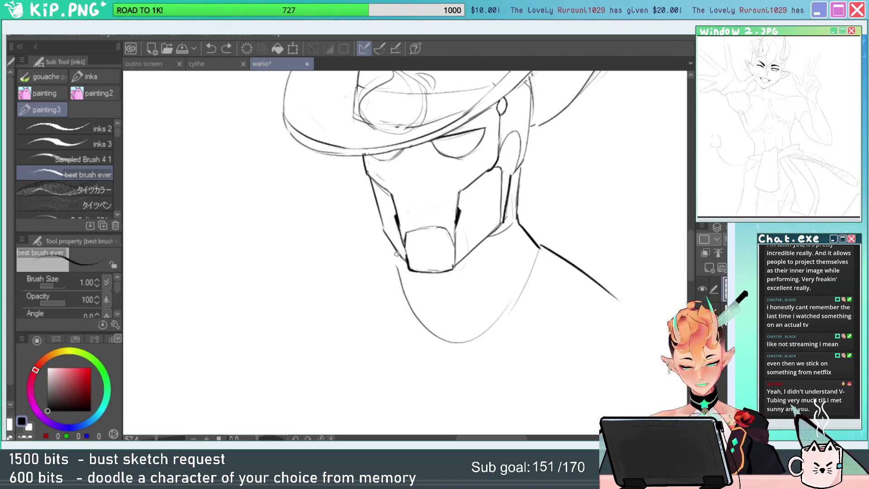
{"action": "left_click_drag", "start_coordinate": [398, 255], "coordinate": [353, 285]}
Rotate the whole sketch slightly clockwise with a free transform and apply it.
{"action": "key", "text": "ctrl+space"}
{"action": "left_click_drag", "start_coordinate": [406, 298], "coordinate": [390, 299]}
{"action": "key", "text": "ctrl+t"}
{"action": "left_click_drag", "start_coordinate": [591, 227], "coordinate": [565, 238]}
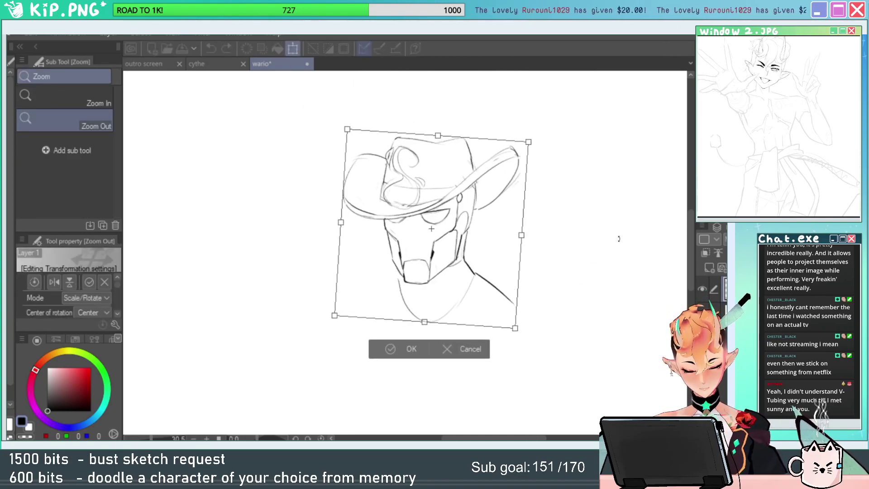
{"action": "key", "text": "Return"}
Erase and redraw the neckline's left side, then draw a longer left shoulder line sloping out from the jaw.
{"action": "left_click", "coordinate": [401, 317], "text": "ctrl"}
{"action": "key", "text": "e"}
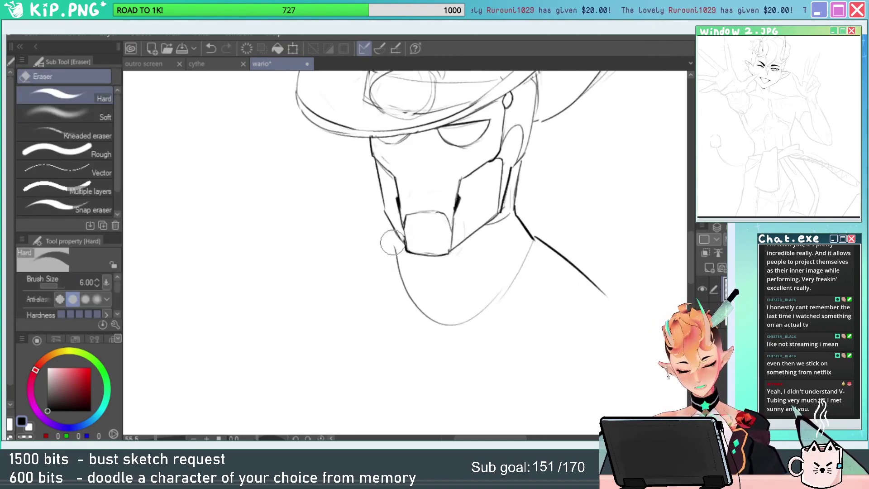
{"action": "key", "text": "p"}
{"action": "left_click_drag", "start_coordinate": [399, 253], "coordinate": [448, 322]}
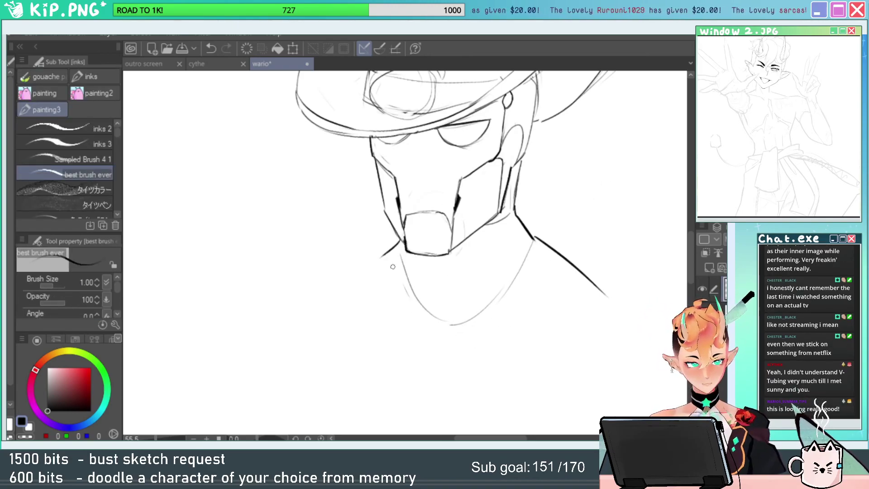
{"action": "left_click_drag", "start_coordinate": [386, 256], "coordinate": [329, 273]}
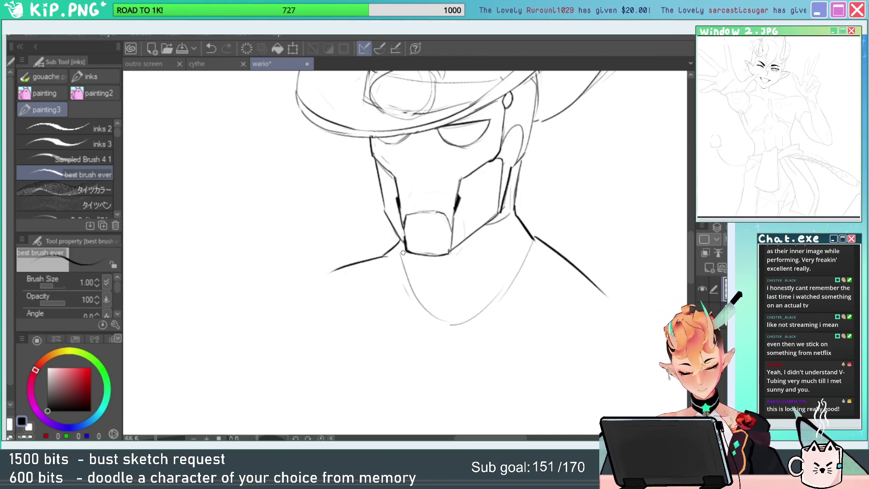
Erase the U-shaped neckline below the chin and retrace the right shoulder line with a heavier, sloping stroke.
{"action": "key", "text": "e"}
{"action": "left_click_drag", "start_coordinate": [411, 276], "coordinate": [506, 282]}
{"action": "mouse_move", "coordinate": [562, 251]}
{"action": "left_mouse_down"}
{"action": "mouse_move", "coordinate": [551, 250]}
{"action": "mouse_move", "coordinate": [501, 283]}
{"action": "left_mouse_up"}
{"action": "key", "text": "p"}
{"action": "left_click_drag", "start_coordinate": [520, 232], "coordinate": [595, 293]}
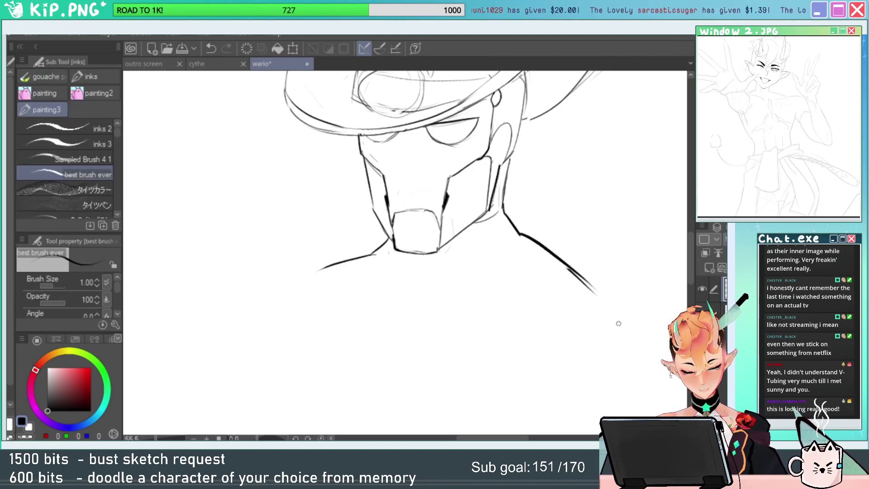
Redraw the mouthpiece outline with a straight bold top edge and angled sides.
{"action": "left_click_drag", "start_coordinate": [400, 199], "coordinate": [446, 198]}
{"action": "mouse_move", "coordinate": [384, 257]}
{"action": "left_mouse_down"}
{"action": "mouse_move", "coordinate": [389, 229]}
{"action": "mouse_move", "coordinate": [443, 217]}
{"action": "left_mouse_up"}
{"action": "key", "text": "ctrl+z"}
{"action": "mouse_move", "coordinate": [389, 224]}
{"action": "left_mouse_down"}
{"action": "mouse_move", "coordinate": [455, 224]}
{"action": "mouse_move", "coordinate": [470, 259]}
{"action": "left_mouse_up"}
{"action": "key", "text": "e"}
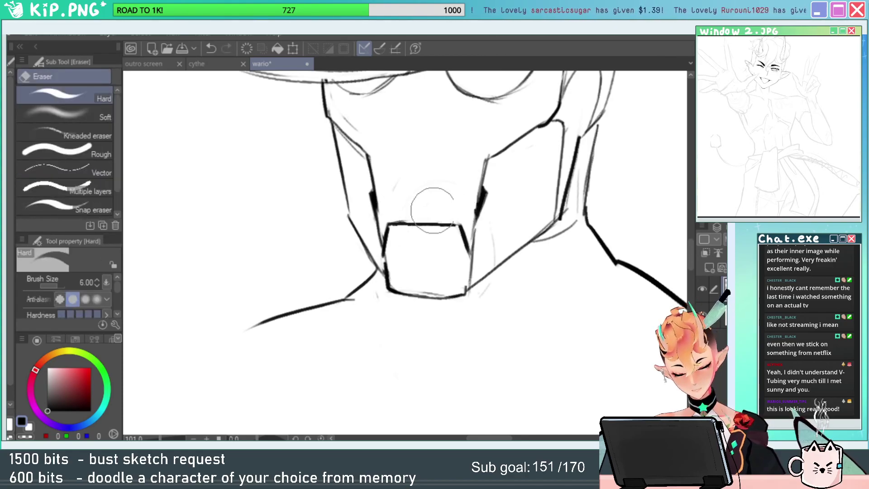
Clean up the mouthpiece's sides and extend the inner edges of both cheek plates down beside it.
{"action": "key", "text": "p"}
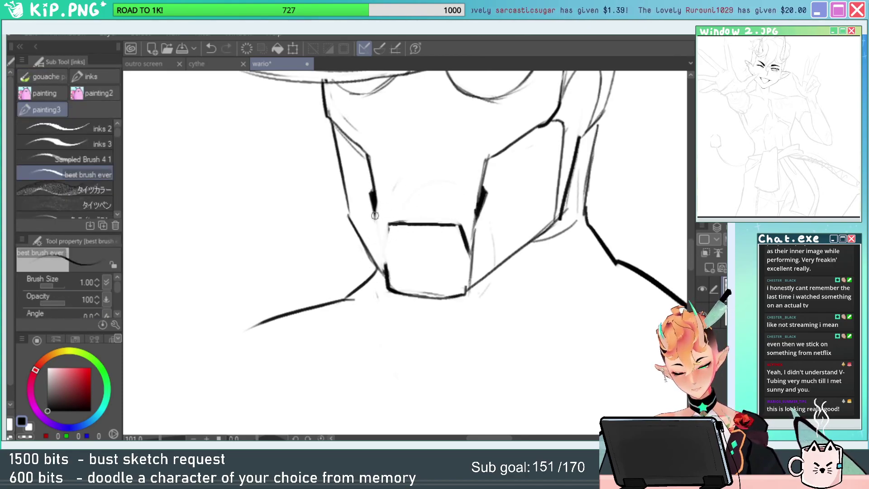
{"action": "mouse_move", "coordinate": [374, 216]}
{"action": "left_mouse_down"}
{"action": "mouse_move", "coordinate": [384, 263]}
{"action": "mouse_move", "coordinate": [389, 227]}
{"action": "left_mouse_up"}
{"action": "key", "text": "e"}
{"action": "left_click_drag", "start_coordinate": [478, 226], "coordinate": [476, 267]}
{"action": "key", "text": "p"}
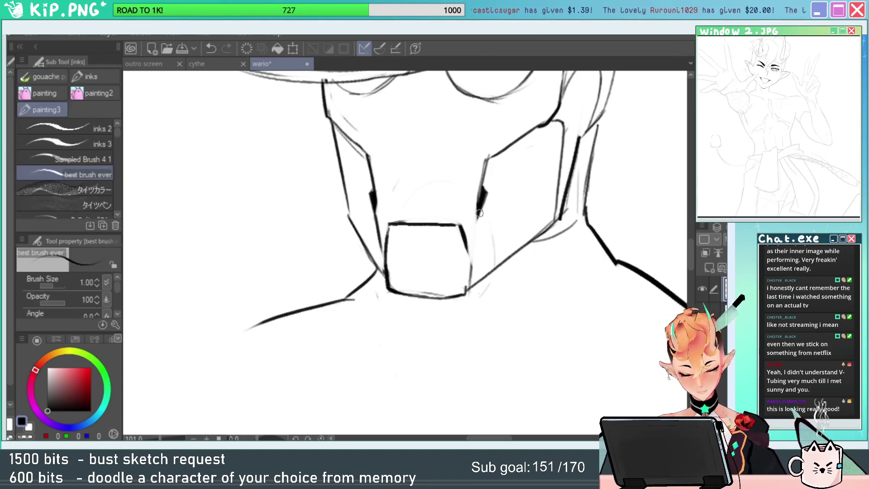
{"action": "left_click_drag", "start_coordinate": [480, 217], "coordinate": [472, 267]}
Select the whole hat with a freehand lasso.
{"action": "key", "text": "ctrl+space"}
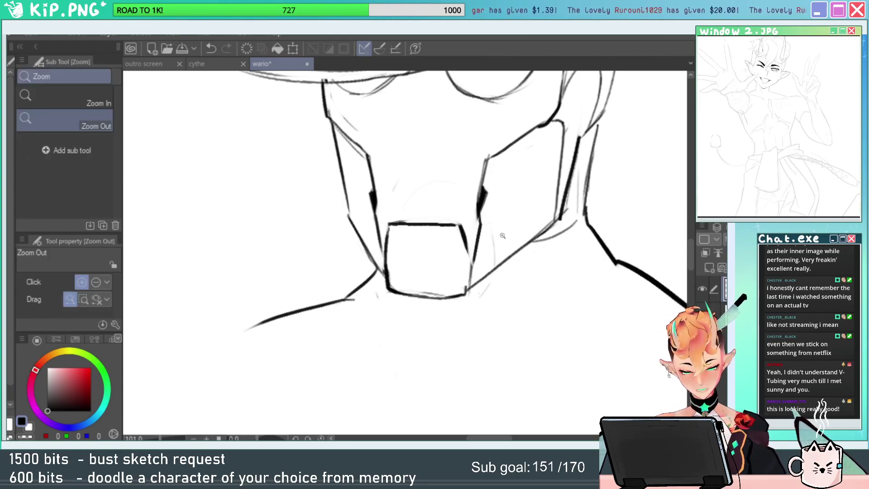
{"action": "left_click_drag", "start_coordinate": [503, 236], "coordinate": [473, 270]}
{"action": "left_click_drag", "start_coordinate": [561, 272], "coordinate": [533, 284]}
{"action": "mouse_move", "coordinate": [525, 177]}
{"action": "left_mouse_down"}
{"action": "mouse_move", "coordinate": [554, 197]}
{"action": "mouse_move", "coordinate": [543, 226]}
{"action": "left_mouse_up"}
{"action": "key", "text": "m"}
{"action": "mouse_move", "coordinate": [566, 84]}
{"action": "left_mouse_down"}
{"action": "mouse_move", "coordinate": [597, 213]}
{"action": "mouse_move", "coordinate": [508, 249]}
{"action": "left_mouse_up"}
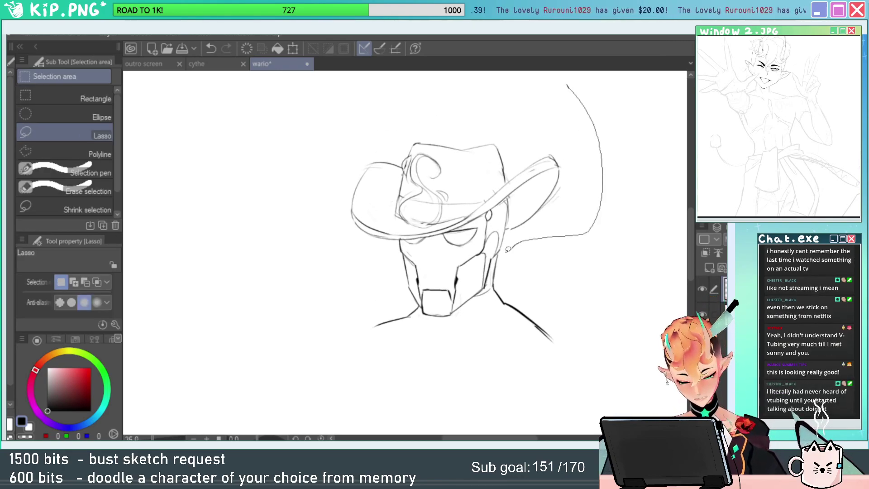
{"action": "mouse_move", "coordinate": [444, 249]}
{"action": "left_mouse_down"}
{"action": "mouse_move", "coordinate": [362, 242]}
{"action": "mouse_move", "coordinate": [592, 82]}
{"action": "mouse_move", "coordinate": [586, 88]}
{"action": "left_mouse_up"}
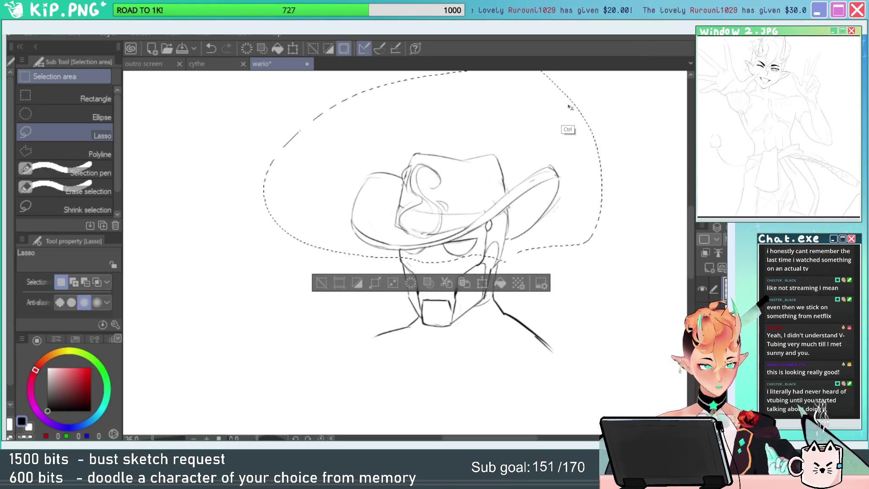
{"action": "key", "text": "ctrl+t"}
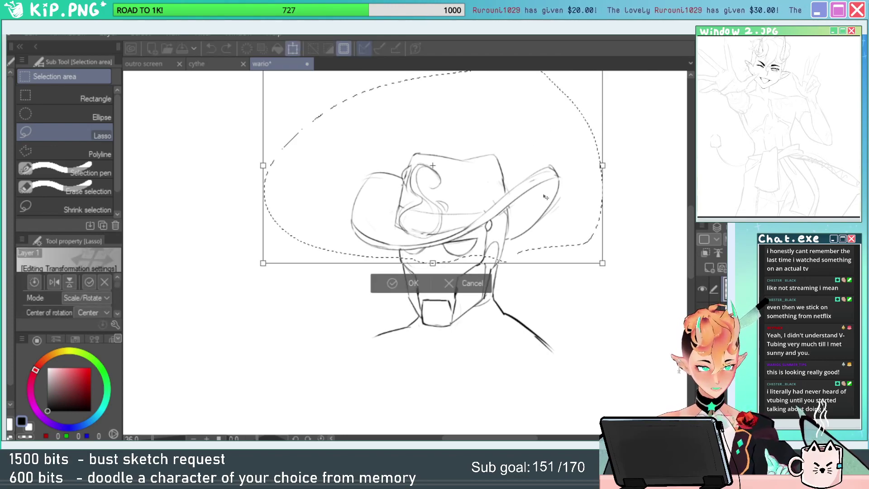
{"action": "left_click_drag", "start_coordinate": [529, 209], "coordinate": [529, 213]}
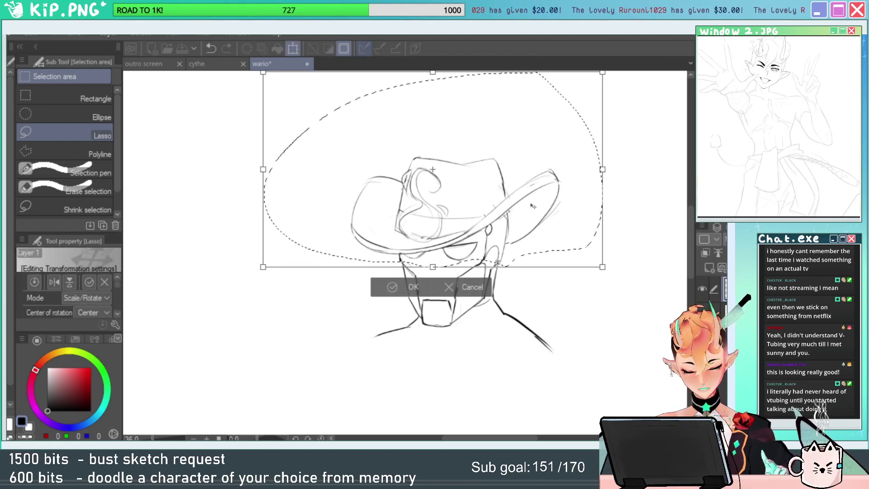
{"action": "key", "text": "Escape"}
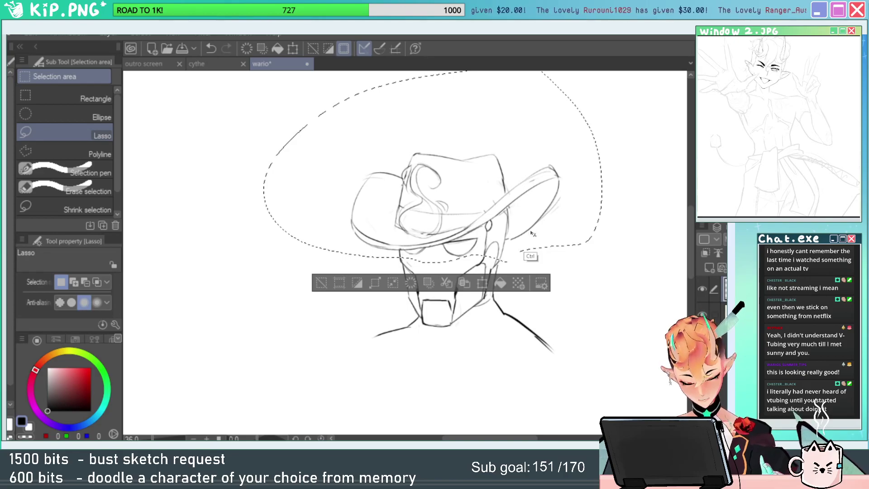
Shift the selected hat slightly down over the face, apply the transform and clear the selection.
{"action": "key", "text": "ctrl+t"}
{"action": "left_click_drag", "start_coordinate": [532, 233], "coordinate": [531, 237]}
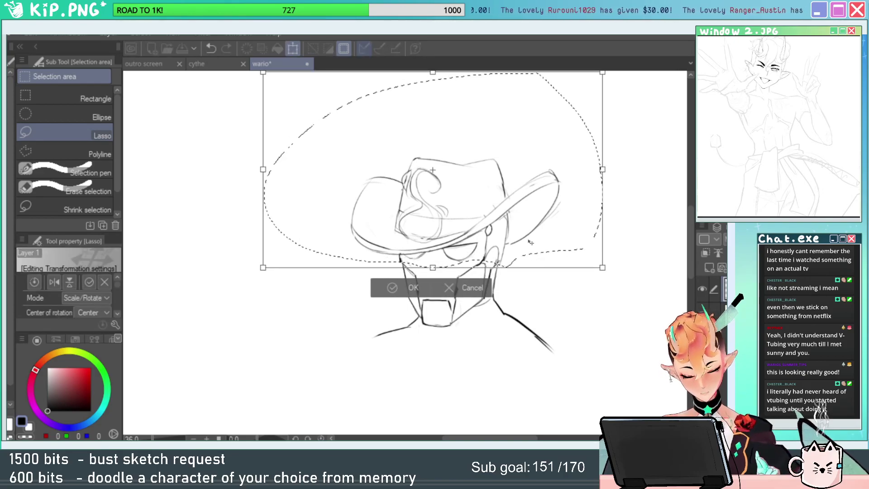
{"action": "key", "text": "Return"}
{"action": "key", "text": "ctrl+d"}
Erase the angular left edge of the mask under the brim and redraw it as a smooth curve into the cheek plate.
{"action": "key", "text": "alt+space"}
{"action": "left_click_drag", "start_coordinate": [405, 263], "coordinate": [493, 263]}
{"action": "key", "text": "e"}
{"action": "mouse_move", "coordinate": [388, 242]}
{"action": "left_mouse_down"}
{"action": "mouse_move", "coordinate": [436, 281]}
{"action": "mouse_move", "coordinate": [422, 261]}
{"action": "left_mouse_up"}
{"action": "left_click_drag", "start_coordinate": [361, 284], "coordinate": [380, 275]}
{"action": "key", "text": "bracketleft"}
{"action": "key", "text": "bracketleft"}
{"action": "key", "text": "bracketleft"}
{"action": "key", "text": "bracketleft"}
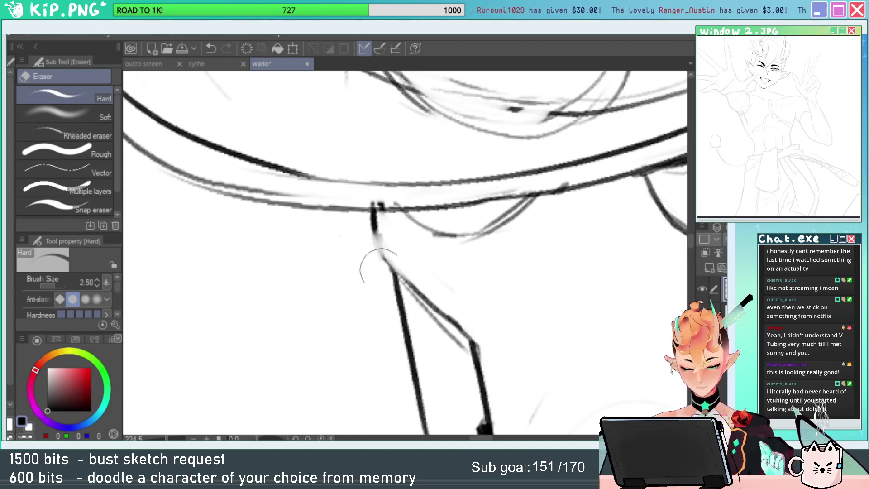
{"action": "key", "text": "p"}
{"action": "key", "text": "ctrl+z"}
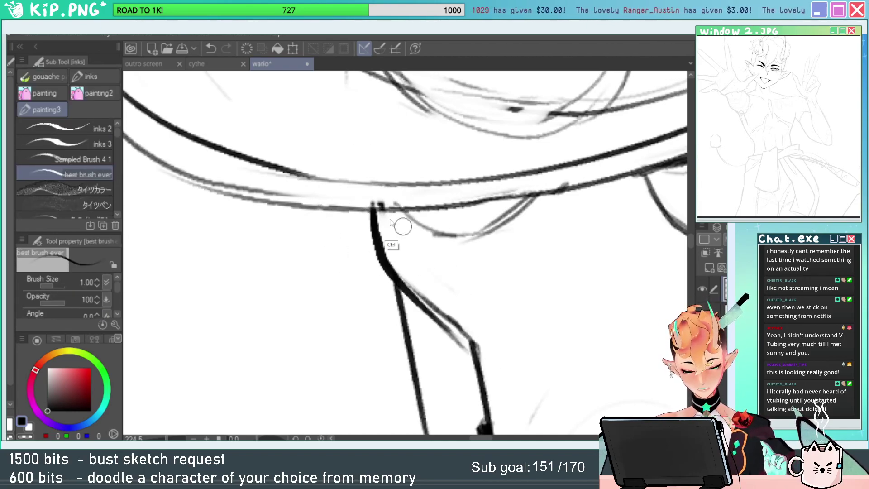
{"action": "left_click_drag", "start_coordinate": [405, 288], "coordinate": [472, 356]}
{"action": "mouse_move", "coordinate": [427, 316]}
{"action": "left_mouse_down"}
{"action": "mouse_move", "coordinate": [470, 355]}
{"action": "mouse_move", "coordinate": [399, 289]}
{"action": "left_mouse_up"}
Erase and redraw the upper edge of the right cheek plate as a smooth bold curve.
{"action": "key", "text": "space"}
{"action": "key", "text": "alt+space"}
{"action": "left_click_drag", "start_coordinate": [590, 256], "coordinate": [567, 257]}
{"action": "key", "text": "space"}
{"action": "mouse_move", "coordinate": [622, 300]}
{"action": "left_mouse_down"}
{"action": "mouse_move", "coordinate": [616, 318]}
{"action": "mouse_move", "coordinate": [552, 317]}
{"action": "left_mouse_up"}
{"action": "key", "text": "e"}
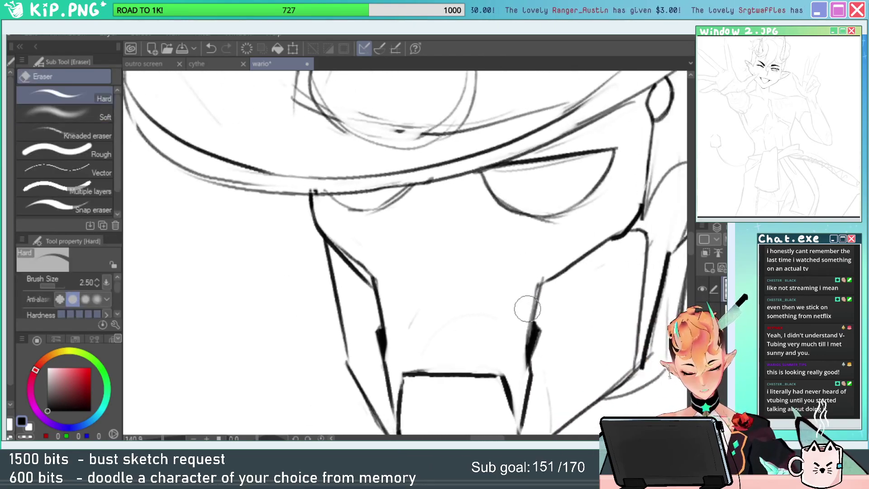
{"action": "mouse_move", "coordinate": [634, 223]}
{"action": "left_mouse_down"}
{"action": "mouse_move", "coordinate": [544, 295]}
{"action": "mouse_move", "coordinate": [561, 277]}
{"action": "left_mouse_up"}
{"action": "left_click_drag", "start_coordinate": [627, 255], "coordinate": [528, 340]}
Erase the rough line at the back of the head and redraw it curving down behind the ear toward the jaw.
{"action": "key", "text": "e"}
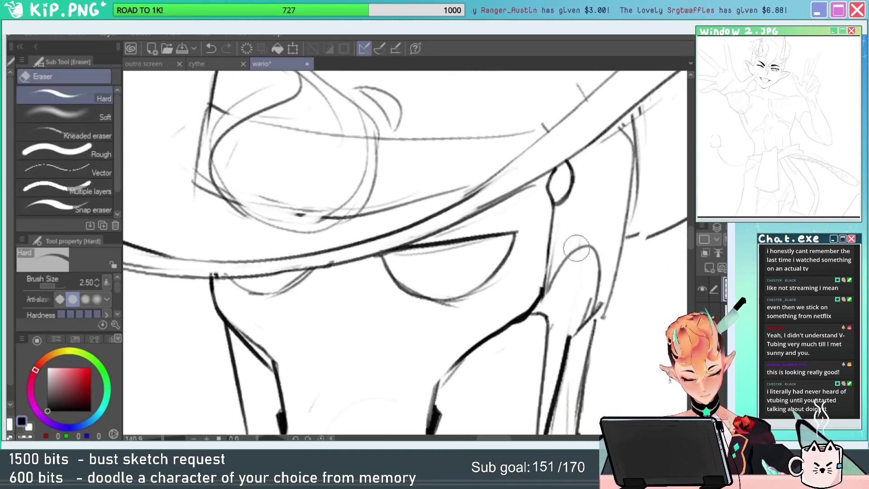
{"action": "scroll", "coordinate": [602, 295], "scroll_direction": "down", "scroll_amount": 3}
{"action": "key", "text": "b"}
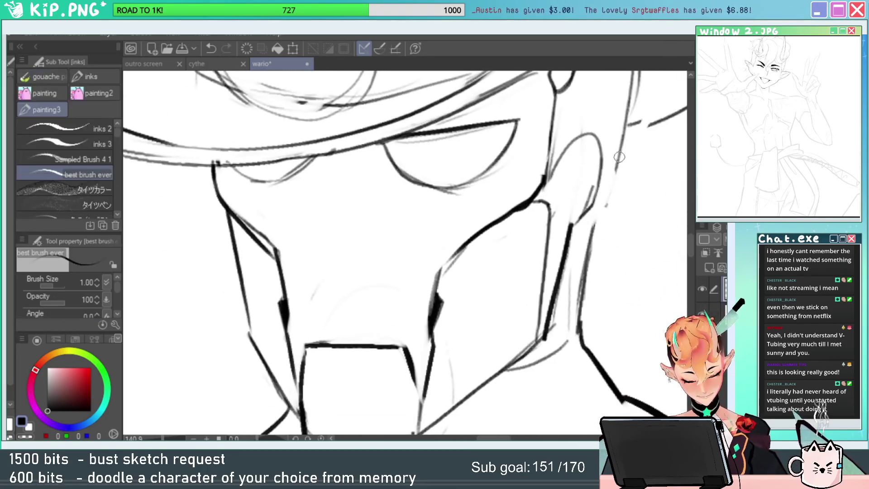
{"action": "left_click_drag", "start_coordinate": [621, 156], "coordinate": [590, 242]}
{"action": "key", "text": "ctrl+space"}
{"action": "left_click_drag", "start_coordinate": [641, 224], "coordinate": [600, 227]}
{"action": "scroll", "coordinate": [577, 218], "scroll_direction": "up", "scroll_amount": 4}
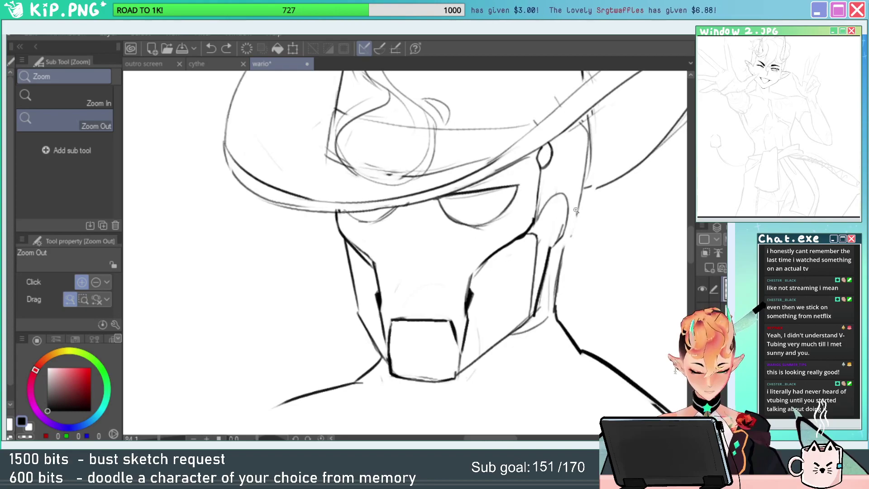
{"action": "key", "text": "p"}
{"action": "left_click_drag", "start_coordinate": [581, 199], "coordinate": [550, 247]}
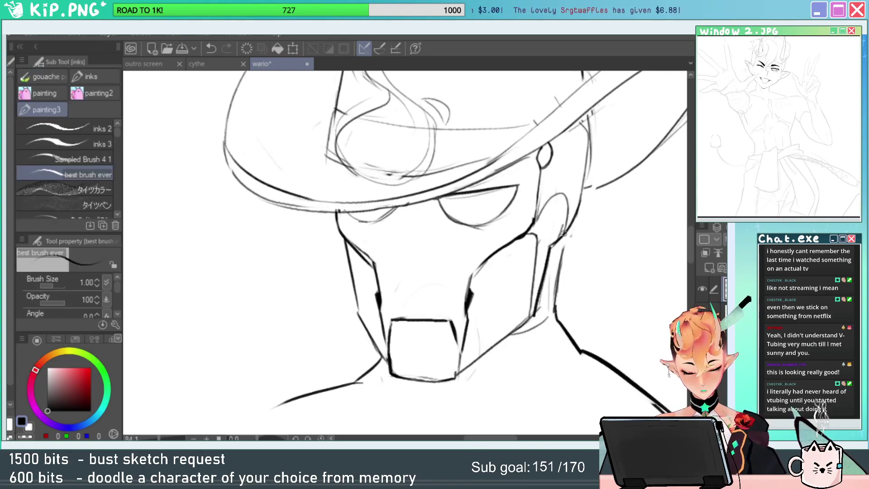
{"action": "key", "text": "ctrl+z"}
{"action": "mouse_move", "coordinate": [577, 207]}
{"action": "left_mouse_down"}
{"action": "mouse_move", "coordinate": [548, 255]}
{"action": "mouse_move", "coordinate": [568, 251]}
{"action": "mouse_move", "coordinate": [566, 336]}
{"action": "left_mouse_up"}
Erase the upper part of the neck line behind the right jaw and redraw it curving down to the shoulder.
{"action": "key", "text": "e"}
{"action": "key", "text": "p"}
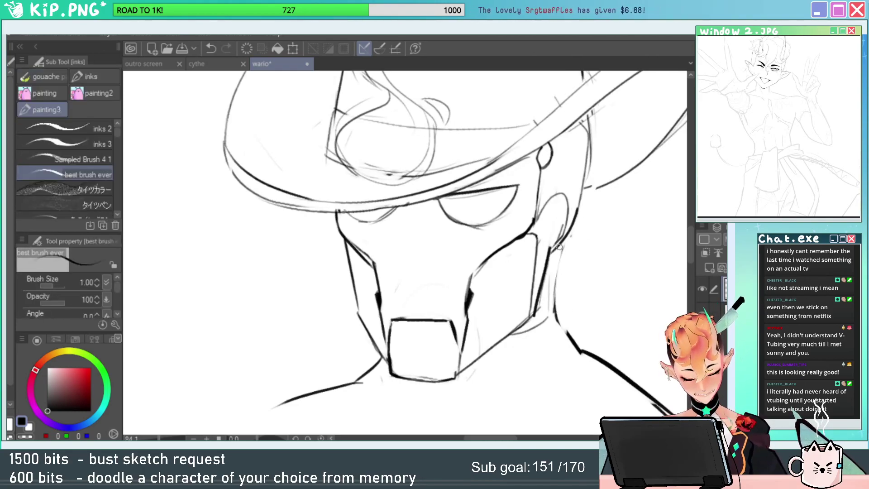
{"action": "mouse_move", "coordinate": [561, 239]}
{"action": "left_mouse_down"}
{"action": "mouse_move", "coordinate": [553, 301]}
{"action": "mouse_move", "coordinate": [576, 364]}
{"action": "left_mouse_up"}
Erase the left neck and shoulder lines, and add a curve under the right side of the jaw.
{"action": "key", "text": "e"}
{"action": "left_click_drag", "start_coordinate": [376, 368], "coordinate": [346, 383]}
{"action": "mouse_move", "coordinate": [390, 393]}
{"action": "left_mouse_down"}
{"action": "mouse_move", "coordinate": [449, 329]}
{"action": "mouse_move", "coordinate": [464, 278]}
{"action": "left_mouse_up"}
{"action": "key", "text": "p"}
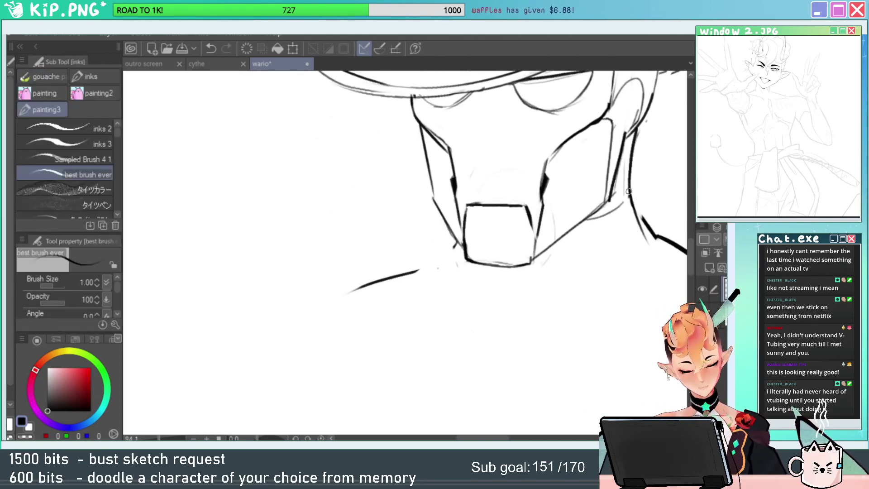
{"action": "left_click_drag", "start_coordinate": [627, 193], "coordinate": [594, 215]}
{"action": "left_click_drag", "start_coordinate": [592, 263], "coordinate": [516, 306]}
{"action": "key", "text": "e"}
{"action": "key", "text": "p"}
{"action": "key", "text": "e"}
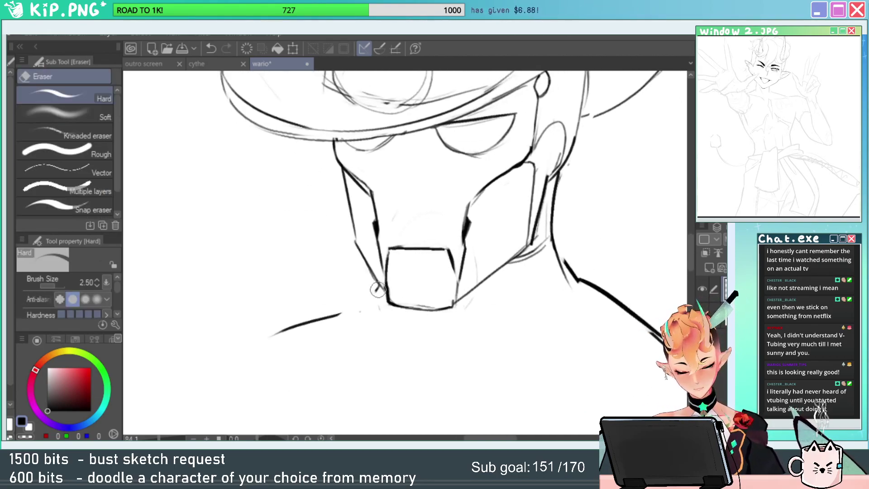
{"action": "left_click_drag", "start_coordinate": [340, 314], "coordinate": [269, 335]}
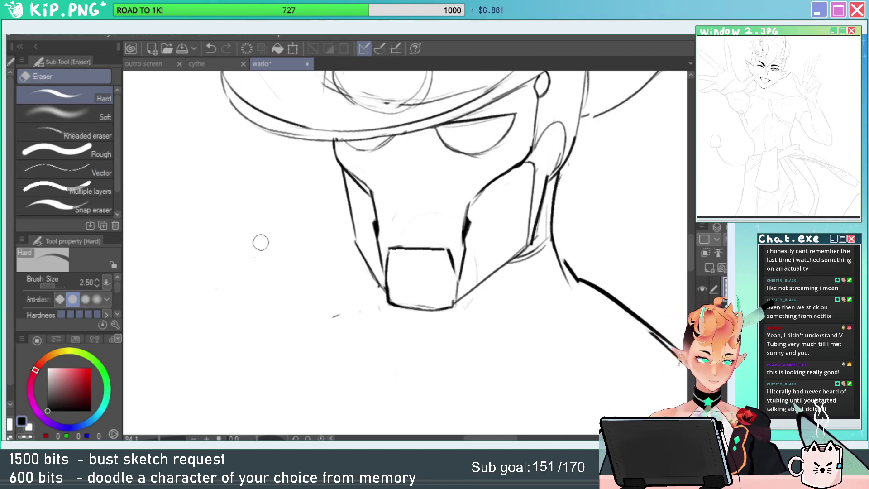
Lasso the right shoulder line, shift it slightly down with a transform, apply it and save the file.
{"action": "key", "text": "p"}
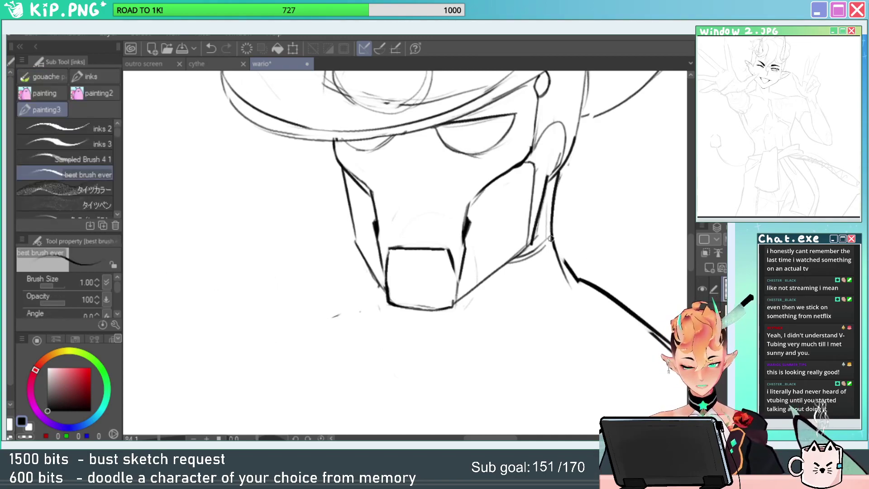
{"action": "left_click_drag", "start_coordinate": [603, 290], "coordinate": [567, 279]}
{"action": "key", "text": "m"}
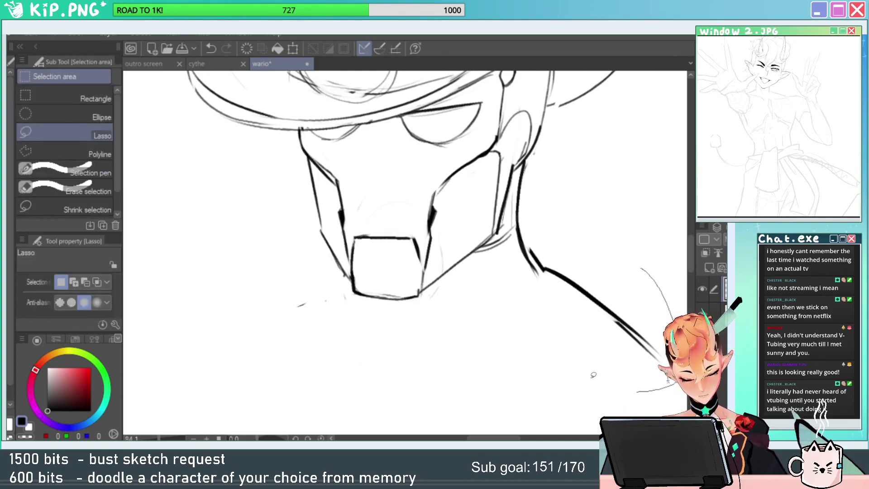
{"action": "mouse_move", "coordinate": [593, 375]}
{"action": "left_mouse_down"}
{"action": "mouse_move", "coordinate": [544, 285]}
{"action": "mouse_move", "coordinate": [667, 384]}
{"action": "left_mouse_up"}
{"action": "key", "text": "ctrl+t"}
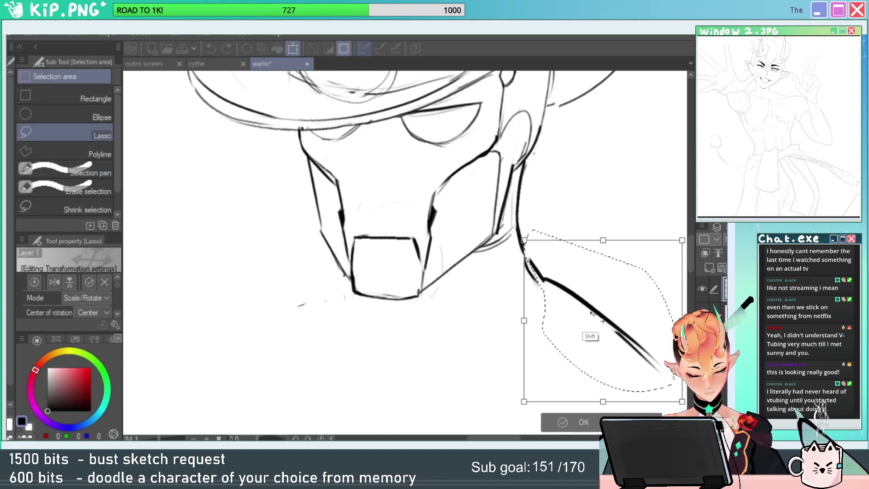
{"action": "key", "text": "Return"}
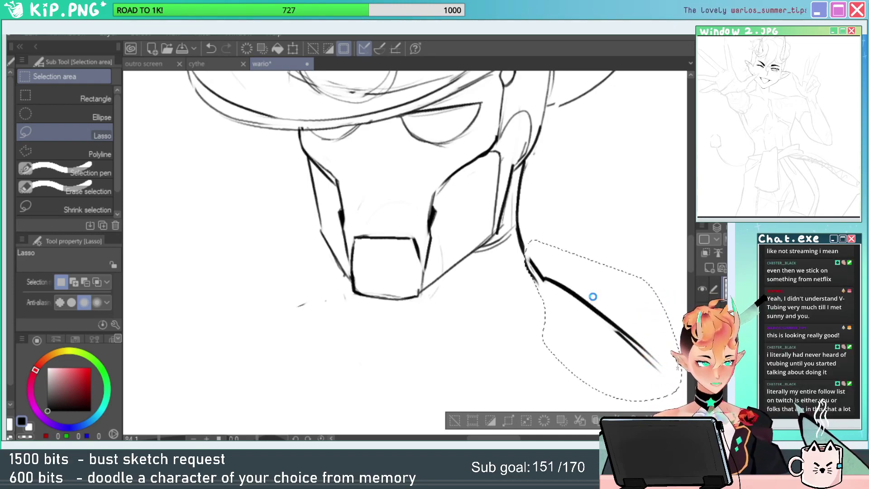
{"action": "key", "text": "ctrl+s"}
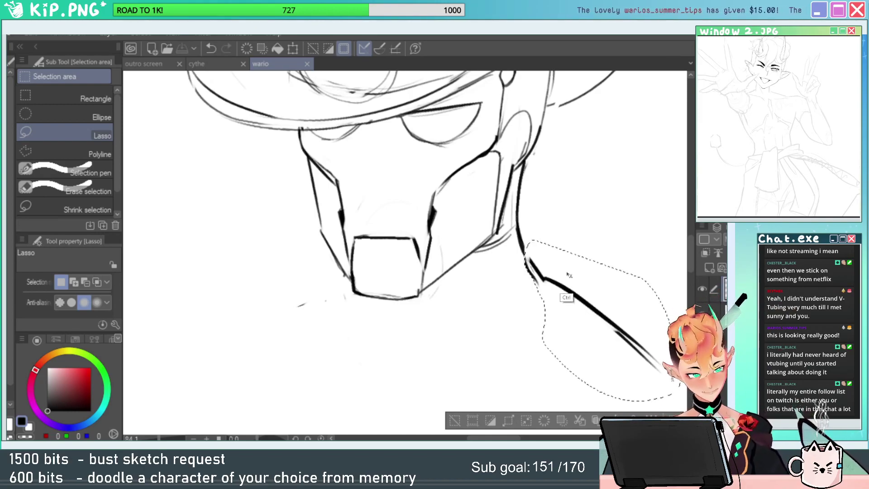
Deselect, erase the stray marks below the left jaw, and redraw the lower neck line to meet the right shoulder.
{"action": "key", "text": "ctrl+d"}
{"action": "key", "text": "ctrl+space"}
{"action": "left_click_drag", "start_coordinate": [516, 308], "coordinate": [575, 272]}
{"action": "key", "text": "e"}
{"action": "mouse_move", "coordinate": [381, 267]}
{"action": "left_mouse_down"}
{"action": "mouse_move", "coordinate": [360, 271]}
{"action": "mouse_move", "coordinate": [393, 268]}
{"action": "left_mouse_up"}
{"action": "key", "text": "space"}
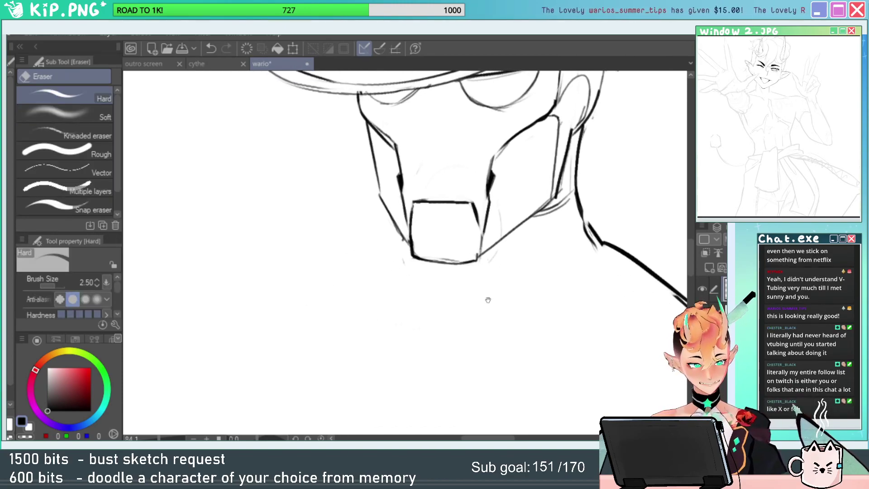
{"action": "left_click_drag", "start_coordinate": [551, 296], "coordinate": [576, 301]}
{"action": "key", "text": "b"}
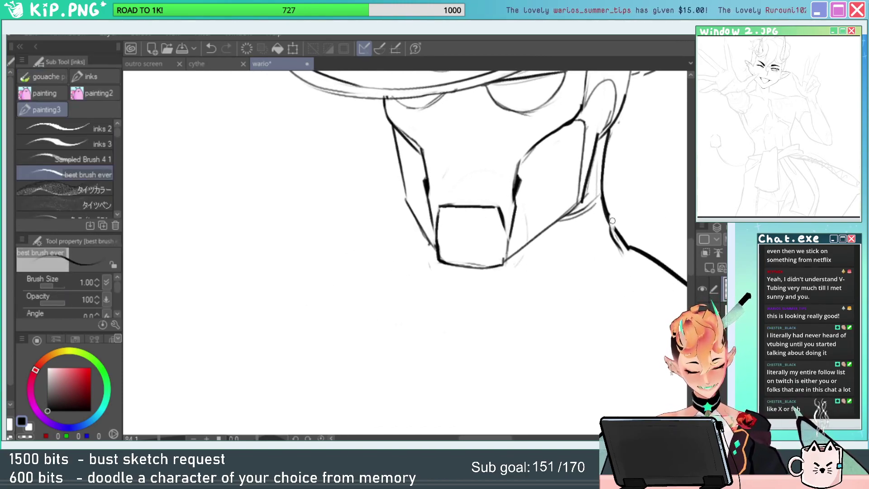
{"action": "key", "text": "e"}
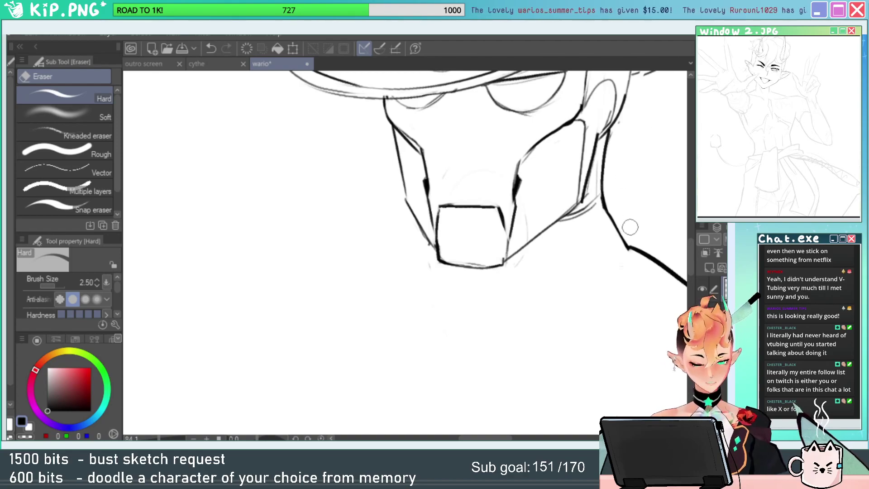
Draw a deep U-shaped neckline from the base of the neck at right, under the chin, up to the left jaw.
{"action": "key", "text": "p"}
{"action": "mouse_move", "coordinate": [627, 248]}
{"action": "left_mouse_down"}
{"action": "mouse_move", "coordinate": [603, 274]}
{"action": "mouse_move", "coordinate": [458, 352]}
{"action": "left_mouse_up"}
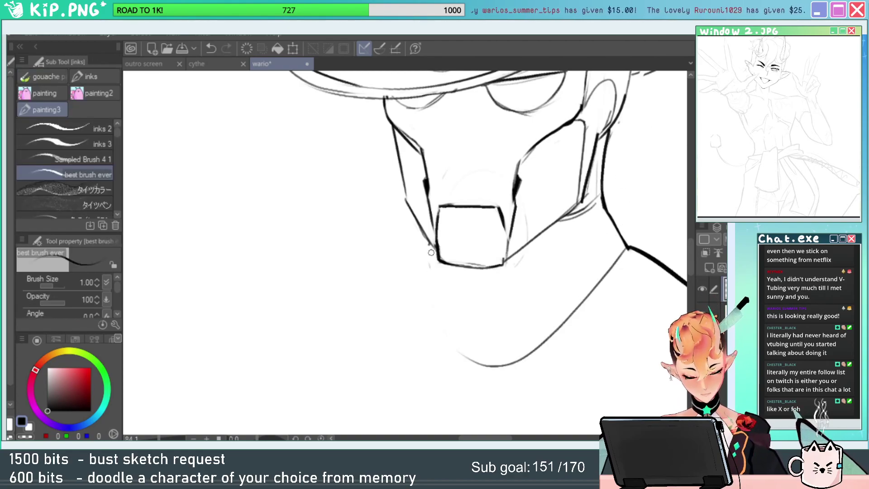
{"action": "left_click_drag", "start_coordinate": [431, 252], "coordinate": [446, 331]}
{"action": "key", "text": "ctrl+z"}
{"action": "key", "text": "alt+space"}
{"action": "mouse_move", "coordinate": [551, 335]}
{"action": "left_mouse_down"}
{"action": "mouse_move", "coordinate": [597, 357]}
{"action": "mouse_move", "coordinate": [563, 355]}
{"action": "left_mouse_up"}
{"action": "key", "text": "e"}
{"action": "key", "text": "p"}
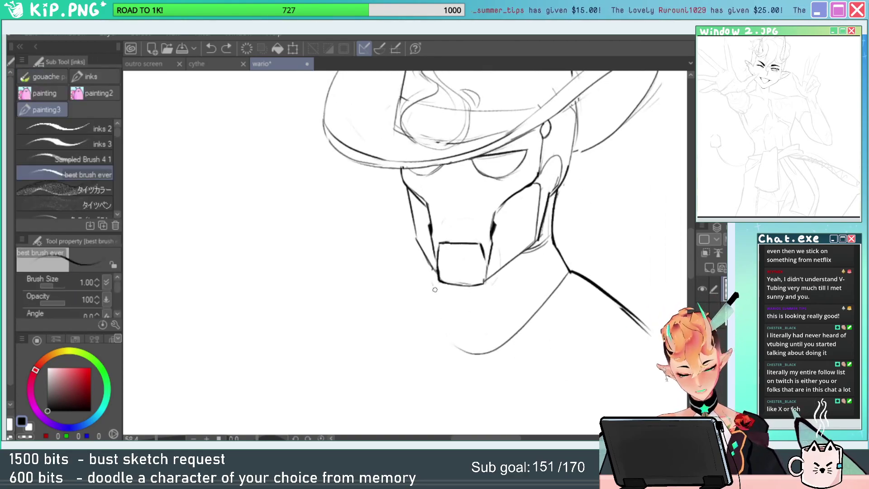
{"action": "left_click_drag", "start_coordinate": [435, 290], "coordinate": [470, 353]}
Draw a short left shoulder line and redraw the outer part of the right shoulder as a longer rounded slope.
{"action": "left_click_drag", "start_coordinate": [425, 289], "coordinate": [364, 316]}
{"action": "key", "text": "alt+space"}
{"action": "mouse_move", "coordinate": [579, 300]}
{"action": "left_mouse_down"}
{"action": "mouse_move", "coordinate": [595, 320]}
{"action": "mouse_move", "coordinate": [565, 315]}
{"action": "left_mouse_up"}
{"action": "key", "text": "e"}
{"action": "mouse_move", "coordinate": [562, 286]}
{"action": "left_mouse_down"}
{"action": "mouse_move", "coordinate": [591, 311]}
{"action": "mouse_move", "coordinate": [642, 333]}
{"action": "left_mouse_up"}
{"action": "key", "text": "p"}
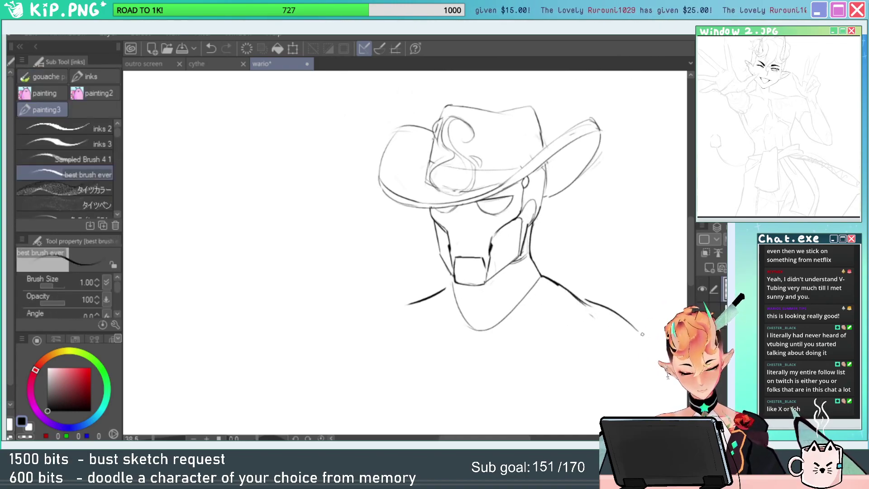
Erase the short left shoulder line and redraw it longer, sloping out gently from the jaw.
{"action": "key", "text": "e"}
{"action": "left_click_drag", "start_coordinate": [446, 287], "coordinate": [399, 309]}
{"action": "key", "text": "p"}
{"action": "key", "text": "e"}
{"action": "key", "text": "p"}
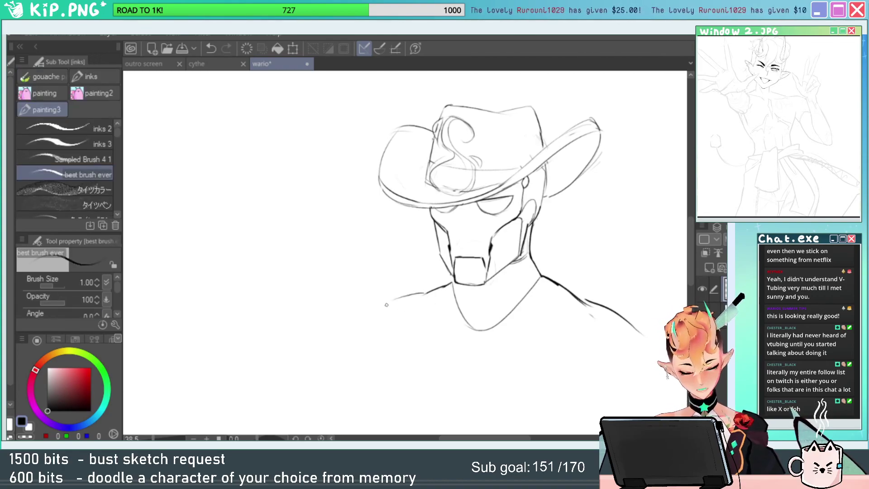
Flip the whole bust sketch horizontally and apply the transformation.
{"action": "key", "text": "ctrl+t"}
{"action": "right_click", "coordinate": [498, 202]}
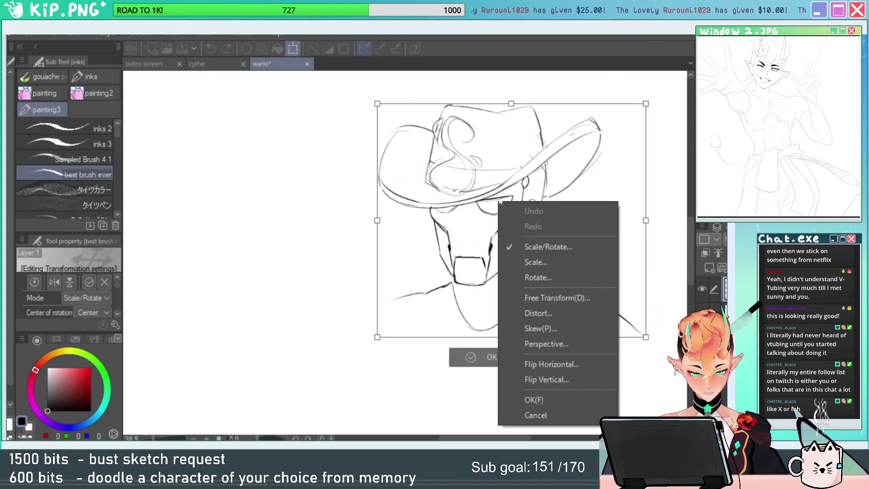
{"action": "left_click", "coordinate": [569, 360]}
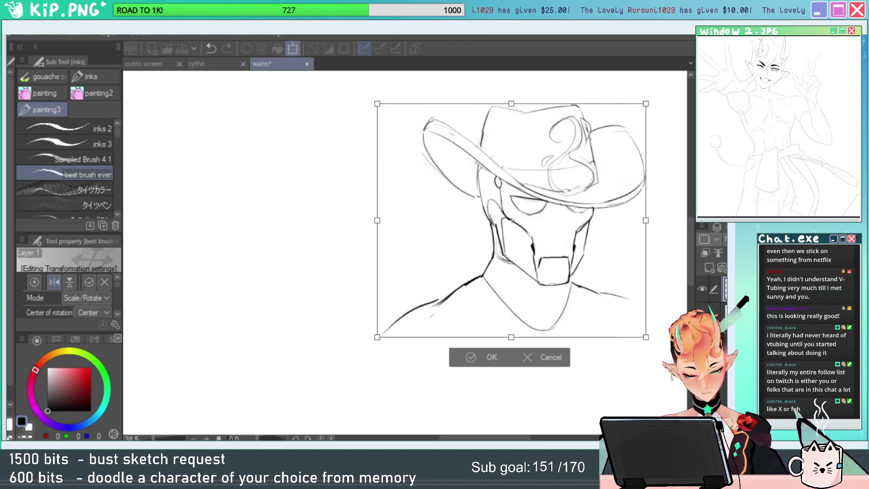
{"action": "key", "text": "Return"}
{"action": "key", "text": "e"}
{"action": "mouse_move", "coordinate": [614, 338]}
{"action": "left_mouse_down"}
{"action": "mouse_move", "coordinate": [605, 329]}
{"action": "mouse_move", "coordinate": [534, 328]}
{"action": "left_mouse_up"}
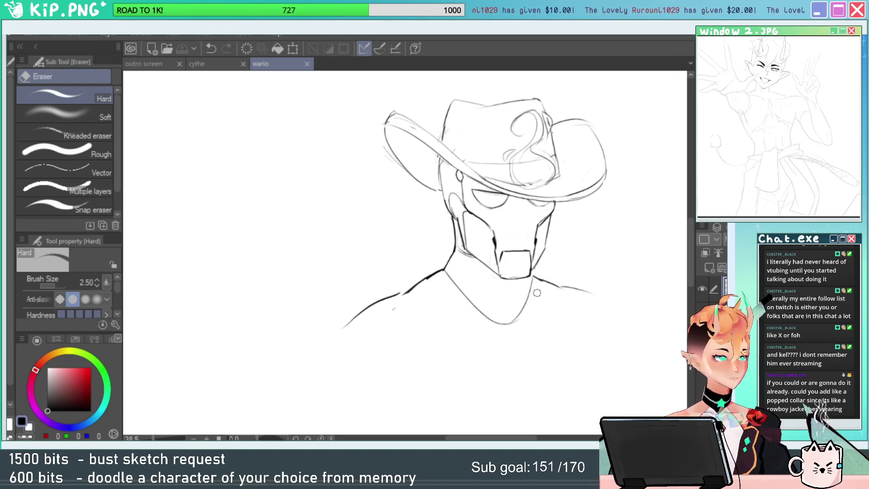
{"action": "left_click_drag", "start_coordinate": [594, 318], "coordinate": [575, 322]}
{"action": "mouse_move", "coordinate": [381, 309]}
{"action": "left_mouse_down"}
{"action": "mouse_move", "coordinate": [362, 318]}
{"action": "mouse_move", "coordinate": [388, 297]}
{"action": "left_mouse_up"}
Draw the left side of a popped collar from the neck toward the shoulder, and redraw the lapel's inner edge running down the chest.
{"action": "key", "text": "p"}
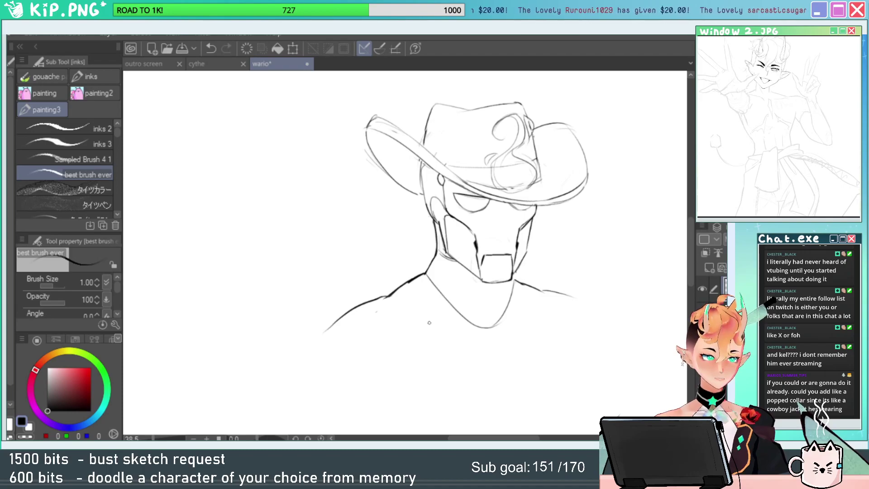
{"action": "left_click_drag", "start_coordinate": [572, 276], "coordinate": [566, 260]}
{"action": "key", "text": "e"}
{"action": "key", "text": "p"}
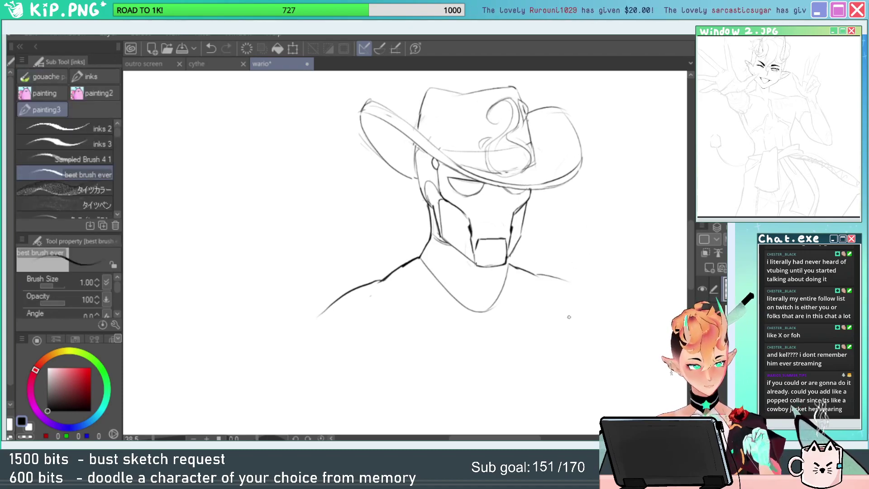
{"action": "mouse_move", "coordinate": [424, 228]}
{"action": "left_mouse_down"}
{"action": "mouse_move", "coordinate": [374, 255]}
{"action": "mouse_move", "coordinate": [457, 314]}
{"action": "left_mouse_up"}
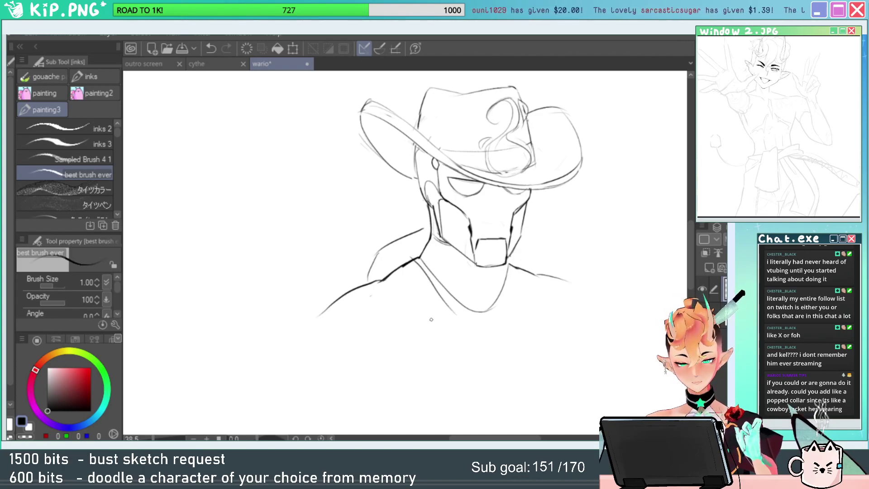
{"action": "key", "text": "ctrl+z"}
{"action": "left_click_drag", "start_coordinate": [411, 279], "coordinate": [454, 357]}
Erase the shoulder line crossing the left lapel and draw the lapel's outer edge down to a pointed tip and notch.
{"action": "key", "text": "e"}
{"action": "mouse_move", "coordinate": [405, 257]}
{"action": "left_mouse_down"}
{"action": "mouse_move", "coordinate": [379, 282]}
{"action": "mouse_move", "coordinate": [364, 360]}
{"action": "left_mouse_up"}
{"action": "key", "text": "p"}
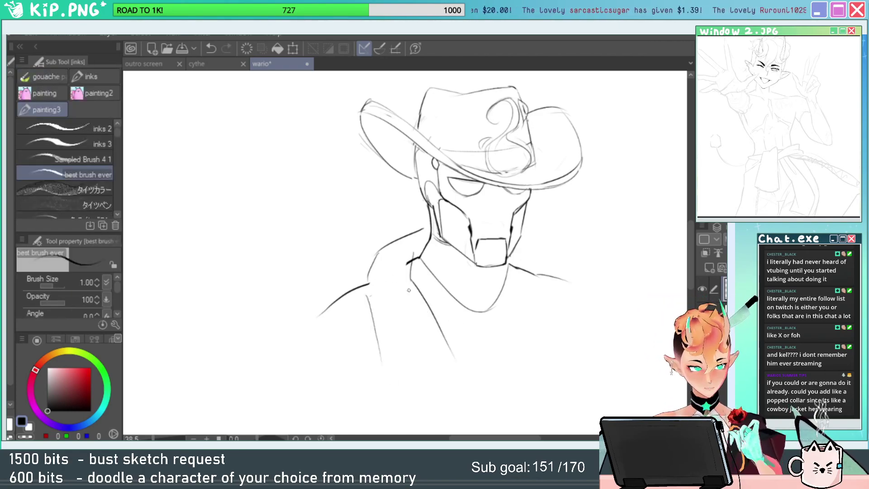
{"action": "key", "text": "ctrl+z"}
{"action": "left_click_drag", "start_coordinate": [374, 292], "coordinate": [403, 376]}
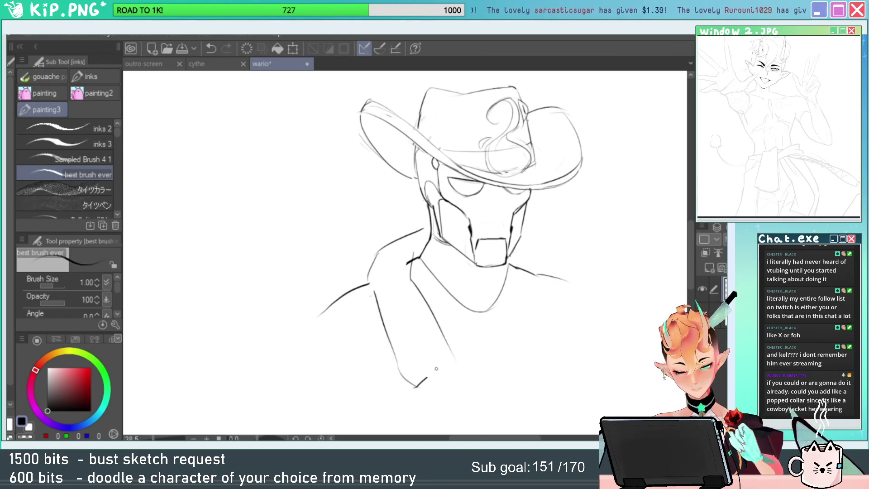
{"action": "key", "text": "e"}
{"action": "mouse_move", "coordinate": [438, 323]}
{"action": "left_mouse_down"}
{"action": "mouse_move", "coordinate": [455, 362]}
{"action": "mouse_move", "coordinate": [451, 346]}
{"action": "left_mouse_up"}
{"action": "key", "text": "p"}
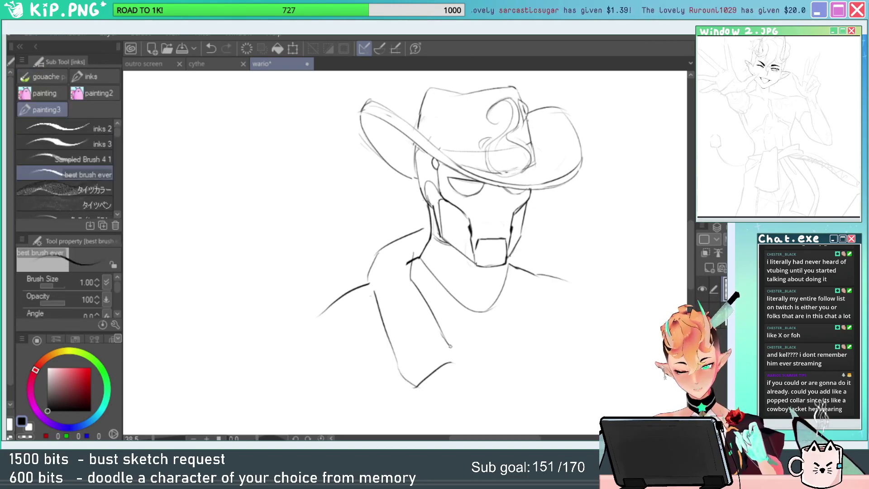
Lasso the lower part of the left lapel, shift it up to shorten the lapel, and deselect.
{"action": "scroll", "coordinate": [539, 346], "scroll_direction": "down", "scroll_amount": 2}
{"action": "key", "text": "m"}
{"action": "mouse_move", "coordinate": [518, 346]}
{"action": "left_mouse_down"}
{"action": "mouse_move", "coordinate": [471, 401]}
{"action": "mouse_move", "coordinate": [467, 303]}
{"action": "left_mouse_up"}
{"action": "key", "text": "ctrl+t"}
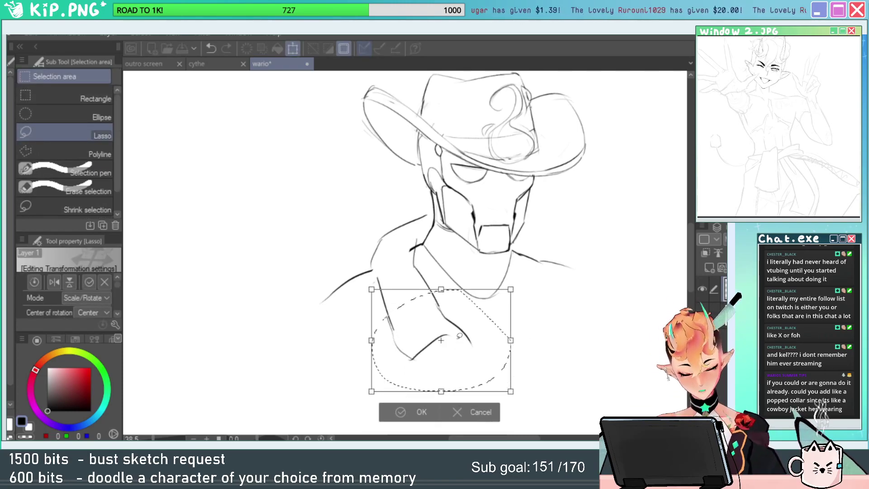
{"action": "key", "text": "Return"}
{"action": "key", "text": "ctrl+d"}
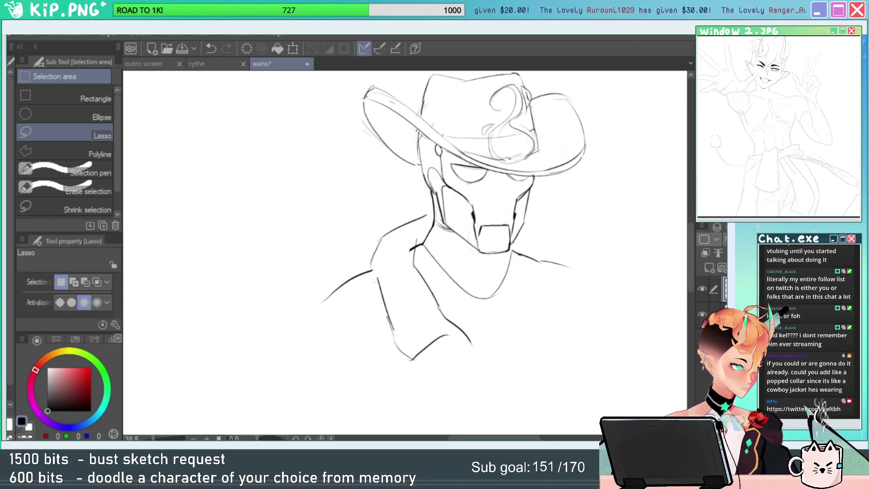
Erase the stray line at the left base of the neck and draw the collar's inner fold curving up behind it.
{"action": "key", "text": "e"}
{"action": "scroll", "coordinate": [415, 245], "scroll_direction": "up", "scroll_amount": 3}
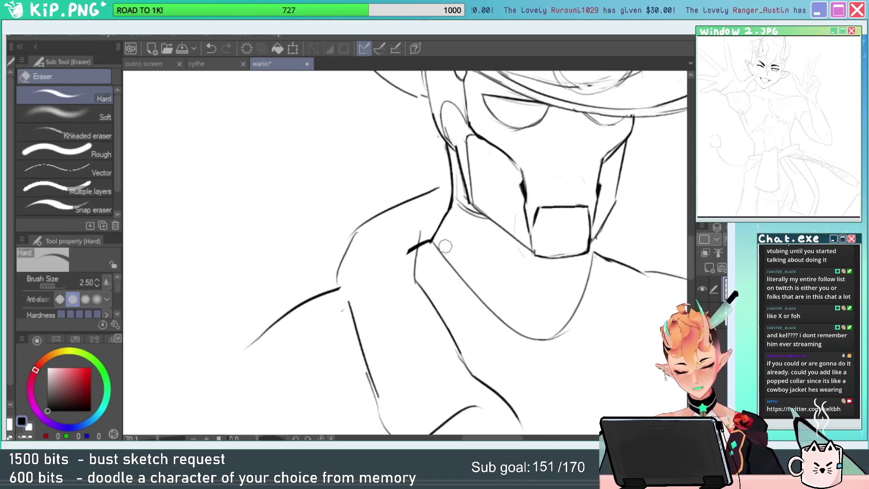
{"action": "key", "text": "p"}
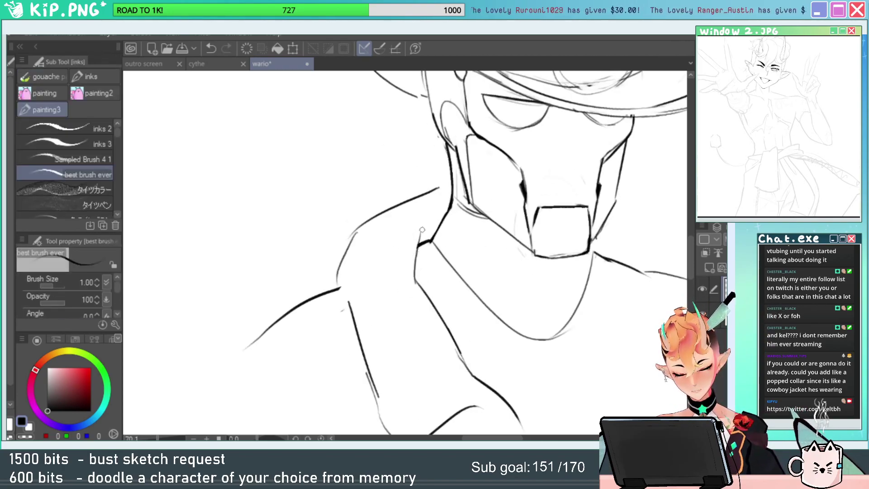
{"action": "key", "text": "ctrl+space"}
{"action": "mouse_move", "coordinate": [434, 210]}
{"action": "left_mouse_down"}
{"action": "mouse_move", "coordinate": [449, 203]}
{"action": "mouse_move", "coordinate": [450, 244]}
{"action": "left_mouse_up"}
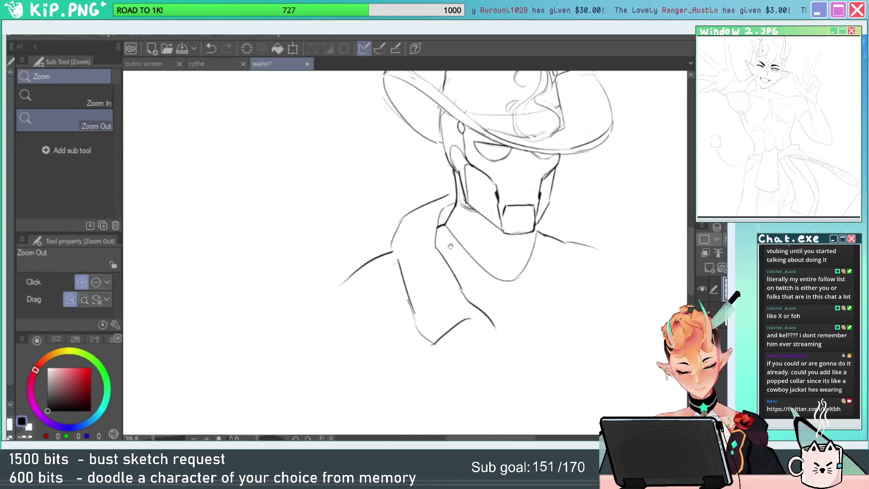
Redraw the left shoulder as an angular slope starting at the collar's outer corner.
{"action": "mouse_move", "coordinate": [427, 292]}
{"action": "left_mouse_down"}
{"action": "mouse_move", "coordinate": [474, 267]}
{"action": "mouse_move", "coordinate": [463, 275]}
{"action": "left_mouse_up"}
{"action": "key", "text": "ctrl+z"}
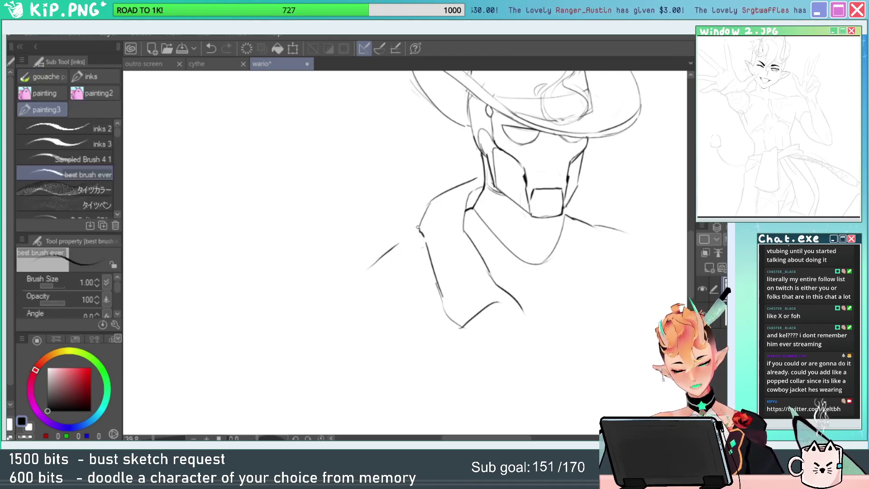
{"action": "left_click_drag", "start_coordinate": [417, 229], "coordinate": [377, 257]}
{"action": "key", "text": "ctrl+z"}
{"action": "key", "text": "e"}
{"action": "mouse_move", "coordinate": [421, 229]}
{"action": "left_mouse_down"}
{"action": "mouse_move", "coordinate": [371, 267]}
{"action": "mouse_move", "coordinate": [373, 254]}
{"action": "left_mouse_up"}
{"action": "key", "text": "p"}
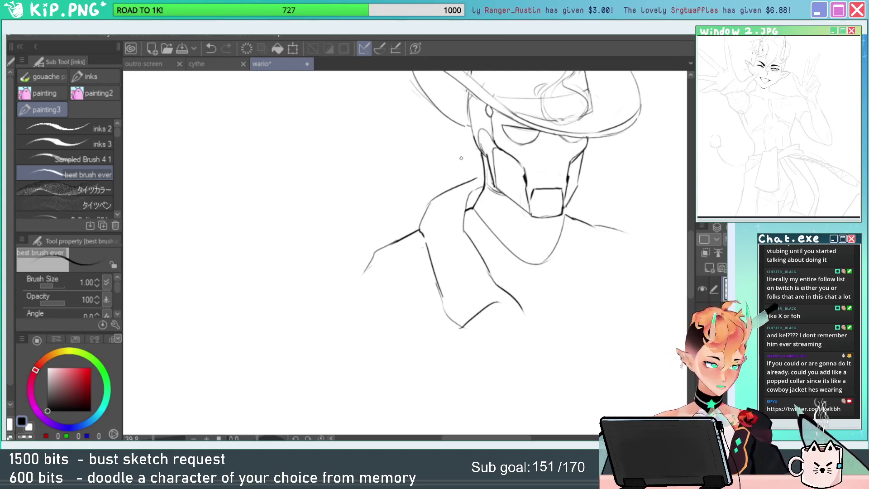
Connect the left collar's upper line to the neck and erase its uneven middle section.
{"action": "mouse_move", "coordinate": [481, 261]}
{"action": "left_mouse_down"}
{"action": "mouse_move", "coordinate": [393, 289]}
{"action": "mouse_move", "coordinate": [409, 279]}
{"action": "left_mouse_up"}
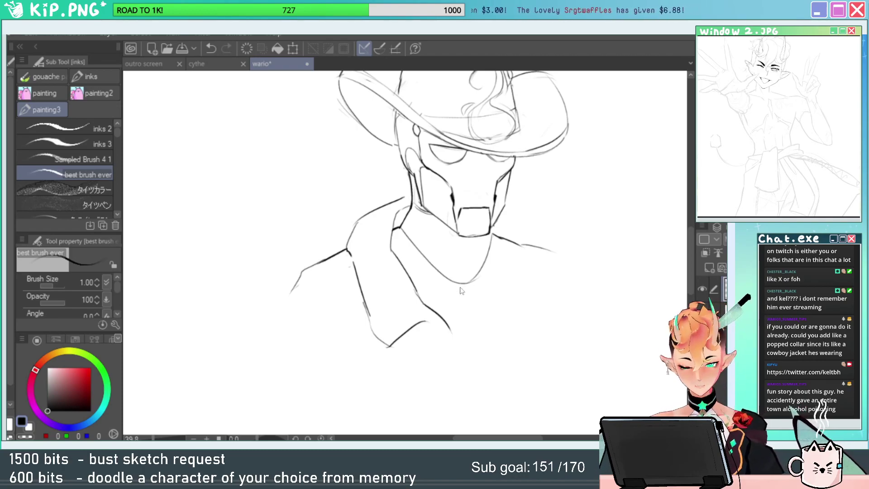
{"action": "key", "text": "e"}
{"action": "mouse_move", "coordinate": [405, 197]}
{"action": "left_mouse_down"}
{"action": "mouse_move", "coordinate": [378, 209]}
{"action": "mouse_move", "coordinate": [451, 214]}
{"action": "left_mouse_up"}
{"action": "key", "text": "p"}
{"action": "left_click_drag", "start_coordinate": [450, 213], "coordinate": [444, 223]}
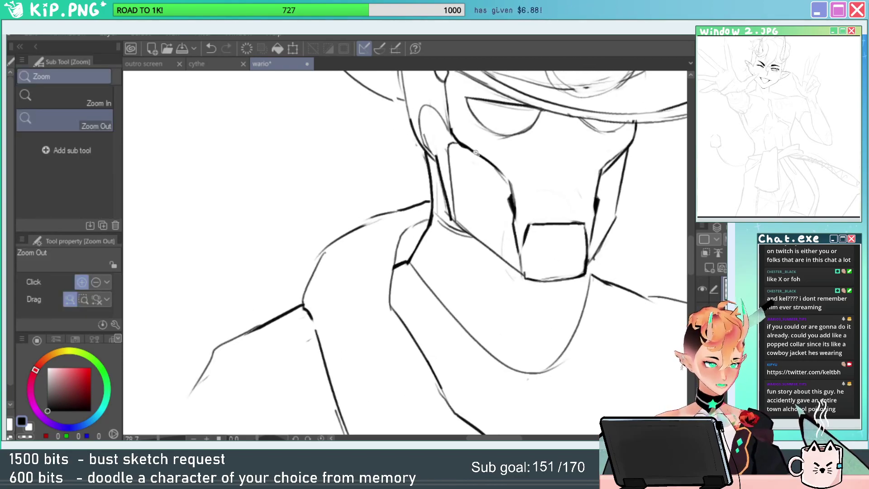
{"action": "key", "text": "e"}
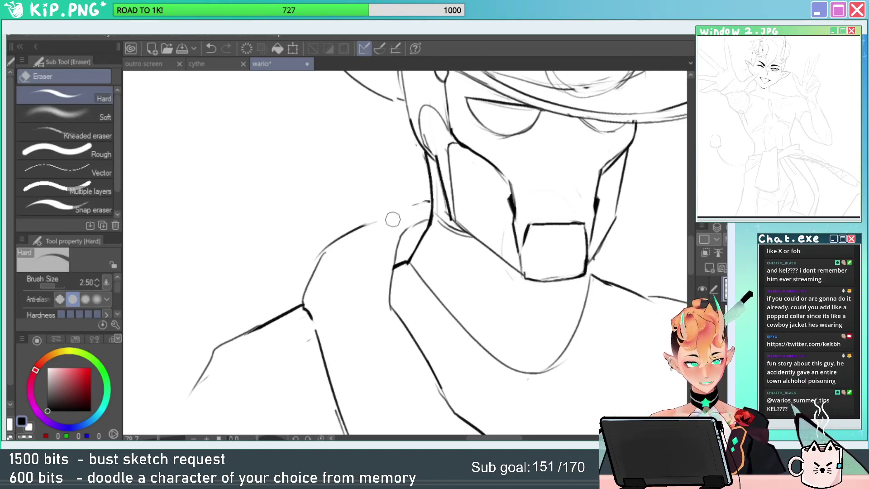
{"action": "key", "text": "b"}
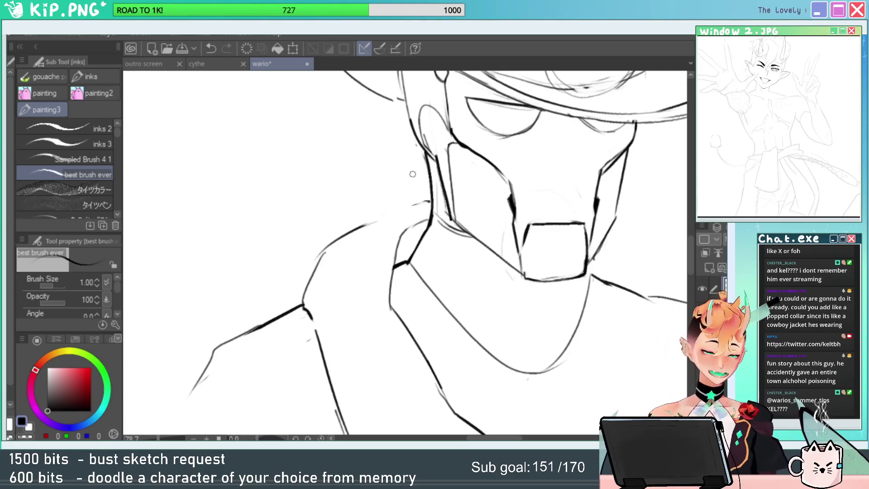
{"action": "key", "text": "e"}
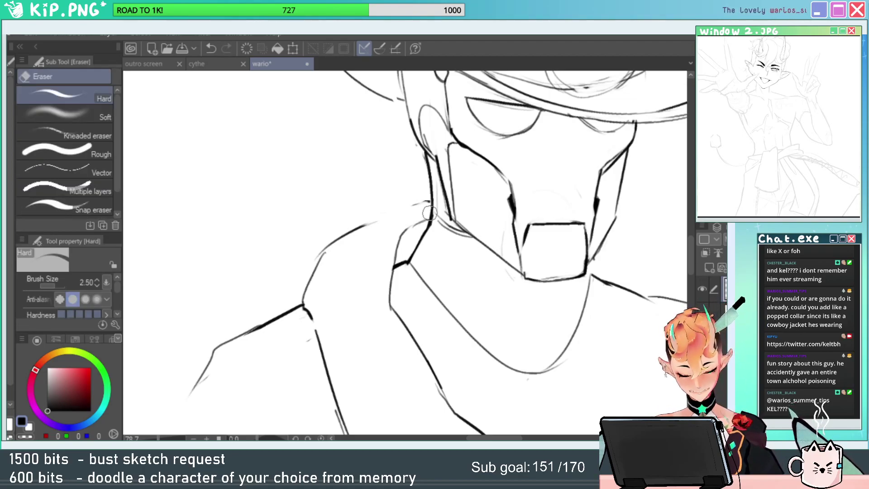
Lasso and transform the left collar, deselect, and redraw its upper line to meet the neck.
{"action": "key", "text": "m"}
{"action": "mouse_move", "coordinate": [408, 246]}
{"action": "left_mouse_down"}
{"action": "mouse_move", "coordinate": [393, 254]}
{"action": "mouse_move", "coordinate": [423, 260]}
{"action": "mouse_move", "coordinate": [392, 277]}
{"action": "mouse_move", "coordinate": [387, 310]}
{"action": "left_mouse_up"}
{"action": "key", "text": "ctrl+t"}
{"action": "key", "text": "Return"}
{"action": "key", "text": "ctrl+d"}
{"action": "key", "text": "e"}
{"action": "key", "text": "p"}
{"action": "left_click_drag", "start_coordinate": [432, 205], "coordinate": [365, 225]}
Draw the right side of the popped collar from the jaw down to a pointed lapel tip and back inward.
{"action": "key", "text": "space"}
{"action": "key", "text": "alt+space"}
{"action": "mouse_move", "coordinate": [484, 208]}
{"action": "left_mouse_down"}
{"action": "mouse_move", "coordinate": [409, 193]}
{"action": "mouse_move", "coordinate": [600, 208]}
{"action": "left_mouse_up"}
{"action": "left_click_drag", "start_coordinate": [520, 226], "coordinate": [474, 225]}
{"action": "key", "text": "e"}
{"action": "key", "text": "p"}
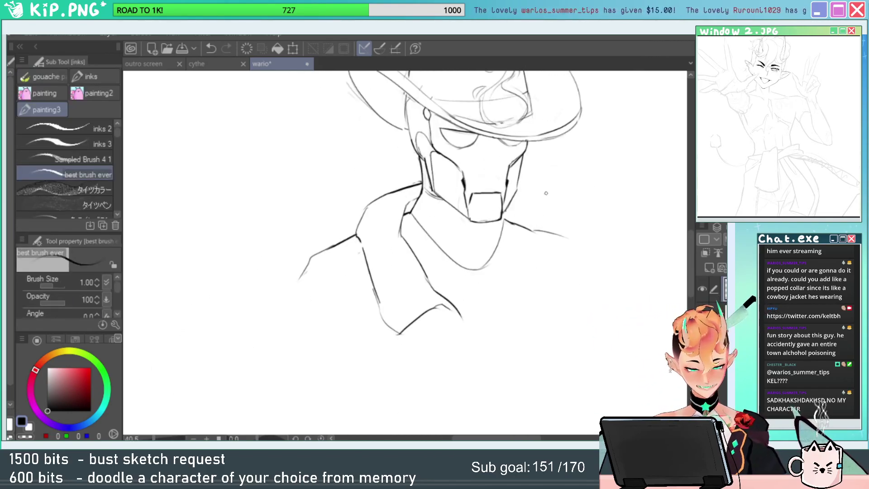
{"action": "left_click_drag", "start_coordinate": [517, 190], "coordinate": [553, 216]}
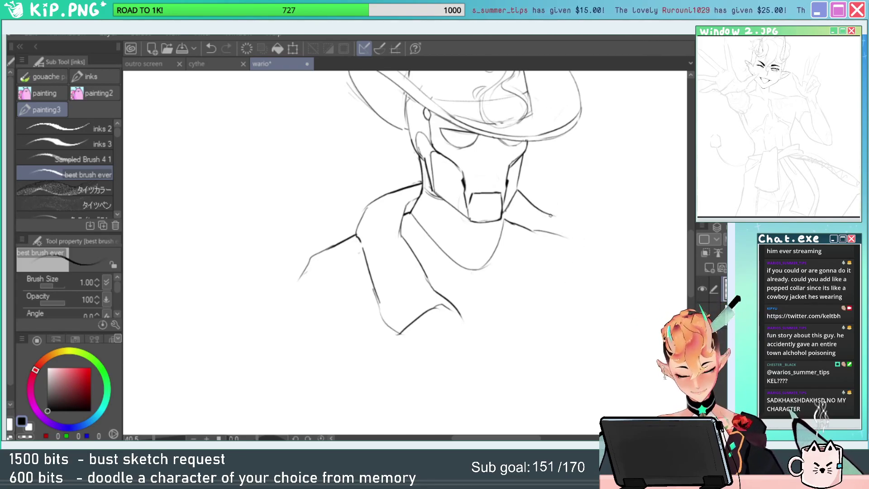
{"action": "mouse_move", "coordinate": [553, 217]}
{"action": "left_mouse_down"}
{"action": "mouse_move", "coordinate": [594, 283]}
{"action": "mouse_move", "coordinate": [552, 290]}
{"action": "mouse_move", "coordinate": [516, 311]}
{"action": "left_mouse_up"}
Erase the shoulder line inside the right collar and draw the right lapel's inner edge down from the neck.
{"action": "key", "text": "e"}
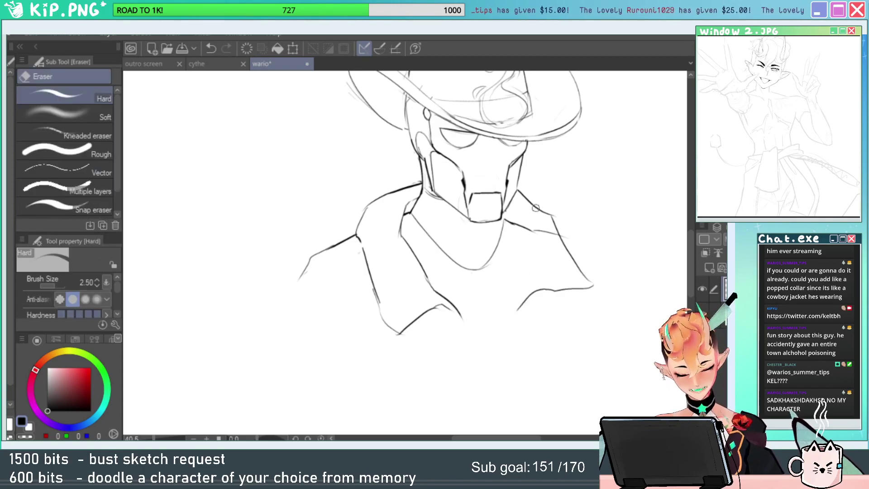
{"action": "mouse_move", "coordinate": [519, 225]}
{"action": "left_mouse_down"}
{"action": "mouse_move", "coordinate": [579, 257]}
{"action": "mouse_move", "coordinate": [508, 204]}
{"action": "mouse_move", "coordinate": [512, 221]}
{"action": "mouse_move", "coordinate": [588, 210]}
{"action": "mouse_move", "coordinate": [585, 273]}
{"action": "mouse_move", "coordinate": [568, 312]}
{"action": "left_mouse_up"}
{"action": "key", "text": "p"}
{"action": "mouse_move", "coordinate": [620, 213]}
{"action": "left_mouse_down"}
{"action": "mouse_move", "coordinate": [571, 221]}
{"action": "mouse_move", "coordinate": [550, 200]}
{"action": "left_mouse_up"}
{"action": "left_click_drag", "start_coordinate": [619, 177], "coordinate": [605, 177]}
{"action": "left_click_drag", "start_coordinate": [541, 216], "coordinate": [579, 216]}
Erase the left lapel's outer edge and redraw it as a curve from the shoulder toward the tip.
{"action": "key", "text": "e"}
{"action": "mouse_move", "coordinate": [413, 200]}
{"action": "left_mouse_down"}
{"action": "mouse_move", "coordinate": [409, 193]}
{"action": "mouse_move", "coordinate": [431, 253]}
{"action": "left_mouse_up"}
{"action": "key", "text": "p"}
{"action": "mouse_move", "coordinate": [406, 184]}
{"action": "left_mouse_down"}
{"action": "mouse_move", "coordinate": [437, 260]}
{"action": "mouse_move", "coordinate": [433, 274]}
{"action": "mouse_move", "coordinate": [404, 186]}
{"action": "left_mouse_up"}
{"action": "left_click_drag", "start_coordinate": [564, 170], "coordinate": [534, 171]}
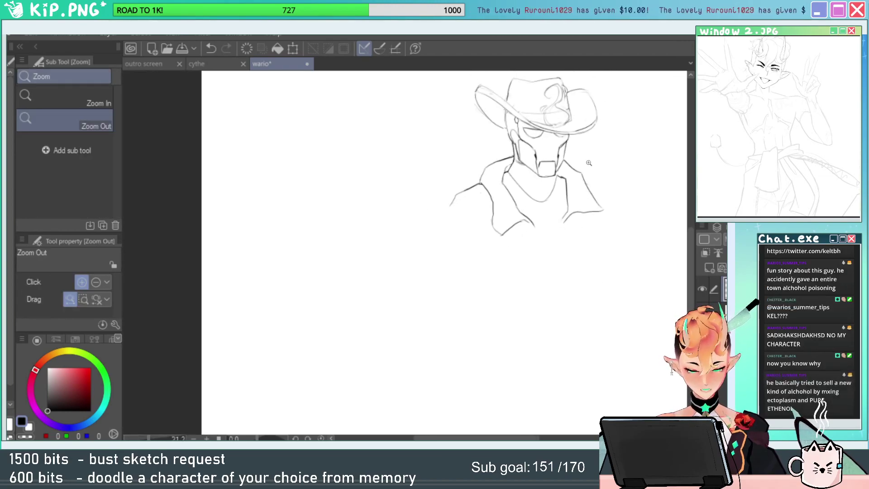
Redraw the left collar's outer edge as an angular line from its upper bend down to the shoulder.
{"action": "scroll", "coordinate": [523, 163], "scroll_direction": "up", "scroll_amount": 4}
{"action": "key", "text": "e"}
{"action": "key", "text": "p"}
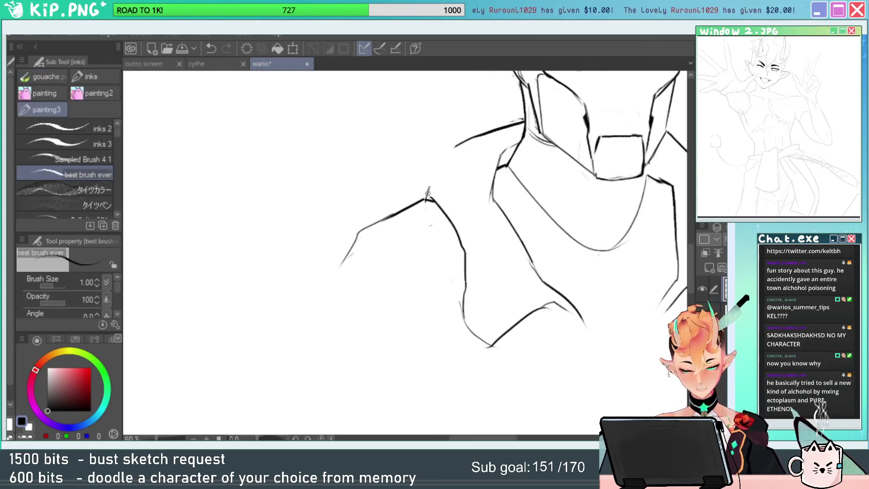
{"action": "left_click_drag", "start_coordinate": [455, 146], "coordinate": [426, 198]}
{"action": "left_click_drag", "start_coordinate": [566, 212], "coordinate": [467, 232]}
{"action": "key", "text": "ctrl+space"}
{"action": "left_click", "coordinate": [522, 237]}
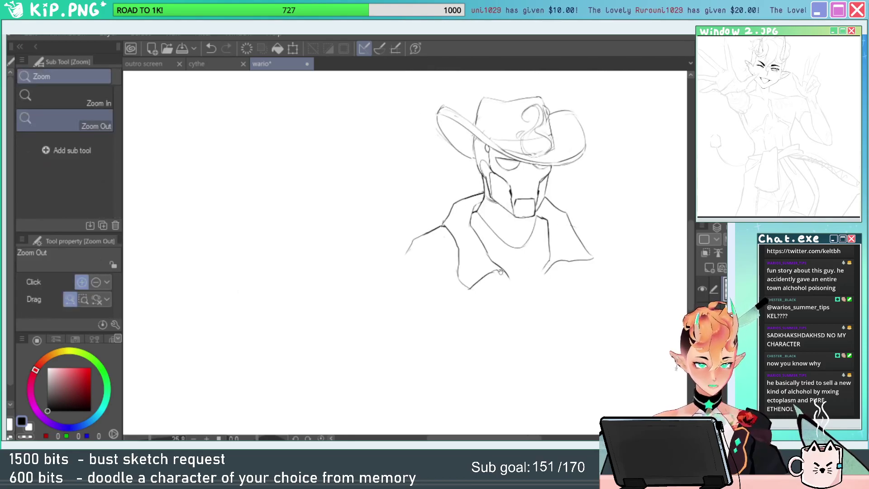
Extend the left lapel's inner edge down past the notch with a darker line.
{"action": "scroll", "coordinate": [520, 262], "scroll_direction": "up", "scroll_amount": 4}
{"action": "key", "text": "e"}
{"action": "key", "text": "p"}
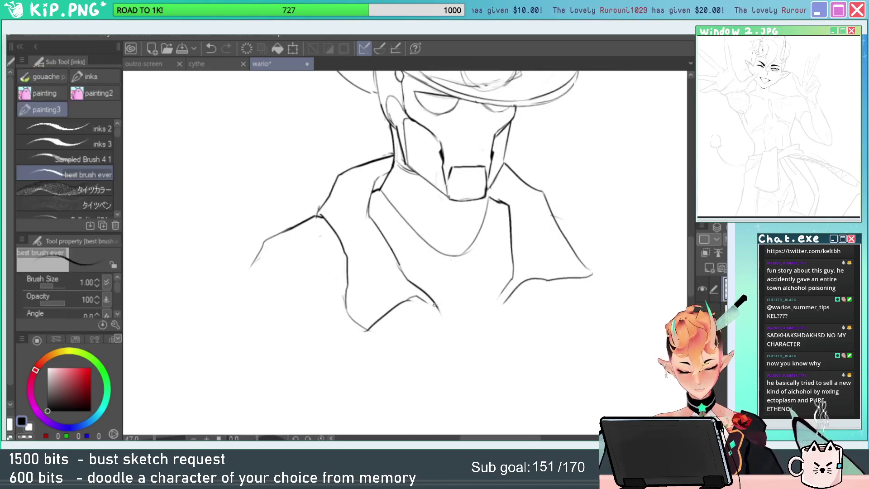
{"action": "left_click_drag", "start_coordinate": [430, 299], "coordinate": [448, 325]}
Erase the curved outer edge of the left lapel and redraw it straighter and more angular.
{"action": "key", "text": "e"}
{"action": "left_click_drag", "start_coordinate": [327, 220], "coordinate": [348, 275]}
{"action": "key", "text": "p"}
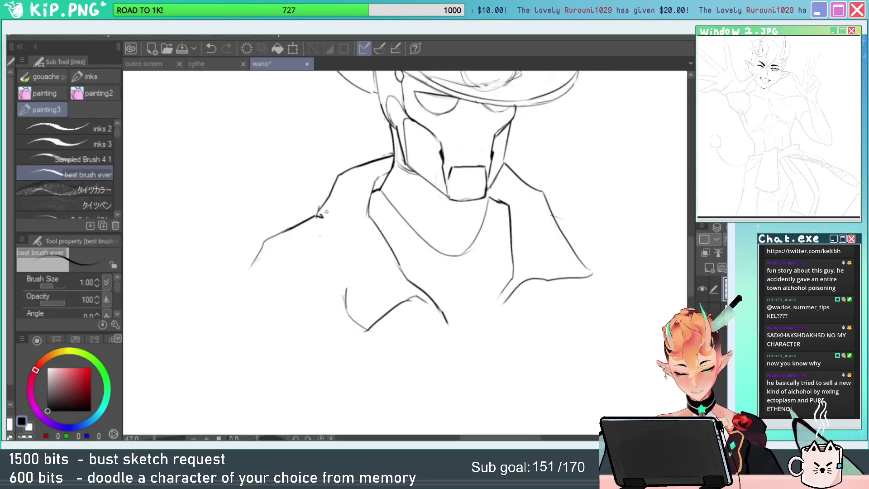
{"action": "mouse_move", "coordinate": [321, 217]}
{"action": "left_mouse_down"}
{"action": "mouse_move", "coordinate": [346, 262]}
{"action": "mouse_move", "coordinate": [344, 297]}
{"action": "left_mouse_up"}
Enlarge the eraser to size 4, erase the left lapel's rounded tip, and redraw it with a sharp corner.
{"action": "mouse_move", "coordinate": [348, 299]}
{"action": "left_mouse_down"}
{"action": "mouse_move", "coordinate": [369, 322]}
{"action": "mouse_move", "coordinate": [360, 341]}
{"action": "left_mouse_up"}
{"action": "key", "text": "]"}
{"action": "key", "text": "]"}
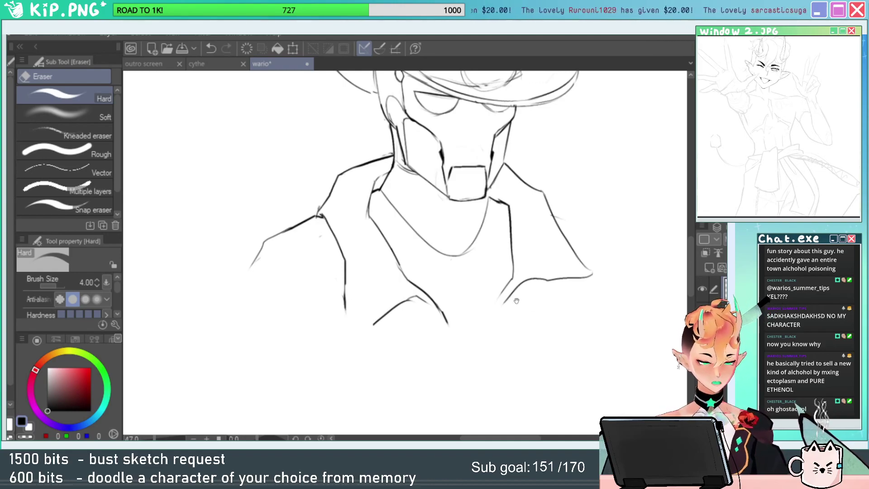
{"action": "scroll", "coordinate": [517, 300], "scroll_direction": "down", "scroll_amount": 1}
{"action": "key", "text": "p"}
{"action": "mouse_move", "coordinate": [345, 285]}
{"action": "left_mouse_down"}
{"action": "mouse_move", "coordinate": [346, 305]}
{"action": "mouse_move", "coordinate": [364, 320]}
{"action": "left_mouse_up"}
{"action": "key", "text": "ctrl+z"}
{"action": "left_click_drag", "start_coordinate": [365, 320], "coordinate": [384, 300]}
Erase the upper part of the left lapel's outer edge and redraw it from the shoulder to the straight lower edge.
{"action": "key", "text": "ctrl+space"}
{"action": "left_click_drag", "start_coordinate": [415, 256], "coordinate": [437, 256]}
{"action": "key", "text": "e"}
{"action": "left_click_drag", "start_coordinate": [287, 176], "coordinate": [322, 246]}
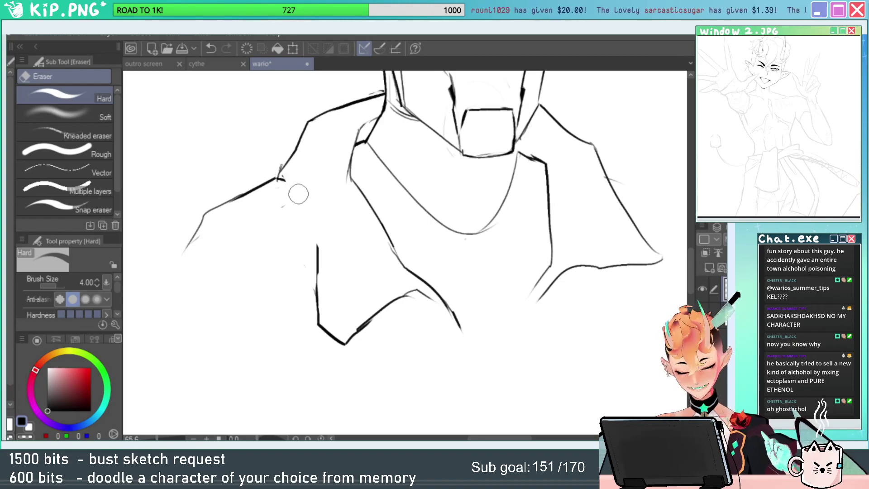
{"action": "key", "text": "p"}
{"action": "left_click_drag", "start_coordinate": [284, 179], "coordinate": [321, 265]}
{"action": "key", "text": "e"}
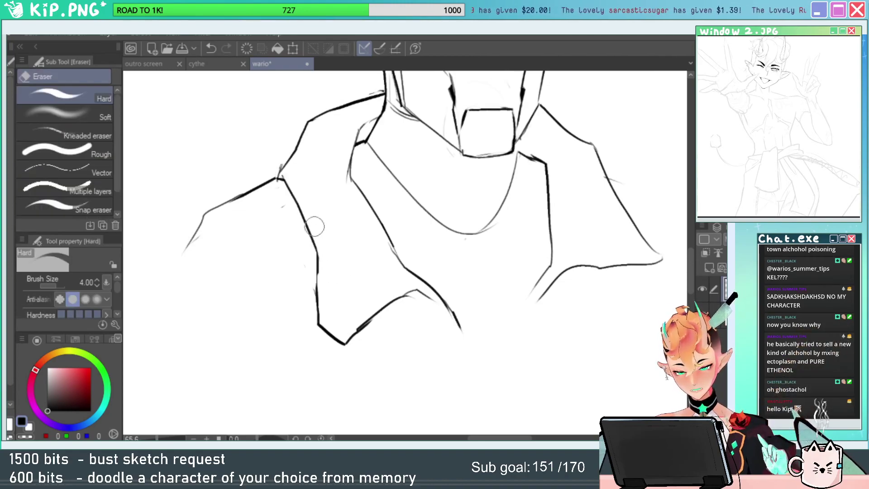
Draw a dashed stitching line just inside the left lapel's outer edge, around the tip and along the lower edge.
{"action": "key", "text": "p"}
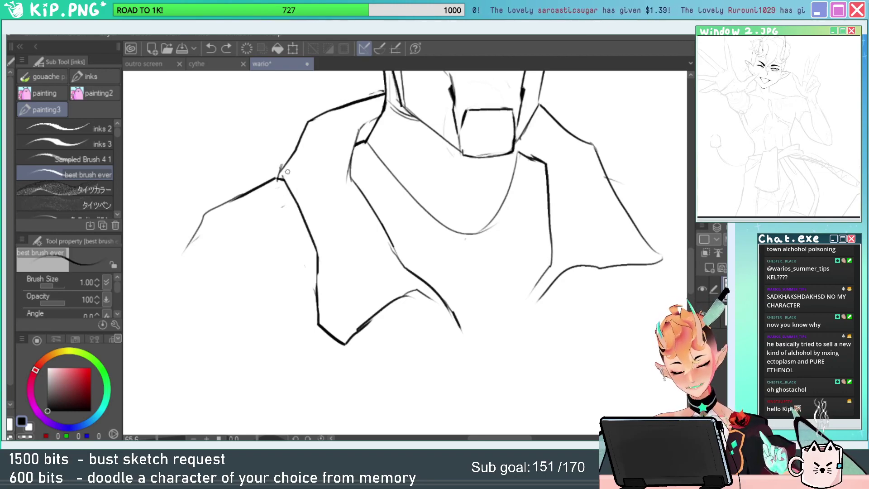
{"action": "left_click_drag", "start_coordinate": [288, 172], "coordinate": [324, 245]}
{"action": "mouse_move", "coordinate": [327, 253]}
{"action": "left_mouse_down"}
{"action": "mouse_move", "coordinate": [323, 319]}
{"action": "mouse_move", "coordinate": [334, 331]}
{"action": "mouse_move", "coordinate": [407, 285]}
{"action": "mouse_move", "coordinate": [424, 285]}
{"action": "left_mouse_up"}
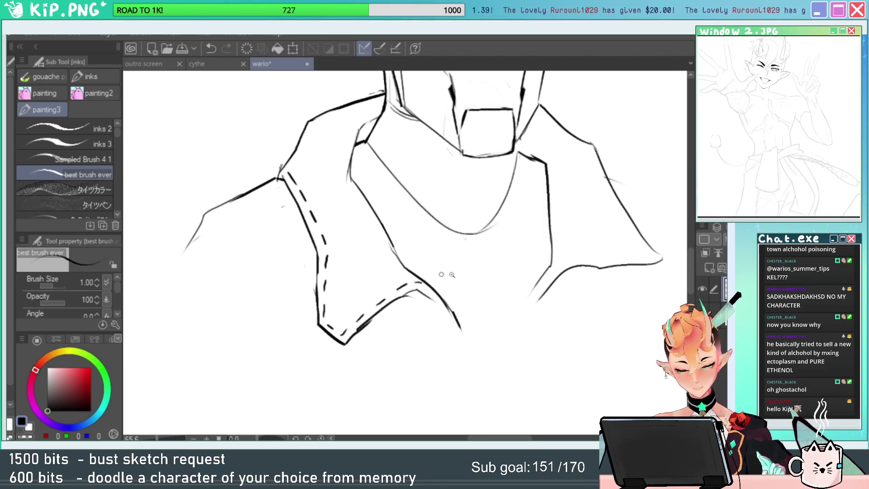
{"action": "key", "text": "ctrl+space"}
{"action": "left_click_drag", "start_coordinate": [483, 272], "coordinate": [447, 271]}
{"action": "left_click_drag", "start_coordinate": [596, 270], "coordinate": [578, 276]}
{"action": "scroll", "coordinate": [522, 276], "scroll_direction": "up", "scroll_amount": 2}
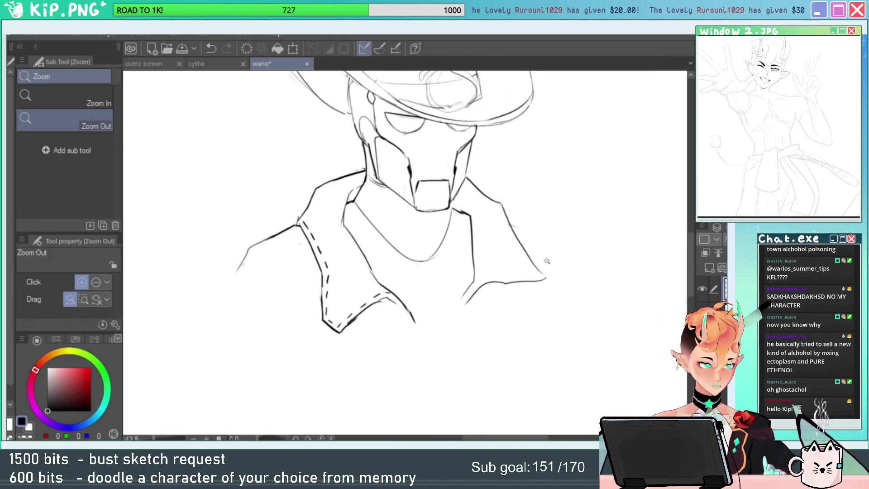
Draw the jacket's sloping shoulder lines on both sides of the collar and extend the left one down into the upper arm.
{"action": "key", "text": "p"}
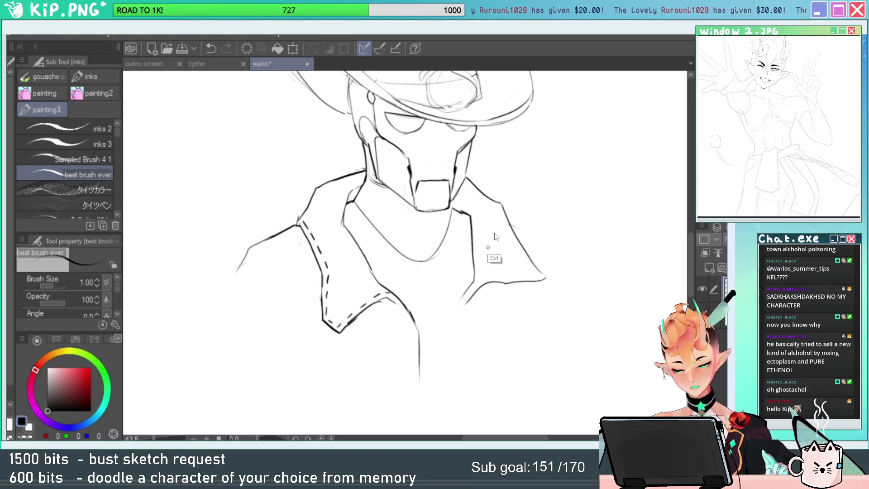
{"action": "left_click_drag", "start_coordinate": [250, 248], "coordinate": [197, 312]}
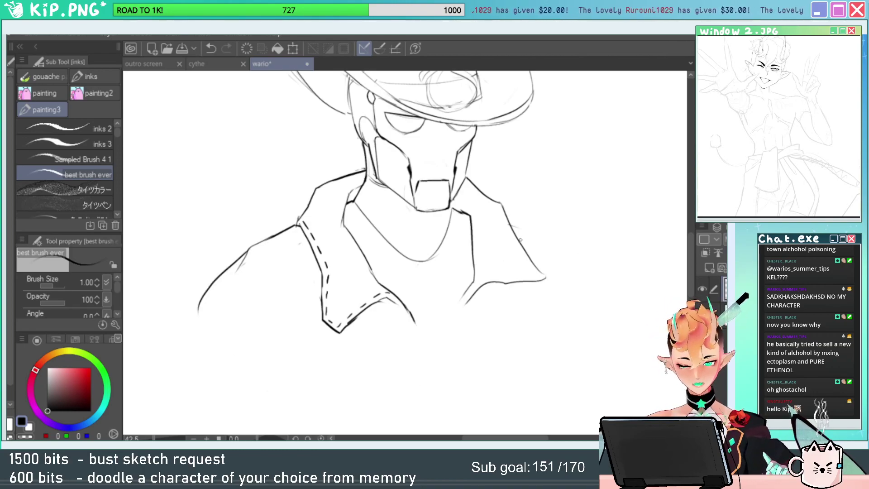
{"action": "mouse_move", "coordinate": [511, 224]}
{"action": "left_mouse_down"}
{"action": "mouse_move", "coordinate": [574, 242]}
{"action": "mouse_move", "coordinate": [608, 267]}
{"action": "left_mouse_up"}
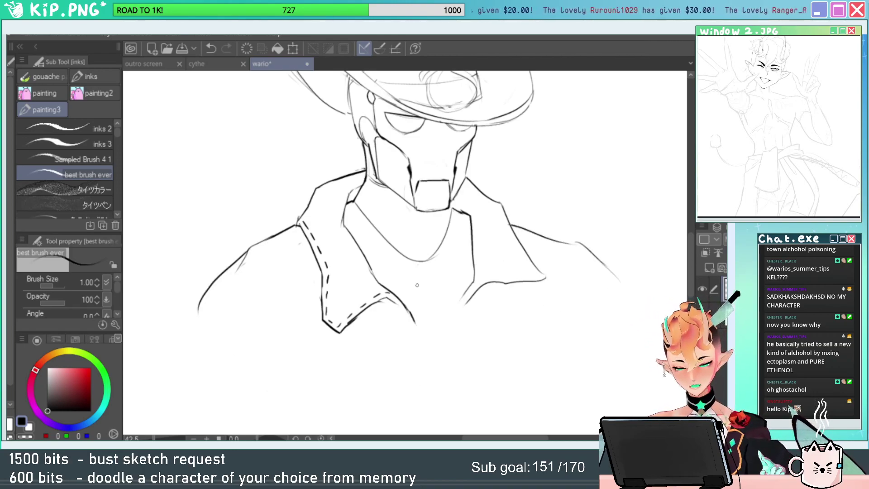
{"action": "left_click_drag", "start_coordinate": [199, 304], "coordinate": [205, 329]}
{"action": "key", "text": "e"}
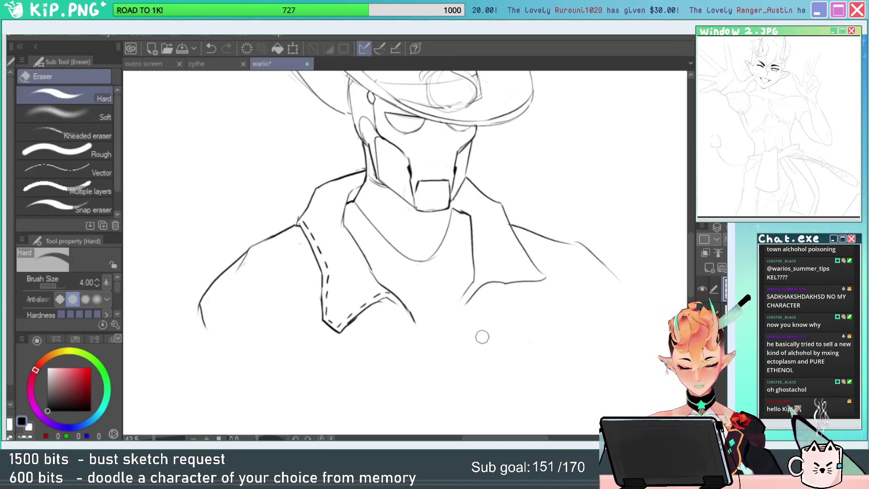
{"action": "left_click_drag", "start_coordinate": [496, 328], "coordinate": [500, 360]}
Draw the jacket's front opening edges below both lapels, redrawing the second line under the left lapel slightly farther from the first.
{"action": "key", "text": "p"}
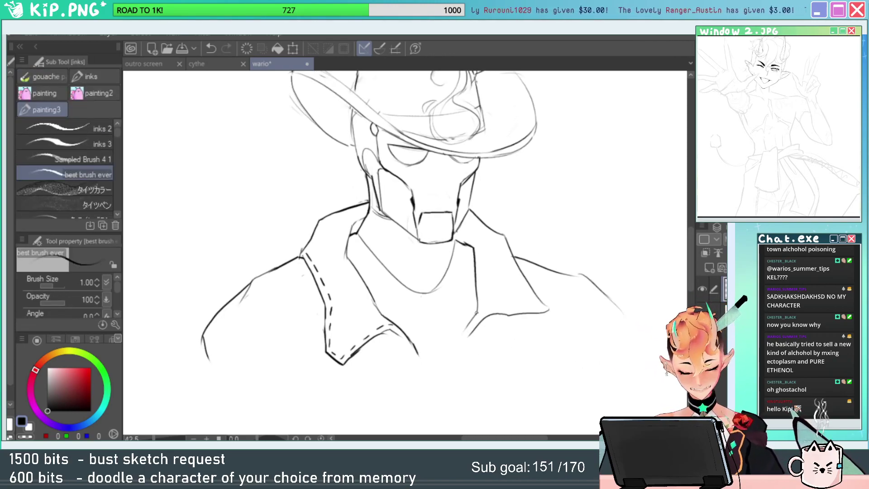
{"action": "left_click_drag", "start_coordinate": [476, 312], "coordinate": [467, 357]}
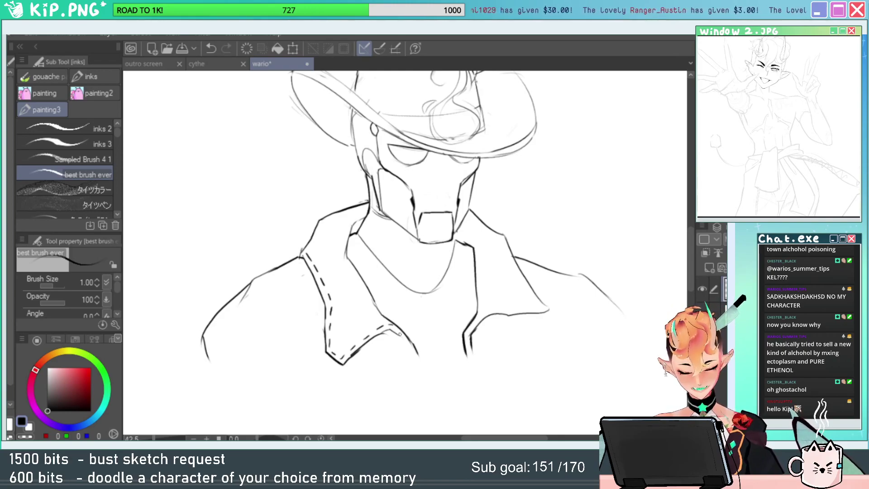
{"action": "mouse_move", "coordinate": [399, 334]}
{"action": "left_mouse_down"}
{"action": "mouse_move", "coordinate": [418, 356]}
{"action": "mouse_move", "coordinate": [410, 362]}
{"action": "left_mouse_up"}
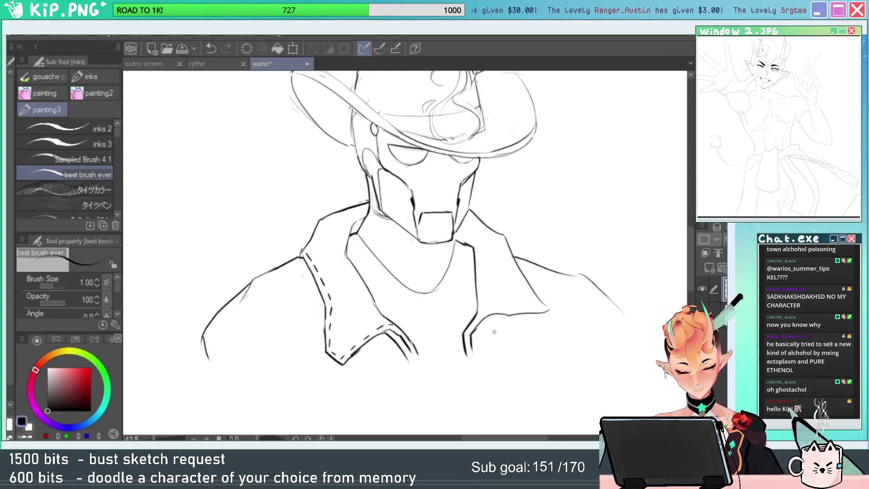
{"action": "key", "text": "ctrl+z"}
{"action": "left_click_drag", "start_coordinate": [381, 334], "coordinate": [404, 365]}
{"action": "key", "text": "ctrl+space"}
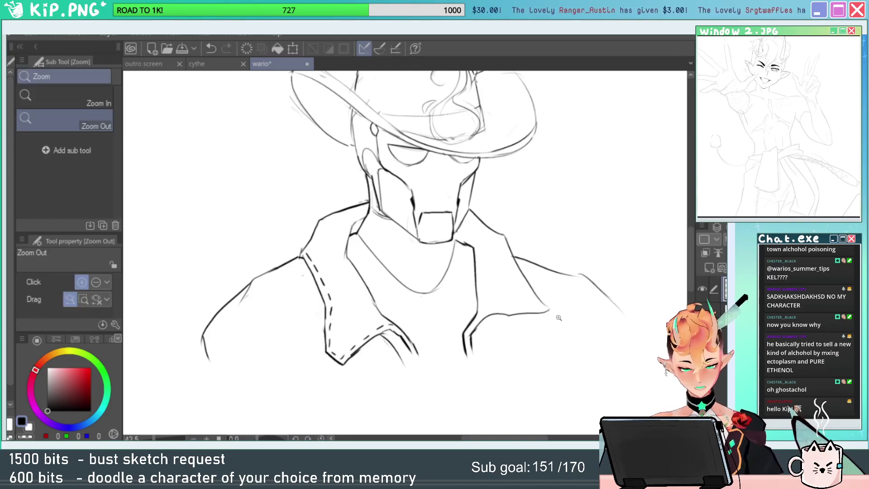
Flip the cowboy character sketch horizontally.
{"action": "left_click_drag", "start_coordinate": [554, 318], "coordinate": [541, 301]}
{"action": "key", "text": "ctrl+t"}
{"action": "right_click", "coordinate": [482, 255]}
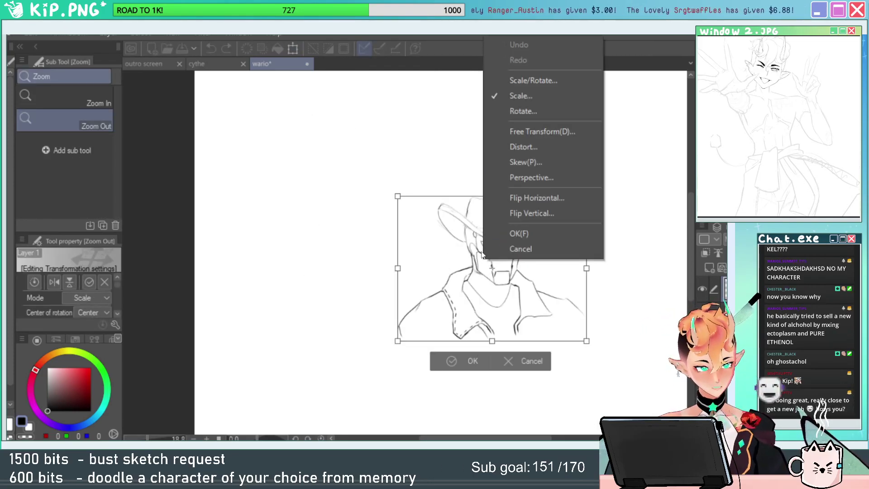
{"action": "left_click", "coordinate": [537, 198]}
{"action": "key", "text": "Return"}
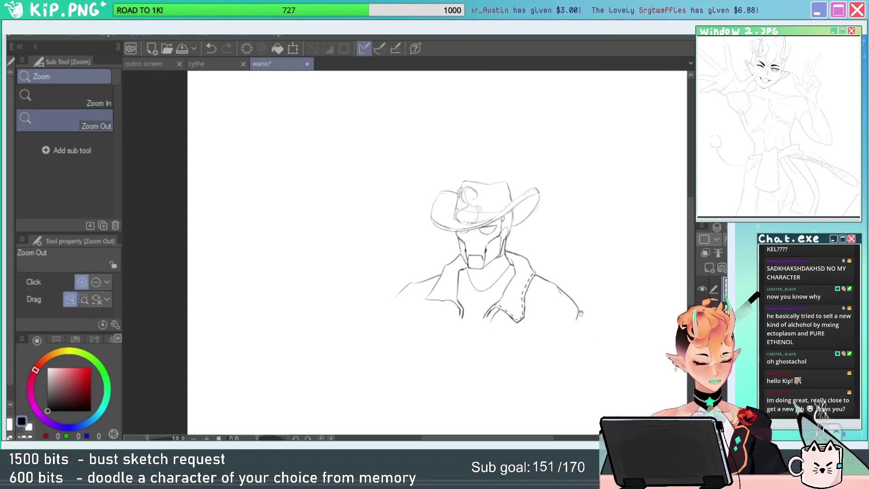
Erase the stray sketch lines around the mask's mouth plate and cheeks.
{"action": "left_click_drag", "start_coordinate": [490, 308], "coordinate": [525, 320]}
{"action": "left_click_drag", "start_coordinate": [433, 188], "coordinate": [512, 195]}
{"action": "key", "text": "e"}
{"action": "left_click_drag", "start_coordinate": [438, 242], "coordinate": [359, 318]}
{"action": "key", "text": "b"}
{"action": "mouse_move", "coordinate": [325, 352]}
{"action": "left_mouse_down"}
{"action": "mouse_move", "coordinate": [399, 310]}
{"action": "mouse_move", "coordinate": [447, 269]}
{"action": "left_mouse_up"}
{"action": "left_click_drag", "start_coordinate": [543, 250], "coordinate": [512, 212]}
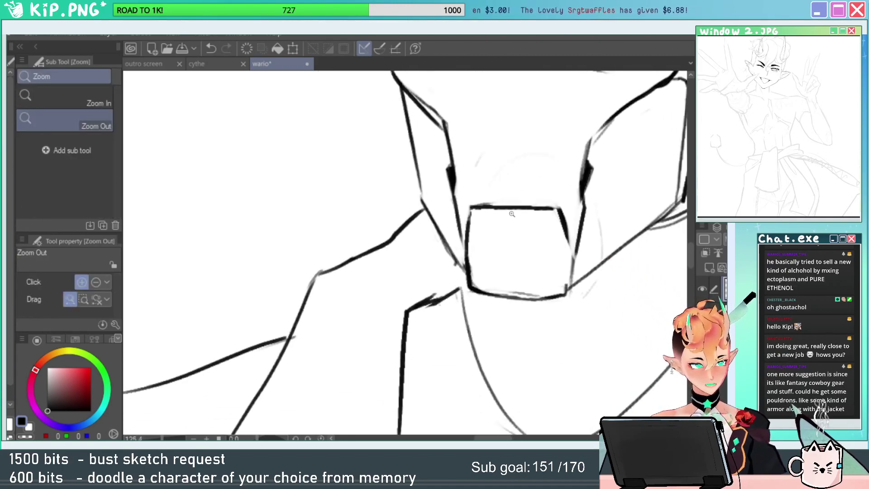
{"action": "left_click_drag", "start_coordinate": [419, 170], "coordinate": [433, 224]}
{"action": "left_click_drag", "start_coordinate": [512, 226], "coordinate": [489, 195]}
{"action": "key", "text": "e"}
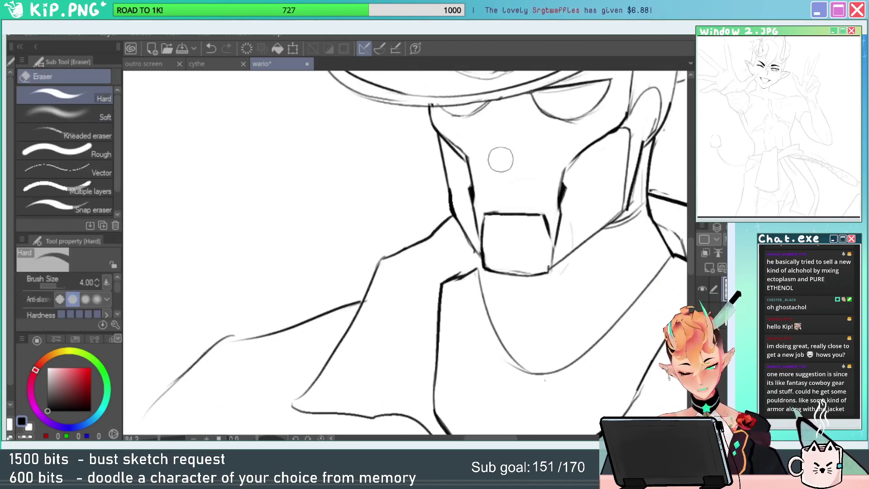
{"action": "left_click_drag", "start_coordinate": [447, 129], "coordinate": [471, 151]}
{"action": "left_click_drag", "start_coordinate": [549, 264], "coordinate": [531, 244]}
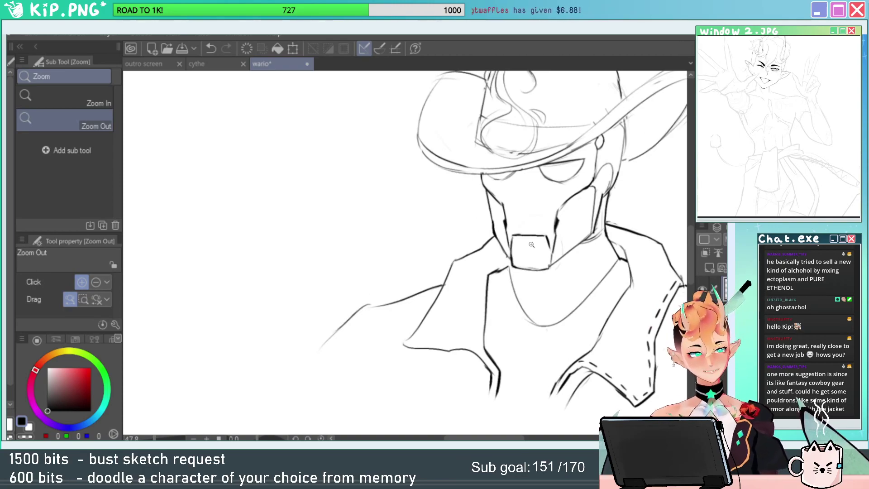
Ink the outer sleeve and inner arm lines below the left-hand shoulder with the "best brush ever" pen.
{"action": "left_click_drag", "start_coordinate": [479, 306], "coordinate": [488, 233]}
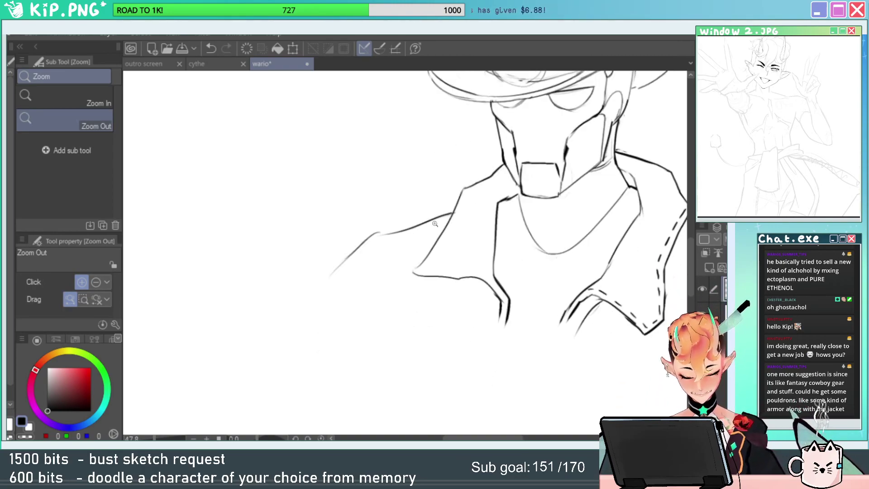
{"action": "key", "text": "p"}
{"action": "left_click_drag", "start_coordinate": [368, 256], "coordinate": [337, 315]}
{"action": "left_click_drag", "start_coordinate": [355, 284], "coordinate": [333, 331]}
{"action": "left_click_drag", "start_coordinate": [550, 308], "coordinate": [460, 302]}
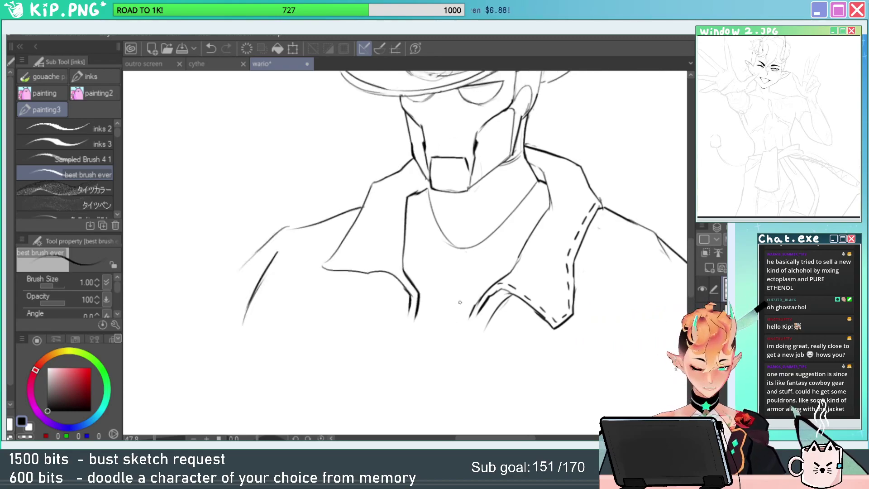
{"action": "key", "text": "ctrl+z"}
{"action": "key", "text": "ctrl+z"}
{"action": "mouse_move", "coordinate": [253, 312]}
{"action": "left_mouse_down"}
{"action": "mouse_move", "coordinate": [273, 266]}
{"action": "mouse_move", "coordinate": [232, 288]}
{"action": "left_mouse_up"}
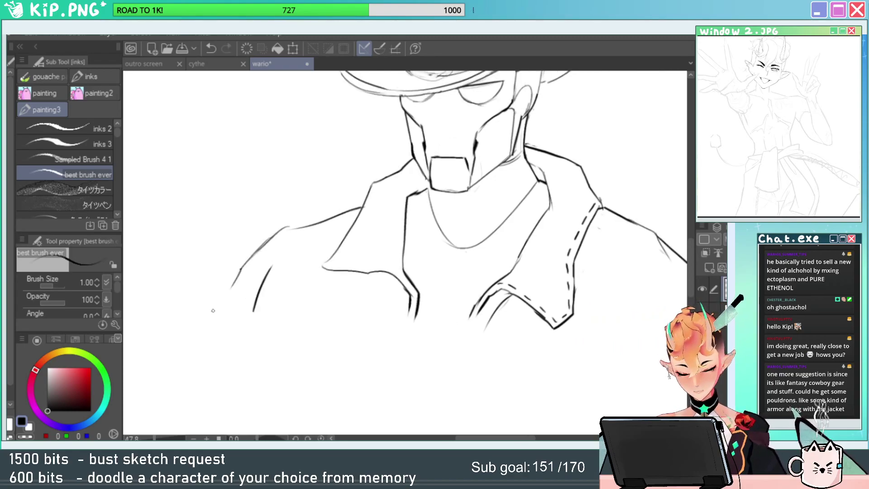
Draw a dashed stitching line along the outer edge of the left-hand collar flap, up to its top corner.
{"action": "key", "text": "ctrl+space"}
{"action": "mouse_move", "coordinate": [565, 196]}
{"action": "left_mouse_down"}
{"action": "mouse_move", "coordinate": [479, 226]}
{"action": "mouse_move", "coordinate": [511, 229]}
{"action": "left_mouse_up"}
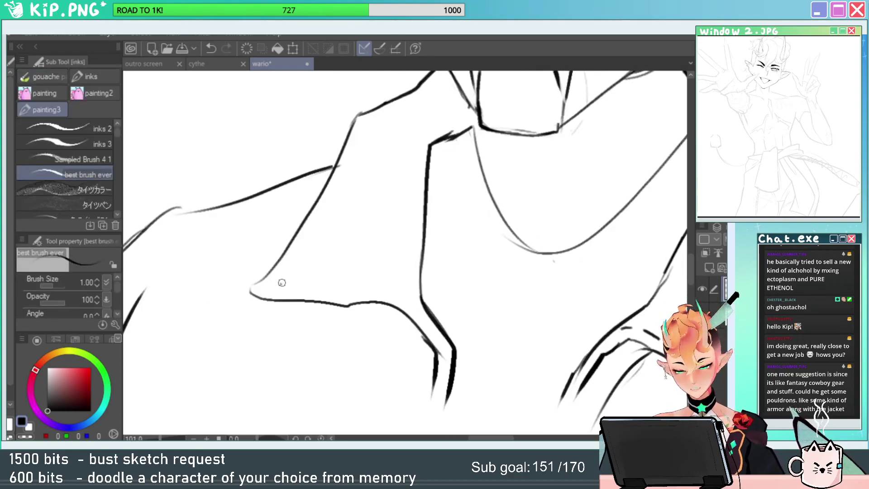
{"action": "left_click_drag", "start_coordinate": [281, 283], "coordinate": [331, 198]}
{"action": "key", "text": "ctrl+z"}
{"action": "key", "text": "ctrl+z"}
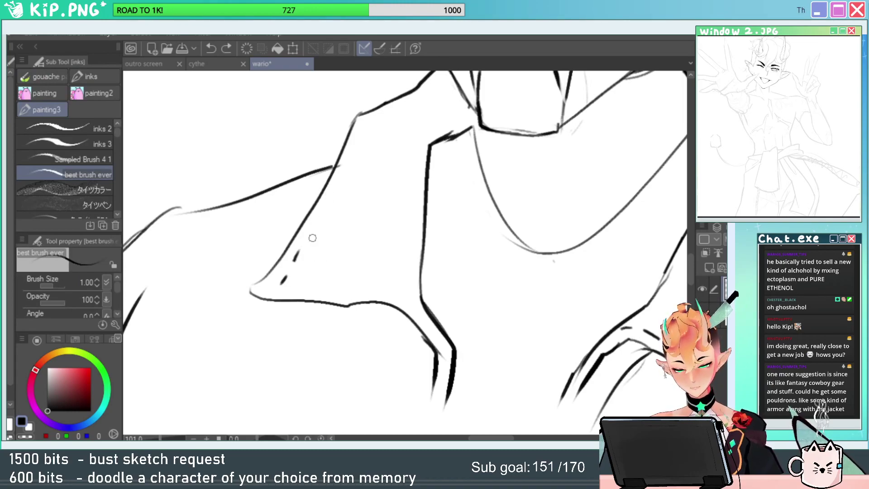
{"action": "left_click_drag", "start_coordinate": [312, 236], "coordinate": [335, 198]}
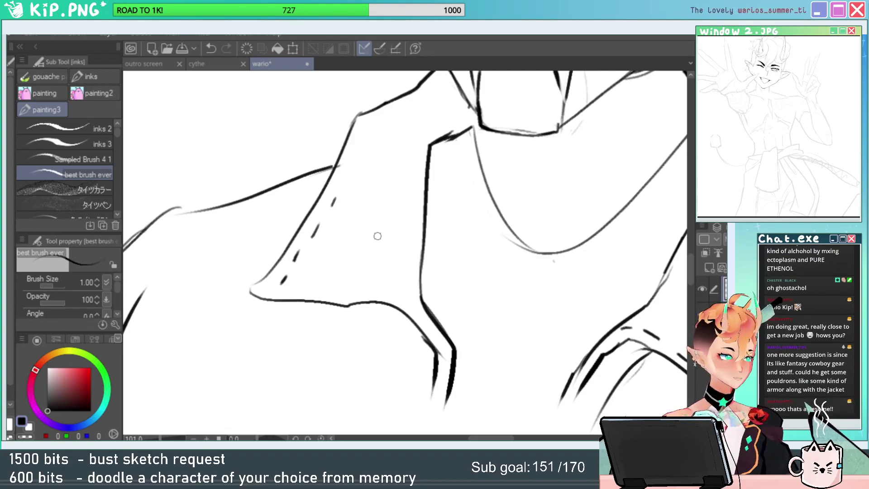
{"action": "key", "text": "e"}
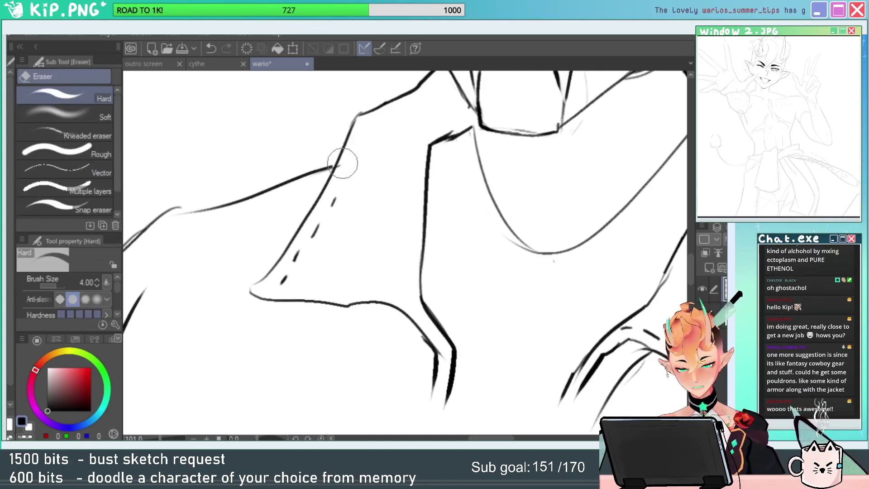
{"action": "key", "text": "p"}
{"action": "mouse_move", "coordinate": [342, 164]}
{"action": "left_mouse_down"}
{"action": "mouse_move", "coordinate": [344, 172]}
{"action": "mouse_move", "coordinate": [362, 121]}
{"action": "left_mouse_up"}
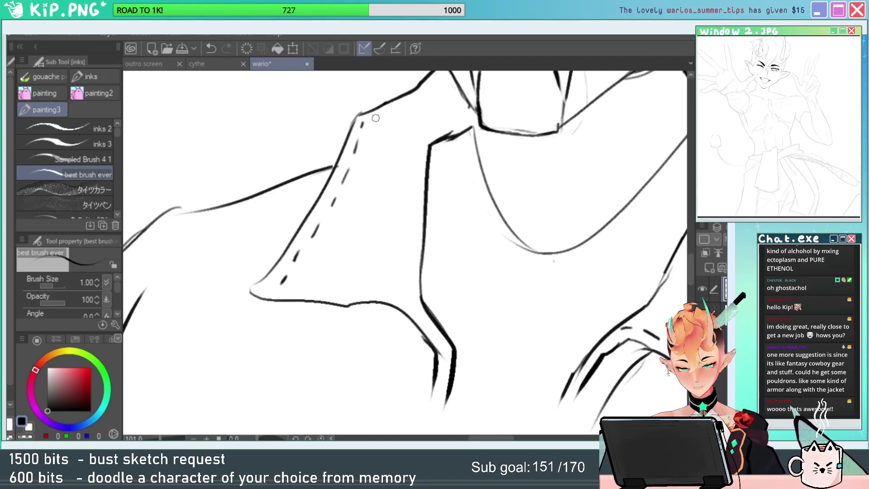
Continue the dashed stitching along the lower edge of the left-hand collar flap.
{"action": "key", "text": "alt+space"}
{"action": "mouse_move", "coordinate": [416, 187]}
{"action": "left_mouse_down"}
{"action": "mouse_move", "coordinate": [388, 190]}
{"action": "mouse_move", "coordinate": [411, 207]}
{"action": "left_mouse_up"}
{"action": "left_click_drag", "start_coordinate": [370, 240], "coordinate": [485, 252]}
{"action": "key", "text": "ctrl+z"}
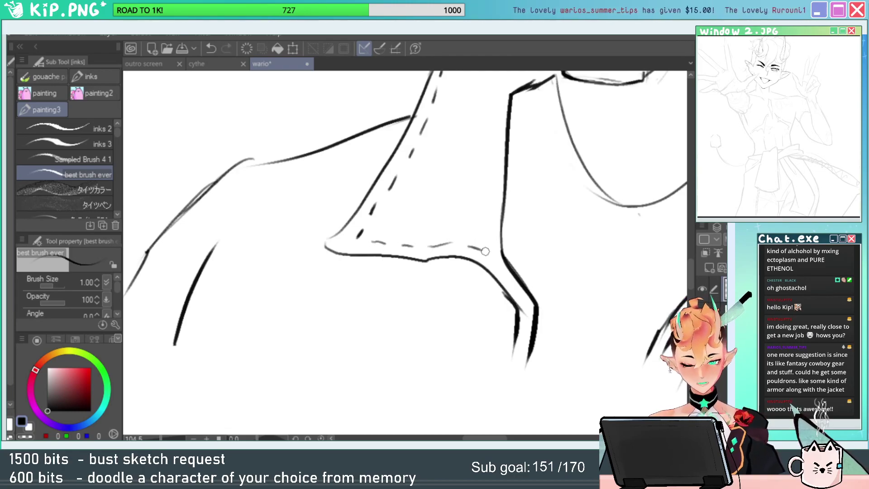
{"action": "key", "text": "alt+space"}
{"action": "mouse_move", "coordinate": [559, 296]}
{"action": "left_mouse_down"}
{"action": "mouse_move", "coordinate": [410, 331]}
{"action": "mouse_move", "coordinate": [386, 355]}
{"action": "left_mouse_up"}
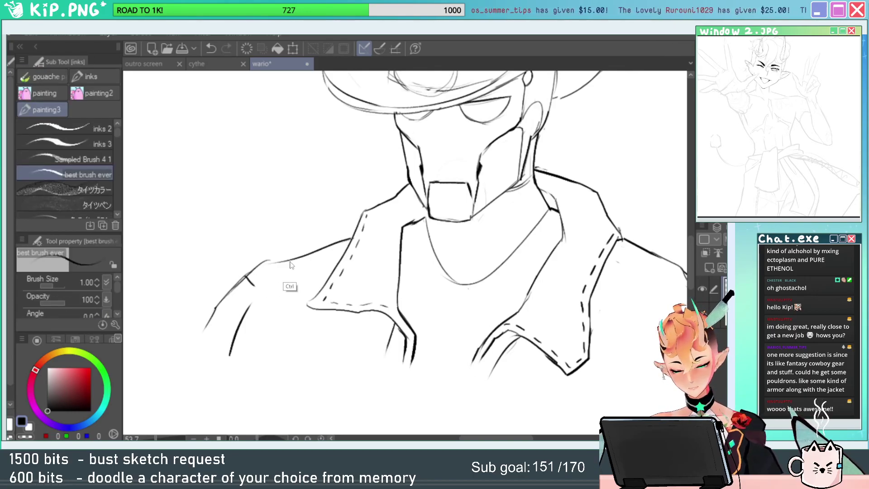
Draw the curved lower edge of a shoulder pauldron from the left-hand shoulder to beneath the collar flap.
{"action": "mouse_move", "coordinate": [262, 263]}
{"action": "left_mouse_down"}
{"action": "mouse_move", "coordinate": [255, 282]}
{"action": "mouse_move", "coordinate": [312, 328]}
{"action": "mouse_move", "coordinate": [344, 327]}
{"action": "left_mouse_up"}
{"action": "key", "text": "ctrl+z"}
{"action": "mouse_move", "coordinate": [259, 313]}
{"action": "left_mouse_down"}
{"action": "mouse_move", "coordinate": [334, 338]}
{"action": "mouse_move", "coordinate": [364, 326]}
{"action": "mouse_move", "coordinate": [334, 337]}
{"action": "mouse_move", "coordinate": [357, 335]}
{"action": "mouse_move", "coordinate": [376, 313]}
{"action": "mouse_move", "coordinate": [361, 332]}
{"action": "left_mouse_up"}
Erase the old shoulder line and redraw it as the pauldron's straight upper edge running to the collar.
{"action": "key", "text": "ctrl+space"}
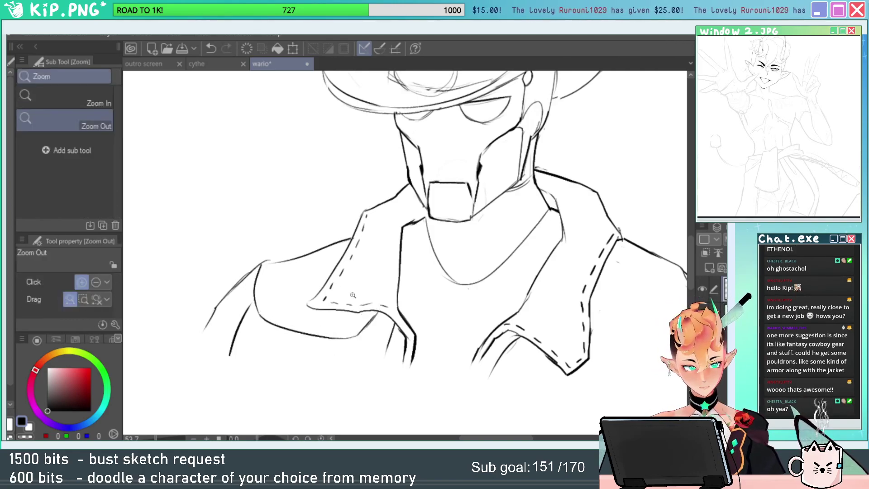
{"action": "left_click_drag", "start_coordinate": [316, 277], "coordinate": [419, 244]}
{"action": "key", "text": "shift+space"}
{"action": "left_click_drag", "start_coordinate": [385, 214], "coordinate": [363, 231]}
{"action": "key", "text": "e"}
{"action": "left_click_drag", "start_coordinate": [320, 251], "coordinate": [429, 174]}
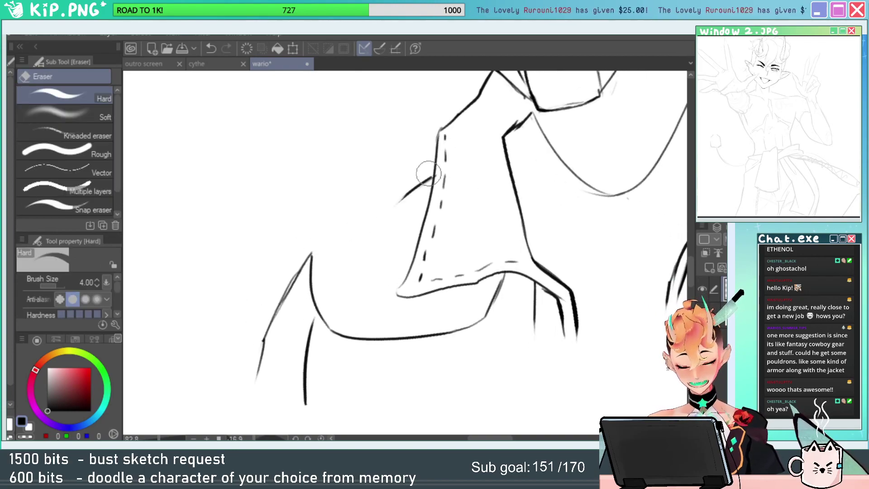
{"action": "key", "text": "p"}
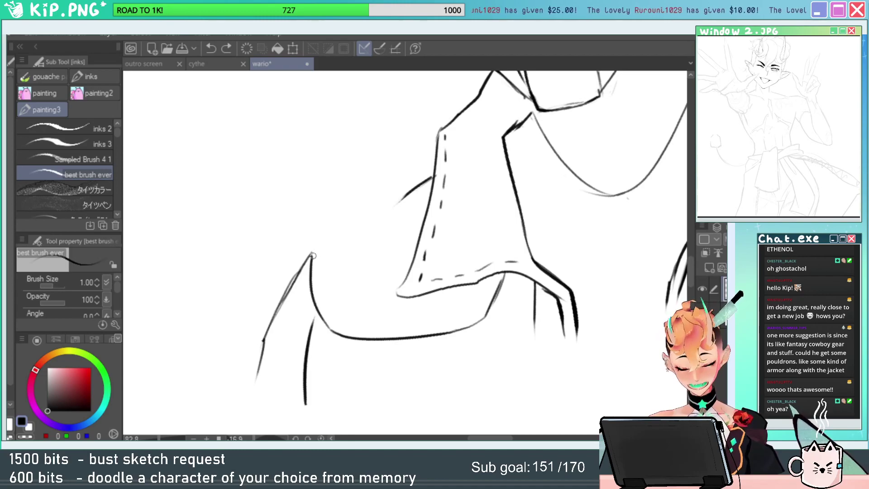
{"action": "mouse_move", "coordinate": [313, 256]}
{"action": "left_mouse_down"}
{"action": "mouse_move", "coordinate": [335, 231]}
{"action": "mouse_move", "coordinate": [411, 186]}
{"action": "mouse_move", "coordinate": [425, 188]}
{"action": "mouse_move", "coordinate": [390, 204]}
{"action": "mouse_move", "coordinate": [427, 178]}
{"action": "mouse_move", "coordinate": [390, 202]}
{"action": "left_mouse_up"}
{"action": "key", "text": "e"}
{"action": "key", "text": "p"}
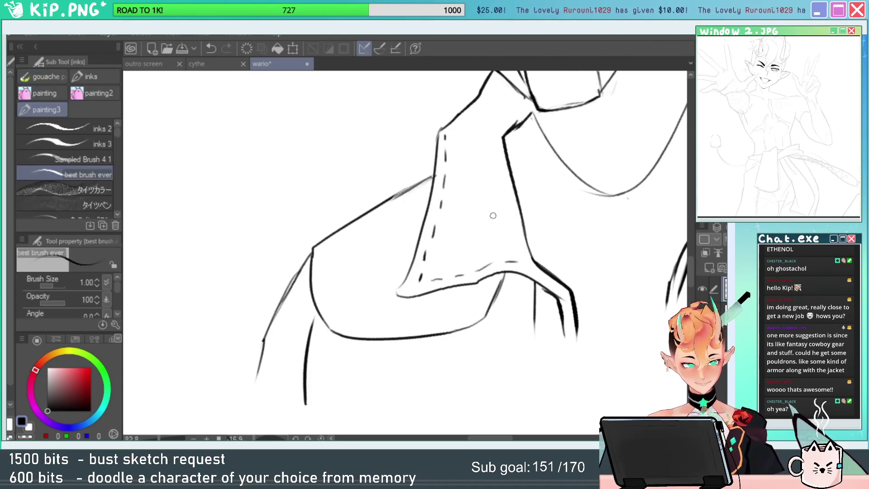
Reset the canvas rotation and erase the line ends where the pauldron meets the collar flap.
{"action": "left_click", "coordinate": [320, 437]}
{"action": "key", "text": "ctrl+space"}
{"action": "left_click_drag", "start_coordinate": [438, 326], "coordinate": [398, 326]}
{"action": "mouse_move", "coordinate": [485, 333]}
{"action": "left_mouse_down"}
{"action": "mouse_move", "coordinate": [374, 271]}
{"action": "mouse_move", "coordinate": [401, 265]}
{"action": "left_mouse_up"}
{"action": "key", "text": "space"}
{"action": "key", "text": "e"}
{"action": "left_click_drag", "start_coordinate": [396, 186], "coordinate": [393, 196]}
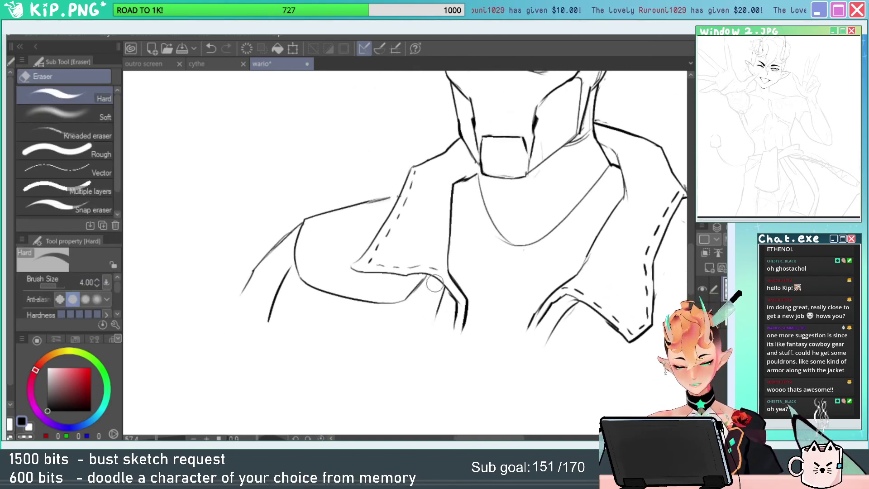
{"action": "left_click_drag", "start_coordinate": [424, 281], "coordinate": [454, 268]}
Lasso the pauldron and arm lines, shift them slightly up to meet the collar, and clear the selection.
{"action": "key", "text": "space"}
{"action": "key", "text": "m"}
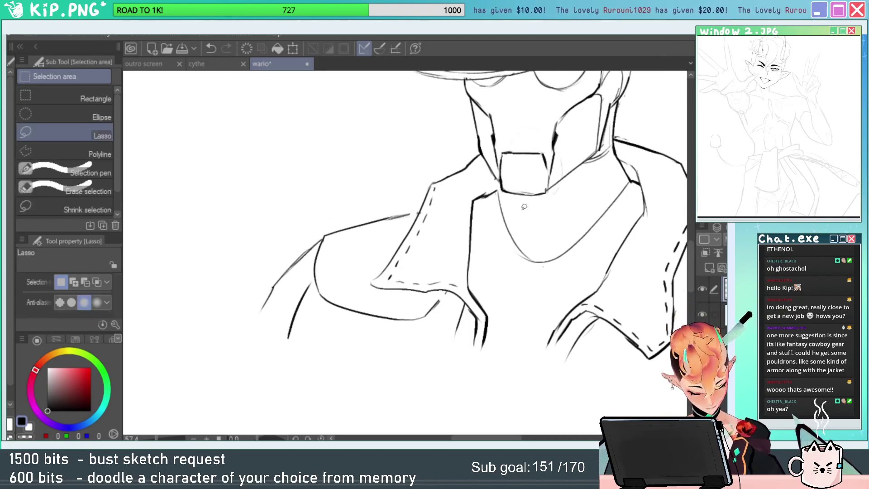
{"action": "mouse_move", "coordinate": [447, 313]}
{"action": "left_mouse_down"}
{"action": "mouse_move", "coordinate": [358, 364]}
{"action": "mouse_move", "coordinate": [405, 170]}
{"action": "mouse_move", "coordinate": [414, 213]}
{"action": "mouse_move", "coordinate": [362, 273]}
{"action": "mouse_move", "coordinate": [447, 294]}
{"action": "left_mouse_up"}
{"action": "key", "text": "ctrl+t"}
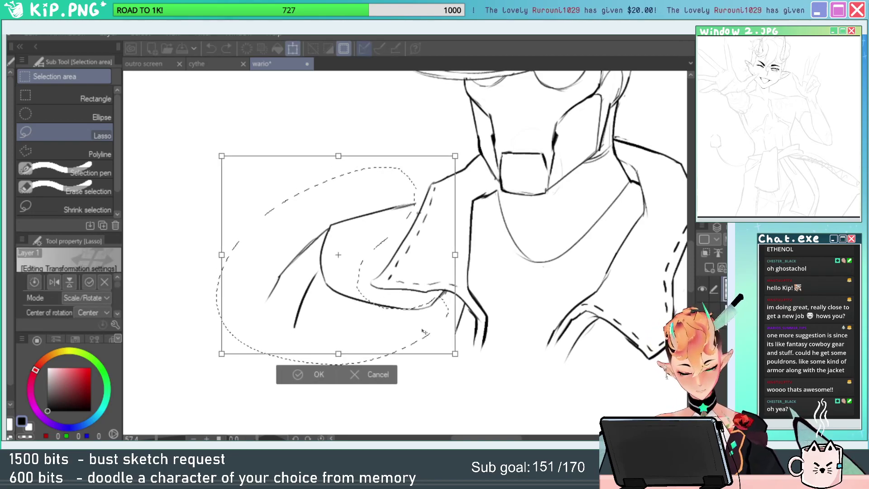
{"action": "left_click_drag", "start_coordinate": [424, 332], "coordinate": [425, 332]}
{"action": "key", "text": "Return"}
{"action": "key", "text": "space"}
{"action": "left_click_drag", "start_coordinate": [609, 291], "coordinate": [519, 268]}
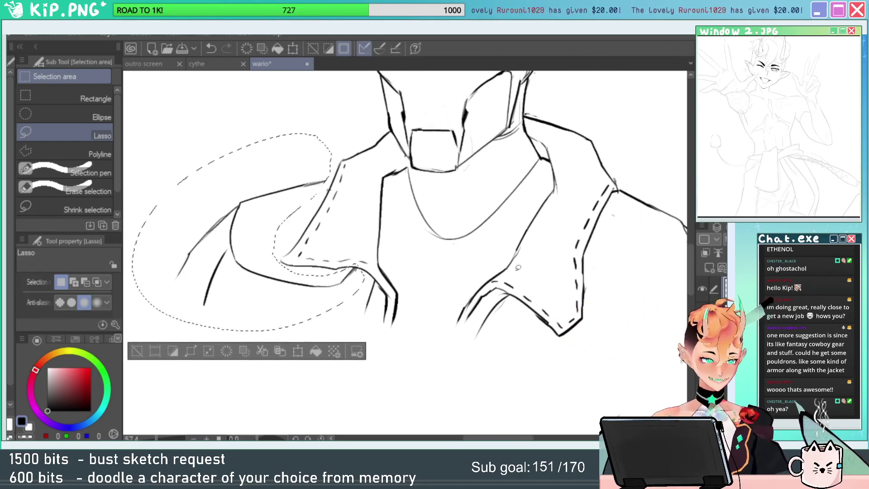
{"action": "key", "text": "ctrl+d"}
Erase the pauldron's rough upper edge and redraw it as one clean line from the collar to the shoulder corner.
{"action": "key", "text": "ctrl+space"}
{"action": "mouse_move", "coordinate": [645, 288]}
{"action": "left_mouse_down"}
{"action": "mouse_move", "coordinate": [617, 286]}
{"action": "mouse_move", "coordinate": [564, 318]}
{"action": "left_mouse_up"}
{"action": "key", "text": "ctrl+space"}
{"action": "left_click_drag", "start_coordinate": [378, 228], "coordinate": [489, 226]}
{"action": "key", "text": "shift+space"}
{"action": "left_click_drag", "start_coordinate": [534, 222], "coordinate": [519, 180]}
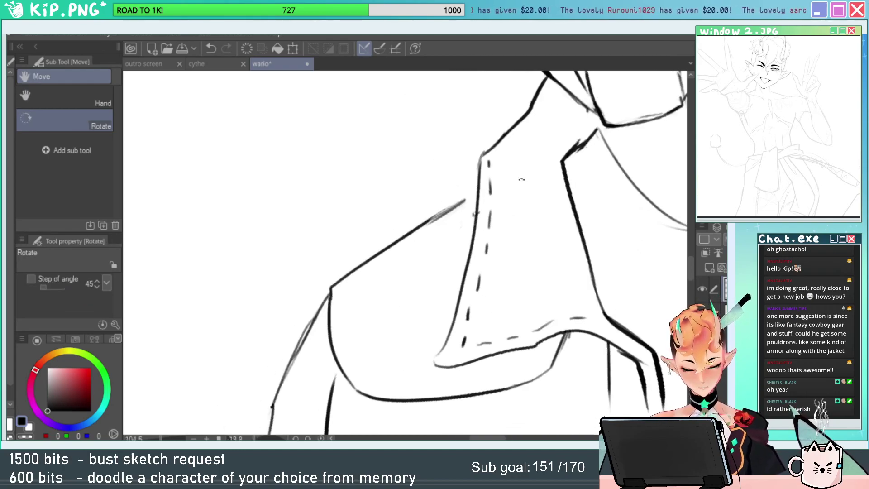
{"action": "key", "text": "e"}
{"action": "left_click_drag", "start_coordinate": [332, 285], "coordinate": [423, 226]}
{"action": "left_click_drag", "start_coordinate": [462, 194], "coordinate": [428, 224]}
{"action": "key", "text": "p"}
{"action": "mouse_move", "coordinate": [479, 175]}
{"action": "left_mouse_down"}
{"action": "mouse_move", "coordinate": [339, 261]}
{"action": "mouse_move", "coordinate": [329, 294]}
{"action": "left_mouse_up"}
Draw short lines joining the inner arm line to the shoulder beside the pauldron's curved edge.
{"action": "key", "text": "ctrl+space"}
{"action": "left_click_drag", "start_coordinate": [638, 294], "coordinate": [469, 293]}
{"action": "key", "text": "space"}
{"action": "key", "text": "shift+space"}
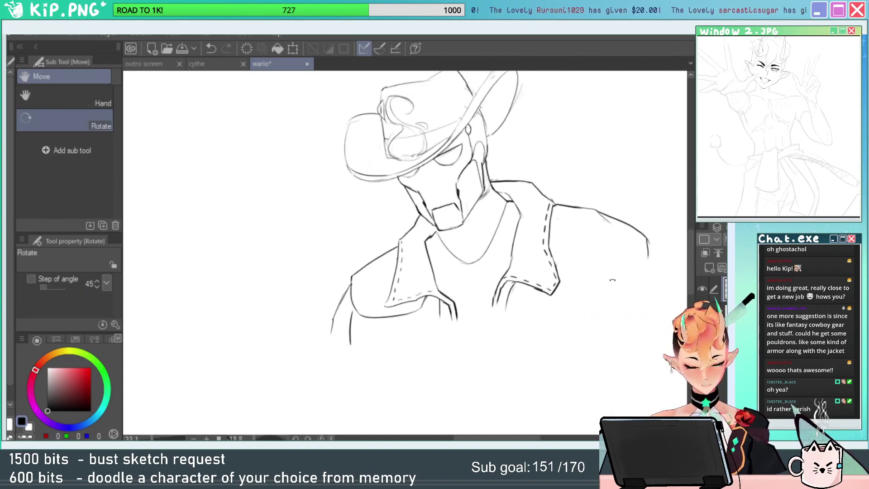
{"action": "left_click_drag", "start_coordinate": [613, 279], "coordinate": [588, 312]}
{"action": "key", "text": "ctrl+space"}
{"action": "left_click_drag", "start_coordinate": [341, 287], "coordinate": [415, 286]}
{"action": "key", "text": "e"}
{"action": "key", "text": "p"}
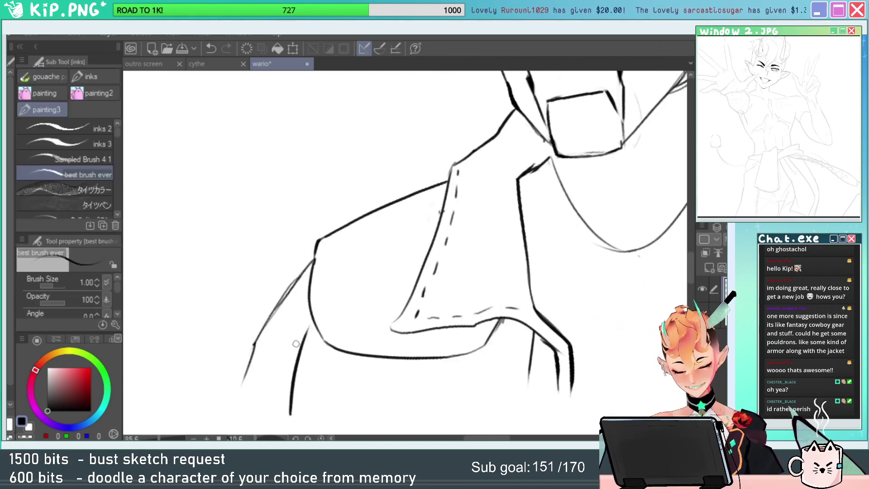
{"action": "mouse_move", "coordinate": [305, 336]}
{"action": "left_mouse_down"}
{"action": "mouse_move", "coordinate": [297, 311]}
{"action": "mouse_move", "coordinate": [306, 335]}
{"action": "mouse_move", "coordinate": [310, 263]}
{"action": "left_mouse_up"}
{"action": "key", "text": "ctrl+z"}
{"action": "key", "text": "ctrl+z"}
{"action": "left_click_drag", "start_coordinate": [307, 334], "coordinate": [304, 285]}
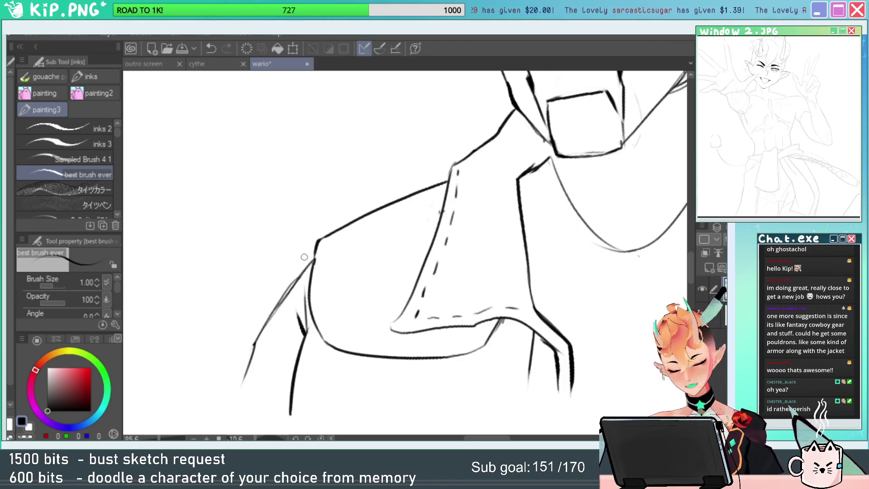
Erase the inner arm line below the pauldron and redraw it straighter.
{"action": "mouse_move", "coordinate": [433, 283]}
{"action": "left_mouse_down"}
{"action": "mouse_move", "coordinate": [420, 248]}
{"action": "mouse_move", "coordinate": [403, 260]}
{"action": "left_mouse_up"}
{"action": "key", "text": "ctrl+space"}
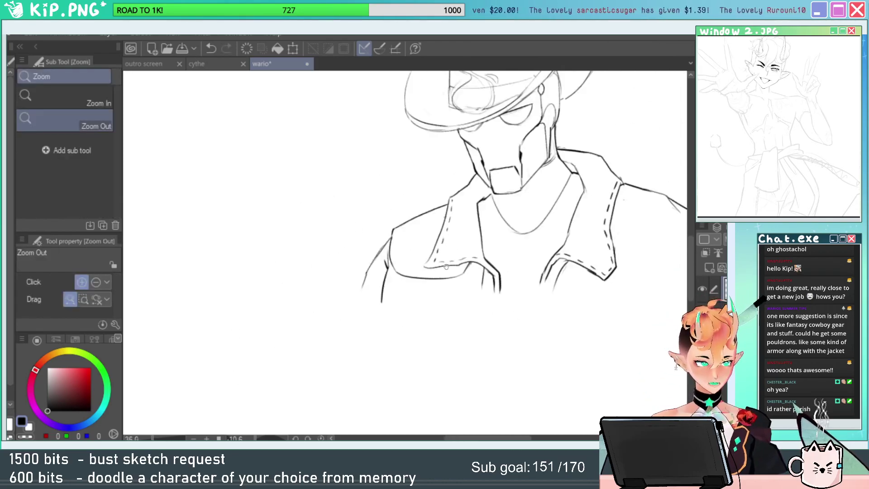
{"action": "left_click_drag", "start_coordinate": [505, 238], "coordinate": [457, 203]}
{"action": "left_click_drag", "start_coordinate": [324, 238], "coordinate": [362, 238]}
{"action": "key", "text": "e"}
{"action": "left_click_drag", "start_coordinate": [353, 193], "coordinate": [346, 292]}
{"action": "key", "text": "p"}
{"action": "mouse_move", "coordinate": [351, 178]}
{"action": "left_mouse_down"}
{"action": "mouse_move", "coordinate": [364, 231]}
{"action": "mouse_move", "coordinate": [357, 294]}
{"action": "left_mouse_up"}
{"action": "key", "text": "ctrl+space"}
{"action": "mouse_move", "coordinate": [400, 266]}
{"action": "left_mouse_down"}
{"action": "mouse_move", "coordinate": [357, 293]}
{"action": "mouse_move", "coordinate": [341, 265]}
{"action": "left_mouse_up"}
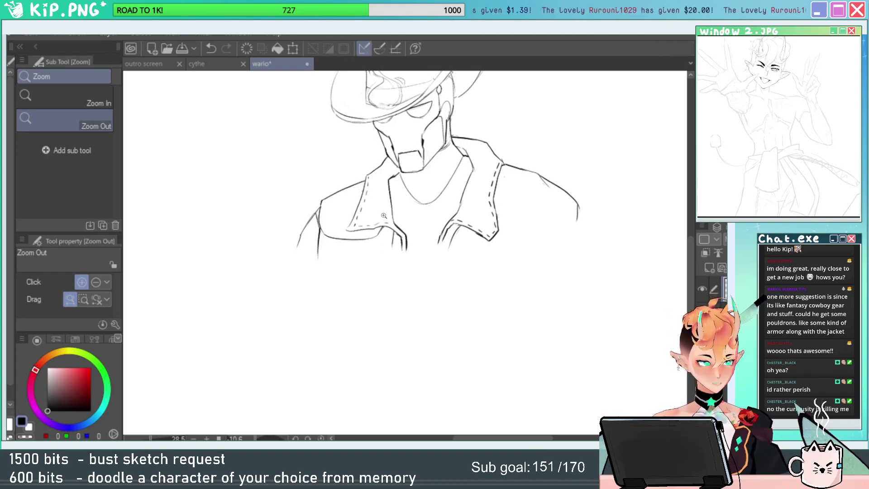
Draw an inner border line parallel to the pauldron's outer side and lower edge, ending at the collar flap.
{"action": "left_click_drag", "start_coordinate": [331, 212], "coordinate": [375, 212]}
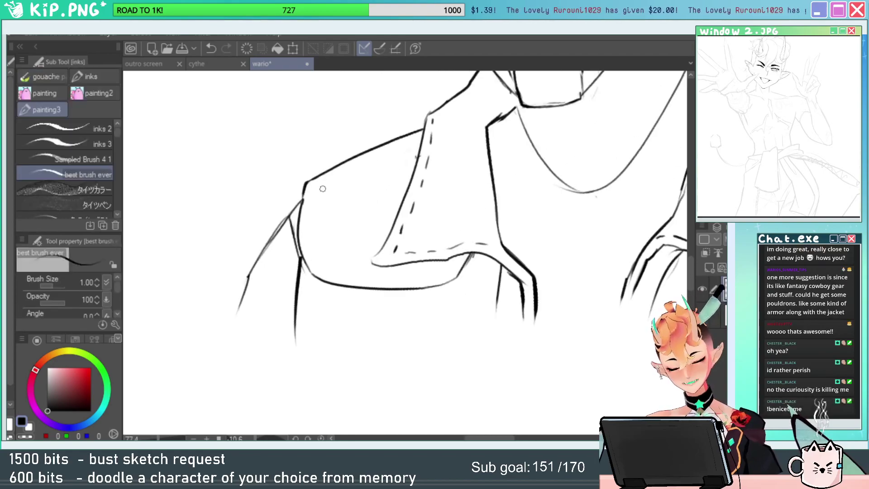
{"action": "left_click_drag", "start_coordinate": [322, 177], "coordinate": [319, 251]}
{"action": "key", "text": "ctrl+z"}
{"action": "key", "text": "ctrl+z"}
{"action": "mouse_move", "coordinate": [324, 176]}
{"action": "left_mouse_down"}
{"action": "mouse_move", "coordinate": [318, 236]}
{"action": "mouse_move", "coordinate": [329, 267]}
{"action": "left_mouse_up"}
{"action": "mouse_move", "coordinate": [421, 264]}
{"action": "left_mouse_down"}
{"action": "mouse_move", "coordinate": [442, 254]}
{"action": "mouse_move", "coordinate": [430, 195]}
{"action": "left_mouse_up"}
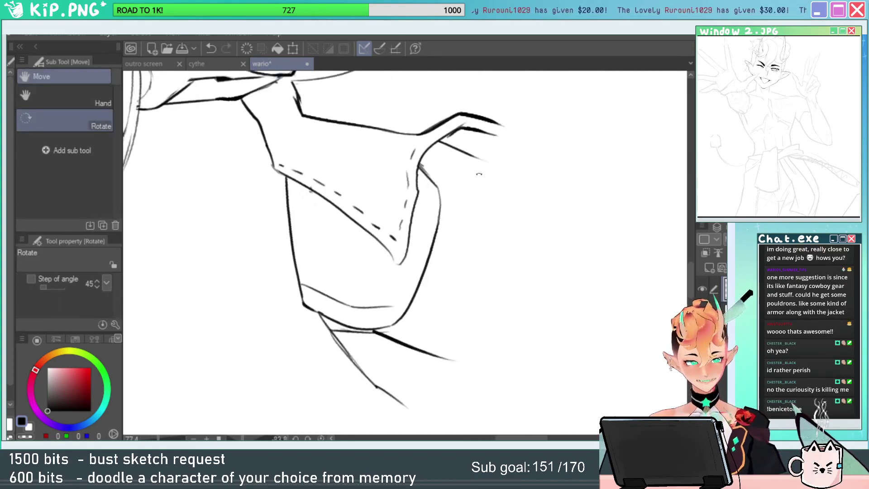
{"action": "left_click_drag", "start_coordinate": [391, 305], "coordinate": [413, 259]}
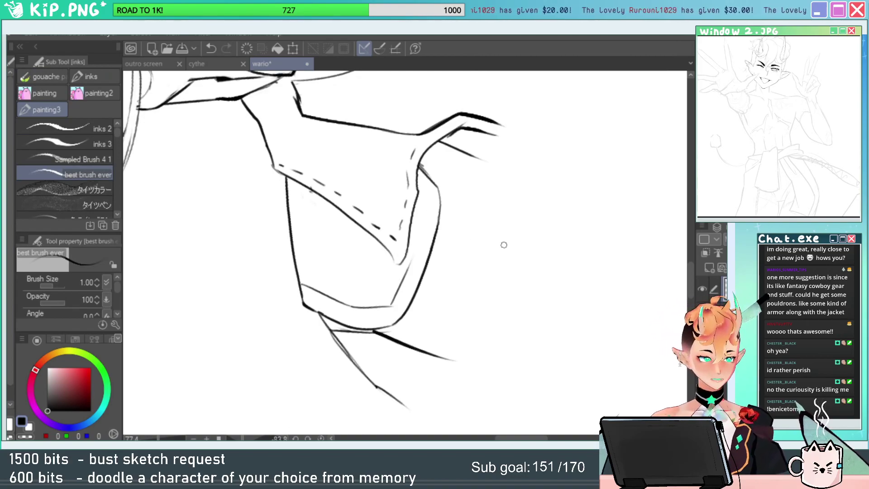
{"action": "key", "text": "shift+space"}
{"action": "left_click_drag", "start_coordinate": [523, 215], "coordinate": [516, 235]}
{"action": "key", "text": "ctrl+space"}
{"action": "mouse_move", "coordinate": [405, 266]}
{"action": "left_mouse_down"}
{"action": "mouse_move", "coordinate": [439, 188]}
{"action": "mouse_move", "coordinate": [422, 235]}
{"action": "left_mouse_up"}
{"action": "key", "text": "ctrl+z"}
{"action": "key", "text": "ctrl+space"}
{"action": "left_click_drag", "start_coordinate": [495, 229], "coordinate": [452, 236]}
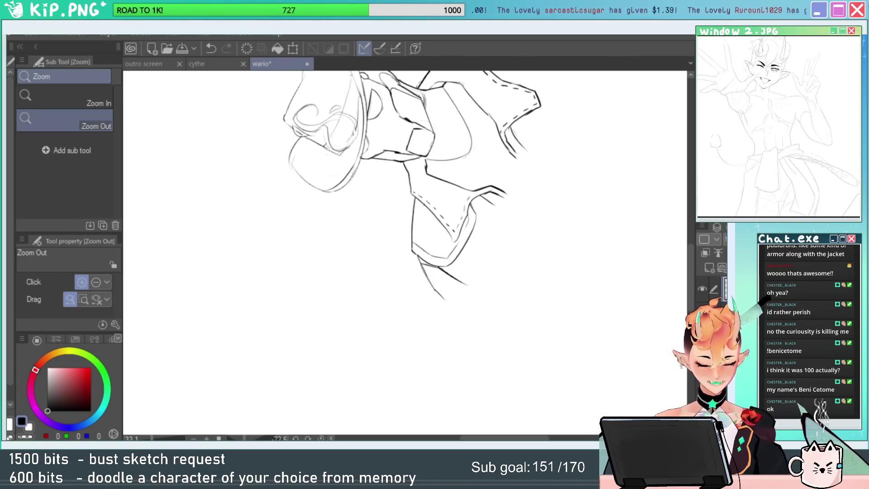
{"action": "key", "text": "r"}
{"action": "left_click_drag", "start_coordinate": [628, 353], "coordinate": [603, 396]}
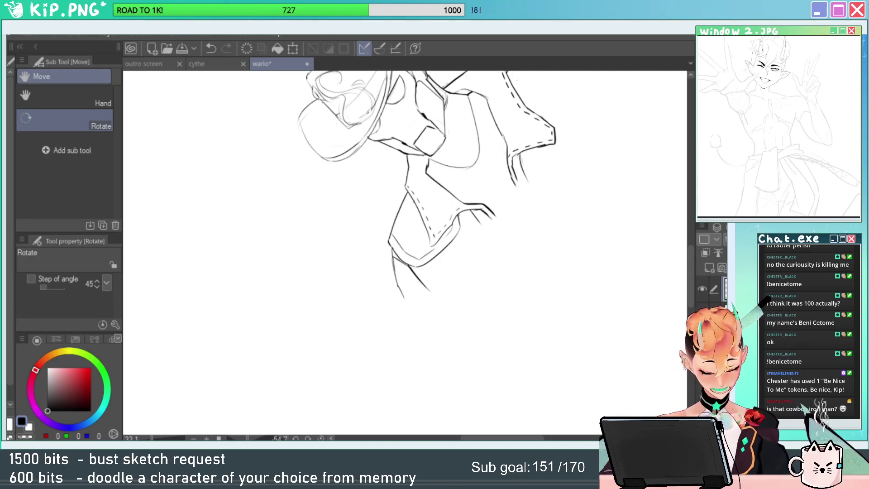
{"action": "double_click", "coordinate": [392, 367]}
{"action": "left_click_drag", "start_coordinate": [598, 257], "coordinate": [536, 257]}
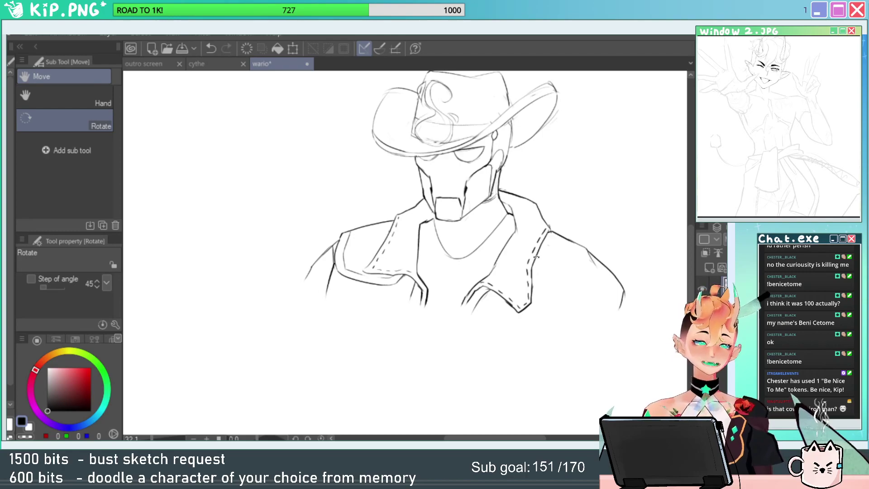
Erase and redraw the pauldron's curved outer edge with a heavier line where it meets the inner arm line.
{"action": "left_click_drag", "start_coordinate": [581, 348], "coordinate": [600, 312]}
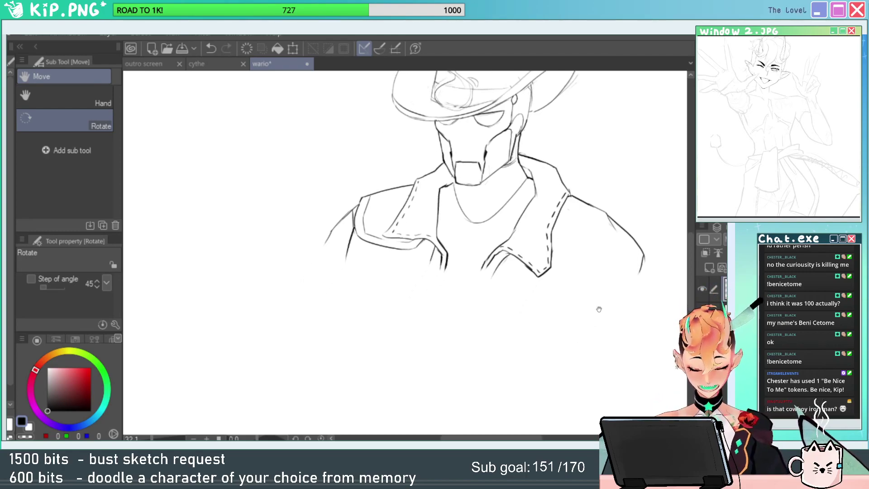
{"action": "key", "text": "ctrl+space"}
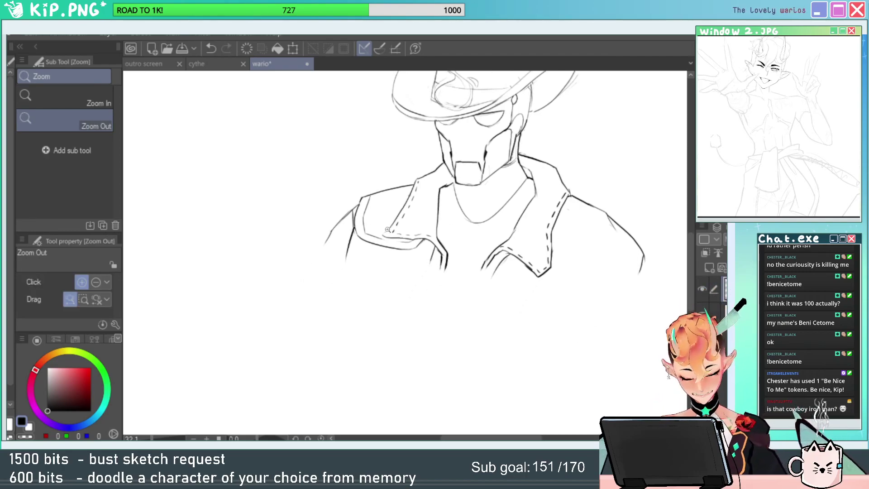
{"action": "left_click_drag", "start_coordinate": [367, 222], "coordinate": [430, 226]}
{"action": "key", "text": "e"}
{"action": "left_click_drag", "start_coordinate": [358, 258], "coordinate": [366, 286]}
{"action": "key", "text": "b"}
{"action": "left_click_drag", "start_coordinate": [314, 234], "coordinate": [324, 275]}
{"action": "left_click_drag", "start_coordinate": [313, 215], "coordinate": [321, 275]}
{"action": "left_click_drag", "start_coordinate": [409, 244], "coordinate": [396, 234]}
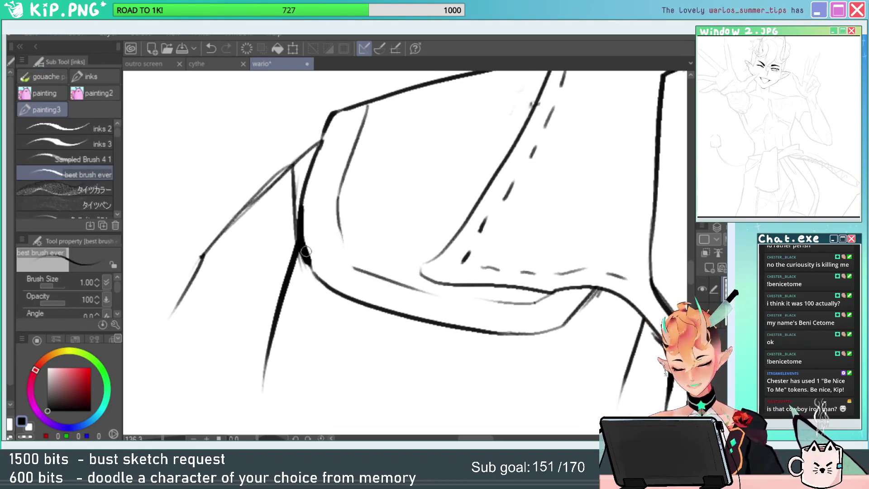
{"action": "left_click_drag", "start_coordinate": [306, 252], "coordinate": [316, 280]}
{"action": "key", "text": "ctrl+z"}
{"action": "left_click_drag", "start_coordinate": [301, 244], "coordinate": [316, 278]}
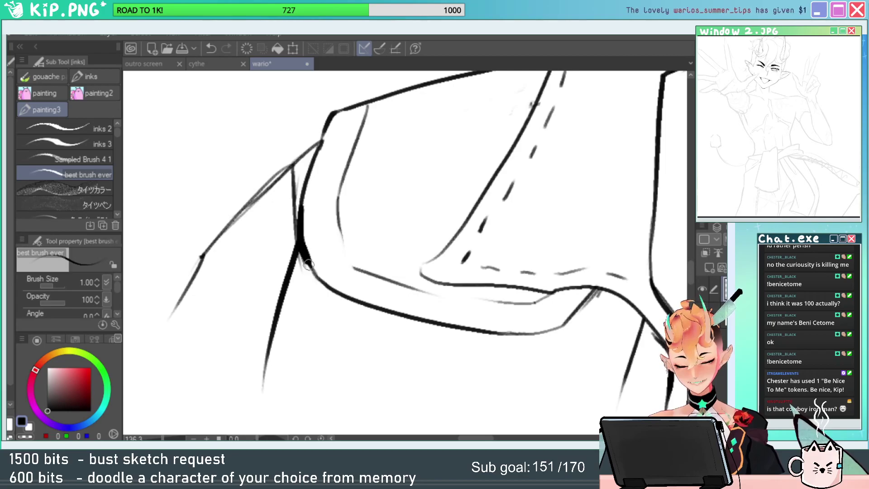
Darken the outer arm line and shoulder corner, and redraw the pauldron's short top edge up to the inner border.
{"action": "mouse_move", "coordinate": [329, 116]}
{"action": "left_mouse_down"}
{"action": "mouse_move", "coordinate": [340, 144]}
{"action": "mouse_move", "coordinate": [330, 175]}
{"action": "mouse_move", "coordinate": [248, 243]}
{"action": "left_mouse_up"}
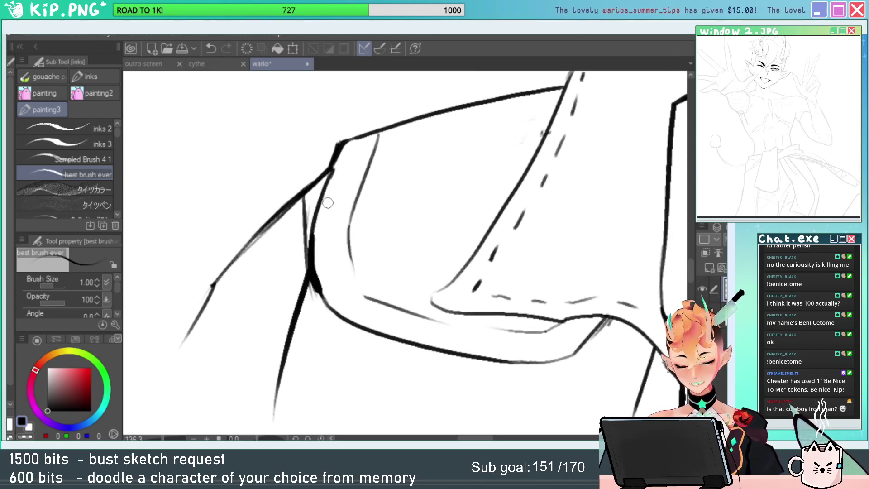
{"action": "left_click_drag", "start_coordinate": [453, 202], "coordinate": [382, 208]}
{"action": "left_click_drag", "start_coordinate": [493, 205], "coordinate": [448, 203]}
{"action": "key", "text": "e"}
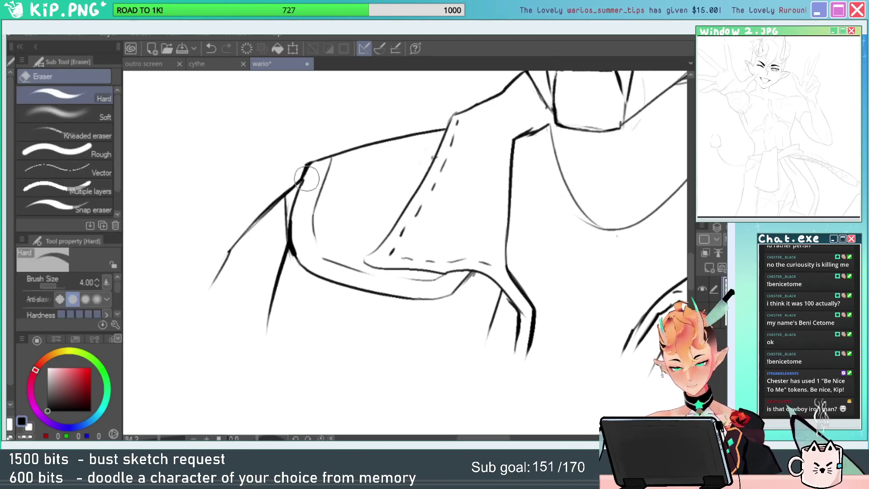
{"action": "key", "text": "ctrl+space"}
{"action": "left_click_drag", "start_coordinate": [315, 183], "coordinate": [359, 180]}
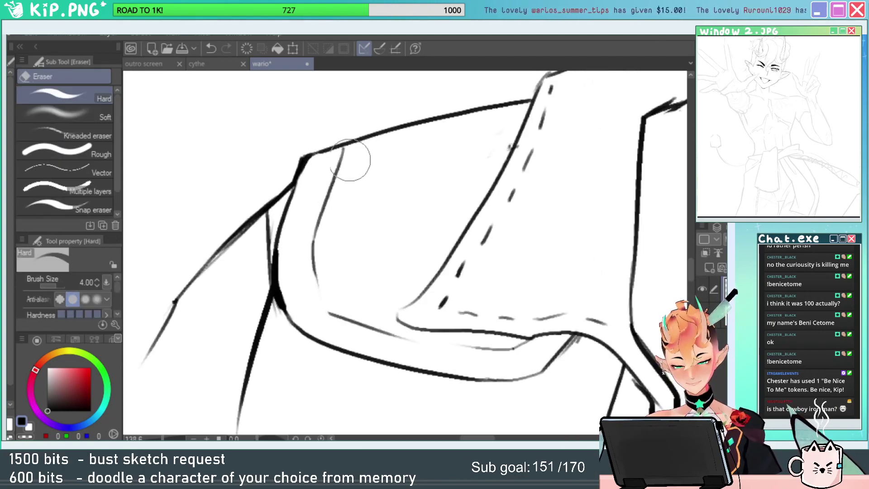
{"action": "left_click_drag", "start_coordinate": [318, 159], "coordinate": [357, 139]}
{"action": "key", "text": "p"}
{"action": "left_click_drag", "start_coordinate": [303, 157], "coordinate": [346, 142]}
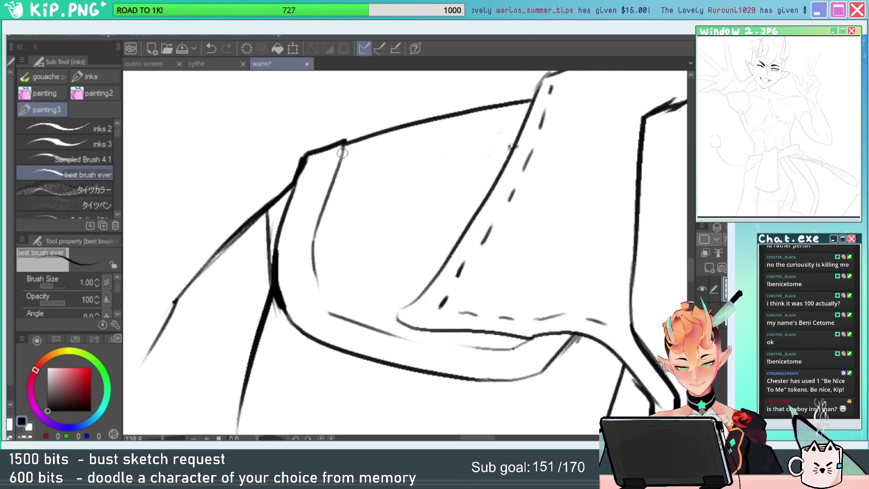
Erase the inner border's end beneath the collar flap and redraw the pauldron's lower corner as a curve up to the flap.
{"action": "left_click_drag", "start_coordinate": [529, 292], "coordinate": [483, 229]}
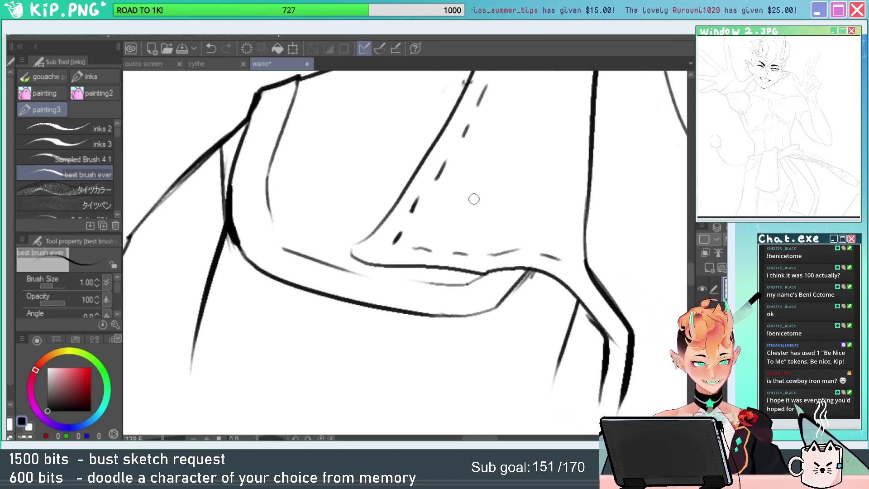
{"action": "left_click_drag", "start_coordinate": [520, 314], "coordinate": [523, 328]}
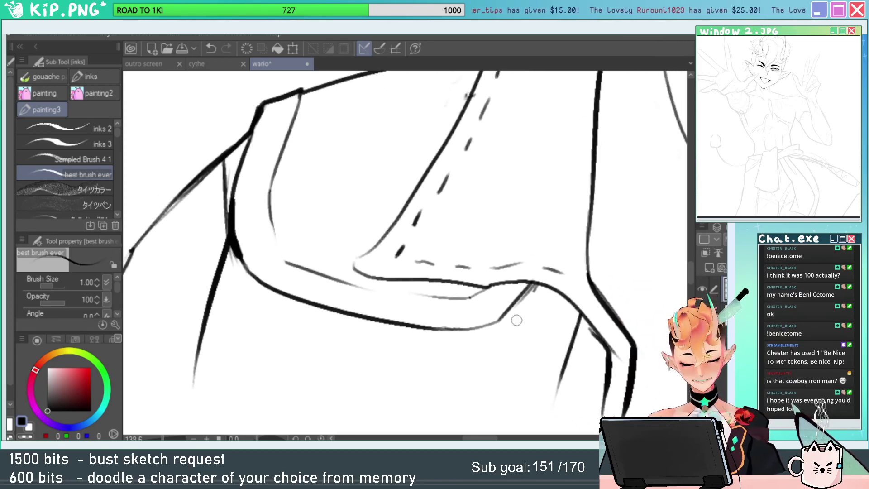
{"action": "key", "text": "e"}
{"action": "key", "text": "p"}
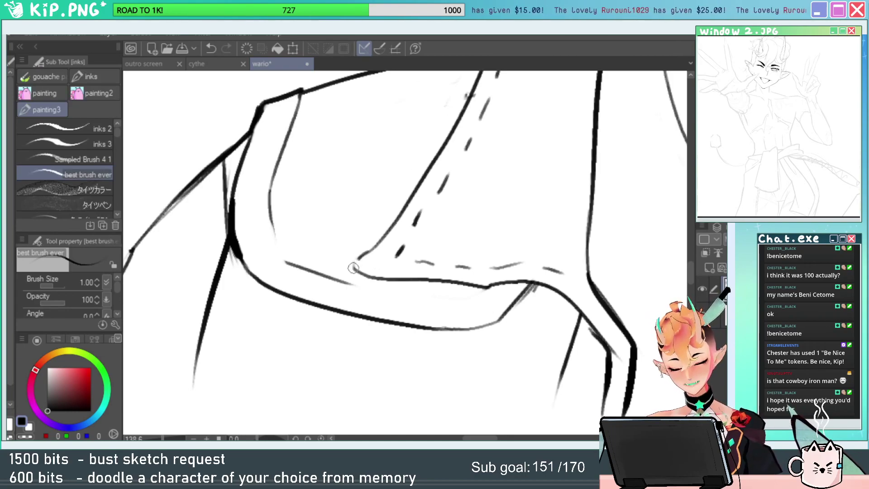
{"action": "left_click_drag", "start_coordinate": [532, 284], "coordinate": [476, 324]}
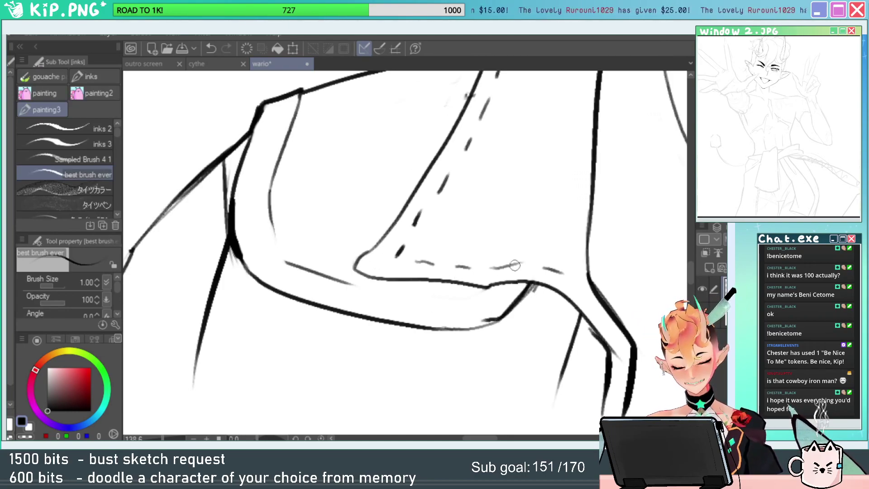
{"action": "key", "text": "ctrl+z"}
{"action": "mouse_move", "coordinate": [531, 284]}
{"action": "left_mouse_down"}
{"action": "mouse_move", "coordinate": [489, 324]}
{"action": "mouse_move", "coordinate": [461, 329]}
{"action": "left_mouse_up"}
{"action": "left_click_drag", "start_coordinate": [527, 318], "coordinate": [514, 339]}
Trim the overly thick part of the pauldron's outer side with the eraser and redraw it as a thinner line.
{"action": "key", "text": "r"}
{"action": "left_click_drag", "start_coordinate": [537, 231], "coordinate": [538, 269]}
{"action": "key", "text": "e"}
{"action": "left_click_drag", "start_coordinate": [245, 170], "coordinate": [249, 222]}
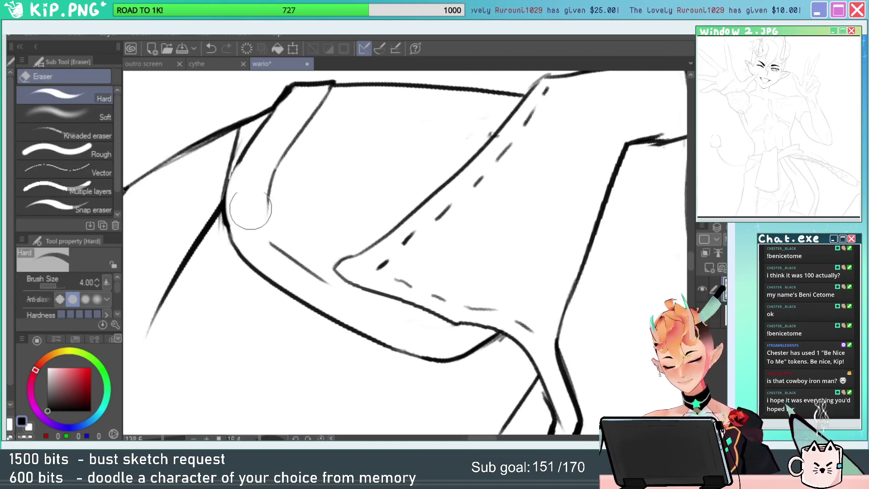
{"action": "key", "text": "p"}
{"action": "mouse_move", "coordinate": [239, 162]}
{"action": "left_mouse_down"}
{"action": "mouse_move", "coordinate": [227, 217]}
{"action": "mouse_move", "coordinate": [234, 165]}
{"action": "mouse_move", "coordinate": [225, 202]}
{"action": "left_mouse_up"}
{"action": "key", "text": "ctrl+z"}
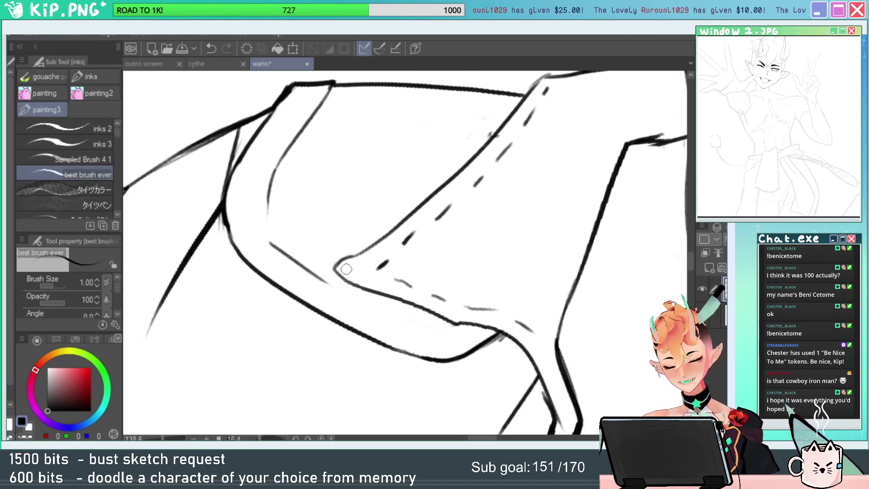
Erase the lower stretch of the pauldron's inner border and redraw its corner joined to the side line.
{"action": "key", "text": "r"}
{"action": "mouse_move", "coordinate": [515, 197]}
{"action": "left_mouse_down"}
{"action": "mouse_move", "coordinate": [525, 256]}
{"action": "mouse_move", "coordinate": [513, 320]}
{"action": "left_mouse_up"}
{"action": "left_click_drag", "start_coordinate": [408, 150], "coordinate": [431, 171]}
{"action": "key", "text": "e"}
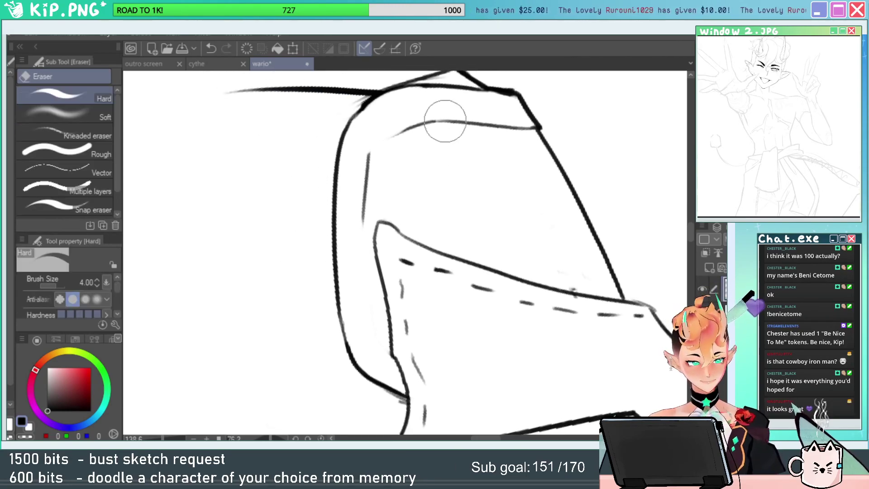
{"action": "left_click_drag", "start_coordinate": [372, 148], "coordinate": [356, 228]}
{"action": "key", "text": "p"}
{"action": "mouse_move", "coordinate": [409, 129]}
{"action": "left_mouse_down"}
{"action": "mouse_move", "coordinate": [382, 144]}
{"action": "mouse_move", "coordinate": [369, 201]}
{"action": "left_mouse_up"}
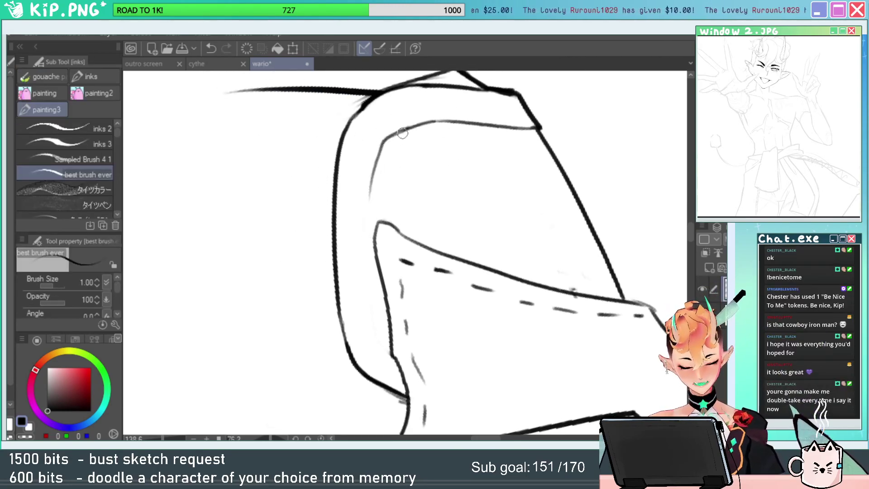
Extend the inner border line parallel to the pauldron's lower edge until it meets the collar flap.
{"action": "mouse_move", "coordinate": [413, 244]}
{"action": "left_mouse_down"}
{"action": "mouse_move", "coordinate": [405, 207]}
{"action": "mouse_move", "coordinate": [511, 195]}
{"action": "mouse_move", "coordinate": [504, 170]}
{"action": "left_mouse_up"}
{"action": "key", "text": "r"}
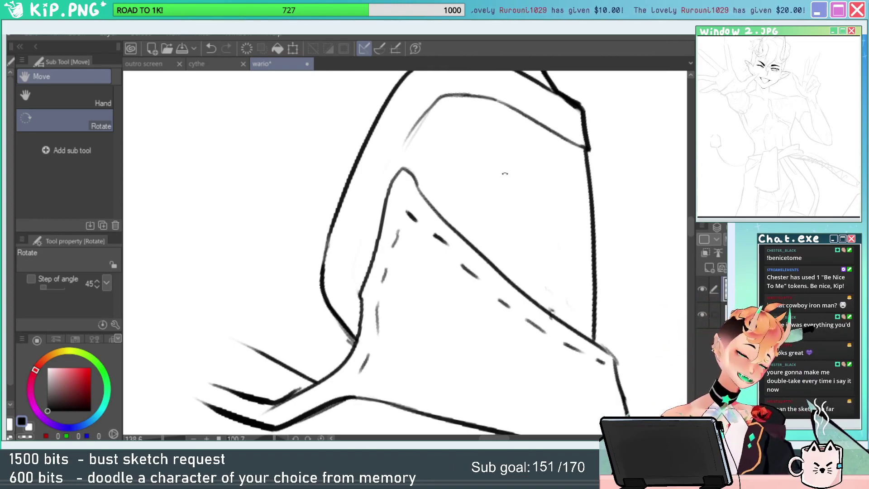
{"action": "left_click_drag", "start_coordinate": [446, 108], "coordinate": [435, 123]}
{"action": "key", "text": "e"}
{"action": "key", "text": "p"}
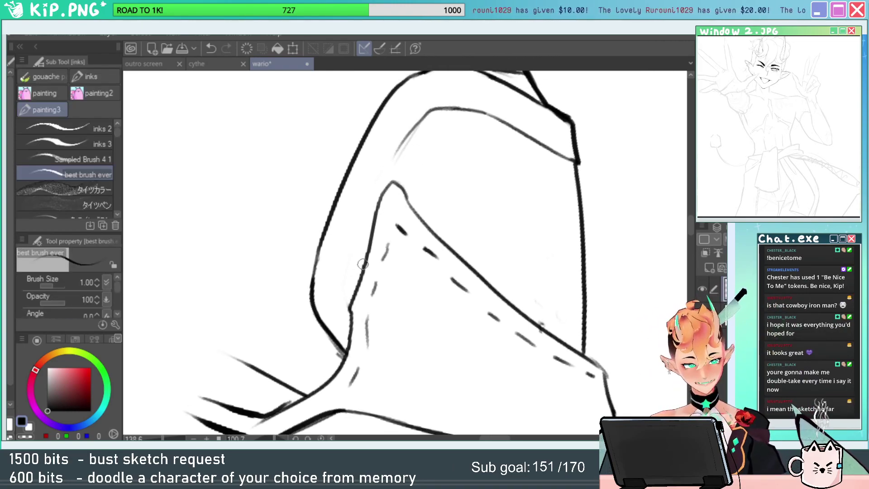
{"action": "left_click_drag", "start_coordinate": [400, 143], "coordinate": [347, 266]}
{"action": "key", "text": "ctrl+z"}
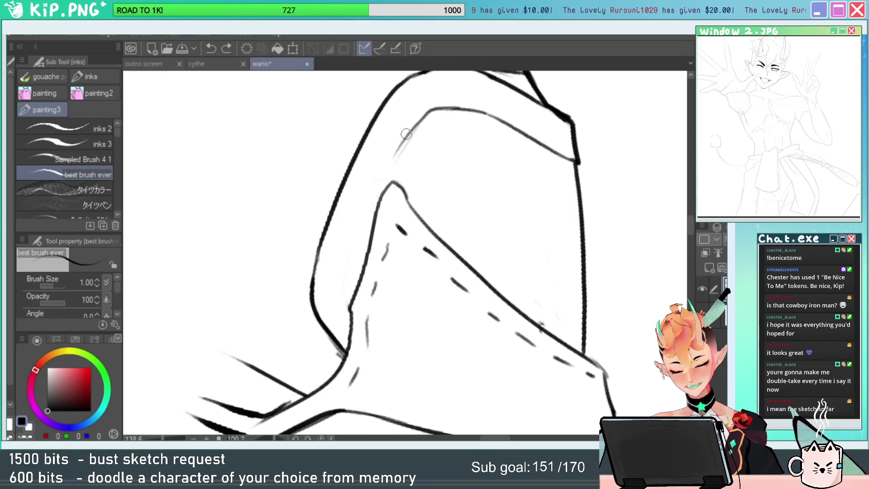
{"action": "left_click_drag", "start_coordinate": [410, 131], "coordinate": [346, 267]}
{"action": "left_click_drag", "start_coordinate": [371, 195], "coordinate": [348, 275]}
{"action": "key", "text": "ctrl+z"}
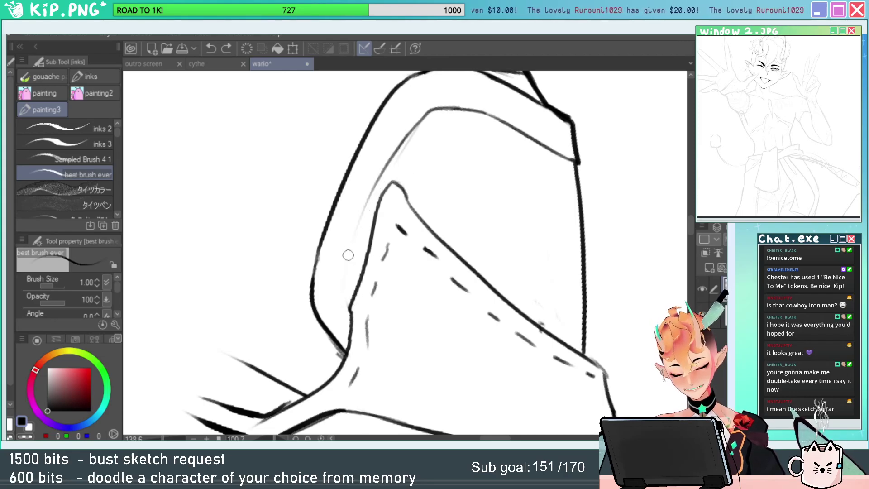
{"action": "mouse_move", "coordinate": [367, 205]}
{"action": "left_mouse_down"}
{"action": "mouse_move", "coordinate": [337, 294]}
{"action": "mouse_move", "coordinate": [341, 301]}
{"action": "mouse_move", "coordinate": [341, 284]}
{"action": "mouse_move", "coordinate": [350, 309]}
{"action": "left_mouse_up"}
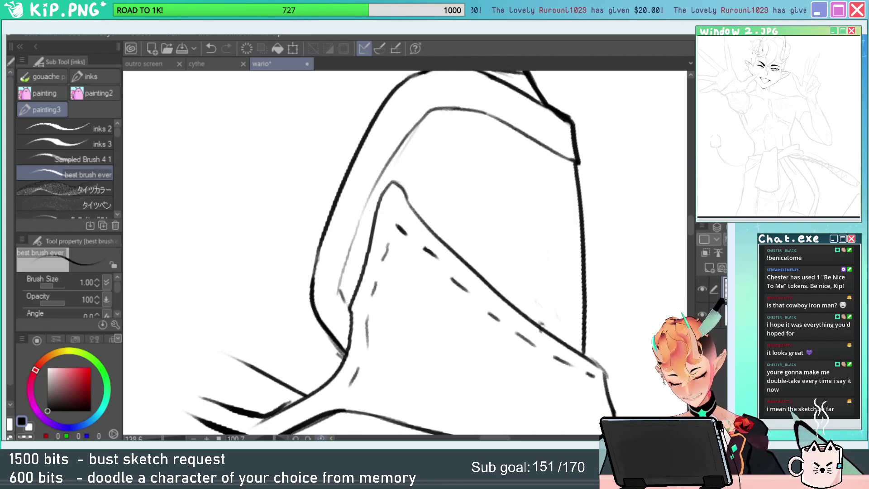
Reset the canvas rotation, then erase and redraw the pauldron's upper shoulder corner with cleaner, thinner lines.
{"action": "left_click", "coordinate": [321, 438]}
{"action": "key", "text": "slash"}
{"action": "left_click_drag", "start_coordinate": [539, 219], "coordinate": [488, 220]}
{"action": "left_click_drag", "start_coordinate": [469, 188], "coordinate": [520, 188]}
{"action": "key", "text": "e"}
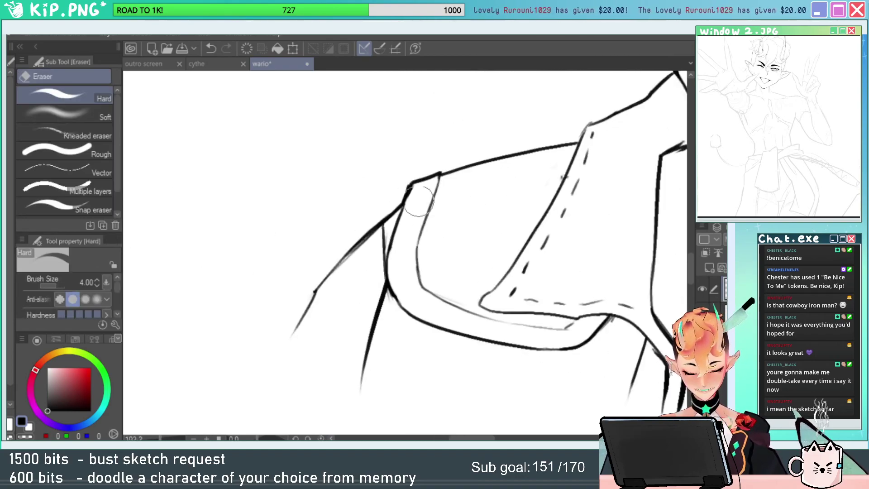
{"action": "key", "text": "slash"}
{"action": "left_click_drag", "start_coordinate": [413, 186], "coordinate": [470, 187]}
{"action": "key", "text": "b"}
{"action": "mouse_move", "coordinate": [389, 208]}
{"action": "left_mouse_down"}
{"action": "mouse_move", "coordinate": [487, 142]}
{"action": "mouse_move", "coordinate": [477, 143]}
{"action": "mouse_move", "coordinate": [475, 158]}
{"action": "mouse_move", "coordinate": [486, 147]}
{"action": "left_mouse_up"}
{"action": "key", "text": "e"}
{"action": "key", "text": "b"}
{"action": "key", "text": "slash"}
{"action": "left_click_drag", "start_coordinate": [506, 176], "coordinate": [454, 212]}
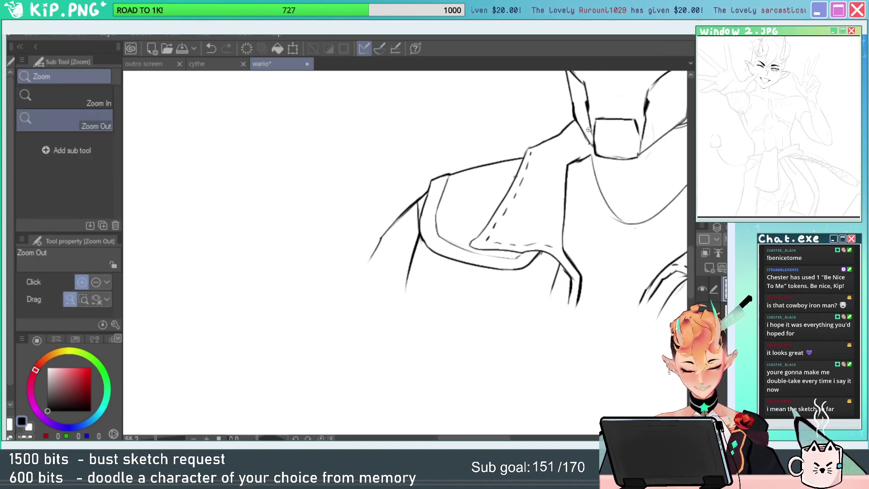
Erase stray marks along the pauldron's outer side near the arm joint.
{"action": "left_click", "coordinate": [452, 223], "text": "alt"}
{"action": "key", "text": "e"}
{"action": "mouse_move", "coordinate": [401, 235]}
{"action": "left_mouse_down"}
{"action": "mouse_move", "coordinate": [419, 273]}
{"action": "mouse_move", "coordinate": [414, 249]}
{"action": "mouse_move", "coordinate": [431, 277]}
{"action": "left_mouse_up"}
{"action": "key", "text": "b"}
{"action": "key", "text": "e"}
{"action": "mouse_move", "coordinate": [373, 267]}
{"action": "left_mouse_down"}
{"action": "mouse_move", "coordinate": [399, 302]}
{"action": "mouse_move", "coordinate": [393, 308]}
{"action": "left_mouse_up"}
{"action": "key", "text": "b"}
{"action": "key", "text": "slash"}
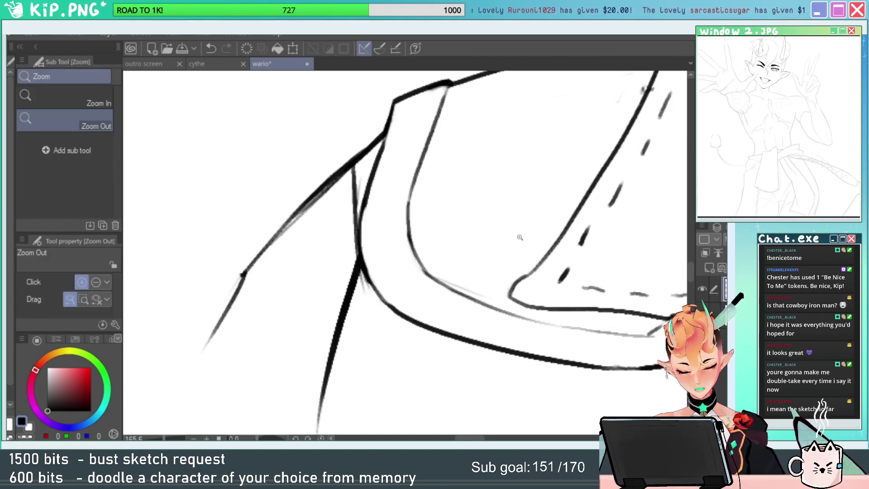
Examine the pauldron's lower edge and inner border around the collar flap.
{"action": "left_click_drag", "start_coordinate": [536, 235], "coordinate": [491, 253]}
{"action": "left_click_drag", "start_coordinate": [612, 326], "coordinate": [538, 268]}
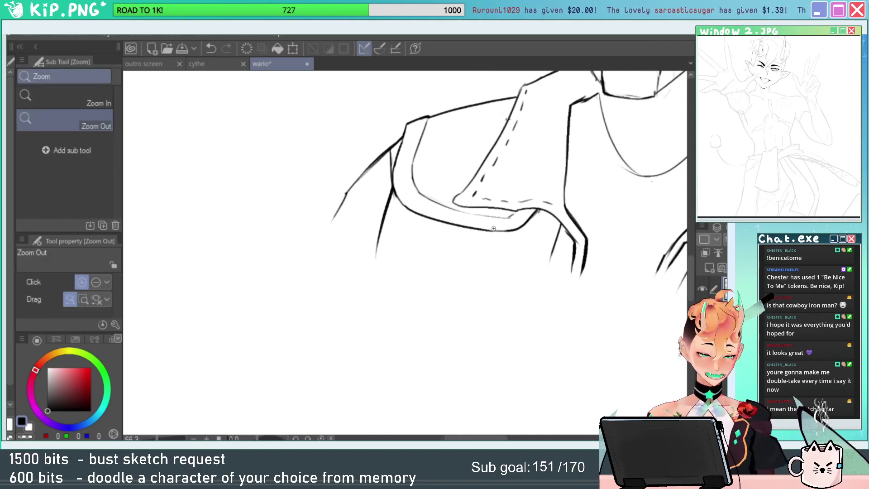
{"action": "key", "text": "e"}
{"action": "mouse_move", "coordinate": [502, 212]}
{"action": "left_mouse_down"}
{"action": "mouse_move", "coordinate": [553, 217]}
{"action": "mouse_move", "coordinate": [484, 234]}
{"action": "left_mouse_up"}
{"action": "key", "text": "b"}
{"action": "key", "text": "slash"}
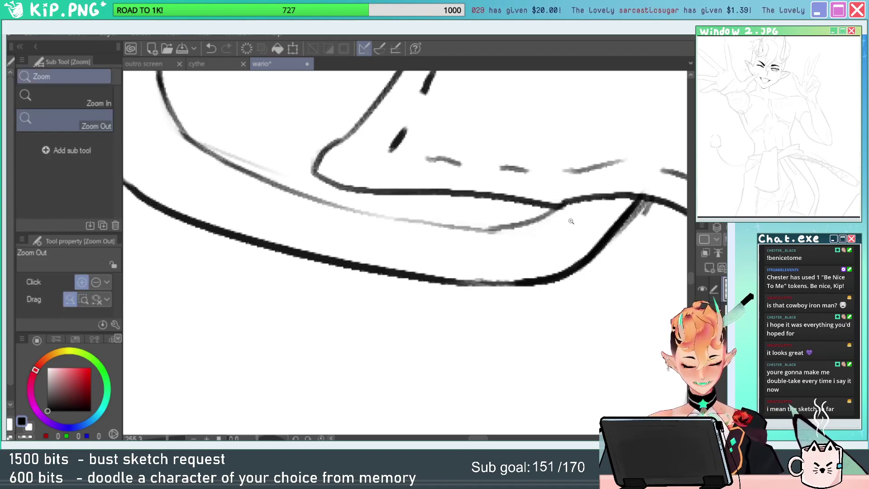
{"action": "left_click_drag", "start_coordinate": [570, 220], "coordinate": [545, 226]}
{"action": "left_click_drag", "start_coordinate": [609, 215], "coordinate": [558, 309]}
{"action": "left_click", "coordinate": [559, 308]}
{"action": "left_click", "coordinate": [471, 234], "text": "alt"}
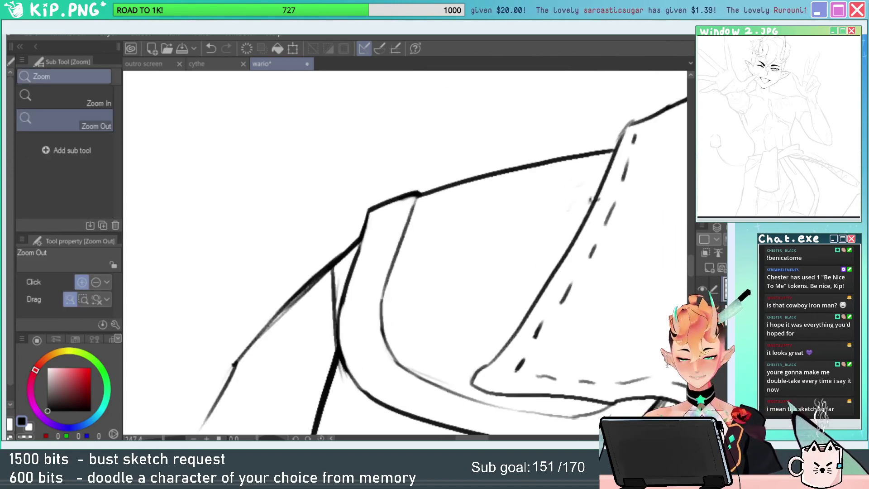
Draw short crease lines on the pauldron fanning out from the collar, and darken the collar's edge at that junction.
{"action": "key", "text": "p"}
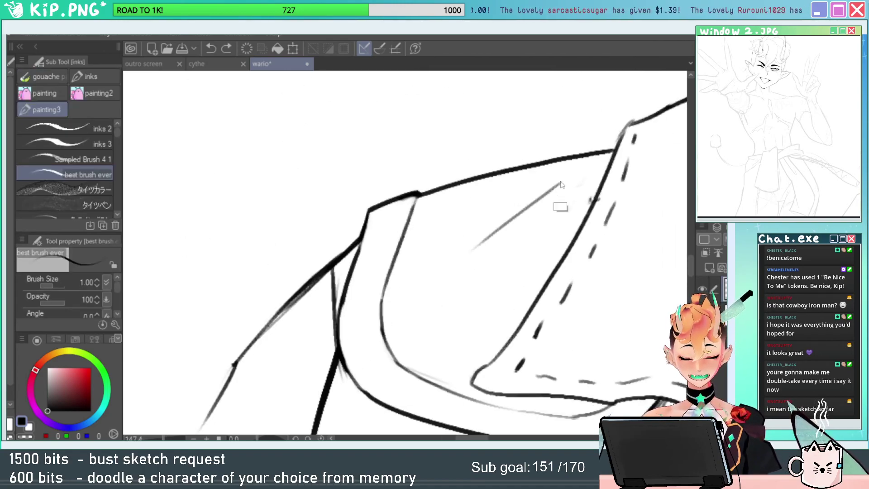
{"action": "left_click_drag", "start_coordinate": [530, 185], "coordinate": [582, 162]}
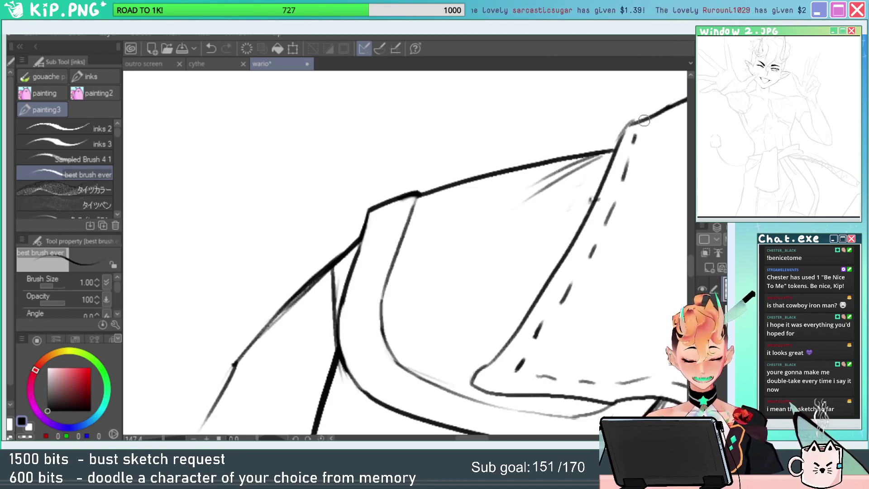
{"action": "mouse_move", "coordinate": [645, 120]}
{"action": "left_mouse_down"}
{"action": "mouse_move", "coordinate": [618, 127]}
{"action": "mouse_move", "coordinate": [612, 151]}
{"action": "left_mouse_up"}
{"action": "key", "text": "ctrl+z"}
{"action": "mouse_move", "coordinate": [648, 118]}
{"action": "left_mouse_down"}
{"action": "mouse_move", "coordinate": [613, 149]}
{"action": "mouse_move", "coordinate": [583, 155]}
{"action": "left_mouse_up"}
{"action": "left_click_drag", "start_coordinate": [496, 268], "coordinate": [540, 141]}
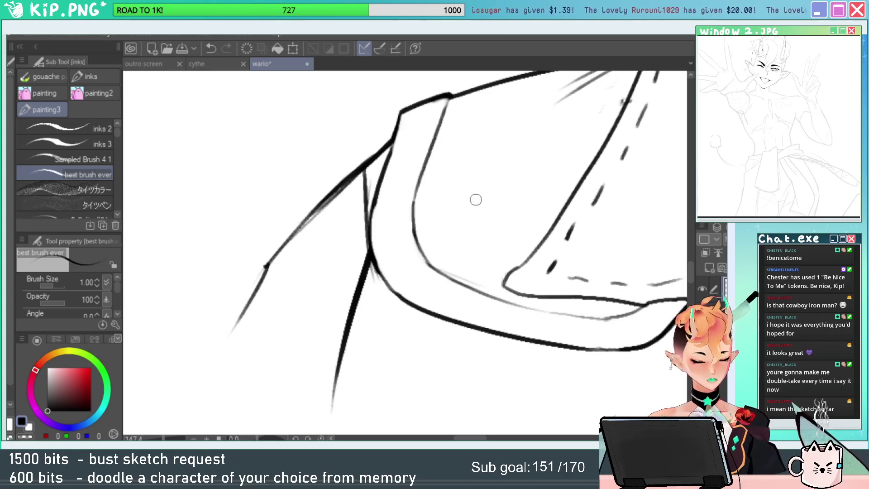
{"action": "mouse_move", "coordinate": [393, 222]}
{"action": "left_mouse_down"}
{"action": "mouse_move", "coordinate": [403, 244]}
{"action": "mouse_move", "coordinate": [392, 221]}
{"action": "left_mouse_up"}
{"action": "key", "text": "ctrl+z"}
{"action": "mouse_move", "coordinate": [584, 238]}
{"action": "left_mouse_down"}
{"action": "mouse_move", "coordinate": [634, 207]}
{"action": "mouse_move", "coordinate": [539, 222]}
{"action": "left_mouse_up"}
{"action": "key", "text": "ctrl+z"}
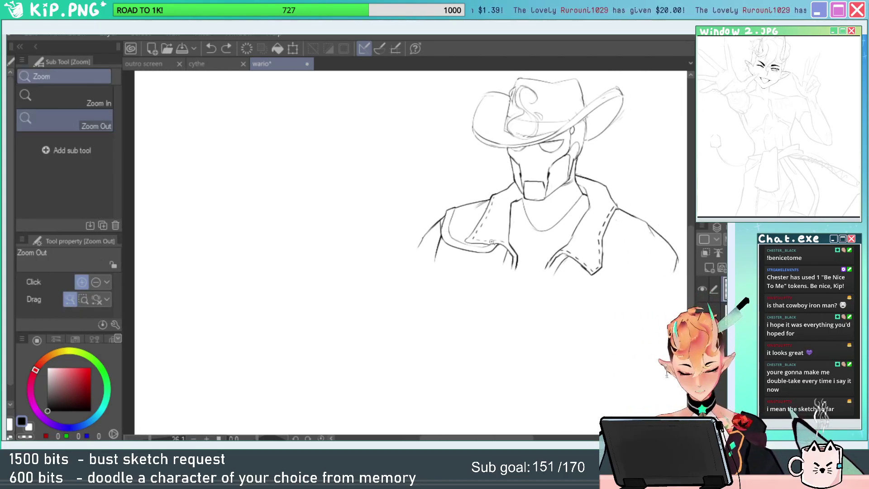
{"action": "left_click_drag", "start_coordinate": [470, 239], "coordinate": [493, 222]}
{"action": "key", "text": "e"}
{"action": "key", "text": "p"}
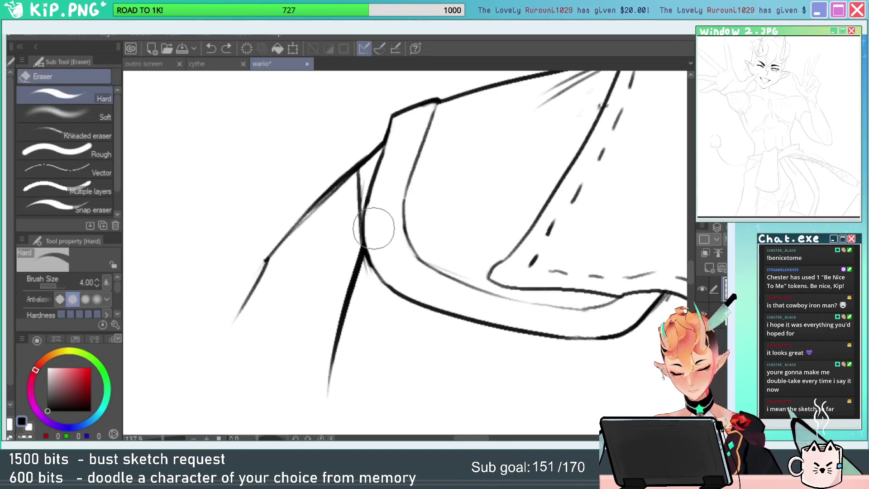
{"action": "mouse_move", "coordinate": [388, 217]}
{"action": "left_mouse_down"}
{"action": "mouse_move", "coordinate": [384, 251]}
{"action": "mouse_move", "coordinate": [396, 237]}
{"action": "mouse_move", "coordinate": [390, 217]}
{"action": "mouse_move", "coordinate": [375, 230]}
{"action": "mouse_move", "coordinate": [382, 252]}
{"action": "mouse_move", "coordinate": [398, 244]}
{"action": "mouse_move", "coordinate": [384, 216]}
{"action": "mouse_move", "coordinate": [409, 199]}
{"action": "left_mouse_up"}
{"action": "key", "text": "ctrl+z"}
{"action": "key", "text": "ctrl+z"}
{"action": "key", "text": "ctrl+space"}
{"action": "left_click_drag", "start_coordinate": [498, 220], "coordinate": [447, 240]}
{"action": "left_click_drag", "start_coordinate": [605, 285], "coordinate": [545, 265]}
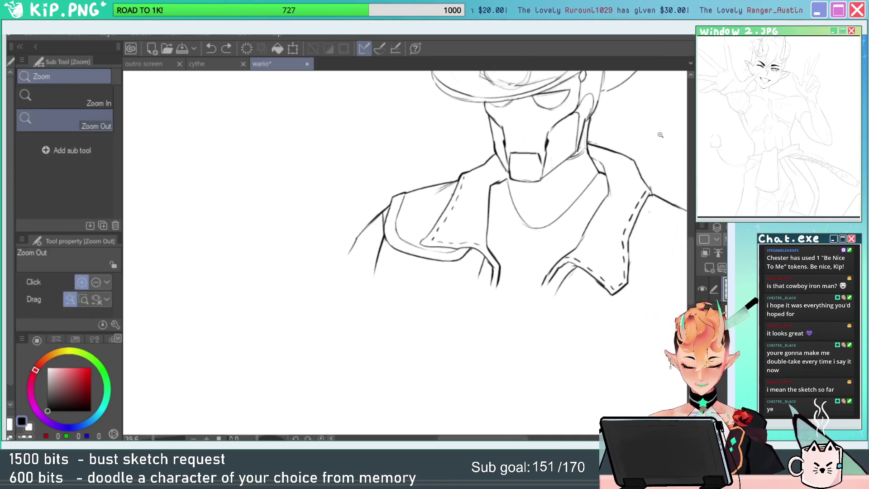
{"action": "left_click_drag", "start_coordinate": [408, 216], "coordinate": [459, 222]}
{"action": "key", "text": "shift+space"}
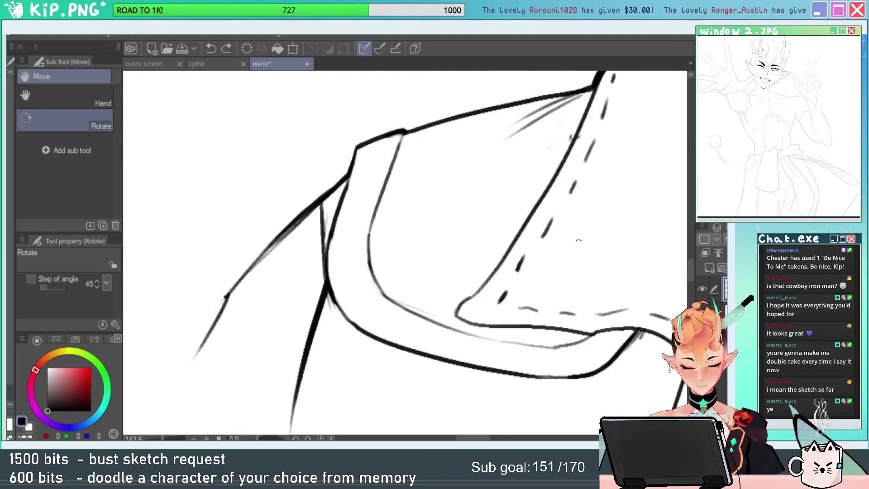
{"action": "left_click_drag", "start_coordinate": [578, 241], "coordinate": [453, 346]}
{"action": "left_click_drag", "start_coordinate": [351, 312], "coordinate": [377, 424]}
{"action": "key", "text": "shift+space"}
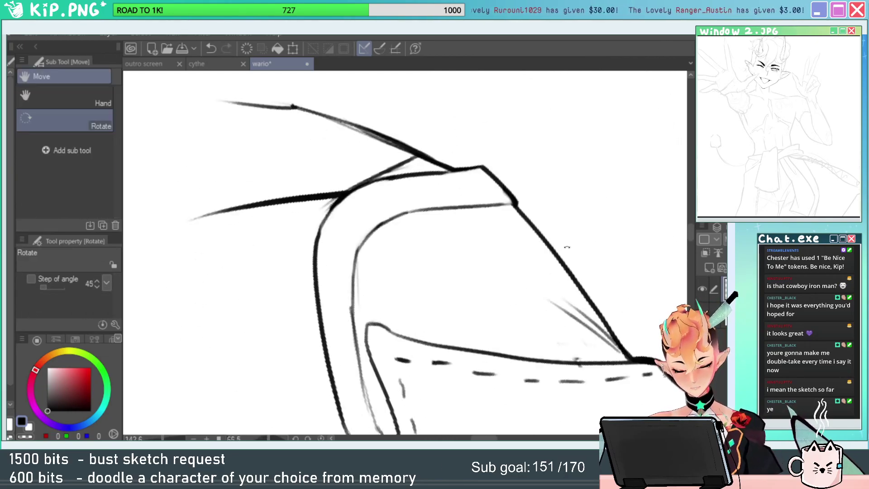
Draw a small round slotted screw on the pauldron, just inside its border near the rounded outer lower corner.
{"action": "left_click_drag", "start_coordinate": [566, 246], "coordinate": [423, 125]}
{"action": "key", "text": "e"}
{"action": "key", "text": "p"}
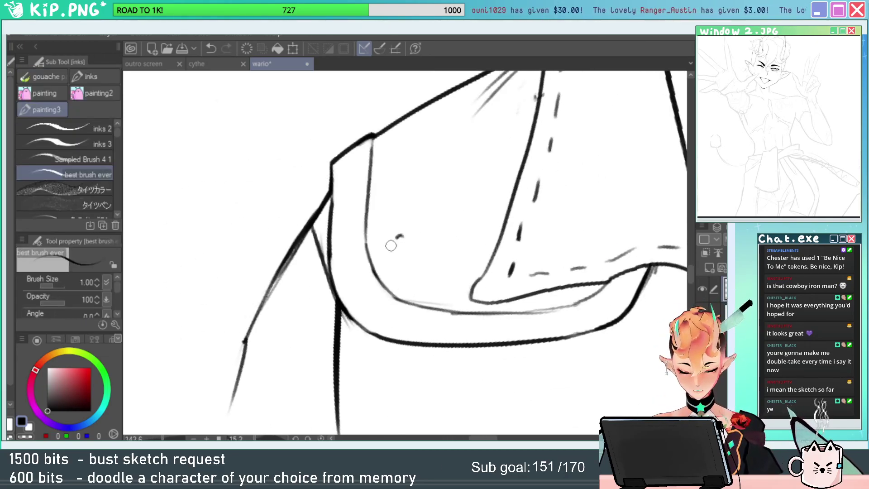
{"action": "mouse_move", "coordinate": [385, 267]}
{"action": "left_mouse_down"}
{"action": "mouse_move", "coordinate": [398, 246]}
{"action": "mouse_move", "coordinate": [413, 249]}
{"action": "mouse_move", "coordinate": [414, 264]}
{"action": "mouse_move", "coordinate": [400, 275]}
{"action": "mouse_move", "coordinate": [387, 269]}
{"action": "mouse_move", "coordinate": [413, 246]}
{"action": "mouse_move", "coordinate": [411, 274]}
{"action": "left_mouse_up"}
{"action": "key", "text": "ctrl+space"}
{"action": "key", "text": "e"}
{"action": "key", "text": "p"}
{"action": "key", "text": "alt+space"}
{"action": "mouse_move", "coordinate": [546, 254]}
{"action": "left_mouse_down"}
{"action": "mouse_move", "coordinate": [495, 257]}
{"action": "mouse_move", "coordinate": [506, 307]}
{"action": "mouse_move", "coordinate": [427, 312]}
{"action": "left_mouse_up"}
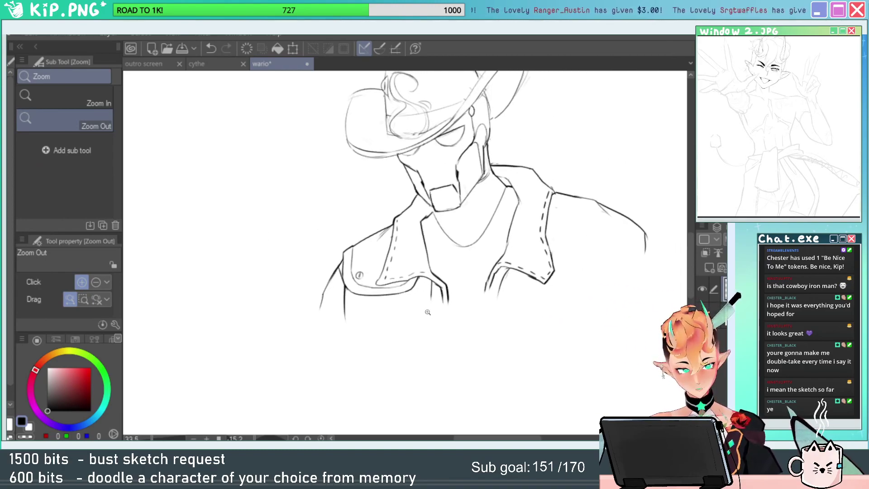
{"action": "left_click", "coordinate": [320, 437]}
{"action": "mouse_move", "coordinate": [351, 259]}
{"action": "left_mouse_down"}
{"action": "mouse_move", "coordinate": [428, 275]}
{"action": "mouse_move", "coordinate": [455, 253]}
{"action": "left_mouse_up"}
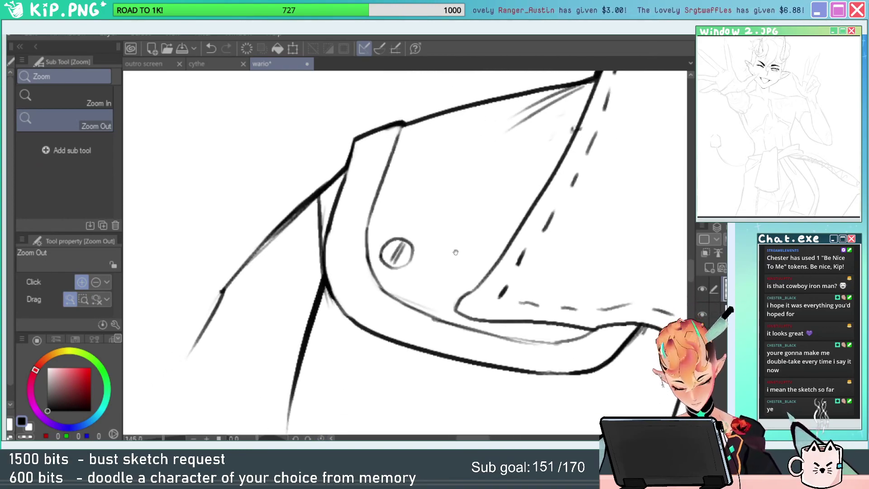
Lasso the screw and move it slightly lower, closer to the pauldron's rounded corner.
{"action": "key", "text": "m"}
{"action": "mouse_move", "coordinate": [421, 229]}
{"action": "left_mouse_down"}
{"action": "mouse_move", "coordinate": [384, 274]}
{"action": "mouse_move", "coordinate": [409, 231]}
{"action": "mouse_move", "coordinate": [403, 264]}
{"action": "left_mouse_up"}
{"action": "key", "text": "ctrl+t"}
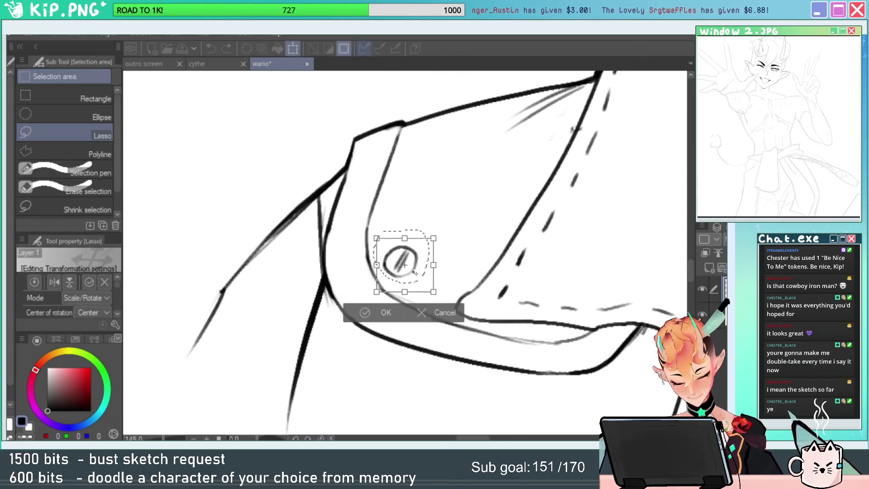
{"action": "key", "text": "Return"}
{"action": "key", "text": "ctrl+d"}
{"action": "left_click_drag", "start_coordinate": [547, 297], "coordinate": [527, 303]}
{"action": "left_click_drag", "start_coordinate": [561, 336], "coordinate": [429, 270]}
Sketch an angular armor plate outline over the opposite shoulder, with a curved lower edge, and darken its outer side.
{"action": "key", "text": "e"}
{"action": "key", "text": "p"}
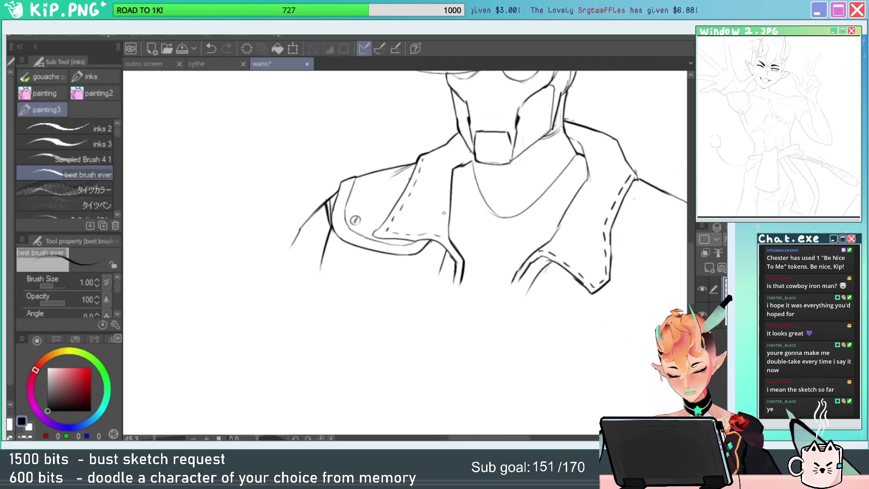
{"action": "key", "text": "e"}
{"action": "left_click_drag", "start_coordinate": [636, 223], "coordinate": [519, 241]}
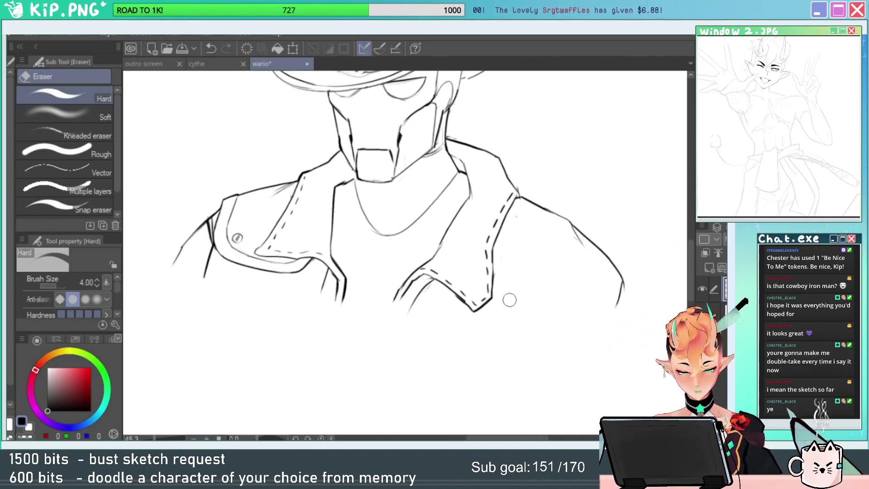
{"action": "key", "text": "p"}
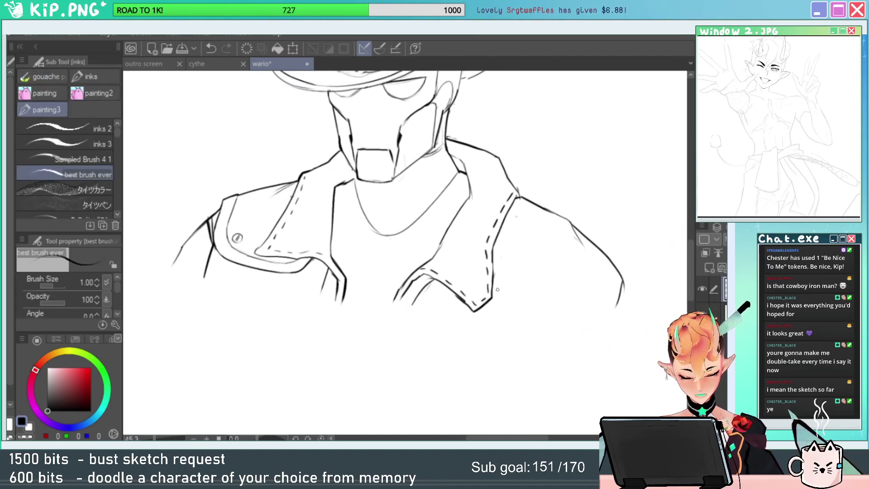
{"action": "left_click_drag", "start_coordinate": [497, 289], "coordinate": [517, 302]}
{"action": "key", "text": "ctrl+z"}
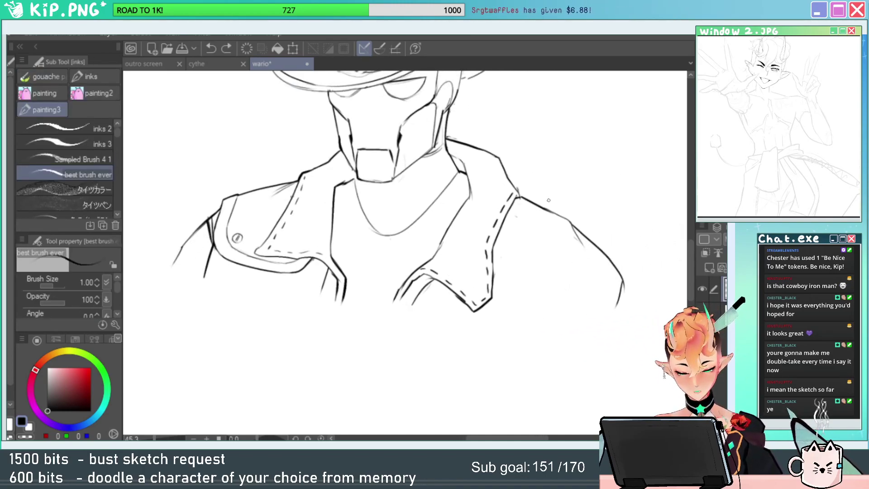
{"action": "mouse_move", "coordinate": [585, 216]}
{"action": "left_mouse_down"}
{"action": "mouse_move", "coordinate": [538, 202]}
{"action": "mouse_move", "coordinate": [514, 285]}
{"action": "mouse_move", "coordinate": [558, 297]}
{"action": "mouse_move", "coordinate": [612, 337]}
{"action": "left_mouse_up"}
{"action": "key", "text": "ctrl+z"}
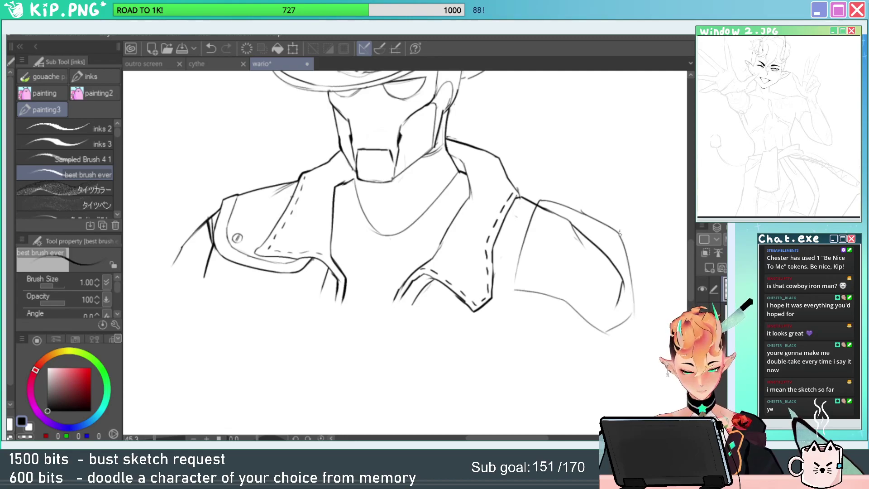
{"action": "left_click_drag", "start_coordinate": [619, 233], "coordinate": [630, 316]}
Erase the old shoulder line inside the new armor plate and draw two short sleeve creases beneath its lower edge.
{"action": "key", "text": "e"}
{"action": "mouse_move", "coordinate": [632, 247]}
{"action": "left_mouse_down"}
{"action": "mouse_move", "coordinate": [634, 328]}
{"action": "mouse_move", "coordinate": [624, 283]}
{"action": "mouse_move", "coordinate": [617, 302]}
{"action": "mouse_move", "coordinate": [617, 268]}
{"action": "mouse_move", "coordinate": [565, 233]}
{"action": "left_mouse_up"}
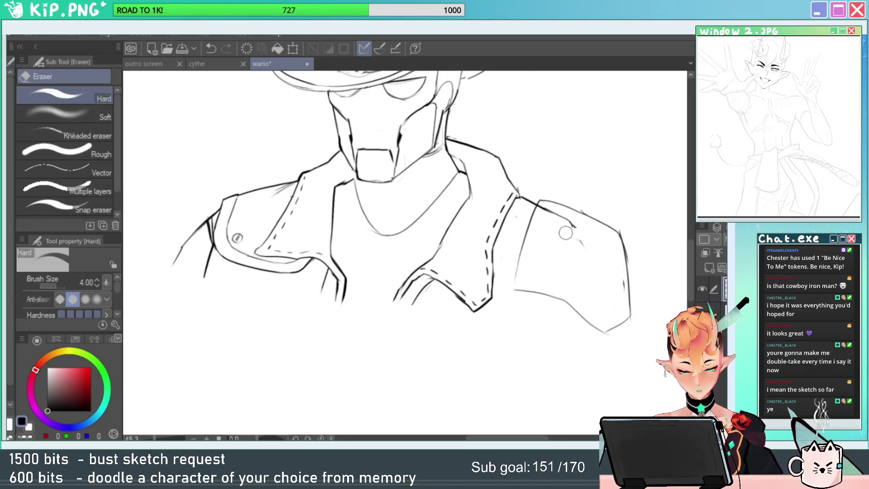
{"action": "key", "text": "p"}
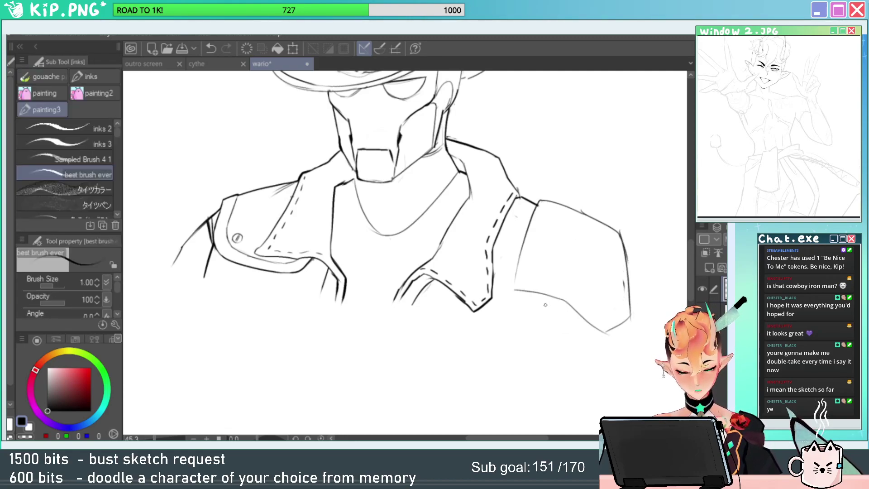
{"action": "key", "text": "ctrl+z"}
{"action": "left_click_drag", "start_coordinate": [544, 297], "coordinate": [525, 319]}
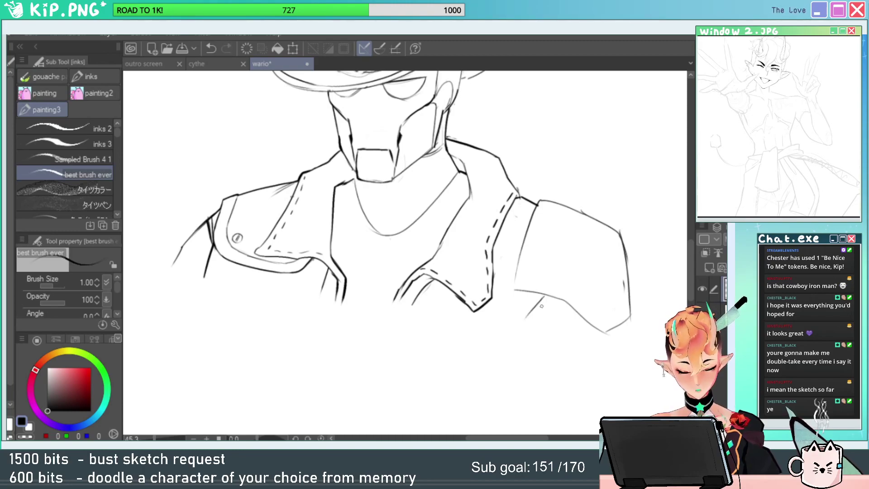
{"action": "key", "text": "ctrl+z"}
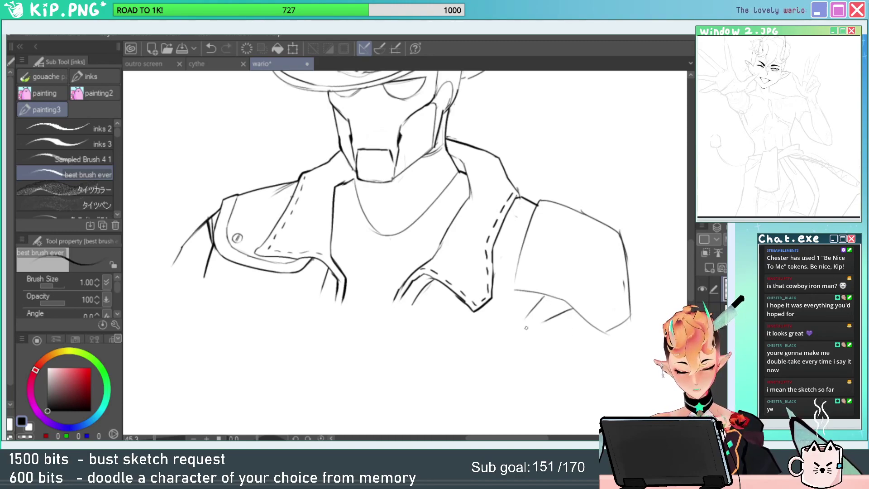
Clean the armor plate's upper corner beside the collar into a sharp point and thicken its lower inner corner.
{"action": "key", "text": "ctrl+space"}
{"action": "left_click_drag", "start_coordinate": [562, 235], "coordinate": [604, 229]}
{"action": "key", "text": "e"}
{"action": "left_click_drag", "start_coordinate": [505, 160], "coordinate": [505, 155]}
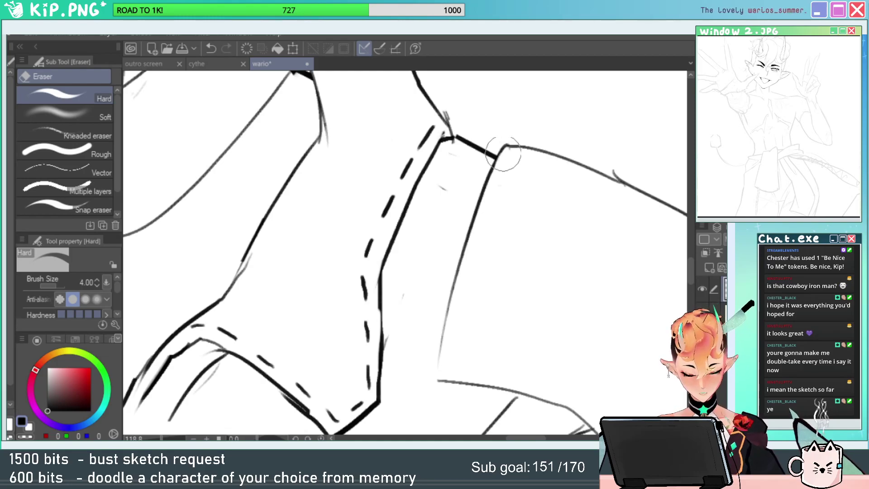
{"action": "key", "text": "p"}
{"action": "mouse_move", "coordinate": [446, 322]}
{"action": "left_mouse_down"}
{"action": "mouse_move", "coordinate": [439, 353]}
{"action": "mouse_move", "coordinate": [454, 380]}
{"action": "left_mouse_up"}
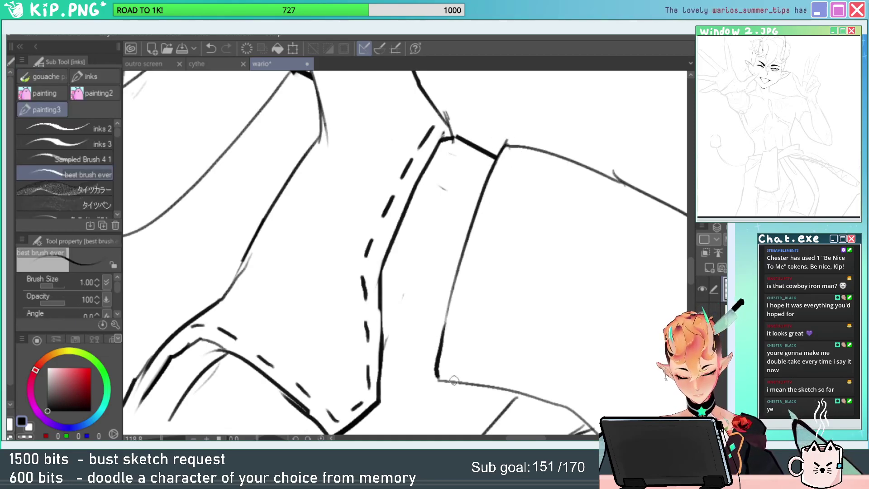
Erase the rough middle of the armor plate's upper edge and redraw it as one smooth, darker line.
{"action": "key", "text": "e"}
{"action": "key", "text": "space"}
{"action": "left_click_drag", "start_coordinate": [563, 178], "coordinate": [433, 155]}
{"action": "key", "text": "shift+space"}
{"action": "mouse_move", "coordinate": [593, 194]}
{"action": "left_mouse_down"}
{"action": "mouse_move", "coordinate": [578, 132]}
{"action": "mouse_move", "coordinate": [409, 181]}
{"action": "left_mouse_up"}
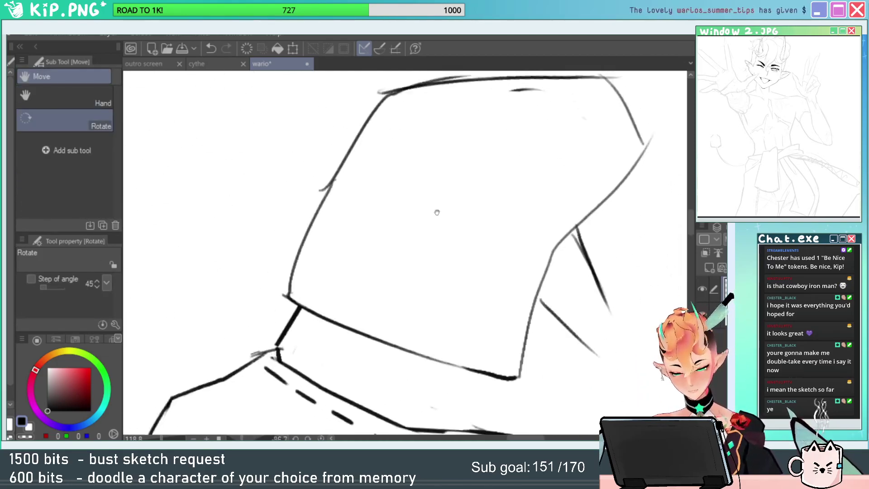
{"action": "key", "text": "space"}
{"action": "left_click_drag", "start_coordinate": [436, 211], "coordinate": [459, 280]}
{"action": "left_click_drag", "start_coordinate": [336, 287], "coordinate": [374, 219]}
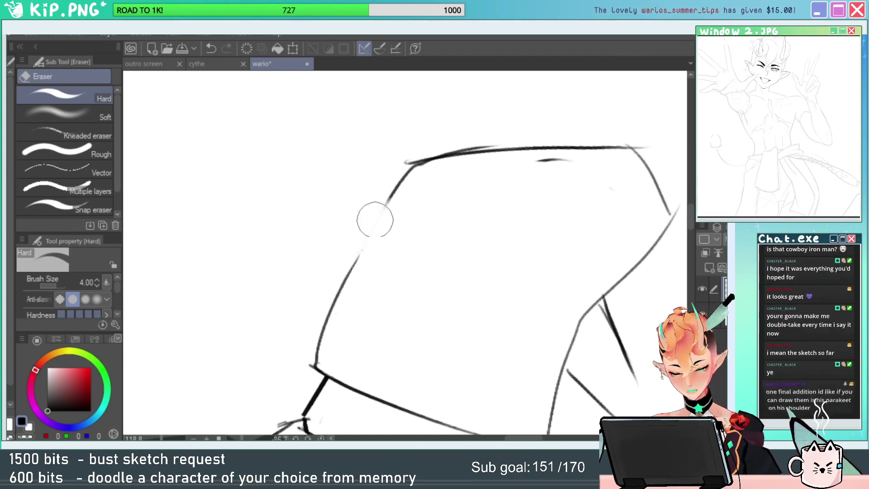
{"action": "key", "text": "p"}
{"action": "left_click_drag", "start_coordinate": [403, 174], "coordinate": [351, 275]}
{"action": "key", "text": "ctrl+z"}
{"action": "left_click_drag", "start_coordinate": [412, 167], "coordinate": [348, 269]}
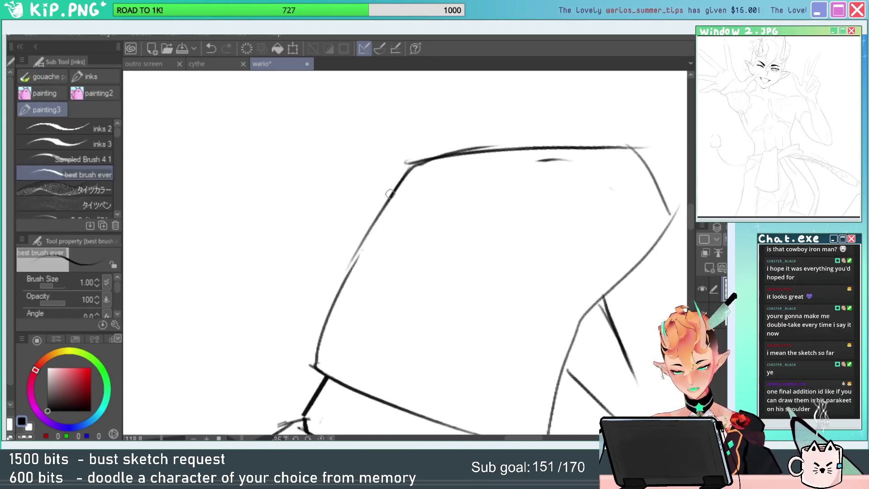
{"action": "left_click_drag", "start_coordinate": [393, 193], "coordinate": [351, 271]}
{"action": "left_click_drag", "start_coordinate": [407, 279], "coordinate": [397, 270]}
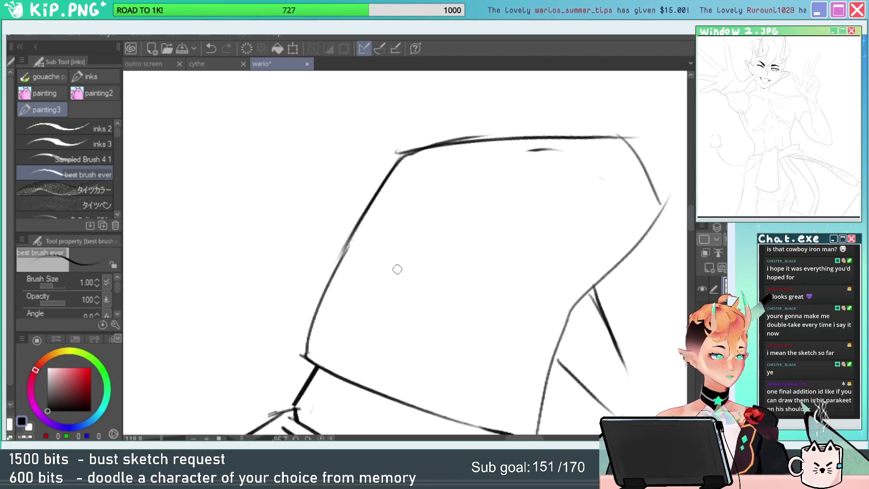
Clean up the armor plate's outer lower corner and draw a parallel border line along its short bottom edge.
{"action": "key", "text": "e"}
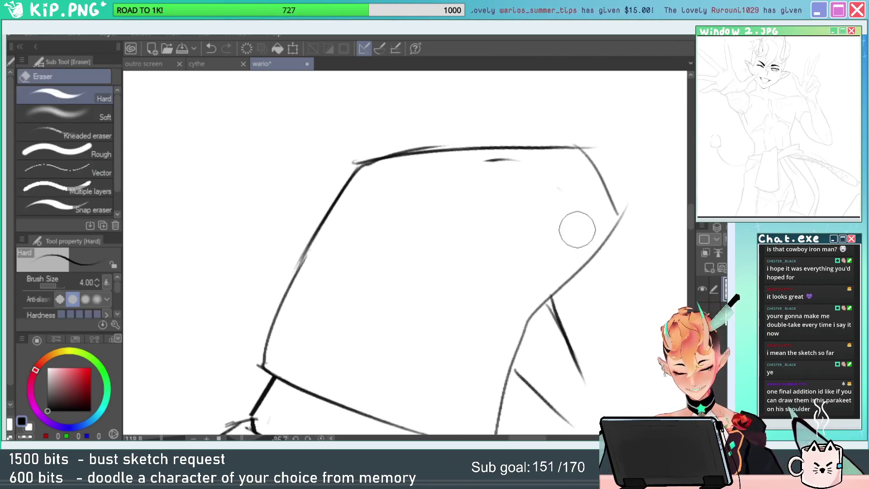
{"action": "left_click", "coordinate": [321, 438]}
{"action": "left_click_drag", "start_coordinate": [579, 298], "coordinate": [618, 141]}
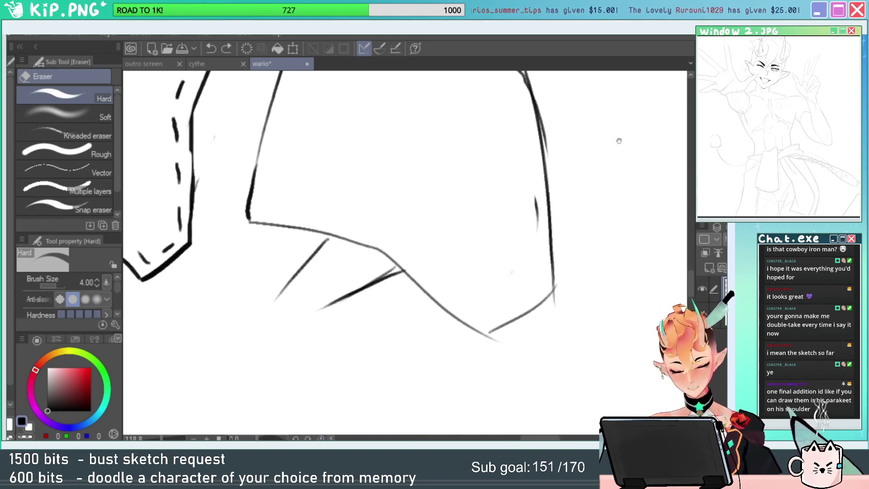
{"action": "left_click_drag", "start_coordinate": [494, 340], "coordinate": [499, 335]}
{"action": "left_click_drag", "start_coordinate": [569, 300], "coordinate": [581, 286]}
{"action": "key", "text": "p"}
{"action": "key", "text": "ctrl+z"}
{"action": "left_click_drag", "start_coordinate": [492, 306], "coordinate": [563, 267]}
{"action": "key", "text": "ctrl+z"}
{"action": "mouse_move", "coordinate": [492, 291]}
{"action": "left_mouse_down"}
{"action": "mouse_move", "coordinate": [562, 258]}
{"action": "mouse_move", "coordinate": [554, 291]}
{"action": "mouse_move", "coordinate": [516, 309]}
{"action": "left_mouse_up"}
{"action": "key", "text": "e"}
{"action": "key", "text": "p"}
{"action": "key", "text": "e"}
{"action": "key", "text": "p"}
Draw an inner border line following the armor plate's curved lower edge from the collar side to the outer tip.
{"action": "left_click_drag", "start_coordinate": [593, 216], "coordinate": [605, 275]}
{"action": "mouse_move", "coordinate": [605, 275]}
{"action": "left_mouse_down", "text": "shift"}
{"action": "mouse_move", "coordinate": [600, 301]}
{"action": "mouse_move", "coordinate": [511, 403]}
{"action": "left_mouse_up", "text": "shift"}
{"action": "key", "text": "e"}
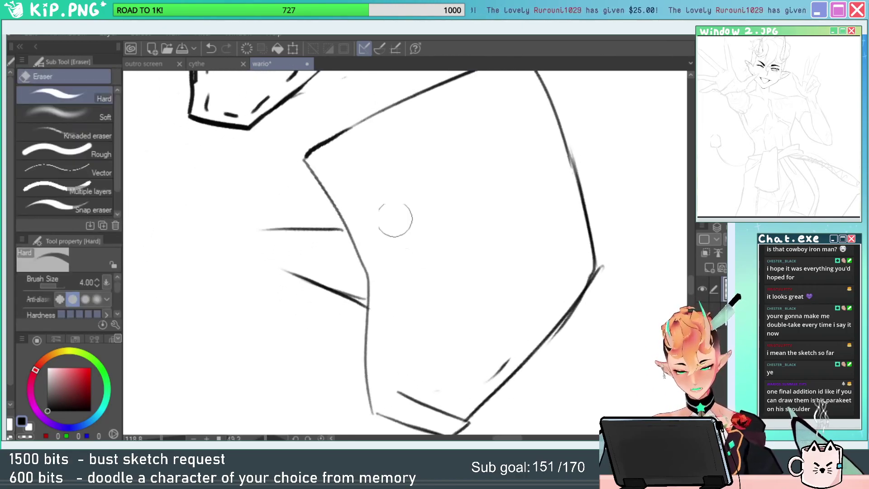
{"action": "key", "text": "p"}
{"action": "left_click_drag", "start_coordinate": [328, 157], "coordinate": [386, 248]}
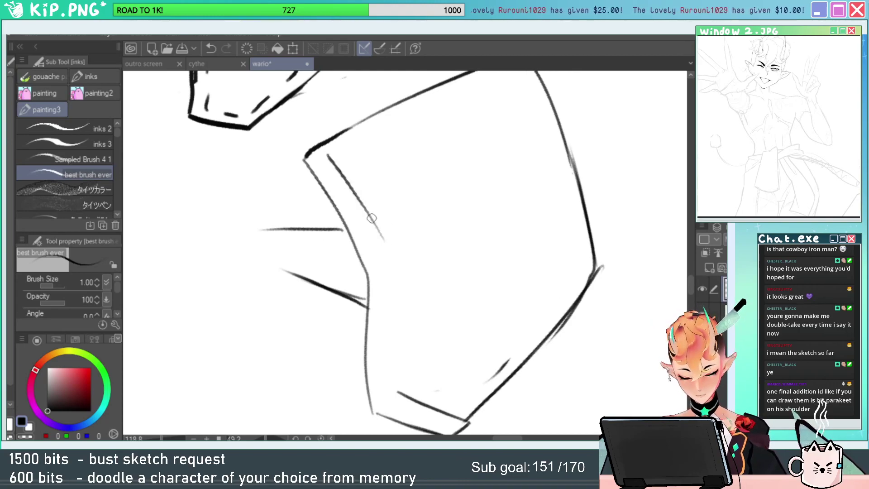
{"action": "mouse_move", "coordinate": [371, 218]}
{"action": "left_mouse_down"}
{"action": "mouse_move", "coordinate": [382, 240]}
{"action": "mouse_move", "coordinate": [386, 346]}
{"action": "left_mouse_up"}
{"action": "key", "text": "ctrl+z"}
{"action": "mouse_move", "coordinate": [378, 229]}
{"action": "left_mouse_down"}
{"action": "mouse_move", "coordinate": [390, 269]}
{"action": "mouse_move", "coordinate": [384, 376]}
{"action": "left_mouse_up"}
{"action": "left_click_drag", "start_coordinate": [467, 257], "coordinate": [457, 360]}
Draw a border line along the armor plate's collar-side edge and close its upper end with a small rounded cap.
{"action": "key", "text": "shift+space"}
{"action": "left_click_drag", "start_coordinate": [520, 216], "coordinate": [456, 142]}
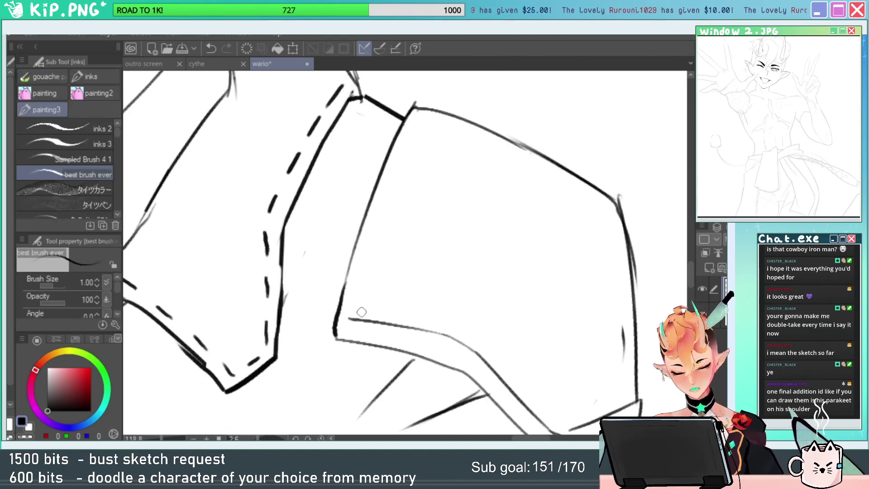
{"action": "mouse_move", "coordinate": [356, 320]}
{"action": "left_mouse_down"}
{"action": "mouse_move", "coordinate": [425, 132]}
{"action": "mouse_move", "coordinate": [361, 317]}
{"action": "left_mouse_up"}
{"action": "key", "text": "ctrl+z"}
{"action": "key", "text": "e"}
{"action": "left_click_drag", "start_coordinate": [430, 102], "coordinate": [423, 100]}
{"action": "key", "text": "p"}
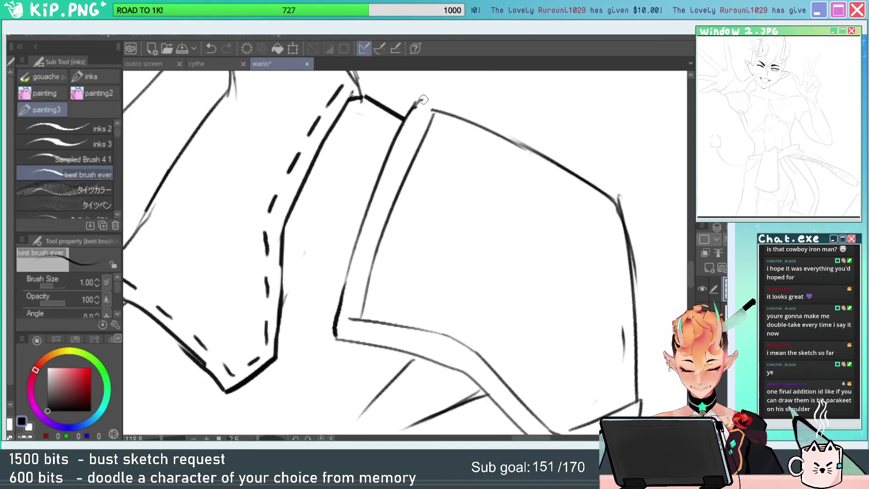
{"action": "key", "text": "ctrl+space"}
{"action": "left_click_drag", "start_coordinate": [453, 129], "coordinate": [419, 124]}
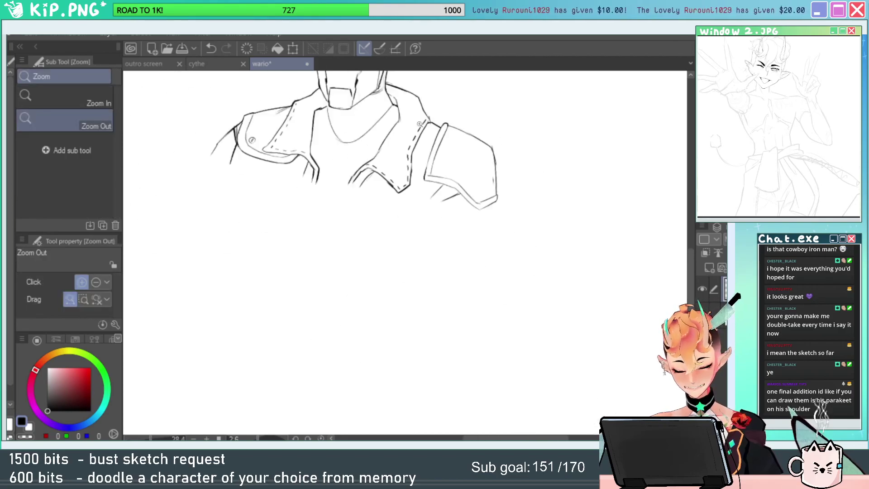
Thicken the armor plate's lower inner corner and add a third sleeve crease beneath it.
{"action": "left_click_drag", "start_coordinate": [547, 169], "coordinate": [546, 196]}
{"action": "left_click_drag", "start_coordinate": [445, 154], "coordinate": [482, 152]}
{"action": "key", "text": "e"}
{"action": "mouse_move", "coordinate": [465, 122]}
{"action": "left_mouse_down"}
{"action": "mouse_move", "coordinate": [464, 131]}
{"action": "mouse_move", "coordinate": [453, 129]}
{"action": "mouse_move", "coordinate": [461, 215]}
{"action": "left_mouse_up"}
{"action": "key", "text": "p"}
{"action": "key", "text": "alt+space"}
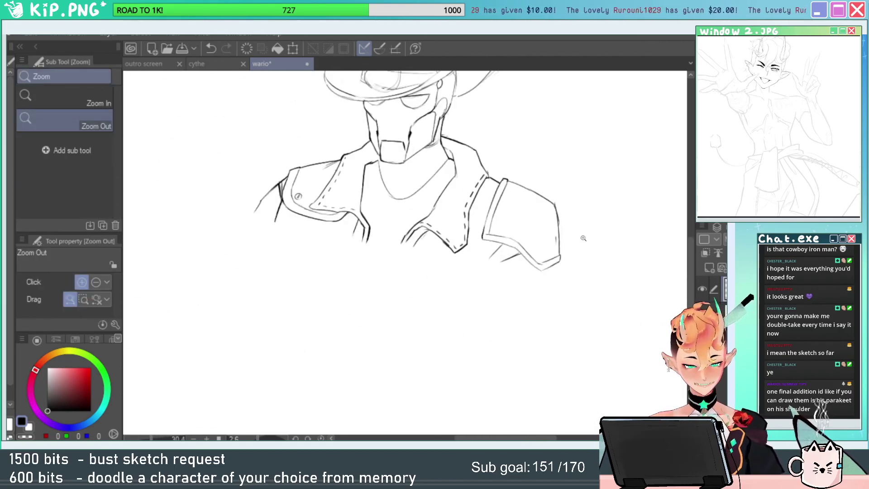
{"action": "mouse_move", "coordinate": [493, 241]}
{"action": "left_mouse_down"}
{"action": "mouse_move", "coordinate": [537, 240]}
{"action": "mouse_move", "coordinate": [502, 307]}
{"action": "left_mouse_up"}
{"action": "left_click_drag", "start_coordinate": [606, 272], "coordinate": [529, 341]}
{"action": "key", "text": "shift+space"}
{"action": "left_click_drag", "start_coordinate": [532, 337], "coordinate": [561, 231]}
{"action": "key", "text": "e"}
{"action": "mouse_move", "coordinate": [412, 208]}
{"action": "left_mouse_down"}
{"action": "mouse_move", "coordinate": [401, 300]}
{"action": "mouse_move", "coordinate": [392, 299]}
{"action": "mouse_move", "coordinate": [533, 206]}
{"action": "left_mouse_up"}
{"action": "key", "text": "p"}
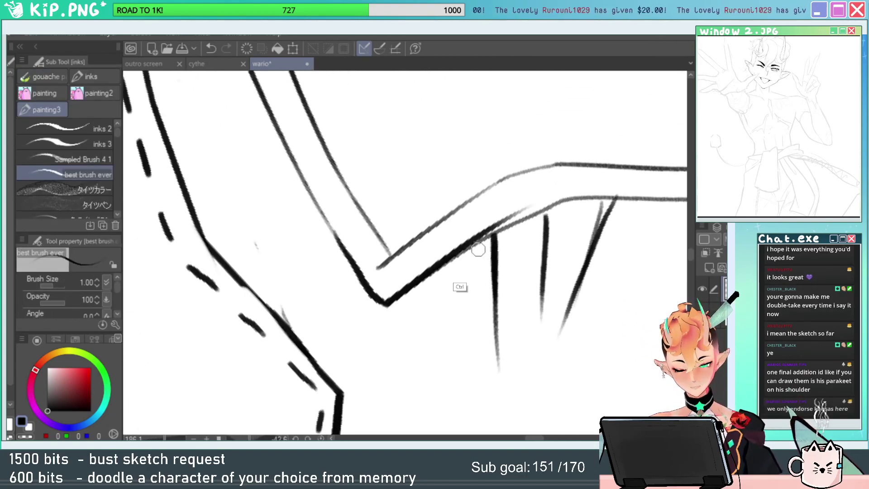
Undo the last stroke and refine the darkened lower edge of the armor plate beside the sleeve creases.
{"action": "key", "text": "ctrl+z"}
{"action": "mouse_move", "coordinate": [381, 294]}
{"action": "left_mouse_down"}
{"action": "mouse_move", "coordinate": [387, 300]}
{"action": "mouse_move", "coordinate": [583, 199]}
{"action": "mouse_move", "coordinate": [605, 225]}
{"action": "mouse_move", "coordinate": [442, 291]}
{"action": "left_mouse_up"}
{"action": "key", "text": "space"}
{"action": "key", "text": "shift+space"}
{"action": "left_click_drag", "start_coordinate": [551, 253], "coordinate": [553, 222]}
{"action": "key", "text": "e"}
{"action": "key", "text": "p"}
{"action": "mouse_move", "coordinate": [395, 254]}
{"action": "left_mouse_down"}
{"action": "mouse_move", "coordinate": [567, 131]}
{"action": "mouse_move", "coordinate": [470, 265]}
{"action": "left_mouse_up"}
Reset the canvas rotation, then add small round rivets at the armor border's two lower corners and short creases near its outer side.
{"action": "key", "text": "alt+space"}
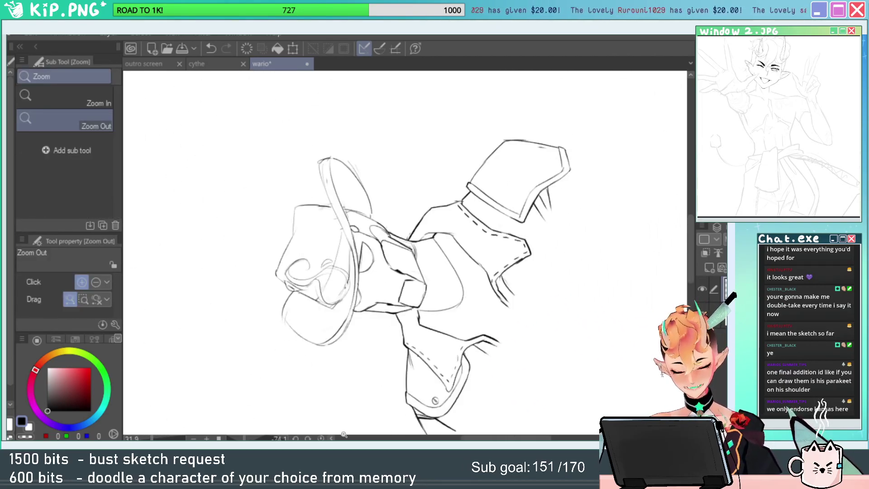
{"action": "left_click", "coordinate": [321, 438]}
{"action": "left_click_drag", "start_coordinate": [542, 347], "coordinate": [581, 341]}
{"action": "left_click_drag", "start_coordinate": [543, 261], "coordinate": [527, 297]}
{"action": "mouse_move", "coordinate": [485, 375]}
{"action": "left_mouse_down"}
{"action": "mouse_move", "coordinate": [498, 346]}
{"action": "mouse_move", "coordinate": [493, 366]}
{"action": "left_mouse_up"}
{"action": "key", "text": "alt+space"}
{"action": "mouse_move", "coordinate": [514, 316]}
{"action": "left_mouse_down"}
{"action": "mouse_move", "coordinate": [466, 317]}
{"action": "mouse_move", "coordinate": [515, 247]}
{"action": "mouse_move", "coordinate": [488, 248]}
{"action": "mouse_move", "coordinate": [500, 249]}
{"action": "left_mouse_up"}
{"action": "key", "text": "e"}
{"action": "key", "text": "p"}
{"action": "key", "text": "alt+space"}
{"action": "key", "text": "e"}
{"action": "mouse_move", "coordinate": [445, 230]}
{"action": "left_mouse_down"}
{"action": "mouse_move", "coordinate": [456, 232]}
{"action": "mouse_move", "coordinate": [451, 220]}
{"action": "left_mouse_up"}
{"action": "key", "text": "p"}
Examine the whole bust, then the riveted armor plate and collar up close.
{"action": "key", "text": "alt+space"}
{"action": "left_click_drag", "start_coordinate": [551, 243], "coordinate": [455, 246]}
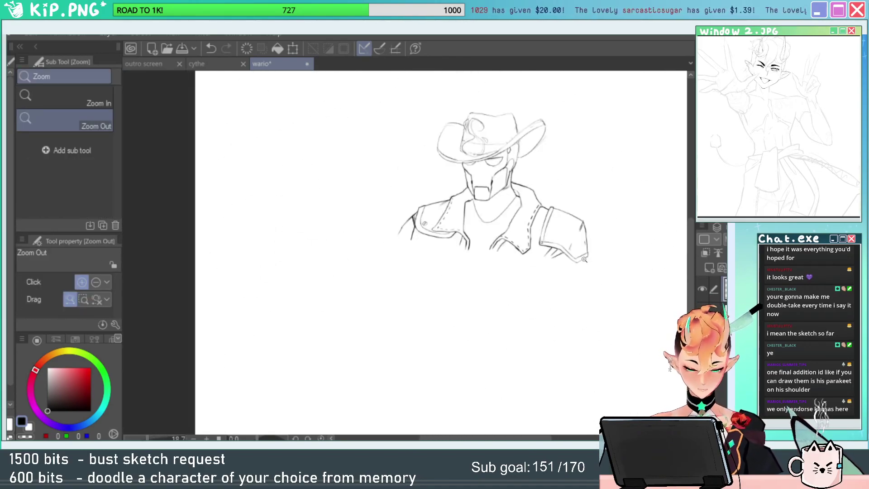
{"action": "left_click_drag", "start_coordinate": [584, 260], "coordinate": [675, 261]}
{"action": "key", "text": "e"}
{"action": "key", "text": "p"}
{"action": "left_click_drag", "start_coordinate": [496, 282], "coordinate": [492, 300]}
{"action": "key", "text": "alt+space"}
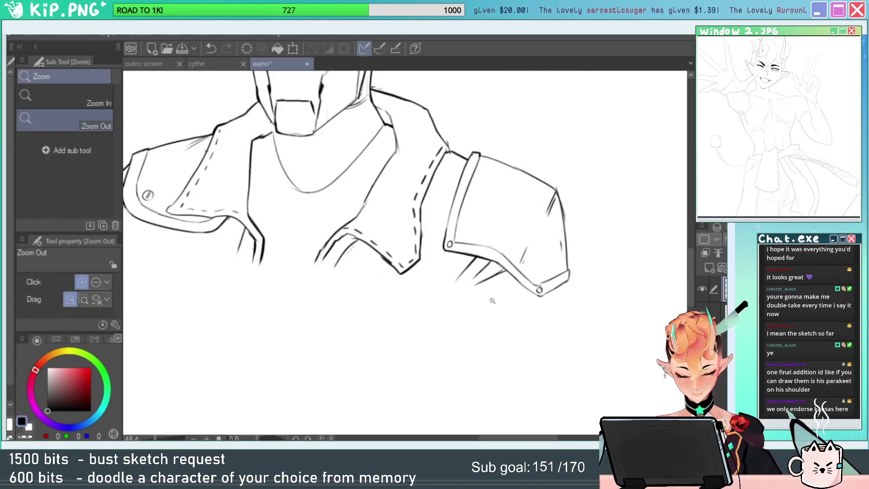
{"action": "key", "text": "space"}
{"action": "left_click_drag", "start_coordinate": [587, 308], "coordinate": [627, 319]}
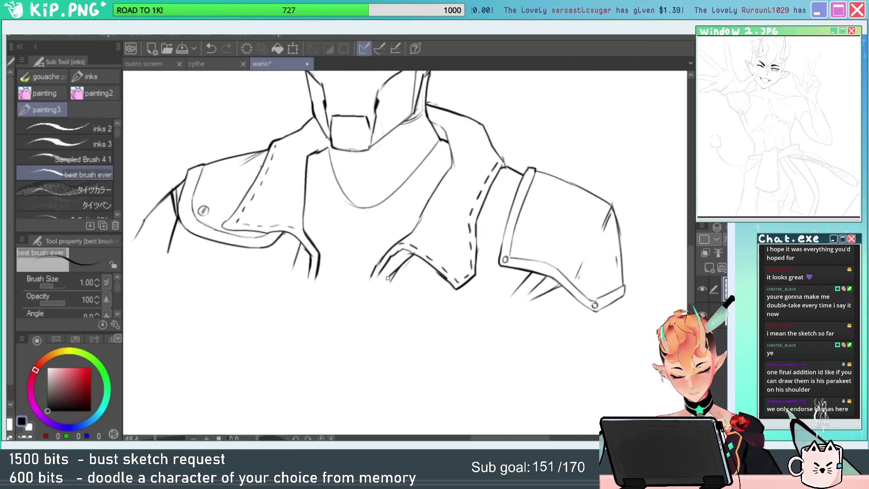
Draw neck muscle lines running from both sides of the jaw down to the shirt's neckline.
{"action": "left_click_drag", "start_coordinate": [427, 274], "coordinate": [530, 352]}
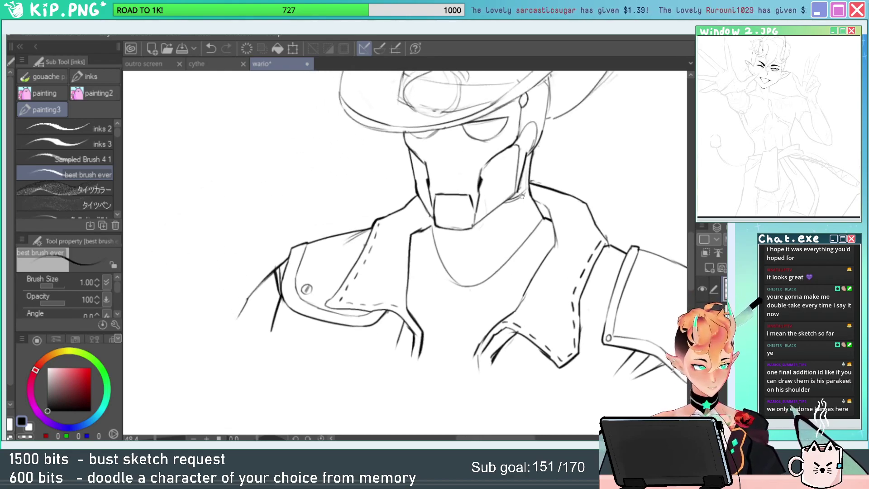
{"action": "left_click_drag", "start_coordinate": [431, 226], "coordinate": [450, 273]}
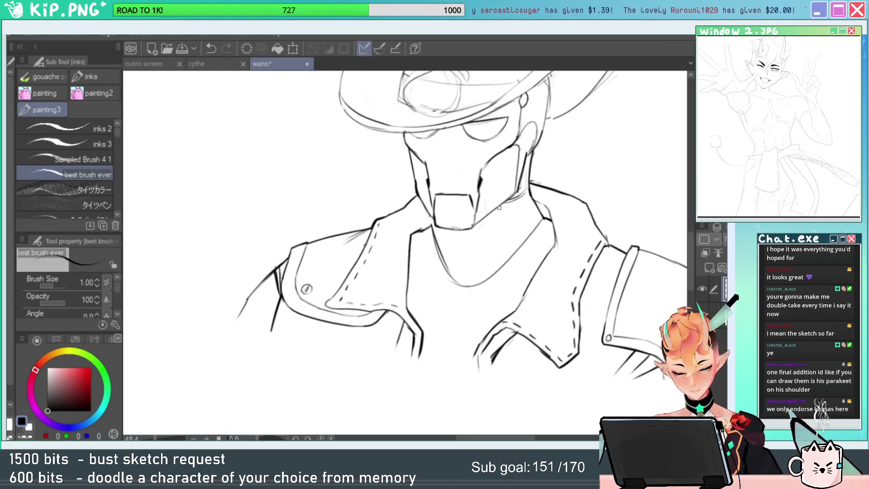
{"action": "left_click_drag", "start_coordinate": [492, 224], "coordinate": [488, 274]}
{"action": "left_click_drag", "start_coordinate": [445, 237], "coordinate": [456, 281]}
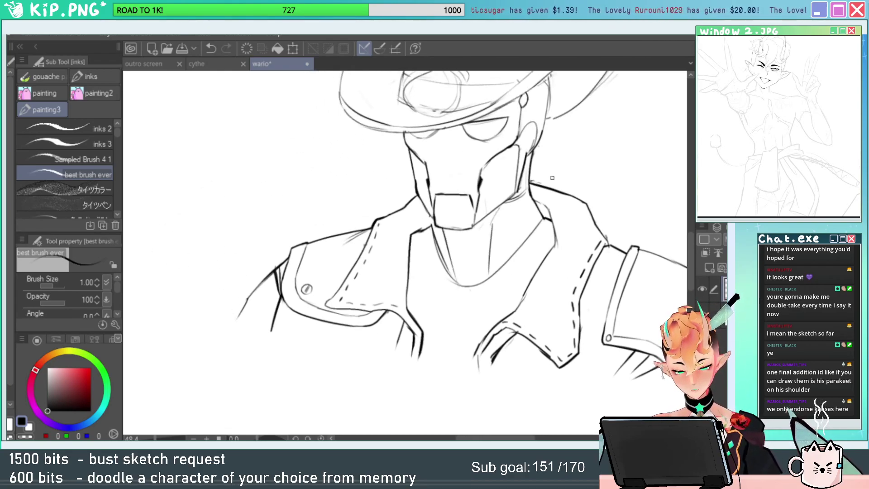
Redraw the neck's inner side line and add short curved segment lines across the throat above the neckline.
{"action": "key", "text": "ctrl+z"}
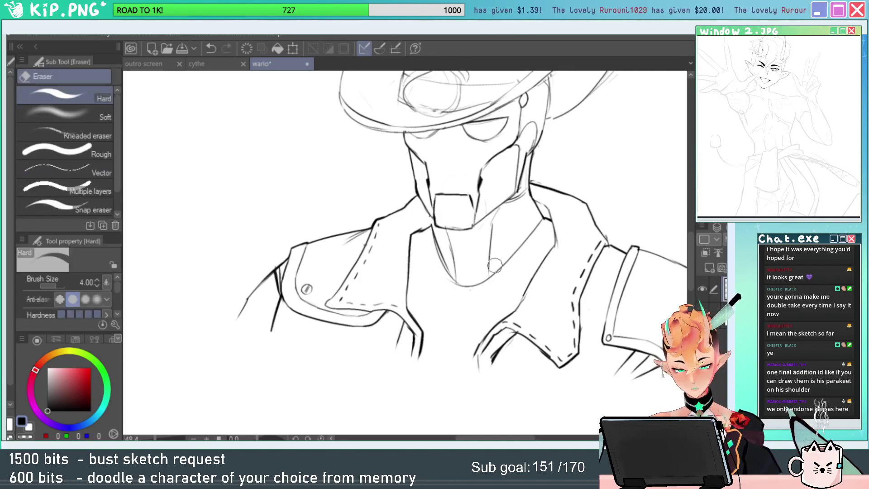
{"action": "left_click_drag", "start_coordinate": [487, 224], "coordinate": [487, 283]}
{"action": "key", "text": "ctrl+z"}
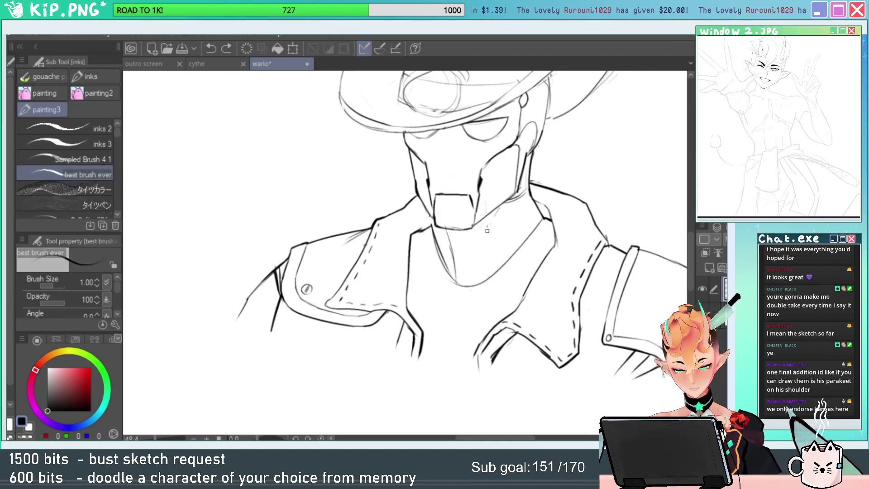
{"action": "mouse_move", "coordinate": [453, 262]}
{"action": "left_mouse_down"}
{"action": "mouse_move", "coordinate": [477, 257]}
{"action": "mouse_move", "coordinate": [481, 282]}
{"action": "left_mouse_up"}
{"action": "key", "text": "ctrl+z"}
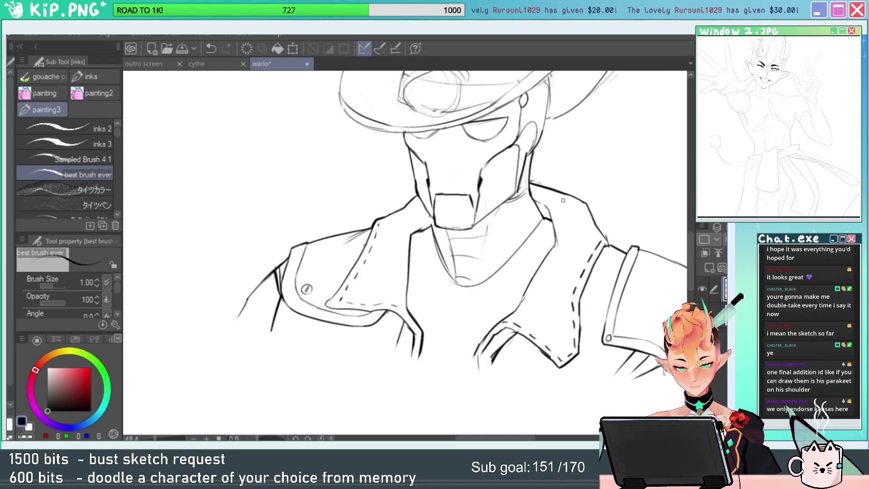
{"action": "left_click_drag", "start_coordinate": [486, 225], "coordinate": [475, 283]}
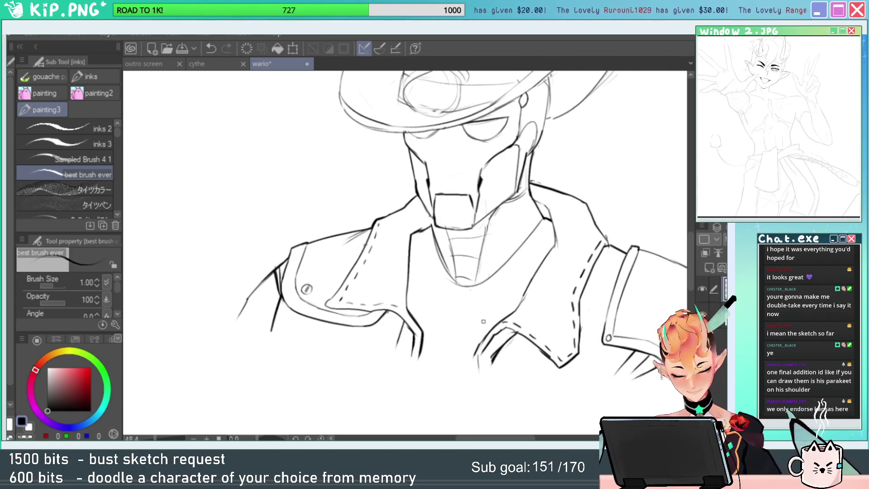
Sketch two angular chest plates inside the open collar, mirrored on either side, each with a small round bolt.
{"action": "left_click_drag", "start_coordinate": [525, 289], "coordinate": [476, 313]}
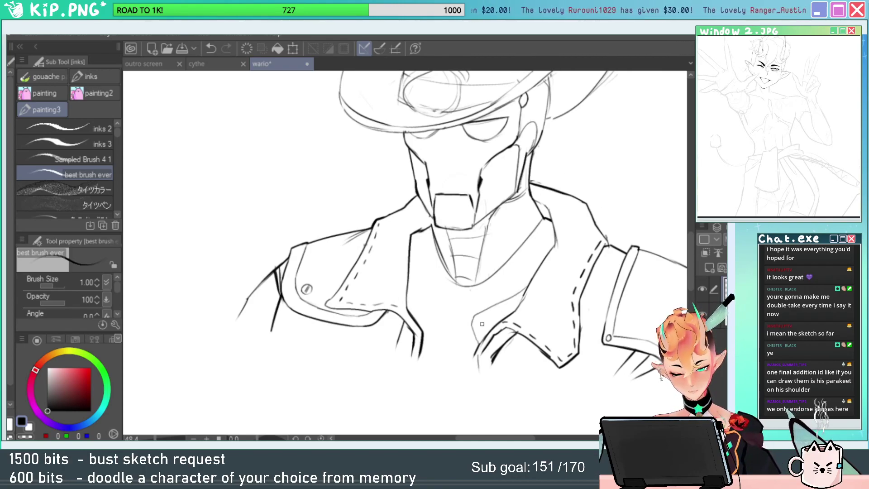
{"action": "left_click_drag", "start_coordinate": [410, 299], "coordinate": [450, 329]}
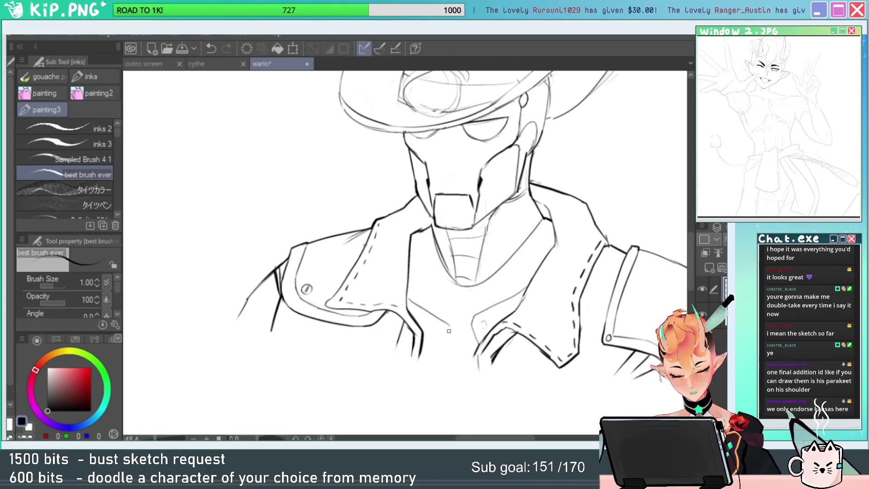
{"action": "key", "text": "ctrl+z"}
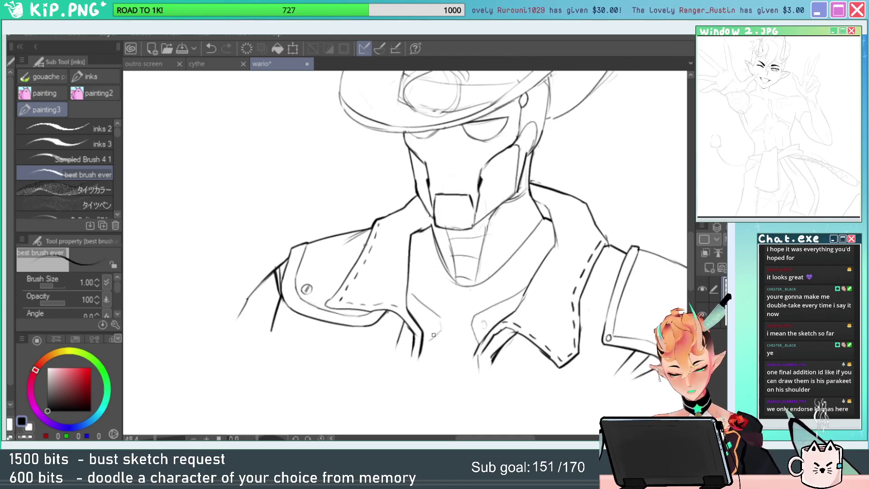
{"action": "left_click_drag", "start_coordinate": [557, 298], "coordinate": [561, 257]}
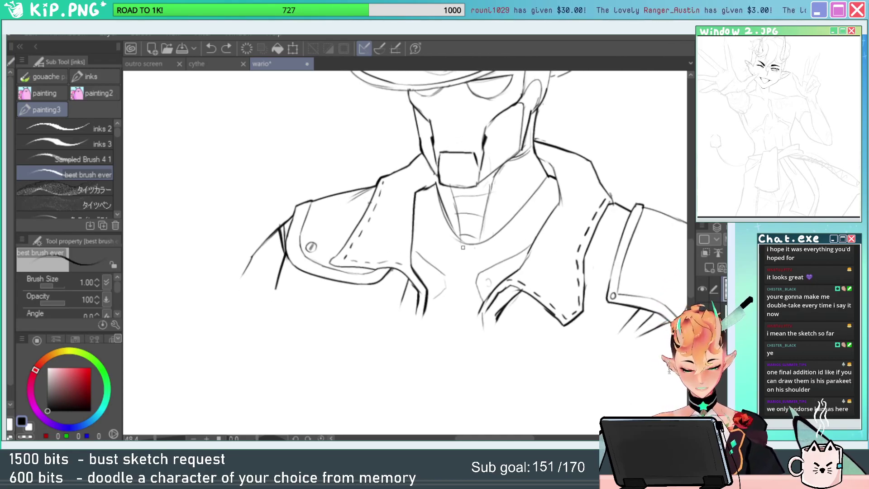
{"action": "left_click_drag", "start_coordinate": [437, 286], "coordinate": [516, 278]}
{"action": "key", "text": "e"}
{"action": "key", "text": "p"}
{"action": "mouse_move", "coordinate": [438, 266]}
{"action": "left_mouse_down"}
{"action": "mouse_move", "coordinate": [448, 274]}
{"action": "mouse_move", "coordinate": [437, 272]}
{"action": "left_mouse_up"}
{"action": "left_click_drag", "start_coordinate": [494, 261], "coordinate": [448, 254]}
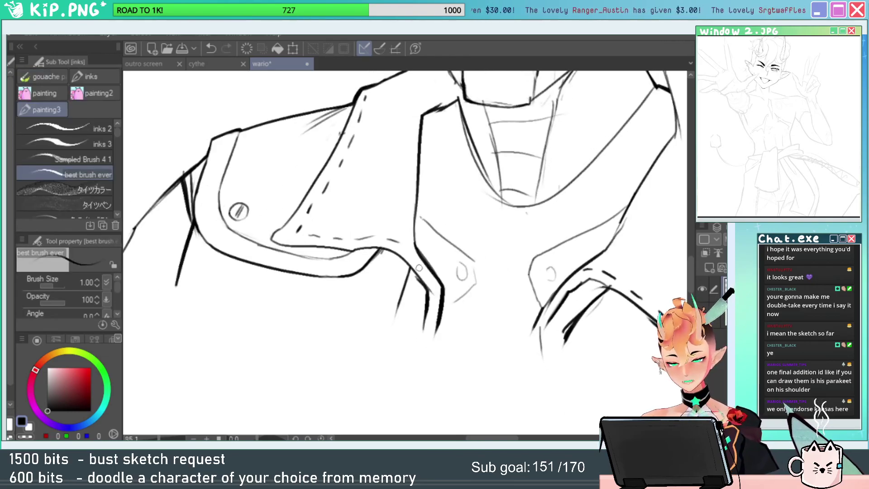
Erase the rough corner of the chest plate beside the single-rivet shoulder and add a second line along its upper edge.
{"action": "mouse_move", "coordinate": [609, 296]}
{"action": "left_mouse_down"}
{"action": "mouse_move", "coordinate": [480, 285]}
{"action": "mouse_move", "coordinate": [554, 277]}
{"action": "left_mouse_up"}
{"action": "key", "text": "e"}
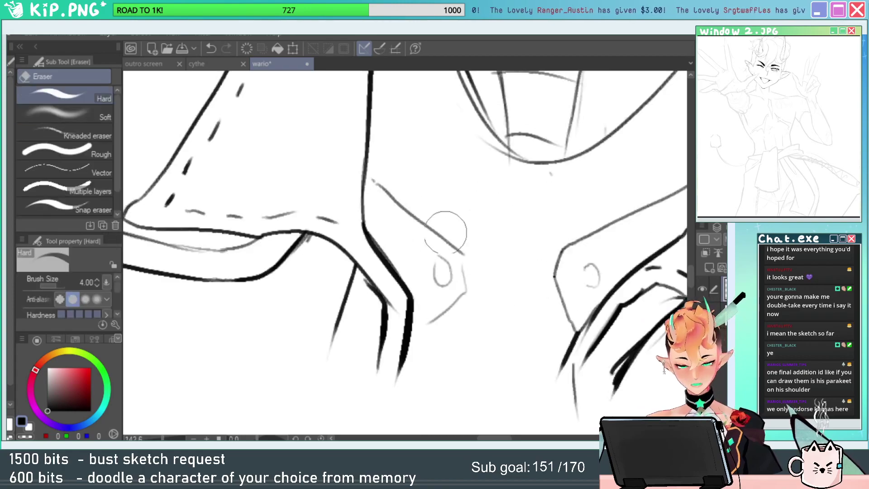
{"action": "mouse_move", "coordinate": [448, 253]}
{"action": "left_mouse_down"}
{"action": "mouse_move", "coordinate": [463, 282]}
{"action": "mouse_move", "coordinate": [442, 287]}
{"action": "mouse_move", "coordinate": [432, 316]}
{"action": "mouse_move", "coordinate": [458, 287]}
{"action": "mouse_move", "coordinate": [446, 301]}
{"action": "mouse_move", "coordinate": [444, 262]}
{"action": "left_mouse_up"}
{"action": "key", "text": "p"}
{"action": "left_click_drag", "start_coordinate": [562, 240], "coordinate": [504, 238]}
{"action": "left_click_drag", "start_coordinate": [614, 224], "coordinate": [516, 245]}
{"action": "scroll", "coordinate": [429, 237], "scroll_direction": "up", "scroll_amount": 3}
{"action": "key", "text": "p"}
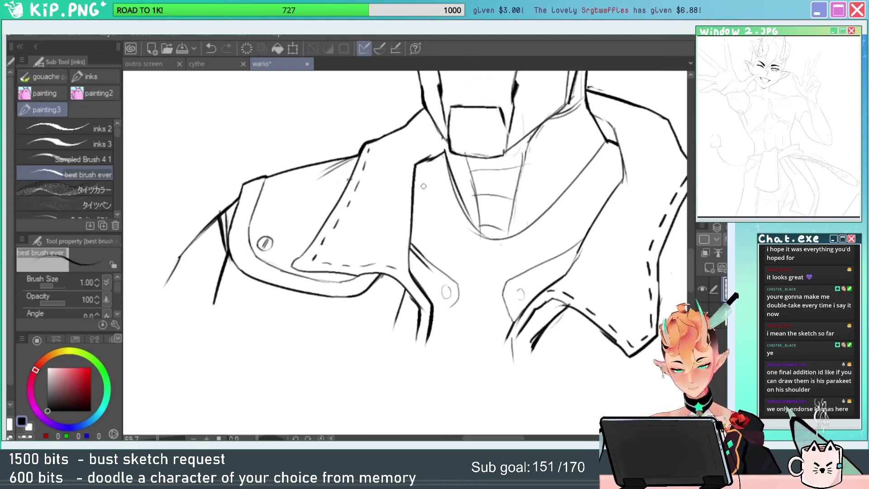
Try hatching a shadow inside the collar edge just below the jaw, and undo those strokes.
{"action": "left_click_drag", "start_coordinate": [431, 165], "coordinate": [429, 175]}
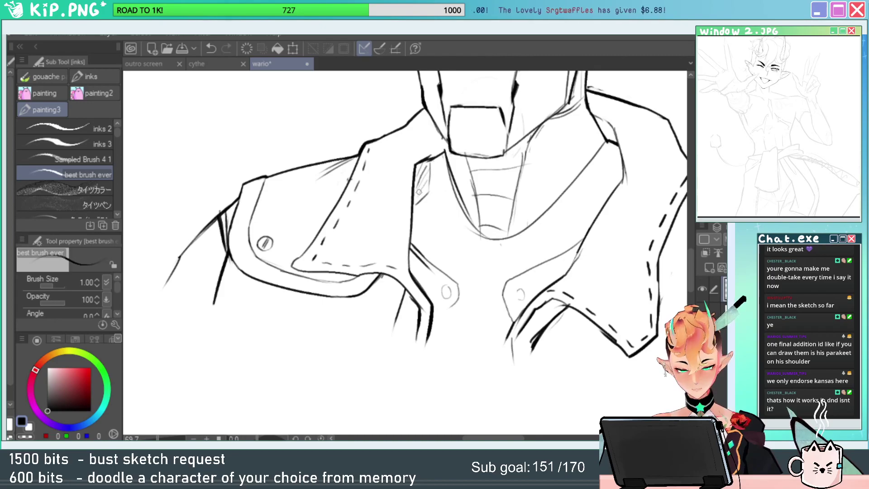
{"action": "mouse_move", "coordinate": [563, 232]}
{"action": "left_mouse_down"}
{"action": "mouse_move", "coordinate": [467, 285]}
{"action": "mouse_move", "coordinate": [506, 265]}
{"action": "mouse_move", "coordinate": [543, 223]}
{"action": "left_mouse_up"}
{"action": "key", "text": "ctrl+z"}
{"action": "key", "text": "ctrl+z"}
{"action": "key", "text": "ctrl+z"}
{"action": "key", "text": "ctrl+z"}
{"action": "key", "text": "ctrl+z"}
{"action": "key", "text": "ctrl+z"}
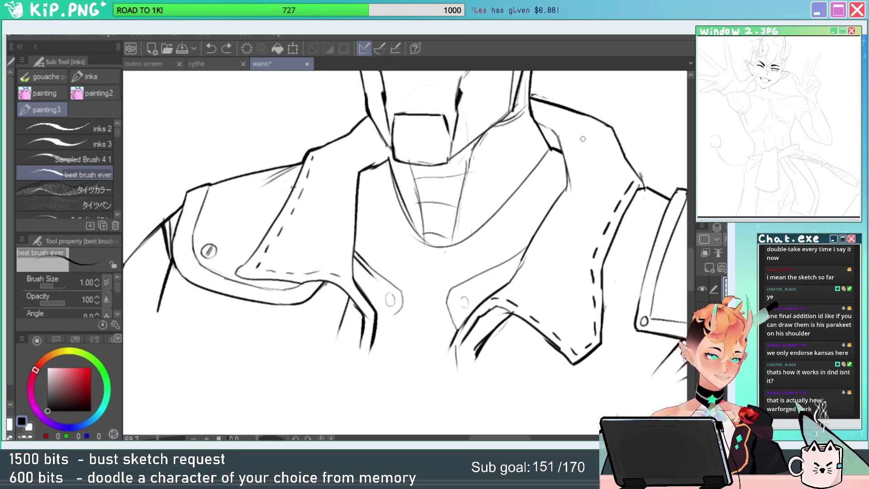
Erase the stray mark below the neckline and darken the point where the jaw meets the collar.
{"action": "key", "text": "e"}
{"action": "left_click", "coordinate": [412, 158]}
{"action": "key", "text": "p"}
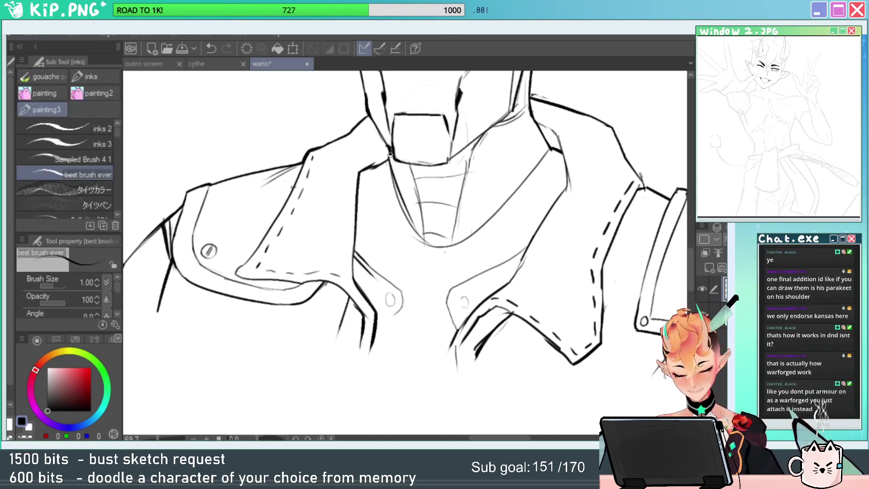
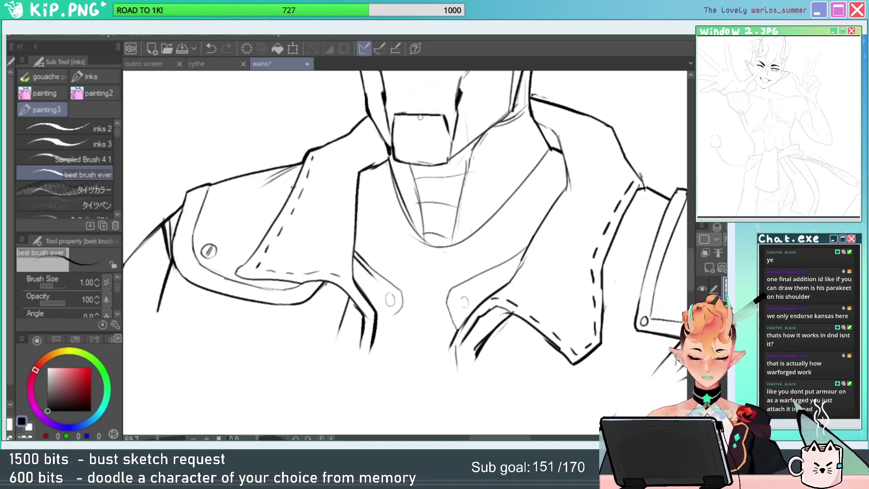
Close the lower edge of the bolted chest plate beside the single-rivet shoulder, joining it to the collar.
{"action": "scroll", "coordinate": [448, 259], "scroll_direction": "down", "scroll_amount": 3}
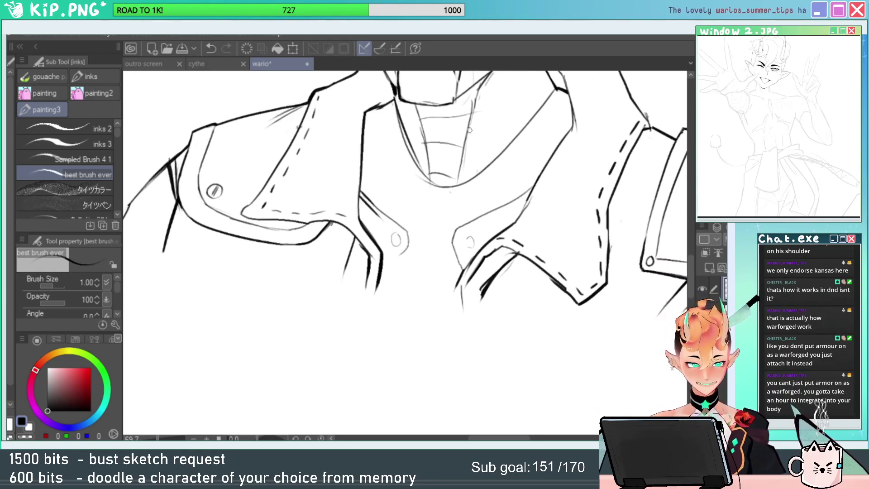
{"action": "key", "text": "ctrl+space"}
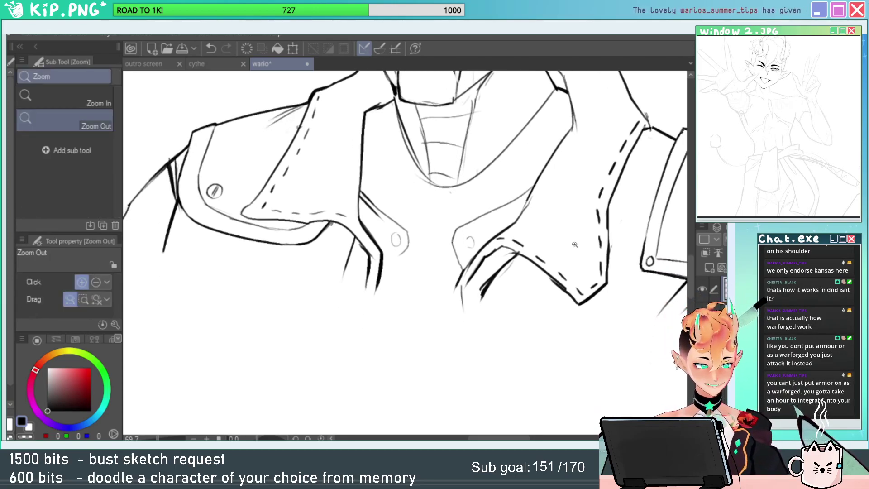
{"action": "left_click_drag", "start_coordinate": [577, 243], "coordinate": [563, 247]}
{"action": "left_click_drag", "start_coordinate": [500, 239], "coordinate": [527, 240]}
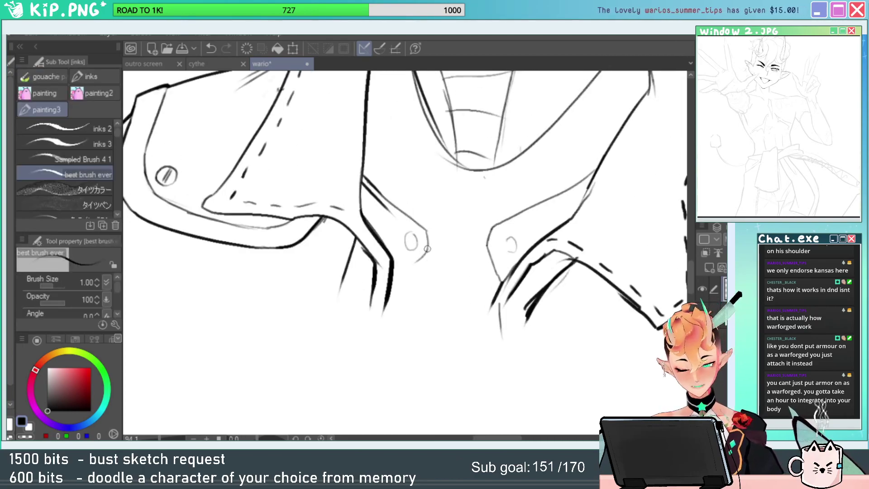
{"action": "left_click_drag", "start_coordinate": [427, 248], "coordinate": [394, 269]}
{"action": "key", "text": "ctrl+space"}
{"action": "left_click_drag", "start_coordinate": [523, 266], "coordinate": [480, 267]}
{"action": "scroll", "coordinate": [511, 261], "scroll_direction": "up", "scroll_amount": 3}
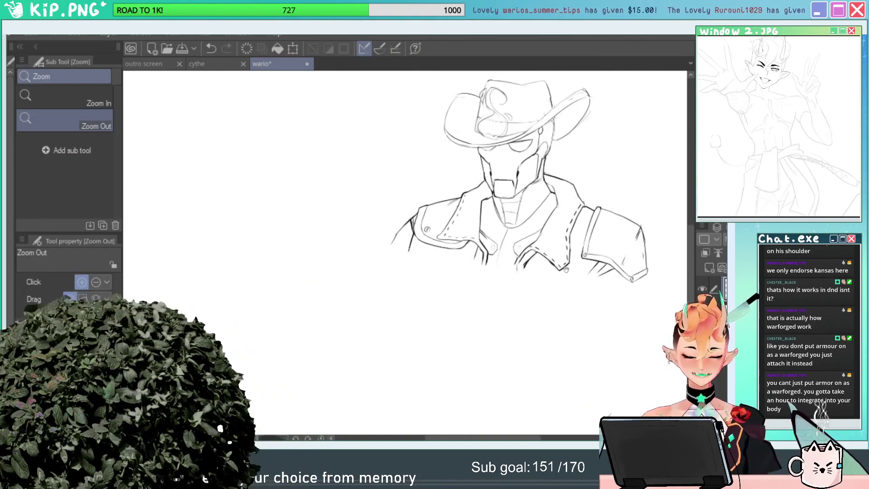
Erase and redraw the end and round bolt of the chest plate beside the stitched lapel's pointed corner.
{"action": "key", "text": "ctrl+z"}
{"action": "left_click_drag", "start_coordinate": [523, 243], "coordinate": [582, 240]}
{"action": "key", "text": "p"}
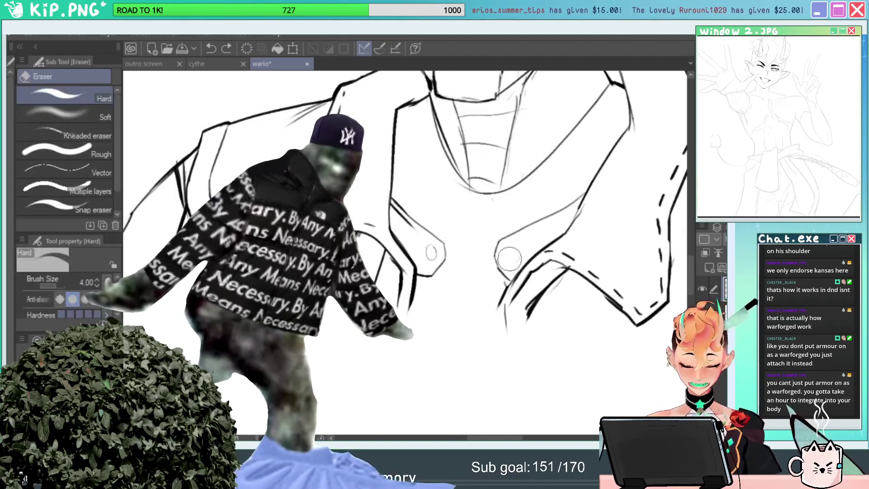
{"action": "left_click_drag", "start_coordinate": [510, 246], "coordinate": [498, 257]}
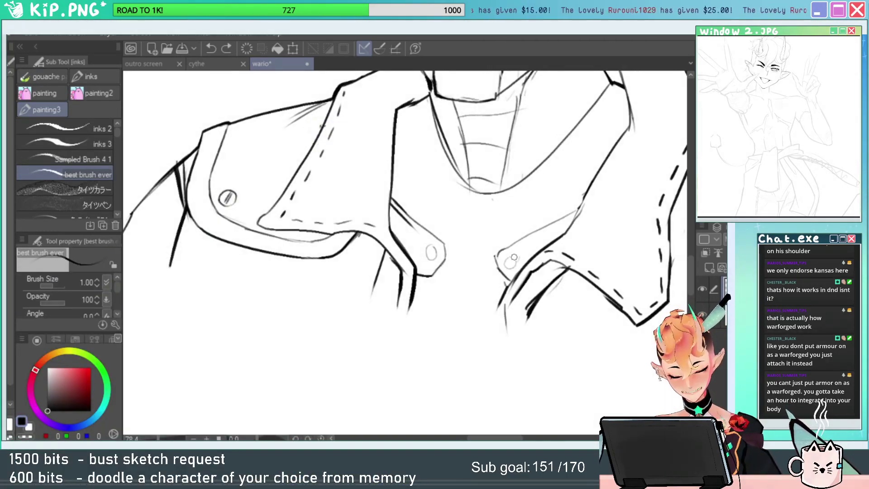
{"action": "key", "text": "e"}
Draw a curved center line running from the neckline down the chest between the two bolted plates.
{"action": "key", "text": "p"}
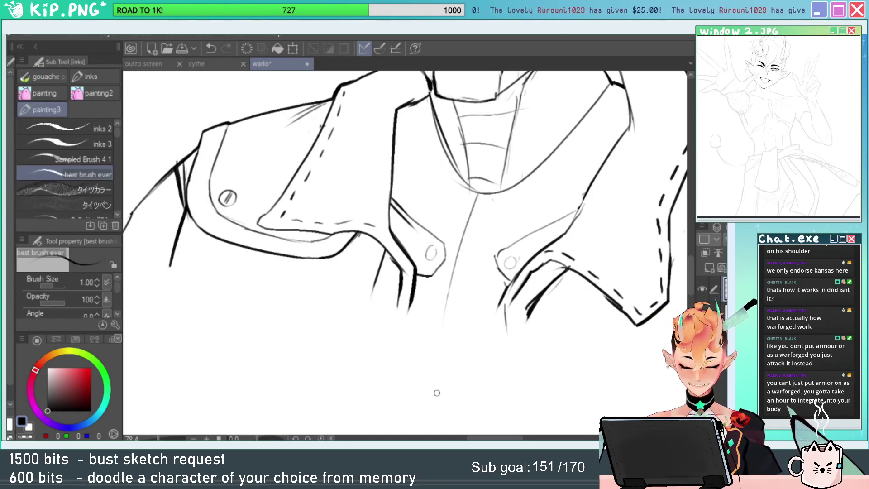
{"action": "key", "text": "ctrl+space"}
{"action": "left_click_drag", "start_coordinate": [551, 211], "coordinate": [516, 243]}
{"action": "left_click_drag", "start_coordinate": [620, 206], "coordinate": [546, 267]}
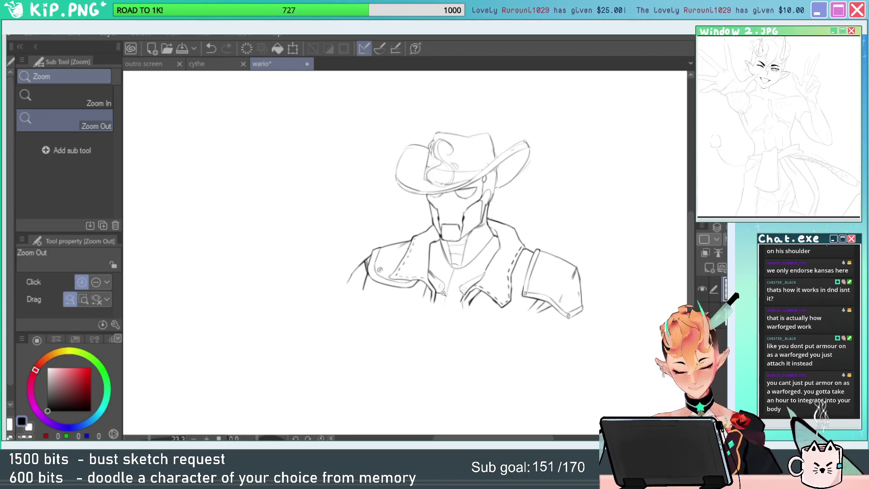
Erase and rework the bolted ends of the chest plates around the new center line.
{"action": "left_click_drag", "start_coordinate": [443, 293], "coordinate": [471, 292]}
{"action": "key", "text": "e"}
{"action": "left_click_drag", "start_coordinate": [430, 292], "coordinate": [442, 287]}
{"action": "key", "text": "p"}
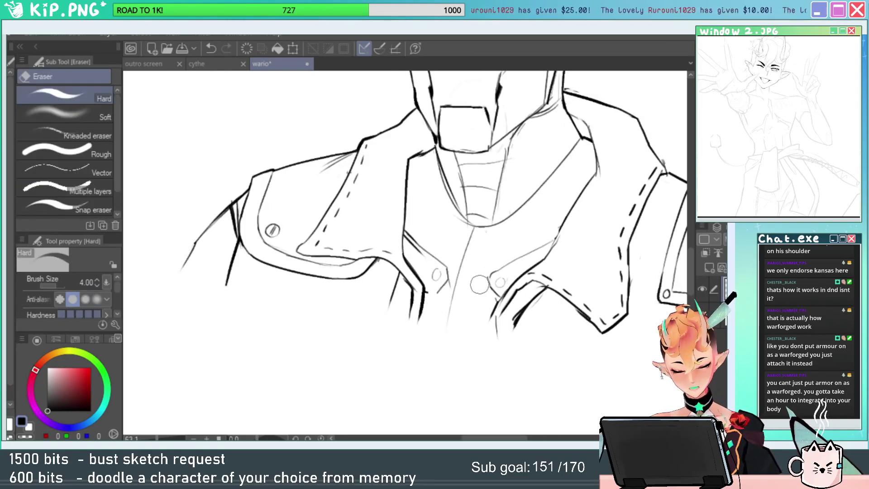
{"action": "key", "text": "e"}
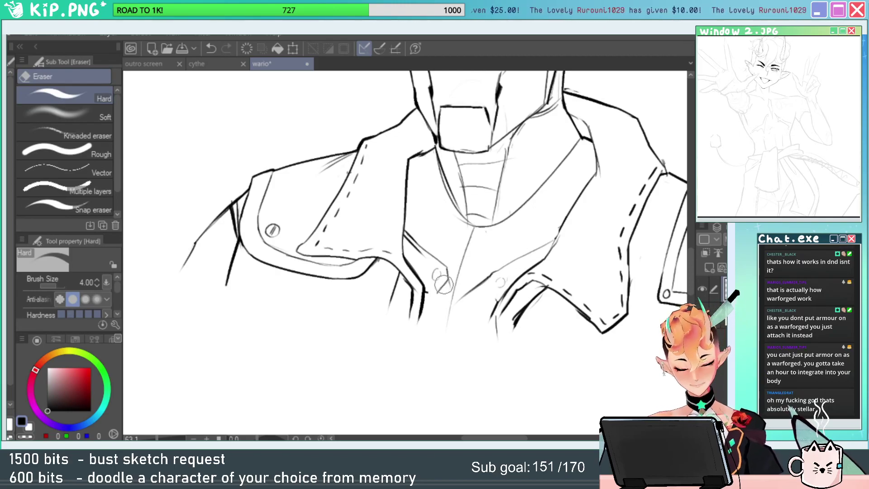
{"action": "key", "text": "p"}
{"action": "left_click_drag", "start_coordinate": [446, 267], "coordinate": [452, 293]}
{"action": "key", "text": "ctrl+space"}
{"action": "left_click_drag", "start_coordinate": [509, 253], "coordinate": [486, 253]}
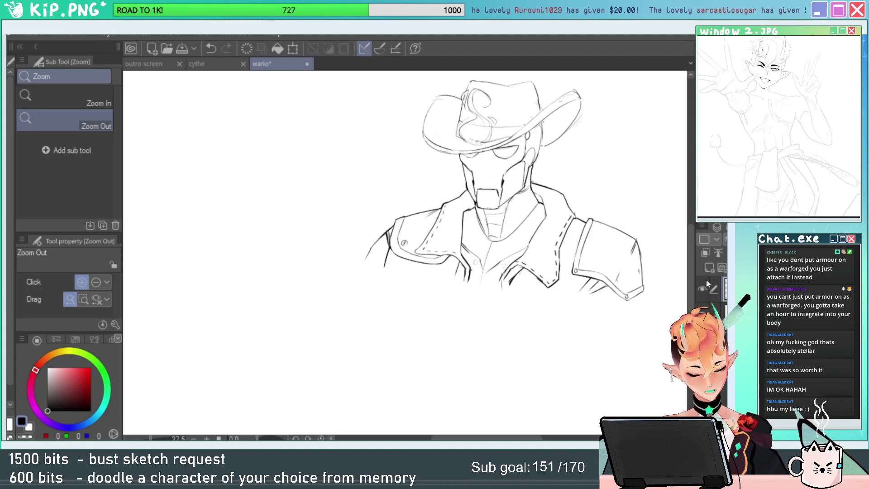
{"action": "key", "text": "ctrl+t"}
{"action": "right_click", "coordinate": [519, 225]}
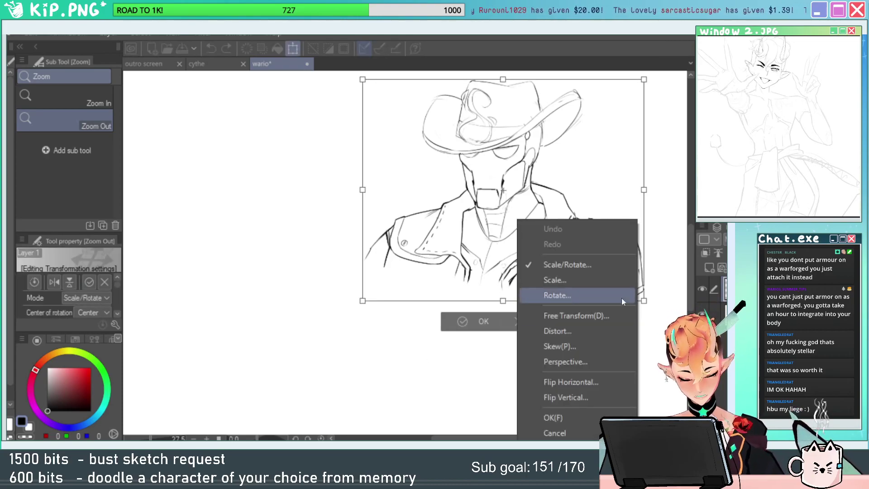
{"action": "left_click", "coordinate": [604, 380]}
{"action": "key", "text": "Escape"}
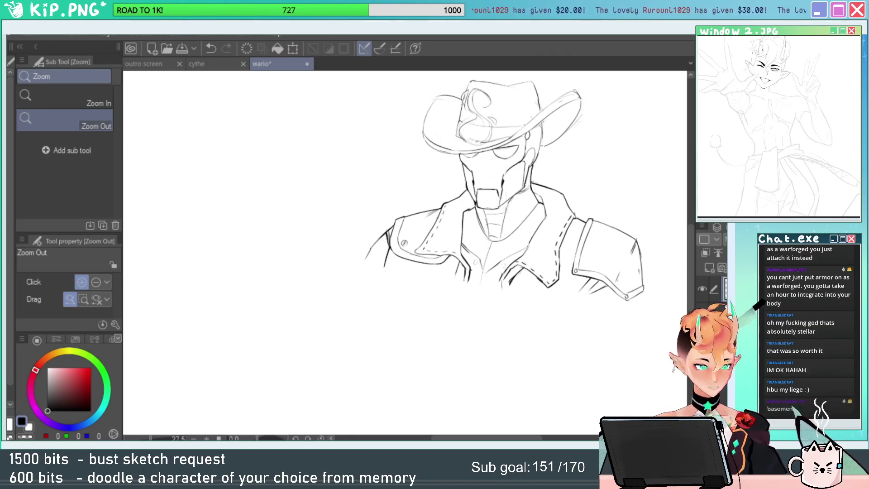
{"action": "left_click", "coordinate": [12, 36]}
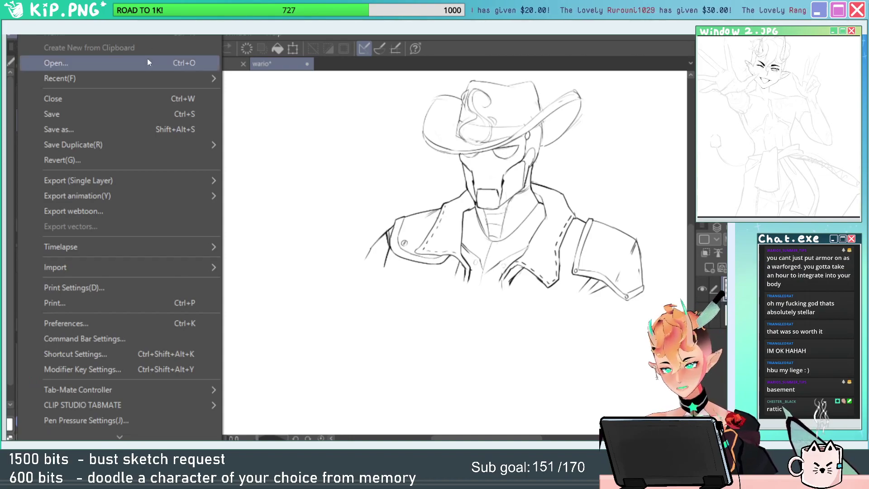
{"action": "left_click", "coordinate": [13, 35]}
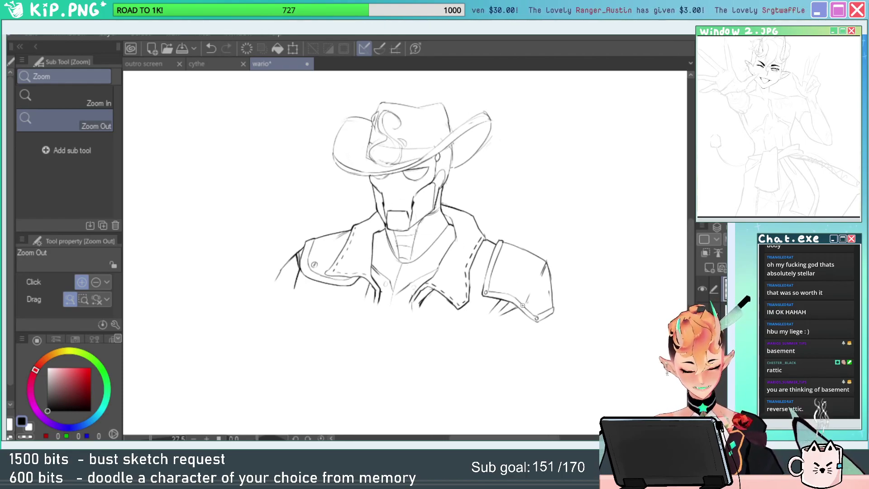
Sketch a bird's rounded head and back above the single-rivet shoulder armor, undoing the first oversized circle.
{"action": "scroll", "coordinate": [434, 154], "scroll_direction": "up", "scroll_amount": 8}
{"action": "key", "text": "e"}
{"action": "key", "text": "p"}
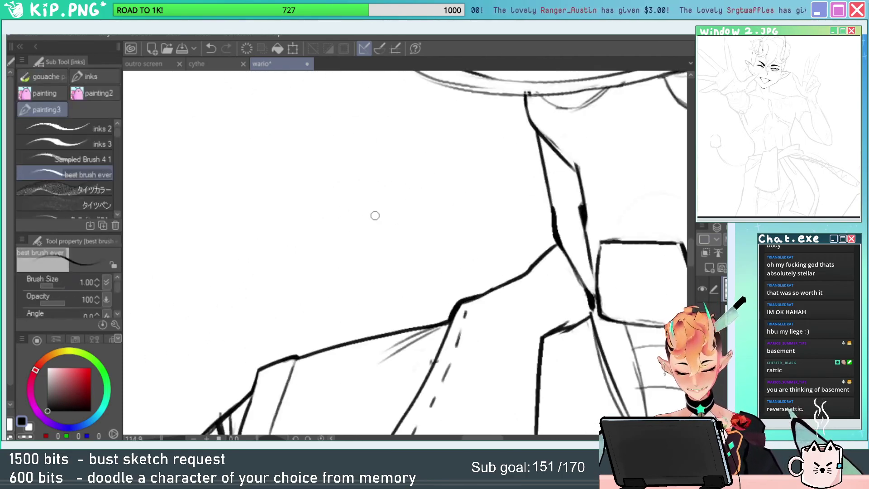
{"action": "key", "text": "ctrl+z"}
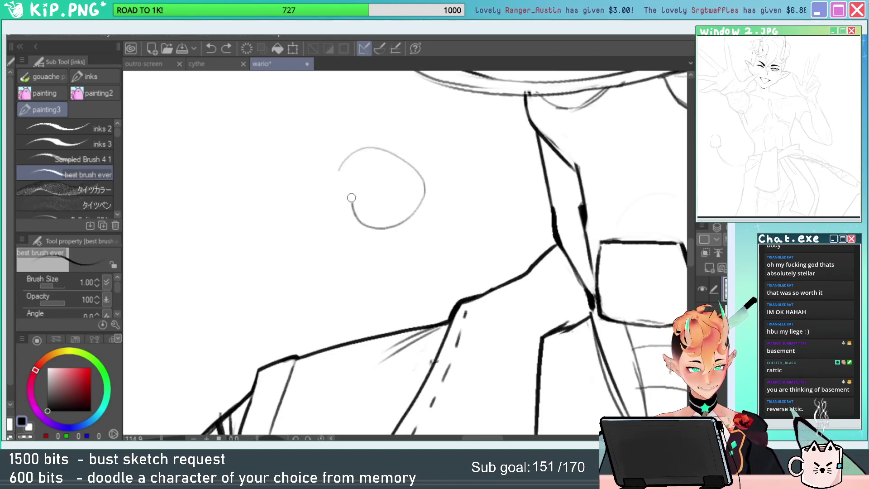
{"action": "key", "text": "ctrl+z"}
{"action": "left_click_drag", "start_coordinate": [343, 193], "coordinate": [399, 205]}
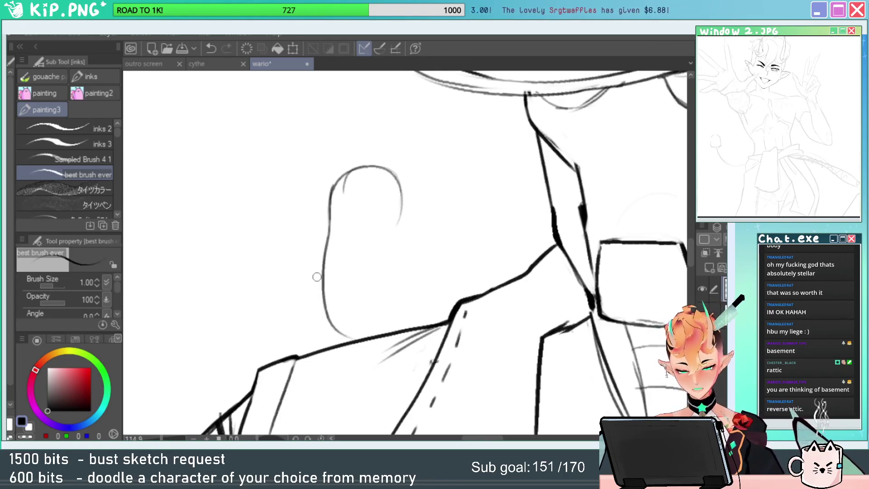
{"action": "left_click_drag", "start_coordinate": [400, 212], "coordinate": [437, 313]}
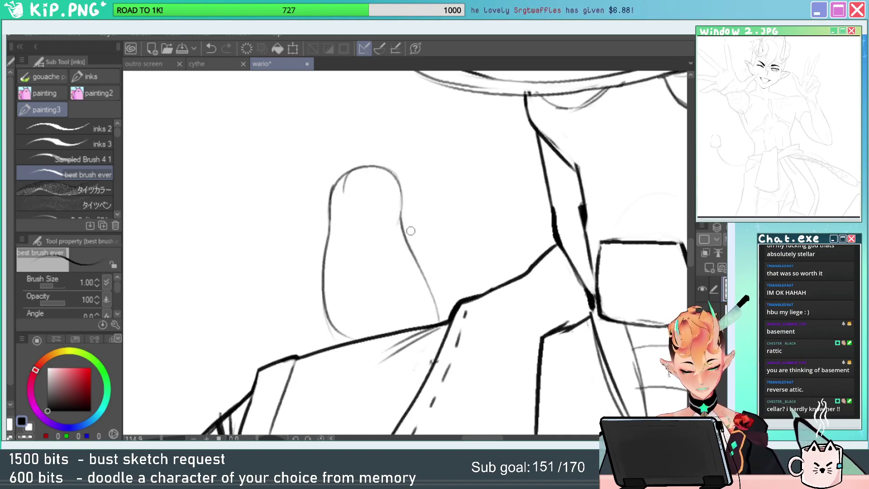
{"action": "key", "text": "ctrl+z"}
{"action": "left_click_drag", "start_coordinate": [401, 216], "coordinate": [437, 311]}
{"action": "key", "text": "ctrl+z"}
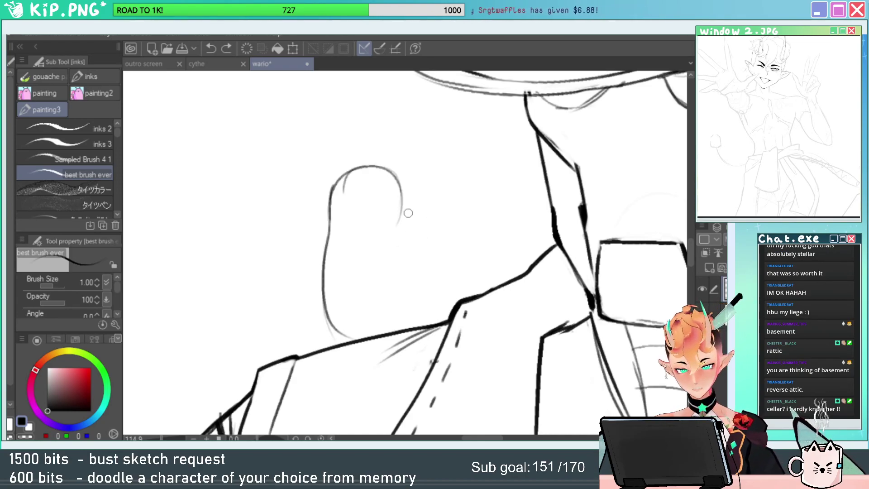
{"action": "left_click_drag", "start_coordinate": [401, 215], "coordinate": [437, 313]}
{"action": "key", "text": "ctrl+z"}
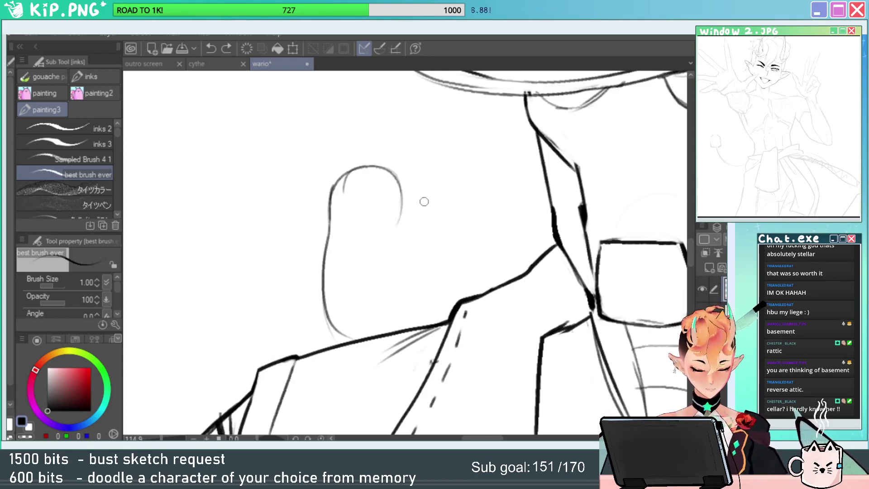
{"action": "mouse_move", "coordinate": [401, 201]}
{"action": "left_mouse_down"}
{"action": "mouse_move", "coordinate": [401, 227]}
{"action": "mouse_move", "coordinate": [433, 301]}
{"action": "left_mouse_up"}
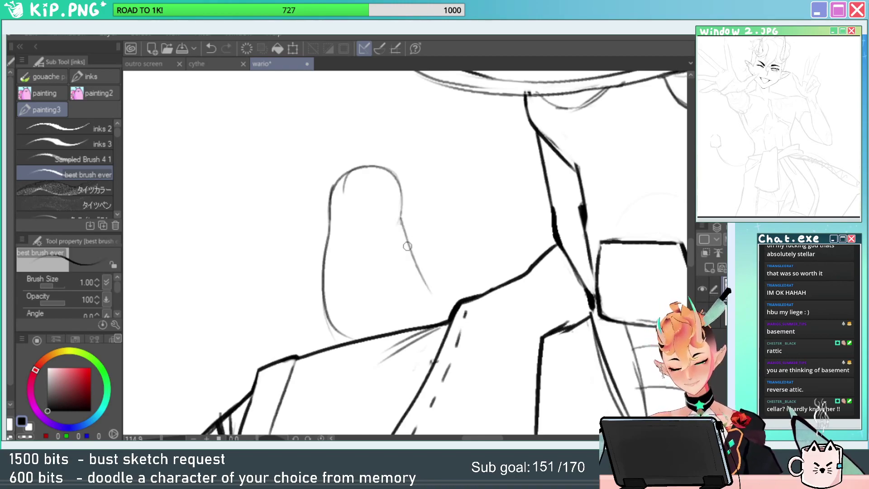
{"action": "key", "text": "ctrl+z"}
Draw the bird's breast line with light overlapping strokes sloping from the base of its head toward the shoulder seam.
{"action": "left_click_drag", "start_coordinate": [402, 217], "coordinate": [425, 292]}
{"action": "left_click_drag", "start_coordinate": [411, 251], "coordinate": [430, 316]}
{"action": "left_click_drag", "start_coordinate": [398, 279], "coordinate": [397, 246]}
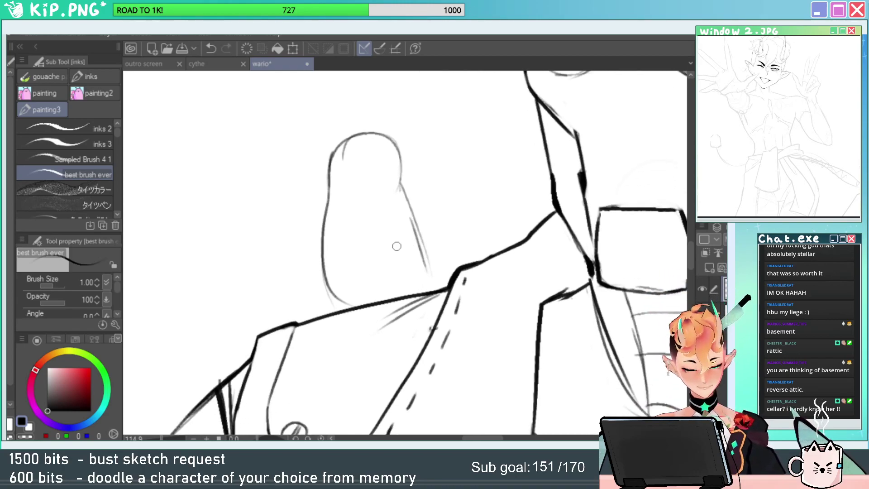
Lighten the line at the bird's nape and retrace the back curve of its head.
{"action": "key", "text": "e"}
{"action": "key", "text": "p"}
{"action": "mouse_move", "coordinate": [327, 186]}
{"action": "left_mouse_down"}
{"action": "mouse_move", "coordinate": [336, 141]}
{"action": "mouse_move", "coordinate": [329, 189]}
{"action": "left_mouse_up"}
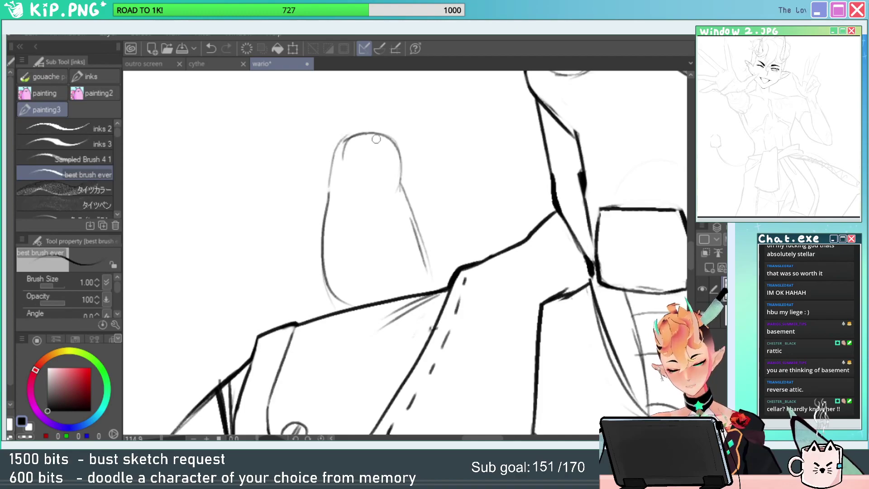
{"action": "left_click_drag", "start_coordinate": [352, 132], "coordinate": [334, 182]}
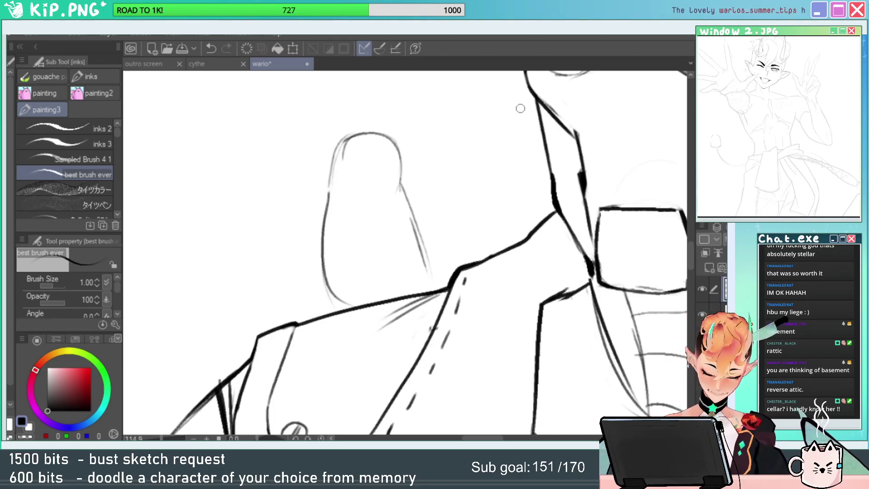
Redraw the front curve of the bird's head so it bulges forward before meeting the breast line, undoing the first try.
{"action": "key", "text": "ctrl+space"}
{"action": "left_click_drag", "start_coordinate": [445, 225], "coordinate": [409, 226]}
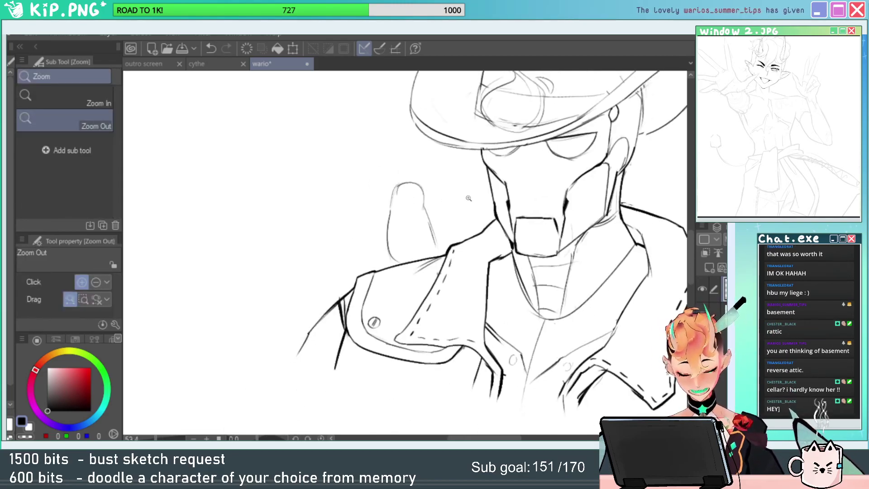
{"action": "left_click_drag", "start_coordinate": [421, 191], "coordinate": [457, 192]}
{"action": "key", "text": "e"}
{"action": "key", "text": "p"}
{"action": "mouse_move", "coordinate": [398, 173]}
{"action": "left_mouse_down"}
{"action": "mouse_move", "coordinate": [432, 214]}
{"action": "mouse_move", "coordinate": [428, 228]}
{"action": "left_mouse_up"}
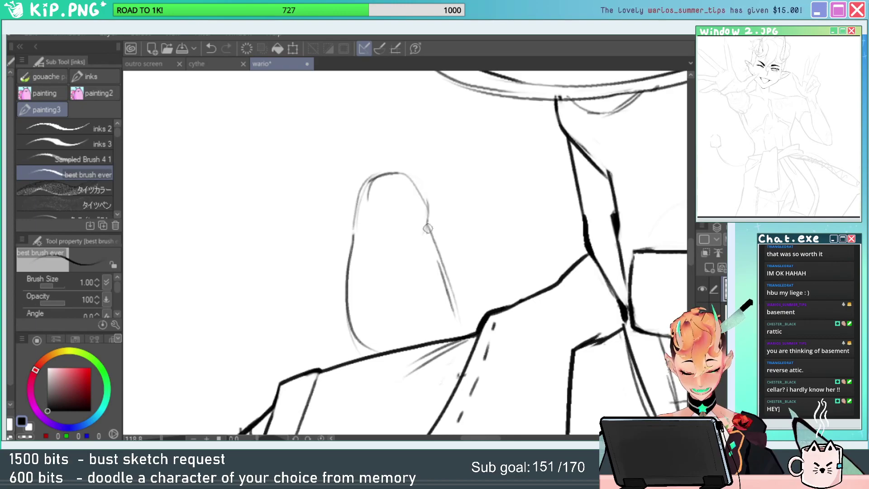
{"action": "key", "text": "ctrl+z"}
{"action": "mouse_move", "coordinate": [399, 173]}
{"action": "left_mouse_down"}
{"action": "mouse_move", "coordinate": [425, 234]}
{"action": "mouse_move", "coordinate": [442, 214]}
{"action": "left_mouse_up"}
{"action": "key", "text": "space"}
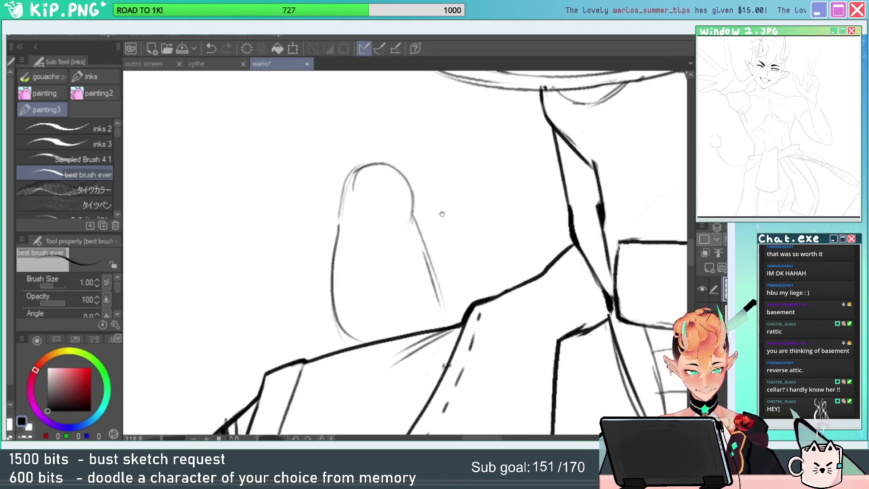
{"action": "key", "text": "e"}
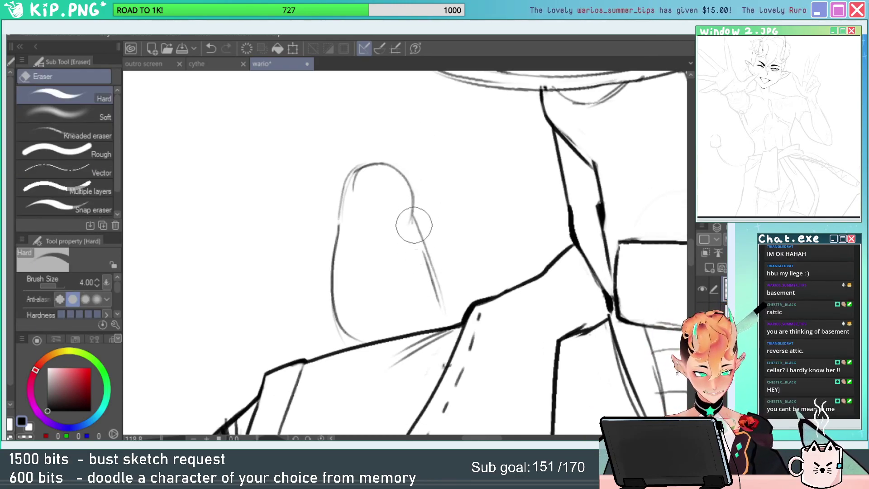
Sketch a small hooked beak near the front edge of the bird's face, with a short arc above its tapering sides.
{"action": "key", "text": "p"}
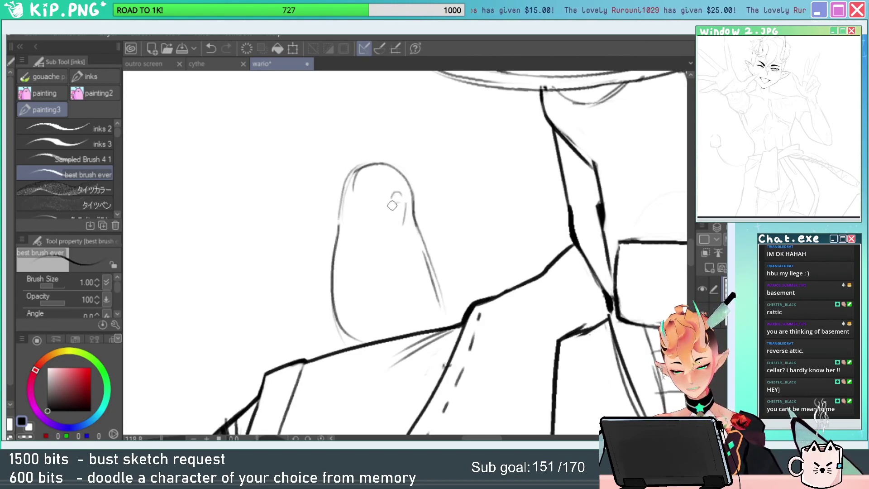
{"action": "key", "text": "ctrl+z"}
{"action": "mouse_move", "coordinate": [393, 208]}
{"action": "left_mouse_down"}
{"action": "mouse_move", "coordinate": [402, 234]}
{"action": "mouse_move", "coordinate": [405, 209]}
{"action": "left_mouse_up"}
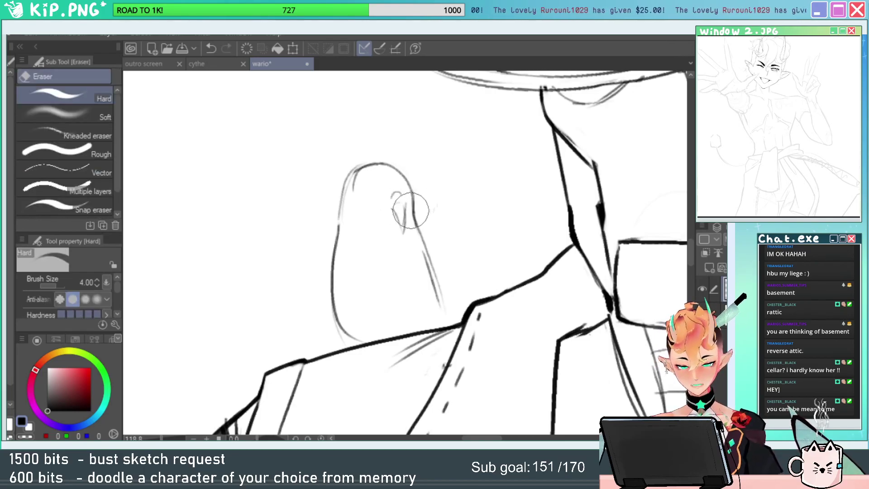
{"action": "key", "text": "ctrl+alt+space"}
{"action": "left_click_drag", "start_coordinate": [408, 204], "coordinate": [418, 206]}
{"action": "key", "text": "e"}
{"action": "mouse_move", "coordinate": [400, 249]}
{"action": "left_mouse_down"}
{"action": "mouse_move", "coordinate": [407, 211]}
{"action": "mouse_move", "coordinate": [419, 213]}
{"action": "mouse_move", "coordinate": [397, 252]}
{"action": "left_mouse_up"}
{"action": "key", "text": "ctrl+space"}
{"action": "key", "text": "p"}
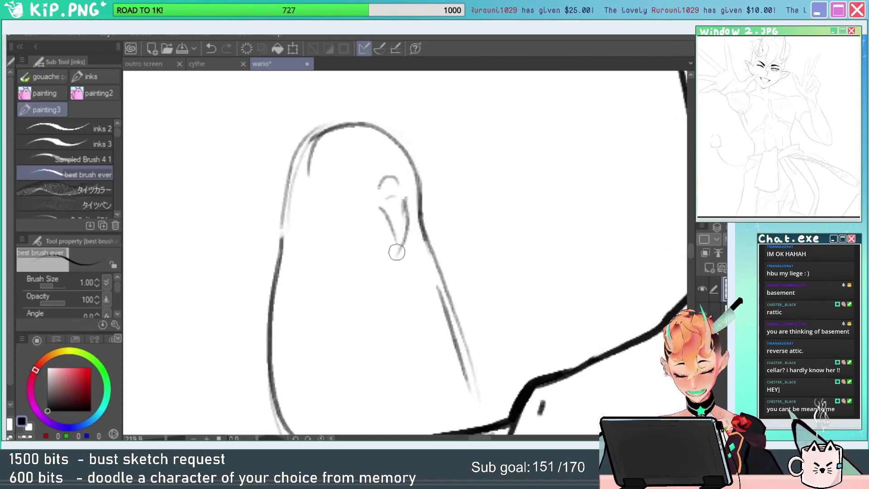
Redraw the beak's front curve and outline the rounded cere around its top.
{"action": "key", "text": "ctrl+z"}
{"action": "left_click_drag", "start_coordinate": [406, 198], "coordinate": [400, 247]}
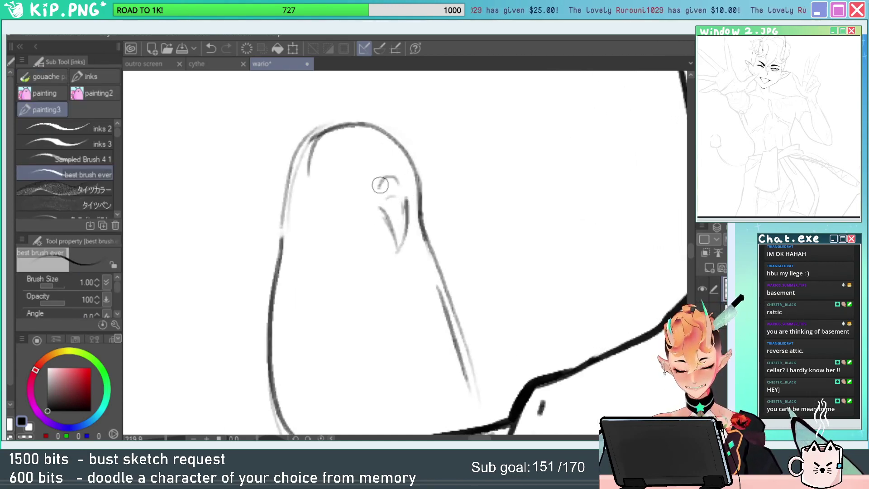
{"action": "left_click_drag", "start_coordinate": [383, 180], "coordinate": [371, 206]}
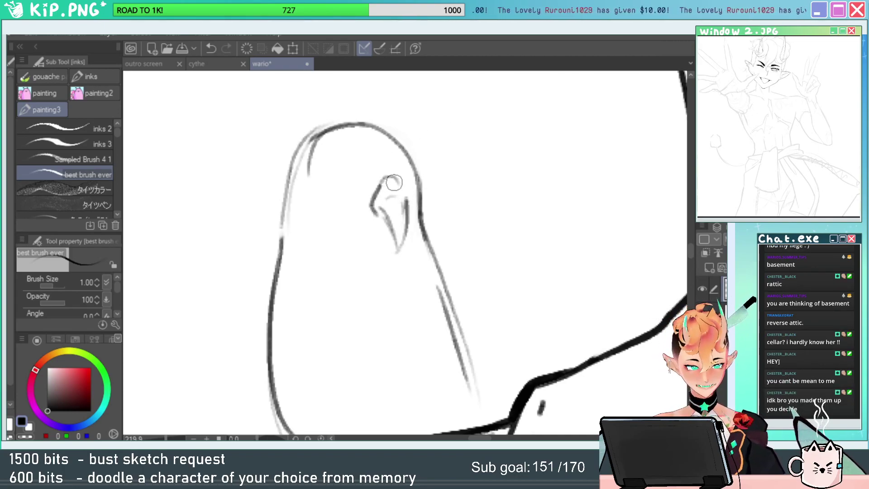
{"action": "mouse_move", "coordinate": [399, 182]}
{"action": "left_mouse_down"}
{"action": "mouse_move", "coordinate": [412, 199]}
{"action": "mouse_move", "coordinate": [389, 198]}
{"action": "left_mouse_up"}
Lasso the beak and move it slightly inward and down from the front edge of the face, then deselect.
{"action": "key", "text": "ctrl+space"}
{"action": "left_click_drag", "start_coordinate": [472, 192], "coordinate": [436, 184]}
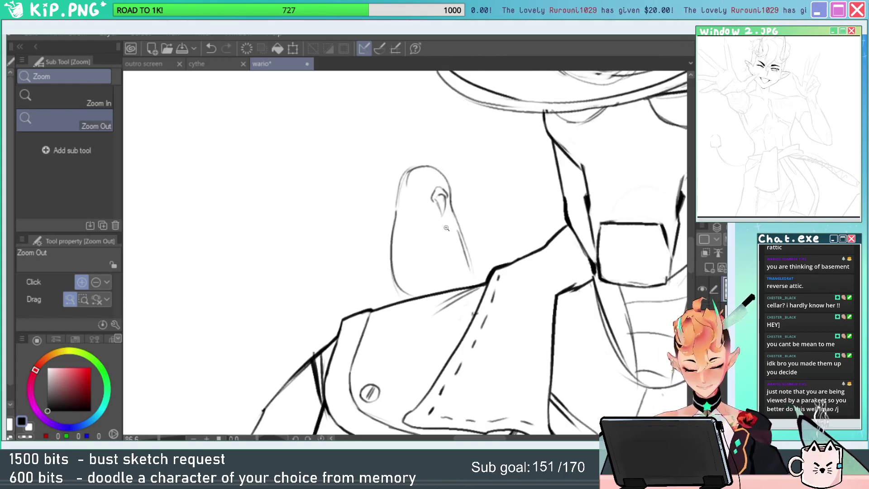
{"action": "mouse_move", "coordinate": [445, 228]}
{"action": "left_mouse_down"}
{"action": "mouse_move", "coordinate": [429, 226]}
{"action": "mouse_move", "coordinate": [480, 194]}
{"action": "left_mouse_up"}
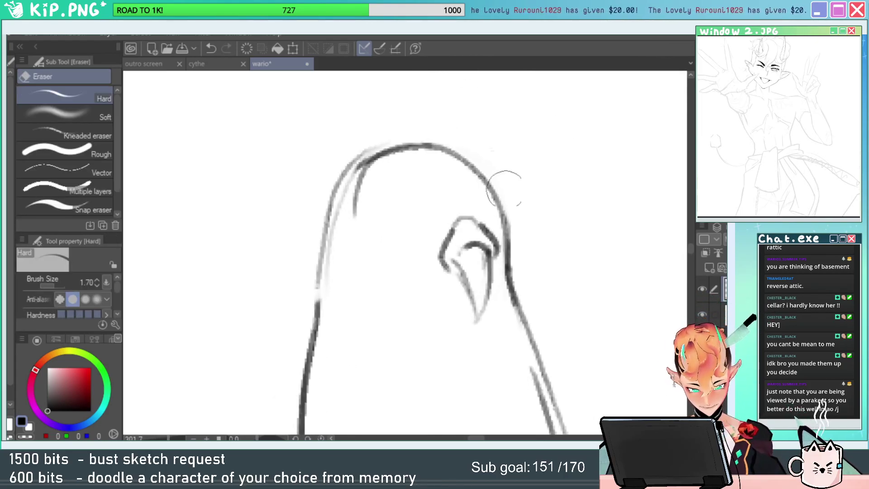
{"action": "key", "text": "m"}
{"action": "mouse_move", "coordinate": [496, 222]}
{"action": "left_mouse_down"}
{"action": "mouse_move", "coordinate": [501, 233]}
{"action": "mouse_move", "coordinate": [491, 233]}
{"action": "left_mouse_up"}
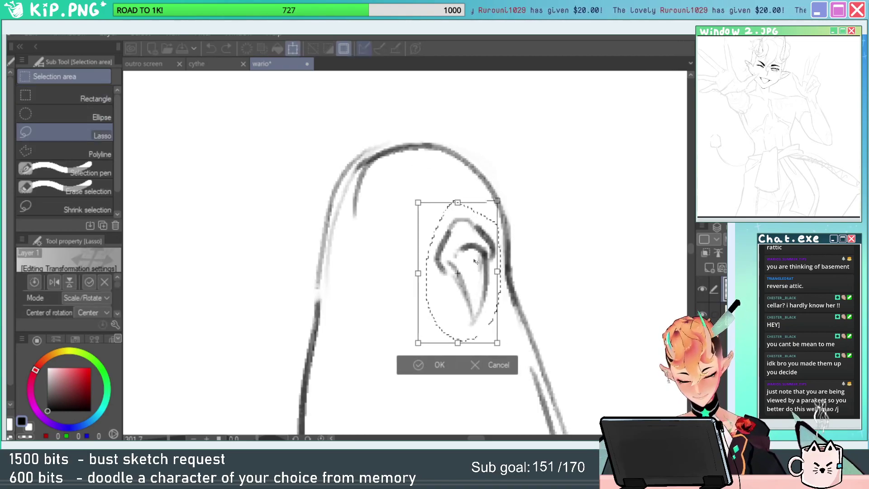
{"action": "key", "text": "ctrl+d"}
{"action": "key", "text": "e"}
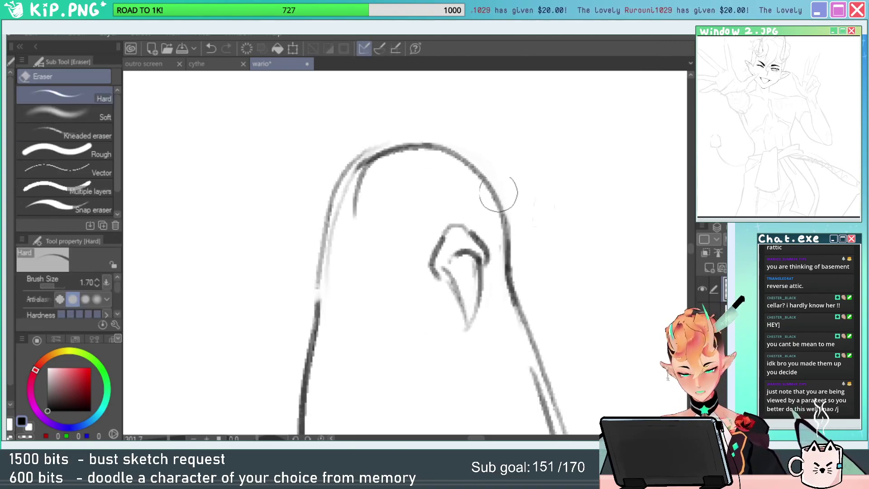
Erase and redraw the face contour beside the beak with a heavy accent below it, and mark light throat feathers.
{"action": "key", "text": "p"}
{"action": "mouse_move", "coordinate": [498, 193]}
{"action": "left_mouse_down"}
{"action": "mouse_move", "coordinate": [505, 270]}
{"action": "mouse_move", "coordinate": [488, 183]}
{"action": "mouse_move", "coordinate": [503, 246]}
{"action": "left_mouse_up"}
{"action": "key", "text": "ctrl+z"}
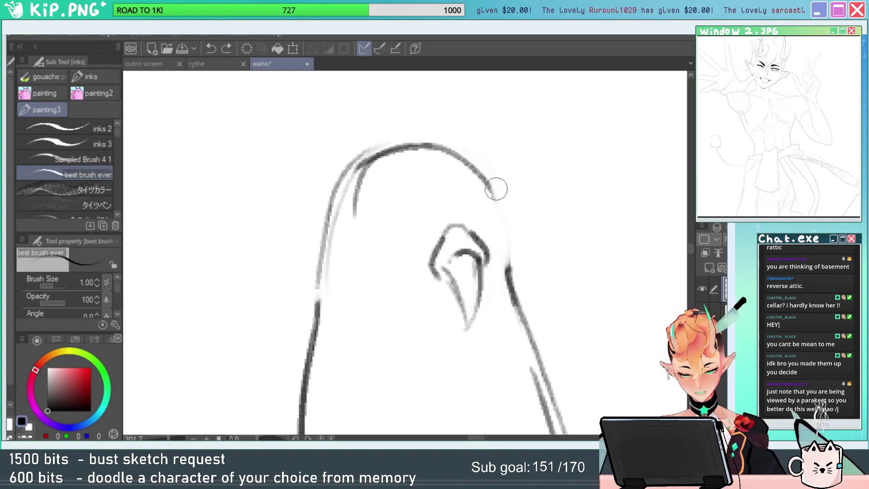
{"action": "mouse_move", "coordinate": [484, 177]}
{"action": "left_mouse_down"}
{"action": "mouse_move", "coordinate": [504, 242]}
{"action": "mouse_move", "coordinate": [534, 190]}
{"action": "mouse_move", "coordinate": [495, 200]}
{"action": "mouse_move", "coordinate": [516, 205]}
{"action": "left_mouse_up"}
{"action": "key", "text": "ctrl+space"}
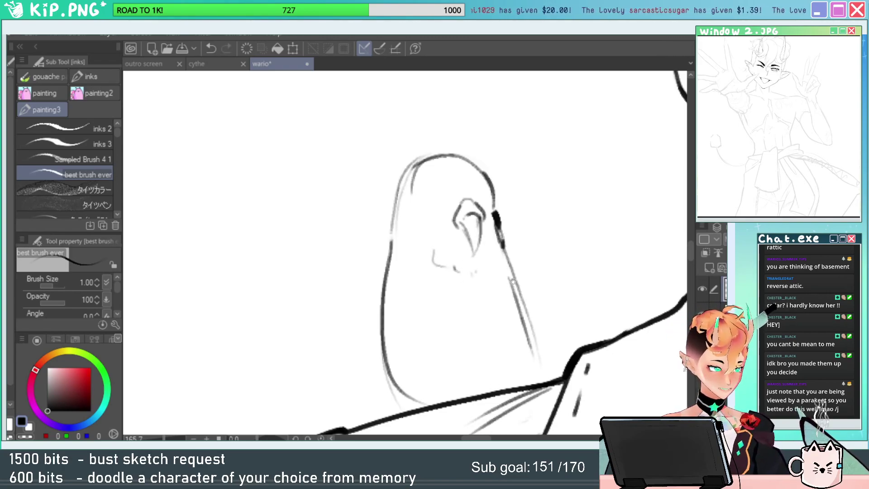
{"action": "left_click_drag", "start_coordinate": [513, 280], "coordinate": [509, 252]}
{"action": "key", "text": "e"}
{"action": "left_click_drag", "start_coordinate": [488, 190], "coordinate": [494, 215]}
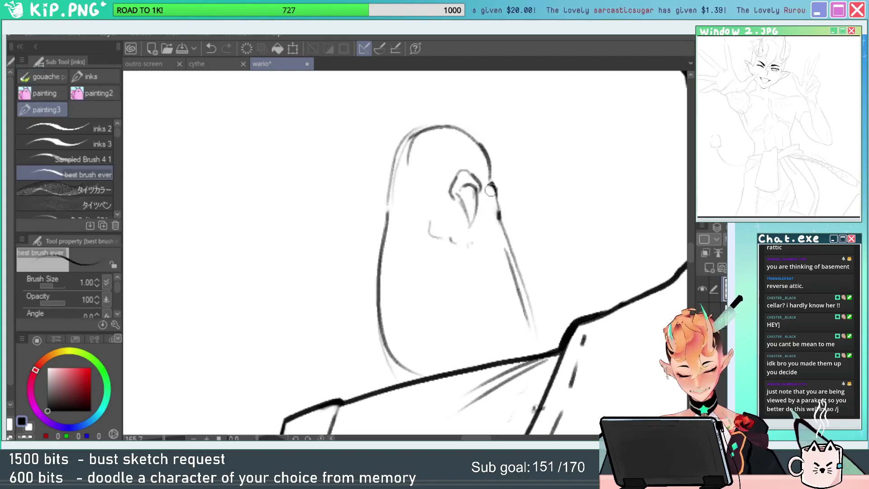
Draw a solid black slanted eye on the bird's face behind the beak.
{"action": "scroll", "coordinate": [466, 168], "scroll_direction": "up", "scroll_amount": 2}
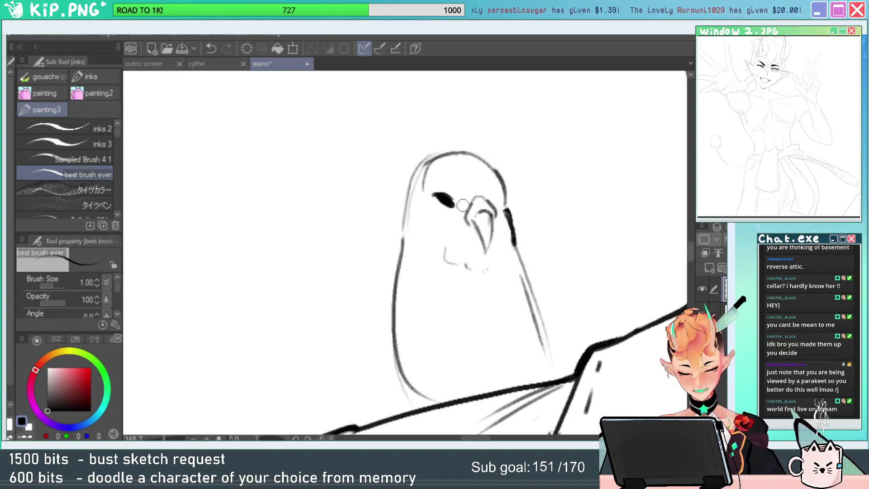
{"action": "key", "text": "e"}
{"action": "key", "text": "p"}
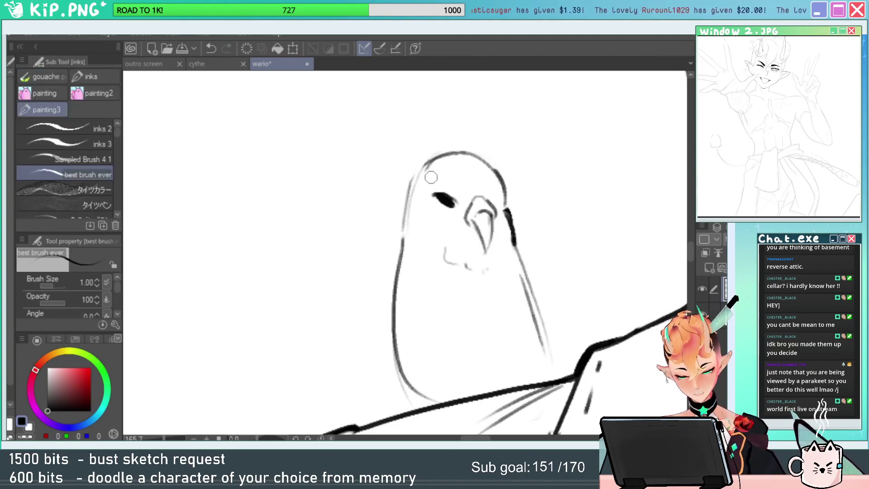
Lasso the beak again, adjust its placement slightly with a transform, and clear the selection.
{"action": "key", "text": "ctrl+space"}
{"action": "mouse_move", "coordinate": [564, 191]}
{"action": "left_mouse_down"}
{"action": "mouse_move", "coordinate": [500, 189]}
{"action": "mouse_move", "coordinate": [511, 183]}
{"action": "left_mouse_up"}
{"action": "key", "text": "m"}
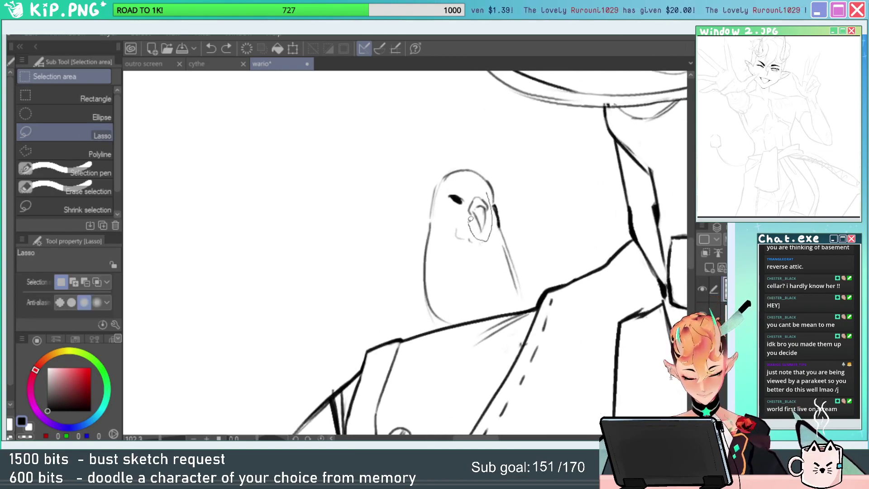
{"action": "mouse_move", "coordinate": [470, 219]}
{"action": "left_mouse_down"}
{"action": "mouse_move", "coordinate": [495, 195]}
{"action": "mouse_move", "coordinate": [475, 200]}
{"action": "mouse_move", "coordinate": [465, 223]}
{"action": "left_mouse_up"}
{"action": "key", "text": "ctrl+t"}
{"action": "key", "text": "Return"}
{"action": "key", "text": "ctrl+d"}
Reshape the bird's black eye by trimming its edge with the eraser and filling it toward the beak.
{"action": "key", "text": "ctrl+space"}
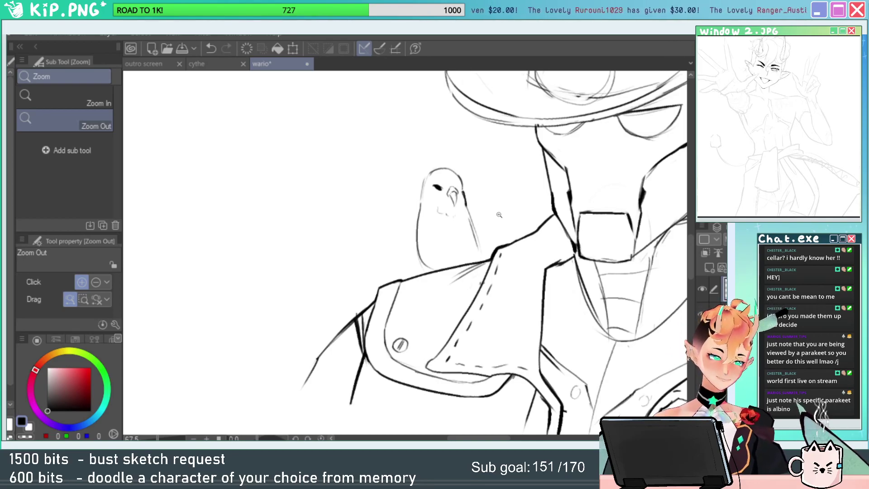
{"action": "left_click_drag", "start_coordinate": [490, 219], "coordinate": [477, 221]}
{"action": "left_click_drag", "start_coordinate": [455, 167], "coordinate": [464, 143]}
{"action": "key", "text": "e"}
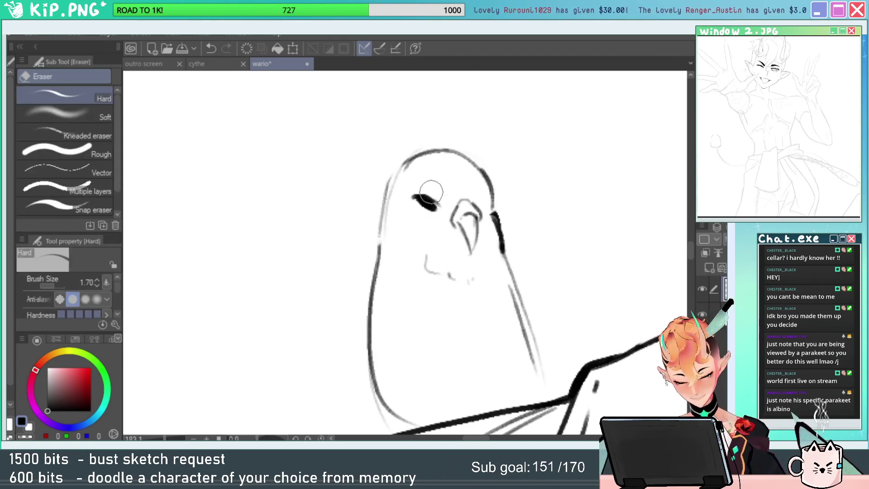
{"action": "mouse_move", "coordinate": [432, 190]}
{"action": "left_mouse_down"}
{"action": "mouse_move", "coordinate": [444, 211]}
{"action": "mouse_move", "coordinate": [436, 209]}
{"action": "left_mouse_up"}
{"action": "key", "text": "p"}
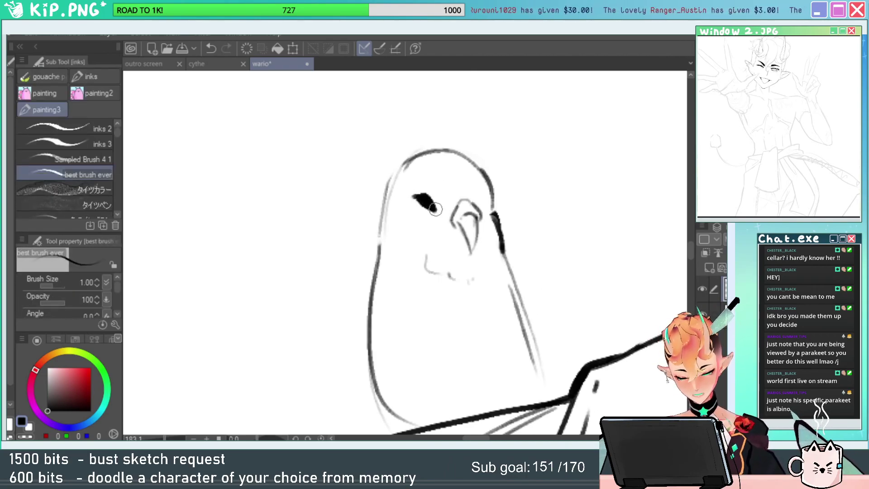
Rework the throat feather marks beneath the beak into a short broken line reaching the breast contour.
{"action": "key", "text": "alt+space"}
{"action": "left_click_drag", "start_coordinate": [520, 173], "coordinate": [479, 174]}
{"action": "left_click_drag", "start_coordinate": [549, 175], "coordinate": [527, 180]}
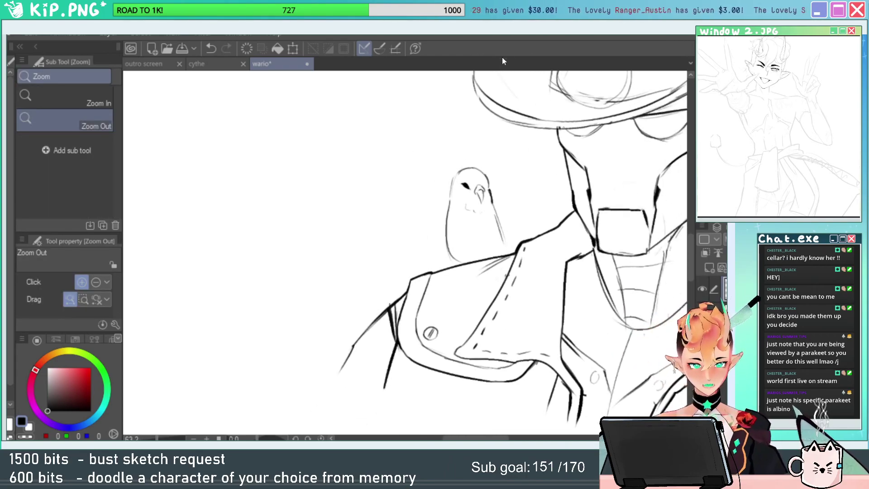
{"action": "left_click_drag", "start_coordinate": [494, 231], "coordinate": [511, 230]}
{"action": "key", "text": "e"}
{"action": "key", "text": "p"}
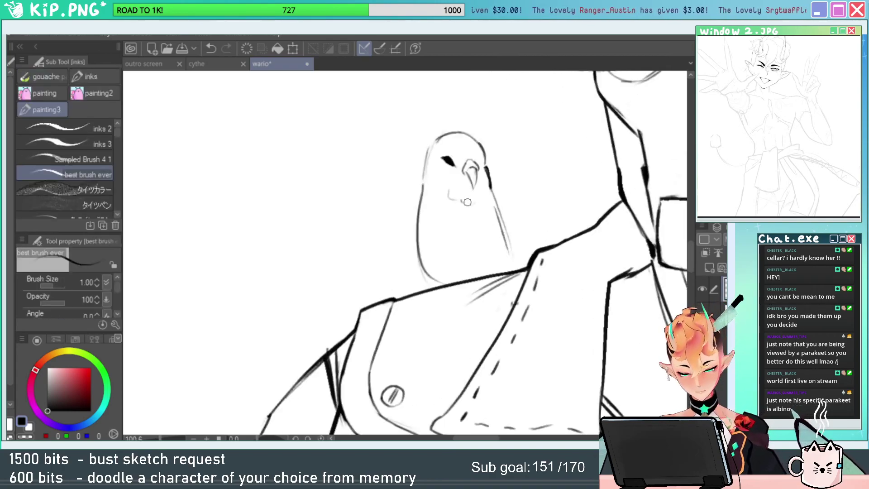
{"action": "key", "text": "e"}
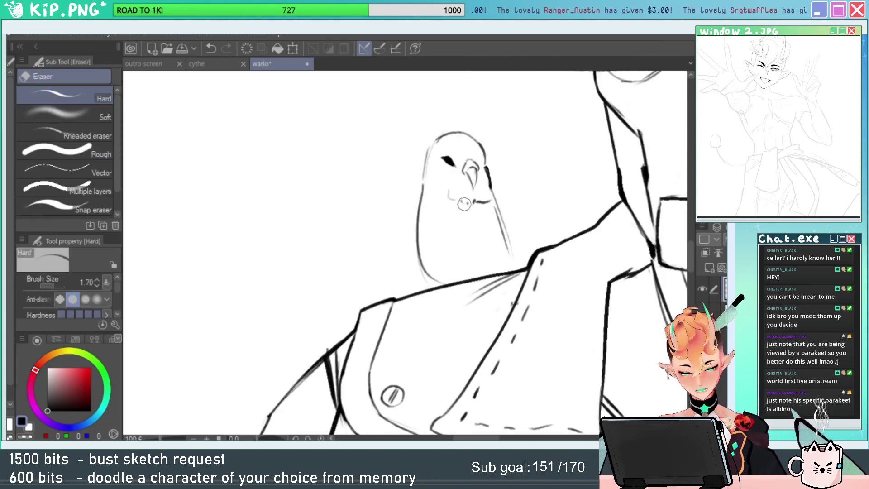
{"action": "key", "text": "p"}
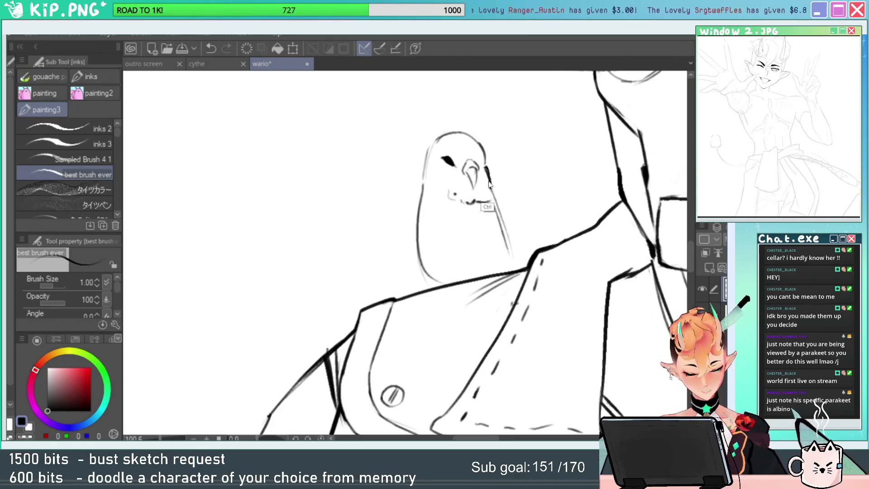
Add a small feather mark on the bird's lower belly, undoing a misplaced stroke.
{"action": "mouse_move", "coordinate": [464, 232]}
{"action": "left_mouse_down"}
{"action": "mouse_move", "coordinate": [475, 199]}
{"action": "mouse_move", "coordinate": [470, 235]}
{"action": "left_mouse_up"}
{"action": "key", "text": "ctrl+z"}
{"action": "left_click_drag", "start_coordinate": [463, 202], "coordinate": [466, 217]}
{"action": "left_click_drag", "start_coordinate": [495, 69], "coordinate": [492, 93]}
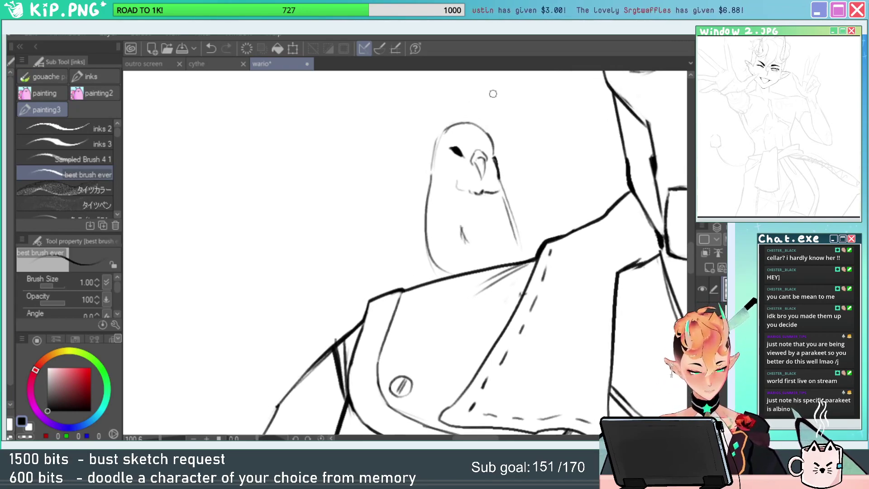
Clean up the doubled line behind the bird's head and redraw the nape as a thin stroke.
{"action": "key", "text": "e"}
{"action": "key", "text": "p"}
{"action": "left_click_drag", "start_coordinate": [436, 140], "coordinate": [434, 179]}
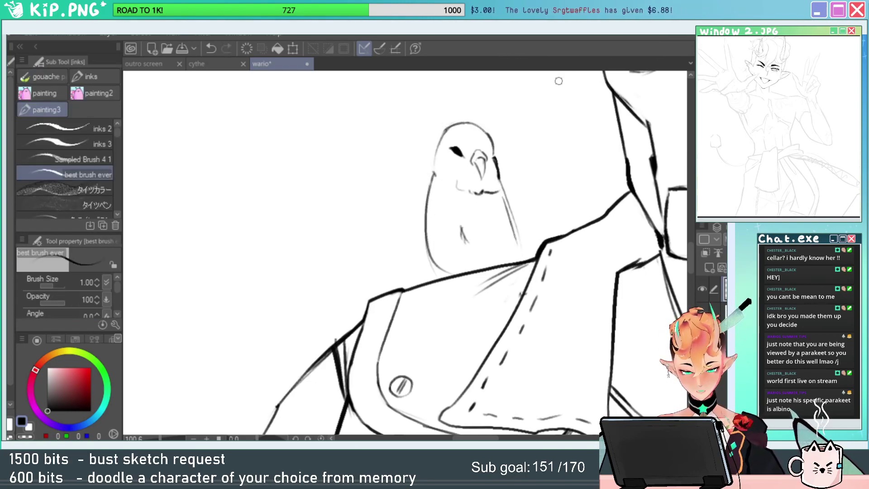
Redraw the bird's breast contour as an outward curve running from the throat down to the shoulder line, replacing a misjudged stroke.
{"action": "key", "text": "e"}
{"action": "left_click_drag", "start_coordinate": [507, 201], "coordinate": [527, 237]}
{"action": "key", "text": "p"}
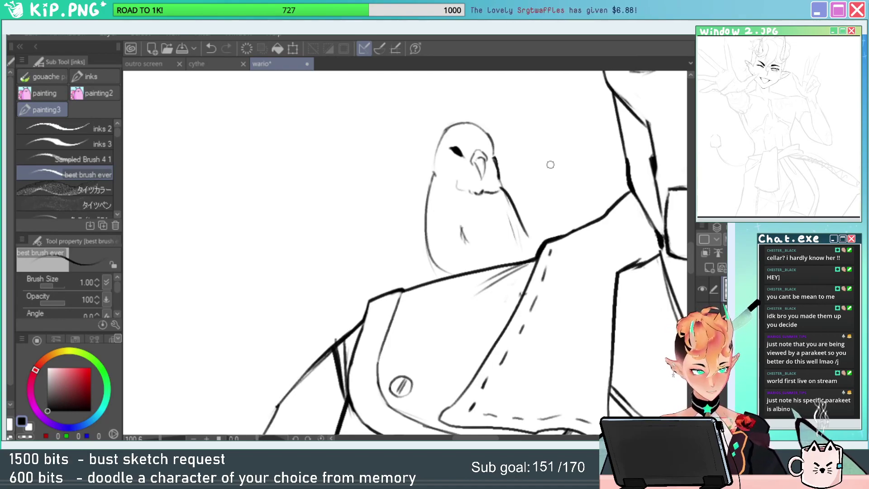
{"action": "key", "text": "ctrl+z"}
{"action": "left_click_drag", "start_coordinate": [501, 187], "coordinate": [529, 262]}
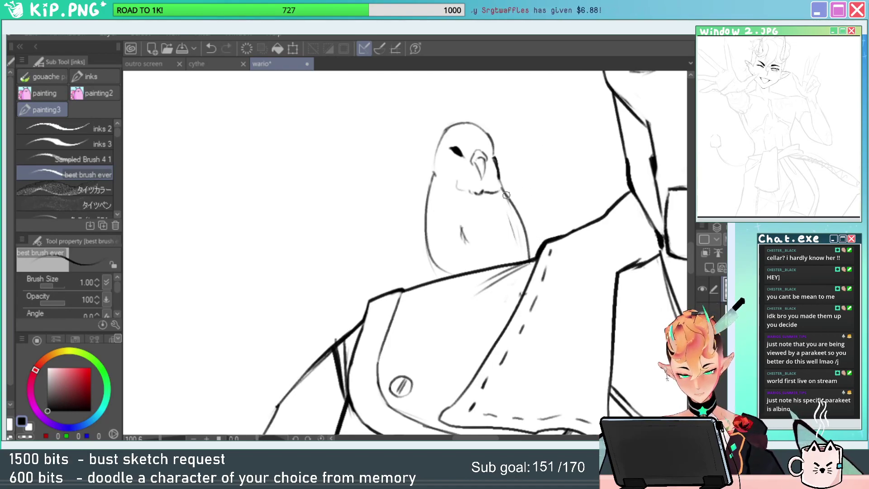
Add thin wing feather strokes just inside the bird's breast contour.
{"action": "left_click_drag", "start_coordinate": [548, 226], "coordinate": [550, 200]}
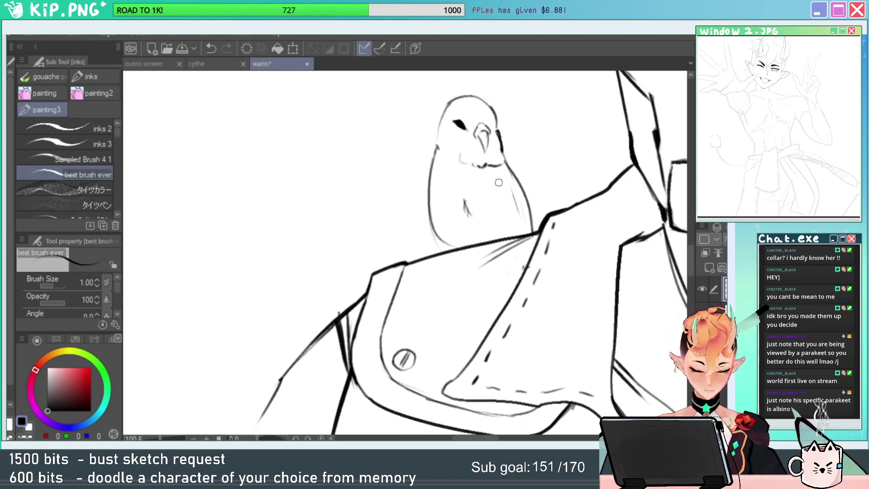
{"action": "left_click_drag", "start_coordinate": [497, 178], "coordinate": [518, 211]}
{"action": "key", "text": "alt+space"}
{"action": "mouse_move", "coordinate": [556, 189]}
{"action": "left_mouse_down"}
{"action": "mouse_move", "coordinate": [551, 151]}
{"action": "mouse_move", "coordinate": [564, 177]}
{"action": "mouse_move", "coordinate": [597, 183]}
{"action": "left_mouse_up"}
Lasso the bird's eye, shift it slightly toward the beak, and clear the selection.
{"action": "key", "text": "m"}
{"action": "mouse_move", "coordinate": [513, 188]}
{"action": "left_mouse_down"}
{"action": "mouse_move", "coordinate": [487, 194]}
{"action": "mouse_move", "coordinate": [508, 190]}
{"action": "left_mouse_up"}
{"action": "key", "text": "ctrl+t"}
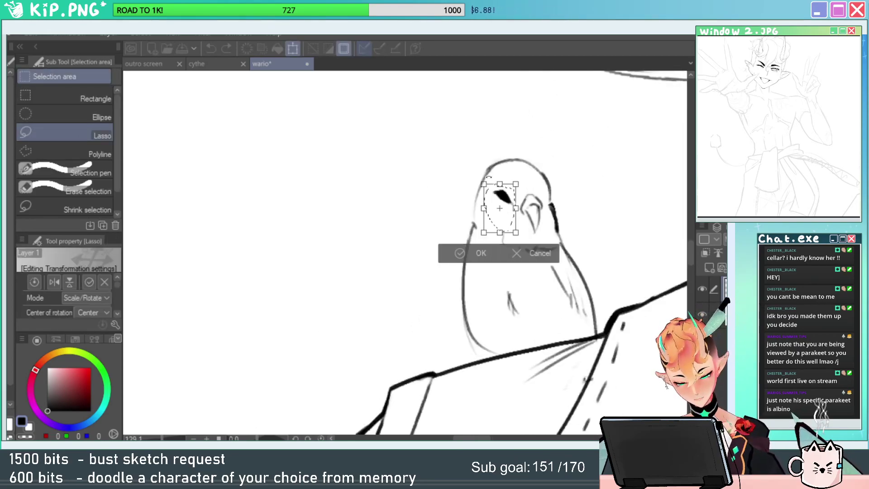
{"action": "key", "text": "Return"}
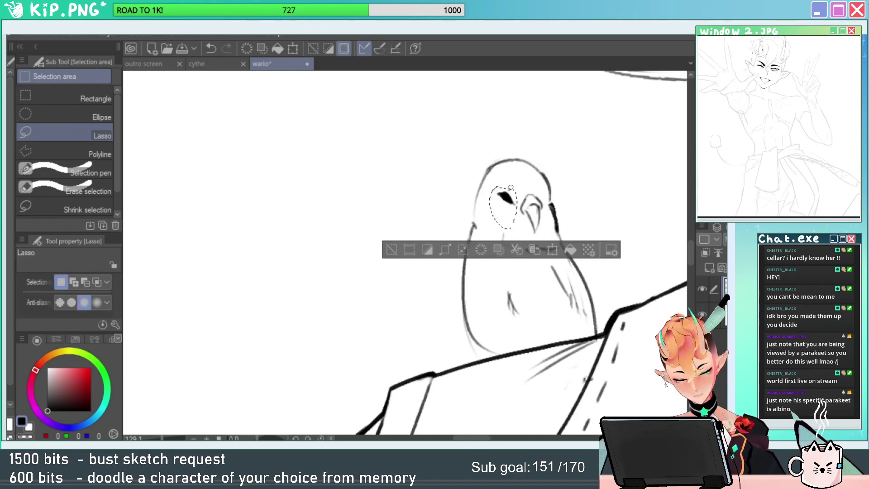
{"action": "key", "text": "ctrl+d"}
Erase a gap in the coat's shoulder line beneath the rear of the bird's body.
{"action": "left_click_drag", "start_coordinate": [545, 209], "coordinate": [520, 168]}
{"action": "key", "text": "slash"}
{"action": "mouse_move", "coordinate": [586, 223]}
{"action": "left_mouse_down"}
{"action": "mouse_move", "coordinate": [560, 229]}
{"action": "mouse_move", "coordinate": [592, 216]}
{"action": "left_mouse_up"}
{"action": "key", "text": "e"}
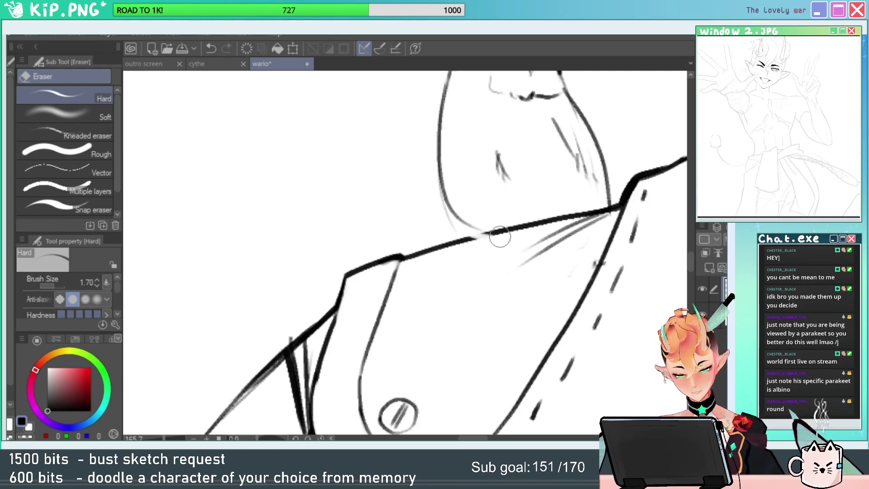
{"action": "mouse_move", "coordinate": [486, 237]}
{"action": "left_mouse_down"}
{"action": "mouse_move", "coordinate": [473, 231]}
{"action": "mouse_move", "coordinate": [481, 271]}
{"action": "left_mouse_up"}
Draw the bird's first foot with two narrow toes hanging over the shoulder line, undoing misplaced strokes.
{"action": "key", "text": "p"}
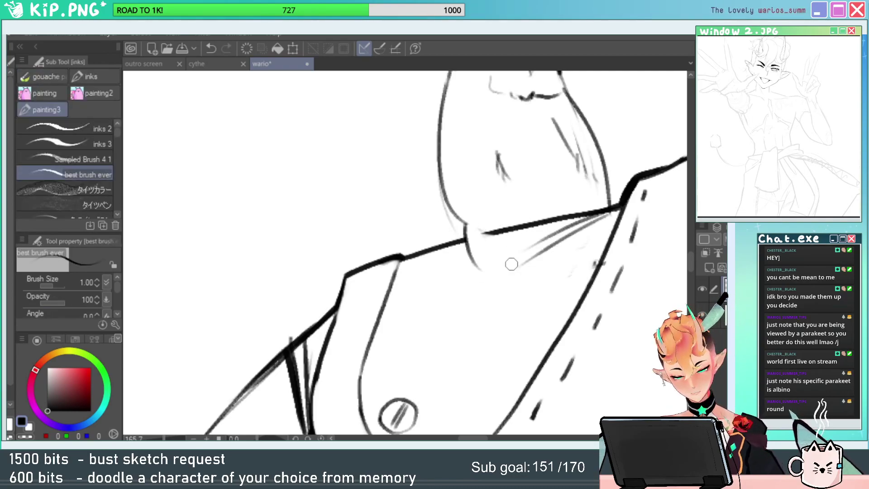
{"action": "key", "text": "ctrl+z"}
{"action": "left_click_drag", "start_coordinate": [469, 232], "coordinate": [459, 264]}
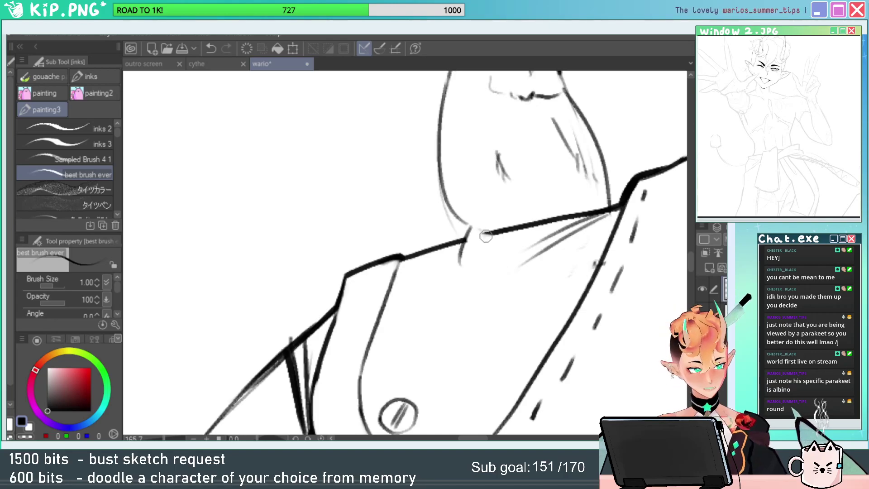
{"action": "left_click_drag", "start_coordinate": [482, 232], "coordinate": [475, 269]}
{"action": "key", "text": "ctrl+z"}
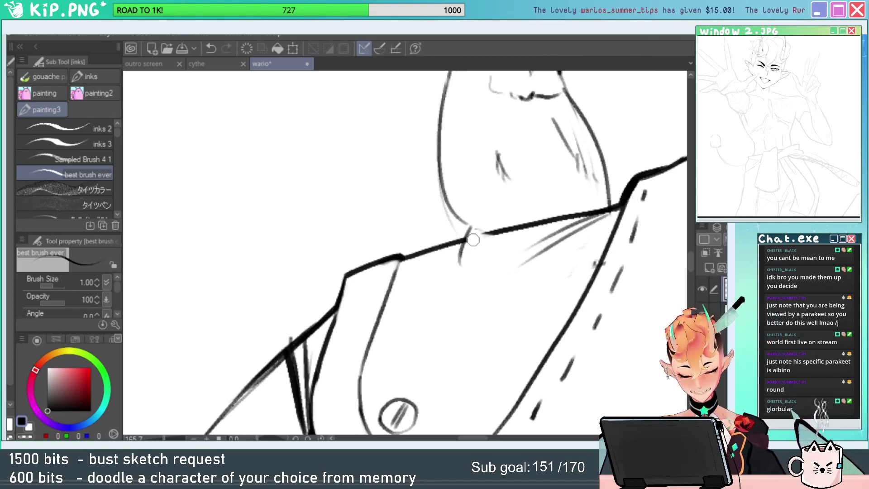
{"action": "mouse_move", "coordinate": [473, 239]}
{"action": "left_mouse_down"}
{"action": "mouse_move", "coordinate": [476, 260]}
{"action": "mouse_move", "coordinate": [483, 234]}
{"action": "mouse_move", "coordinate": [465, 272]}
{"action": "left_mouse_up"}
{"action": "left_click_drag", "start_coordinate": [509, 257], "coordinate": [459, 288]}
{"action": "left_click_drag", "start_coordinate": [569, 257], "coordinate": [613, 255]}
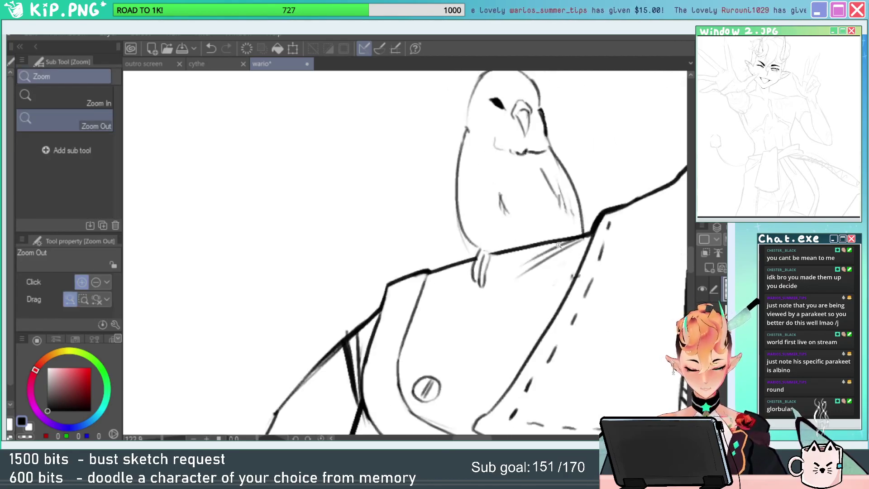
Erase the shoulder line under the bird's belly and lighten the lower part of its back contour.
{"action": "key", "text": "e"}
{"action": "mouse_move", "coordinate": [473, 245]}
{"action": "left_mouse_down"}
{"action": "mouse_move", "coordinate": [504, 255]}
{"action": "mouse_move", "coordinate": [541, 244]}
{"action": "mouse_move", "coordinate": [541, 257]}
{"action": "left_mouse_up"}
{"action": "key", "text": "b"}
{"action": "key", "text": "ctrl+z"}
{"action": "key", "text": "e"}
{"action": "left_click_drag", "start_coordinate": [469, 247], "coordinate": [455, 177]}
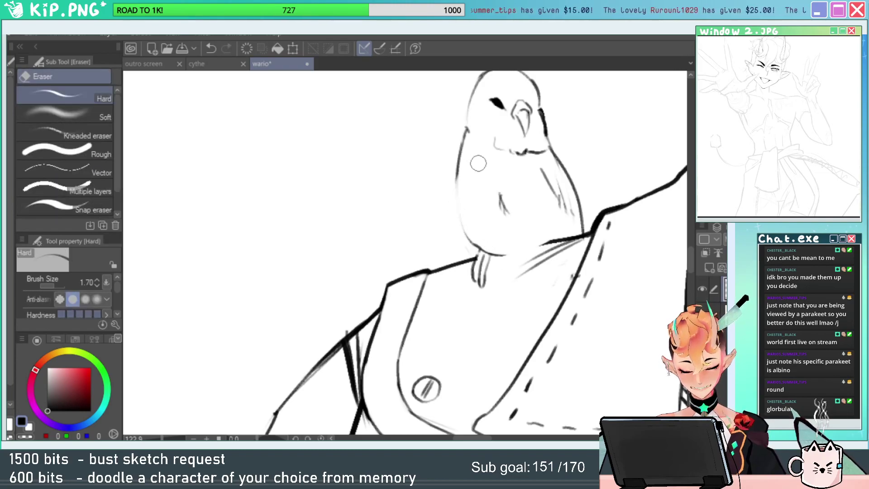
Redraw the bird's back contour as a fuller curve down to the foot, retrying the stroke until it fits.
{"action": "key", "text": "p"}
{"action": "left_click_drag", "start_coordinate": [464, 146], "coordinate": [454, 206]}
{"action": "key", "text": "ctrl+z"}
{"action": "mouse_move", "coordinate": [459, 152]}
{"action": "left_mouse_down"}
{"action": "mouse_move", "coordinate": [456, 229]}
{"action": "mouse_move", "coordinate": [472, 250]}
{"action": "mouse_move", "coordinate": [504, 259]}
{"action": "left_mouse_up"}
{"action": "key", "text": "ctrl+z"}
{"action": "key", "text": "ctrl+z"}
{"action": "left_click_drag", "start_coordinate": [459, 148], "coordinate": [478, 246]}
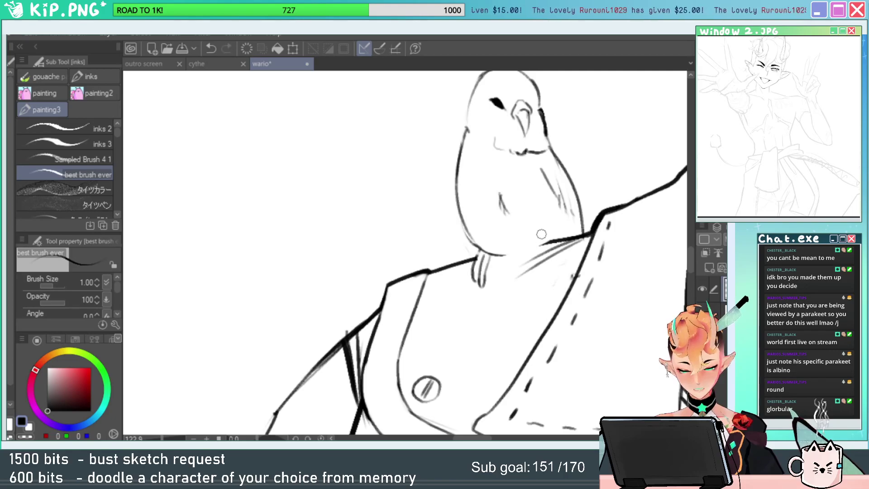
{"action": "key", "text": "ctrl+z"}
{"action": "left_click_drag", "start_coordinate": [458, 149], "coordinate": [480, 249]}
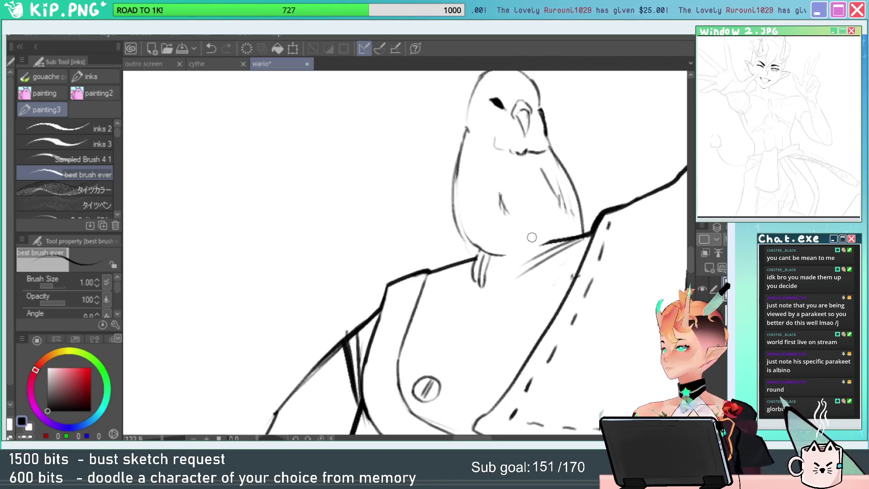
Round off the bird's belly with a curved underside meeting the shoulder line, erasing the stray fold lines beneath it.
{"action": "mouse_move", "coordinate": [542, 237]}
{"action": "left_mouse_down"}
{"action": "mouse_move", "coordinate": [508, 254]}
{"action": "mouse_move", "coordinate": [549, 244]}
{"action": "left_mouse_up"}
{"action": "key", "text": "ctrl+space"}
{"action": "key", "text": "e"}
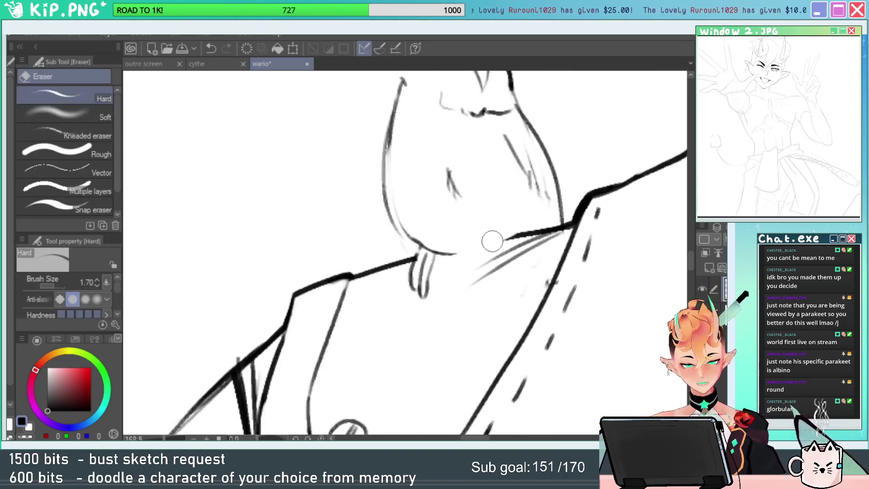
{"action": "mouse_move", "coordinate": [492, 242]}
{"action": "left_mouse_down"}
{"action": "mouse_move", "coordinate": [539, 233]}
{"action": "mouse_move", "coordinate": [520, 227]}
{"action": "mouse_move", "coordinate": [471, 248]}
{"action": "mouse_move", "coordinate": [443, 247]}
{"action": "mouse_move", "coordinate": [432, 215]}
{"action": "left_mouse_up"}
{"action": "key", "text": "p"}
{"action": "key", "text": "alt+space"}
{"action": "key", "text": "e"}
{"action": "mouse_move", "coordinate": [469, 285]}
{"action": "left_mouse_down"}
{"action": "mouse_move", "coordinate": [507, 259]}
{"action": "mouse_move", "coordinate": [470, 267]}
{"action": "left_mouse_up"}
{"action": "key", "text": "p"}
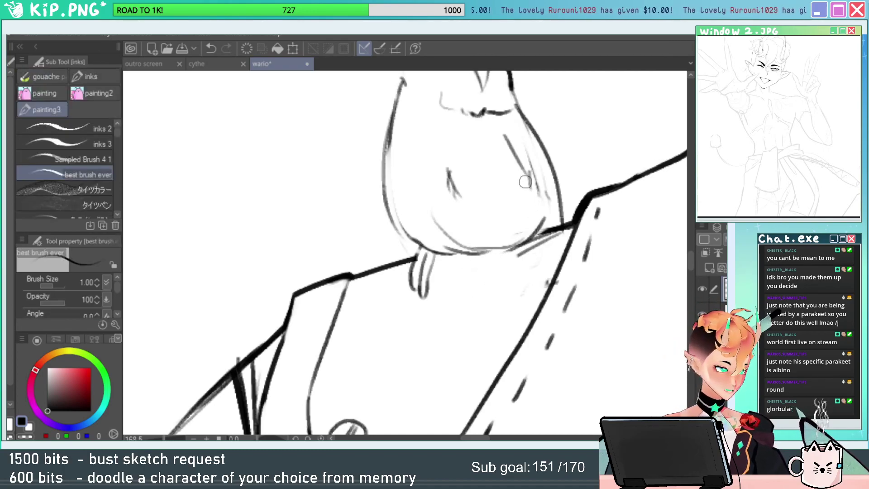
Draw the bird's second foot under the front of its belly, undoing the strokes that miss.
{"action": "key", "text": "ctrl+z"}
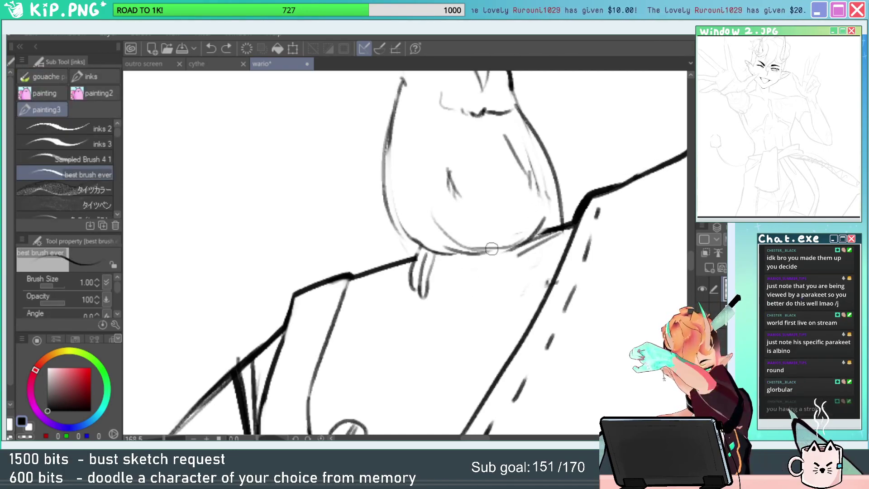
{"action": "mouse_move", "coordinate": [492, 249]}
{"action": "left_mouse_down"}
{"action": "mouse_move", "coordinate": [499, 257]}
{"action": "mouse_move", "coordinate": [509, 247]}
{"action": "left_mouse_up"}
{"action": "key", "text": "ctrl+z"}
{"action": "key", "text": "alt+space"}
{"action": "left_click_drag", "start_coordinate": [551, 247], "coordinate": [485, 285]}
{"action": "mouse_move", "coordinate": [586, 243]}
{"action": "left_mouse_down"}
{"action": "mouse_move", "coordinate": [538, 244]}
{"action": "mouse_move", "coordinate": [555, 261]}
{"action": "left_mouse_up"}
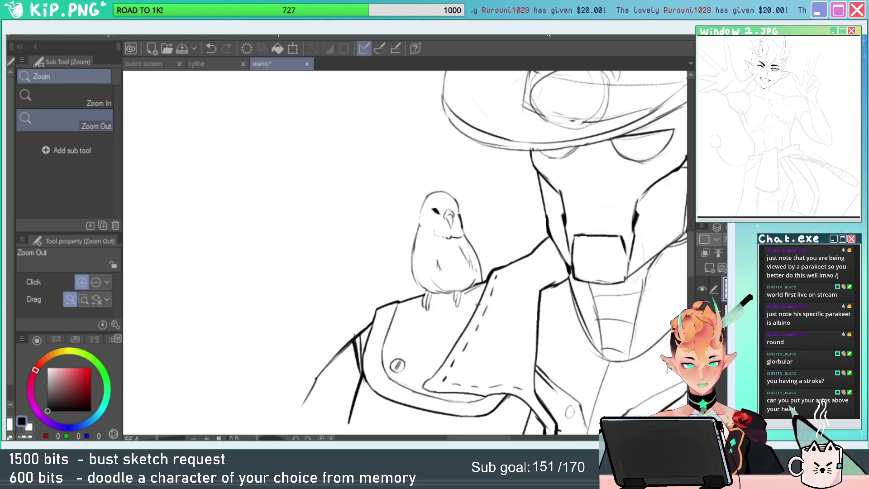
{"action": "mouse_move", "coordinate": [578, 287]}
{"action": "left_mouse_down"}
{"action": "mouse_move", "coordinate": [514, 285]}
{"action": "mouse_move", "coordinate": [601, 291]}
{"action": "mouse_move", "coordinate": [489, 308]}
{"action": "left_mouse_up"}
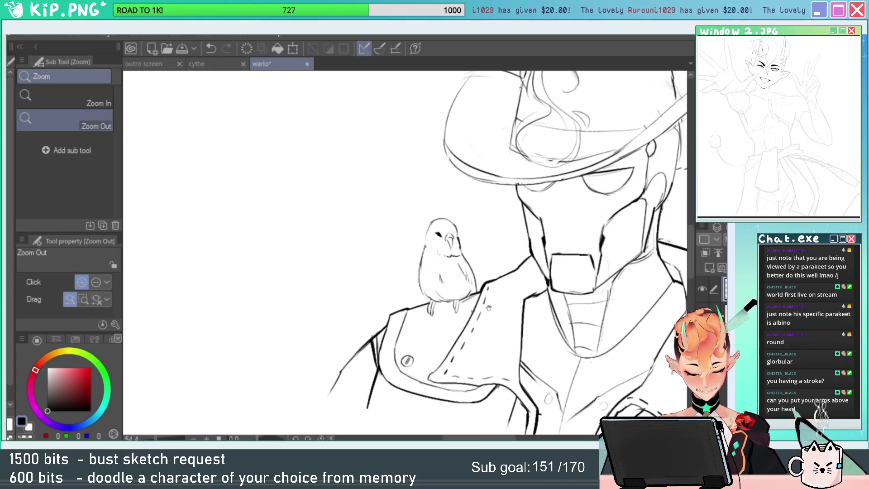
Lasso the top of the bird's head, lower it slightly to flatten the crown, and clear the selection.
{"action": "left_click_drag", "start_coordinate": [446, 284], "coordinate": [466, 258]}
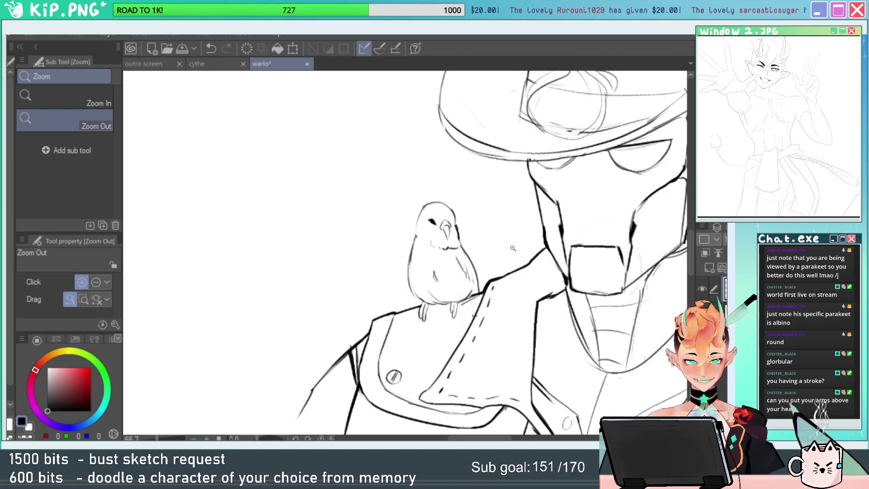
{"action": "left_click_drag", "start_coordinate": [434, 216], "coordinate": [492, 219]}
{"action": "key", "text": "m"}
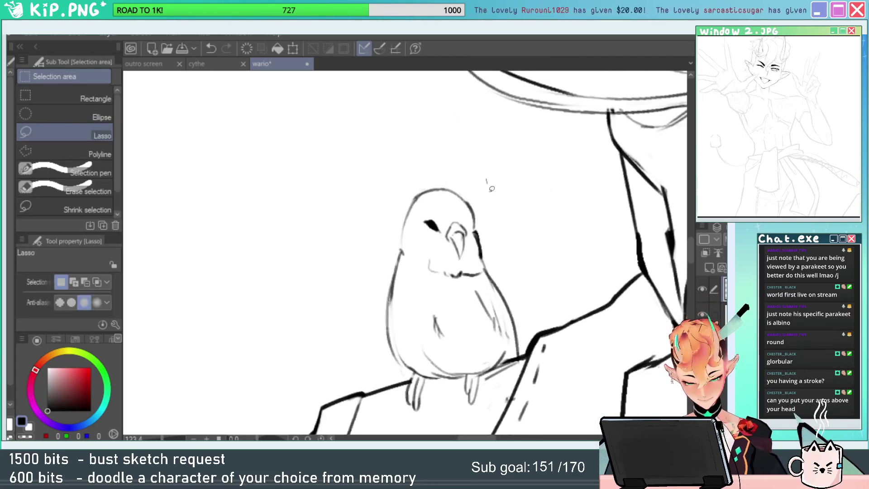
{"action": "left_click_drag", "start_coordinate": [391, 224], "coordinate": [401, 253]}
{"action": "key", "text": "ctrl+t"}
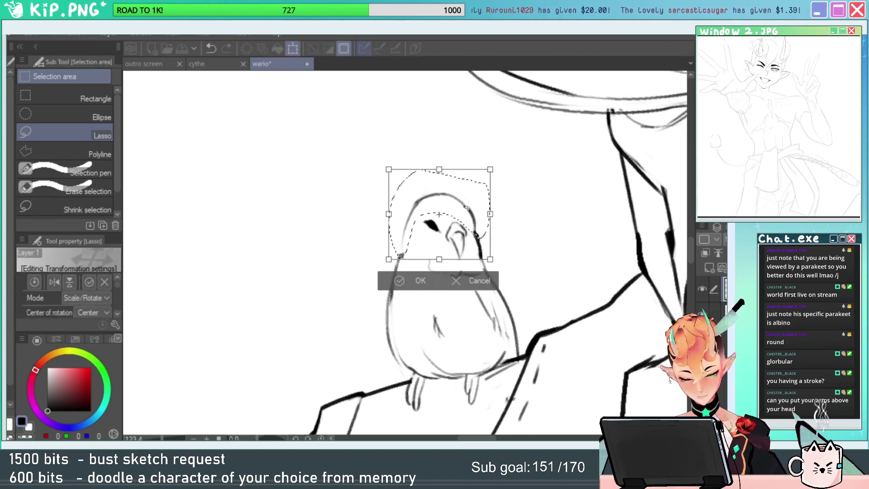
{"action": "left_click_drag", "start_coordinate": [567, 132], "coordinate": [572, 141]}
{"action": "key", "text": "Return"}
{"action": "key", "text": "ctrl+d"}
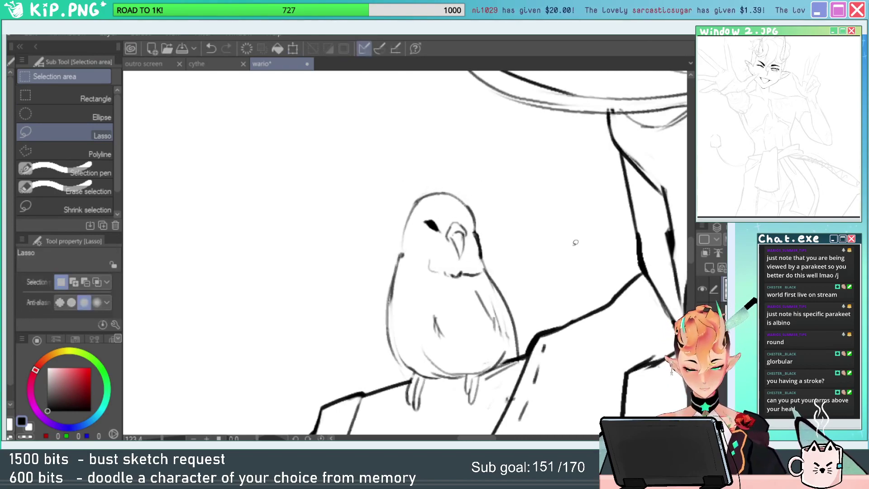
Erase the front end of the throat line and redraw it as a scalloped feather edge meeting the breast contour.
{"action": "mouse_move", "coordinate": [579, 259]}
{"action": "left_mouse_down"}
{"action": "mouse_move", "coordinate": [571, 302]}
{"action": "mouse_move", "coordinate": [544, 296]}
{"action": "left_mouse_up"}
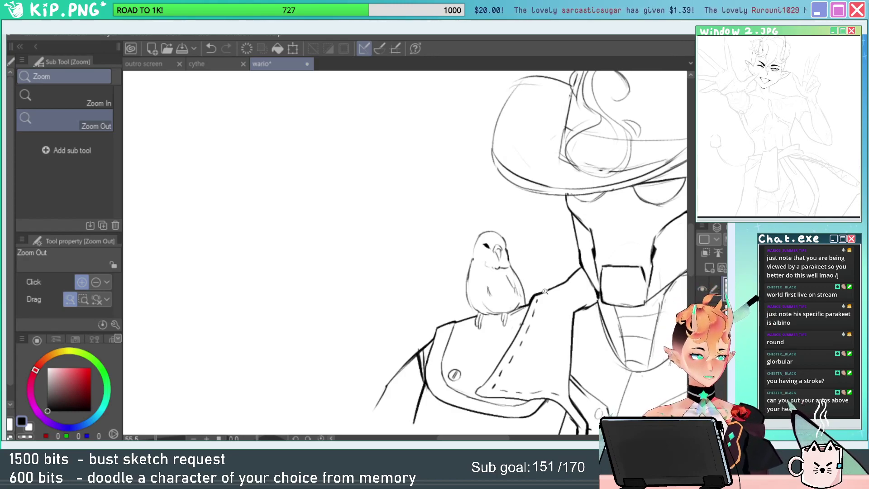
{"action": "left_click_drag", "start_coordinate": [506, 257], "coordinate": [591, 258]}
{"action": "key", "text": "e"}
{"action": "left_click_drag", "start_coordinate": [514, 295], "coordinate": [491, 309]}
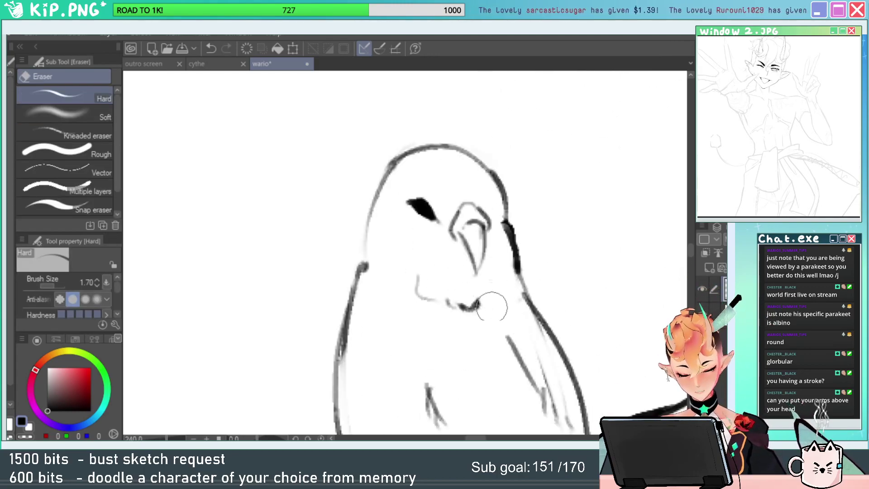
{"action": "key", "text": "p"}
{"action": "mouse_move", "coordinate": [516, 272]}
{"action": "left_mouse_down"}
{"action": "mouse_move", "coordinate": [485, 304]}
{"action": "mouse_move", "coordinate": [516, 255]}
{"action": "left_mouse_up"}
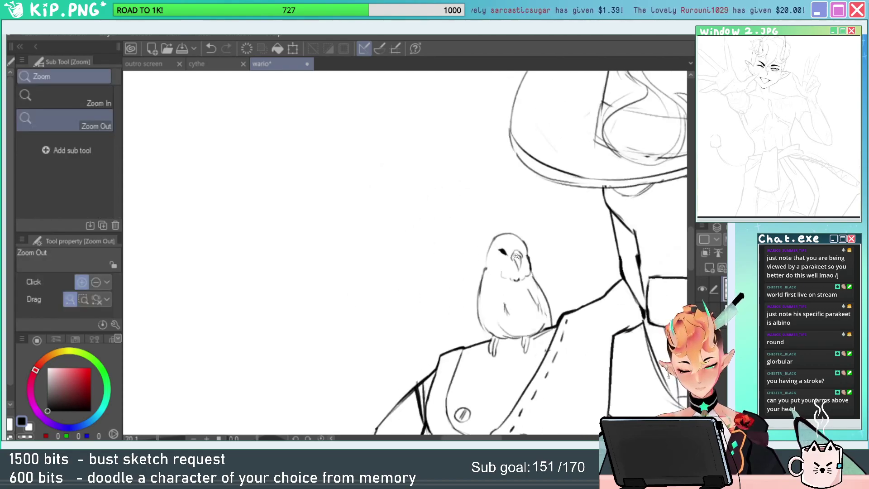
Strengthen the contour behind the bird's head down to the nape and break up the throat line with the eraser.
{"action": "left_click_drag", "start_coordinate": [575, 262], "coordinate": [562, 239]}
{"action": "left_click_drag", "start_coordinate": [475, 241], "coordinate": [527, 241]}
{"action": "left_click_drag", "start_coordinate": [466, 252], "coordinate": [471, 208]}
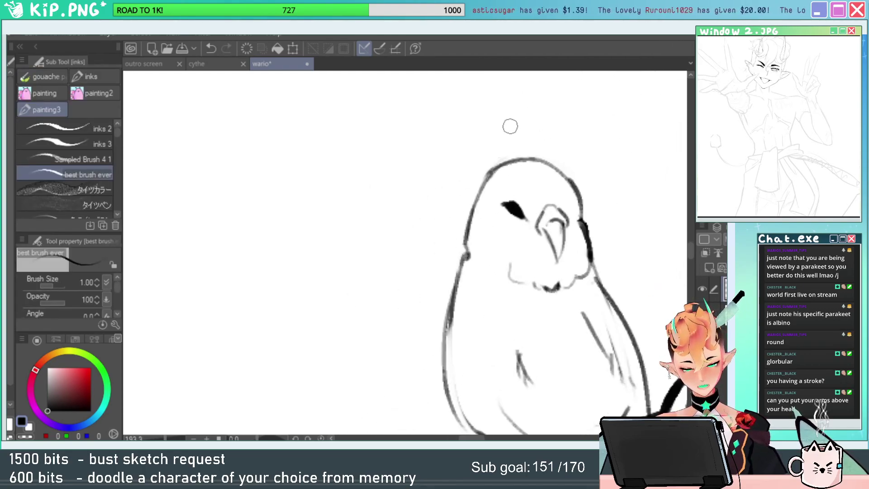
{"action": "left_click_drag", "start_coordinate": [543, 215], "coordinate": [511, 208]}
{"action": "left_click_drag", "start_coordinate": [505, 251], "coordinate": [567, 240]}
{"action": "key", "text": "e"}
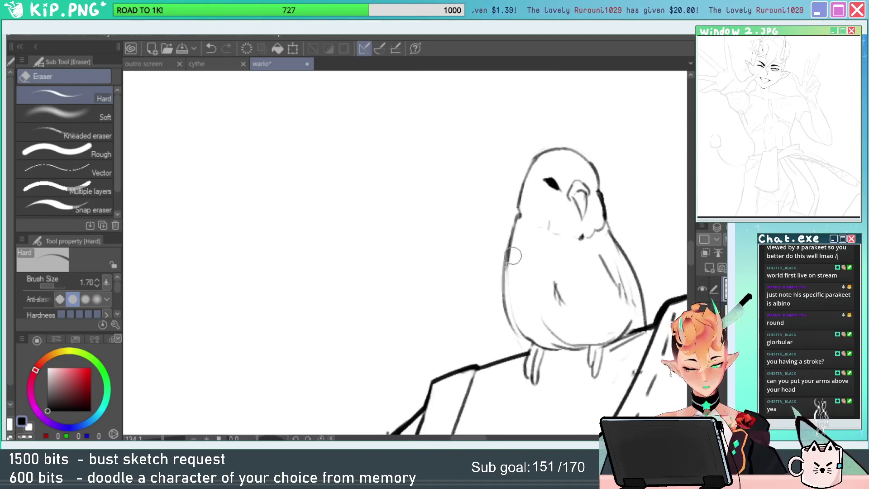
{"action": "key", "text": "p"}
{"action": "left_click_drag", "start_coordinate": [666, 313], "coordinate": [645, 256]}
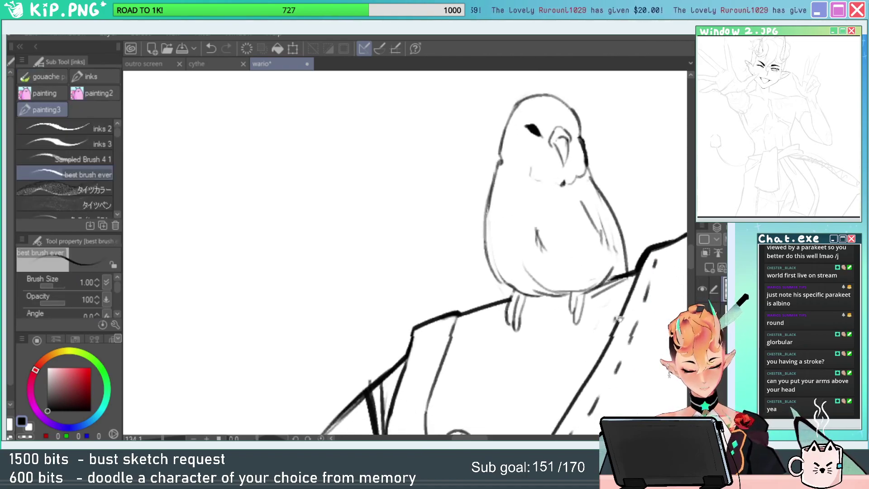
Clean up the fold lines beside the bird's front foot and draw a pair of diagonal crease lines lower on the shoulder.
{"action": "key", "text": "e"}
{"action": "key", "text": "p"}
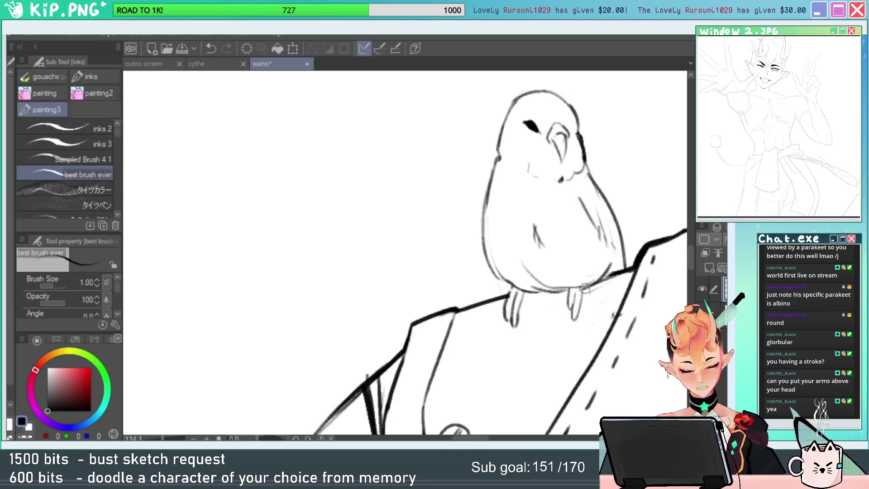
{"action": "mouse_move", "coordinate": [554, 327]}
{"action": "left_mouse_down"}
{"action": "mouse_move", "coordinate": [502, 361]}
{"action": "mouse_move", "coordinate": [521, 356]}
{"action": "left_mouse_up"}
{"action": "left_click_drag", "start_coordinate": [597, 303], "coordinate": [529, 298]}
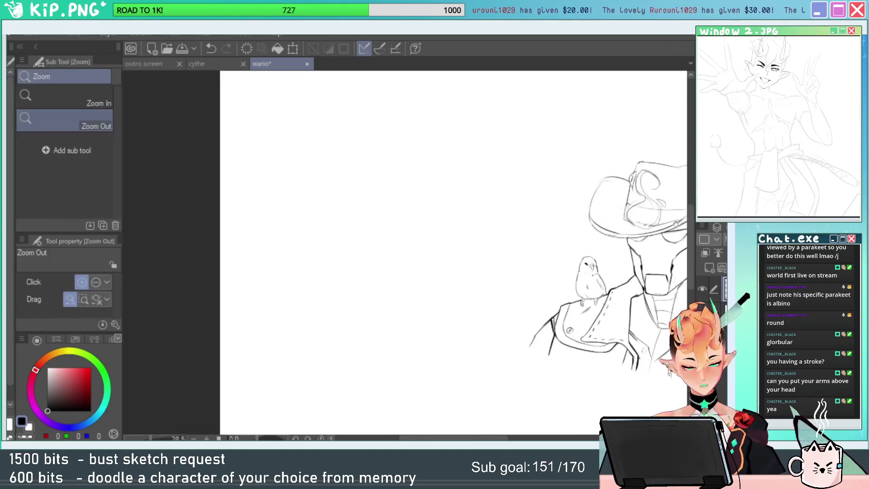
{"action": "mouse_move", "coordinate": [596, 288]}
{"action": "left_mouse_down"}
{"action": "mouse_move", "coordinate": [553, 278]}
{"action": "mouse_move", "coordinate": [619, 289]}
{"action": "left_mouse_up"}
{"action": "left_click_drag", "start_coordinate": [514, 308], "coordinate": [555, 312]}
Thicken the toe edges and the underside of the belly between the bird's two feet.
{"action": "left_click_drag", "start_coordinate": [472, 339], "coordinate": [460, 369]}
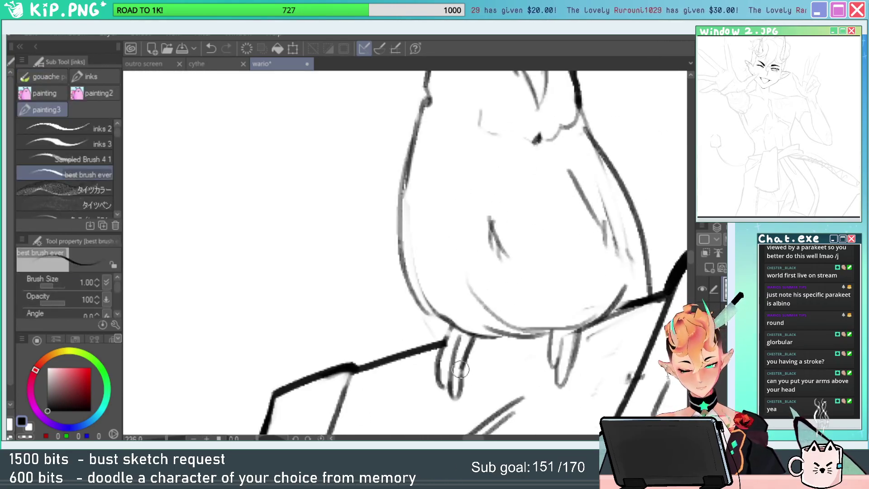
{"action": "mouse_move", "coordinate": [481, 335]}
{"action": "left_mouse_down"}
{"action": "mouse_move", "coordinate": [561, 320]}
{"action": "mouse_move", "coordinate": [553, 362]}
{"action": "left_mouse_up"}
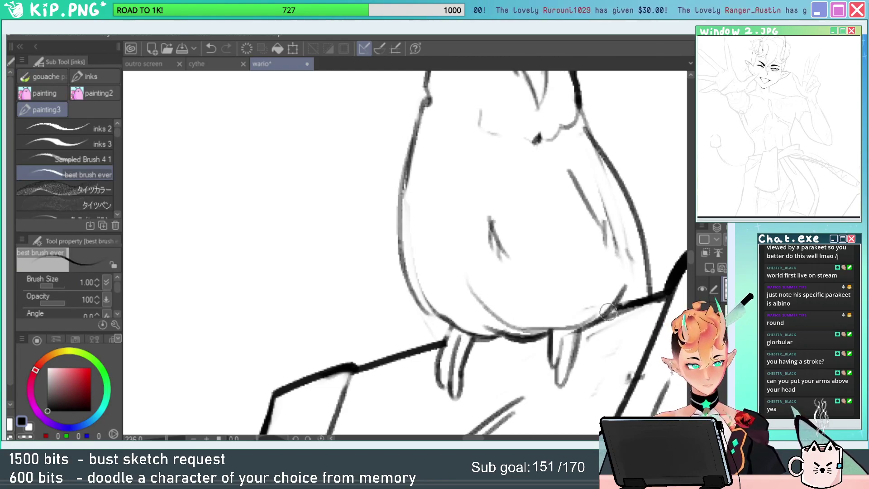
{"action": "left_click", "coordinate": [626, 309], "text": "alt"}
{"action": "key", "text": "e"}
{"action": "key", "text": "p"}
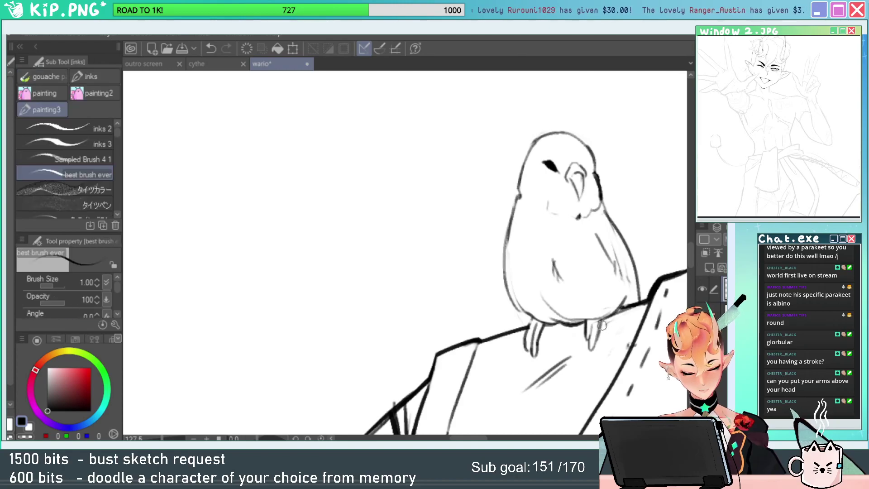
Shift the small feather mark on the bird's belly outward, away from the wing lines, and save the drawing.
{"action": "key", "text": "alt+space"}
{"action": "mouse_move", "coordinate": [524, 308]}
{"action": "left_mouse_down"}
{"action": "mouse_move", "coordinate": [497, 390]}
{"action": "mouse_move", "coordinate": [553, 270]}
{"action": "left_mouse_up"}
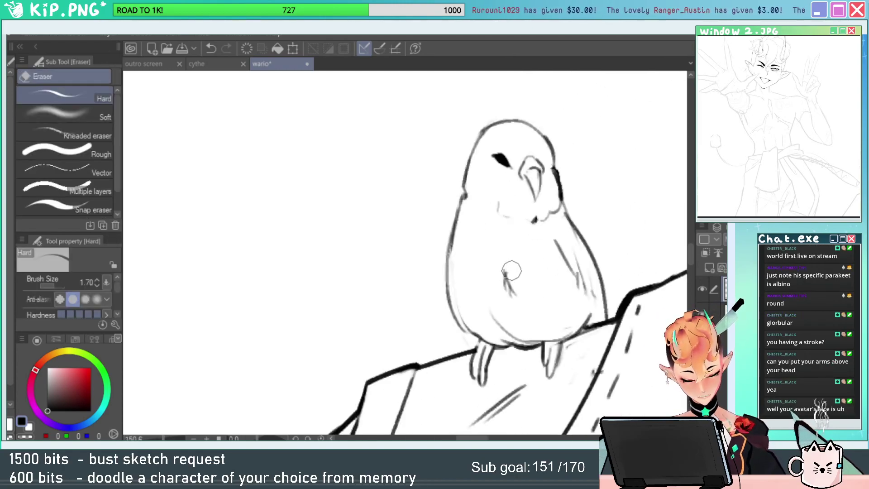
{"action": "key", "text": "m"}
{"action": "mouse_move", "coordinate": [491, 256]}
{"action": "left_mouse_down"}
{"action": "mouse_move", "coordinate": [507, 279]}
{"action": "mouse_move", "coordinate": [500, 297]}
{"action": "left_mouse_up"}
{"action": "key", "text": "ctrl+t"}
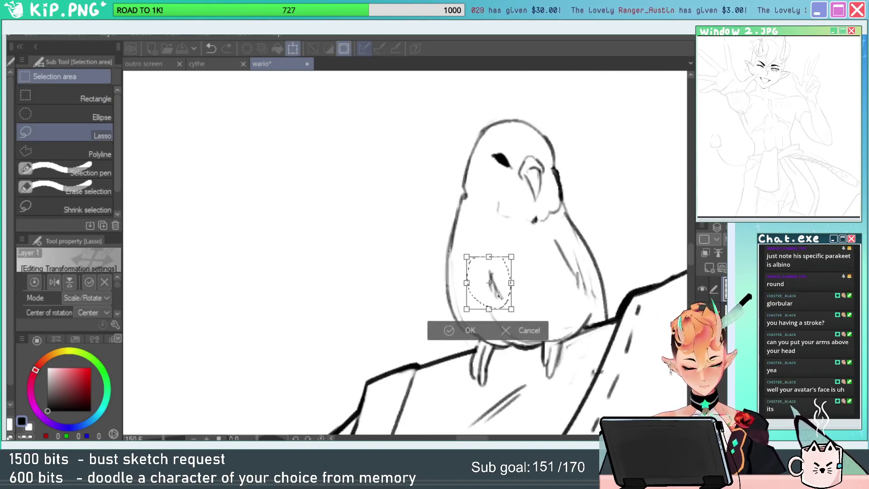
{"action": "key", "text": "Return"}
{"action": "key", "text": "ctrl+d"}
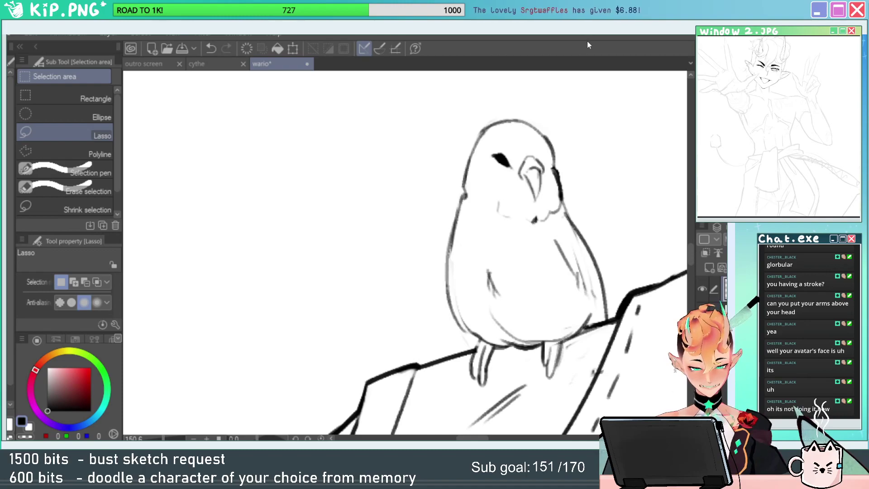
{"action": "left_click_drag", "start_coordinate": [634, 264], "coordinate": [448, 272]}
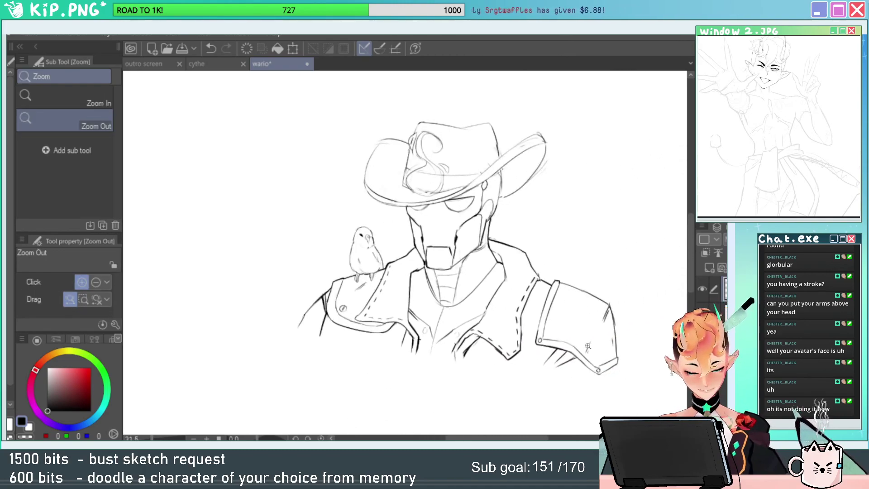
{"action": "key", "text": "ctrl+s"}
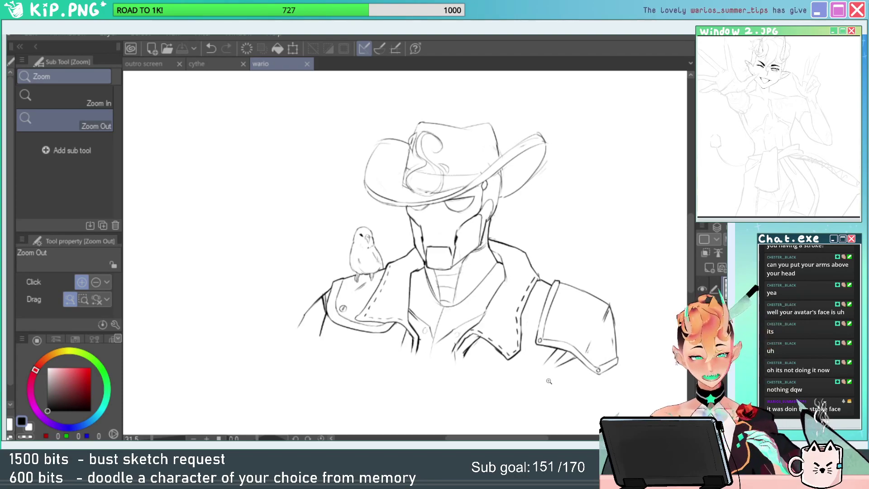
Thicken the outer outline of the hat brim on the bird's side, from its lower curve up to the top corner.
{"action": "left_click_drag", "start_coordinate": [371, 172], "coordinate": [446, 175]}
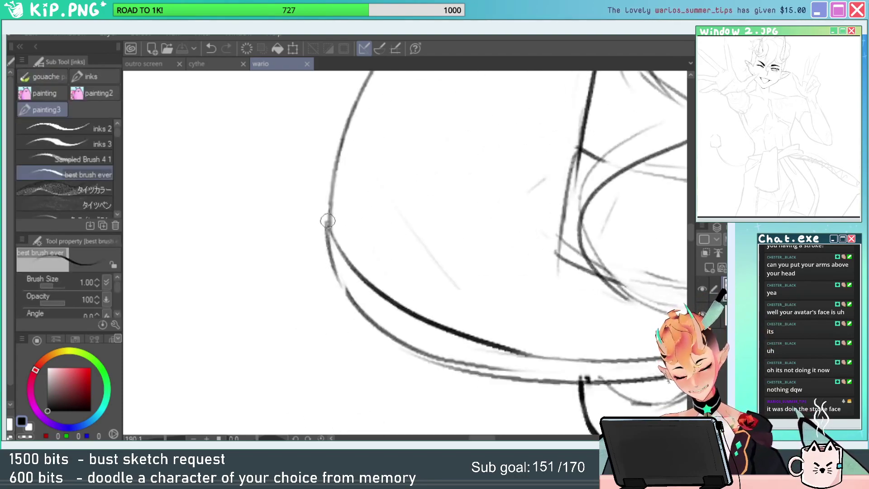
{"action": "left_click_drag", "start_coordinate": [326, 221], "coordinate": [416, 345]}
{"action": "left_click_drag", "start_coordinate": [326, 253], "coordinate": [344, 132]}
{"action": "left_click_drag", "start_coordinate": [400, 154], "coordinate": [363, 269]}
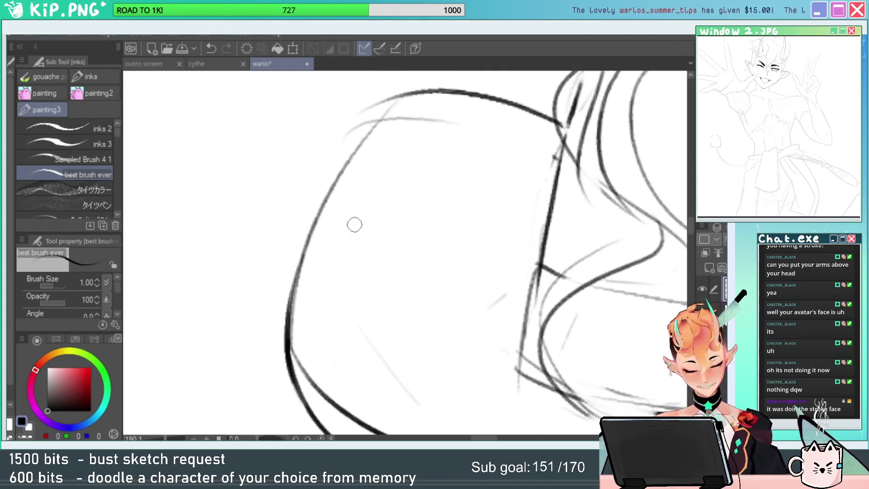
{"action": "left_click_drag", "start_coordinate": [286, 306], "coordinate": [397, 91]}
Erase the stray sketch lines around the brim's upper corner and beside the crown's edge.
{"action": "key", "text": "e"}
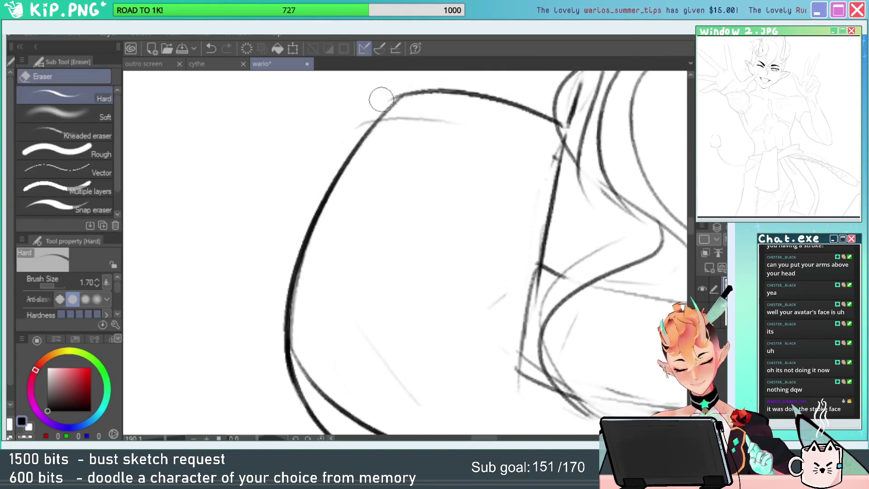
{"action": "left_click_drag", "start_coordinate": [424, 119], "coordinate": [384, 125]}
{"action": "left_click_drag", "start_coordinate": [520, 265], "coordinate": [480, 266]}
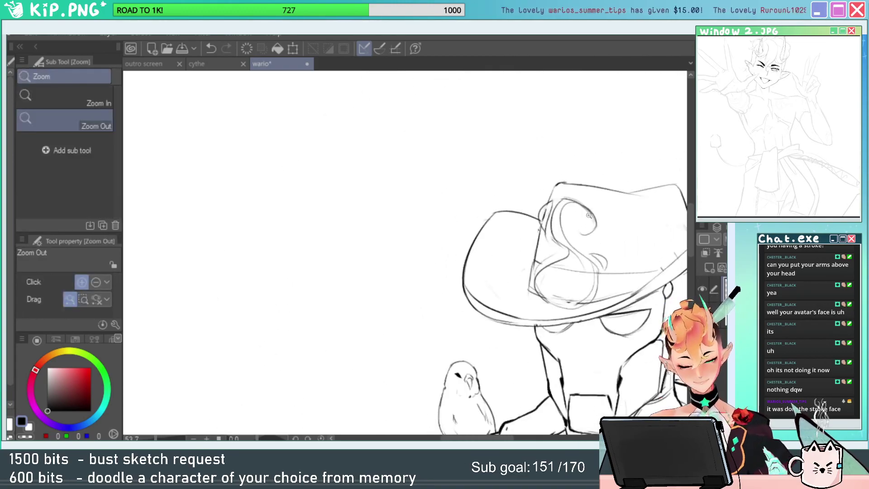
{"action": "left_click_drag", "start_coordinate": [535, 221], "coordinate": [555, 189]}
{"action": "key", "text": "e"}
{"action": "left_click_drag", "start_coordinate": [520, 262], "coordinate": [514, 276]}
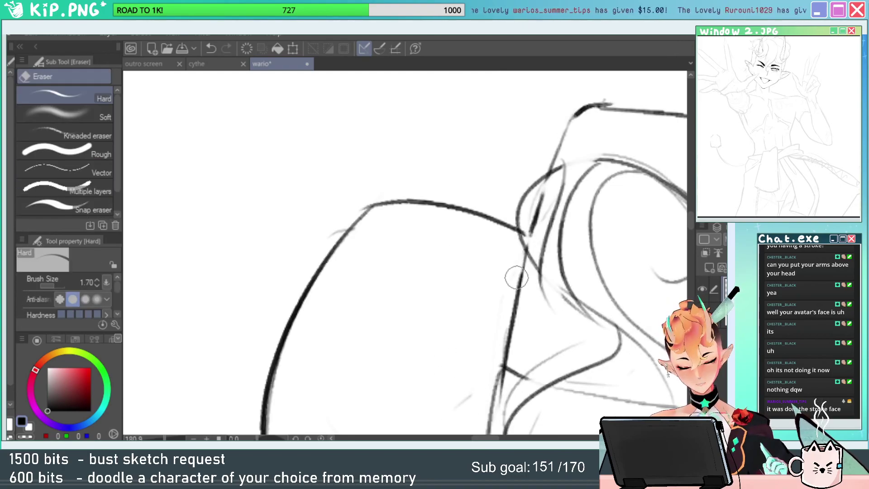
Thicken the rounded end of the S-shaped ornament where it wraps over the crown's edge.
{"action": "key", "text": "p"}
{"action": "mouse_move", "coordinate": [533, 234]}
{"action": "left_mouse_down"}
{"action": "mouse_move", "coordinate": [546, 176]}
{"action": "mouse_move", "coordinate": [528, 229]}
{"action": "mouse_move", "coordinate": [563, 166]}
{"action": "mouse_move", "coordinate": [534, 182]}
{"action": "left_mouse_up"}
{"action": "left_click_drag", "start_coordinate": [517, 218], "coordinate": [539, 277]}
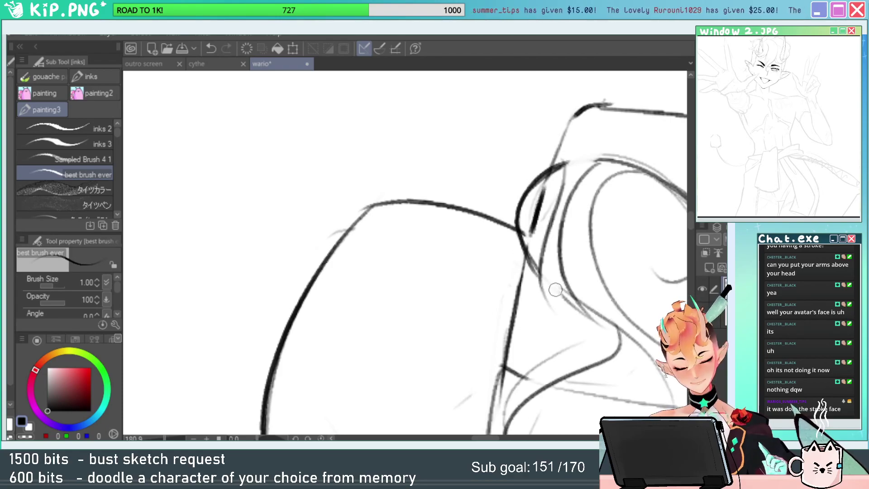
{"action": "left_click_drag", "start_coordinate": [565, 162], "coordinate": [555, 215]}
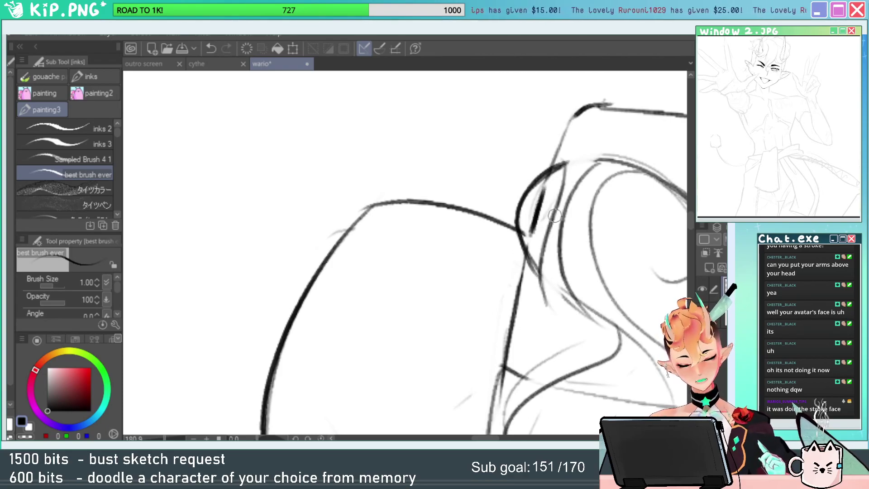
{"action": "left_click_drag", "start_coordinate": [576, 247], "coordinate": [479, 232]}
{"action": "left_click_drag", "start_coordinate": [540, 157], "coordinate": [515, 143]}
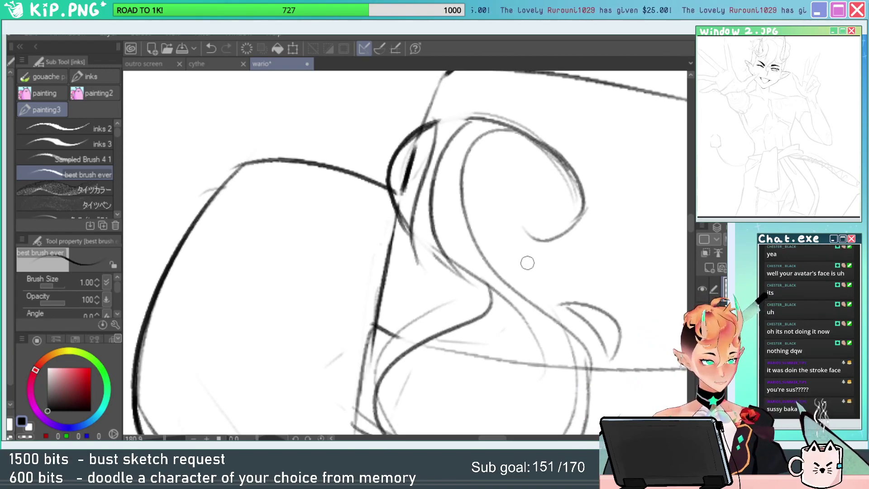
Erase the doubled line along the ornament's upper curve and ink that curve bolder down to the narrow waist.
{"action": "key", "text": "e"}
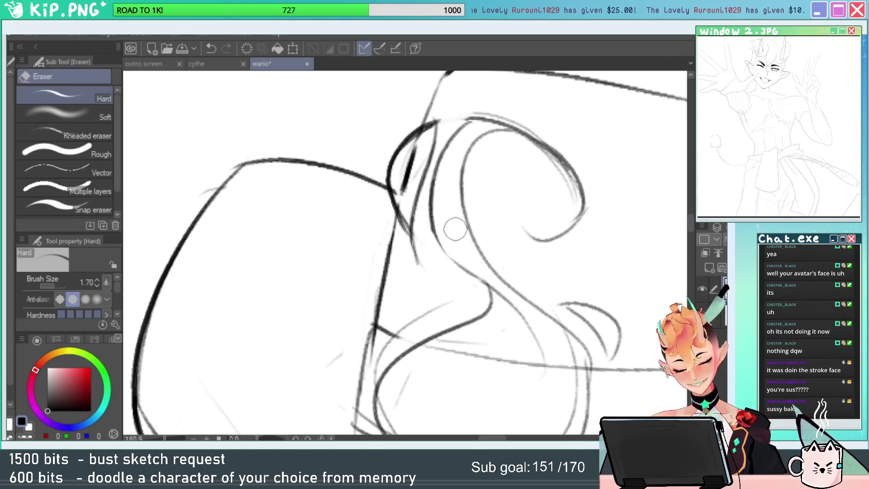
{"action": "key", "text": "p"}
{"action": "mouse_move", "coordinate": [434, 182]}
{"action": "left_mouse_down"}
{"action": "mouse_move", "coordinate": [432, 204]}
{"action": "mouse_move", "coordinate": [474, 275]}
{"action": "mouse_move", "coordinate": [436, 242]}
{"action": "left_mouse_up"}
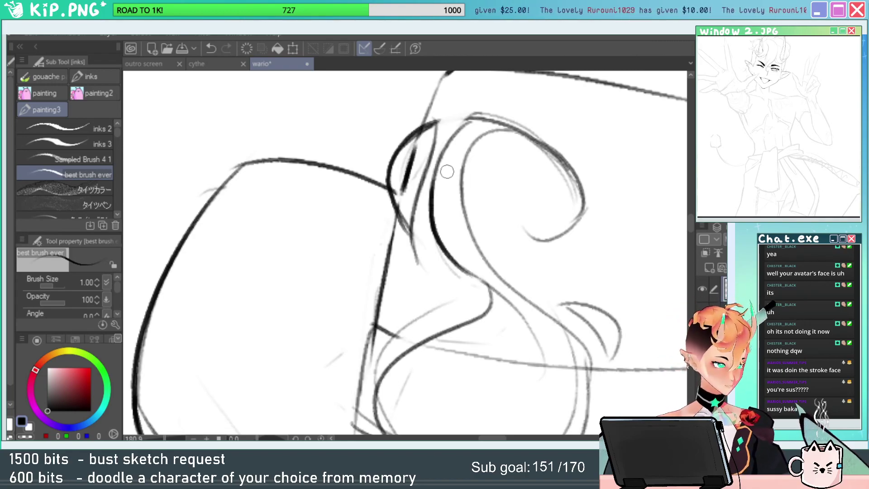
{"action": "key", "text": "slash"}
{"action": "left_click_drag", "start_coordinate": [554, 291], "coordinate": [556, 212]}
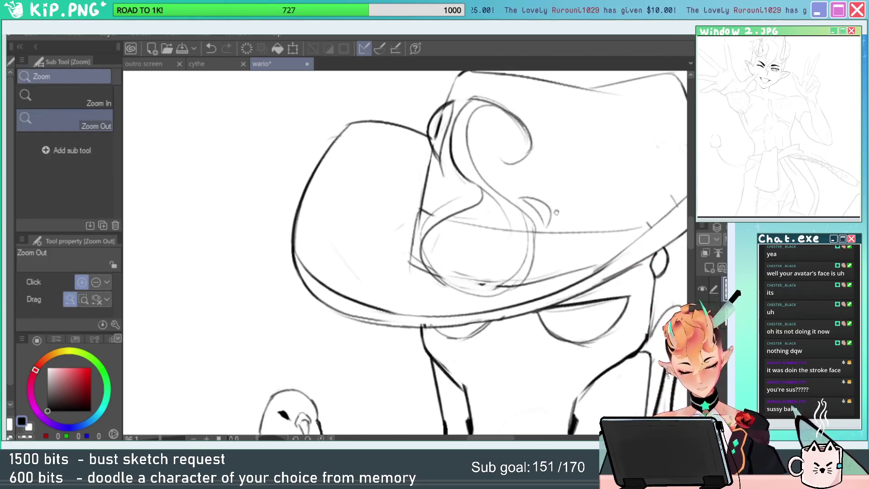
{"action": "left_click_drag", "start_coordinate": [494, 218], "coordinate": [537, 245]}
Erase the sketch lines crossing the ornament's lower loop and re-ink the side of the loop nearest the crown's edge.
{"action": "key", "text": "e"}
{"action": "left_click_drag", "start_coordinate": [420, 213], "coordinate": [413, 225]}
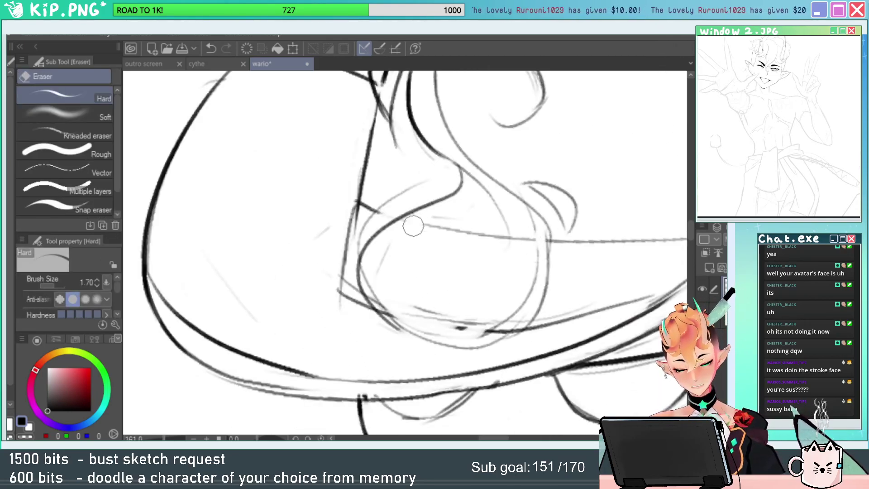
{"action": "key", "text": "p"}
{"action": "mouse_move", "coordinate": [368, 243]}
{"action": "left_mouse_down"}
{"action": "mouse_move", "coordinate": [358, 259]}
{"action": "mouse_move", "coordinate": [410, 340]}
{"action": "left_mouse_up"}
{"action": "key", "text": "ctrl+z"}
{"action": "left_click_drag", "start_coordinate": [490, 304], "coordinate": [488, 289]}
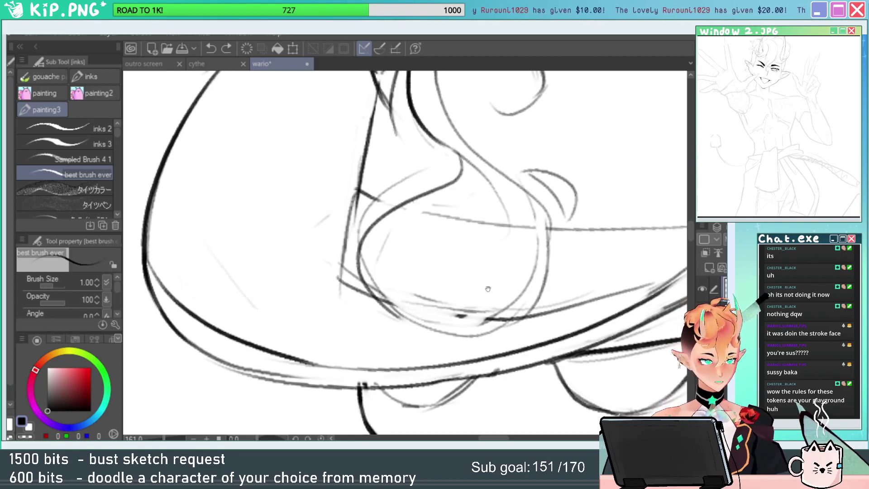
{"action": "key", "text": "e"}
{"action": "left_click_drag", "start_coordinate": [370, 266], "coordinate": [400, 317]}
{"action": "key", "text": "p"}
{"action": "mouse_move", "coordinate": [361, 259]}
{"action": "left_mouse_down"}
{"action": "mouse_move", "coordinate": [425, 308]}
{"action": "mouse_move", "coordinate": [443, 336]}
{"action": "left_mouse_up"}
Darken the crown's side edge from the hatband line down to the brim.
{"action": "left_click_drag", "start_coordinate": [360, 181], "coordinate": [344, 275]}
{"action": "key", "text": "ctrl+z"}
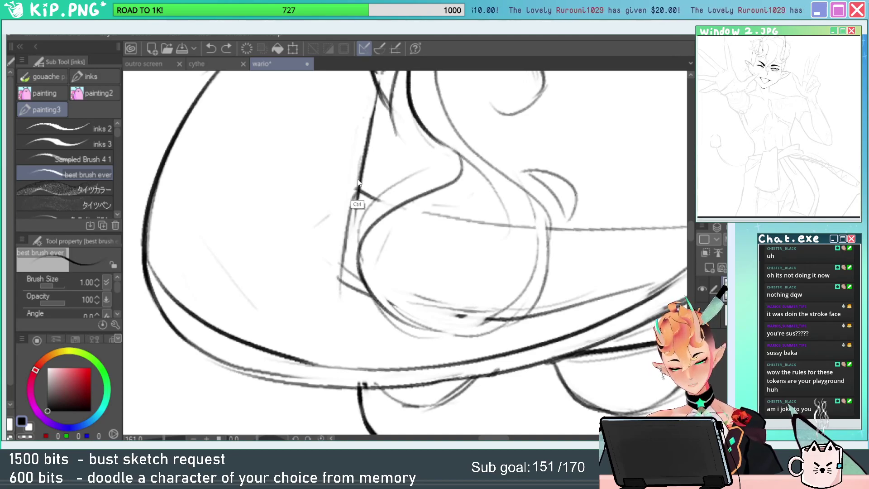
{"action": "left_click_drag", "start_coordinate": [361, 174], "coordinate": [345, 265]}
Erase the rough lower hatband line and redraw both the lower and upper band lines across the ornament's loop.
{"action": "key", "text": "e"}
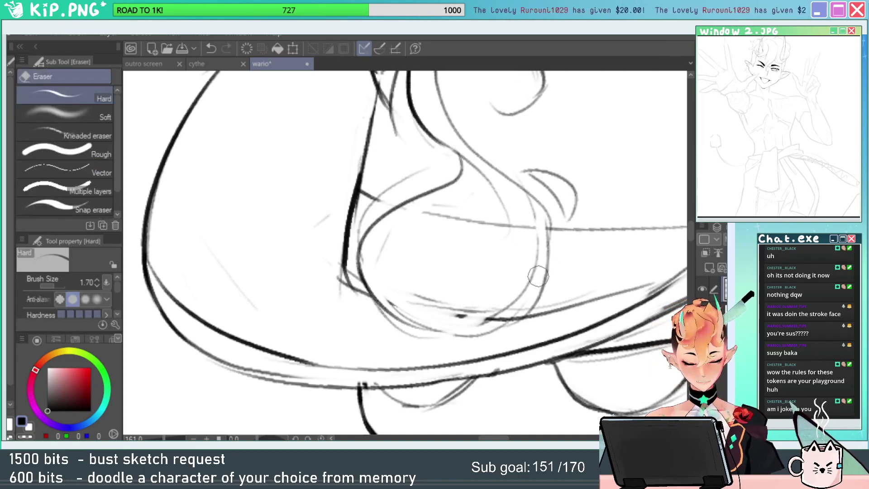
{"action": "left_click_drag", "start_coordinate": [476, 325], "coordinate": [448, 304]}
{"action": "key", "text": "p"}
{"action": "left_click_drag", "start_coordinate": [378, 289], "coordinate": [480, 315]}
{"action": "key", "text": "ctrl+z"}
{"action": "key", "text": "r"}
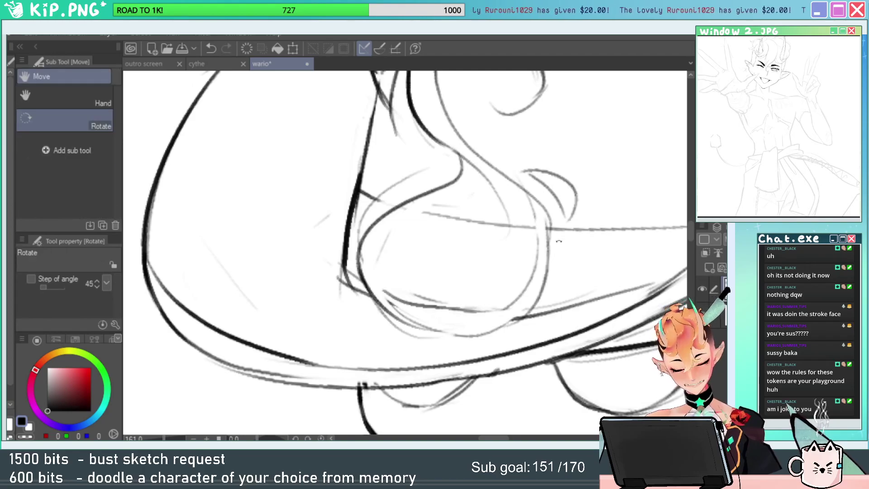
{"action": "left_click_drag", "start_coordinate": [557, 237], "coordinate": [447, 315]}
{"action": "key", "text": "w"}
{"action": "key", "text": "e"}
{"action": "key", "text": "p"}
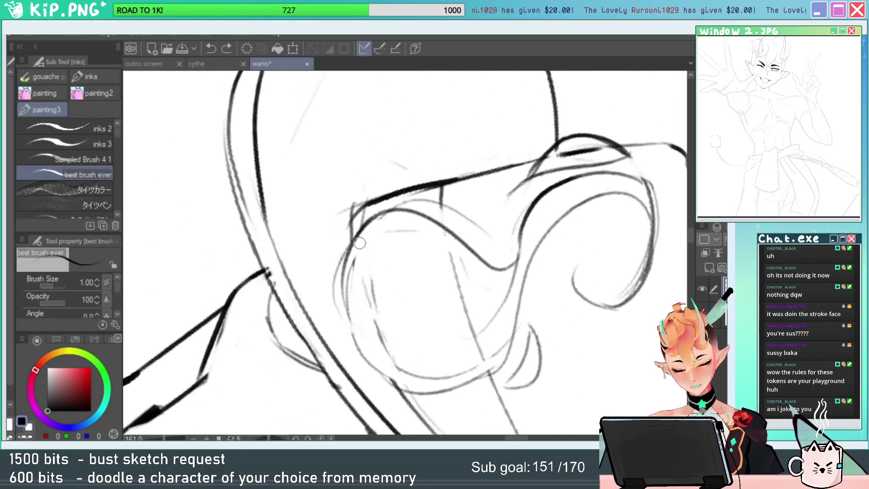
{"action": "mouse_move", "coordinate": [360, 242]}
{"action": "left_mouse_down"}
{"action": "mouse_move", "coordinate": [369, 326]}
{"action": "mouse_move", "coordinate": [408, 377]}
{"action": "left_mouse_up"}
{"action": "key", "text": "ctrl+z"}
{"action": "left_click_drag", "start_coordinate": [361, 240], "coordinate": [392, 375]}
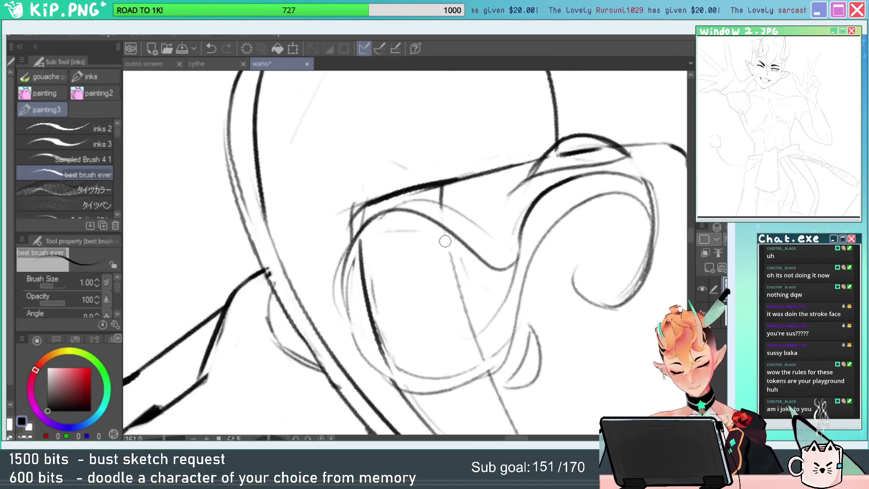
{"action": "left_click_drag", "start_coordinate": [444, 241], "coordinate": [483, 359]}
Strengthen the outer outline of the ornament's lower loop on the side facing the middle of the hat.
{"action": "key", "text": "r"}
{"action": "mouse_move", "coordinate": [498, 346]}
{"action": "left_mouse_down"}
{"action": "mouse_move", "coordinate": [534, 281]}
{"action": "mouse_move", "coordinate": [475, 145]}
{"action": "left_mouse_up"}
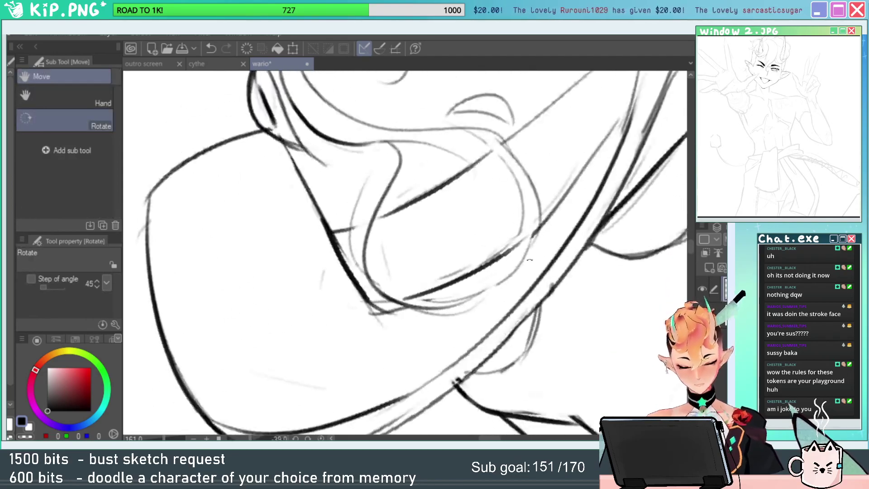
{"action": "key", "text": "p"}
{"action": "mouse_move", "coordinate": [485, 297]}
{"action": "left_mouse_down"}
{"action": "mouse_move", "coordinate": [518, 265]}
{"action": "mouse_move", "coordinate": [517, 181]}
{"action": "left_mouse_up"}
{"action": "key", "text": "slash"}
{"action": "left_click_drag", "start_coordinate": [560, 289], "coordinate": [471, 294]}
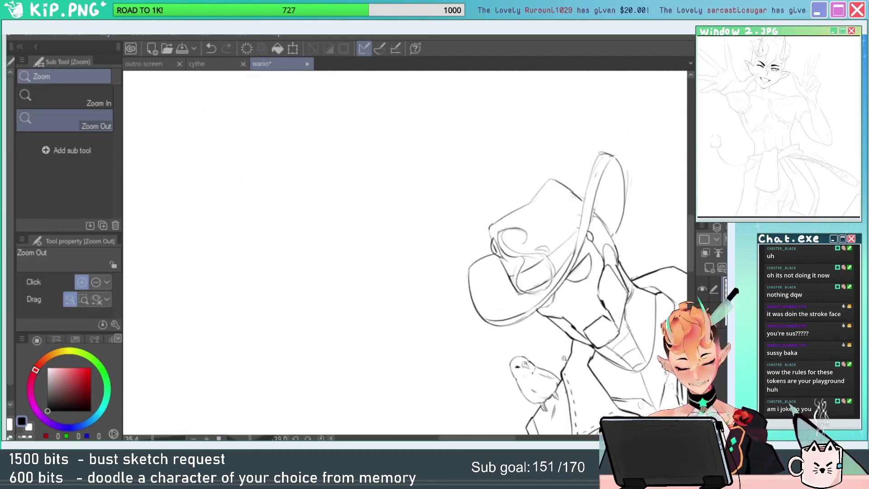
Reset the canvas rotation and thicken the crown's front top corner and the dent in its top edge.
{"action": "left_click", "coordinate": [320, 438]}
{"action": "left_click_drag", "start_coordinate": [579, 321], "coordinate": [548, 294]}
{"action": "left_click_drag", "start_coordinate": [496, 274], "coordinate": [589, 266]}
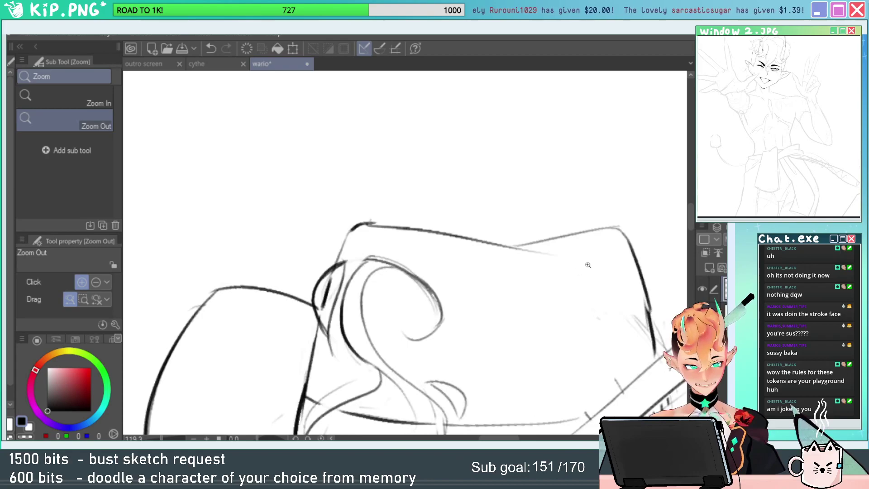
{"action": "key", "text": "p"}
{"action": "left_click_drag", "start_coordinate": [374, 226], "coordinate": [349, 233]}
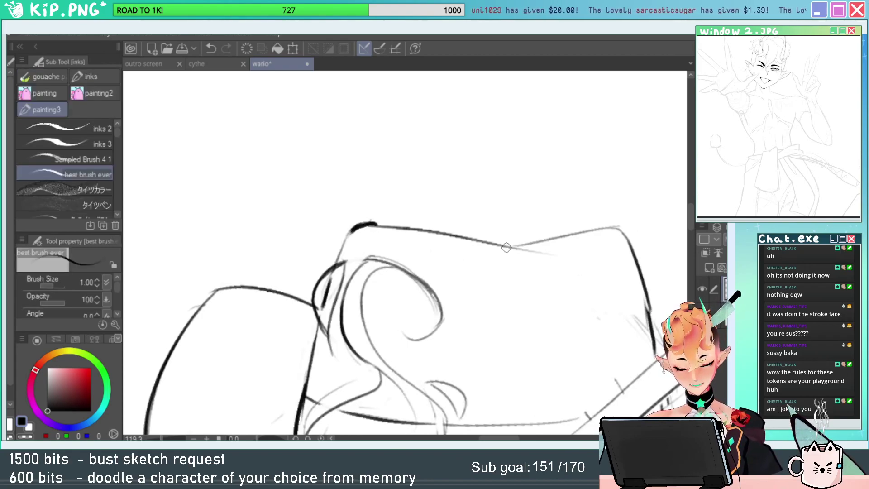
{"action": "left_click_drag", "start_coordinate": [505, 247], "coordinate": [563, 237]}
Tidy the lines where the far side of the crown meets the brim.
{"action": "key", "text": "ctrl+alt+space"}
{"action": "left_click_drag", "start_coordinate": [628, 263], "coordinate": [584, 265]}
{"action": "mouse_move", "coordinate": [634, 317]}
{"action": "left_mouse_down"}
{"action": "mouse_move", "coordinate": [612, 305]}
{"action": "mouse_move", "coordinate": [554, 225]}
{"action": "mouse_move", "coordinate": [640, 236]}
{"action": "left_mouse_up"}
{"action": "key", "text": "e"}
{"action": "left_click_drag", "start_coordinate": [565, 224], "coordinate": [546, 210]}
{"action": "key", "text": "p"}
{"action": "key", "text": "e"}
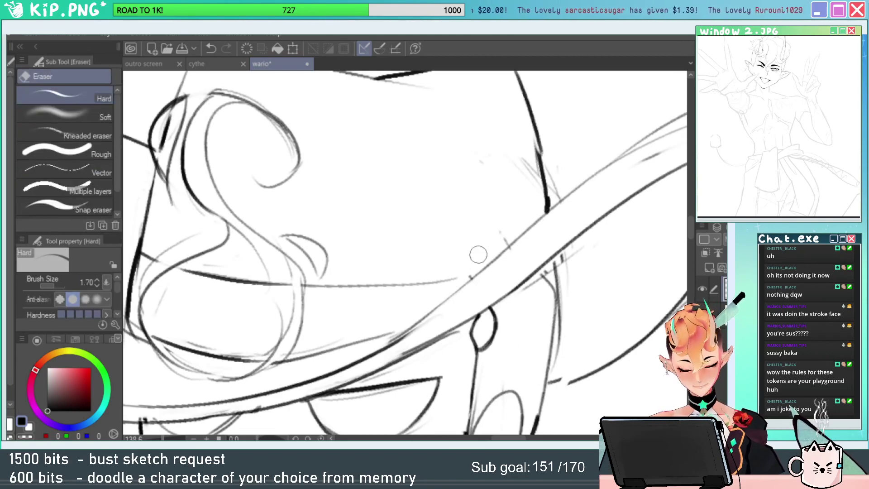
Clean up the overlapping sketch lines at the raised tip of the far brim.
{"action": "key", "text": "alt+space"}
{"action": "left_click_drag", "start_coordinate": [541, 270], "coordinate": [498, 270]}
{"action": "left_click_drag", "start_coordinate": [633, 253], "coordinate": [668, 251]}
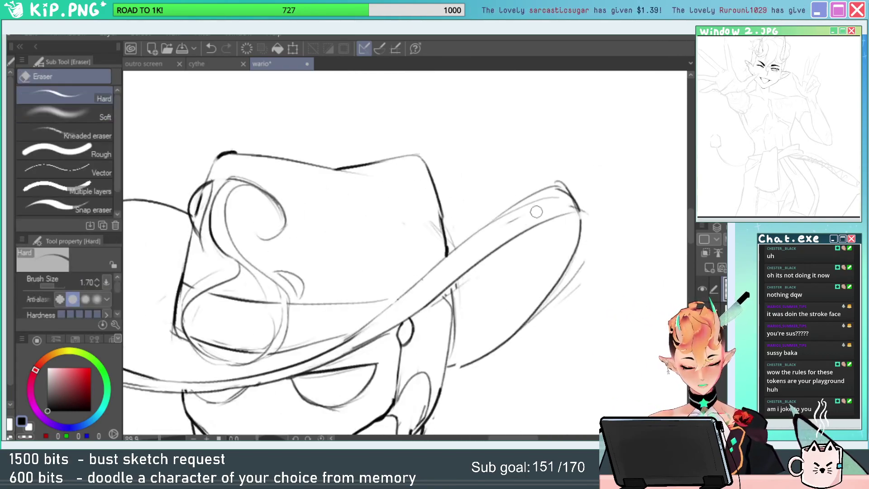
{"action": "mouse_move", "coordinate": [571, 181]}
{"action": "left_mouse_down"}
{"action": "mouse_move", "coordinate": [552, 179]}
{"action": "mouse_move", "coordinate": [572, 193]}
{"action": "left_mouse_up"}
{"action": "key", "text": "p"}
{"action": "key", "text": "alt+space"}
{"action": "mouse_move", "coordinate": [574, 258]}
{"action": "left_mouse_down"}
{"action": "mouse_move", "coordinate": [552, 259]}
{"action": "mouse_move", "coordinate": [610, 221]}
{"action": "left_mouse_up"}
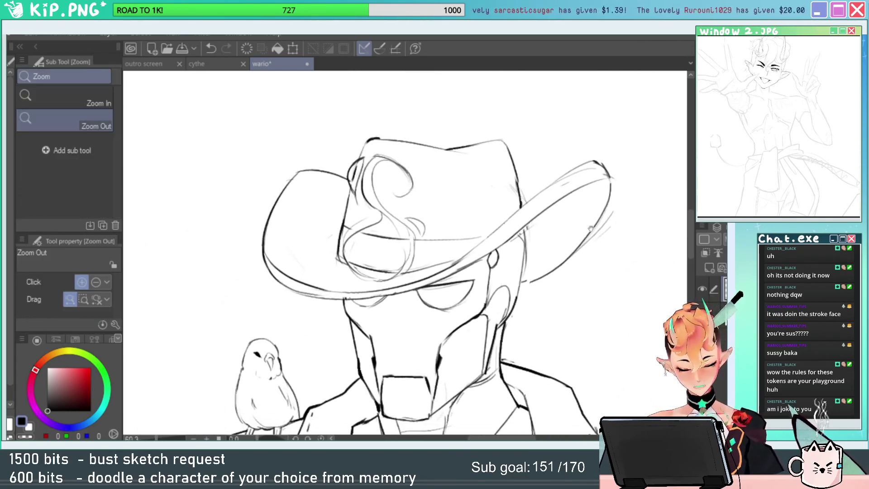
Clean up the lower edge of the far brim where it passes behind the head.
{"action": "left_click_drag", "start_coordinate": [525, 245], "coordinate": [571, 244]}
{"action": "key", "text": "e"}
{"action": "left_click_drag", "start_coordinate": [530, 285], "coordinate": [545, 276]}
{"action": "key", "text": "p"}
{"action": "key", "text": "ctrl+alt+space"}
{"action": "left_click", "coordinate": [622, 228]}
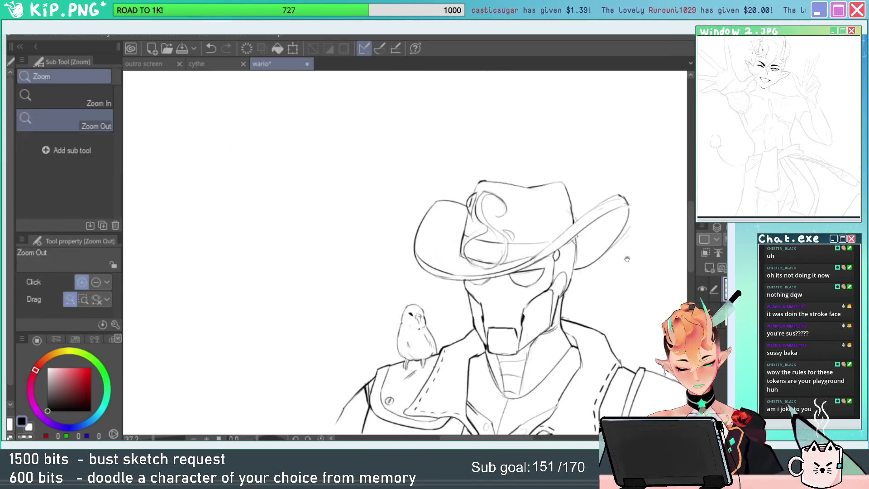
{"action": "left_click", "coordinate": [621, 231]}
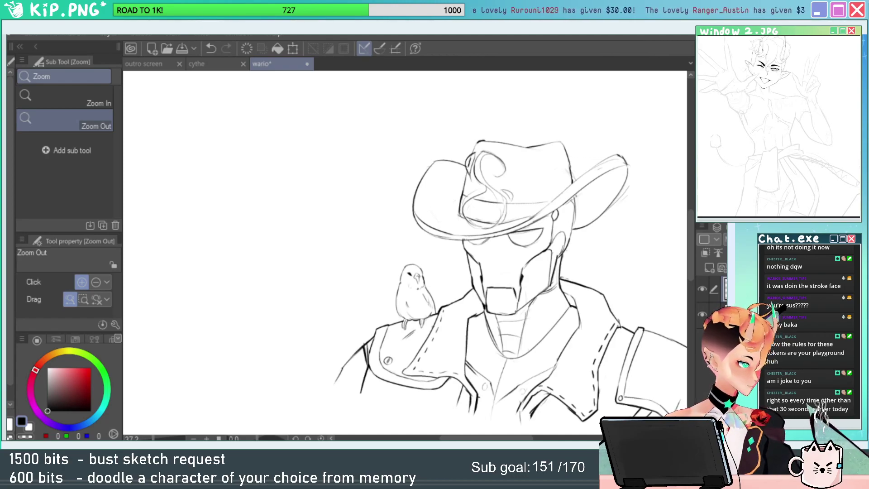
Thicken the outline at the back of the bird's head.
{"action": "mouse_move", "coordinate": [491, 311]}
{"action": "left_mouse_down"}
{"action": "mouse_move", "coordinate": [530, 336]}
{"action": "mouse_move", "coordinate": [496, 310]}
{"action": "mouse_move", "coordinate": [574, 289]}
{"action": "left_mouse_up"}
{"action": "left_click_drag", "start_coordinate": [451, 172], "coordinate": [424, 230]}
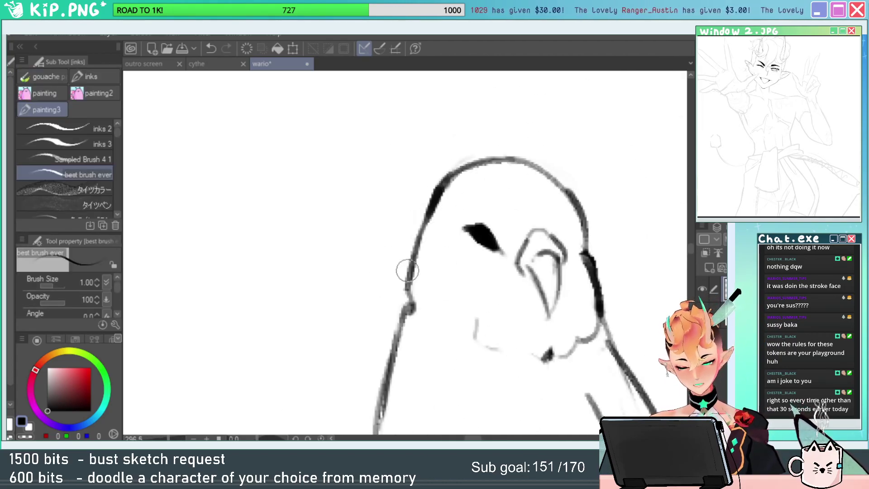
{"action": "key", "text": "ctrl+space"}
{"action": "left_click_drag", "start_coordinate": [521, 249], "coordinate": [471, 269]}
{"action": "key", "text": "e"}
{"action": "key", "text": "ctrl+z"}
Thicken the toe edges of the bird's foot nearest the collar.
{"action": "key", "text": "ctrl+space"}
{"action": "mouse_move", "coordinate": [565, 272]}
{"action": "left_mouse_down"}
{"action": "mouse_move", "coordinate": [524, 242]}
{"action": "mouse_move", "coordinate": [516, 211]}
{"action": "left_mouse_up"}
{"action": "left_click_drag", "start_coordinate": [474, 312], "coordinate": [540, 310]}
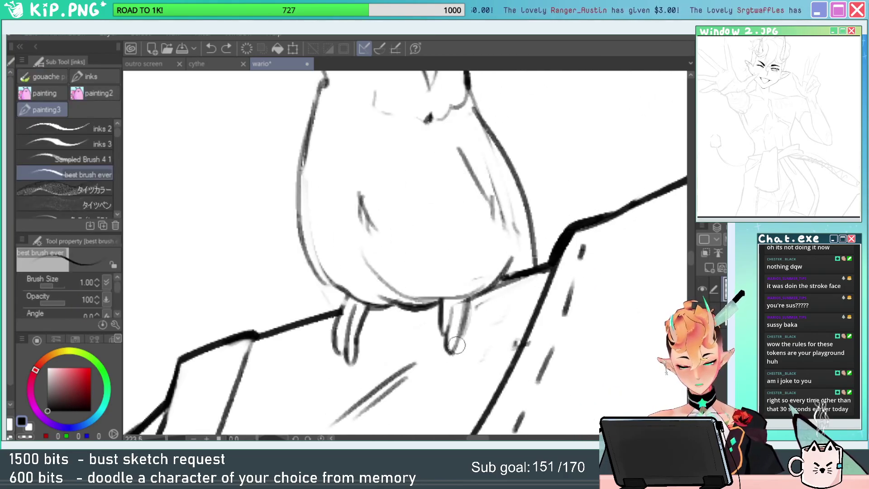
{"action": "left_click_drag", "start_coordinate": [471, 296], "coordinate": [450, 359]}
{"action": "key", "text": "ctrl+space"}
{"action": "left_click_drag", "start_coordinate": [547, 295], "coordinate": [490, 318]}
{"action": "left_click_drag", "start_coordinate": [615, 325], "coordinate": [451, 310]}
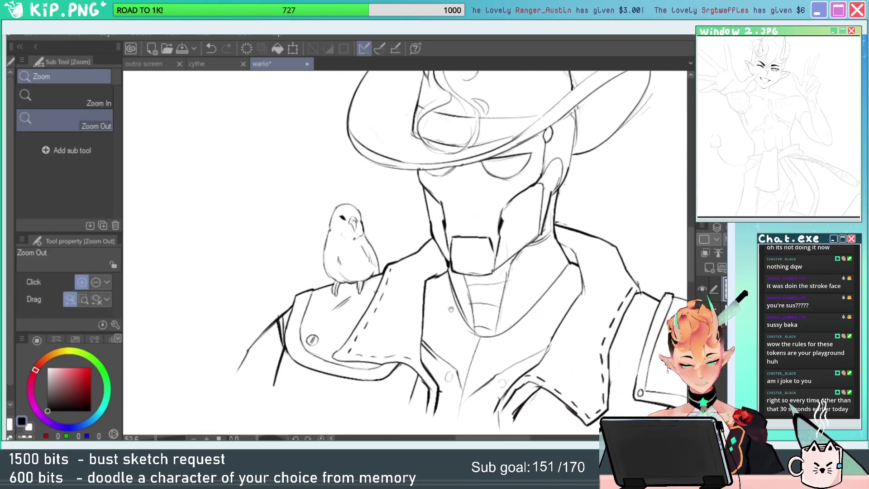
Thicken the outline at the notch where the bird's head meets its back.
{"action": "scroll", "coordinate": [314, 275], "scroll_direction": "up", "scroll_amount": 5}
{"action": "key", "text": "b"}
{"action": "mouse_move", "coordinate": [366, 126]}
{"action": "left_mouse_down"}
{"action": "mouse_move", "coordinate": [373, 258]}
{"action": "mouse_move", "coordinate": [400, 286]}
{"action": "left_mouse_up"}
{"action": "key", "text": "ctrl+space"}
{"action": "left_click_drag", "start_coordinate": [428, 229], "coordinate": [405, 244]}
{"action": "left_click_drag", "start_coordinate": [440, 168], "coordinate": [423, 264]}
{"action": "scroll", "coordinate": [424, 263], "scroll_direction": "up", "scroll_amount": 2}
{"action": "key", "text": "b"}
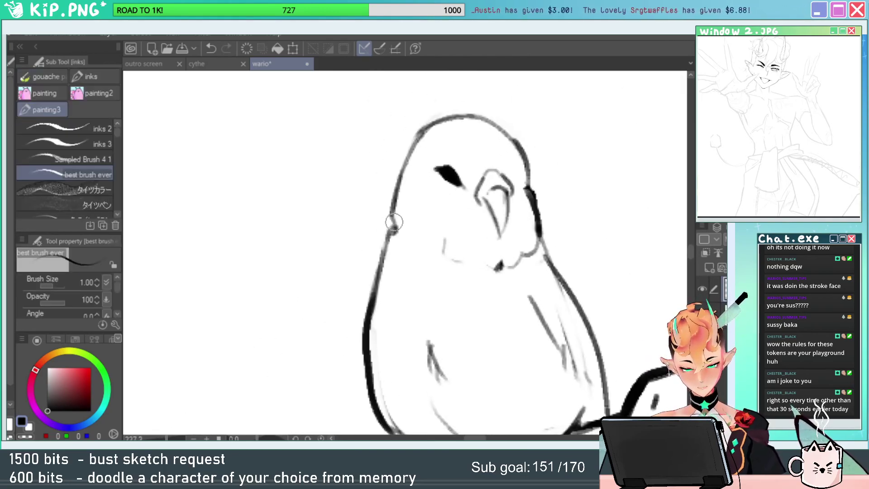
{"action": "left_click_drag", "start_coordinate": [398, 216], "coordinate": [377, 280]}
{"action": "left_click_drag", "start_coordinate": [488, 120], "coordinate": [530, 175]}
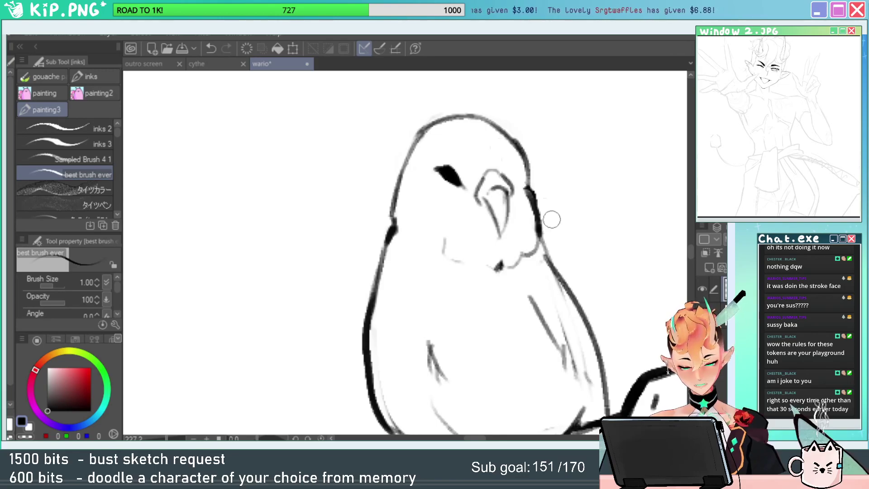
Erase the stray sketch lines at the jacket's shoulder corner, where the stitched edge meets the sleeve seam.
{"action": "key", "text": "ctrl+space"}
{"action": "left_click_drag", "start_coordinate": [571, 272], "coordinate": [512, 271]}
{"action": "mouse_move", "coordinate": [679, 344]}
{"action": "left_mouse_down"}
{"action": "mouse_move", "coordinate": [640, 326]}
{"action": "mouse_move", "coordinate": [541, 231]}
{"action": "left_mouse_up"}
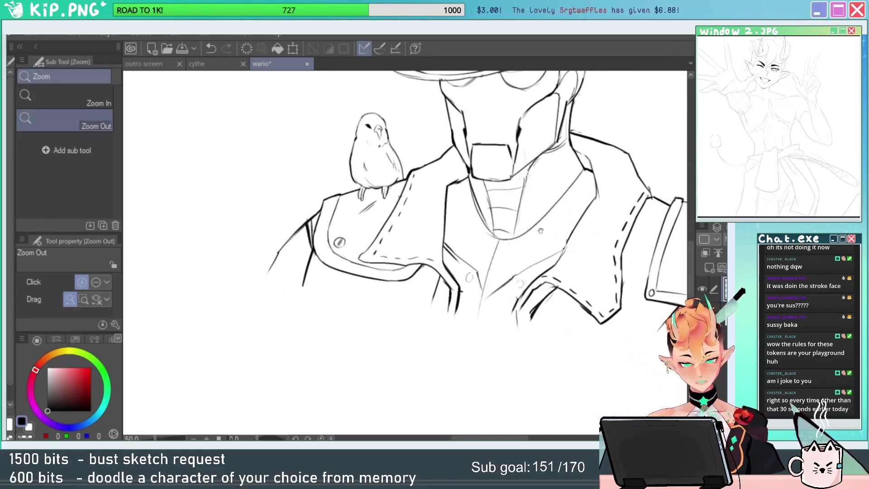
{"action": "scroll", "coordinate": [515, 193], "scroll_direction": "down", "scroll_amount": 1}
{"action": "scroll", "coordinate": [515, 194], "scroll_direction": "up", "scroll_amount": 3}
{"action": "key", "text": "b"}
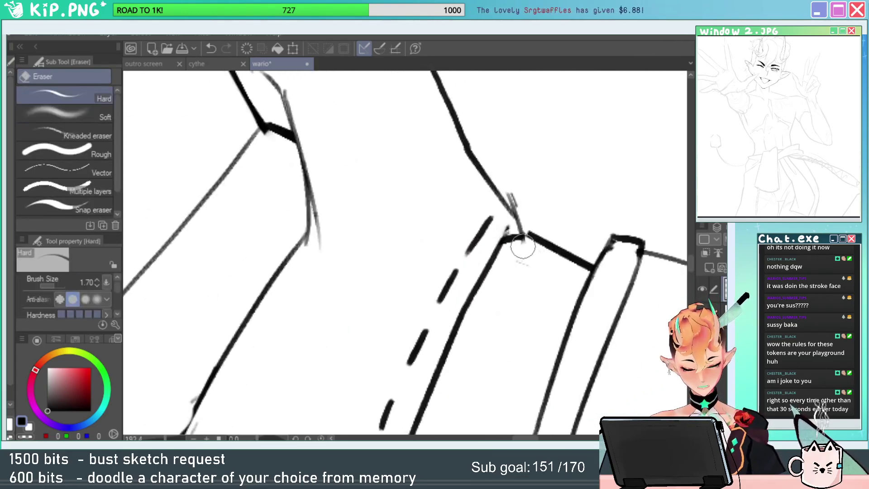
{"action": "key", "text": "e"}
{"action": "mouse_move", "coordinate": [511, 192]}
{"action": "left_mouse_down"}
{"action": "mouse_move", "coordinate": [534, 219]}
{"action": "mouse_move", "coordinate": [526, 235]}
{"action": "mouse_move", "coordinate": [549, 217]}
{"action": "left_mouse_up"}
{"action": "key", "text": "b"}
Extend the jacket fold beside the stitched lapel with a short line trailing downward.
{"action": "key", "text": "ctrl+space"}
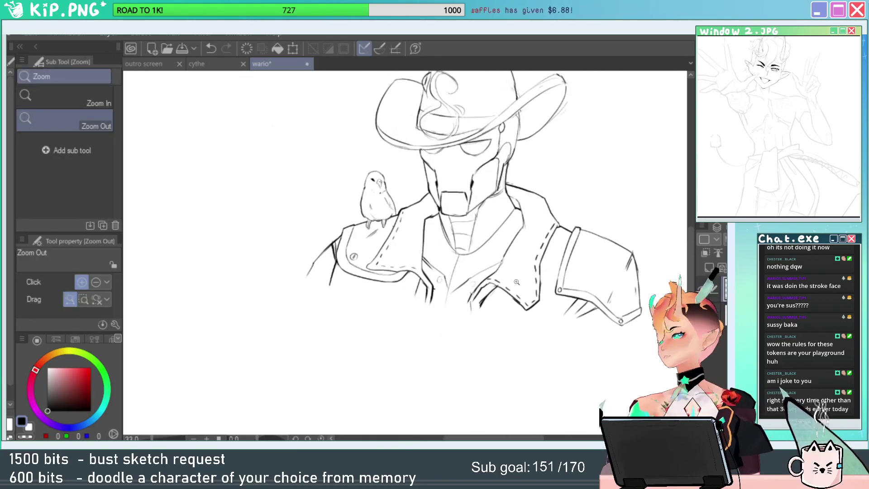
{"action": "left_click_drag", "start_coordinate": [481, 290], "coordinate": [503, 299]}
{"action": "key", "text": "b"}
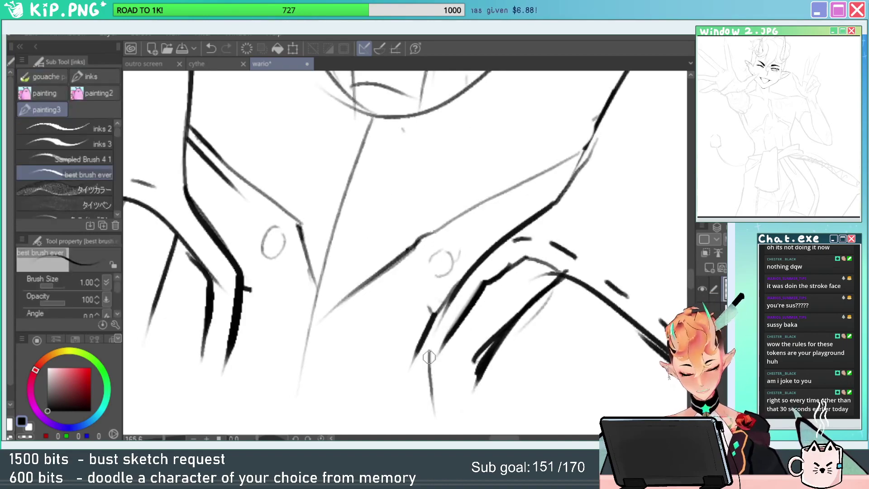
{"action": "left_click_drag", "start_coordinate": [421, 343], "coordinate": [434, 400]}
{"action": "key", "text": "e"}
{"action": "key", "text": "slash"}
{"action": "scroll", "coordinate": [422, 414], "scroll_direction": "down", "scroll_amount": 2}
Join the shirt collar lines at the point of the V and tidy the seam line running down from it.
{"action": "key", "text": "b"}
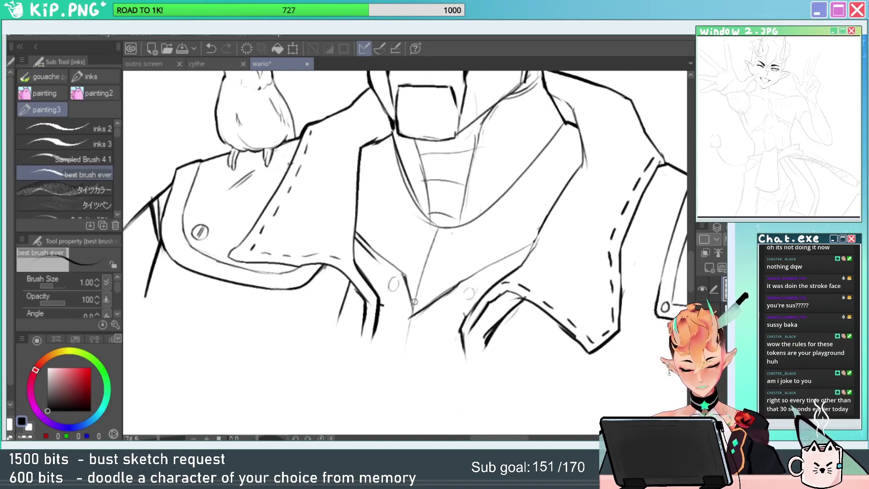
{"action": "key", "text": "slash"}
{"action": "key", "text": "e"}
{"action": "left_click_drag", "start_coordinate": [411, 319], "coordinate": [403, 365]}
{"action": "key", "text": "b"}
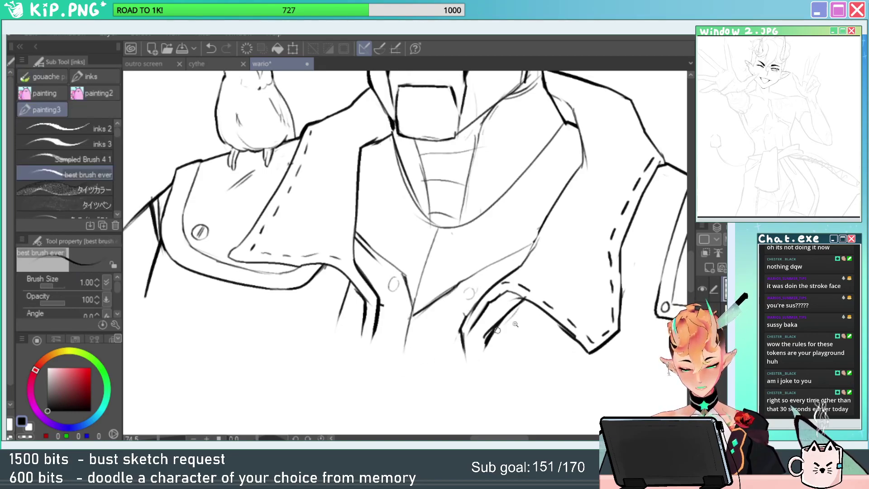
Shade both sides of the neck beneath the mask with fine diagonal hatching, leaving the central plates white.
{"action": "key", "text": "slash"}
{"action": "left_click_drag", "start_coordinate": [581, 257], "coordinate": [528, 326]}
{"action": "key", "text": "b"}
{"action": "key", "text": "e"}
{"action": "key", "text": "b"}
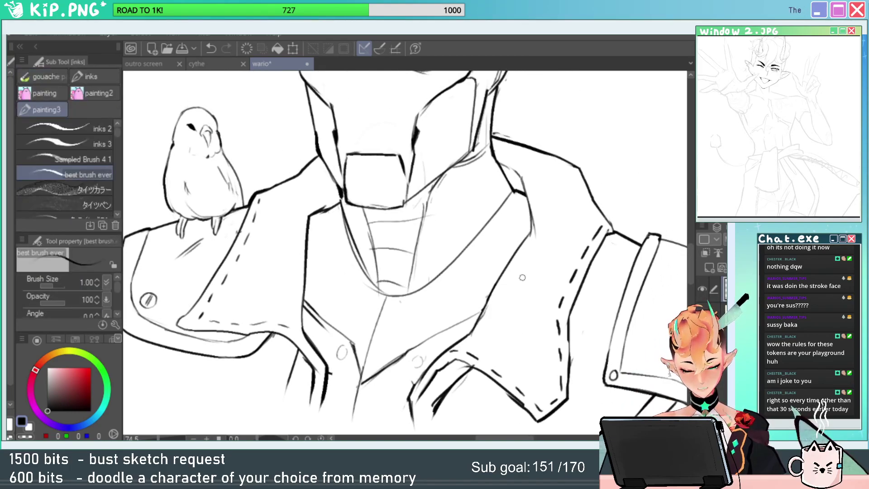
{"action": "key", "text": "slash"}
{"action": "left_click_drag", "start_coordinate": [552, 195], "coordinate": [538, 233]}
{"action": "key", "text": "b"}
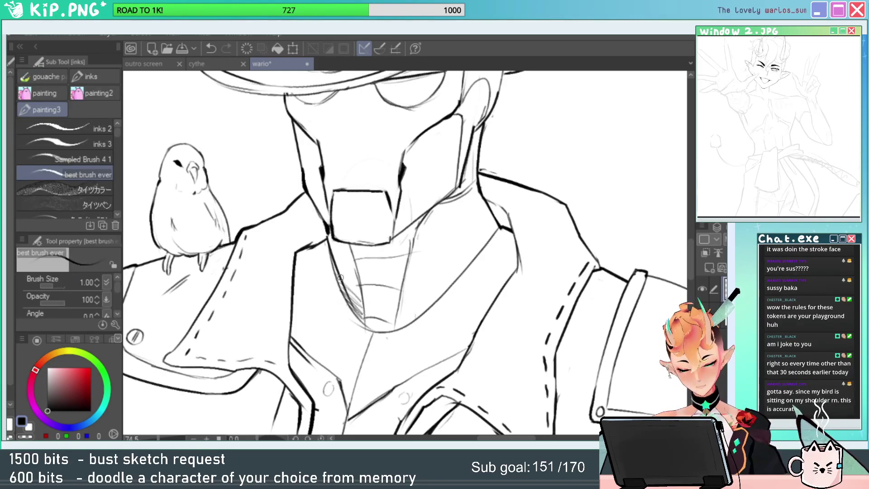
{"action": "left_click_drag", "start_coordinate": [355, 277], "coordinate": [331, 238]}
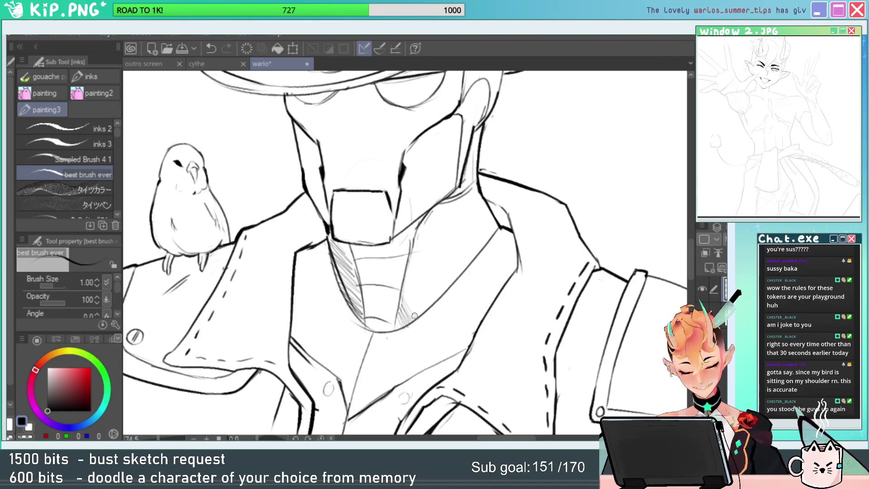
{"action": "left_click_drag", "start_coordinate": [414, 315], "coordinate": [408, 281]}
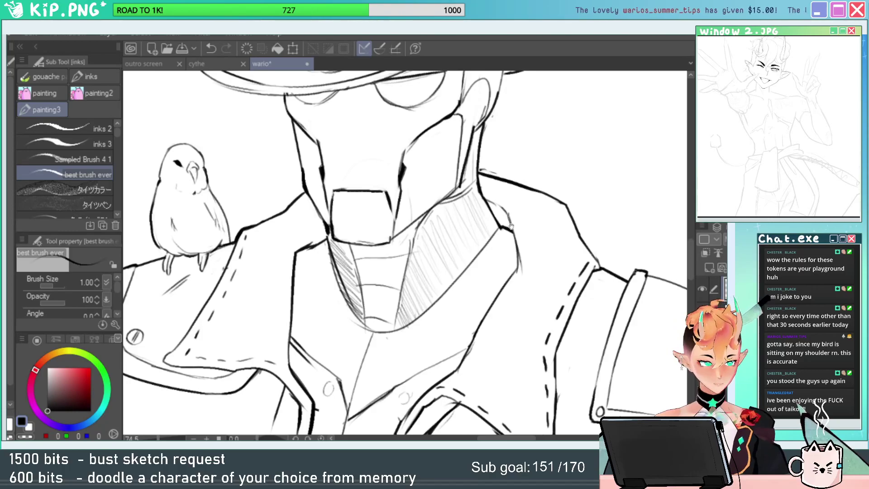
Redraw the lower edge of the hat's near brim above the mask as a darker, smoother line, rotating the canvas for it.
{"action": "left_click_drag", "start_coordinate": [510, 225], "coordinate": [522, 314]}
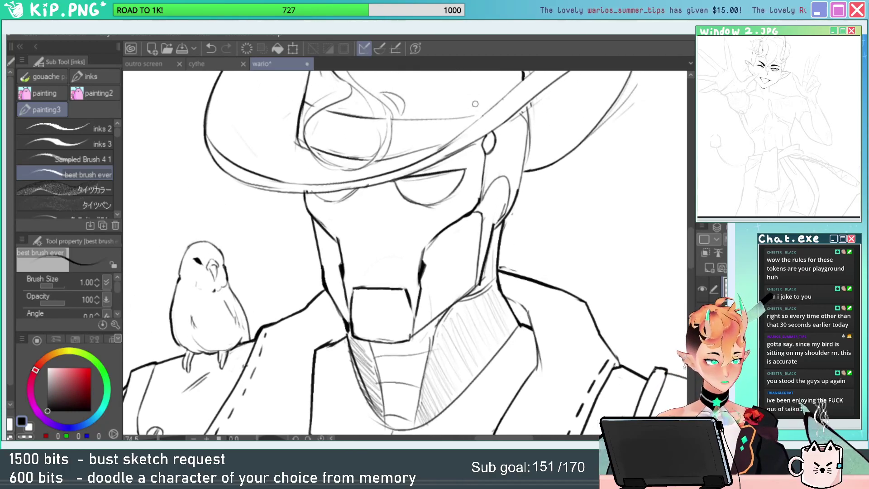
{"action": "left_click_drag", "start_coordinate": [495, 227], "coordinate": [486, 234]}
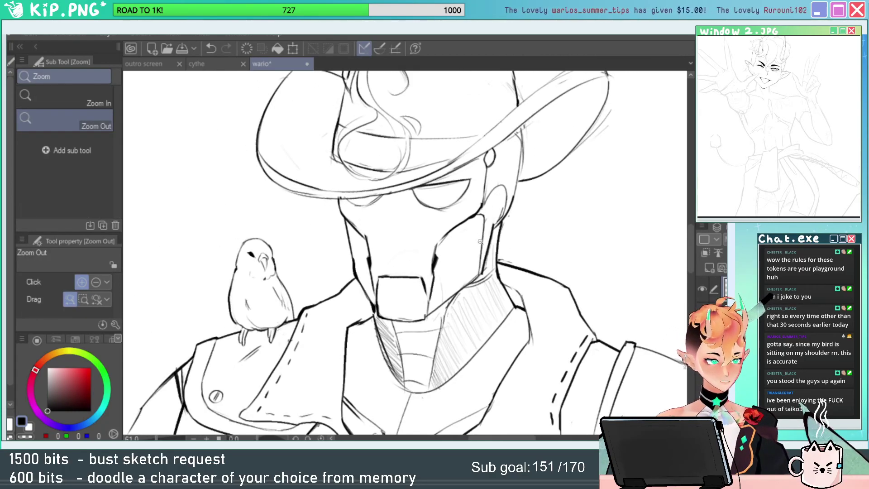
{"action": "left_click", "coordinate": [512, 243]}
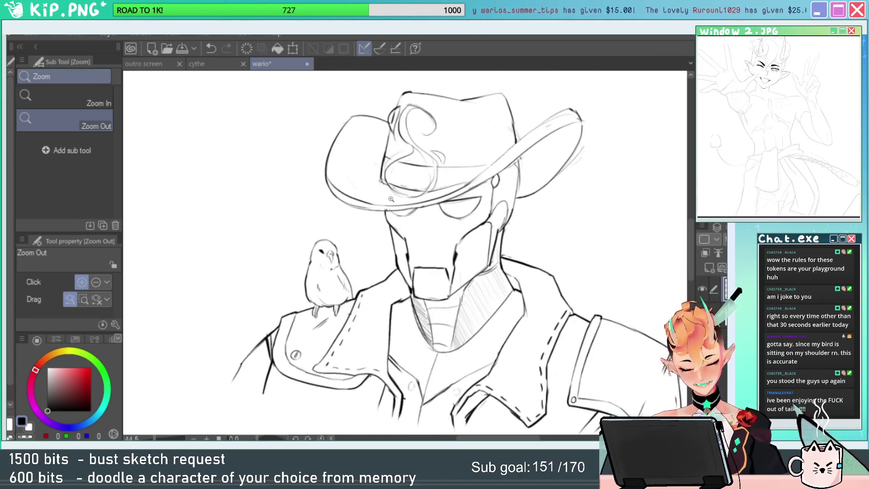
{"action": "left_click_drag", "start_coordinate": [391, 199], "coordinate": [457, 199]}
{"action": "left_click_drag", "start_coordinate": [368, 256], "coordinate": [416, 208]}
{"action": "left_click_drag", "start_coordinate": [418, 276], "coordinate": [389, 276]}
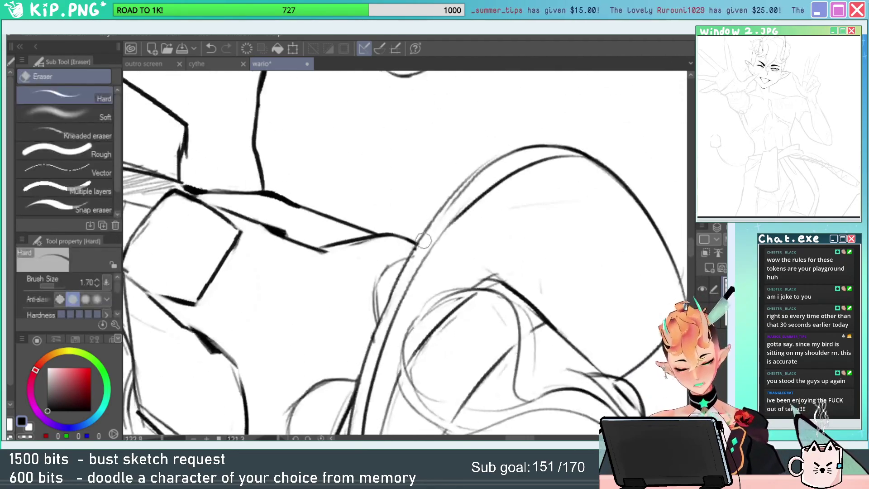
{"action": "key", "text": "ctrl+z"}
{"action": "key", "text": "p"}
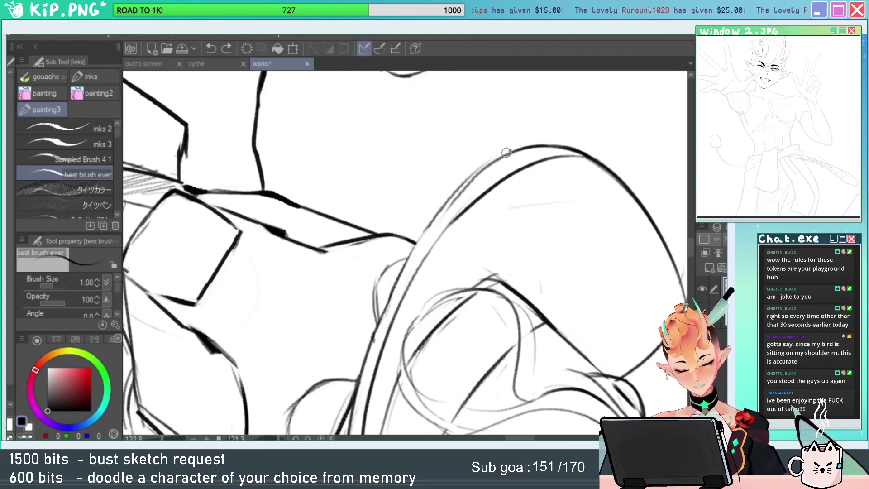
{"action": "key", "text": "ctrl+z"}
{"action": "left_click_drag", "start_coordinate": [506, 152], "coordinate": [353, 369]}
{"action": "key", "text": "ctrl+z"}
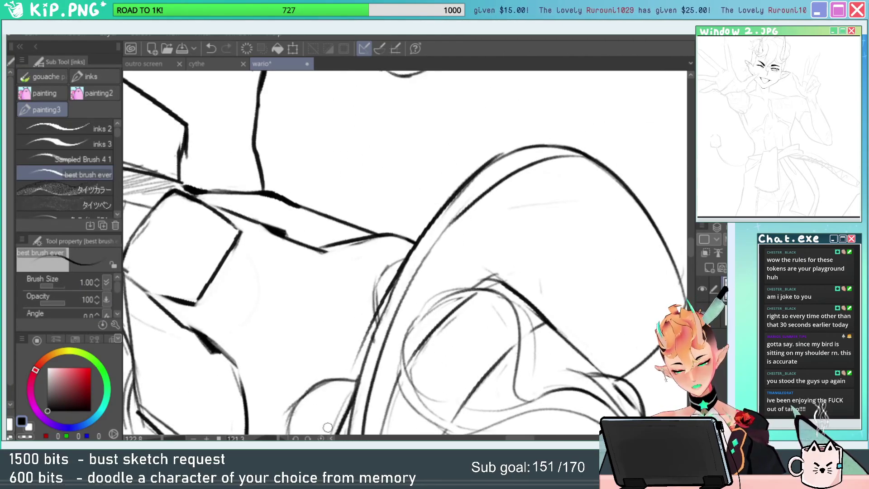
{"action": "key", "text": "ctrl+z"}
{"action": "left_click_drag", "start_coordinate": [509, 150], "coordinate": [360, 377]}
Reset the canvas rotation, darken the curve of the eye on the bird's side under the brim, and erase the stray mark inside it.
{"action": "key", "text": "ctrl+space"}
{"action": "left_click_drag", "start_coordinate": [503, 233], "coordinate": [452, 253]}
{"action": "left_click_drag", "start_coordinate": [490, 311], "coordinate": [510, 281]}
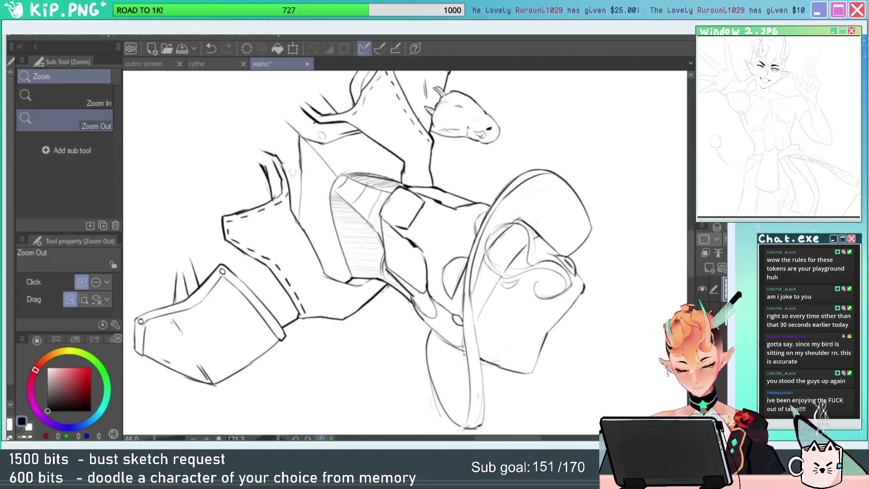
{"action": "left_click", "coordinate": [321, 438]}
{"action": "left_click_drag", "start_coordinate": [432, 220], "coordinate": [634, 206]}
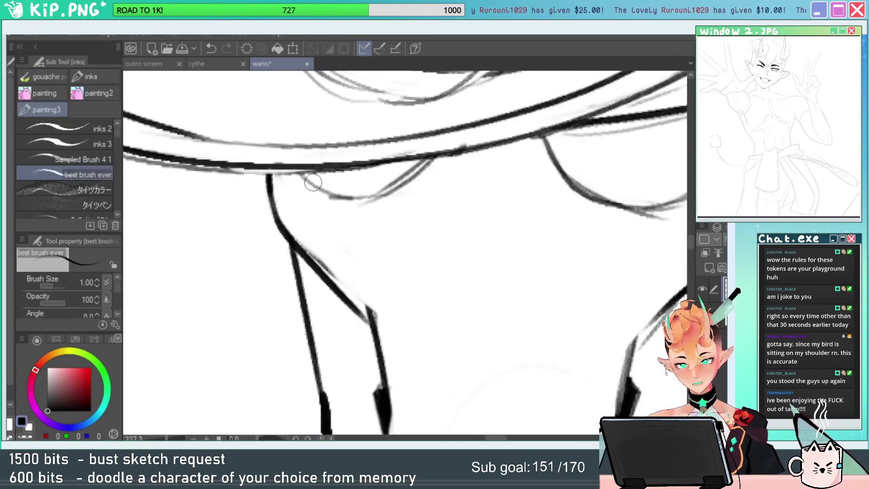
{"action": "left_click_drag", "start_coordinate": [292, 176], "coordinate": [385, 204]}
{"action": "key", "text": "ctrl+z"}
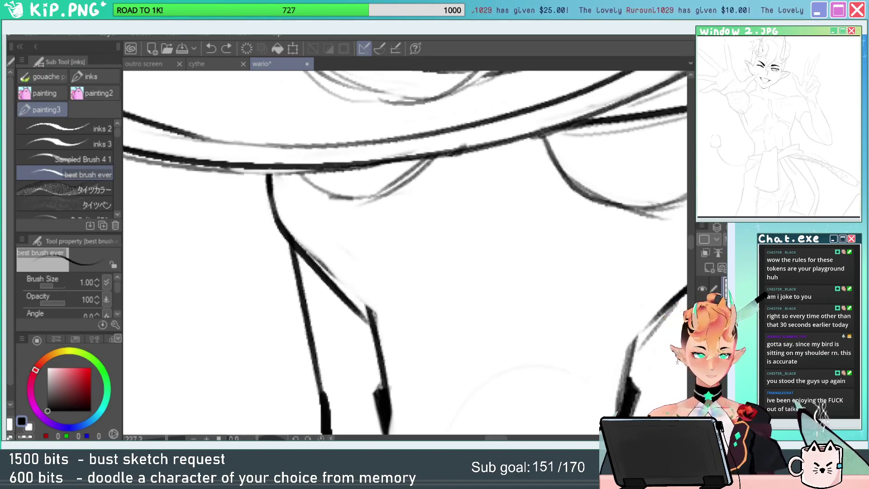
{"action": "left_click_drag", "start_coordinate": [299, 170], "coordinate": [375, 198]}
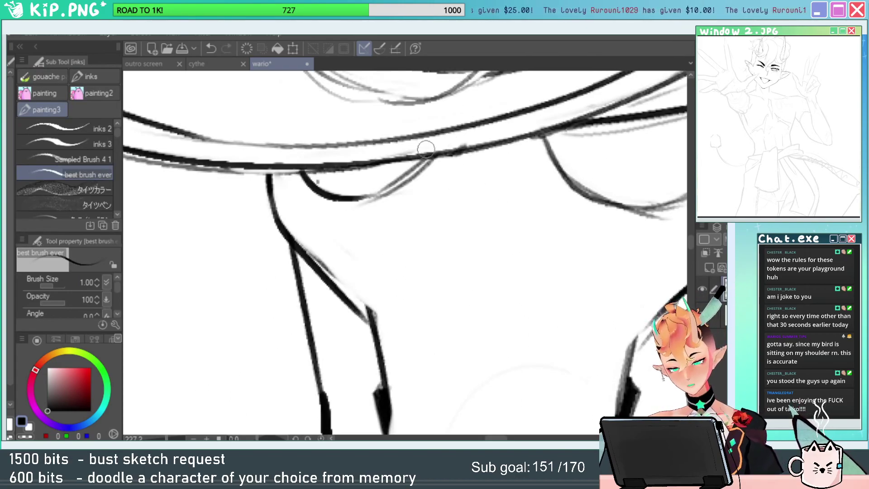
{"action": "key", "text": "e"}
{"action": "left_click_drag", "start_coordinate": [323, 177], "coordinate": [314, 182]}
Erase the rough inner edge line of the hat's raised far brim.
{"action": "key", "text": "ctrl+space"}
{"action": "left_click_drag", "start_coordinate": [453, 217], "coordinate": [398, 221]}
{"action": "left_click_drag", "start_coordinate": [561, 188], "coordinate": [595, 208]}
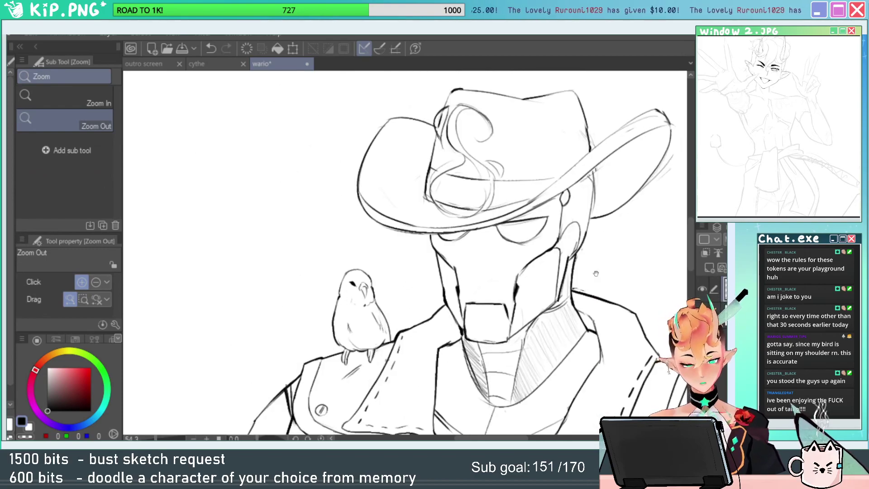
{"action": "left_click_drag", "start_coordinate": [509, 220], "coordinate": [605, 232]}
{"action": "mouse_move", "coordinate": [633, 206]}
{"action": "left_mouse_down"}
{"action": "mouse_move", "coordinate": [646, 206]}
{"action": "mouse_move", "coordinate": [628, 222]}
{"action": "left_mouse_up"}
{"action": "key", "text": "p"}
{"action": "key", "text": "space"}
{"action": "left_click_drag", "start_coordinate": [682, 193], "coordinate": [581, 233]}
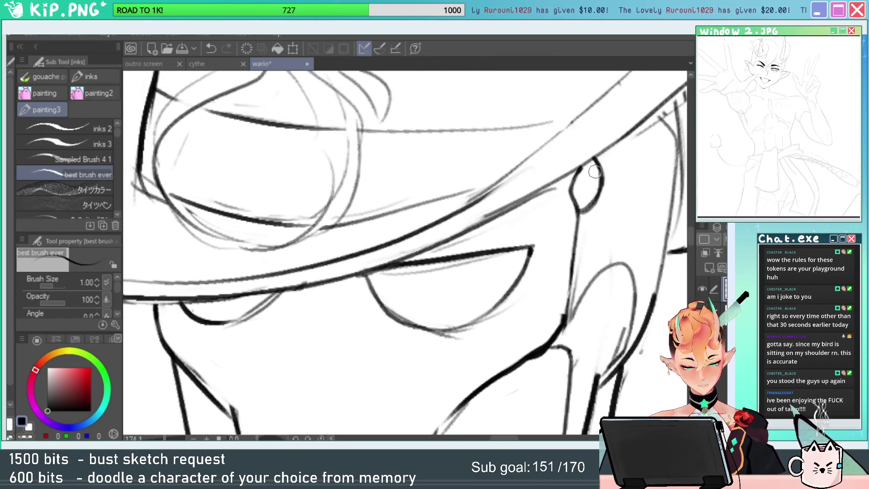
{"action": "key", "text": "ctrl+space"}
{"action": "mouse_move", "coordinate": [595, 171]}
{"action": "left_mouse_down"}
{"action": "mouse_move", "coordinate": [579, 201]}
{"action": "mouse_move", "coordinate": [527, 197]}
{"action": "mouse_move", "coordinate": [624, 175]}
{"action": "mouse_move", "coordinate": [686, 190]}
{"action": "left_mouse_up"}
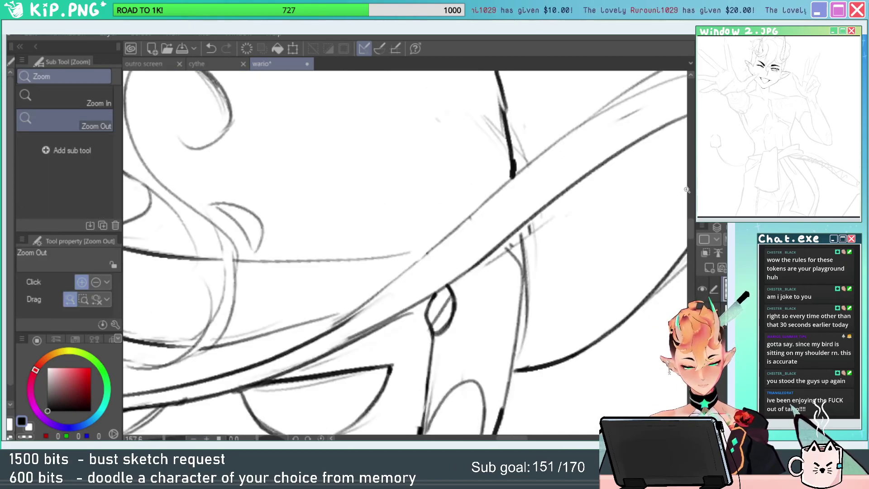
{"action": "key", "text": "e"}
{"action": "key", "text": "space"}
{"action": "mouse_move", "coordinate": [597, 225]}
{"action": "left_mouse_down"}
{"action": "mouse_move", "coordinate": [556, 232]}
{"action": "mouse_move", "coordinate": [462, 291]}
{"action": "left_mouse_up"}
{"action": "left_click_drag", "start_coordinate": [605, 165], "coordinate": [405, 276]}
Redraw the inner edge of the raised far brim as one clean line curving up to the tip.
{"action": "key", "text": "p"}
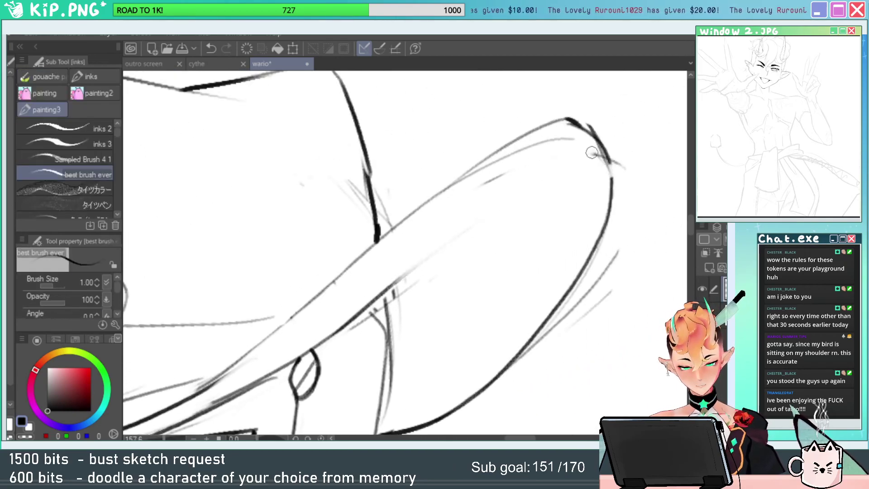
{"action": "left_click_drag", "start_coordinate": [597, 155], "coordinate": [413, 270]}
{"action": "mouse_move", "coordinate": [598, 145]}
{"action": "left_mouse_down"}
{"action": "mouse_move", "coordinate": [614, 208]}
{"action": "mouse_move", "coordinate": [594, 258]}
{"action": "left_mouse_up"}
{"action": "key", "text": "ctrl+z"}
{"action": "key", "text": "ctrl+z"}
{"action": "left_click_drag", "start_coordinate": [599, 151], "coordinate": [613, 162]}
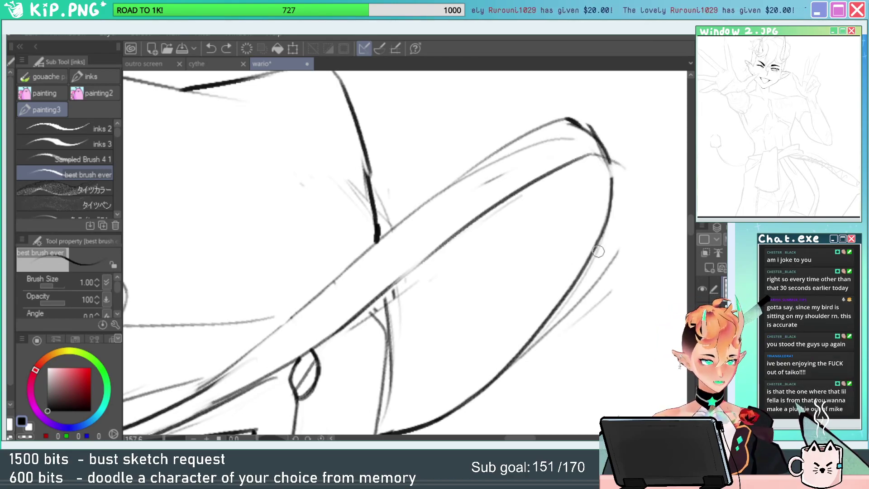
Thicken the outline around the tip of the raised far brim and erase the stray sketch lines outside it.
{"action": "left_click_drag", "start_coordinate": [604, 151], "coordinate": [603, 240]}
{"action": "key", "text": "ctrl+z"}
{"action": "left_click_drag", "start_coordinate": [603, 148], "coordinate": [598, 241]}
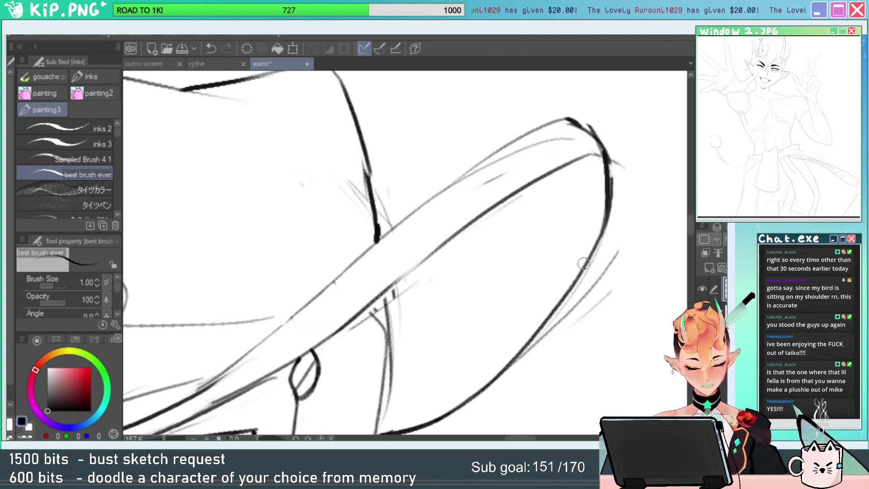
{"action": "key", "text": "e"}
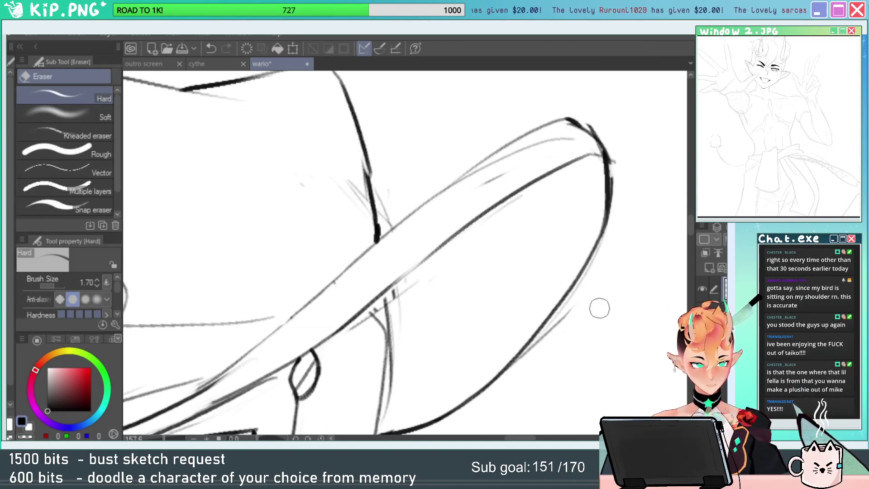
{"action": "left_click_drag", "start_coordinate": [620, 156], "coordinate": [610, 224]}
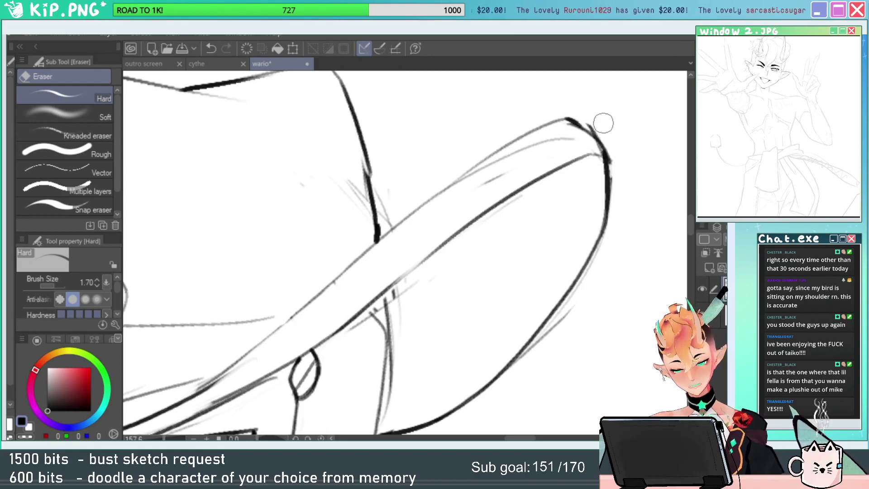
{"action": "key", "text": "p"}
{"action": "left_click_drag", "start_coordinate": [561, 121], "coordinate": [473, 164]}
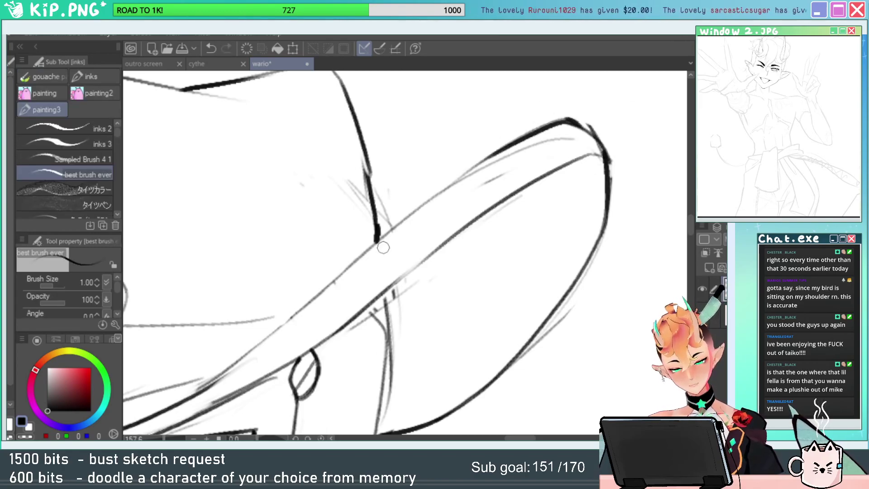
Redraw the upper edge of the brim in a darker line from above the eye past the base of the crown.
{"action": "mouse_move", "coordinate": [350, 263]}
{"action": "left_mouse_down"}
{"action": "mouse_move", "coordinate": [462, 176]}
{"action": "mouse_move", "coordinate": [574, 130]}
{"action": "mouse_move", "coordinate": [376, 281]}
{"action": "left_mouse_up"}
{"action": "key", "text": "ctrl+z"}
{"action": "key", "text": "ctrl+z"}
{"action": "mouse_move", "coordinate": [590, 96]}
{"action": "left_mouse_down"}
{"action": "mouse_move", "coordinate": [402, 255]}
{"action": "mouse_move", "coordinate": [501, 211]}
{"action": "left_mouse_up"}
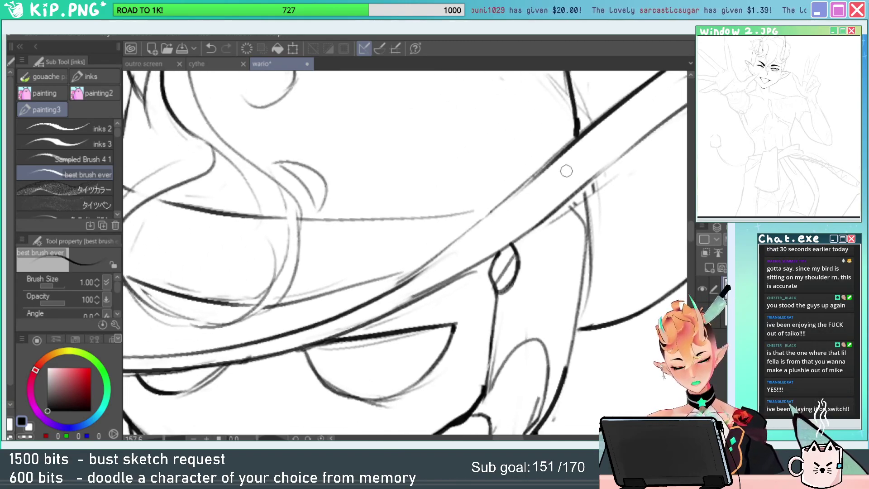
{"action": "key", "text": "ctrl+z"}
{"action": "mouse_move", "coordinate": [569, 144]}
{"action": "left_mouse_down"}
{"action": "mouse_move", "coordinate": [395, 282]}
{"action": "mouse_move", "coordinate": [598, 126]}
{"action": "left_mouse_up"}
{"action": "key", "text": "ctrl+z"}
{"action": "key", "text": "ctrl+z"}
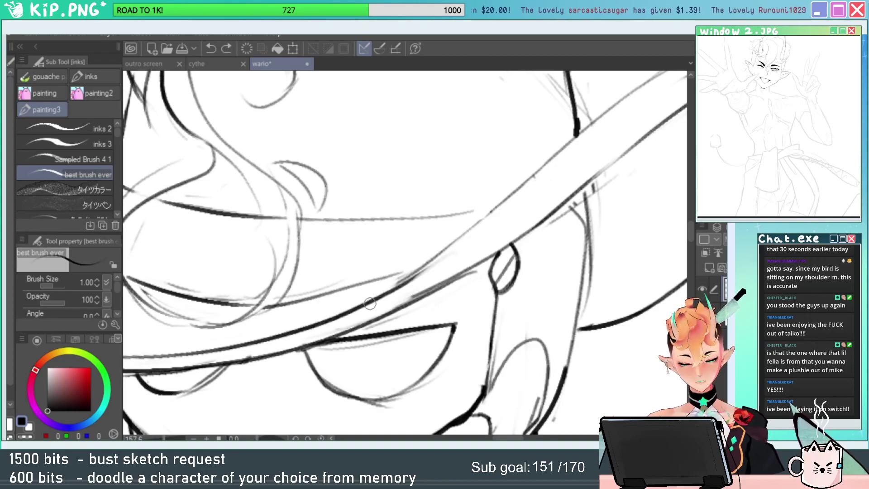
{"action": "left_click_drag", "start_coordinate": [370, 303], "coordinate": [593, 111]}
{"action": "left_click_drag", "start_coordinate": [492, 204], "coordinate": [609, 112]}
Hatch the shadowed sleeve under the lower edge of the large shoulder plate with dense short diagonal strokes.
{"action": "key", "text": "alt+space"}
{"action": "left_click_drag", "start_coordinate": [621, 141], "coordinate": [601, 185]}
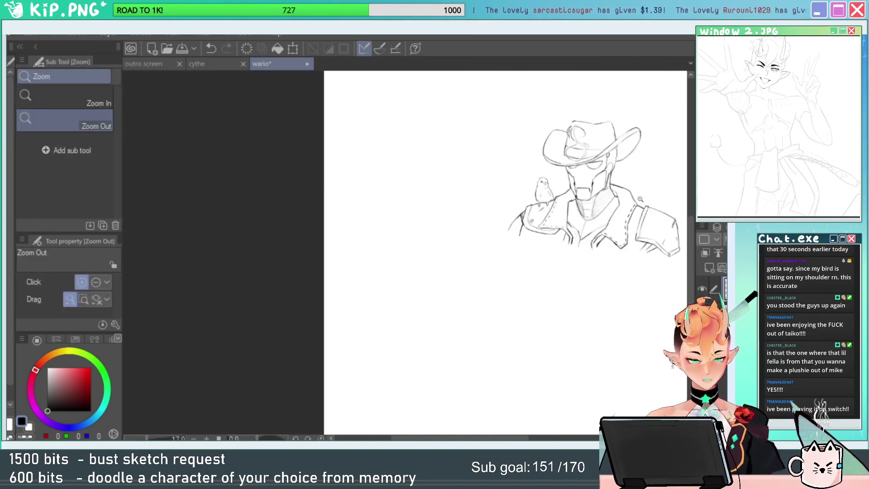
{"action": "mouse_move", "coordinate": [669, 243]}
{"action": "left_mouse_down"}
{"action": "mouse_move", "coordinate": [598, 270]}
{"action": "mouse_move", "coordinate": [619, 272]}
{"action": "mouse_move", "coordinate": [620, 286]}
{"action": "mouse_move", "coordinate": [632, 287]}
{"action": "left_mouse_up"}
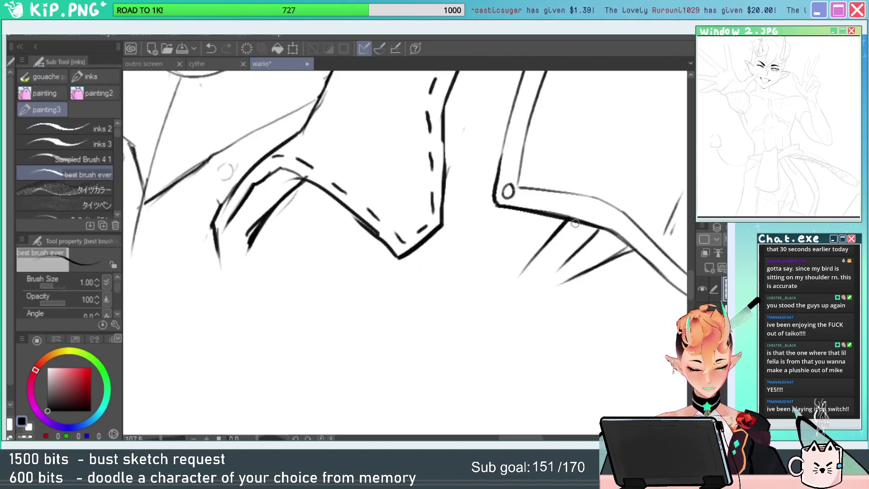
{"action": "left_click_drag", "start_coordinate": [571, 222], "coordinate": [529, 267]}
{"action": "left_click_drag", "start_coordinate": [574, 223], "coordinate": [528, 274]}
{"action": "mouse_move", "coordinate": [584, 227]}
{"action": "left_mouse_down"}
{"action": "mouse_move", "coordinate": [535, 272]}
{"action": "mouse_move", "coordinate": [540, 276]}
{"action": "left_mouse_up"}
{"action": "mouse_move", "coordinate": [602, 231]}
{"action": "left_mouse_down"}
{"action": "mouse_move", "coordinate": [543, 277]}
{"action": "mouse_move", "coordinate": [550, 279]}
{"action": "left_mouse_up"}
{"action": "mouse_move", "coordinate": [629, 249]}
{"action": "left_mouse_down"}
{"action": "mouse_move", "coordinate": [556, 287]}
{"action": "mouse_move", "coordinate": [538, 267]}
{"action": "left_mouse_up"}
{"action": "key", "text": "/"}
{"action": "scroll", "coordinate": [537, 267], "scroll_direction": "down", "scroll_amount": 8}
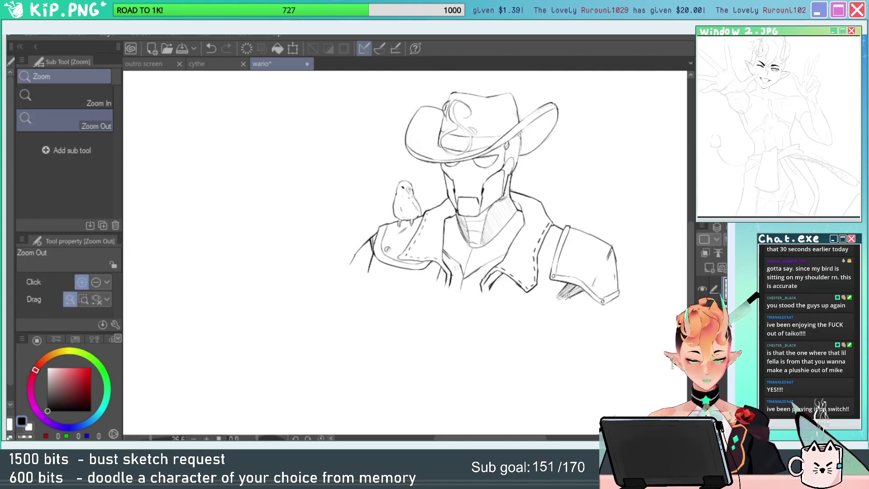
{"action": "scroll", "coordinate": [448, 216], "scroll_direction": "up", "scroll_amount": 8}
{"action": "key", "text": "p"}
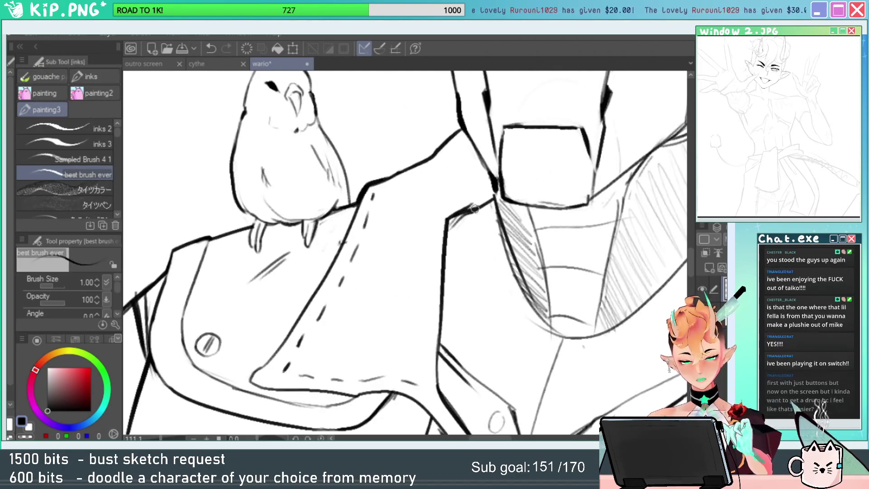
{"action": "key", "text": "/"}
{"action": "scroll", "coordinate": [456, 216], "scroll_direction": "down", "scroll_amount": 6}
{"action": "scroll", "coordinate": [488, 266], "scroll_direction": "down", "scroll_amount": 4}
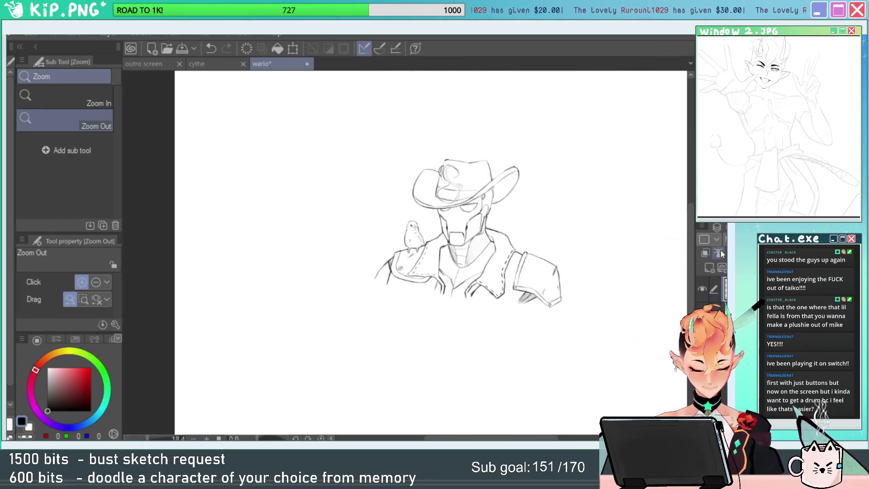
{"action": "scroll", "coordinate": [501, 231], "scroll_direction": "up", "scroll_amount": 4}
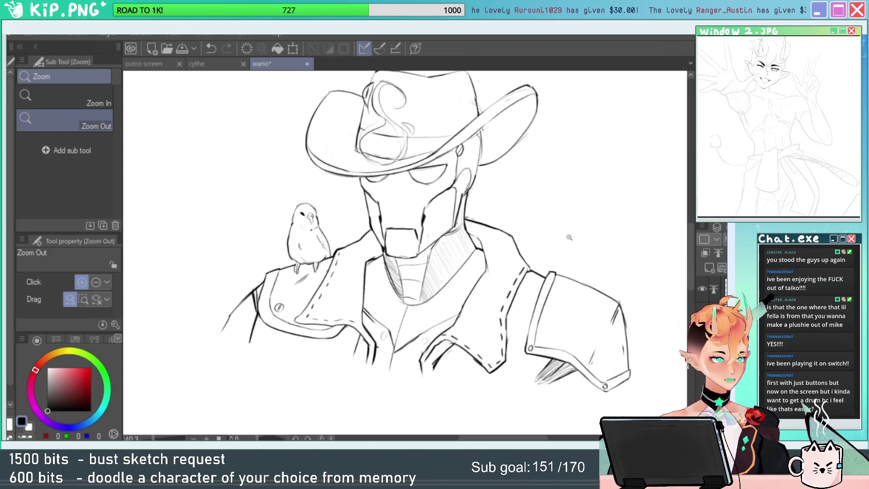
Pick mid gray (126, 126, 126) and draw a curved line closing the bust's open bottom edge from shoulder to shoulder.
{"action": "left_click", "coordinate": [47, 387]}
{"action": "left_click_drag", "start_coordinate": [47, 387], "coordinate": [47, 389]}
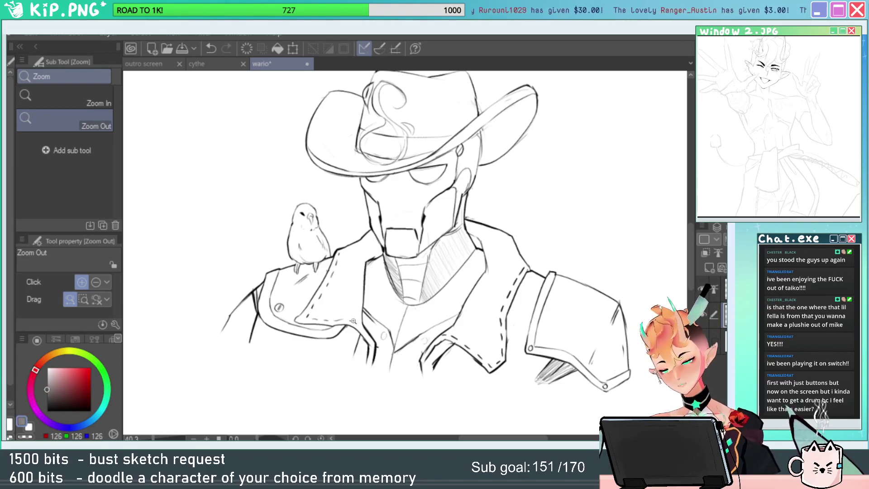
{"action": "left_click_drag", "start_coordinate": [525, 343], "coordinate": [534, 304]}
{"action": "key", "text": "p"}
{"action": "mouse_move", "coordinate": [627, 342]}
{"action": "left_mouse_down"}
{"action": "mouse_move", "coordinate": [391, 333]}
{"action": "mouse_move", "coordinate": [263, 300]}
{"action": "mouse_move", "coordinate": [287, 285]}
{"action": "mouse_move", "coordinate": [337, 199]}
{"action": "left_mouse_up"}
{"action": "left_click_drag", "start_coordinate": [416, 259], "coordinate": [396, 257]}
{"action": "key", "text": "e"}
{"action": "key", "text": "slash"}
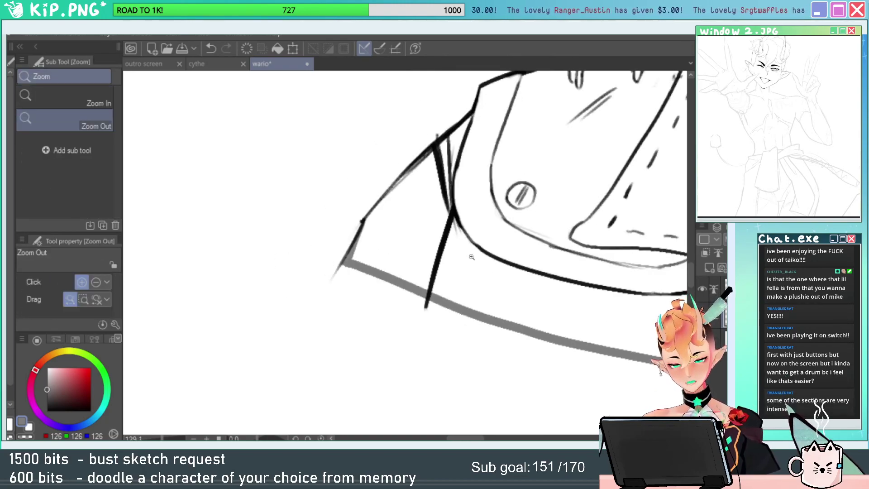
{"action": "left_click_drag", "start_coordinate": [471, 256], "coordinate": [385, 256]}
{"action": "left_click_drag", "start_coordinate": [578, 342], "coordinate": [398, 357]}
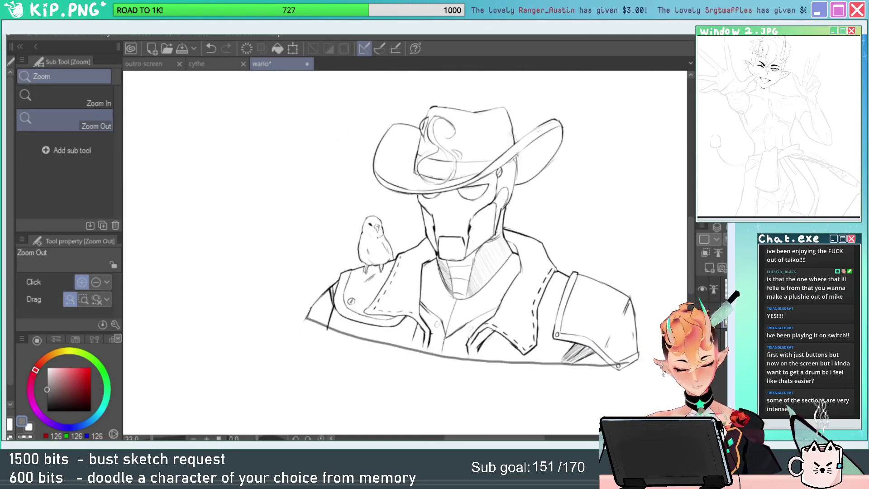
Fill the whole silhouette of the cowboy bust and parakeet with flat gray using the gap-closing fill brush, and lighten the fill.
{"action": "left_click_drag", "start_coordinate": [662, 360], "coordinate": [622, 372]}
{"action": "left_click", "coordinate": [9, 224]}
{"action": "mouse_move", "coordinate": [638, 169]}
{"action": "left_mouse_down"}
{"action": "mouse_move", "coordinate": [532, 393]}
{"action": "mouse_move", "coordinate": [555, 78]}
{"action": "mouse_move", "coordinate": [634, 163]}
{"action": "left_mouse_up"}
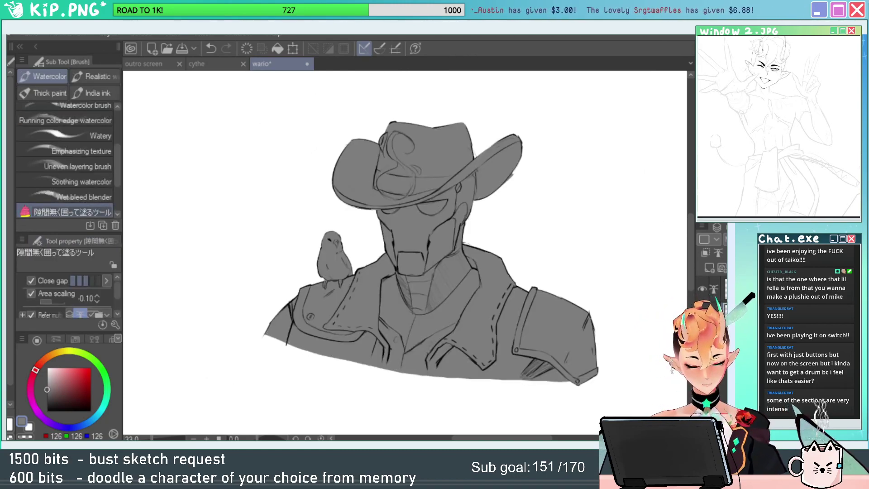
{"action": "left_click", "coordinate": [769, 239]}
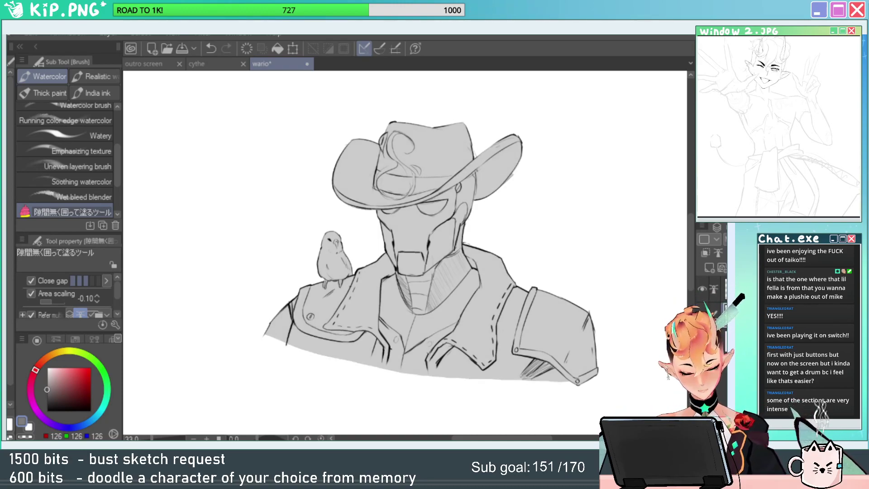
{"action": "mouse_move", "coordinate": [651, 358]}
{"action": "left_mouse_down"}
{"action": "mouse_move", "coordinate": [628, 361]}
{"action": "mouse_move", "coordinate": [648, 344]}
{"action": "left_mouse_up"}
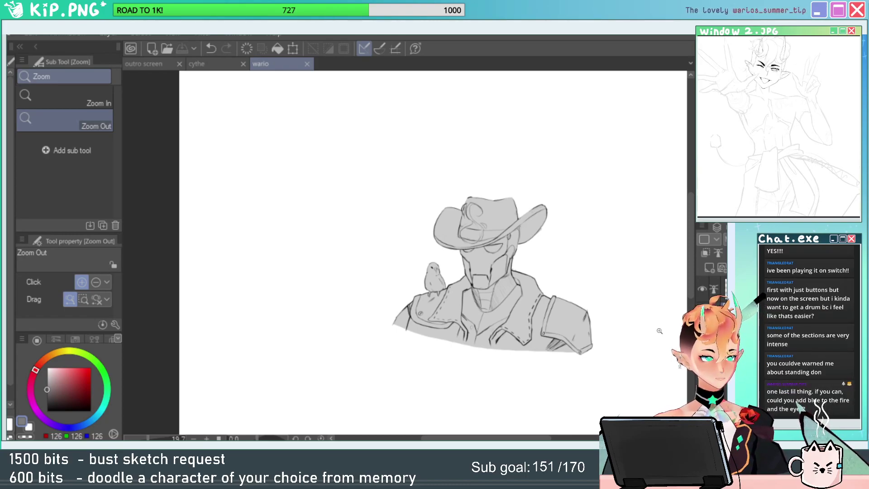
Pick a bright blue (40, 177, 255) and fill both of the mask's eyes with it.
{"action": "scroll", "coordinate": [619, 346], "scroll_direction": "up", "scroll_amount": 5}
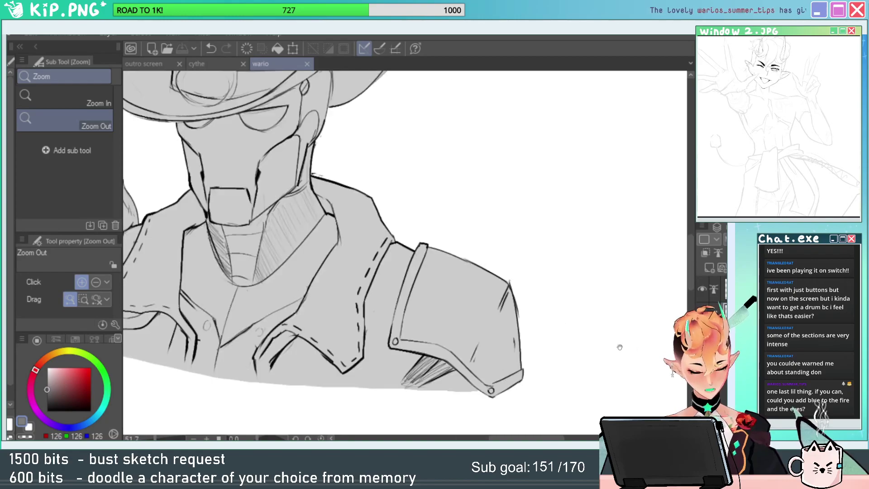
{"action": "left_click", "coordinate": [93, 421]}
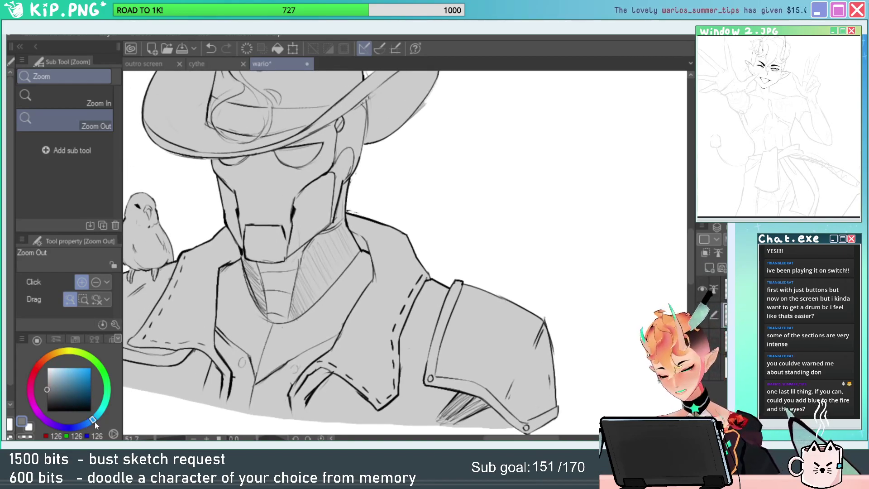
{"action": "left_click_drag", "start_coordinate": [330, 212], "coordinate": [469, 269]}
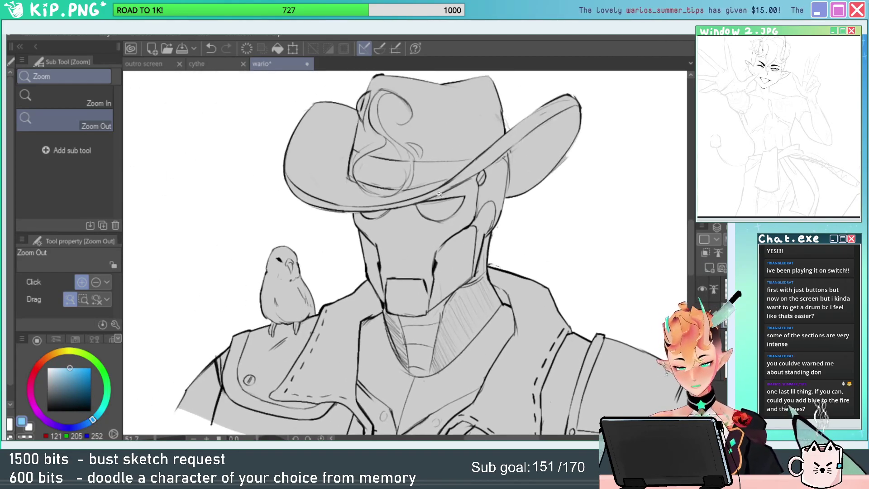
{"action": "left_click_drag", "start_coordinate": [431, 202], "coordinate": [543, 187]}
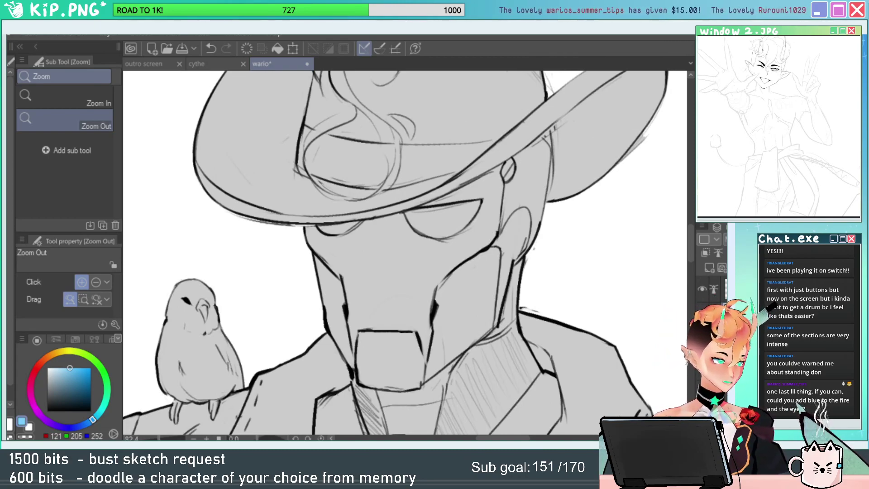
{"action": "left_click", "coordinate": [83, 367]}
{"action": "left_click", "coordinate": [10, 218]}
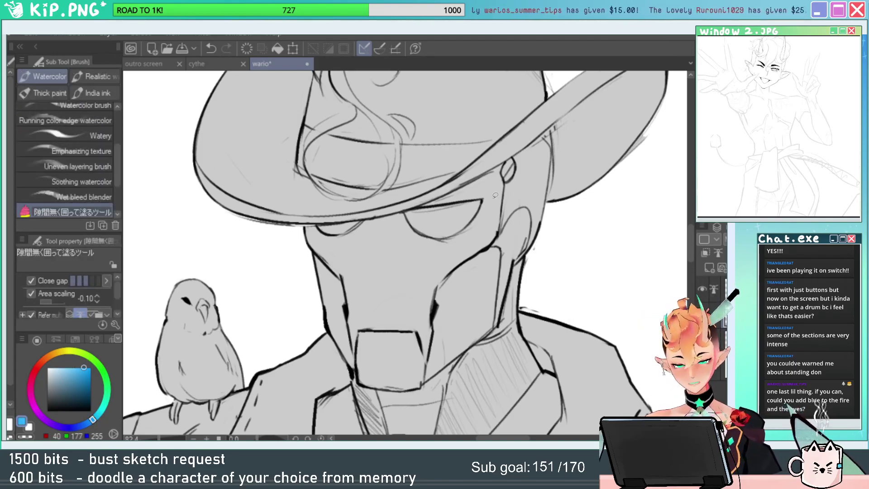
{"action": "left_click_drag", "start_coordinate": [495, 195], "coordinate": [545, 191]}
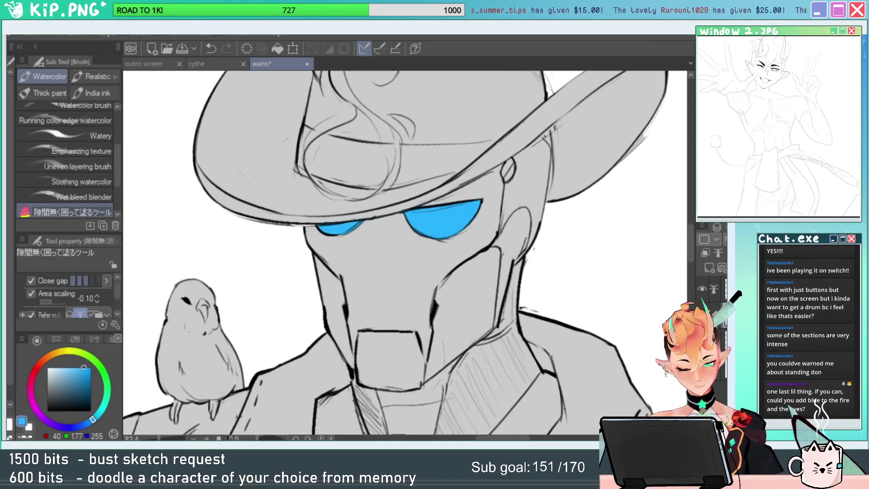
Lighten the blue eyes with saturation 78 and a raised luminosity, and darken the gray silhouette fill.
{"action": "key", "text": "slash"}
{"action": "left_click_drag", "start_coordinate": [518, 340], "coordinate": [457, 342]}
{"action": "key", "text": "ctrl+u"}
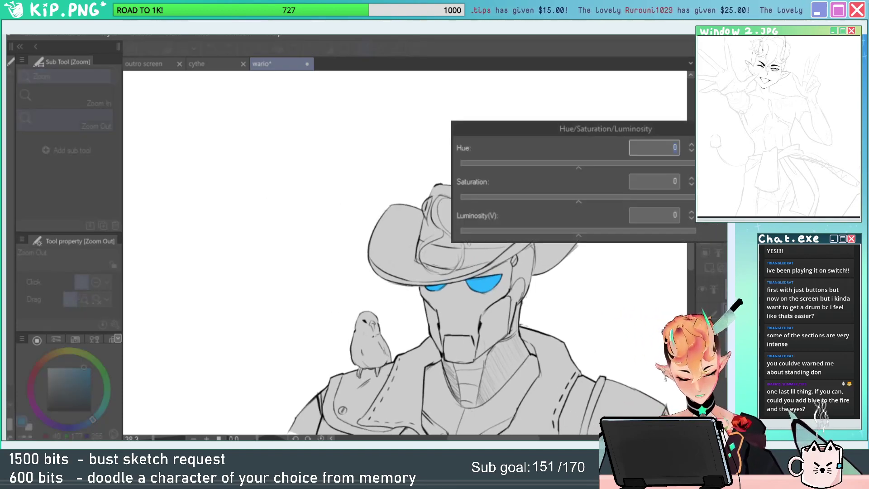
{"action": "left_click", "coordinate": [669, 196]}
{"action": "left_click", "coordinate": [661, 231]}
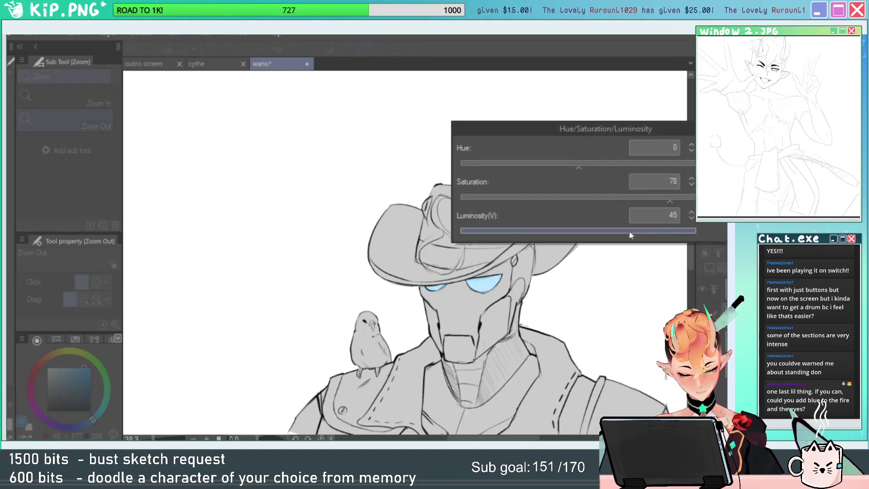
{"action": "key", "text": "Return"}
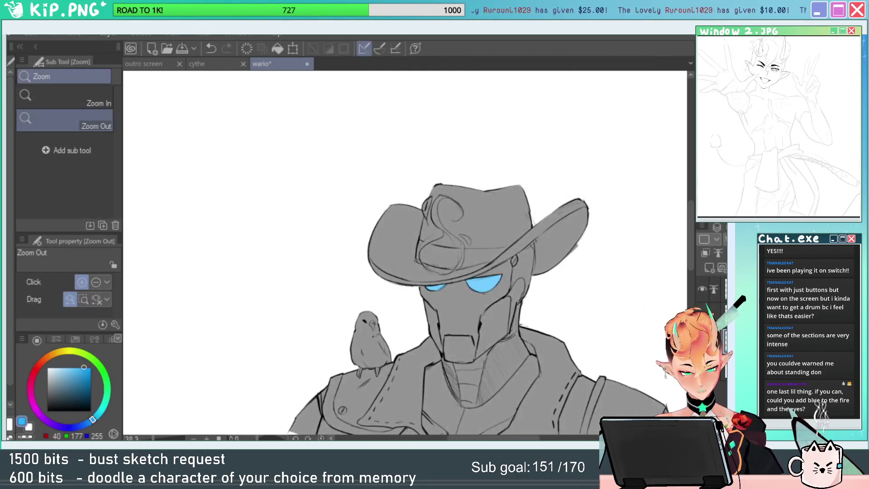
Sample the light blue of the eyes (116, 205, 255) and fill the flame on the hat, including its small side flames.
{"action": "left_click_drag", "start_coordinate": [582, 353], "coordinate": [553, 334]}
{"action": "left_click_drag", "start_coordinate": [464, 255], "coordinate": [531, 326]}
{"action": "left_click_drag", "start_coordinate": [621, 342], "coordinate": [593, 336]}
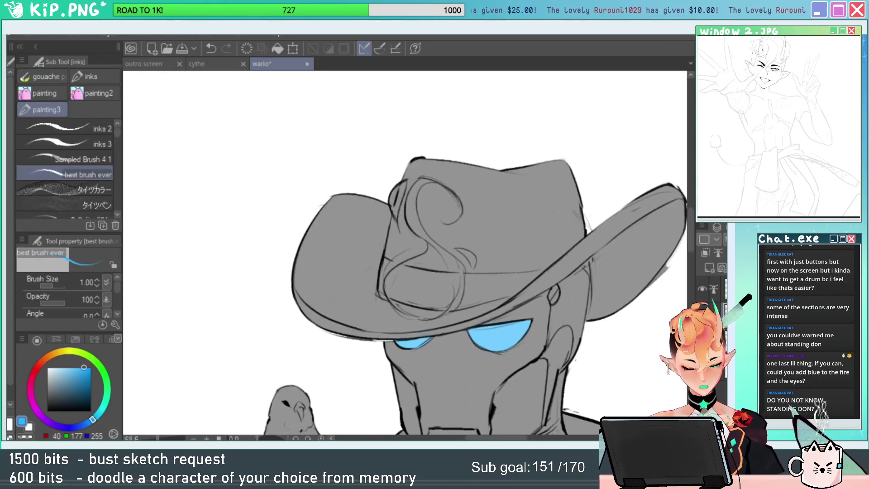
{"action": "key", "text": "b"}
{"action": "left_click", "coordinate": [503, 345], "text": "alt"}
{"action": "left_click_drag", "start_coordinate": [437, 278], "coordinate": [476, 276]}
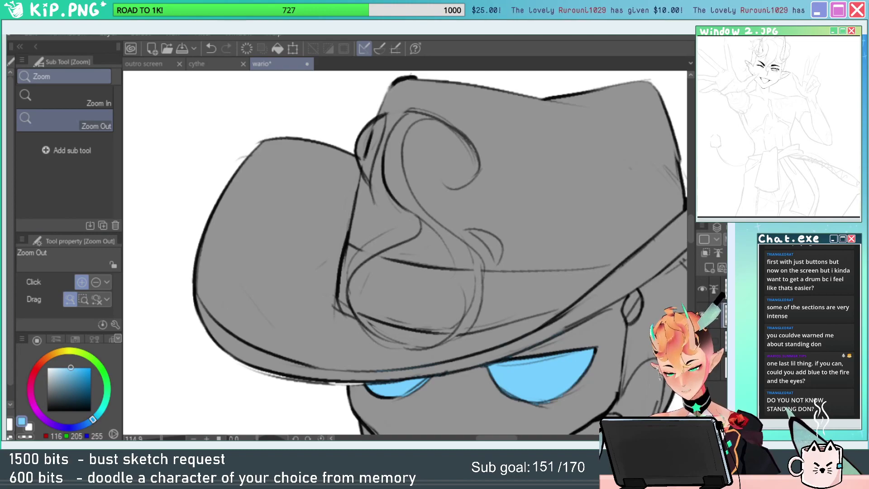
{"action": "mouse_move", "coordinate": [384, 176]}
{"action": "left_mouse_down"}
{"action": "mouse_move", "coordinate": [353, 151]}
{"action": "mouse_move", "coordinate": [364, 124]}
{"action": "left_mouse_up"}
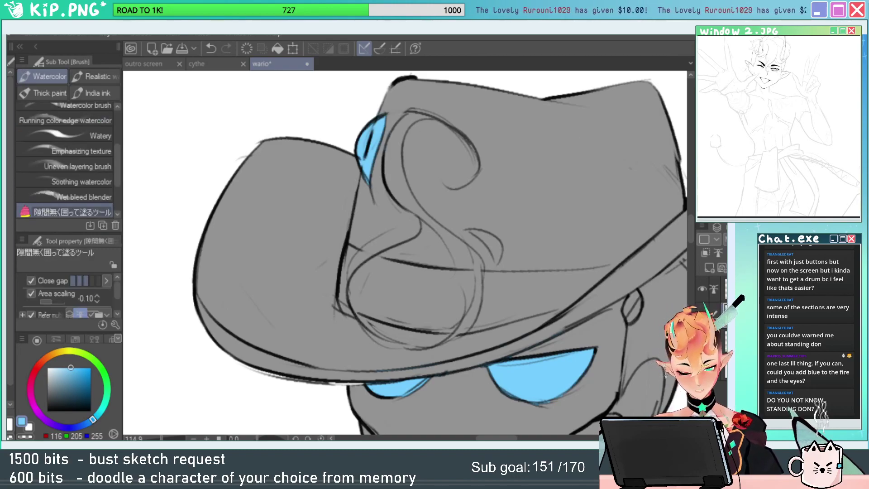
{"action": "mouse_move", "coordinate": [508, 164]}
{"action": "left_mouse_down"}
{"action": "mouse_move", "coordinate": [449, 207]}
{"action": "mouse_move", "coordinate": [475, 225]}
{"action": "left_mouse_up"}
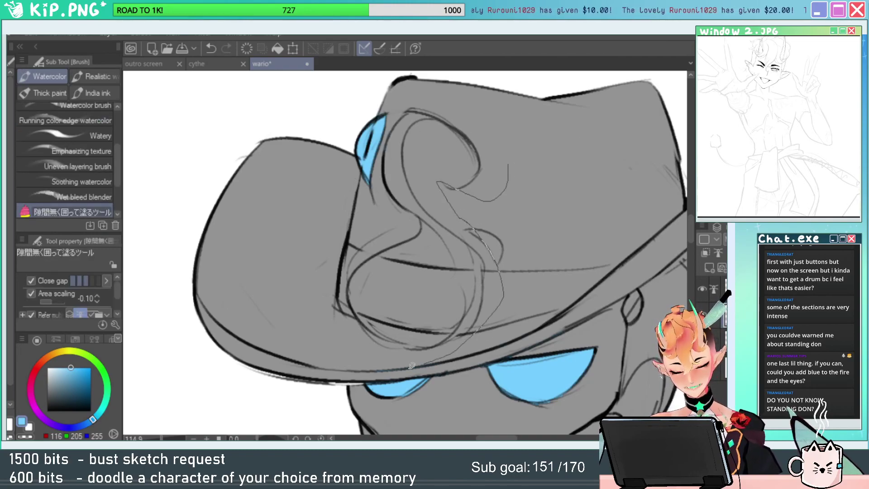
{"action": "mouse_move", "coordinate": [411, 365]}
{"action": "left_mouse_down"}
{"action": "mouse_move", "coordinate": [340, 249]}
{"action": "mouse_move", "coordinate": [441, 111]}
{"action": "mouse_move", "coordinate": [479, 154]}
{"action": "left_mouse_up"}
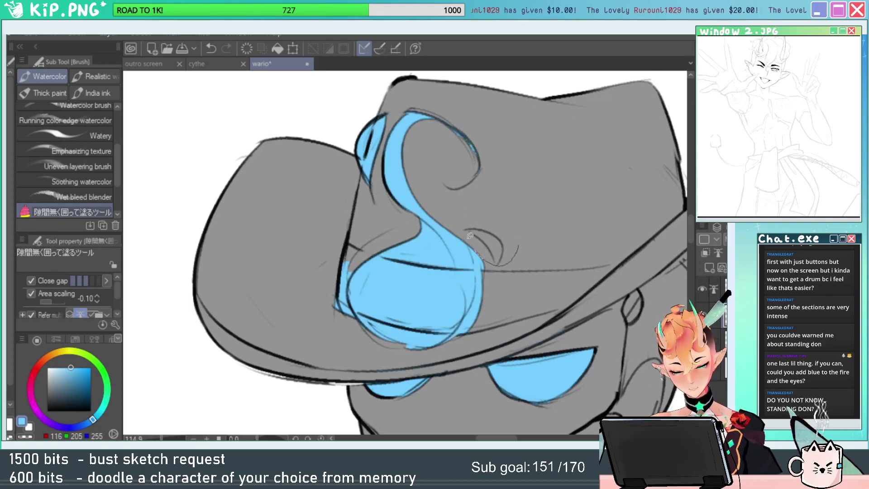
{"action": "left_click_drag", "start_coordinate": [470, 236], "coordinate": [511, 233]}
Erase the blue spill outside the flame's outer outline and tidy the rounded bottom of the flame.
{"action": "scroll", "coordinate": [384, 287], "scroll_direction": "up", "scroll_amount": 4}
{"action": "key", "text": "e"}
{"action": "mouse_move", "coordinate": [330, 247]}
{"action": "left_mouse_down"}
{"action": "mouse_move", "coordinate": [333, 340]}
{"action": "mouse_move", "coordinate": [318, 332]}
{"action": "mouse_move", "coordinate": [318, 313]}
{"action": "left_mouse_up"}
{"action": "left_click_drag", "start_coordinate": [572, 371], "coordinate": [584, 308]}
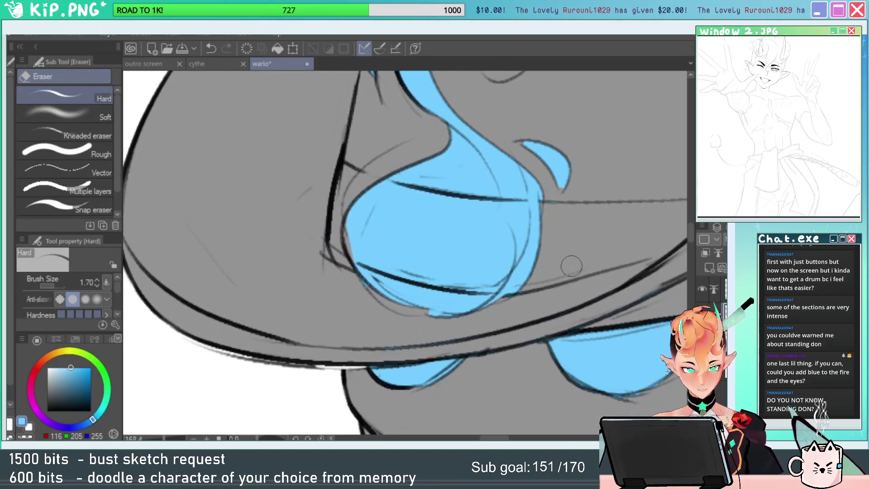
{"action": "key", "text": "b"}
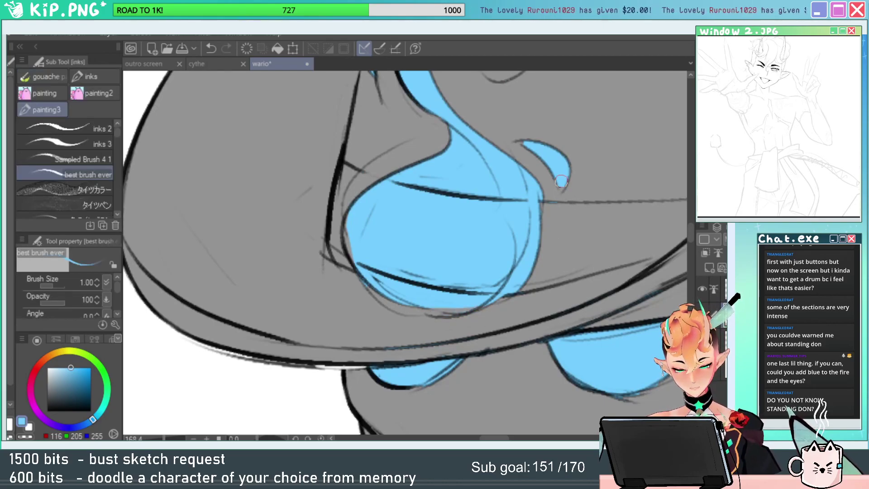
Fill the silhouette with orange (255, 143, 62) as a muted brown tint over the gray base.
{"action": "key", "text": "ctrl+space"}
{"action": "left_click_drag", "start_coordinate": [566, 203], "coordinate": [434, 212]}
{"action": "left_click_drag", "start_coordinate": [647, 308], "coordinate": [633, 323]}
{"action": "left_click", "coordinate": [705, 253]}
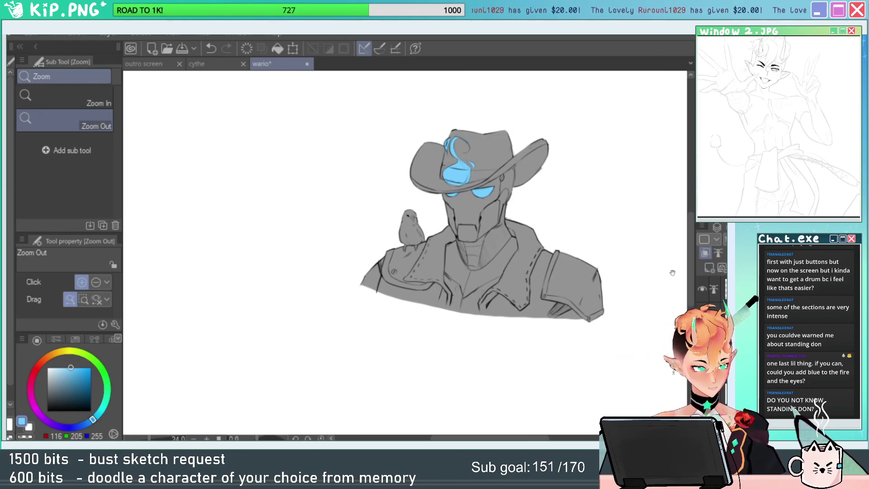
{"action": "left_click_drag", "start_coordinate": [545, 242], "coordinate": [532, 292]}
{"action": "left_click_drag", "start_coordinate": [519, 329], "coordinate": [568, 282]}
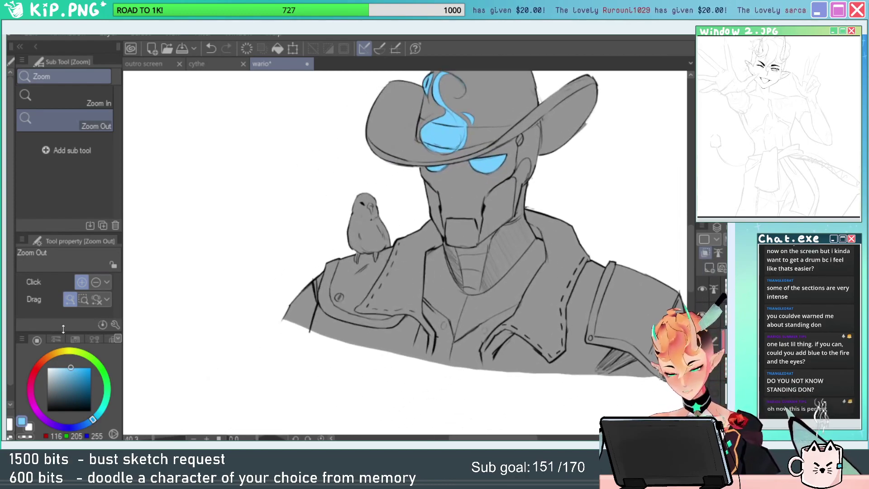
{"action": "key", "text": "g"}
{"action": "key", "text": "g"}
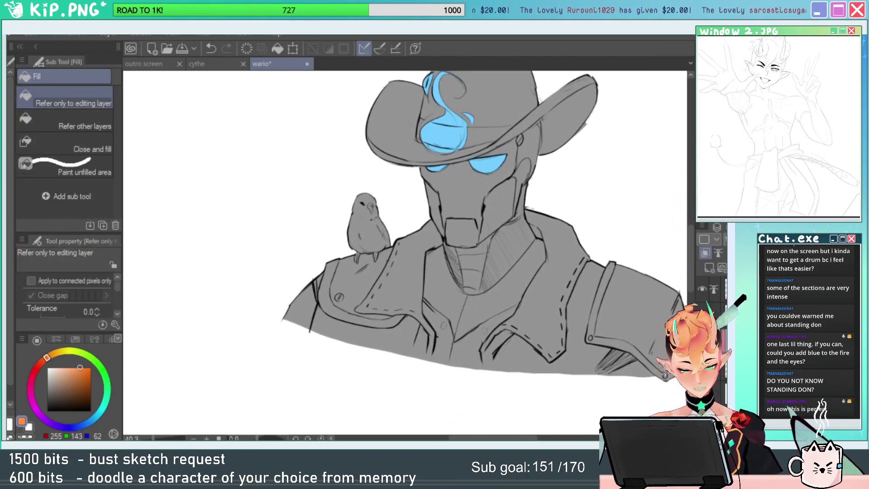
{"action": "left_click", "coordinate": [538, 298]}
{"action": "left_click_drag", "start_coordinate": [616, 320], "coordinate": [602, 346]}
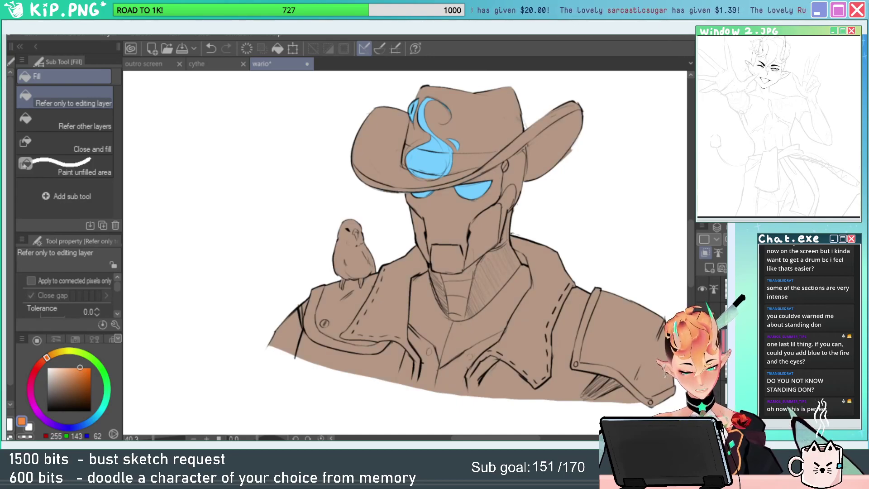
Darken the brown silhouette fill with a luminosity adjustment of -9.
{"action": "key", "text": "ctrl+u"}
{"action": "left_click", "coordinate": [569, 231]}
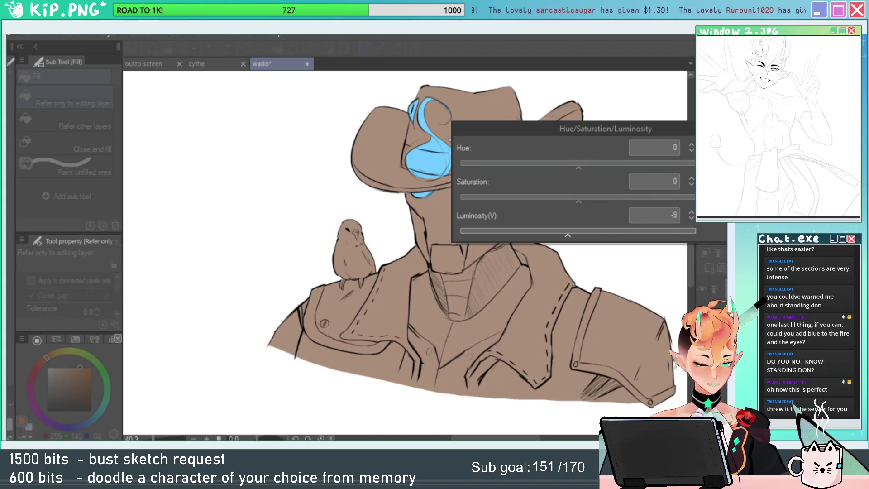
{"action": "left_click", "coordinate": [727, 148]}
{"action": "left_click_drag", "start_coordinate": [636, 293], "coordinate": [686, 273]}
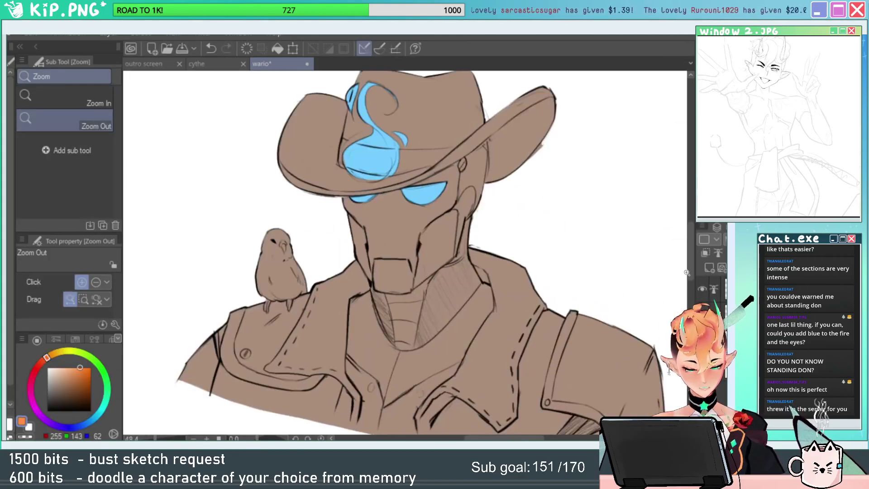
Adjust the silhouette fill to saturation 56 and luminosity -7, and save the drawing.
{"action": "key", "text": "ctrl+u"}
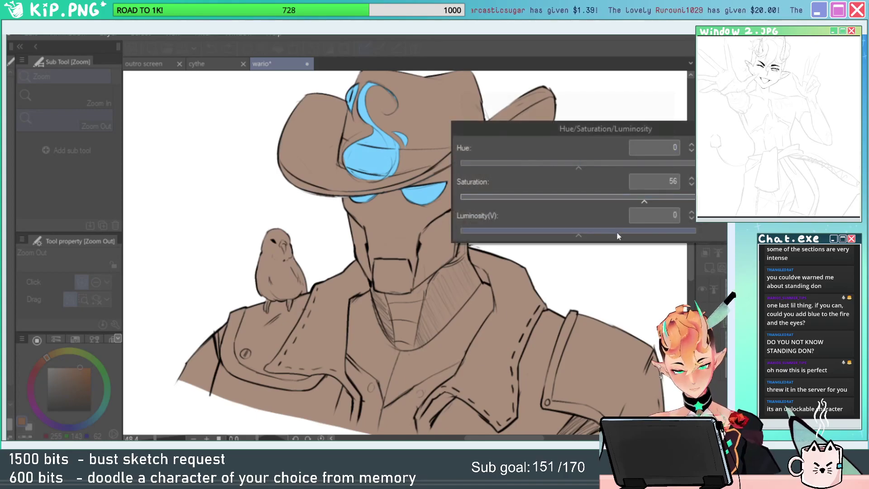
{"action": "left_click", "coordinate": [571, 230]}
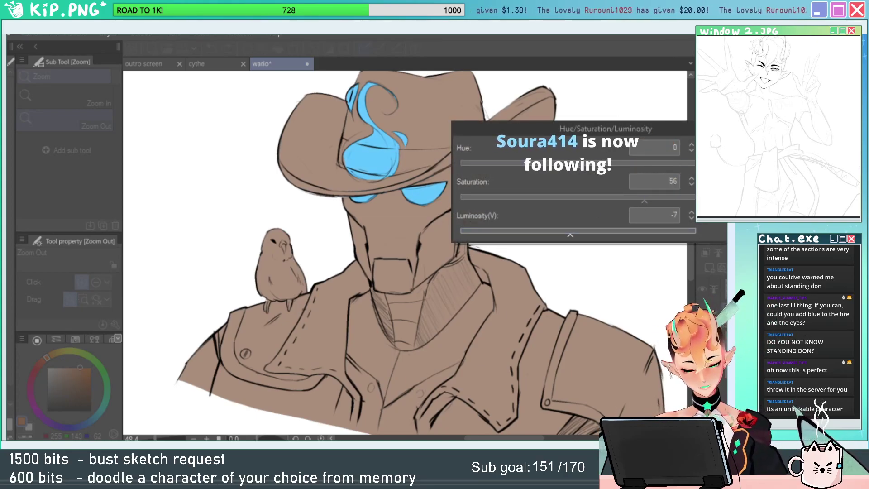
{"action": "key", "text": "Return"}
{"action": "left_click", "coordinate": [546, 319]}
{"action": "key", "text": "ctrl+s"}
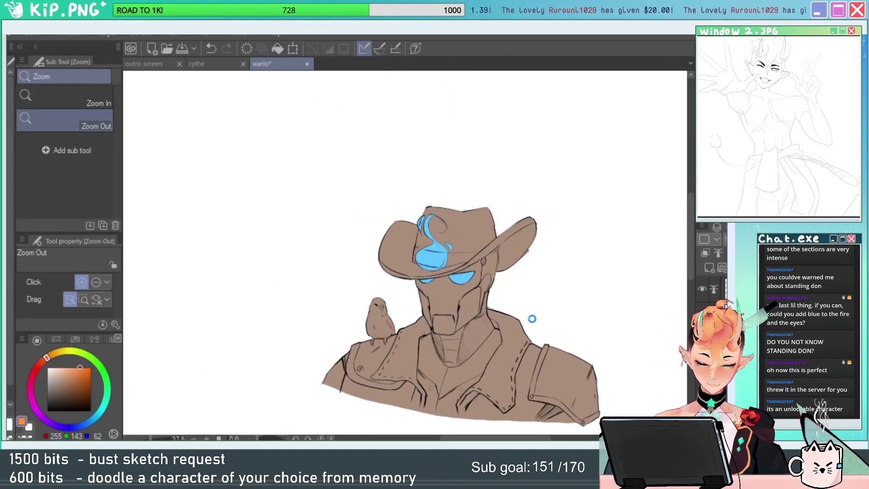
Crop the canvas to a rectangle framing the bust with an even white margin, and clear the selection.
{"action": "left_click", "coordinate": [593, 379]}
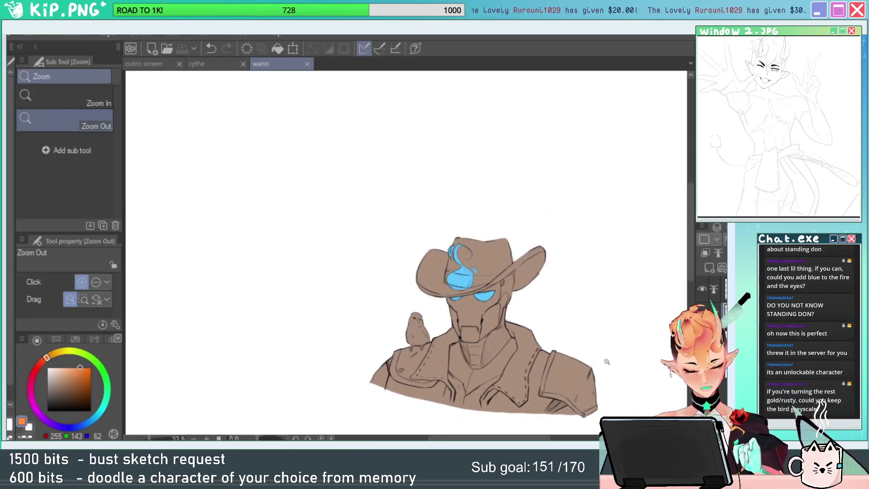
{"action": "left_click", "coordinate": [621, 390]}
{"action": "key", "text": "m"}
{"action": "key", "text": "m"}
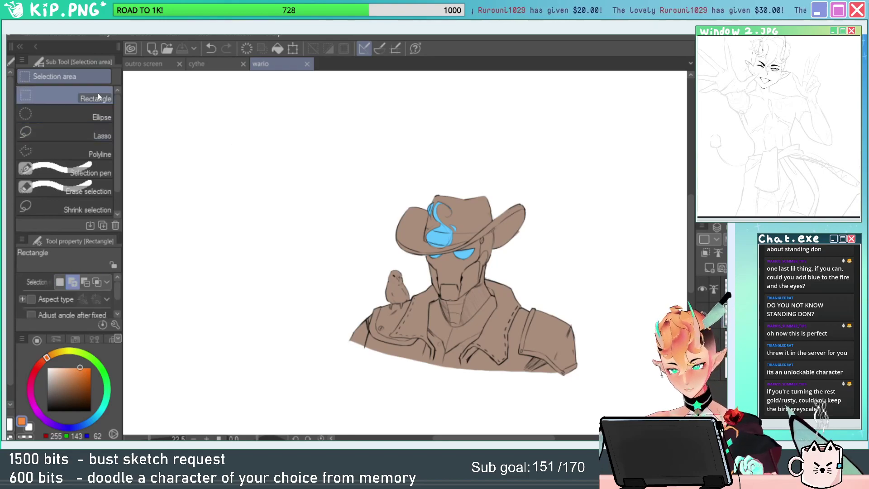
{"action": "mouse_move", "coordinate": [305, 169]}
{"action": "left_mouse_down"}
{"action": "mouse_move", "coordinate": [570, 401]}
{"action": "mouse_move", "coordinate": [624, 398]}
{"action": "mouse_move", "coordinate": [614, 403]}
{"action": "left_mouse_up"}
{"action": "left_click", "coordinate": [365, 423]}
{"action": "key", "text": "ctrl+d"}
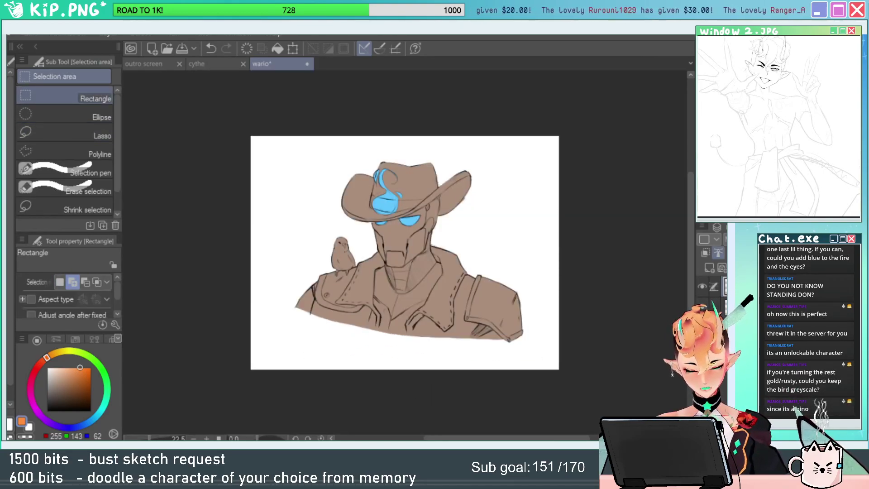
Shift the drawing slightly downward to center the bust in the cropped canvas.
{"action": "key", "text": "k"}
{"action": "left_click_drag", "start_coordinate": [537, 322], "coordinate": [539, 328]}
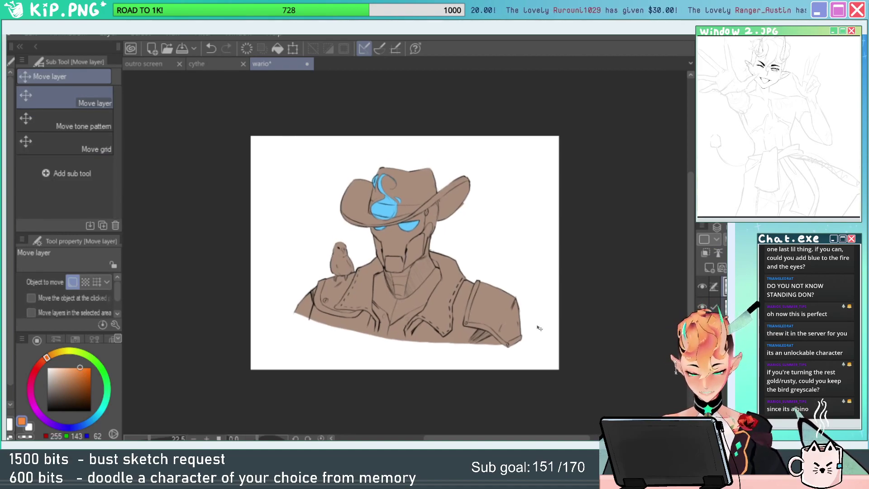
{"action": "key", "text": "ctrl+space"}
{"action": "left_click_drag", "start_coordinate": [435, 306], "coordinate": [469, 310]}
{"action": "left_click_drag", "start_coordinate": [575, 293], "coordinate": [588, 300]}
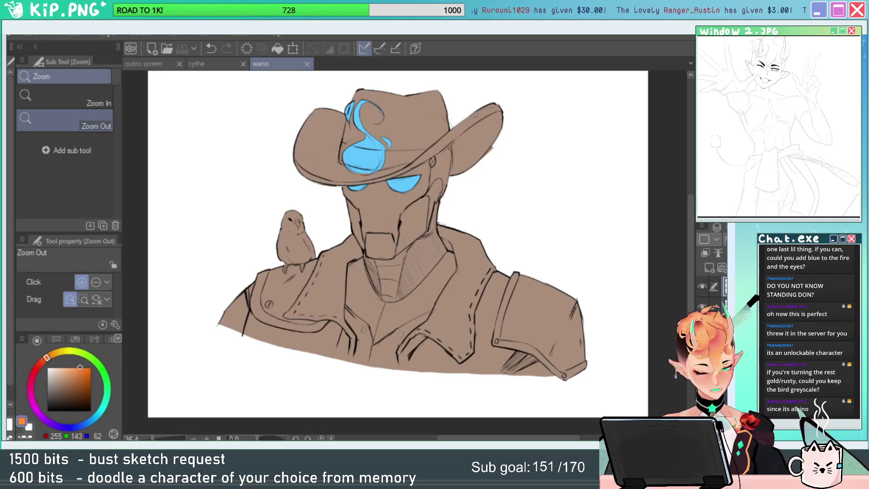
Paint the parakeet's body and feet light gray (230, 230, 230) over the brown with the best brush ever at size 2.50.
{"action": "left_click", "coordinate": [706, 255]}
{"action": "left_click_drag", "start_coordinate": [283, 231], "coordinate": [357, 235]}
{"action": "key", "text": "p"}
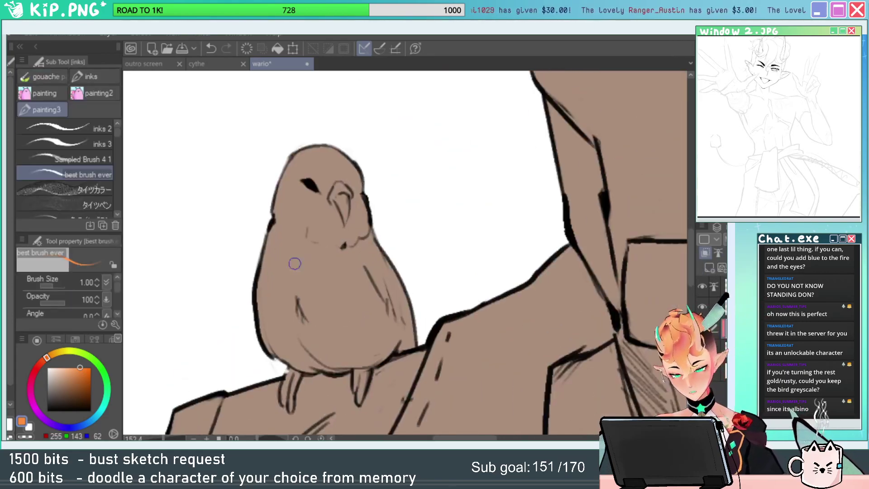
{"action": "left_click", "coordinate": [54, 374]}
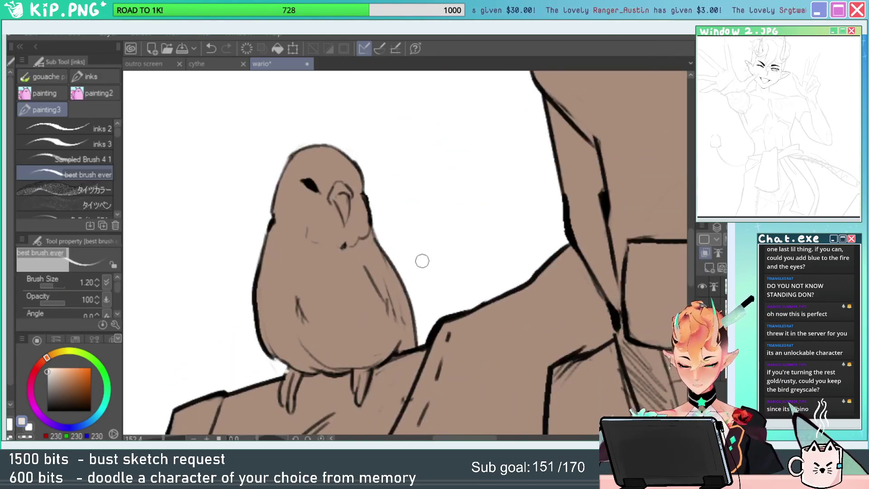
{"action": "mouse_move", "coordinate": [417, 272]}
{"action": "left_mouse_down"}
{"action": "mouse_move", "coordinate": [311, 303]}
{"action": "mouse_move", "coordinate": [316, 175]}
{"action": "left_mouse_up"}
{"action": "key", "text": "bracketleft"}
{"action": "key", "text": "bracketleft"}
{"action": "key", "text": "bracketleft"}
{"action": "key", "text": "bracketleft"}
{"action": "key", "text": "bracketleft"}
{"action": "key", "text": "bracketleft"}
{"action": "key", "text": "bracketleft"}
{"action": "key", "text": "bracketleft"}
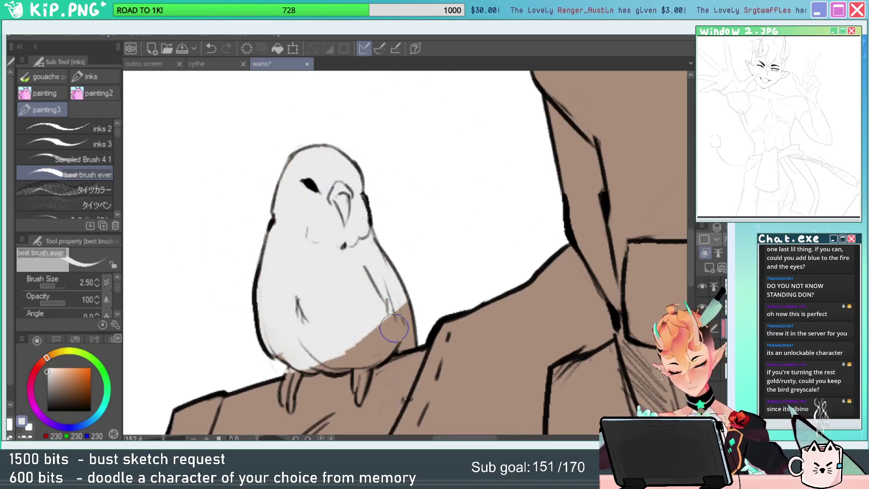
{"action": "left_click_drag", "start_coordinate": [402, 311], "coordinate": [341, 352]}
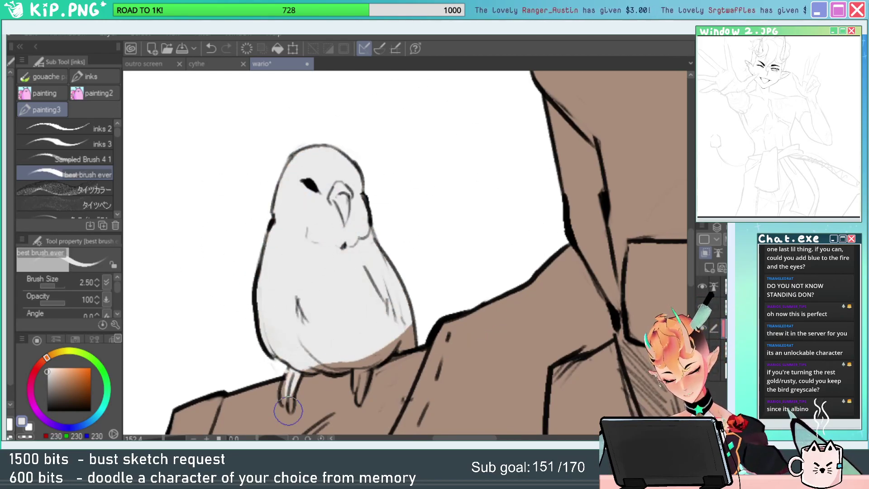
{"action": "mouse_move", "coordinate": [370, 396]}
{"action": "left_mouse_down"}
{"action": "mouse_move", "coordinate": [368, 344]}
{"action": "mouse_move", "coordinate": [361, 363]}
{"action": "mouse_move", "coordinate": [317, 367]}
{"action": "mouse_move", "coordinate": [380, 310]}
{"action": "mouse_move", "coordinate": [355, 377]}
{"action": "mouse_move", "coordinate": [396, 348]}
{"action": "mouse_move", "coordinate": [366, 361]}
{"action": "mouse_move", "coordinate": [414, 313]}
{"action": "mouse_move", "coordinate": [410, 337]}
{"action": "left_mouse_up"}
Examine the whole bust with the light gray parakeet on the shoulder.
{"action": "key", "text": "ctrl+space"}
{"action": "left_click_drag", "start_coordinate": [455, 291], "coordinate": [325, 294]}
{"action": "left_click_drag", "start_coordinate": [623, 335], "coordinate": [601, 335]}
{"action": "left_click", "coordinate": [505, 308]}
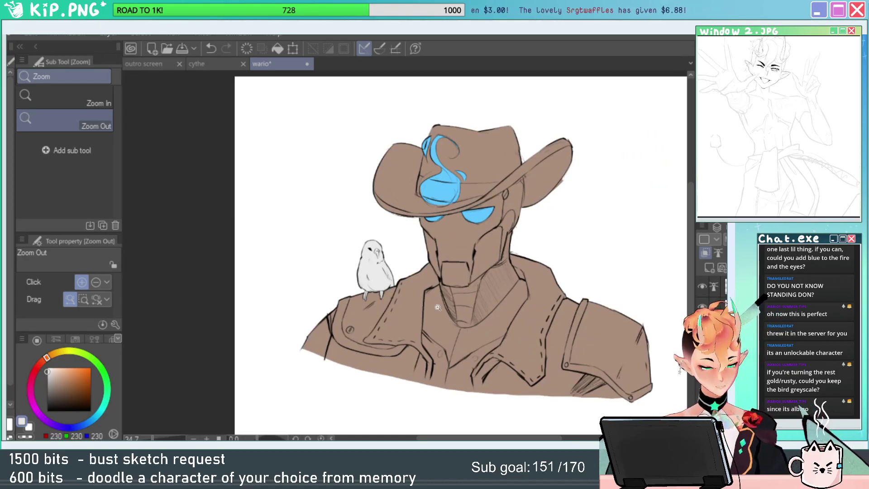
{"action": "left_click_drag", "start_coordinate": [434, 307], "coordinate": [445, 326]}
{"action": "left_click_drag", "start_coordinate": [485, 348], "coordinate": [432, 362]}
{"action": "left_click_drag", "start_coordinate": [469, 346], "coordinate": [454, 346]}
{"action": "left_click_drag", "start_coordinate": [504, 334], "coordinate": [497, 334]}
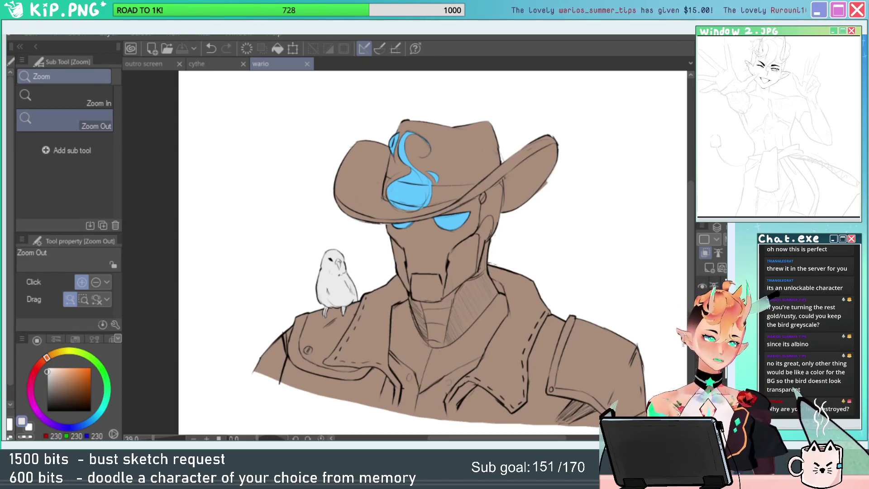
Add a new layer beneath the bust layers for a background color.
{"action": "left_click", "coordinate": [726, 371]}
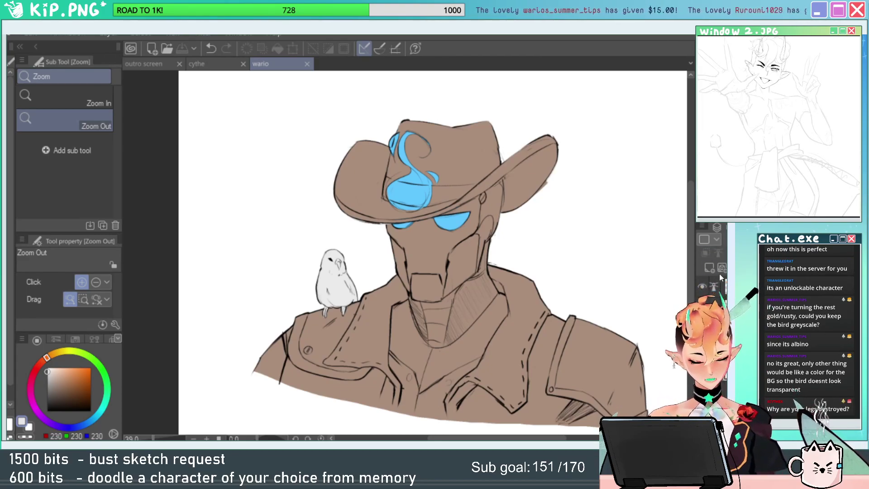
{"action": "left_click", "coordinate": [709, 267]}
{"action": "left_click", "coordinate": [538, 349]}
{"action": "left_click", "coordinate": [538, 349]}
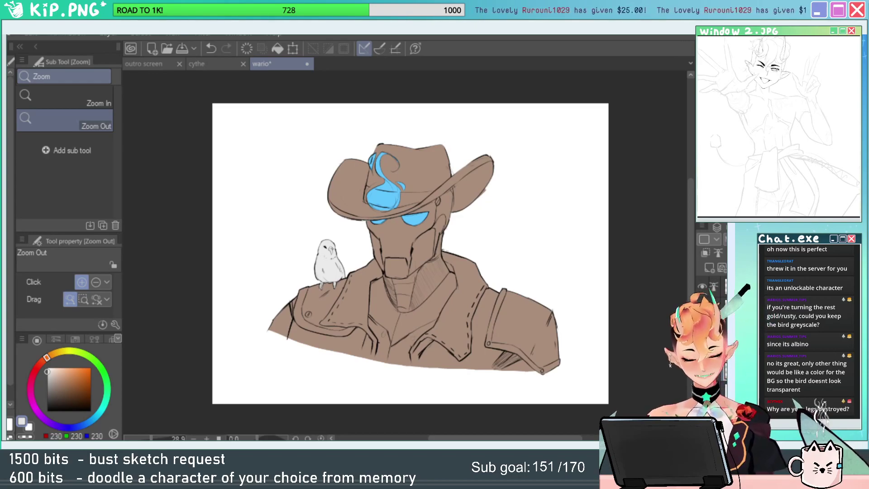
{"action": "left_click_drag", "start_coordinate": [526, 361], "coordinate": [507, 352]}
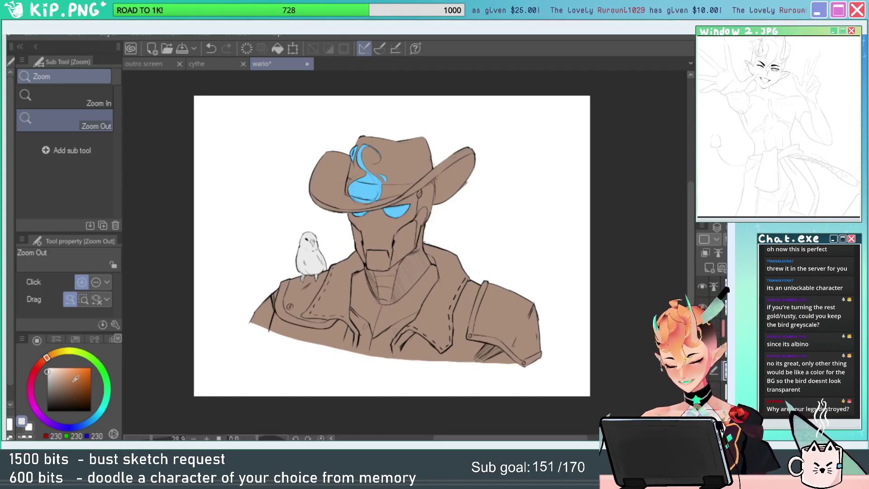
Fill the background layer with dark gray (81, 80, 80).
{"action": "left_click", "coordinate": [48, 397]}
{"action": "key", "text": "g"}
{"action": "key", "text": "g"}
{"action": "left_click", "coordinate": [218, 320]}
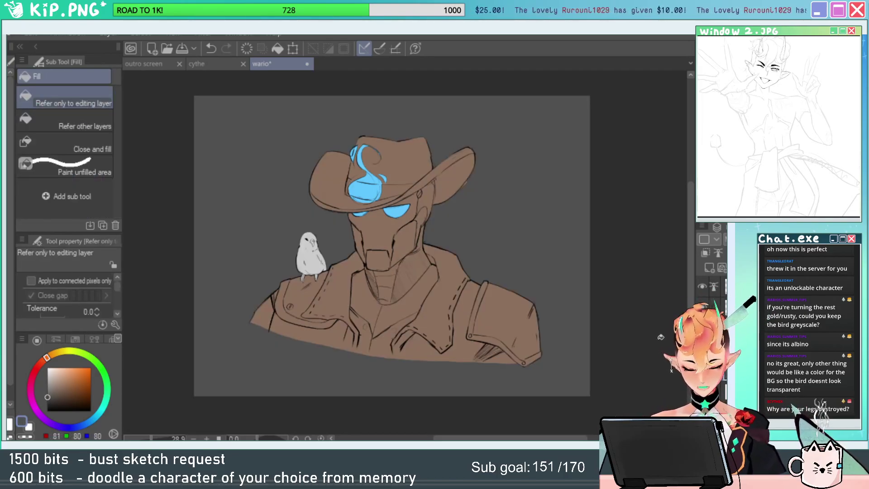
{"action": "key", "text": "ctrl+u"}
{"action": "left_click", "coordinate": [728, 167]}
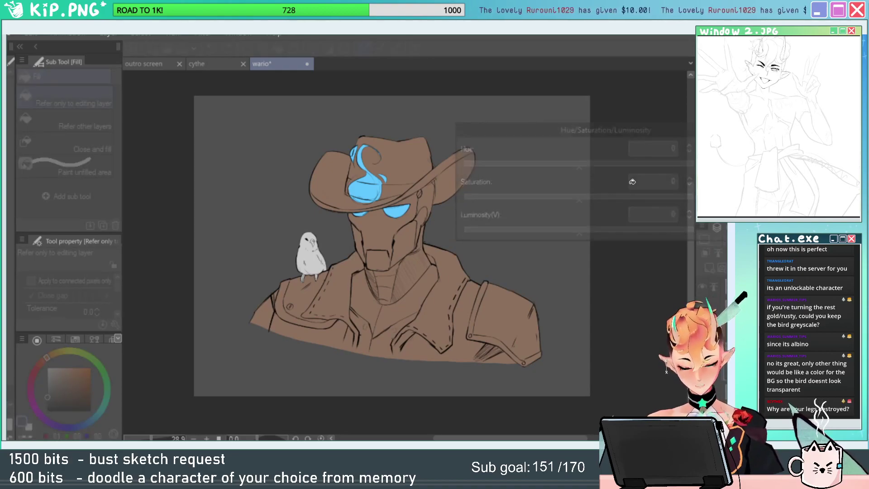
Fill the background layer with a muted purple (87, 82, 96).
{"action": "left_click", "coordinate": [54, 394]}
{"action": "left_click", "coordinate": [55, 425]}
{"action": "left_click", "coordinate": [296, 383]}
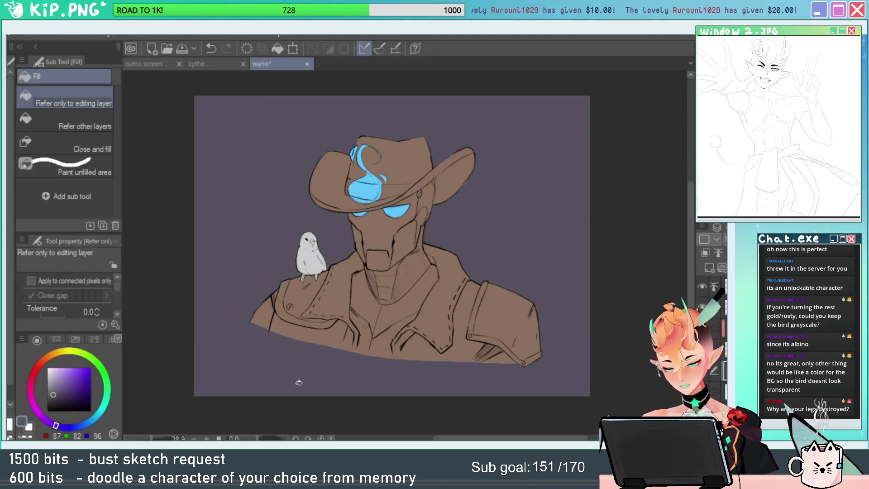
Deepen the purple background with saturation 13 and luminosity -35.
{"action": "key", "text": "ctrl+u"}
{"action": "left_click_drag", "start_coordinate": [576, 234], "coordinate": [537, 235]}
{"action": "left_click_drag", "start_coordinate": [600, 199], "coordinate": [594, 199]}
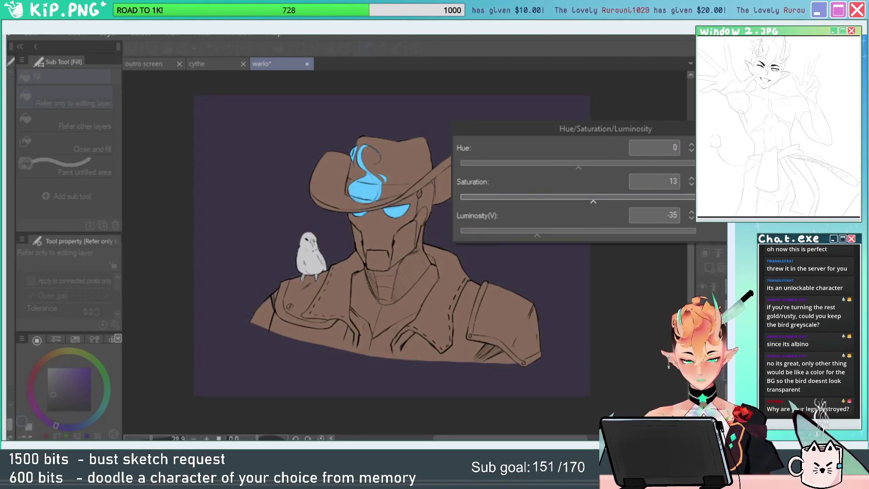
{"action": "left_click", "coordinate": [728, 148]}
Mute and darken the background further with saturation -29 and luminosity -22.
{"action": "key", "text": "ctrl+space"}
{"action": "mouse_move", "coordinate": [588, 308]}
{"action": "left_mouse_down"}
{"action": "mouse_move", "coordinate": [566, 316]}
{"action": "mouse_move", "coordinate": [581, 303]}
{"action": "left_mouse_up"}
{"action": "key", "text": "ctrl+u"}
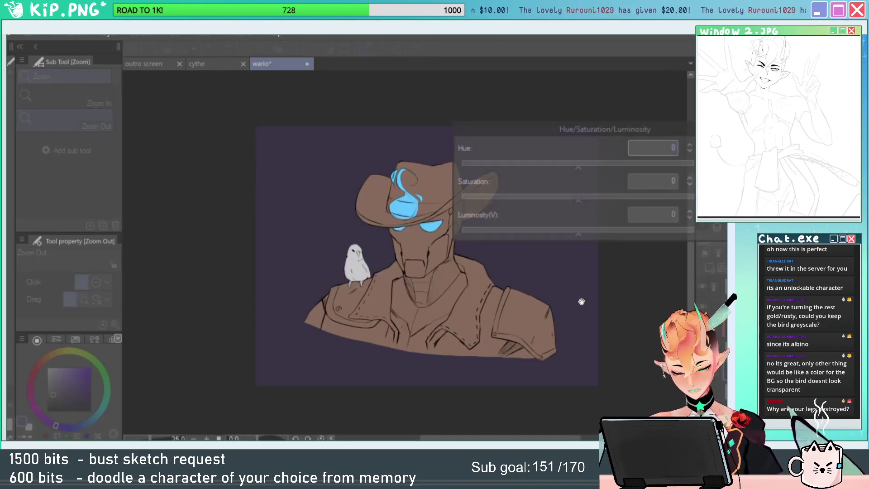
{"action": "left_click_drag", "start_coordinate": [575, 199], "coordinate": [544, 200]}
{"action": "left_click", "coordinate": [552, 230]}
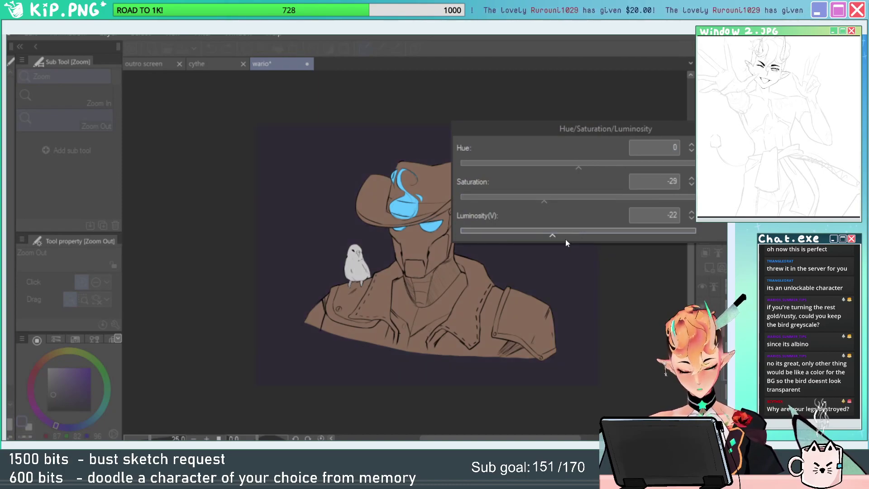
{"action": "key", "text": "Return"}
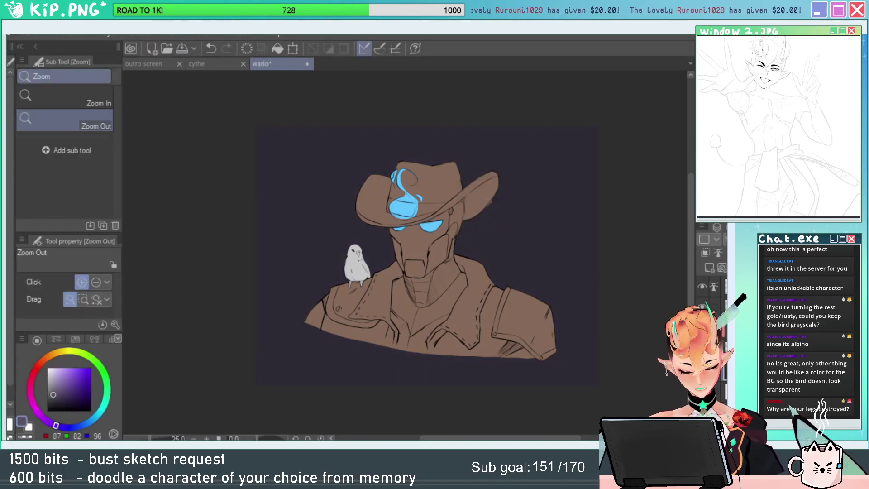
Inspect the bust against the dark background and toggle the color layers' visibility to check what each contains.
{"action": "scroll", "coordinate": [589, 330], "scroll_direction": "up", "scroll_amount": 2}
{"action": "left_click_drag", "start_coordinate": [581, 359], "coordinate": [646, 384]}
{"action": "left_click_drag", "start_coordinate": [605, 339], "coordinate": [620, 369]}
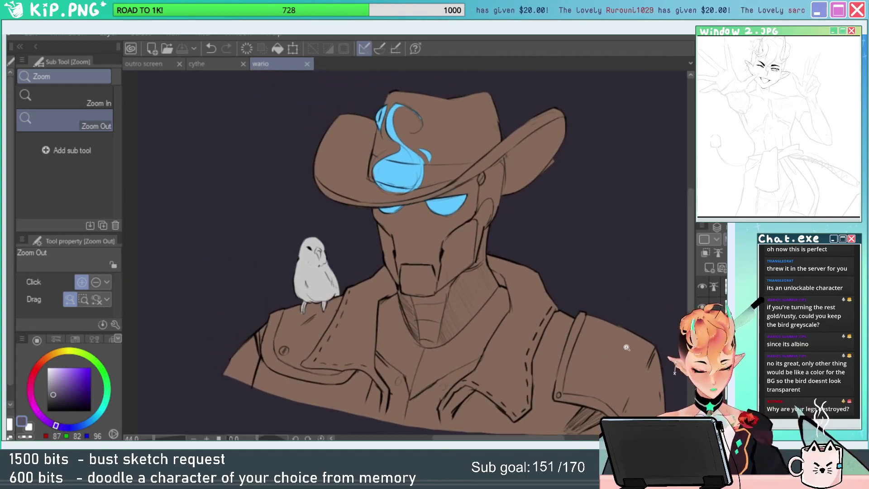
{"action": "scroll", "coordinate": [616, 350], "scroll_direction": "down", "scroll_amount": 1}
{"action": "left_click", "coordinate": [701, 309]}
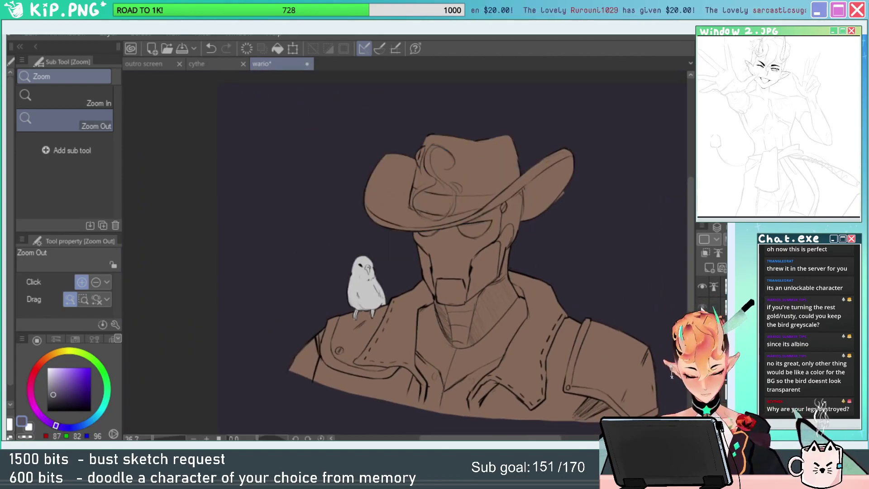
{"action": "left_click", "coordinate": [701, 308]}
{"action": "left_click", "coordinate": [701, 328]}
{"action": "left_click", "coordinate": [701, 328]}
{"action": "left_click", "coordinate": [725, 329]}
{"action": "key", "text": "ctrl+u"}
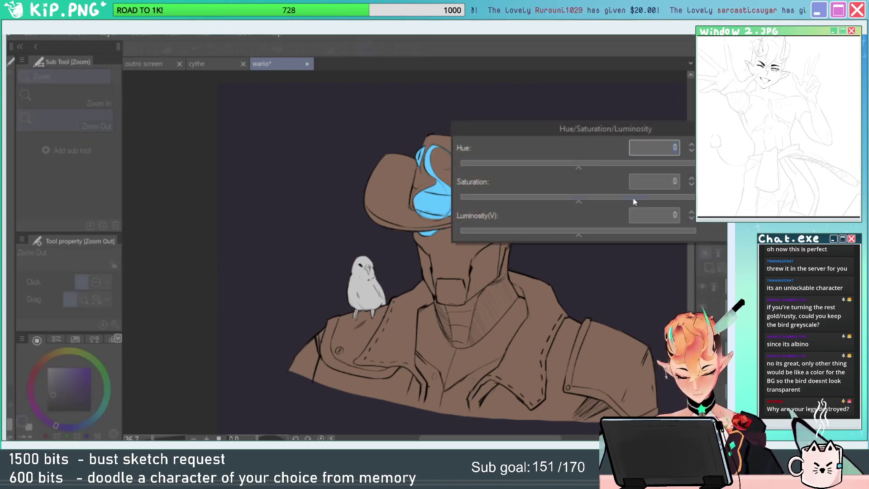
{"action": "left_click", "coordinate": [730, 148]}
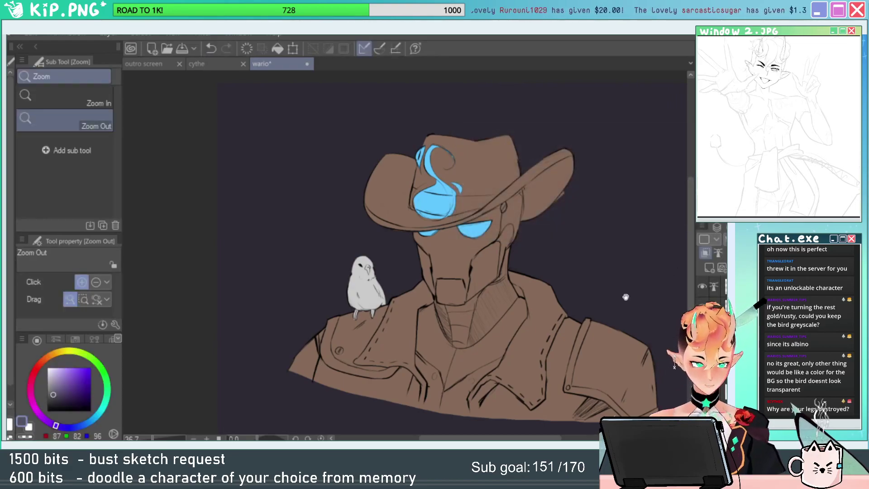
{"action": "left_click_drag", "start_coordinate": [587, 312], "coordinate": [570, 311]}
{"action": "scroll", "coordinate": [543, 307], "scroll_direction": "up", "scroll_amount": 2}
{"action": "left_click_drag", "start_coordinate": [543, 337], "coordinate": [535, 308]}
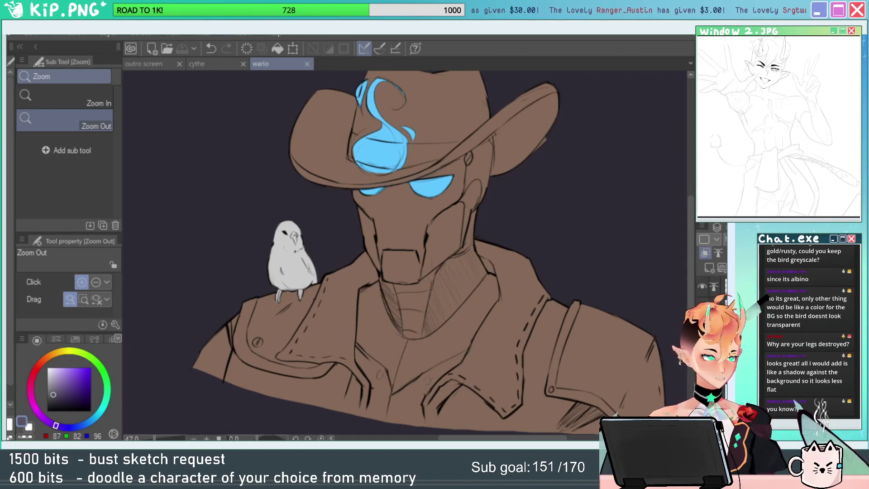
Create a near-black copy of the bust and bird silhouette over the background and offset it right and slightly down as a cast shadow.
{"action": "left_click_drag", "start_coordinate": [618, 361], "coordinate": [552, 338]}
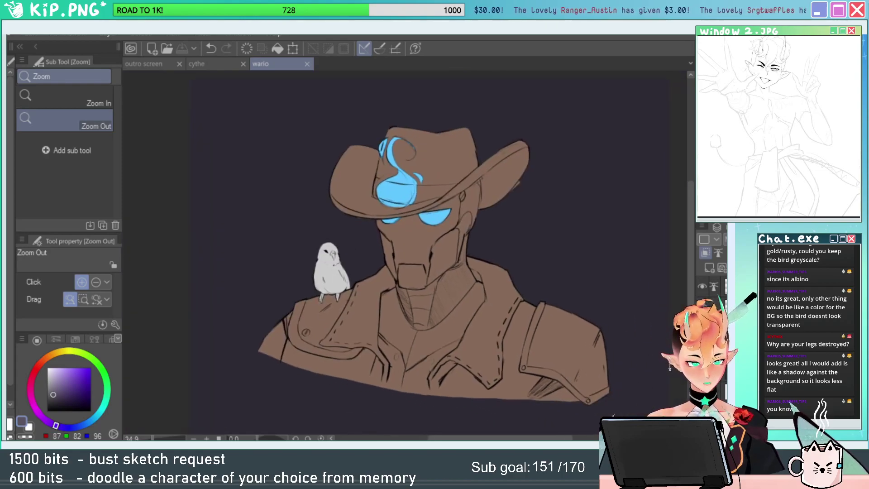
{"action": "left_click", "coordinate": [724, 369]}
{"action": "key", "text": "ctrl+a"}
{"action": "key", "text": "ctrl+x"}
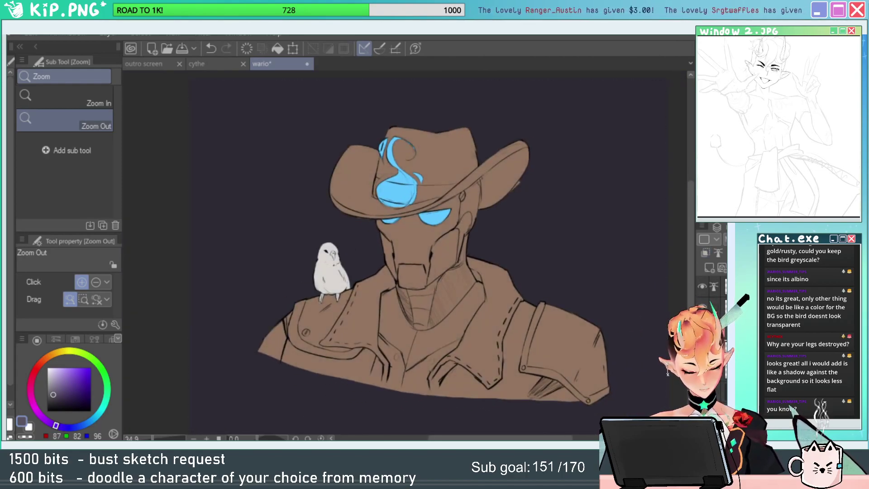
{"action": "key", "text": "alt+Delete"}
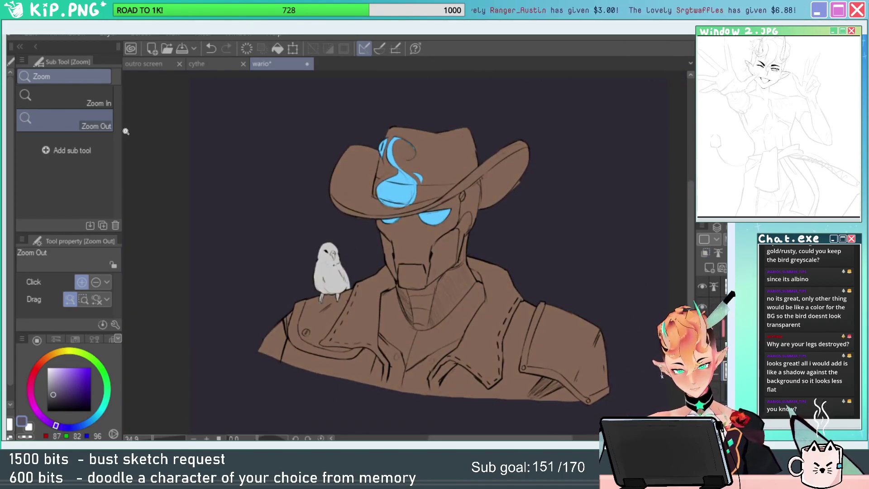
{"action": "left_click", "coordinate": [5, 120]}
{"action": "left_click_drag", "start_coordinate": [574, 365], "coordinate": [598, 376]}
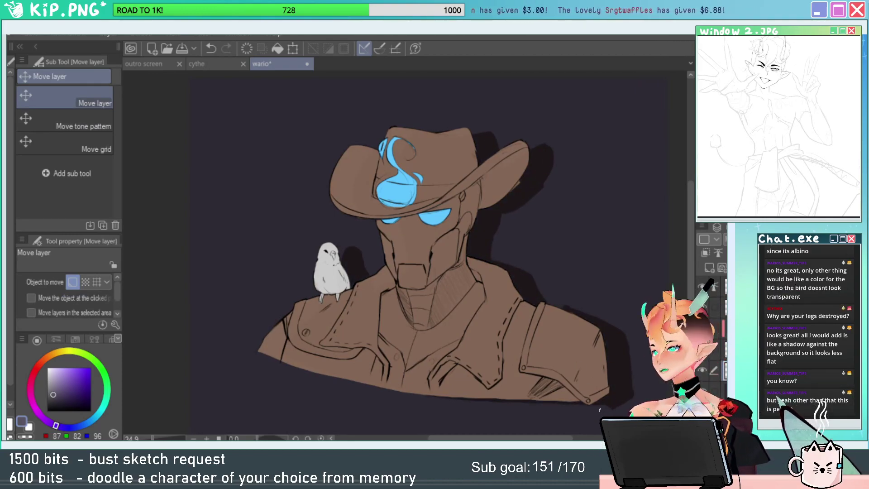
Scale the dark shadow silhouette down slightly and reposition it behind the bust and bird.
{"action": "left_click_drag", "start_coordinate": [633, 372], "coordinate": [583, 361]}
{"action": "key", "text": "ctrl+space"}
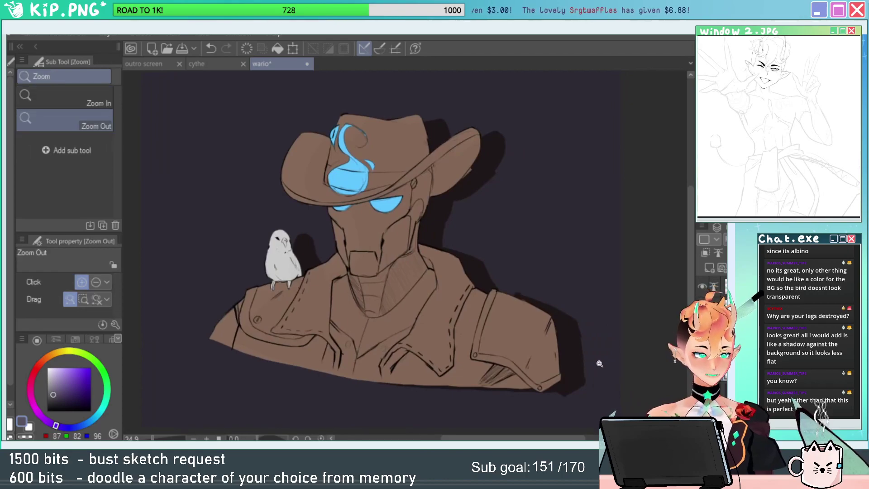
{"action": "left_click", "coordinate": [598, 375]}
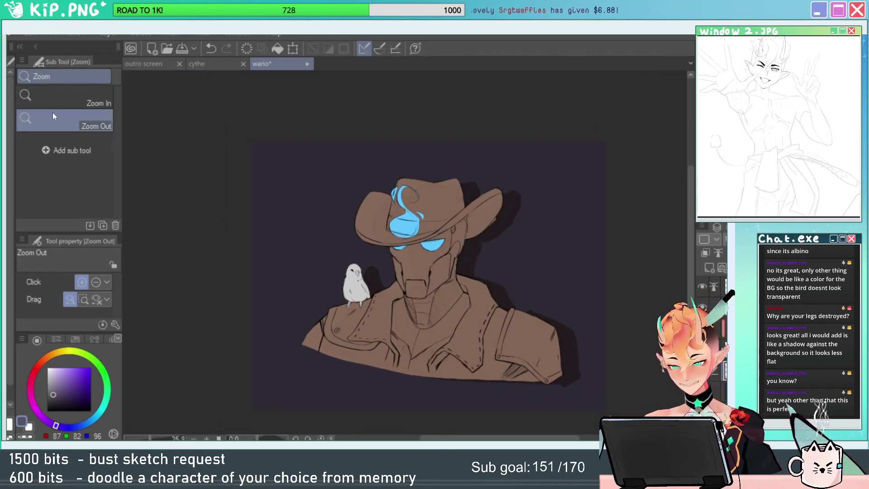
{"action": "key", "text": "k"}
{"action": "left_click_drag", "start_coordinate": [655, 330], "coordinate": [658, 330]}
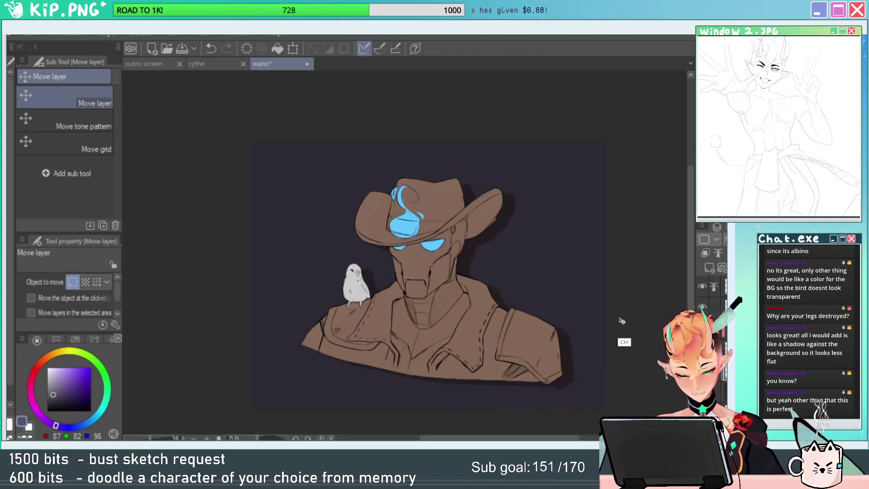
{"action": "key", "text": "ctrl+t"}
{"action": "left_click_drag", "start_coordinate": [587, 398], "coordinate": [569, 388]}
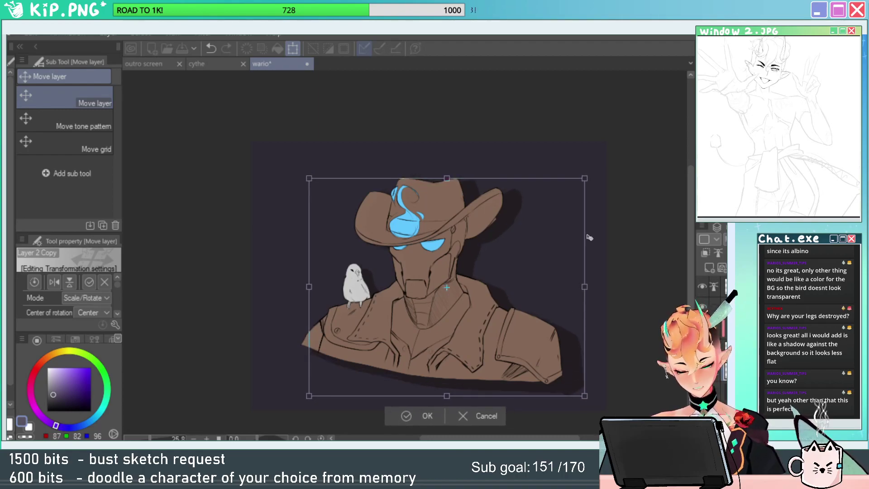
{"action": "left_click_drag", "start_coordinate": [584, 178], "coordinate": [576, 185]}
{"action": "left_click_drag", "start_coordinate": [530, 270], "coordinate": [537, 266]}
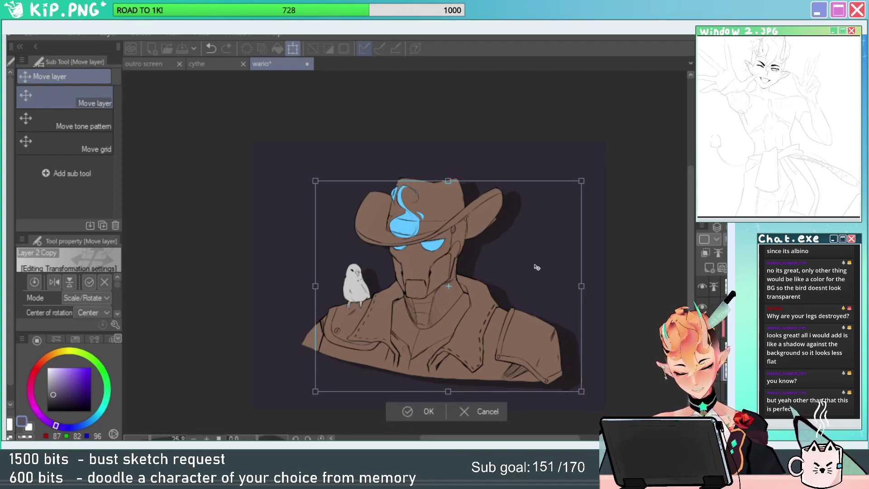
{"action": "key", "text": "Return"}
Soften the edges of the cast shadow with a light Gaussian blur.
{"action": "key", "text": "ctrl+space"}
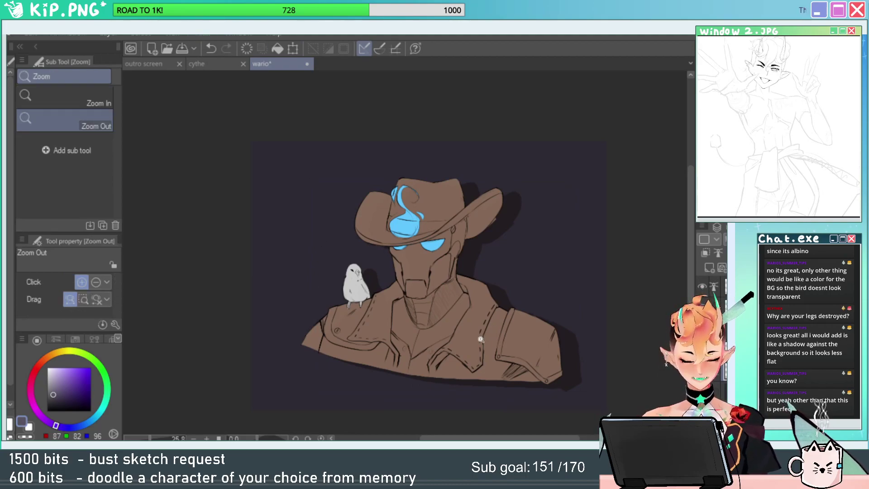
{"action": "left_click_drag", "start_coordinate": [481, 339], "coordinate": [594, 305]}
{"action": "left_click_drag", "start_coordinate": [608, 370], "coordinate": [544, 364]}
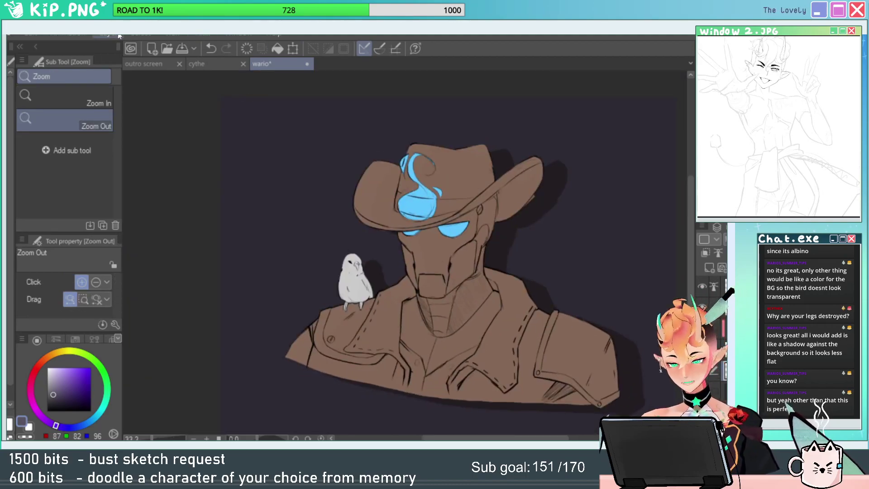
{"action": "left_click", "coordinate": [192, 35]}
{"action": "mouse_move", "coordinate": [215, 49]}
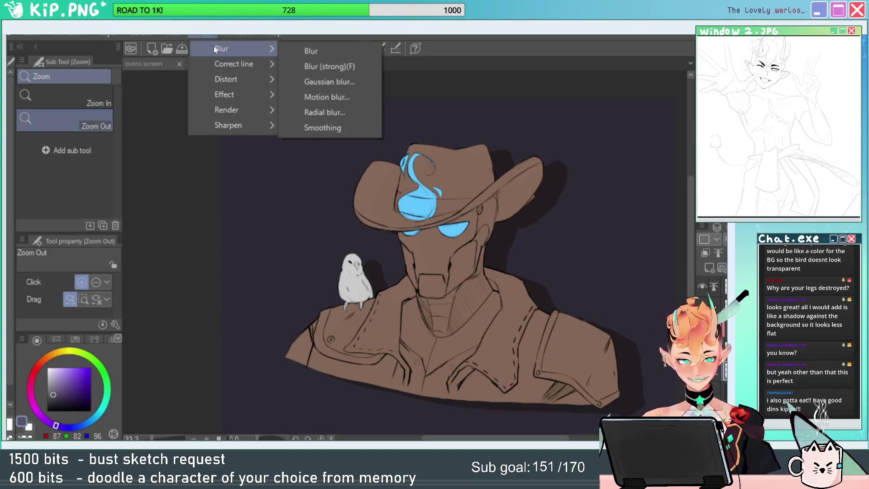
{"action": "left_click", "coordinate": [330, 82]}
{"action": "left_click_drag", "start_coordinate": [456, 94], "coordinate": [513, 87]}
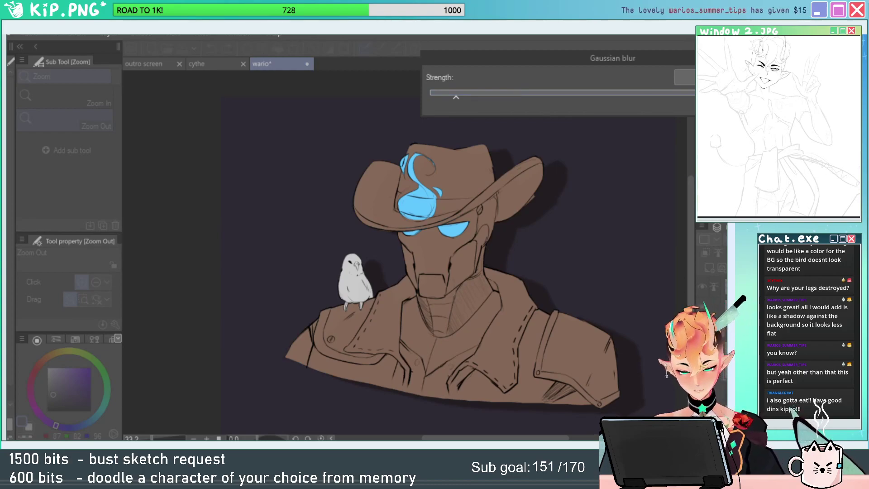
{"action": "left_click", "coordinate": [470, 94]}
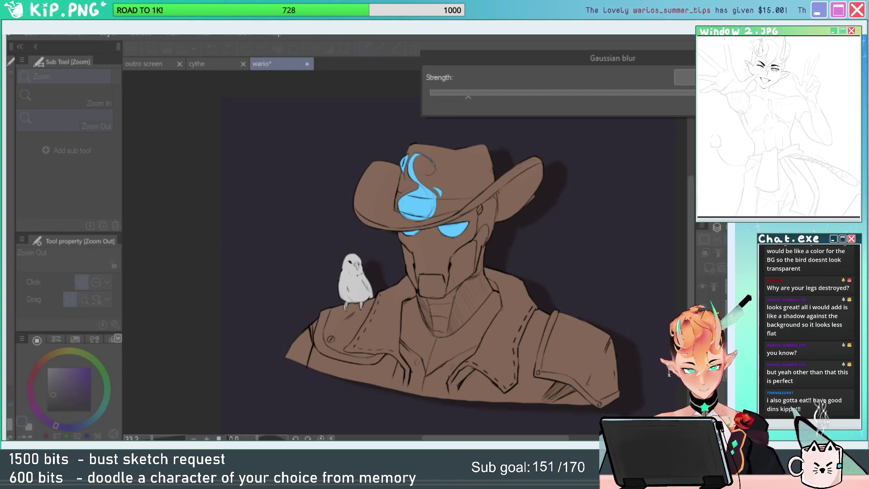
{"action": "key", "text": "Return"}
Save the wario drawing and check the whole bust with its softened shadow.
{"action": "key", "text": "ctrl+s"}
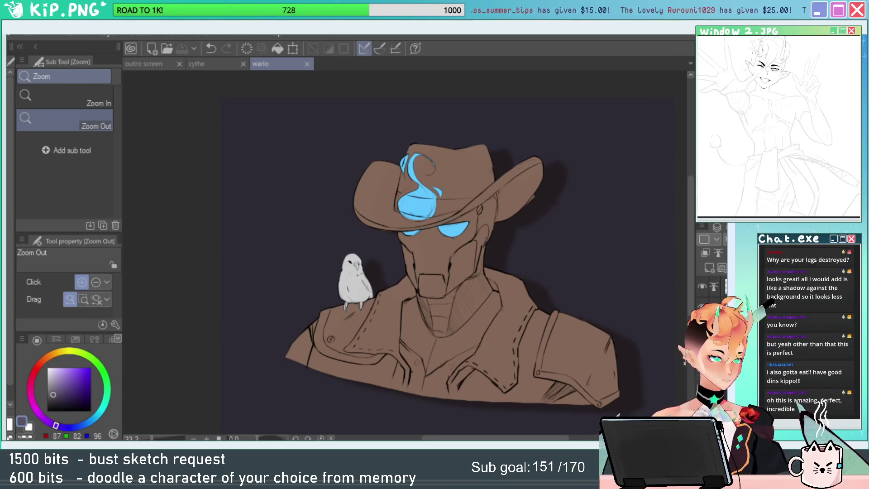
{"action": "scroll", "coordinate": [501, 140], "scroll_direction": "down", "scroll_amount": 1}
{"action": "scroll", "coordinate": [598, 142], "scroll_direction": "up", "scroll_amount": 1}
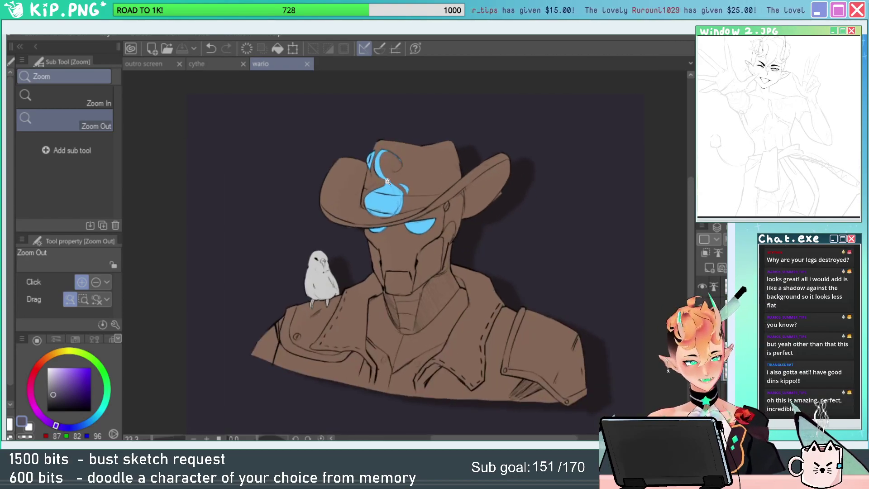